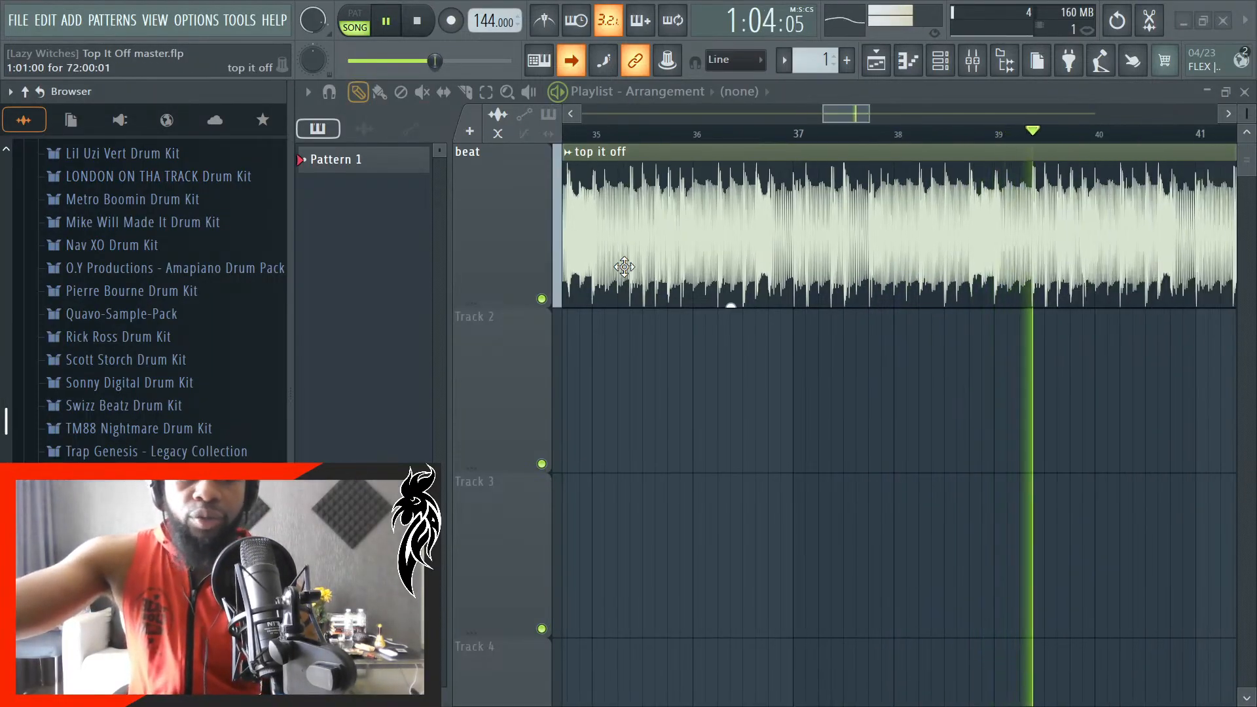
# - Stop playback, close the Top It Off master project without saving changes, and close the 144bpm folder window
pyautogui.press('space')
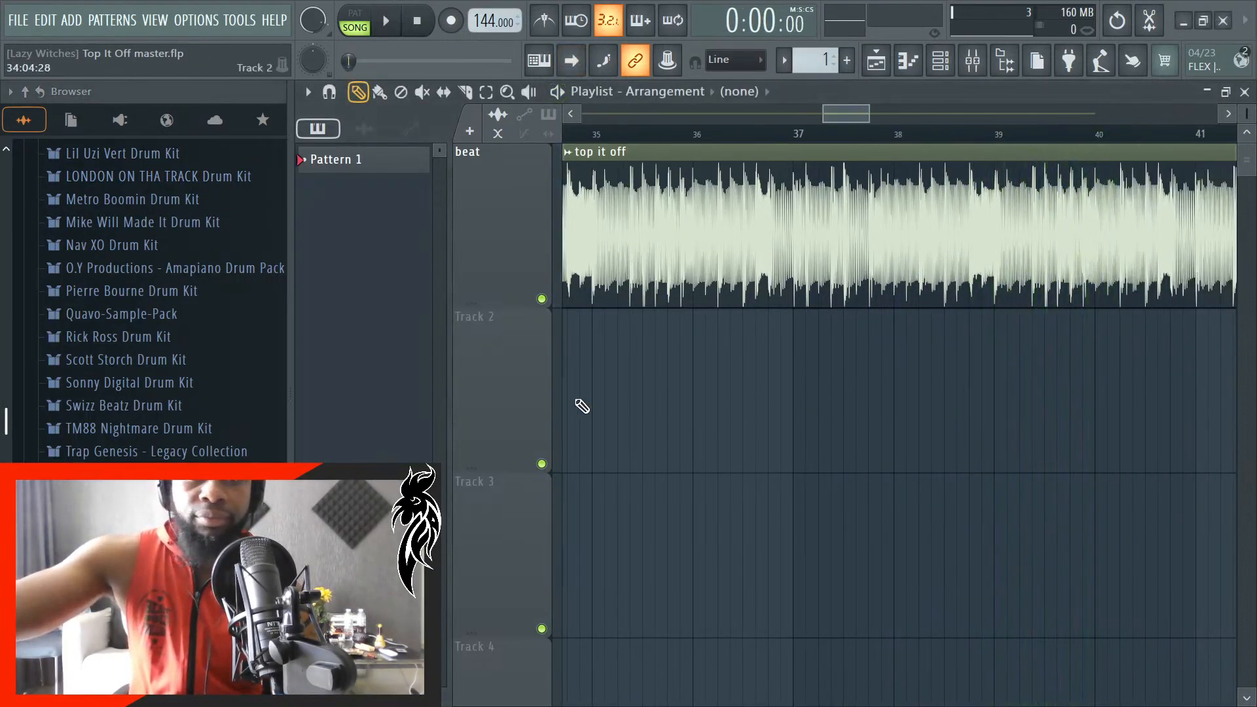
pyautogui.click(1223, 22)
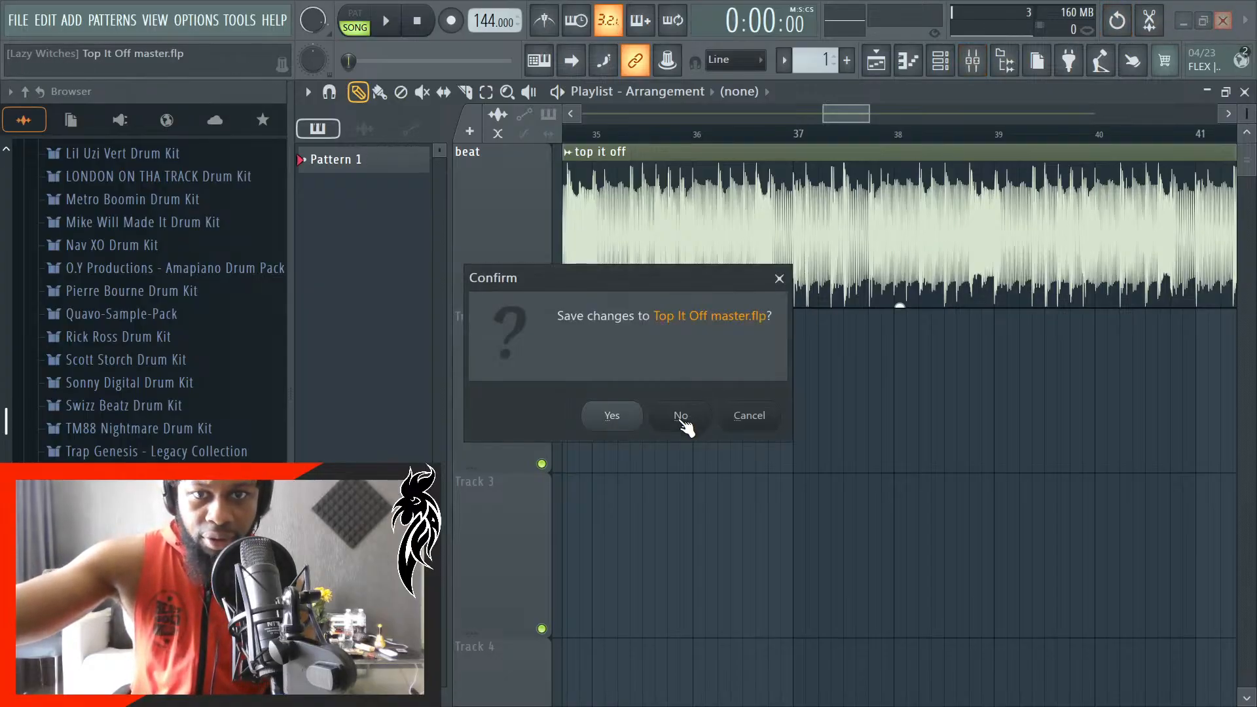
pyautogui.click(683, 423)
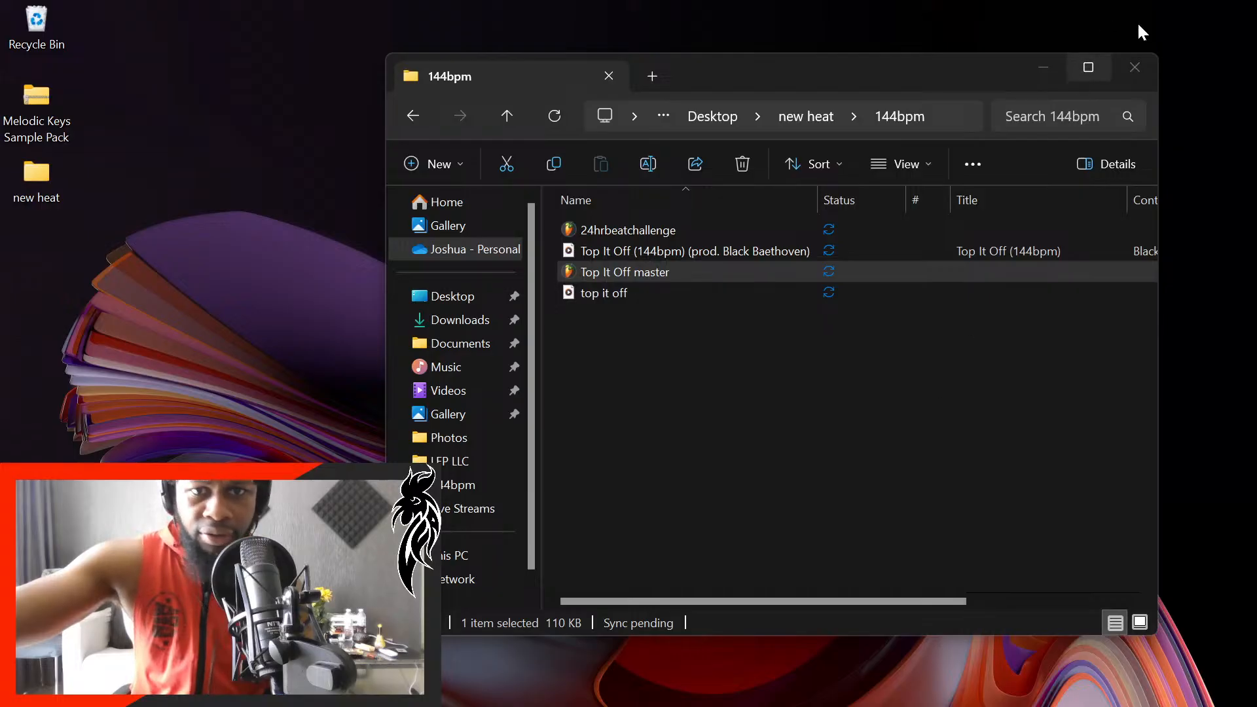
pyautogui.click(1134, 74)
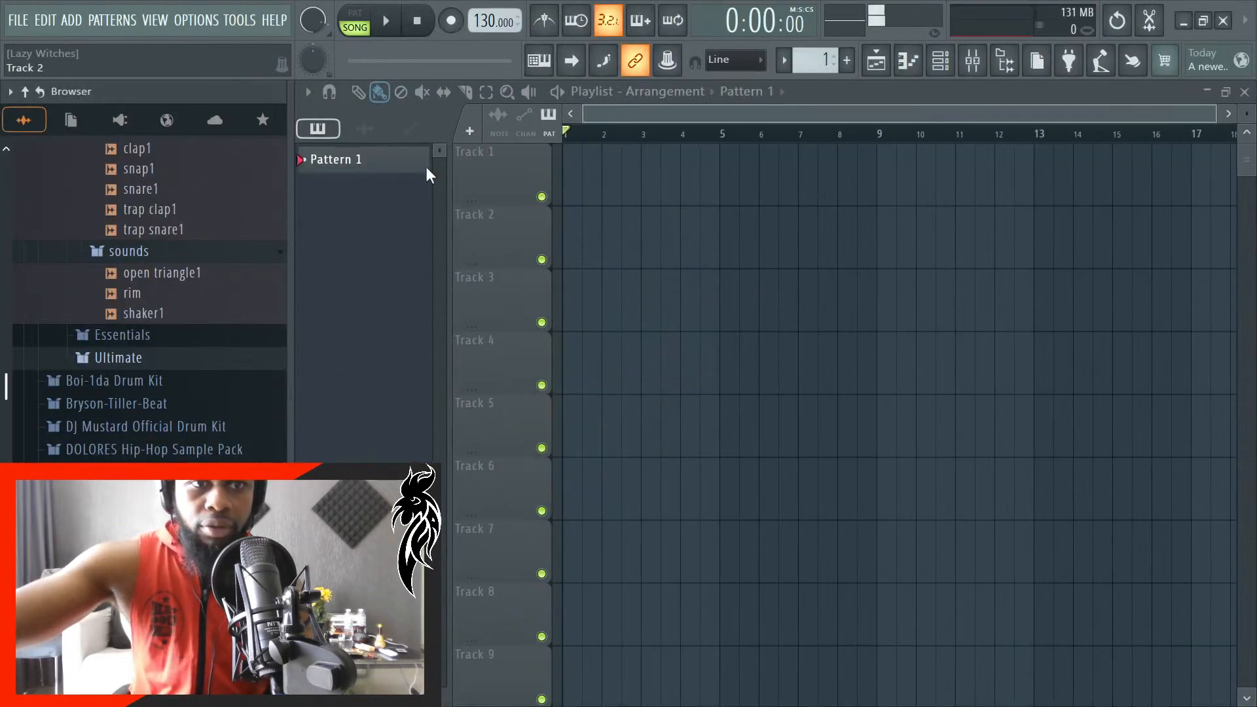
# - Expand the Melodic Keys Sample Pack folder under Samples in the browser, and briefly check the mixer's track setup
pyautogui.scroll(6, 126, 337)
pyautogui.scroll(-10, 171, 331)
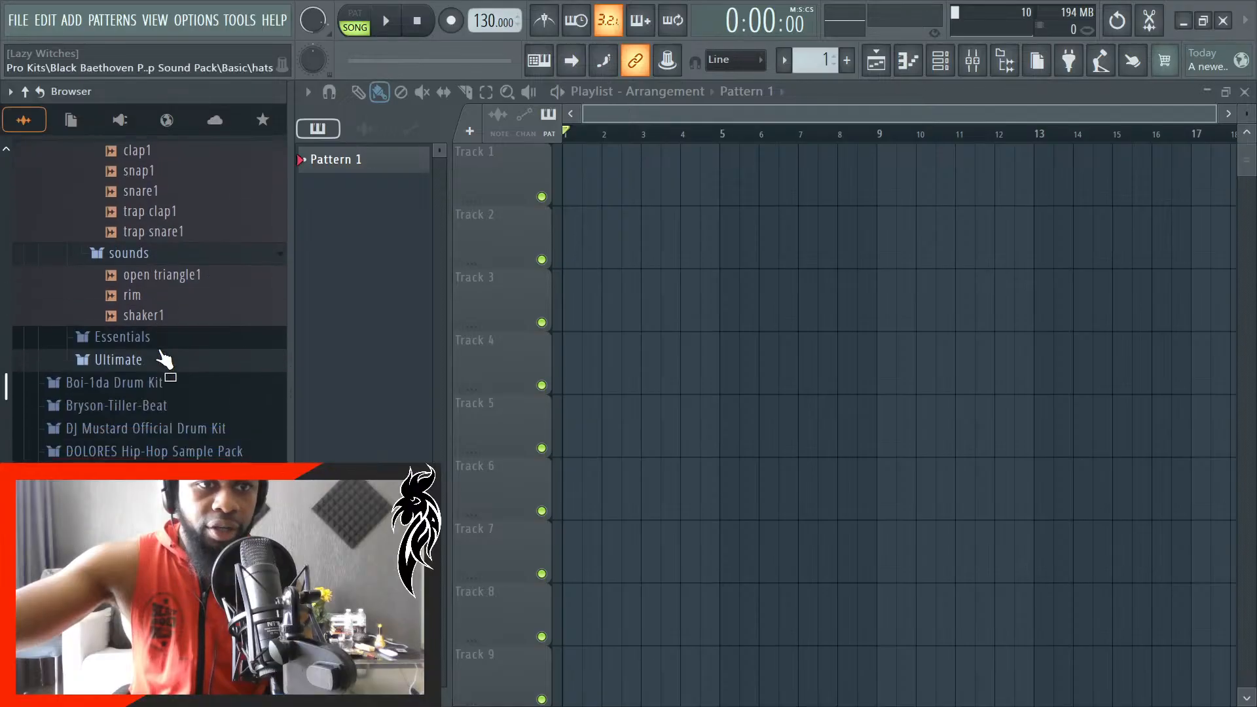
pyautogui.scroll(10, 166, 359)
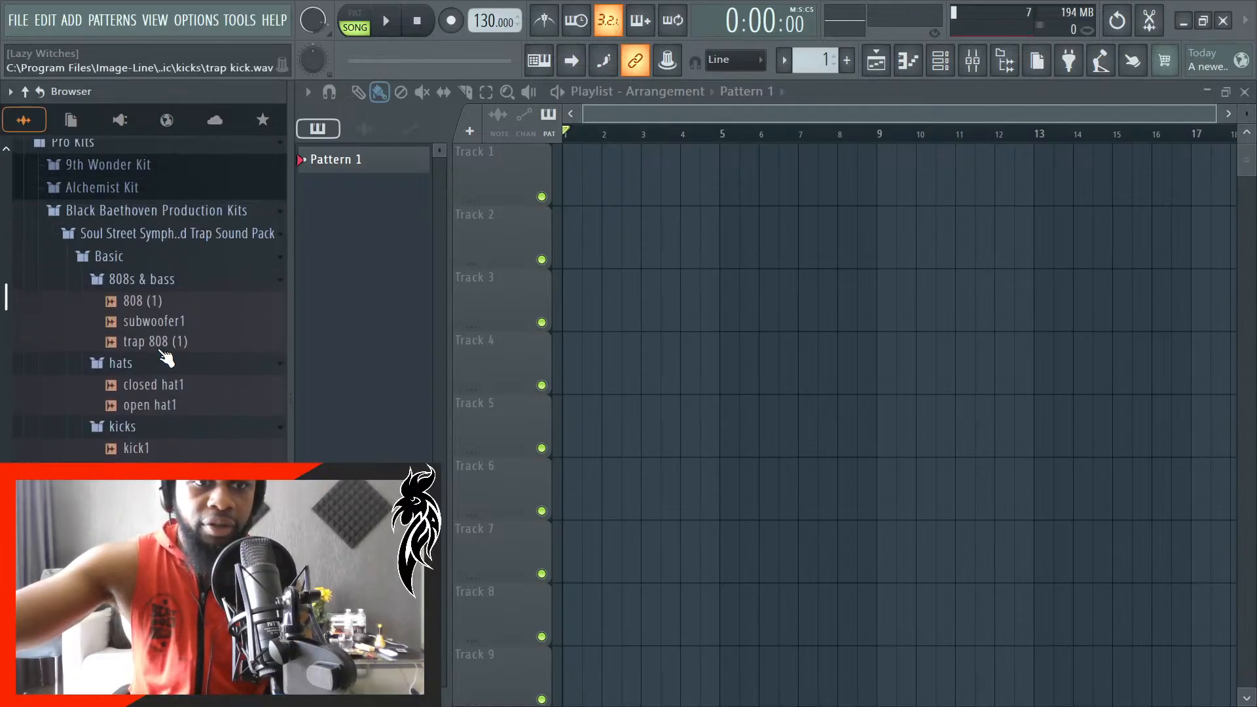
pyautogui.scroll(5, 177, 313)
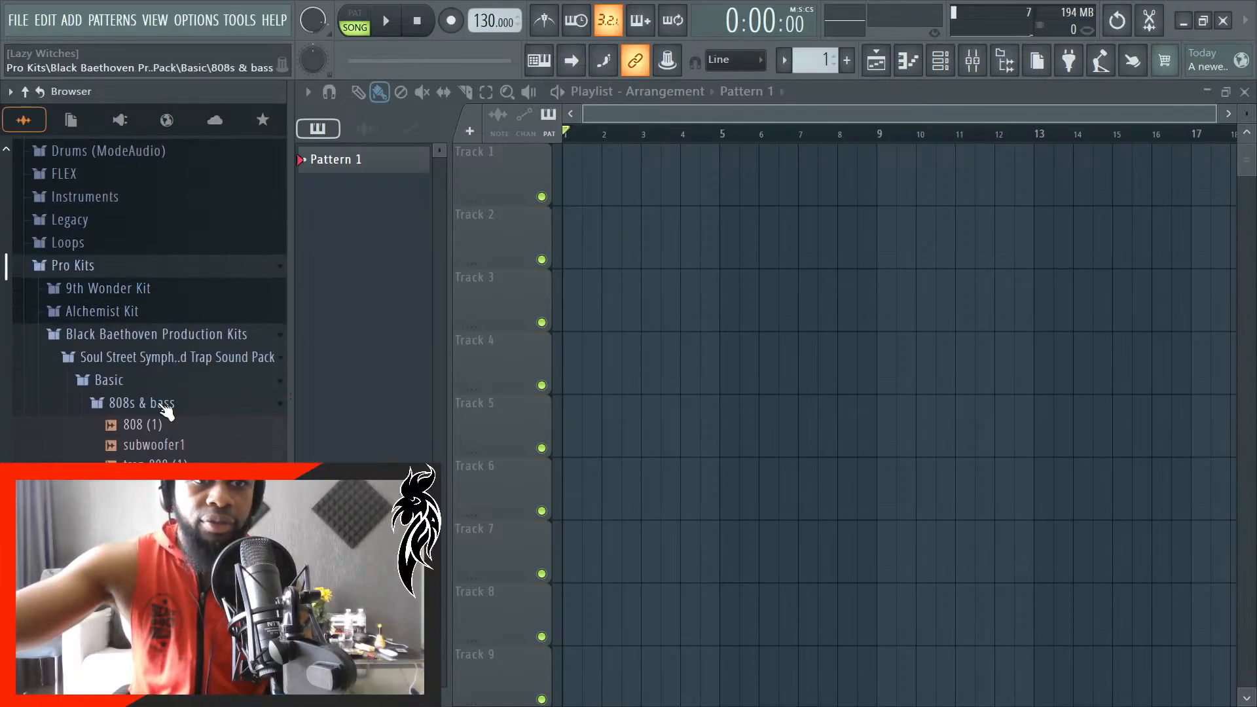
pyautogui.scroll(-20, 225, 399)
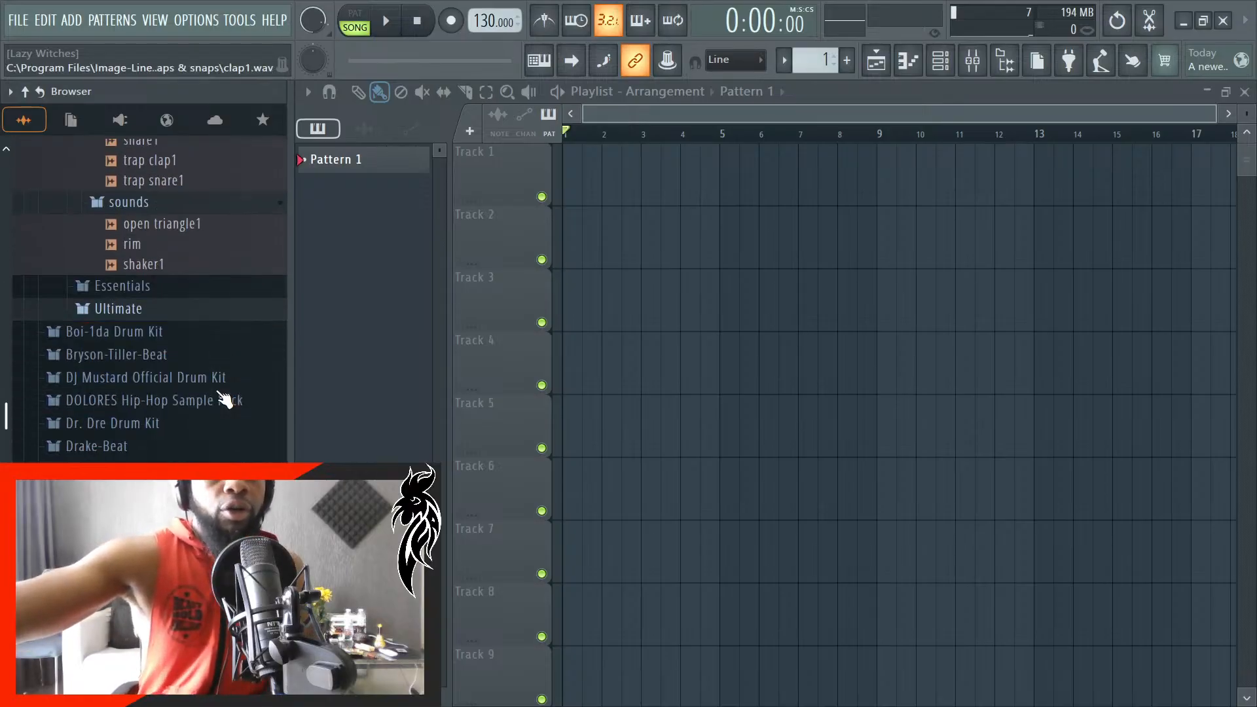
pyautogui.scroll(-5, 159, 365)
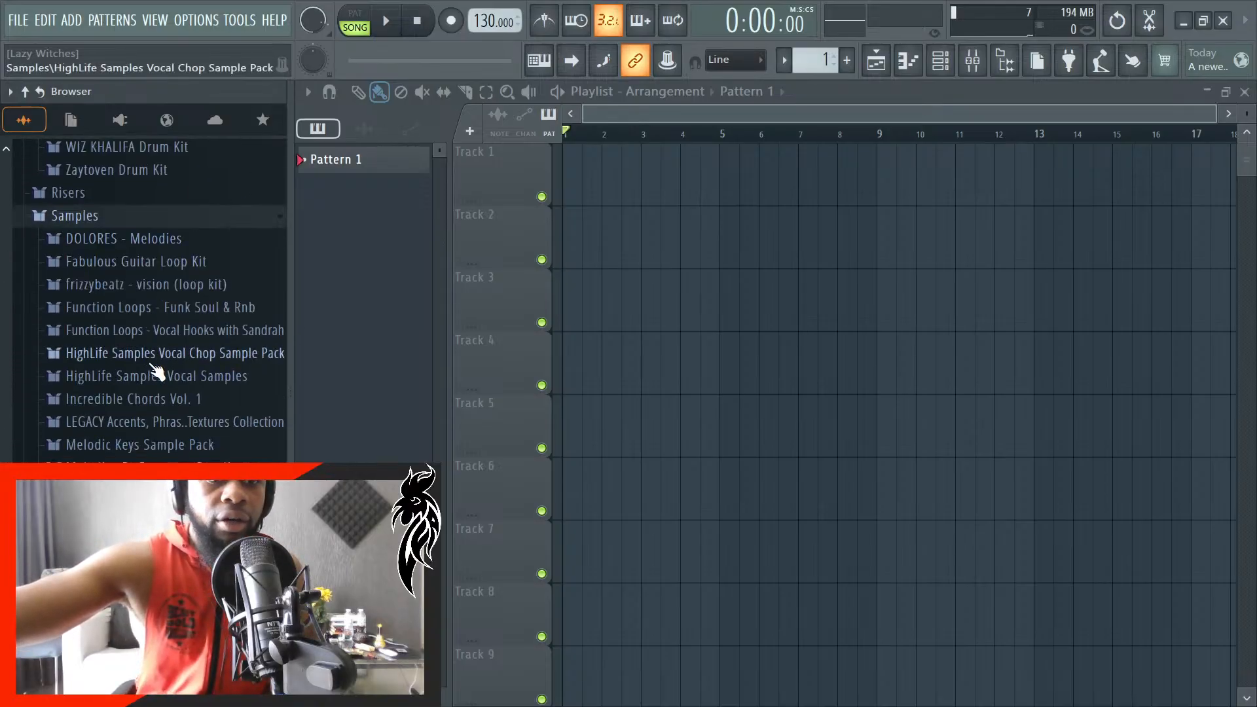
pyautogui.click(169, 452)
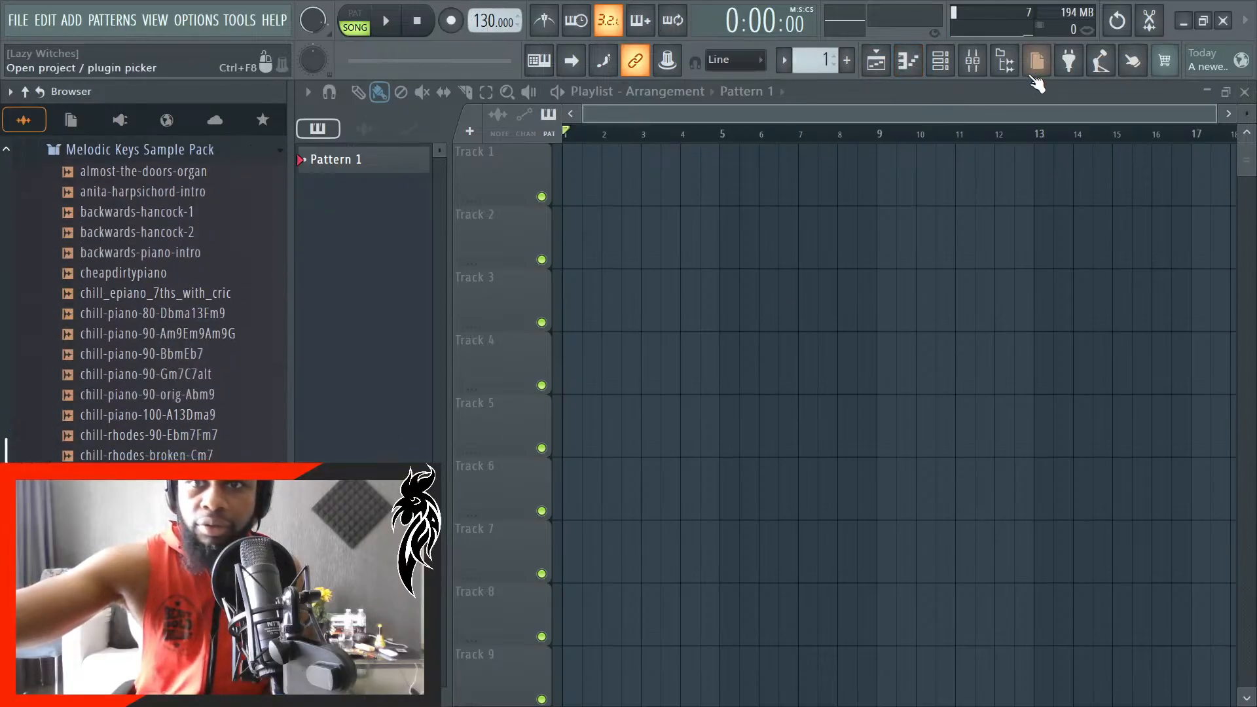
pyautogui.click(980, 63)
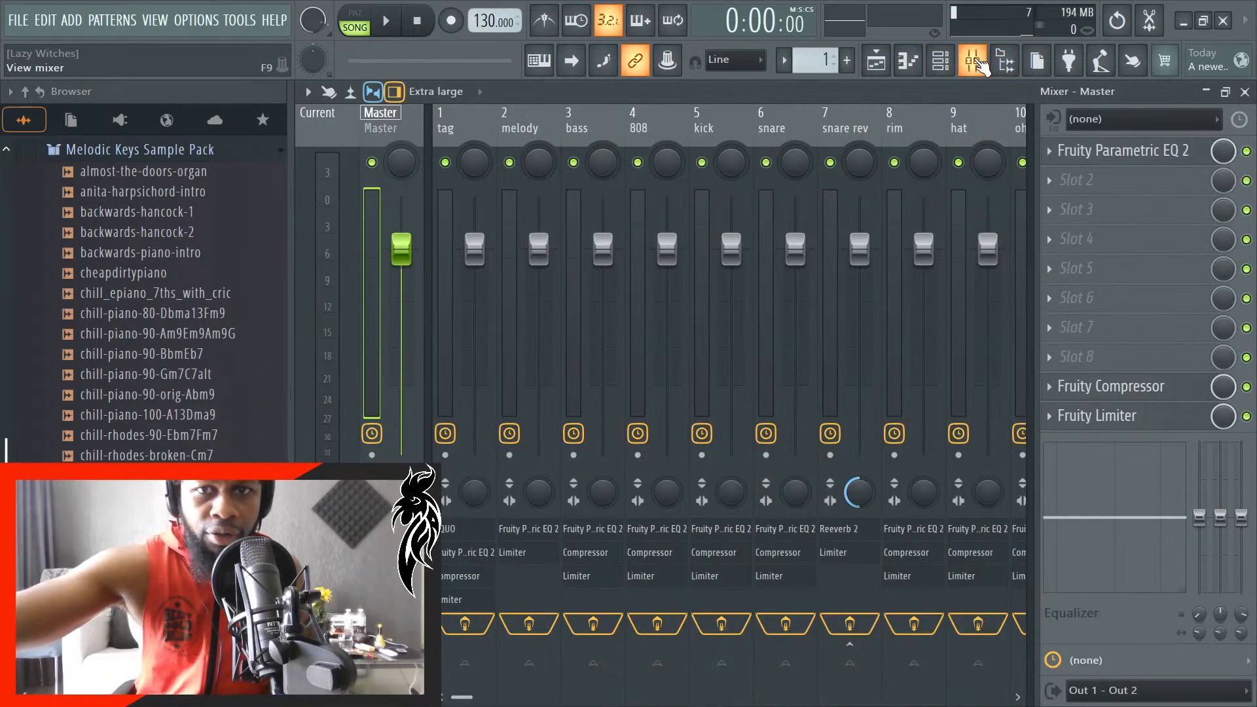
pyautogui.click(980, 63)
# - Rename playlist Track 1 as "sample"
pyautogui.rightClick(504, 144)
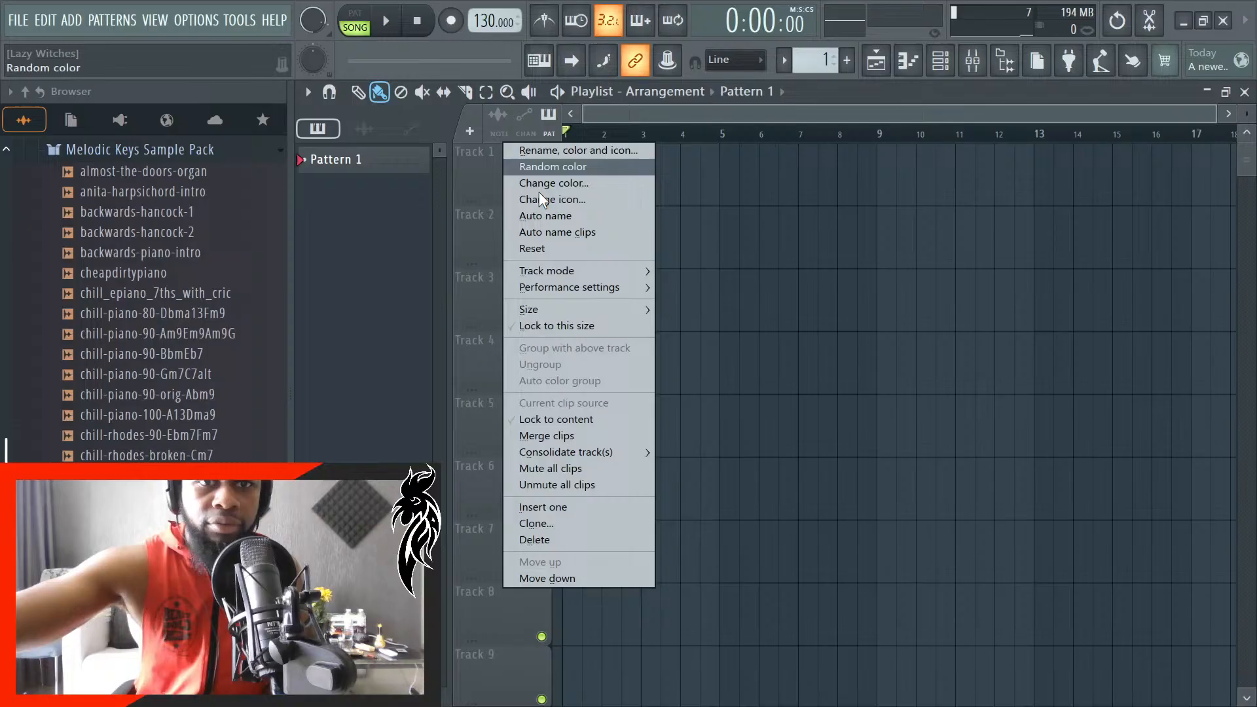
pyautogui.click(583, 151)
pyautogui.write('sam')
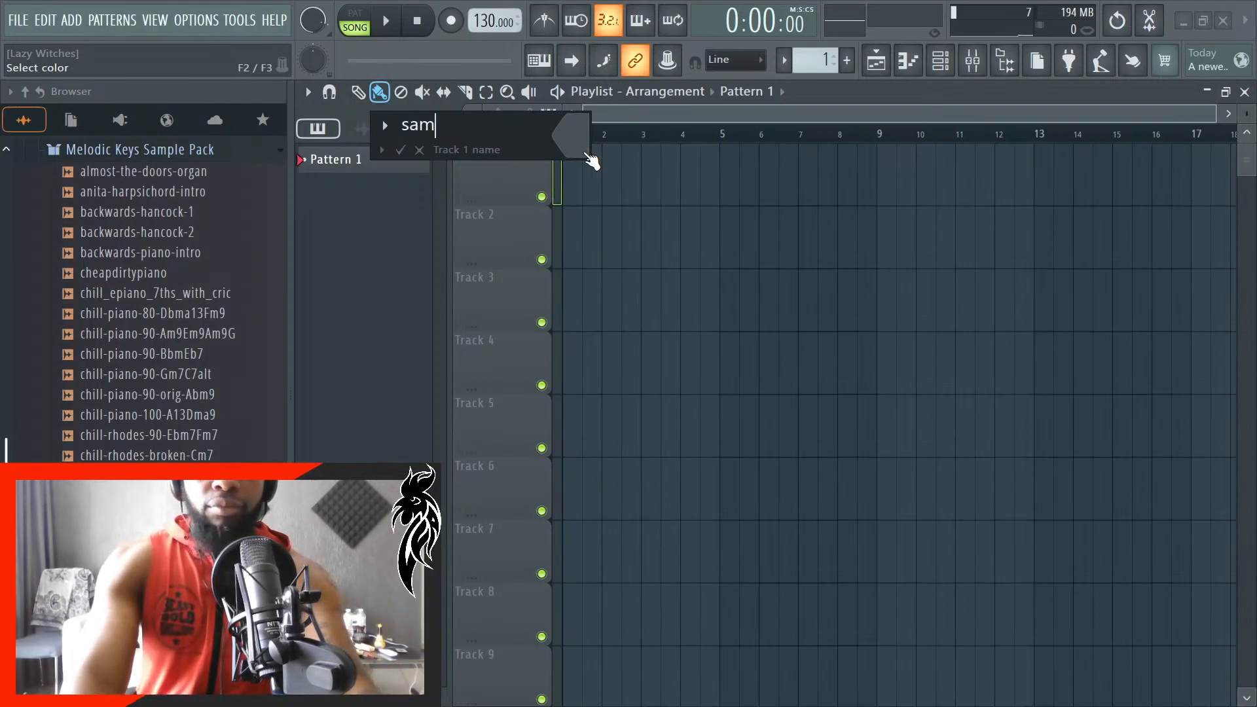
pyautogui.write('ple')
pyautogui.press('Return')
# - Rename playlist Track 2 as "melody"
pyautogui.rightClick(514, 206)
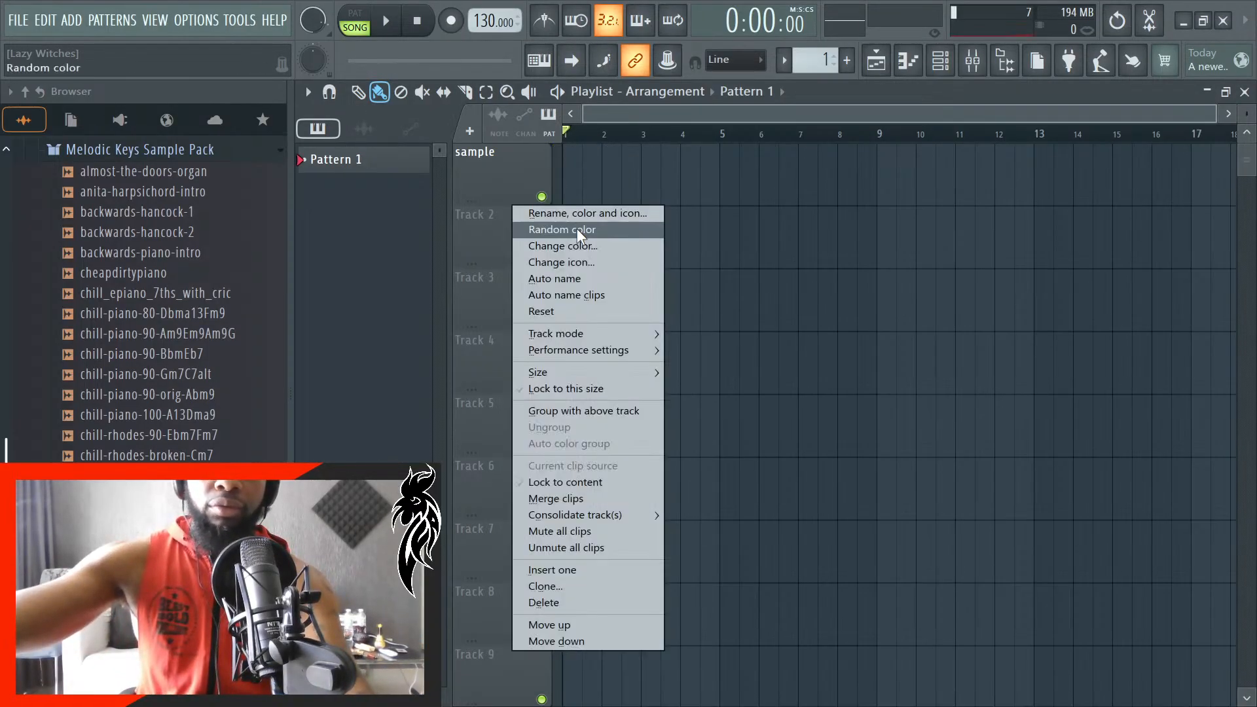
pyautogui.click(590, 214)
pyautogui.write('melo')
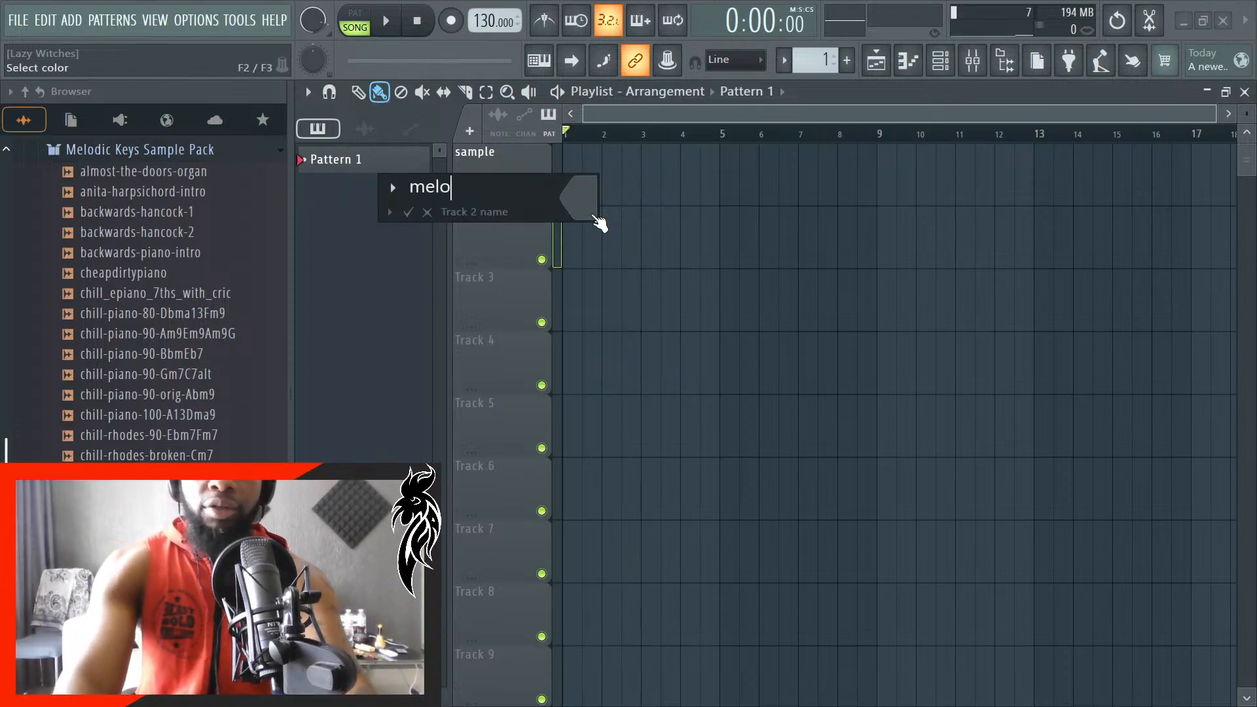
pyautogui.write('dy')
pyautogui.press('Return')
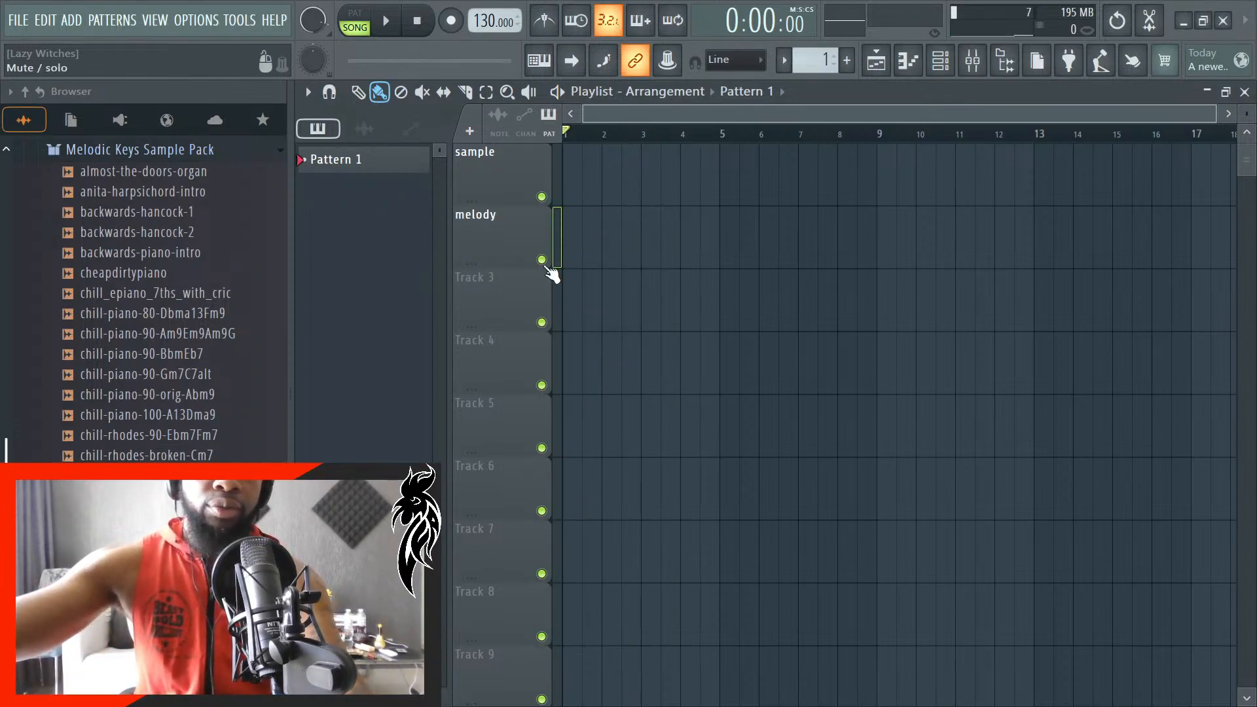
# - Rename playlist Track 3 as "bass"
pyautogui.rightClick(552, 274)
pyautogui.click(623, 262)
pyautogui.write('bas')
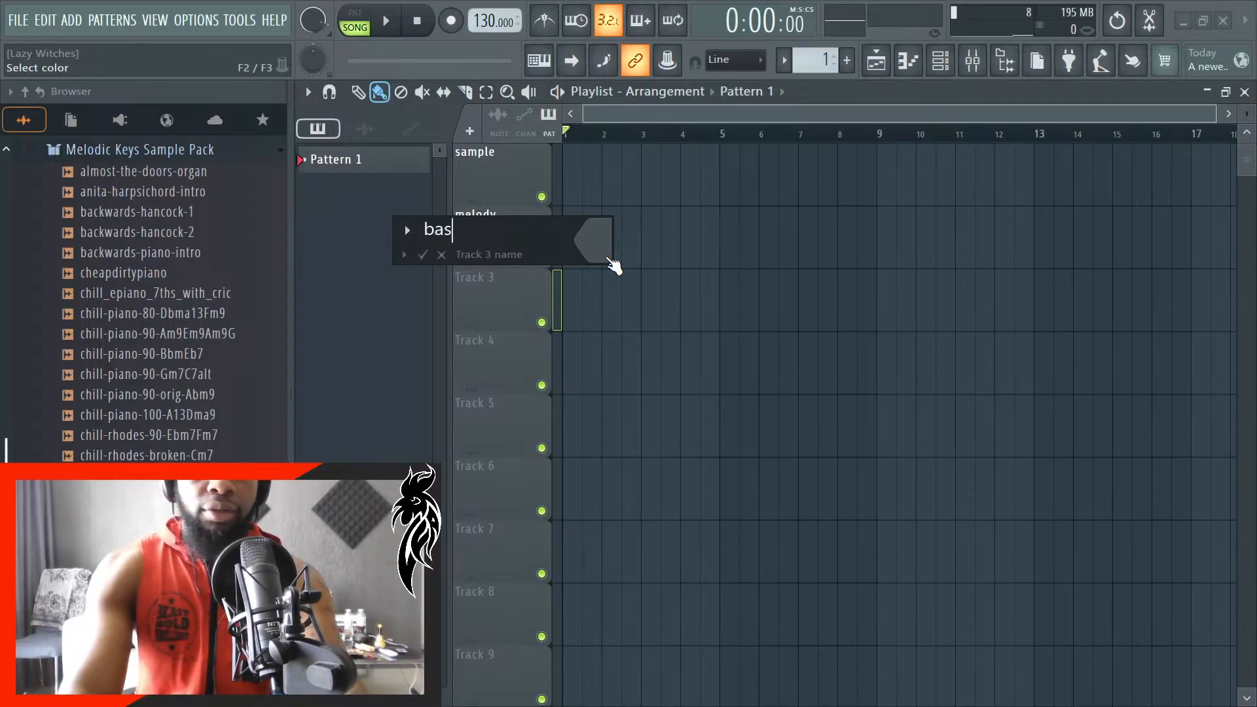
pyautogui.write('s')
pyautogui.press('Return')
# - Rename playlist Track 4 as "kick"
pyautogui.rightClick(492, 356)
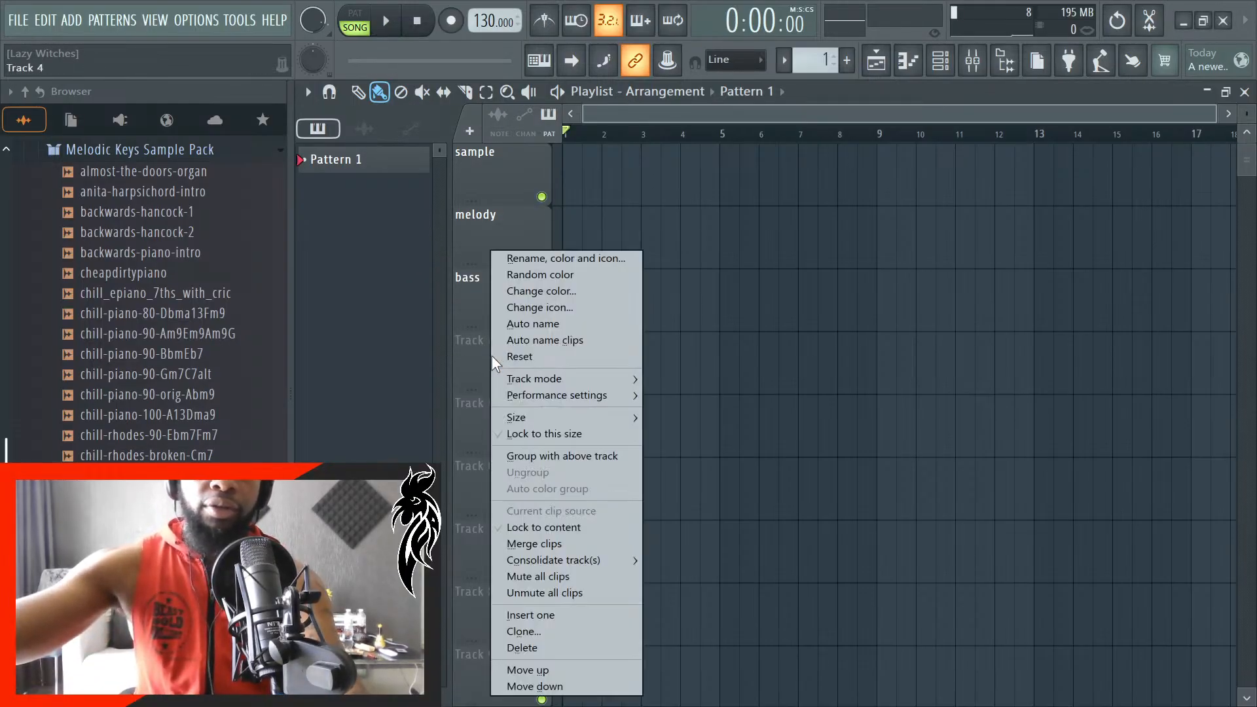
pyautogui.click(553, 261)
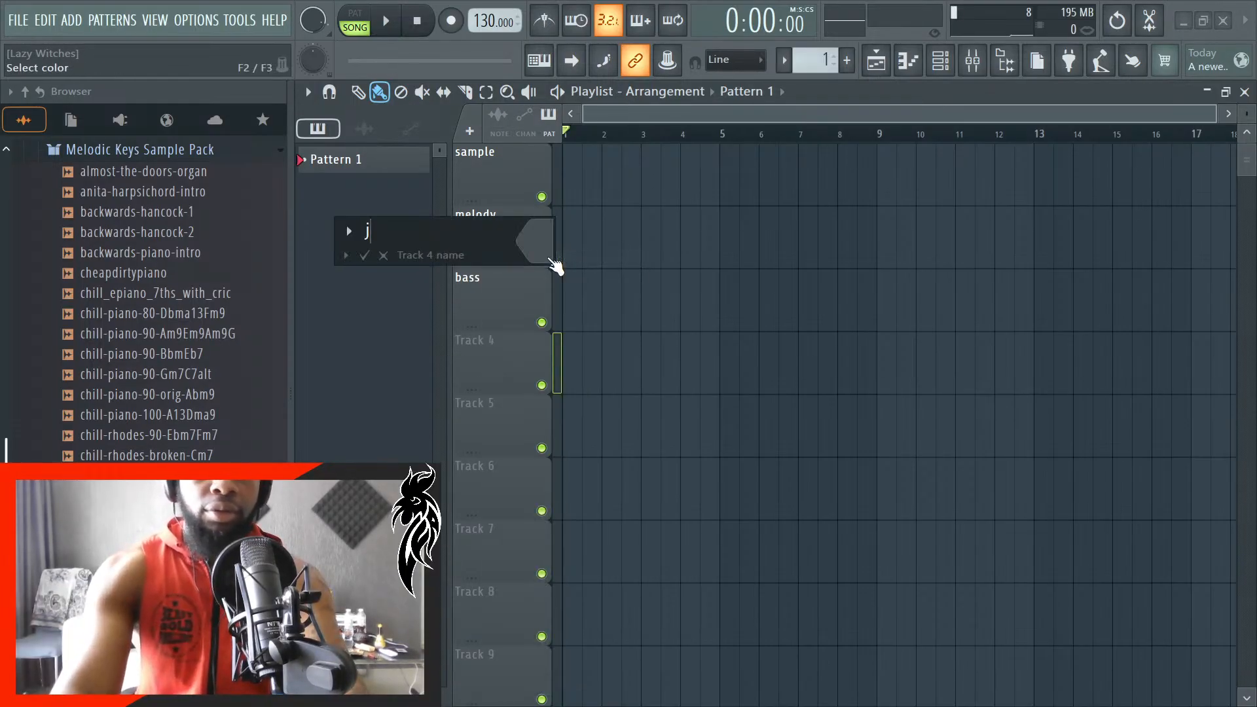
pyautogui.write('kick')
pyautogui.press('Return')
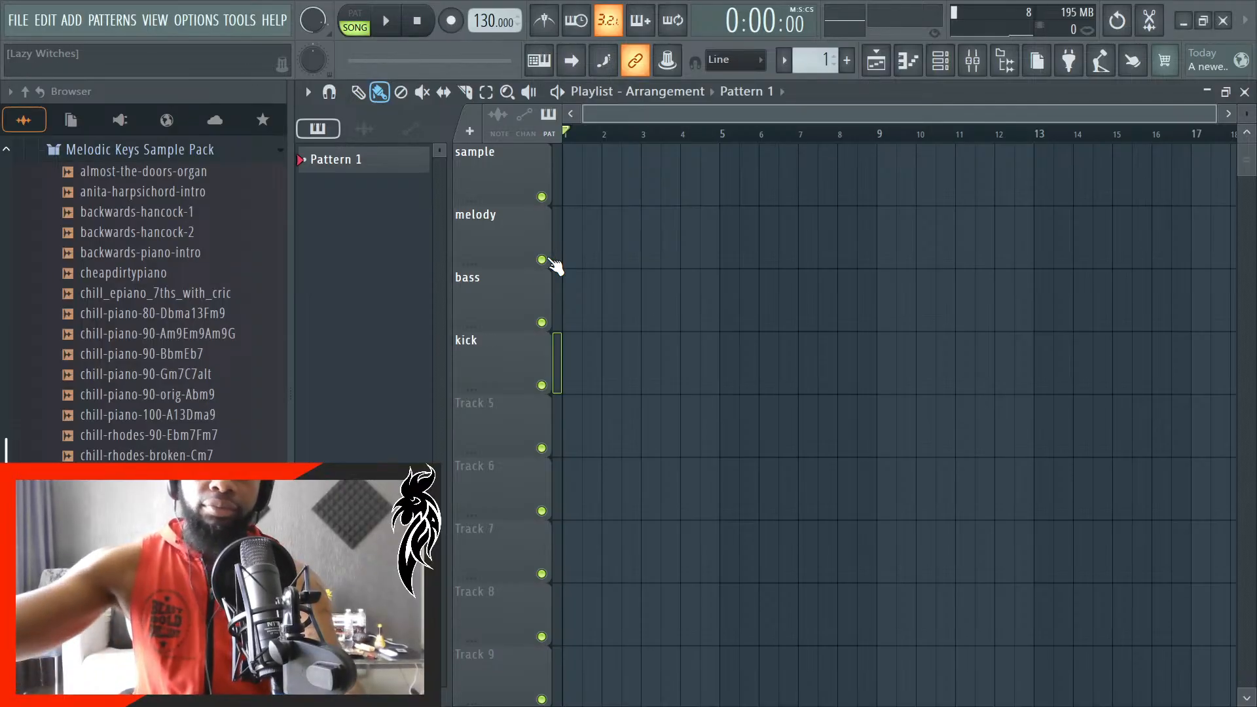
# - Rename playlist Track 5 as "808" and move it up above the kick track
pyautogui.rightClick(524, 426)
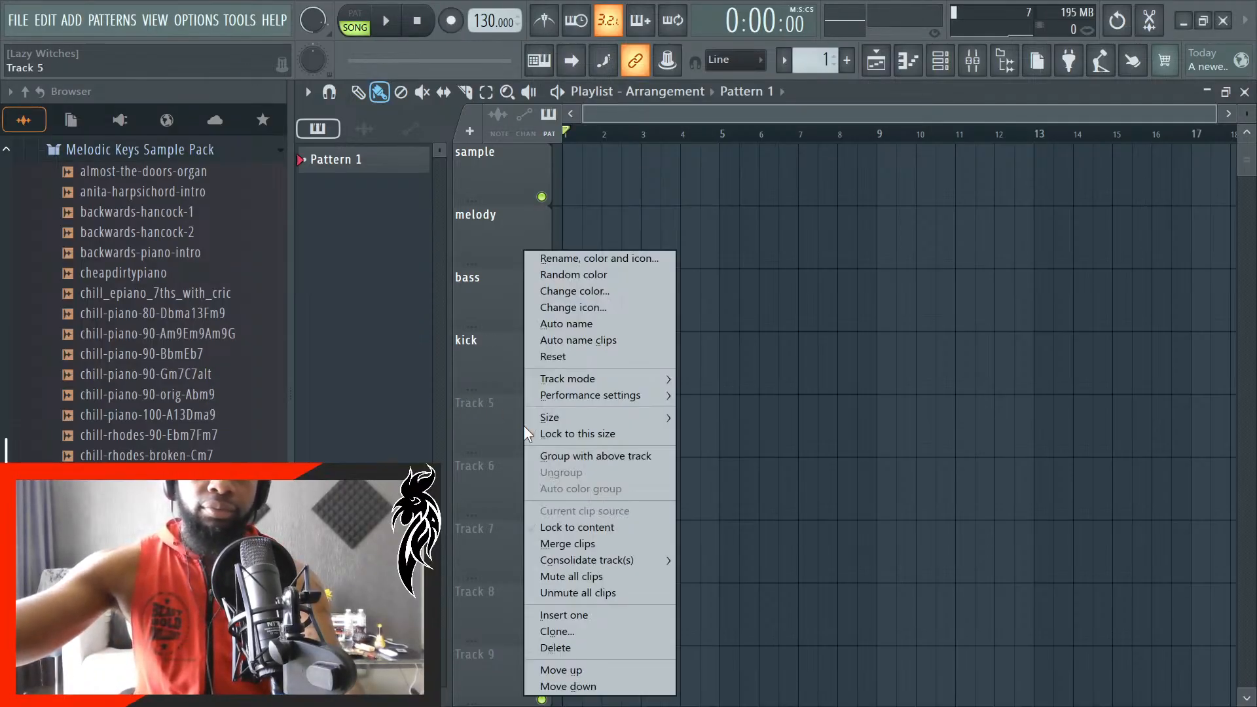
pyautogui.click(556, 258)
pyautogui.write('8')
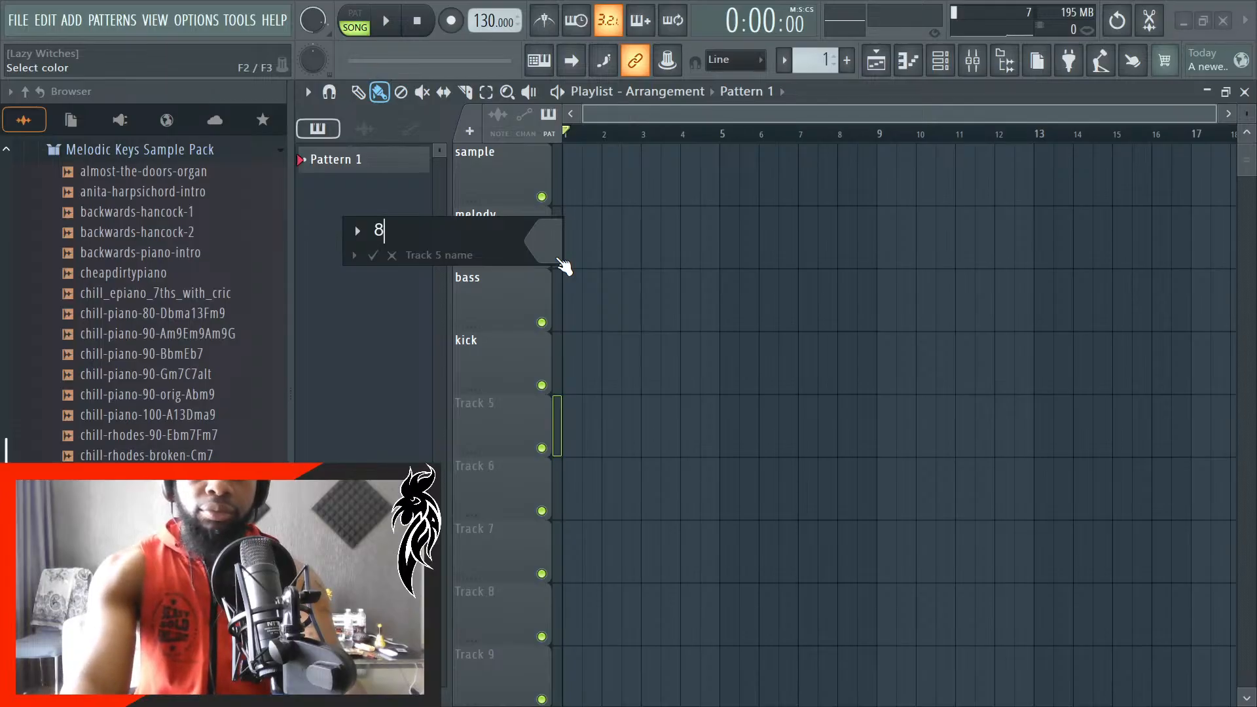
pyautogui.write('08')
pyautogui.press('Return')
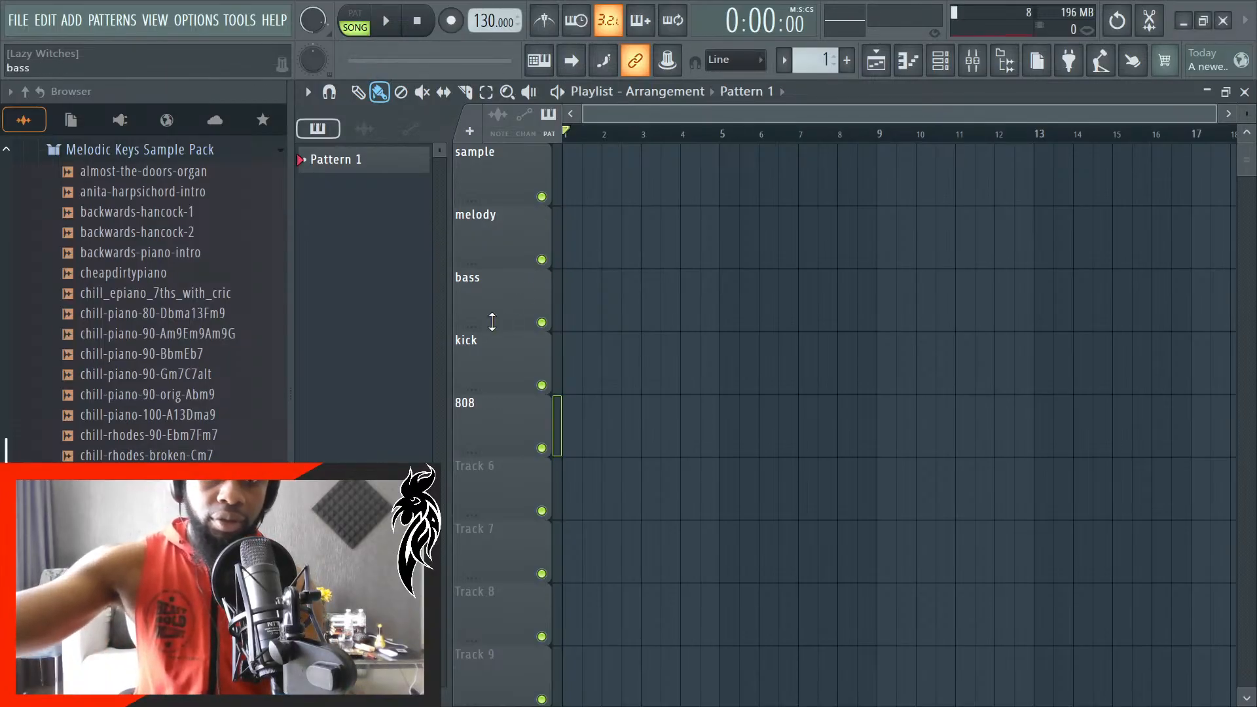
pyautogui.rightClick(483, 438)
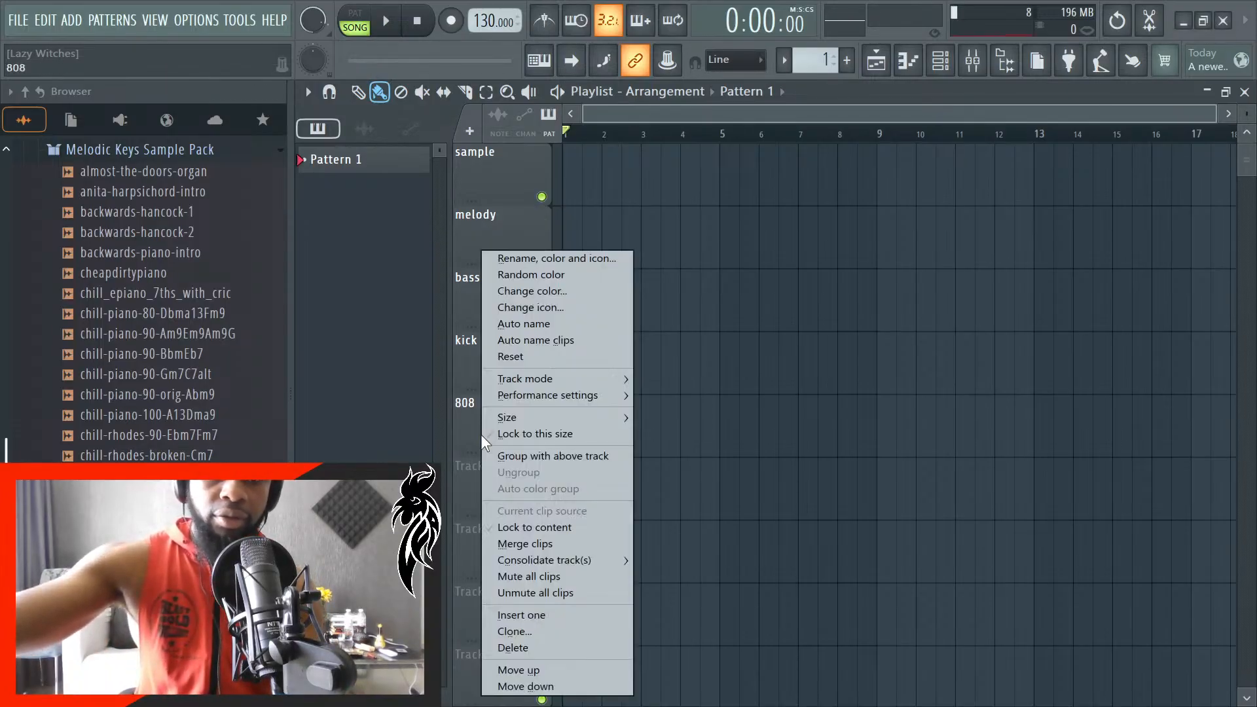
pyautogui.click(540, 671)
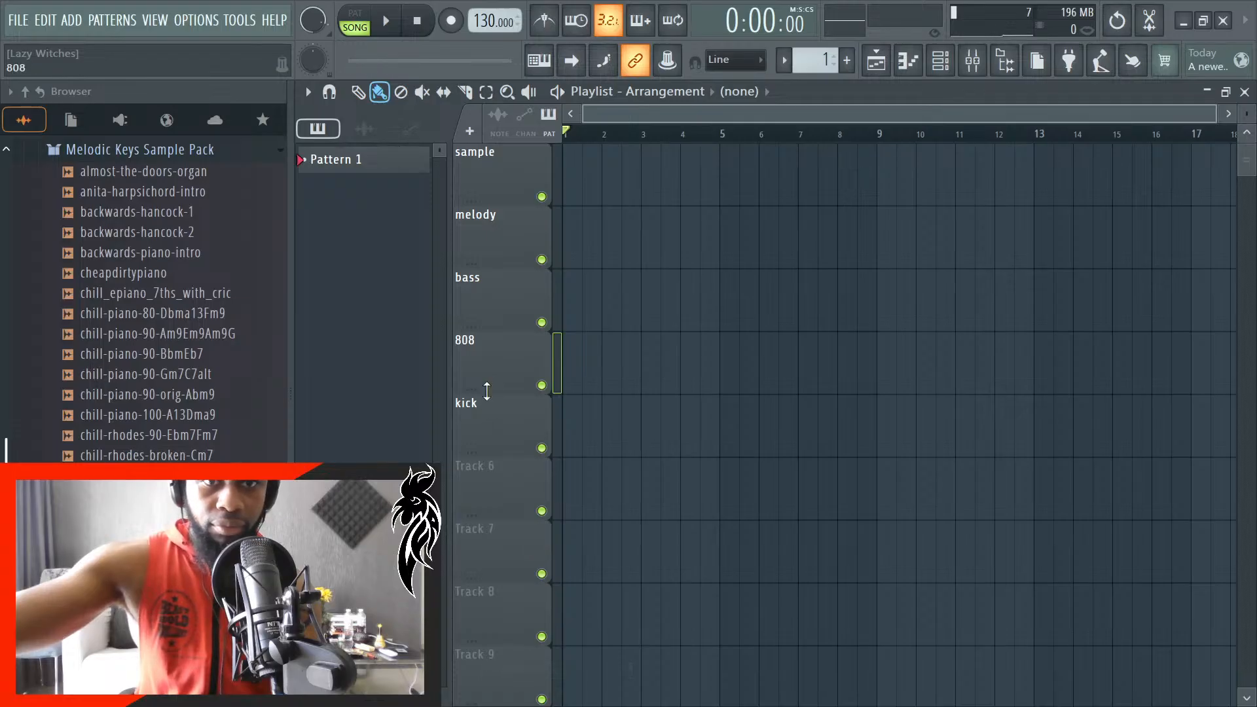
# - Rename playlist Track 6 as "snare"
pyautogui.rightClick(501, 487)
pyautogui.click(568, 258)
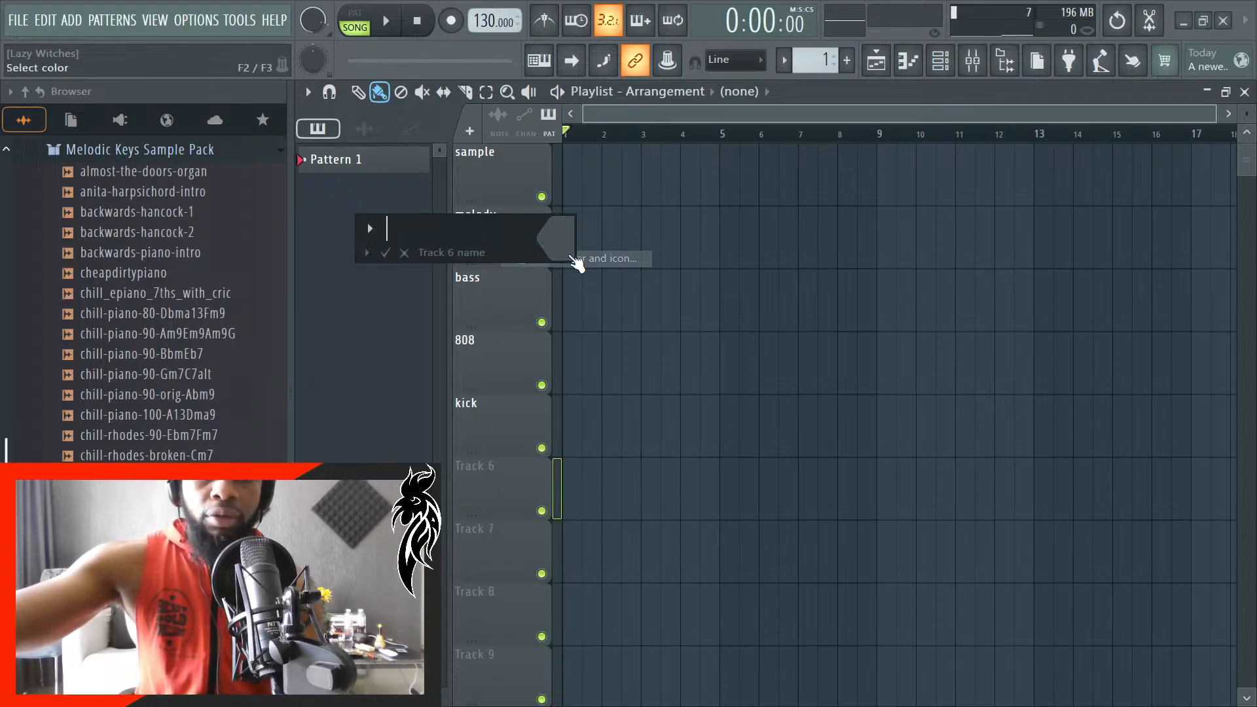
pyautogui.write('snare')
pyautogui.press('Return')
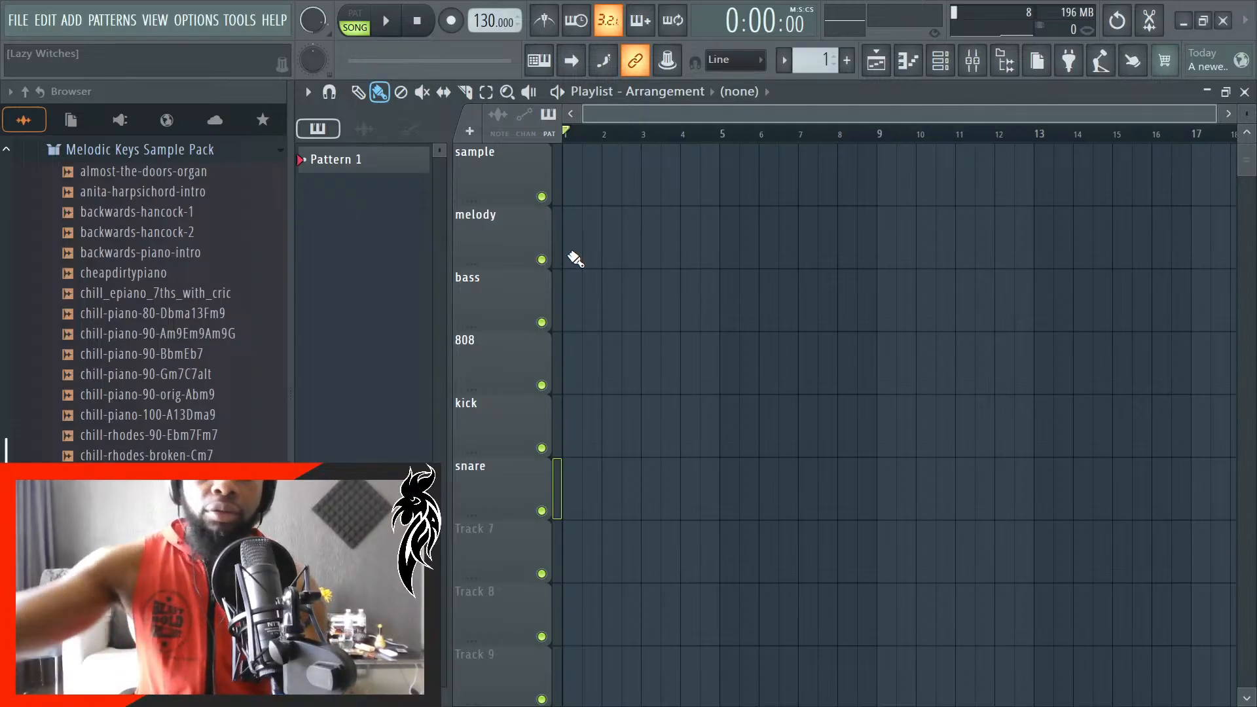
# - Rename playlist Track 7 as "hat" and Track 8 as "FX"
pyautogui.rightClick(498, 532)
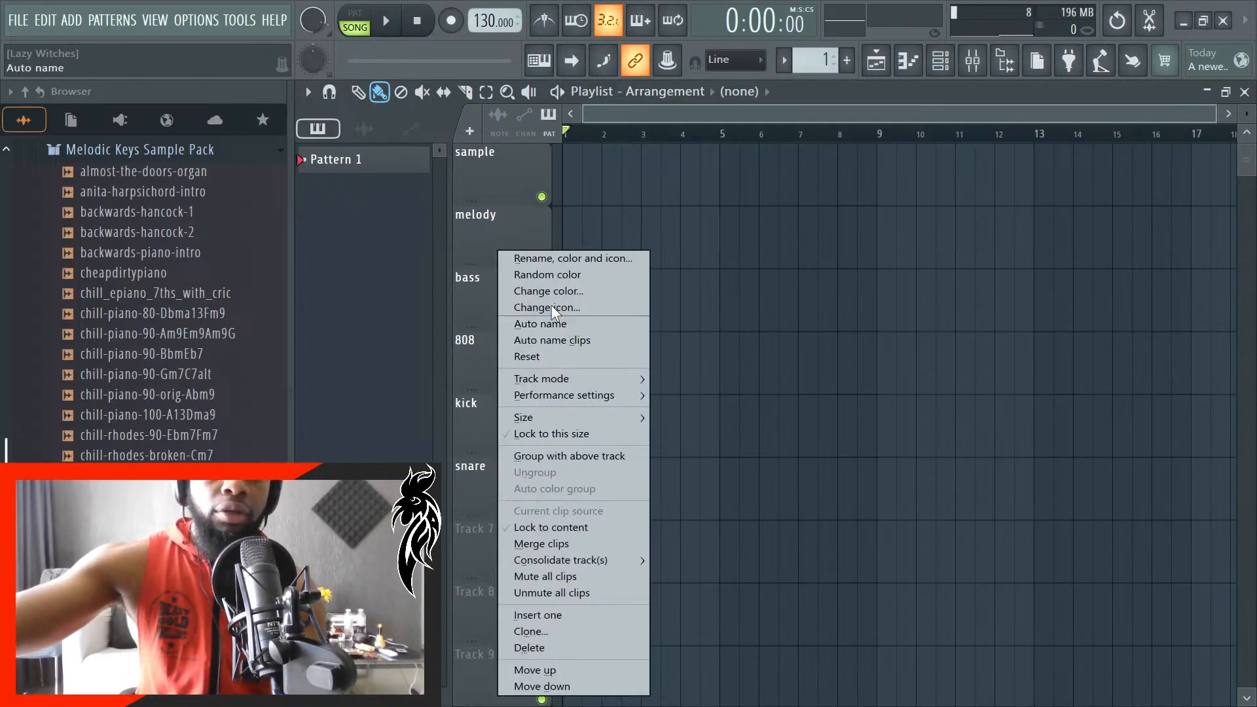
pyautogui.click(555, 254)
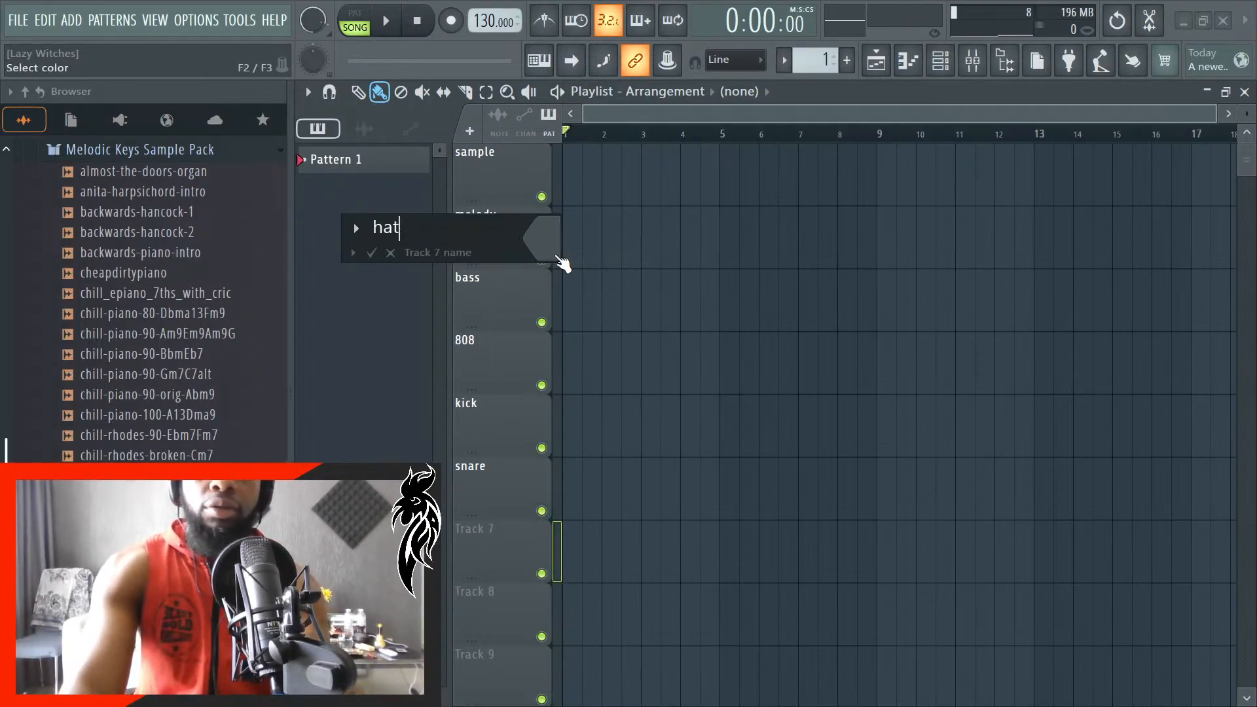
pyautogui.press('Return')
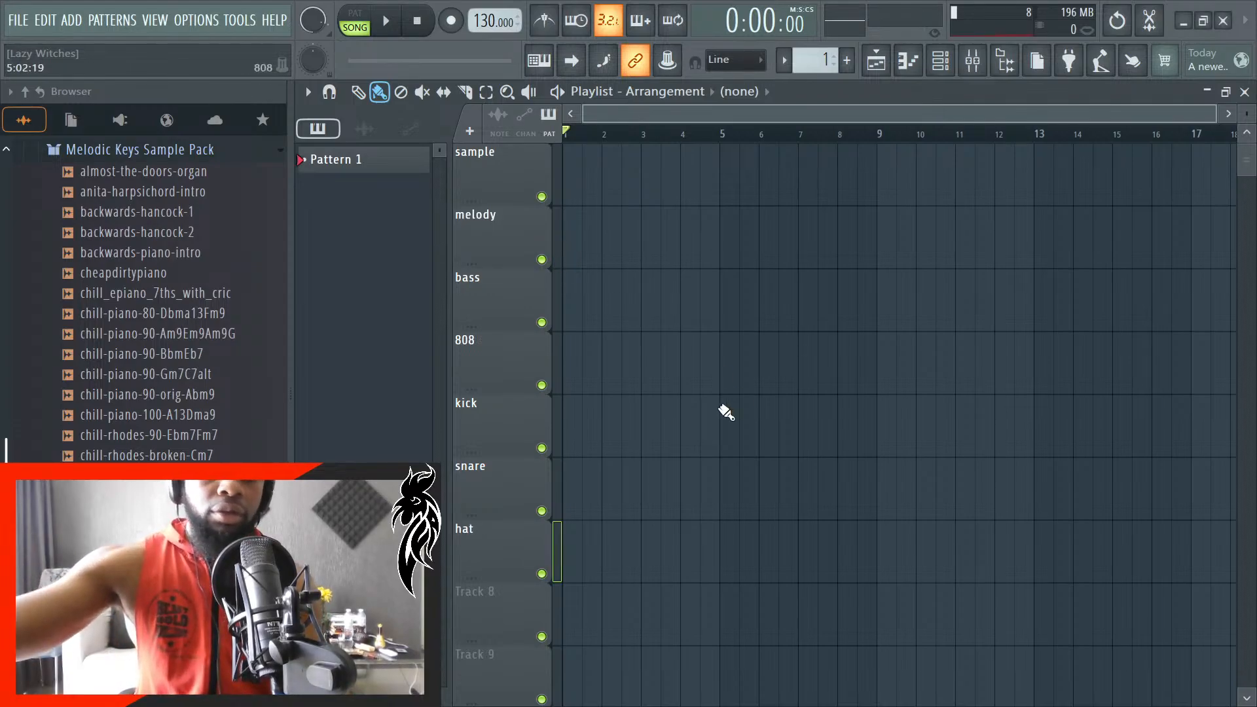
pyautogui.rightClick(501, 613)
pyautogui.click(596, 261)
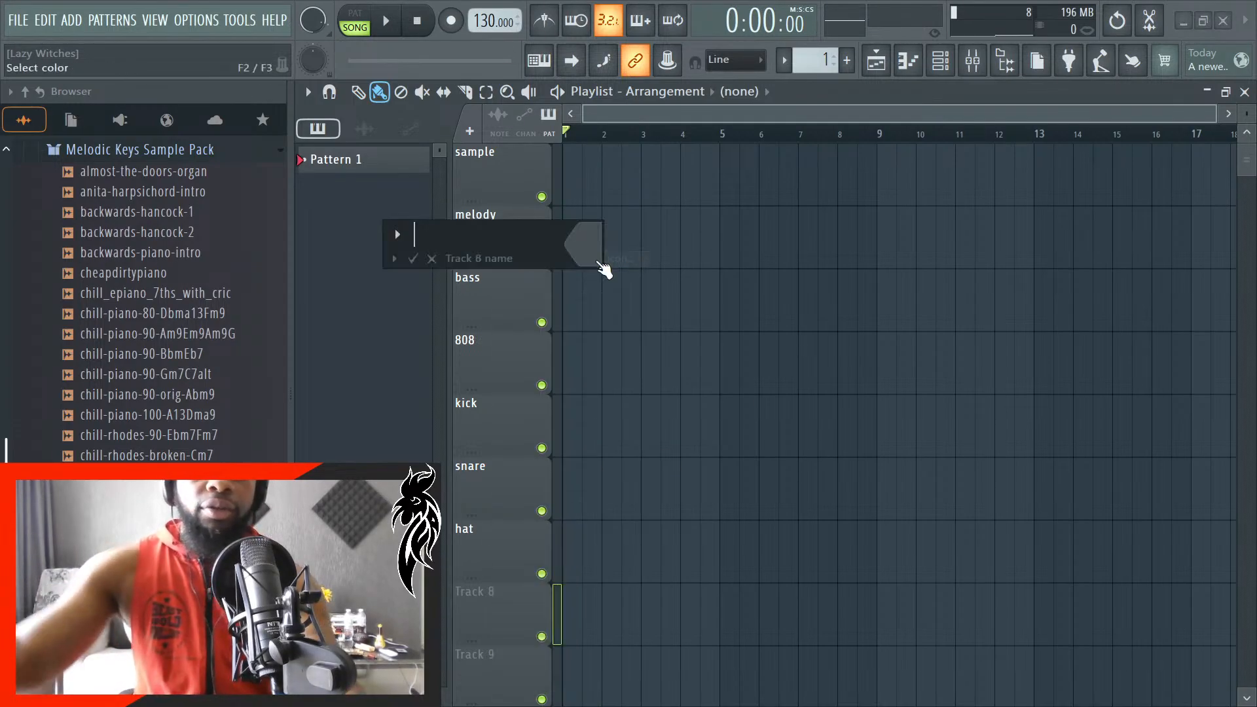
pyautogui.press('Return')
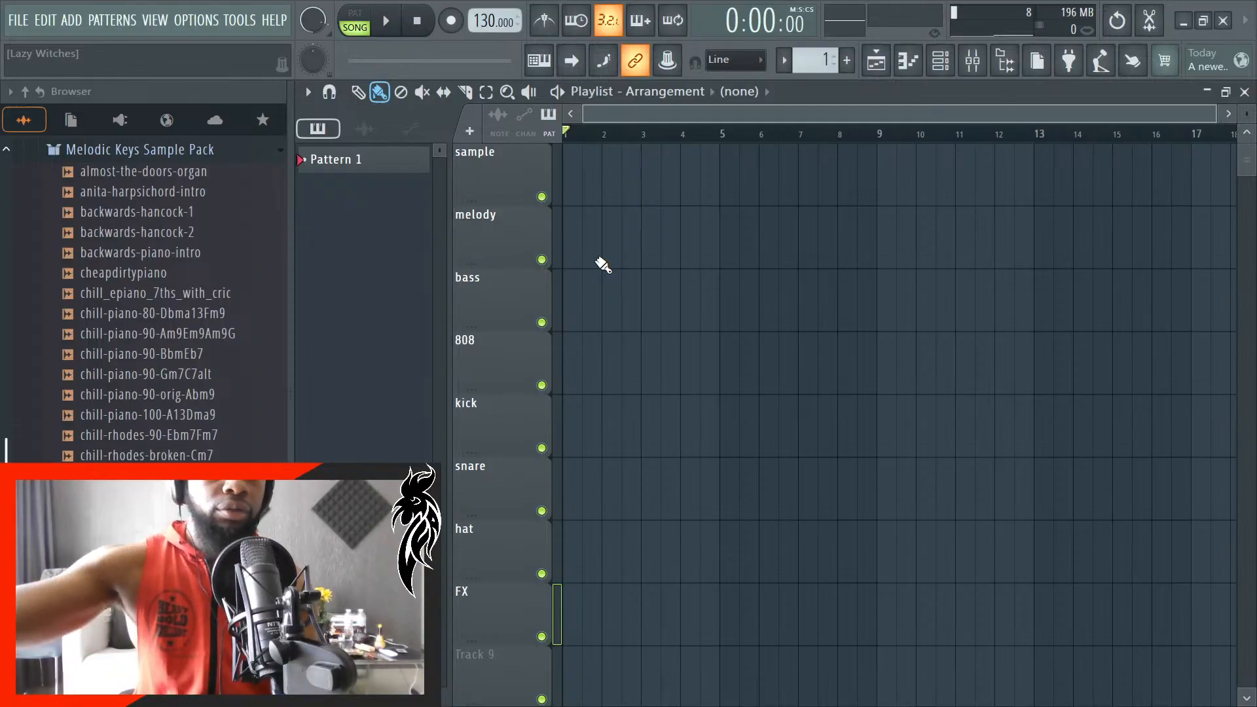
# - Preview the almost-the-doors-organ, anita-harpsichord-intro, backwards-hancock-1 and backwards-hancock-2 samples in the Melodic Keys Sample Pack
pyautogui.click(174, 172)
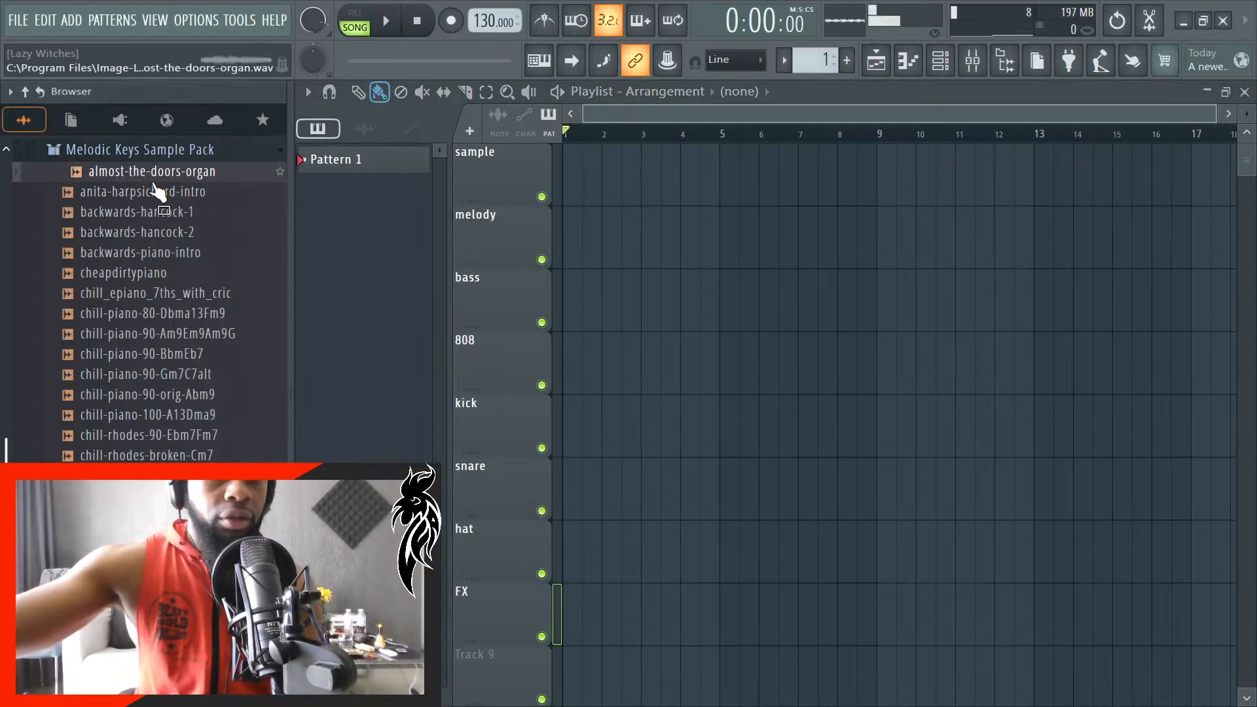
pyautogui.click(213, 192)
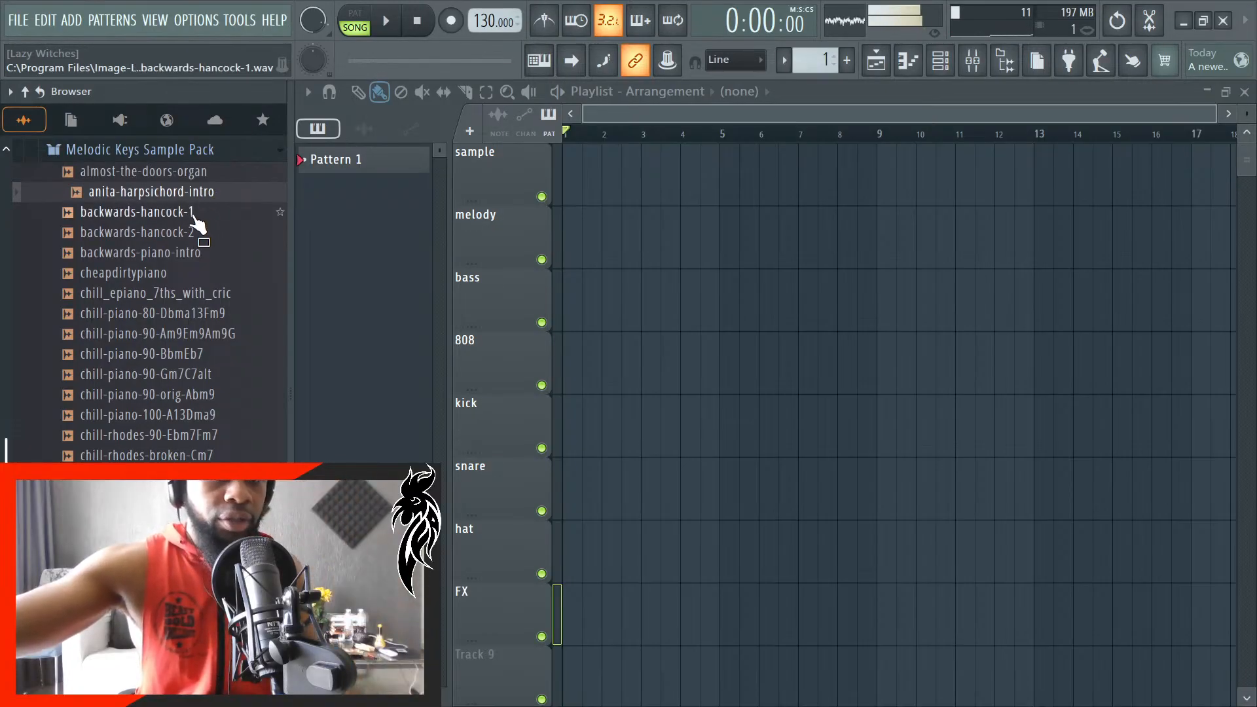
pyautogui.click(199, 216)
pyautogui.click(192, 236)
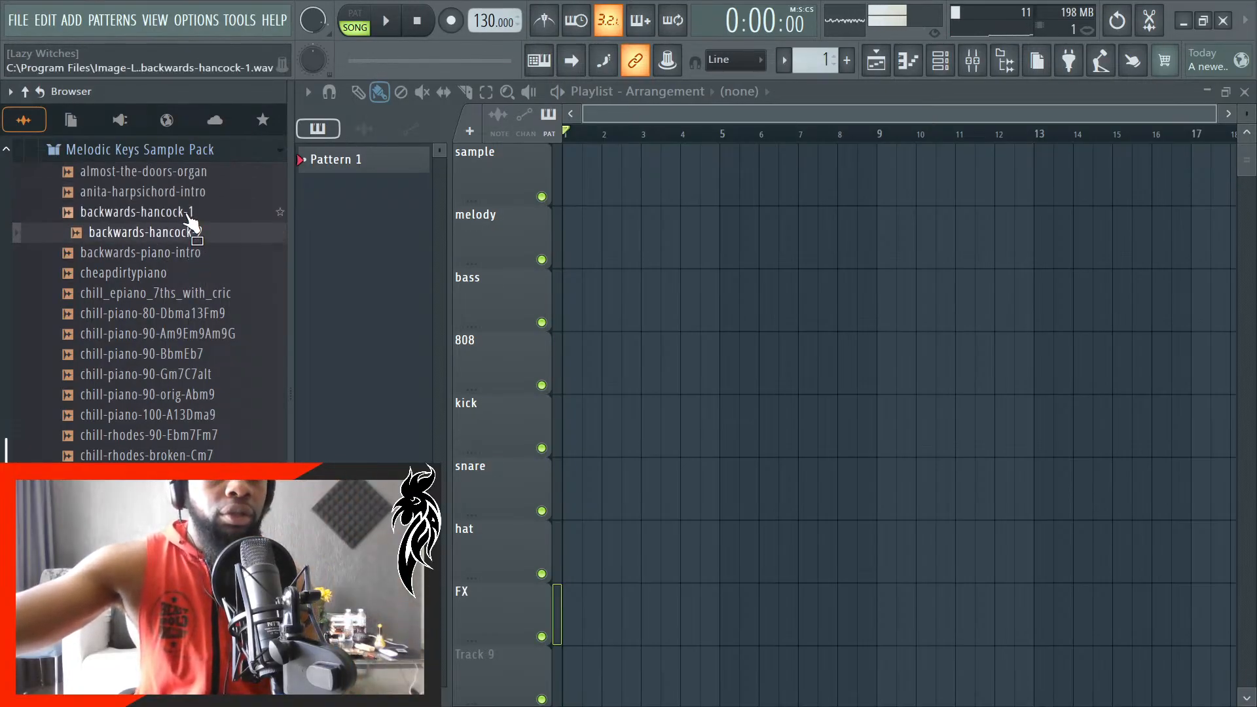
pyautogui.click(191, 220)
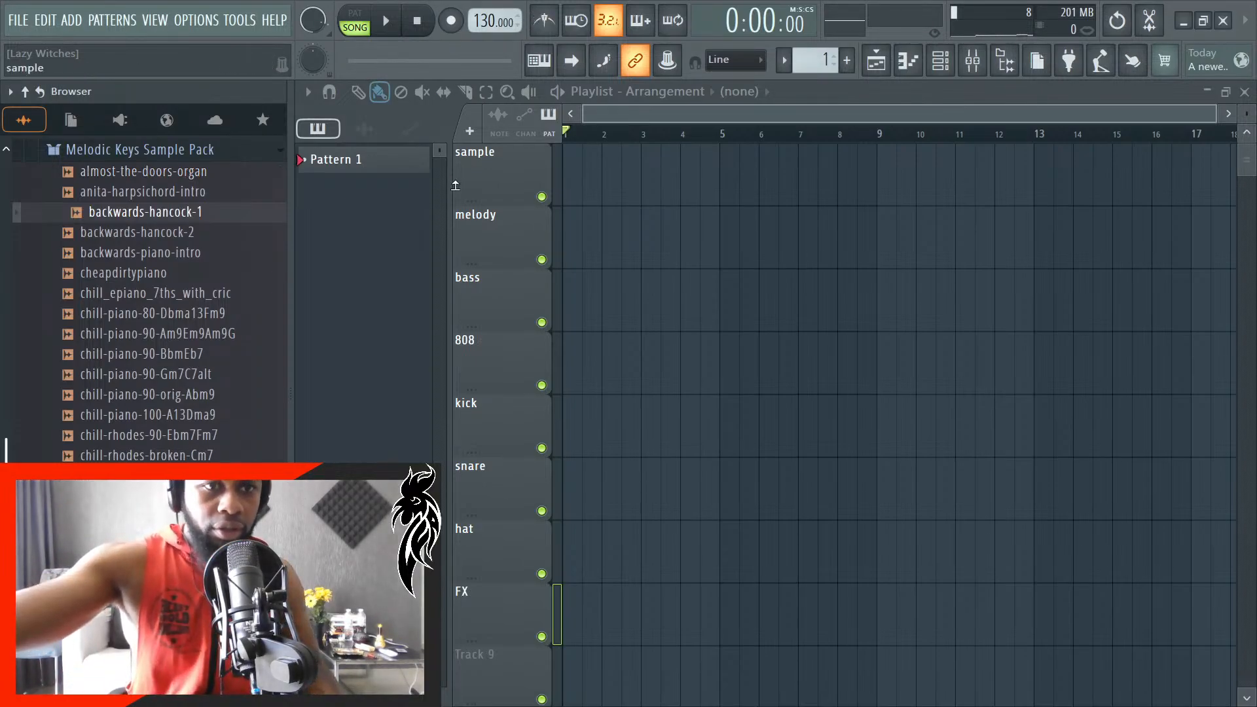
# - Place the chill_epiano_7ths_with_cric sample on the sample track, starting at bar 1
pyautogui.click(166, 299)
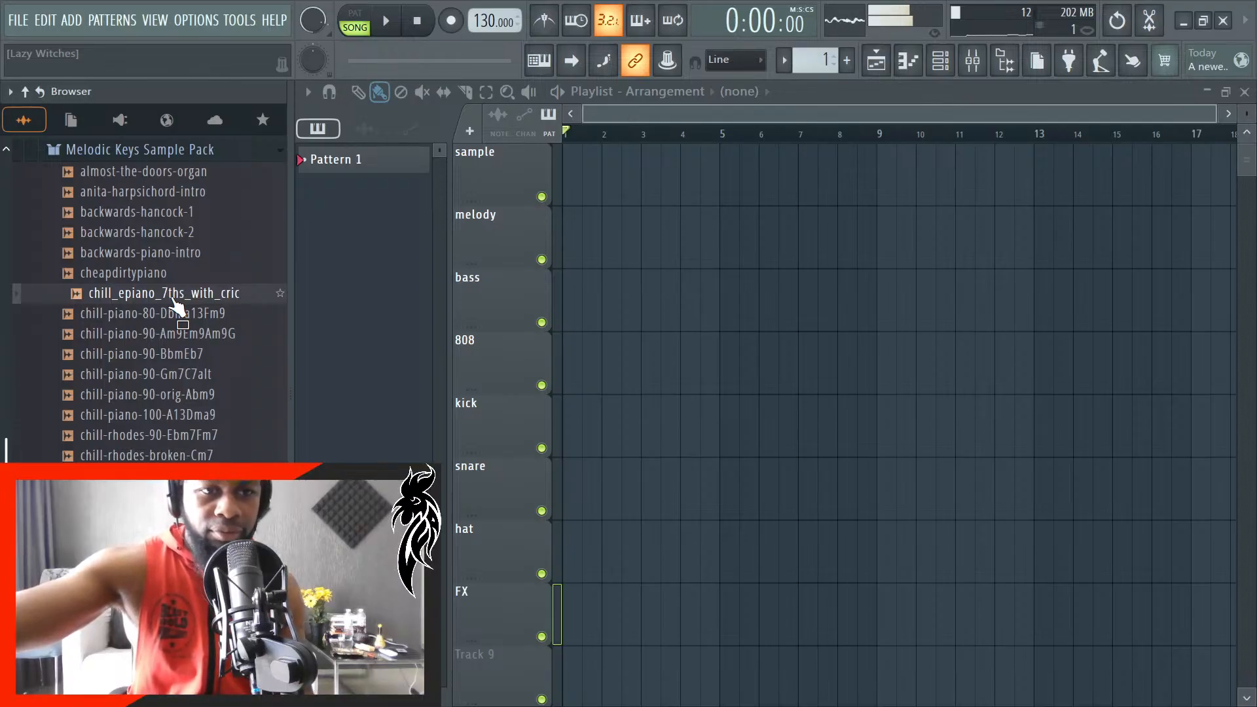
pyautogui.moveTo(174, 304); pyautogui.dragTo(589, 175)
pyautogui.moveTo(726, 201); pyautogui.dragTo(567, 179)
pyautogui.scroll(4, 621, 252)
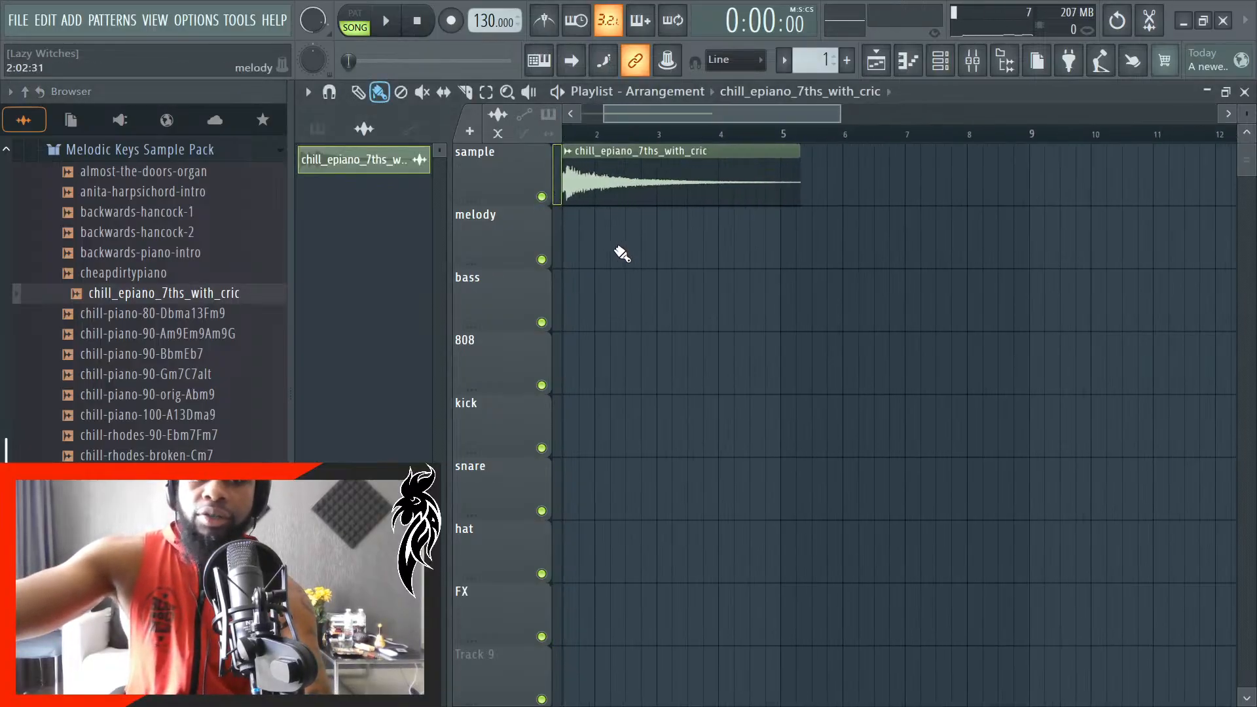
pyautogui.moveTo(652, 121); pyautogui.dragTo(620, 122)
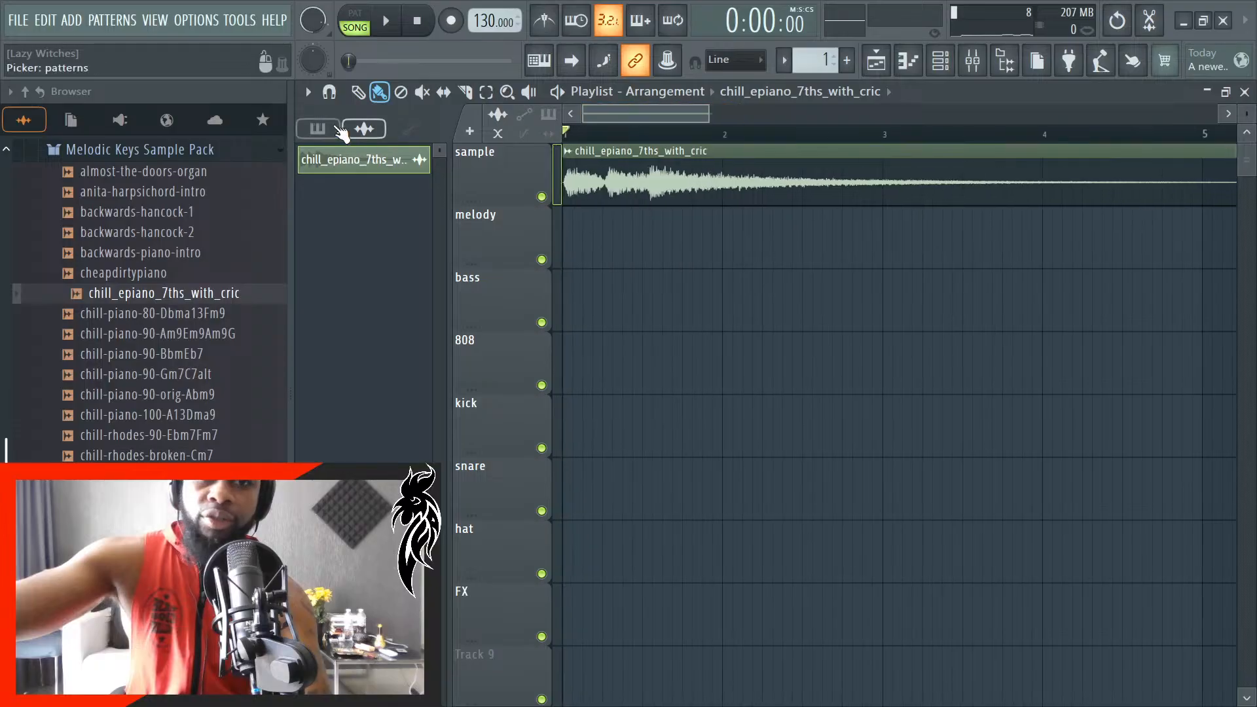
# - Activate the playlist's Draw tool and preview the chill_epiano_7ths_with_cric sample again
pyautogui.click(359, 91)
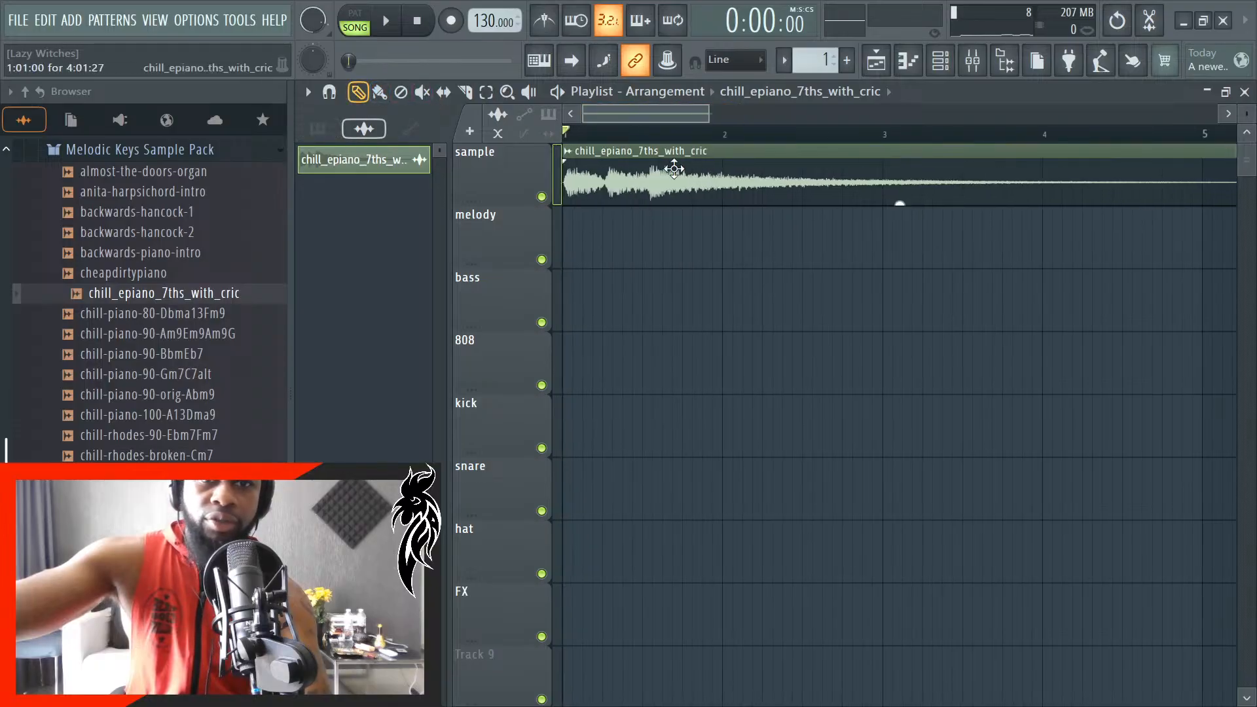
pyautogui.click(177, 300)
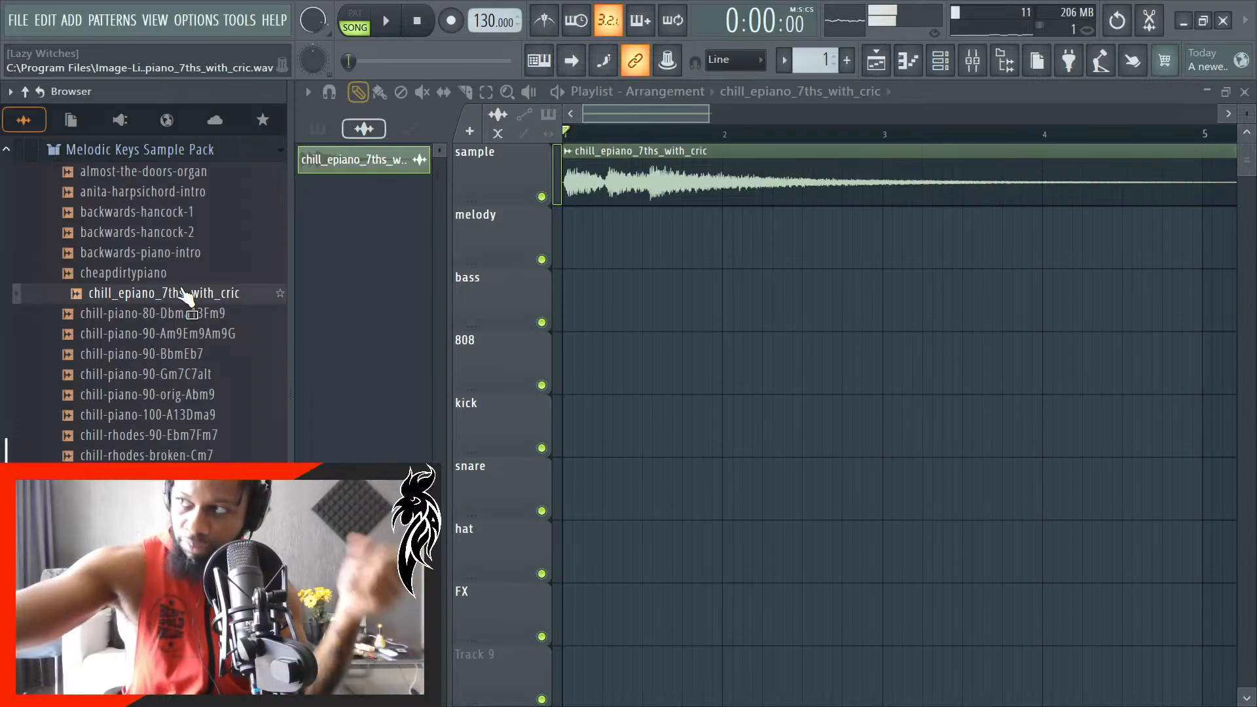
pyautogui.press('space')
pyautogui.press('space')
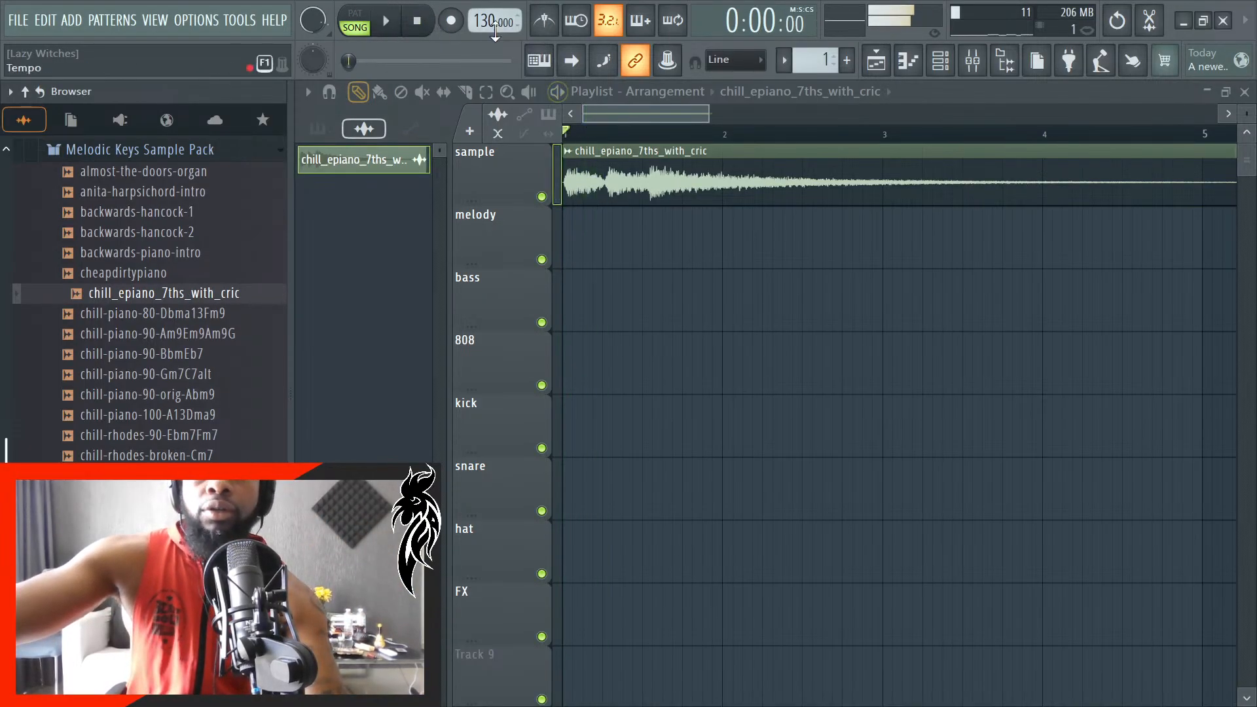
# - Turn on the metronome and start song playback with the sample track muted
pyautogui.click(544, 20)
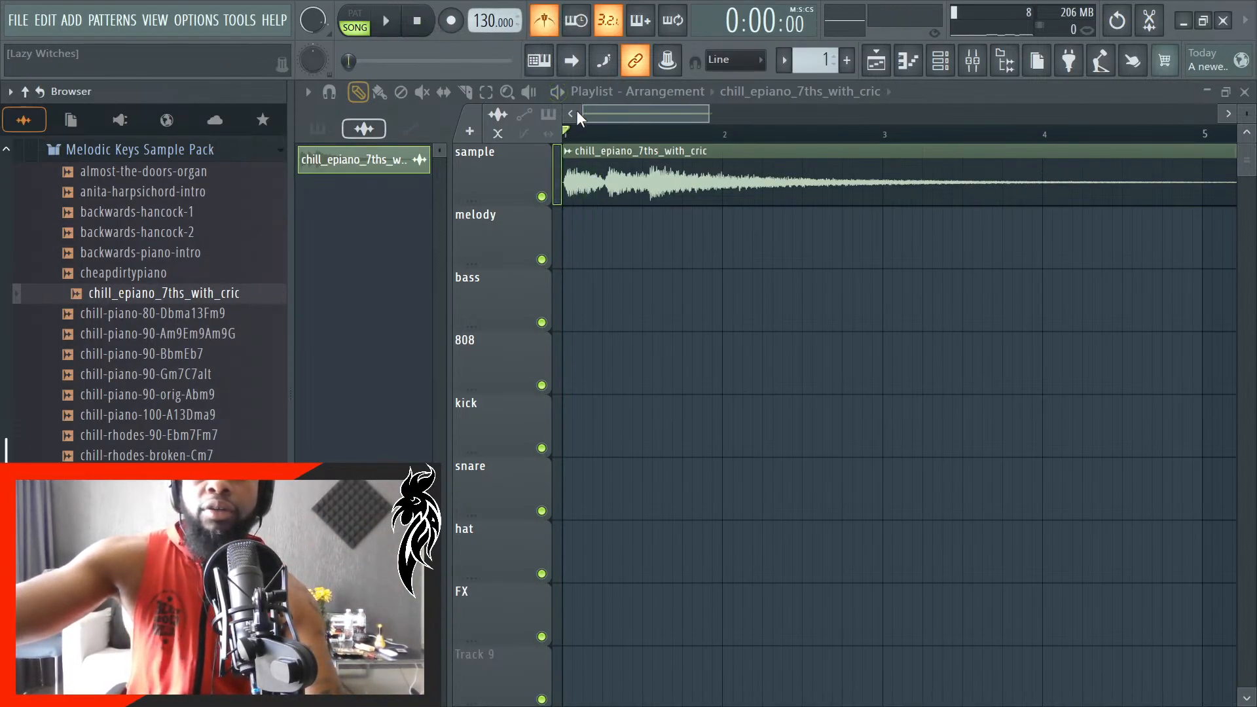
pyautogui.click(541, 197)
pyautogui.press('space')
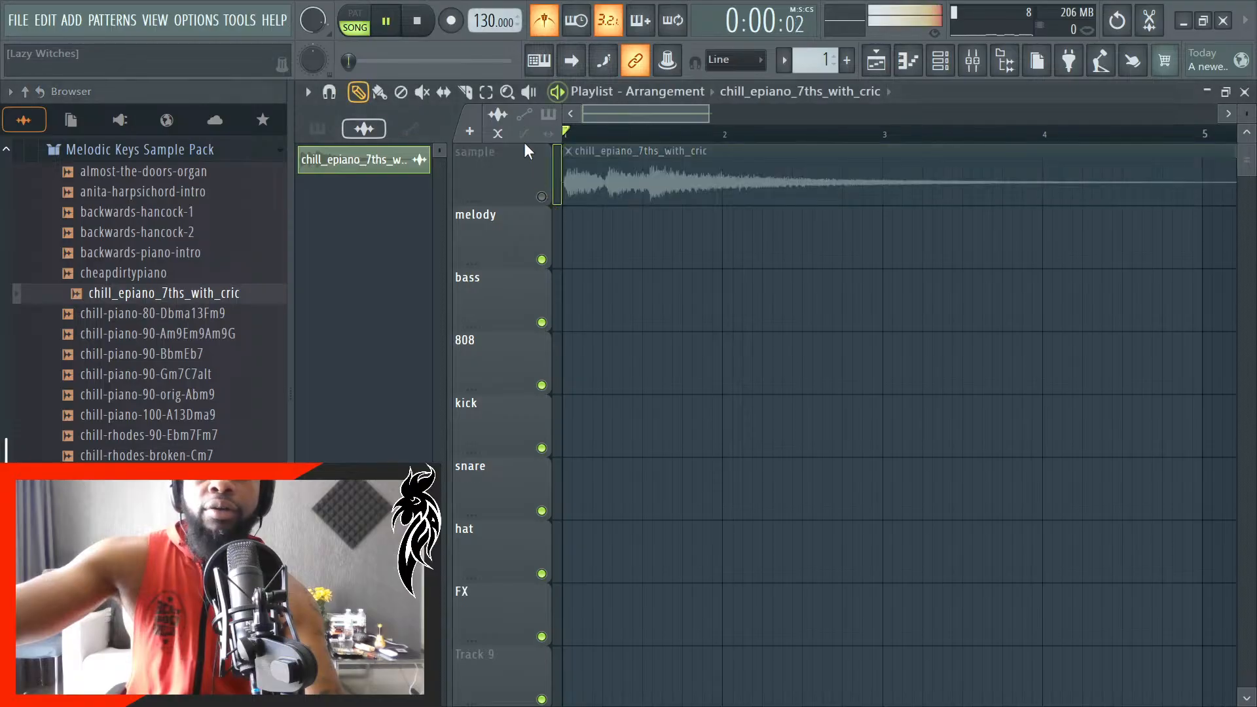
# - Set the tempo to 110 BPM, raise it to 114 BPM against the metronome, and stop playback
pyautogui.rightClick(491, 20)
pyautogui.click(687, 97)
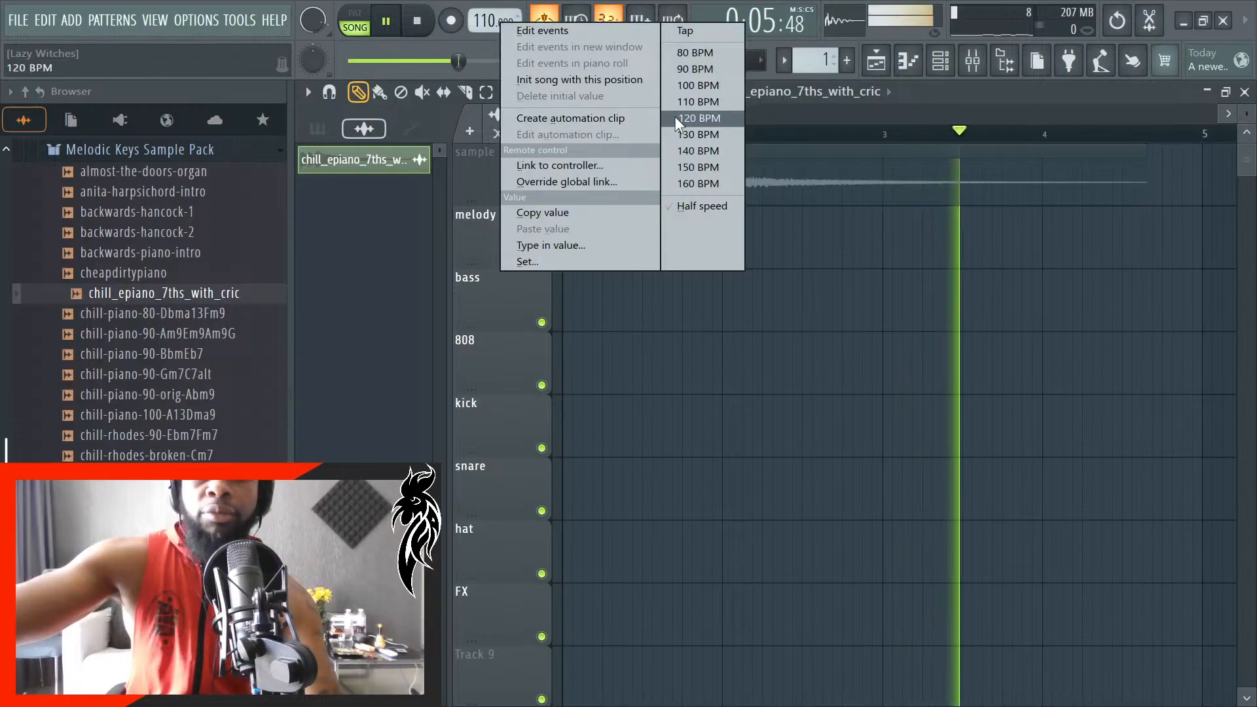
pyautogui.click(479, 20)
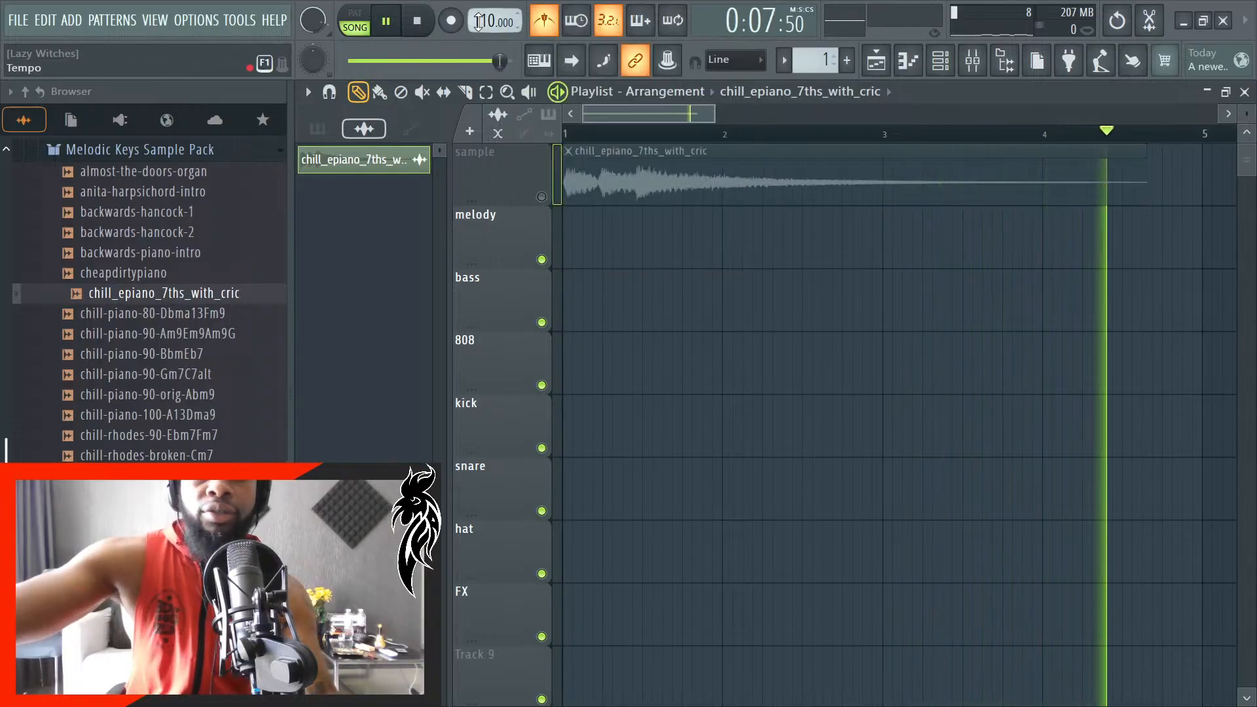
pyautogui.scroll(4, 479, 21)
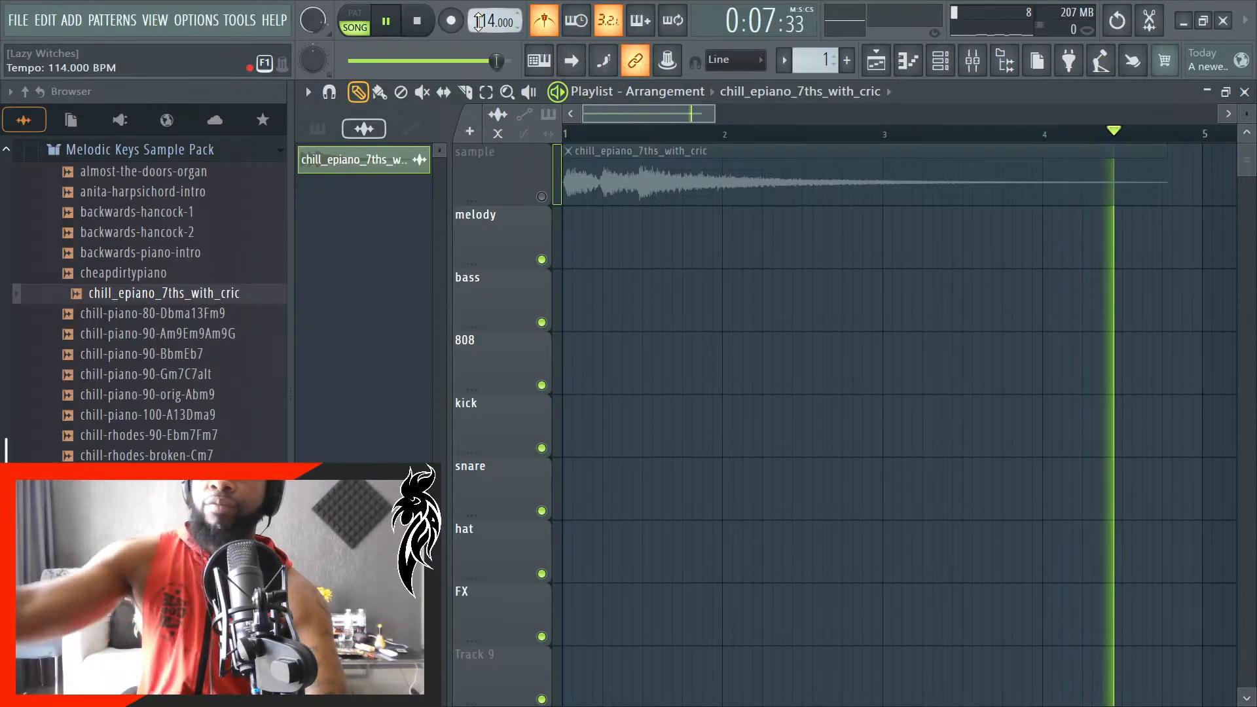
pyautogui.press('space')
# - Unmute the sample track, move the clip to the start of bar 2 and play it against the metronome
pyautogui.click(542, 196)
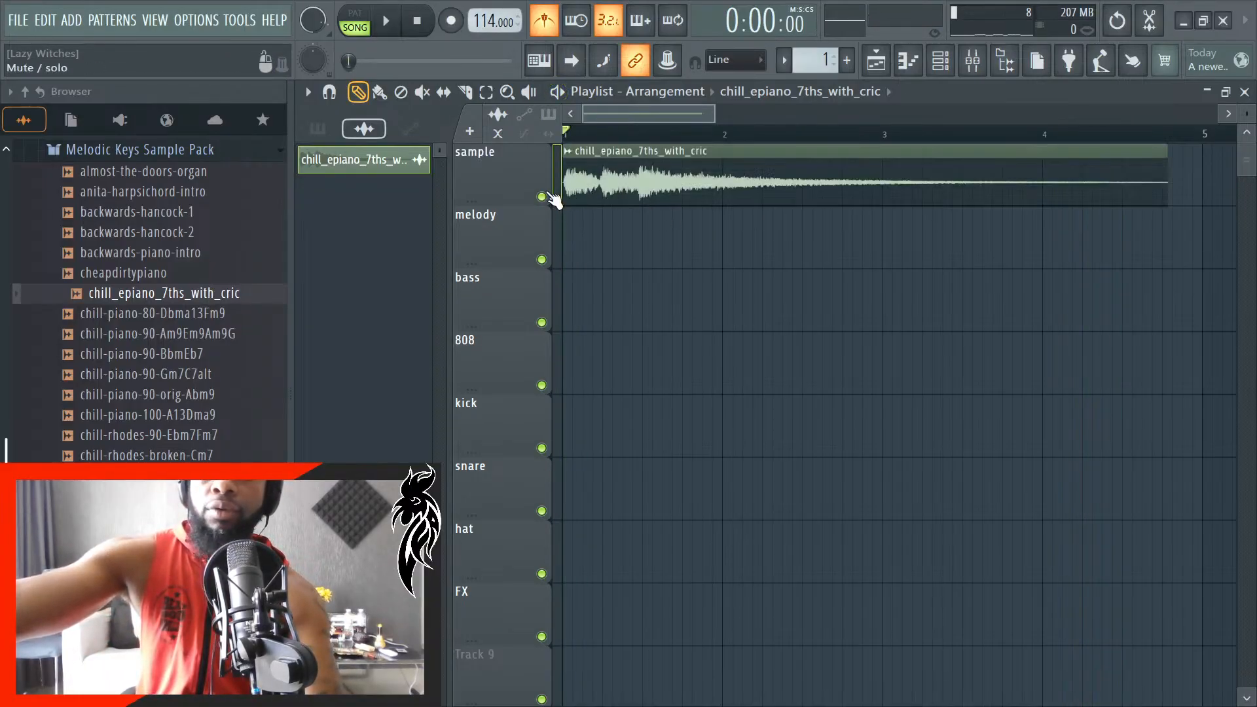
pyautogui.moveTo(640, 188); pyautogui.dragTo(785, 168)
pyautogui.click(550, 19)
pyautogui.press('space')
pyautogui.press('space')
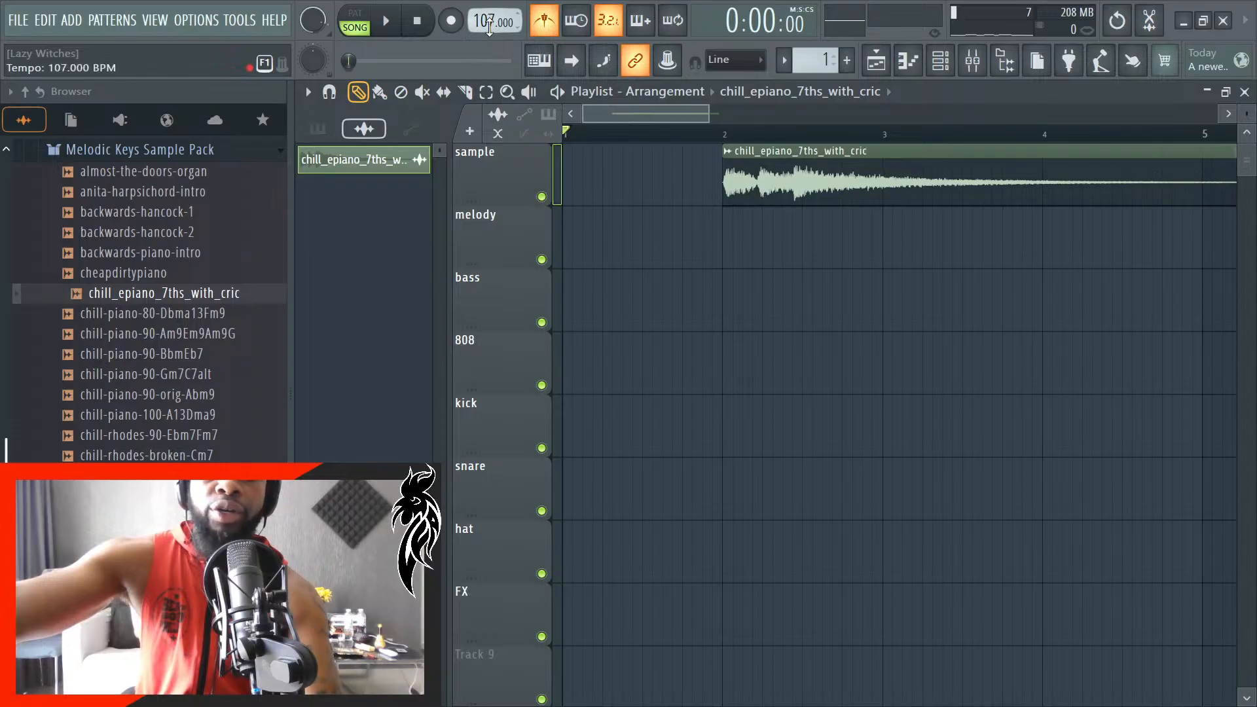
# - Test playback at 107 and 108 BPM and set the project tempo to 100 BPM
pyautogui.press('space')
pyautogui.press('space')
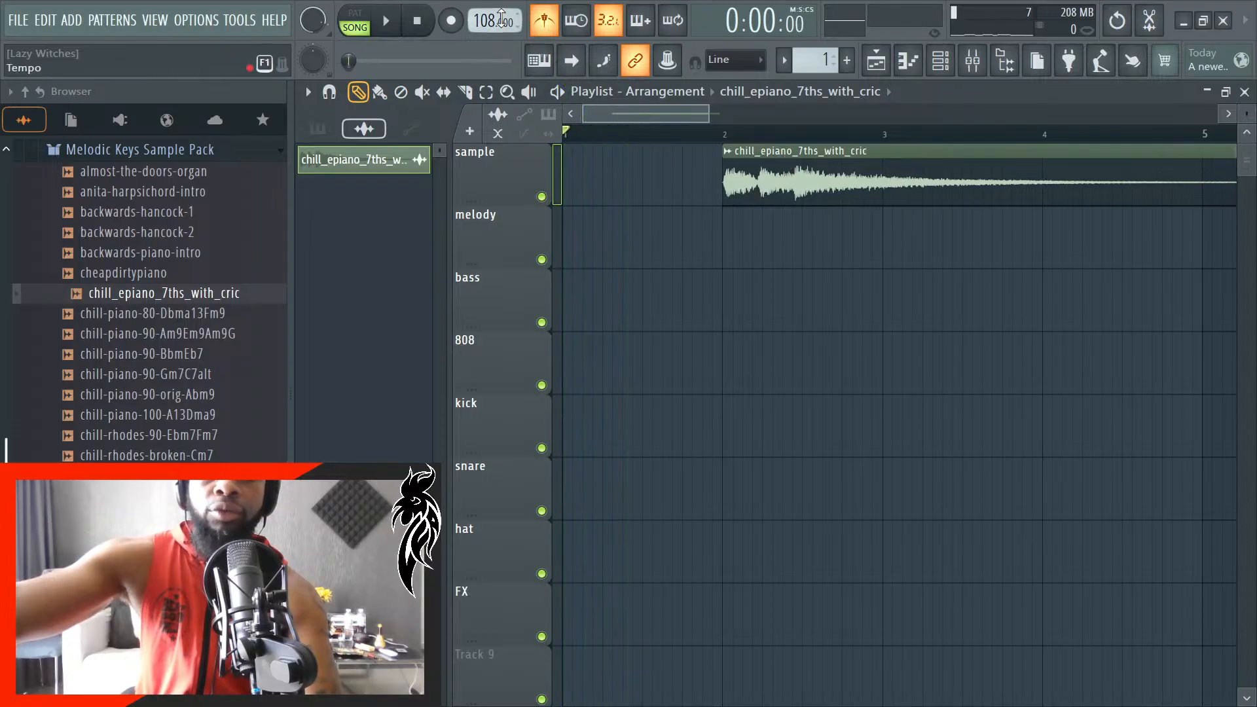
pyautogui.press('space')
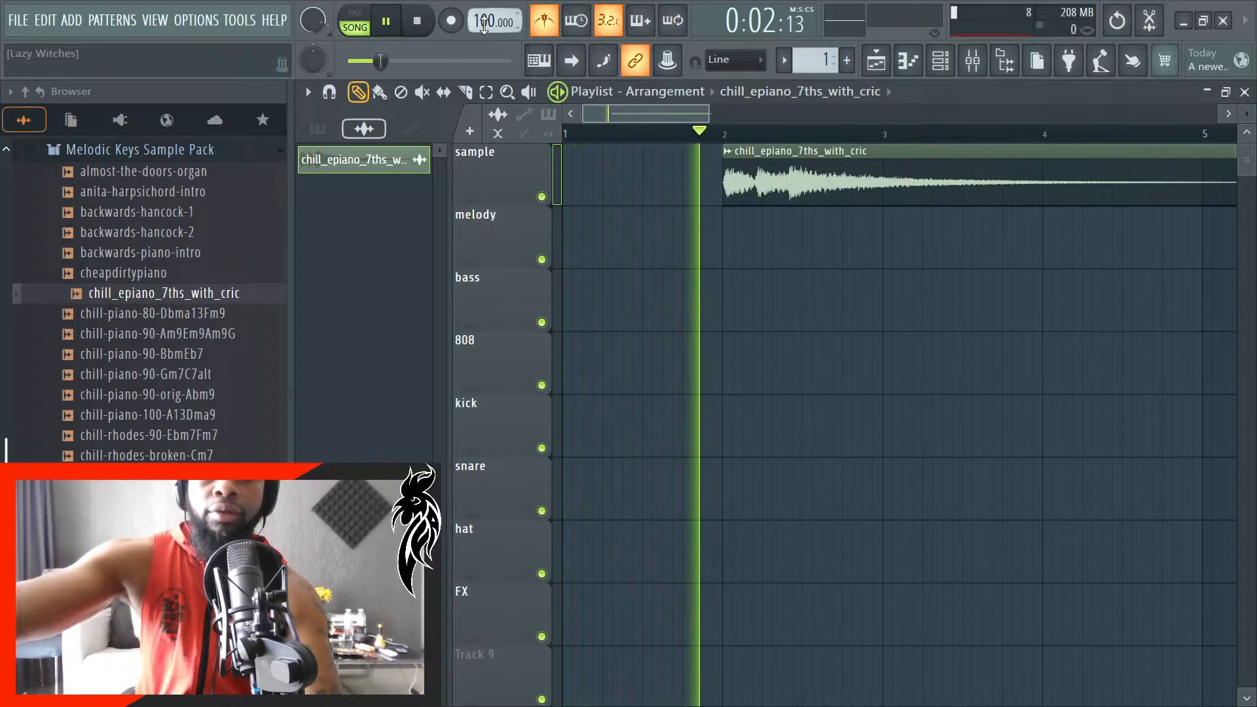
# - Reposition the clip on the sample track to start just past the middle of bar 2, checking its timing by playback
pyautogui.moveTo(778, 185); pyautogui.dragTo(868, 184)
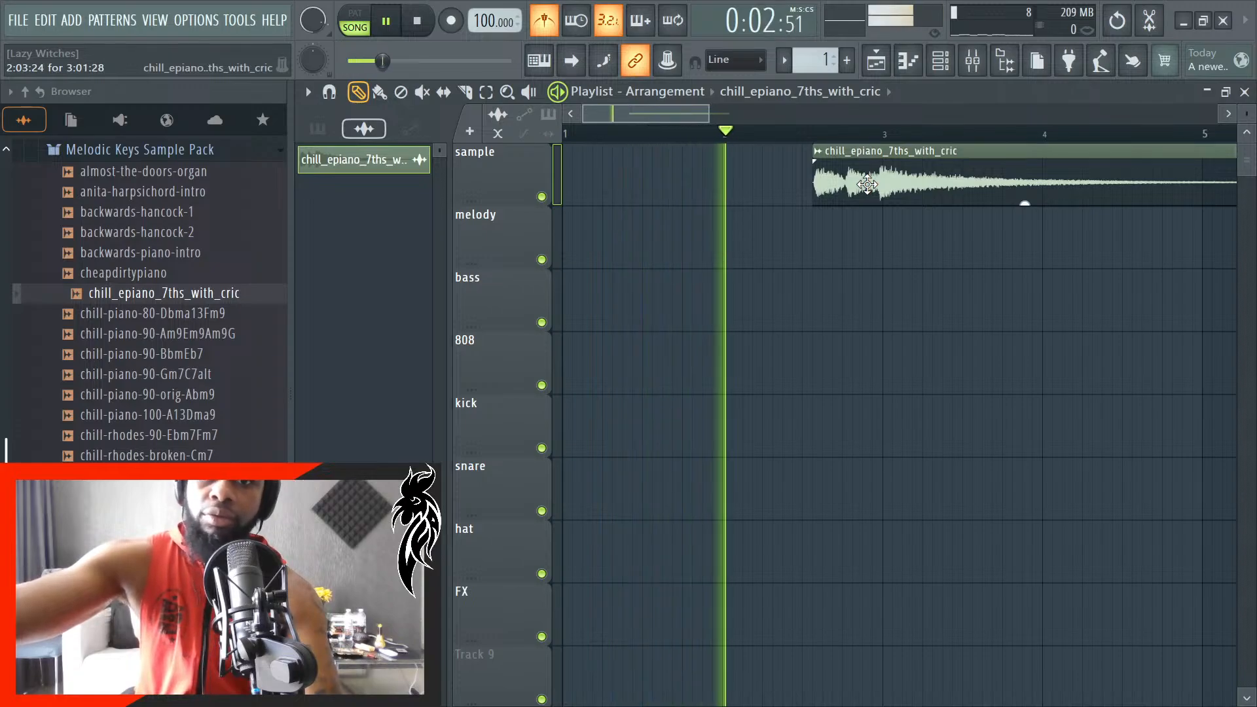
pyautogui.moveTo(868, 185); pyautogui.dragTo(751, 172)
pyautogui.press('space')
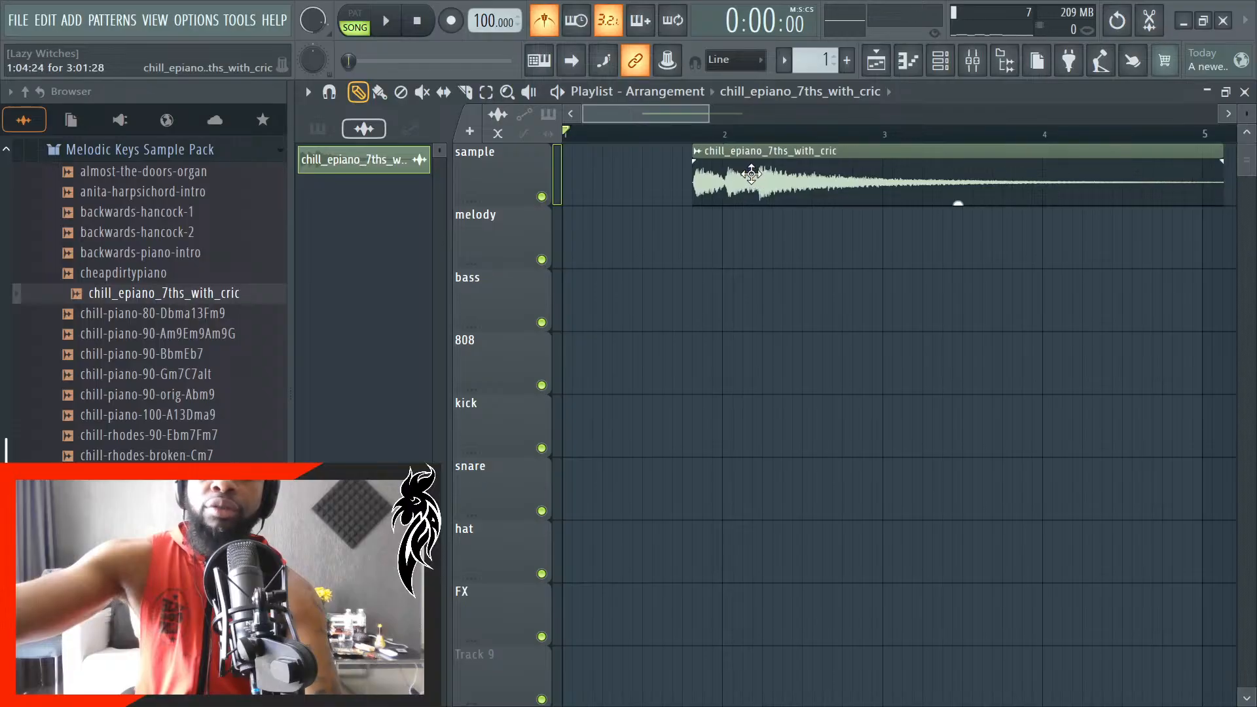
pyautogui.press('space')
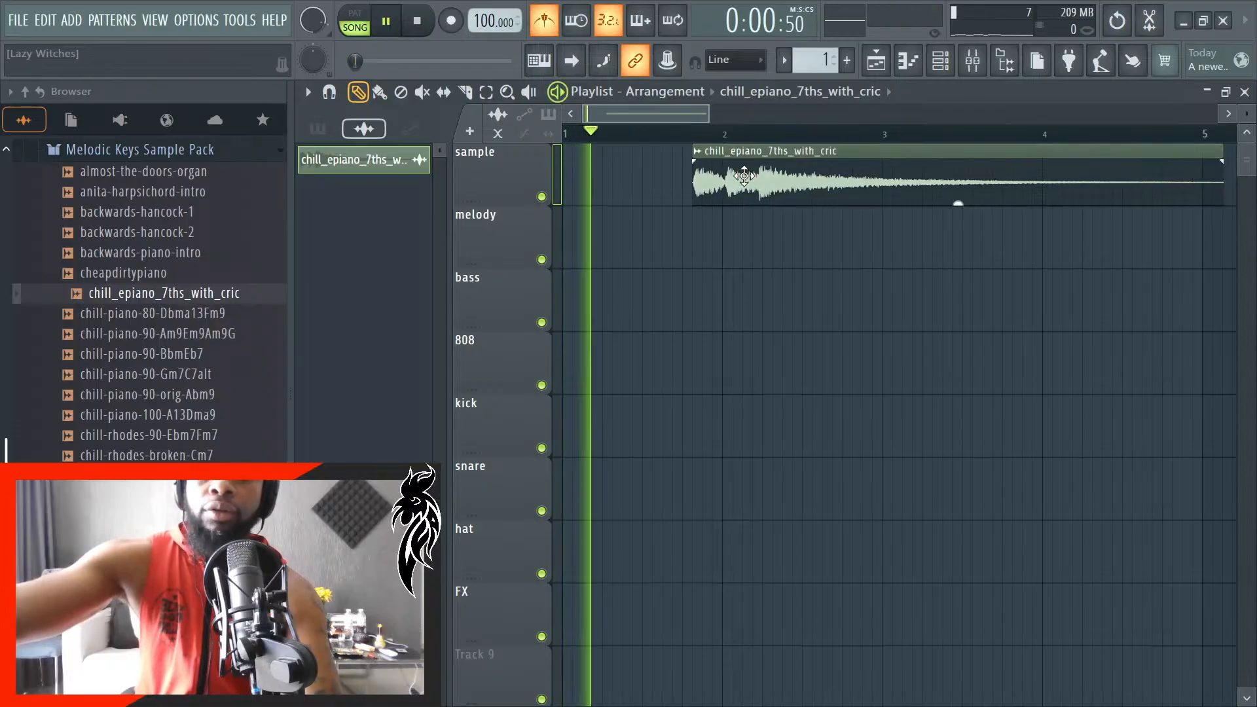
pyautogui.moveTo(745, 176); pyautogui.dragTo(873, 193)
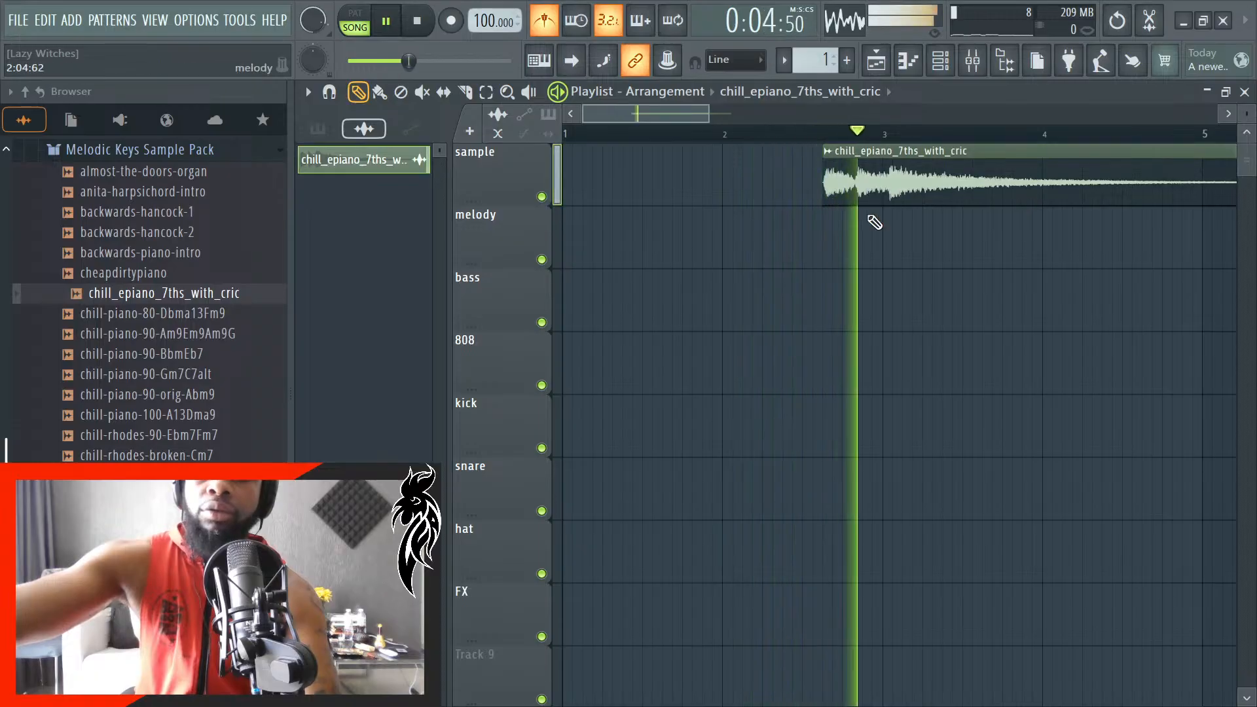
pyautogui.press('space')
# - Open the settings of the chill_epiano_7ths_with_cric clip and set its time stretching mode to Auto
pyautogui.scroll(1, 901, 262)
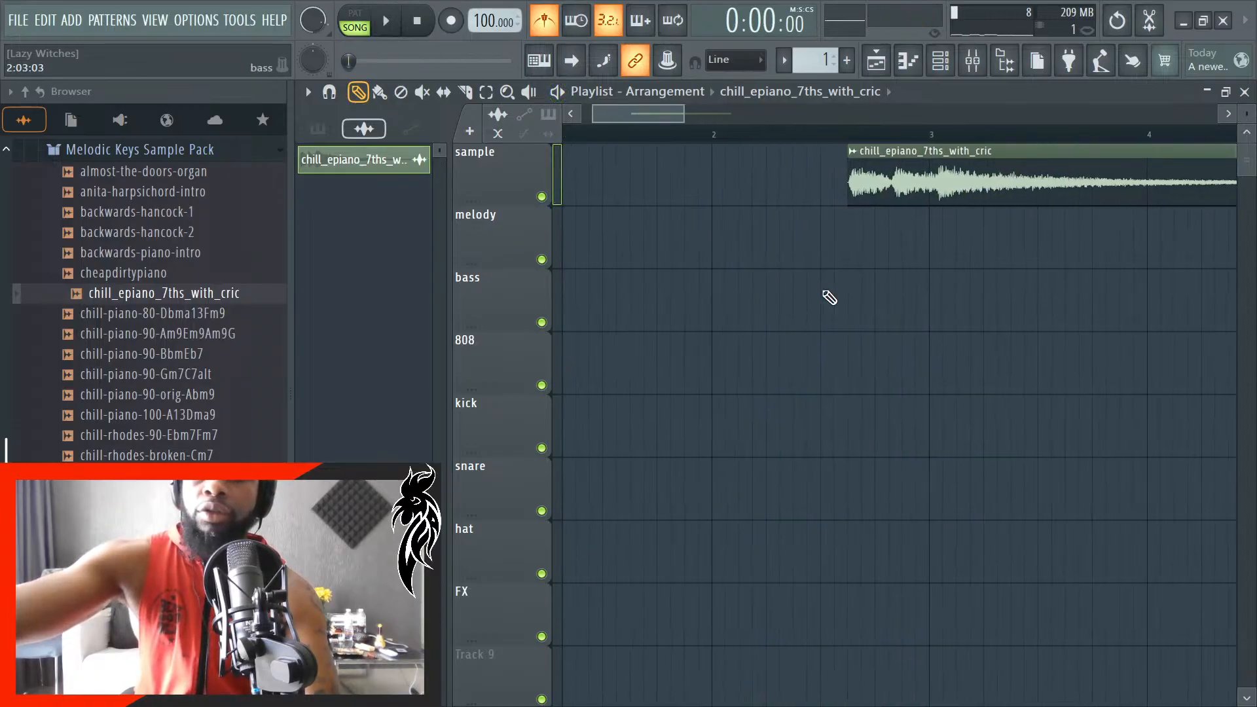
pyautogui.scroll(-1, 845, 315)
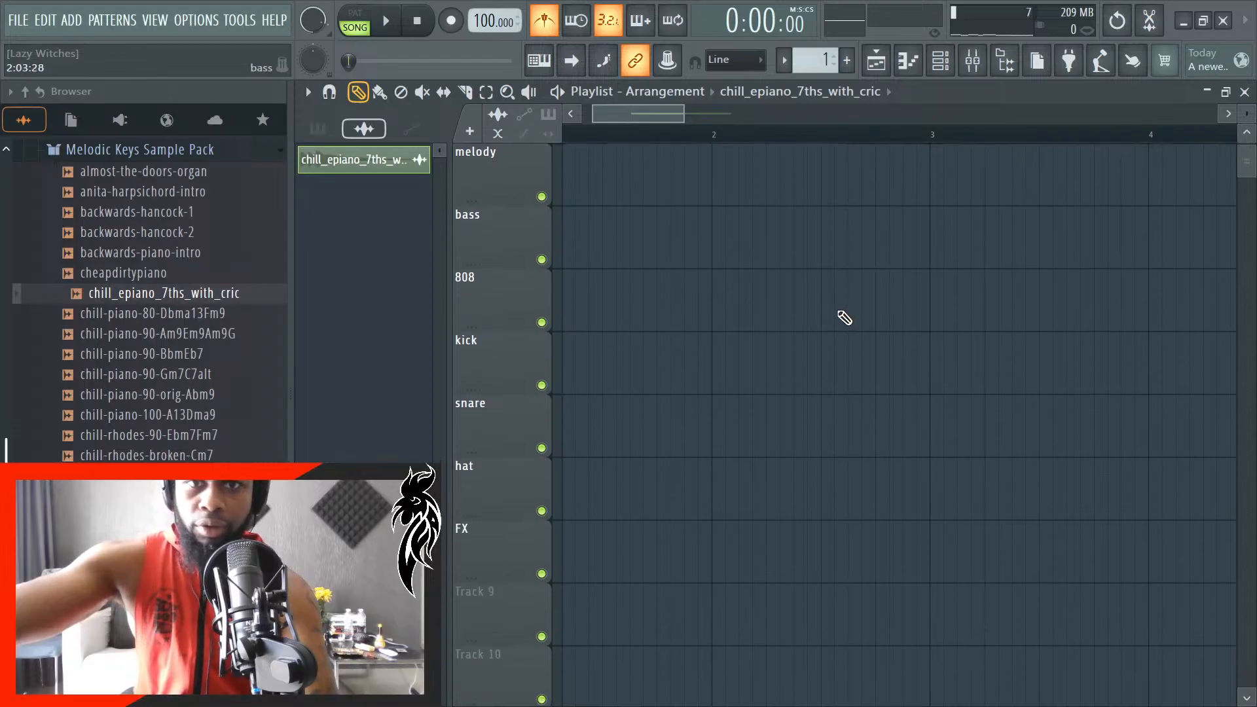
pyautogui.scroll(-3, 916, 350)
pyautogui.scroll(1, 1149, 447)
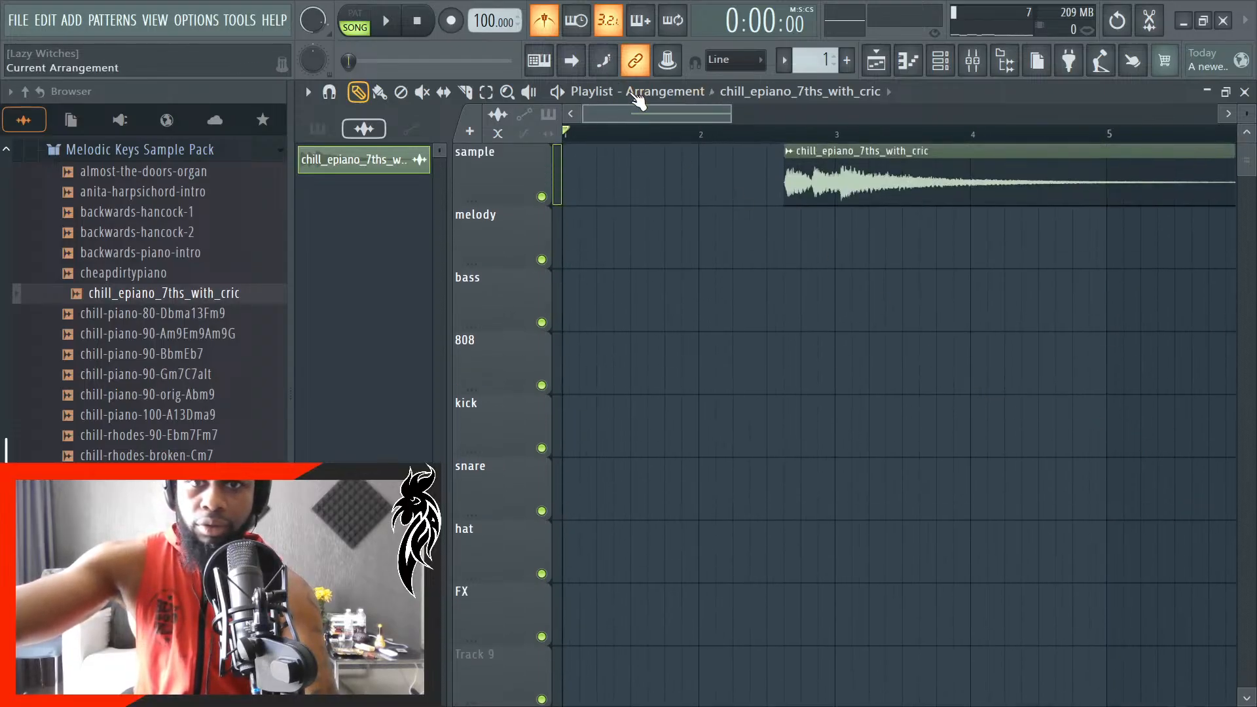
pyautogui.moveTo(633, 122)
pyautogui.mouseDown()
pyautogui.moveTo(691, 123)
pyautogui.moveTo(656, 115)
pyautogui.mouseUp()
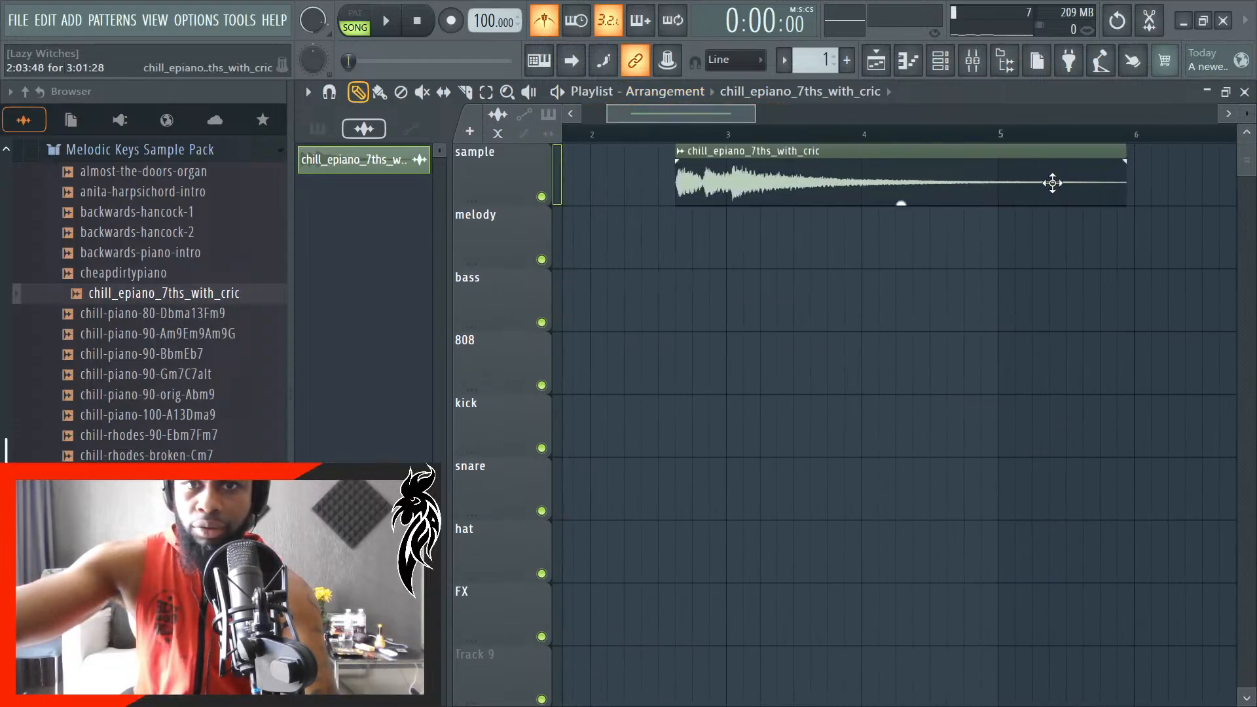
pyautogui.doubleClick(1026, 197)
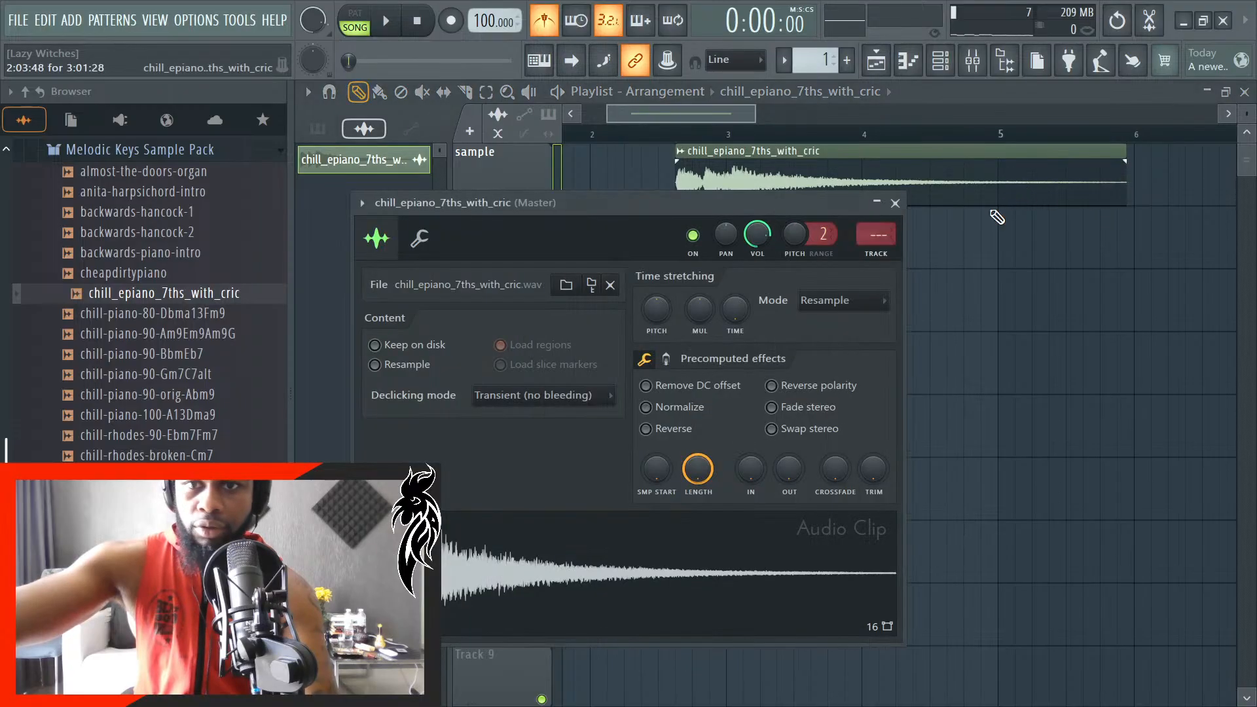
pyautogui.click(828, 311)
pyautogui.click(875, 319)
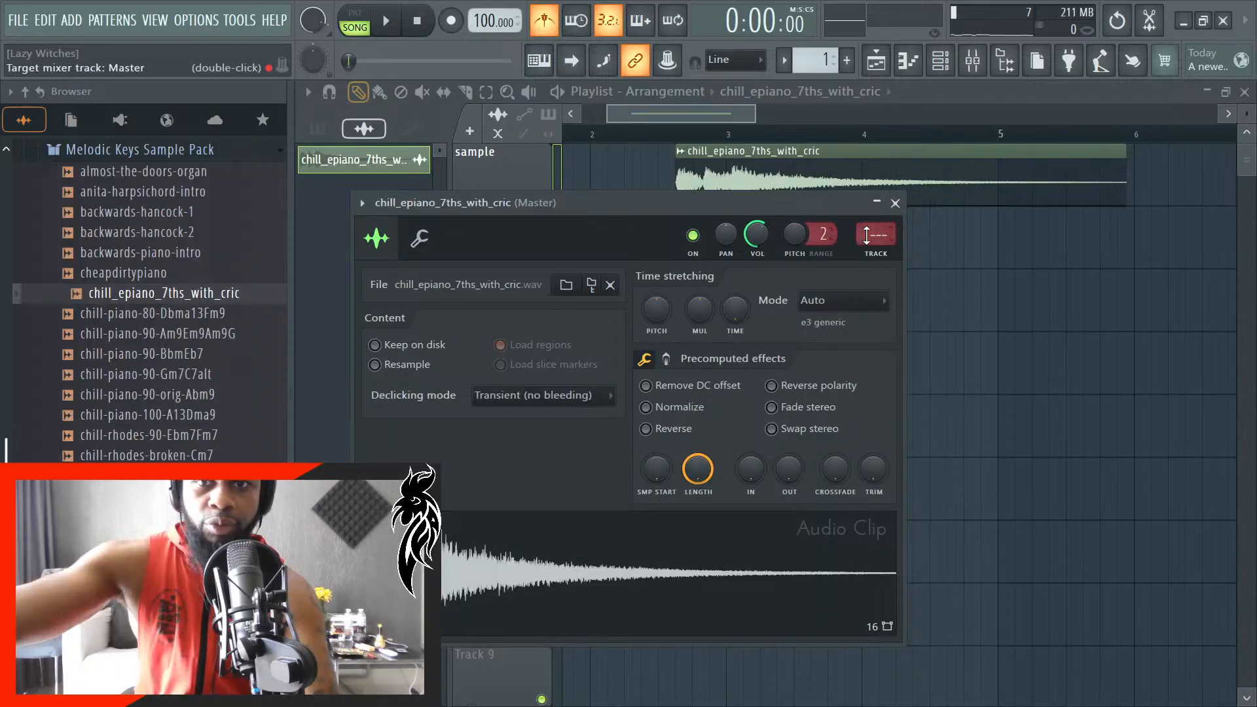
# - Route the audio clip to mixer track 2 (melody) and inspect that track's Fruity Limiter
pyautogui.click(973, 61)
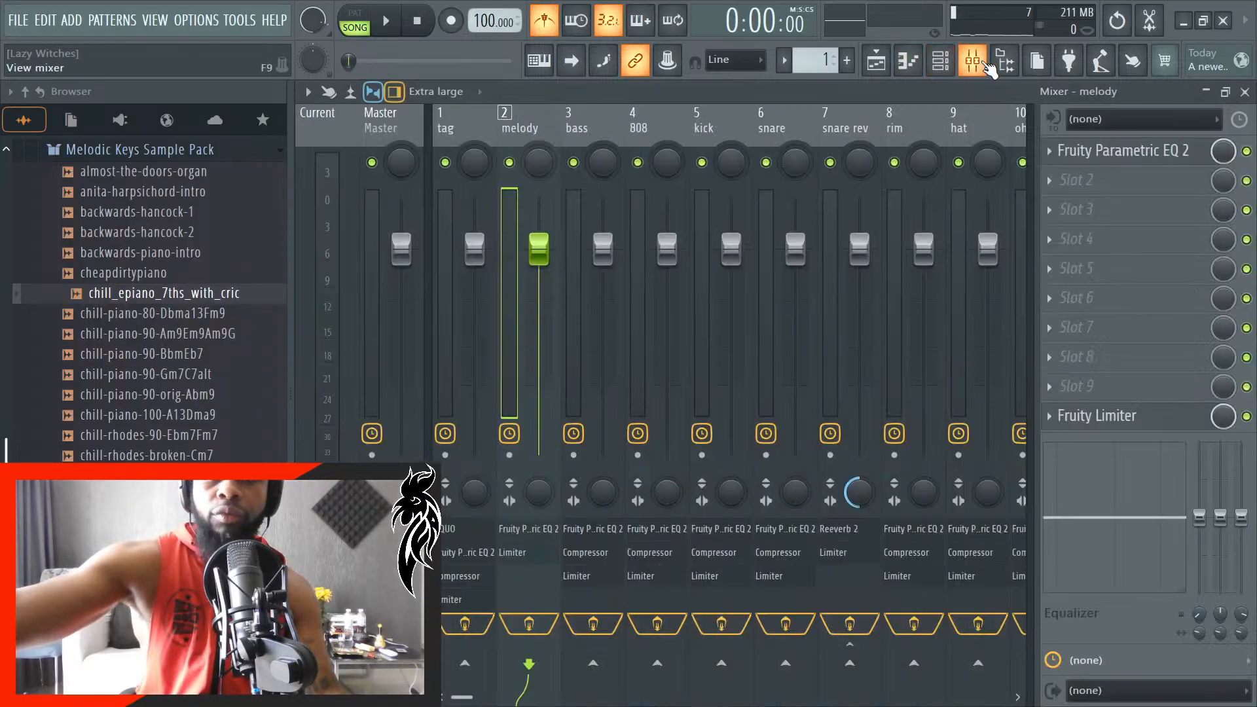
pyautogui.click(1085, 414)
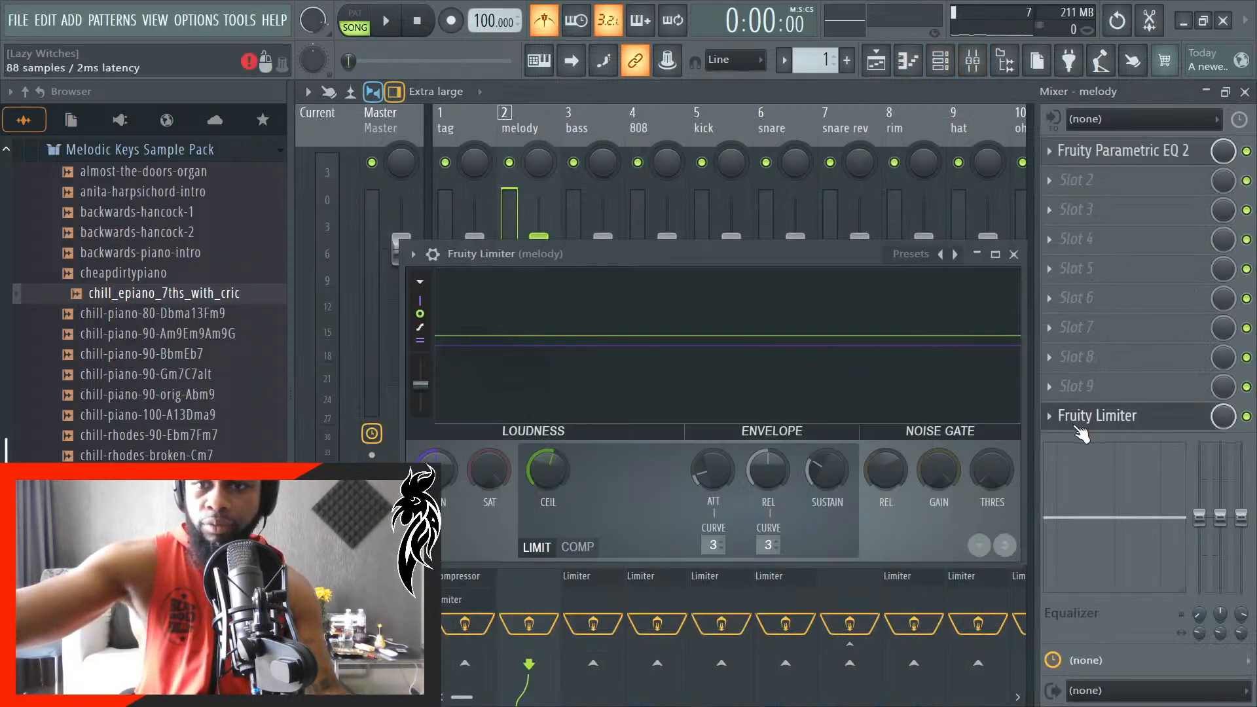
pyautogui.click(1014, 254)
pyautogui.click(1244, 92)
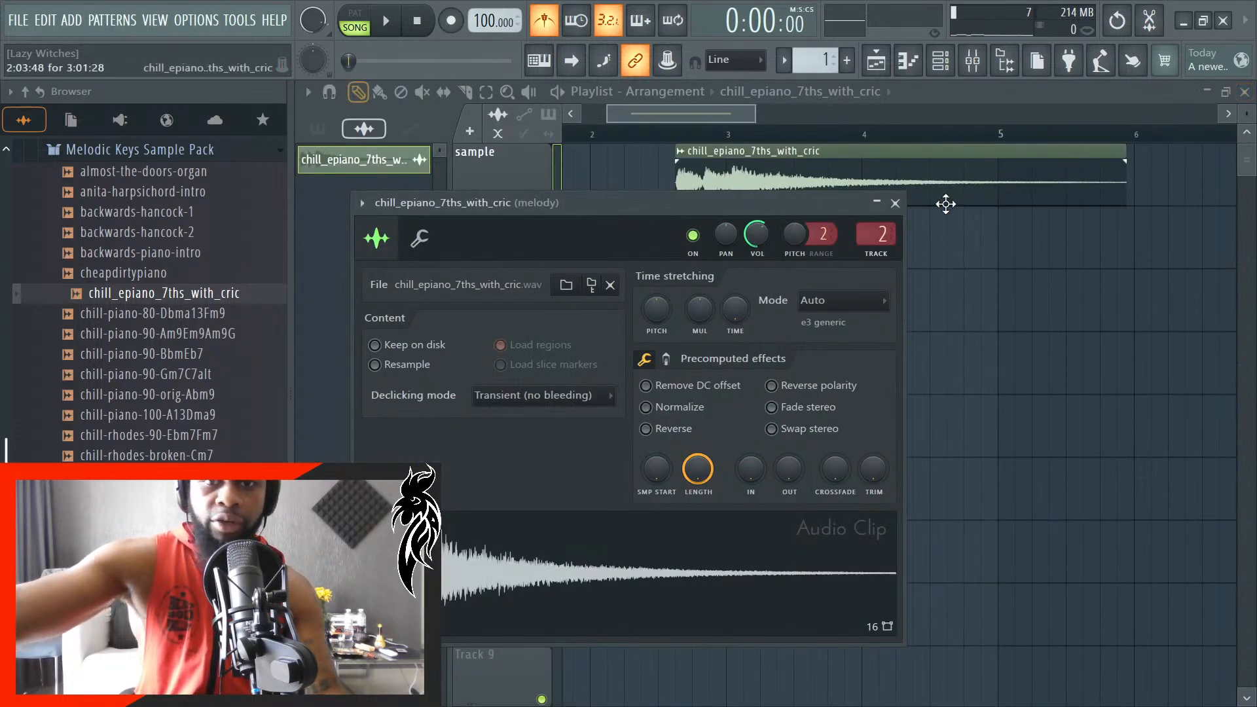
pyautogui.click(891, 202)
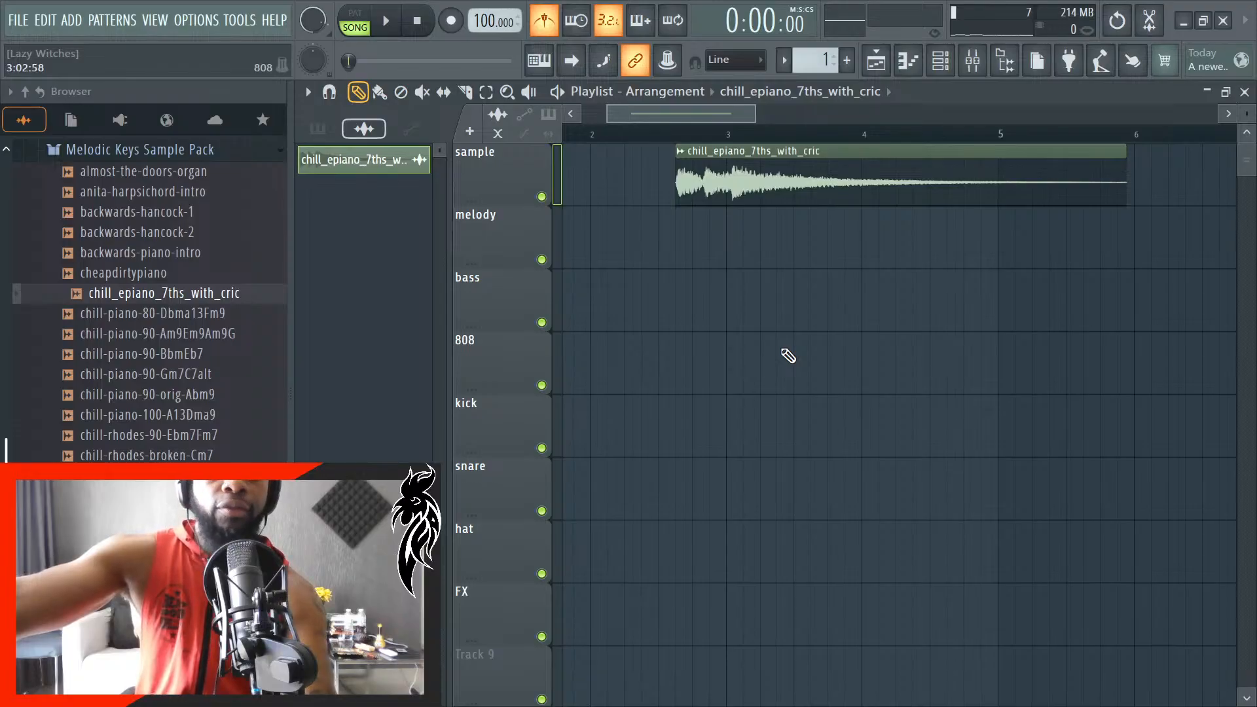
# - Play back the arrangement and stretch the end of the sample clip to the start of bar 6
pyautogui.press('space')
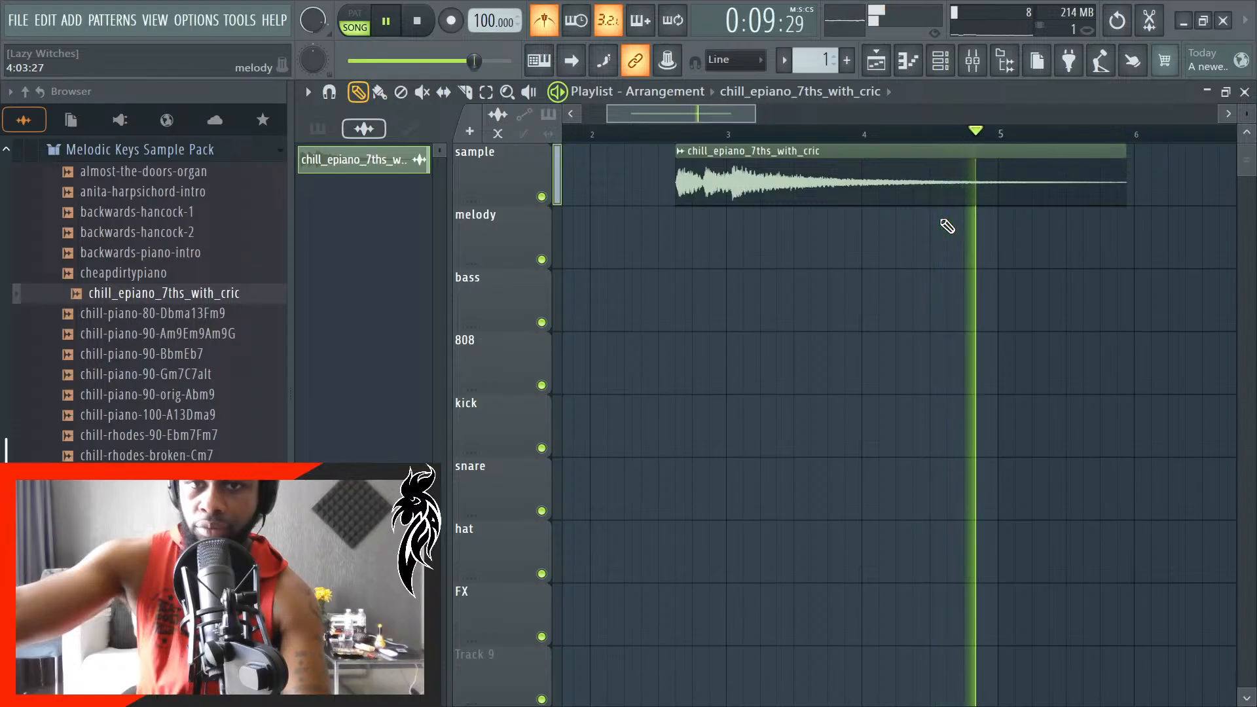
pyautogui.press('space')
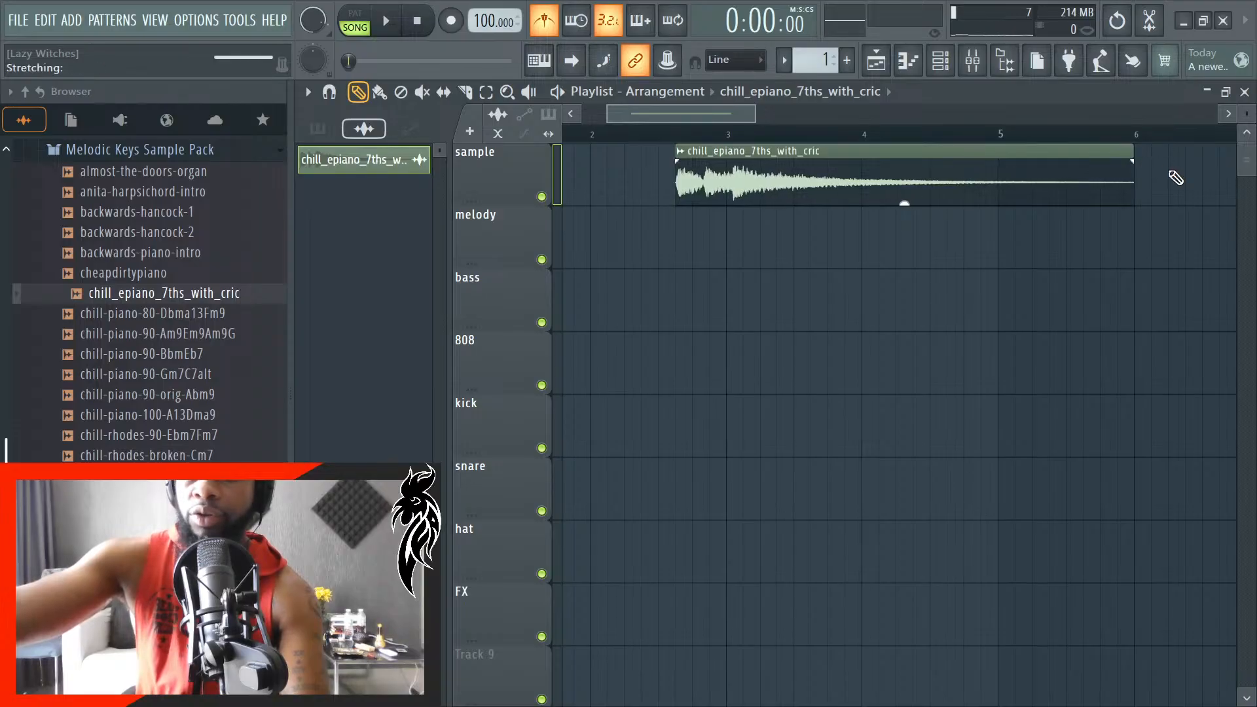
# - Shorten the stretched end of the sample clip to slightly before bar 6 and check the timing by playback
pyautogui.moveTo(1176, 178); pyautogui.dragTo(1121, 207)
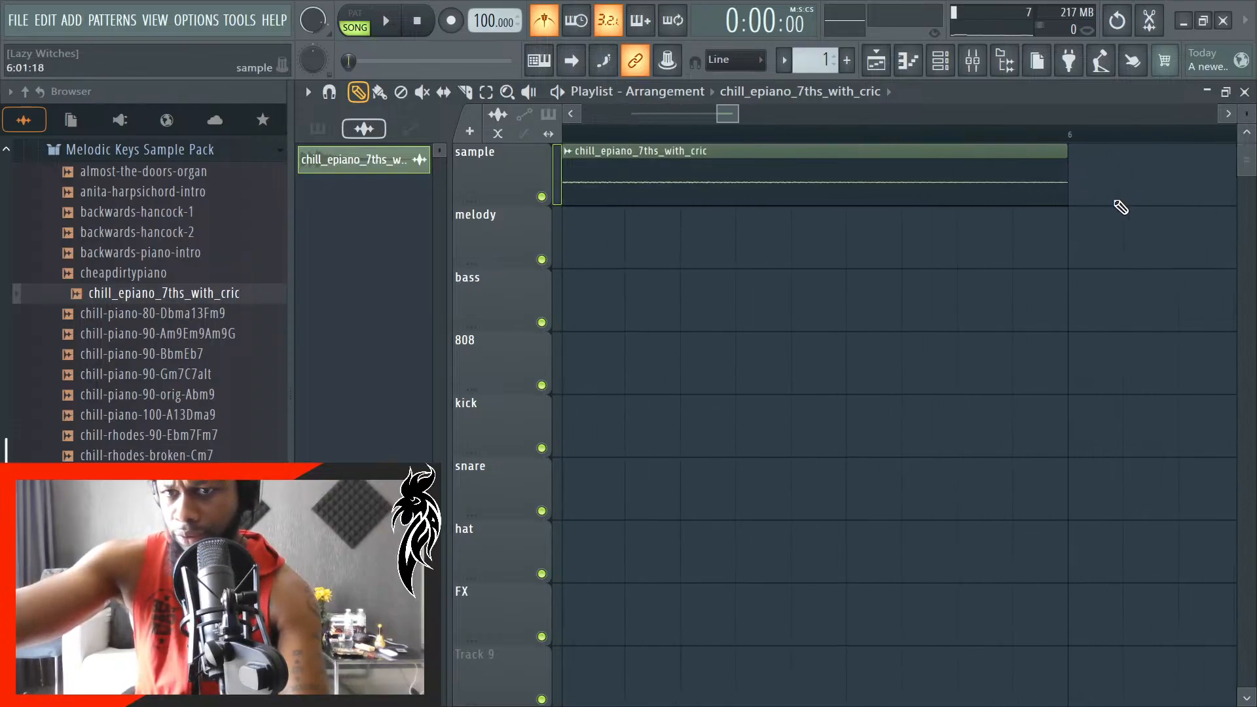
pyautogui.press('space')
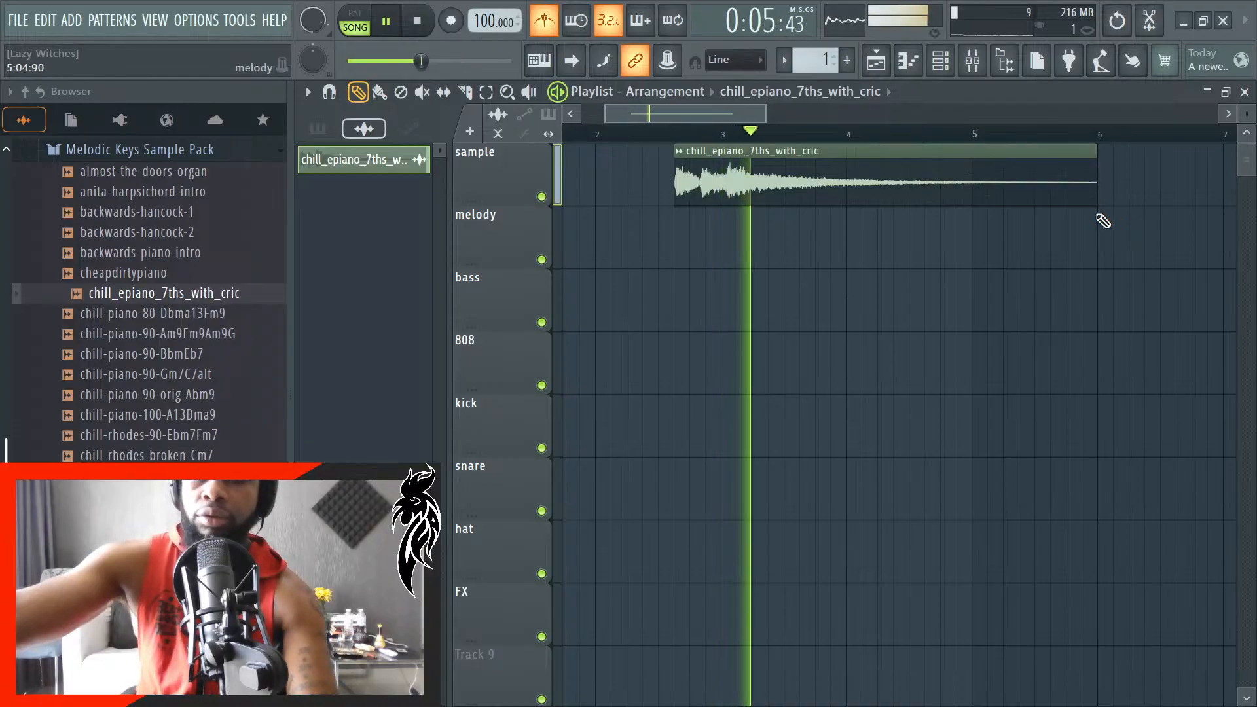
pyautogui.press('space')
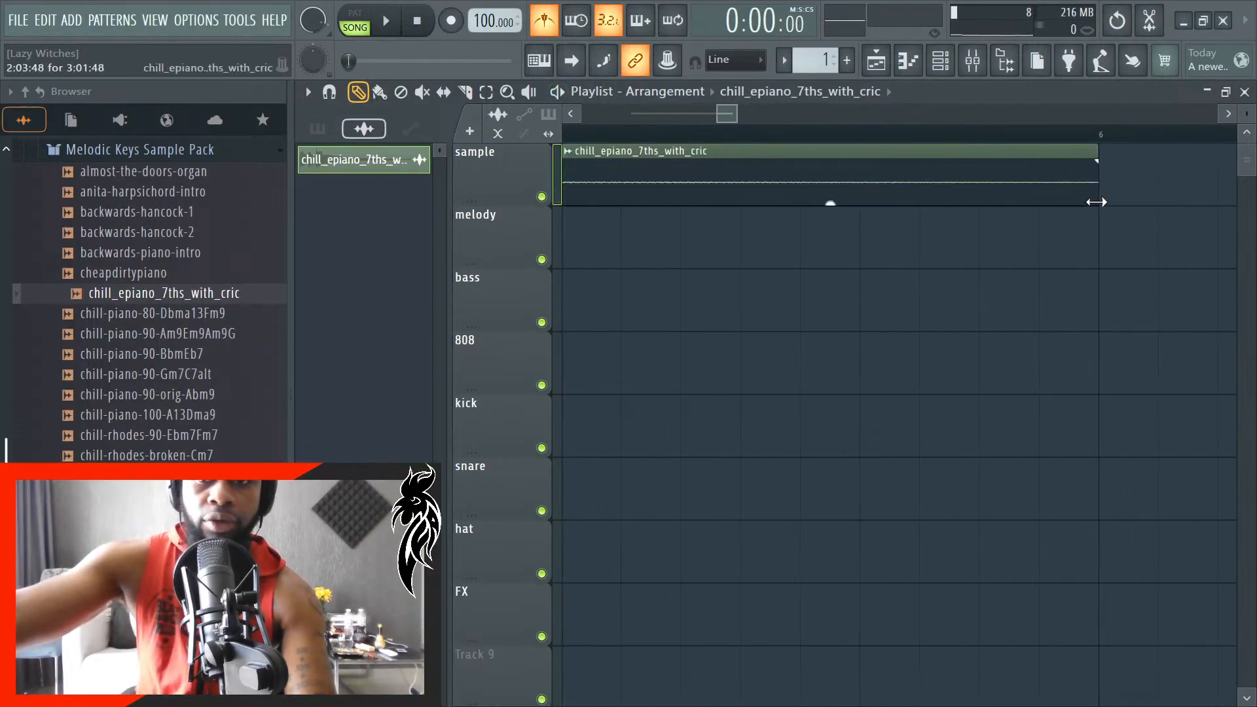
pyautogui.moveTo(1096, 202); pyautogui.dragTo(1046, 209)
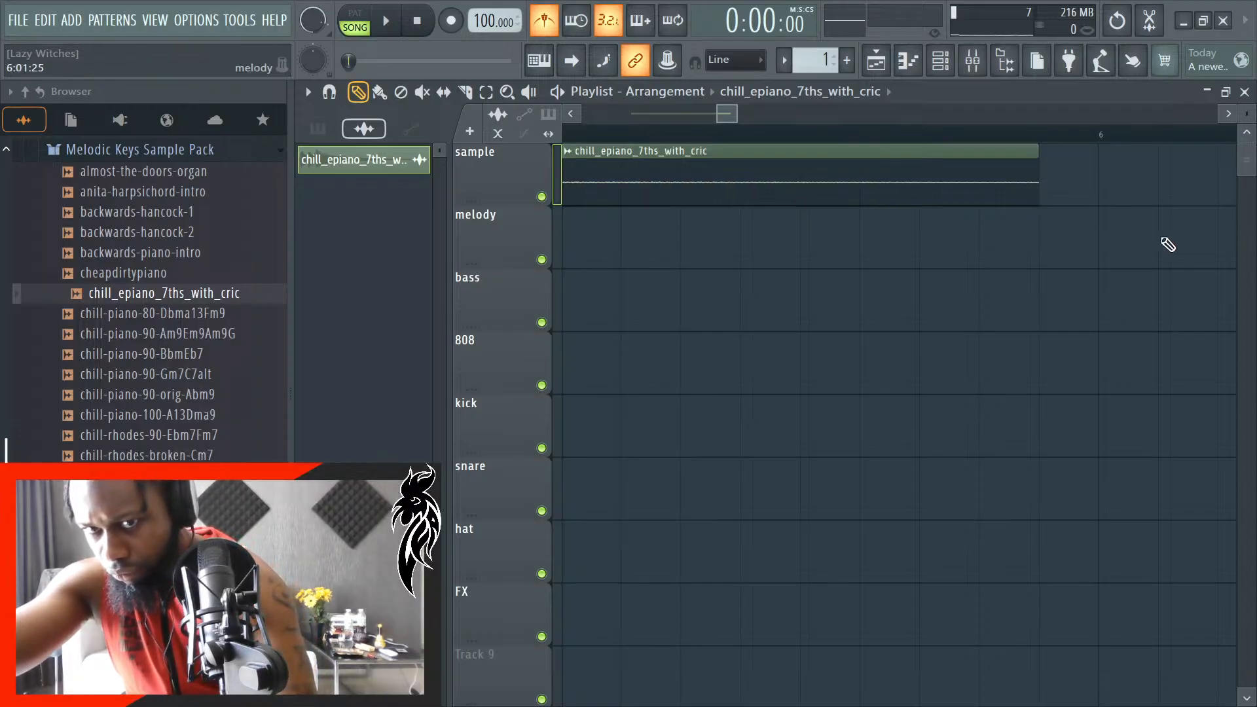
pyautogui.press('space')
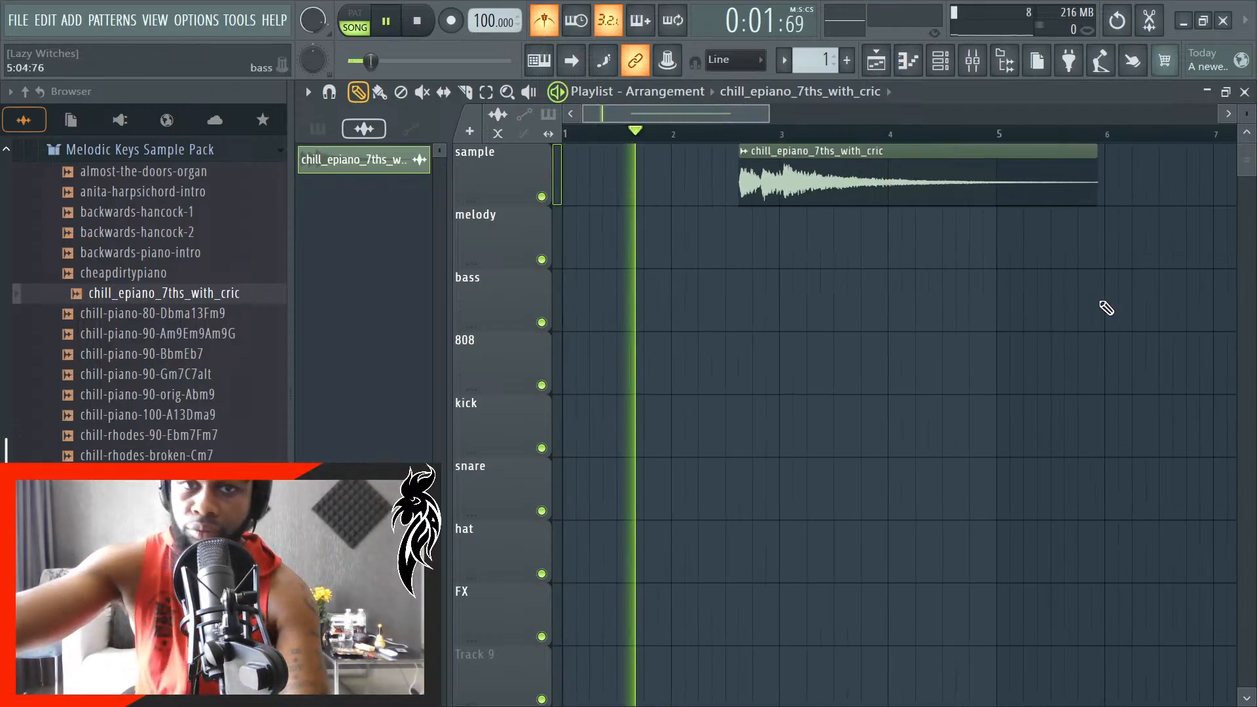
pyautogui.scroll(1, 1107, 308)
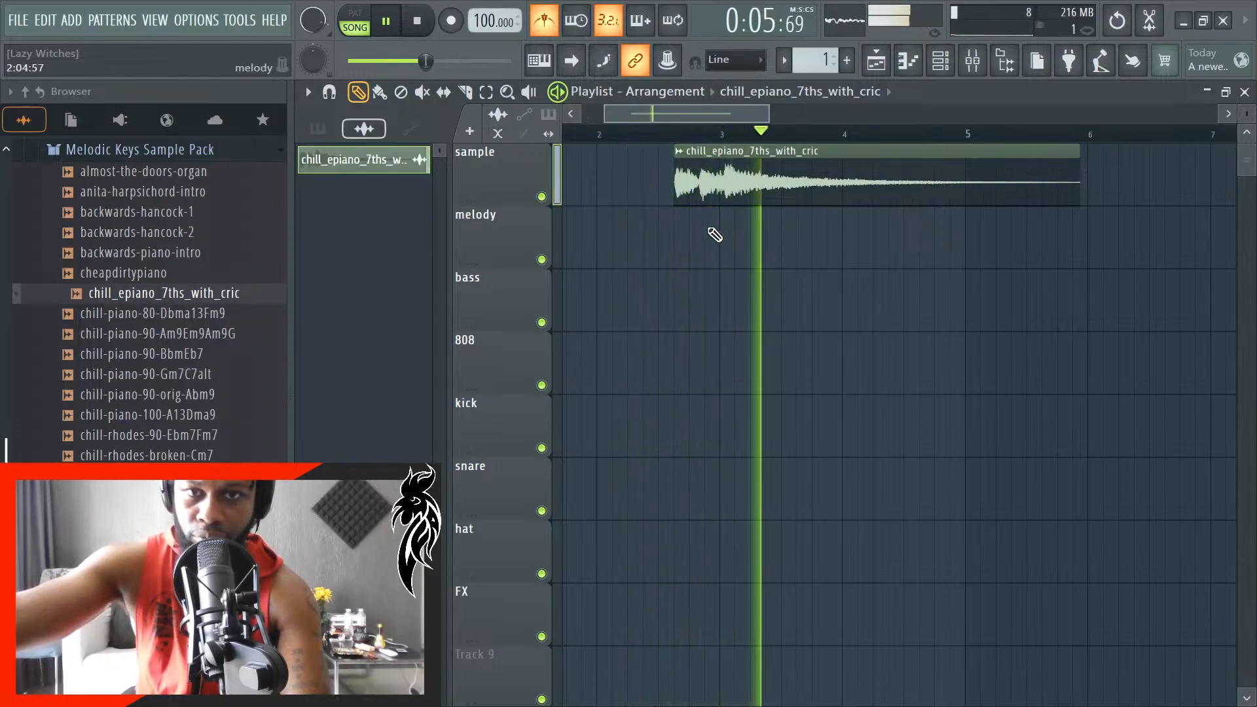
pyautogui.press('space')
# - Shorten the stretched sample clip to a length of 3:01:00 and play back the arrangement to check it
pyautogui.scroll(3, 1094, 219)
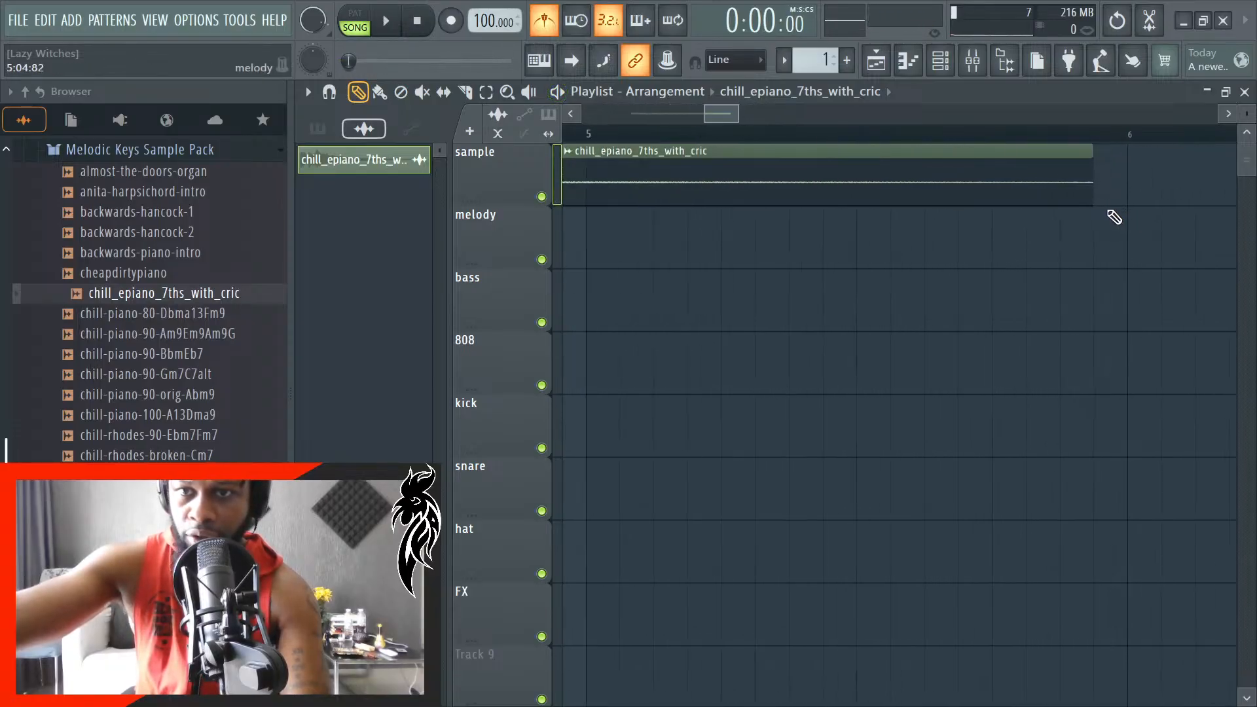
pyautogui.scroll(2, 1112, 218)
pyautogui.moveTo(1085, 198); pyautogui.dragTo(1012, 212)
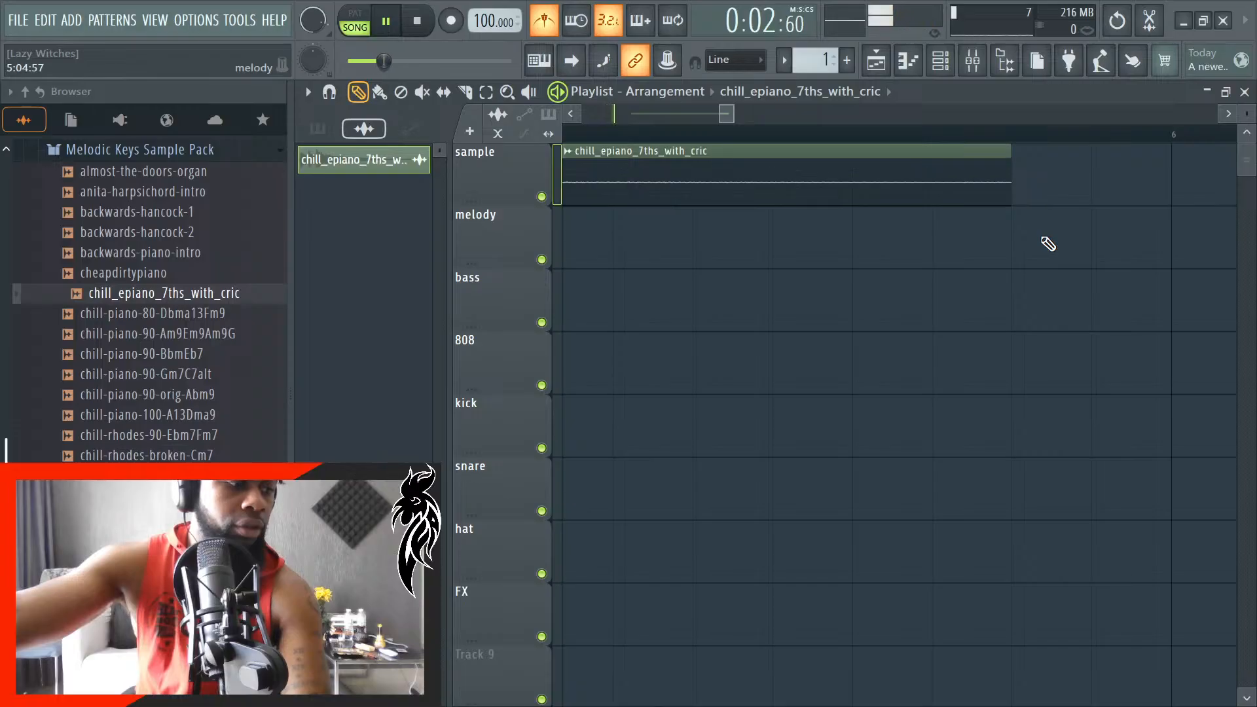
pyautogui.scroll(-2, 1038, 250)
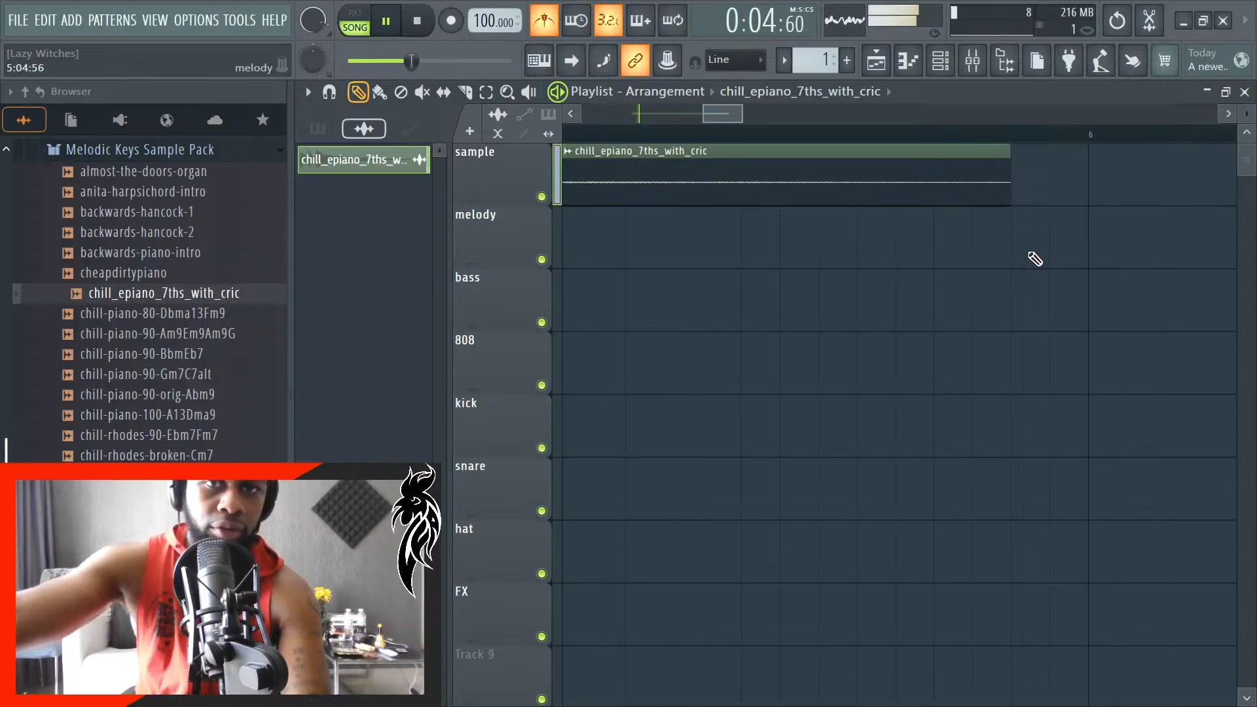
pyautogui.scroll(-1, 891, 290)
pyautogui.press('space')
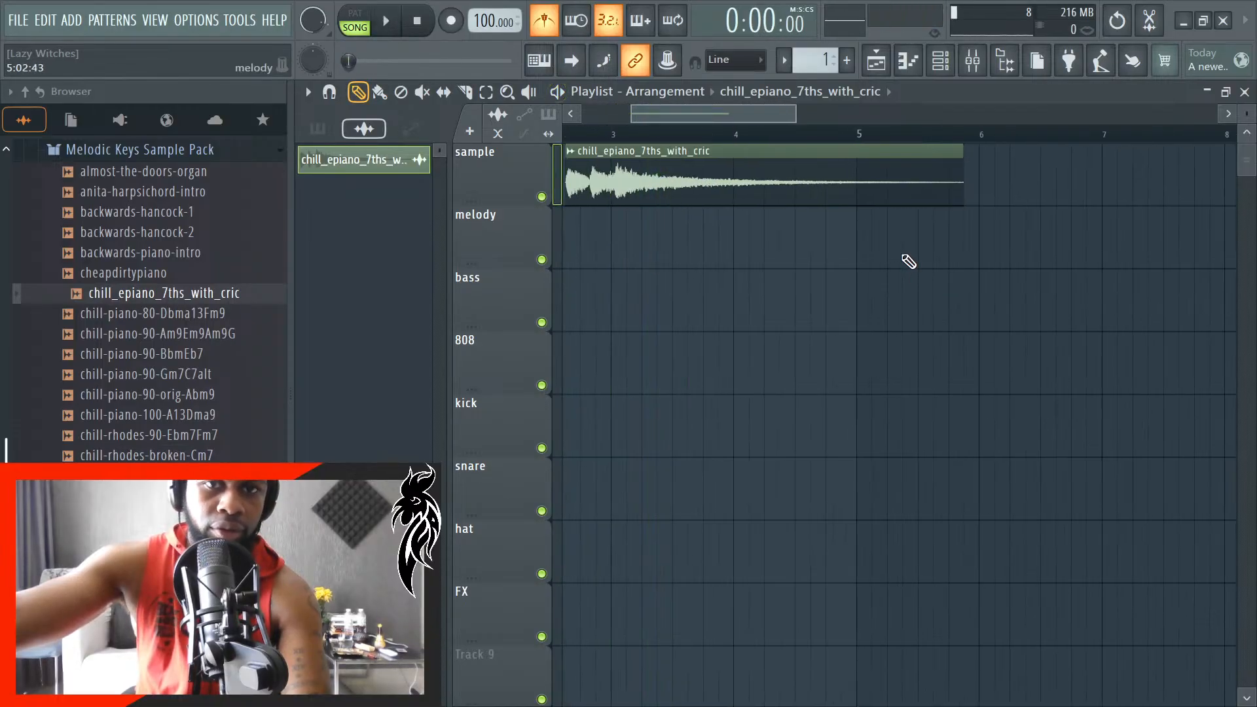
# - Examine the waveform around bar 3 and stretch the sample clip to a length of 2:03:94
pyautogui.scroll(-1, 740, 225)
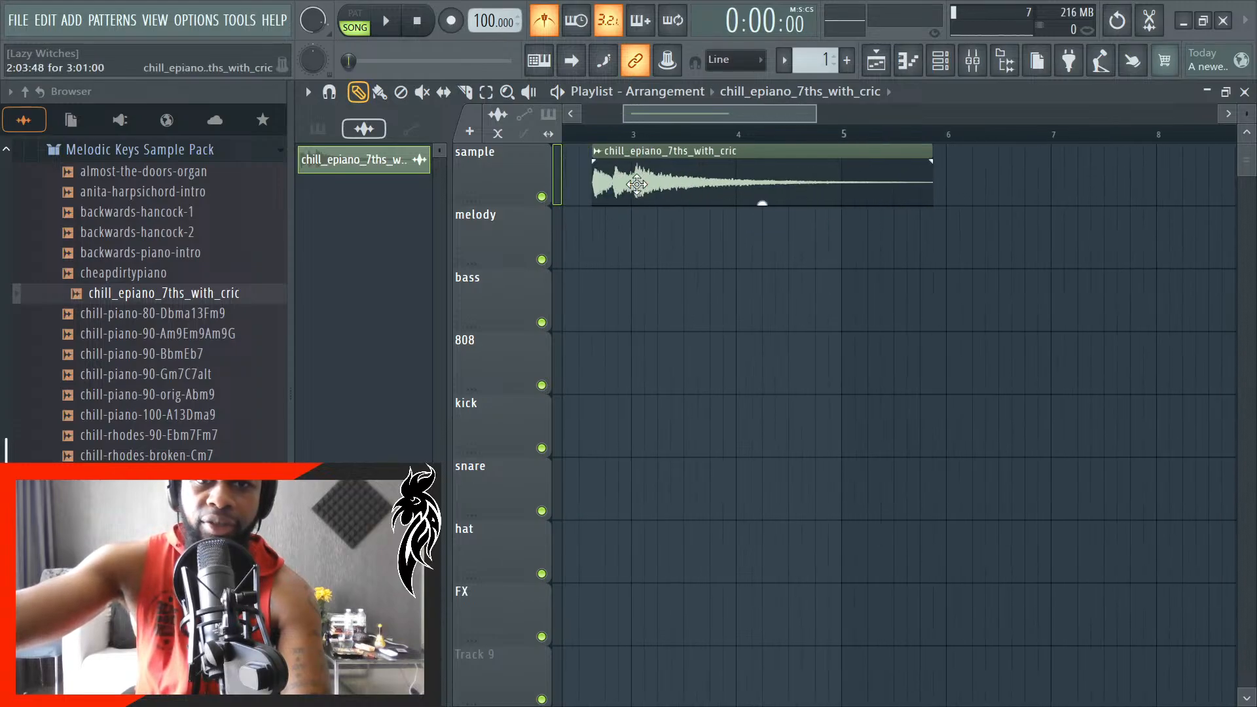
pyautogui.scroll(5, 614, 194)
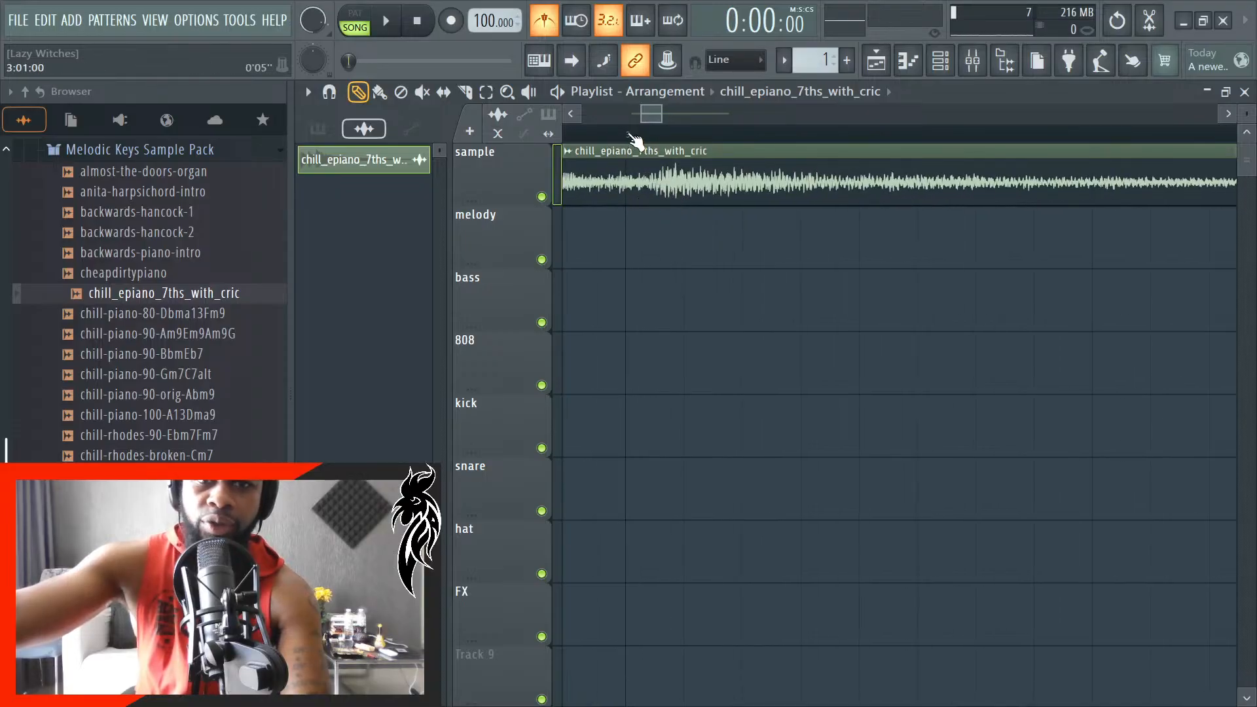
pyautogui.scroll(-3, 668, 280)
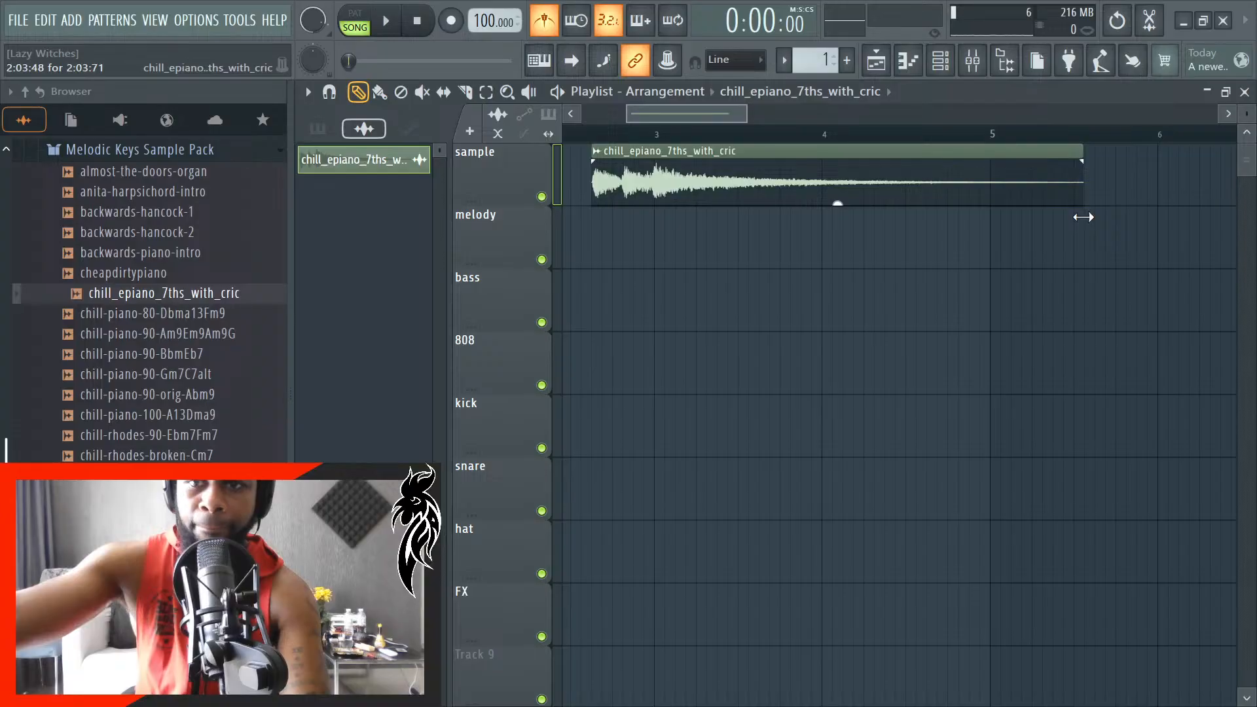
pyautogui.scroll(4, 1094, 226)
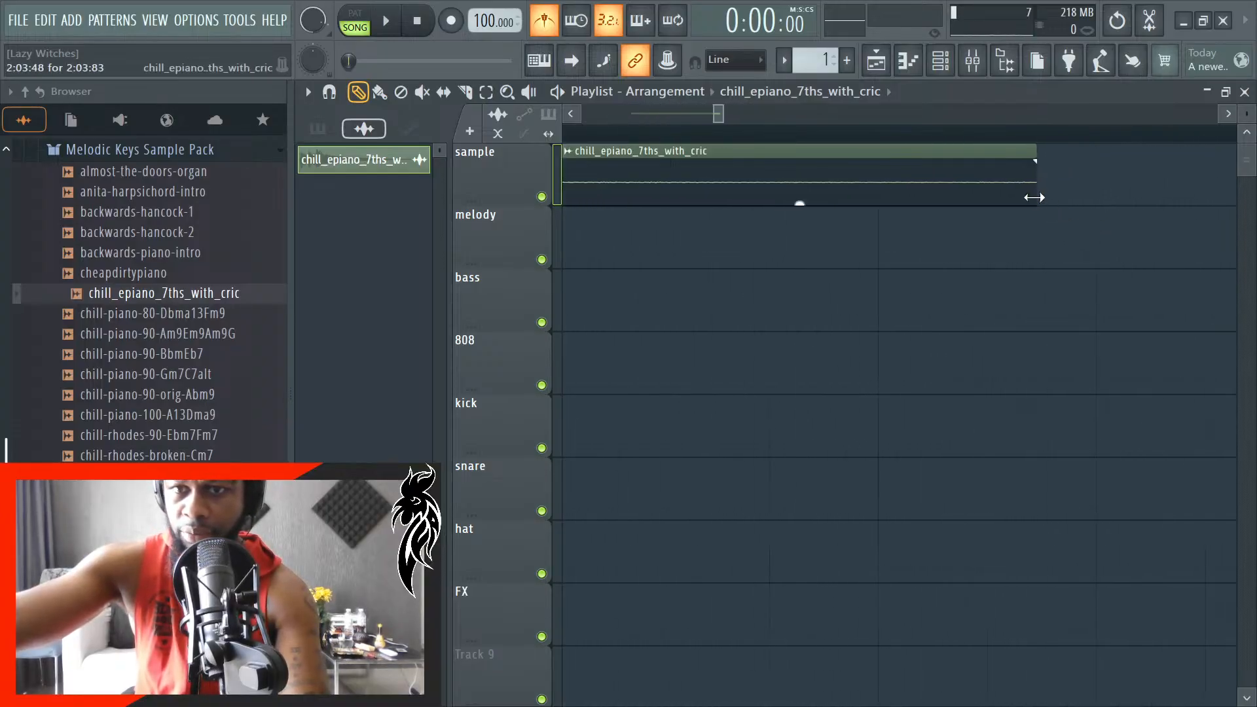
pyautogui.moveTo(1085, 209); pyautogui.dragTo(1043, 209)
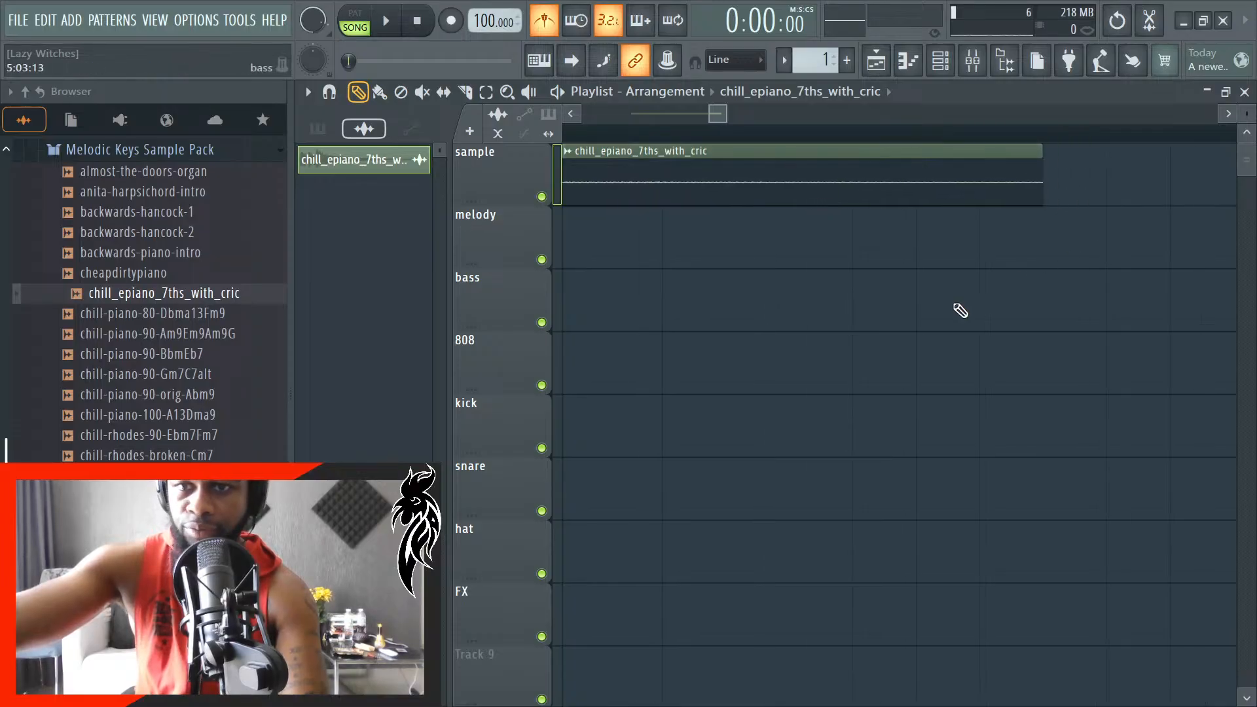
# - Play back the arrangement and try nudging the sample clip slightly to start at 2:03:49
pyautogui.scroll(-4, 956, 309)
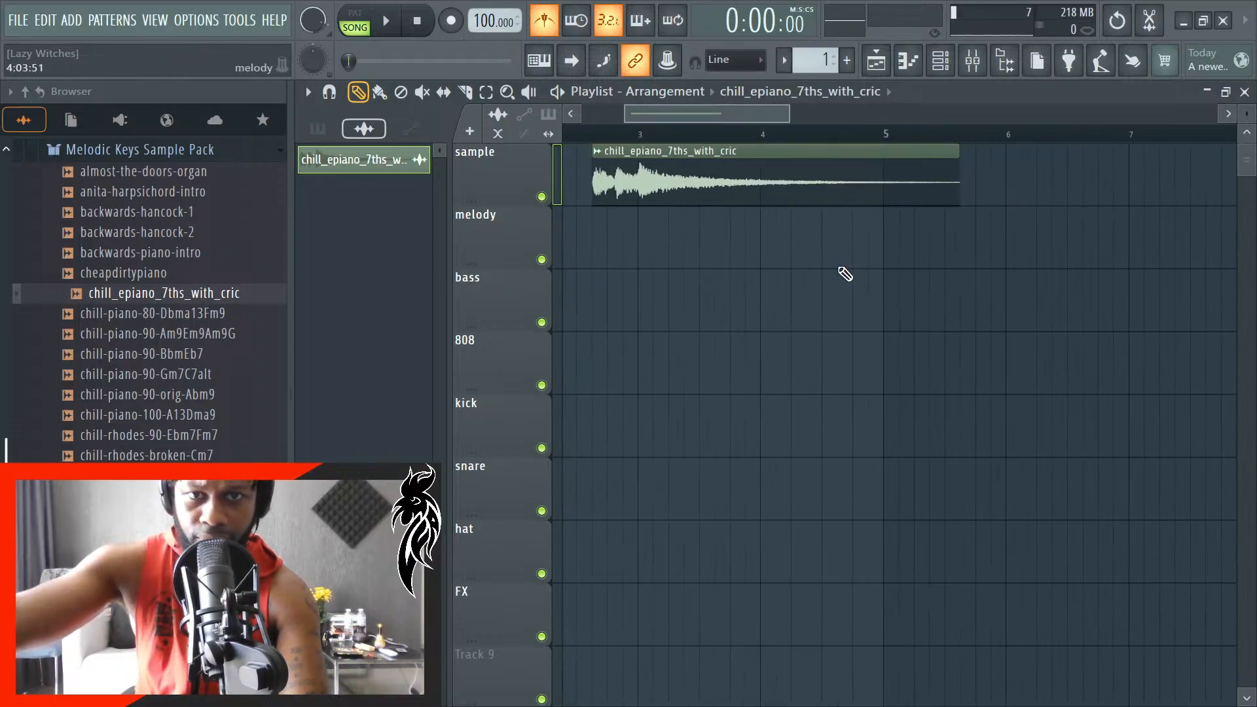
pyautogui.scroll(5, 617, 213)
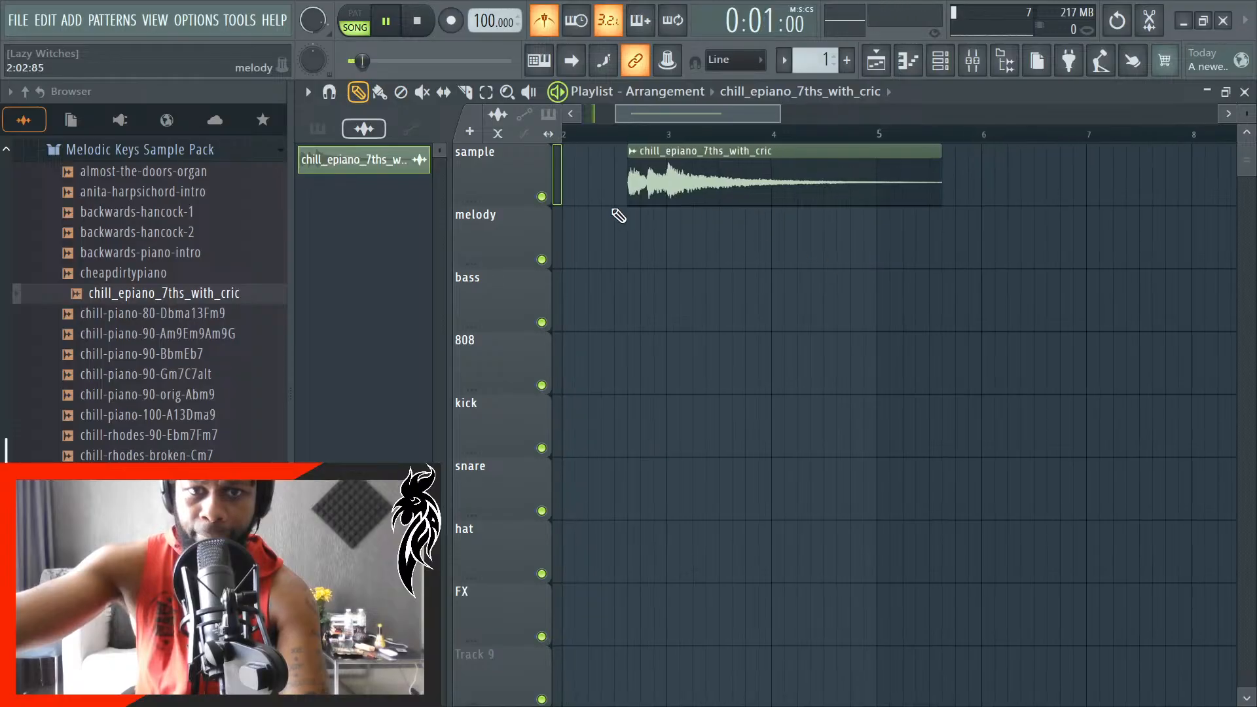
pyautogui.scroll(4, 682, 228)
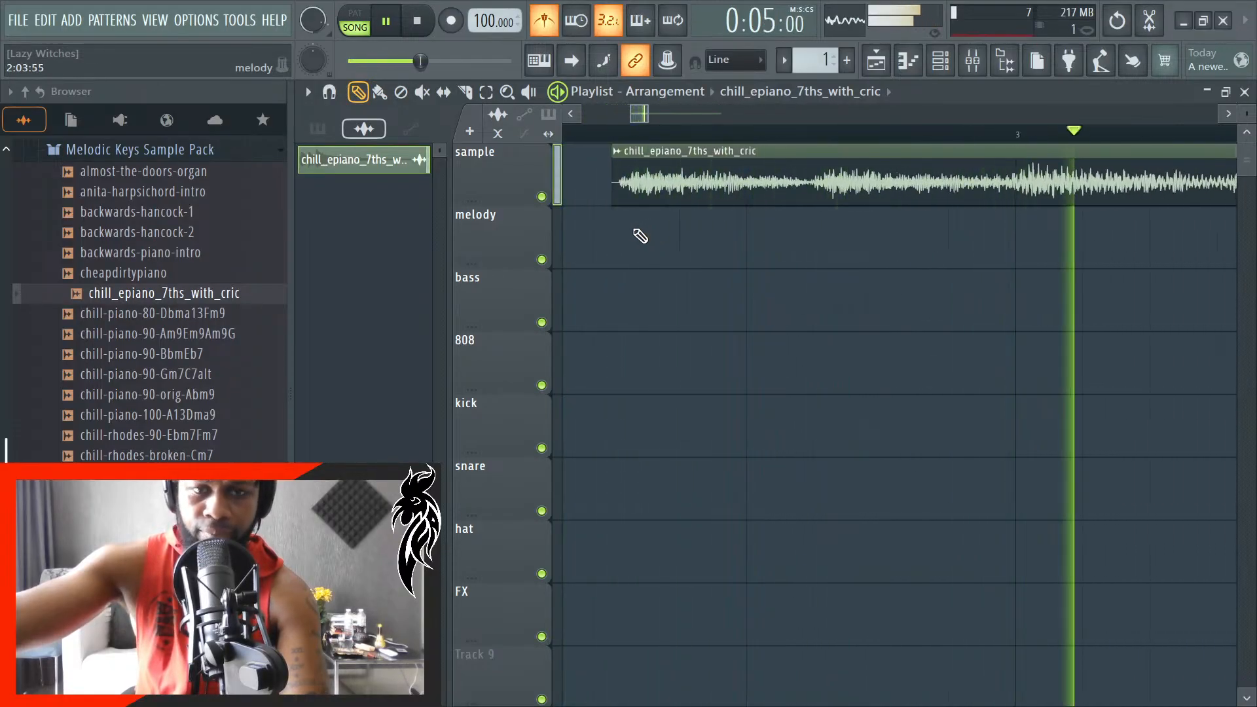
pyautogui.press('space')
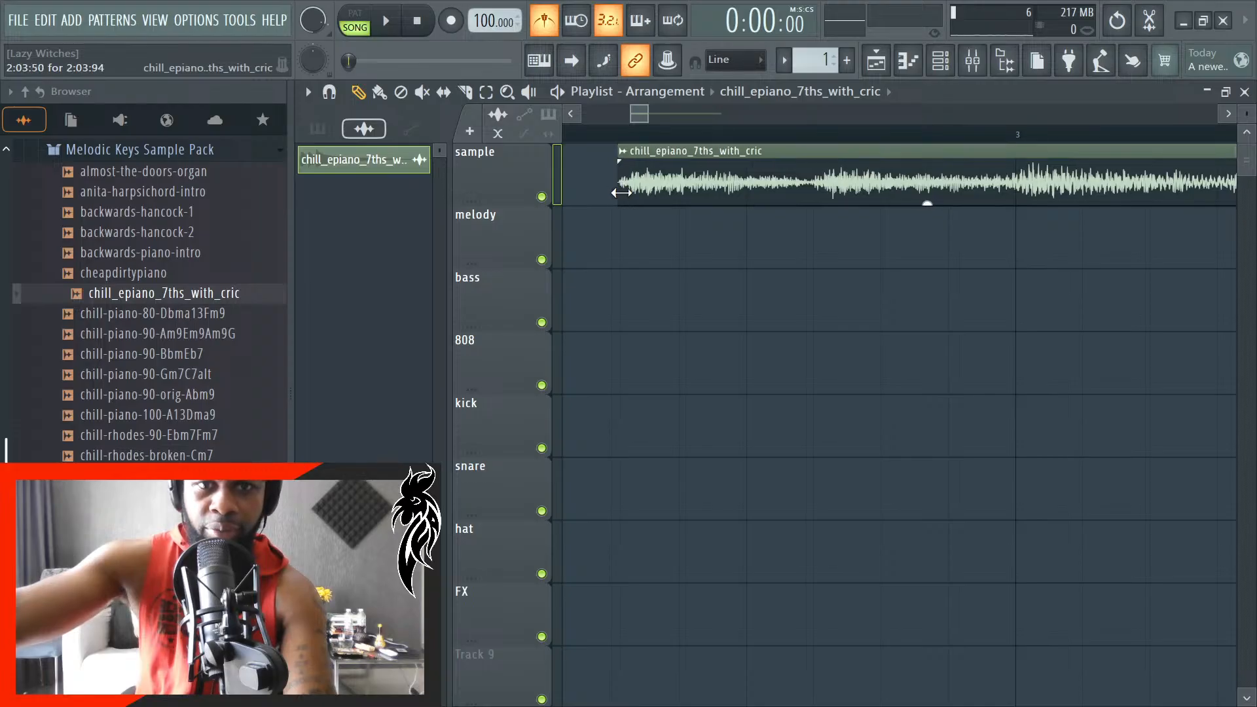
pyautogui.moveTo(744, 193)
pyautogui.mouseDown()
pyautogui.moveTo(730, 197)
pyautogui.moveTo(740, 196)
pyautogui.mouseUp()
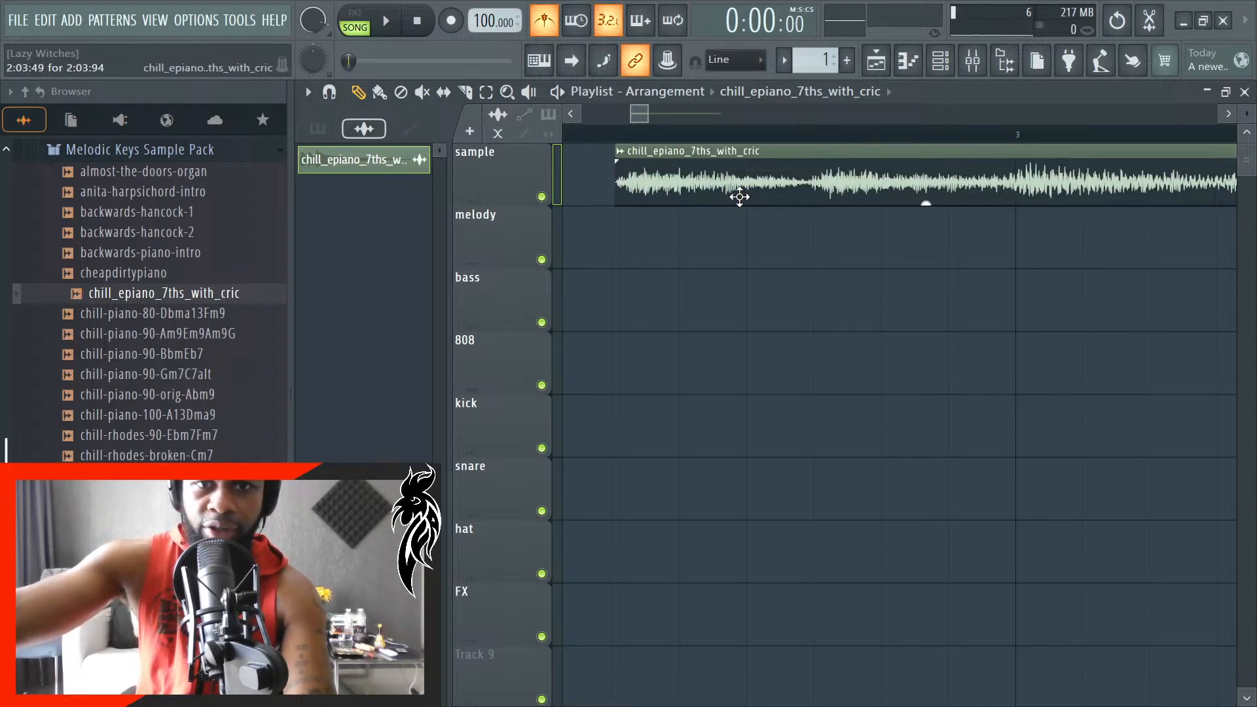
# - Lengthen the stretched sample clip to 3:00:47, ending about three quarters through bar 5, and check its timing by playback
pyautogui.scroll(-5, 640, 252)
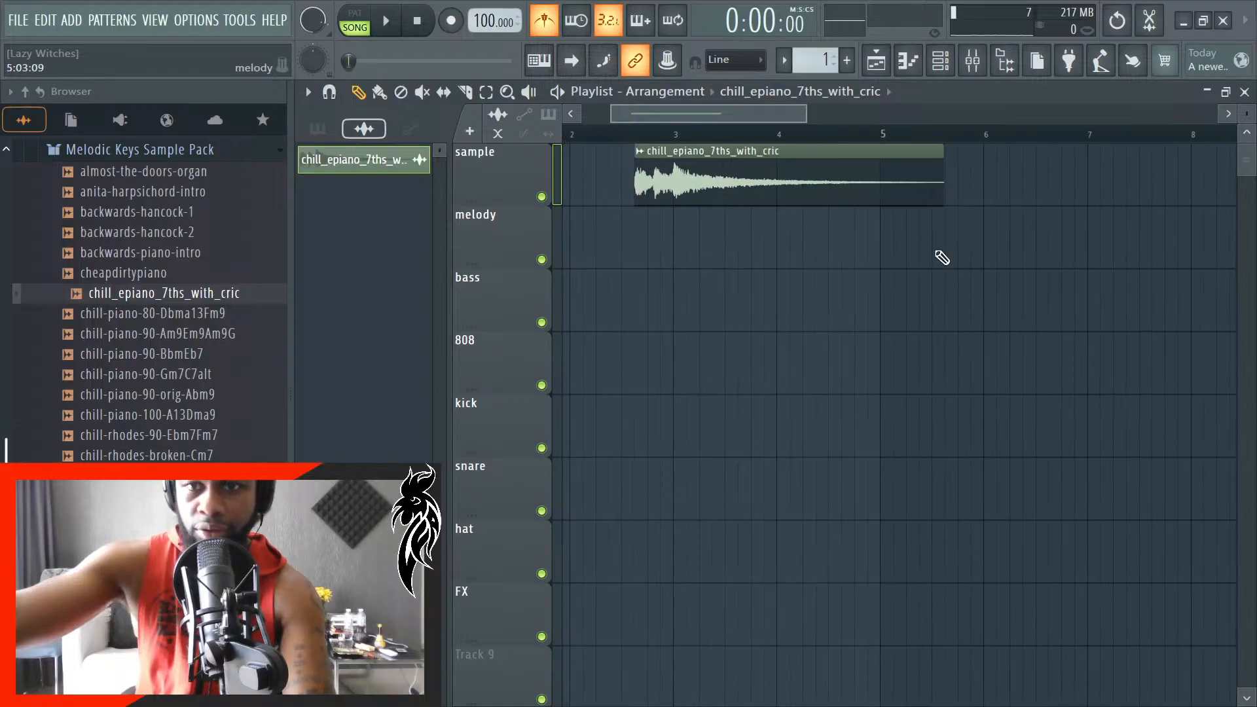
pyautogui.scroll(3, 942, 257)
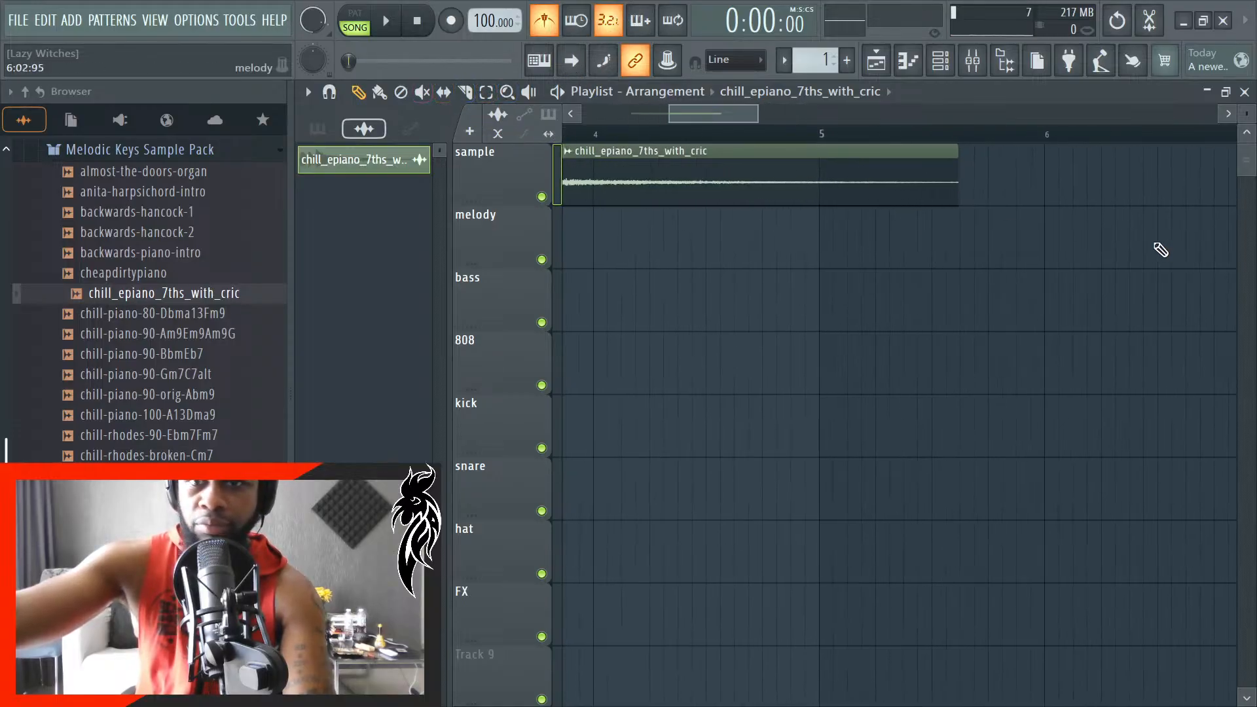
pyautogui.scroll(4, 1015, 242)
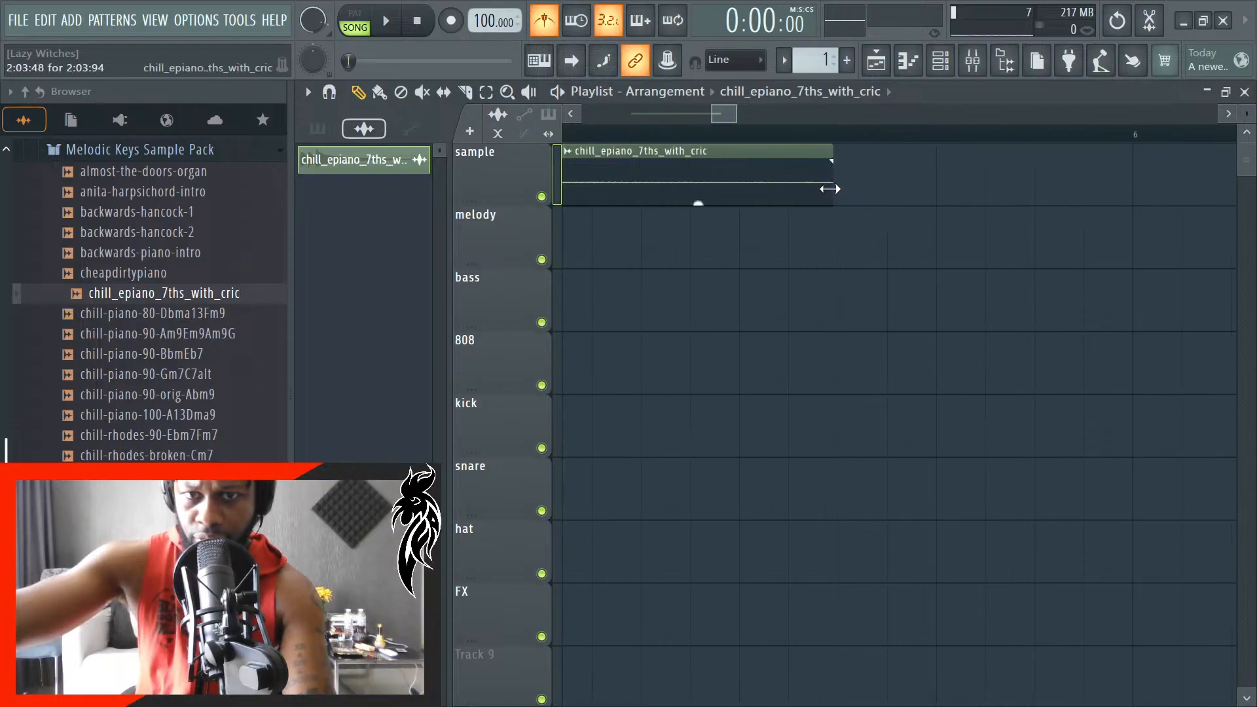
pyautogui.moveTo(830, 189); pyautogui.dragTo(923, 196)
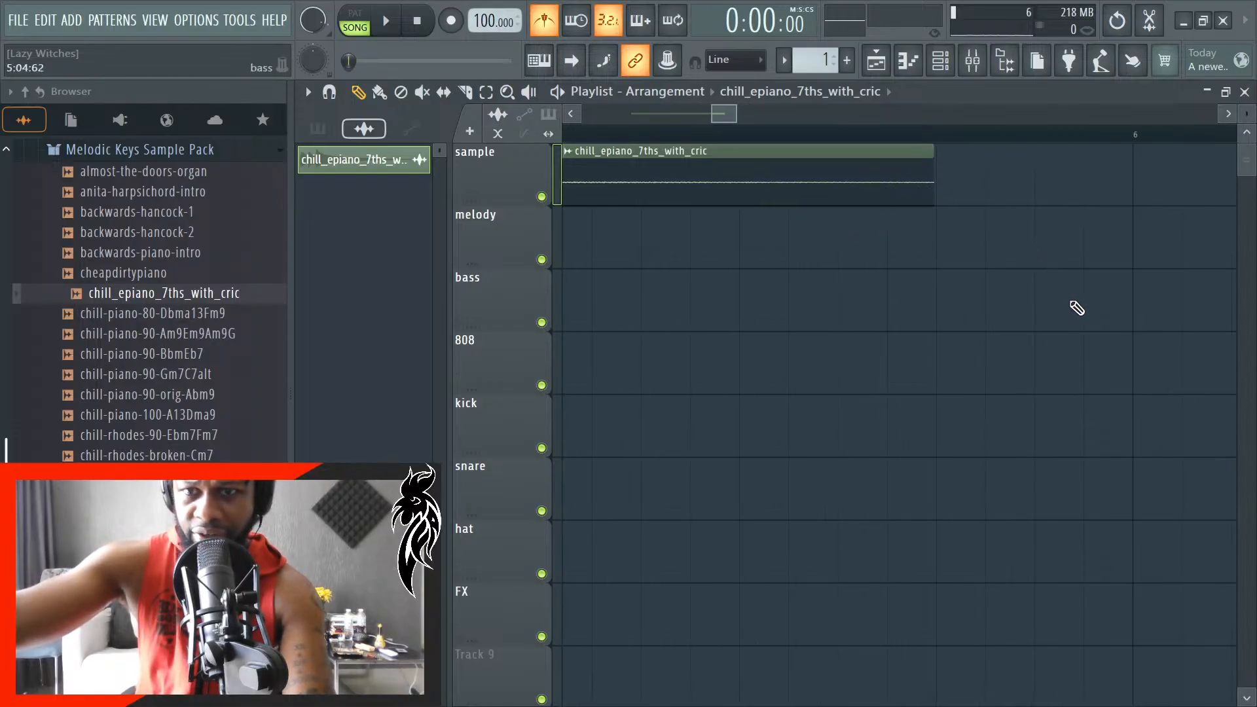
pyautogui.press('space')
pyautogui.press('space')
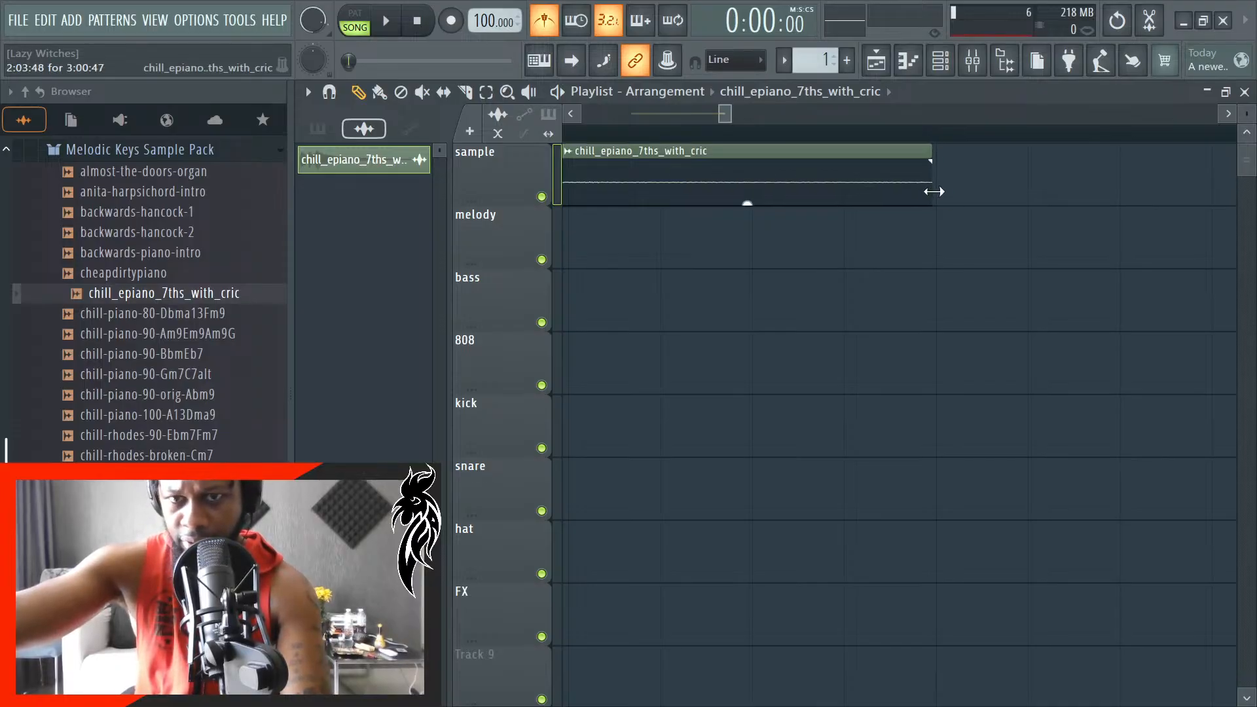
pyautogui.press('space')
pyautogui.scroll(-8, 994, 289)
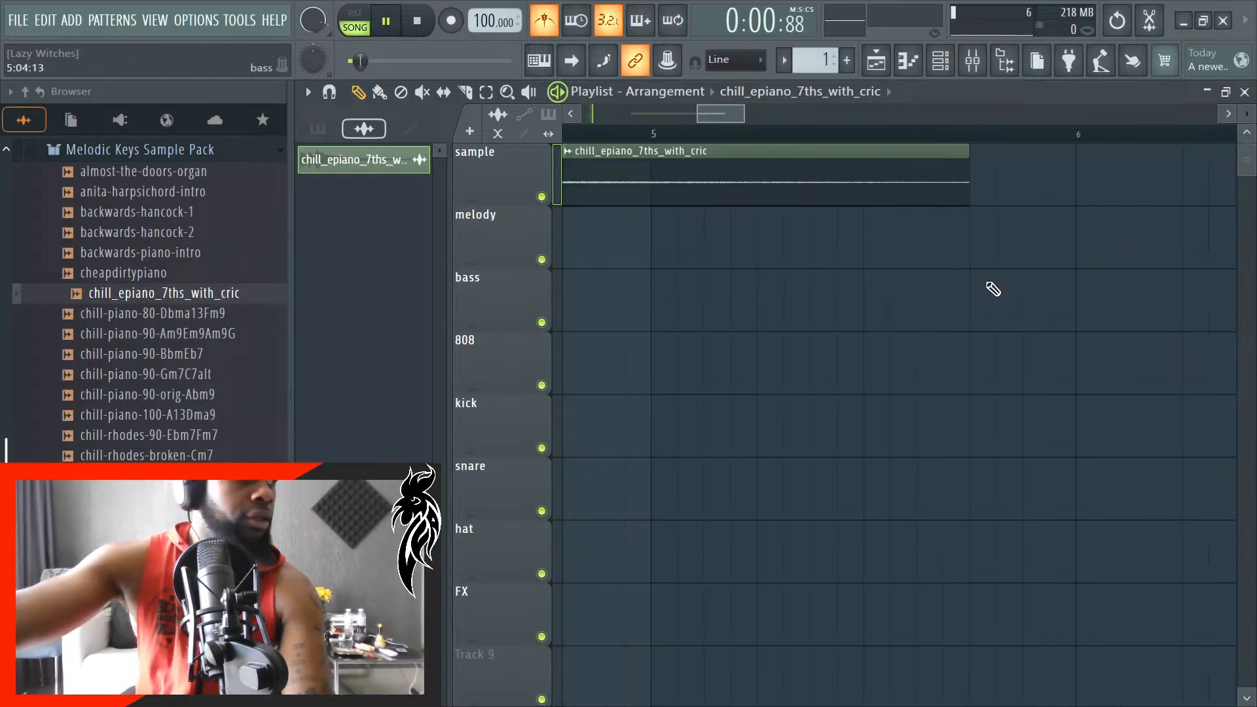
pyautogui.scroll(-6, 993, 294)
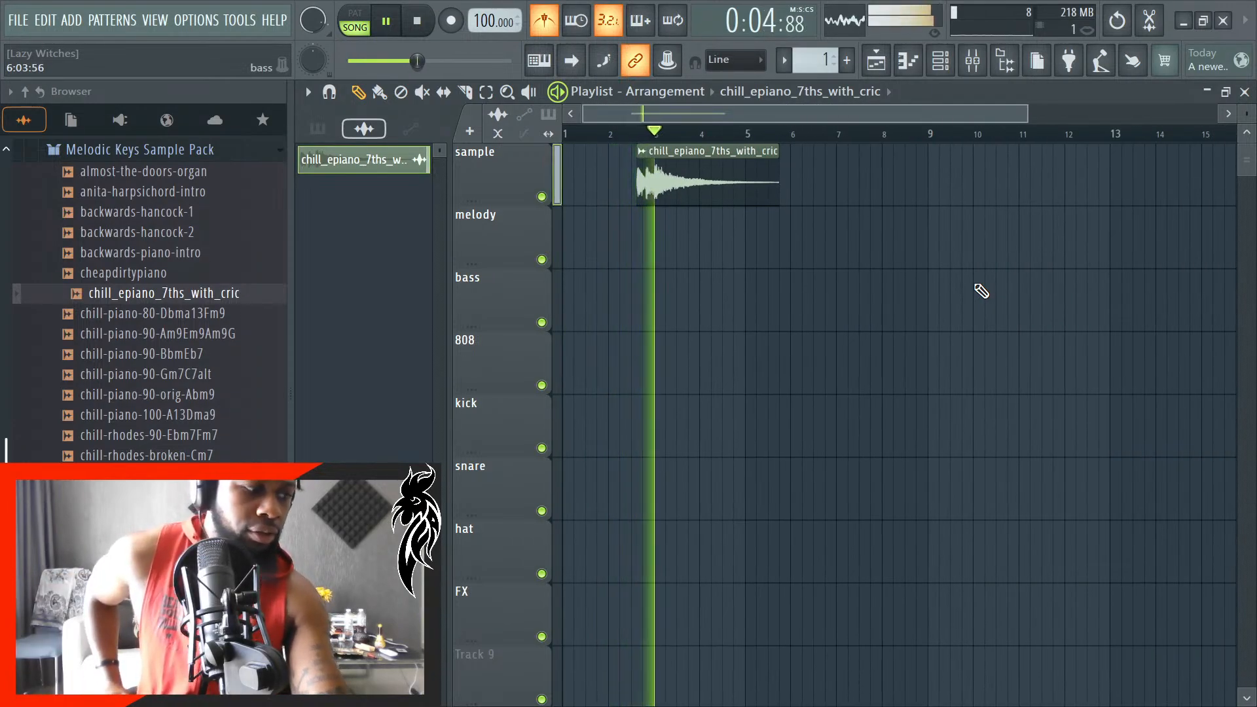
pyautogui.press('space')
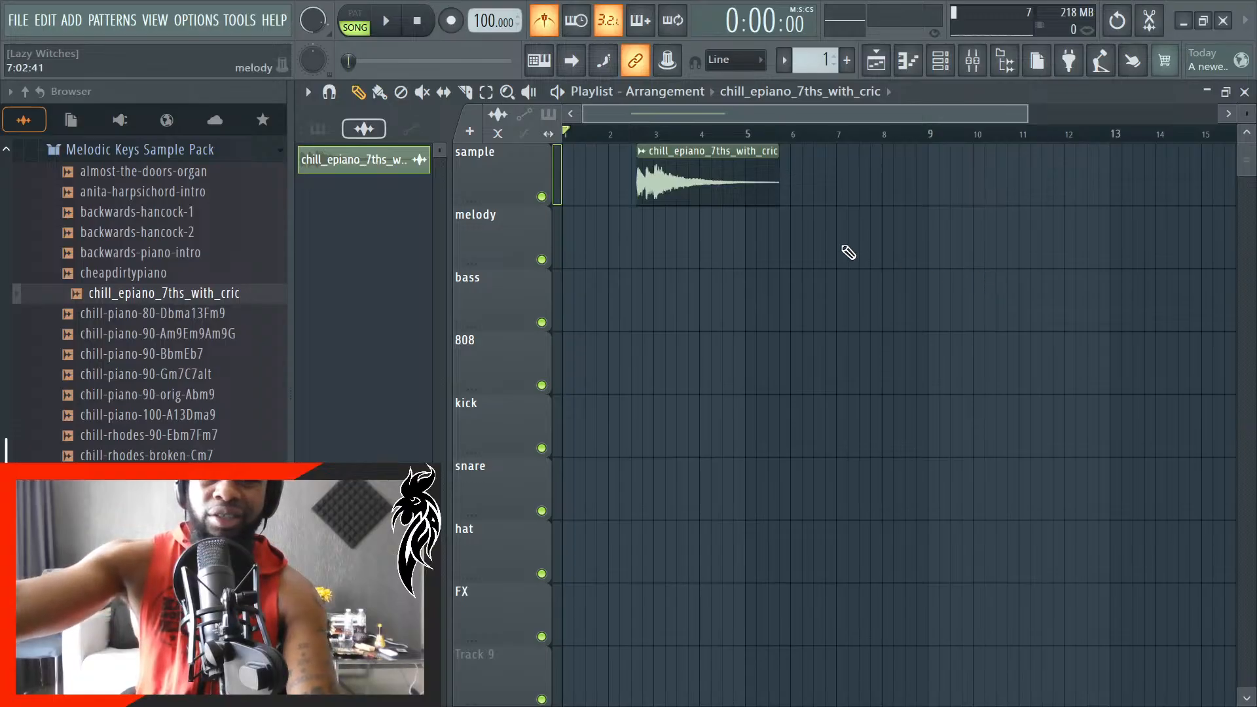
# - Stretch the end of the sample clip to a length of 3:01:01
pyautogui.scroll(6, 639, 220)
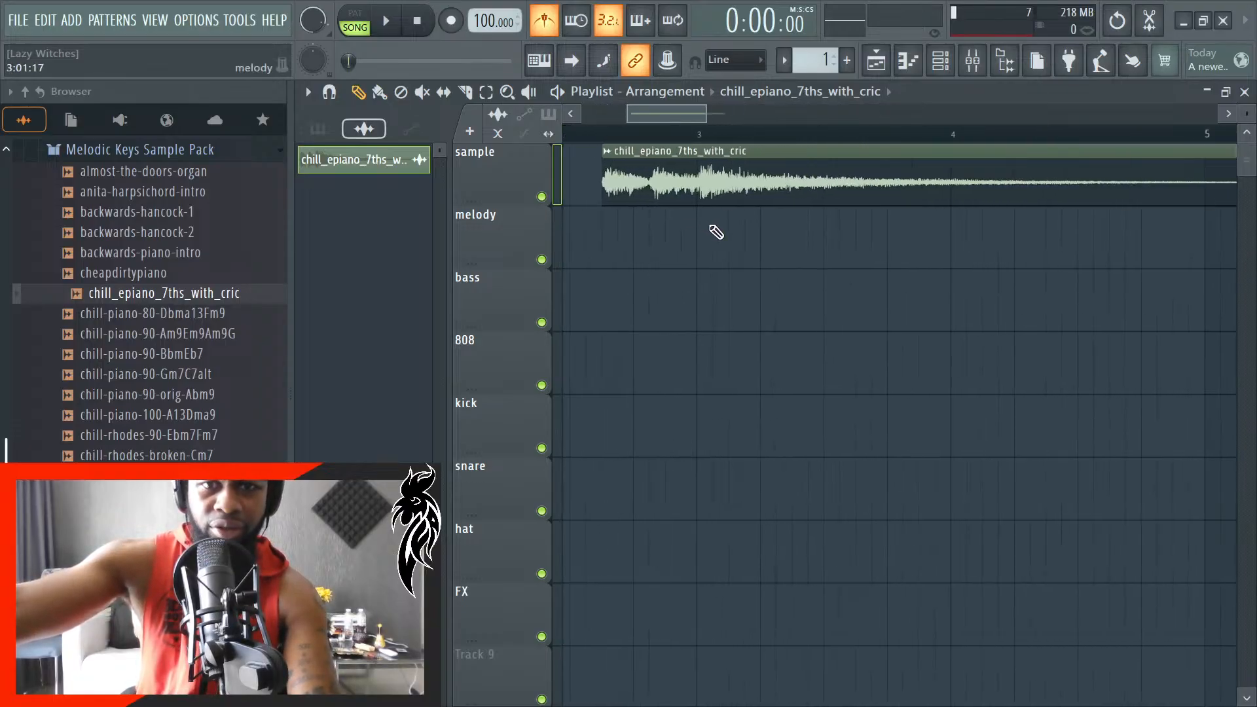
pyautogui.scroll(-1, 714, 224)
pyautogui.scroll(6, 1030, 205)
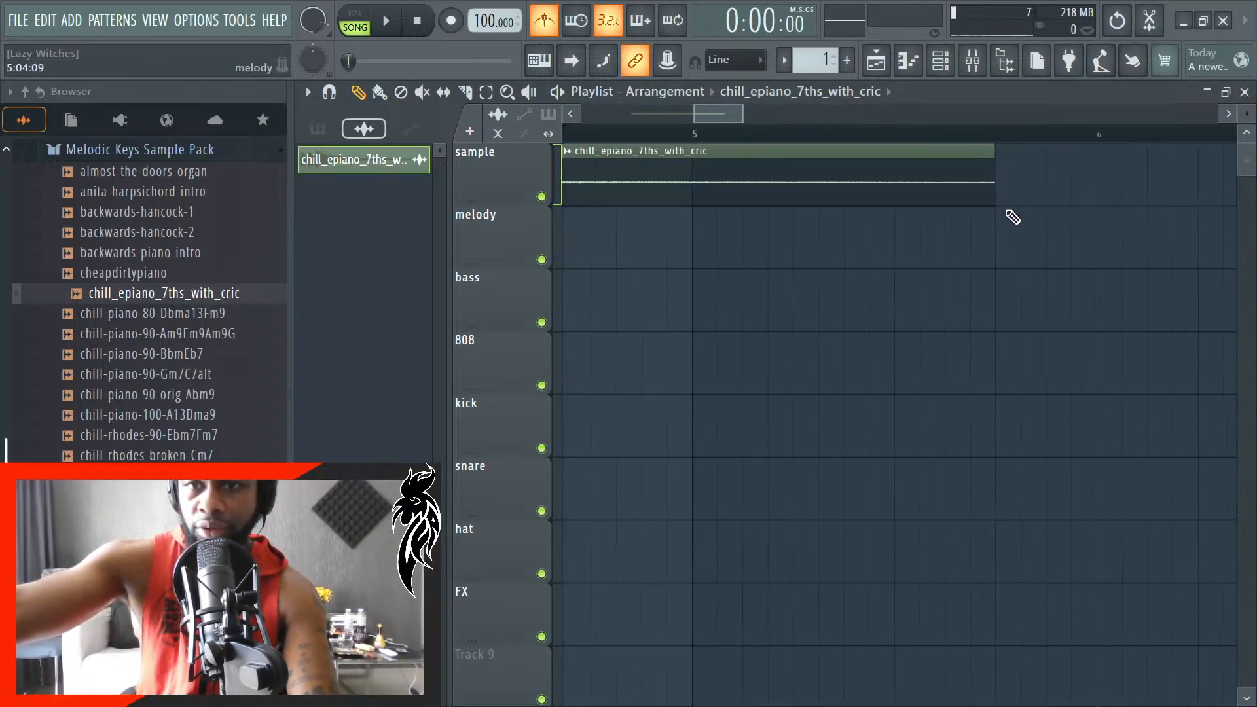
pyautogui.moveTo(996, 191); pyautogui.dragTo(1067, 191)
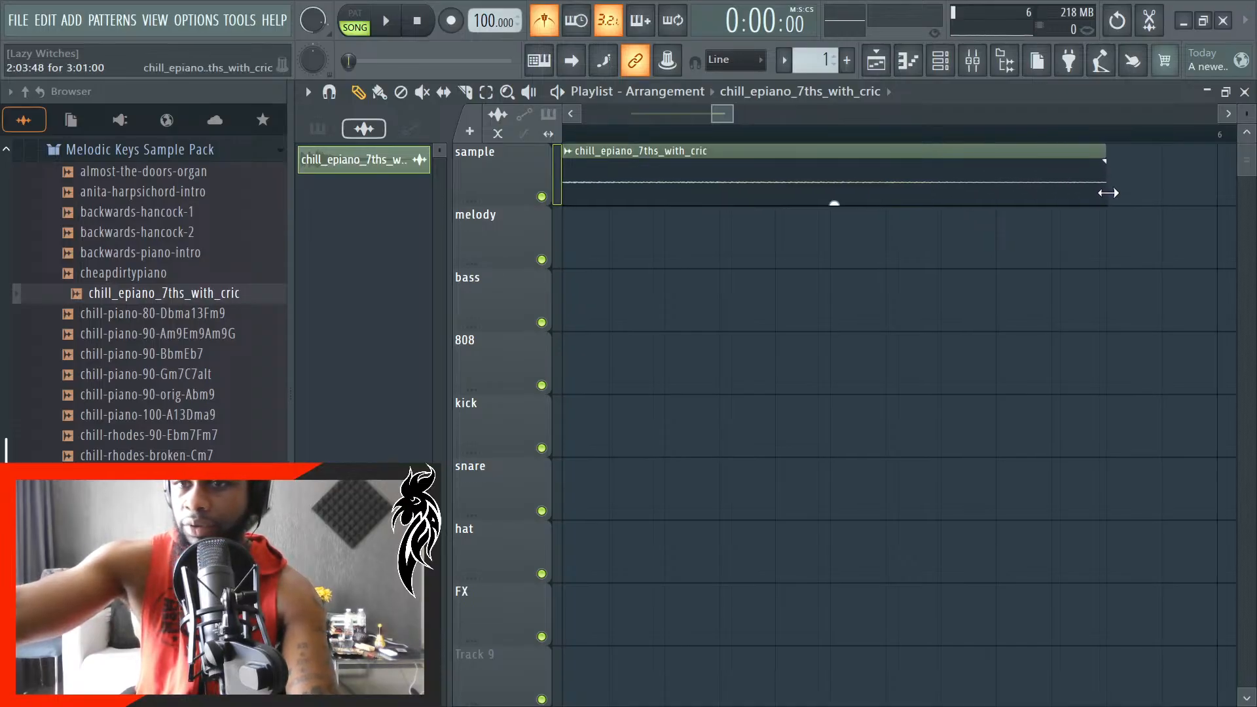
pyautogui.moveTo(1106, 192); pyautogui.dragTo(1110, 192)
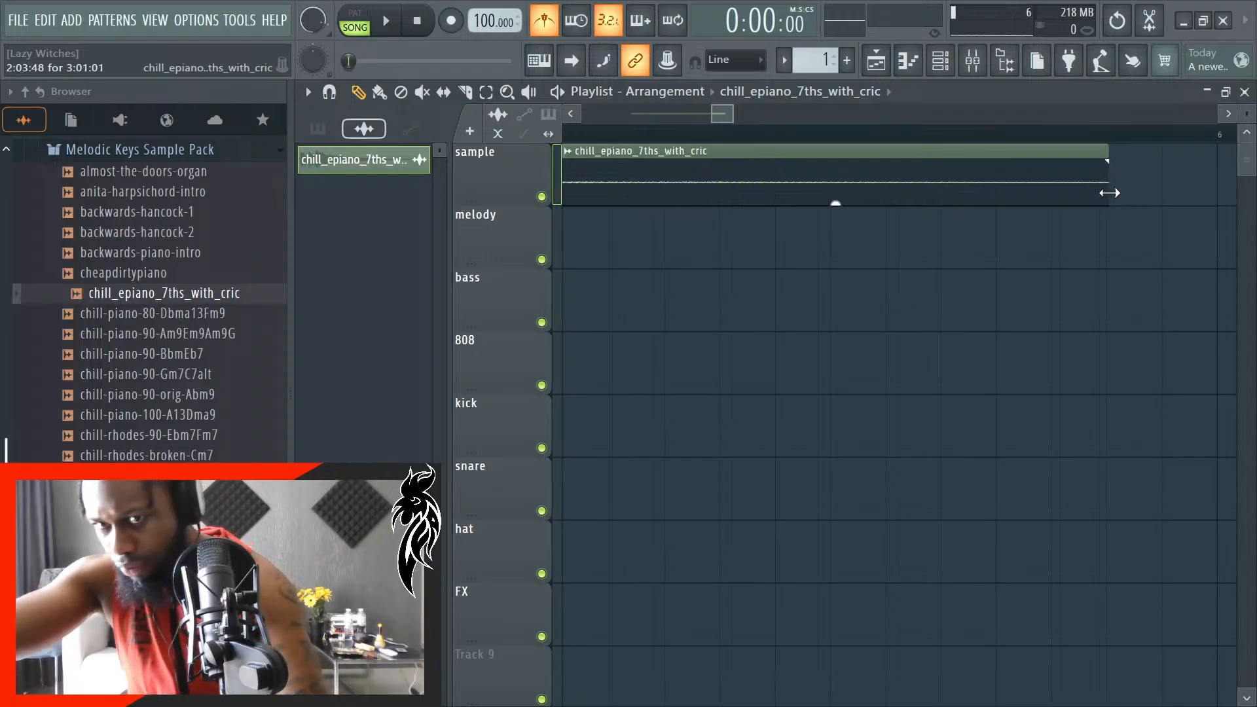
# - Play back the arrangement to check the sample's timing and turn on playlist auto-scrolling
pyautogui.press('space')
pyautogui.scroll(-3, 991, 325)
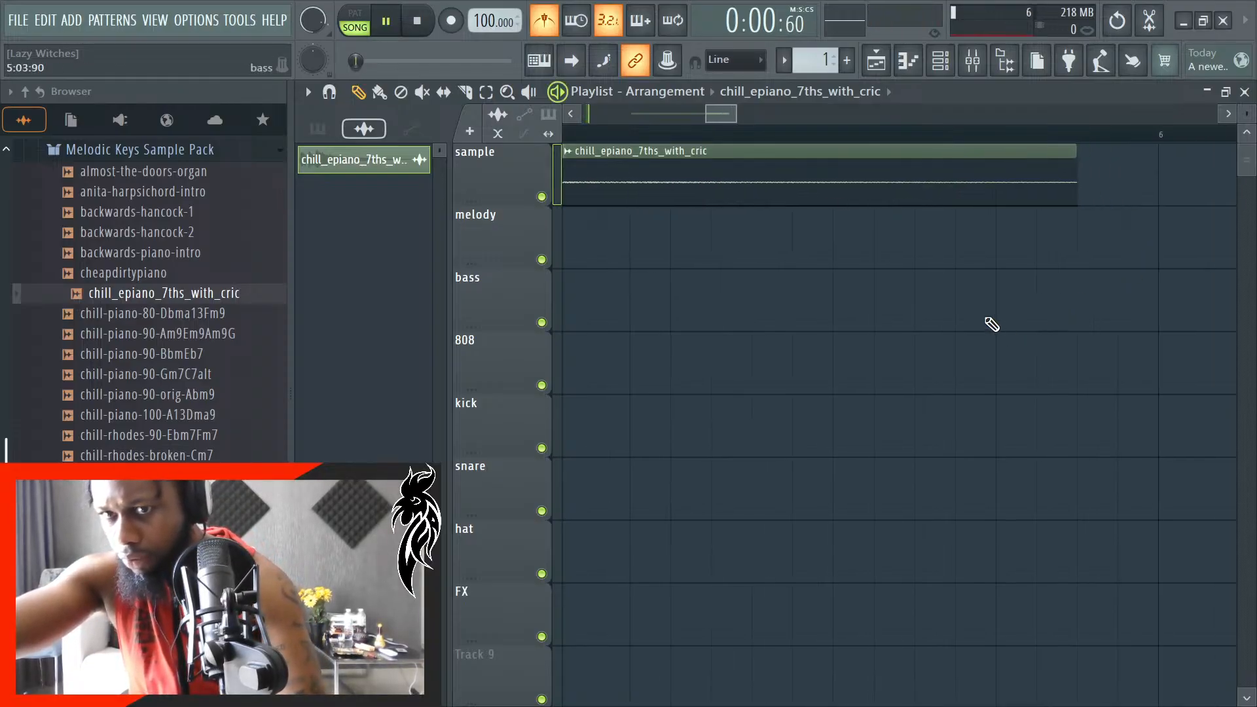
pyautogui.click(571, 60)
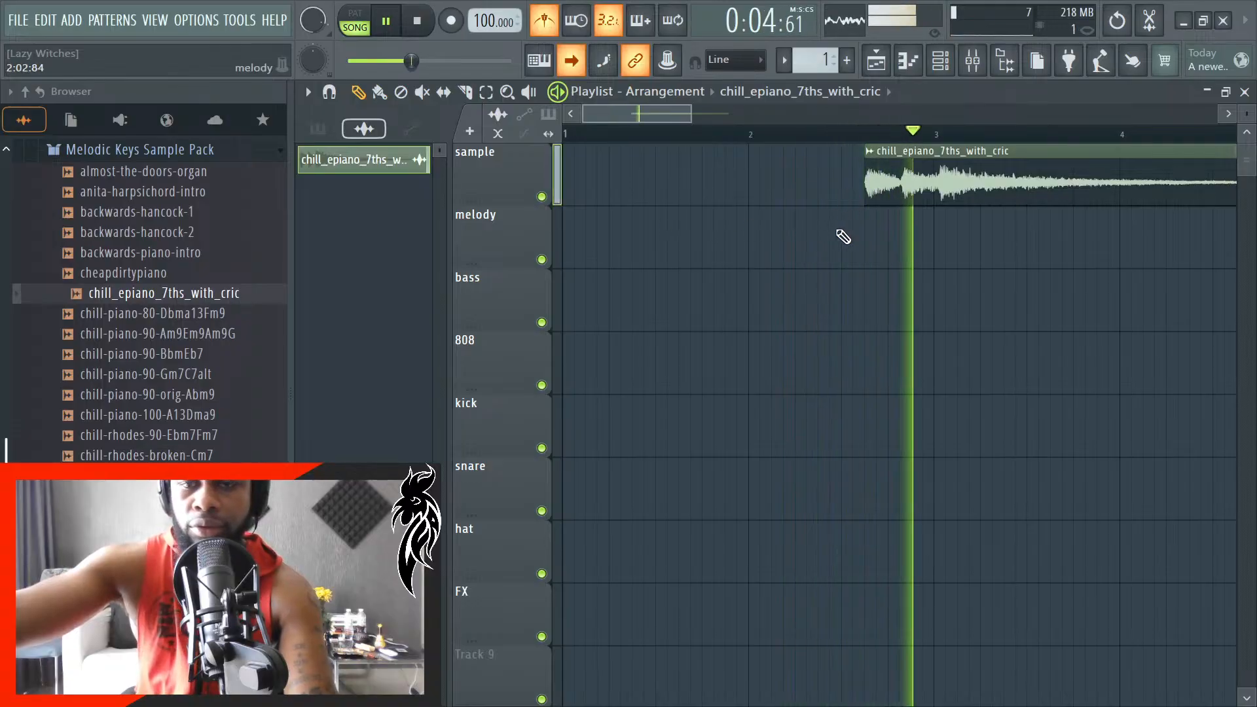
pyautogui.press('space')
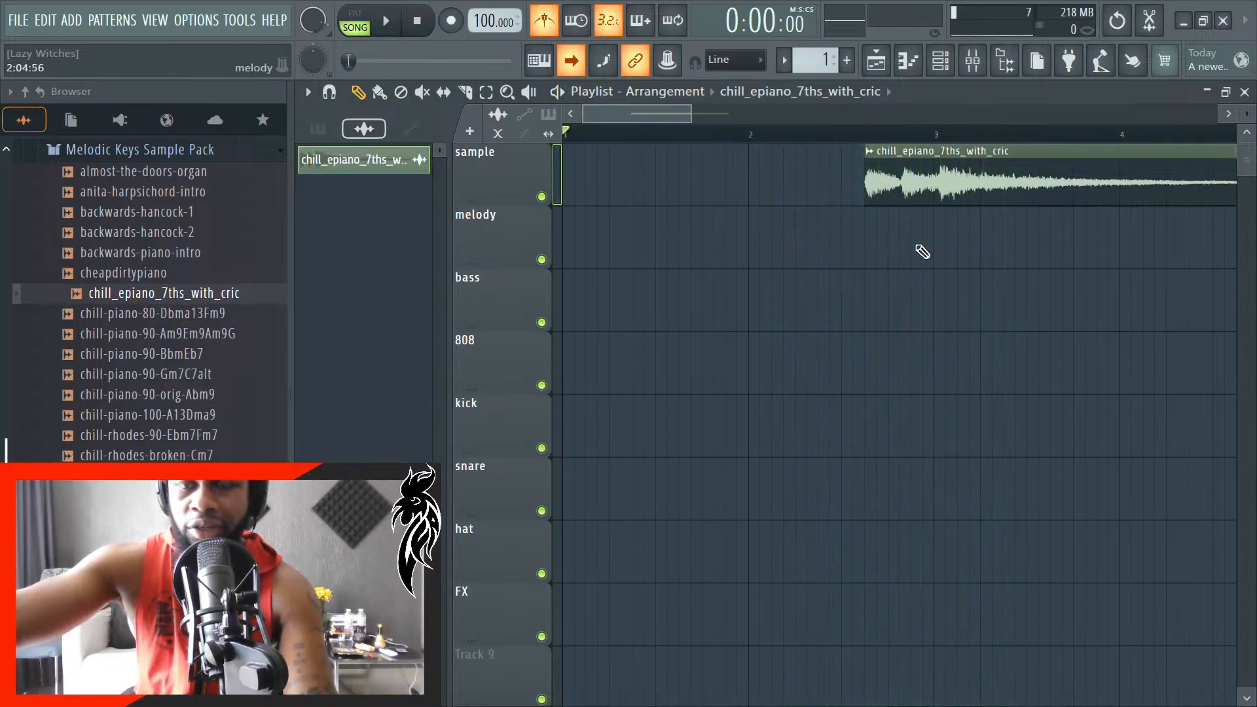
# - Slice the chill_epiano_7ths_with_cric clip at bar 4 on the sample track and delete the part after the cut
pyautogui.keyDown('ctrl'); pyautogui.scroll(-2, 851, 246); pyautogui.keyUp('ctrl')
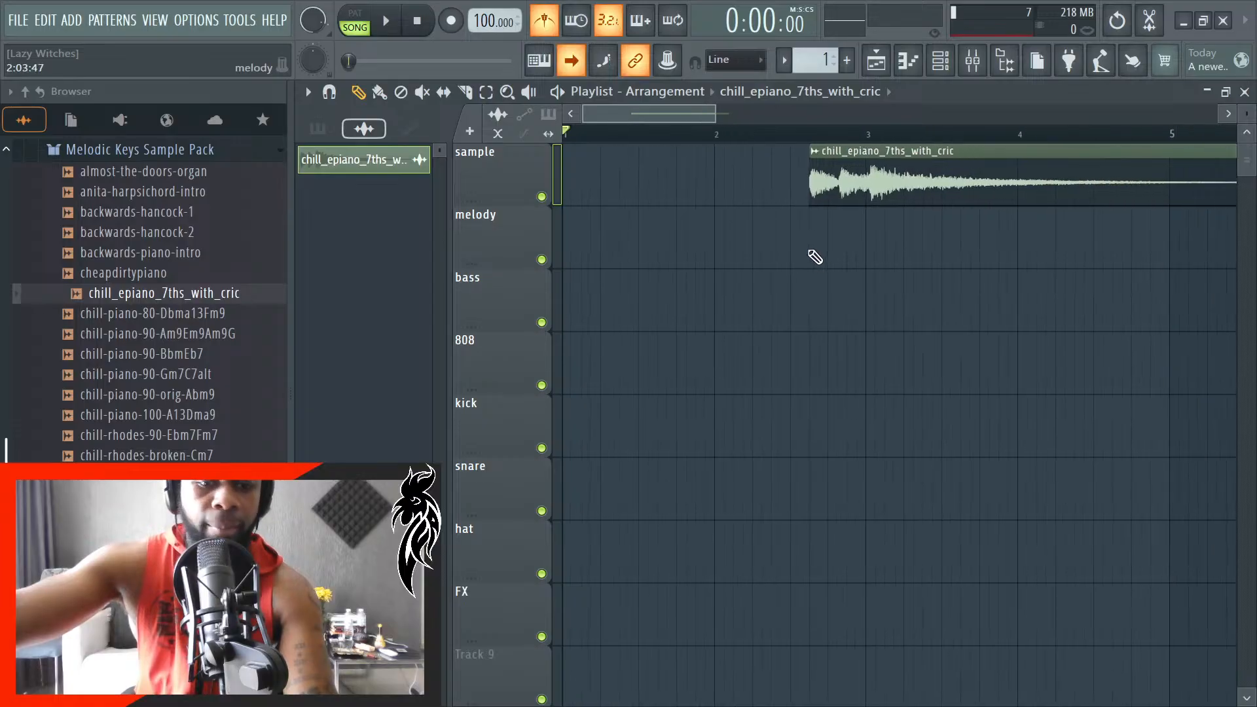
pyautogui.keyDown('ctrl'); pyautogui.scroll(4, 1051, 259); pyautogui.keyUp('ctrl')
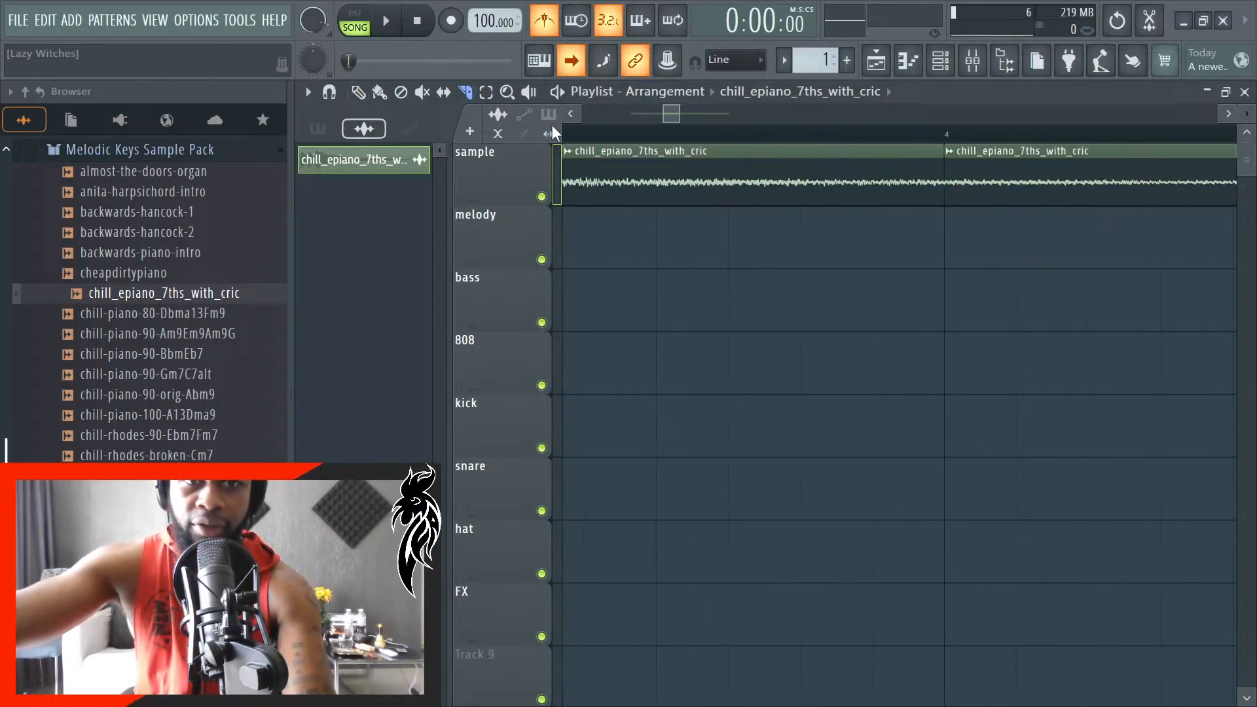
pyautogui.rightClick(1002, 187)
# - Duplicate the remaining sample clip and place the copy directly after it, starting at bar 4
pyautogui.click(897, 191)
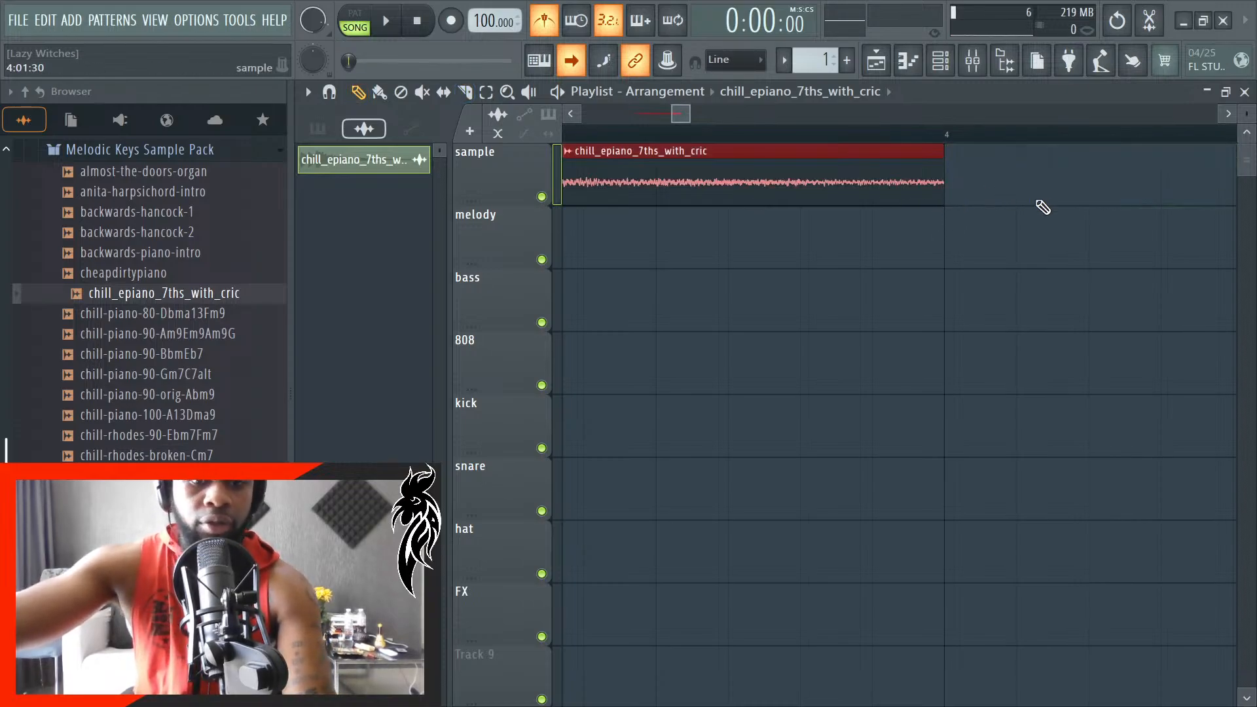
pyautogui.scroll(3, 1069, 201)
pyautogui.hotkey('ctrl', 'b')
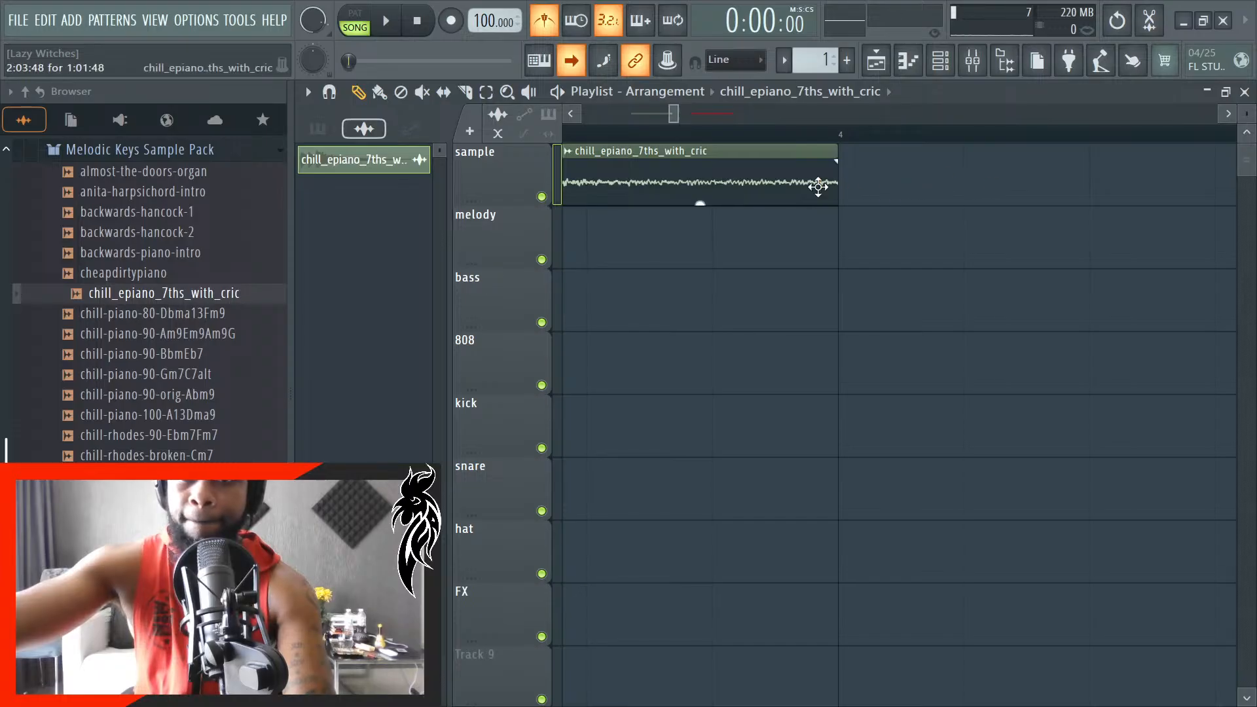
pyautogui.scroll(-4, 907, 219)
pyautogui.moveTo(1182, 186); pyautogui.dragTo(920, 190)
pyautogui.scroll(-3, 814, 283)
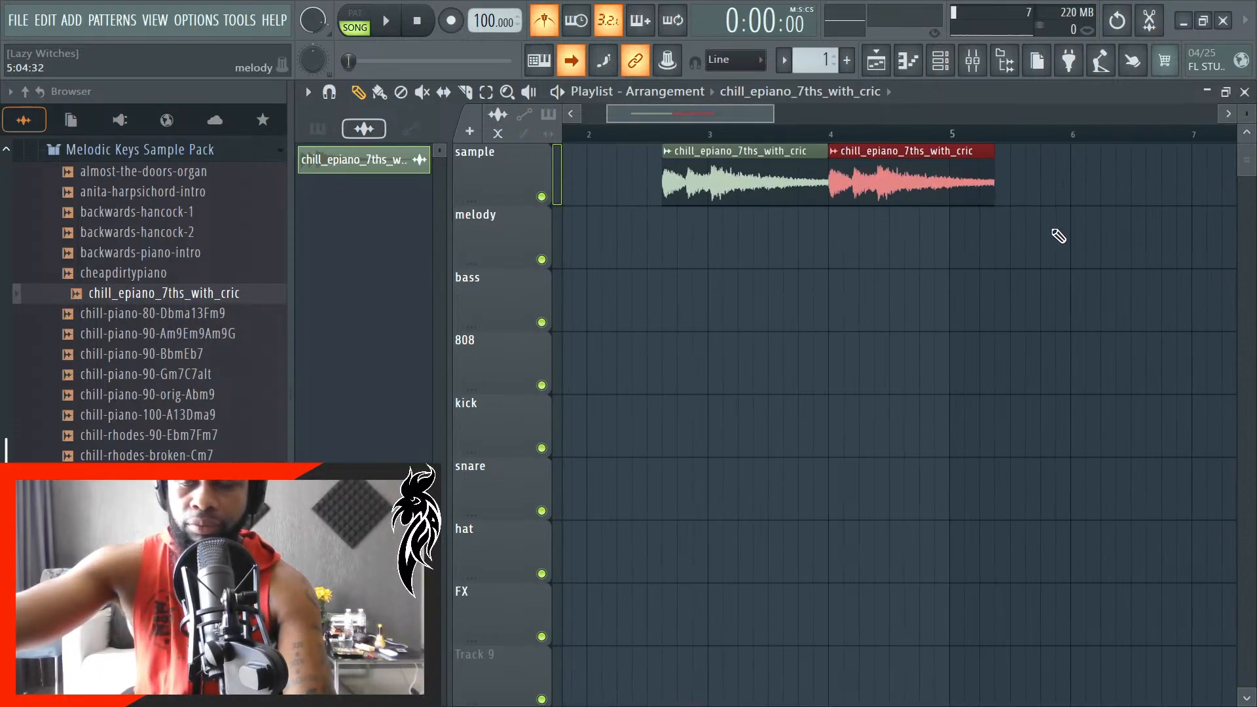
# - Play back the arrangement with all clips selected to check how the duplicate follows the first sample clip
pyautogui.press('space')
pyautogui.scroll(-2, 929, 276)
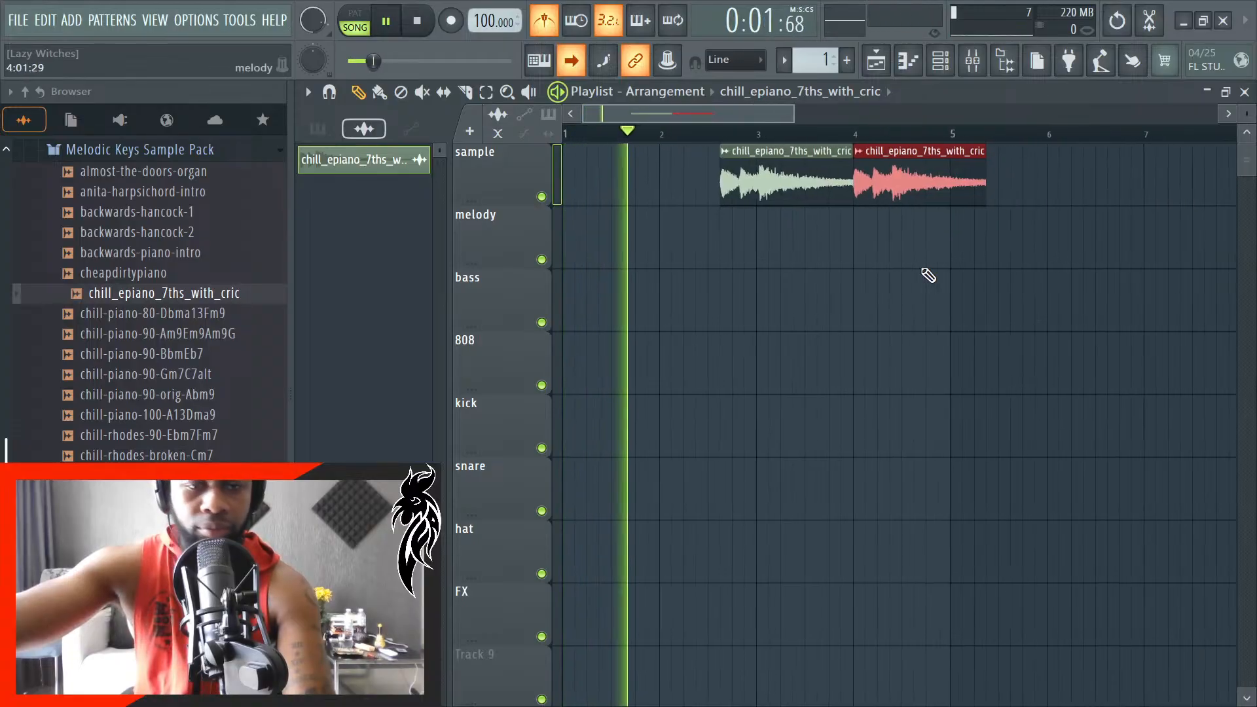
pyautogui.hotkey('ctrl', 'a')
pyautogui.scroll(2, 1057, 223)
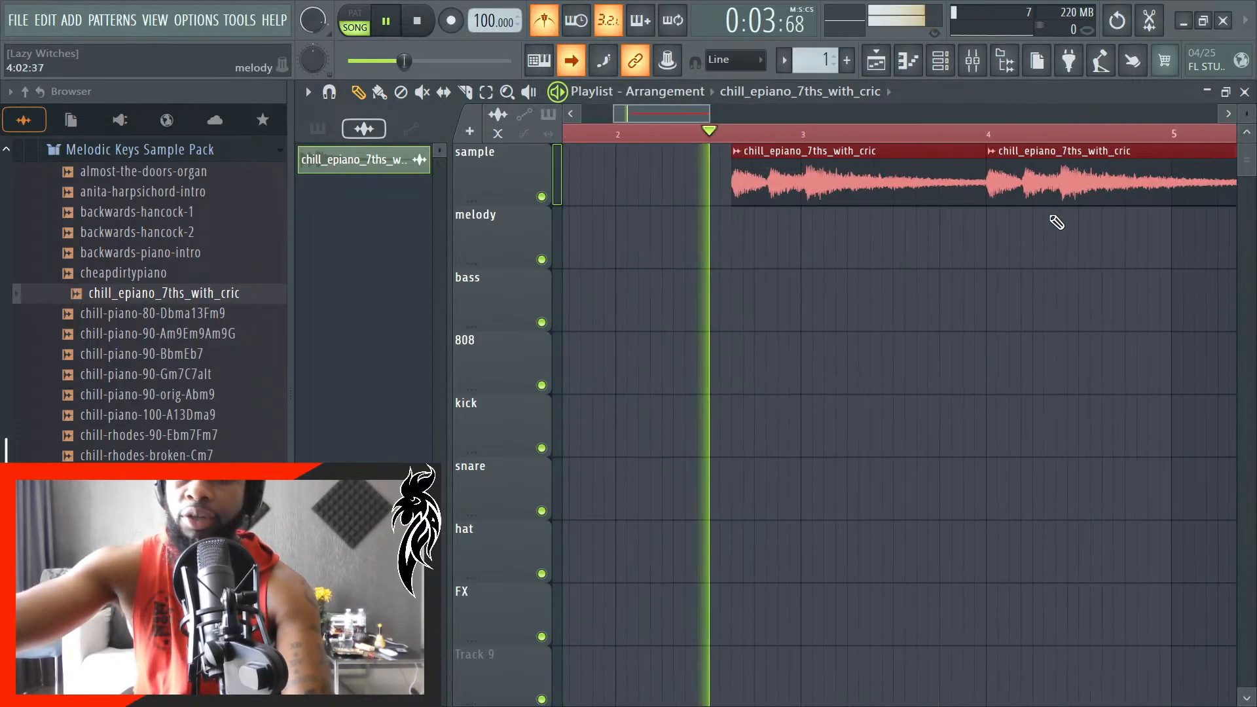
pyautogui.scroll(-3, 744, 258)
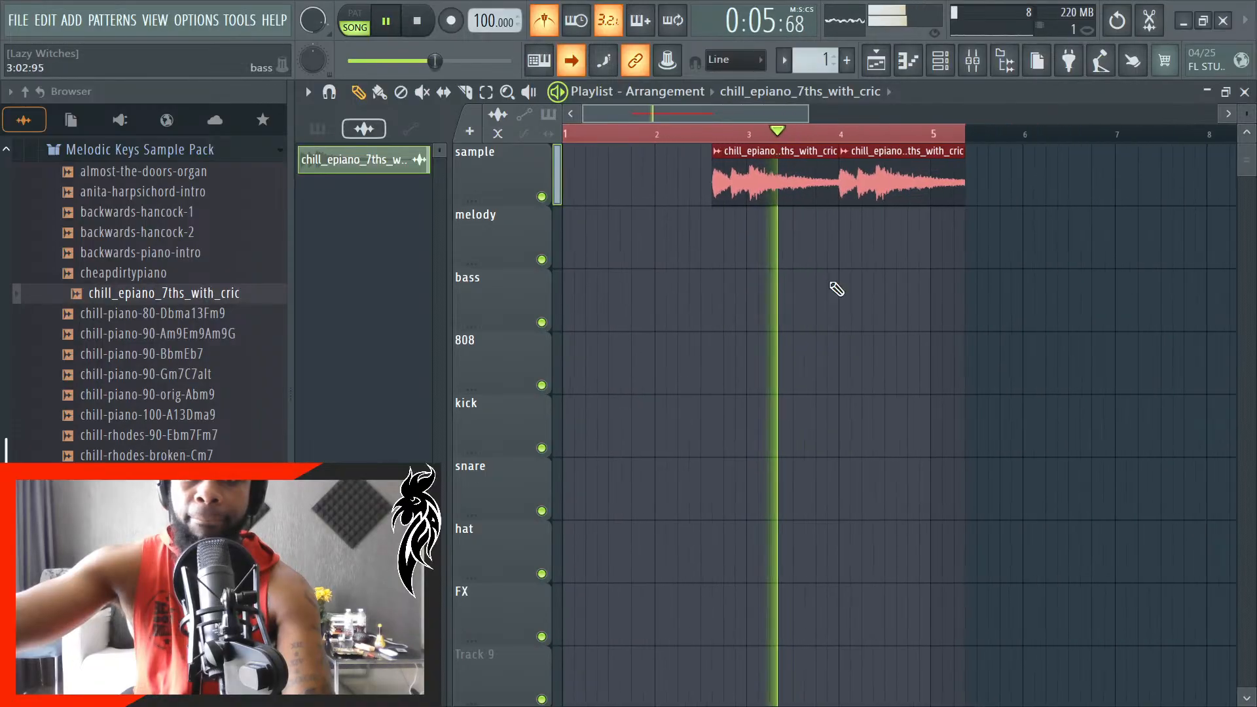
pyautogui.scroll(2, 1019, 269)
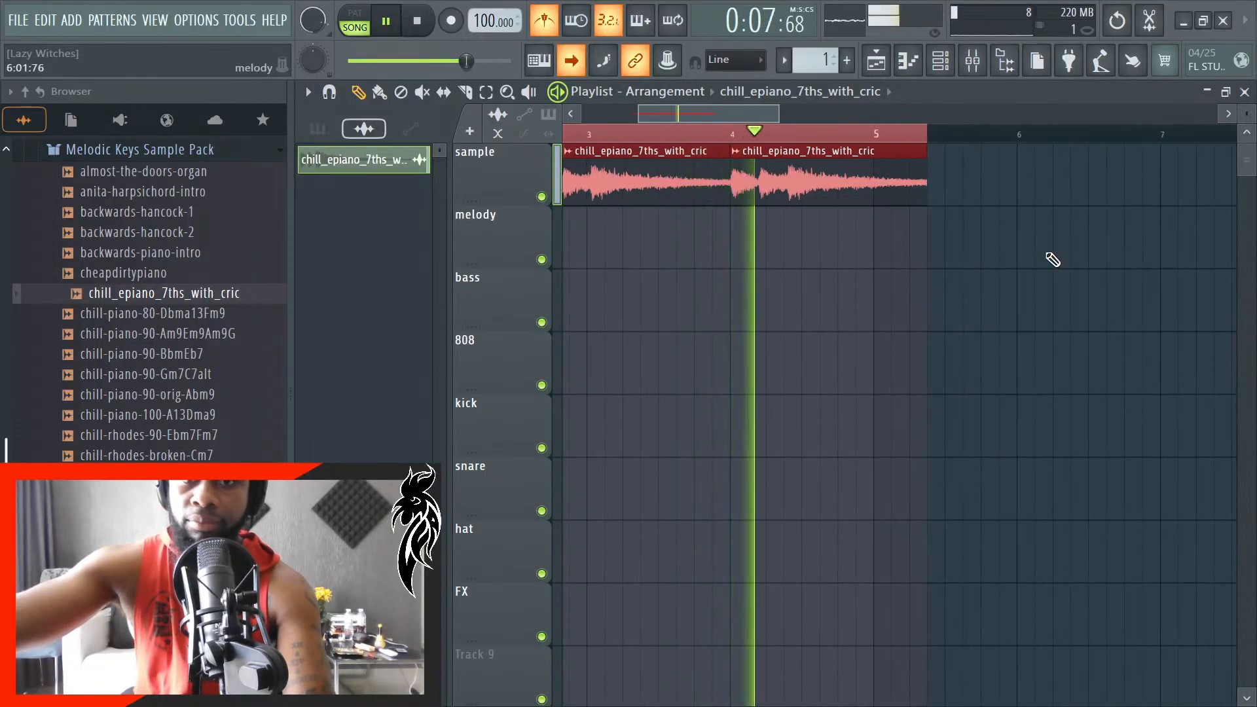
pyautogui.press('space')
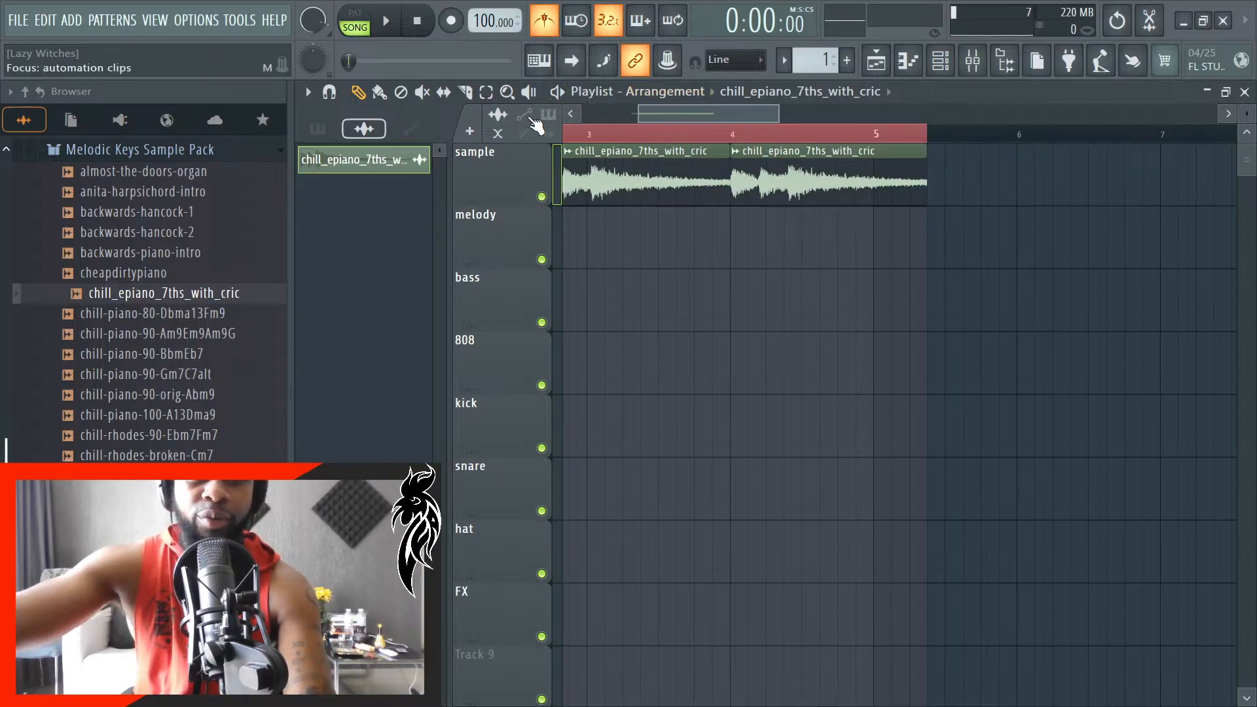
# - Clear the time selection, play back both sample clips from the start and switch to the Draw tool
pyautogui.keyDown('ctrl'); pyautogui.click(699, 128); pyautogui.keyUp('ctrl')
pyautogui.moveTo(639, 116); pyautogui.dragTo(579, 116)
pyautogui.press('space')
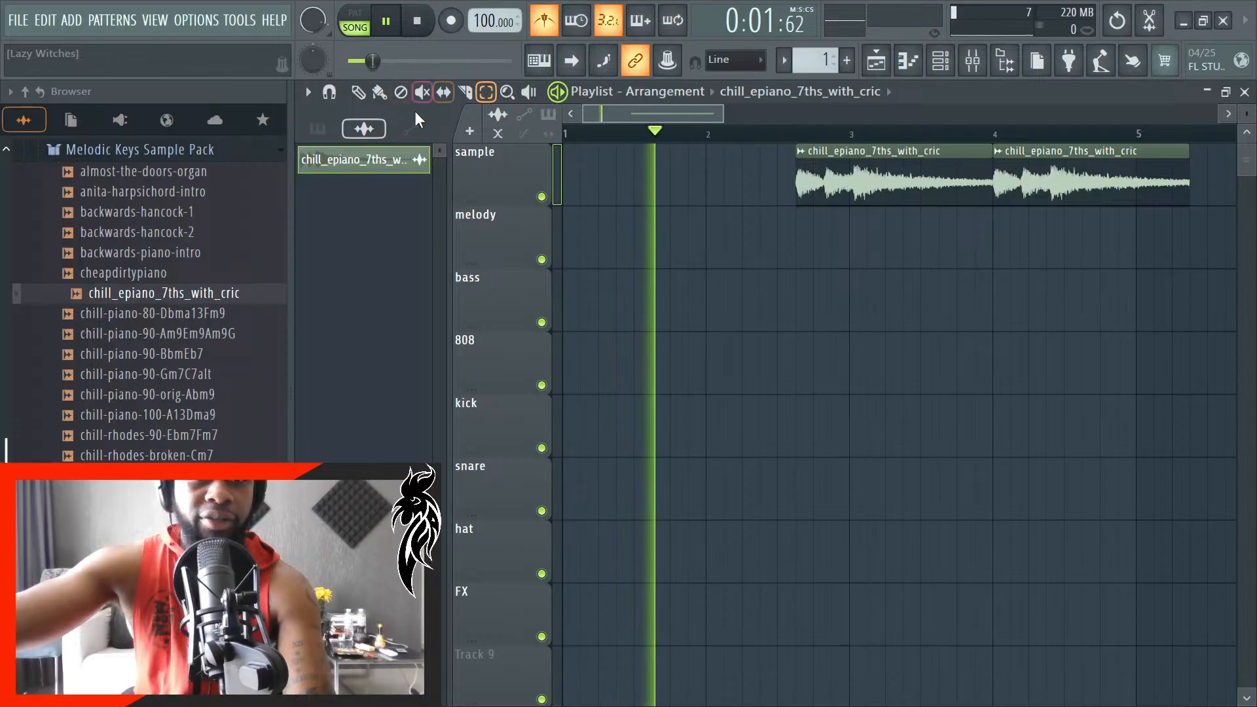
pyautogui.click(365, 95)
pyautogui.scroll(3, 1070, 264)
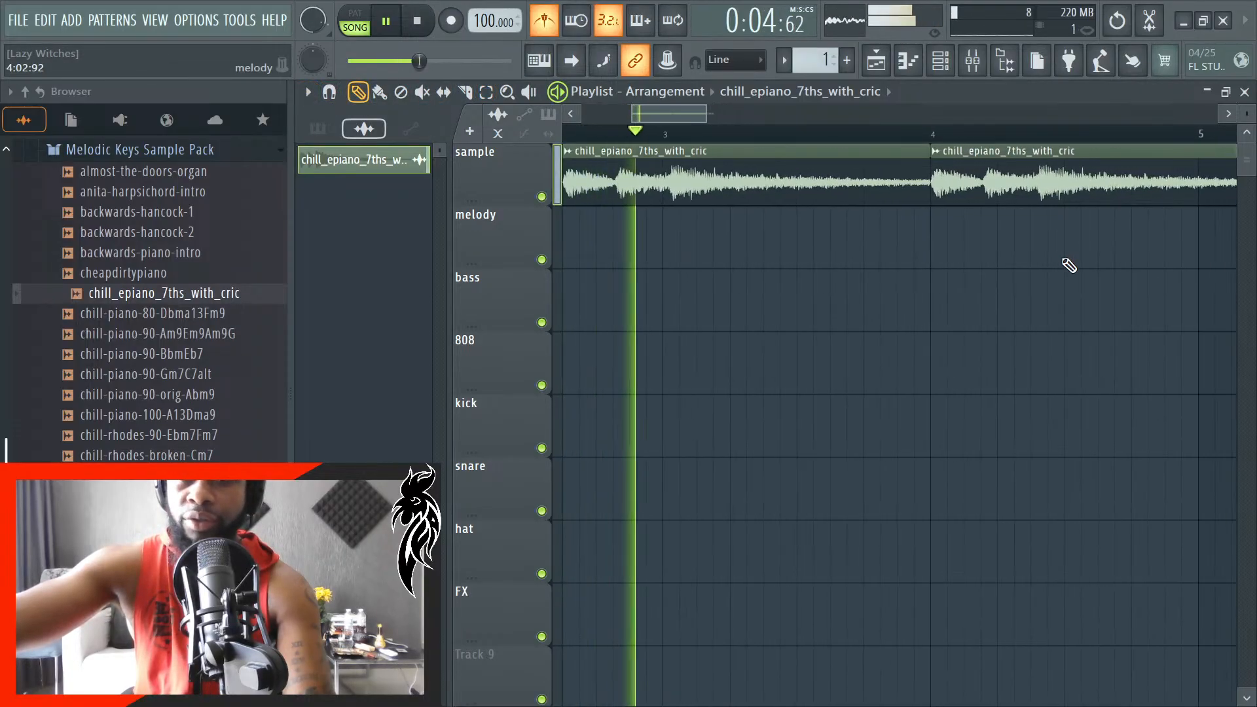
# - Move the second sample clip to 3:03:00 on the melody track and listen to its overlap with the first clip
pyautogui.moveTo(1052, 197); pyautogui.dragTo(918, 200)
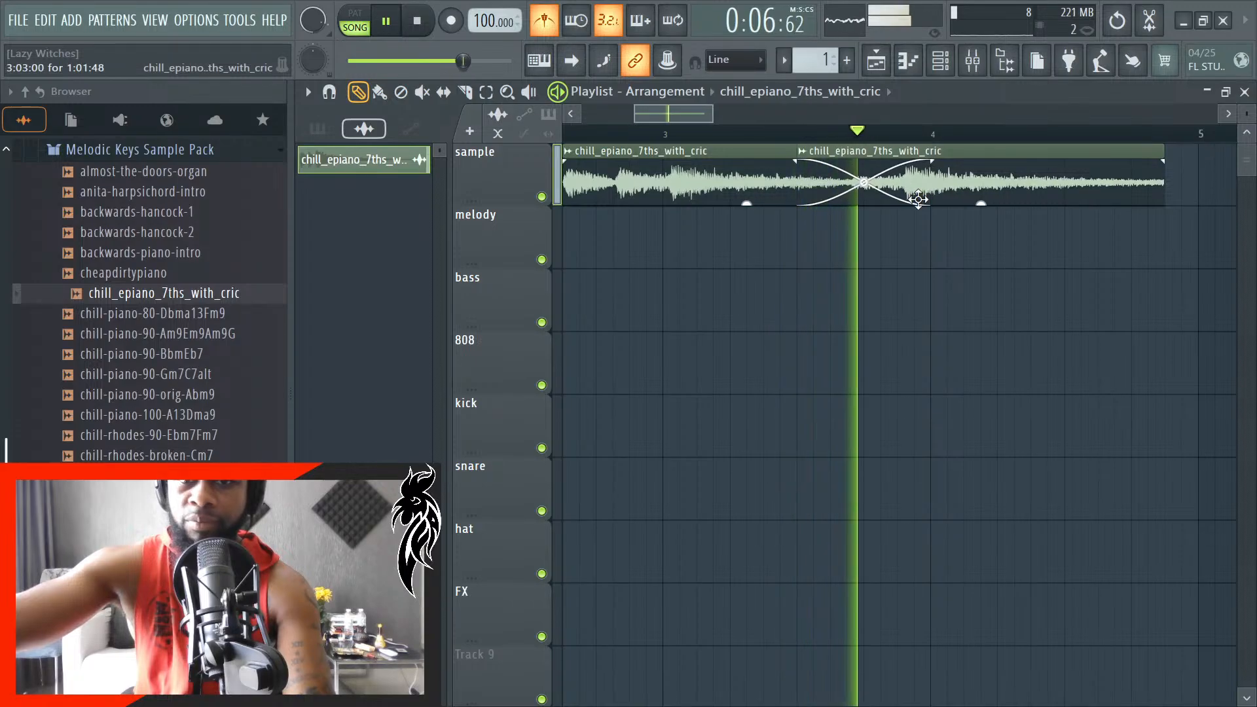
pyautogui.press('space')
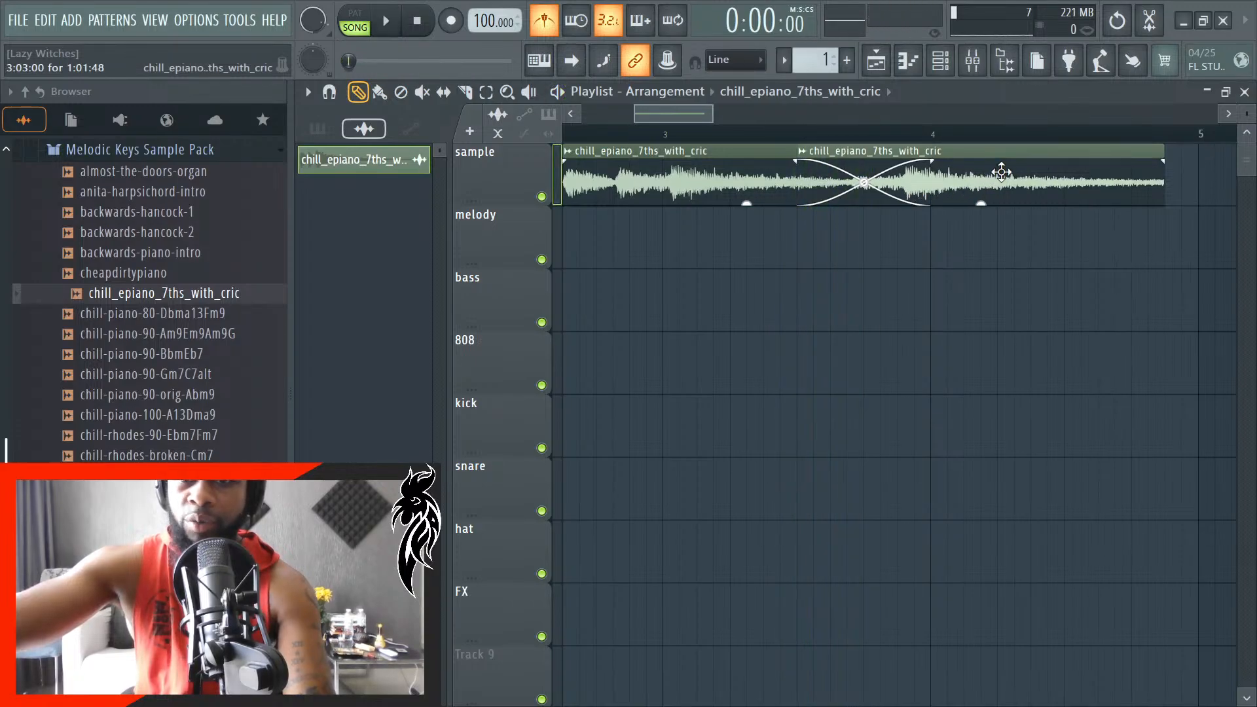
pyautogui.moveTo(998, 169); pyautogui.dragTo(1002, 272)
pyautogui.press('space')
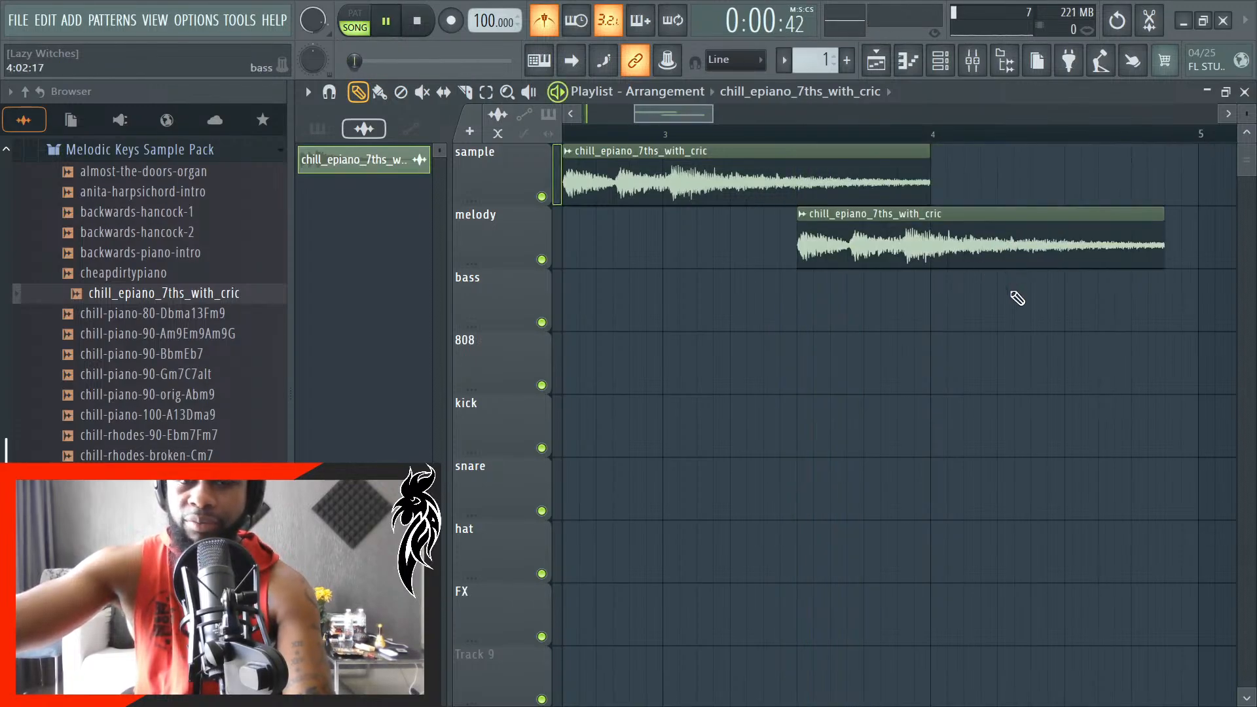
pyautogui.scroll(-4, 818, 324)
pyautogui.scroll(5, 828, 328)
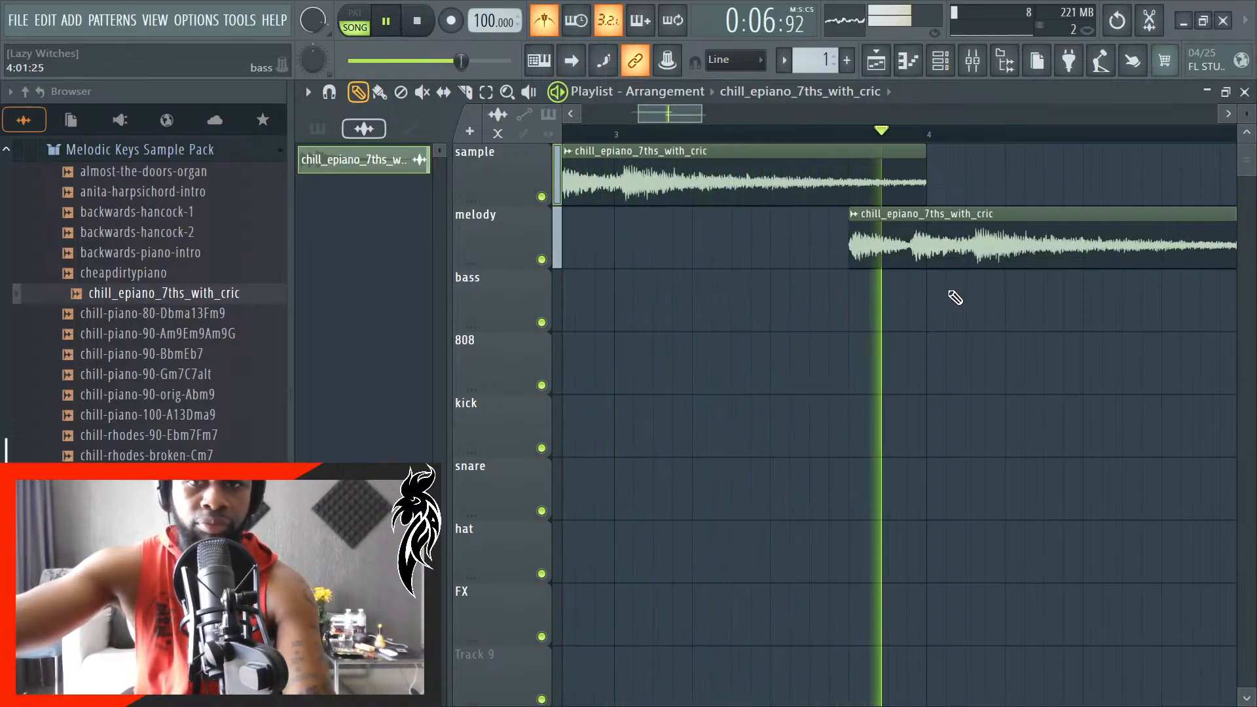
pyautogui.press('space')
# - Shift the melody-track clip to start at 3:03:48 so it ends at bar 5, and check it by playback
pyautogui.moveTo(936, 262); pyautogui.dragTo(890, 257)
pyautogui.press('space')
pyautogui.scroll(-2, 889, 294)
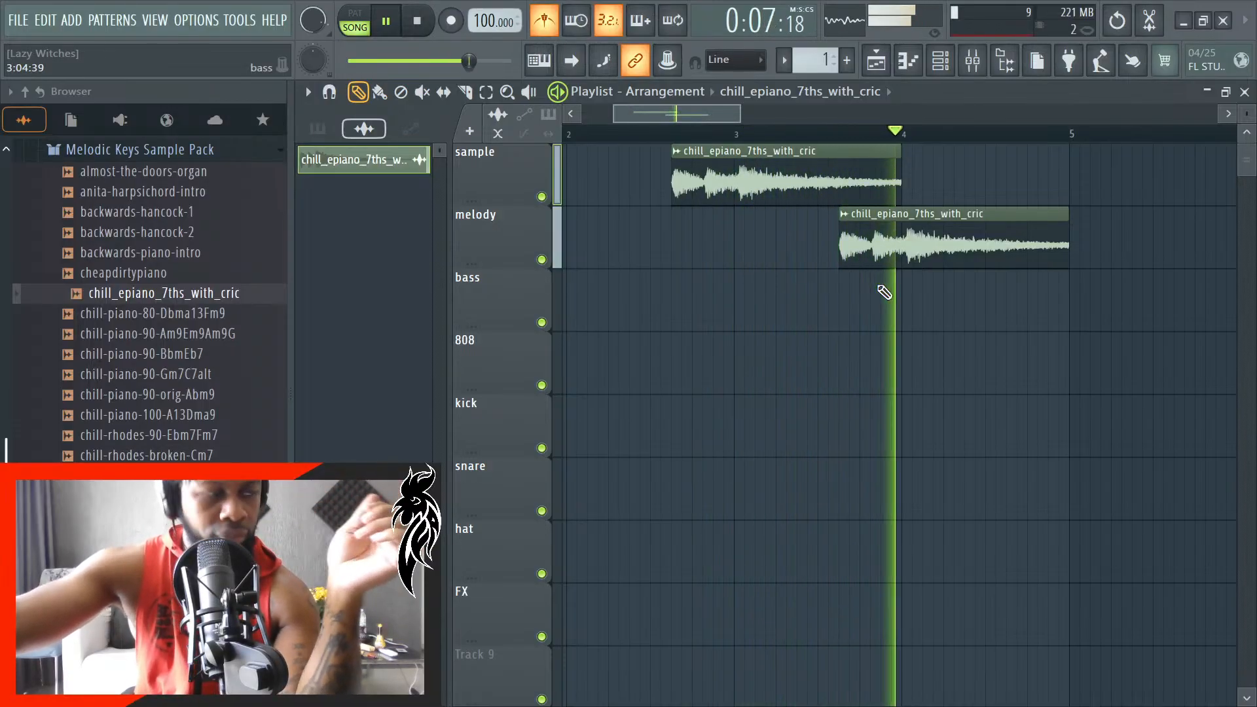
pyautogui.press('space')
# - Add another copy of the sample clip at 4:01:00 on the sample track and play it back with the melody track muted
pyautogui.scroll(2, 928, 275)
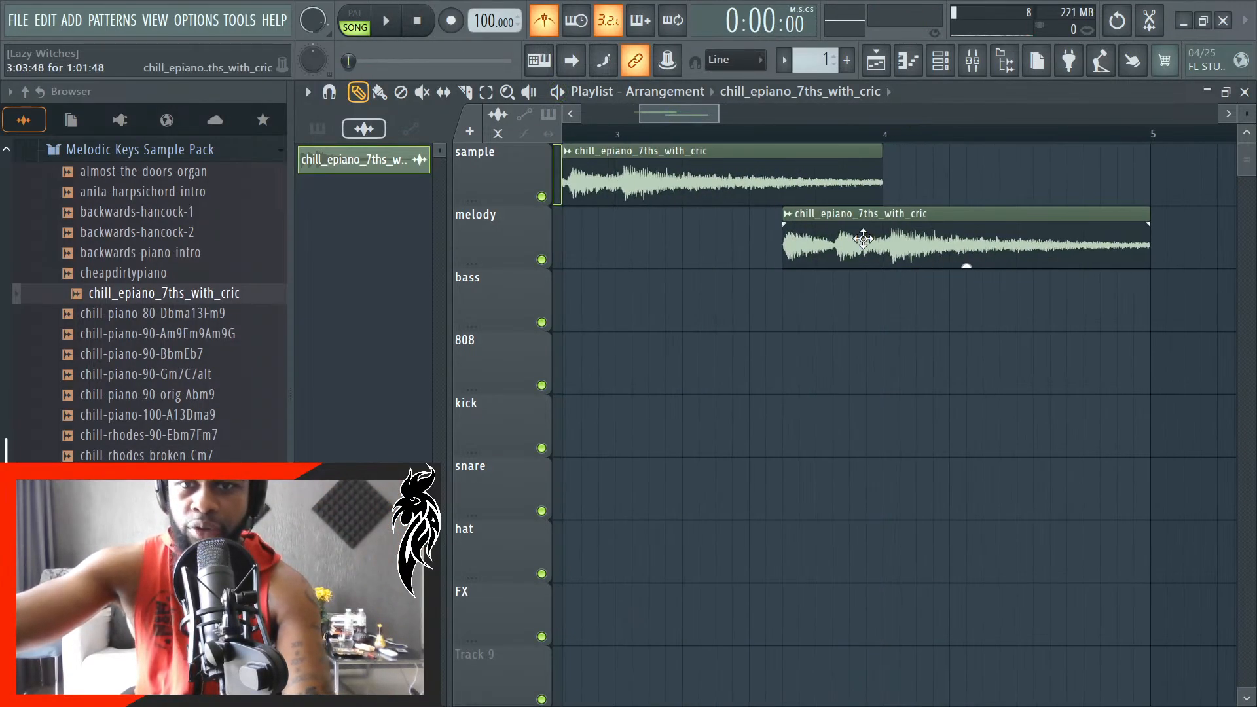
pyautogui.click(925, 186)
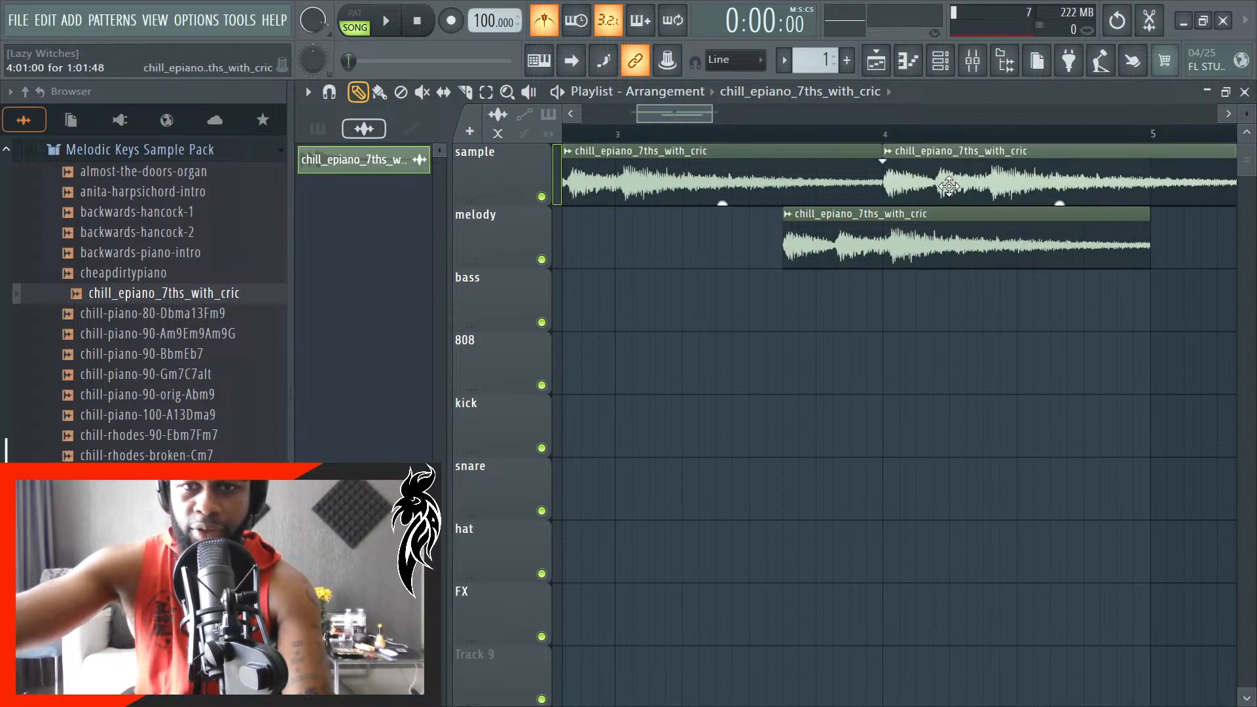
pyautogui.scroll(-2, 891, 284)
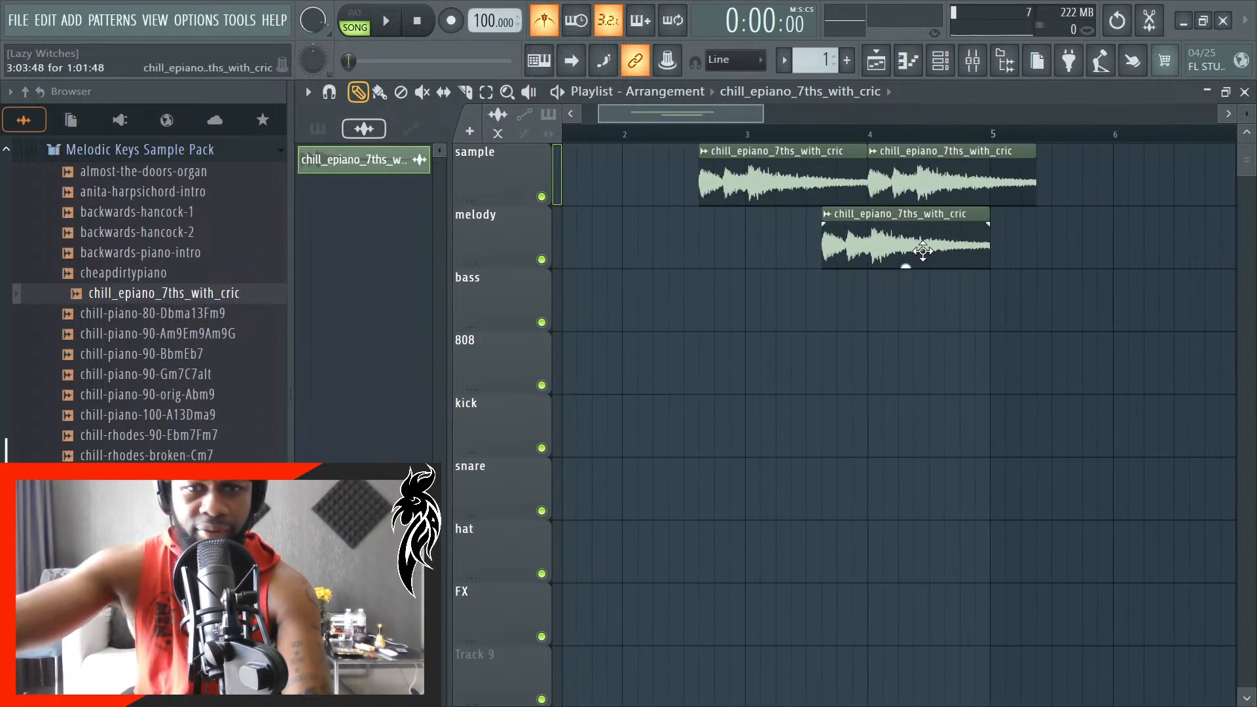
pyautogui.click(541, 260)
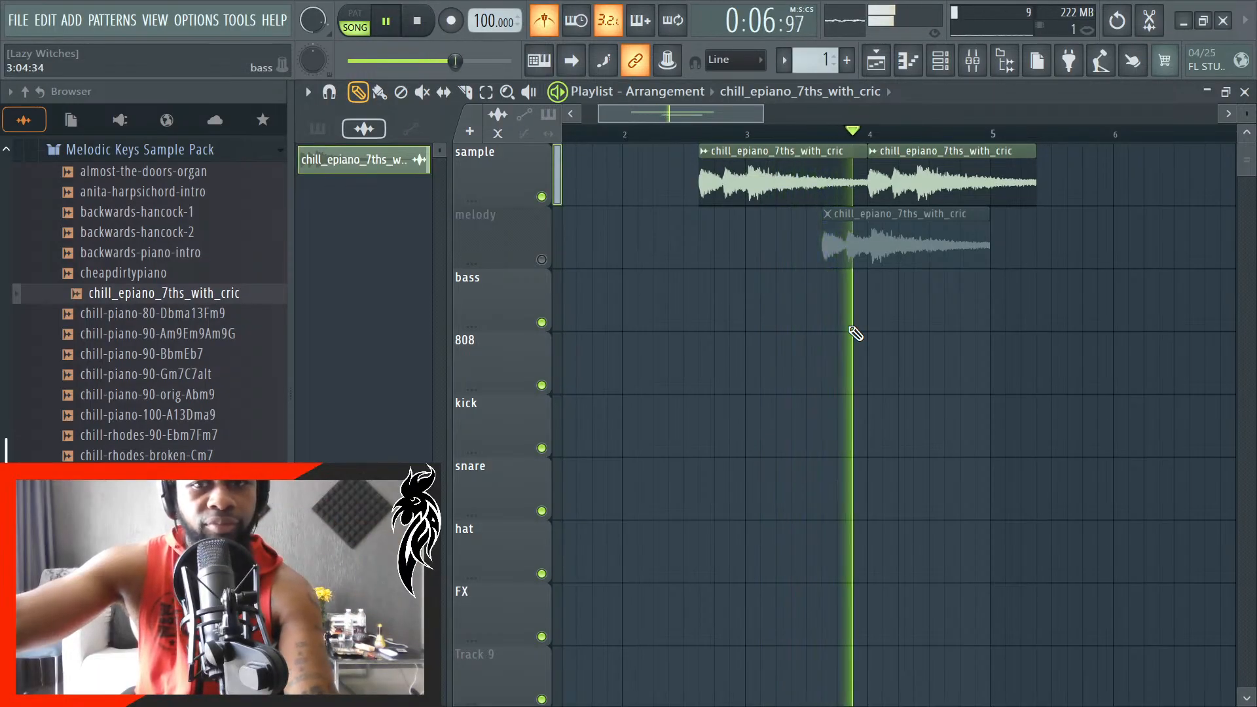
pyautogui.press('space')
# - Slice the sample clip at bar 4 about three steps past its start and delete the longer remainder
pyautogui.scroll(3, 944, 246)
pyautogui.scroll(1, 944, 246)
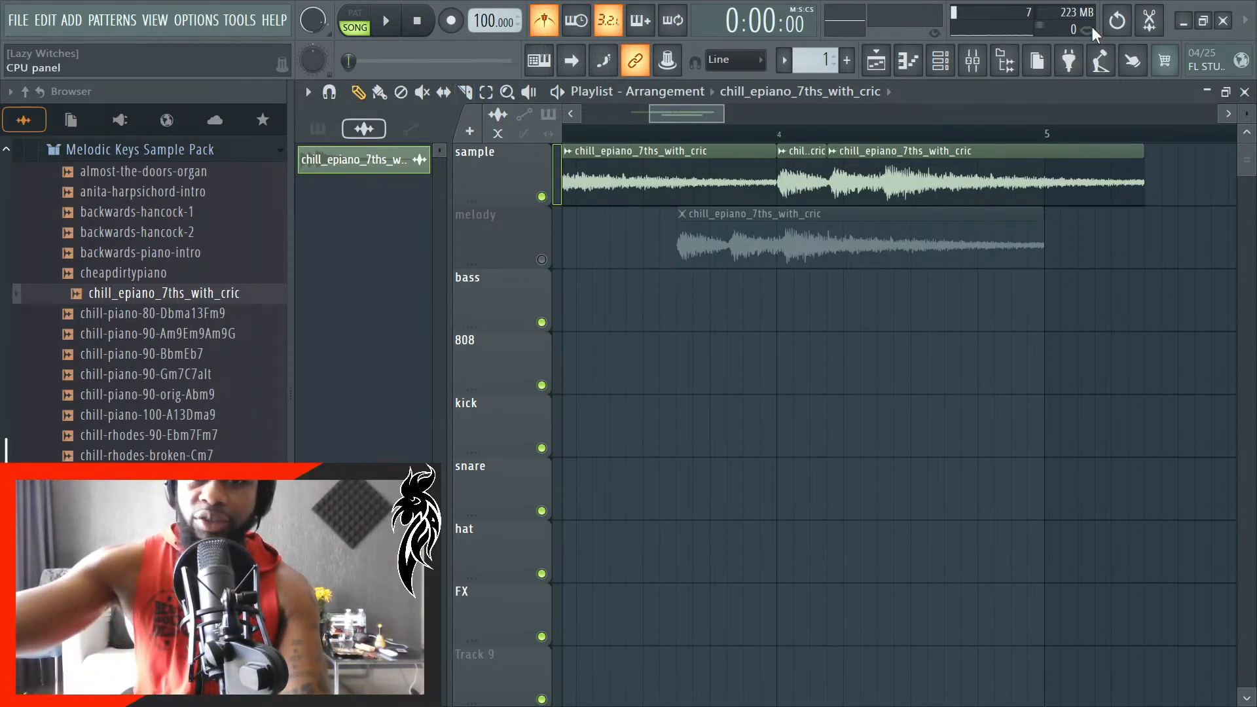
pyautogui.rightClick(1056, 175)
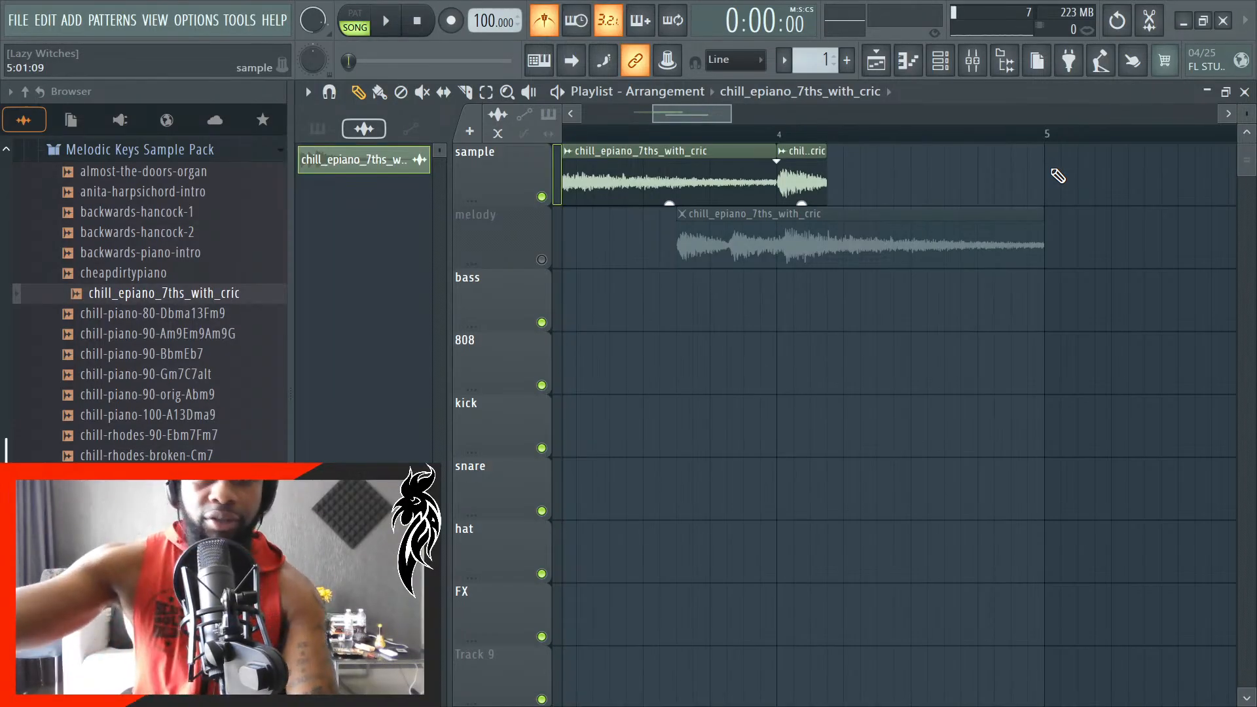
# - Make the short clip at bar 4 unique and stretch it to a length of 1:00:00, ending at bar 5
pyautogui.scroll(2, 963, 203)
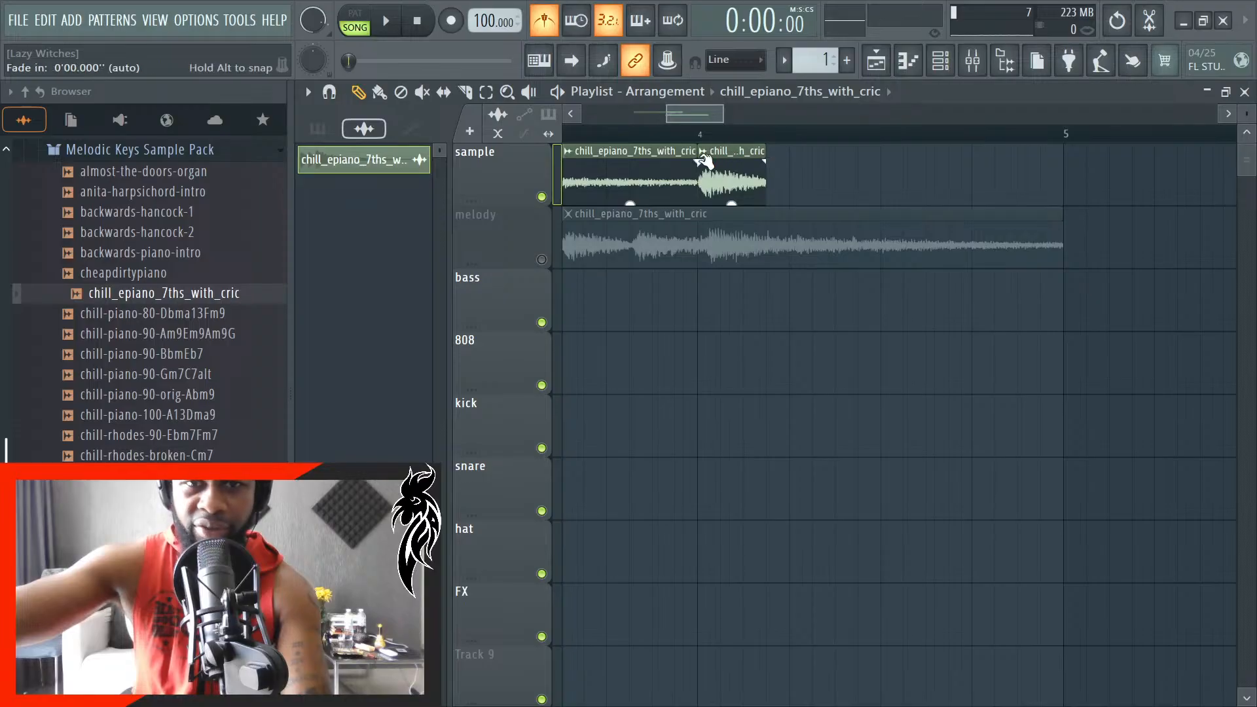
pyautogui.rightClick(713, 161)
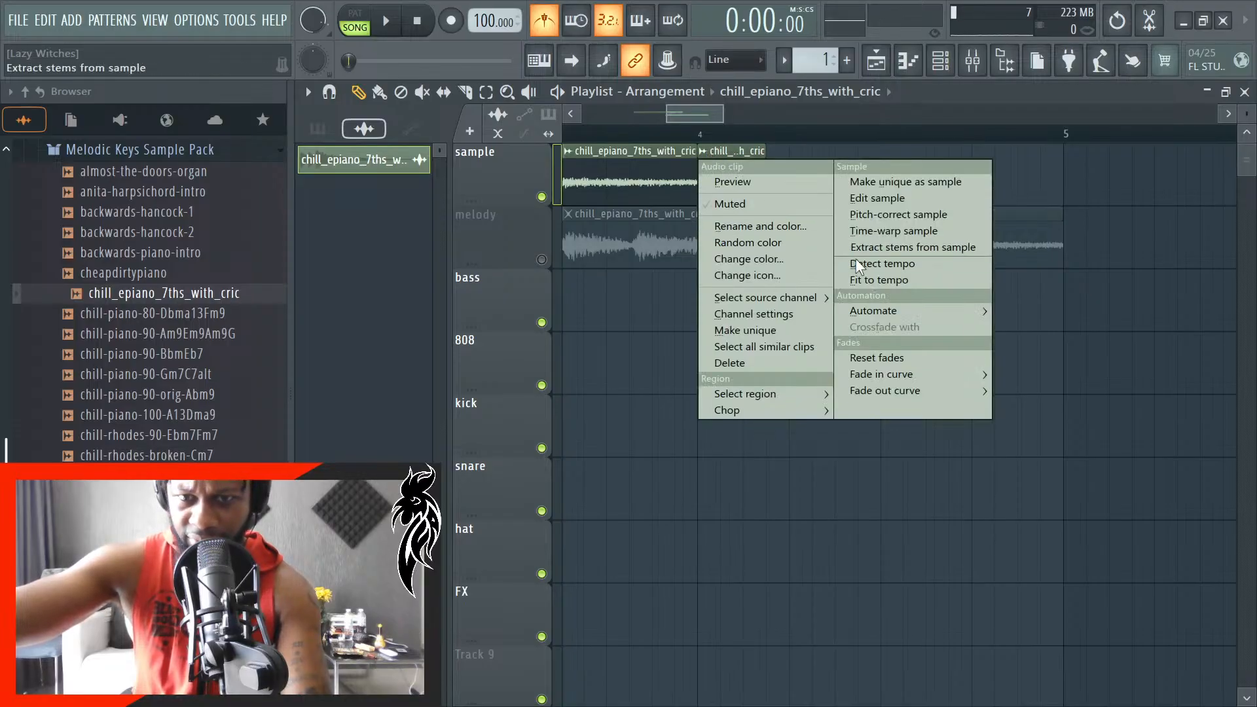
pyautogui.click(785, 331)
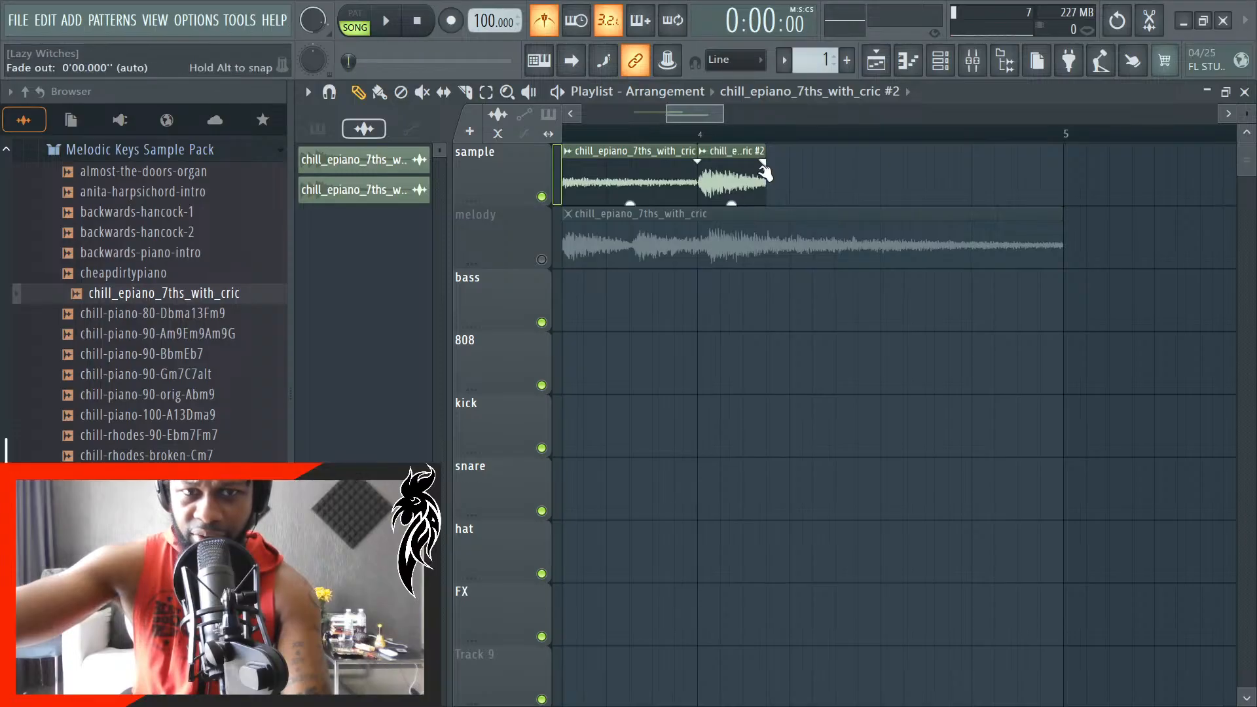
pyautogui.moveTo(767, 184); pyautogui.dragTo(1064, 186)
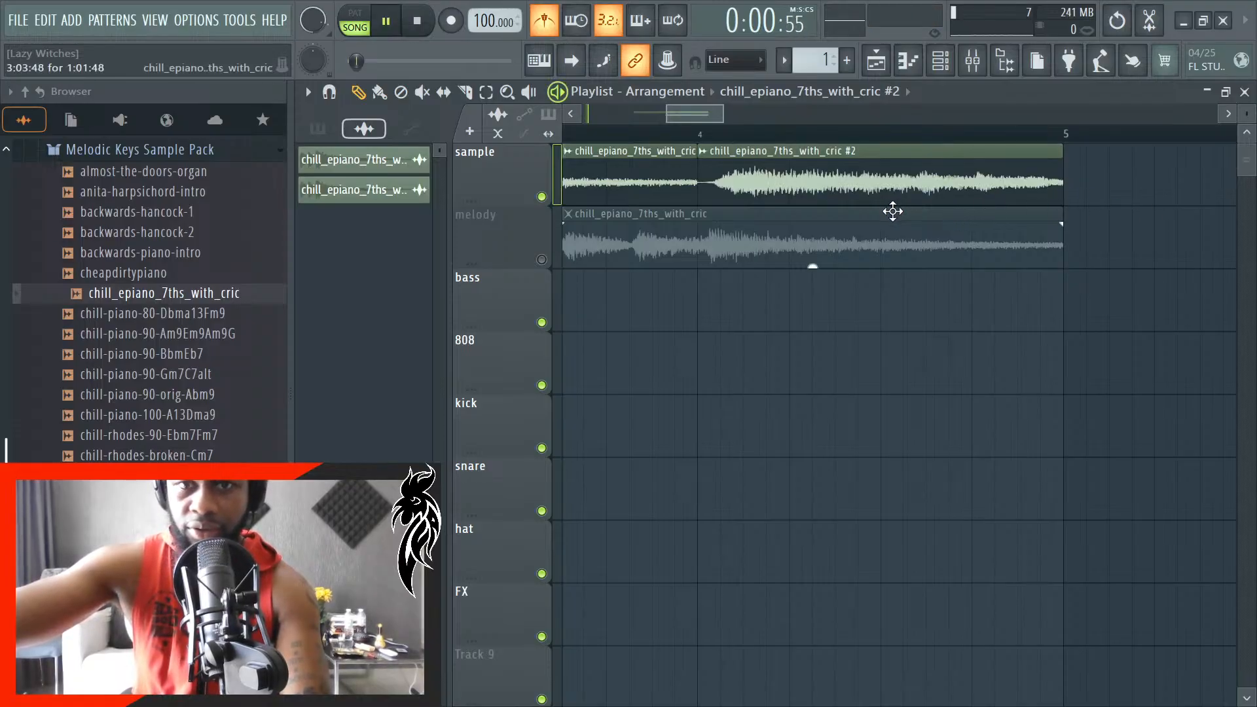
# - Play back the arrangement to check the transition into the stretched unique clip
pyautogui.press('space')
pyautogui.scroll(-8, 766, 196)
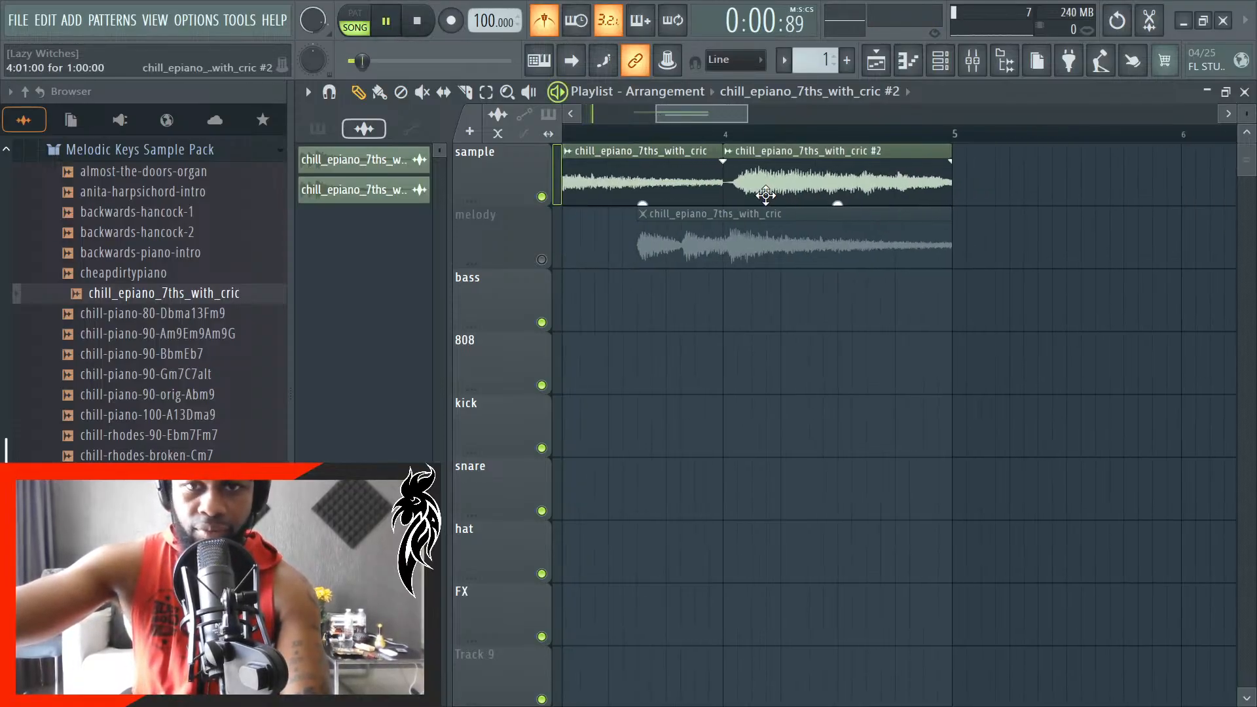
pyautogui.scroll(3, 697, 211)
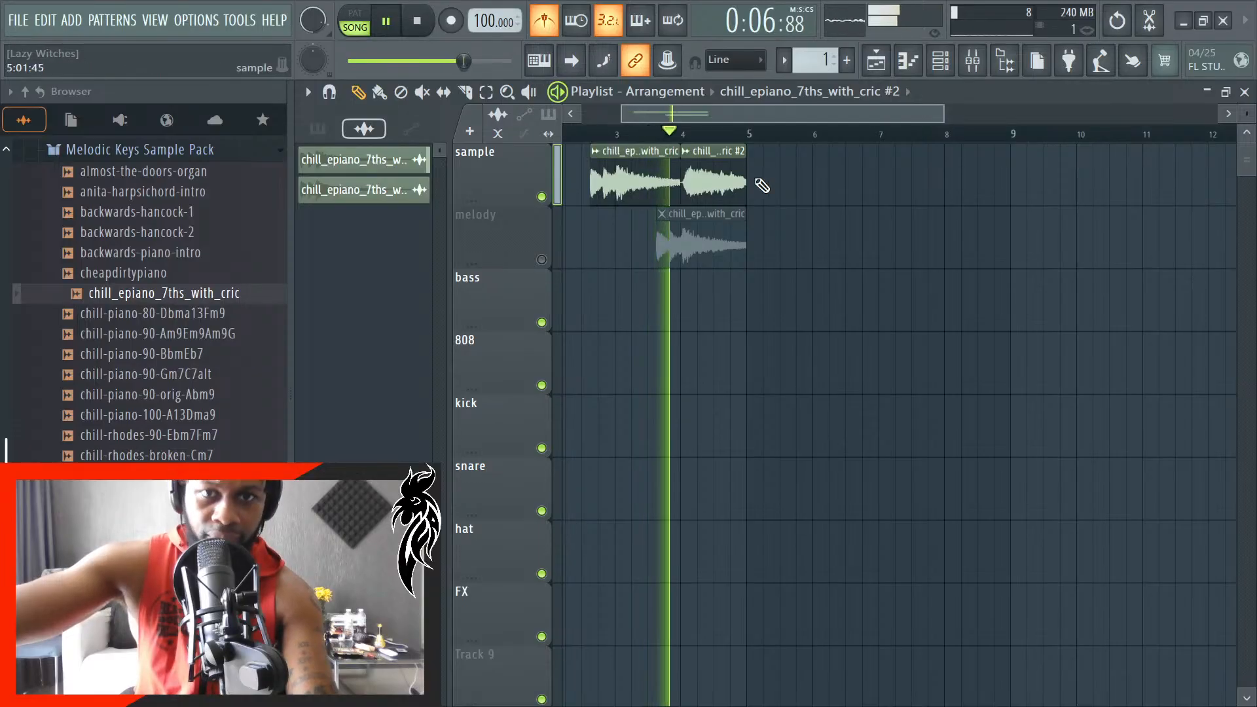
pyautogui.press('space')
# - Open the unique clip's channel settings to examine its time stretching options, and close them again
pyautogui.scroll(3, 691, 190)
pyautogui.doubleClick(690, 187)
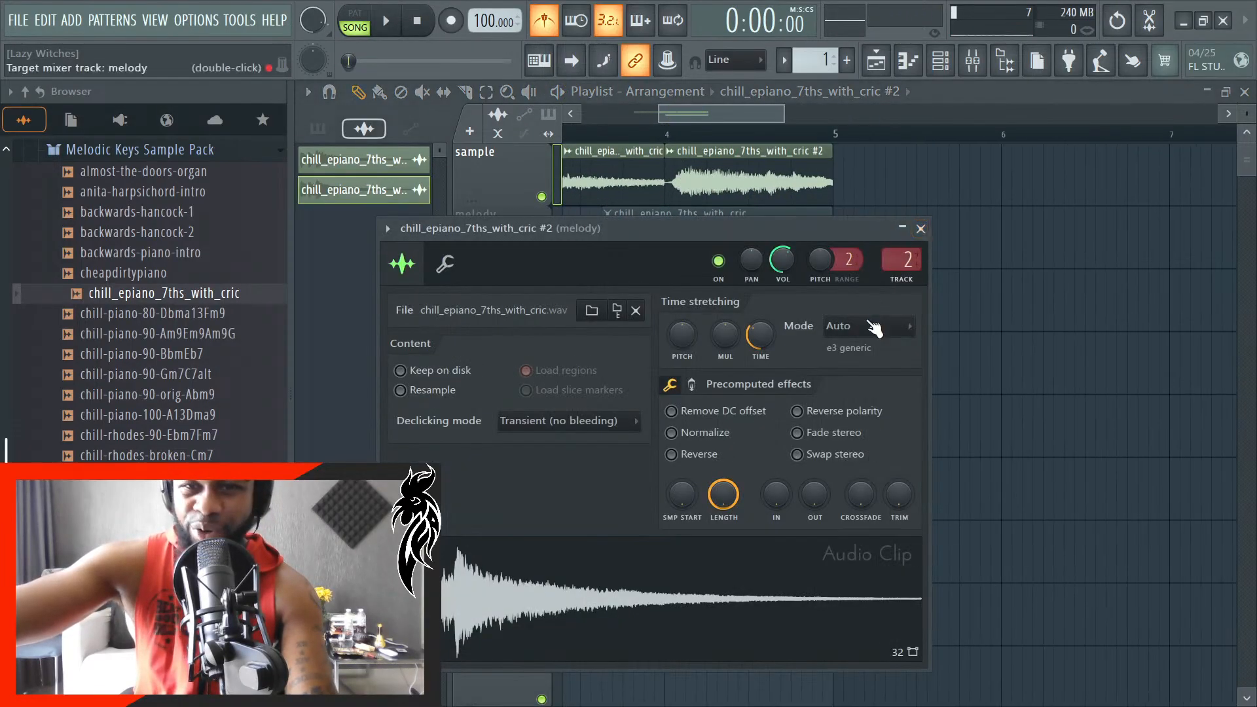
pyautogui.click(921, 228)
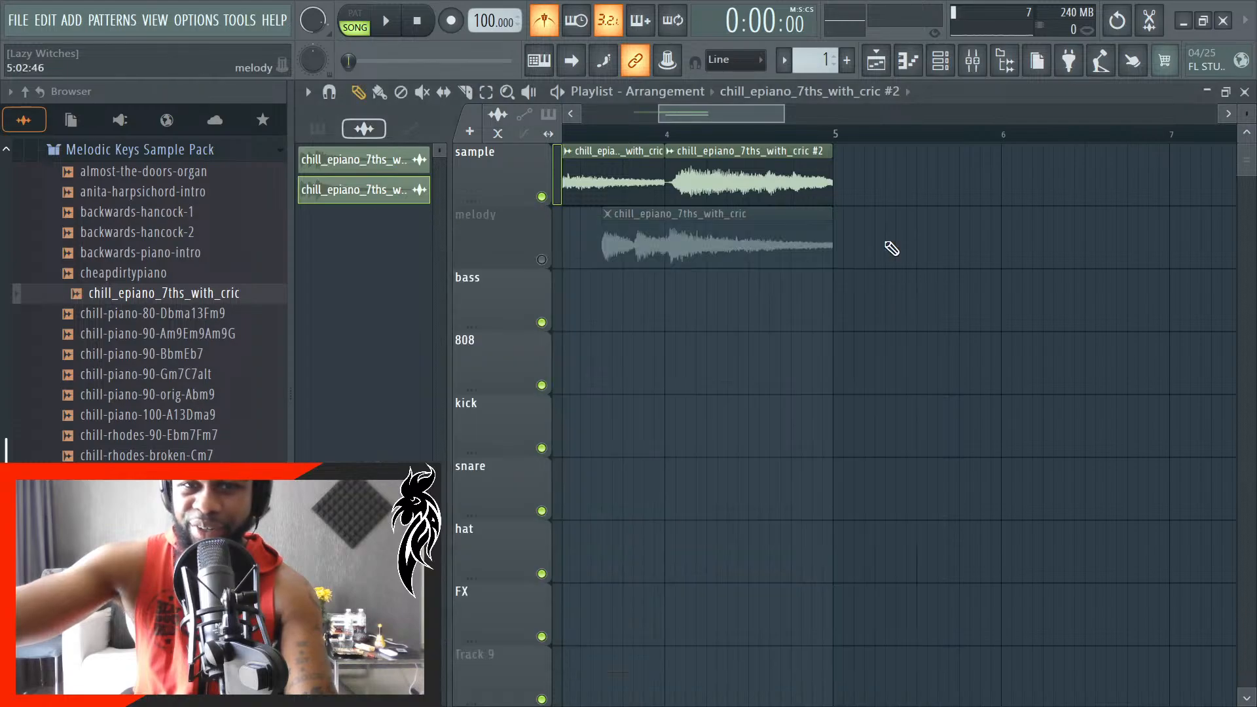
# - Slice off the silent start of the unique clip up to 4:01:09 and move the rest back to 4:01:00
pyautogui.scroll(1, 648, 237)
pyautogui.scroll(2, 649, 237)
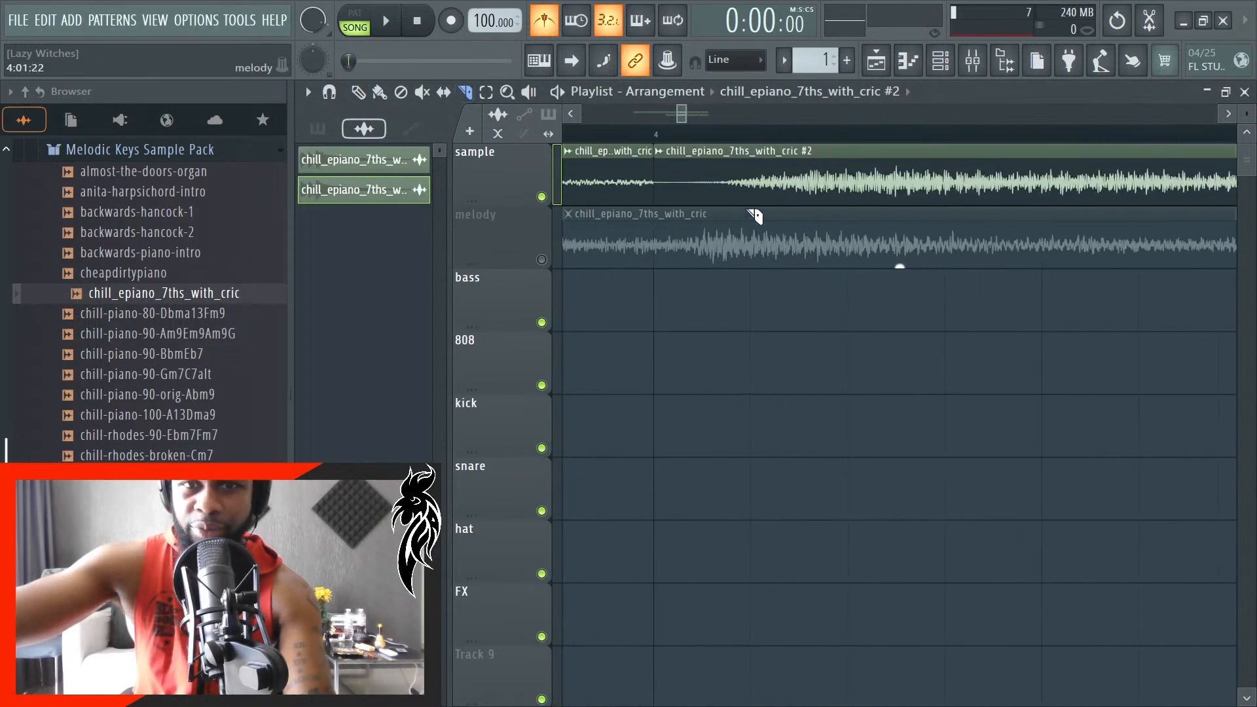
pyautogui.scroll(1, 754, 215)
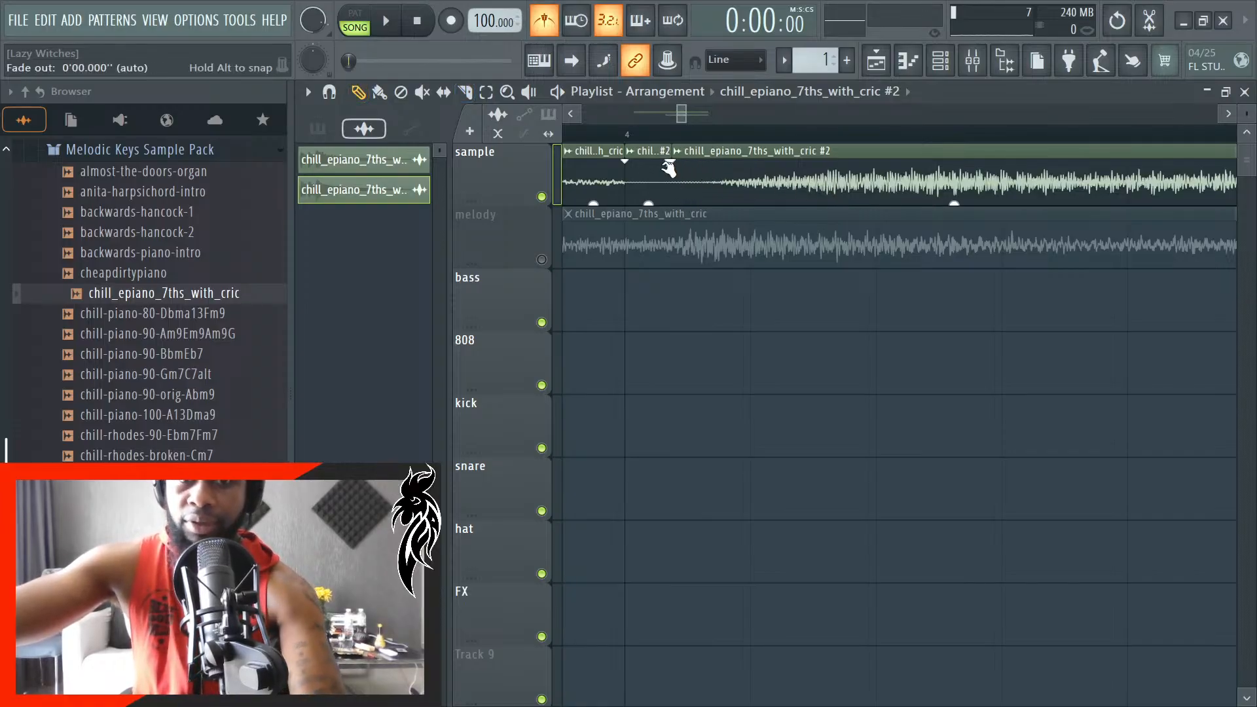
pyautogui.rightClick(664, 167)
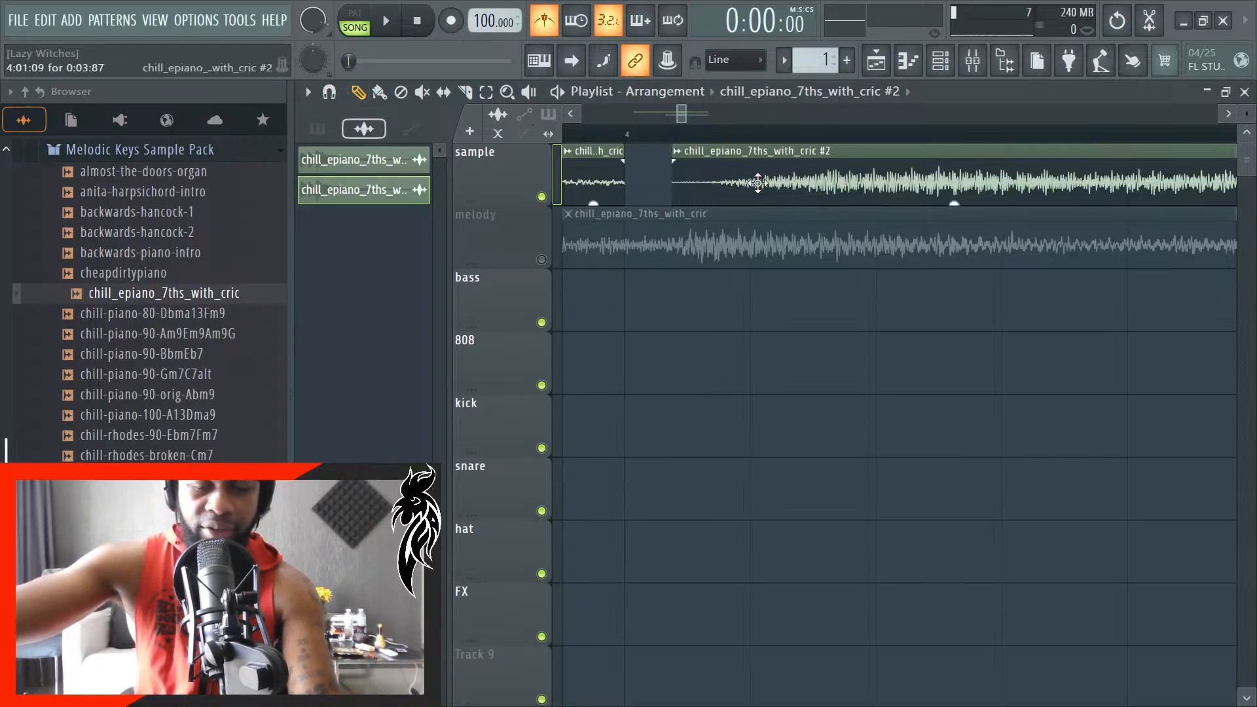
pyautogui.moveTo(778, 191); pyautogui.dragTo(728, 196)
pyautogui.scroll(2, 736, 243)
pyautogui.scroll(-4, 737, 244)
pyautogui.scroll(4, 974, 200)
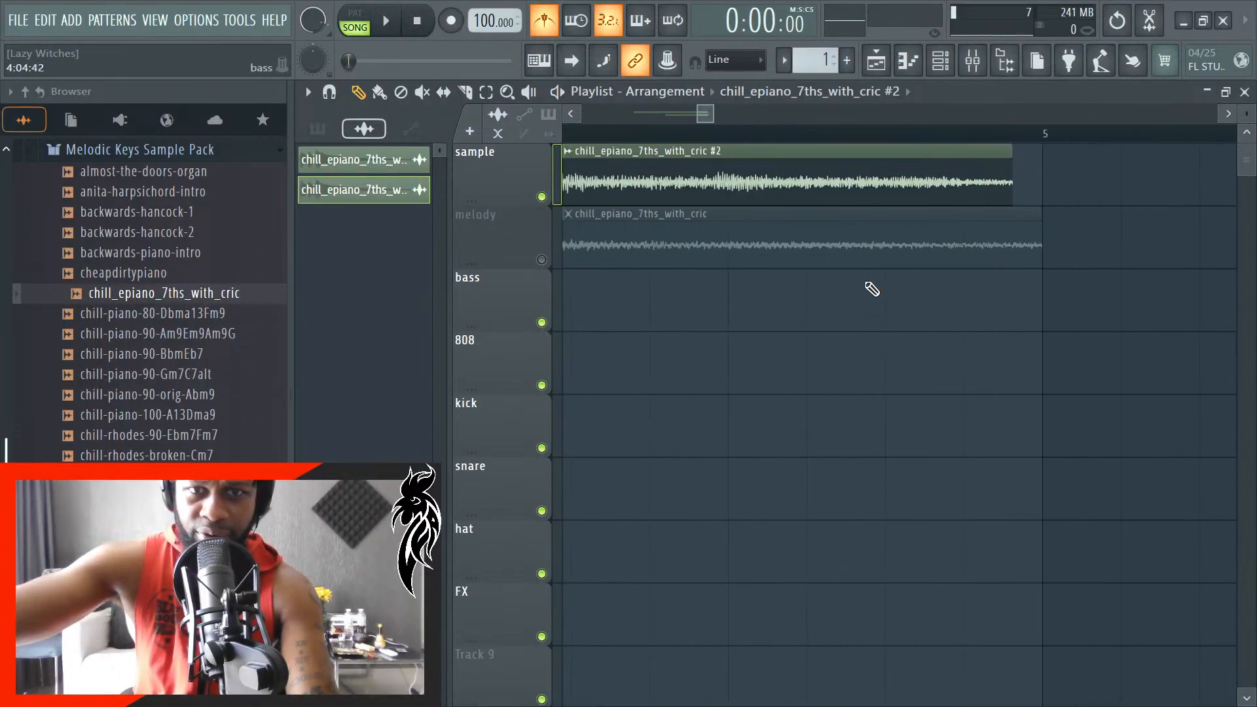
pyautogui.scroll(-2, 872, 281)
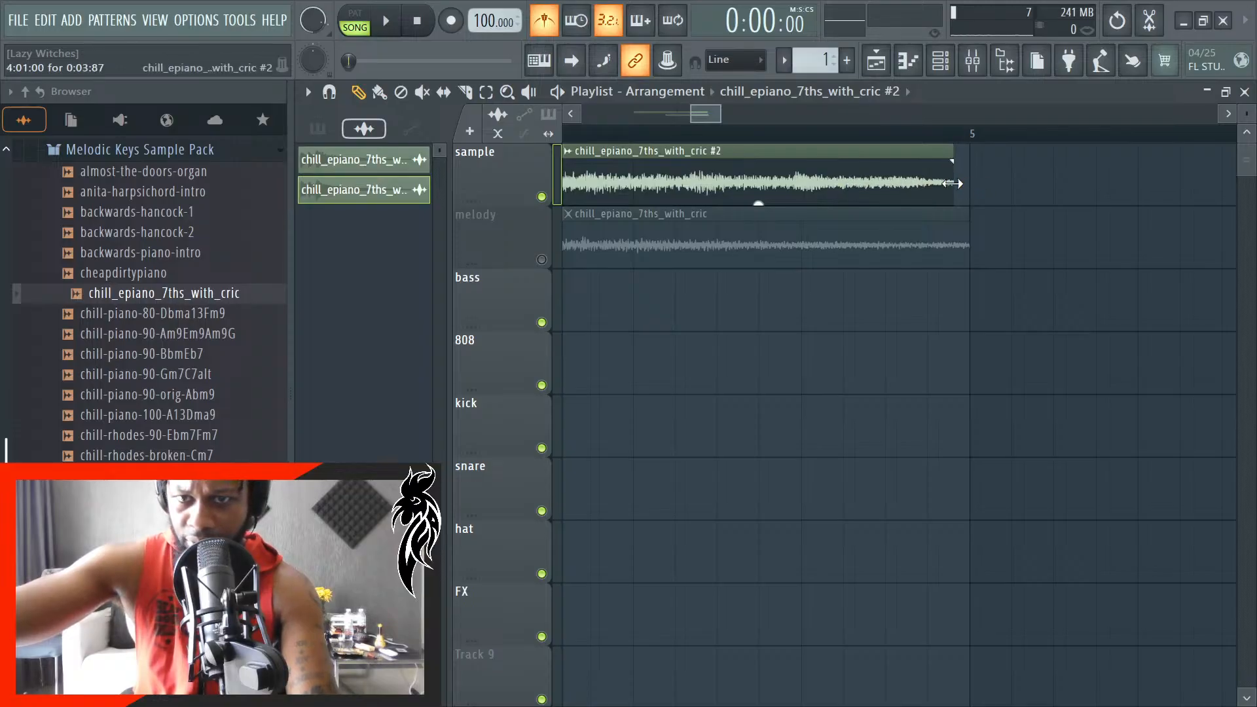
# - Trim the end of the unique clip at bar 4 to a length of 0:02:00 and play back the arrangement
pyautogui.moveTo(954, 186); pyautogui.dragTo(647, 203)
pyautogui.scroll(-5, 751, 252)
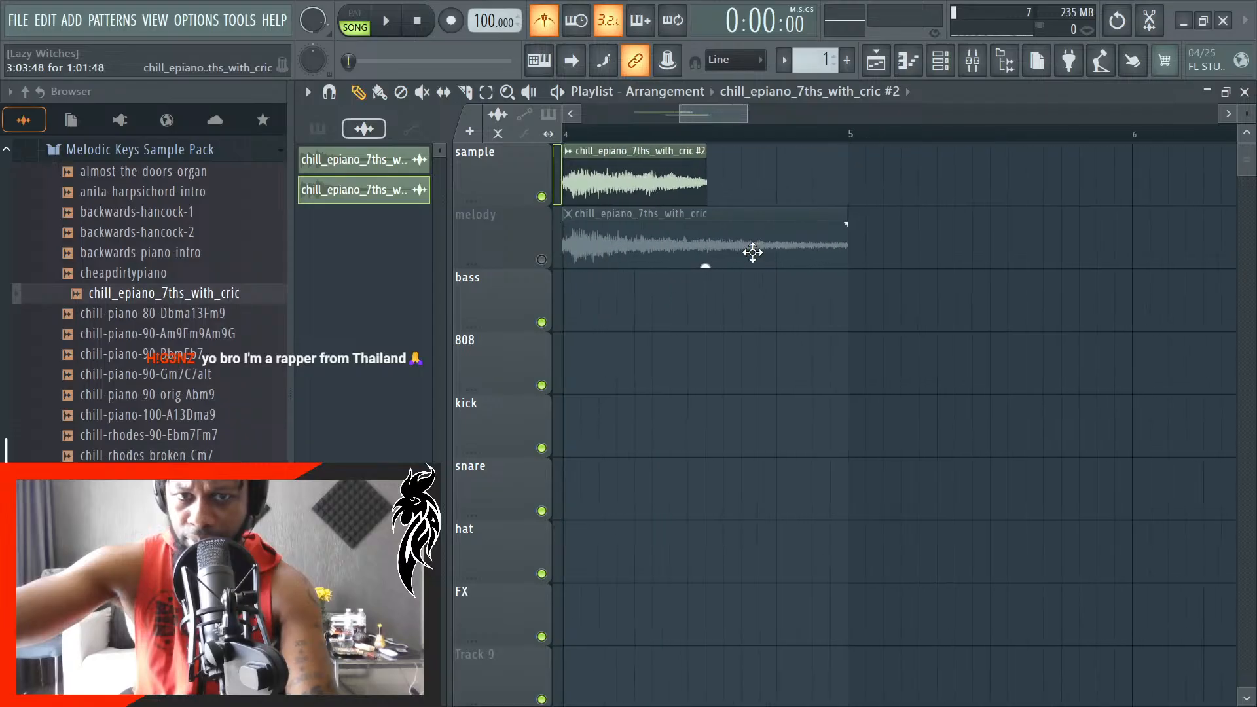
pyautogui.scroll(-2, 740, 250)
pyautogui.press('space')
pyautogui.scroll(6, 687, 236)
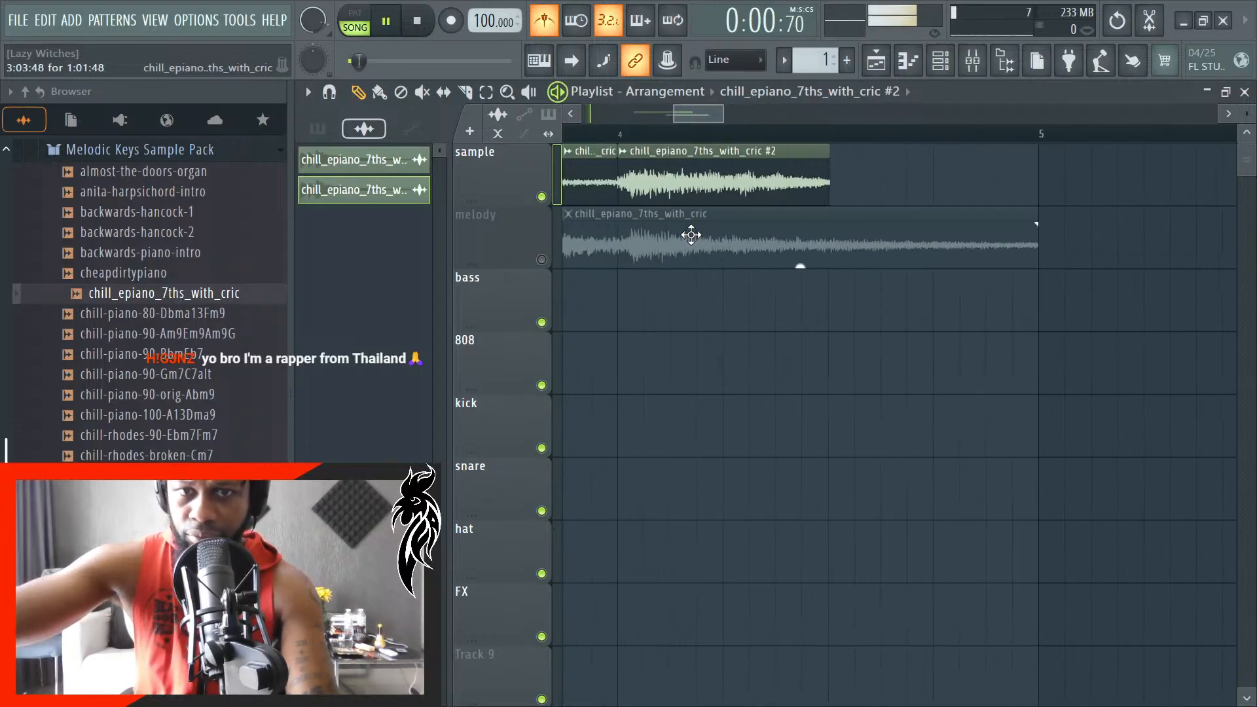
pyautogui.moveTo(962, 200); pyautogui.dragTo(946, 204)
pyautogui.scroll(-6, 953, 213)
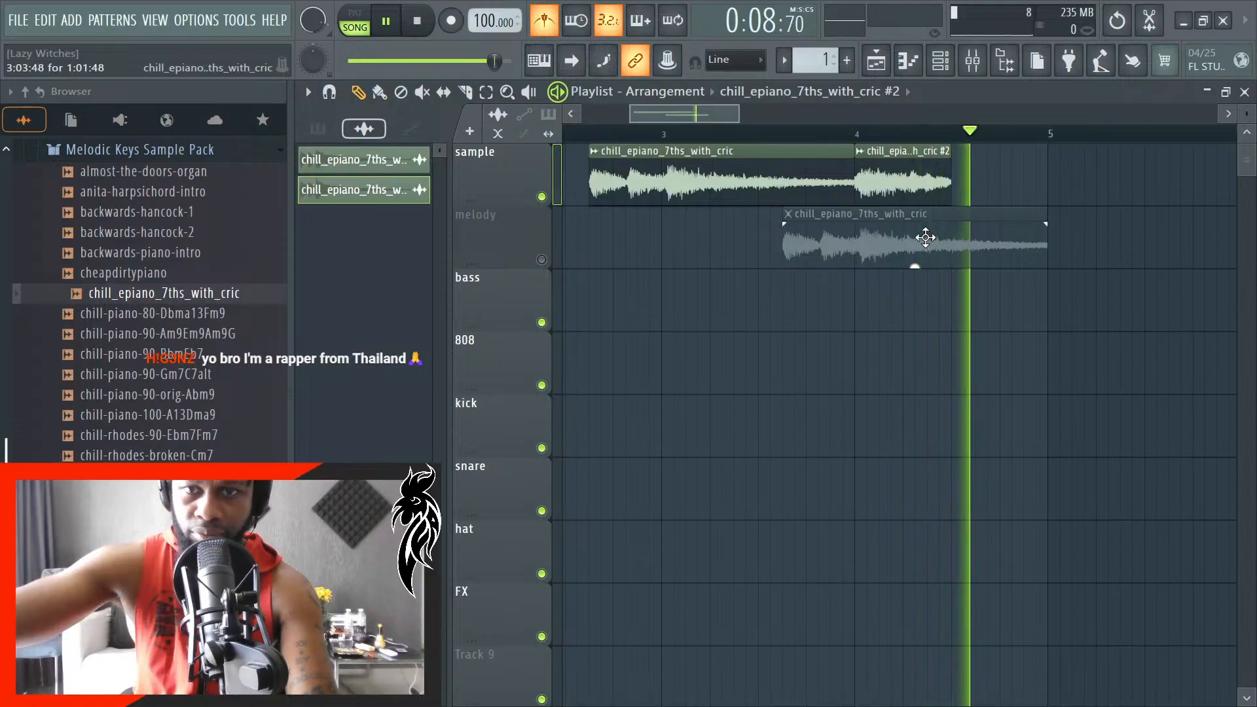
pyautogui.press('space')
# - Place a copy of the trimmed unique clip at 4:03:00 on the sample track and play back the repeated chop
pyautogui.scroll(4, 966, 199)
pyautogui.click(962, 191)
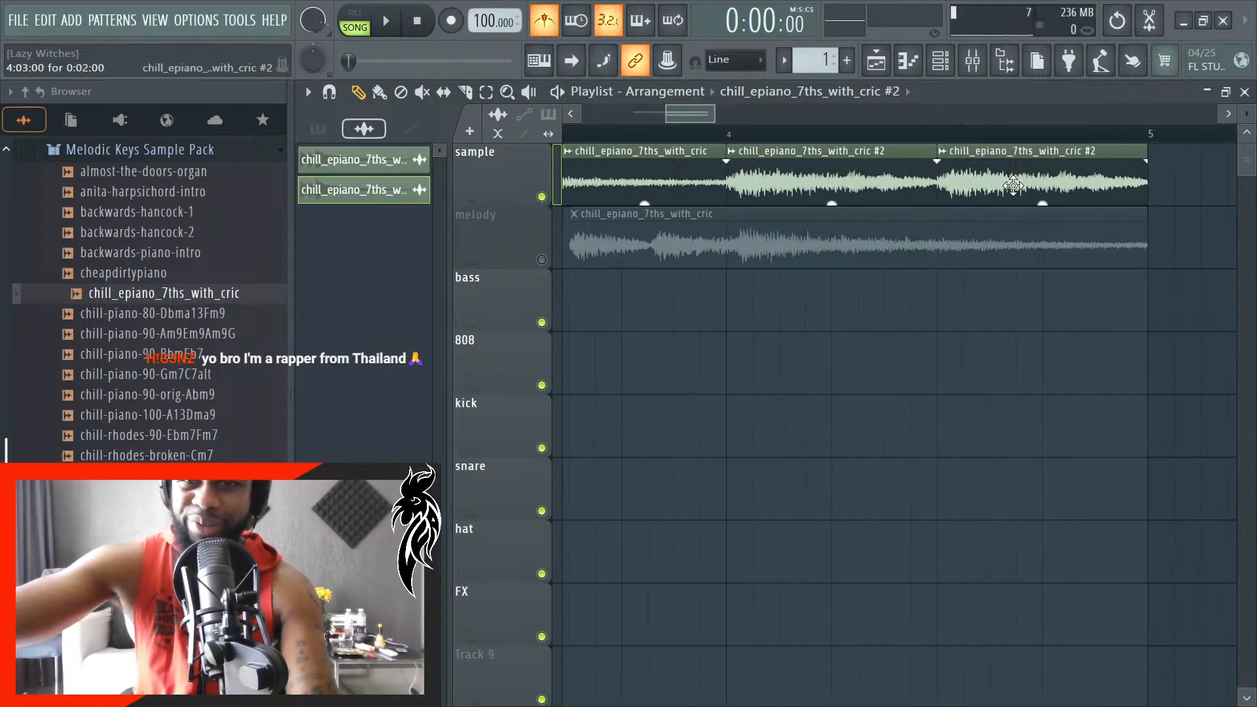
pyautogui.press('space')
pyautogui.scroll(-5, 1005, 319)
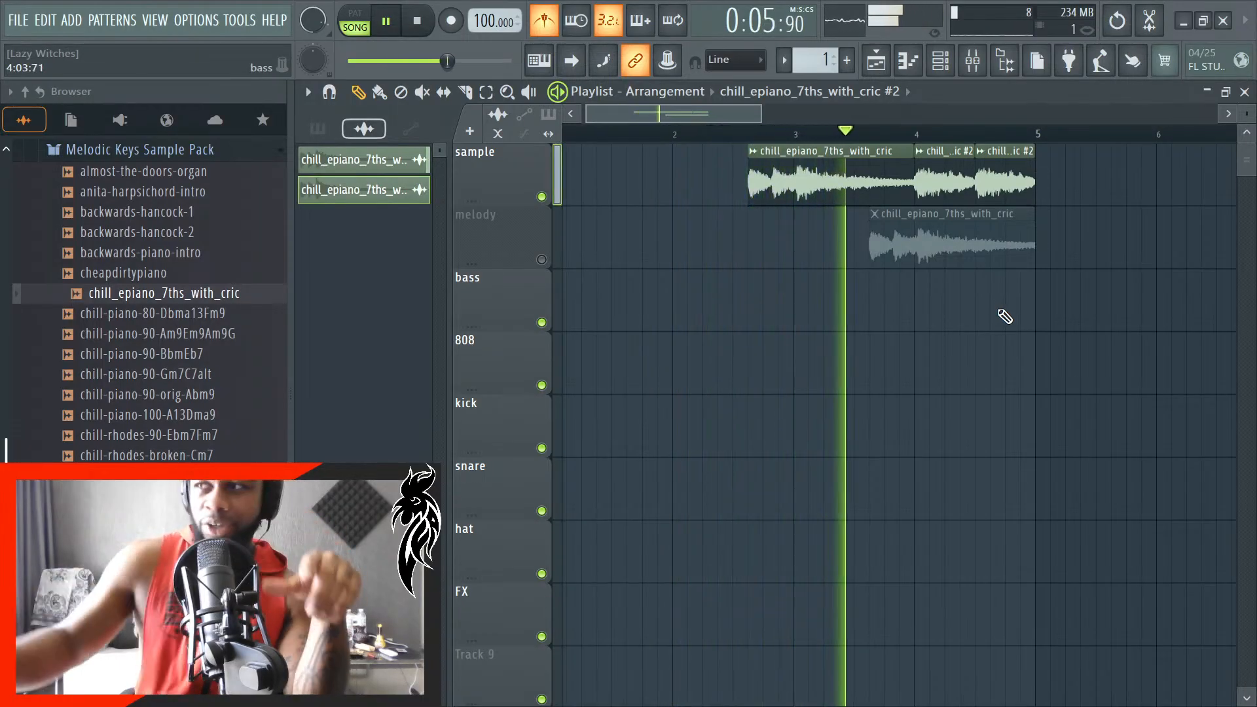
pyautogui.press('space')
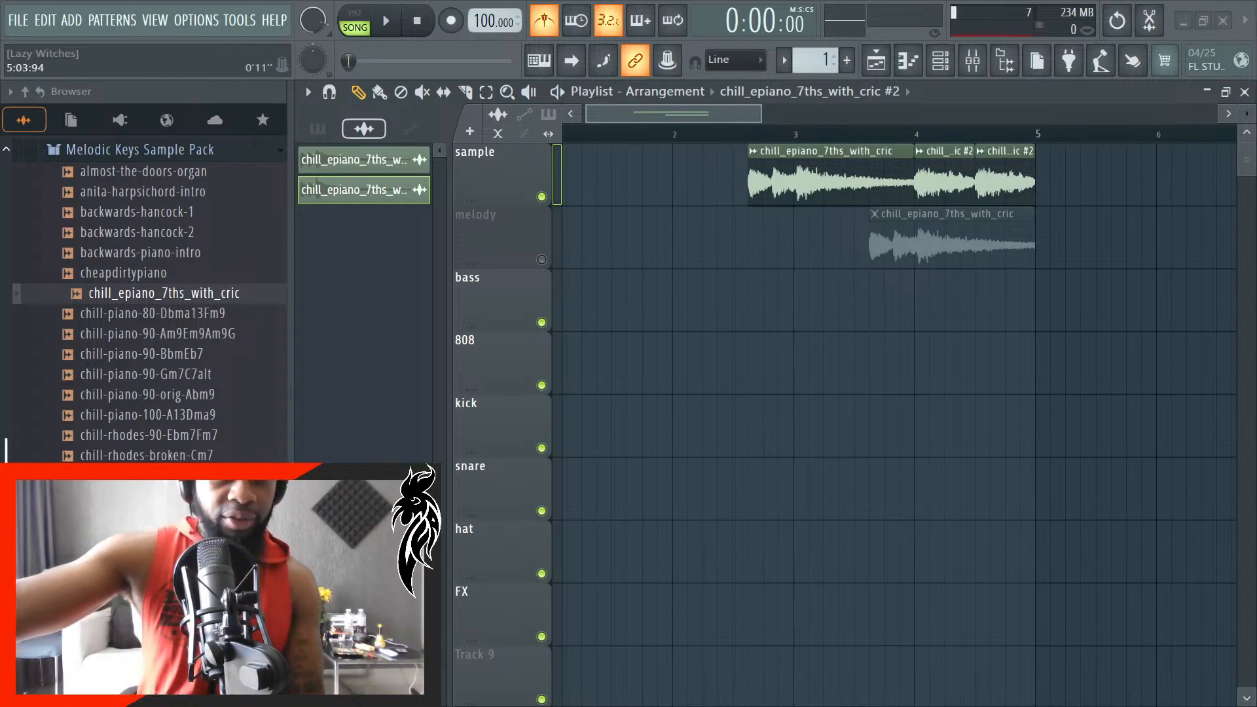
# - Browse the drum kit and sample folders around the Melodic Keys Sample Pack to examine the available packs
pyautogui.scroll(1, 171, 309)
pyautogui.scroll(-3, 173, 314)
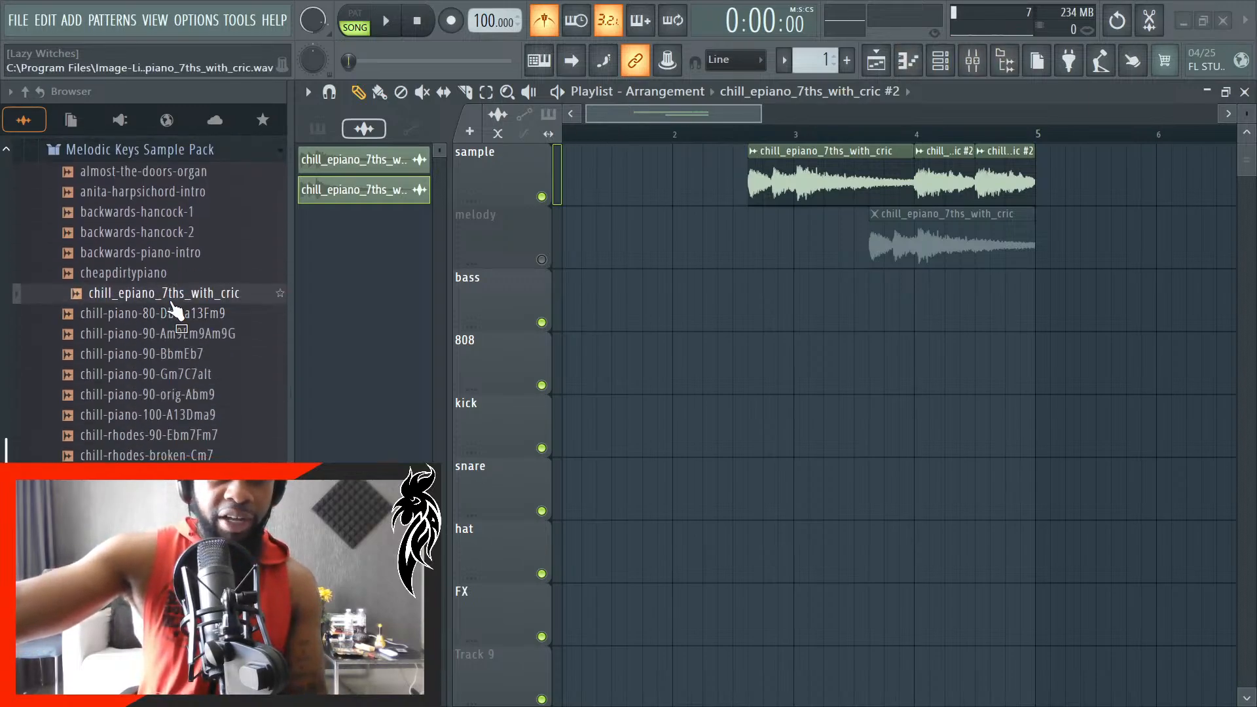
pyautogui.scroll(7, 248, 321)
pyautogui.scroll(2, 232, 357)
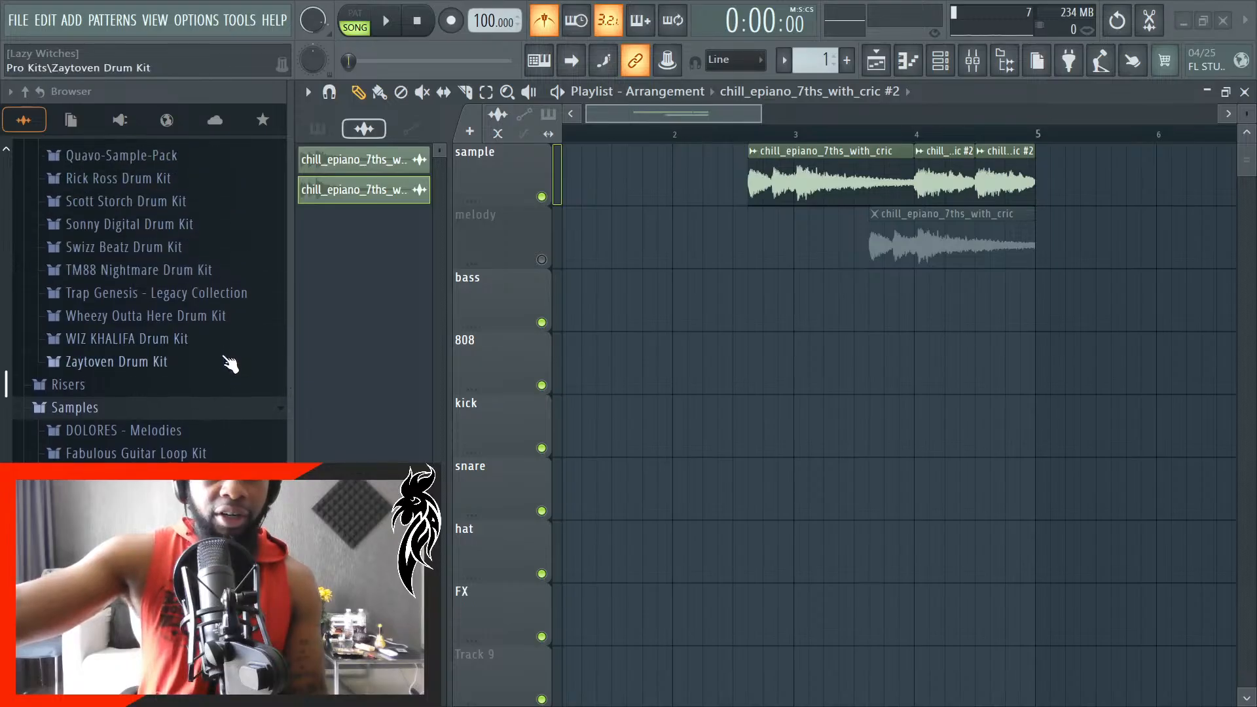
pyautogui.scroll(15, 221, 372)
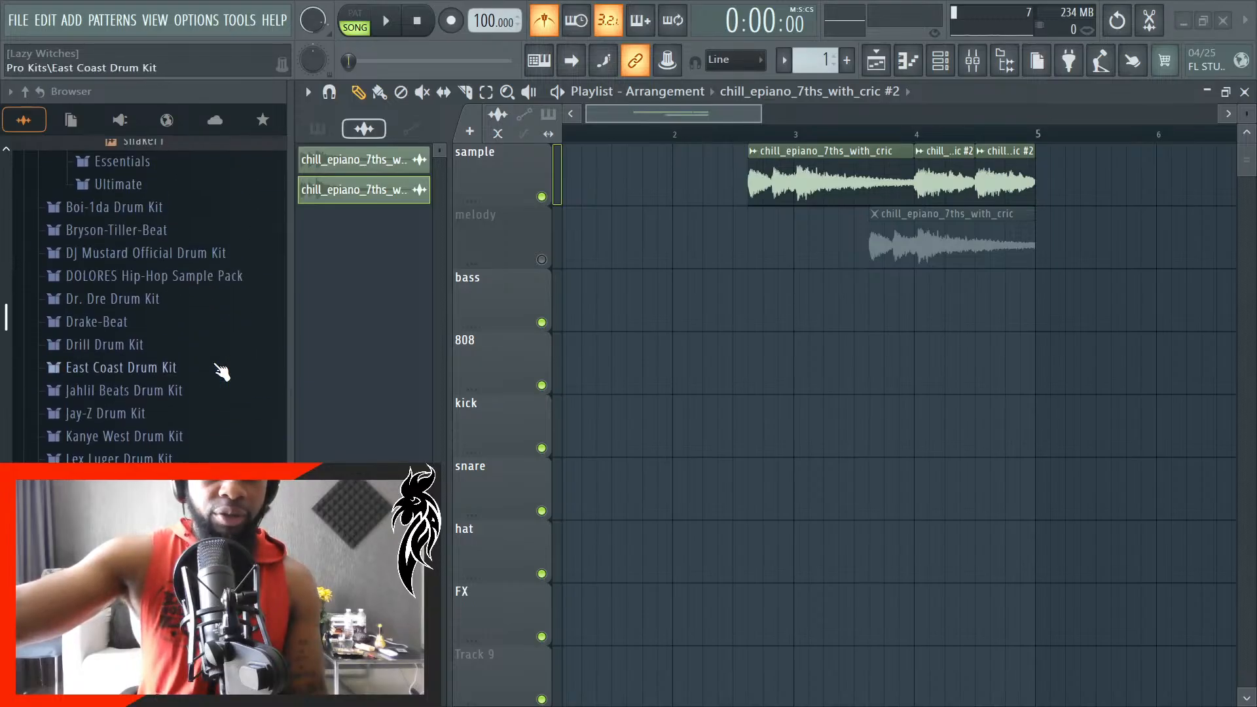
pyautogui.scroll(-3, 220, 372)
pyautogui.scroll(4, 197, 357)
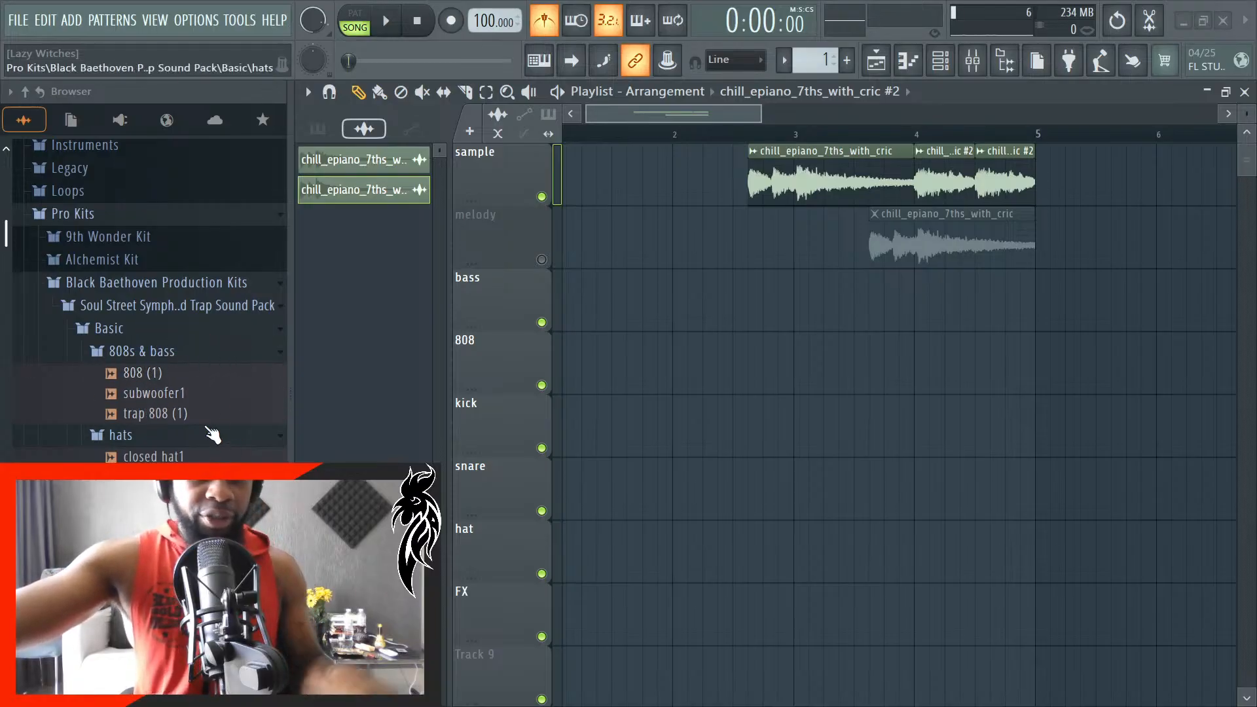
pyautogui.scroll(-6, 216, 437)
pyautogui.scroll(-12, 196, 452)
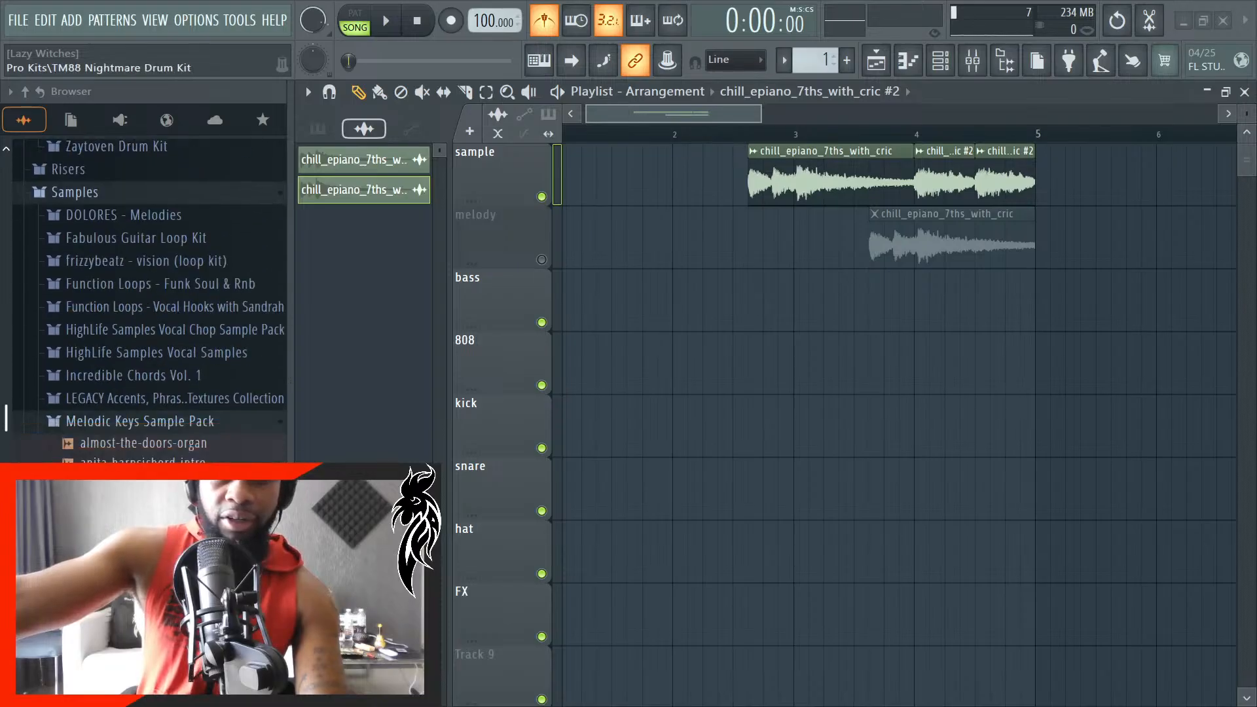
pyautogui.scroll(4, 196, 452)
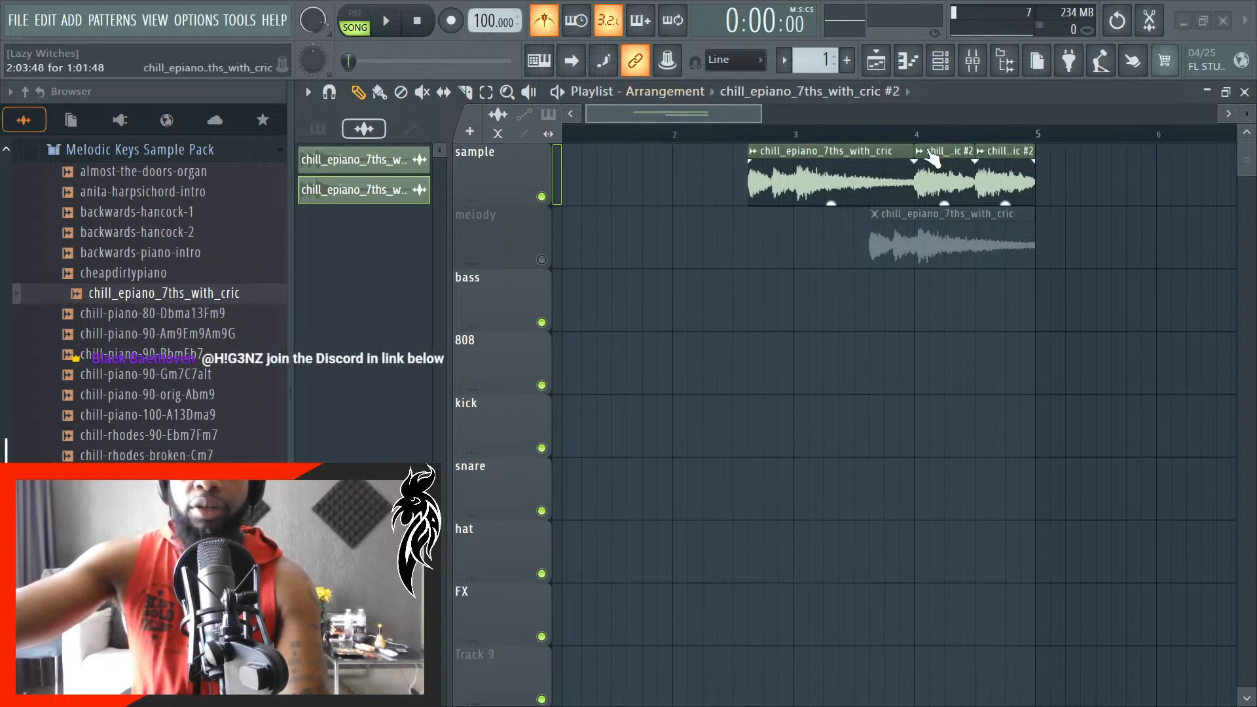
# - Play back the chopped sequence and move the melody track's clip to 4:04:48
pyautogui.press('space')
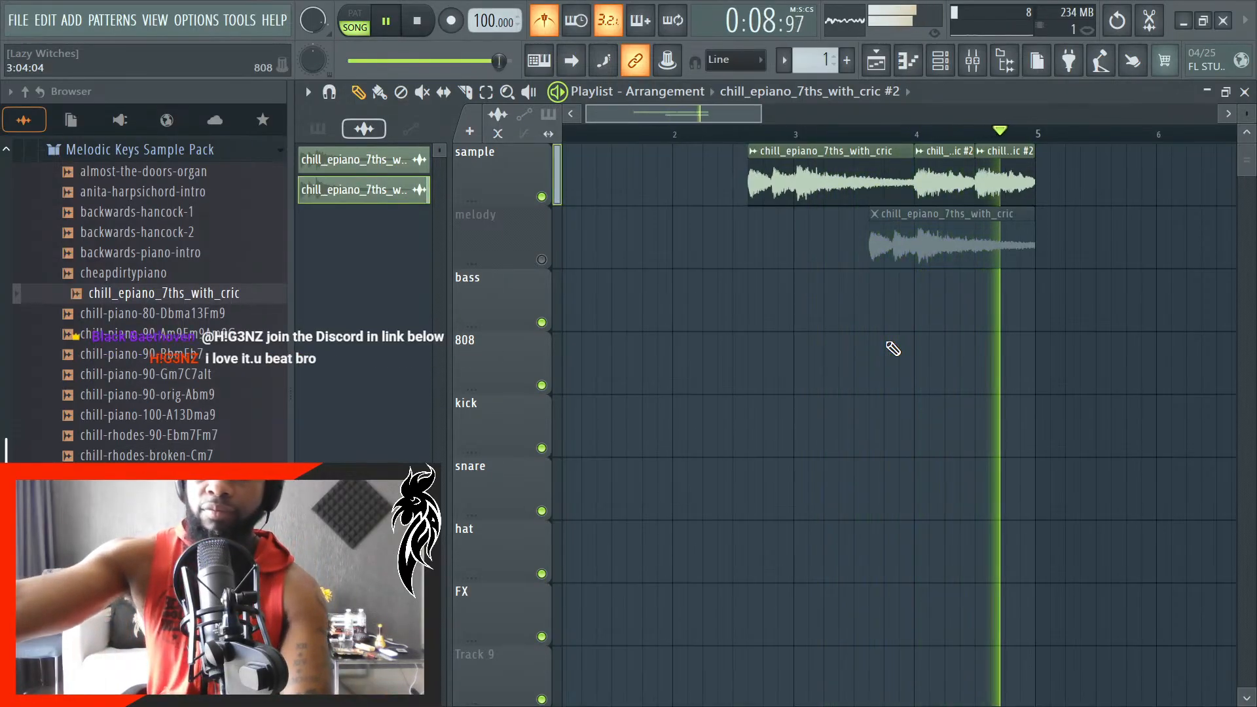
pyautogui.press('space')
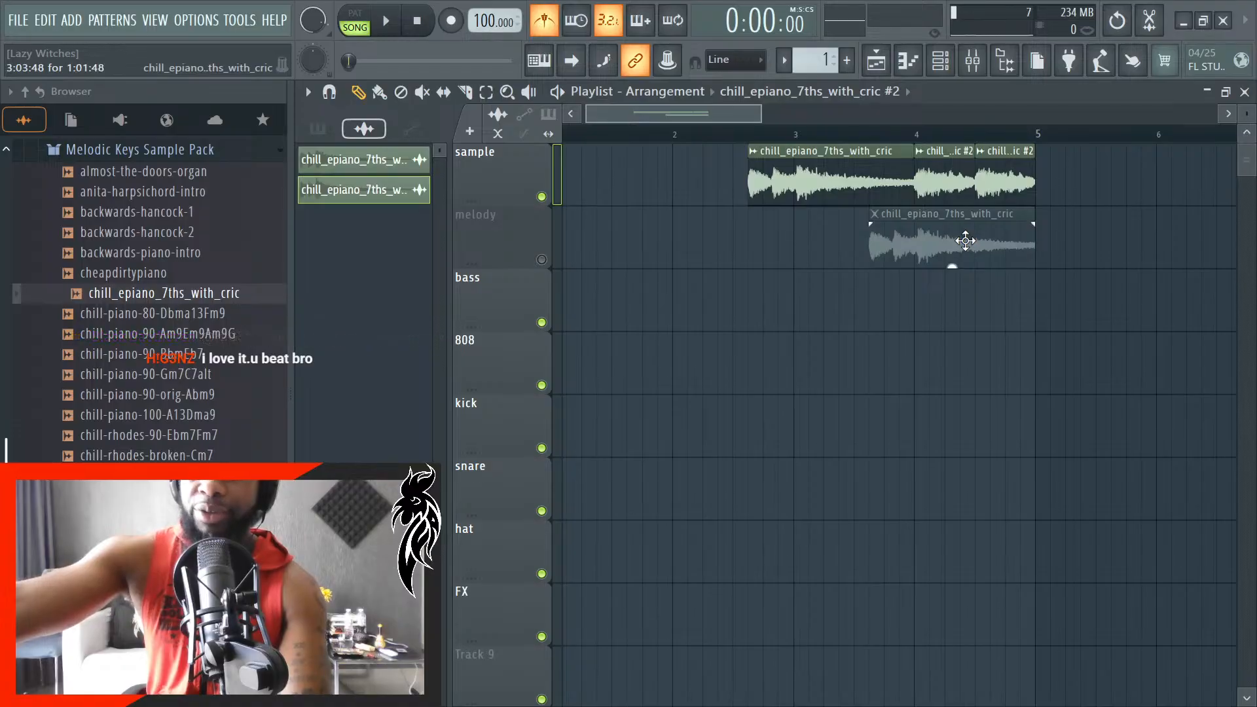
pyautogui.moveTo(966, 241); pyautogui.dragTo(1126, 163)
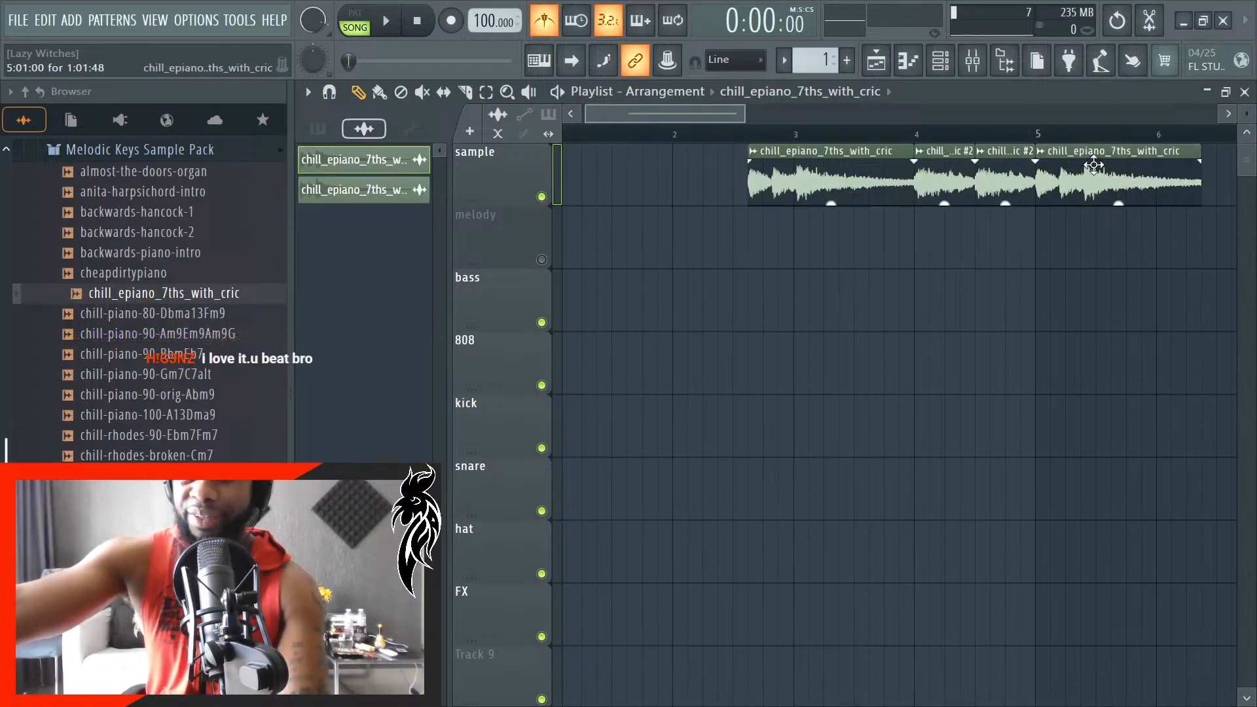
pyautogui.moveTo(1094, 165); pyautogui.dragTo(1101, 247)
pyautogui.press('space')
pyautogui.keyDown('ctrl'); pyautogui.scroll(3, 1047, 272); pyautogui.keyUp('ctrl')
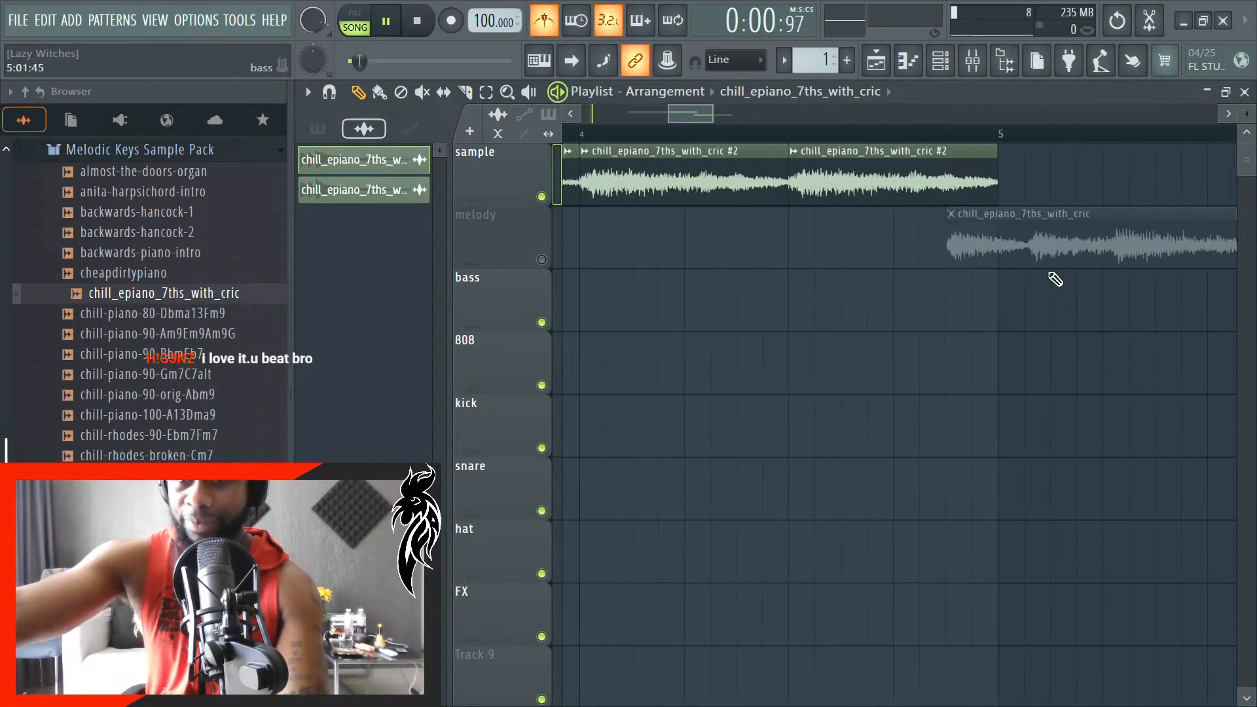
# - Unmute the melody track and shift its clip earlier so it ends at bar 6, checking the overlap in playback
pyautogui.click(542, 259)
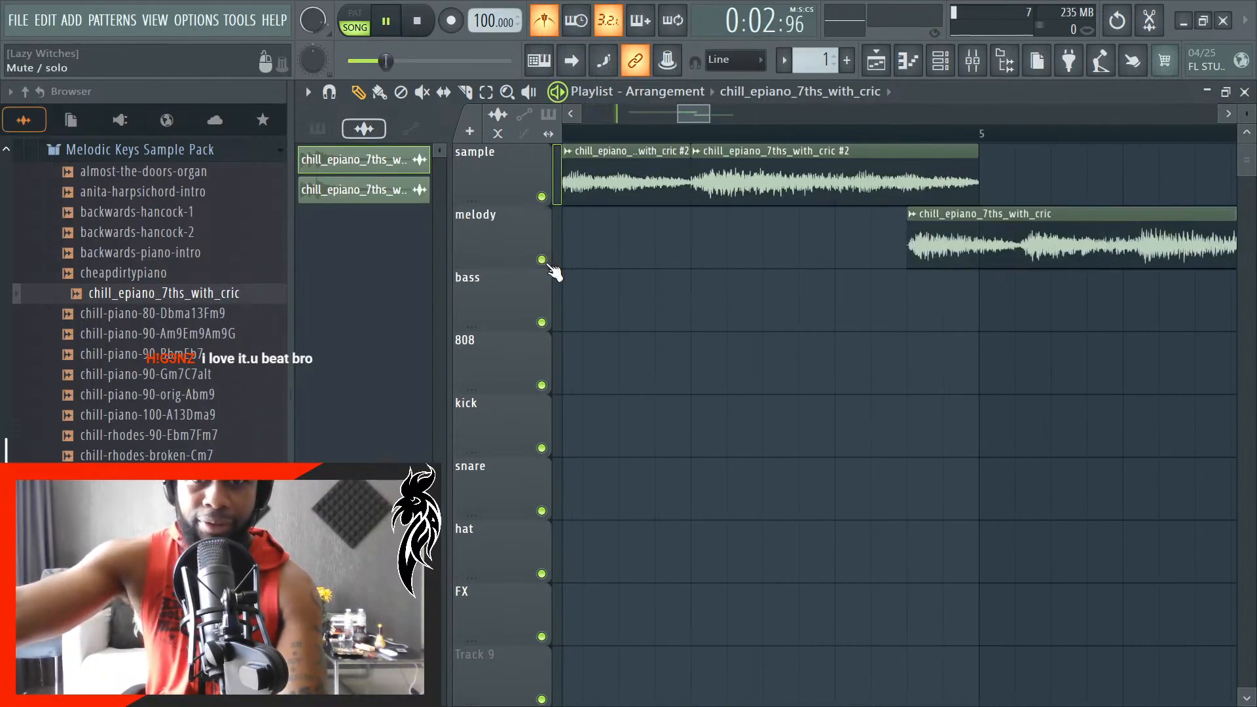
pyautogui.keyDown('ctrl'); pyautogui.scroll(-4, 940, 340); pyautogui.keyUp('ctrl')
pyautogui.keyDown('ctrl'); pyautogui.scroll(2, 928, 308); pyautogui.keyUp('ctrl')
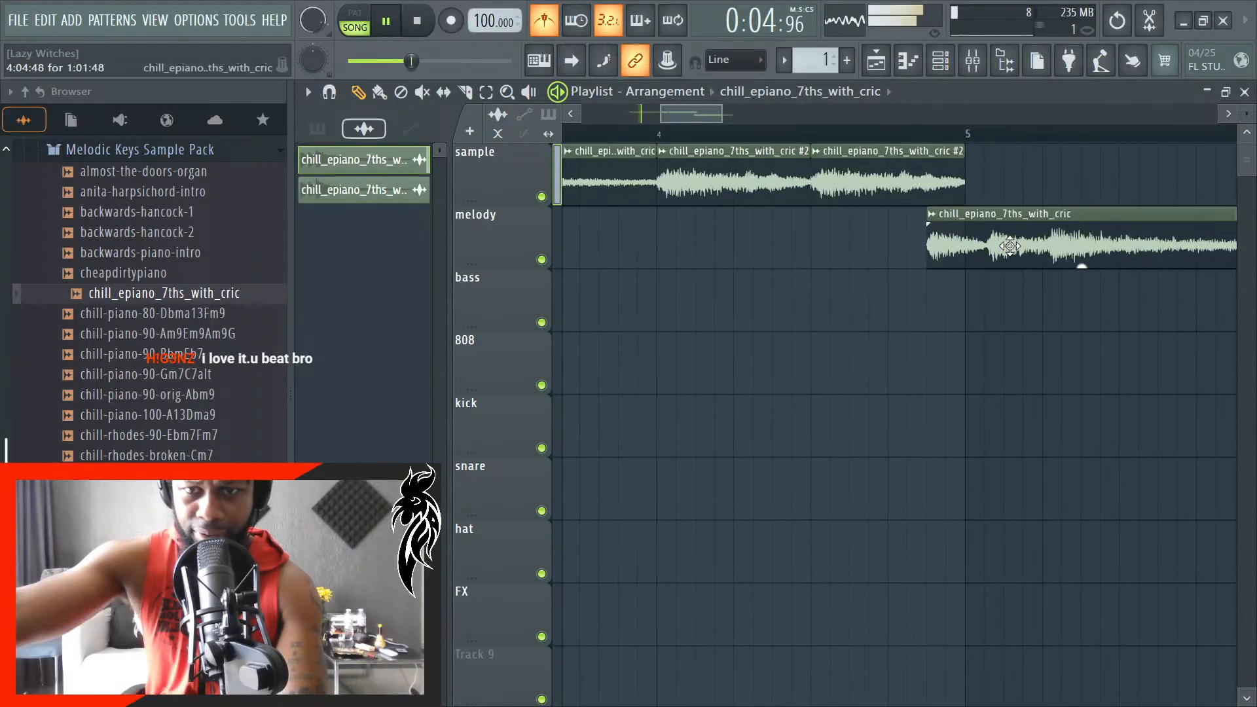
pyautogui.moveTo(1009, 246); pyautogui.dragTo(948, 256)
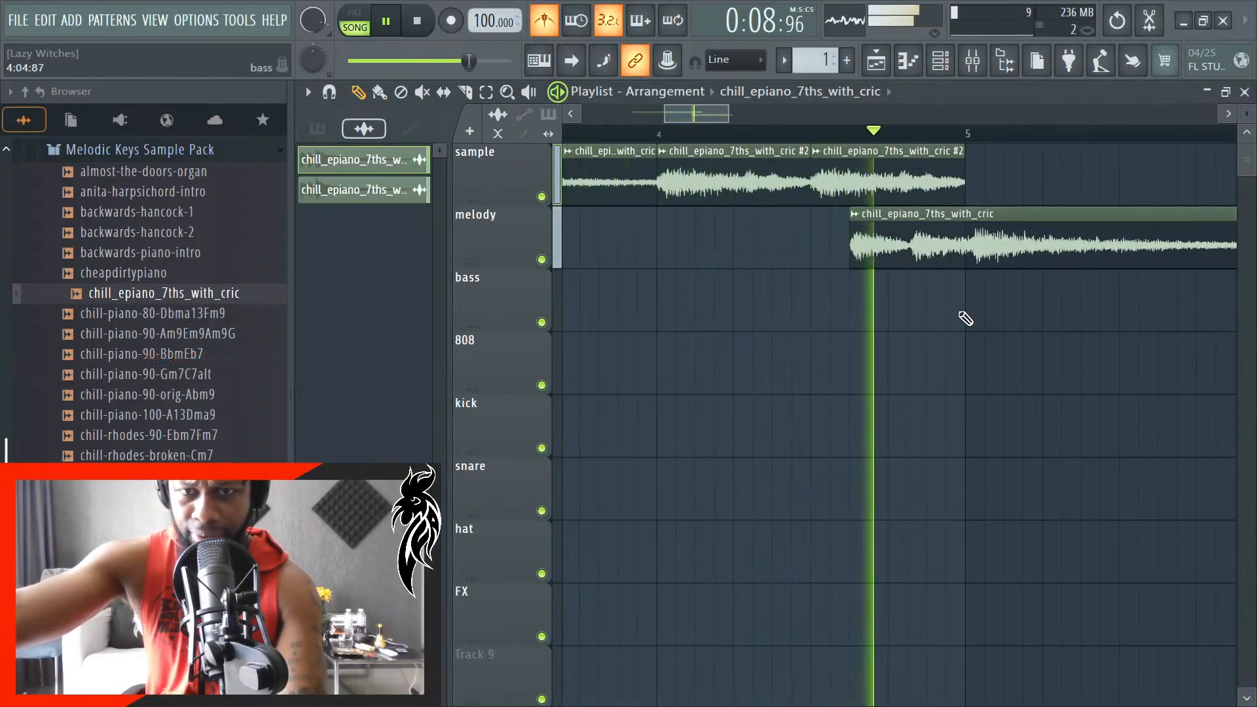
pyautogui.keyDown('ctrl'); pyautogui.scroll(-4, 935, 343); pyautogui.keyUp('ctrl')
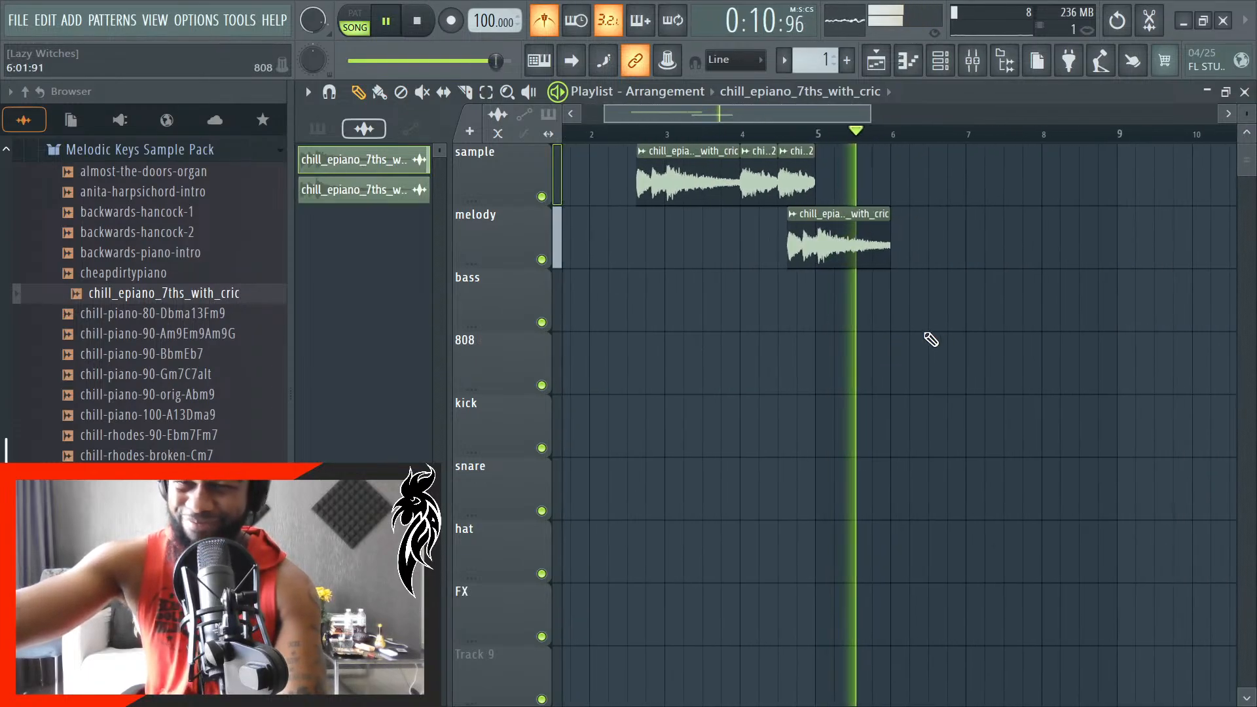
pyautogui.keyDown('ctrl'); pyautogui.scroll(1, 926, 333); pyautogui.keyUp('ctrl')
pyautogui.press('space')
# - Duplicate all clips on the sample and melody tracks and place the copies so they start at bar 6
pyautogui.keyDown('ctrl'); pyautogui.scroll(3, 912, 294); pyautogui.keyUp('ctrl')
pyautogui.keyDown('ctrl'); pyautogui.scroll(-4, 957, 300); pyautogui.keyUp('ctrl')
pyautogui.scroll(-1, 957, 302)
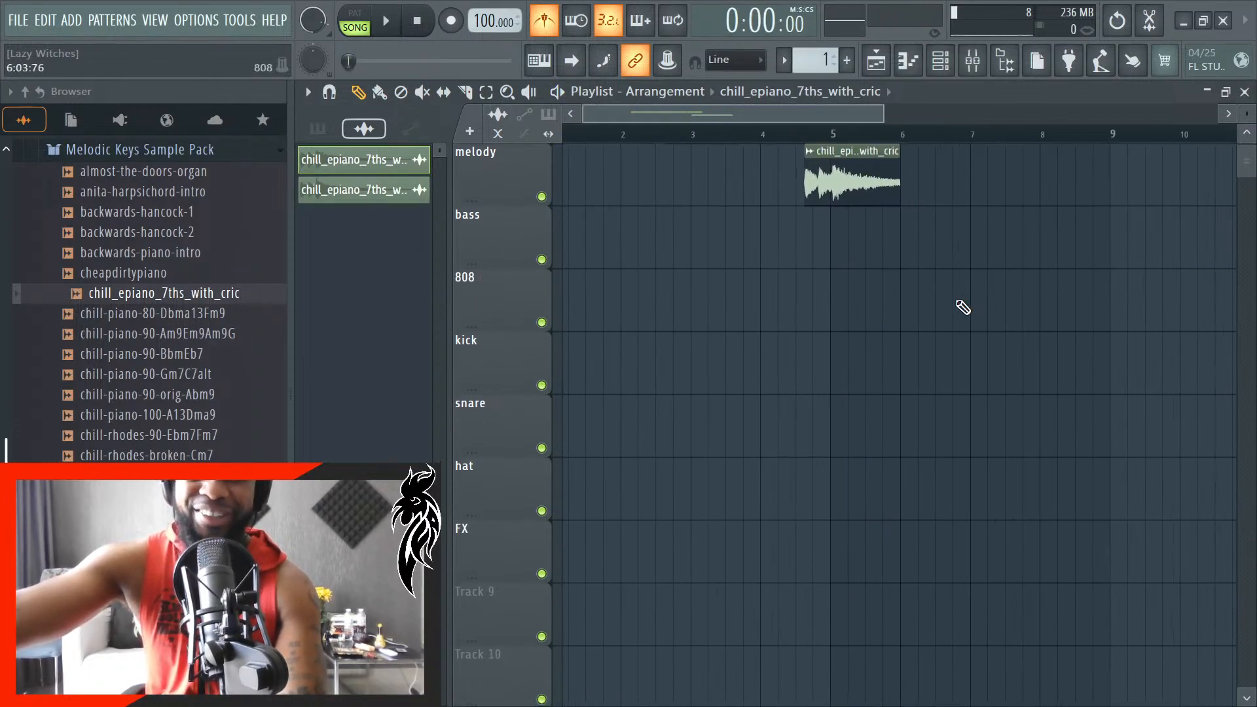
pyautogui.scroll(1, 970, 309)
pyautogui.keyDown('ctrl'); pyautogui.scroll(-1, 970, 309); pyautogui.keyUp('ctrl')
pyautogui.keyDown('ctrl'); pyautogui.moveTo(1000, 331); pyautogui.dragTo(665, 146); pyautogui.keyUp('ctrl')
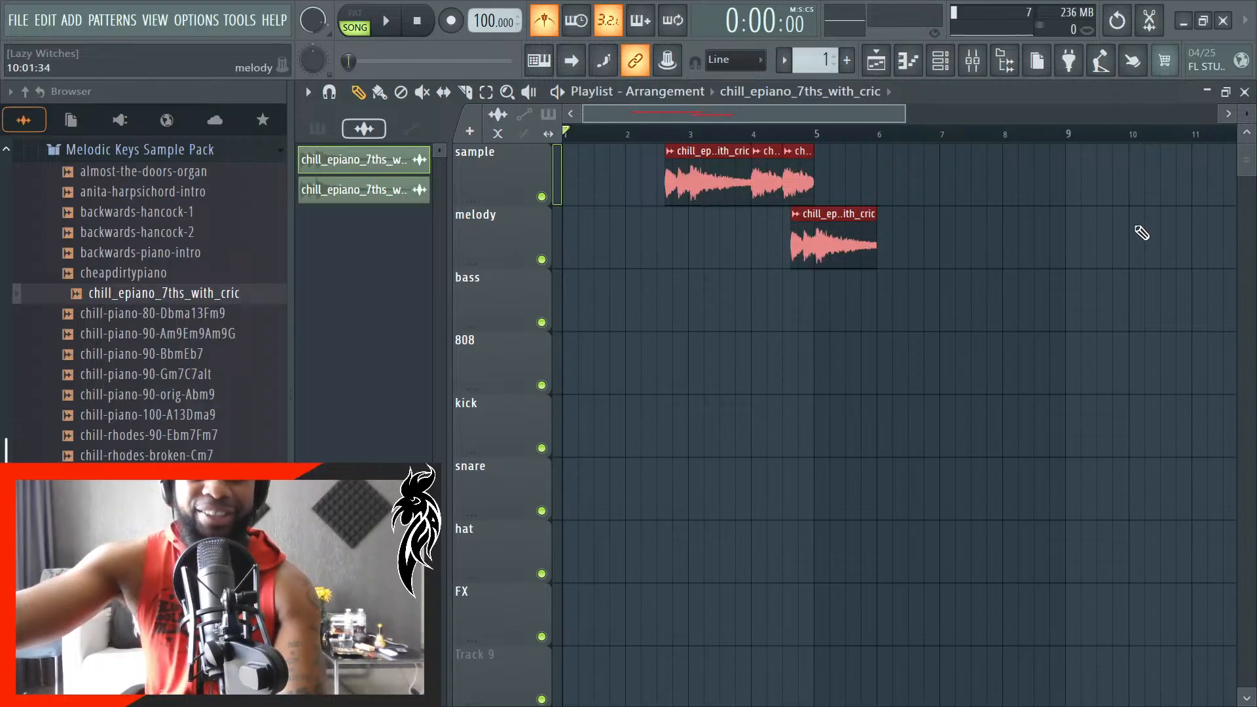
pyautogui.keyDown('ctrl'); pyautogui.scroll(4, 753, 247); pyautogui.keyUp('ctrl')
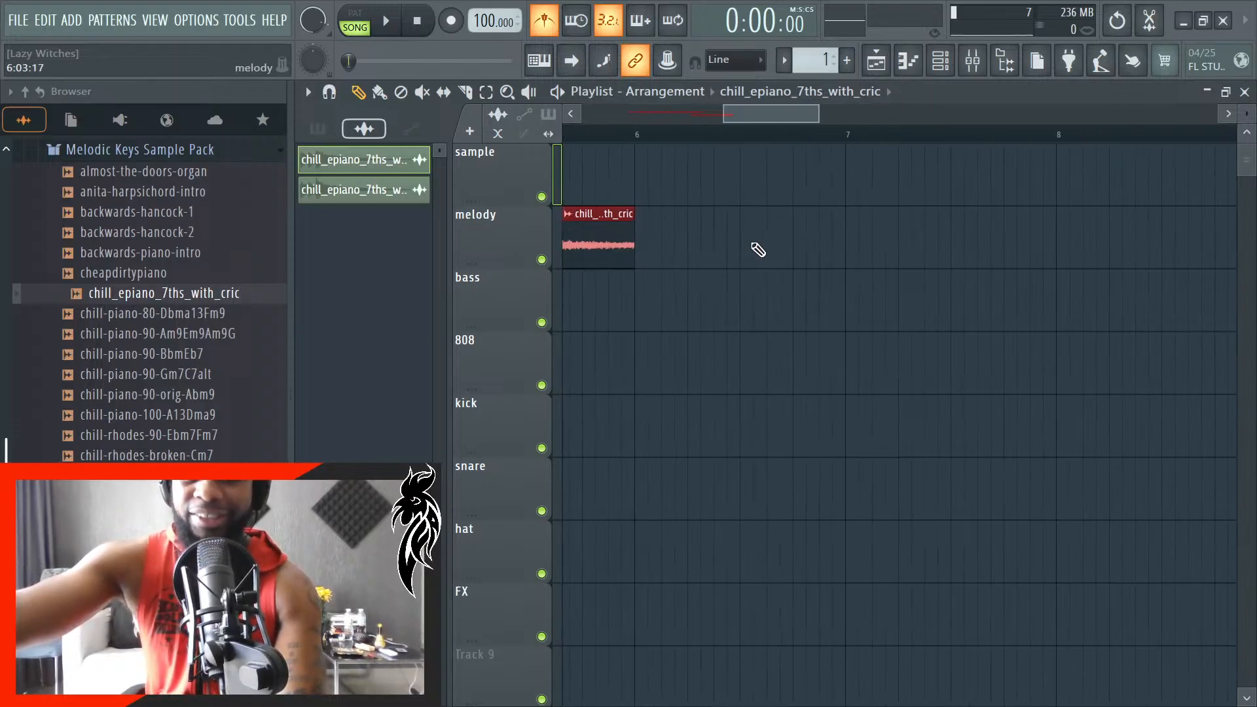
pyautogui.hotkey('ctrl', 'b')
pyautogui.moveTo(819, 188); pyautogui.dragTo(690, 194)
pyautogui.press('space')
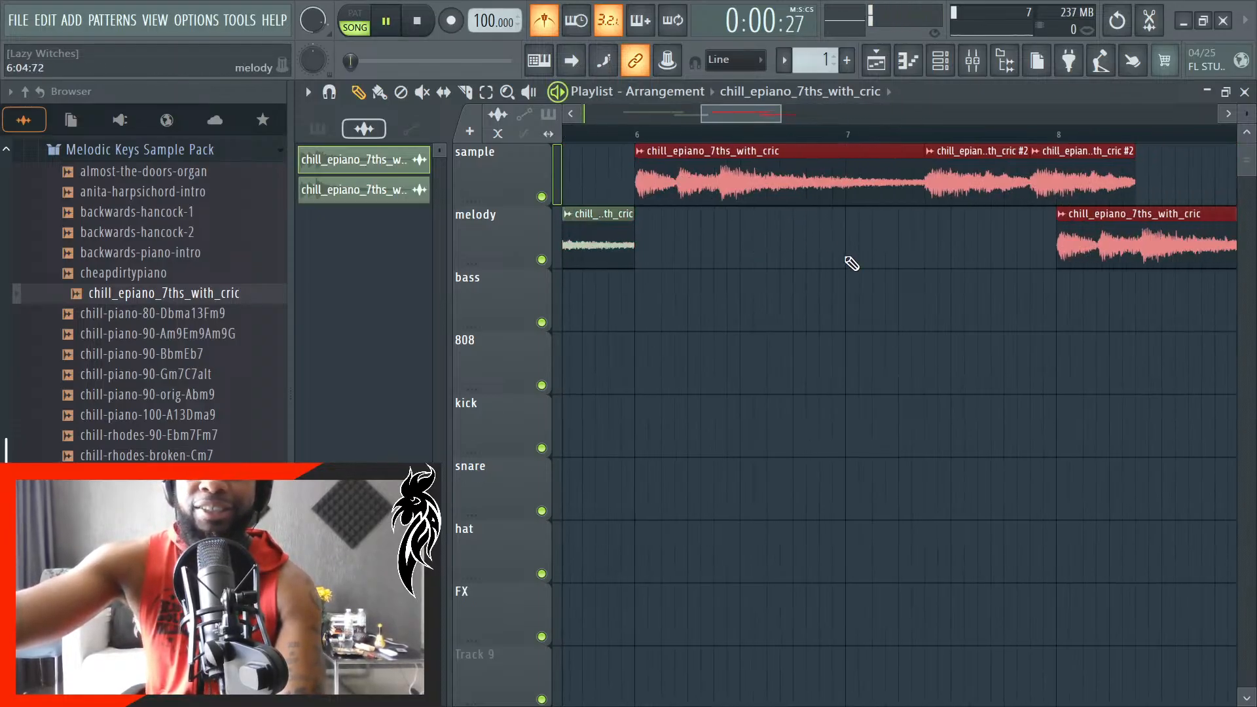
pyautogui.keyDown('ctrl'); pyautogui.scroll(-5, 851, 263); pyautogui.keyUp('ctrl')
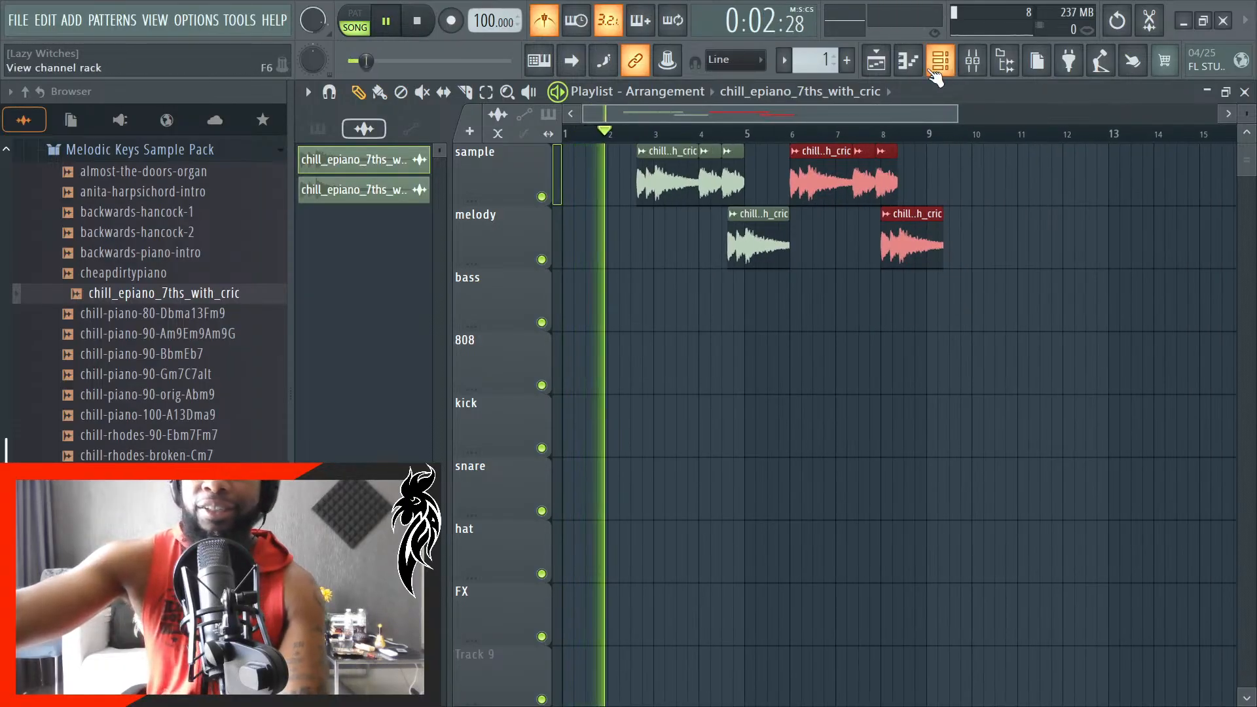
# - Lower the time stretching pitch of the original chill_epiano_7ths_with_cric channel slightly and close its settings
pyautogui.click(932, 71)
pyautogui.click(939, 71)
pyautogui.click(940, 71)
pyautogui.click(940, 71)
pyautogui.press('space')
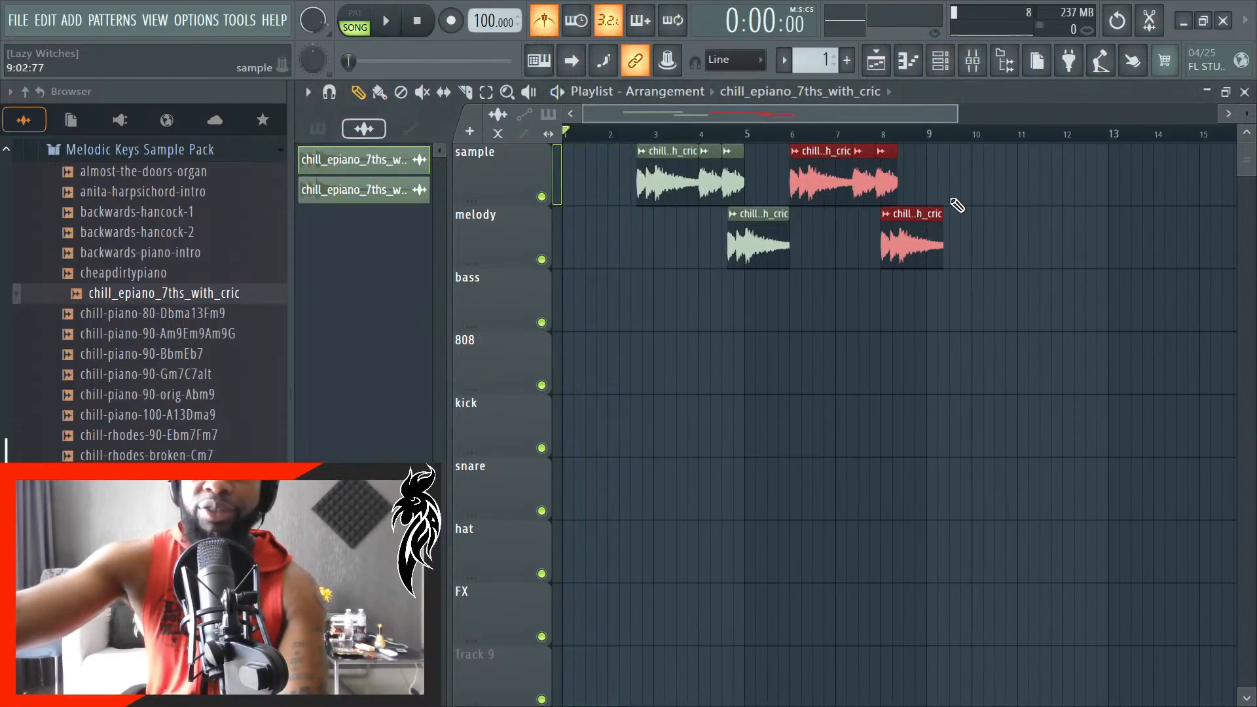
pyautogui.click(948, 72)
pyautogui.click(917, 497)
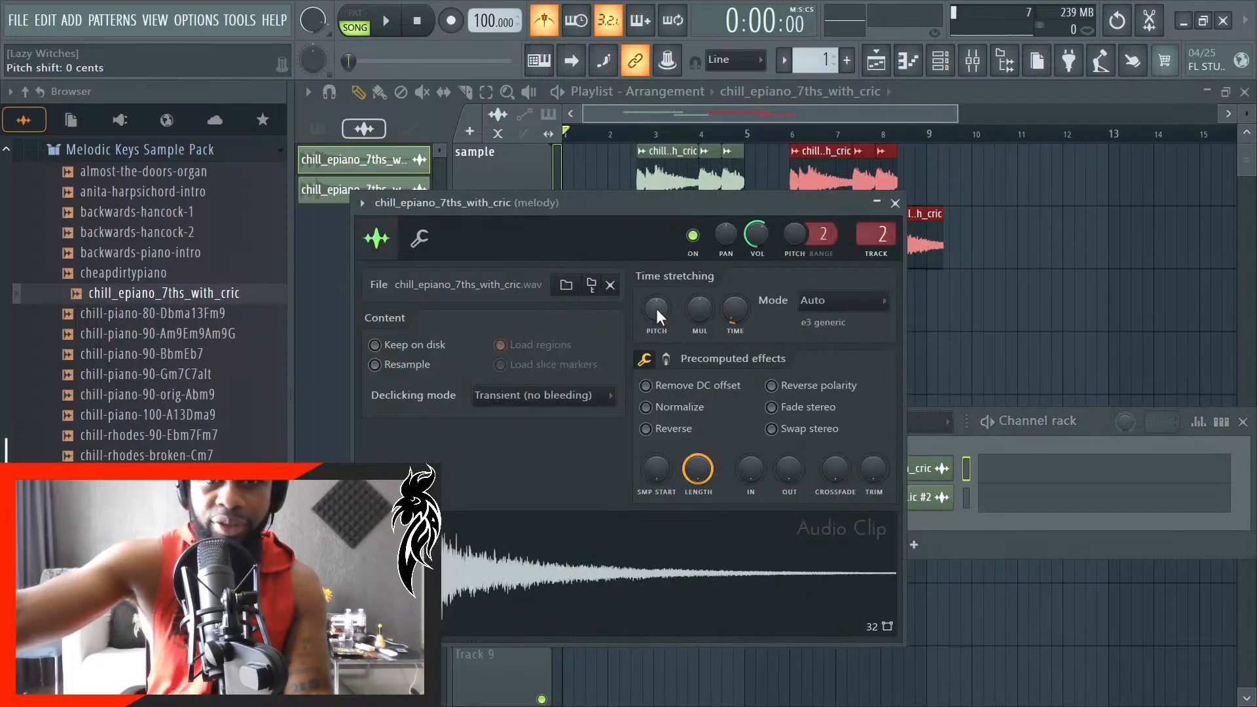
pyautogui.moveTo(657, 309); pyautogui.dragTo(657, 317)
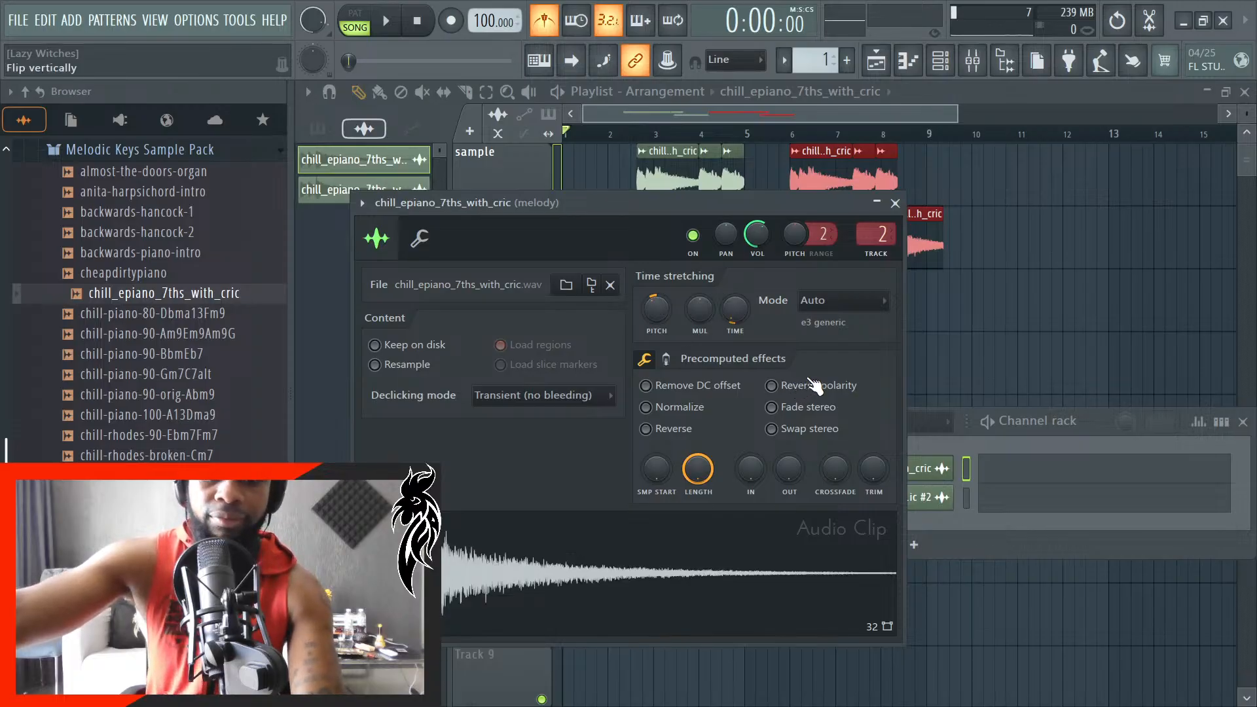
pyautogui.click(895, 203)
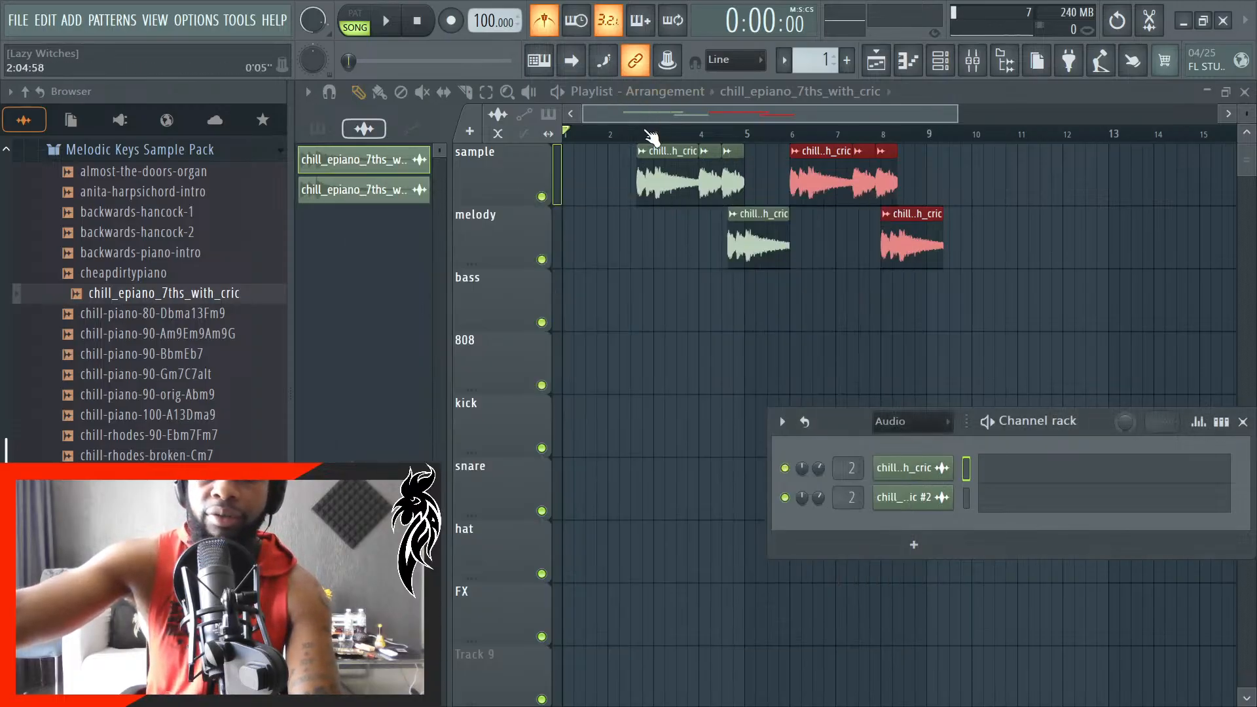
# - Play back the arrangement from bar 2 to check the pitch change
pyautogui.click(612, 134)
pyautogui.press('space')
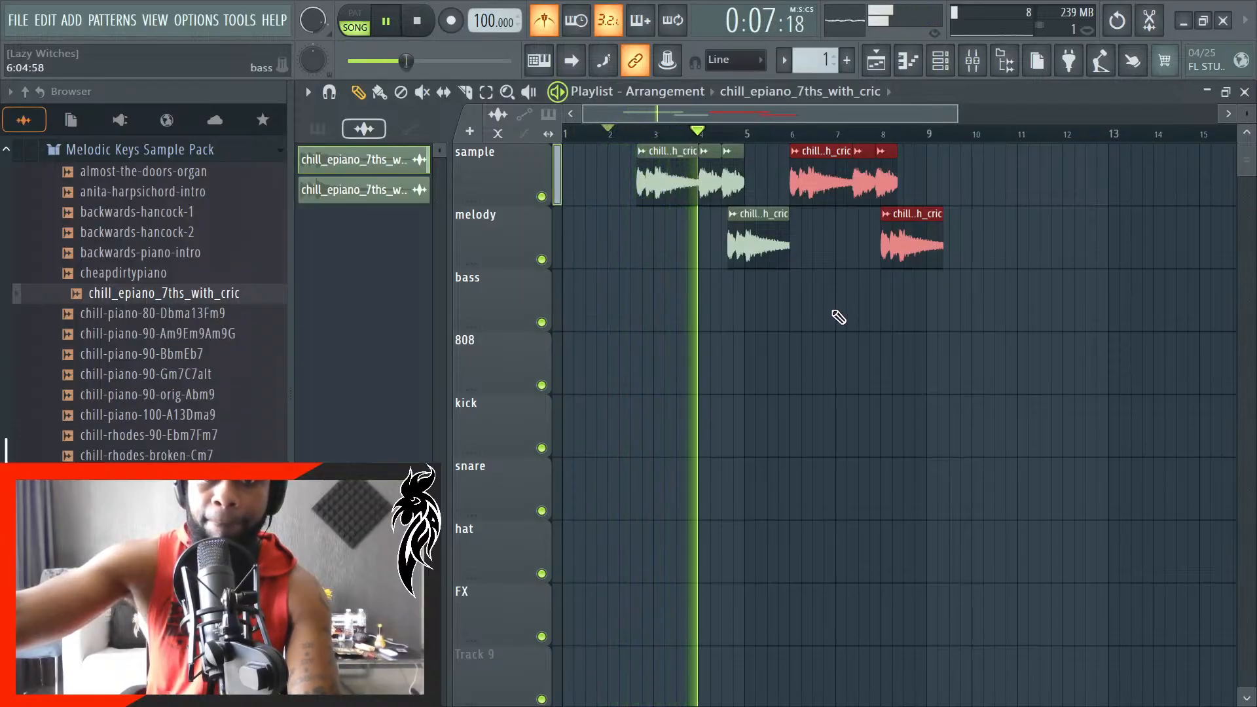
pyautogui.press('space')
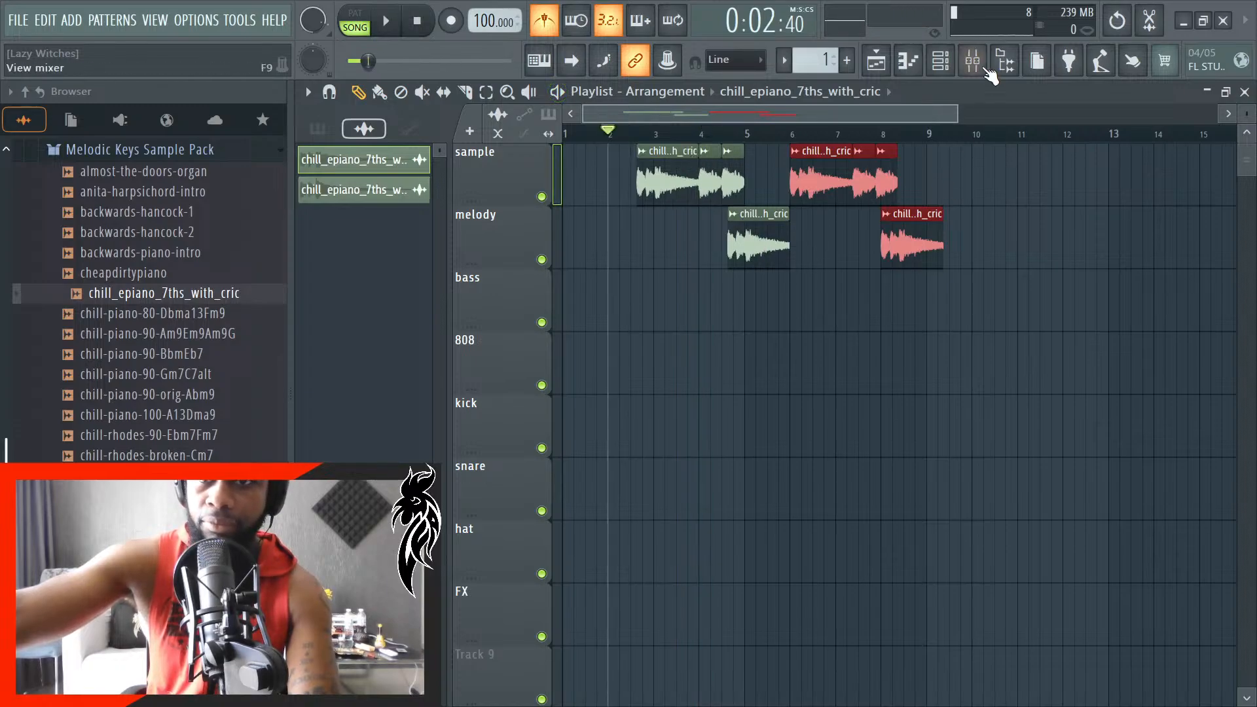
# - Open the chill_epiano_7ths_with_cric #2 channel settings to examine the time stretching pitch, close them and play back from bar 2
pyautogui.click(958, 72)
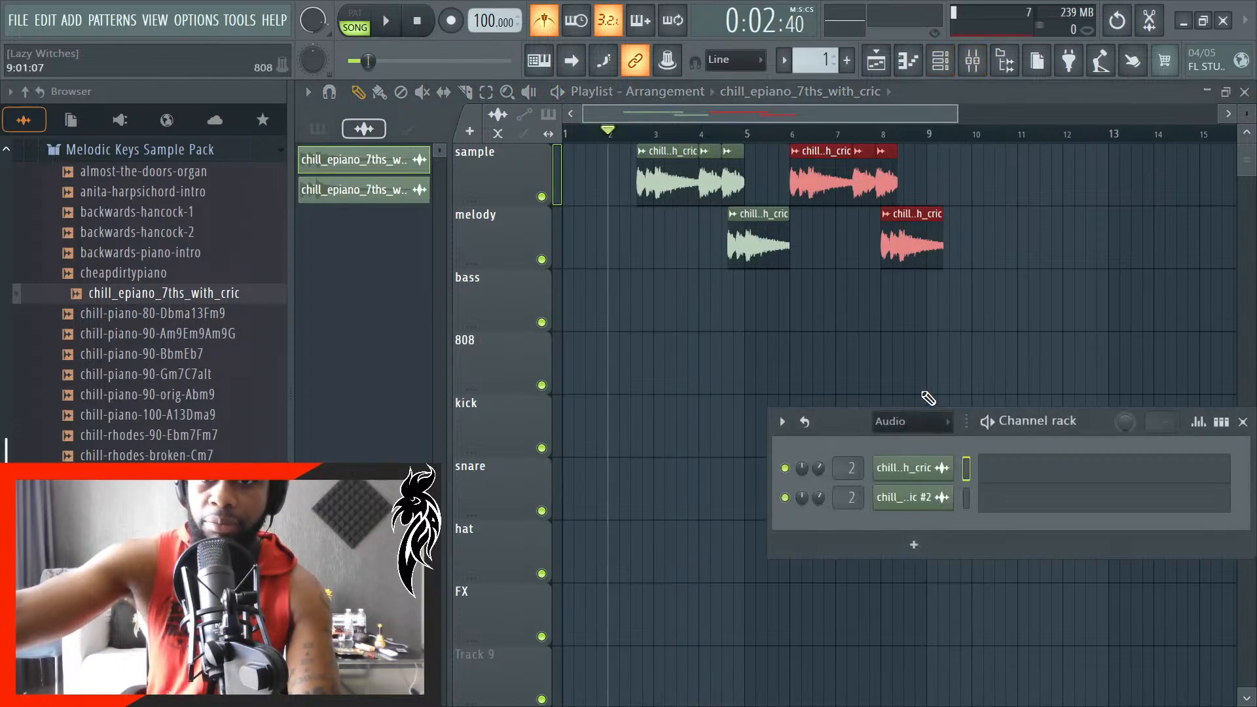
pyautogui.click(908, 499)
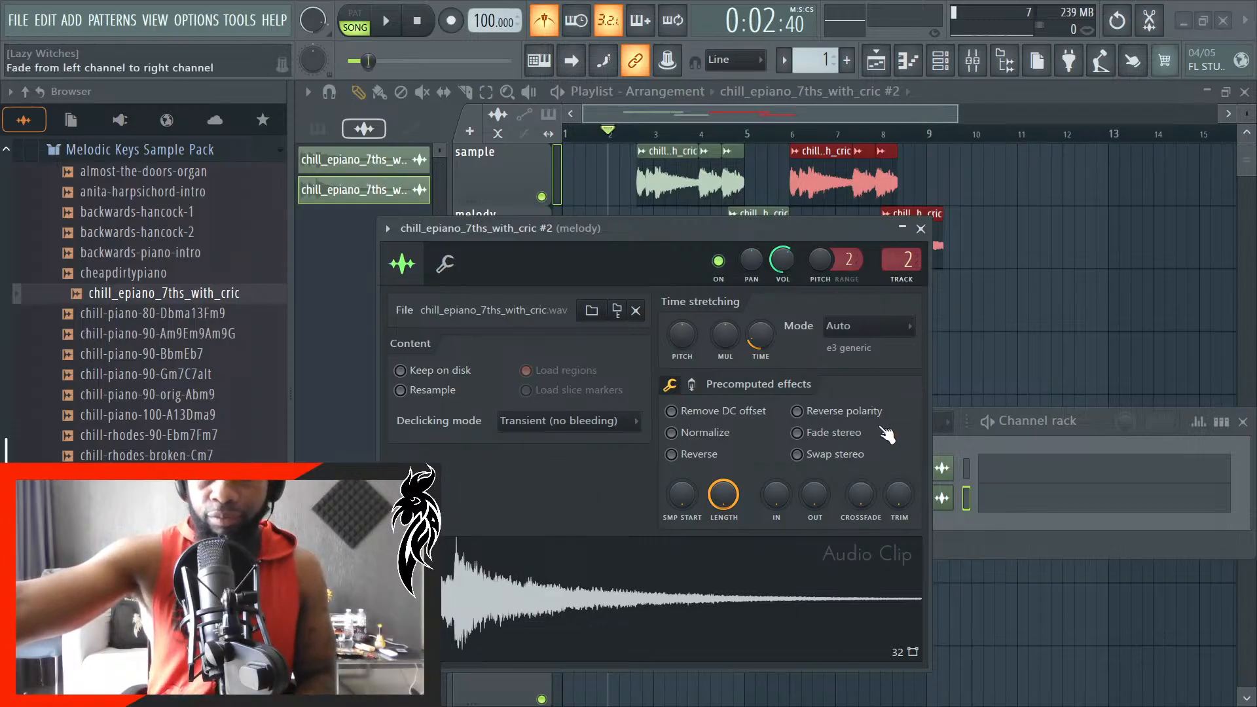
pyautogui.click(921, 229)
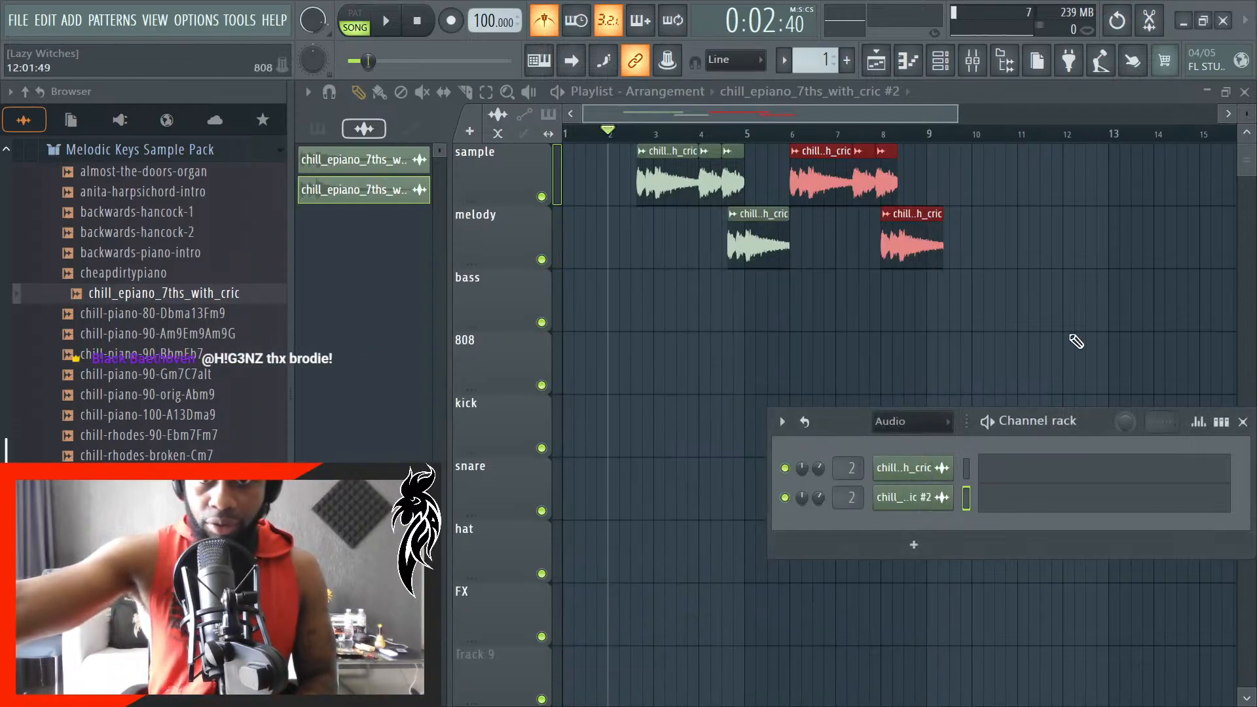
pyautogui.press('space')
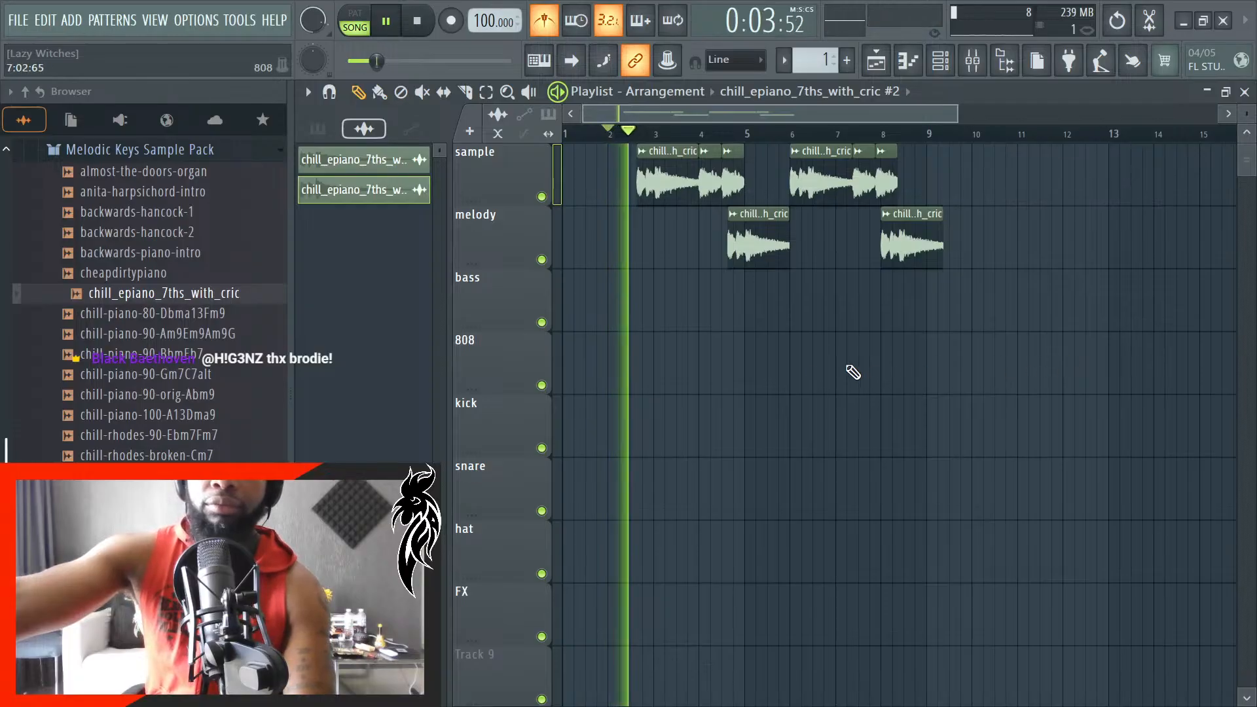
# - Lower the time stretching pitch of the chill_epiano_7ths_with_cric #2 channel slightly, play it back and close its settings
pyautogui.click(941, 61)
pyautogui.click(914, 498)
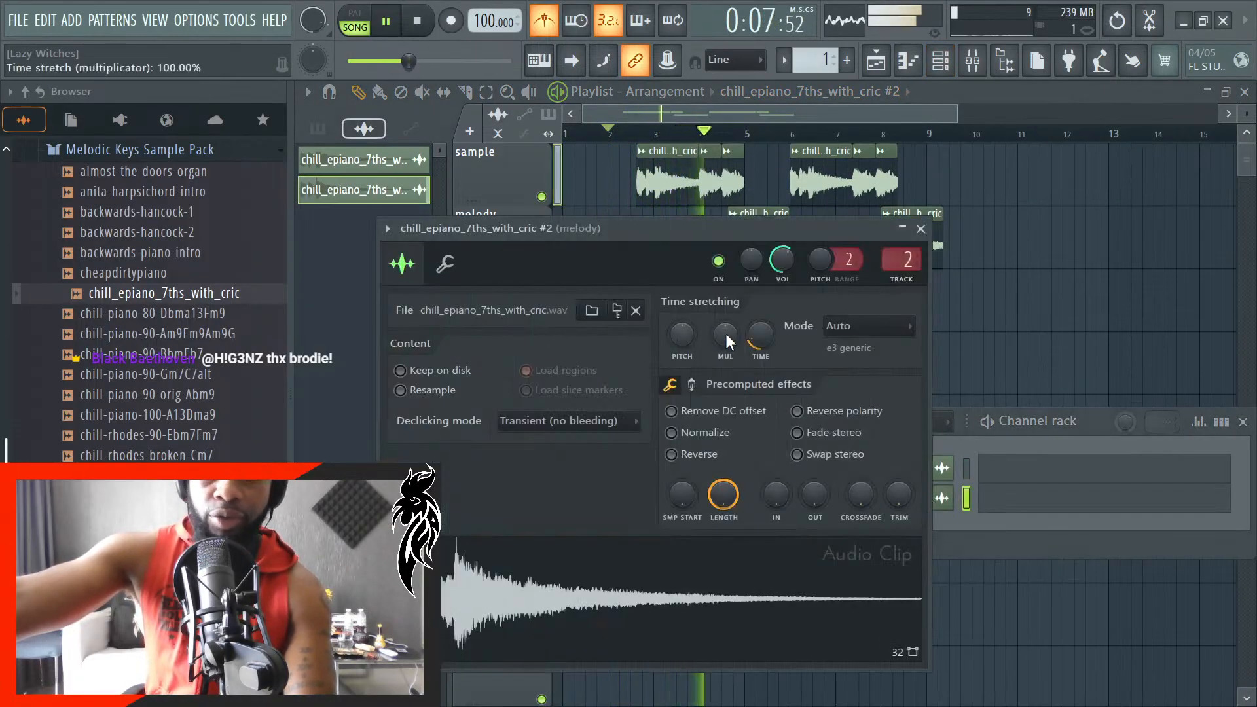
pyautogui.press('space')
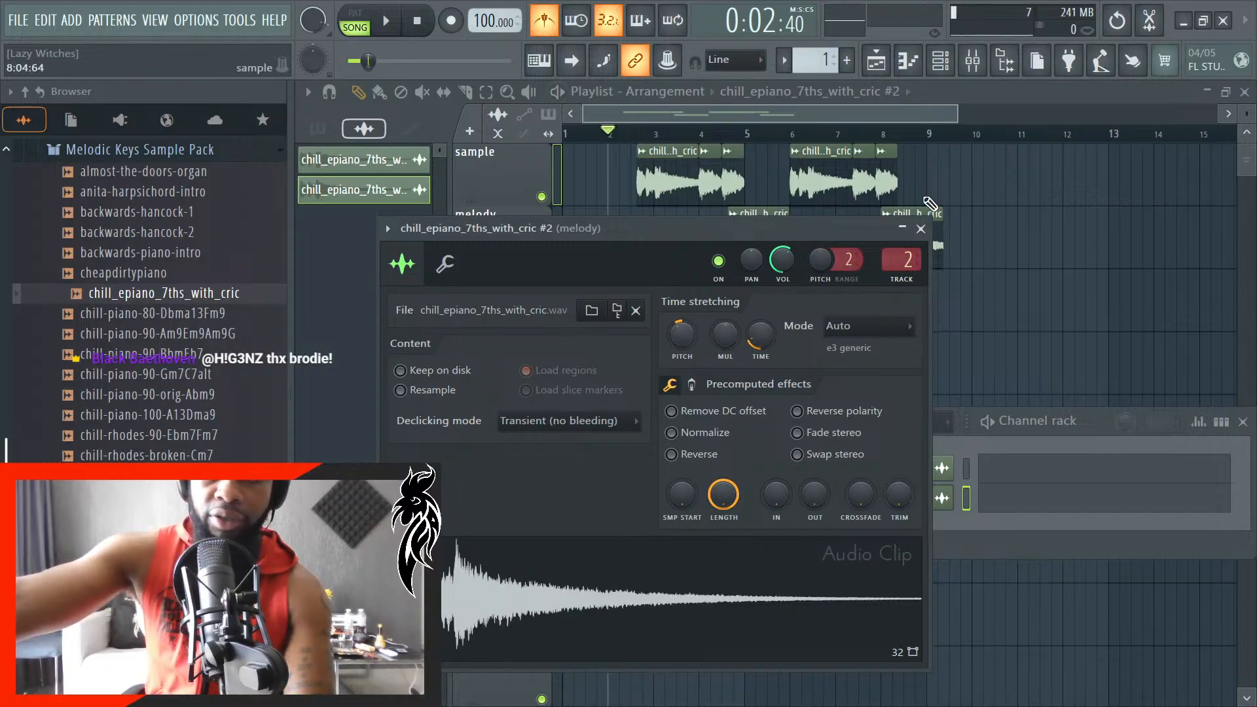
pyautogui.press('space')
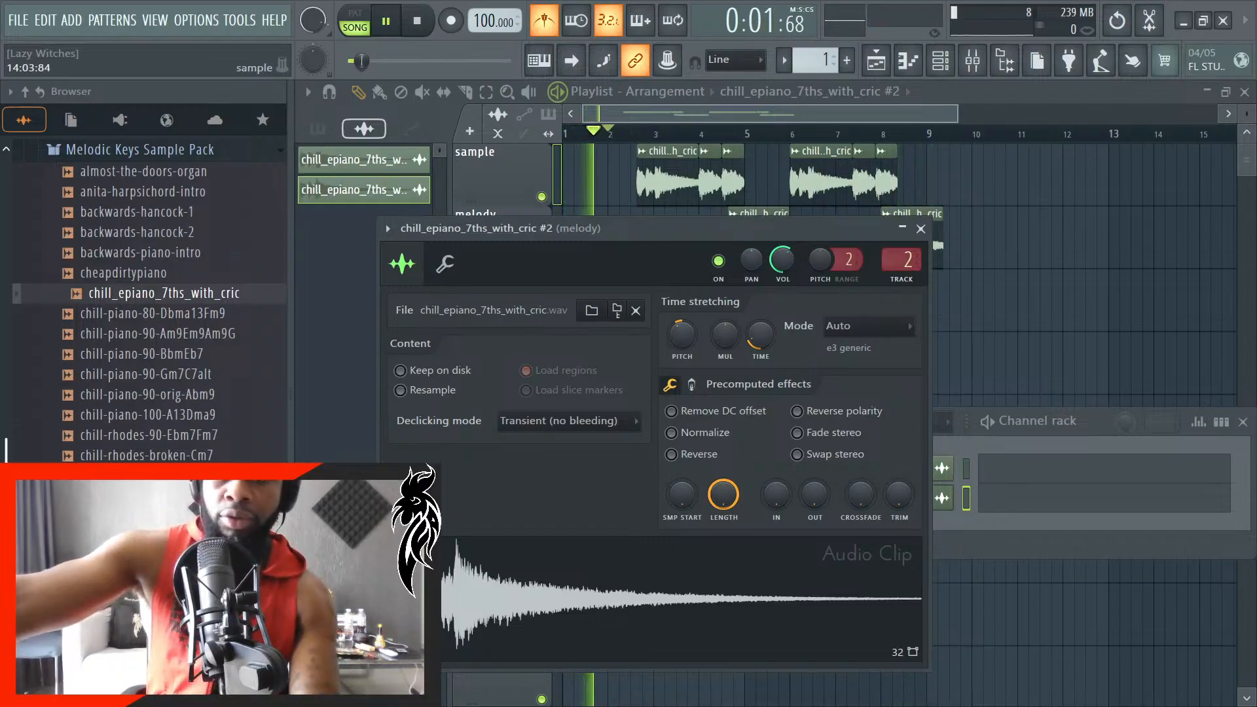
pyautogui.click(921, 230)
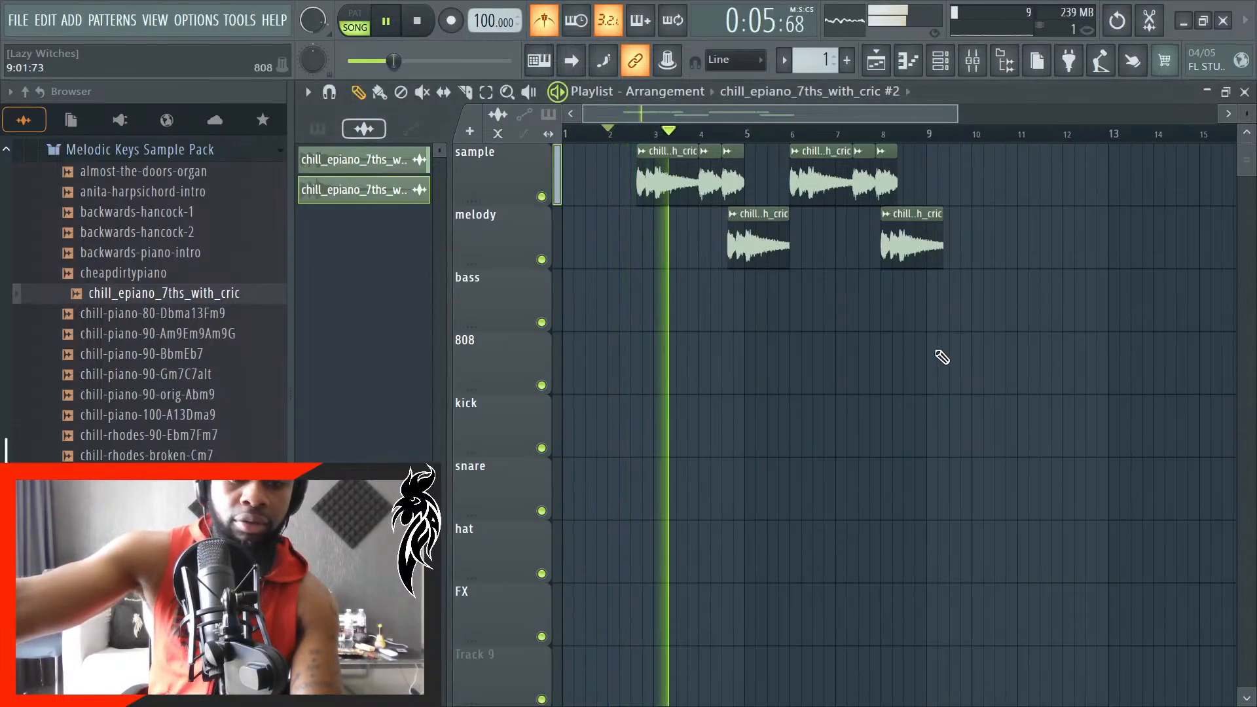
# - Play back the arrangement from bar 2 and examine how the repeated sample and melody clips line up
pyautogui.hotkey('ctrl', 'a')
pyautogui.scroll(6, 1081, 343)
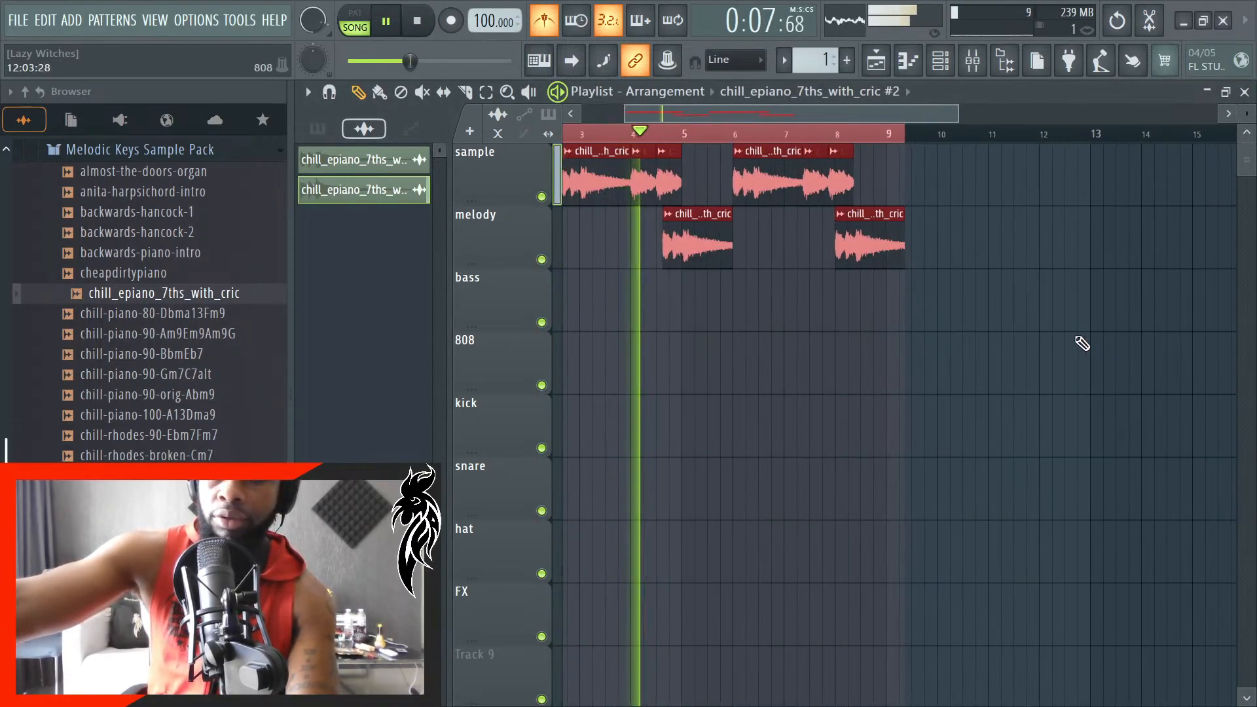
pyautogui.scroll(-6, 1014, 335)
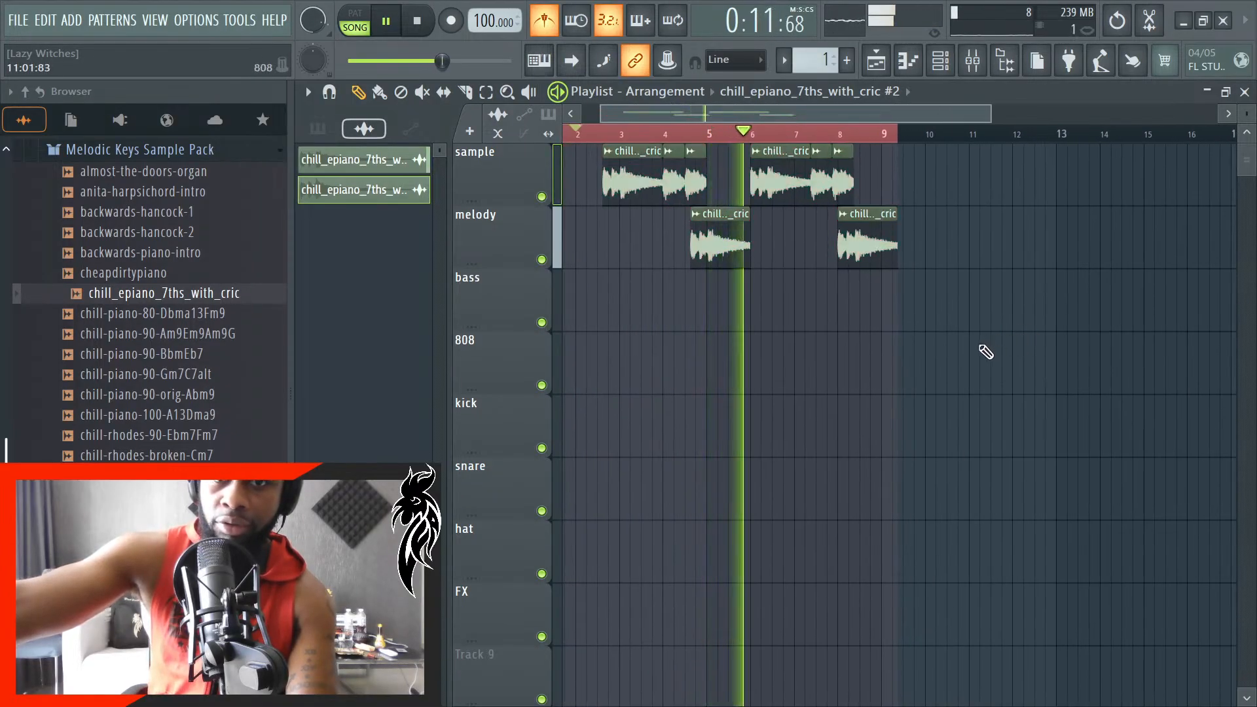
pyautogui.scroll(2, 986, 352)
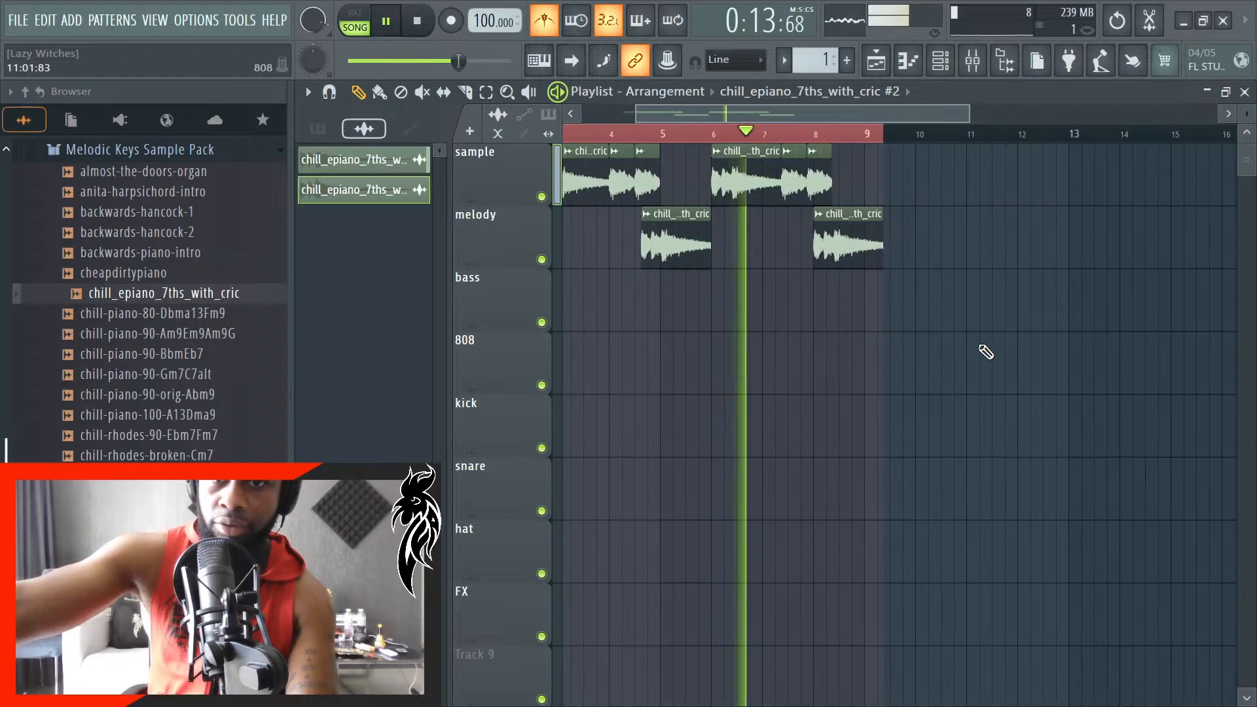
pyautogui.scroll(2, 665, 247)
pyautogui.scroll(-1, 865, 239)
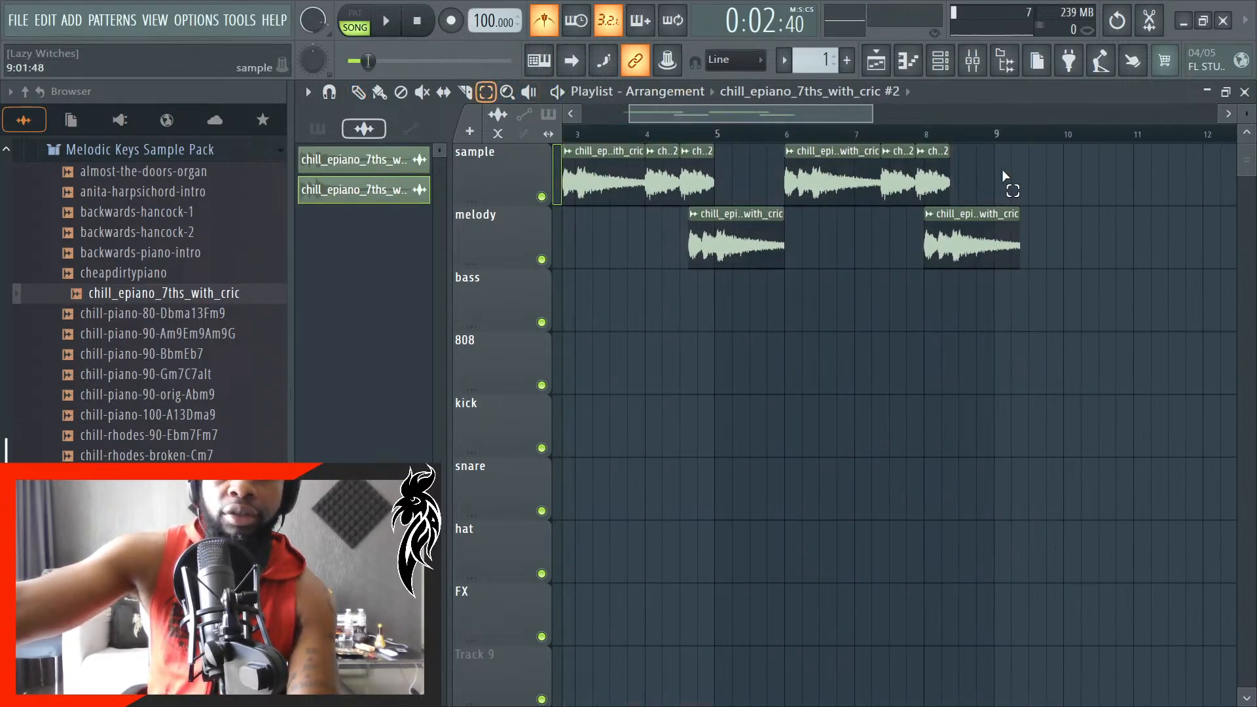
pyautogui.scroll(2, 875, 273)
pyautogui.scroll(-5, 682, 256)
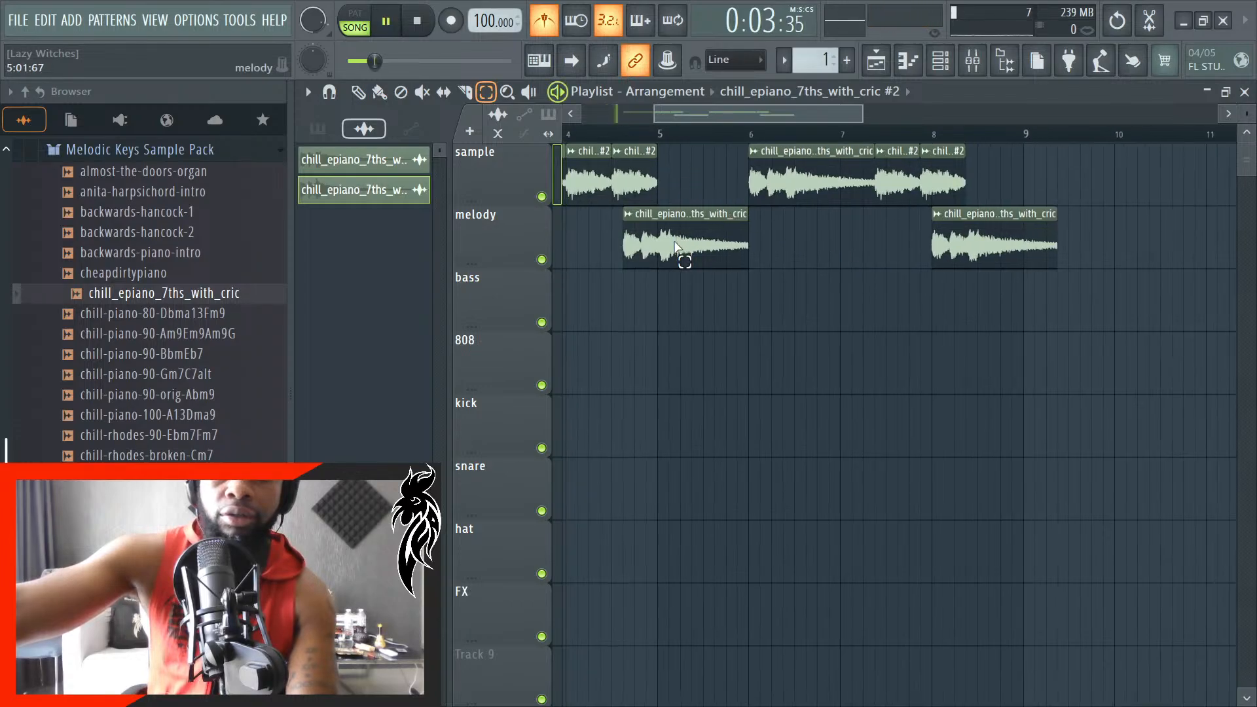
pyautogui.press('space')
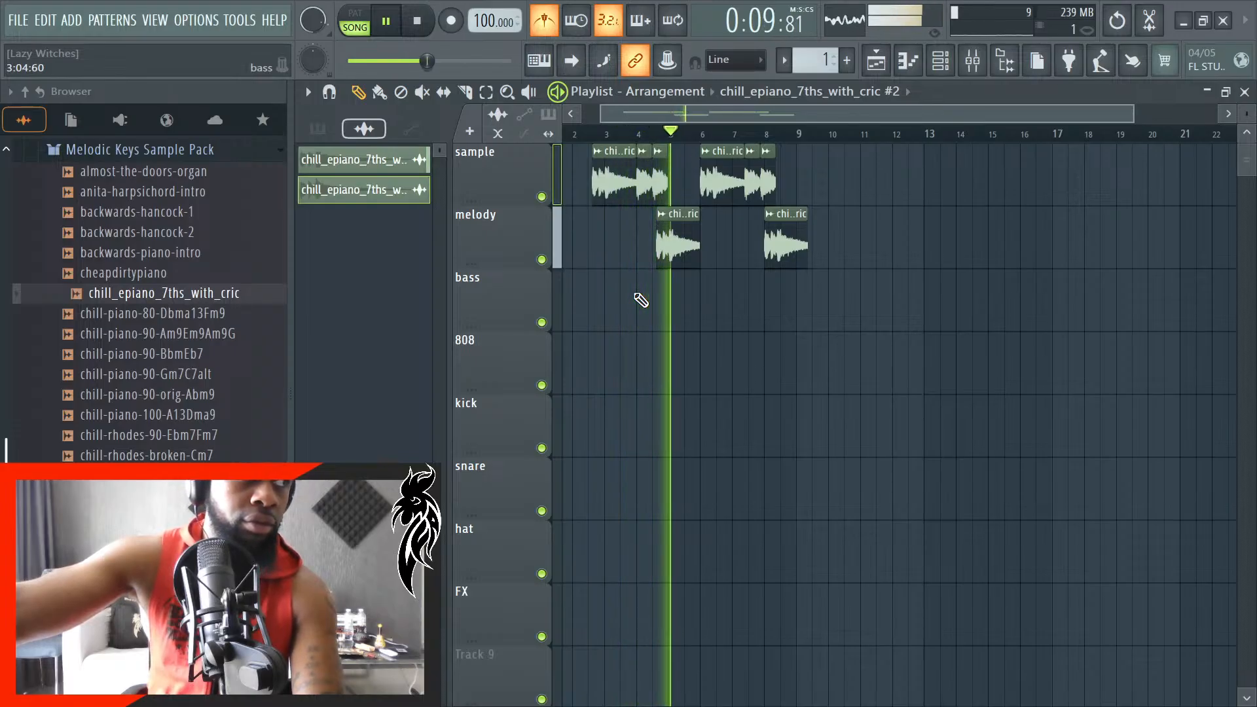
pyautogui.press('space')
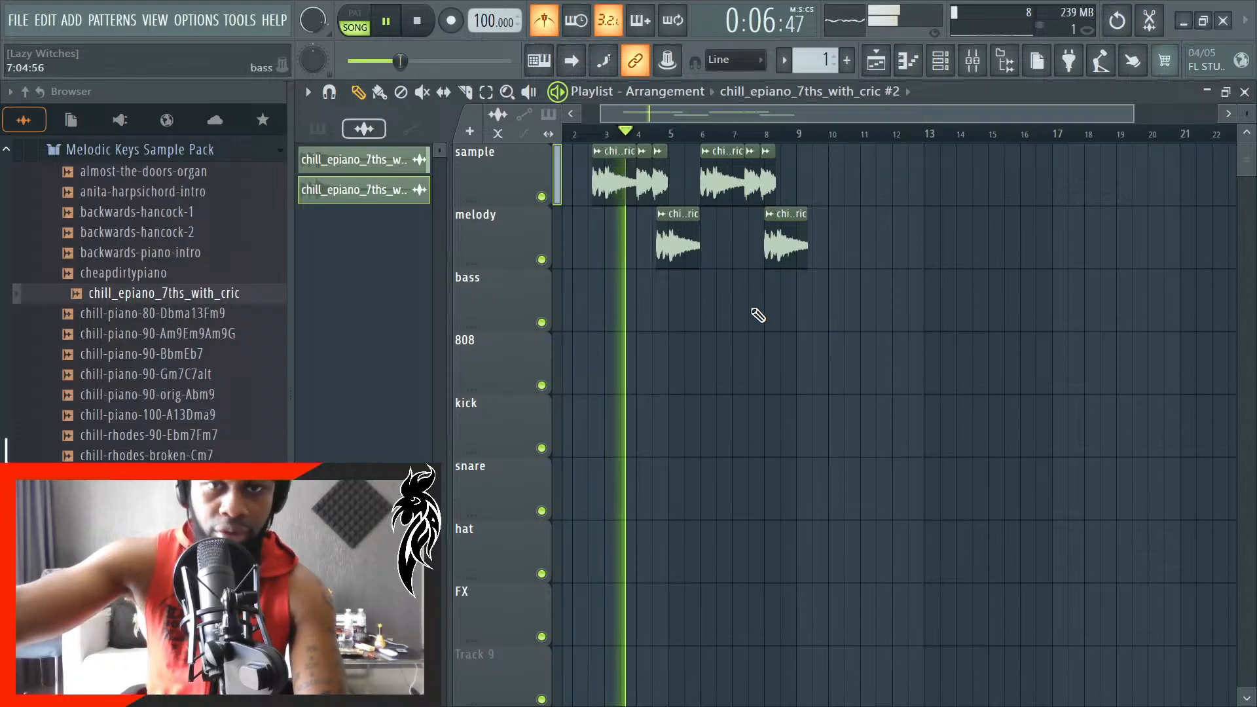
# - Delete the long clip at bar 6 on the sample track and move the remaining copies back to start at bar 6
pyautogui.scroll(5, 786, 288)
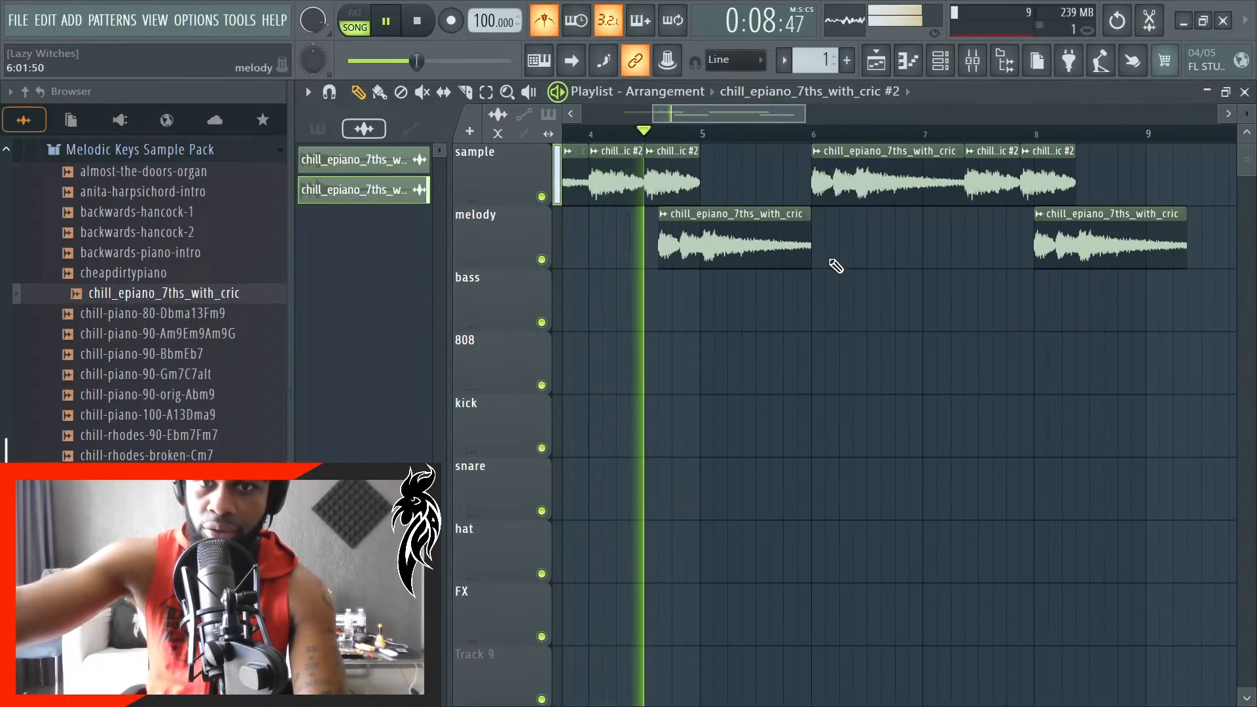
pyautogui.rightClick(962, 190)
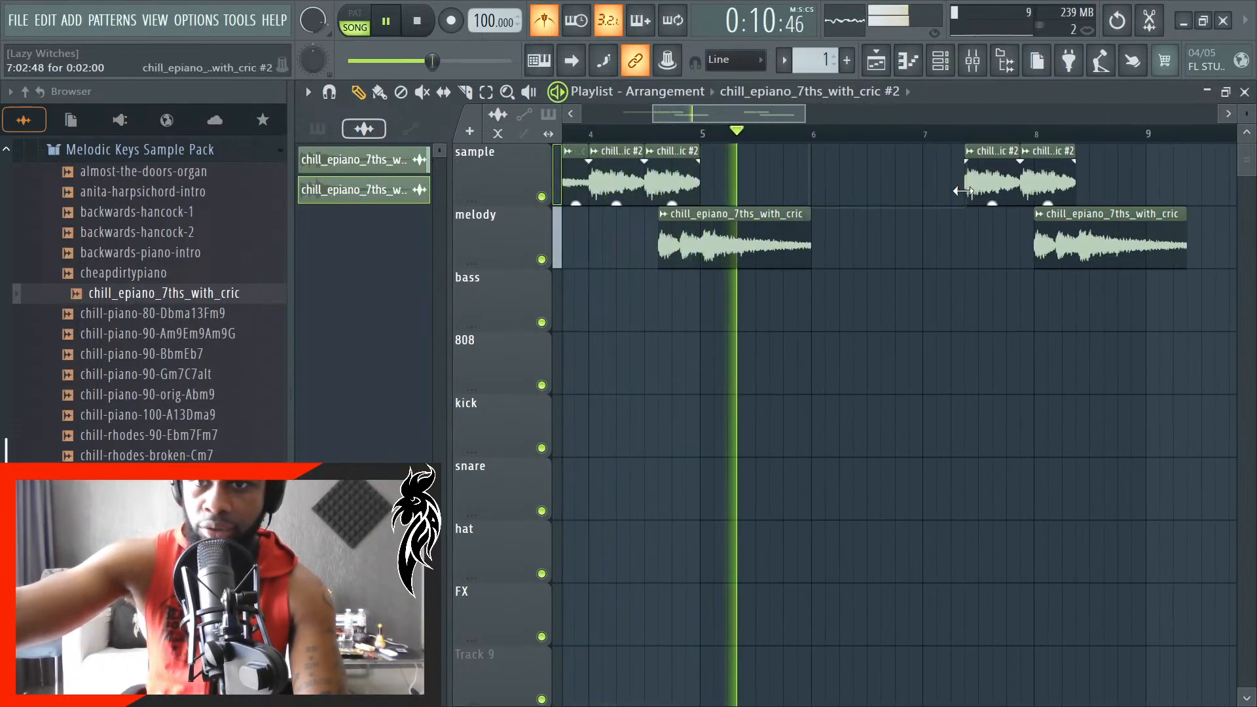
pyautogui.press('space')
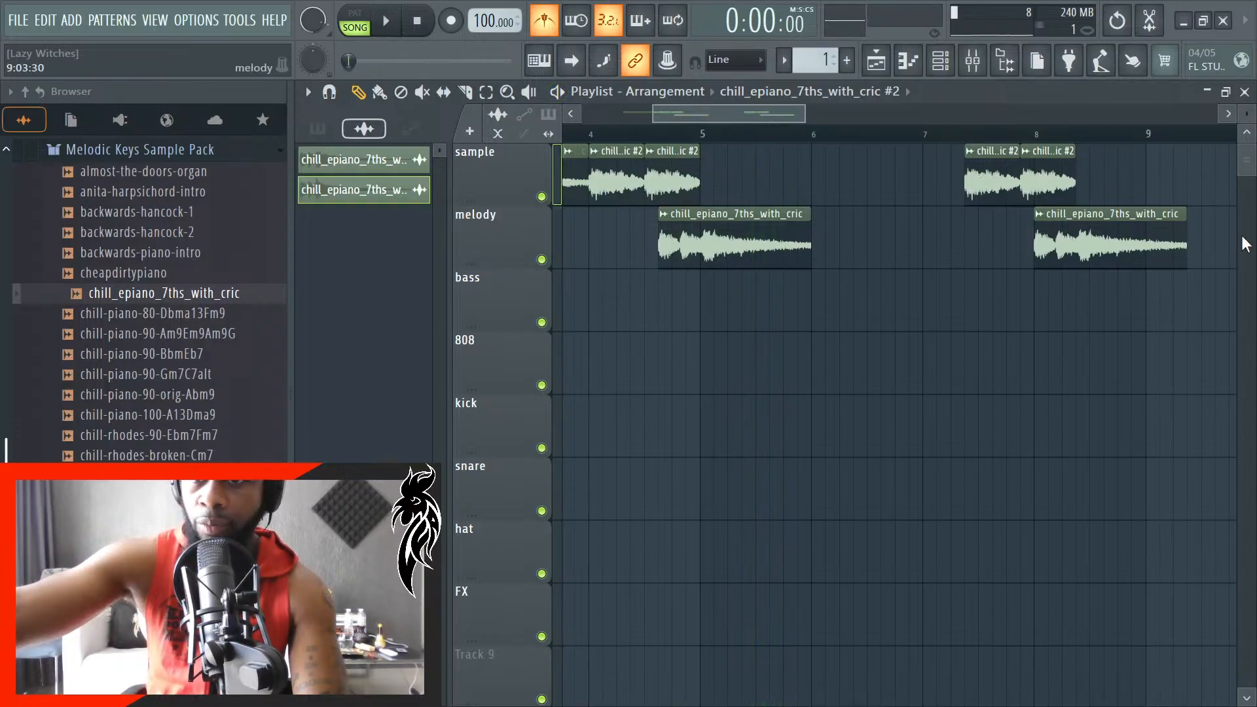
pyautogui.moveTo(1175, 331); pyautogui.dragTo(845, 173)
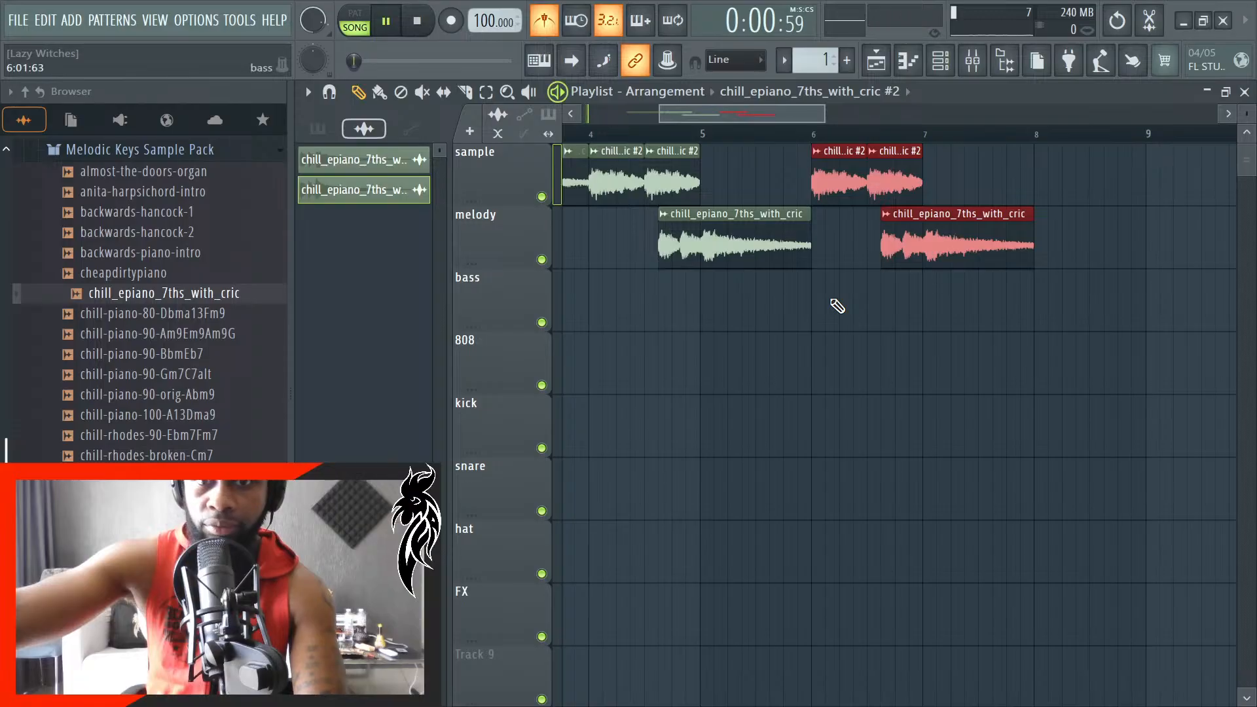
# - Duplicate all sample and melody clips behind the originals and delete the long opening clip from the new copy
pyautogui.scroll(-2, 837, 306)
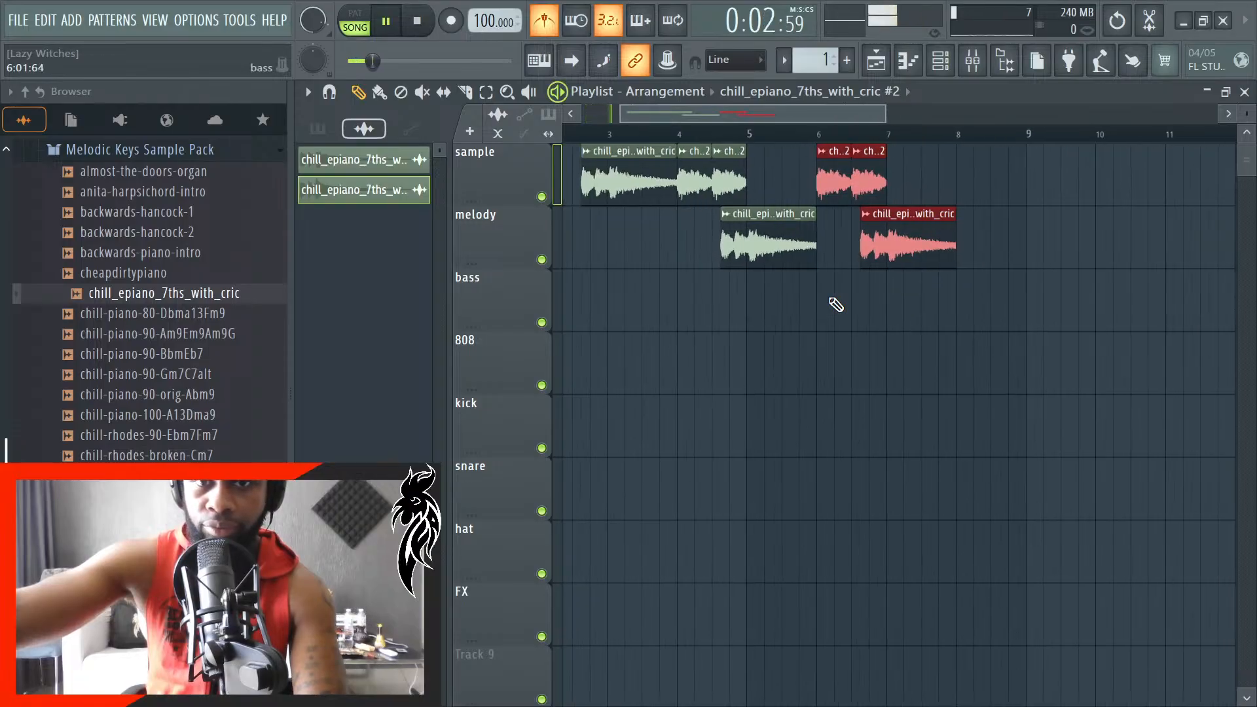
pyautogui.keyDown('ctrl'); pyautogui.click(974, 305); pyautogui.keyUp('ctrl')
pyautogui.moveTo(1035, 323); pyautogui.dragTo(581, 146)
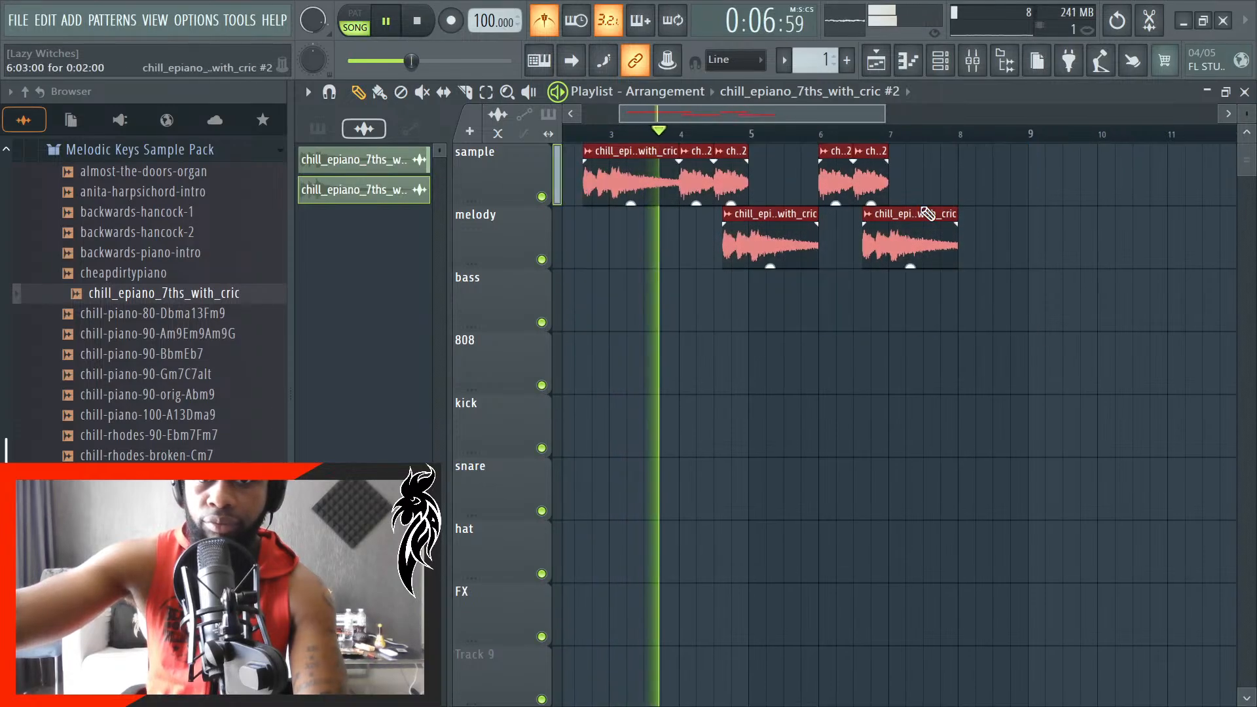
pyautogui.scroll(1, 998, 235)
pyautogui.scroll(5, 995, 236)
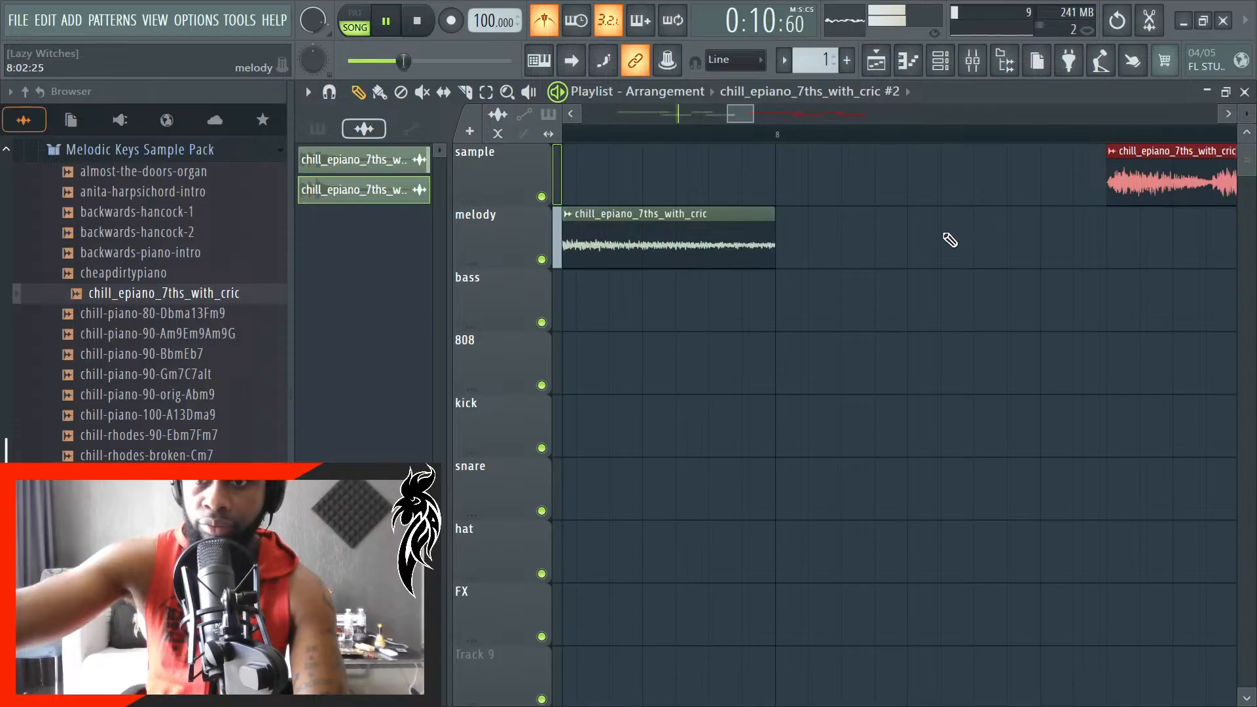
pyautogui.scroll(-5, 945, 236)
pyautogui.keyDown('ctrl'); pyautogui.click(964, 288); pyautogui.keyUp('ctrl')
pyautogui.rightClick(974, 196)
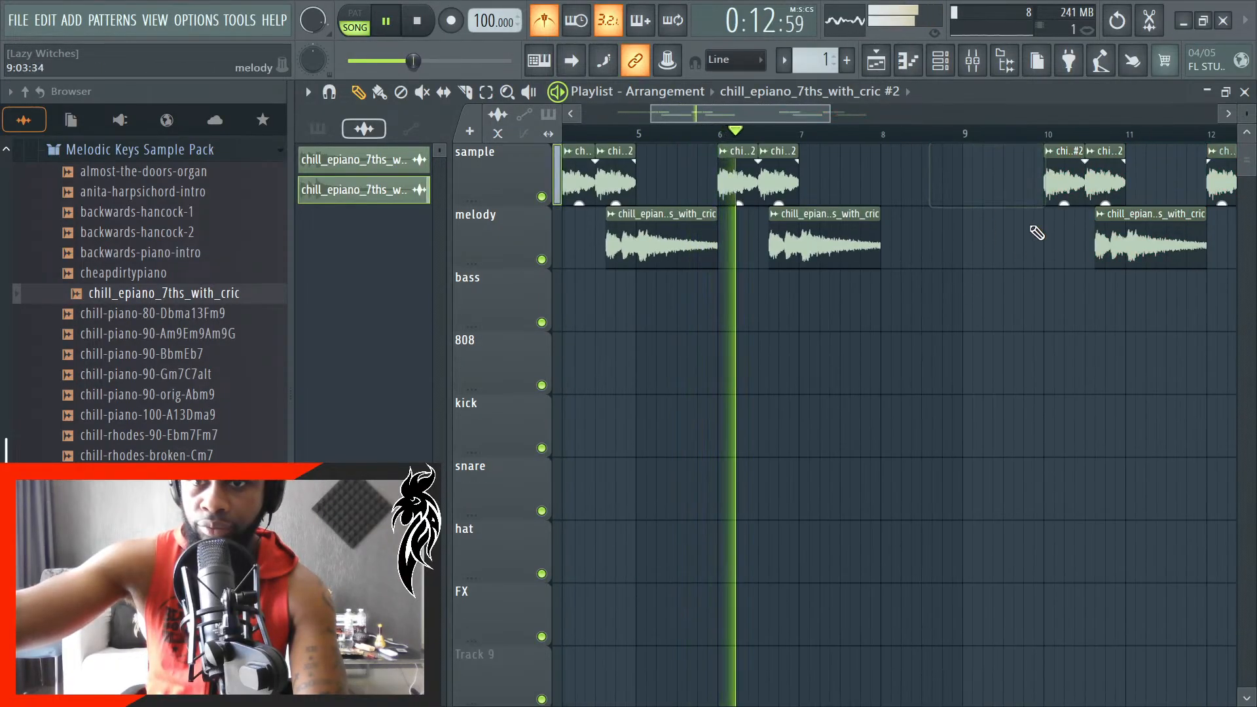
# - Move the newly duplicated clips on both tracks back so they start at bar 8 and stop playback
pyautogui.scroll(-2, 913, 224)
pyautogui.moveTo(1186, 265); pyautogui.dragTo(829, 187)
pyautogui.press('space')
pyautogui.scroll(3, 996, 174)
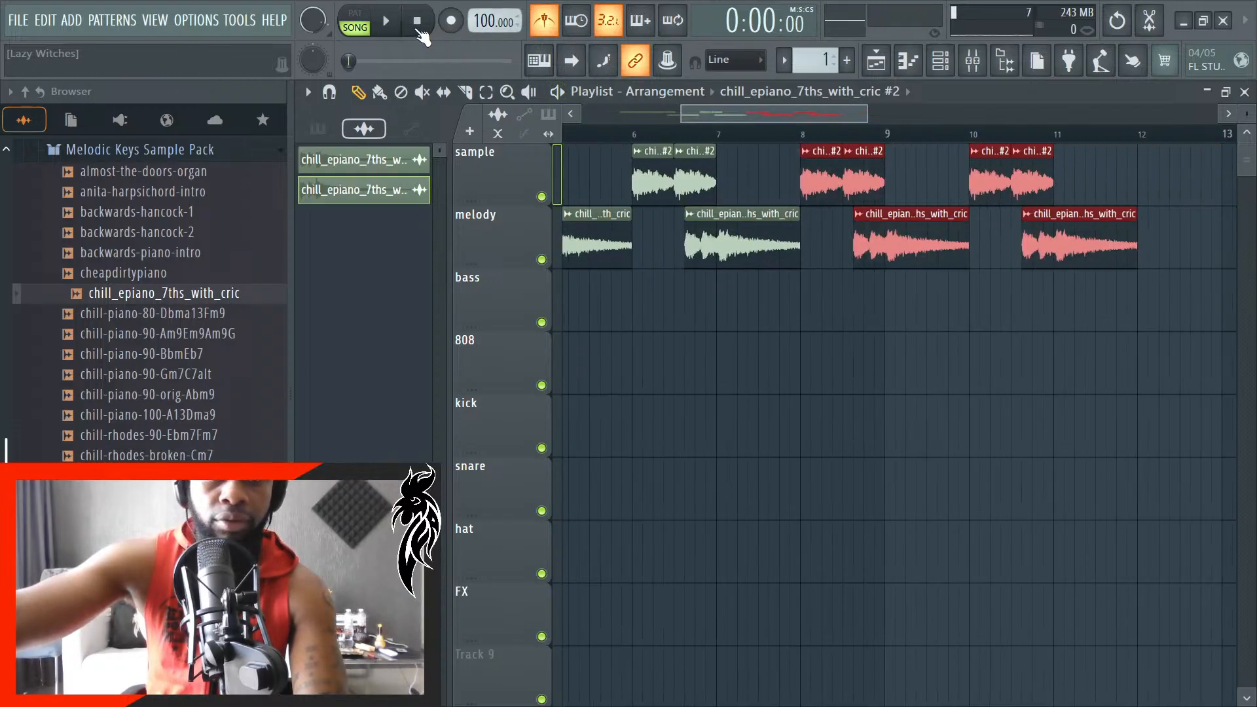
# - Shift all clips on the sample and melody tracks one bar earlier and start playback from bar 1
pyautogui.scroll(-4, 792, 305)
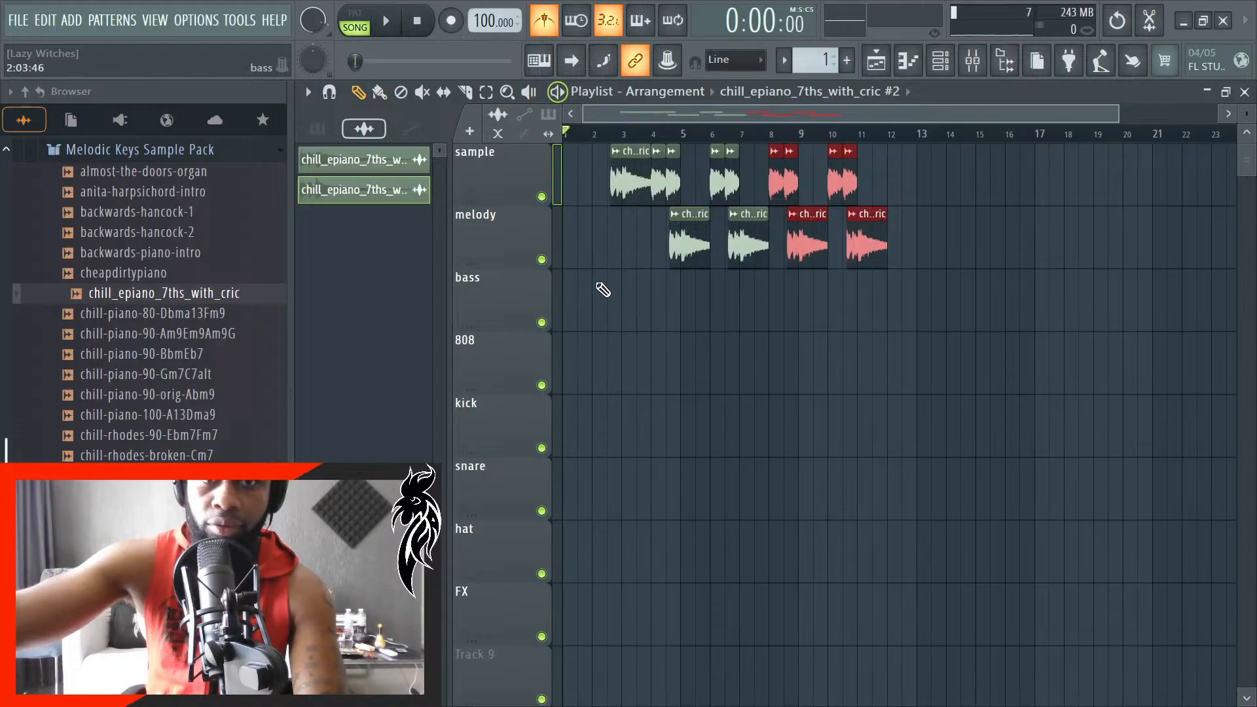
pyautogui.scroll(5, 556, 265)
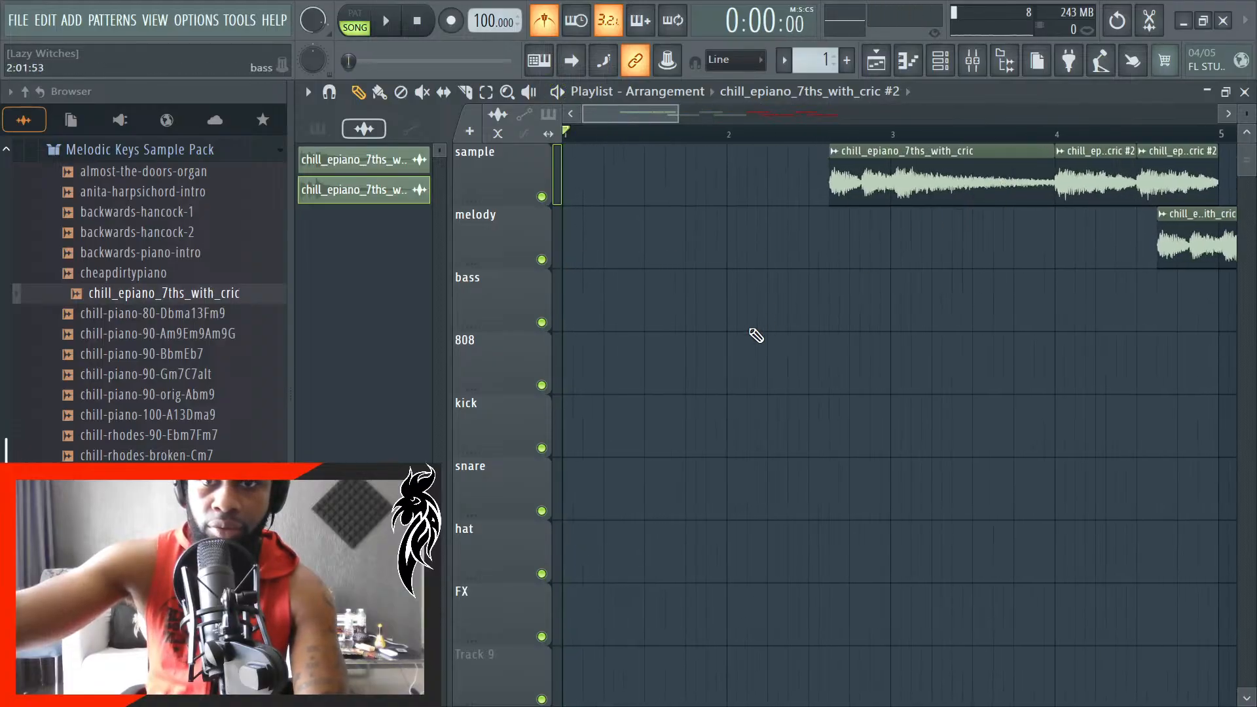
pyautogui.scroll(-2, 756, 336)
pyautogui.hotkey('ctrl', 'a')
pyautogui.moveTo(793, 185); pyautogui.dragTo(742, 187)
pyautogui.press('space')
pyautogui.scroll(2, 623, 202)
pyautogui.press('space')
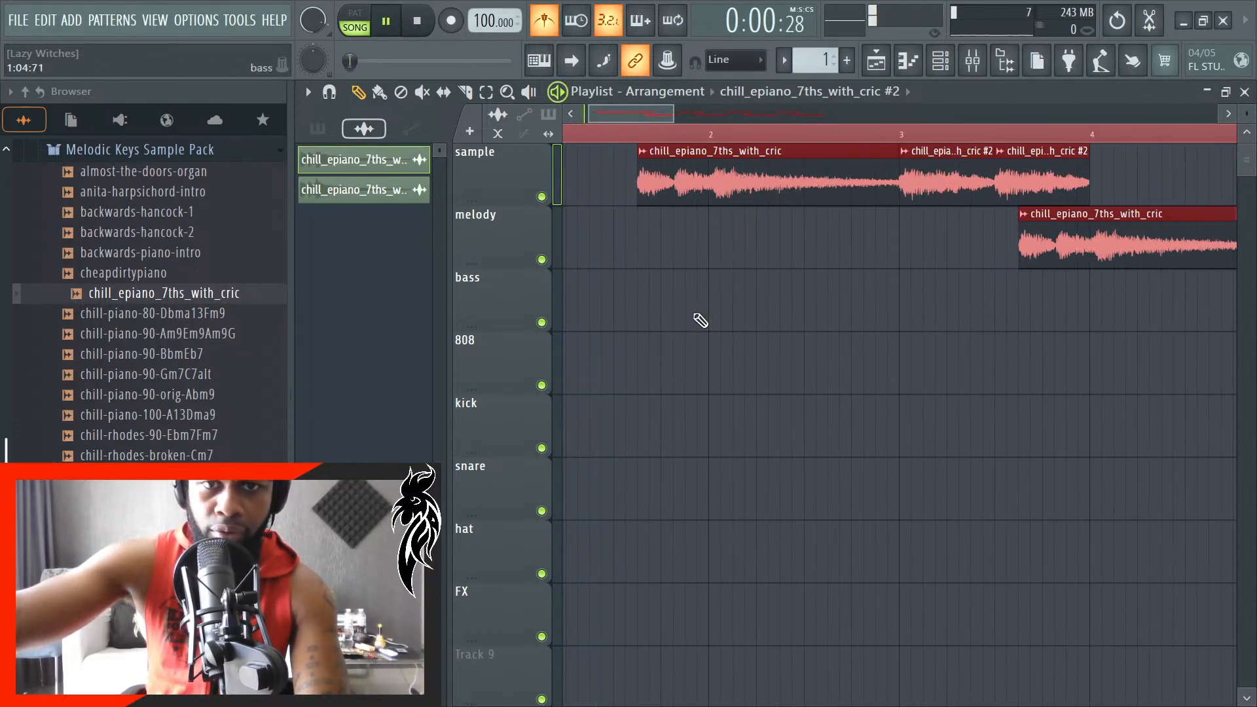
# - Listen to the shifted arrangement from the start, check the clips up to bar 11 and clear the time selection
pyautogui.scroll(-2, 687, 317)
pyautogui.scroll(2, 629, 305)
pyautogui.scroll(-4, 714, 296)
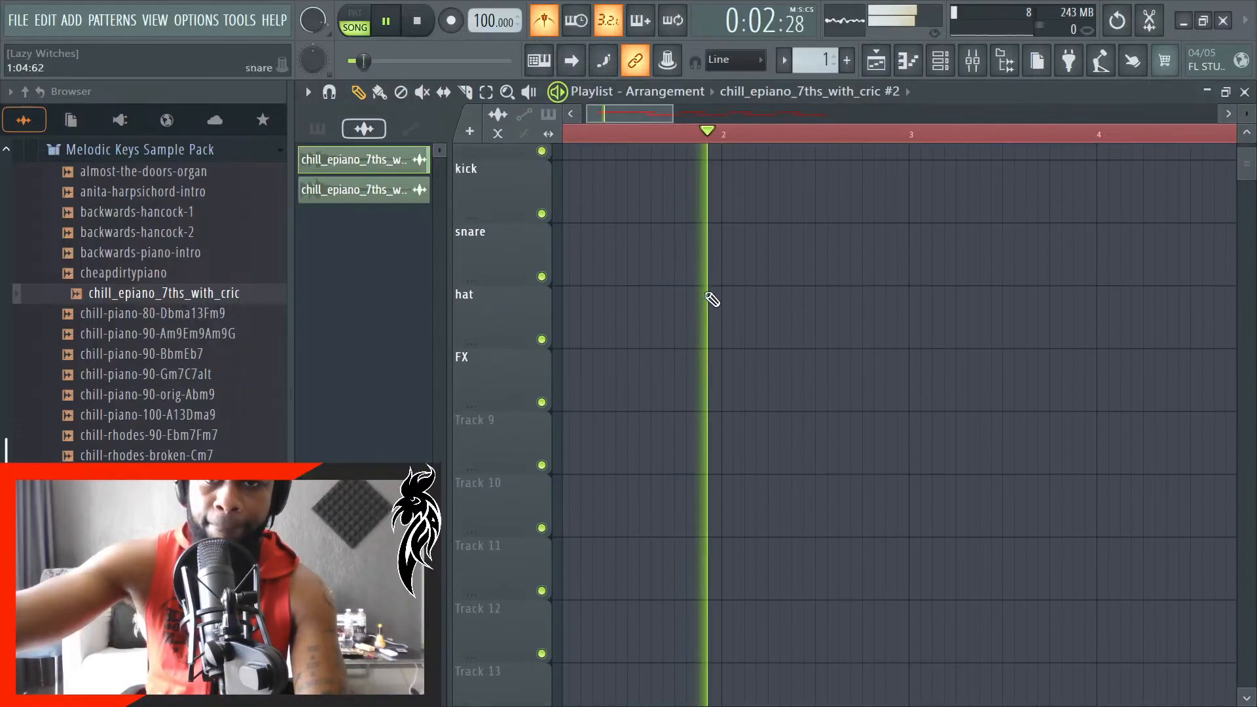
pyautogui.scroll(4, 720, 292)
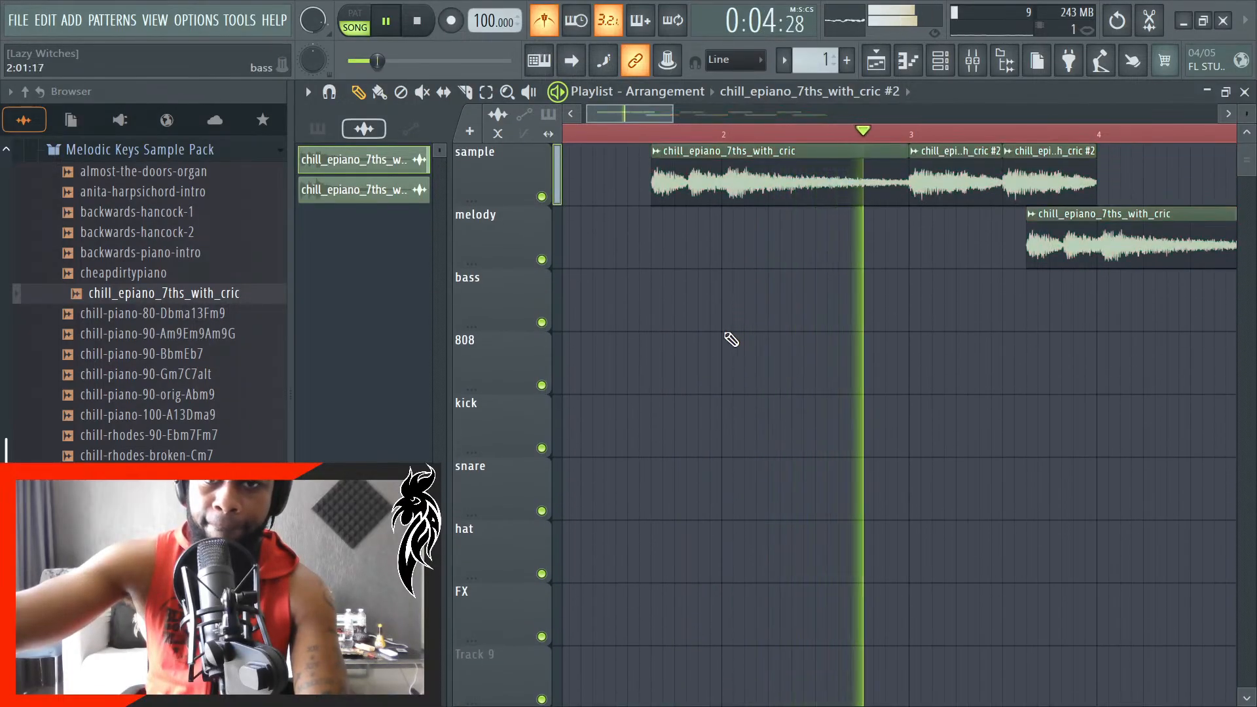
pyautogui.scroll(-5, 731, 340)
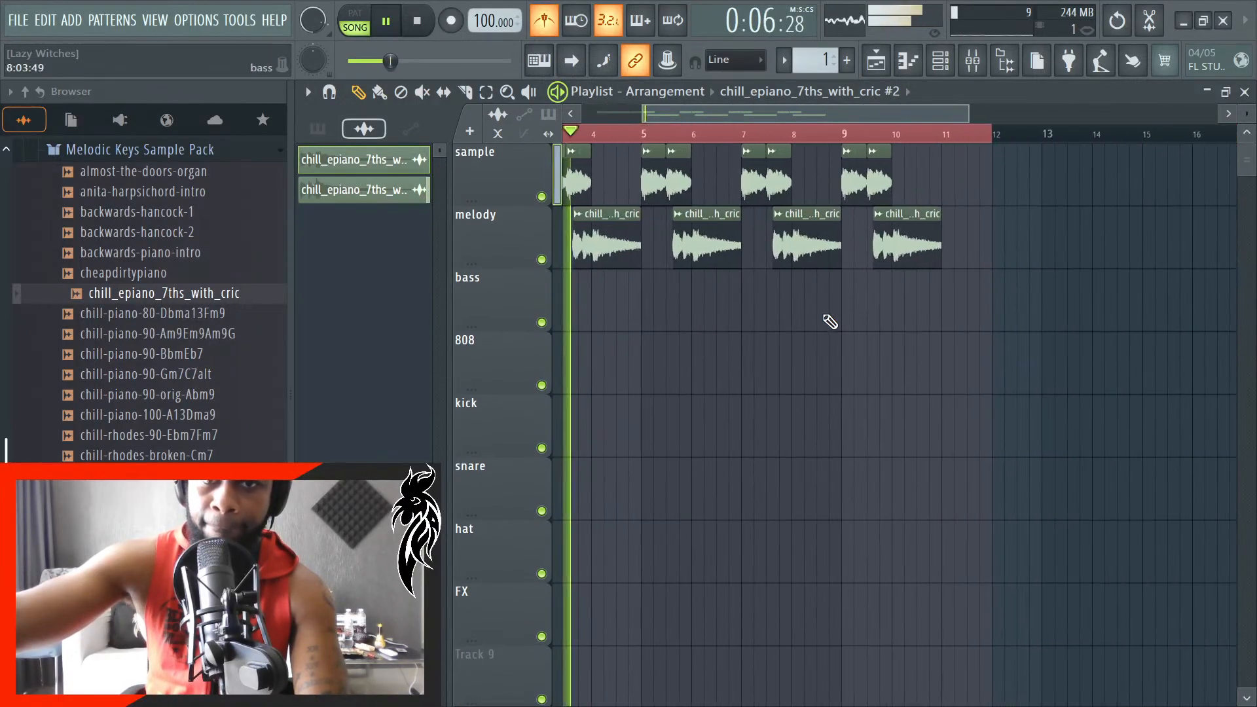
pyautogui.click(418, 22)
pyautogui.scroll(3, 969, 292)
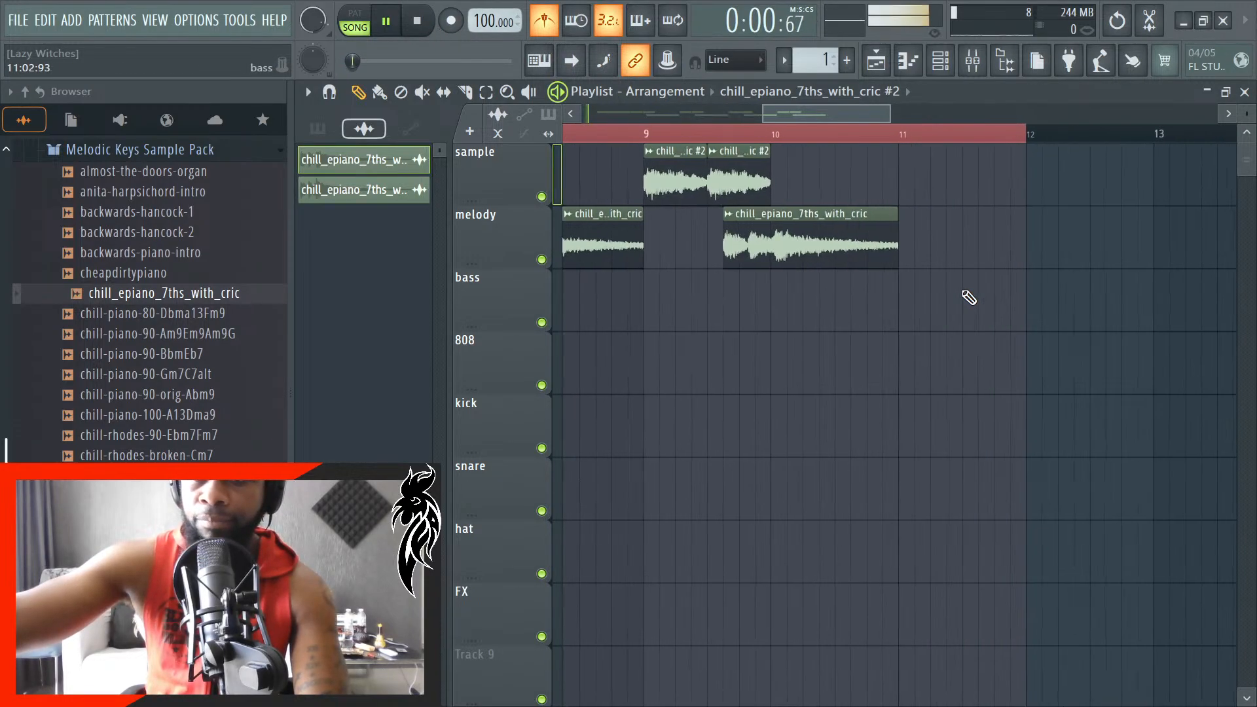
pyautogui.scroll(-5, 966, 292)
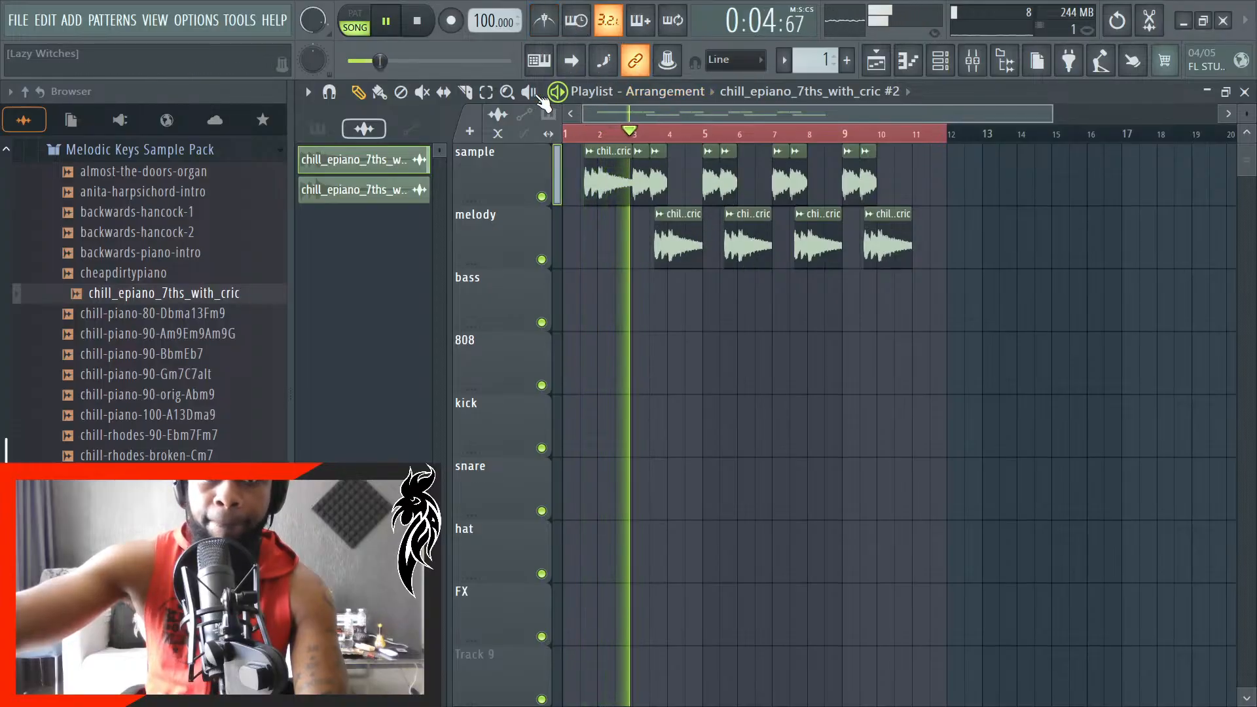
pyautogui.click(485, 92)
pyautogui.scroll(4, 707, 272)
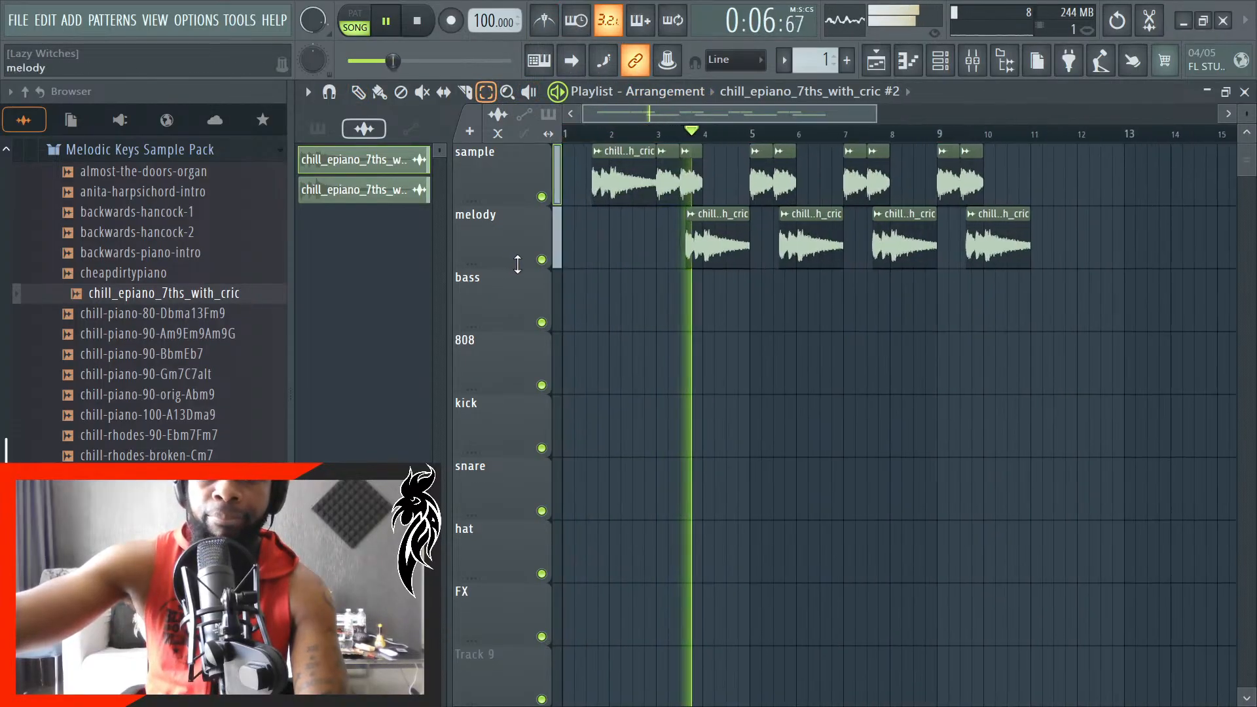
pyautogui.scroll(-2, 652, 314)
pyautogui.scroll(1, 1065, 312)
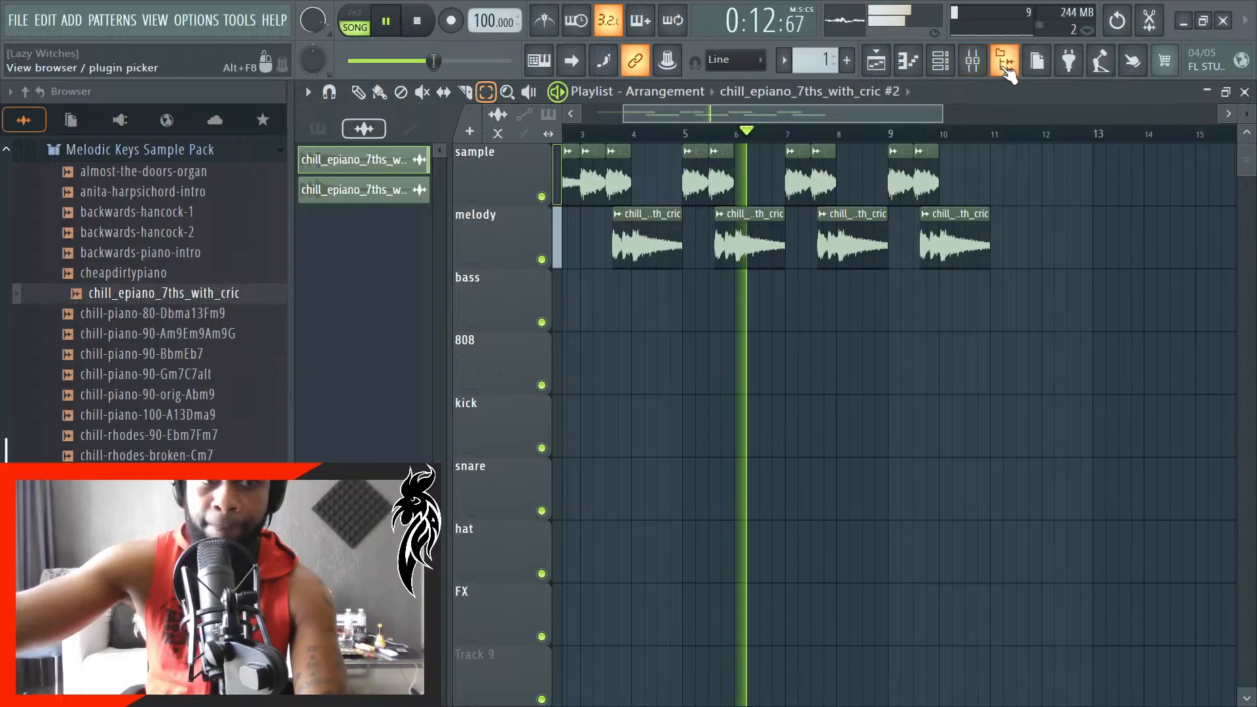
# - Look through the drum kit folders in the browser and select Pattern 1 in the picker's pattern list
pyautogui.scroll(10, 127, 278)
pyautogui.scroll(5, 127, 275)
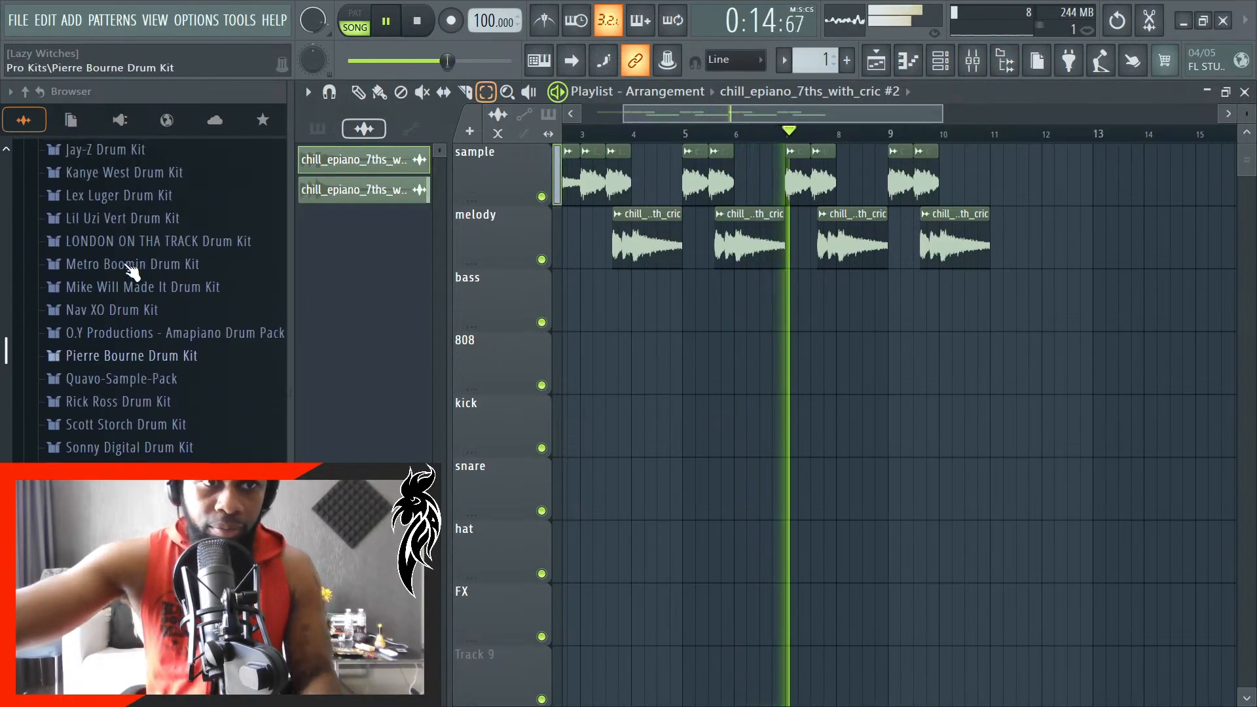
pyautogui.click(318, 128)
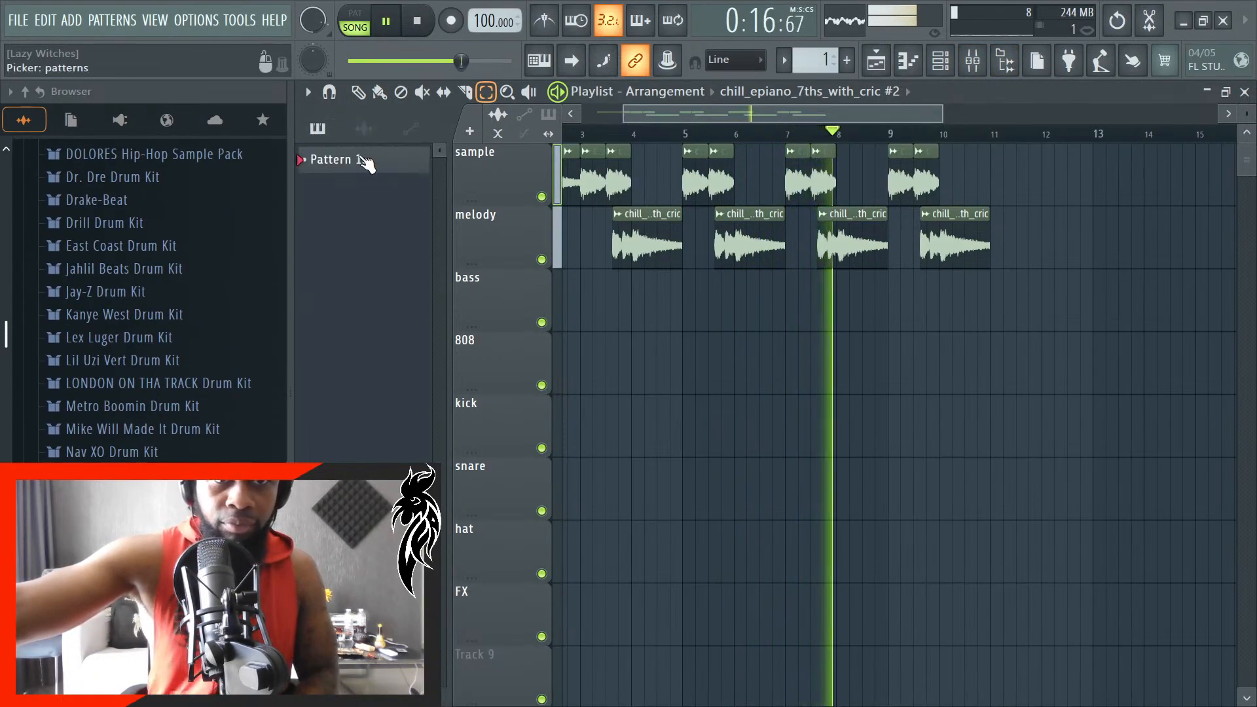
pyautogui.click(381, 177)
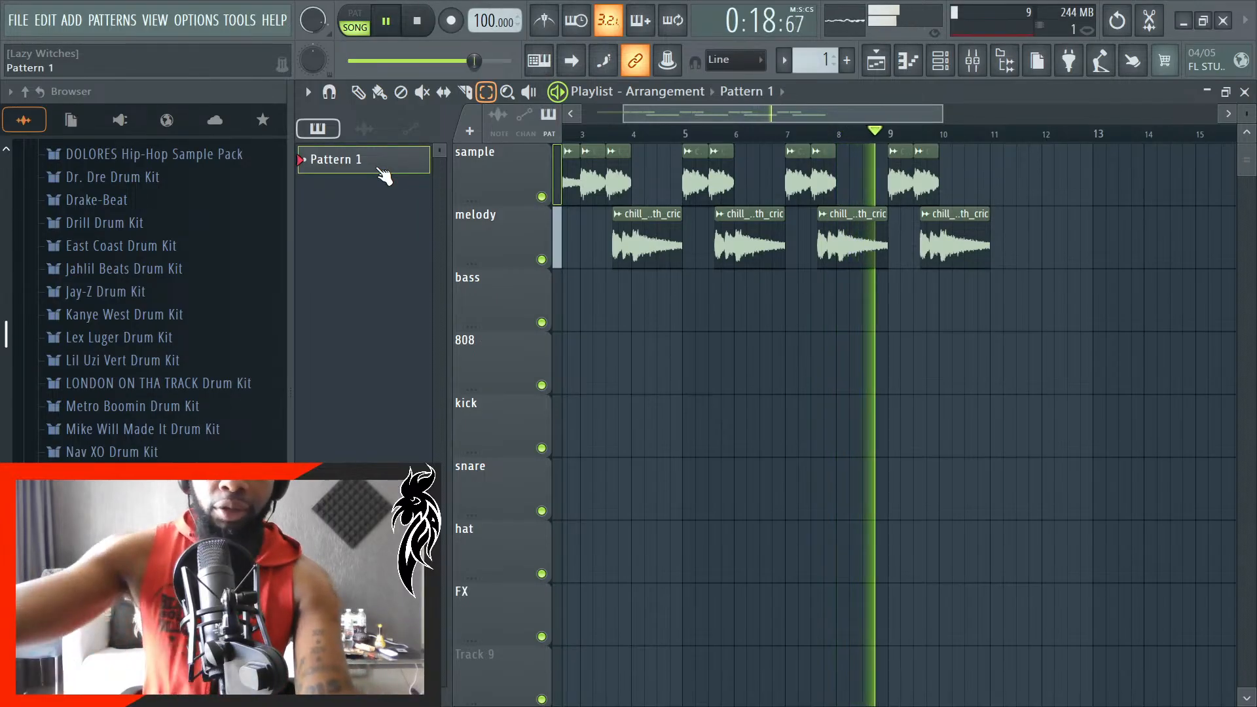
pyautogui.rightClick(375, 165)
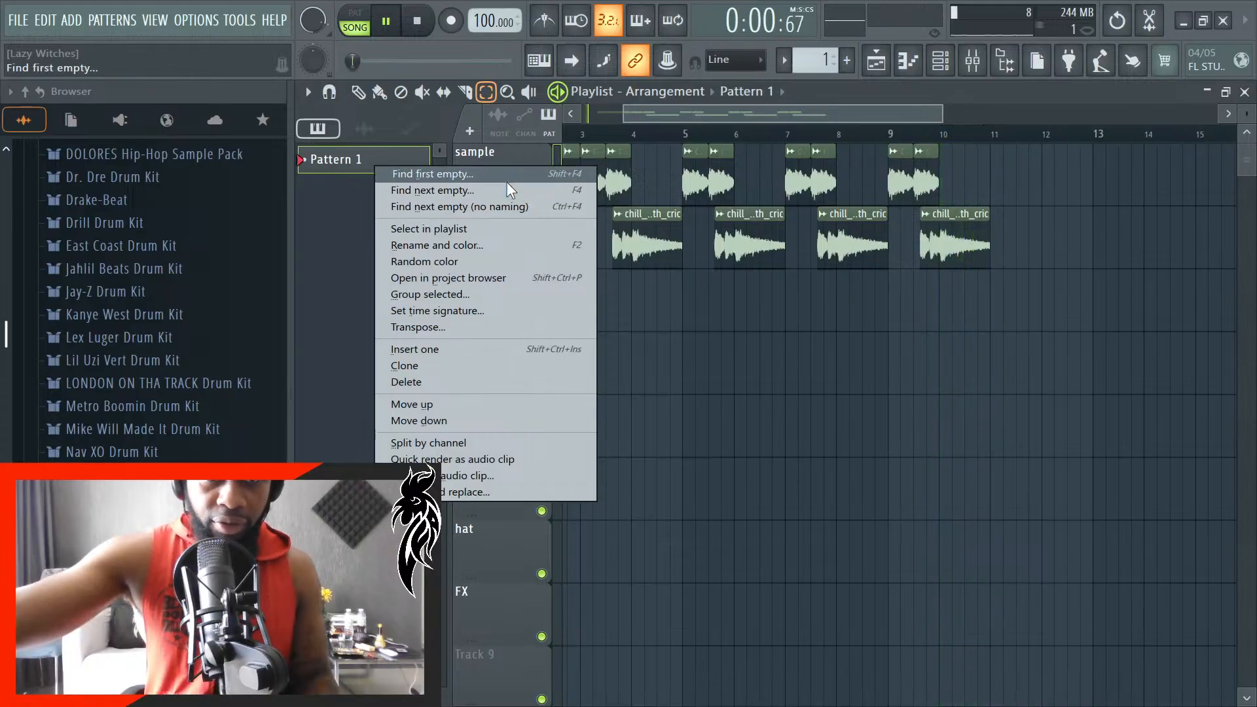
pyautogui.click(365, 338)
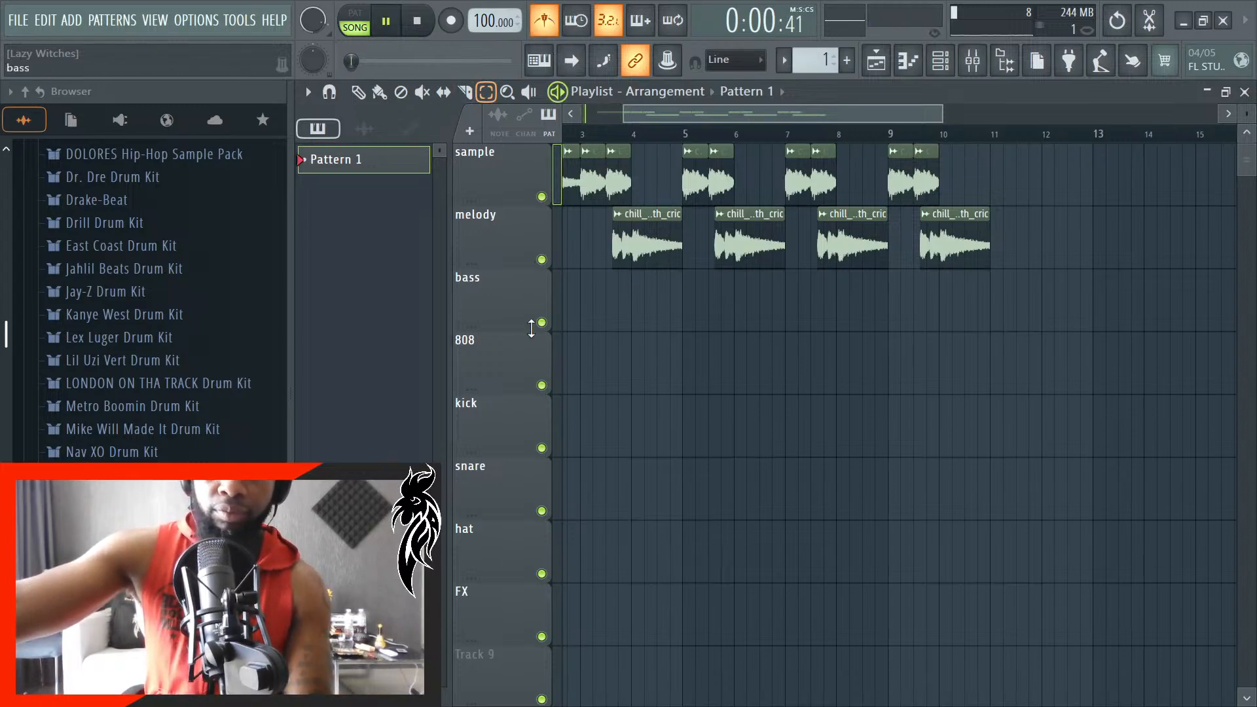
# - Audition the 808 (1), subwoofer1 and trap 808 (1) samples in the Soul Street Symphony pack's Basic kit while the arrangement plays
pyautogui.click(571, 60)
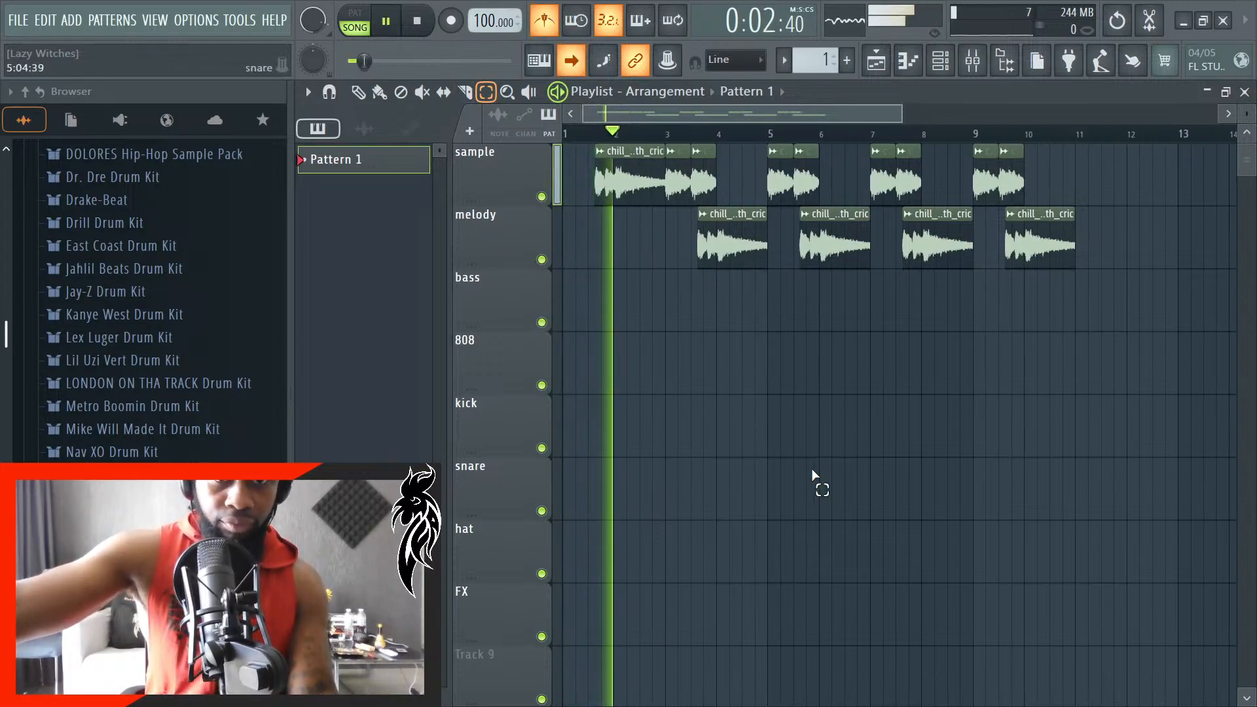
pyautogui.scroll(10, 169, 347)
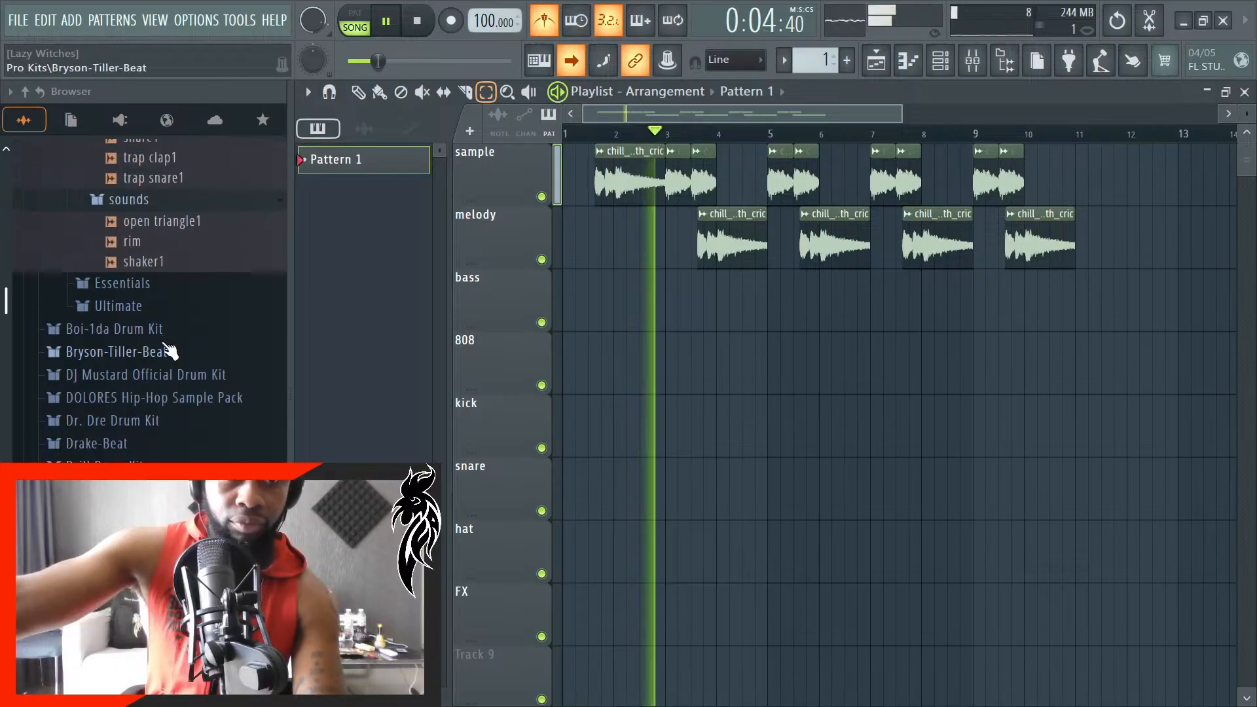
pyautogui.click(169, 255)
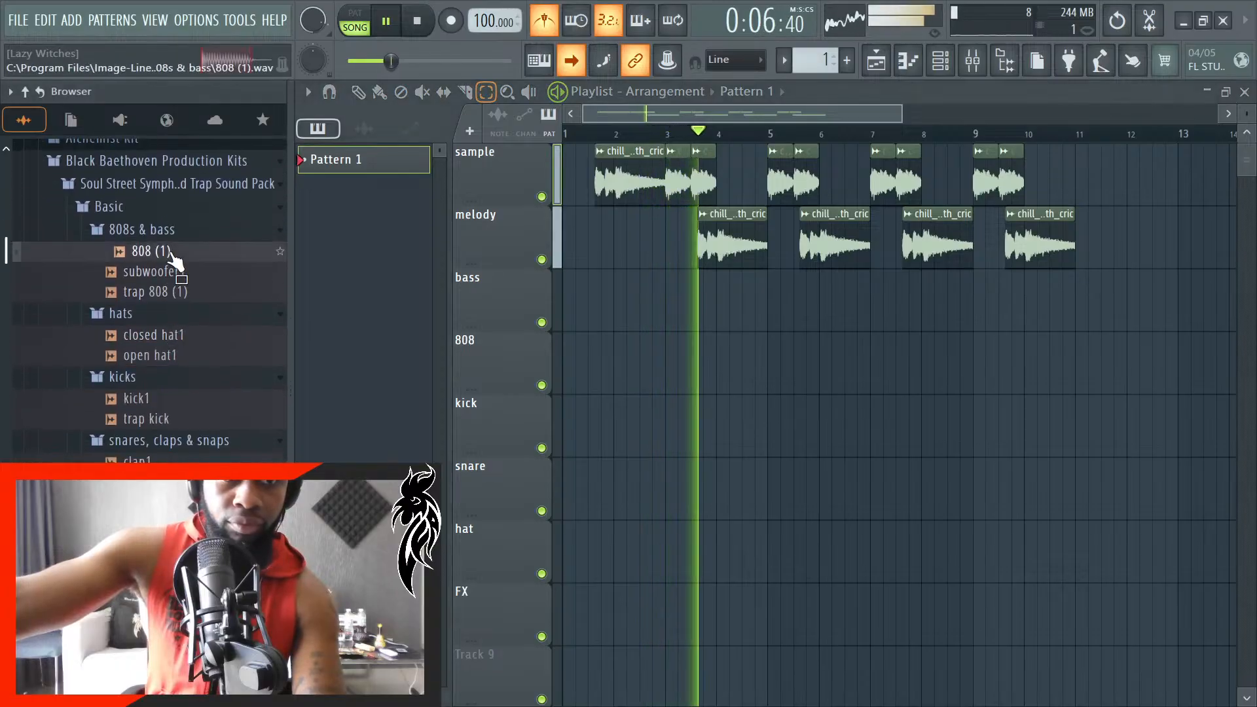
pyautogui.click(164, 272)
pyautogui.click(161, 294)
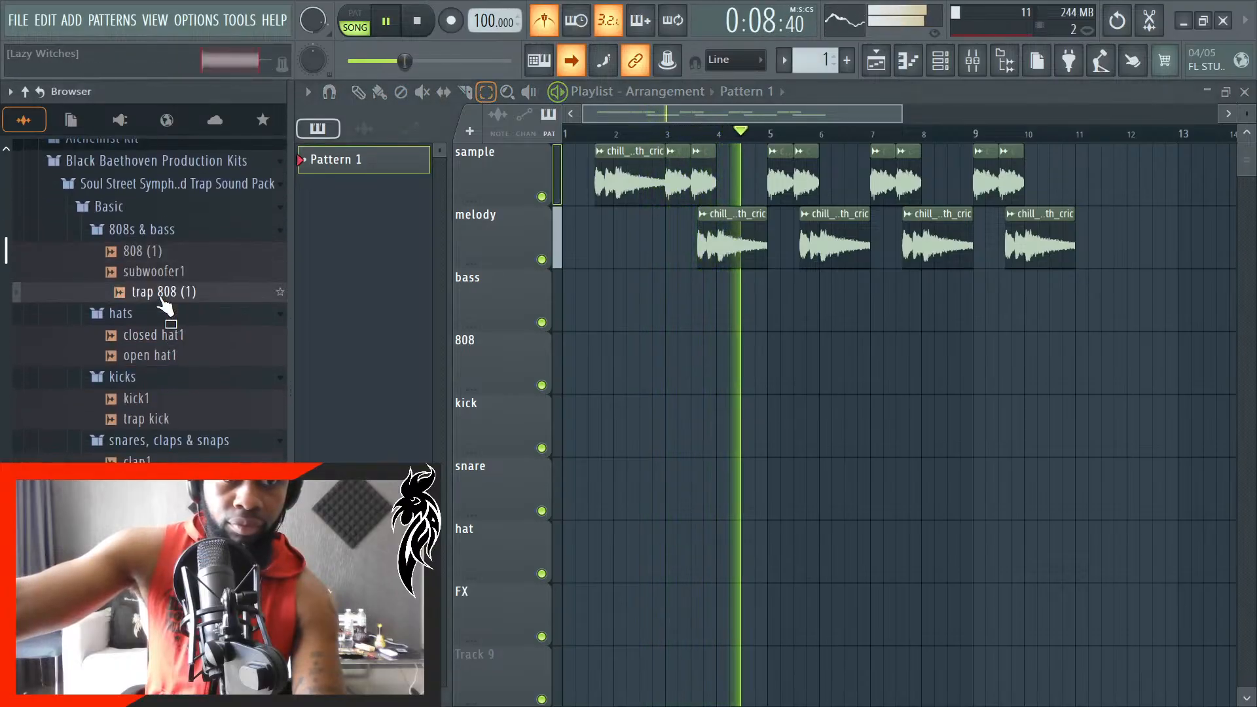
# - Load trap 808 (1) into a new channel, set its time stretching mode to Auto and close its sampler window
pyautogui.rightClick(175, 260)
pyautogui.rightClick(134, 297)
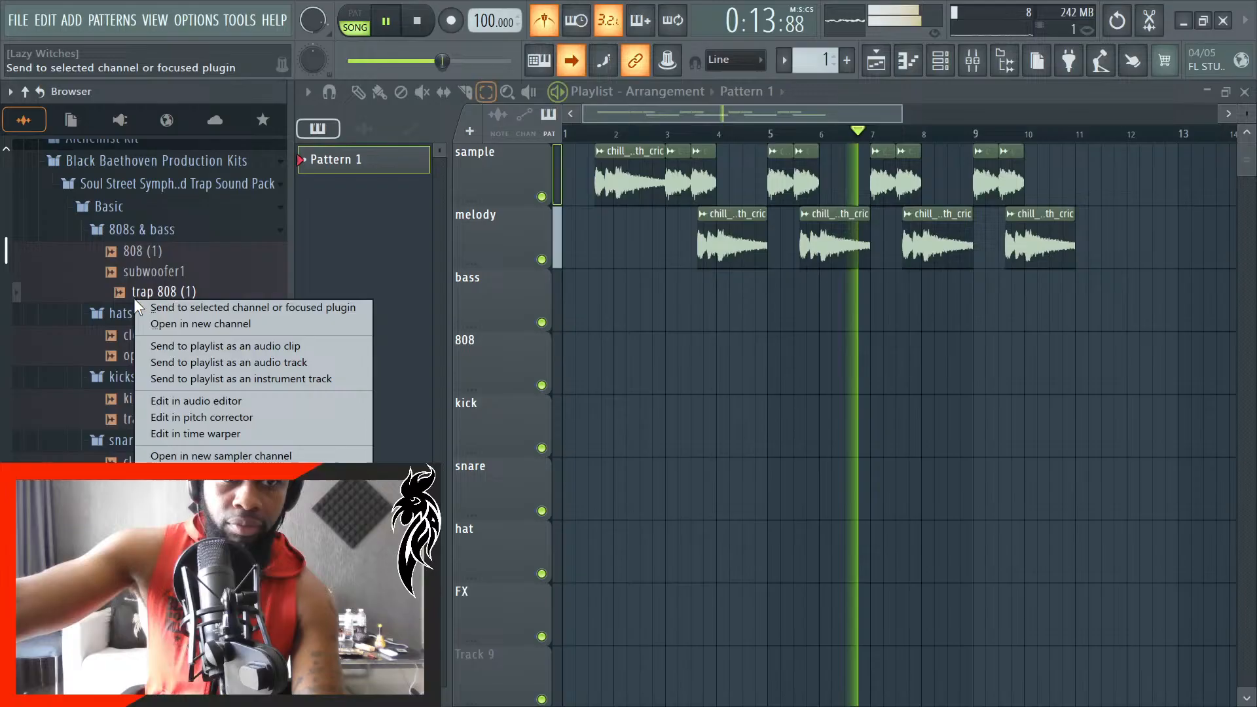
pyautogui.click(190, 321)
pyautogui.click(916, 352)
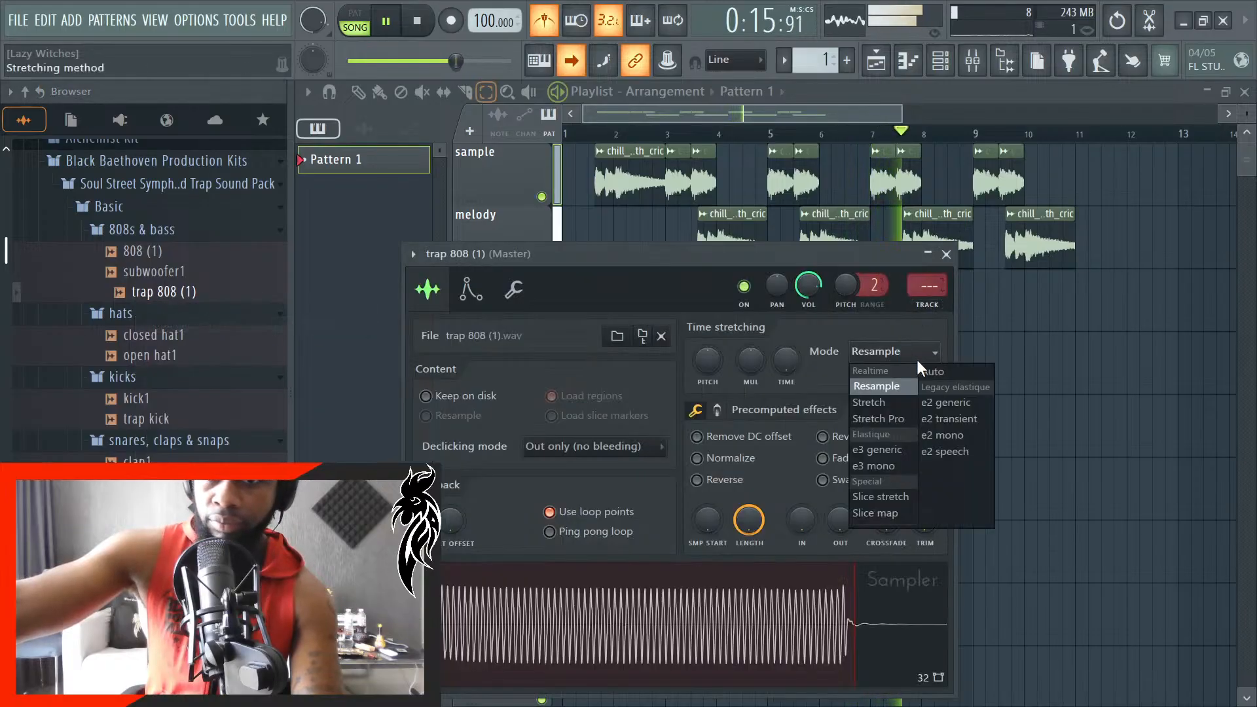
pyautogui.click(954, 376)
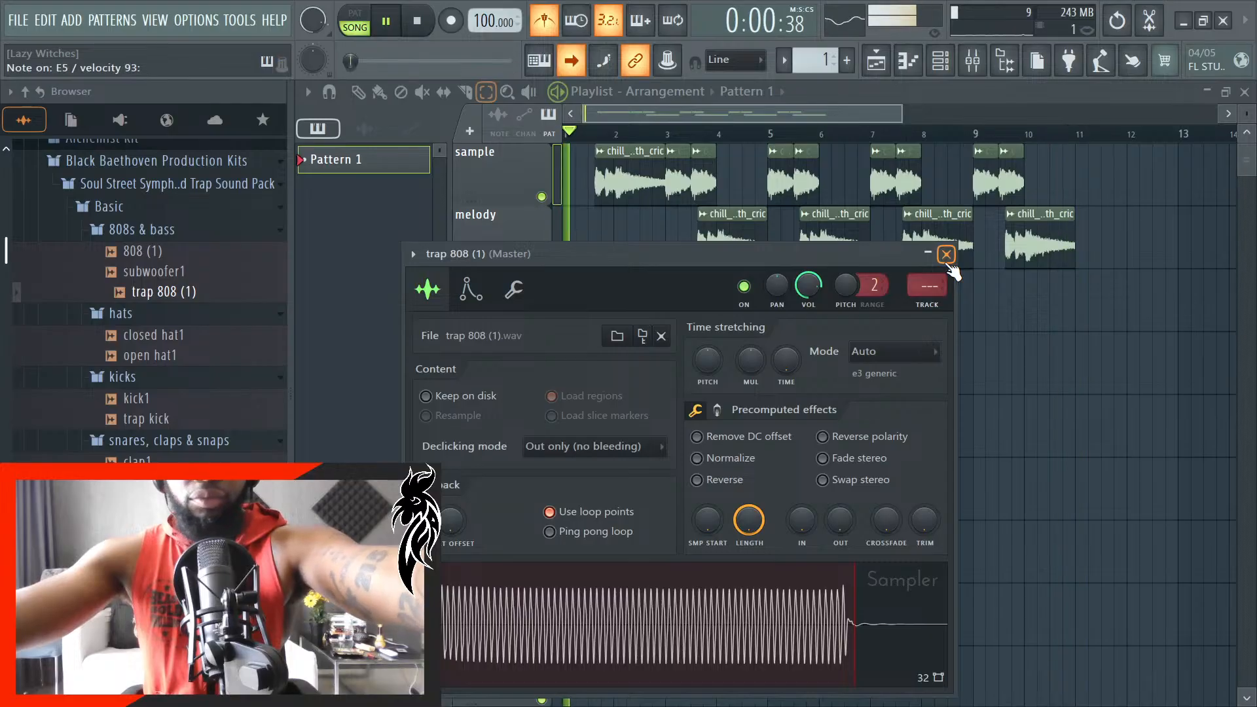
pyautogui.click(947, 257)
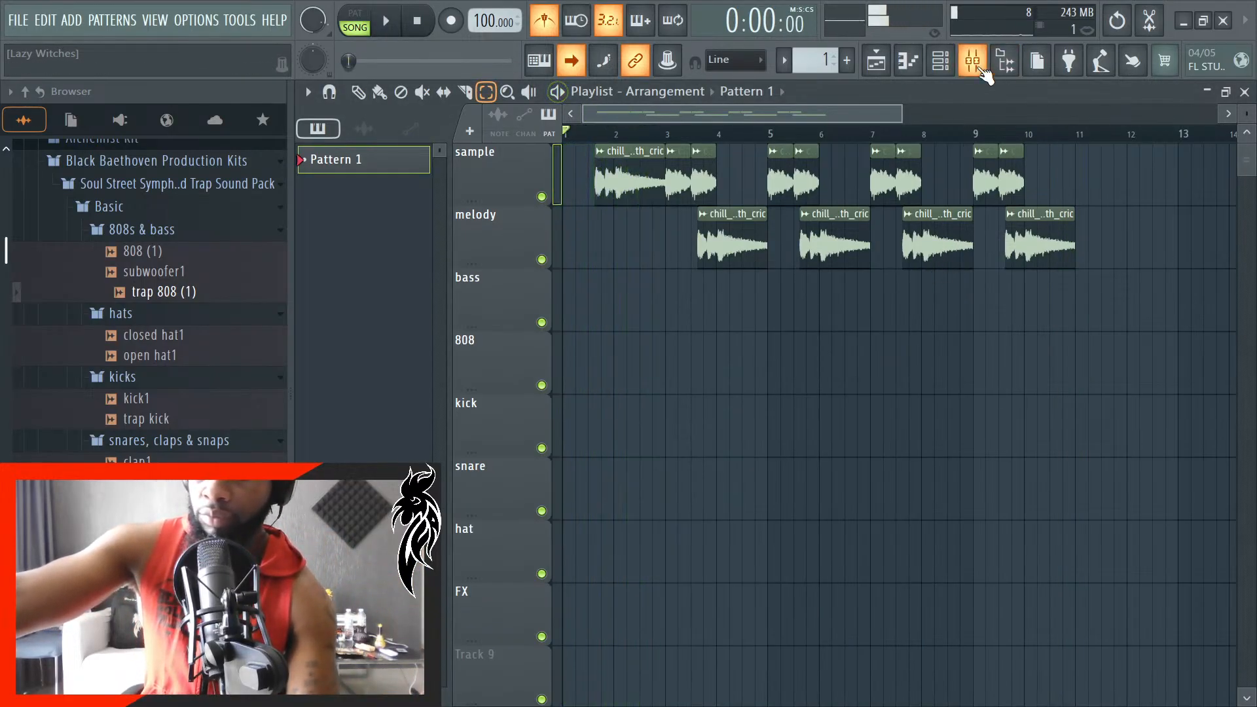
# - Place a copy of the short chill_epiano_7ths_with_cric #2 clip at bar 1 on the sample track and play it back
pyautogui.scroll(3, 585, 412)
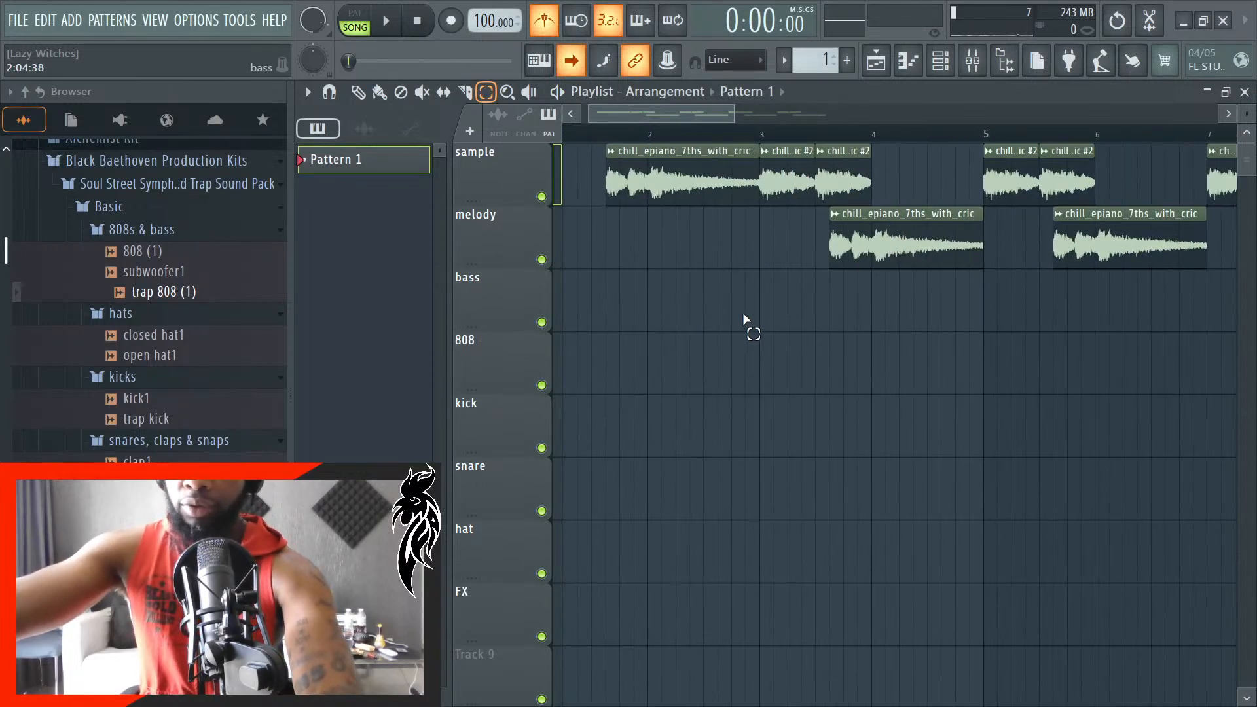
pyautogui.click(790, 187)
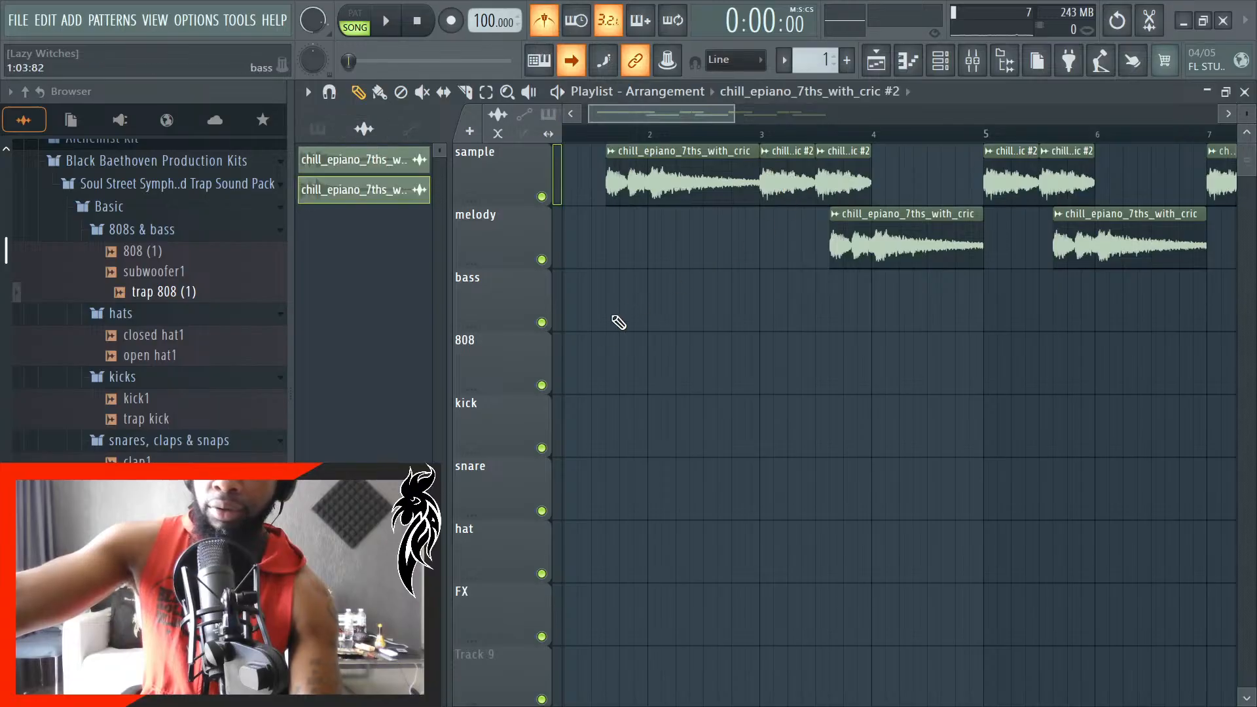
pyautogui.scroll(1, 610, 337)
pyautogui.moveTo(626, 119); pyautogui.dragTo(522, 127)
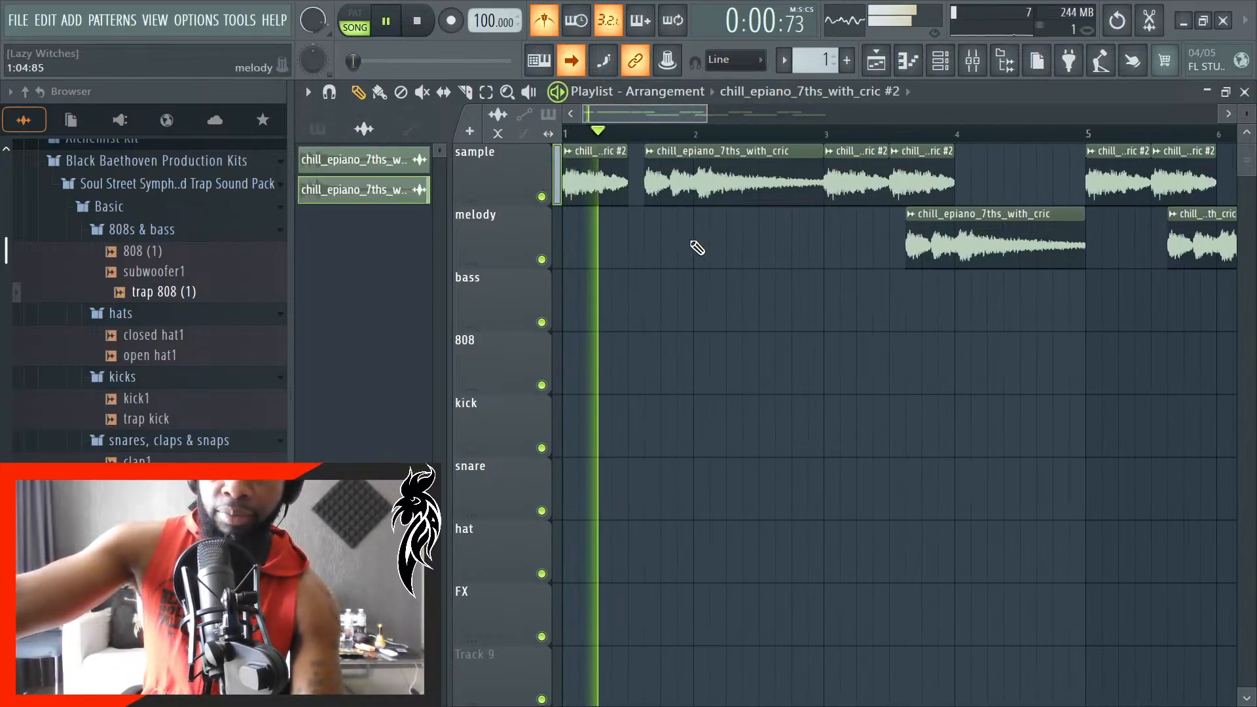
pyautogui.press('space')
pyautogui.scroll(1, 625, 250)
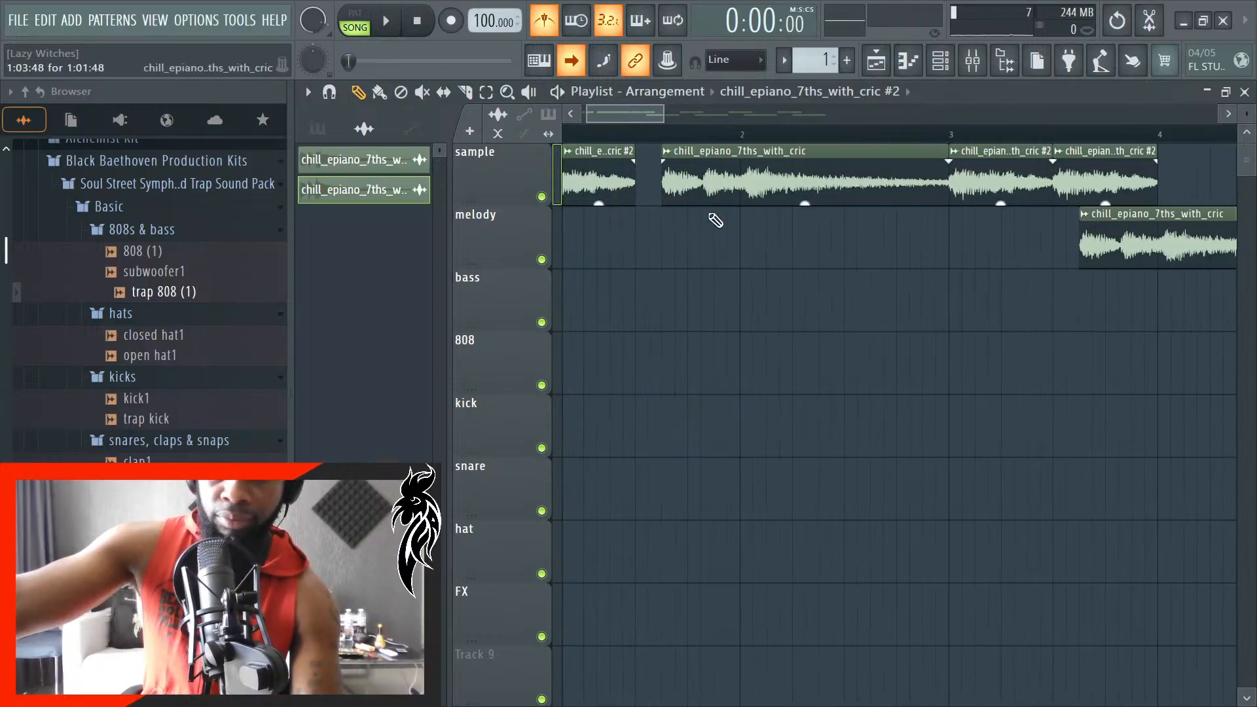
pyautogui.scroll(-3, 685, 327)
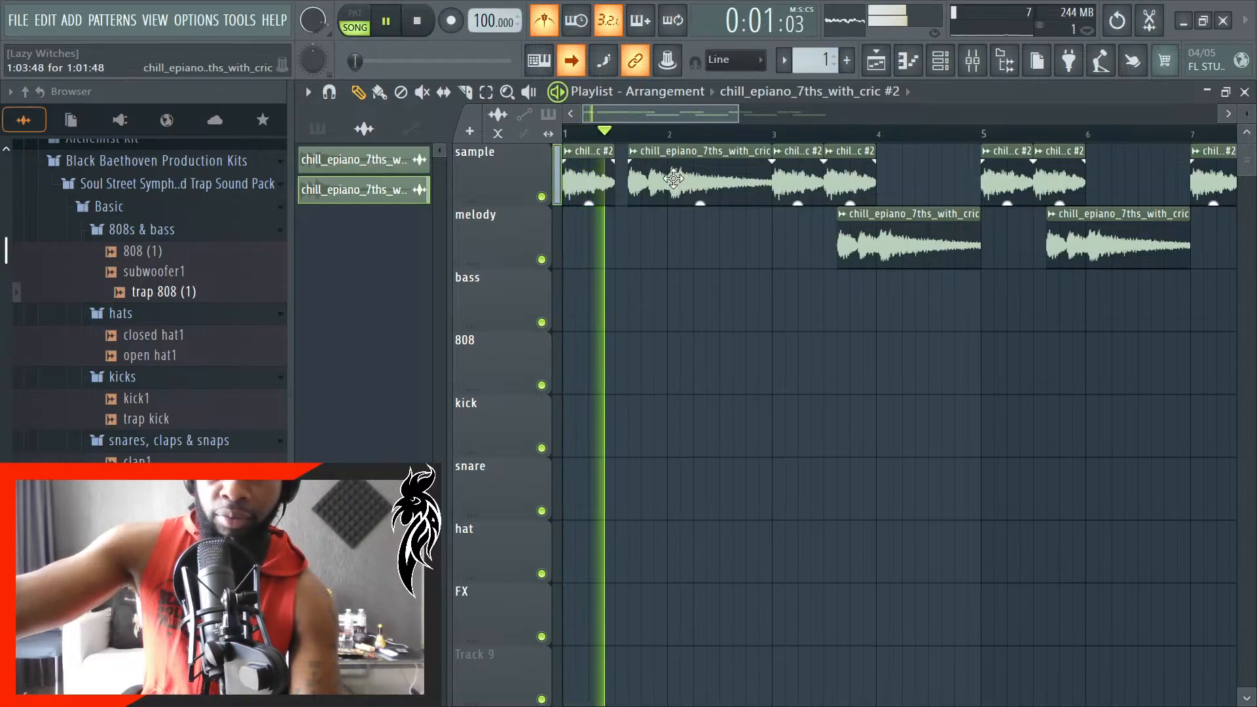
pyautogui.press('space')
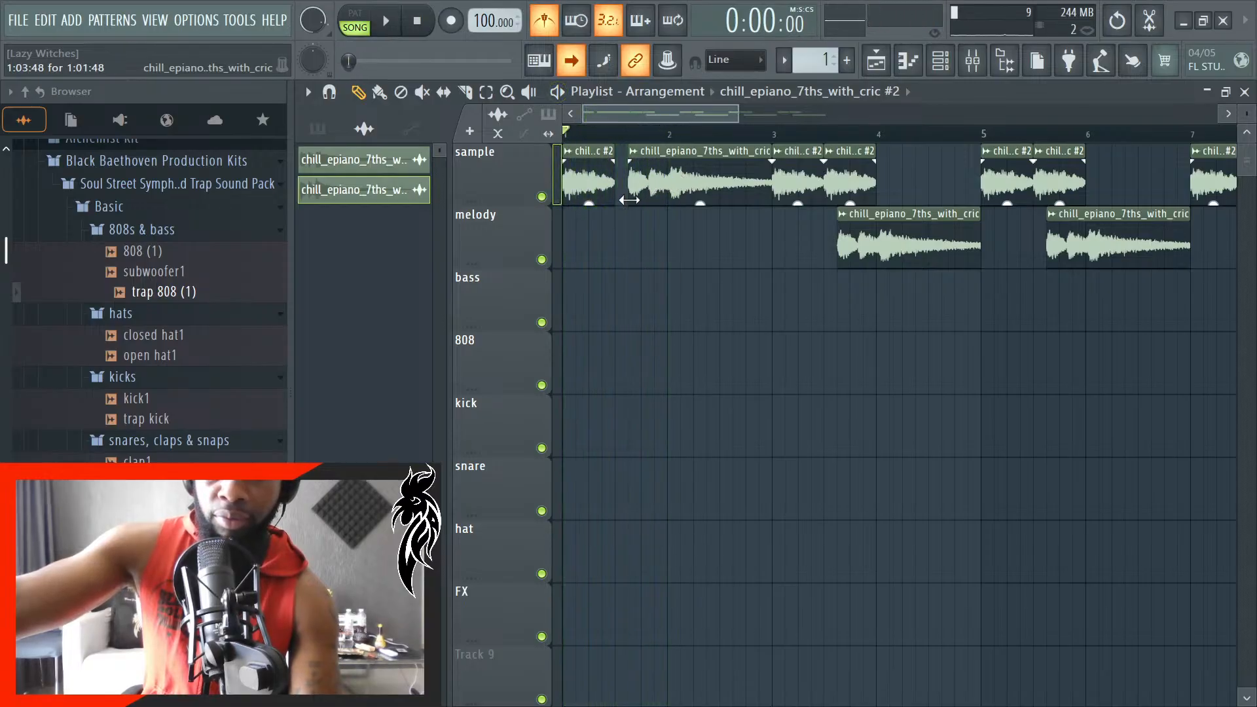
# - Move the first long chill_epiano_7ths_with_cric clip to the melody track, starting right after the bar 1 sample clip, and check the timing
pyautogui.scroll(2, 694, 177)
pyautogui.moveTo(703, 173); pyautogui.dragTo(698, 249)
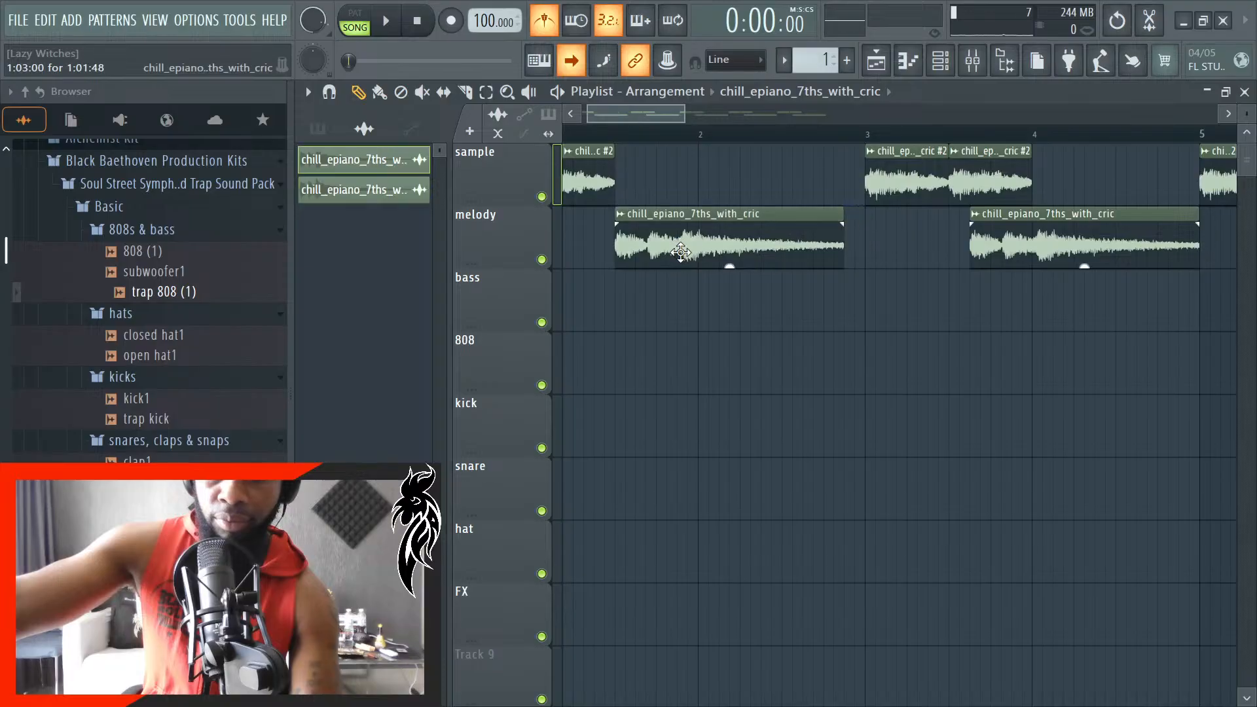
pyautogui.press('space')
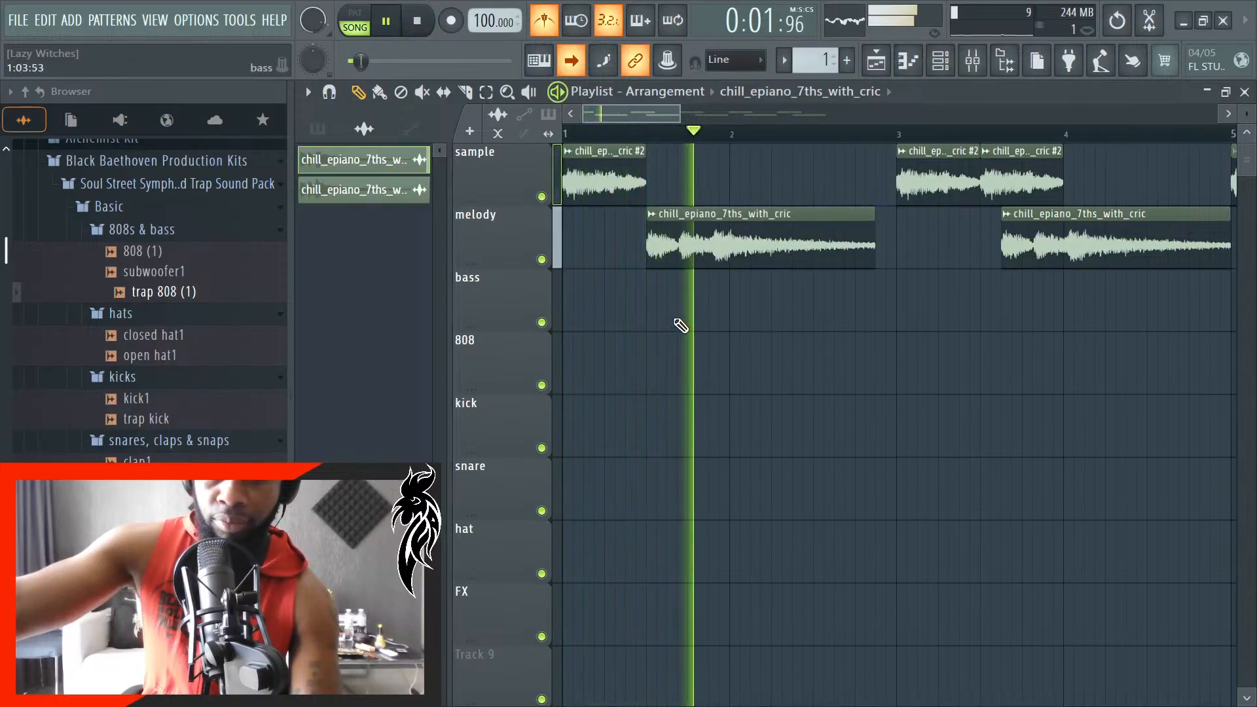
pyautogui.press('space')
# - Try earlier start positions for the first melody clip within bar 1 and compare their timing in playback
pyautogui.press('space')
pyautogui.moveTo(679, 247); pyautogui.dragTo(669, 250)
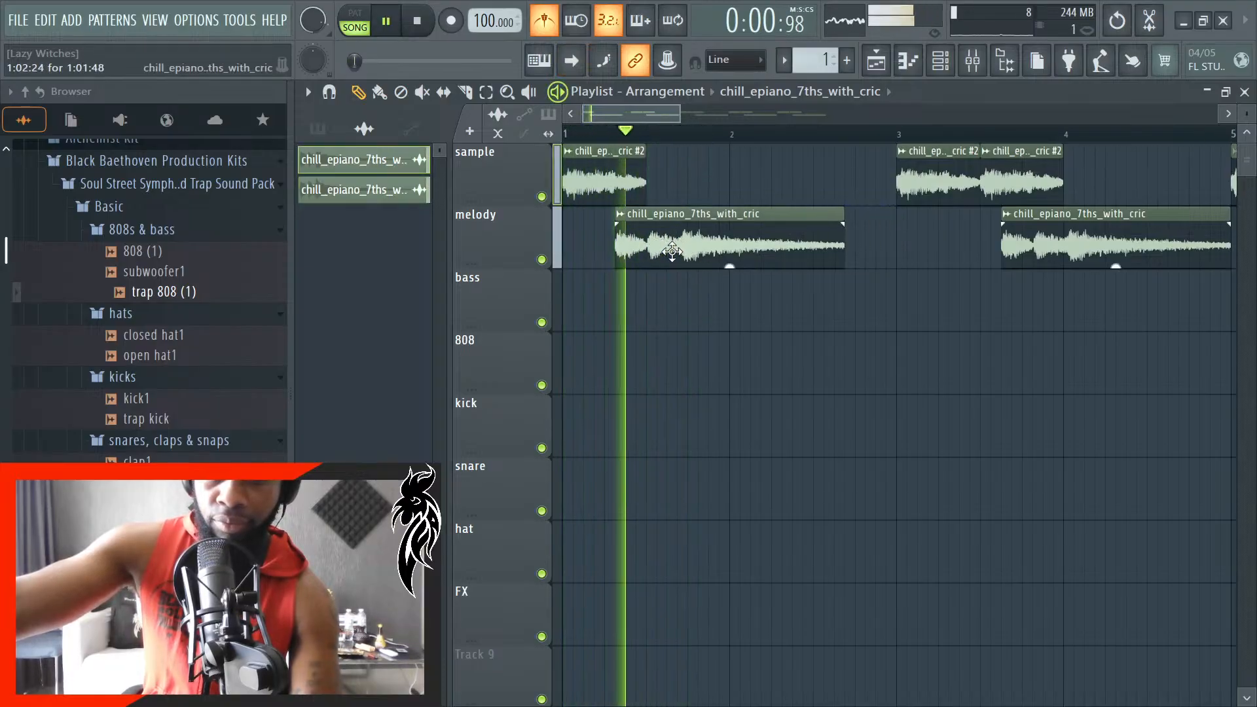
pyautogui.press('space')
pyautogui.scroll(-2, 739, 317)
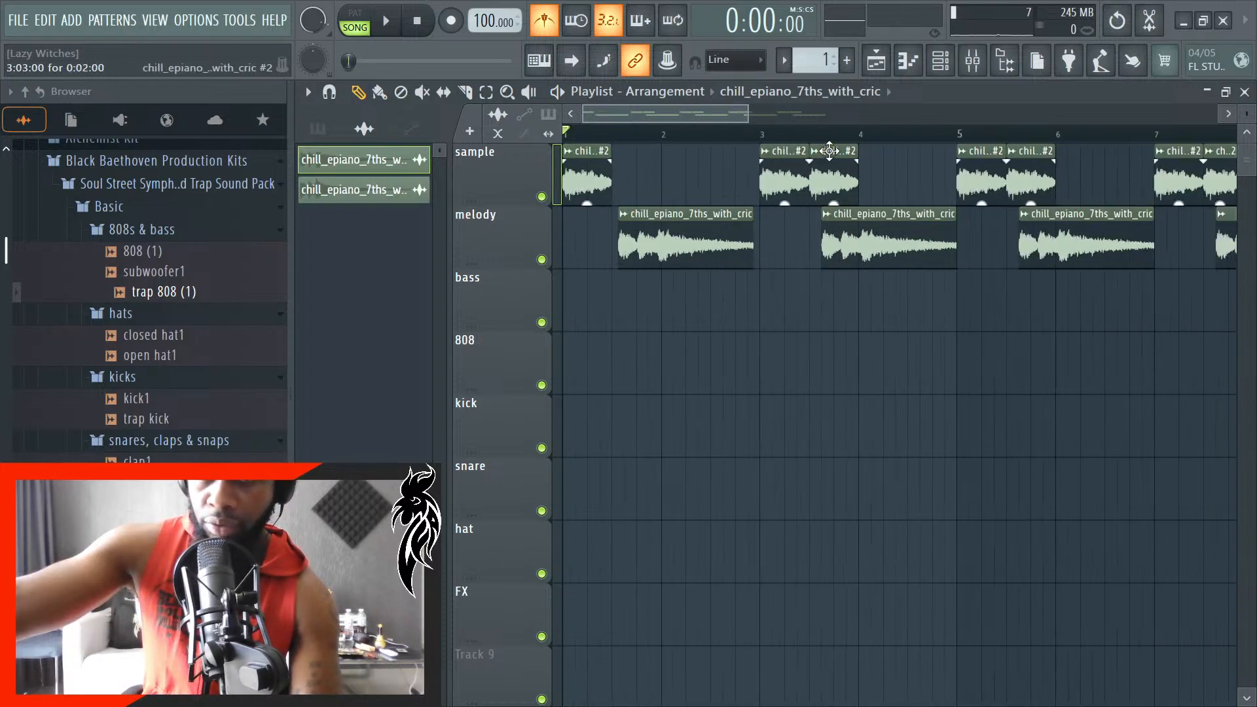
pyautogui.scroll(-3, 786, 300)
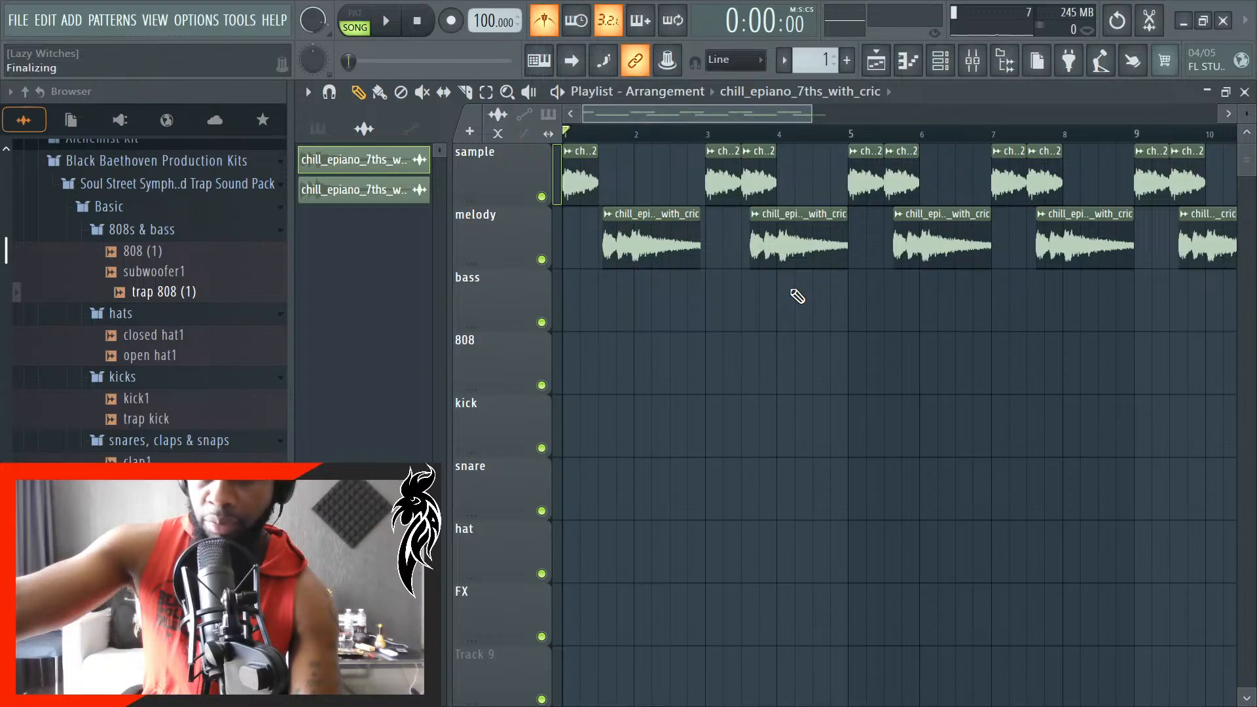
pyautogui.scroll(3, 647, 291)
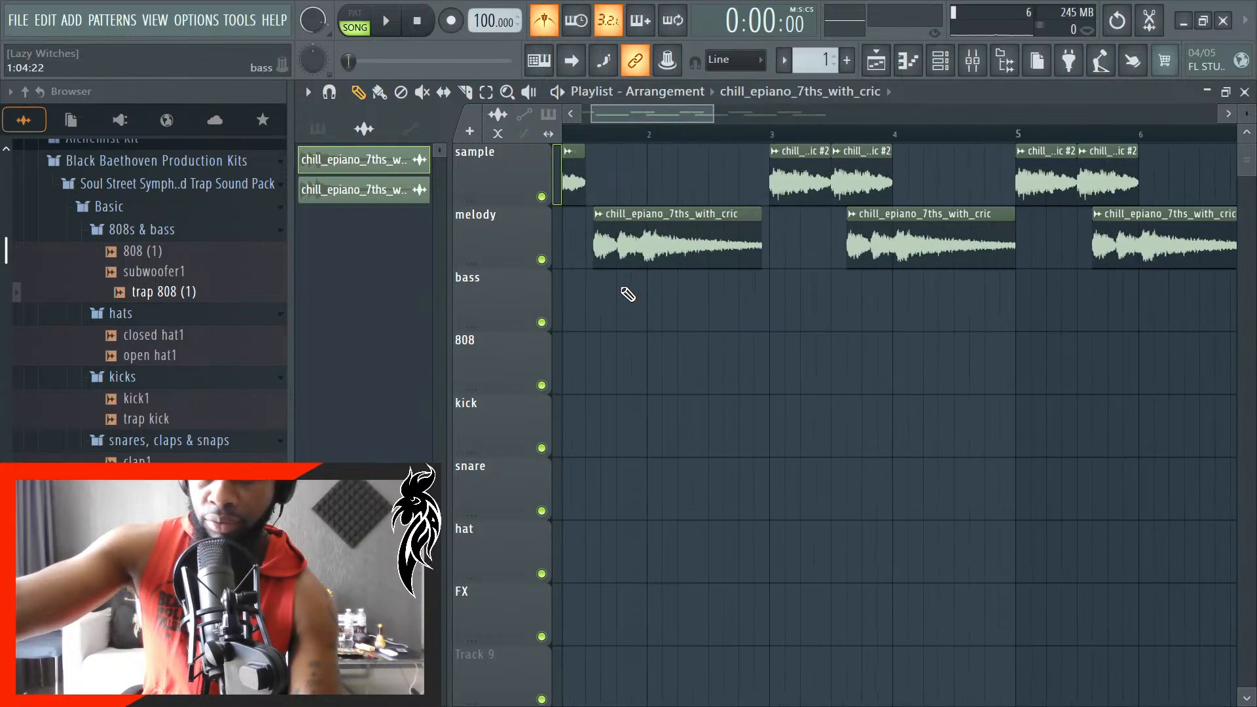
pyautogui.scroll(-3, 628, 290)
pyautogui.press('space')
pyautogui.press('space')
pyautogui.scroll(5, 633, 244)
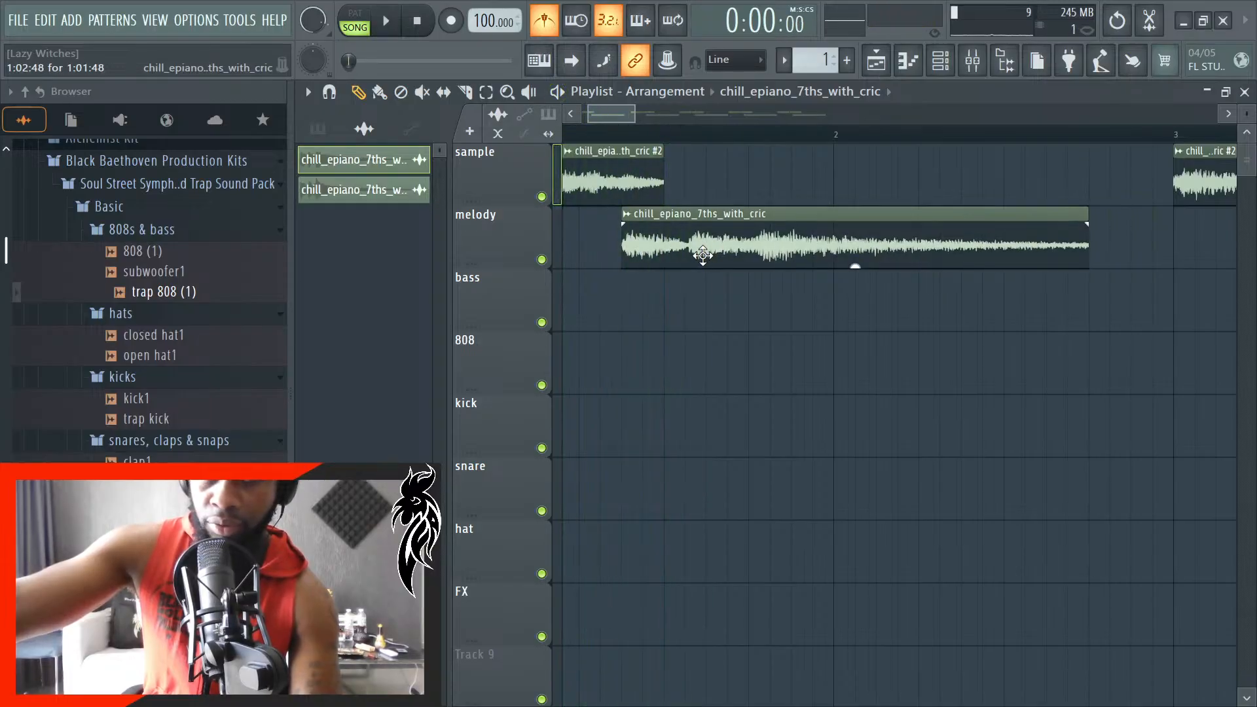
pyautogui.moveTo(703, 259); pyautogui.dragTo(746, 262)
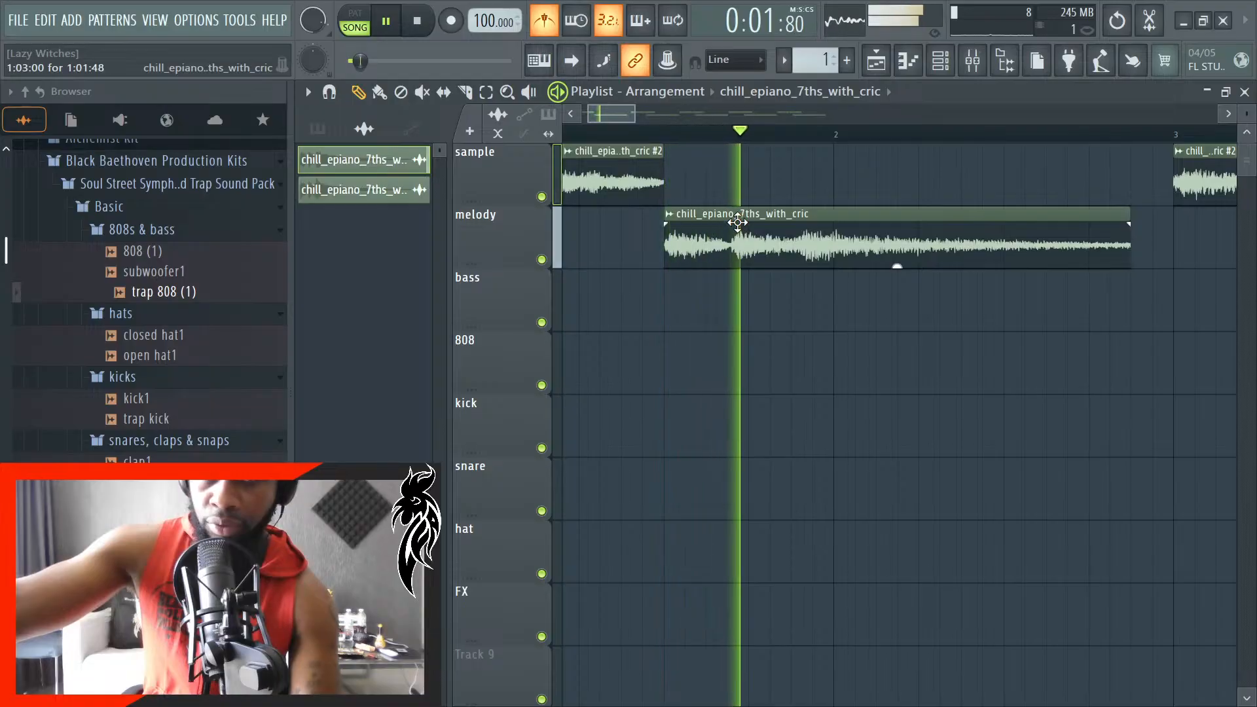
pyautogui.press('space')
# - Add a second #2 clip directly after the first on the sample track and shift the first melody clip to end at bar 3
pyautogui.moveTo(739, 223); pyautogui.dragTo(792, 246)
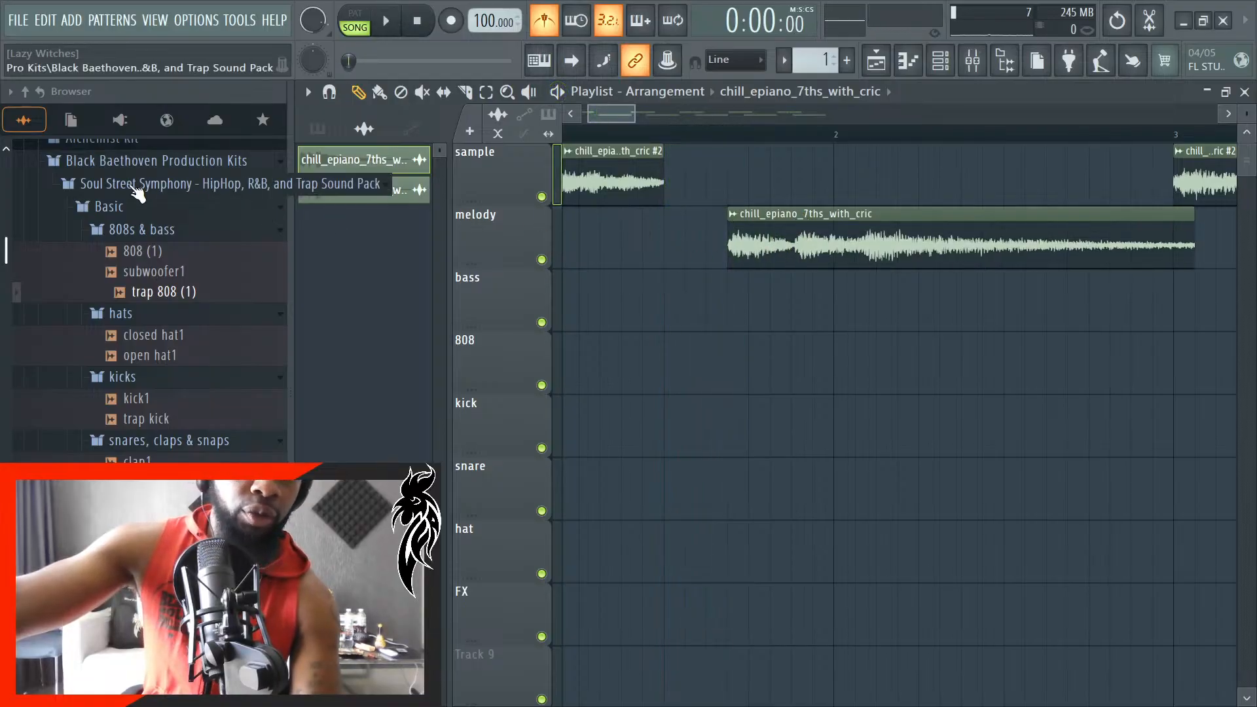
pyautogui.click(598, 189)
pyautogui.moveTo(709, 171); pyautogui.dragTo(670, 175)
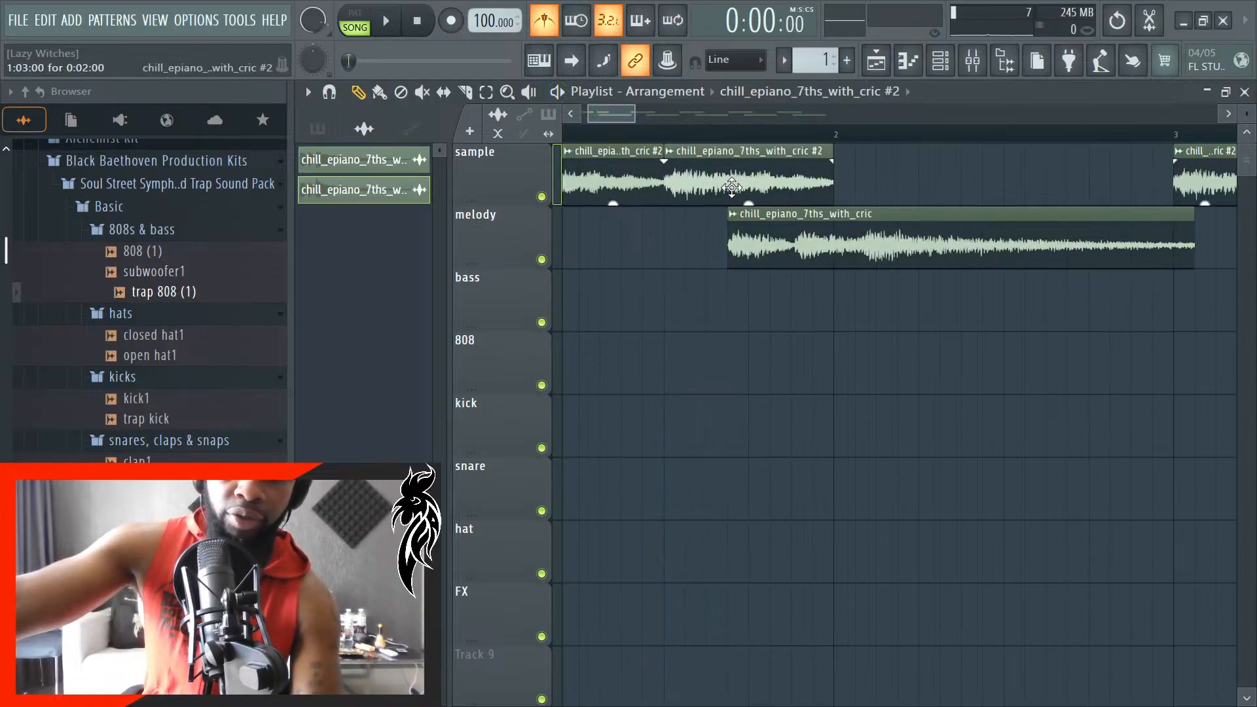
pyautogui.moveTo(833, 213)
pyautogui.mouseDown()
pyautogui.moveTo(853, 215)
pyautogui.moveTo(811, 215)
pyautogui.mouseUp()
pyautogui.press('space')
# - Delete the extra sample and melody clips from bar 9 onward so the loop is eight bars long
pyautogui.scroll(-3, 713, 398)
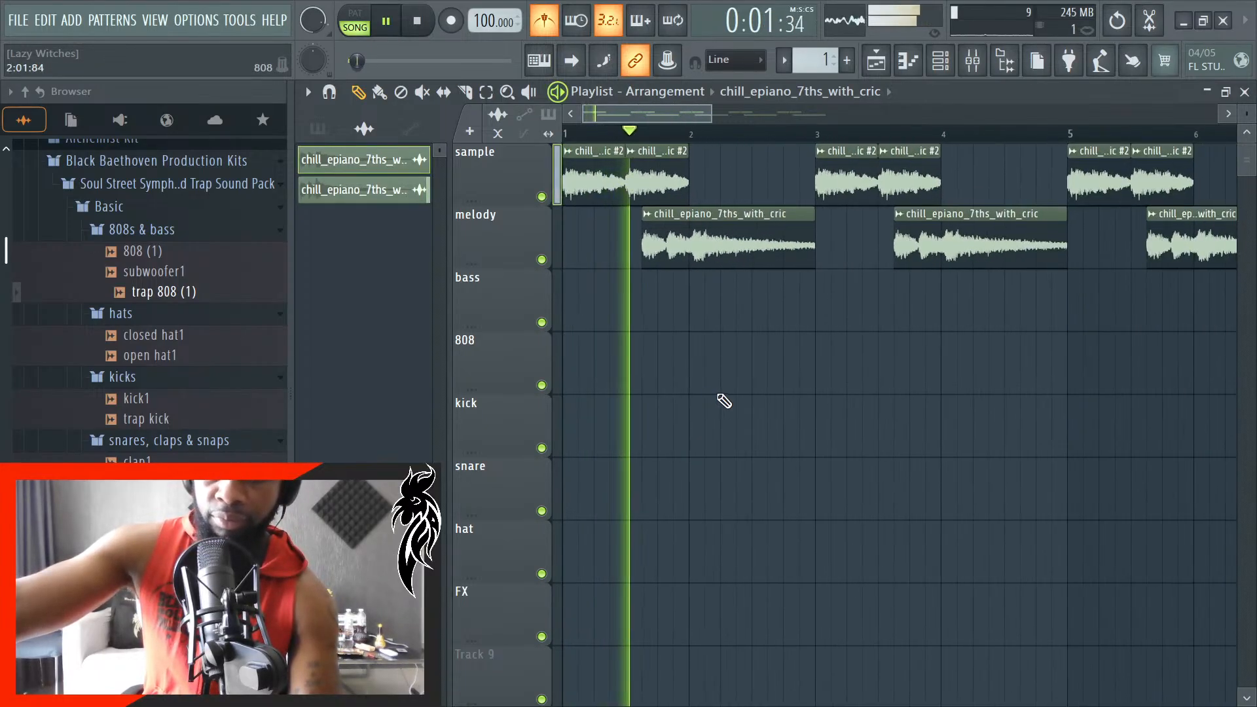
pyautogui.scroll(3, 740, 400)
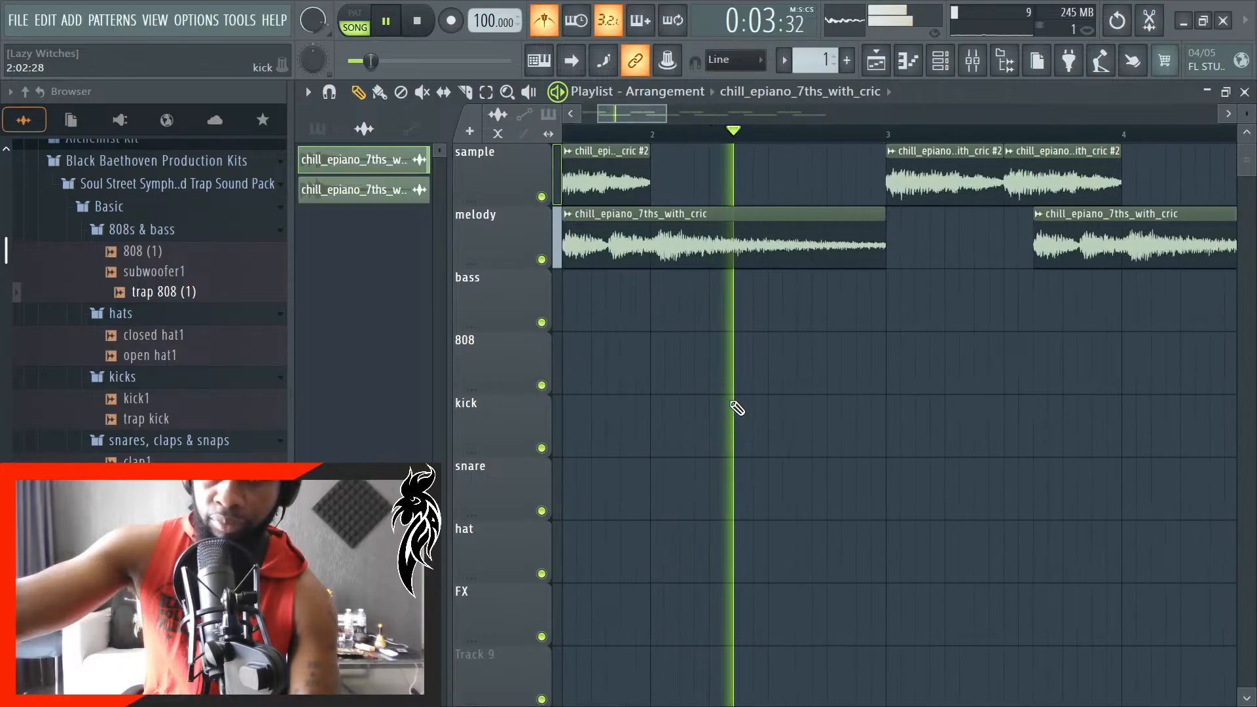
pyautogui.scroll(-3, 730, 403)
pyautogui.scroll(-3, 734, 404)
pyautogui.scroll(-3, 851, 419)
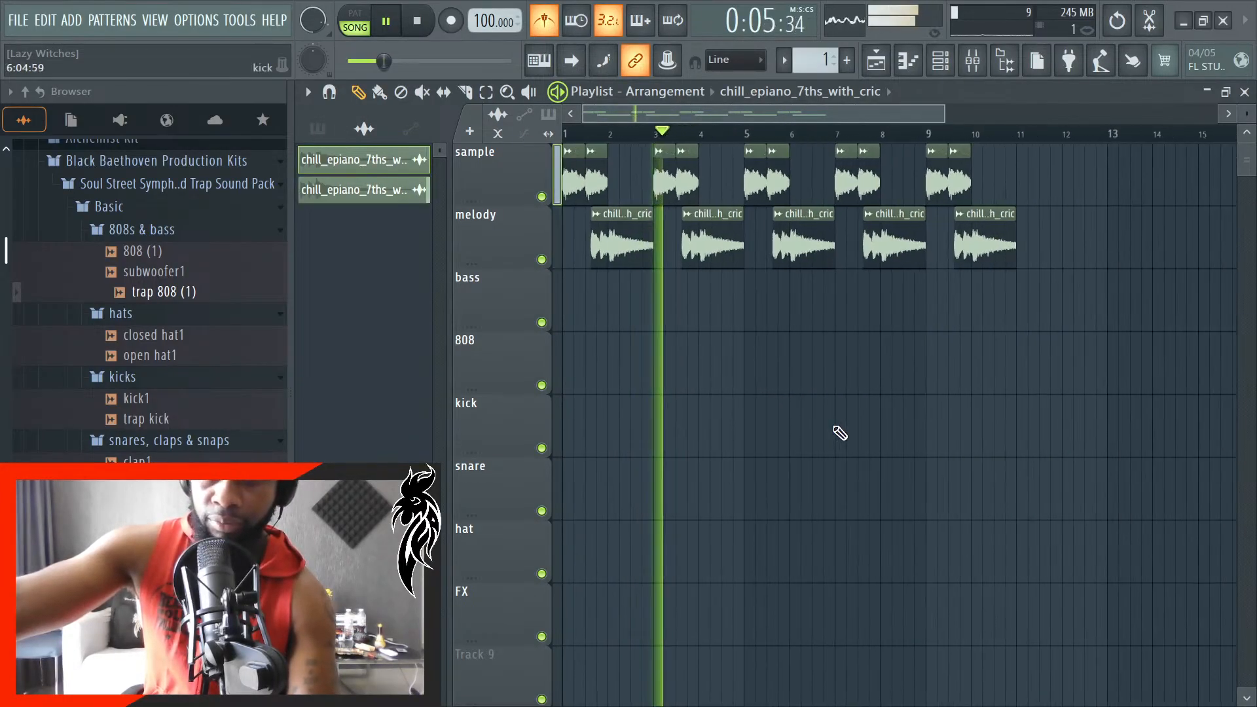
pyautogui.moveTo(1010, 395); pyautogui.dragTo(558, 148)
pyautogui.click(993, 302)
pyautogui.rightClick(914, 239)
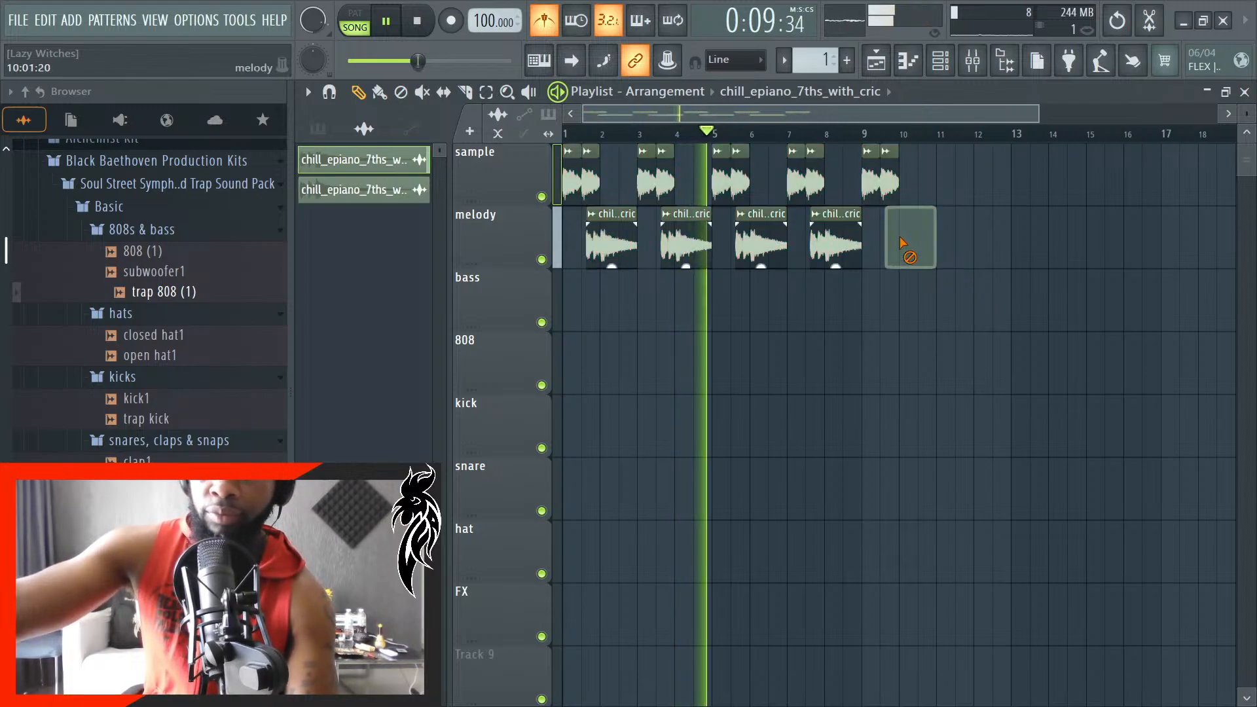
pyautogui.rightClick(884, 187)
# - Select all clips, duplicate the eight-bar loop so the copy starts at bar 9, and clear the selection
pyautogui.hotkey('ctrl', 'a')
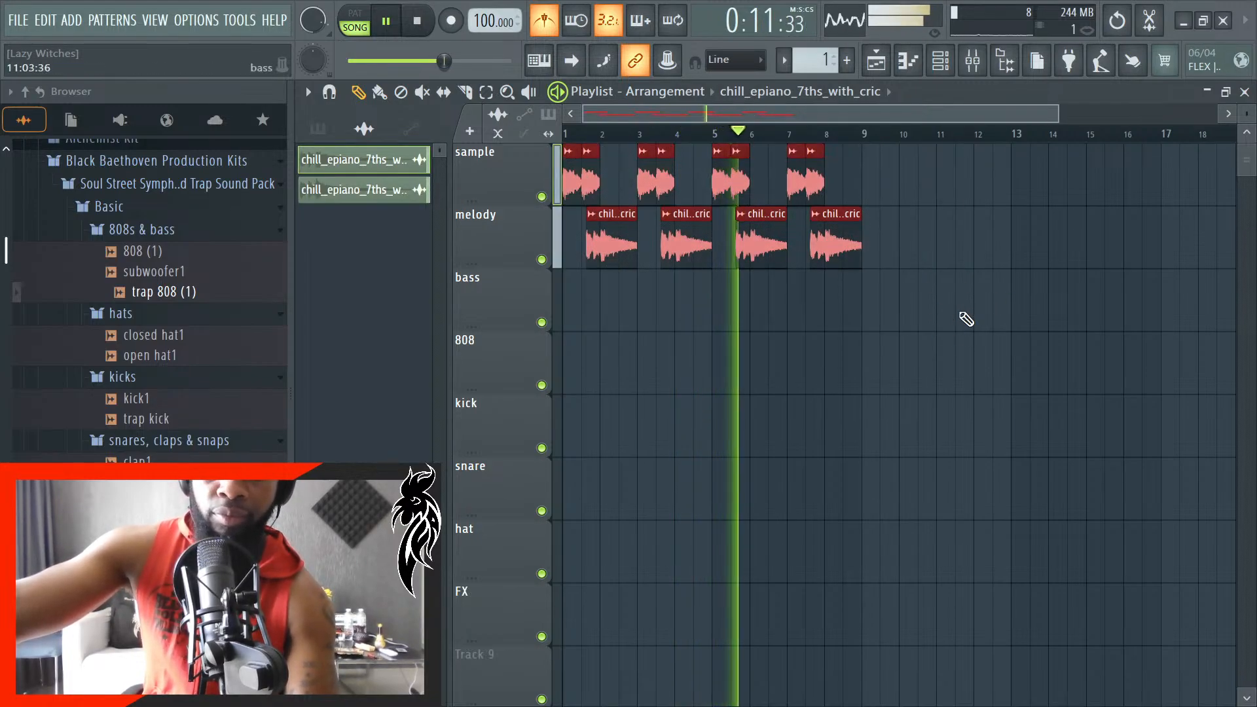
pyautogui.scroll(3, 974, 319)
pyautogui.scroll(4, 974, 319)
pyautogui.hotkey('ctrl', 'b')
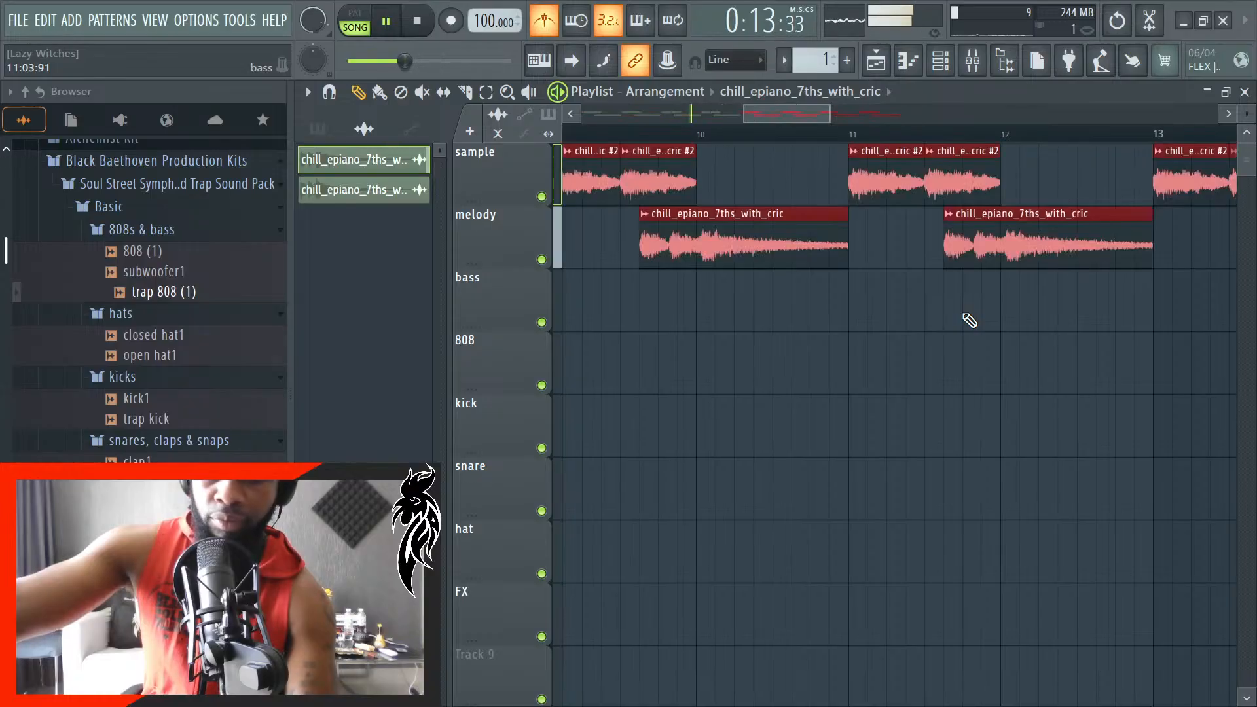
pyautogui.scroll(-2, 906, 342)
pyautogui.scroll(-5, 771, 452)
pyautogui.rightClick(966, 365)
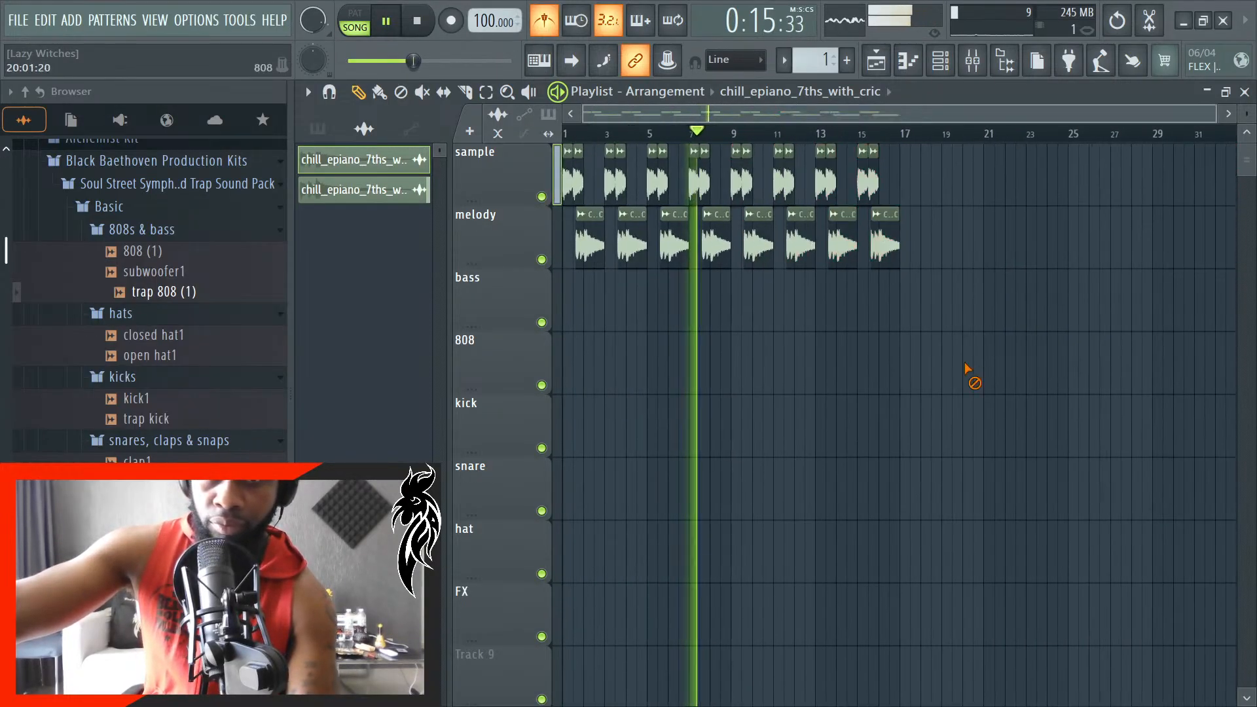
# - Duplicate all clips on both tracks, align the copies to start at bar 17 and deselect them
pyautogui.hotkey('ctrl', 'a')
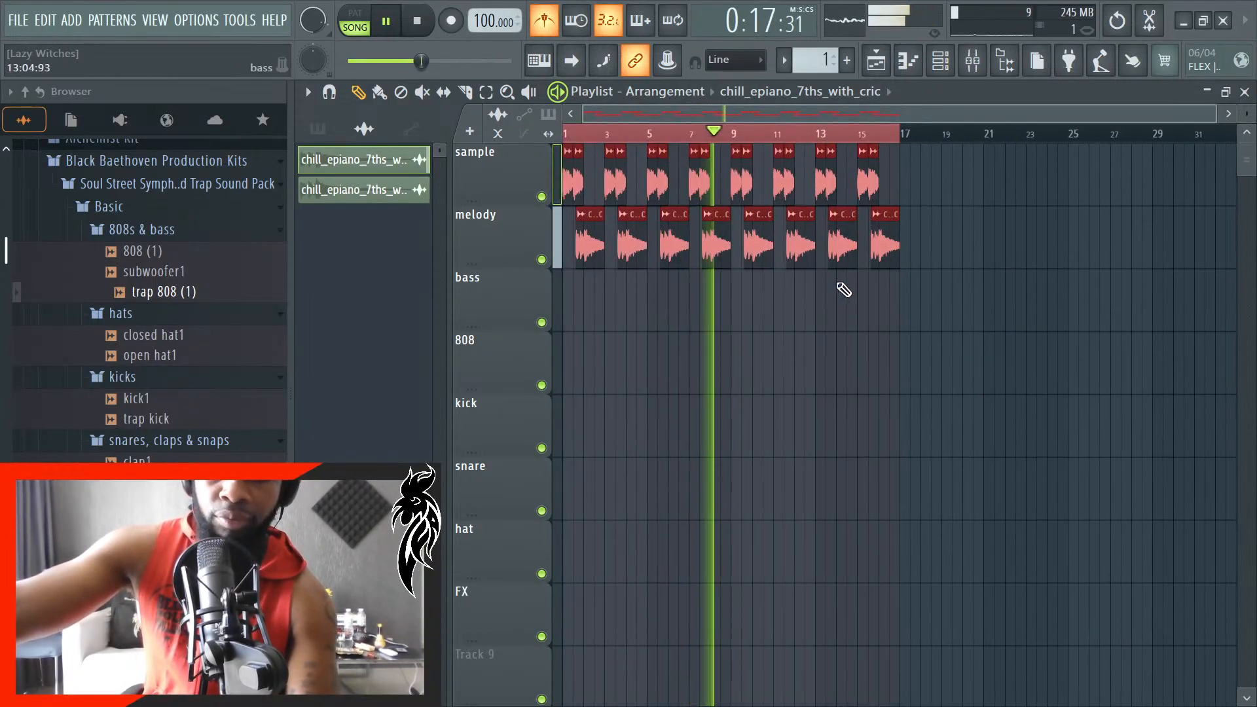
pyautogui.scroll(4, 941, 273)
pyautogui.hotkey('ctrl', 'b')
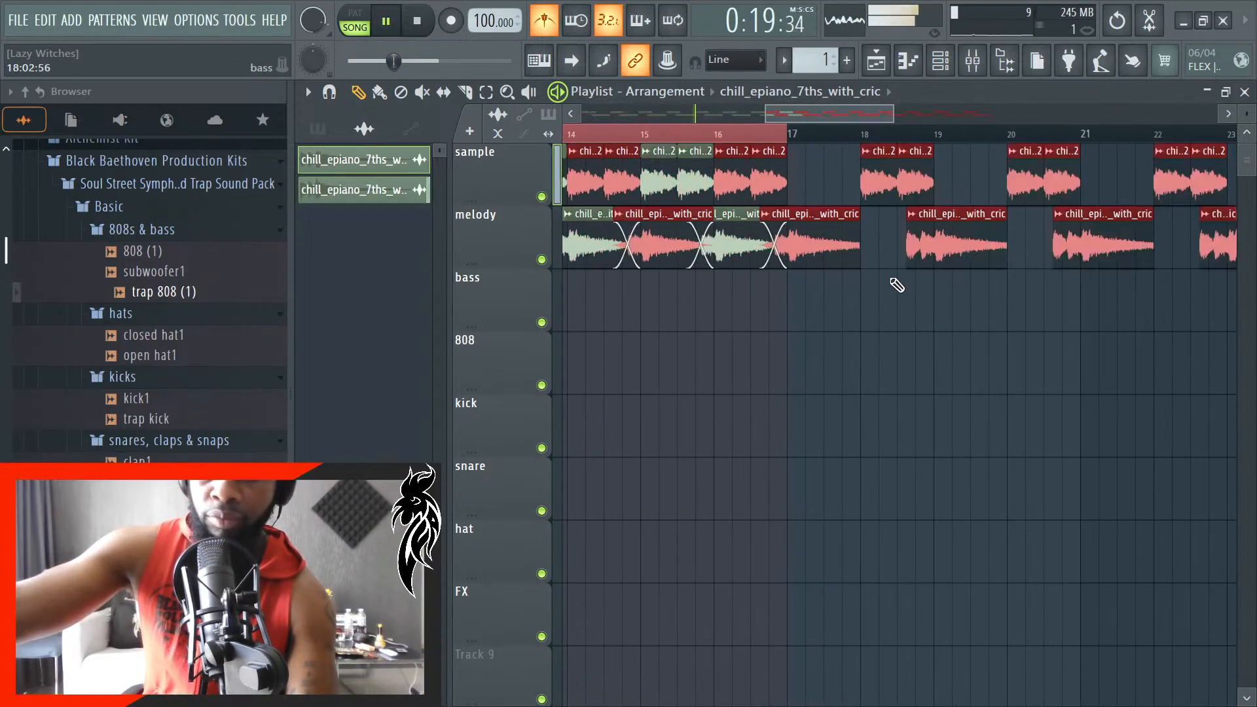
pyautogui.moveTo(780, 210); pyautogui.dragTo(1041, 224)
pyautogui.keyDown('ctrl'); pyautogui.click(893, 476); pyautogui.keyUp('ctrl')
pyautogui.scroll(-5, 894, 476)
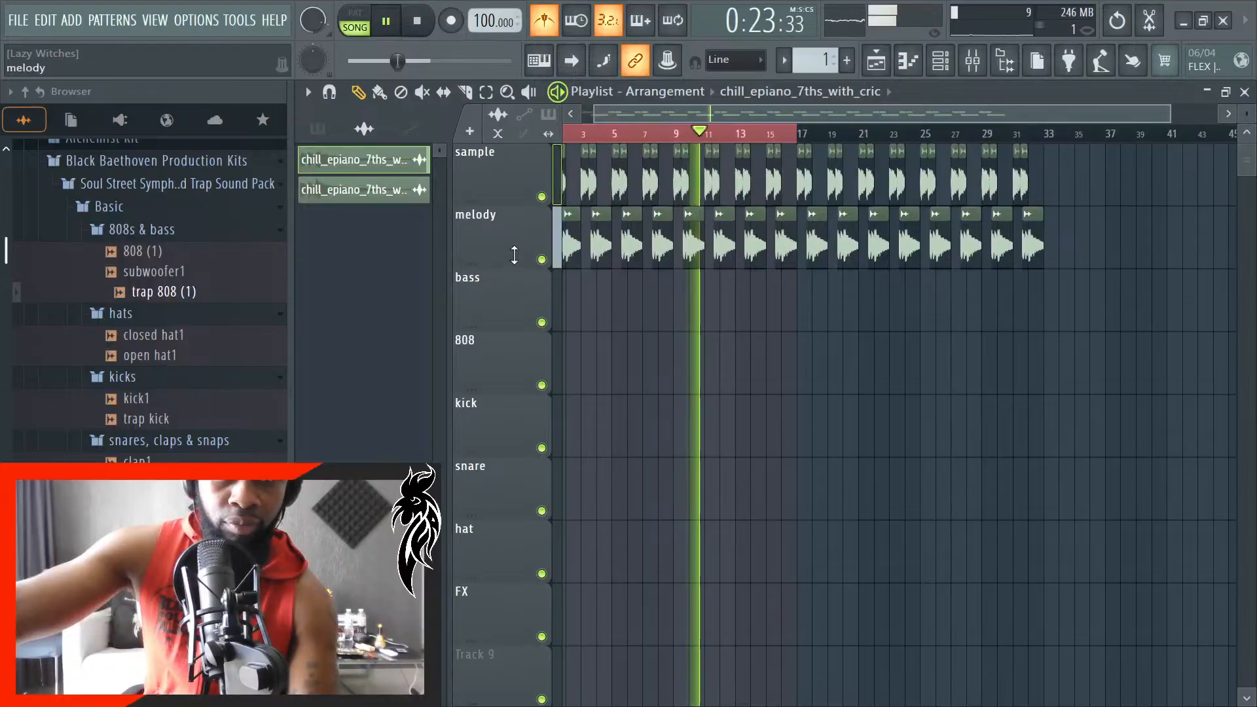
# - Insert one empty playlist track directly above the melody track and another directly below it
pyautogui.rightClick(514, 255)
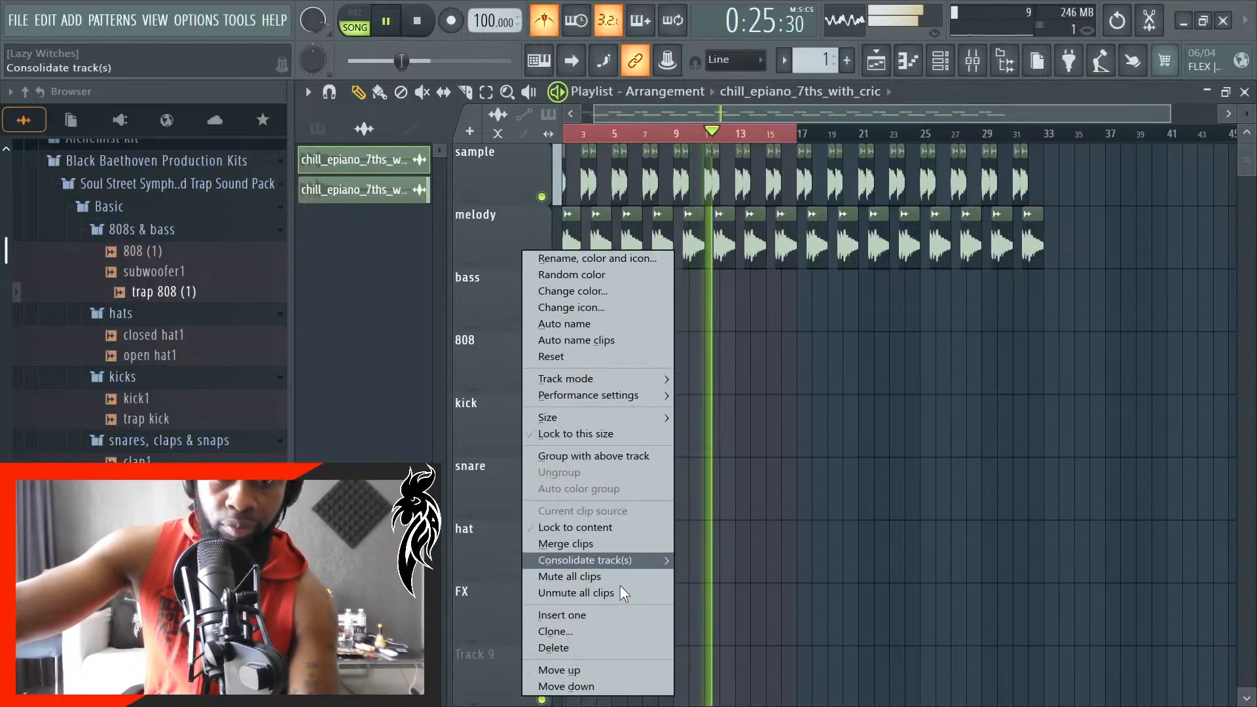
pyautogui.click(575, 615)
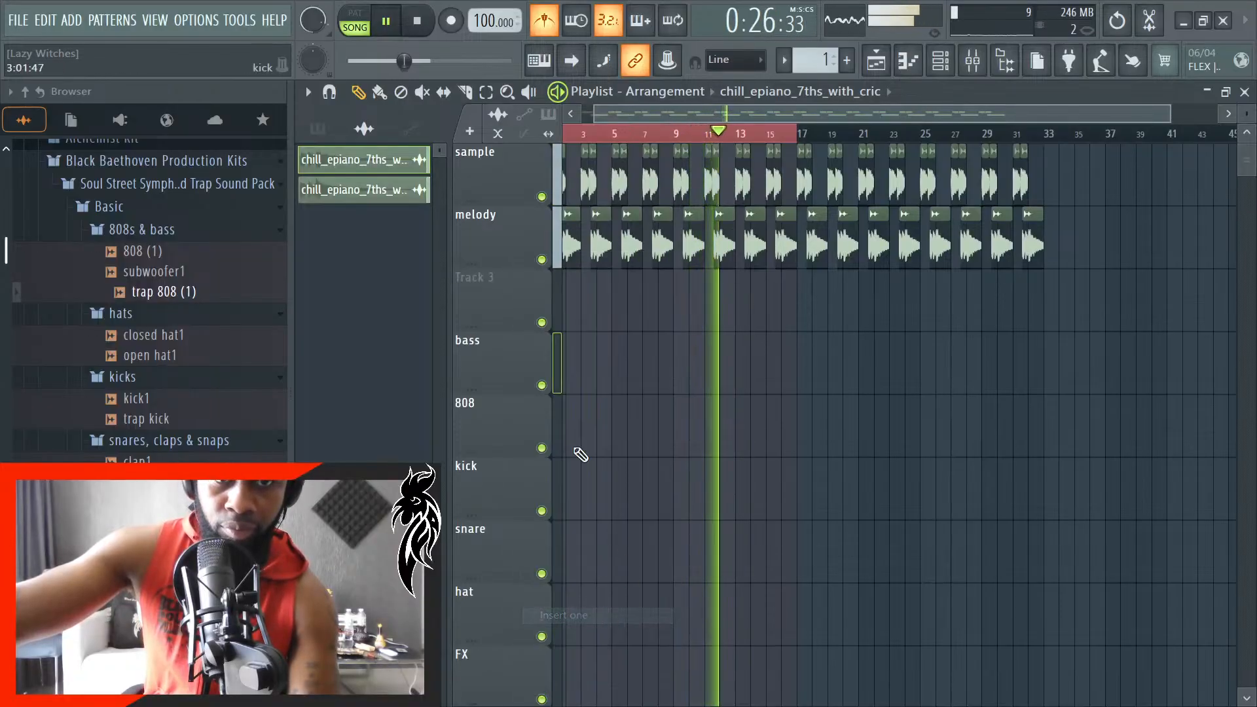
pyautogui.rightClick(513, 230)
pyautogui.click(613, 570)
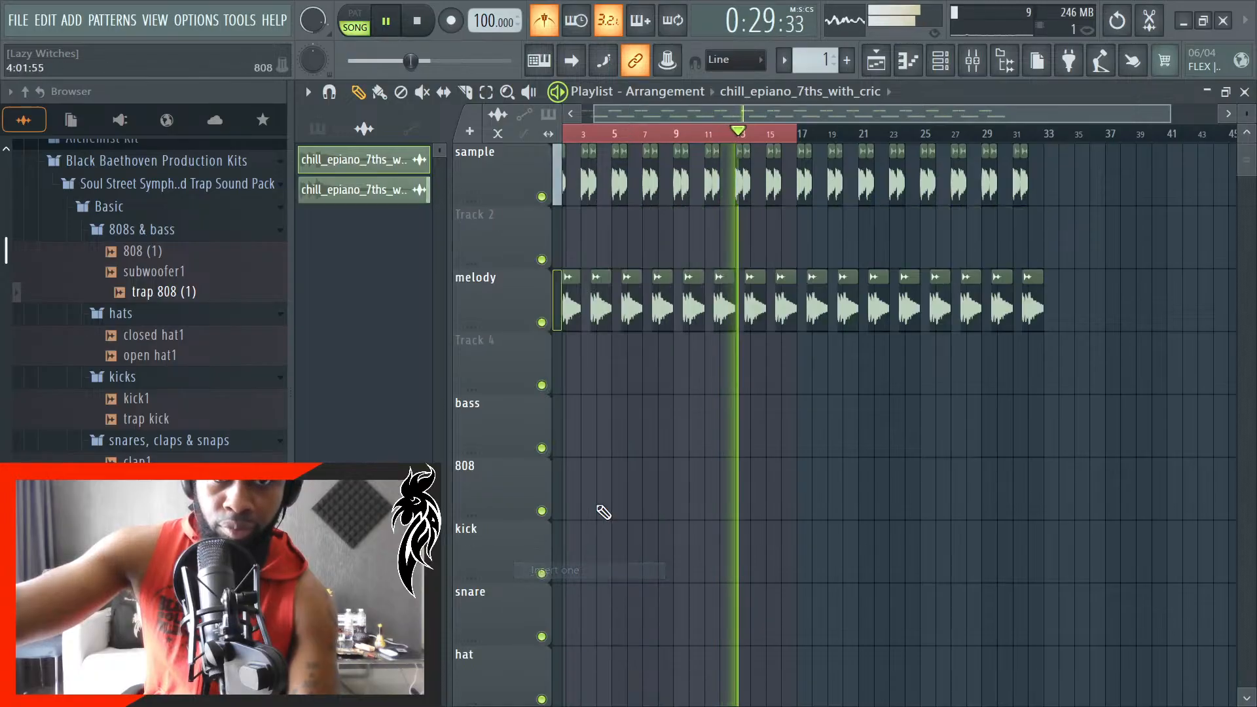
# - Name the empty playlist track between the sample and melody tracks "sample"
pyautogui.rightClick(511, 223)
pyautogui.click(549, 213)
pyautogui.write('sa')
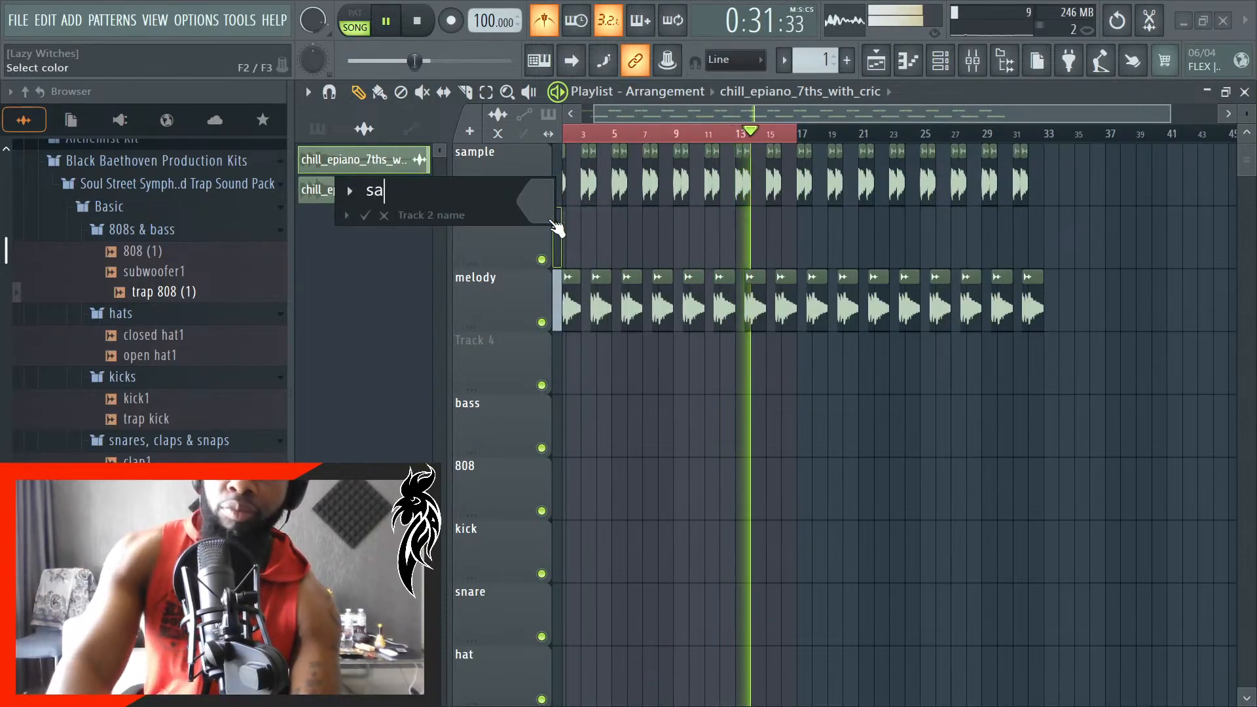
pyautogui.write('mples')
pyautogui.press('Return')
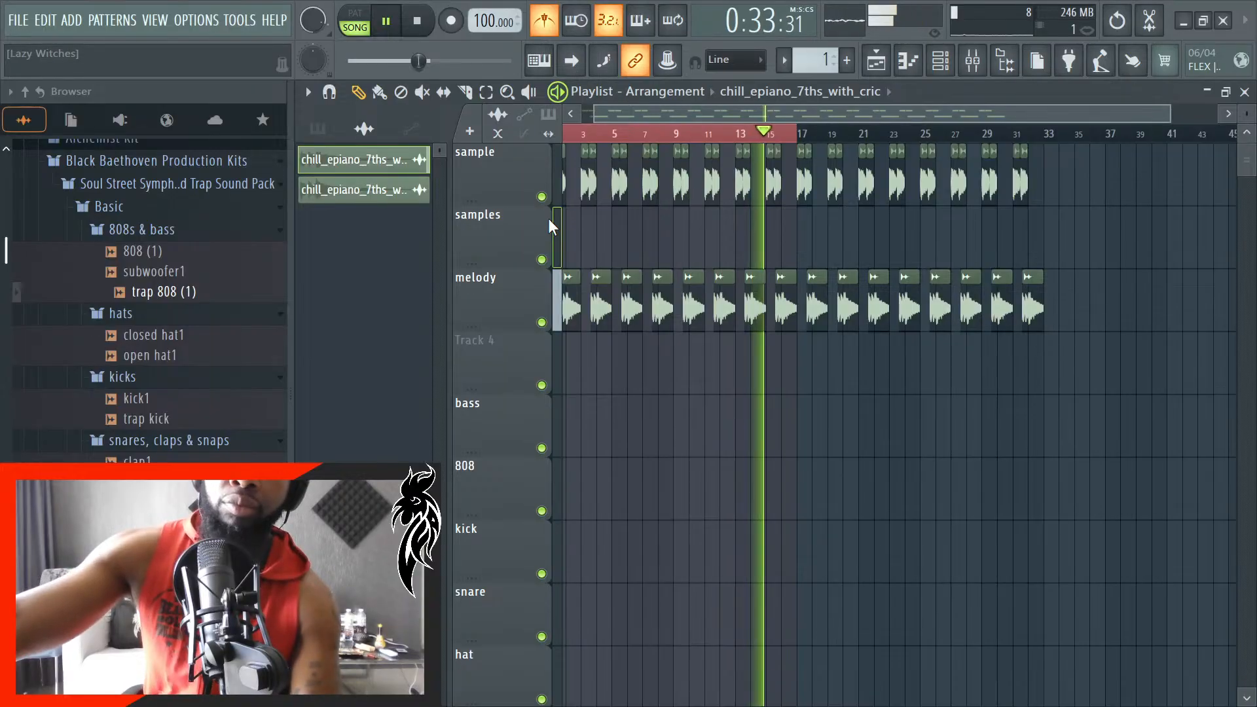
pyautogui.rightClick(507, 216)
pyautogui.click(557, 210)
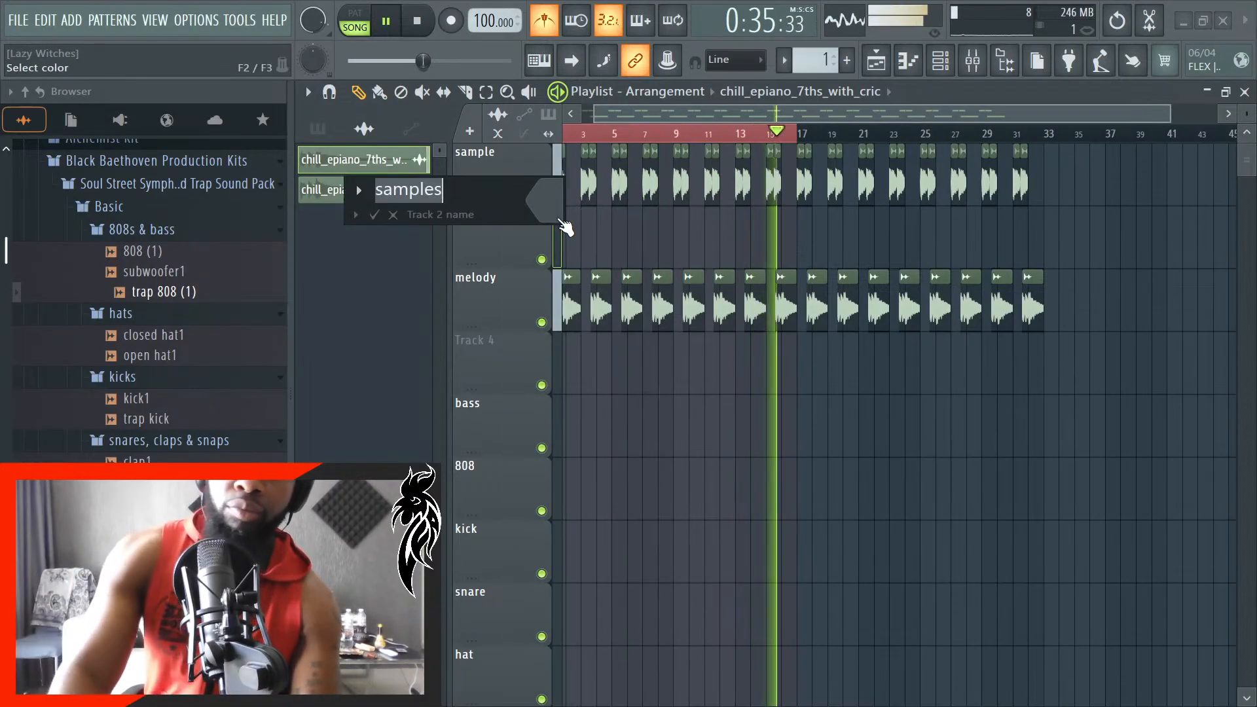
pyautogui.press('End')
pyautogui.press('BackSpace')
pyautogui.press('Return')
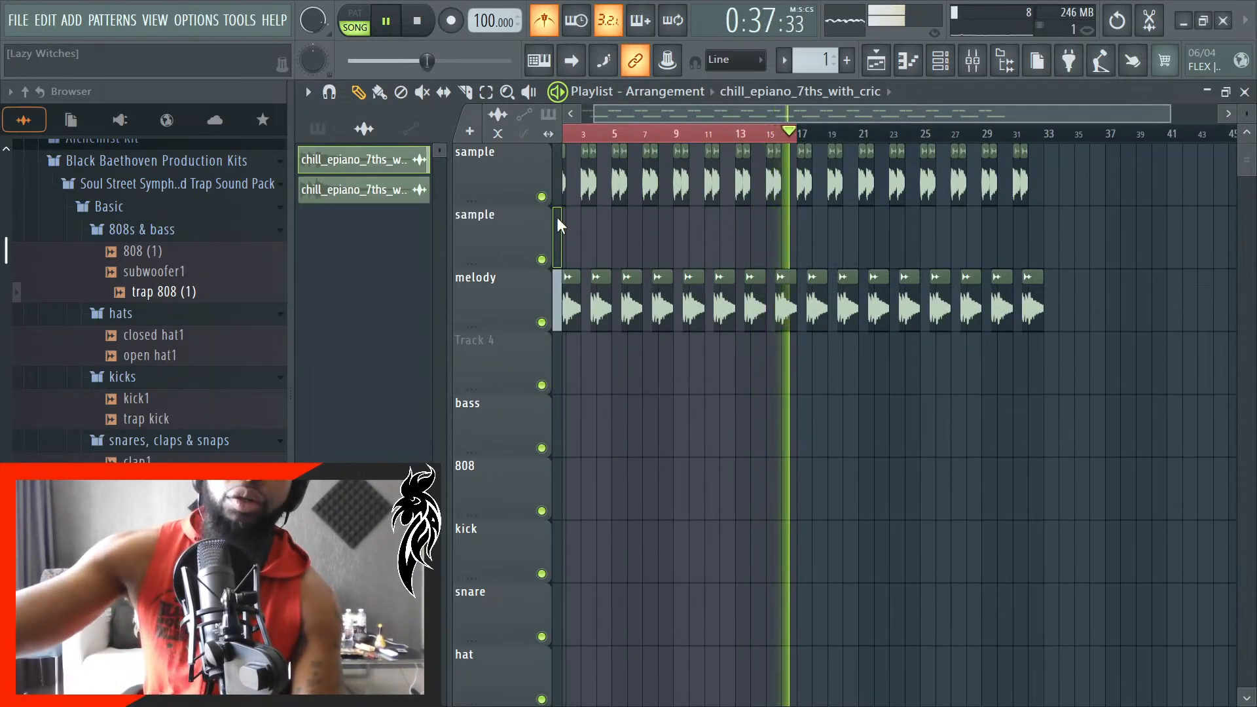
# - Move all clips from the melody track up to the second sample track, and clear the clip and time selections
pyautogui.moveTo(1147, 271); pyautogui.dragTo(505, 327)
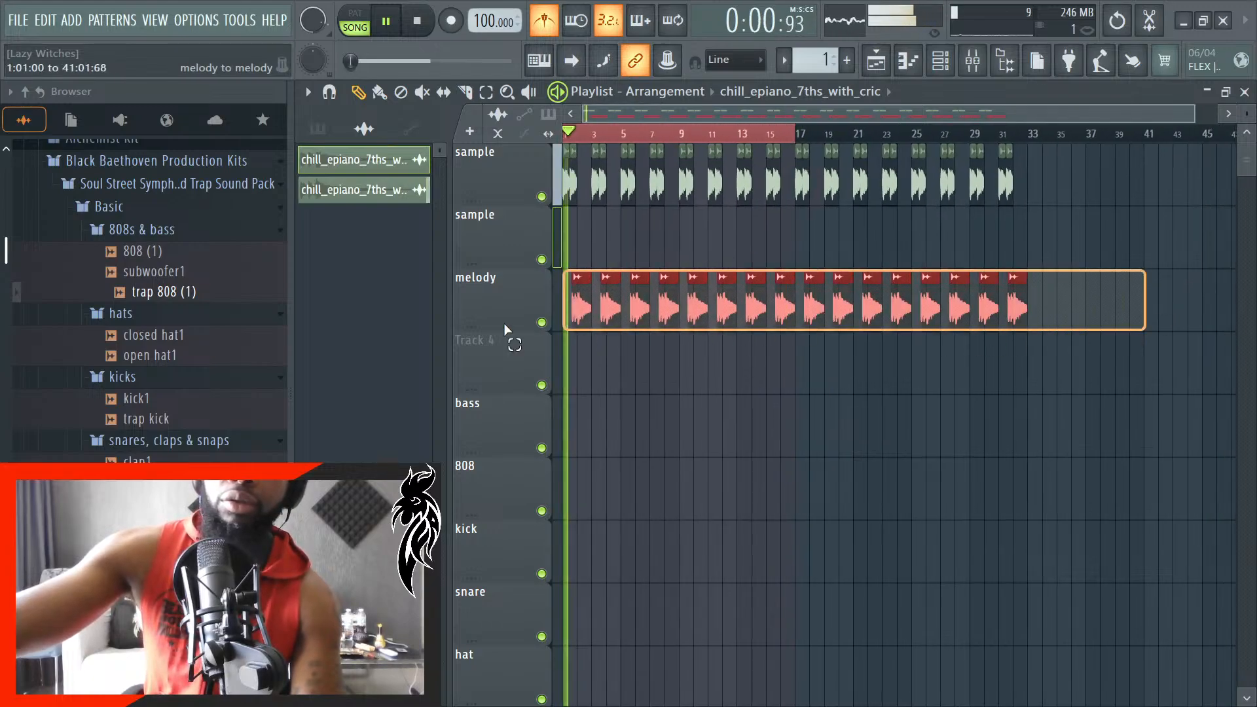
pyautogui.hotkey('shift', 'Up')
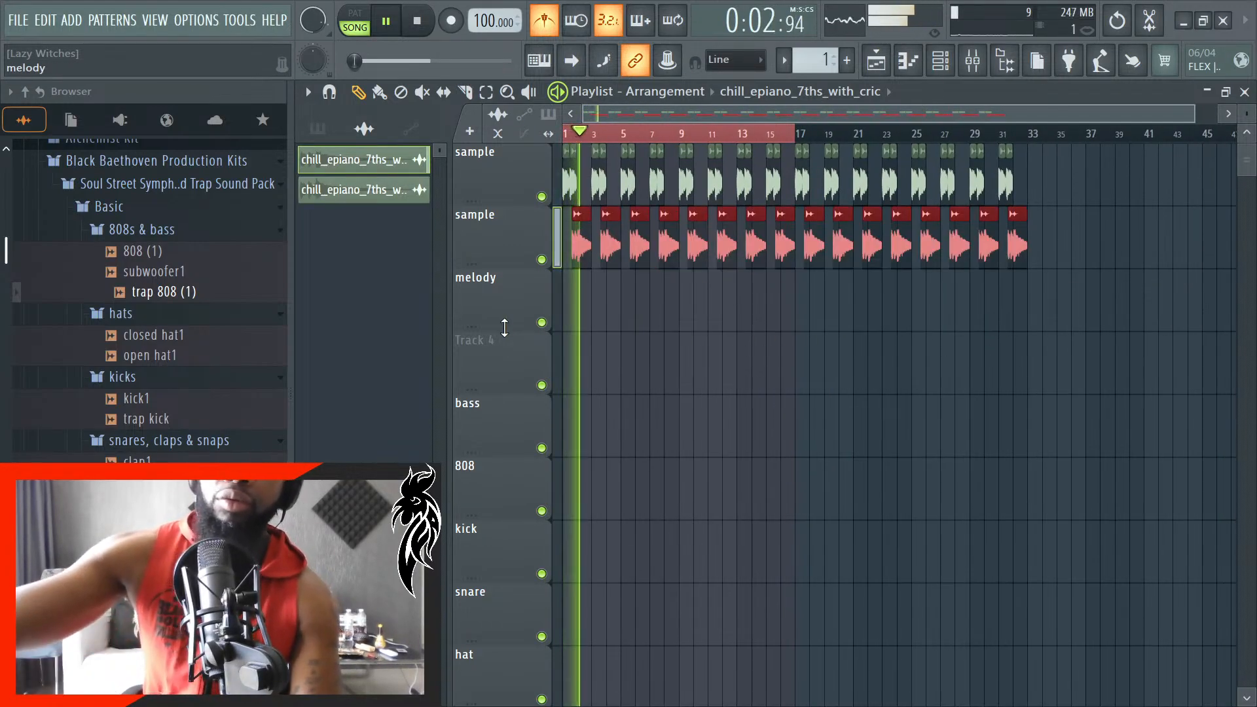
pyautogui.click(486, 91)
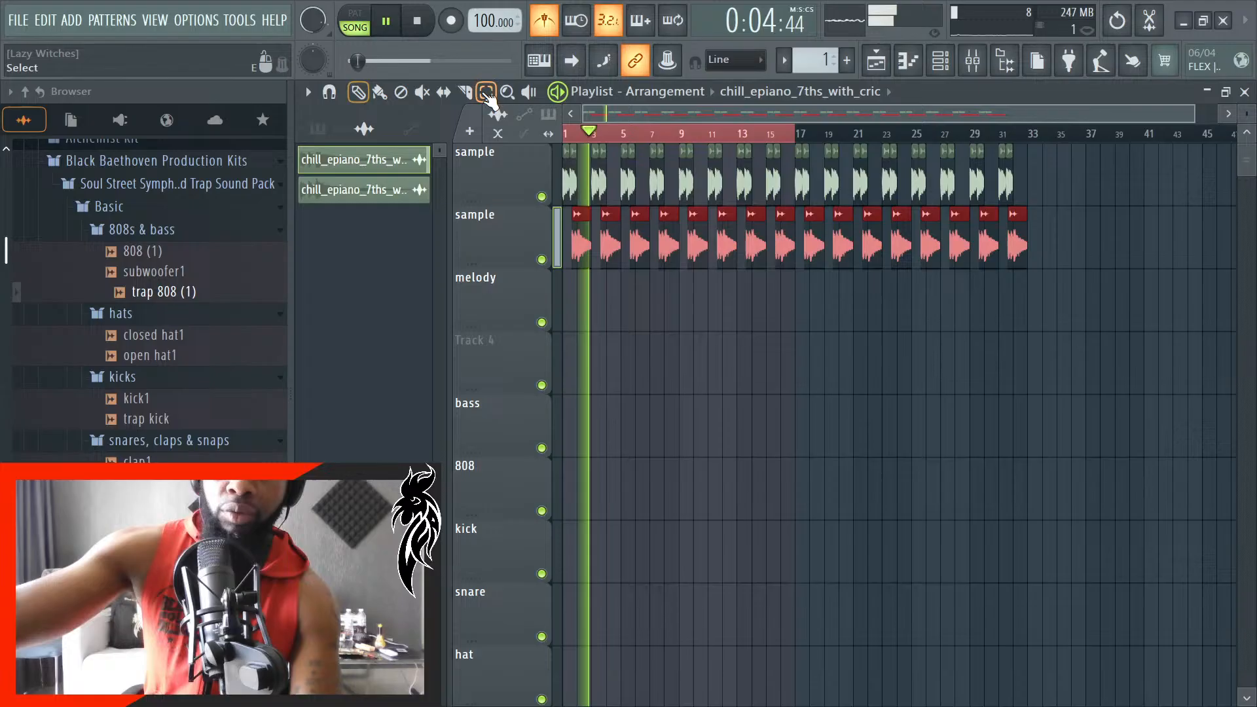
pyautogui.click(644, 131)
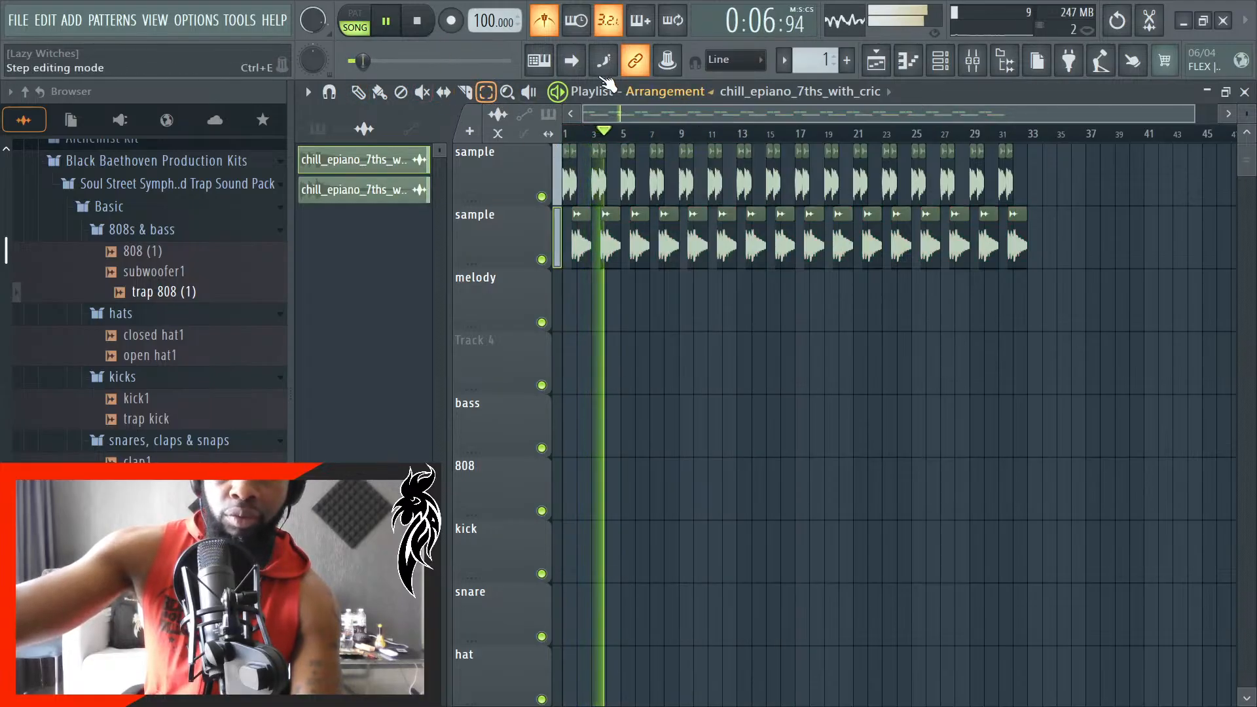
# - Delete the empty Track 4 between the melody and bass tracks
pyautogui.scroll(4, 573, 334)
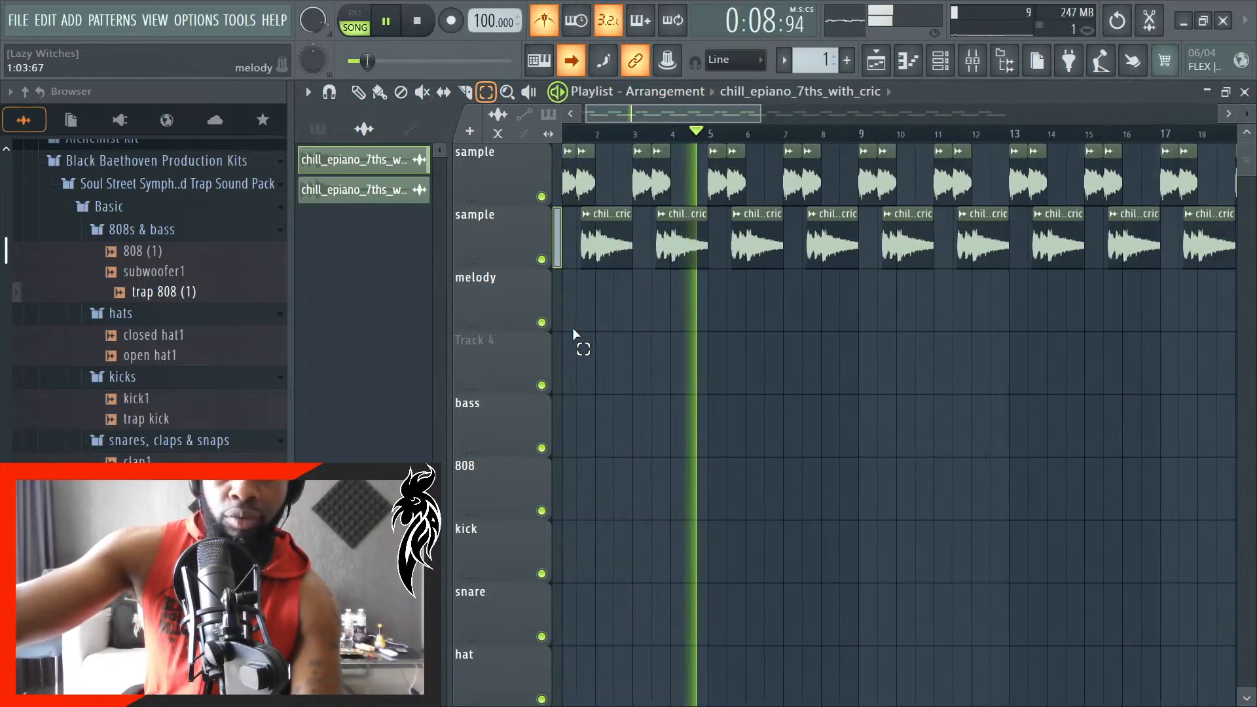
pyautogui.scroll(3, 573, 330)
pyautogui.scroll(-2, 655, 363)
pyautogui.scroll(2, 657, 367)
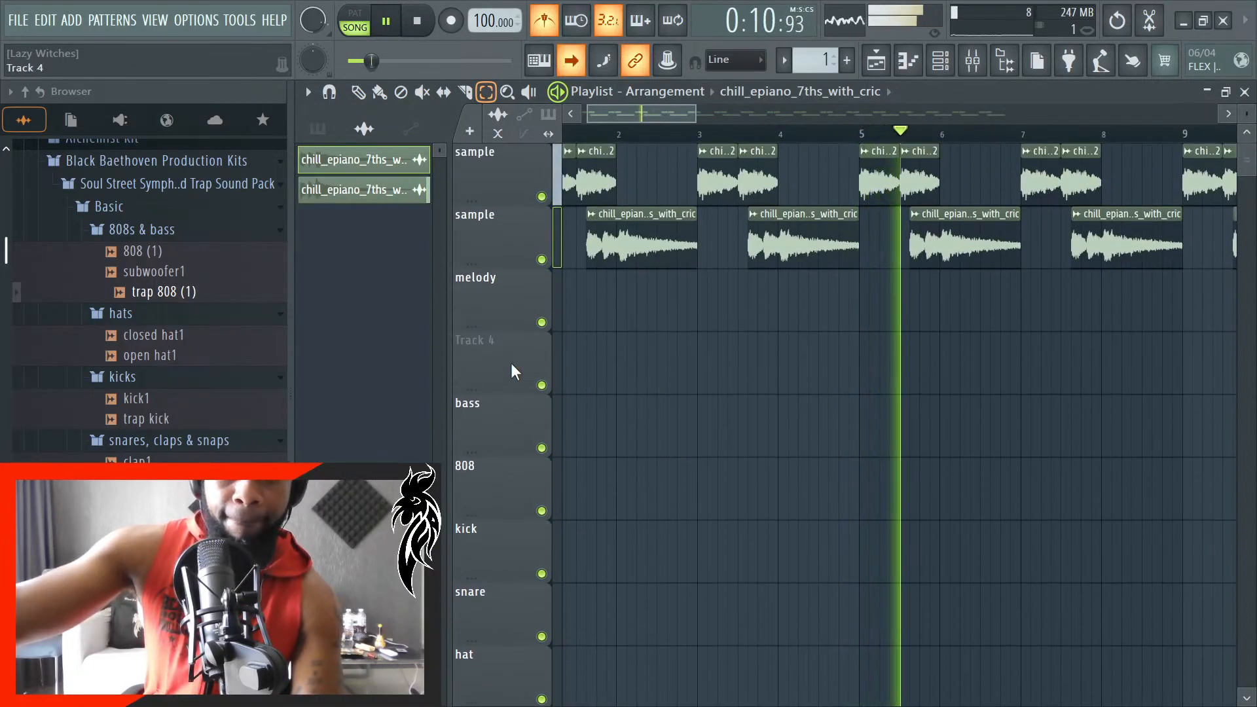
pyautogui.rightClick(513, 366)
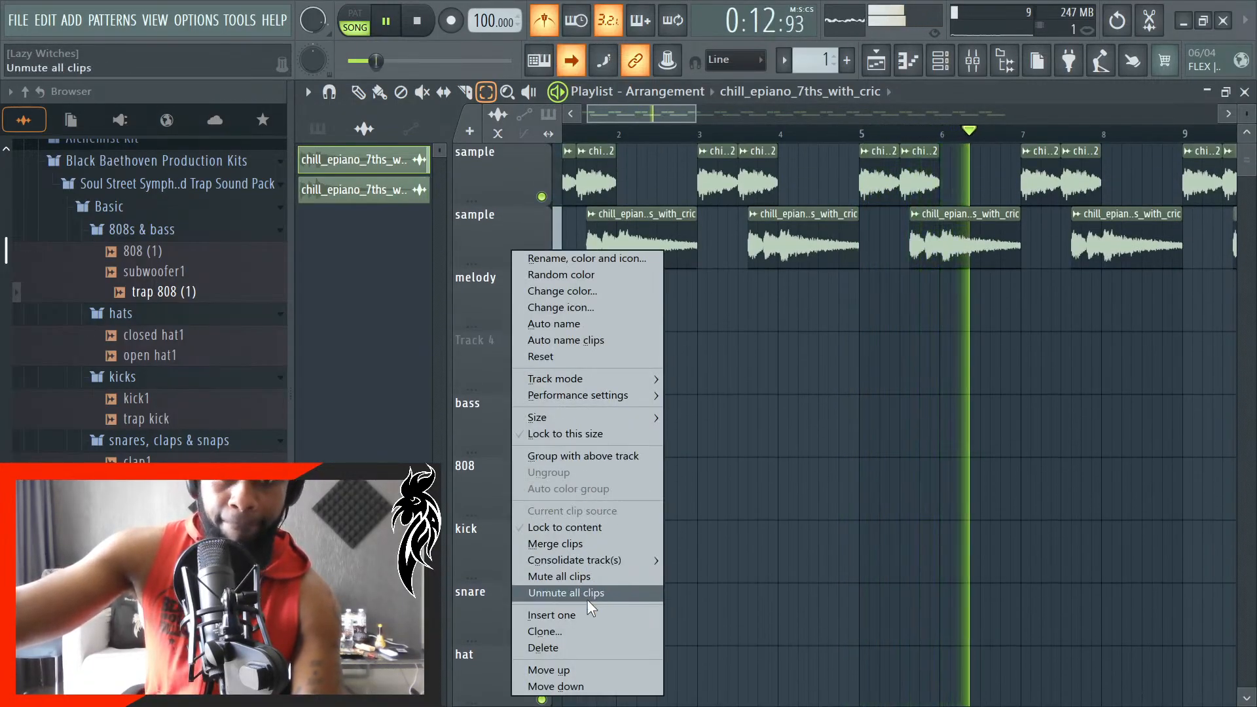
pyautogui.click(560, 648)
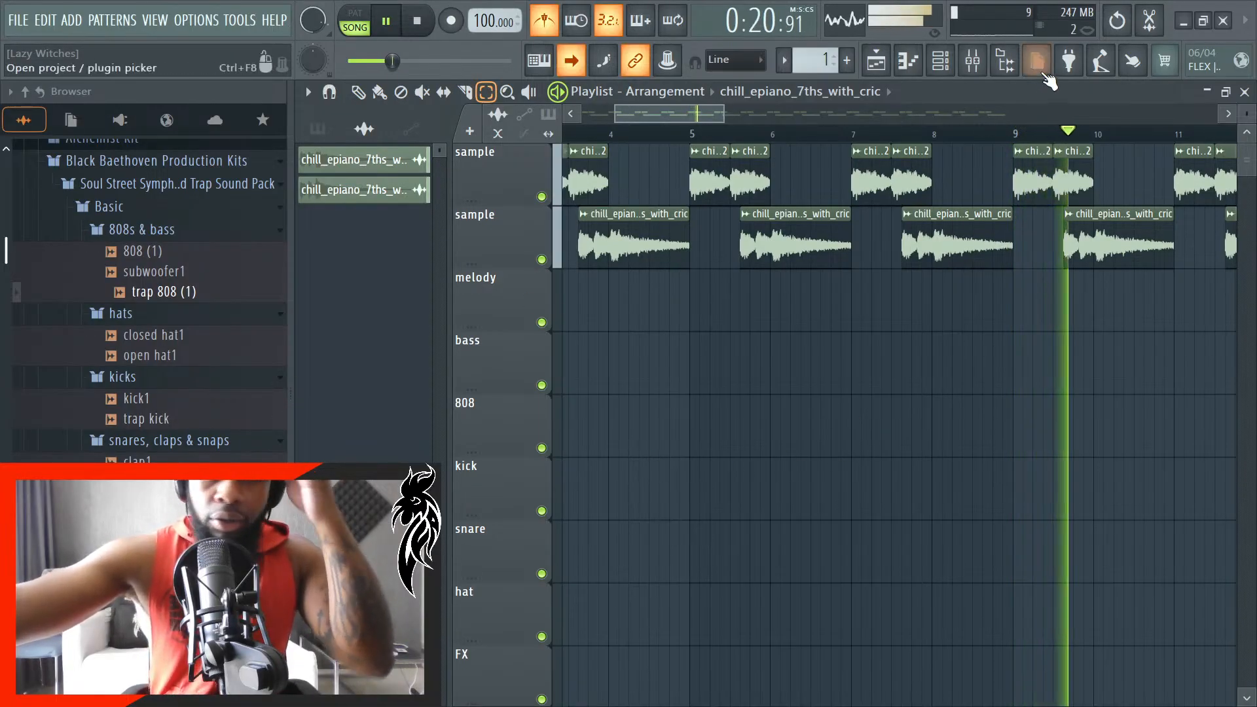
# - Open the mixer and channel rack, show all channels, and delete the unused Sampler channel
pyautogui.click(973, 60)
pyautogui.click(972, 60)
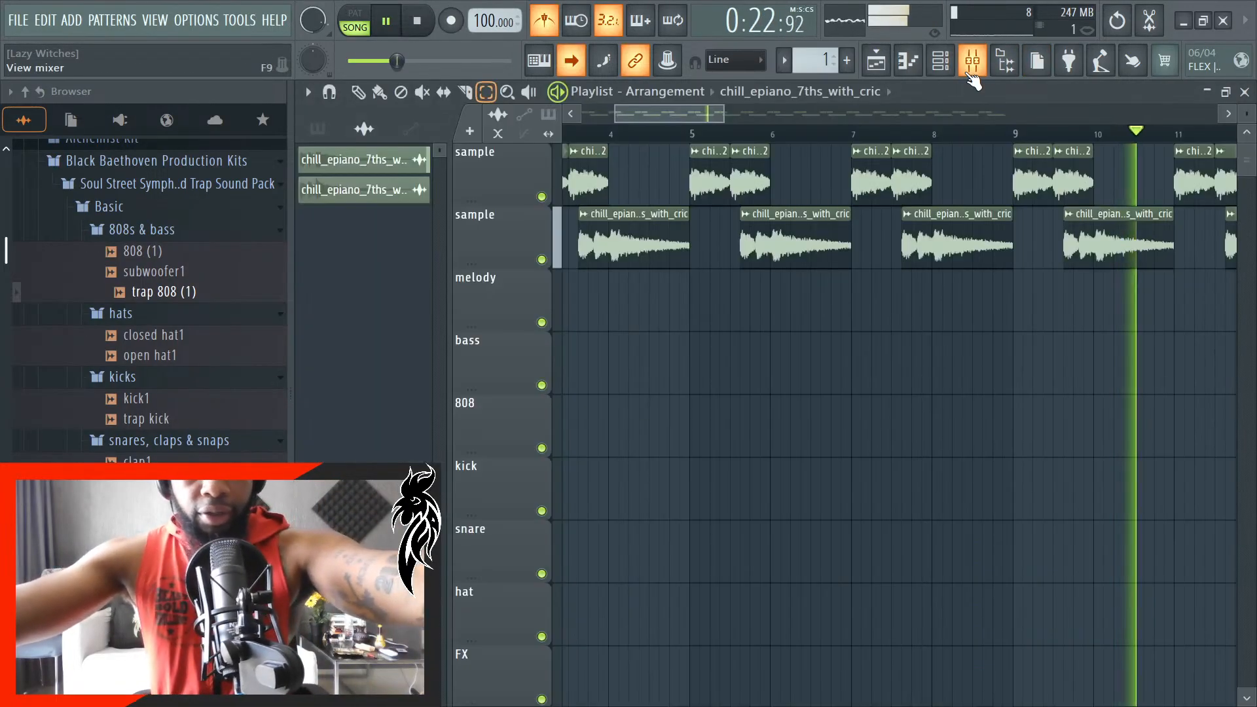
pyautogui.click(972, 60)
pyautogui.click(941, 61)
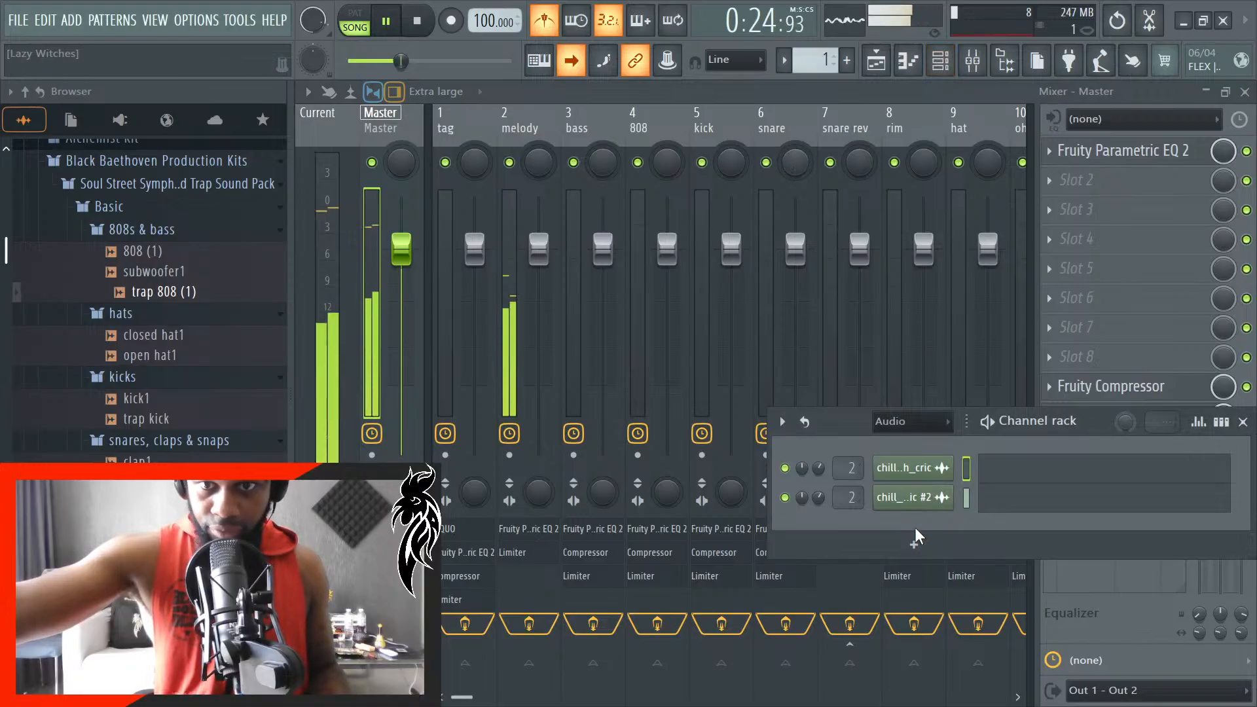
pyautogui.click(910, 421)
pyautogui.click(897, 438)
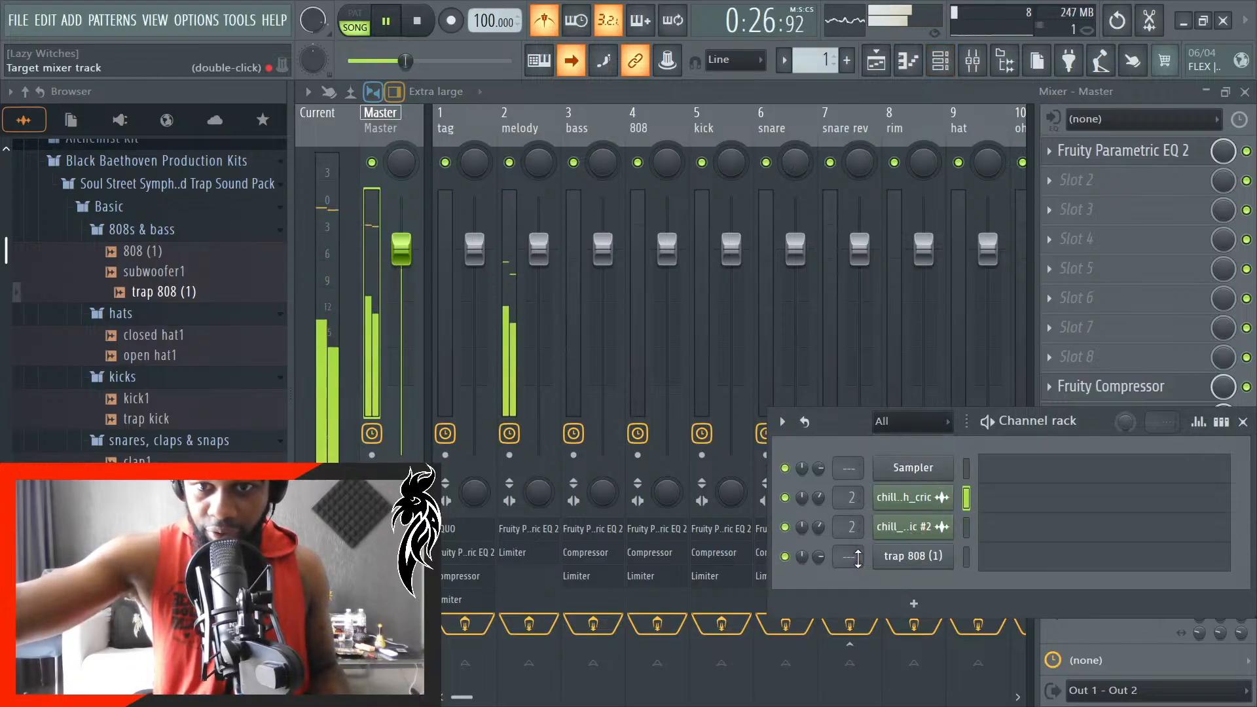
pyautogui.rightClick(892, 556)
pyautogui.click(937, 665)
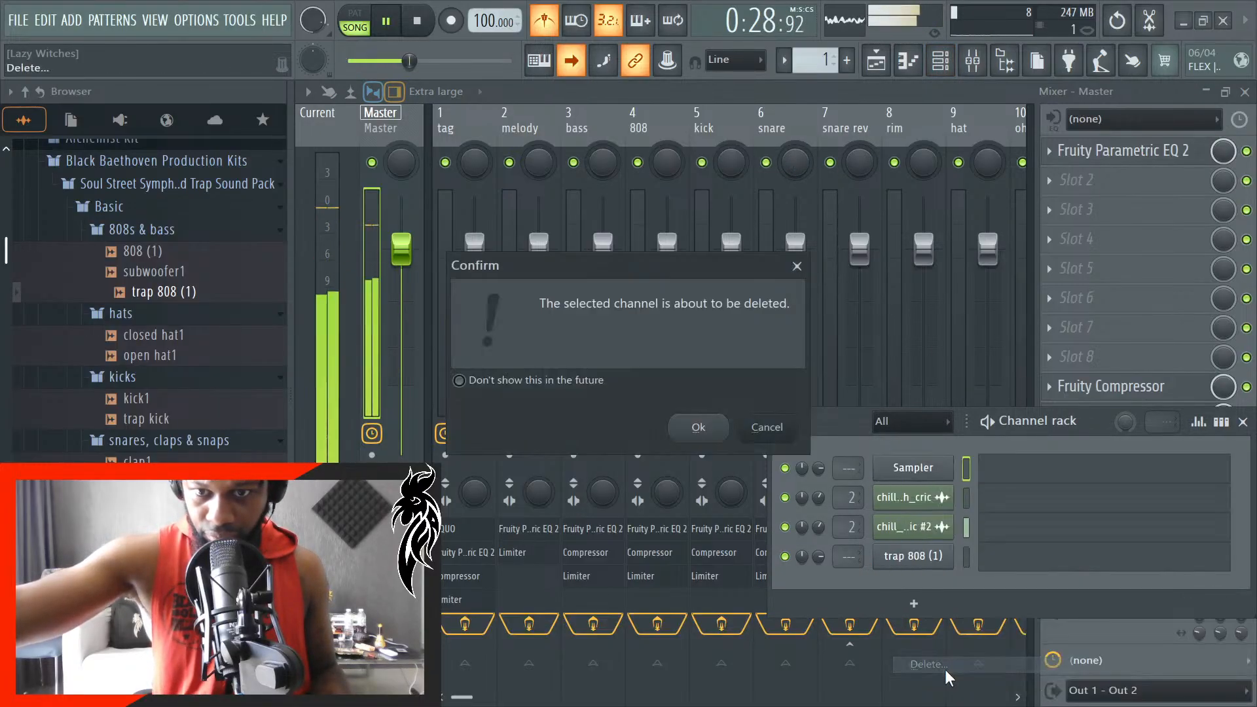
pyautogui.click(719, 438)
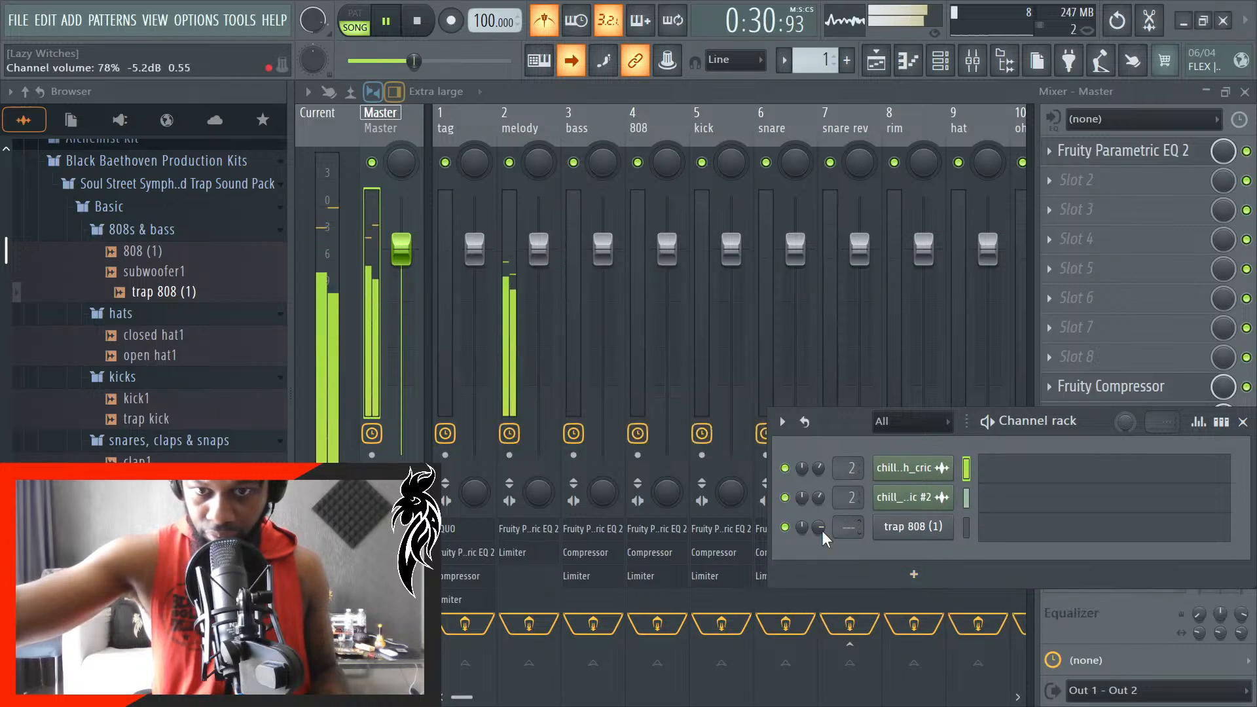
# - Route the trap 808 (1) channel to mixer track 4 (808), lower its channel volume, and close the channel rack
pyautogui.scroll(2, 854, 534)
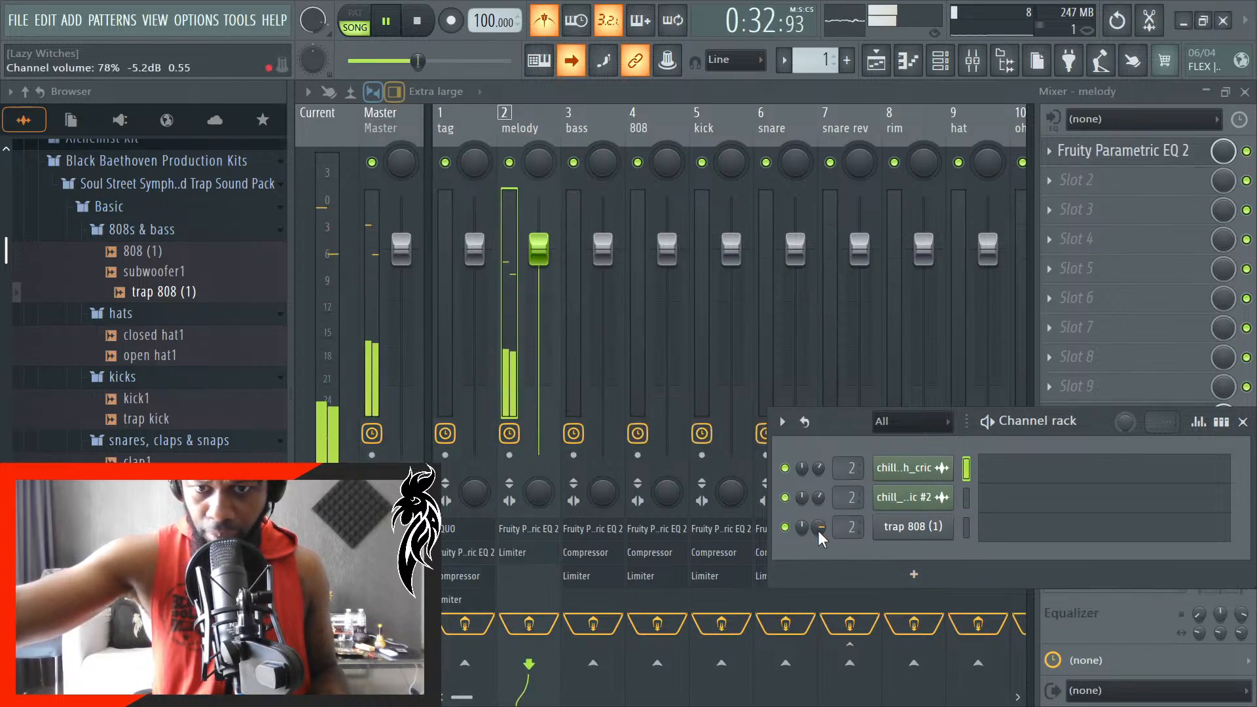
pyautogui.scroll(2, 826, 532)
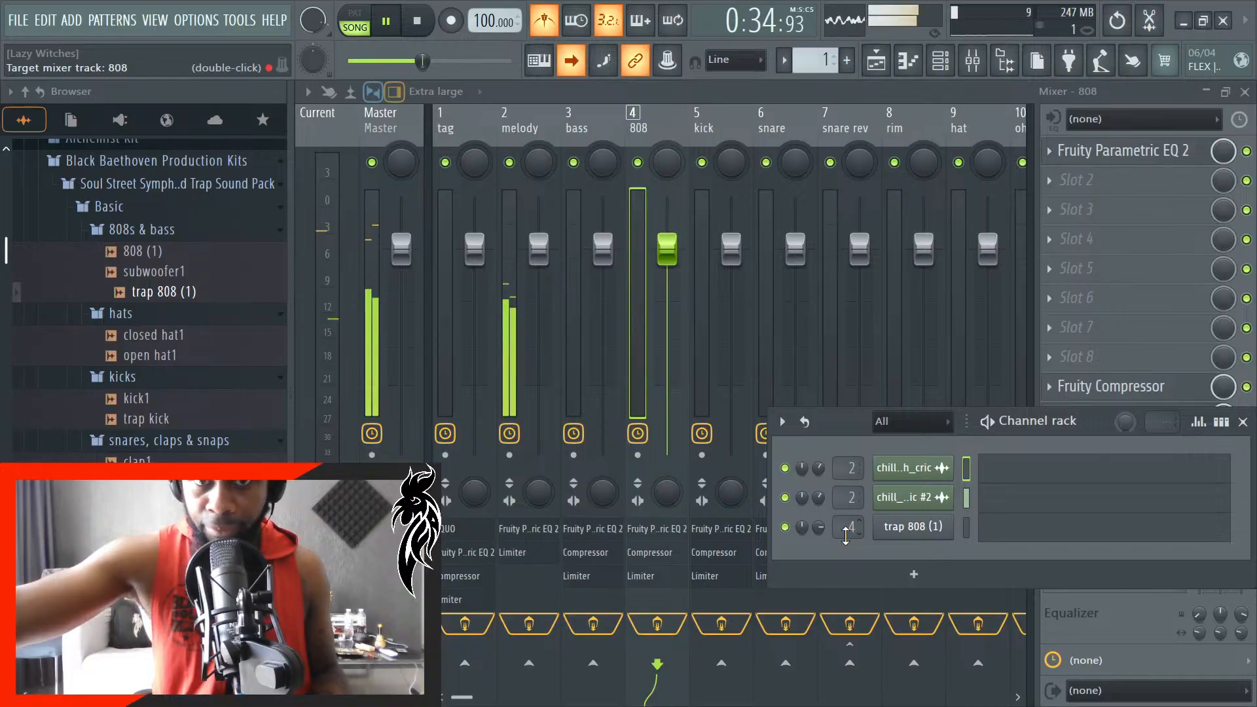
pyautogui.scroll(-4, 820, 528)
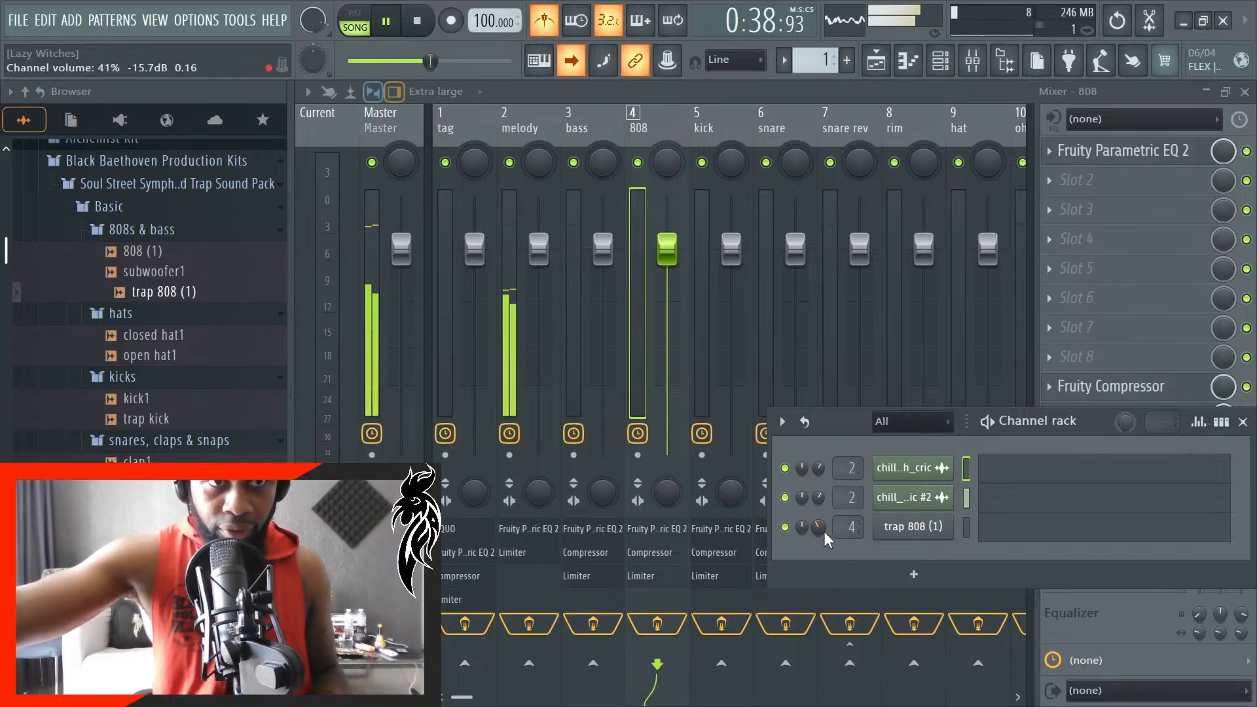
pyautogui.scroll(-2, 824, 532)
pyautogui.click(1243, 421)
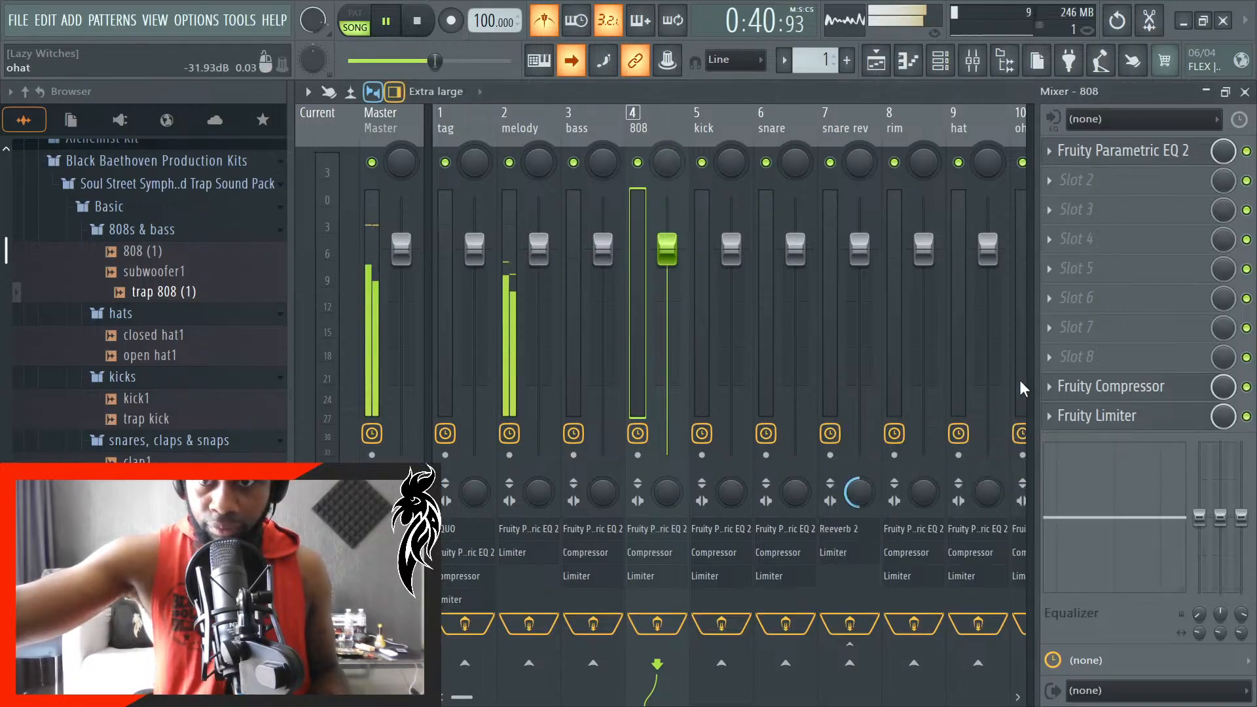
# - Check the Fruity Limiter on the 808 mixer track and close the mixer
pyautogui.click(1087, 417)
pyautogui.click(1084, 416)
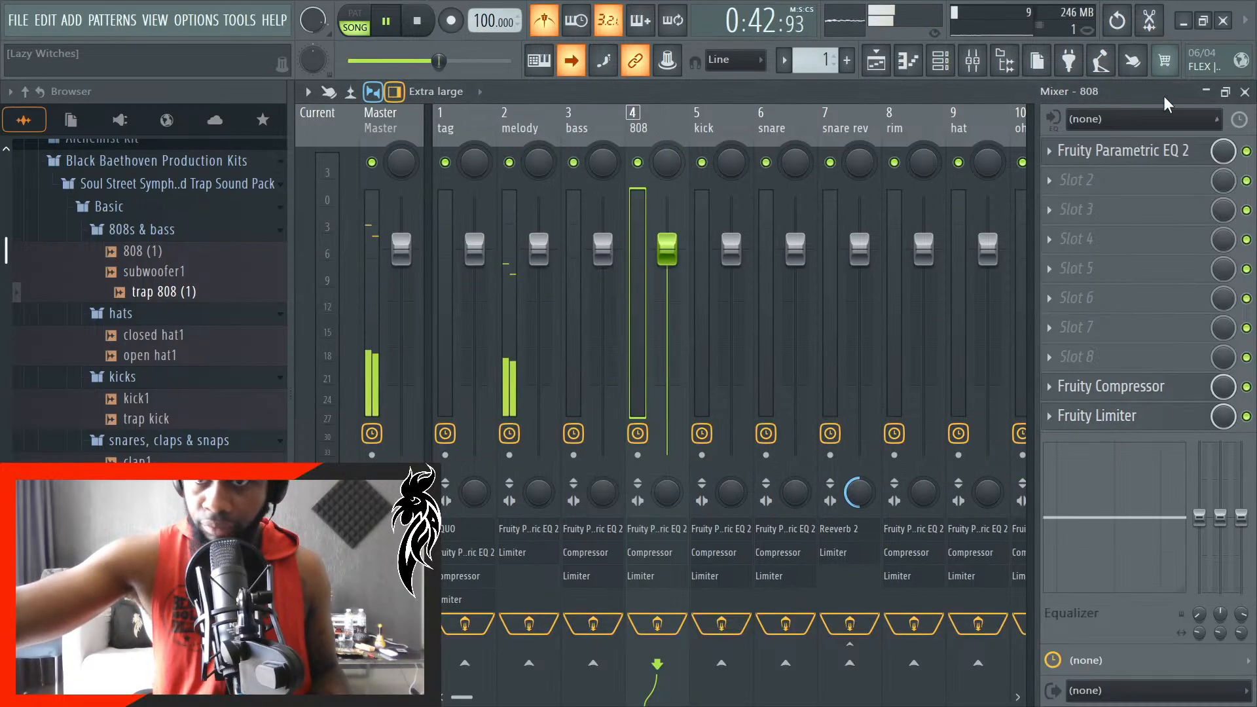
pyautogui.click(1245, 92)
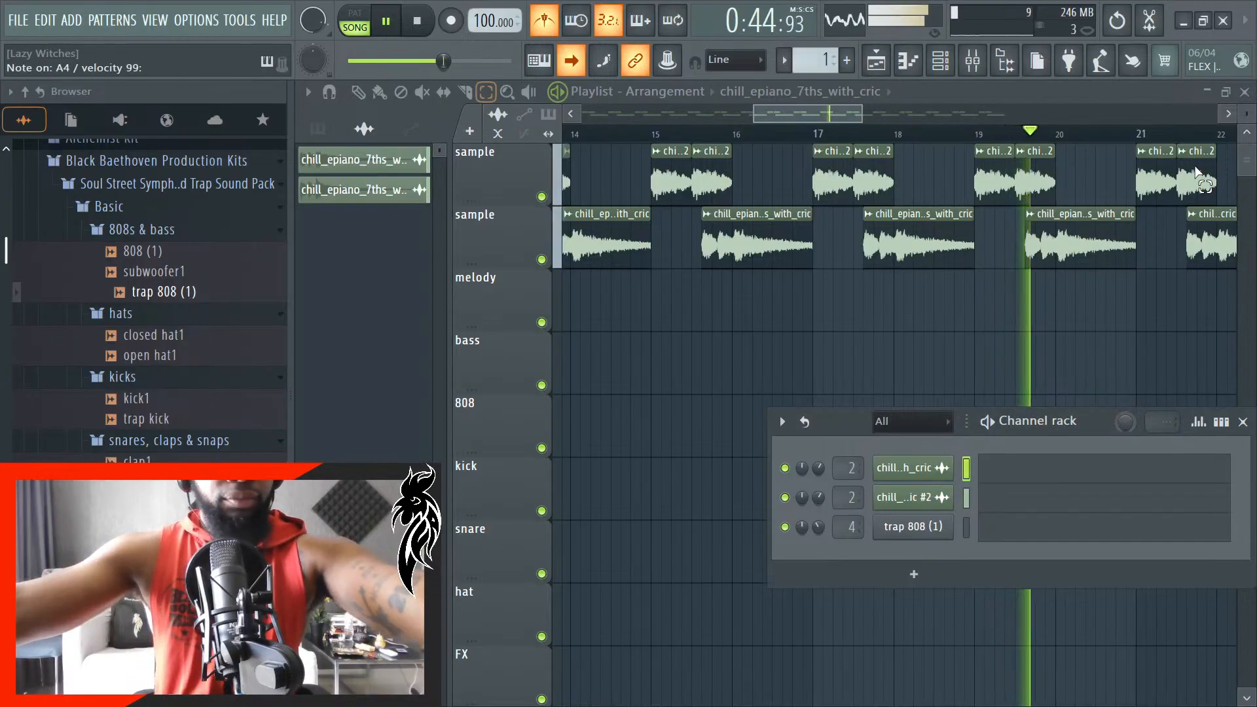
# - Select the trap 808 (1) channel, restart song playback from the beginning, and open the channel's piano roll
pyautogui.click(967, 530)
pyautogui.press('space')
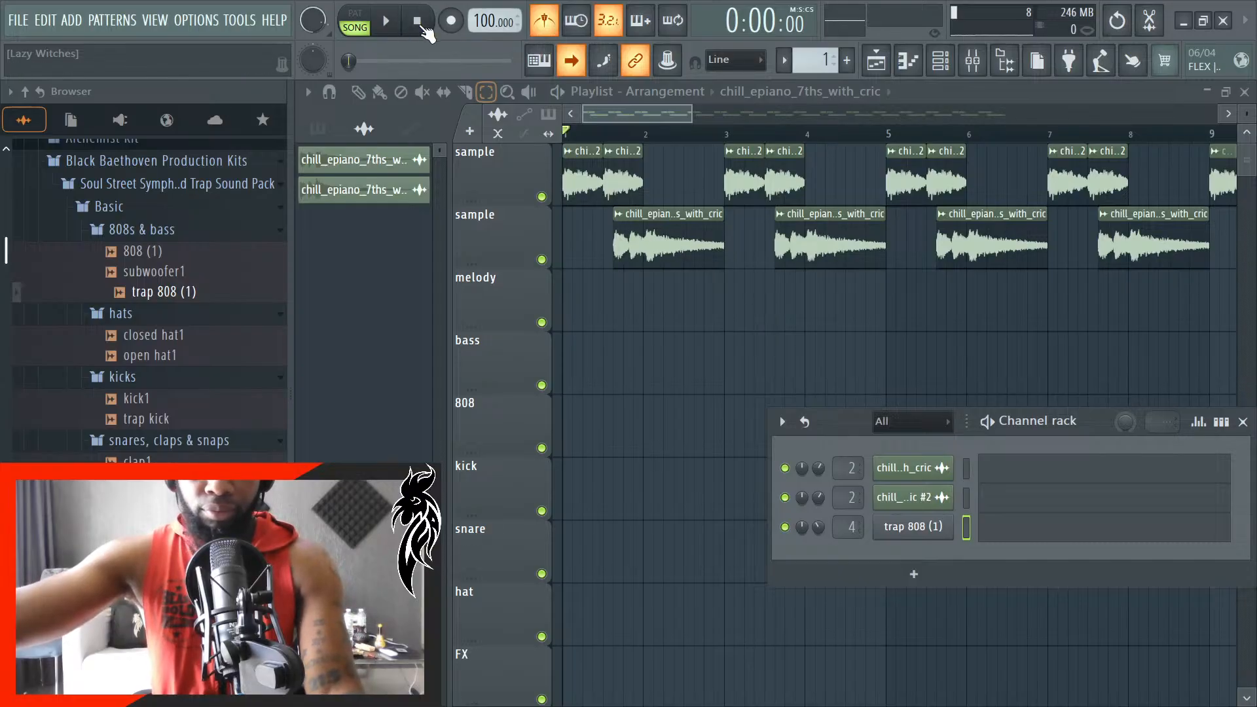
pyautogui.press('space')
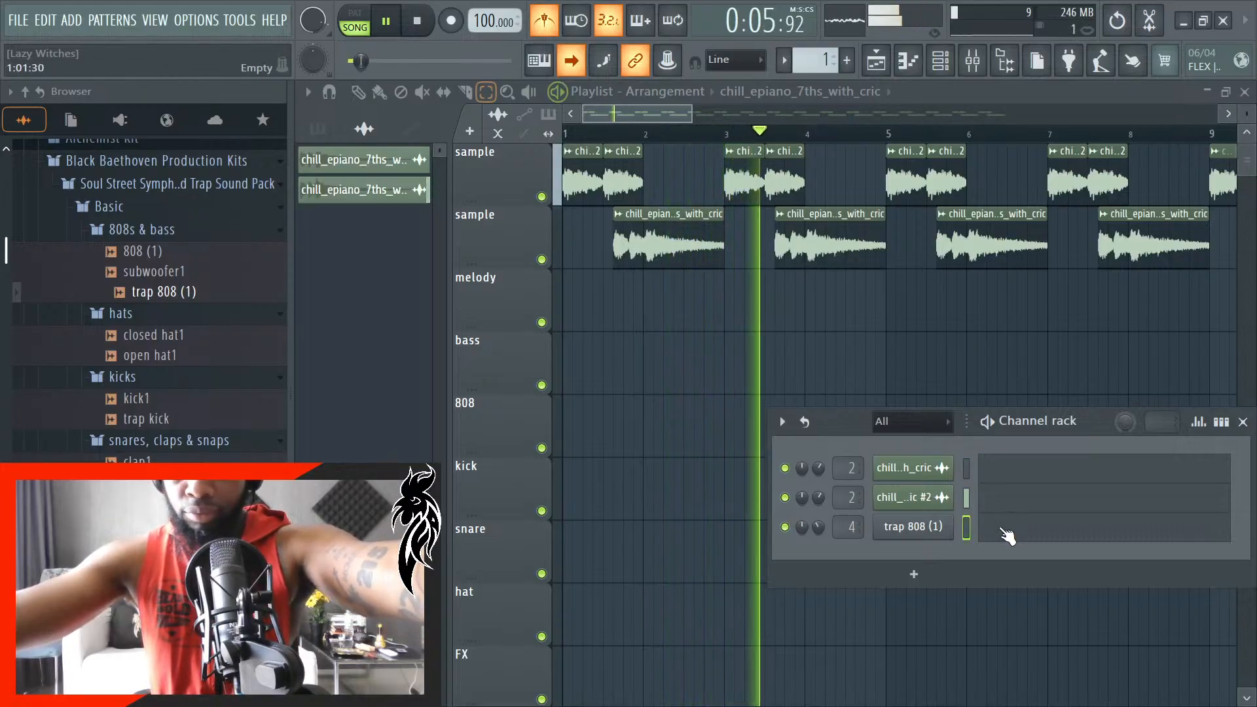
pyautogui.click(1006, 532)
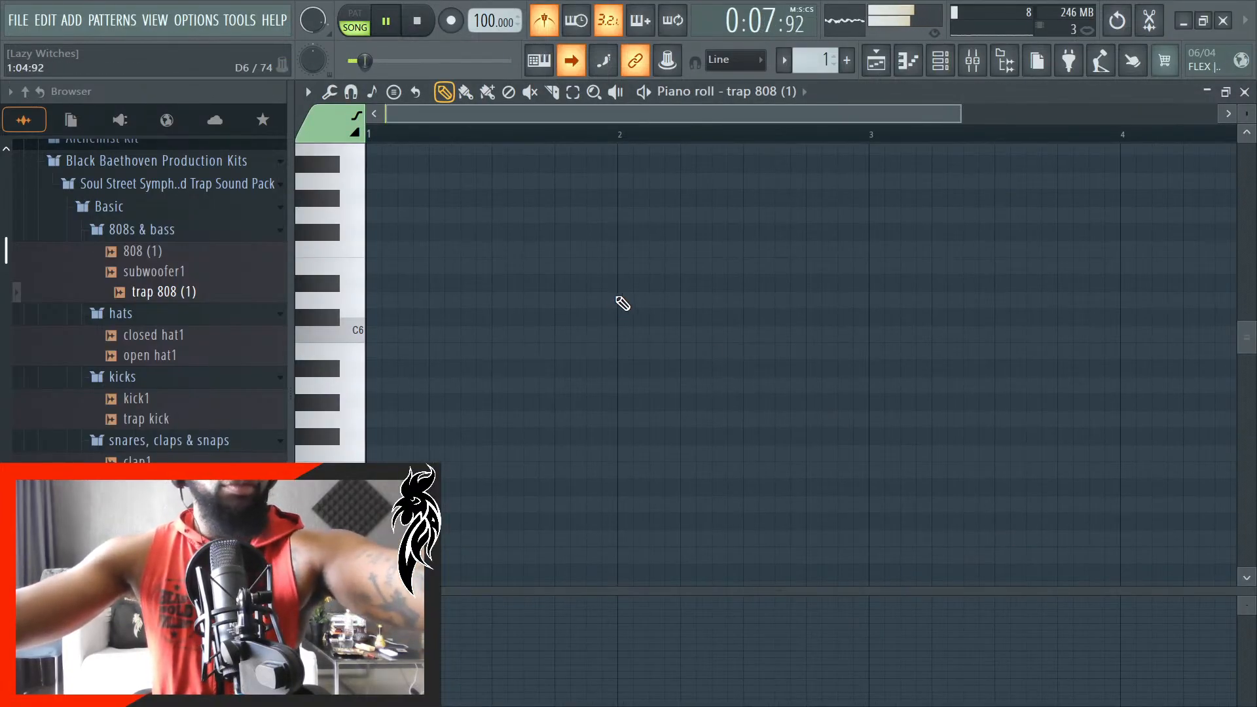
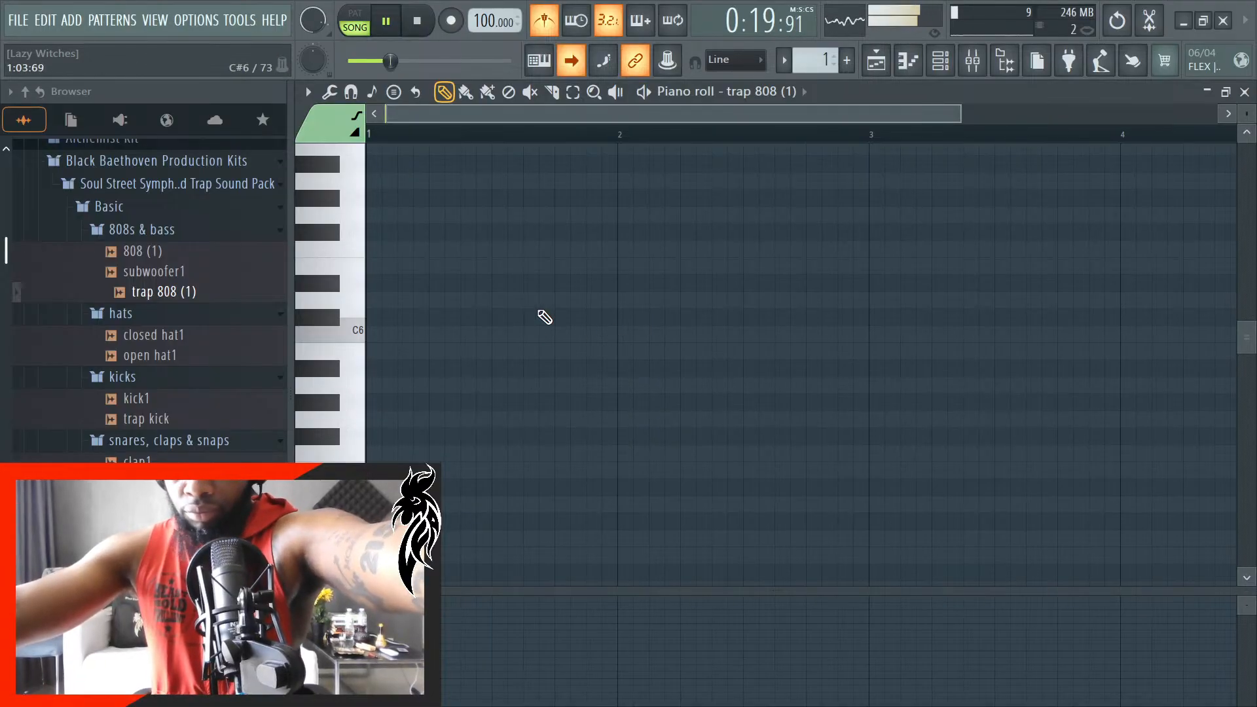
# - Place a G#4 note at the start of bar 1 in the trap 808 (1) piano roll
pyautogui.scroll(-4, 545, 318)
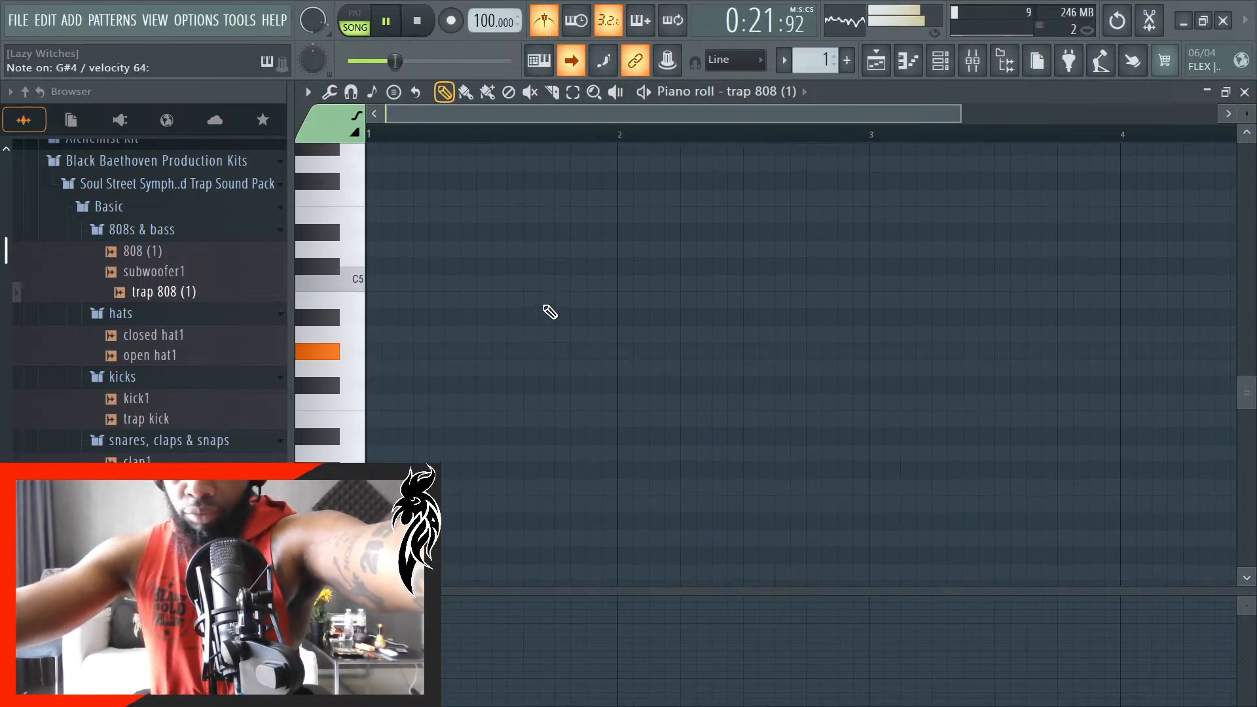
pyautogui.moveTo(411, 335); pyautogui.dragTo(352, 360)
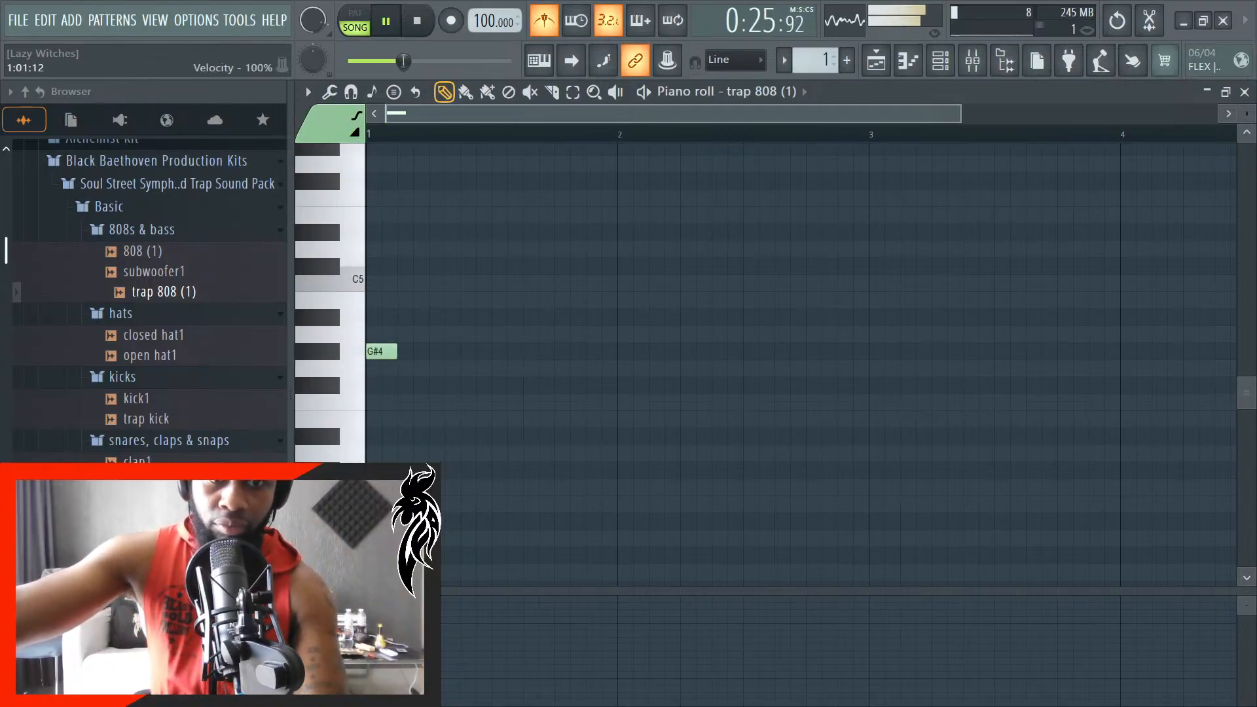
# - Show the channel rack during playback and lower the volumes of both chill_epiano_7ths_with_cric channels to about 28%
pyautogui.click(976, 57)
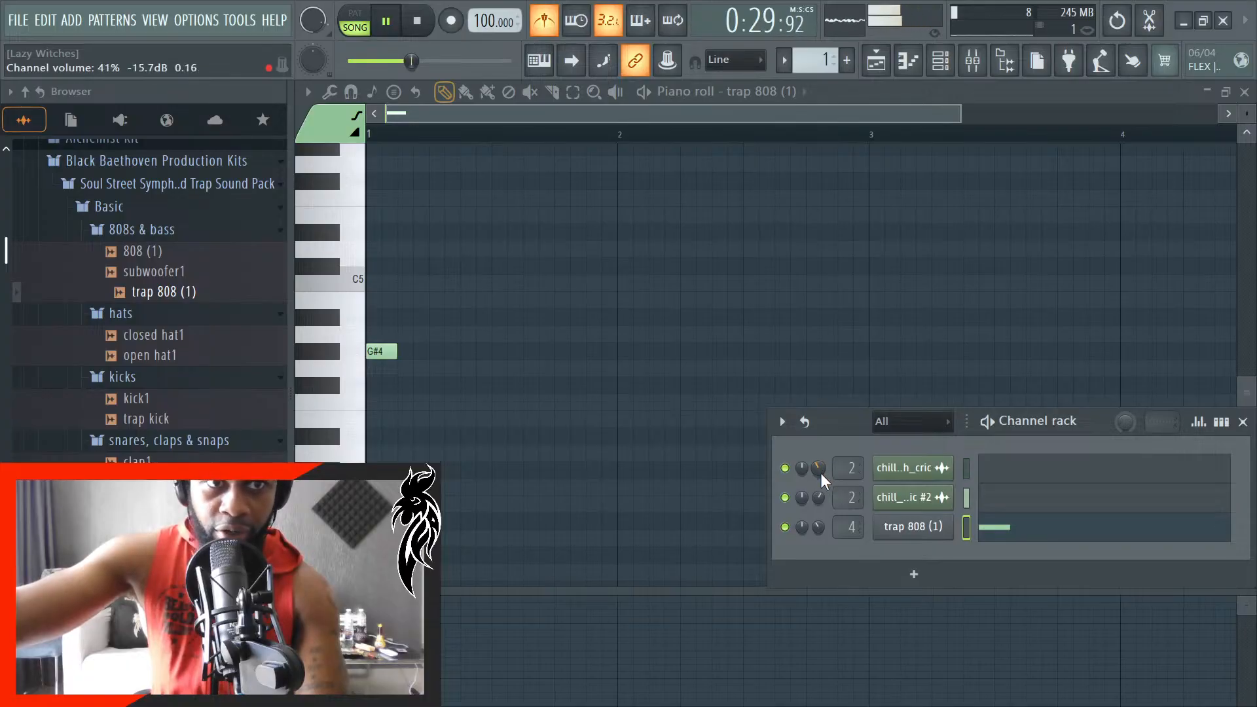
pyautogui.scroll(-3, 827, 496)
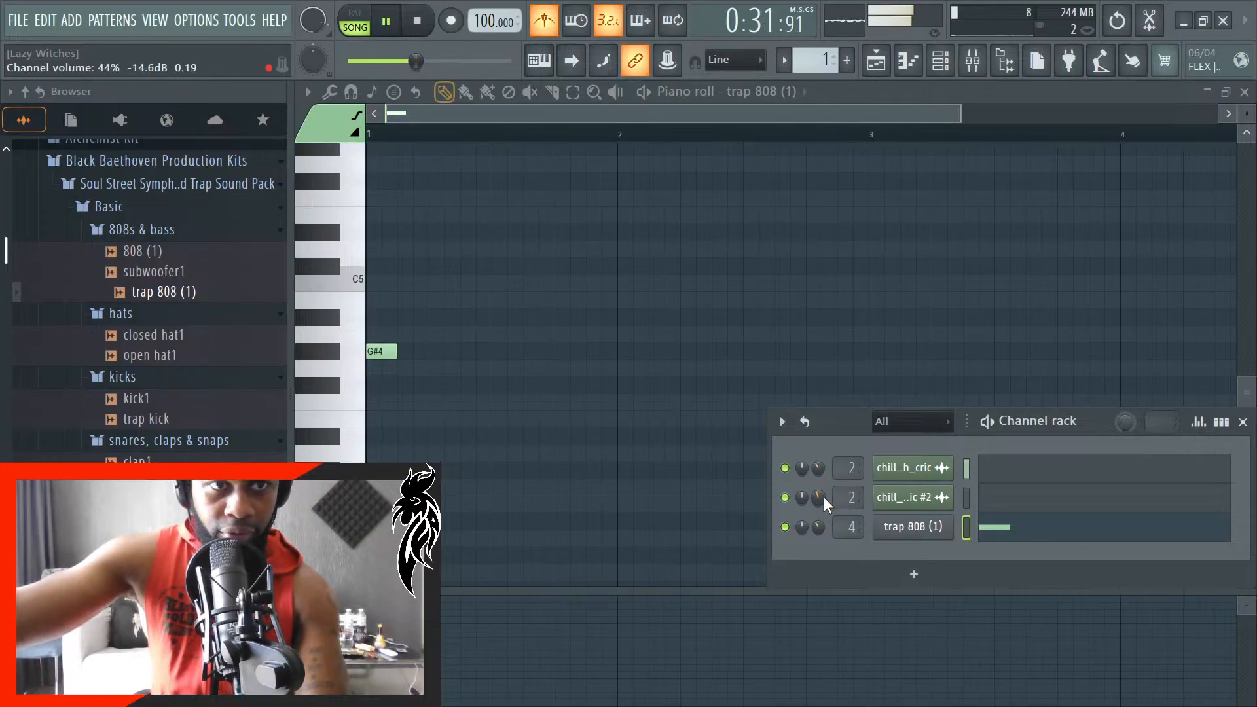
pyautogui.scroll(-3, 824, 497)
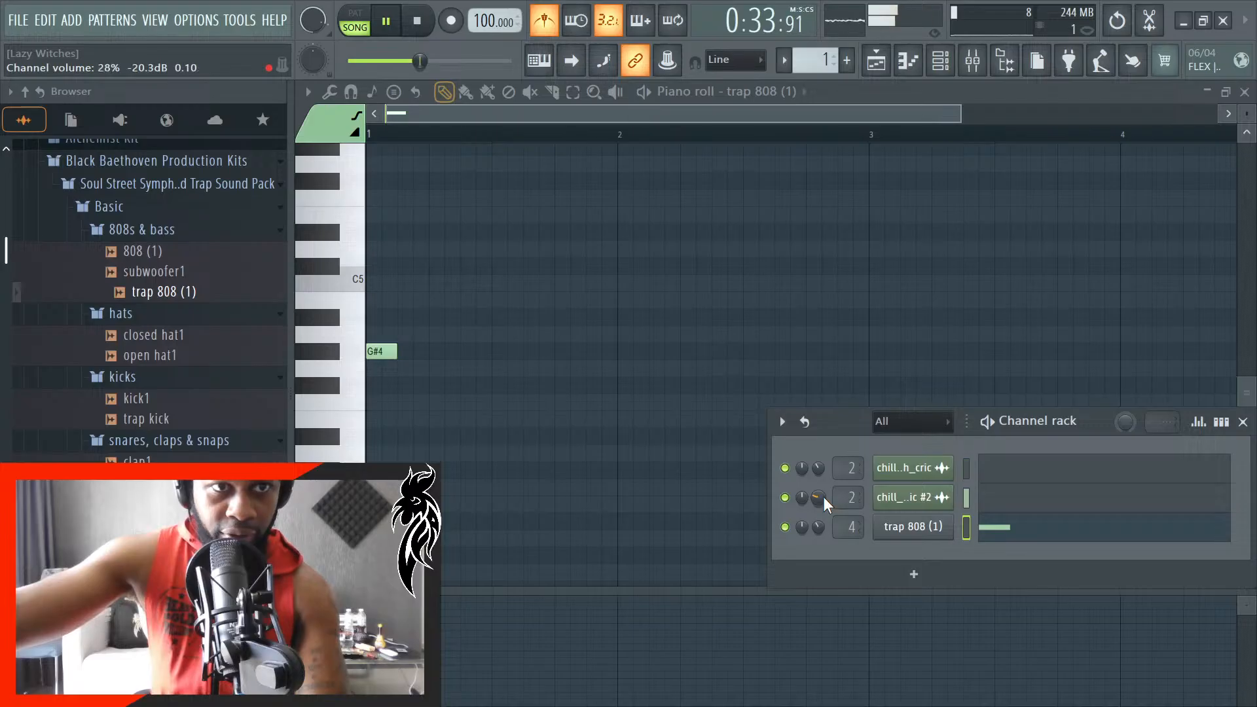
pyautogui.scroll(-4, 821, 469)
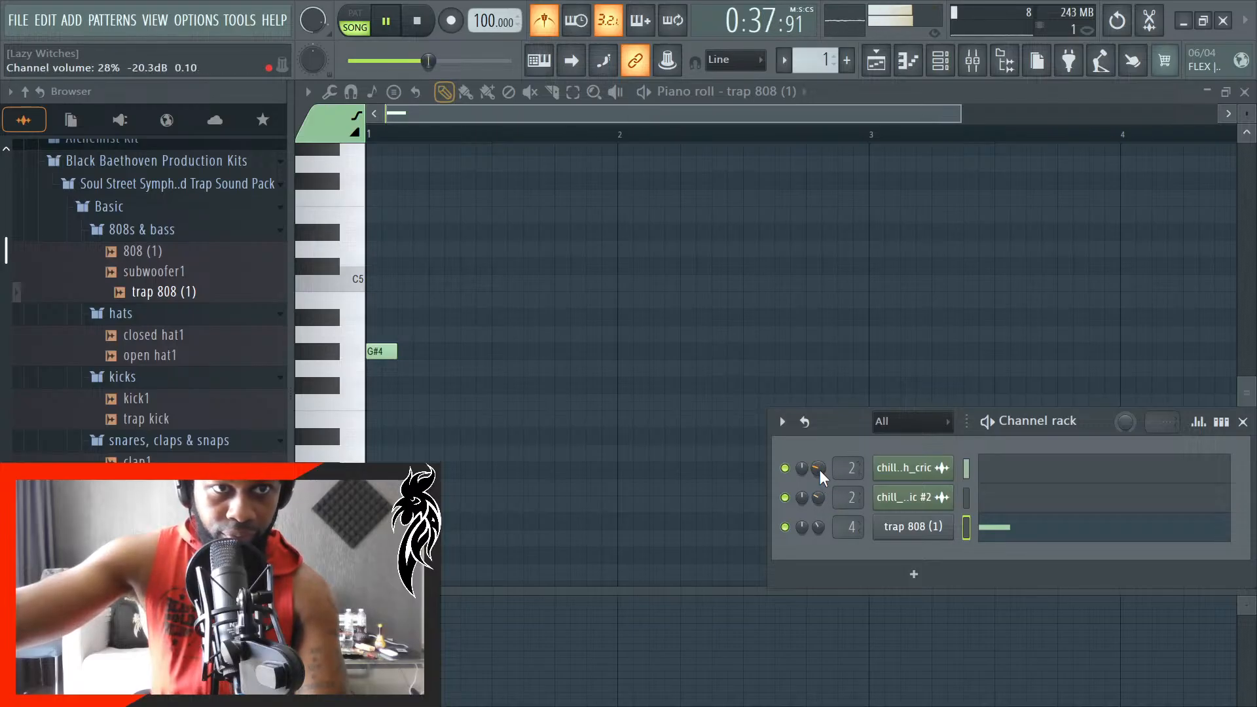
pyautogui.scroll(-4, 820, 470)
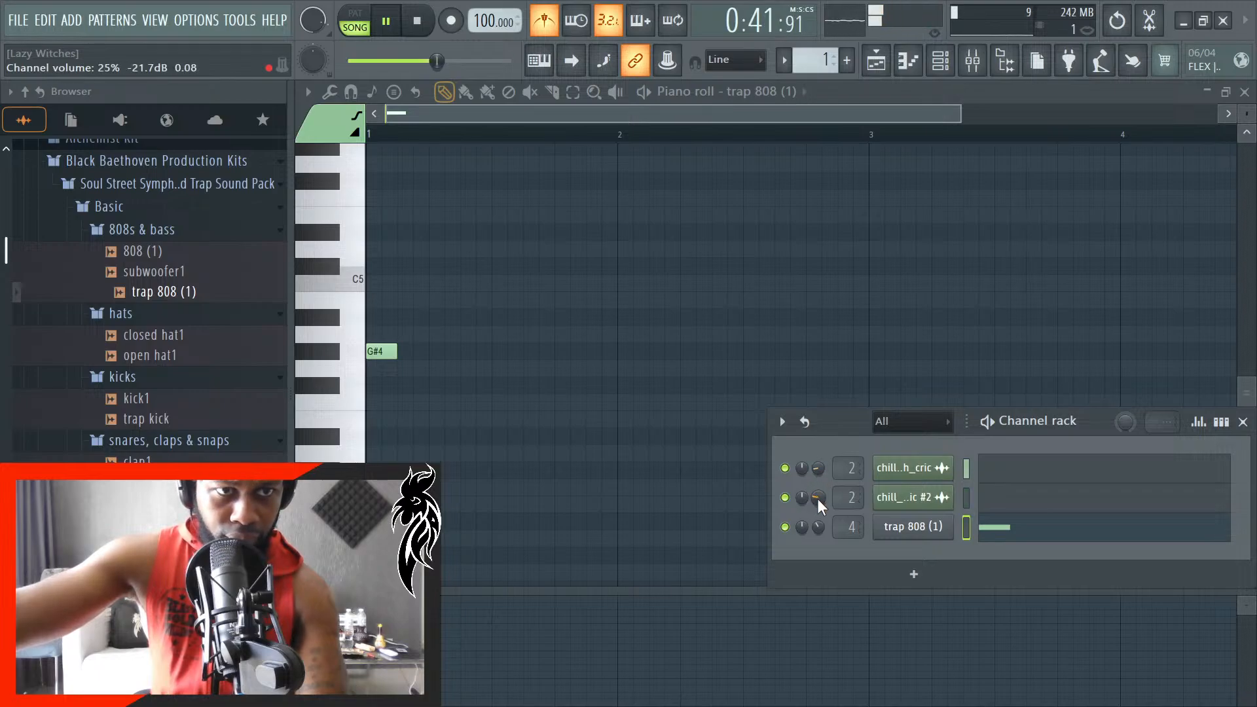
pyautogui.scroll(1, 820, 463)
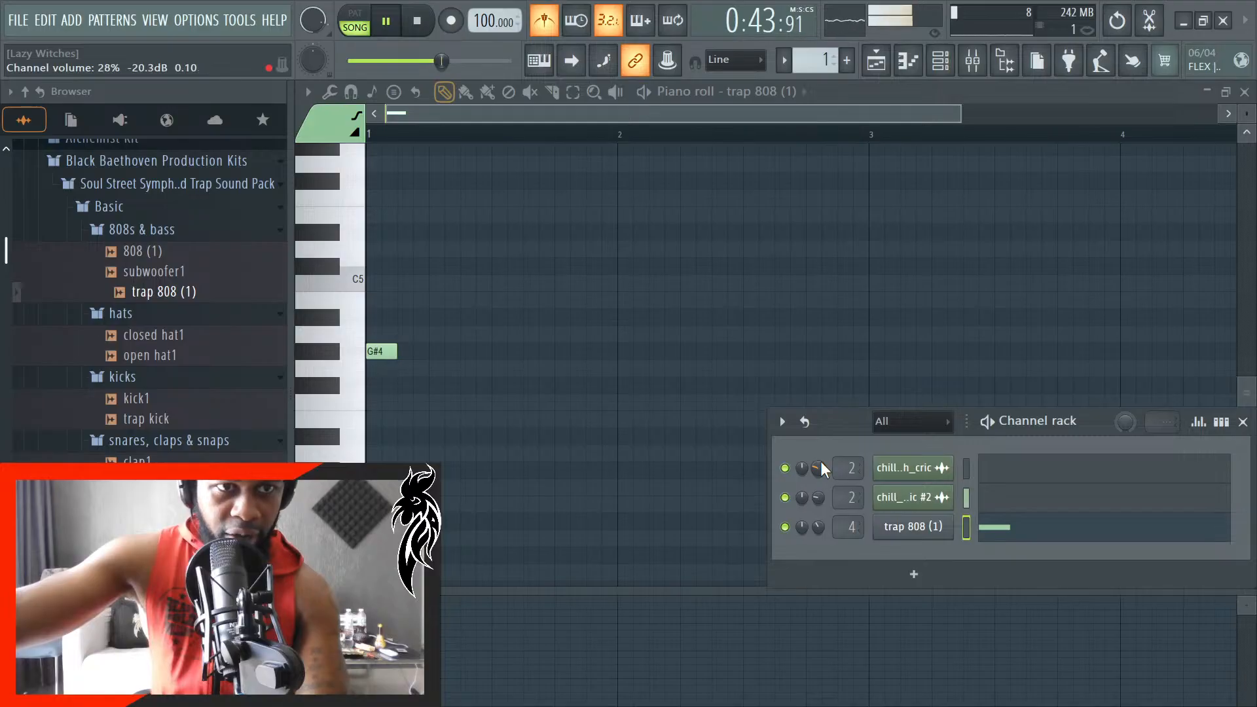
pyautogui.scroll(-1, 821, 467)
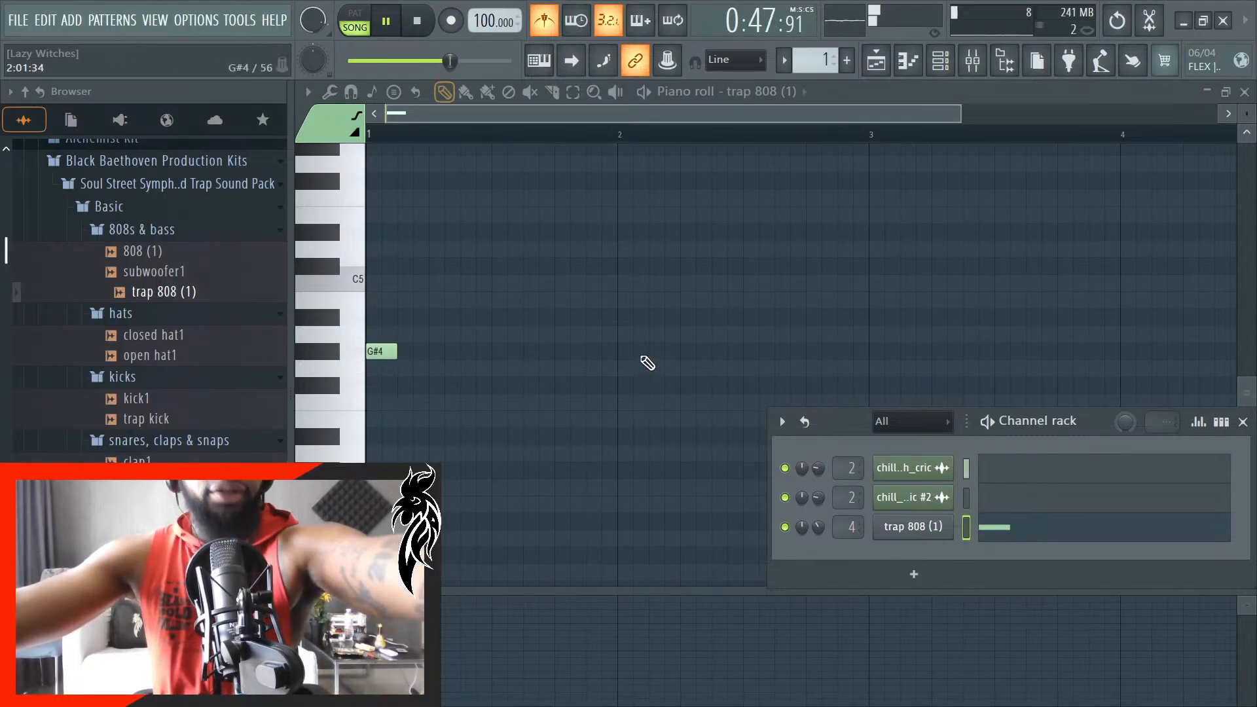
# - Replace the G#4 note with a G#5 note at the start of bar 1, and close the piano roll and channel rack
pyautogui.scroll(2, 1190, 289)
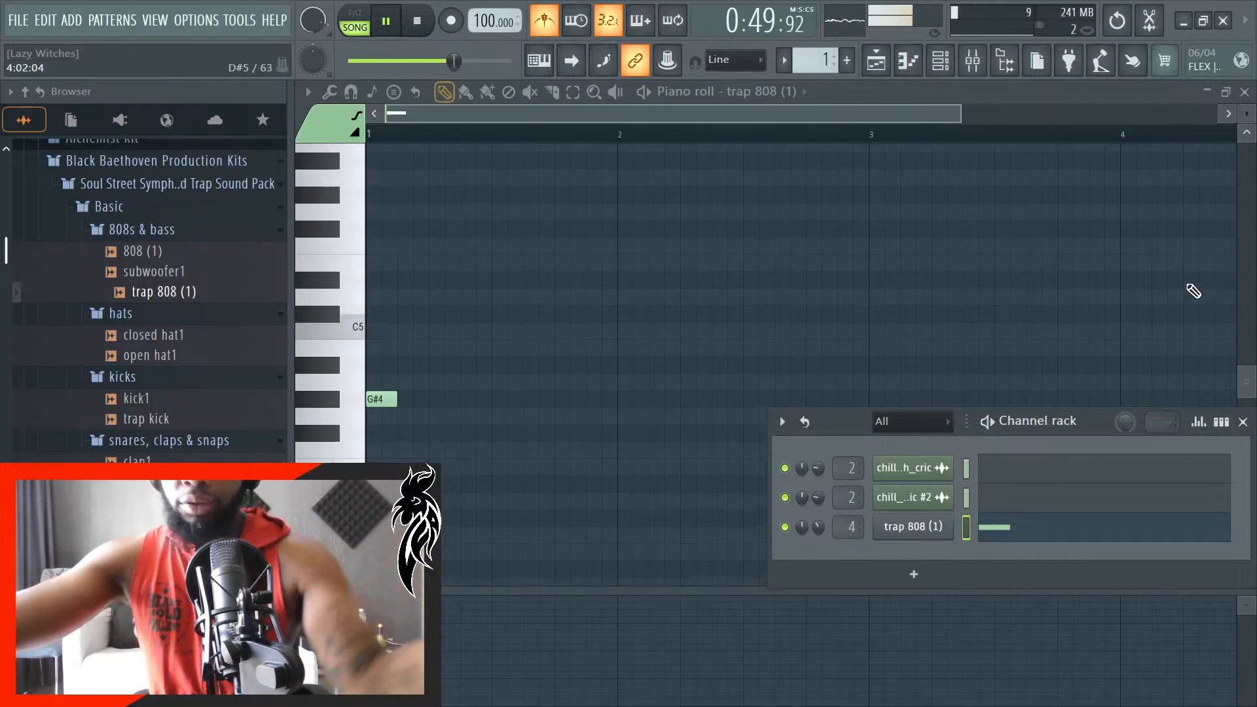
pyautogui.click(380, 197)
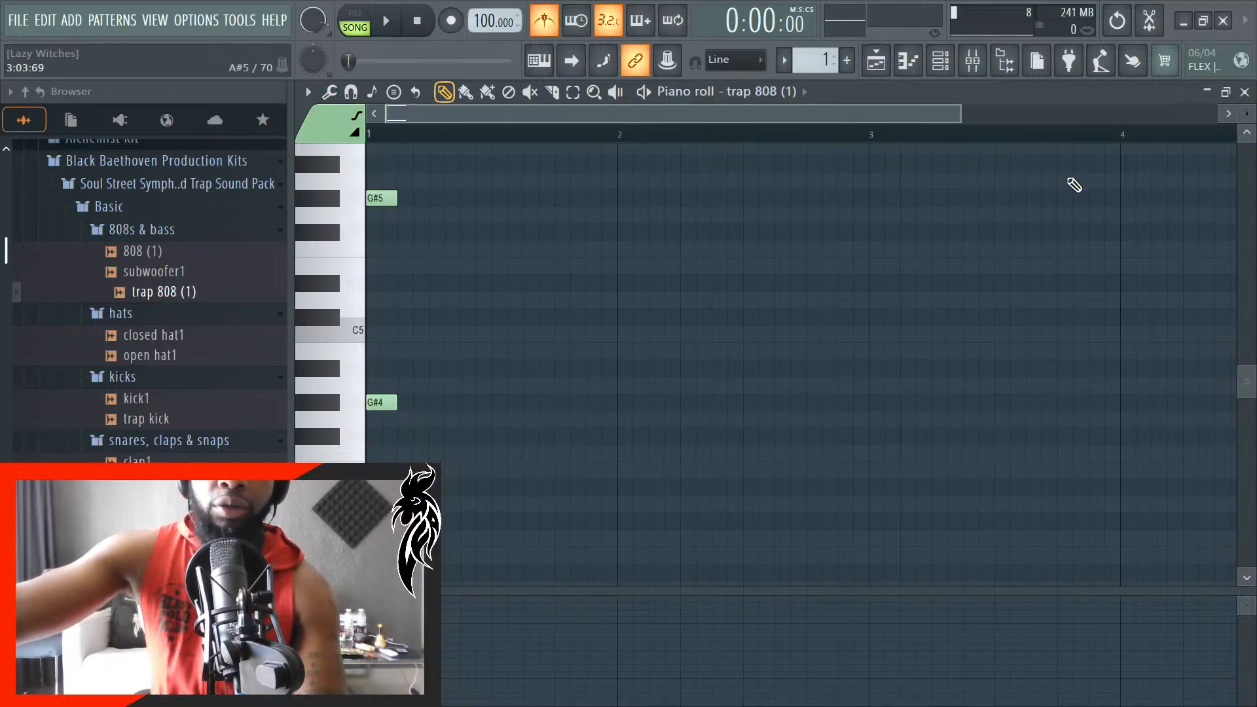
pyautogui.rightClick(383, 402)
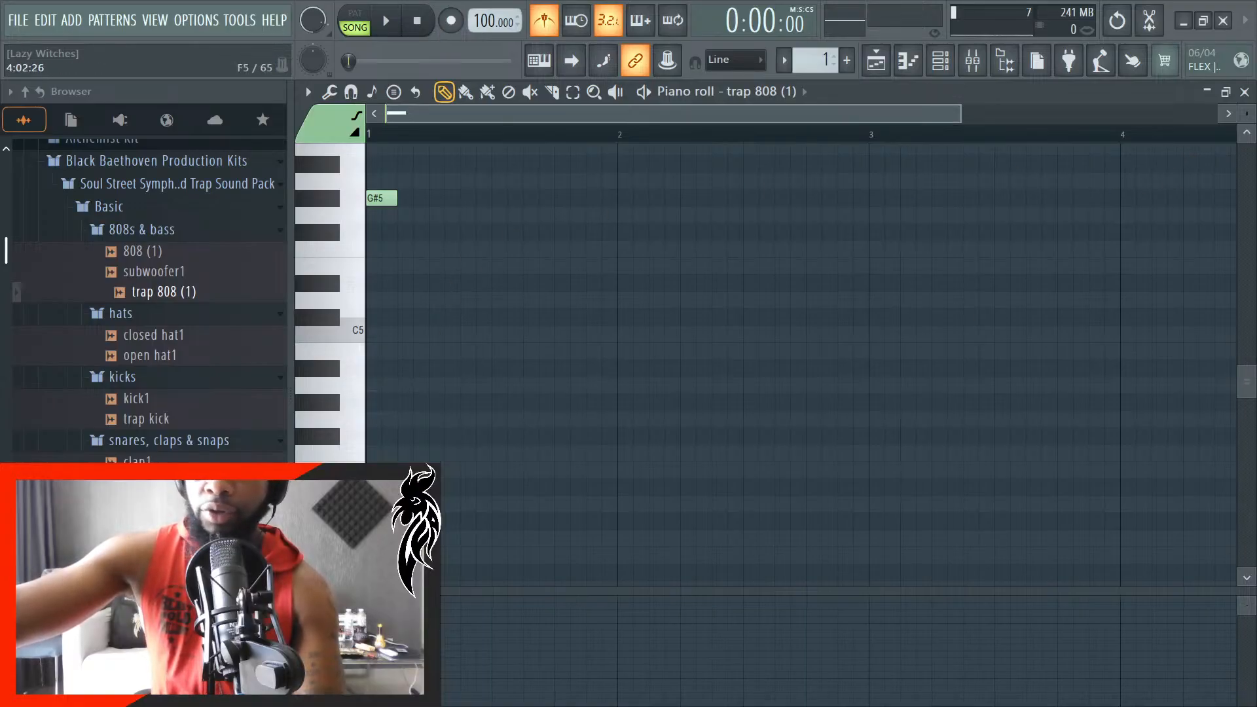
pyautogui.click(1244, 91)
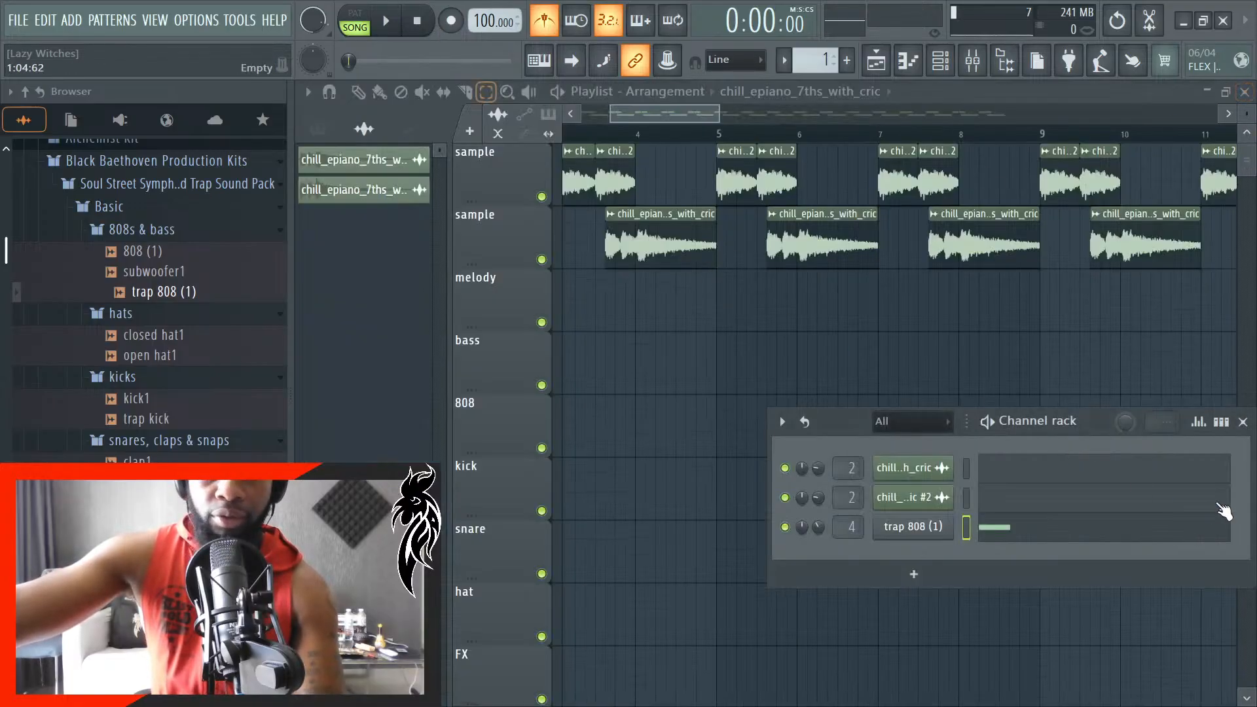
pyautogui.click(1244, 422)
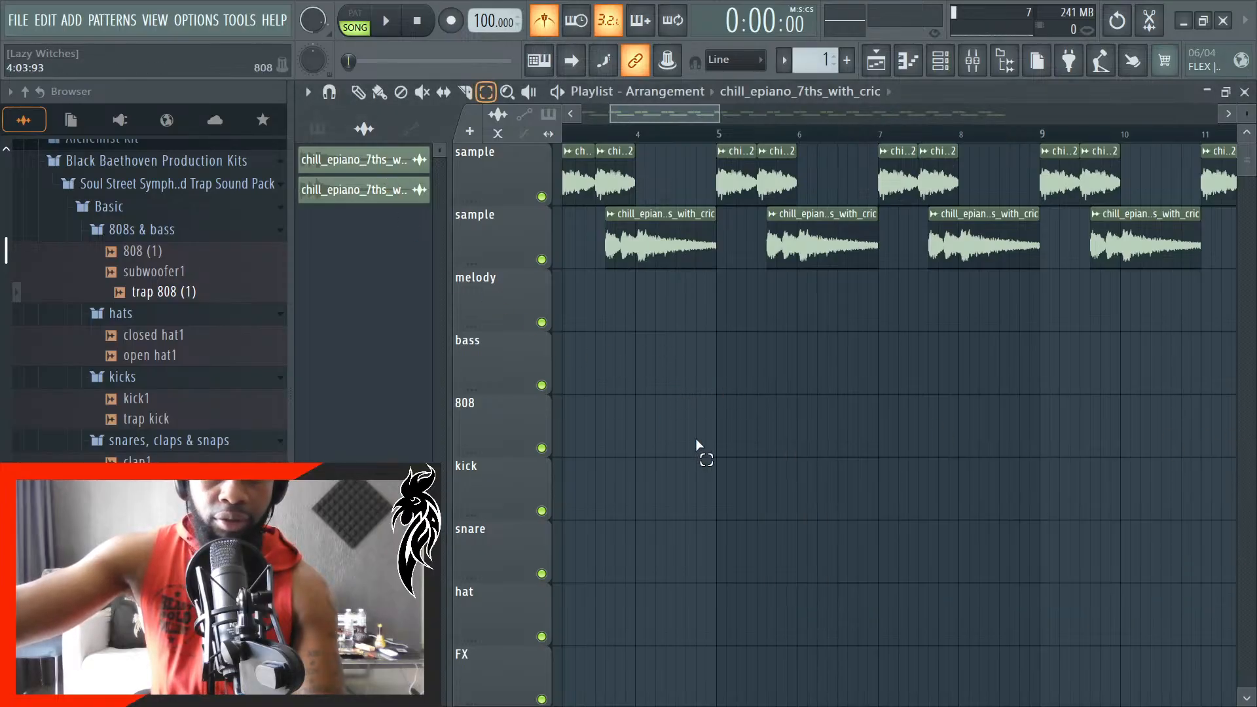
# - Show the patterns in the playlist's picker and rename Pattern 1 as 808
pyautogui.click(318, 133)
pyautogui.rightClick(364, 175)
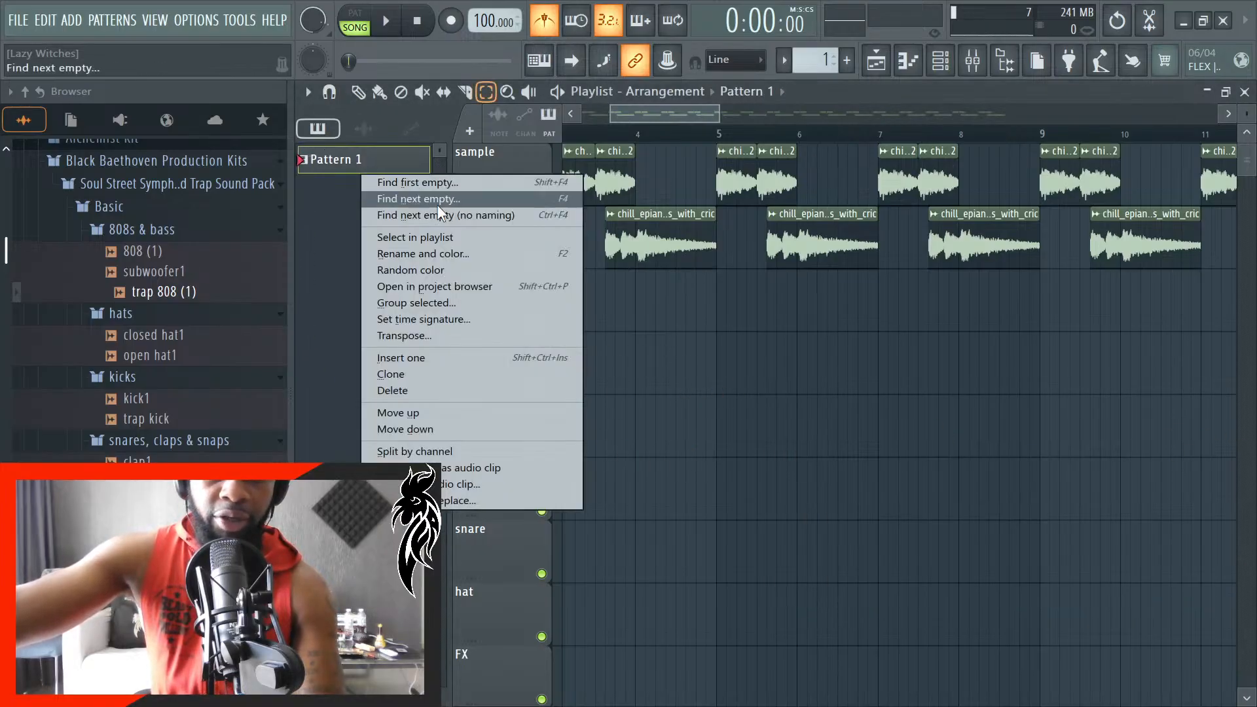
pyautogui.click(449, 256)
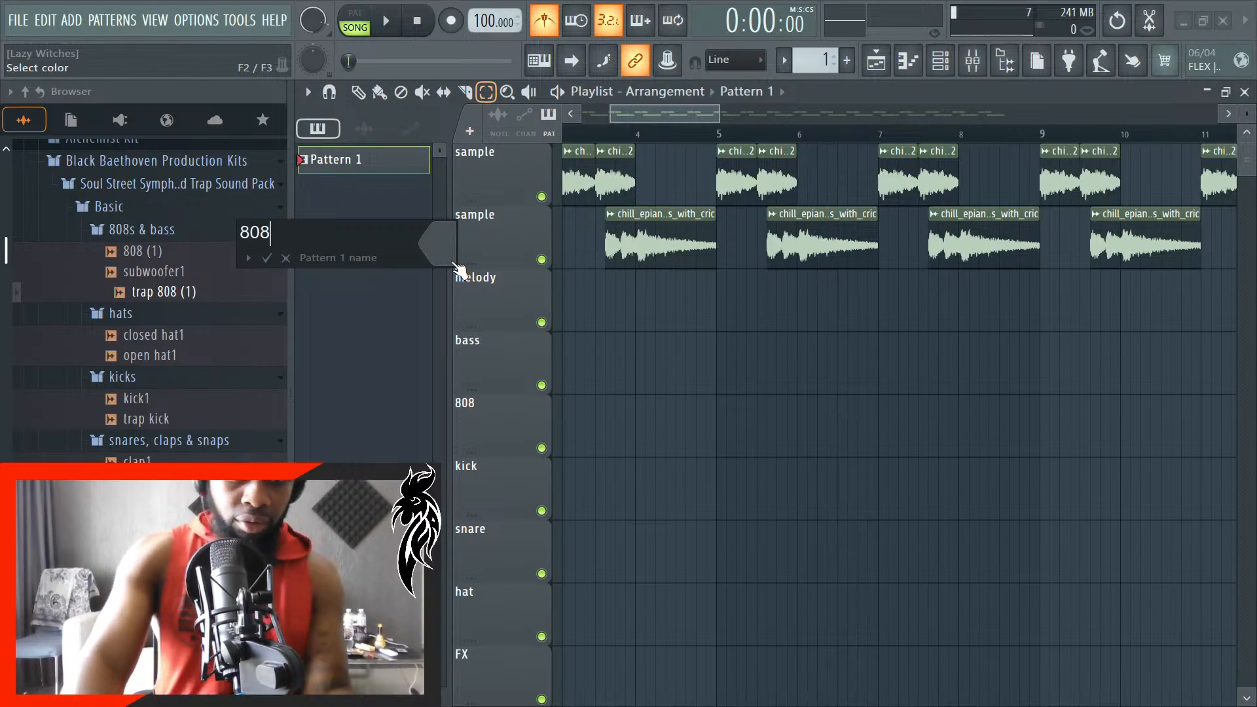
pyautogui.press('Return')
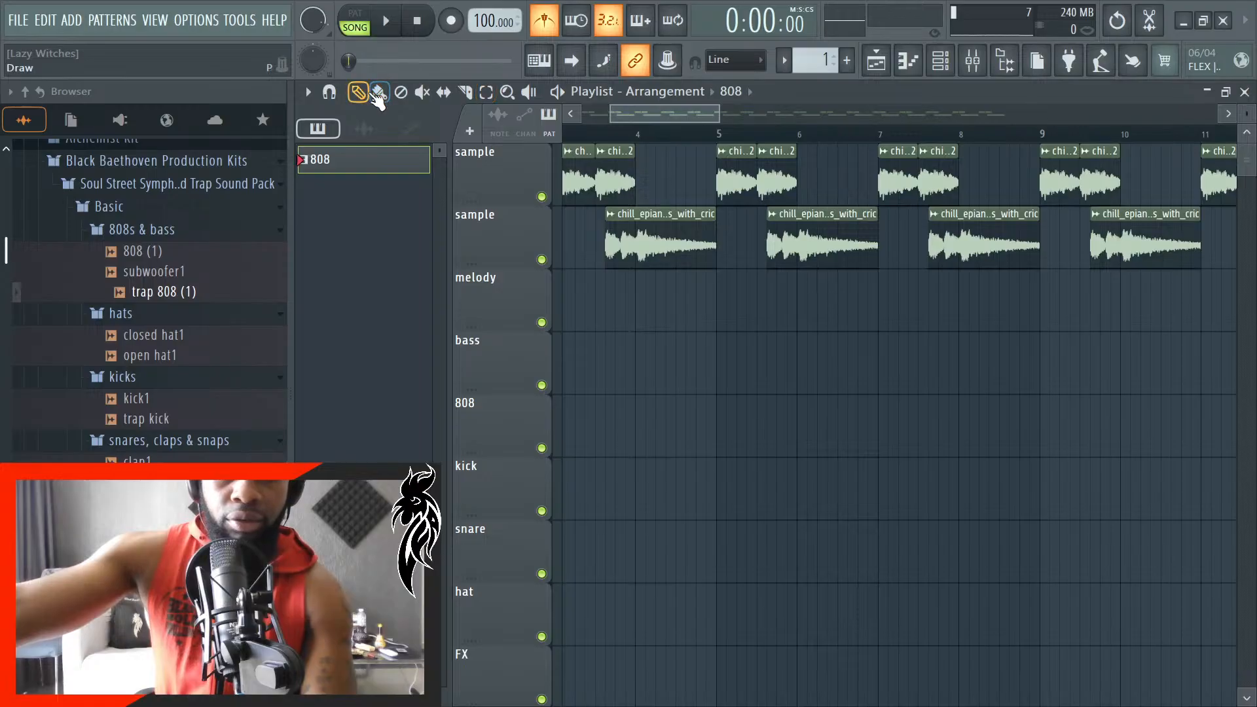
# - Place the 808 pattern on the 808 playlist track and move the clip to the start of bar 3
pyautogui.click(596, 413)
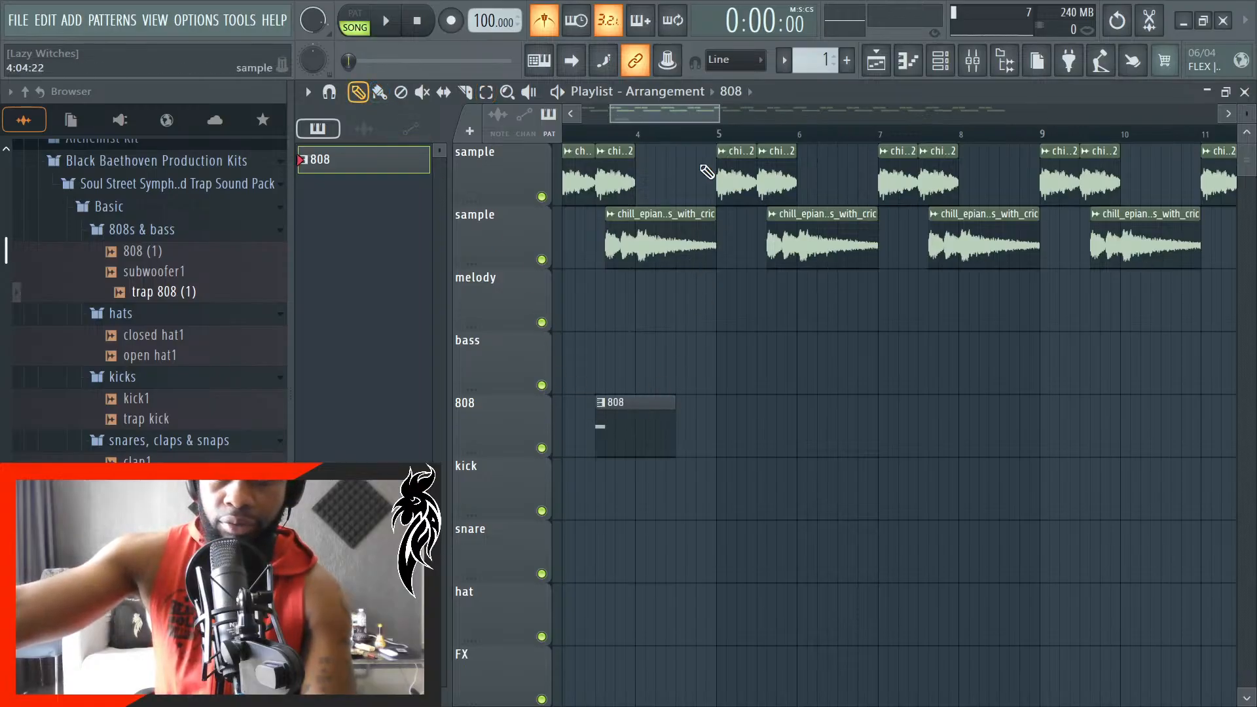
pyautogui.moveTo(677, 118); pyautogui.dragTo(639, 120)
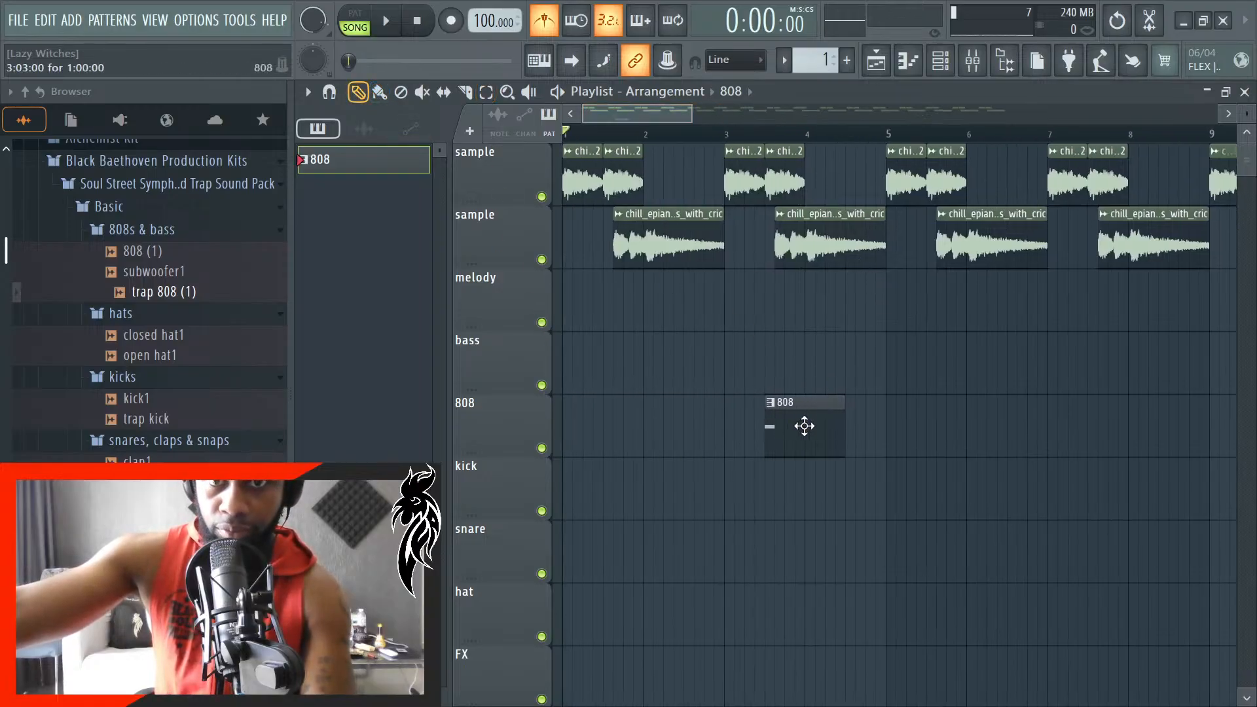
pyautogui.moveTo(805, 426); pyautogui.dragTo(774, 426)
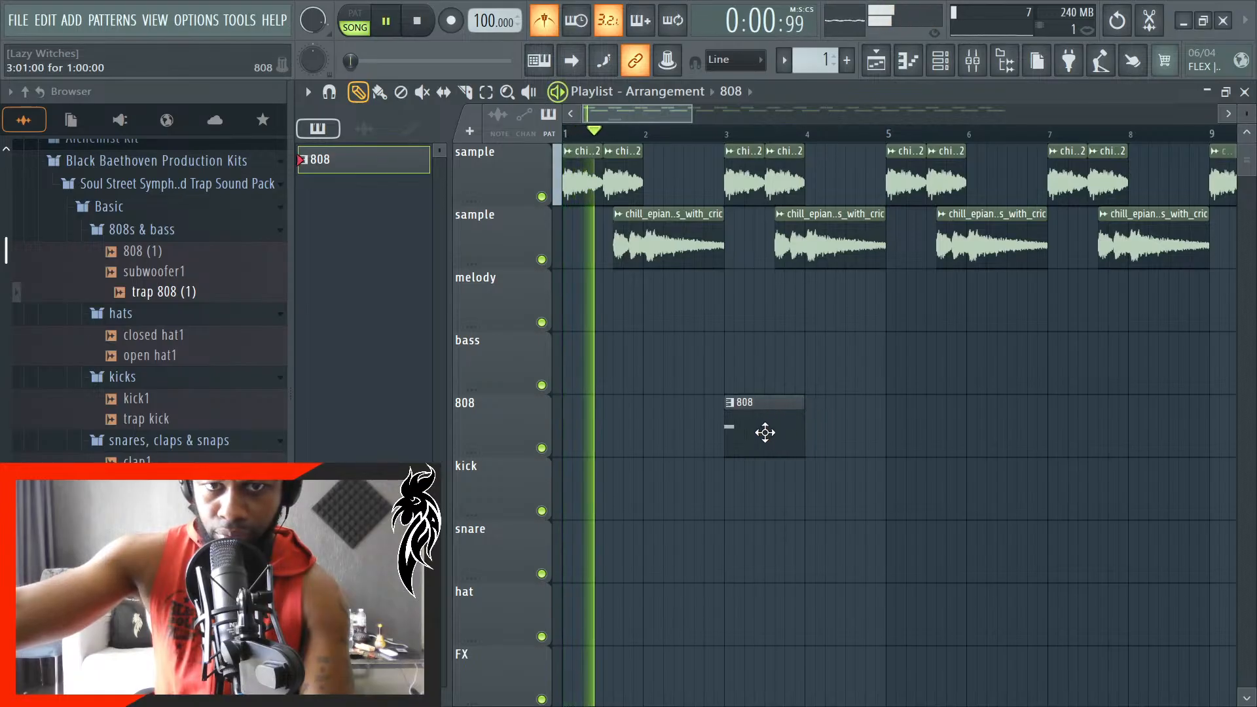
# - Play the song from the beginning to check the 808 clip's placement, and delete the clip from the 808 track
pyautogui.press('space')
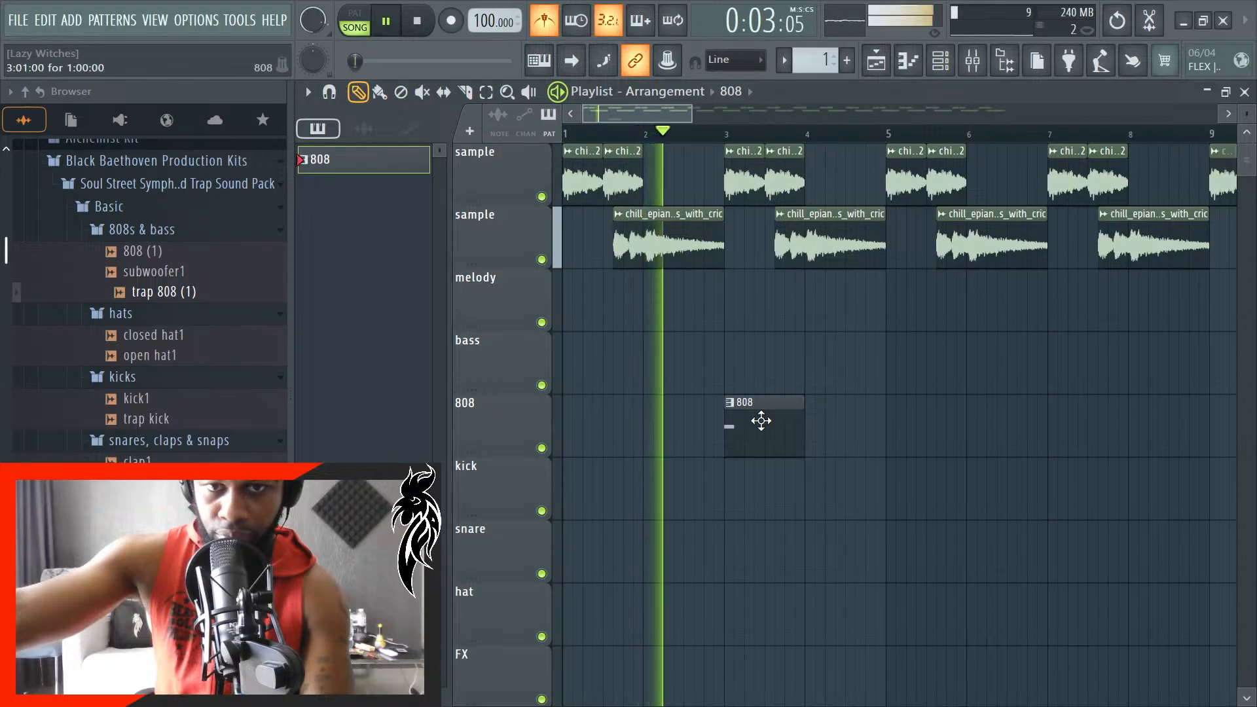
pyautogui.press('space')
pyautogui.press('space')
pyautogui.rightClick(760, 423)
pyautogui.press('space')
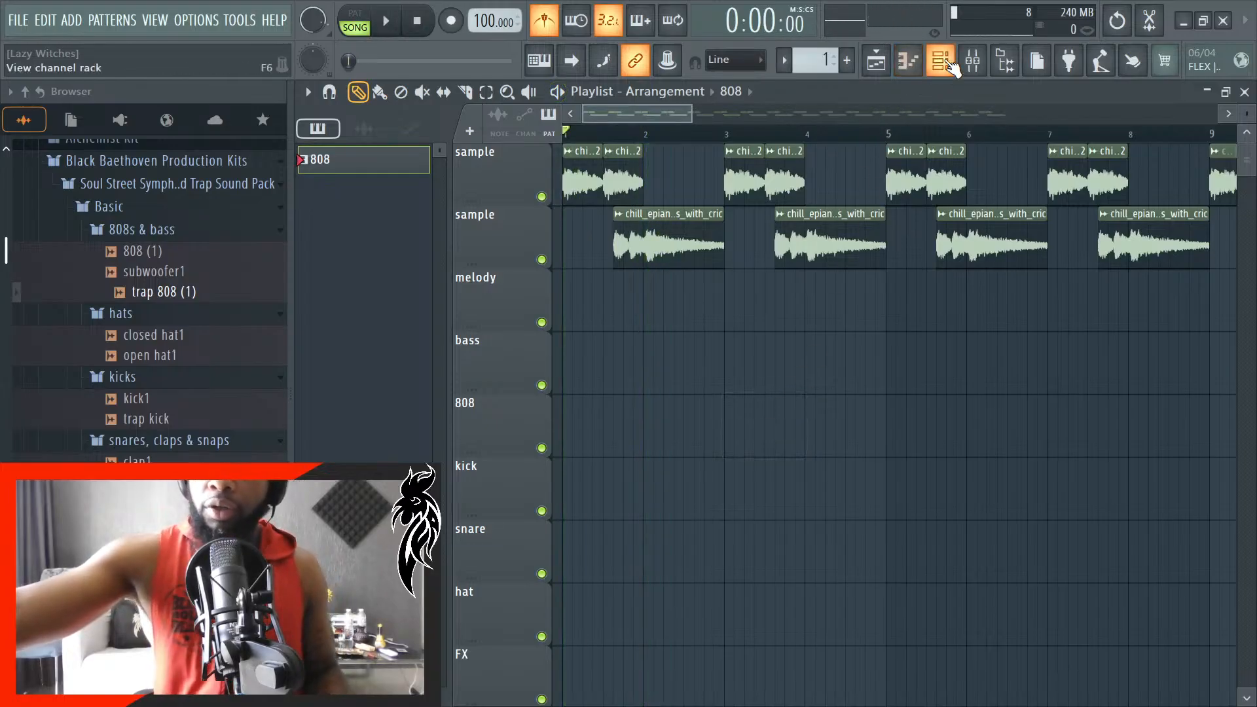
# - Set the pitch shift of the chill_epiano_7ths_with_cric #2 channel to -400 cents, audition it in the song, and close its settings
pyautogui.click(941, 60)
pyautogui.click(892, 498)
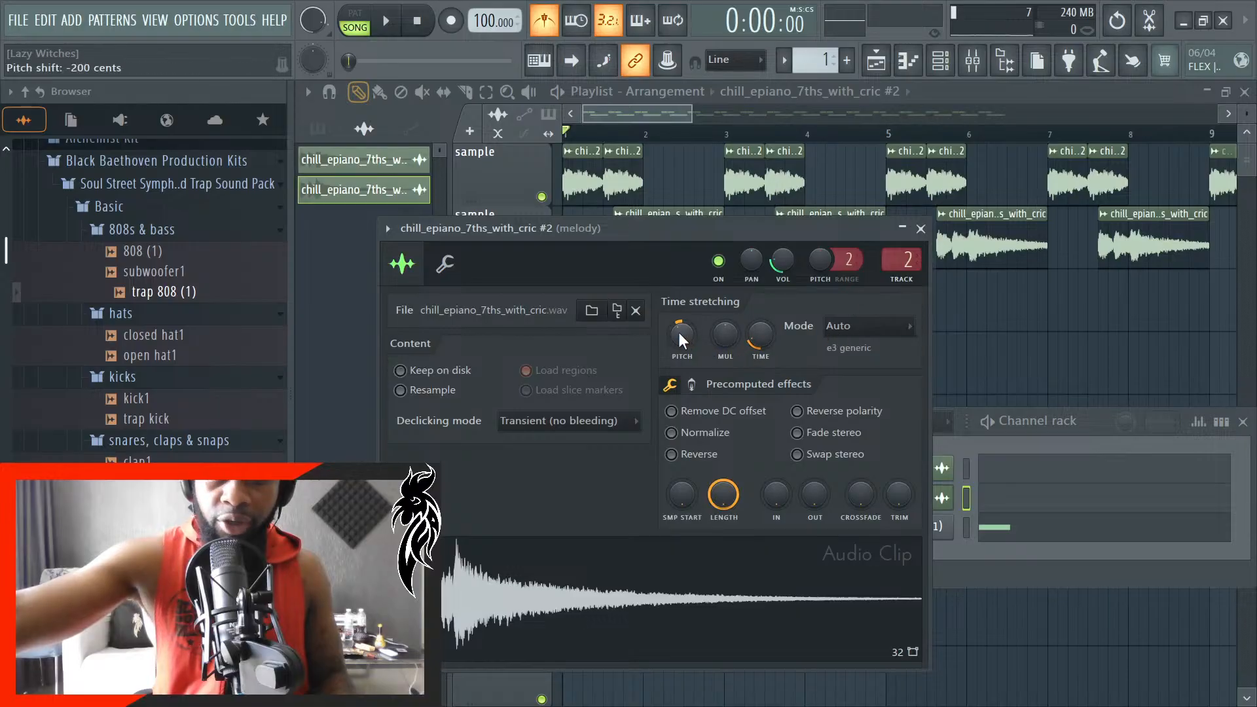
pyautogui.moveTo(679, 332); pyautogui.dragTo(678, 357)
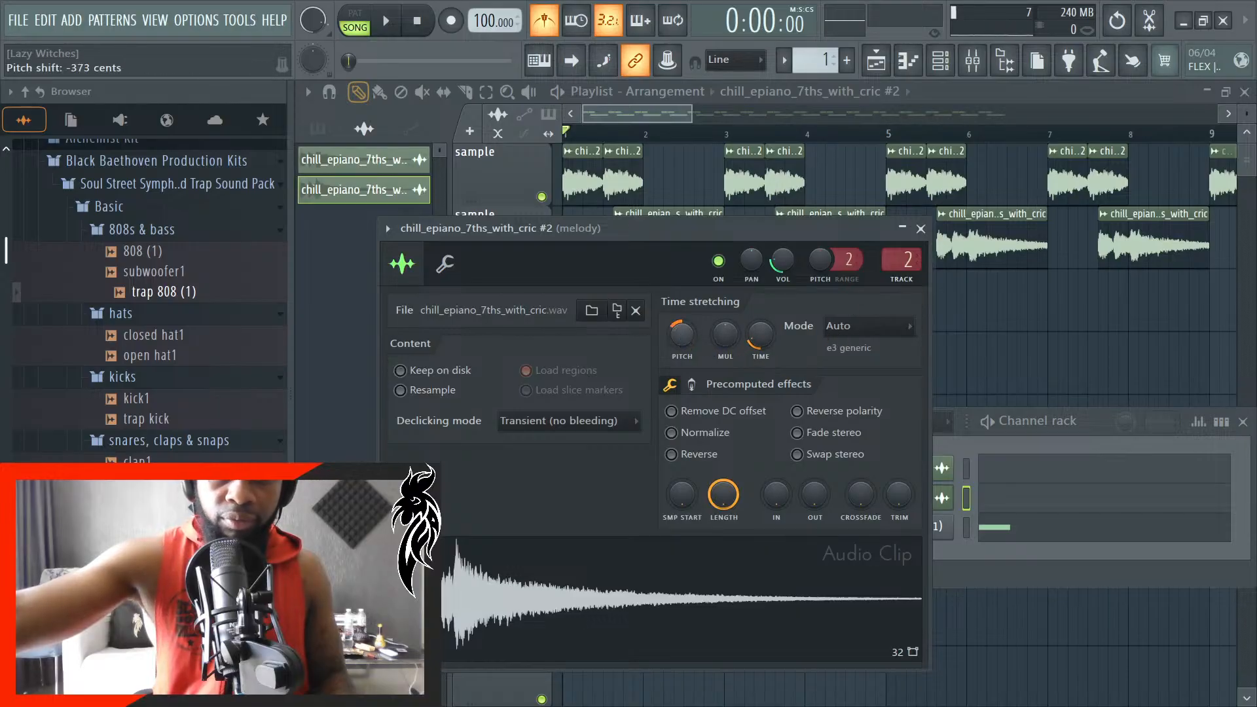
pyautogui.press('space')
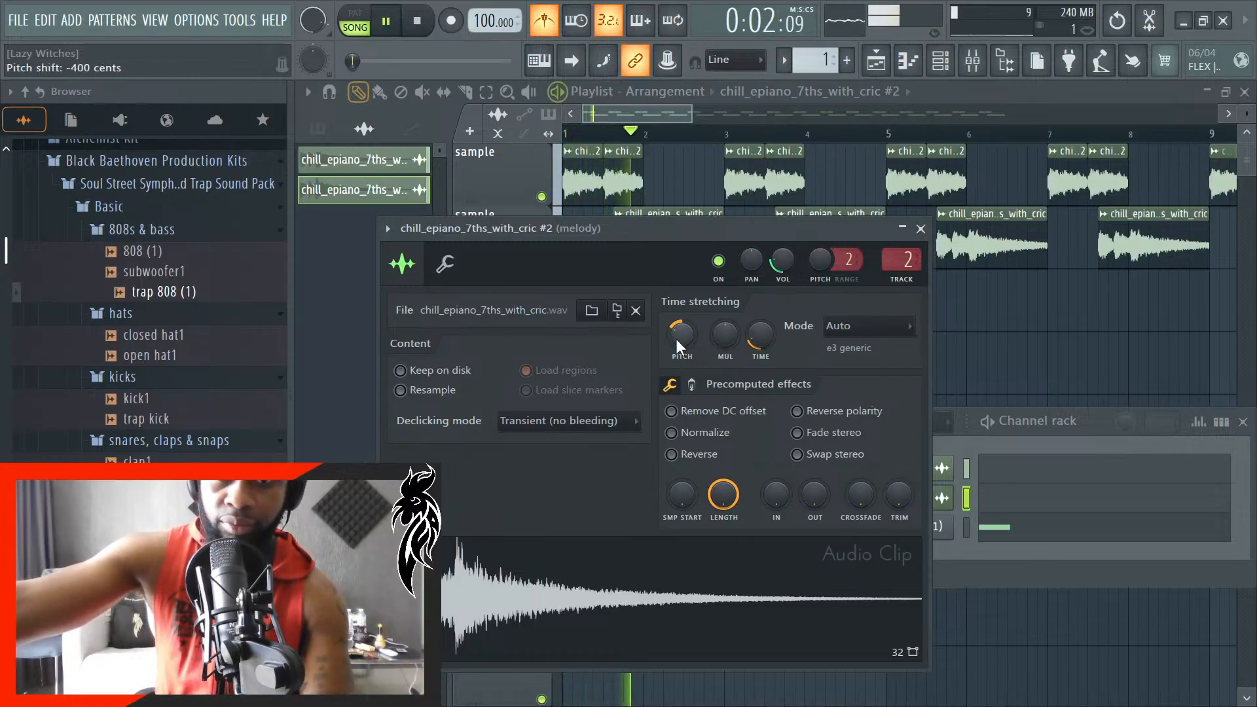
pyautogui.press('space')
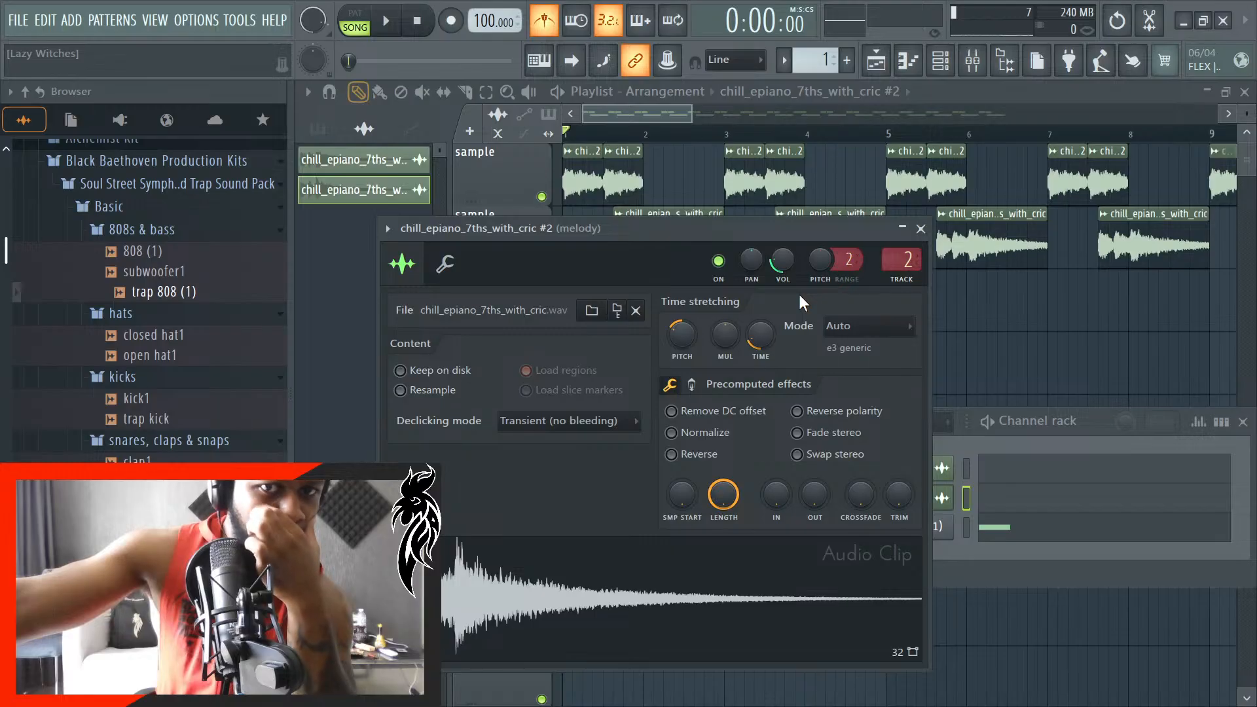
pyautogui.click(921, 229)
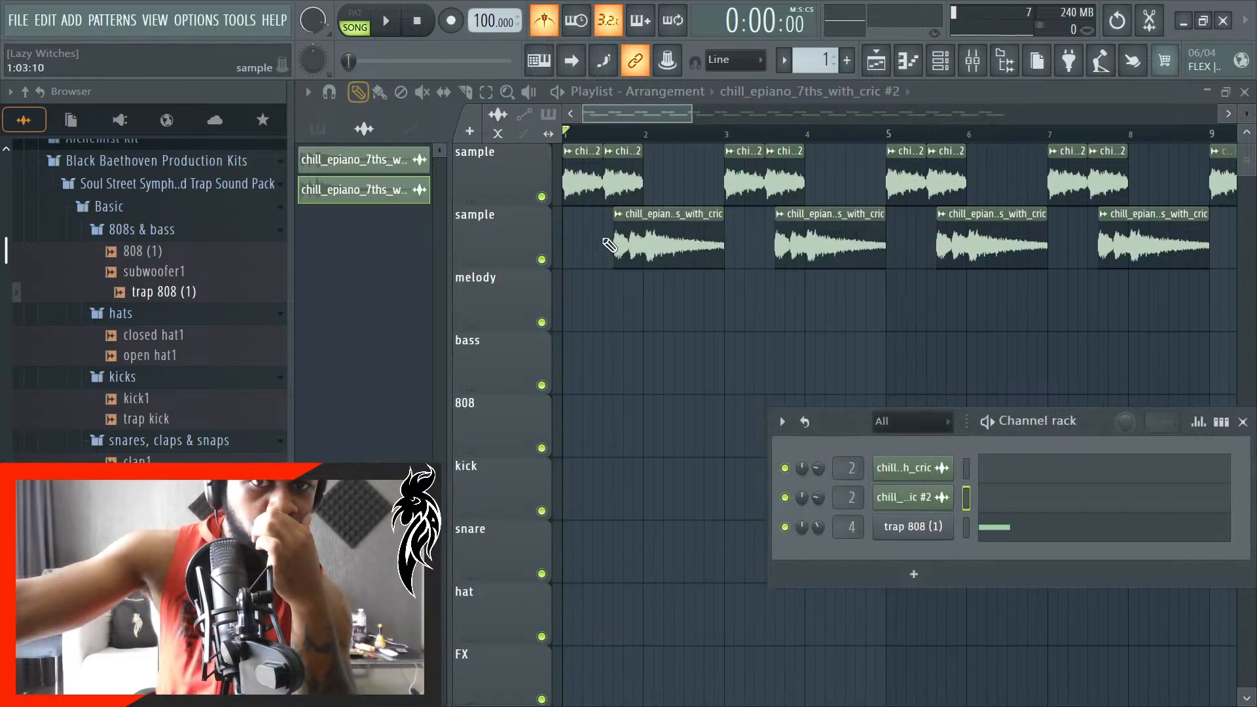
# - Mute the second sample track and play the song to hear the first sample track alone
pyautogui.click(541, 259)
pyautogui.press('space')
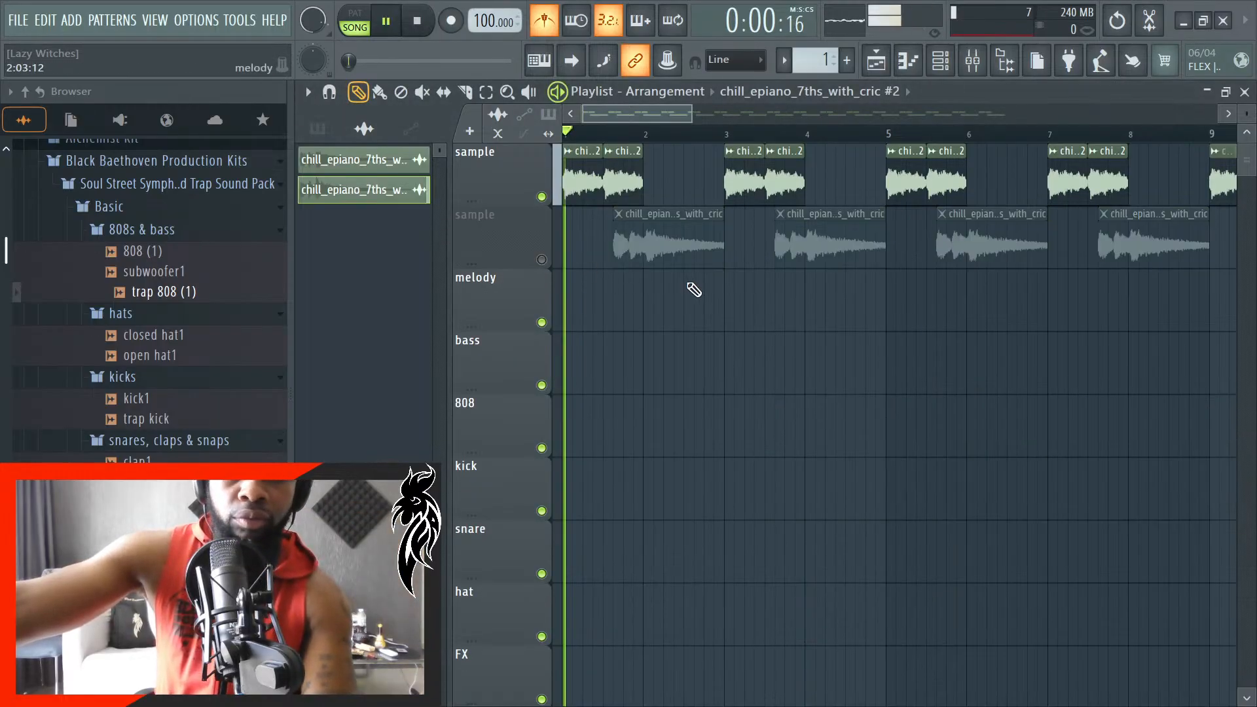
# - Change the pitch shift of the chill_epiano_7ths_with_cric #2 channel to -300 cents, audition it, and close its settings
pyautogui.click(908, 61)
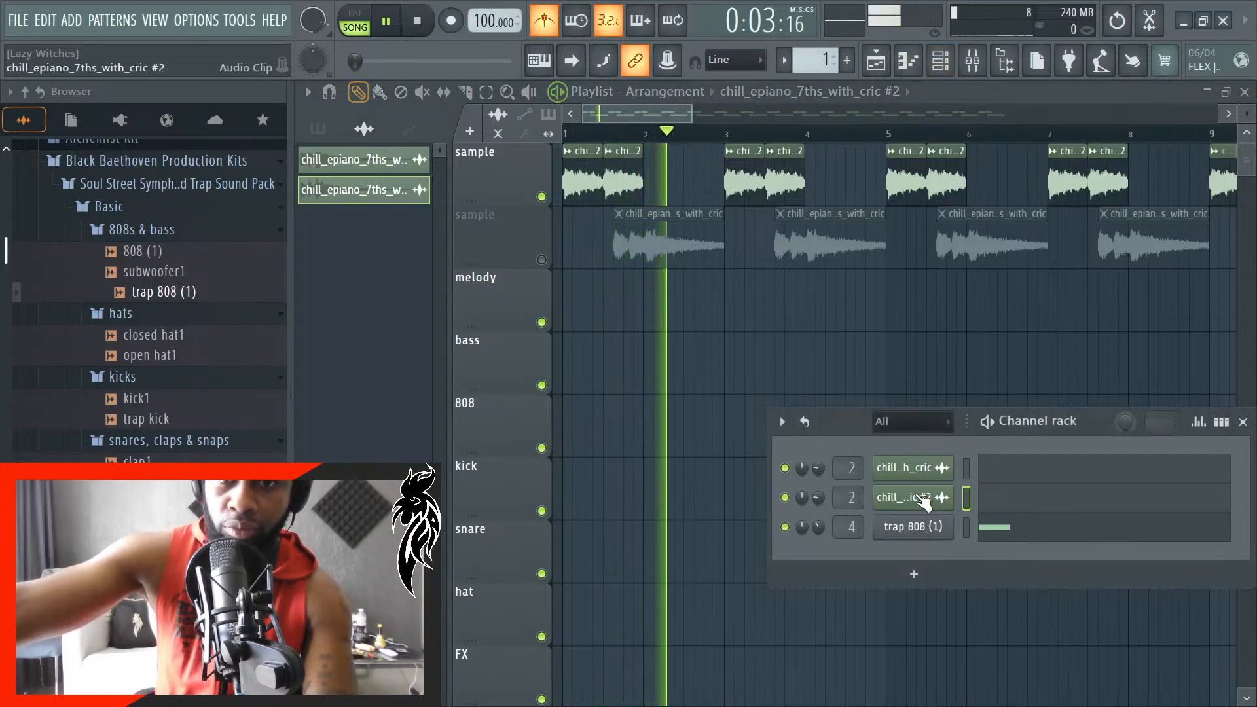
pyautogui.press('space')
pyautogui.click(923, 500)
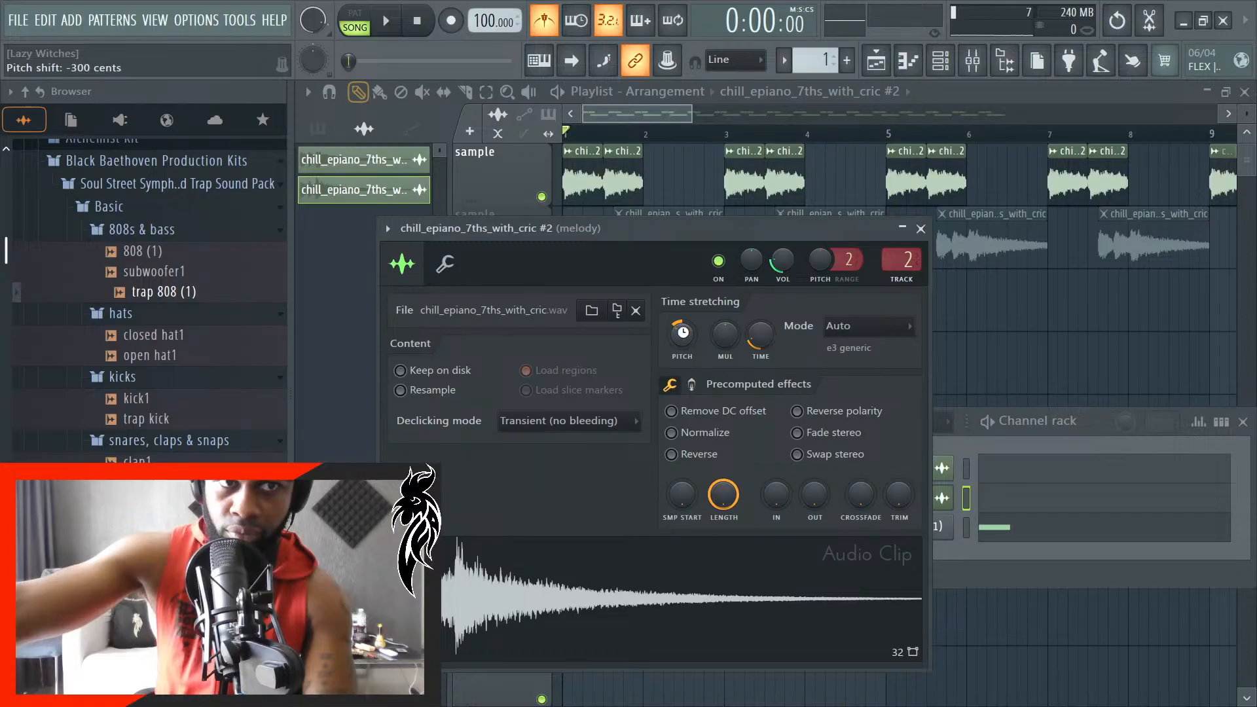
pyautogui.press('space')
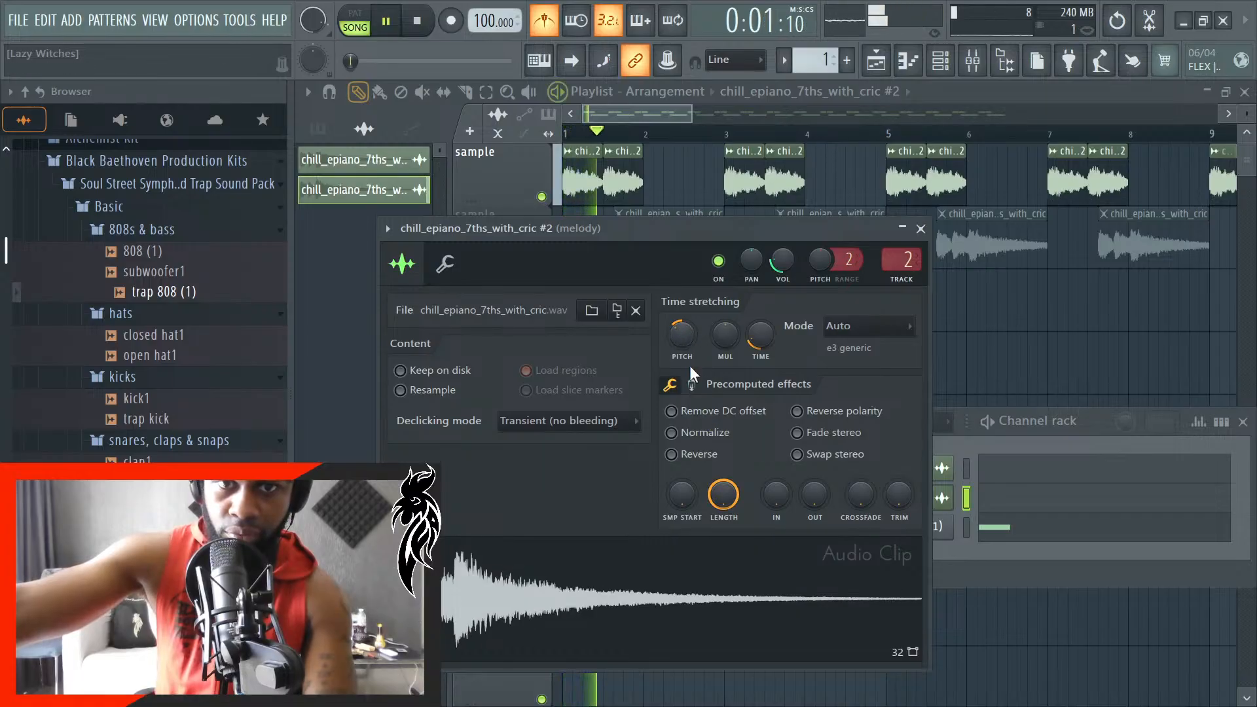
pyautogui.press('space')
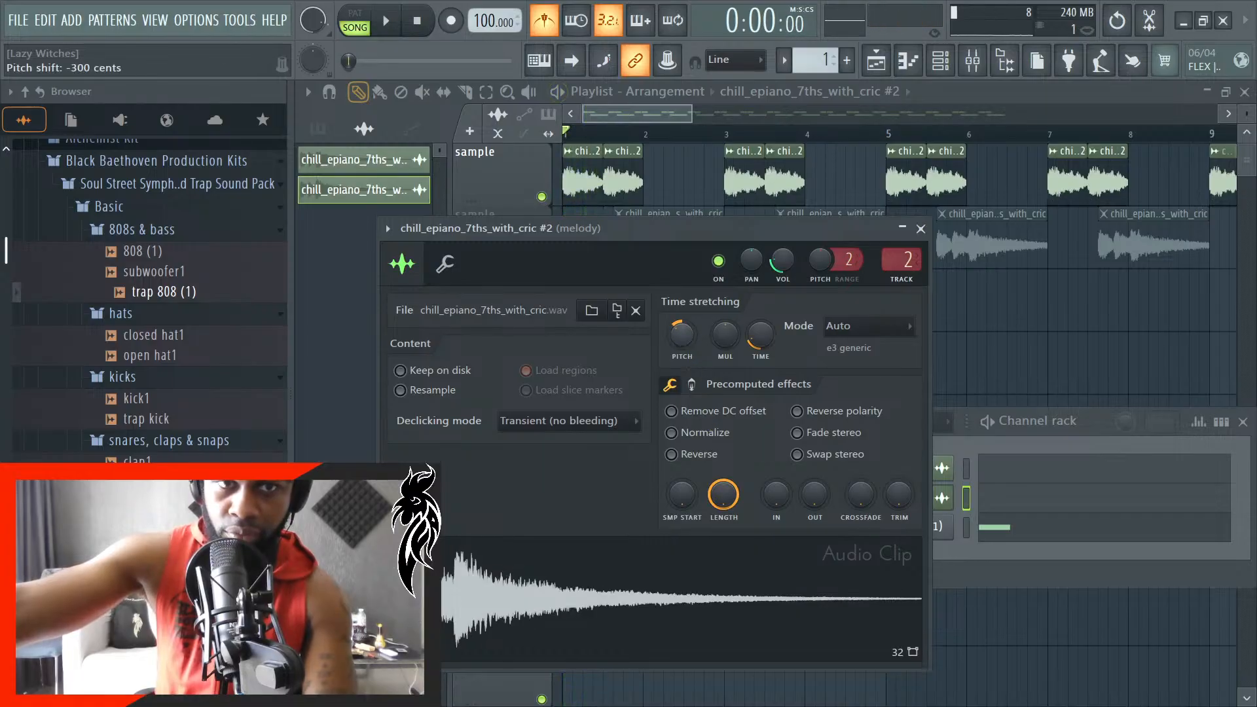
pyautogui.click(921, 229)
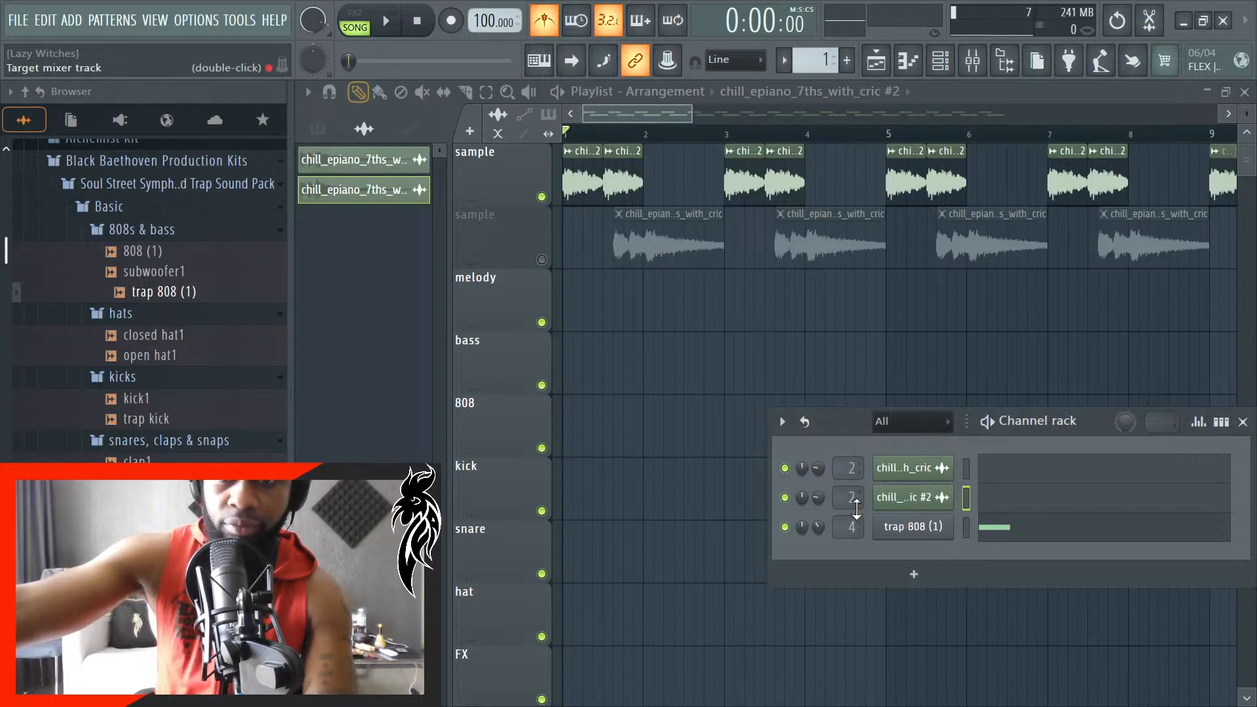
# - Unmute the second sample track, play the song with both sample tracks, and show the channel rack
pyautogui.click(543, 259)
pyautogui.press('space')
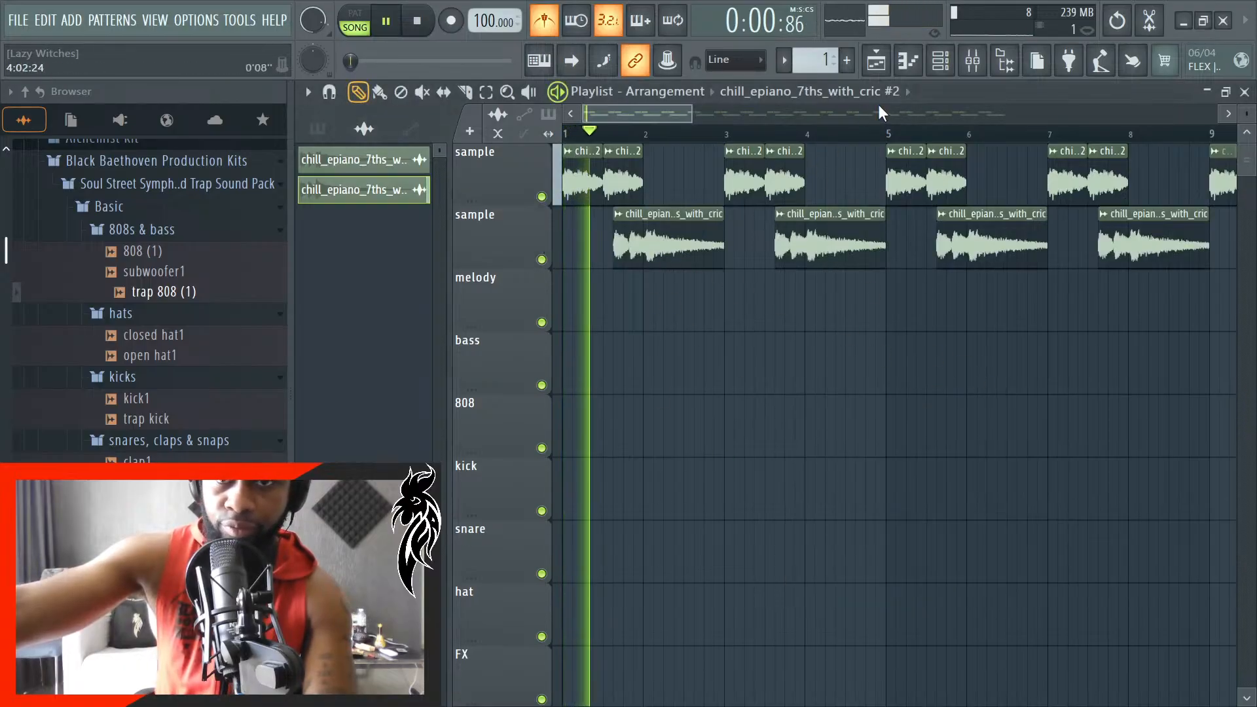
pyautogui.click(941, 61)
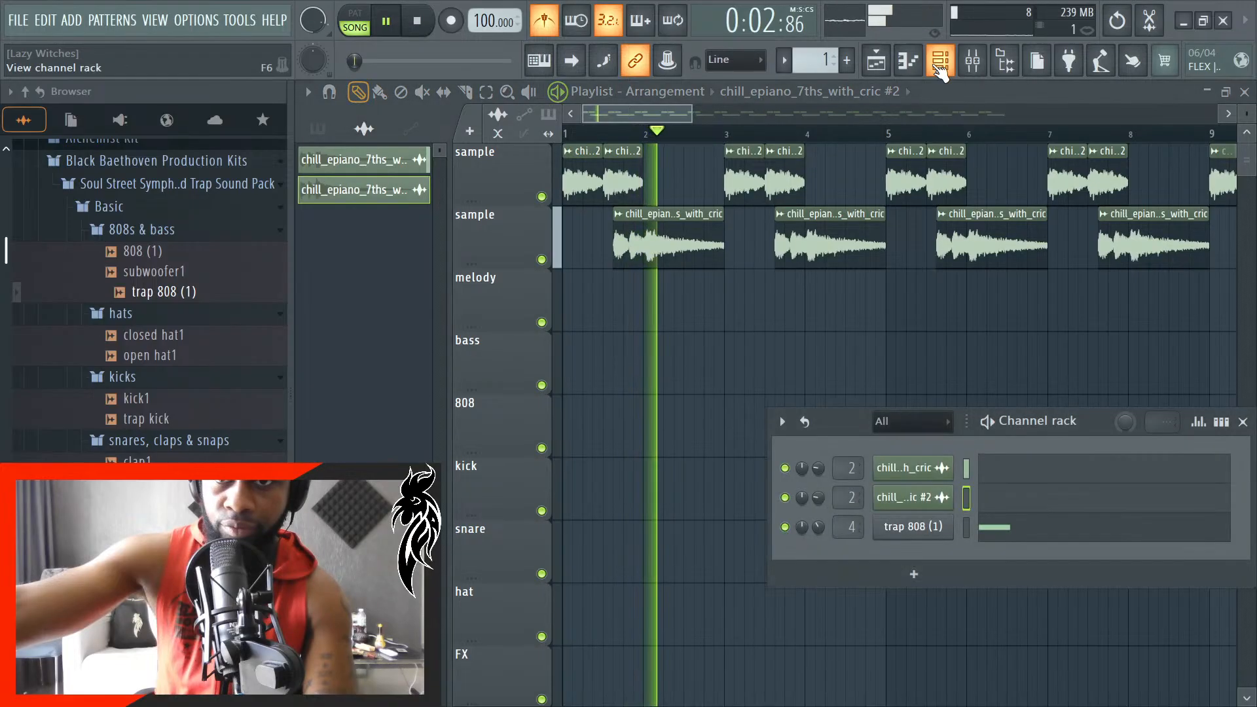
# - Inspect the trap 808 (1) channel's notes in the piano roll, stop playback, and close the piano roll and channel rack
pyautogui.click(940, 61)
pyautogui.click(940, 61)
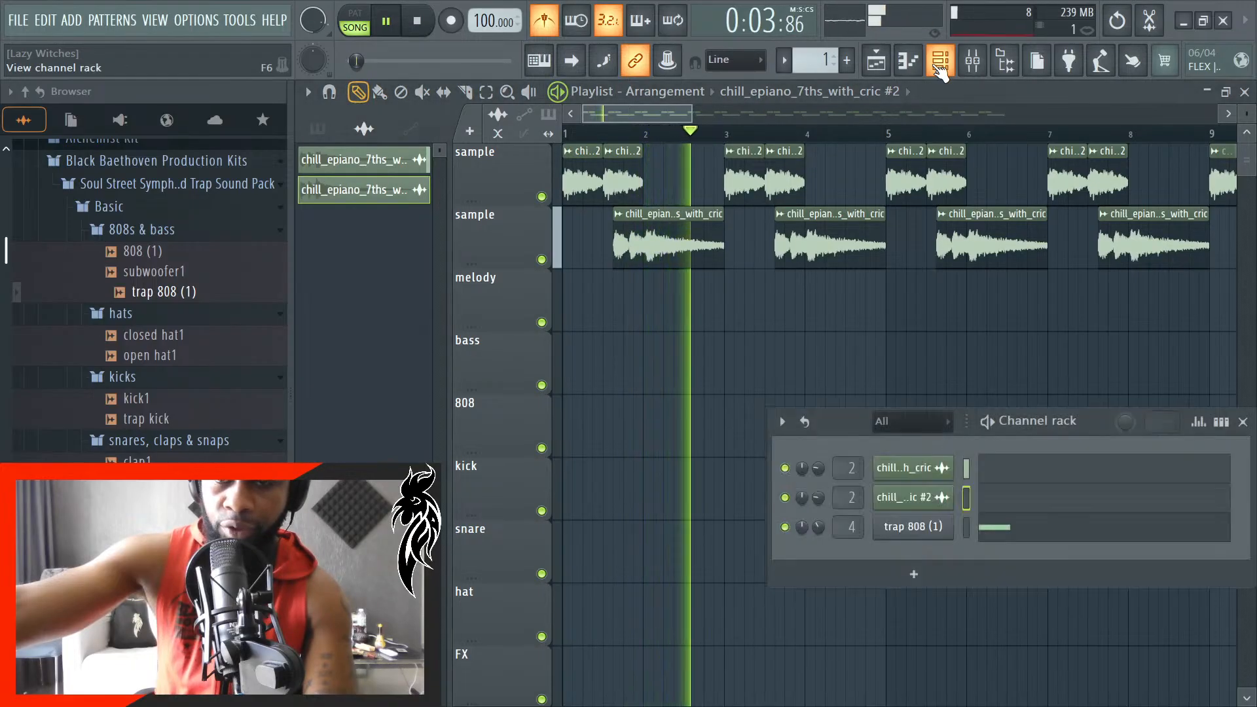
pyautogui.click(1064, 529)
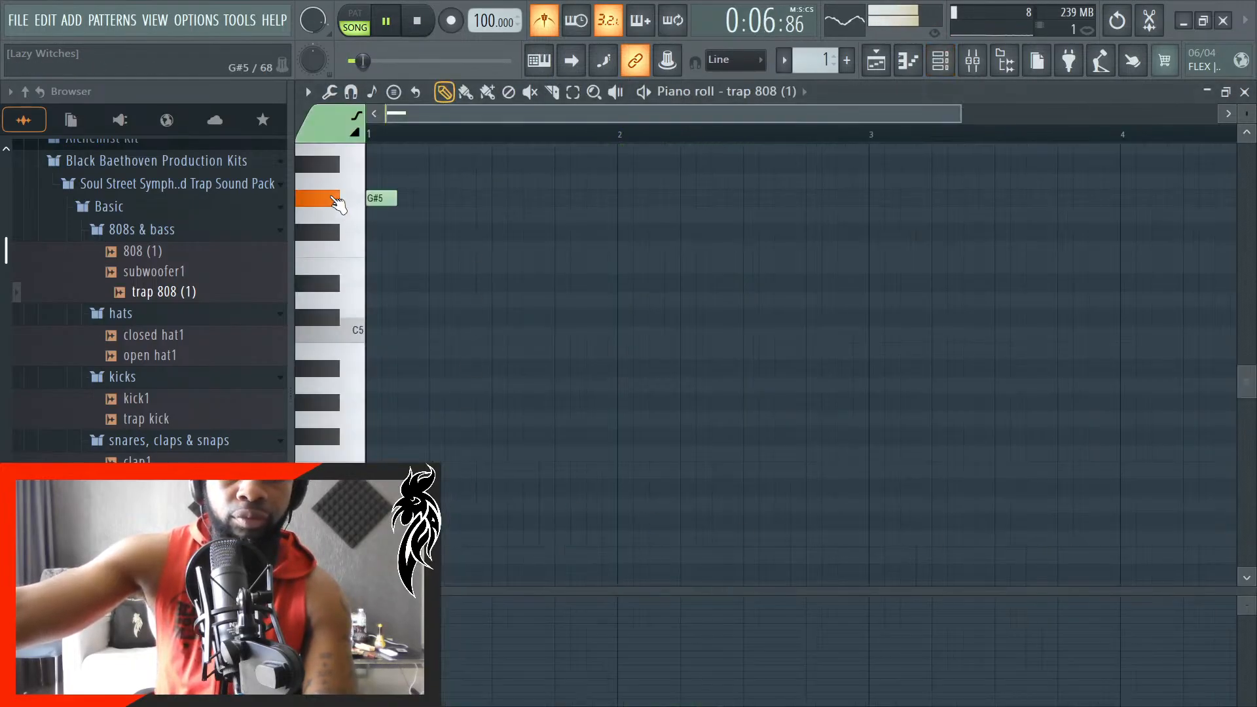
pyautogui.click(1245, 92)
pyautogui.press('space')
pyautogui.click(1243, 422)
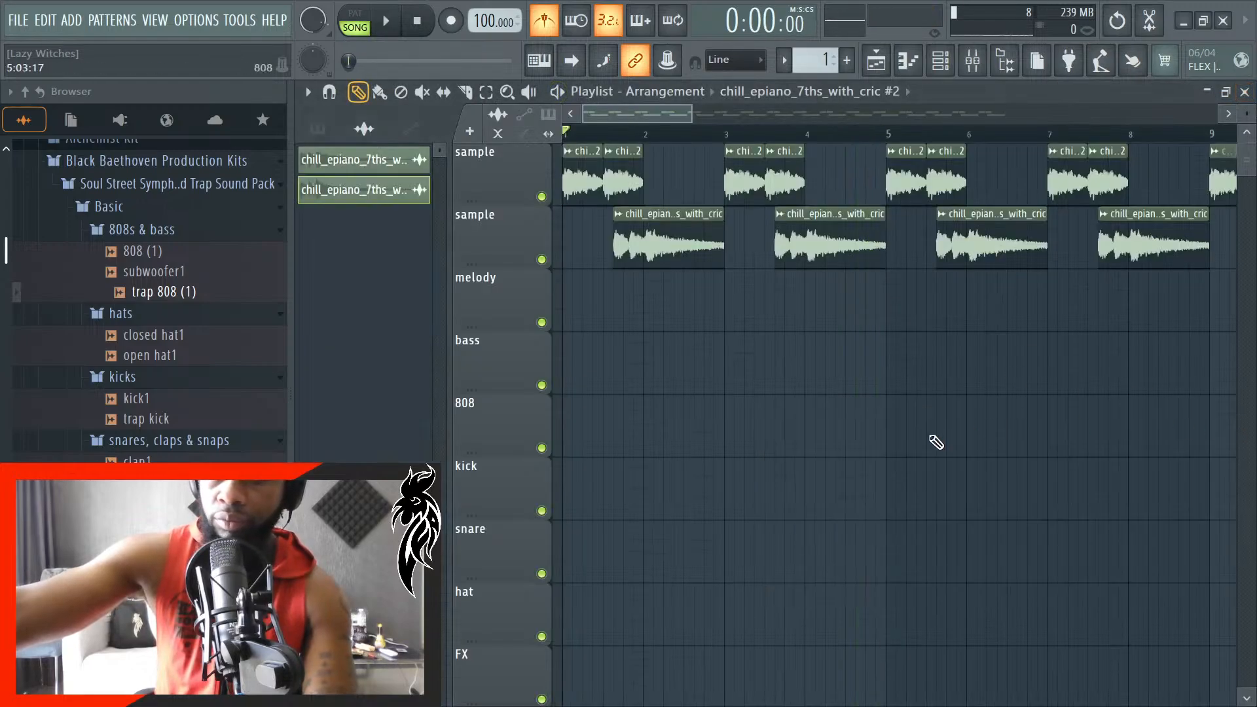
# - Play the song from the start and listen to the two sample tracks together
pyautogui.hscroll(2, 915, 438)
pyautogui.press('space')
pyautogui.scroll(-1, 871, 406)
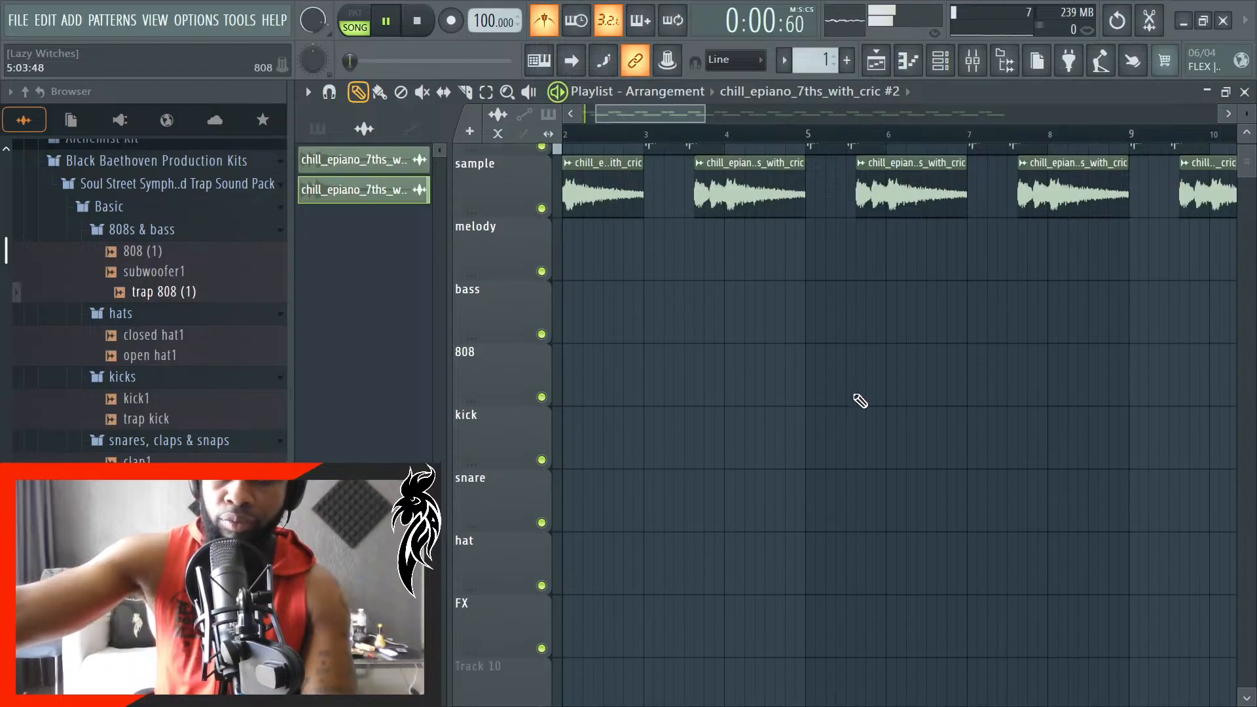
pyautogui.moveTo(684, 116); pyautogui.dragTo(579, 126)
pyautogui.scroll(1, 639, 268)
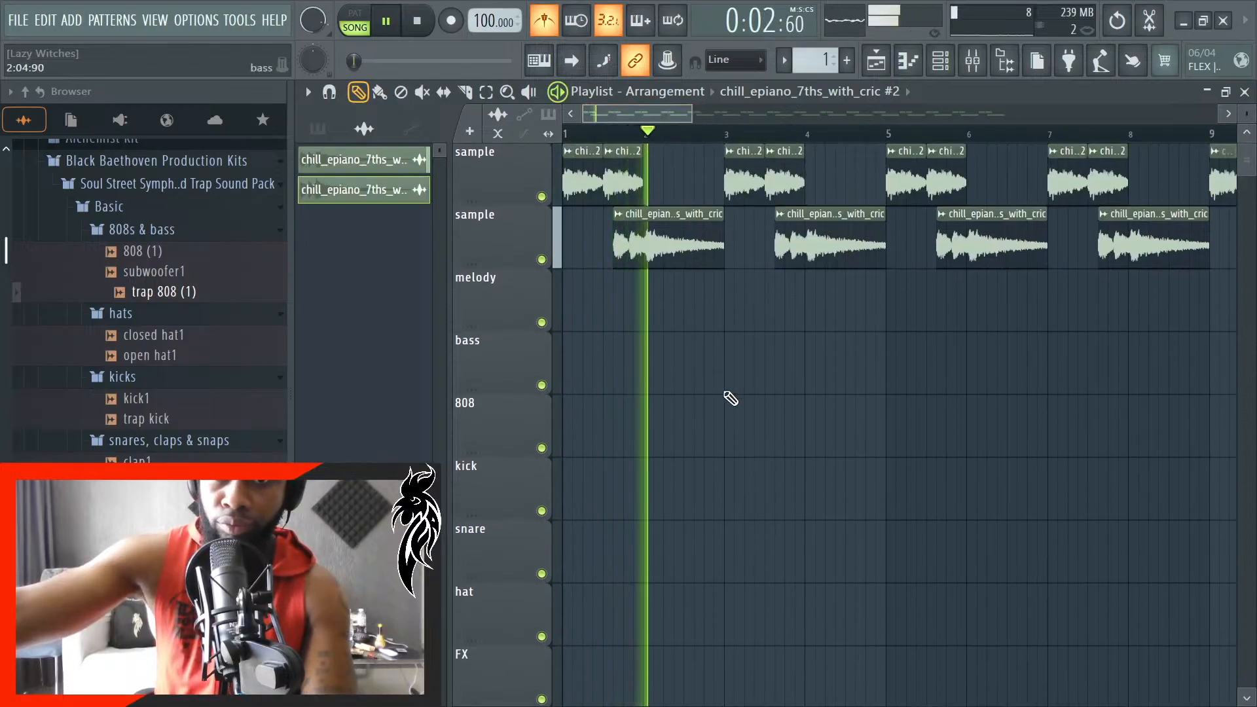
# - Place the 808 pattern as a clip on the 808 track at bar 6 and stop playback
pyautogui.click(768, 414)
pyautogui.rightClick(835, 432)
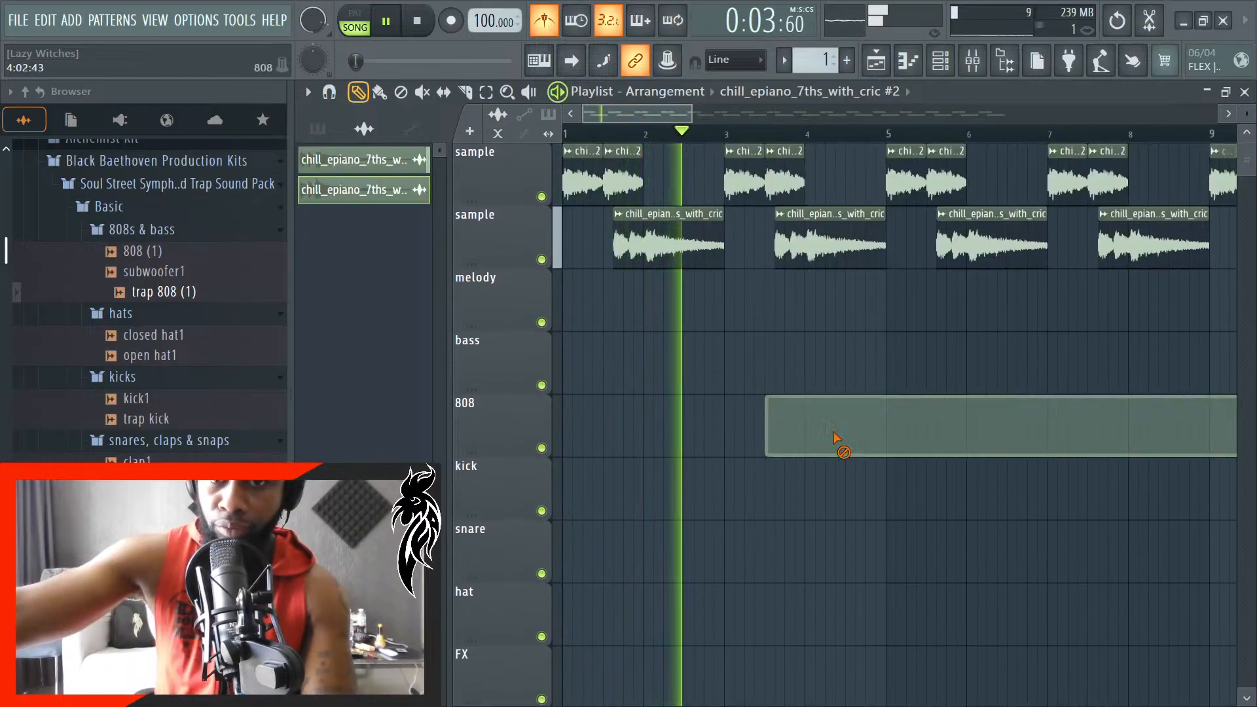
pyautogui.click(318, 129)
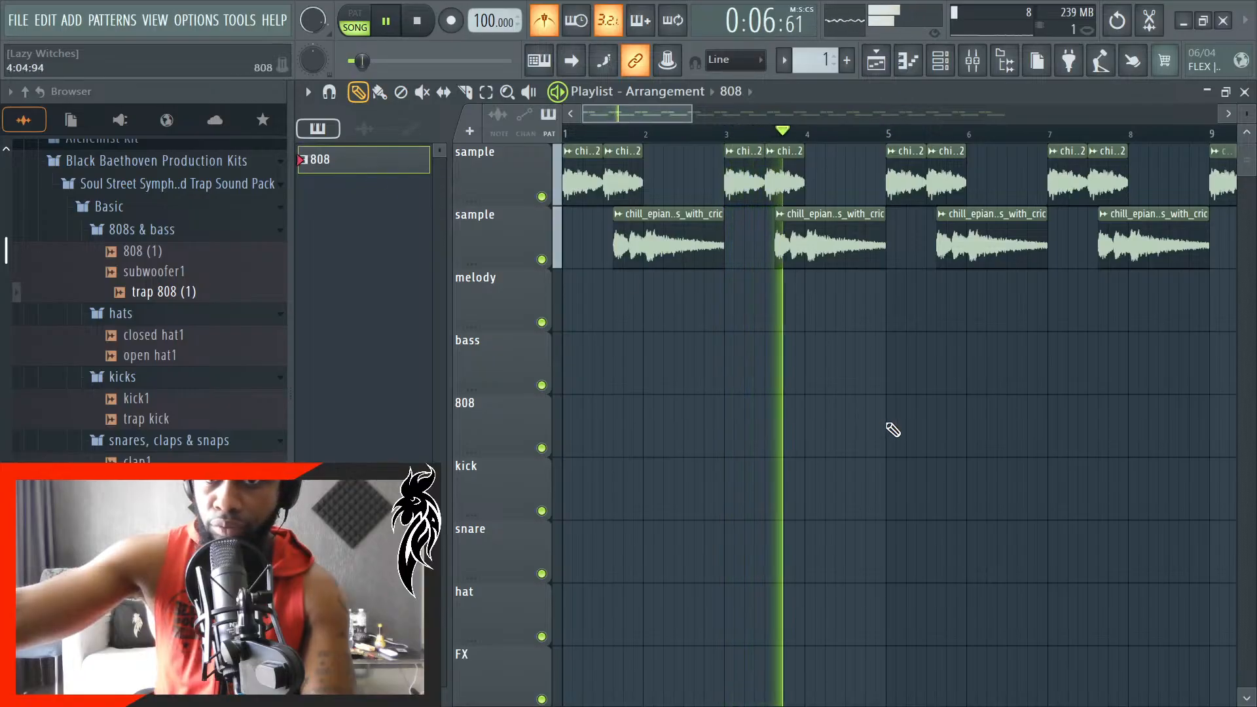
pyautogui.click(924, 432)
pyautogui.moveTo(924, 431); pyautogui.dragTo(988, 424)
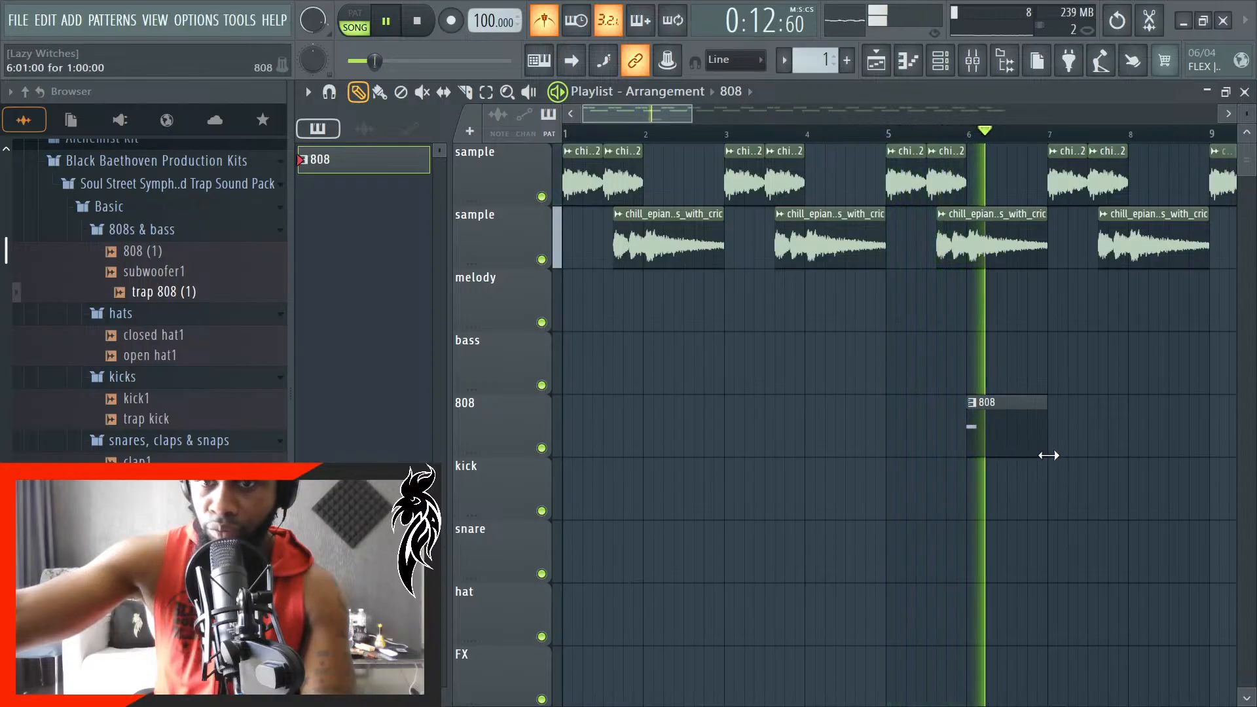
pyautogui.press('space')
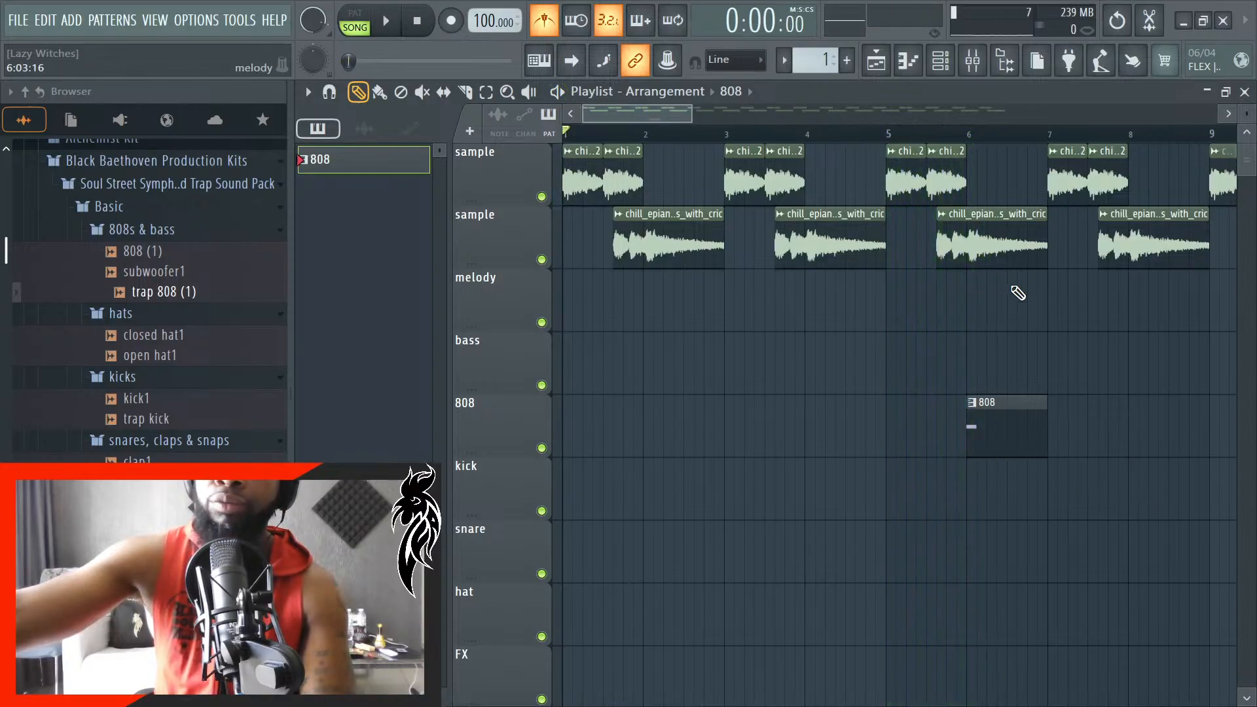
# - Examine the 808 clip's notes in the piano roll alongside the channel rack, and close both
pyautogui.doubleClick(1019, 441)
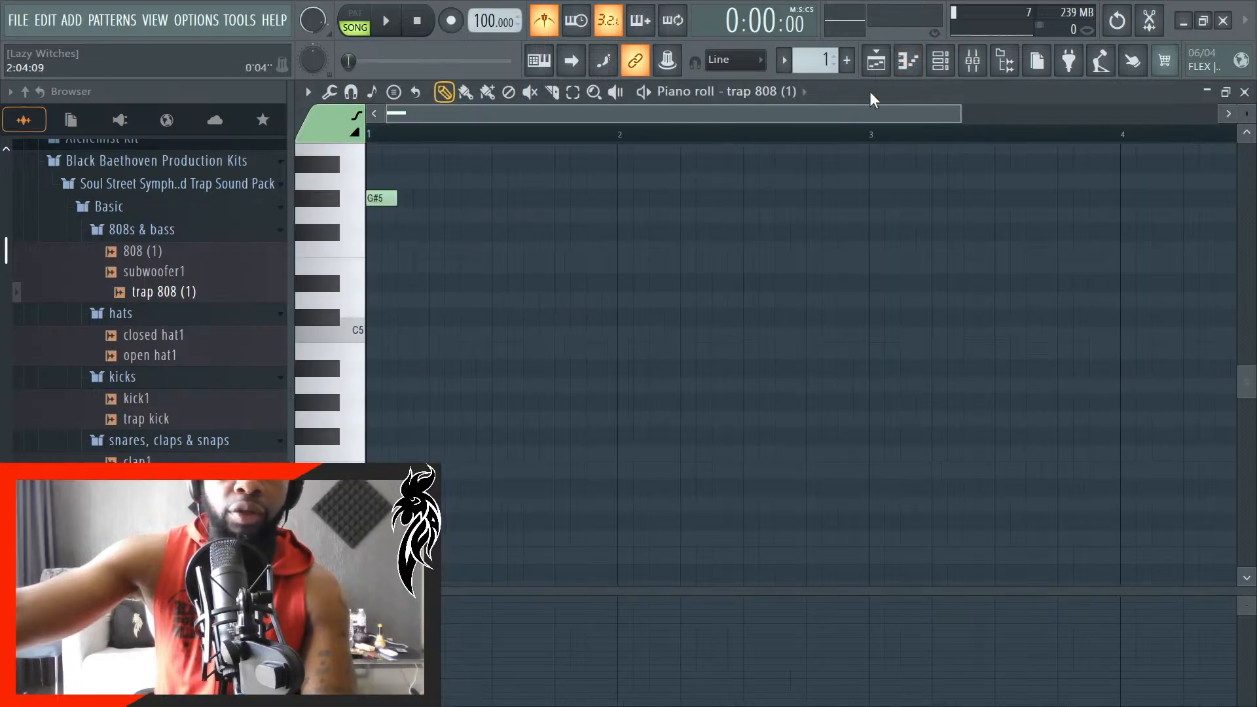
pyautogui.click(940, 60)
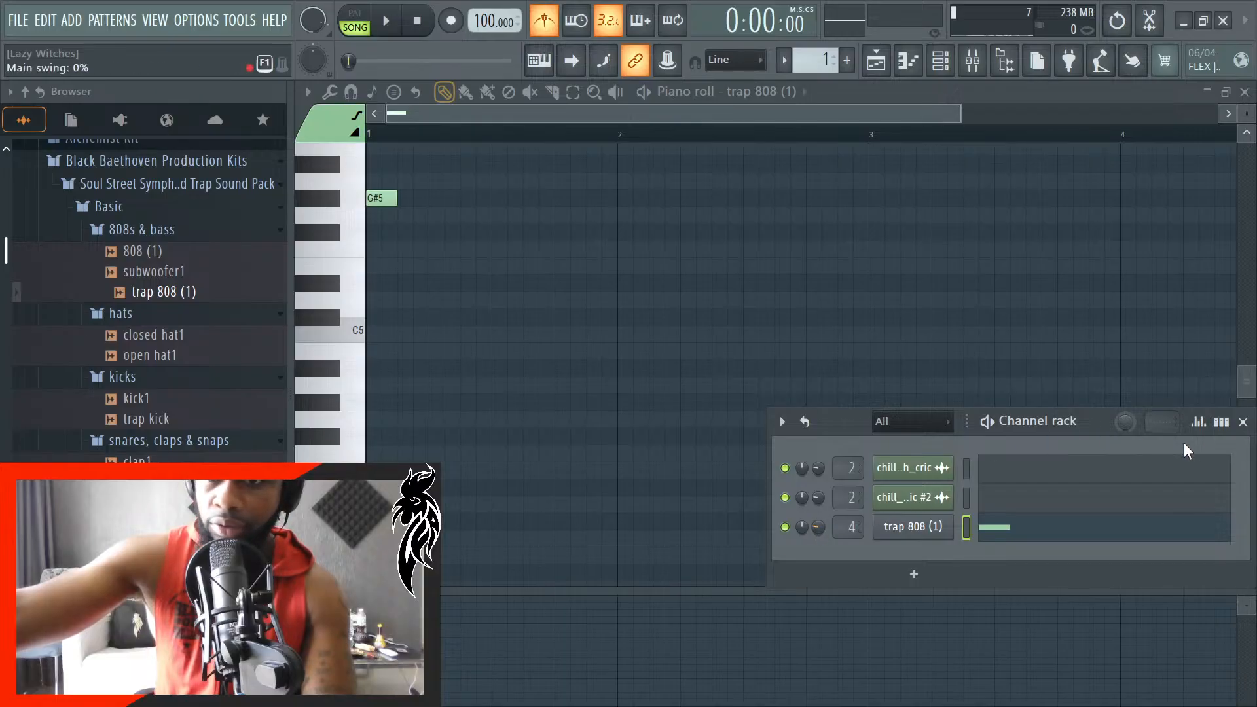
pyautogui.click(1243, 422)
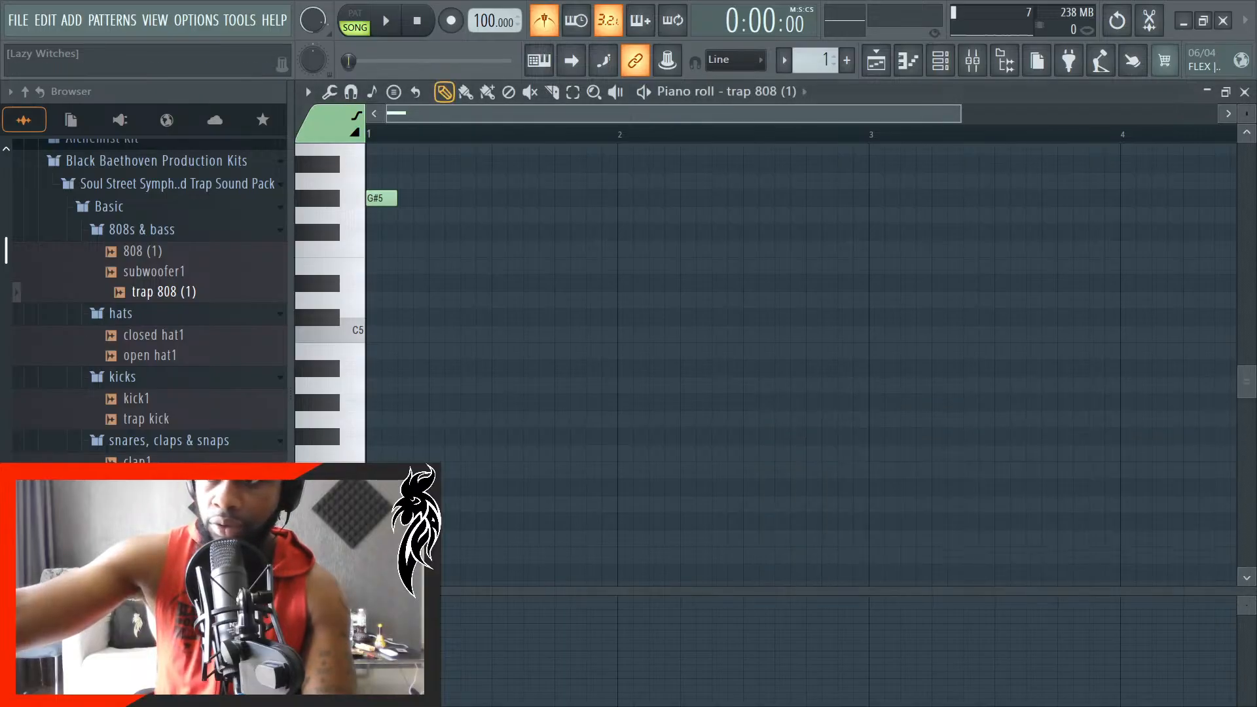
pyautogui.click(1245, 93)
# - Play the song past the 808 clip at bar 6, check the levels in the mixer, and stop playback
pyautogui.press('space')
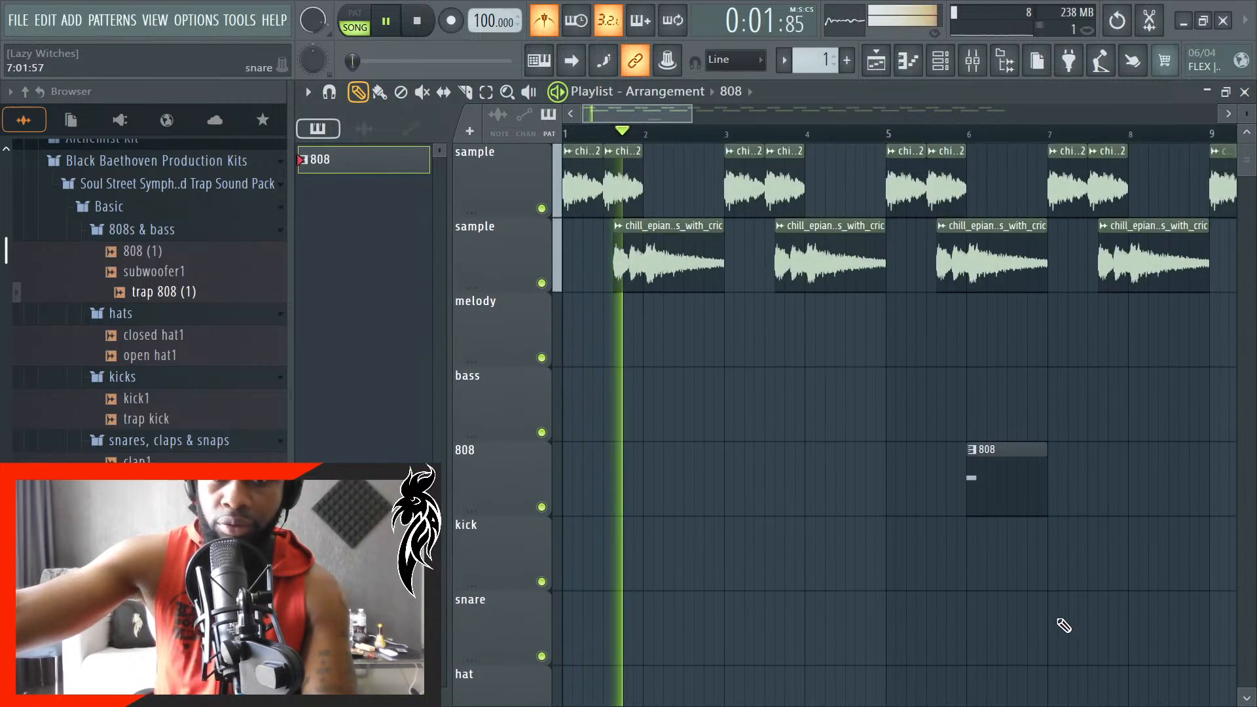
pyautogui.scroll(-3, 943, 622)
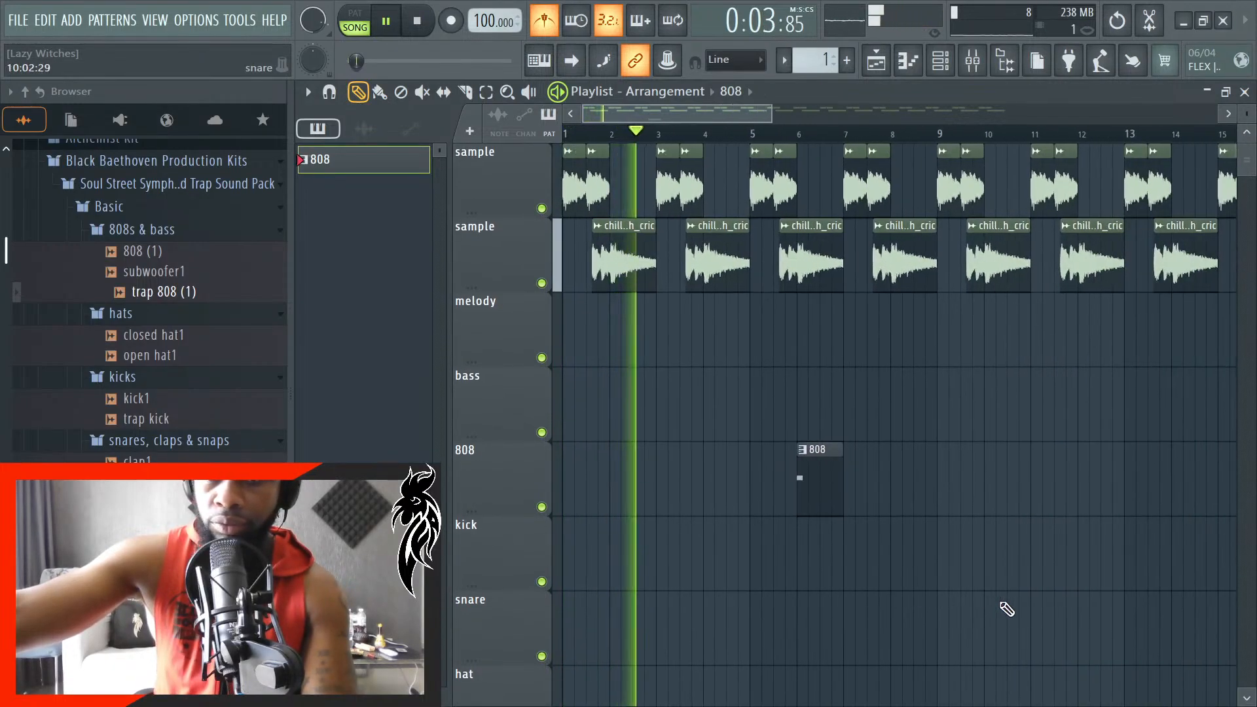
pyautogui.scroll(3, 1048, 592)
pyautogui.scroll(-3, 1025, 576)
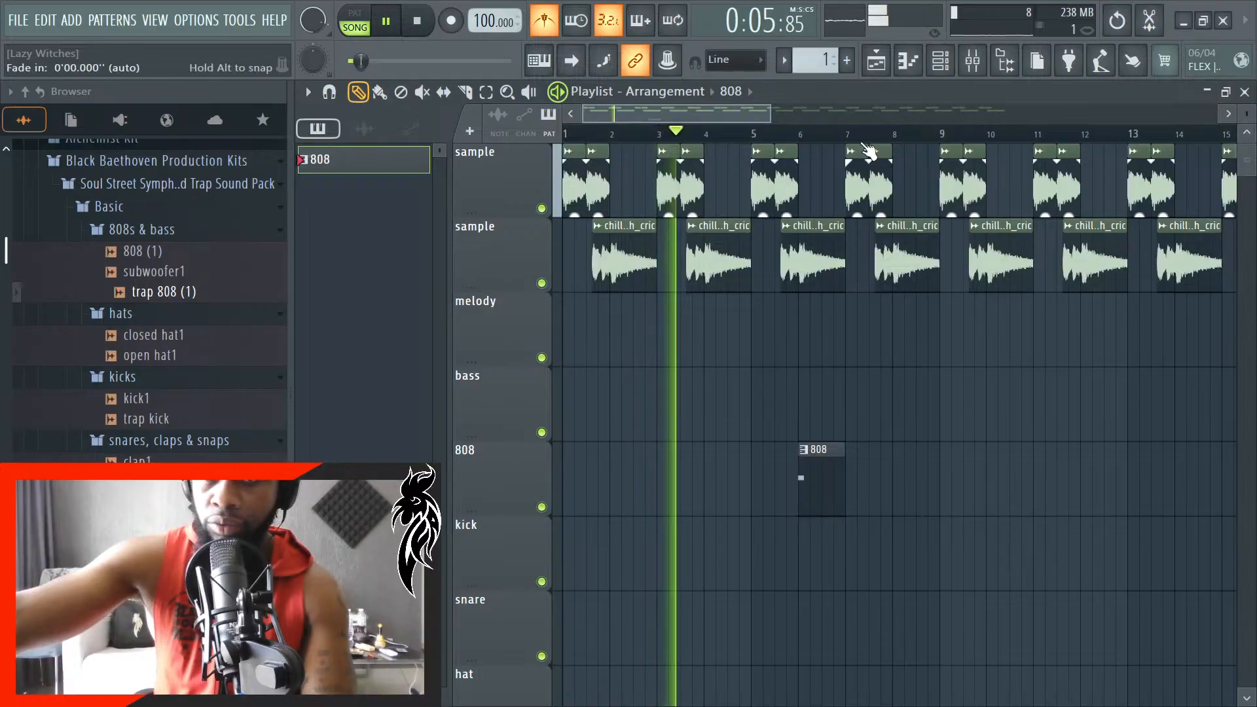
pyautogui.click(974, 63)
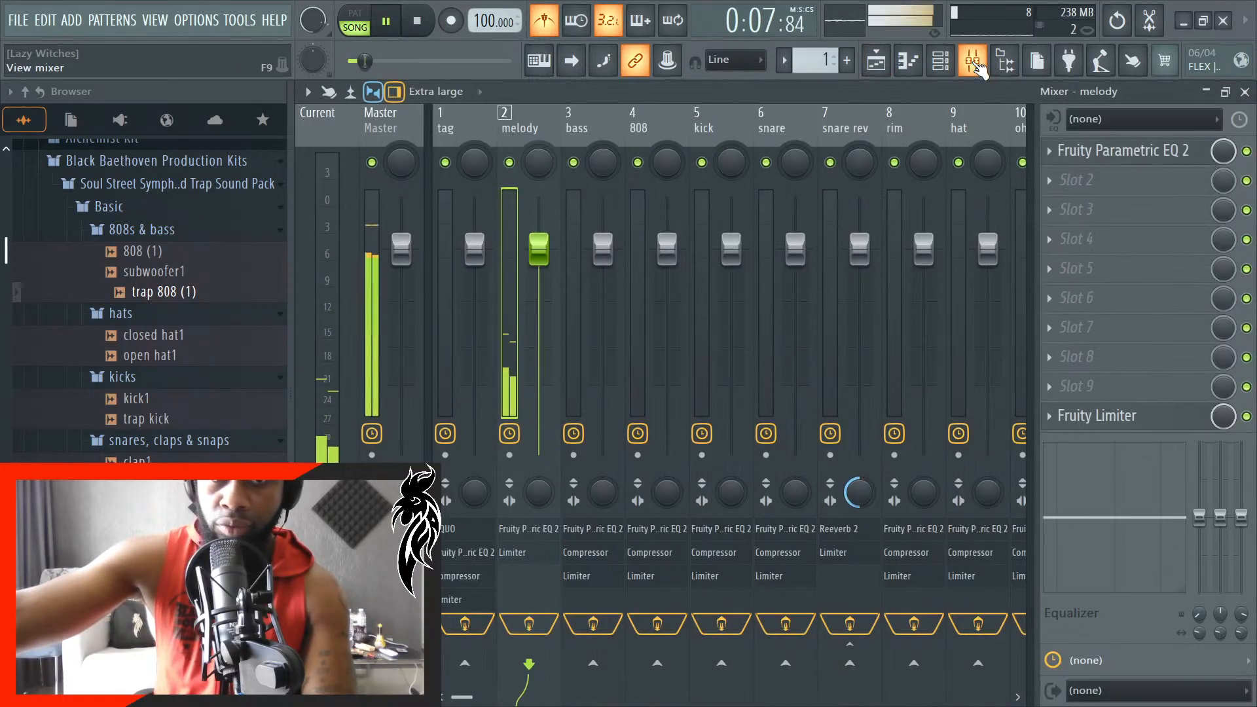
pyautogui.click(974, 62)
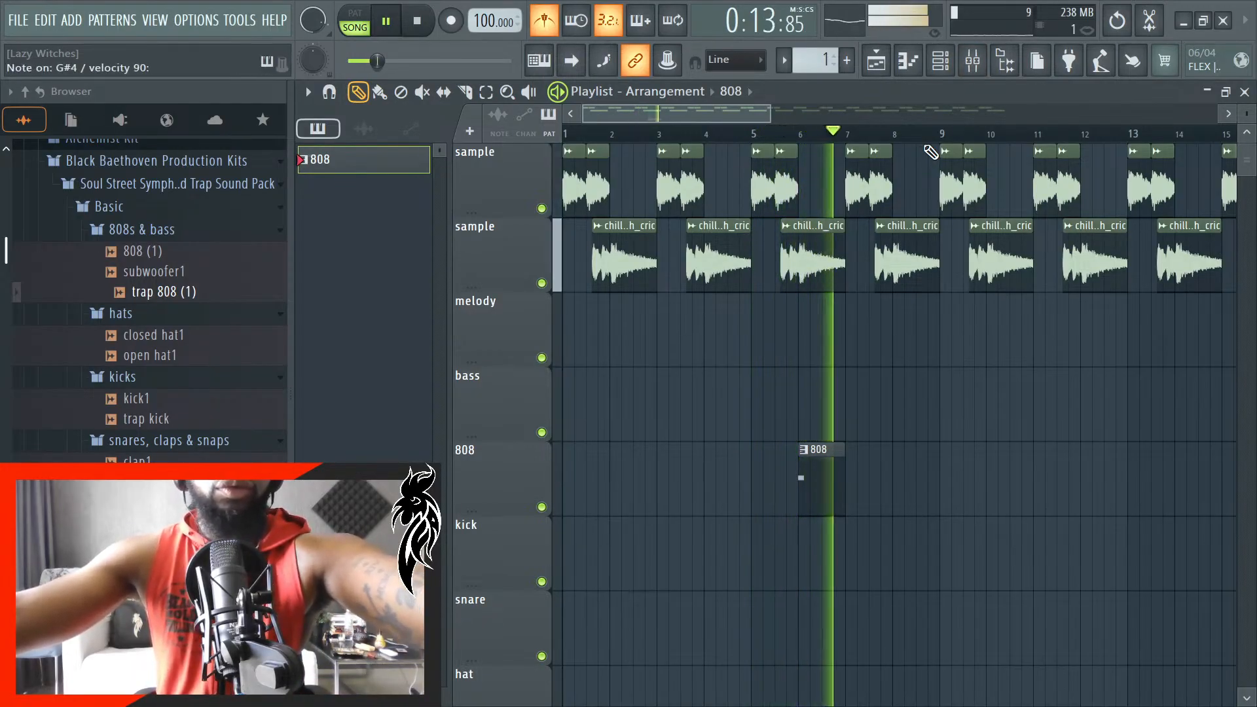
pyautogui.press('space')
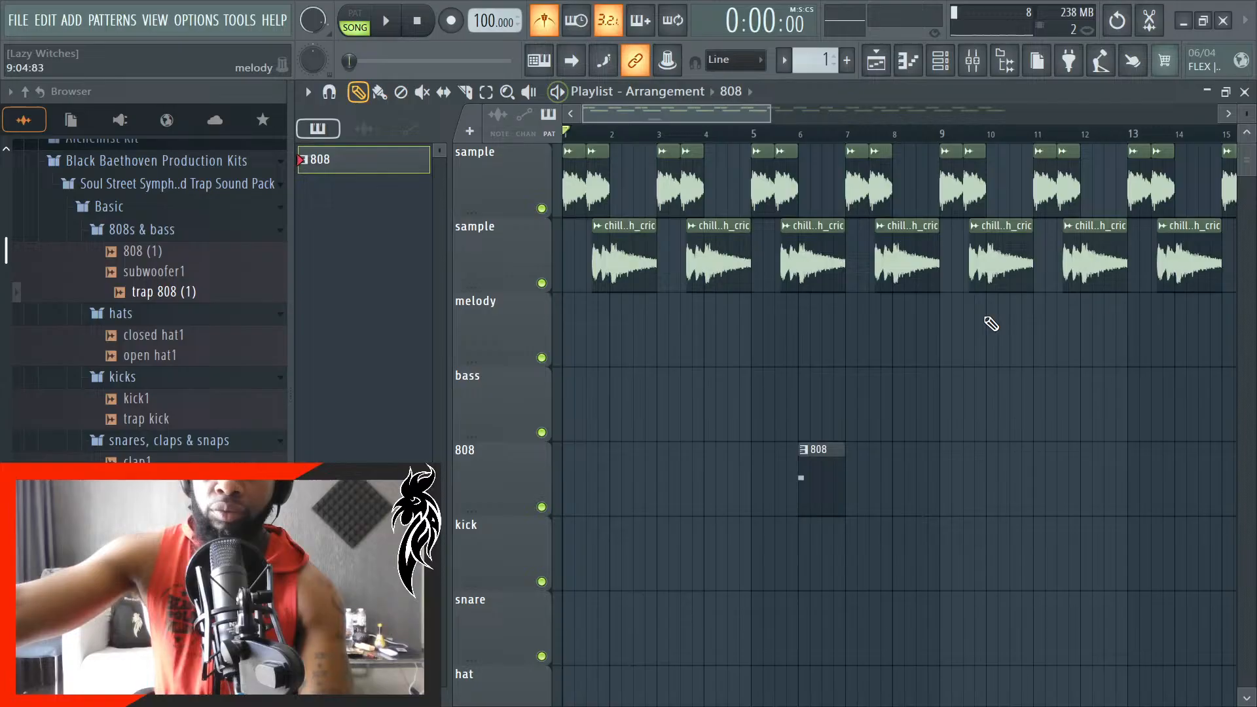
# - Review the 808 clip's G#5 note in the piano roll, close it, and replay the song from the start
pyautogui.doubleClick(803, 484)
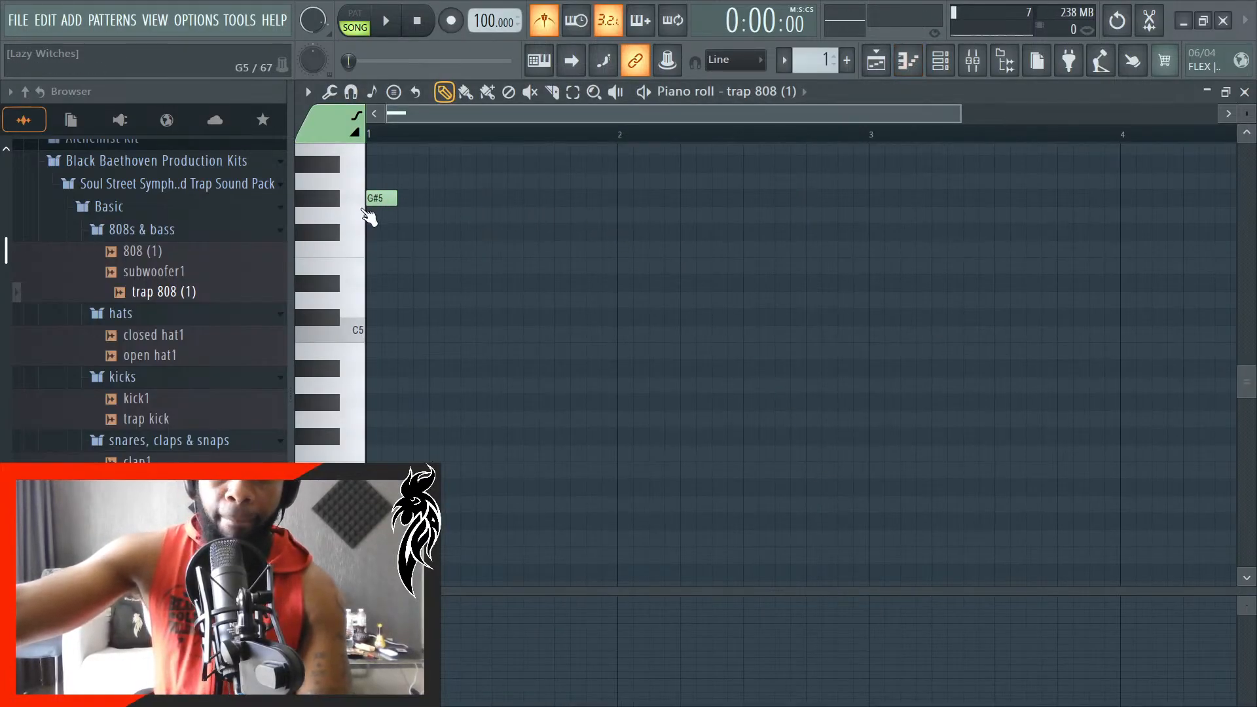
pyautogui.click(1243, 93)
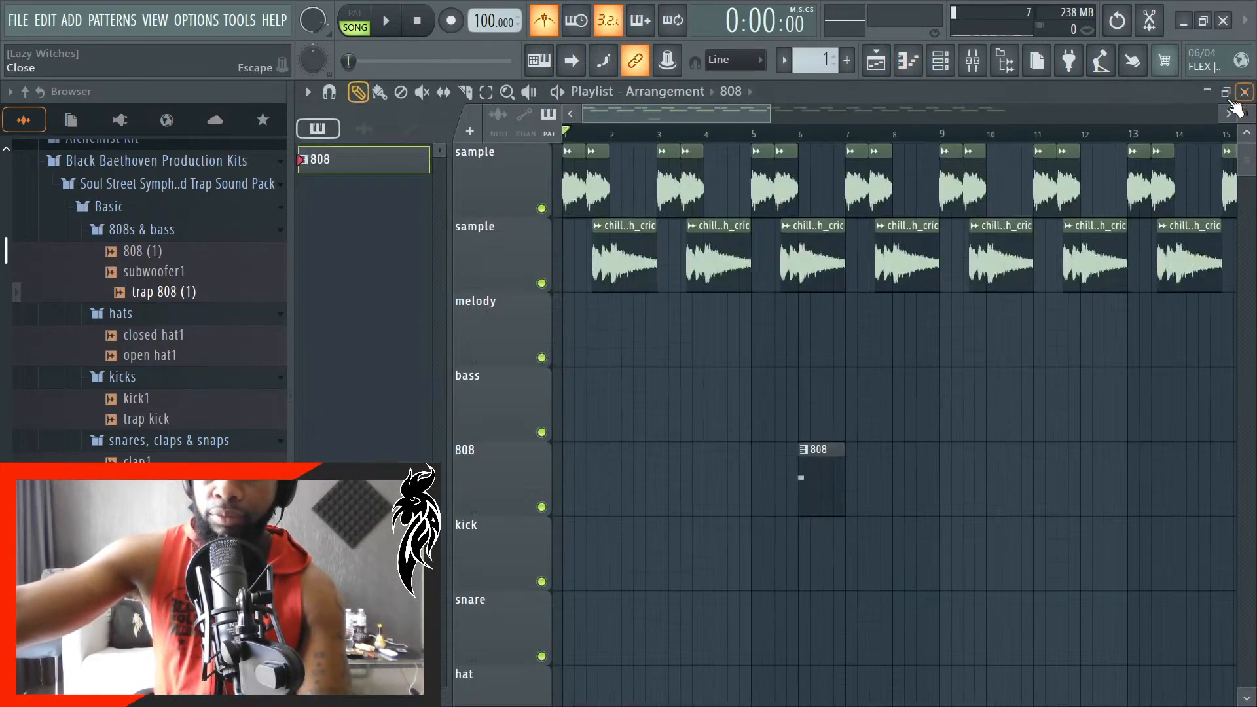
pyautogui.press('space')
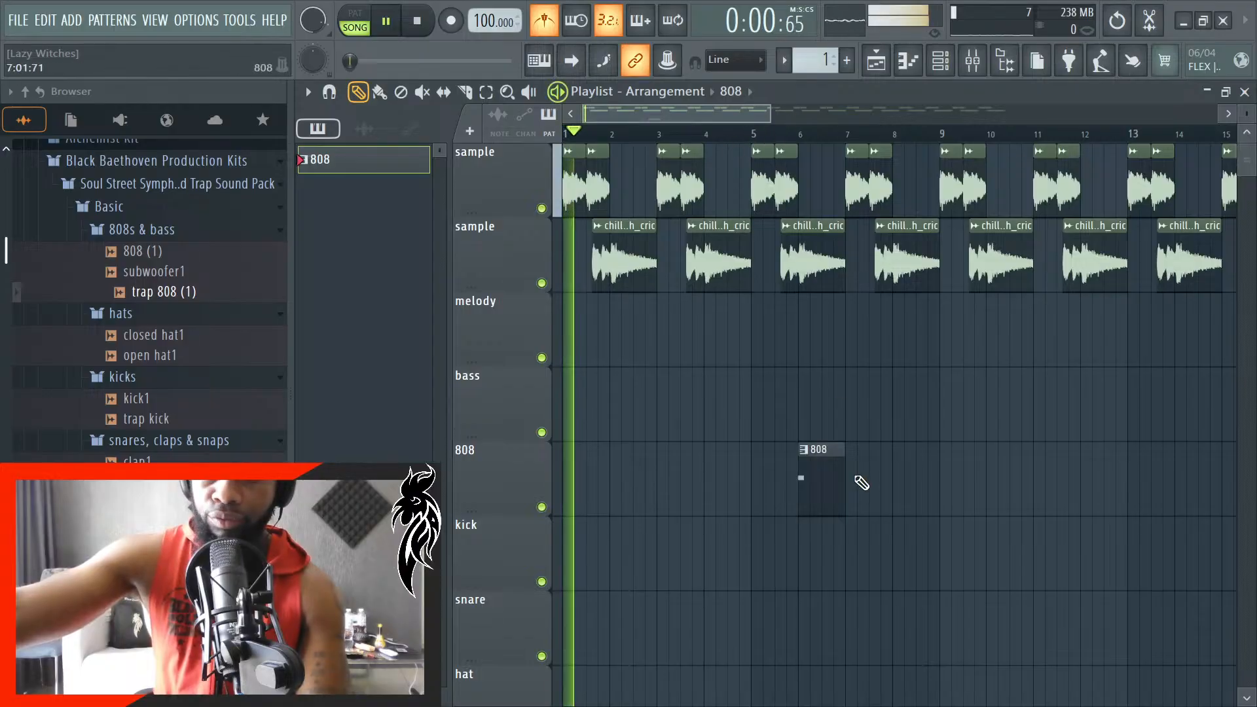
pyautogui.scroll(3, 812, 465)
# - Add a G#4 note to the trap 808 (1) channel at beat 2 of the first bar and close the piano roll
pyautogui.doubleClick(812, 473)
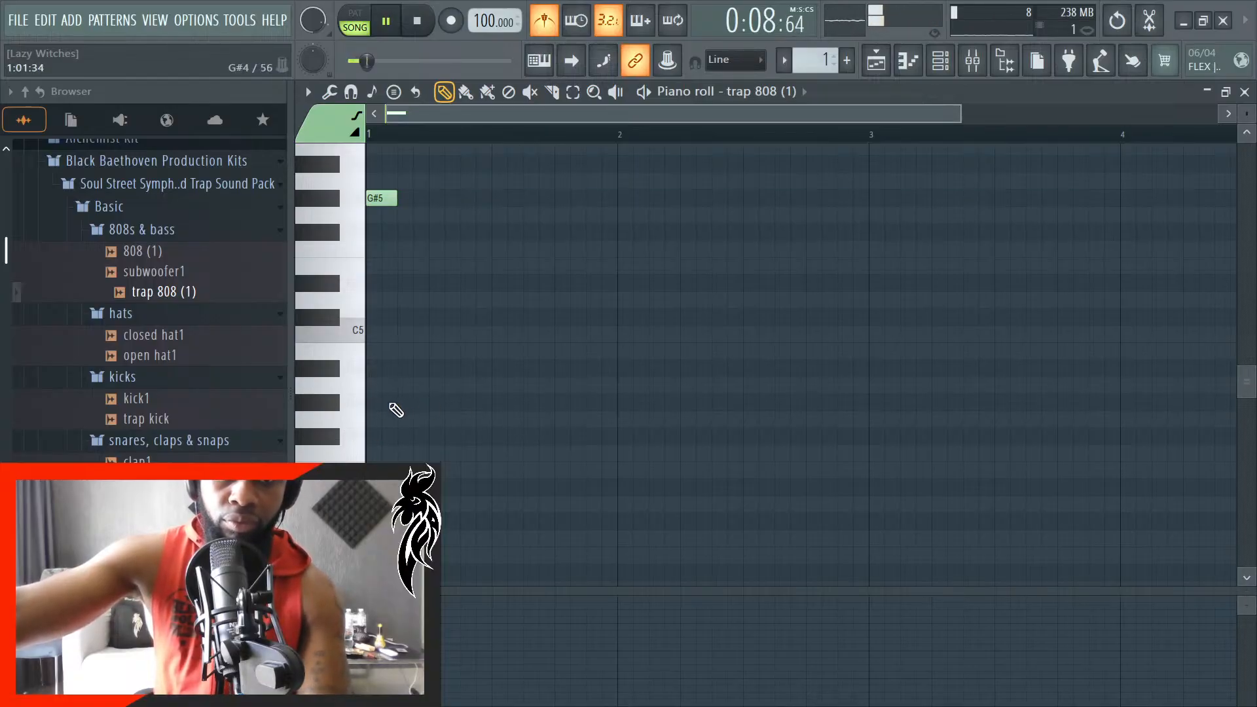
pyautogui.moveTo(391, 198); pyautogui.dragTo(346, 298)
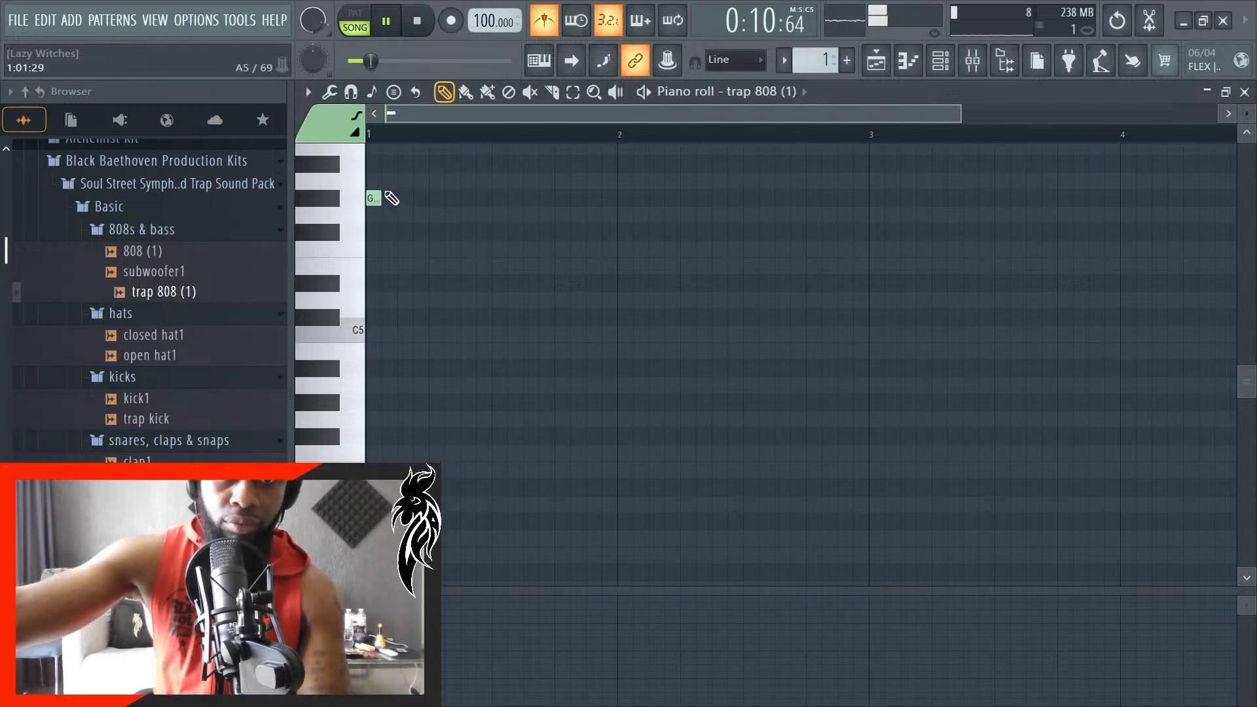
pyautogui.scroll(4, 377, 261)
pyautogui.press('space')
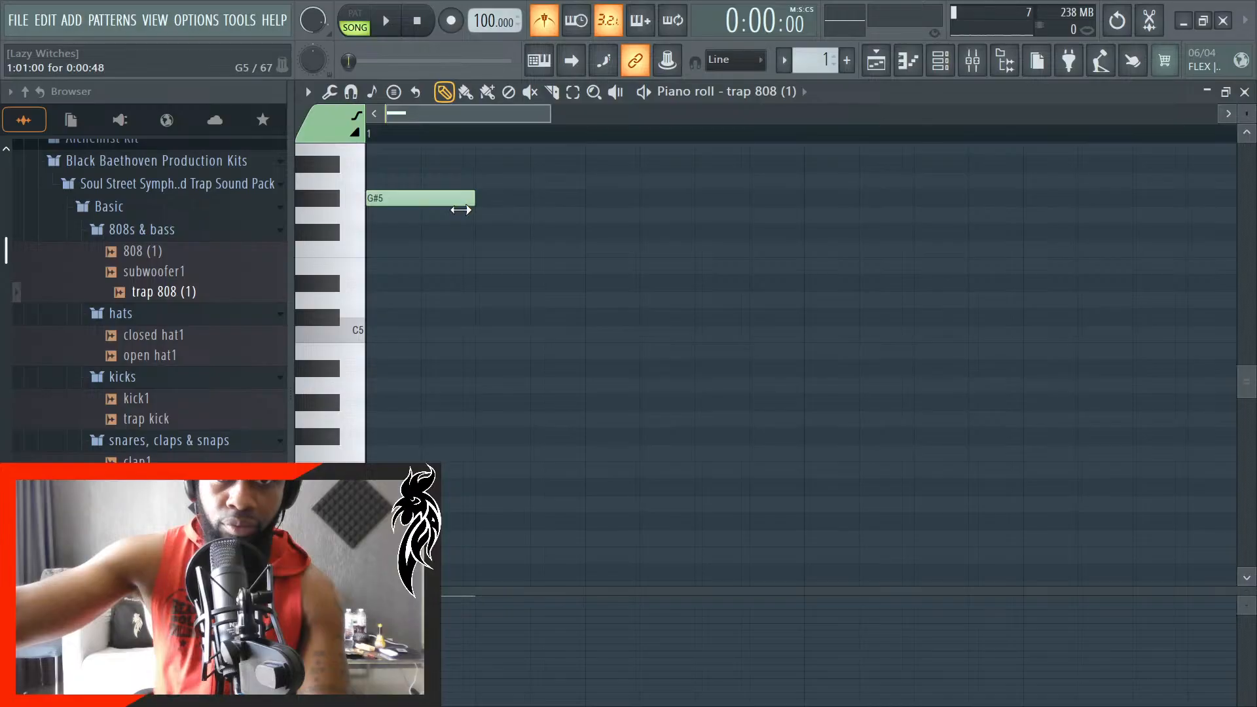
pyautogui.moveTo(539, 473)
pyautogui.mouseDown()
pyautogui.moveTo(514, 505)
pyautogui.moveTo(526, 403)
pyautogui.mouseUp()
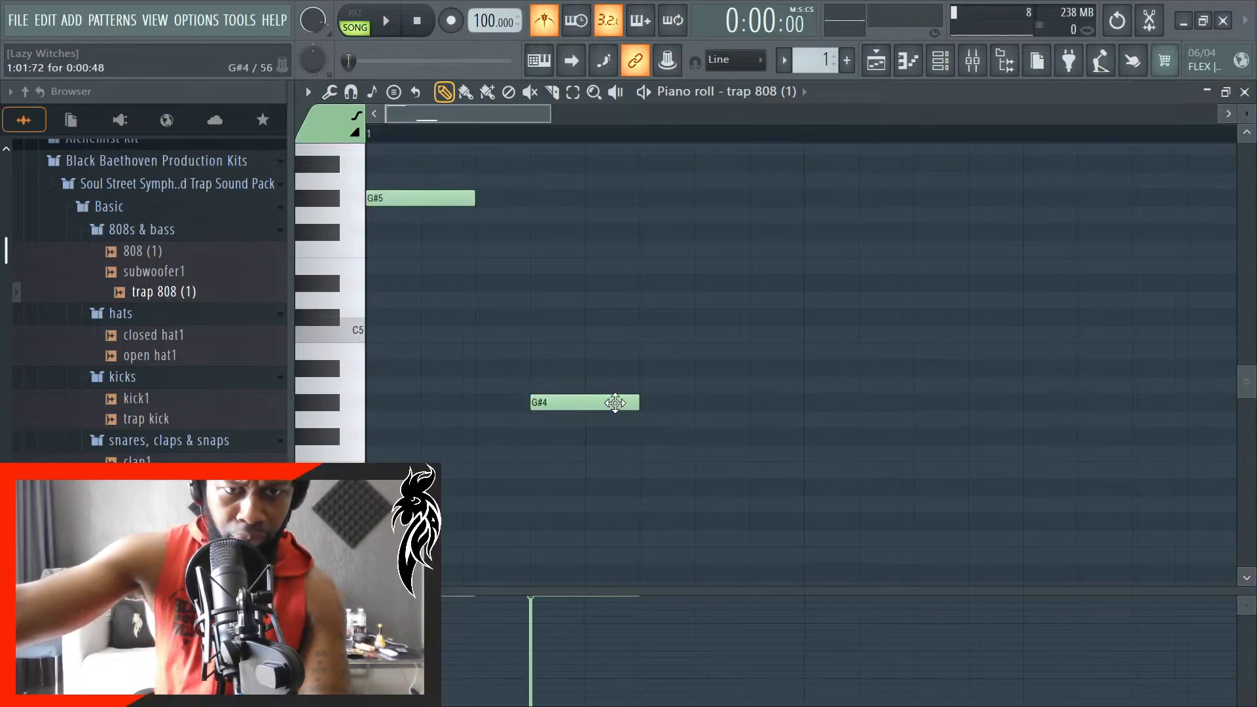
pyautogui.click(615, 403)
pyautogui.moveTo(611, 403); pyautogui.dragTo(649, 401)
pyautogui.scroll(-2, 688, 373)
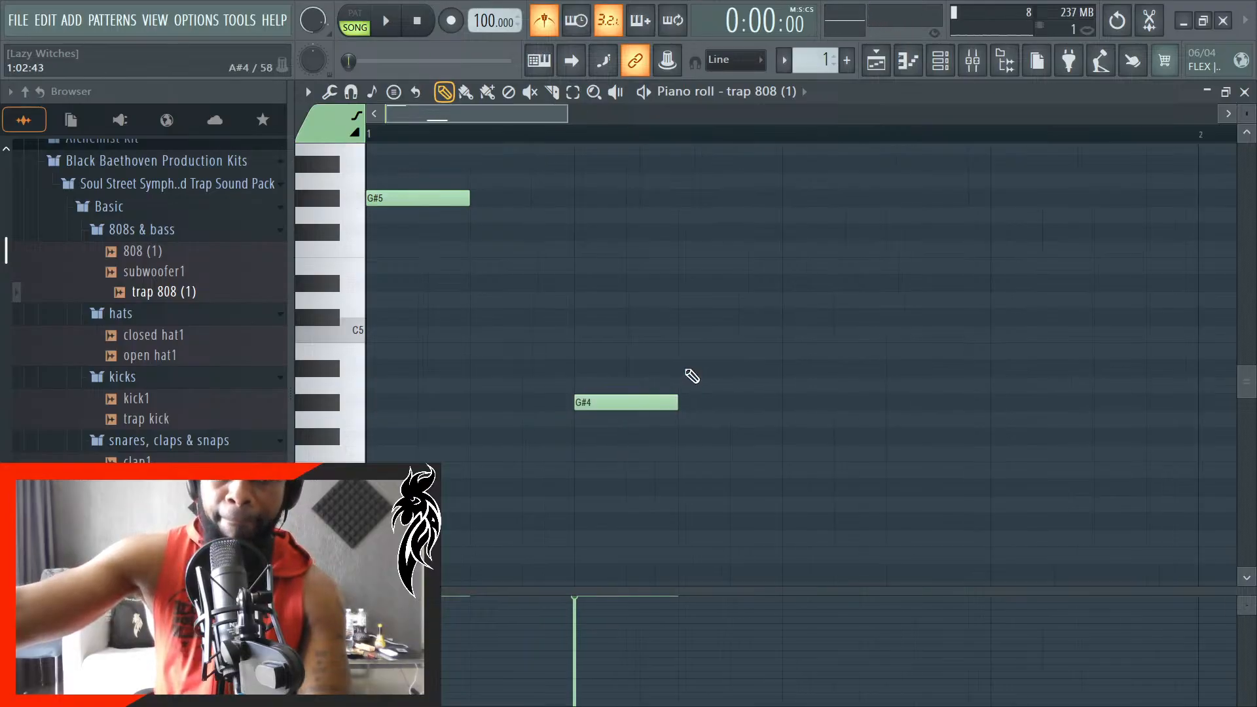
pyautogui.click(1245, 91)
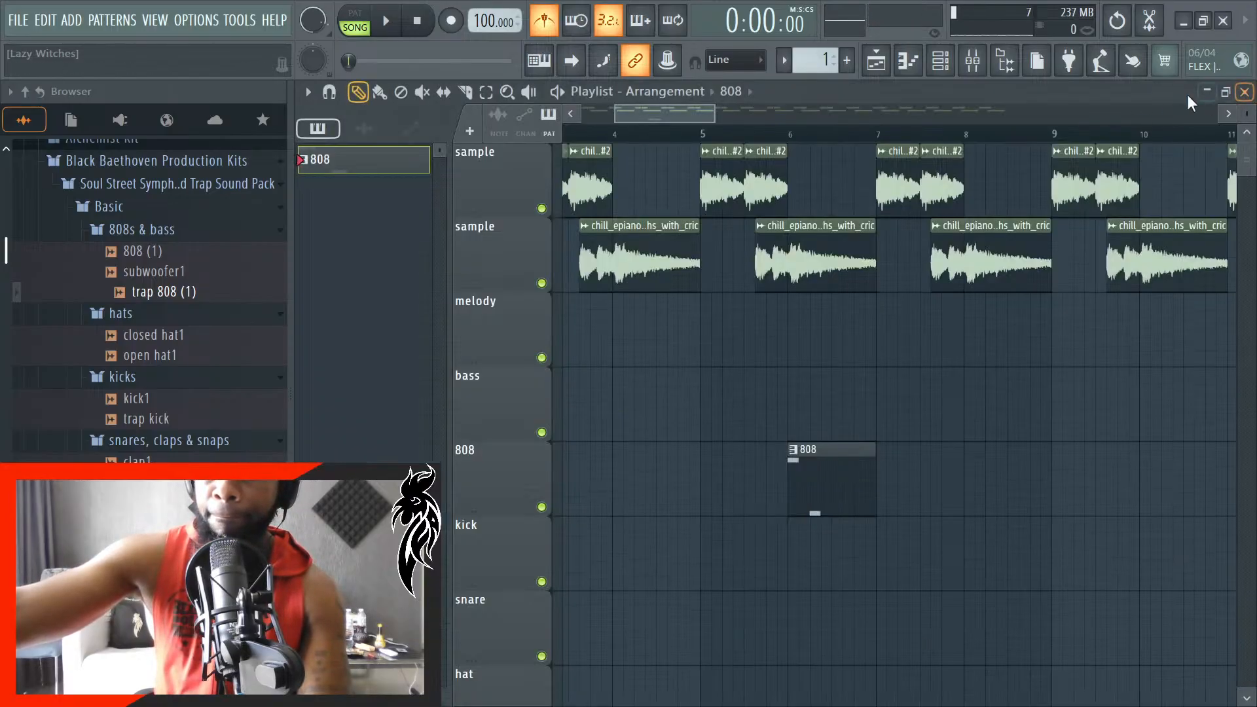
# - Set the playback position to bar 6 and extend the 808 clip's end to bar 9
pyautogui.click(795, 139)
pyautogui.scroll(-2, 642, 110)
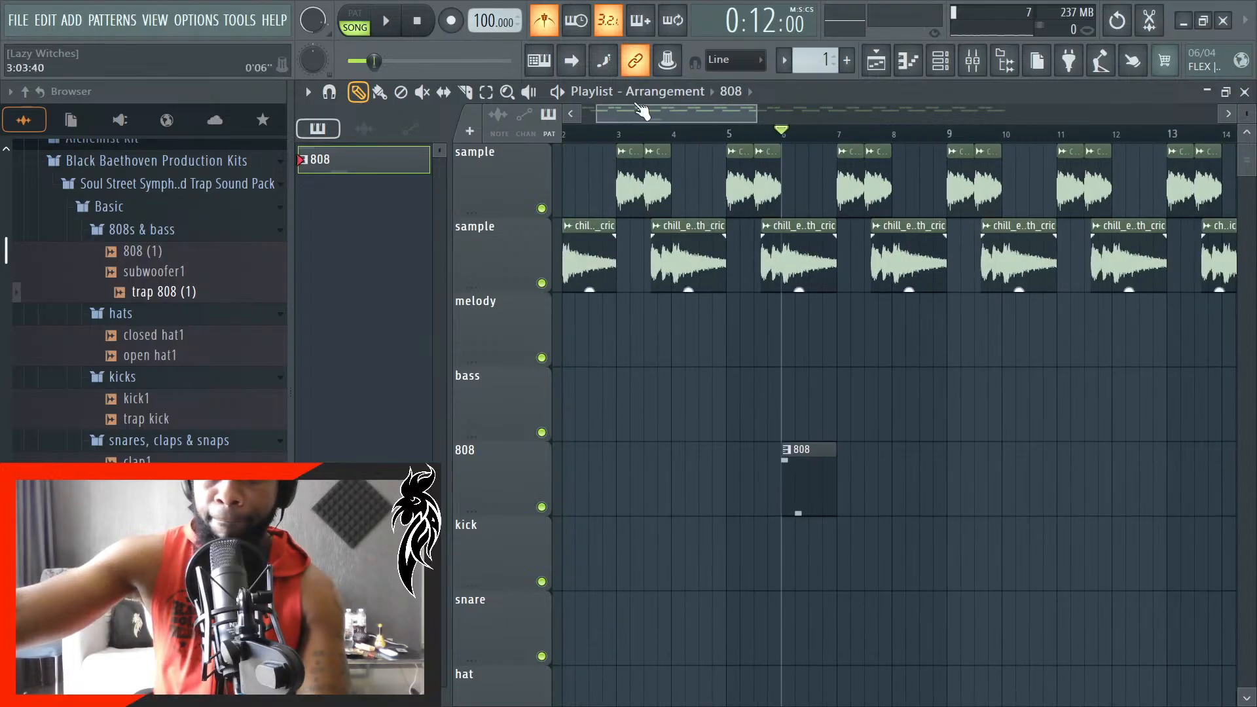
pyautogui.scroll(3, 845, 366)
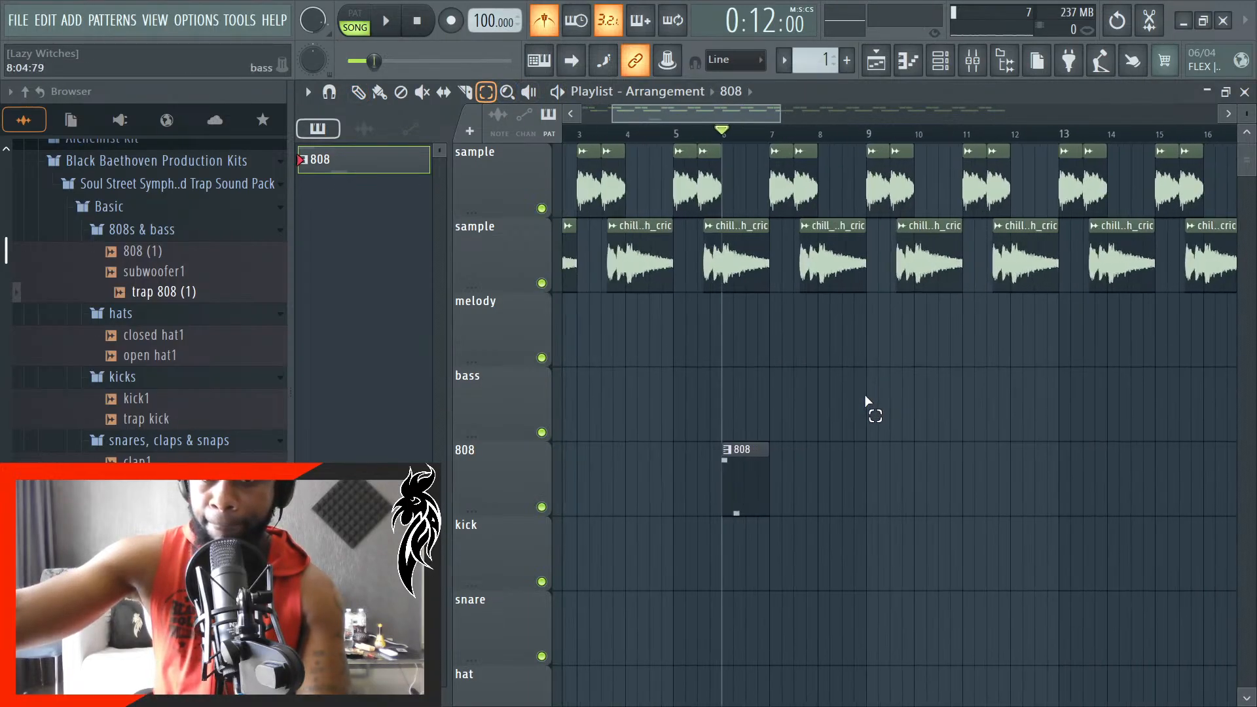
pyautogui.moveTo(724, 469); pyautogui.dragTo(869, 468)
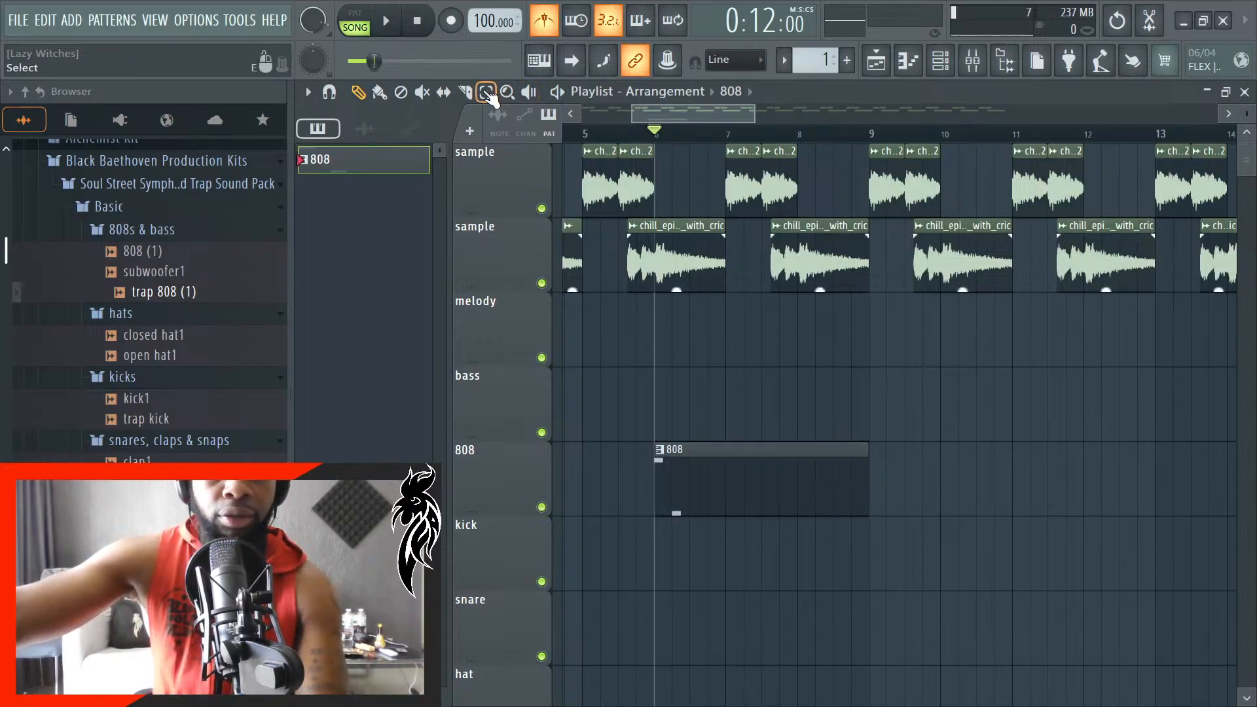
# - Place a second 808 clip on the 808 track from bar 9 to bar 12
pyautogui.scroll(-4, 702, 272)
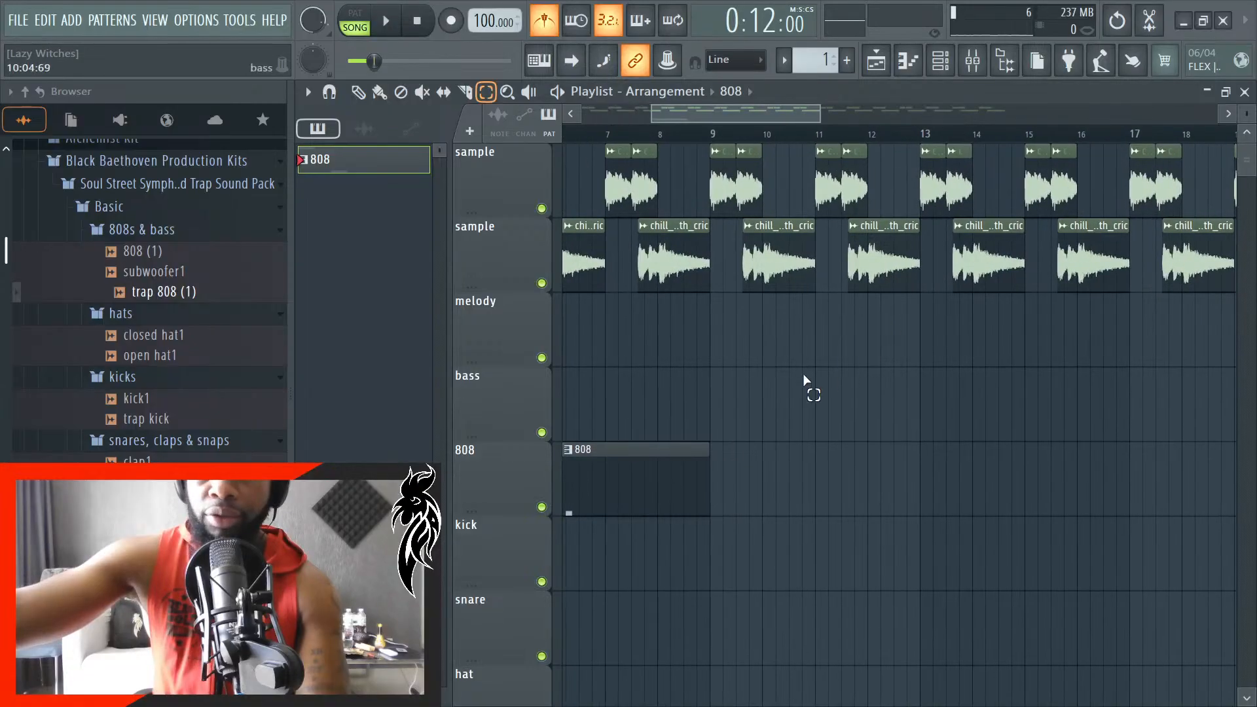
pyautogui.click(398, 167)
pyautogui.moveTo(776, 490)
pyautogui.mouseDown()
pyautogui.moveTo(759, 496)
pyautogui.moveTo(781, 491)
pyautogui.mouseUp()
pyautogui.scroll(-4, 803, 486)
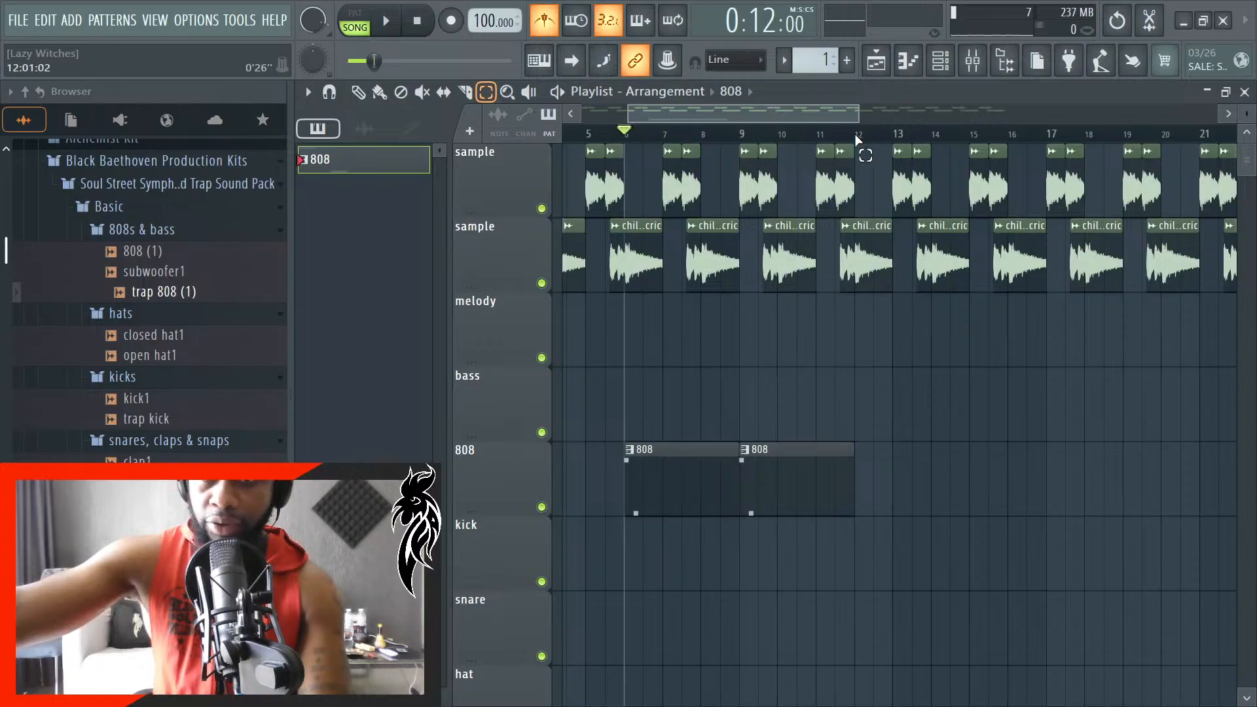
# - Select the playlist time range from bar 6 to bar 12 and delete the second 808 clip at bar 9
pyautogui.moveTo(858, 139); pyautogui.dragTo(625, 134)
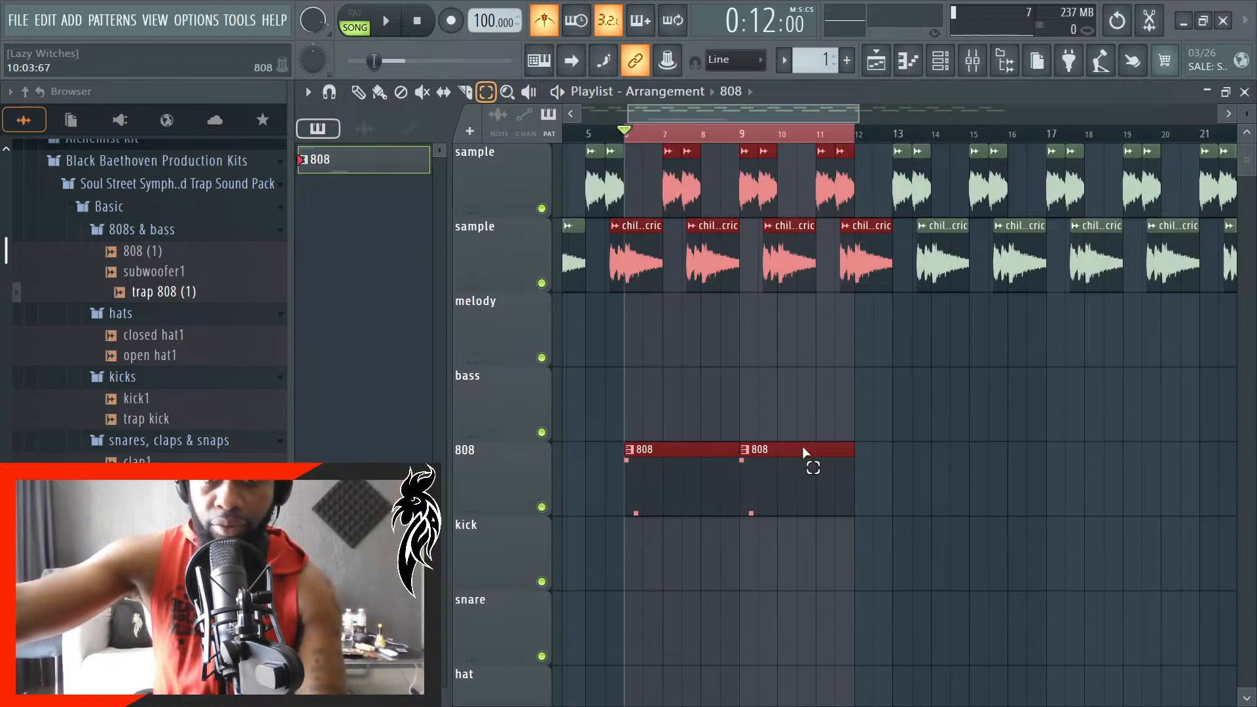
pyautogui.click(994, 450)
pyautogui.click(795, 482)
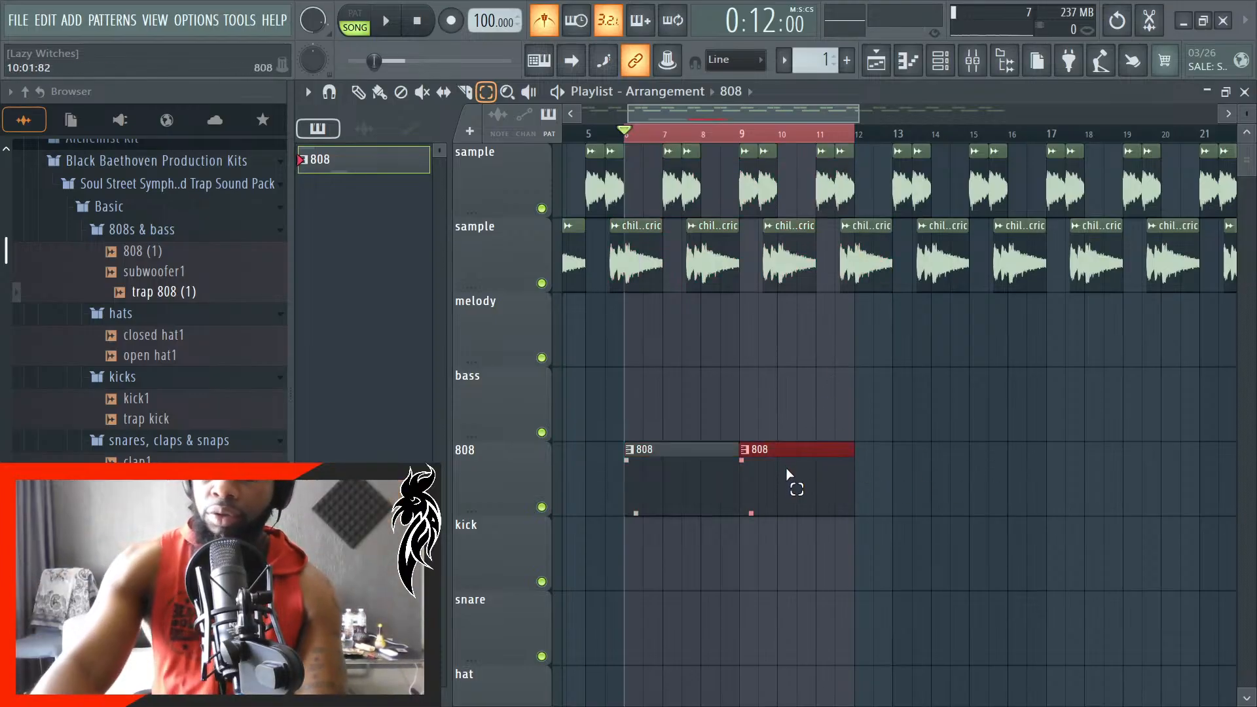
pyautogui.press('Delete')
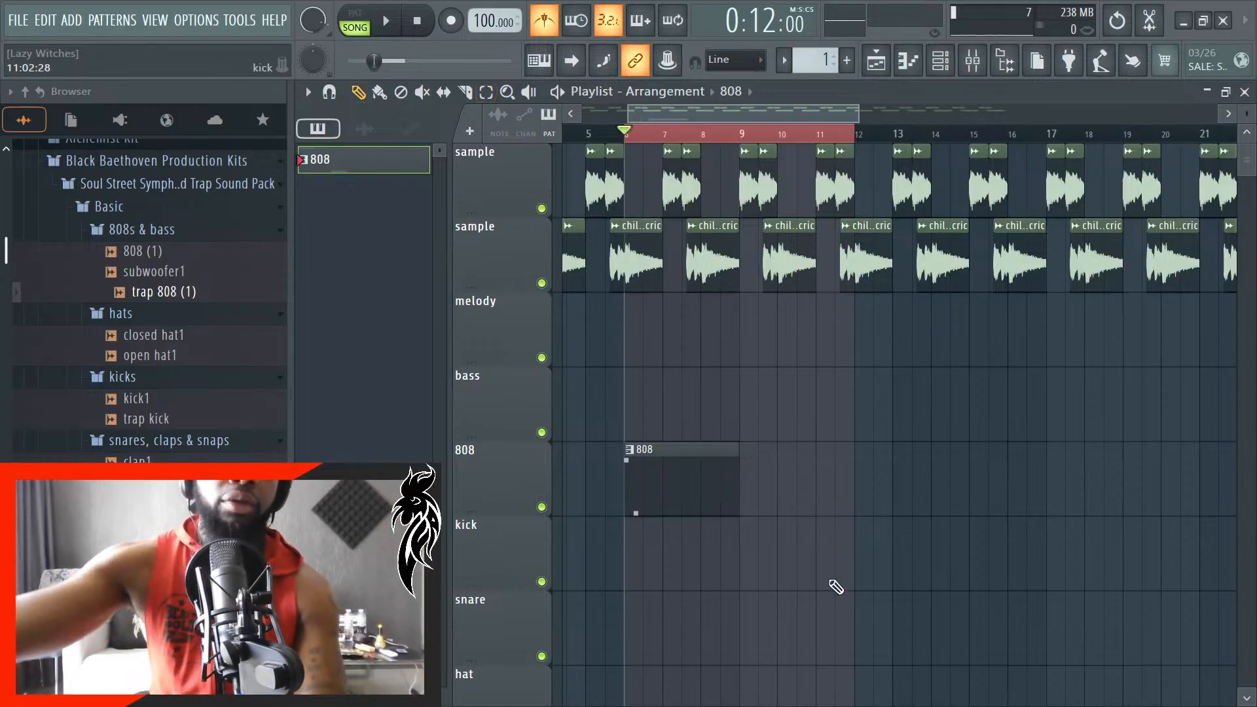
# - Shorten the 808 clip on the 808 track so it ends at bar 8
pyautogui.scroll(3, 740, 535)
pyautogui.scroll(1, 710, 478)
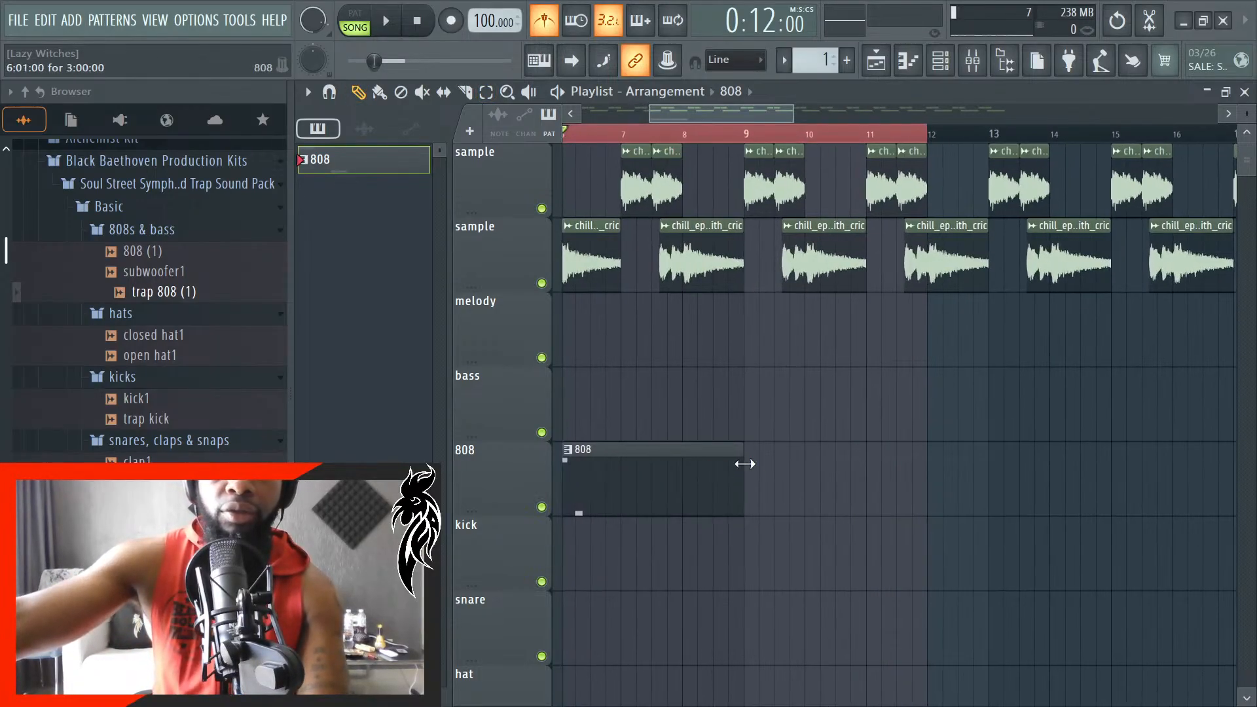
pyautogui.moveTo(745, 472); pyautogui.dragTo(676, 472)
pyautogui.press('super')
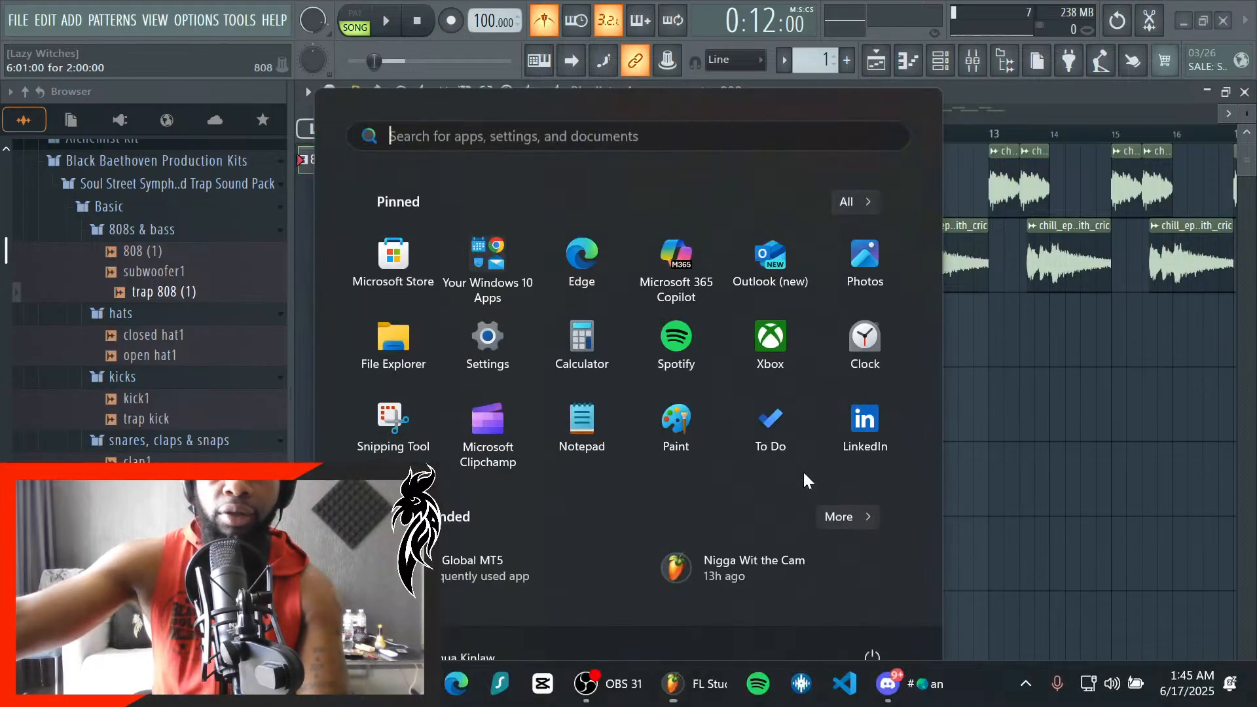
pyautogui.press('super')
pyautogui.scroll(-1, 744, 429)
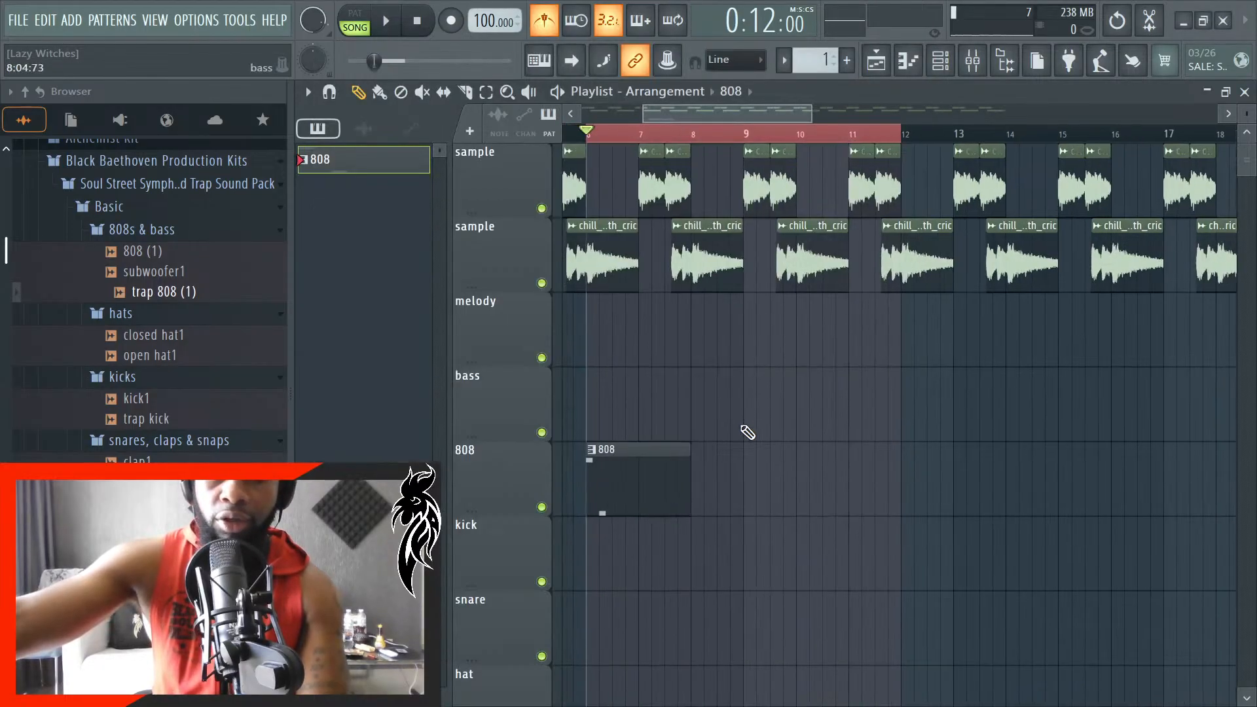
# - Place a second 808 clip on the 808 track from bar 8 to bar 10
pyautogui.scroll(3, 601, 445)
pyautogui.scroll(3, 600, 444)
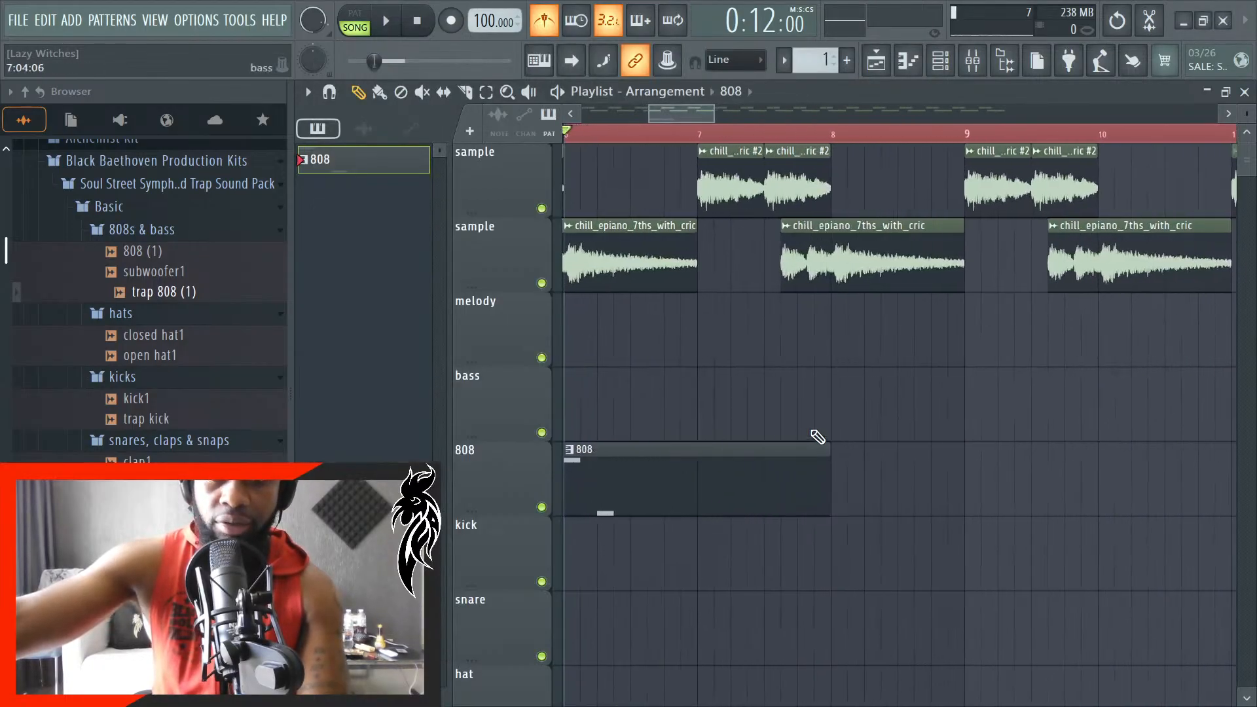
pyautogui.click(871, 476)
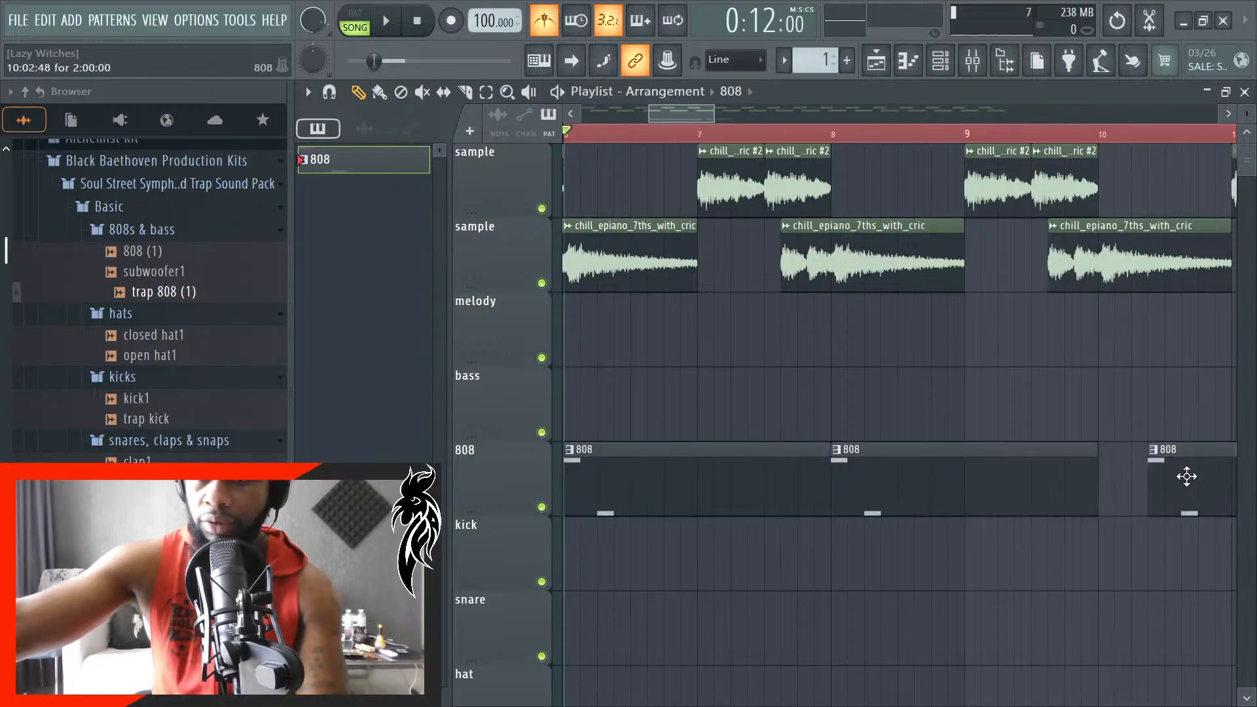
pyautogui.scroll(-3, 1118, 483)
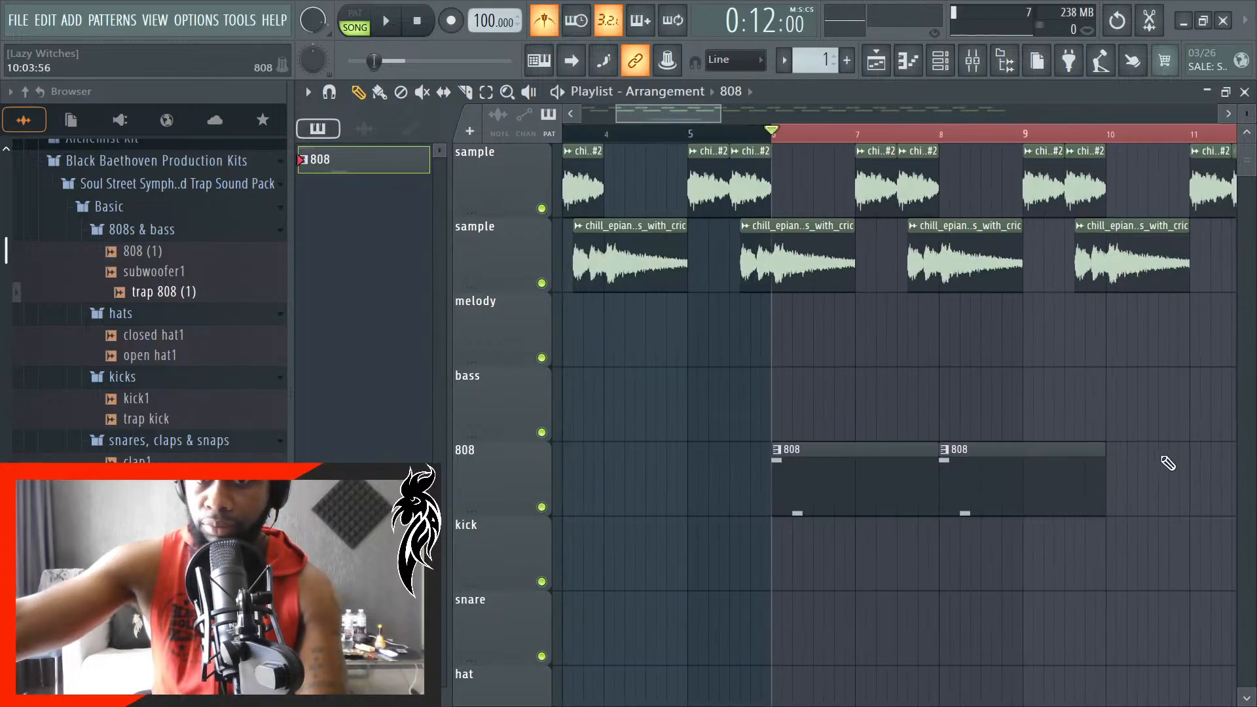
pyautogui.scroll(1, 1168, 464)
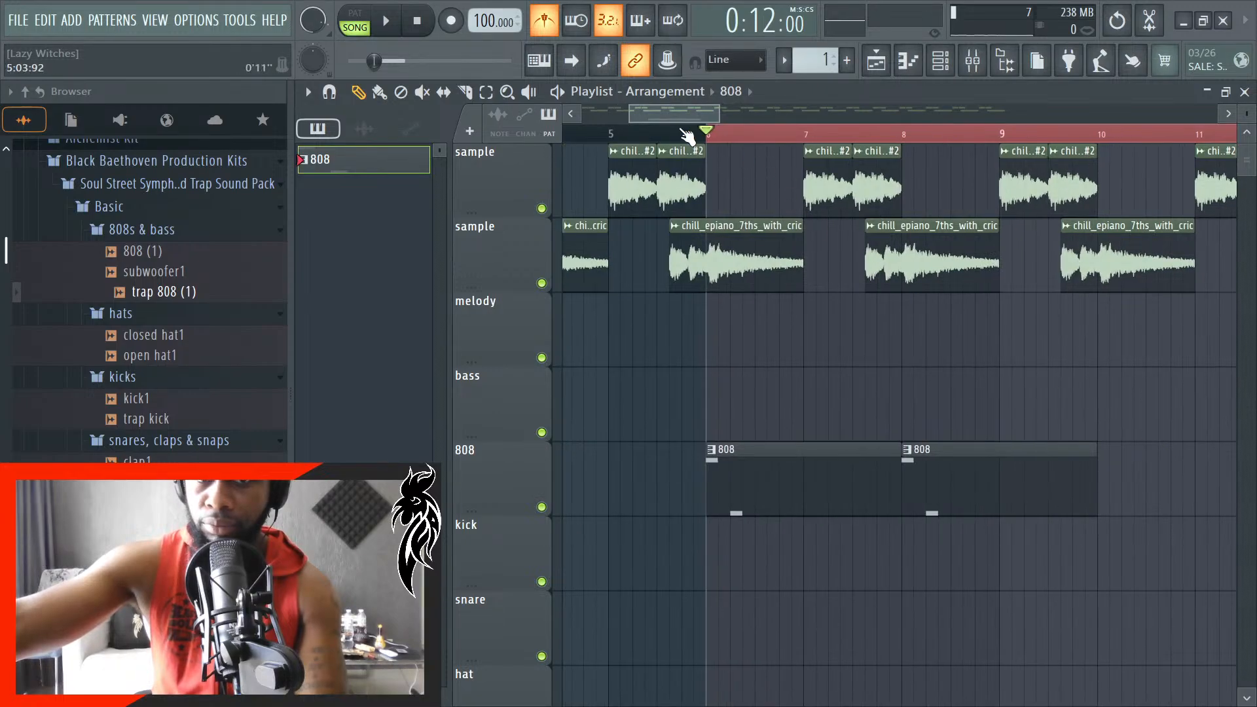
# - Play the arrangement from bar 5 to hear the samples leading into the 808
pyautogui.click(613, 135)
pyautogui.press('space')
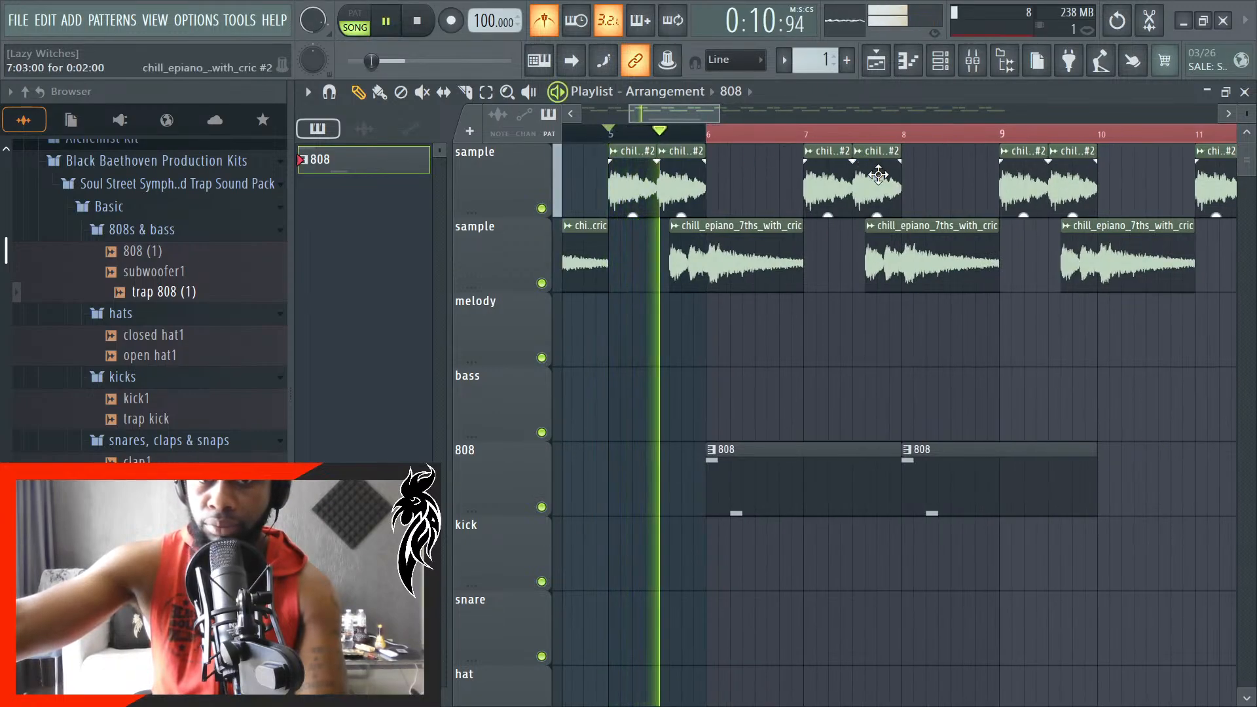
pyautogui.press('space')
# - Select the playlist time range from bar 5 to bar 12 and listen to the looped section with the 808 clips
pyautogui.scroll(-5, 752, 247)
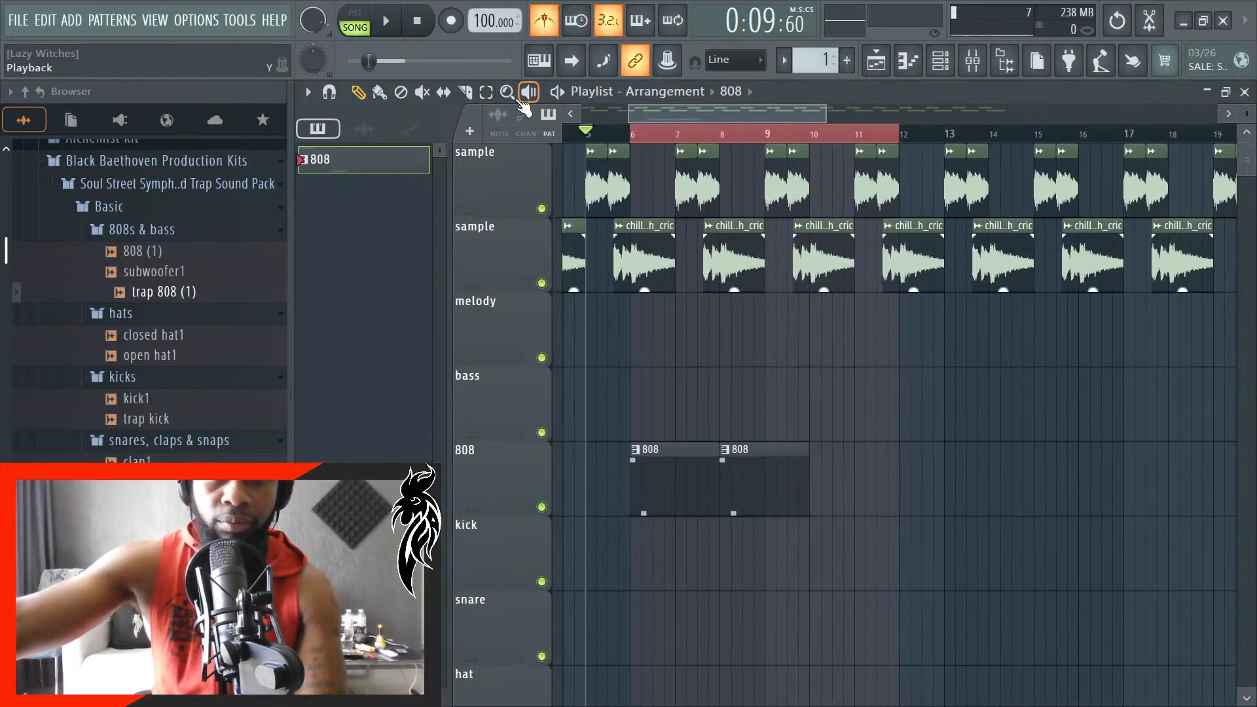
pyautogui.moveTo(894, 135); pyautogui.dragTo(619, 141)
pyautogui.keyDown('ctrl'); pyautogui.click(890, 137); pyautogui.keyUp('ctrl')
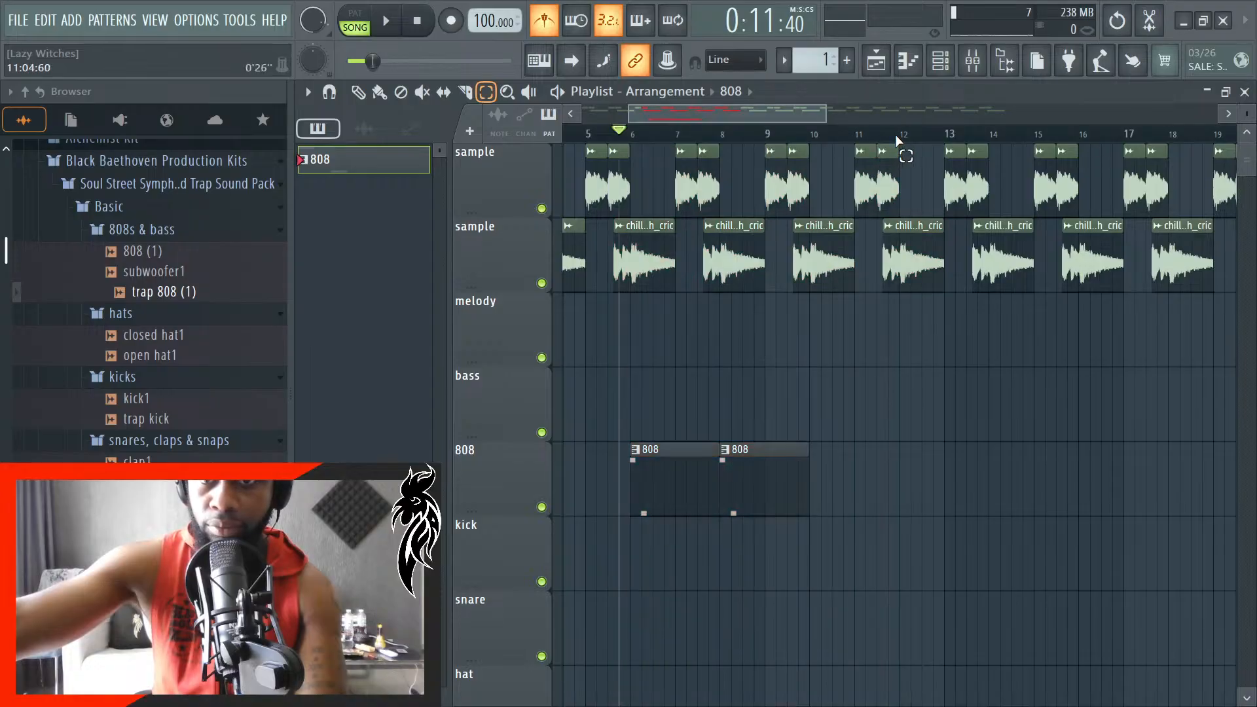
pyautogui.moveTo(900, 138); pyautogui.dragTo(593, 157)
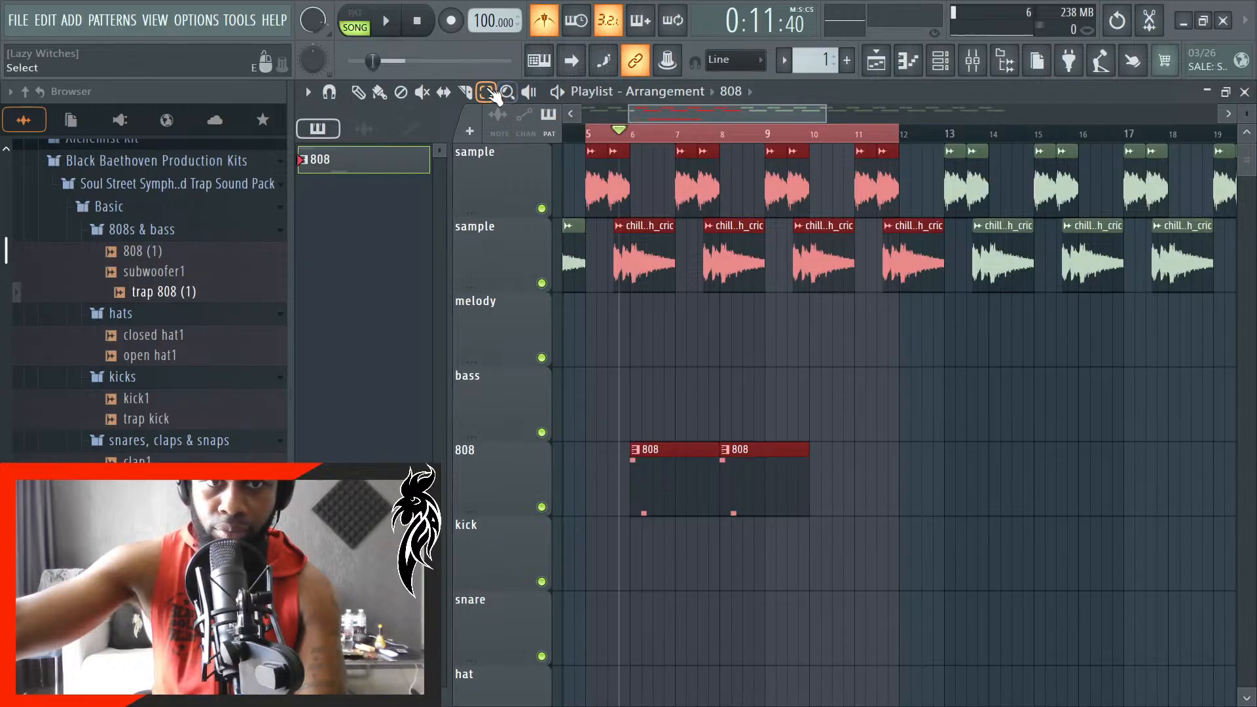
pyautogui.click(359, 93)
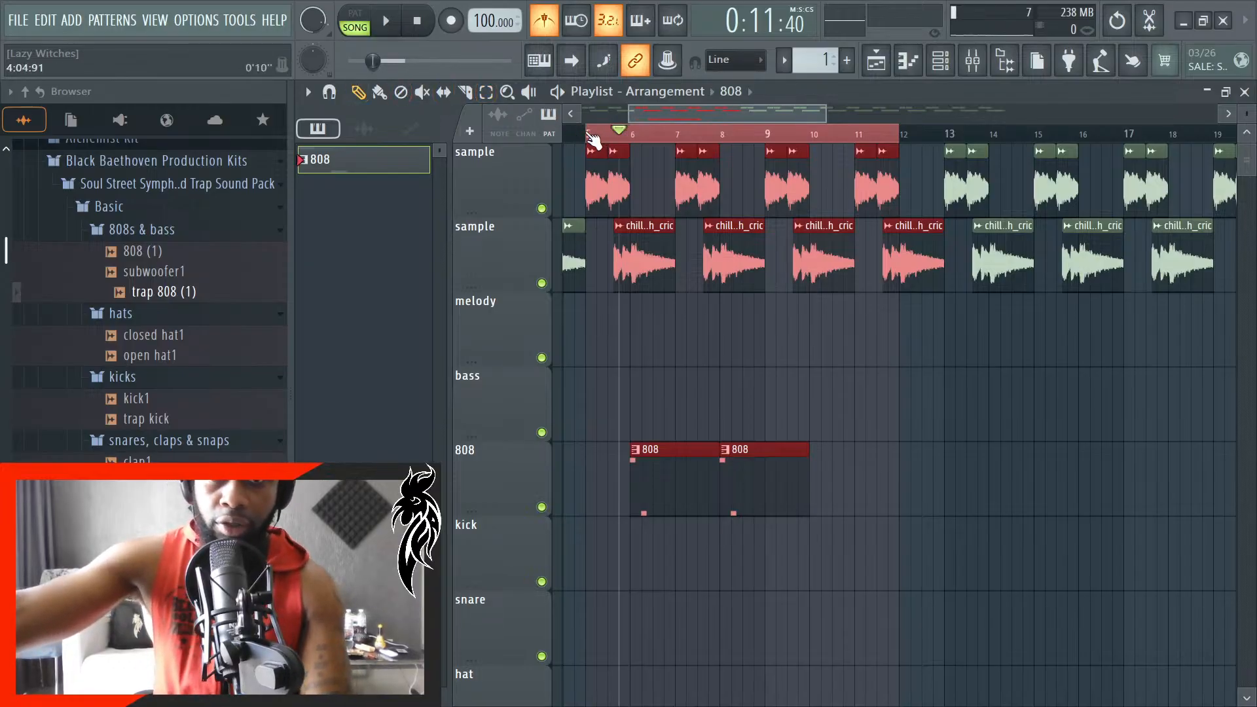
pyautogui.press('space')
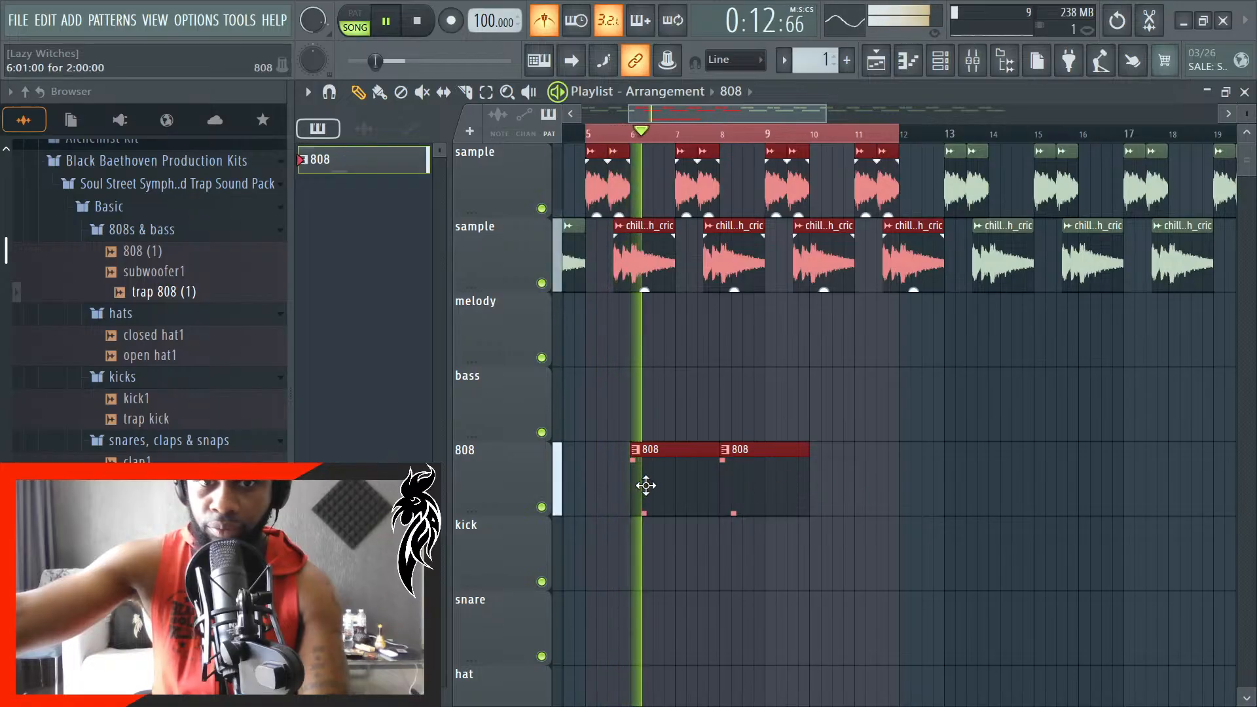
pyautogui.press('space')
# - Open the 808 pattern in the piano roll, lengthen the G#5 note to one beat, and listen to it
pyautogui.doubleClick(654, 485)
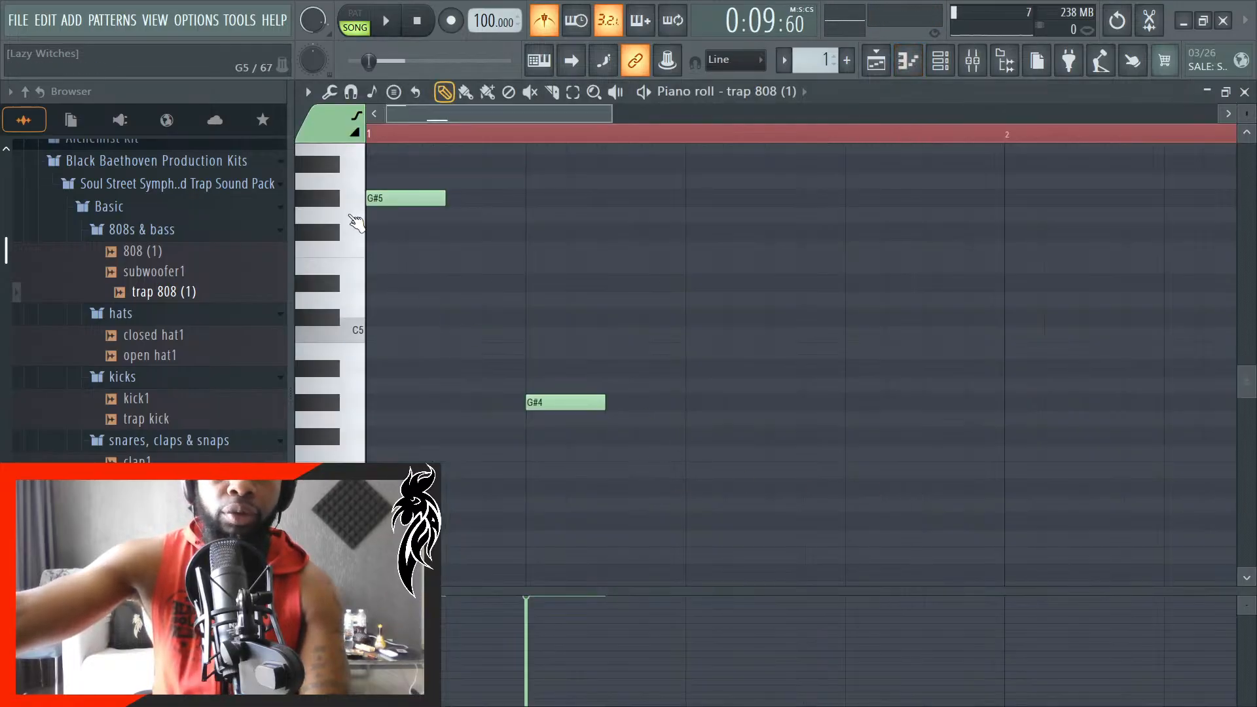
pyautogui.moveTo(441, 205); pyautogui.dragTo(540, 205)
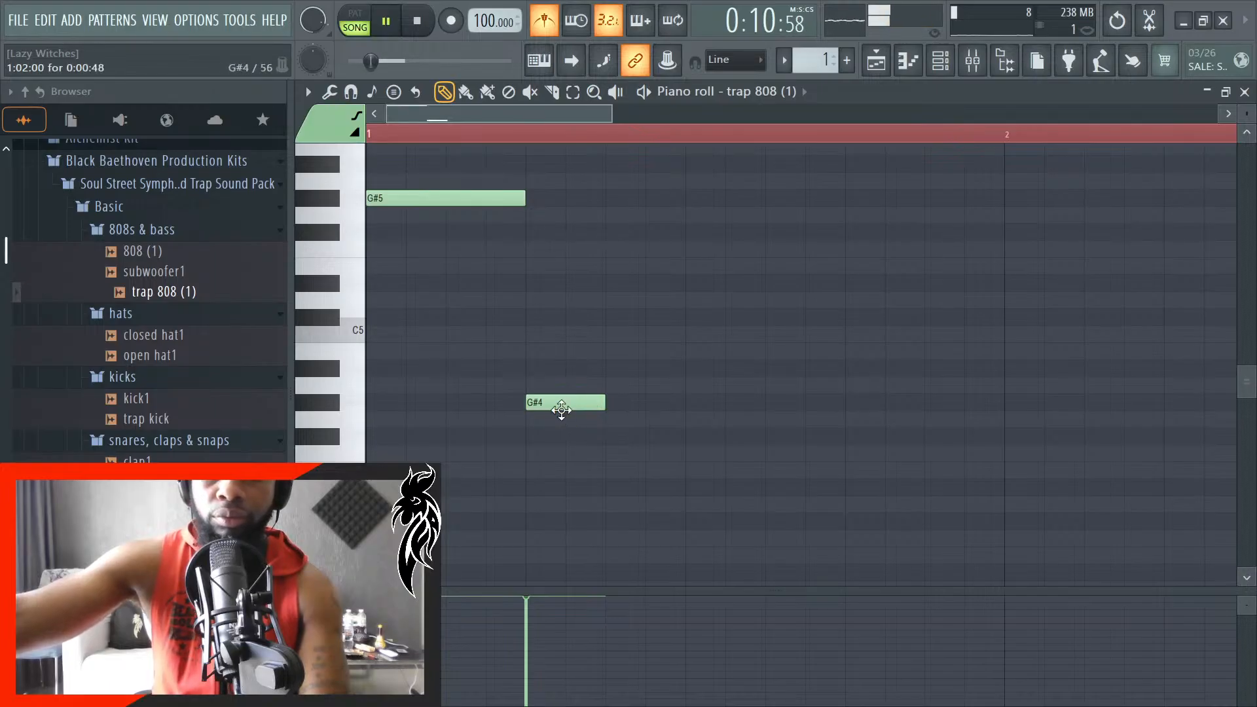
pyautogui.keyDown('ctrl'); pyautogui.scroll(-2, 547, 427); pyautogui.keyUp('ctrl')
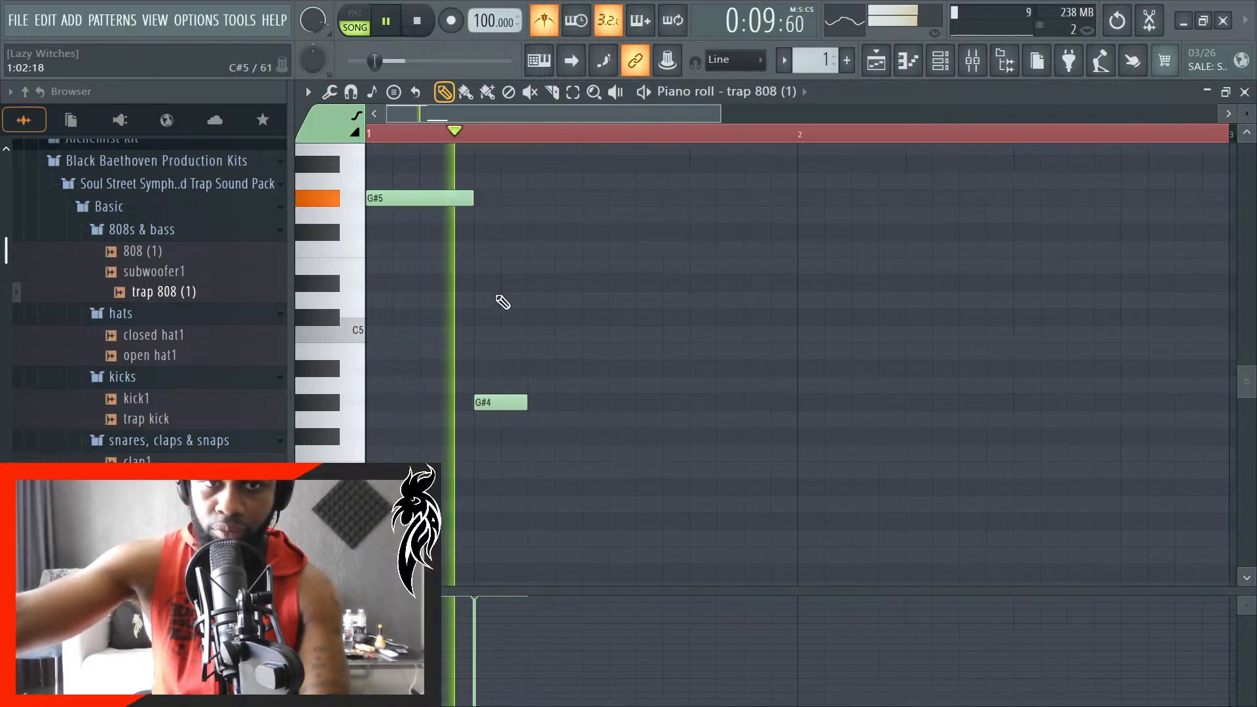
pyautogui.press('space')
pyautogui.keyDown('ctrl'); pyautogui.scroll(1, 453, 401); pyautogui.keyUp('ctrl')
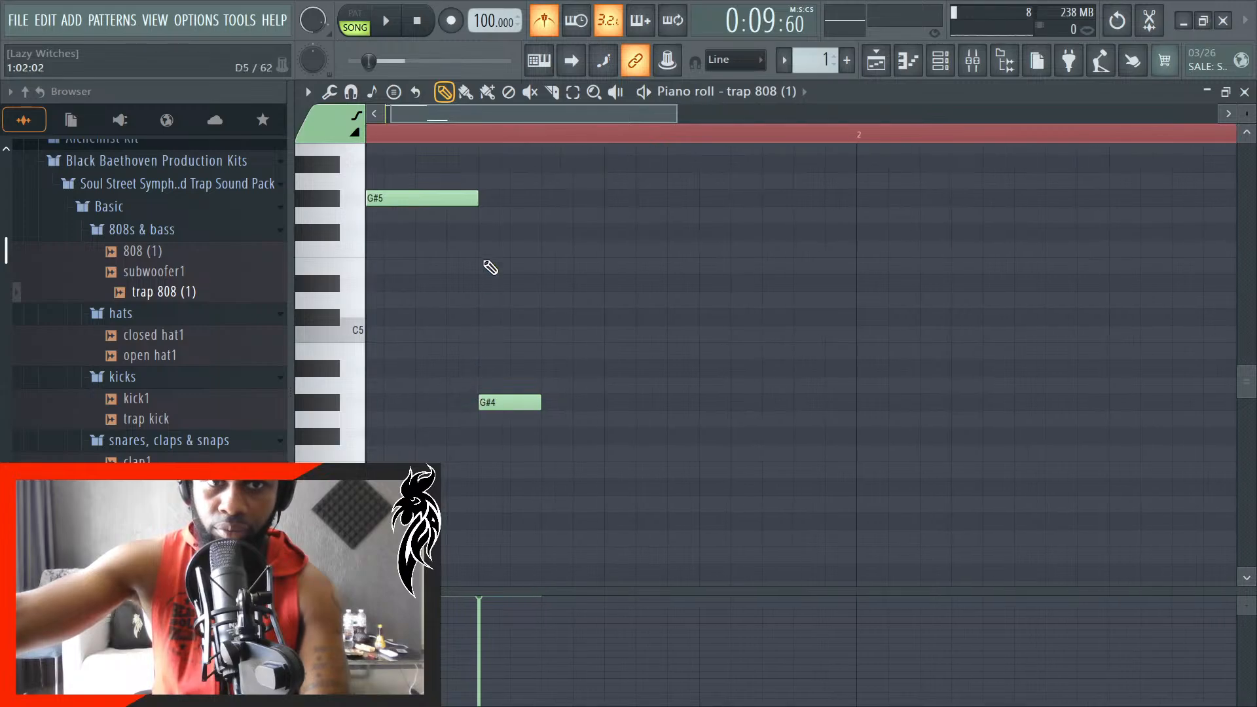
# - Put the G#4 note at the start of bar 1 with a one-beat length and delete the G#5 note
pyautogui.click(501, 421)
pyautogui.rightClick(590, 415)
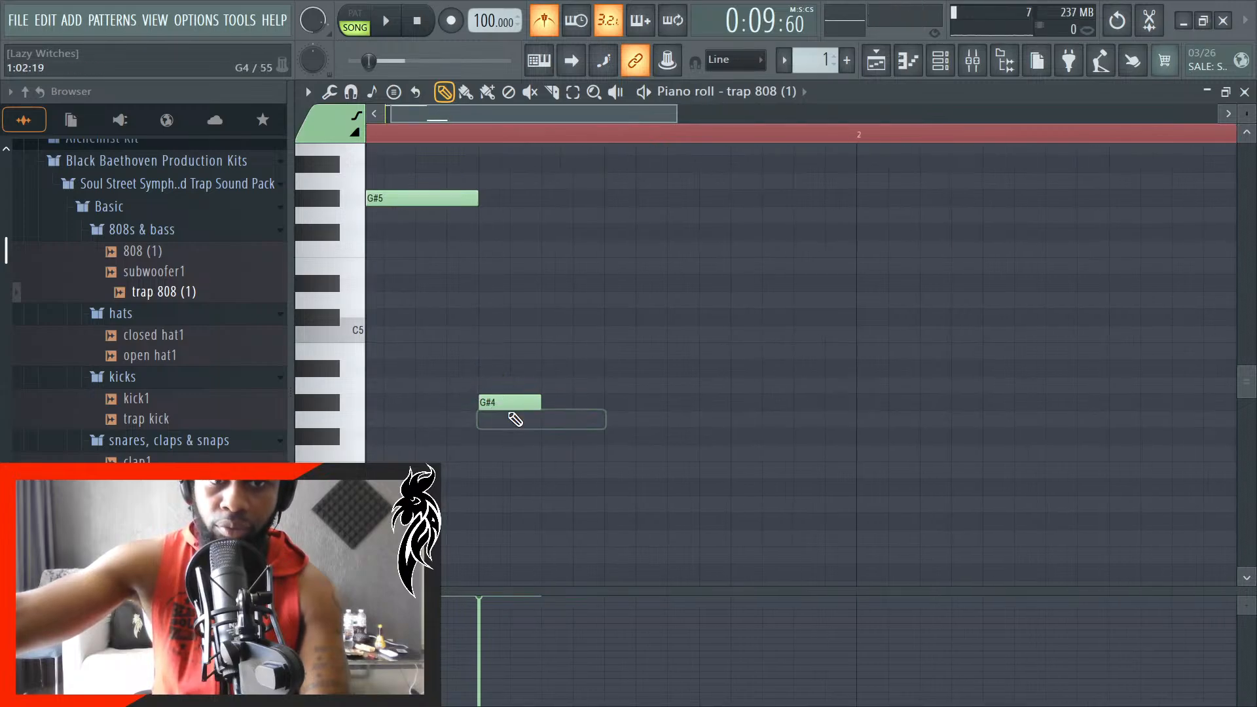
pyautogui.moveTo(488, 402); pyautogui.dragTo(310, 404)
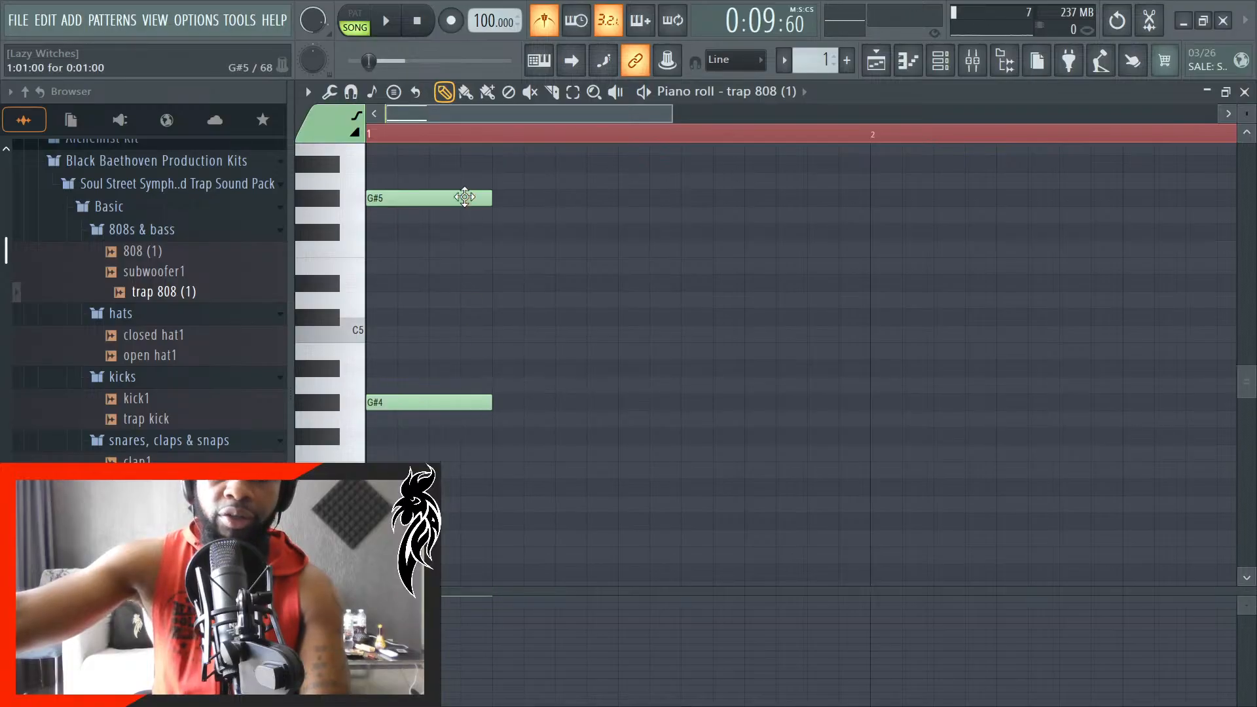
pyautogui.rightClick(464, 197)
# - Lengthen the G#4 note so it fills both bars up to bar 3, and listen to the result
pyautogui.scroll(-2, 575, 410)
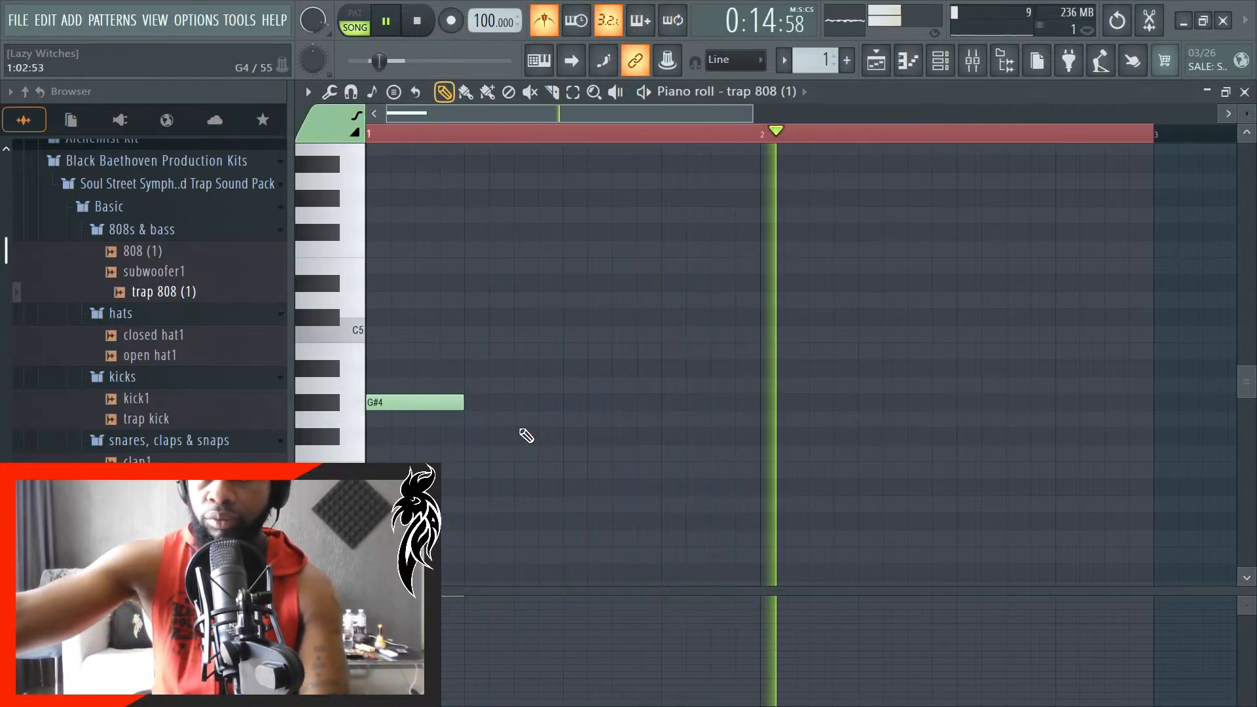
pyautogui.scroll(-3, 526, 435)
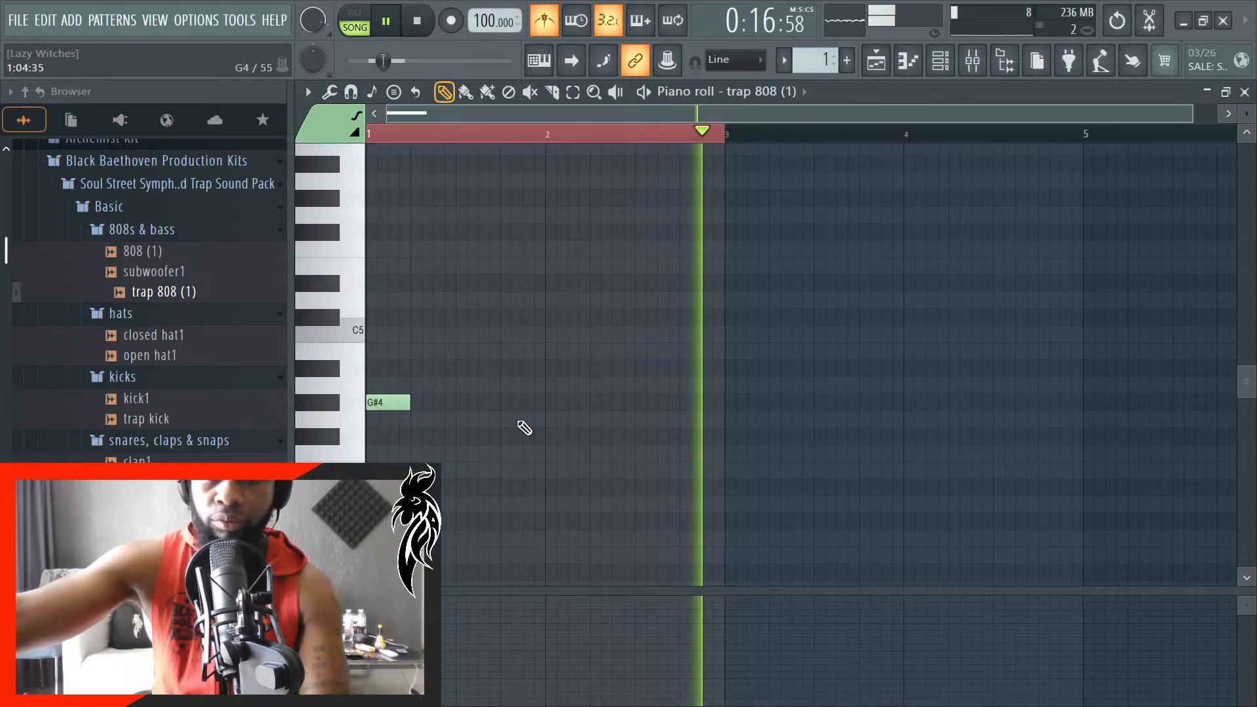
pyautogui.press('space')
pyautogui.moveTo(410, 405); pyautogui.dragTo(719, 409)
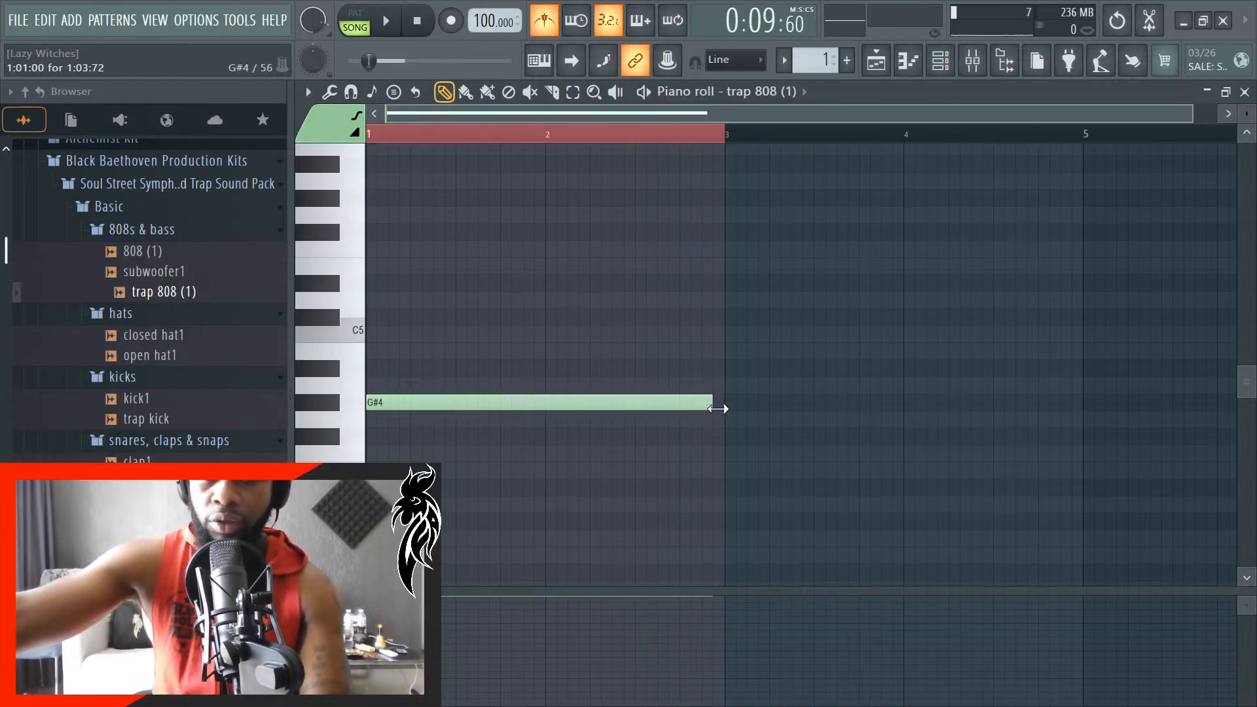
pyautogui.scroll(3, 776, 424)
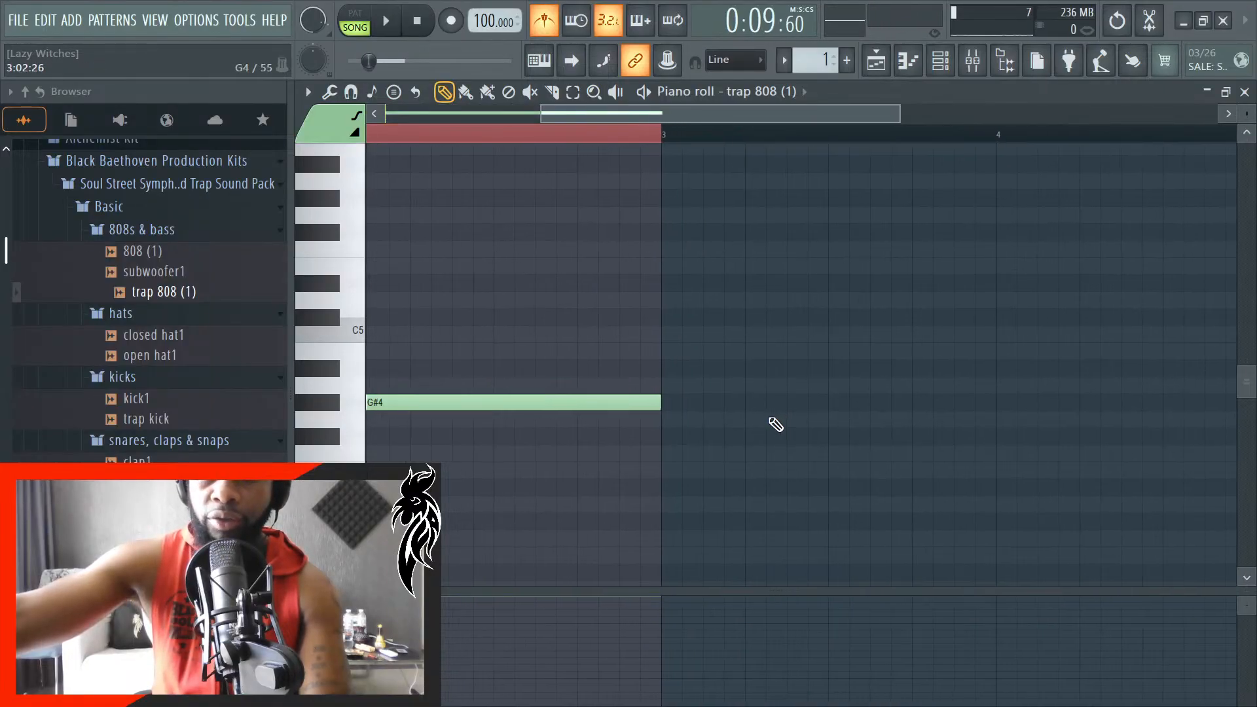
pyautogui.scroll(-2, 776, 424)
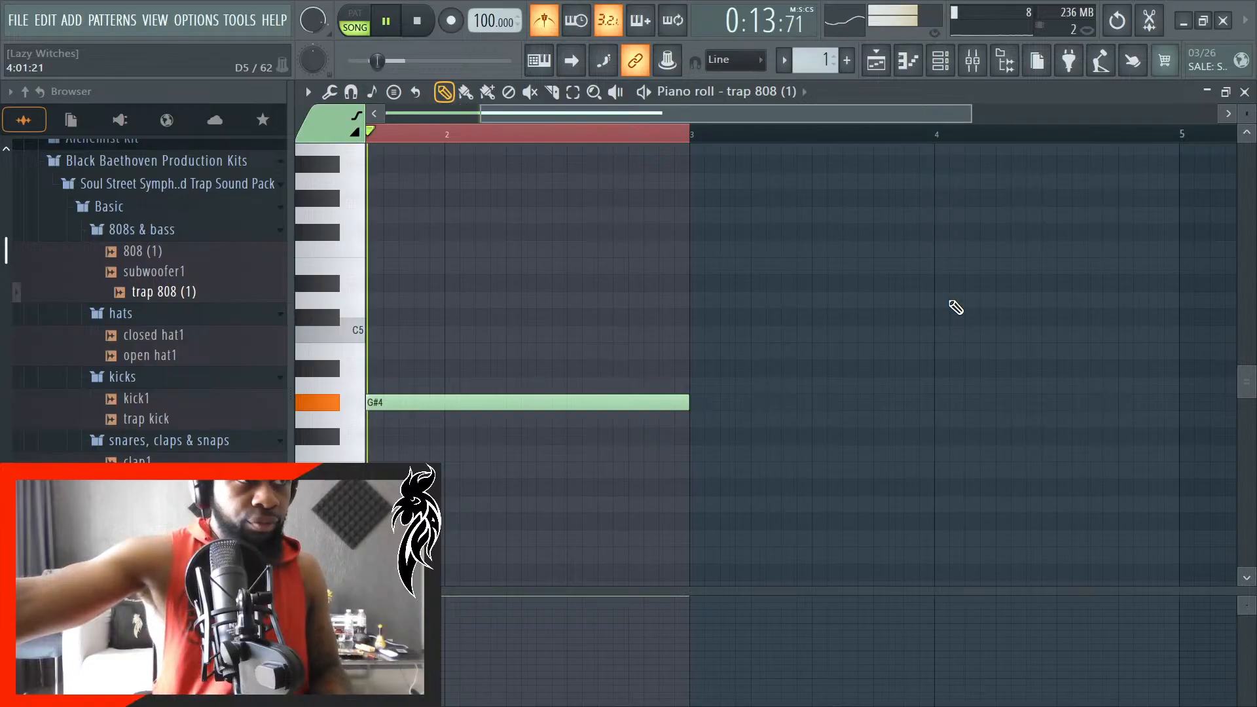
# - Close the piano roll and delete the second 808 clip at bar 8
pyautogui.click(1245, 92)
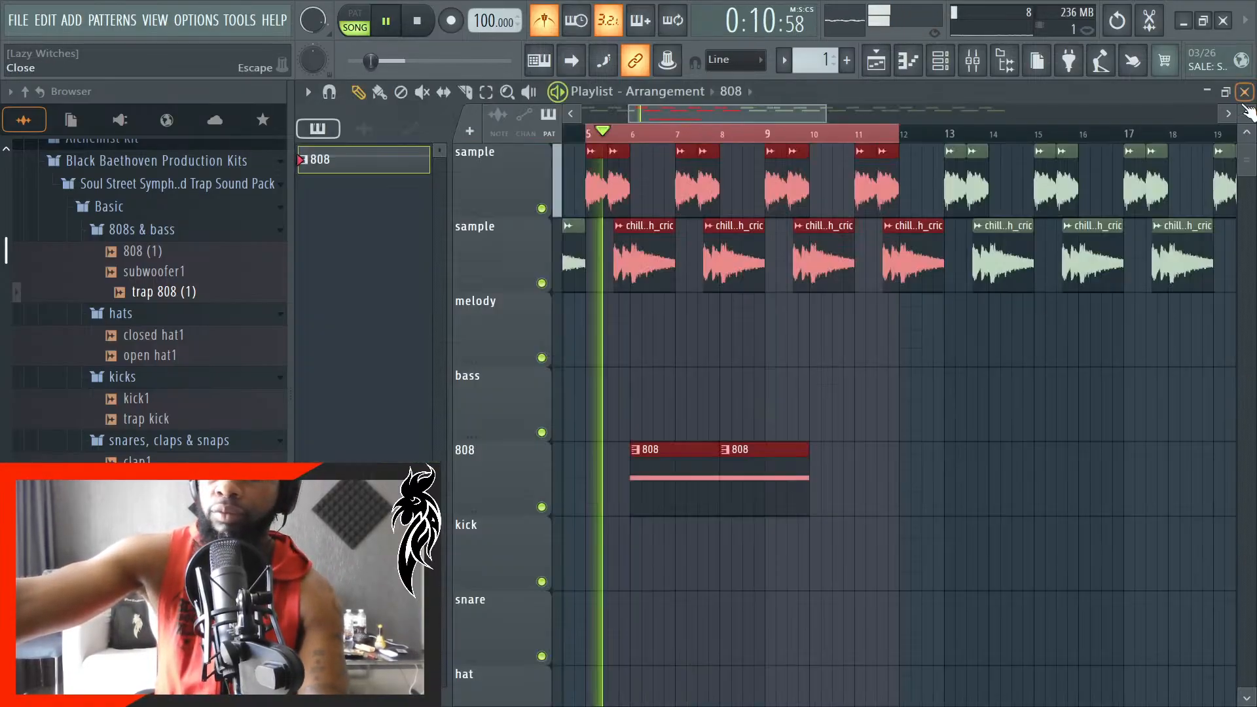
pyautogui.scroll(-2, 847, 384)
pyautogui.rightClick(793, 501)
pyautogui.scroll(1, 727, 486)
pyautogui.scroll(1, 727, 485)
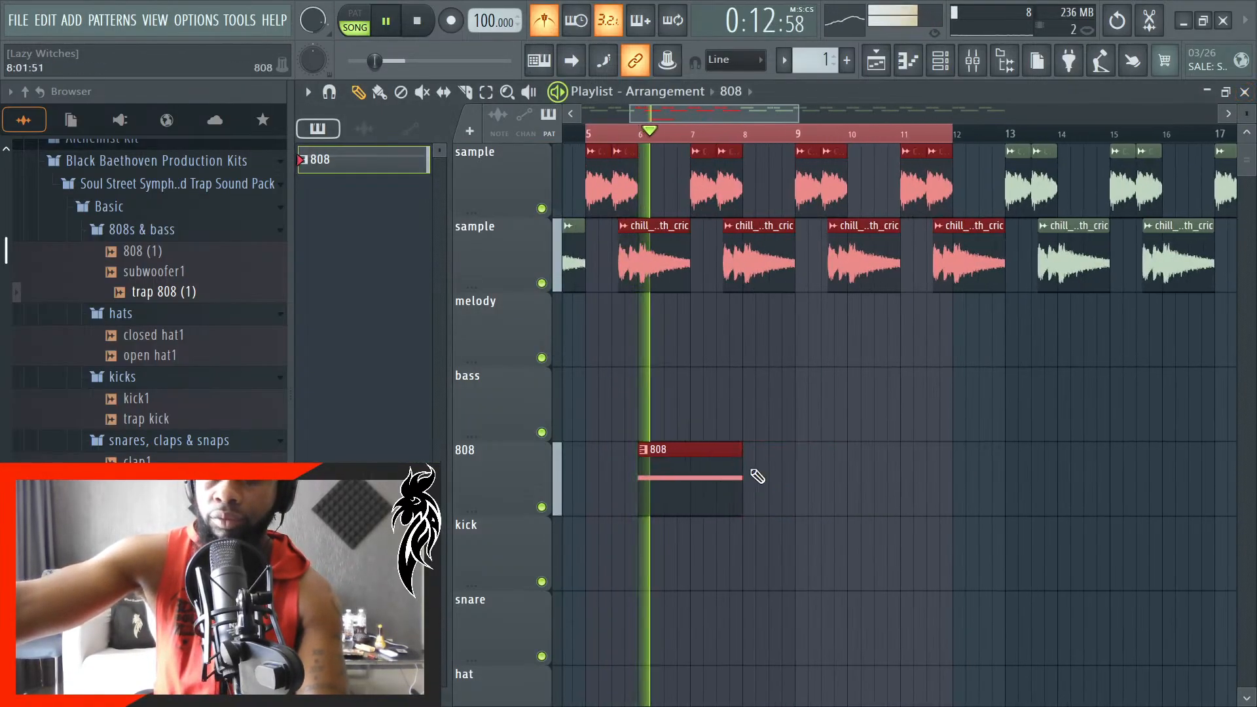
# - Try to extend the 808 clip's end past bar 9 with the sample clips still selected, and undo the resize
pyautogui.moveTo(745, 473); pyautogui.dragTo(807, 476)
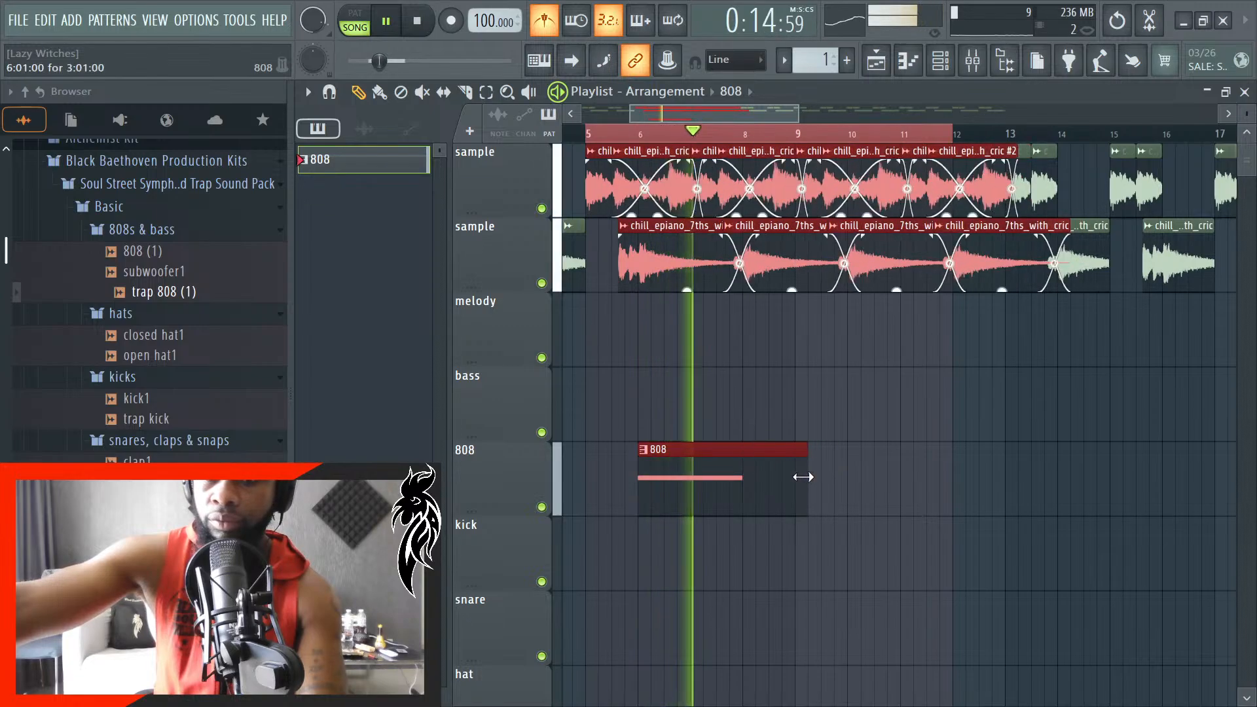
pyautogui.press('space')
pyautogui.hotkey('ctrl', 'z')
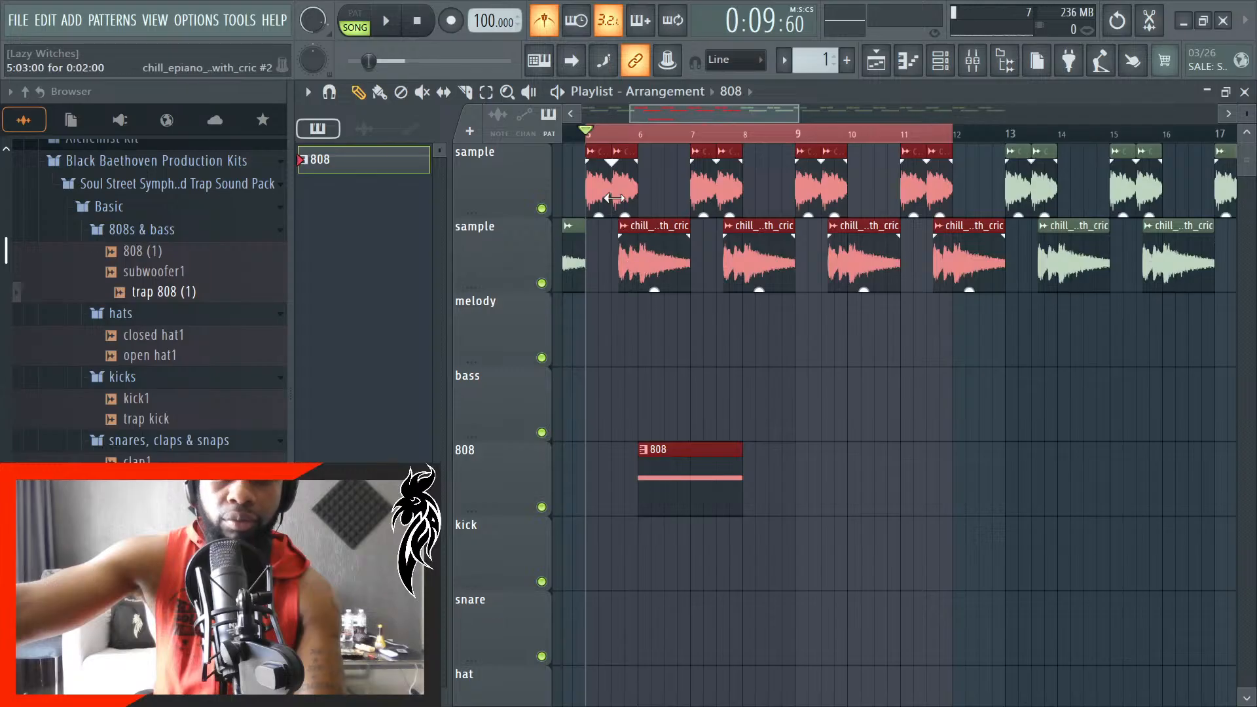
pyautogui.hotkey('ctrl', 'z')
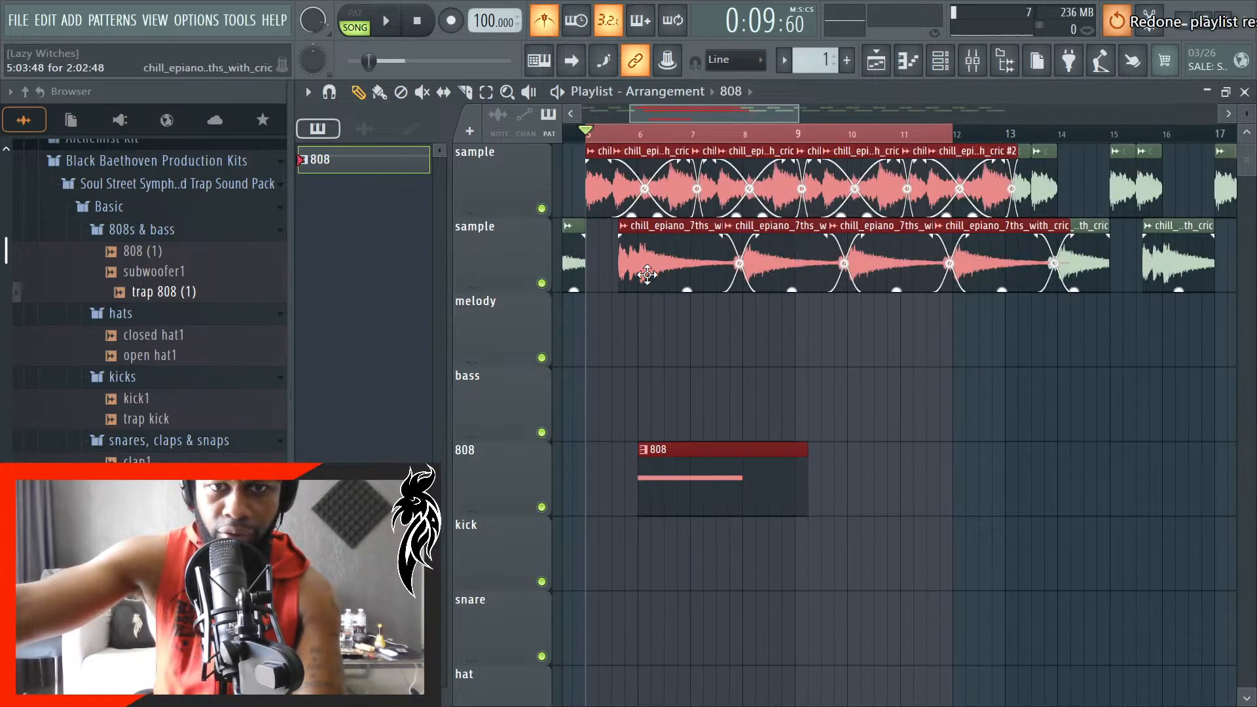
# - Undo the clip resize, the deletion of the second 808 clip, and the lengthening of the G#4 note
pyautogui.hotkey('ctrl', 'alt', 'z')
pyautogui.hotkey('ctrl', 'alt', 'z')
pyautogui.hotkey('ctrl', 'alt', 'z')
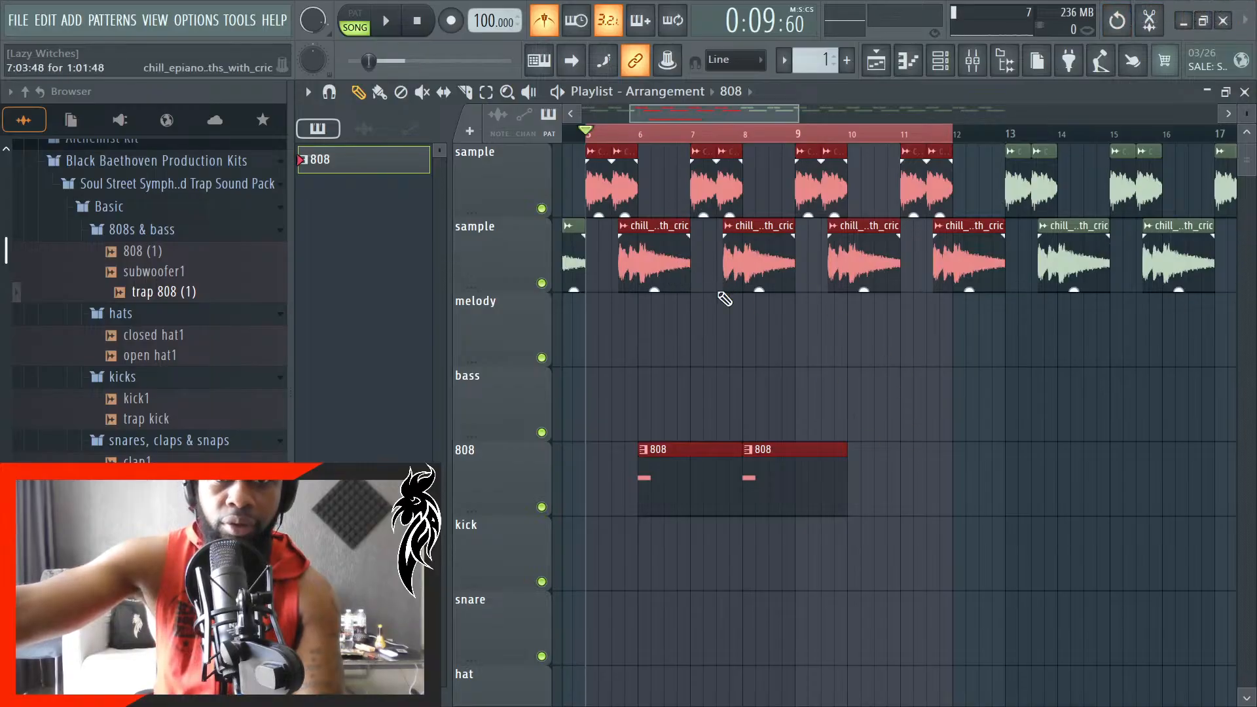
# - Clear the playlist selection and delete the second 808 clip at bar 8
pyautogui.click(487, 93)
pyautogui.click(653, 129)
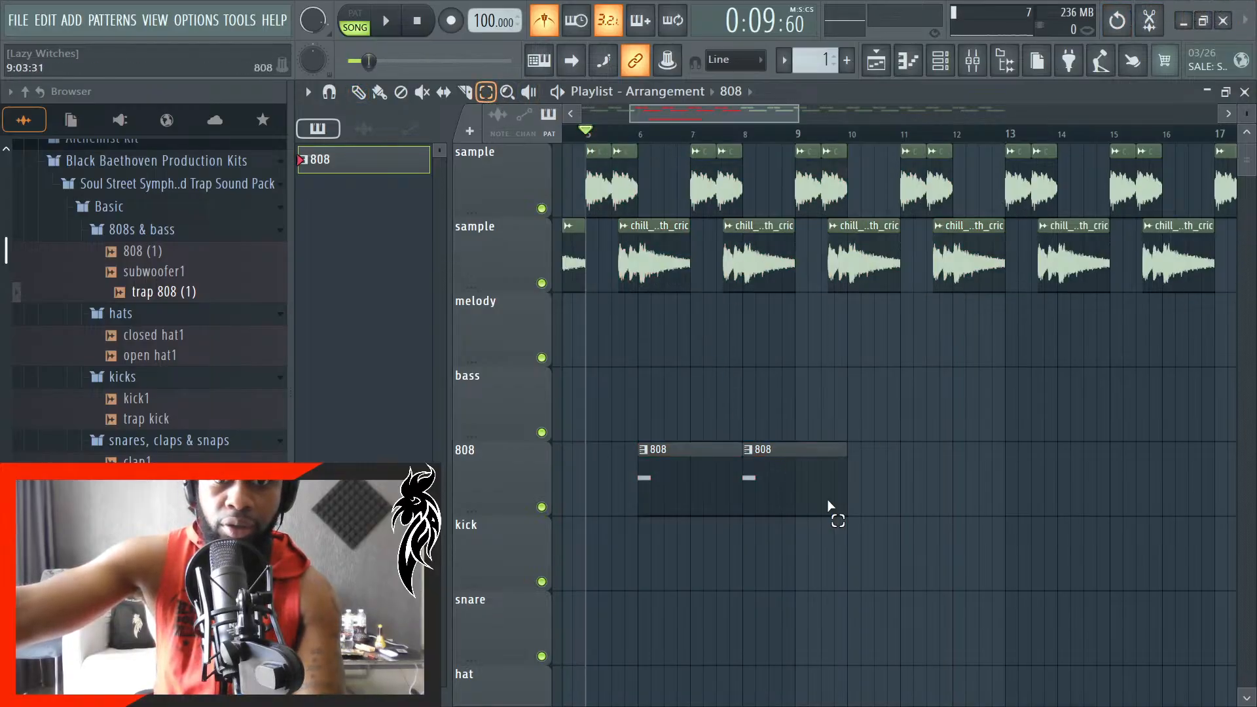
pyautogui.press('p')
pyautogui.rightClick(786, 487)
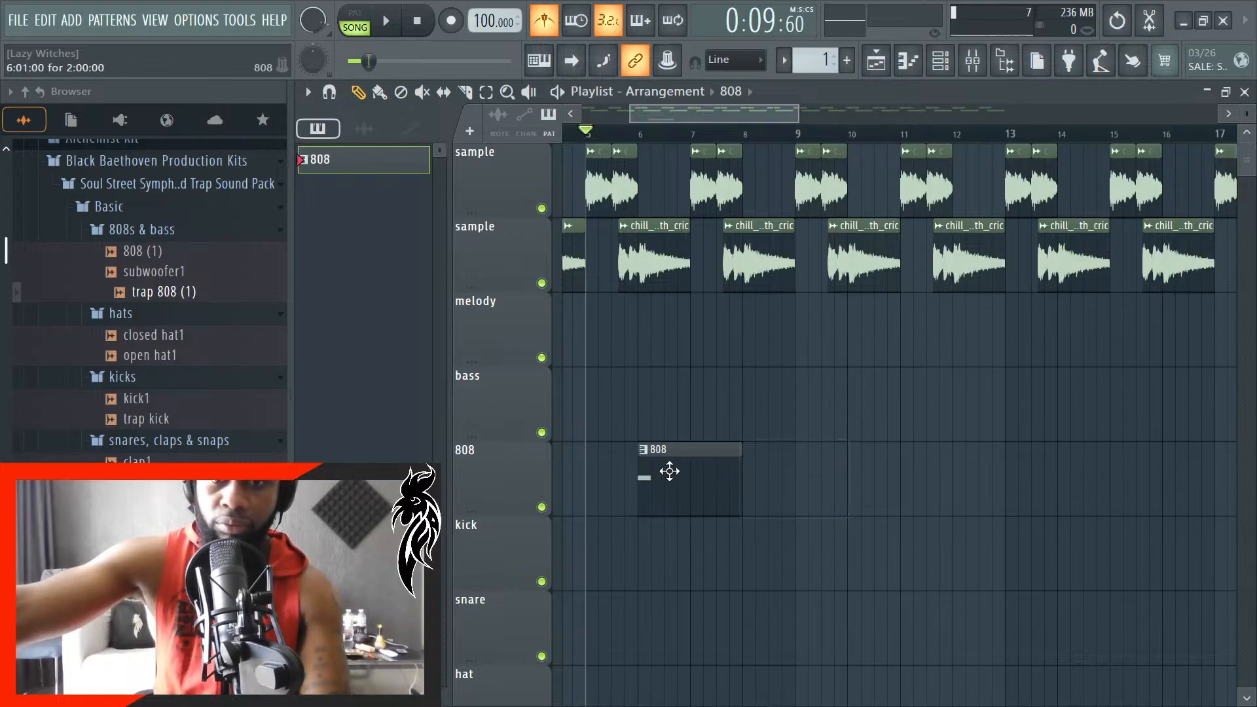
# - Extend the end of the remaining 808 clip to bar 10
pyautogui.moveTo(742, 479); pyautogui.dragTo(851, 479)
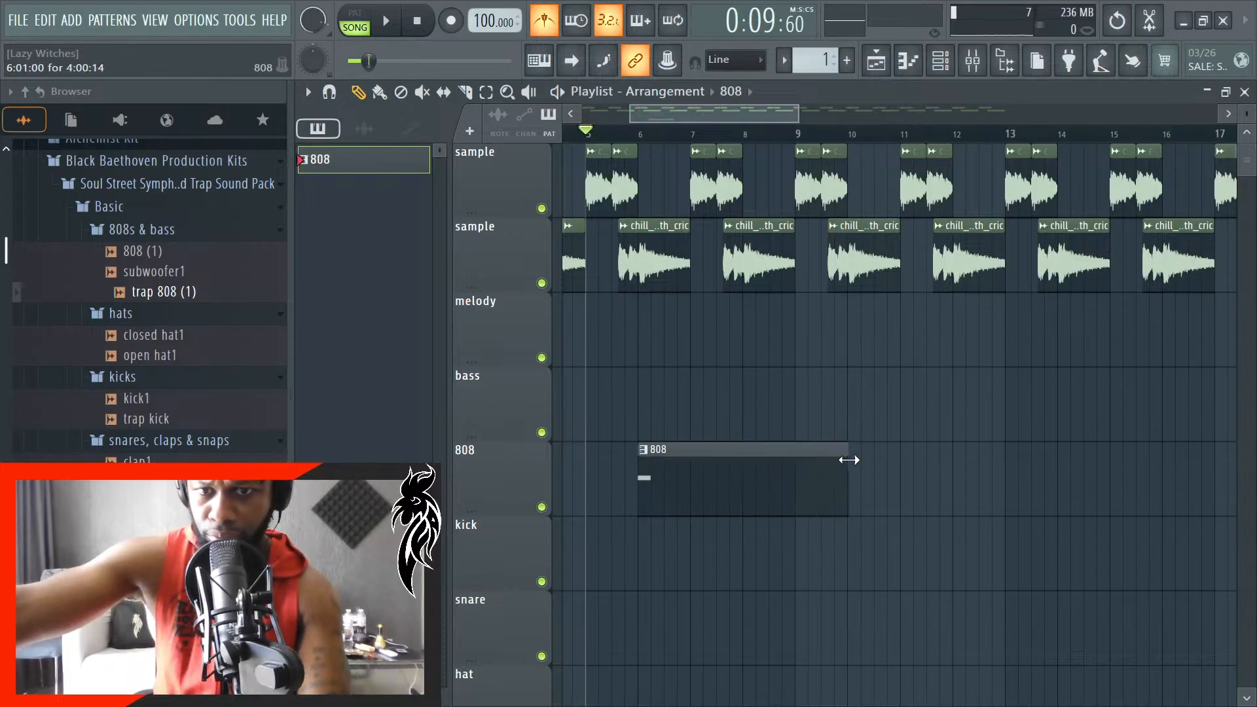
pyautogui.scroll(3, 861, 483)
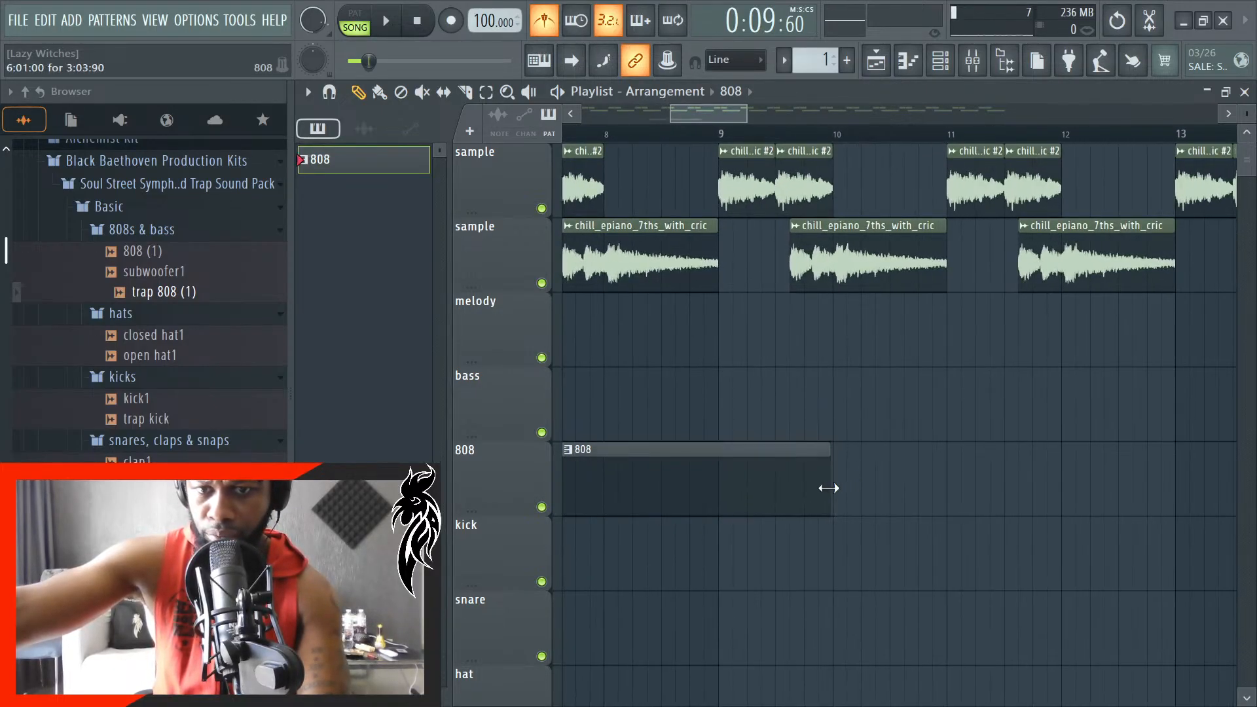
pyautogui.scroll(3, 829, 488)
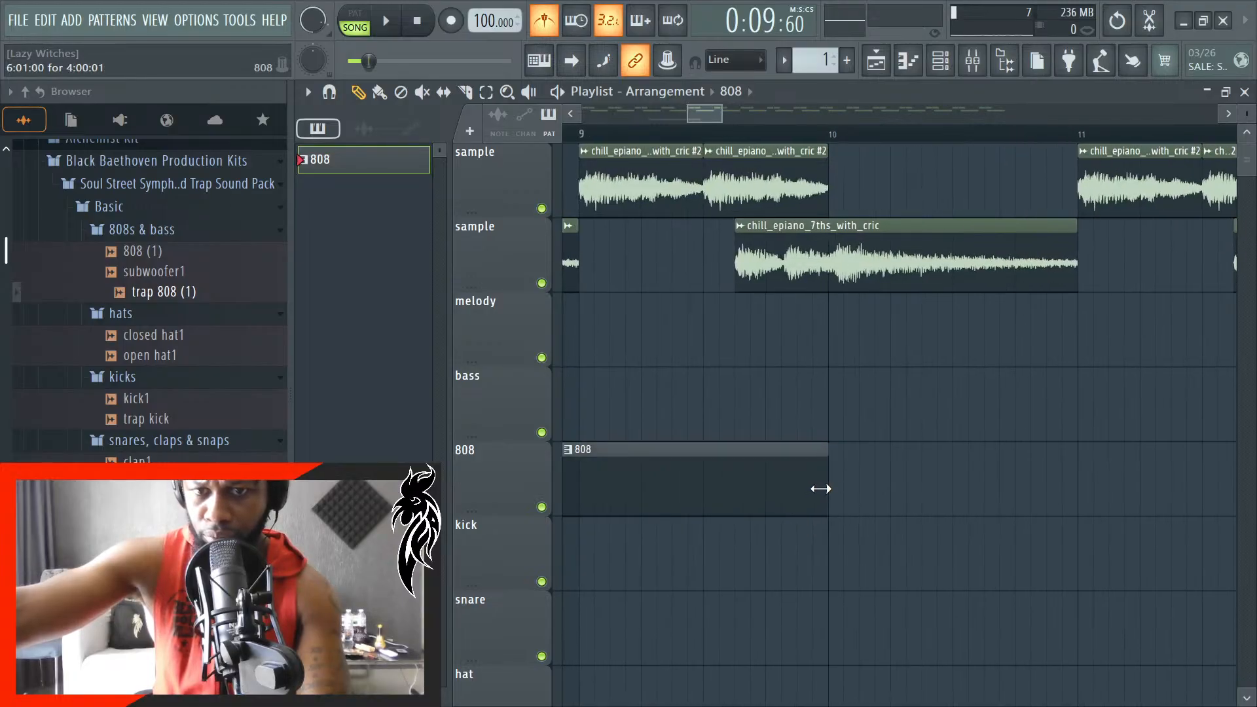
# - Lengthen the trap 808 G#4 note in the 808 pattern to one bar, ending at bar 2
pyautogui.doubleClick(779, 482)
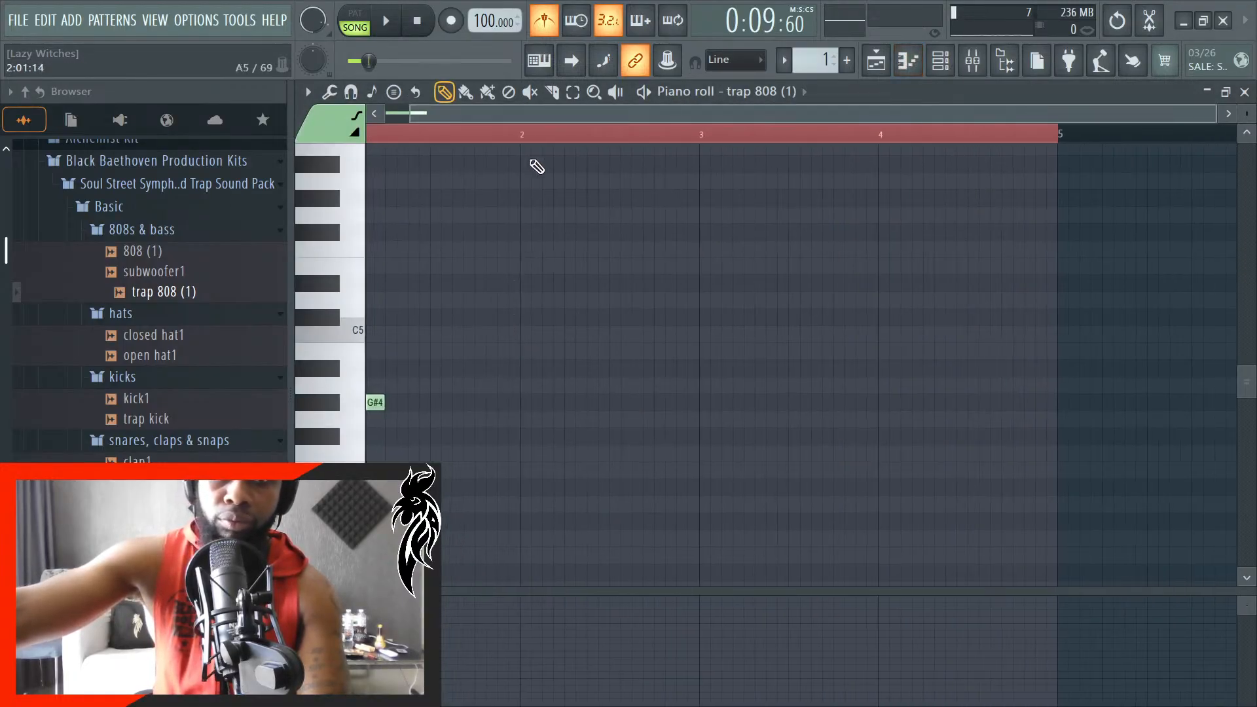
pyautogui.press('space')
pyautogui.moveTo(383, 410); pyautogui.dragTo(519, 409)
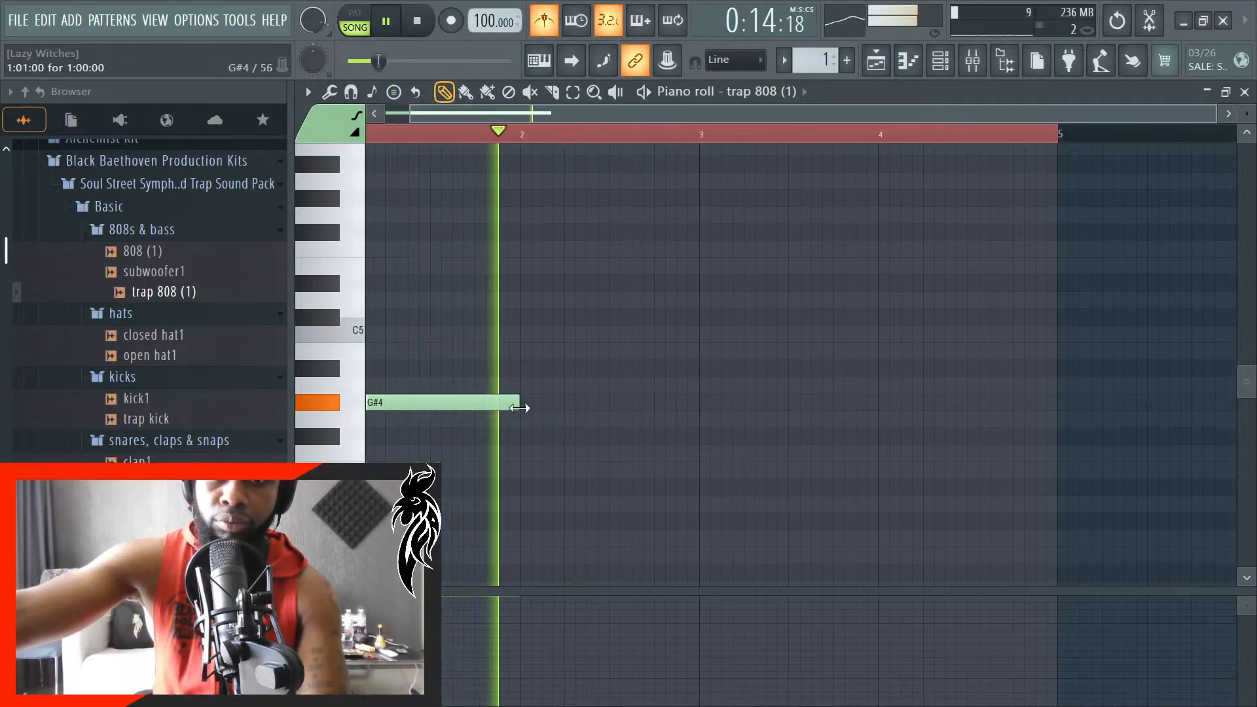
pyautogui.press('space')
pyautogui.doubleClick(511, 404)
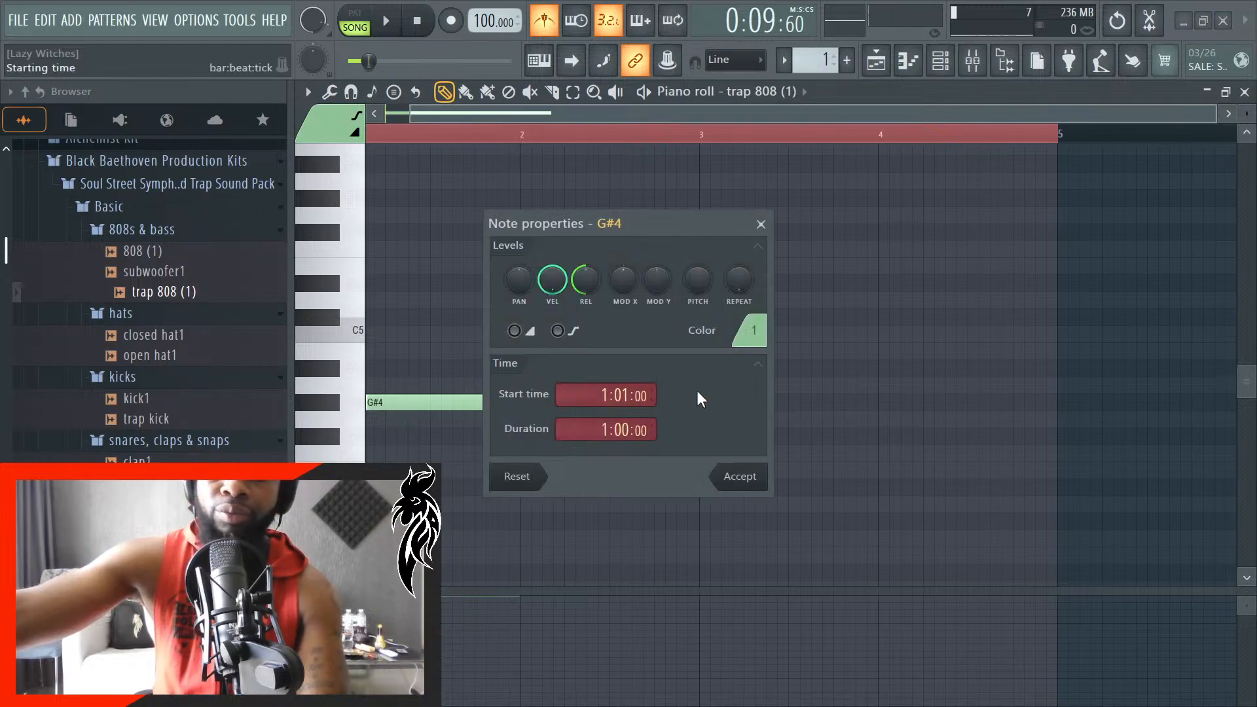
pyautogui.click(765, 224)
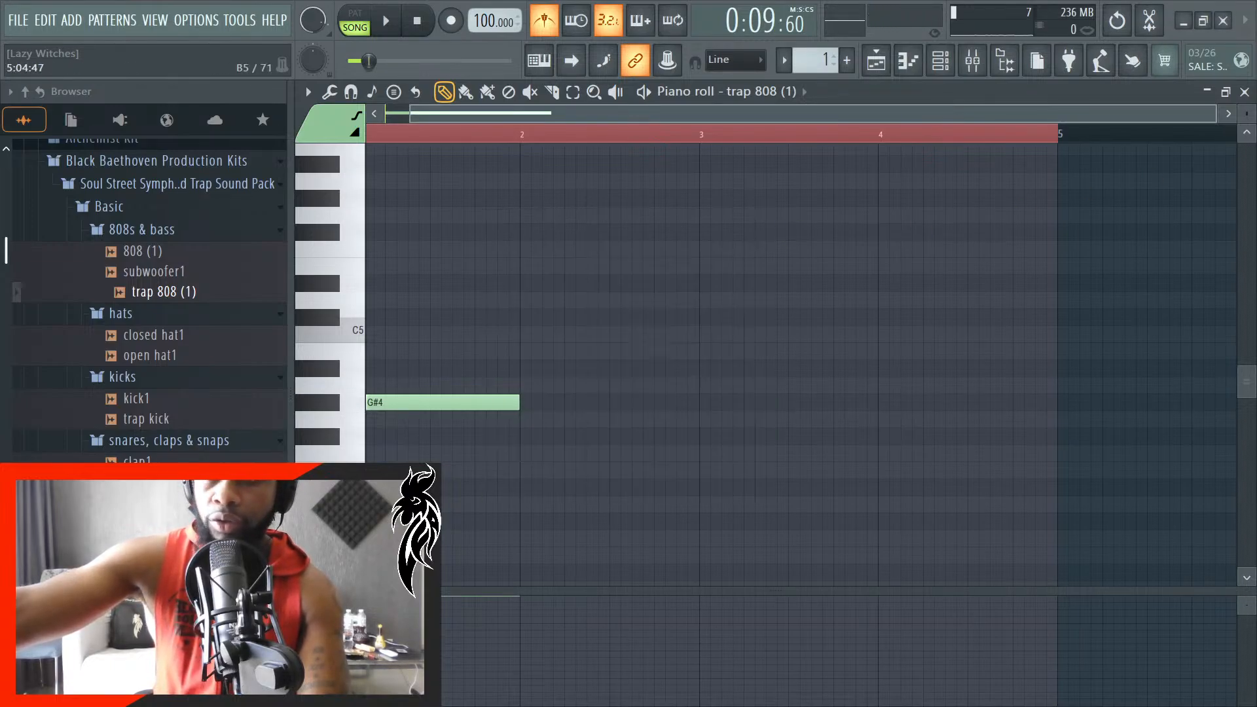
pyautogui.click(1245, 92)
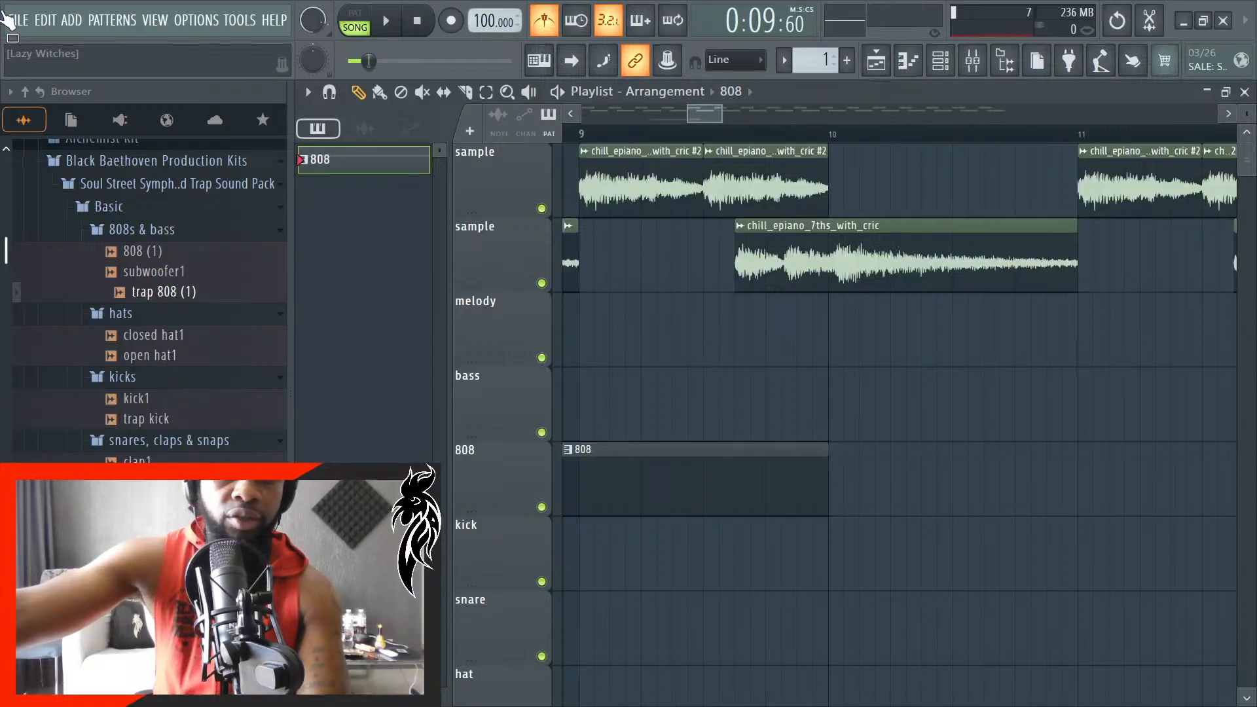
# - Load subwoofer1 into a new channel and set its time-stretching mode to Auto
pyautogui.rightClick(151, 284)
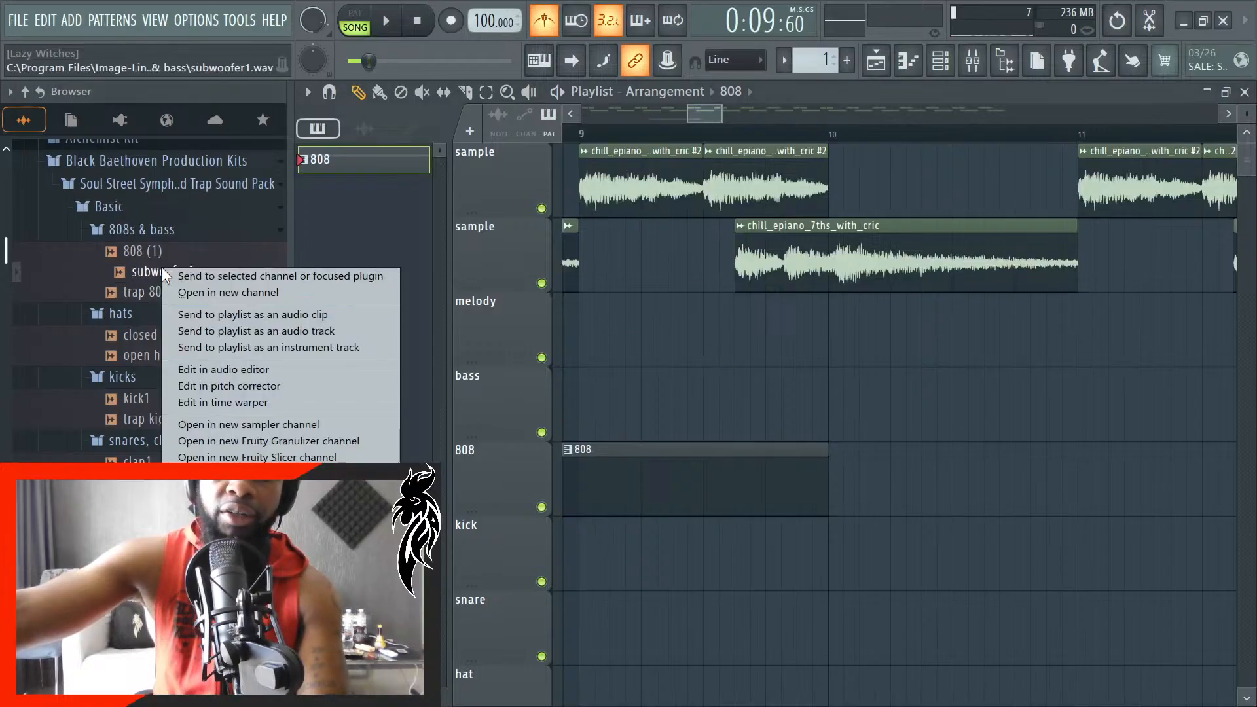
pyautogui.click(262, 292)
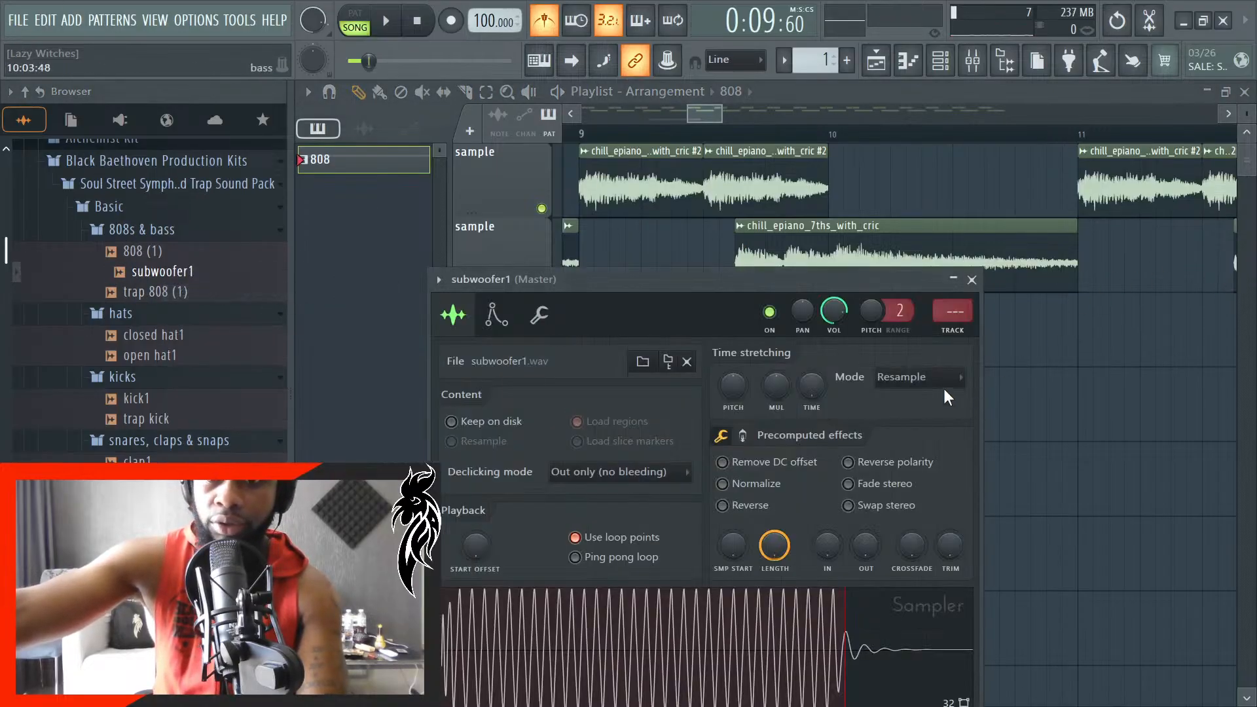
pyautogui.click(951, 379)
pyautogui.click(970, 397)
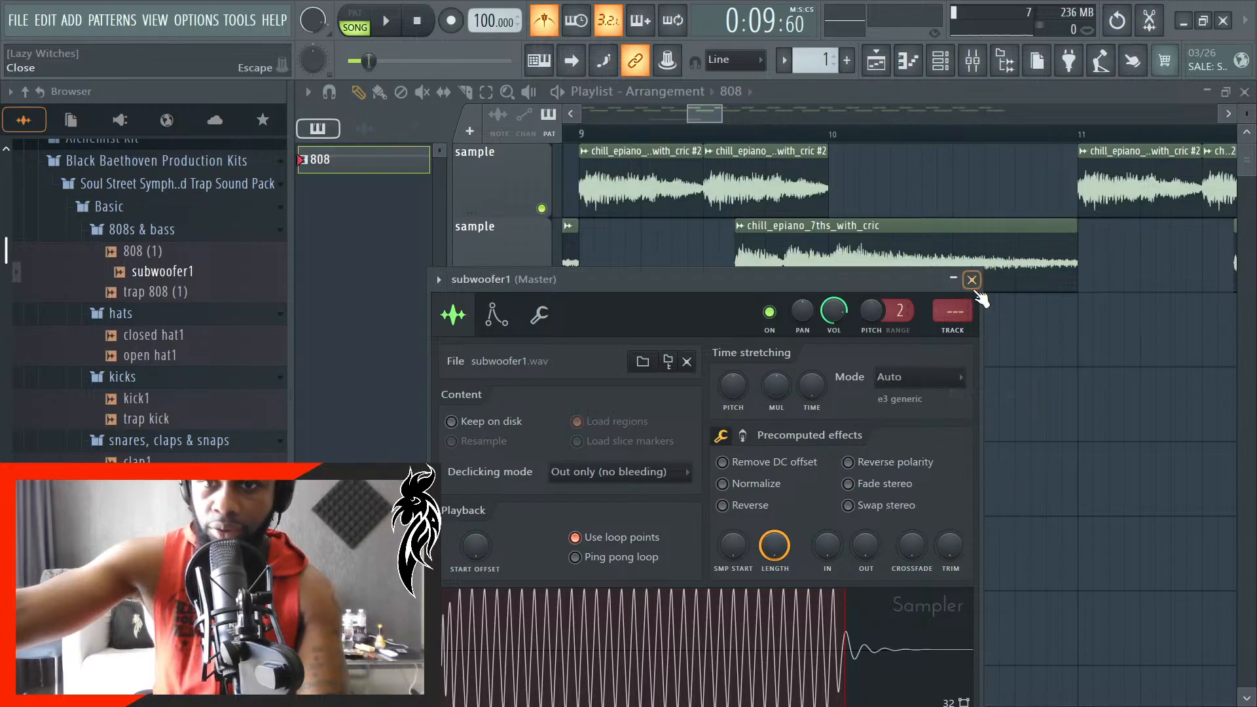
pyautogui.click(972, 280)
# - Route the subwoofer1 channel to mixer track 3 (bass) and return to the playlist
pyautogui.click(972, 61)
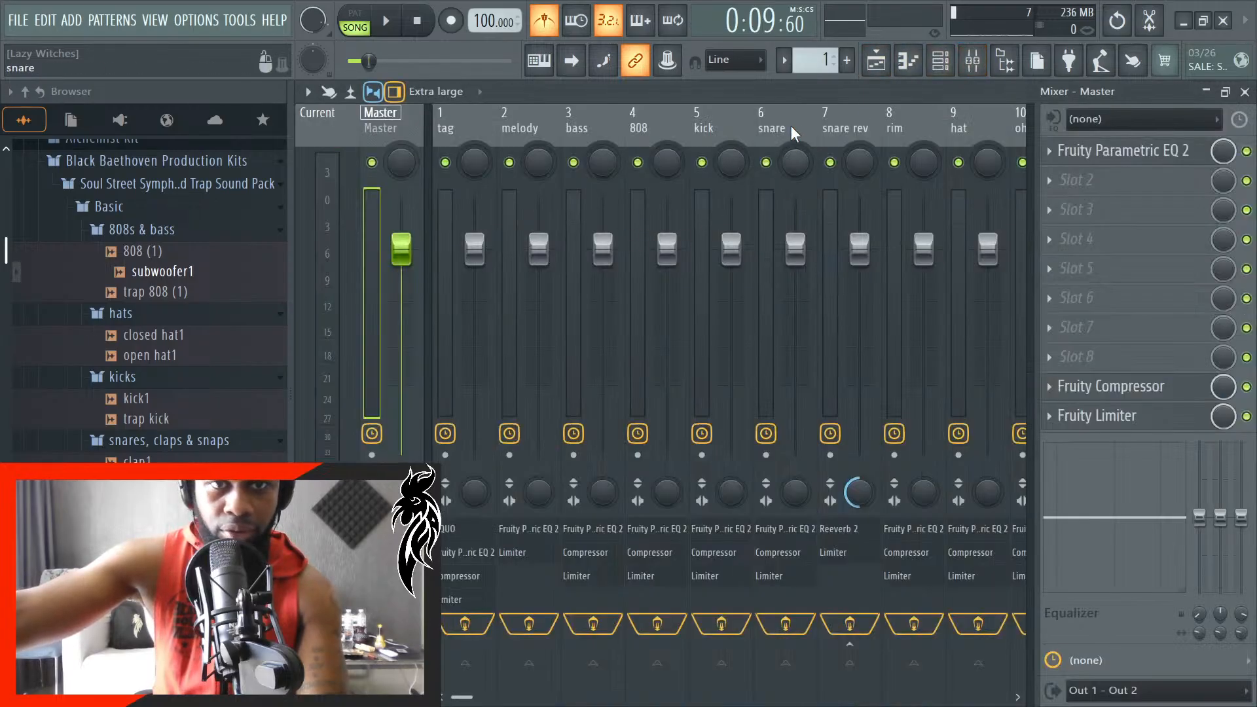
pyautogui.click(943, 62)
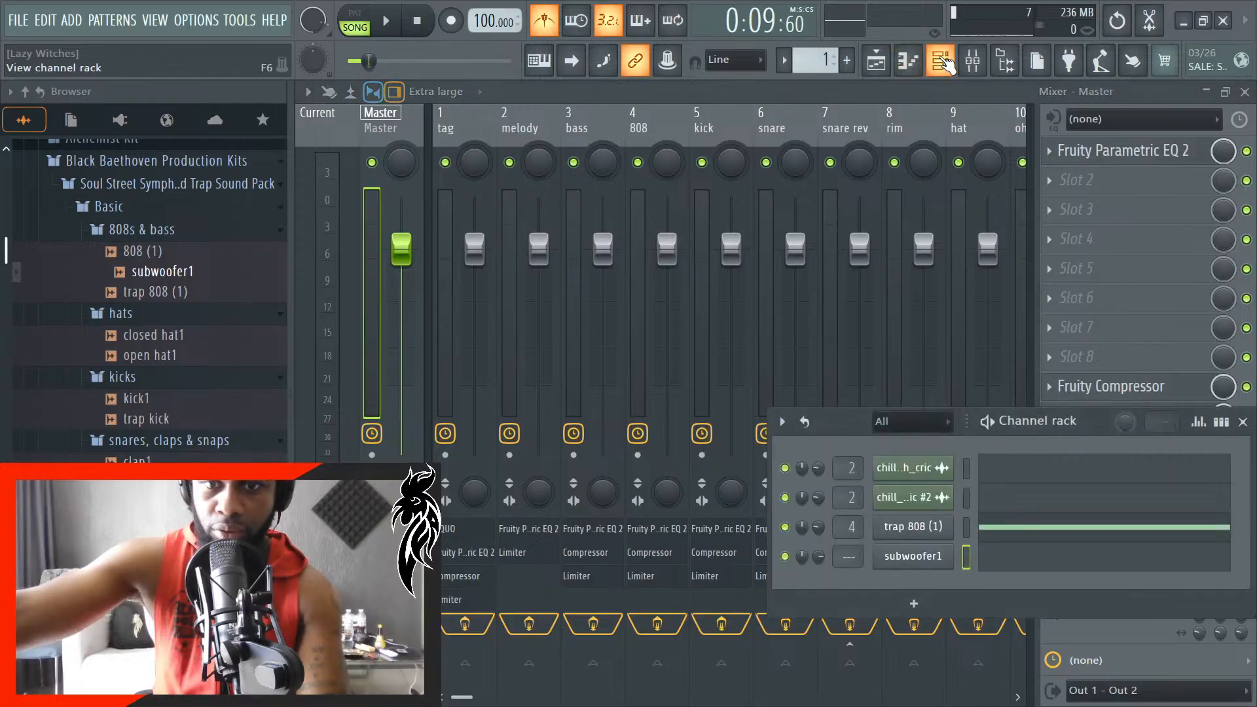
pyautogui.click(943, 63)
pyautogui.click(943, 63)
pyautogui.moveTo(845, 567)
pyautogui.mouseDown()
pyautogui.moveTo(843, 554)
pyautogui.moveTo(836, 569)
pyautogui.mouseUp()
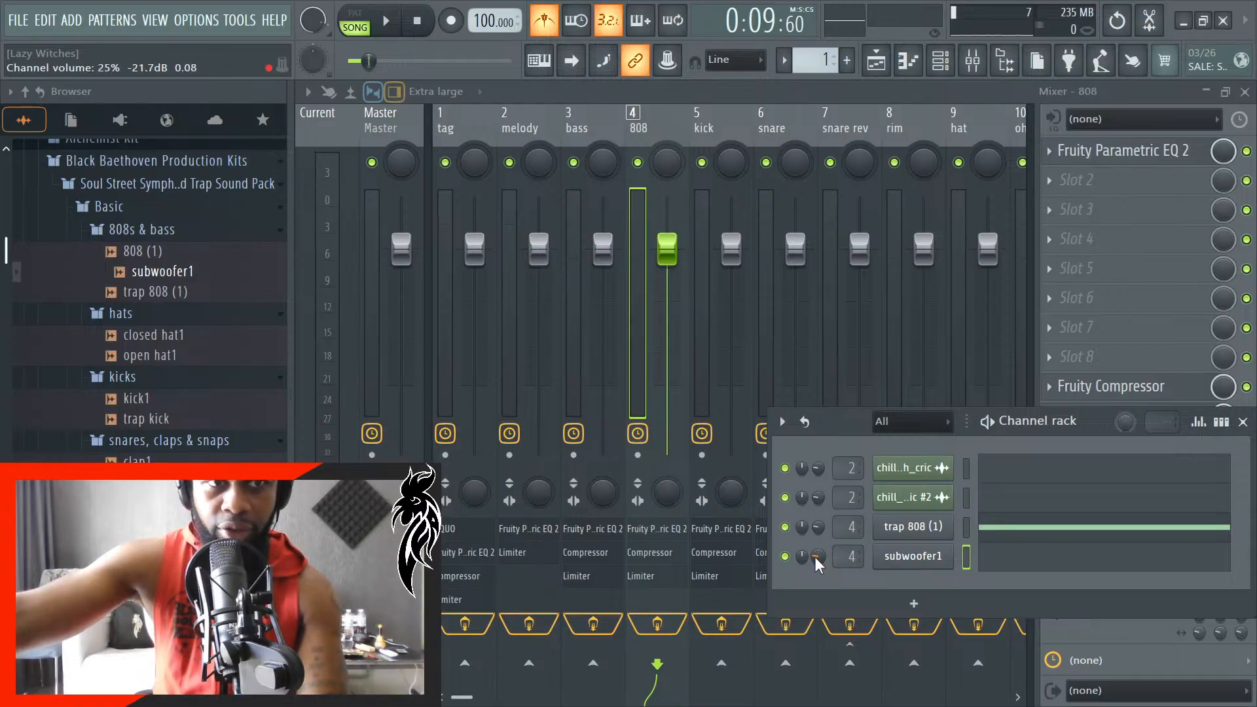
pyautogui.click(930, 556)
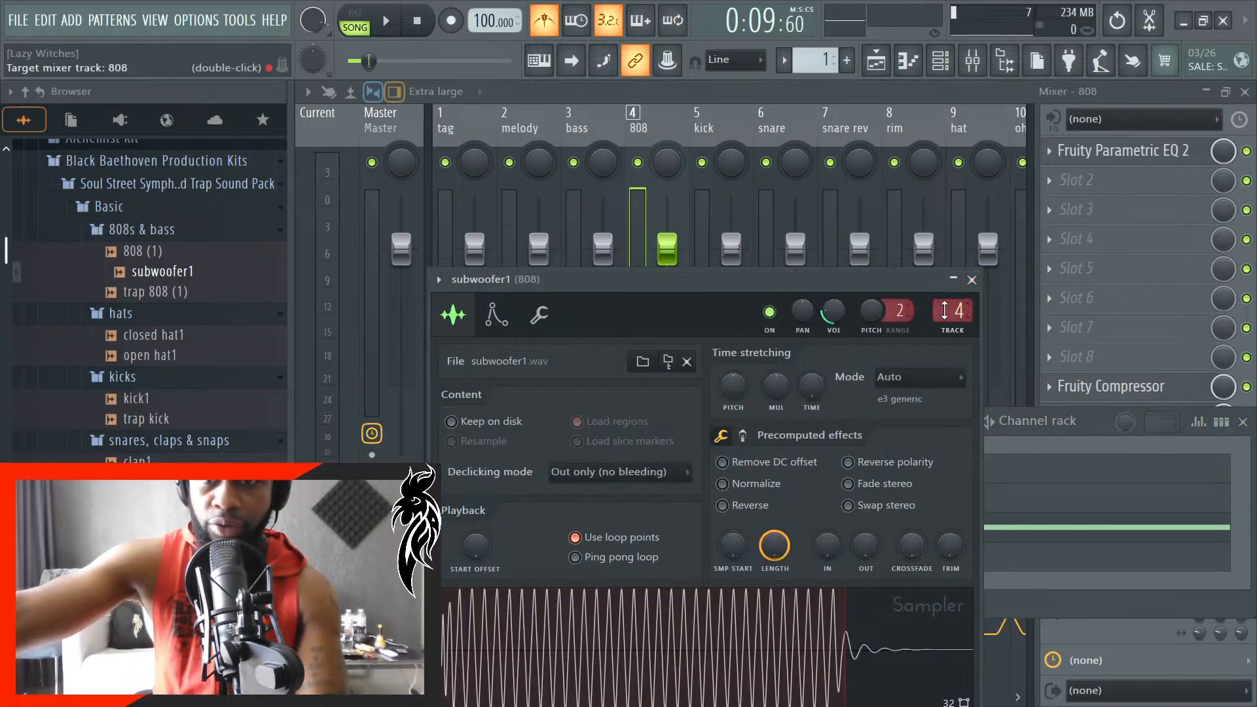
pyautogui.scroll(-1, 945, 310)
pyautogui.click(972, 280)
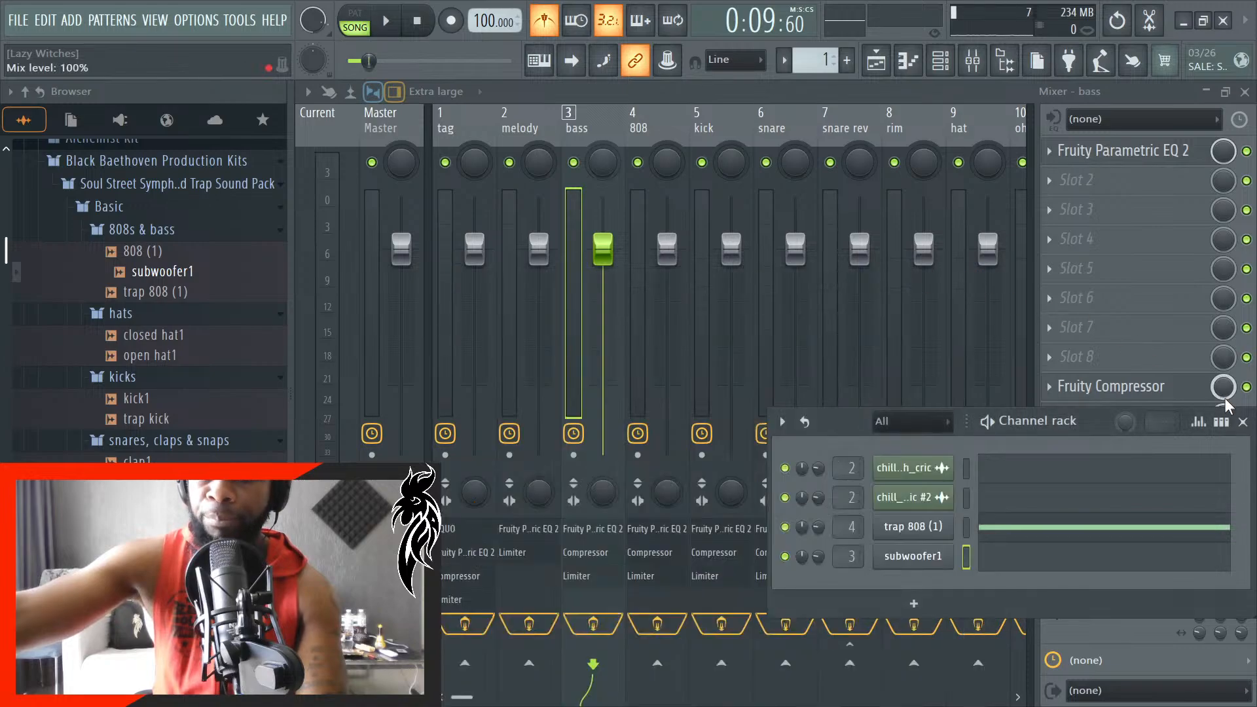
pyautogui.click(1244, 421)
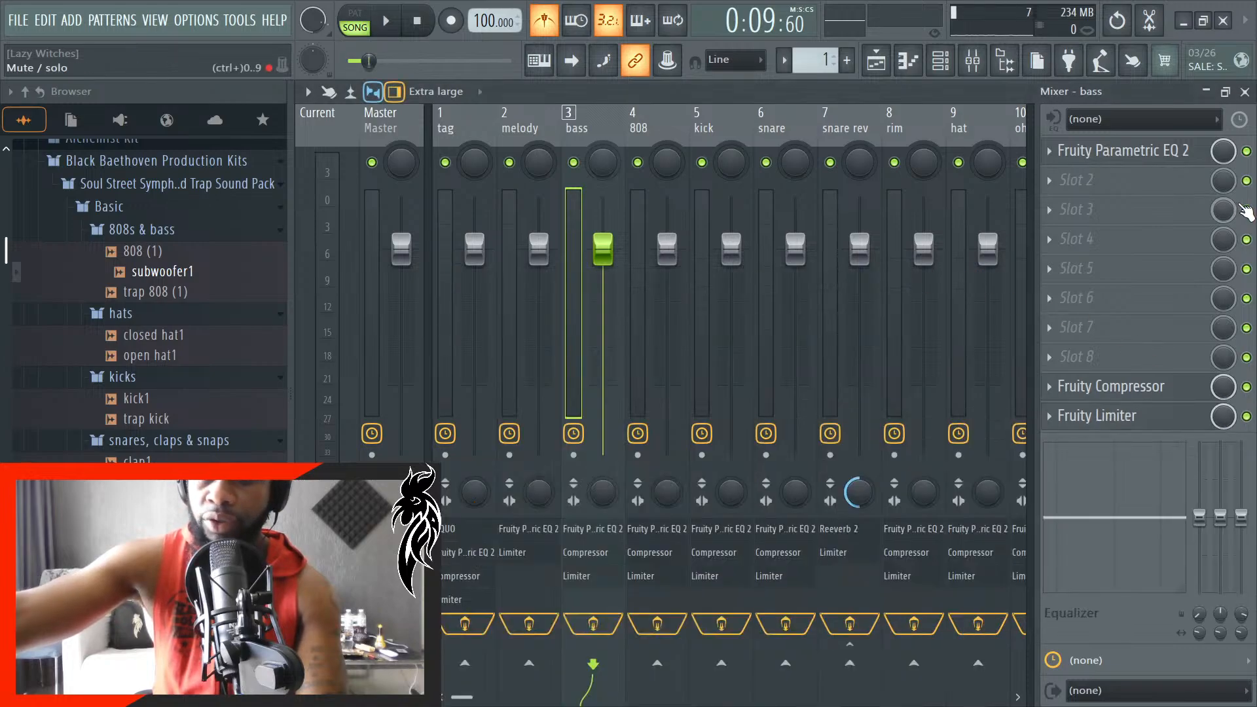
pyautogui.click(1245, 92)
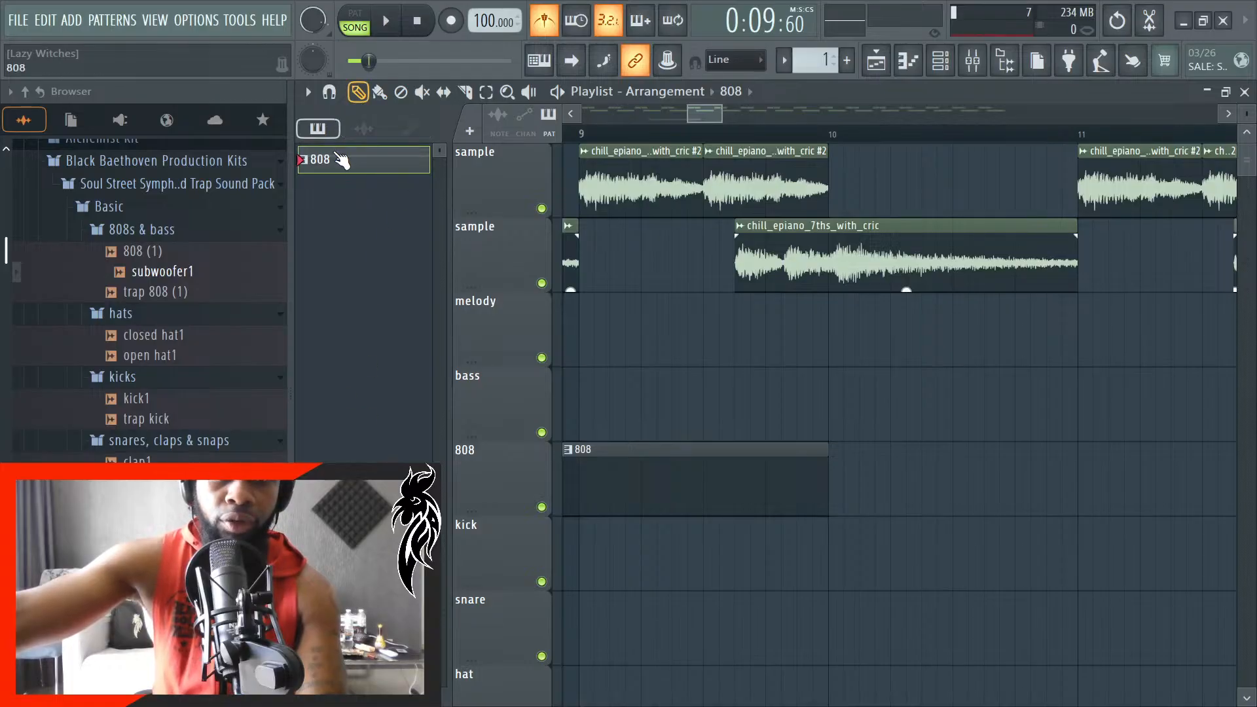
# - Create a new pattern named "bass"
pyautogui.press('F4')
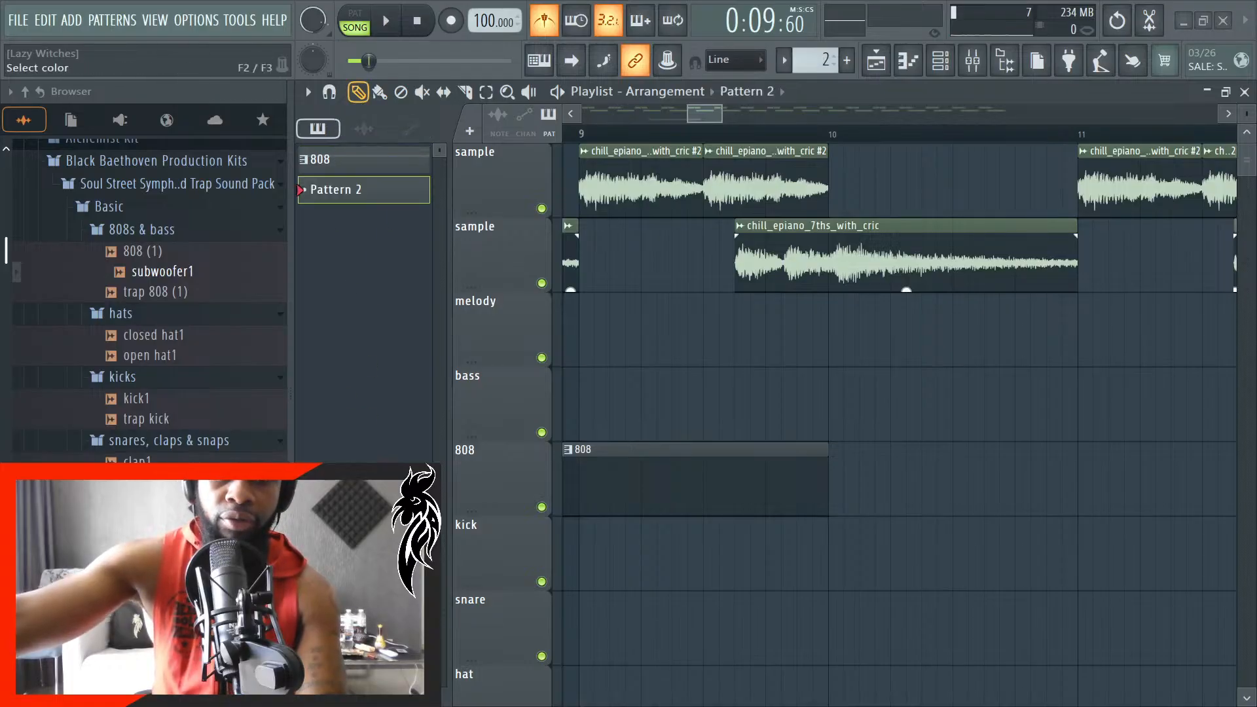
pyautogui.write('bass')
pyautogui.press('Return')
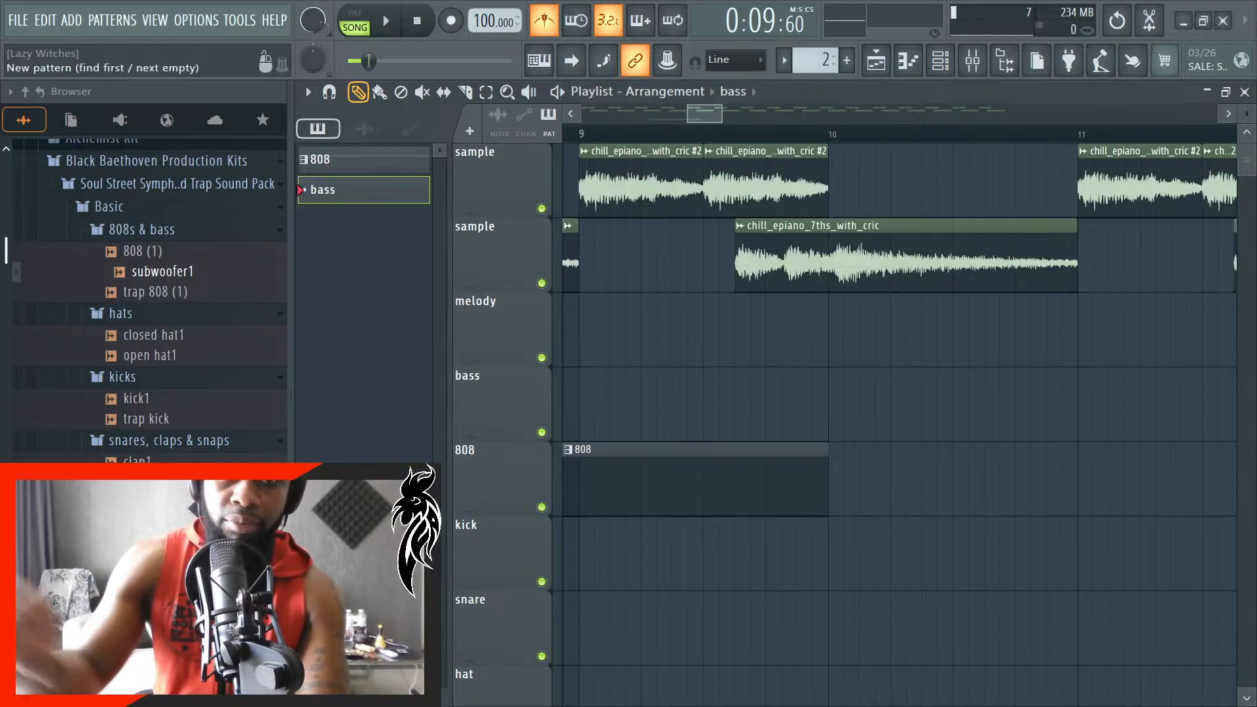
# - Place a bass pattern clip on the bass track and move it to start at bar 6, aligned with the 808 clip
pyautogui.click(596, 396)
pyautogui.scroll(-5, 659, 408)
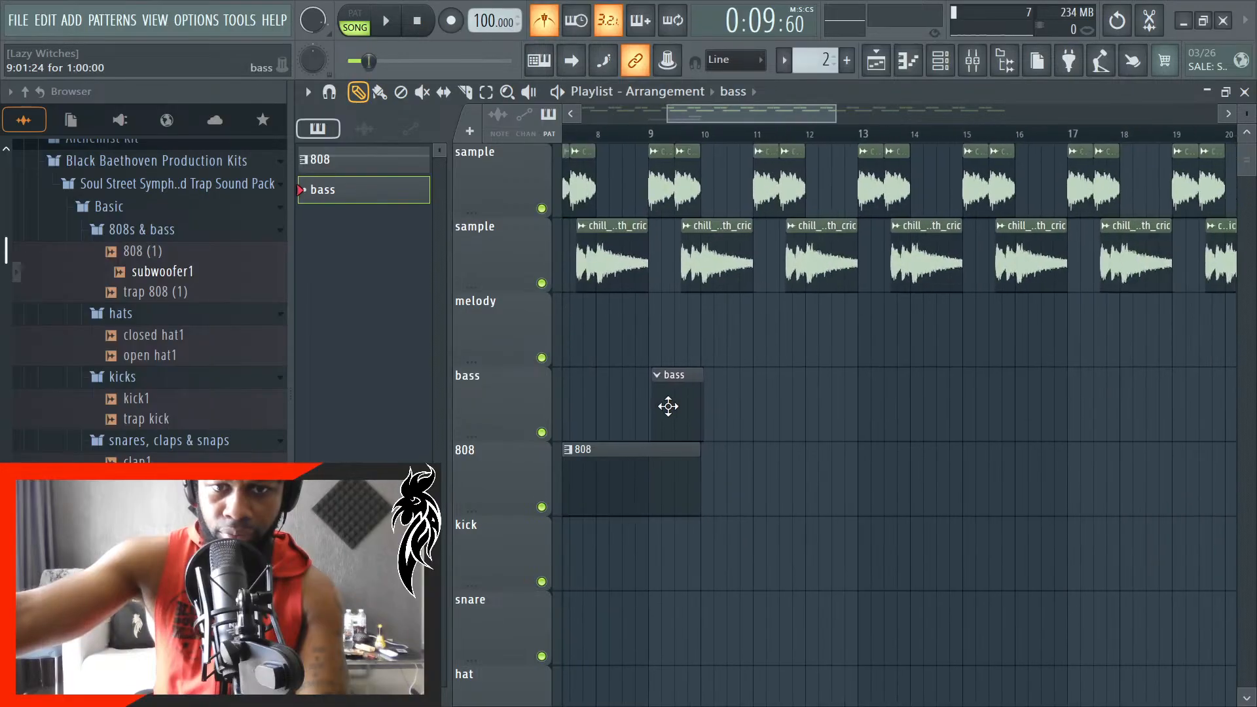
pyautogui.scroll(3, 619, 416)
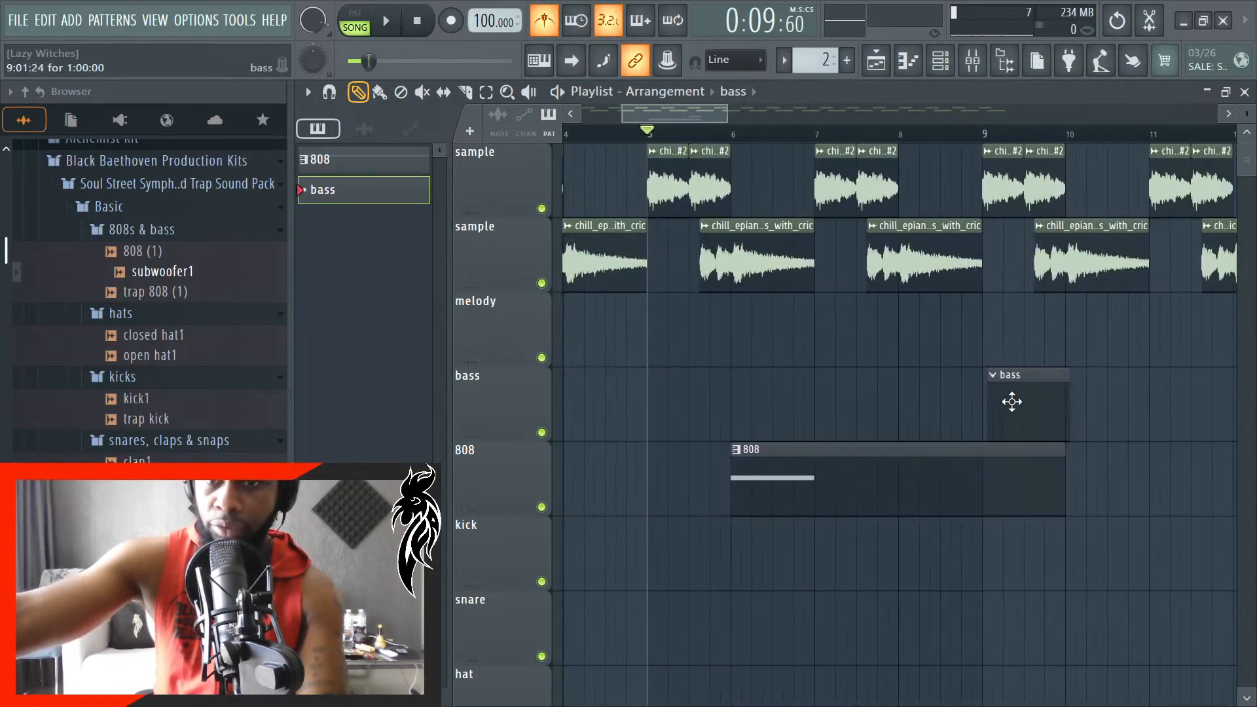
pyautogui.moveTo(1012, 401); pyautogui.dragTo(766, 426)
pyautogui.scroll(4, 760, 419)
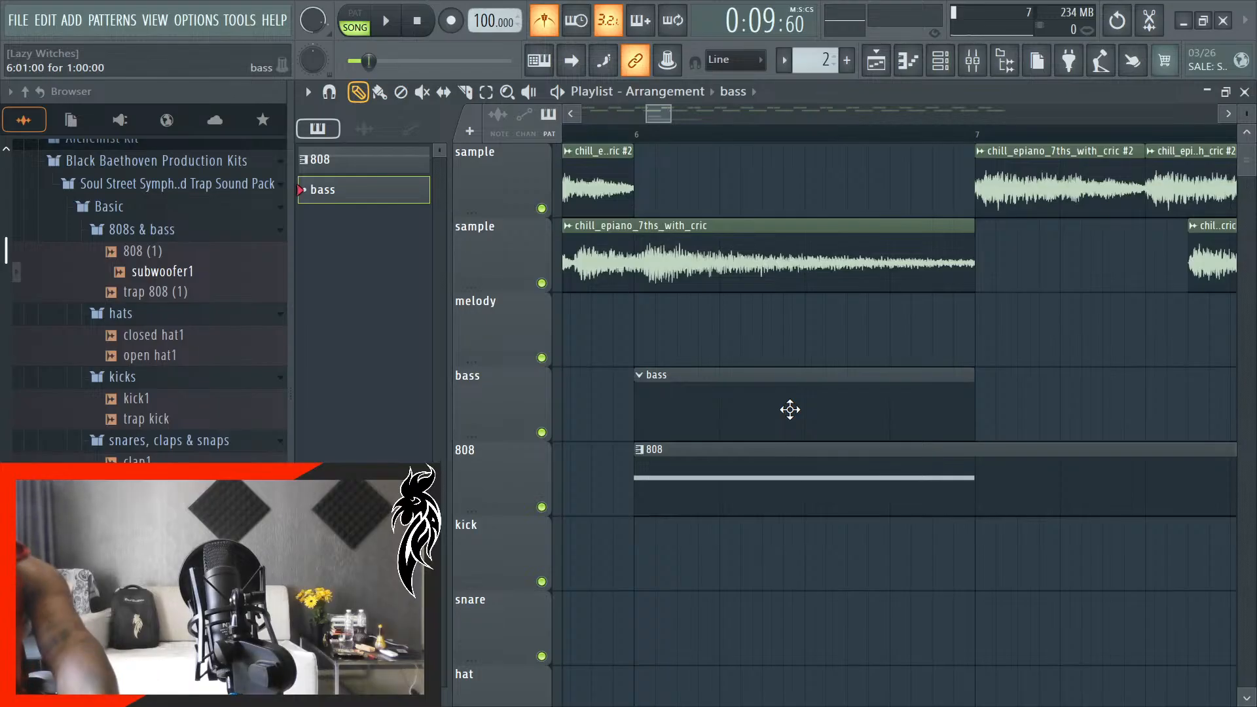
# - Play back the arrangement around bar 6 and look at the 808 pattern's notes
pyautogui.press('space')
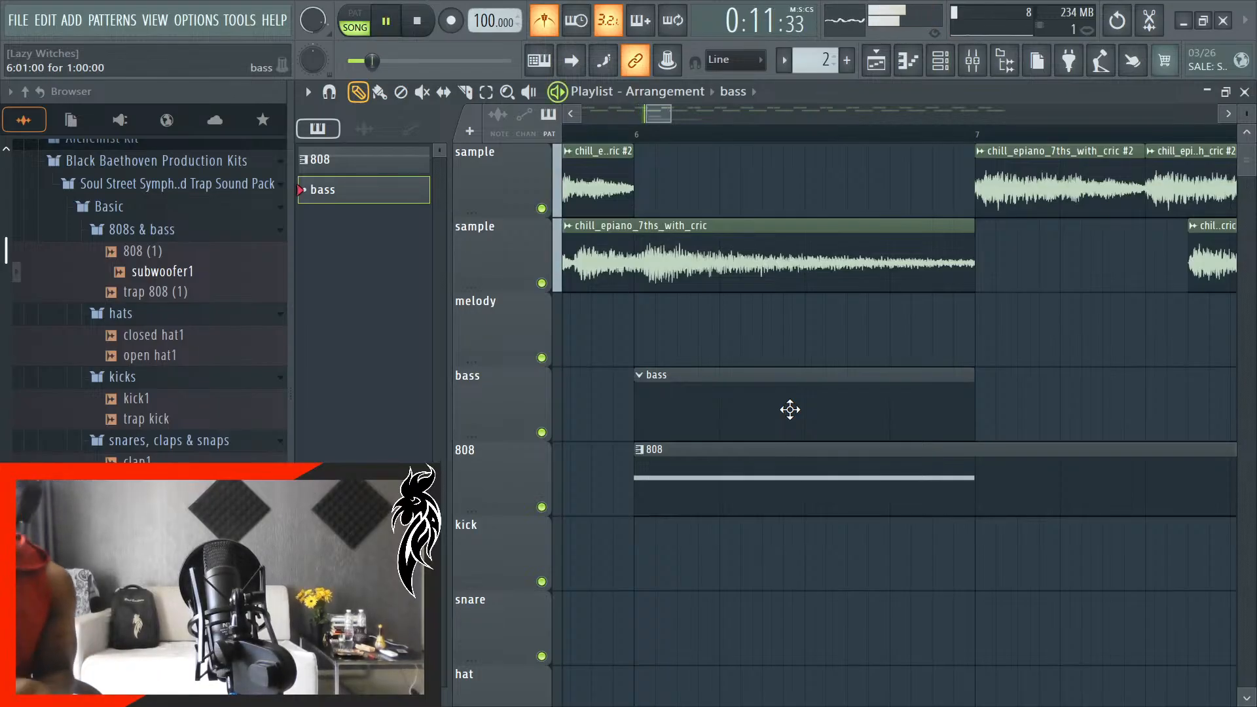
pyautogui.doubleClick(1014, 465)
pyautogui.press('space')
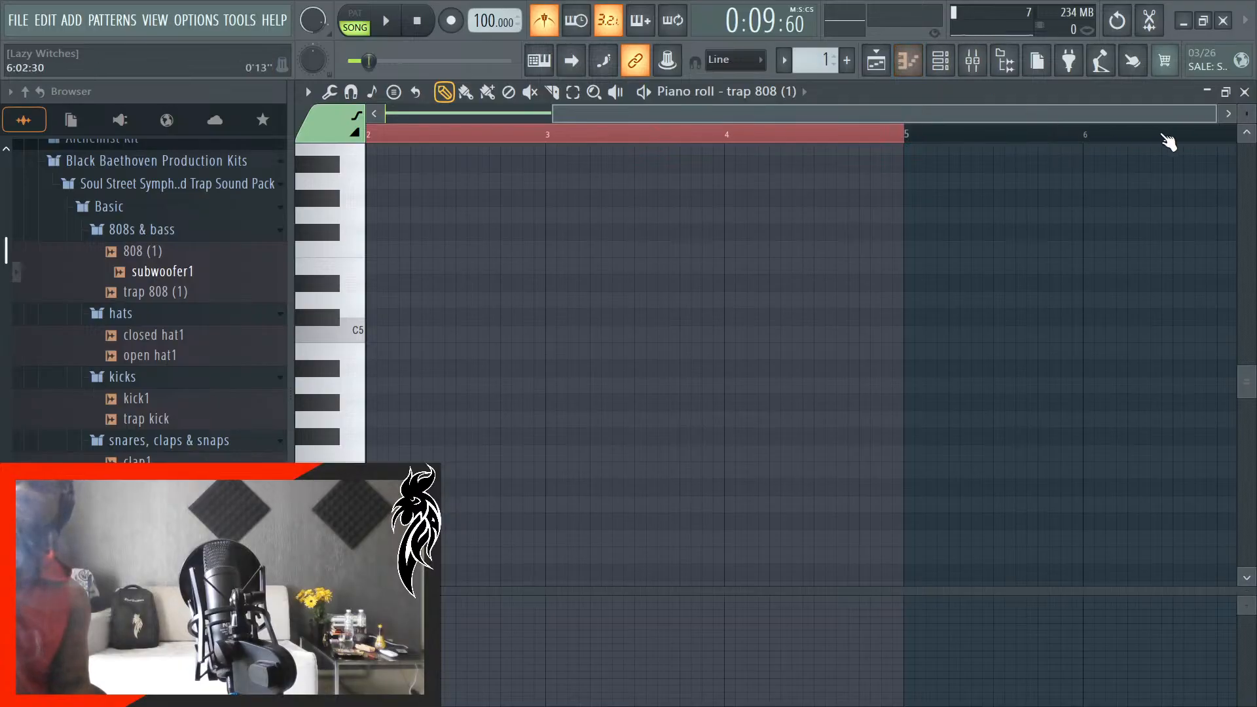
pyautogui.click(1245, 92)
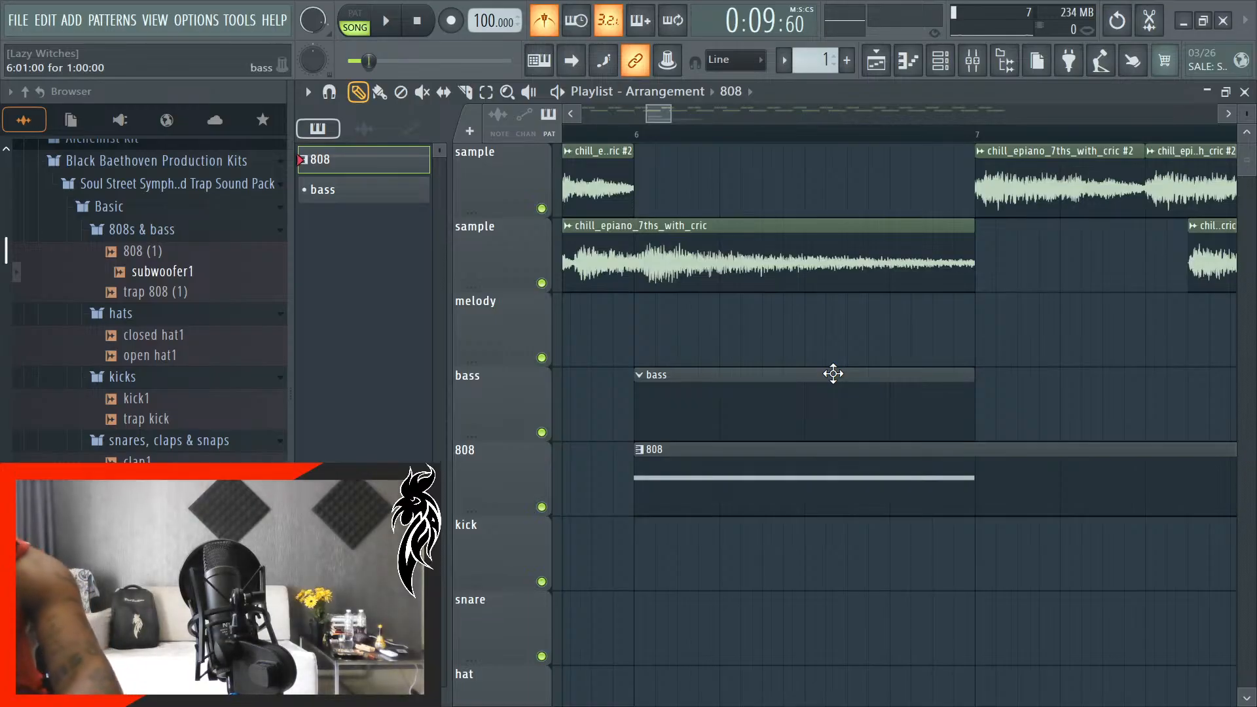
pyautogui.press('space')
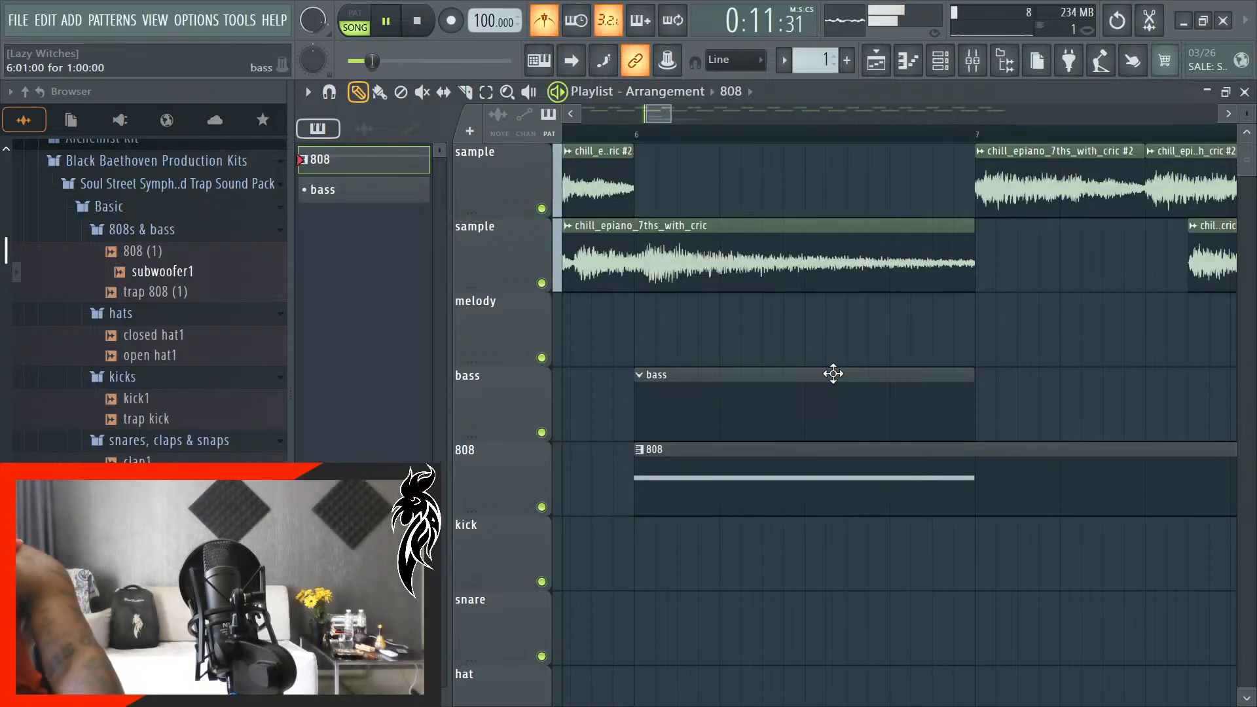
pyautogui.press('space')
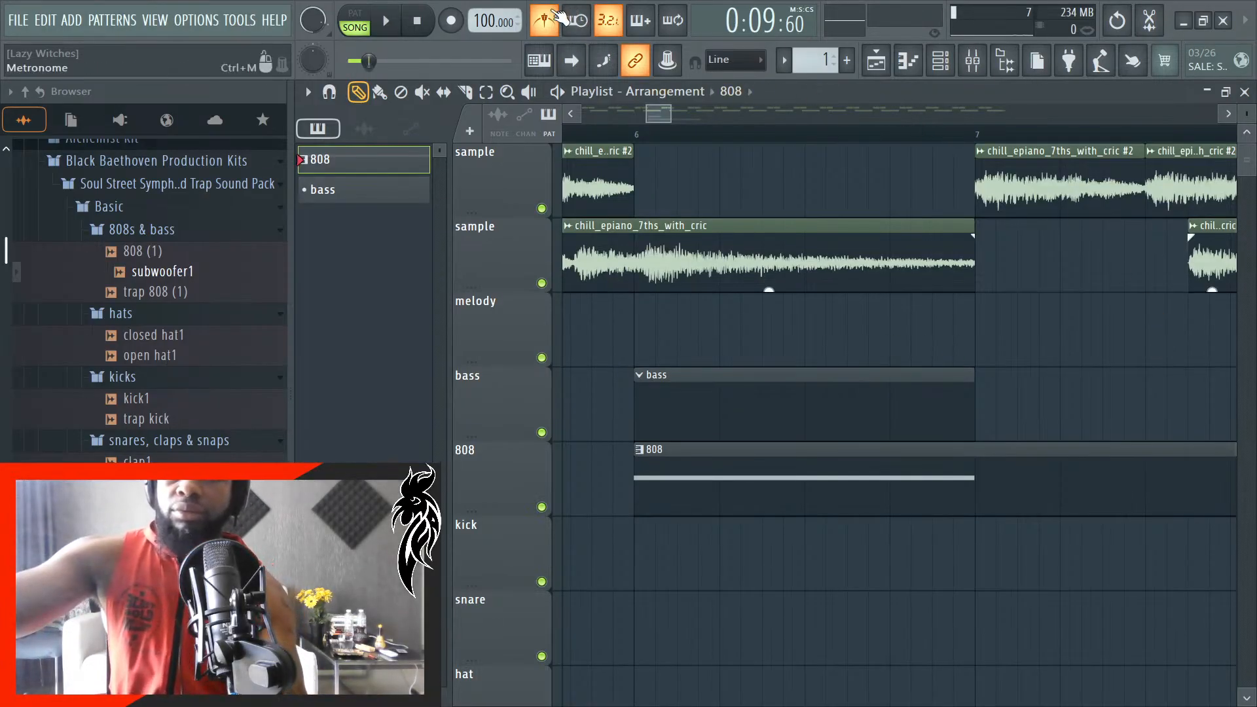
# - Turn off the metronome and play the song from the beginning
pyautogui.click(544, 20)
pyautogui.press('space')
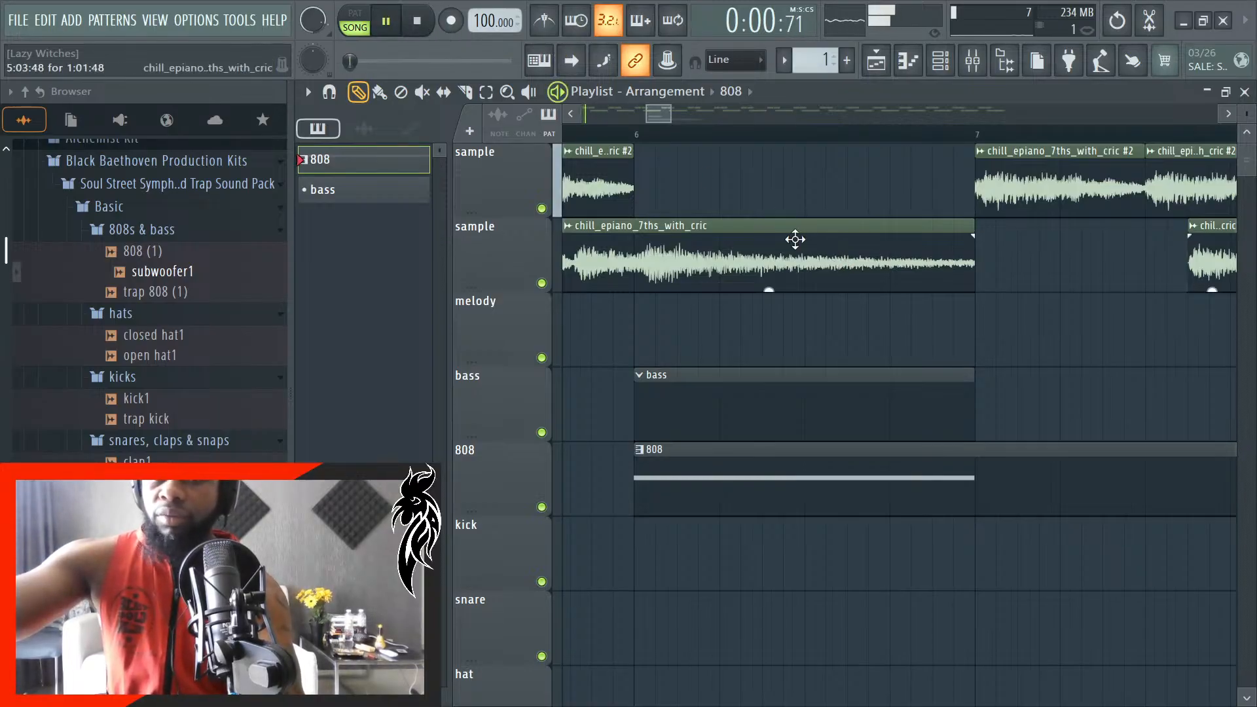
pyautogui.click(576, 63)
# - Mute the 808 playlist track and extend the bass clip's end to bar 10
pyautogui.scroll(-6, 696, 463)
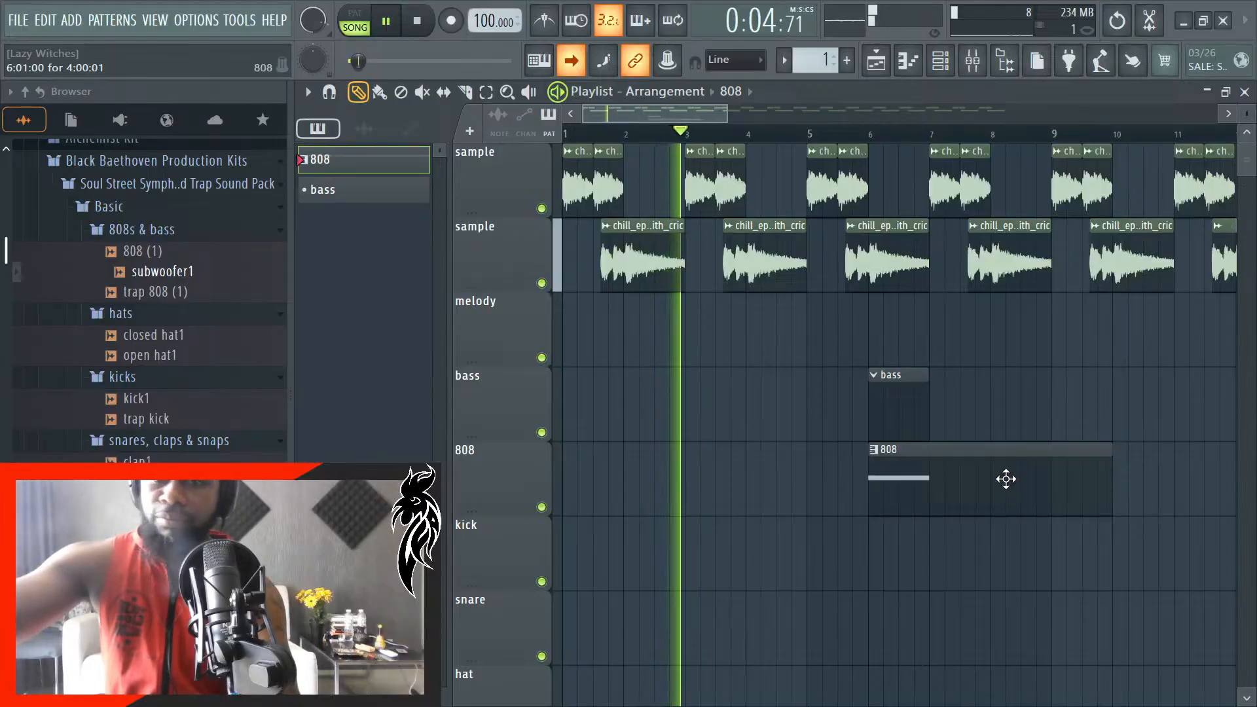
pyautogui.doubleClick(988, 488)
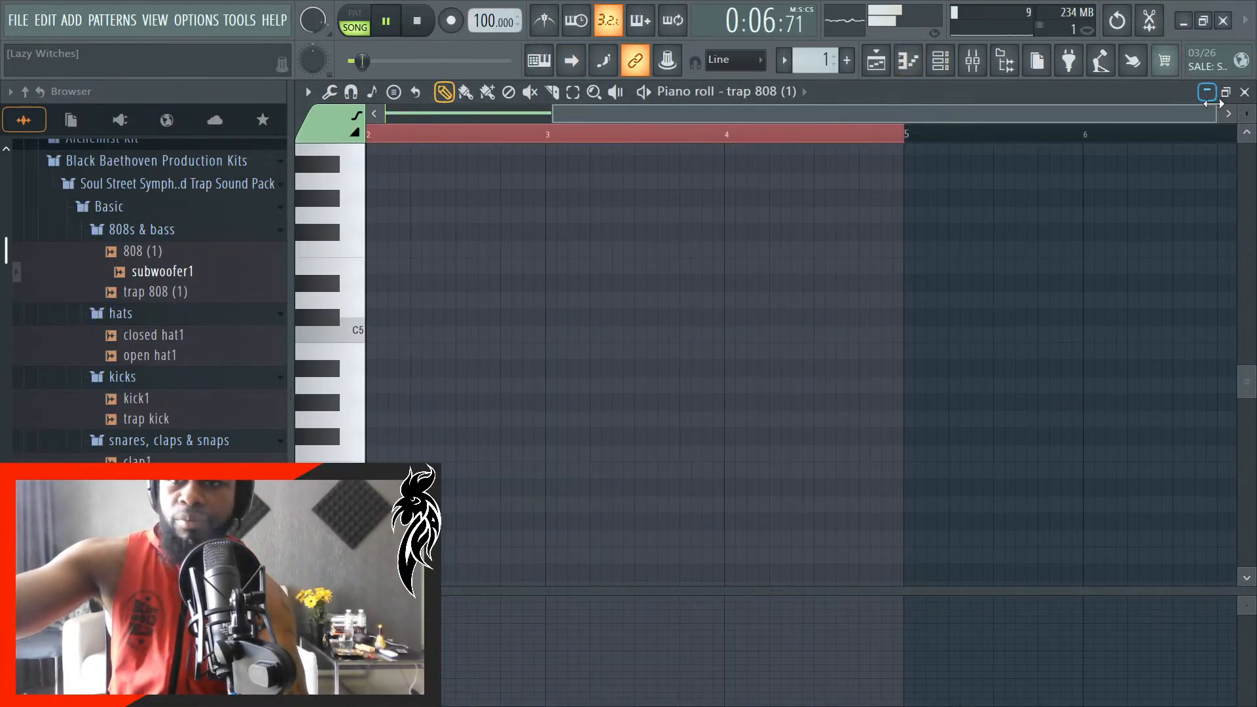
pyautogui.click(1245, 91)
pyautogui.click(542, 507)
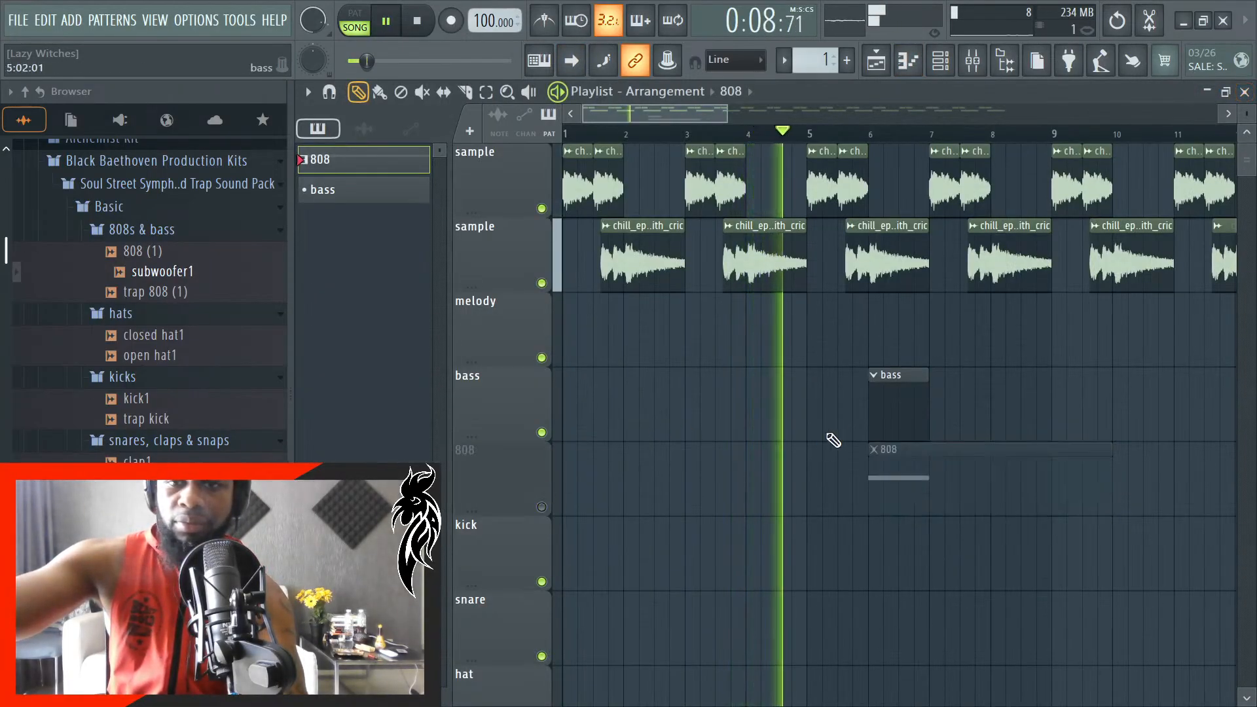
pyautogui.moveTo(949, 411); pyautogui.dragTo(1112, 416)
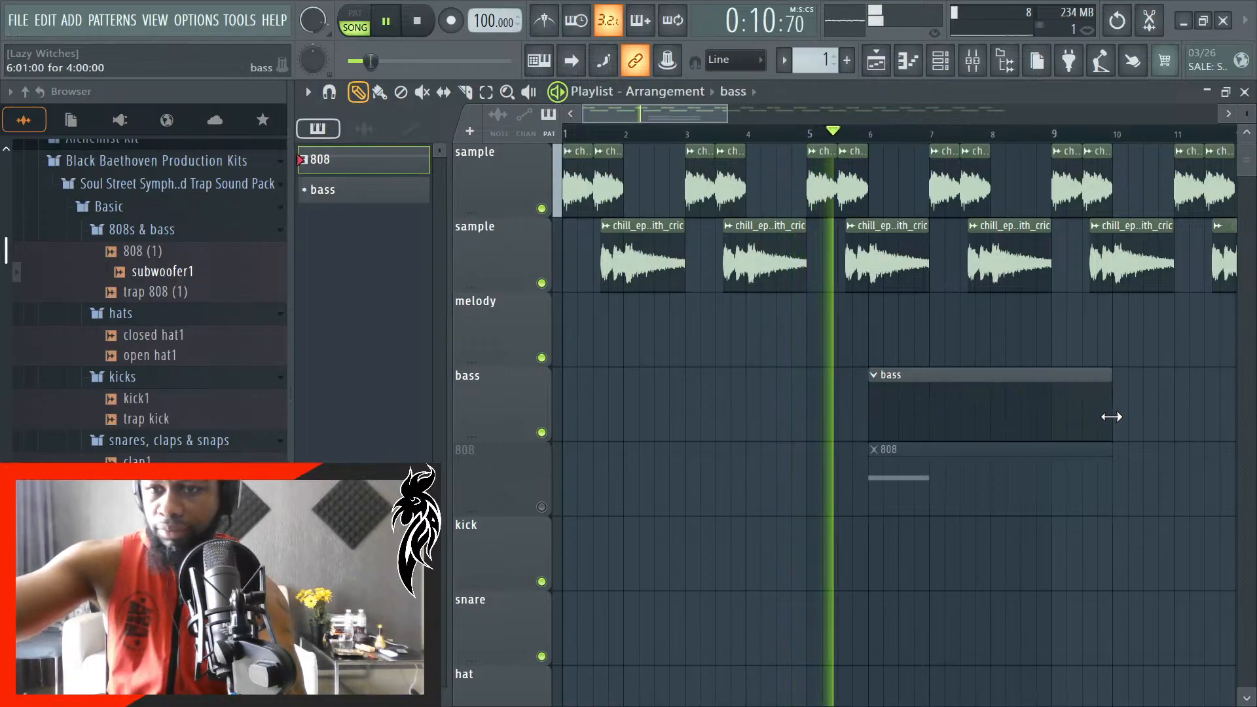
# - Open the subwoofer1 piano roll, stop playback, and draw a one-bar D#5 note at bar 1
pyautogui.click(940, 63)
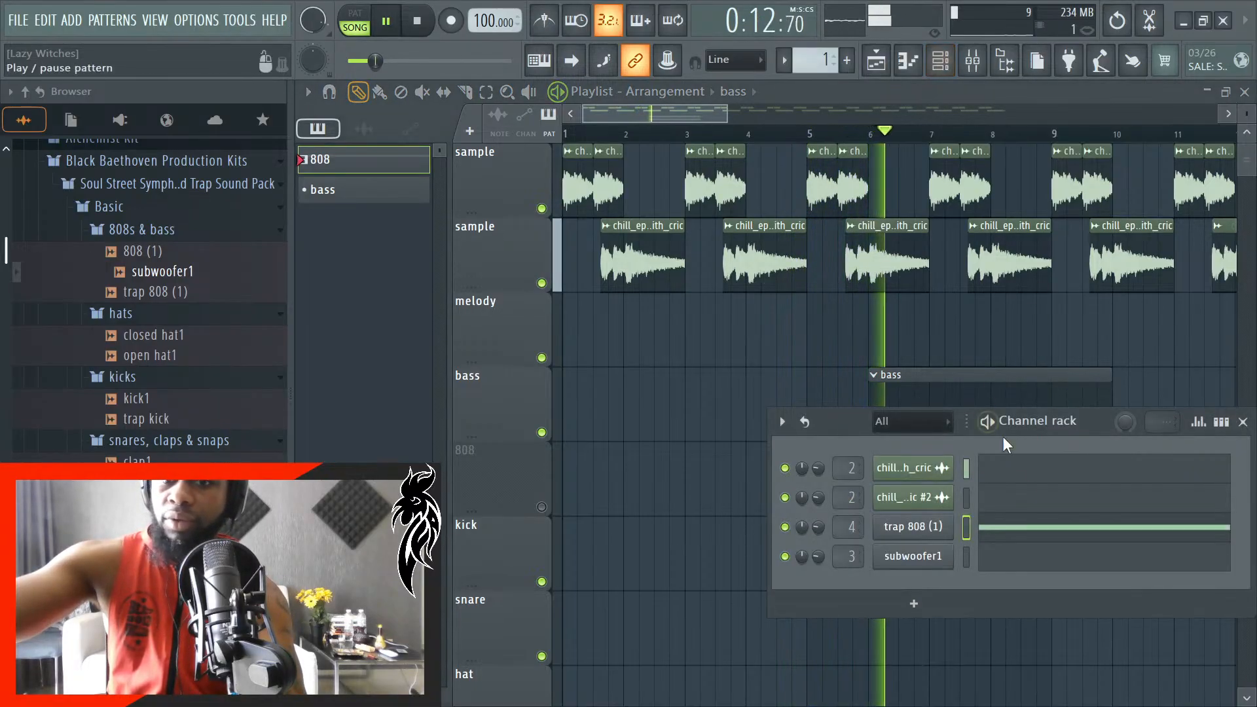
pyautogui.click(1049, 558)
pyautogui.press('space')
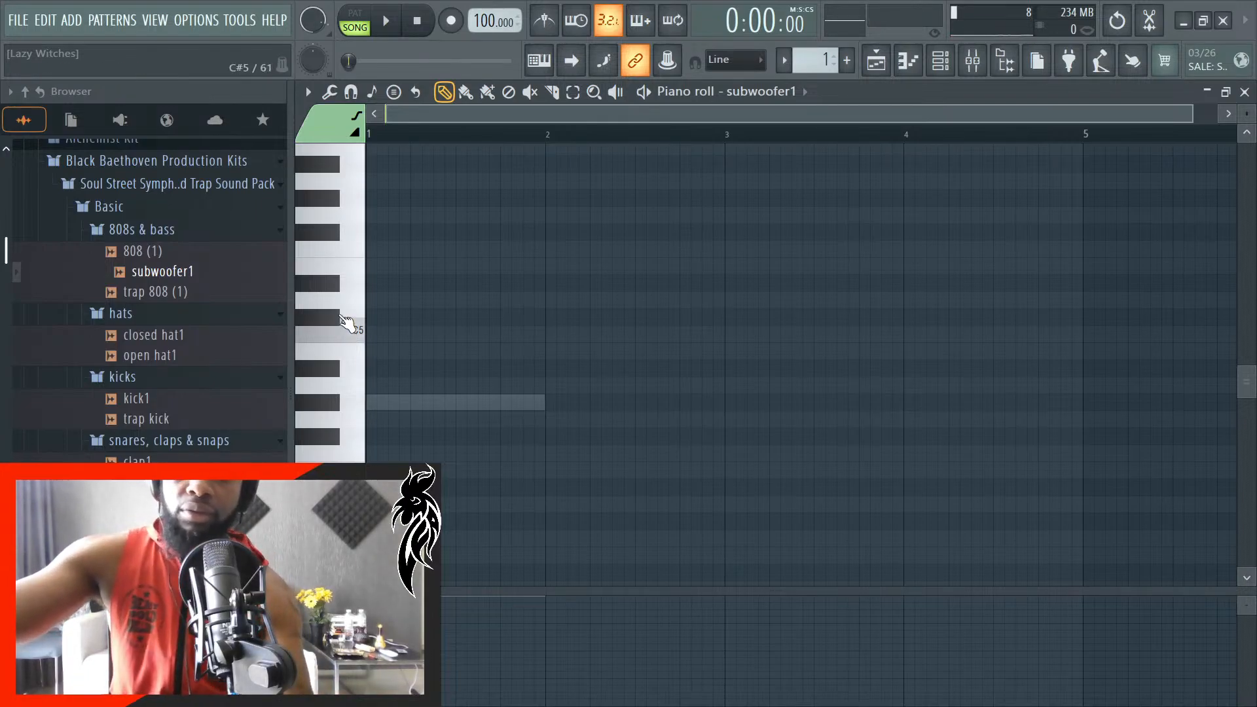
pyautogui.click(367, 286)
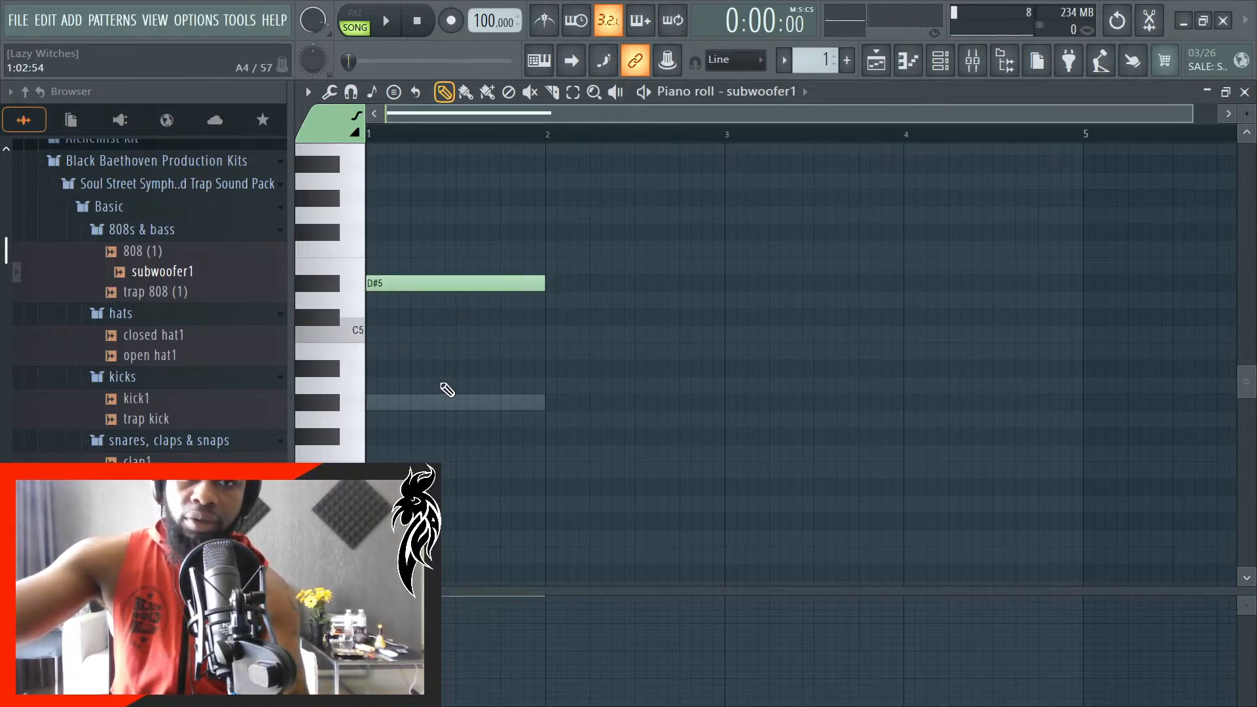
# - Raise the subwoofer1 note at bar 1 to C6 and audition it
pyautogui.scroll(3, 447, 391)
pyautogui.moveTo(398, 432); pyautogui.dragTo(353, 281)
pyautogui.scroll(1, 412, 334)
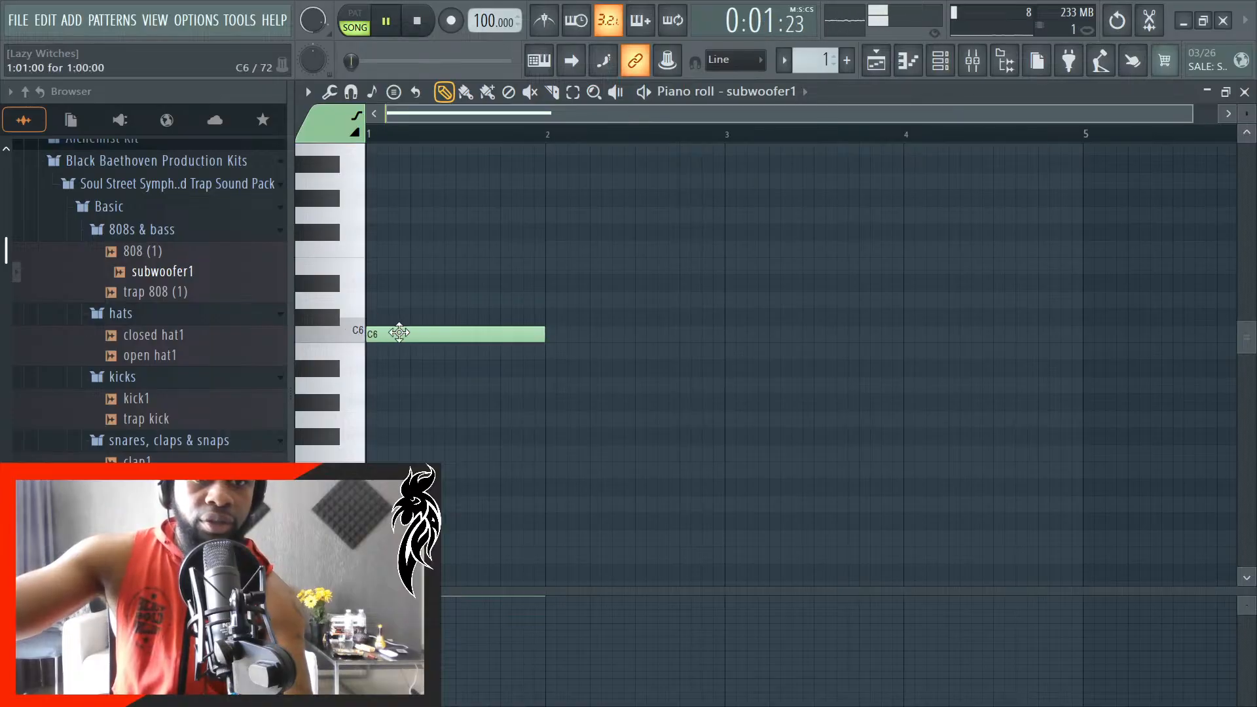
pyautogui.press('space')
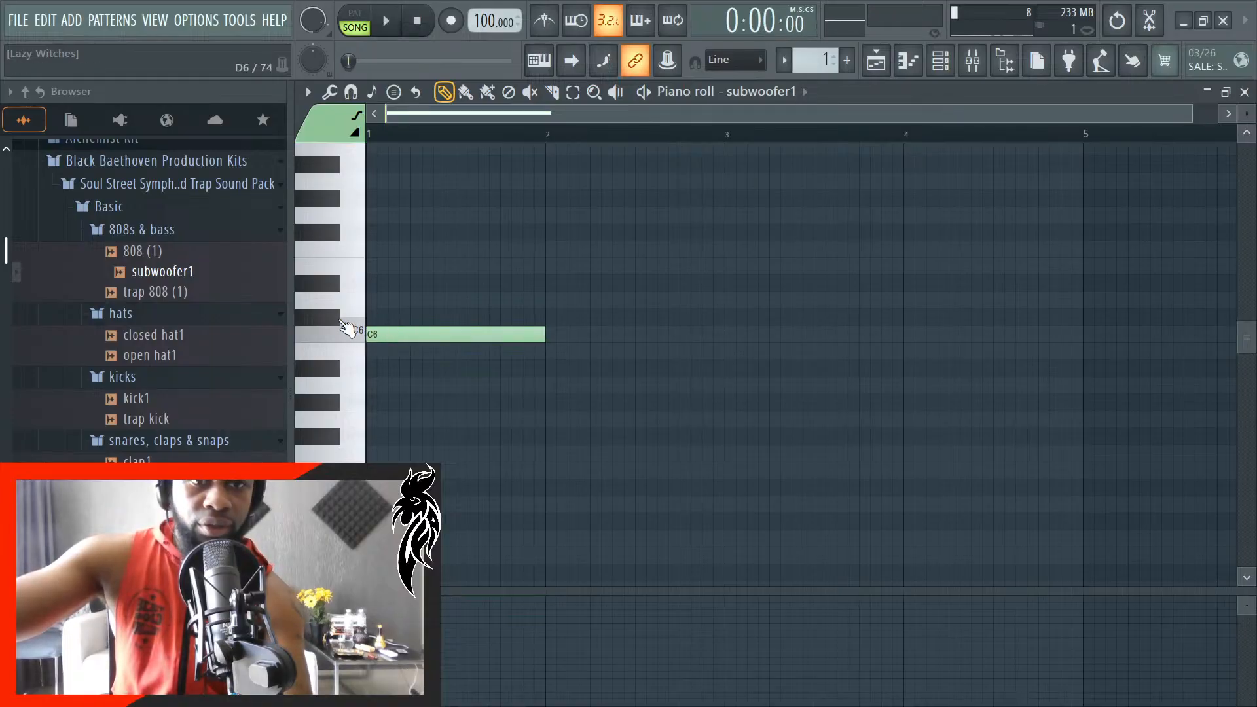
# - Lower the subwoofer1 note at bar 1 to F#5 and play the song from the beginning
pyautogui.moveTo(351, 332); pyautogui.dragTo(346, 262)
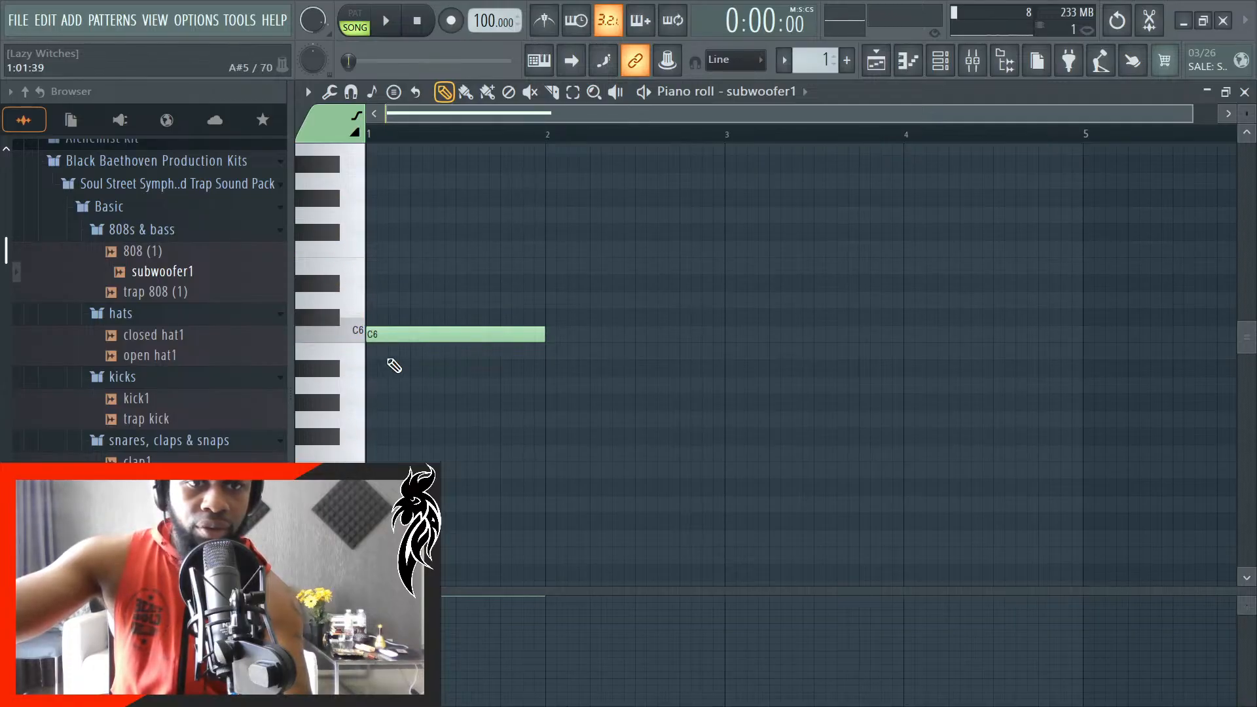
pyautogui.moveTo(379, 335); pyautogui.dragTo(372, 439)
pyautogui.press('space')
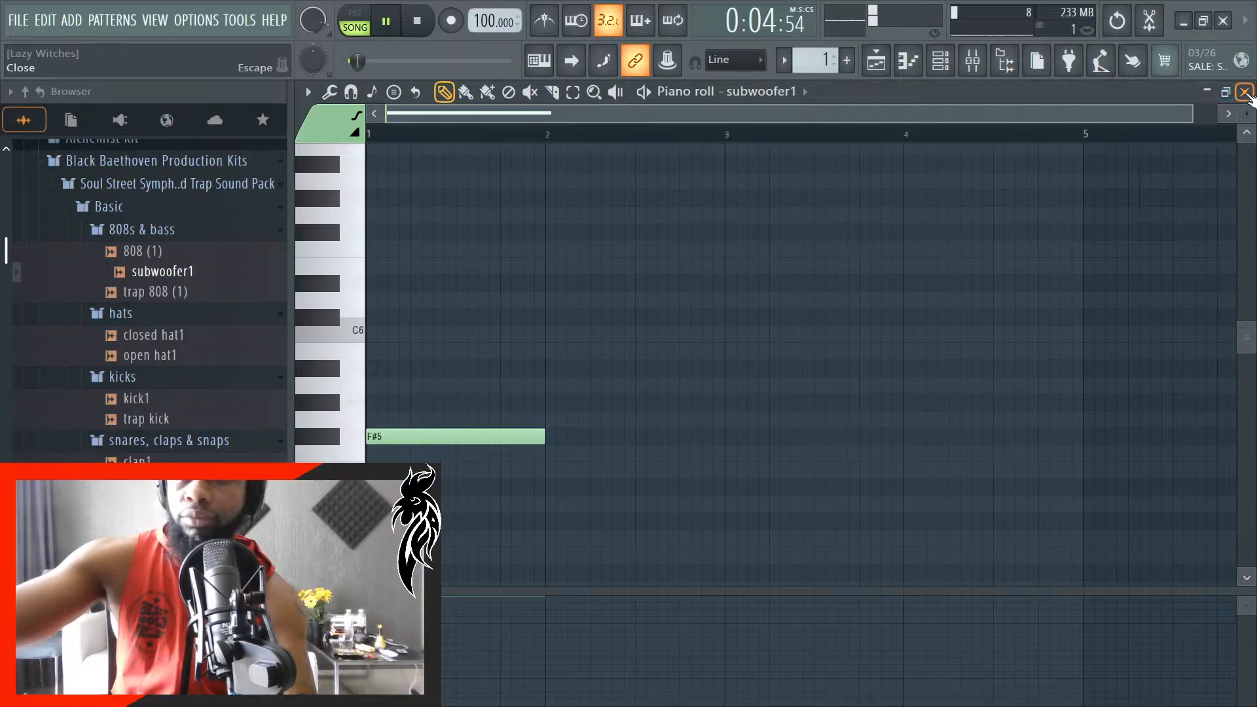
pyautogui.click(1245, 92)
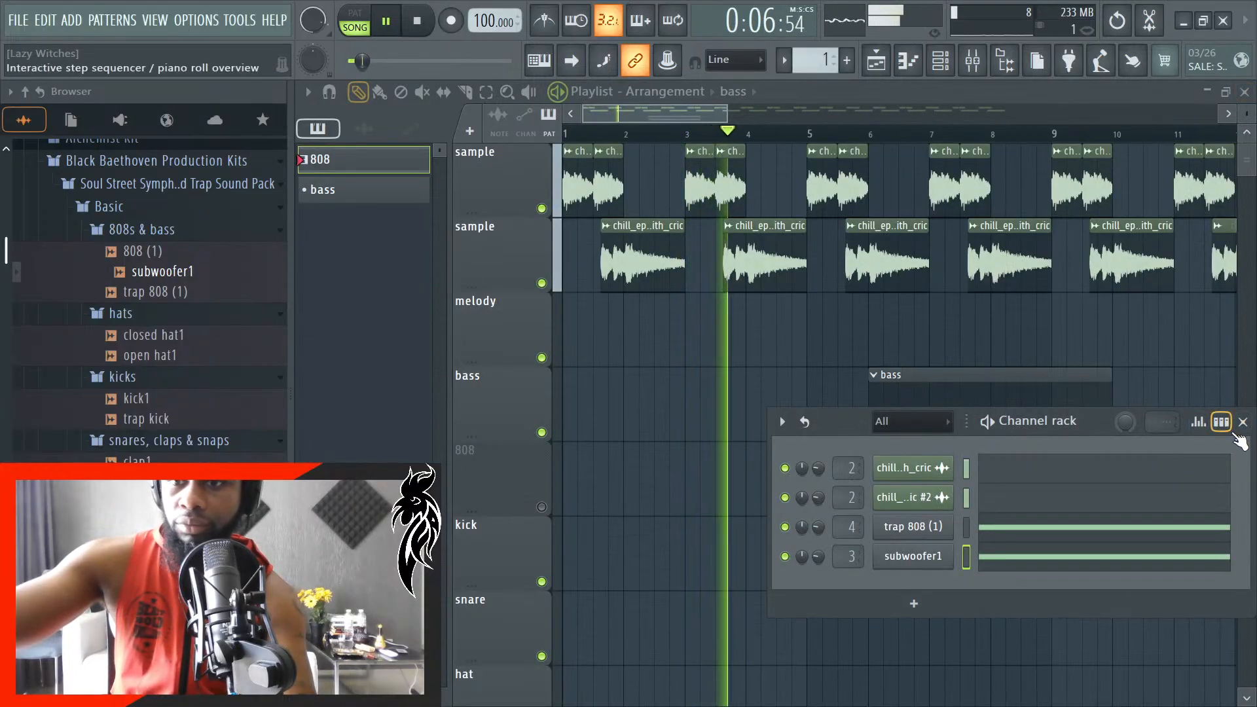
pyautogui.moveTo(831, 419); pyautogui.dragTo(831, 536)
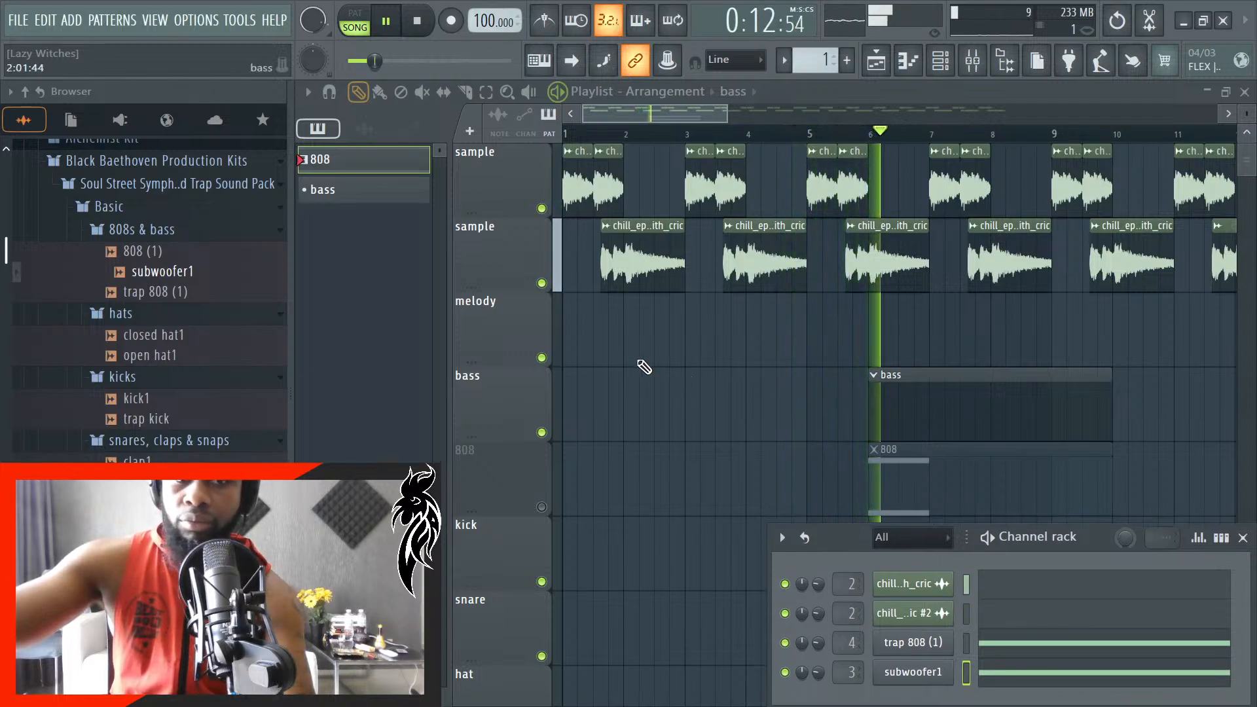
pyautogui.click(968, 64)
pyautogui.click(940, 62)
pyautogui.press('space')
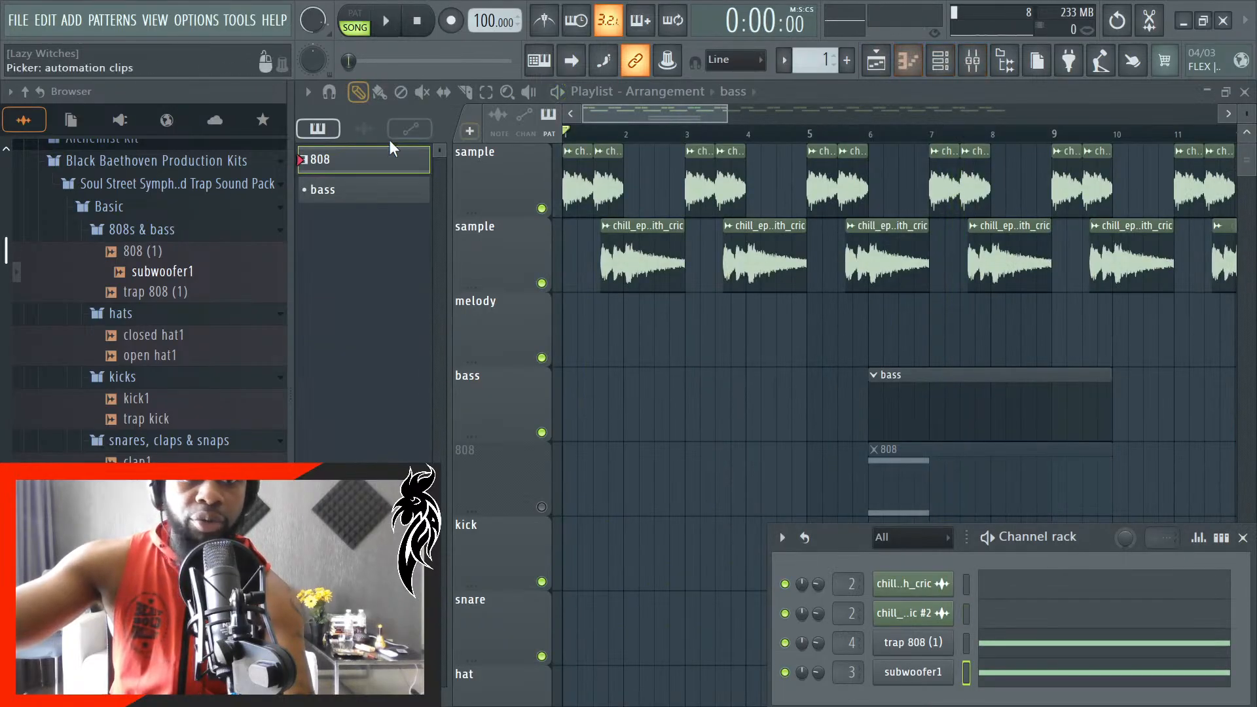
# - Cut the F#5 note from the 808 pattern's subwoofer1 piano roll
pyautogui.click(360, 190)
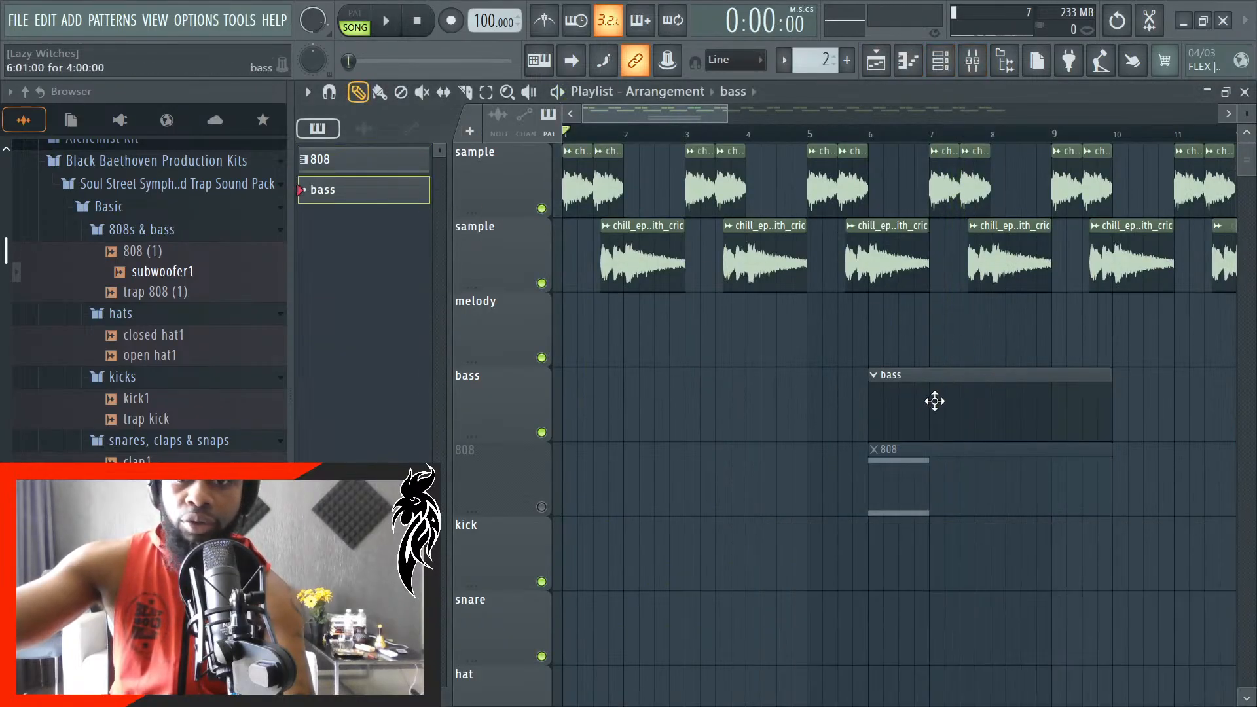
pyautogui.press('F6')
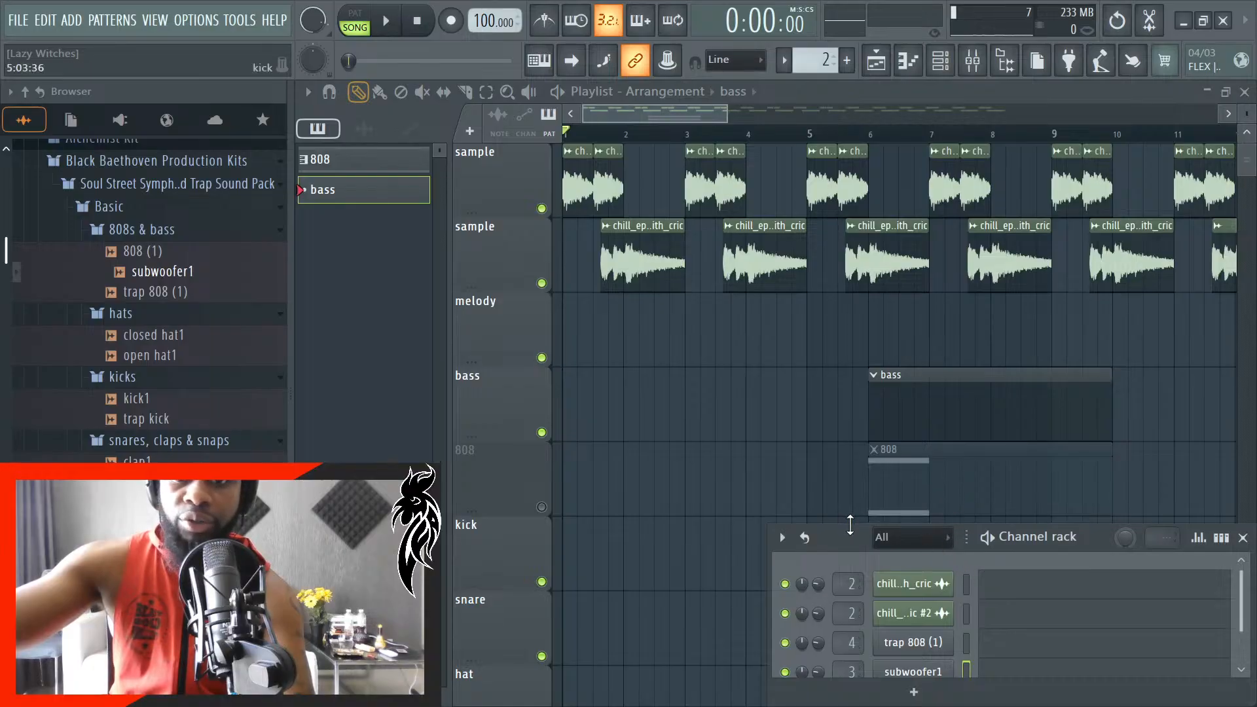
pyautogui.moveTo(850, 524); pyautogui.dragTo(863, 388)
pyautogui.press('F7')
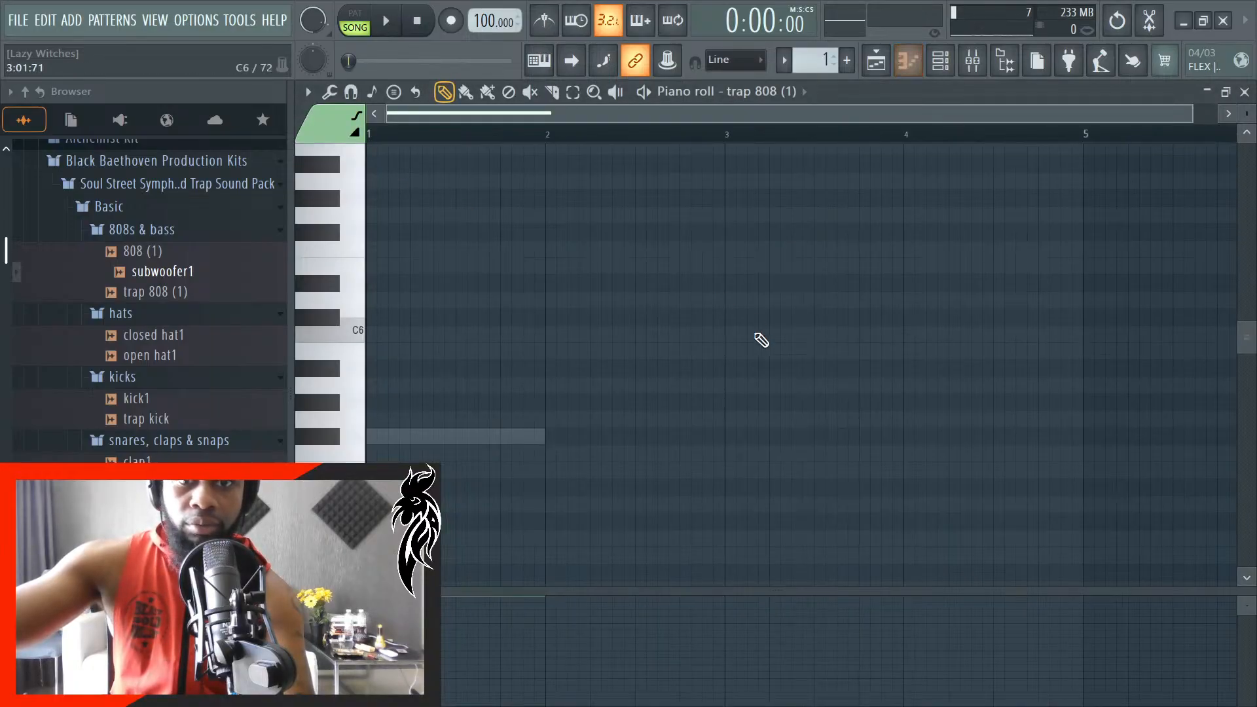
pyautogui.click(975, 65)
pyautogui.click(973, 68)
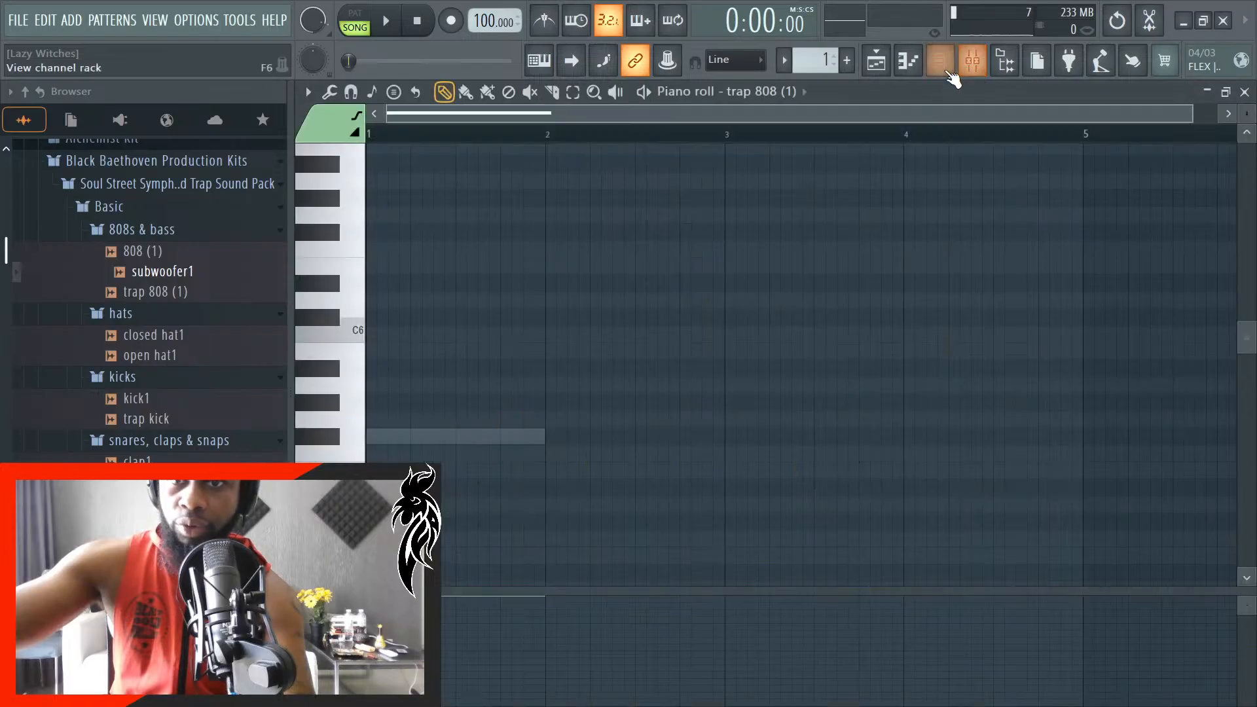
pyautogui.click(951, 72)
pyautogui.click(1010, 651)
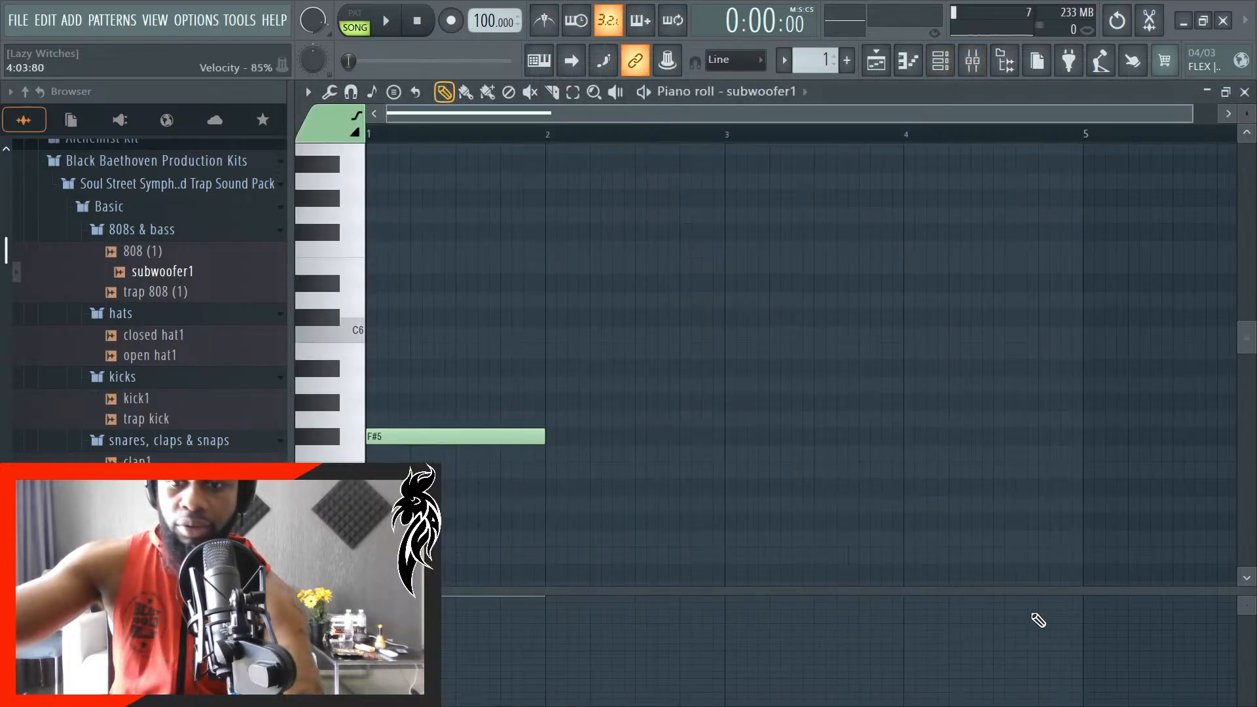
pyautogui.hotkey('ctrl', 'x')
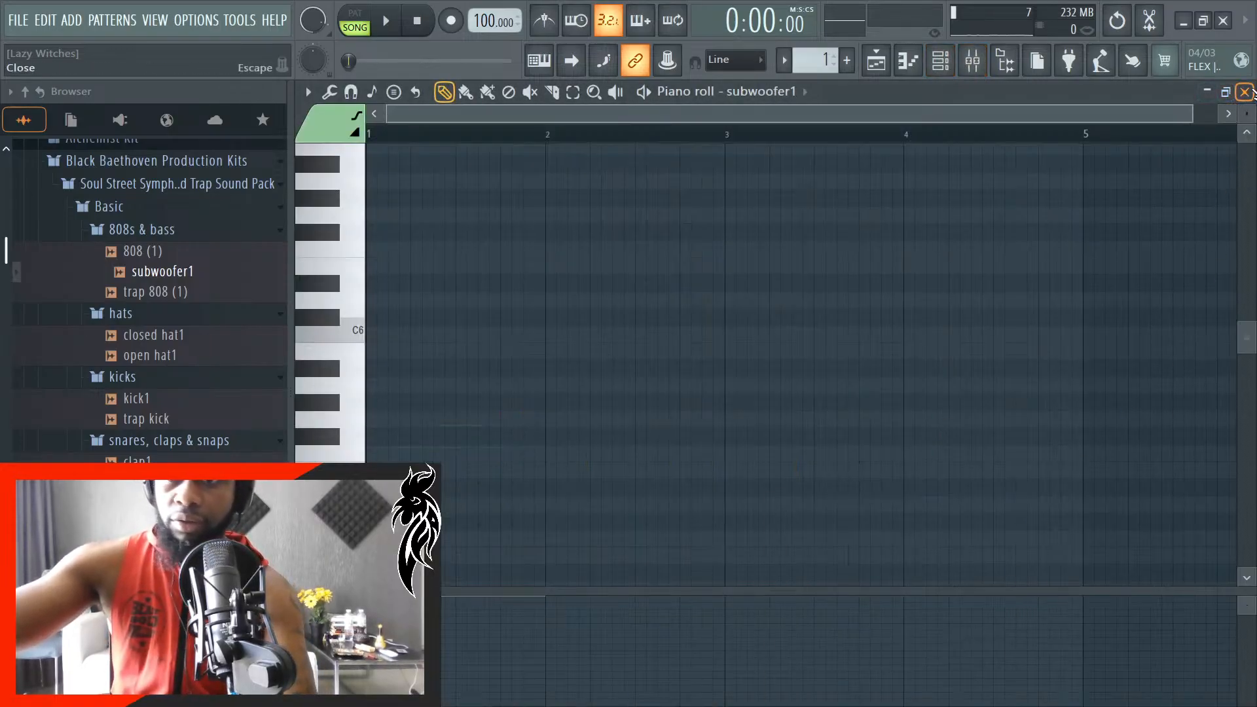
# - Paste the F#5 note at bar 1 of the bass pattern's subwoofer1 piano roll and start song playback
pyautogui.click(1245, 92)
pyautogui.click(393, 196)
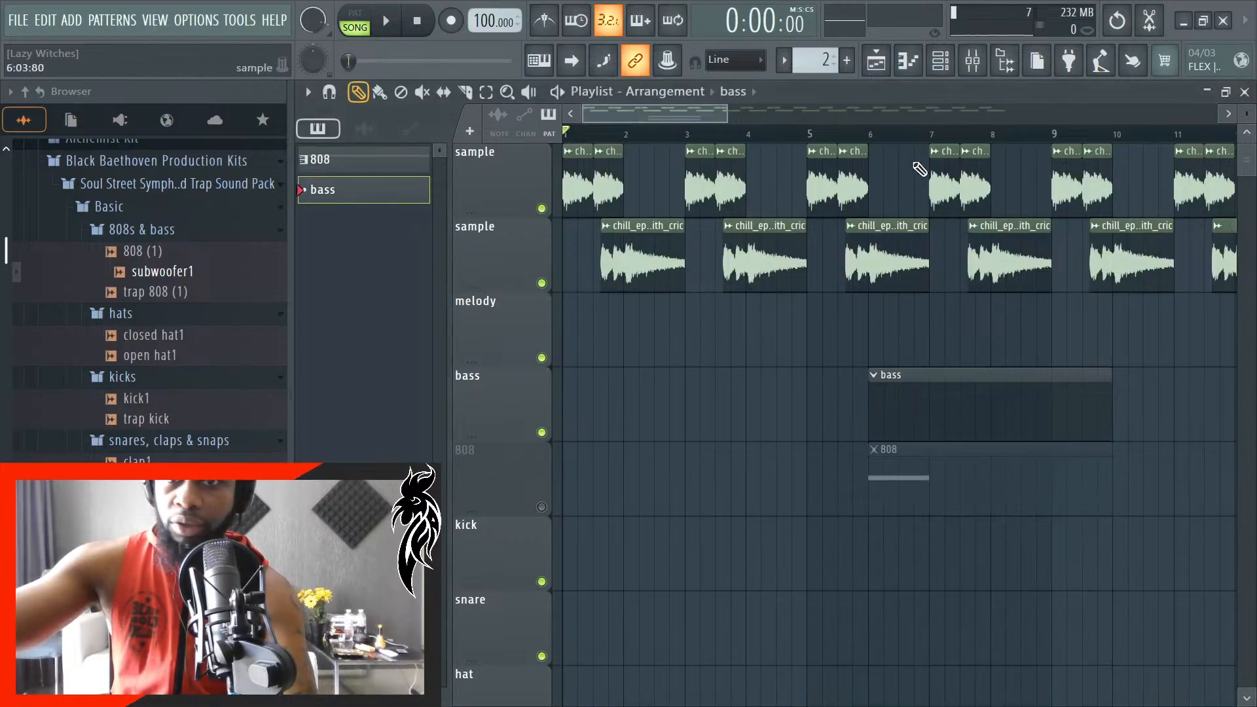
pyautogui.click(973, 61)
pyautogui.click(973, 61)
pyautogui.click(940, 61)
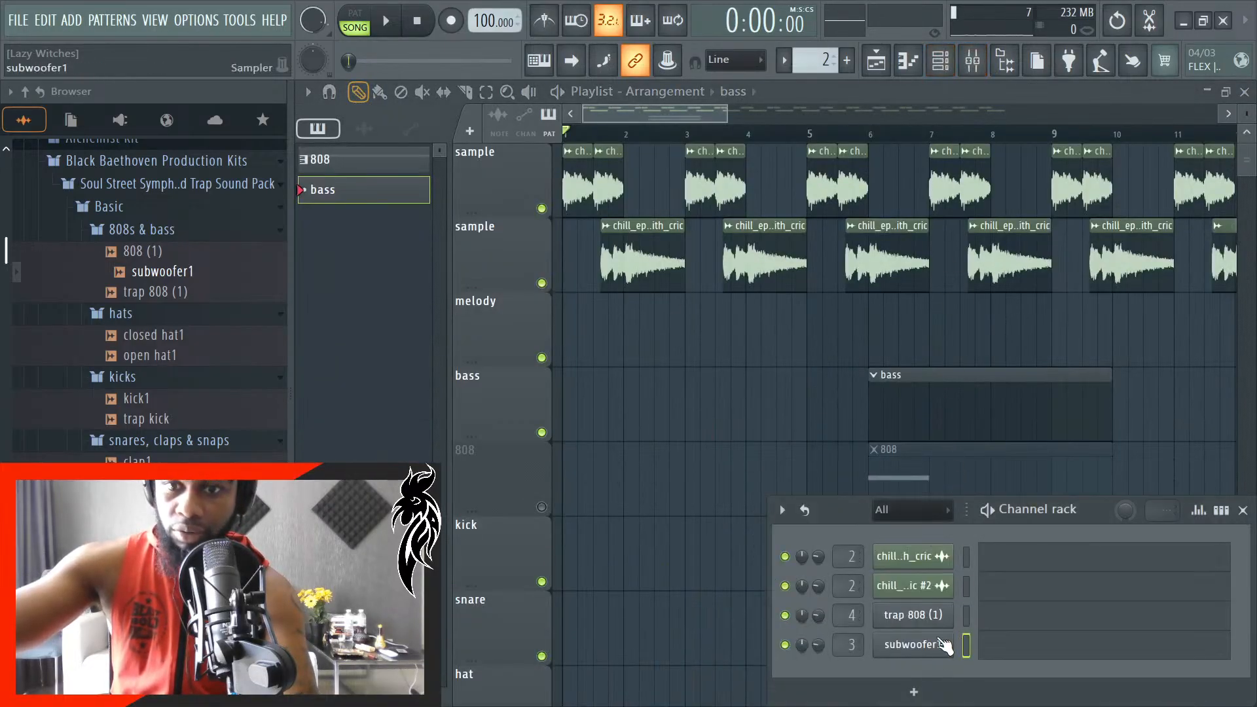
pyautogui.click(1005, 665)
pyautogui.hotkey('ctrl', 'v')
pyautogui.press('space')
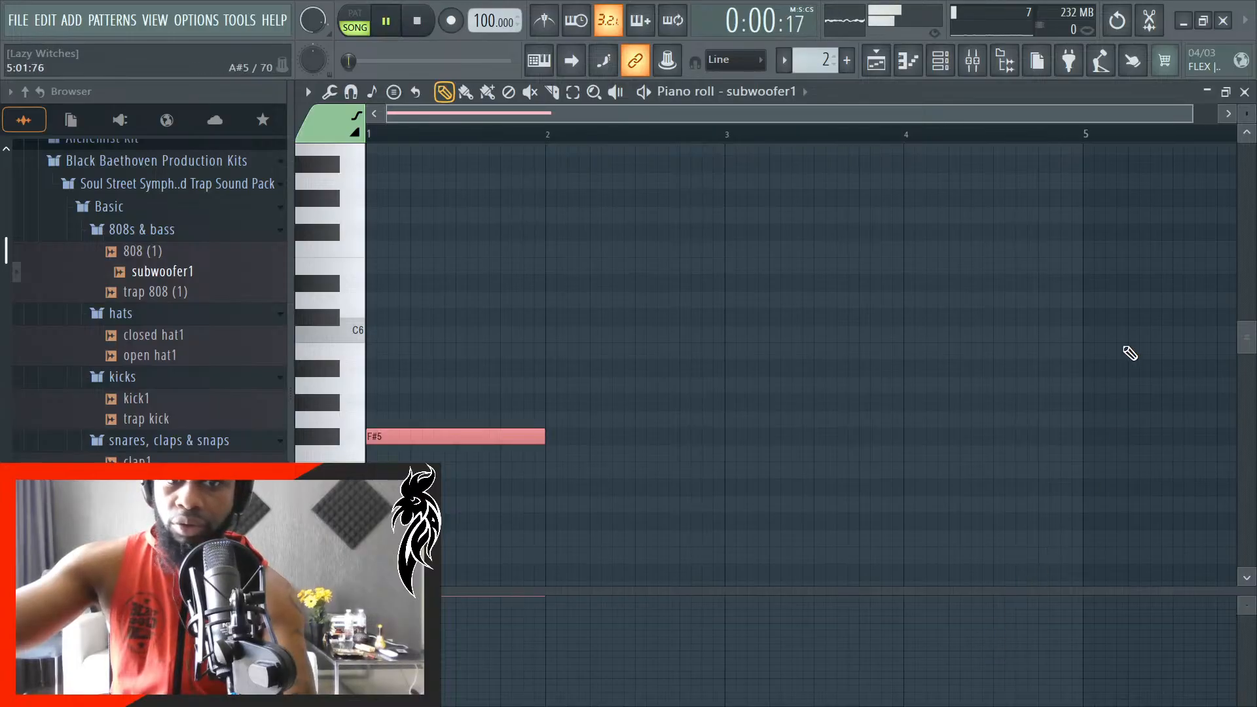
pyautogui.click(1244, 93)
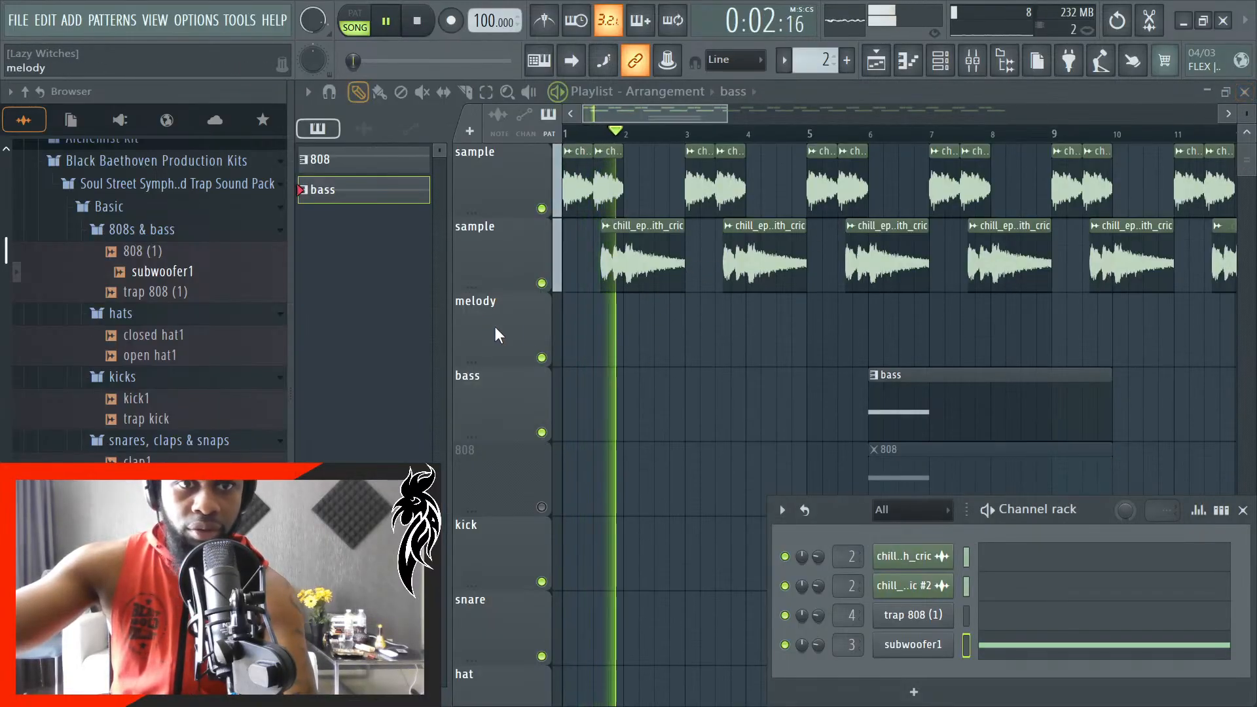
# - Hide the browser and channel rack, and turn on auto-scrolling while listening up to the bass clip at bar 6
pyautogui.click(1006, 61)
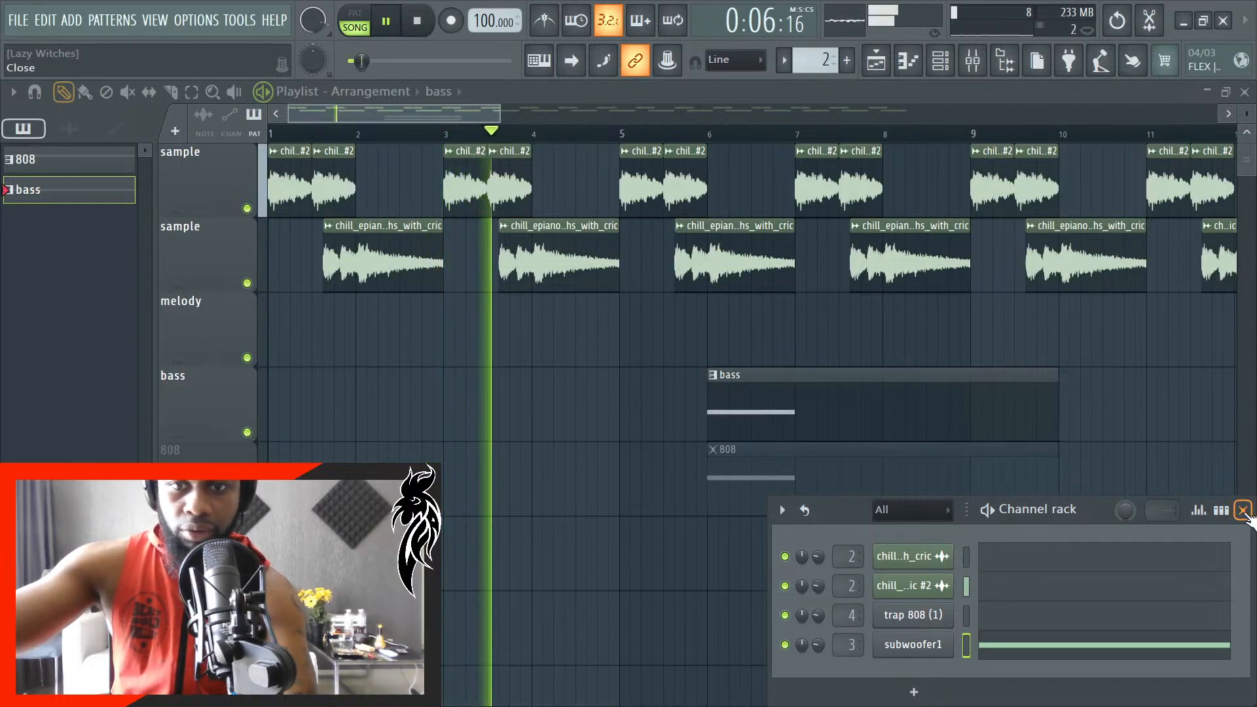
pyautogui.click(1243, 510)
pyautogui.keyDown('ctrl'); pyautogui.scroll(2, 1018, 556); pyautogui.keyUp('ctrl')
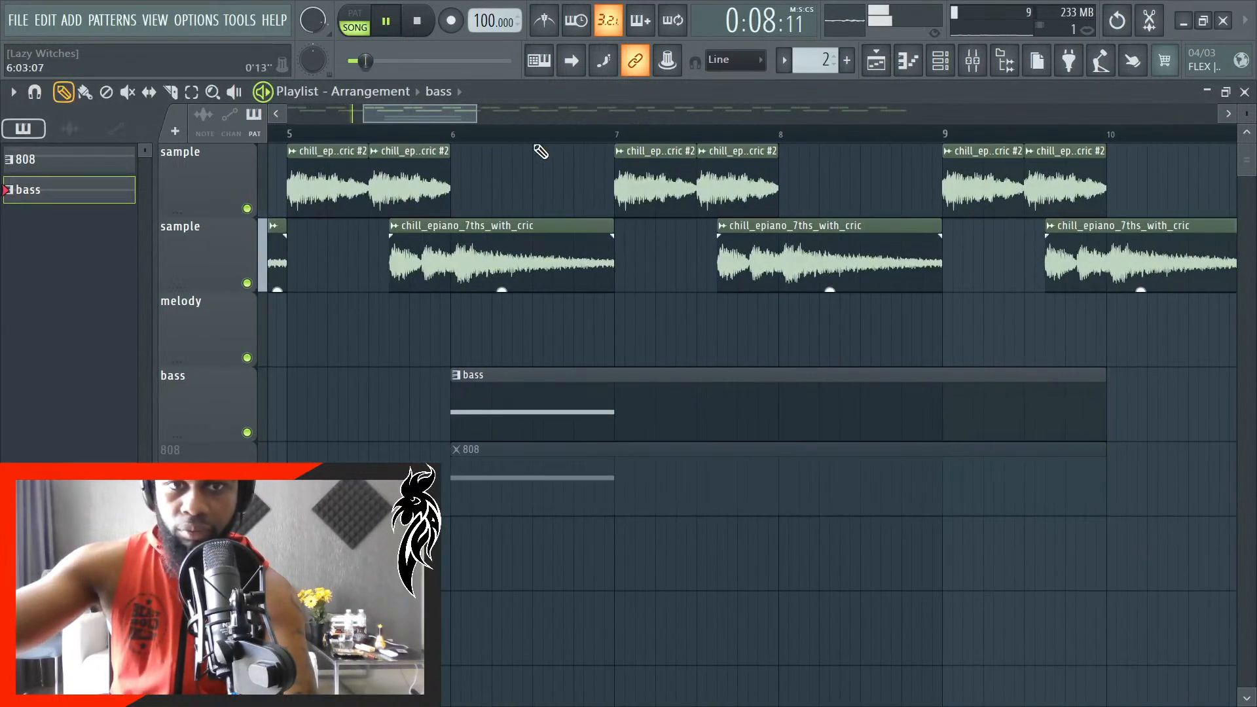
pyautogui.click(579, 68)
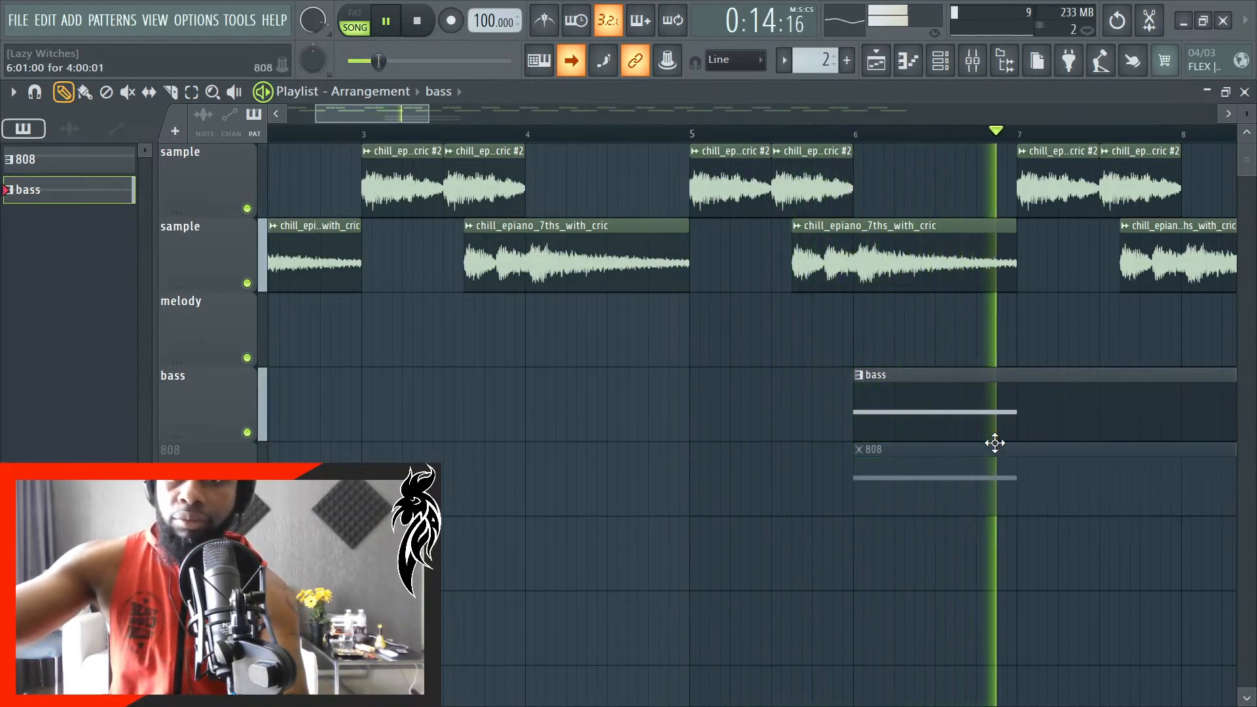
pyautogui.press('space')
# - Delete the subwoofer1 channel and remove the bass clip from the playlist
pyautogui.doubleClick(1133, 411)
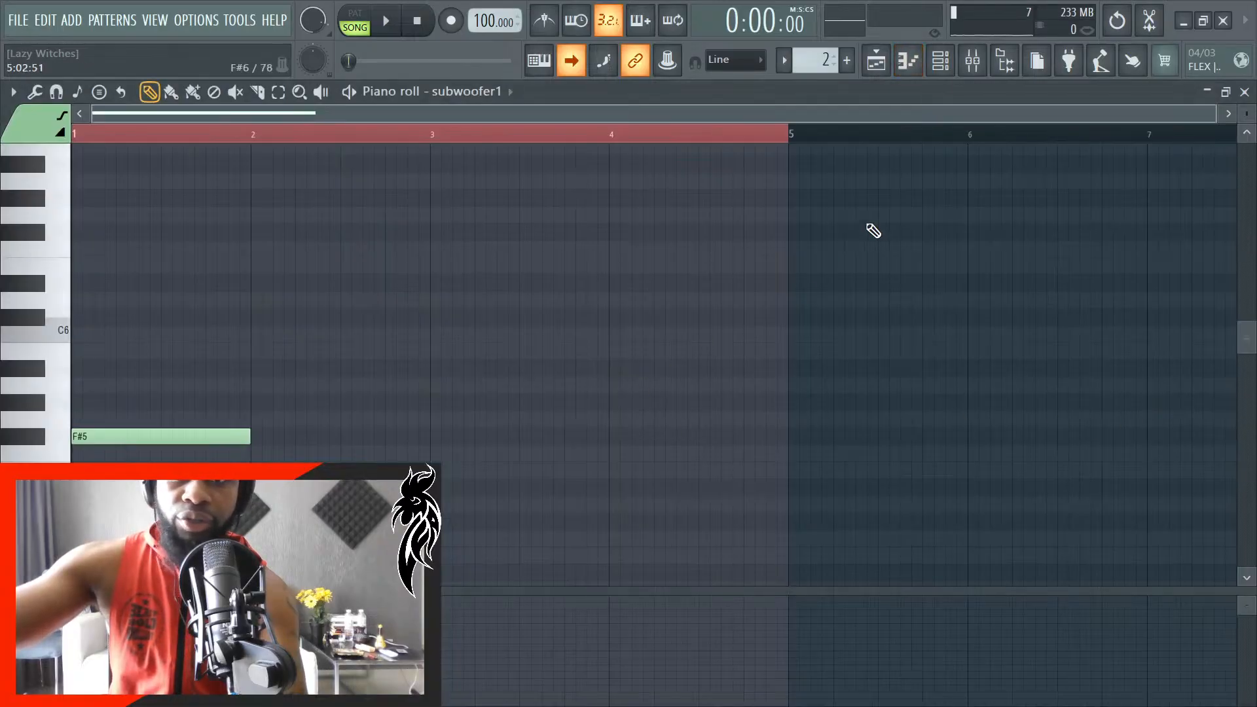
pyautogui.click(1002, 65)
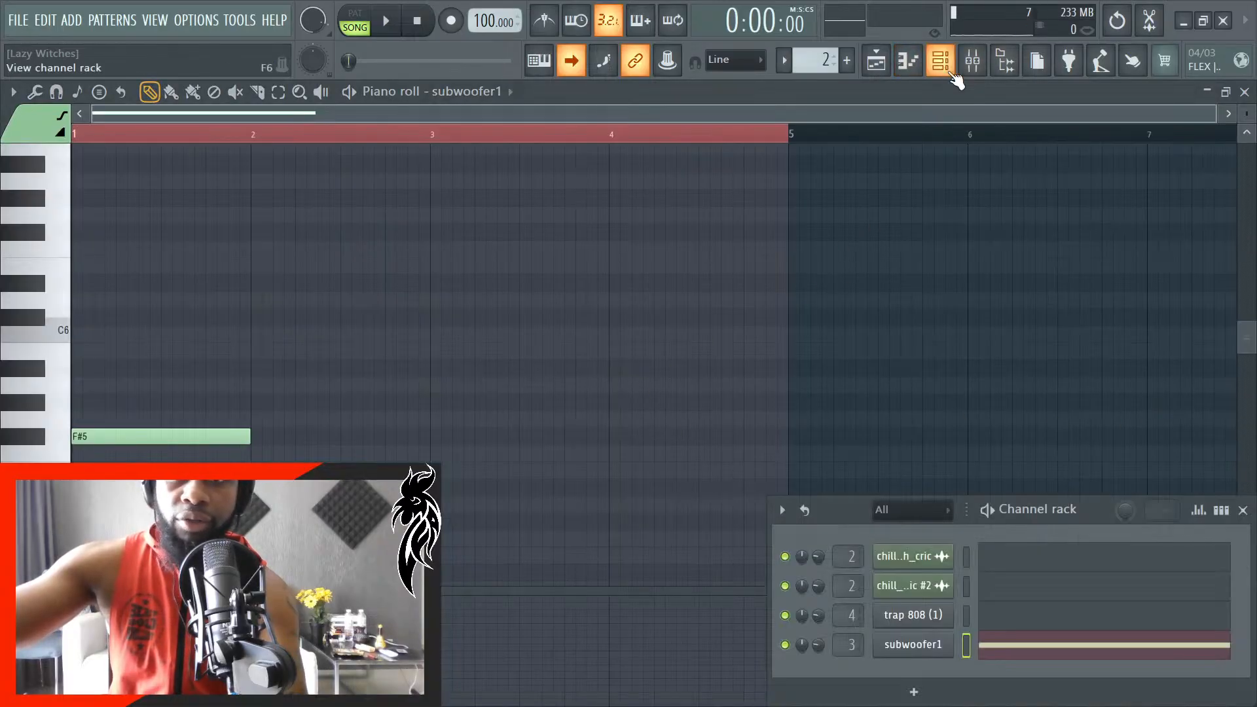
pyautogui.rightClick(892, 664)
pyautogui.click(944, 668)
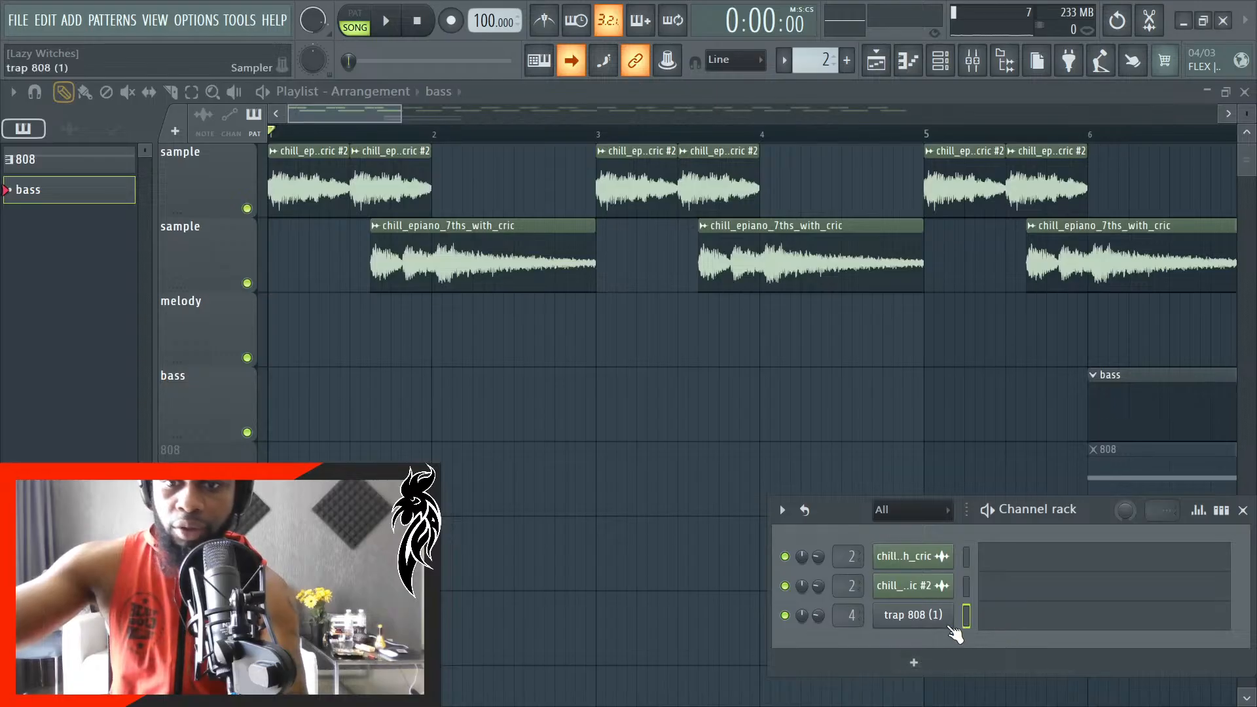
pyautogui.rightClick(1165, 429)
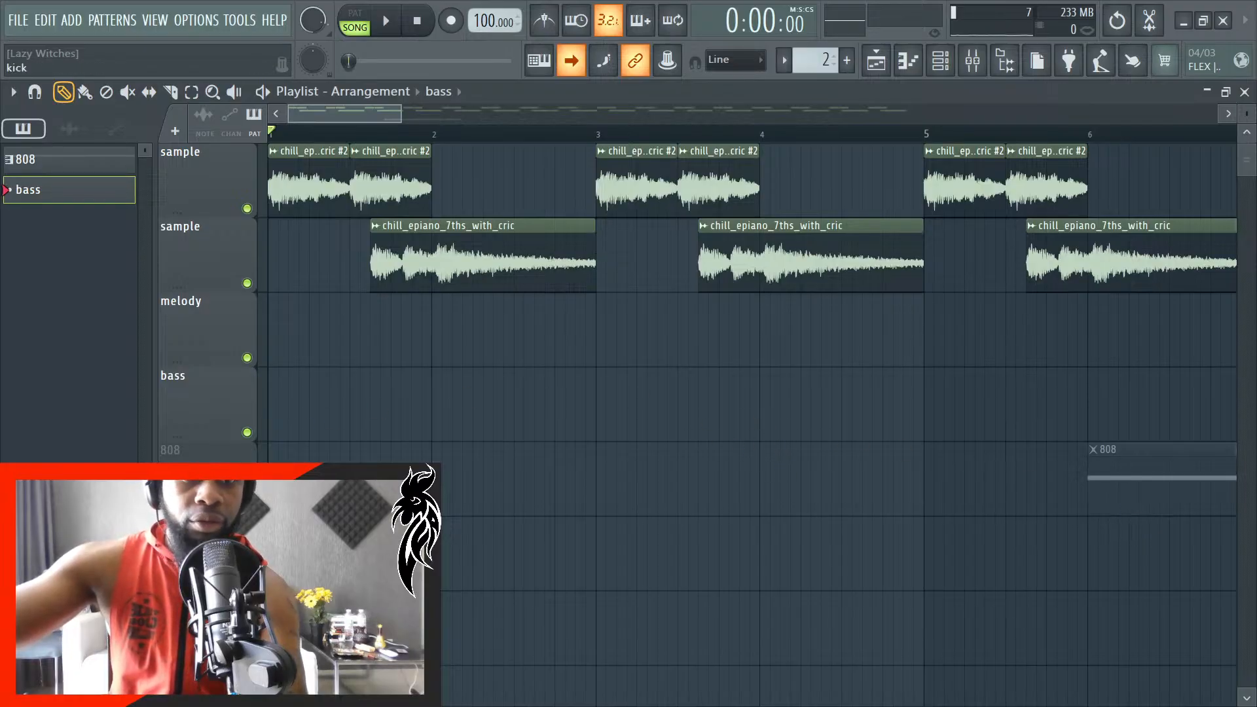
# - Unmute the 808 playlist track, select the 808 pattern, and play the song from the beginning
pyautogui.scroll(-3, 435, 427)
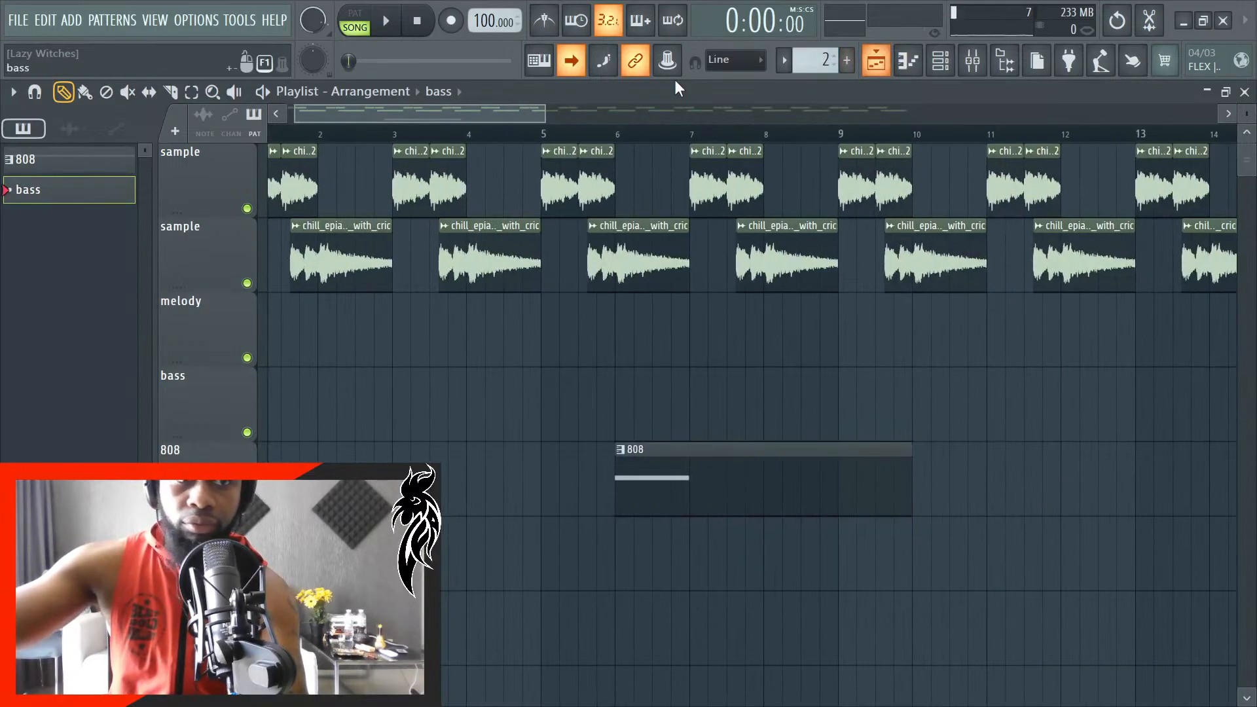
pyautogui.click(941, 61)
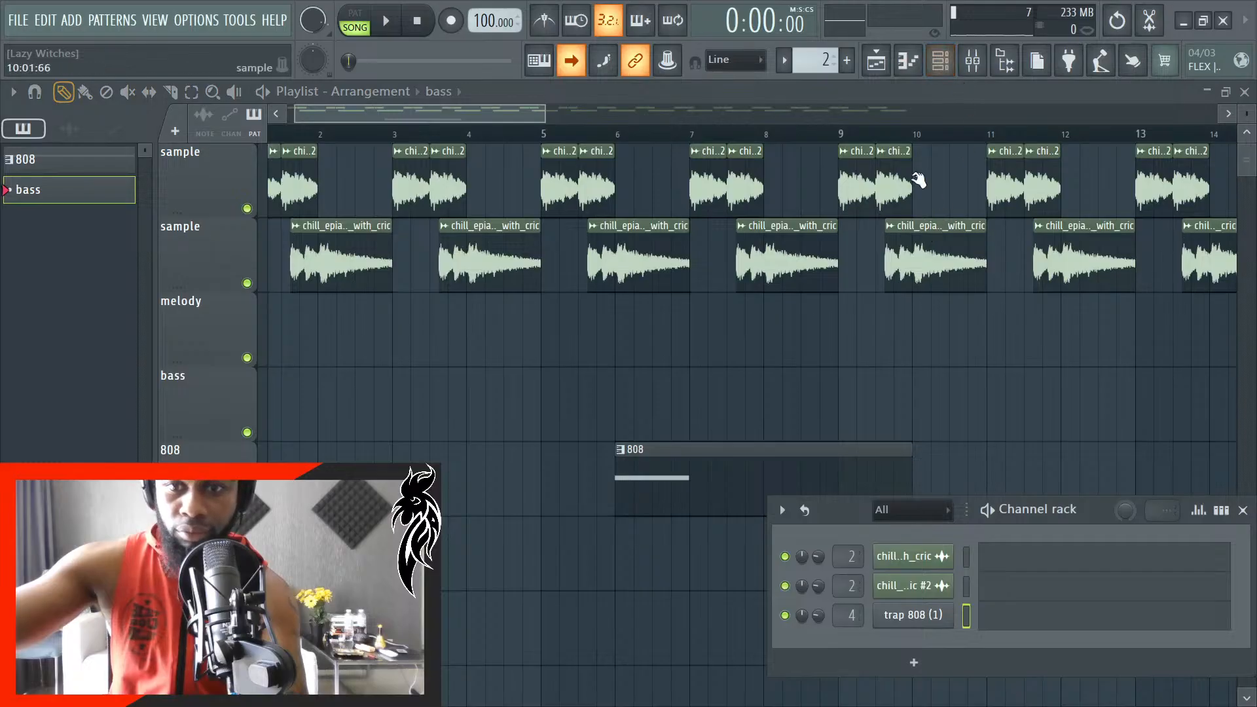
pyautogui.click(73, 169)
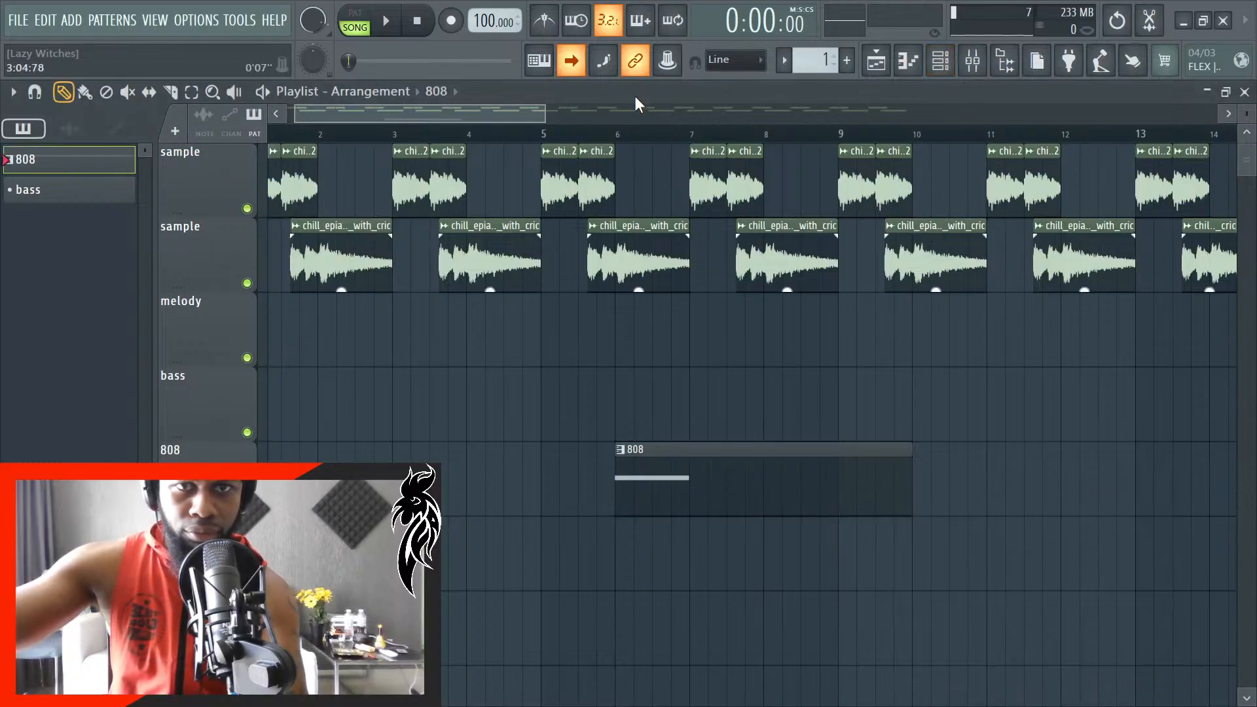
pyautogui.click(940, 60)
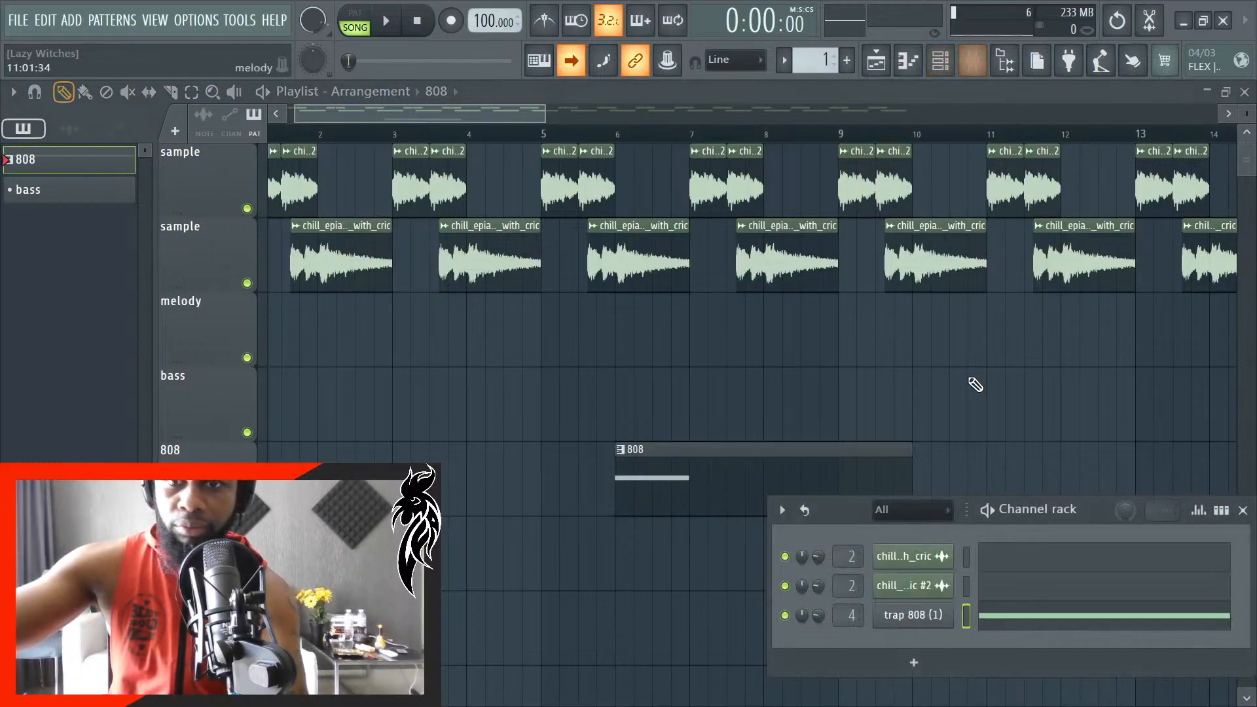
pyautogui.press('space')
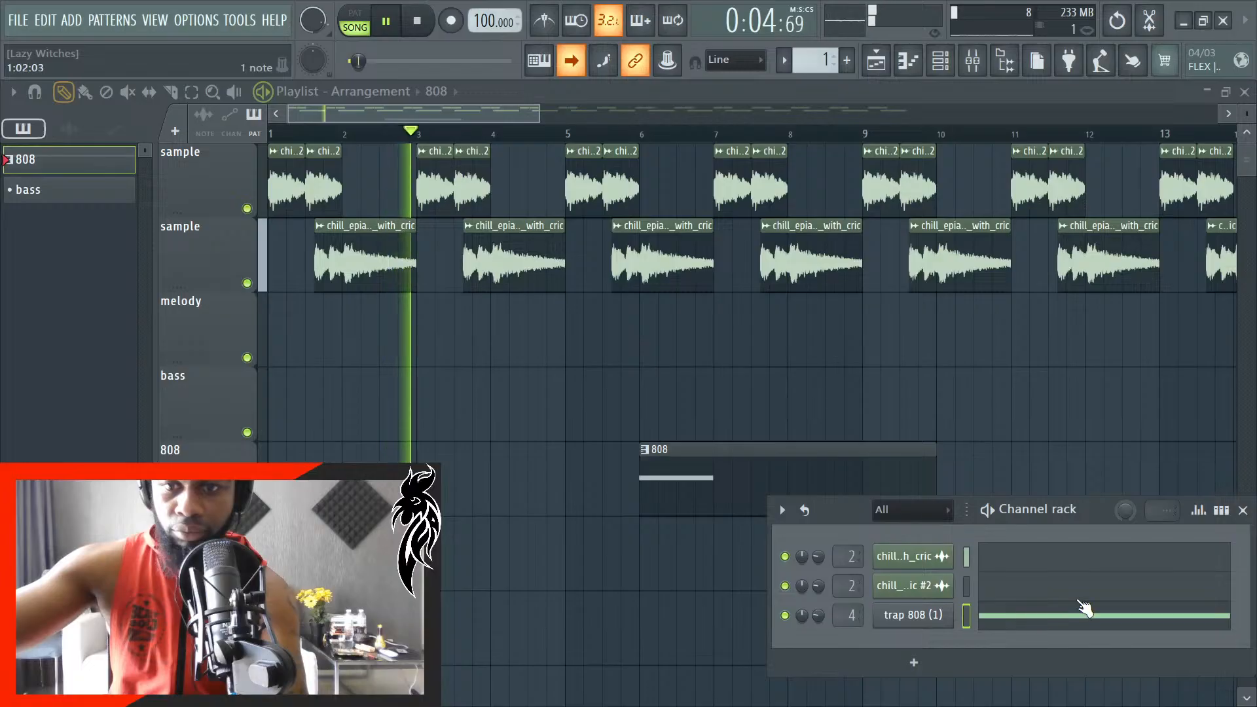
pyautogui.click(1244, 511)
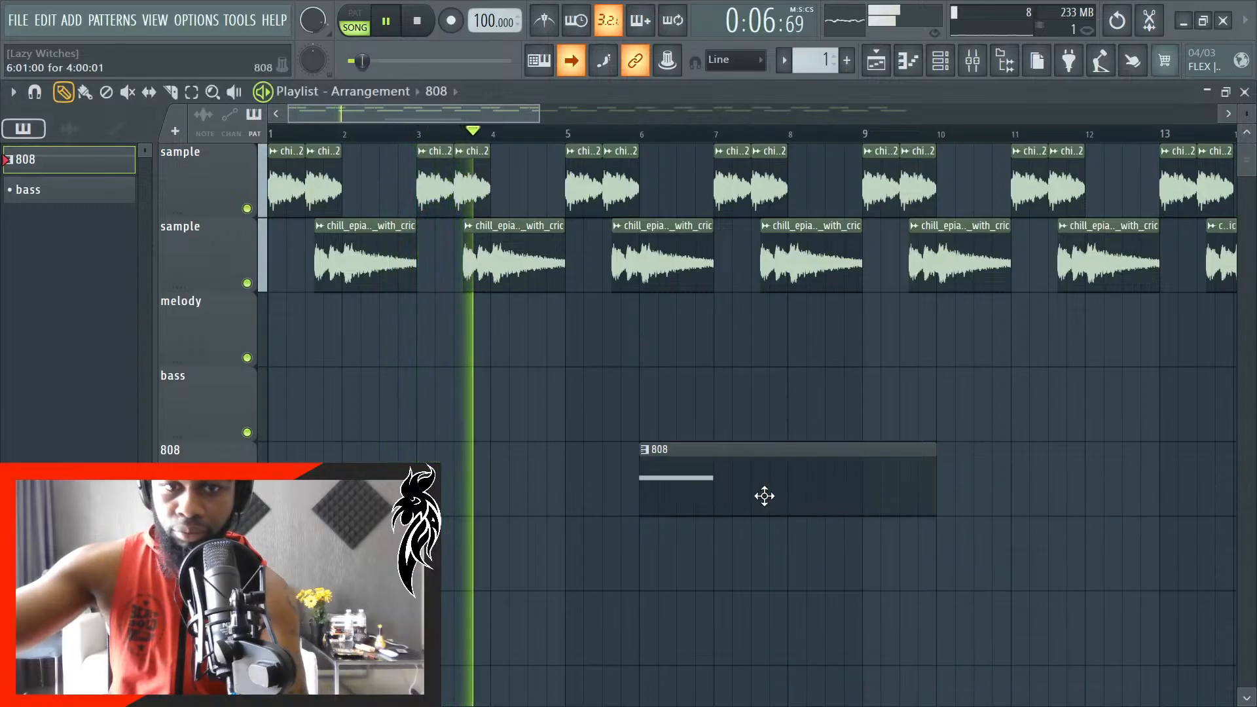
# - Stop playback and move the 808 clip so it starts at bar 4
pyautogui.press('space')
pyautogui.moveTo(763, 497); pyautogui.dragTo(607, 486)
pyautogui.scroll(5, 785, 565)
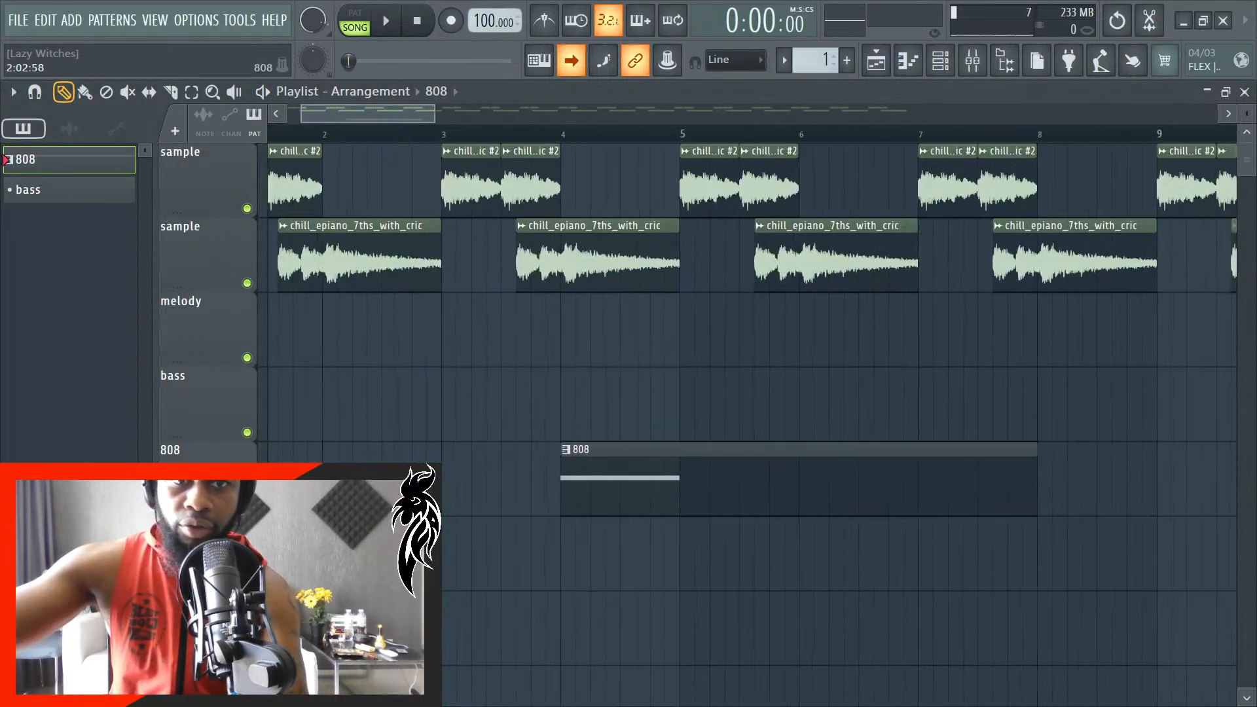
# - Open the 808 clip's trap 808 (1) piano roll, clear the time selection, and switch back to the Draw tool
pyautogui.doubleClick(847, 505)
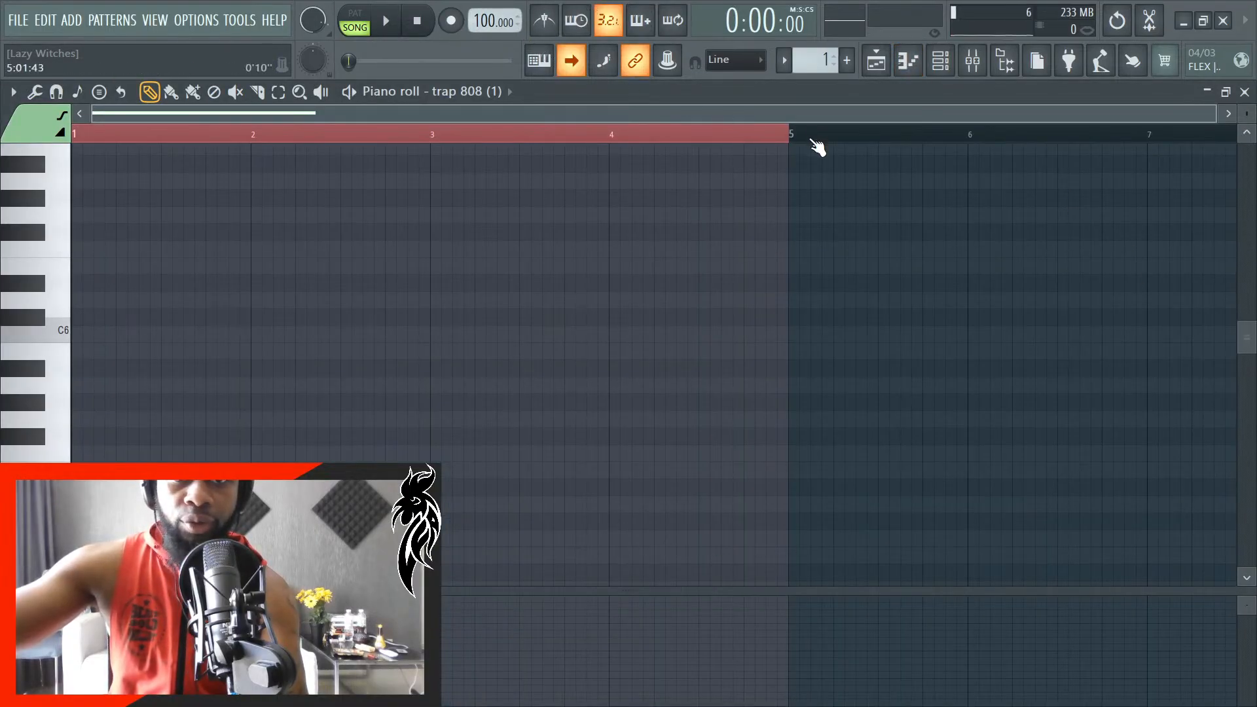
pyautogui.click(278, 93)
pyautogui.click(315, 133)
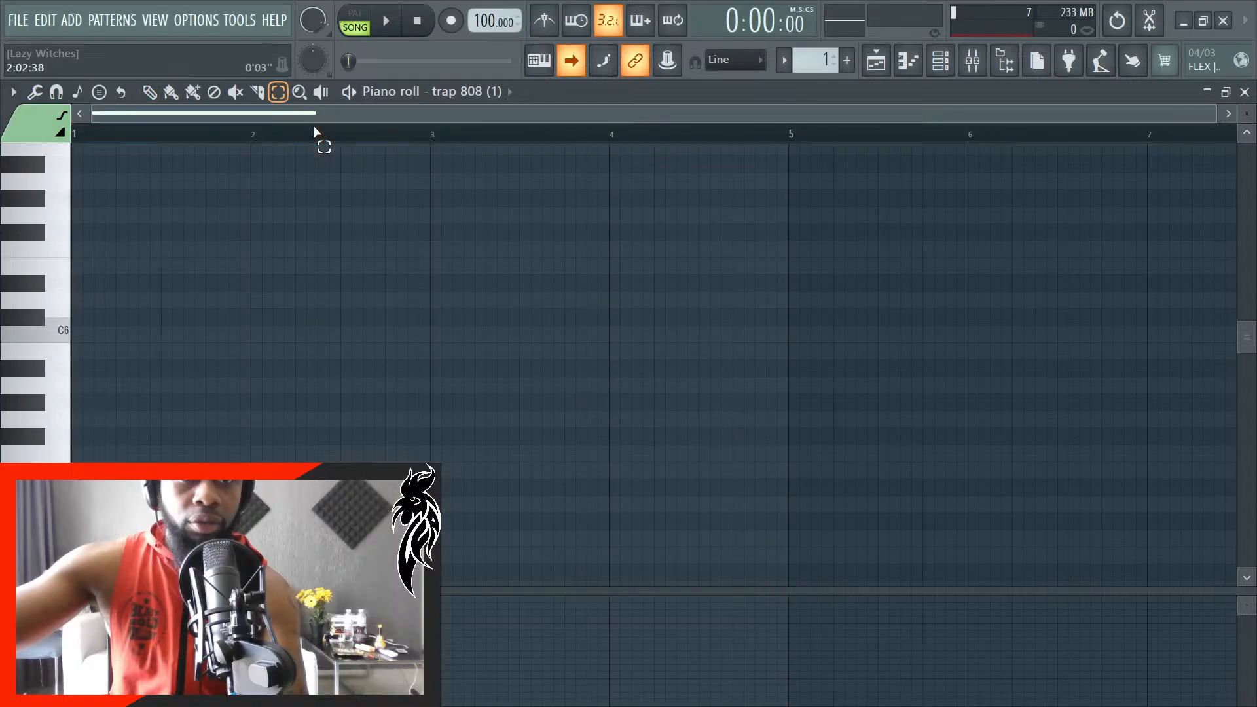
pyautogui.scroll(-5, 988, 326)
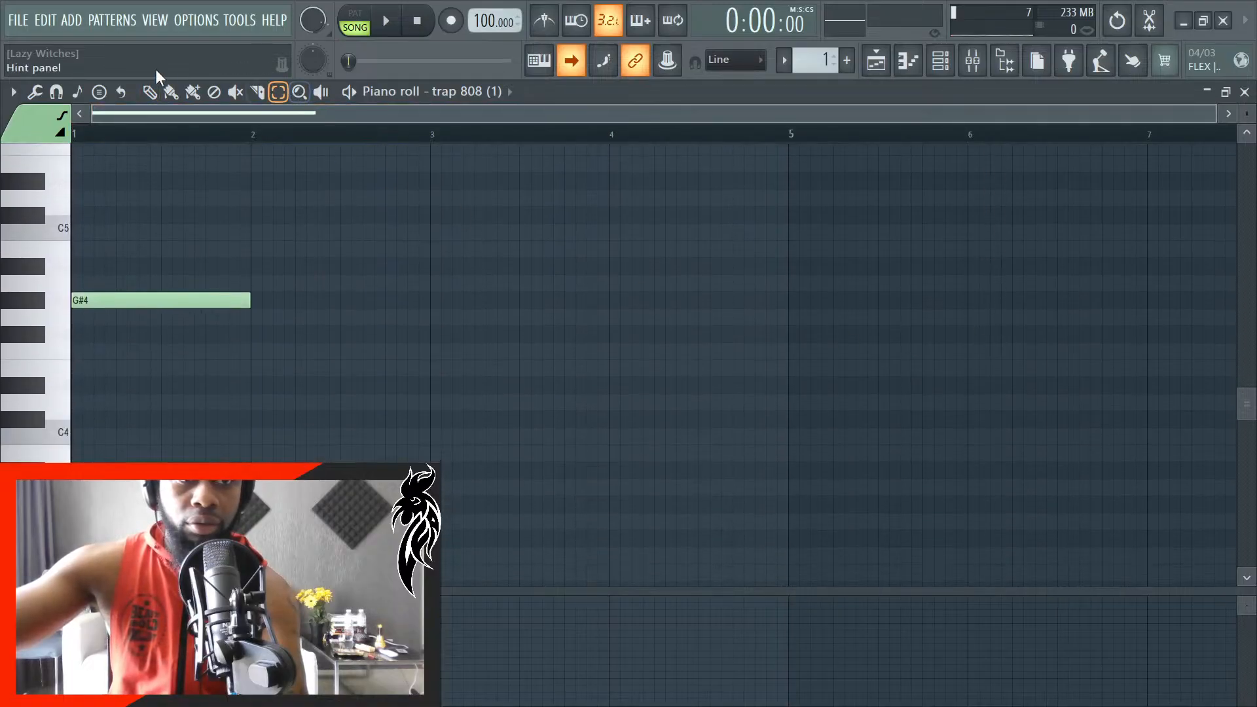
pyautogui.click(150, 92)
# - Shorten the G#4 note at bar 1 of the trap 808 (1) piano roll to one step
pyautogui.press('space')
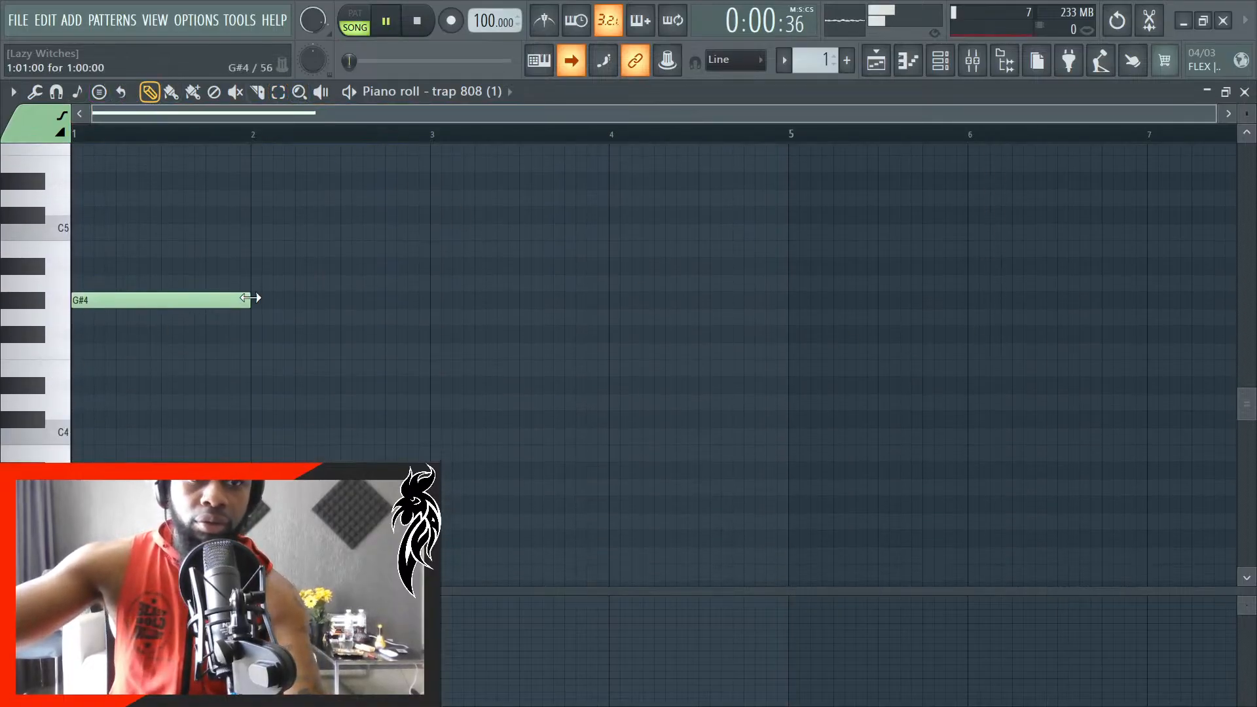
pyautogui.scroll(3, 386, 317)
pyautogui.press('space')
pyautogui.moveTo(403, 301); pyautogui.dragTo(12, 334)
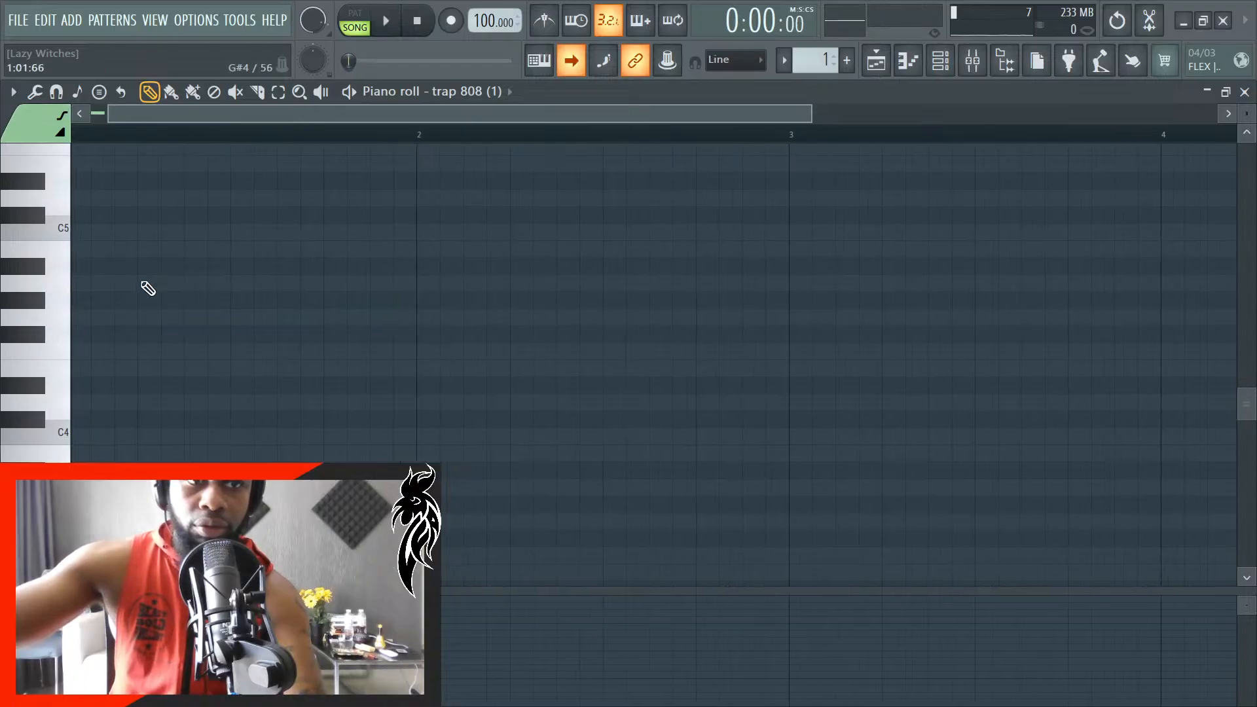
pyautogui.scroll(3, 183, 246)
pyautogui.moveTo(239, 120); pyautogui.dragTo(193, 121)
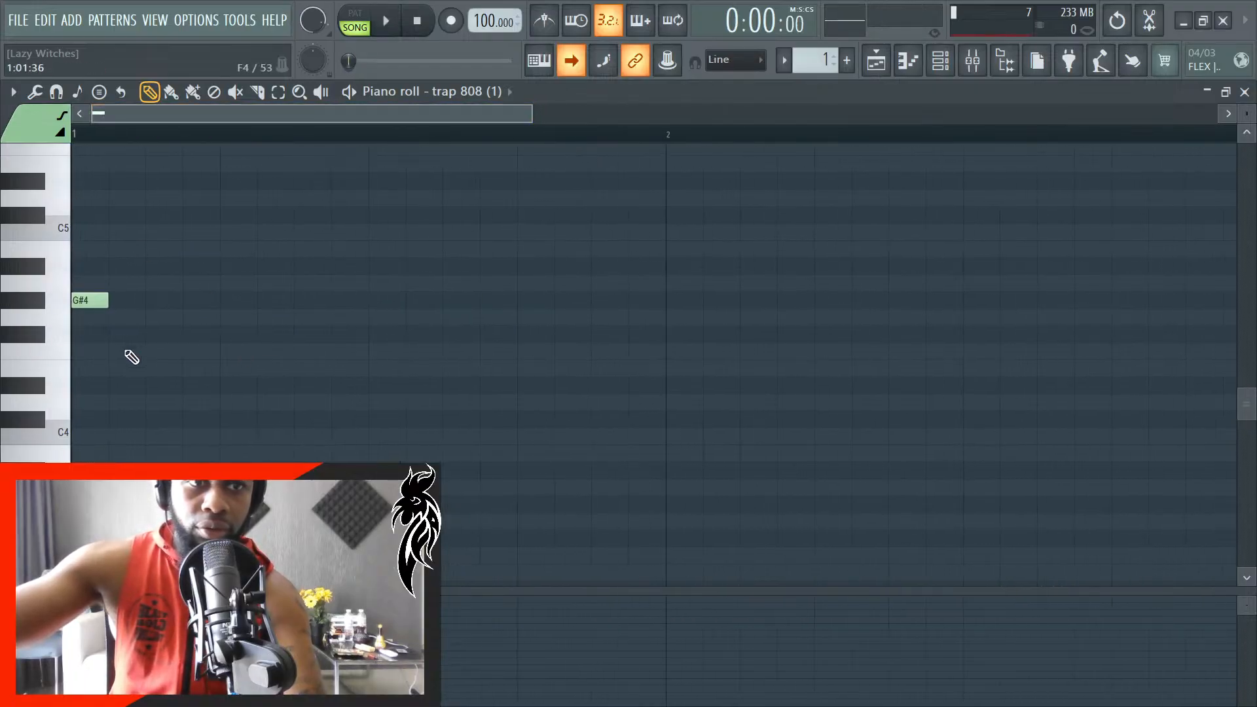
# - Try a one-step G#5 note at the start of bar 1 with a one-step G#4 note at beat 3
pyautogui.moveTo(96, 304); pyautogui.dragTo(246, 303)
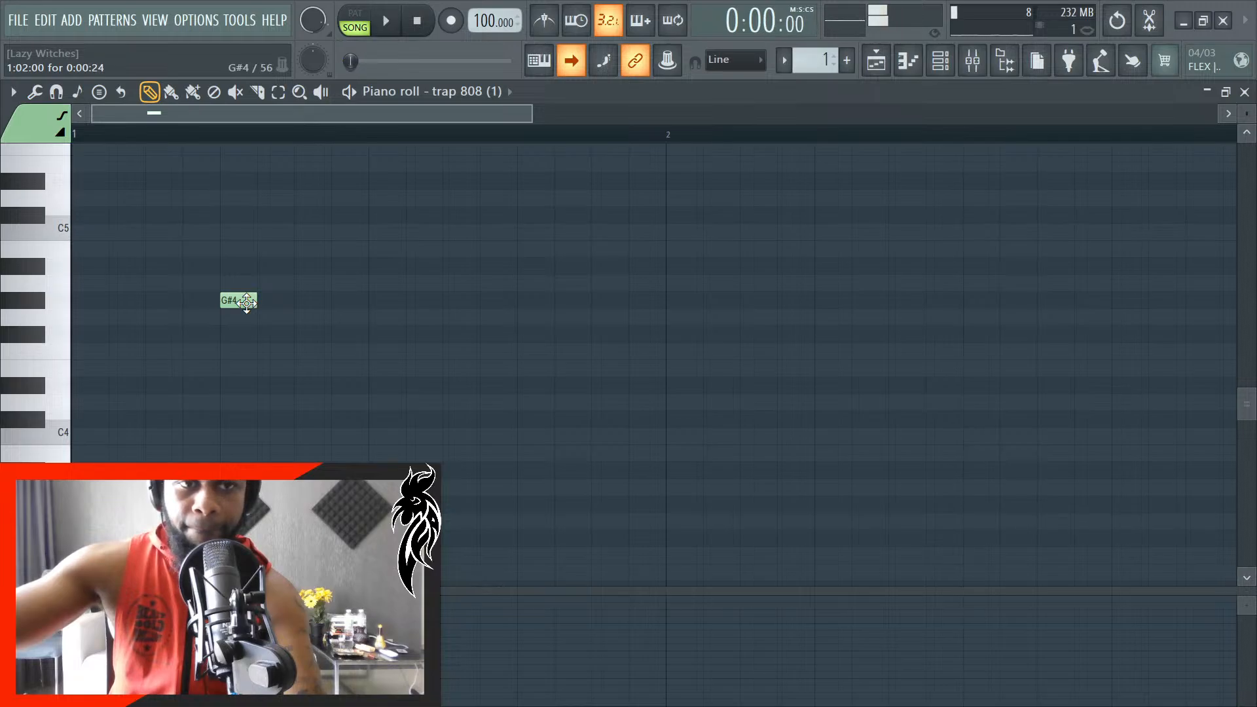
pyautogui.moveTo(246, 302); pyautogui.dragTo(78, 301)
pyautogui.scroll(4, 200, 307)
pyautogui.click(115, 302)
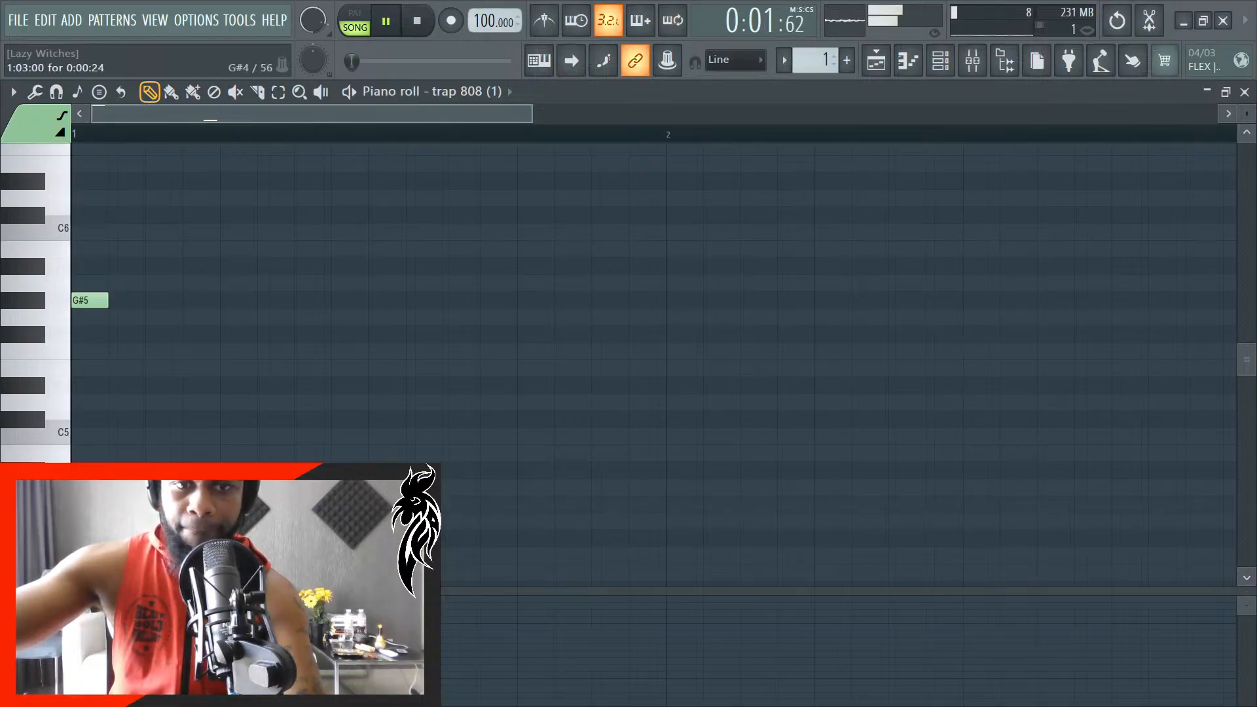
# - Listen to the song, move the G#4 note to beat 2 of bar 1, and play it again
pyautogui.scroll(-2, 385, 505)
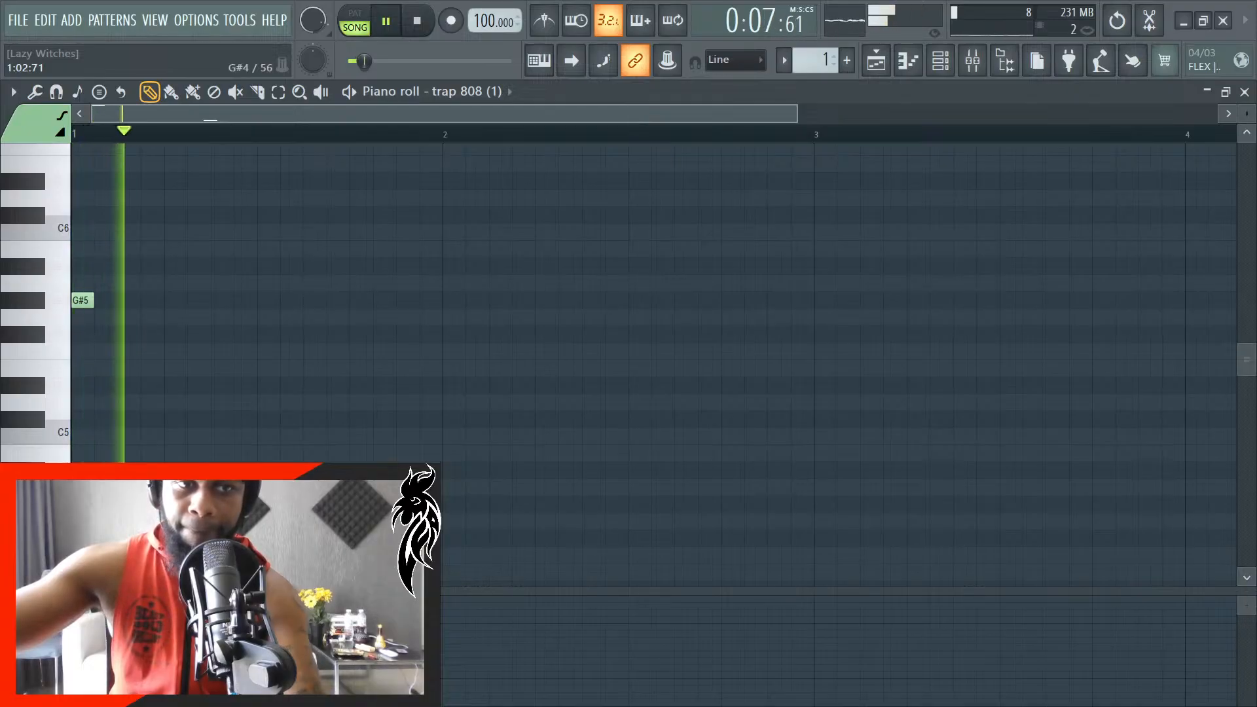
pyautogui.scroll(2, 226, 522)
pyautogui.press('space')
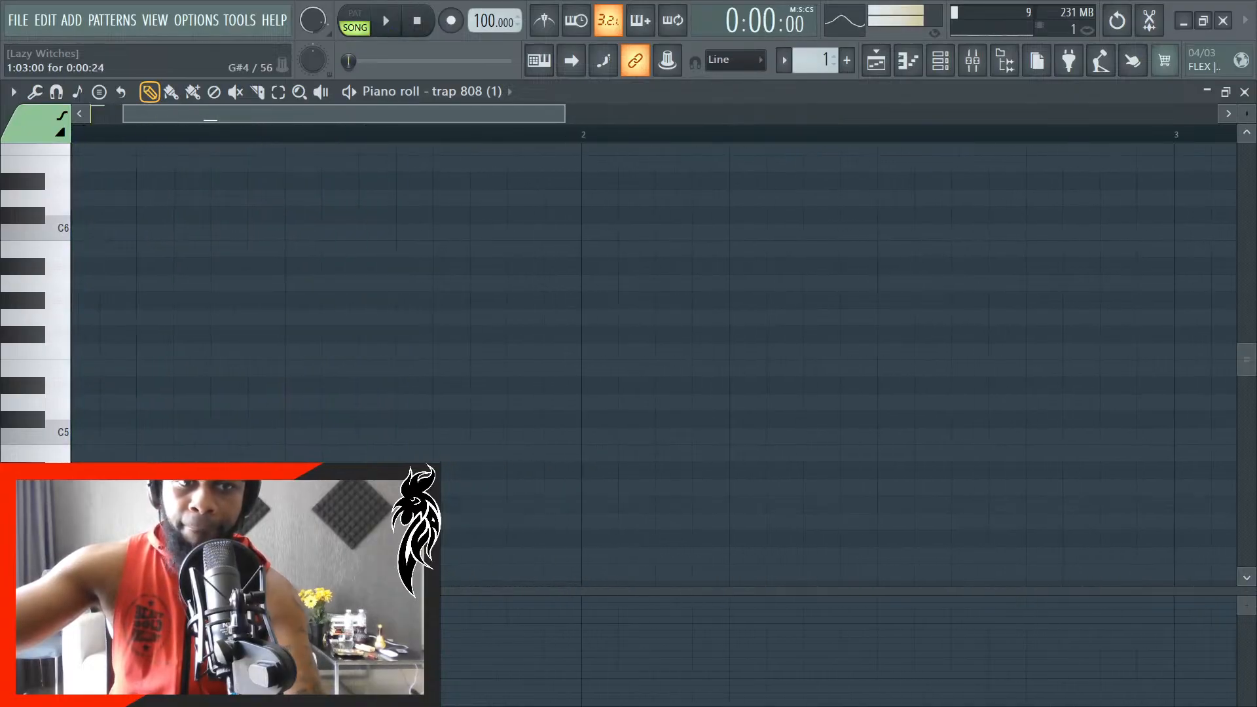
pyautogui.press('space')
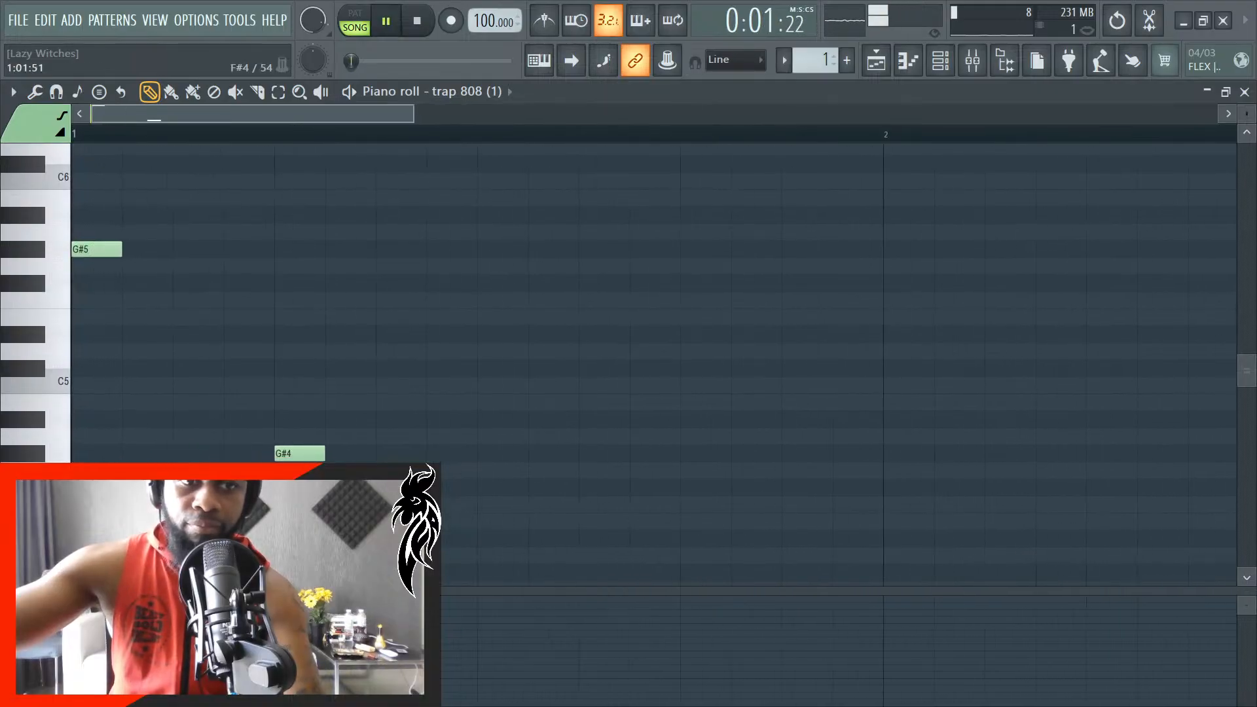
# - Turn on the metronome, listen to the song, and move the G#4 note to the third step of bar 1
pyautogui.click(544, 21)
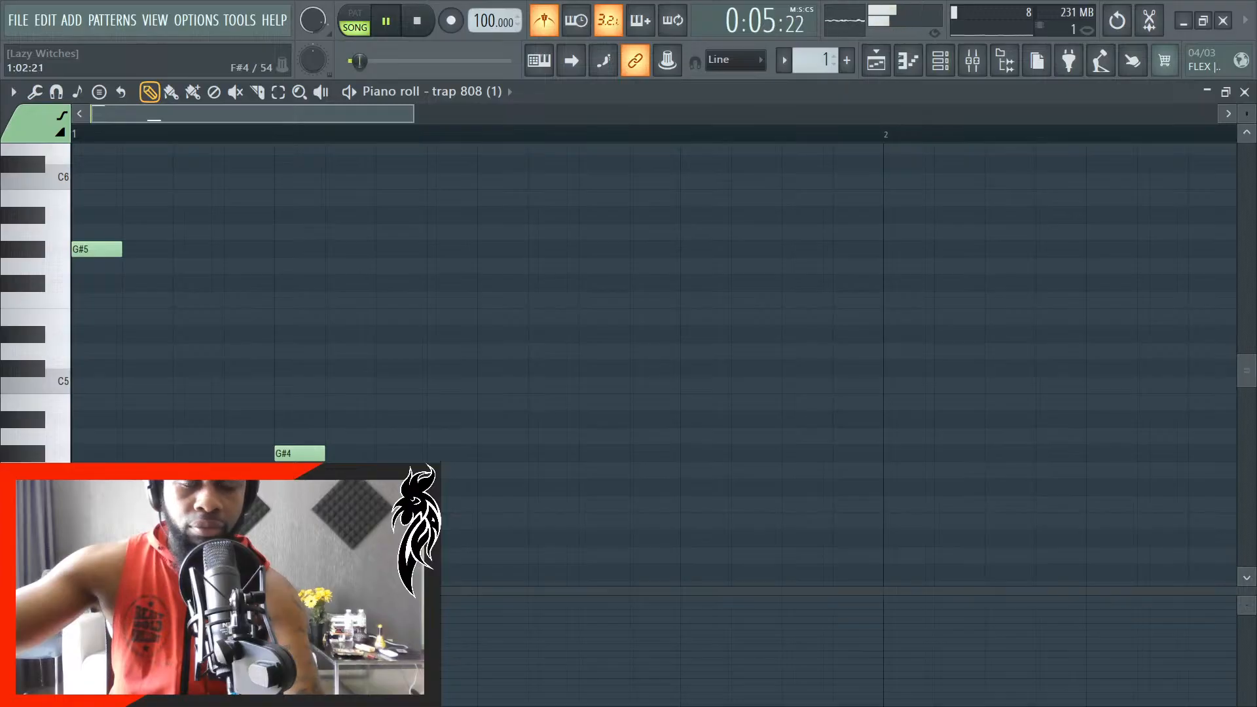
pyautogui.scroll(-3, 226, 498)
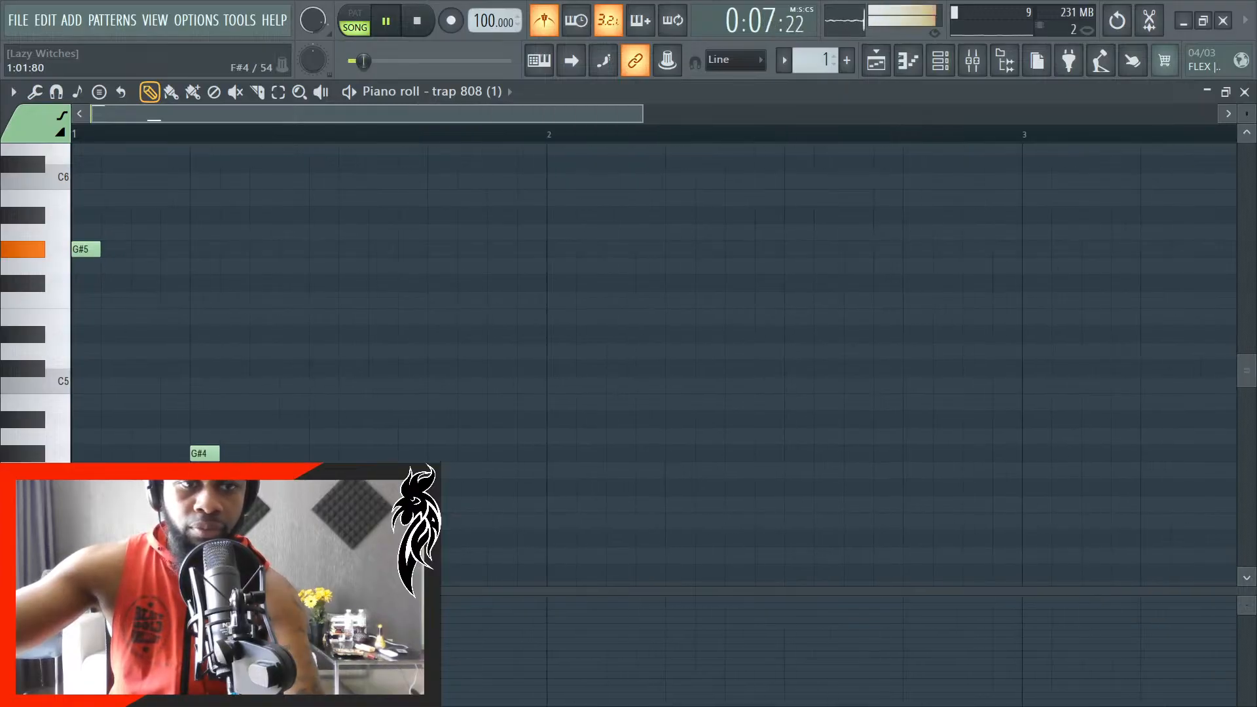
pyautogui.scroll(2, 197, 472)
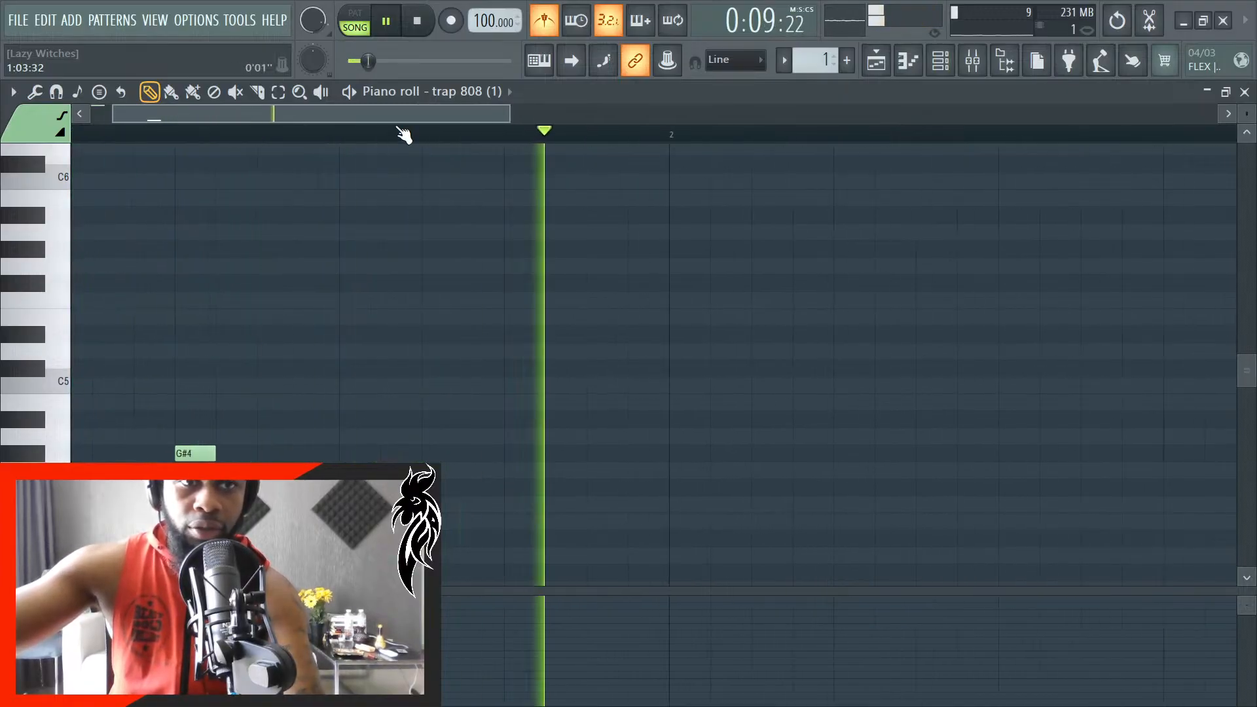
pyautogui.moveTo(387, 116); pyautogui.dragTo(240, 119)
pyautogui.press('space')
pyautogui.moveTo(224, 454); pyautogui.dragTo(182, 454)
# - Play the song while checking the 808 clip against the samples in the playlist, reopen its piano roll, and stop playback
pyautogui.press('space')
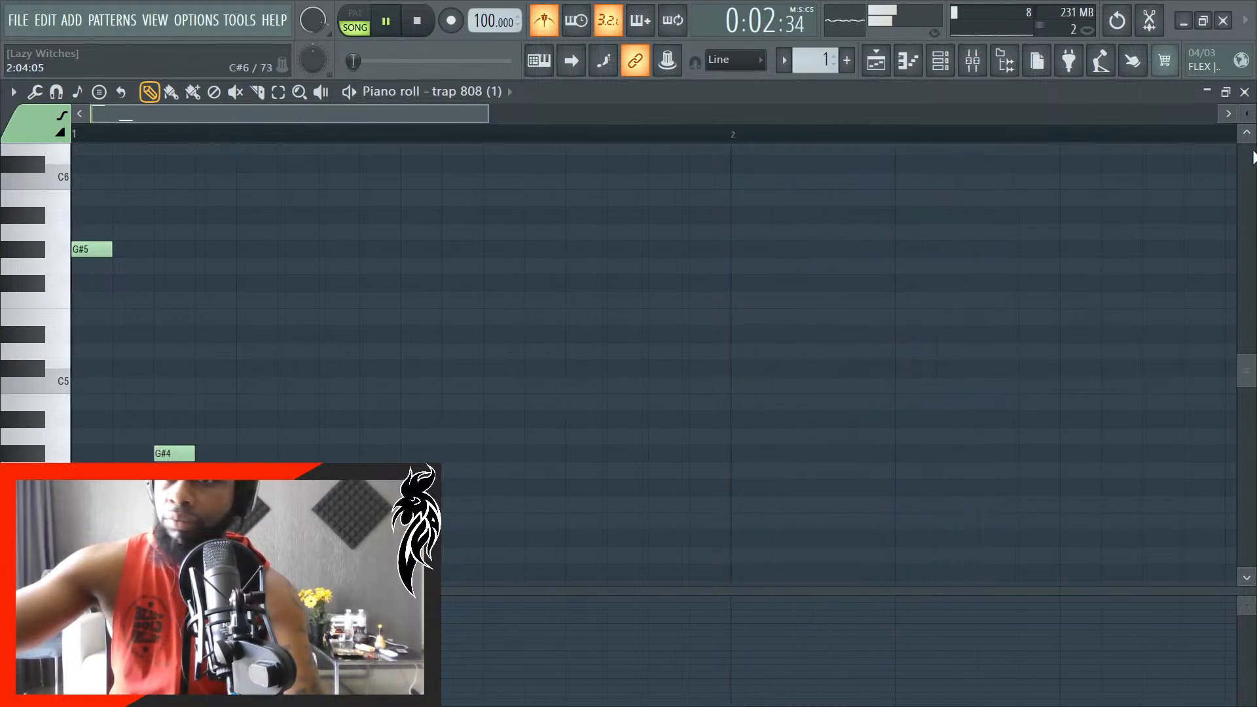
pyautogui.press('F5')
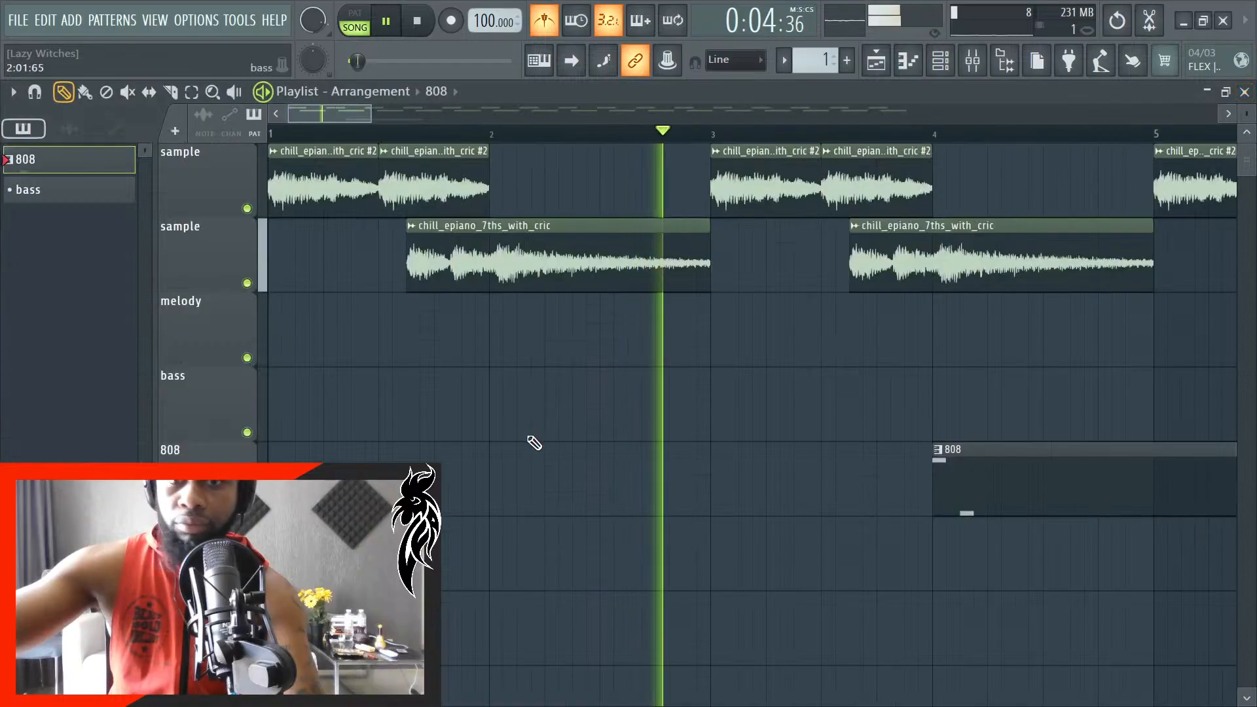
pyautogui.doubleClick(983, 484)
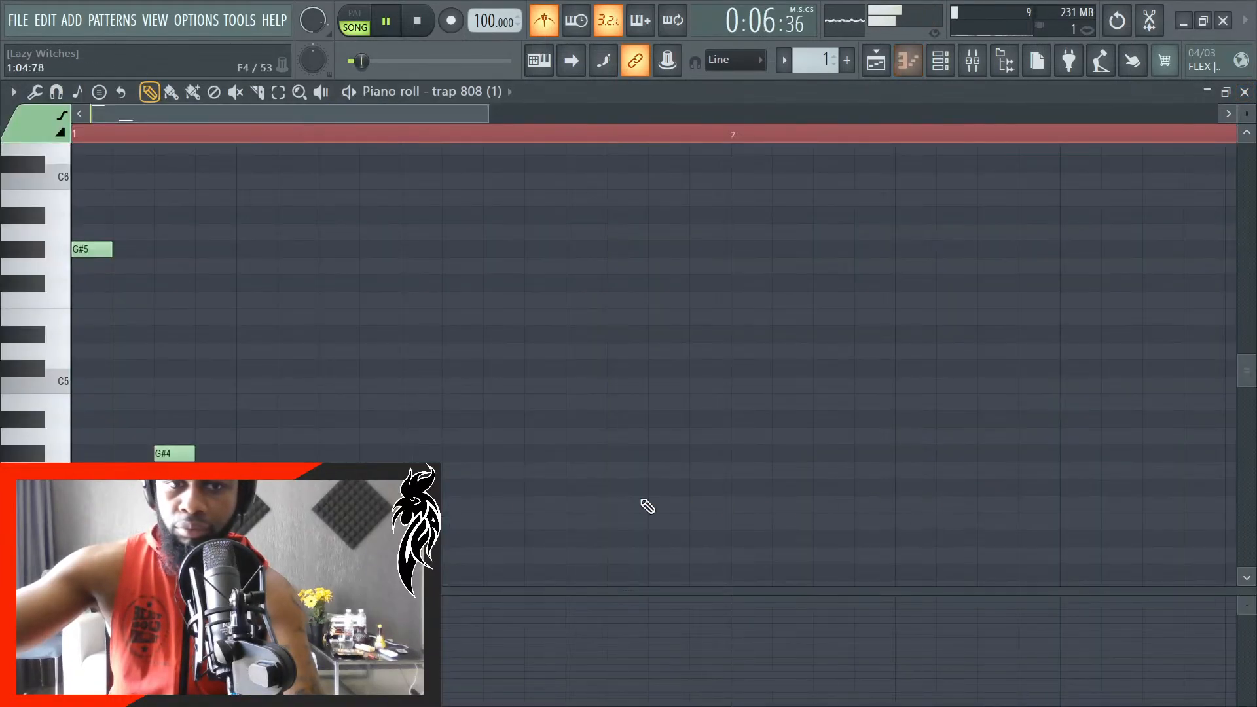
pyautogui.scroll(2, 289, 495)
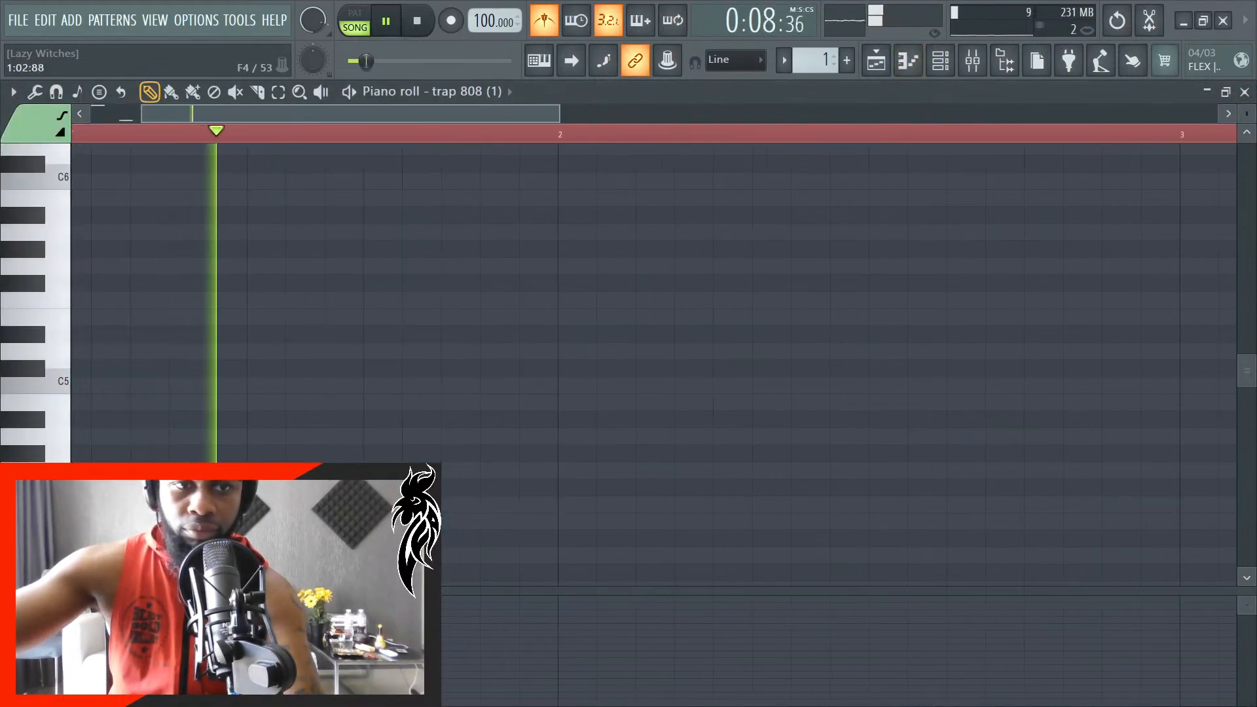
pyautogui.press('space')
# - Lengthen the G#4 note to two steps, and try a matching second G#4 at 1:02:24 before deleting it
pyautogui.scroll(-3, 322, 488)
pyautogui.scroll(-2, 401, 395)
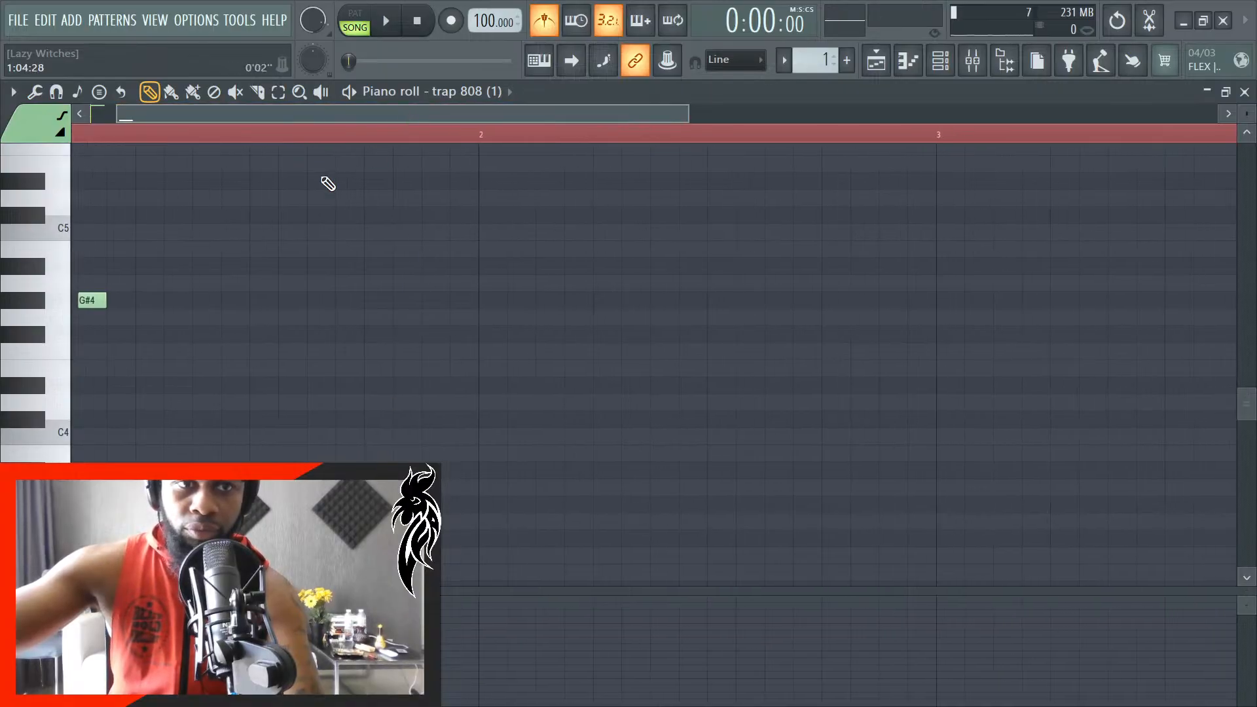
pyautogui.scroll(-2, 264, 340)
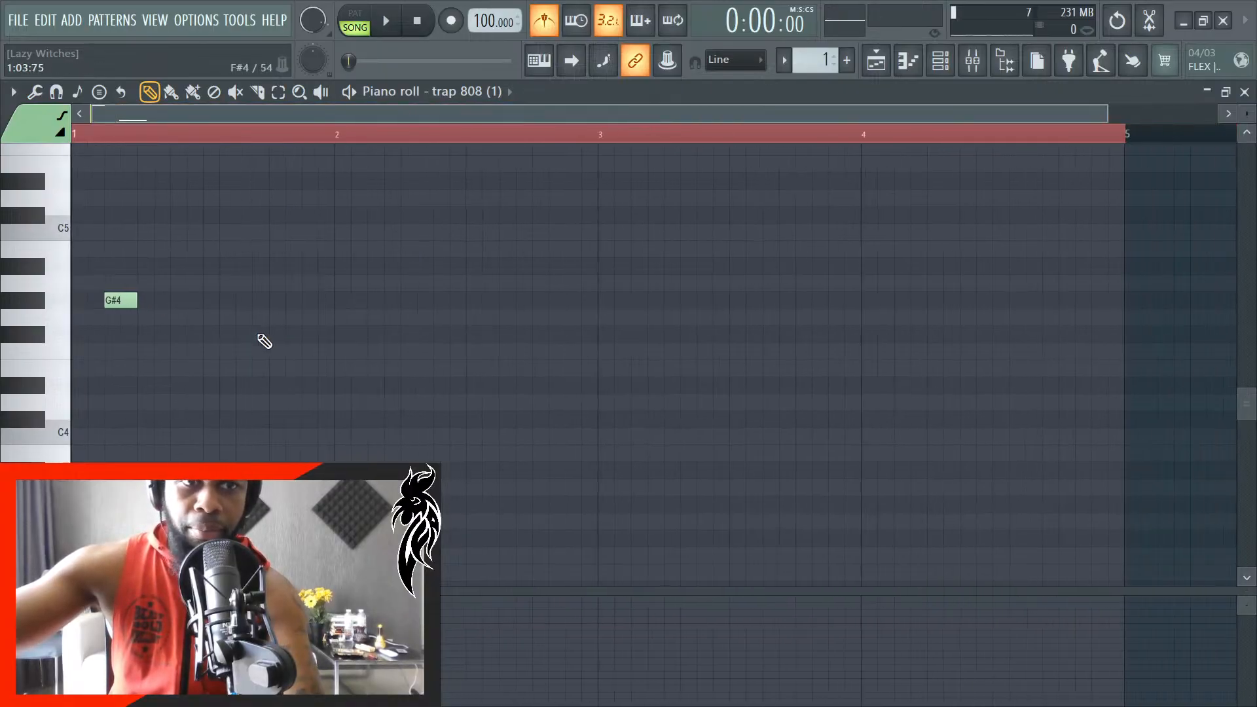
pyautogui.scroll(3, 154, 374)
pyautogui.scroll(3, 92, 421)
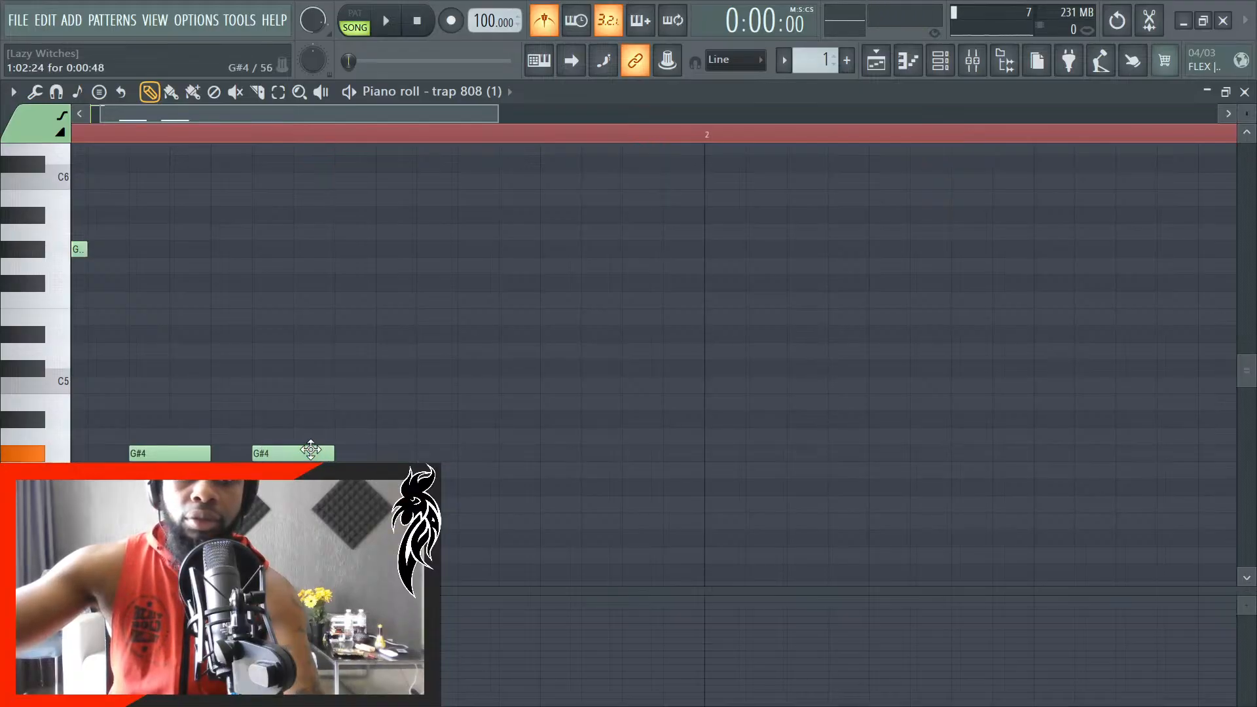
pyautogui.rightClick(324, 455)
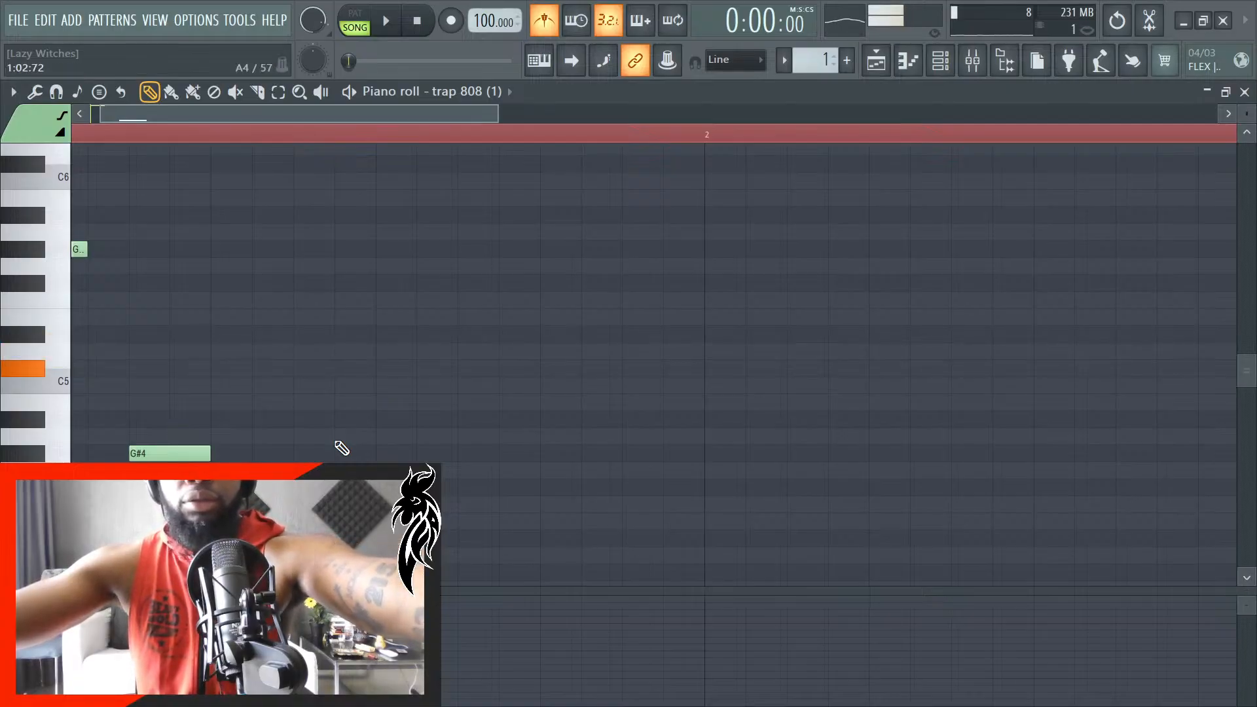
# - Play the song, return to the playlist, and delete the 808 clip at bar 4 and restore it
pyautogui.press('space')
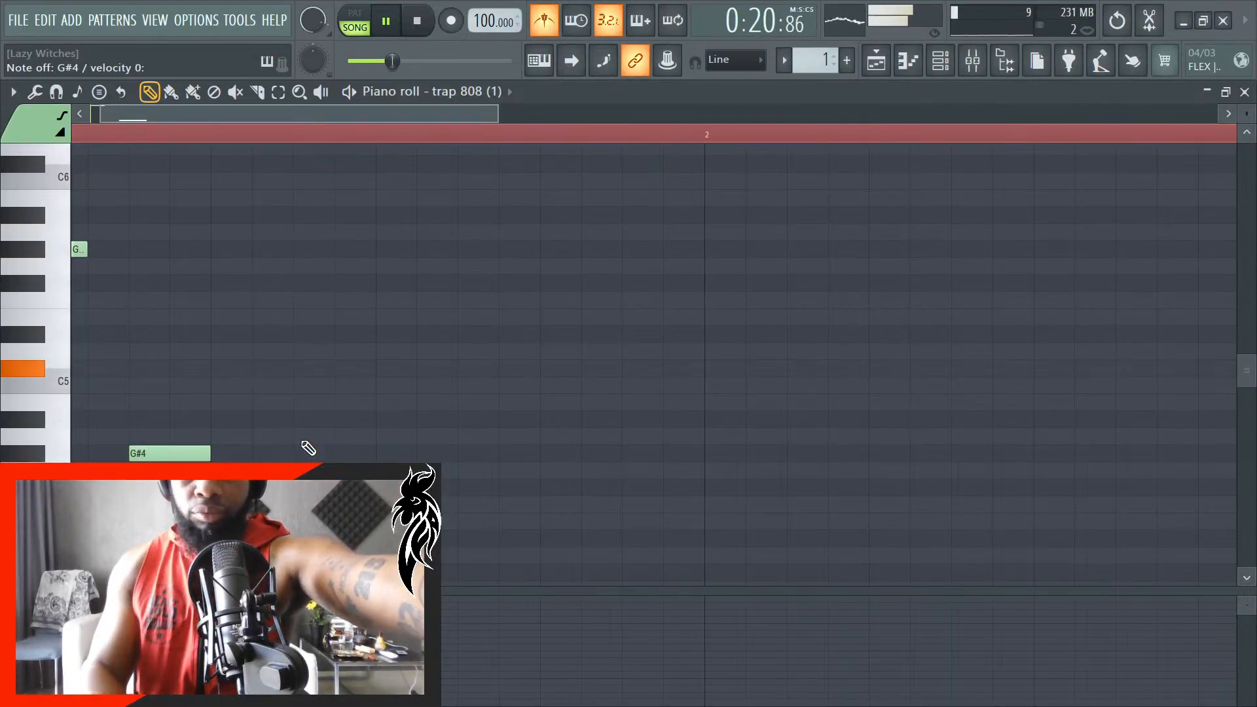
pyautogui.press('space')
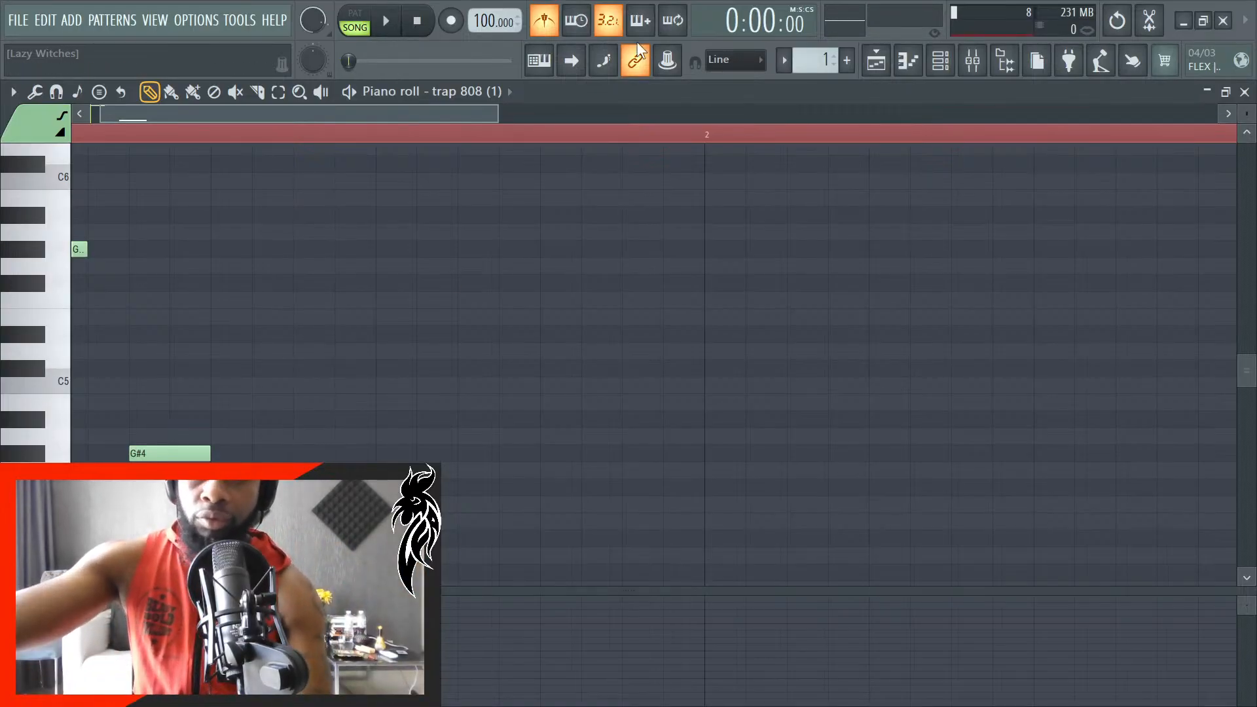
pyautogui.click(1245, 92)
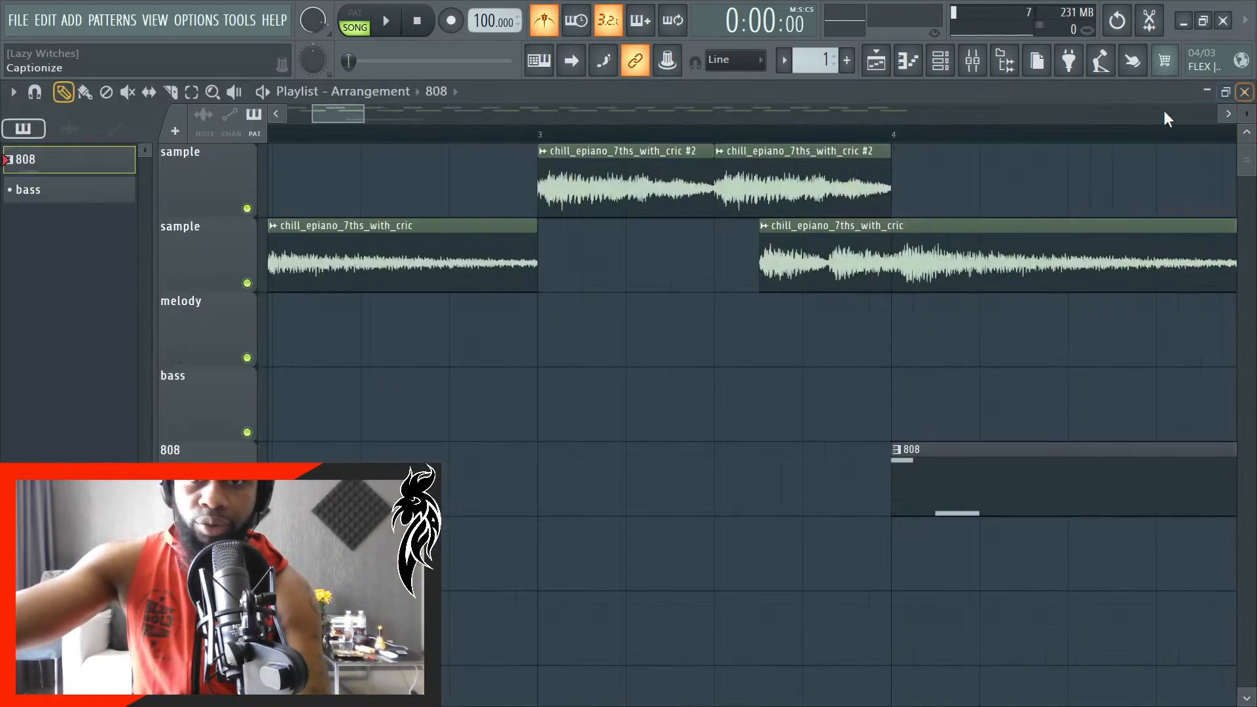
pyautogui.rightClick(972, 473)
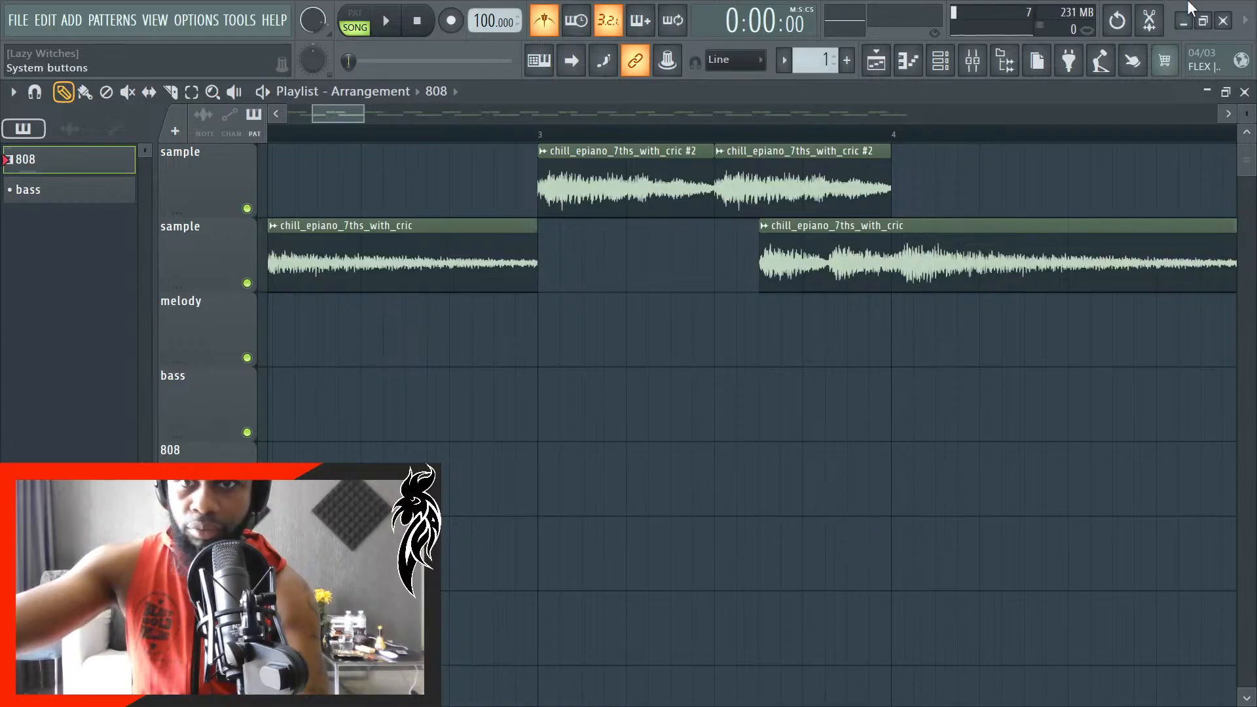
pyautogui.click(881, 478)
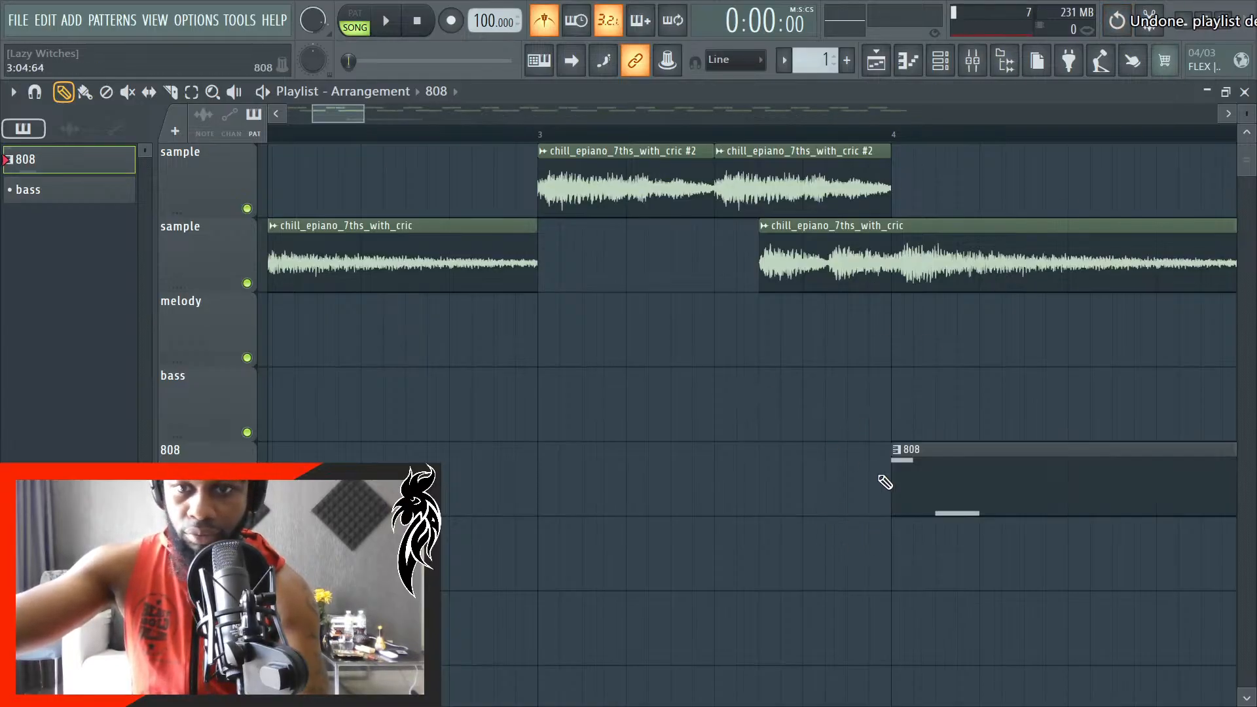
# - Clear all notes from the 808 clip's trap 808 (1) piano roll, turn off the metronome, and return to the playlist
pyautogui.doubleClick(963, 512)
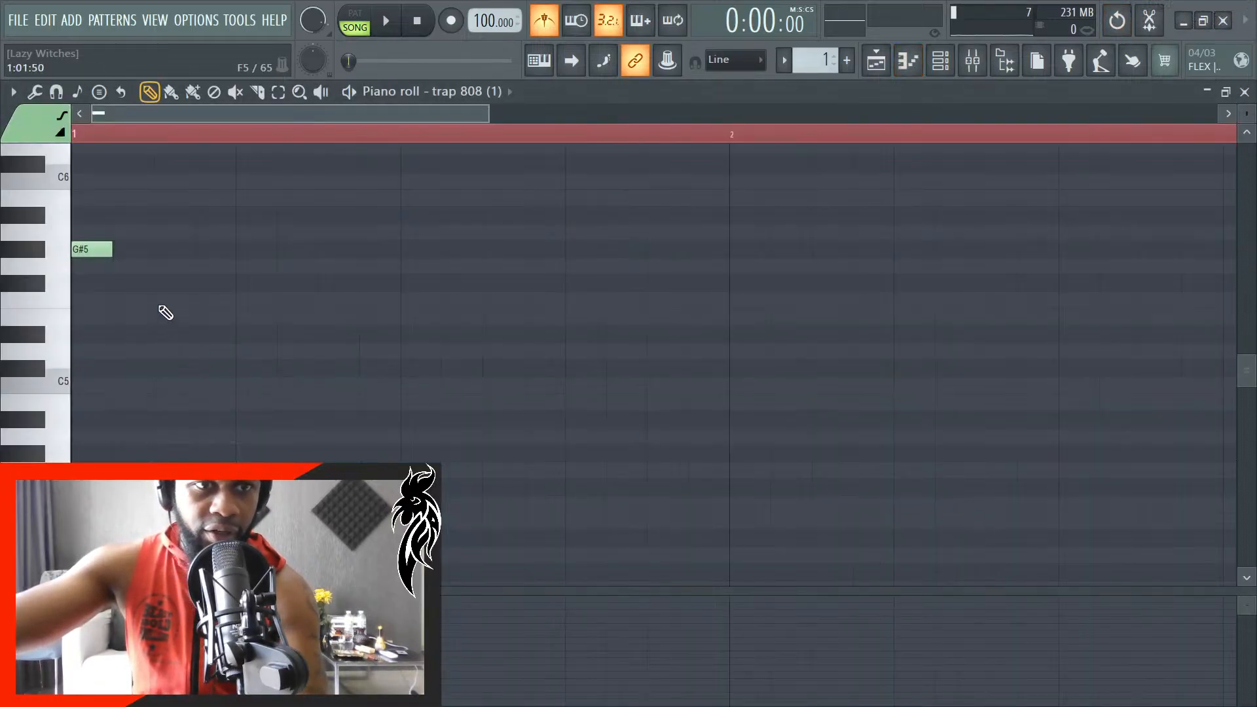
pyautogui.press('space')
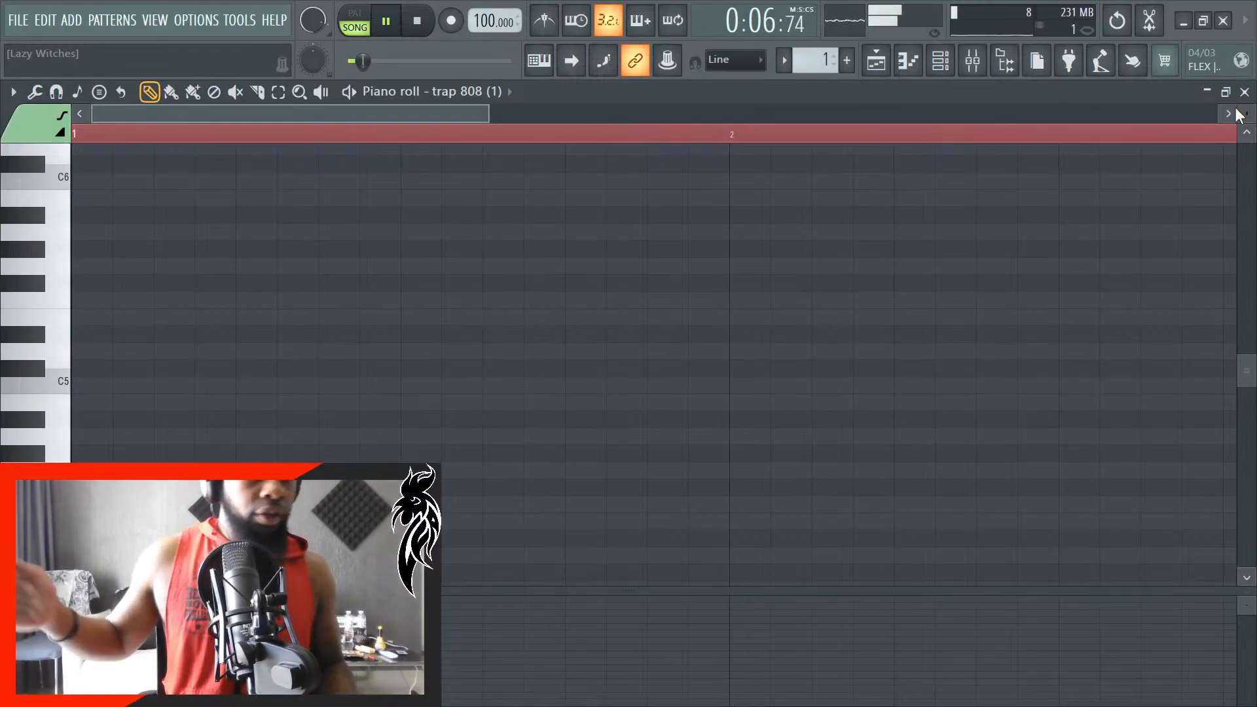
pyautogui.press('space')
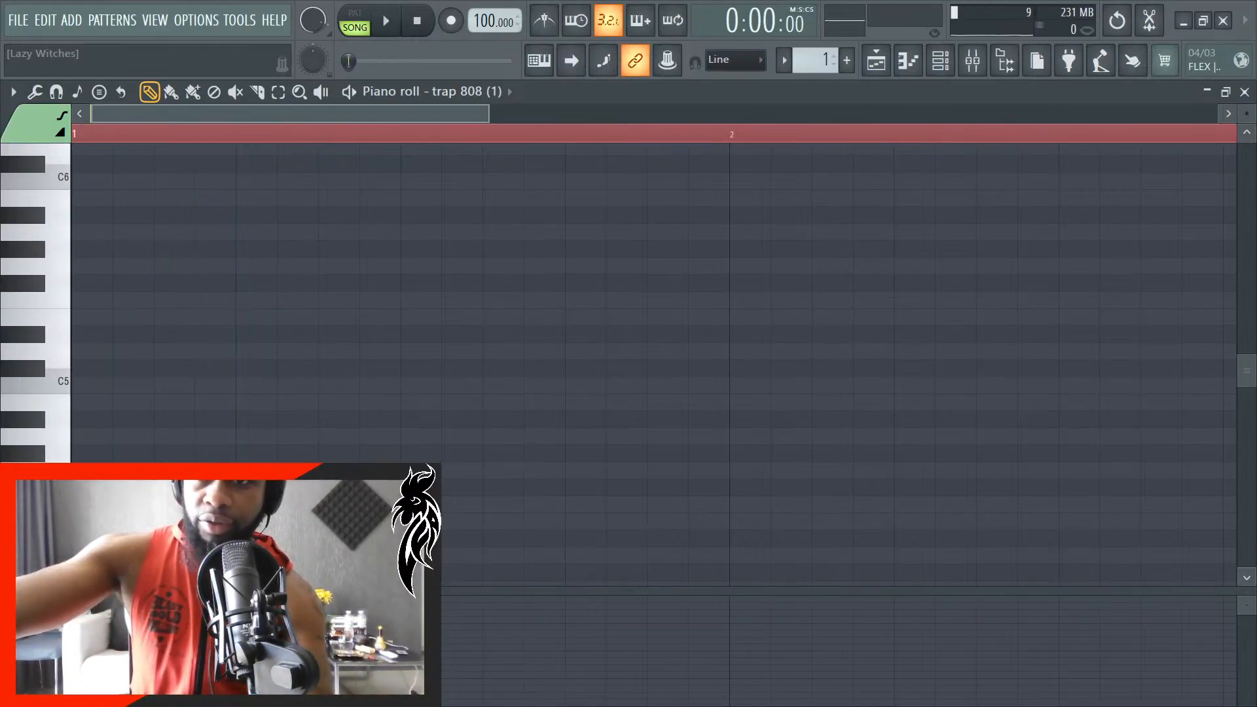
pyautogui.click(1246, 93)
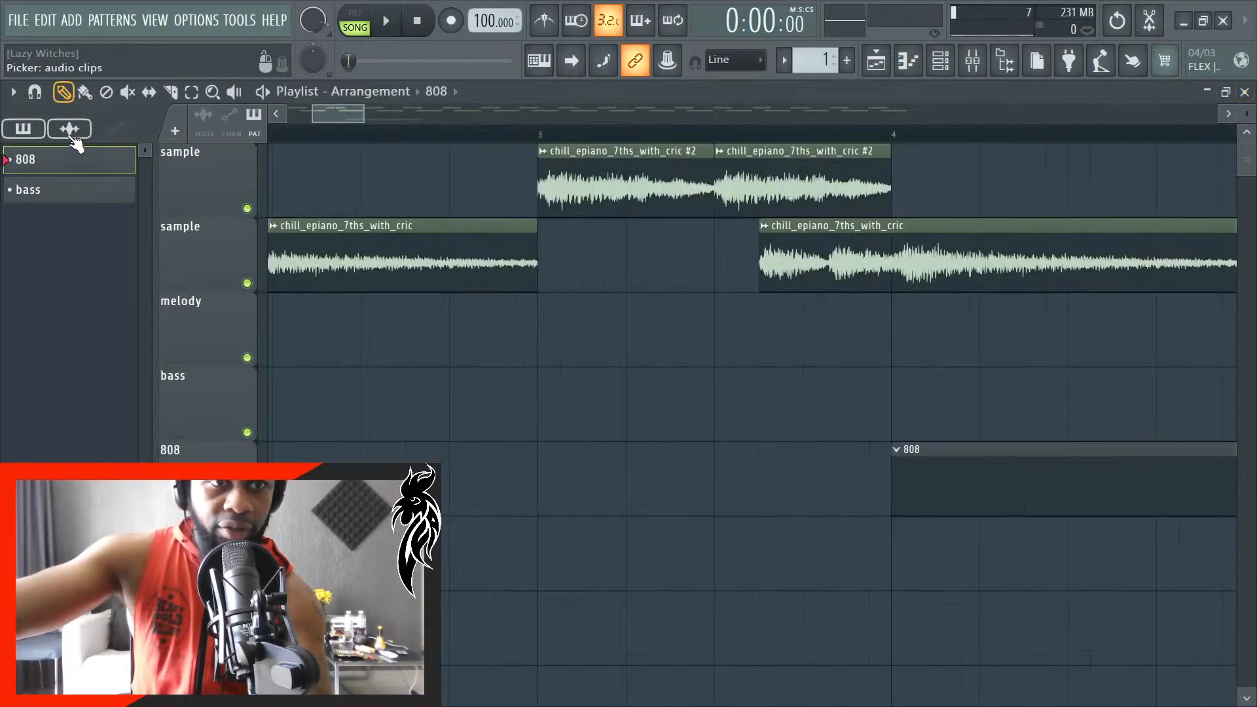
# - Create a new empty pattern and name it hat
pyautogui.press('F4')
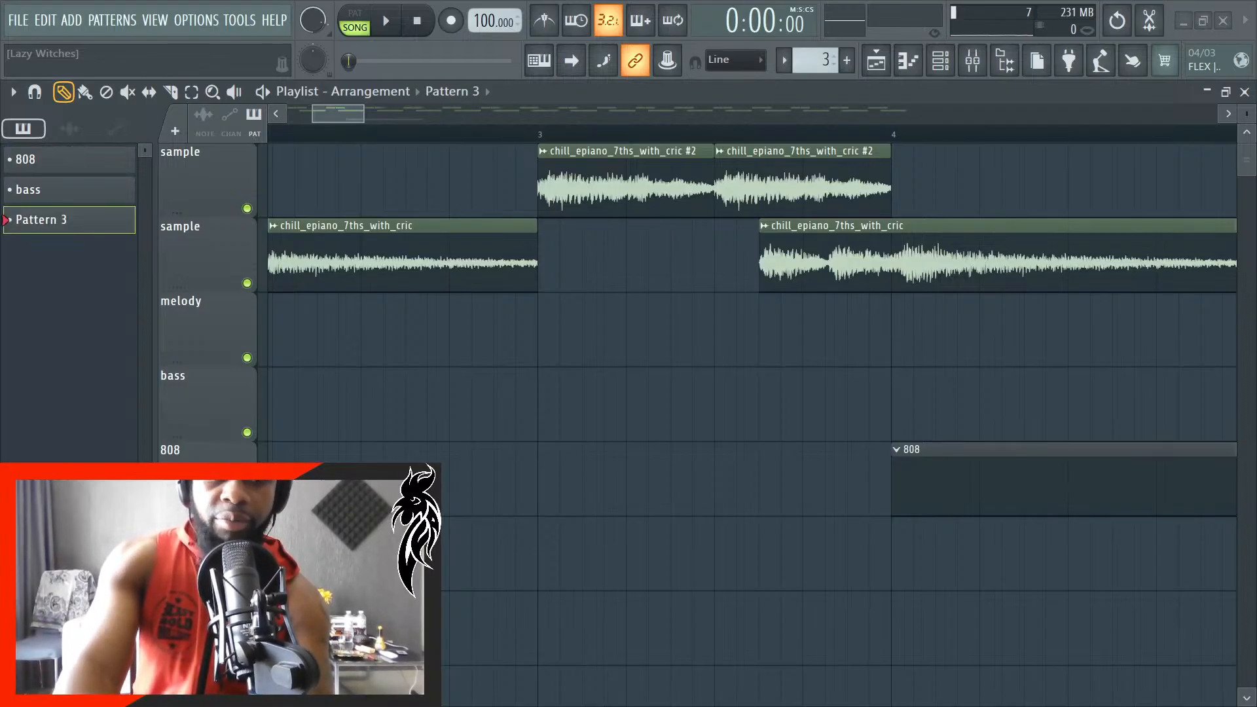
pyautogui.write('ha')
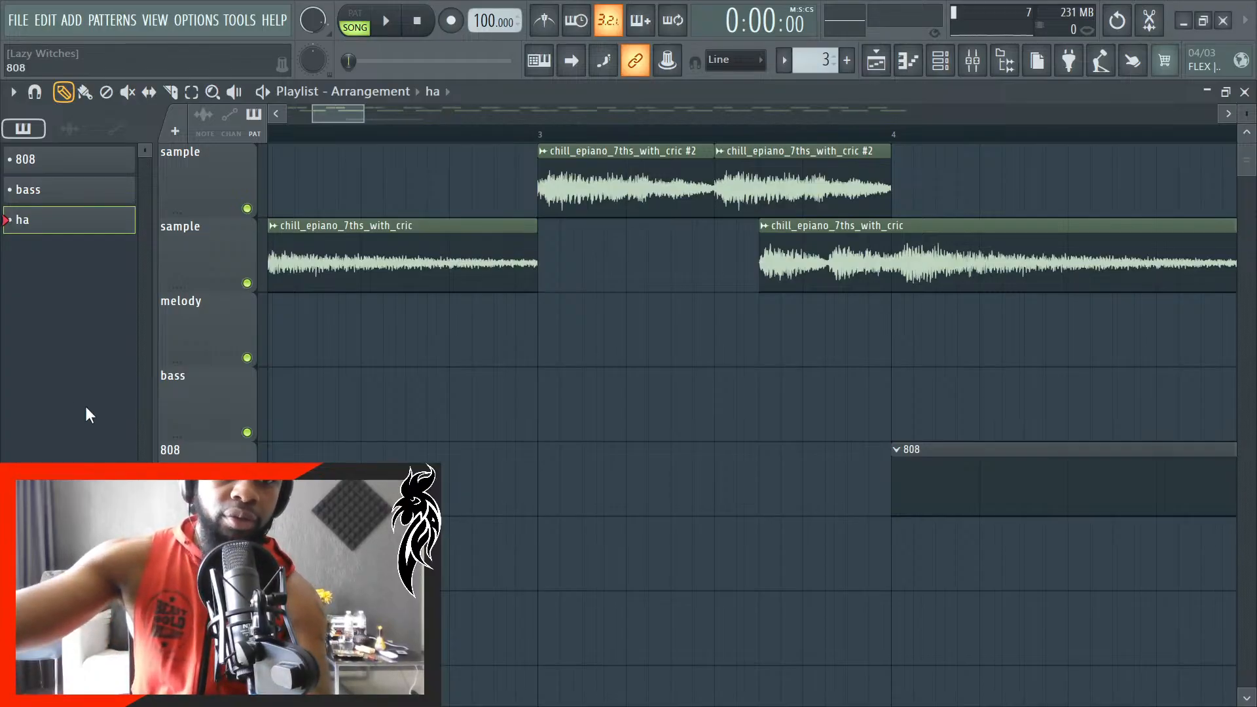
pyautogui.rightClick(72, 222)
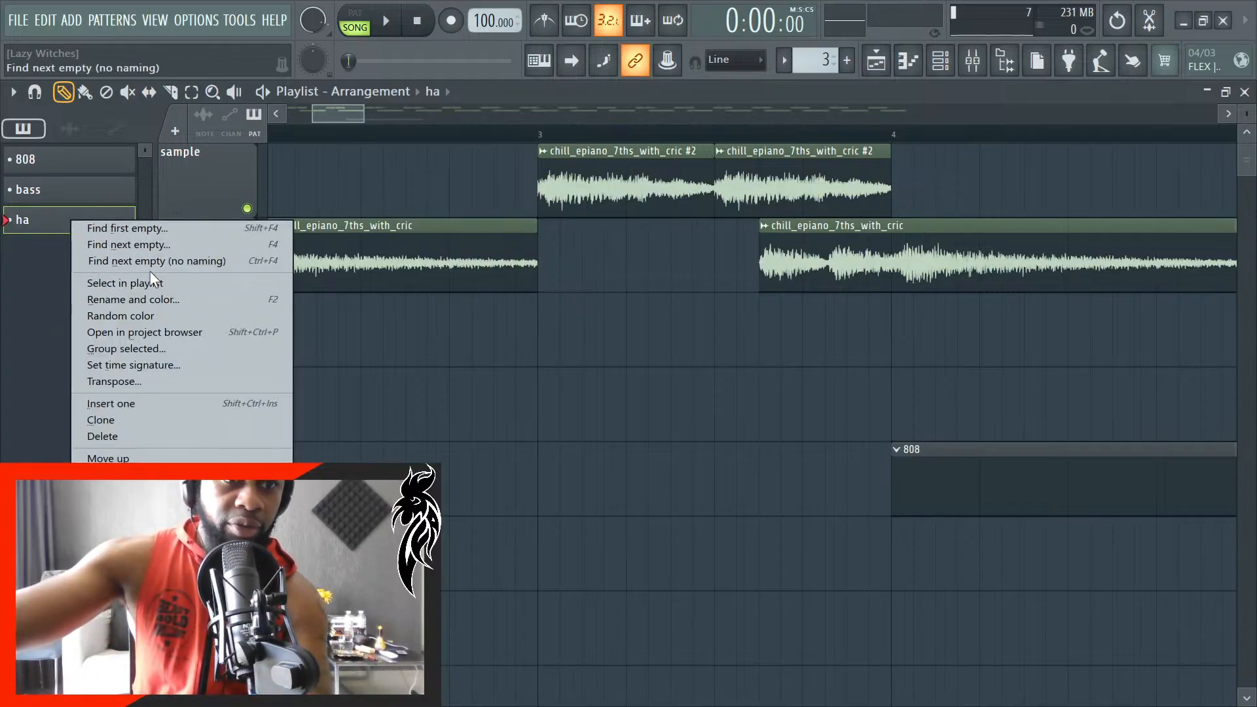
pyautogui.click(133, 300)
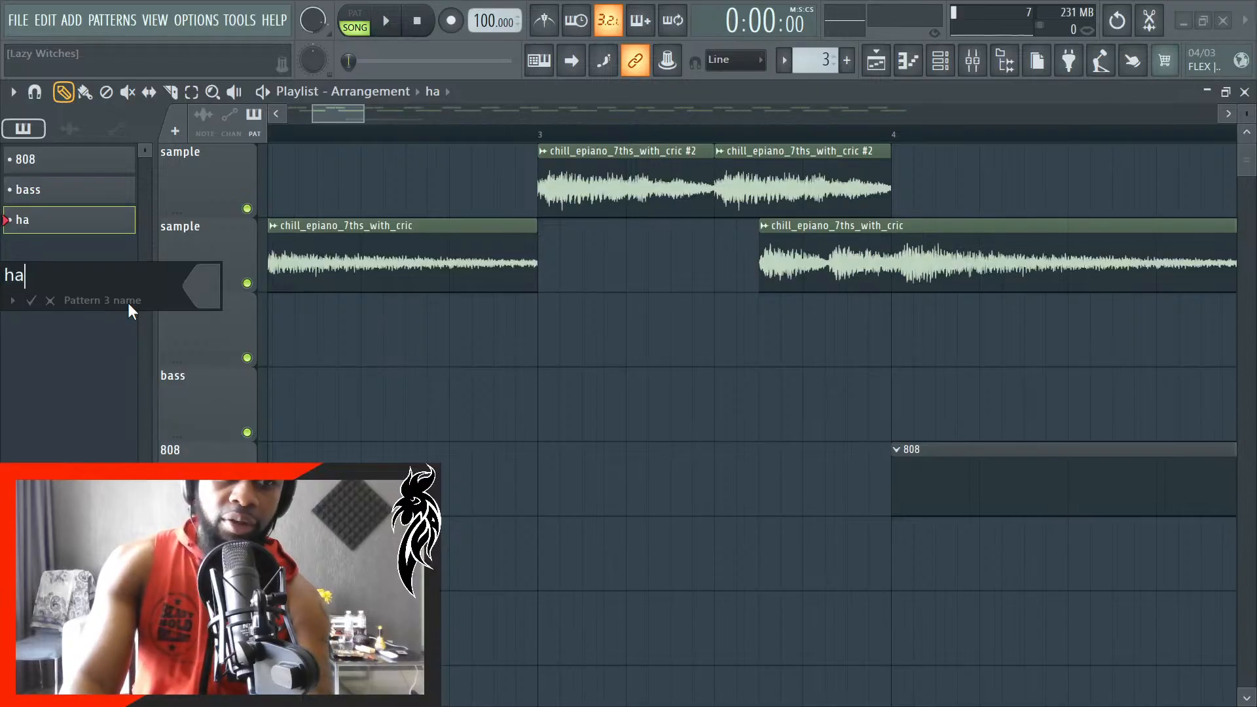
pyautogui.write('t')
pyautogui.press('Return')
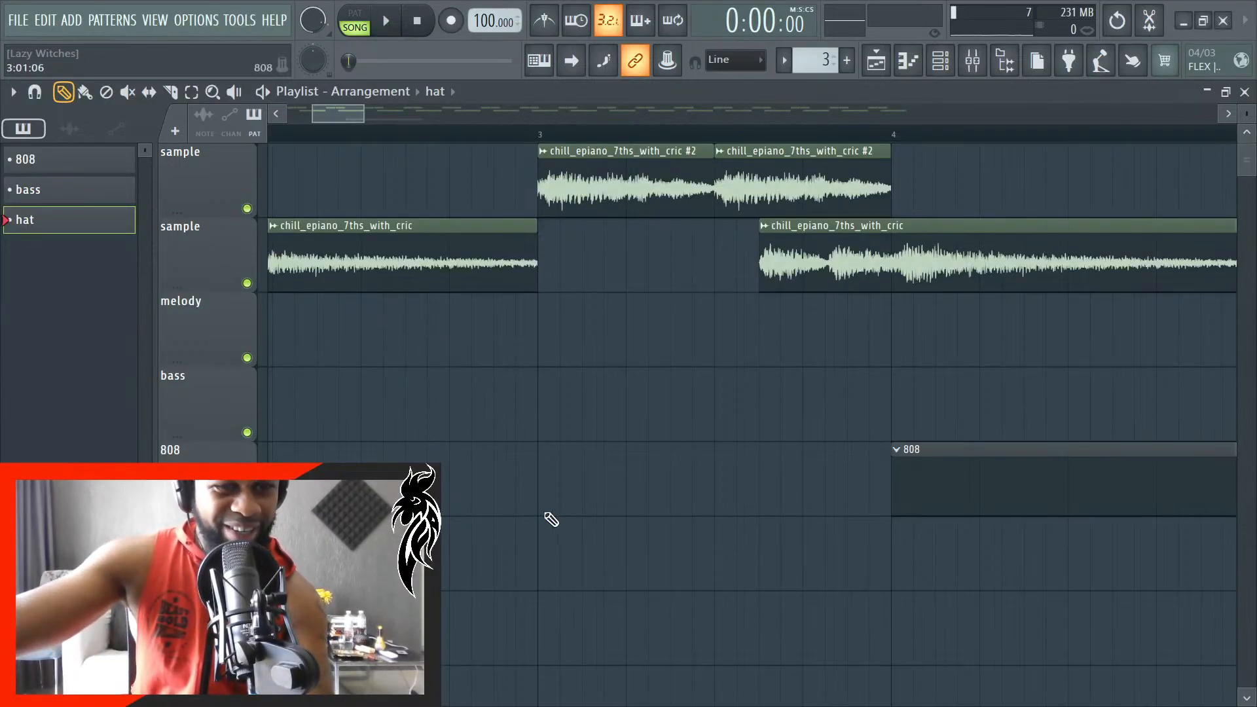
# - Place a one-bar hat pattern clip on the hat playlist track near bar 2 and briefly play the song
pyautogui.scroll(-2, 564, 499)
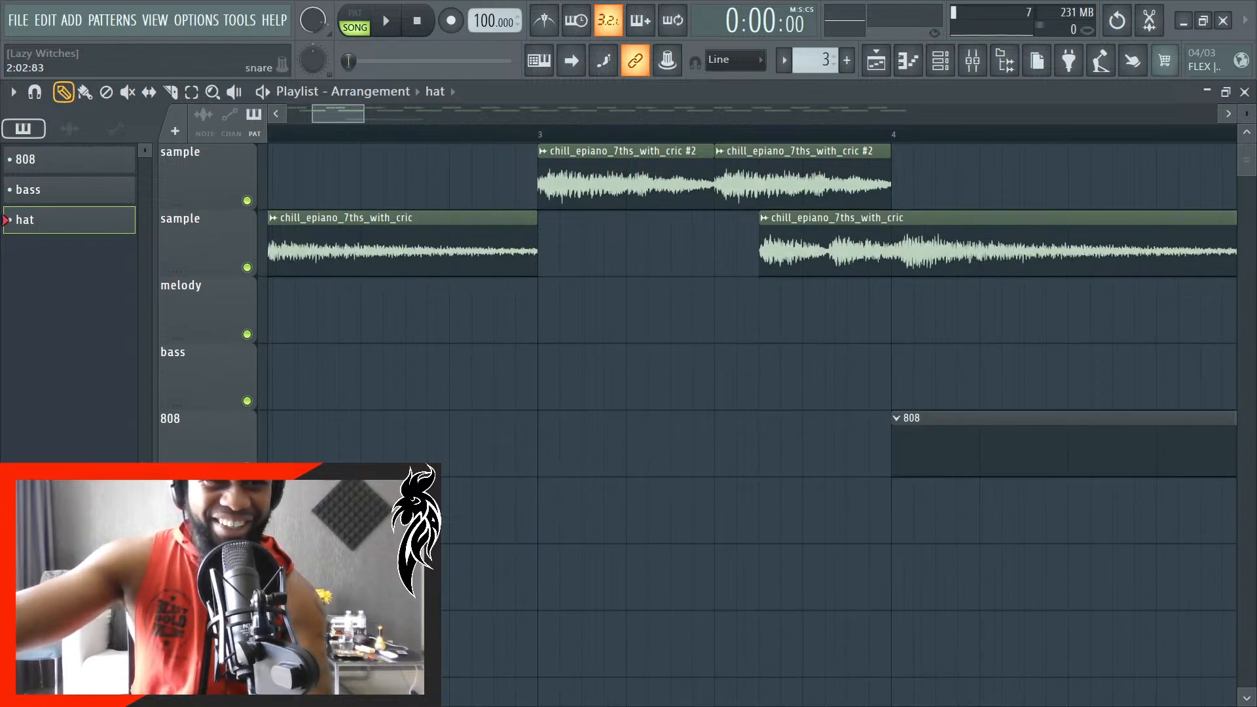
pyautogui.scroll(-3, 571, 576)
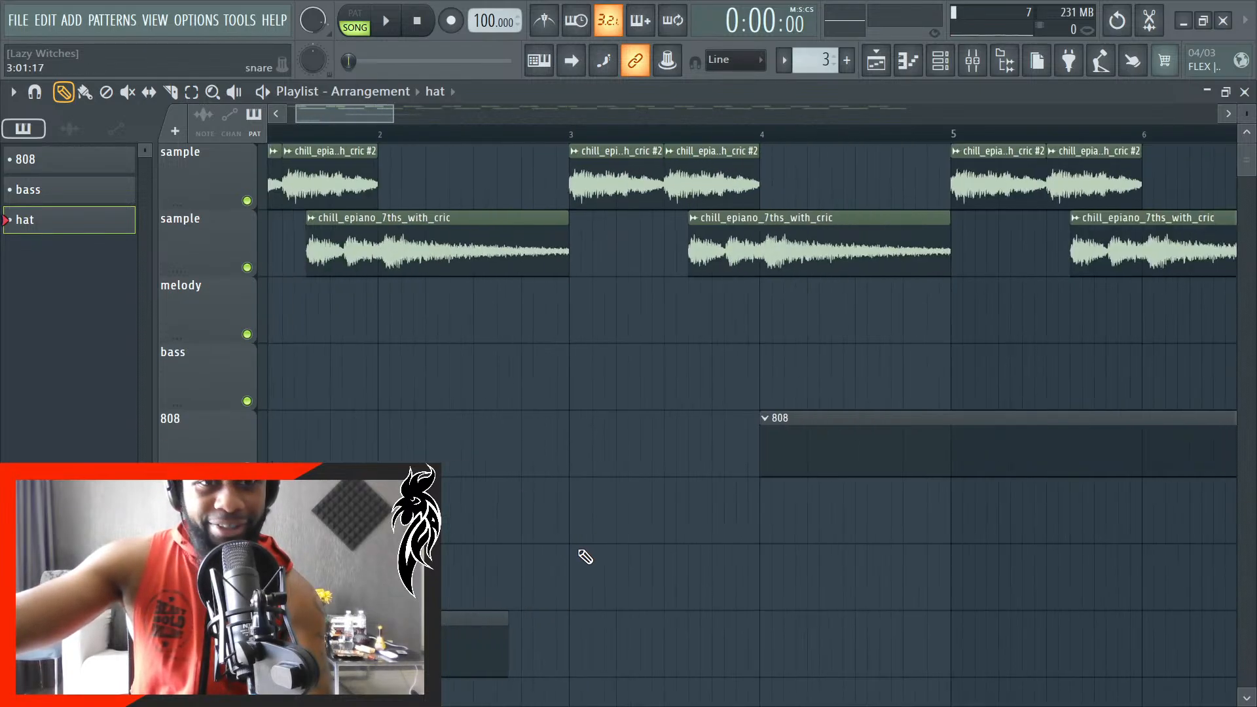
pyautogui.scroll(-2, 586, 557)
pyautogui.press('space')
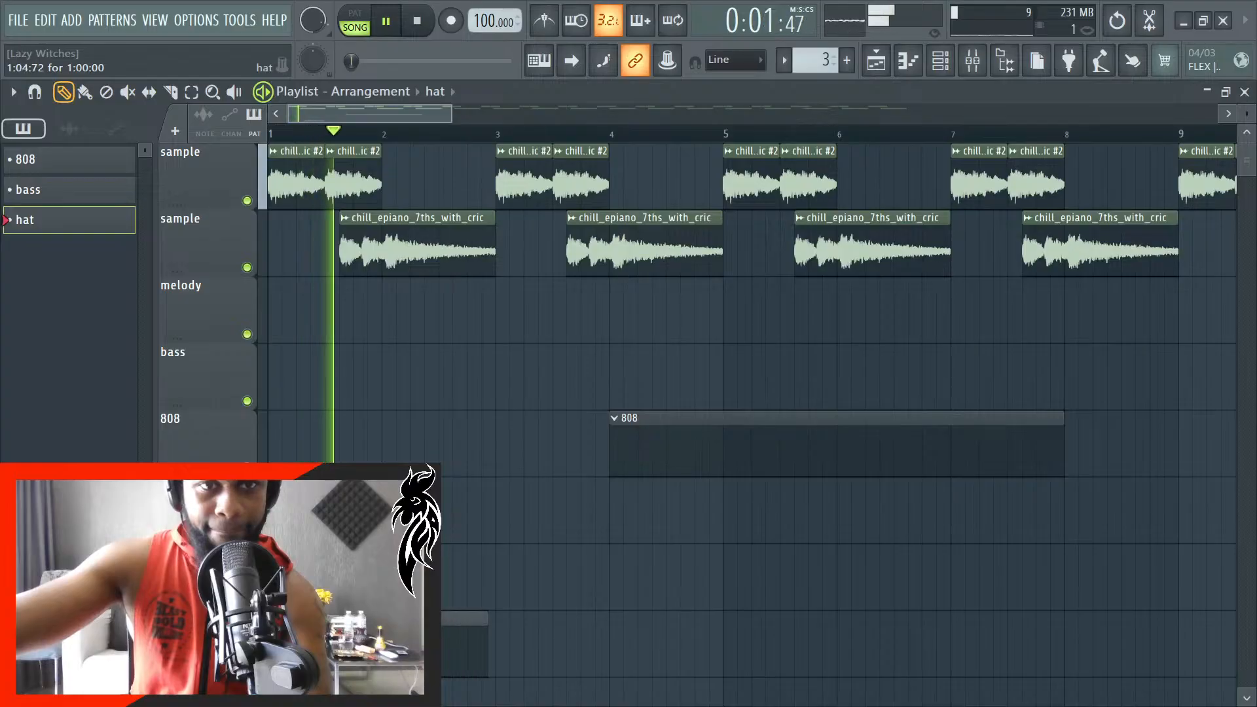
pyautogui.press('space')
# - Move the hat clip so it starts at bar 2 and play the song from the beginning
pyautogui.scroll(1, 452, 640)
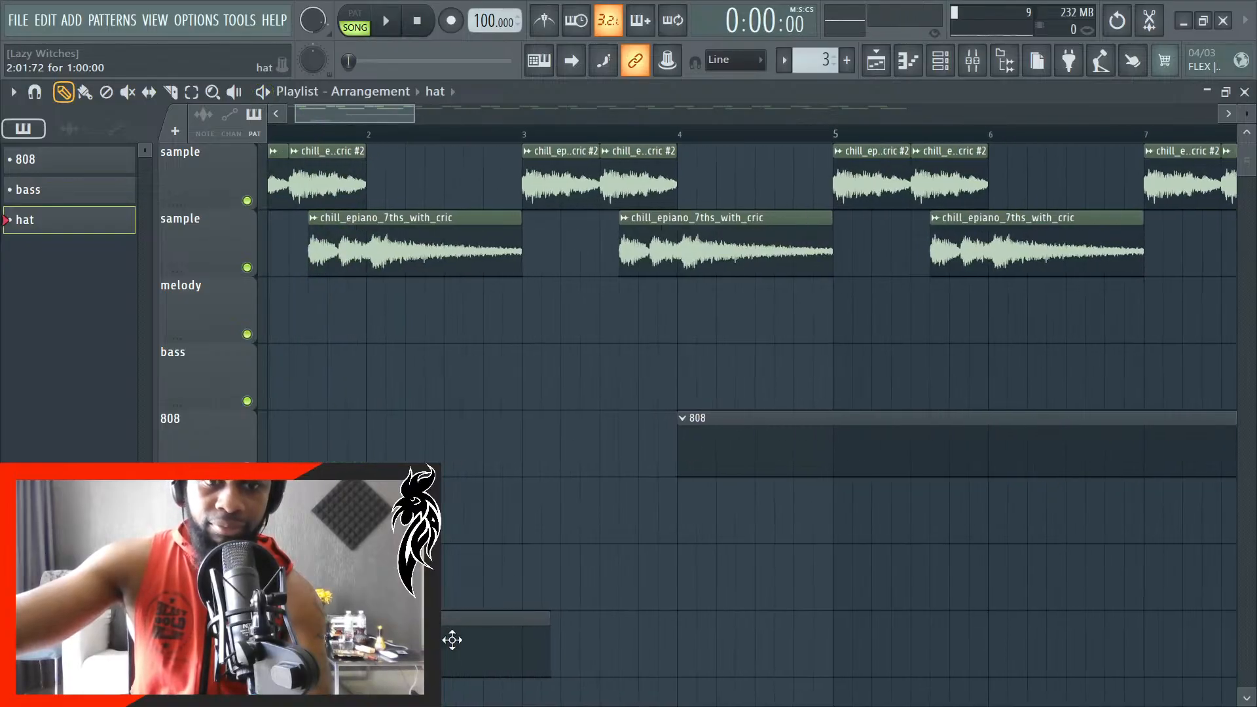
pyautogui.moveTo(452, 640); pyautogui.dragTo(402, 640)
pyautogui.scroll(3, 376, 641)
pyautogui.scroll(-2, 506, 600)
pyautogui.press('space')
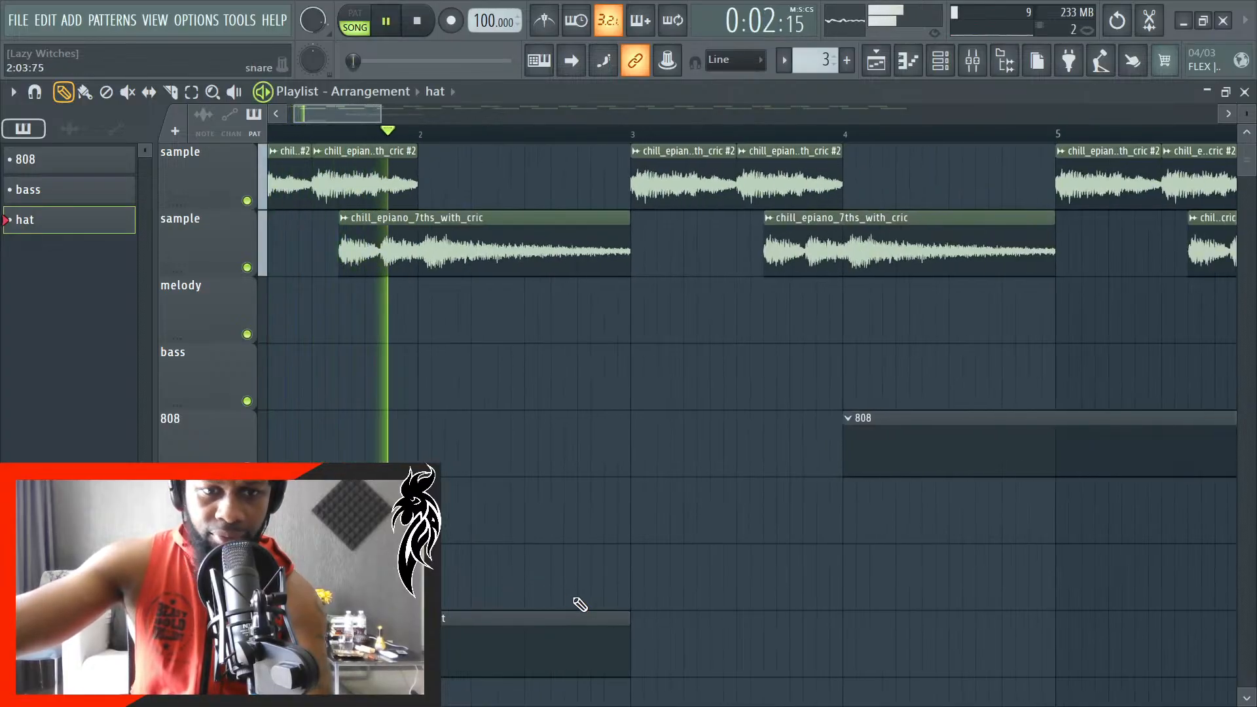
# - Stop playback and load the closed hat1 sample from the sound pack's hats folder into a new channel
pyautogui.press('space')
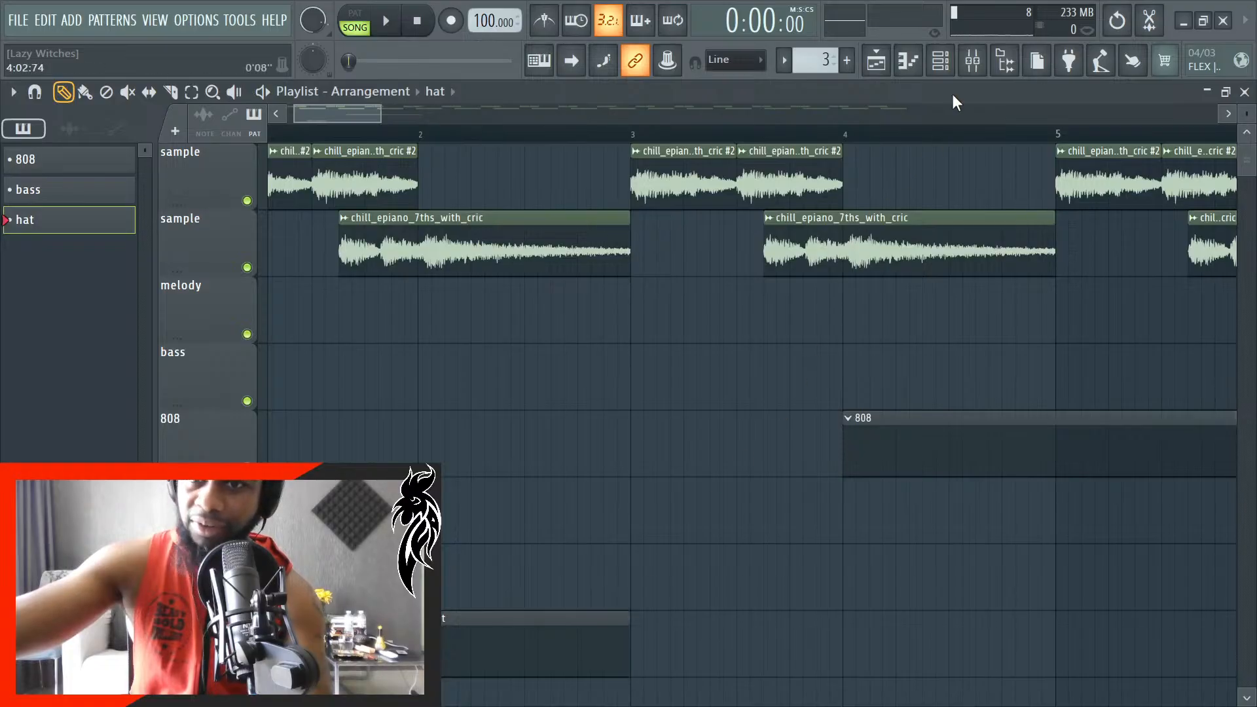
pyautogui.click(951, 66)
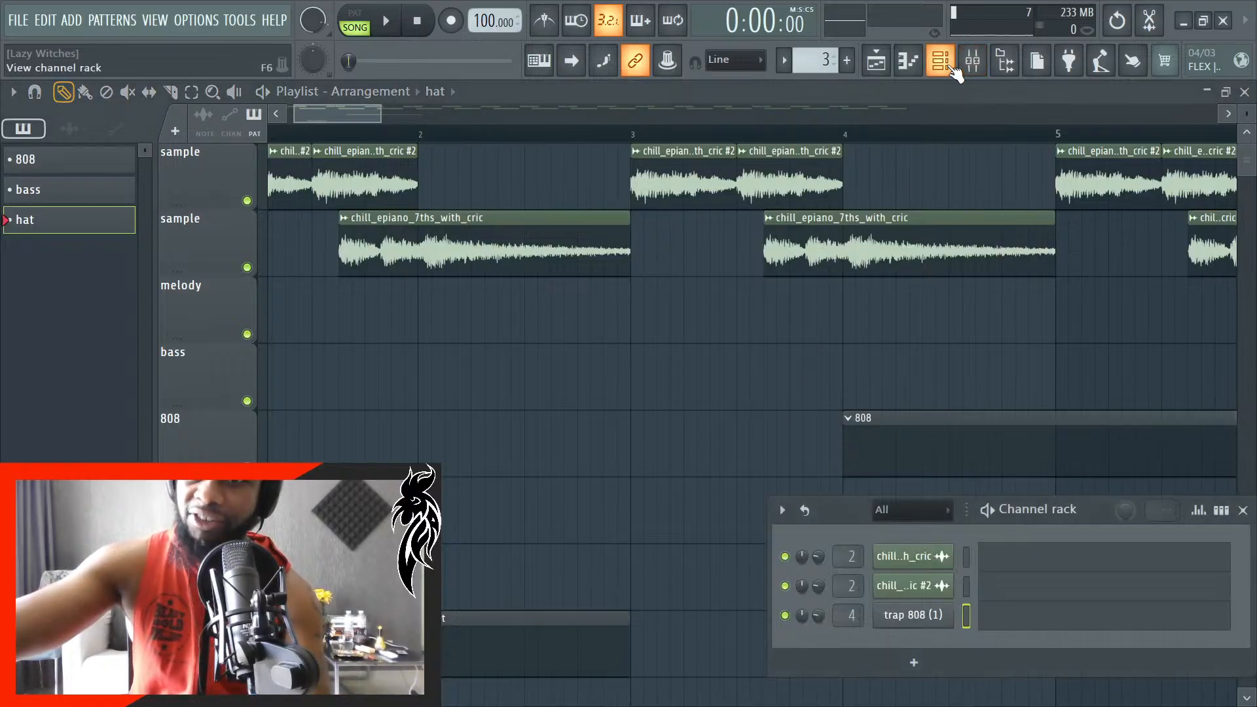
pyautogui.click(1006, 61)
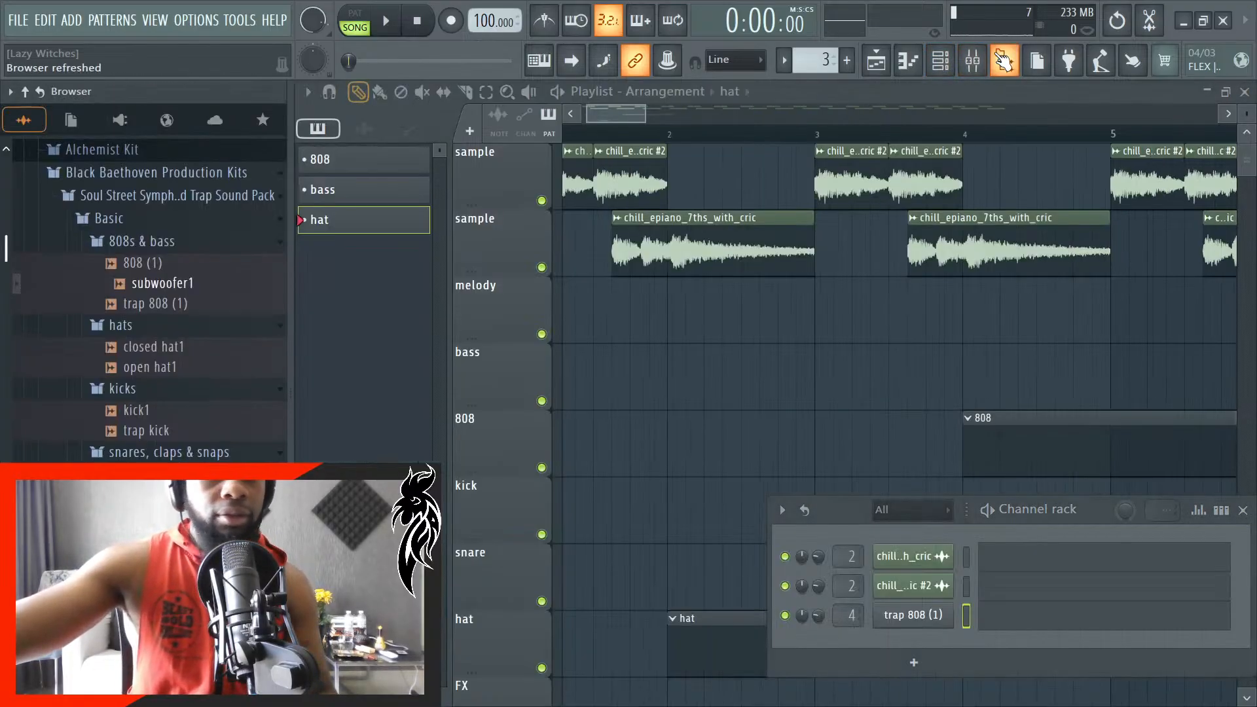
pyautogui.click(138, 452)
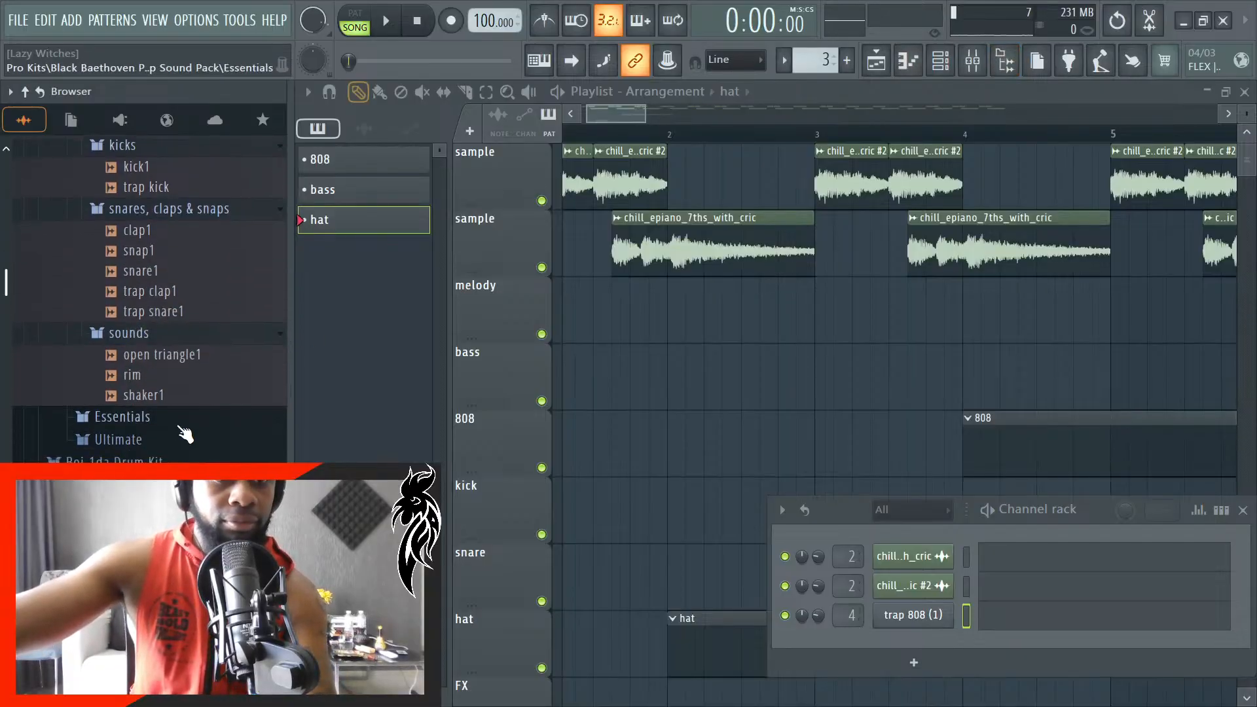
pyautogui.scroll(2, 187, 433)
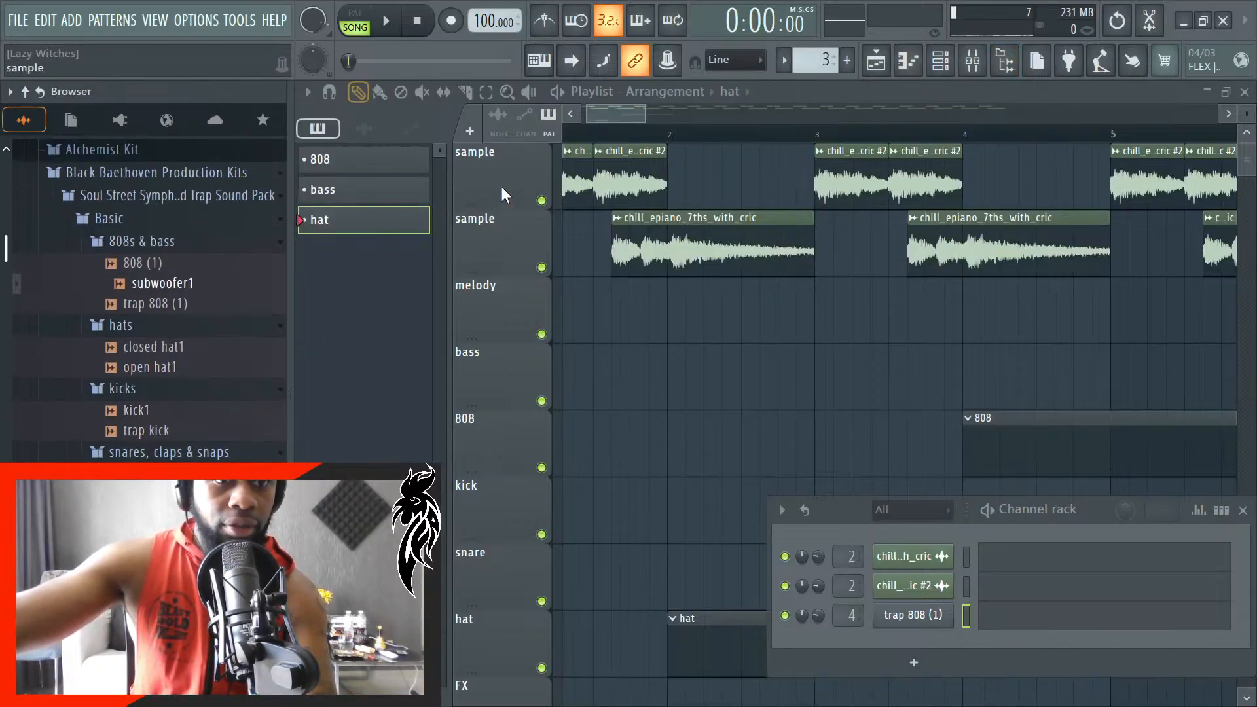
pyautogui.rightClick(217, 345)
pyautogui.click(309, 351)
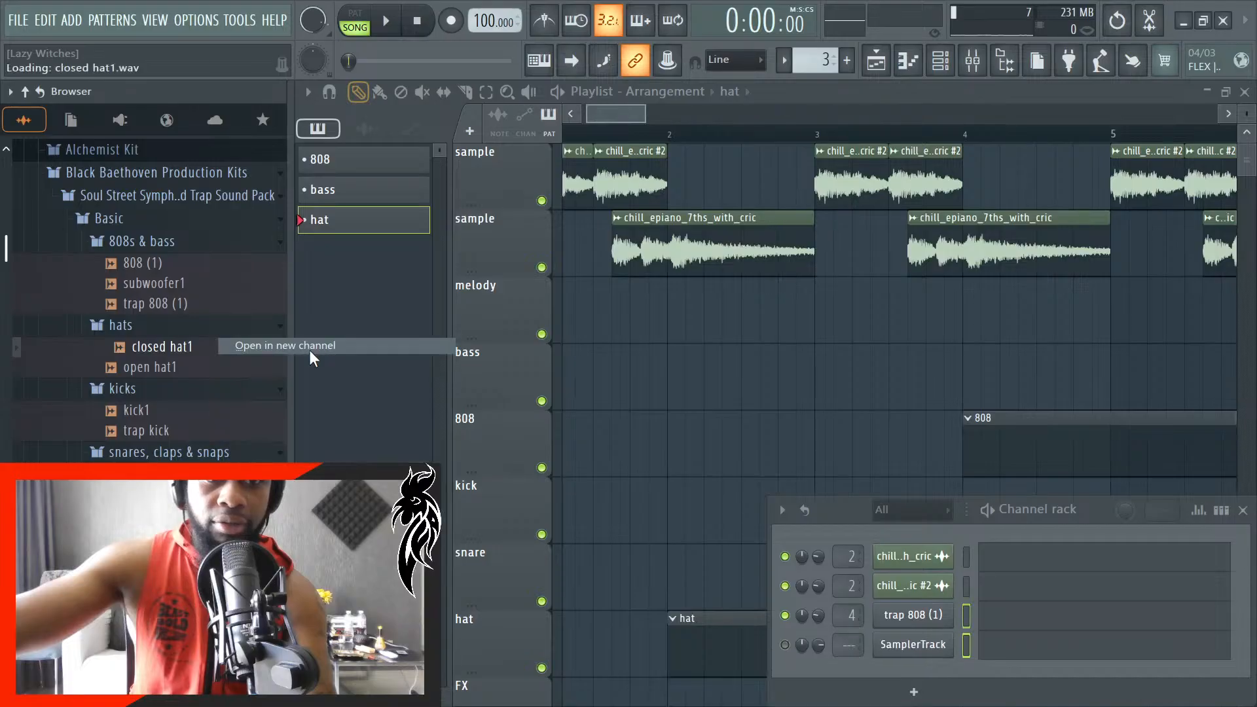
# - Set closed hat1's time stretching mode to Auto and route the channel to mixer track 9 (hat)
pyautogui.click(929, 402)
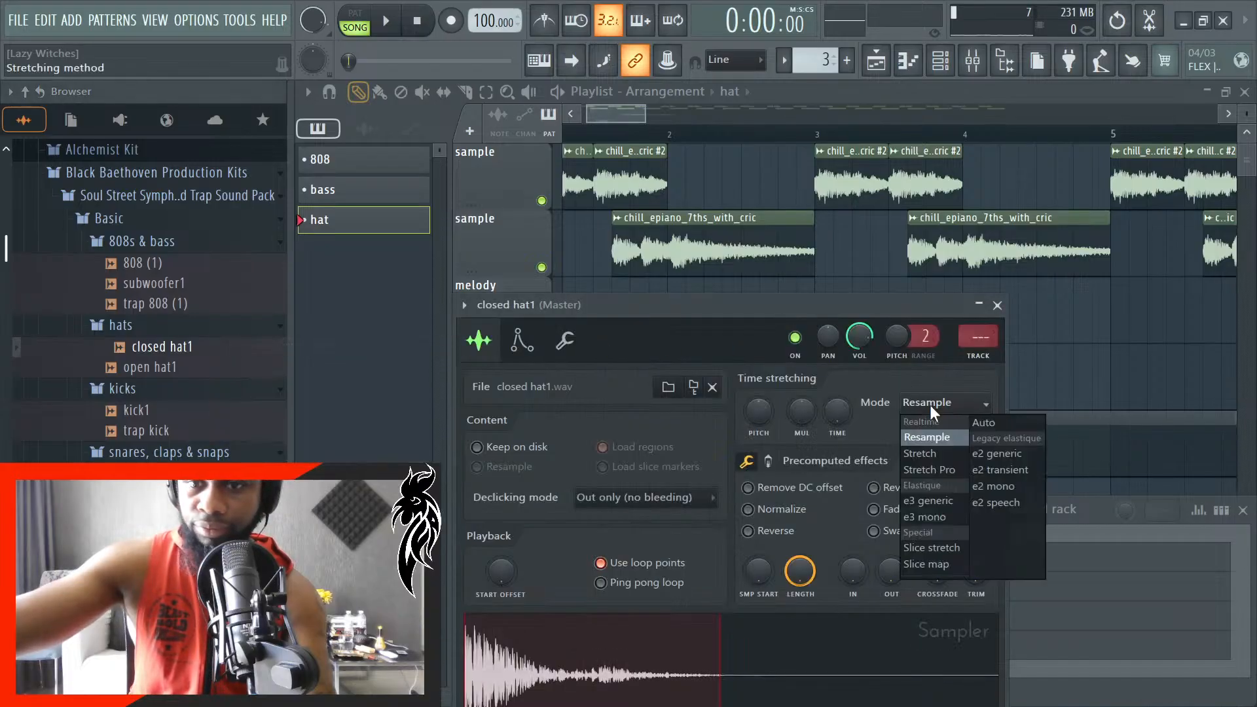
pyautogui.click(986, 422)
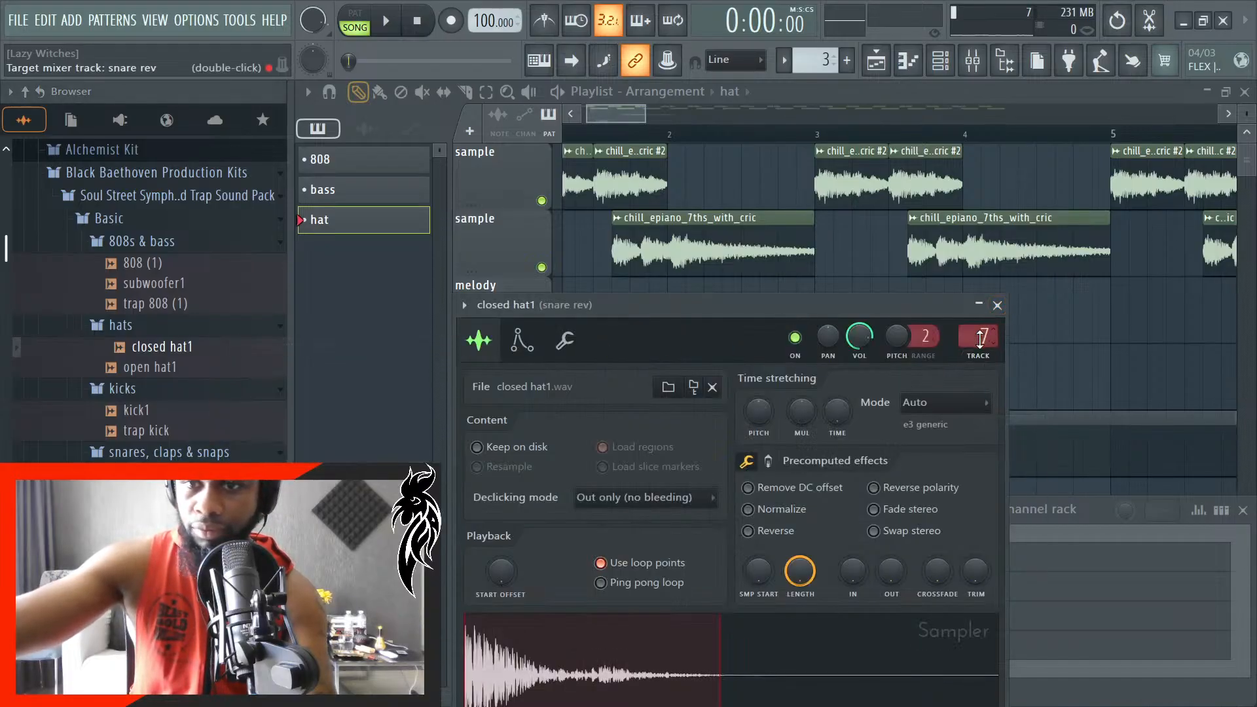
pyautogui.scroll(1, 980, 339)
pyautogui.click(974, 60)
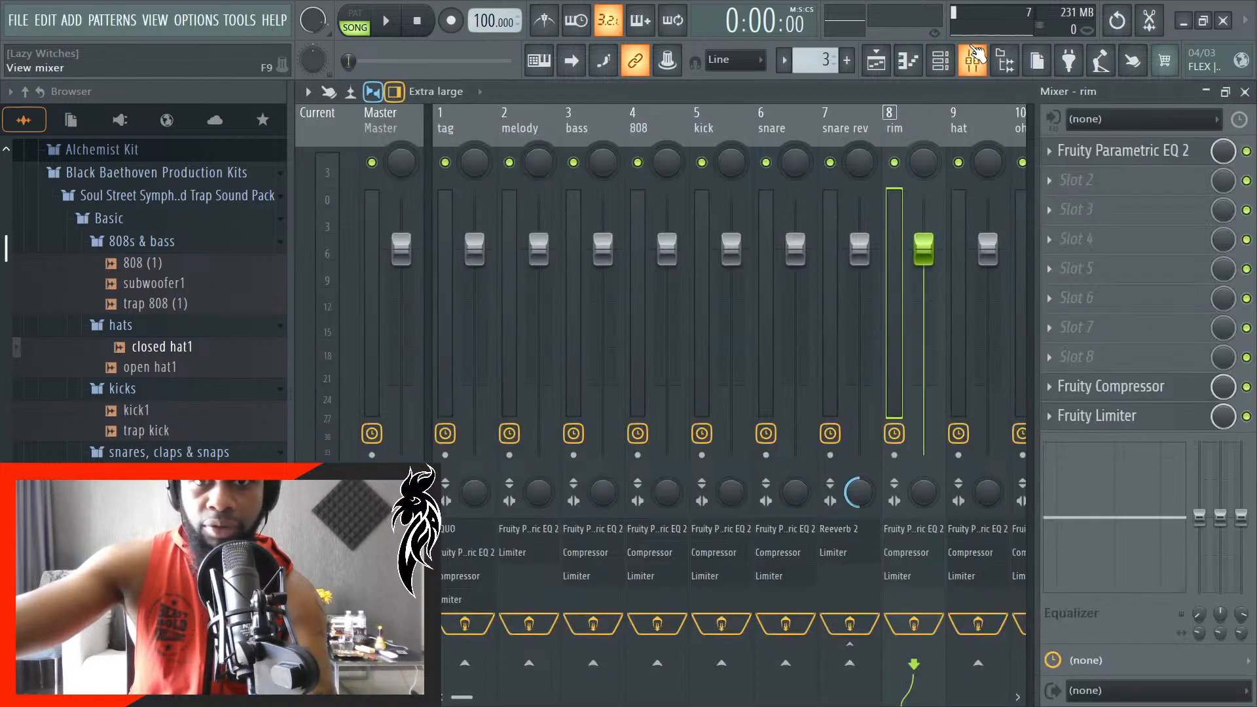
pyautogui.click(973, 57)
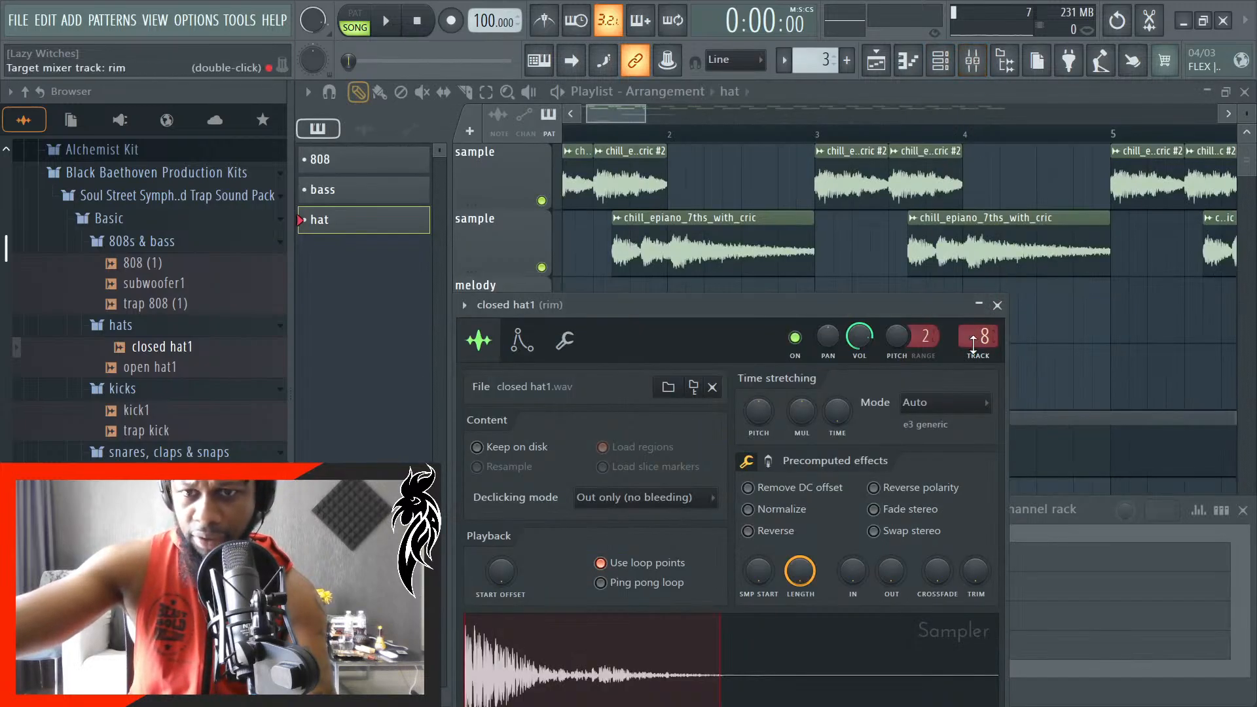
pyautogui.click(997, 305)
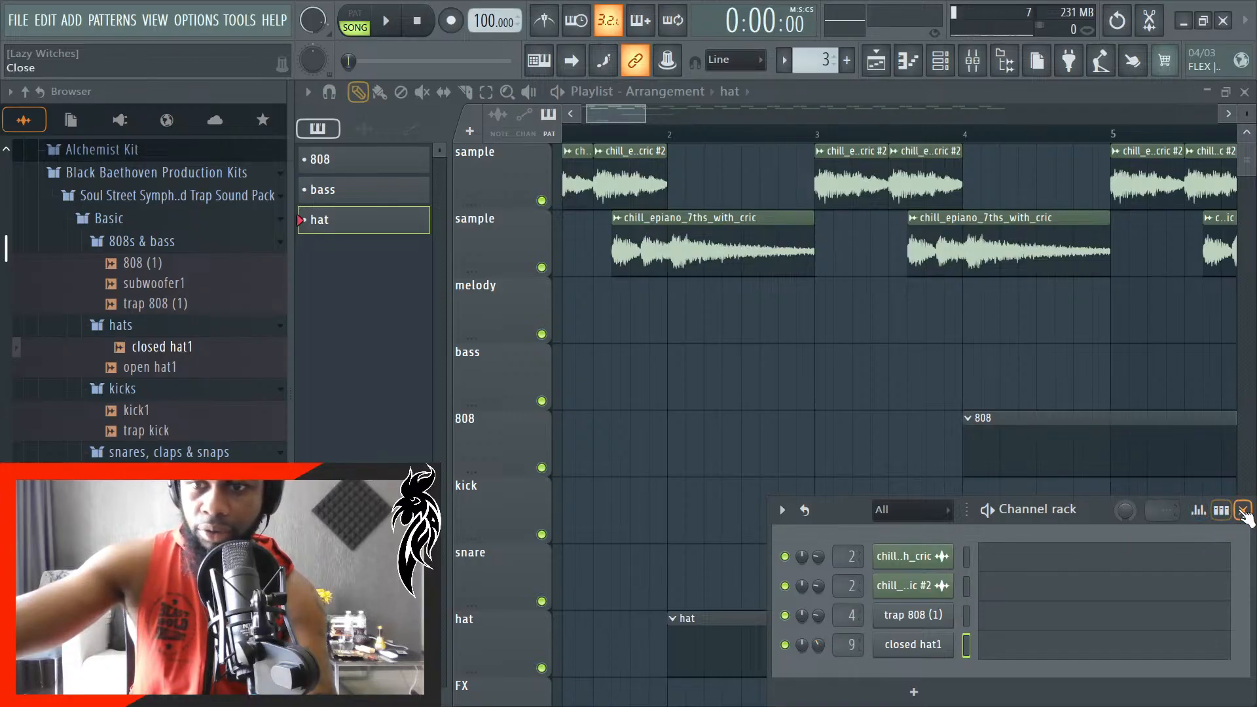
# - Play the song briefly and open the closed hat1 channel's piano roll in the hat pattern
pyautogui.click(1243, 511)
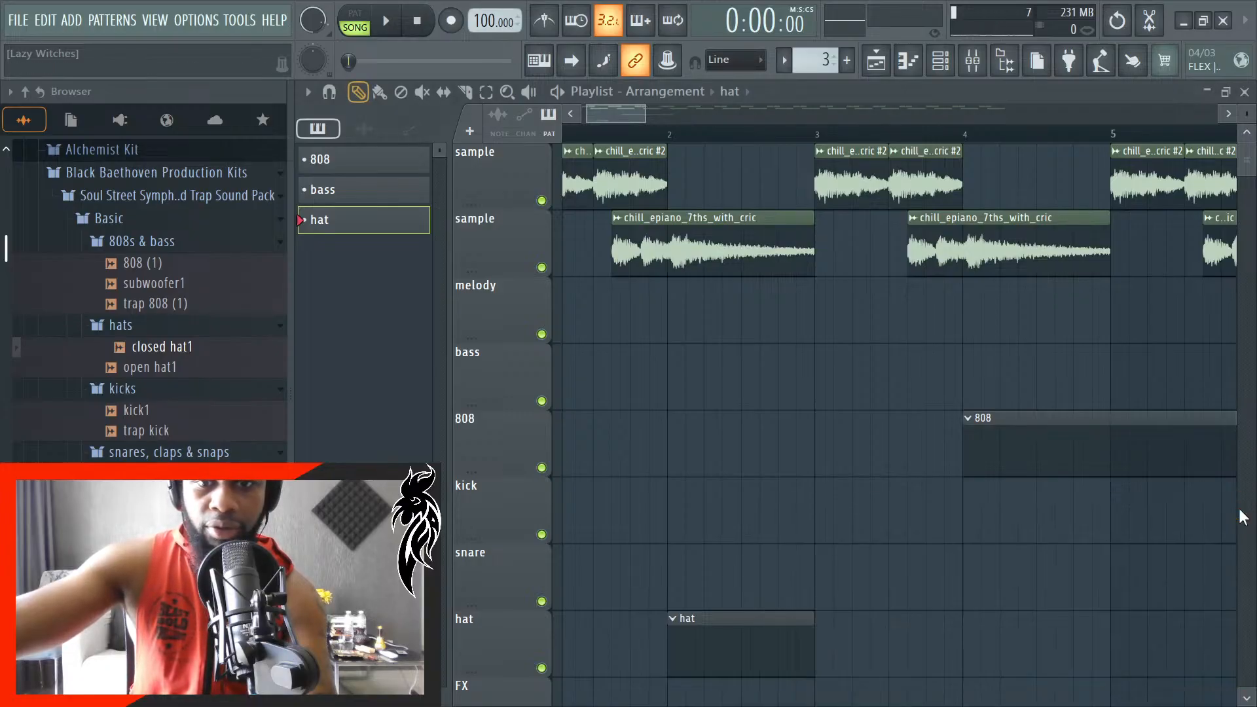
pyautogui.press('space')
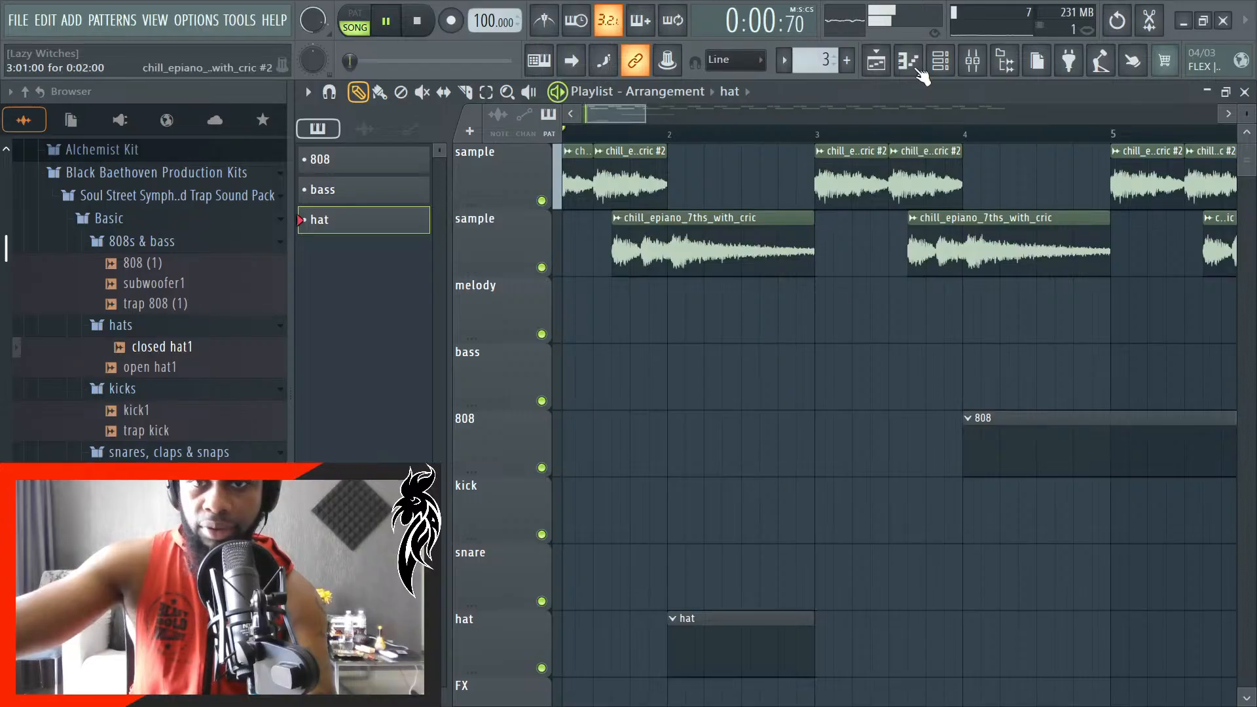
pyautogui.click(940, 61)
pyautogui.press('space')
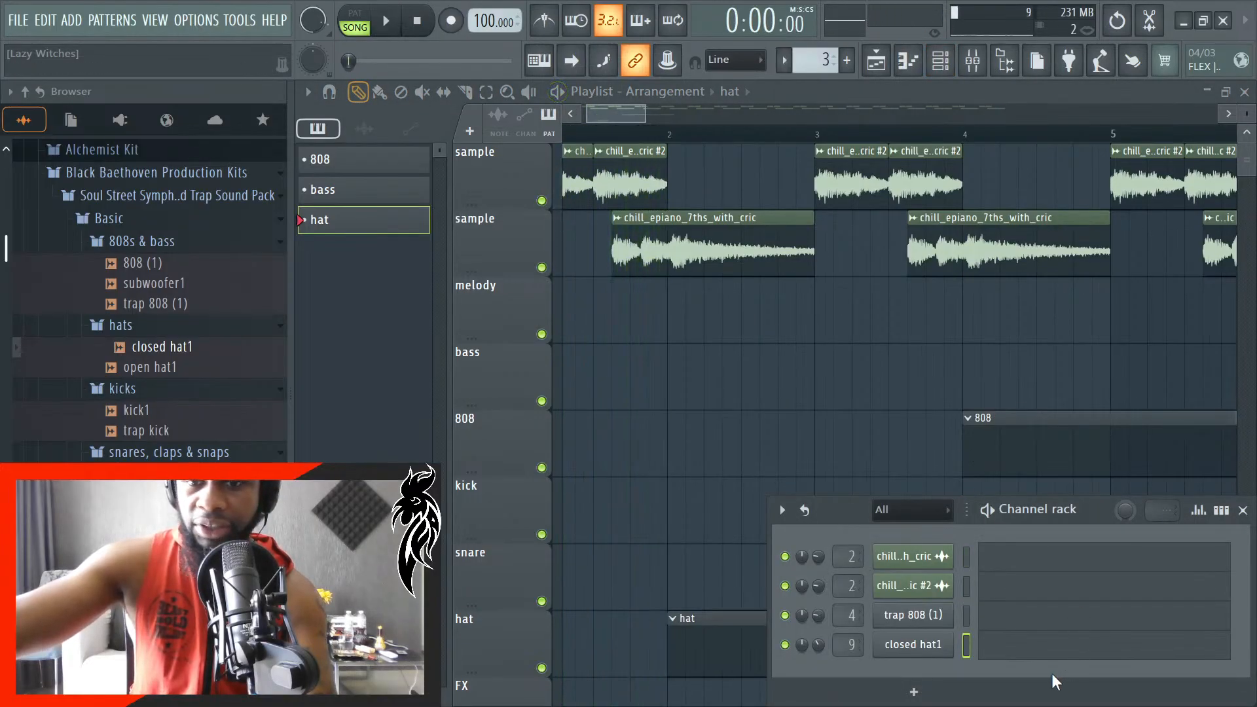
pyautogui.click(1029, 659)
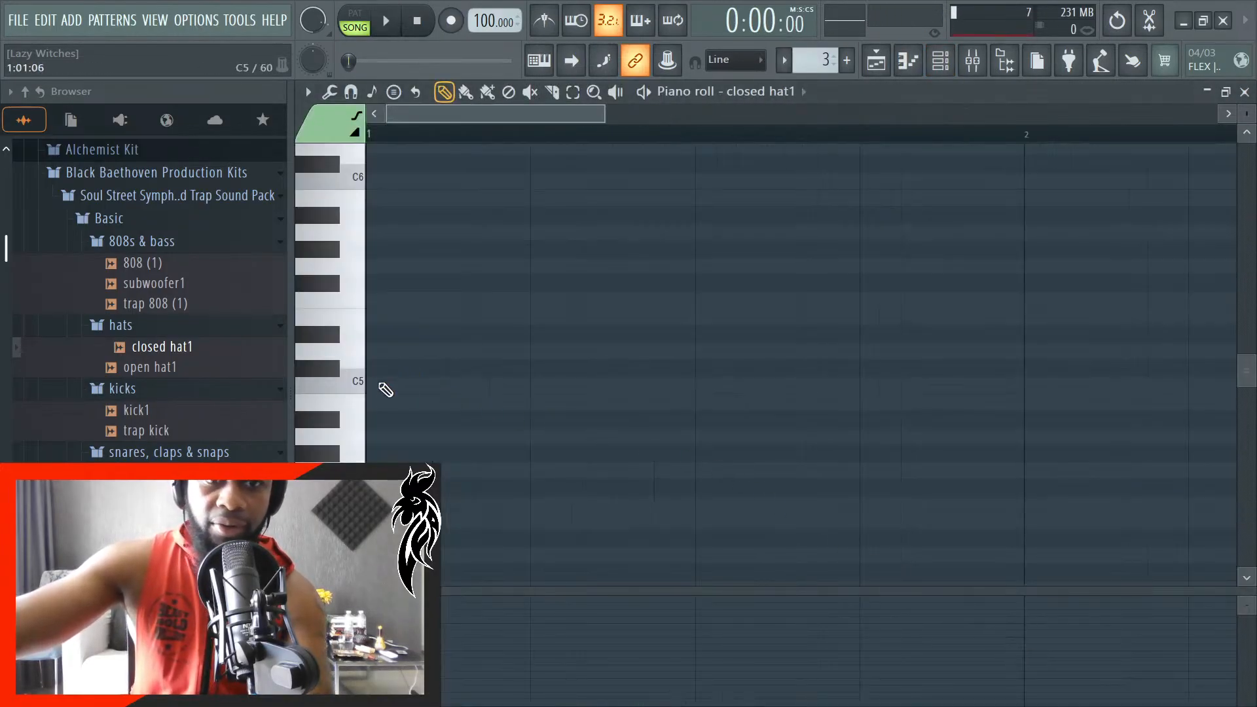
# - Place three consecutive 24-tick C5 notes from the start of bar 1 and audition them with the song
pyautogui.click(384, 386)
pyautogui.keyDown('ctrl'); pyautogui.scroll(2, 361, 433); pyautogui.keyUp('ctrl')
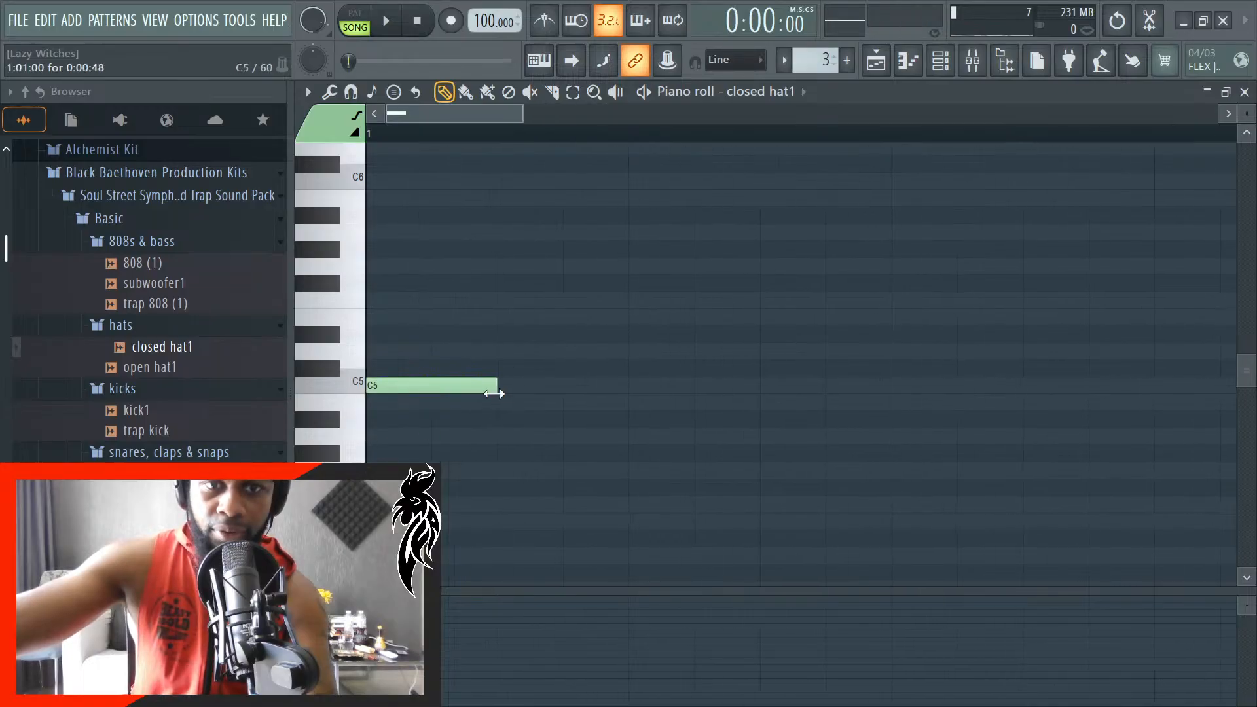
pyautogui.moveTo(494, 393); pyautogui.dragTo(437, 397)
pyautogui.click(470, 387)
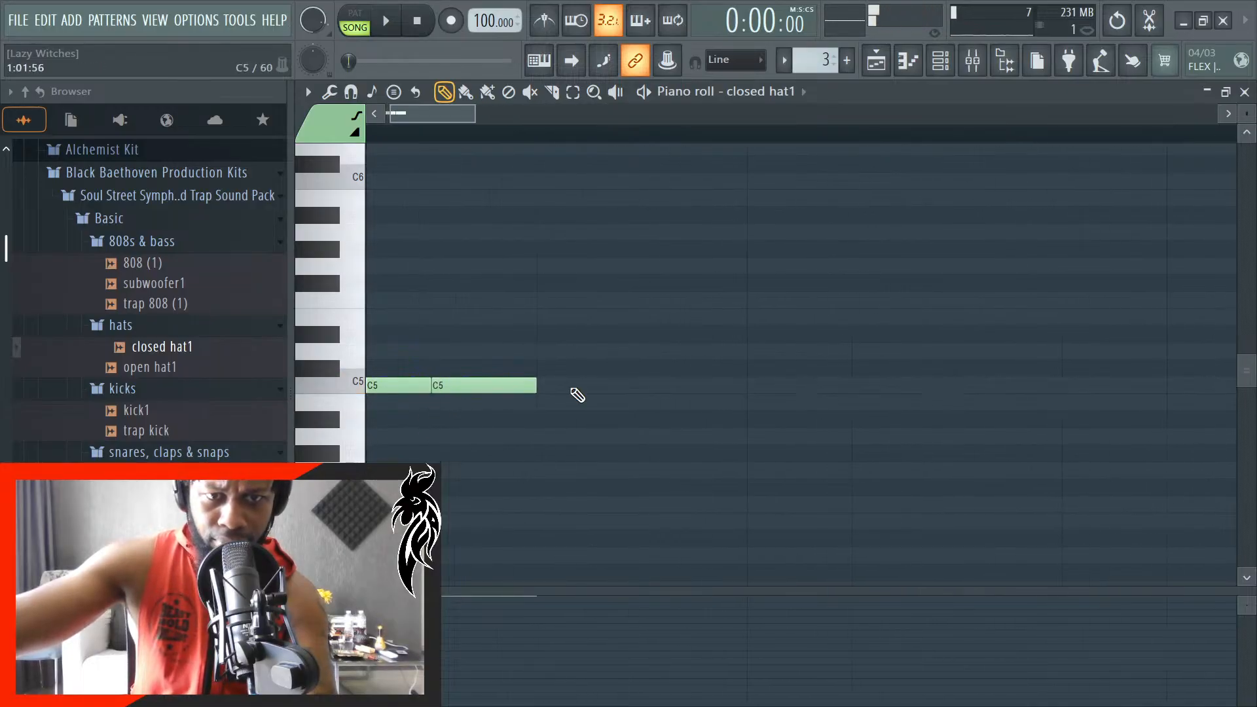
pyautogui.click(575, 389)
pyautogui.press('space')
pyautogui.keyDown('ctrl'); pyautogui.scroll(-3, 538, 499); pyautogui.keyUp('ctrl')
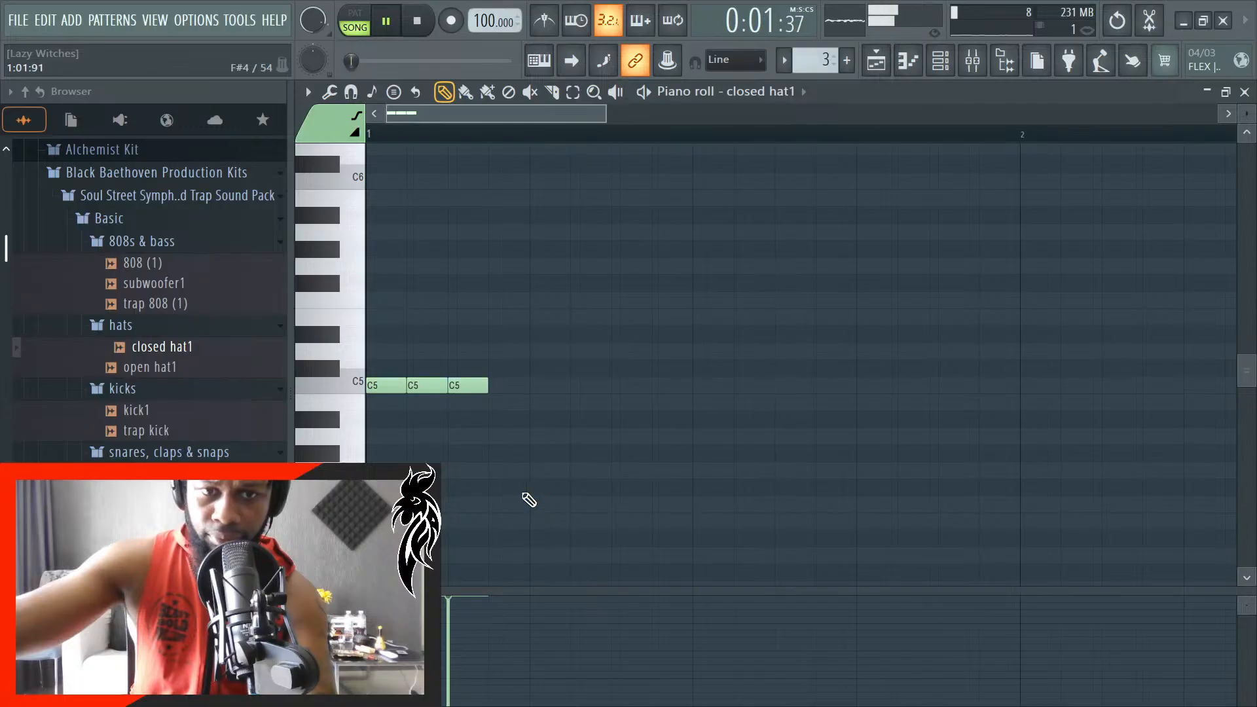
pyautogui.press('space')
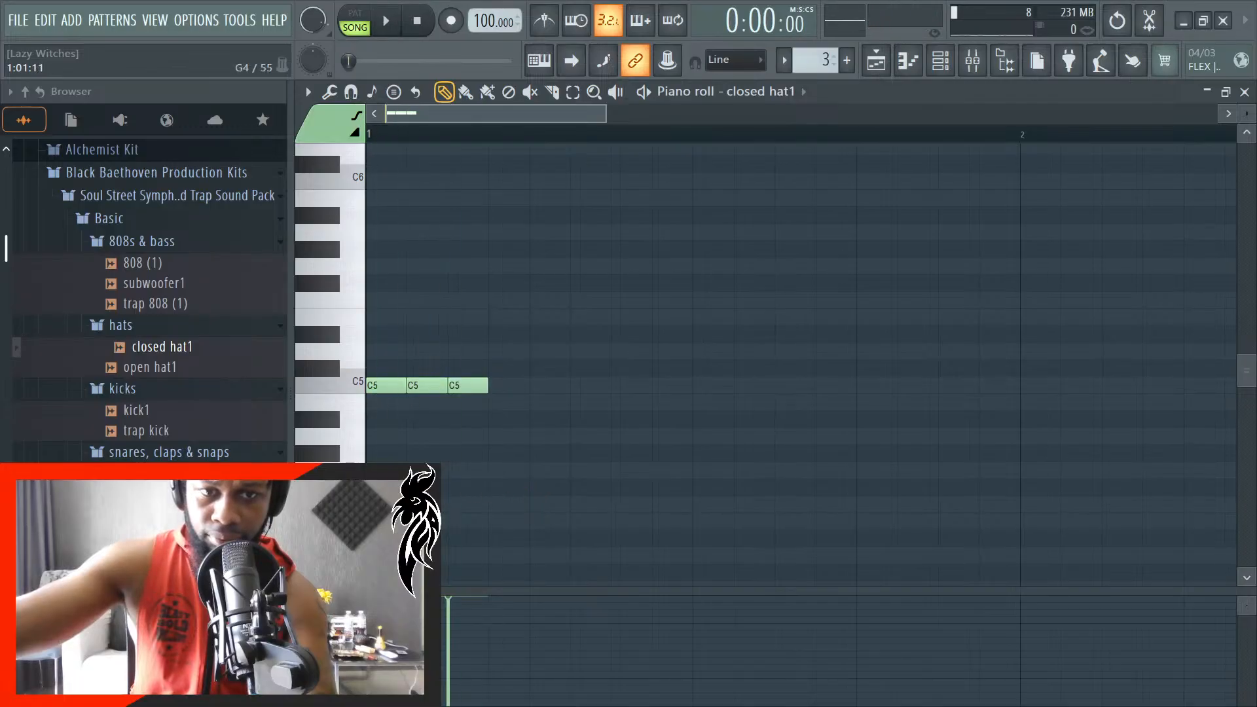
# - Shorten the first C5 note to 12 ticks, replace the other two with consecutive 12-tick notes, and play the song
pyautogui.keyDown('ctrl'); pyautogui.scroll(3, 497, 388); pyautogui.keyUp('ctrl')
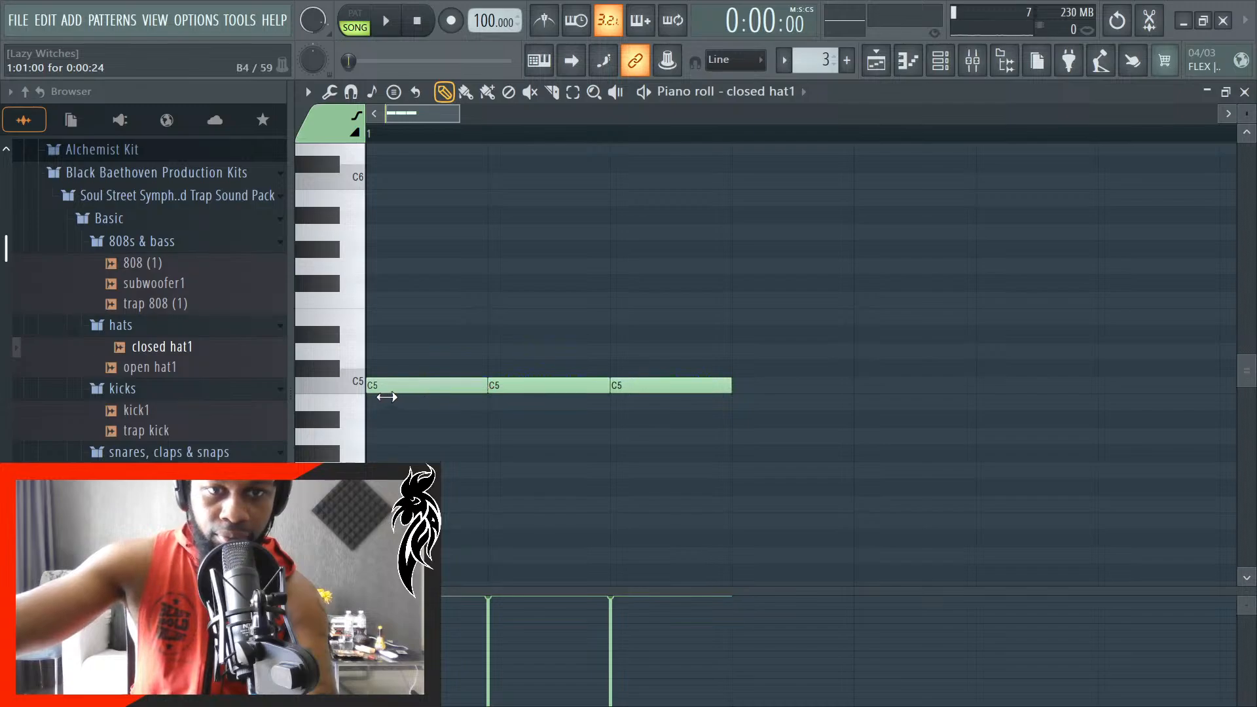
pyautogui.rightClick(603, 386)
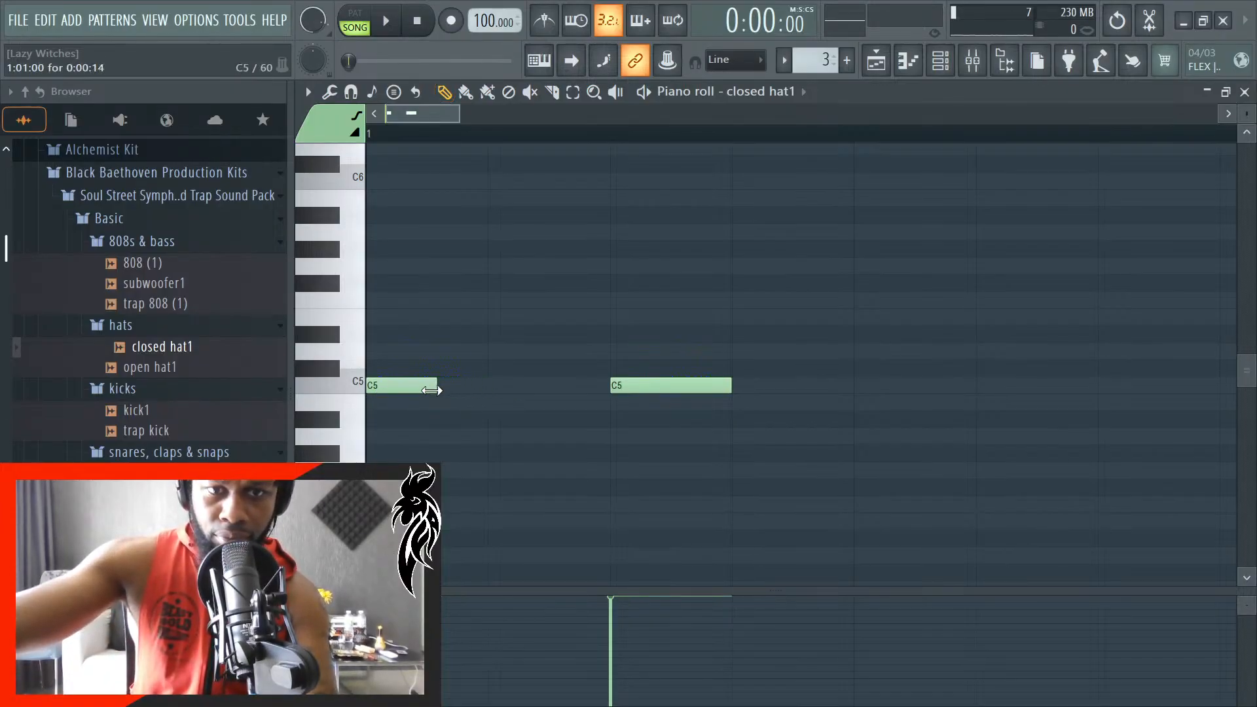
pyautogui.moveTo(432, 391); pyautogui.dragTo(416, 394)
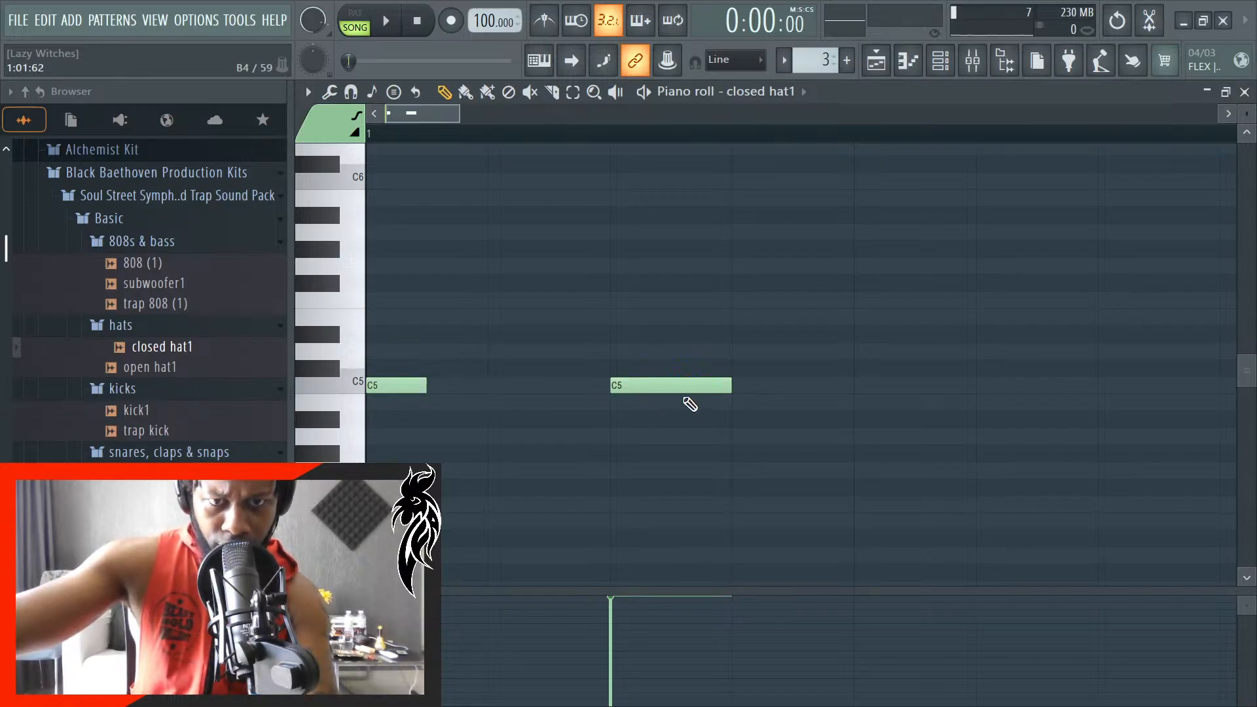
pyautogui.rightClick(683, 391)
pyautogui.click(492, 390)
pyautogui.moveTo(506, 391); pyautogui.dragTo(455, 392)
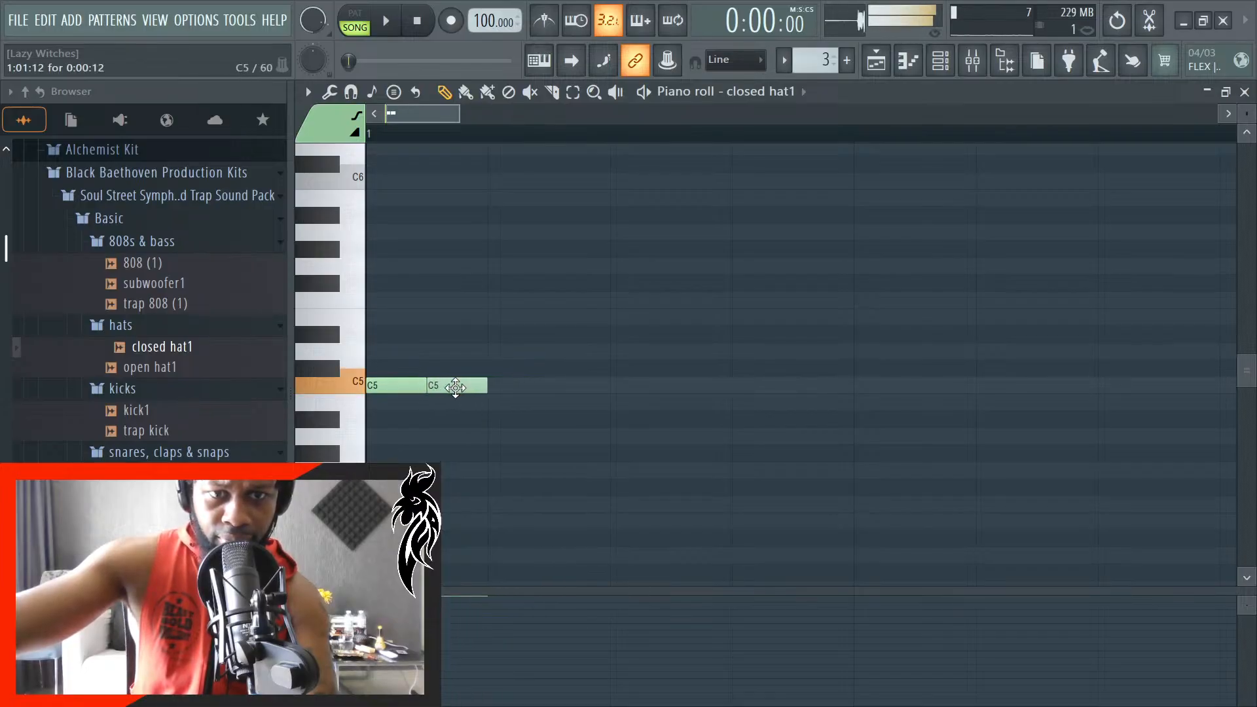
pyautogui.click(545, 391)
pyautogui.scroll(-1, 651, 399)
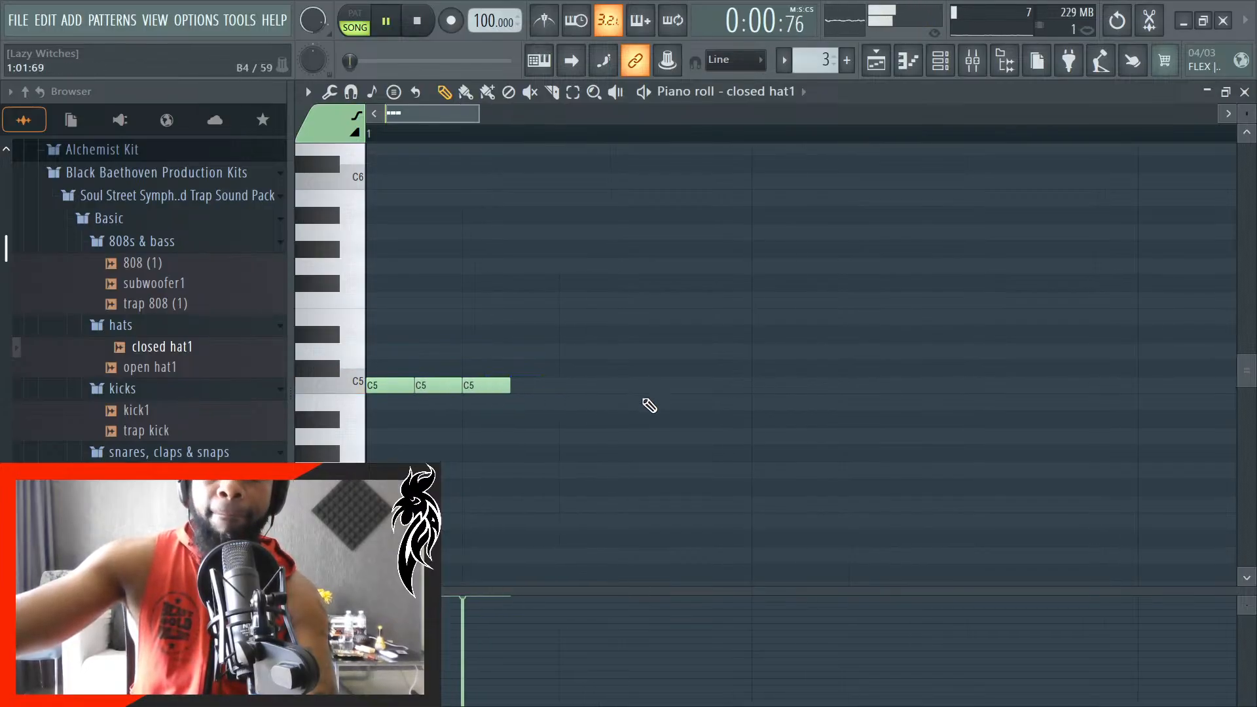
pyautogui.scroll(-1, 650, 406)
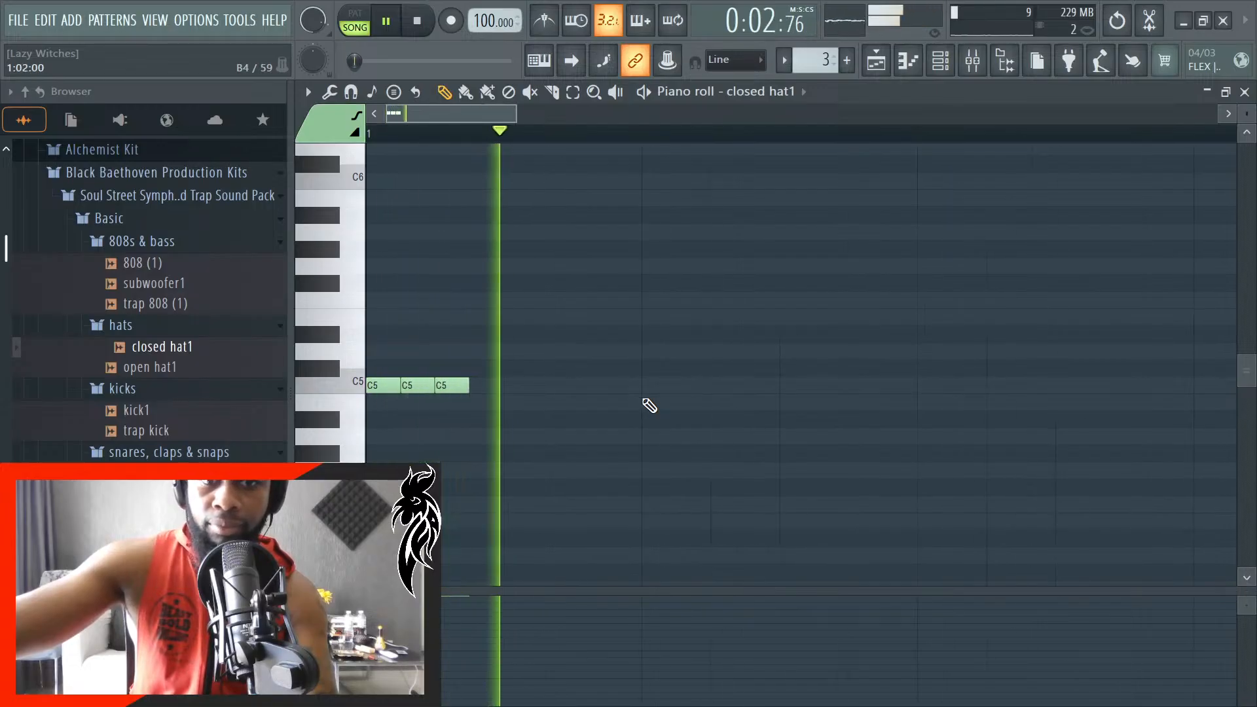
pyautogui.press('space')
# - Continue the hat rhythm with three separate 12-tick C5 notes, spaced 24 ticks apart up to 1:02:00
pyautogui.click(534, 389)
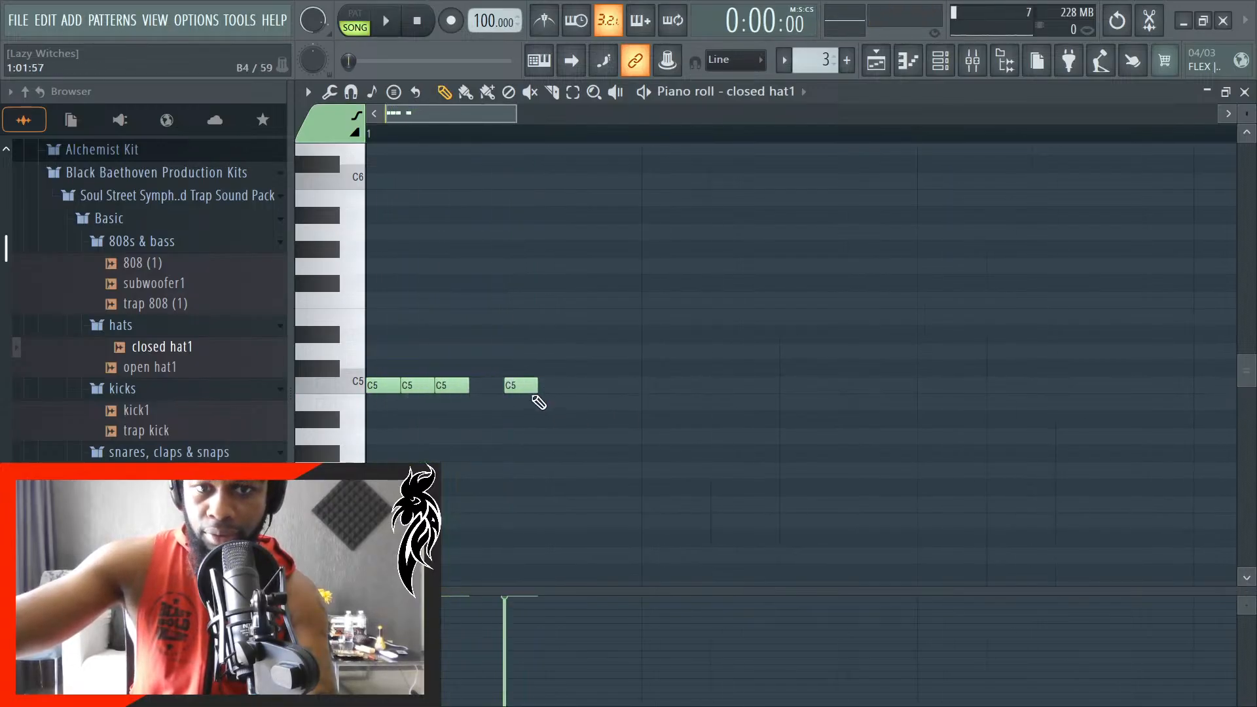
pyautogui.moveTo(592, 391); pyautogui.dragTo(627, 392)
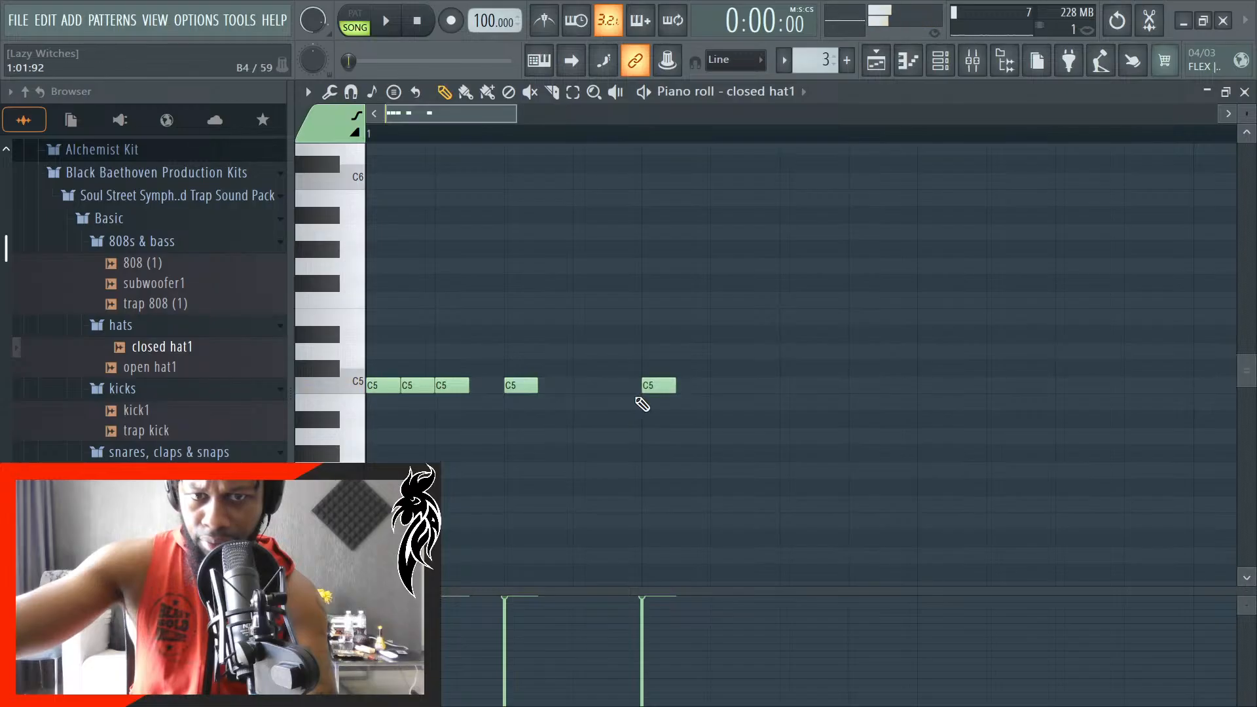
pyautogui.press('space')
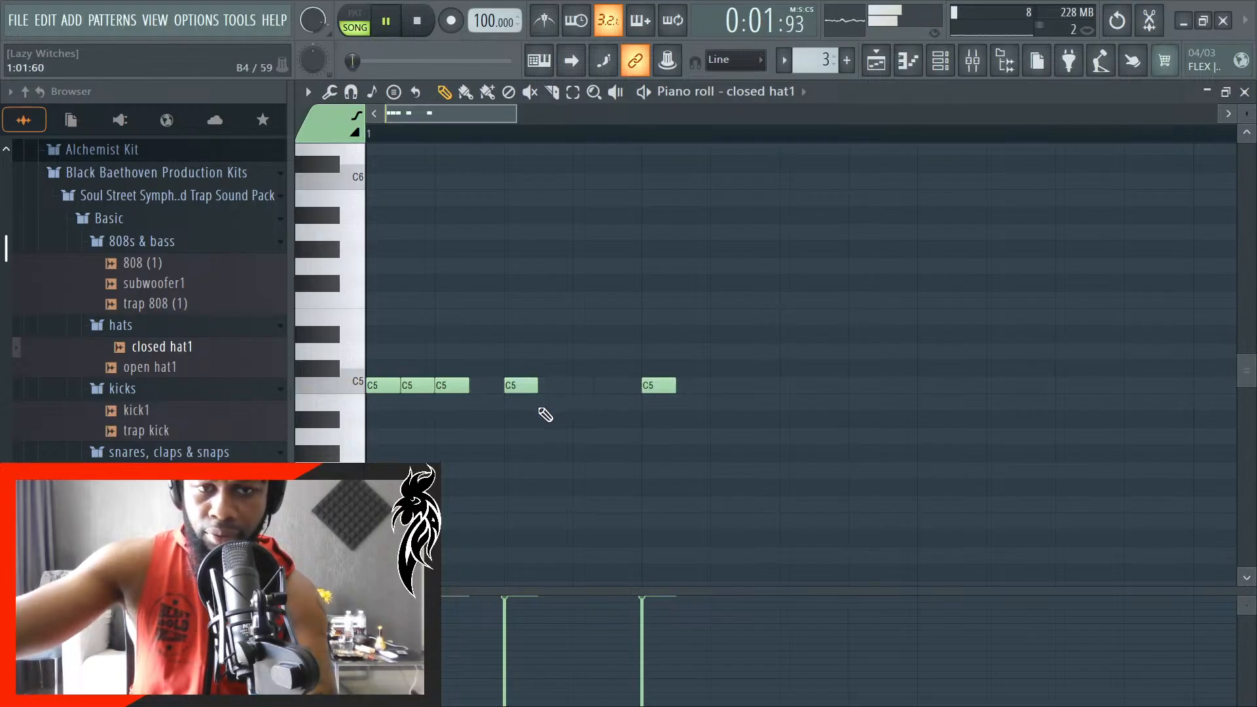
pyautogui.press('space')
pyautogui.click(590, 402)
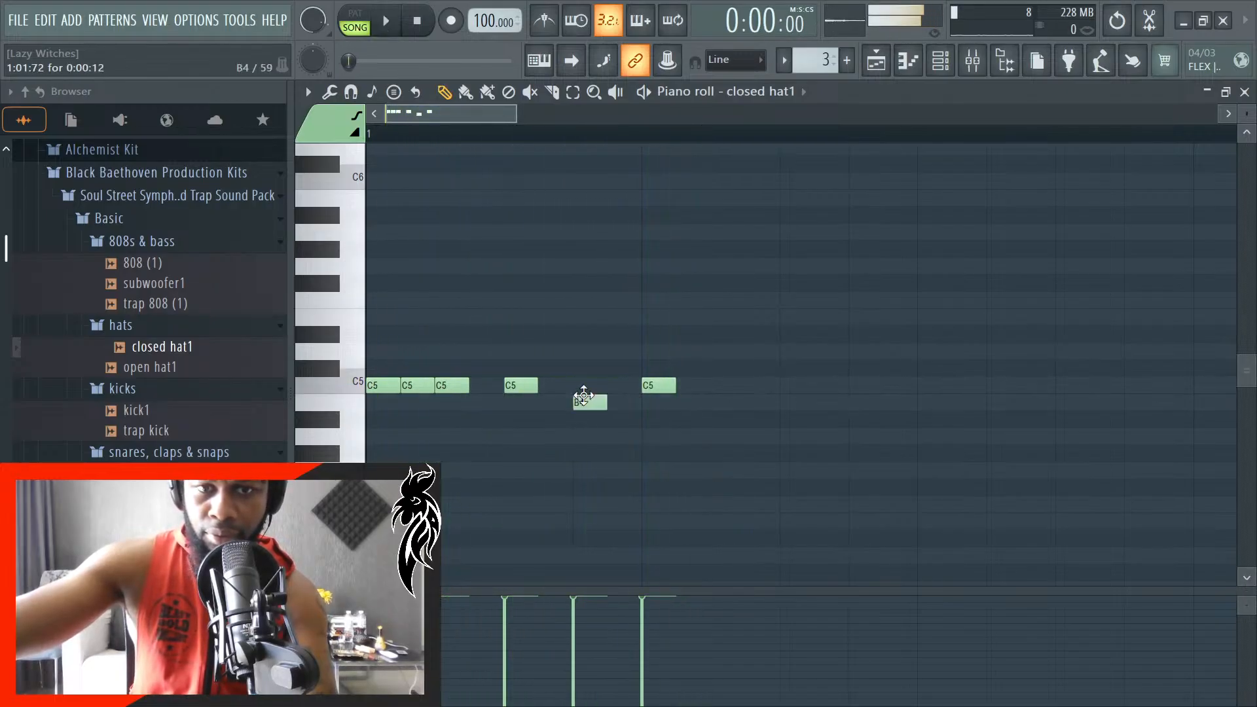
pyautogui.moveTo(594, 399); pyautogui.dragTo(591, 385)
# - Add four 12-tick C5 notes every 24 ticks from 1:02:24 to 1:03:00 and play the pattern with the song
pyautogui.click(728, 385)
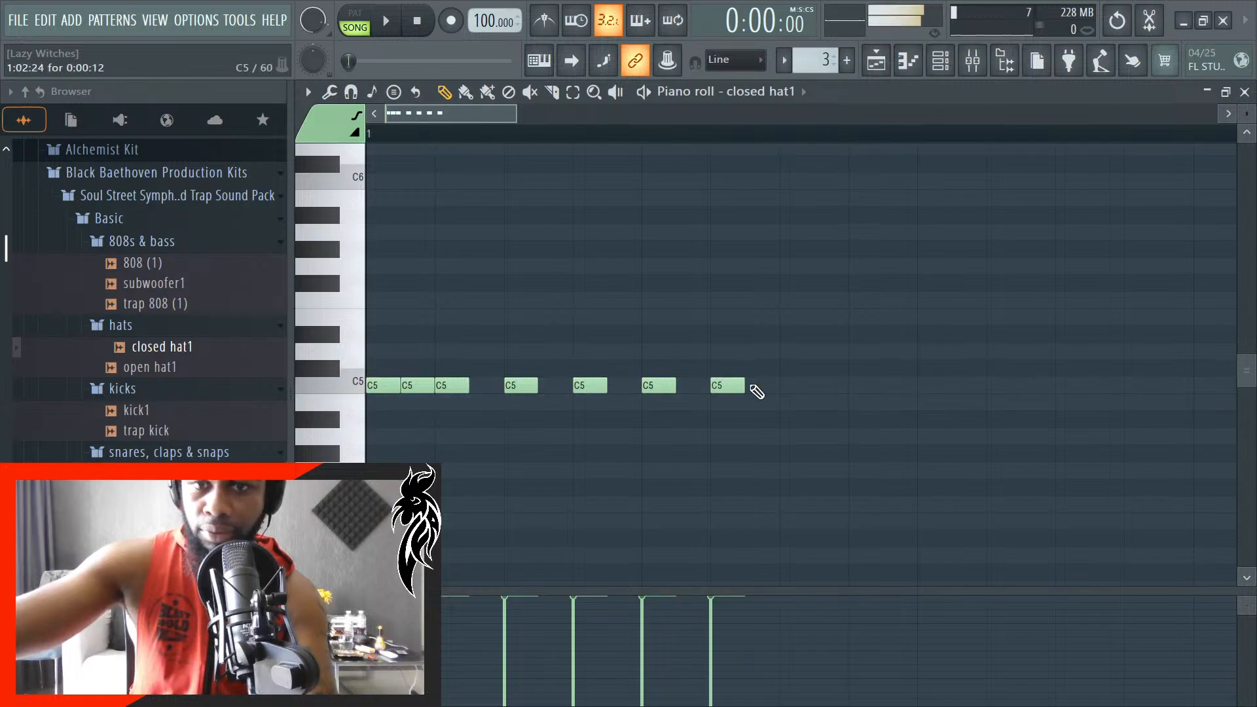
pyautogui.click(797, 387)
pyautogui.click(866, 386)
pyautogui.click(935, 387)
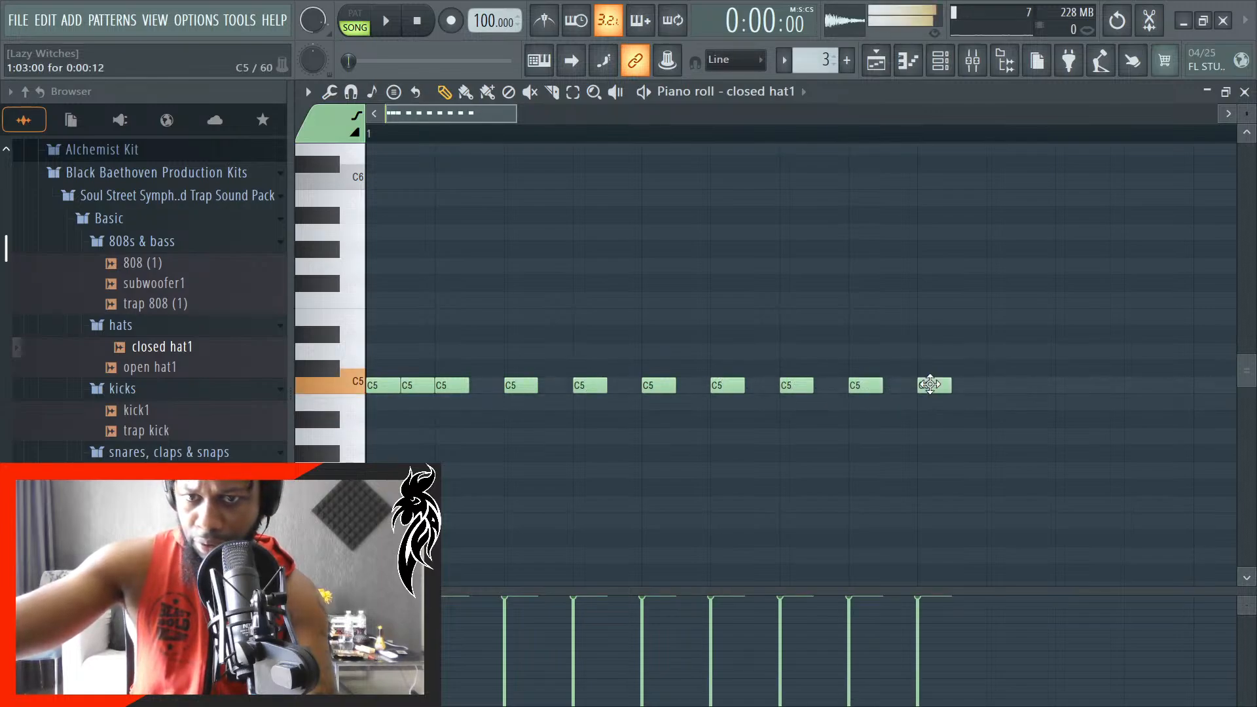
pyautogui.press('space')
pyautogui.scroll(-3, 925, 478)
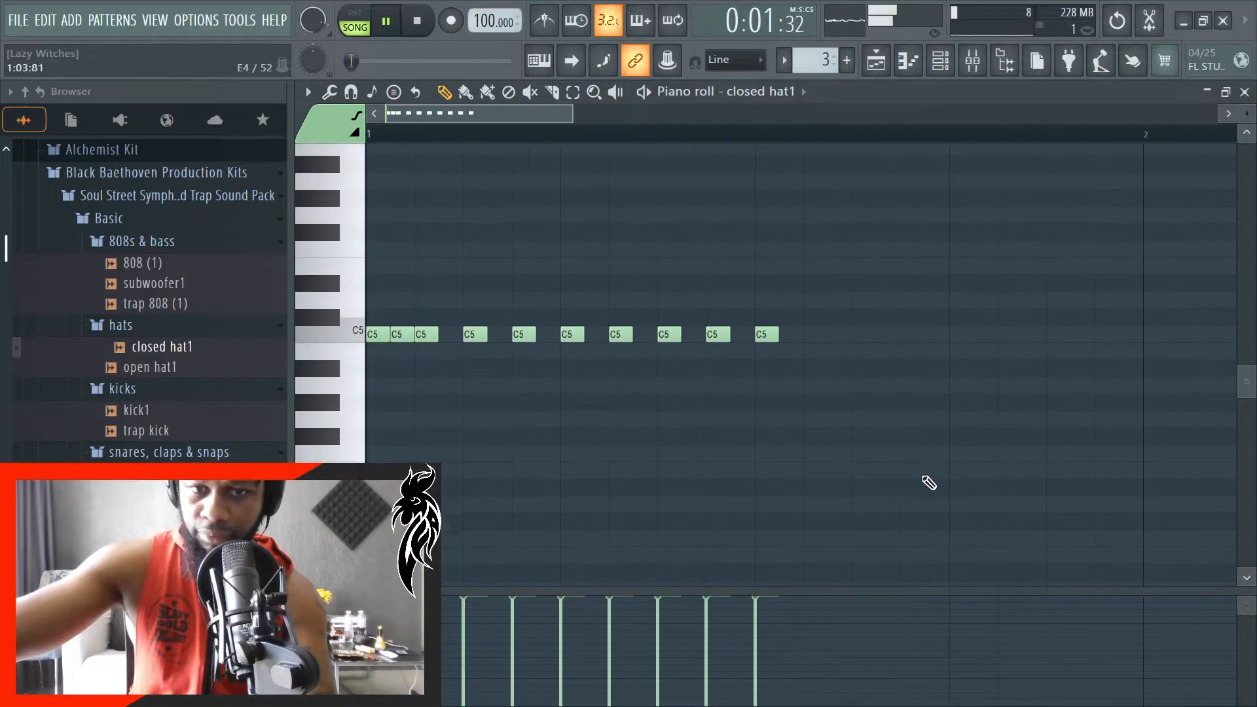
pyautogui.scroll(2, 966, 452)
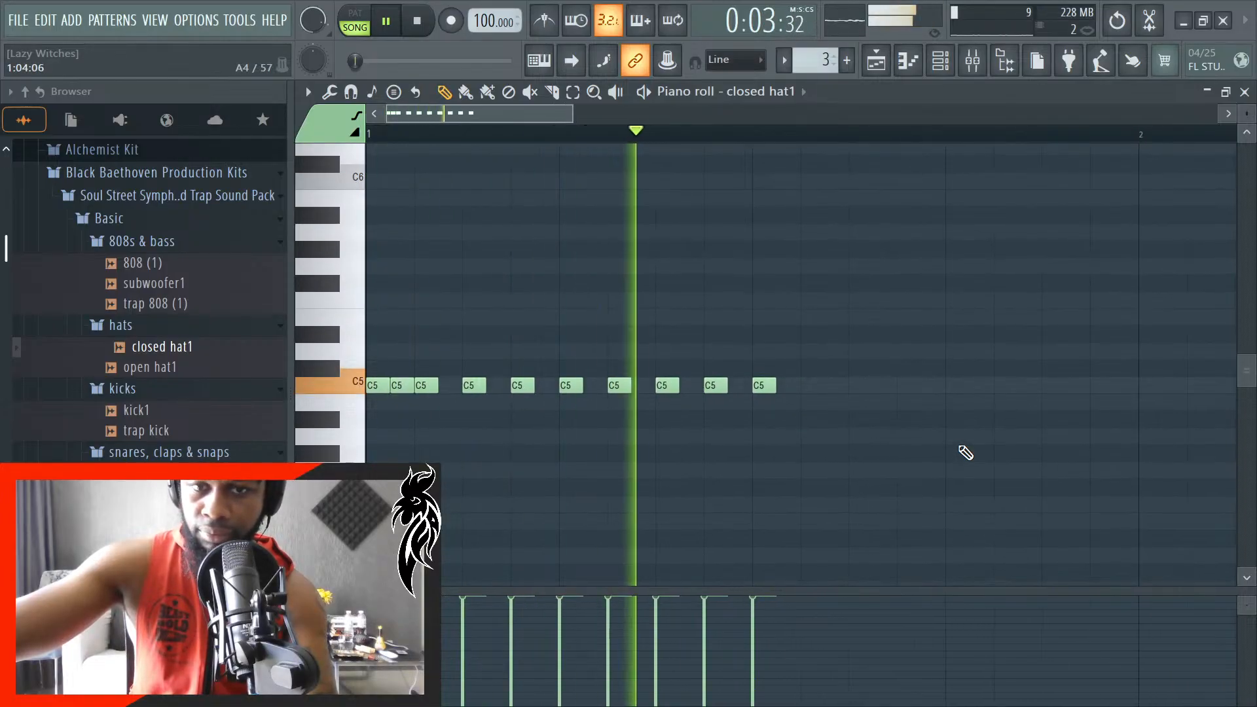
pyautogui.press('space')
# - Lower the closed hat1 channel volume to 28%, pan it 6% right, and audition the hats with the song
pyautogui.click(973, 60)
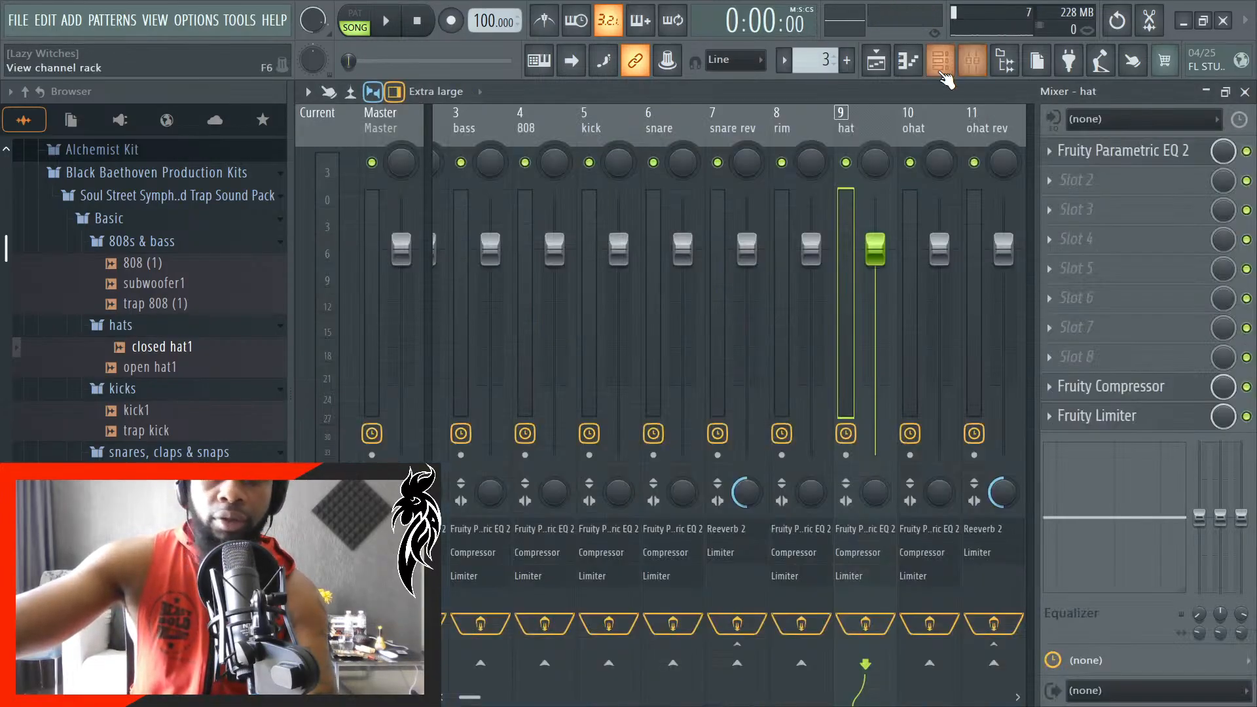
pyautogui.click(943, 69)
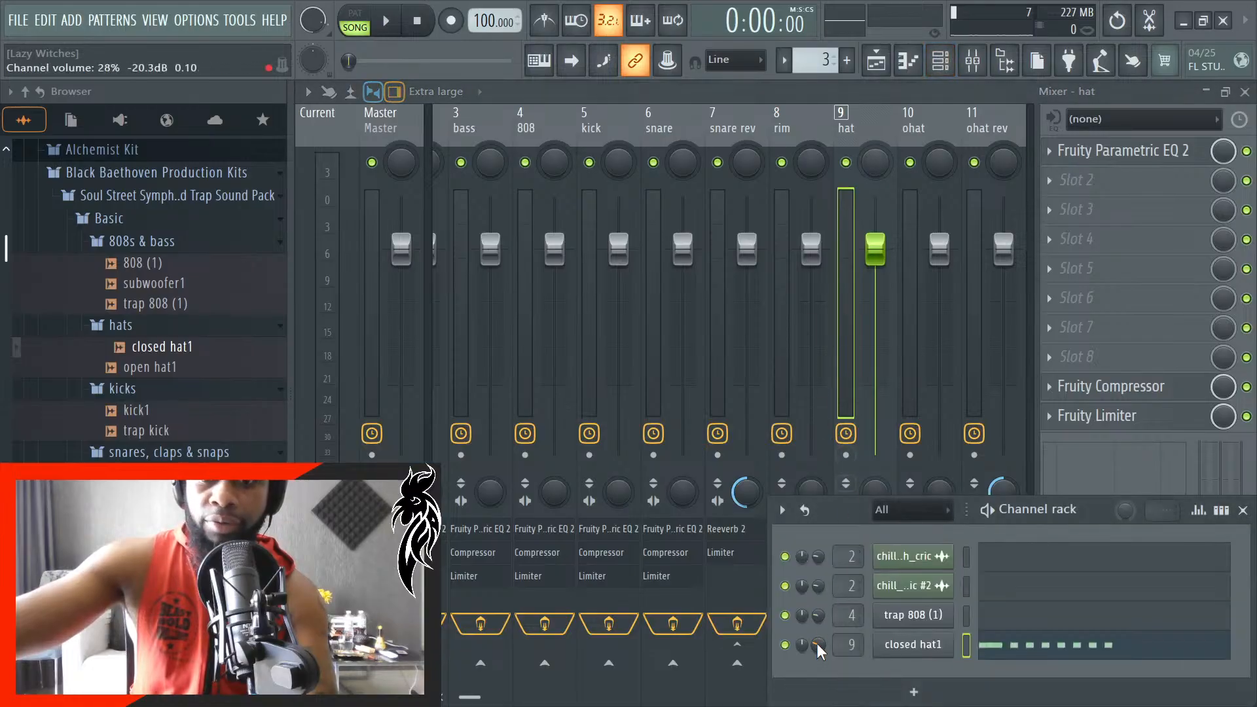
pyautogui.press('space')
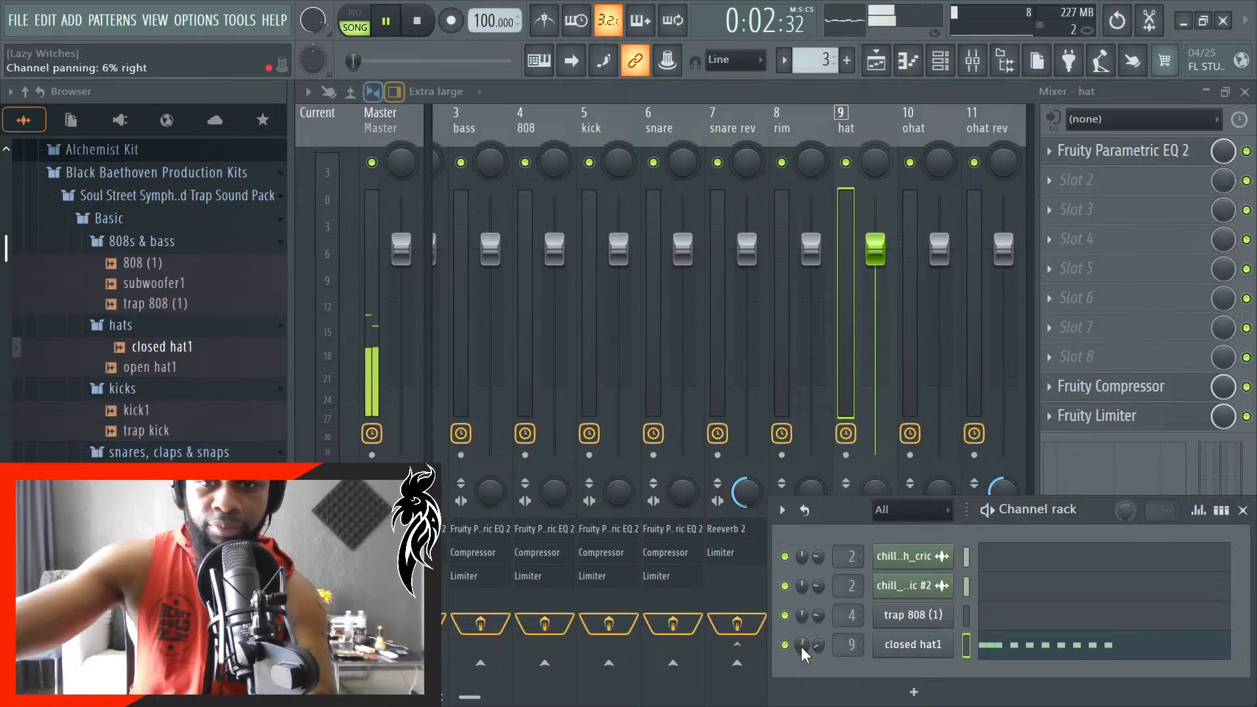
pyautogui.press('space')
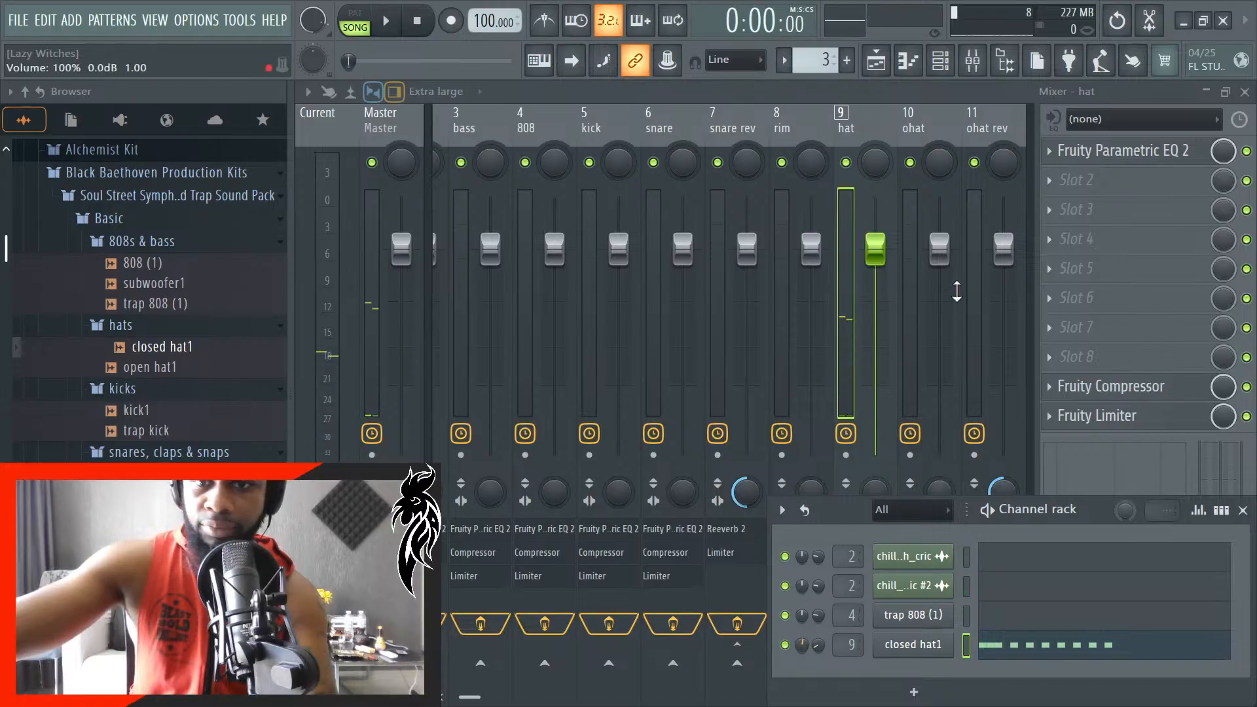
# - Review the hat mixer track's Fruity Parametric EQ 2 and Fruity Compressor, and bypass the compressor
pyautogui.click(902, 86)
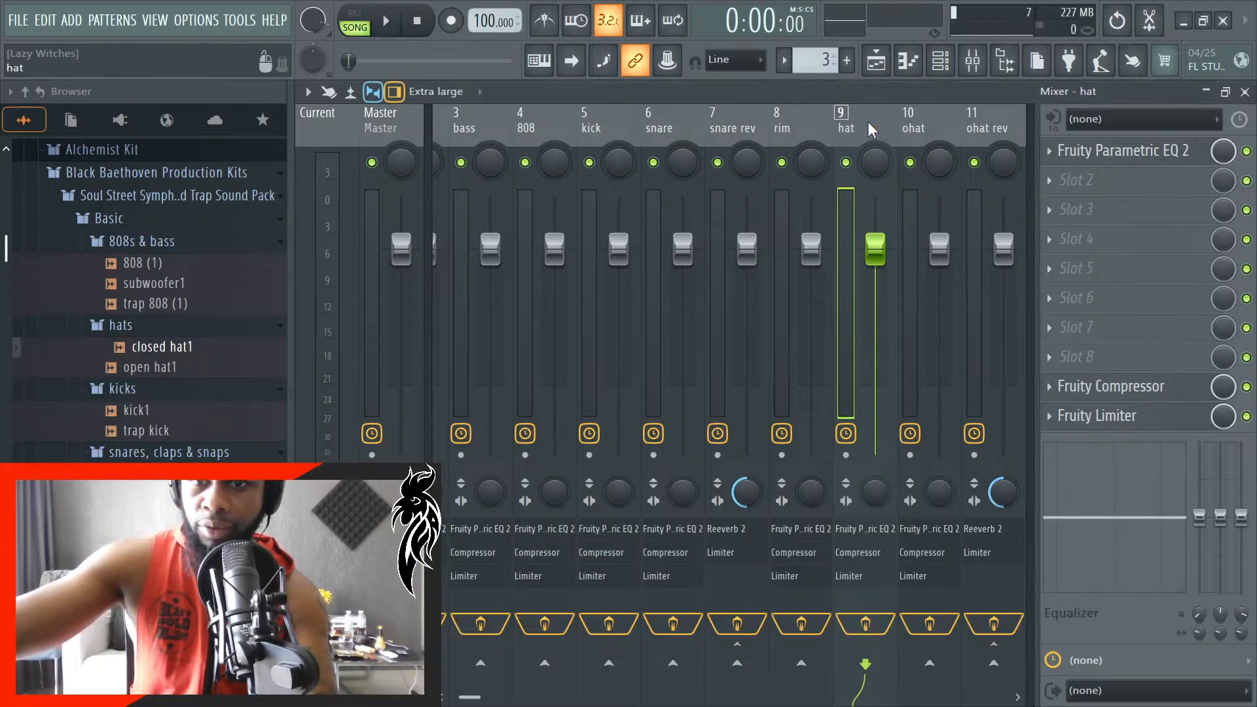
pyautogui.click(1100, 151)
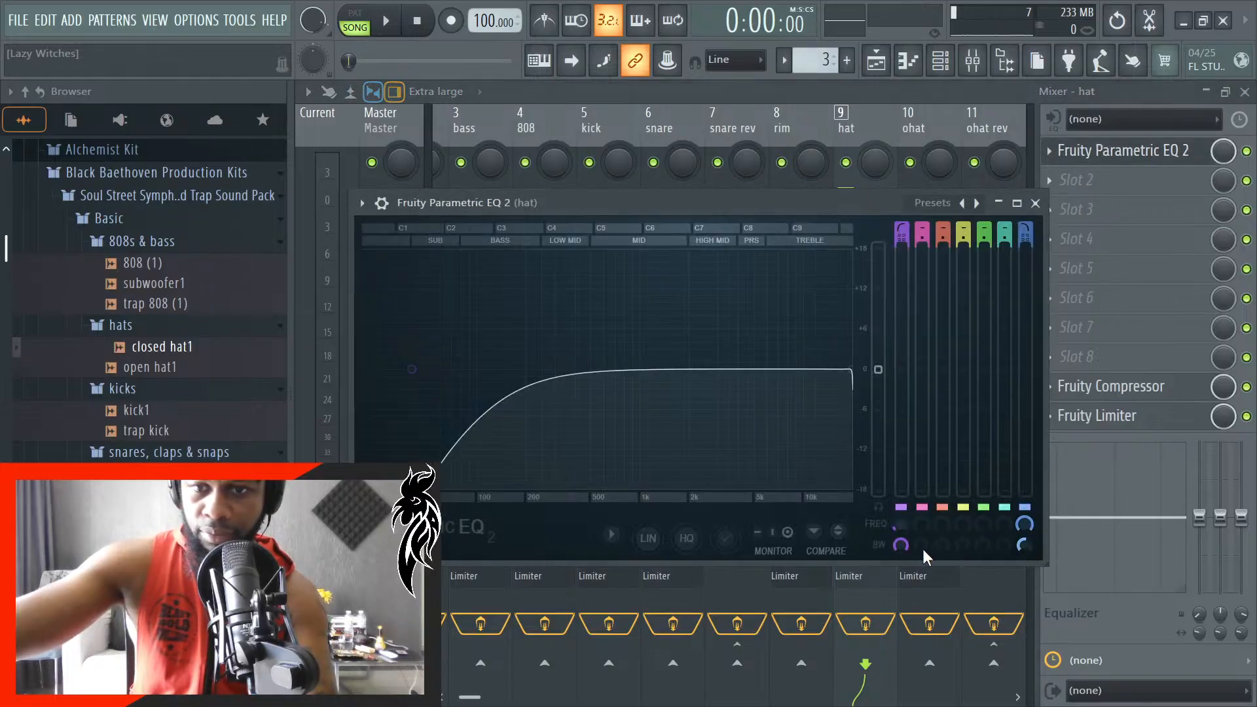
pyautogui.click(1036, 204)
pyautogui.click(1122, 393)
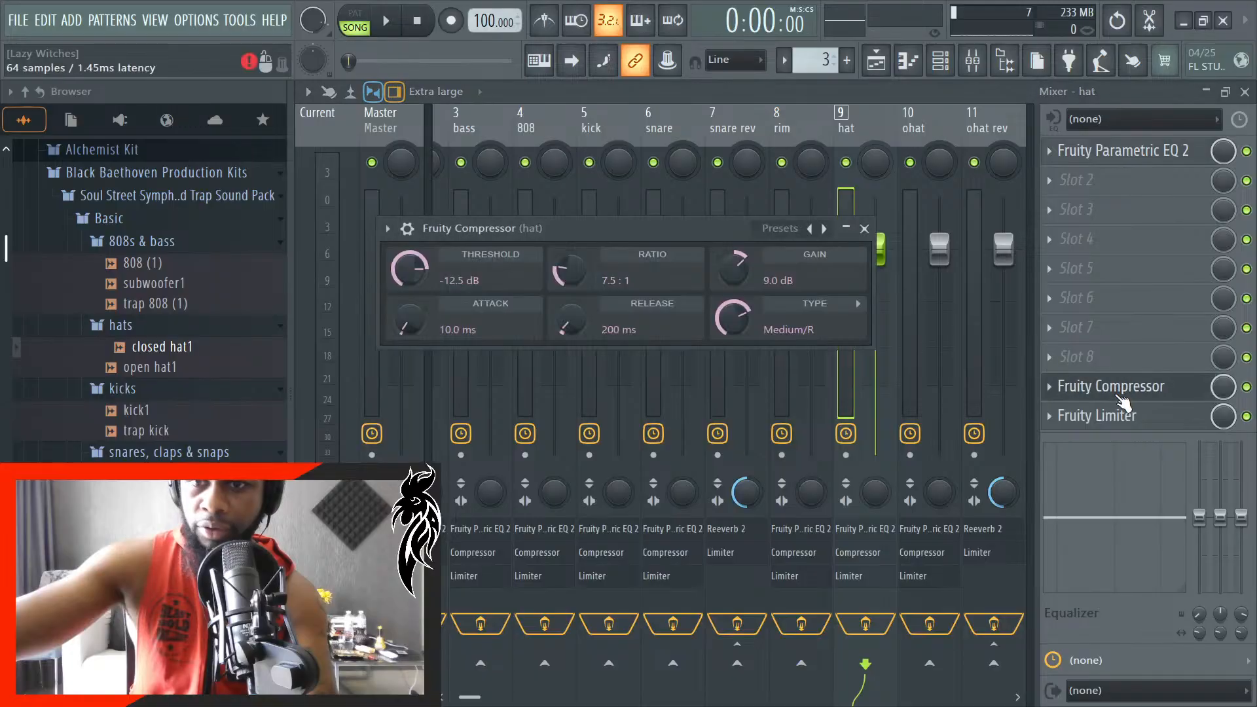
pyautogui.click(1246, 388)
pyautogui.click(1128, 389)
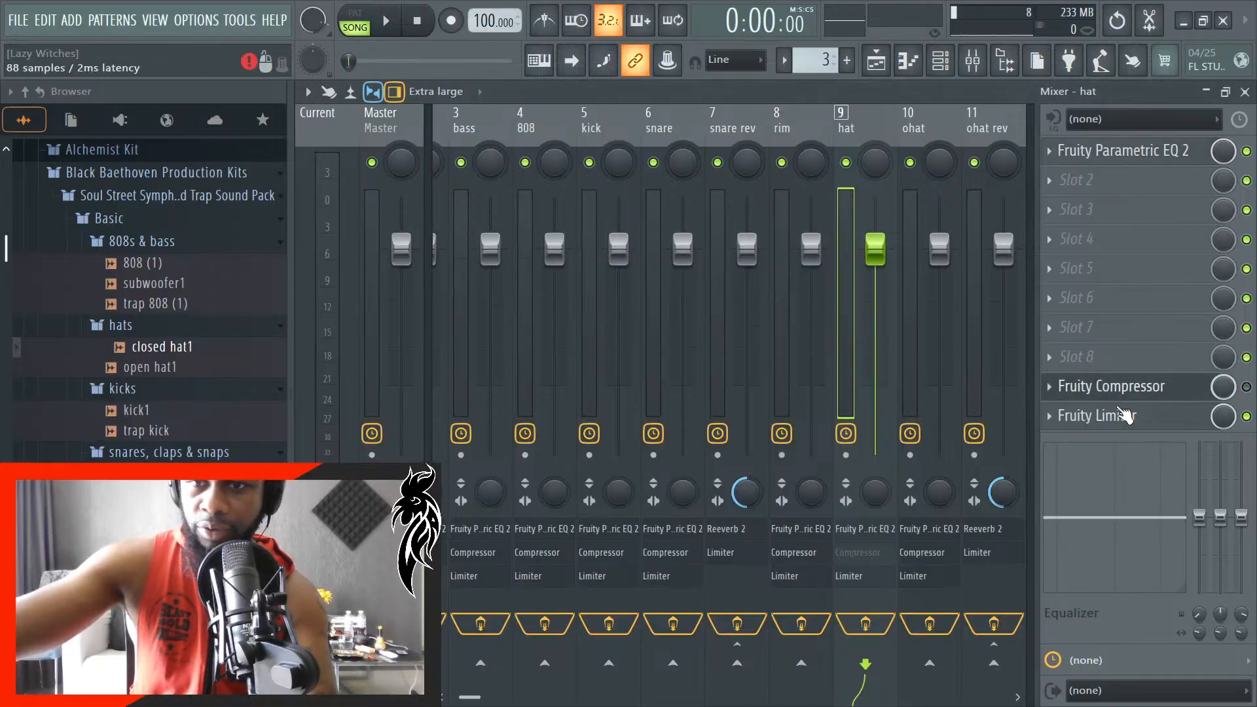
# - Inspect the hat track's Fruity Limiter, close the effect windows and channel rack, and audition the hats with the song
pyautogui.click(1122, 418)
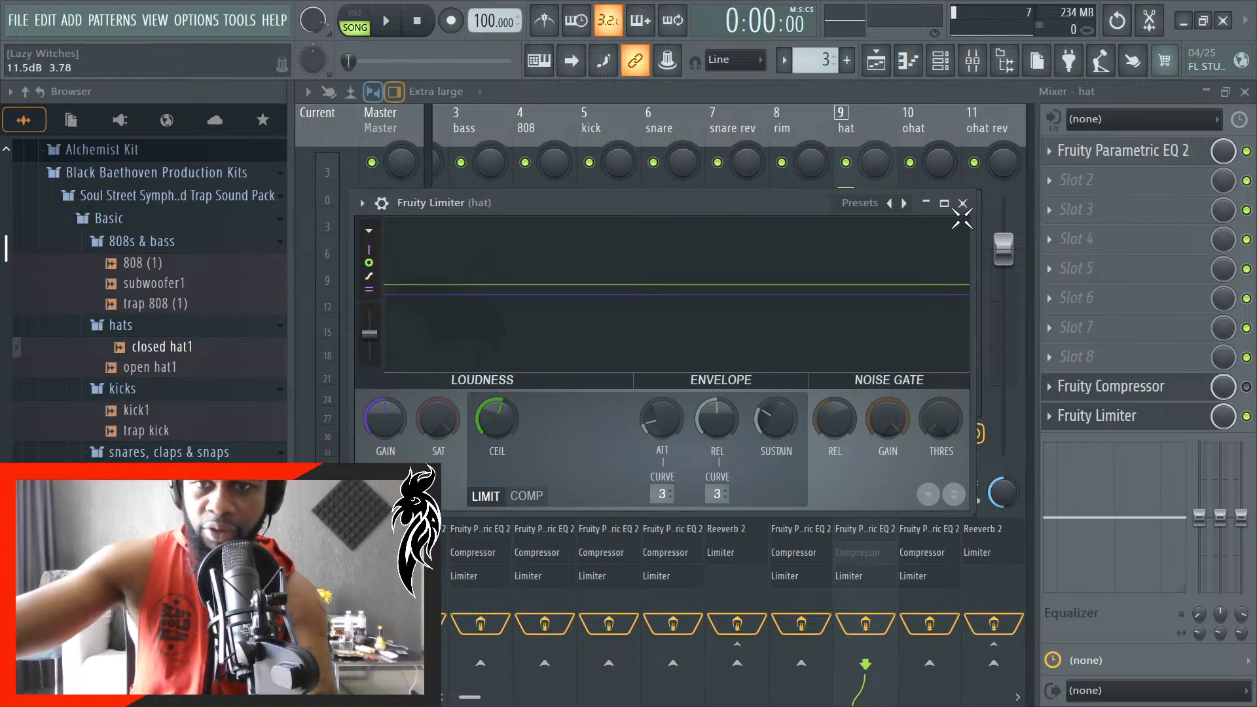
pyautogui.click(963, 203)
pyautogui.click(972, 60)
pyautogui.press('space')
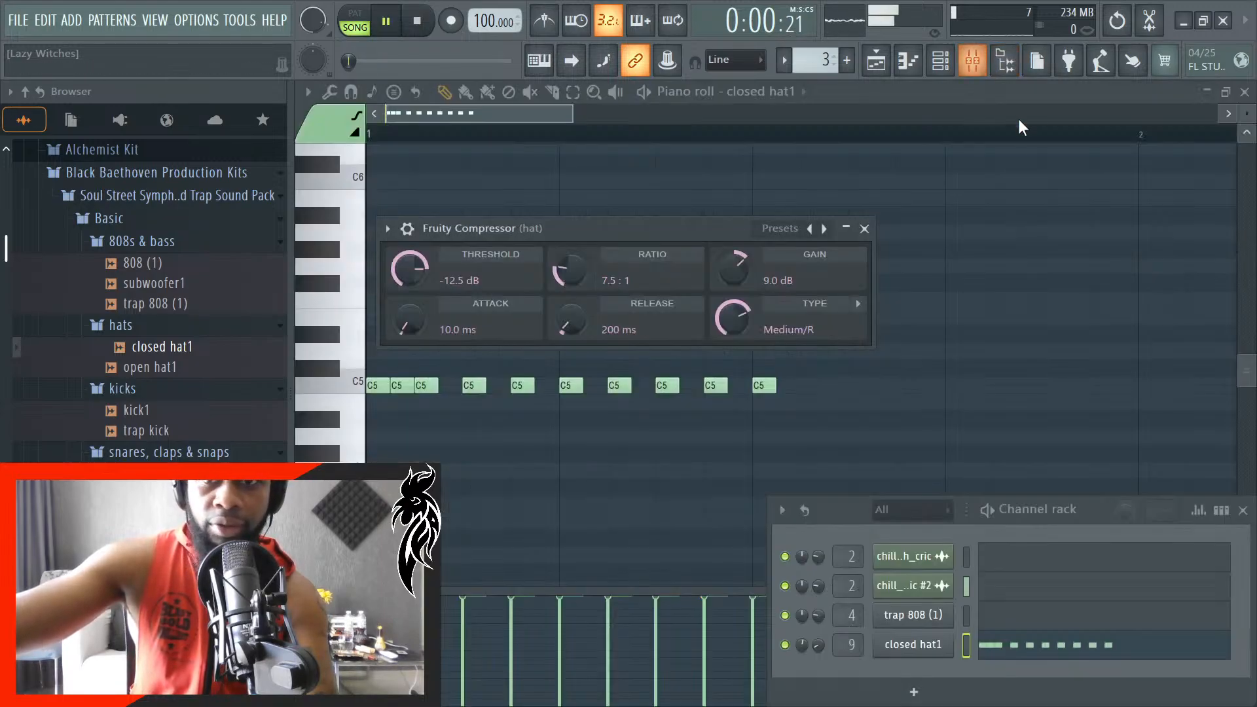
pyautogui.click(865, 229)
pyautogui.press('space')
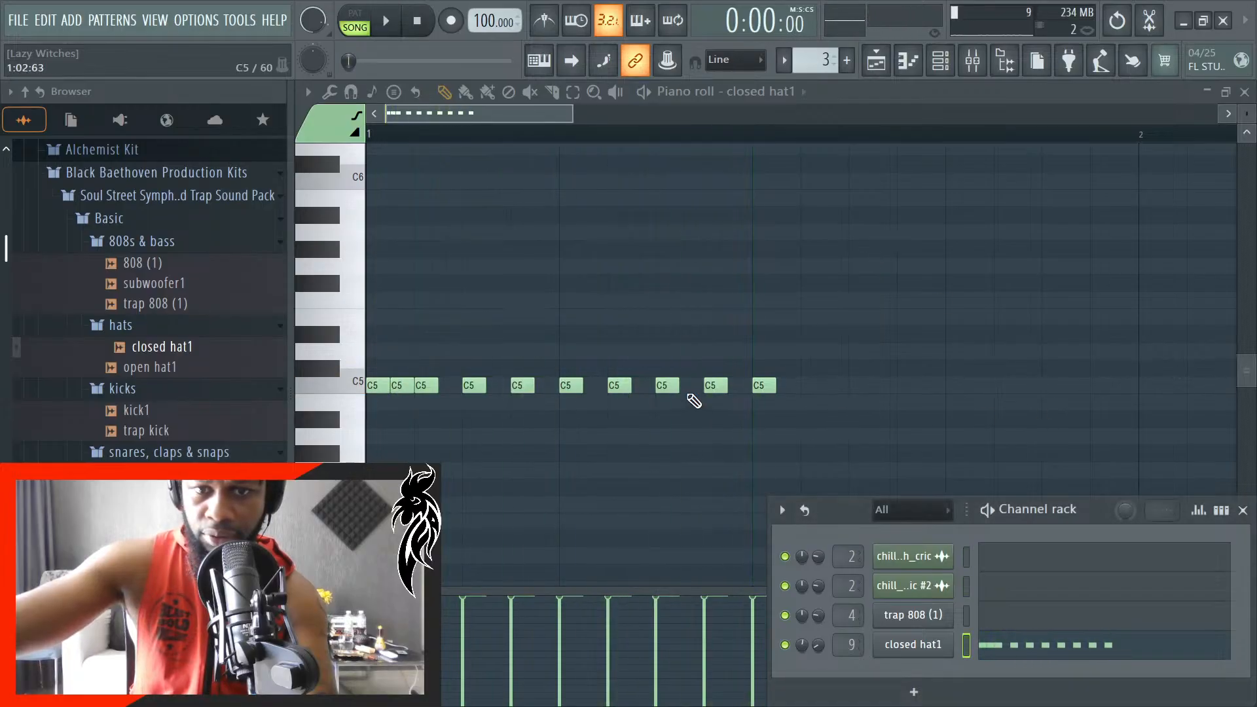
pyautogui.scroll(3, 718, 397)
pyautogui.press('space')
pyautogui.scroll(-3, 999, 471)
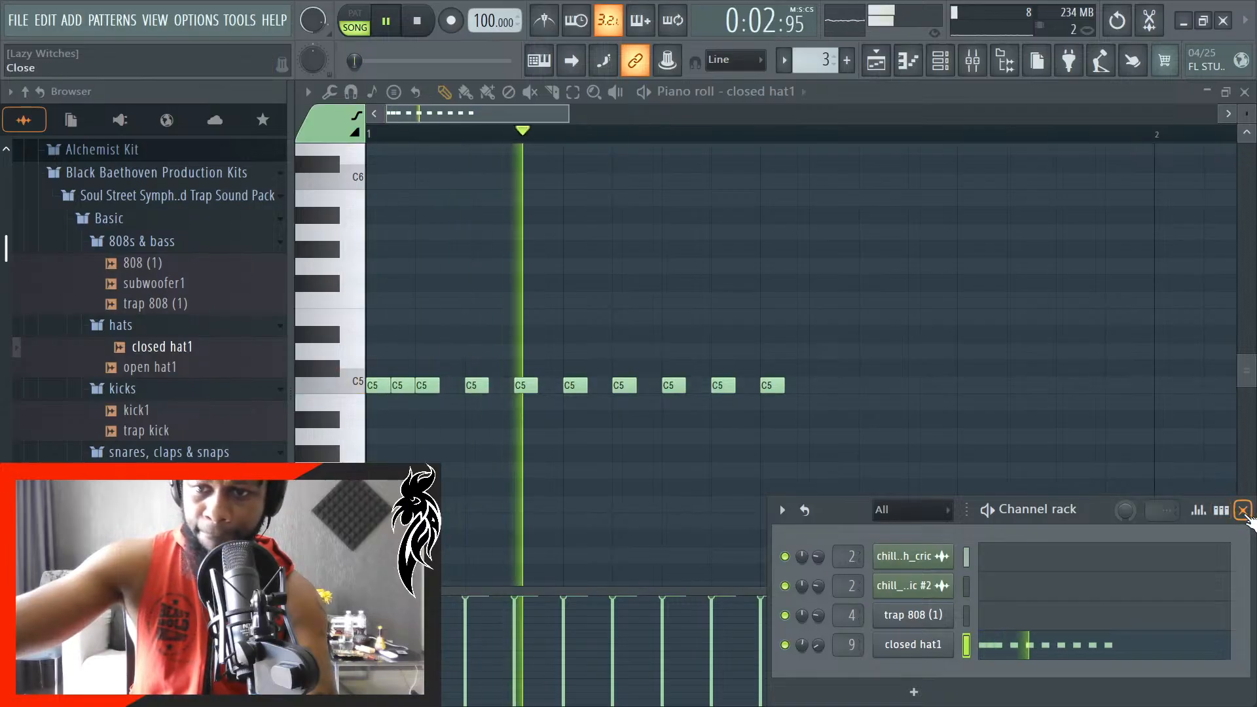
pyautogui.click(1243, 510)
pyautogui.press('space')
# - Add four 12-tick C5 notes every 24 ticks from 1:03:24 to 1:04:00 and start playback
pyautogui.scroll(2, 828, 395)
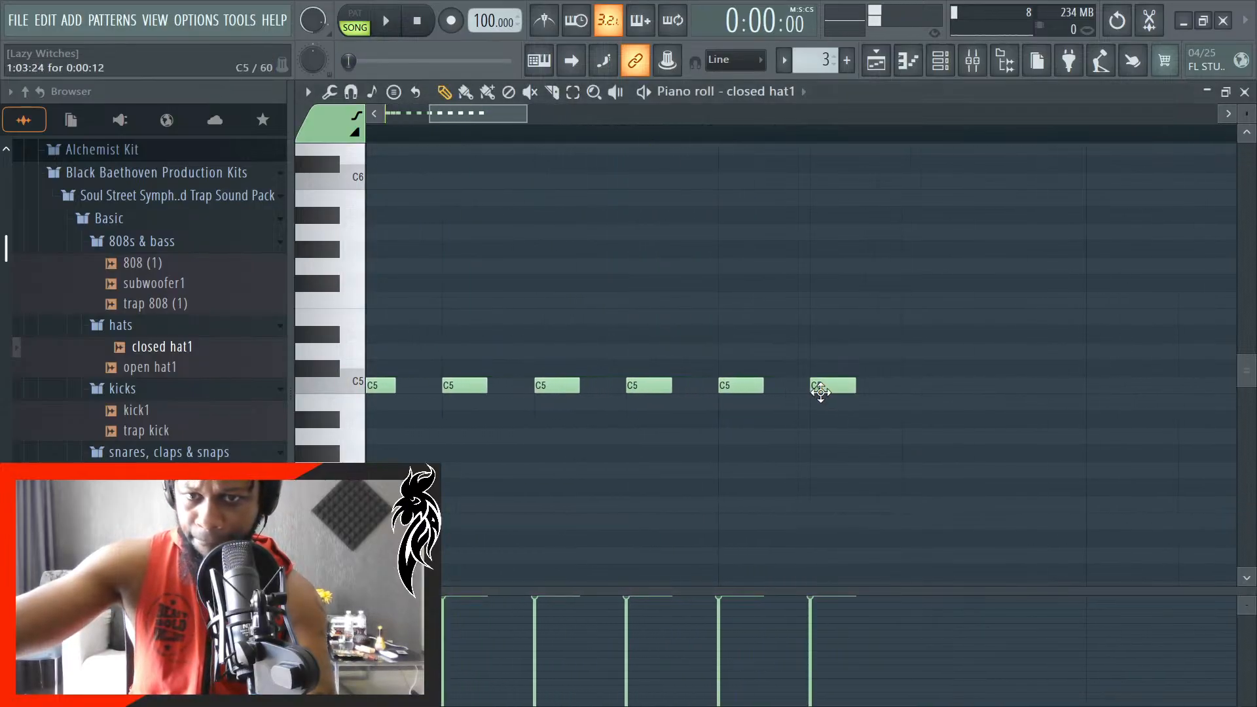
pyautogui.click(923, 386)
pyautogui.click(1015, 386)
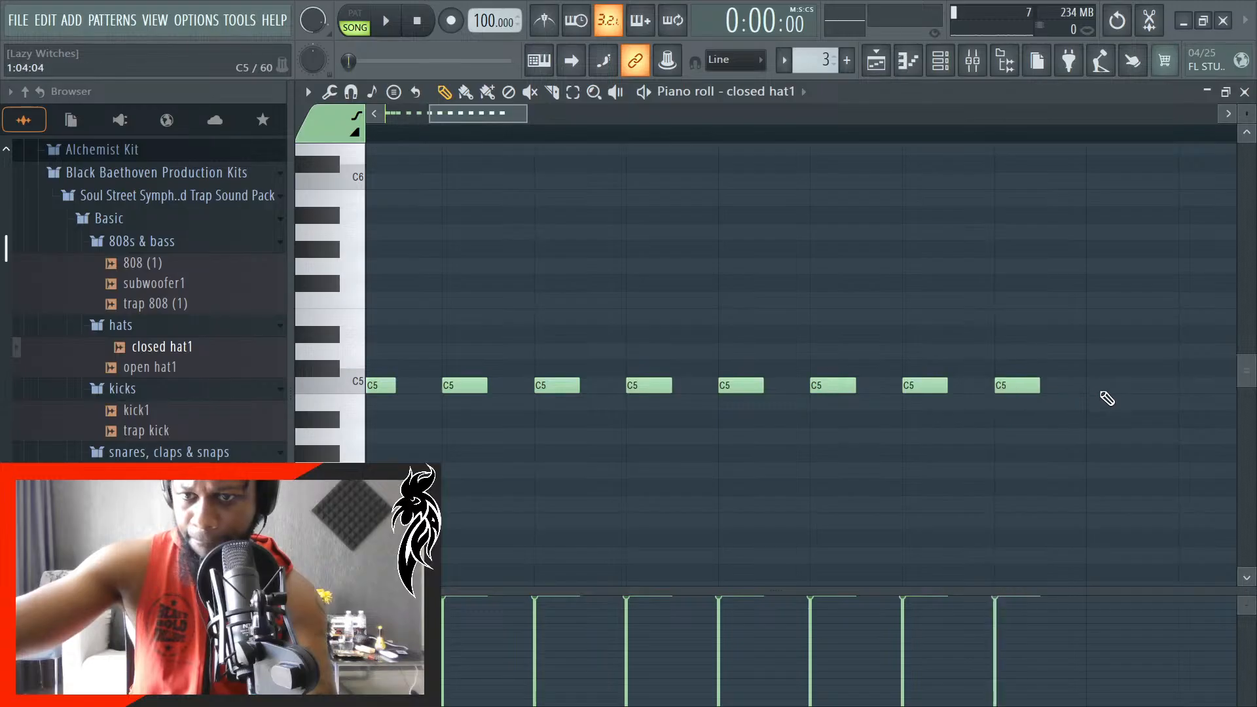
pyautogui.click(1093, 390)
pyautogui.scroll(-3, 963, 461)
pyautogui.press('space')
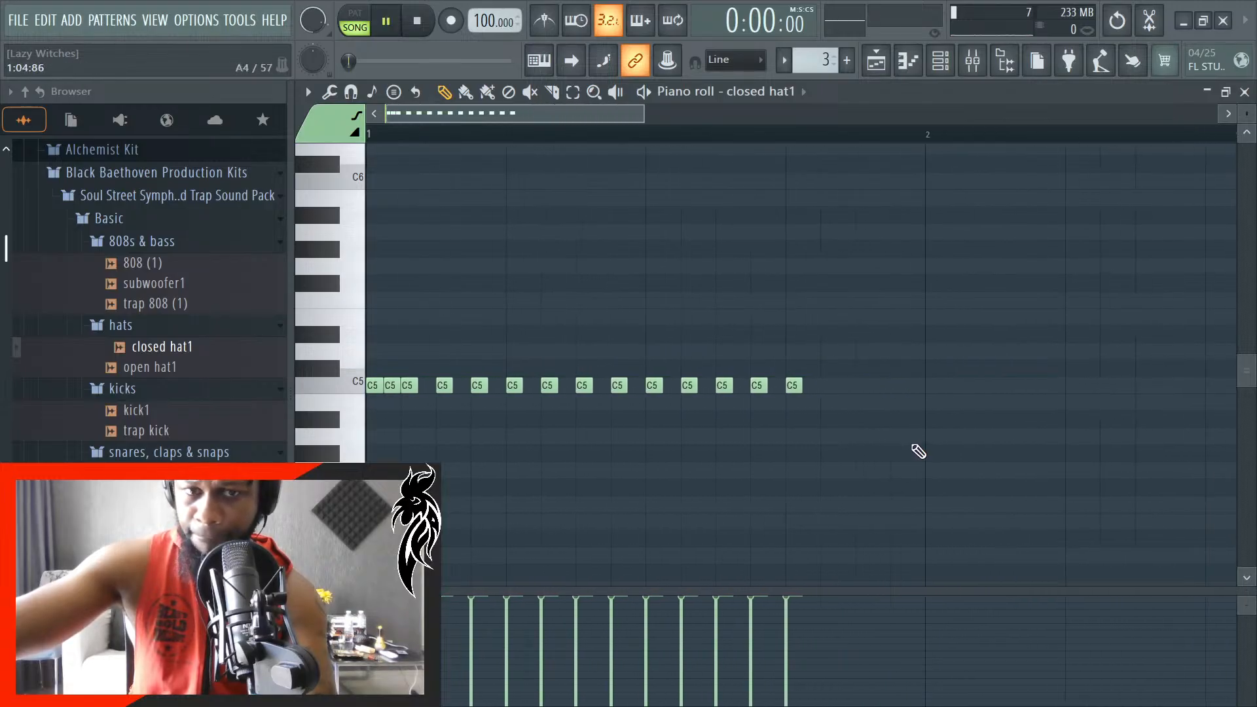
# - Stop playback and duplicate the last three C5 hat notes one bar further along
pyautogui.scroll(2, 855, 411)
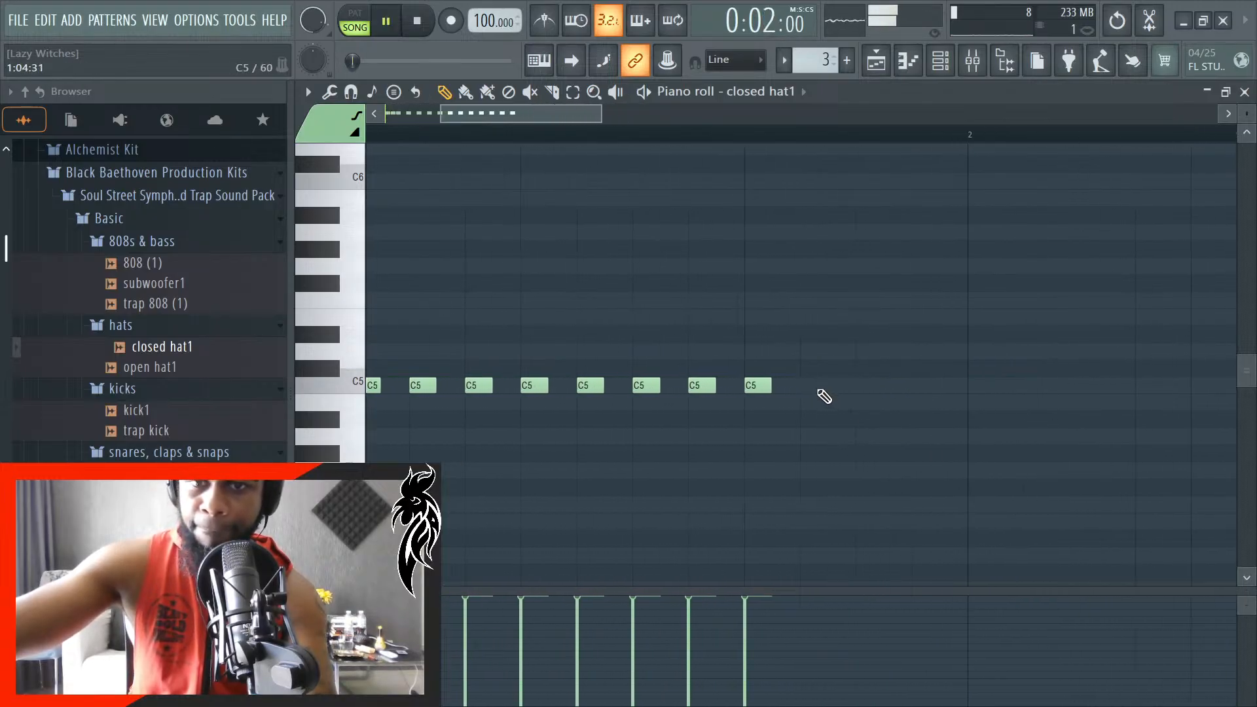
pyautogui.moveTo(838, 402); pyautogui.dragTo(645, 373)
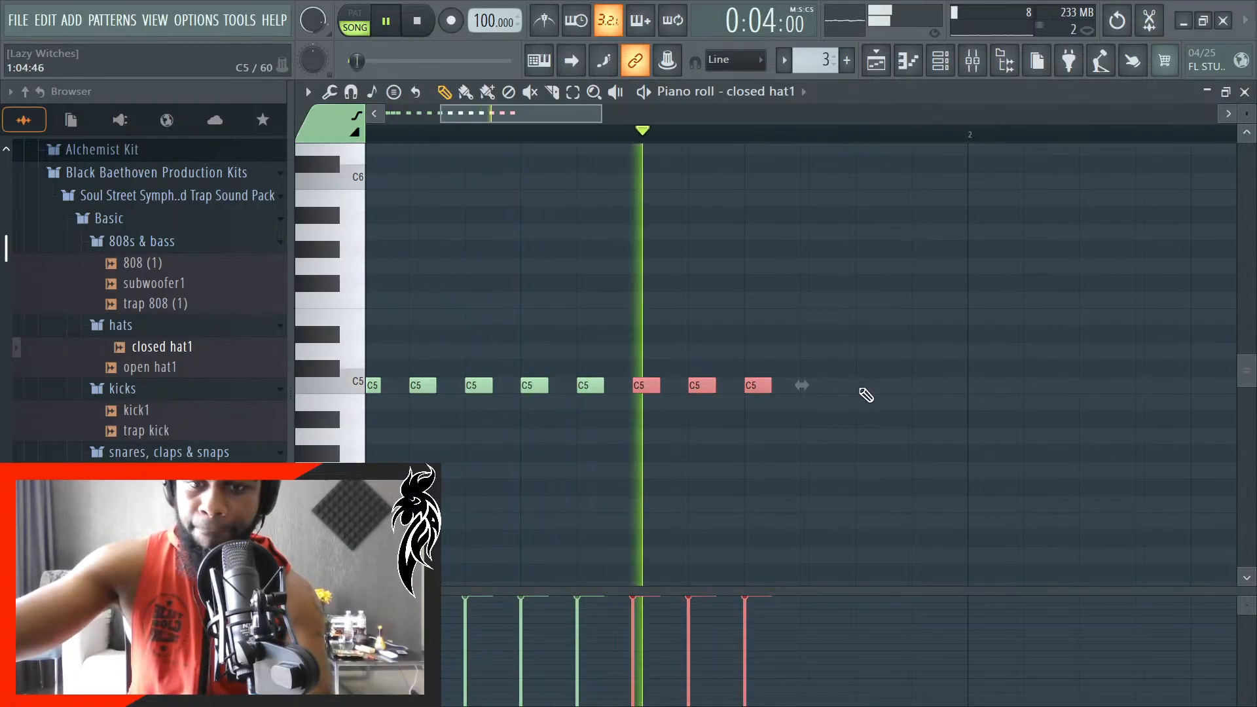
pyautogui.press('space')
pyautogui.scroll(3, 905, 402)
pyautogui.click(908, 419)
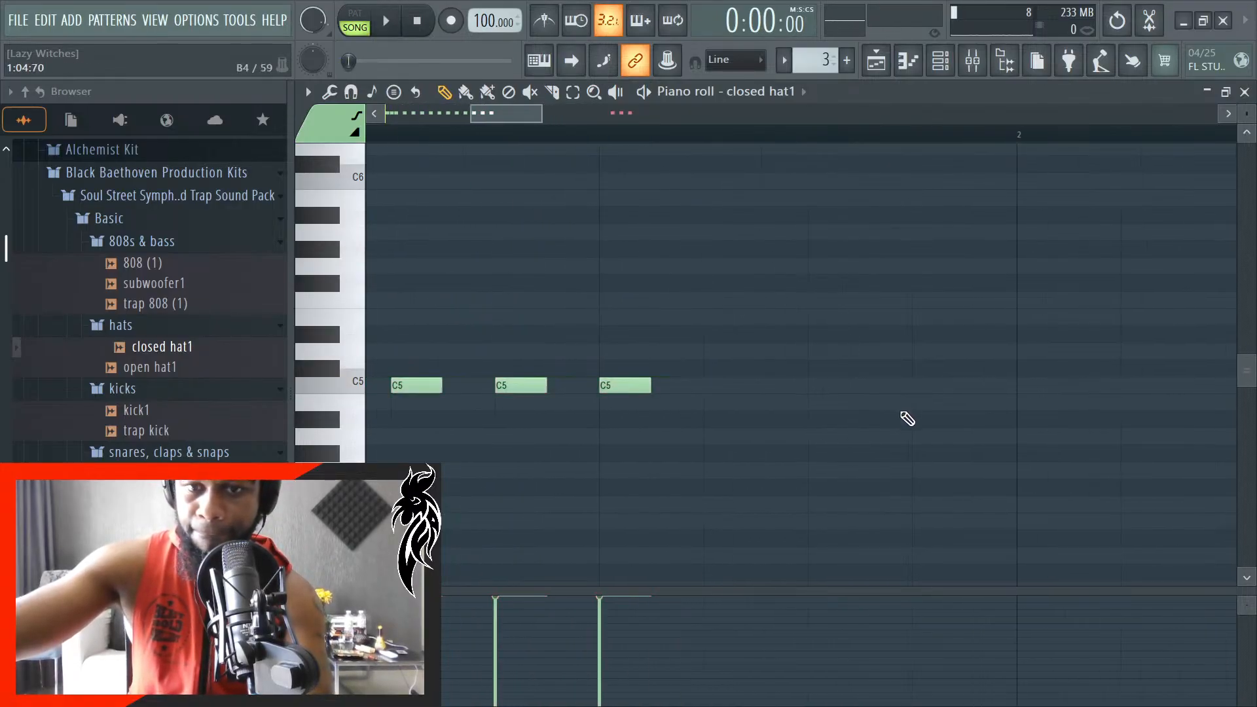
pyautogui.scroll(-4, 817, 411)
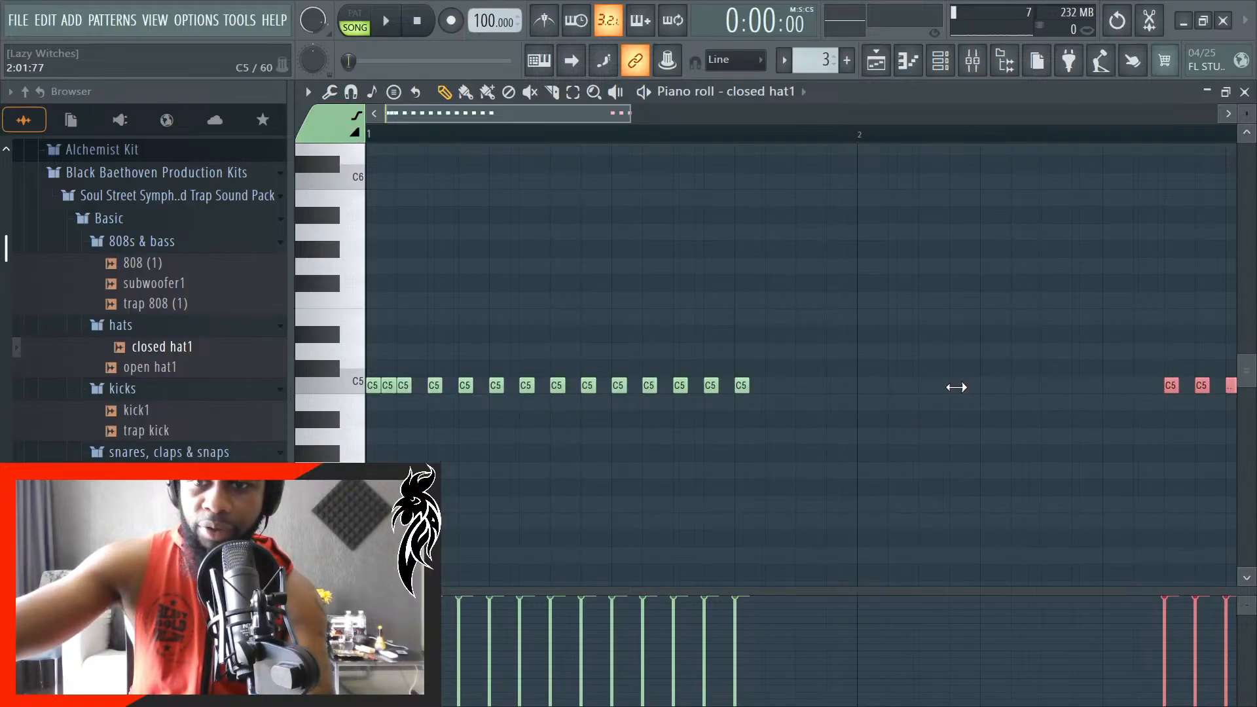
# - Move the three duplicated C5 notes back to start at 1:04:24, filling the end of bar 1
pyautogui.scroll(2, 1030, 403)
pyautogui.scroll(-2, 1105, 411)
pyautogui.scroll(1, 1179, 411)
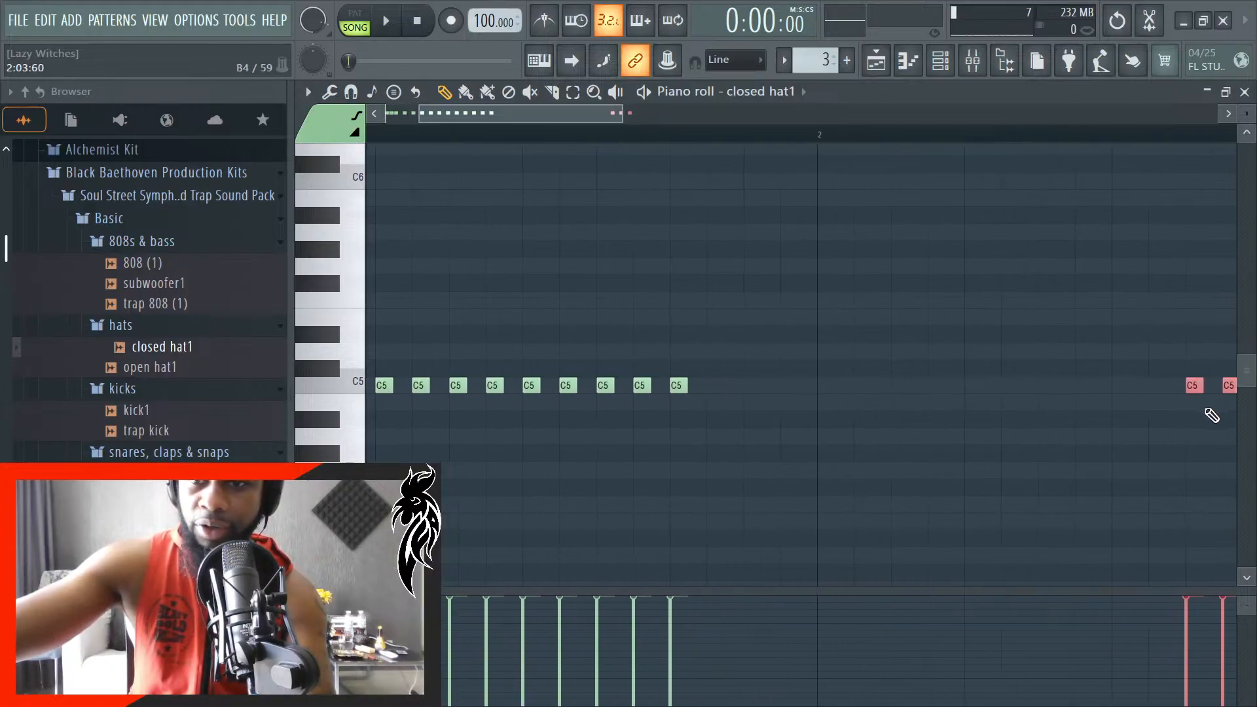
pyautogui.moveTo(1193, 389); pyautogui.dragTo(718, 393)
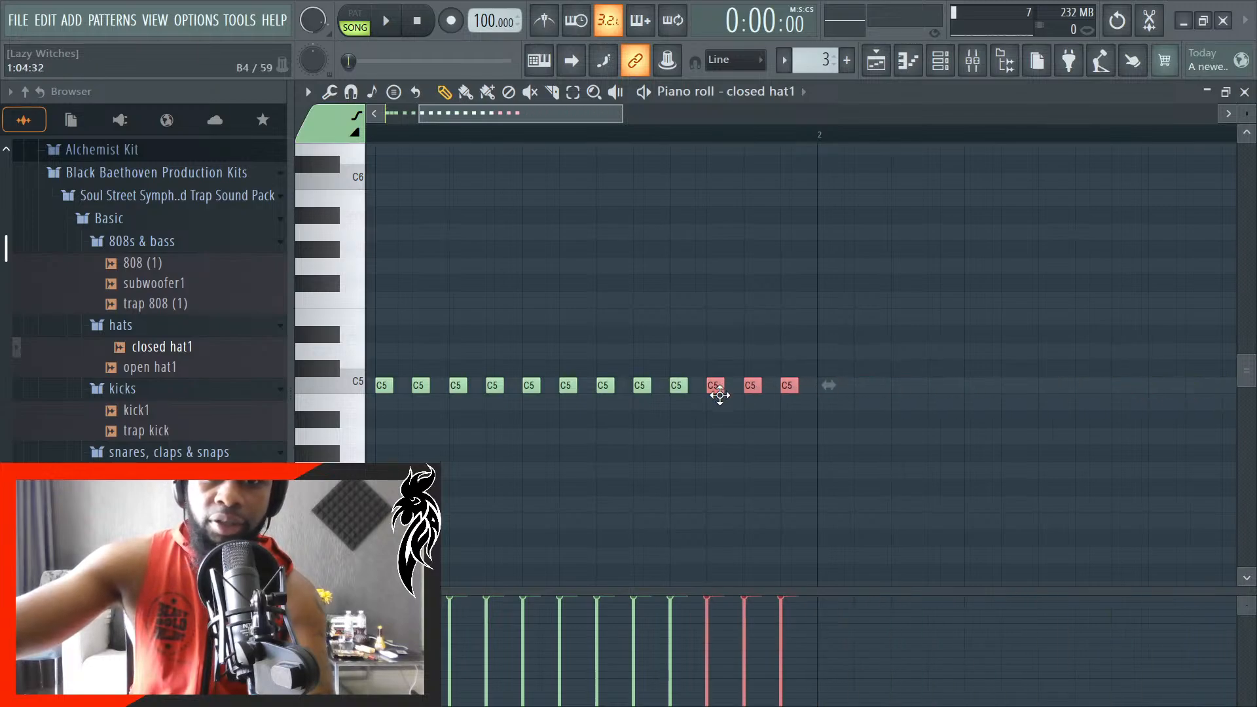
pyautogui.scroll(2, 723, 422)
pyautogui.scroll(1, 723, 421)
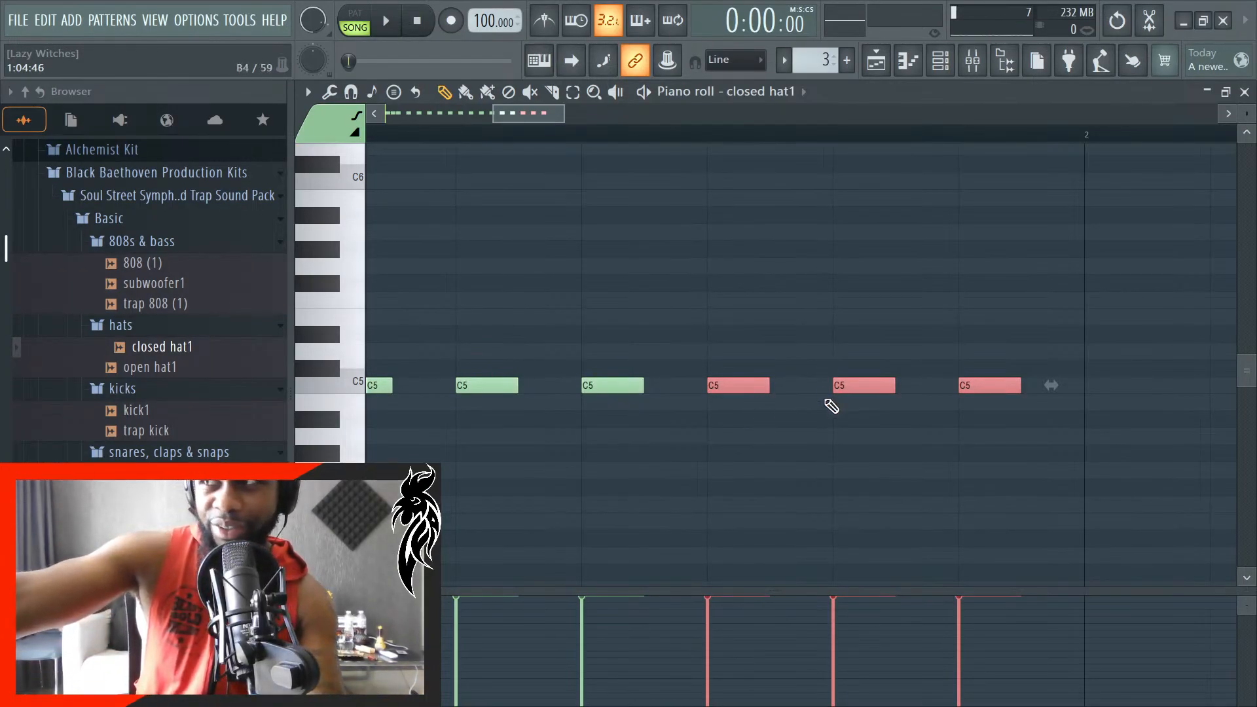
# - Turn on auto-scrolling and play the complete one-bar hat pattern with the song
pyautogui.press('space')
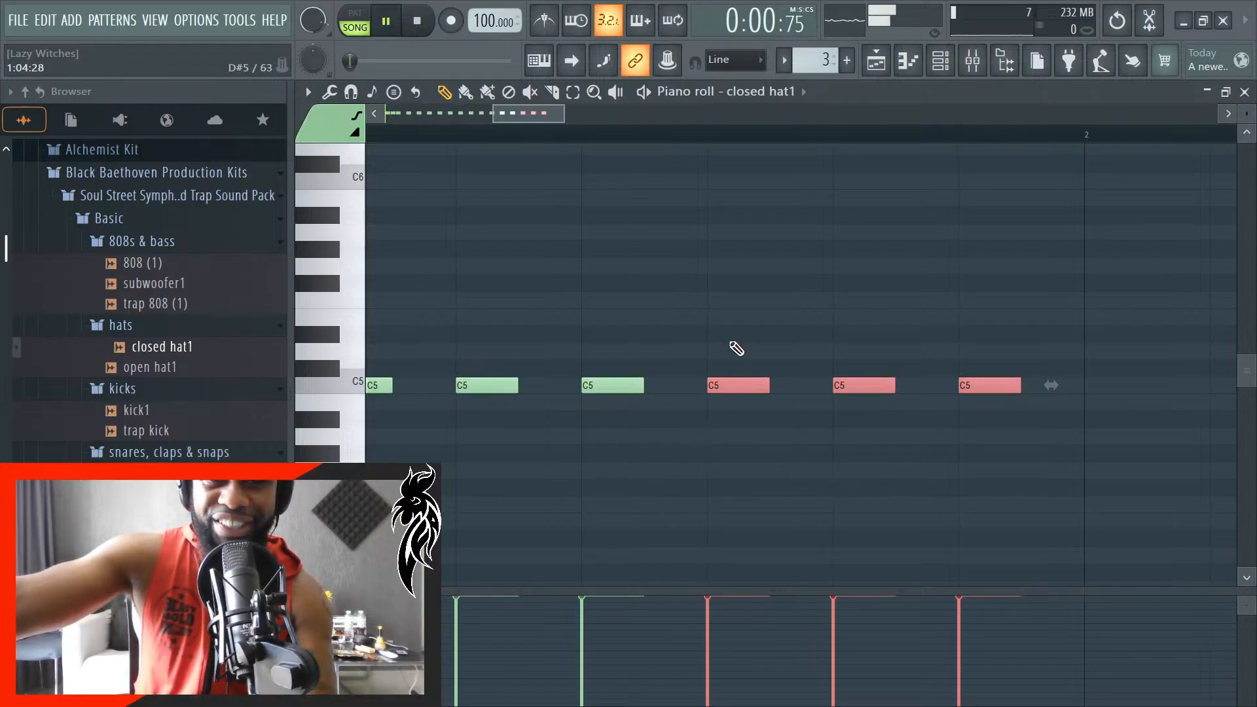
pyautogui.click(571, 60)
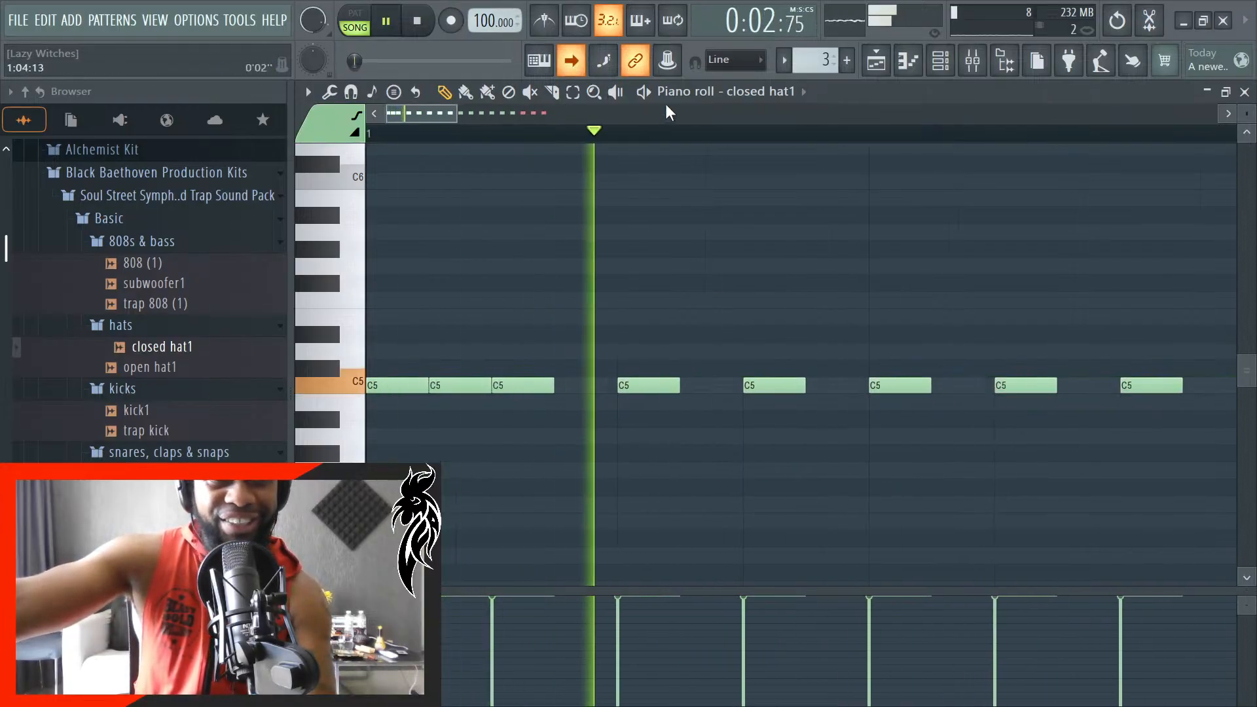
pyautogui.scroll(-5, 670, 113)
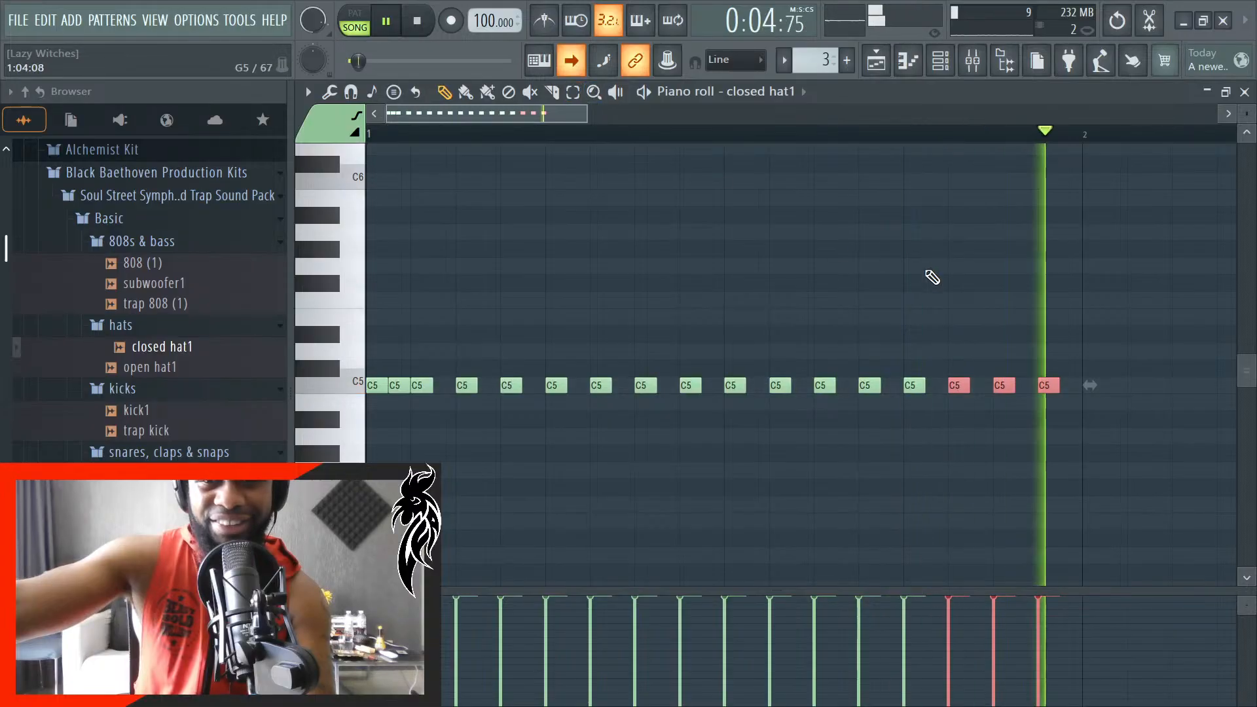
pyautogui.press('space')
pyautogui.scroll(-1, 1061, 370)
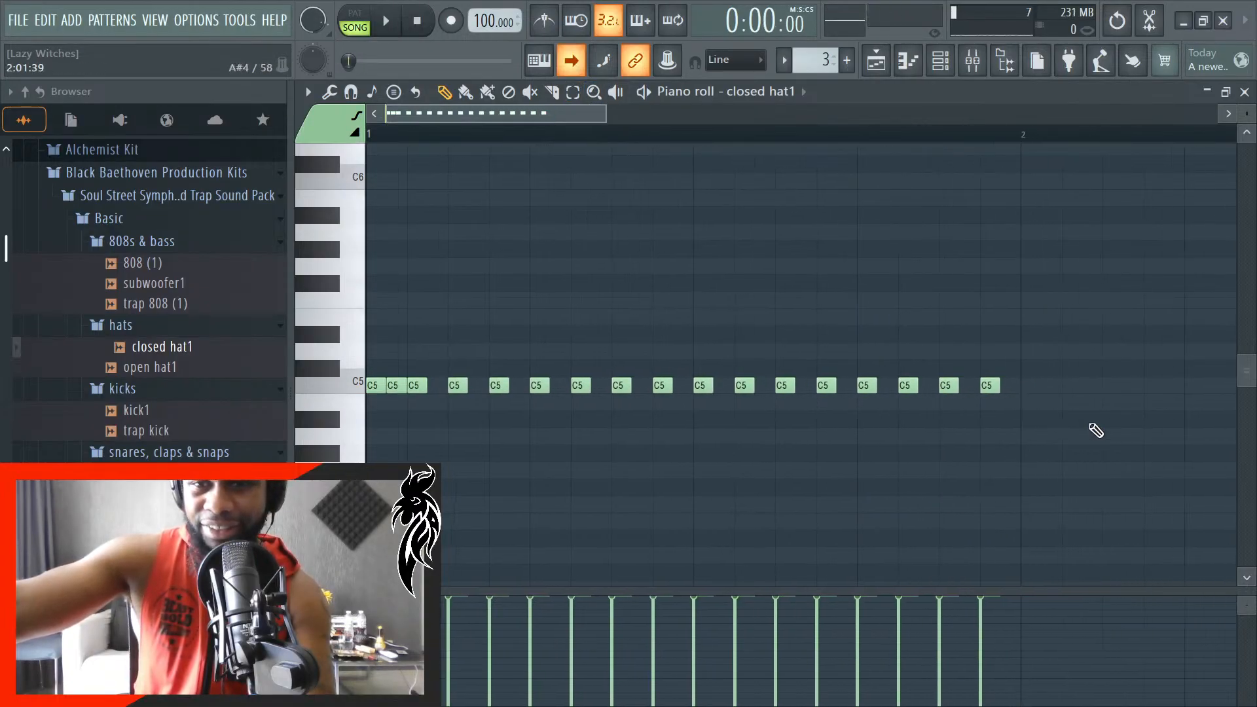
pyautogui.press('space')
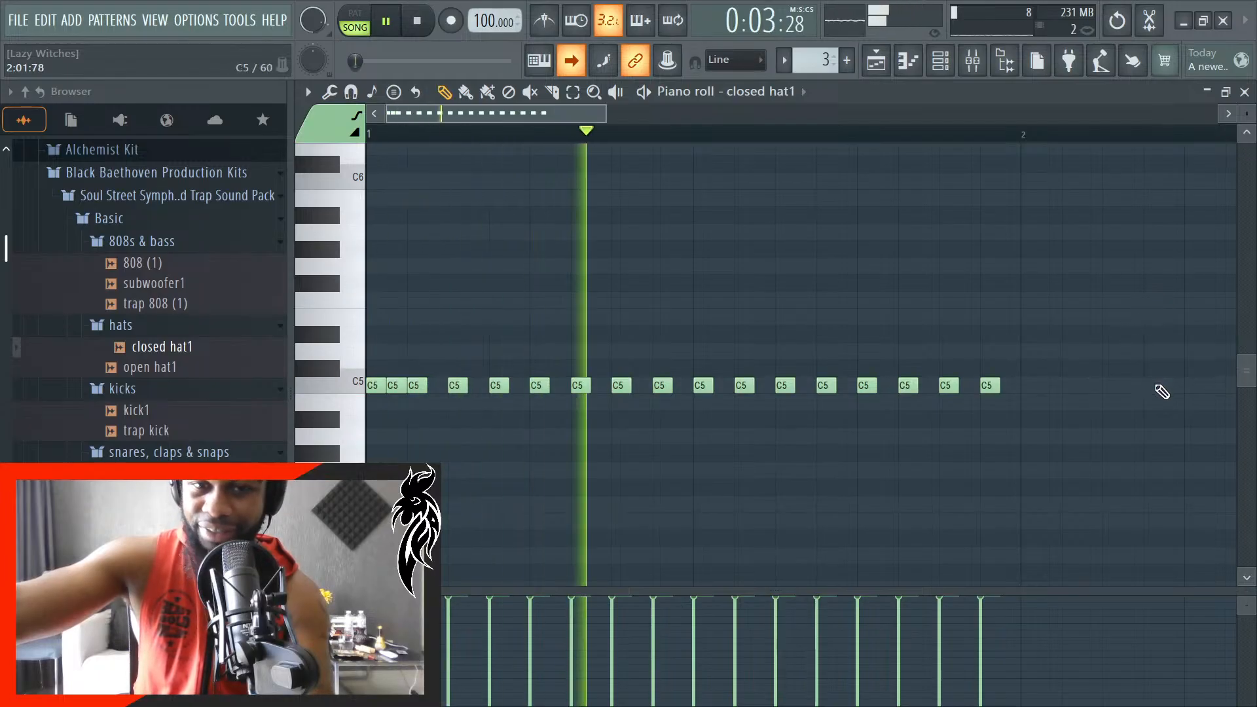
pyautogui.press('space')
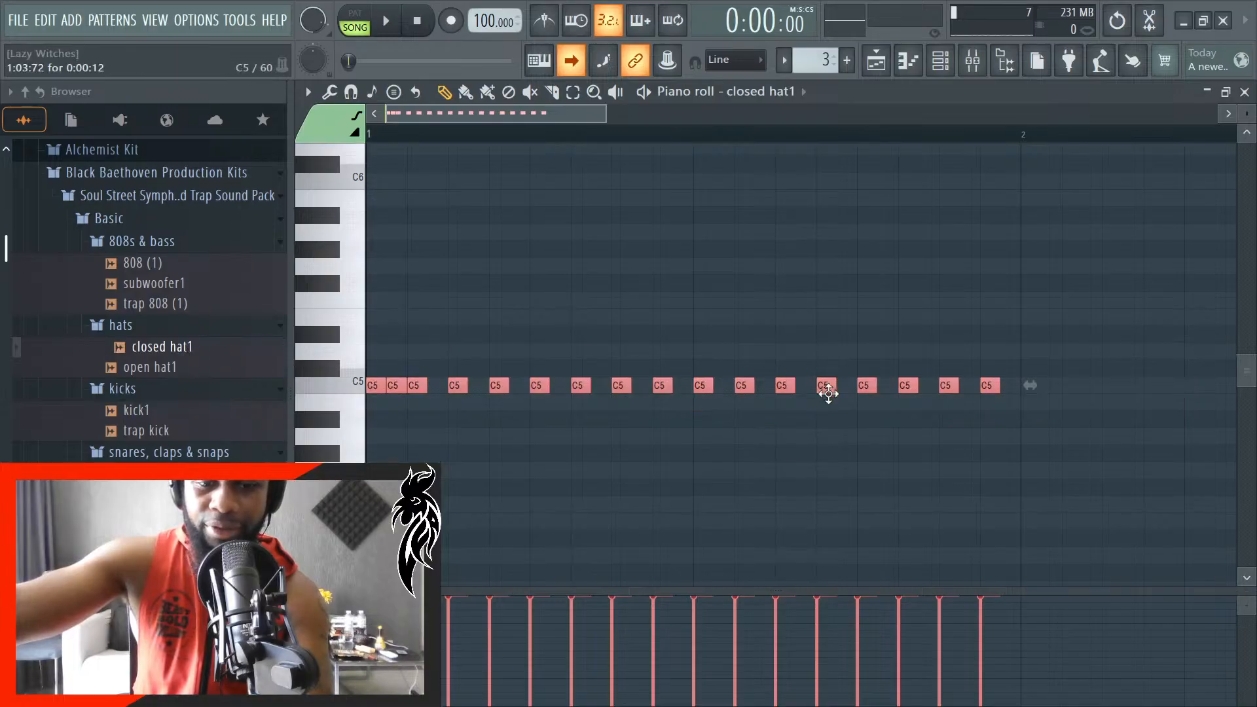
# - Duplicate all the bar 1 hat notes into bar 2, close the piano roll, and play the playlist
pyautogui.scroll(4, 1031, 411)
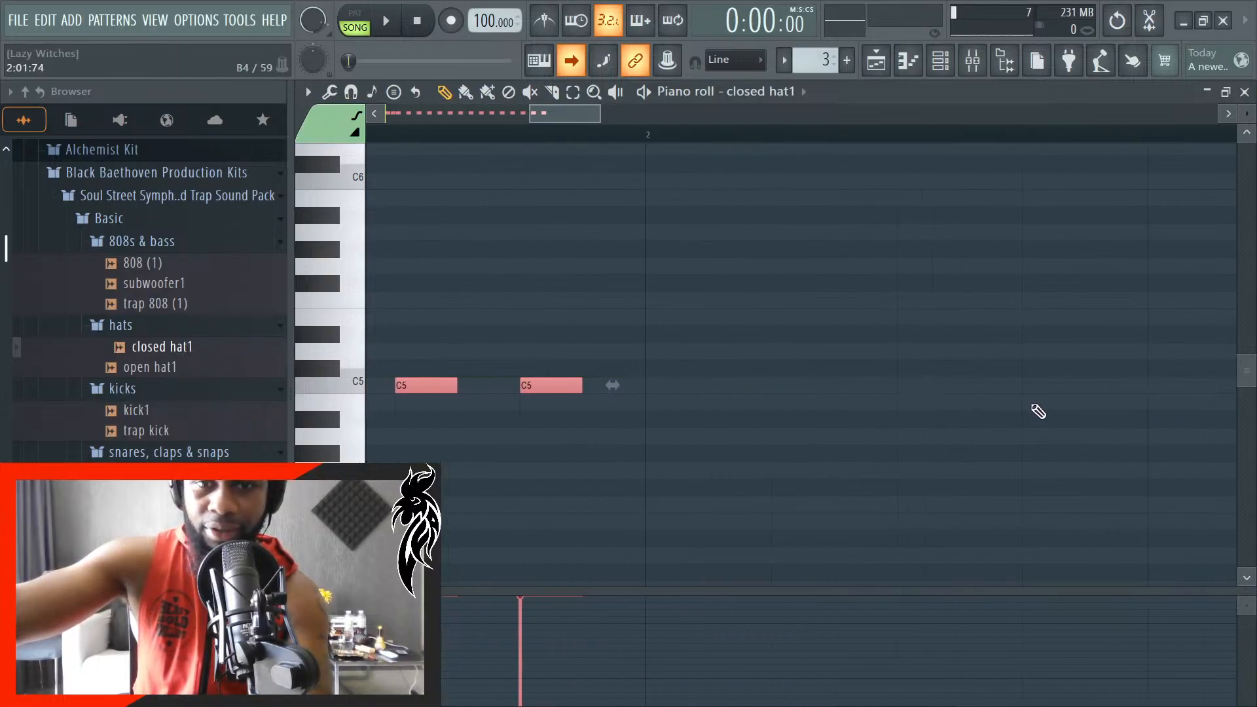
pyautogui.hotkey('ctrl', 'b')
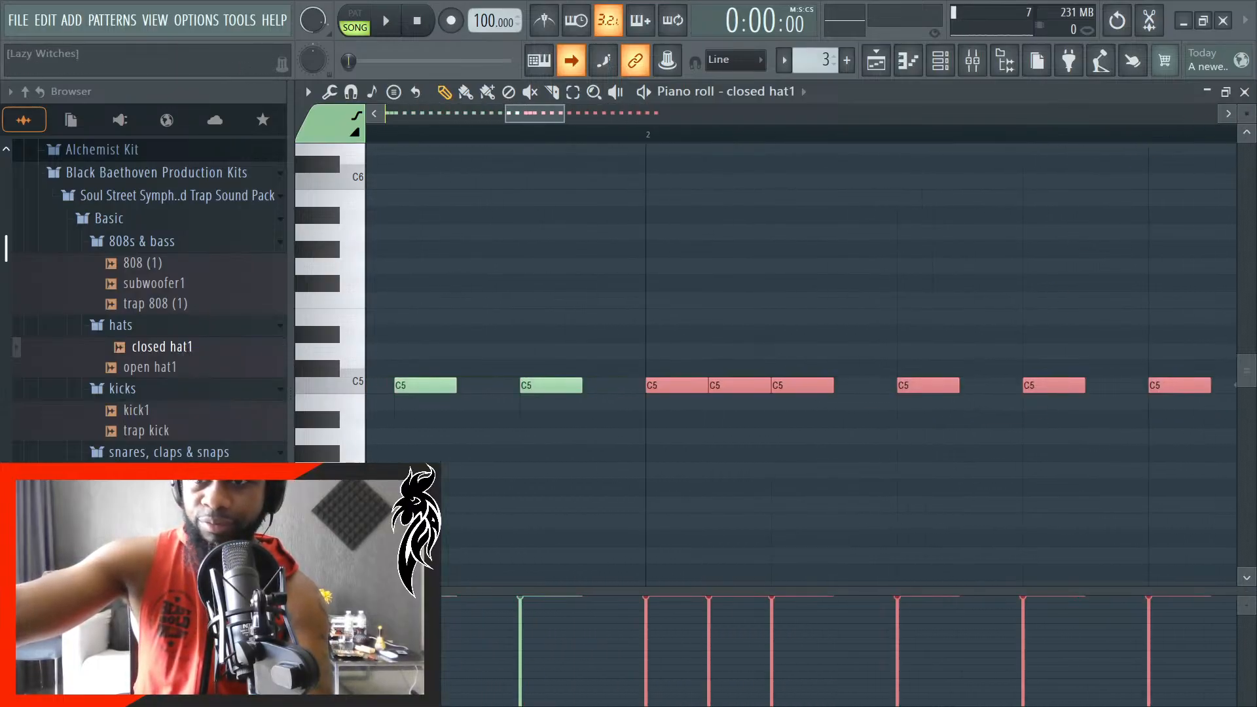
pyautogui.click(1245, 92)
pyautogui.press('space')
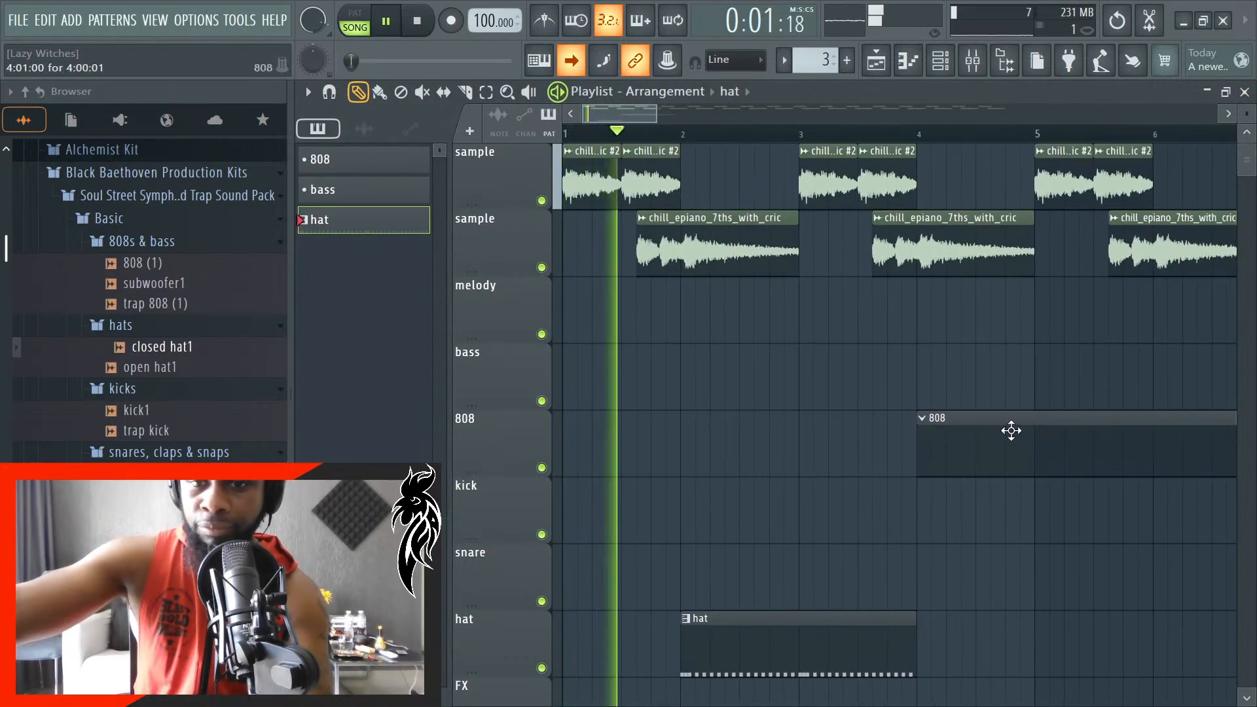
# - Listen to the hat clip against the sample in the arrangement and check the hat track's level in the mixer
pyautogui.scroll(4, 973, 611)
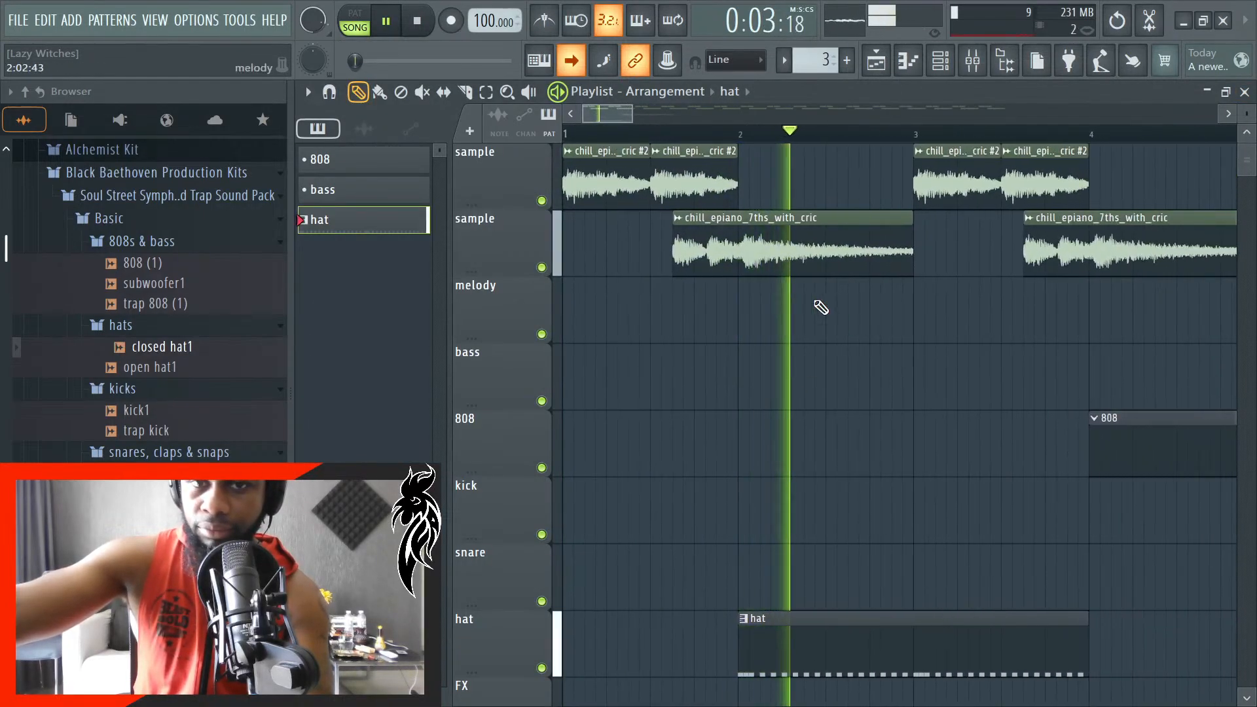
pyautogui.click(973, 60)
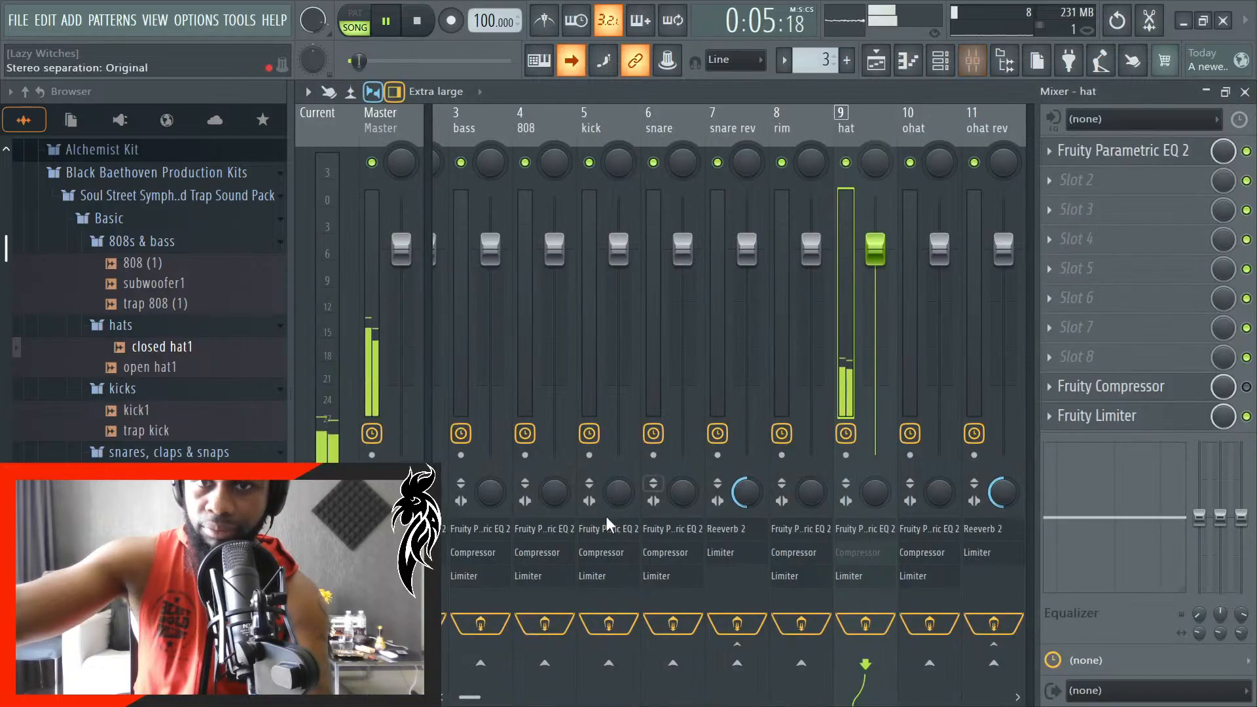
pyautogui.click(1245, 92)
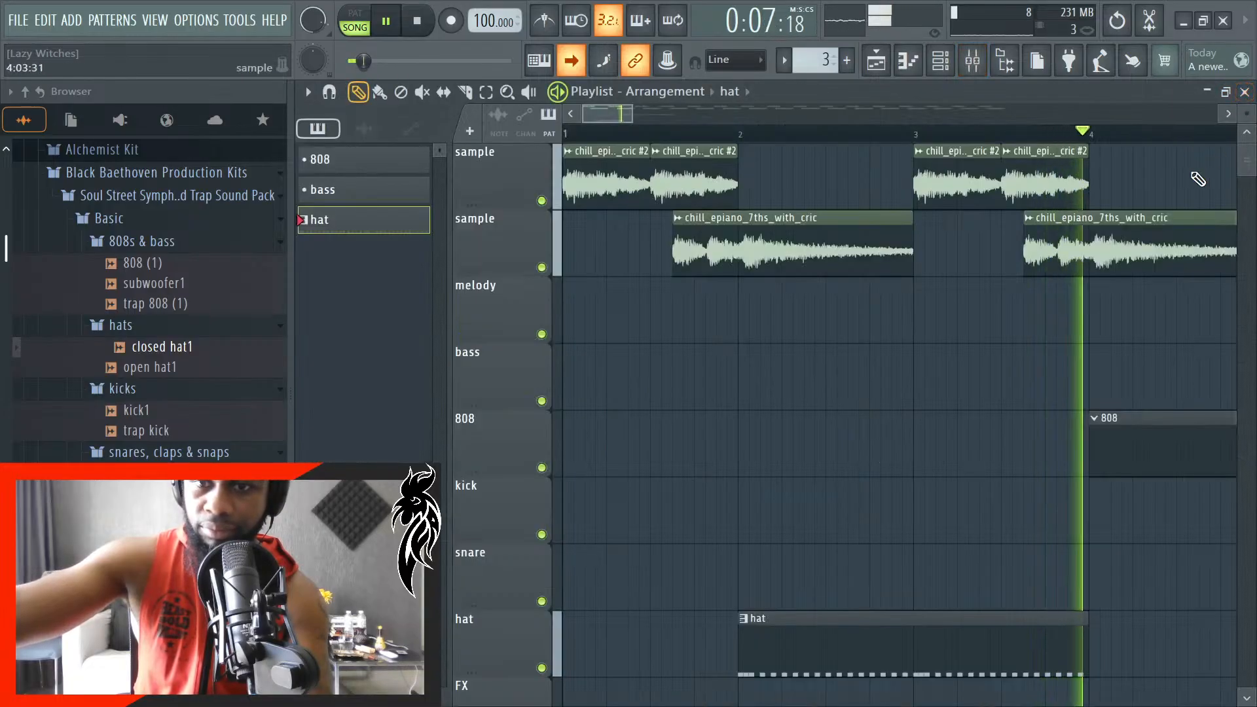
pyautogui.press('space')
pyautogui.scroll(1, 915, 587)
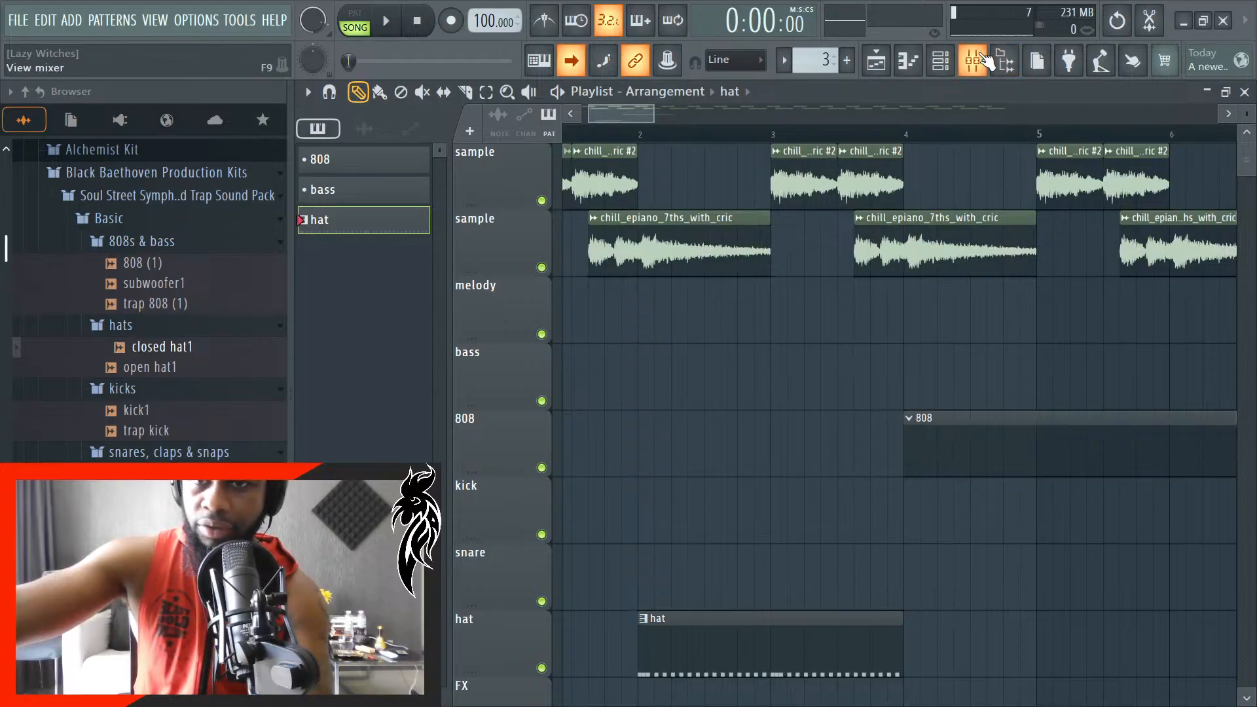
# - Open the closed hat1 channel's sampler settings from the channel rack and reduce the sample length to 47%
pyautogui.click(973, 60)
pyautogui.click(973, 61)
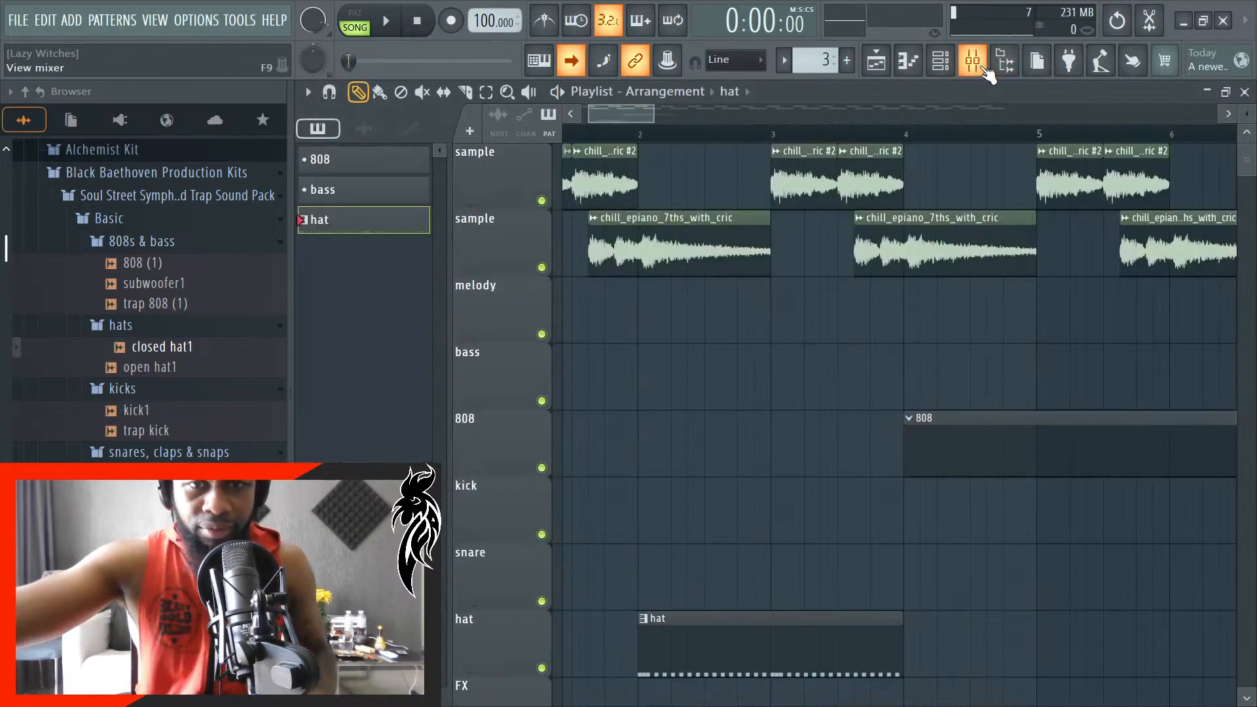
pyautogui.click(973, 61)
pyautogui.click(941, 60)
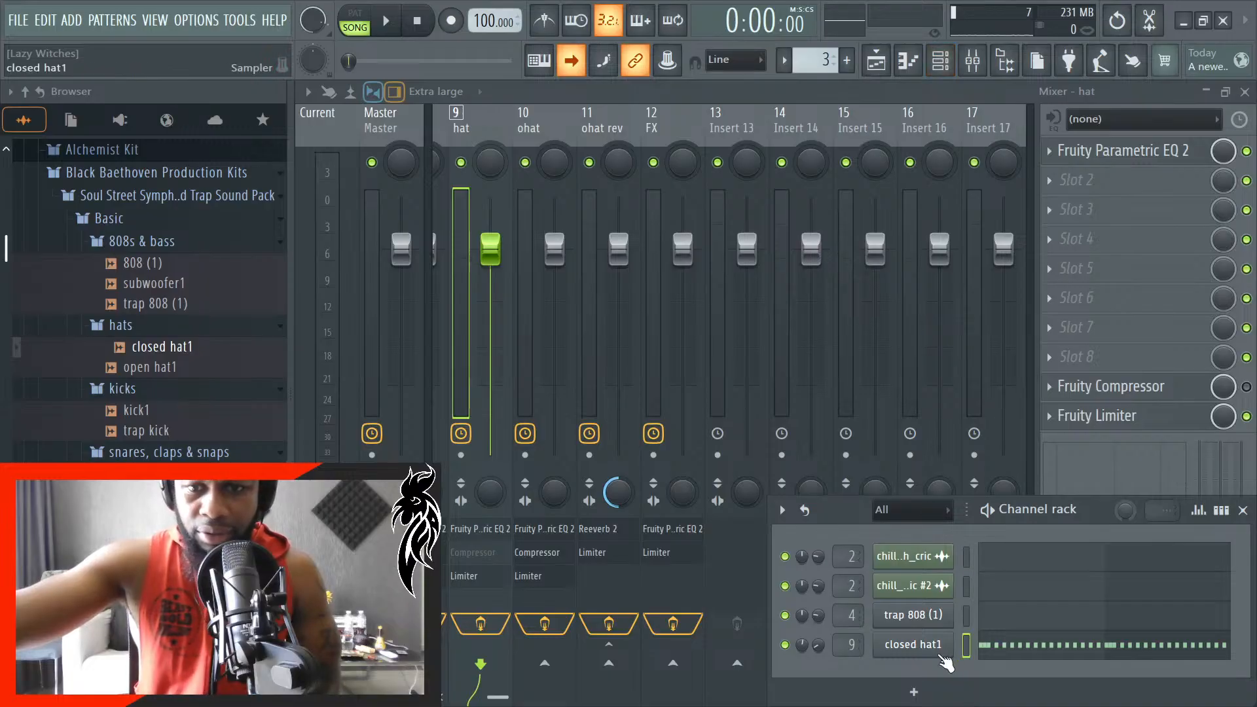
pyautogui.click(914, 644)
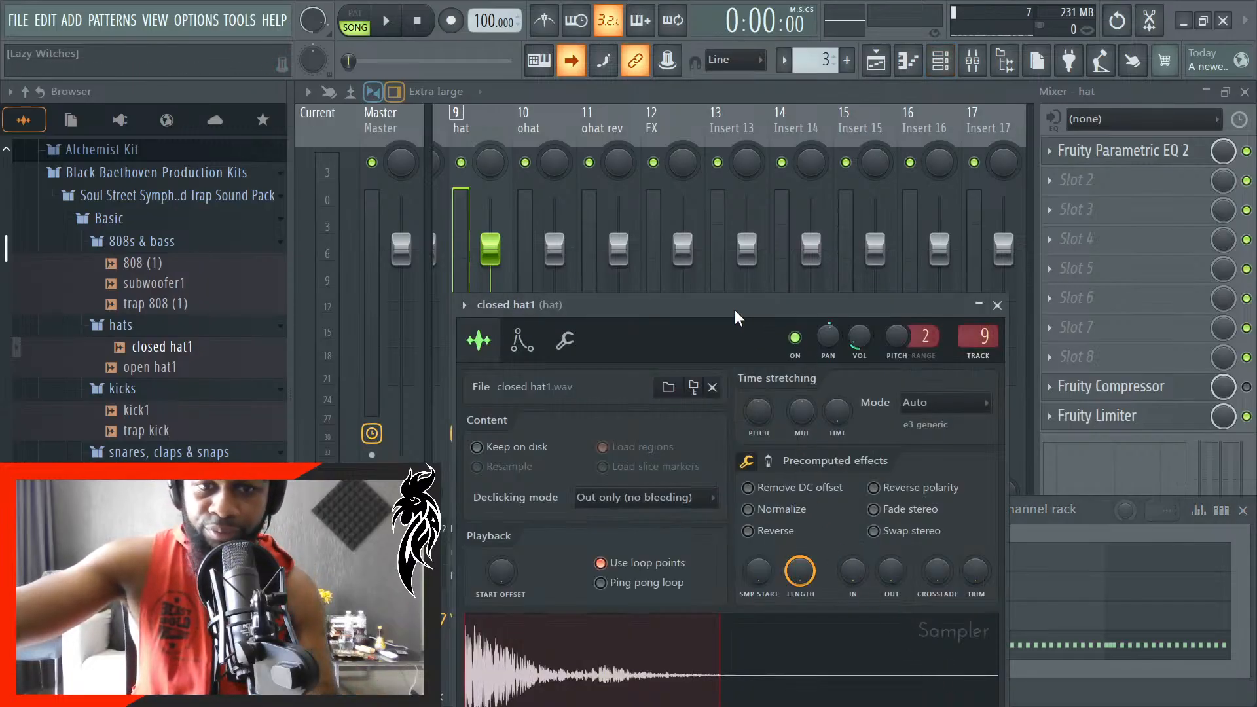
pyautogui.moveTo(735, 307); pyautogui.dragTo(692, 135)
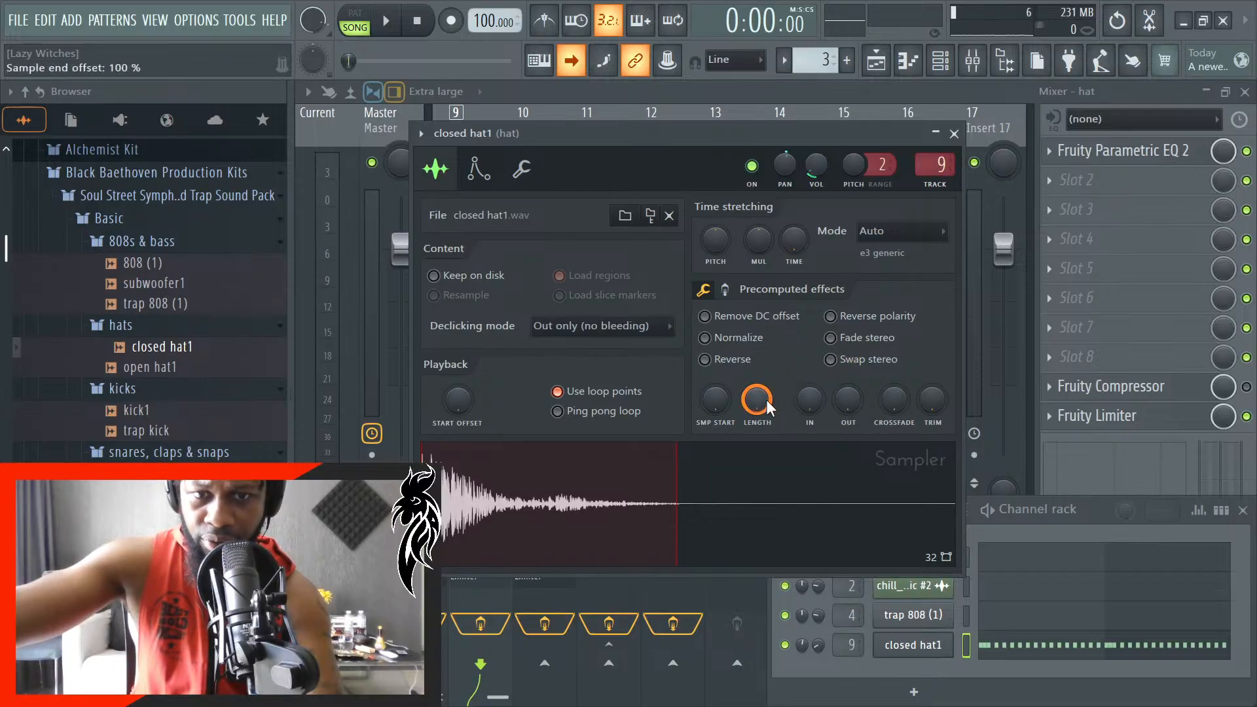
pyautogui.moveTo(765, 400); pyautogui.dragTo(755, 430)
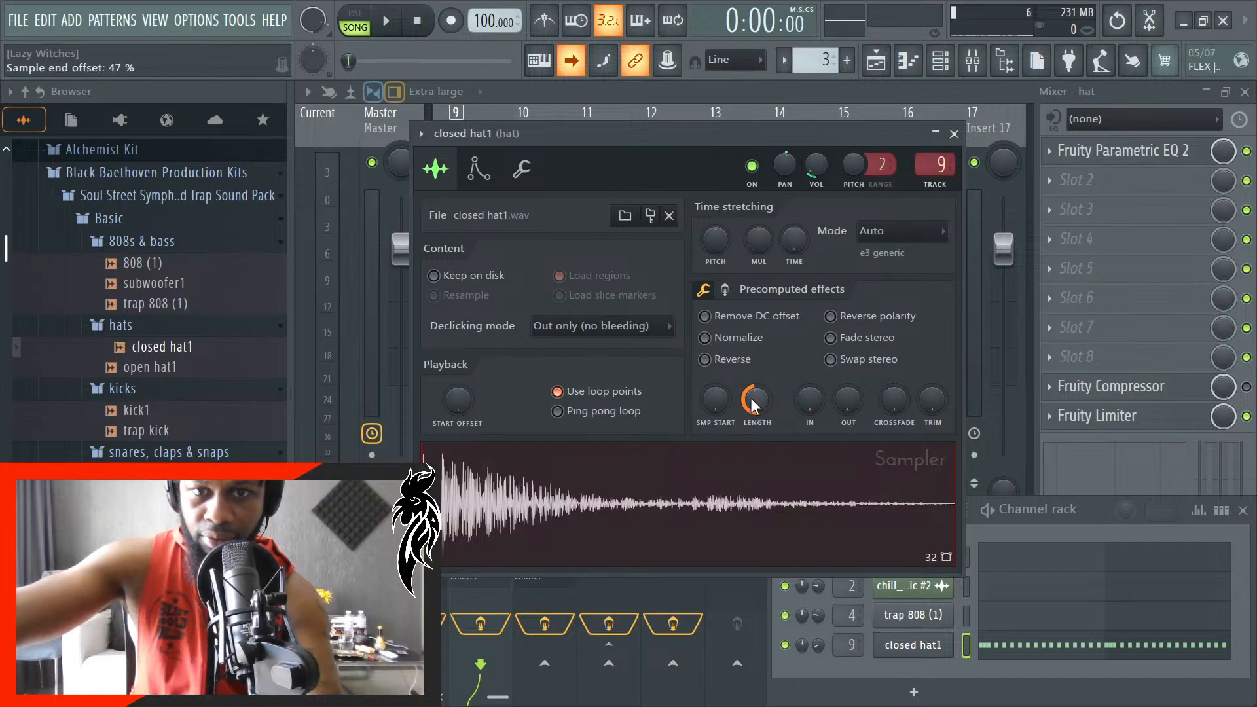
# - Try panning closed hat1 25% right during playback, re-centre it, and close the sampler window
pyautogui.press('space')
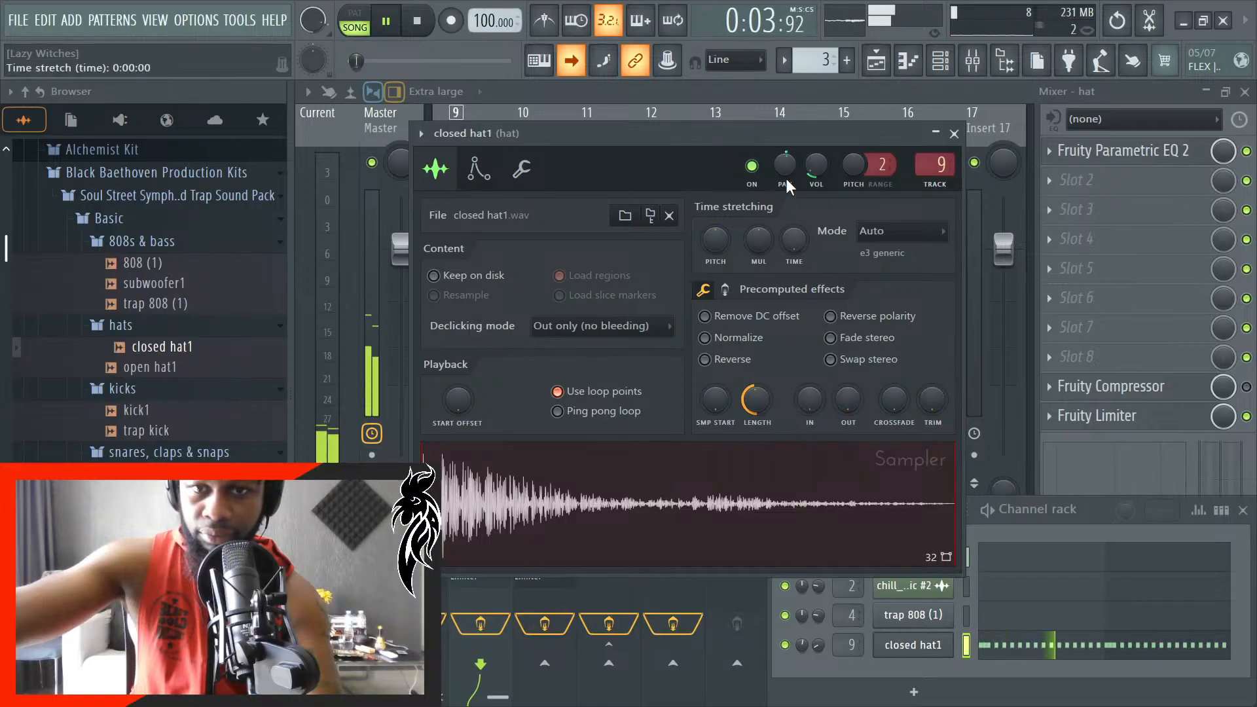
pyautogui.scroll(8, 788, 167)
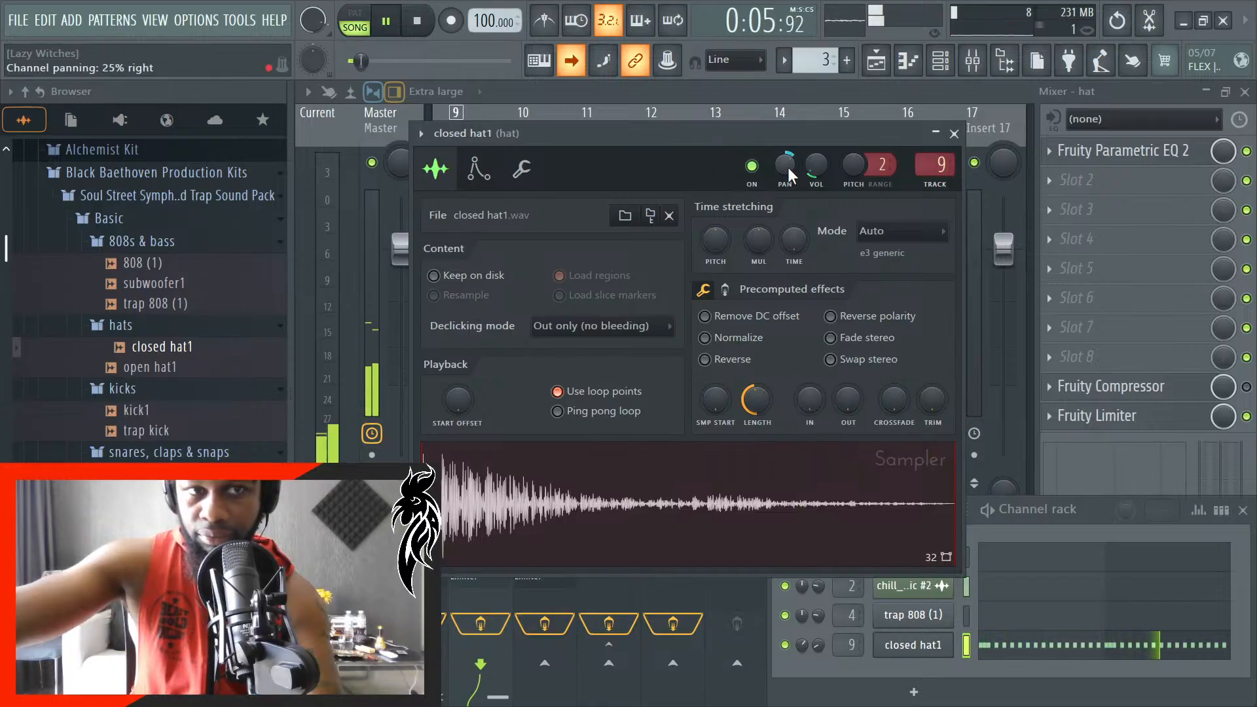
pyautogui.scroll(-10, 788, 169)
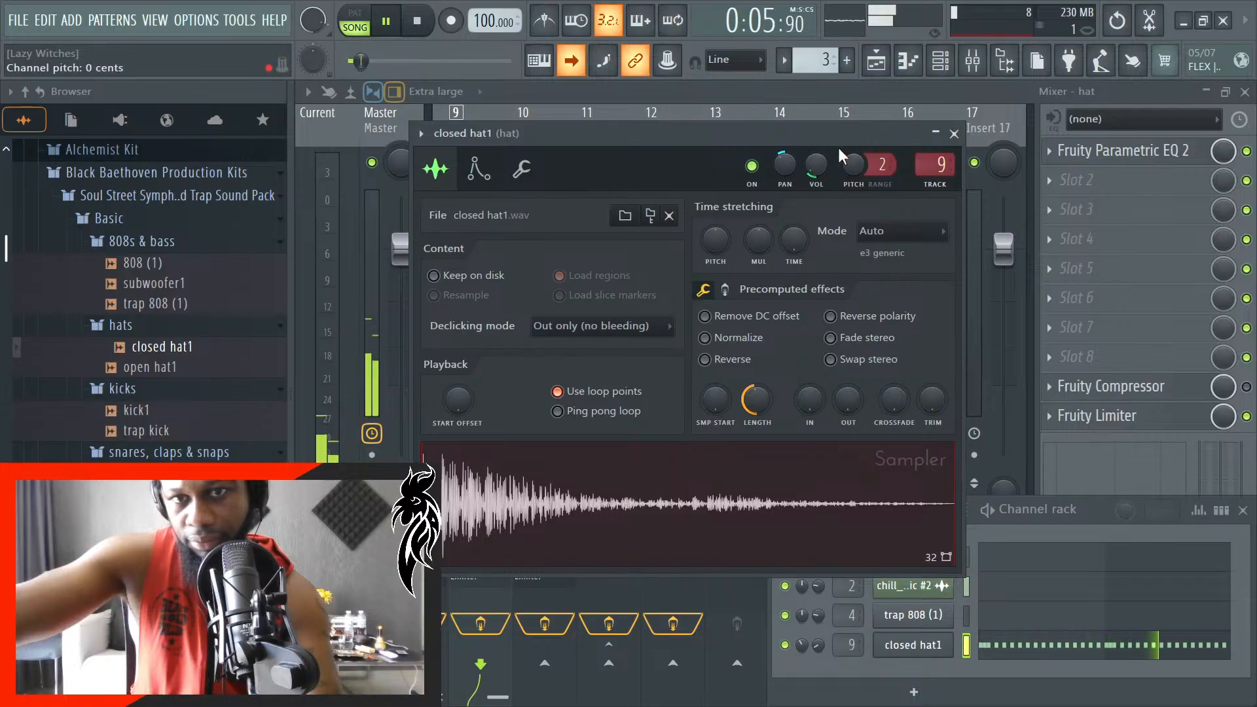
pyautogui.scroll(2, 792, 155)
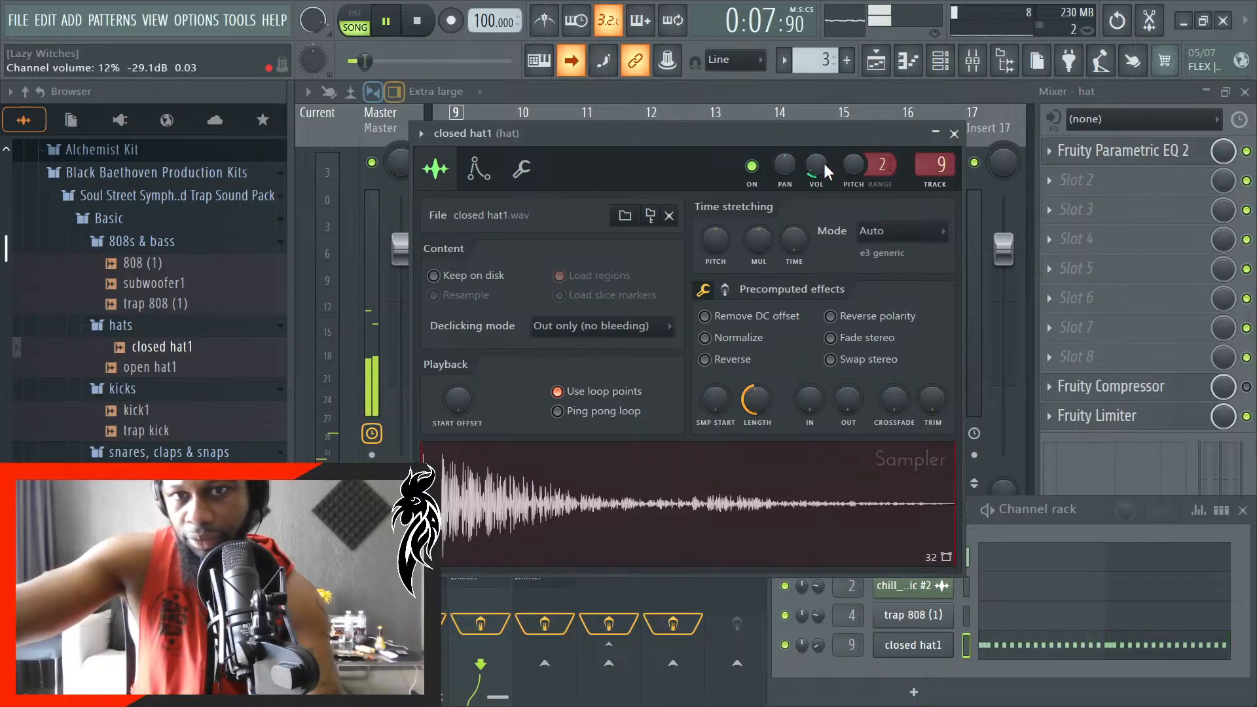
pyautogui.click(956, 134)
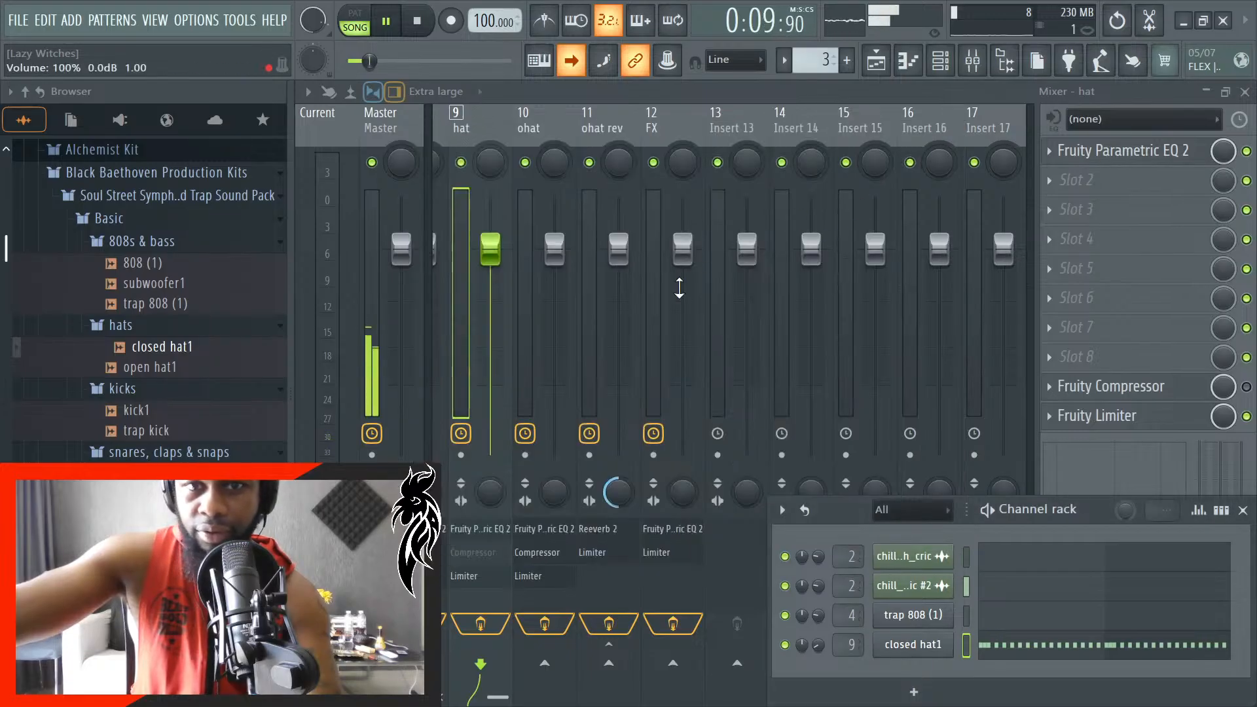
# - Enable Fruity Compressor on the hat mixer track, adjust the track's stereo separation, and replay the song
pyautogui.click(593, 123)
pyautogui.click(525, 120)
pyautogui.click(468, 123)
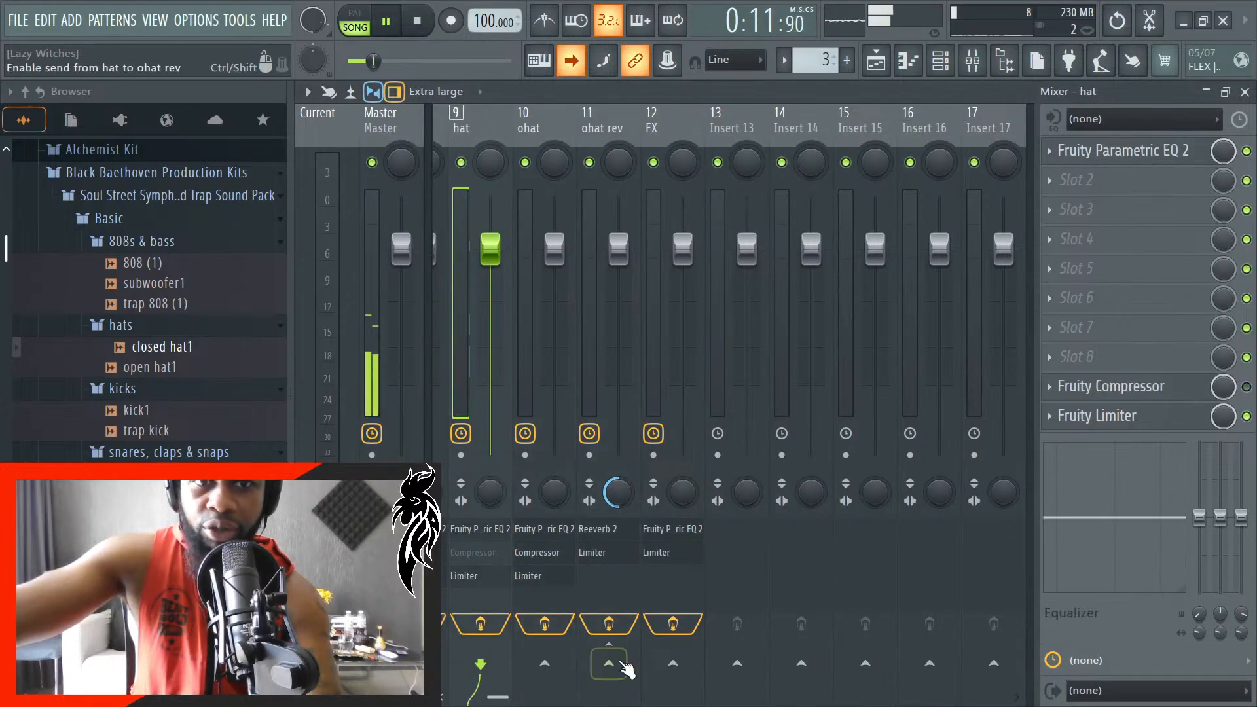
pyautogui.press('space')
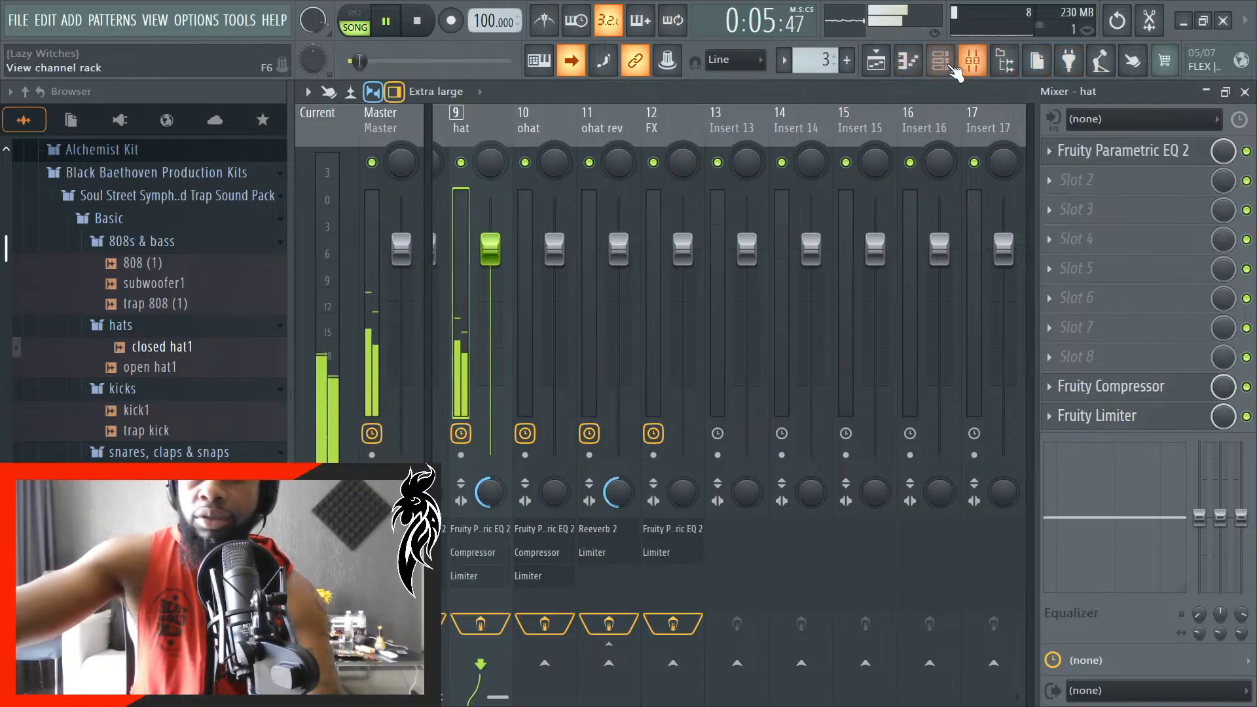
# - Lower the closed hat1 channel volume to 3% in the channel rack while replaying the song
pyautogui.click(941, 60)
pyautogui.scroll(-2, 823, 647)
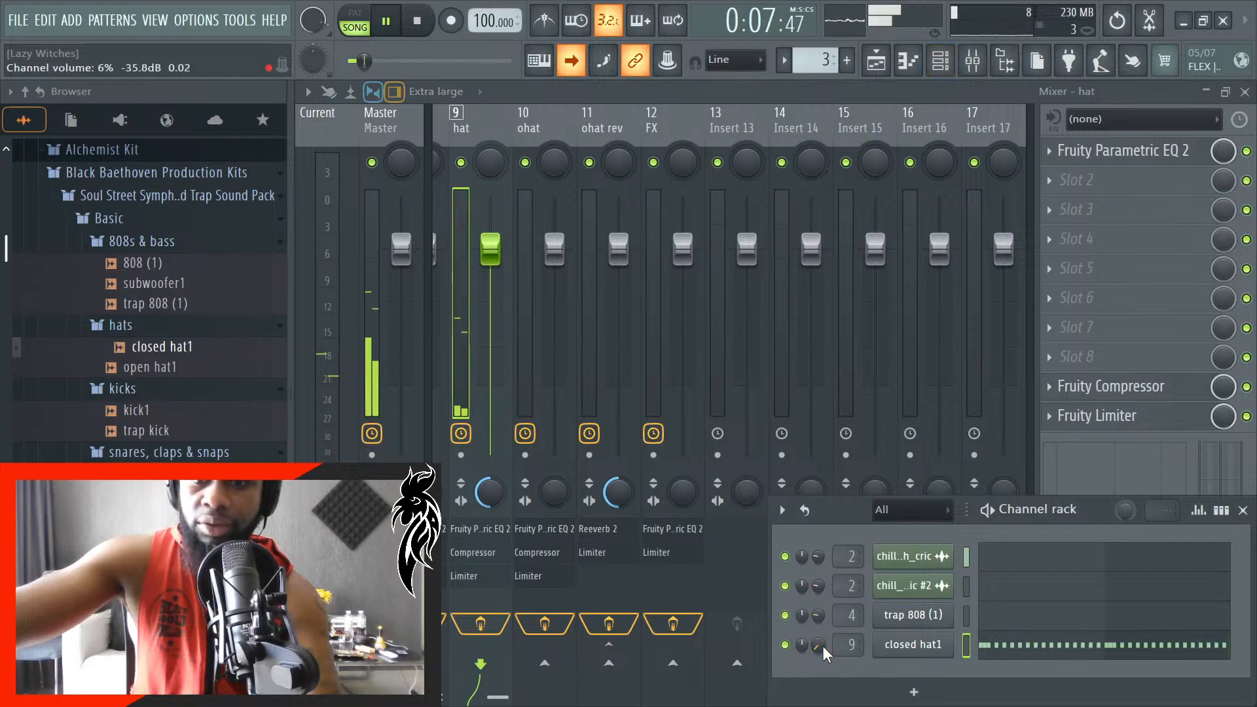
pyautogui.press('space')
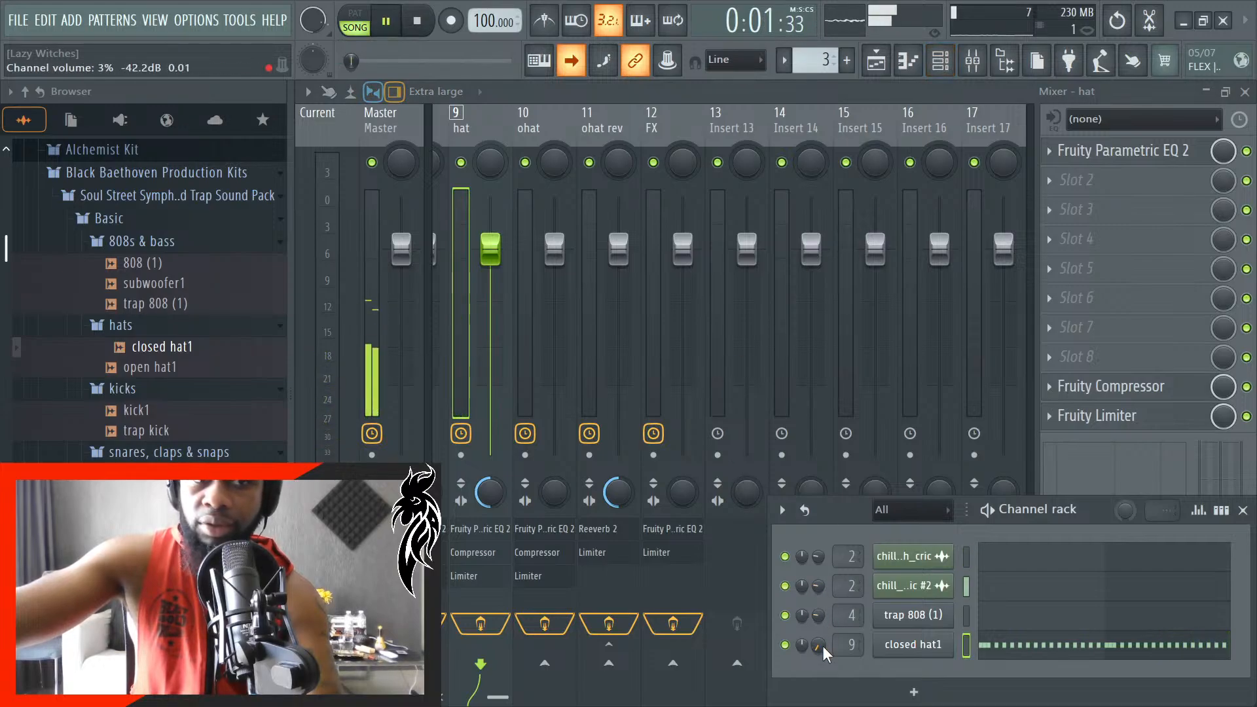
# - Stop playback, open the closed hat1 notes in the piano roll, and shorten all of them together to less than half their length
pyautogui.click(1024, 653)
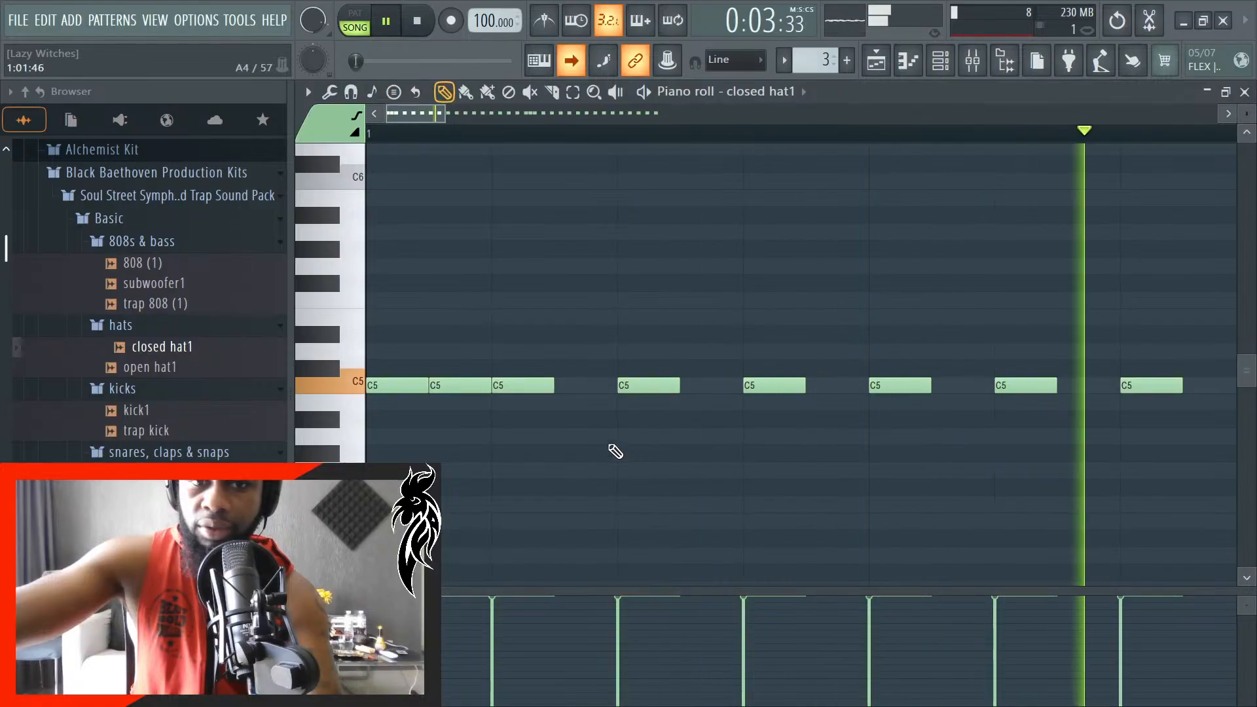
pyautogui.press('space')
pyautogui.scroll(-6, 612, 461)
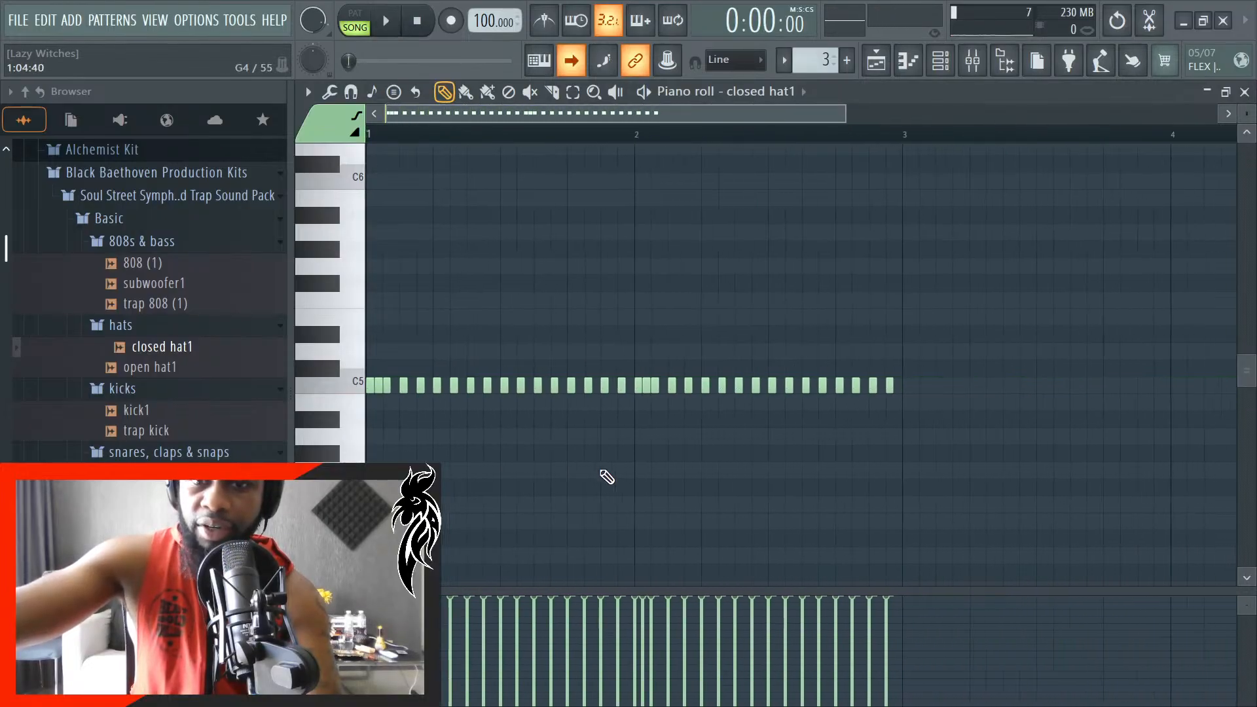
pyautogui.moveTo(955, 419); pyautogui.dragTo(357, 202)
pyautogui.scroll(6, 320, 372)
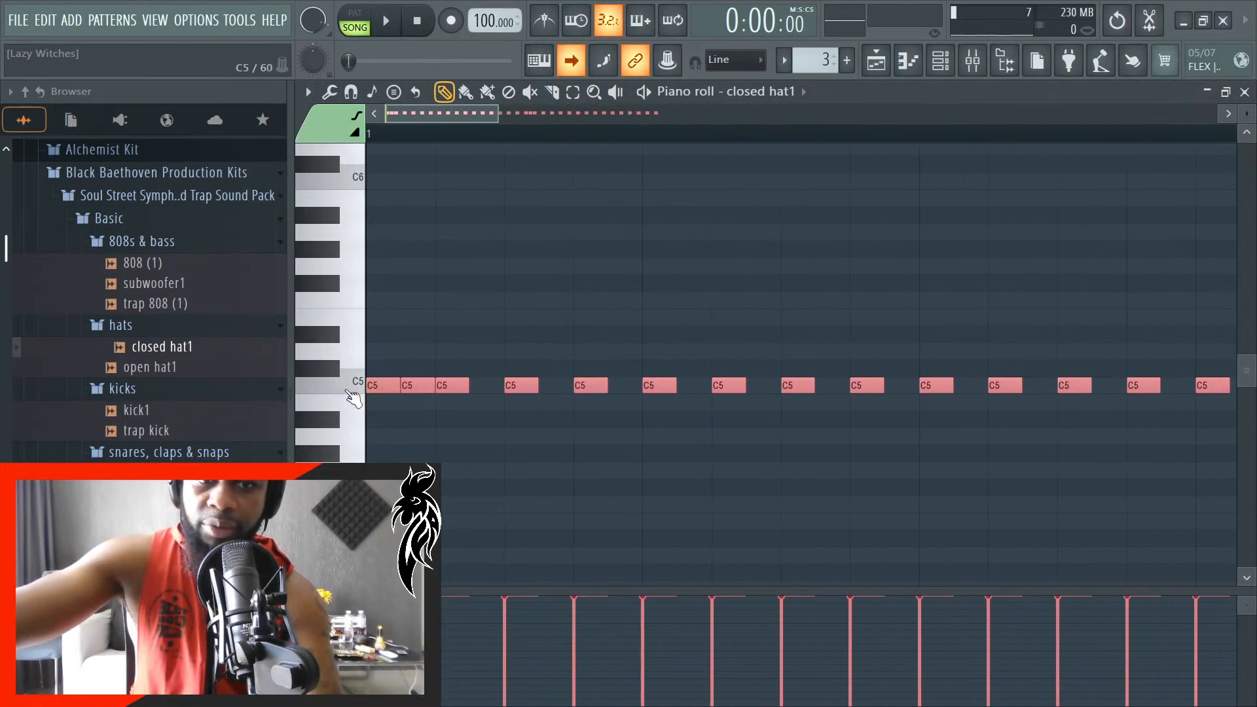
pyautogui.scroll(3, 357, 403)
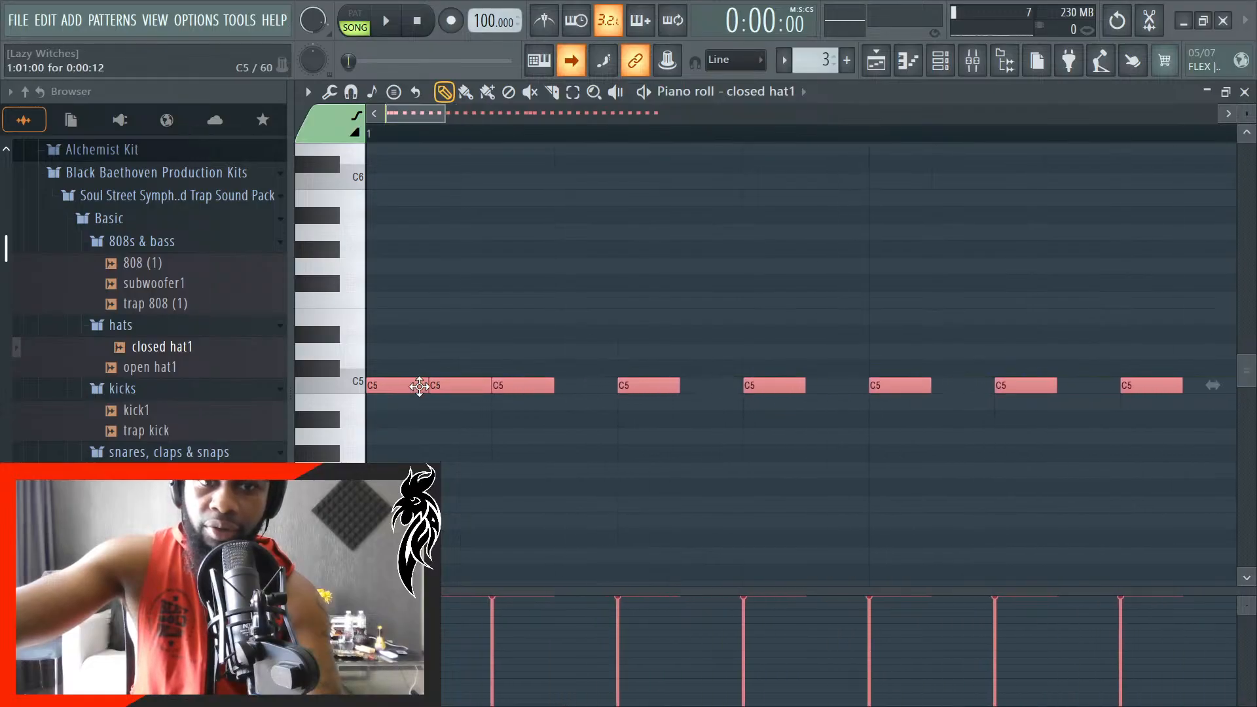
pyautogui.moveTo(421, 383); pyautogui.dragTo(387, 394)
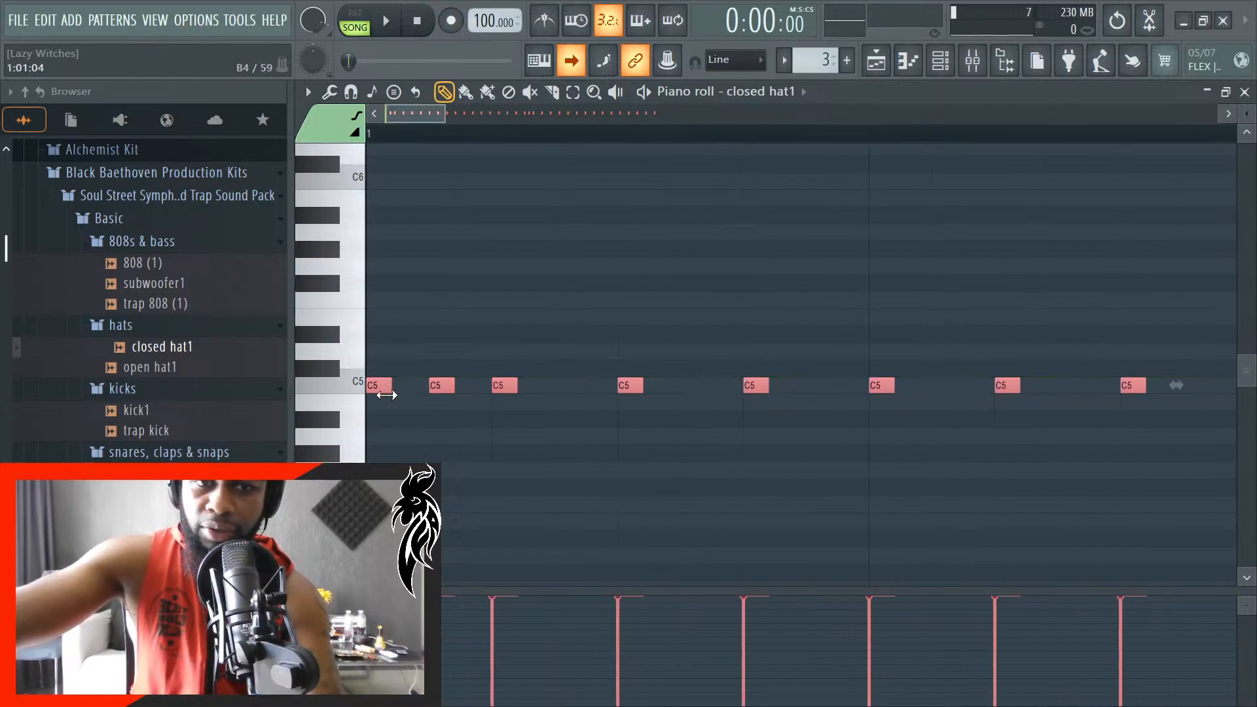
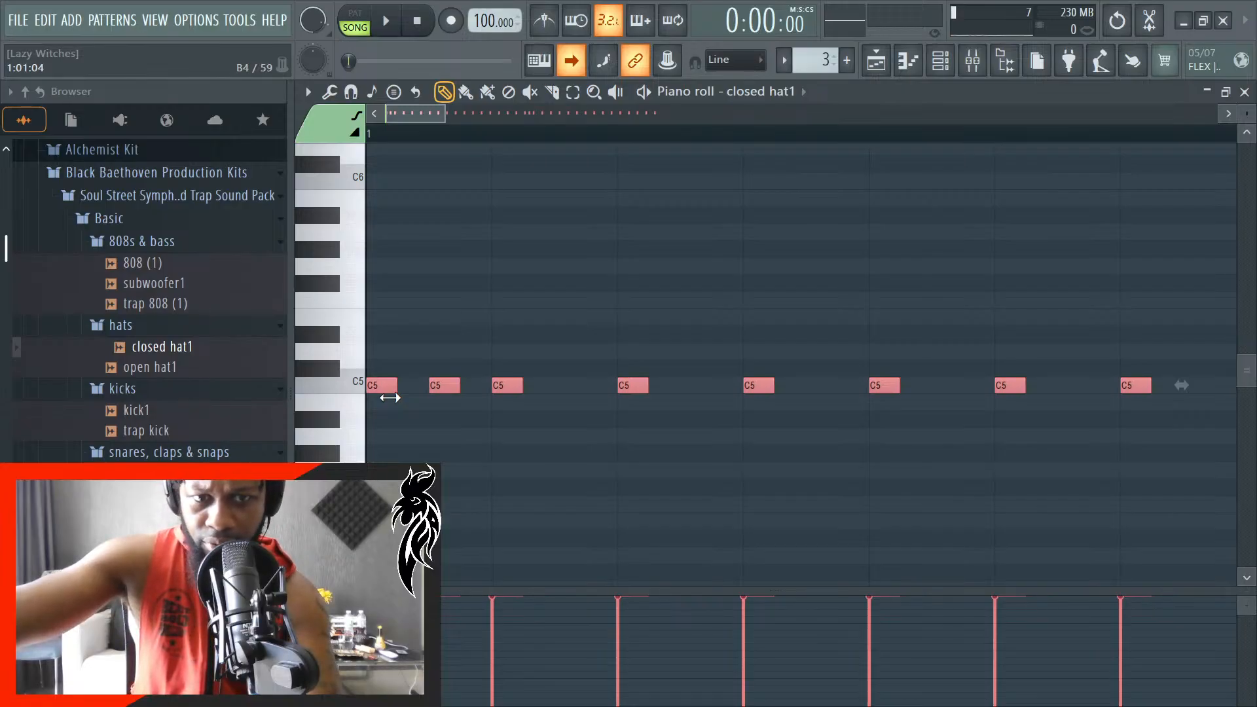
# - Try shifting the second closed hat1 note closer to the first, return it to its original position, and replay the song
pyautogui.press('space')
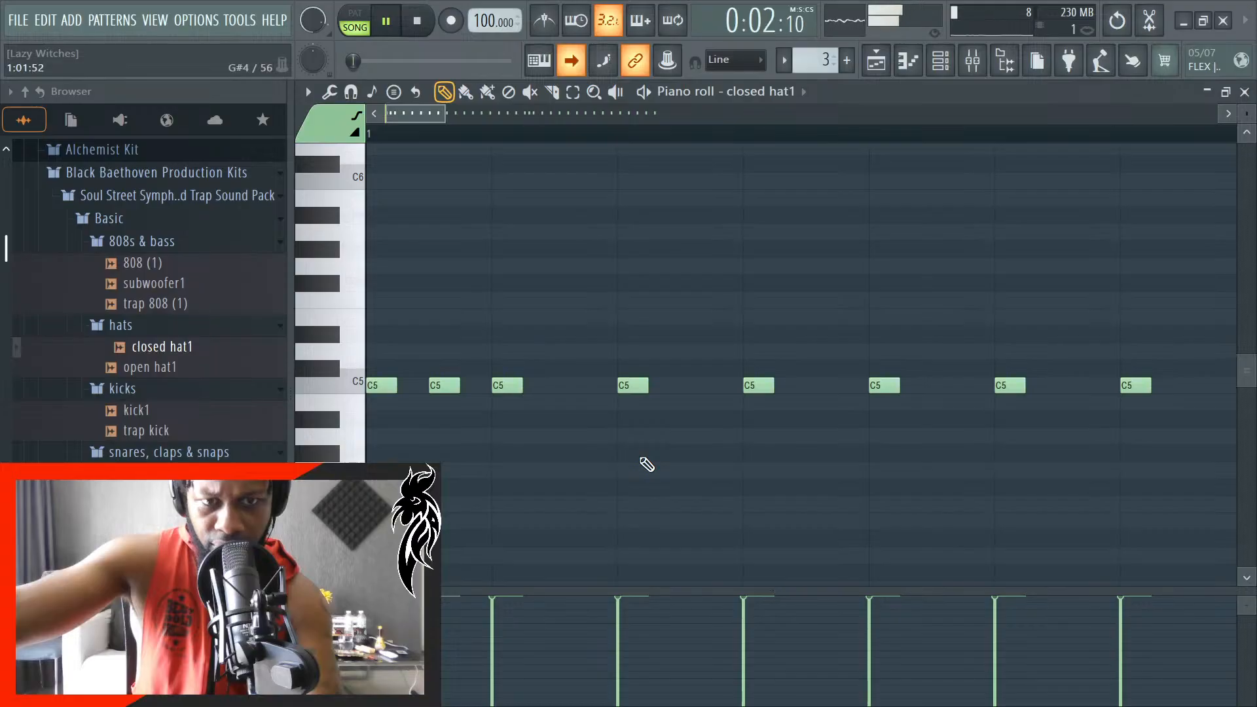
pyautogui.press('space')
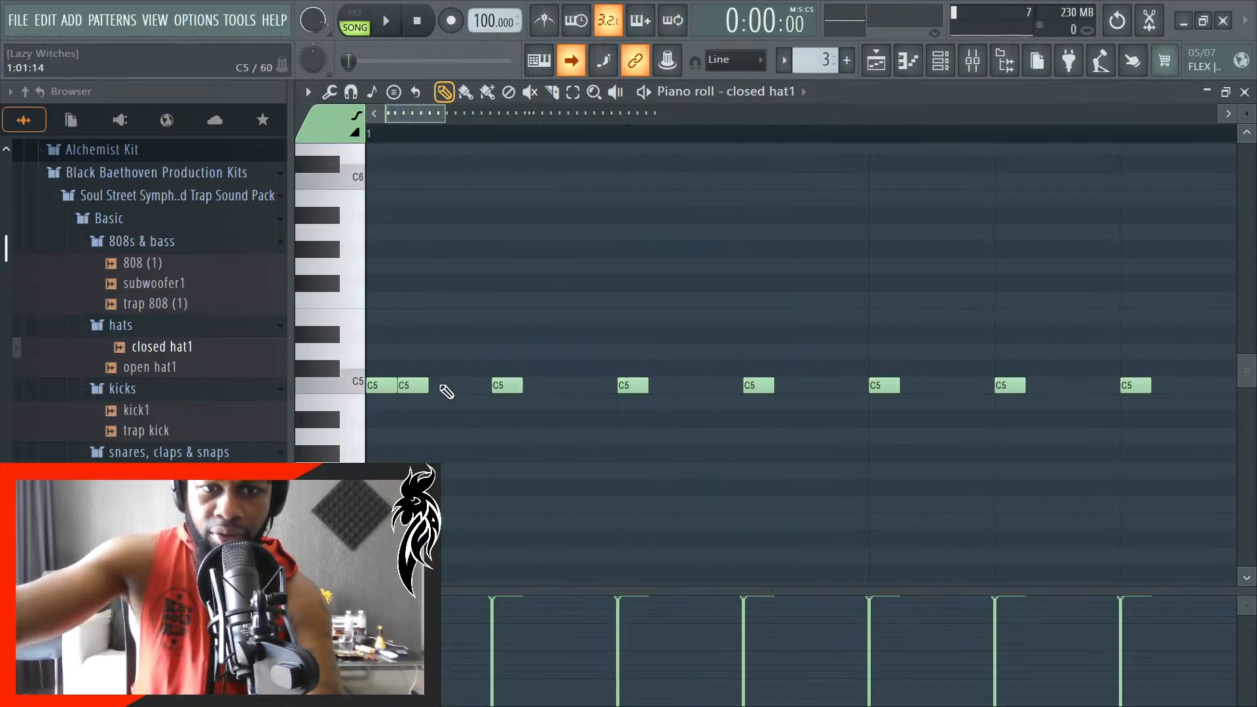
pyautogui.moveTo(414, 386); pyautogui.dragTo(445, 386)
pyautogui.press('space')
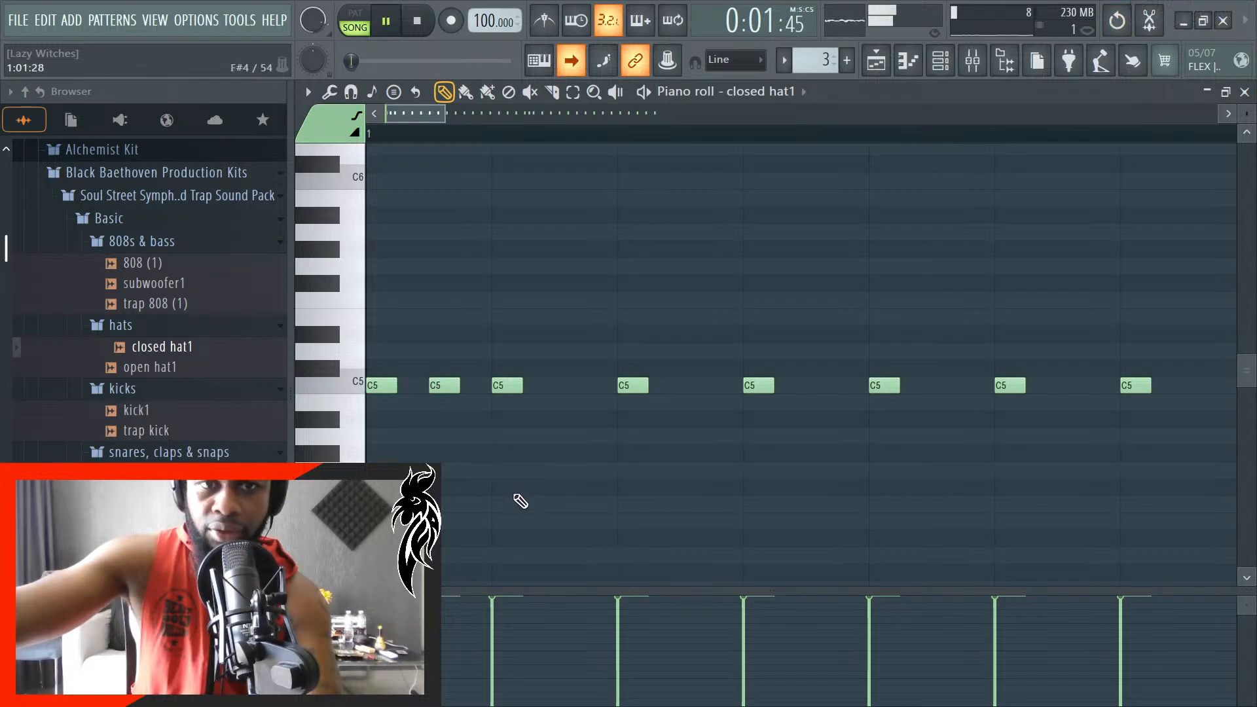
pyautogui.scroll(-1, 521, 501)
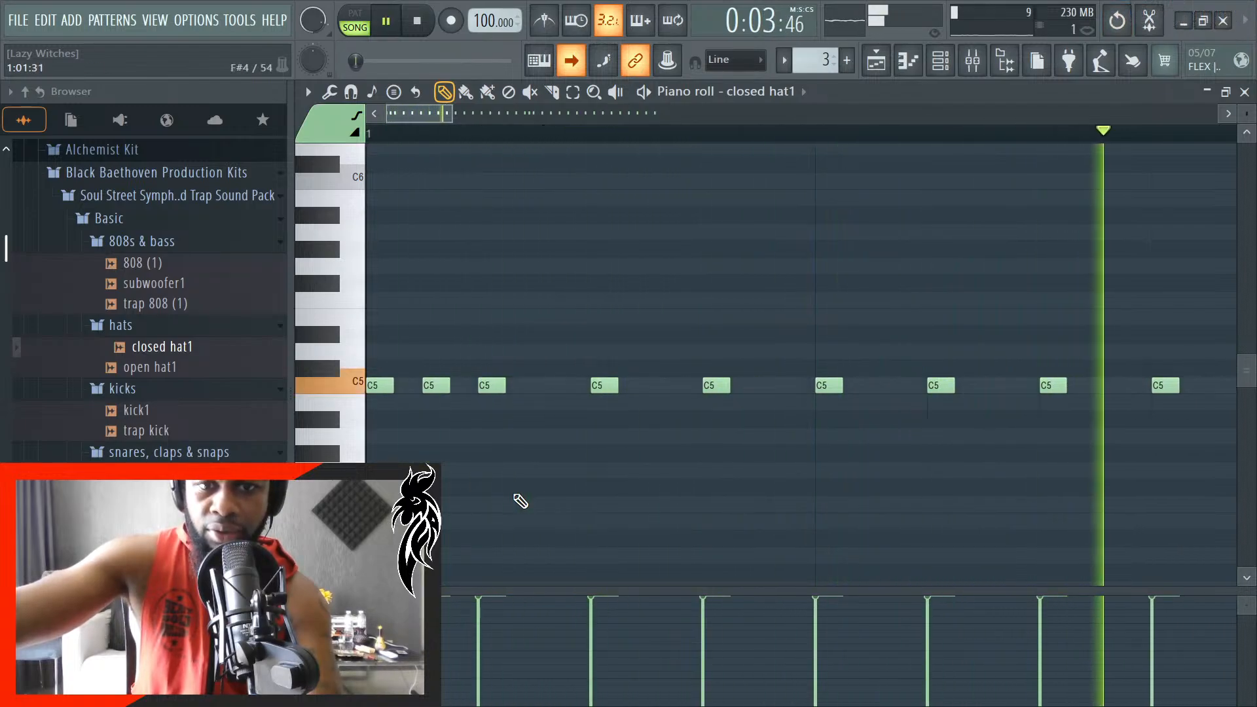
pyautogui.scroll(-2, 518, 499)
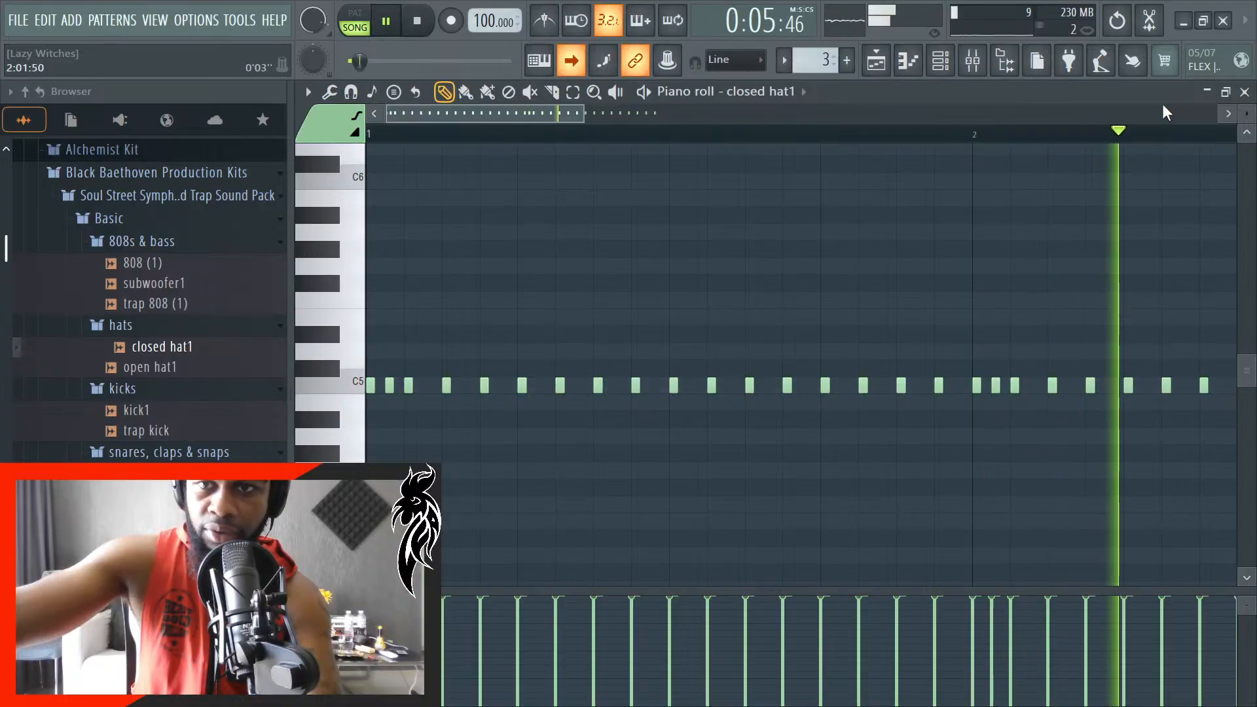
# - Stop playback and close the piano roll, channel rack and mixer to return to the playlist
pyautogui.click(1246, 93)
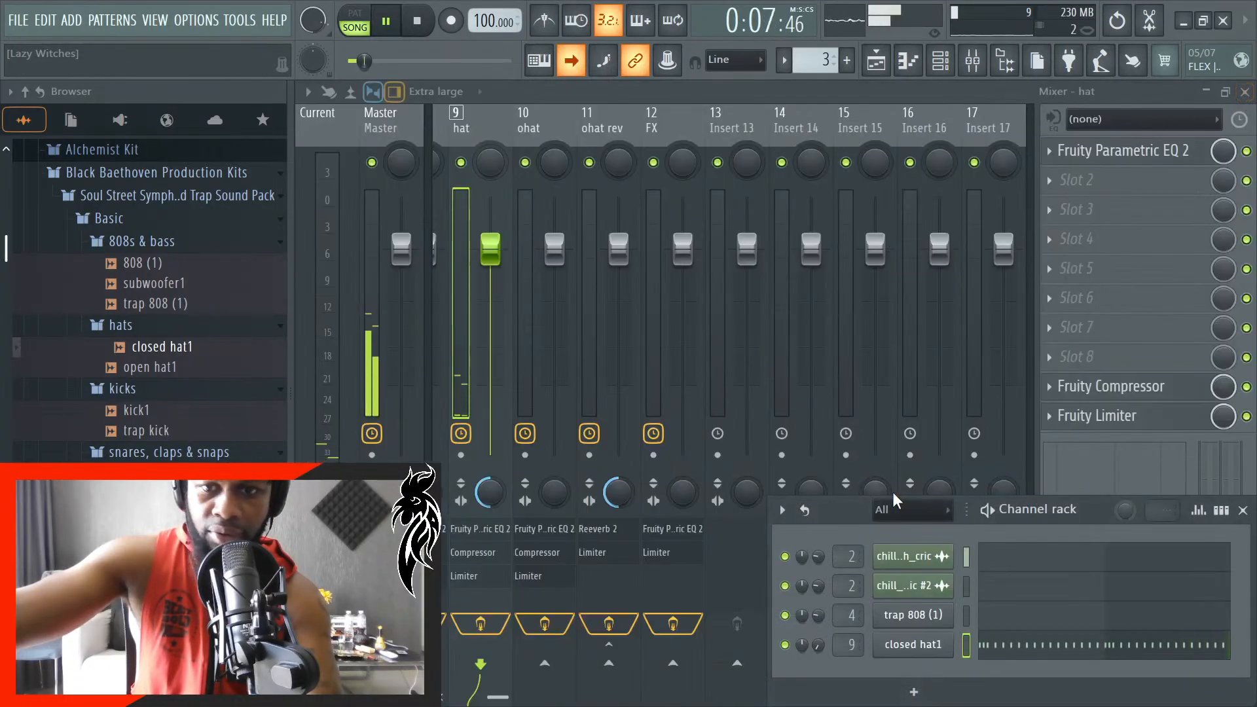
pyautogui.press('space')
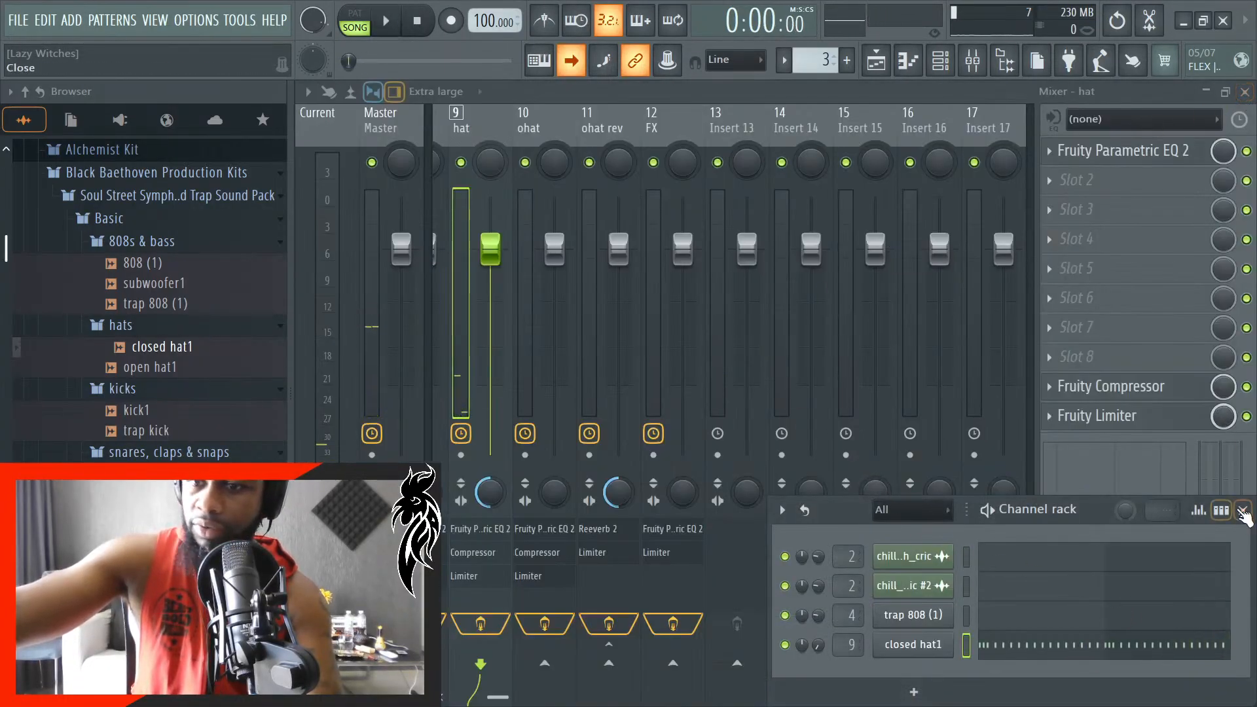
pyautogui.click(1243, 510)
pyautogui.click(1246, 93)
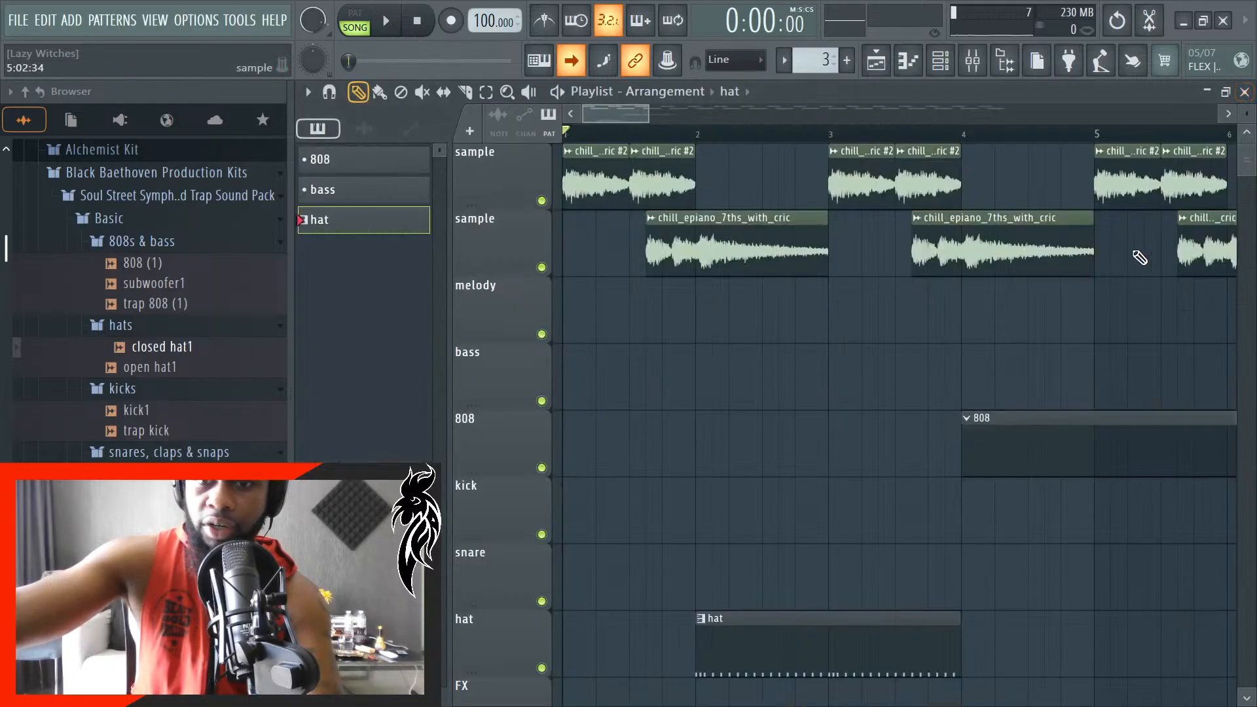
# - Place a second hat clip at bar 4 on the hat track, directly after the first, and play the song
pyautogui.click(980, 646)
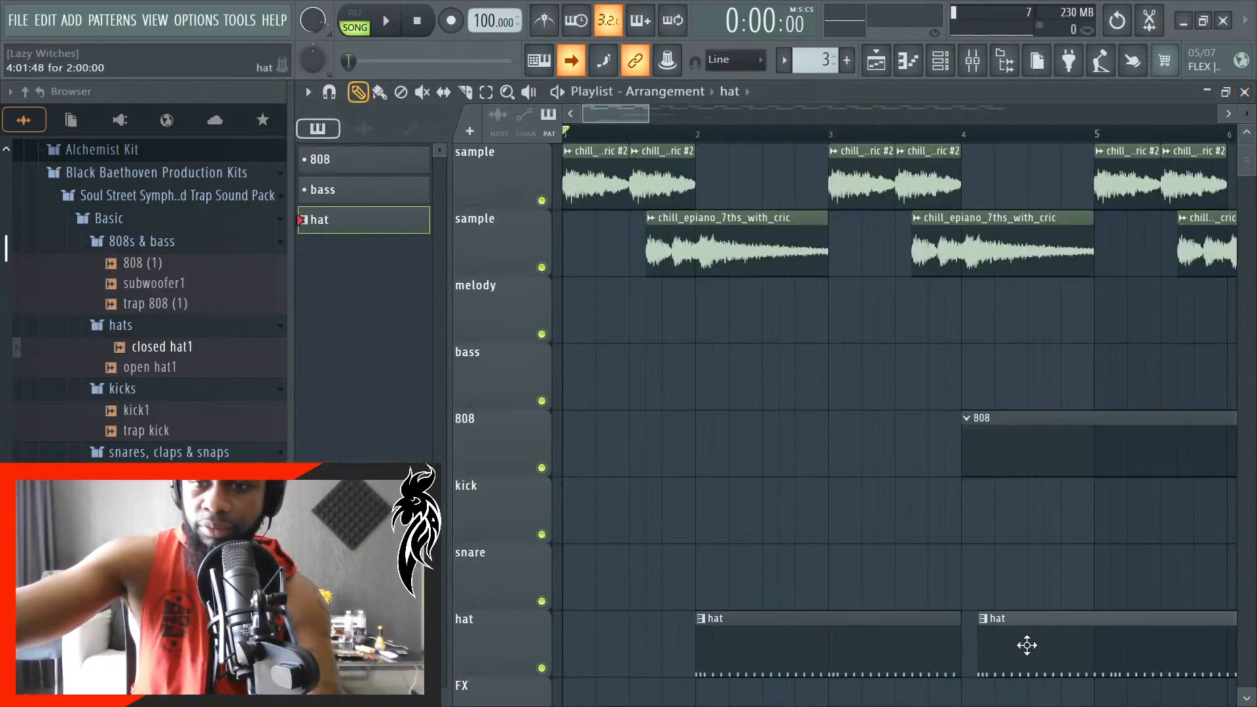
pyautogui.moveTo(1027, 646); pyautogui.dragTo(1013, 650)
pyautogui.press('space')
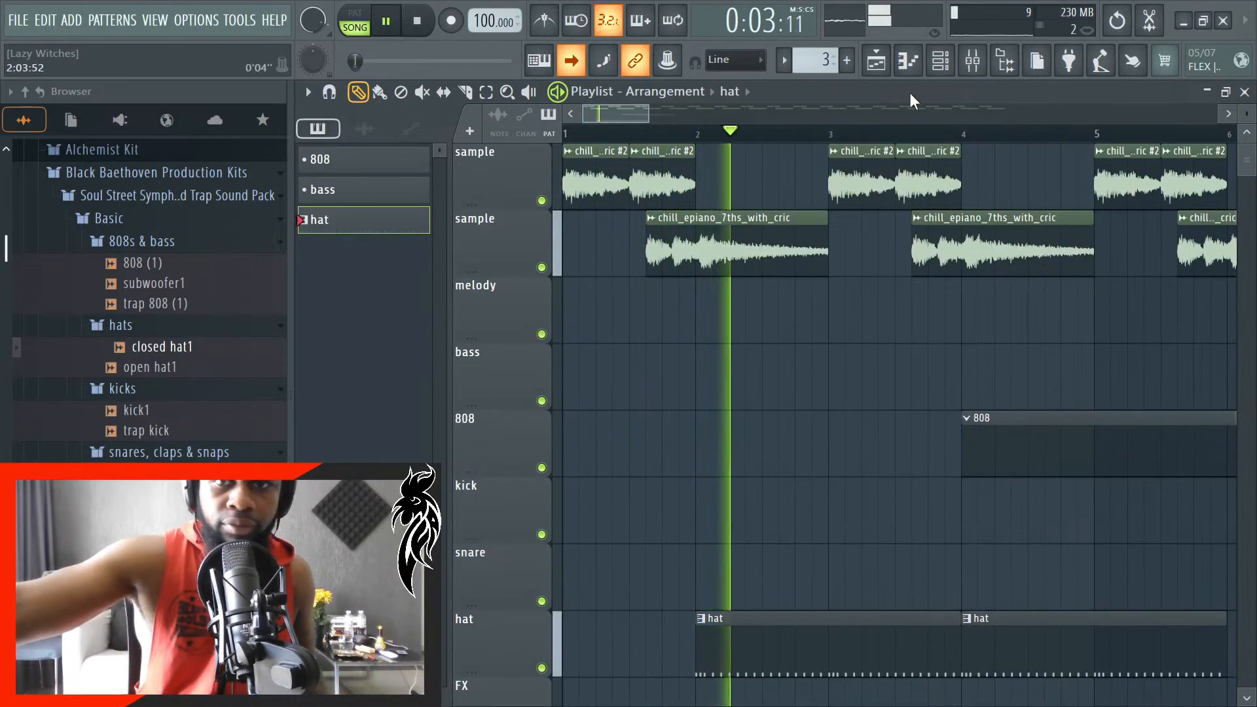
# - Raise the closed hat1 channel volume to 9% during playback and close the channel rack
pyautogui.click(941, 61)
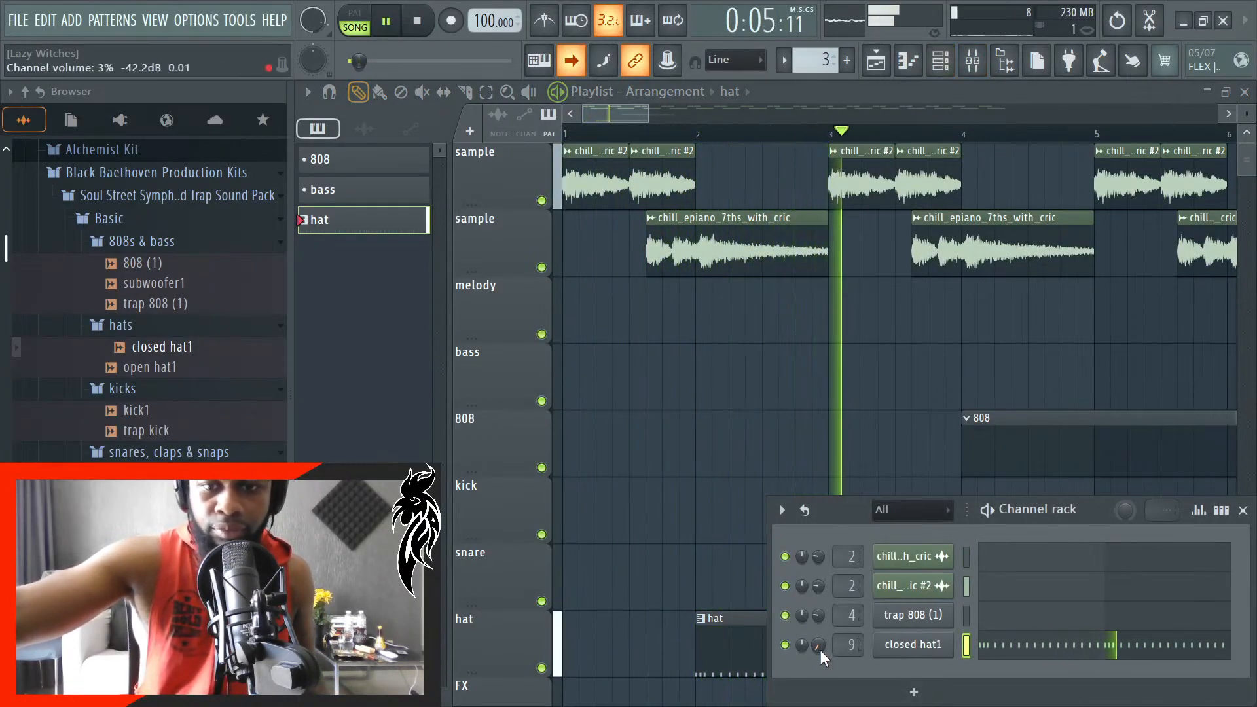
pyautogui.scroll(2, 820, 648)
pyautogui.scroll(1, 817, 649)
pyautogui.scroll(-1, 817, 649)
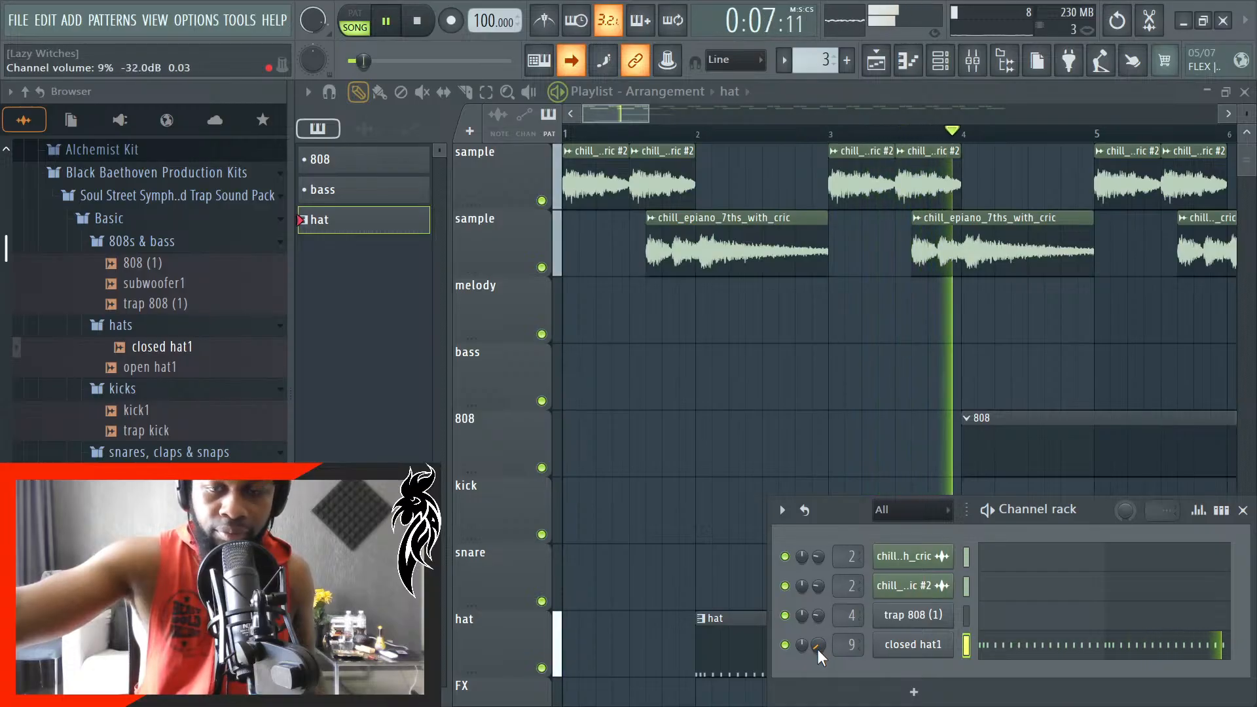
pyautogui.click(1243, 510)
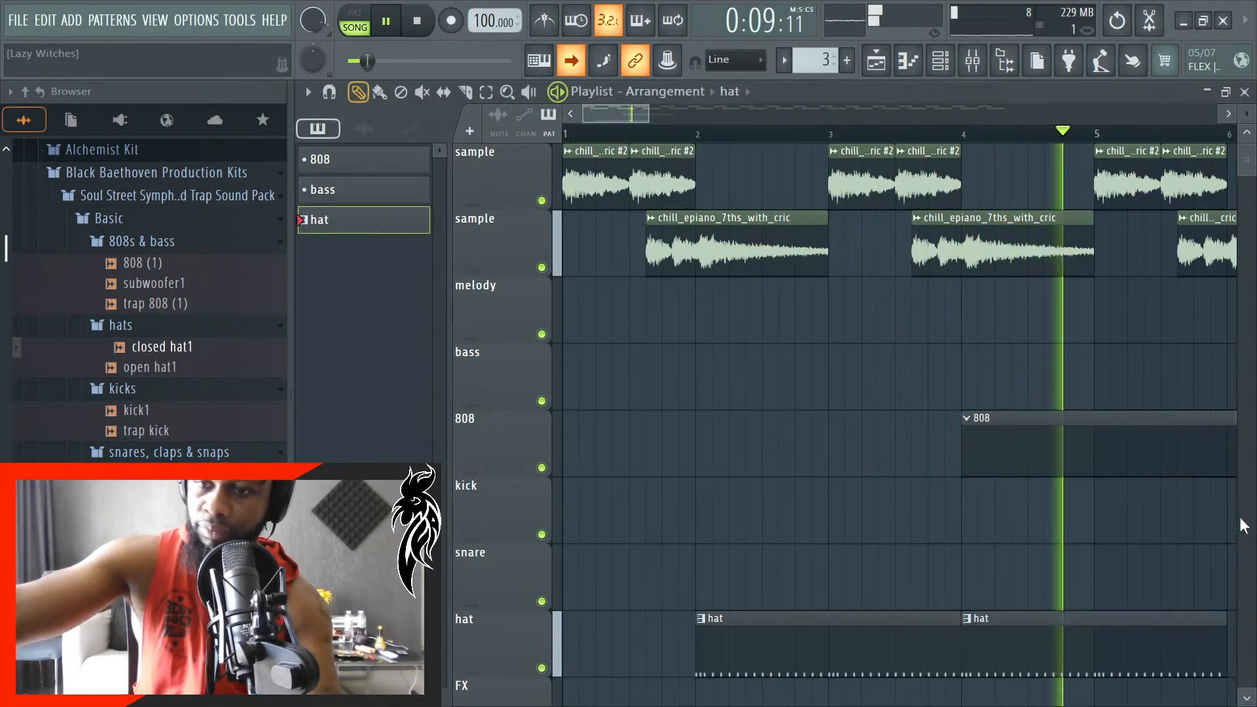
# - Stop playback, extend the hat track with two more hat clips at bars 6 and 8, and delete the 808 clip
pyautogui.scroll(-4, 837, 558)
pyautogui.scroll(3, 918, 629)
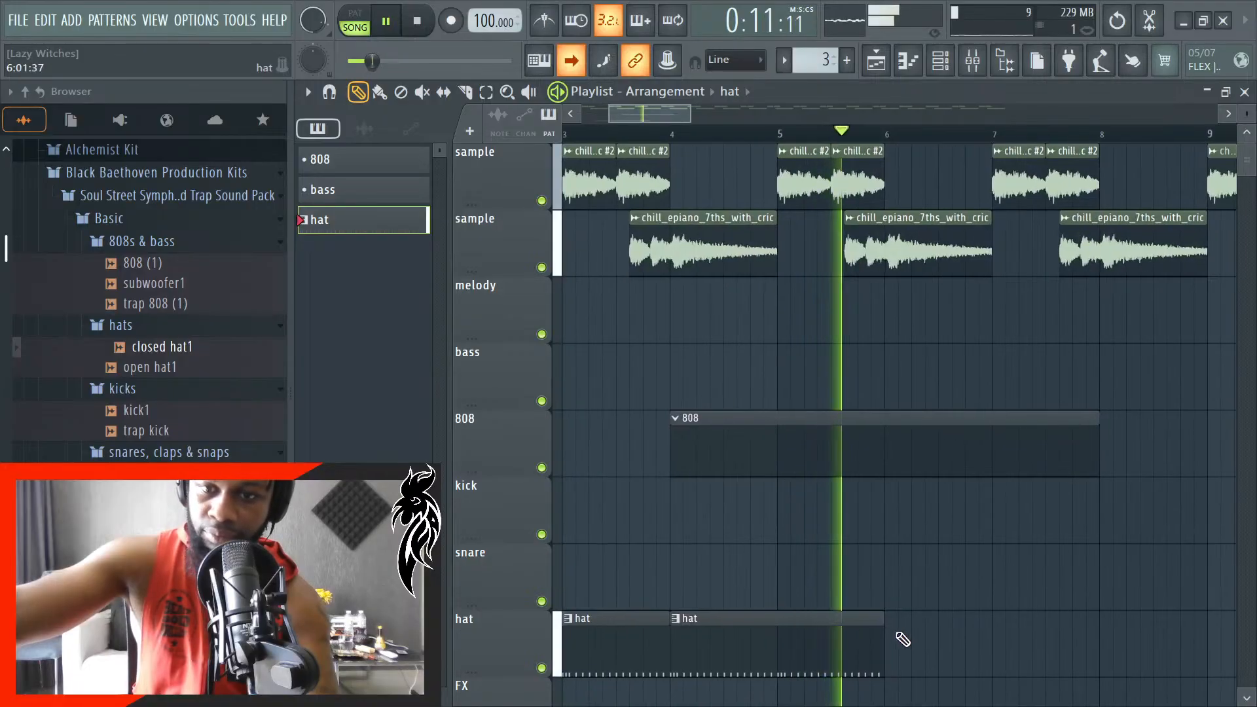
pyautogui.press('space')
pyautogui.click(1136, 653)
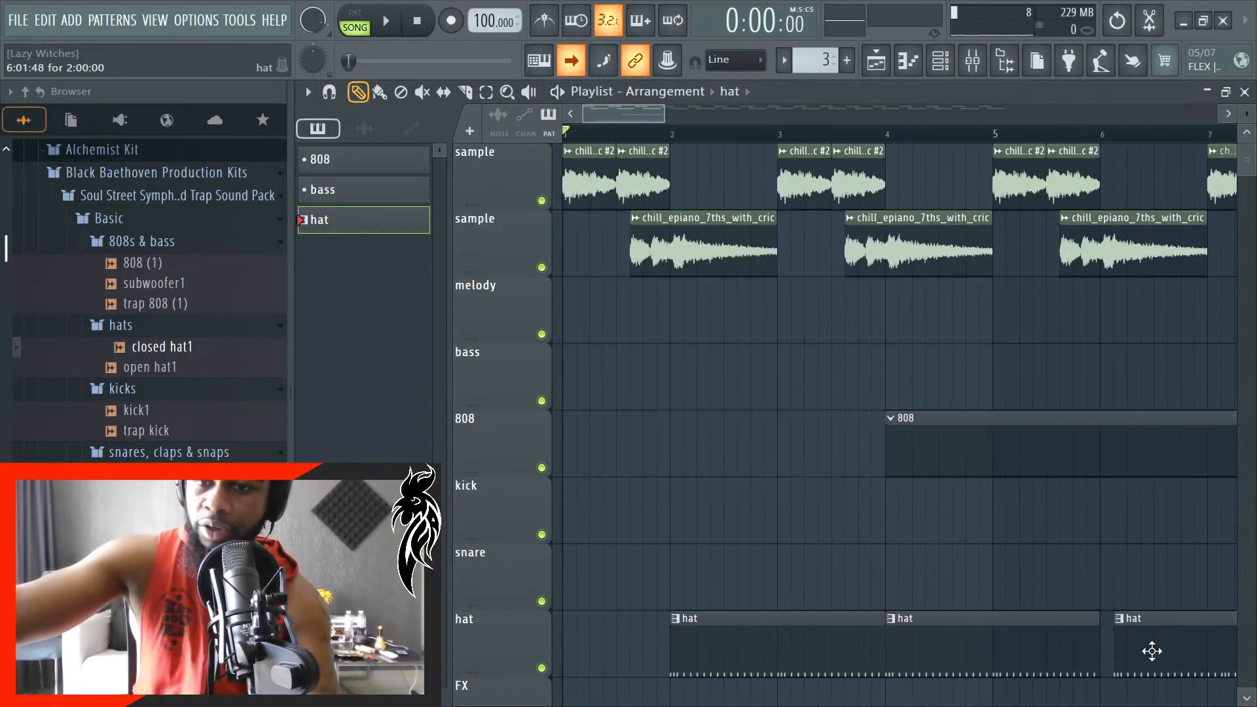
pyautogui.scroll(-2, 1143, 649)
pyautogui.click(1098, 644)
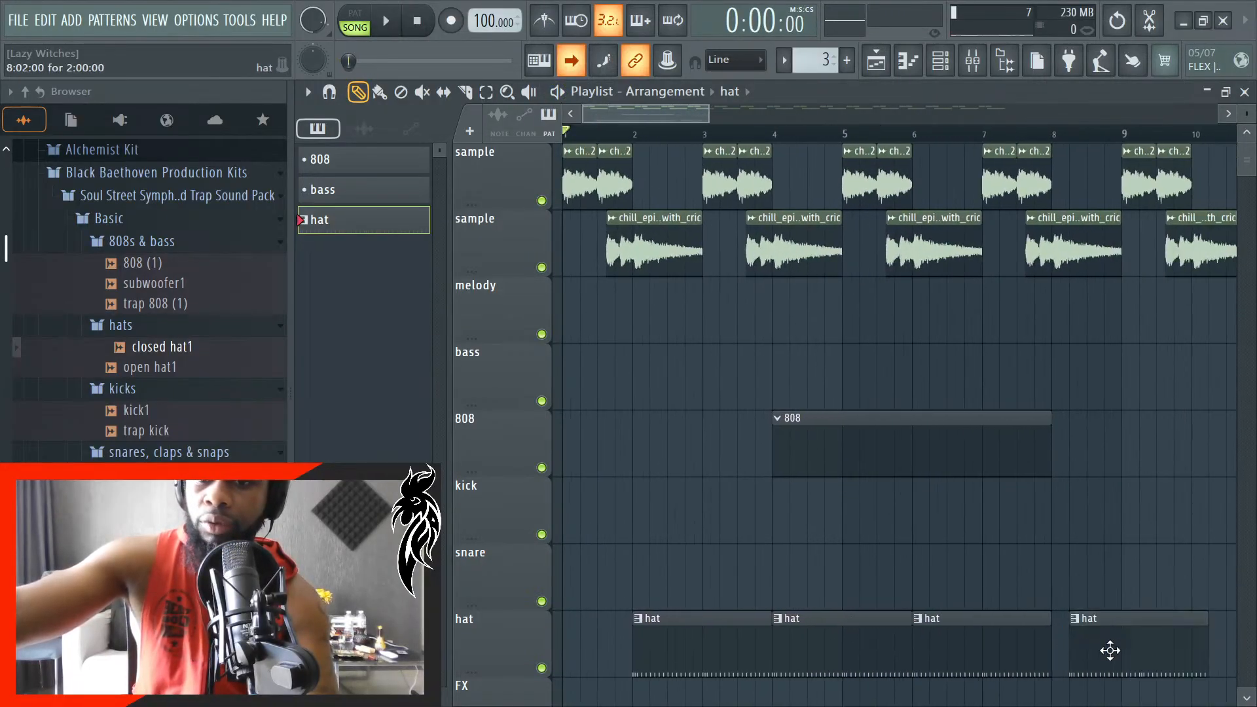
pyautogui.rightClick(816, 423)
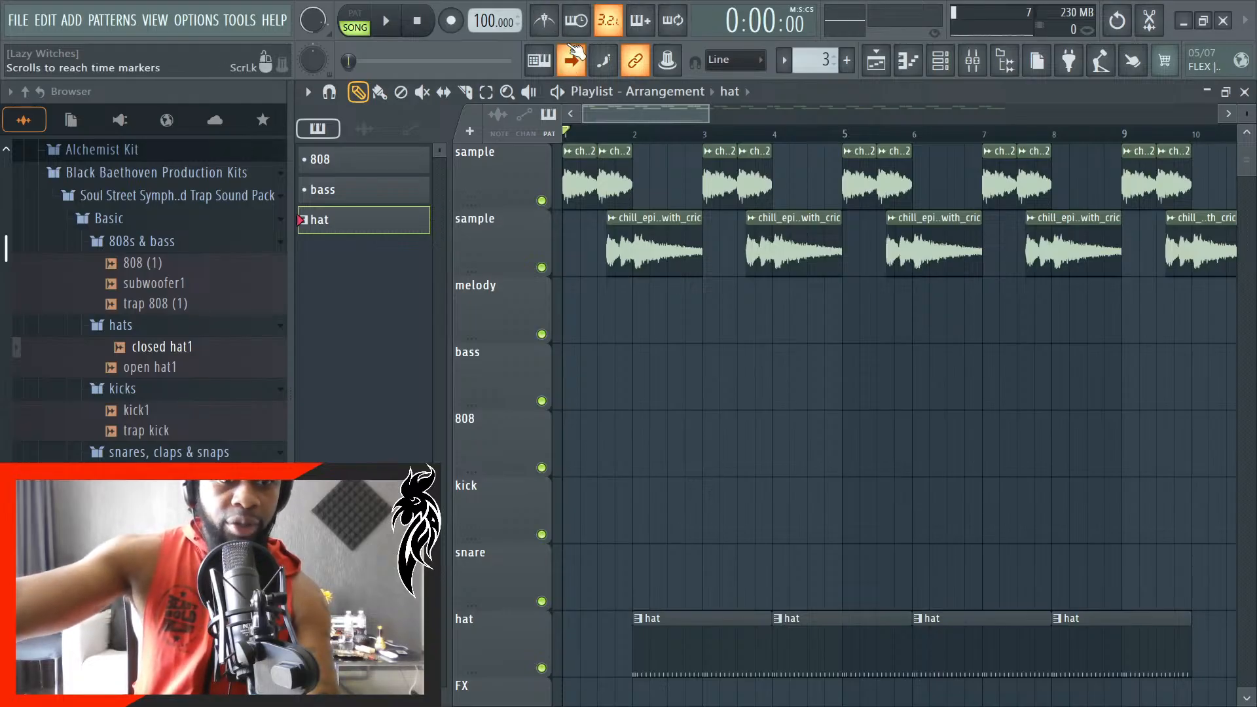
# - Audition trap 808 notes over the playing song with the 808 pattern selected, close the channel rack and mixer, and stop playback
pyautogui.press('space')
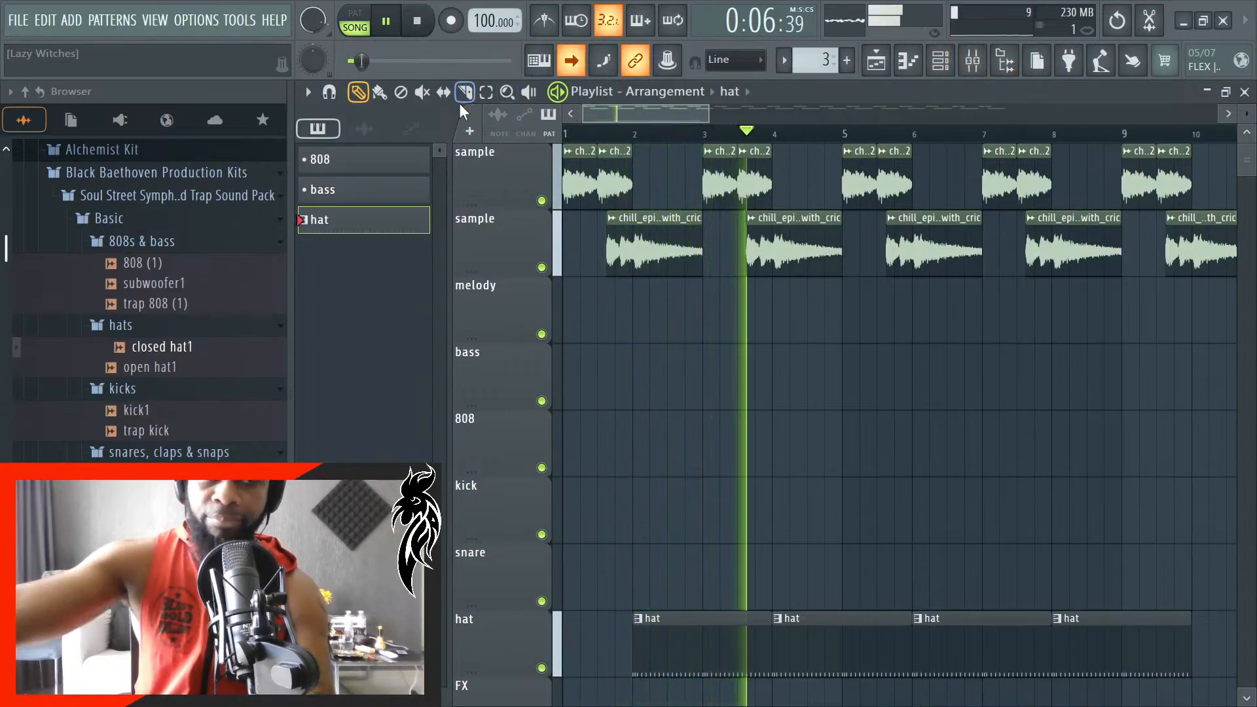
pyautogui.click(411, 168)
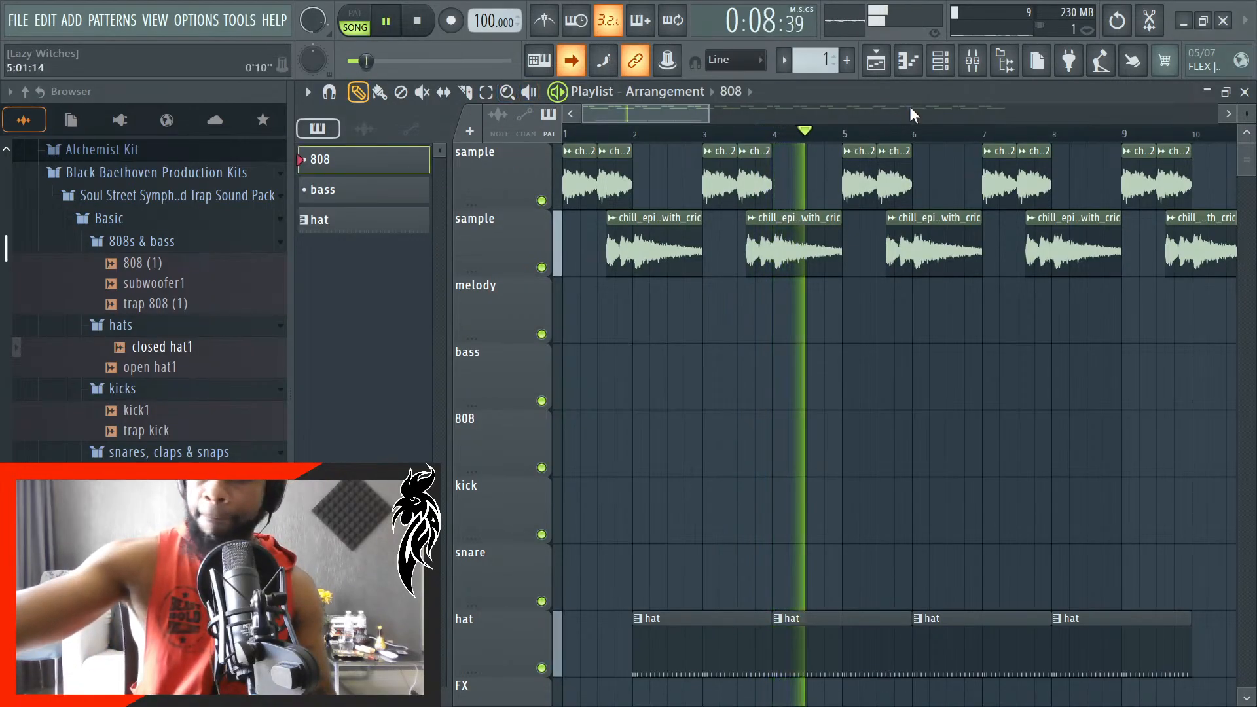
pyautogui.click(960, 61)
pyautogui.click(973, 62)
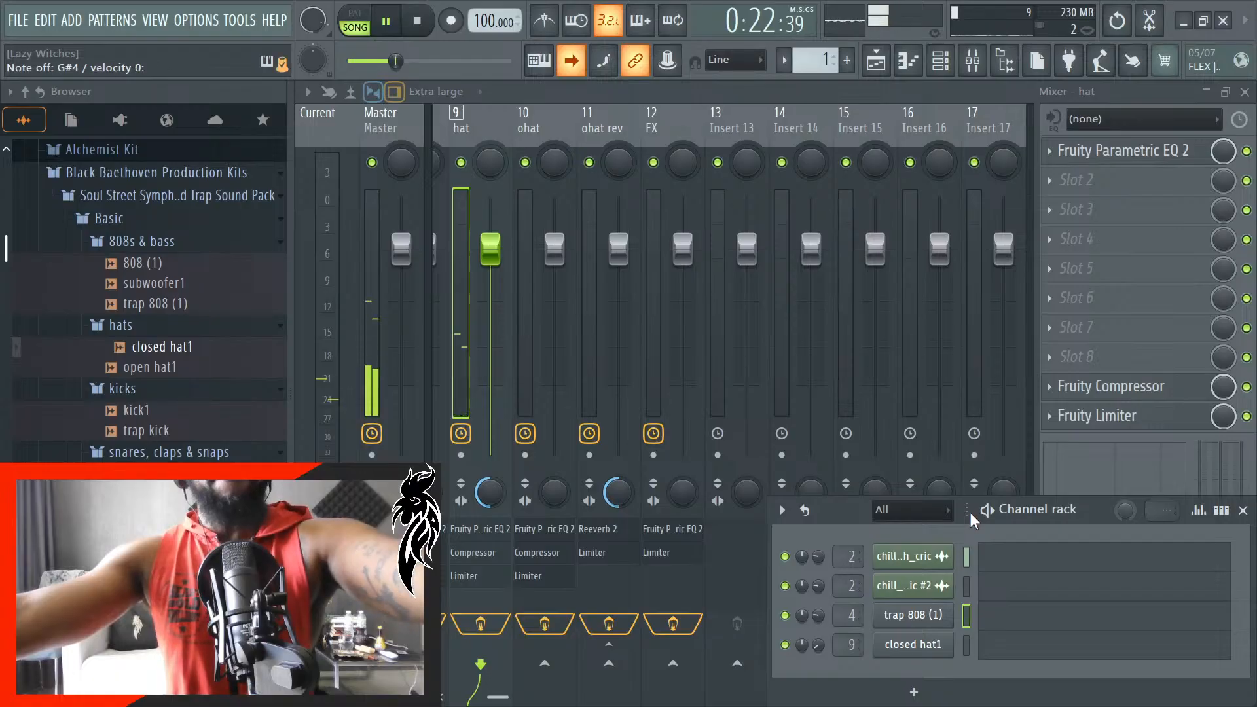
pyautogui.press('space')
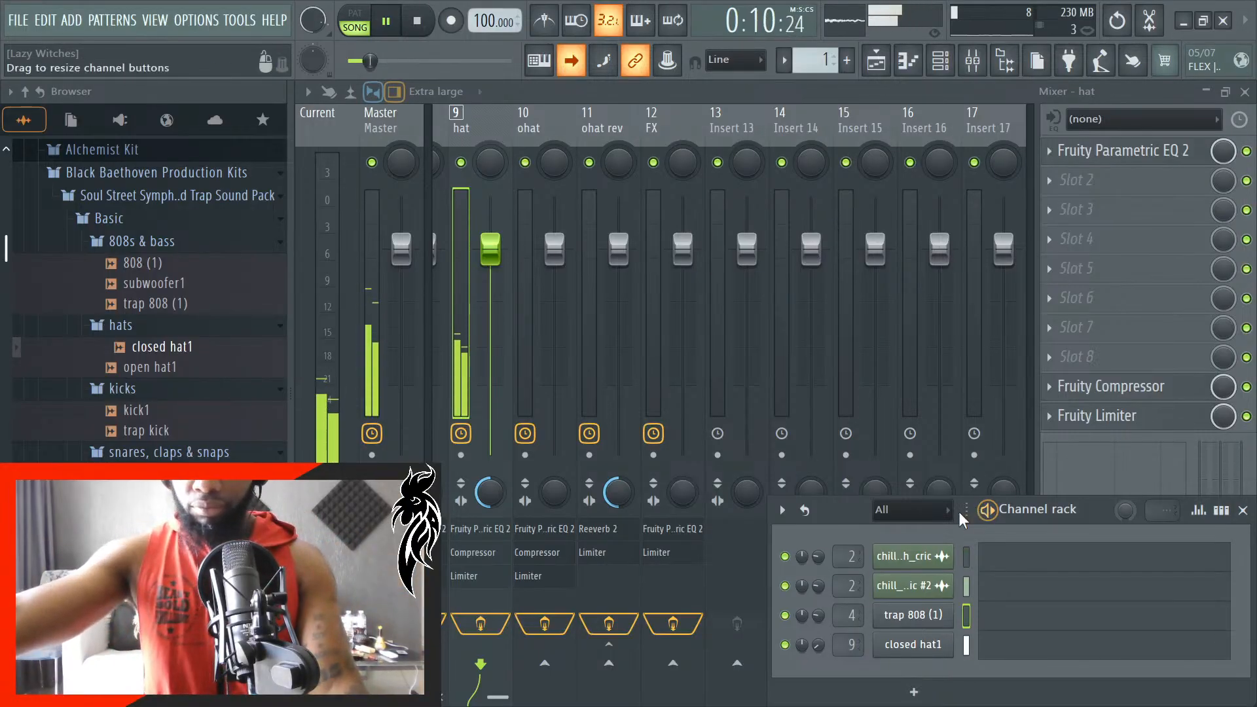
pyautogui.click(1243, 510)
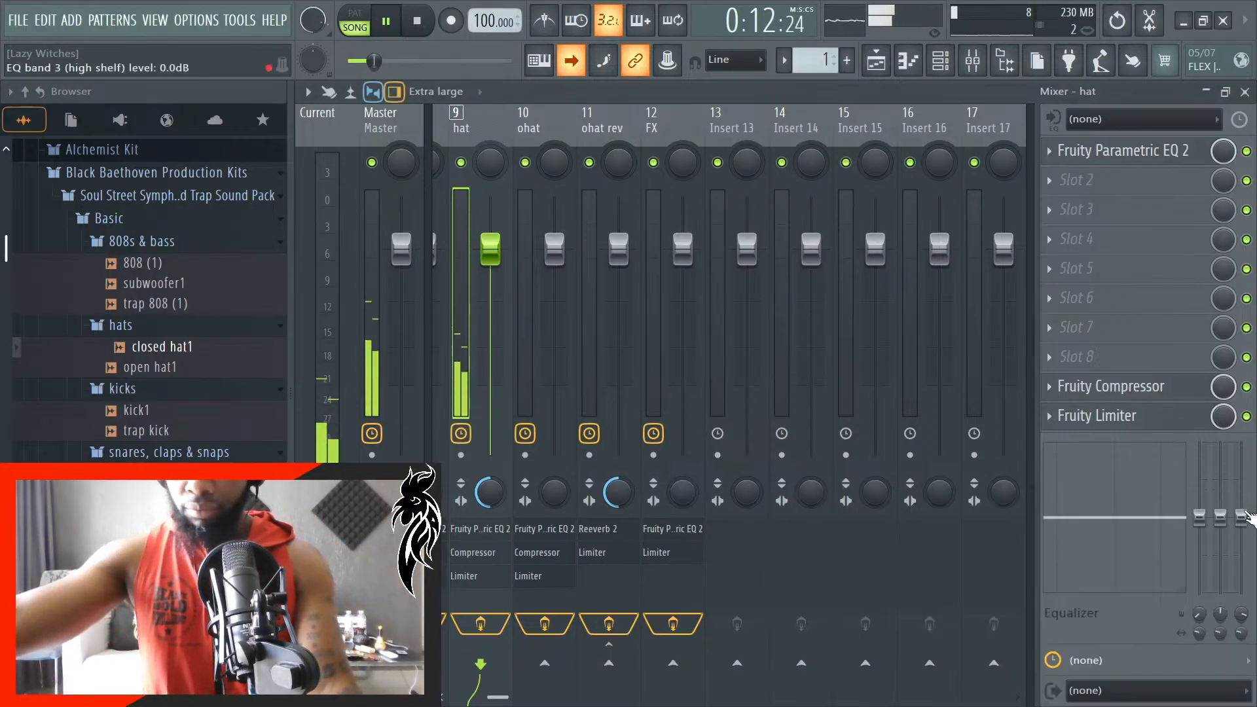
pyautogui.click(1243, 97)
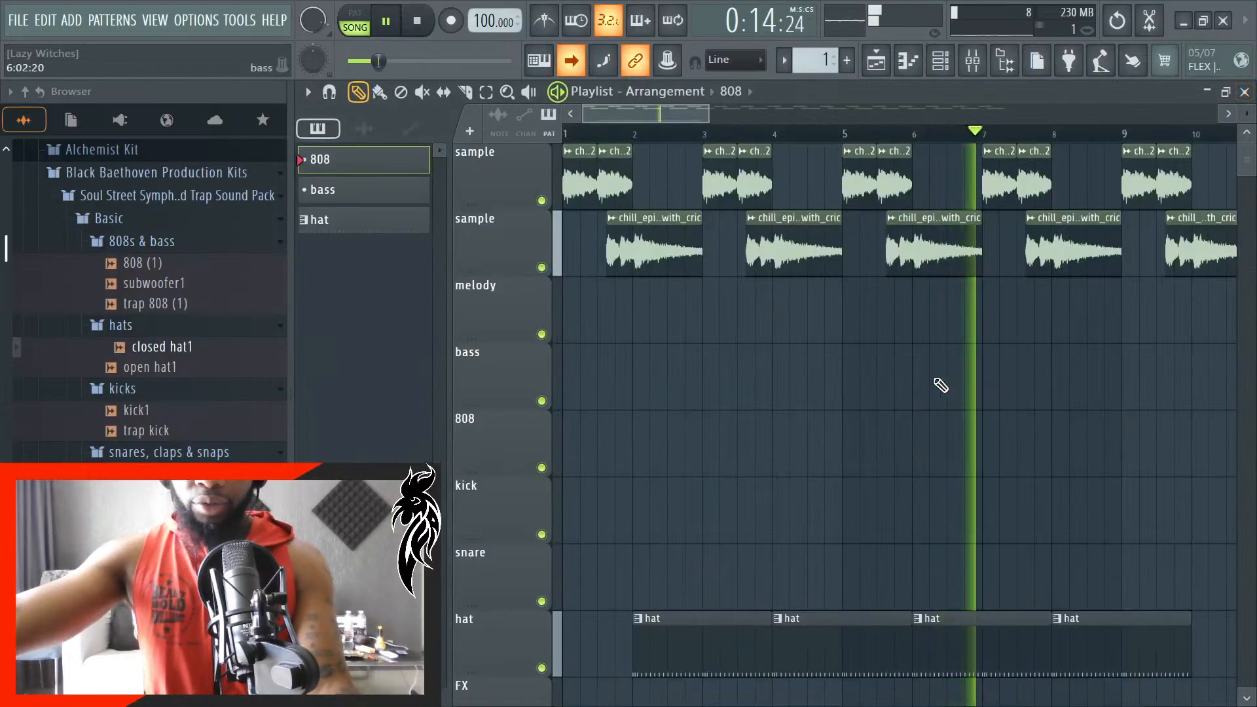
pyautogui.press('space')
# - Add a new pattern named snare, place its two-bar clip at bar 2 on the snare track, and play the song
pyautogui.click(847, 60)
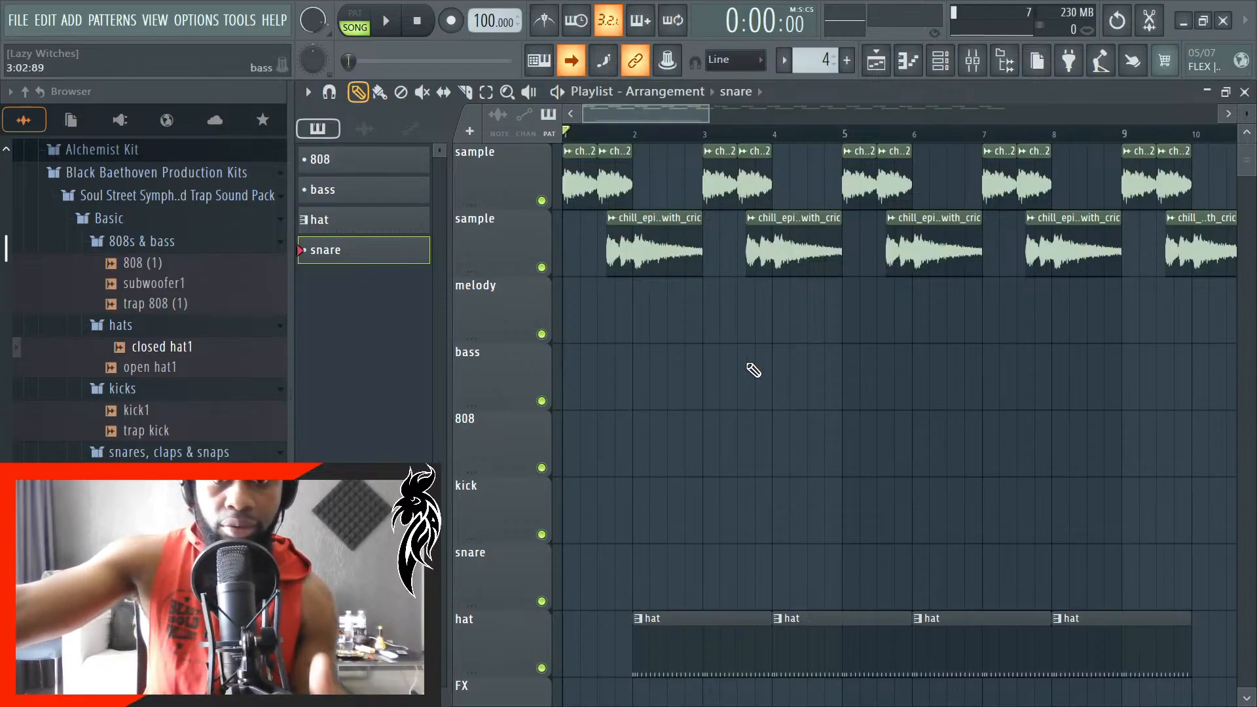
pyautogui.moveTo(656, 559)
pyautogui.mouseDown()
pyautogui.moveTo(693, 567)
pyautogui.moveTo(675, 573)
pyautogui.moveTo(794, 570)
pyautogui.mouseUp()
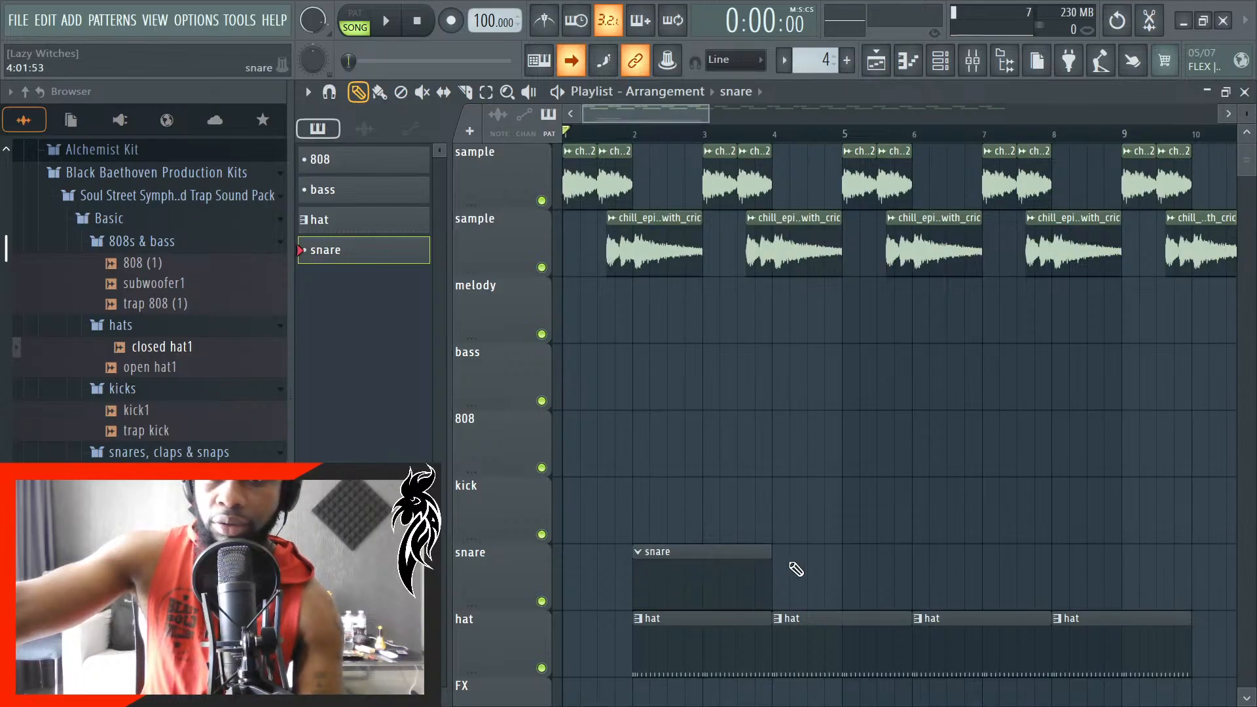
pyautogui.press('space')
pyautogui.scroll(-3, 867, 490)
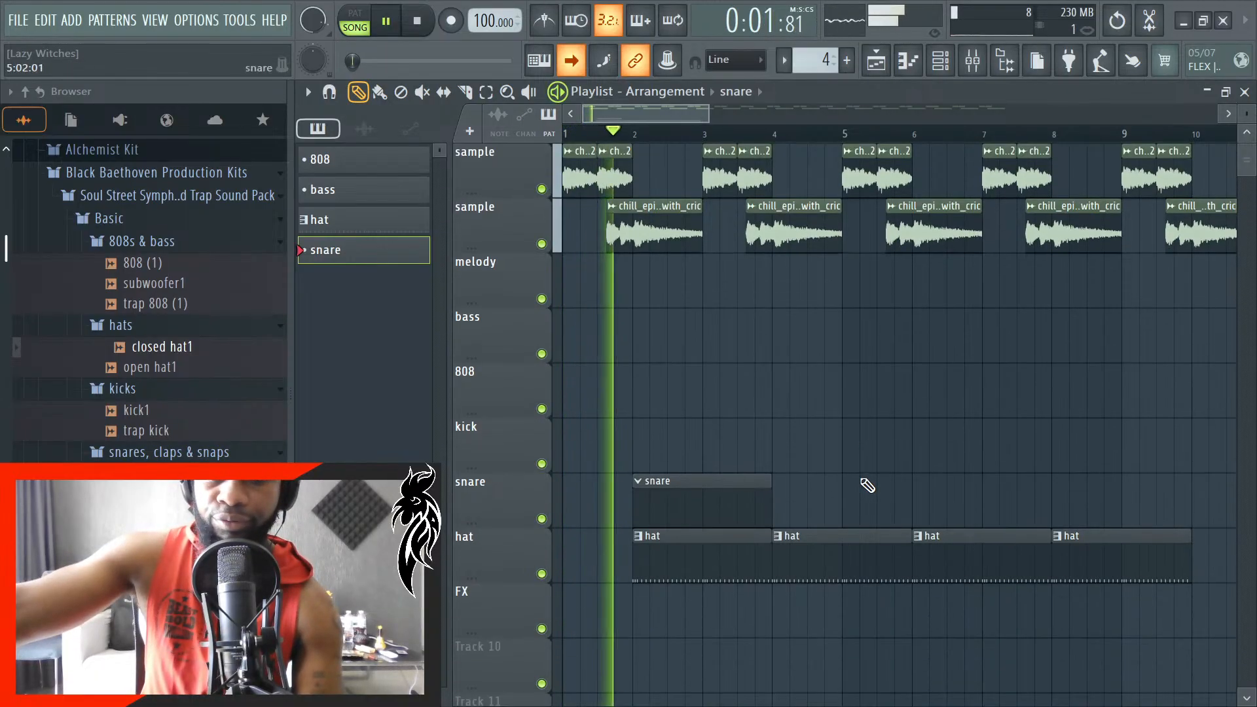
# - Start saving the project and browse to the new heat folder on the Desktop for its location
pyautogui.hotkey('ctrl', 's')
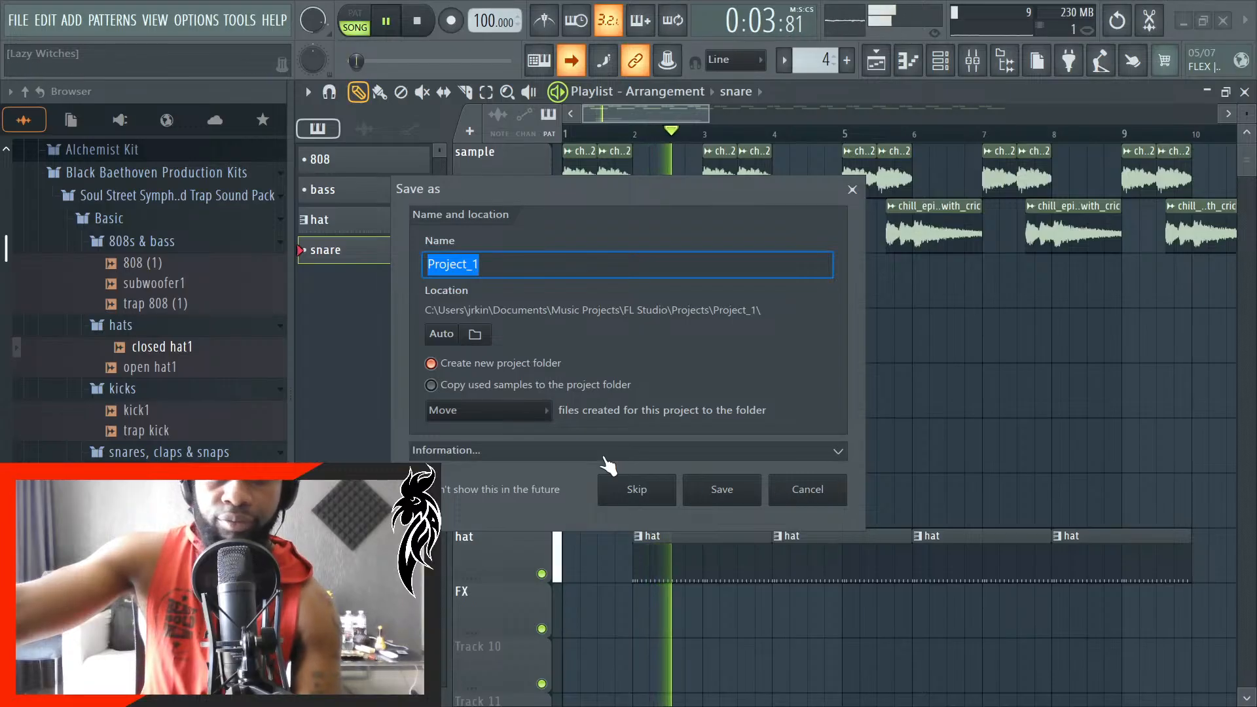
pyautogui.click(475, 334)
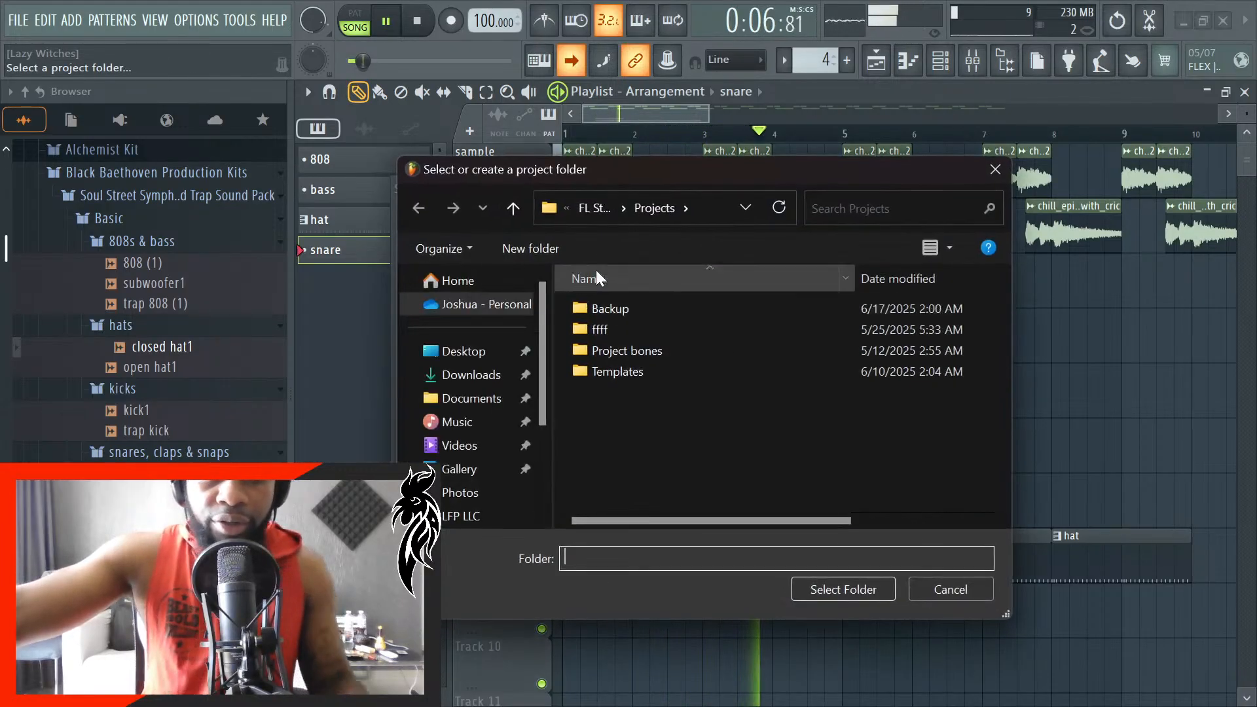
pyautogui.click(499, 354)
pyautogui.doubleClick(611, 313)
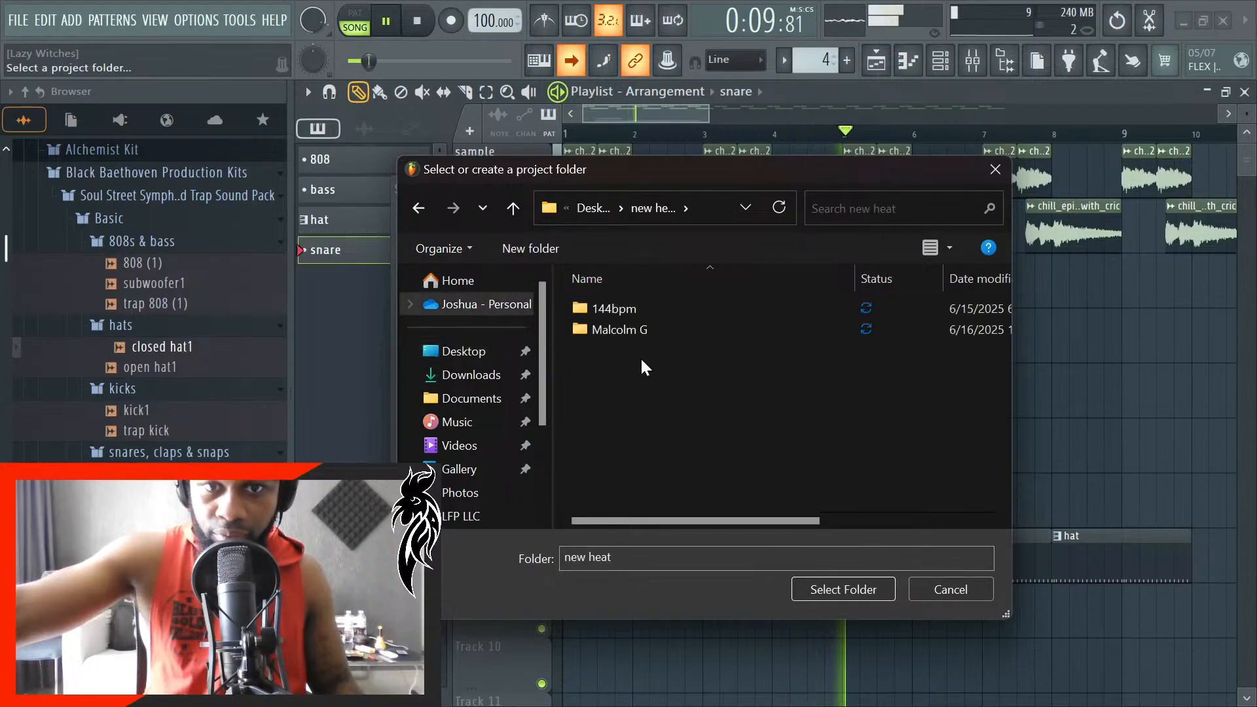
# - Create a folder named 100bpm inside new heat and select it as the project's save location
pyautogui.click(542, 254)
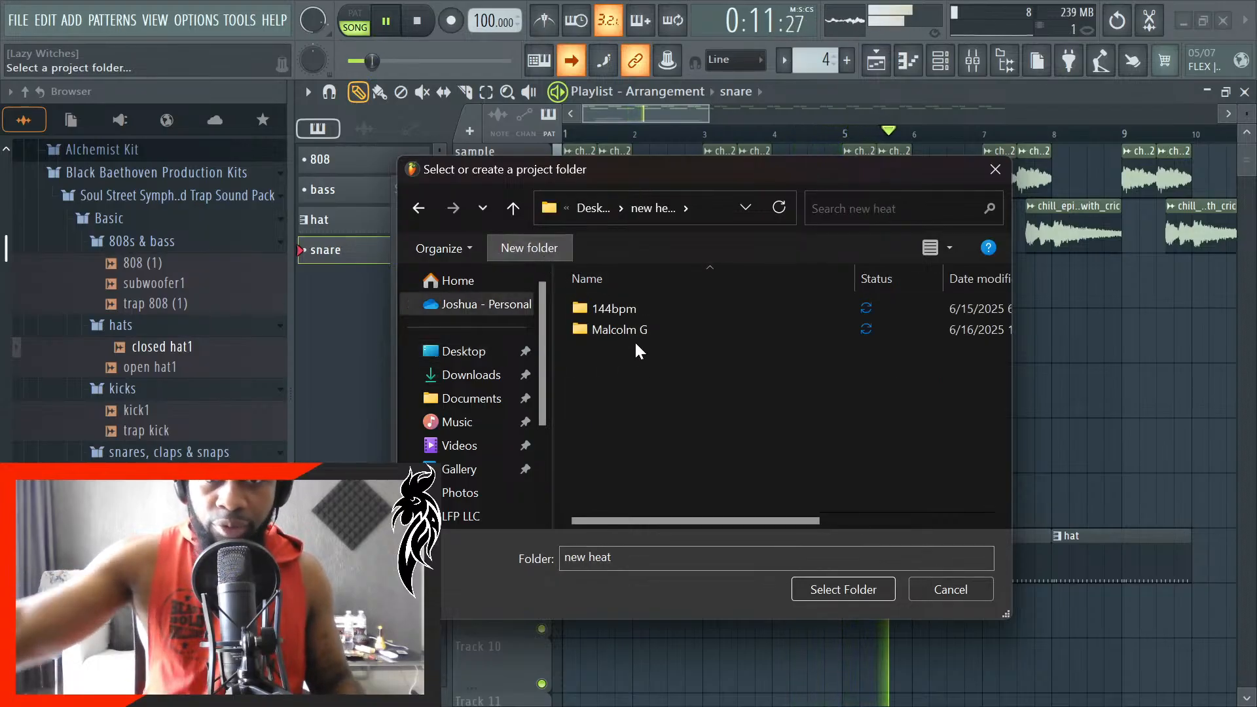
pyautogui.write('100')
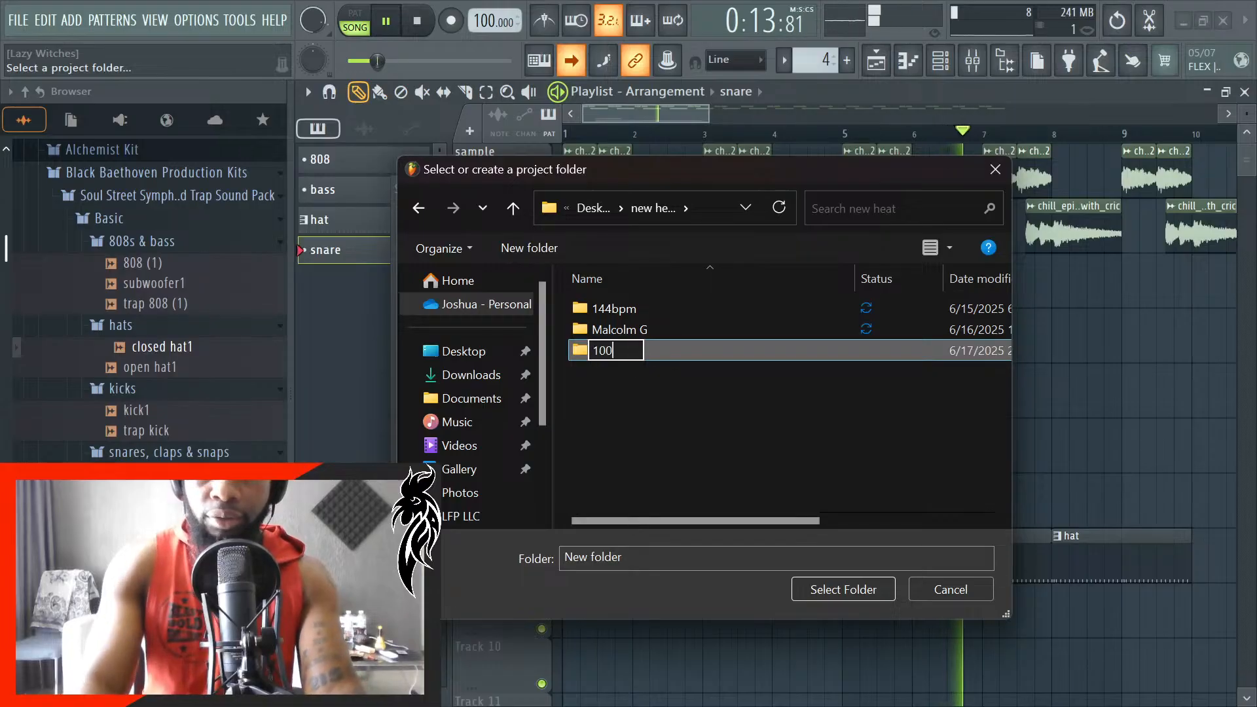
pyautogui.write('bpm')
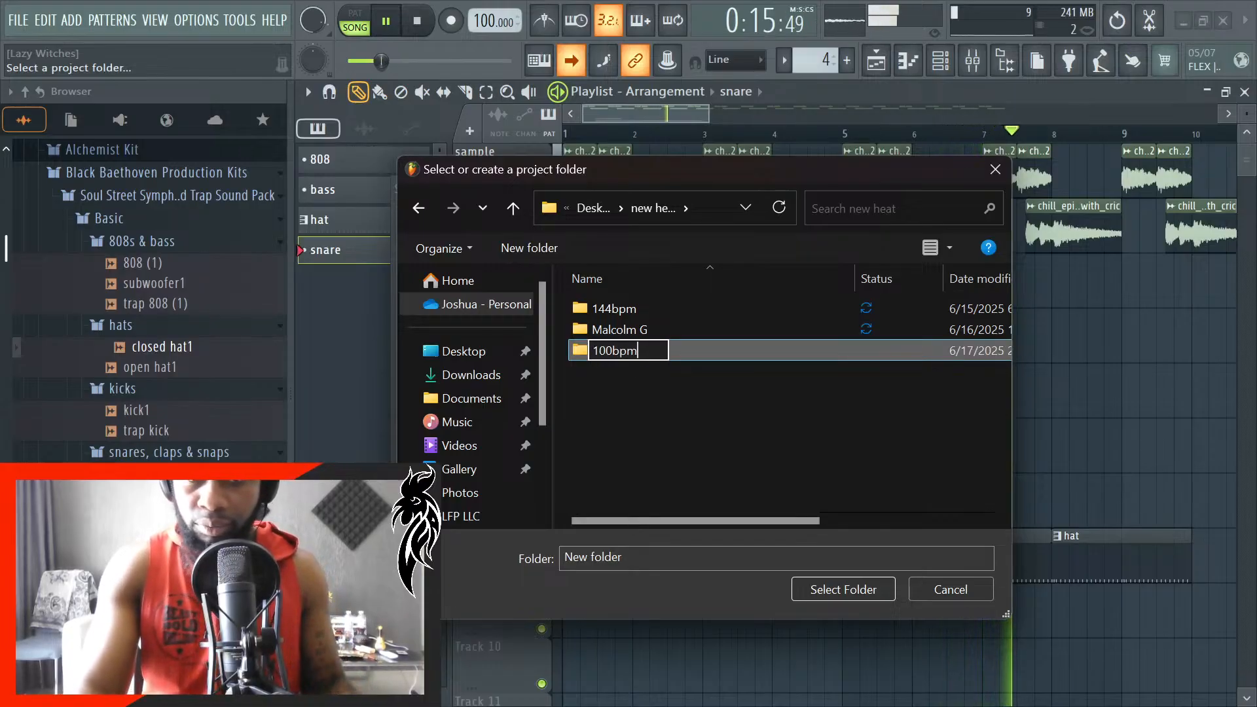
pyautogui.press('Return')
pyautogui.doubleClick(635, 347)
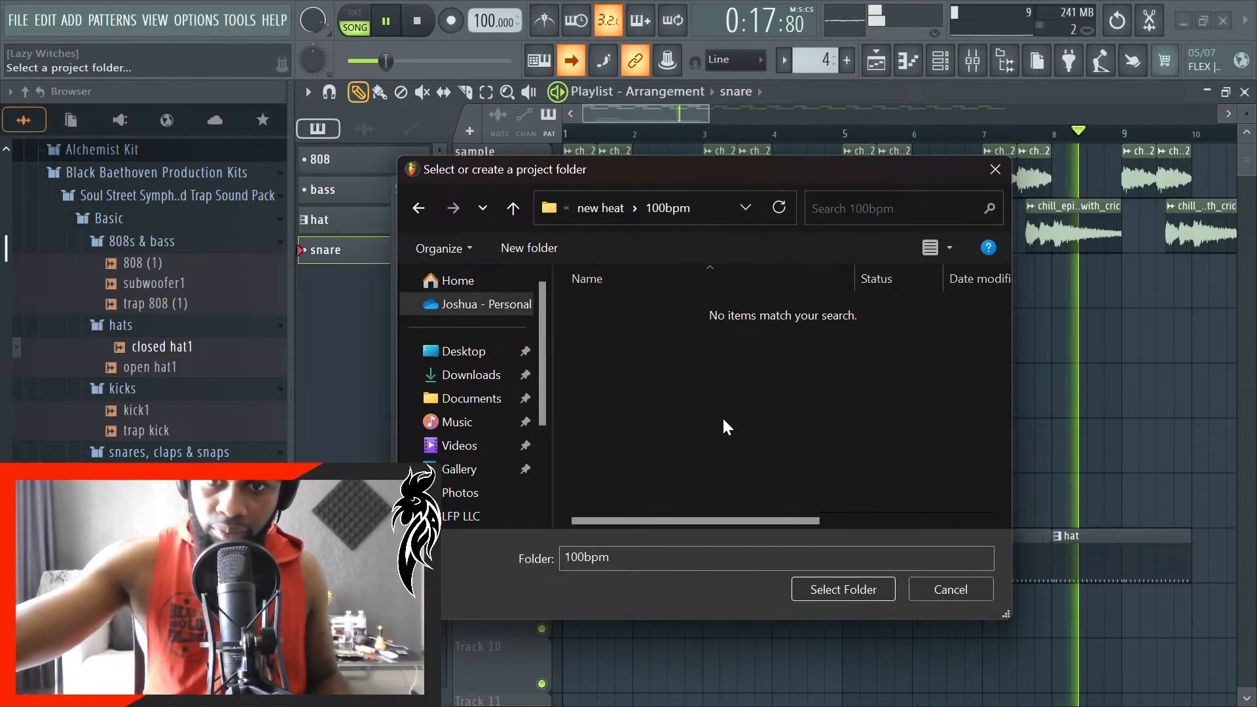
pyautogui.click(835, 588)
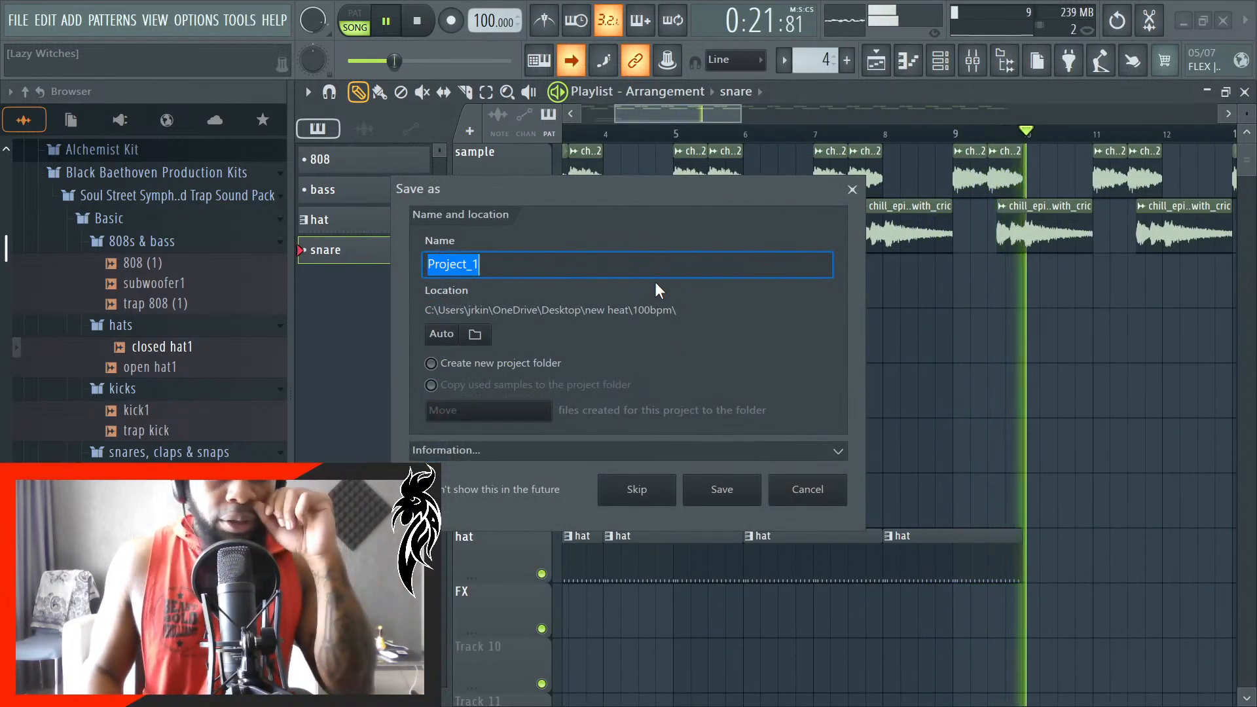
# - Name the project 100bpm, save it in the chosen folder, and stop playback
pyautogui.write('1')
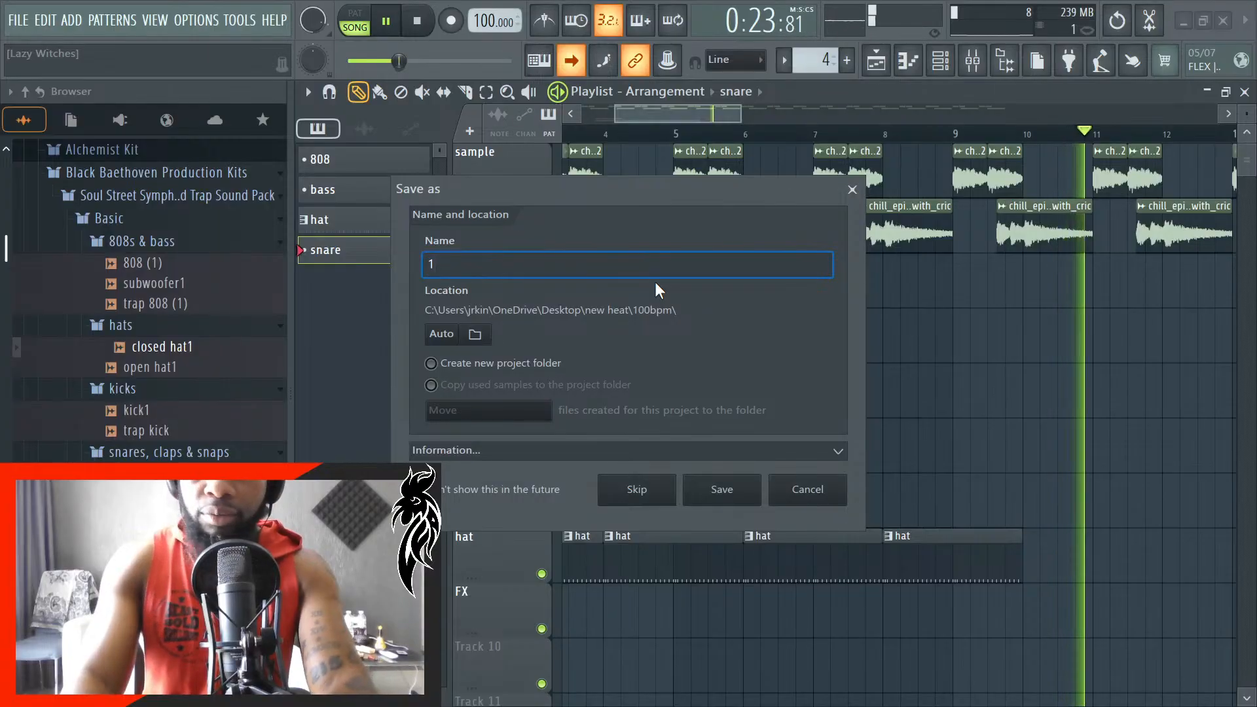
pyautogui.write('00bpm')
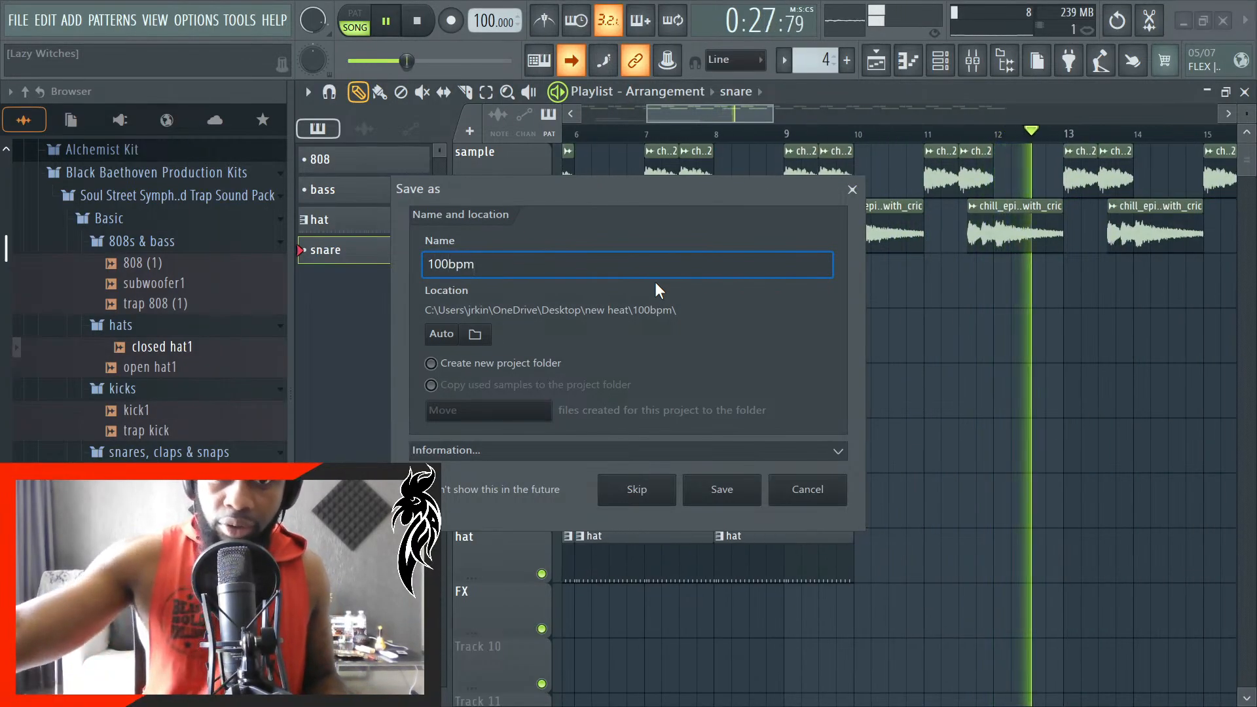
pyautogui.click(749, 501)
pyautogui.press('space')
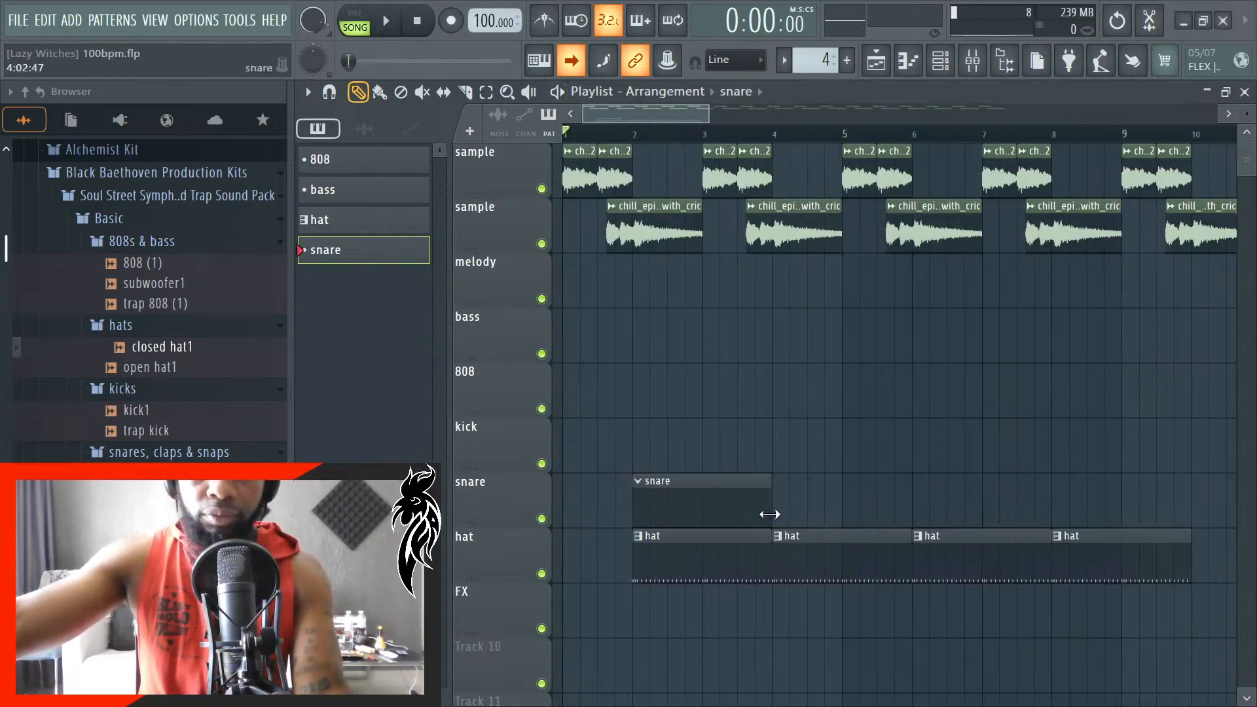
# - Duplicate the four hat clips directly after themselves on the hat track, extending the hats through bar 17
pyautogui.scroll(-3, 747, 523)
pyautogui.moveTo(995, 546); pyautogui.dragTo(592, 580)
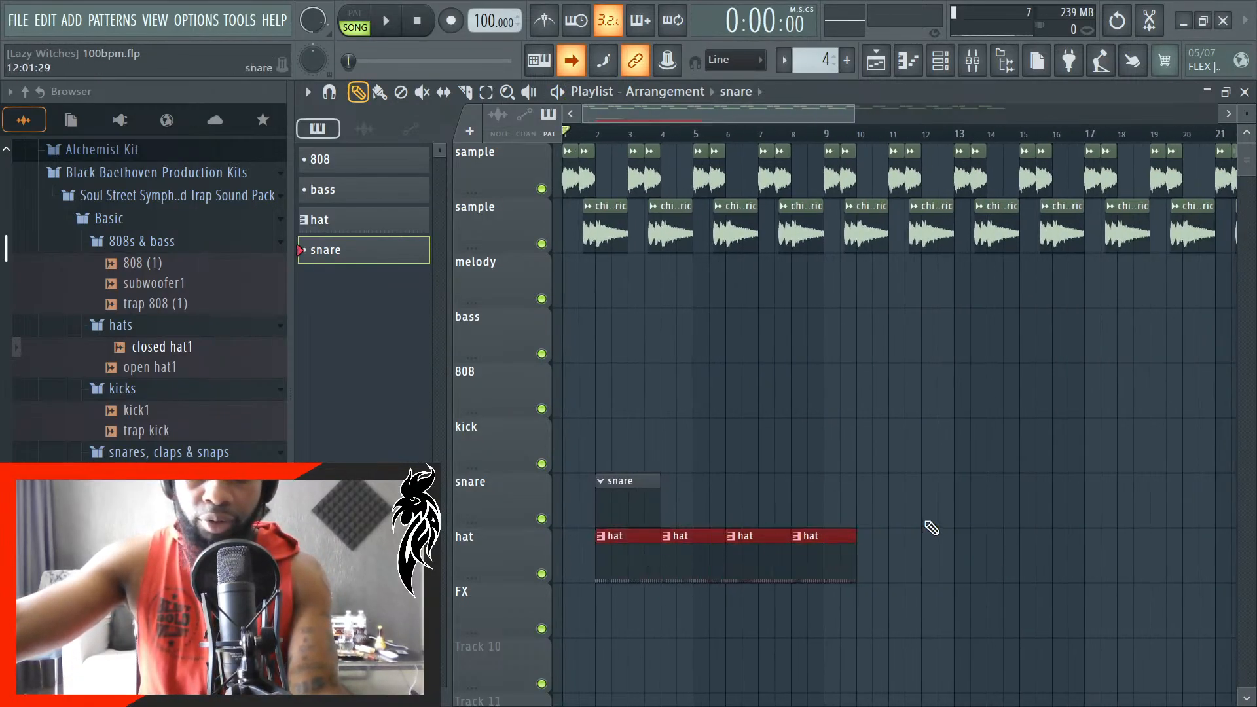
pyautogui.scroll(-2, 930, 558)
pyautogui.scroll(2, 930, 558)
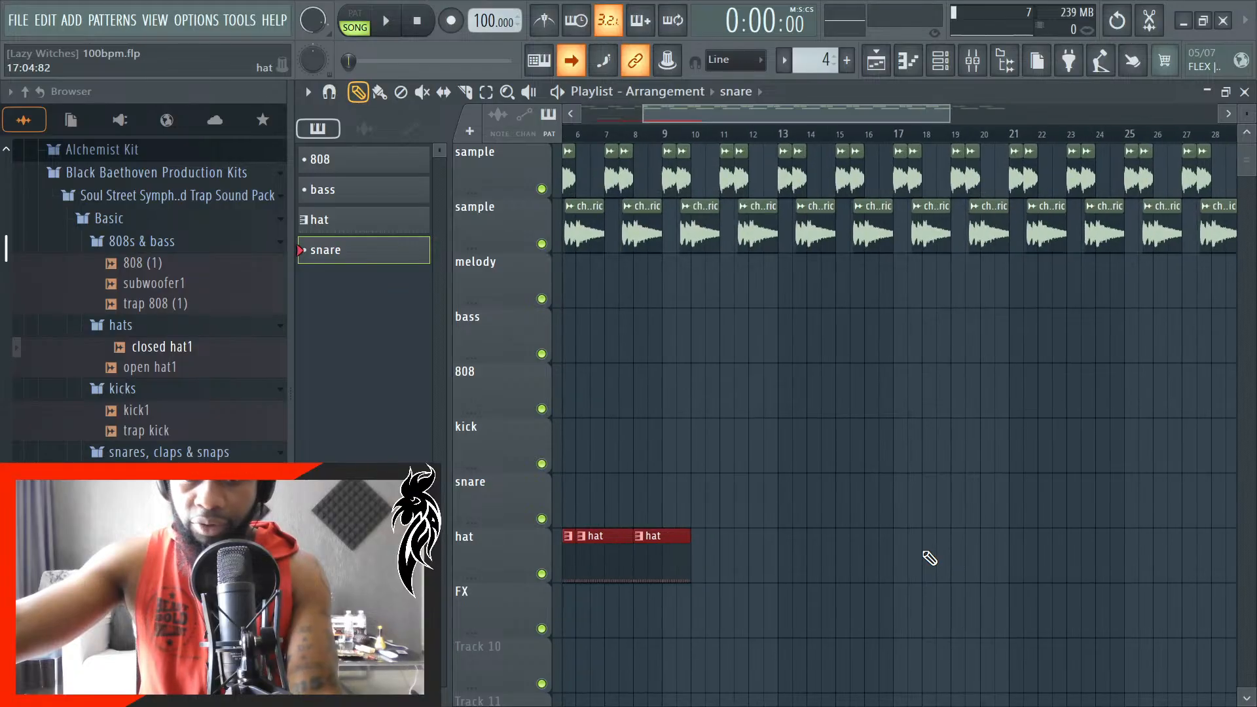
pyautogui.hotkey('ctrl', 'b')
pyautogui.moveTo(617, 558); pyautogui.dragTo(724, 562)
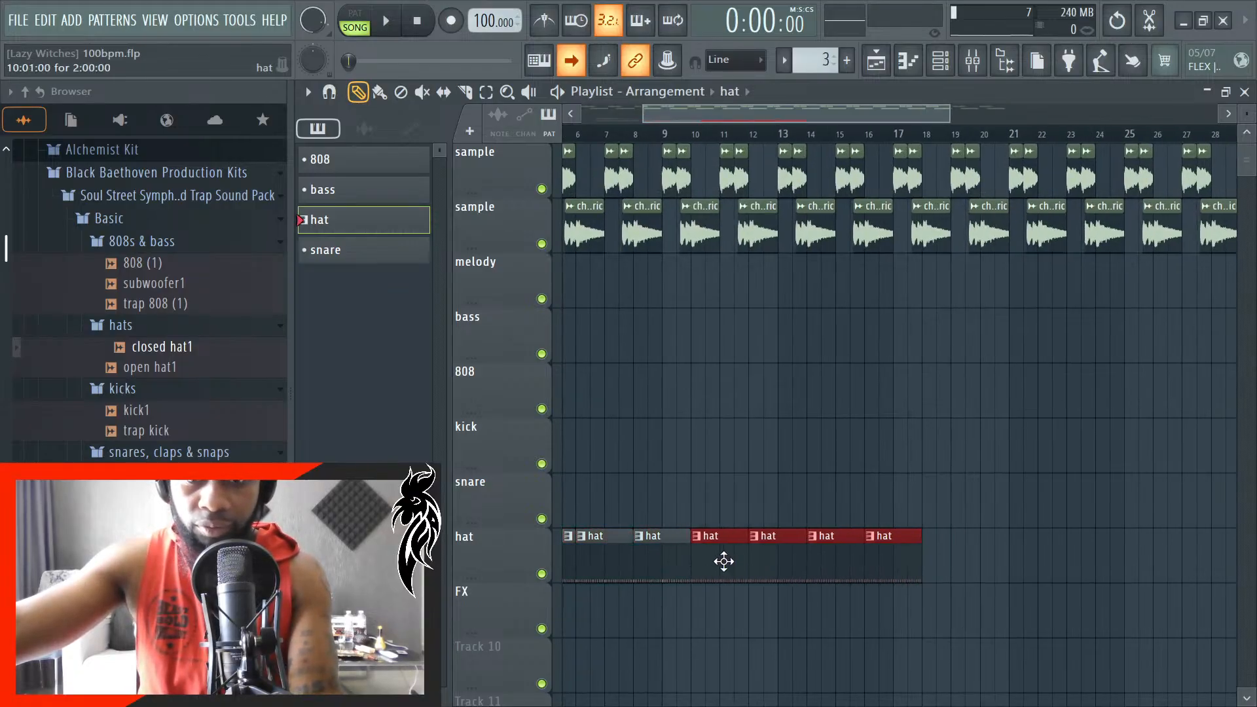
pyautogui.scroll(-2, 862, 415)
pyautogui.keyDown('ctrl'); pyautogui.click(887, 418); pyautogui.keyUp('ctrl')
pyautogui.scroll(1, 593, 460)
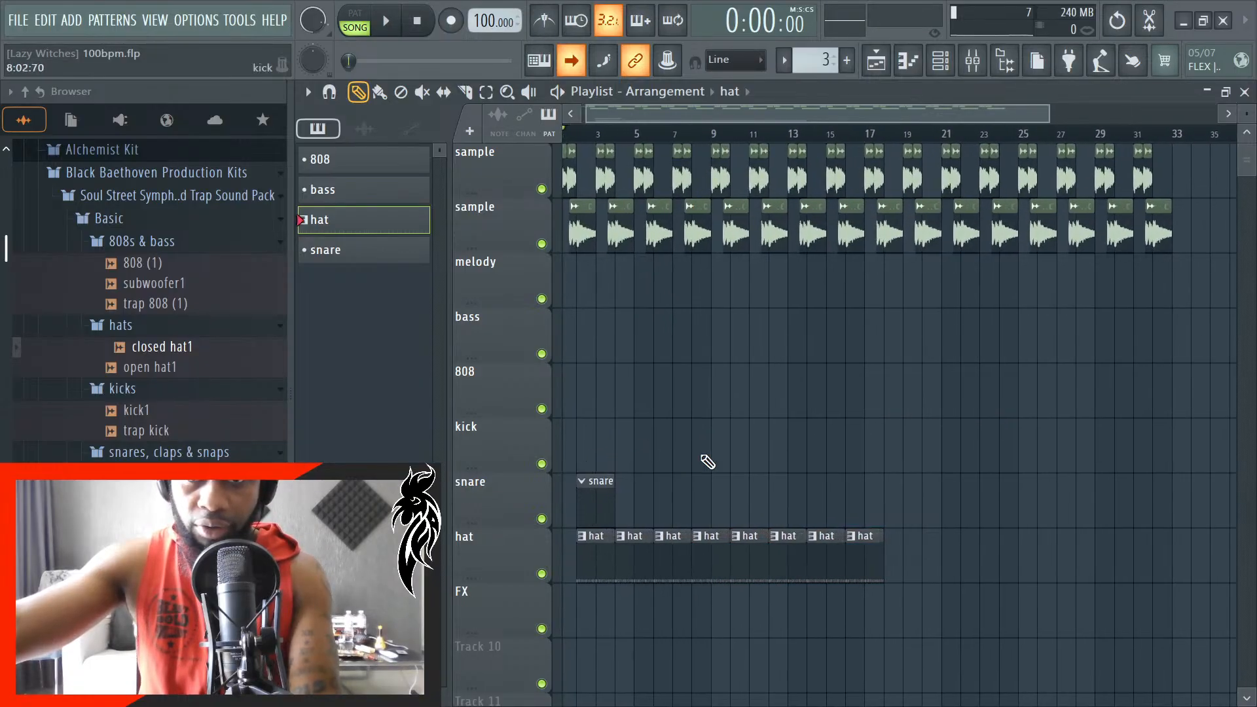
pyautogui.scroll(1, 696, 458)
# - Select the snare pattern and audition the snare1, snap1, trap clap1 and trap snare1 samples, checking against the playing song
pyautogui.press('space')
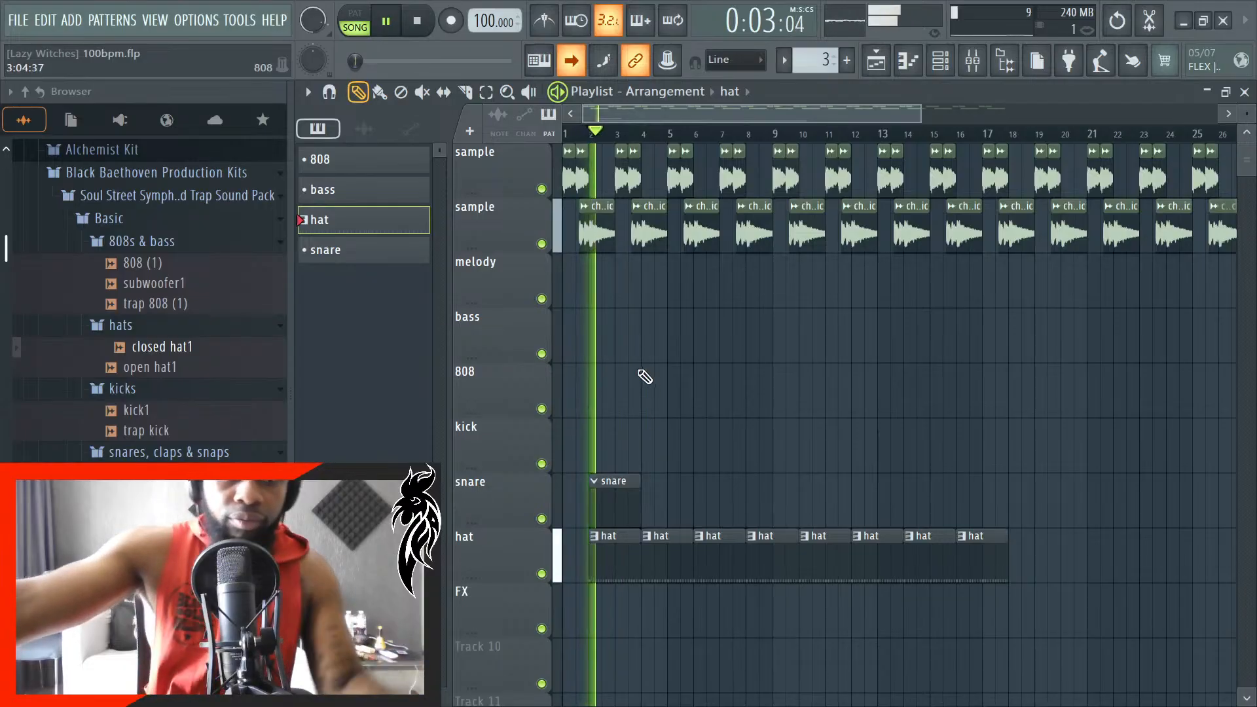
pyautogui.click(361, 250)
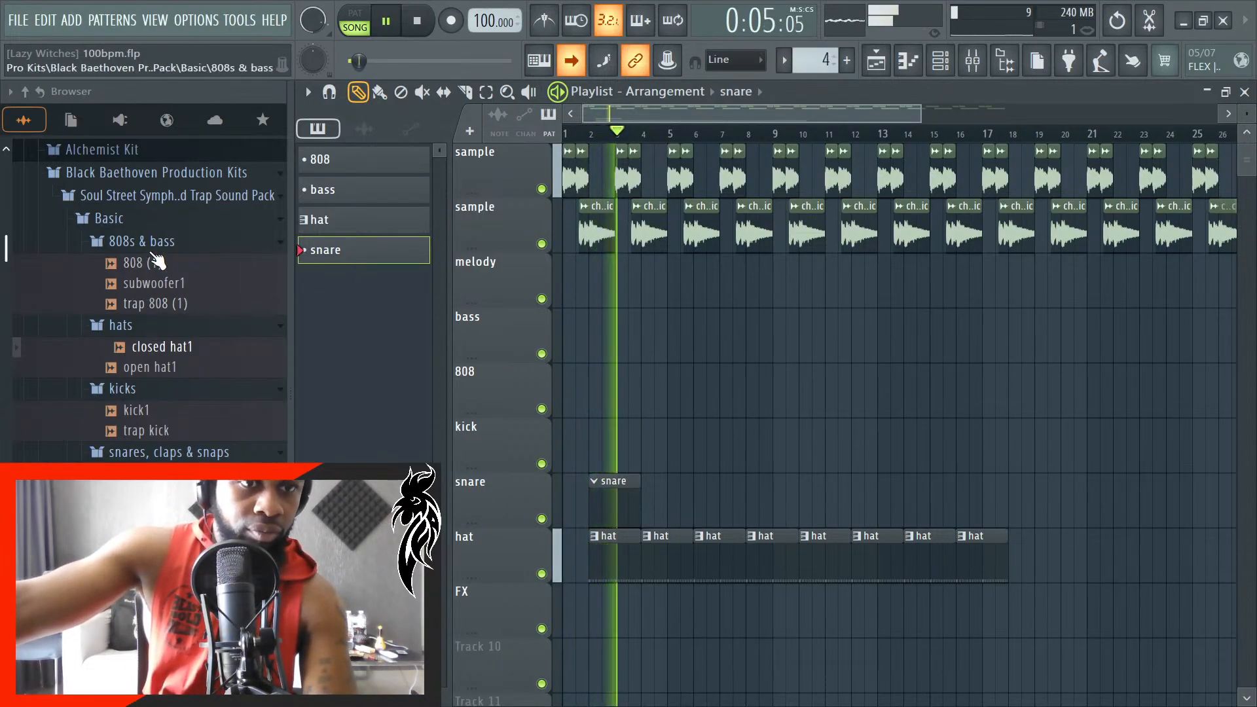
pyautogui.scroll(-3, 177, 406)
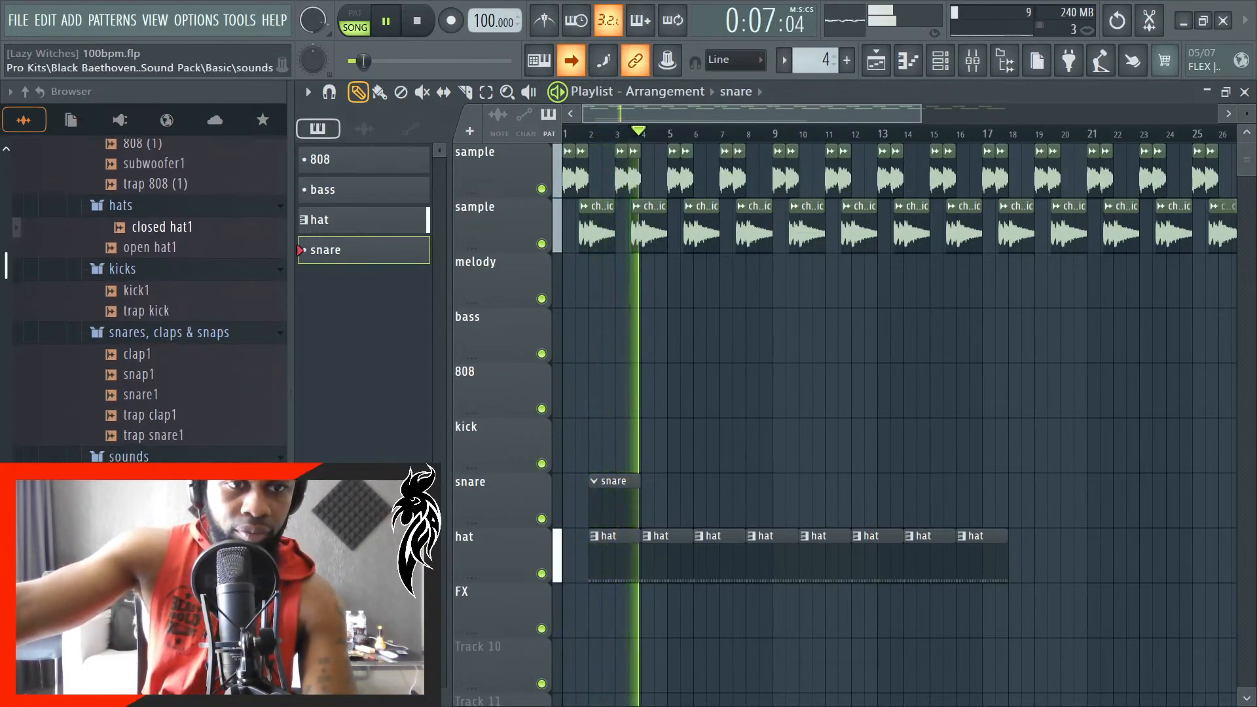
pyautogui.press('space')
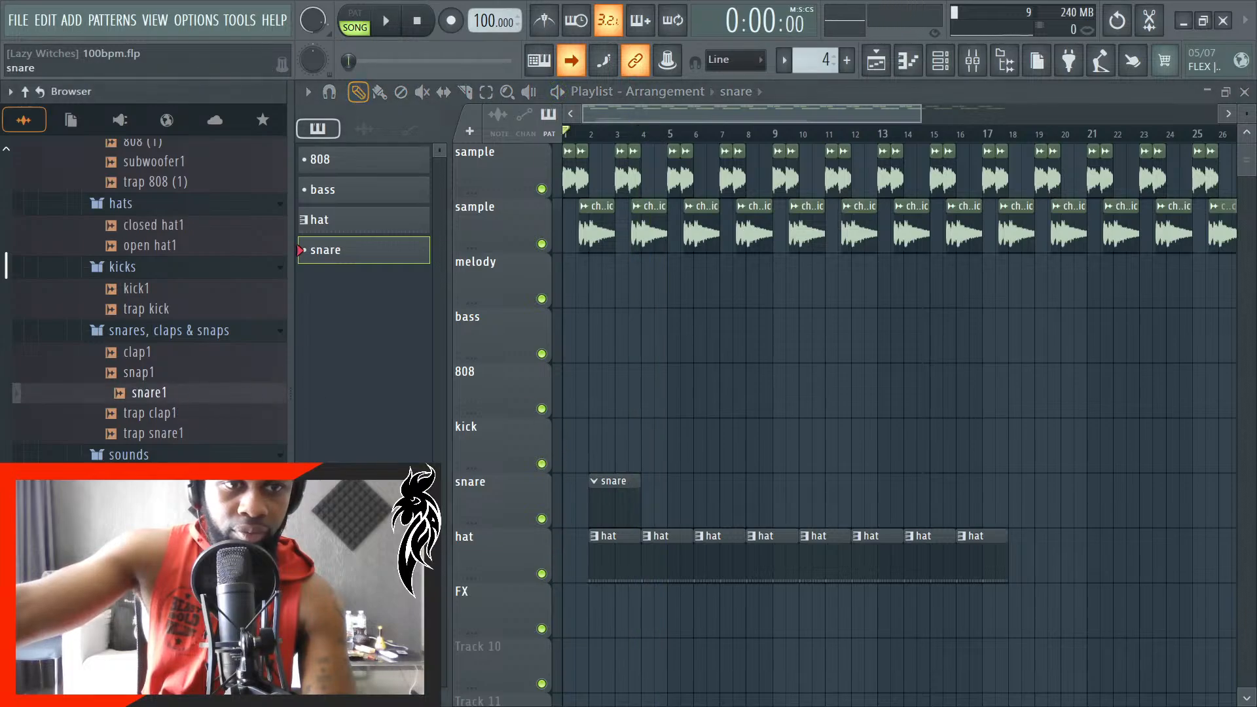
pyautogui.press('Up')
pyautogui.press('space')
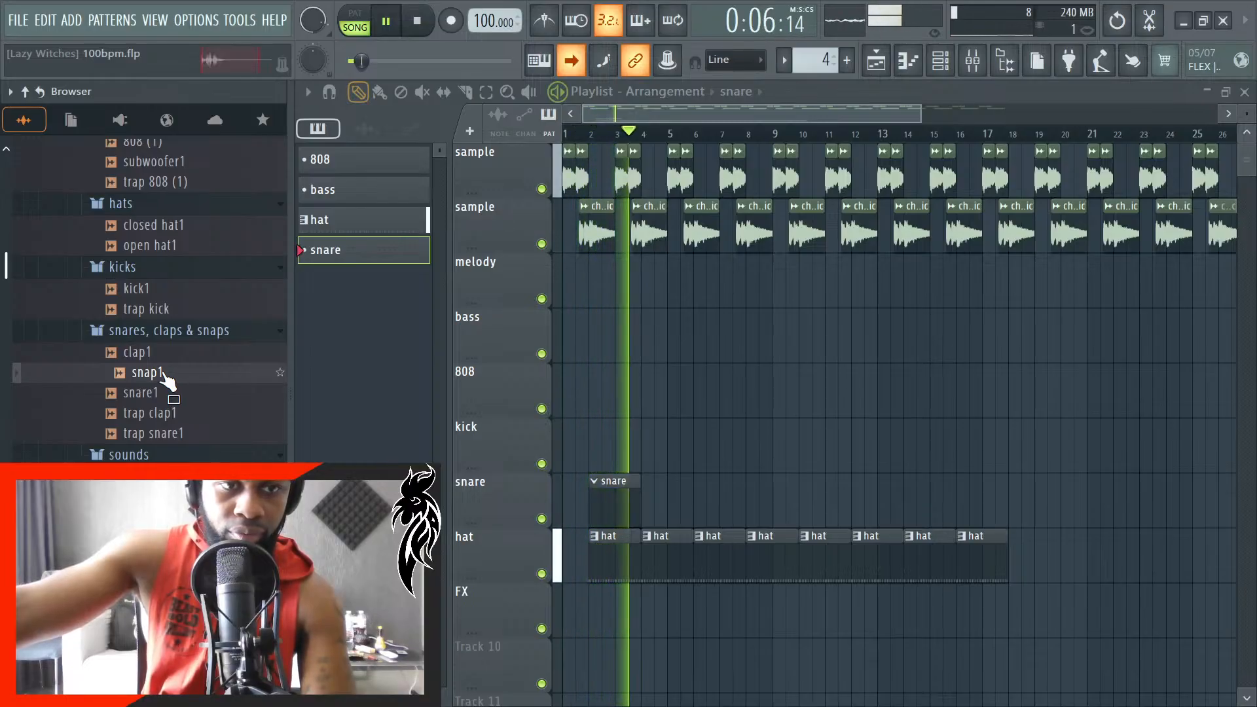
pyautogui.press('space')
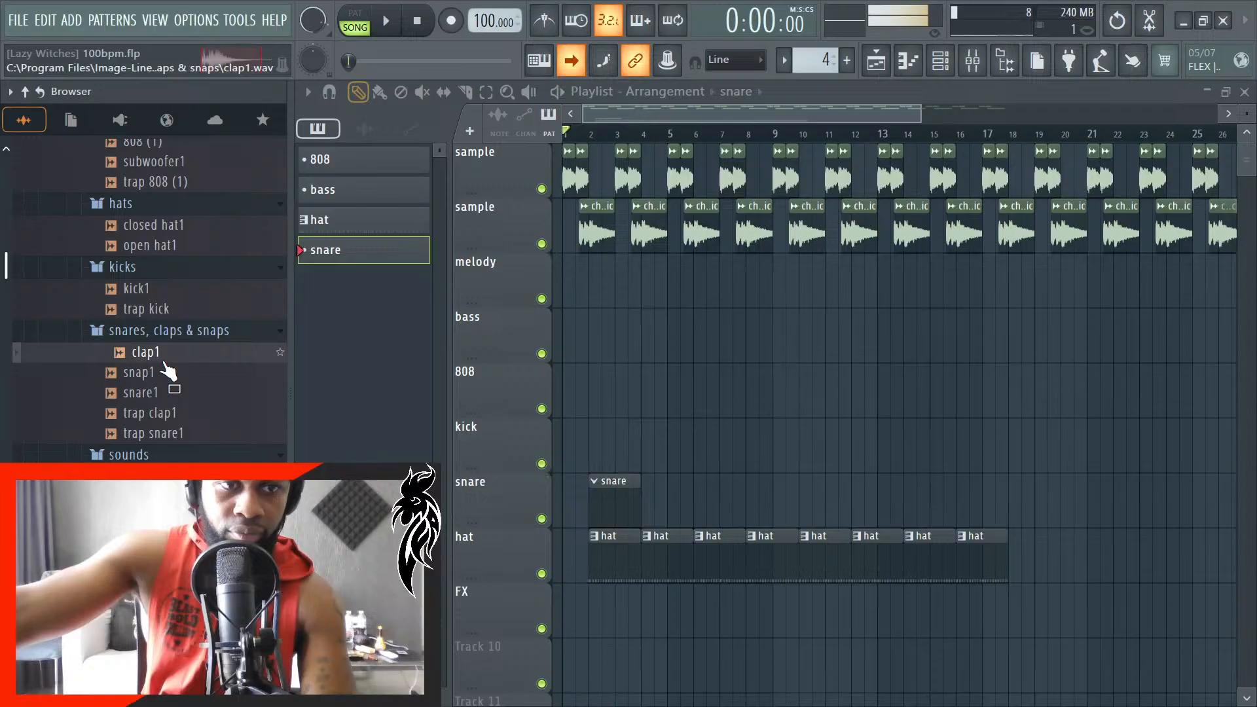
pyautogui.click(169, 435)
pyautogui.press('space')
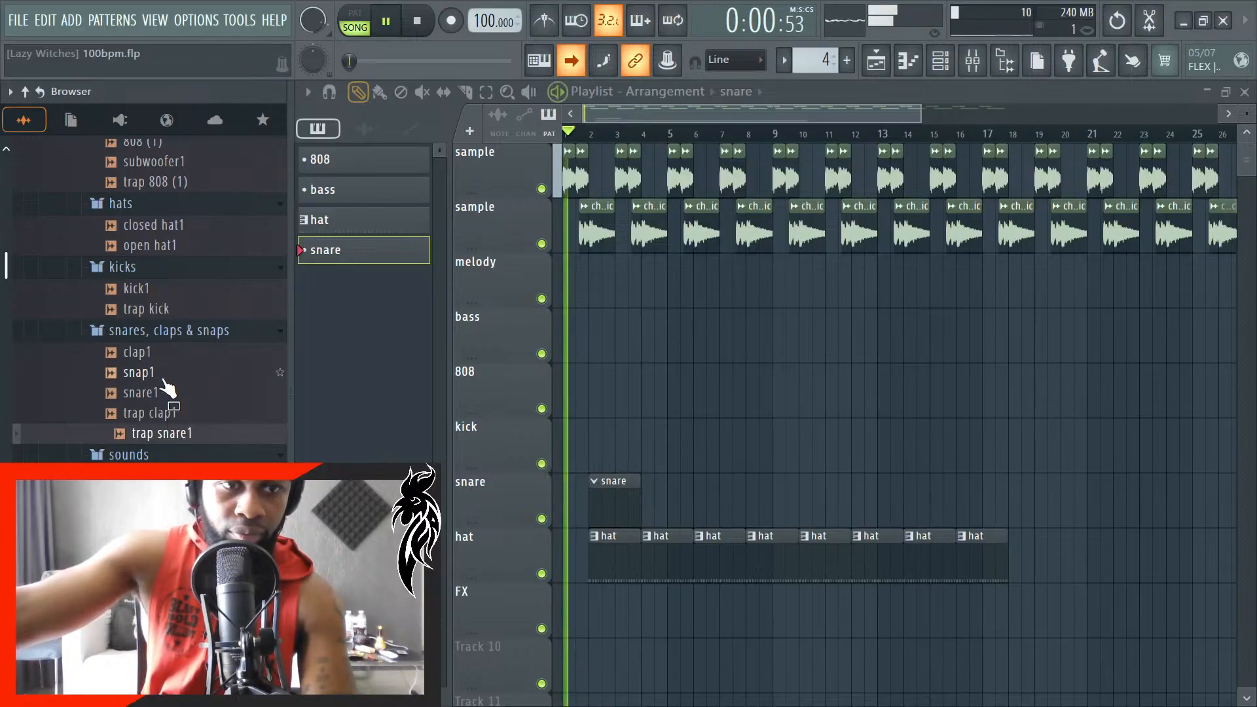
# - Load snap1 into a new channel, set its time stretching mode to Auto, and lower the channel volume
pyautogui.rightClick(172, 374)
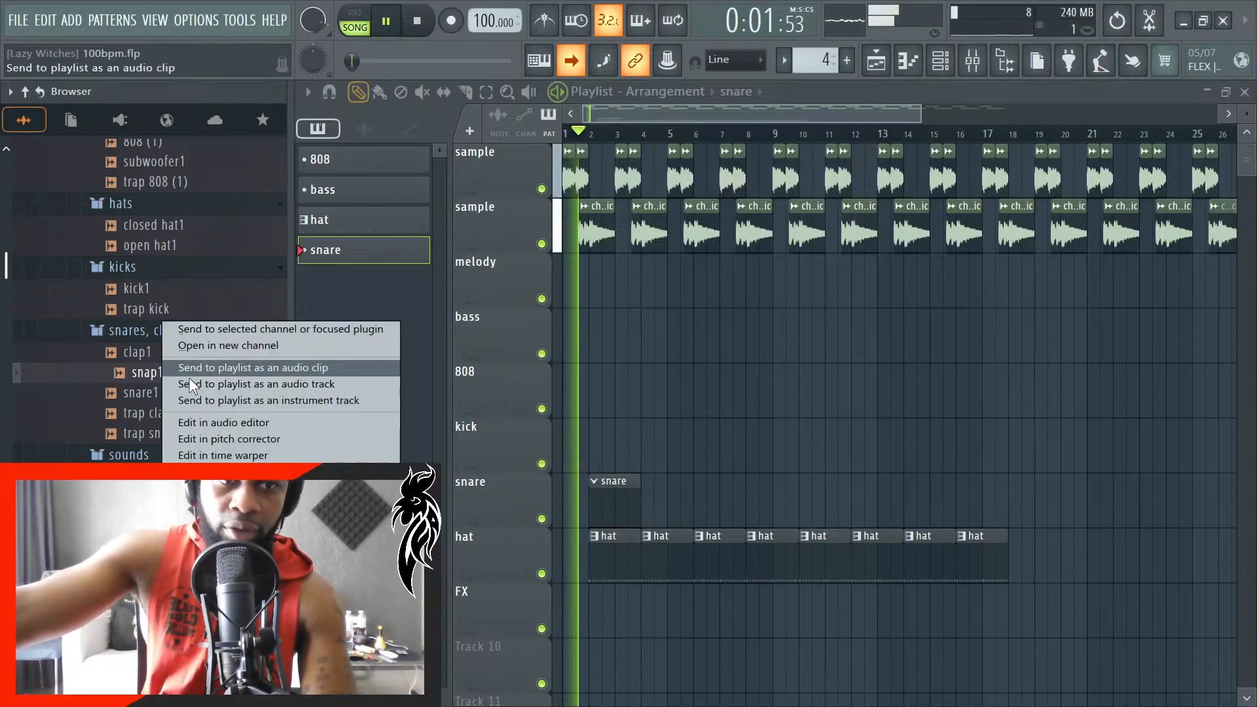
pyautogui.click(234, 348)
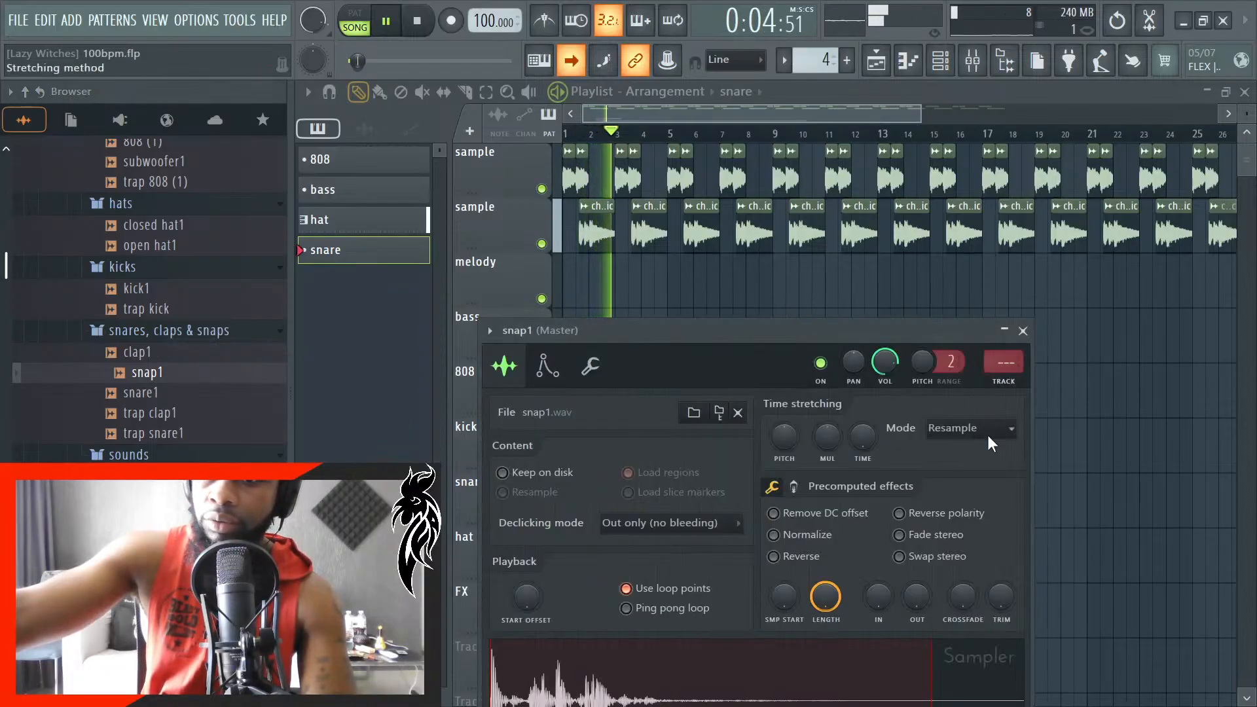
pyautogui.click(988, 435)
pyautogui.click(1024, 447)
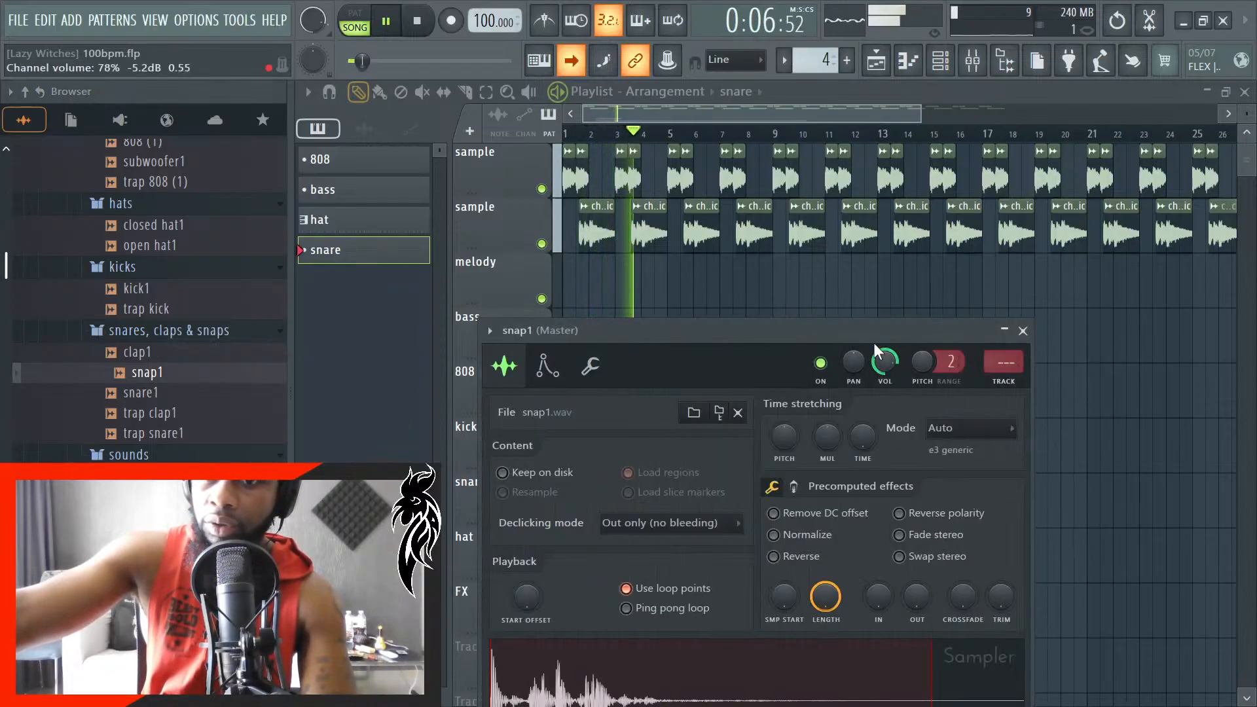
pyautogui.moveTo(874, 330); pyautogui.dragTo(938, 238)
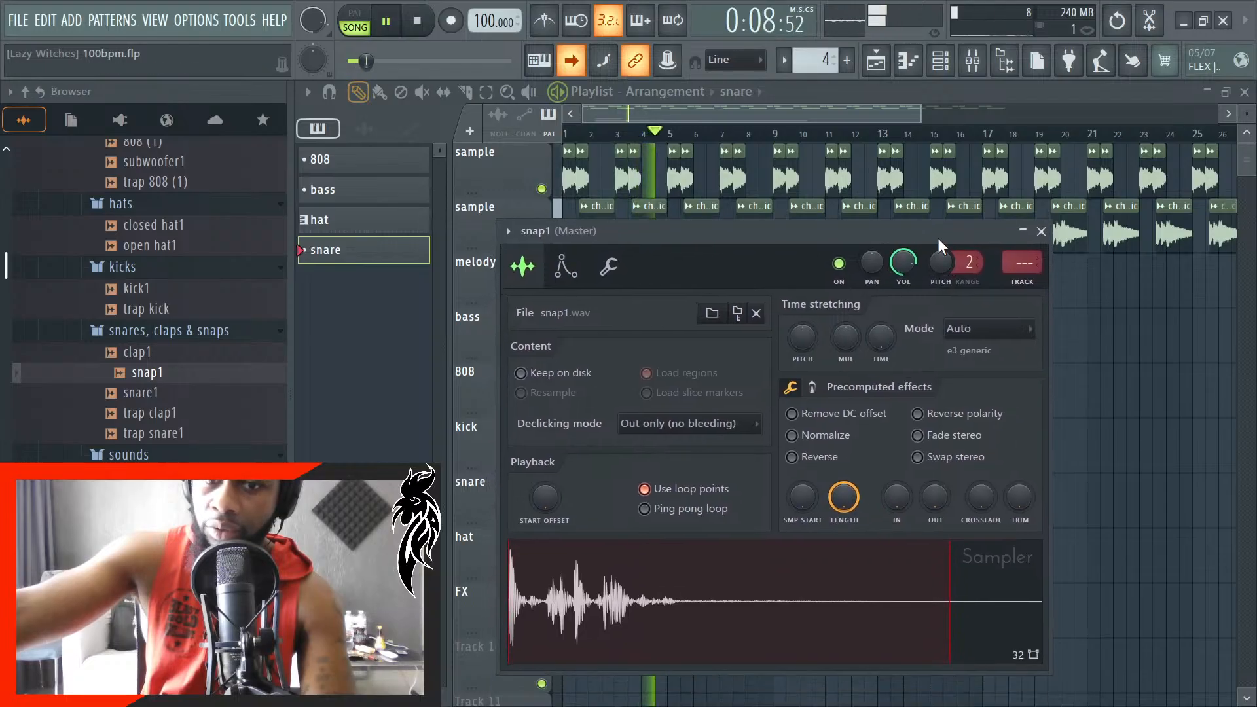
pyautogui.press('space')
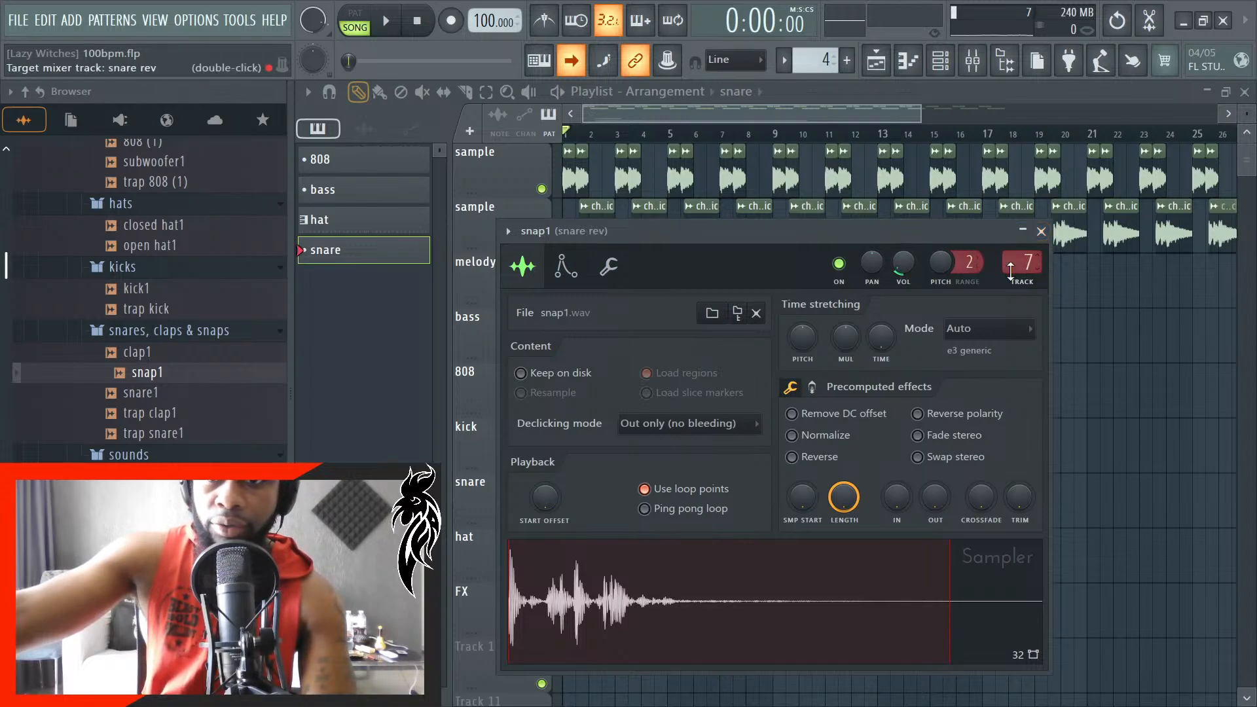
# - Route the snap1 channel to mixer track 6 (snare) and move it above closed hat1 in the channel rack
pyautogui.click(979, 70)
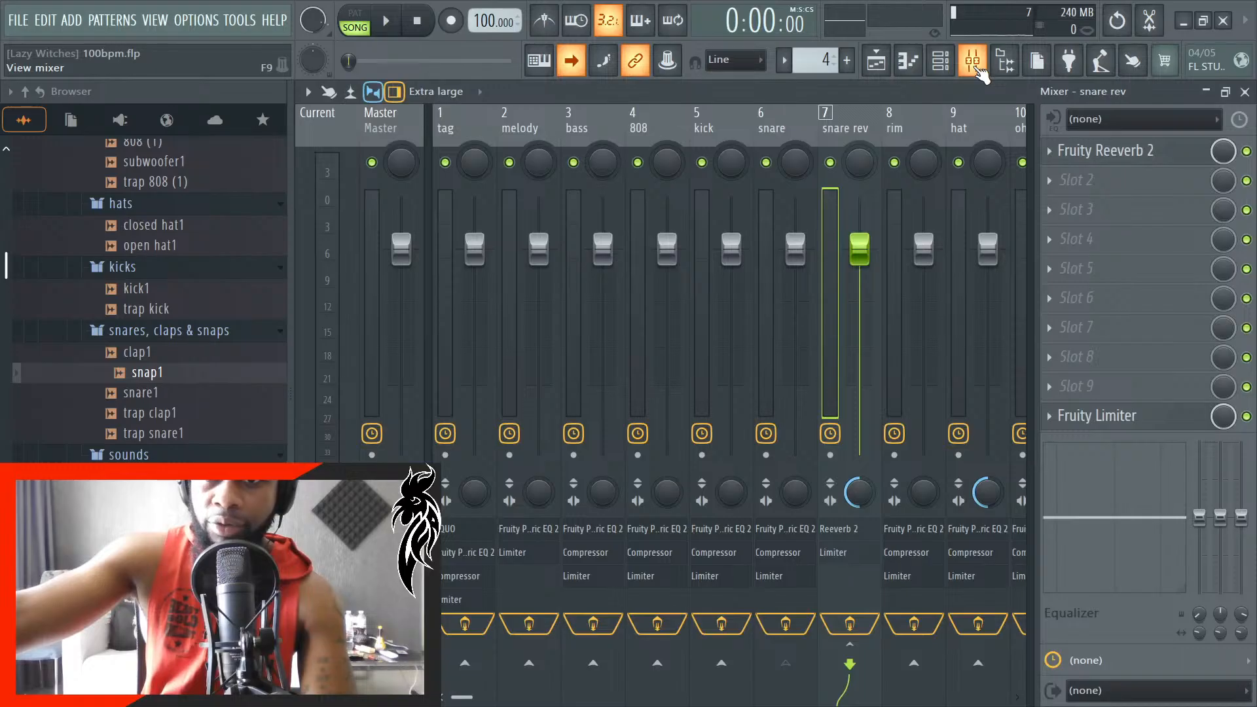
pyautogui.click(941, 60)
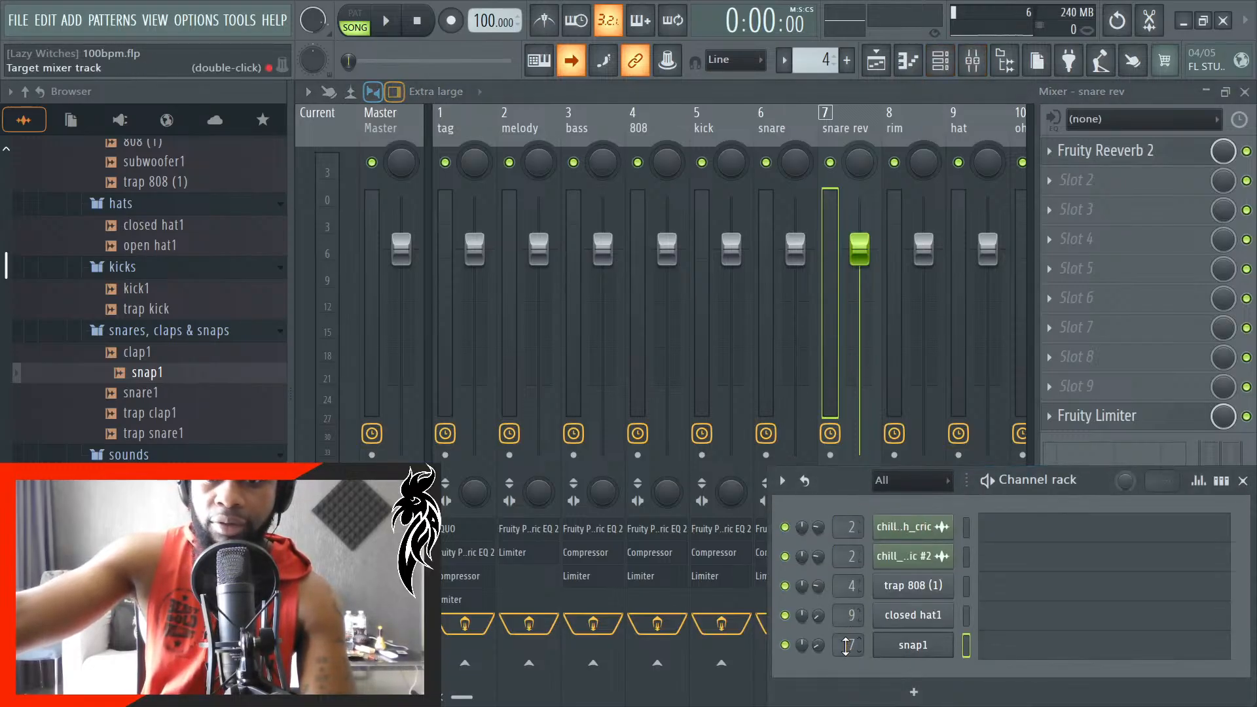
pyautogui.scroll(-1, 846, 645)
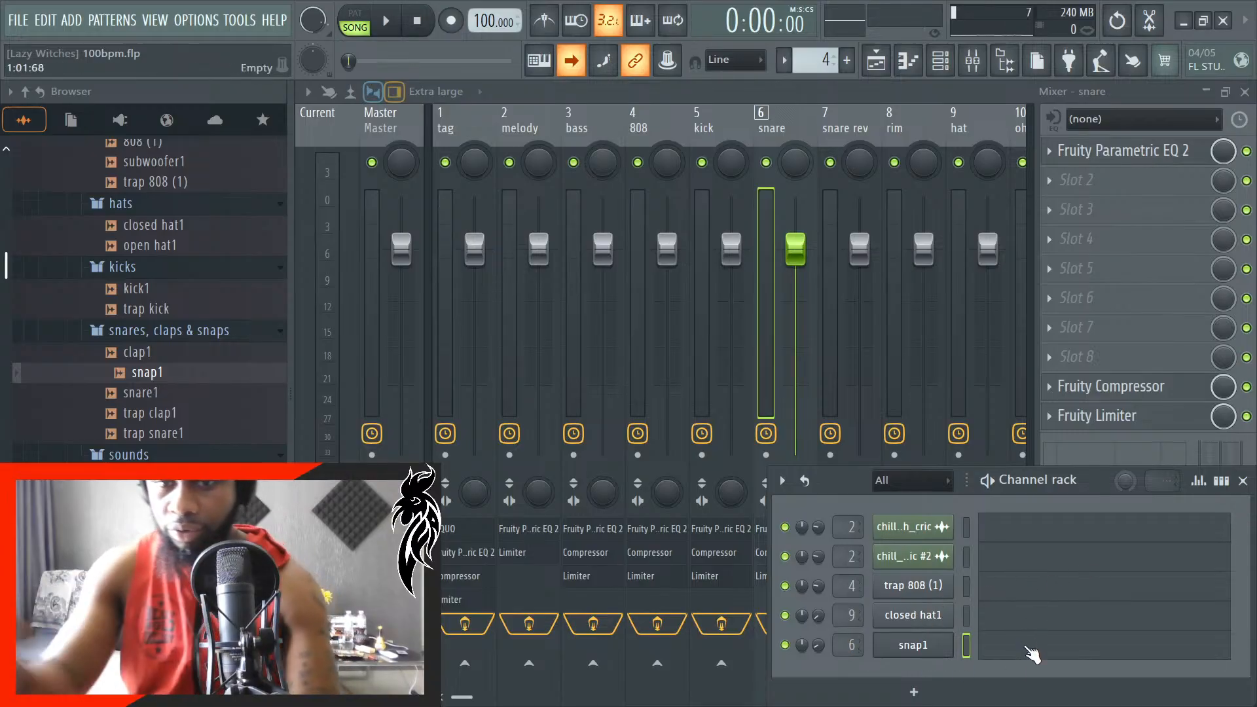
pyautogui.hotkey('alt', 'Up')
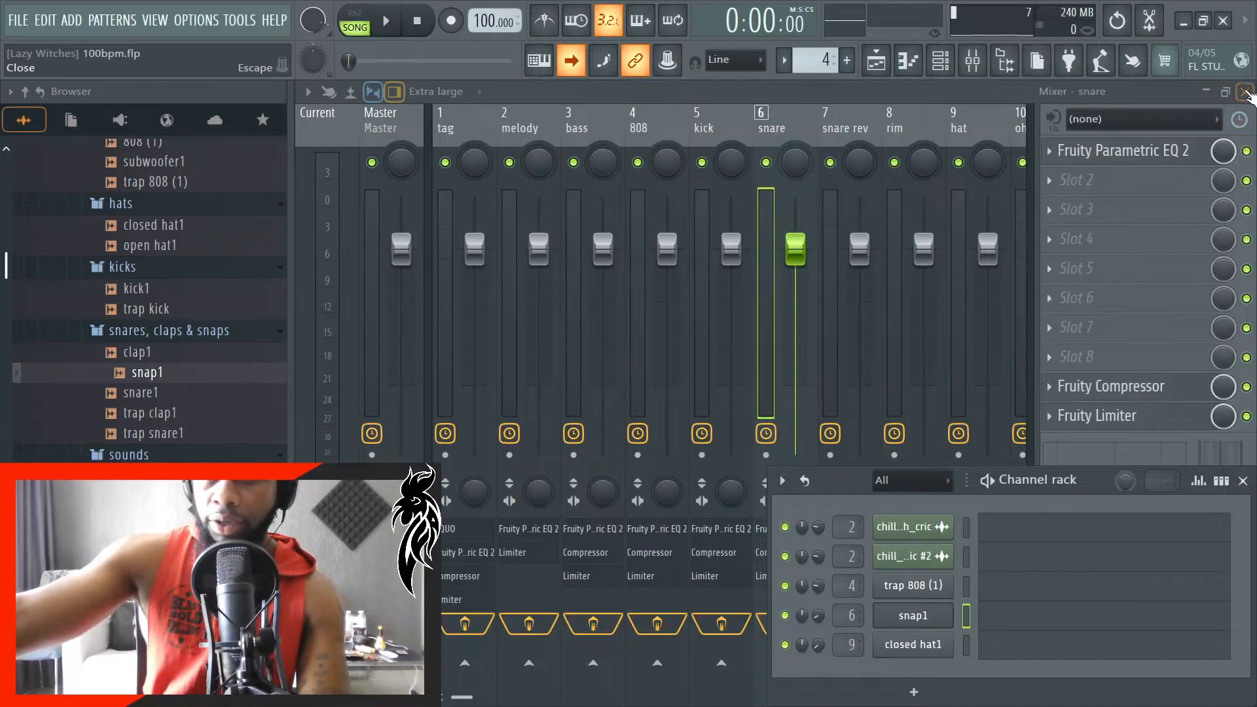
# - Try moving an empty mixer insert to positions 7 and 9, and return it to its place after FX
pyautogui.click(1007, 117)
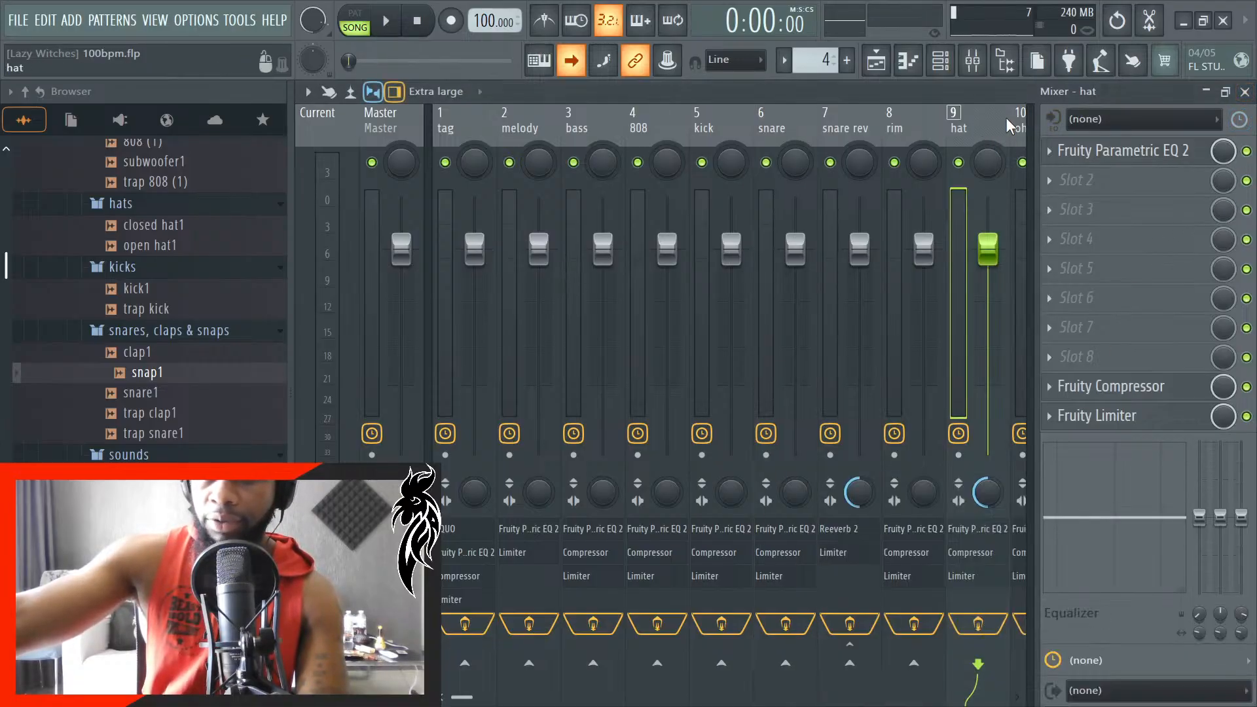
pyautogui.scroll(-2, 1006, 118)
pyautogui.scroll(-2, 1006, 117)
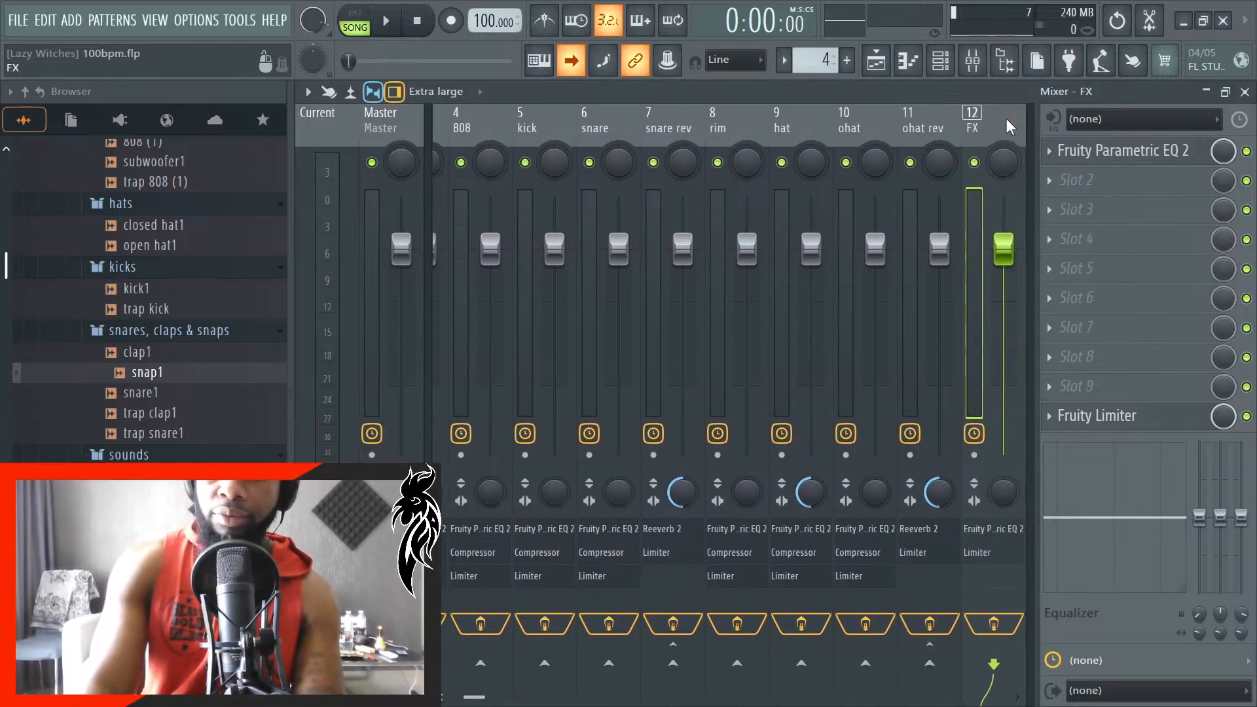
pyautogui.scroll(6, 1007, 119)
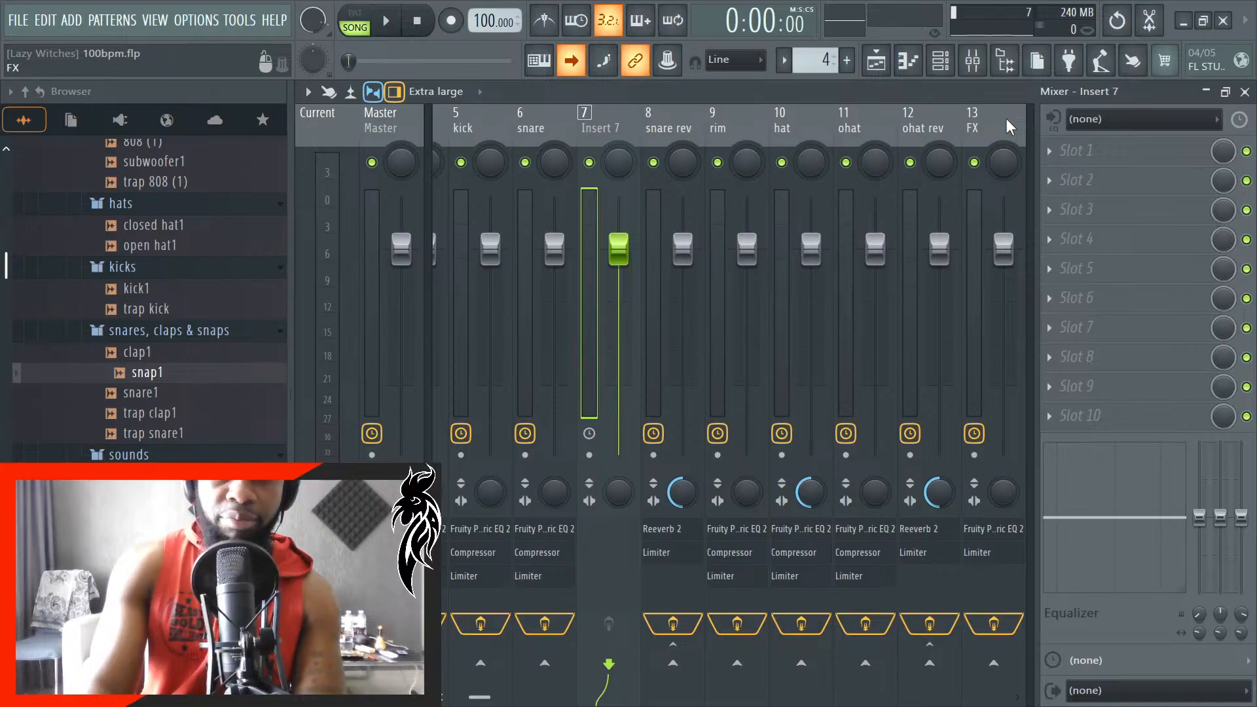
pyautogui.scroll(1, 1007, 119)
pyautogui.scroll(-3, 1007, 120)
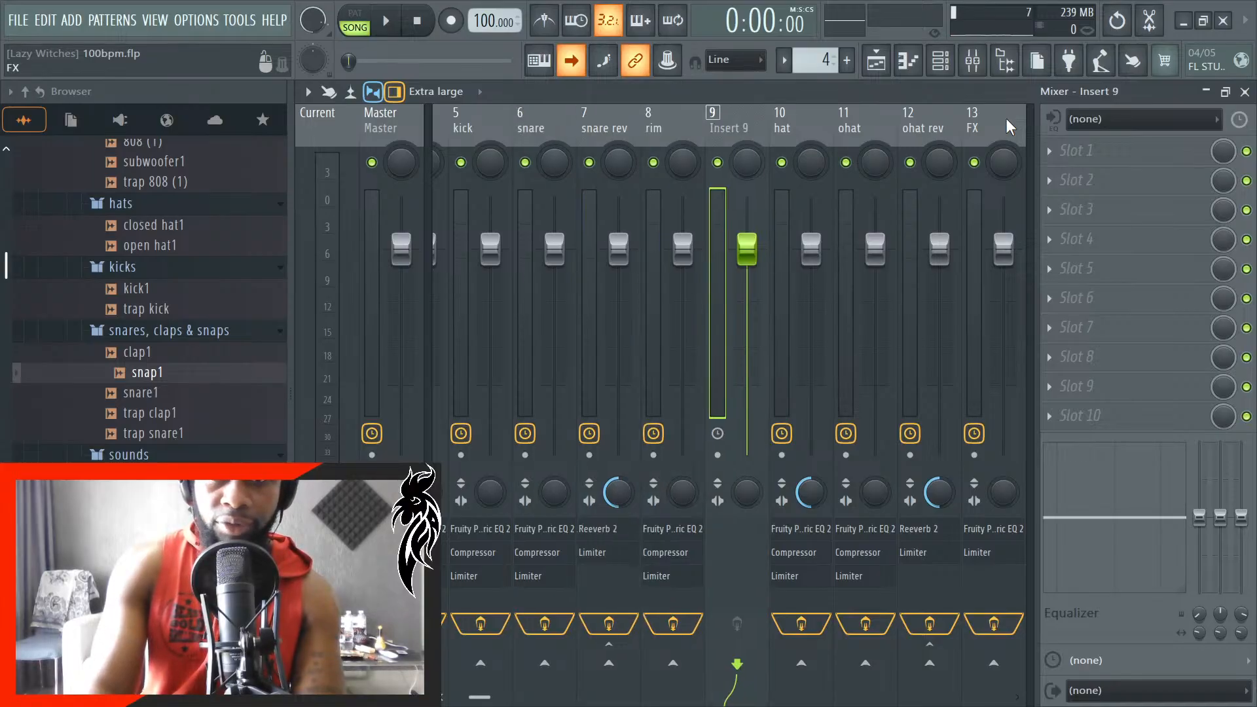
pyautogui.scroll(-5, 1008, 119)
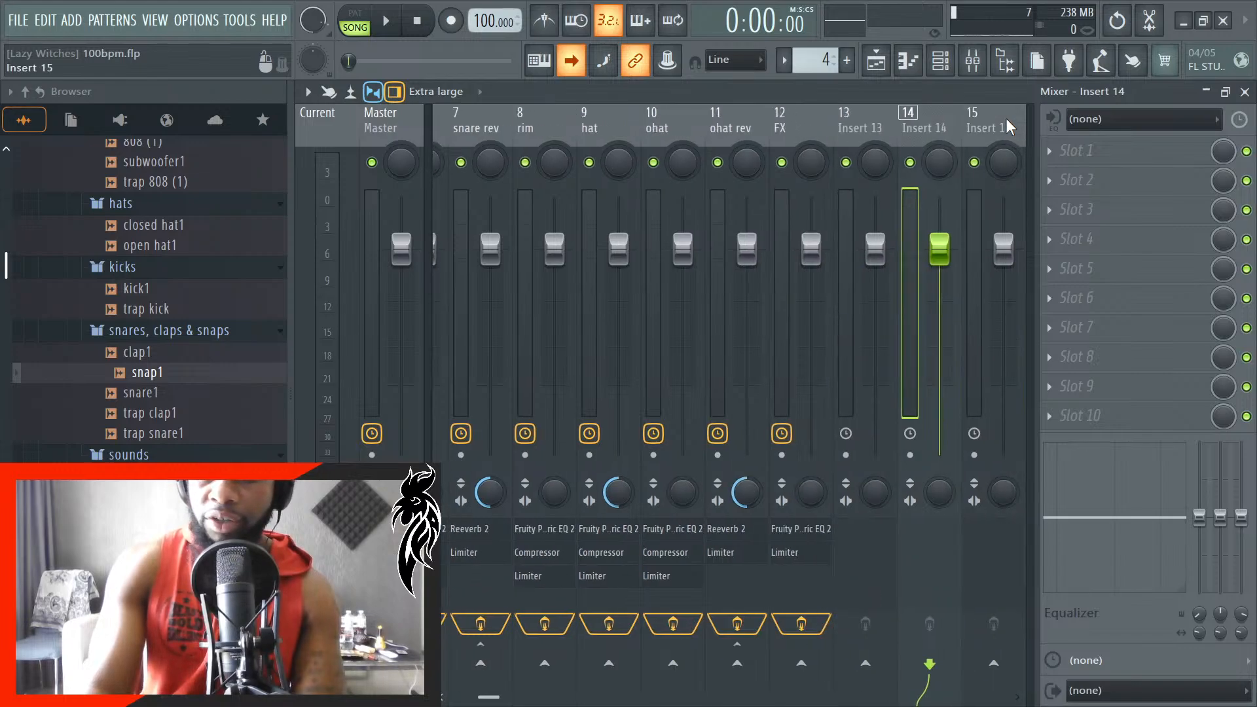
pyautogui.scroll(1, 1007, 119)
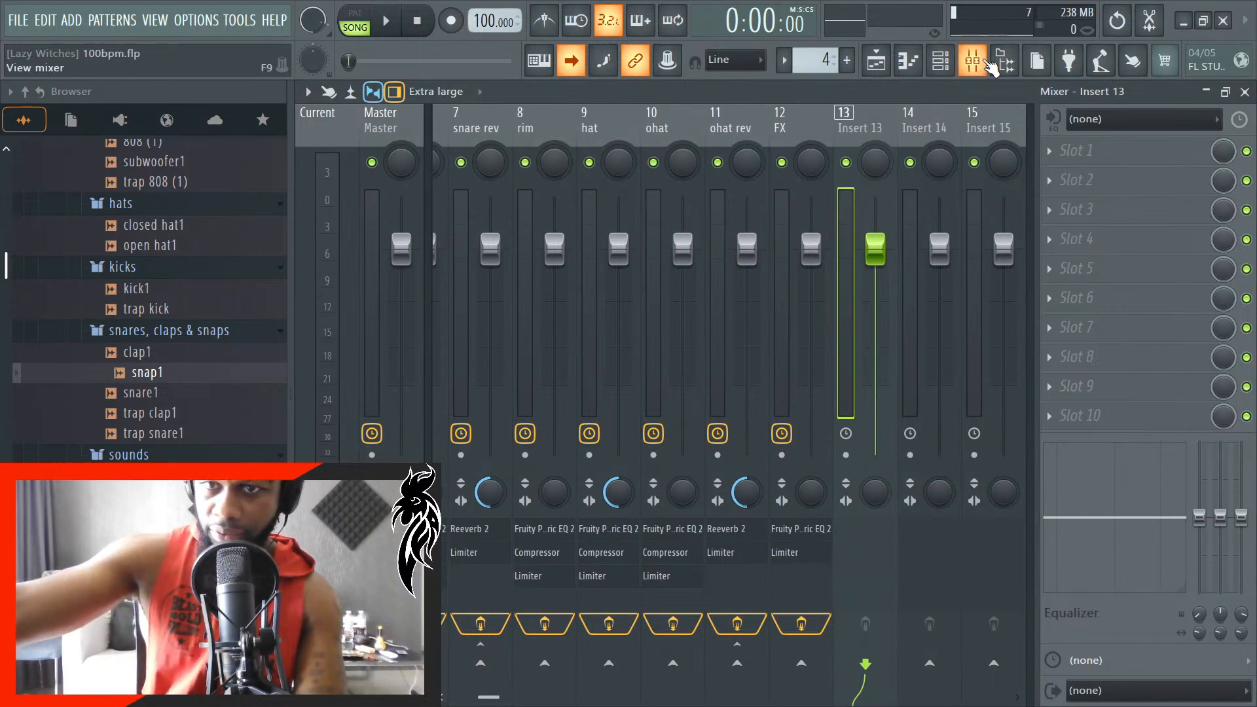
# - Route the snap1 channel to mixer track 8 (rim) and close the mixer, channel rack and sampler windows
pyautogui.click(974, 62)
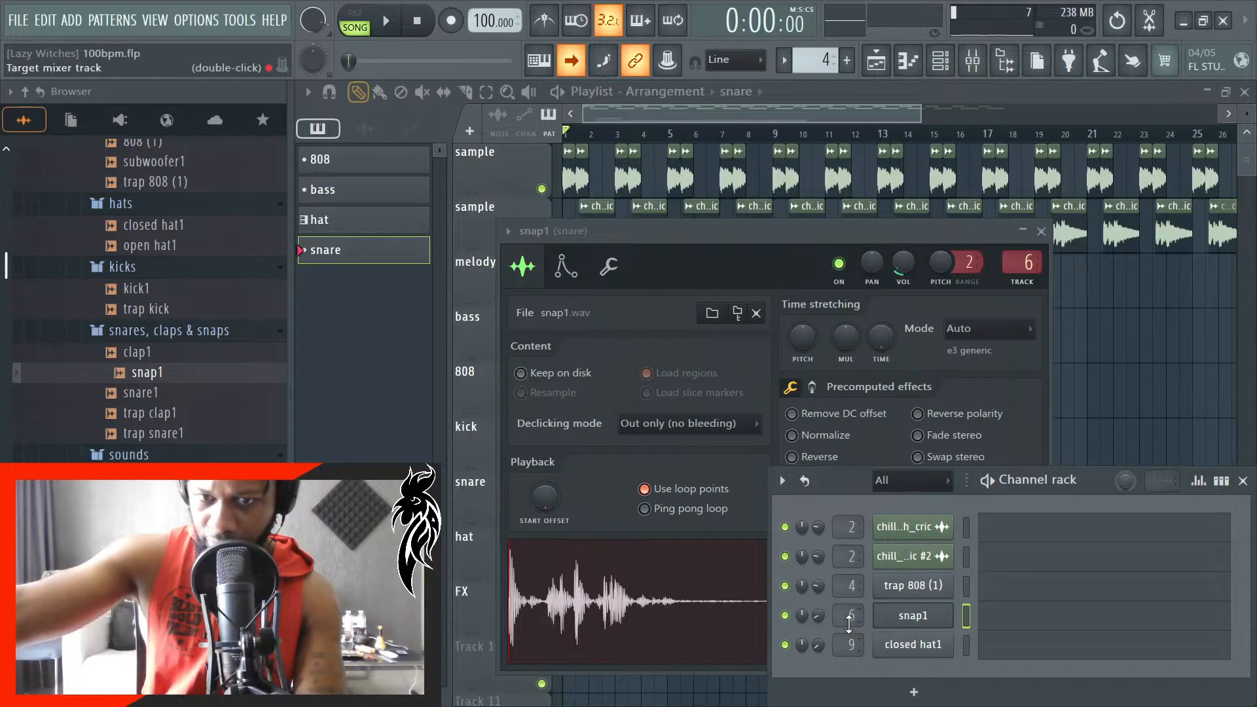
pyautogui.click(1243, 481)
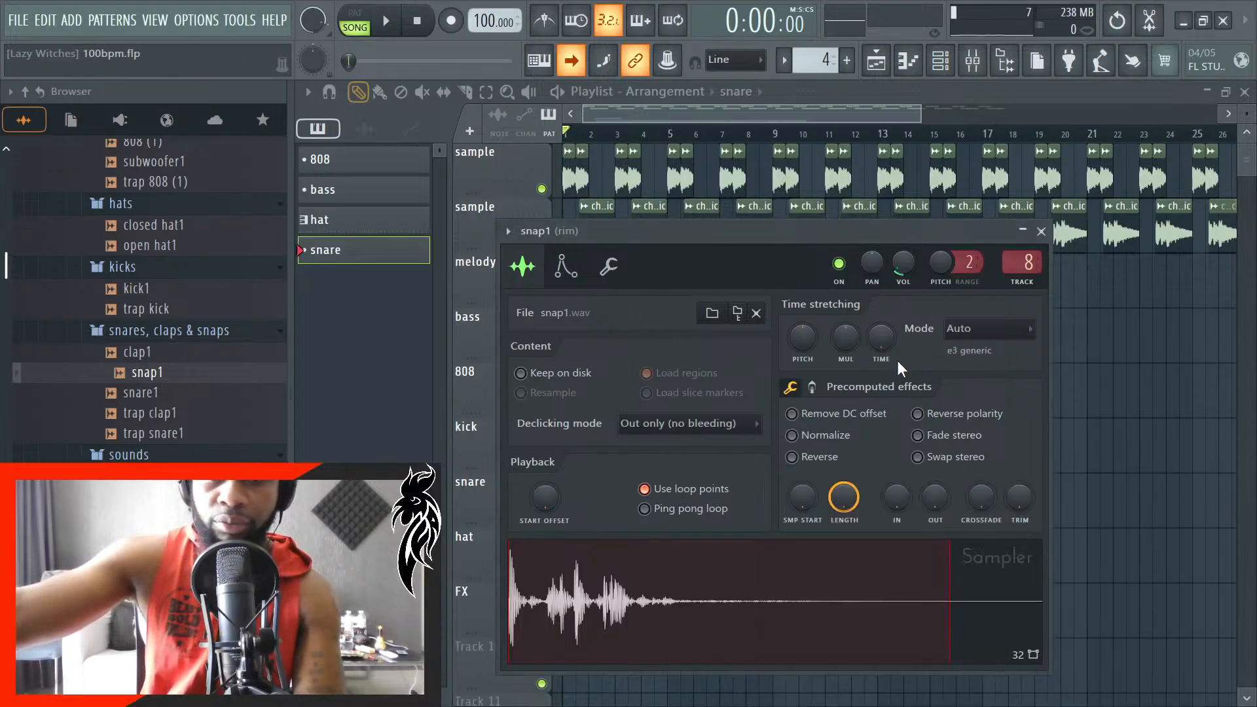
pyautogui.click(1041, 231)
# - Rename the snare pattern as snap from its playlist clip
pyautogui.scroll(2, 878, 416)
pyautogui.scroll(2, 665, 441)
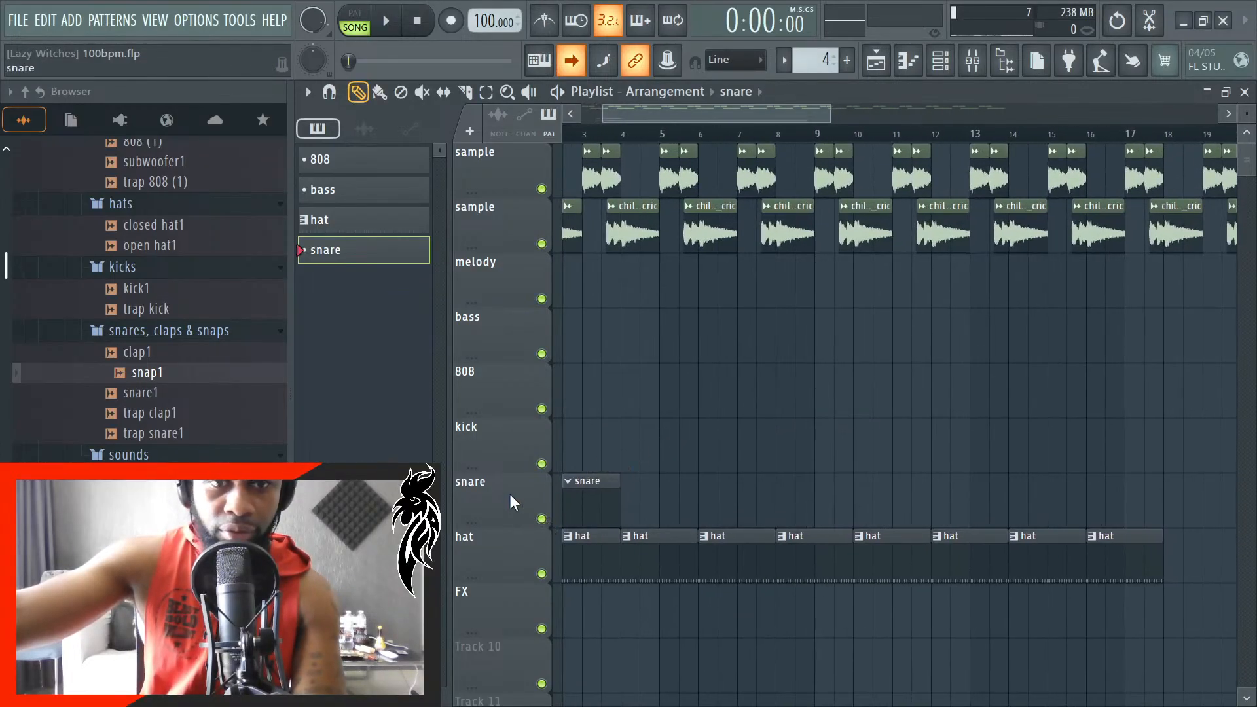
pyautogui.click(576, 484)
pyautogui.click(631, 481)
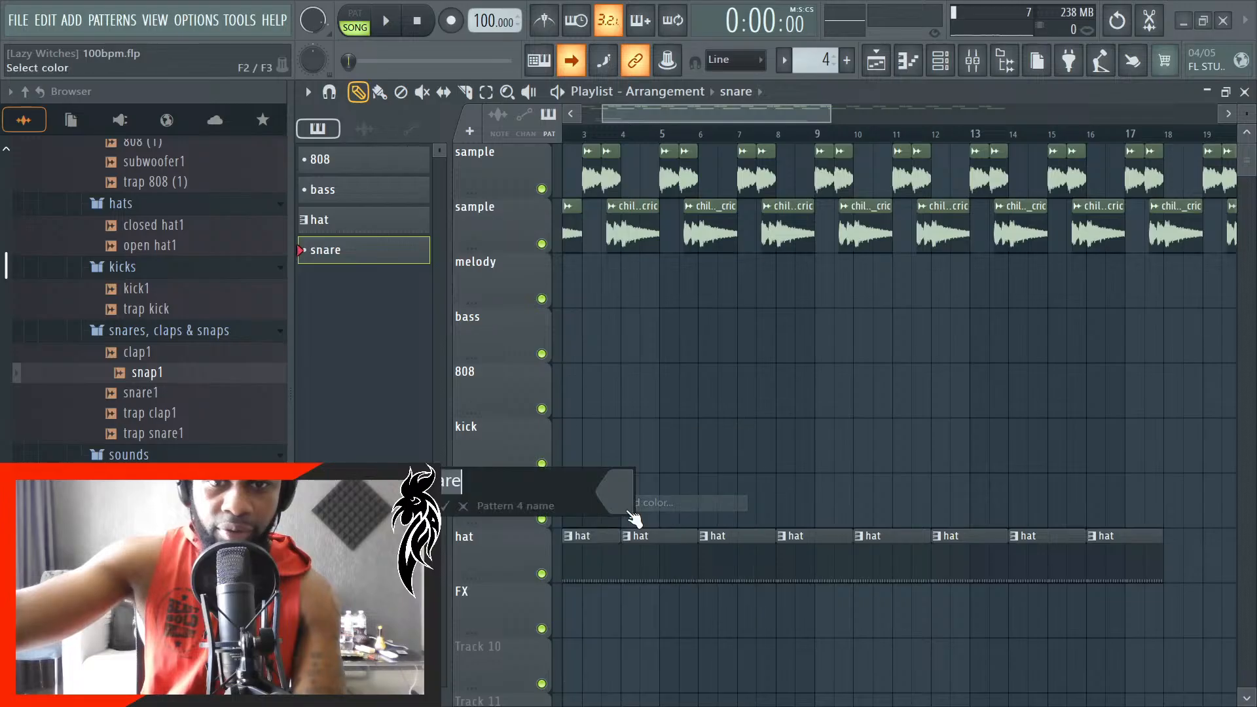
pyautogui.write('snap')
pyautogui.press('Return')
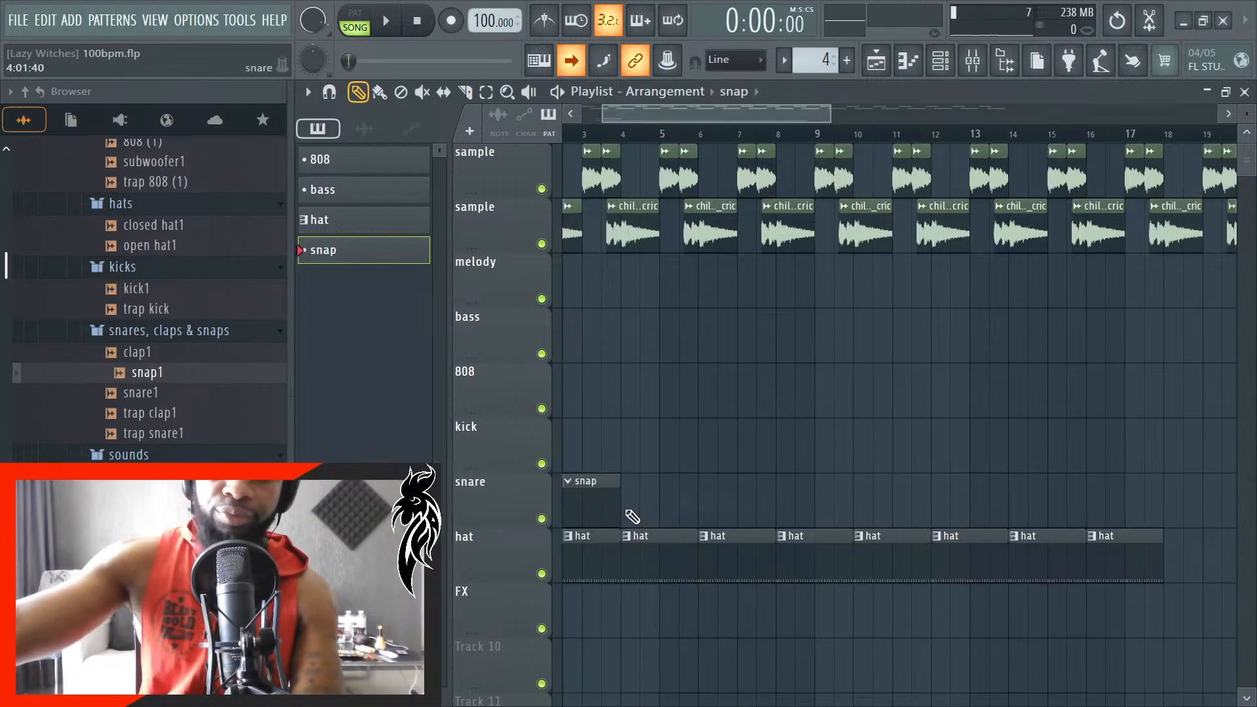
pyautogui.scroll(-2, 632, 517)
pyautogui.scroll(5, 632, 517)
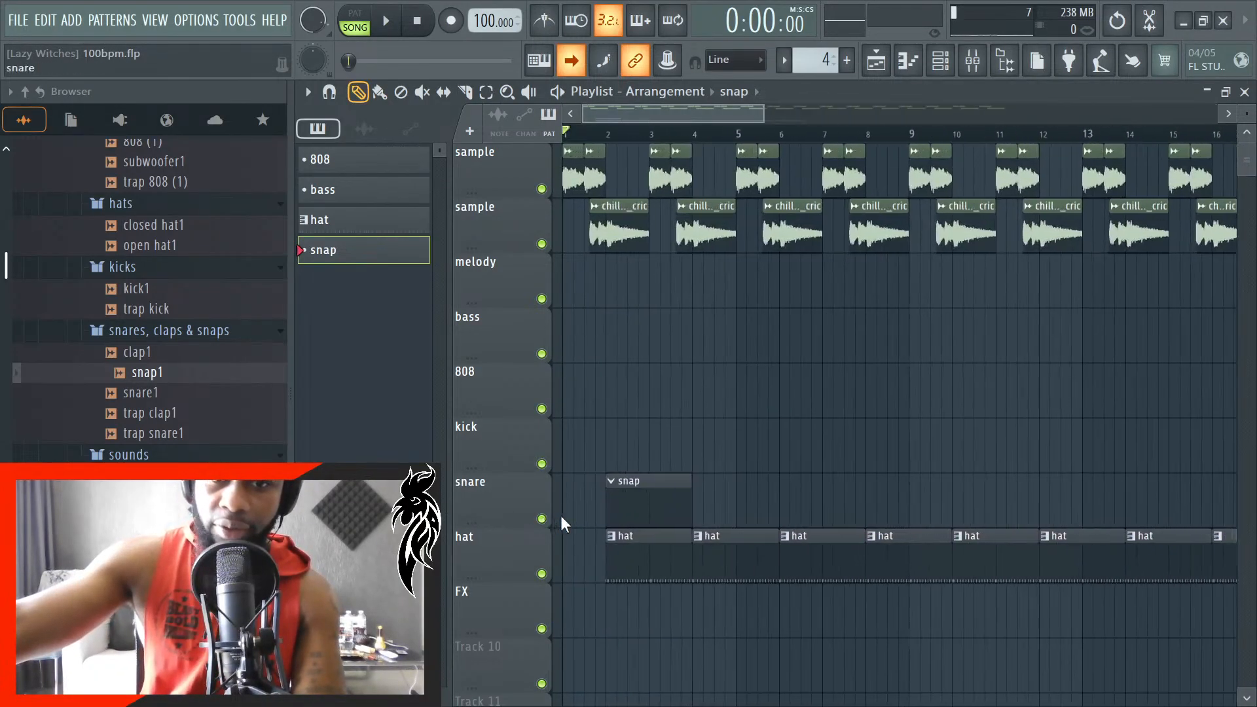
# - Set the playback position to bar 2, open the snap1 piano roll and place a C#5 note at the start of bar 2
pyautogui.scroll(3, 629, 504)
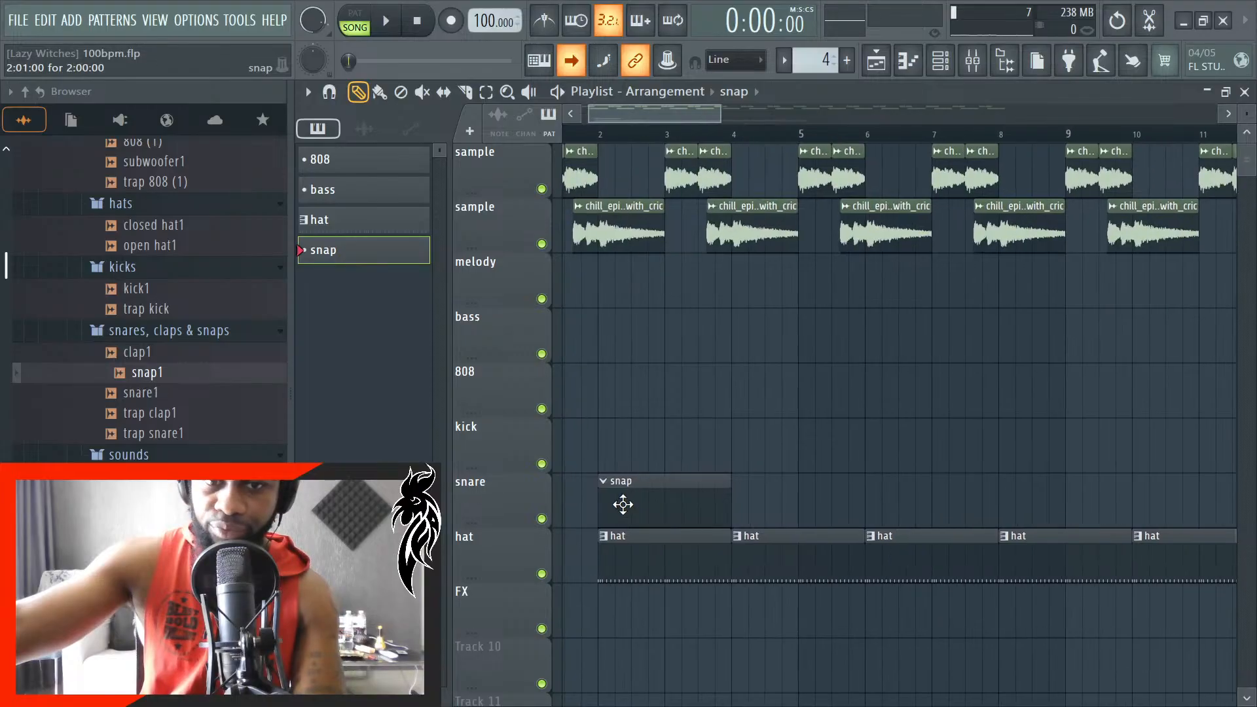
pyautogui.click(654, 135)
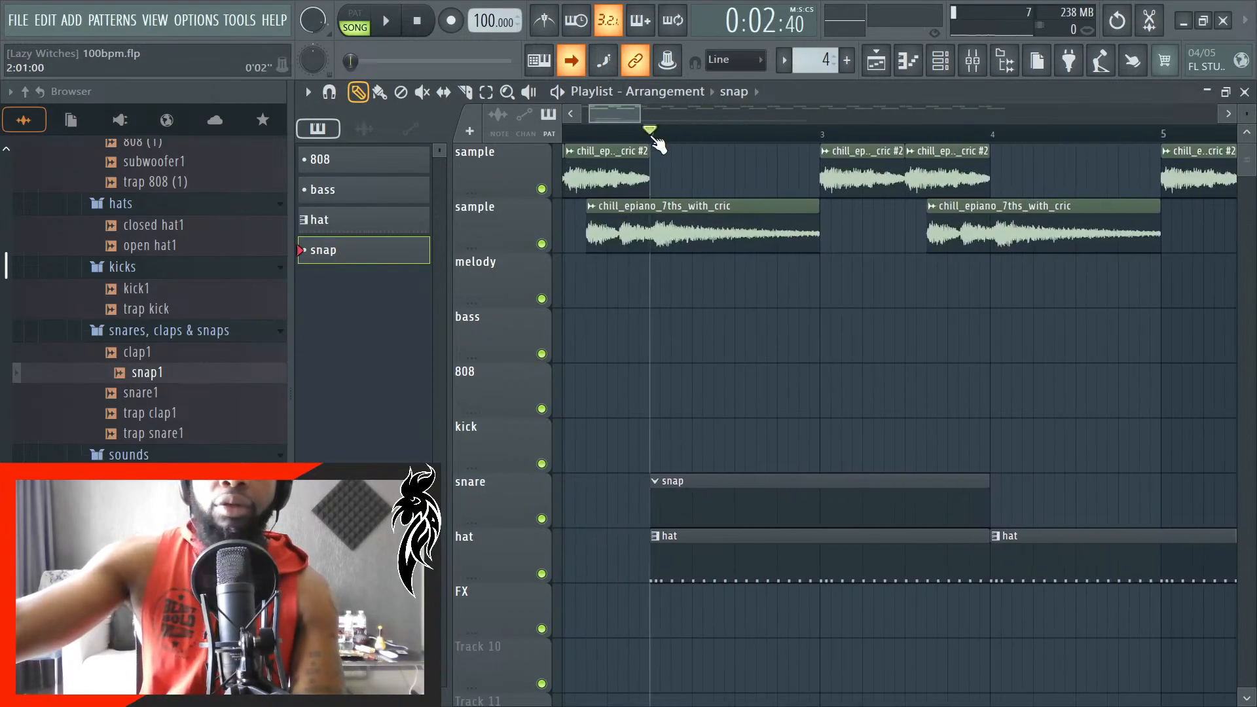
pyautogui.click(942, 60)
pyautogui.click(1017, 628)
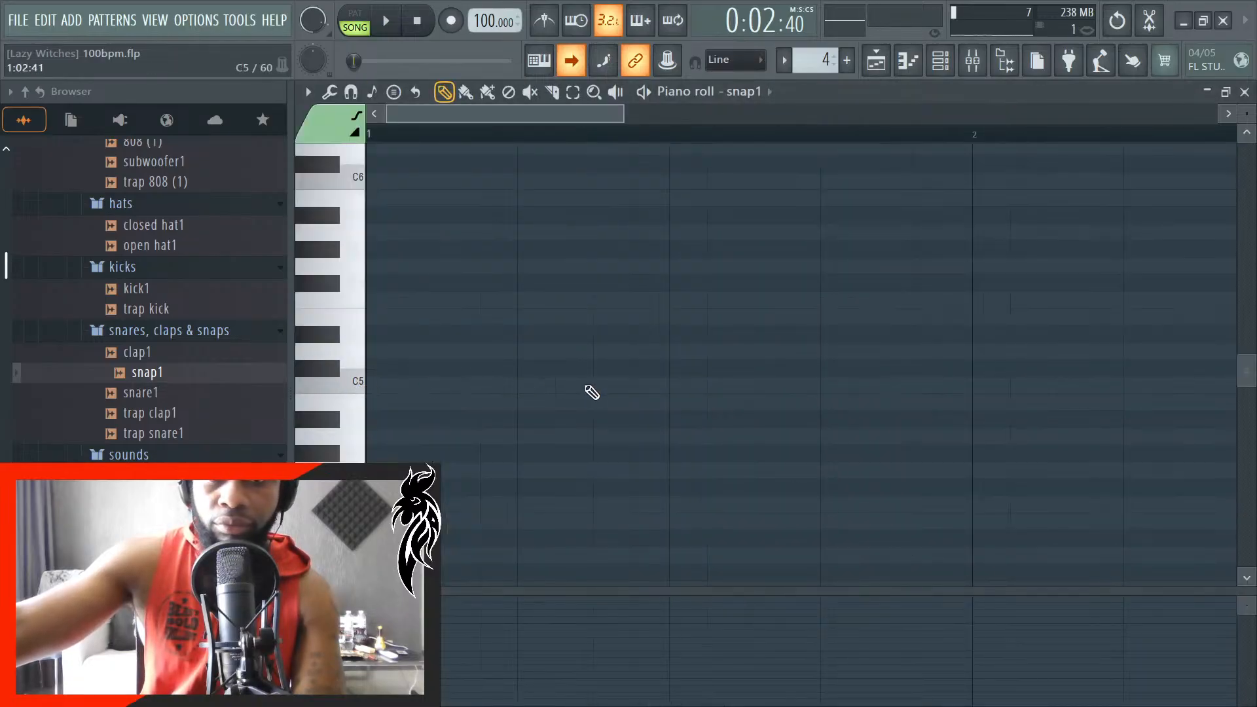
pyautogui.click(974, 368)
pyautogui.scroll(3, 1027, 384)
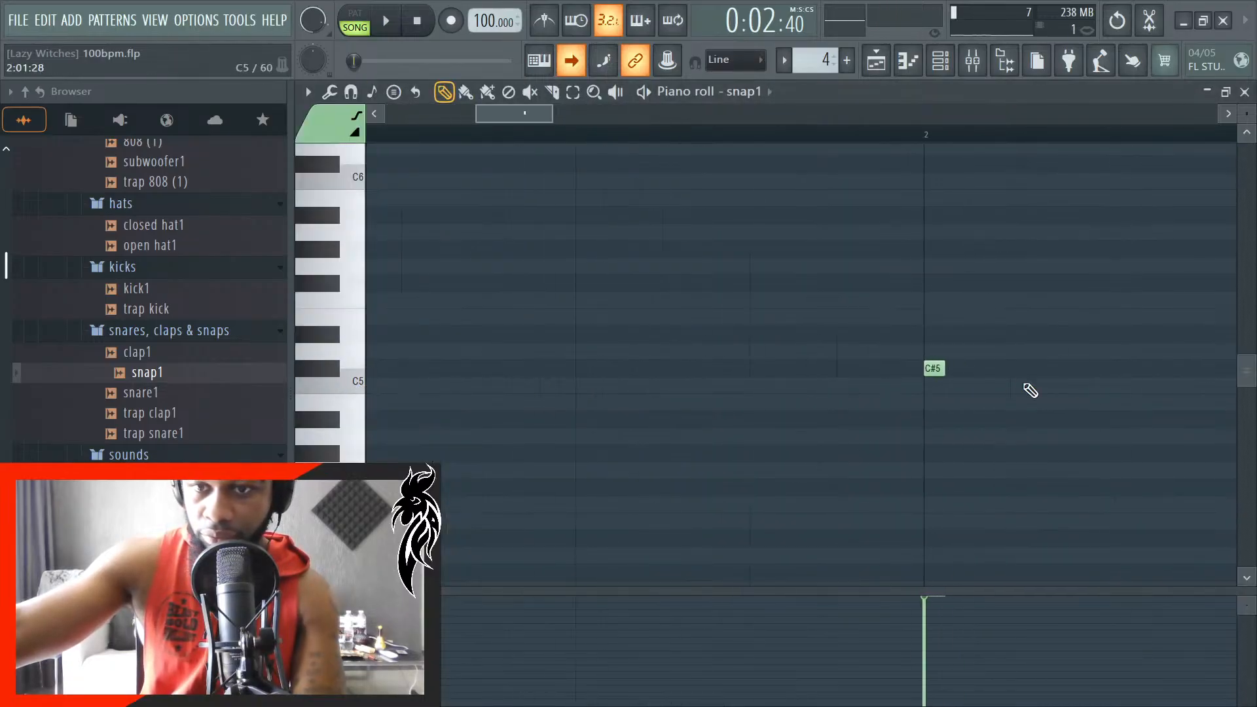
# - Play the song and add a C#5 snap1 note on beat 3 of bar 1
pyautogui.press('space')
pyautogui.scroll(-1, 633, 485)
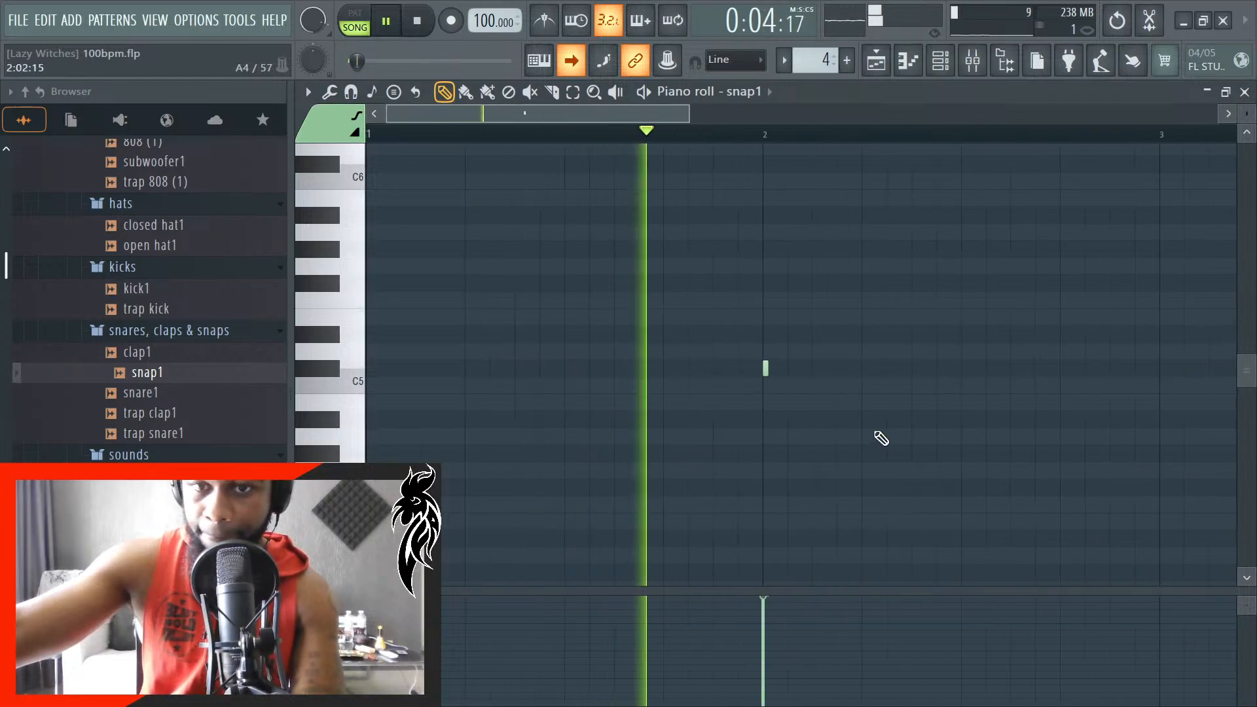
pyautogui.press('space')
pyautogui.scroll(-1, 628, 391)
pyautogui.click(571, 370)
pyautogui.scroll(2, 587, 379)
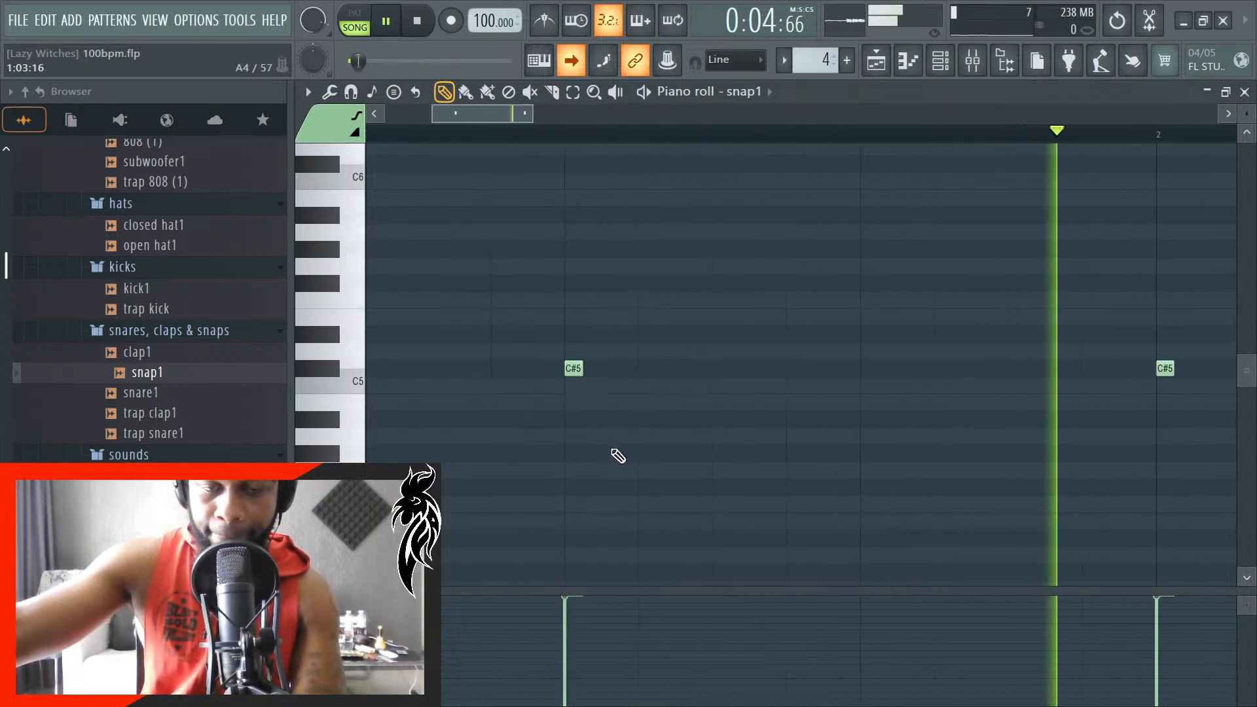
pyautogui.scroll(-1, 615, 452)
pyautogui.press('space')
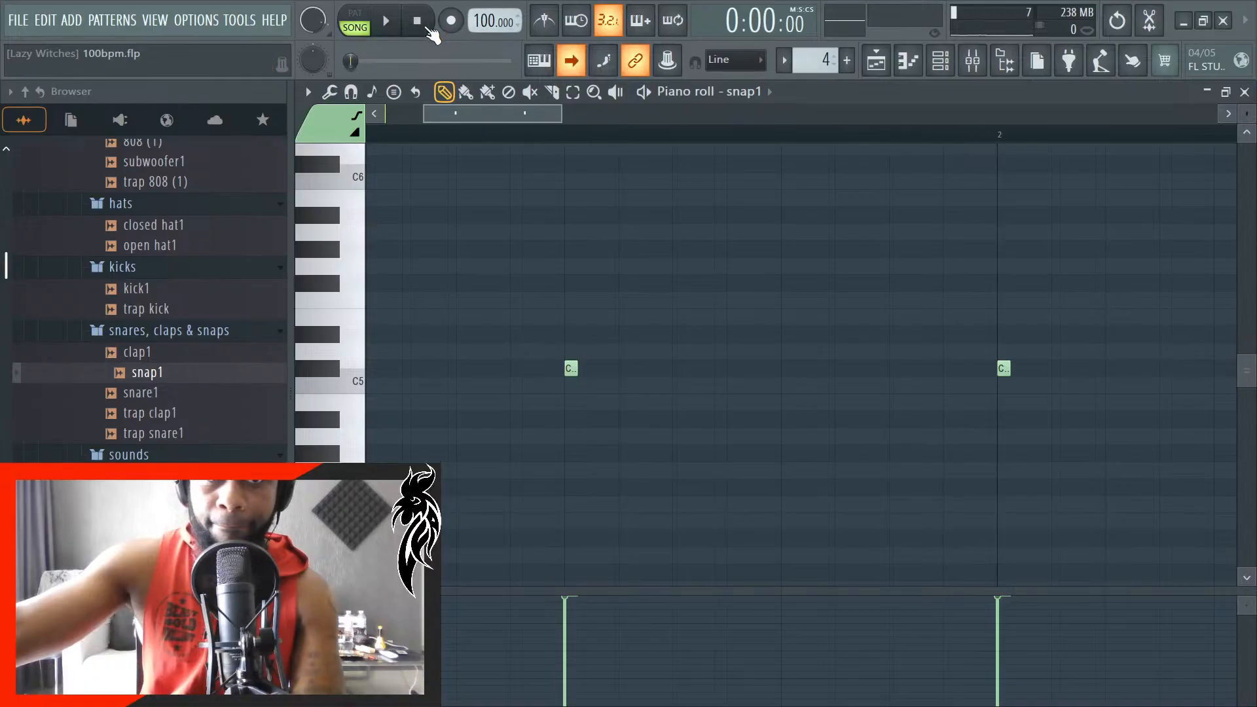
# - Close the piano roll and channel rack while listening to the snap pattern in the arrangement, and stop playback
pyautogui.click(1245, 92)
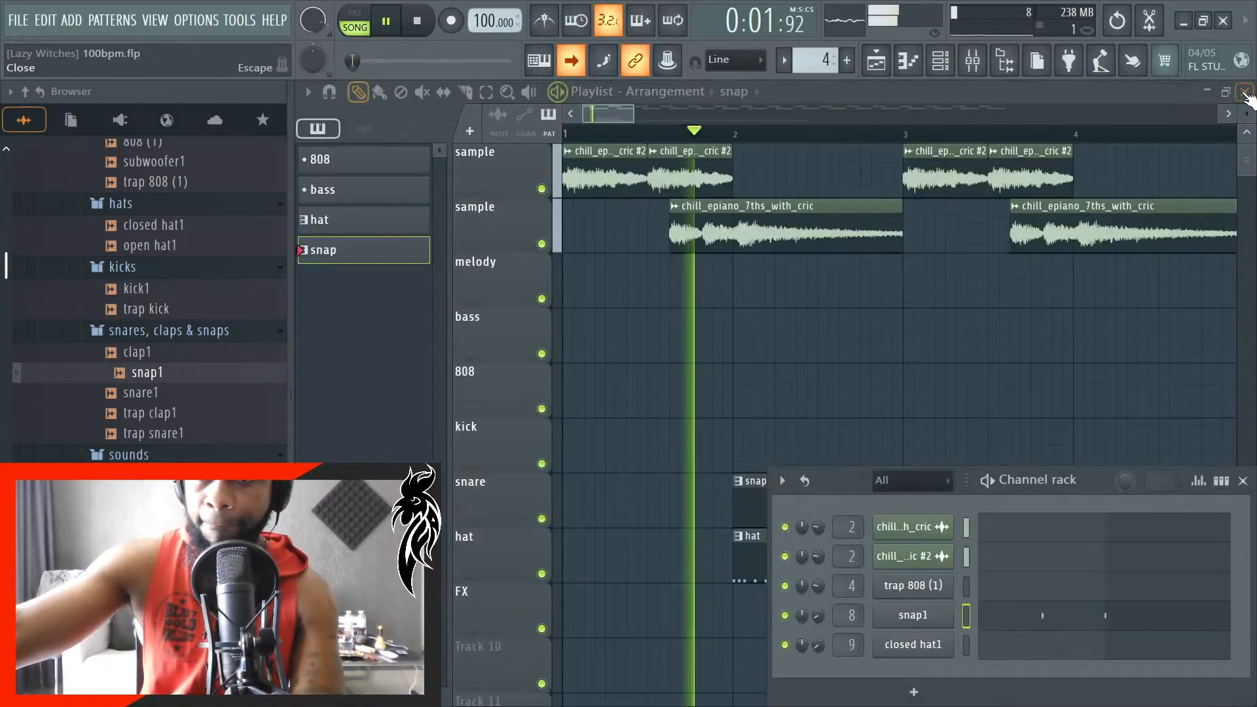
pyautogui.click(1244, 481)
pyautogui.press('space')
# - Reopen the snap clip's notes, delete the note at the start of bar 2 and place a C#5 on beat 3 of bar 2
pyautogui.doubleClick(958, 511)
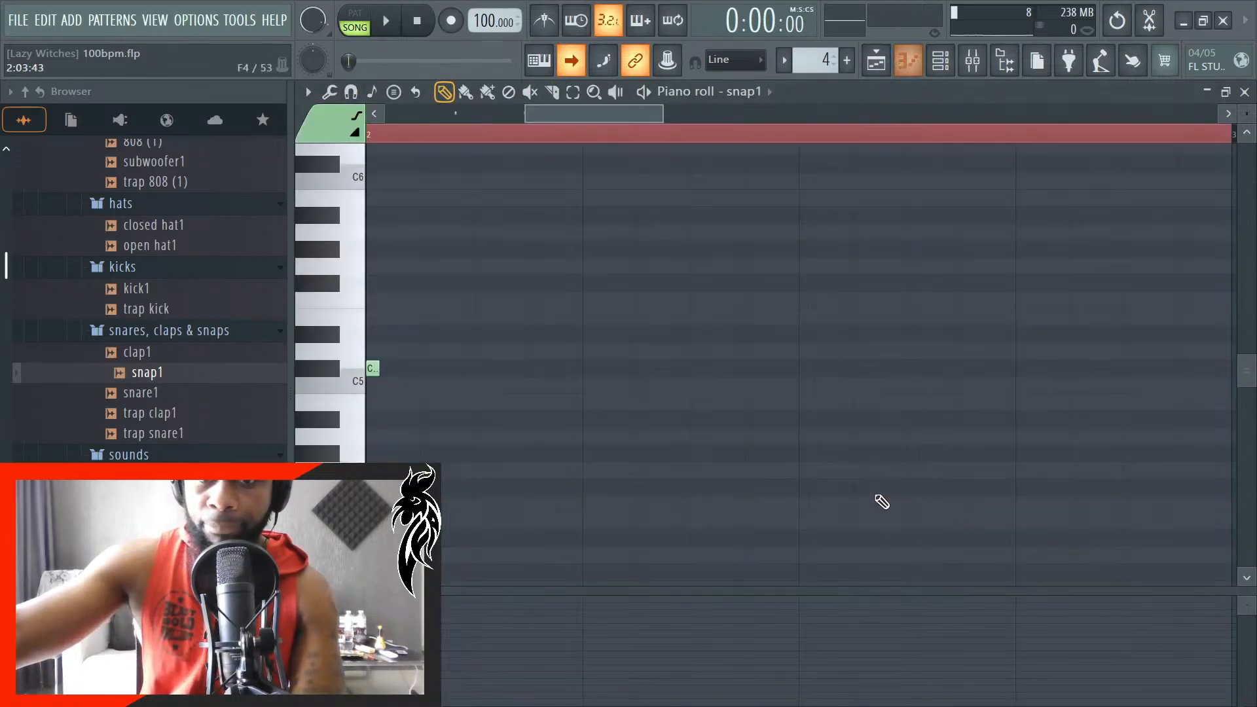
pyautogui.scroll(4, 519, 421)
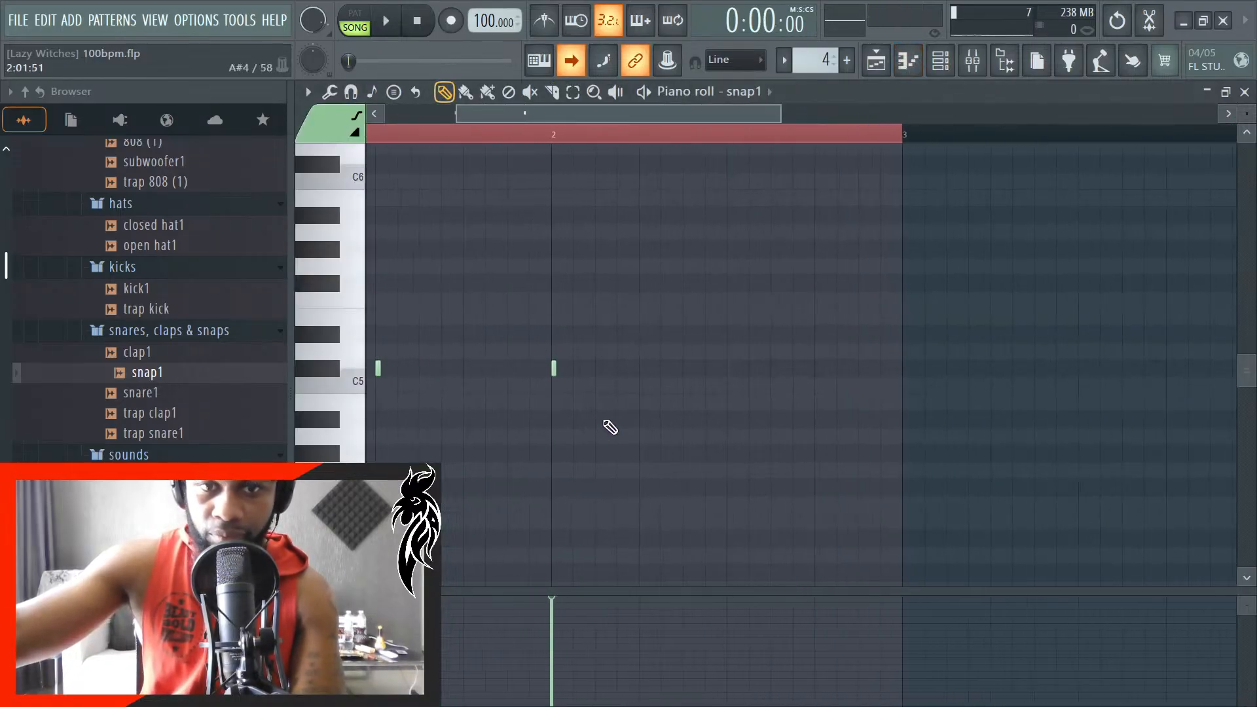
pyautogui.scroll(-1, 614, 422)
pyautogui.scroll(2, 614, 414)
pyautogui.rightClick(542, 369)
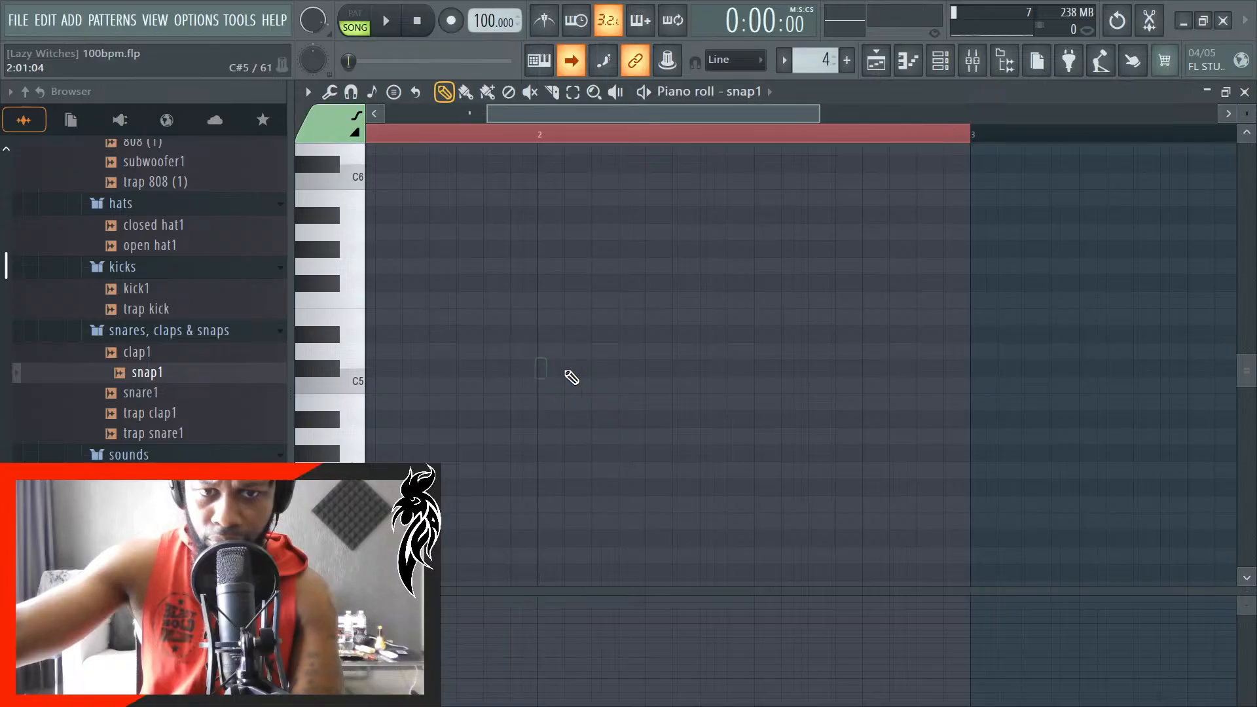
pyautogui.scroll(3, 755, 371)
pyautogui.click(756, 371)
# - Duplicate the two snap1 notes into bars 3 and 4 of the pattern
pyautogui.scroll(3, 764, 441)
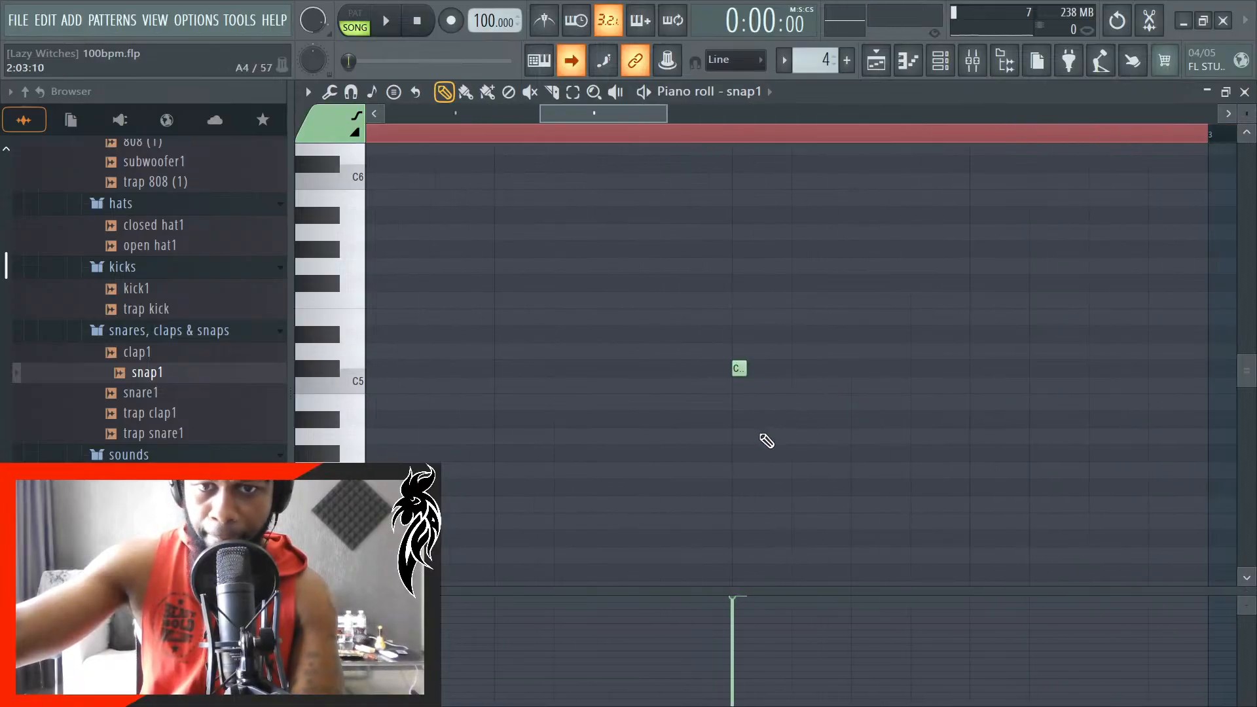
pyautogui.scroll(-5, 754, 427)
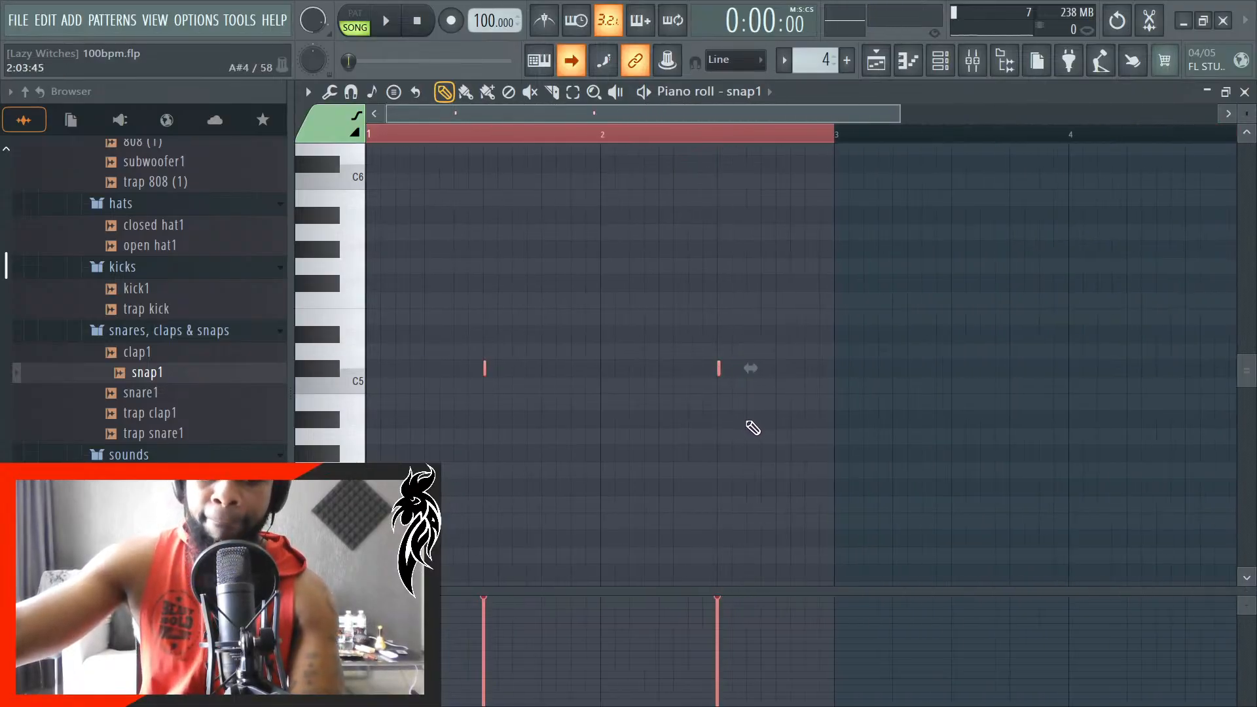
pyautogui.scroll(2, 894, 439)
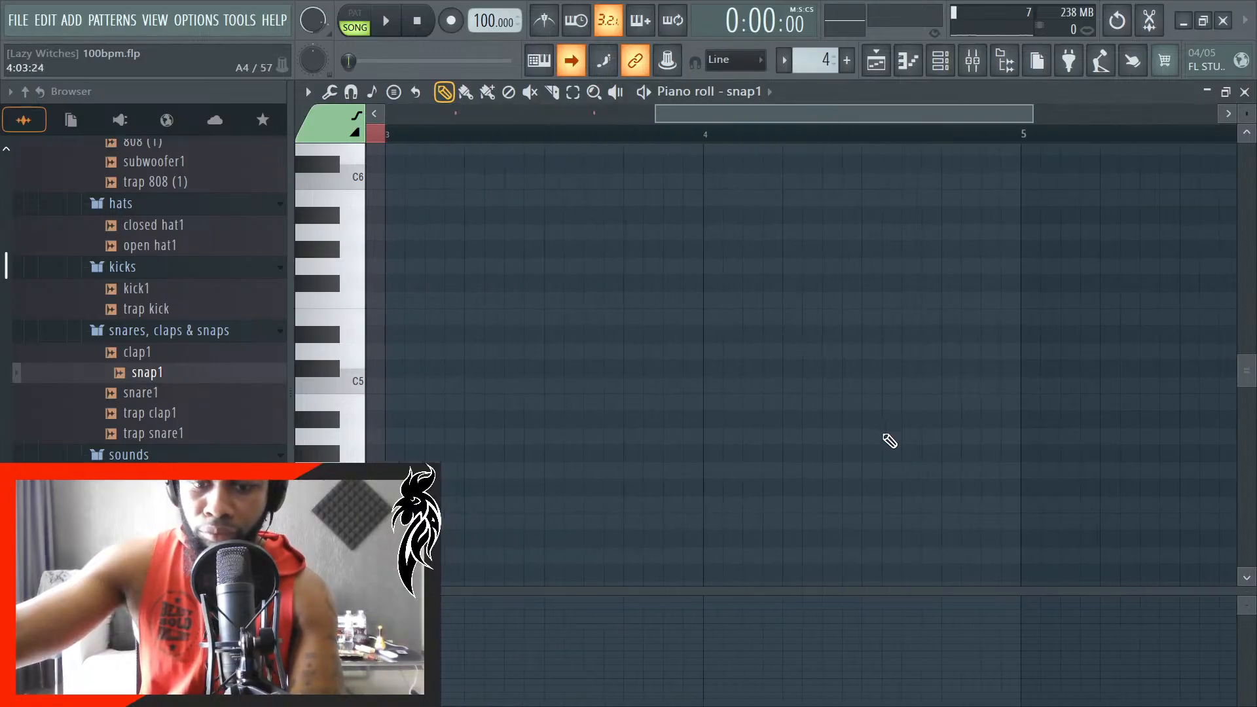
pyautogui.hotkey('ctrl', 'b')
pyautogui.scroll(-2, 887, 441)
# - Place snap pattern clips on the snare track at bars 4, 6 and 8 while the song plays
pyautogui.press('space')
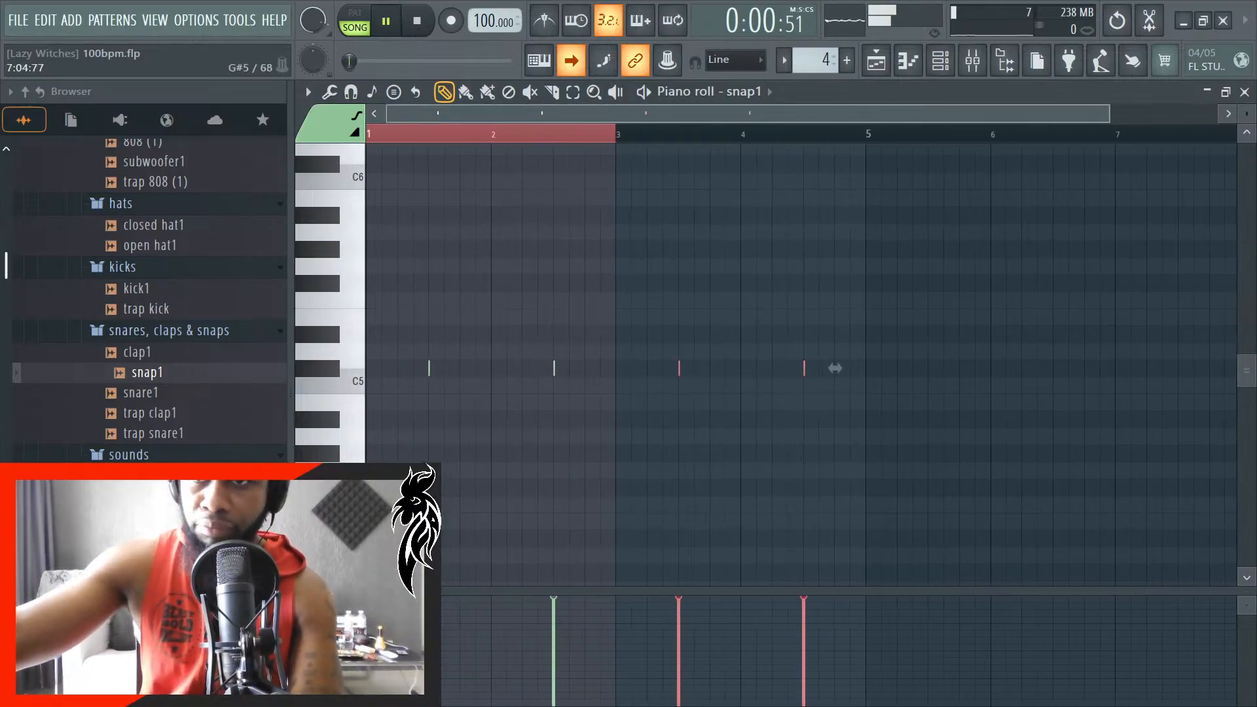
pyautogui.press('F5')
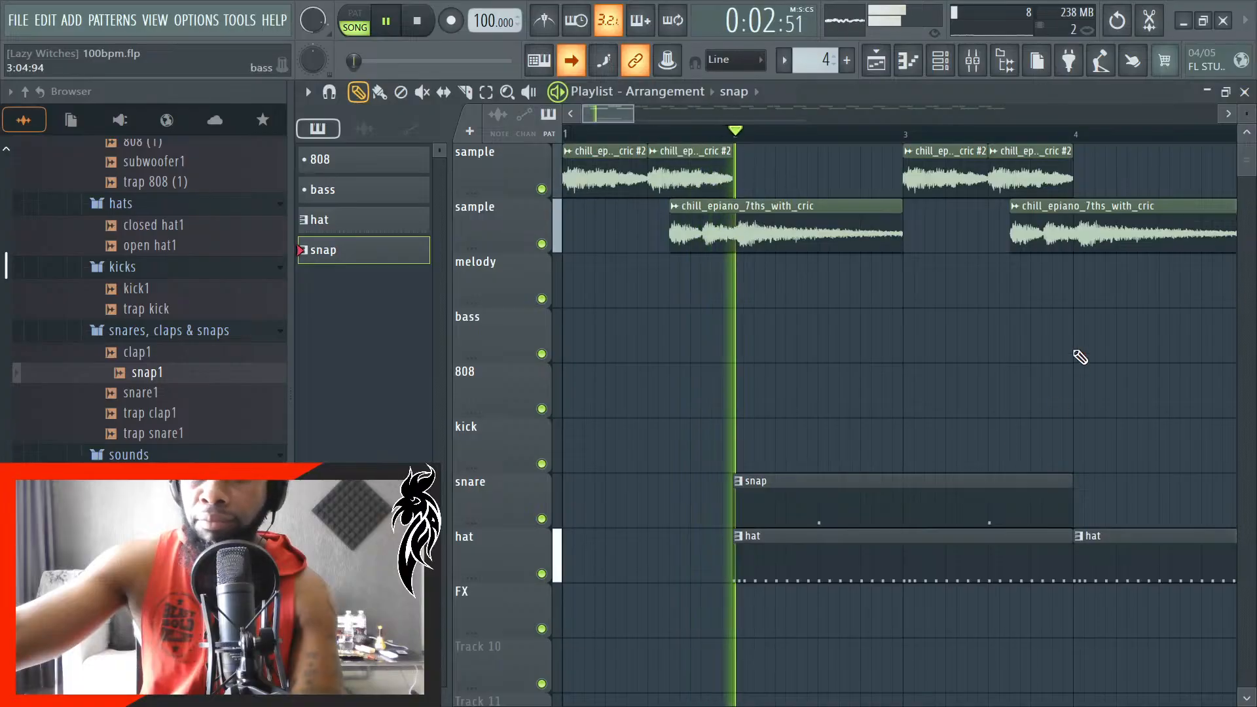
pyautogui.scroll(-1, 918, 477)
pyautogui.click(1022, 508)
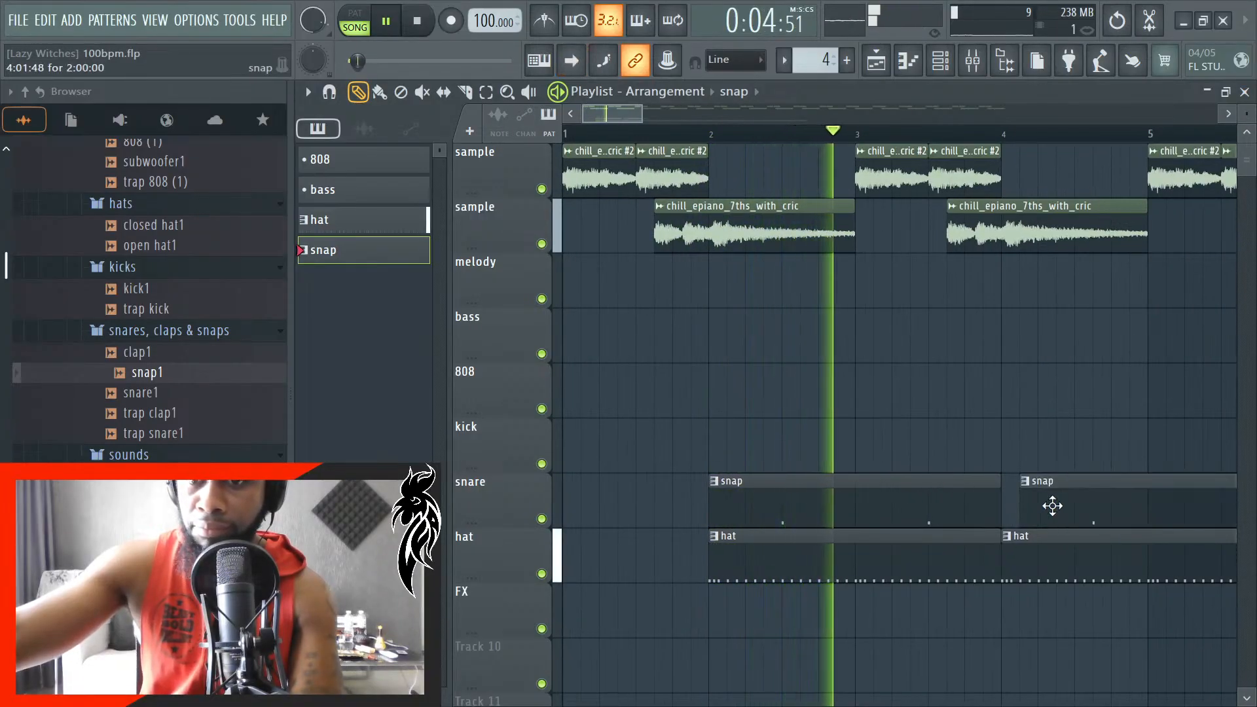
pyautogui.moveTo(1052, 506); pyautogui.dragTo(1039, 508)
pyautogui.scroll(-2, 903, 517)
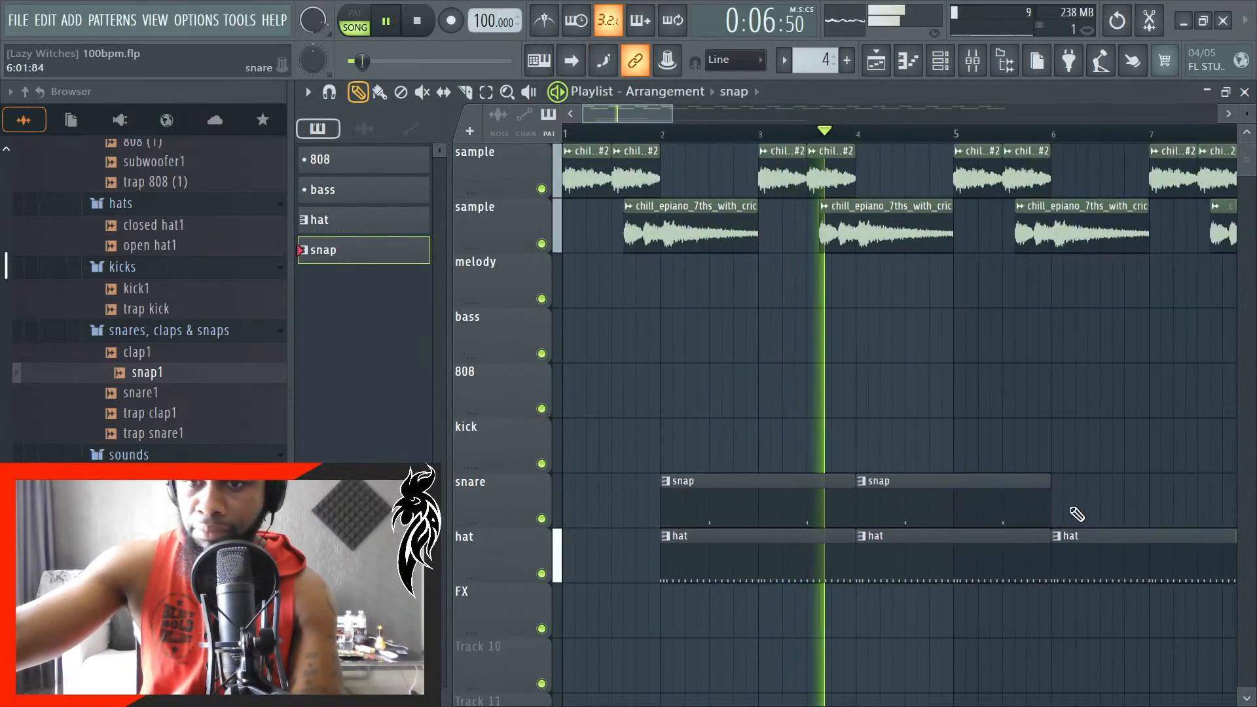
pyautogui.click(1072, 511)
pyautogui.scroll(-1, 1044, 511)
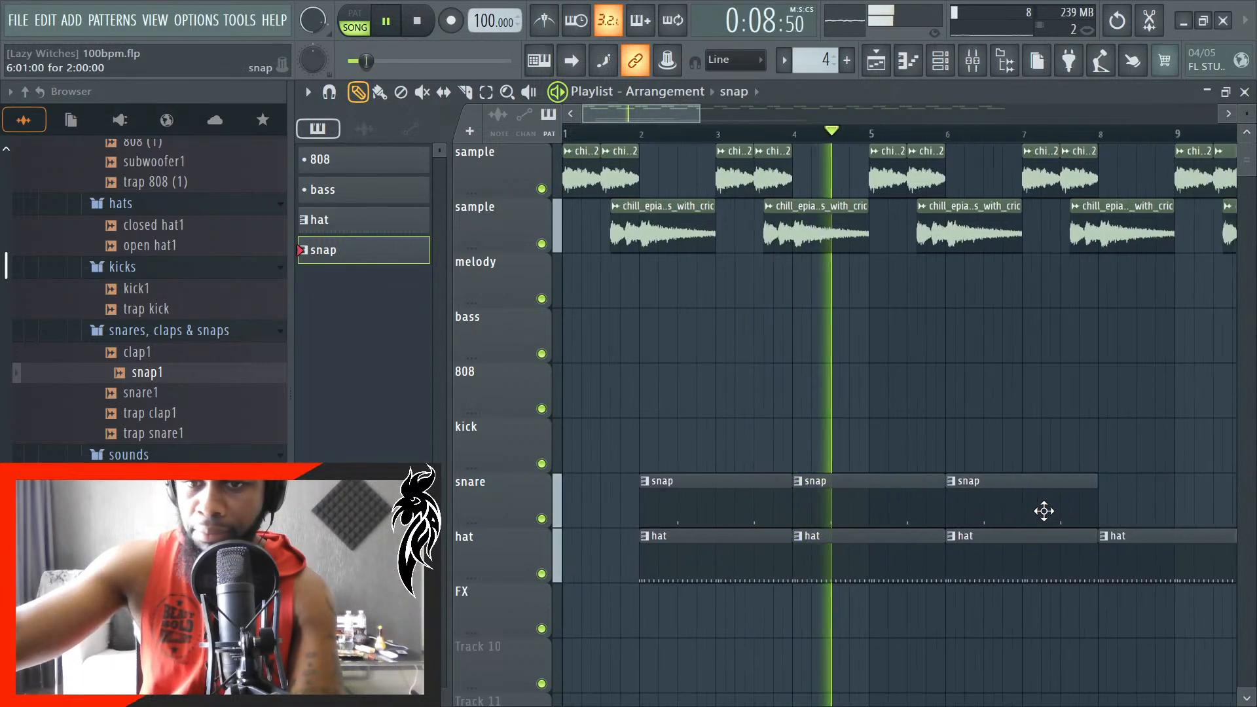
pyautogui.scroll(3, 1133, 505)
pyautogui.click(1046, 509)
pyautogui.scroll(-3, 1047, 517)
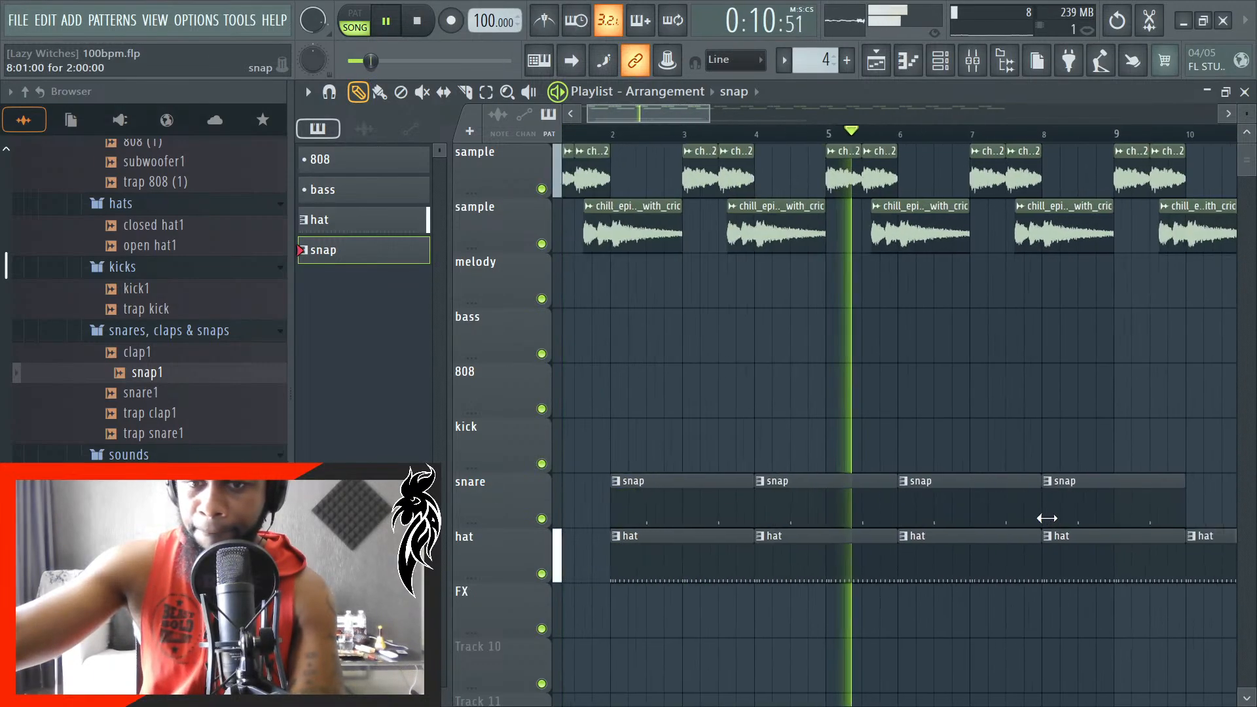
# - Delete the snap1 notes in bars 3 and 4 of the snap pattern, close the piano roll and stop playback
pyautogui.doubleClick(935, 502)
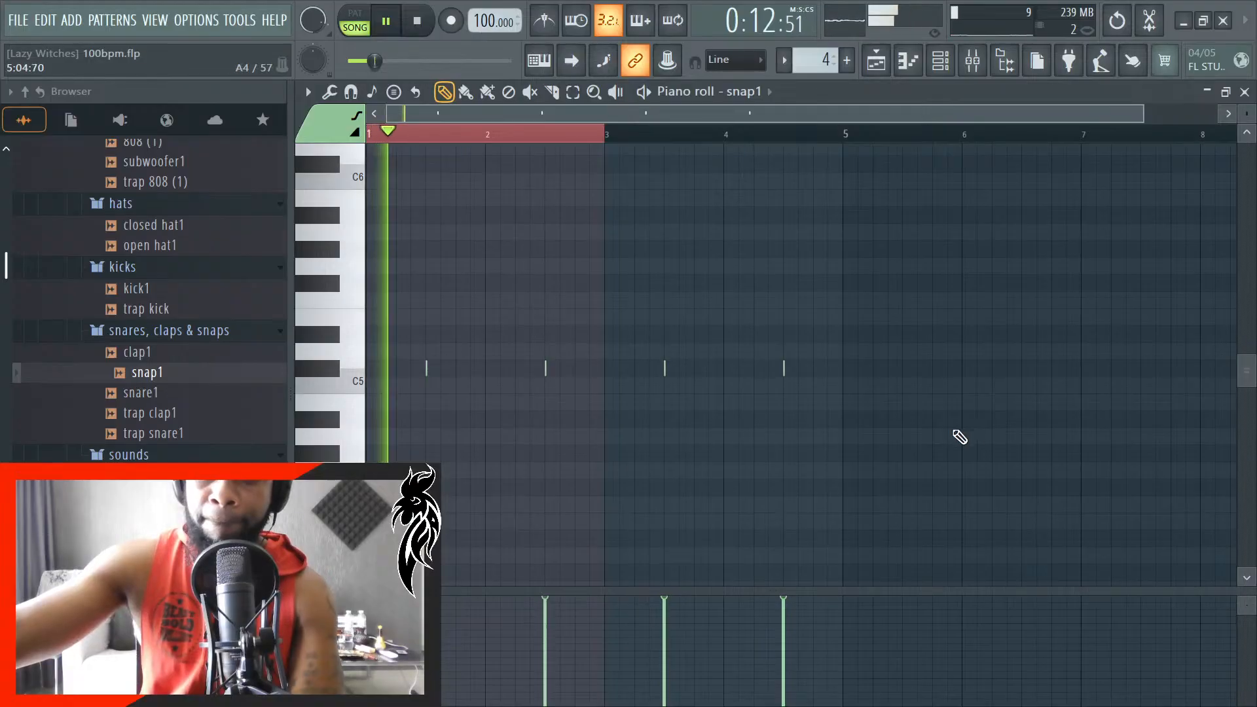
pyautogui.moveTo(941, 444); pyautogui.dragTo(662, 335)
pyautogui.press('Delete')
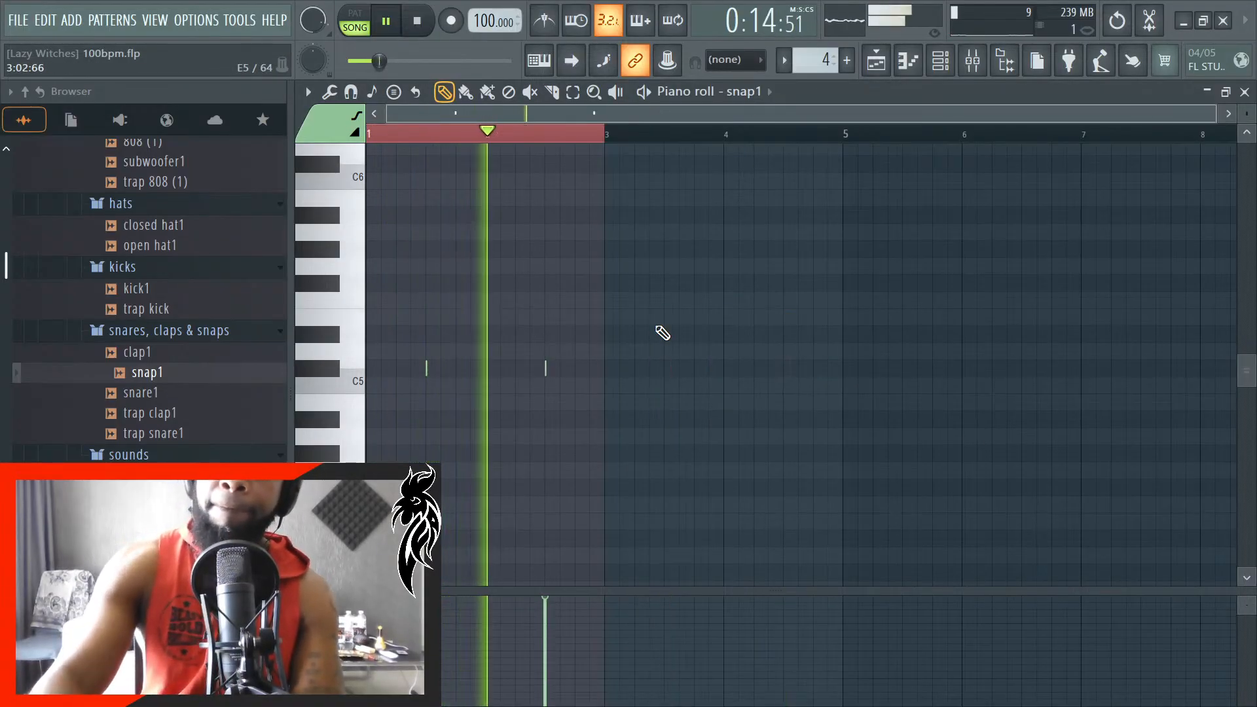
pyautogui.click(1245, 91)
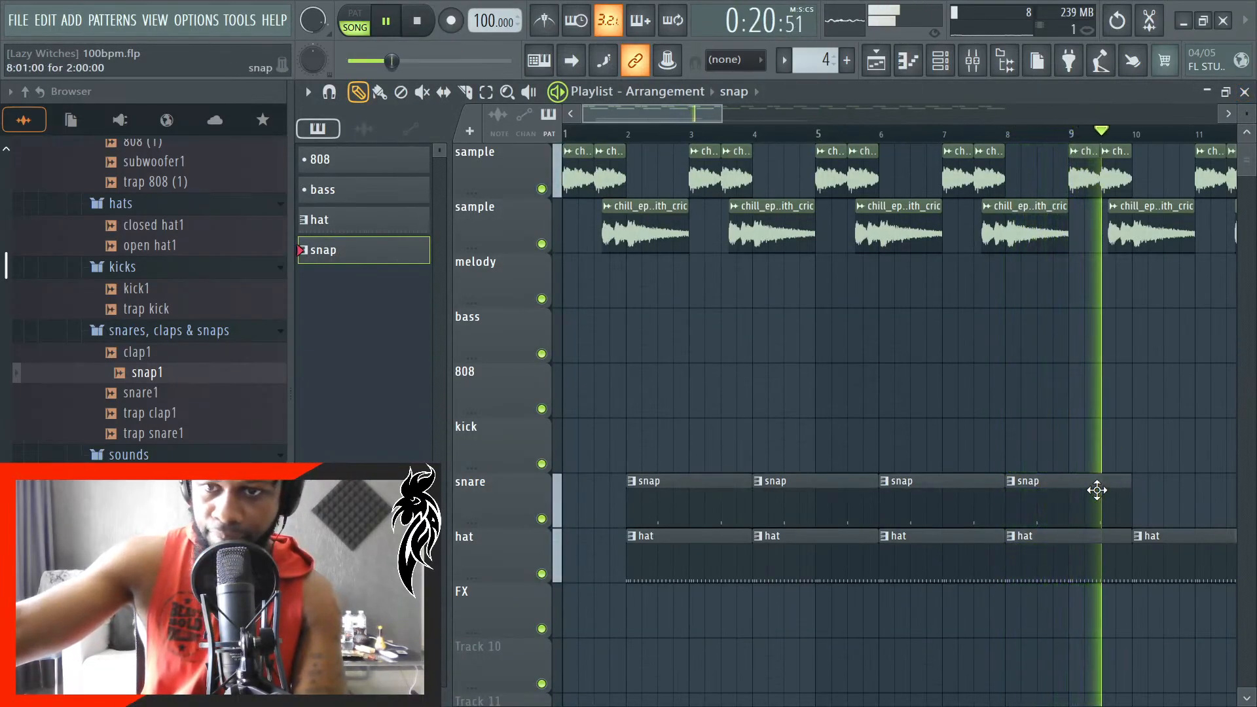
pyautogui.press('space')
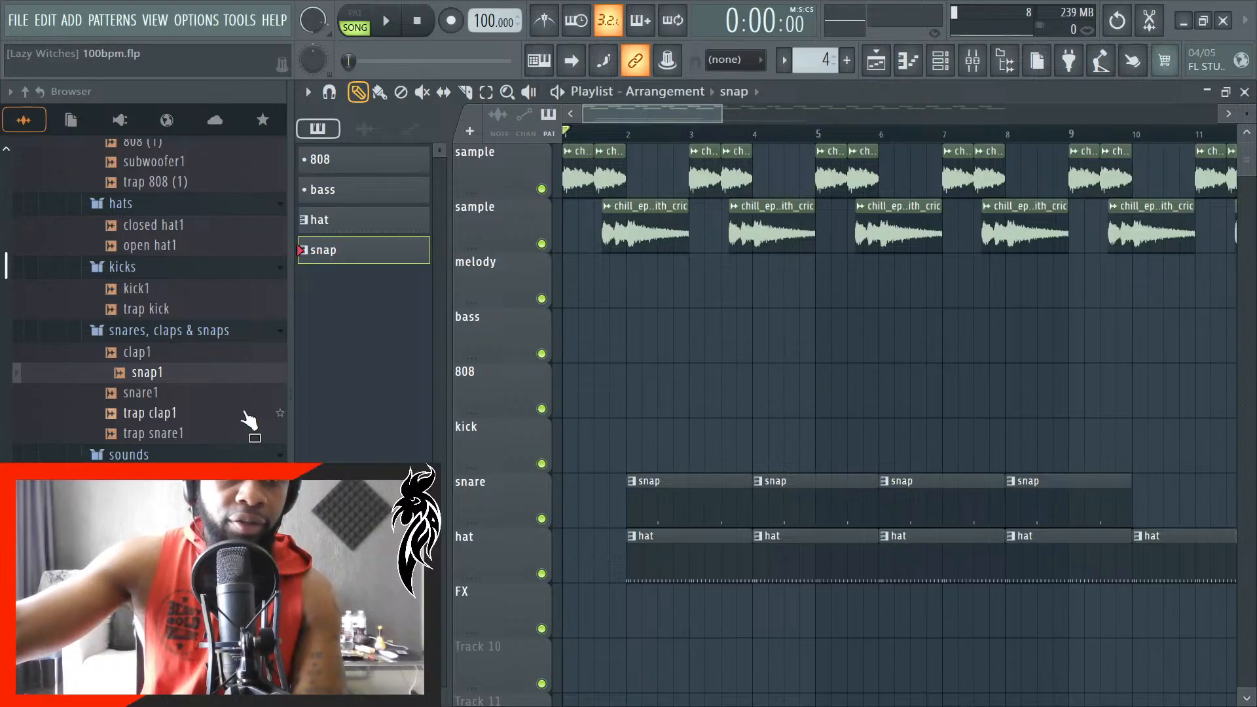
# - Create a new pattern named snare
pyautogui.scroll(-2, 725, 377)
pyautogui.scroll(4, 897, 508)
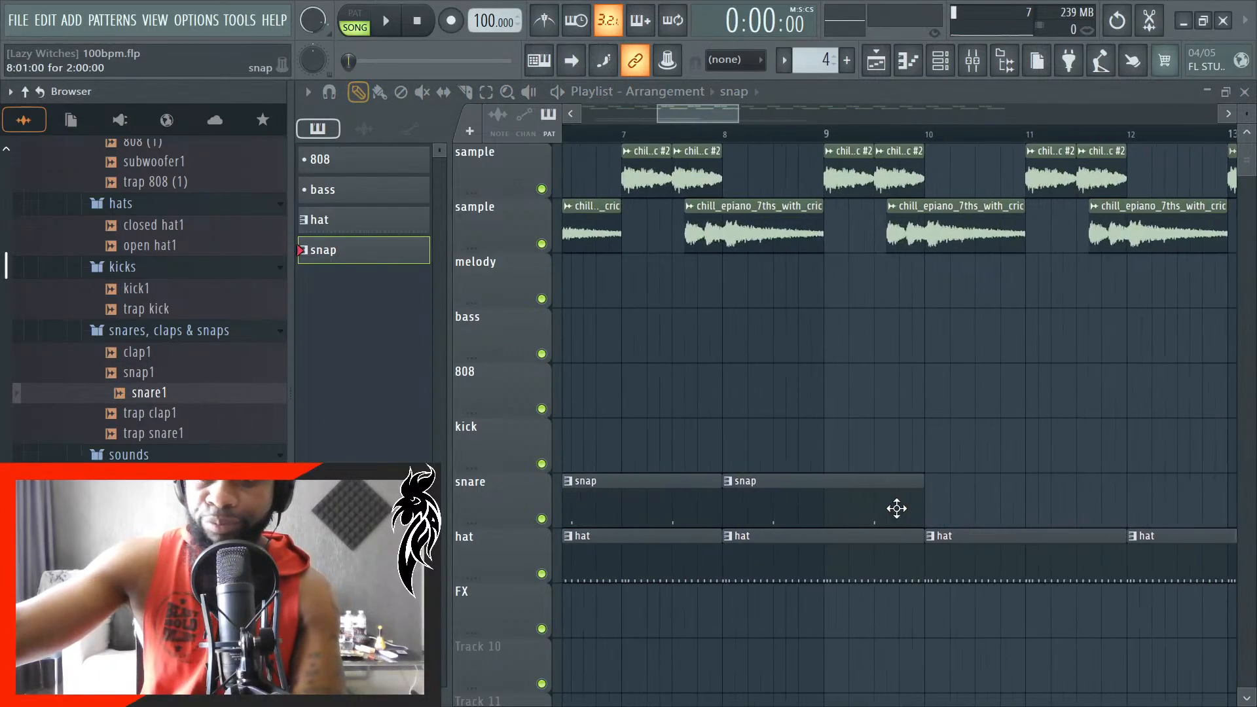
pyautogui.scroll(2, 897, 508)
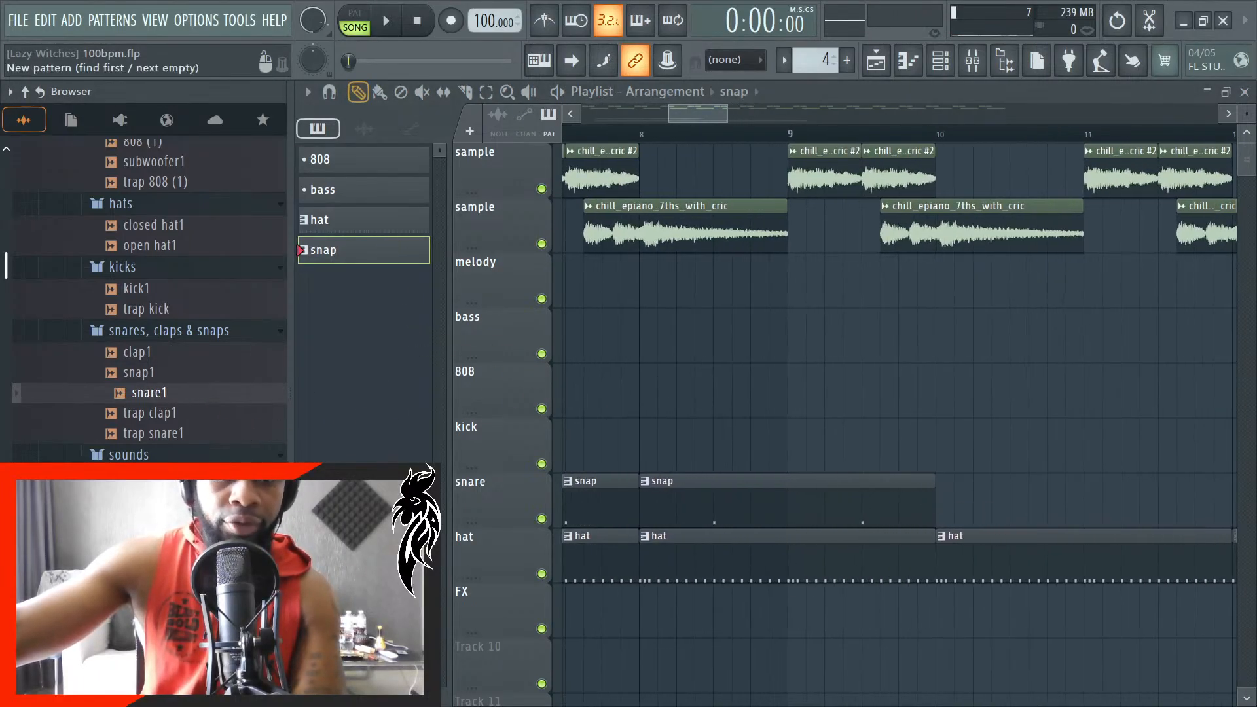
pyautogui.click(847, 60)
pyautogui.write('snare')
pyautogui.press('Return')
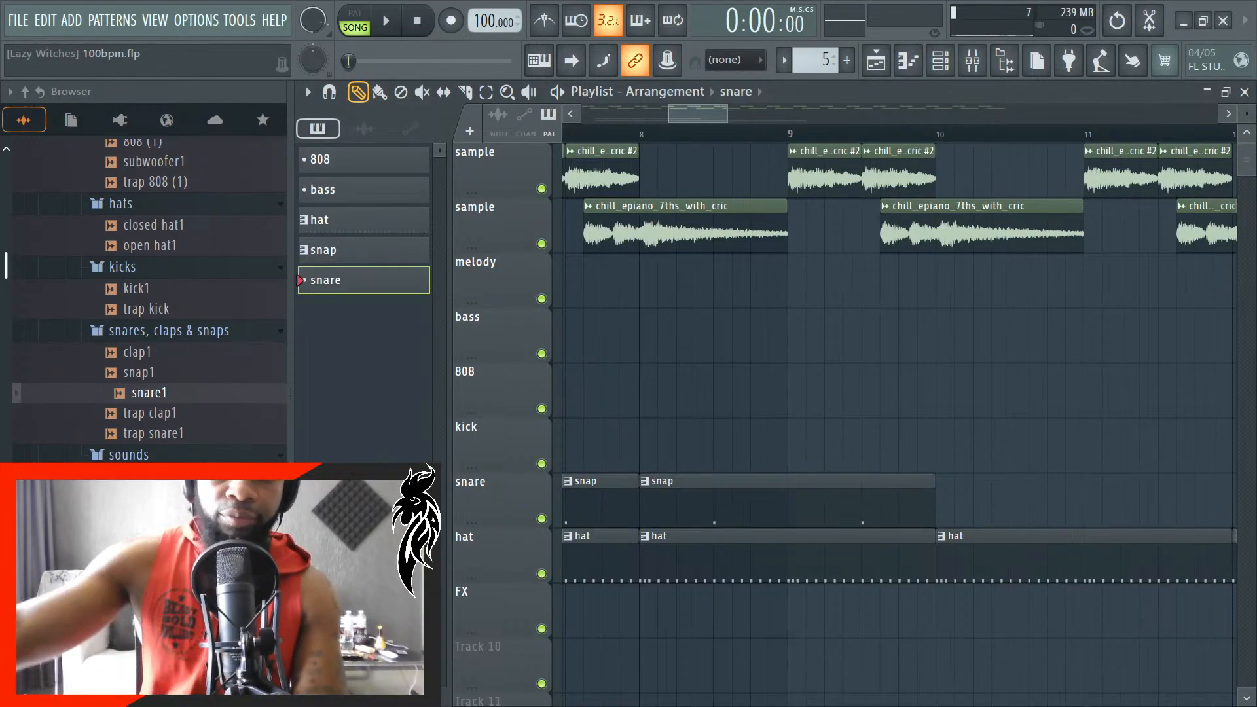
# - Audition the trap clap1, snap1, clap1, snare1 and trap snare1 samples
pyautogui.scroll(-3, 674, 423)
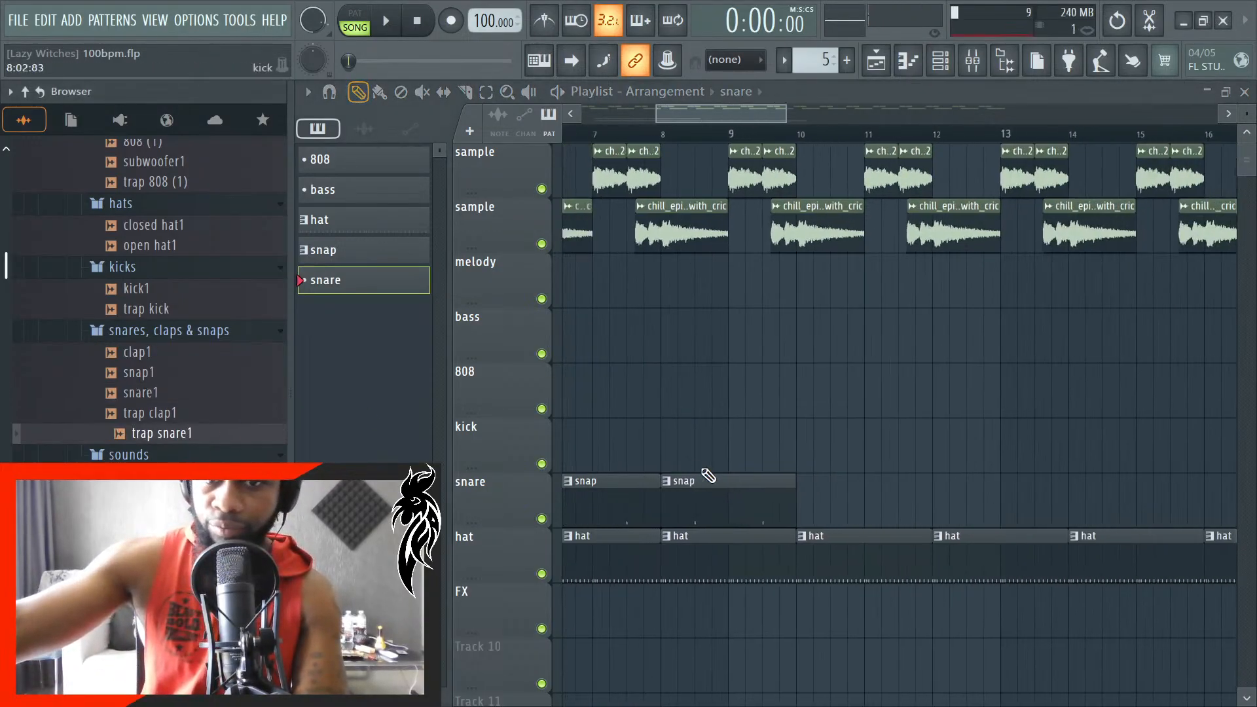
pyautogui.click(189, 419)
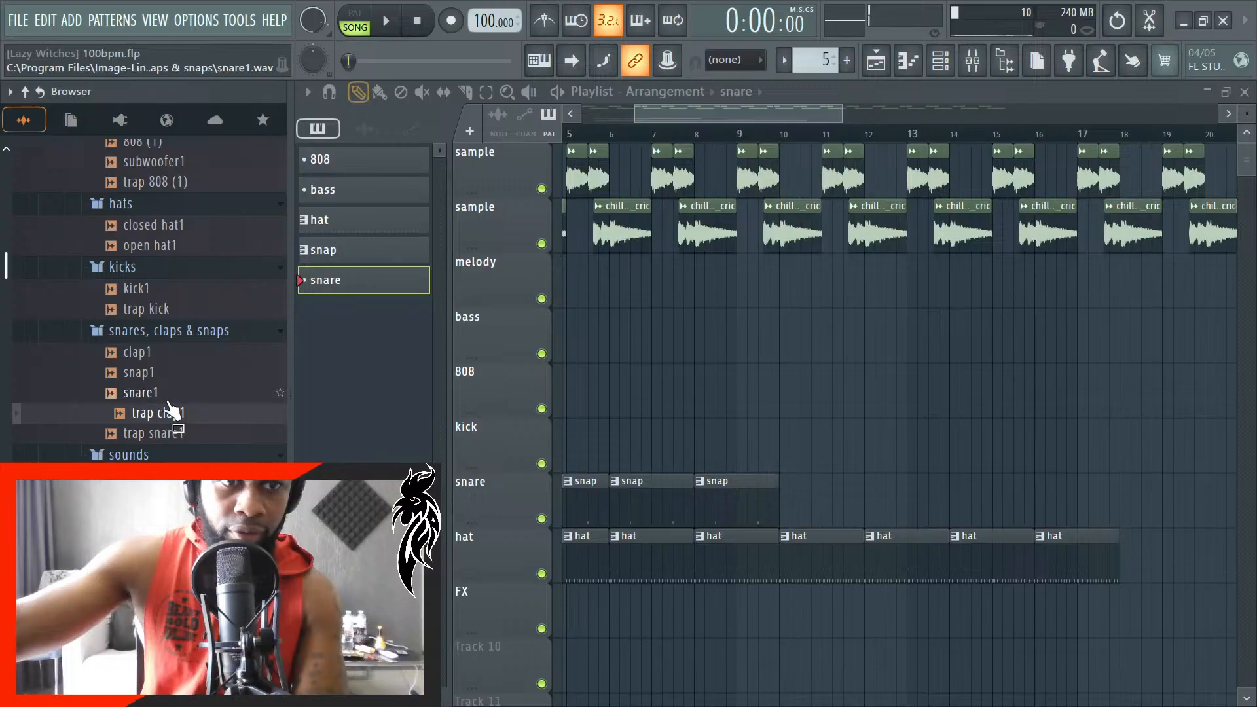
pyautogui.click(163, 377)
pyautogui.click(165, 356)
pyautogui.click(171, 398)
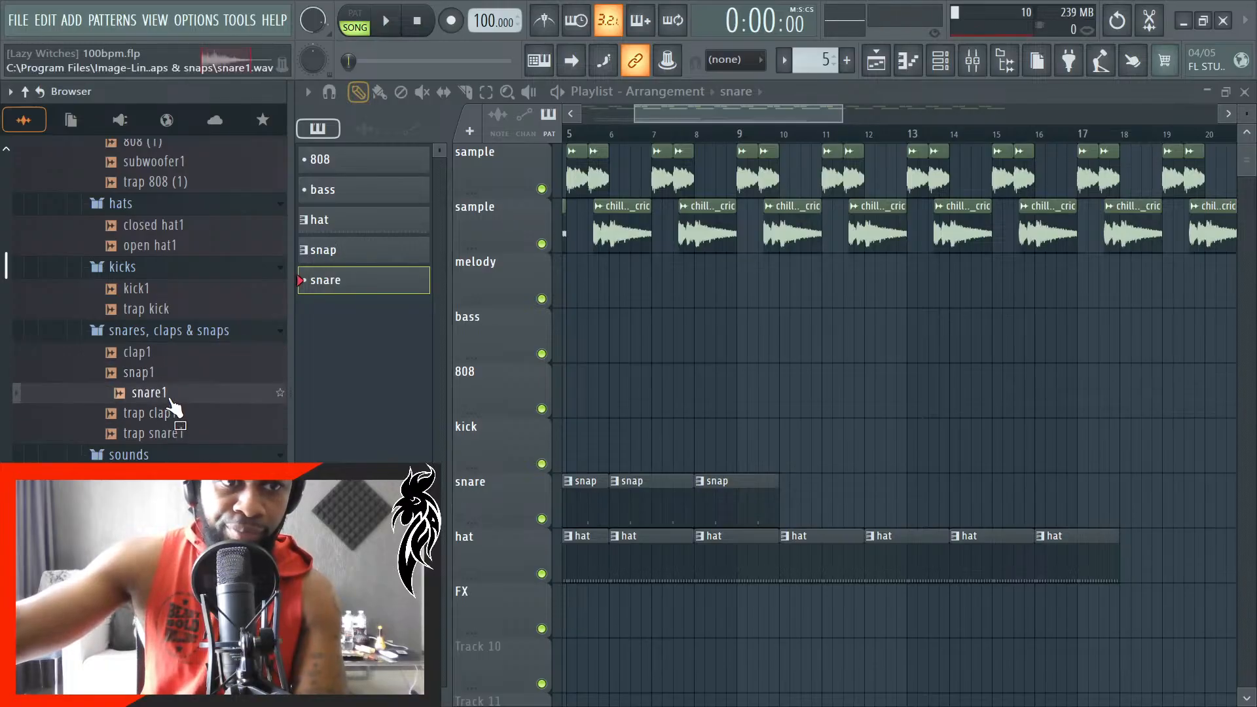
pyautogui.click(164, 434)
# - Place a snare pattern clip on the snare track at bar 10, directly after the last snap clip
pyautogui.scroll(5, 785, 469)
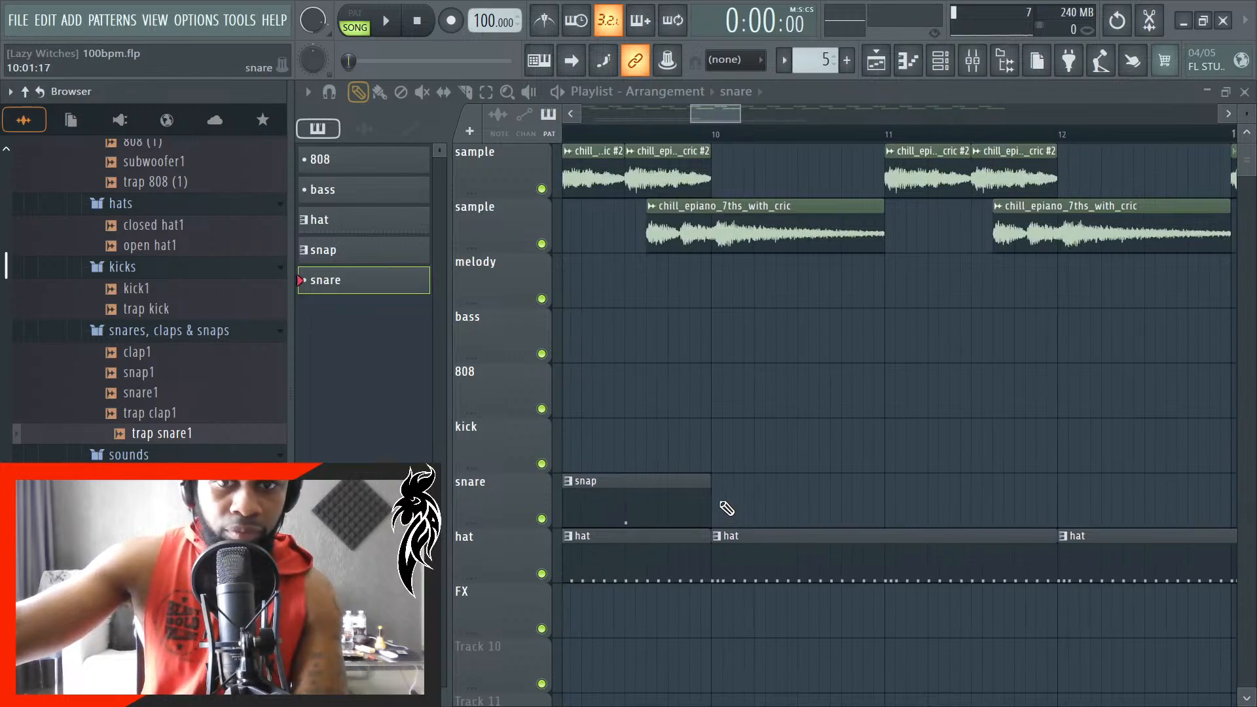
pyautogui.click(723, 511)
pyautogui.scroll(5, 750, 501)
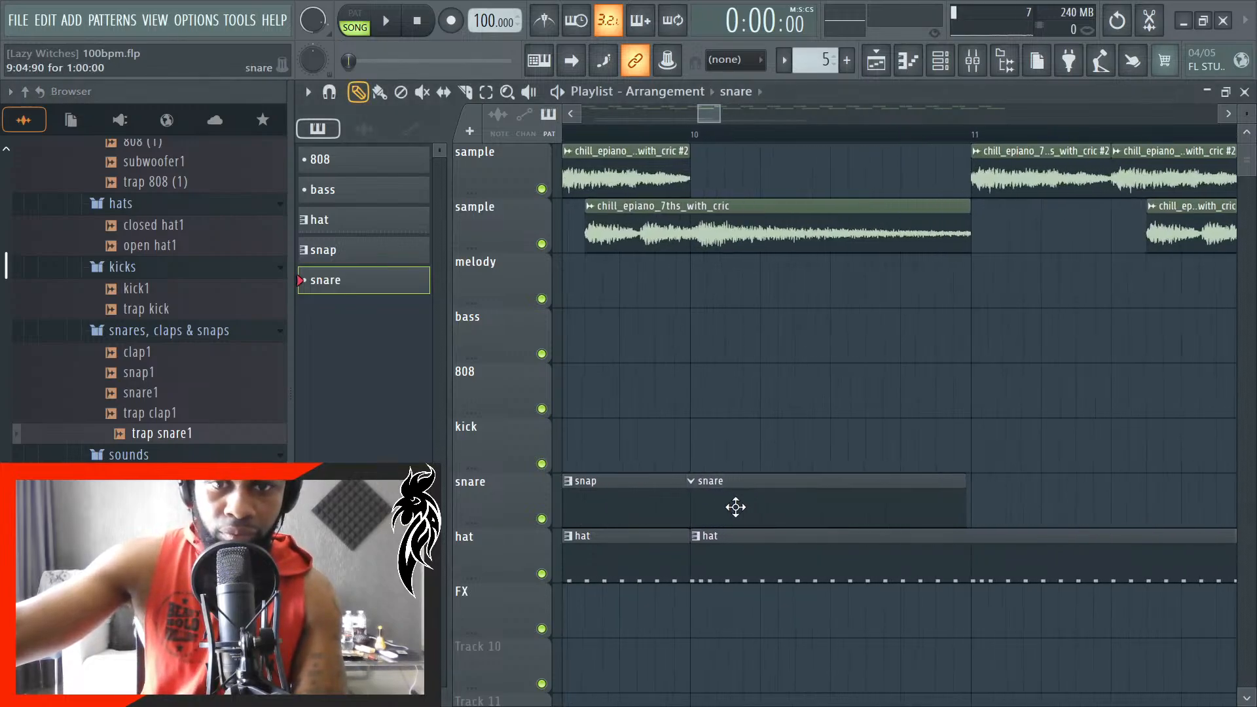
pyautogui.scroll(4, 743, 505)
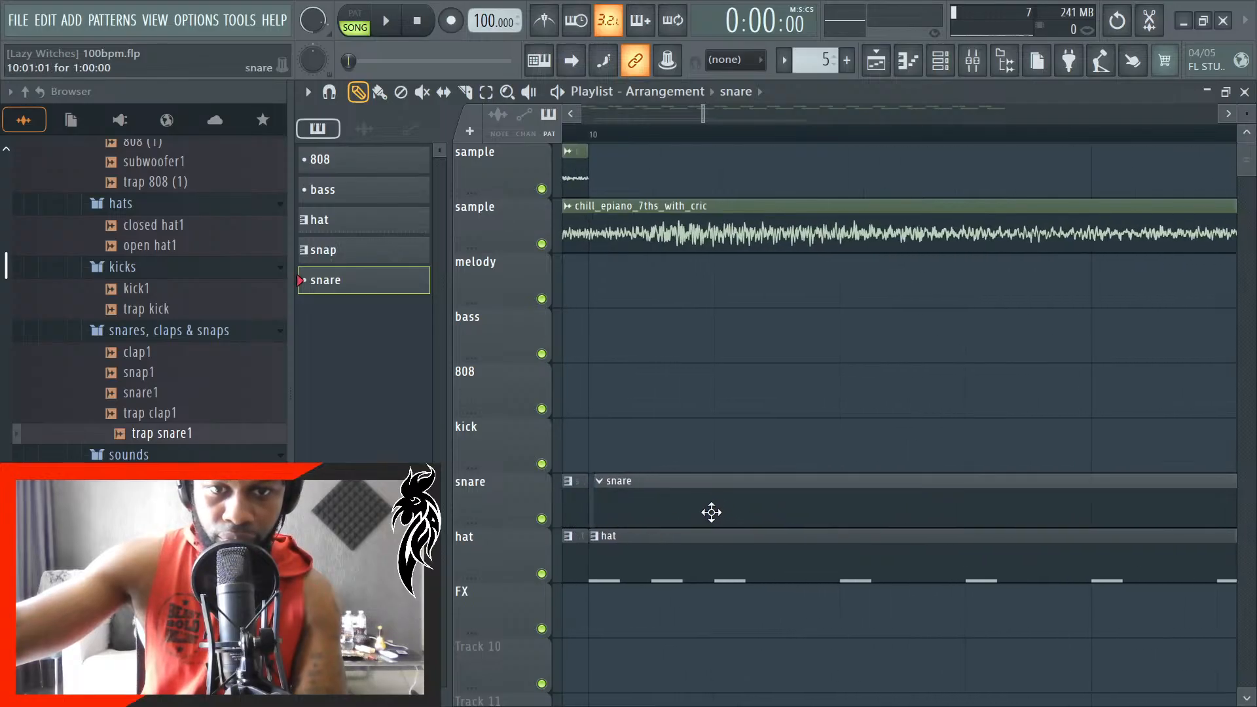
# - Open trap snare1 in a new sampler channel, set its time-stretching mode to Auto and route it to mixer track 6
pyautogui.click(941, 62)
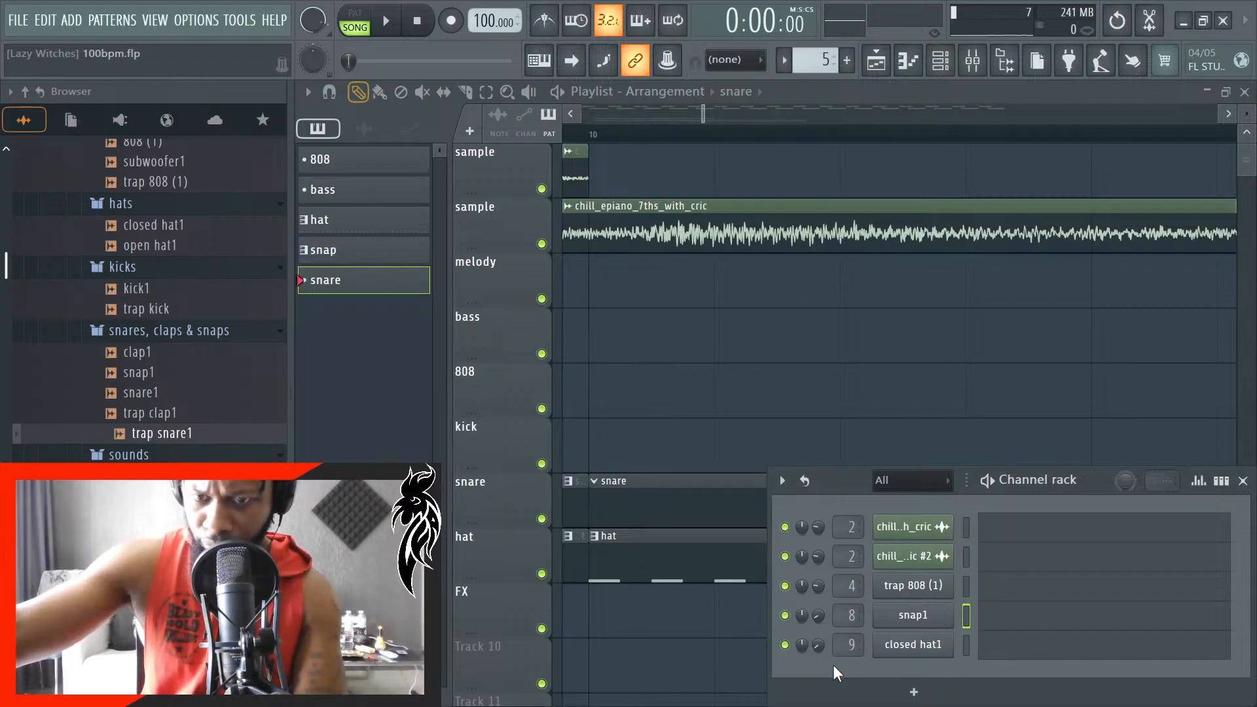
pyautogui.rightClick(181, 436)
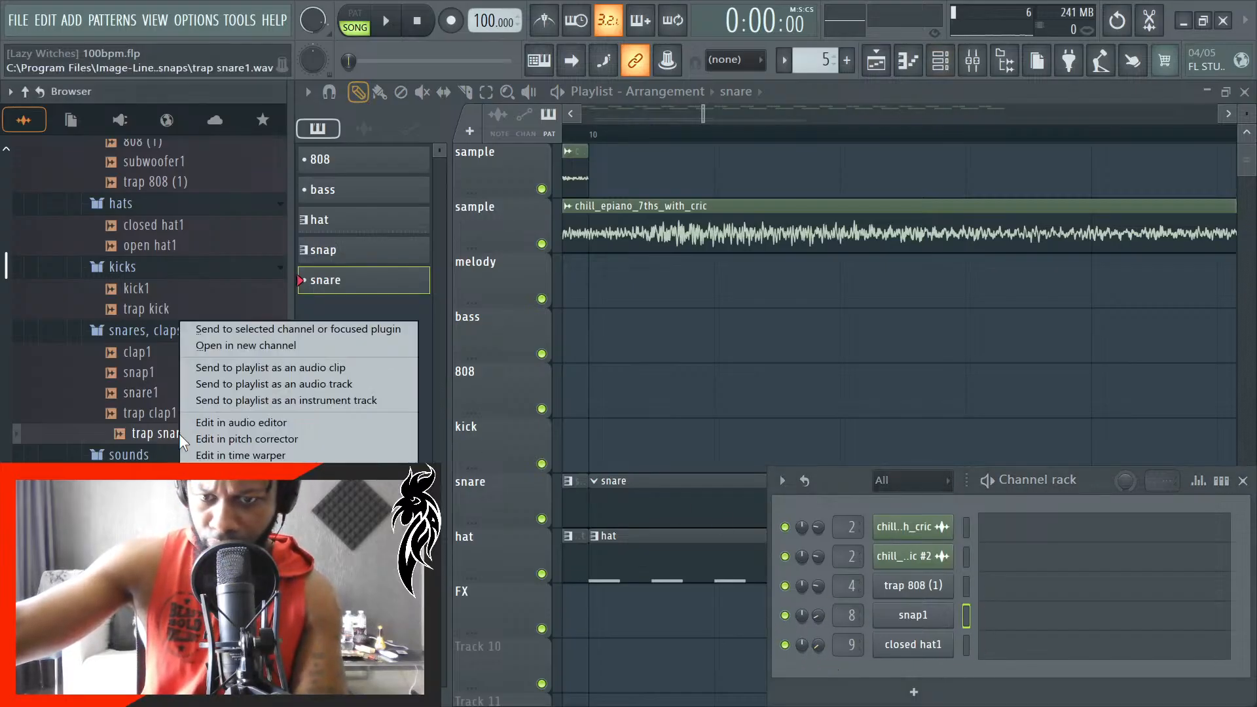
pyautogui.click(269, 347)
pyautogui.click(768, 255)
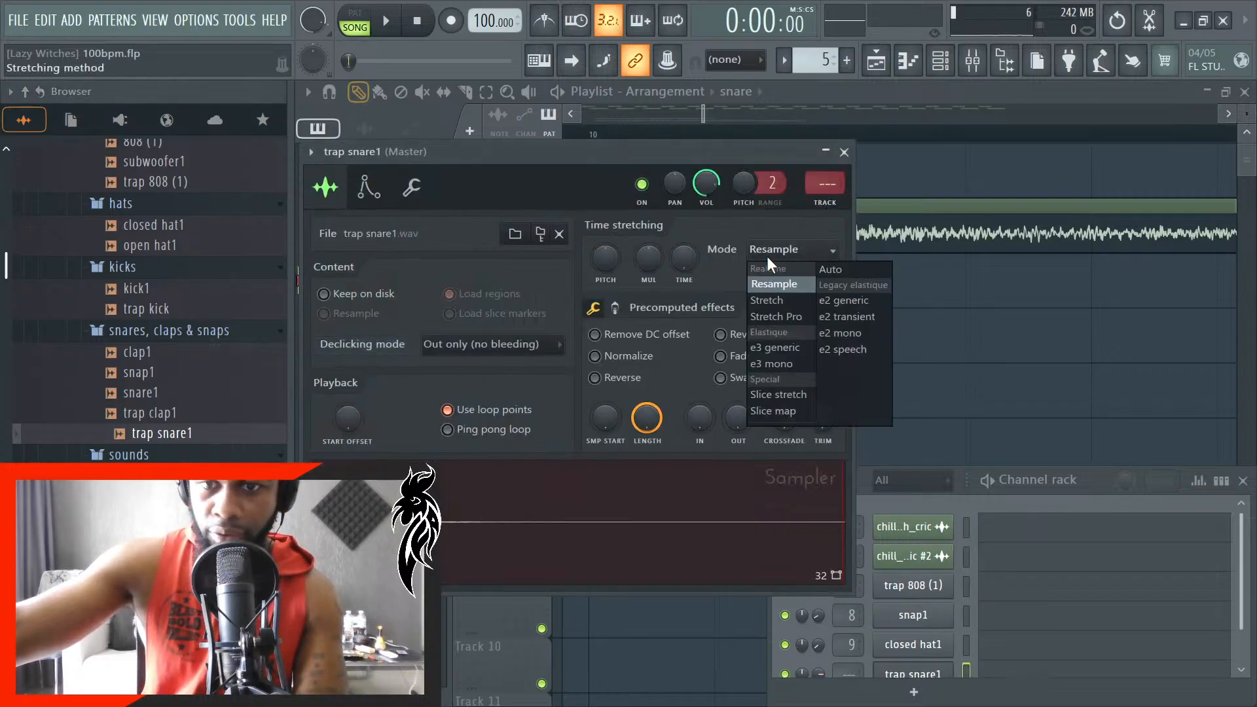
pyautogui.click(835, 270)
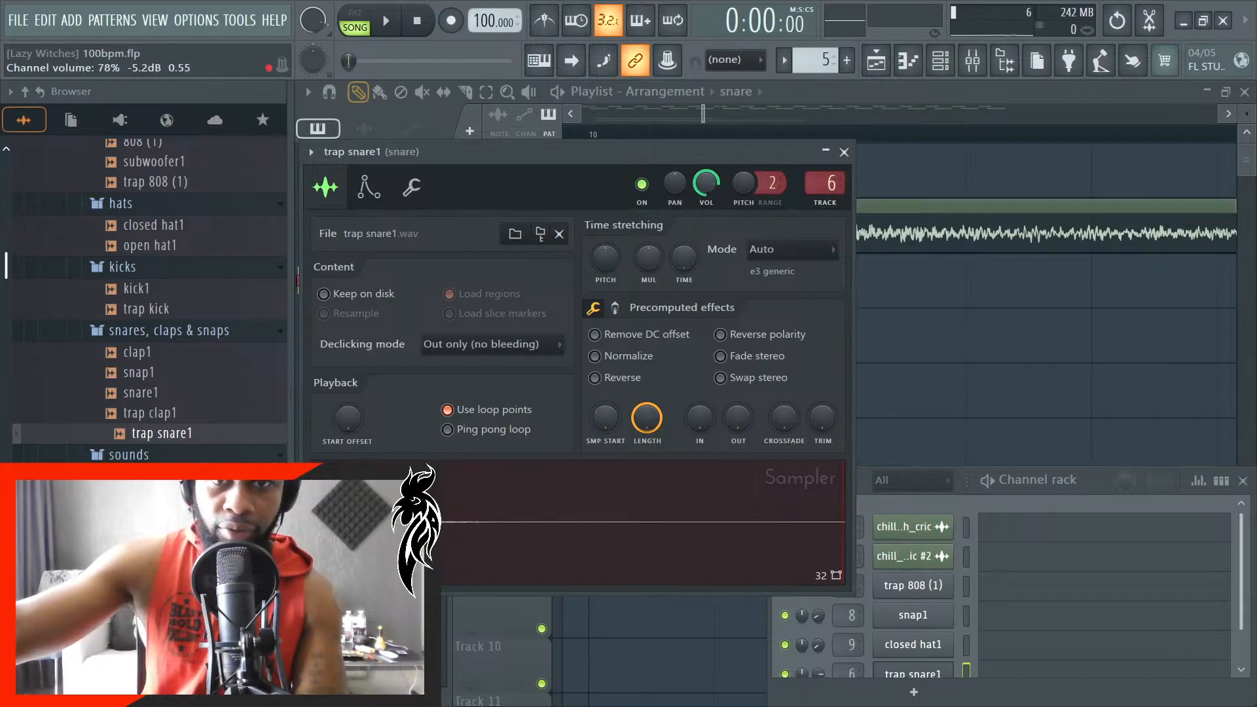
pyautogui.click(843, 152)
# - Check the snare track in the mixer and move the trap snare1 channel directly below trap 808 (1) in the channel rack
pyautogui.moveTo(859, 467); pyautogui.dragTo(871, 283)
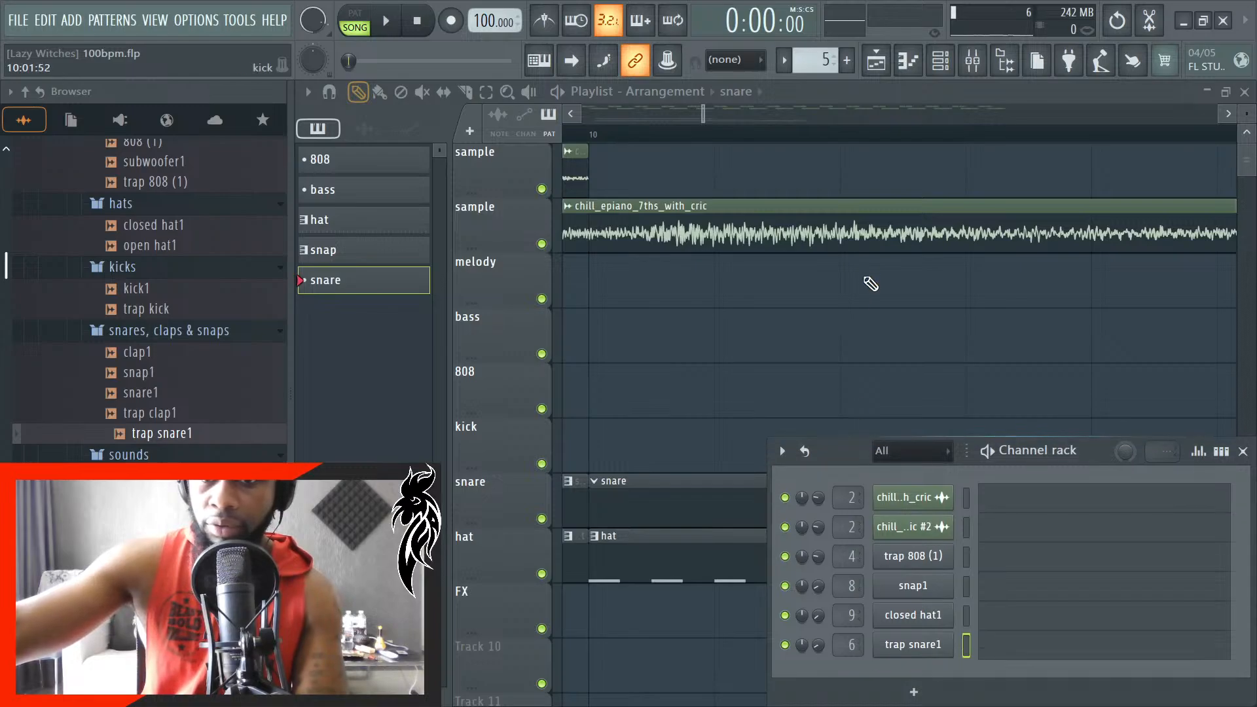
pyautogui.click(989, 64)
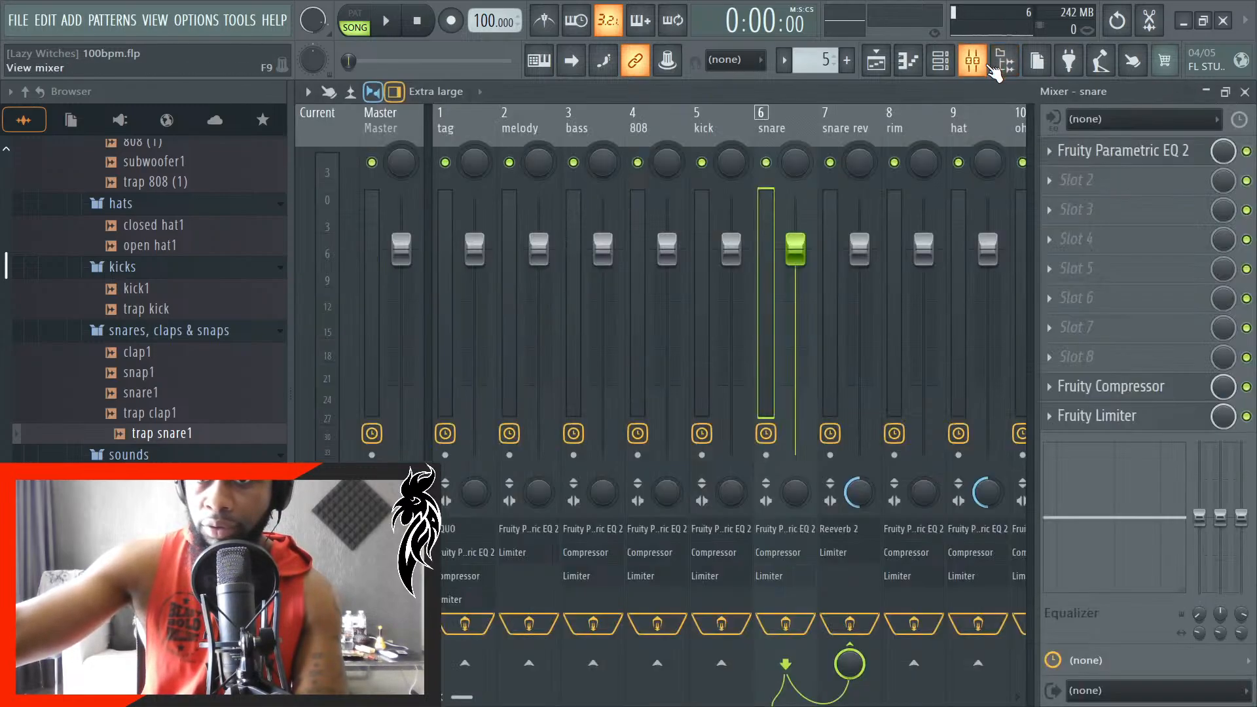
pyautogui.click(991, 67)
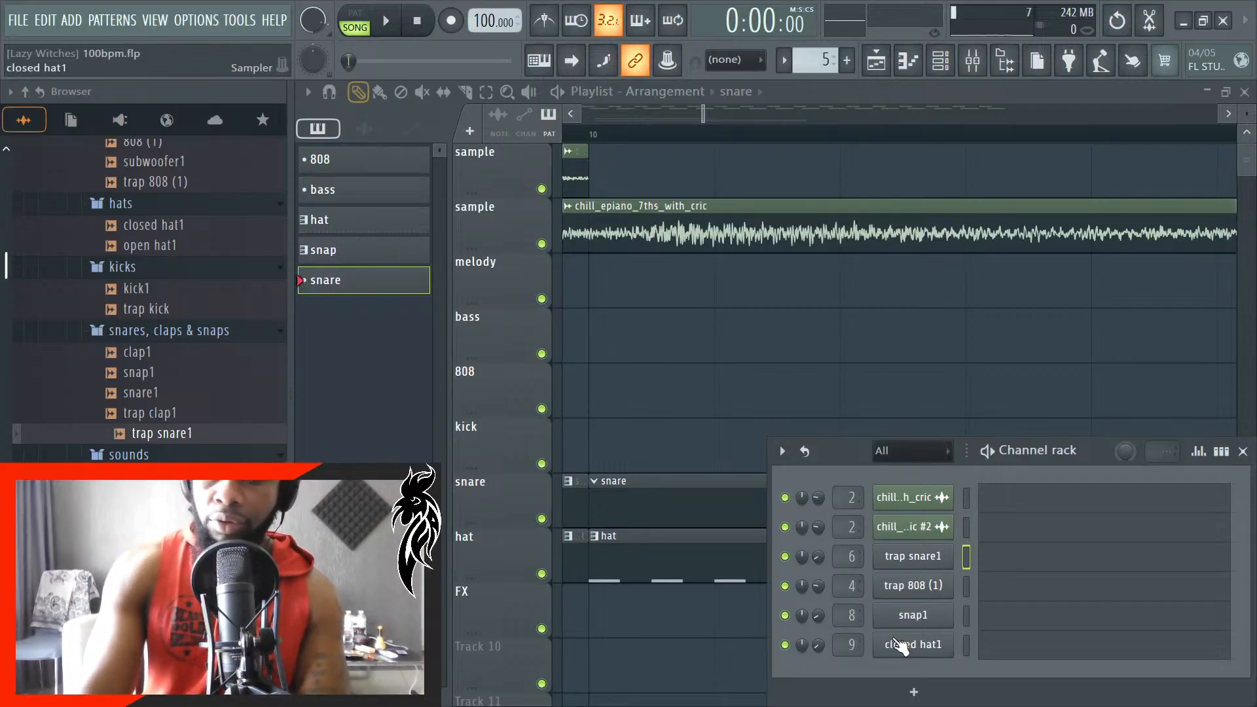
pyautogui.hotkey('alt', 'Down')
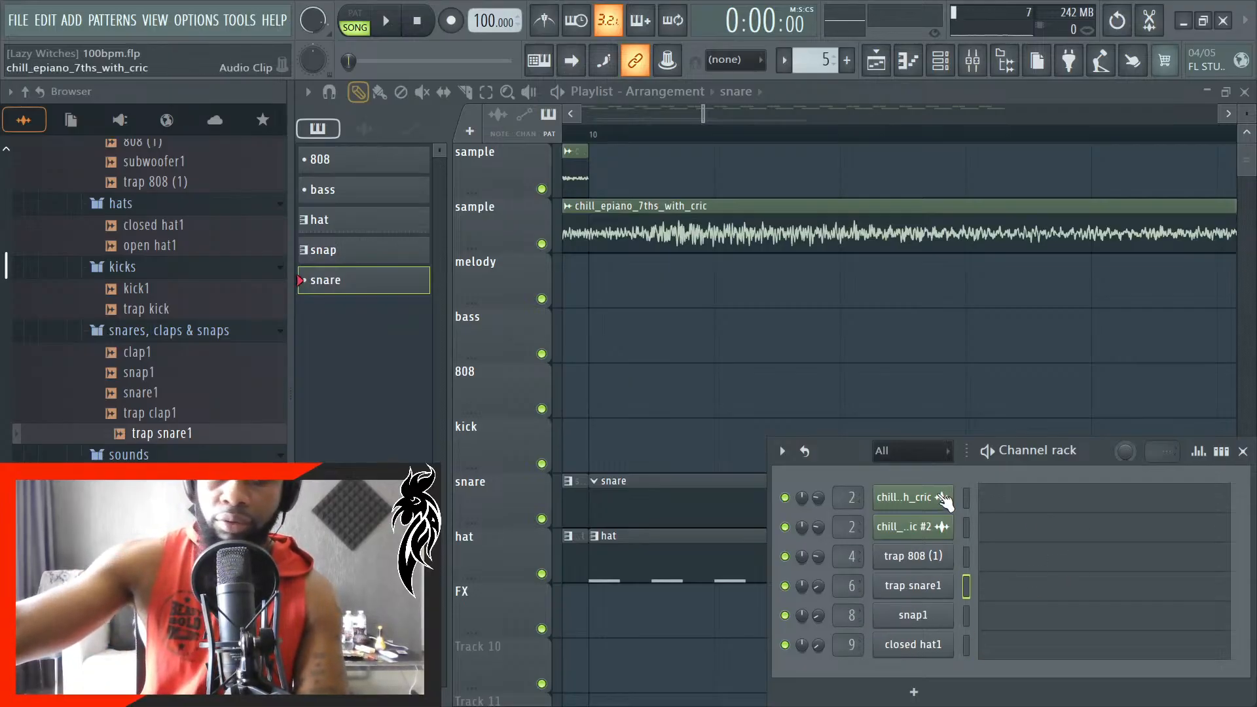
# - Add a trap snare1 note at C5 on beat 3 of bar 1 in the snare pattern's piano roll during playback
pyautogui.click(1032, 600)
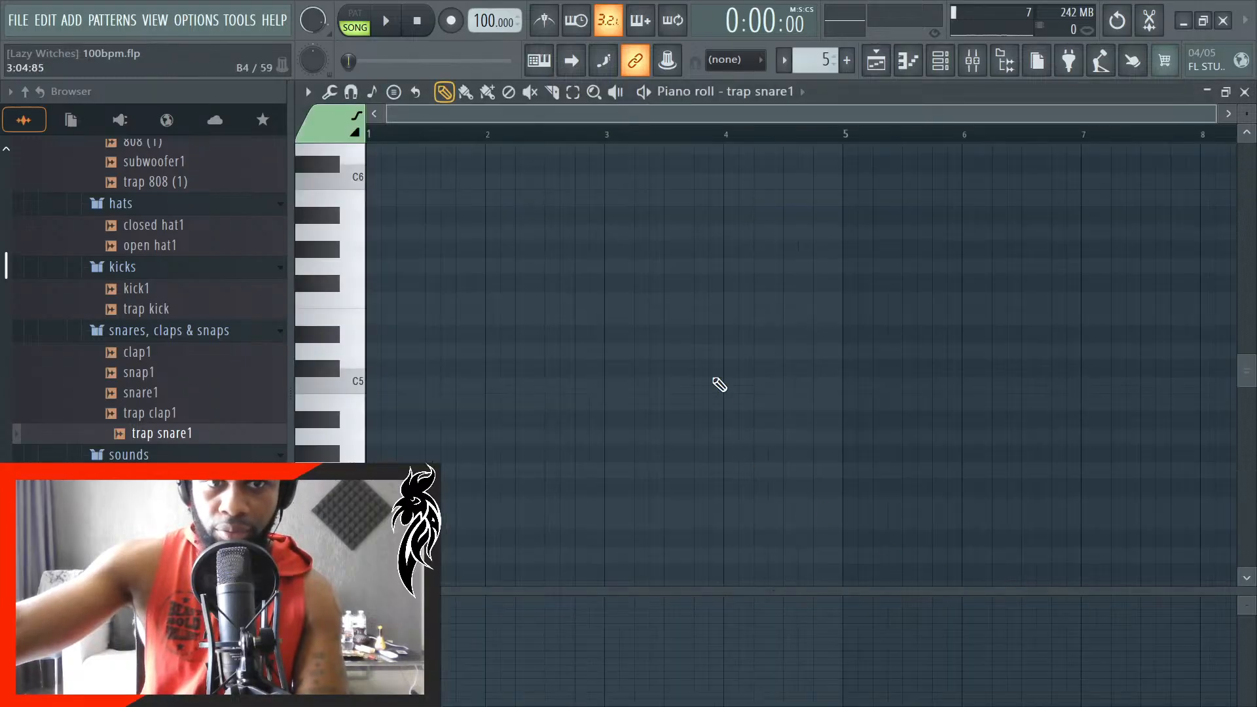
pyautogui.scroll(5, 426, 393)
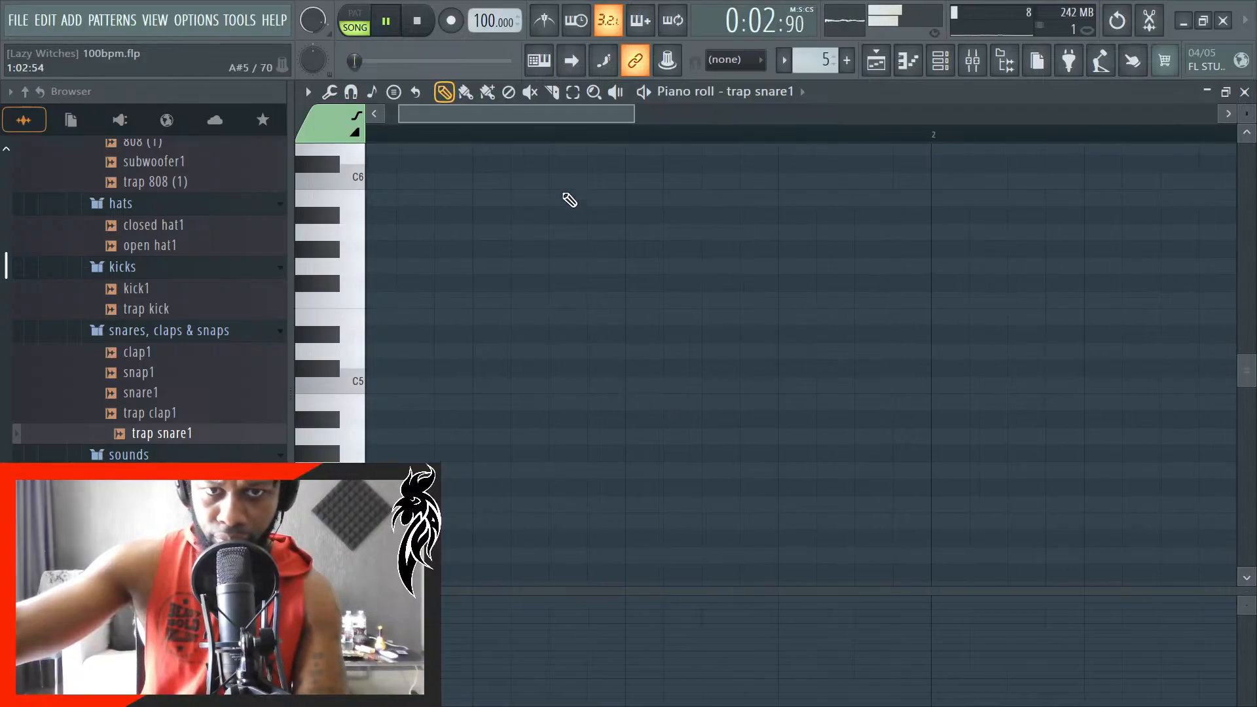
pyautogui.moveTo(506, 118); pyautogui.dragTo(484, 120)
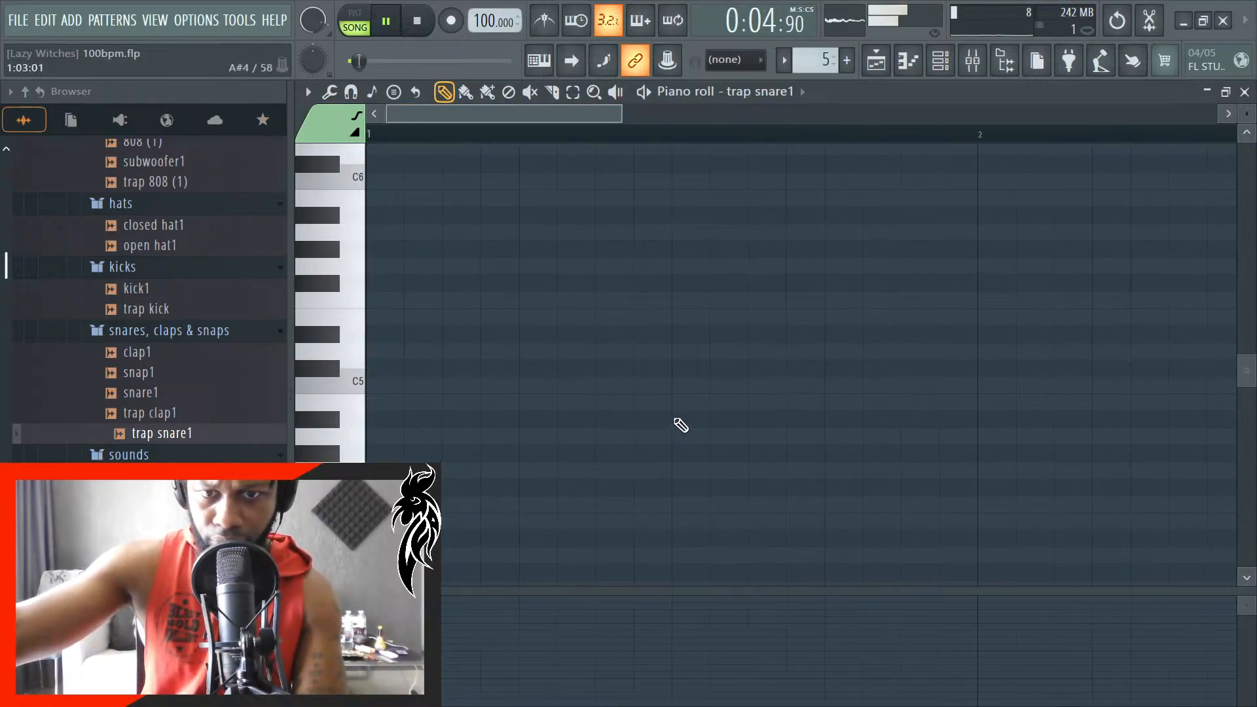
pyautogui.click(676, 420)
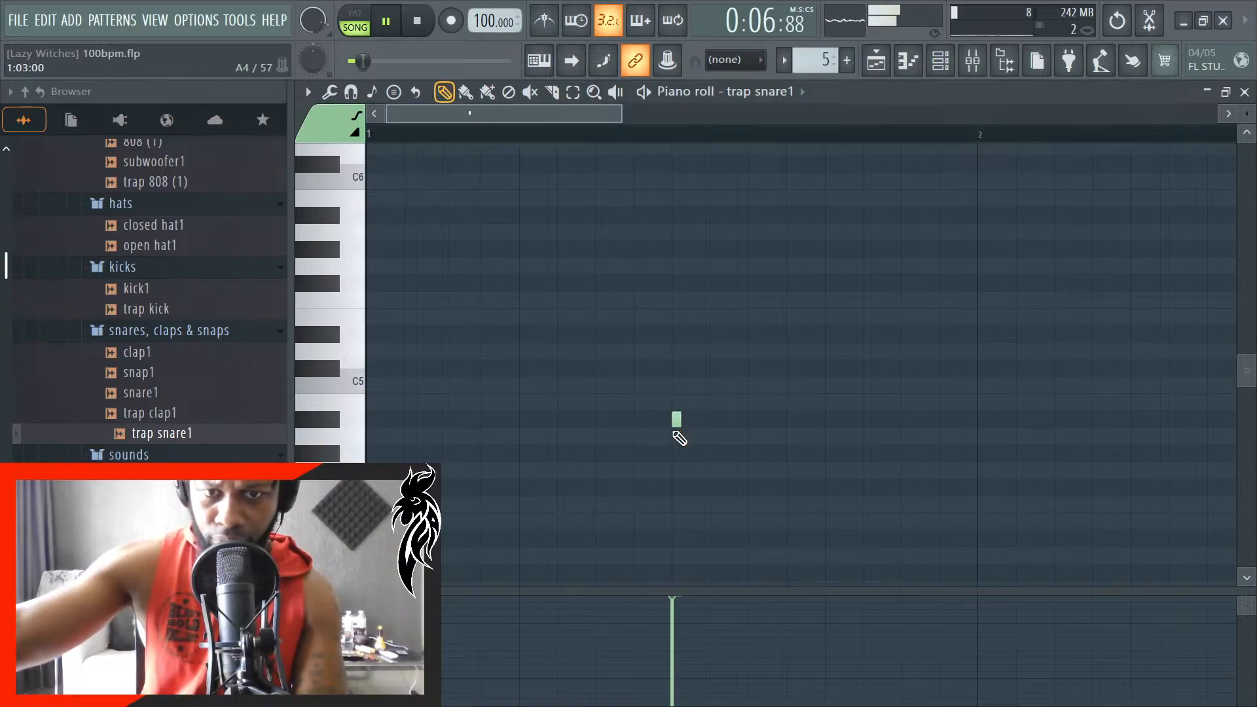
pyautogui.hotkey('ctrl', 'a')
pyautogui.hotkey('shift', 'Up')
pyautogui.hotkey('shift', 'Up')
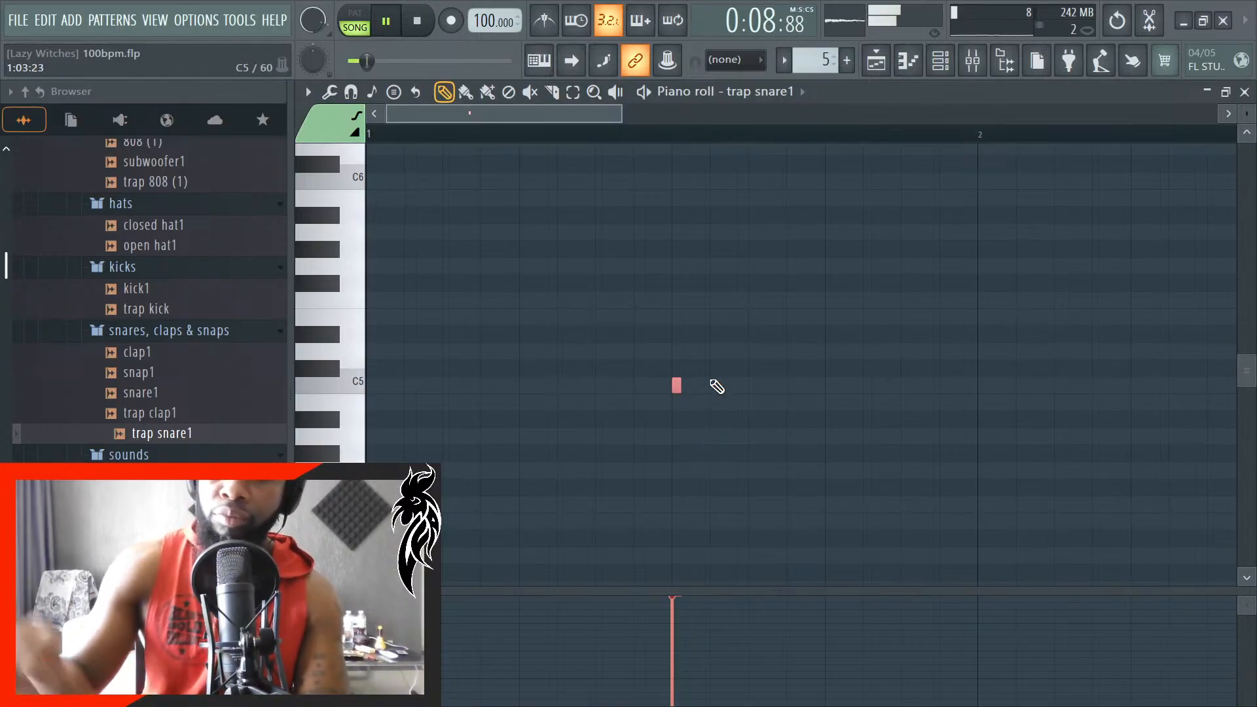
pyautogui.scroll(3, 717, 386)
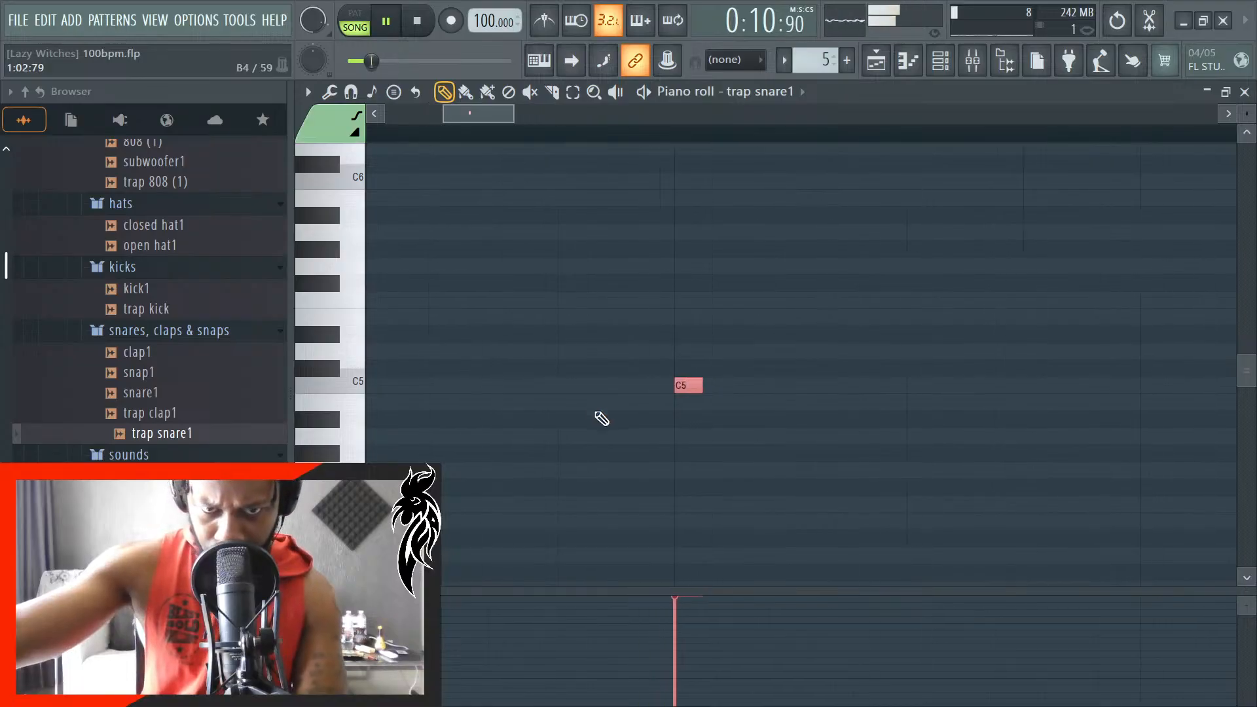
pyautogui.click(716, 427)
# - Add a second C5 snare note on beat 3 of bar 2, and close the piano roll and channel rack
pyautogui.scroll(-5, 720, 452)
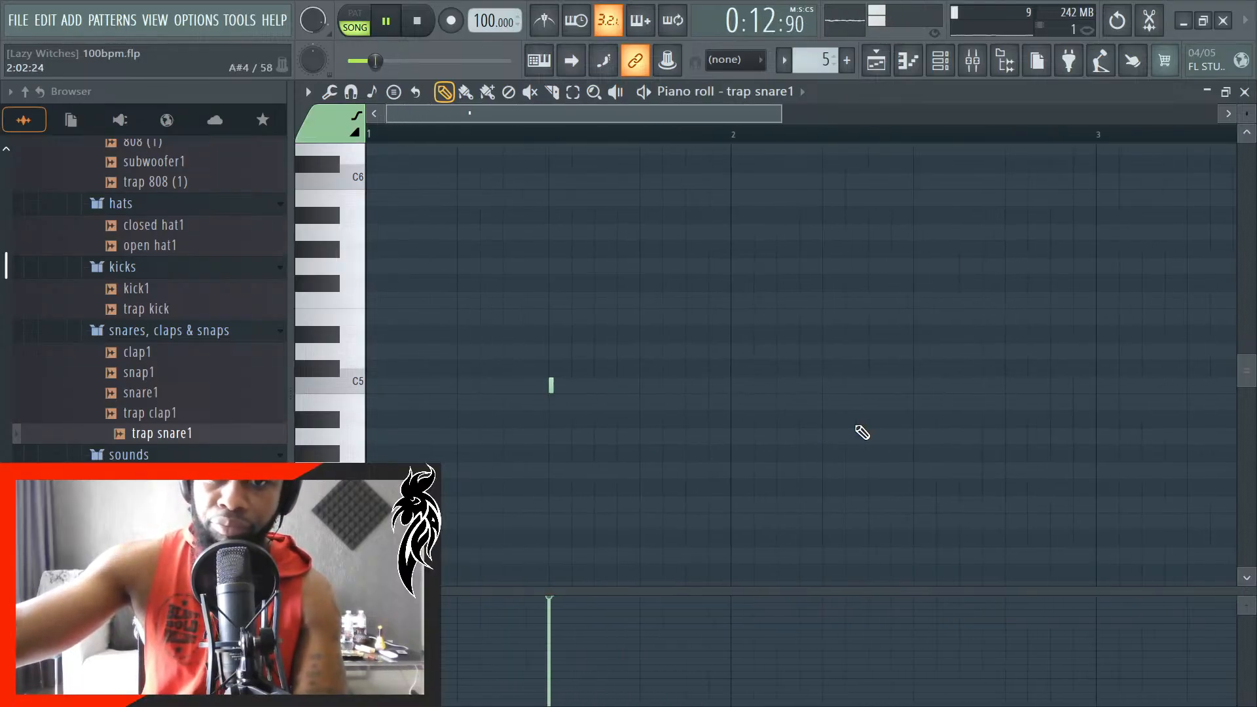
pyautogui.scroll(4, 943, 416)
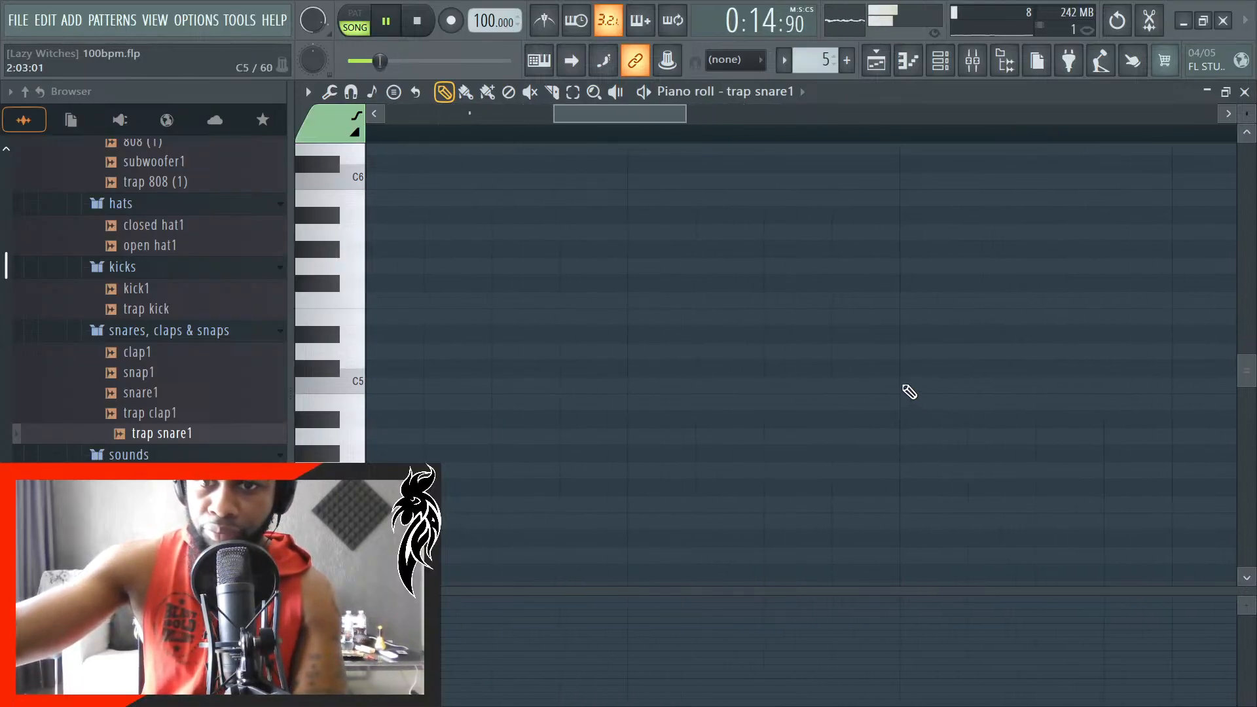
pyautogui.scroll(-5, 888, 444)
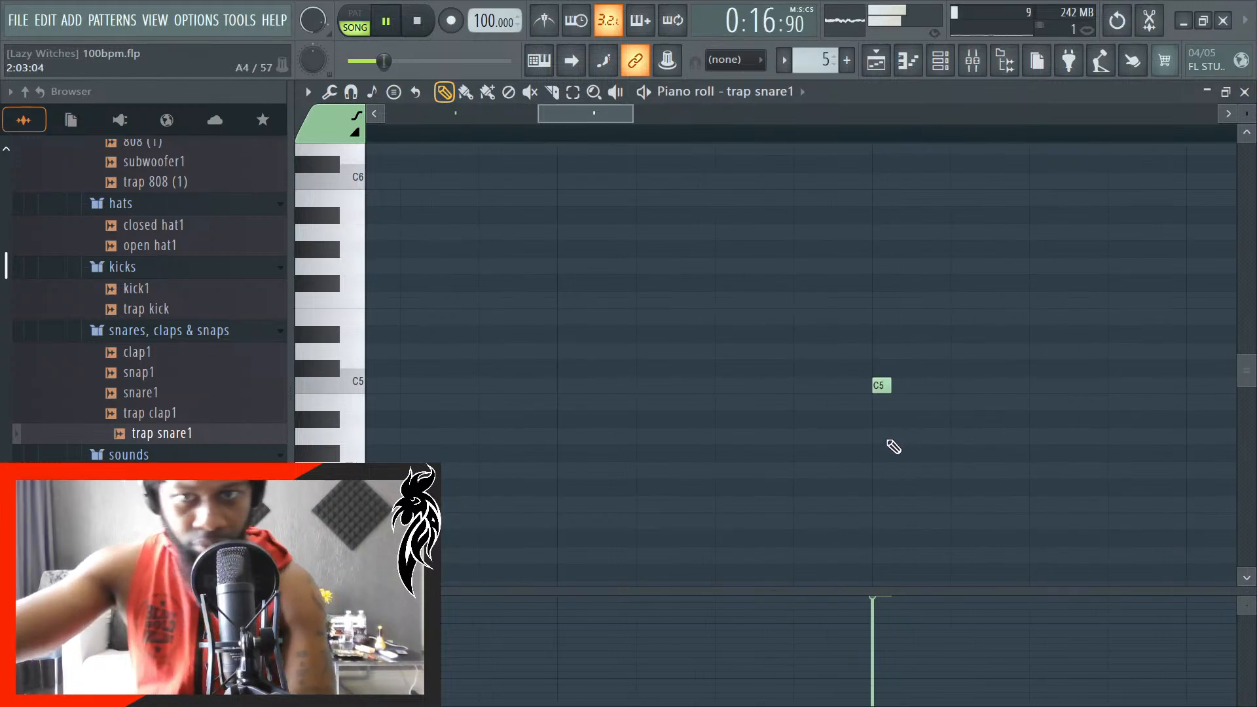
pyautogui.scroll(-6, 854, 449)
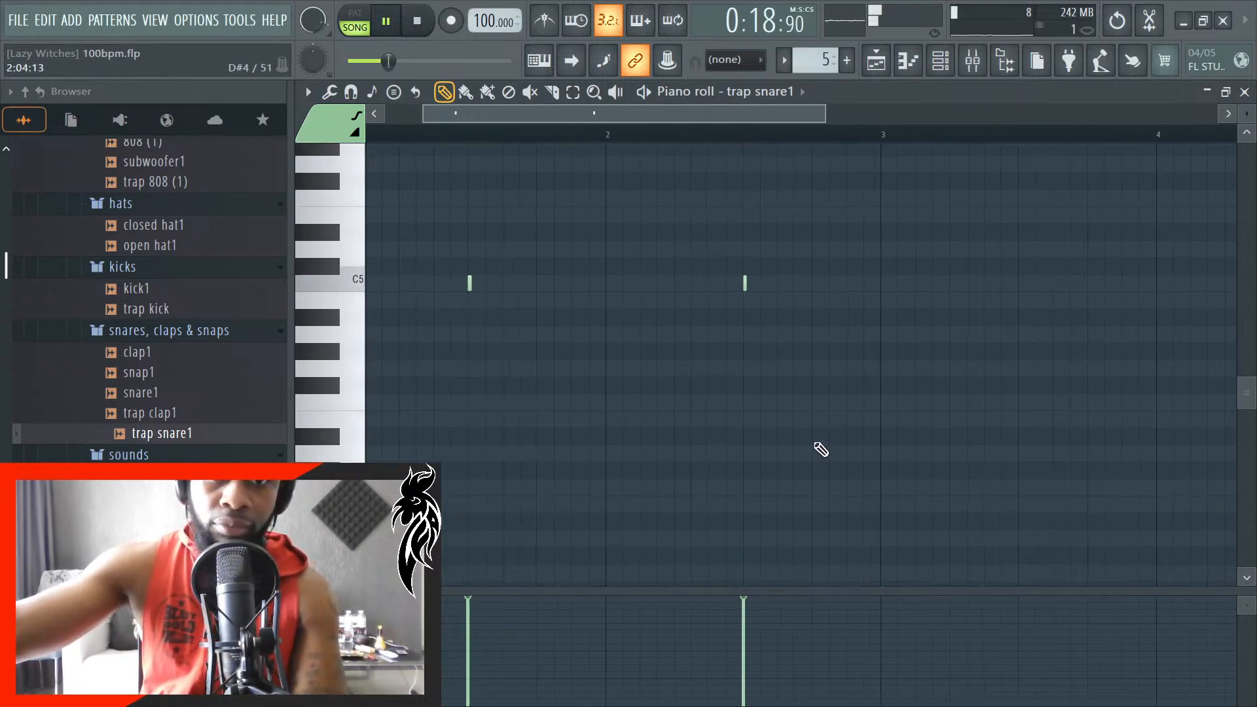
pyautogui.scroll(3, 416, 443)
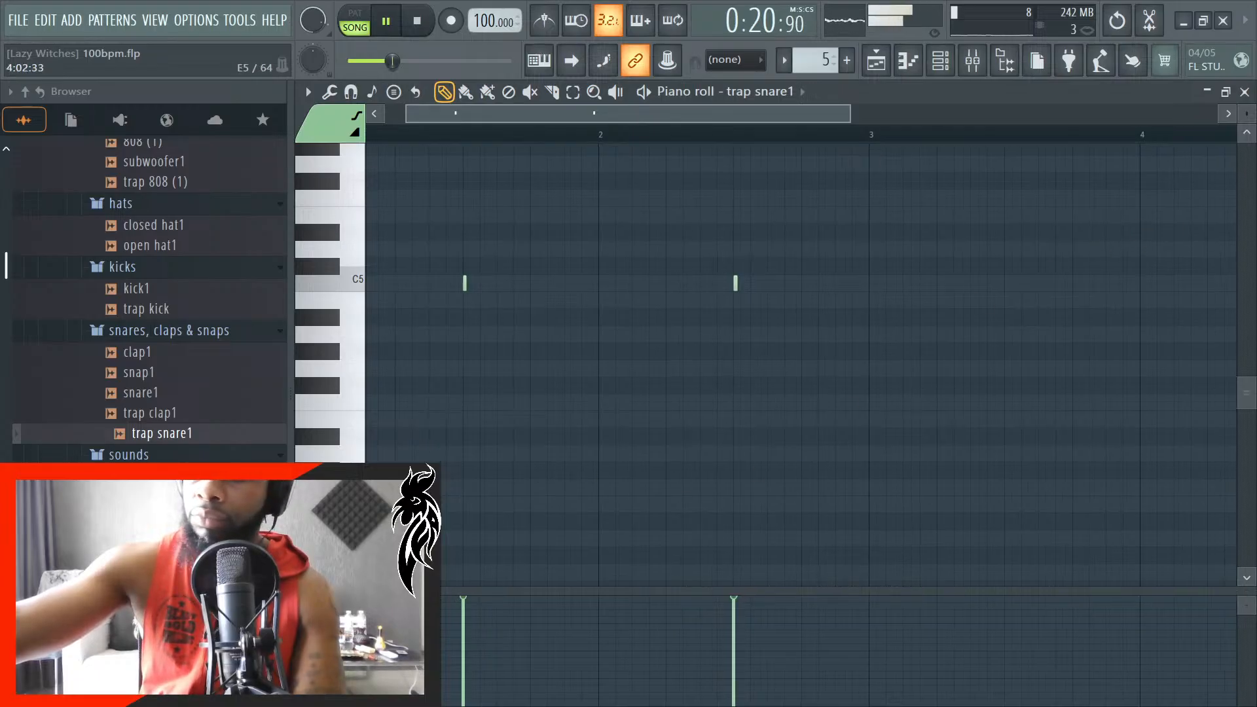
pyautogui.click(1245, 92)
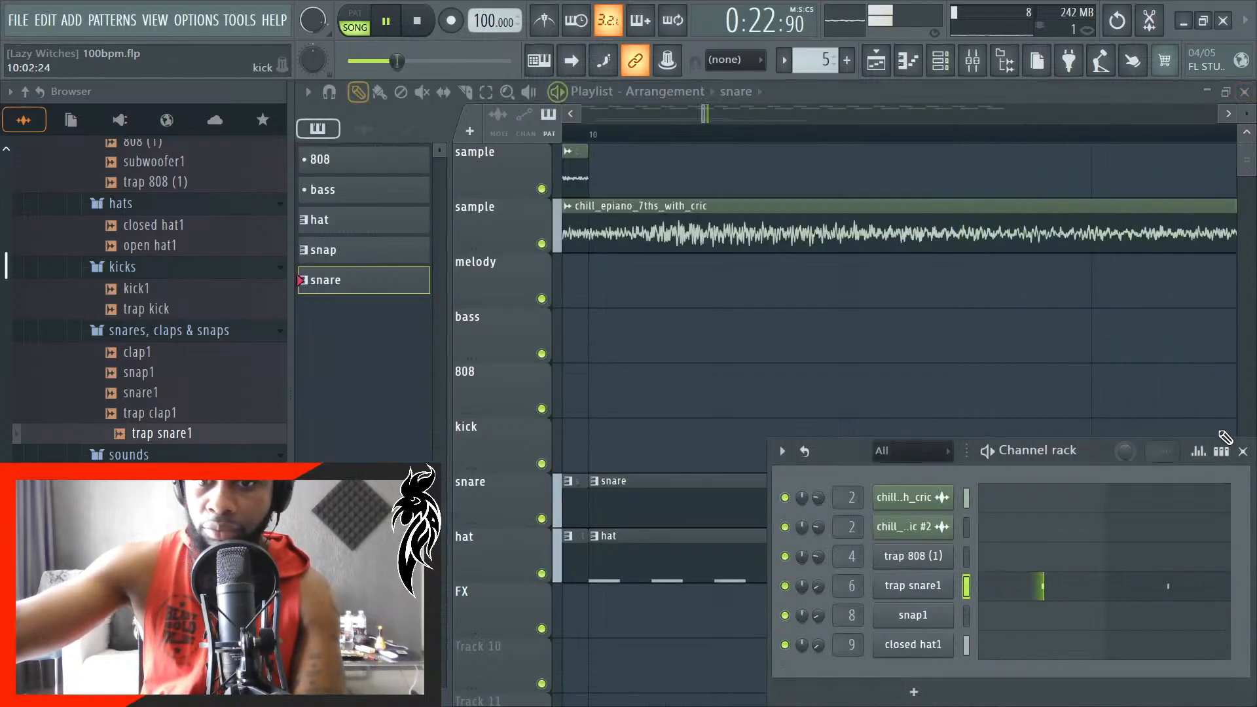
pyautogui.click(1244, 451)
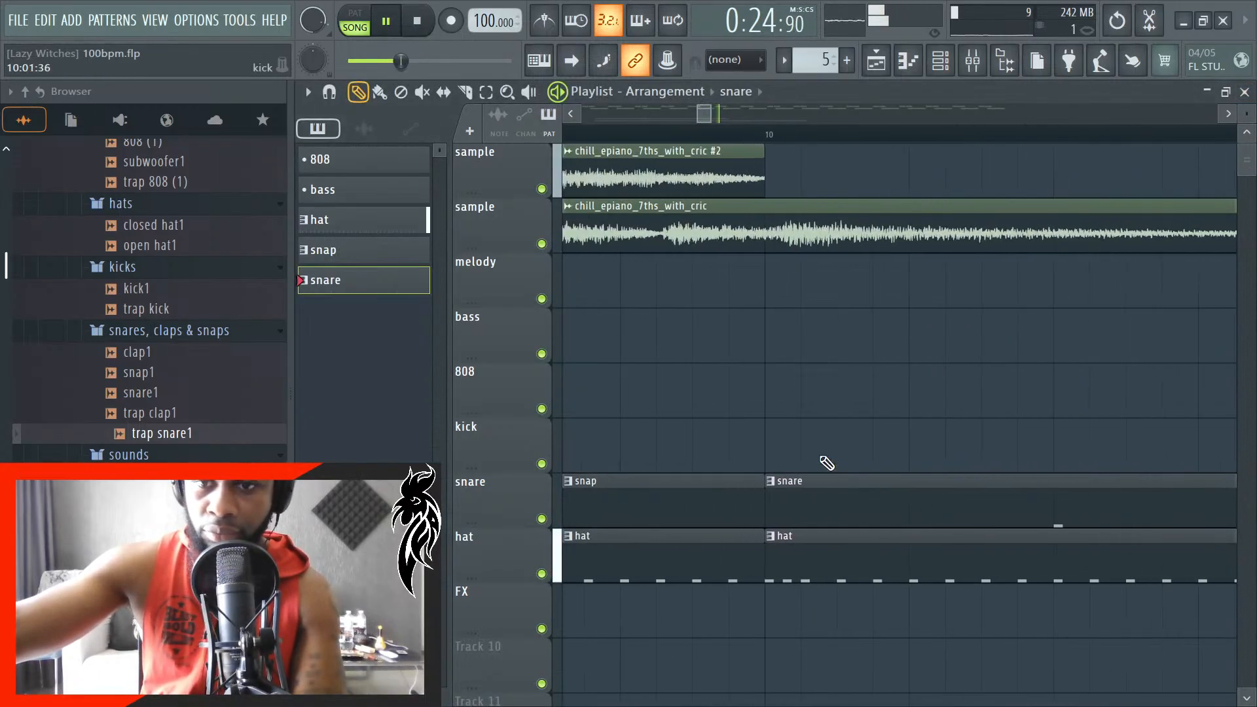
# - Stop playback and place a second snare pattern clip on the snare track at bar 12
pyautogui.scroll(-4, 825, 468)
pyautogui.press('space')
pyautogui.scroll(5, 1069, 492)
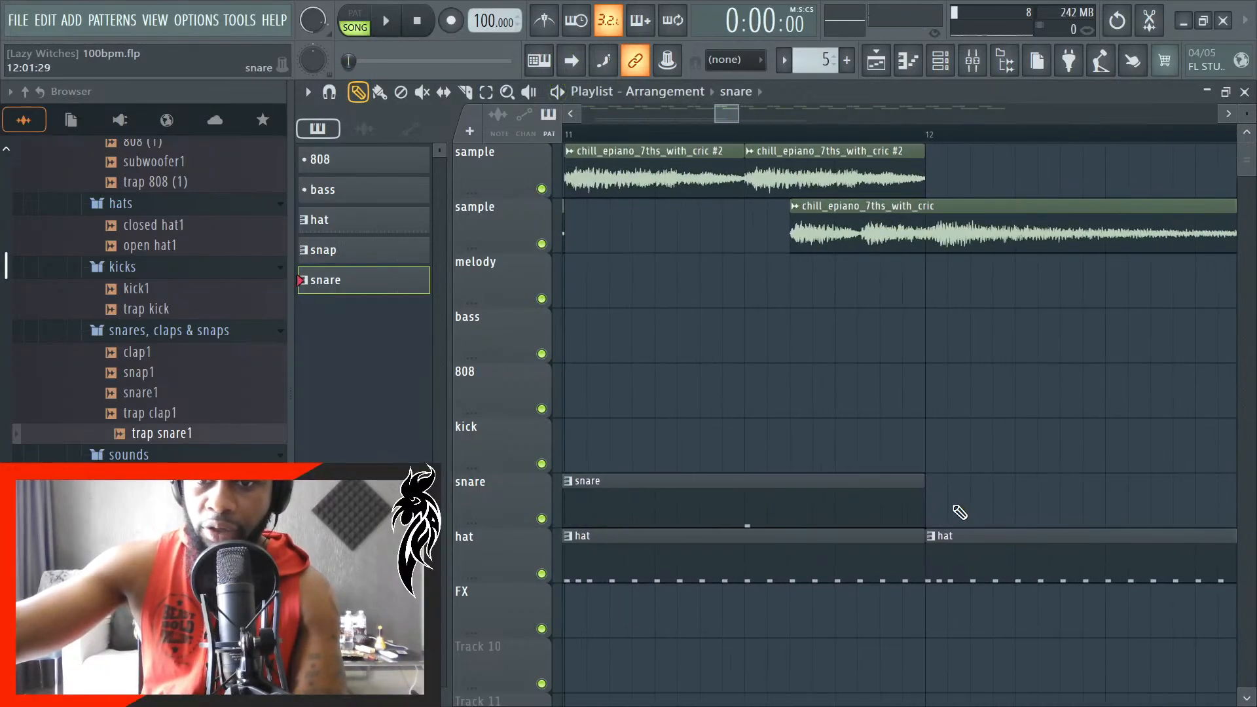
pyautogui.scroll(-3, 907, 504)
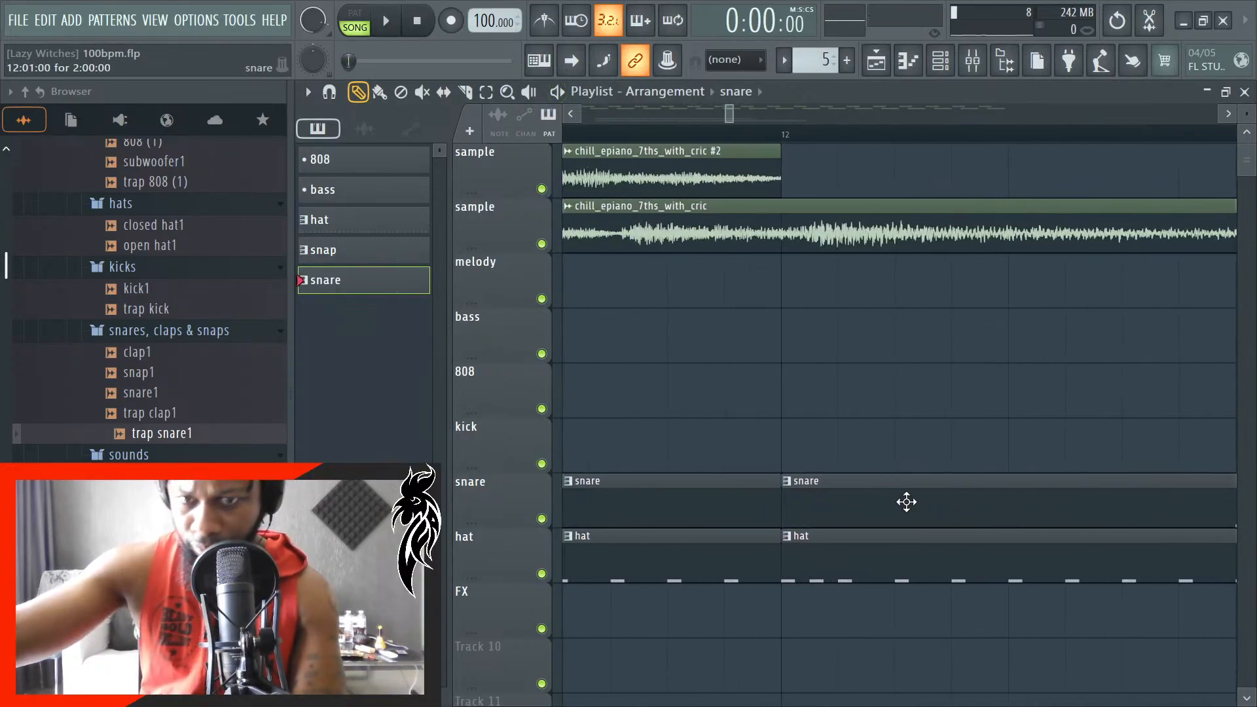
pyautogui.scroll(-8, 856, 502)
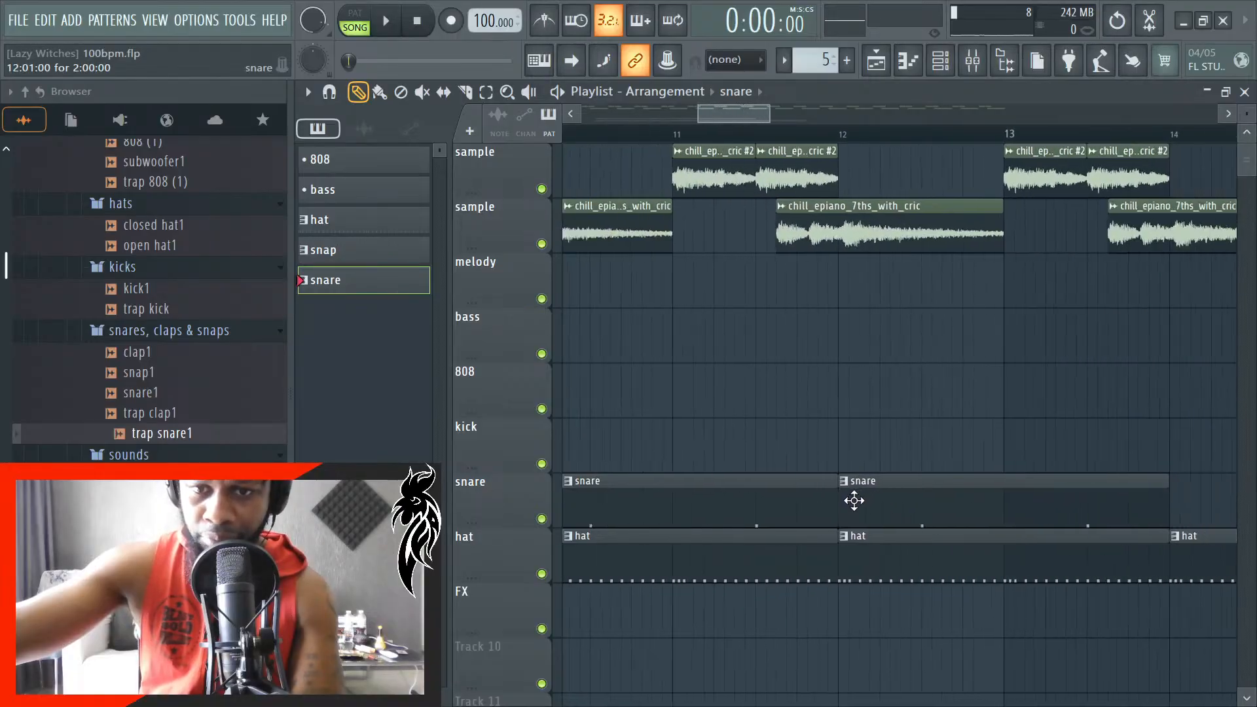
# - Place another snare clip on the snare track and align its start with bar 14
pyautogui.scroll(3, 1012, 507)
pyautogui.scroll(4, 989, 508)
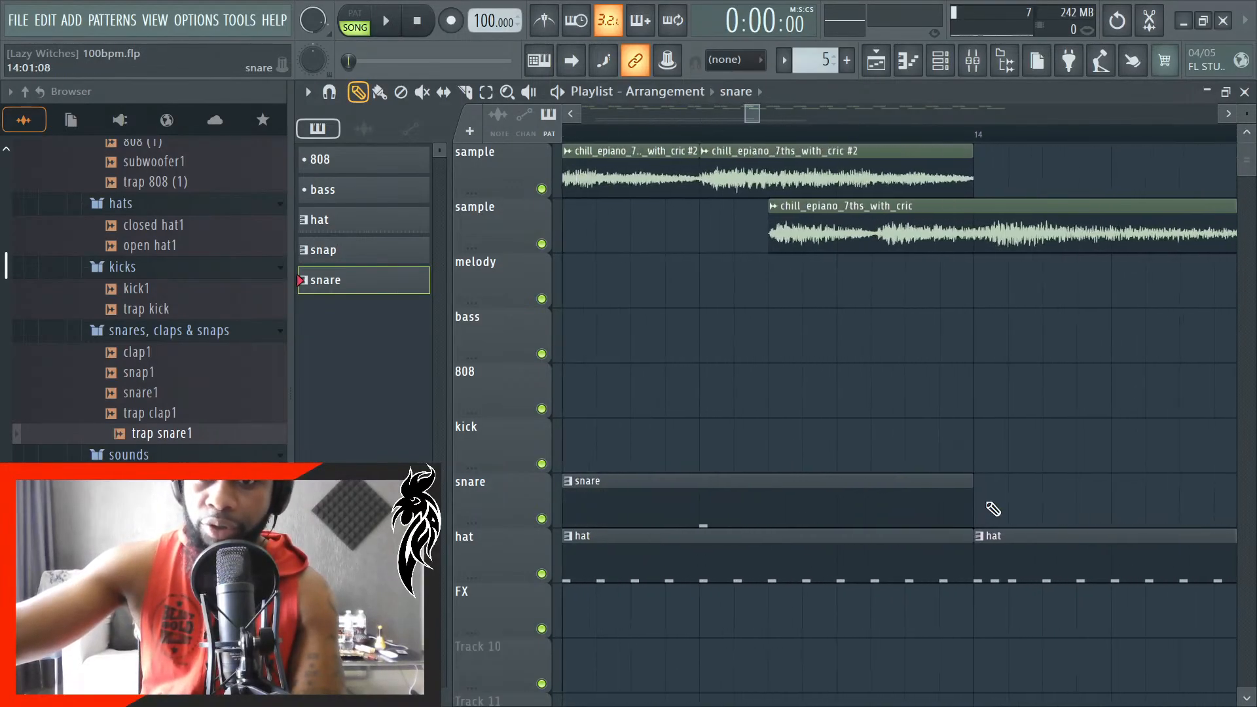
pyautogui.click(992, 506)
pyautogui.scroll(2, 1022, 505)
pyautogui.moveTo(1029, 501); pyautogui.dragTo(1005, 505)
pyautogui.scroll(2, 1002, 508)
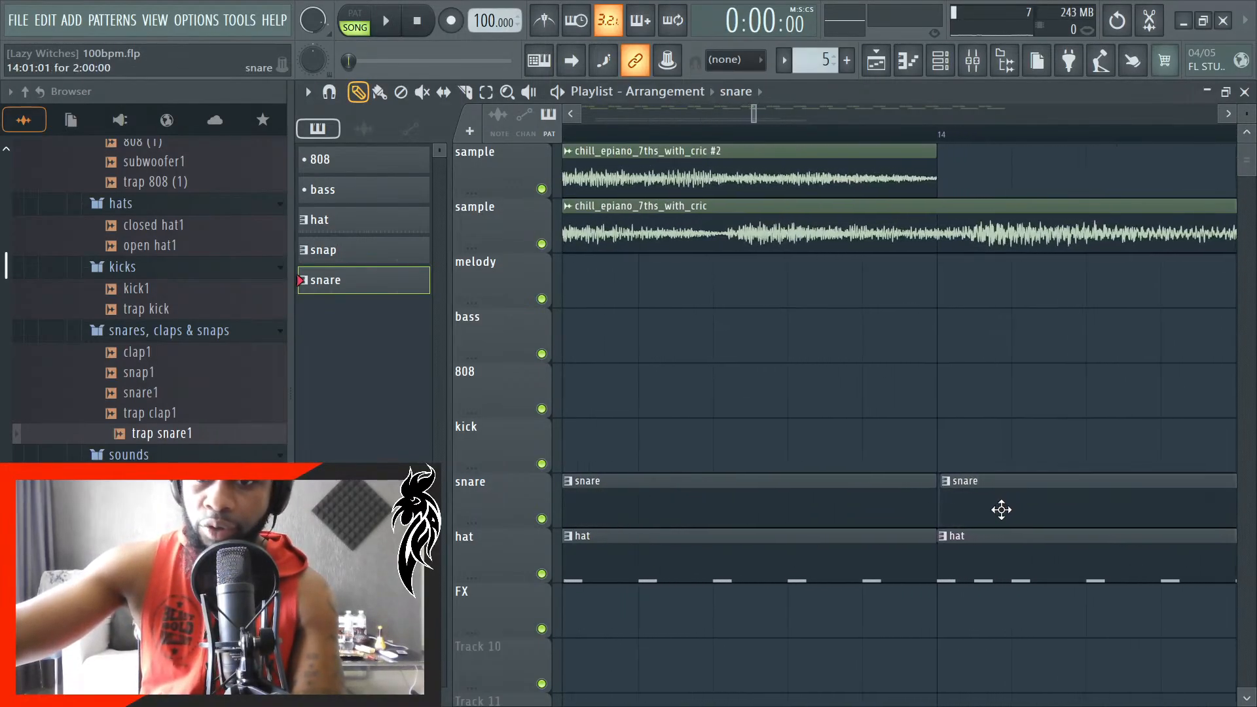
pyautogui.scroll(-6, 926, 494)
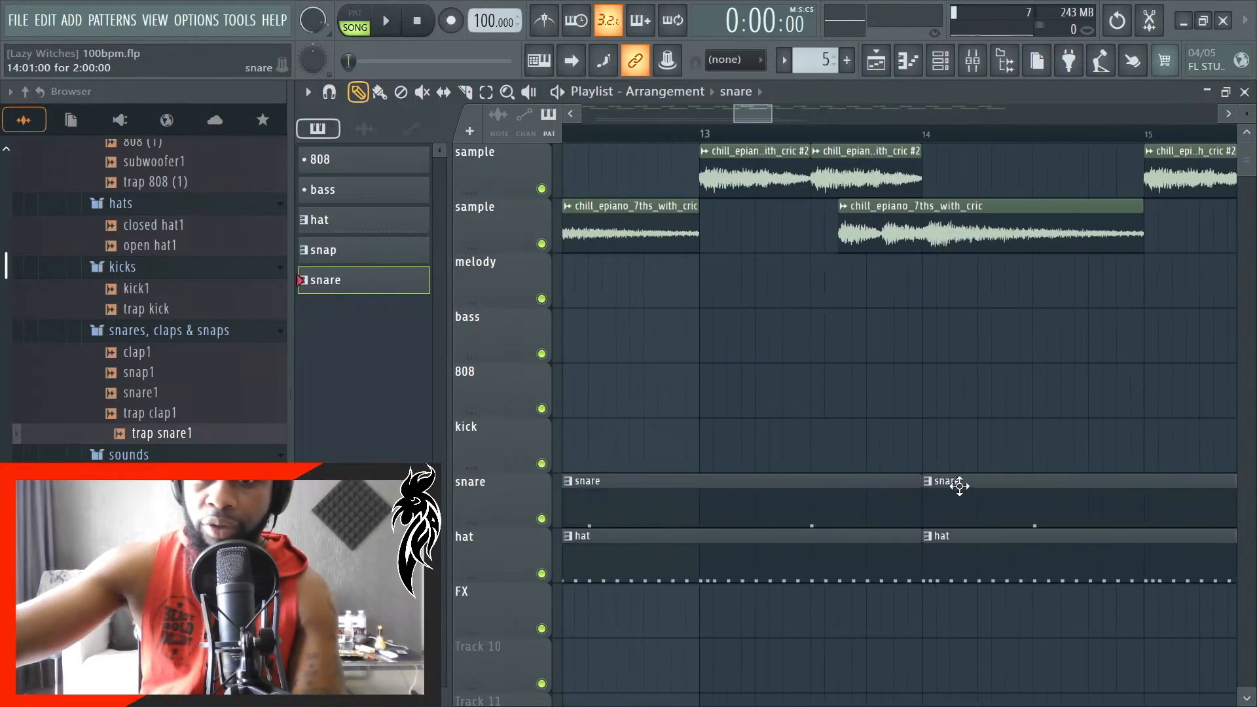
# - Place a fourth snare clip on the snare track, aligned with the hat clip at bar 16
pyautogui.scroll(6, 1133, 506)
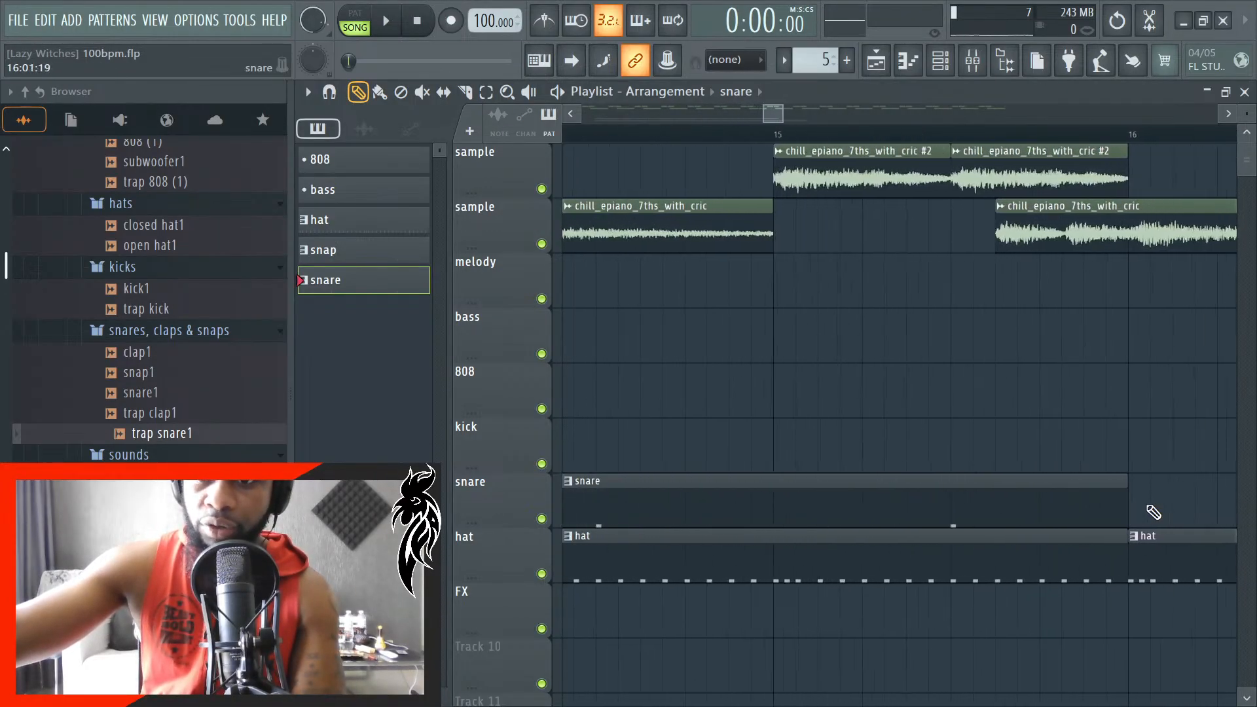
pyautogui.click(1119, 517)
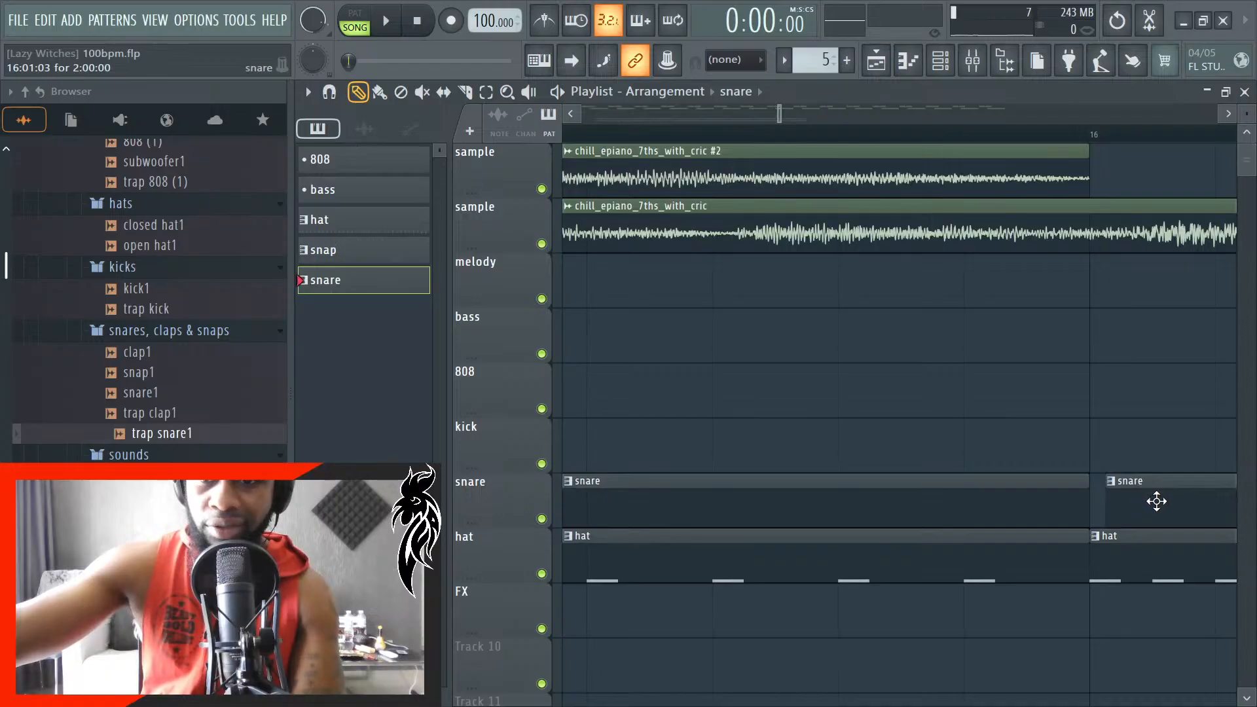
pyautogui.scroll(-8, 949, 443)
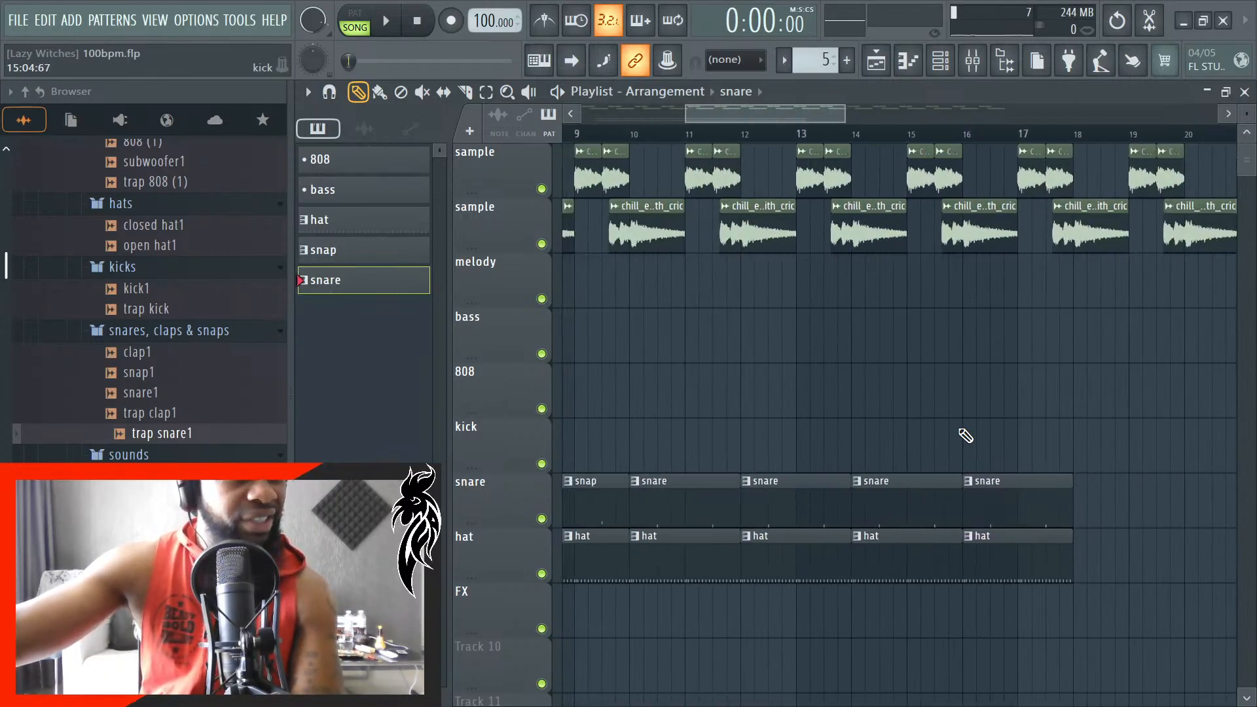
# - Play the arrangement with playlist auto-scrolling turned on, and browse to the samples in the 808s & bass folder
pyautogui.scroll(-1, 976, 425)
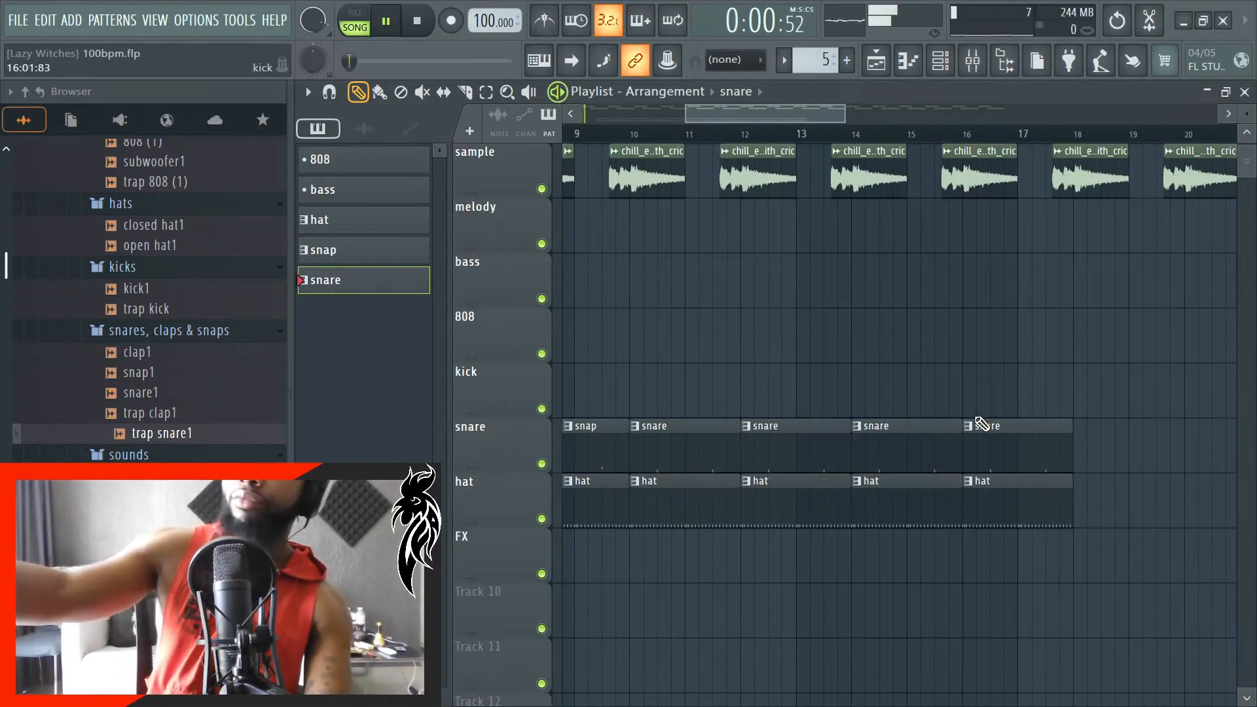
pyautogui.click(573, 68)
pyautogui.scroll(-5, 706, 374)
pyautogui.scroll(1, 917, 463)
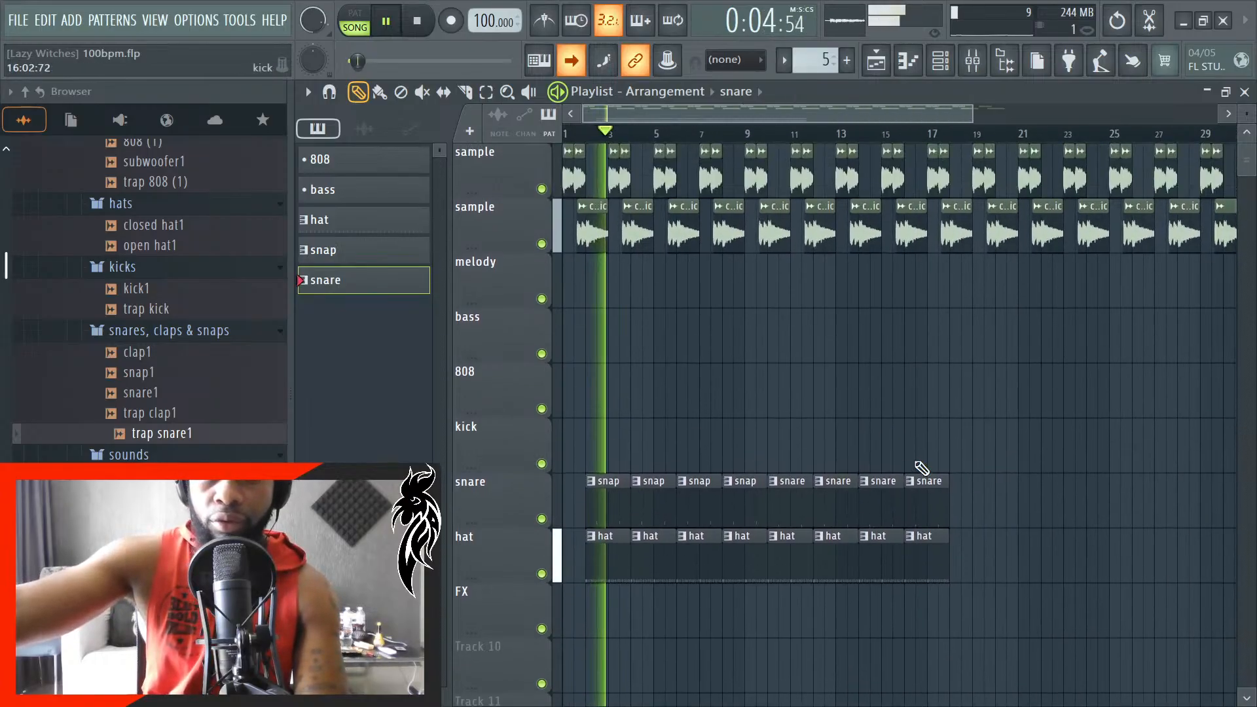
pyautogui.scroll(1, 818, 477)
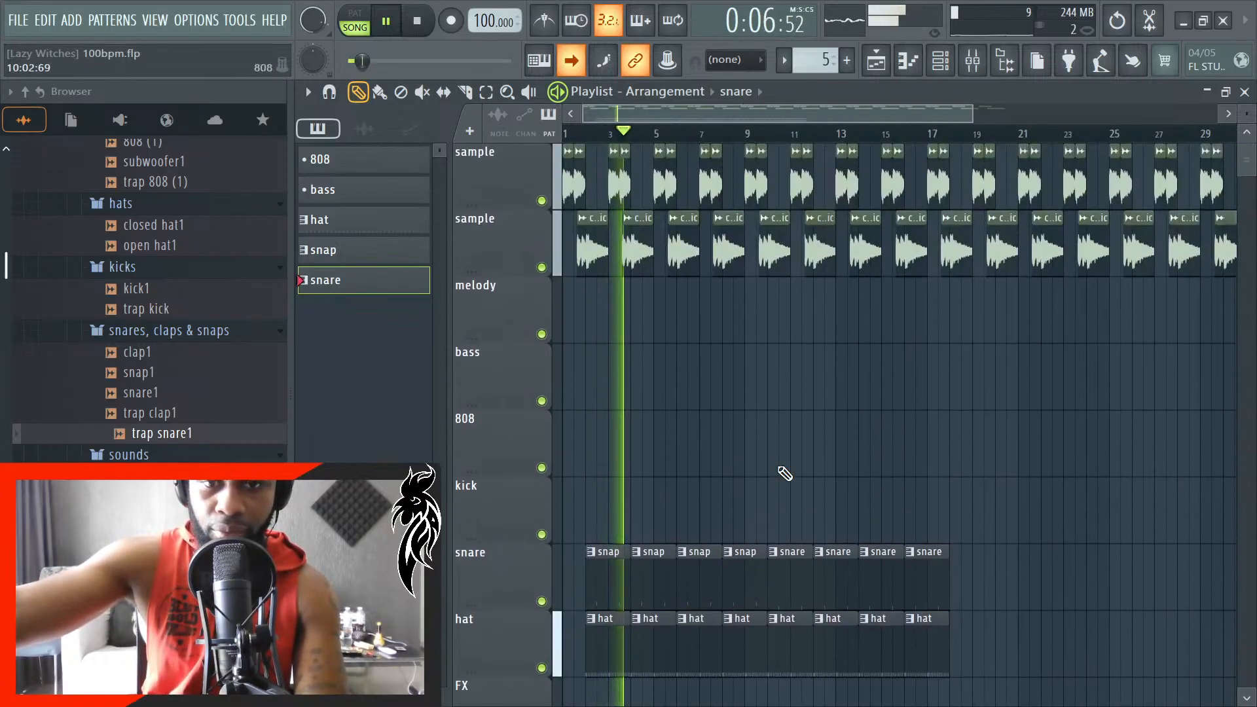
pyautogui.scroll(1, 676, 465)
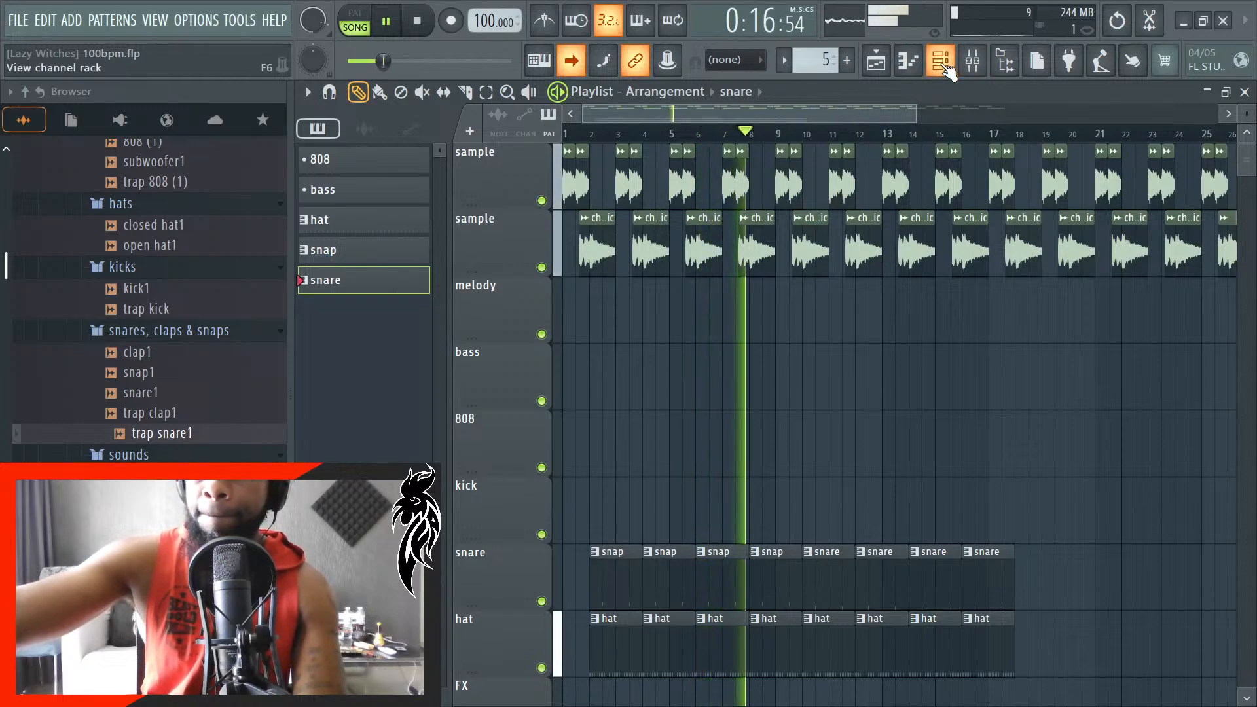
pyautogui.scroll(4, 151, 367)
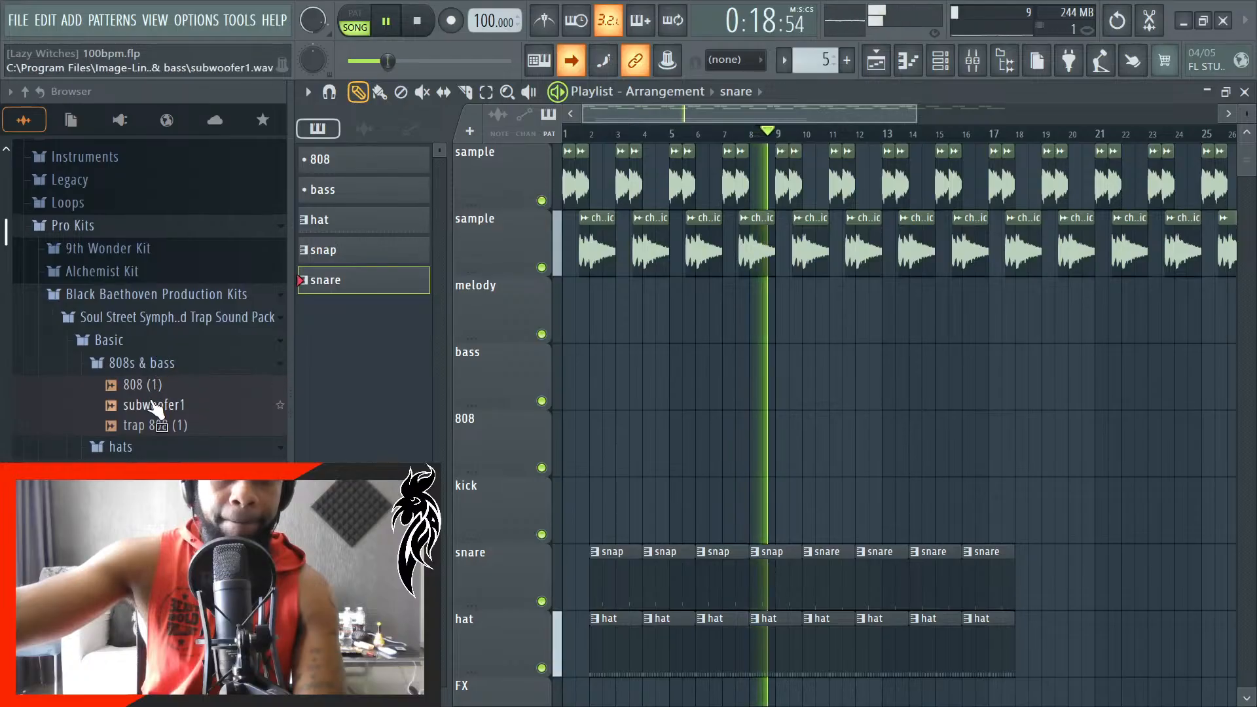
# - Load the 808 (1) sample into a new channel with Auto time stretching and route it to mixer track 4
pyautogui.click(168, 386)
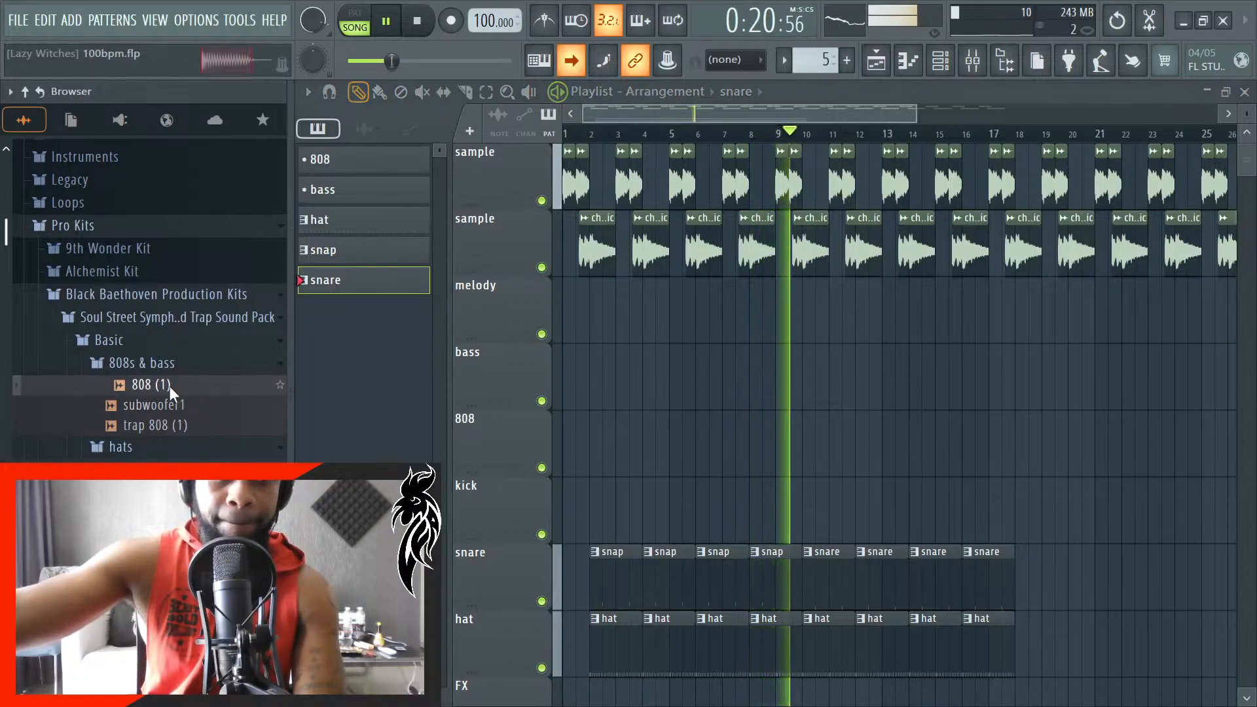
pyautogui.rightClick(170, 387)
pyautogui.click(239, 347)
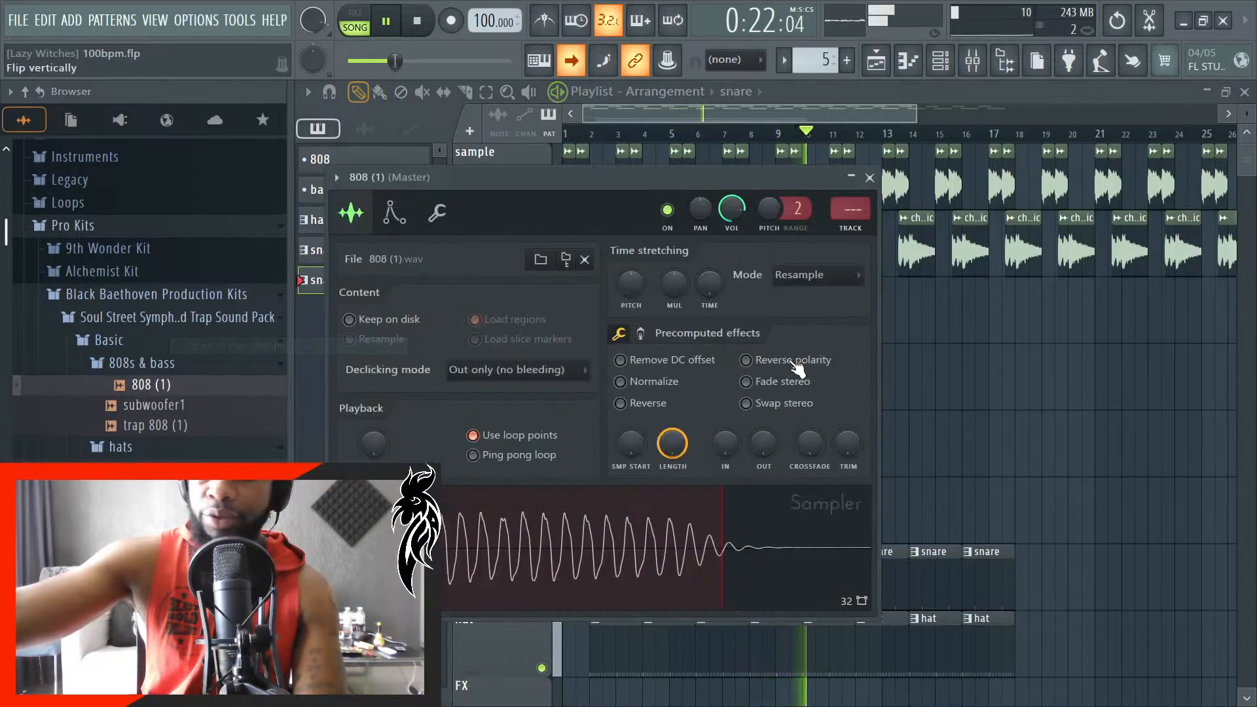
pyautogui.click(833, 295)
pyautogui.click(866, 293)
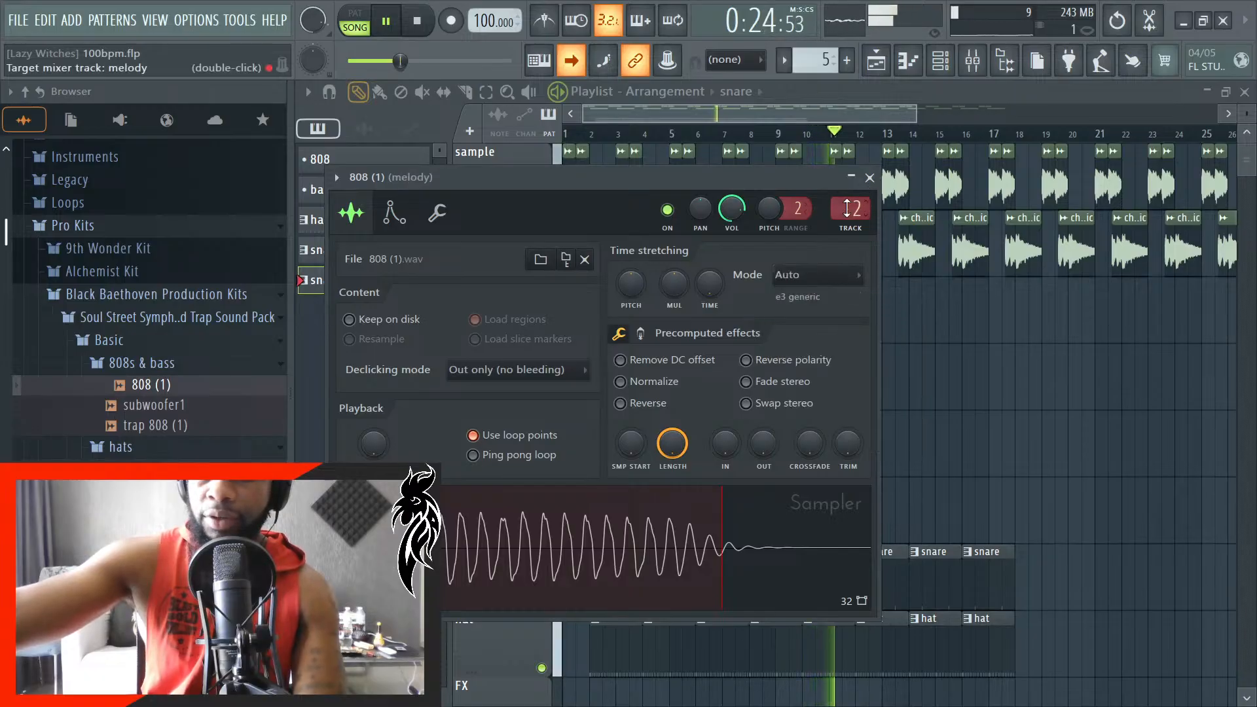
# - Move the 808 (1) channel up the channel rack so it sits directly above trap 808 (1)
pyautogui.click(943, 62)
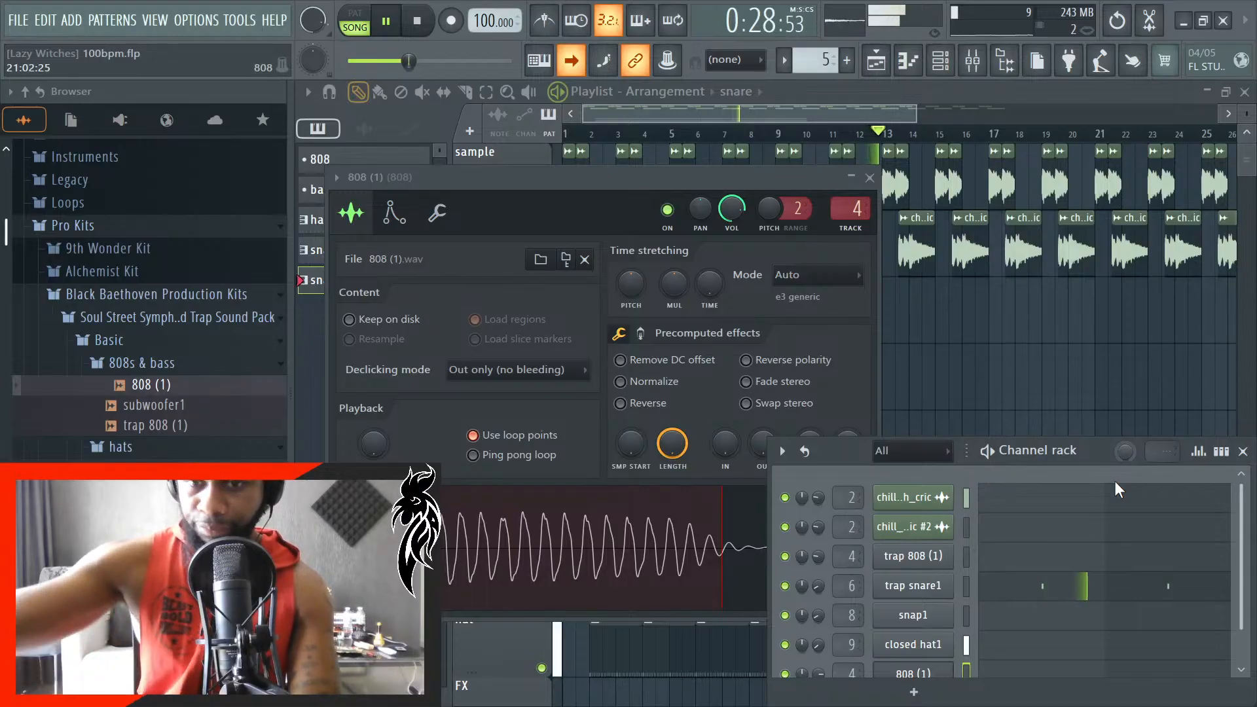
pyautogui.scroll(-1, 1040, 563)
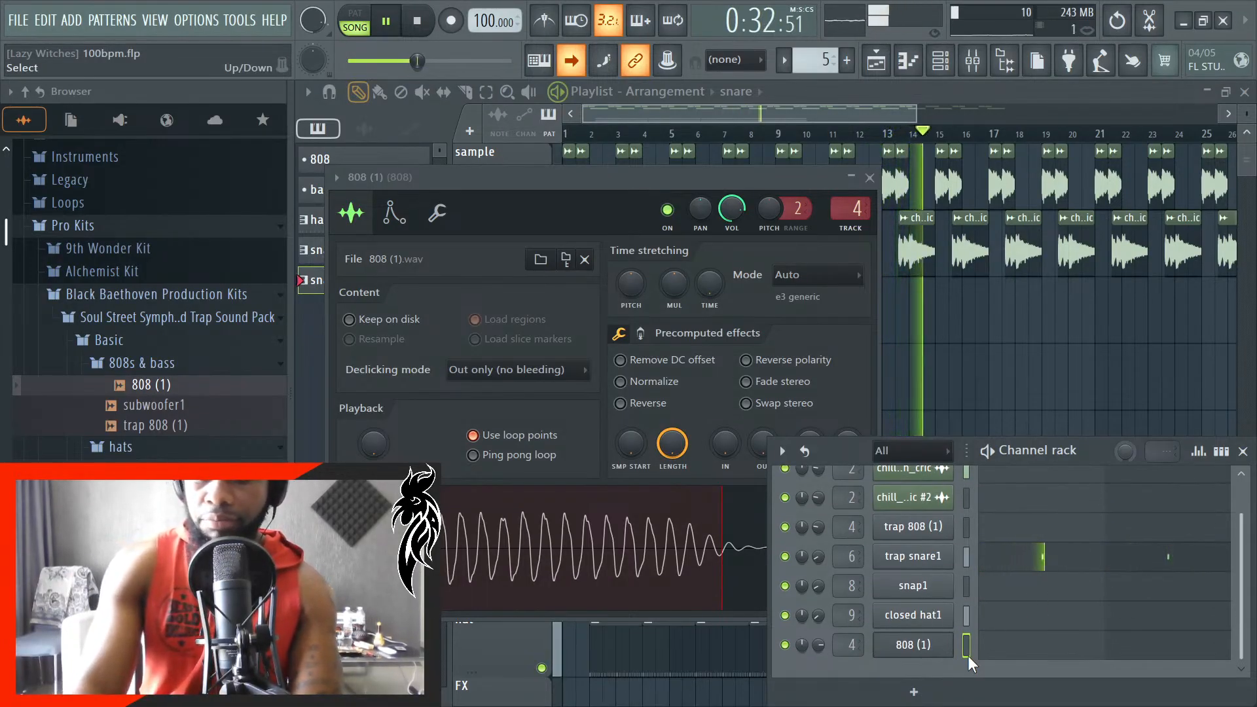
pyautogui.hotkey('alt', 'Up')
pyautogui.hotkey('alt', 'Up')
pyautogui.hotkey('alt', 'Up')
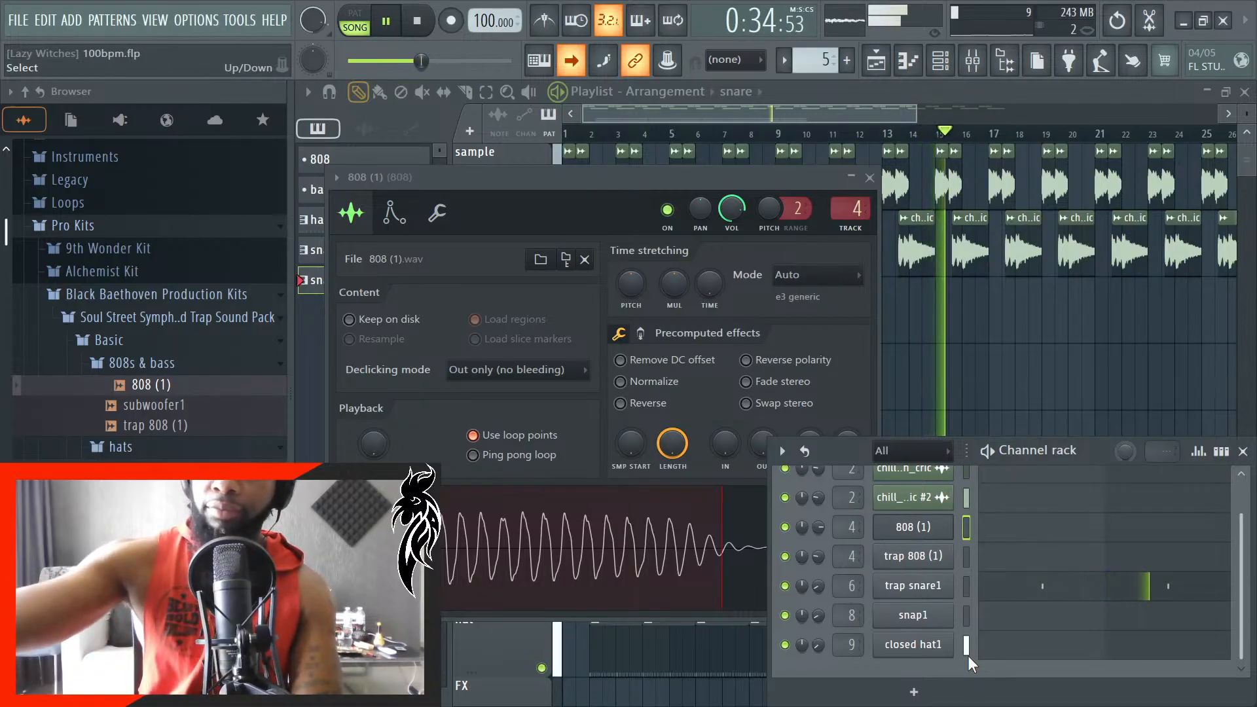
pyautogui.moveTo(851, 441); pyautogui.dragTo(851, 411)
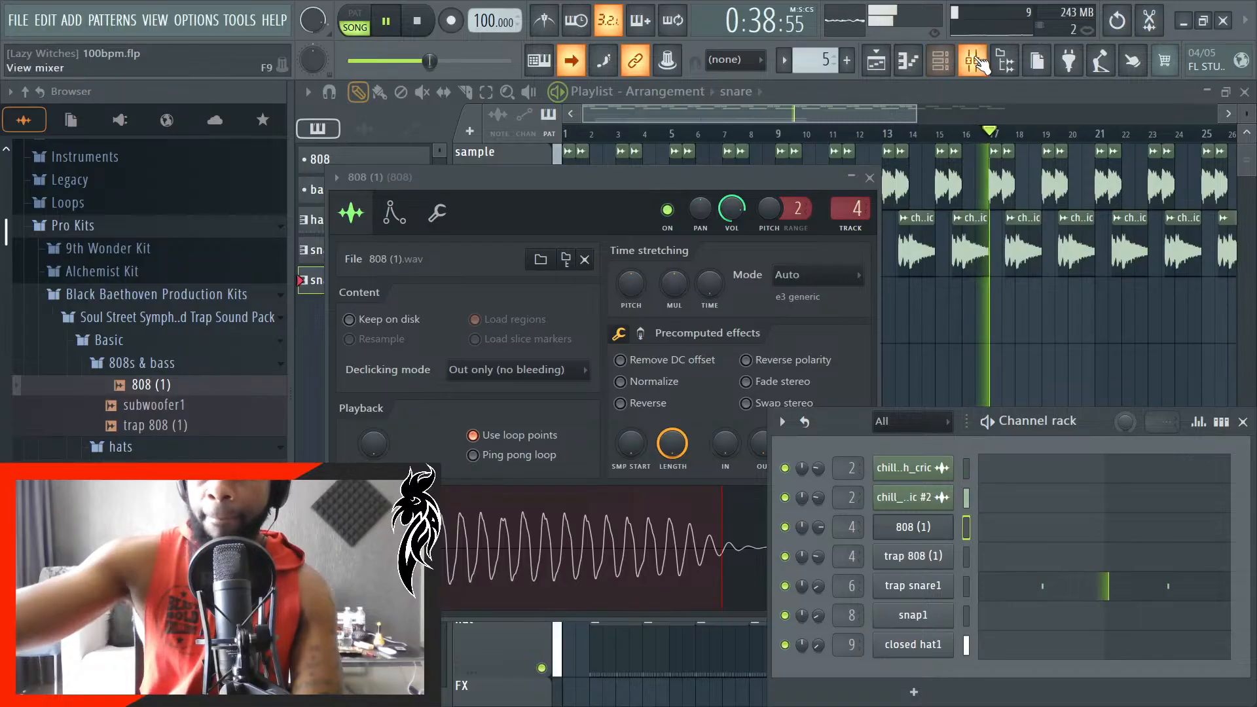
# - Hide the browser, close the 808 (1) channel settings and the channel rack, and stop playback
pyautogui.click(1006, 61)
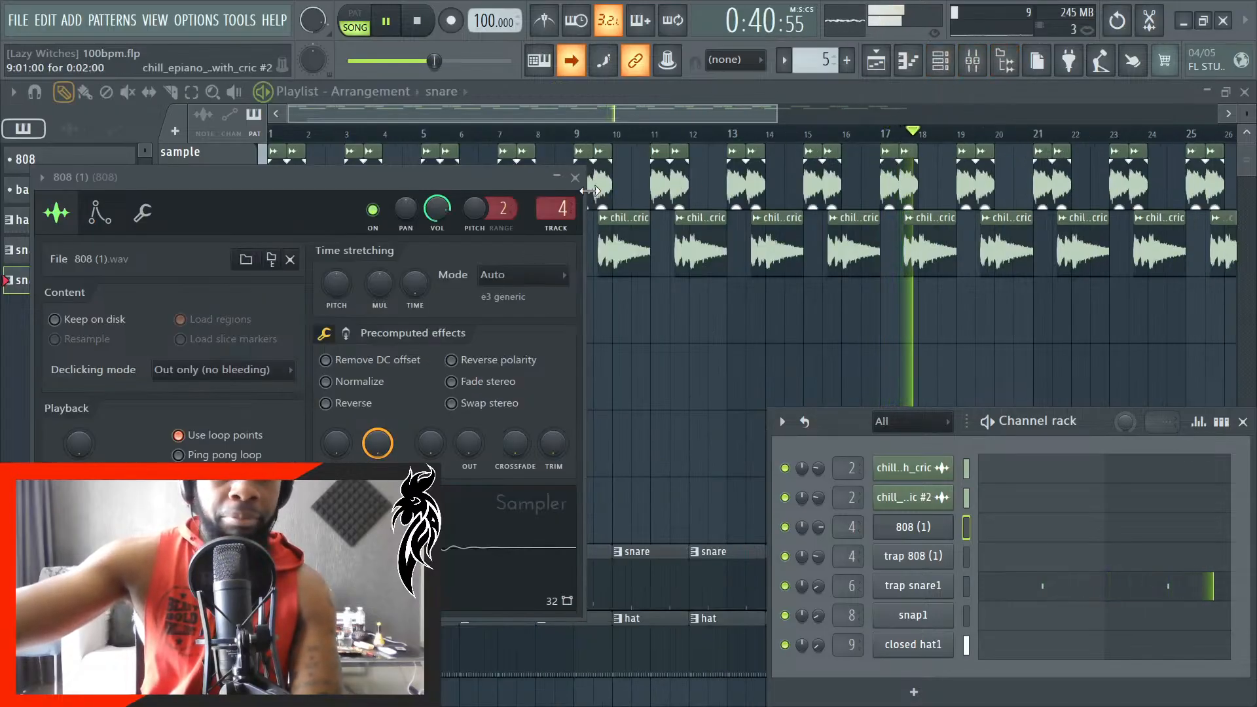
pyautogui.click(575, 177)
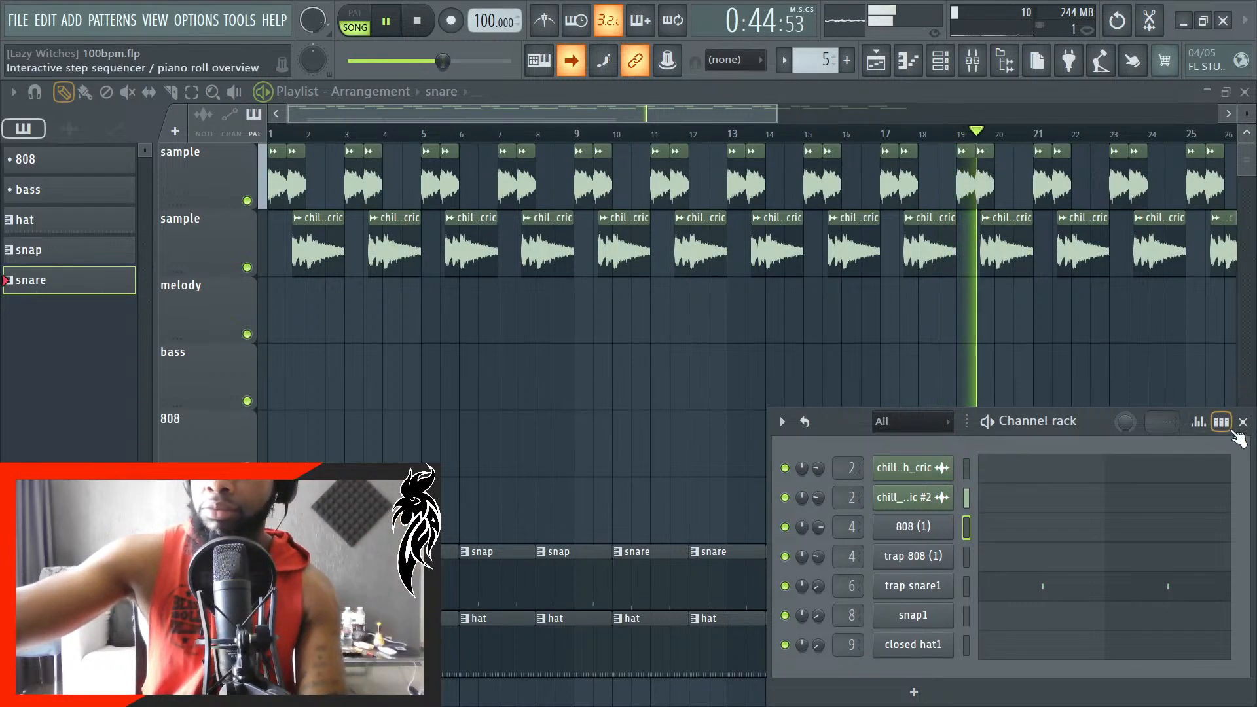
pyautogui.click(1243, 422)
pyautogui.press('space')
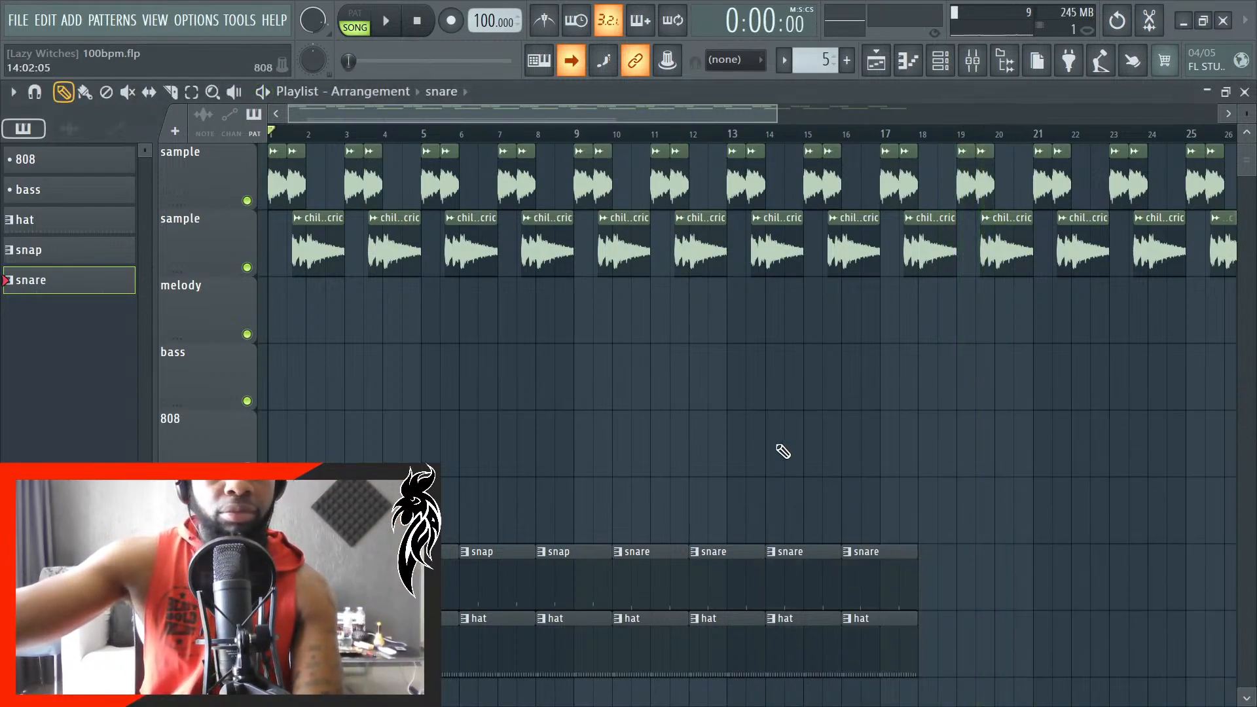
# - Play the arrangement, select the 808 pattern and place its clip on the 808 track at bar 6
pyautogui.press('space')
pyautogui.scroll(-2, 581, 349)
pyautogui.scroll(3, 561, 366)
pyautogui.scroll(3, 449, 463)
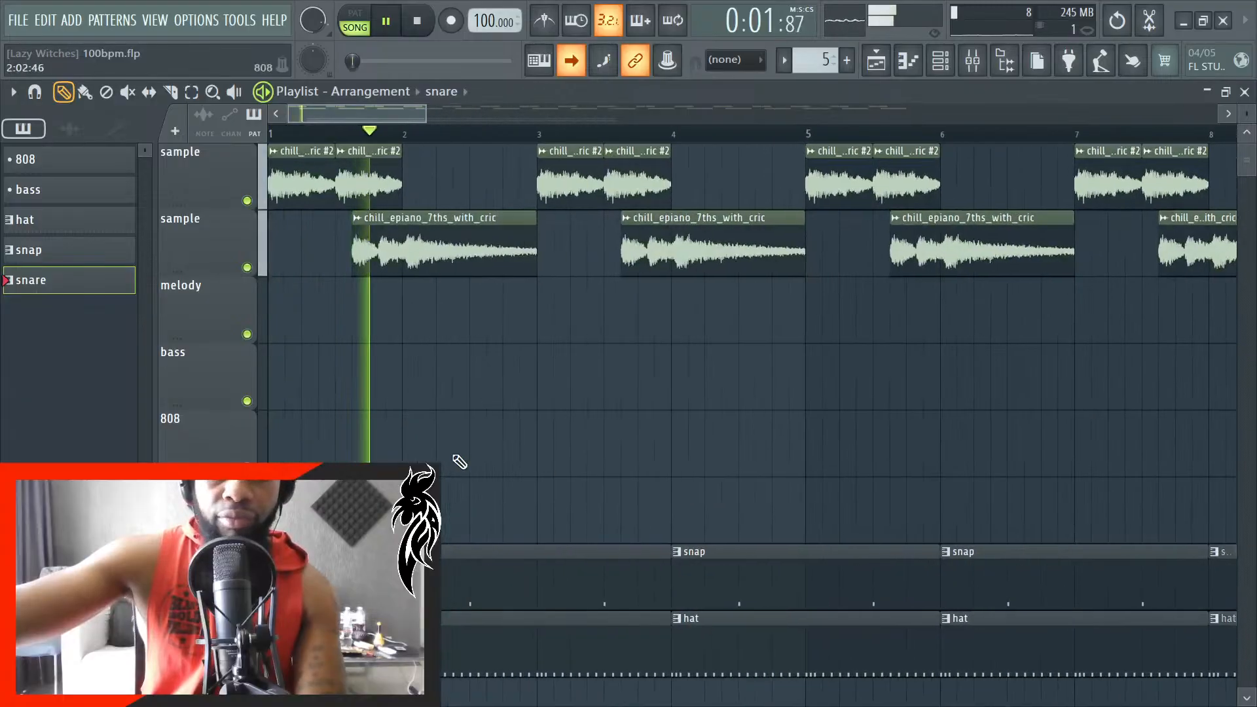
pyautogui.scroll(-1, 402, 415)
pyautogui.click(49, 164)
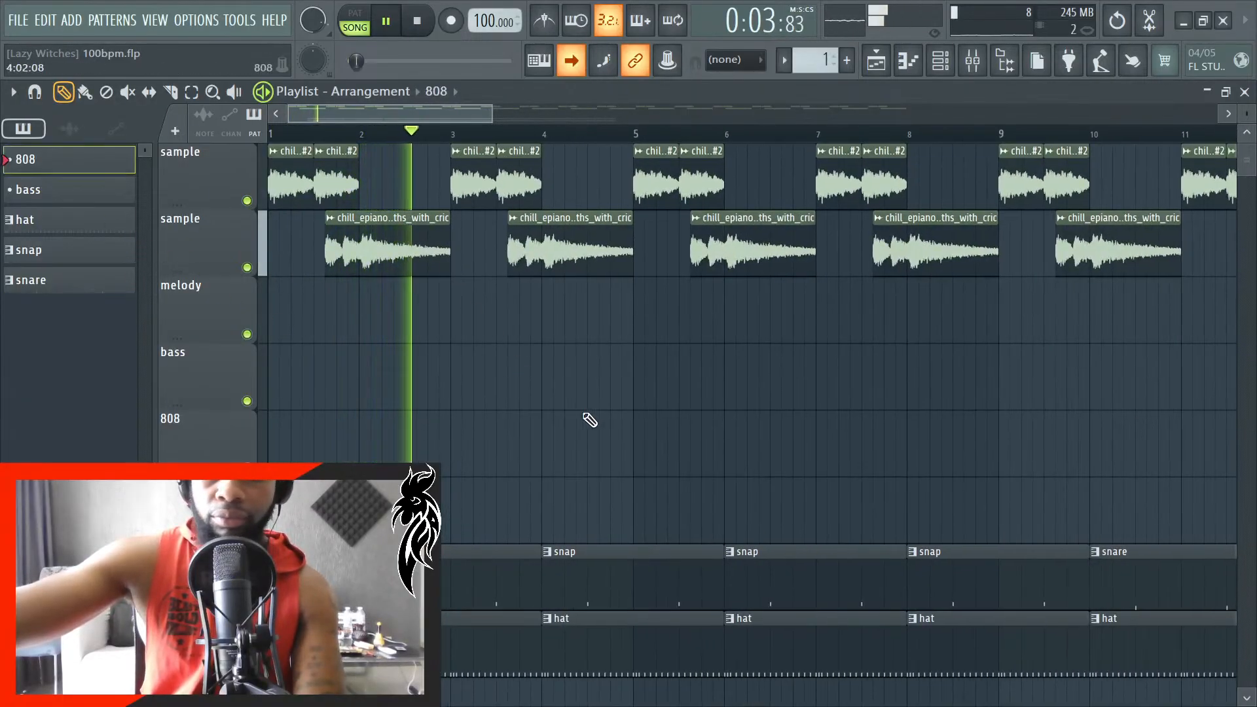
pyautogui.scroll(1, 696, 407)
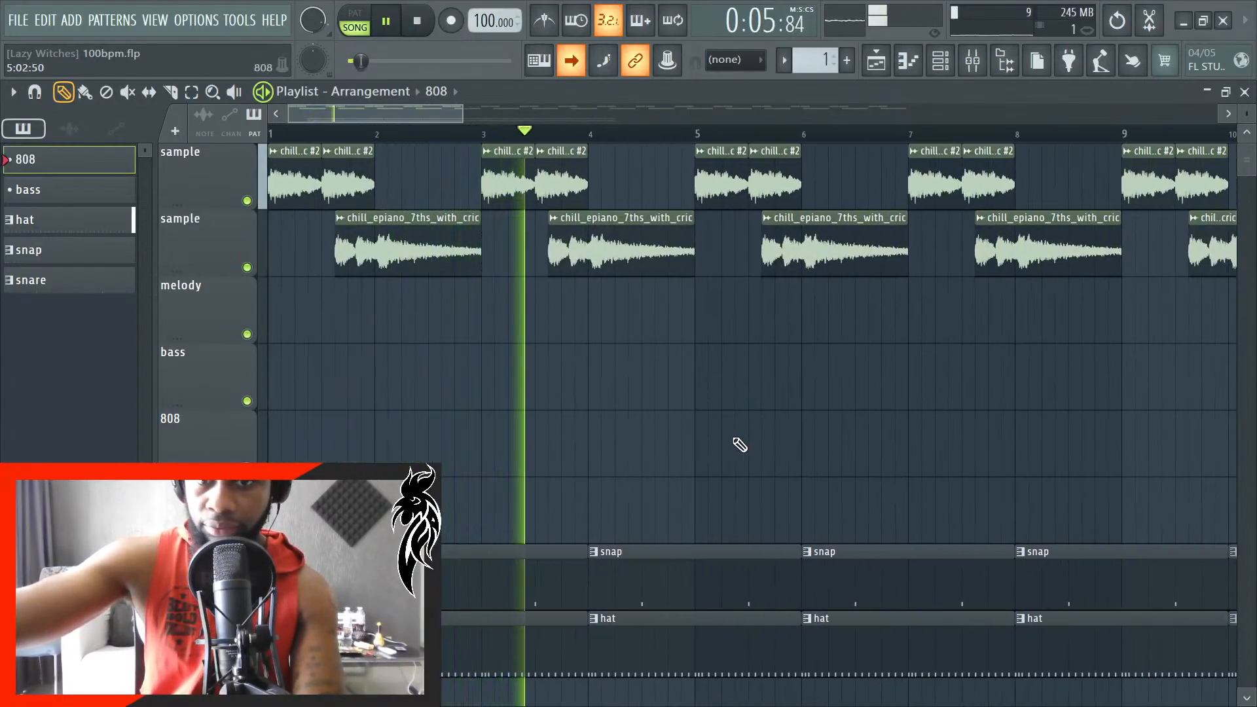
pyautogui.click(804, 444)
pyautogui.scroll(3, 868, 486)
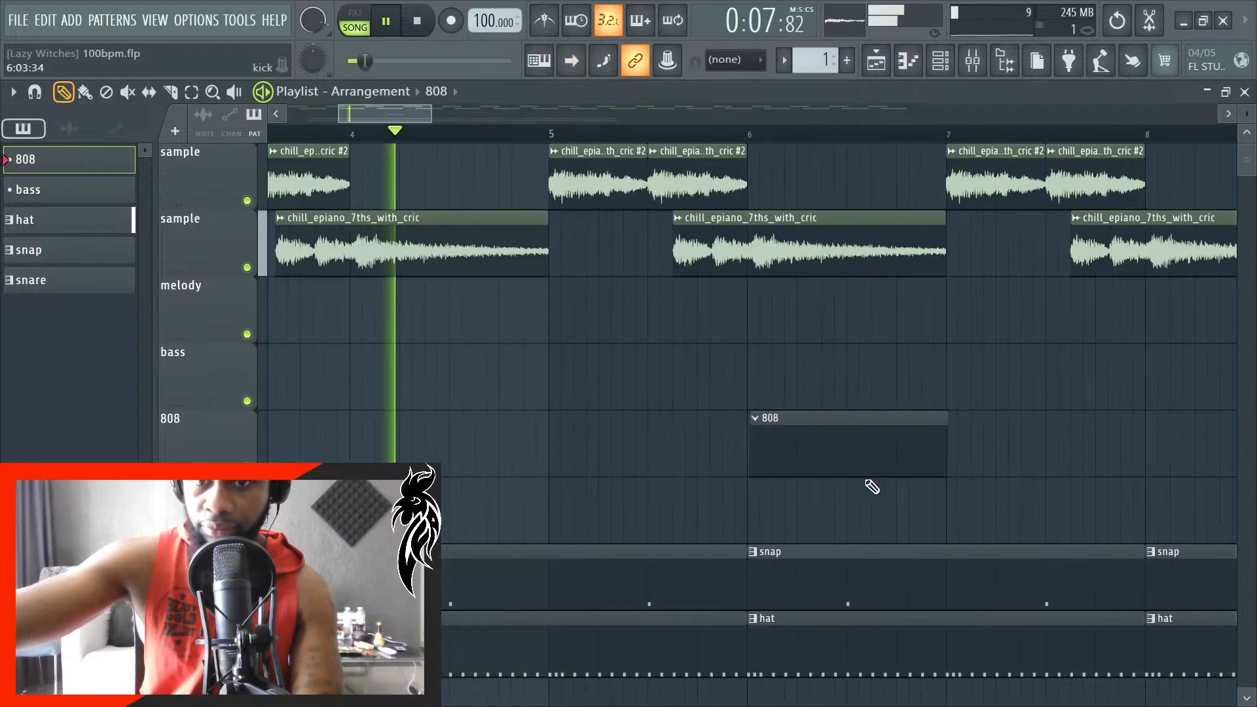
# - Extend the 808 clip's end to about bar 8 and stop playback
pyautogui.scroll(-3, 696, 509)
pyautogui.scroll(3, 822, 503)
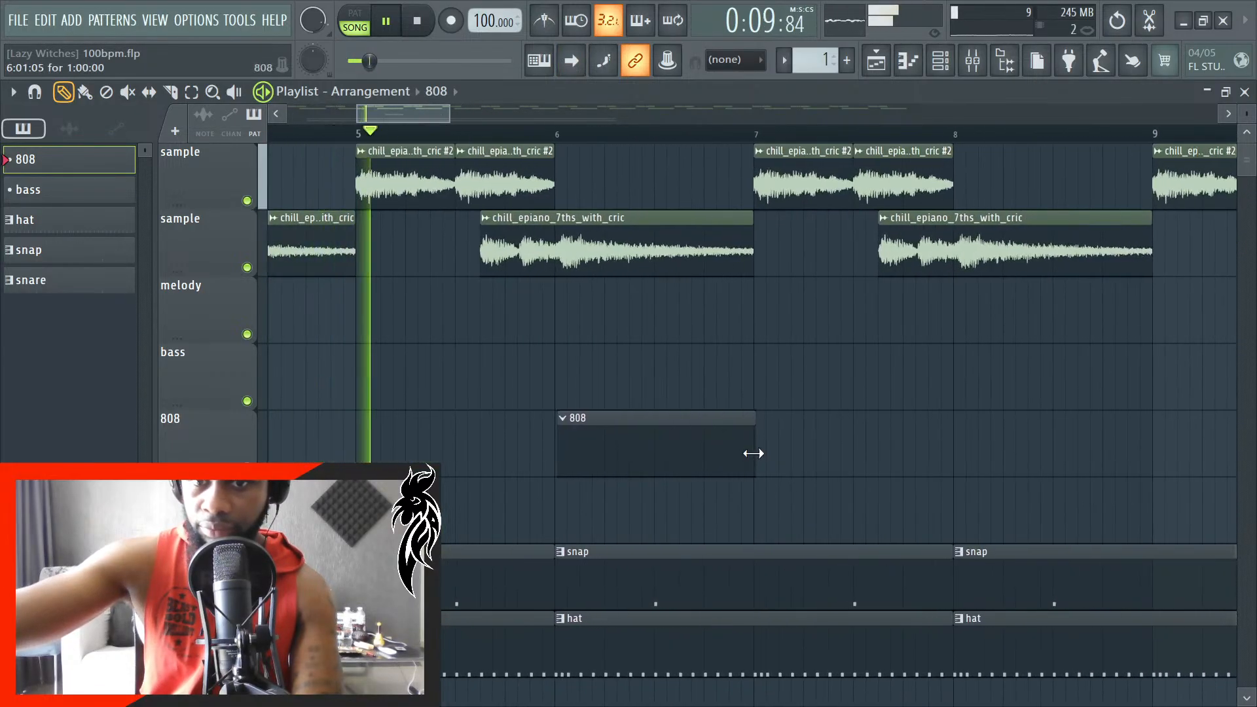
pyautogui.moveTo(754, 450); pyautogui.dragTo(957, 454)
pyautogui.press('space')
pyautogui.scroll(4, 958, 456)
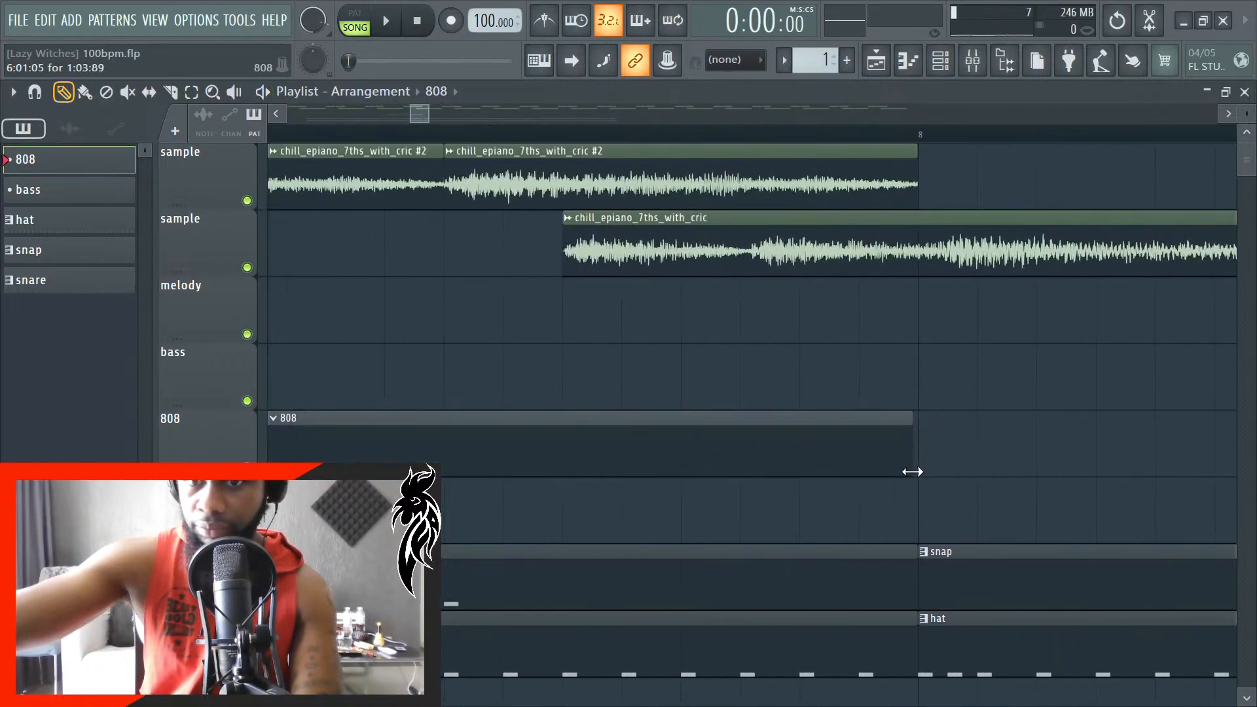
pyautogui.scroll(1, 930, 476)
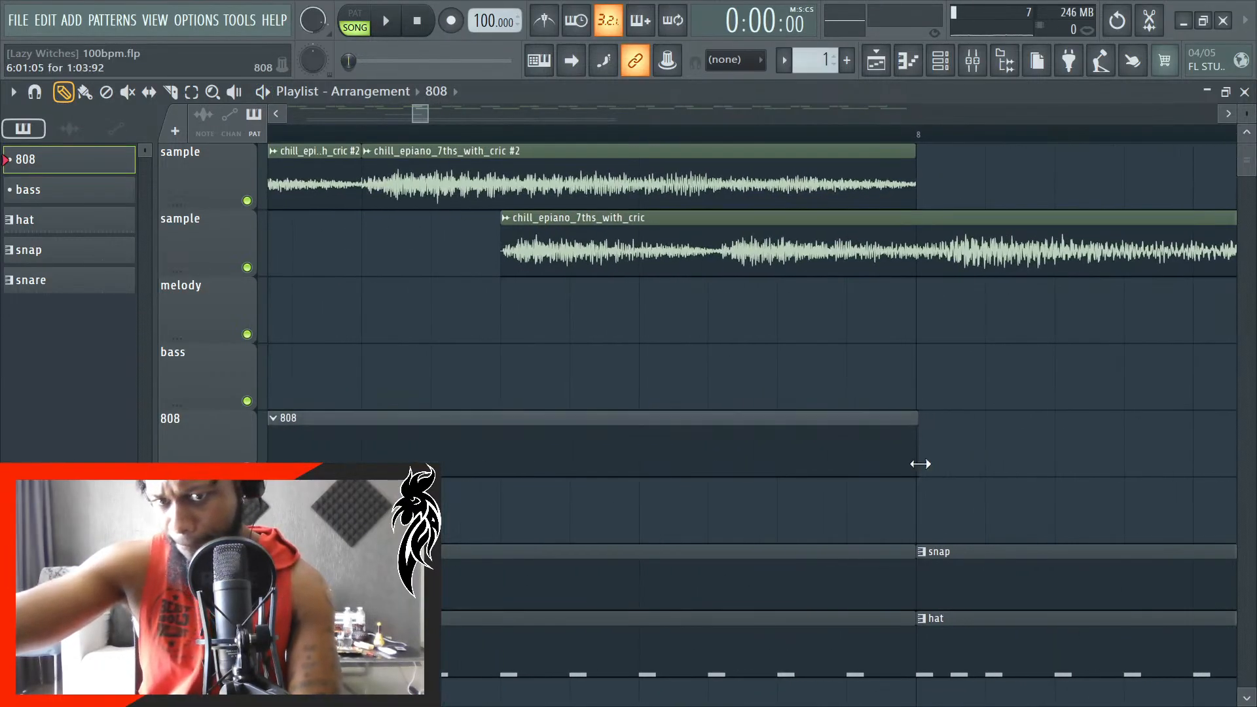
# - Place a second 808 clip right after the first one at bar 8
pyautogui.moveTo(933, 438); pyautogui.dragTo(970, 459)
pyautogui.scroll(2, 961, 460)
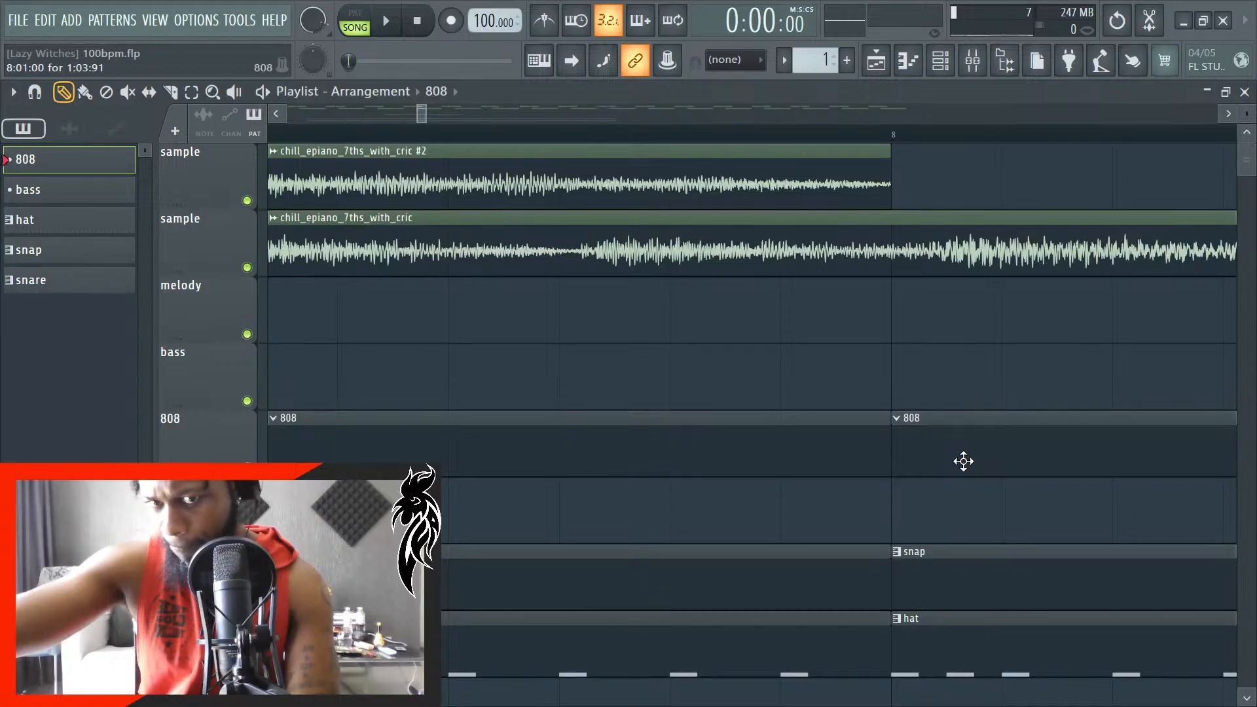
pyautogui.scroll(-4, 966, 459)
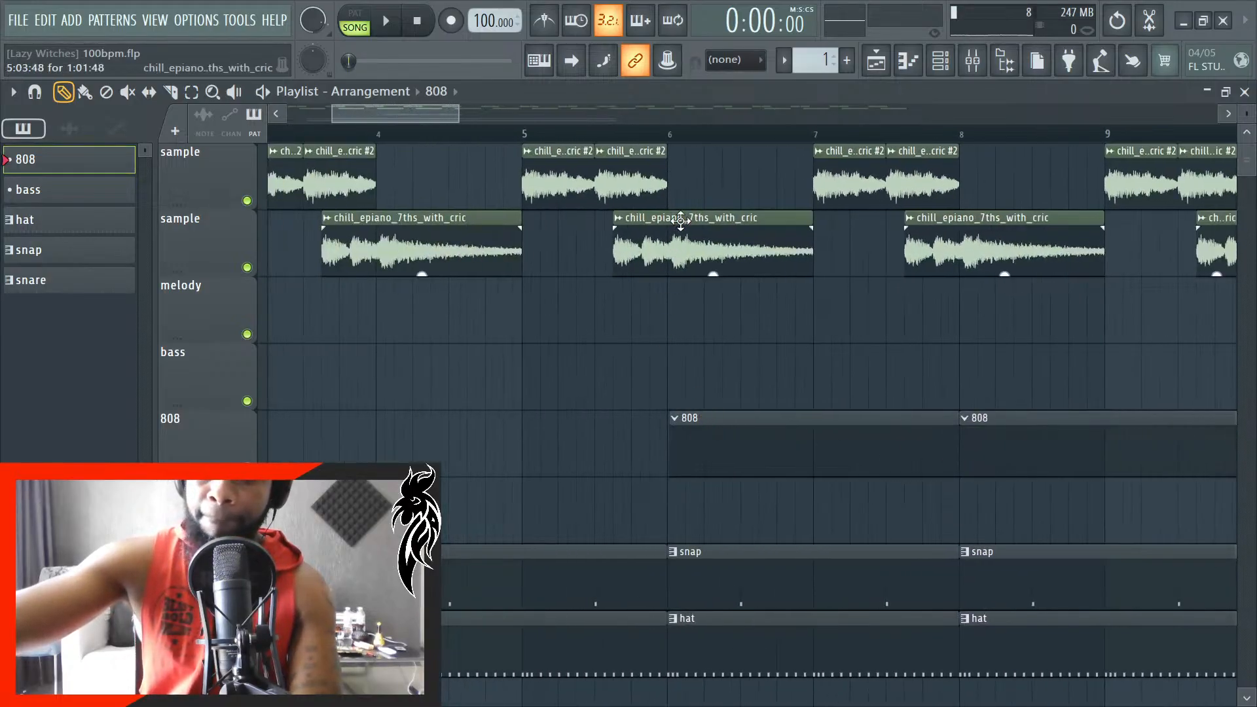
# - Set the song position to the start of the first 808 clip at bar 6
pyautogui.scroll(3, 688, 131)
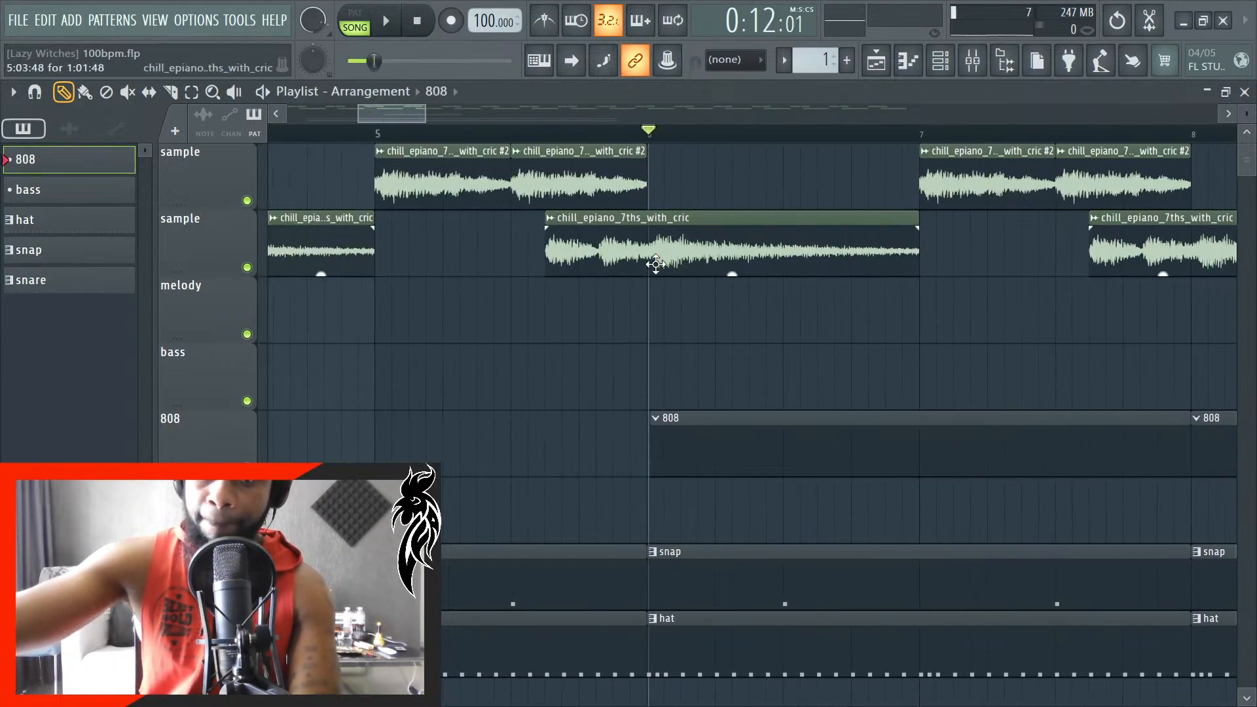
pyautogui.scroll(5, 656, 264)
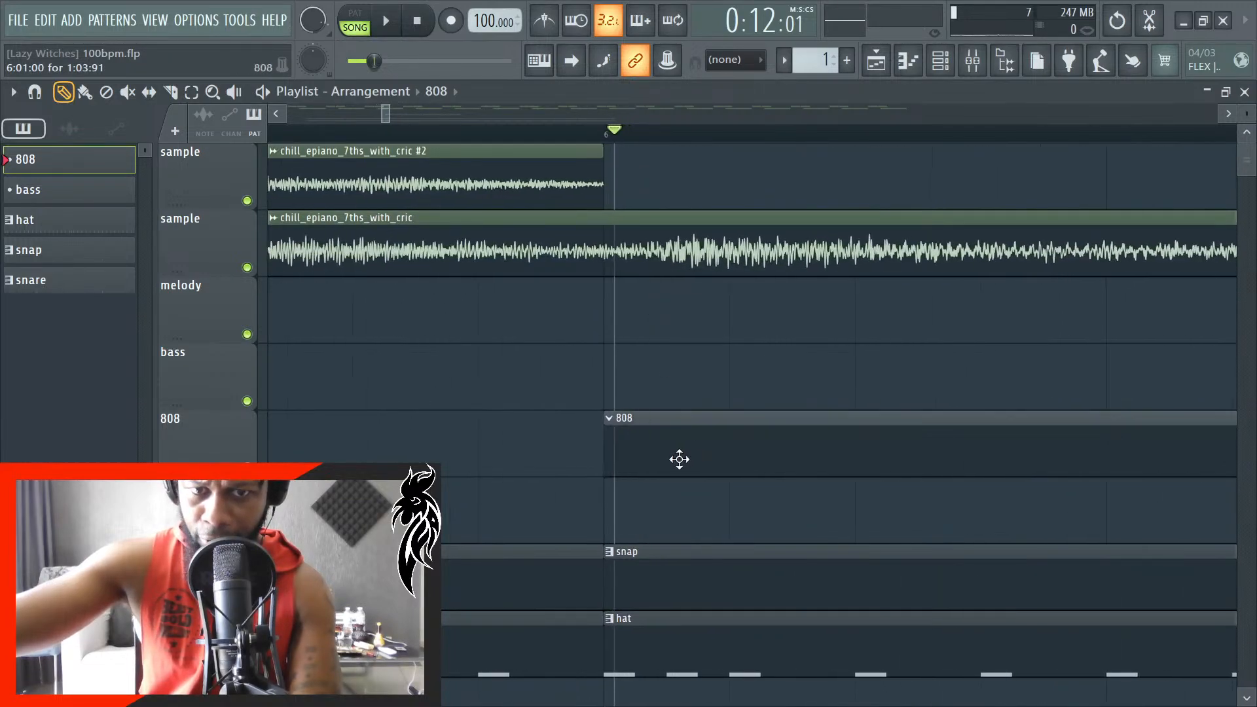
pyautogui.scroll(-3, 646, 471)
pyautogui.scroll(2, 746, 434)
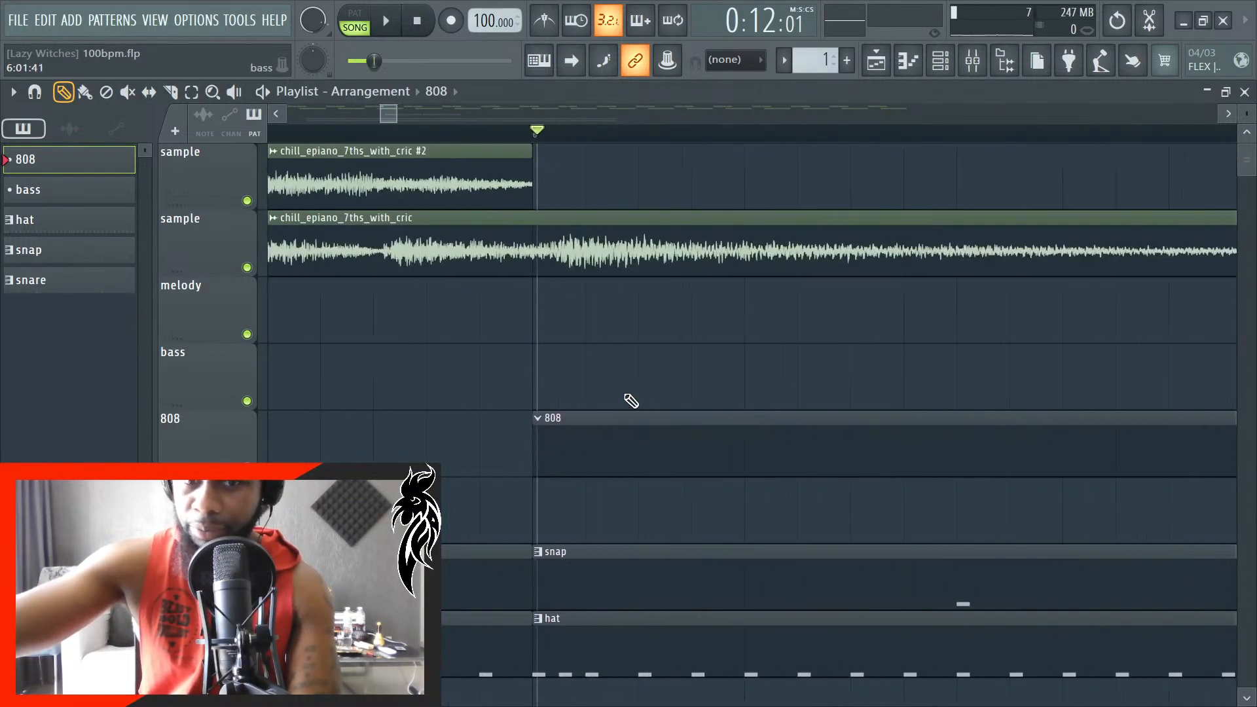
pyautogui.scroll(2, 631, 401)
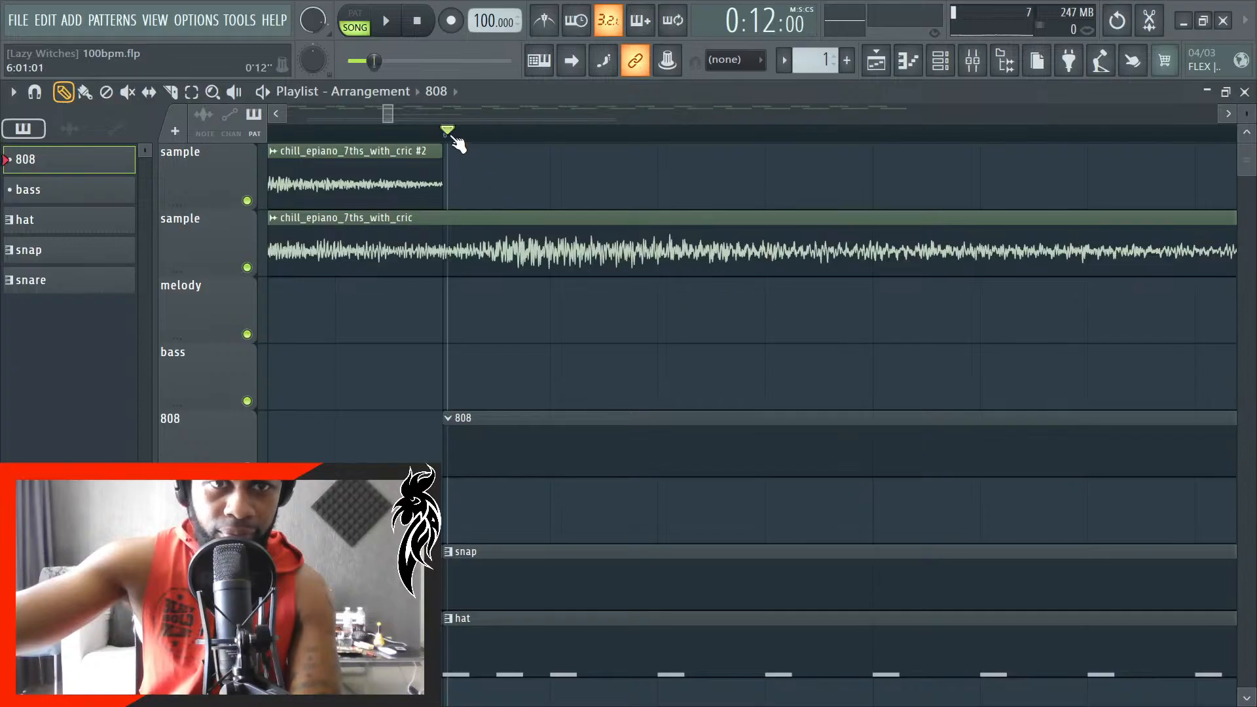
pyautogui.hscroll(2, 452, 134)
pyautogui.scroll(-8, 401, 431)
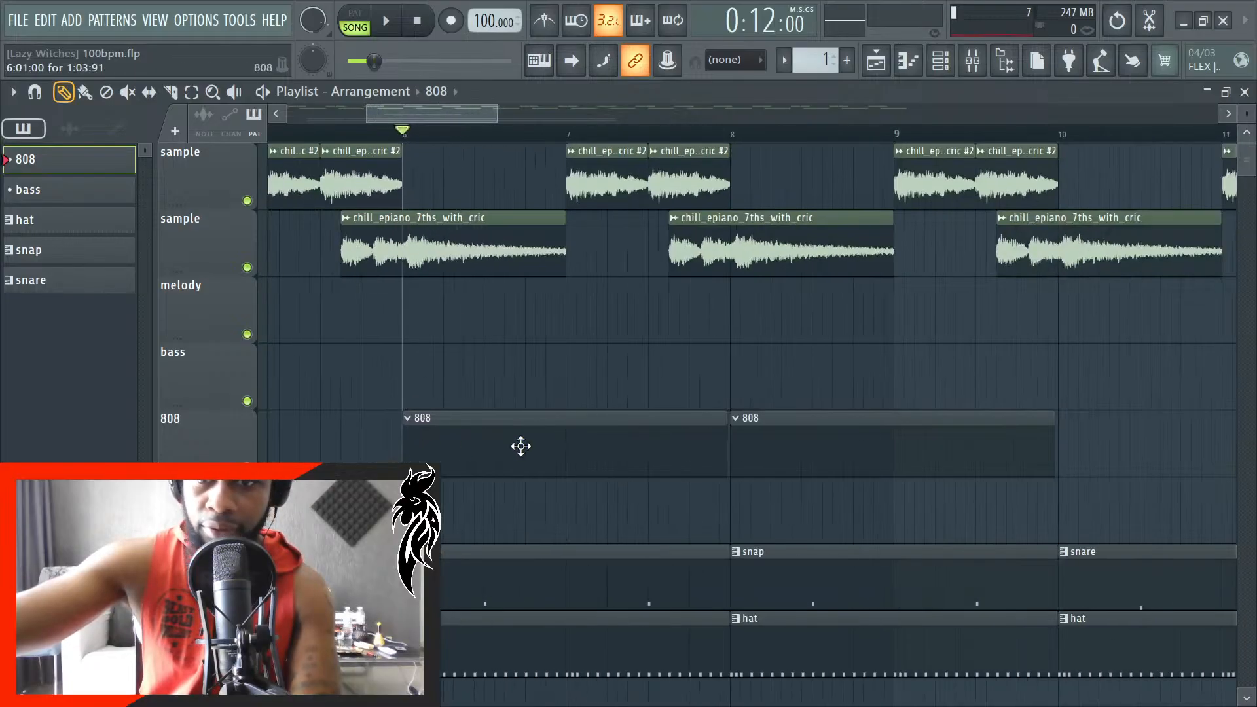
# - Delete the second 808 clip and lengthen the first one to exactly two bars
pyautogui.rightClick(772, 449)
pyautogui.moveTo(683, 436); pyautogui.dragTo(686, 444)
pyautogui.scroll(5, 682, 435)
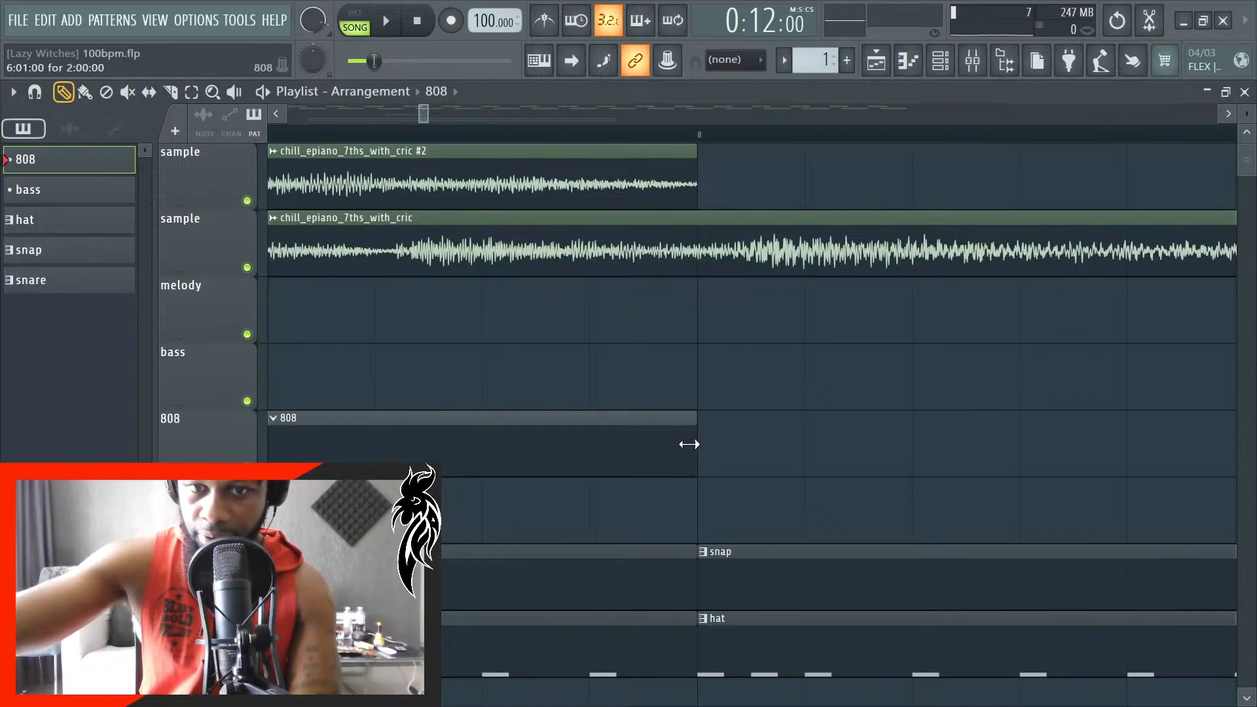
# - Place a two-bar 808 clip on the 808 track at bar 8 and briefly play from bar 6
pyautogui.click(758, 446)
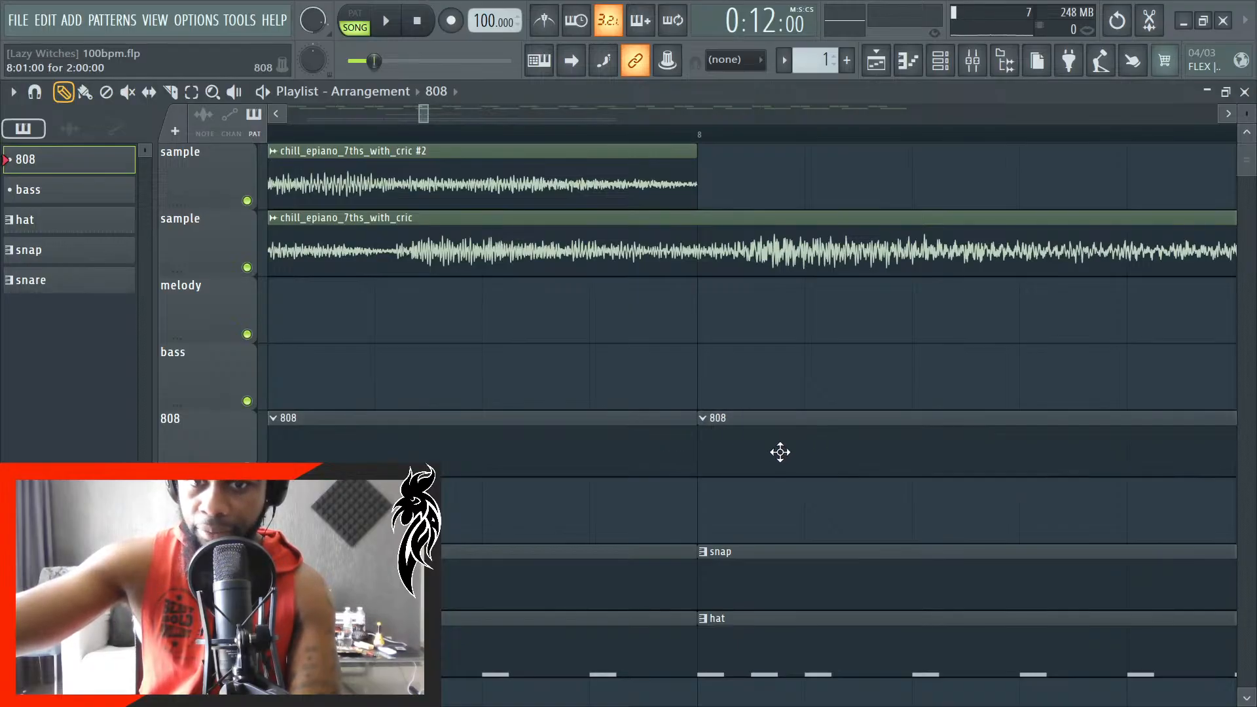
pyautogui.scroll(-6, 739, 421)
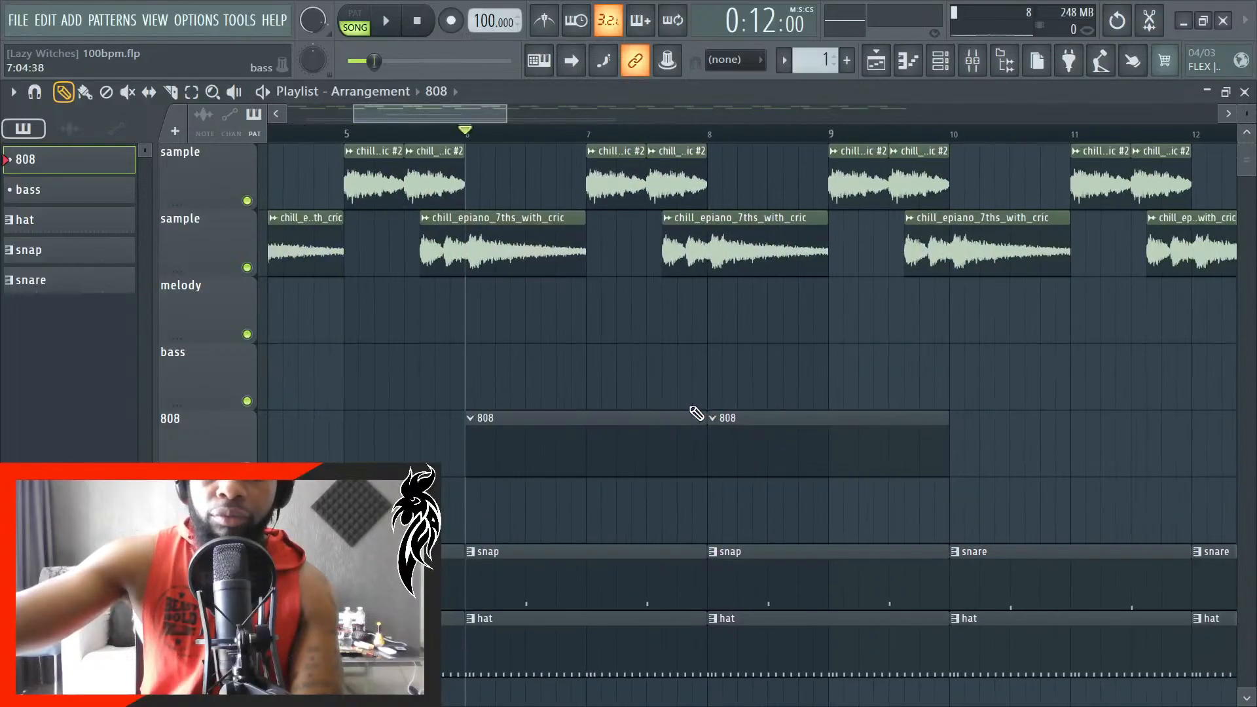
pyautogui.press('space')
pyautogui.press('space')
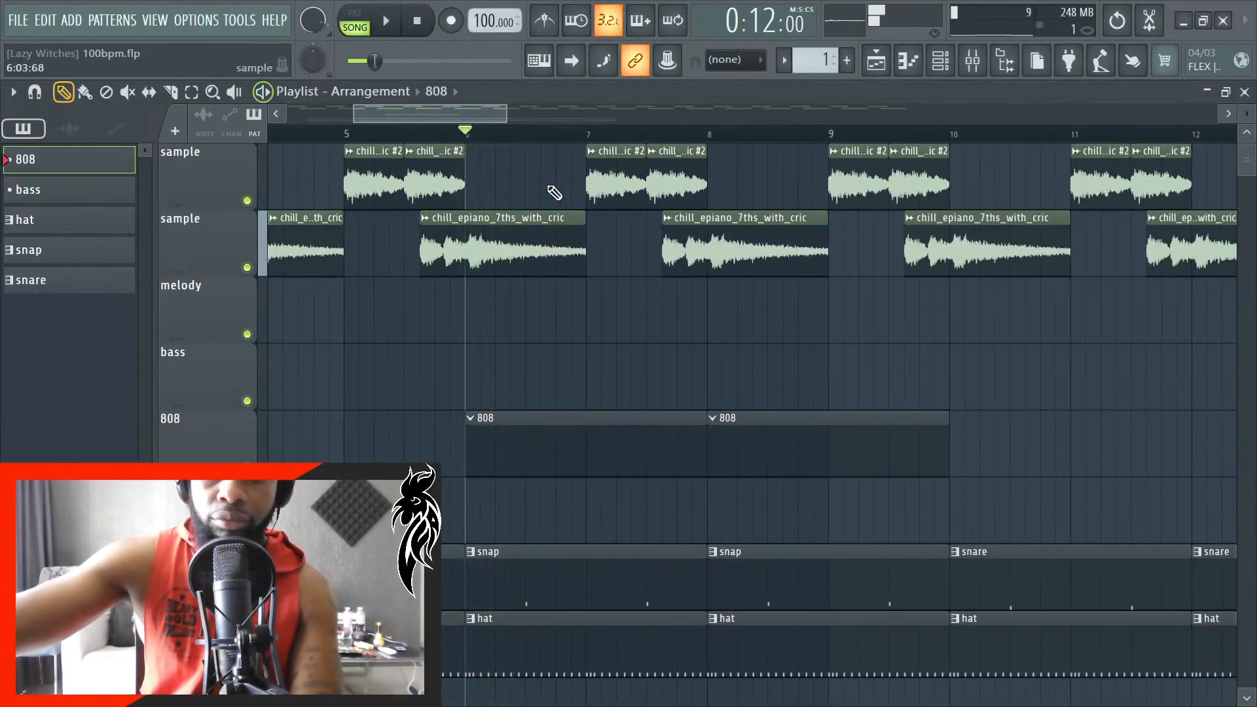
# - Open the 808 (1) channel's piano roll, audition notes around C6 and close it
pyautogui.click(941, 69)
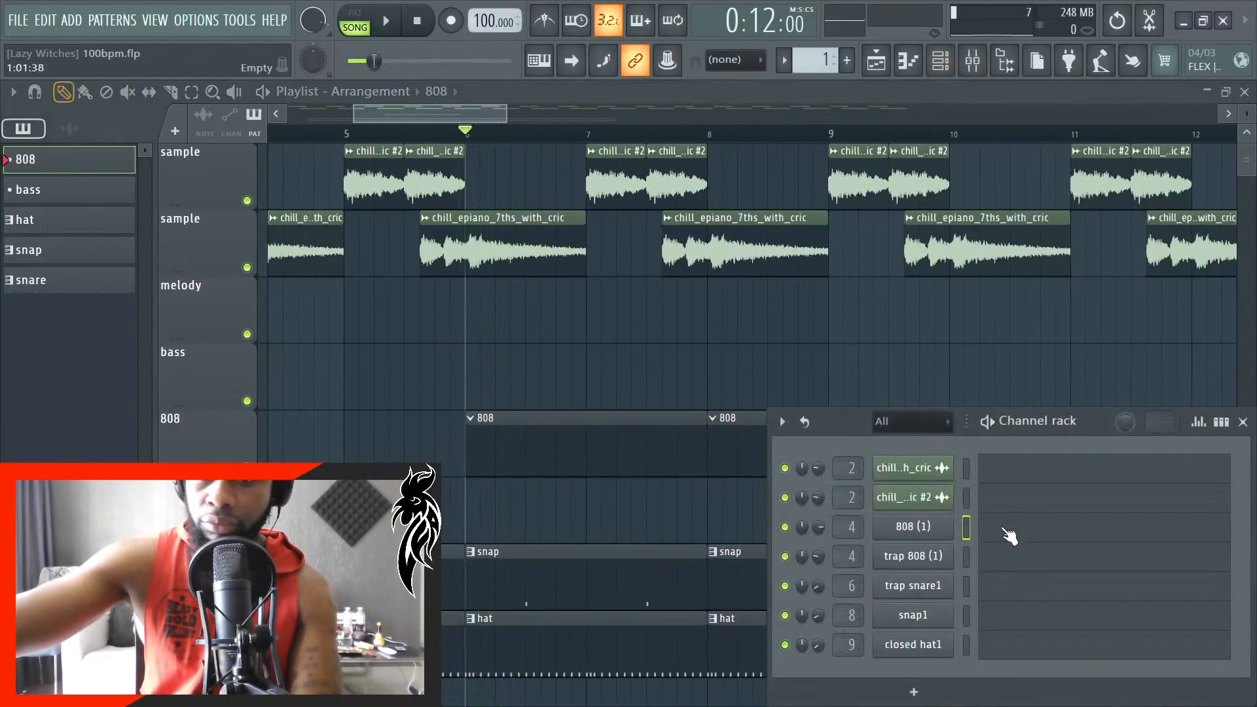
pyautogui.click(1007, 534)
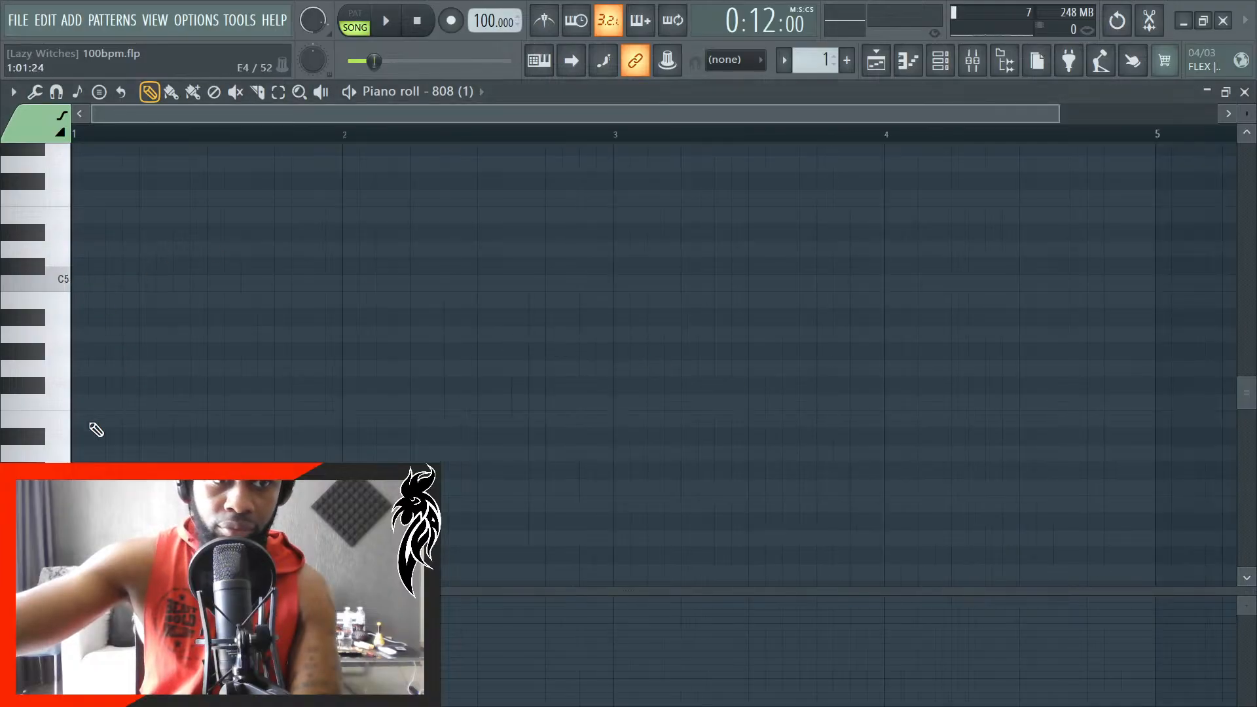
pyautogui.scroll(3, 93, 391)
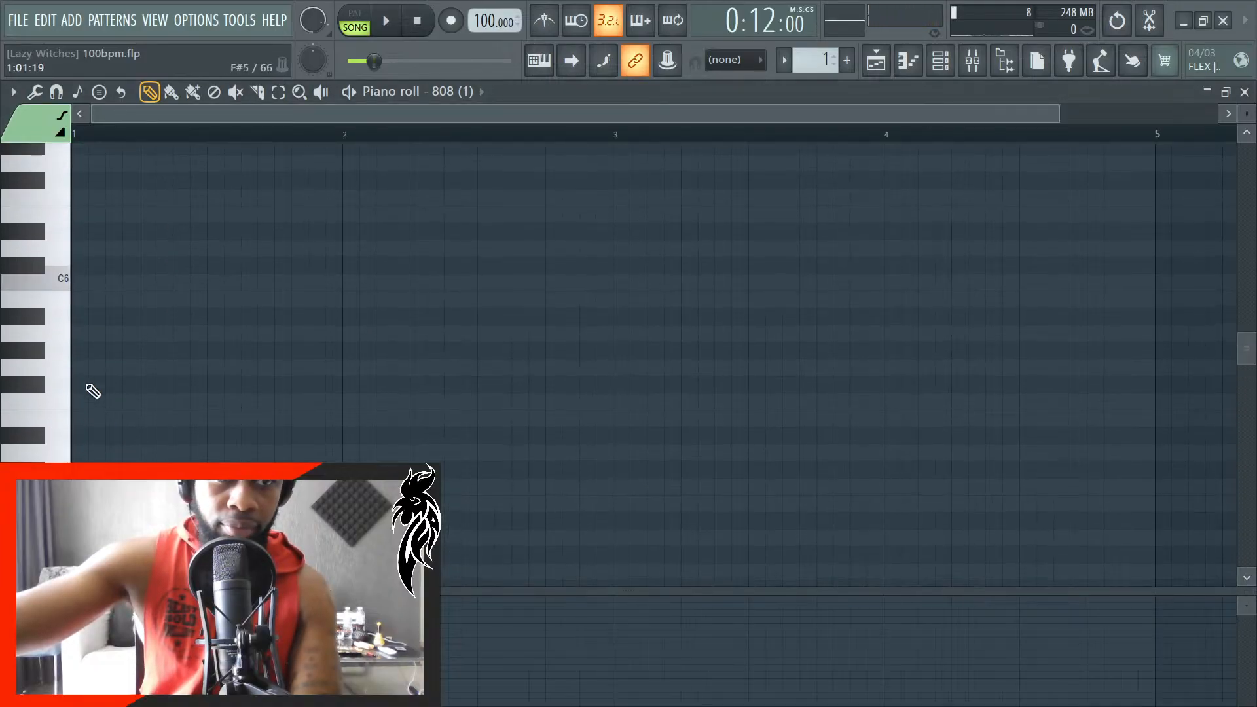
pyautogui.moveTo(63, 283); pyautogui.dragTo(70, 211)
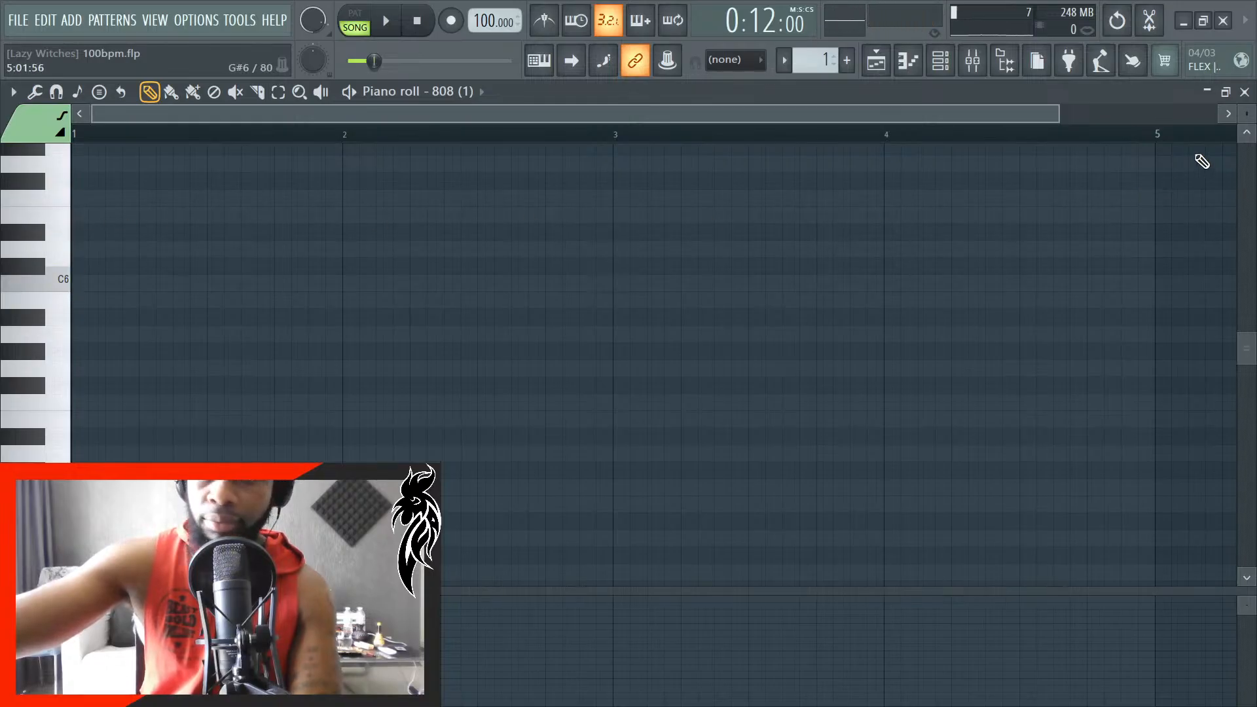
pyautogui.click(1245, 92)
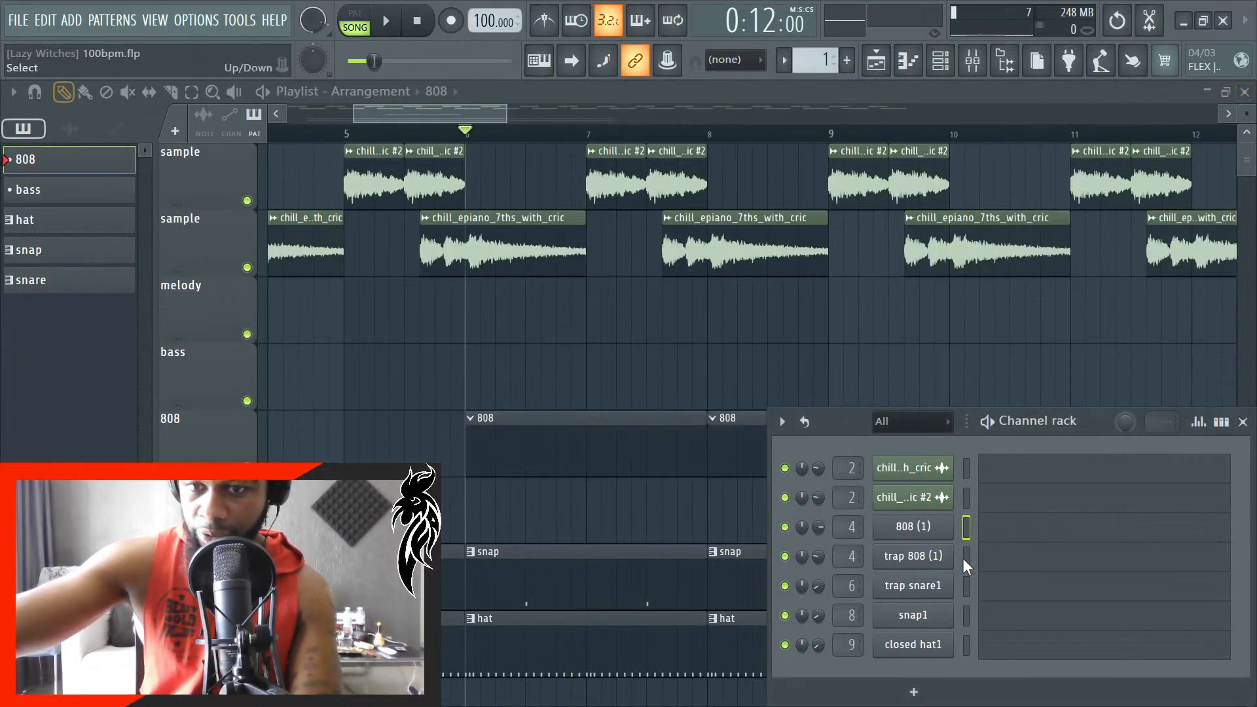
# - Open the trap 808 (1) channel's piano roll and draw a G#5 note about half a beat long at the start of bar 1
pyautogui.click(1002, 556)
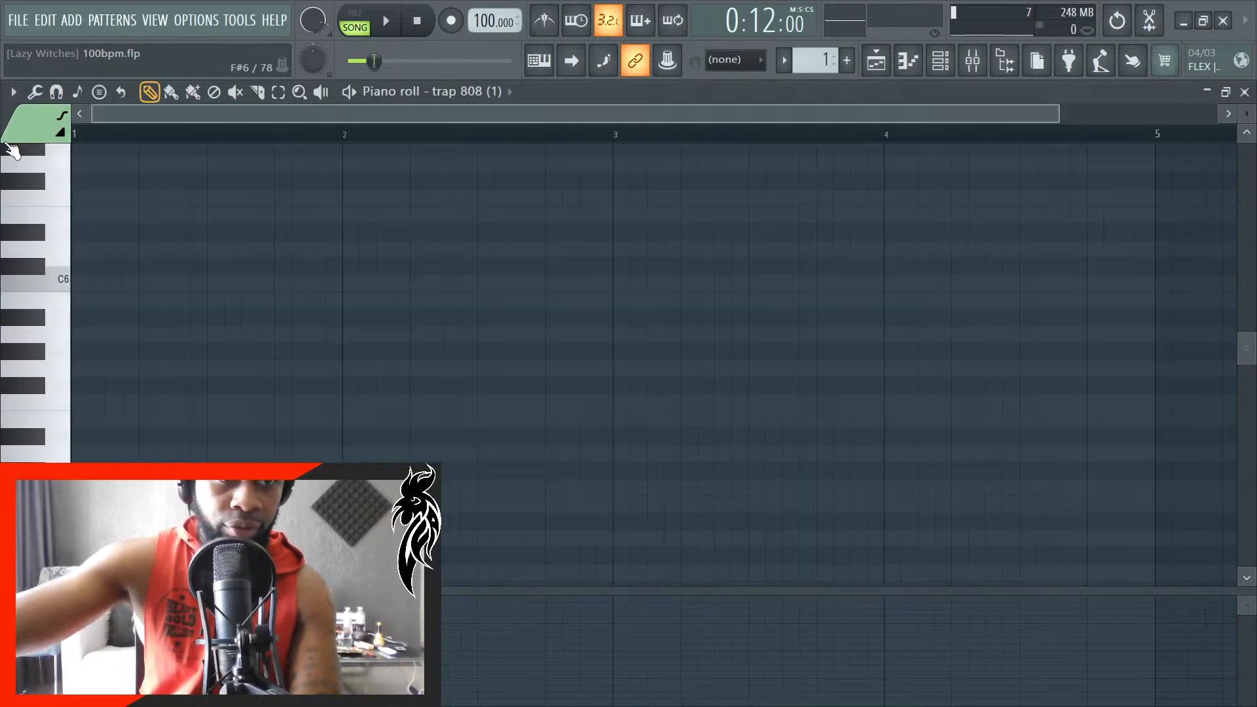
pyautogui.scroll(3, 103, 289)
pyautogui.scroll(-4, 77, 296)
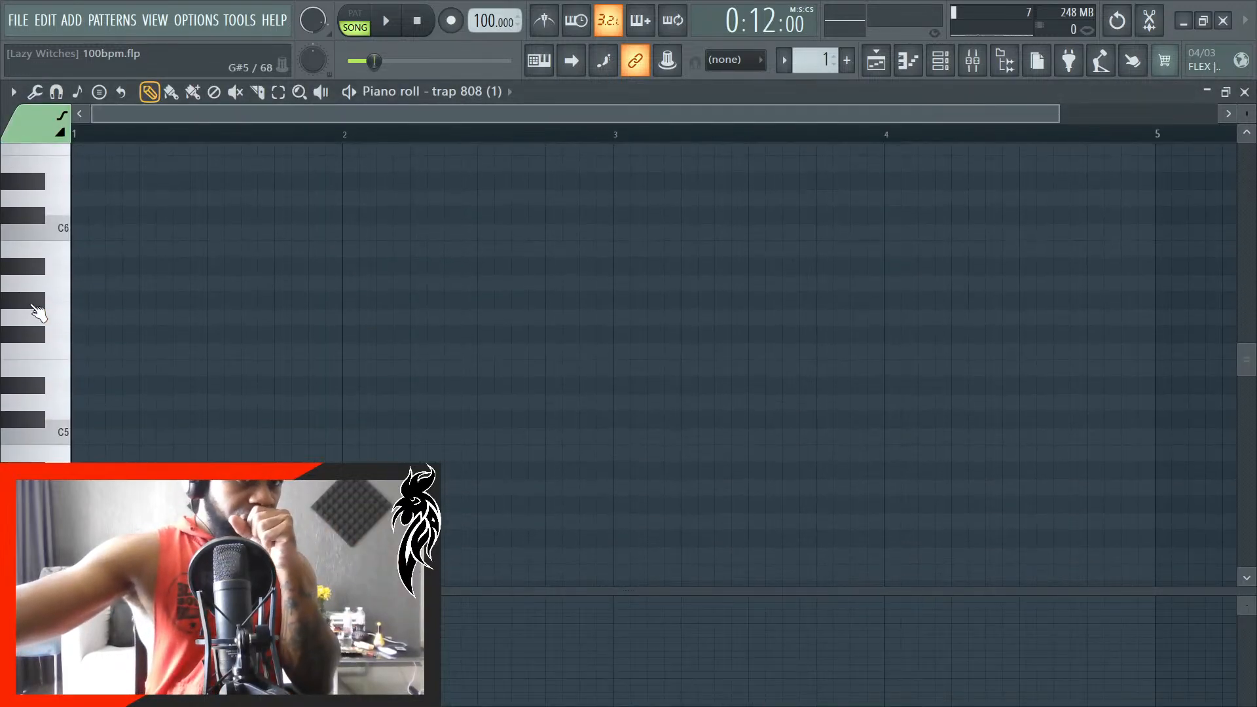
pyautogui.click(30, 308)
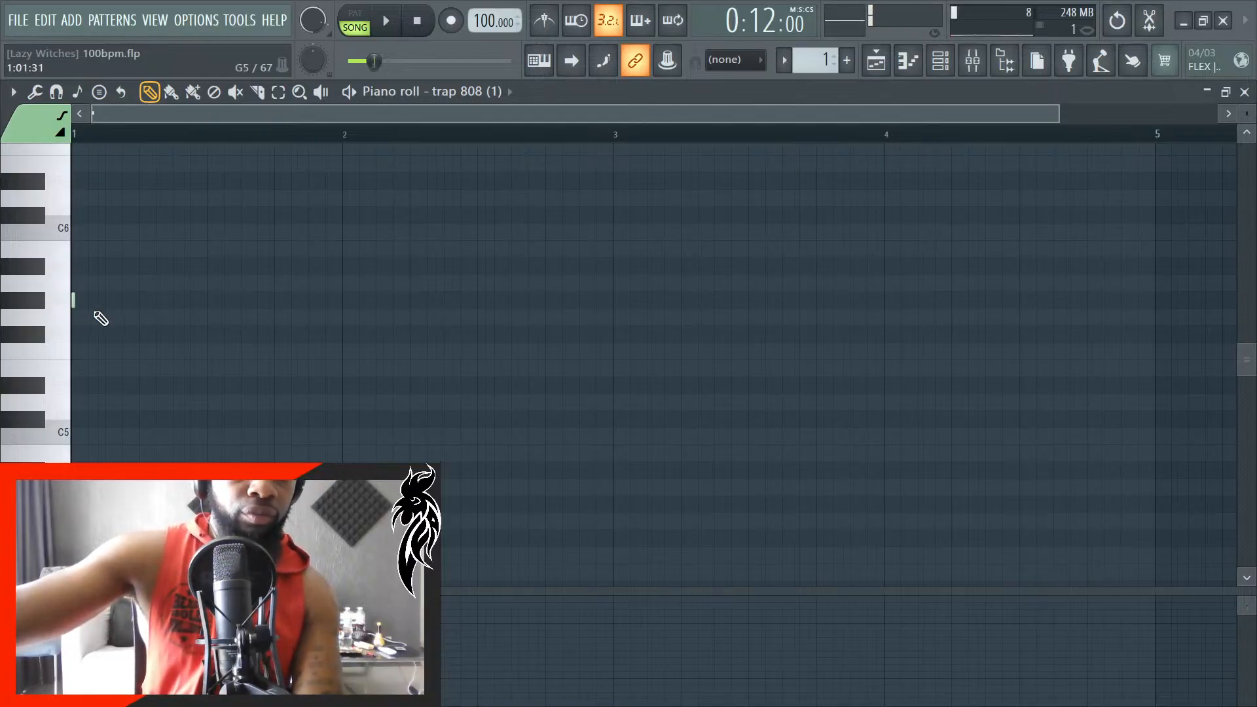
pyautogui.keyDown('ctrl'); pyautogui.scroll(3, 98, 321); pyautogui.keyUp('ctrl')
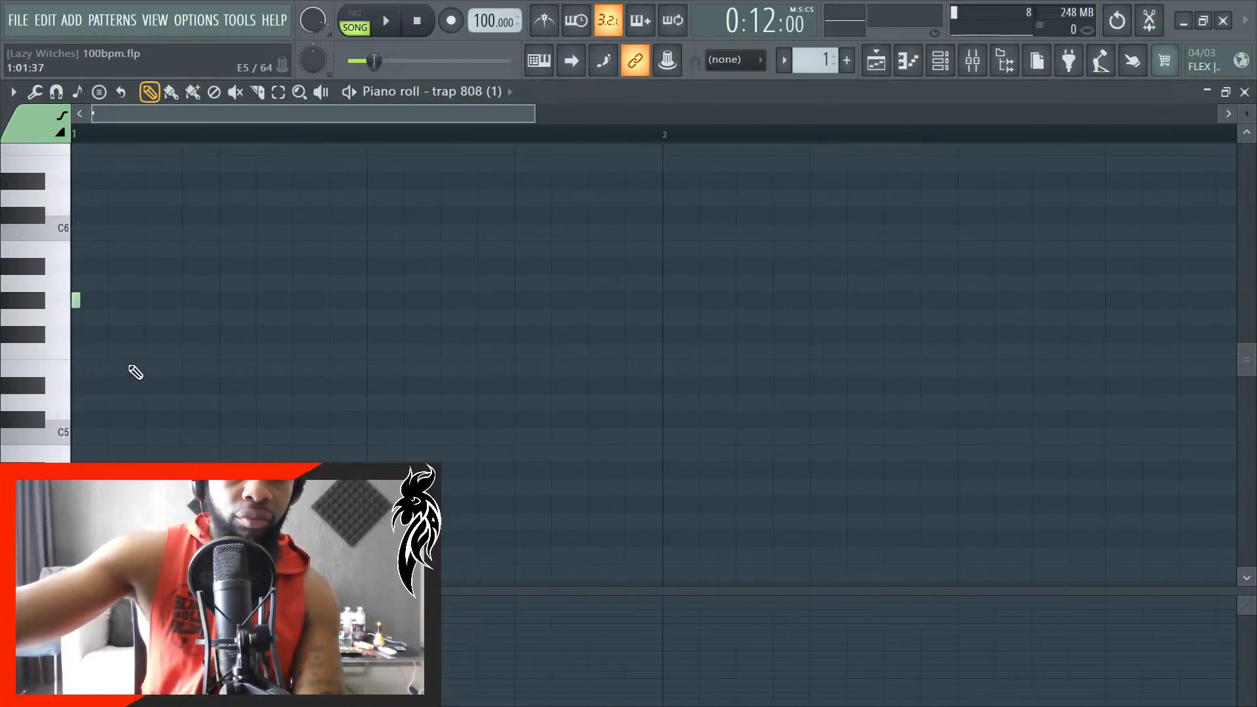
pyautogui.keyDown('ctrl'); pyautogui.scroll(2, 91, 343); pyautogui.keyUp('ctrl')
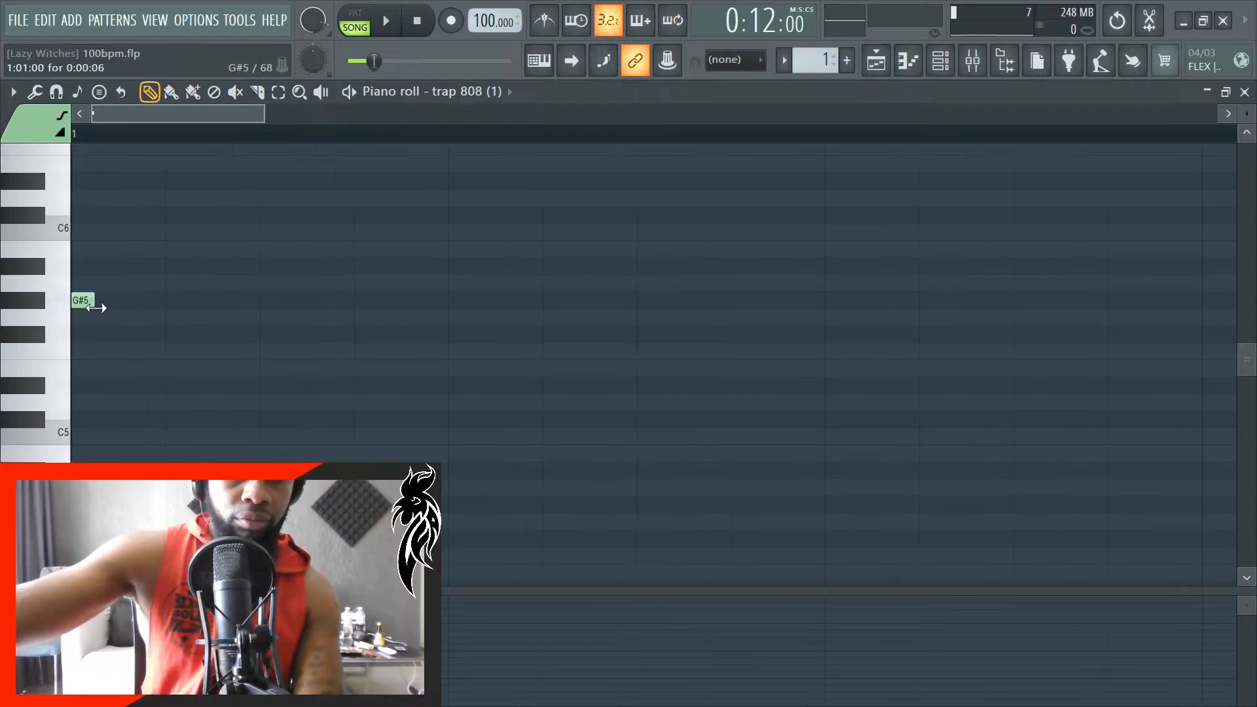
pyautogui.moveTo(165, 308); pyautogui.dragTo(252, 308)
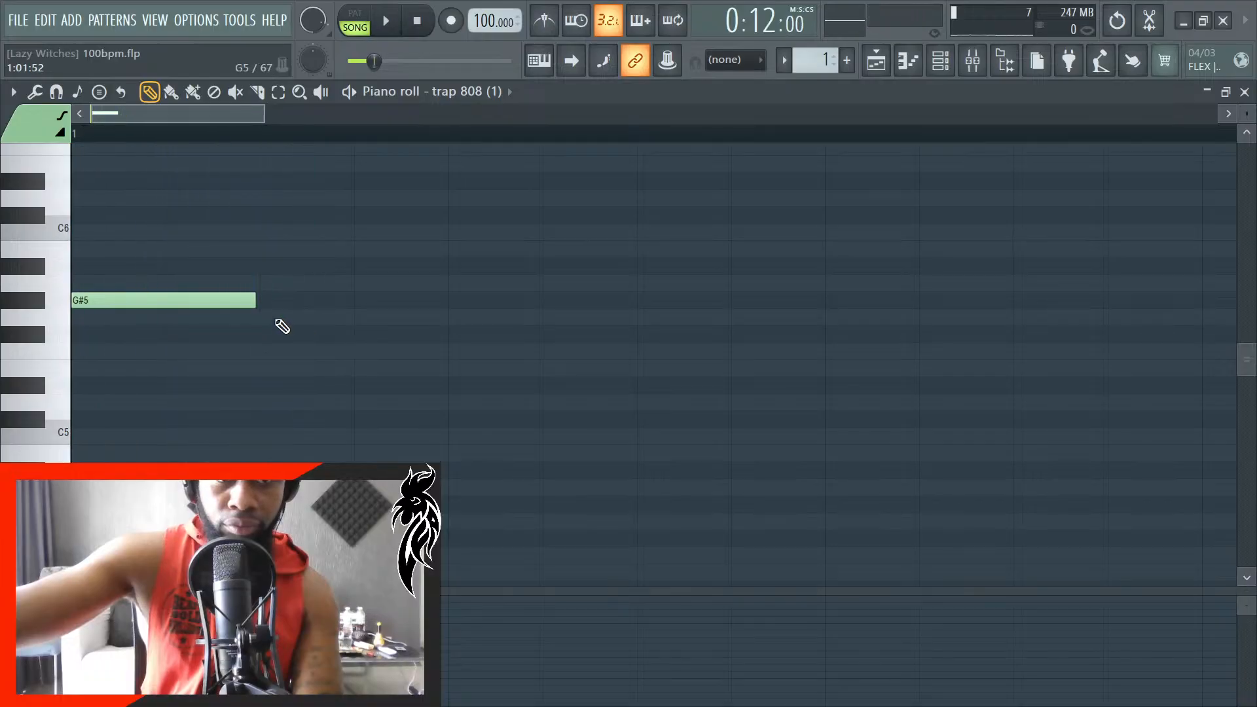
# - Add a G#4 note at beat 2 of bar 1, 0:00:48 long, checking its placement against playback
pyautogui.keyDown('ctrl'); pyautogui.scroll(-2, 288, 372); pyautogui.keyUp('ctrl')
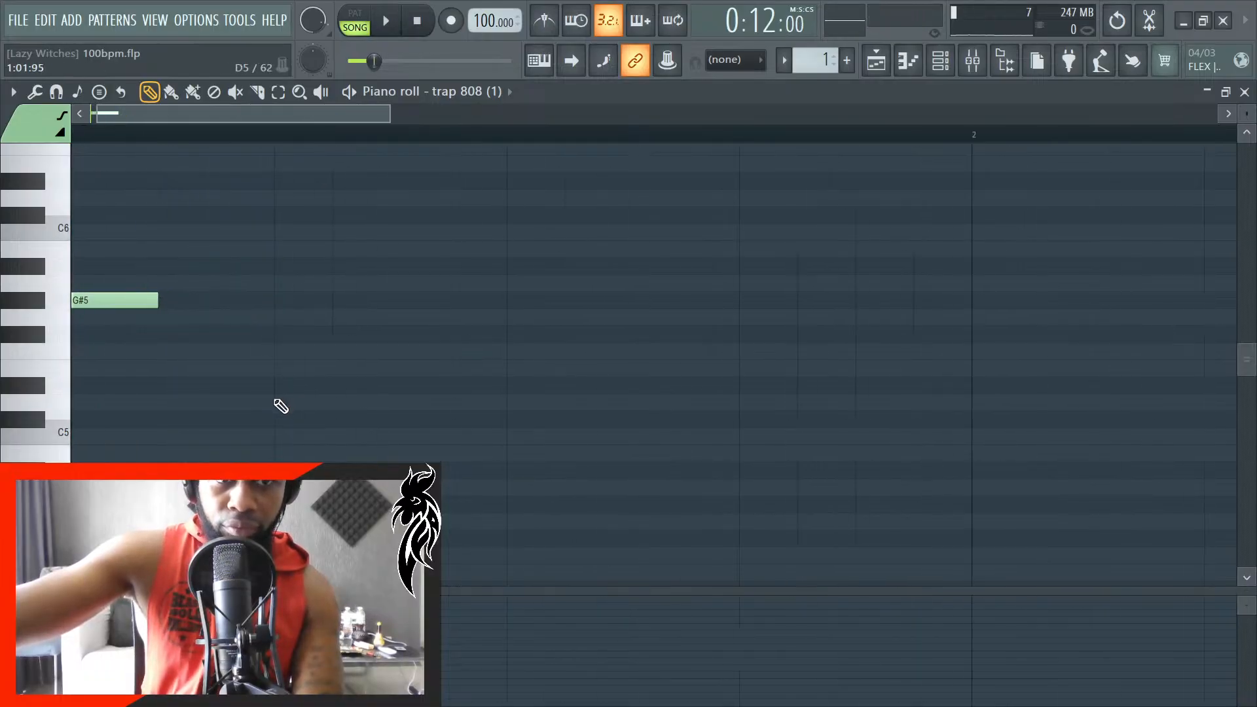
pyautogui.keyDown('ctrl'); pyautogui.scroll(1, 184, 505); pyautogui.keyUp('ctrl')
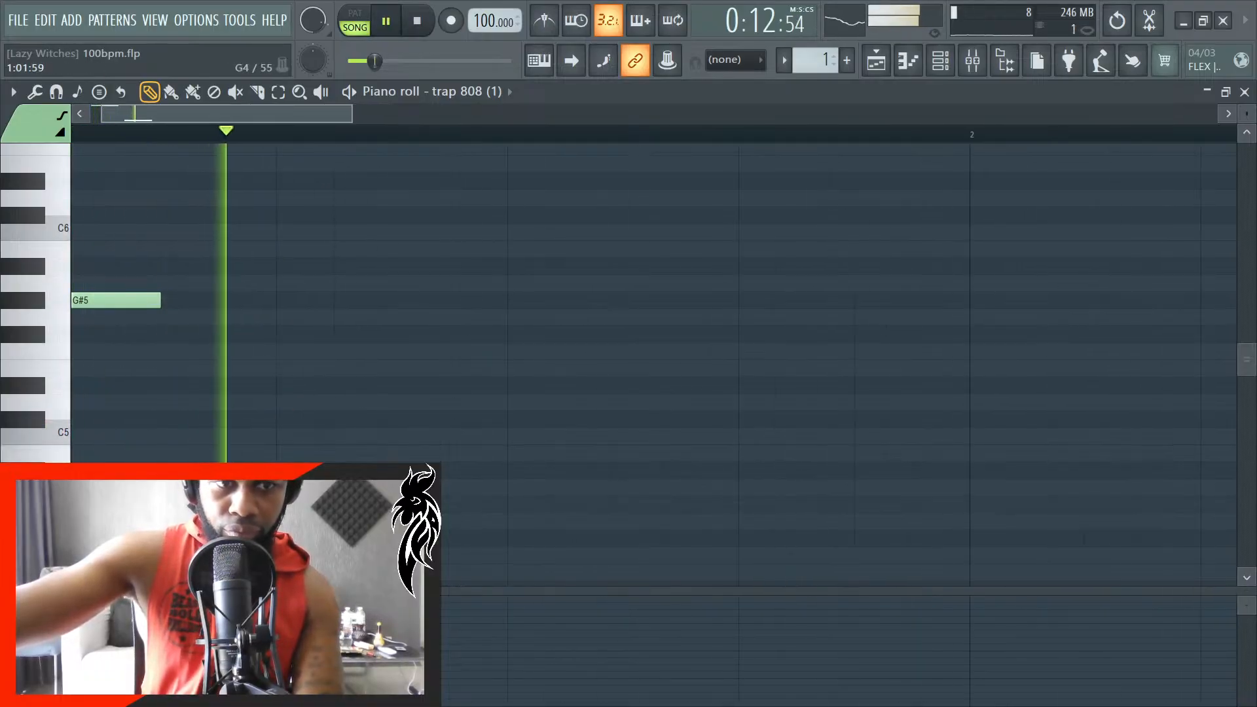
pyautogui.press('space')
pyautogui.moveTo(303, 505); pyautogui.dragTo(287, 505)
pyautogui.press('space')
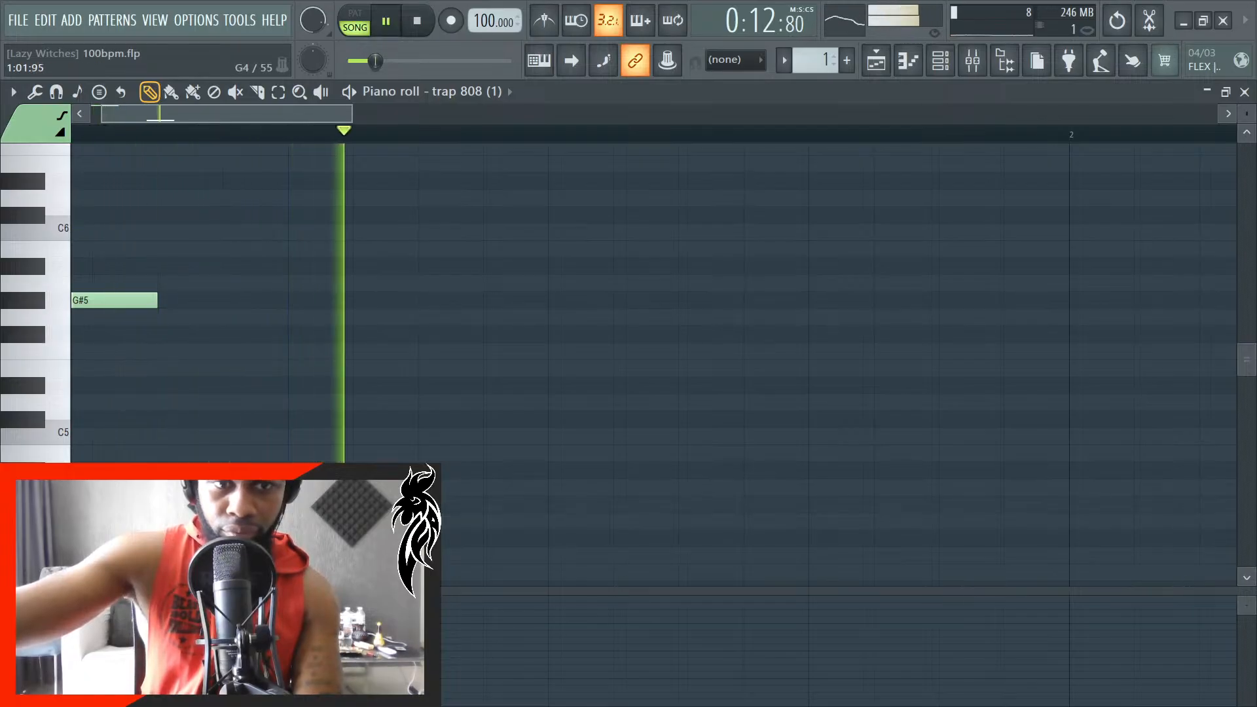
pyautogui.keyDown('ctrl'); pyautogui.scroll(2, 287, 505); pyautogui.keyUp('ctrl')
pyautogui.press('space')
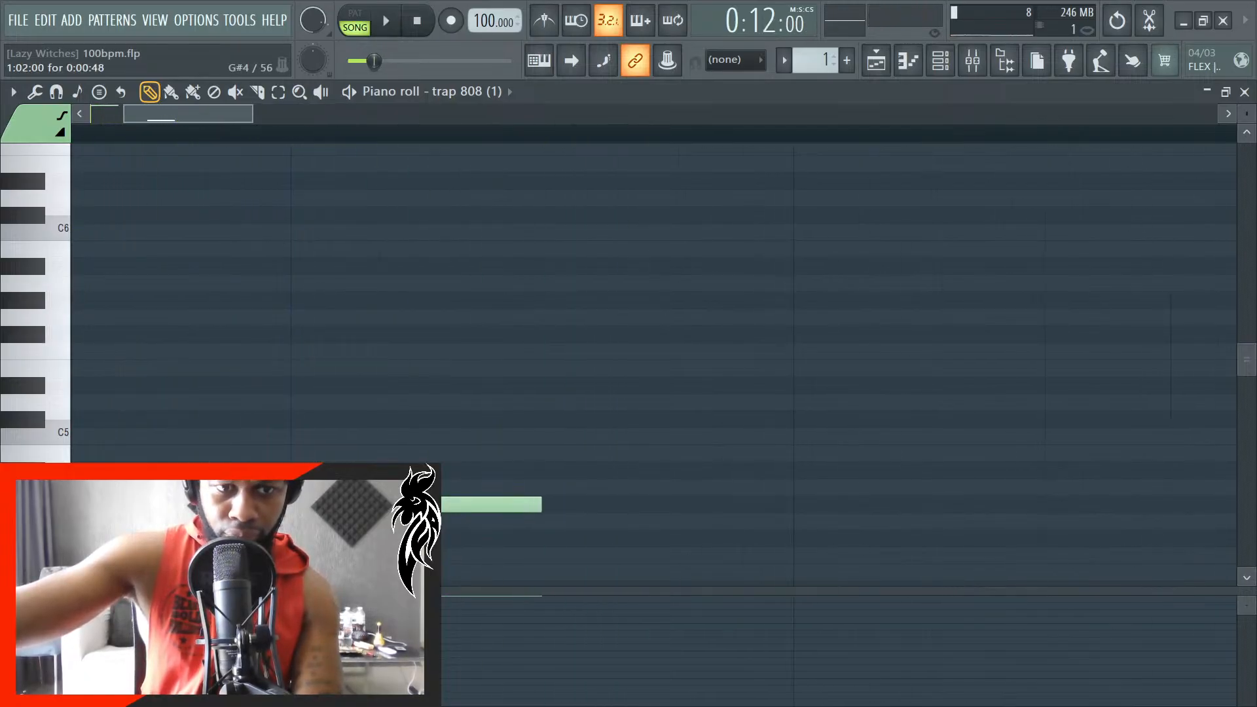
pyautogui.click(548, 506)
pyautogui.rightClick(576, 505)
# - Lengthen the G#5 note and the G#4 note on beat 2 to 0:00:72 each and play them back
pyautogui.keyDown('ctrl'); pyautogui.scroll(-2, 557, 497); pyautogui.keyUp('ctrl')
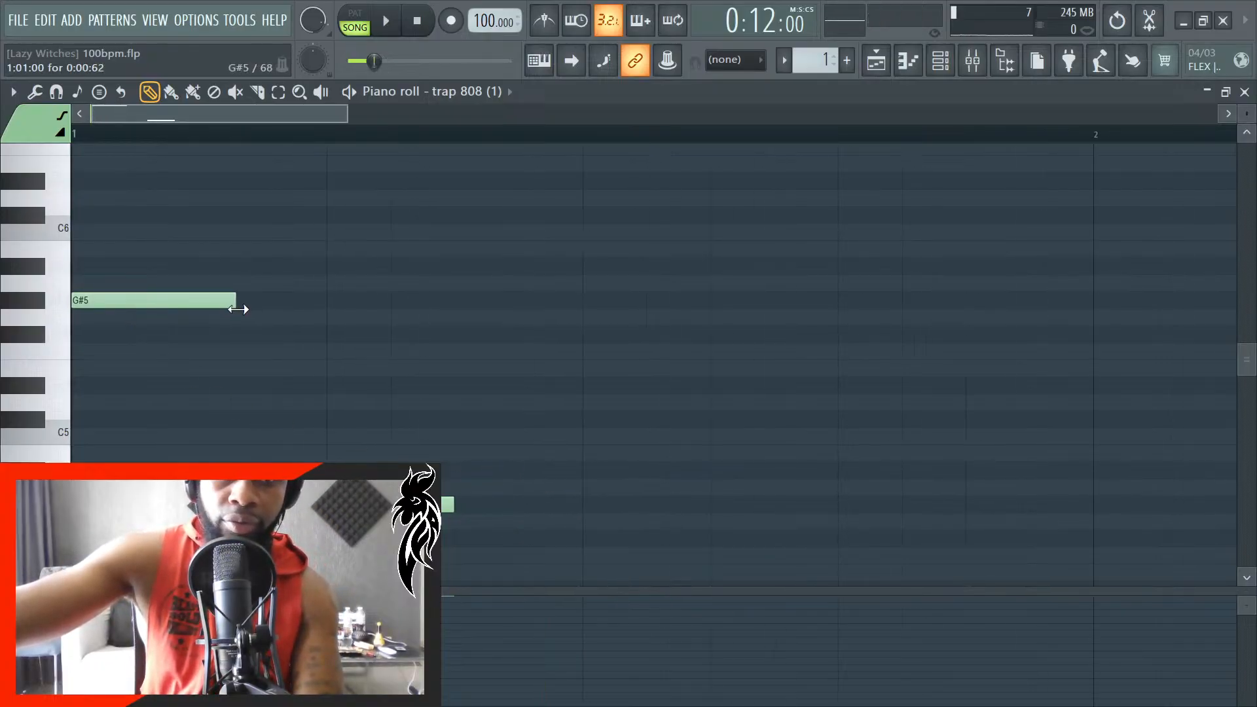
pyautogui.keyDown('ctrl'); pyautogui.scroll(2, 271, 324); pyautogui.keyUp('ctrl')
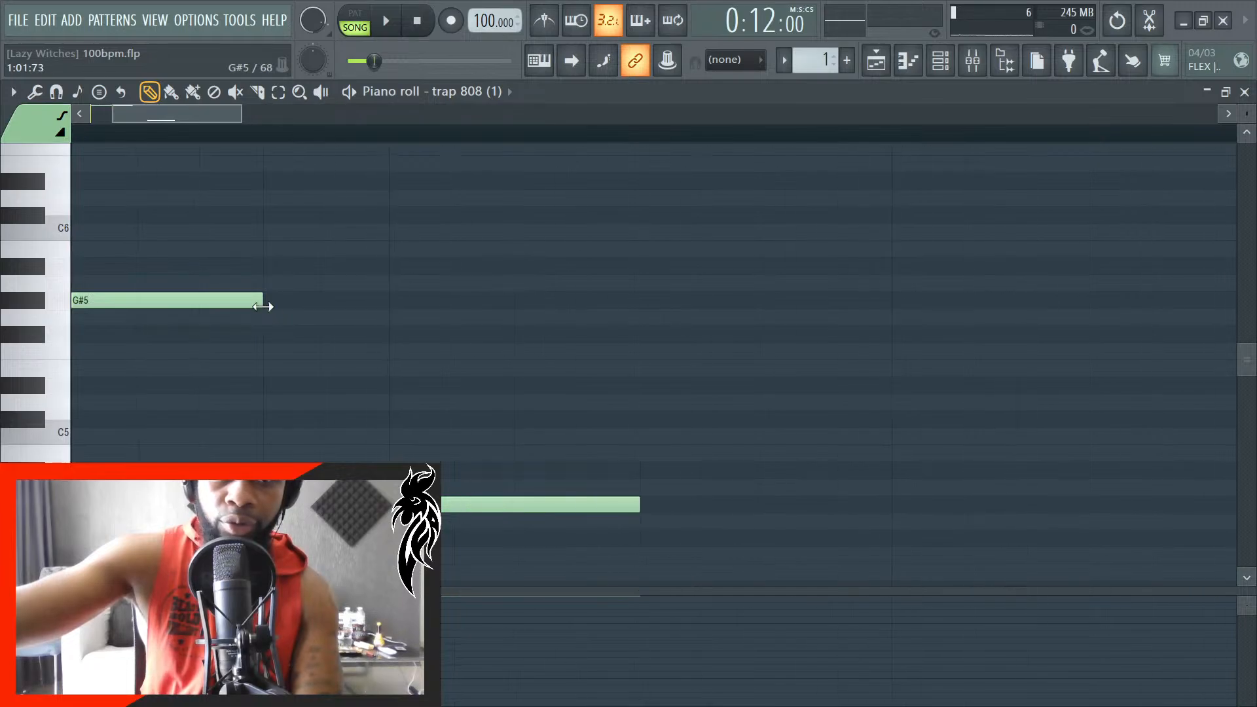
pyautogui.press('space')
pyautogui.press('space')
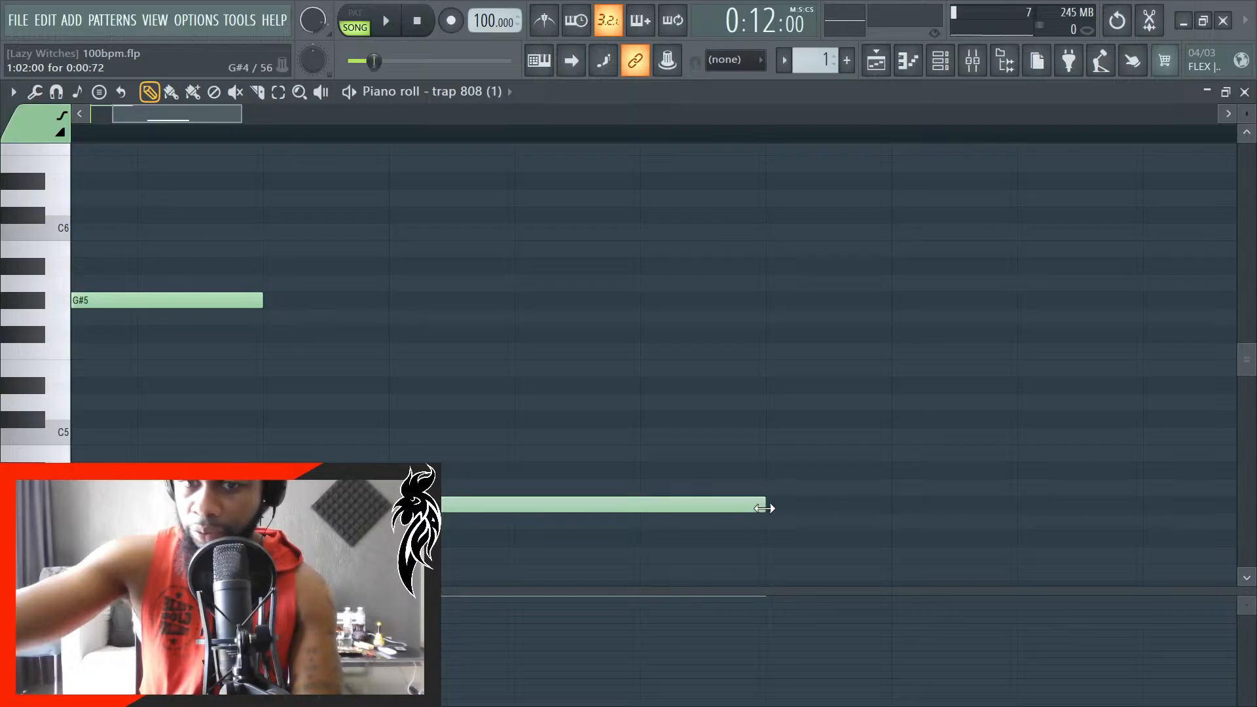
pyautogui.keyDown('ctrl'); pyautogui.scroll(-3, 664, 496); pyautogui.keyUp('ctrl')
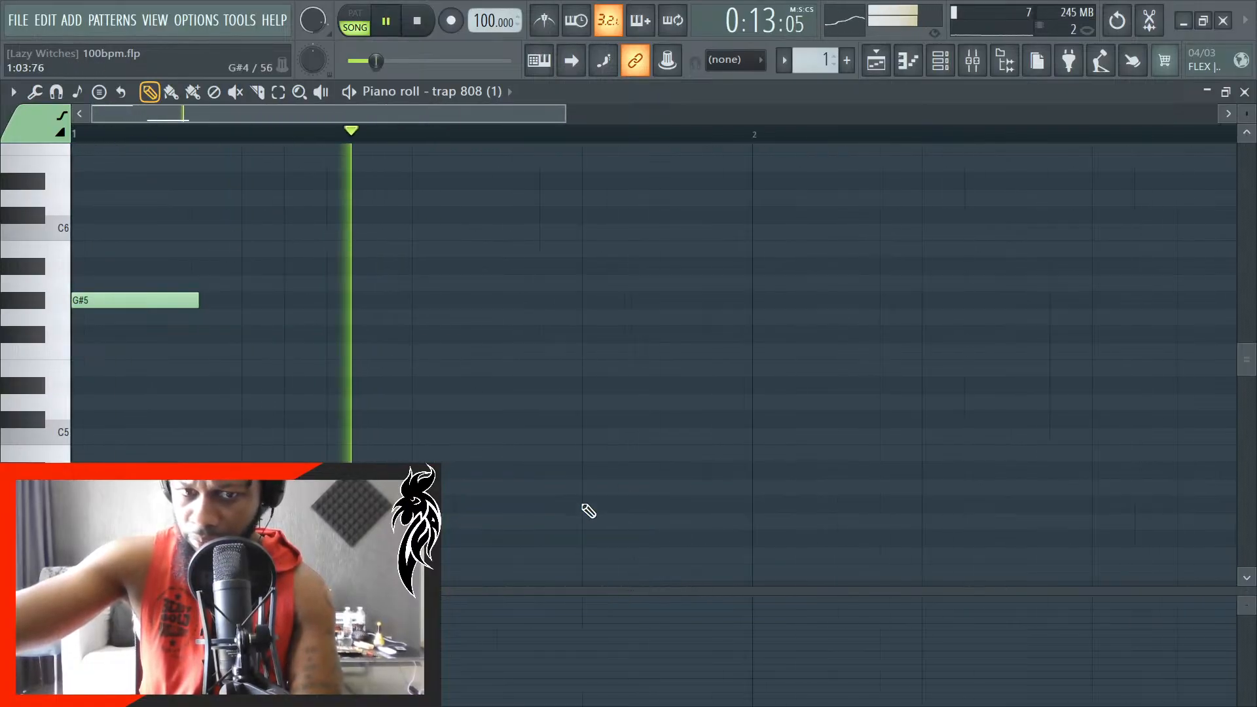
pyautogui.press('space')
pyautogui.keyDown('ctrl'); pyautogui.scroll(2, 295, 445); pyautogui.keyUp('ctrl')
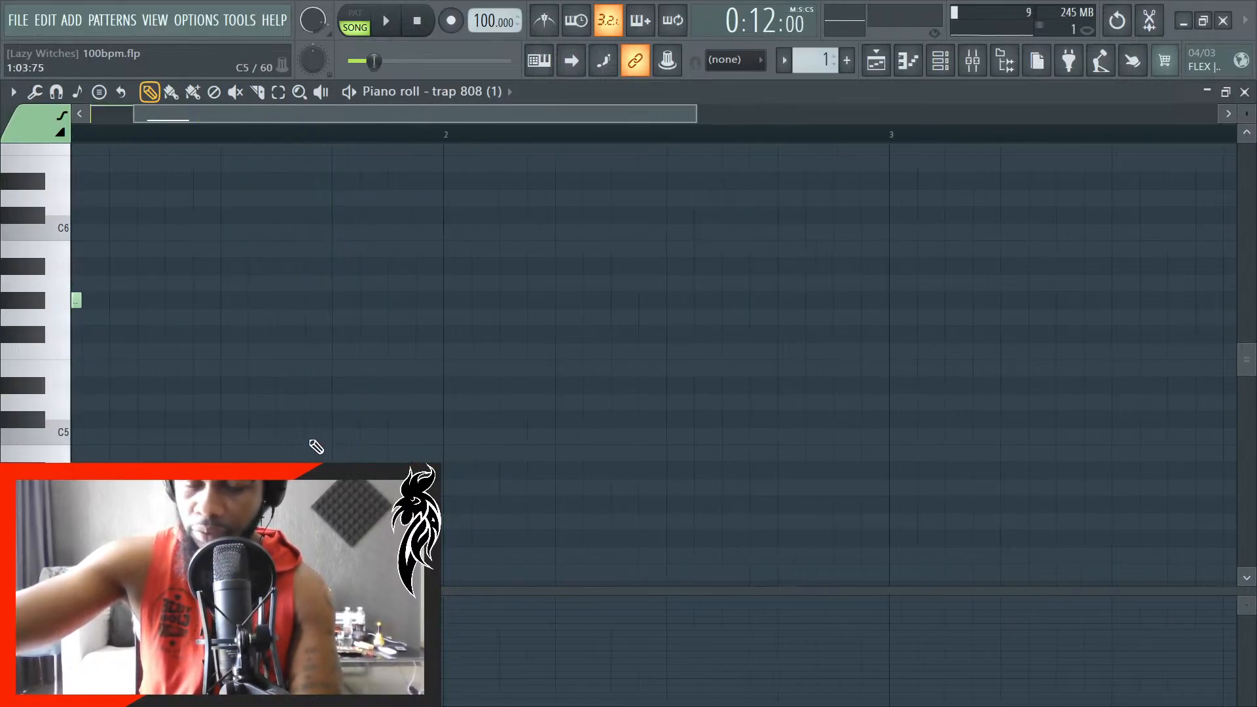
pyautogui.press('space')
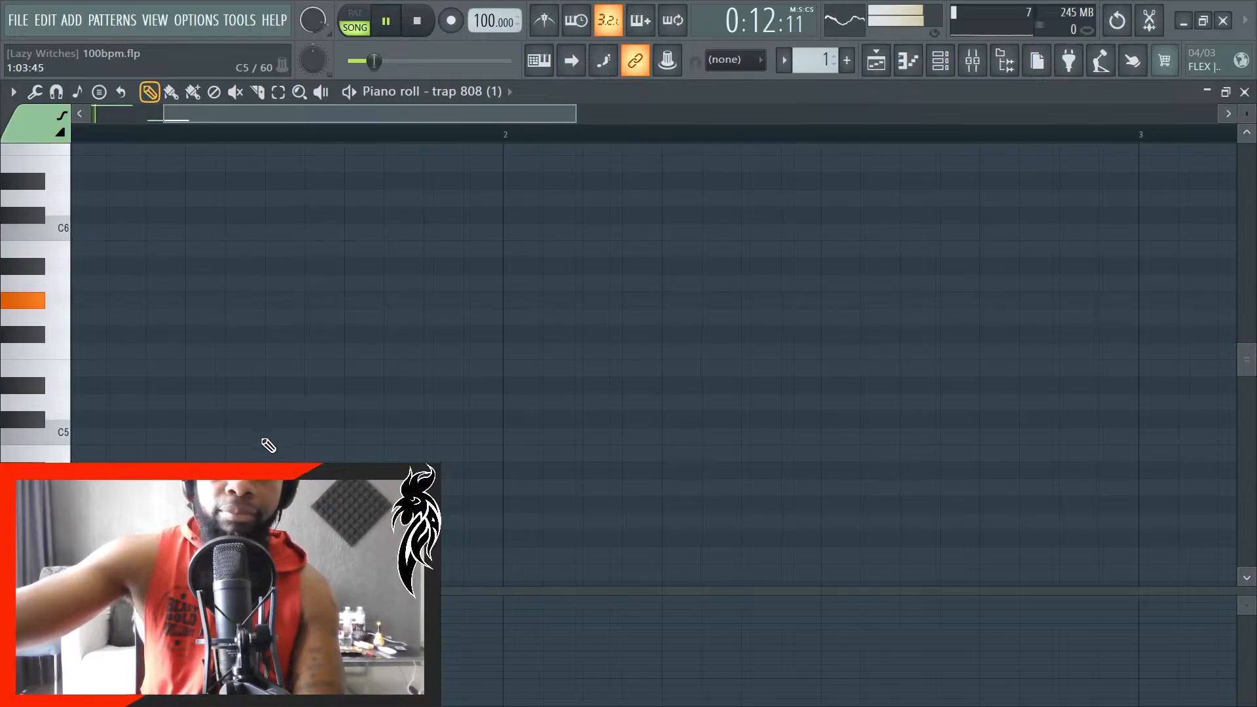
pyautogui.press('space')
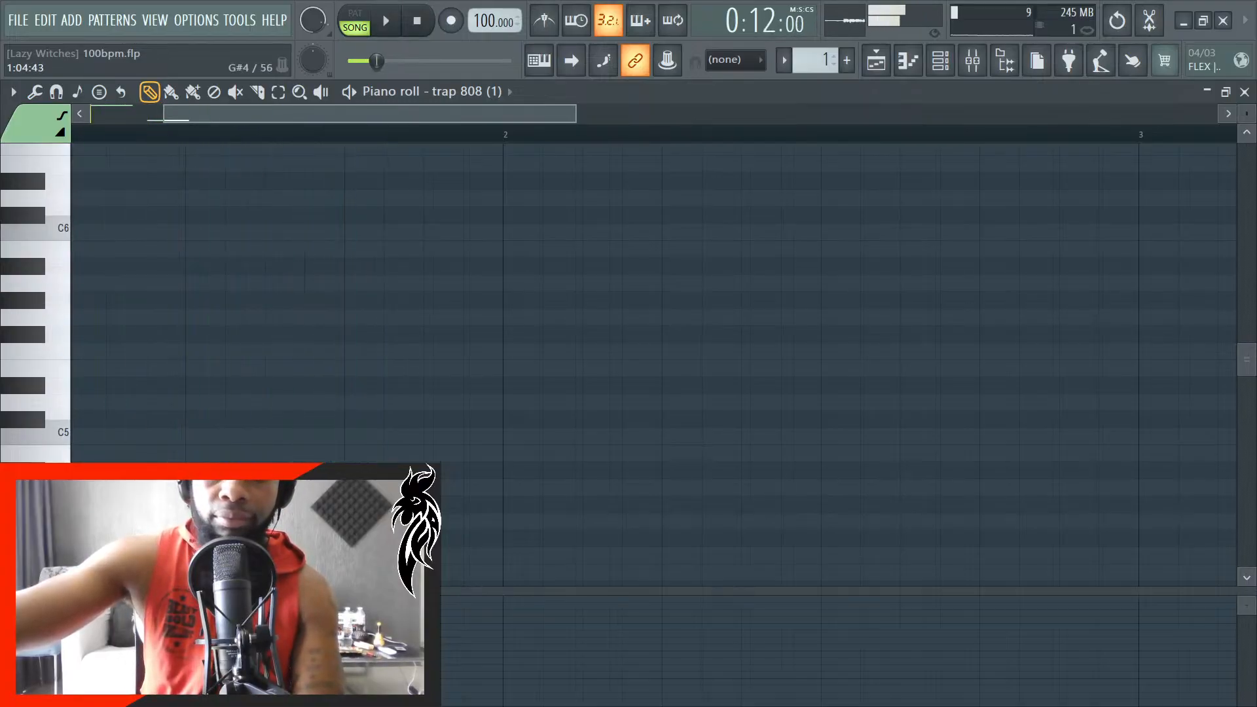
# - Place another G#4 note on beat 4 of bar 1, adjust its position and length, and remove the extra G#4 in bar 2
pyautogui.click(447, 505)
pyautogui.press('space')
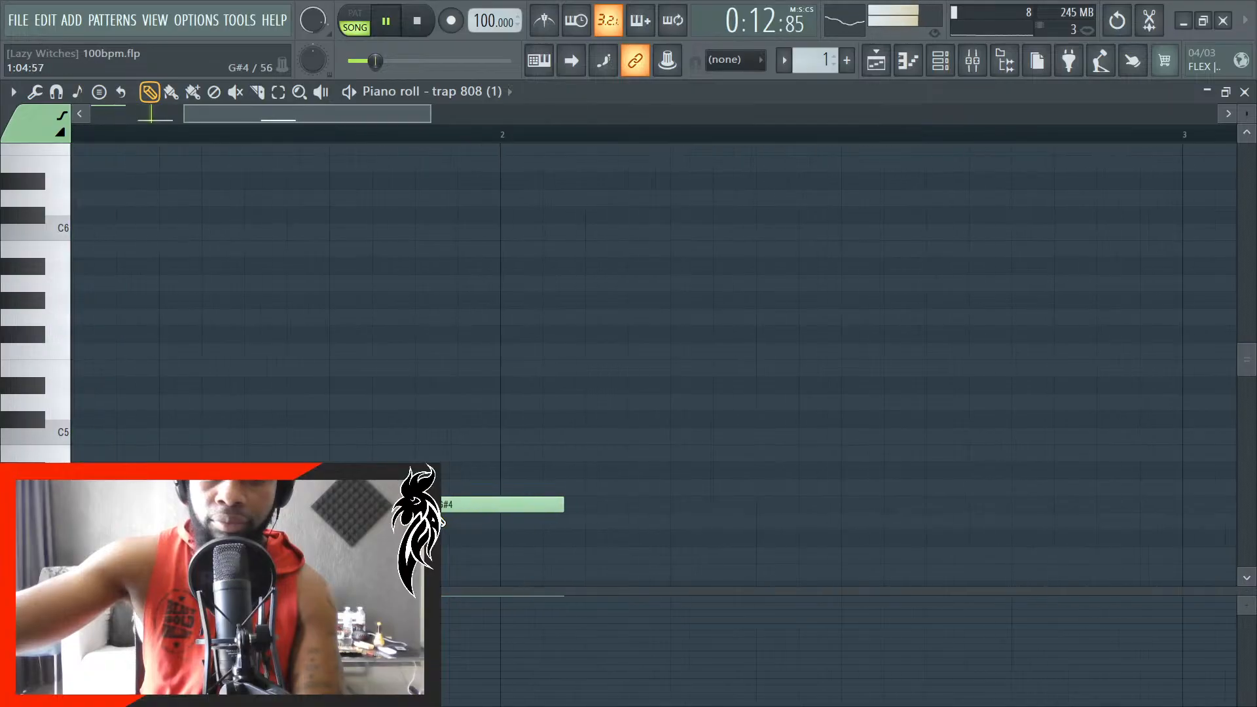
pyautogui.keyDown('ctrl'); pyautogui.scroll(2, 447, 514); pyautogui.keyUp('ctrl')
pyautogui.press('space')
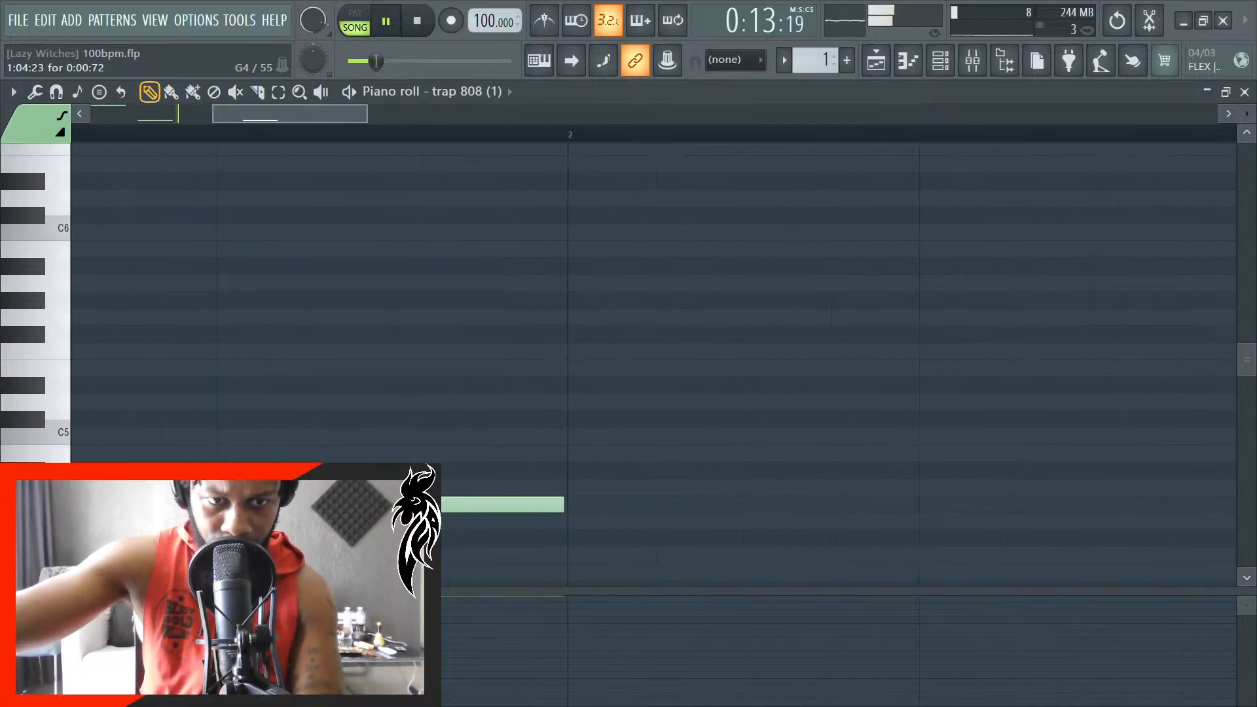
pyautogui.press('space')
pyautogui.moveTo(405, 511); pyautogui.dragTo(445, 511)
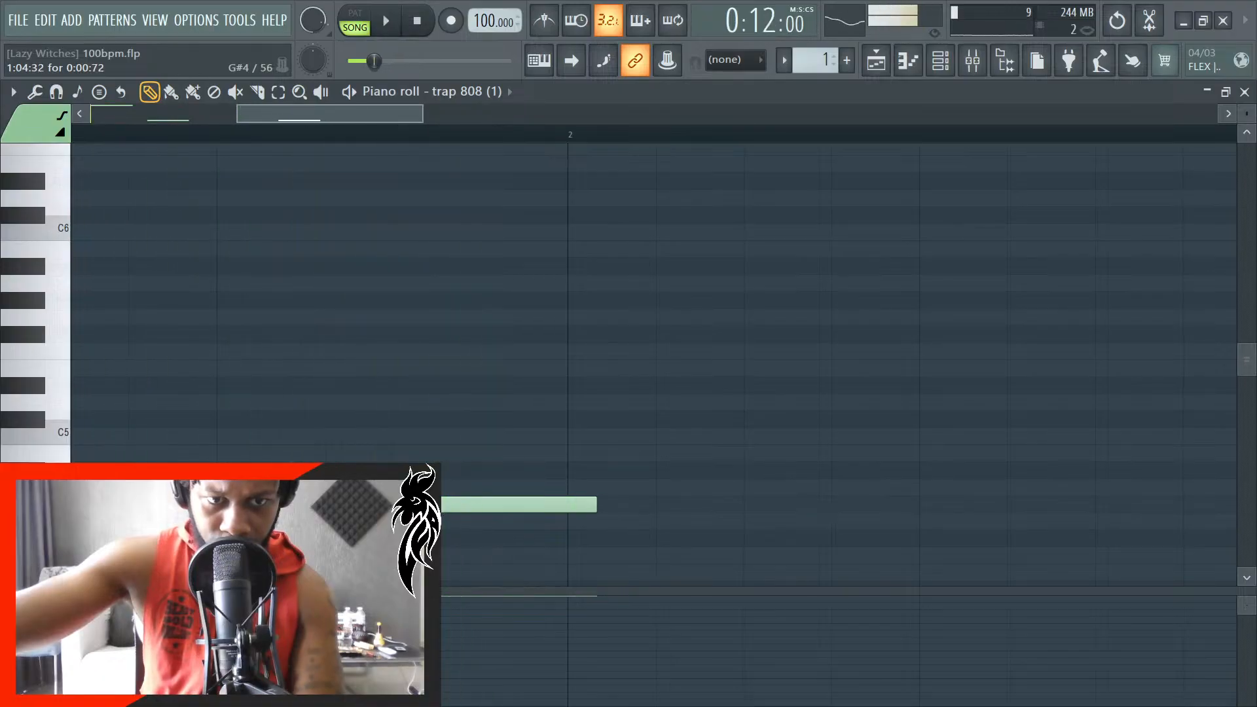
pyautogui.moveTo(323, 511); pyautogui.dragTo(495, 511)
pyautogui.scroll(2, 492, 506)
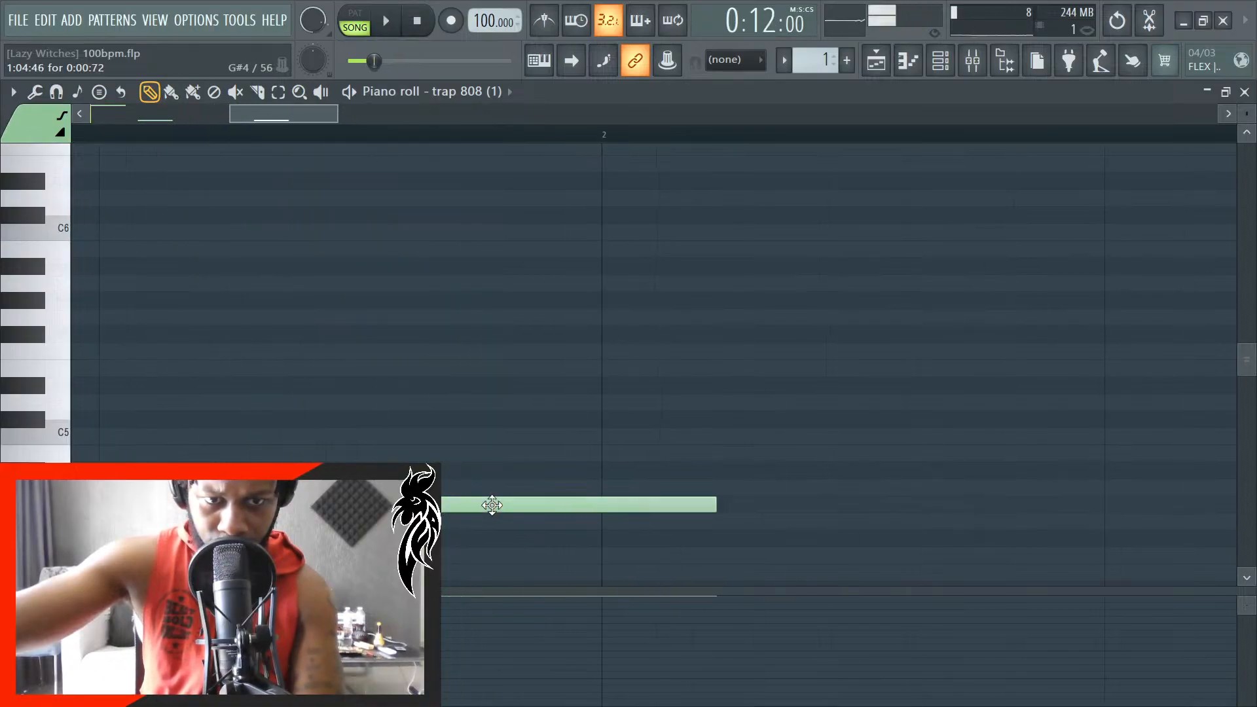
pyautogui.click(740, 510)
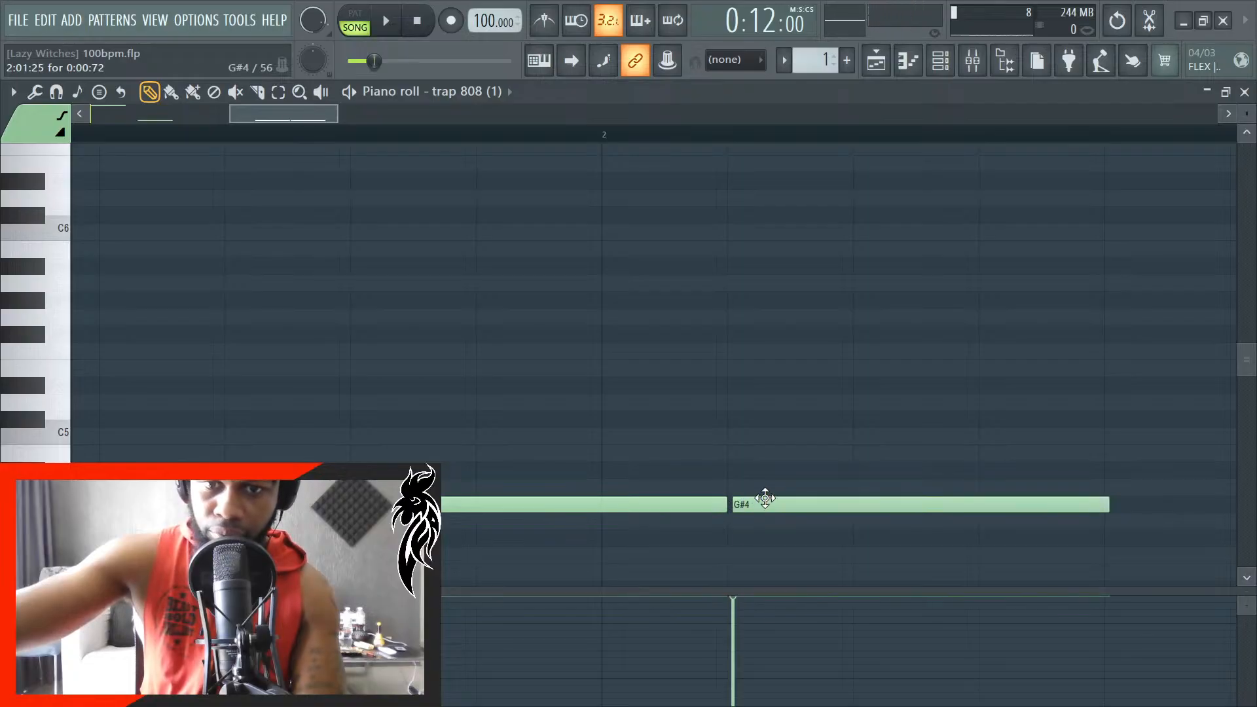
pyautogui.rightClick(763, 500)
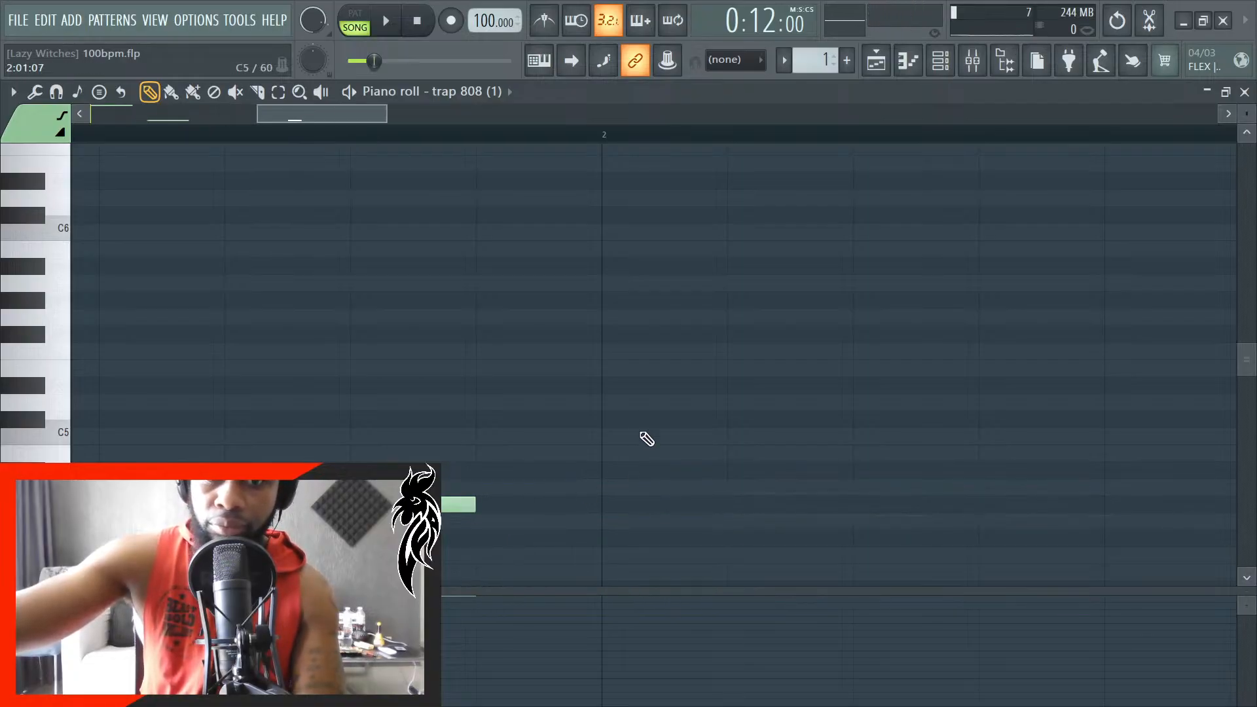
# - Add 0:00:24 C#5 notes at the start of bar 2 and half a beat after it, deleting the extra C#5 on beat 2
pyautogui.moveTo(643, 435)
pyautogui.mouseDown()
pyautogui.moveTo(601, 305)
pyautogui.moveTo(601, 369)
pyautogui.moveTo(633, 427)
pyautogui.mouseUp()
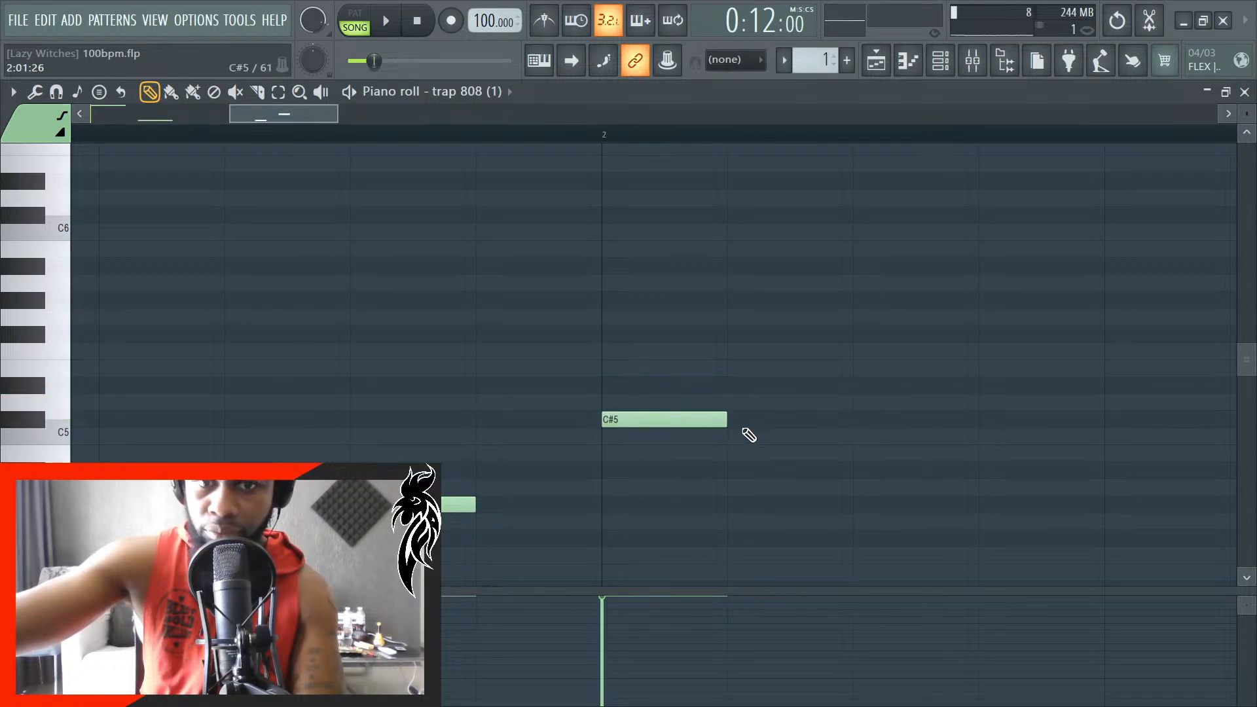
pyautogui.click(888, 432)
pyautogui.moveTo(933, 421); pyautogui.dragTo(1153, 433)
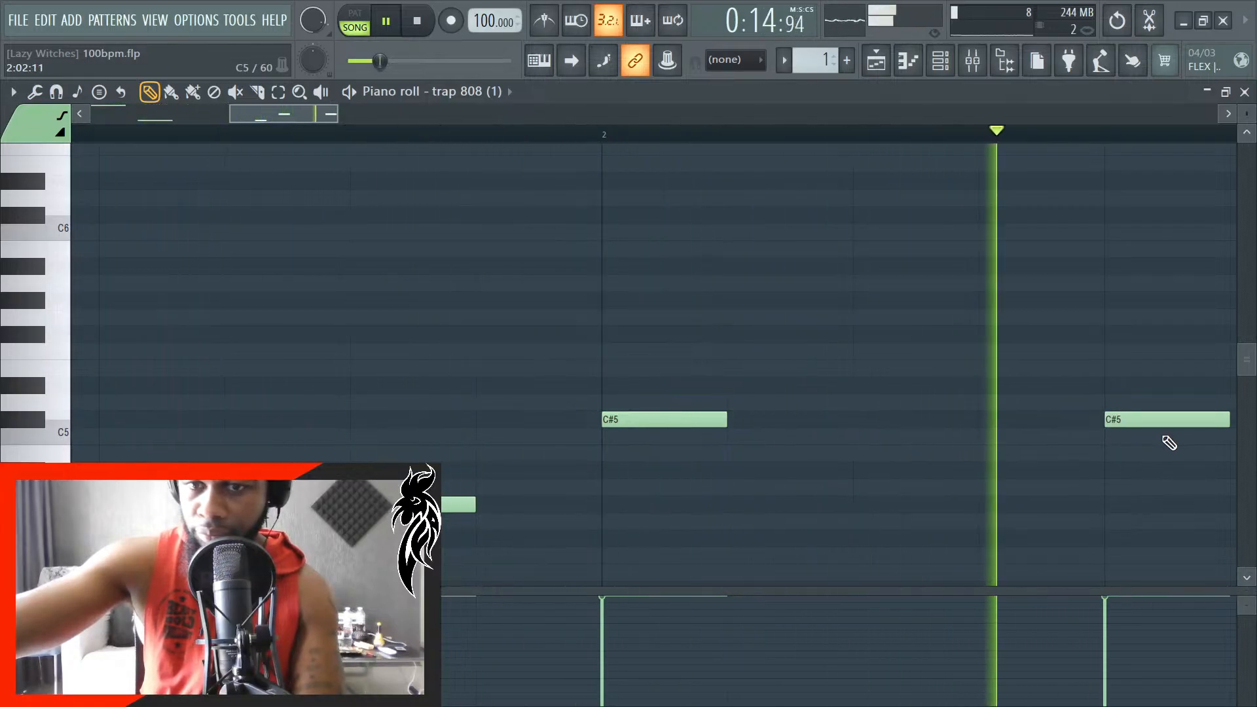
pyautogui.press('space')
pyautogui.moveTo(867, 432); pyautogui.dragTo(879, 414)
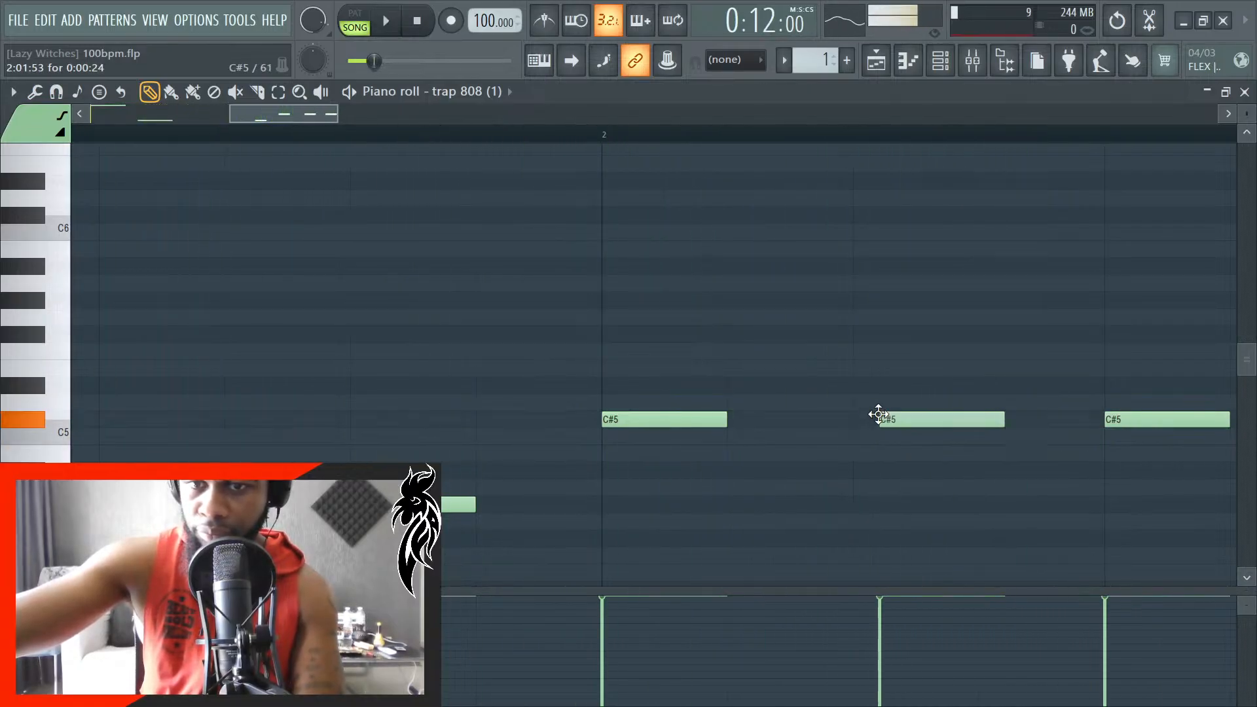
pyautogui.rightClick(1186, 426)
# - Place the last G#4 of bar 1 at 1:04:72 and extend it to the start of bar 2
pyautogui.moveTo(476, 512); pyautogui.dragTo(624, 509)
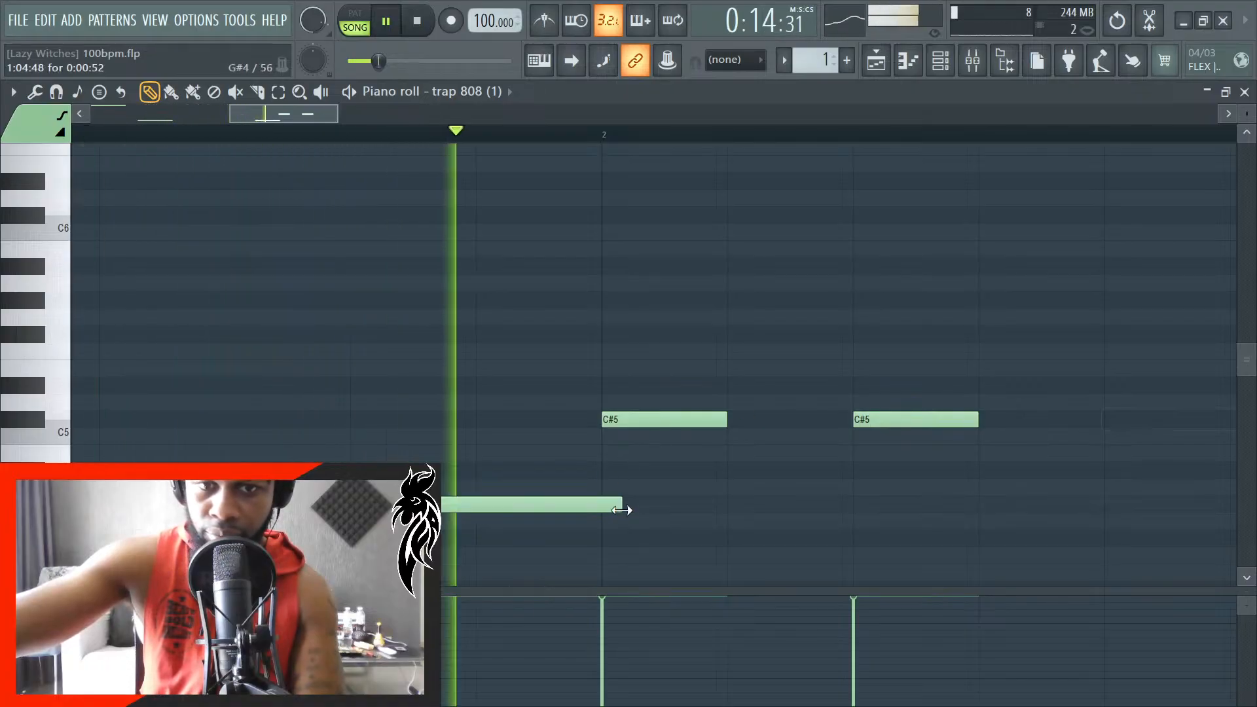
pyautogui.press('space')
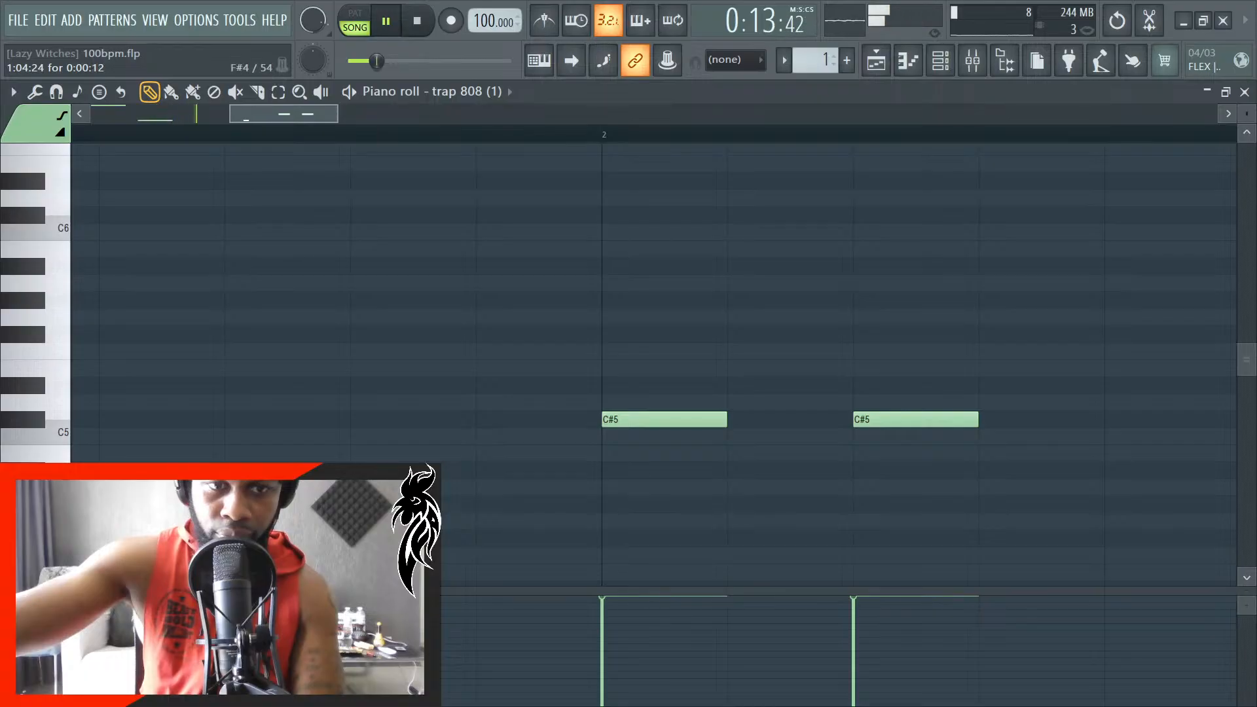
pyautogui.press('space')
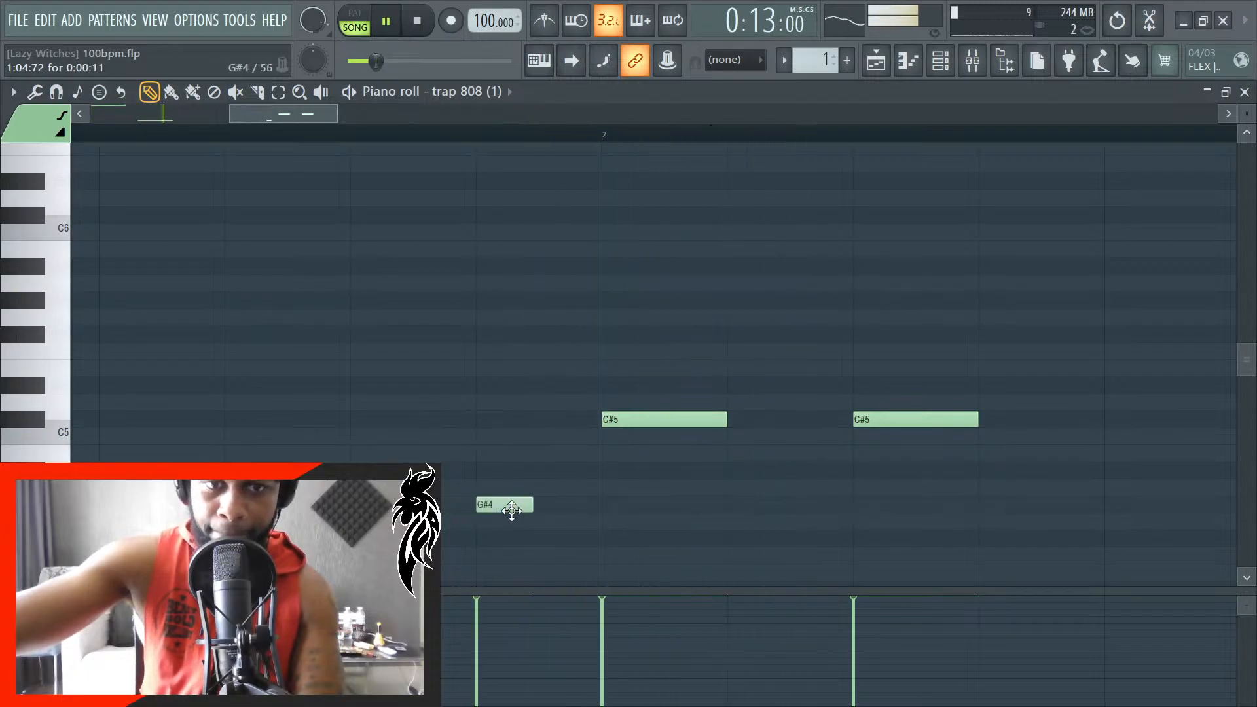
pyautogui.moveTo(527, 505); pyautogui.dragTo(596, 510)
pyautogui.press('space')
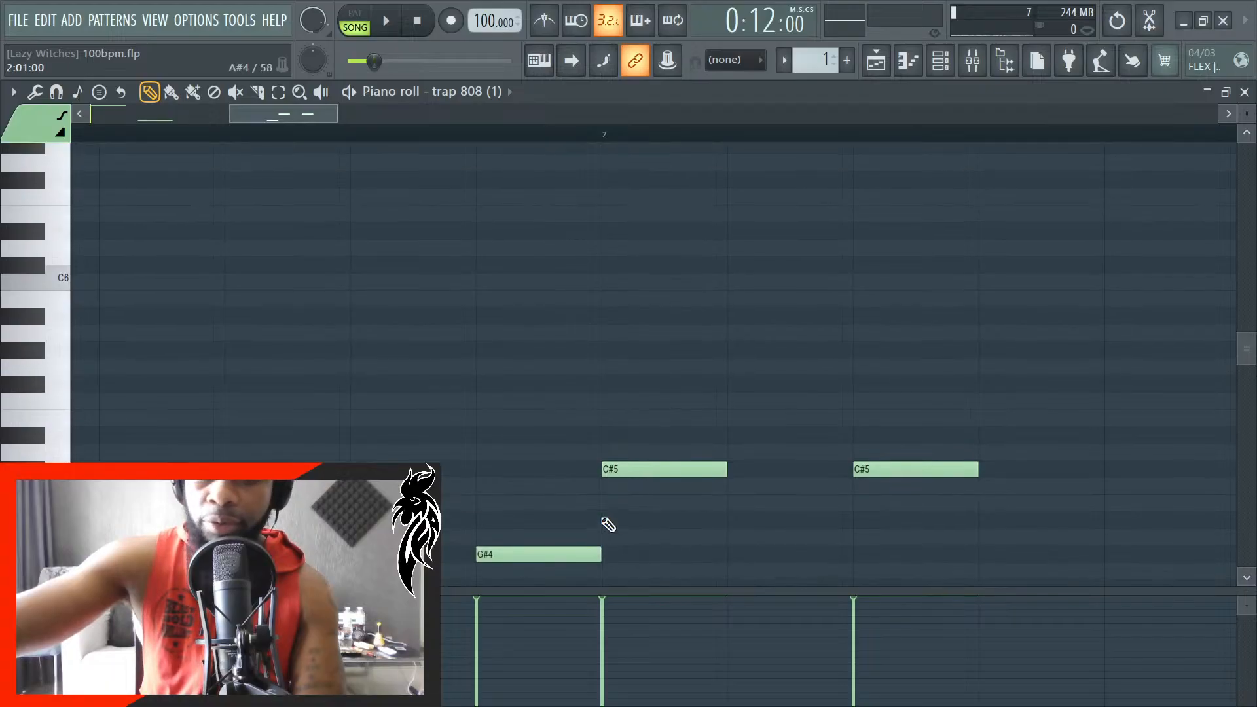
# - Play the song from bar 6 to check the G#5, G#4 and C#5 notes of the trap 808 line
pyautogui.scroll(-2, 673, 497)
pyautogui.press('space')
pyautogui.scroll(-3, 469, 498)
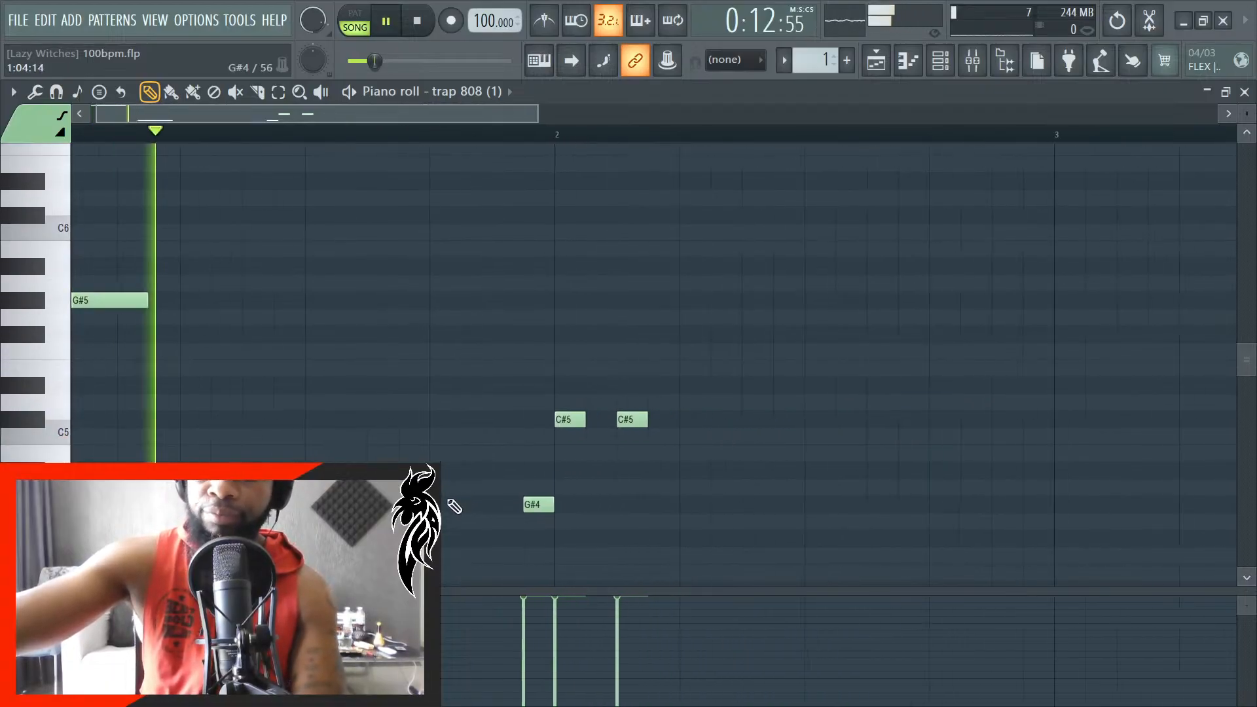
pyautogui.scroll(5, 550, 485)
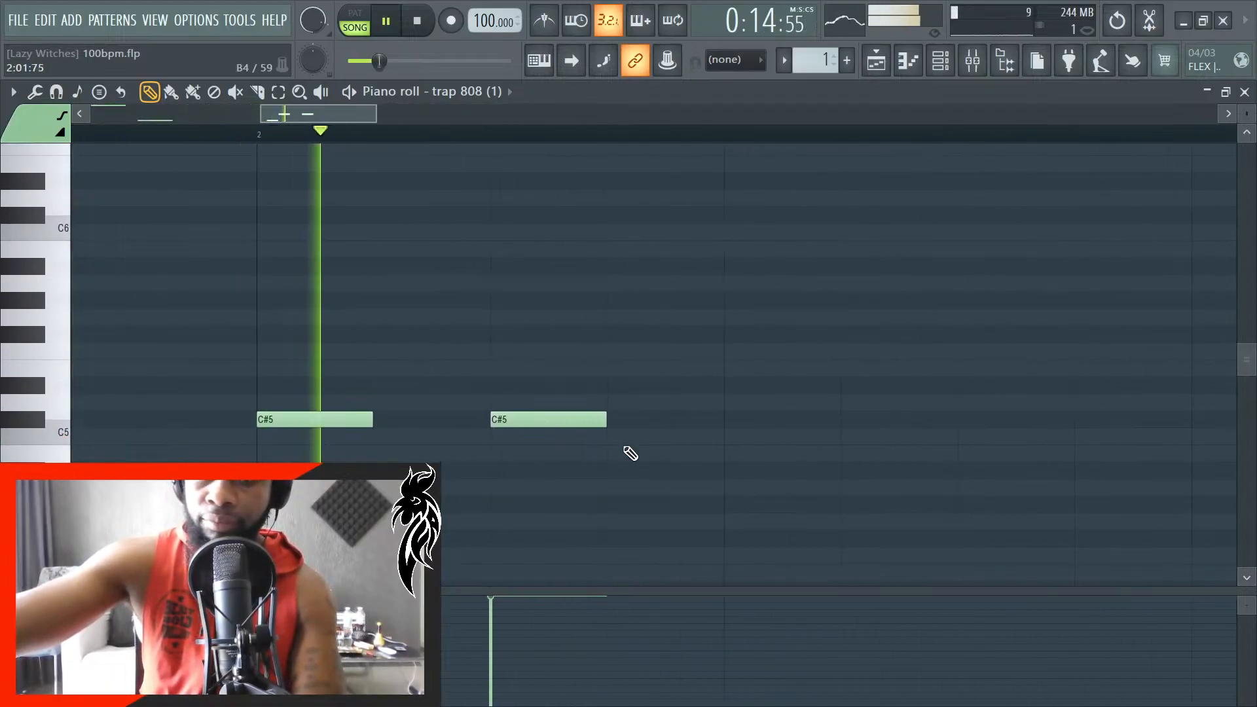
pyautogui.scroll(-5, 432, 458)
pyautogui.press('space')
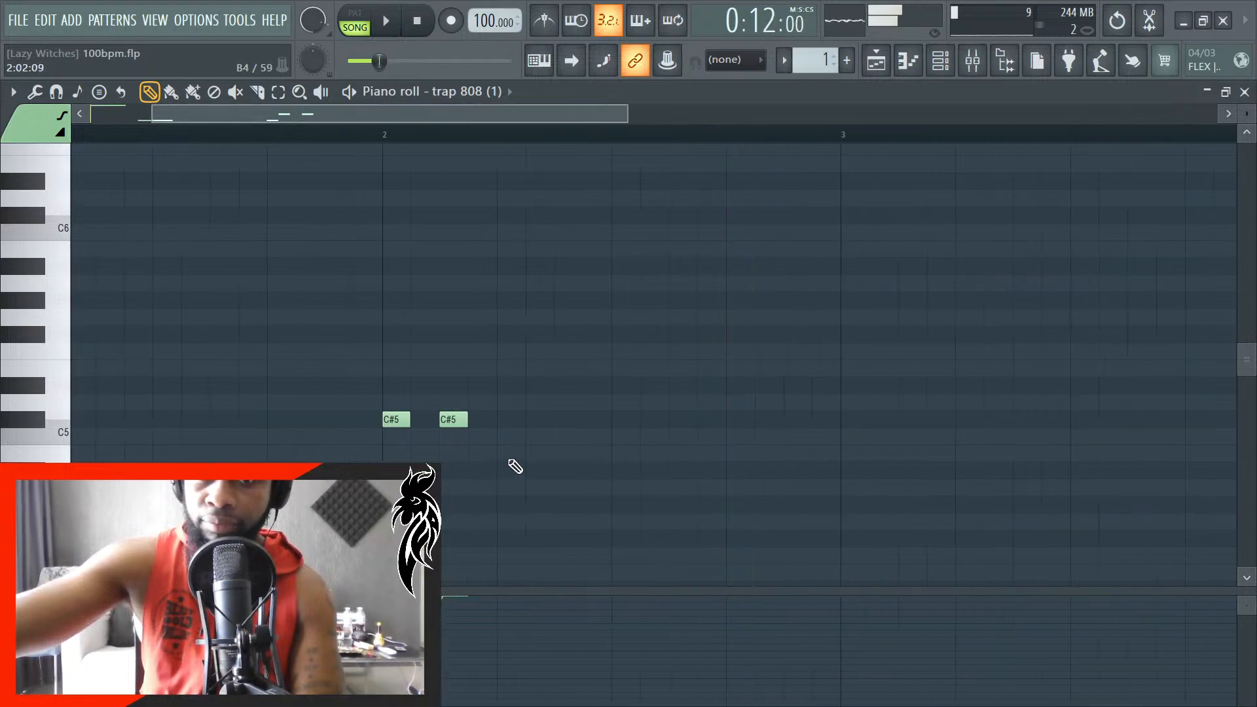
# - Select all the trap 808 notes and duplicate the two-bar phrase into bars 3 and 4
pyautogui.scroll(-4, 491, 502)
pyautogui.hotkey('ctrl', 'a')
pyautogui.scroll(2, 528, 541)
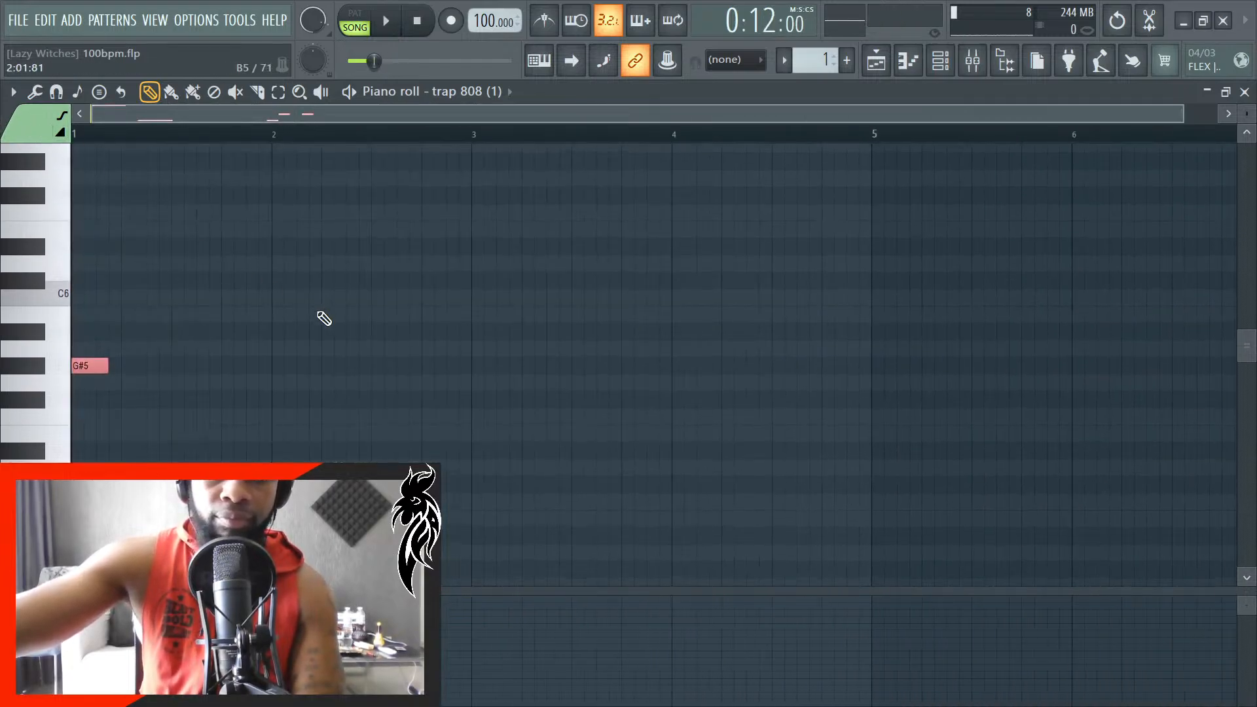
pyautogui.scroll(-3, 328, 319)
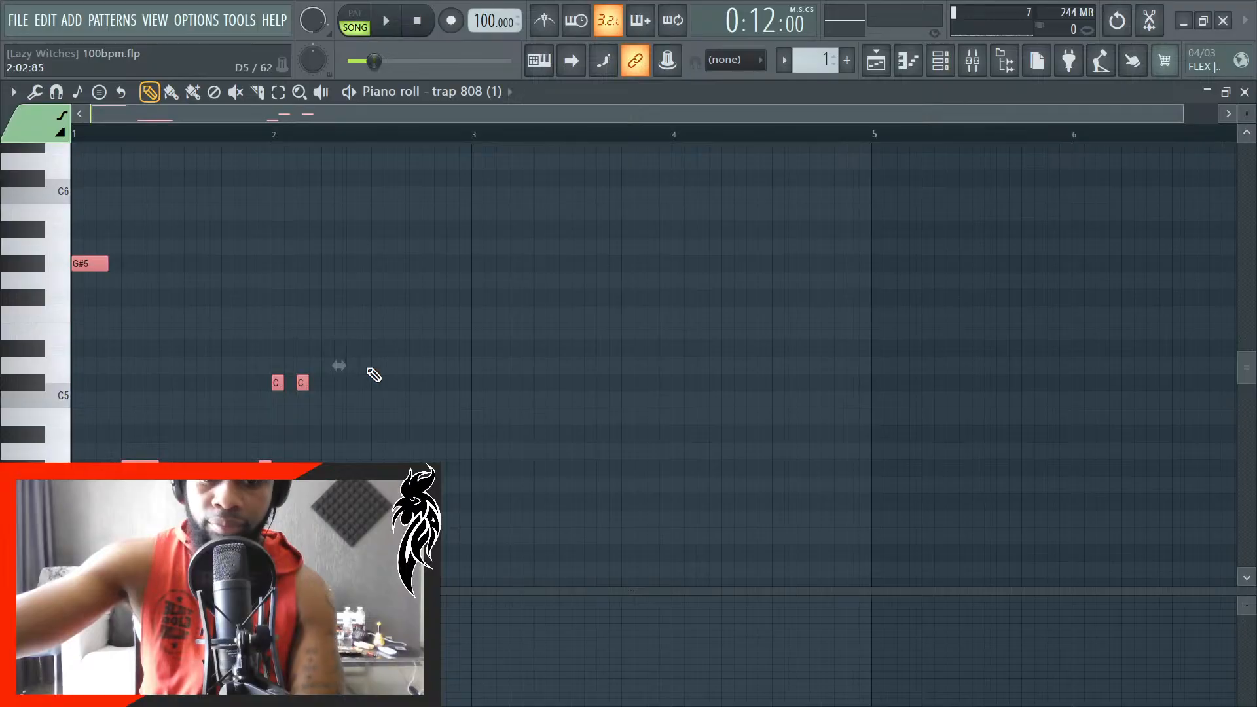
pyautogui.scroll(3, 516, 389)
pyautogui.hotkey('ctrl', 'b')
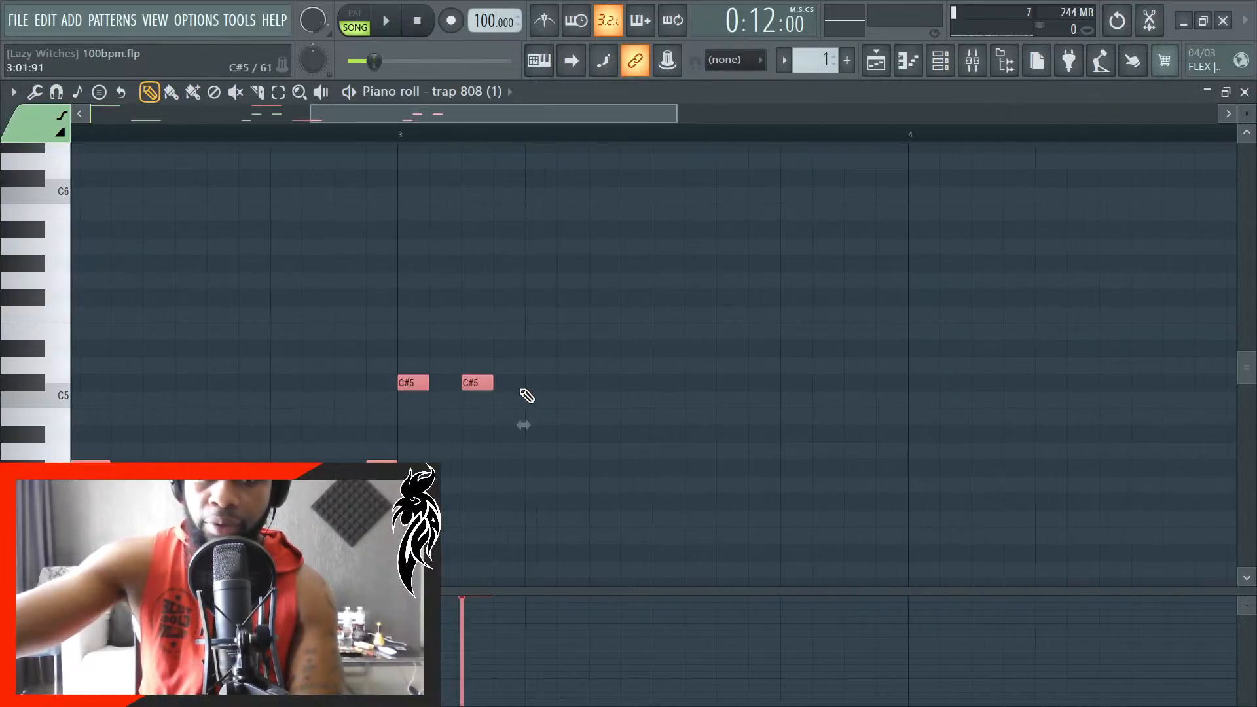
pyautogui.scroll(-2, 522, 391)
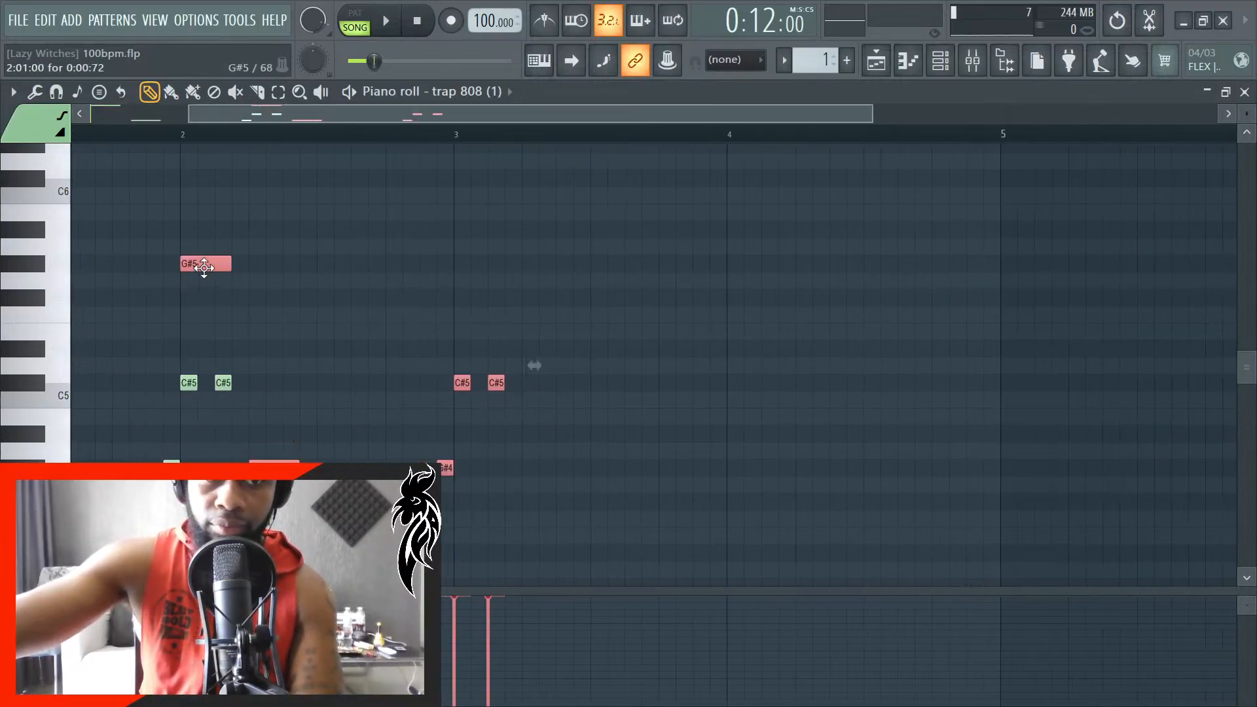
pyautogui.scroll(4, 481, 270)
# - Play the song with the duplicated 808 phrase and clear the note selection
pyautogui.press('space')
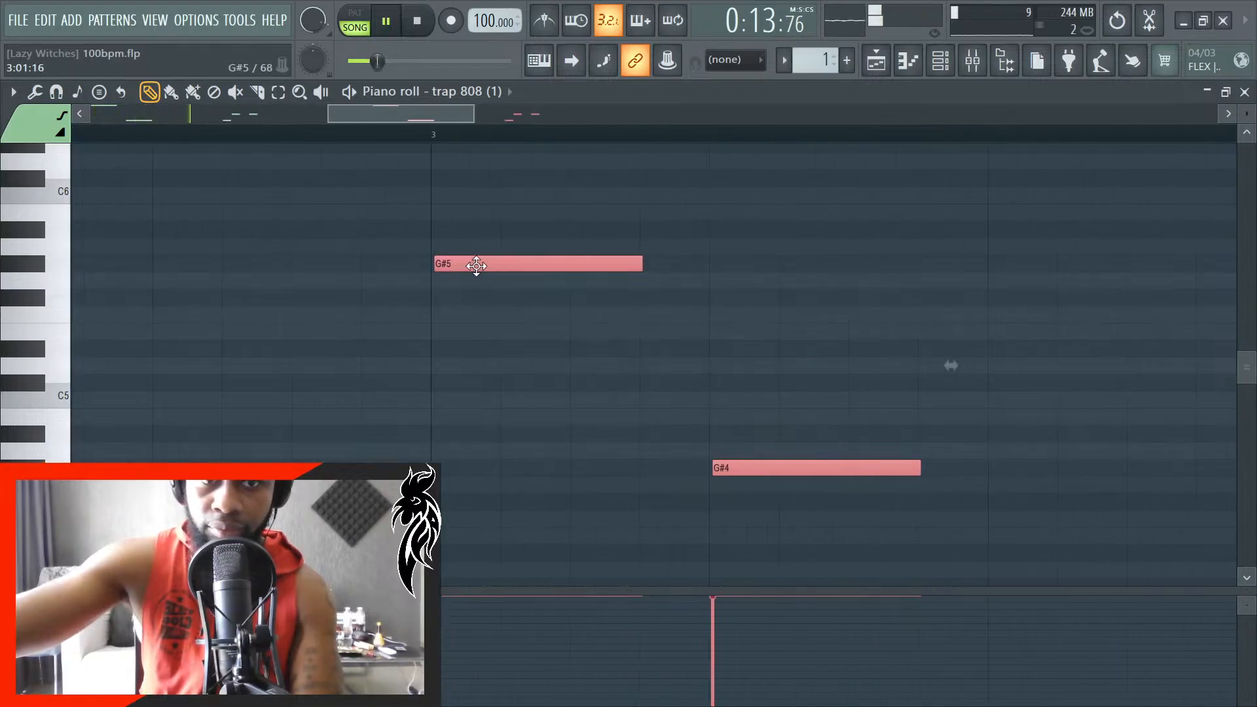
pyautogui.scroll(-4, 279, 356)
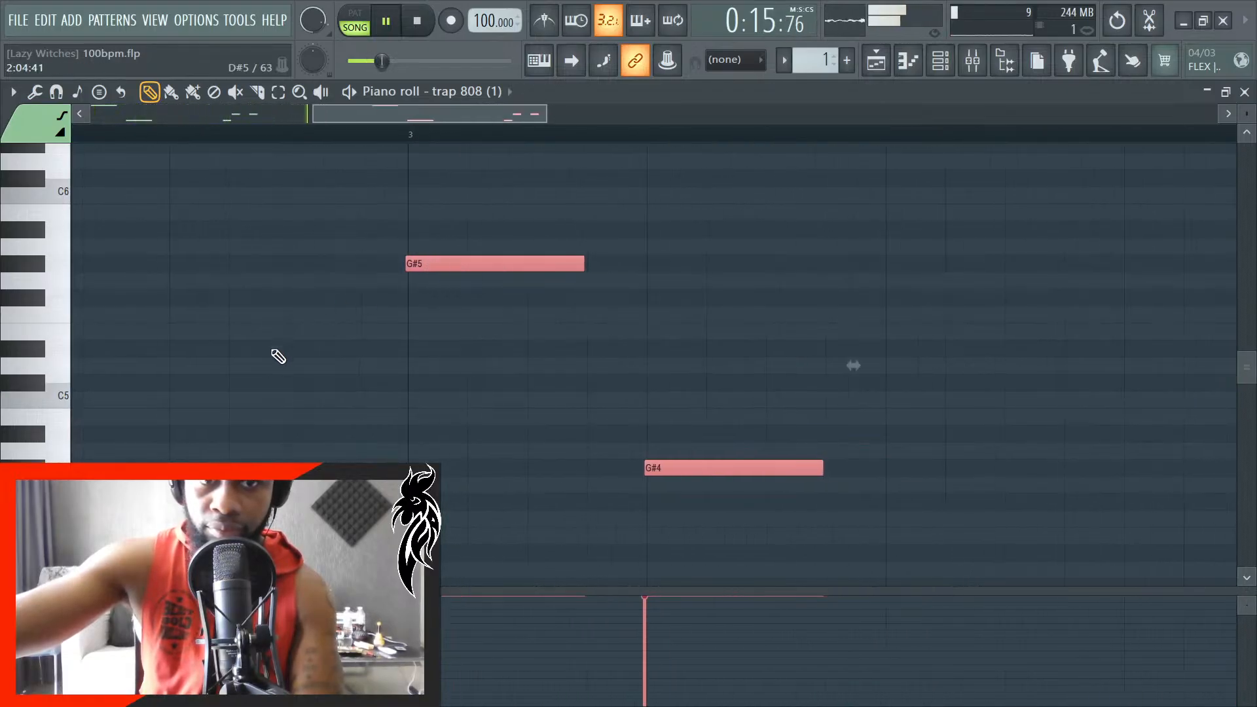
pyautogui.hotkey('ctrl', 'd')
pyautogui.press('space')
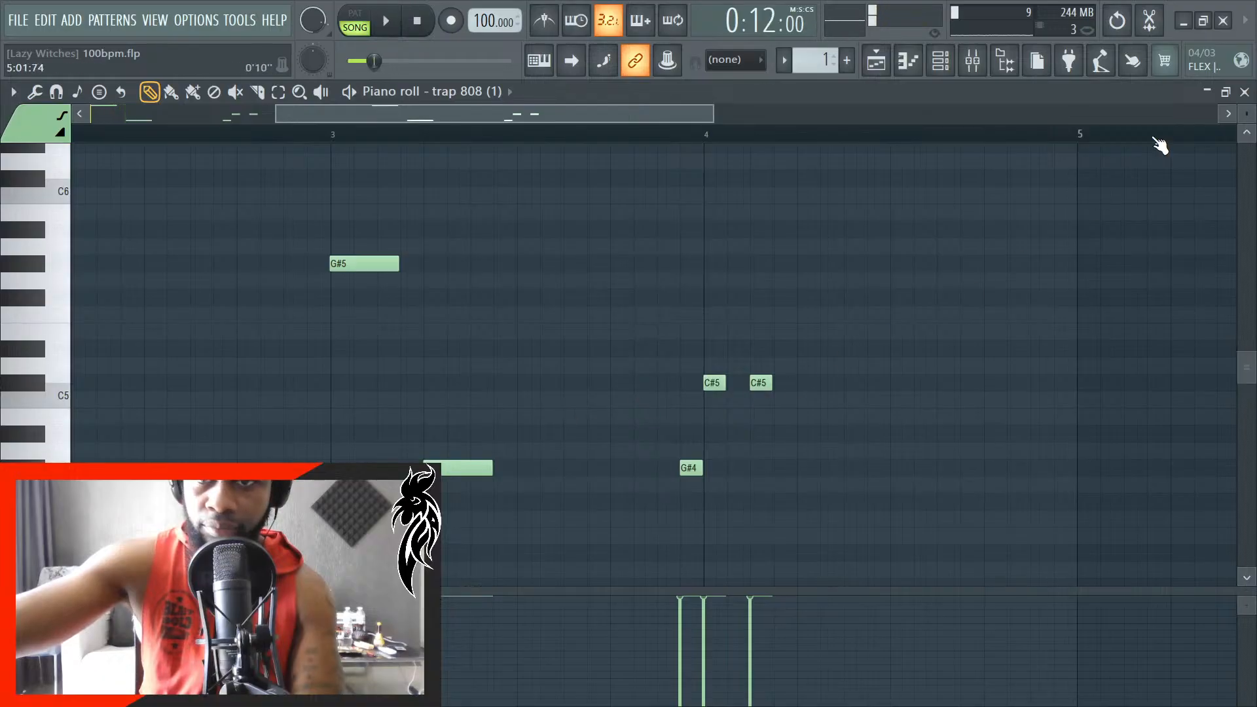
# - Delete the 808 clip at bar 8 in the Playlist and extend the bar 6 clip to the start of bar 10
pyautogui.click(1245, 92)
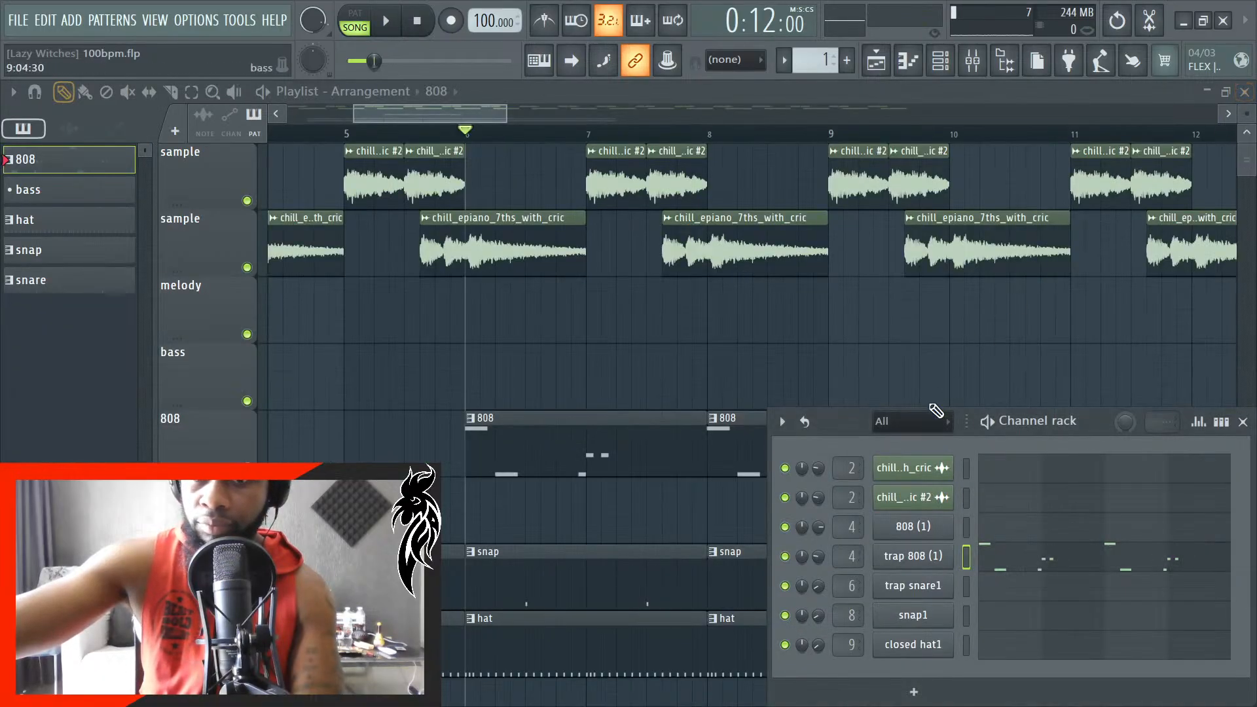
pyautogui.click(1243, 421)
pyautogui.rightClick(860, 477)
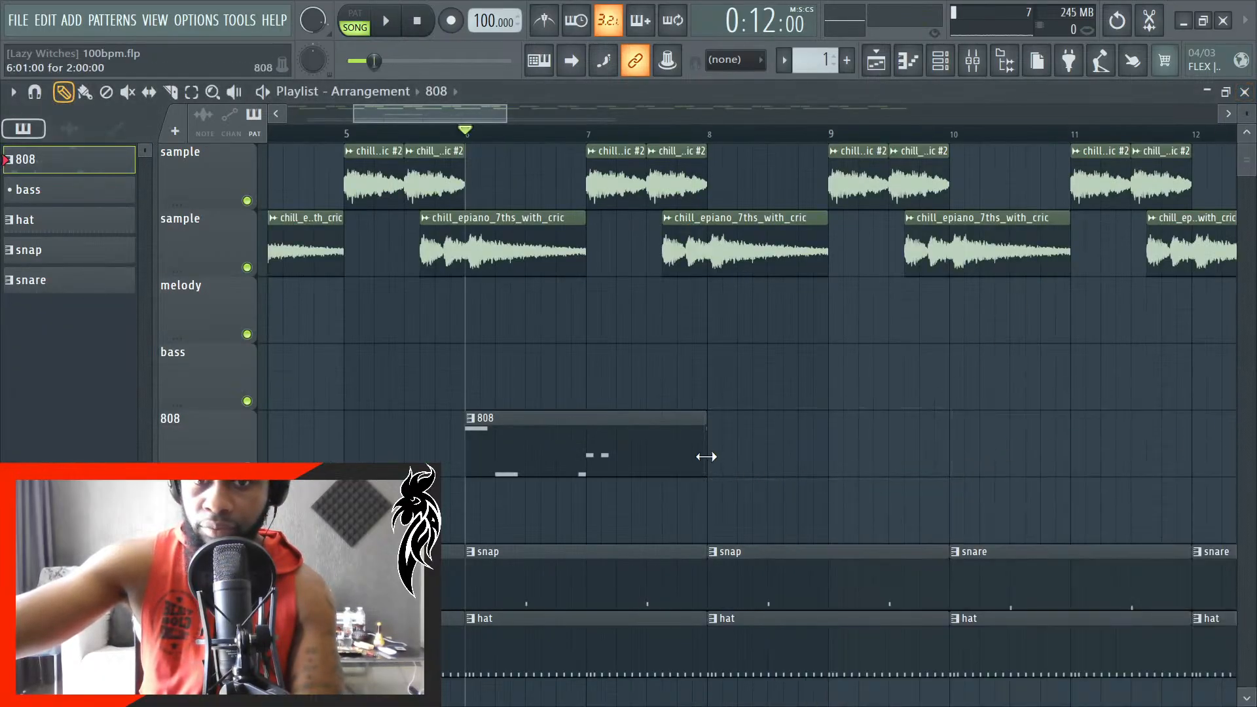
pyautogui.moveTo(706, 457); pyautogui.dragTo(914, 477)
pyautogui.scroll(8, 949, 476)
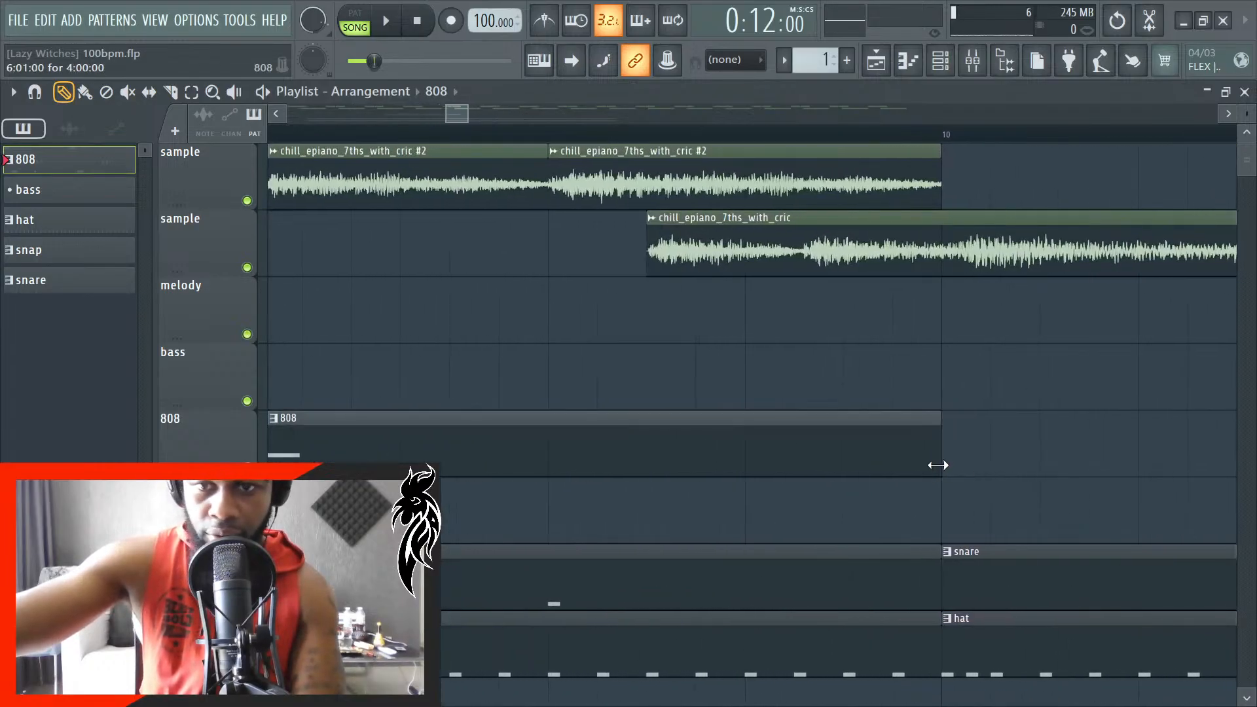
pyautogui.scroll(-4, 963, 480)
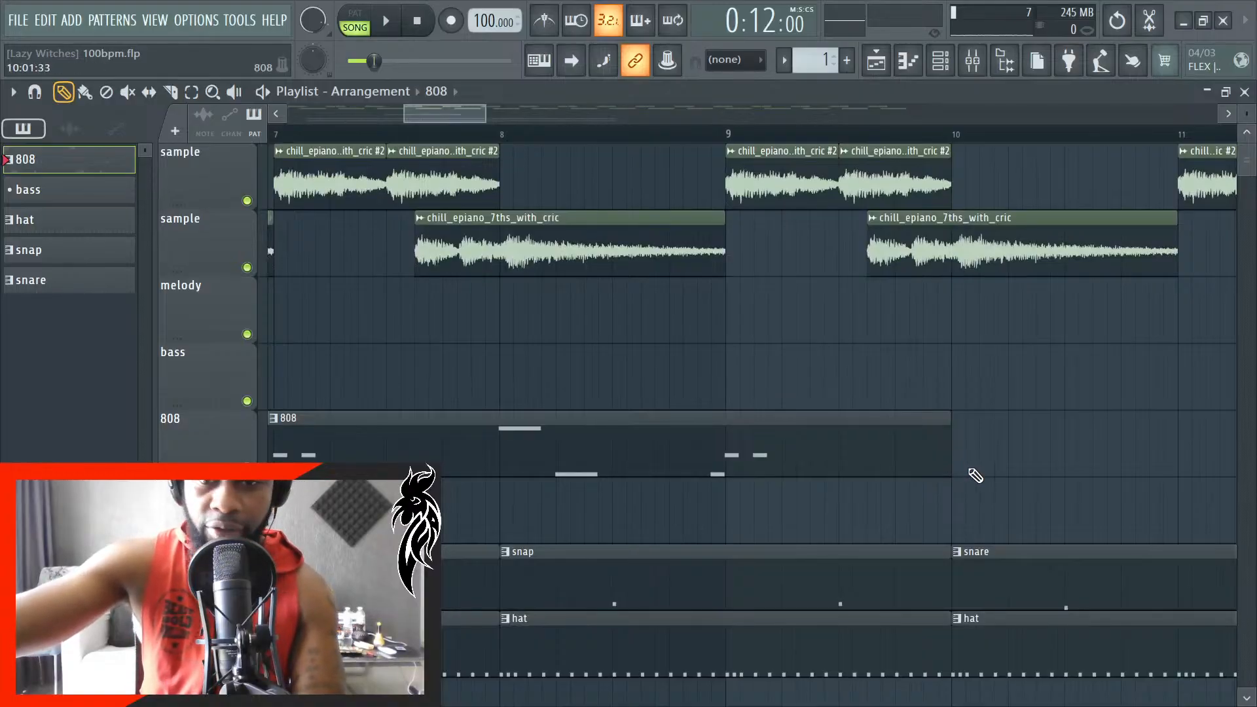
pyautogui.scroll(6, 976, 476)
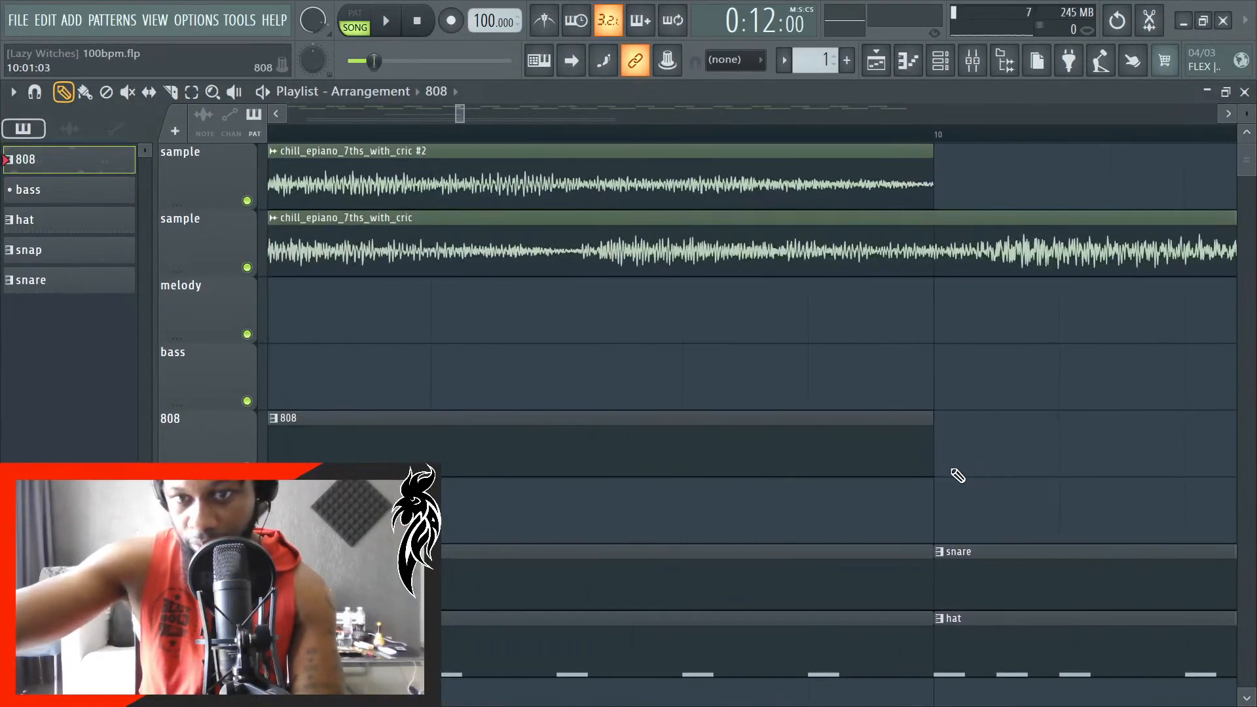
pyautogui.scroll(-4, 958, 476)
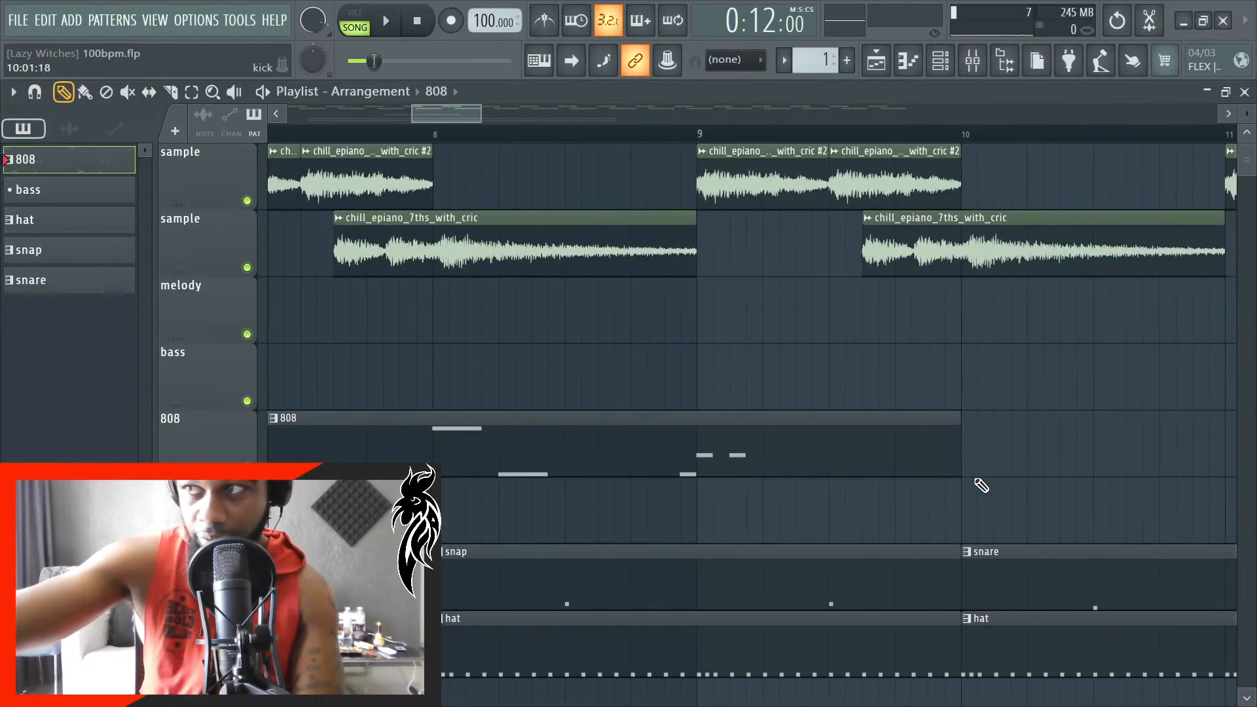
# - Reopen the 808 pattern's notes and play the song from bar 6 to hear the four-bar line
pyautogui.scroll(-4, 970, 491)
pyautogui.doubleClick(821, 461)
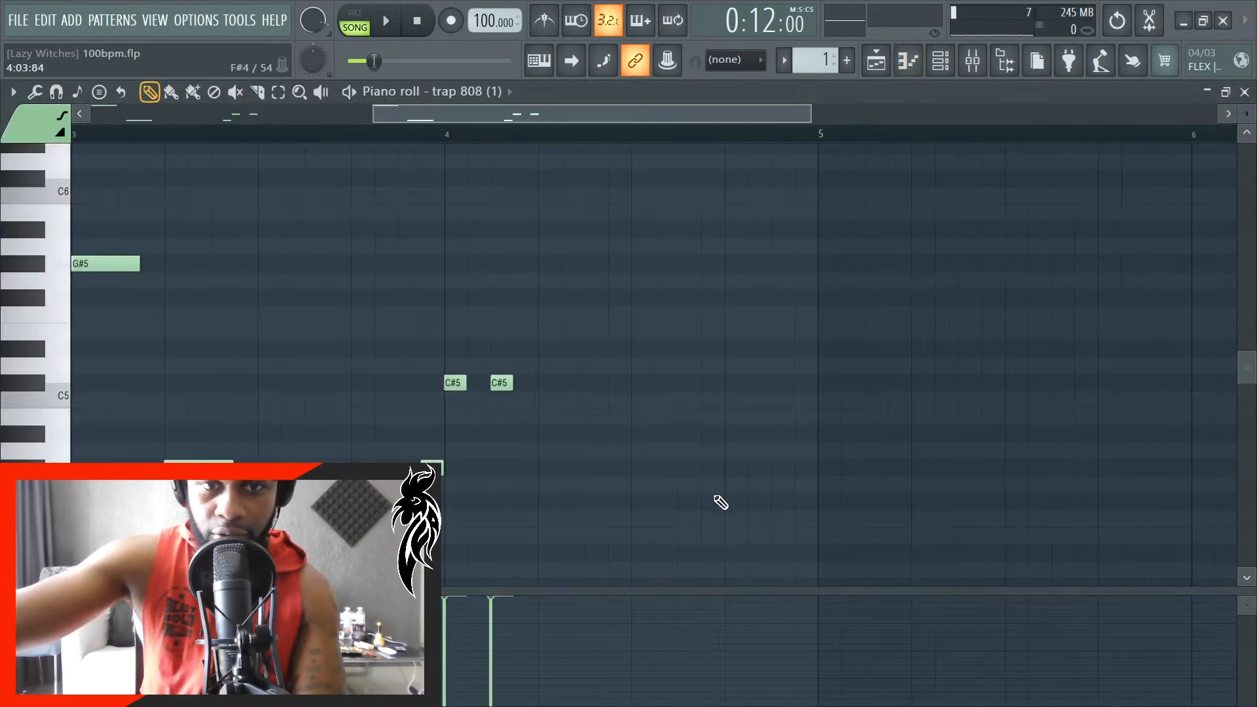
pyautogui.press('space')
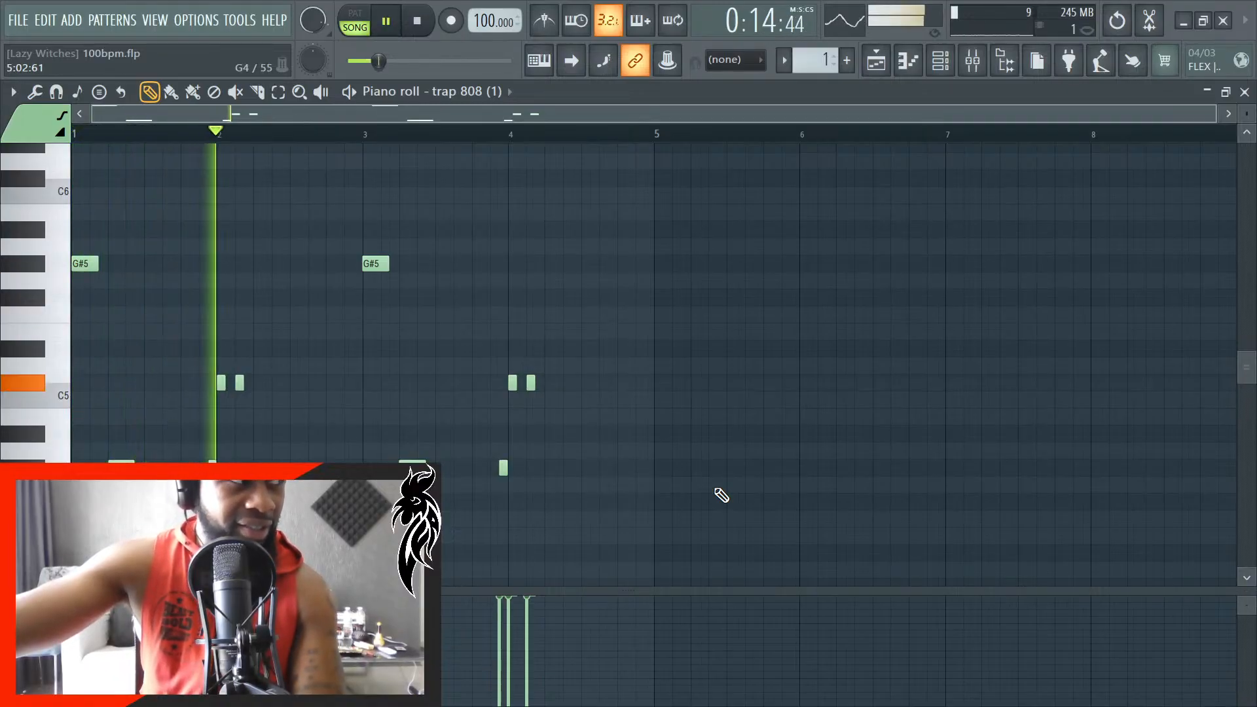
pyautogui.scroll(3, 318, 494)
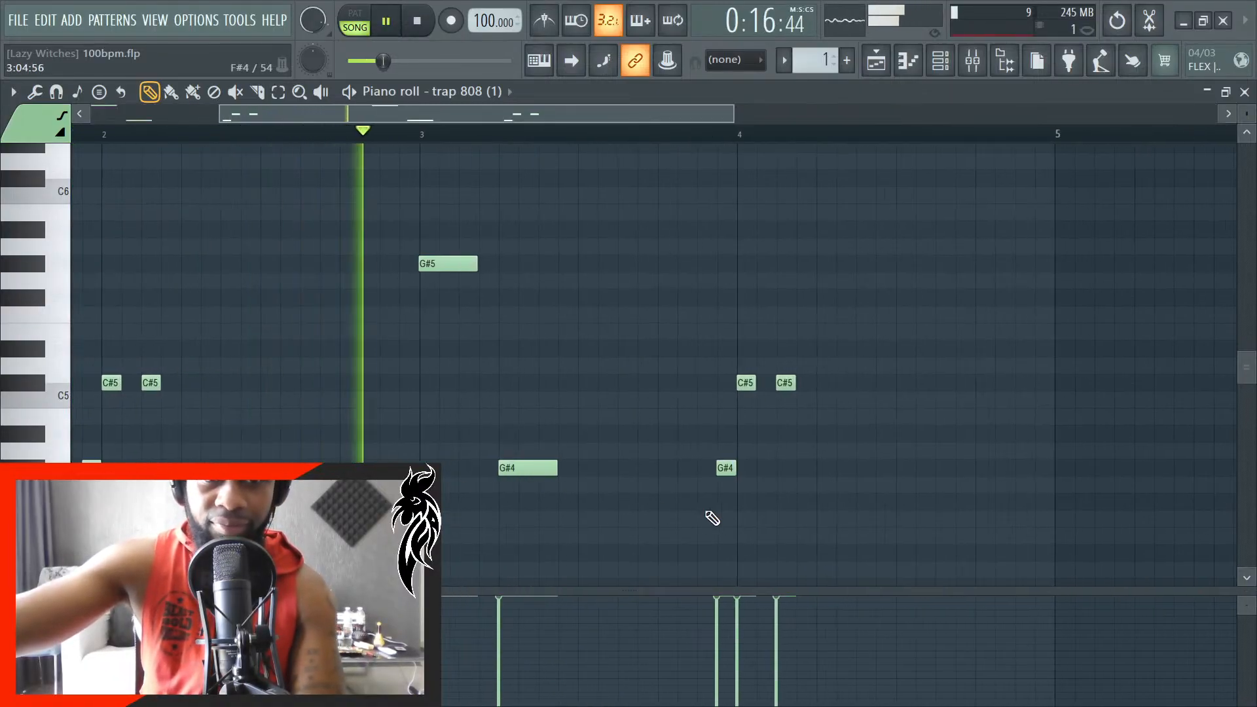
pyautogui.press('space')
# - Lower the G#5 at the start of bar 3 to G#4 and raise the long G#4 following it to G#5
pyautogui.scroll(2, 312, 387)
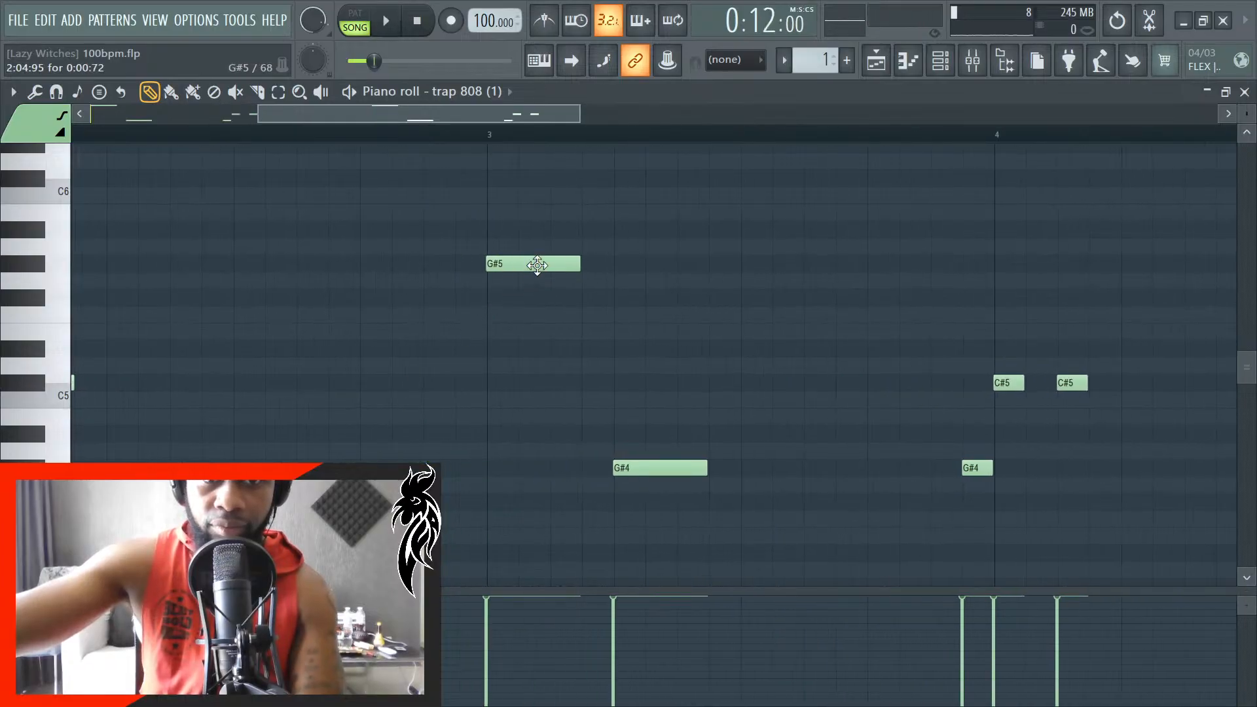
pyautogui.click(550, 255)
pyautogui.hotkey('ctrl', 'Down')
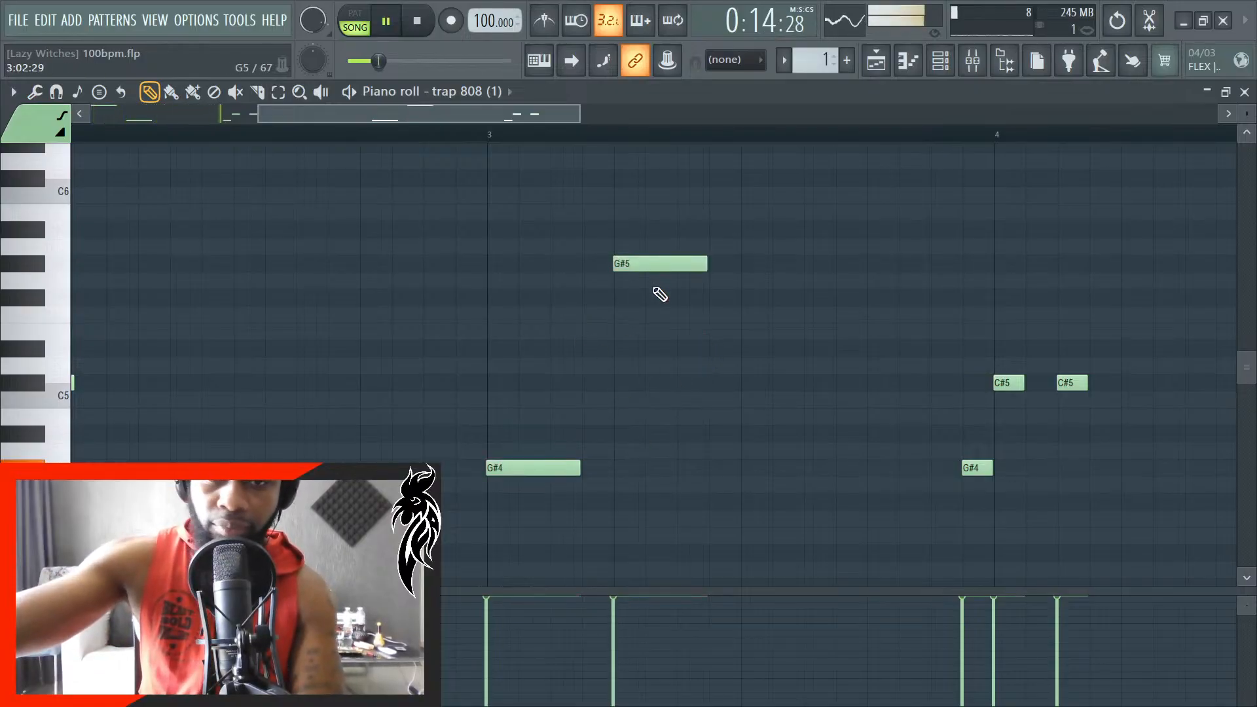
# - Play back the changed bar 3 and delete the short G#4 just before bar 4
pyautogui.scroll(-4, 698, 391)
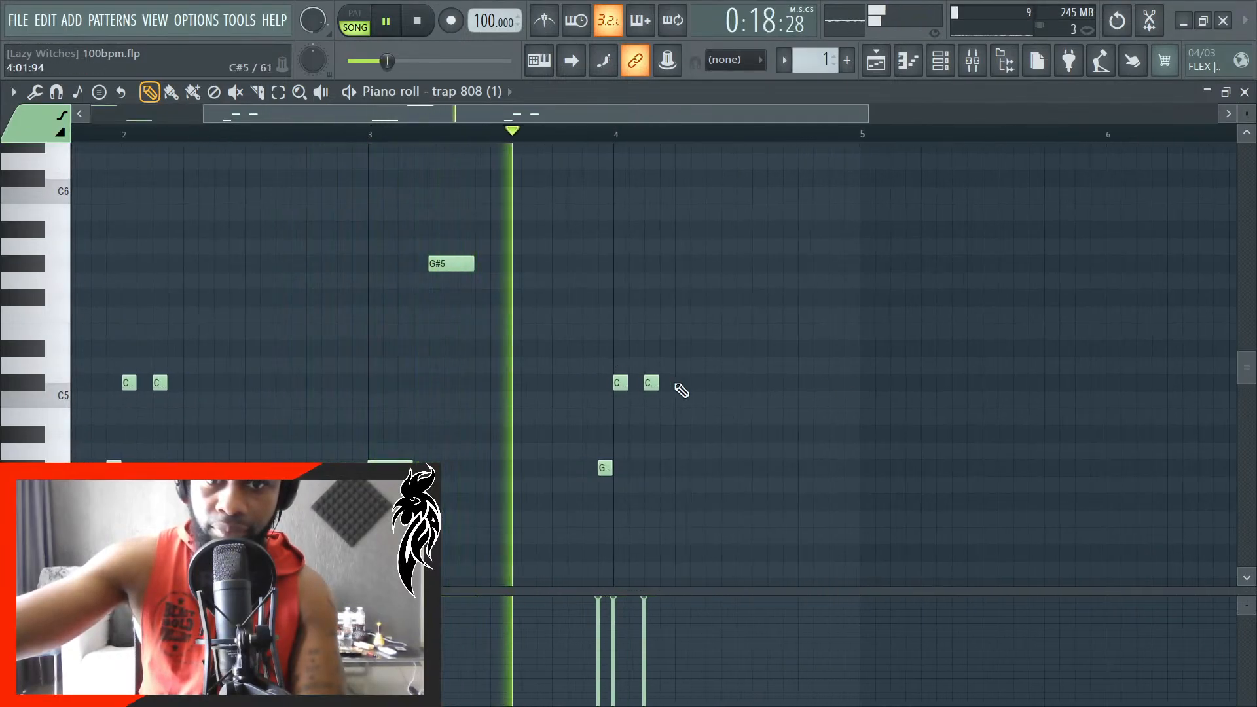
pyautogui.press('space')
pyautogui.scroll(3, 537, 419)
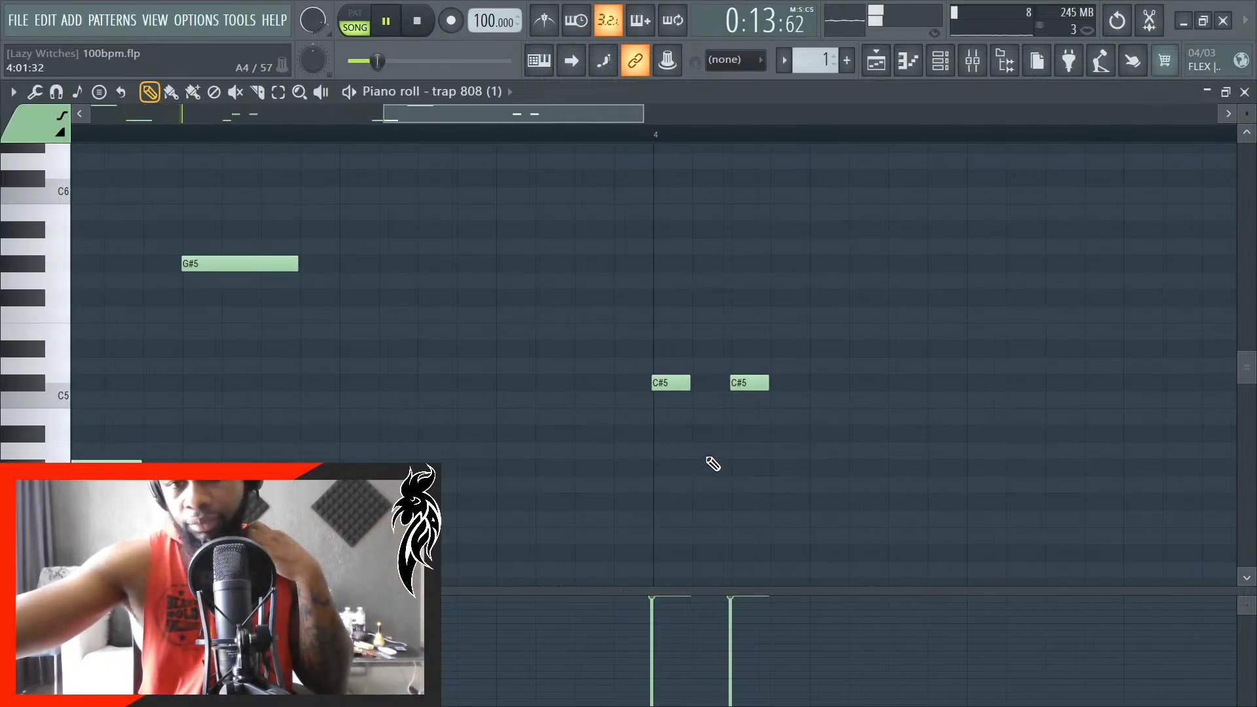
pyautogui.scroll(-4, 674, 479)
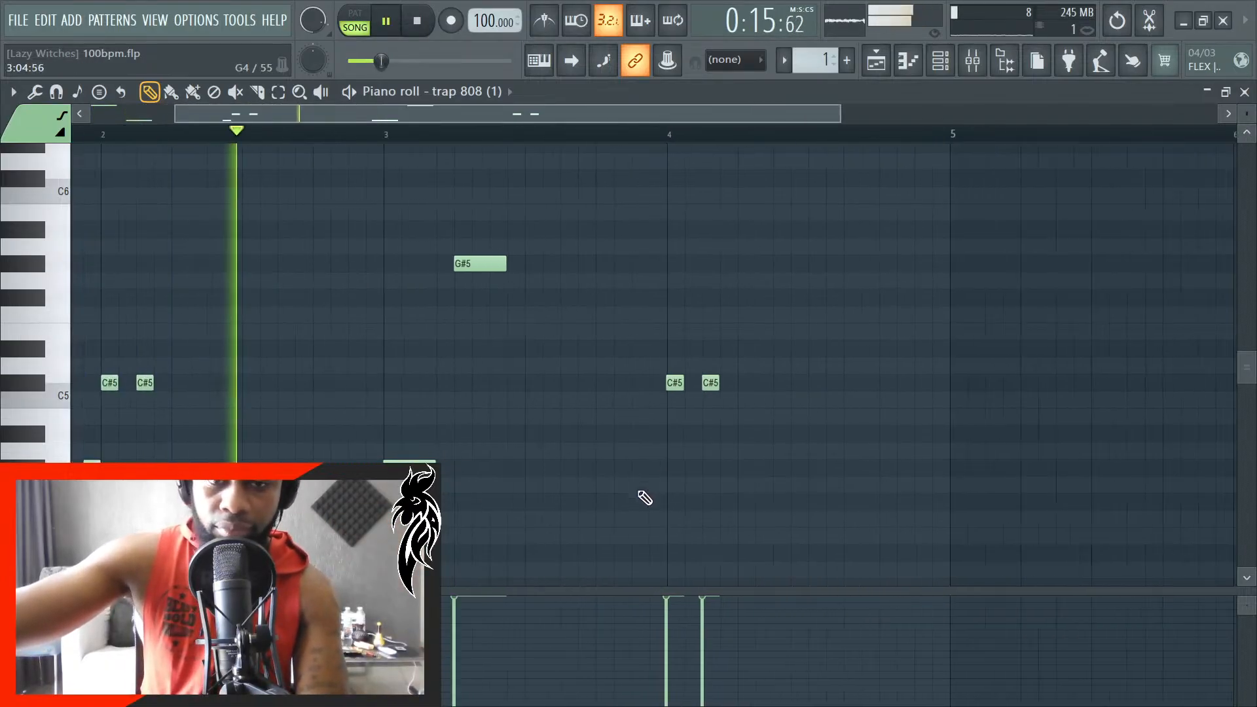
pyautogui.scroll(3, 628, 480)
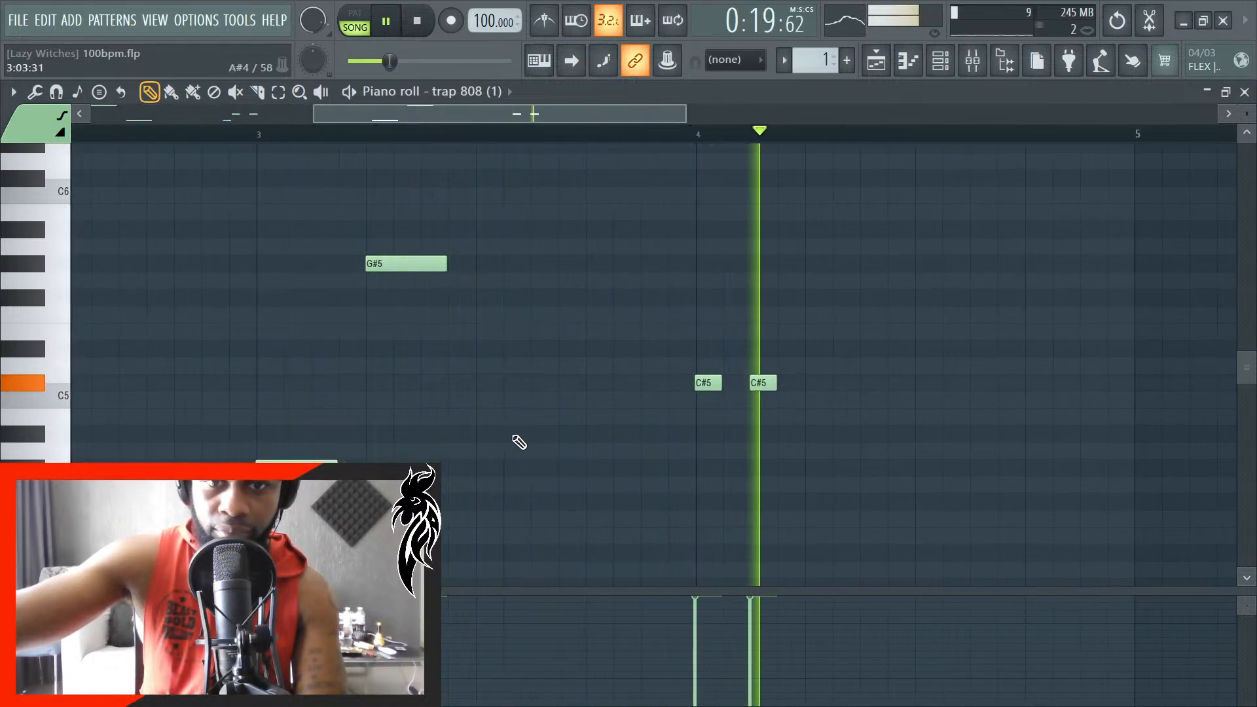
pyautogui.press('space')
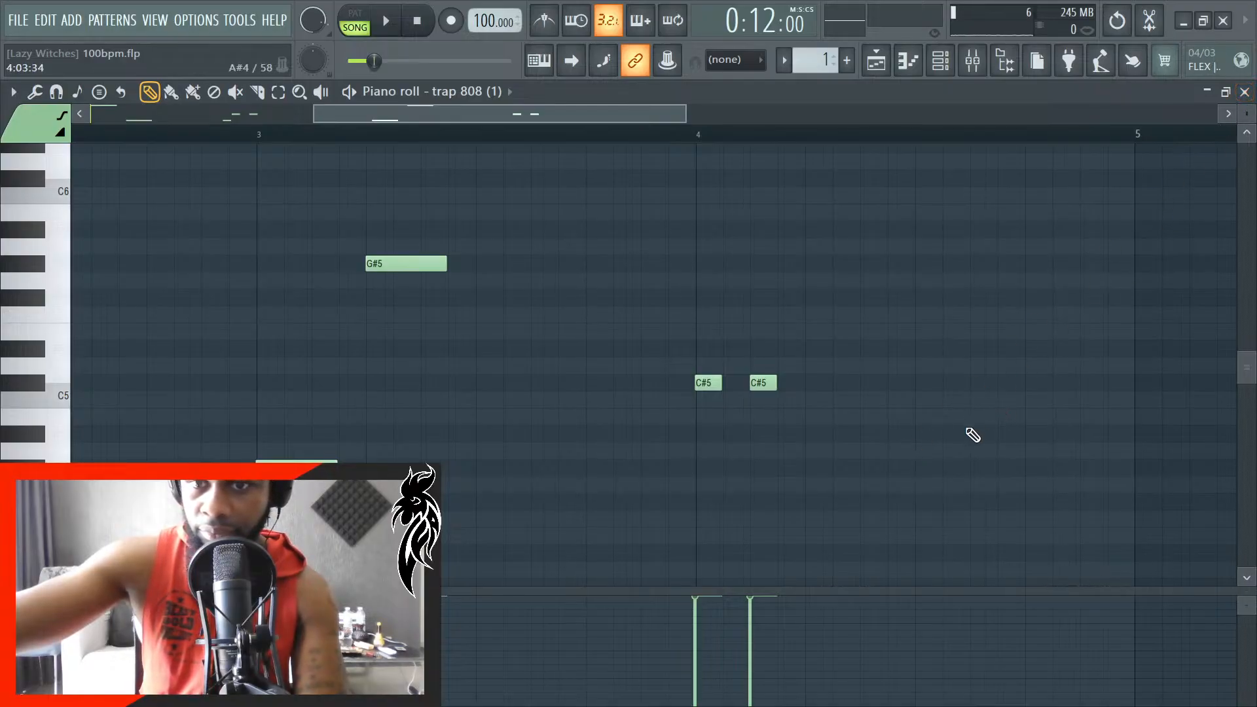
# - Play the line from bar 6 and add 0:00:24 C#5 and D#5 notes at the end of bar 4
pyautogui.scroll(-4, 788, 576)
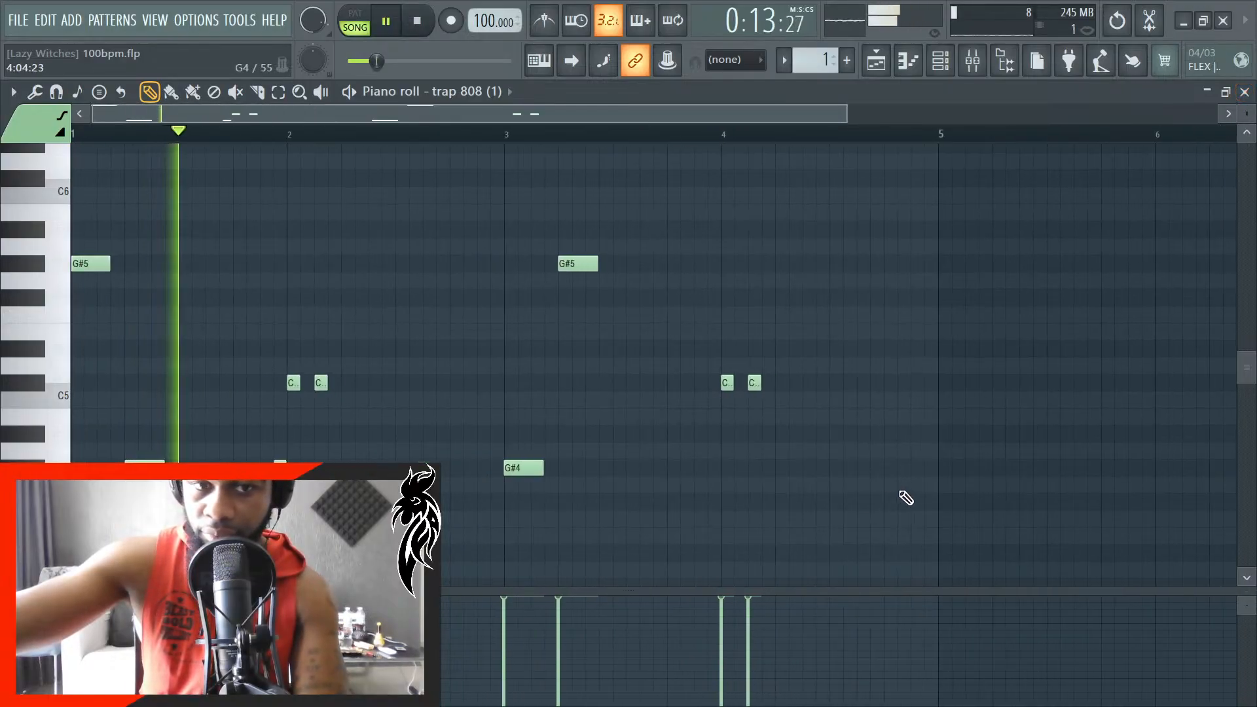
pyautogui.scroll(3, 856, 508)
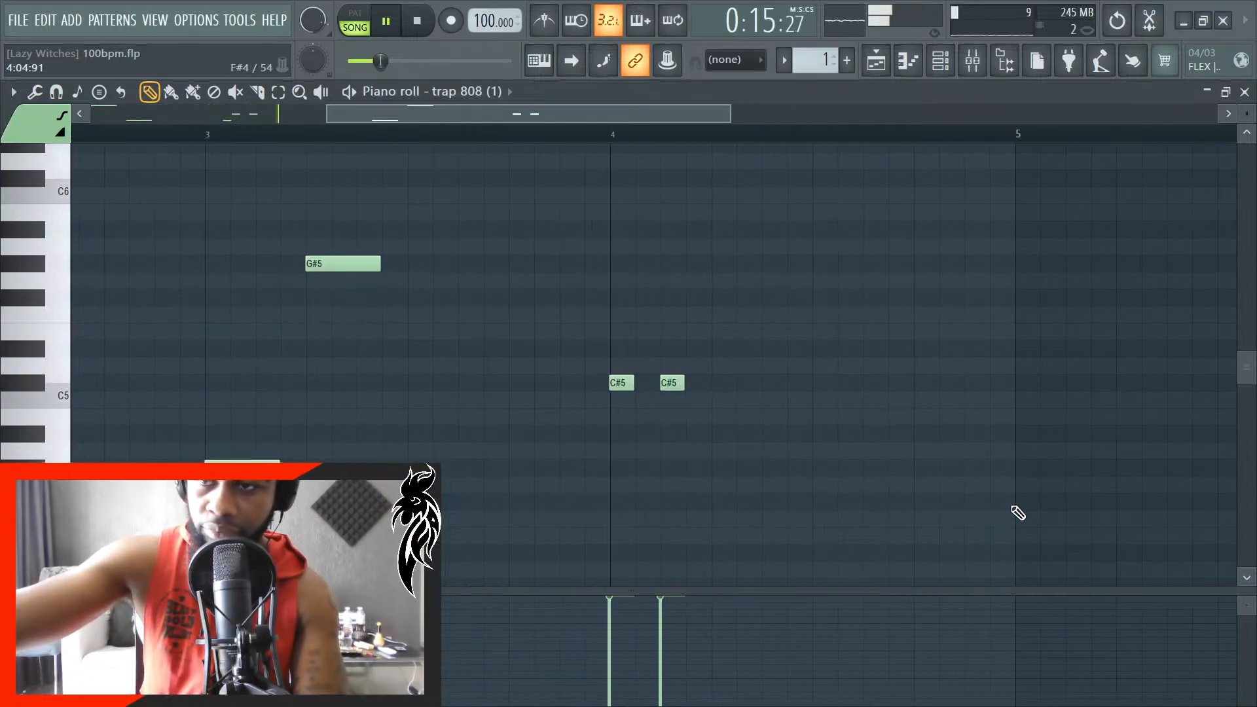
pyautogui.scroll(2, 1018, 514)
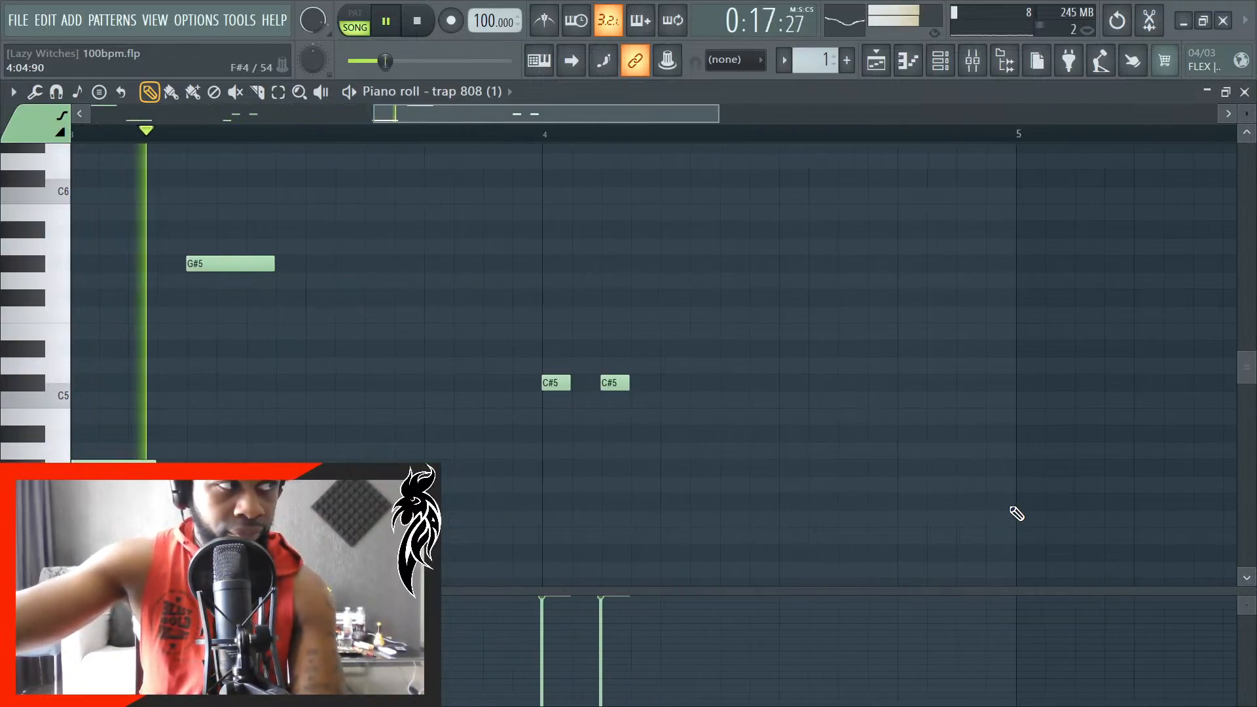
pyautogui.scroll(-3, 887, 545)
pyautogui.scroll(2, 943, 490)
pyautogui.scroll(2, 930, 493)
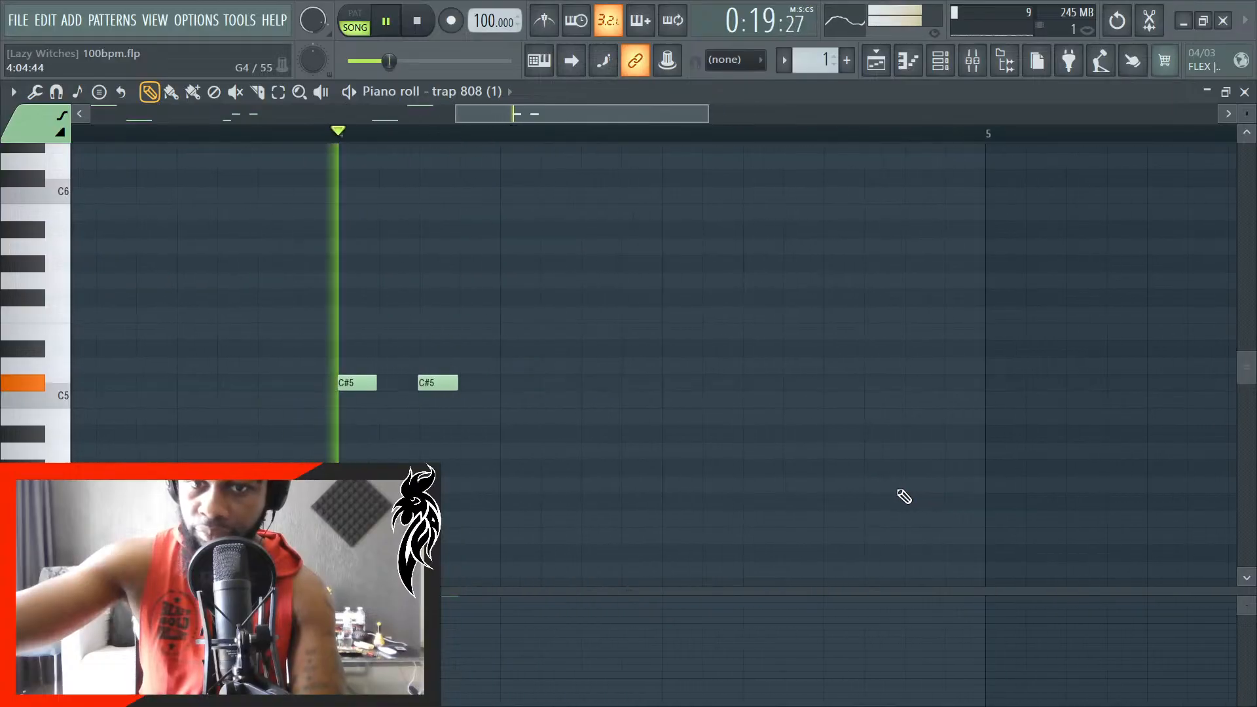
pyautogui.press('space')
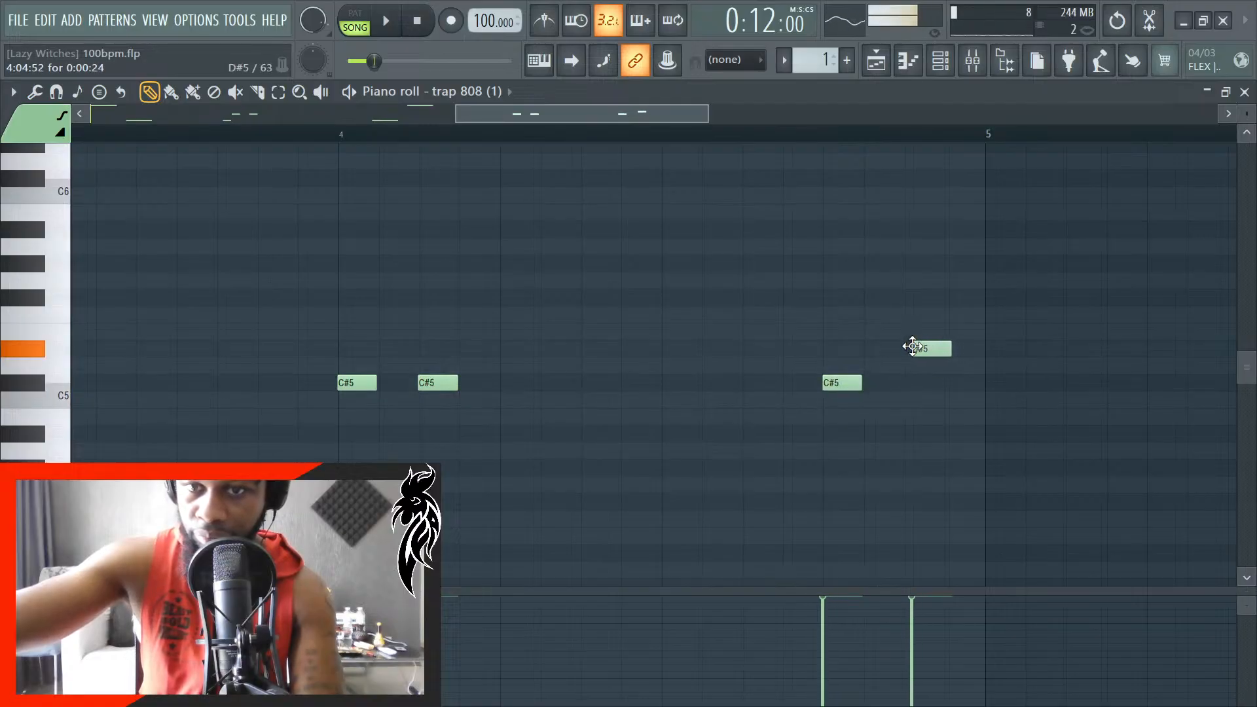
# - Shift the last C#5 later within beat 4 of bar 4 and move the D#5 to end at bar 5
pyautogui.scroll(4, 921, 387)
pyautogui.moveTo(753, 384); pyautogui.dragTo(920, 381)
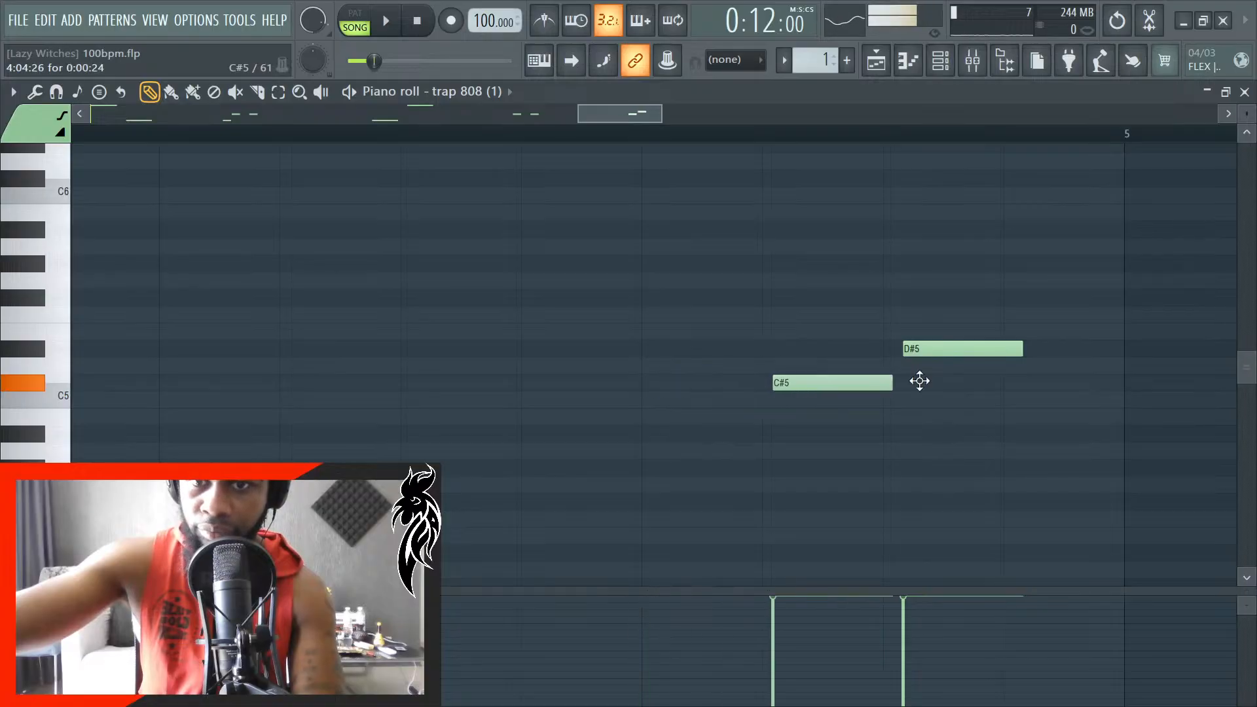
pyautogui.moveTo(993, 355); pyautogui.dragTo(1099, 346)
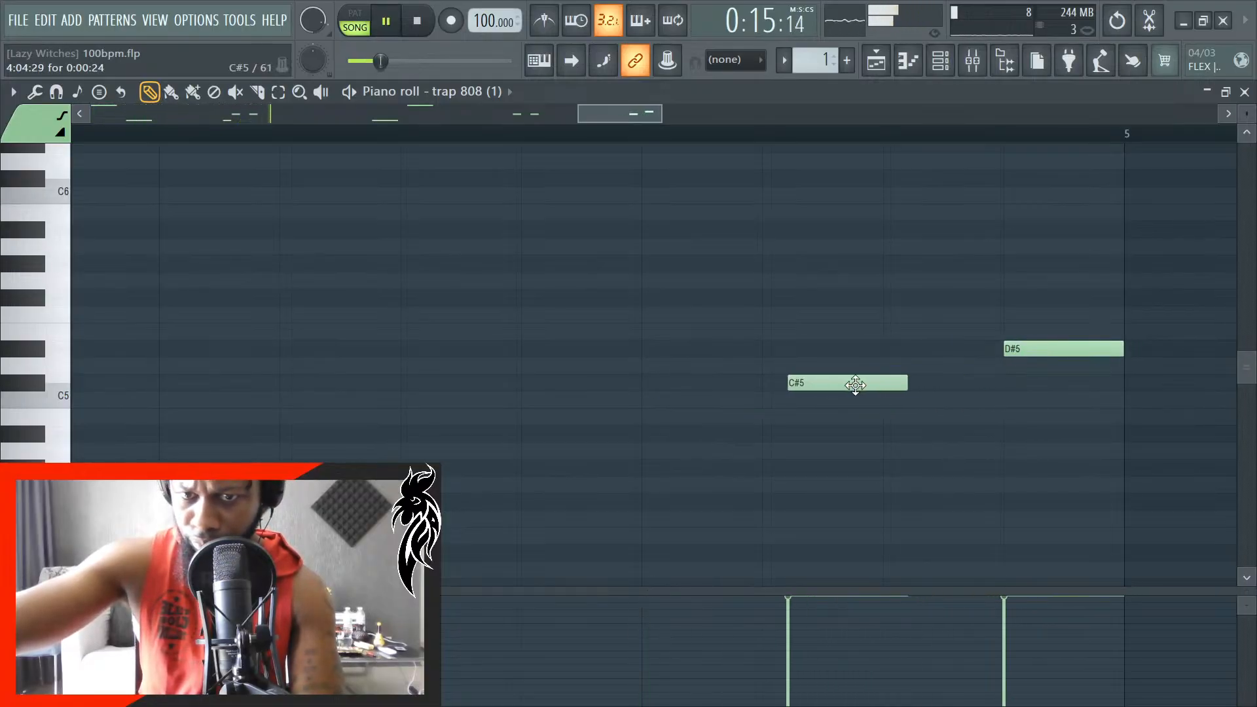
# - Test the ending in playback, then move the last C#5 onto beat 4 of bar 4 and the D#5 to 4:04:23
pyautogui.scroll(-4, 819, 514)
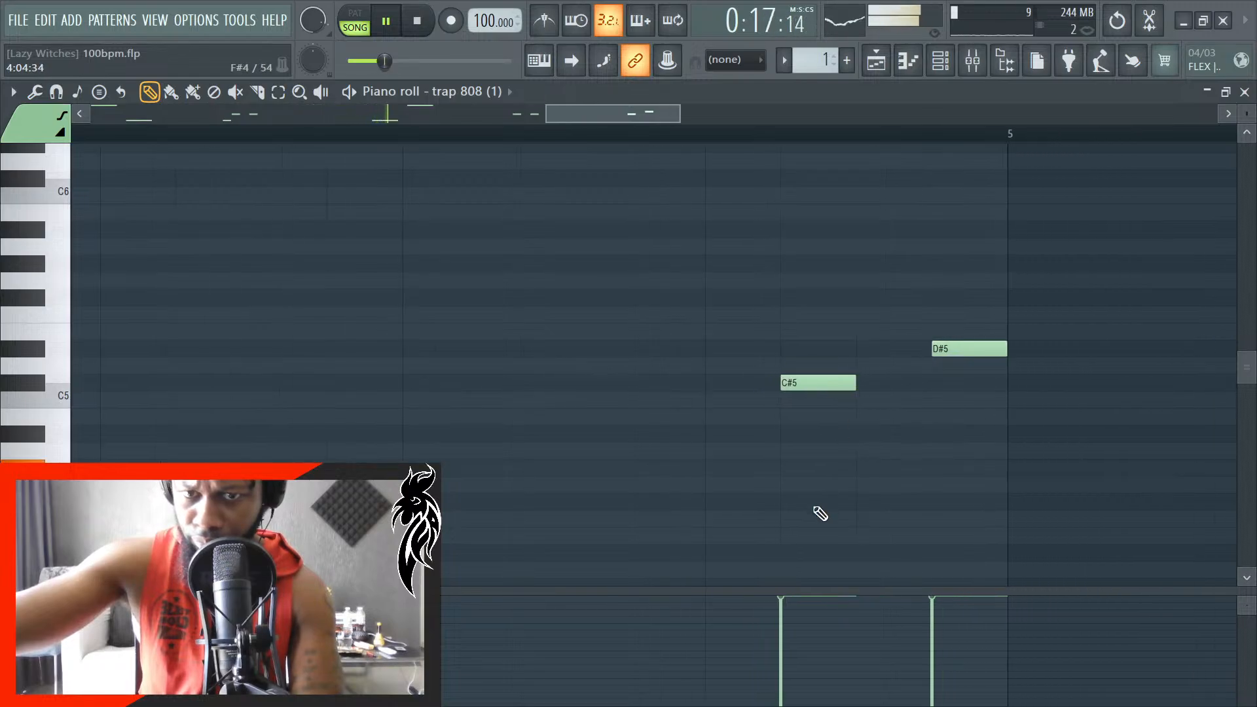
pyautogui.scroll(-1, 818, 490)
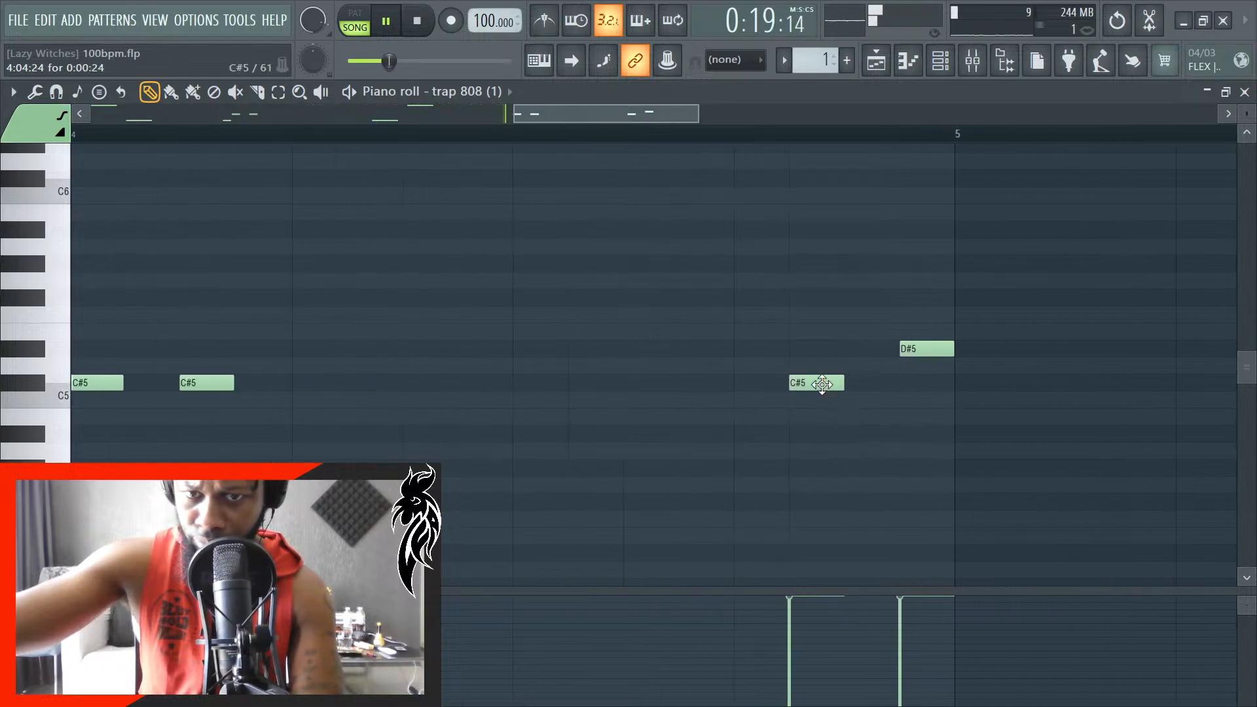
pyautogui.moveTo(819, 382); pyautogui.dragTo(878, 402)
pyautogui.scroll(4, 877, 402)
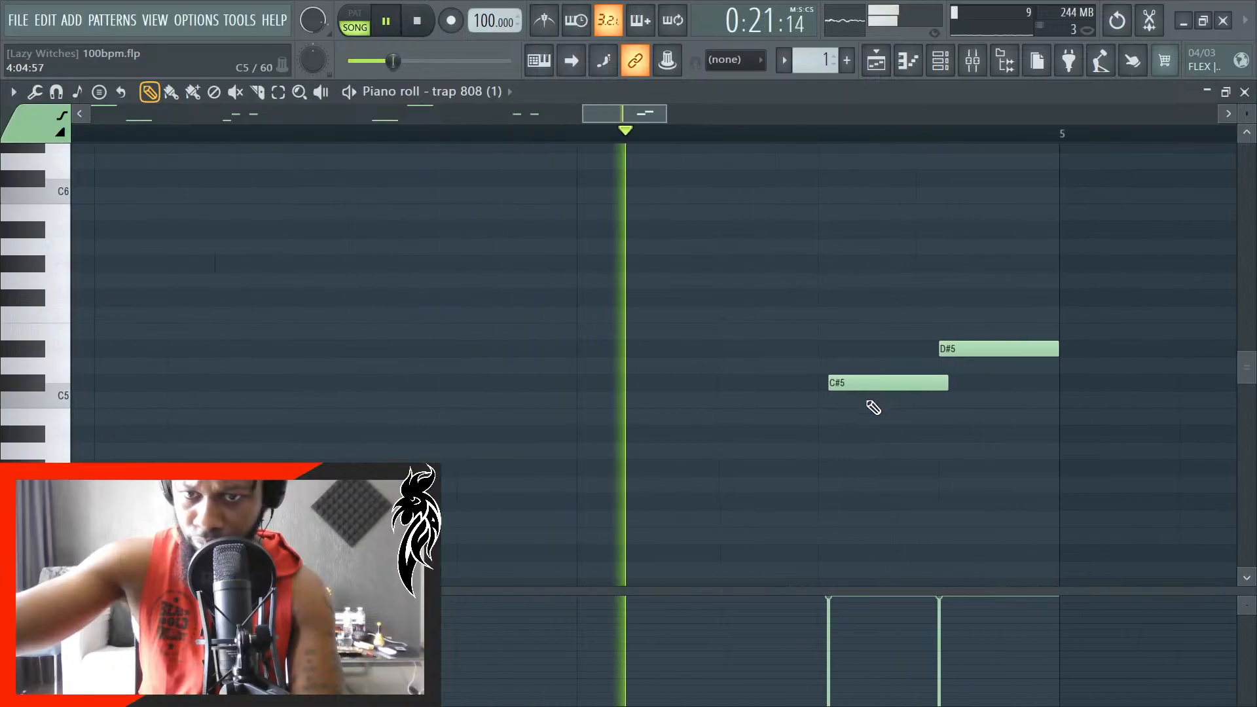
pyautogui.press('space')
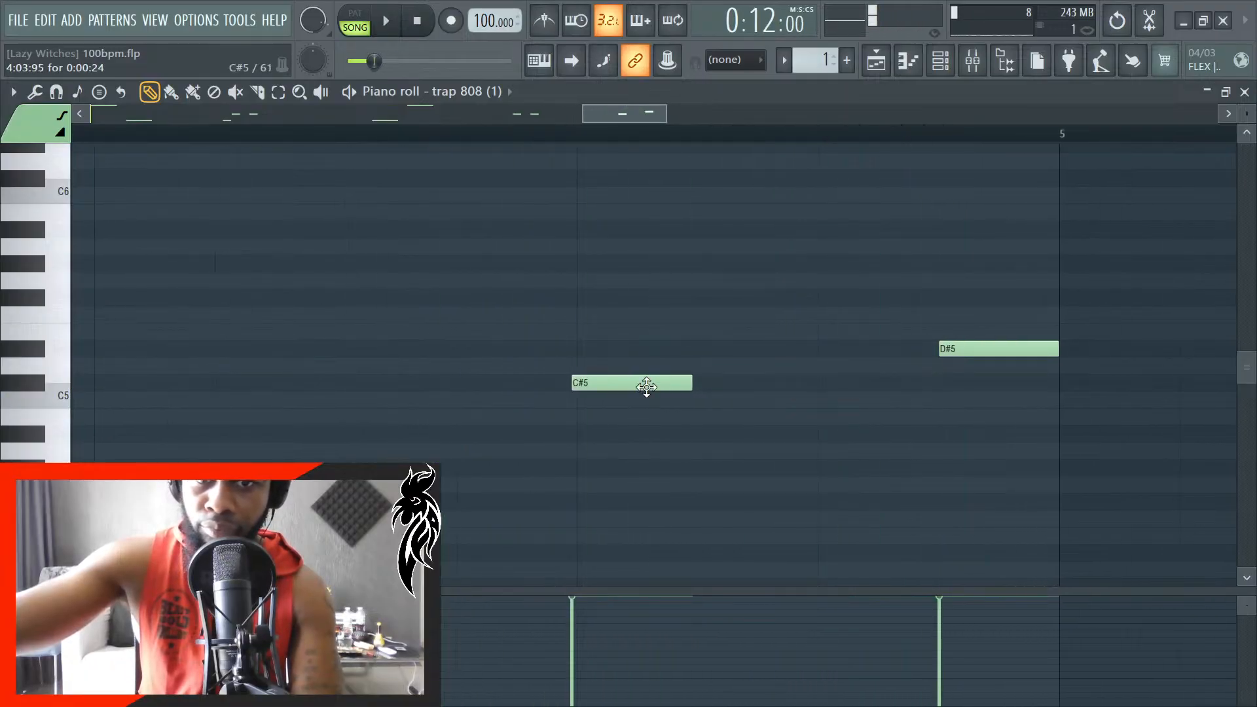
pyautogui.moveTo(1016, 355); pyautogui.dragTo(836, 357)
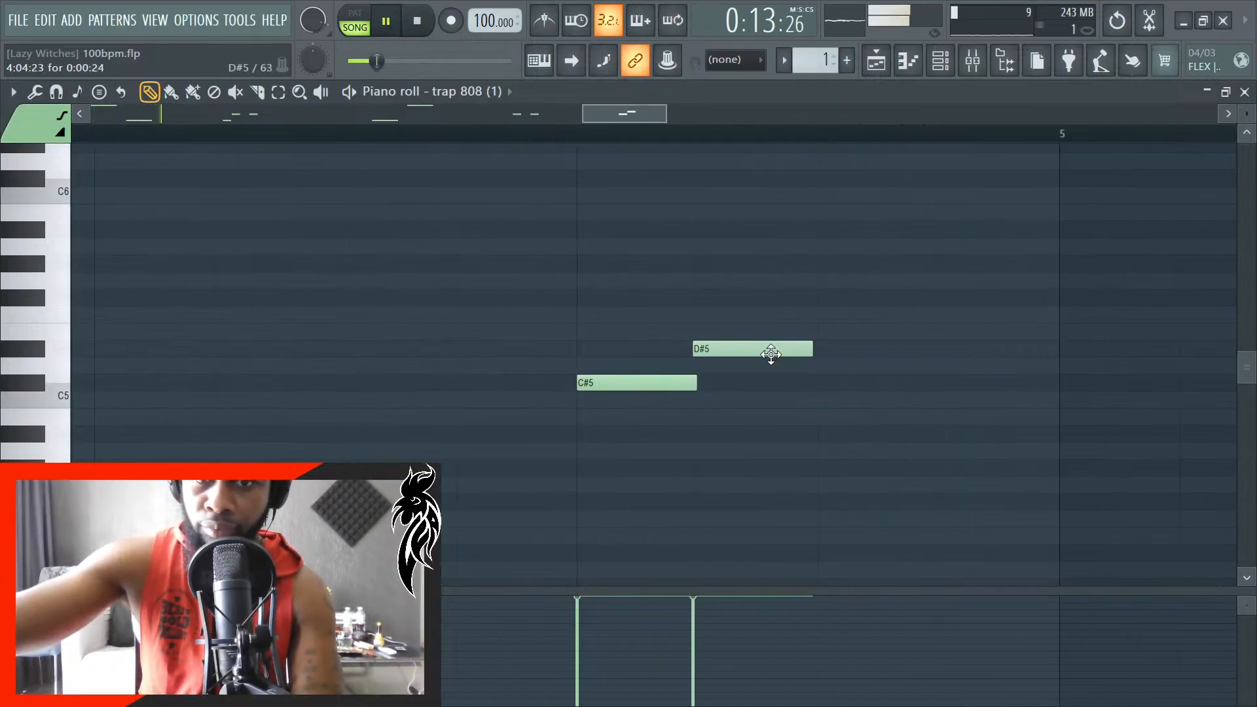
# - Play back the 808 line, lengthen the last D#5 in bar 4 to end at bar 5, and close the piano roll
pyautogui.scroll(-4, 757, 438)
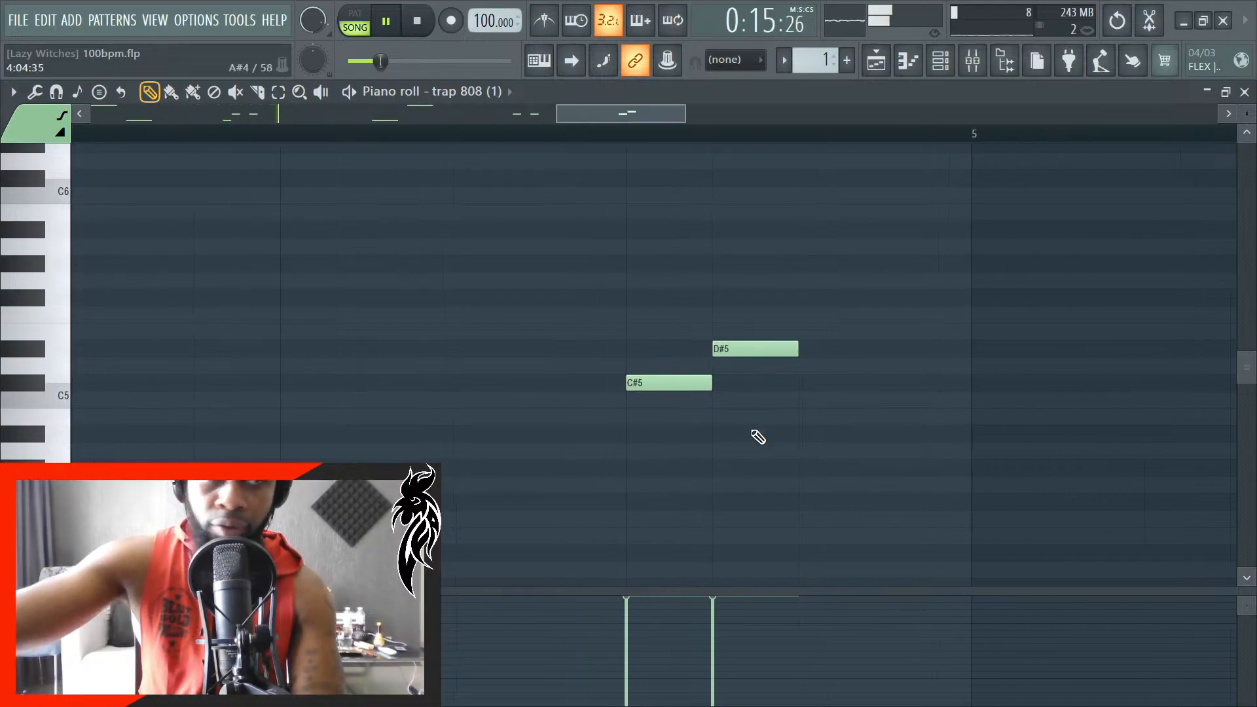
pyautogui.scroll(-2, 763, 435)
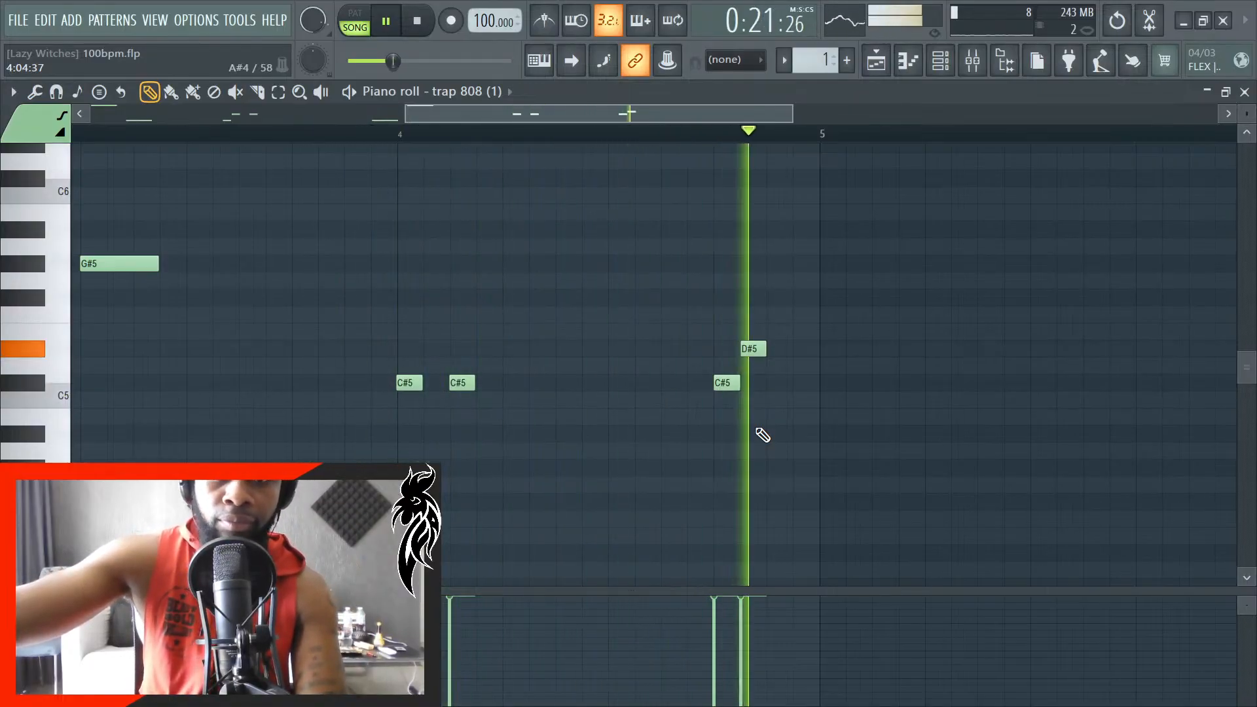
pyautogui.press('space')
pyautogui.scroll(1, 773, 390)
pyautogui.scroll(1, 773, 390)
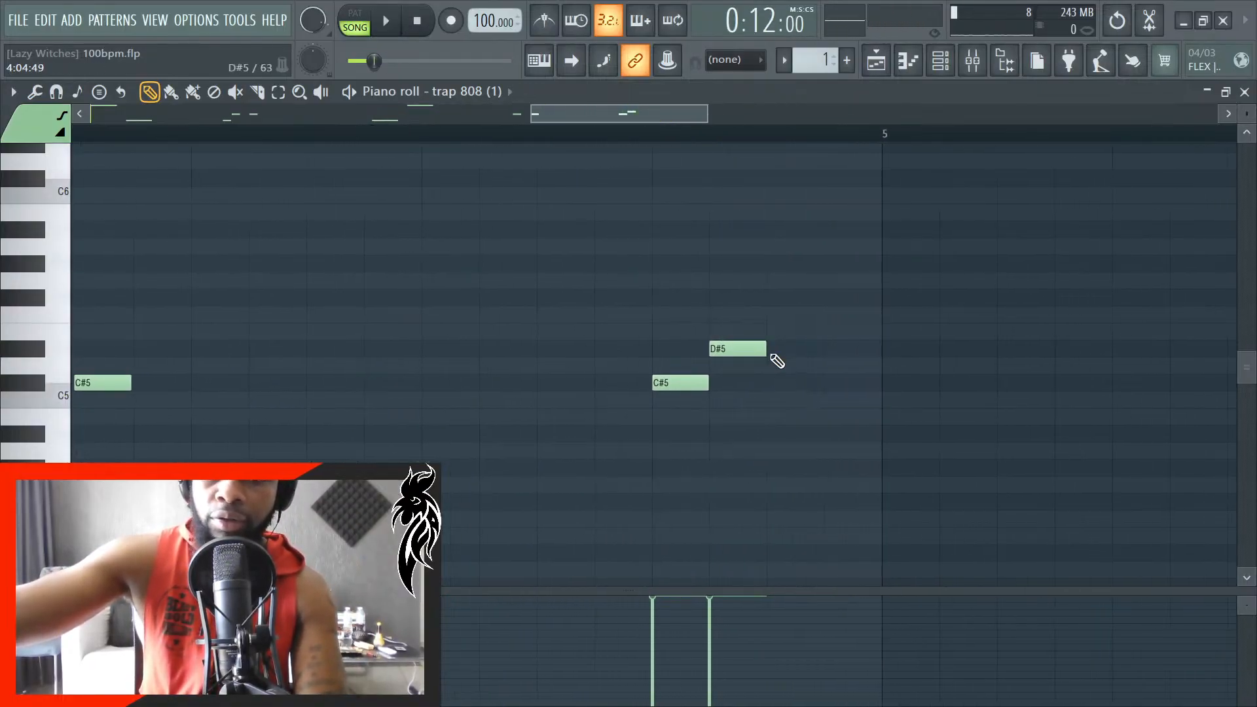
pyautogui.scroll(1, 891, 360)
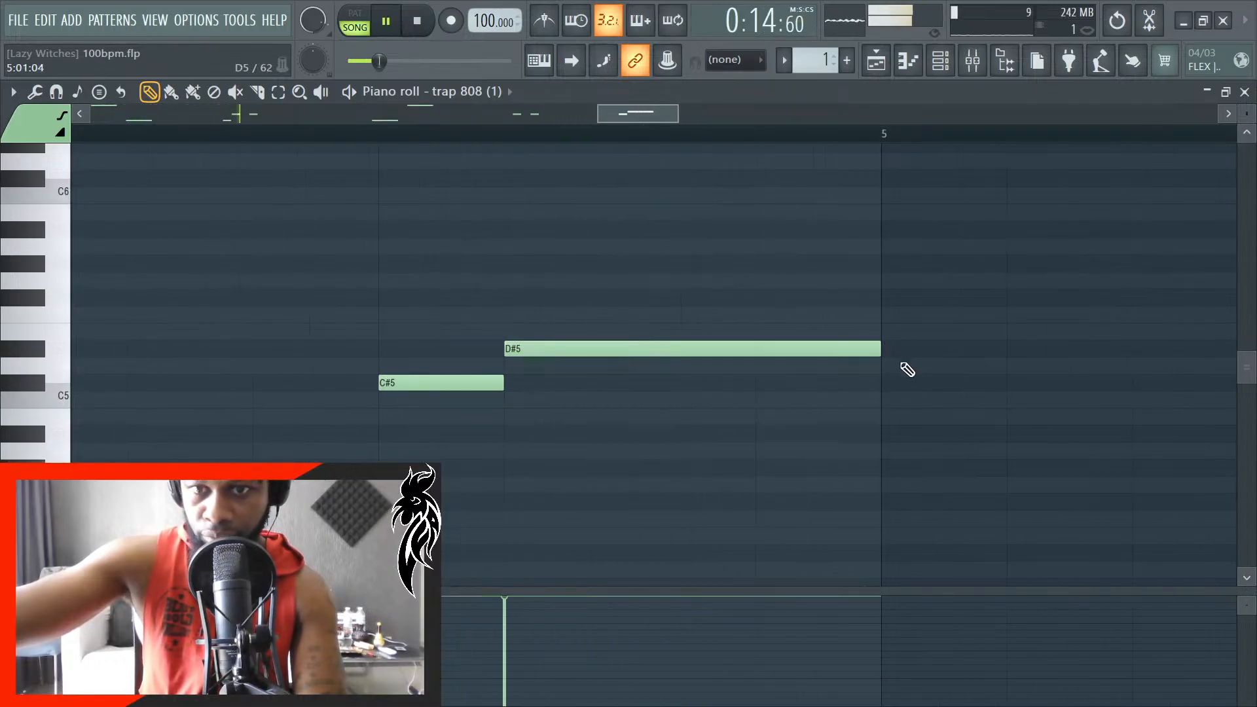
pyautogui.scroll(-1, 899, 507)
pyautogui.click(1247, 93)
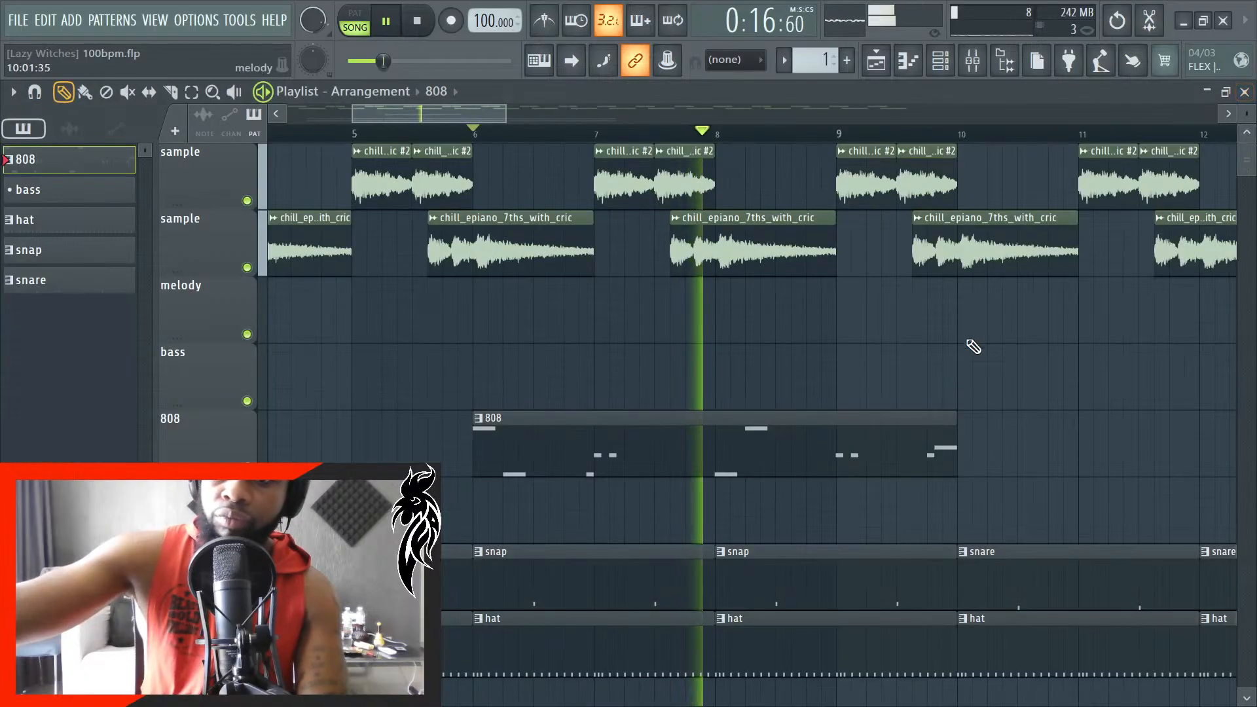
# - Place a second four-bar 808 clip on the 808 track directly after the first, aligned exactly to bar 10
pyautogui.scroll(1, 876, 469)
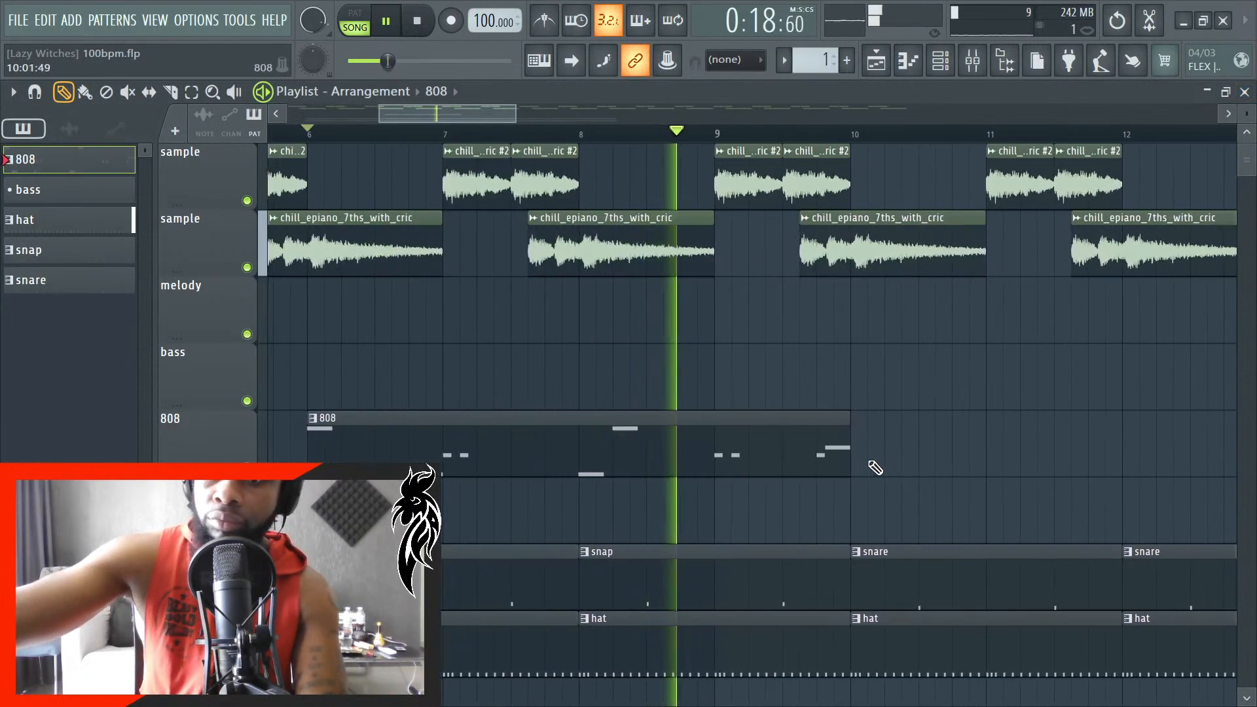
pyautogui.scroll(2, 907, 458)
pyautogui.scroll(2, 917, 461)
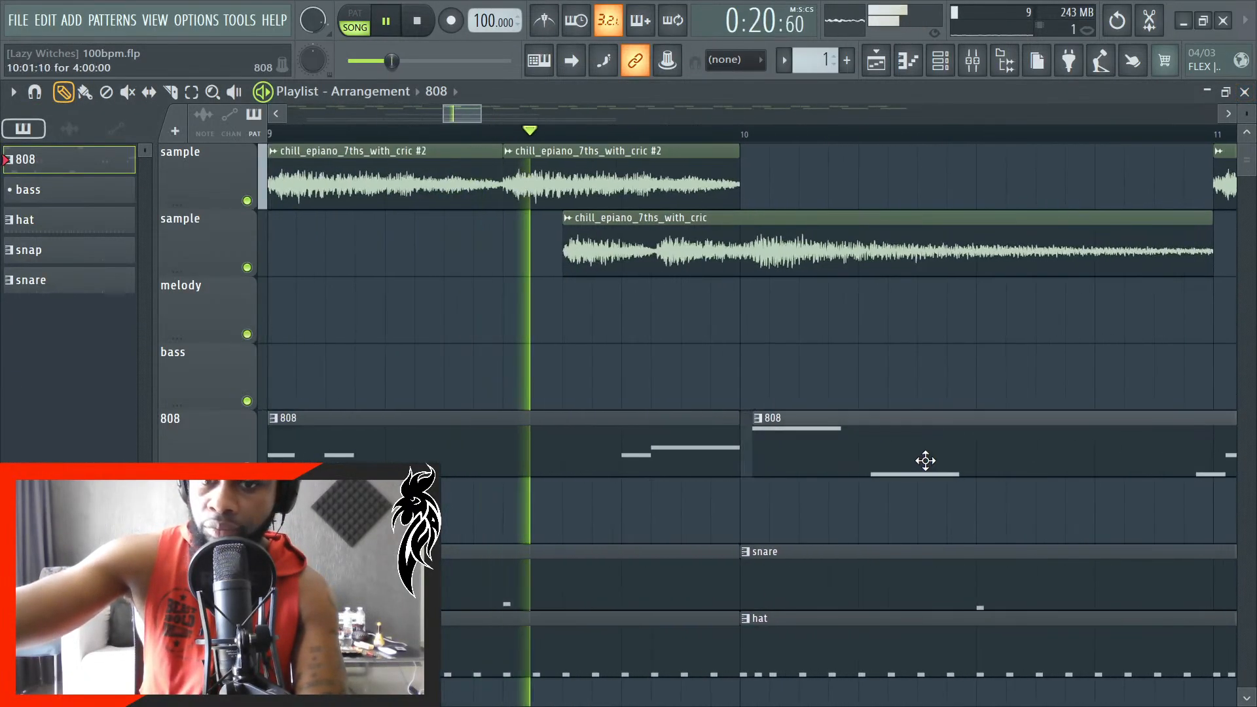
pyautogui.scroll(1, 907, 466)
pyautogui.scroll(1, 845, 485)
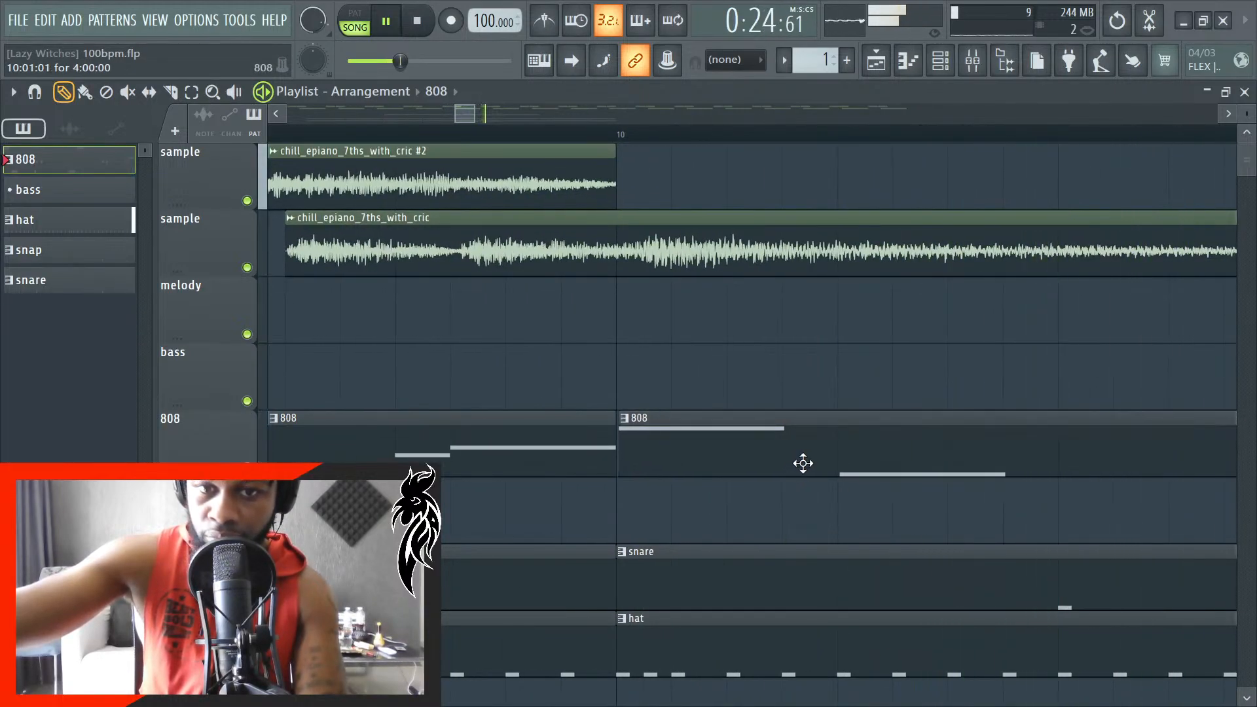
pyautogui.scroll(2, 802, 462)
pyautogui.scroll(-2, 763, 478)
pyautogui.scroll(-3, 719, 494)
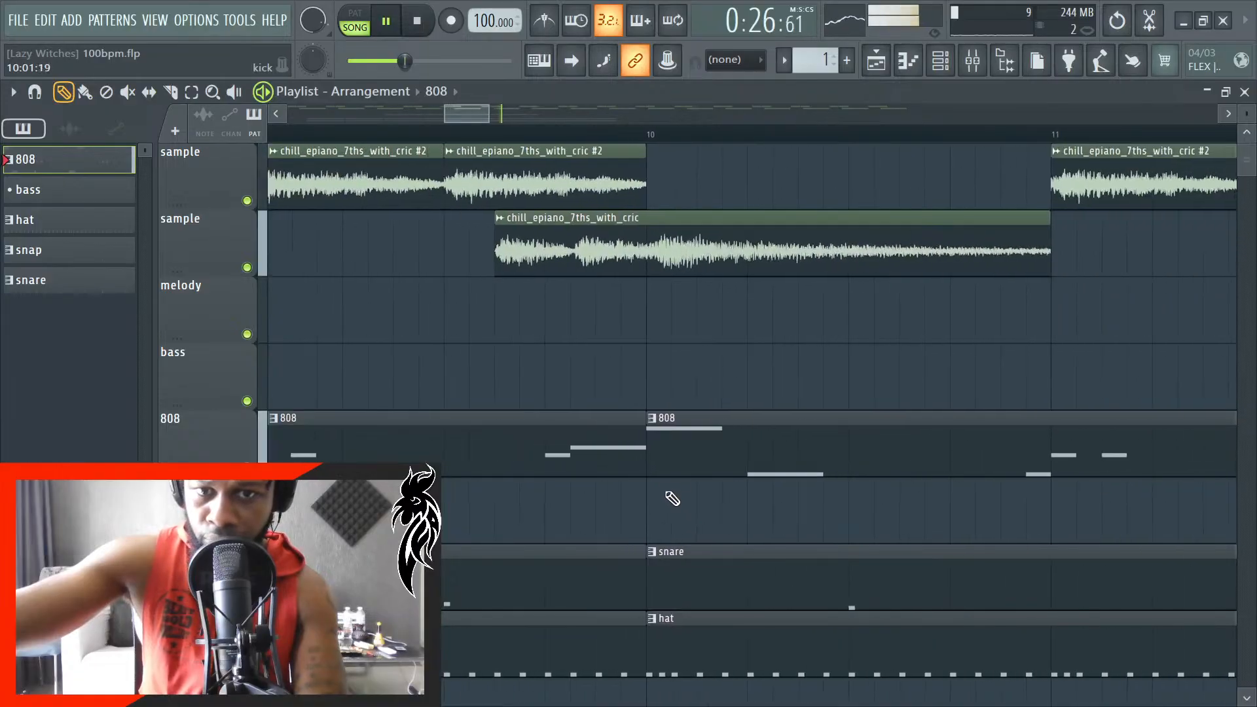
pyautogui.scroll(2, 963, 454)
pyautogui.scroll(-5, 1011, 475)
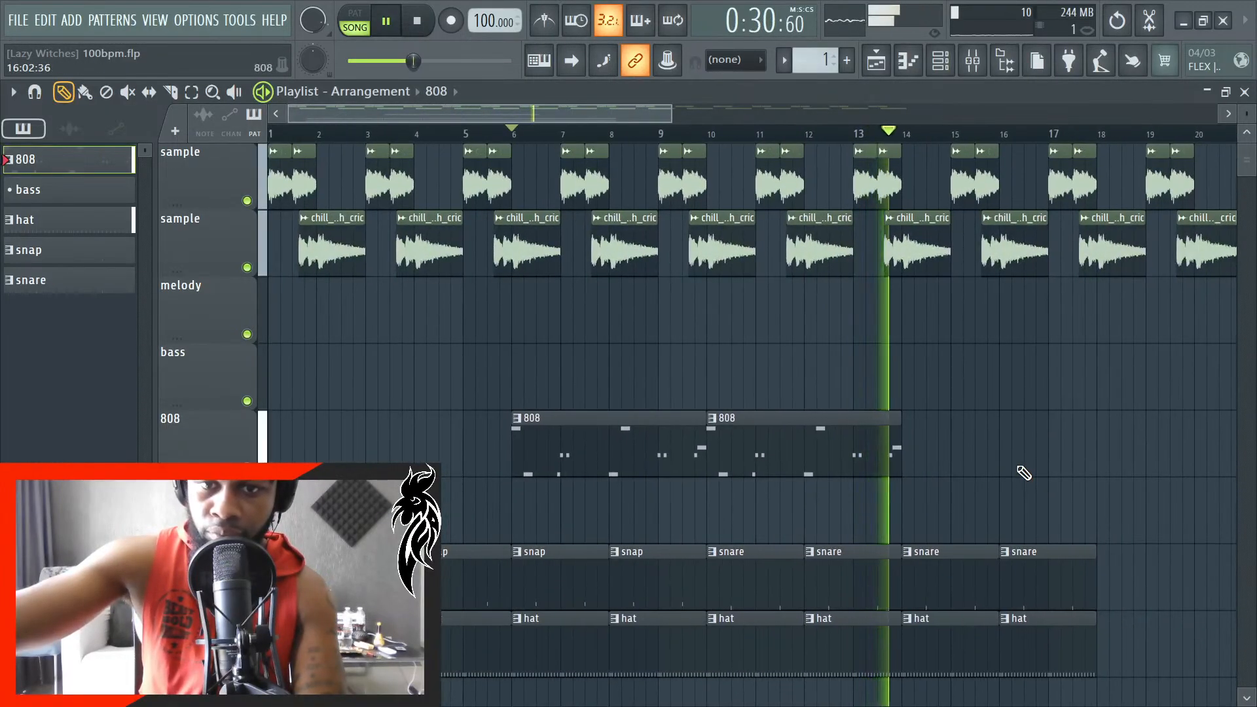
# - Duplicate the 808 clips from bar 14 and delete the surplus copy so that the line ends at bar 18
pyautogui.press('space')
pyautogui.moveTo(1037, 467); pyautogui.dragTo(509, 462)
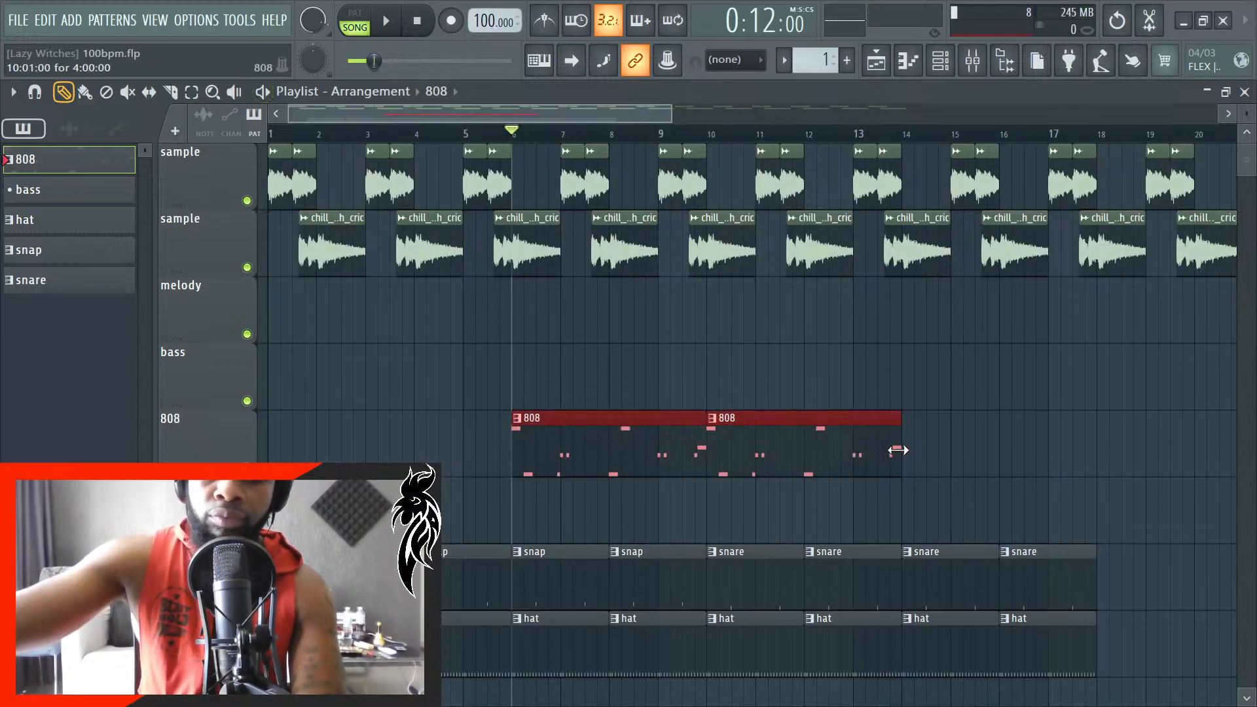
pyautogui.scroll(8, 873, 478)
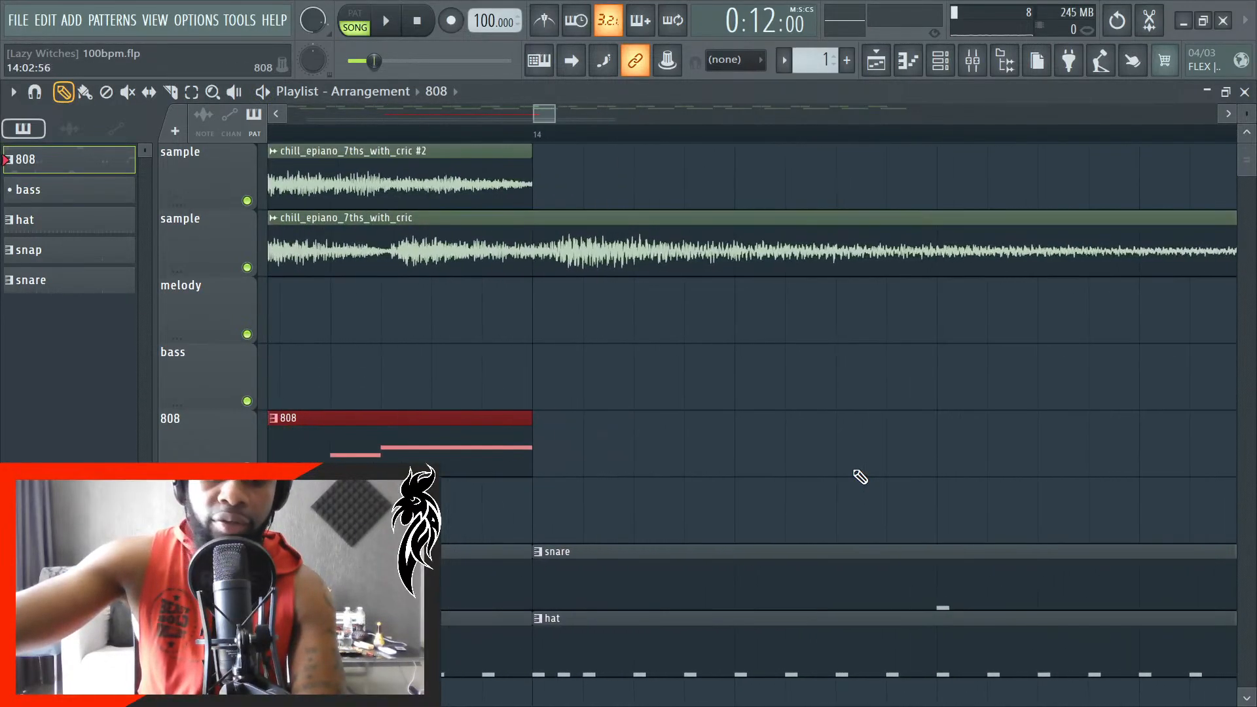
pyautogui.scroll(-6, 777, 485)
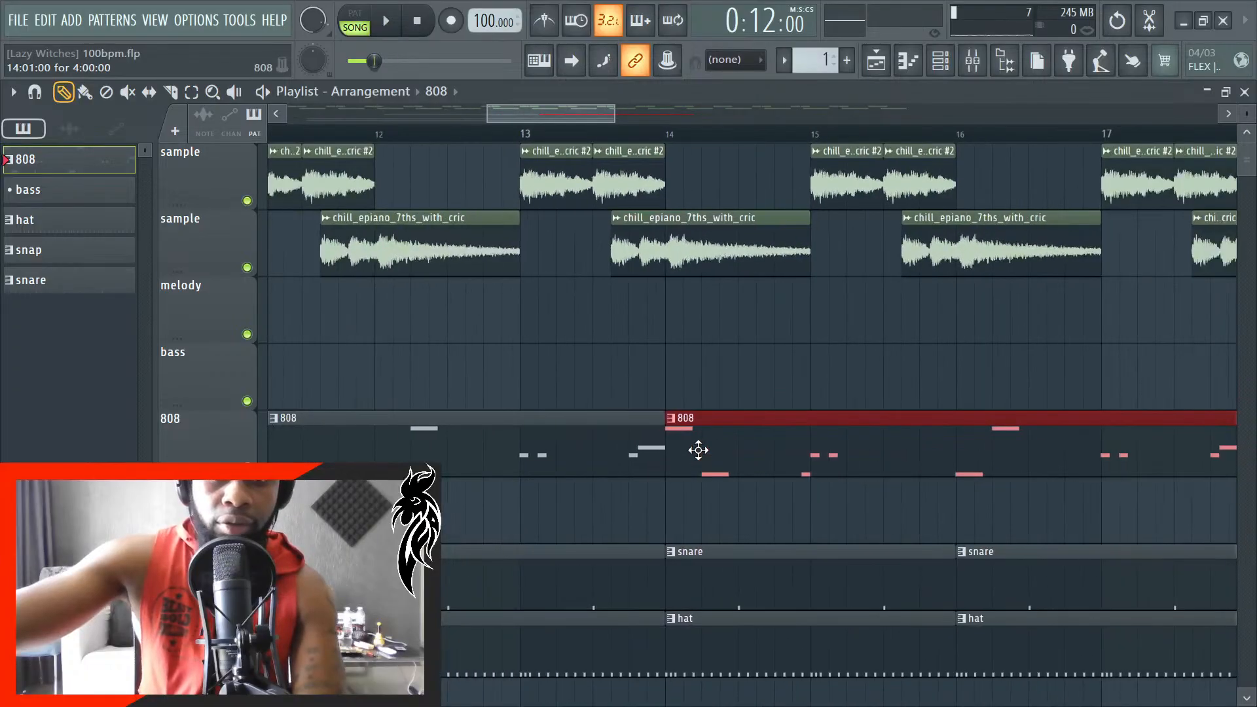
pyautogui.scroll(-7, 698, 449)
pyautogui.scroll(1, 696, 443)
pyautogui.keyDown('ctrl'); pyautogui.click(716, 360); pyautogui.keyUp('ctrl')
pyautogui.rightClick(1014, 448)
# - Play the arrangement from the beginning through the three 808 clips and save the project
pyautogui.scroll(-5, 1009, 450)
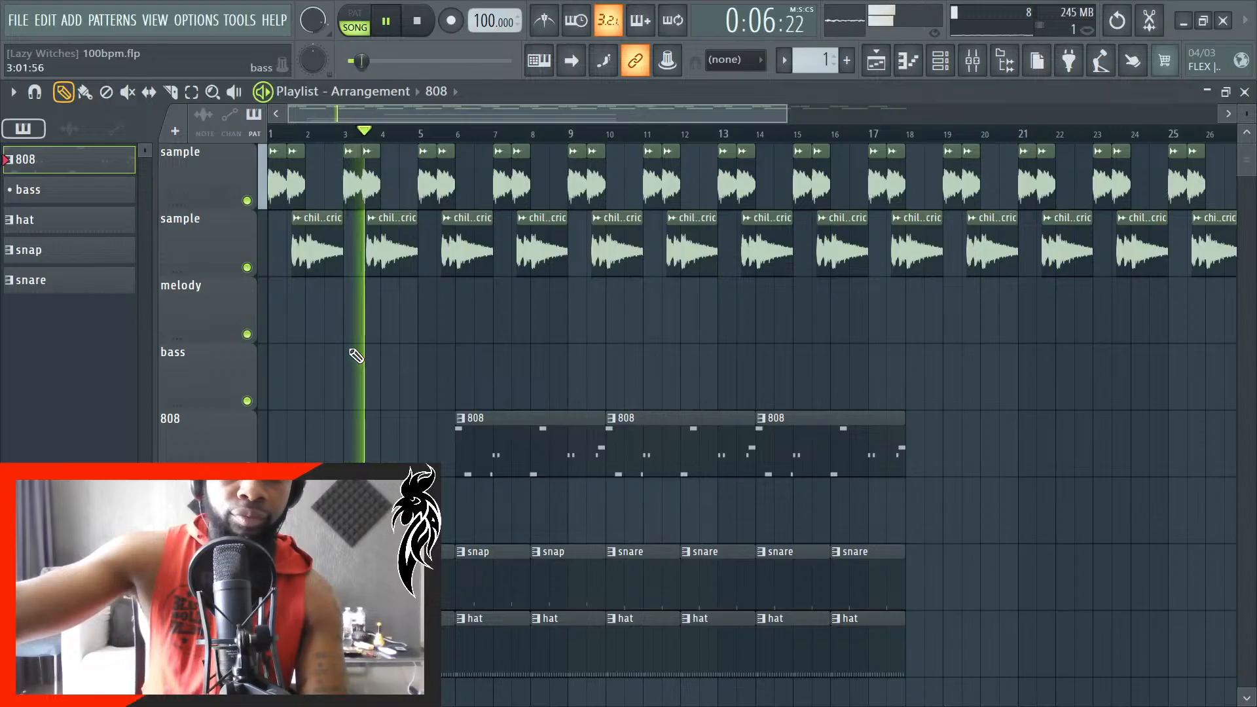
pyautogui.scroll(2, 350, 355)
pyautogui.scroll(-3, 449, 390)
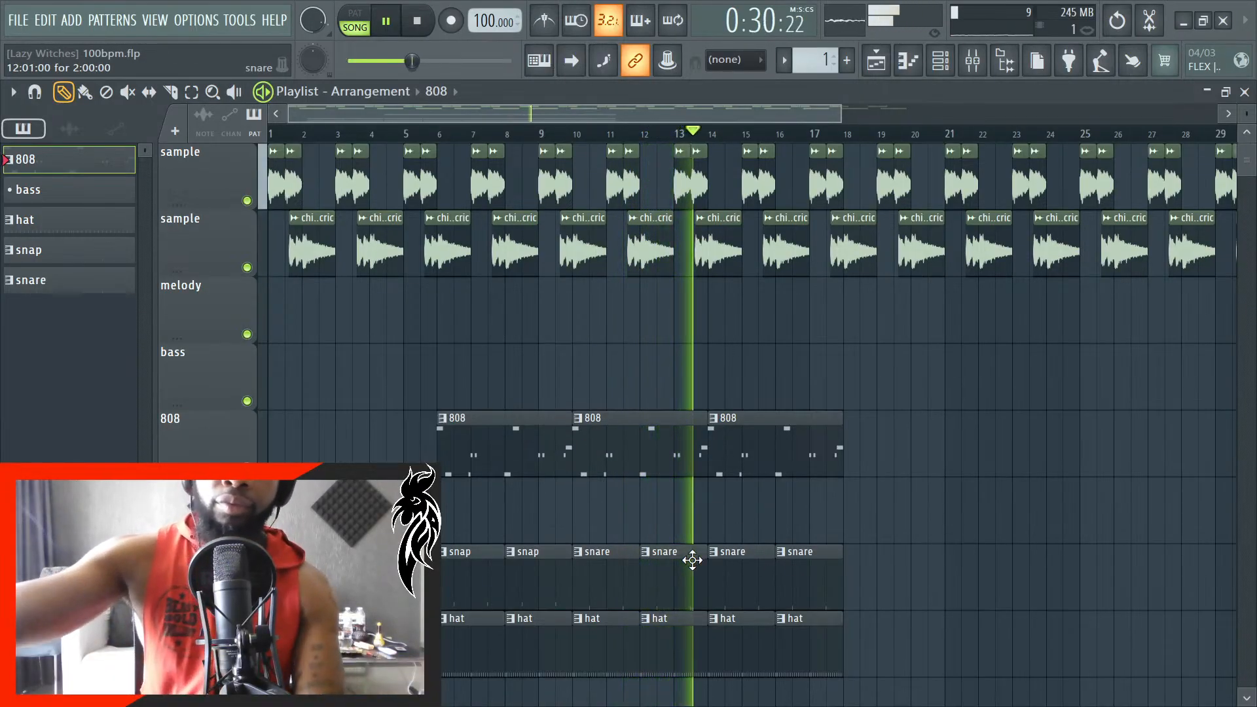
pyautogui.hotkey('ctrl', 's')
# - Replace the snare clips at bars 10 and 12 with duplicates of the two preceding snap clips
pyautogui.scroll(2, 648, 571)
pyautogui.rightClick(619, 577)
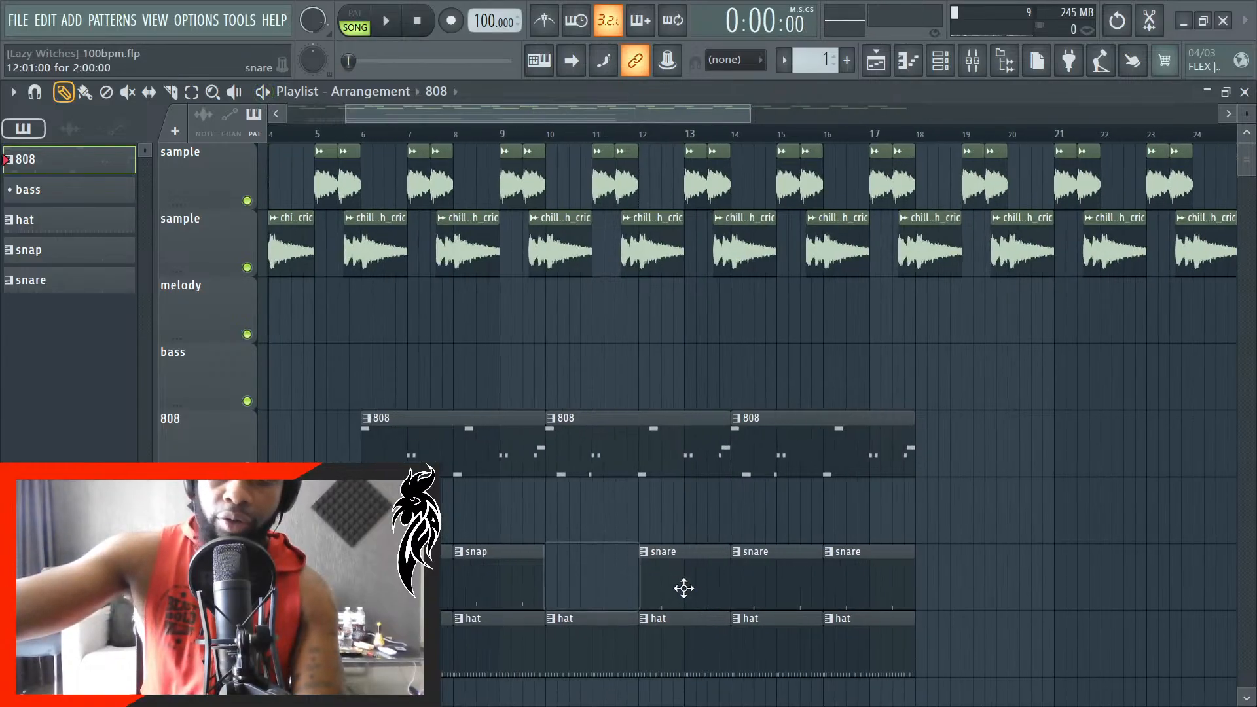
pyautogui.rightClick(680, 585)
pyautogui.moveTo(589, 570); pyautogui.dragTo(451, 577)
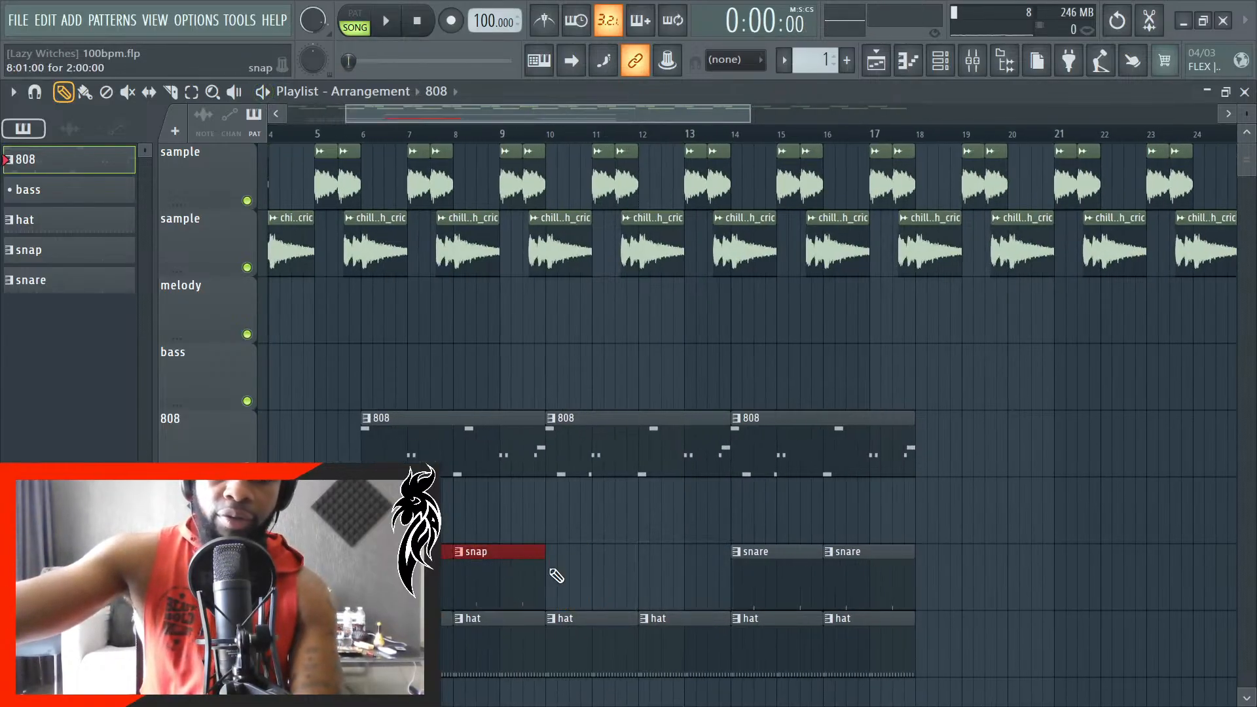
pyautogui.scroll(10, 561, 579)
pyautogui.hotkey('ctrl', 'b')
pyautogui.scroll(-1, 565, 586)
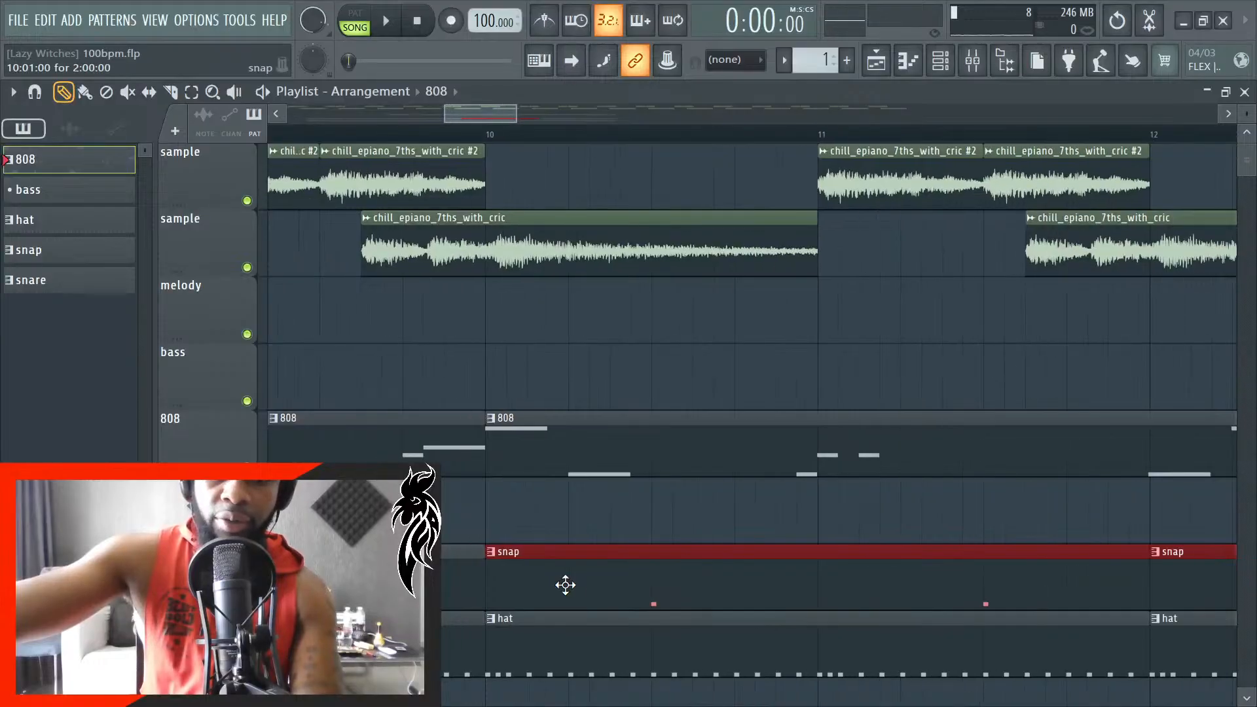
# - Create a new pattern named kick and place its clip on the track below the 808, spanning bars 14 to 16
pyautogui.scroll(-6, 565, 585)
pyautogui.scroll(6, 642, 543)
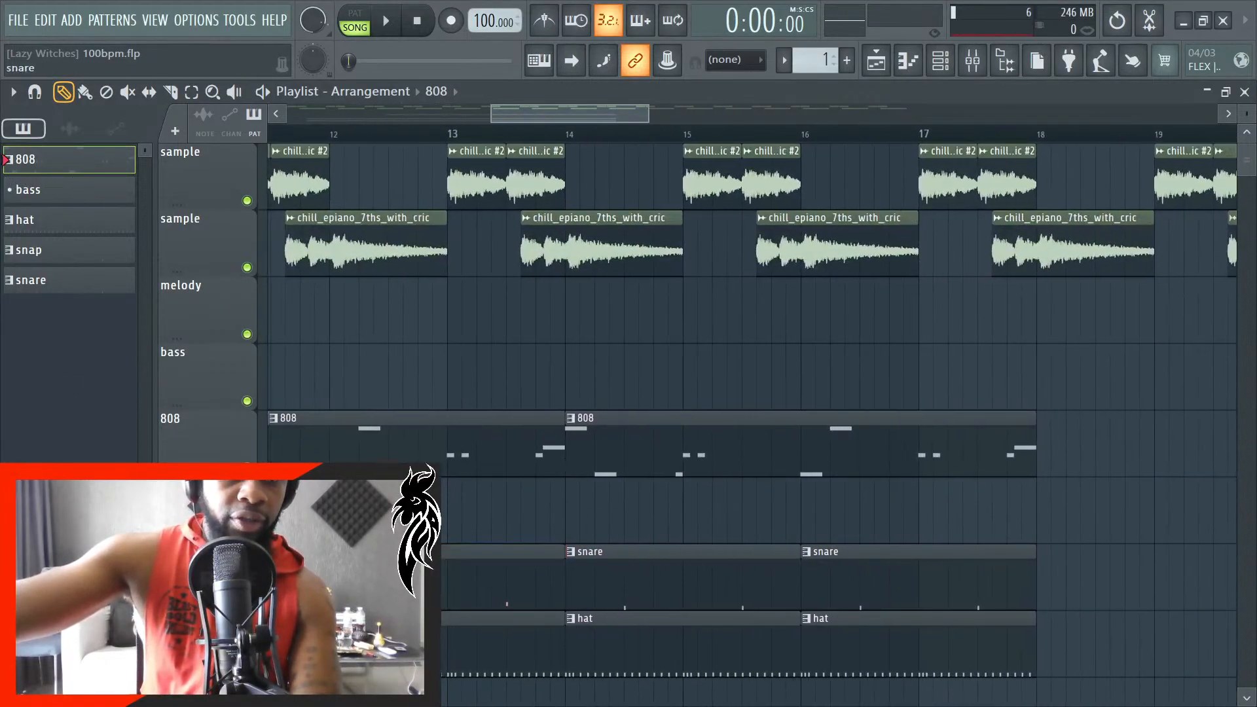
pyautogui.press('F4')
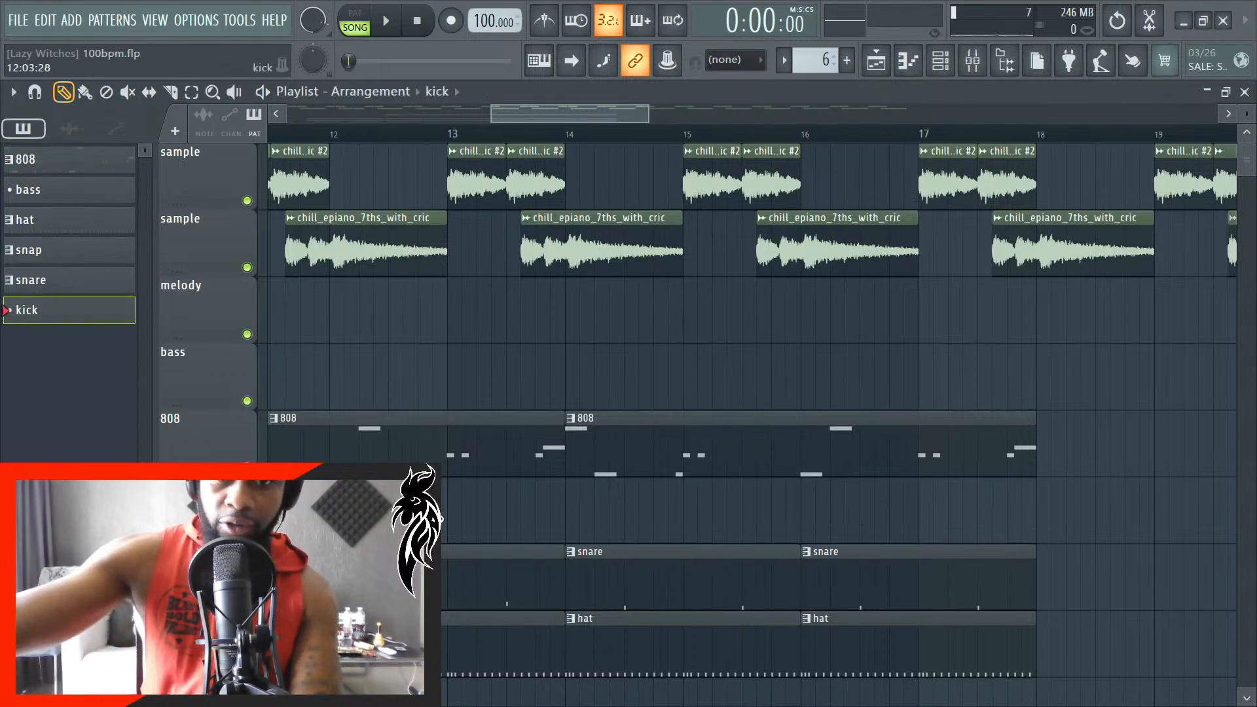
pyautogui.click(563, 512)
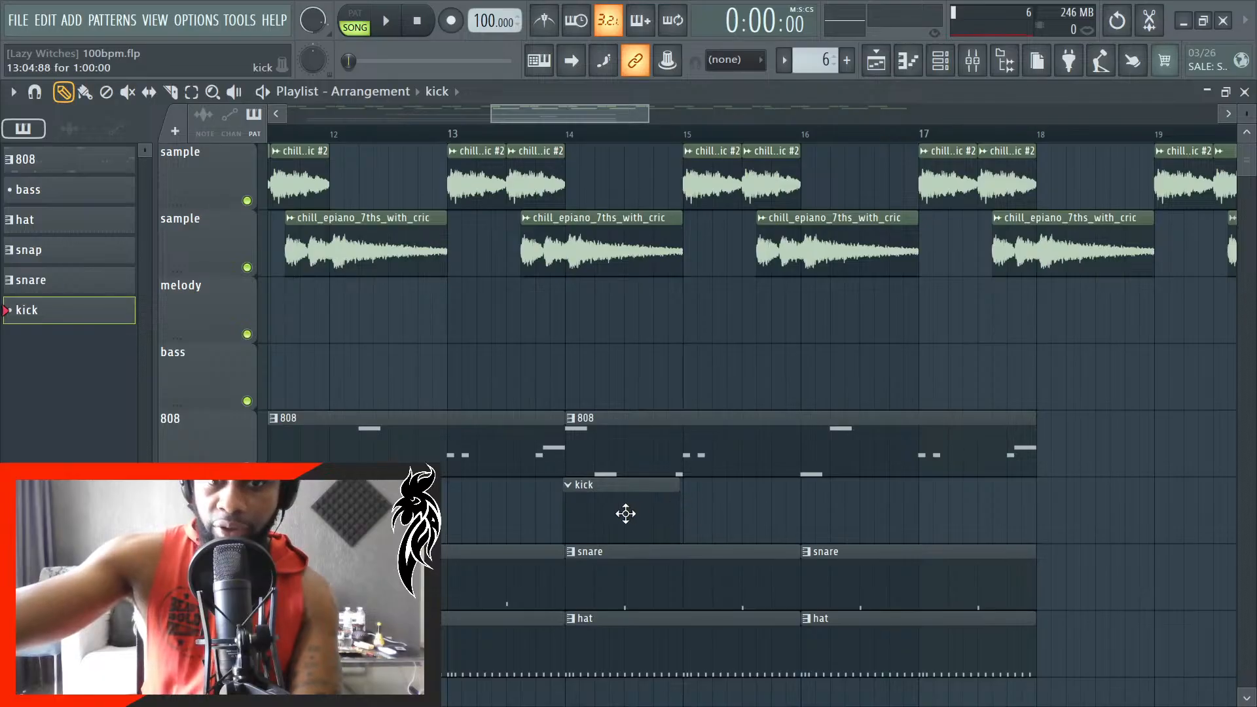
pyautogui.scroll(5, 548, 523)
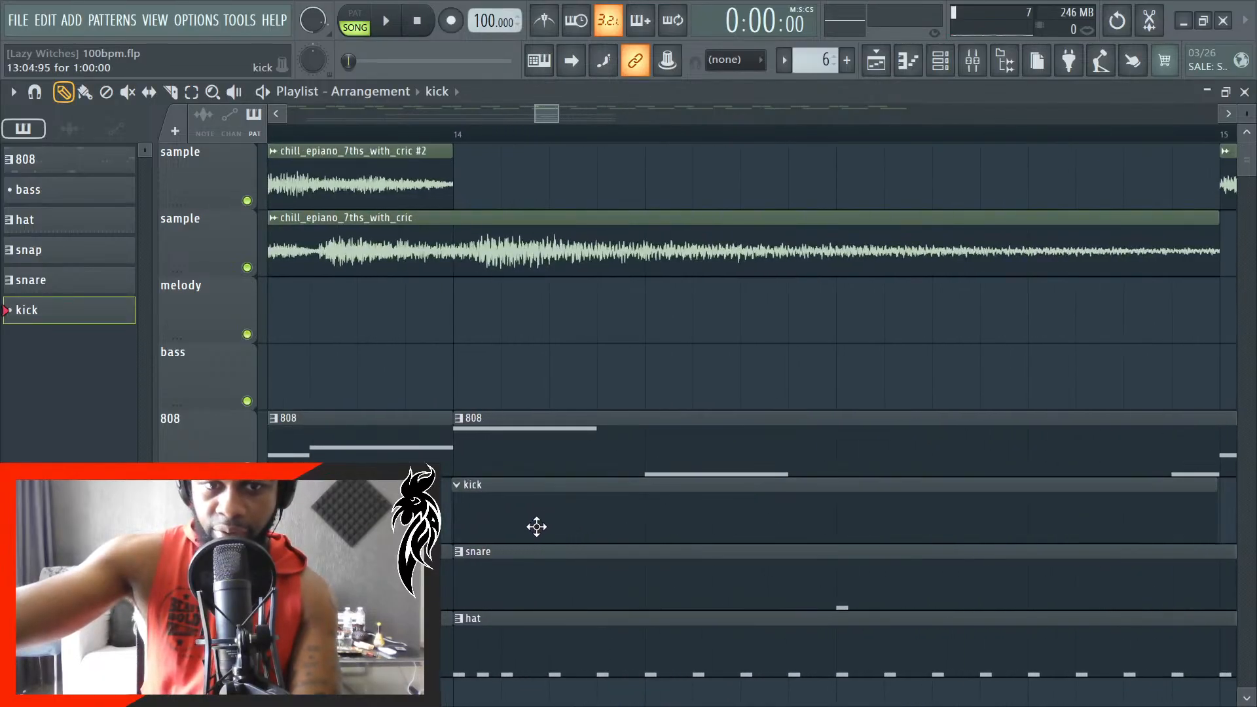
pyautogui.scroll(3, 524, 527)
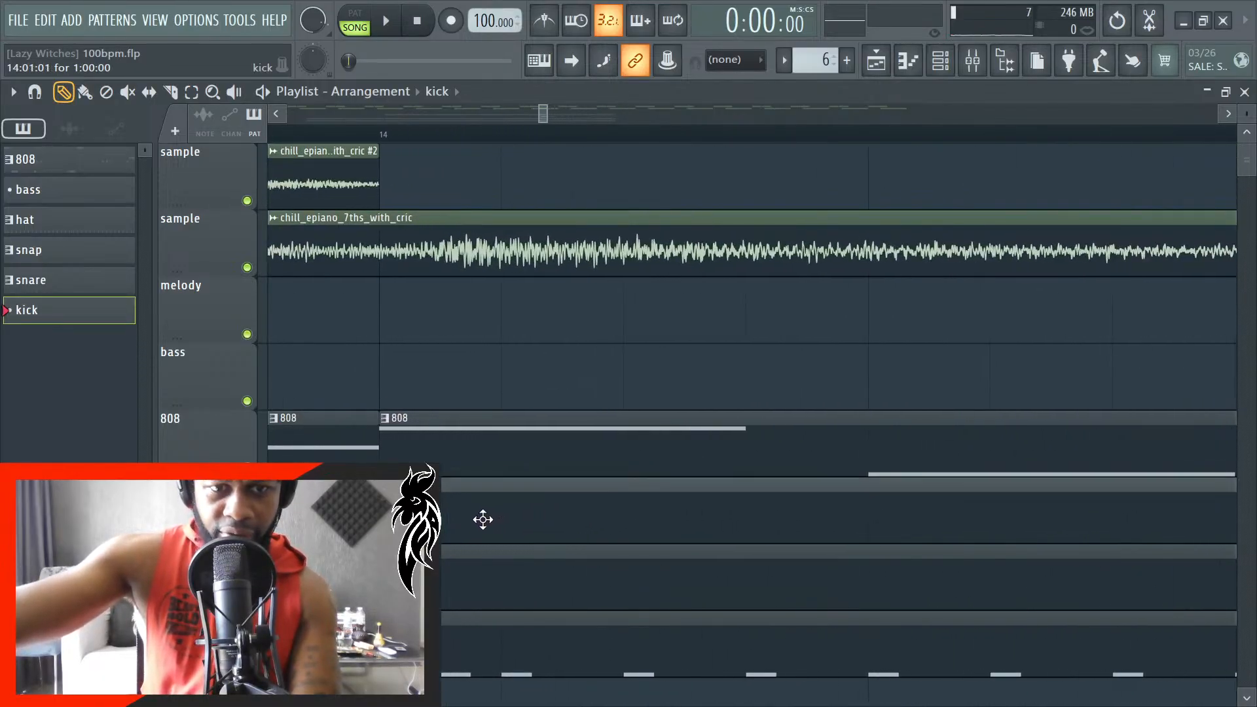
pyautogui.scroll(-6, 474, 527)
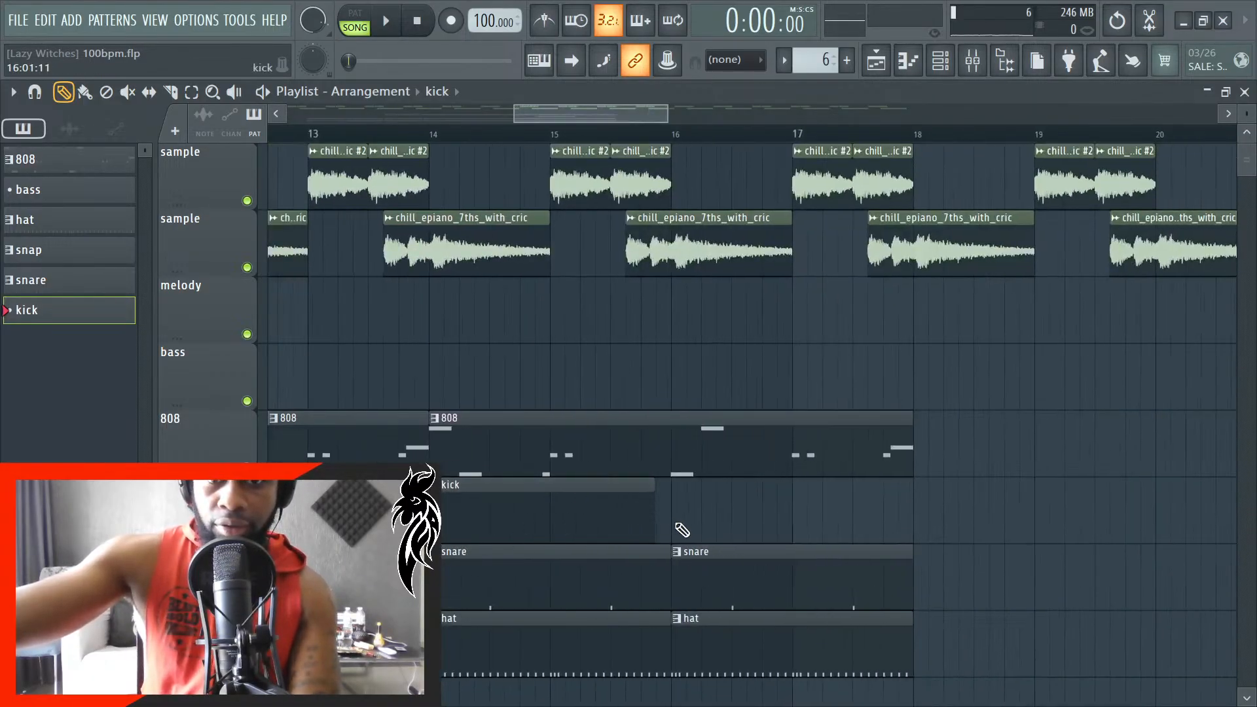
pyautogui.scroll(4, 682, 530)
pyautogui.scroll(3, 681, 519)
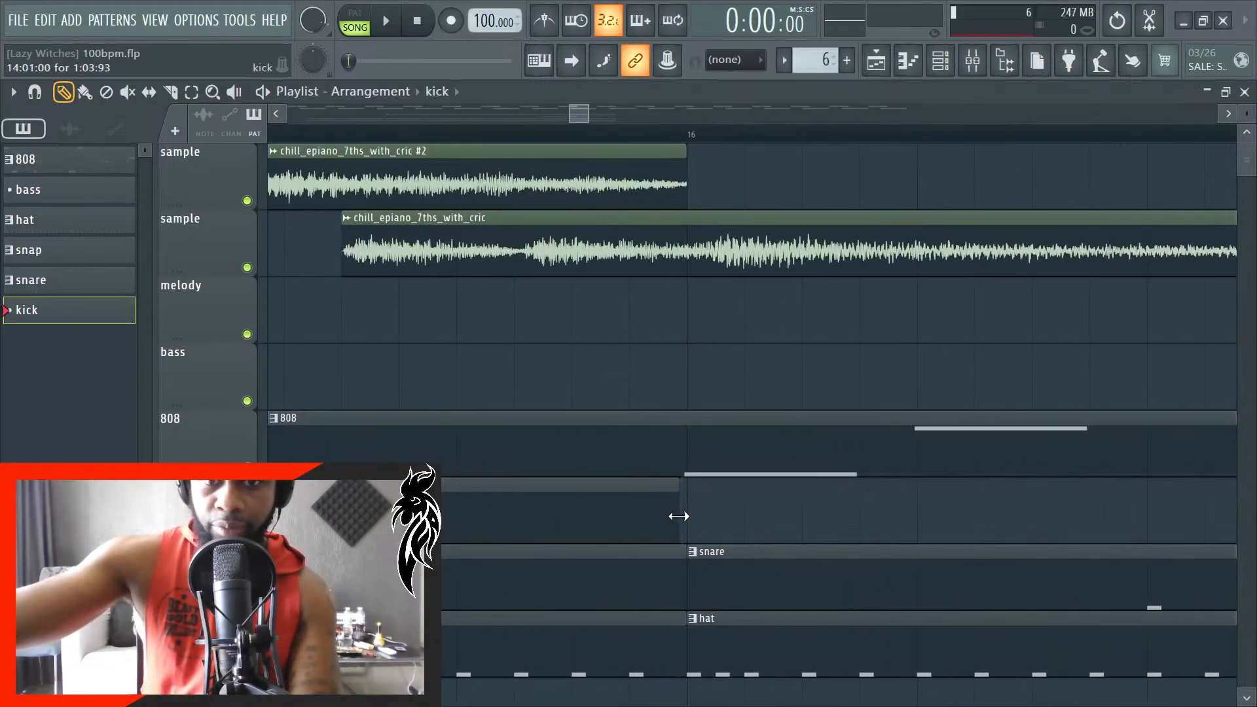
pyautogui.scroll(4, 682, 517)
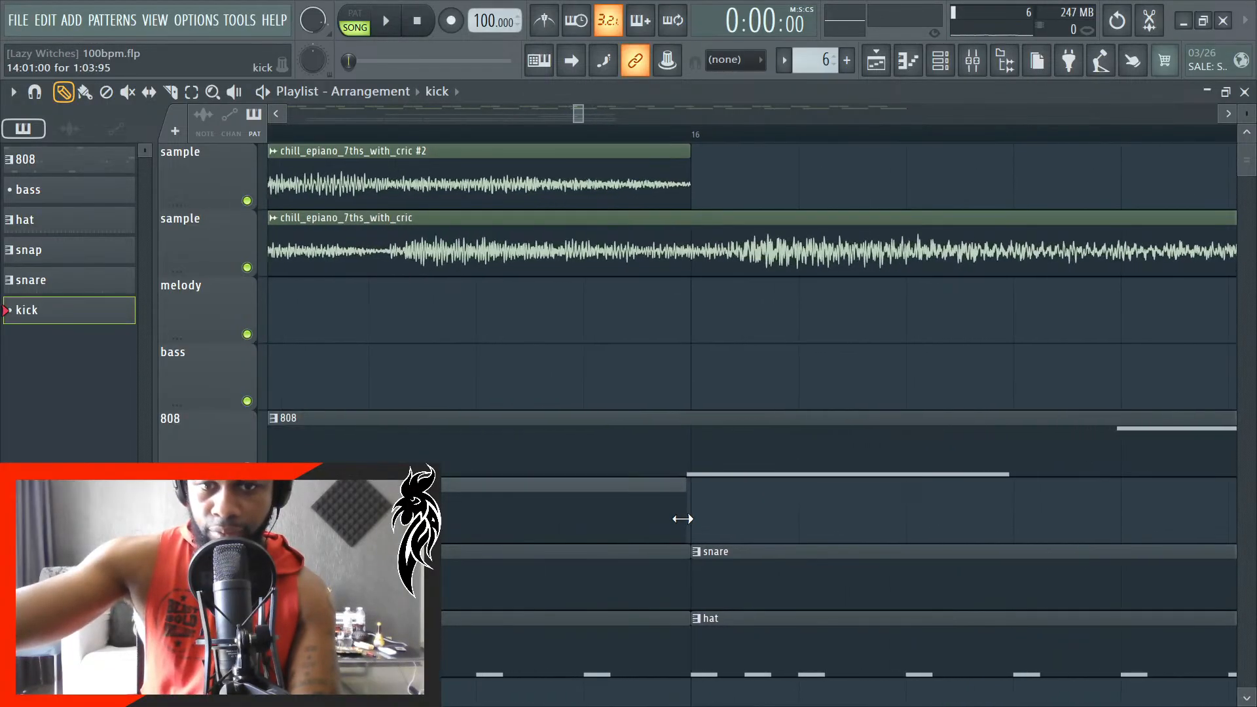
# - Add a second two-bar kick clip at bar 16, directly after the first one
pyautogui.click(692, 518)
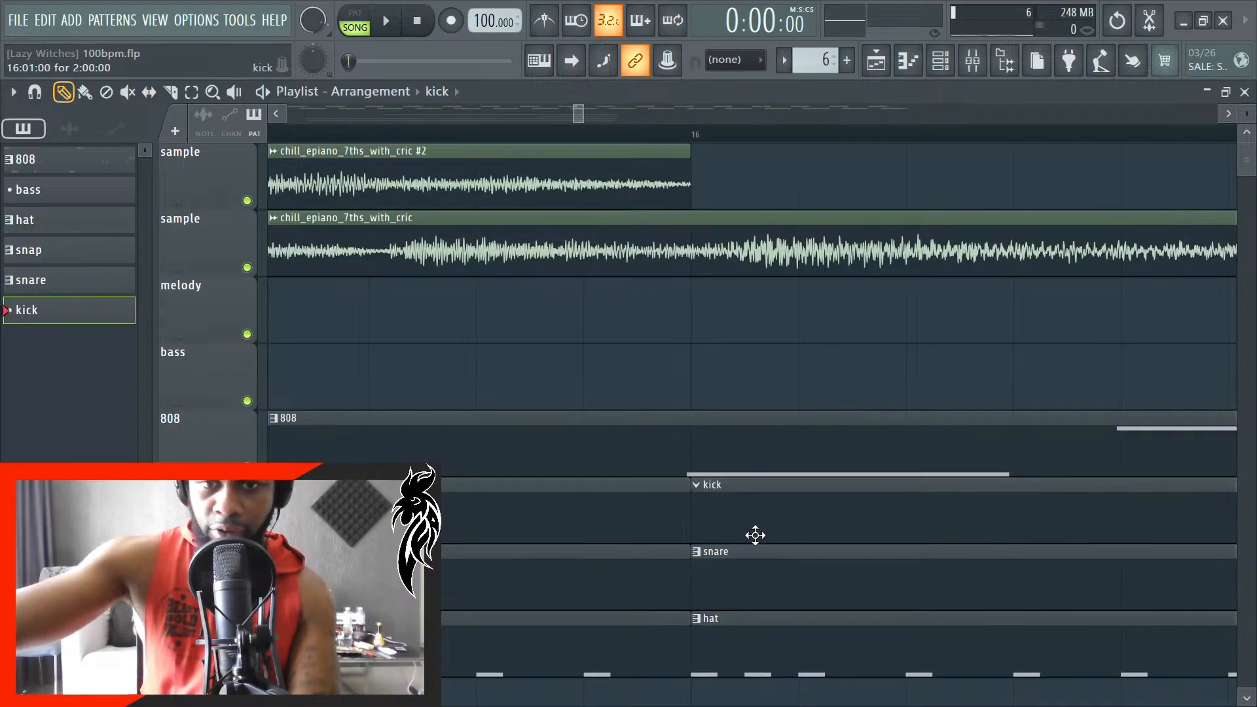
pyautogui.scroll(-1, 703, 528)
pyautogui.scroll(-5, 703, 528)
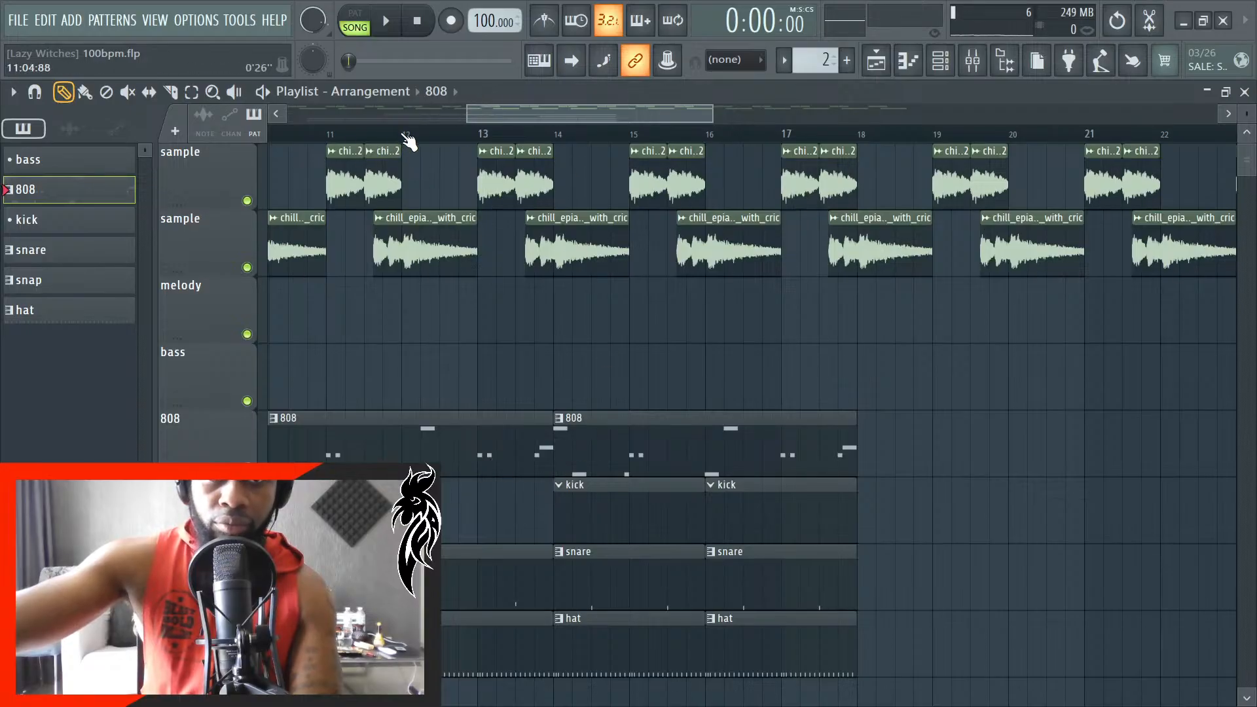
# - Enable playlist auto-scrolling and play the arrangement from bar 1 past the end of the drum clips
pyautogui.click(402, 135)
pyautogui.press('space')
pyautogui.press('space')
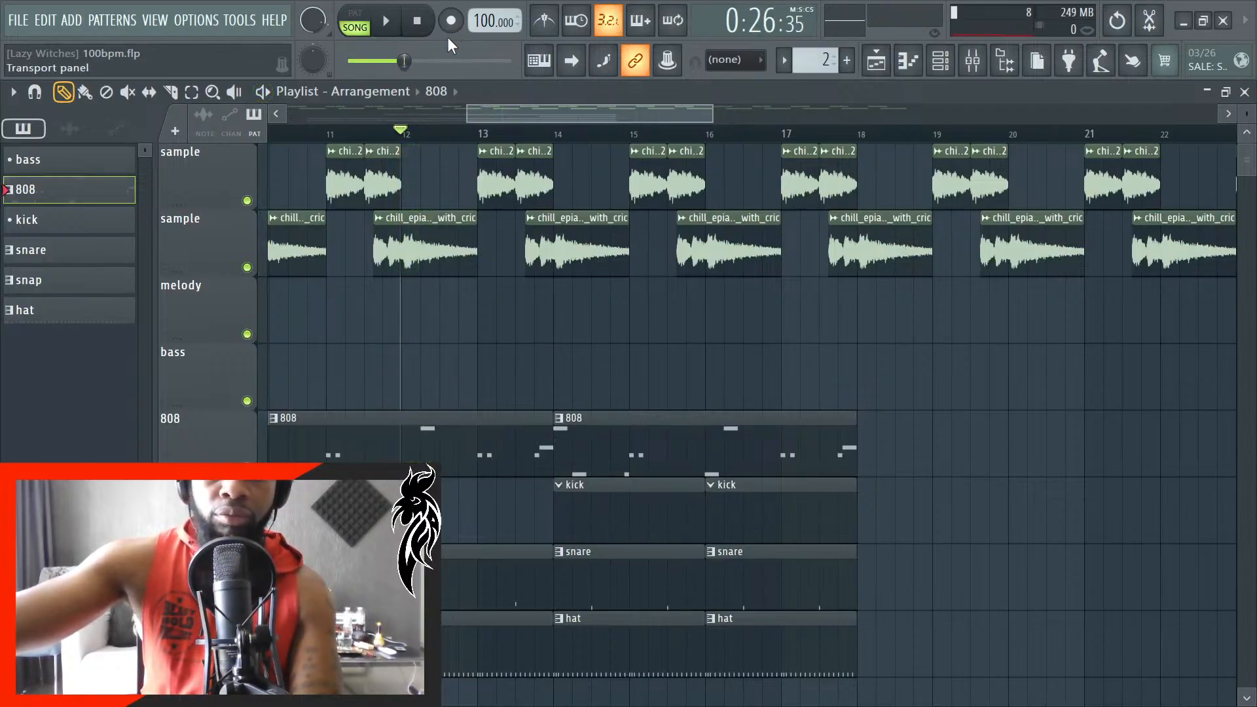
pyautogui.scroll(-4, 617, 445)
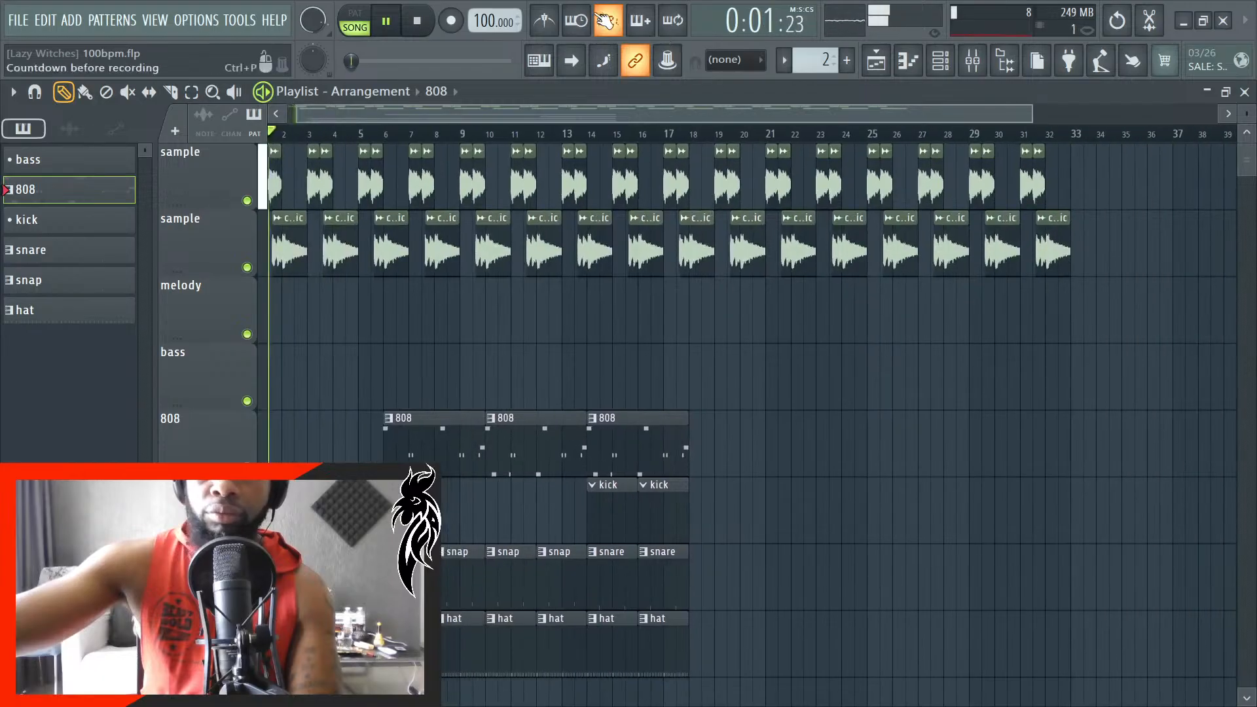
pyautogui.click(581, 62)
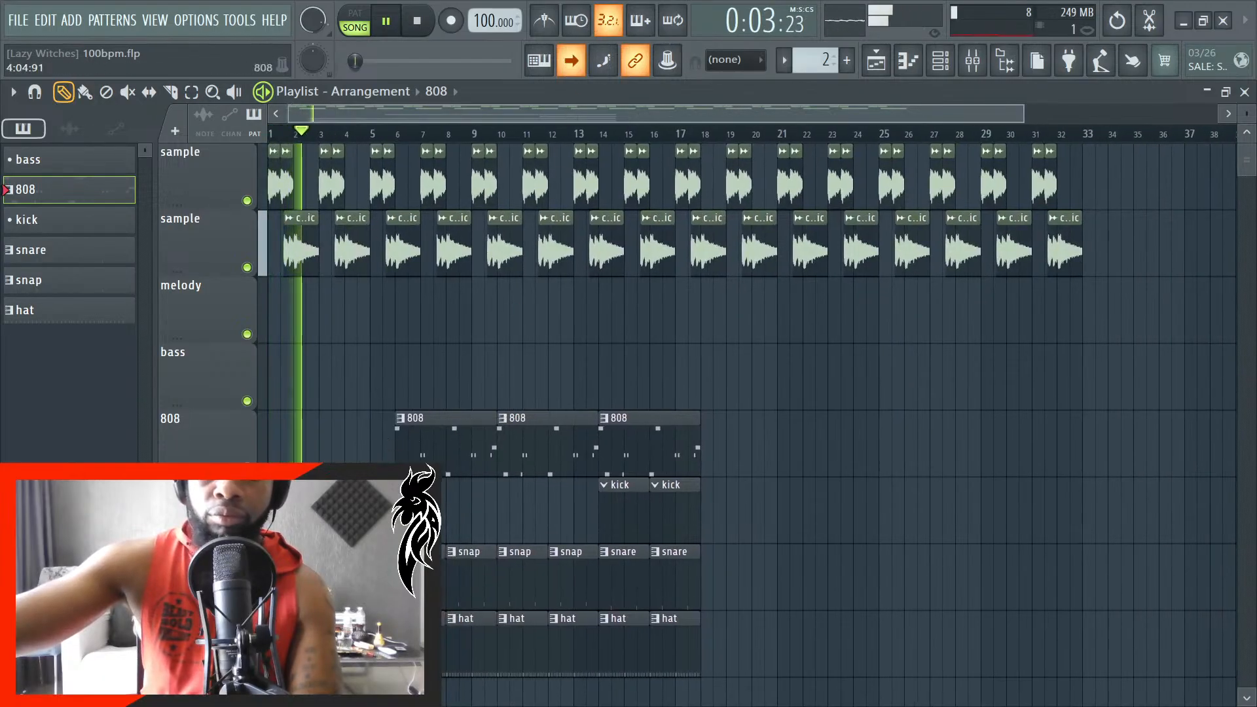
pyautogui.scroll(4, 353, 469)
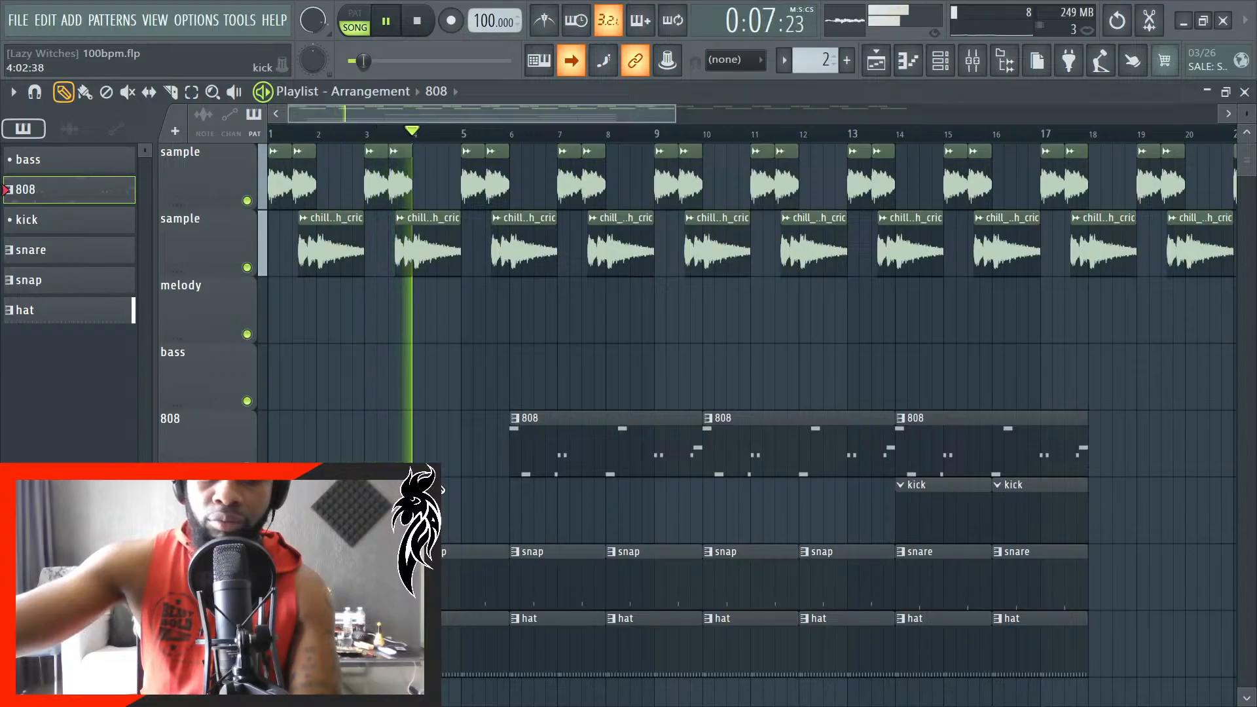
pyautogui.scroll(-2, 440, 494)
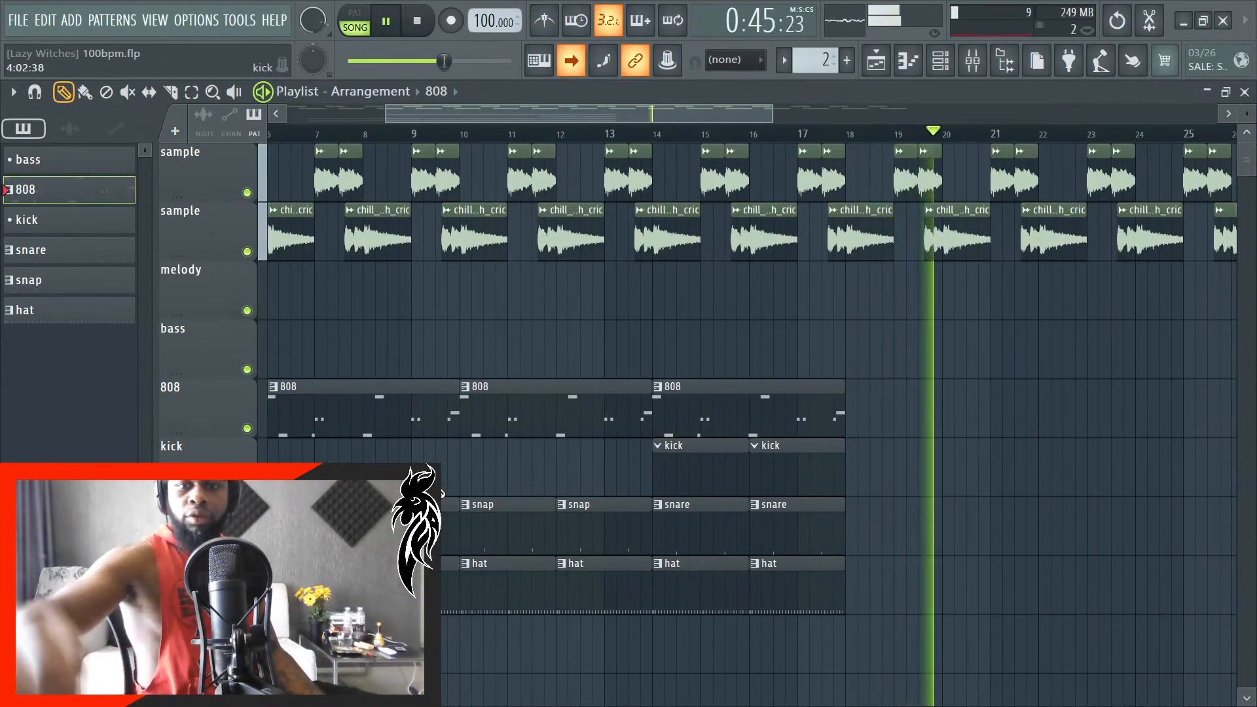
pyautogui.press('space')
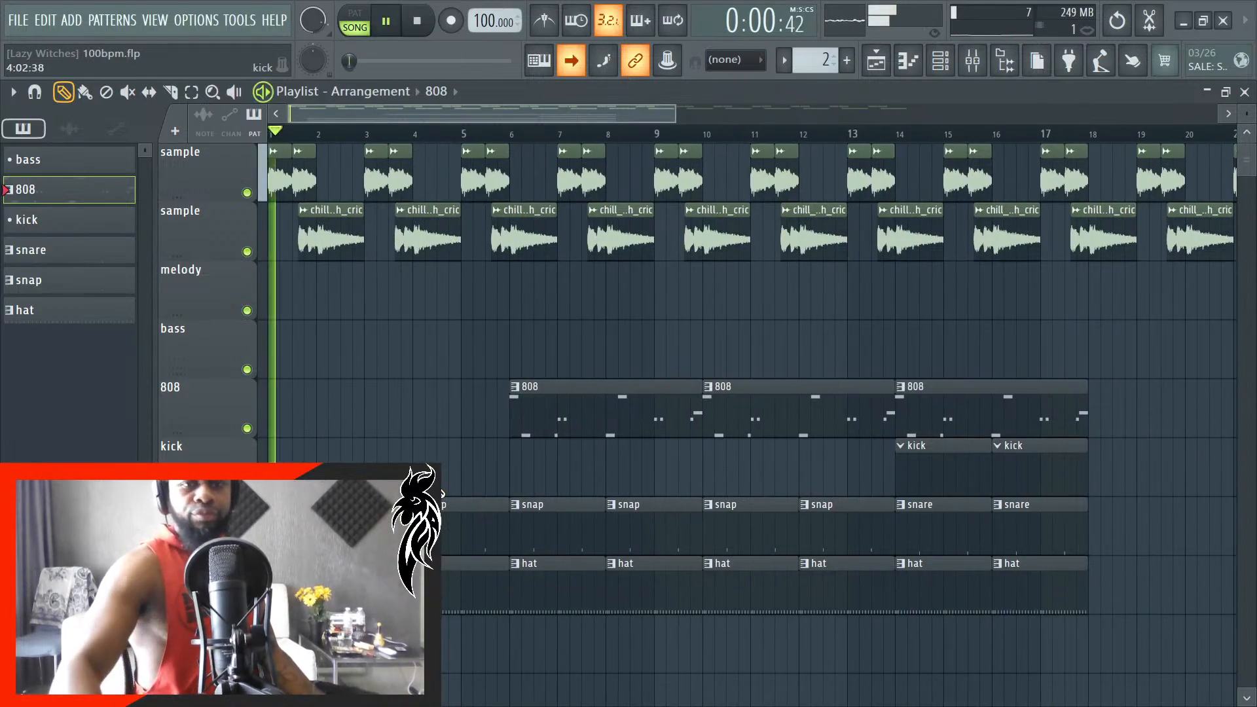
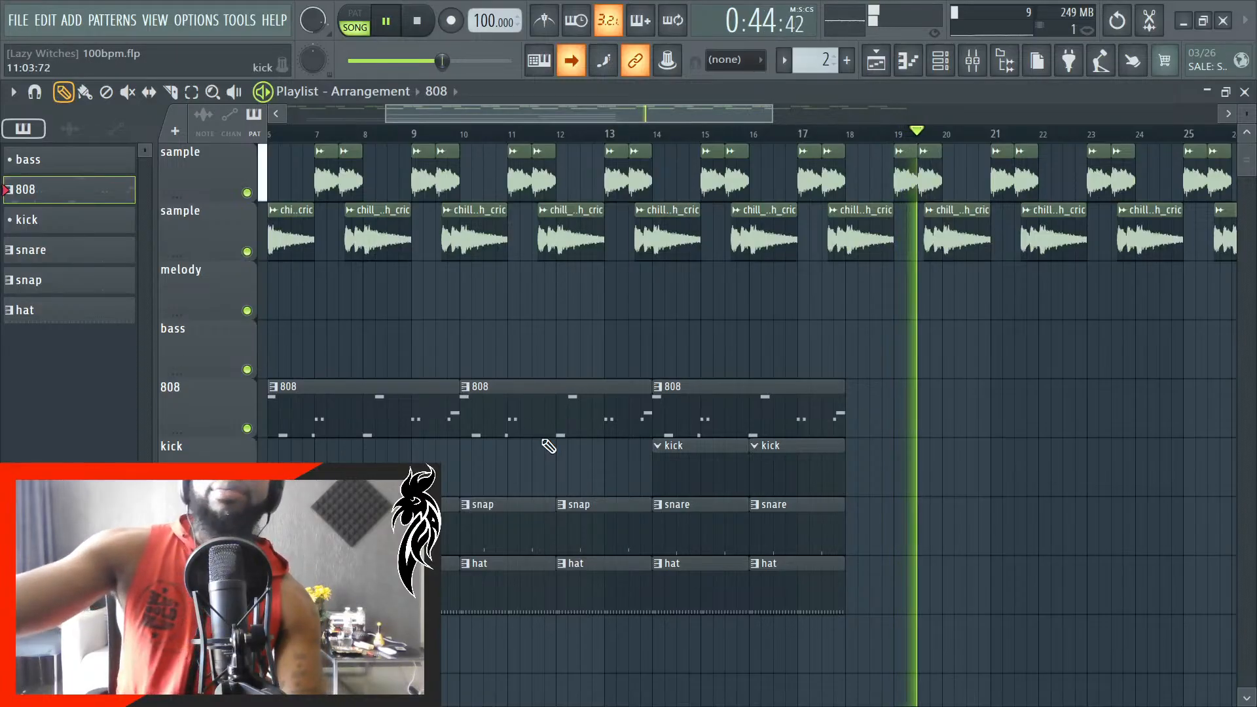
# - Stop playback and place another 808 pattern clip on the 808 track at the start of bar 18
pyautogui.scroll(-5, 747, 478)
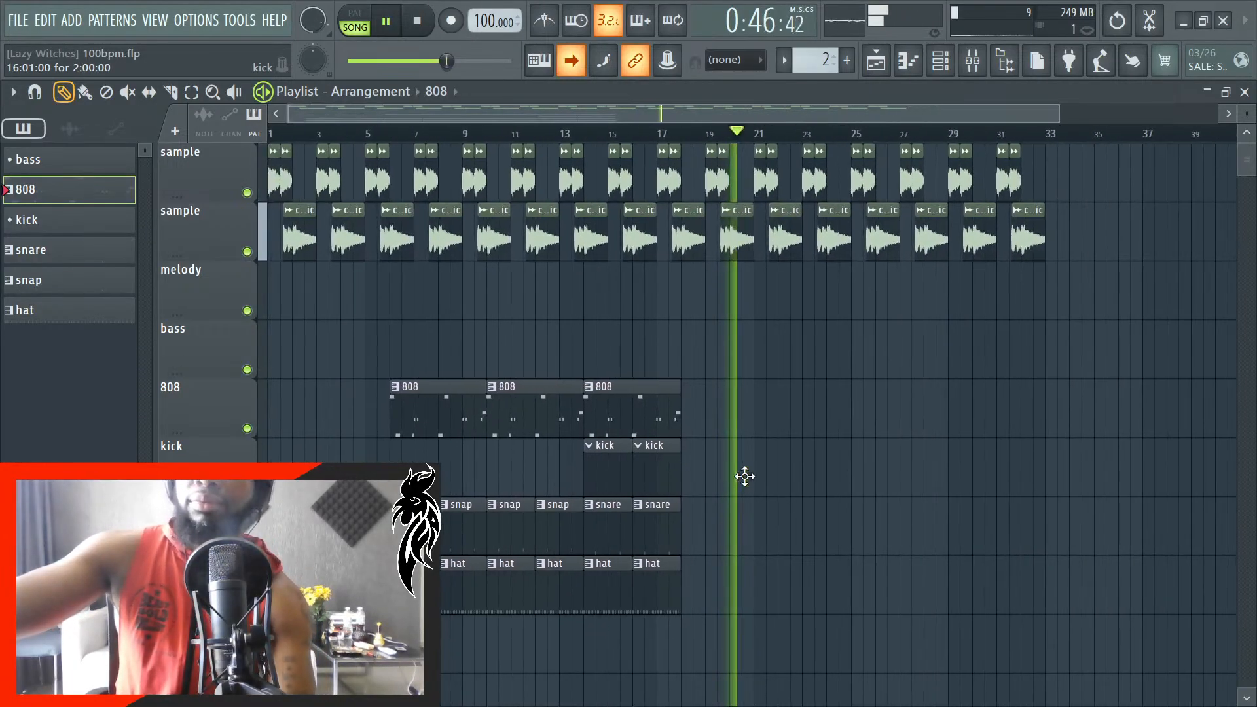
pyautogui.press('space')
pyautogui.scroll(4, 692, 419)
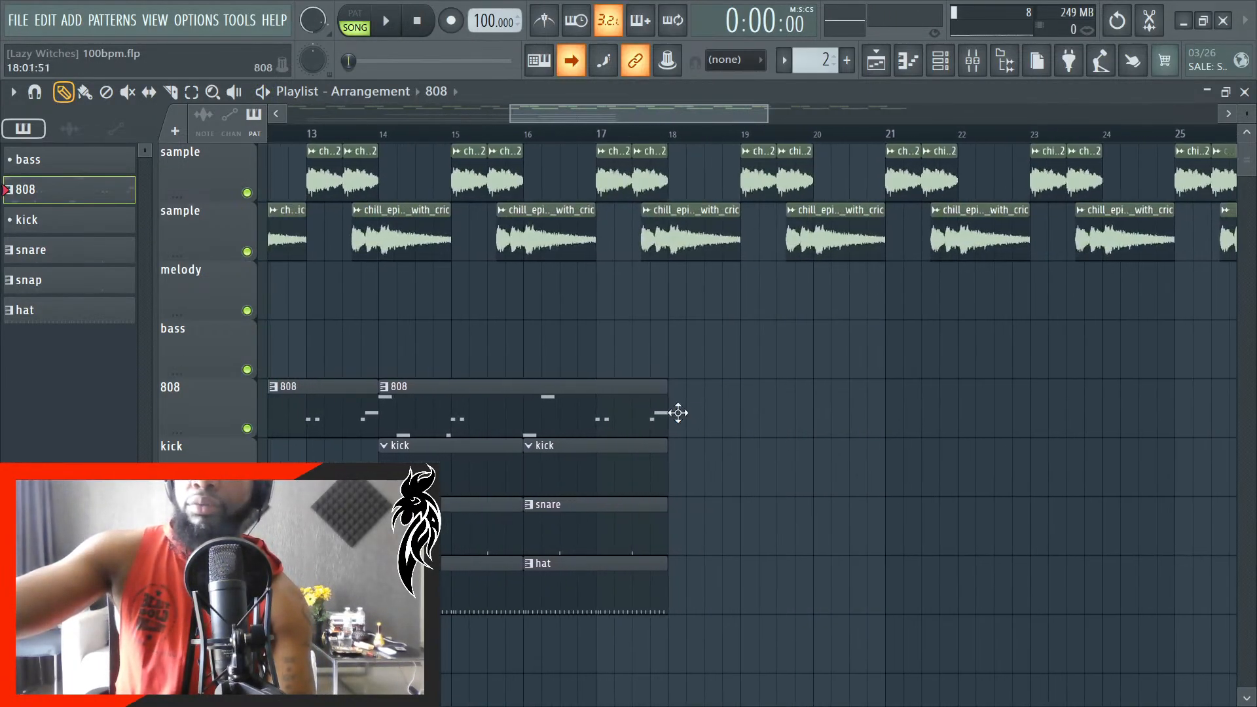
pyautogui.click(684, 419)
pyautogui.scroll(5, 723, 422)
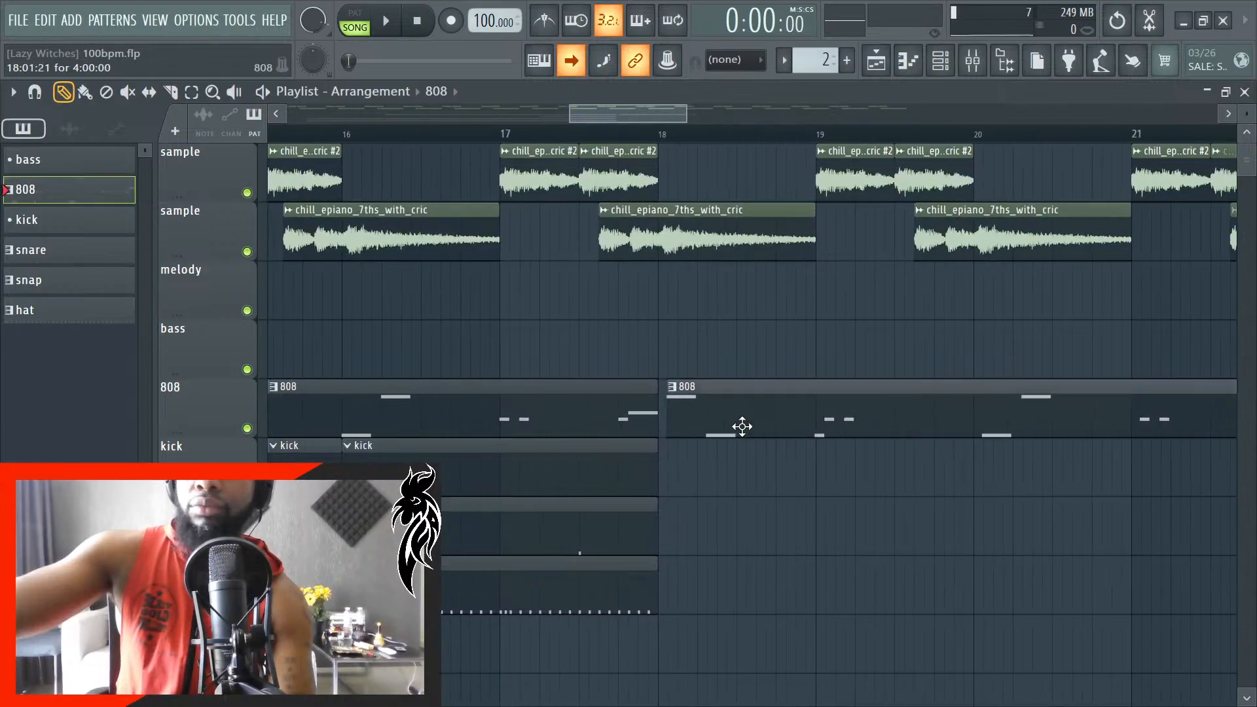
pyautogui.scroll(4, 725, 426)
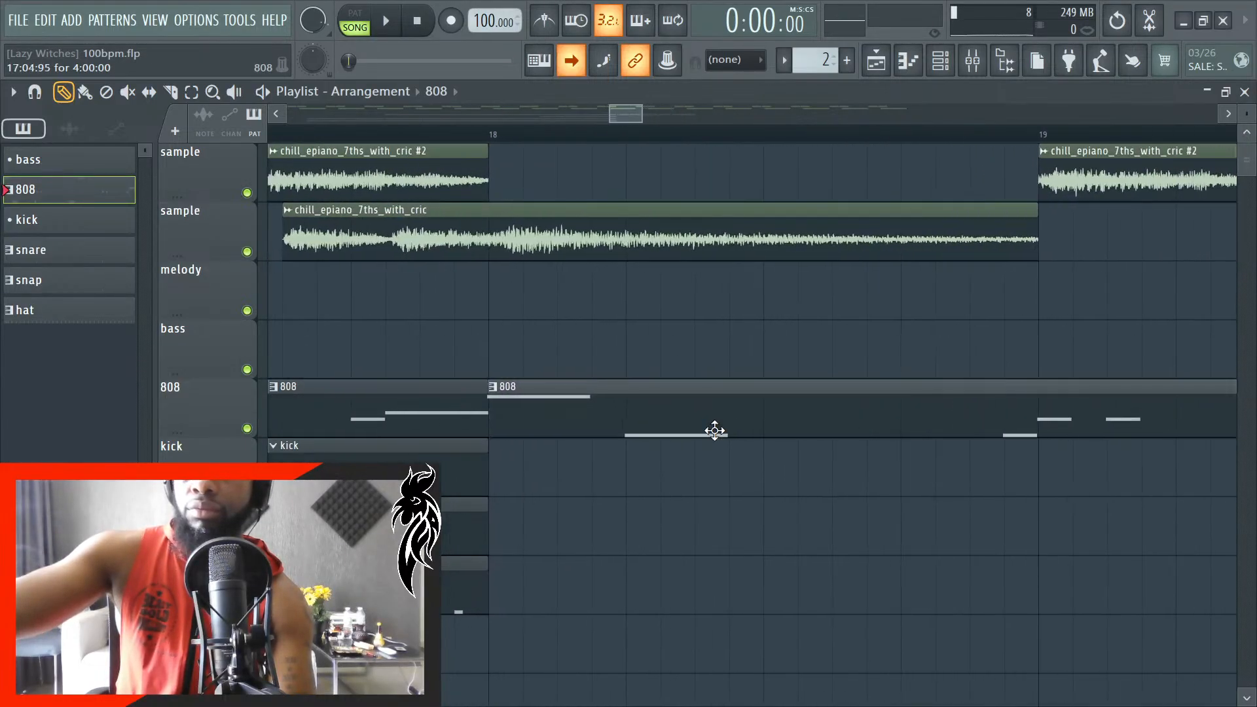
pyautogui.scroll(2, 699, 443)
pyautogui.click(686, 441)
pyautogui.rightClick(697, 442)
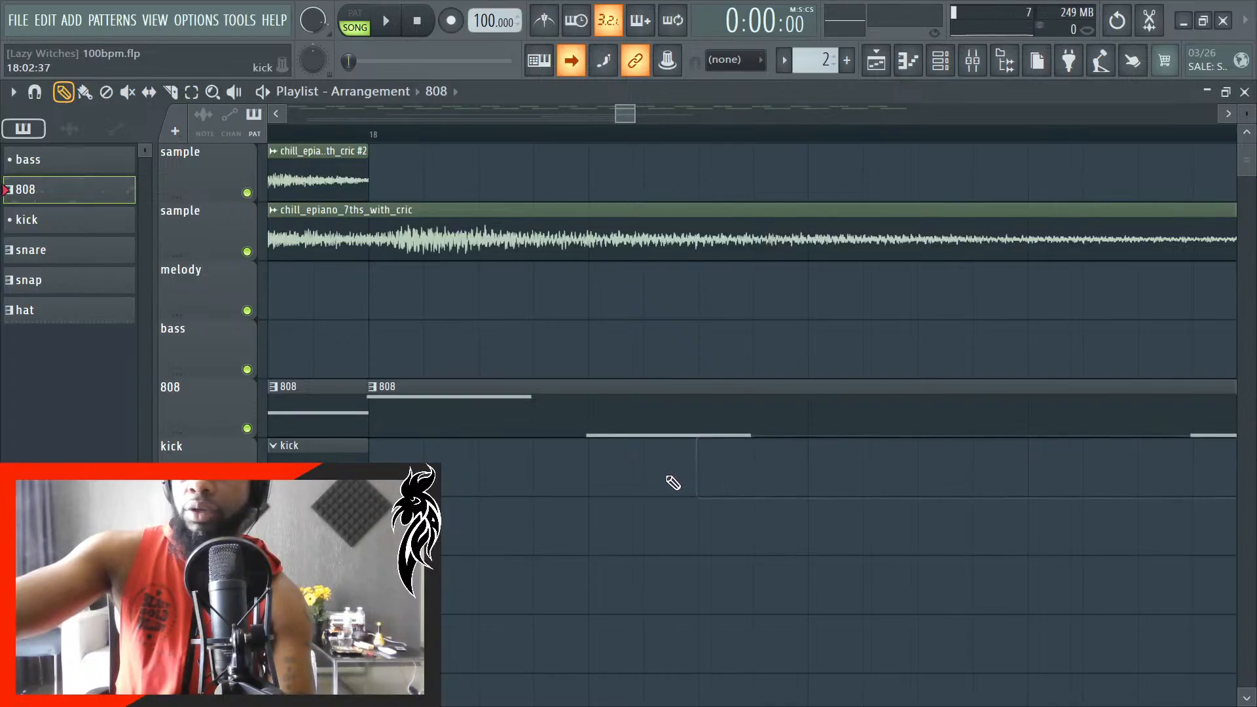
# - Move the newly placed 808 clip along its track so it starts exactly at bar 20
pyautogui.scroll(-4, 623, 449)
pyautogui.moveTo(815, 426); pyautogui.dragTo(1023, 412)
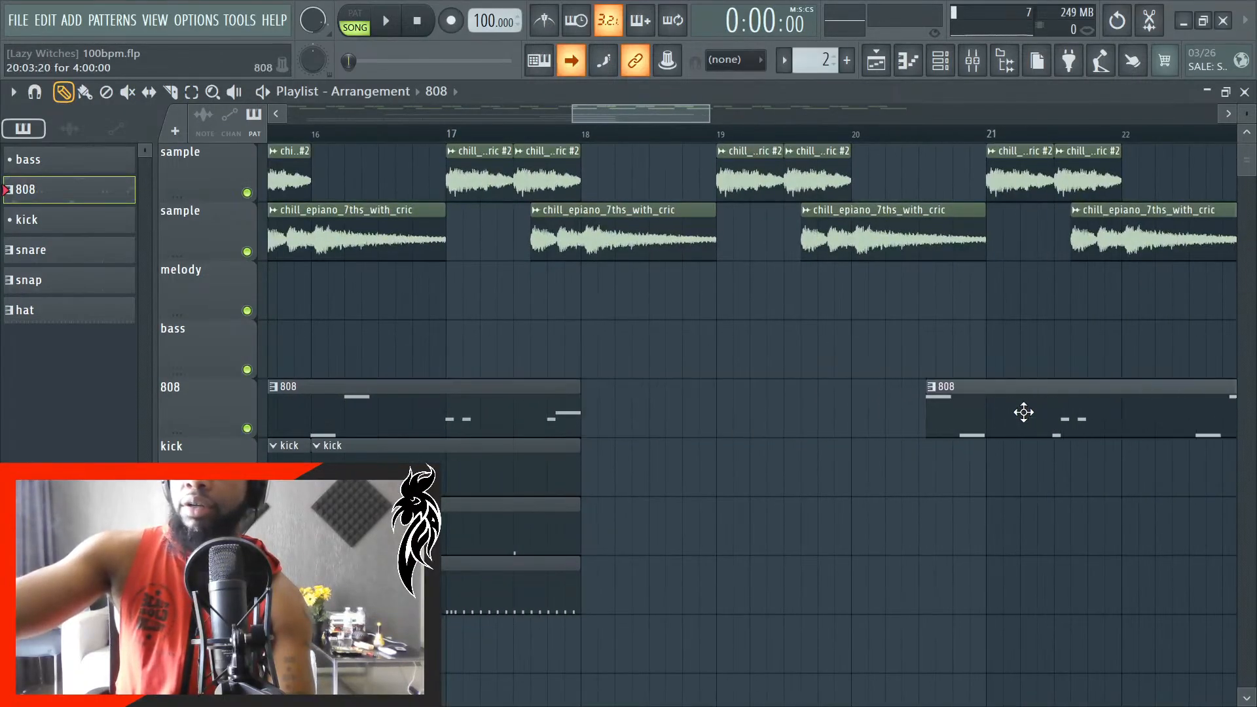
pyautogui.scroll(-4, 905, 443)
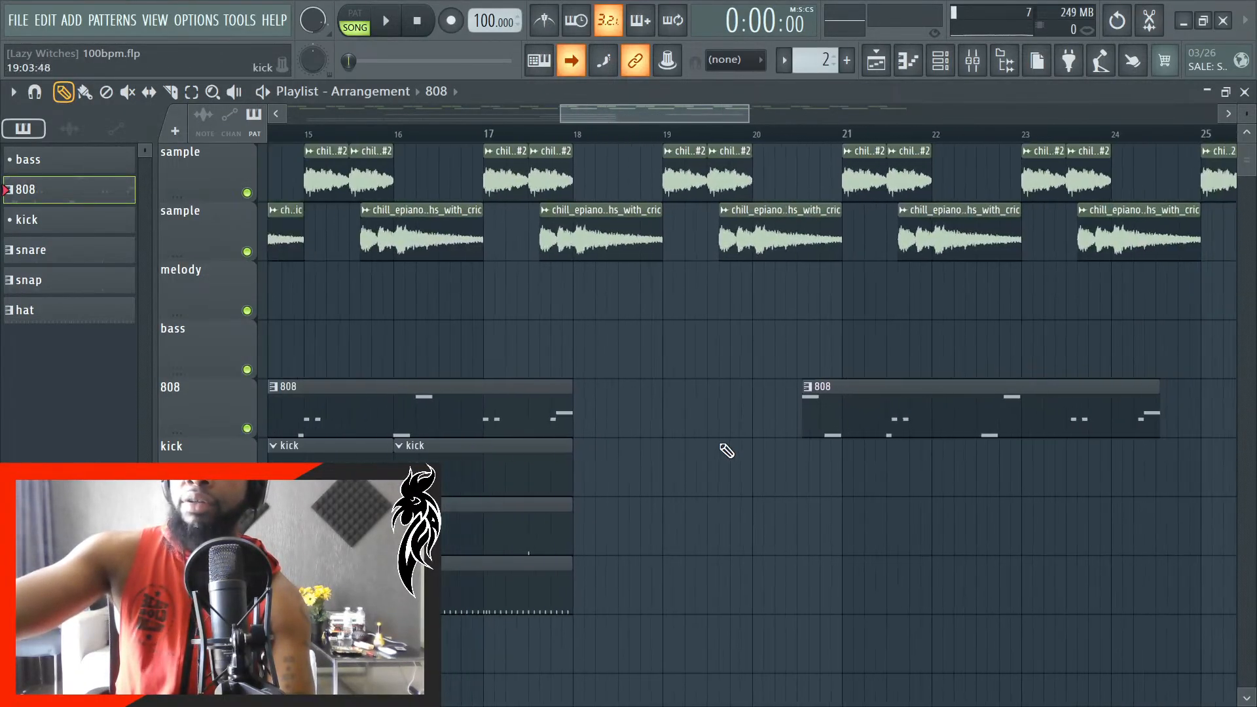
pyautogui.scroll(-1, 729, 454)
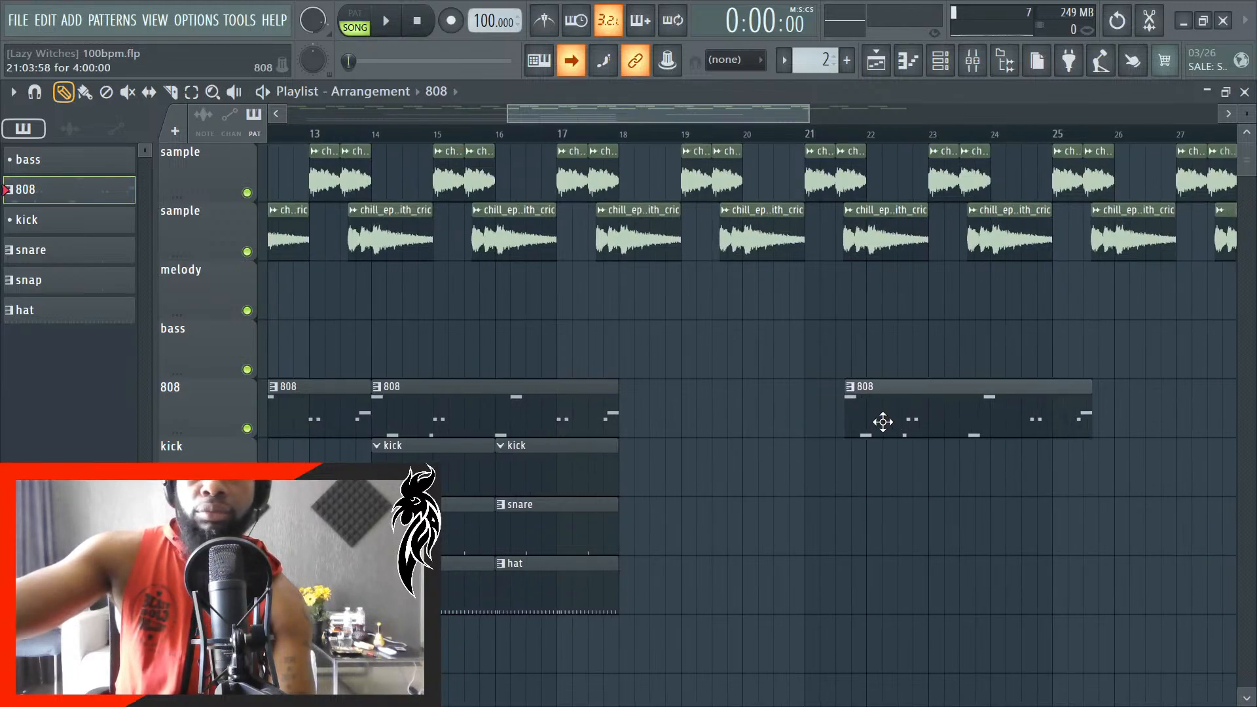
pyautogui.moveTo(883, 422); pyautogui.dragTo(796, 425)
pyautogui.scroll(4, 776, 428)
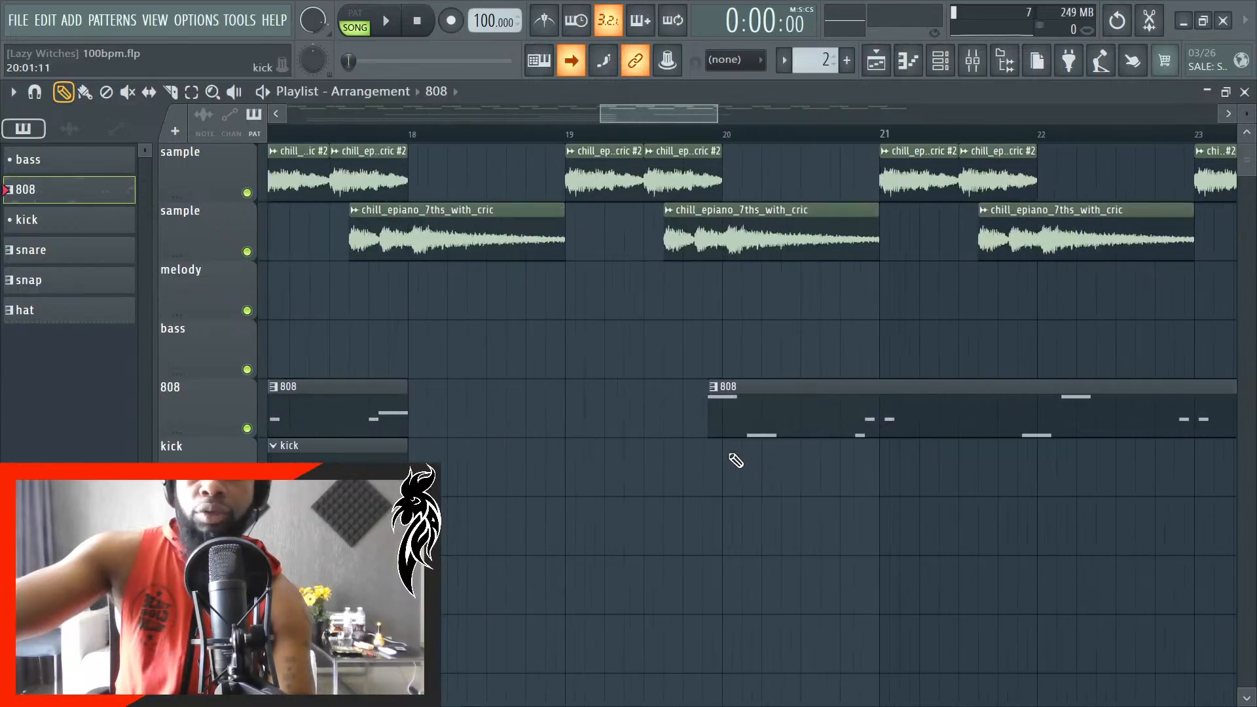
pyautogui.scroll(1, 778, 428)
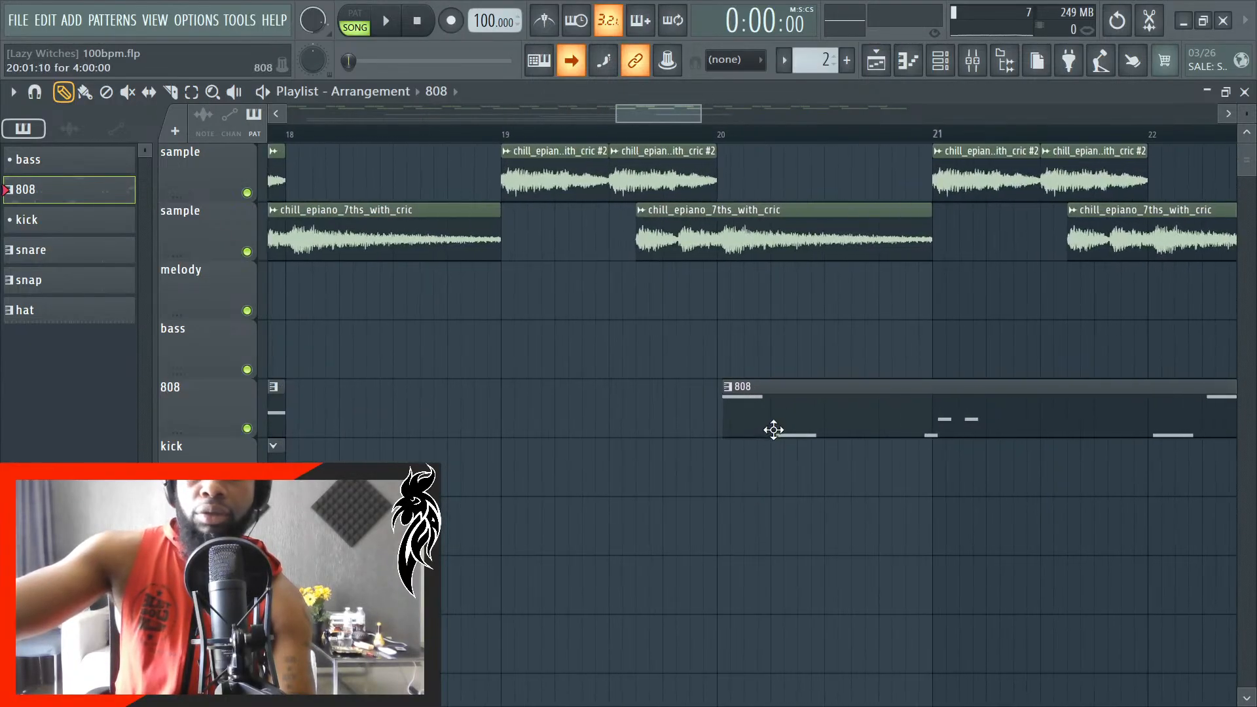
pyautogui.scroll(2, 761, 428)
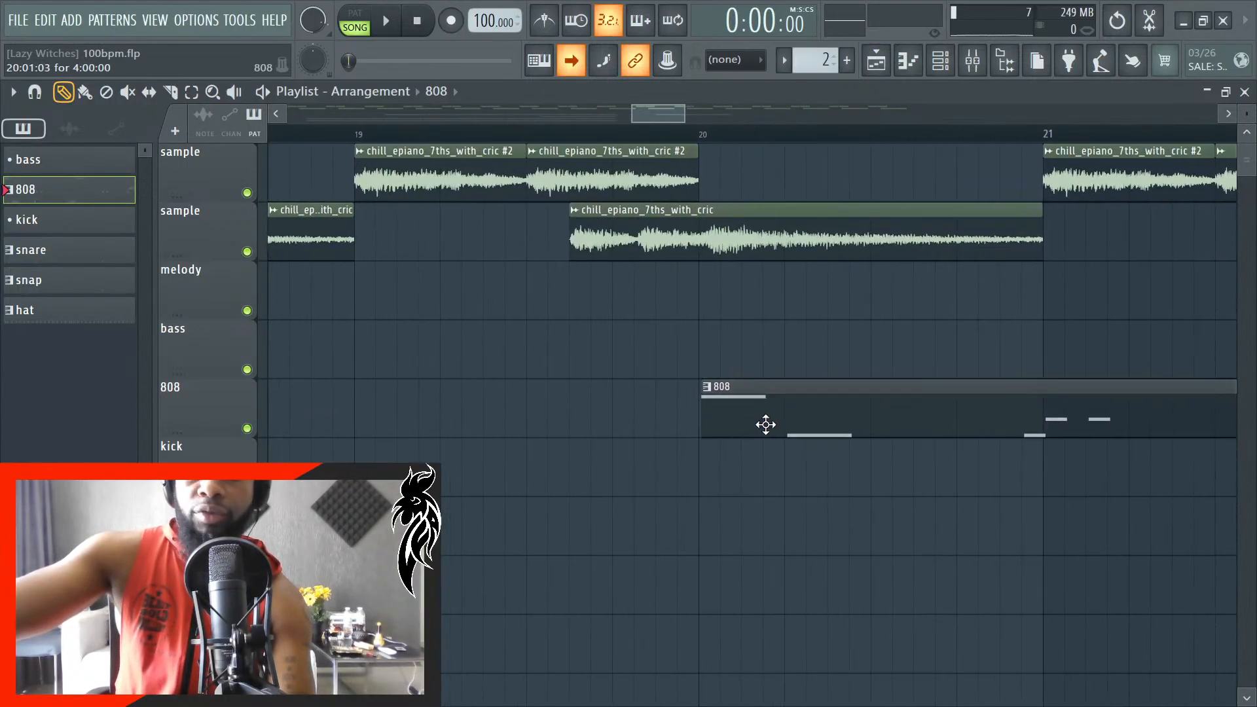
pyautogui.scroll(1, 766, 425)
pyautogui.scroll(3, 743, 425)
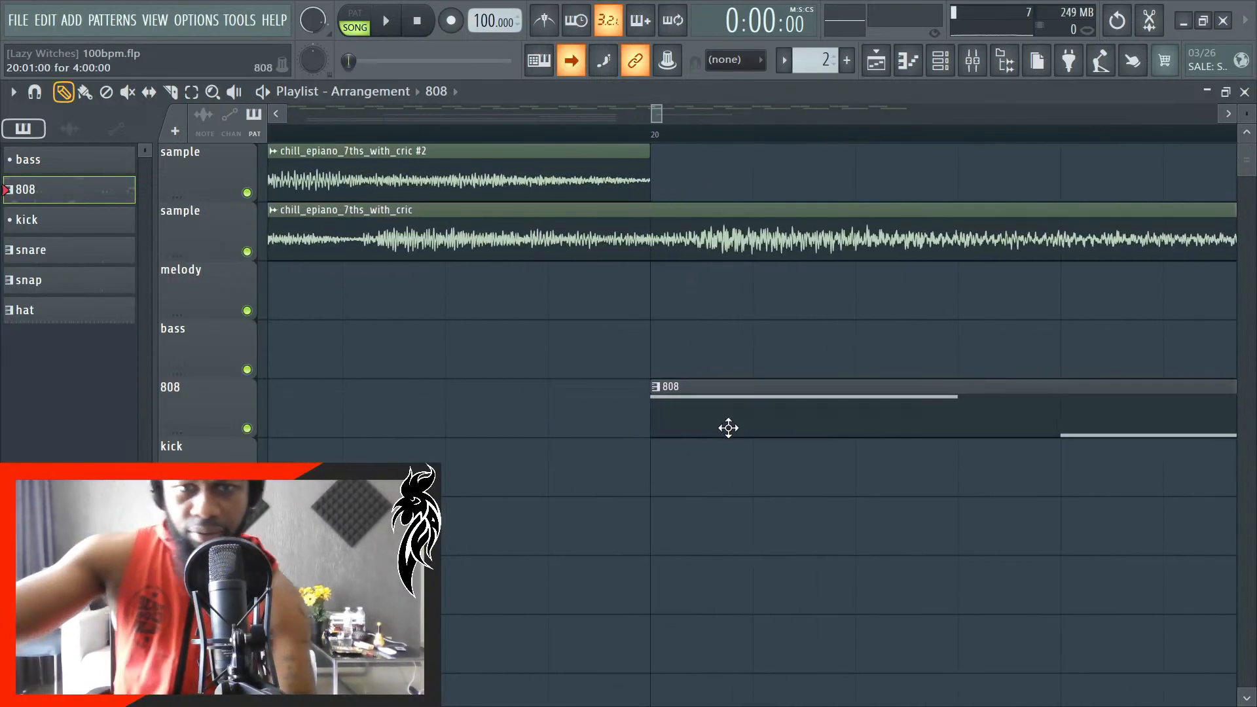
# - Copy the kick, snare and hat clips from bar 14 to bar 20, keeping one two-bar clip of each
pyautogui.scroll(-4, 724, 426)
pyautogui.scroll(-5, 603, 519)
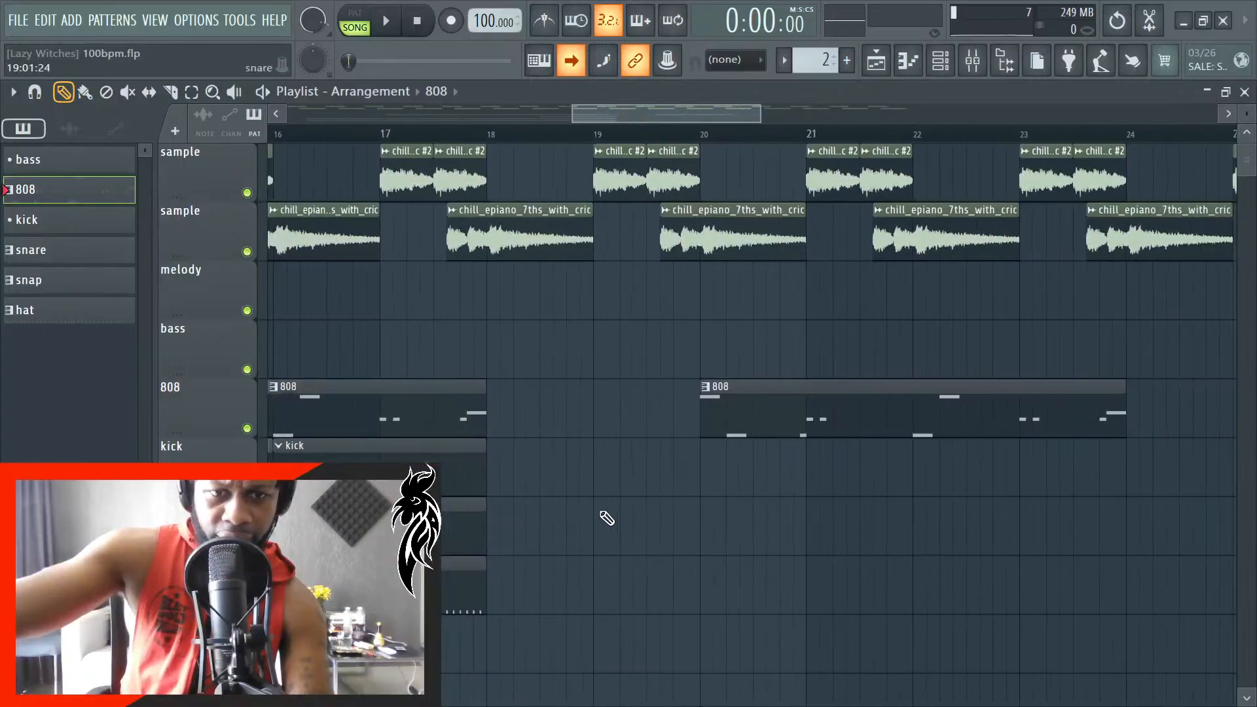
pyautogui.scroll(-1, 650, 611)
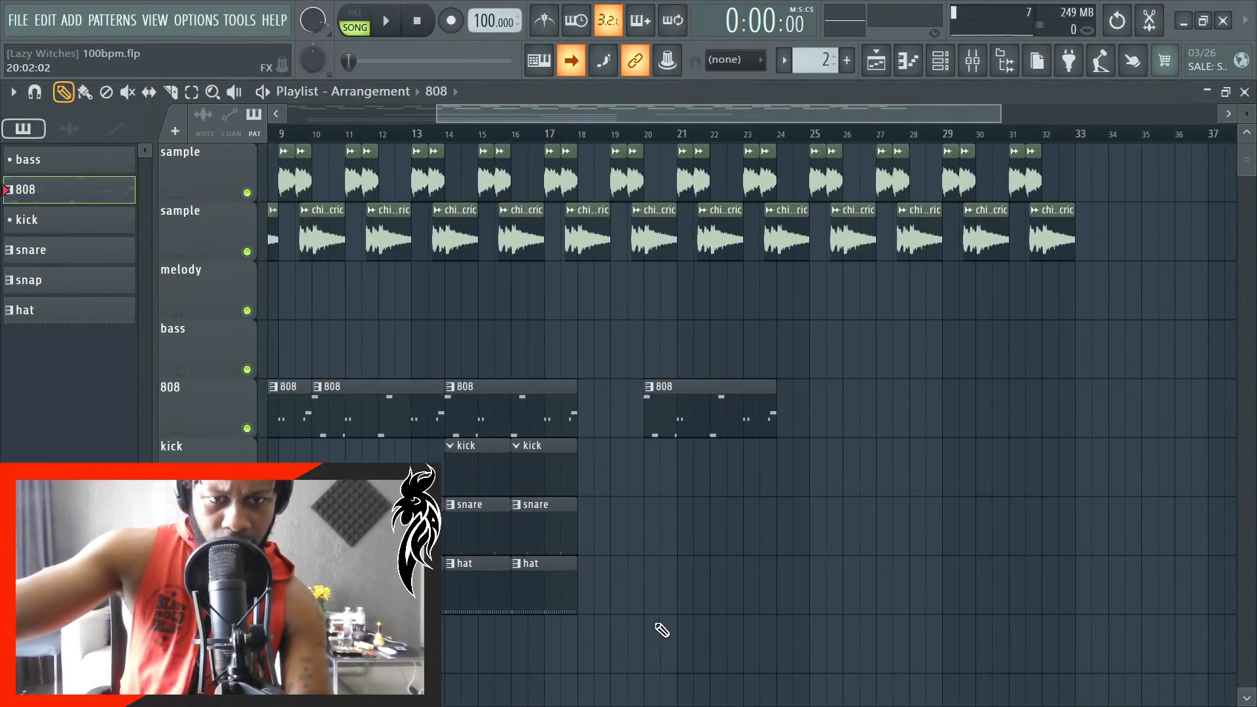
pyautogui.moveTo(665, 634); pyautogui.dragTo(473, 473)
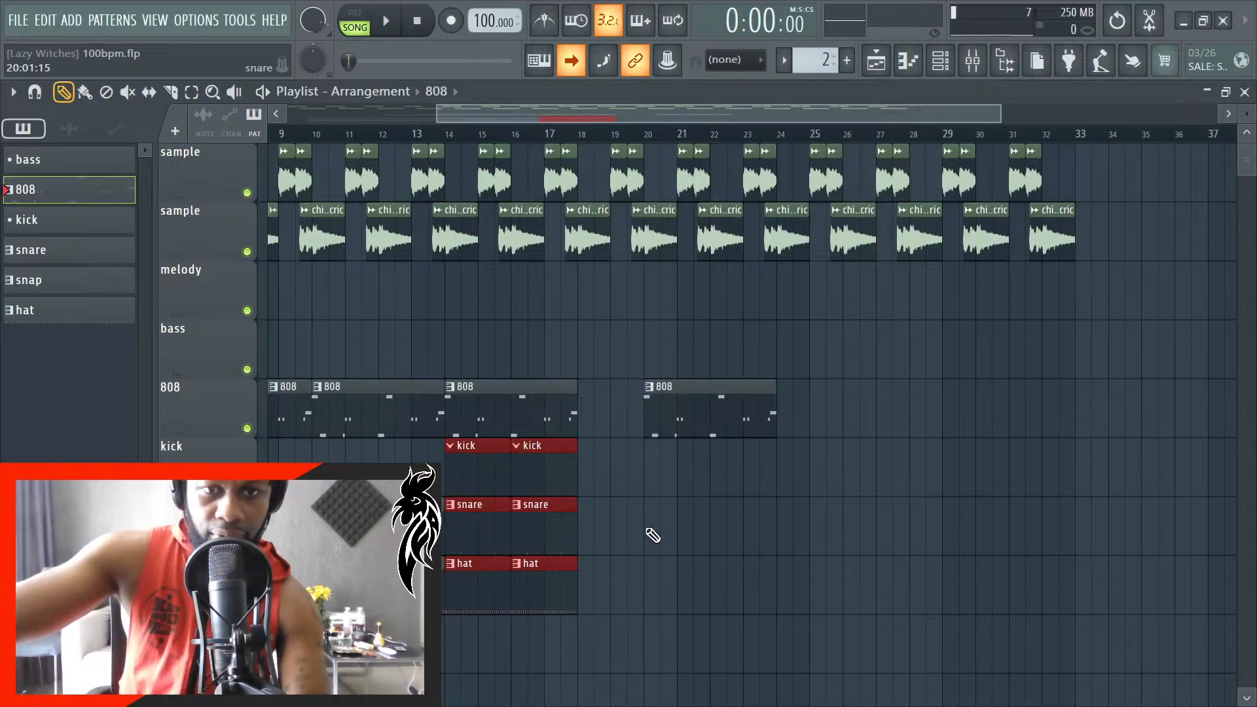
pyautogui.scroll(10, 653, 535)
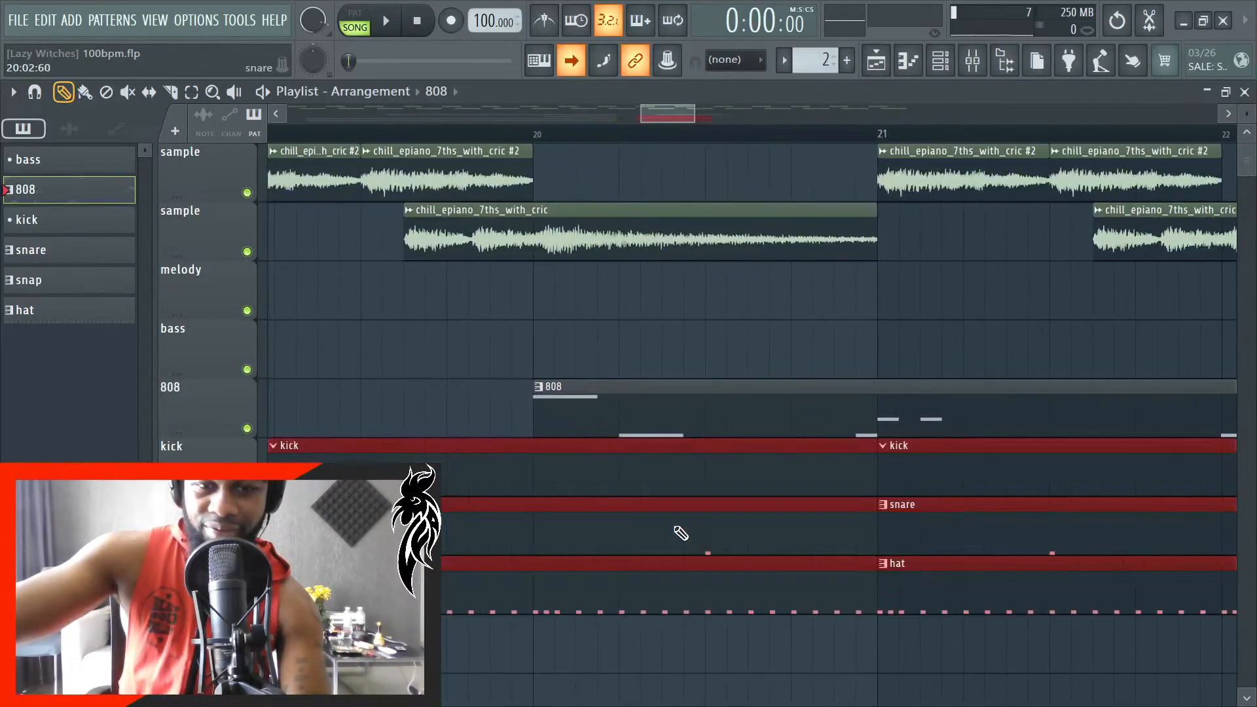
pyautogui.moveTo(811, 485); pyautogui.dragTo(916, 486)
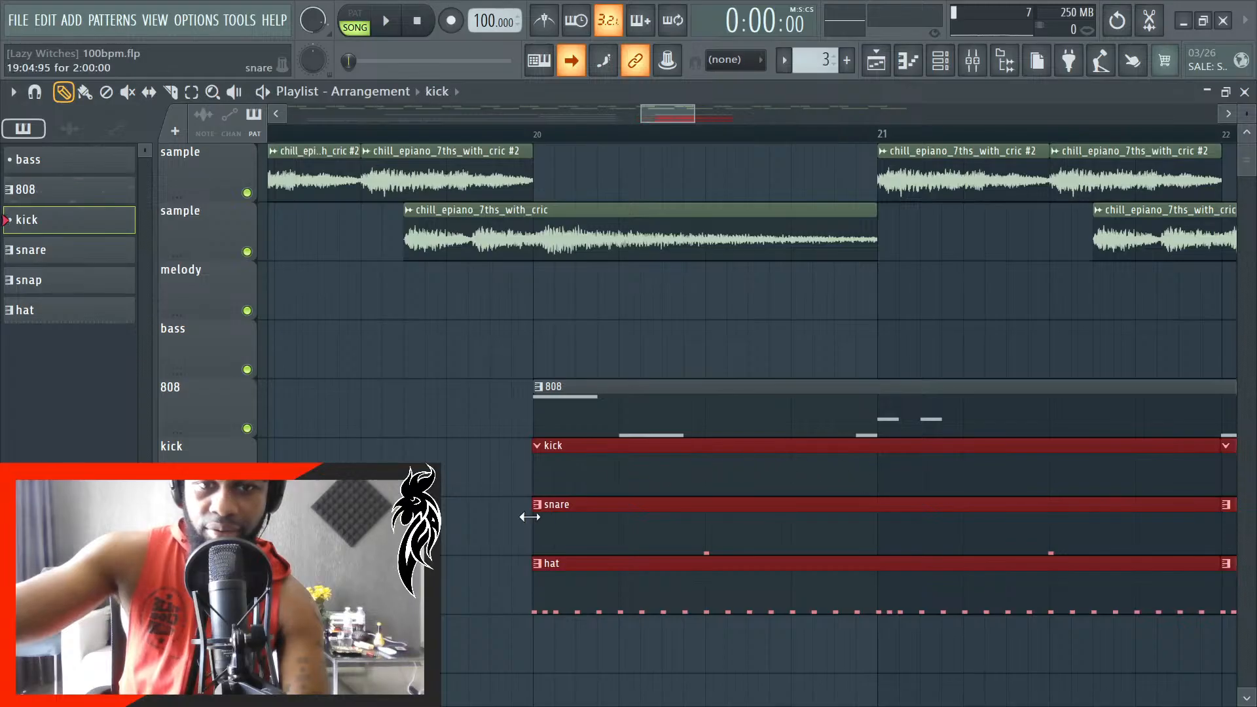
pyautogui.scroll(-8, 530, 516)
pyautogui.keyDown('ctrl'); pyautogui.click(615, 640); pyautogui.keyUp('ctrl')
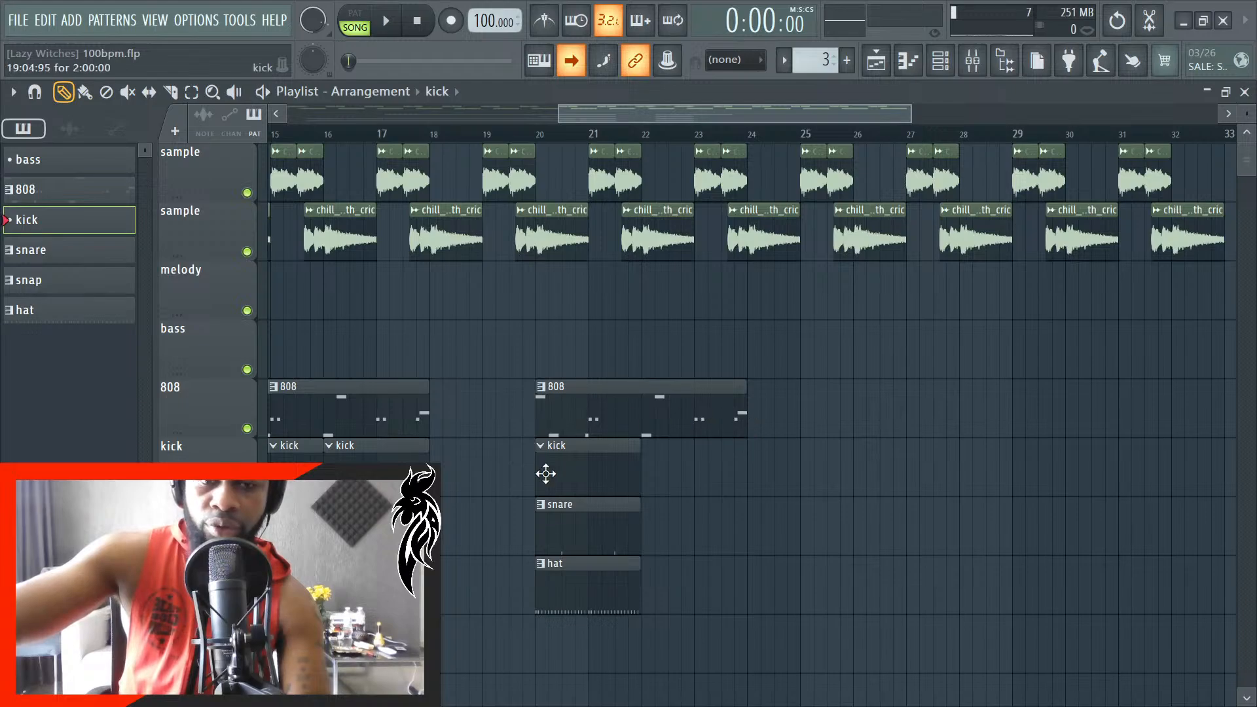
# - Audition the sound pack's kick samples while the song plays and load kick1 into a new channel
pyautogui.scroll(-8, 648, 483)
pyautogui.press('space')
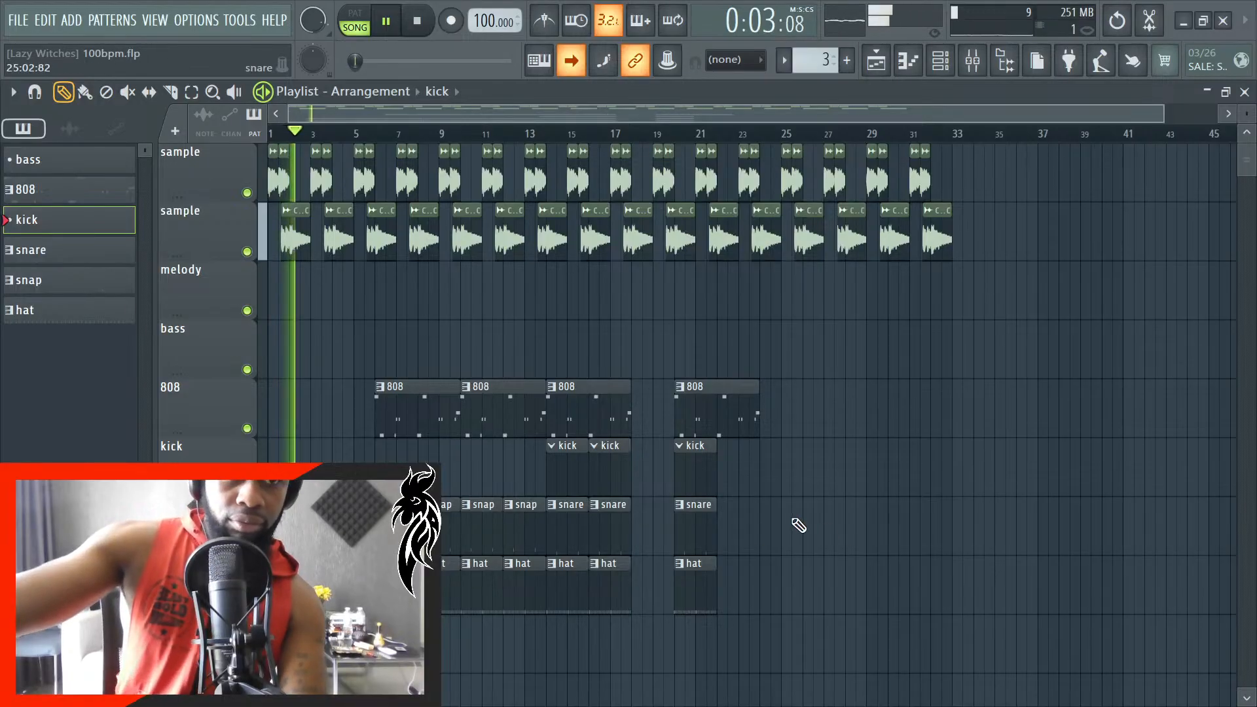
pyautogui.click(974, 62)
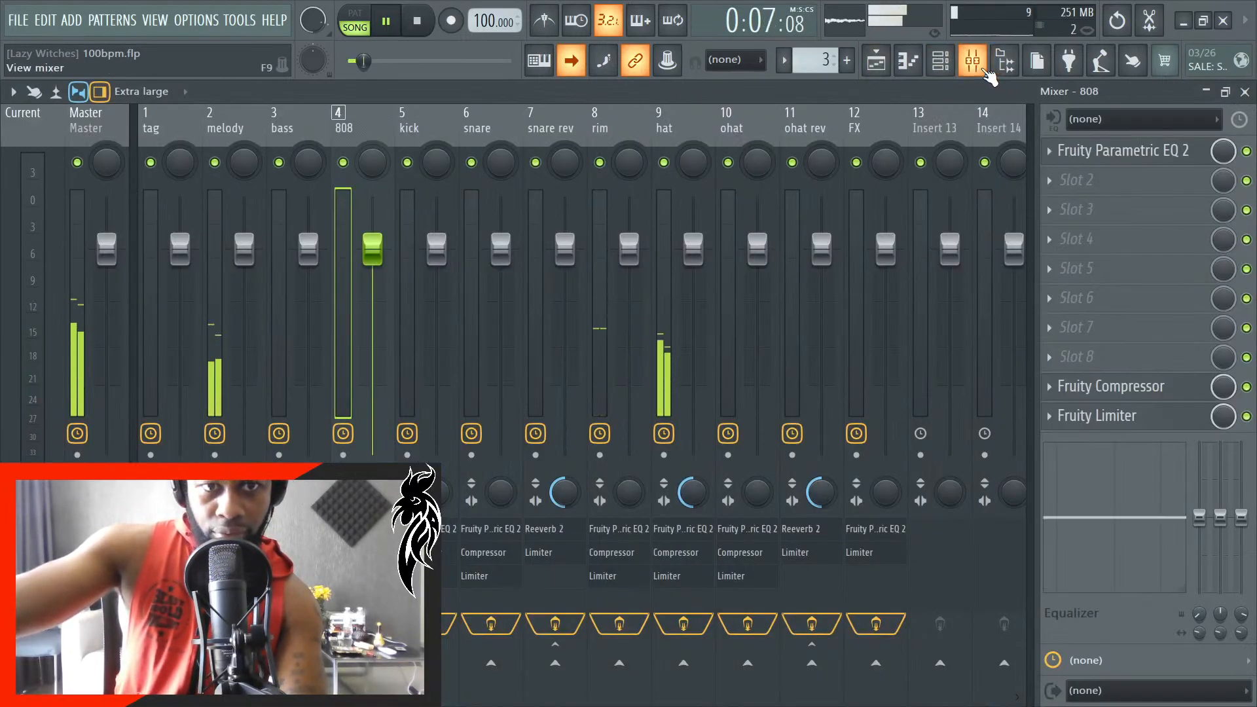
pyautogui.click(974, 62)
pyautogui.click(1007, 62)
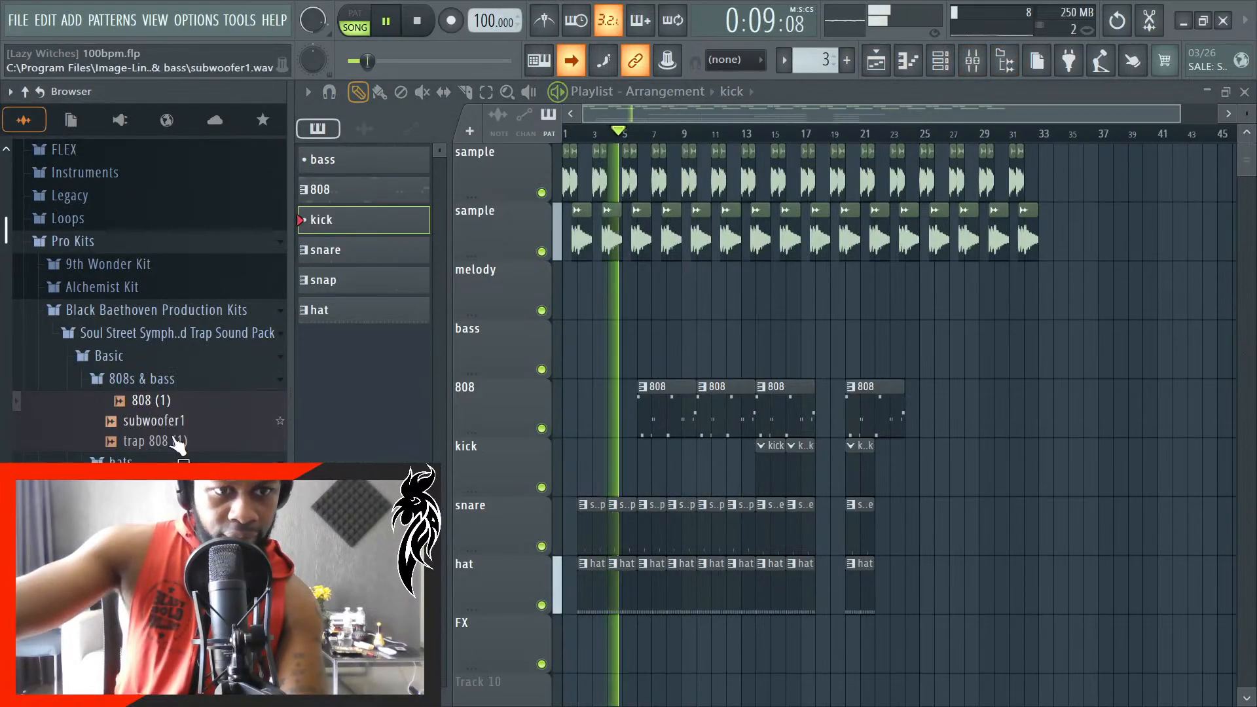
pyautogui.scroll(-4, 178, 445)
pyautogui.click(156, 303)
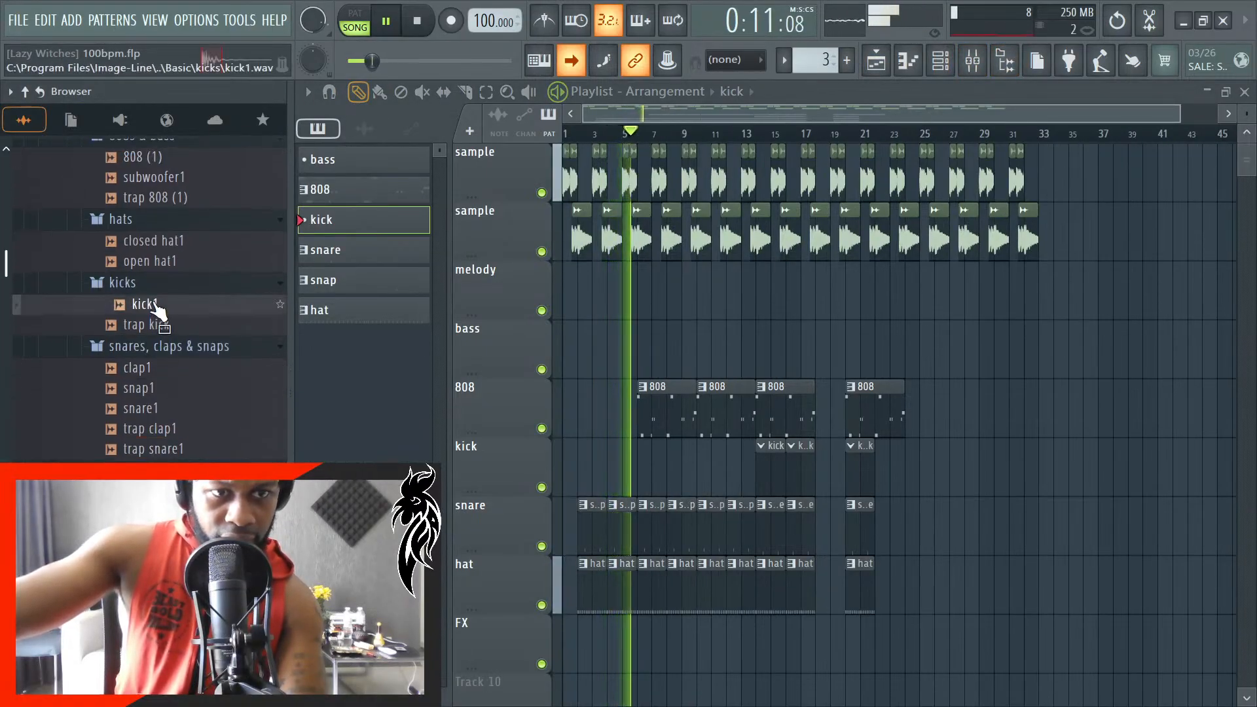
pyautogui.click(155, 324)
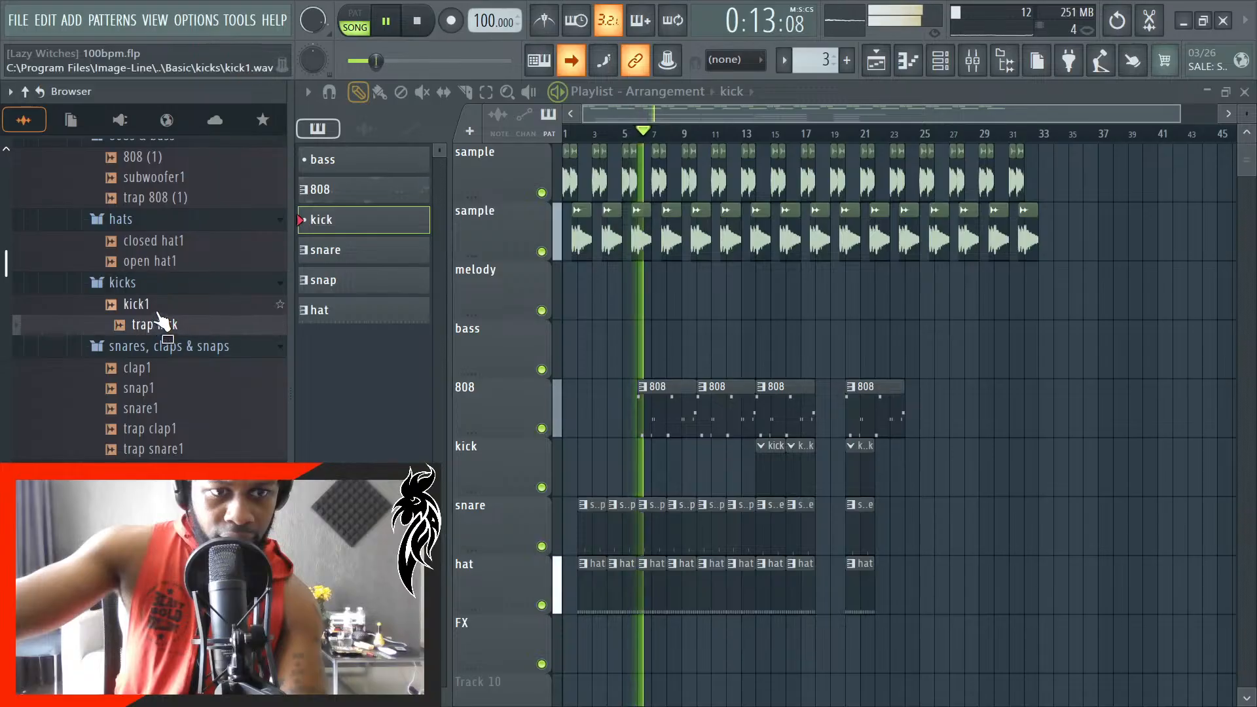
pyautogui.click(159, 307)
pyautogui.rightClick(164, 313)
pyautogui.click(196, 333)
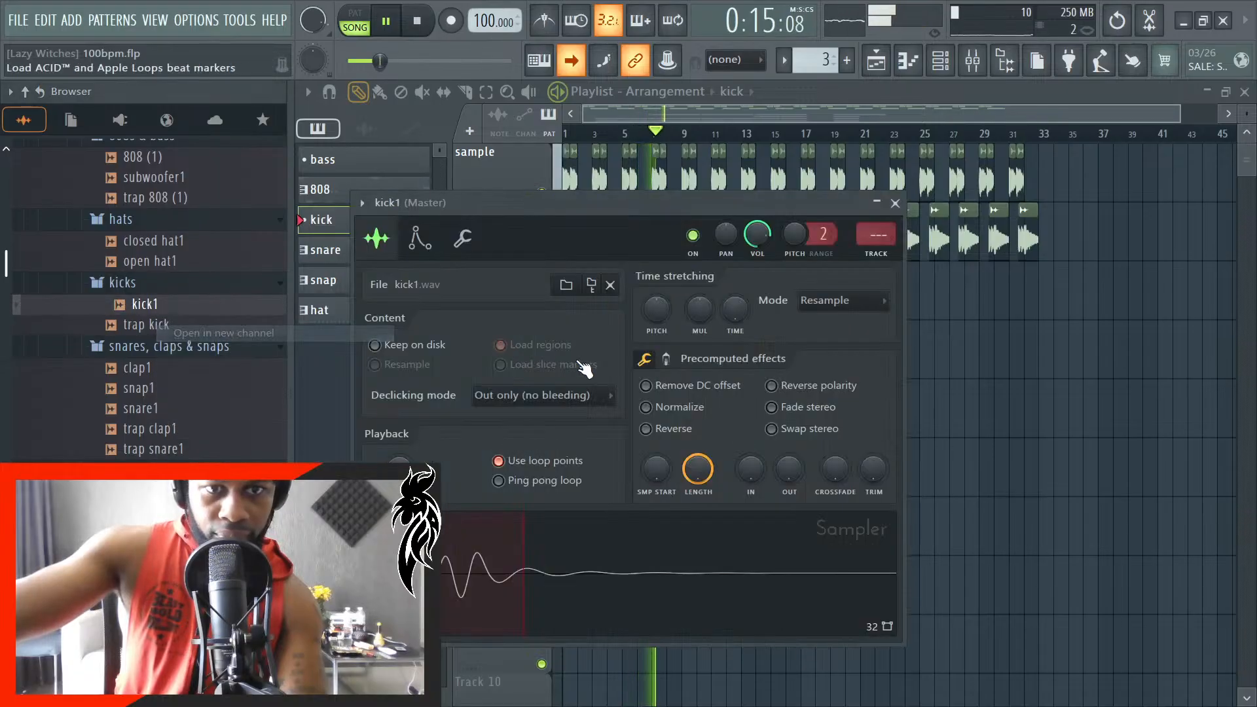
# - Set the kick1 sampler's time stretching mode to Auto and route the channel to mixer track 5
pyautogui.click(828, 301)
pyautogui.click(883, 321)
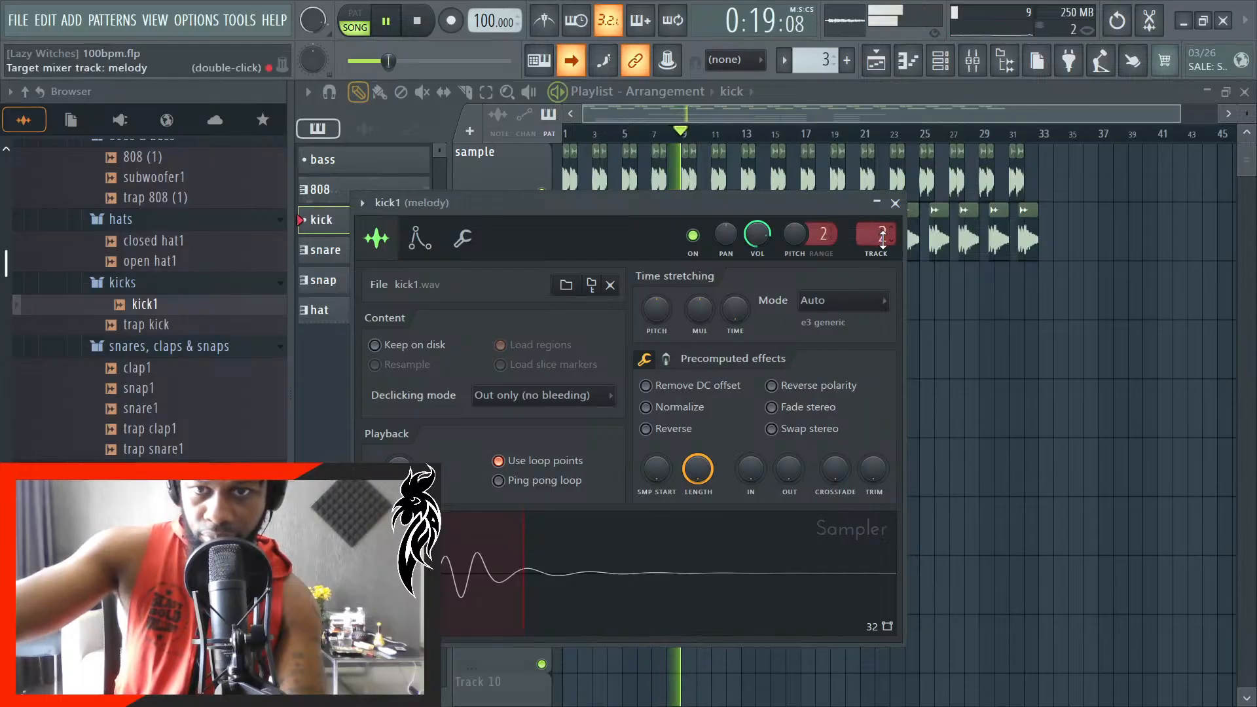
pyautogui.click(895, 203)
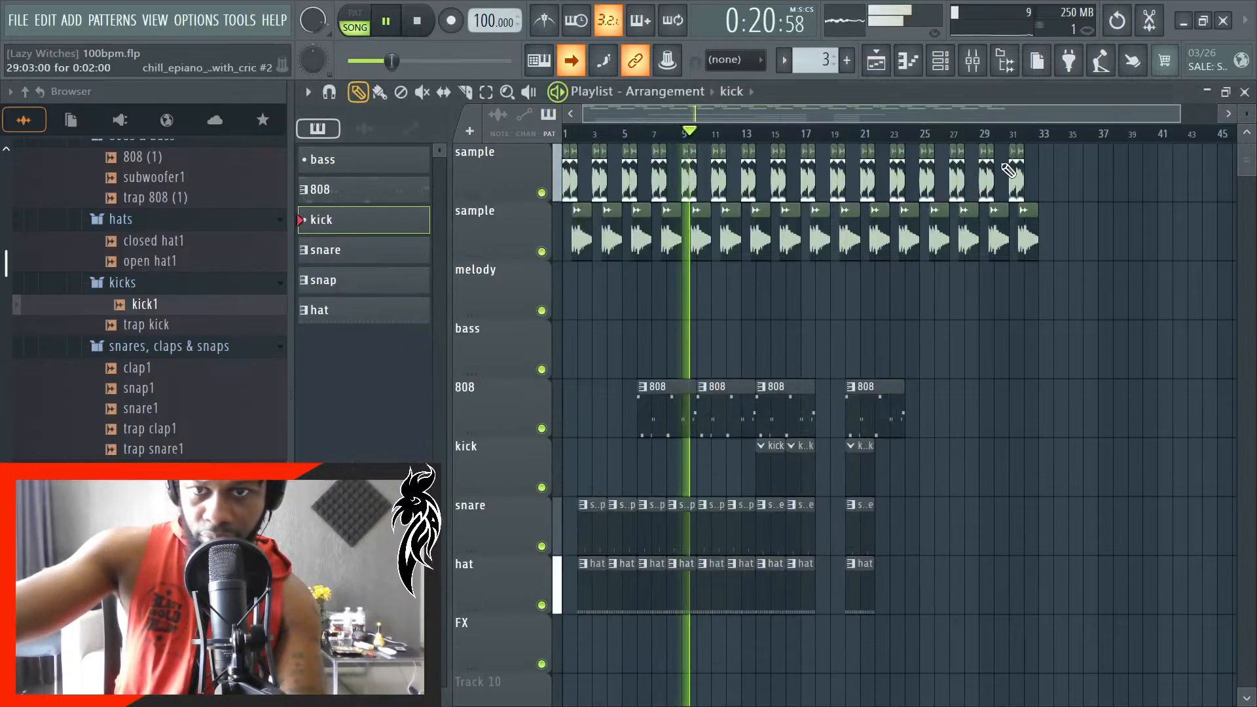
pyautogui.click(1007, 61)
pyautogui.scroll(4, 517, 504)
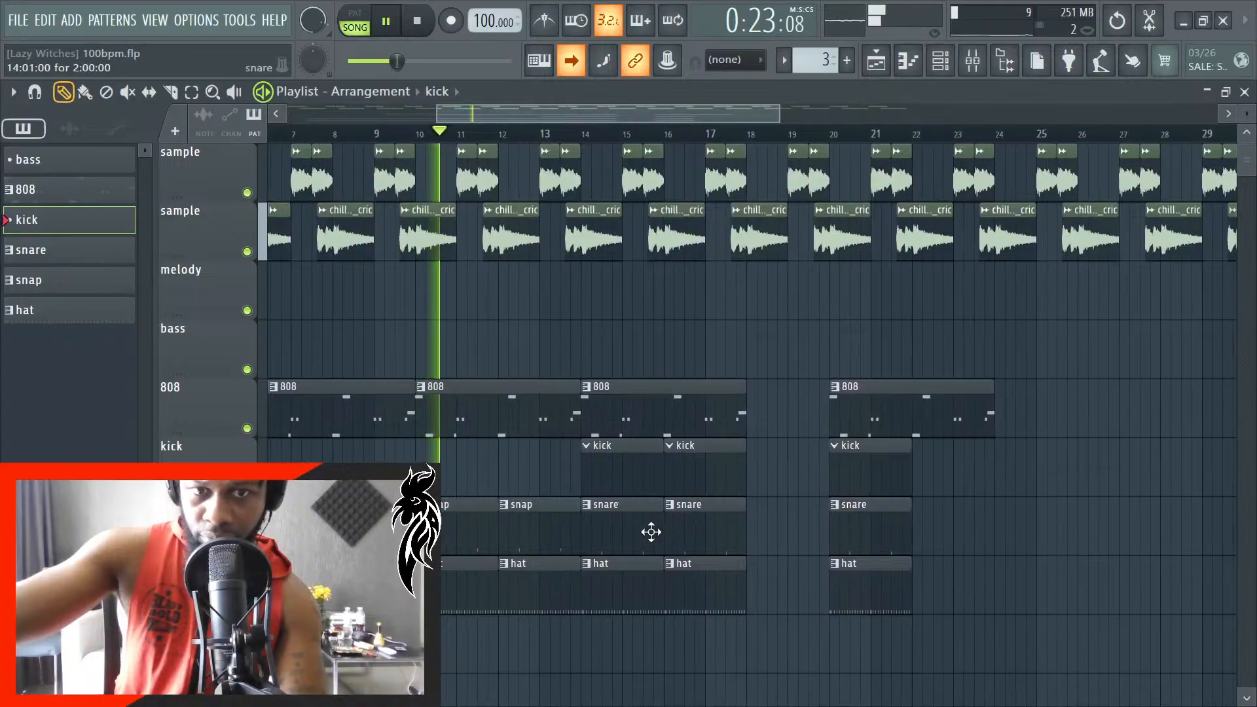
pyautogui.scroll(-2, 637, 563)
pyautogui.scroll(-3, 638, 562)
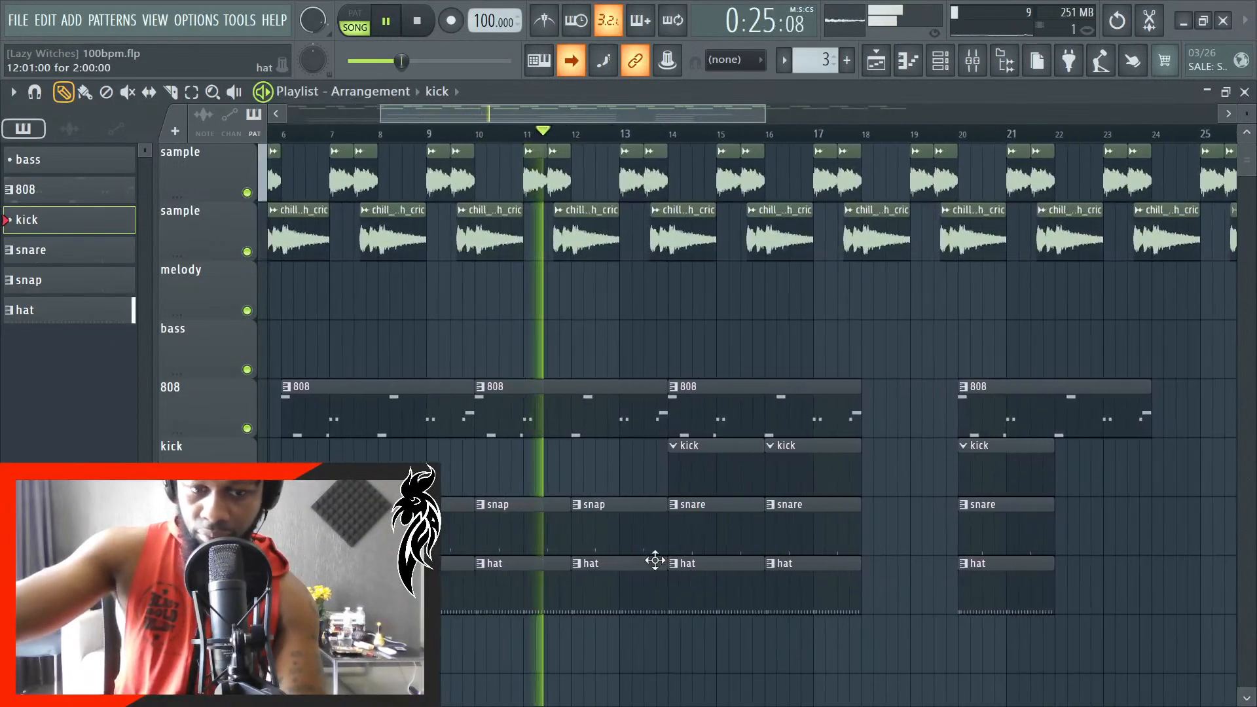
pyautogui.scroll(1, 633, 583)
pyautogui.scroll(-2, 634, 584)
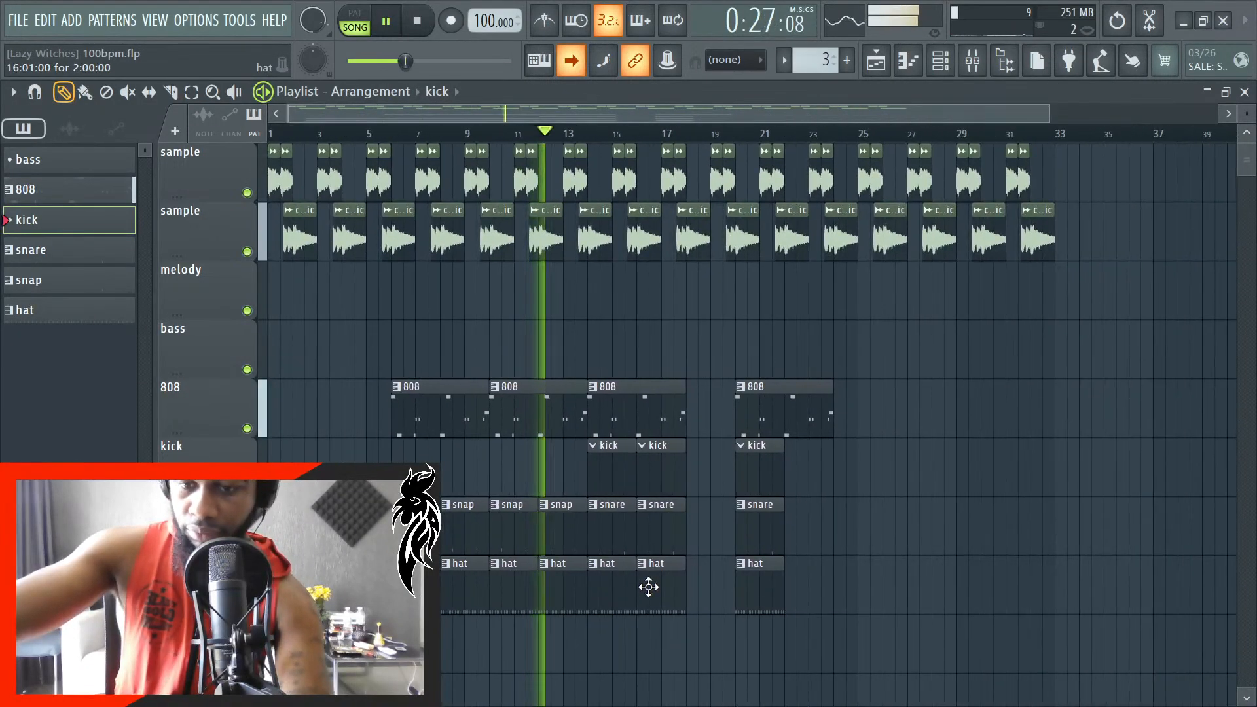
pyautogui.scroll(6, 589, 540)
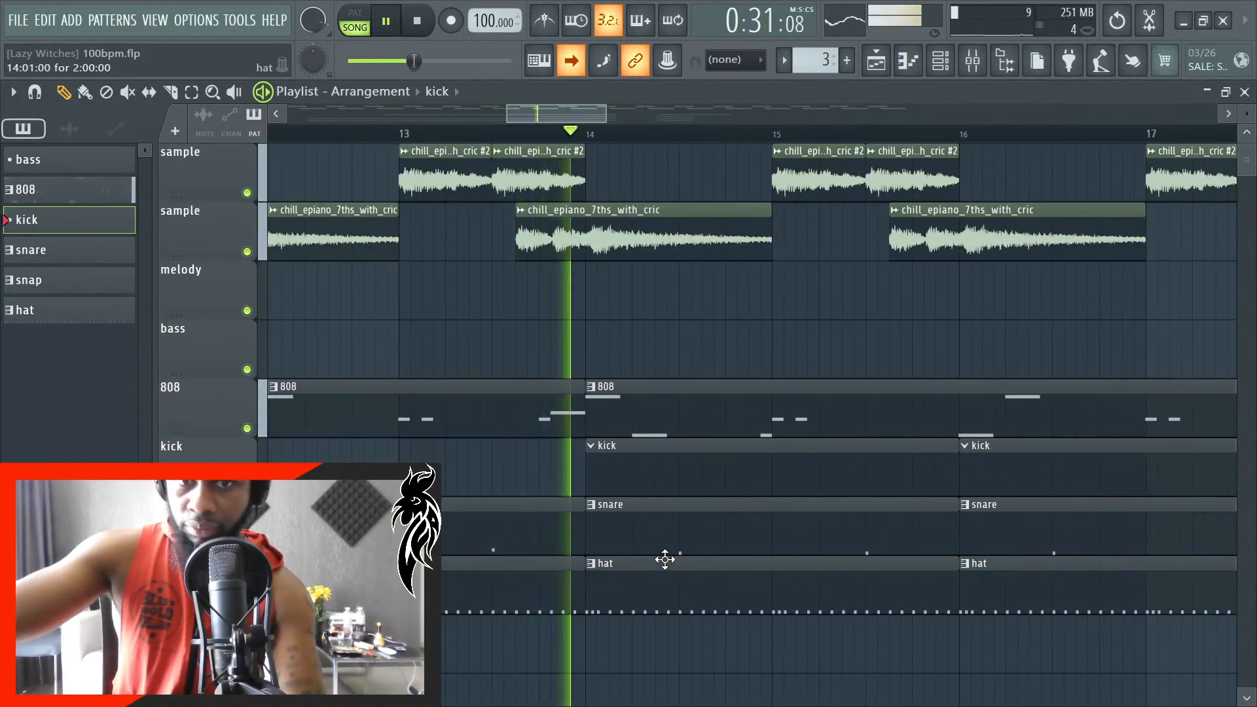
# - Stop playback, turn off scrolling to time markers and place the playhead at bar 14
pyautogui.press('space')
pyautogui.scroll(-2, 589, 550)
pyautogui.scroll(-2, 574, 564)
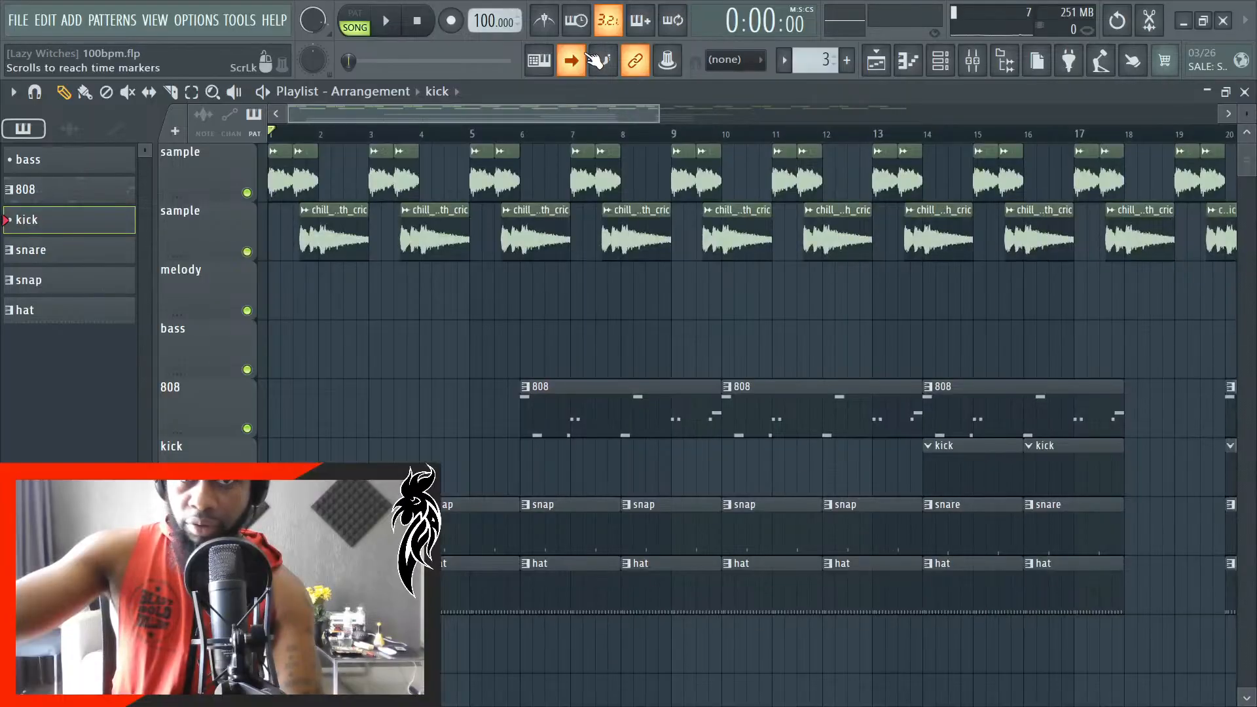
pyautogui.scroll(5, 1025, 553)
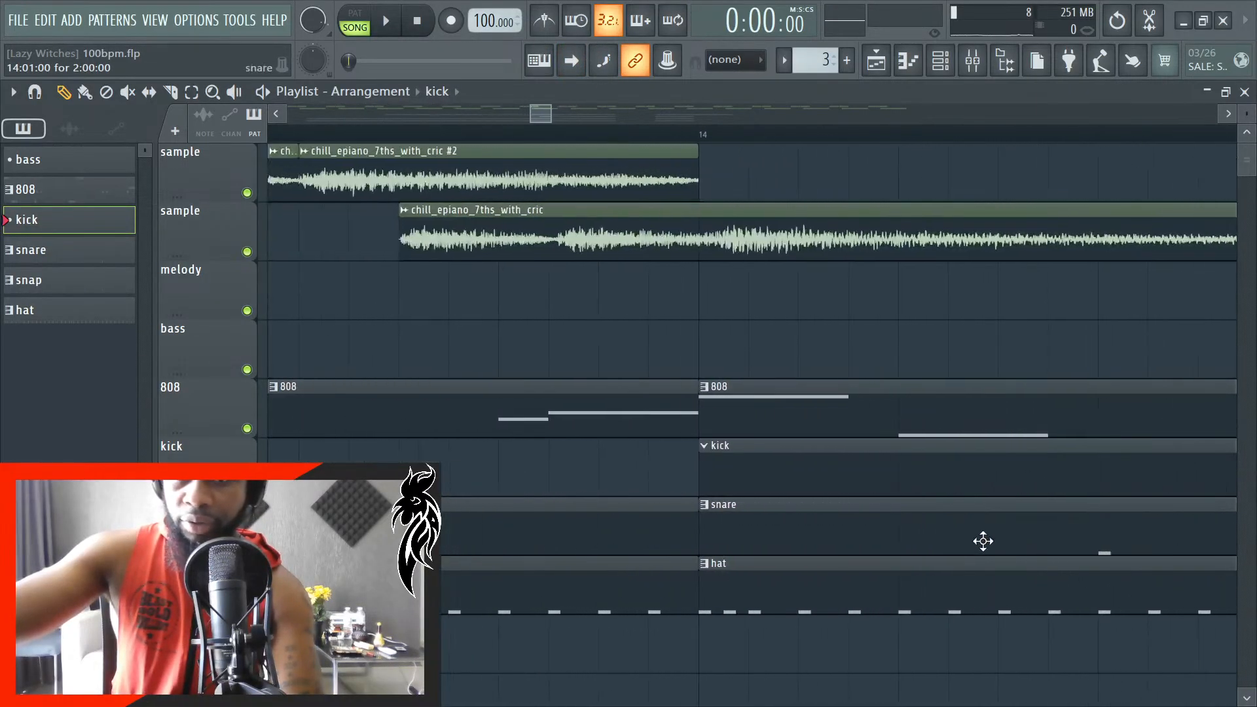
pyautogui.scroll(3, 695, 134)
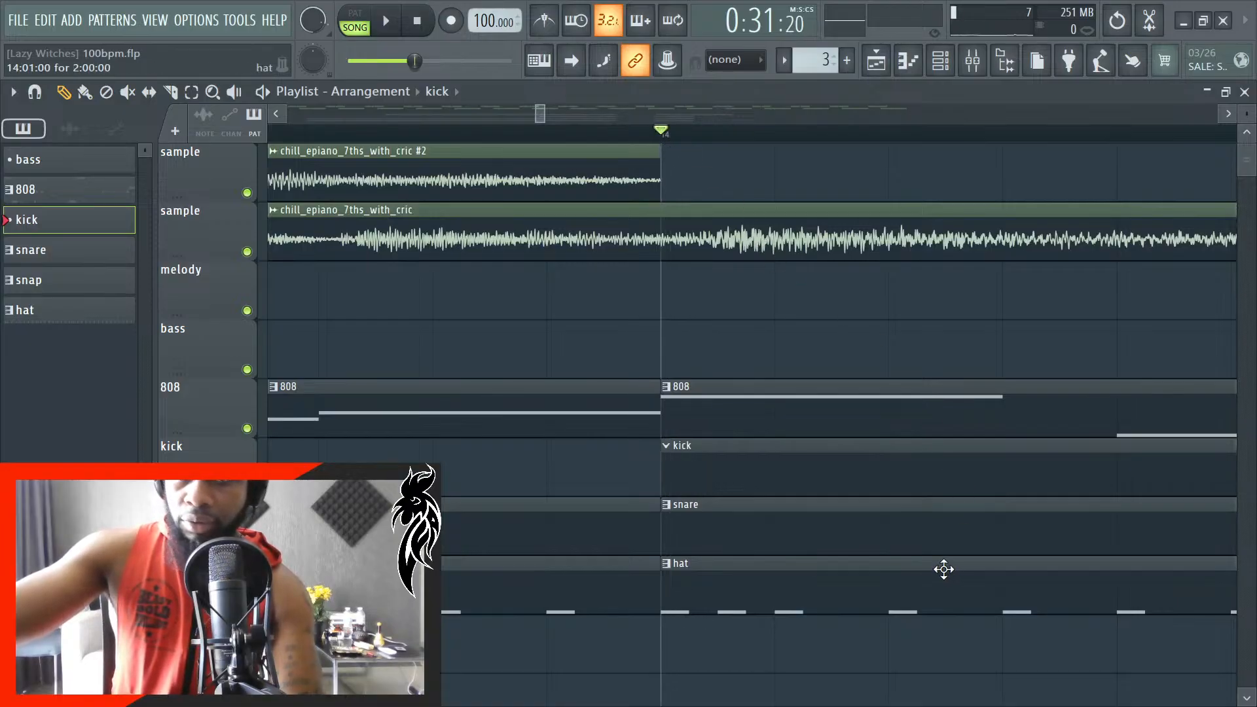
# - Show the channel rack and open the kick1 channel's piano roll for the kick pattern
pyautogui.click(941, 61)
pyautogui.scroll(-1, 1034, 606)
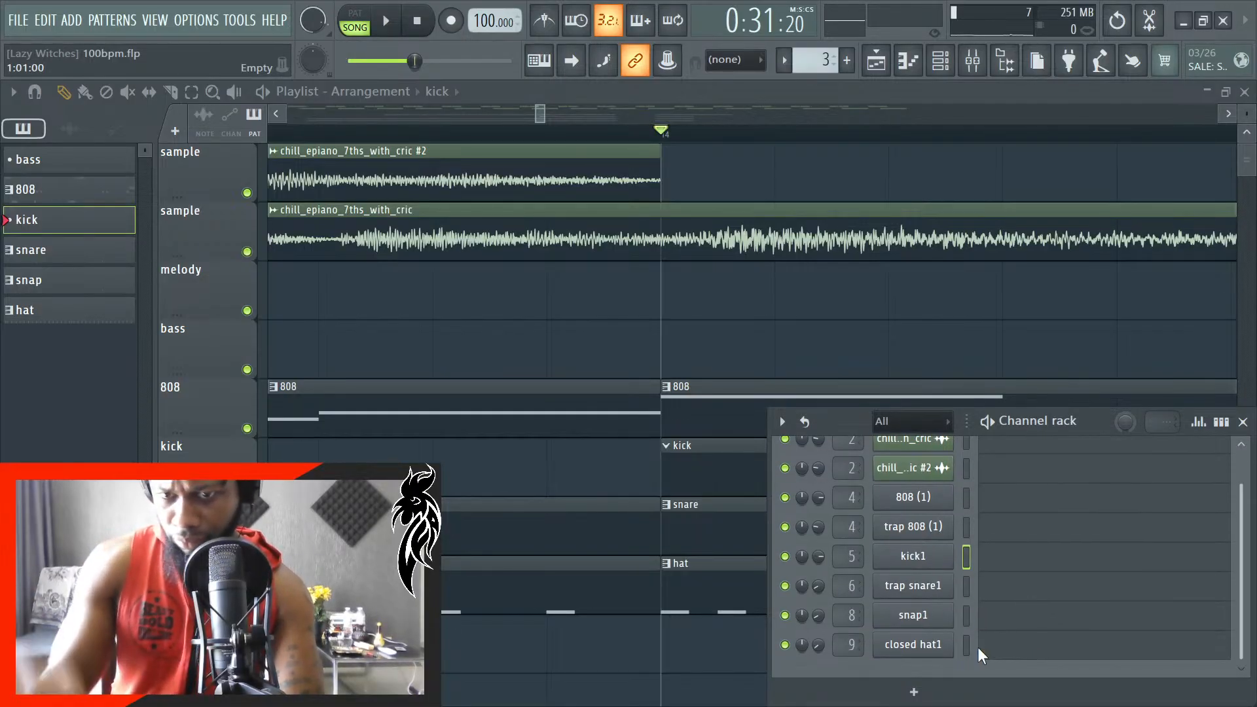
pyautogui.click(1036, 568)
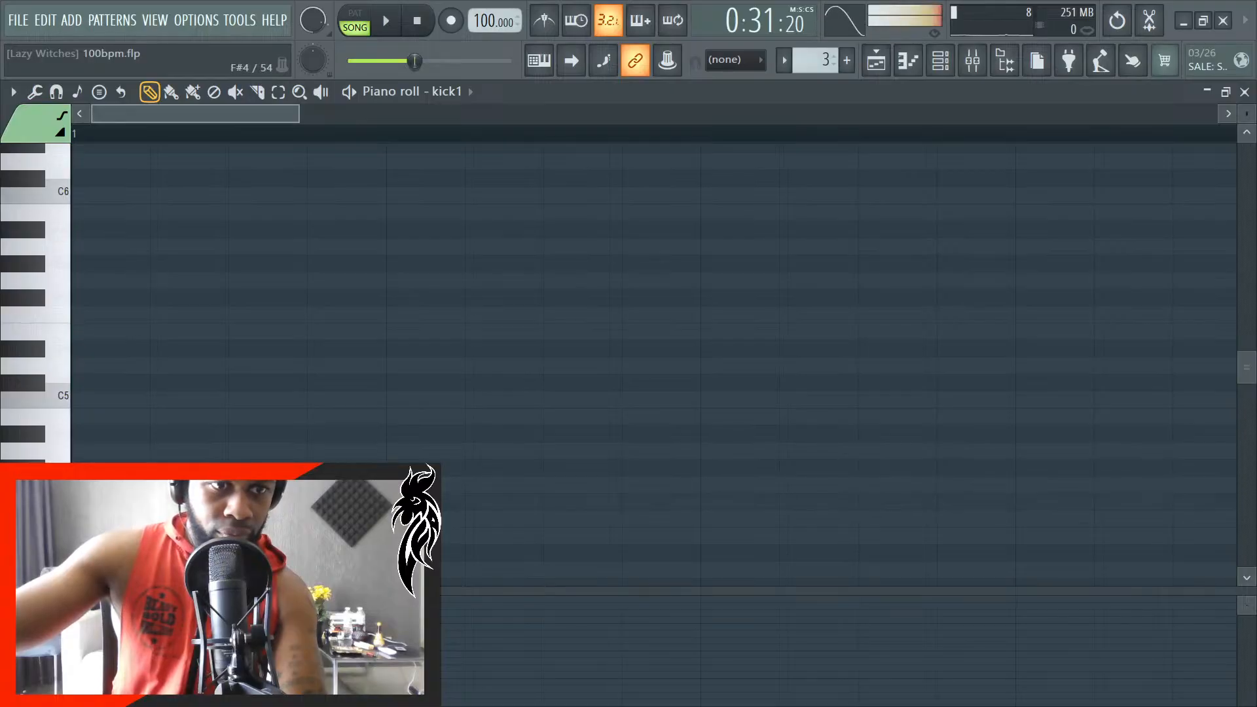
# - Place a C5 kick note at the very start of bar 1 in the kick1 pattern
pyautogui.press('space')
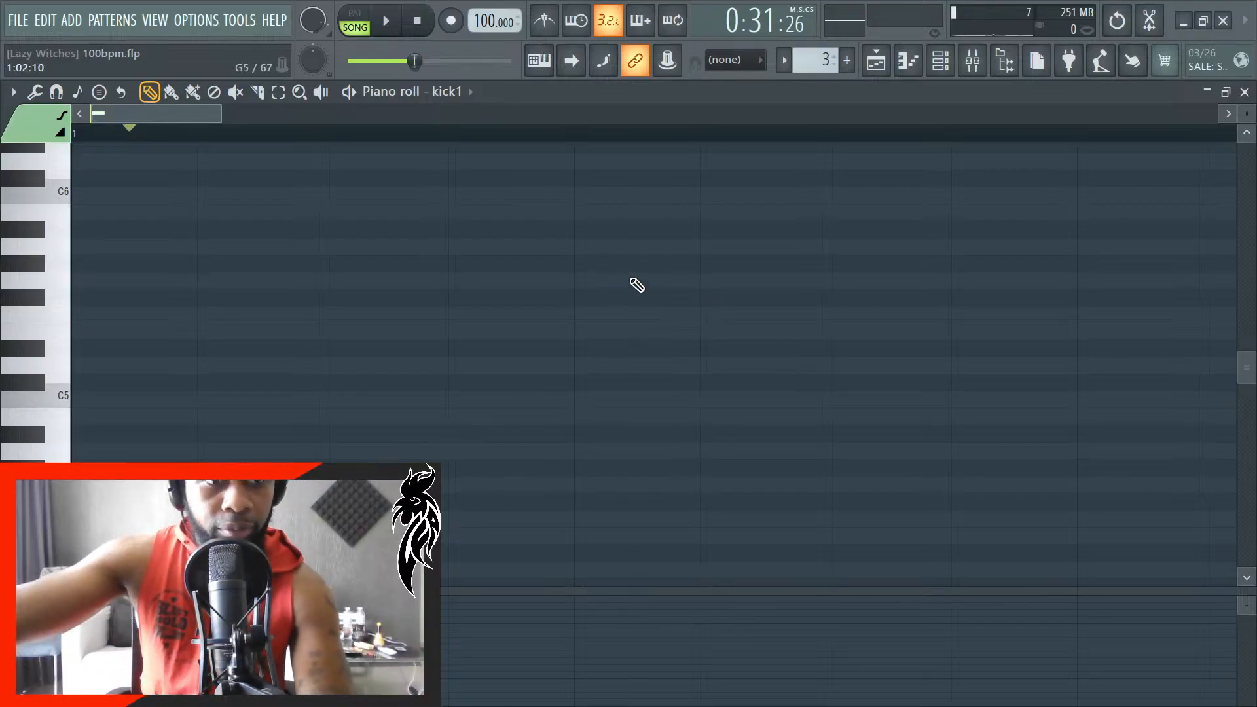
pyautogui.press('space')
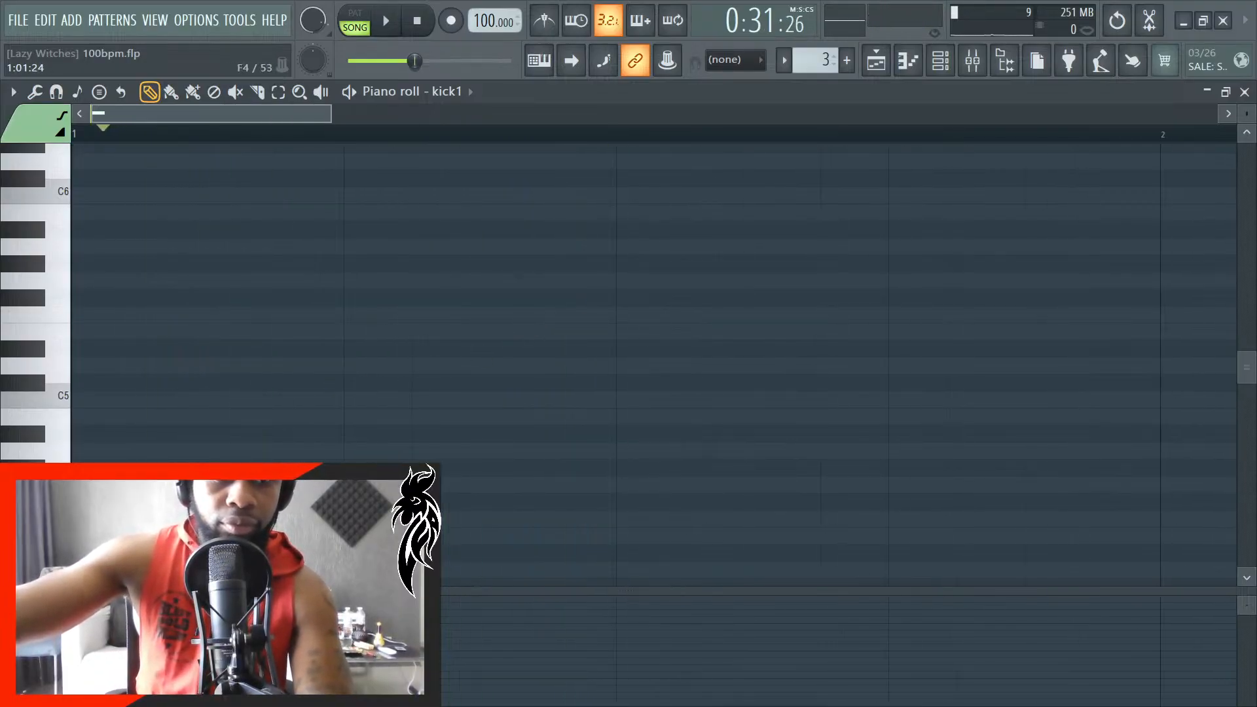
pyautogui.scroll(-2, 91, 515)
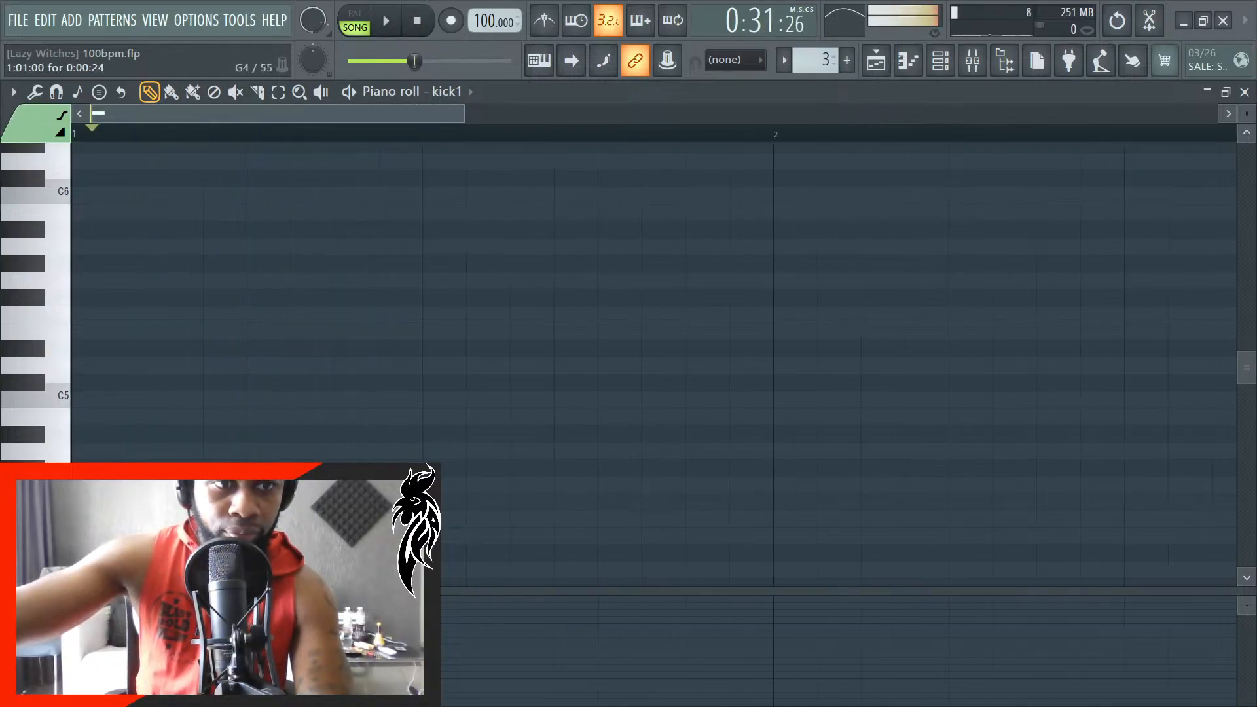
pyautogui.press('space')
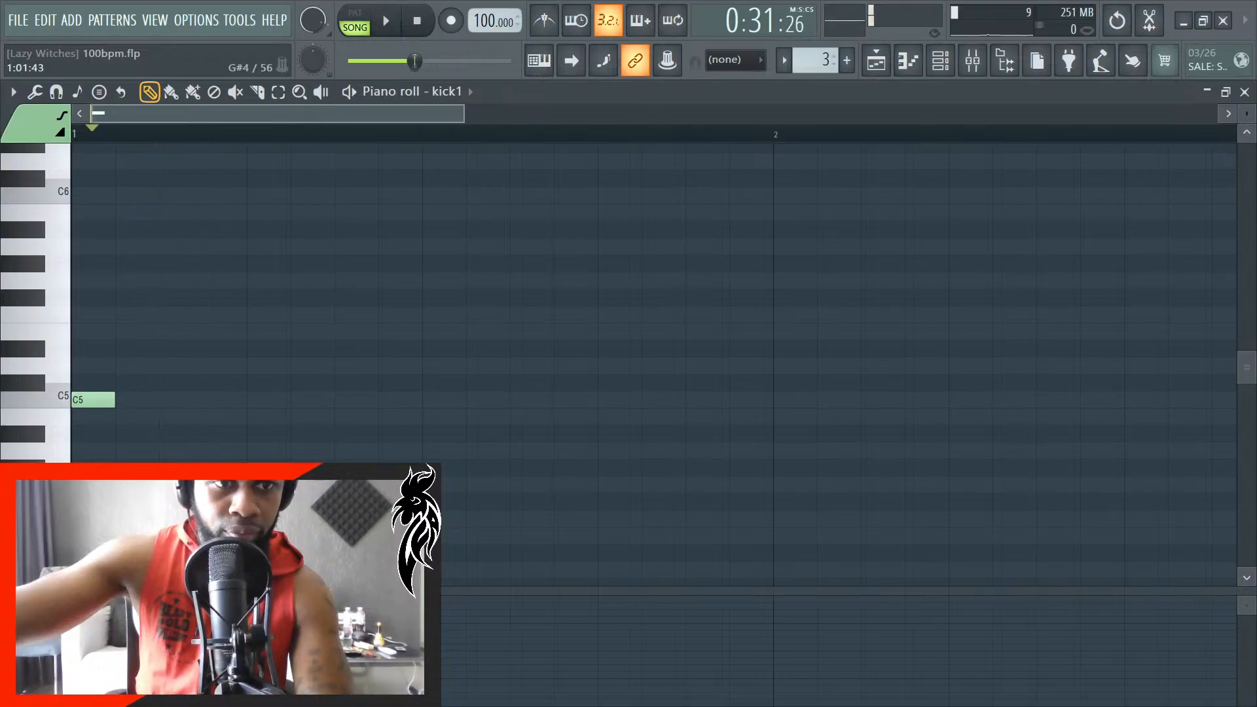
# - Lower the kick1 channel volume to 22% while checking it against the song, and close the channel rack
pyautogui.click(941, 60)
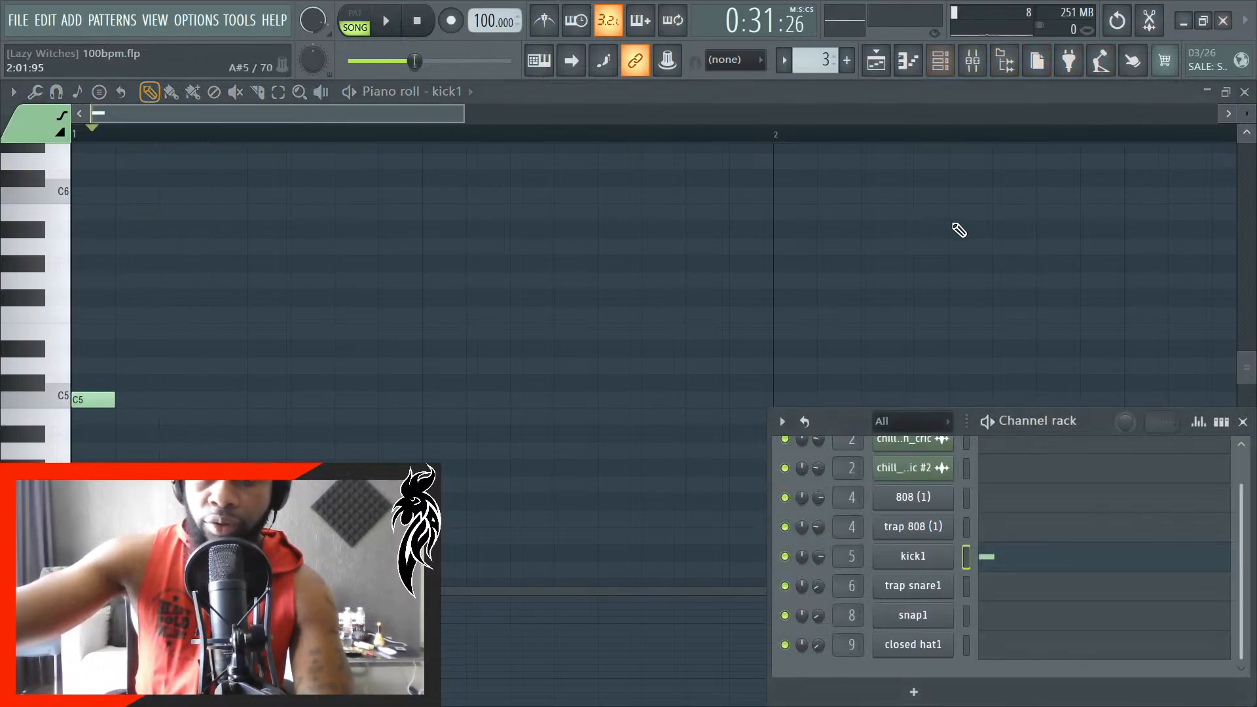
pyautogui.rightClick(804, 556)
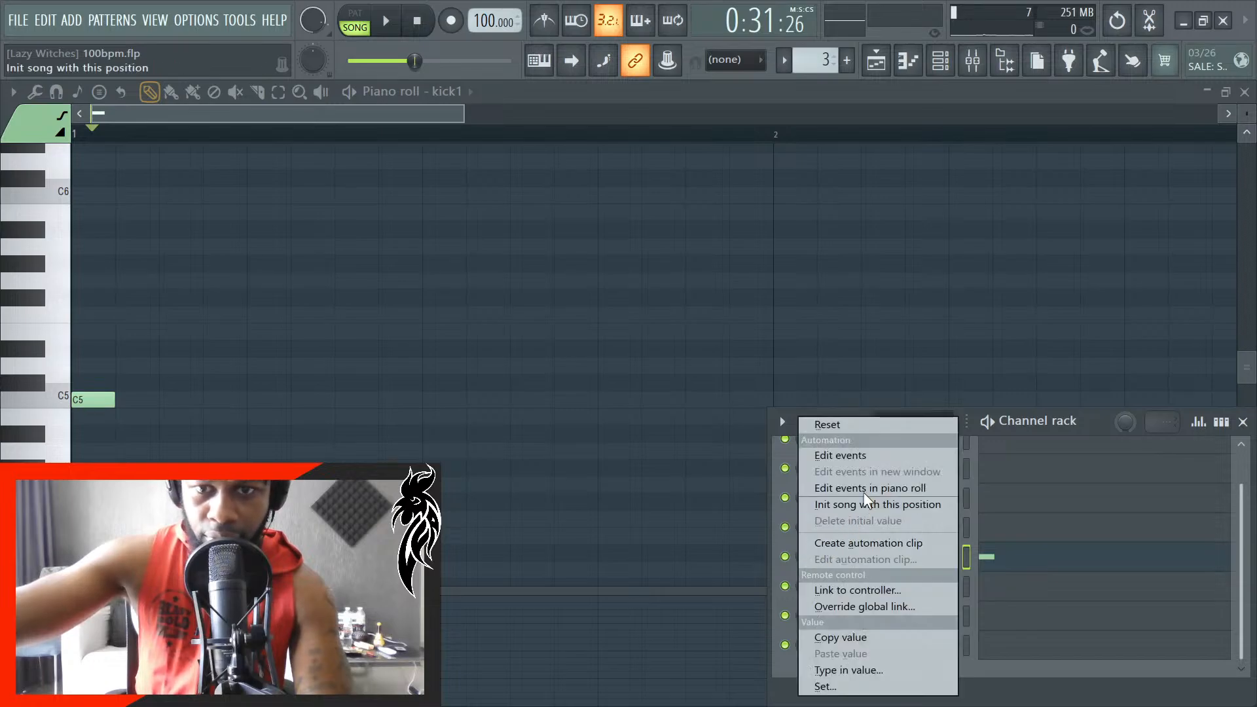
pyautogui.click(854, 424)
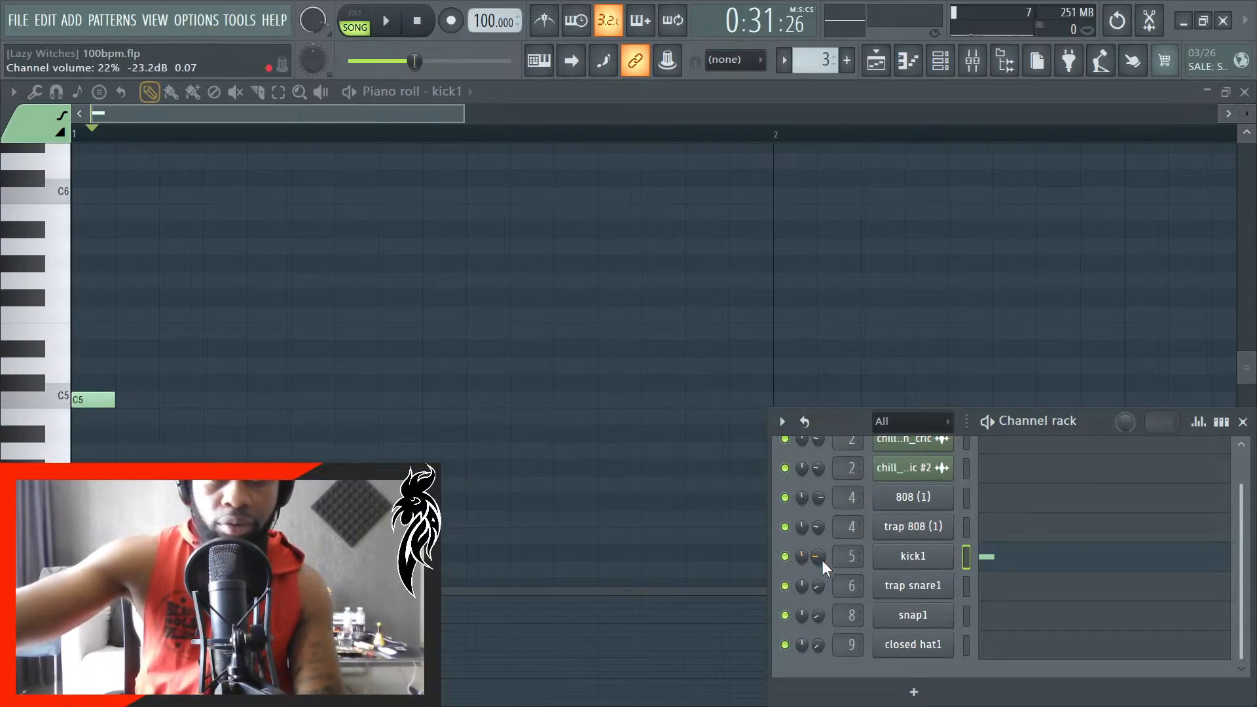
pyautogui.scroll(-3, 822, 560)
pyautogui.press('space')
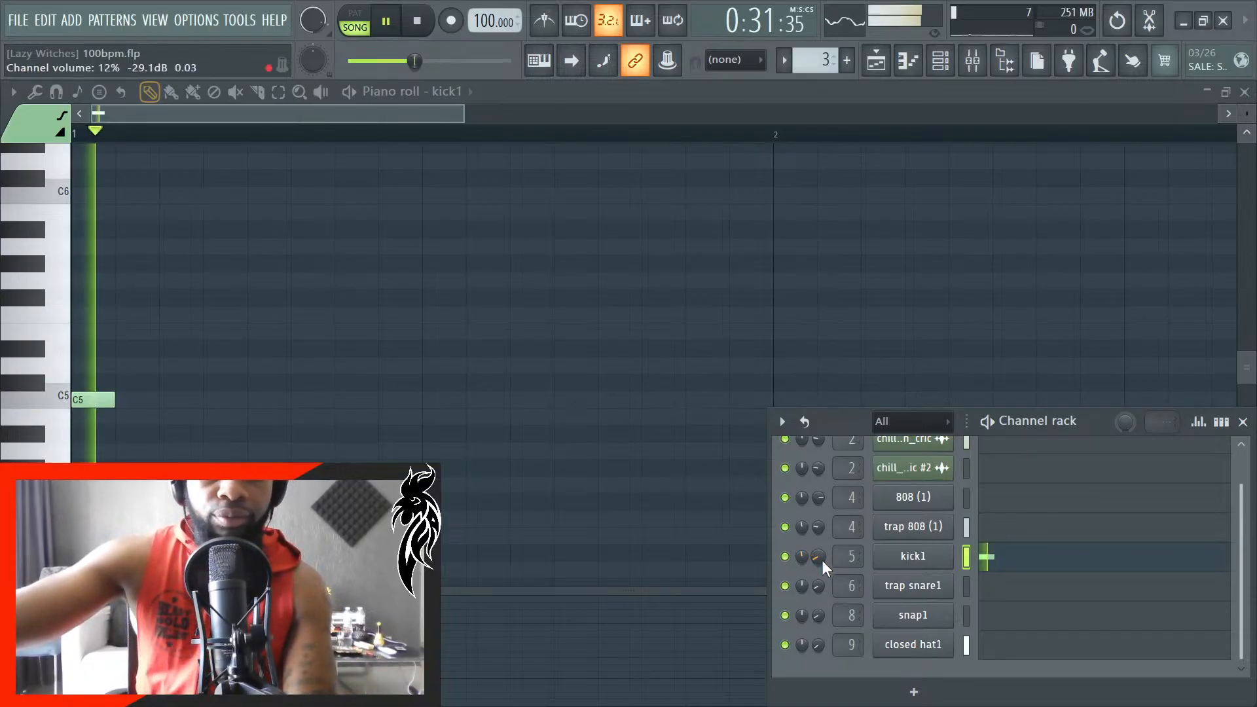
pyautogui.scroll(3, 822, 561)
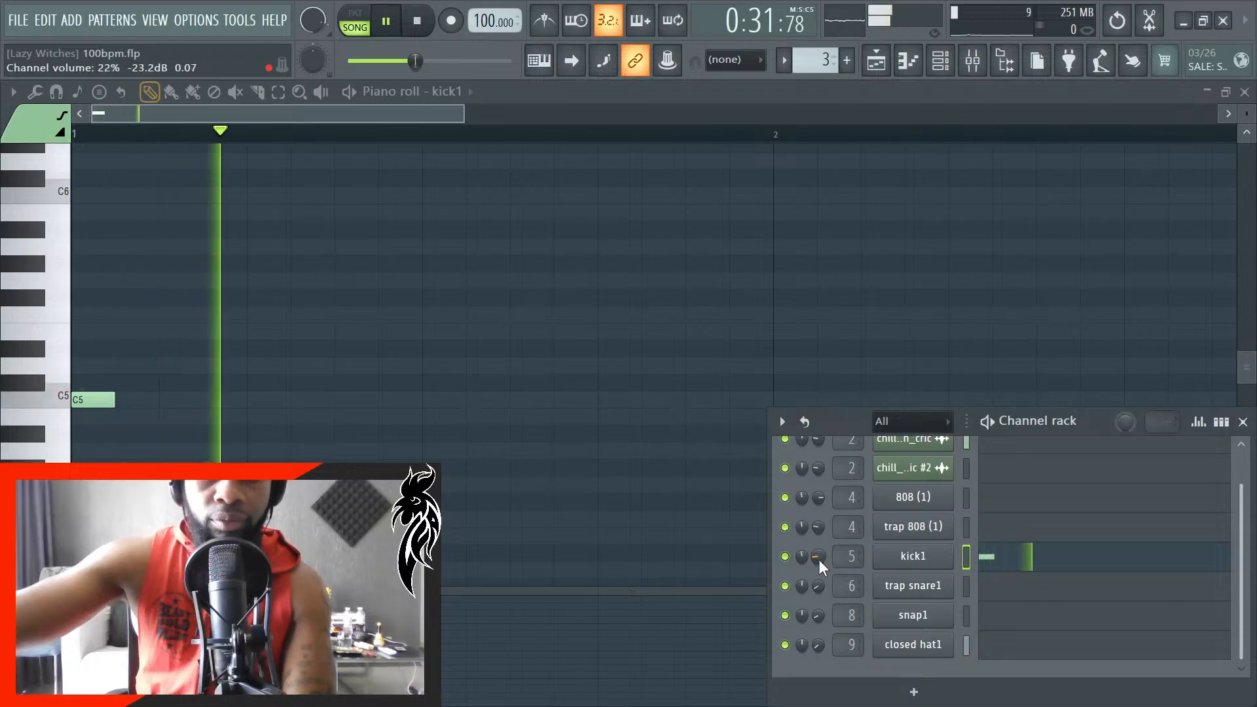
pyautogui.press('space')
pyautogui.click(1243, 422)
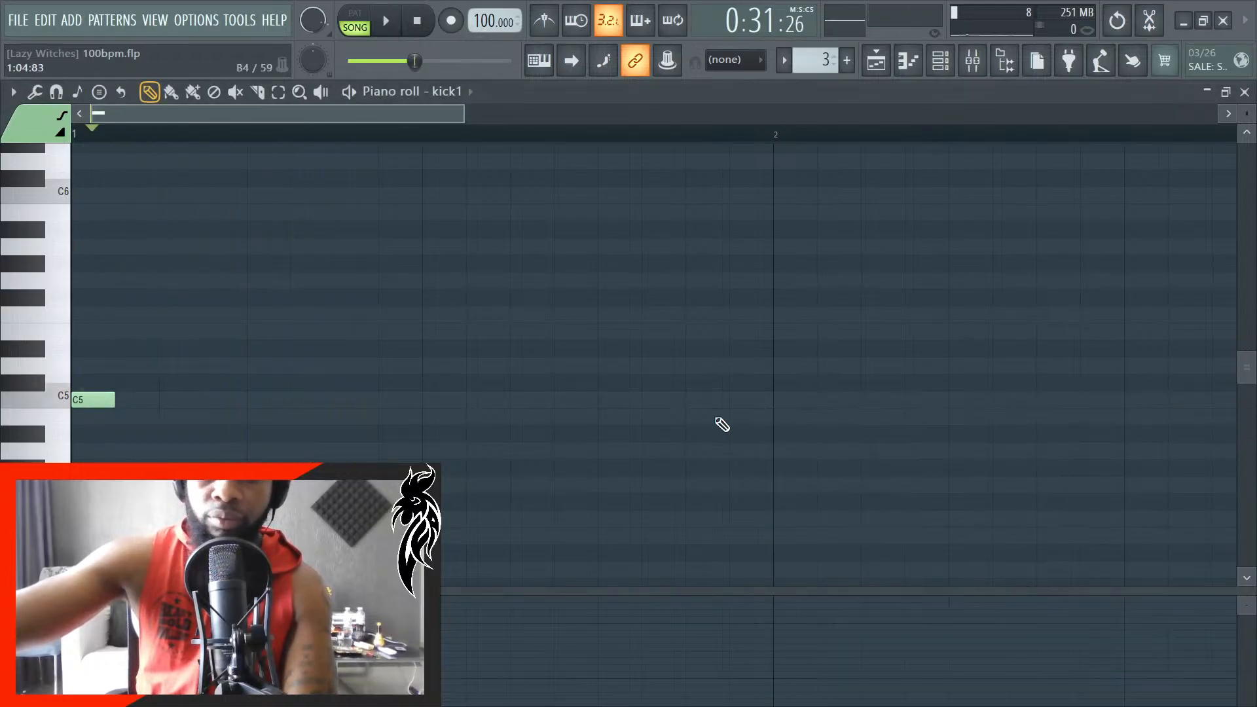
# - Move the C5 kick note to the last step of beat 1 and replay the song to check its timing
pyautogui.press('space')
pyautogui.moveTo(96, 399); pyautogui.dragTo(239, 393)
pyautogui.press('space')
pyautogui.press('space')
pyautogui.press('space')
# - Try a second C5 kick note just after the first, shifting it slightly earlier within beat 1
pyautogui.press('space')
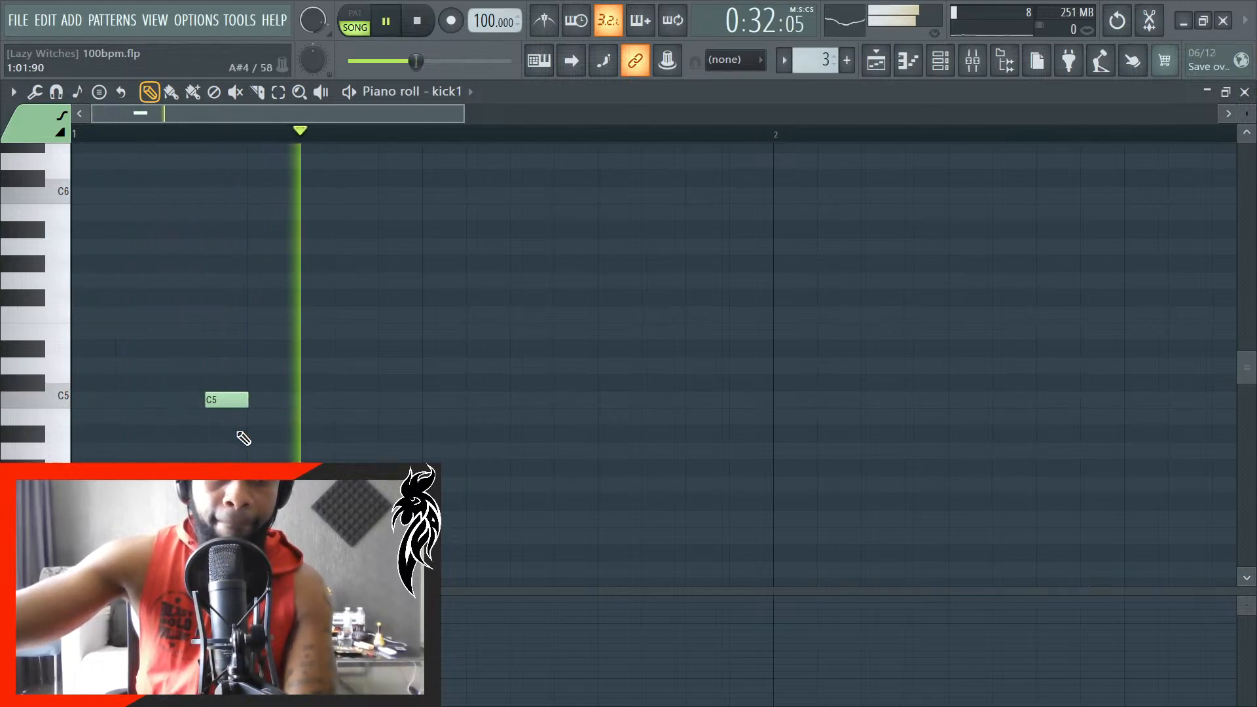
pyautogui.press('space')
pyautogui.scroll(1, 226, 440)
pyautogui.moveTo(230, 399); pyautogui.dragTo(222, 400)
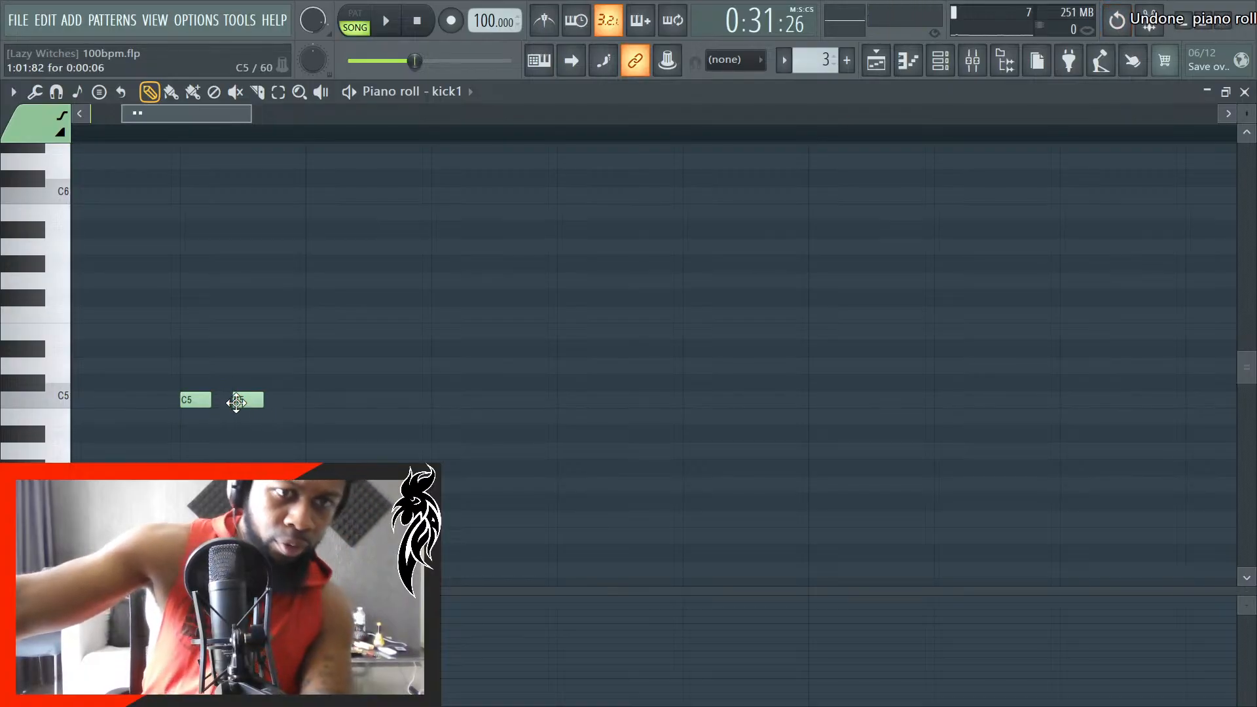
pyautogui.moveTo(247, 400); pyautogui.dragTo(238, 400)
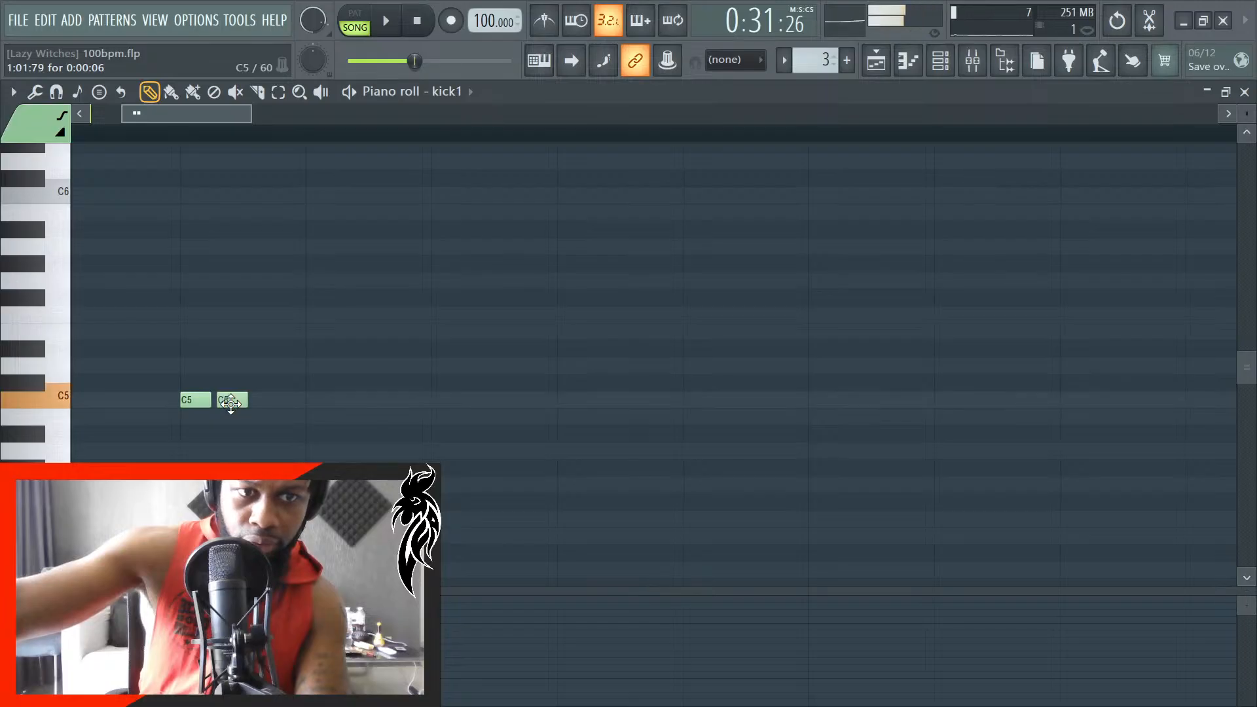
pyautogui.hotkey('ctrl', 'a')
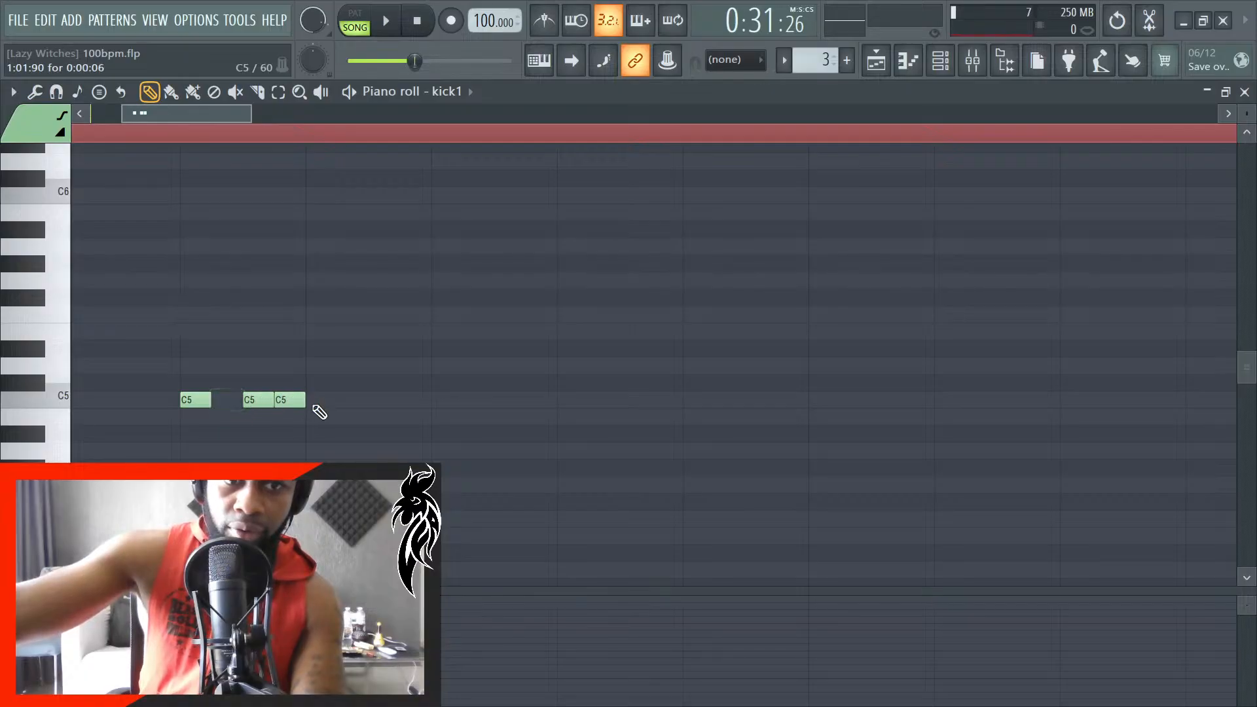
# - Add a C5 kick note at the start of beat 2 and delete the extra notes between it and the first kick
pyautogui.click(322, 401)
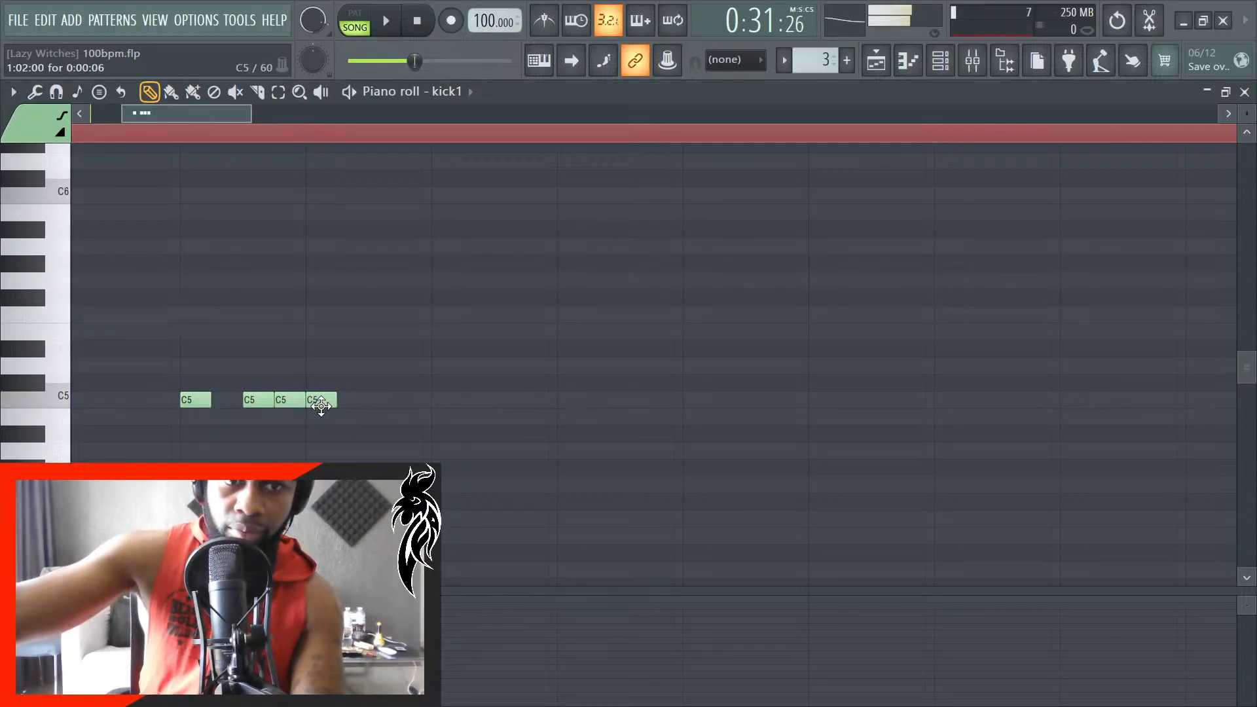
pyautogui.press('space')
pyautogui.press('space')
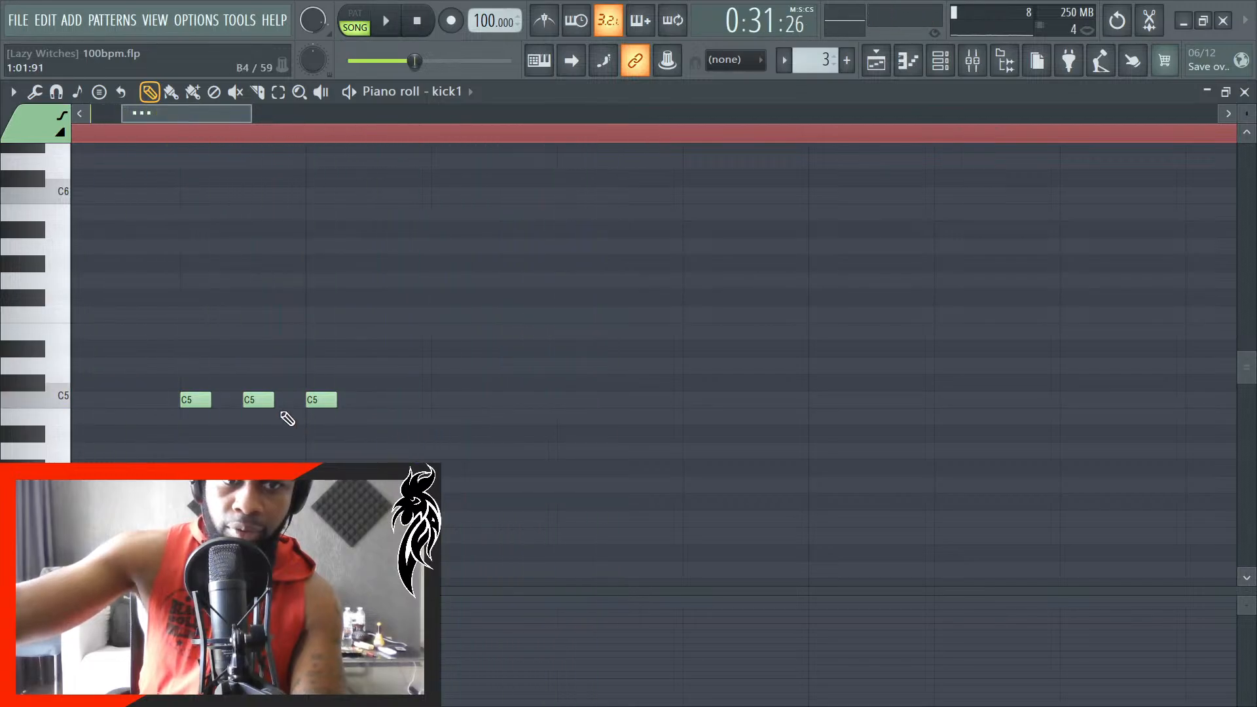
pyautogui.press('space')
pyautogui.press('space')
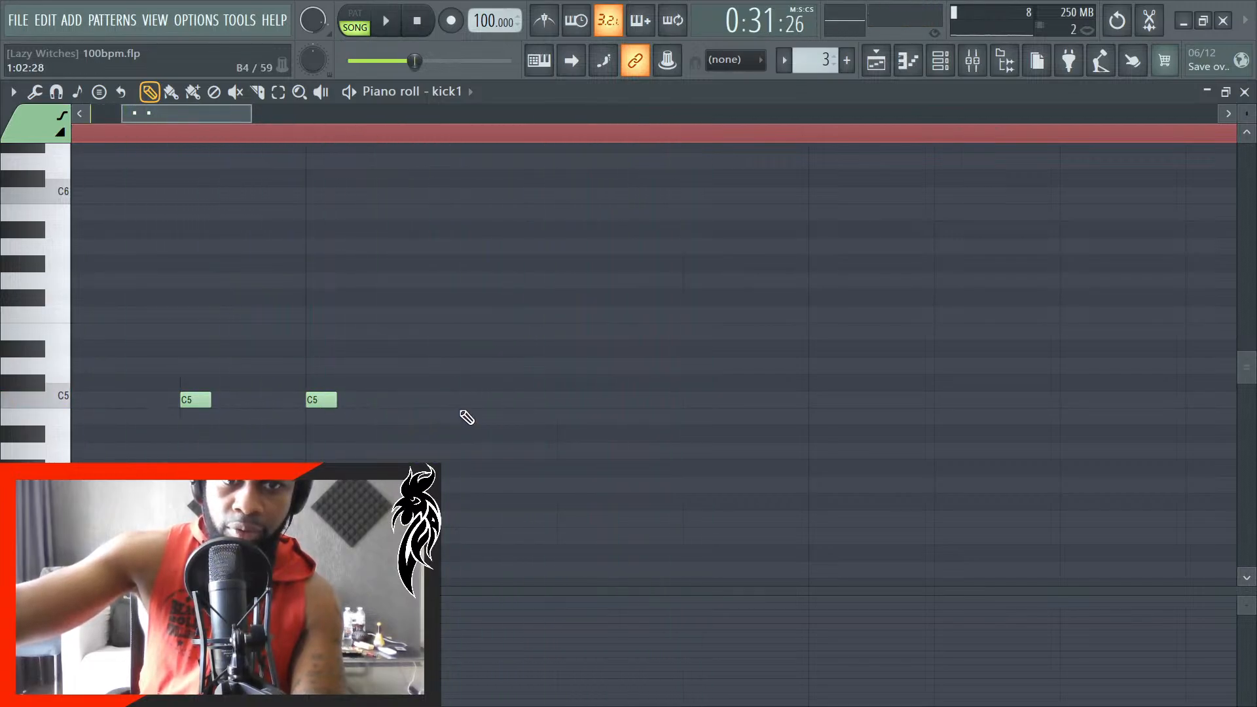
# - Add a third C5 kick note halfway through beat 2 and play the pattern back with the song
pyautogui.moveTo(583, 403); pyautogui.dragTo(569, 404)
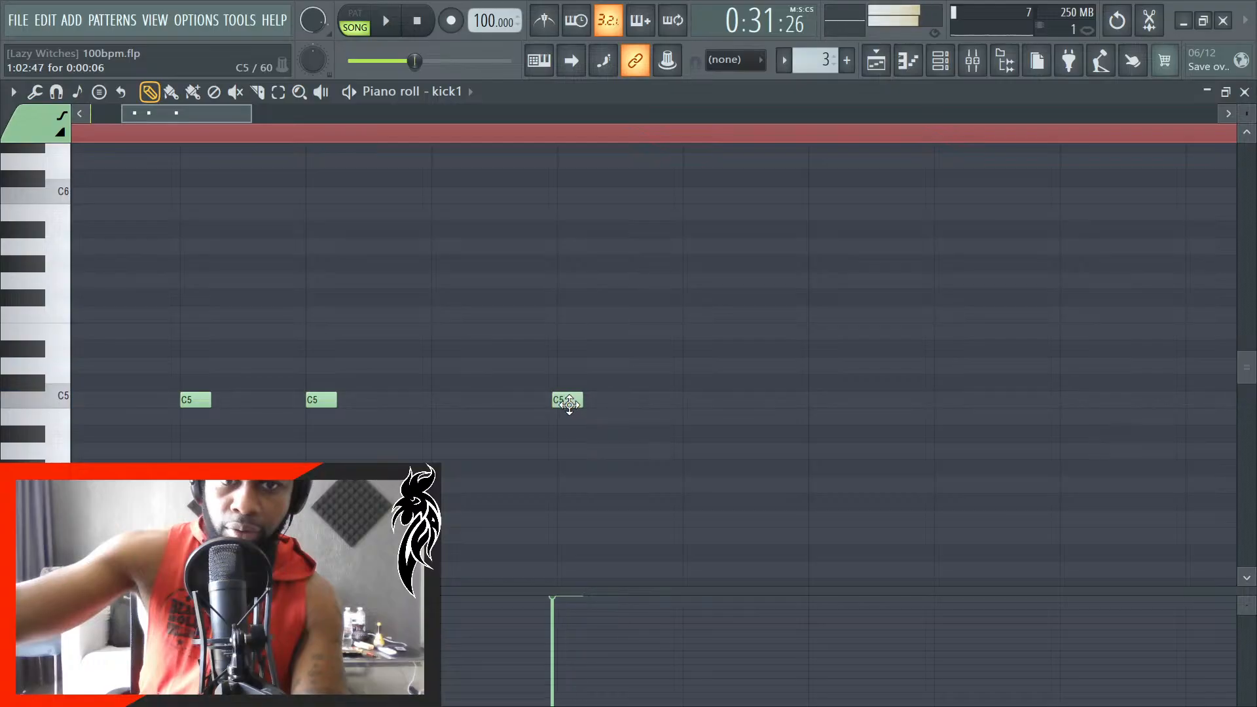
pyautogui.press('space')
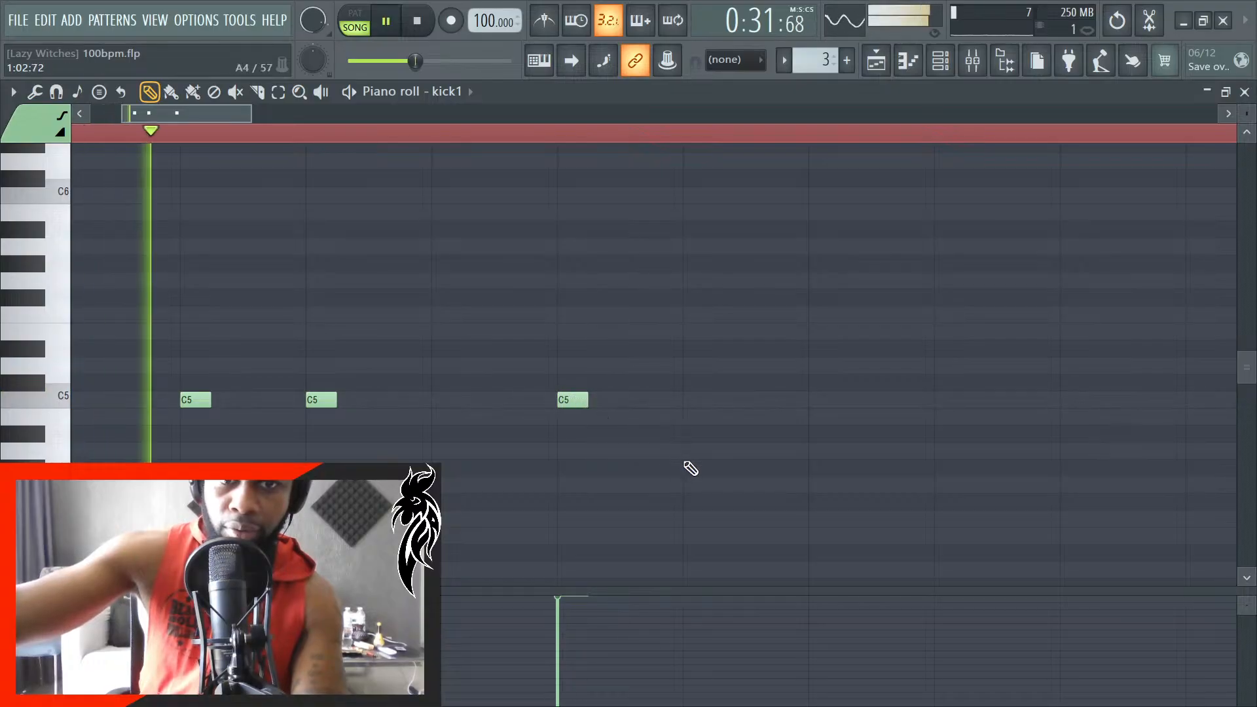
pyautogui.press('space')
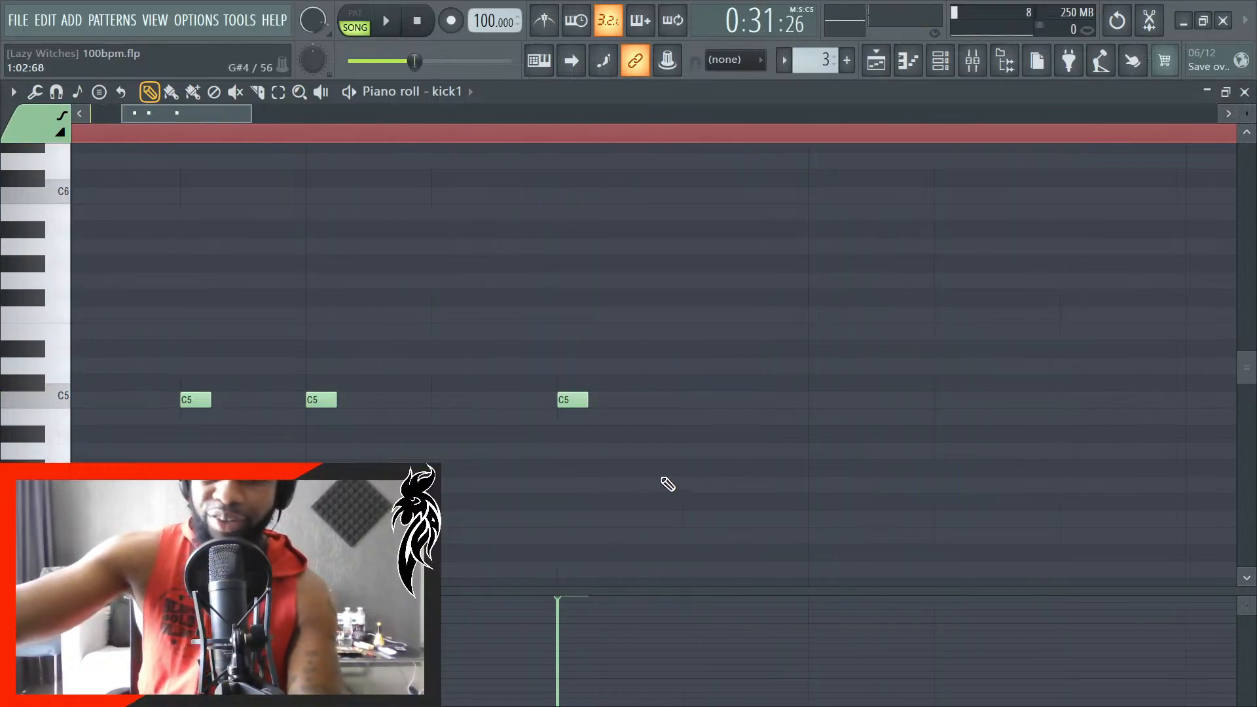
pyautogui.scroll(-3, 681, 491)
pyautogui.press('space')
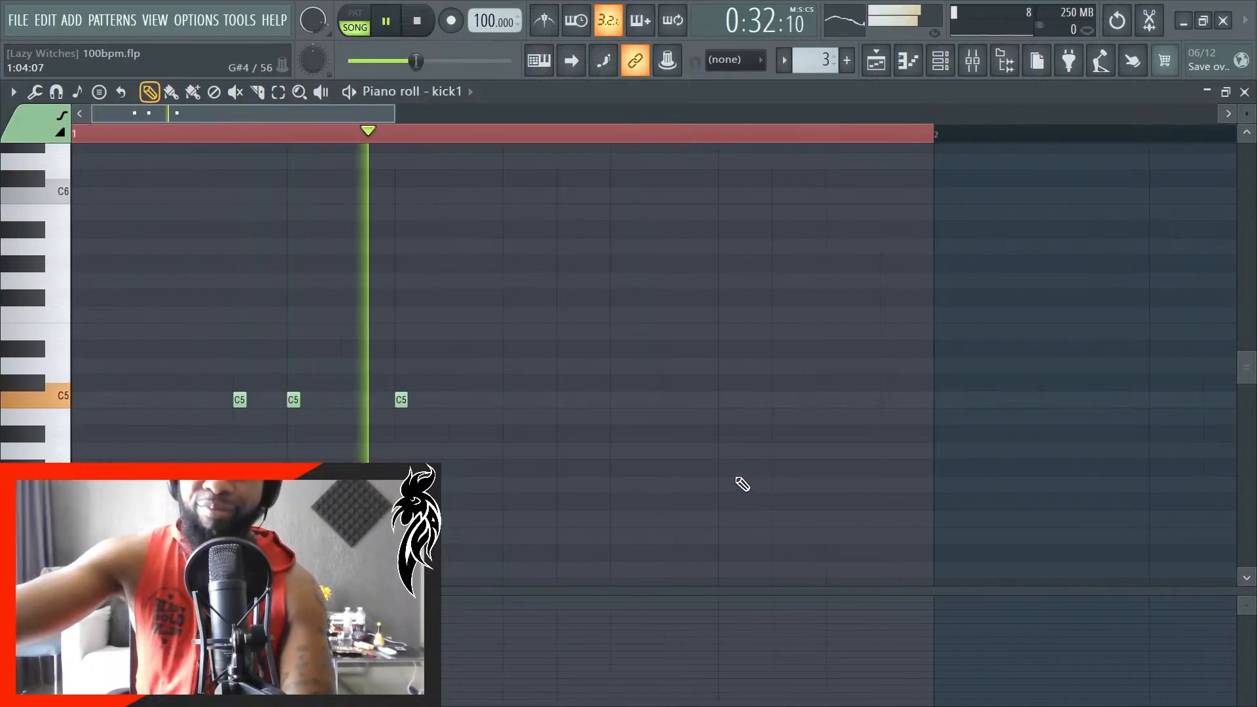
pyautogui.scroll(-2, 724, 482)
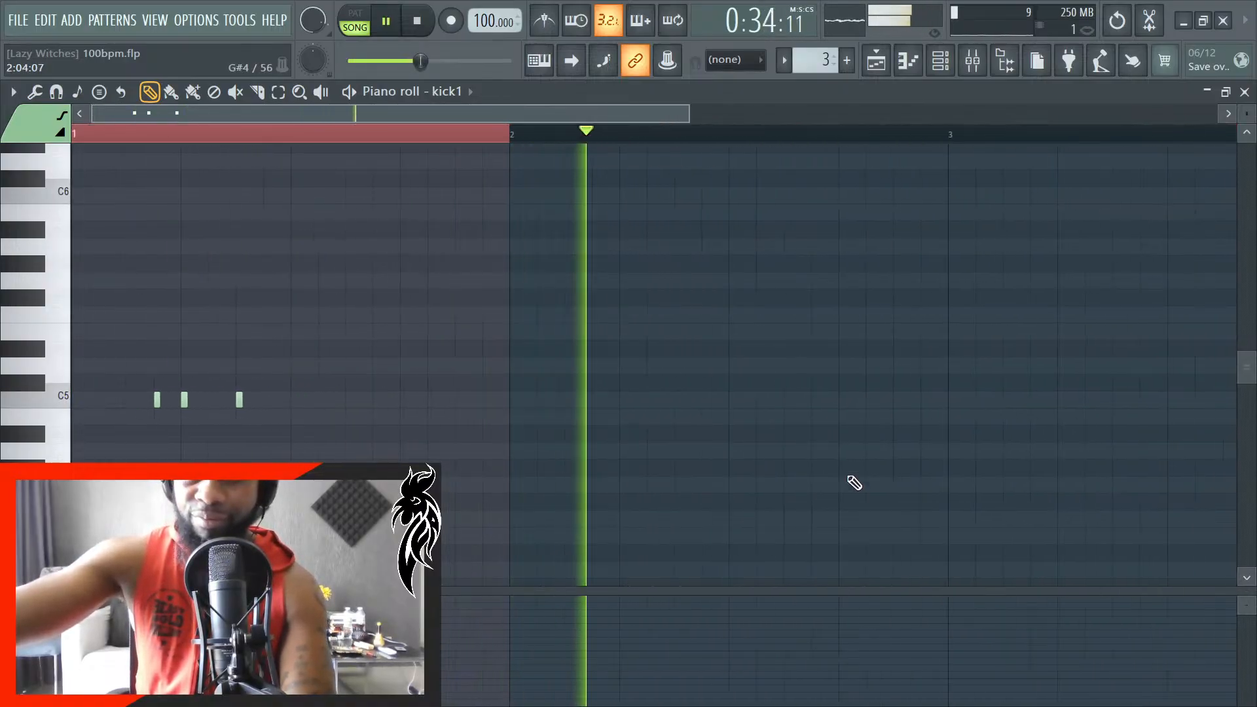
pyautogui.press('space')
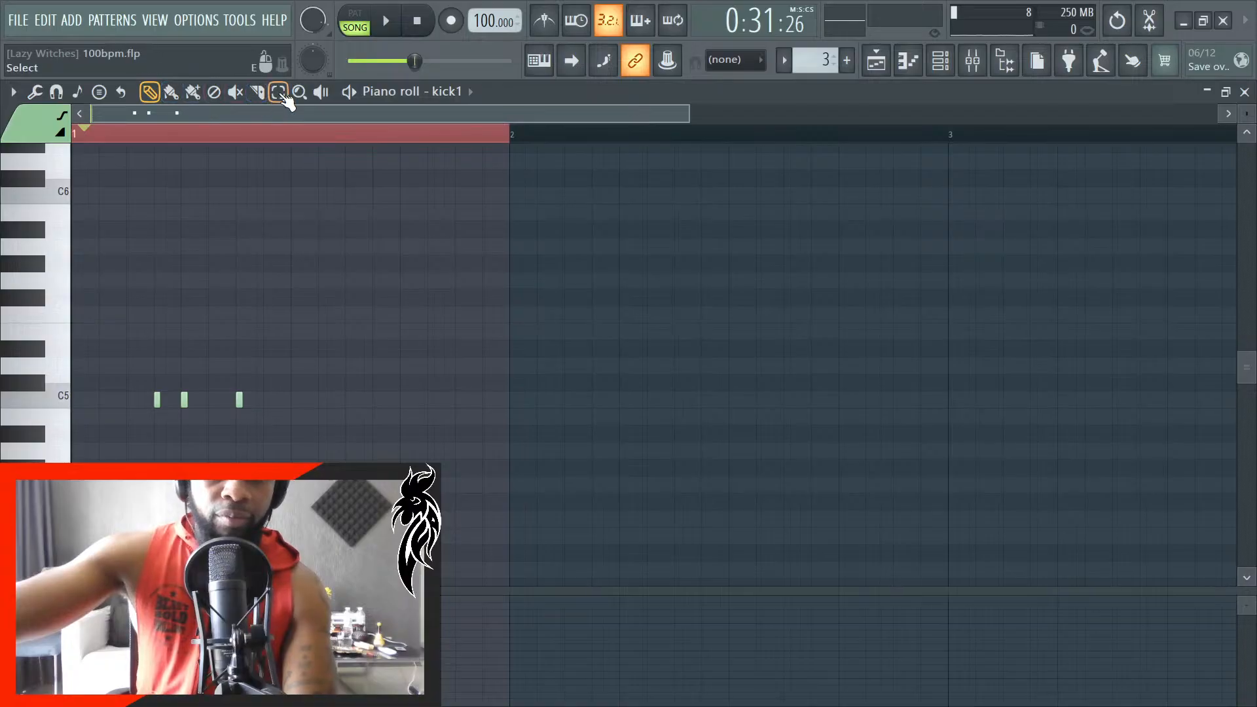
# - Clear the time selection over bar 1, return to the Draw tool and replay the kick pattern
pyautogui.click(330, 143)
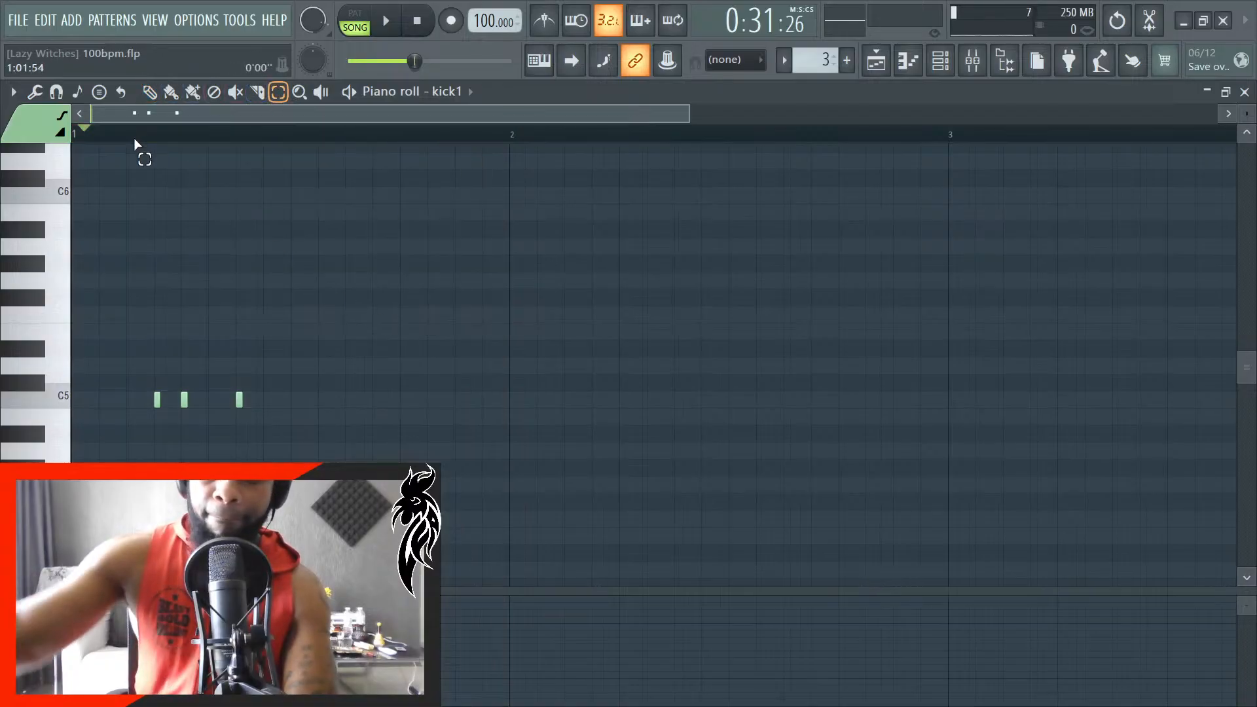
pyautogui.press('space')
pyautogui.press('p')
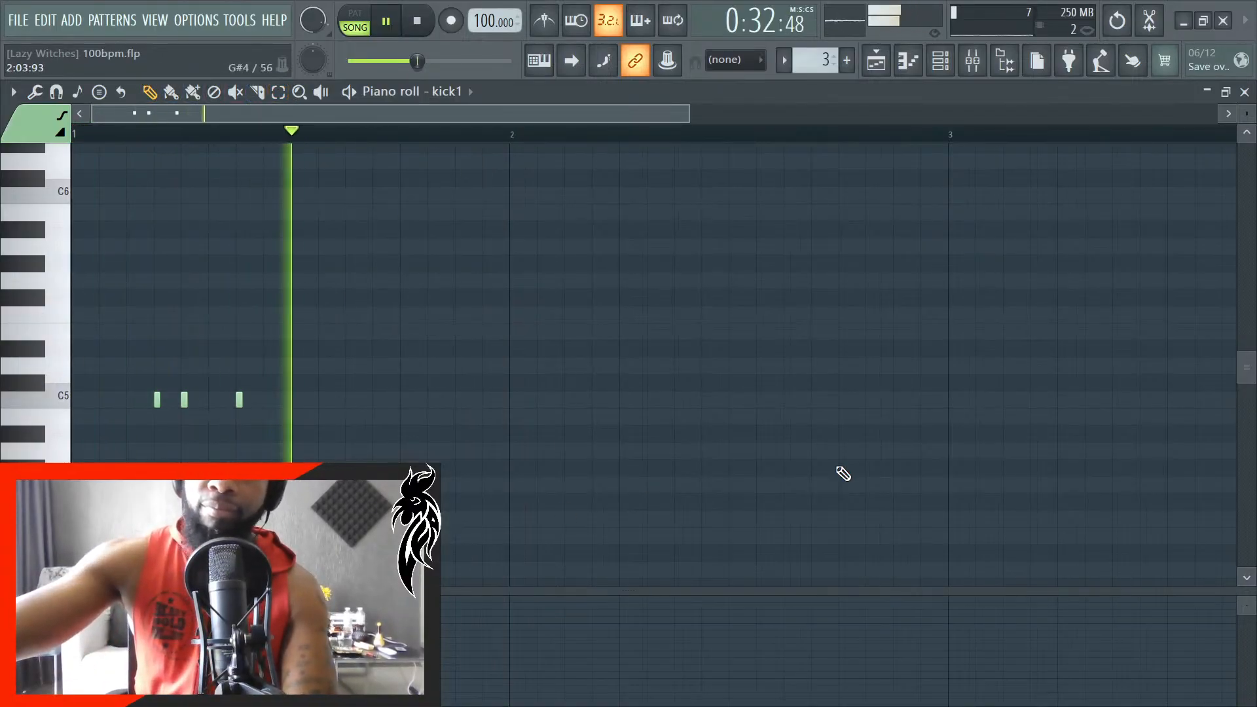
pyautogui.scroll(3, 616, 466)
pyautogui.scroll(-4, 675, 458)
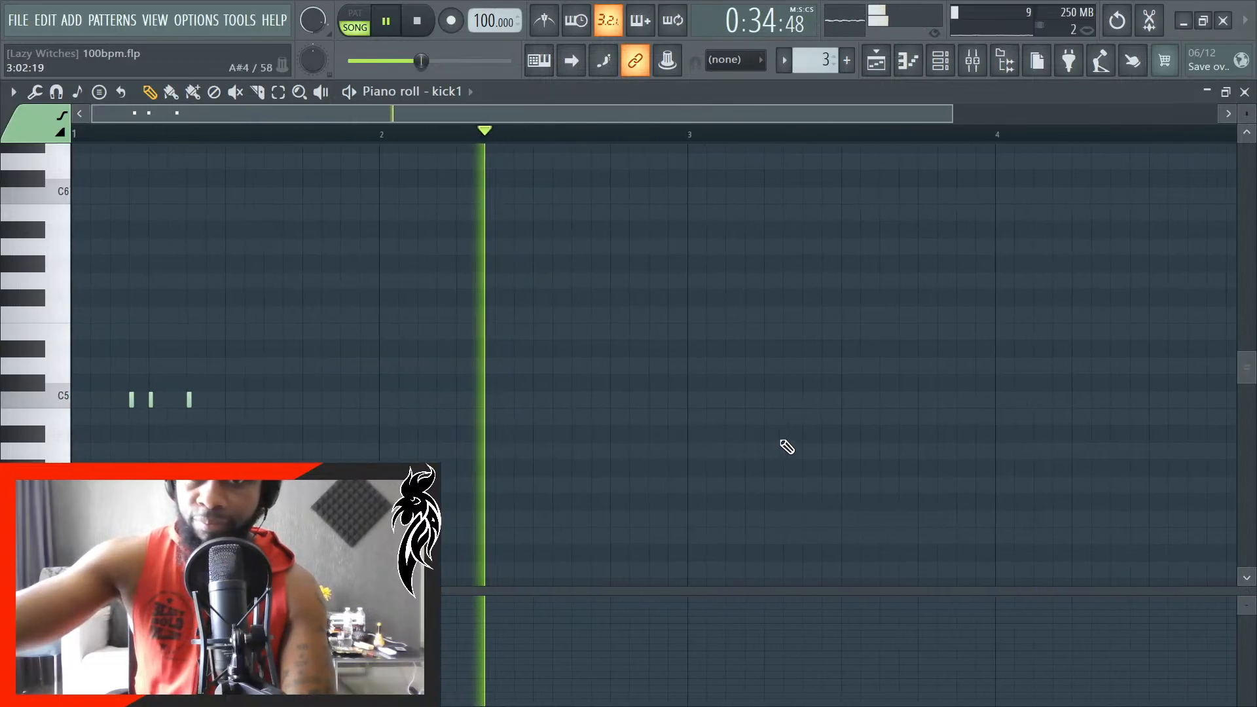
pyautogui.press('space')
pyautogui.scroll(2, 793, 429)
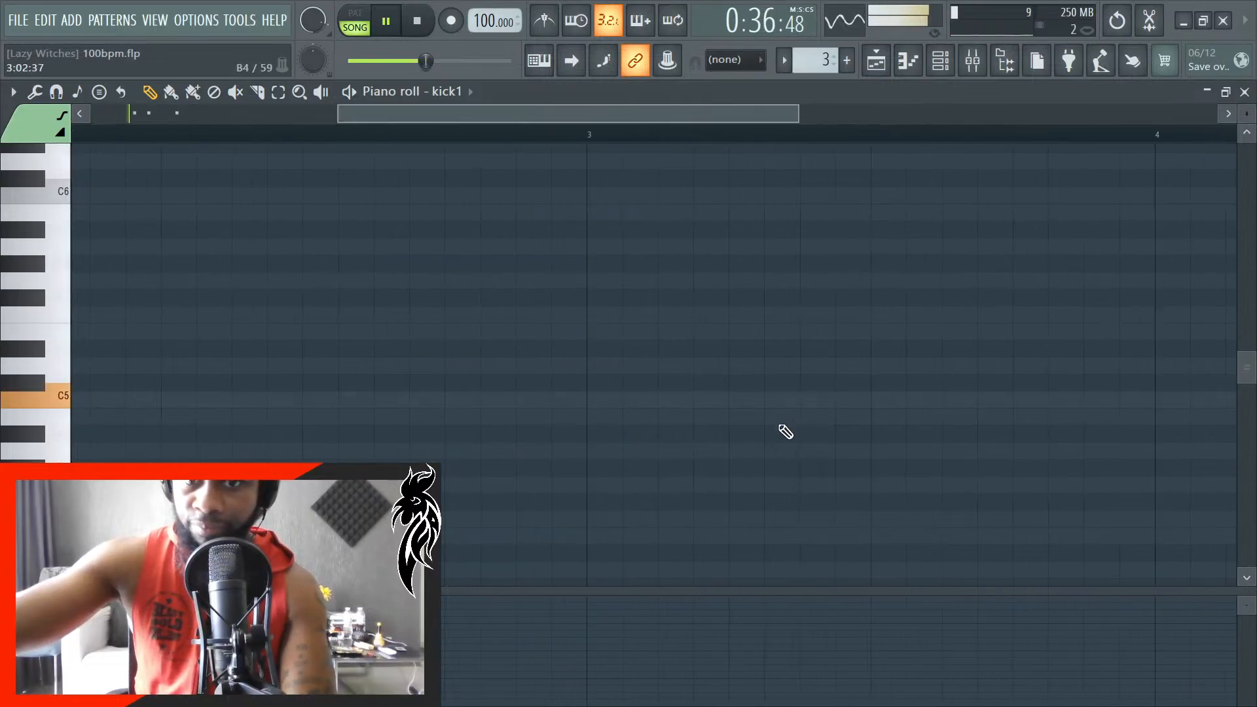
# - Close the kick piano roll and play the arrangement from bar 1 while reviewing the 808 and drum clips in the playlist
pyautogui.click(1244, 92)
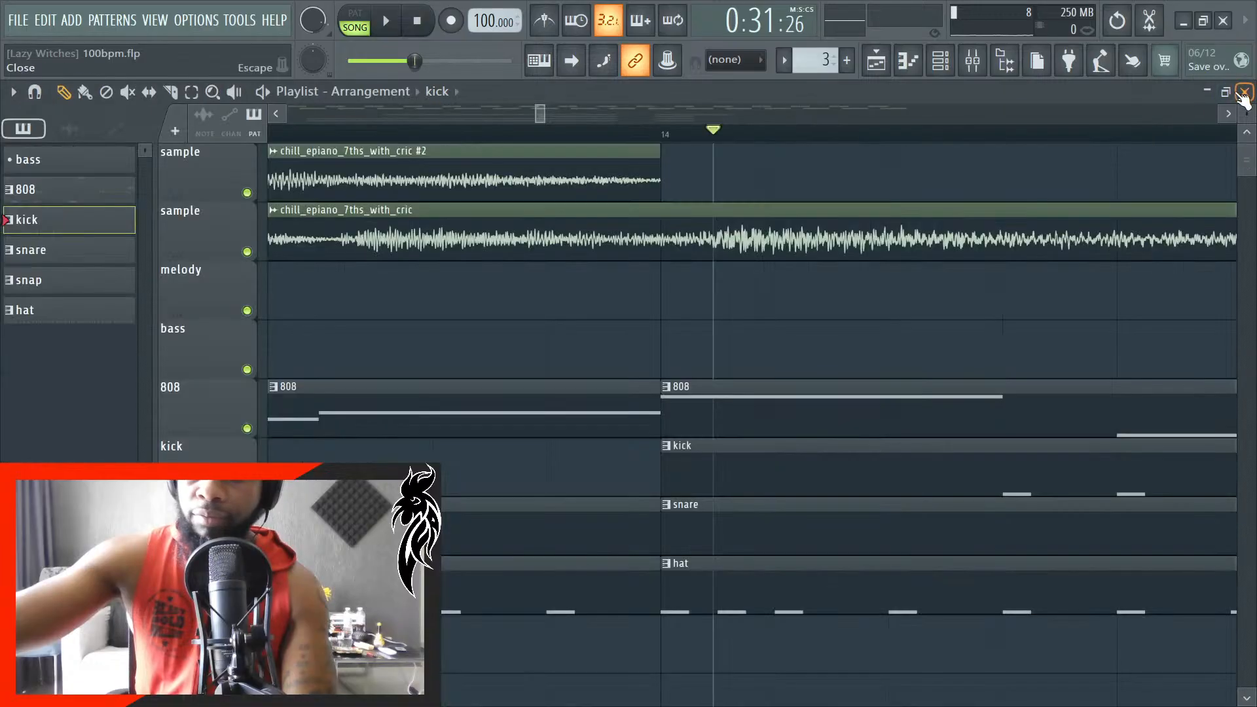
pyautogui.scroll(-8, 871, 440)
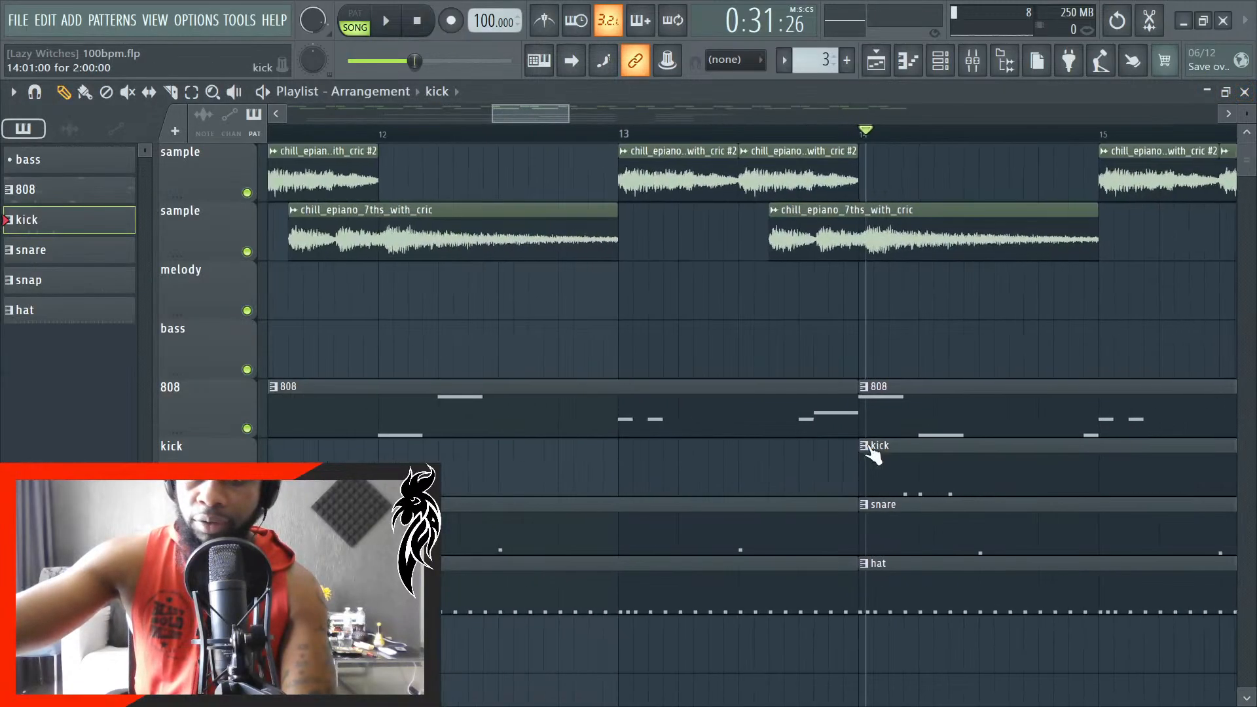
pyautogui.scroll(-5, 985, 444)
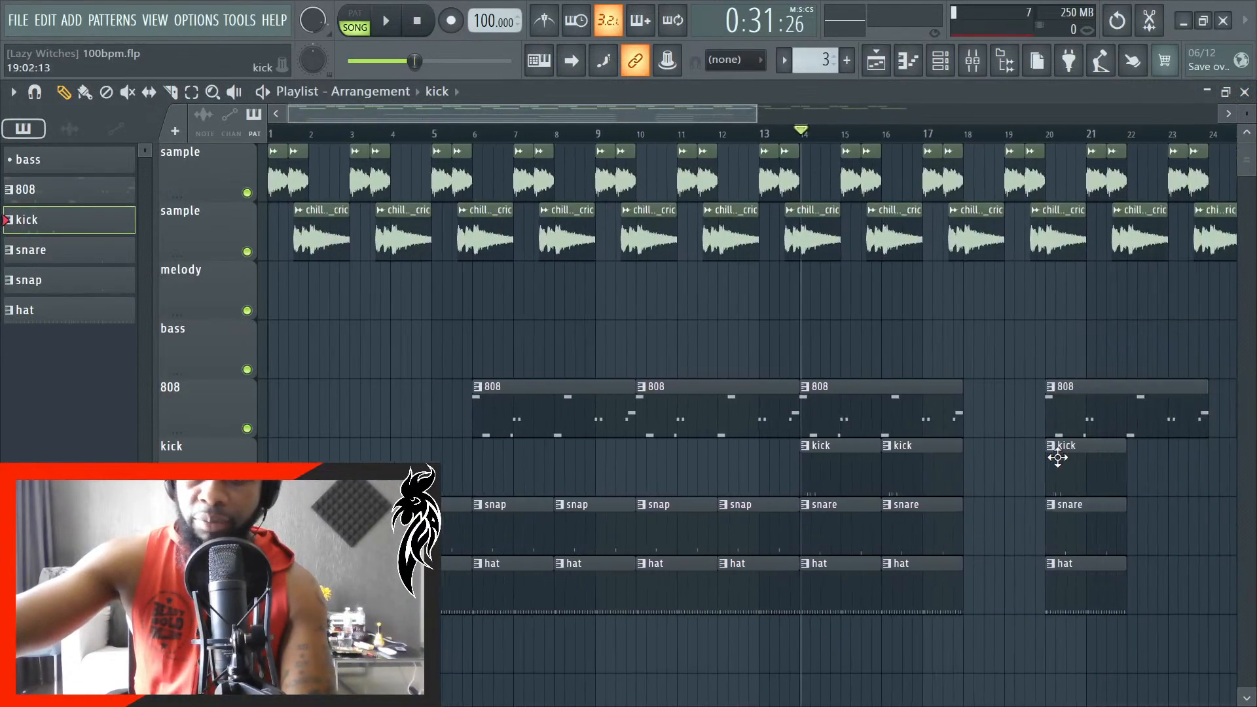
pyautogui.scroll(3, 1055, 448)
pyautogui.scroll(8, 501, 139)
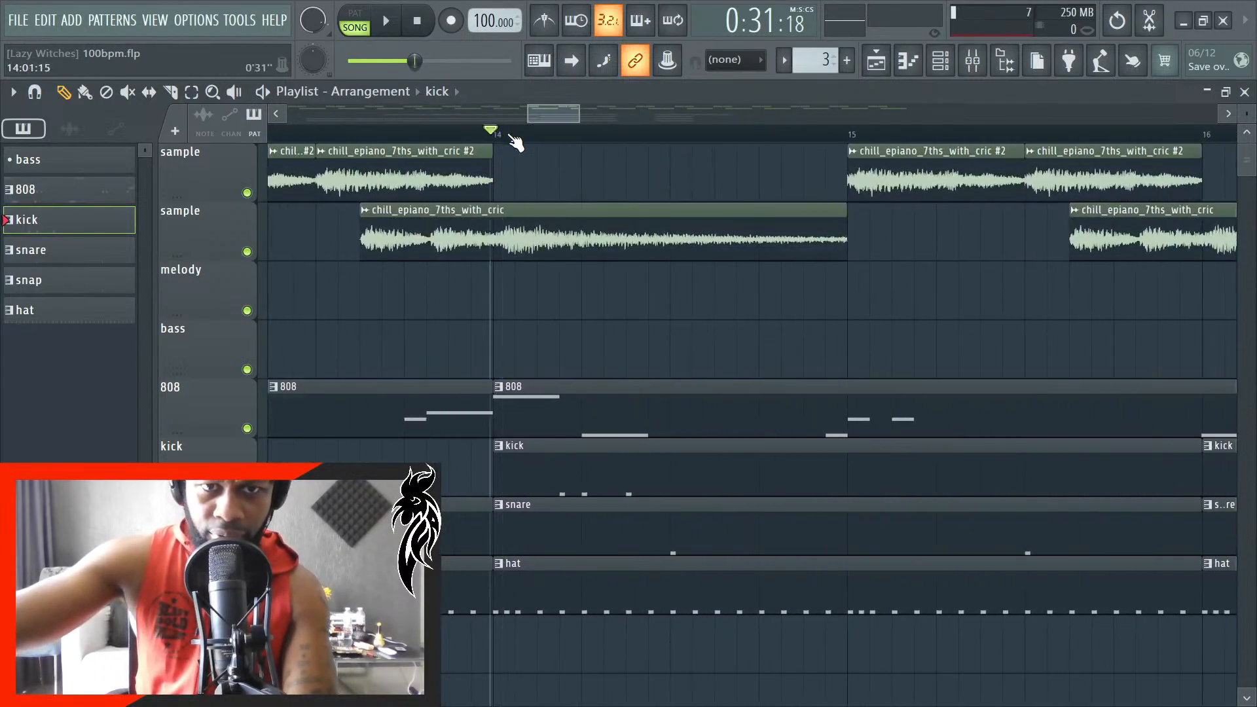
pyautogui.scroll(3, 508, 157)
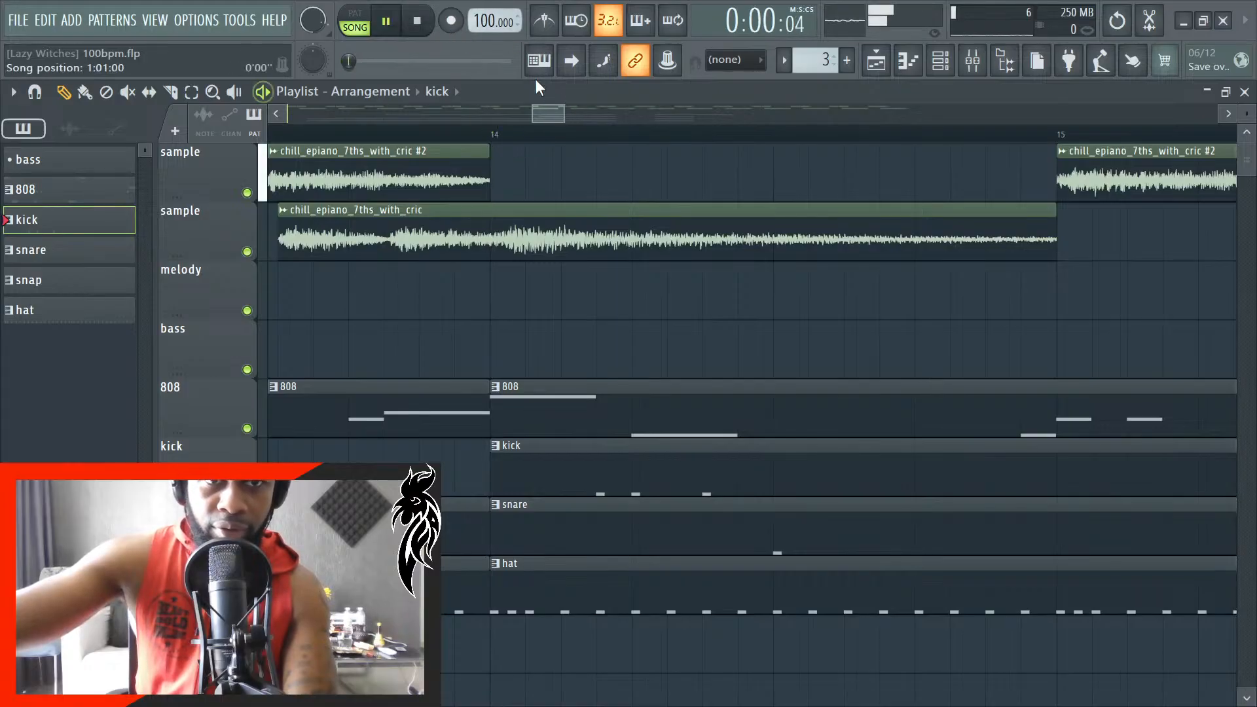
pyautogui.scroll(-12, 655, 420)
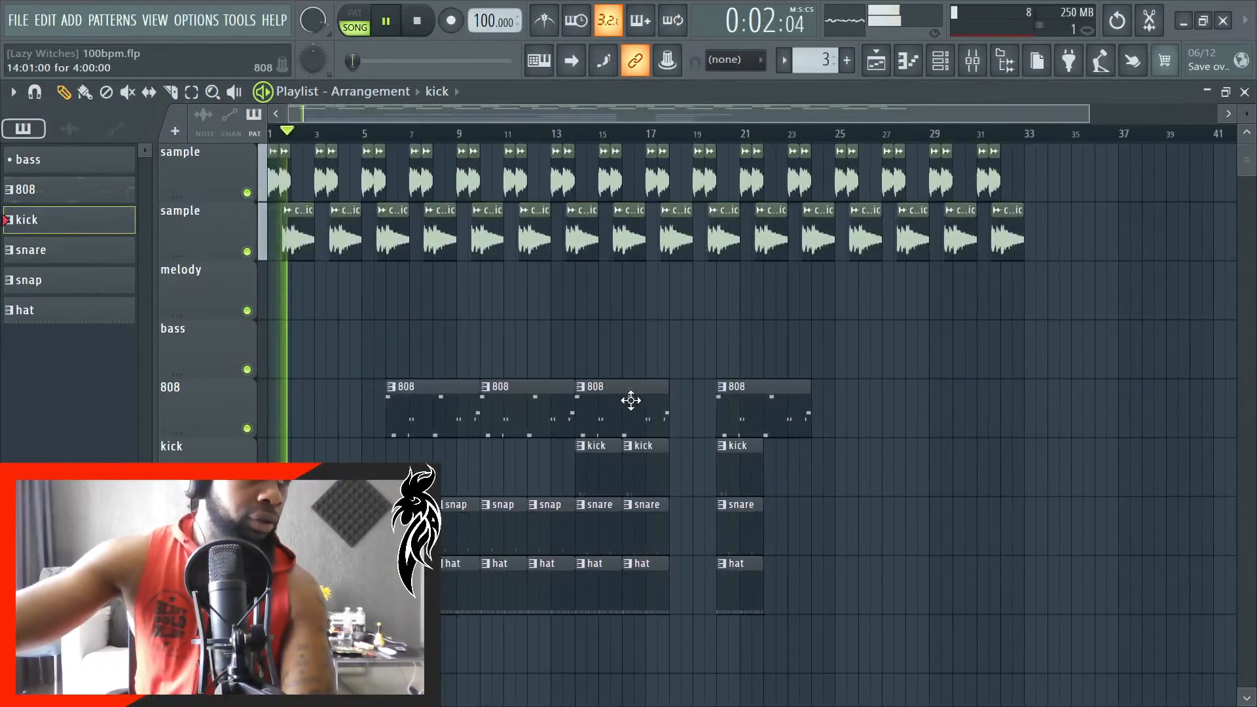
pyautogui.scroll(1, 709, 374)
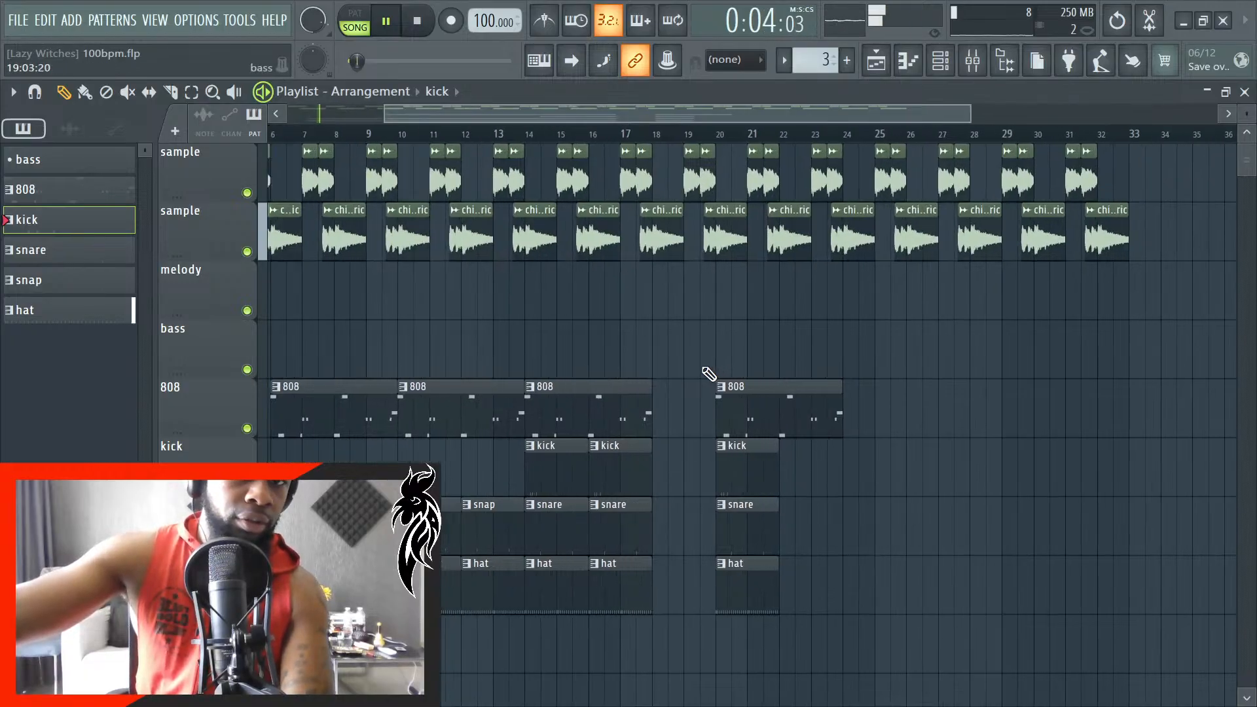
pyautogui.scroll(-1, 638, 382)
# - Set the main snap to 1/4 beat while the arrangement plays, and stop playback
pyautogui.click(748, 60)
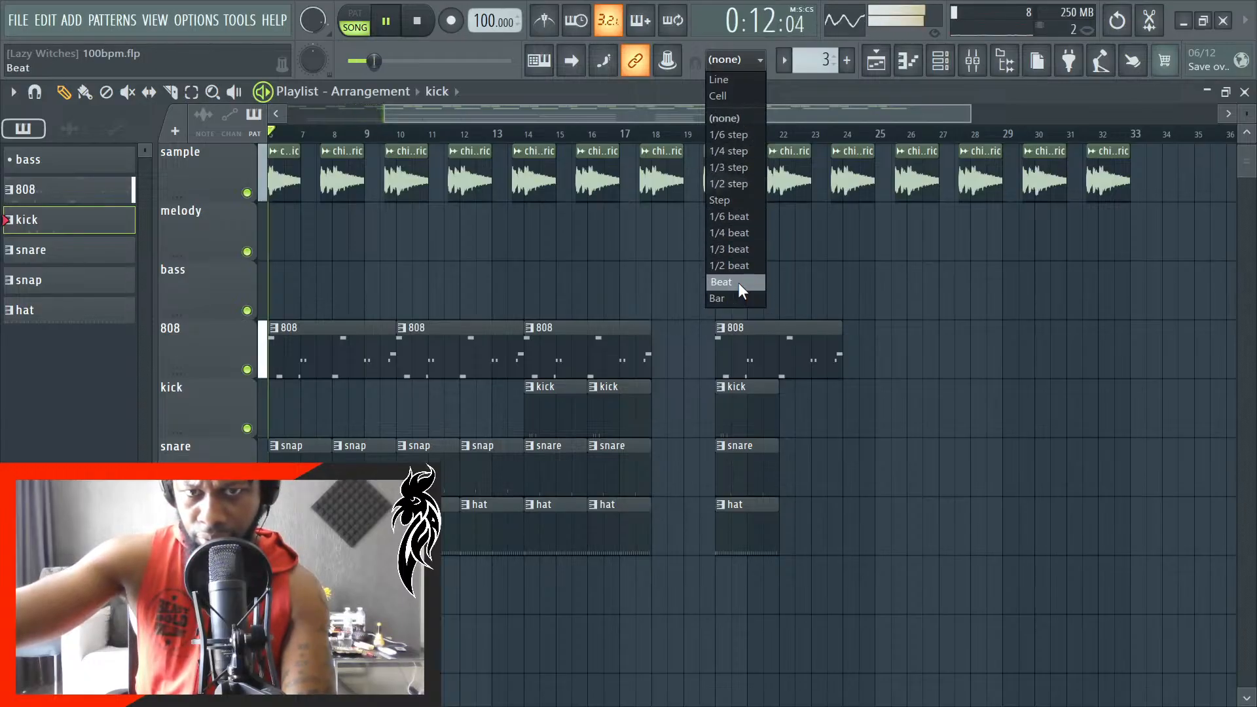
pyautogui.click(738, 152)
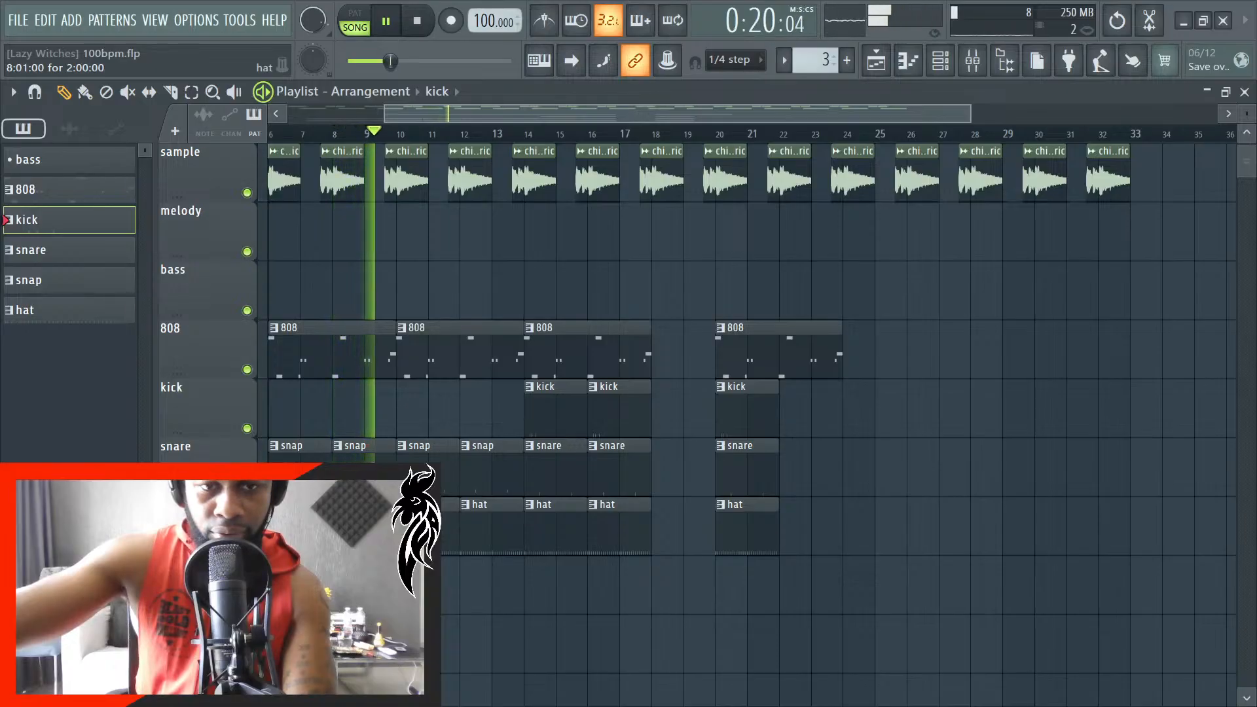
pyautogui.click(728, 60)
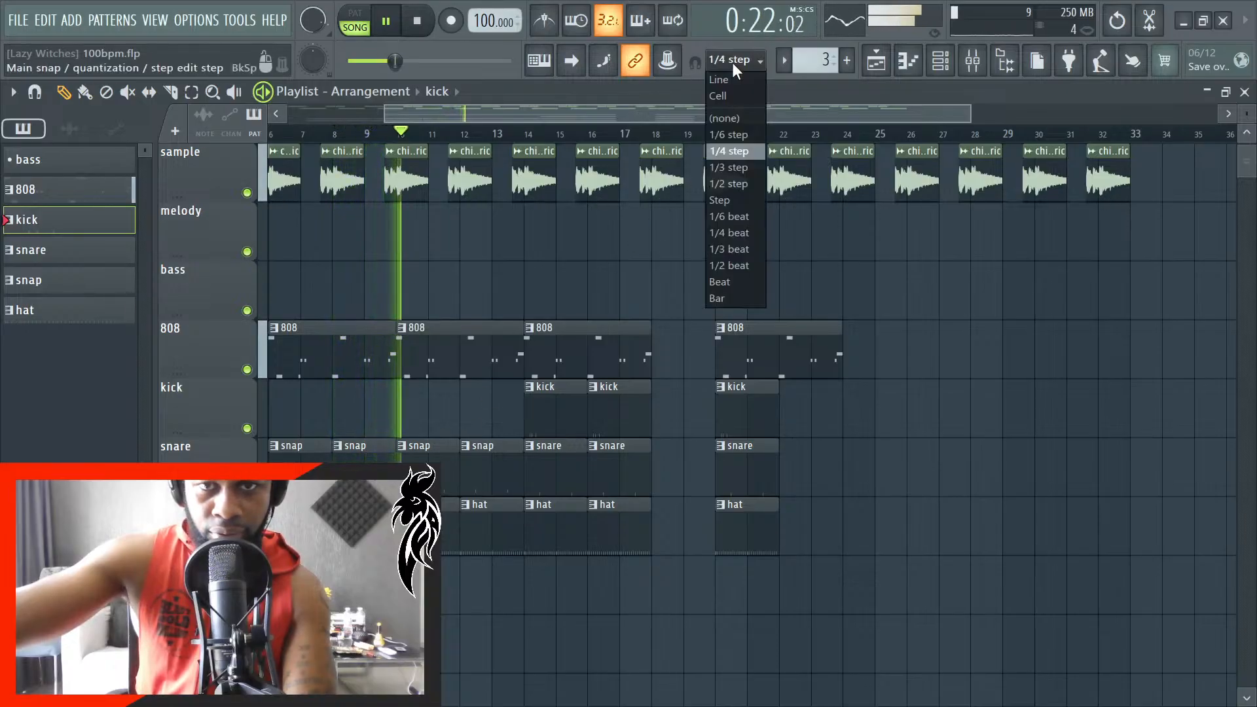
pyautogui.click(749, 233)
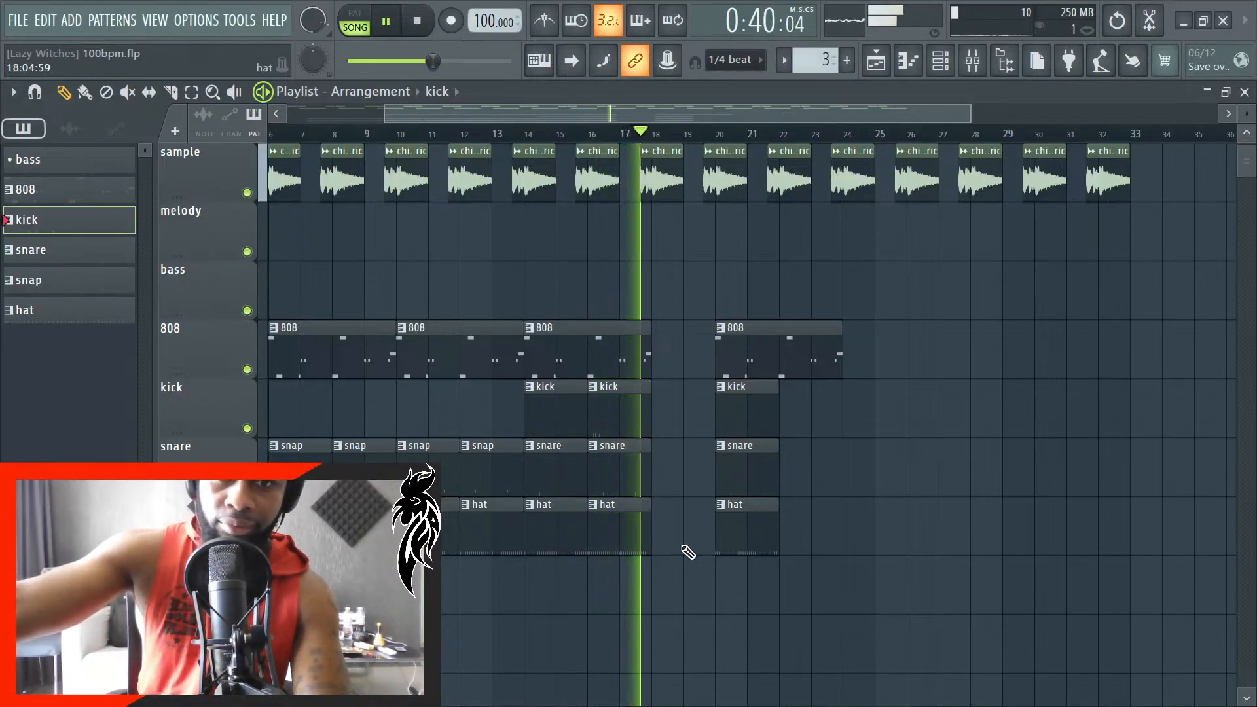
pyautogui.press('space')
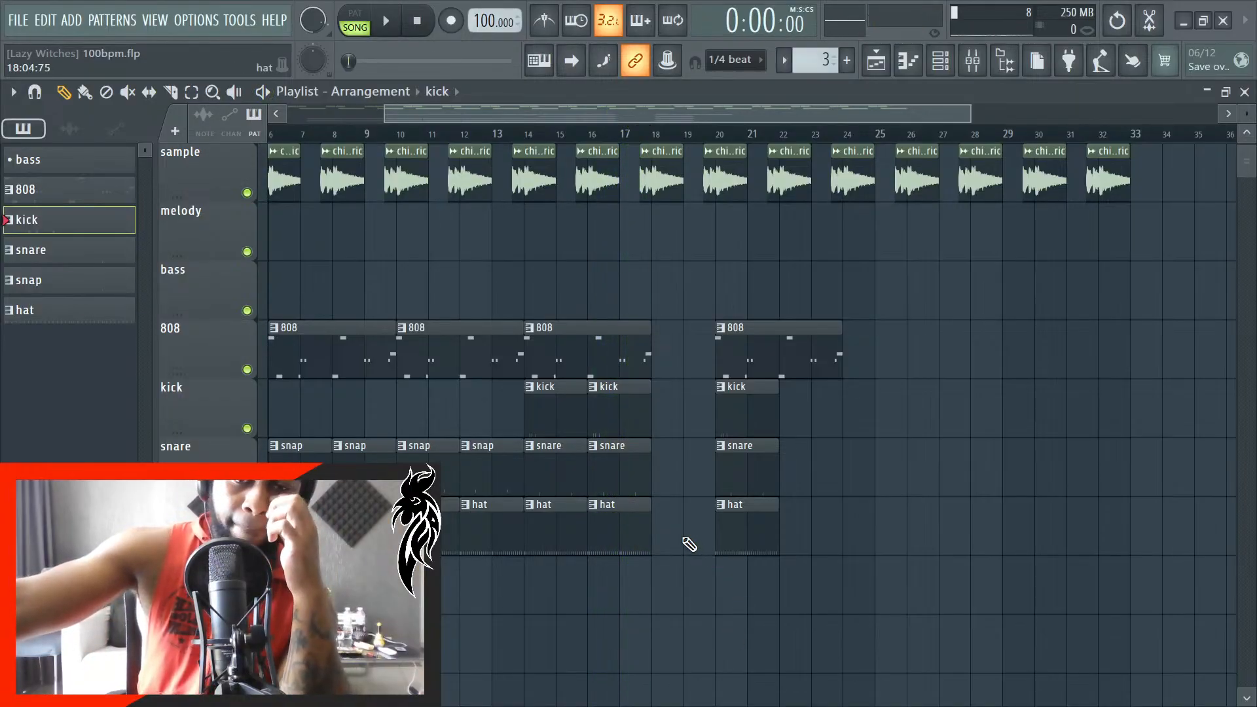
# - Make the kick clip at bar 16 unique as its own pattern, kick #2
pyautogui.scroll(5, 624, 488)
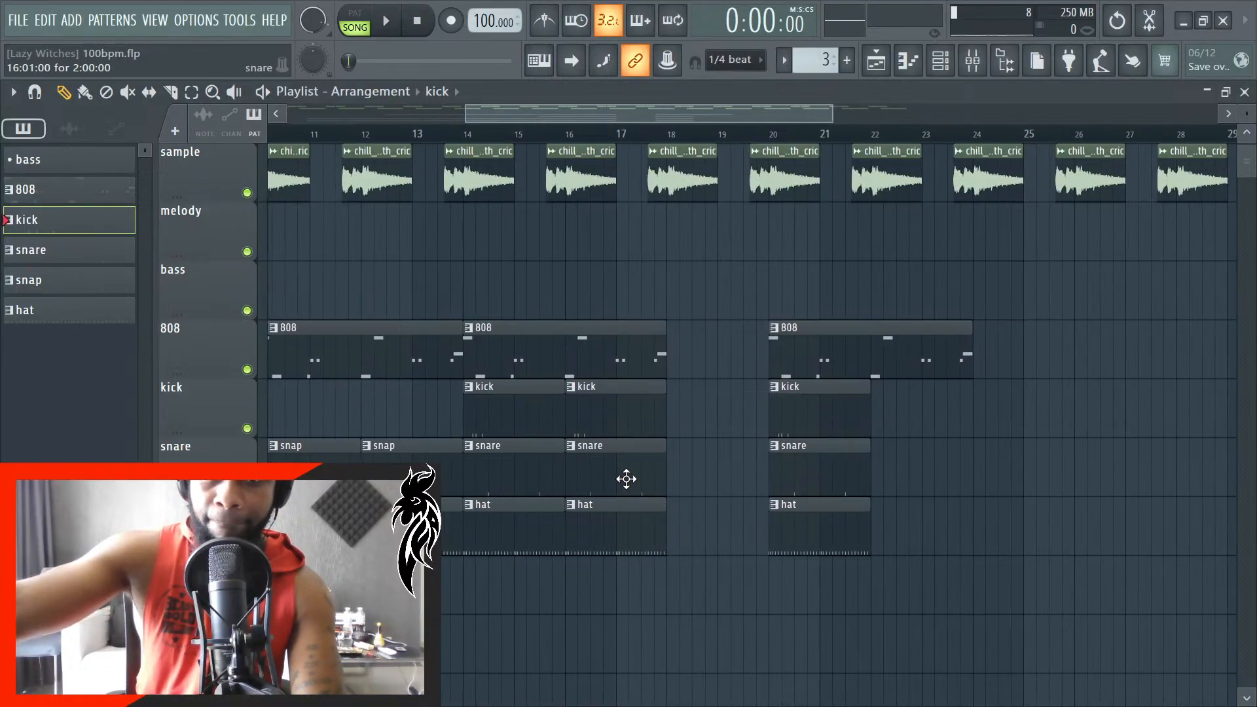
pyautogui.scroll(3, 693, 465)
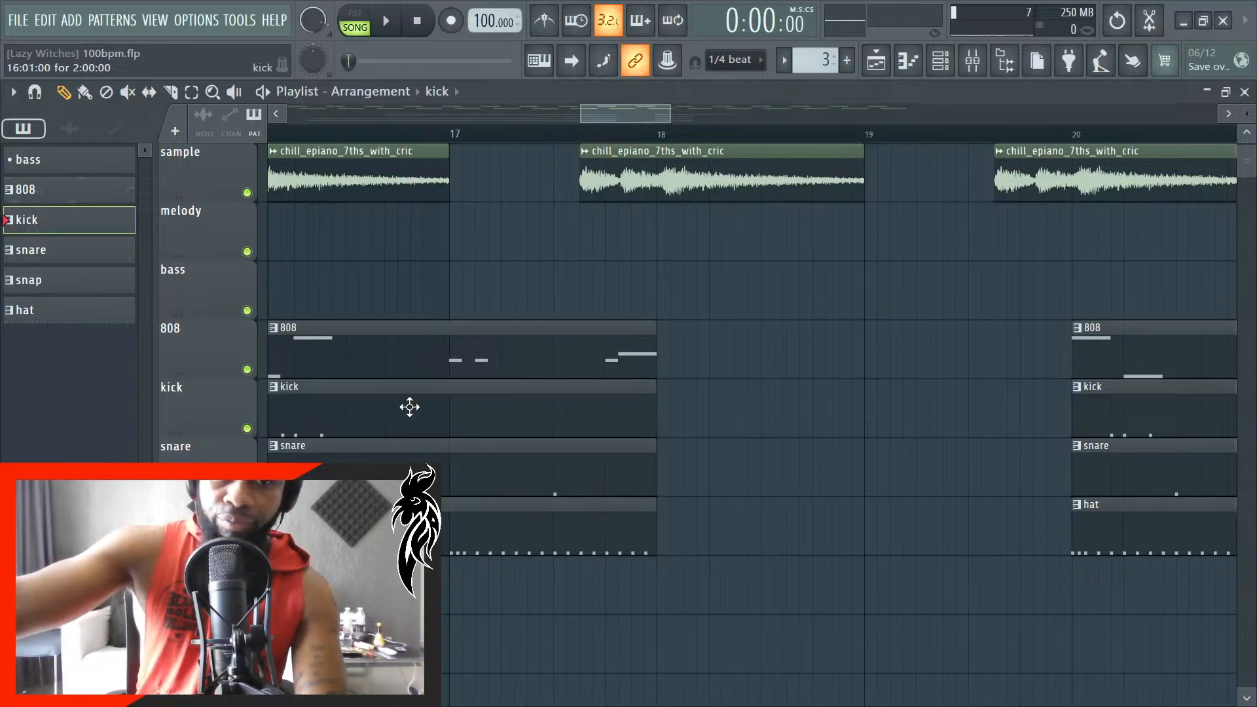
pyautogui.scroll(-3, 466, 452)
pyautogui.click(353, 388)
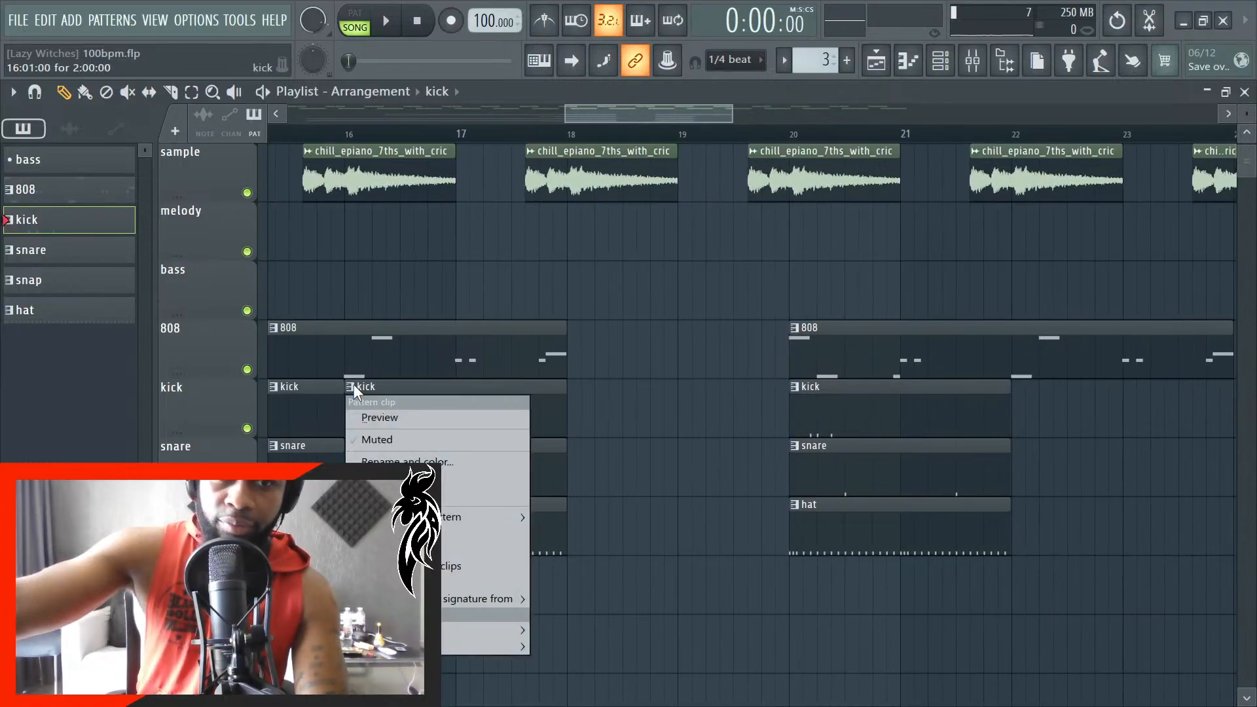
pyautogui.click(441, 550)
# - Make the snare clip at bar 16 unique as its own pattern, snare #2
pyautogui.scroll(3, 387, 475)
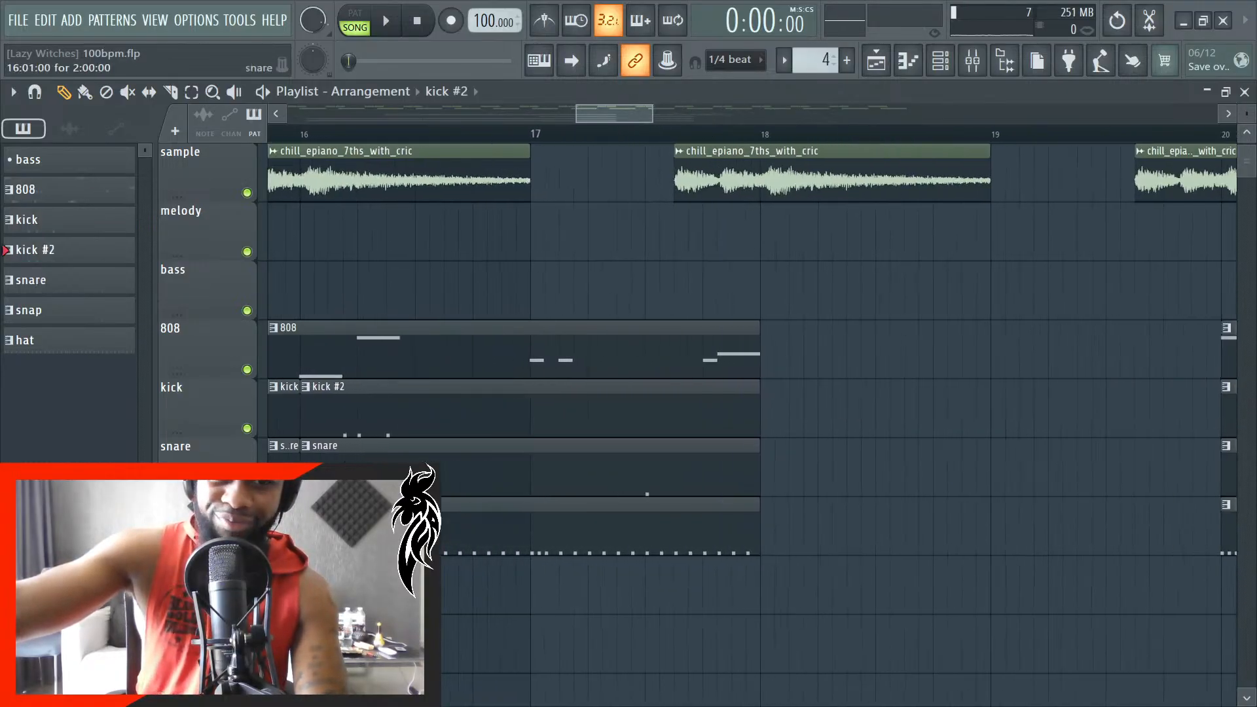
pyautogui.click(308, 451)
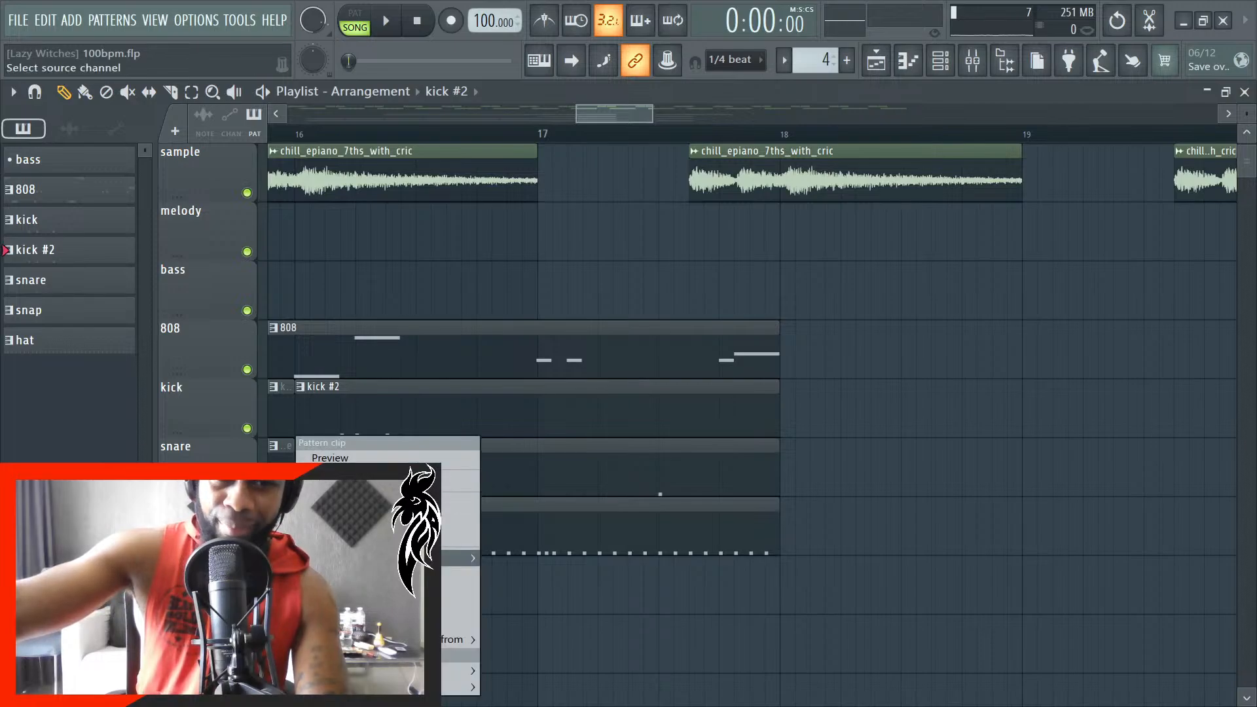
pyautogui.click(441, 607)
pyautogui.scroll(-4, 546, 590)
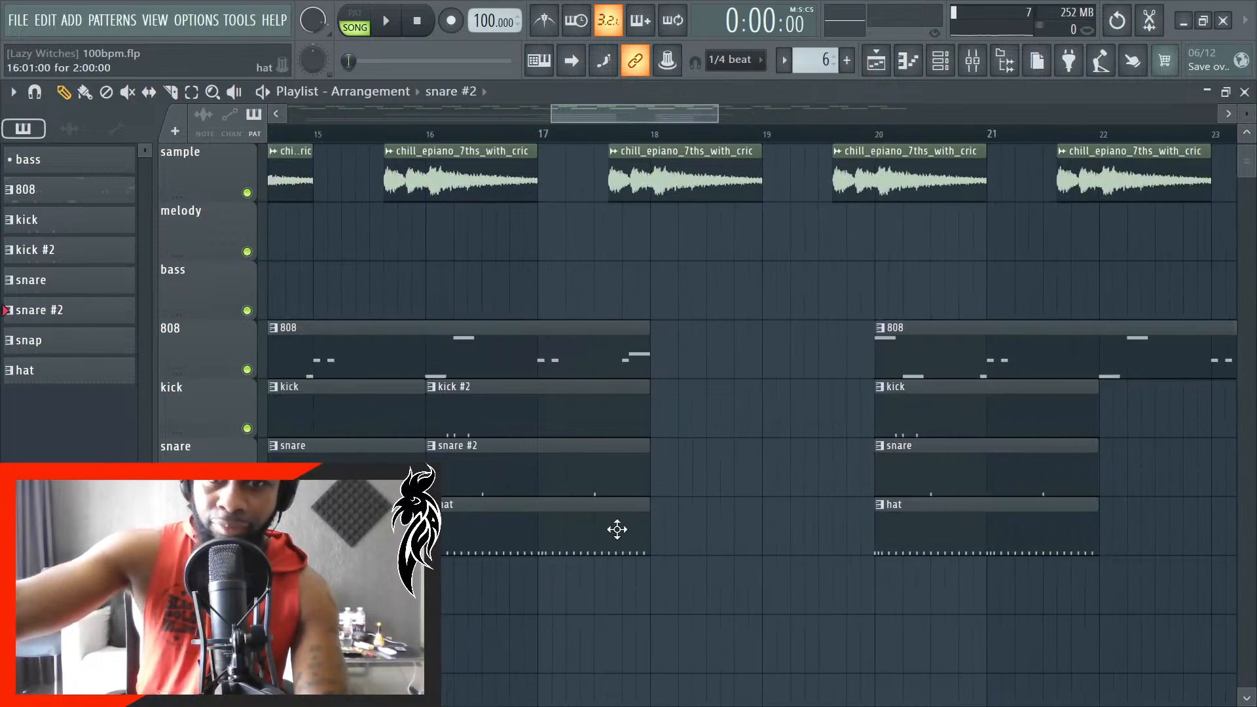
# - Place original snare and kick pattern clips on their tracks, both starting at bar 18
pyautogui.scroll(3, 726, 489)
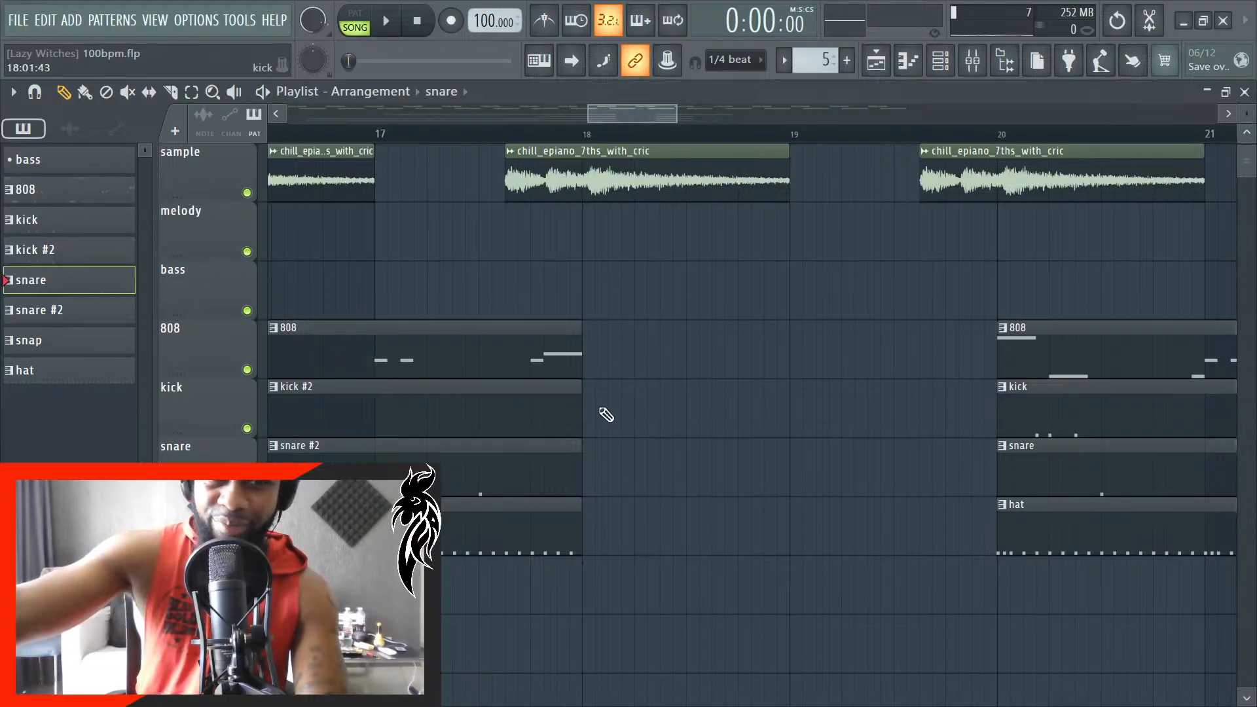
pyautogui.click(597, 460)
pyautogui.scroll(3, 623, 461)
pyautogui.moveTo(641, 463); pyautogui.dragTo(623, 469)
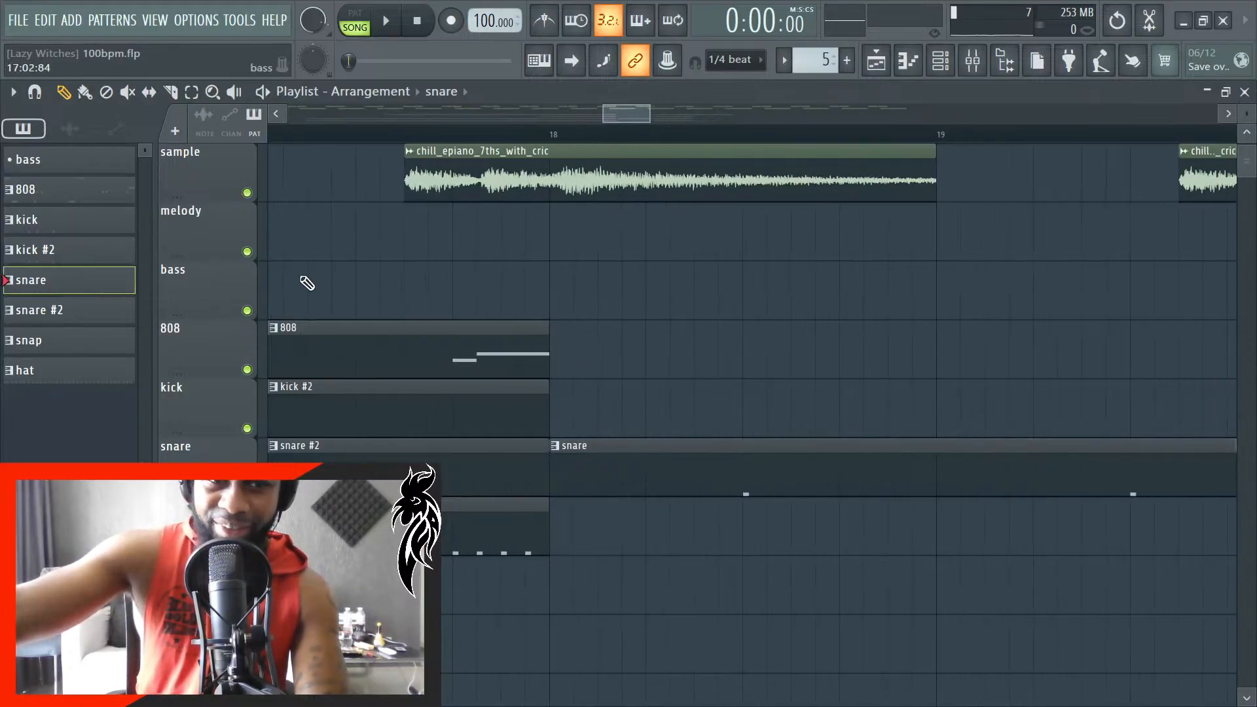
pyautogui.click(577, 391)
pyautogui.scroll(3, 623, 410)
pyautogui.moveTo(623, 412); pyautogui.dragTo(606, 415)
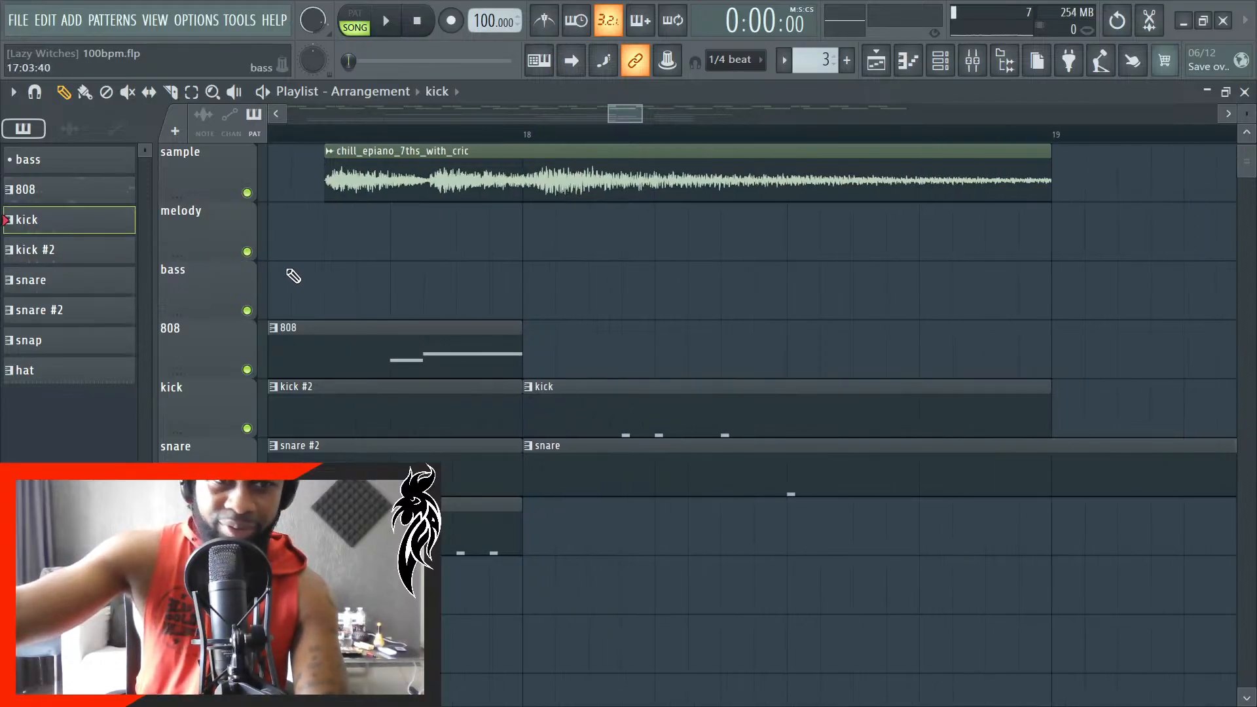
# - Place an 808 clip starting at bar 18 and remove the overlapping 808 clip at bar 20
pyautogui.click(560, 361)
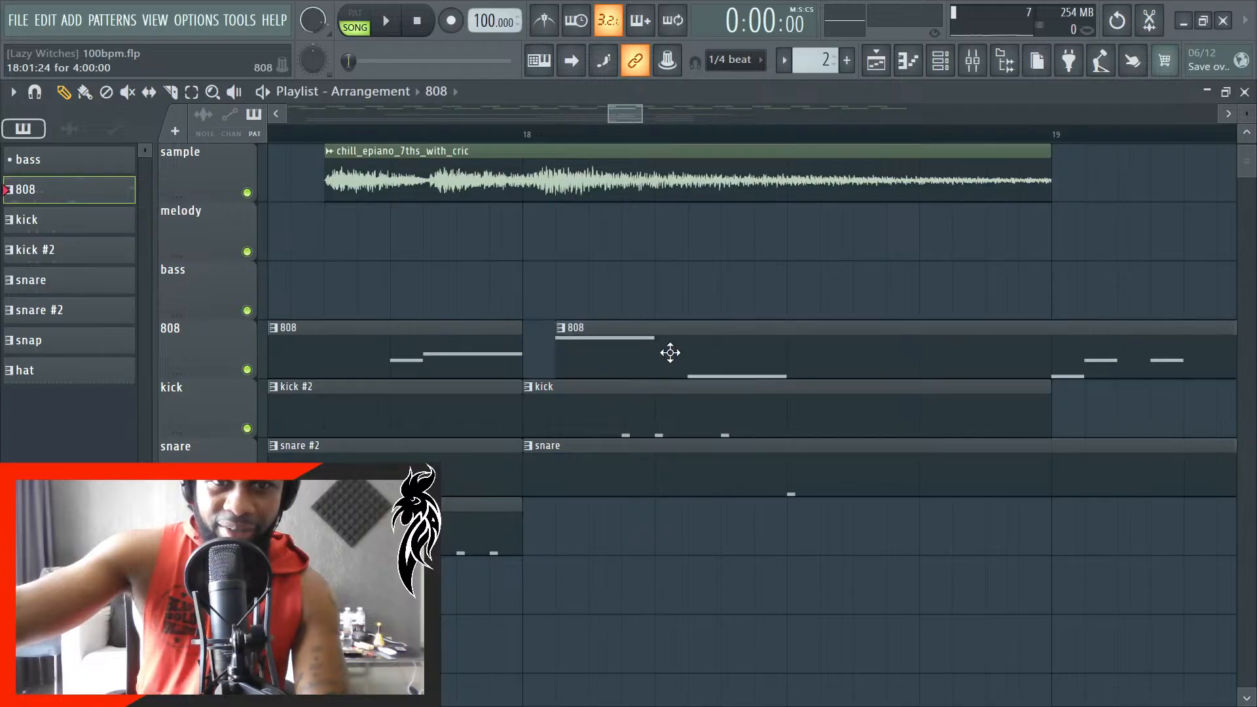
pyautogui.moveTo(668, 353); pyautogui.dragTo(663, 354)
pyautogui.scroll(-3, 543, 393)
pyautogui.scroll(-5, 886, 360)
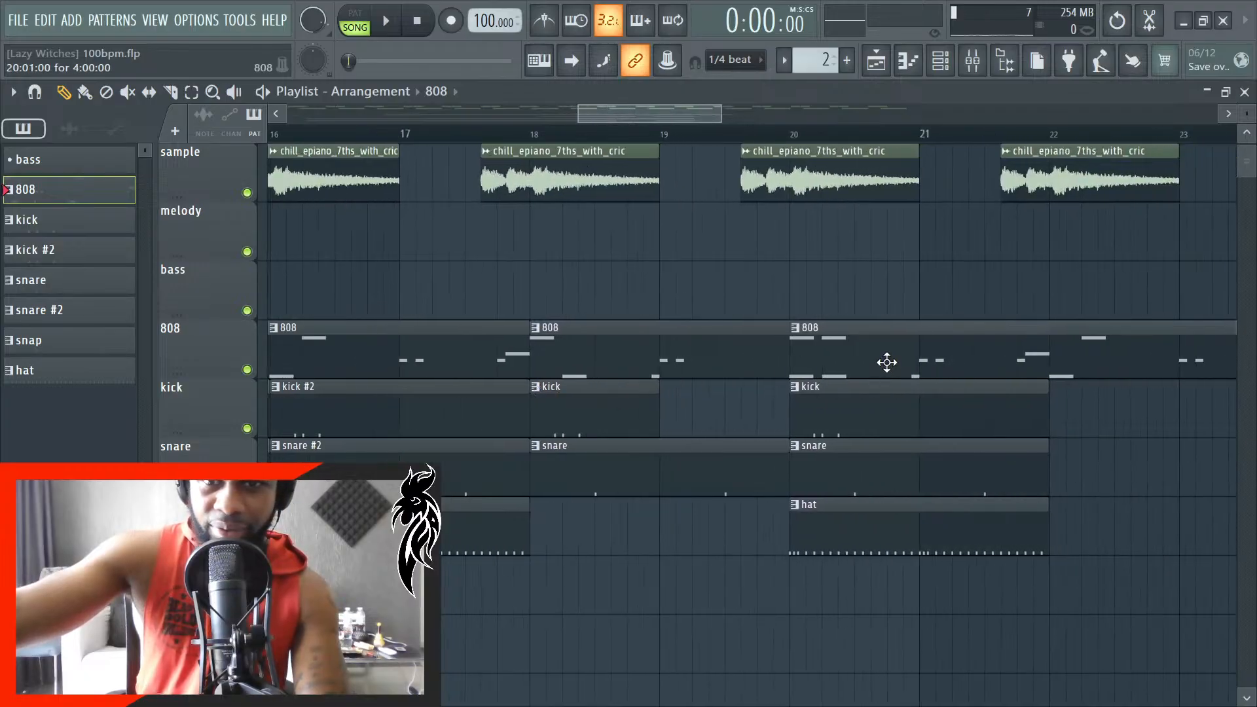
pyautogui.scroll(5, 1035, 449)
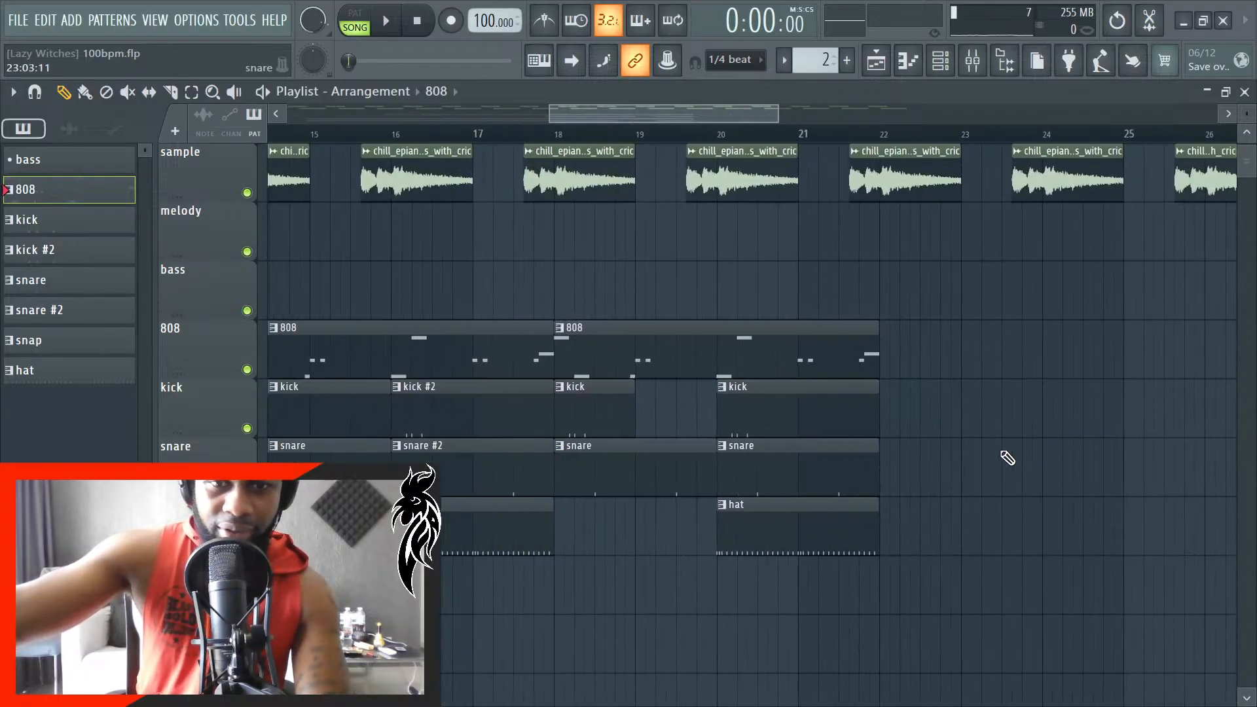
# - Play the arrangement and examine how the 808, kick and snare clips line up between bars 14 and 22
pyautogui.scroll(2, 616, 539)
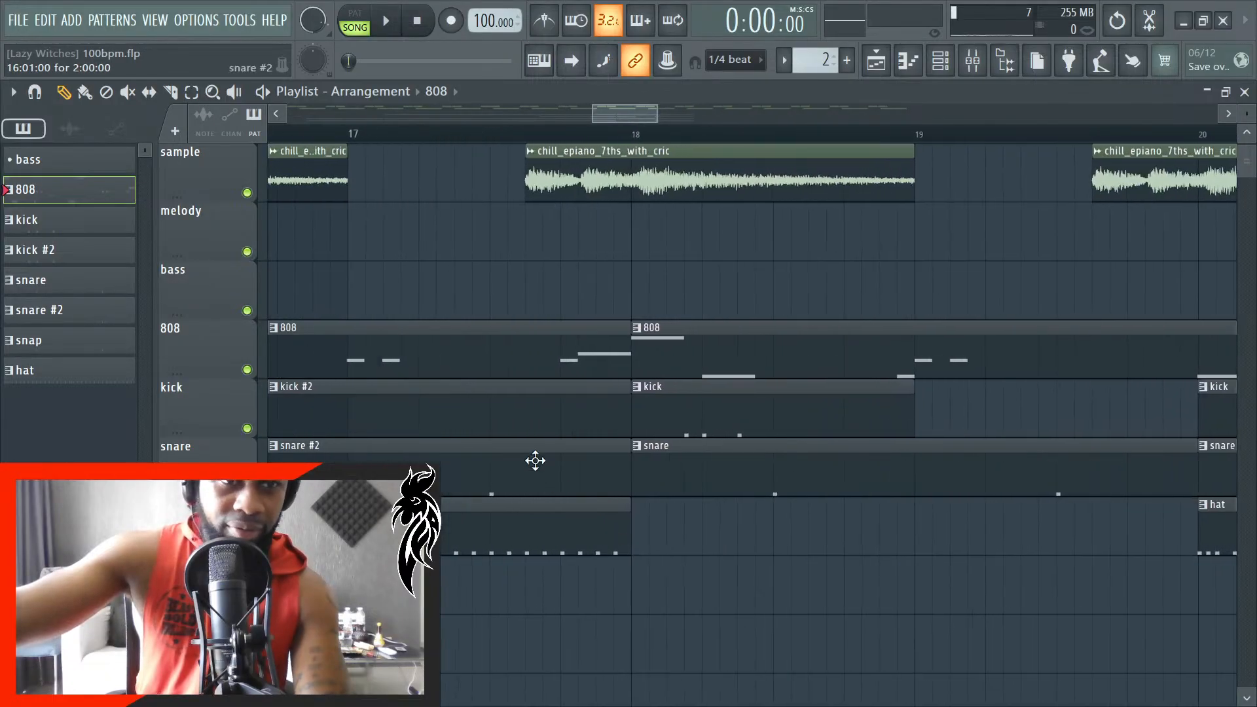
pyautogui.scroll(-8, 629, 440)
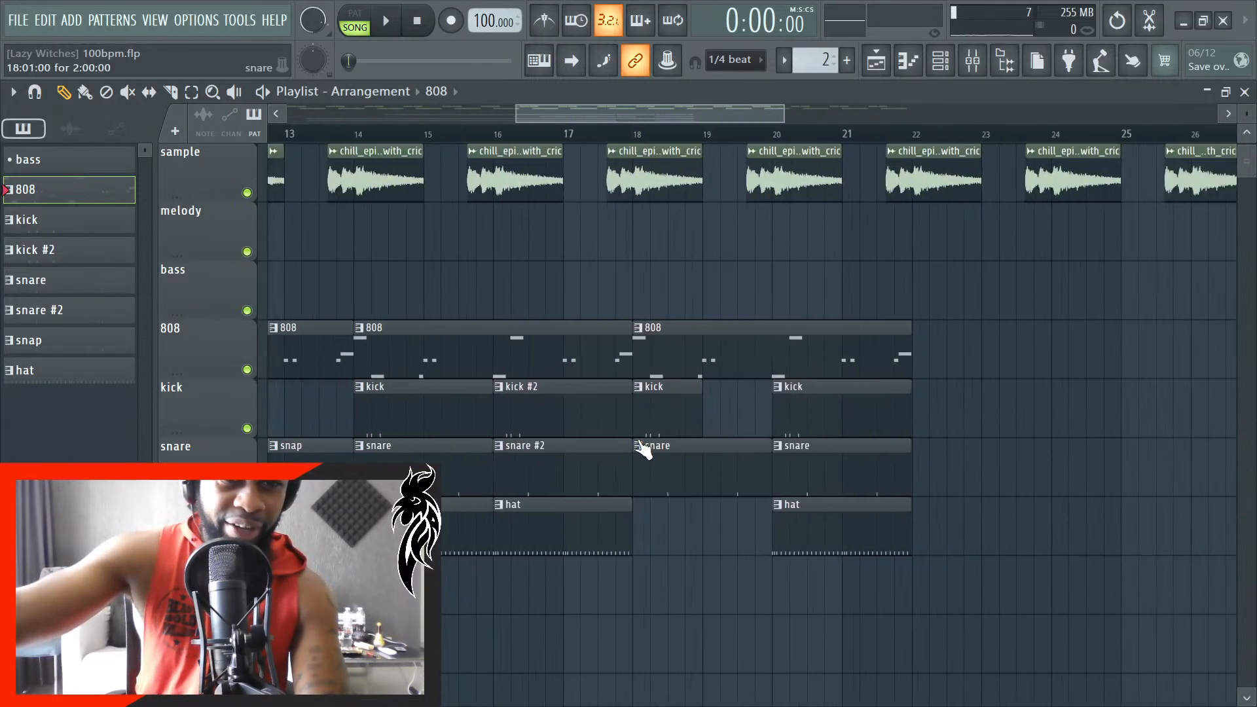
pyautogui.scroll(-3, 644, 431)
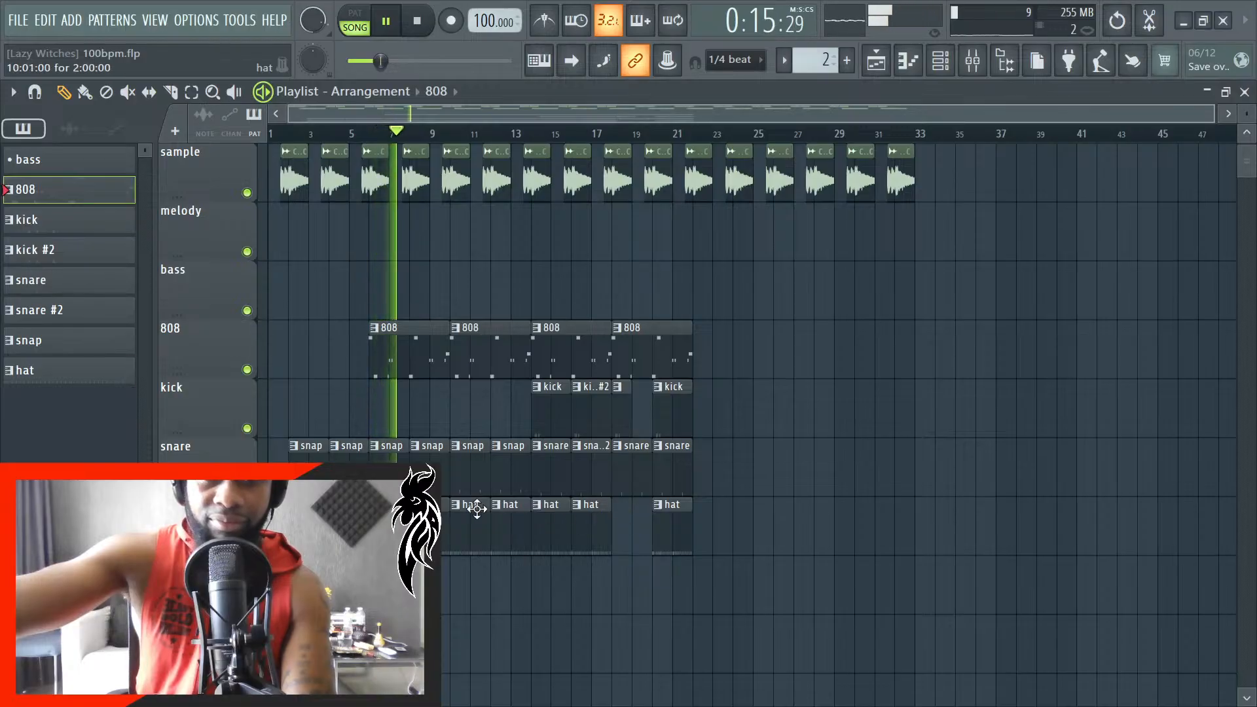
pyautogui.scroll(2, 514, 511)
pyautogui.scroll(2, 710, 497)
pyautogui.scroll(2, 712, 483)
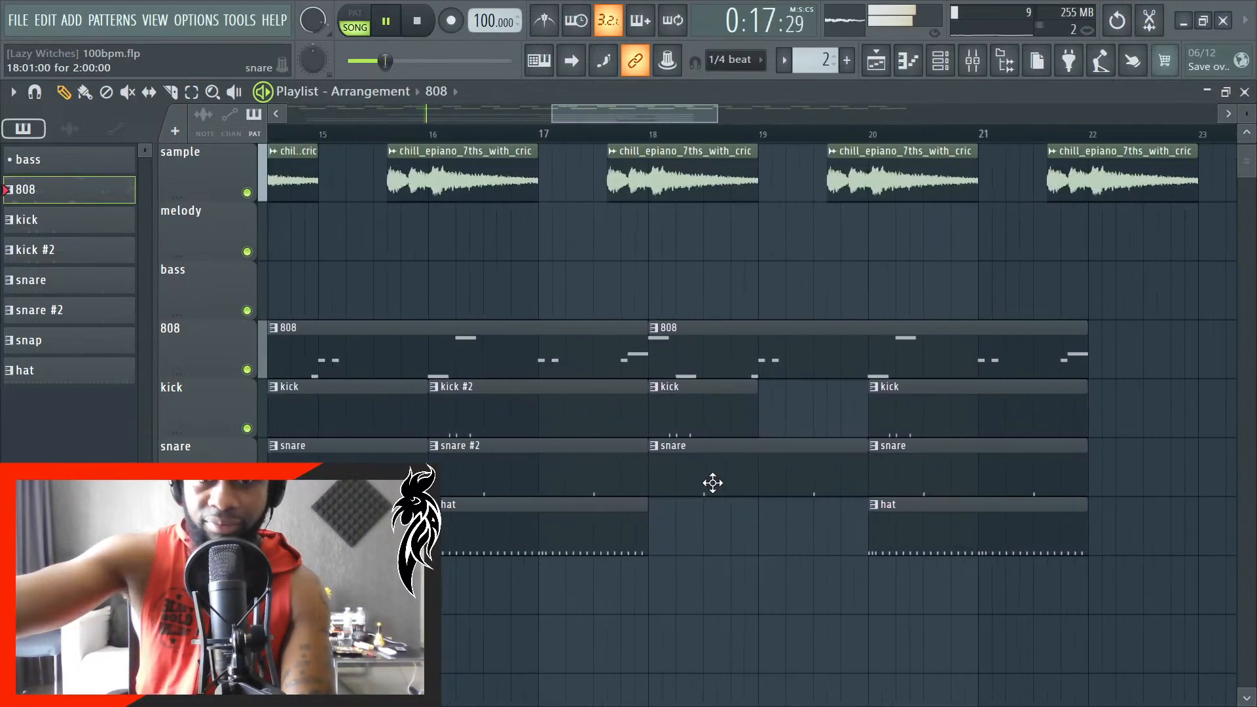
pyautogui.scroll(1, 696, 493)
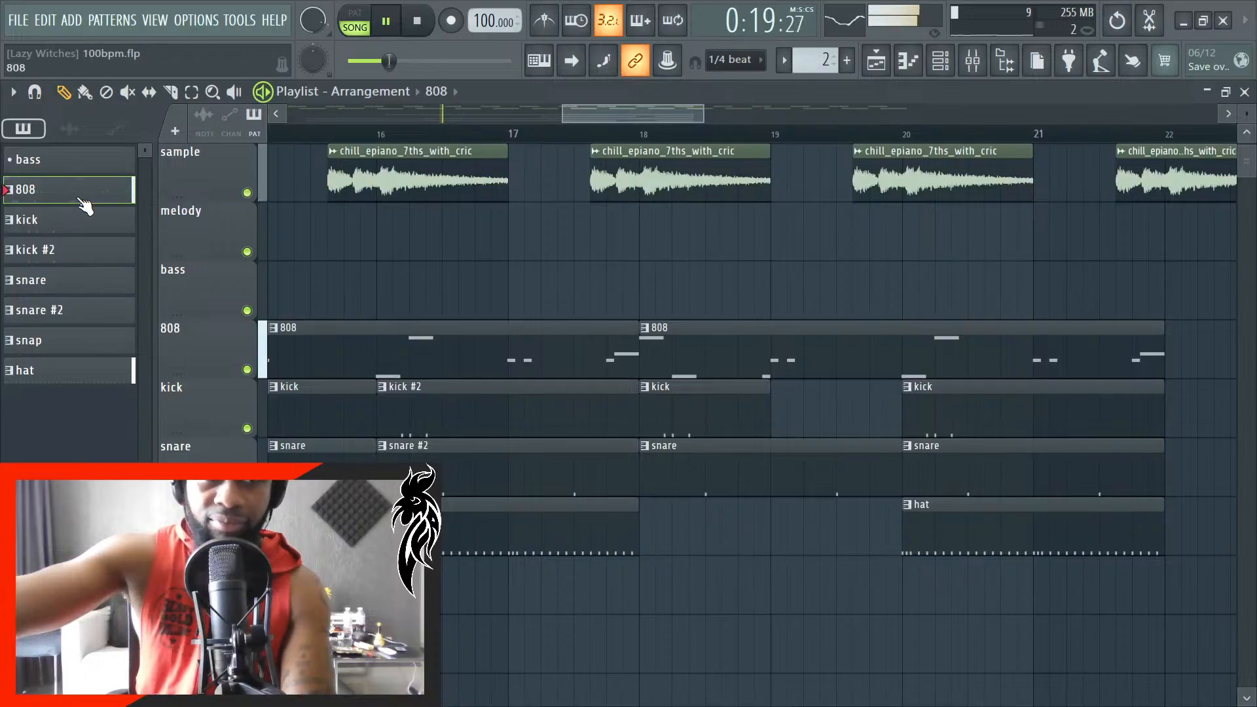
# - Open the kick #2 pattern's kick1 piano roll and add three C5 notes a quarter beat apart, starting on beat 4 of bar 2
pyautogui.click(93, 248)
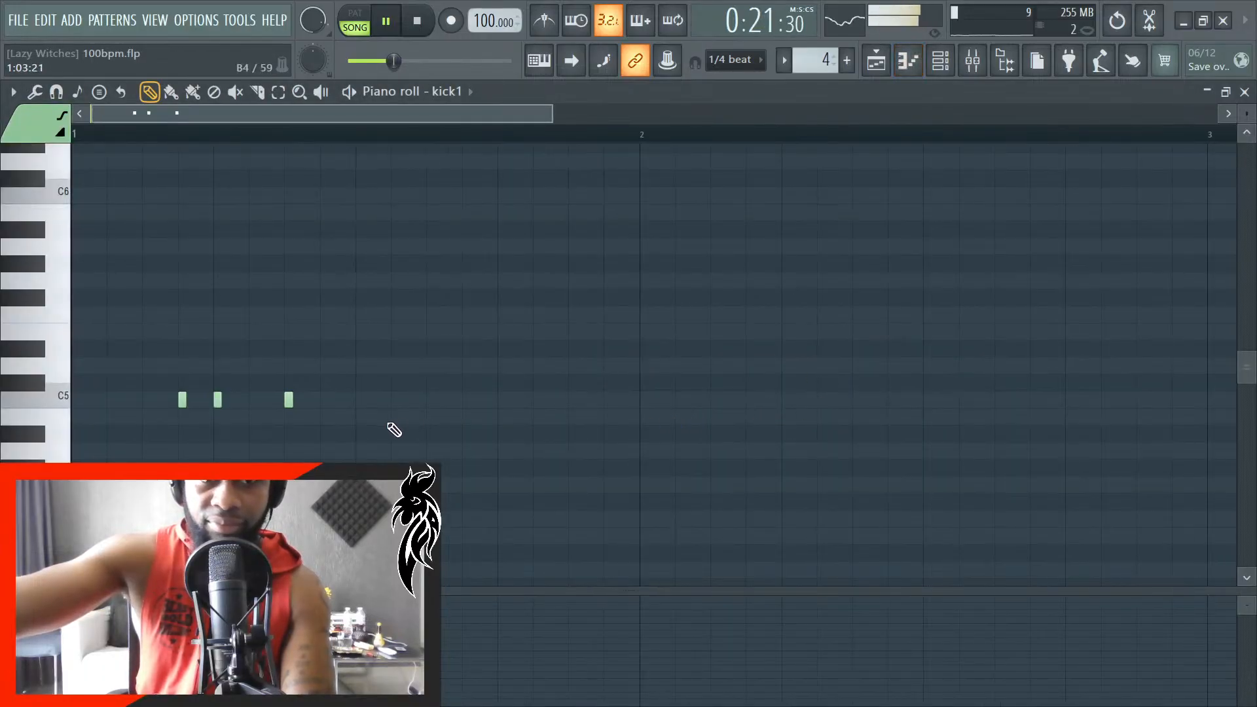
pyautogui.scroll(1, 404, 424)
pyautogui.scroll(-3, 734, 438)
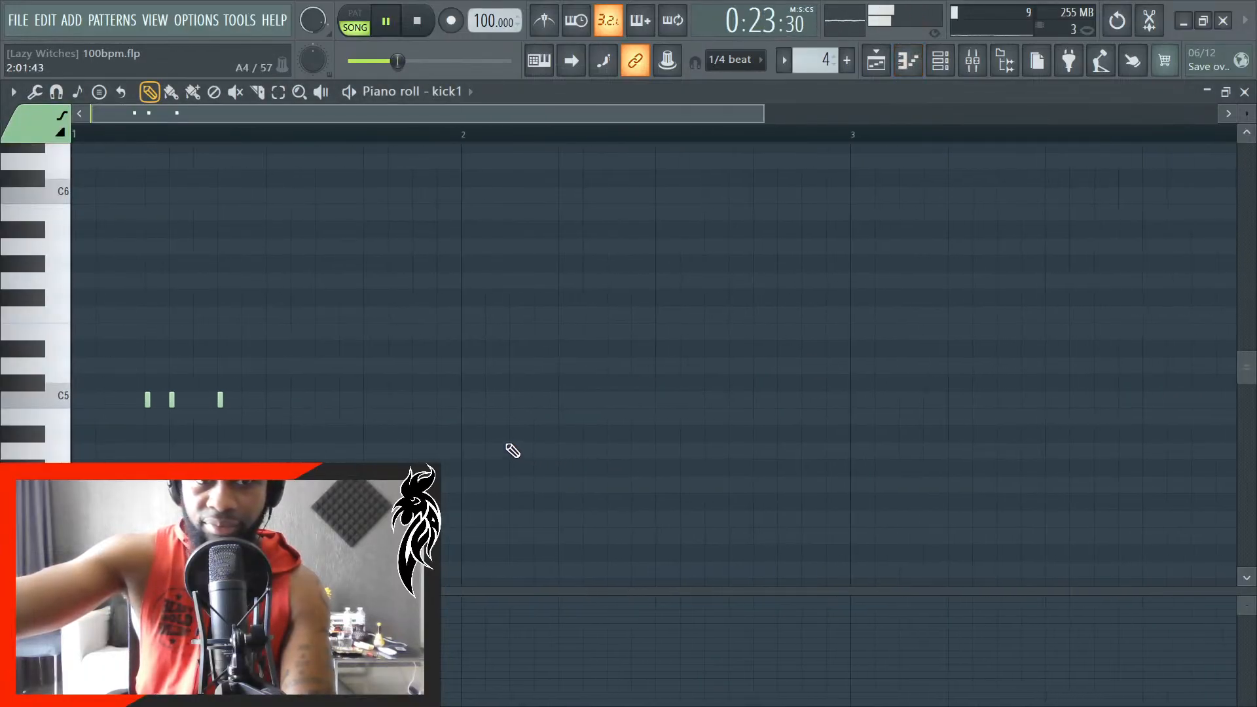
pyautogui.scroll(2, 780, 430)
pyautogui.click(750, 403)
pyautogui.scroll(3, 775, 427)
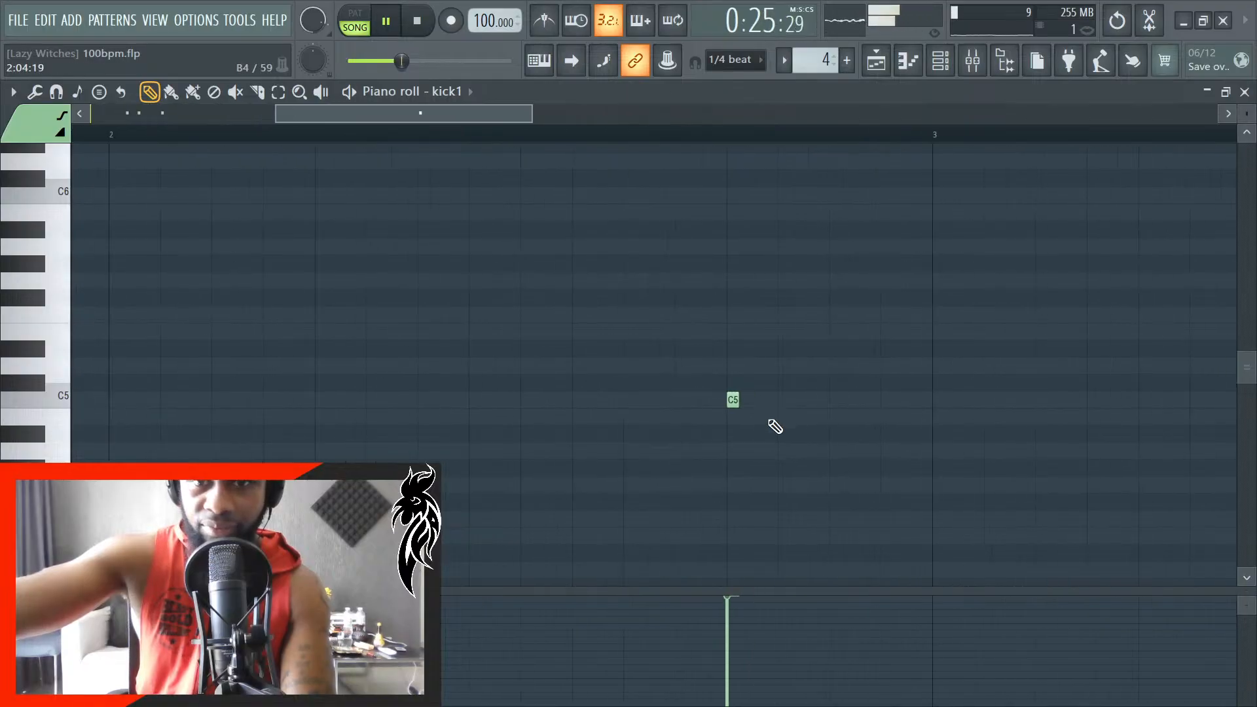
pyautogui.click(799, 399)
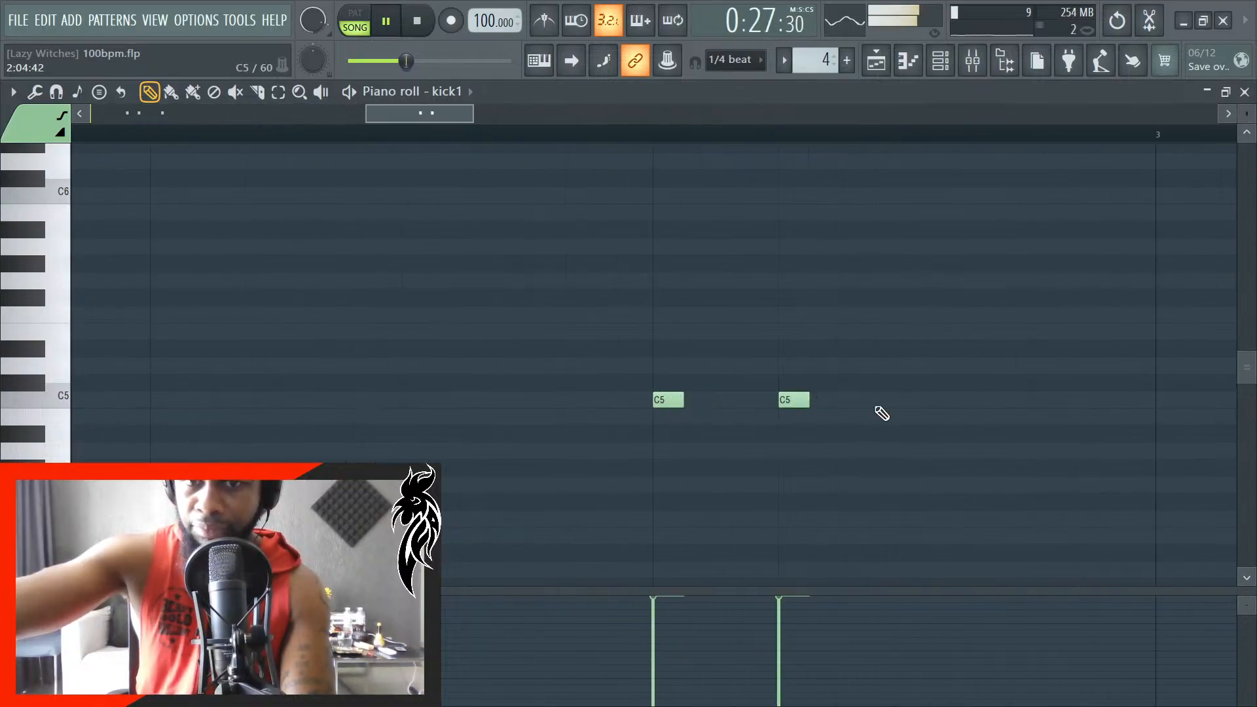
pyautogui.click(912, 400)
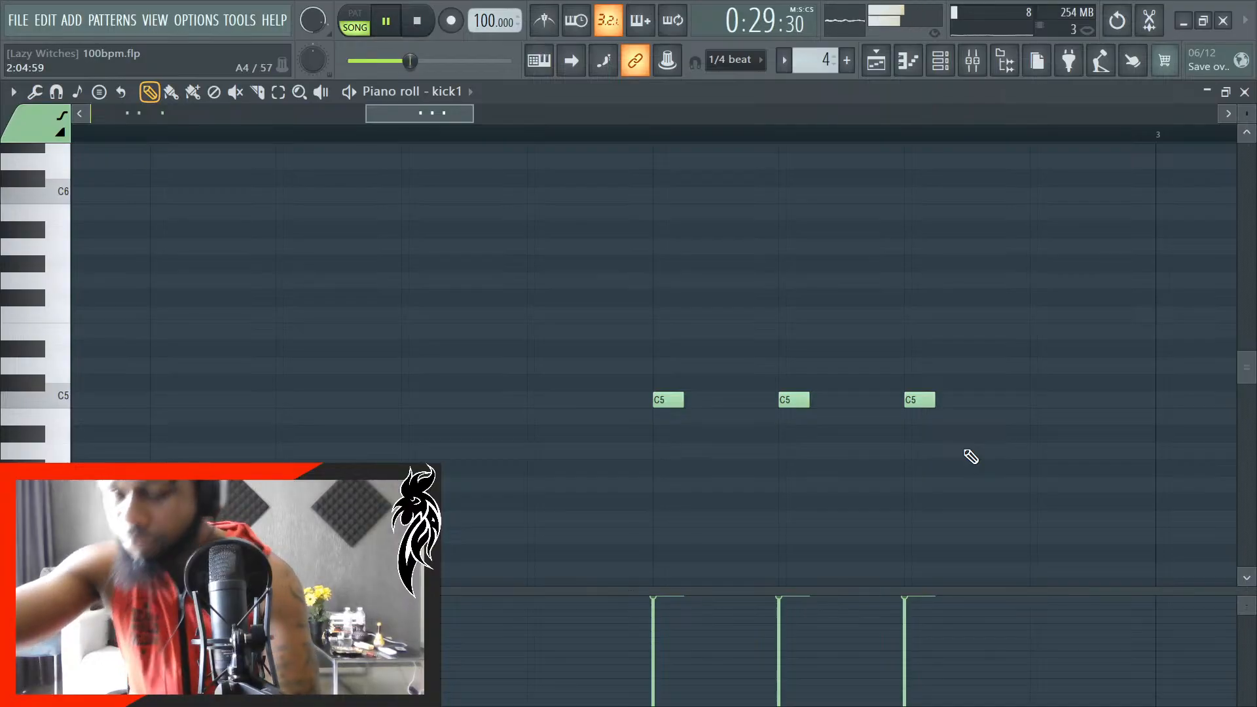
# - Listen to the song while reviewing the kick #2 notes in bars 1 and 2, and stop playback
pyautogui.scroll(-4, 839, 489)
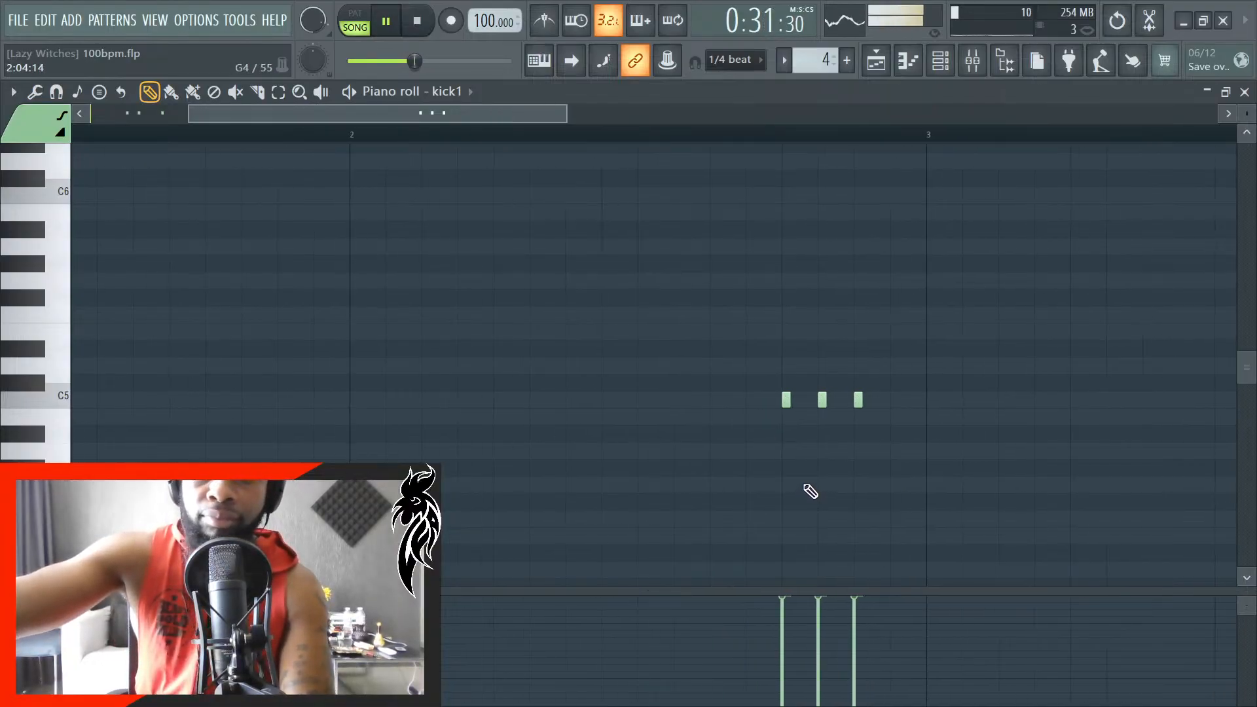
pyautogui.scroll(-3, 743, 479)
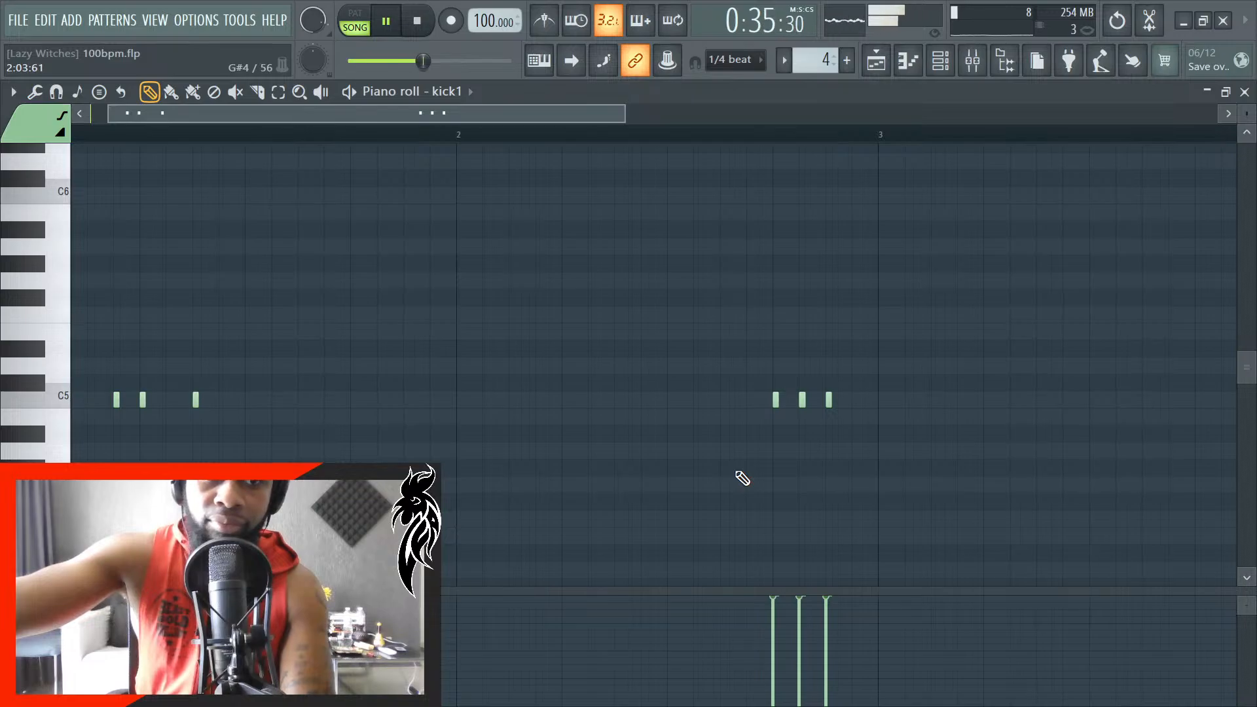
pyautogui.scroll(-2, 742, 479)
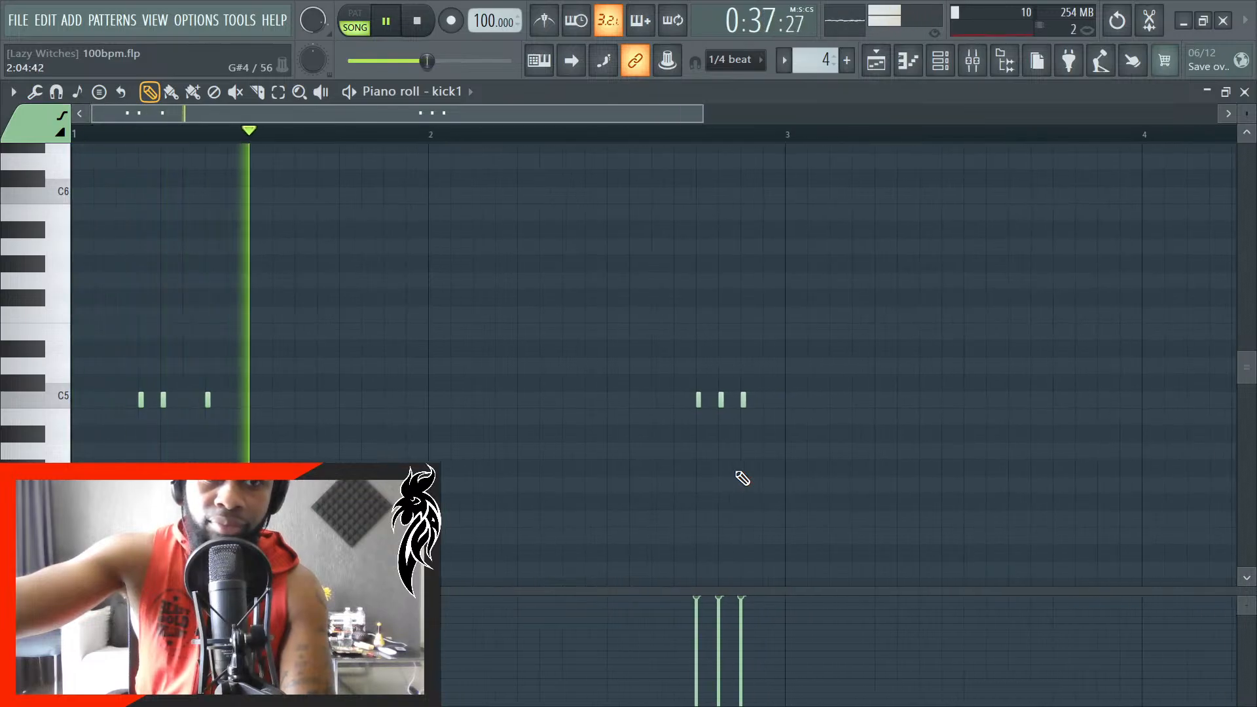
pyautogui.scroll(1, 721, 480)
pyautogui.scroll(2, 718, 480)
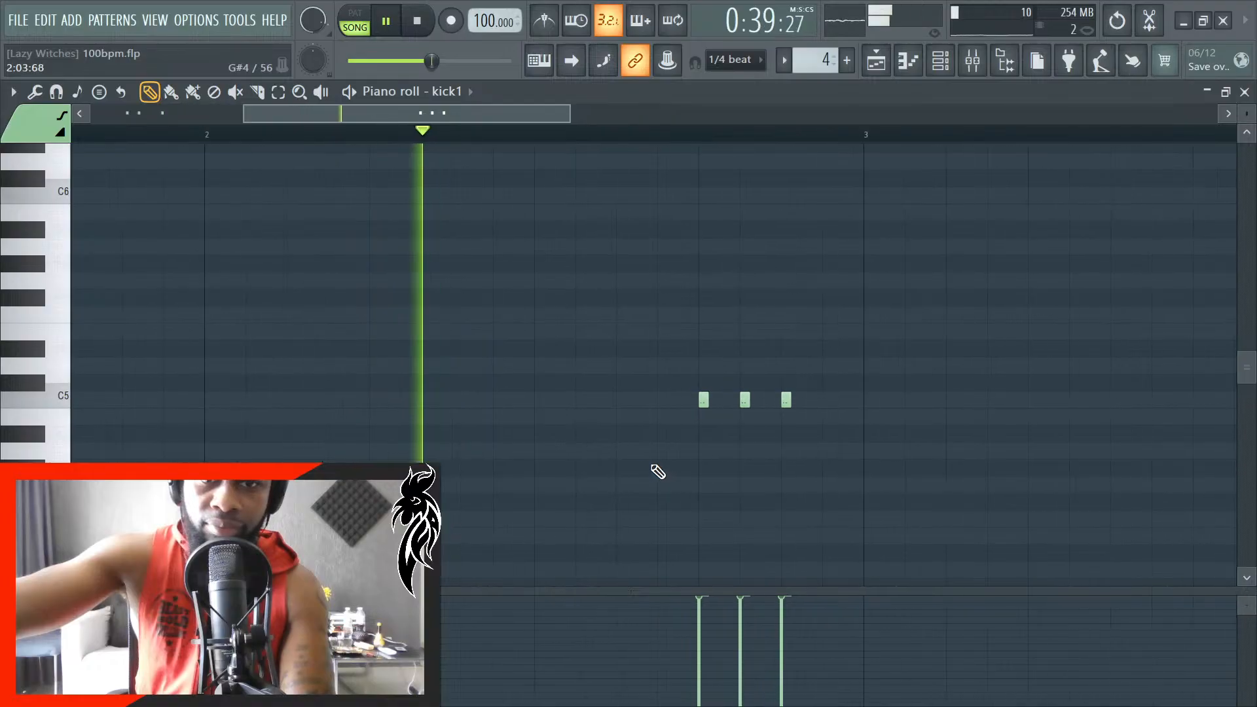
pyautogui.press('space')
# - Add three C5 kick notes in bar 2, a quarter beat apart, from halfway through beat 2 to the start of beat 3
pyautogui.scroll(1, 426, 416)
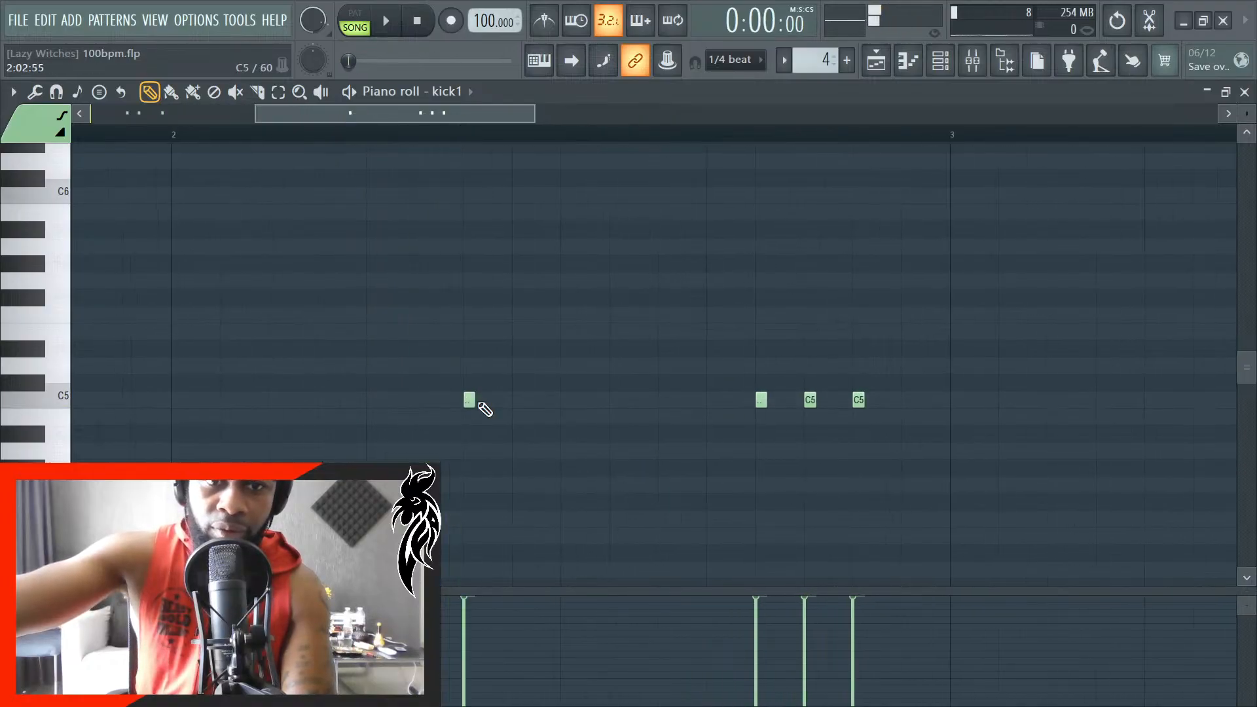
pyautogui.scroll(2, 515, 412)
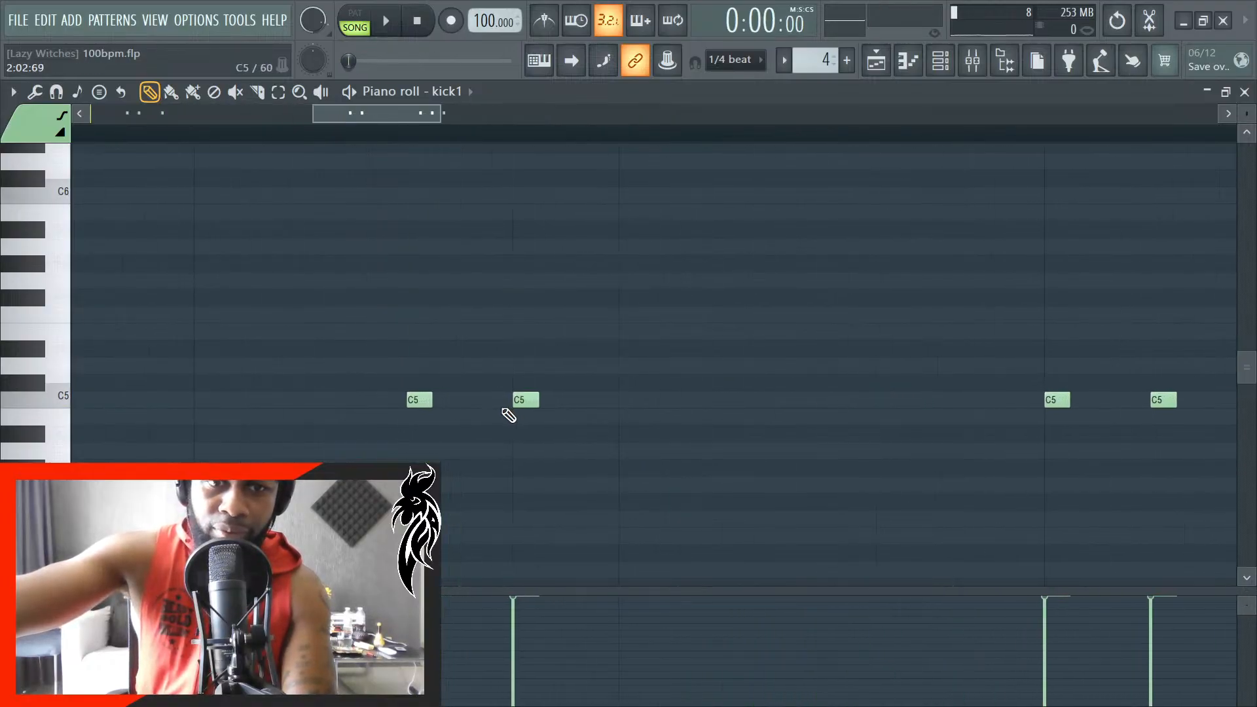
pyautogui.click(628, 400)
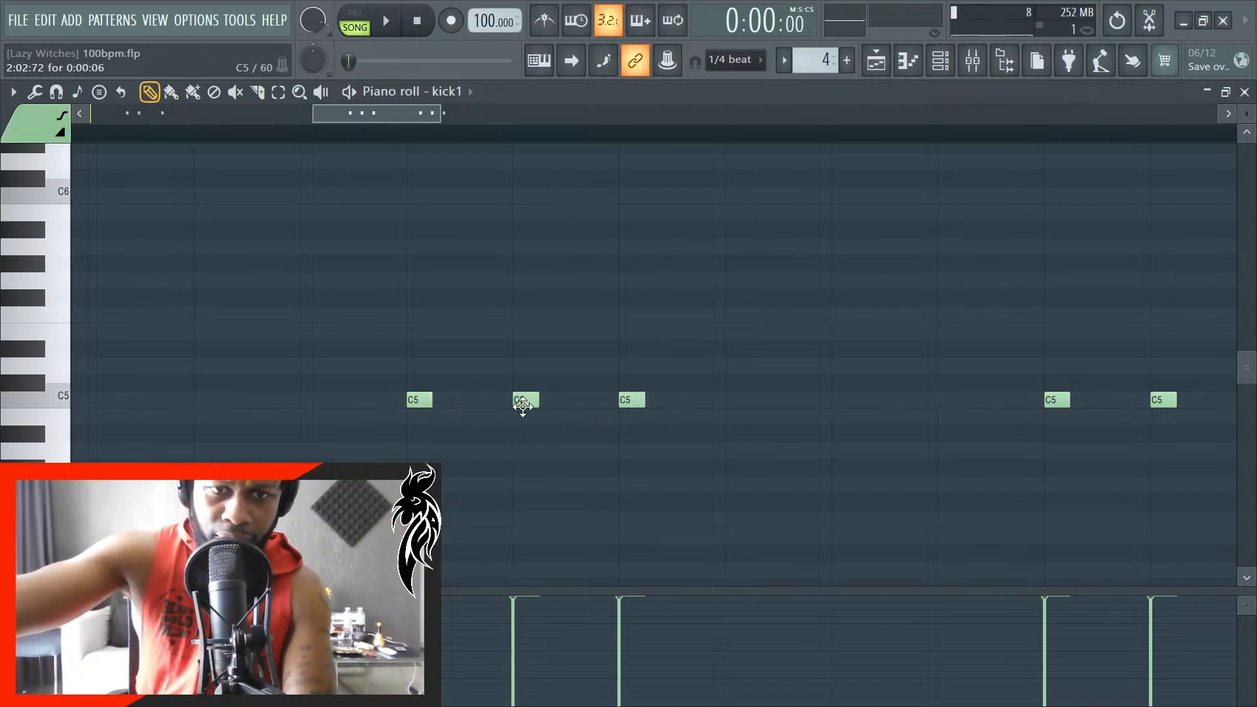
pyautogui.scroll(1, 523, 400)
pyautogui.scroll(1, 524, 401)
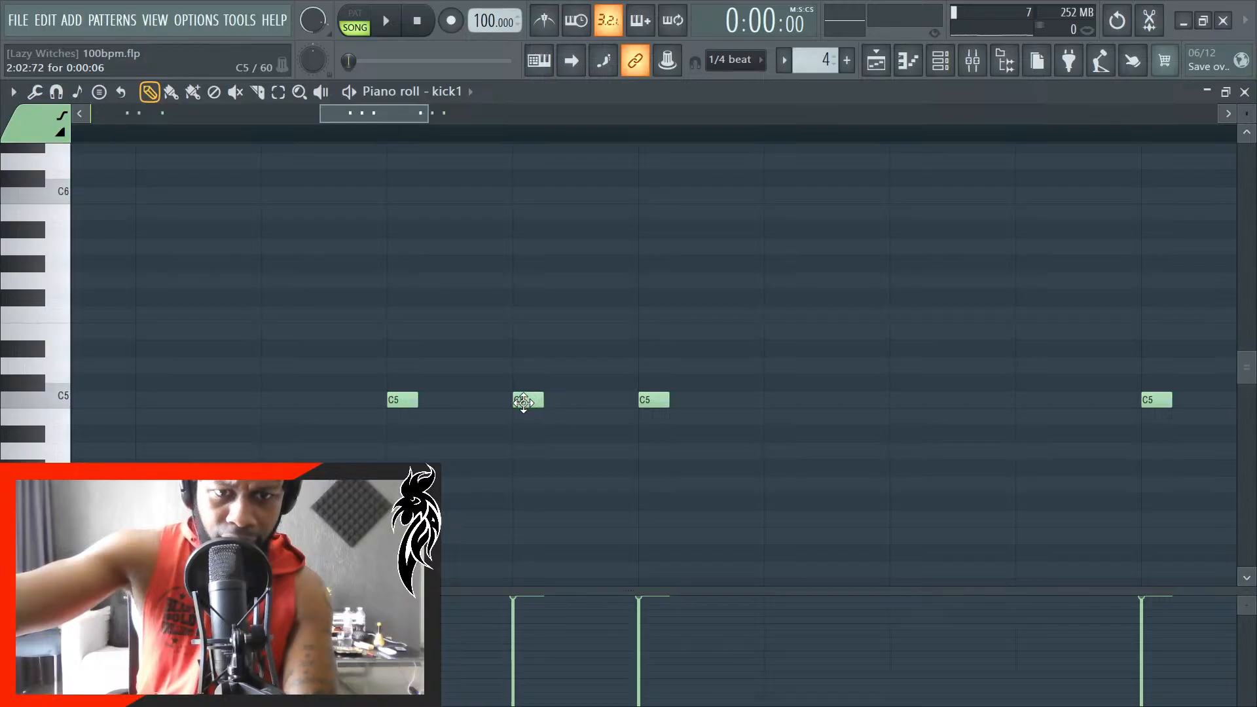
# - Set the snap to 1/4 step and group three C5 kick notes a quarter step apart, starting halfway through beat 2 of bar 2
pyautogui.moveTo(524, 402); pyautogui.dragTo(426, 403)
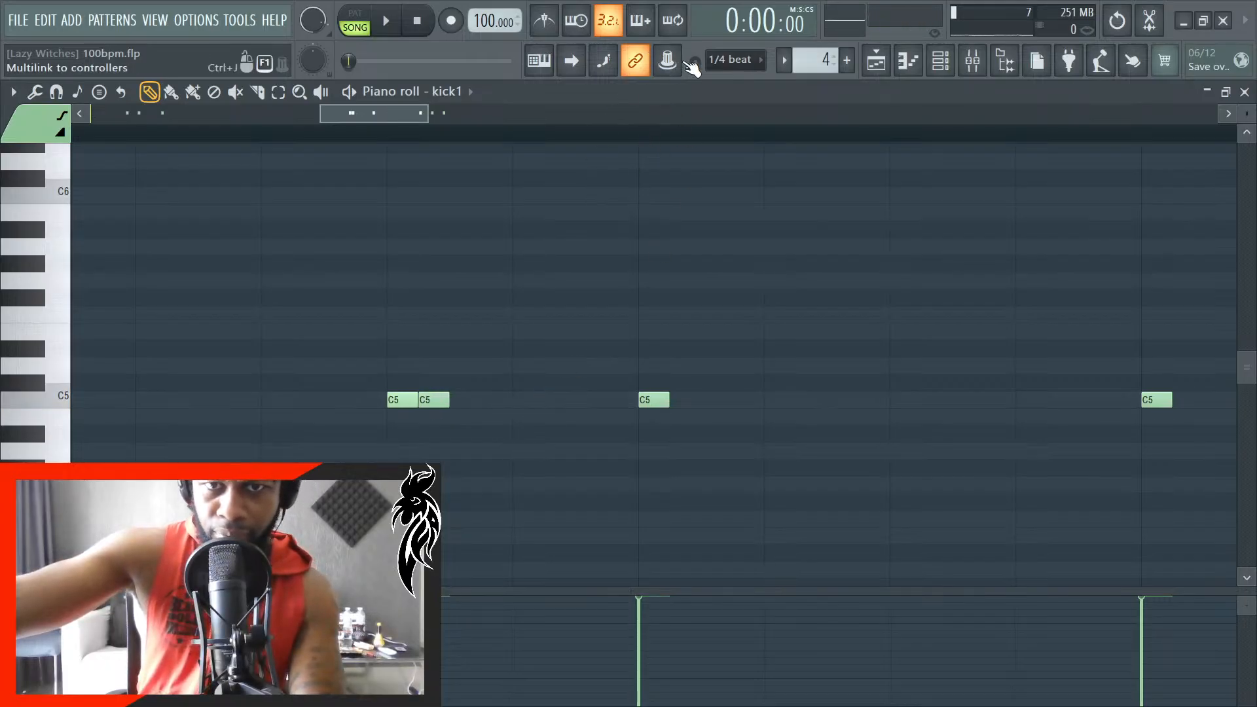
pyautogui.click(732, 60)
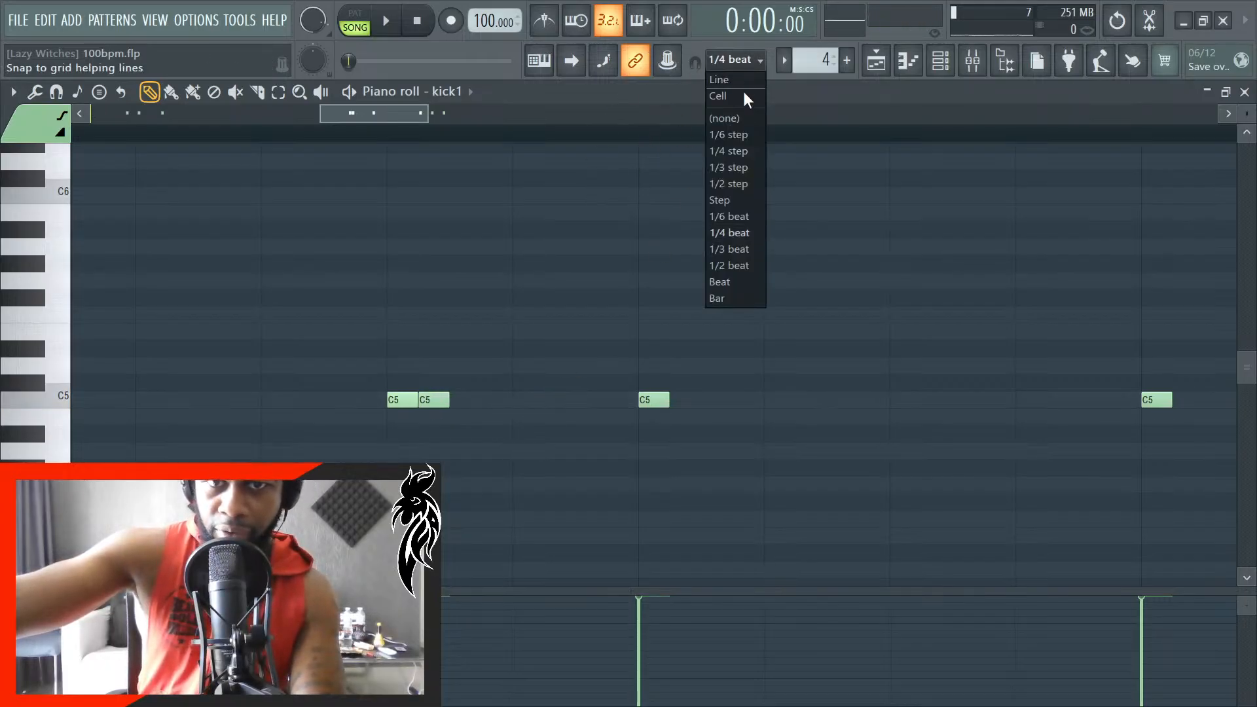
pyautogui.click(759, 150)
pyautogui.click(465, 402)
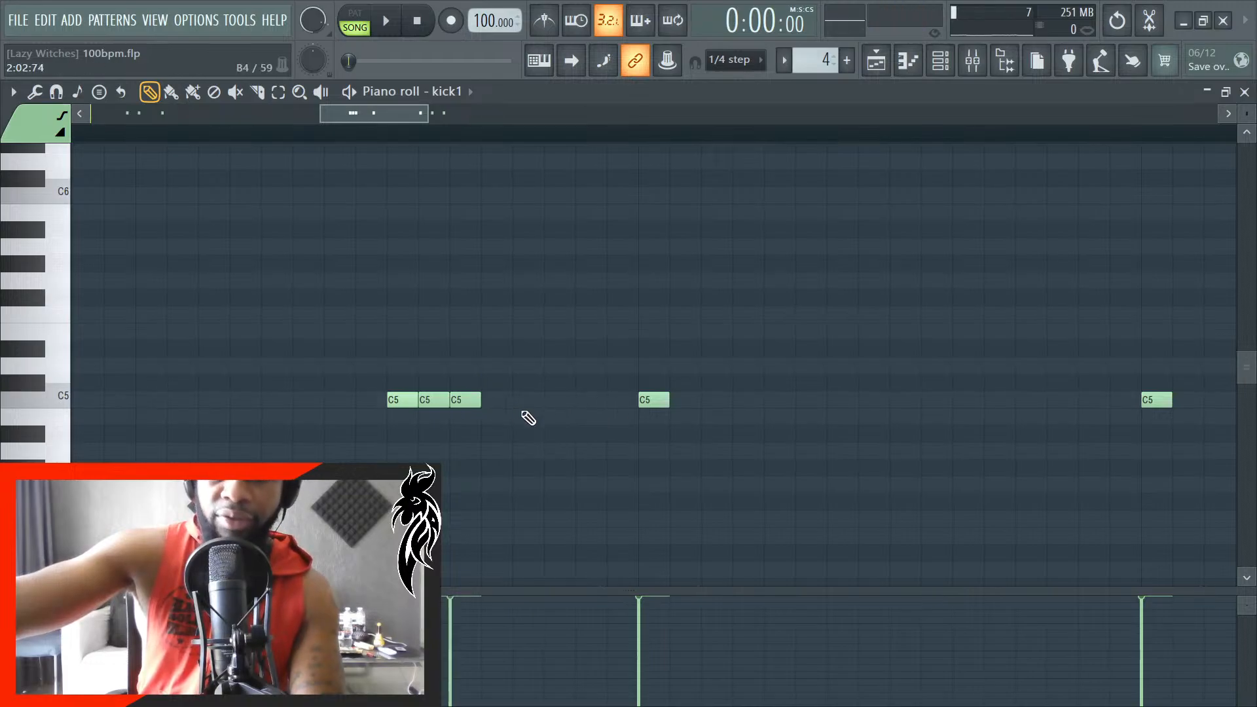
pyautogui.rightClick(462, 404)
pyautogui.click(452, 402)
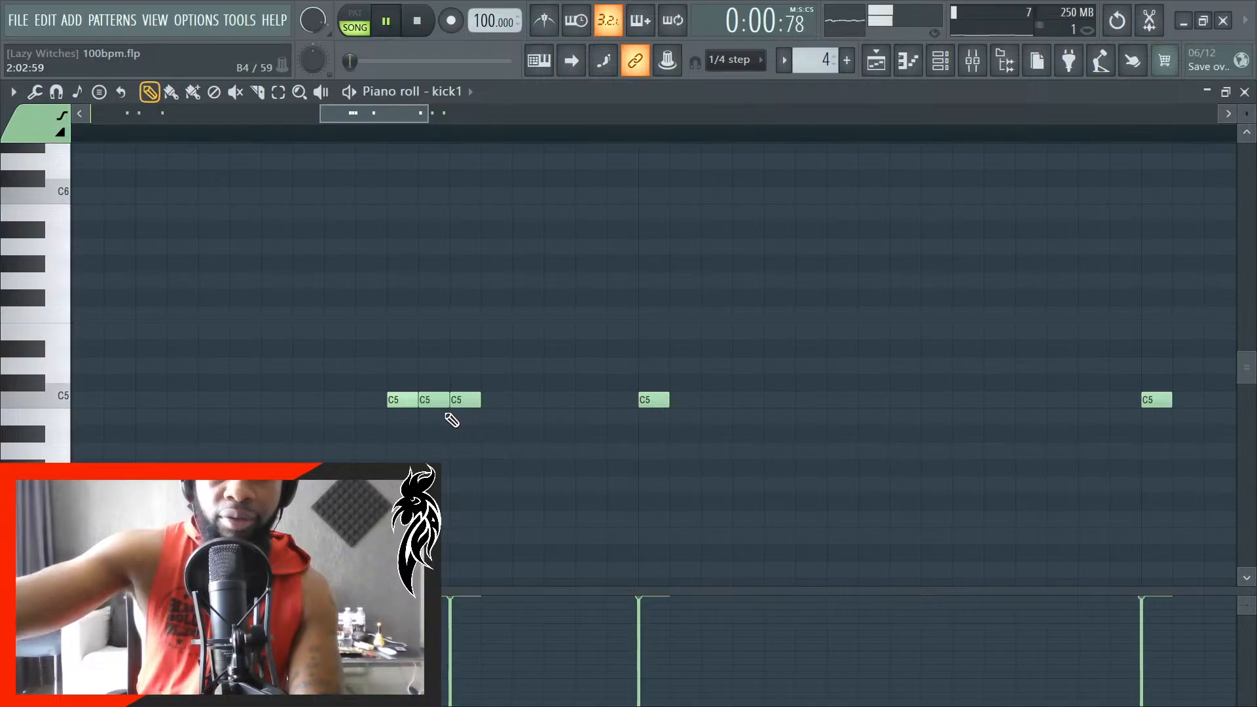
# - Respace the grouped kick notes while the song plays, leaving three C5 notes half a step apart from halfway through beat 2 of bar 2
pyautogui.scroll(-4, 440, 409)
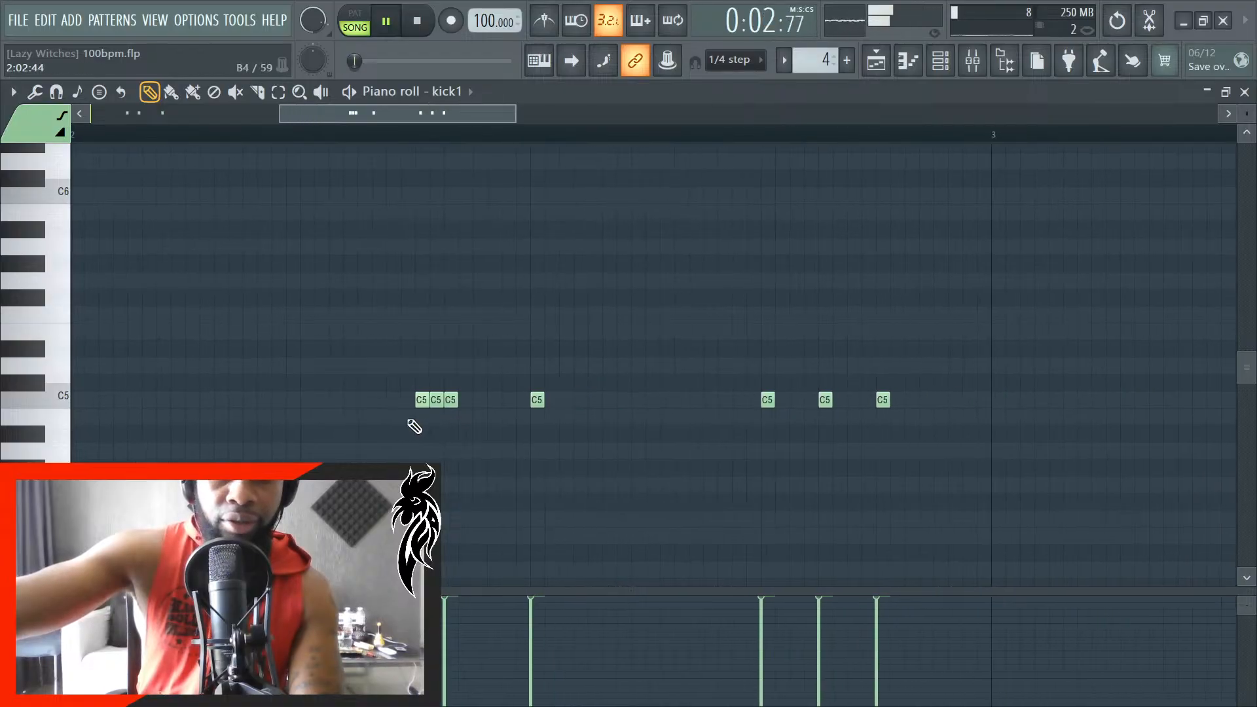
pyautogui.scroll(2, 410, 426)
pyautogui.scroll(-2, 413, 426)
pyautogui.scroll(3, 415, 427)
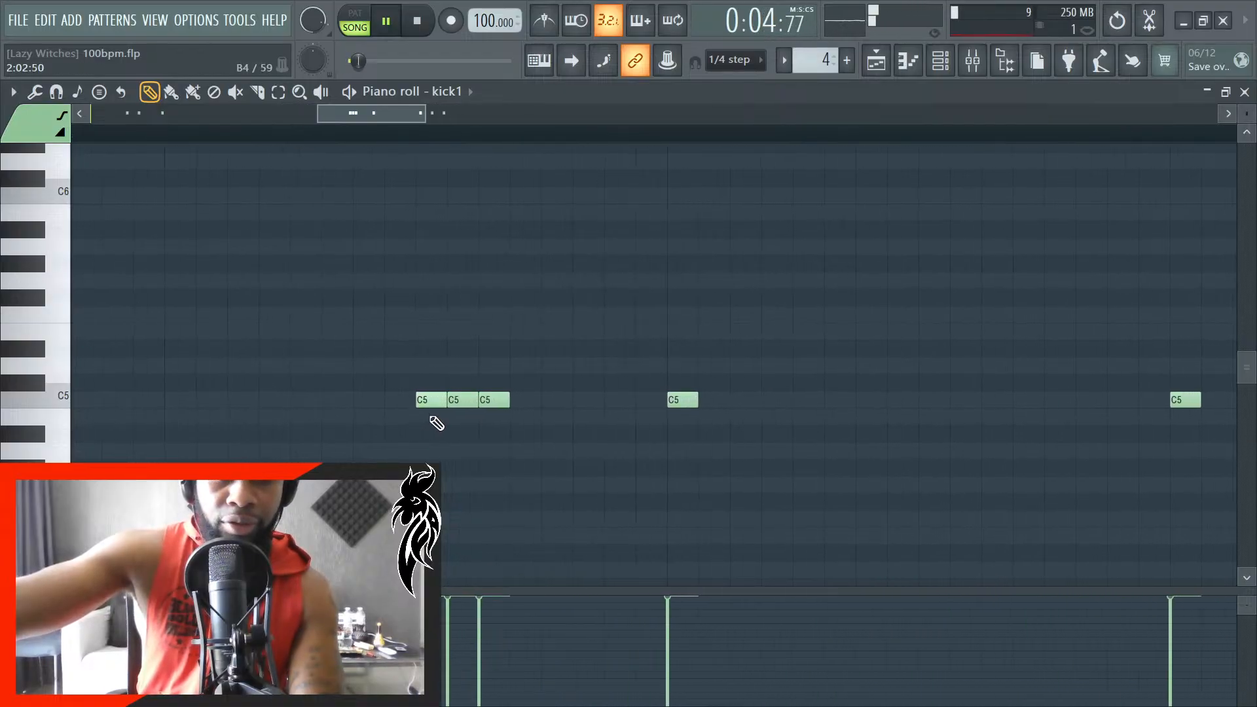
pyautogui.click(523, 402)
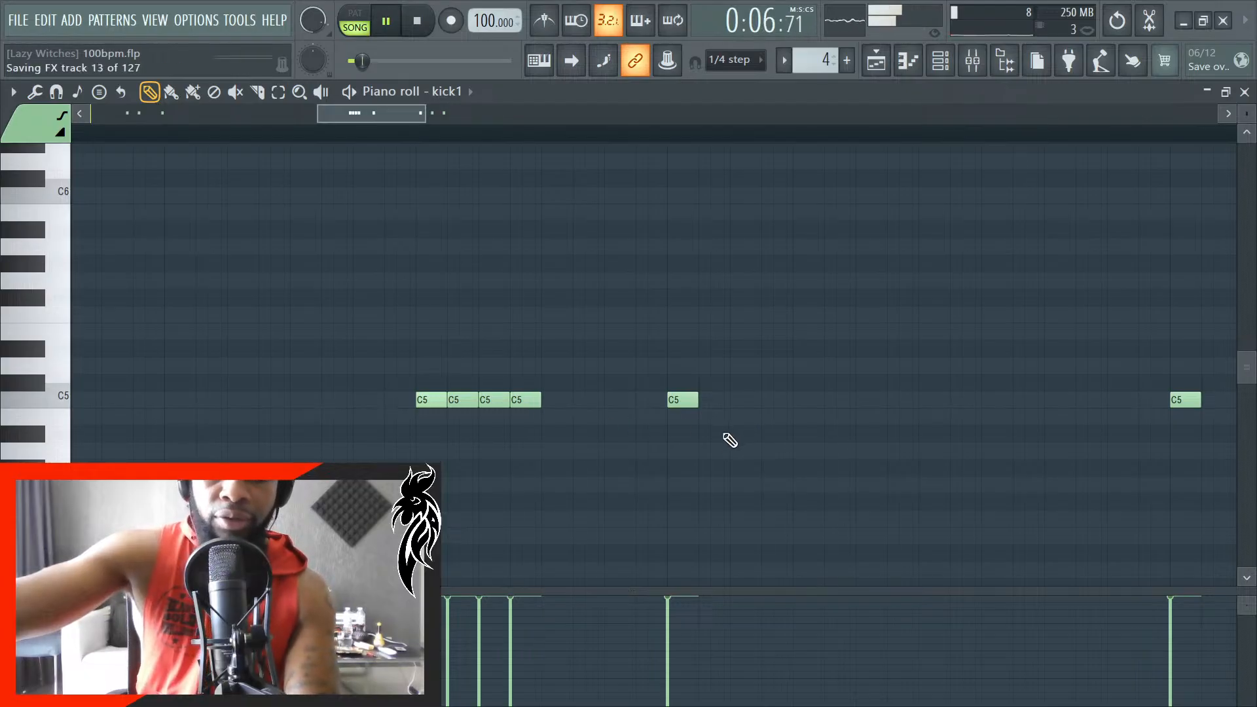
pyautogui.rightClick(469, 401)
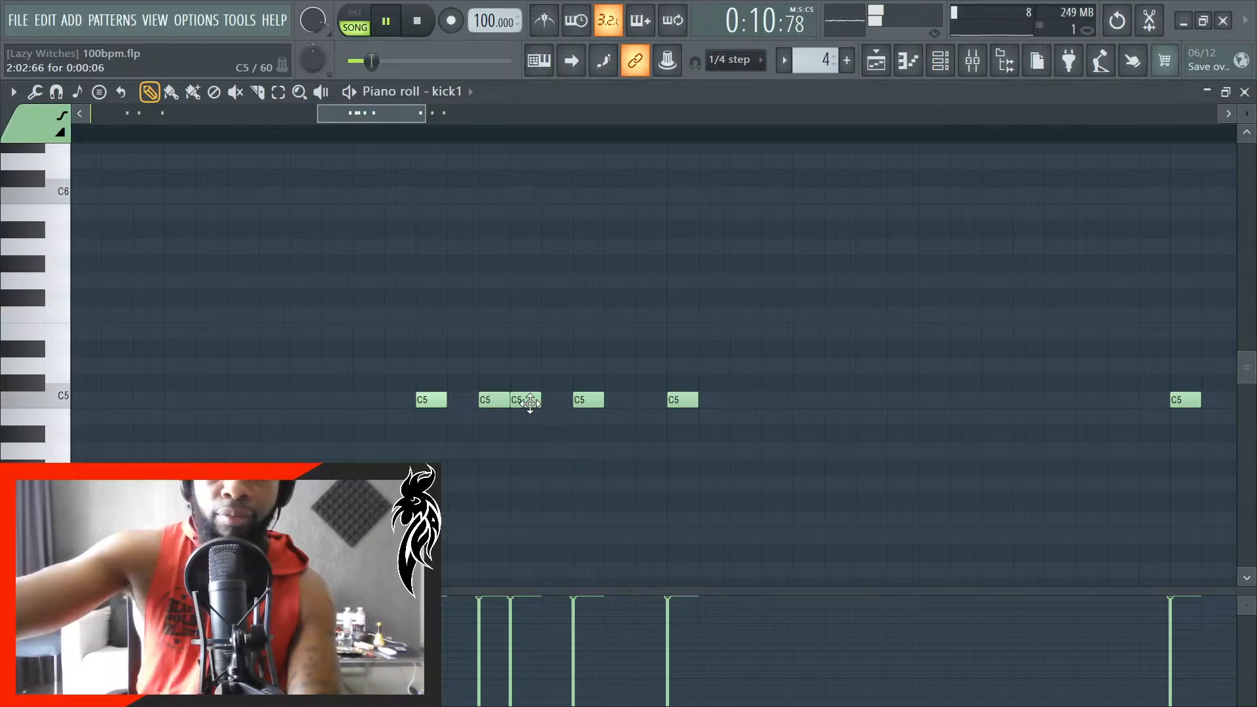
pyautogui.rightClick(531, 403)
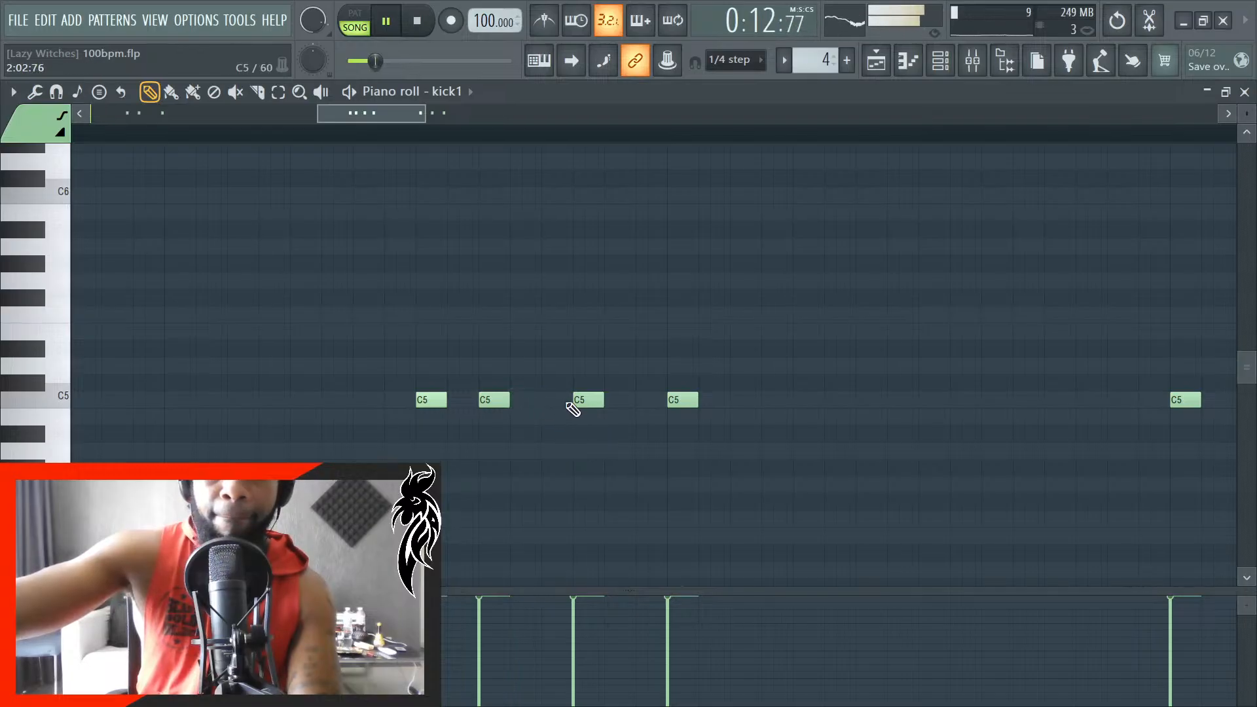
pyautogui.moveTo(581, 407); pyautogui.dragTo(561, 412)
# - Delete the kick notes in beat 4 of bar 2
pyautogui.scroll(-6, 557, 420)
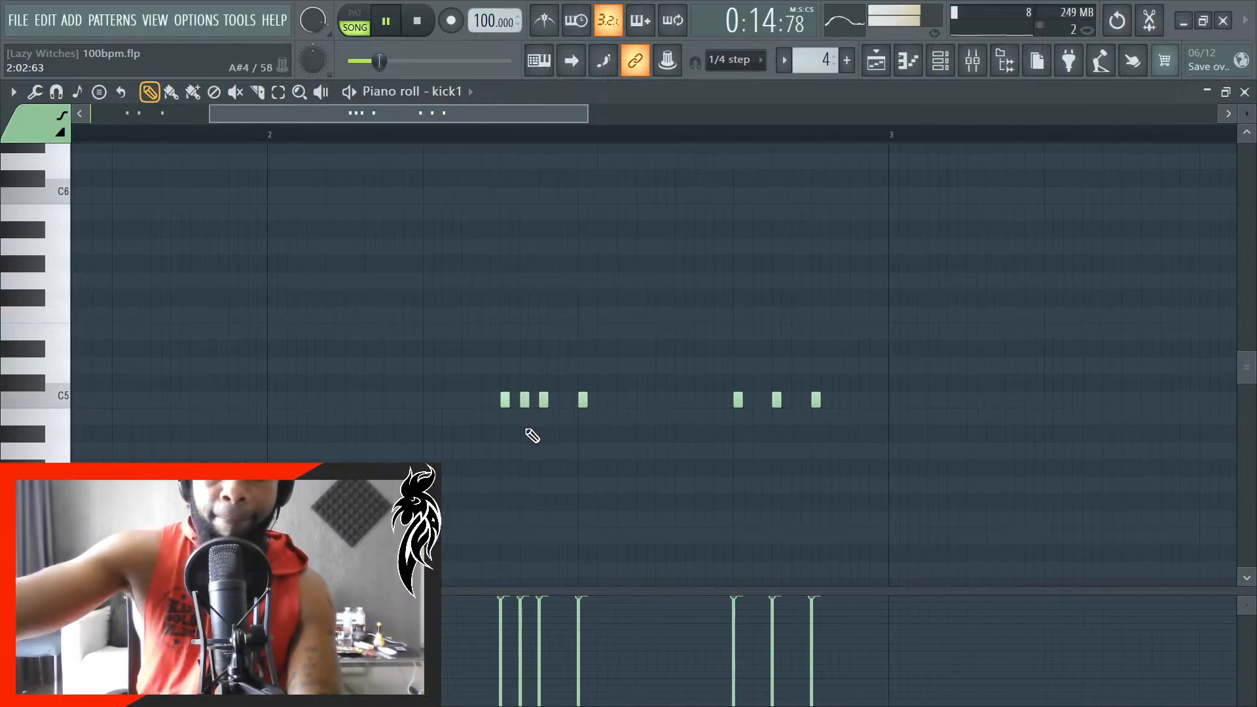
pyautogui.scroll(6, 499, 443)
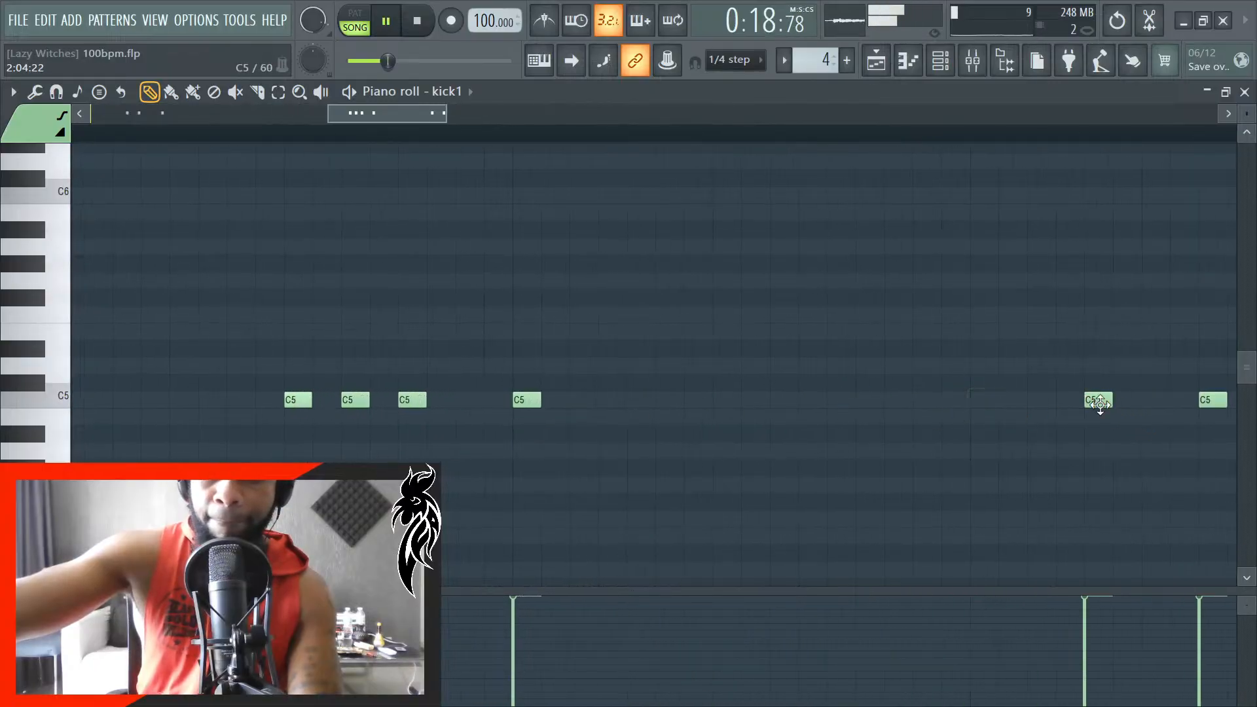
pyautogui.rightClick(1101, 402)
pyautogui.rightClick(1213, 403)
# - Listen to the song while reviewing the kick #2 notes across bars 1 and 2, and stop playback
pyautogui.scroll(-4, 969, 472)
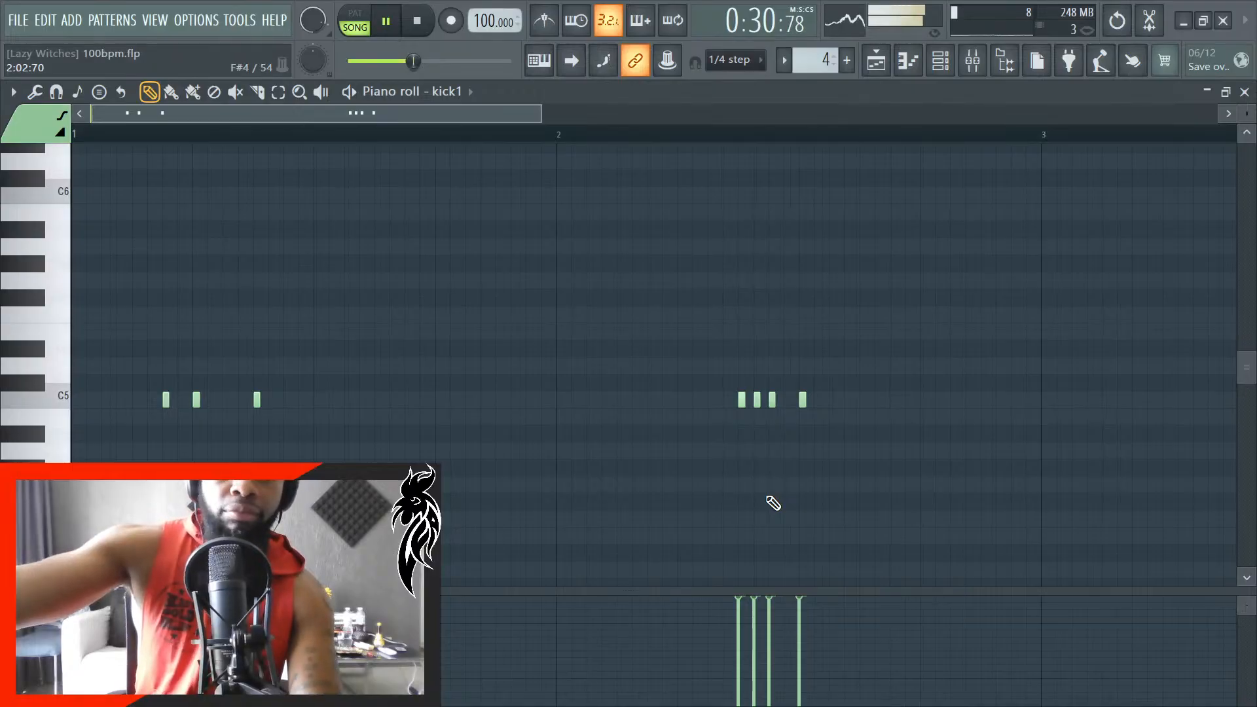
pyautogui.scroll(-2, 668, 473)
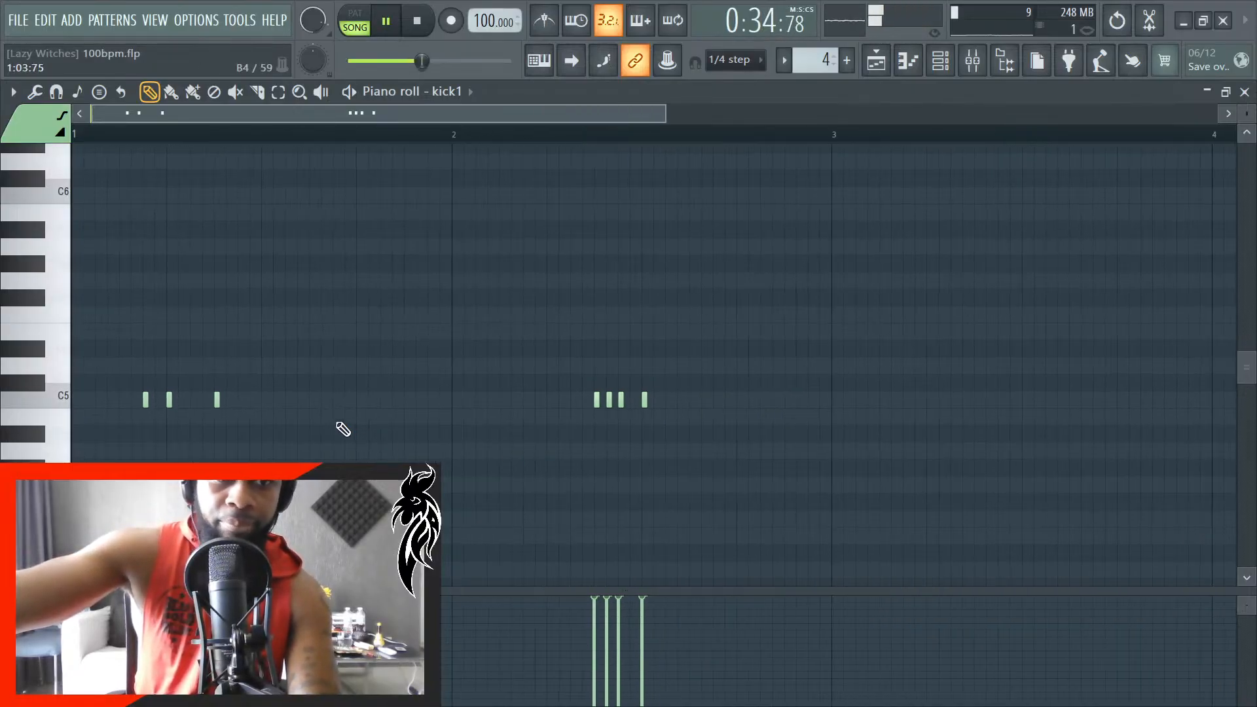
pyautogui.scroll(3, 198, 428)
pyautogui.scroll(-3, 197, 428)
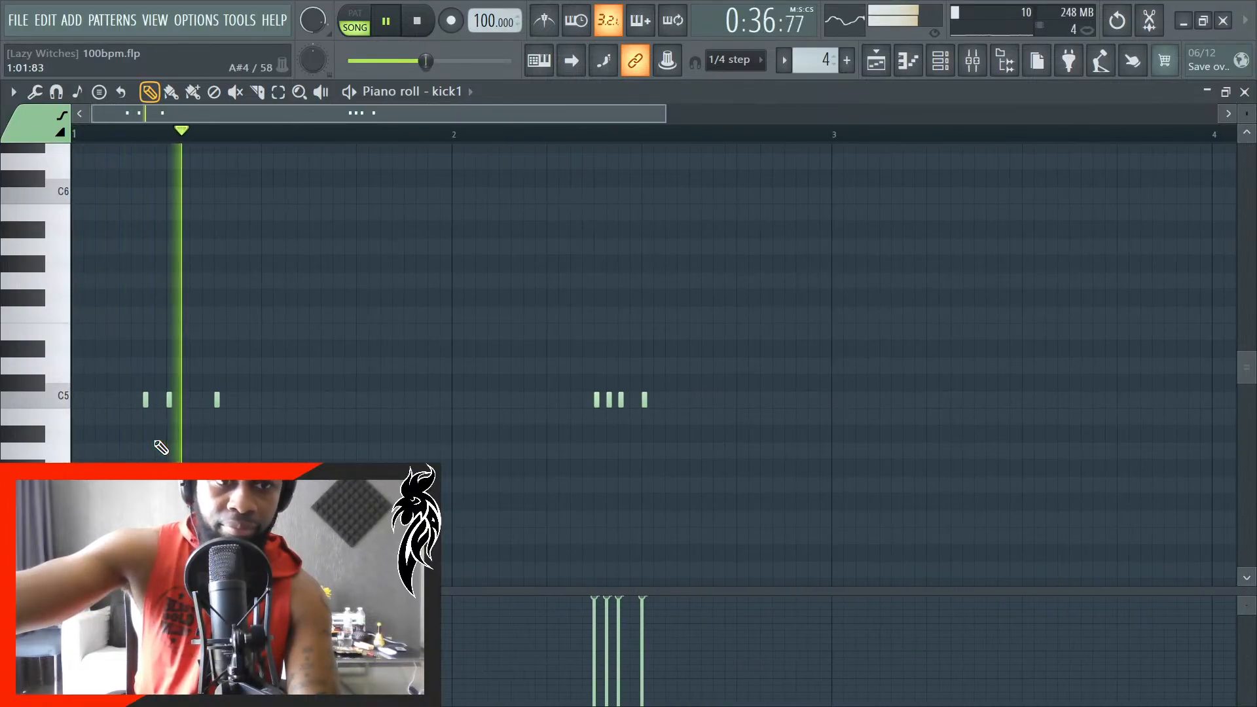
pyautogui.scroll(1, 230, 433)
pyautogui.scroll(2, 246, 438)
pyautogui.scroll(2, 950, 475)
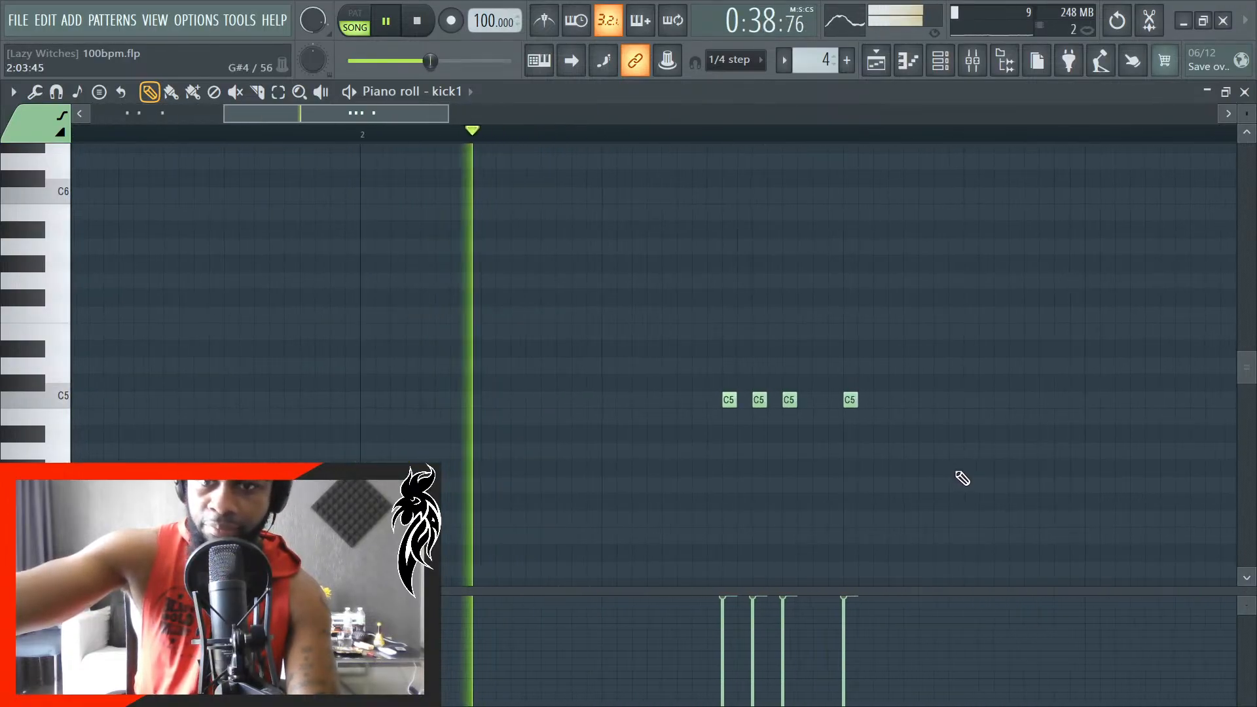
pyautogui.press('space')
pyautogui.scroll(2, 865, 445)
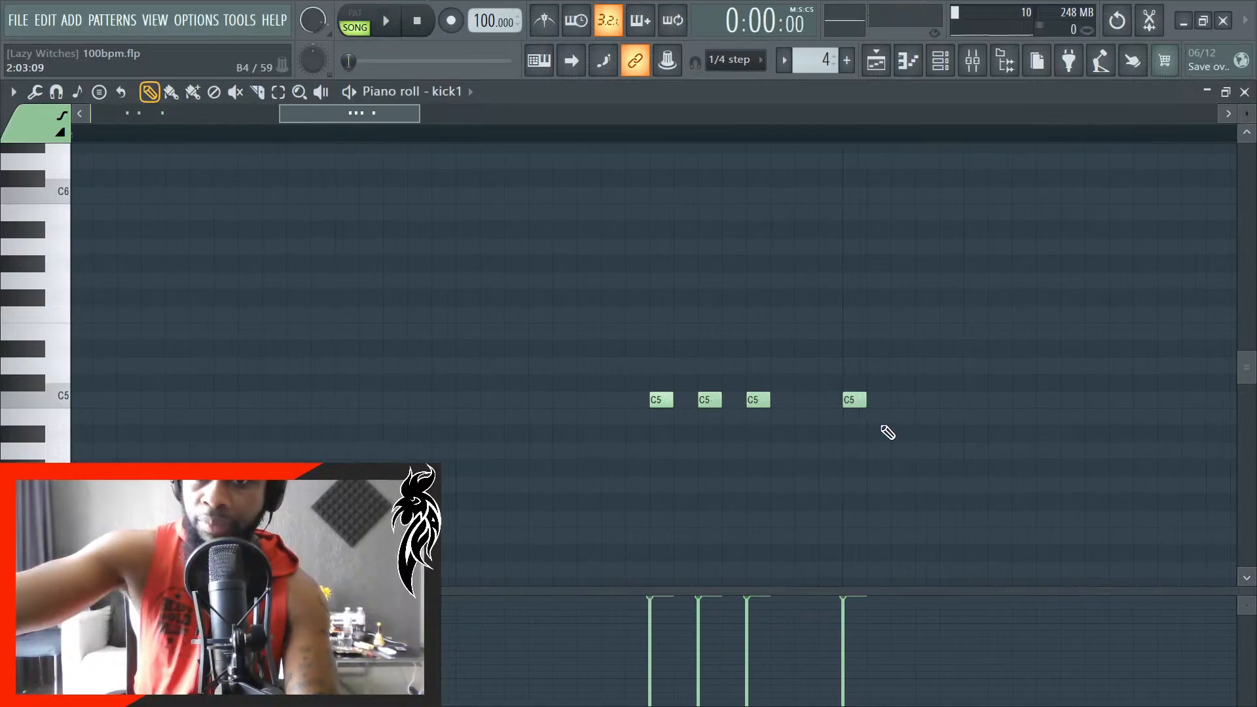
pyautogui.scroll(-2, 894, 419)
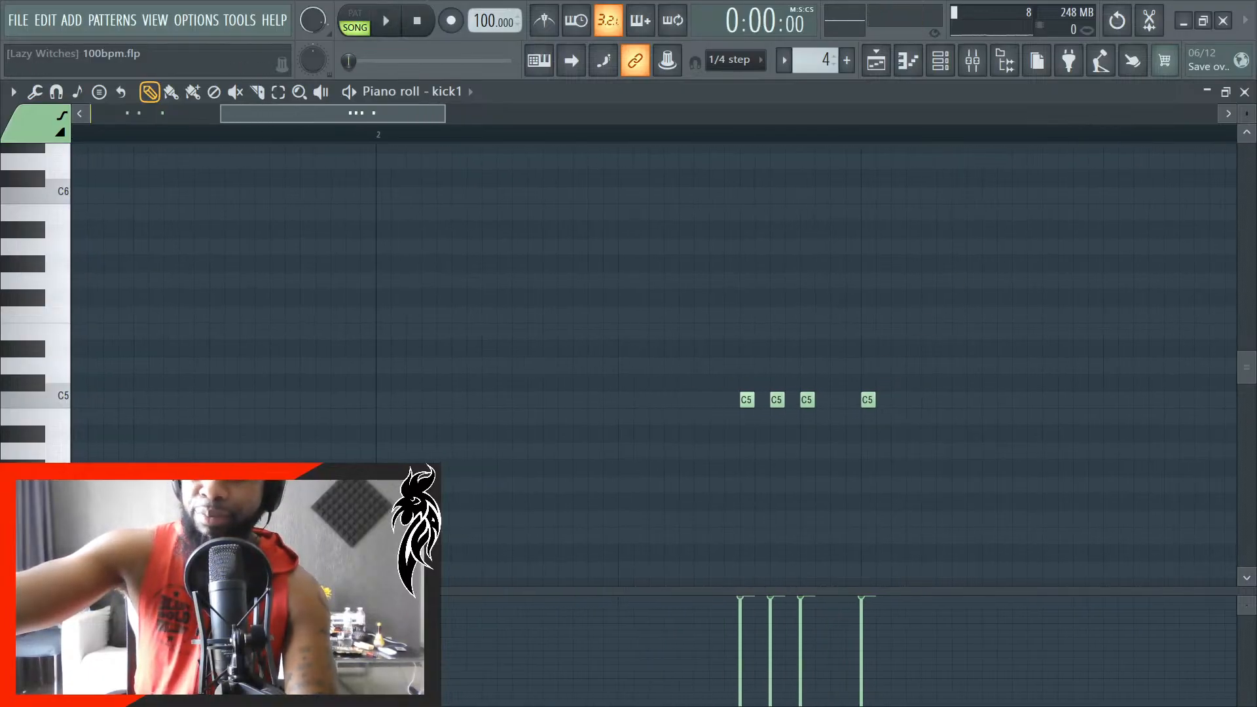
# - Return to the playlist and play the arrangement from the start of bar 16 to hear the kick #2 clip
pyautogui.click(1245, 93)
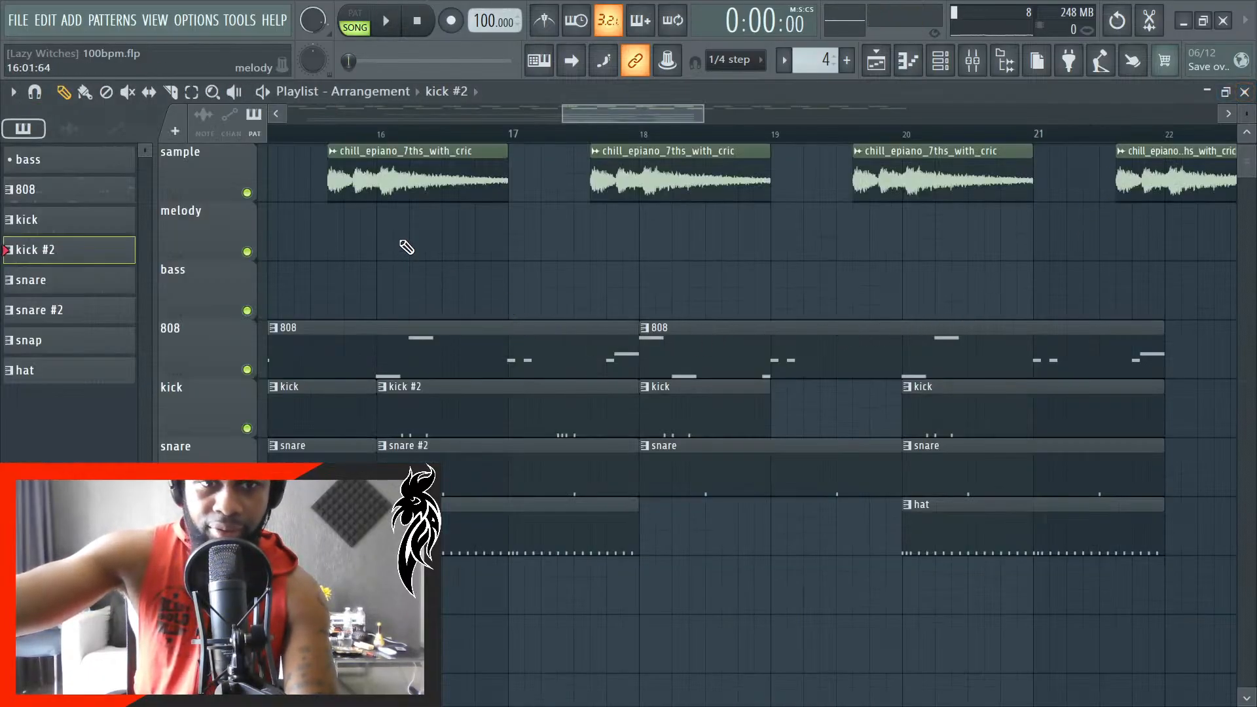
pyautogui.click(385, 135)
pyautogui.scroll(2, 375, 182)
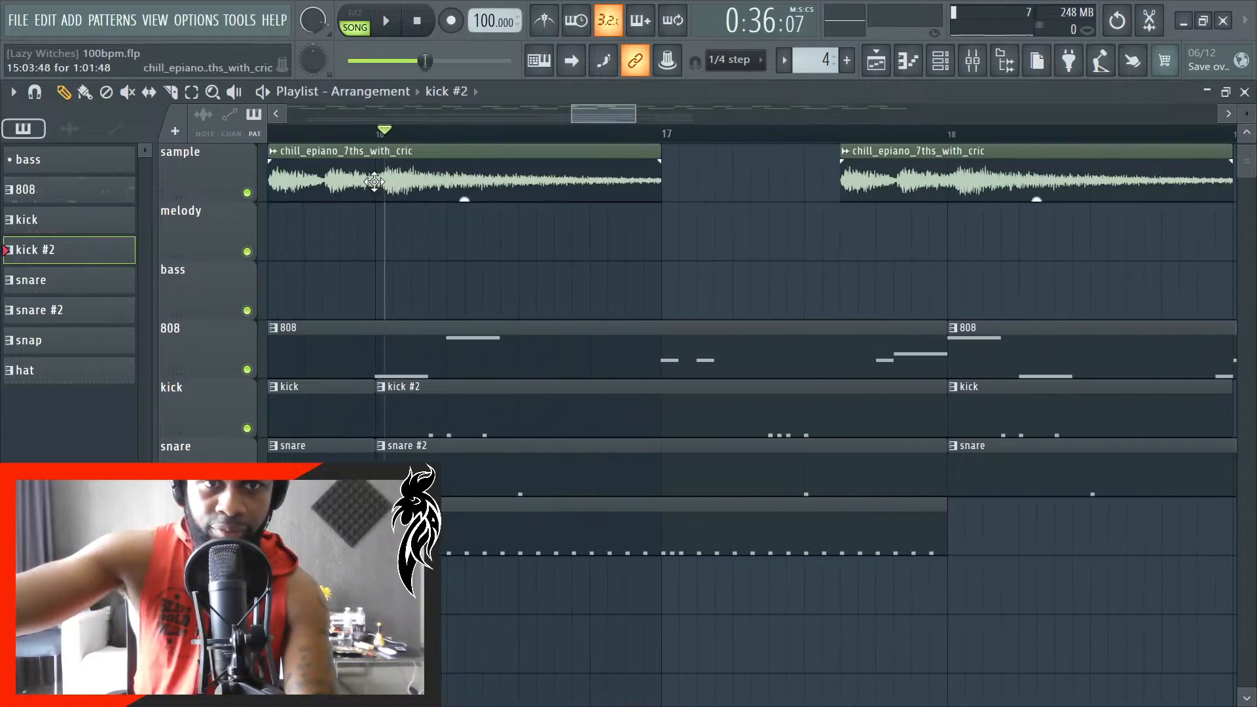
pyautogui.scroll(1, 375, 181)
pyautogui.scroll(1, 388, 135)
pyautogui.scroll(1, 402, 135)
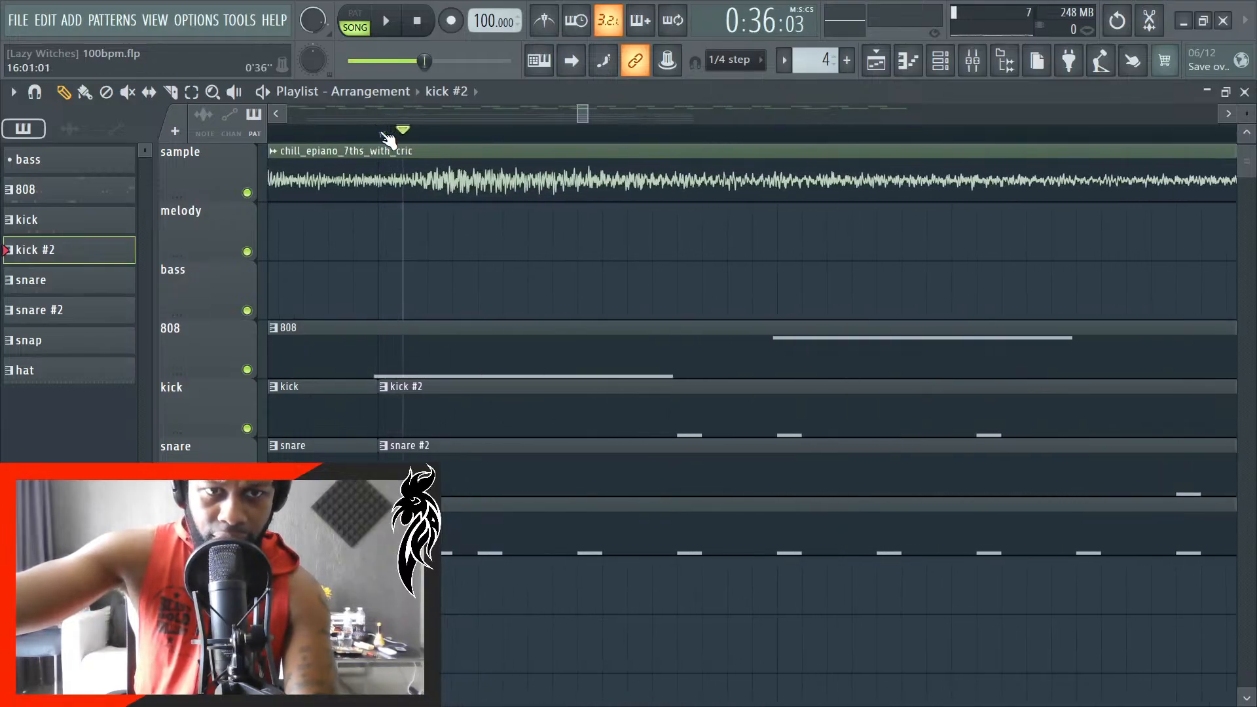
pyautogui.press('space')
pyautogui.scroll(-1, 473, 440)
pyautogui.scroll(-5, 473, 440)
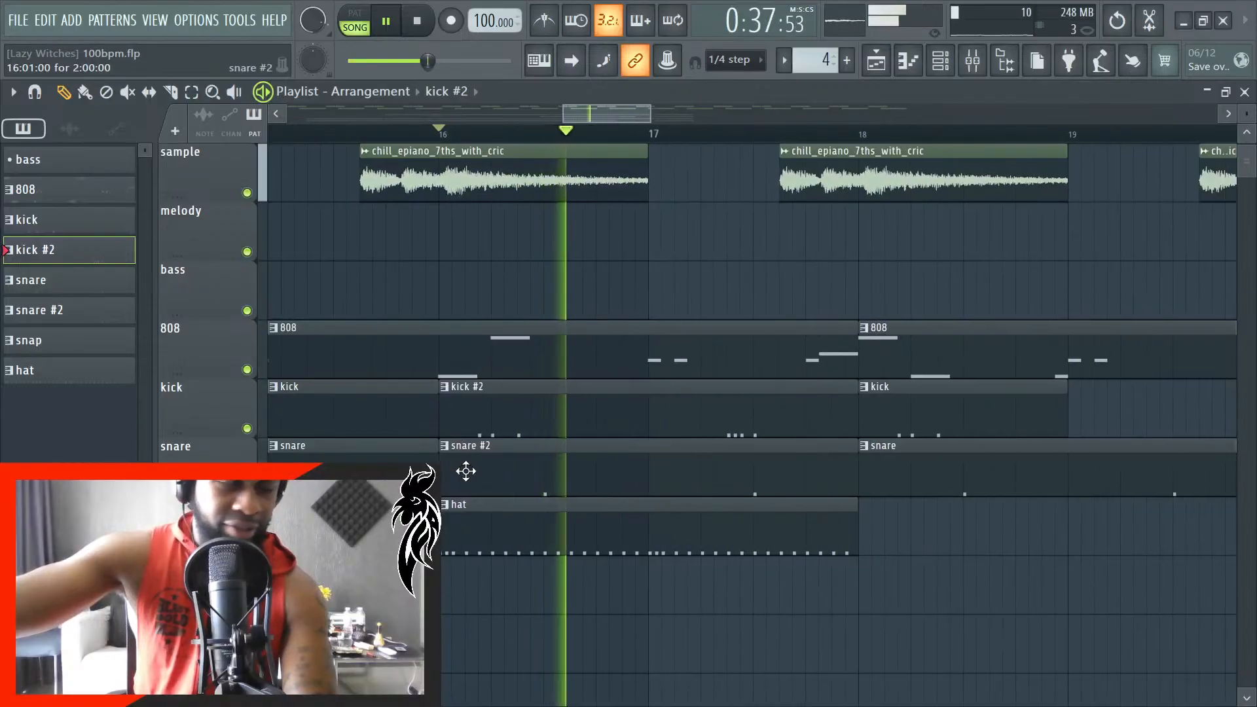
# - Reopen the kick #2 clip's notes to check bar 2 during playback, stop the song and return to the playlist
pyautogui.doubleClick(643, 411)
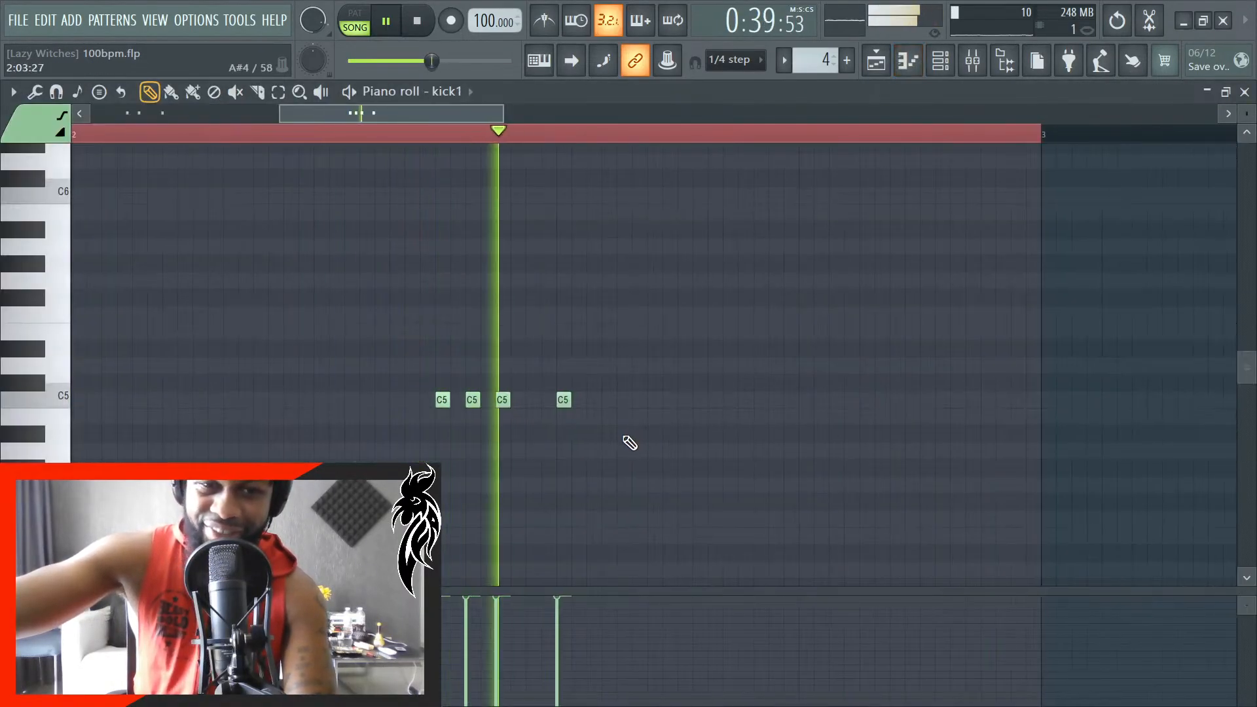
pyautogui.press('space')
pyautogui.scroll(1, 568, 431)
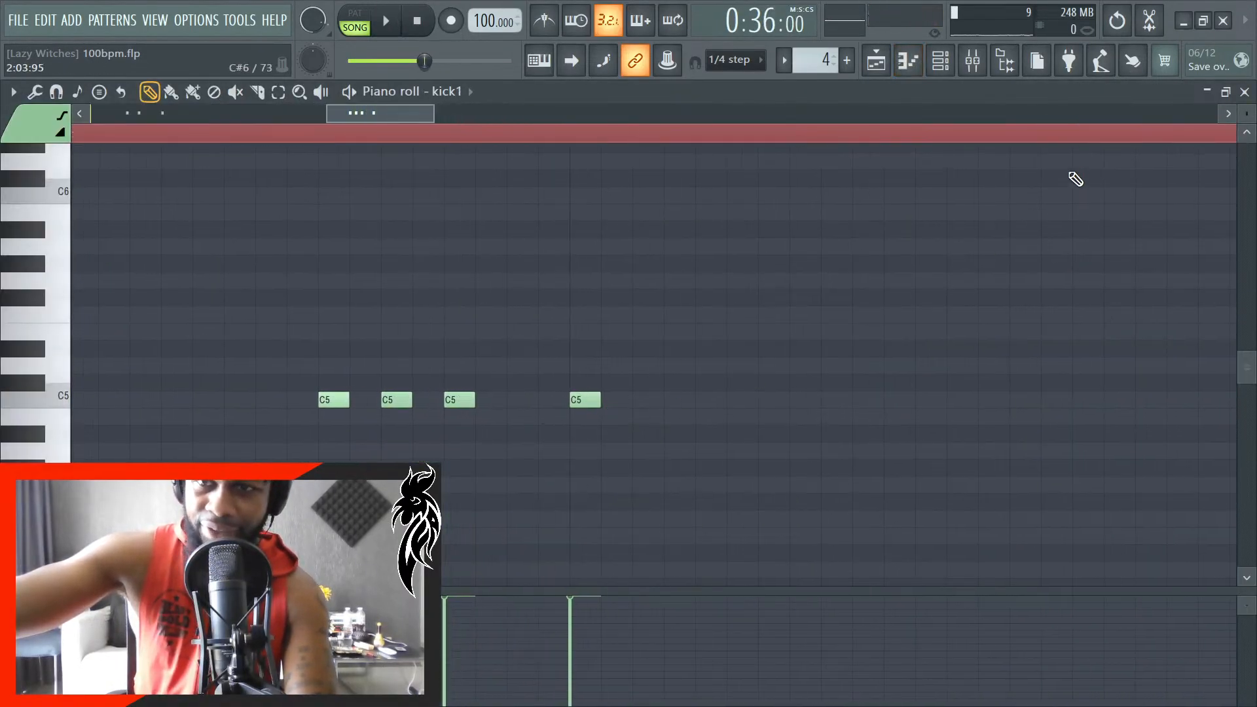
pyautogui.click(1244, 93)
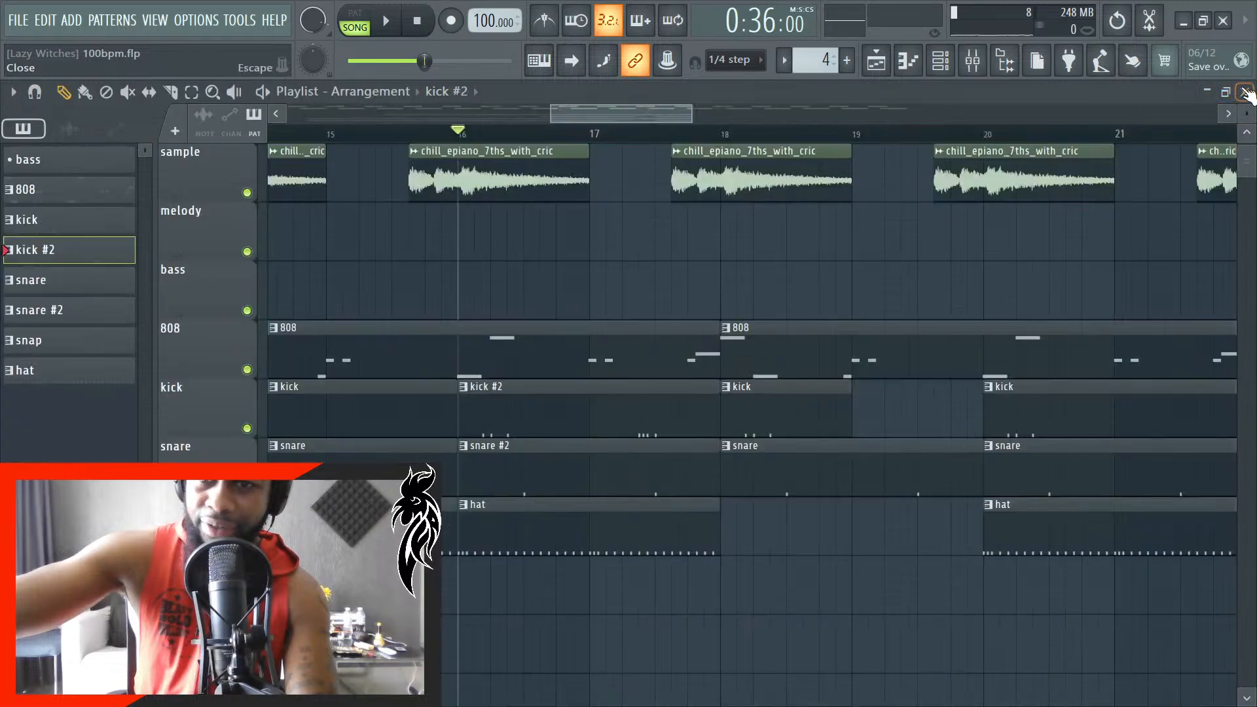
# - Open the snare #2 pattern's trap snare1 piano roll and play the song from bar 16 while examining the bar 2 snare
pyautogui.doubleClick(642, 469)
pyautogui.scroll(-4, 865, 469)
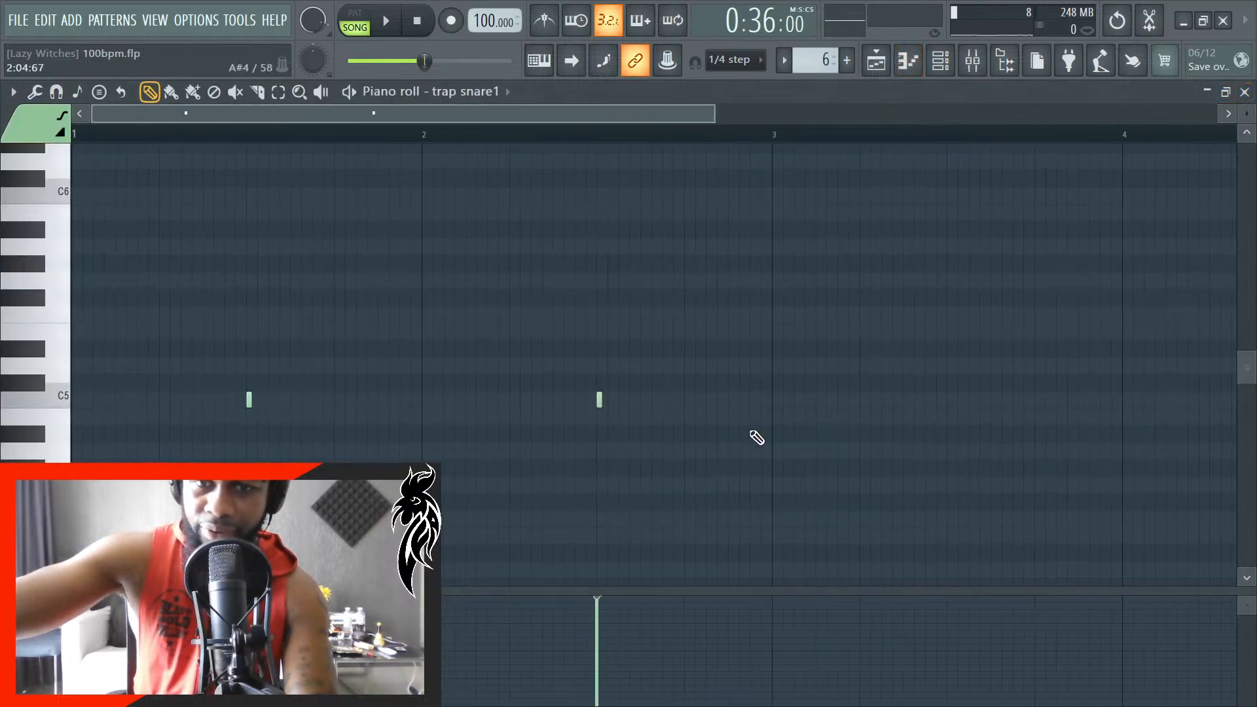
pyautogui.press('space')
pyautogui.scroll(6, 607, 438)
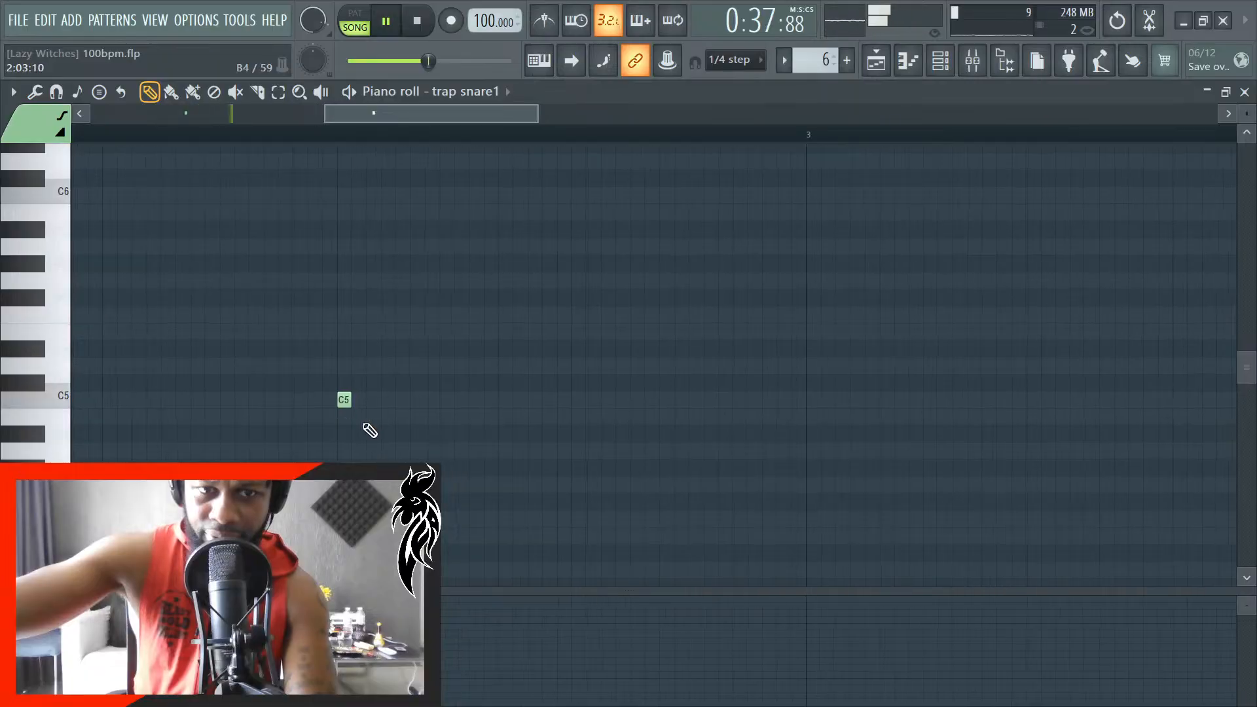
pyautogui.scroll(3, 370, 430)
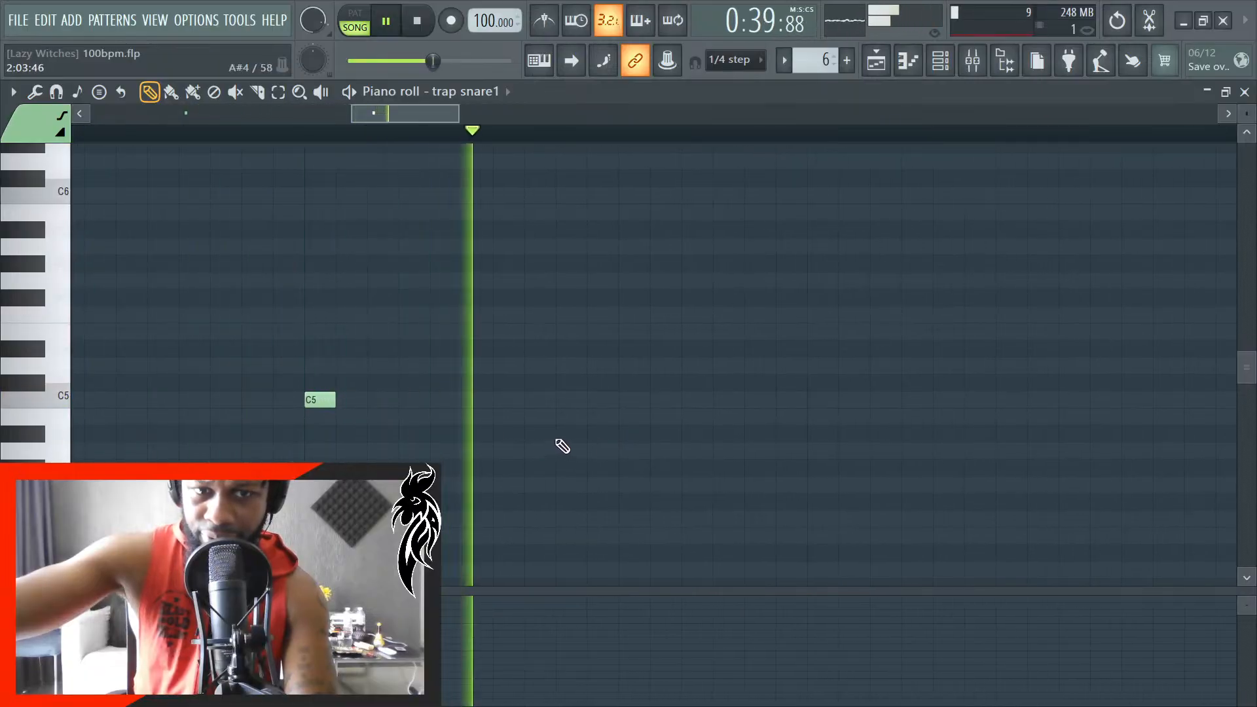
pyautogui.press('space')
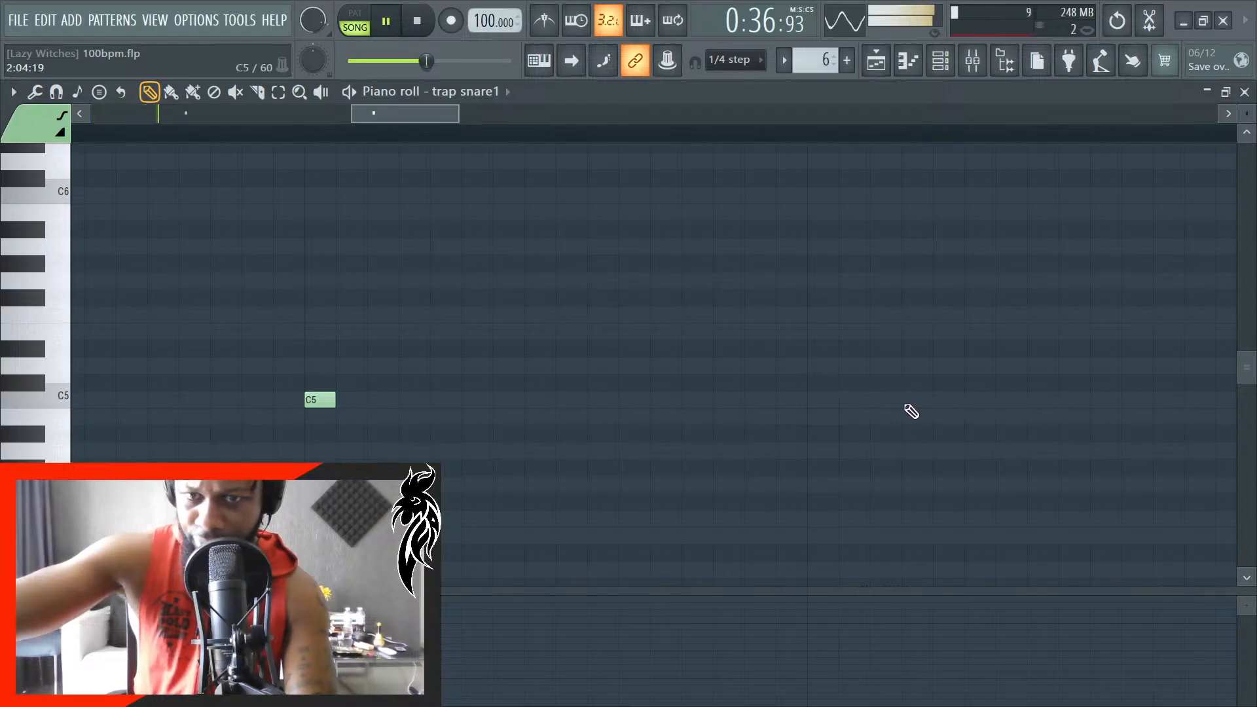
# - Try a C5 snare note on beat 4 of bar 2 against the playing song
pyautogui.click(816, 401)
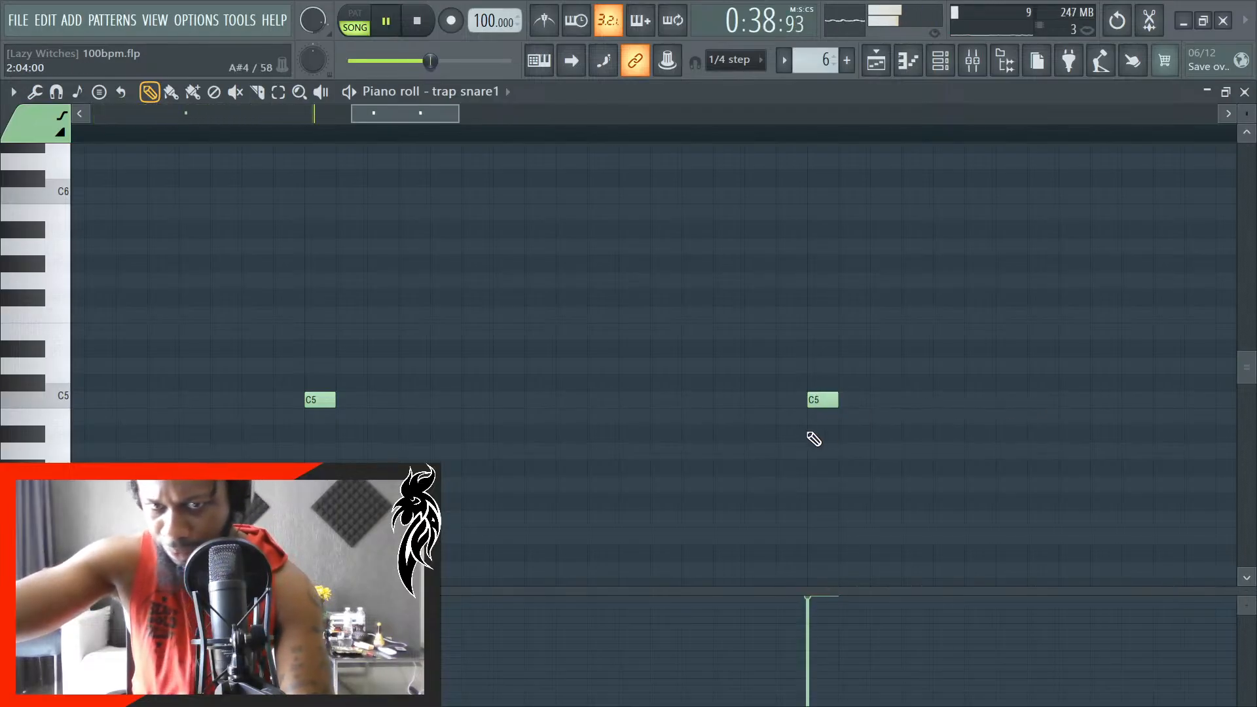
pyautogui.scroll(-4, 720, 452)
pyautogui.scroll(4, 819, 452)
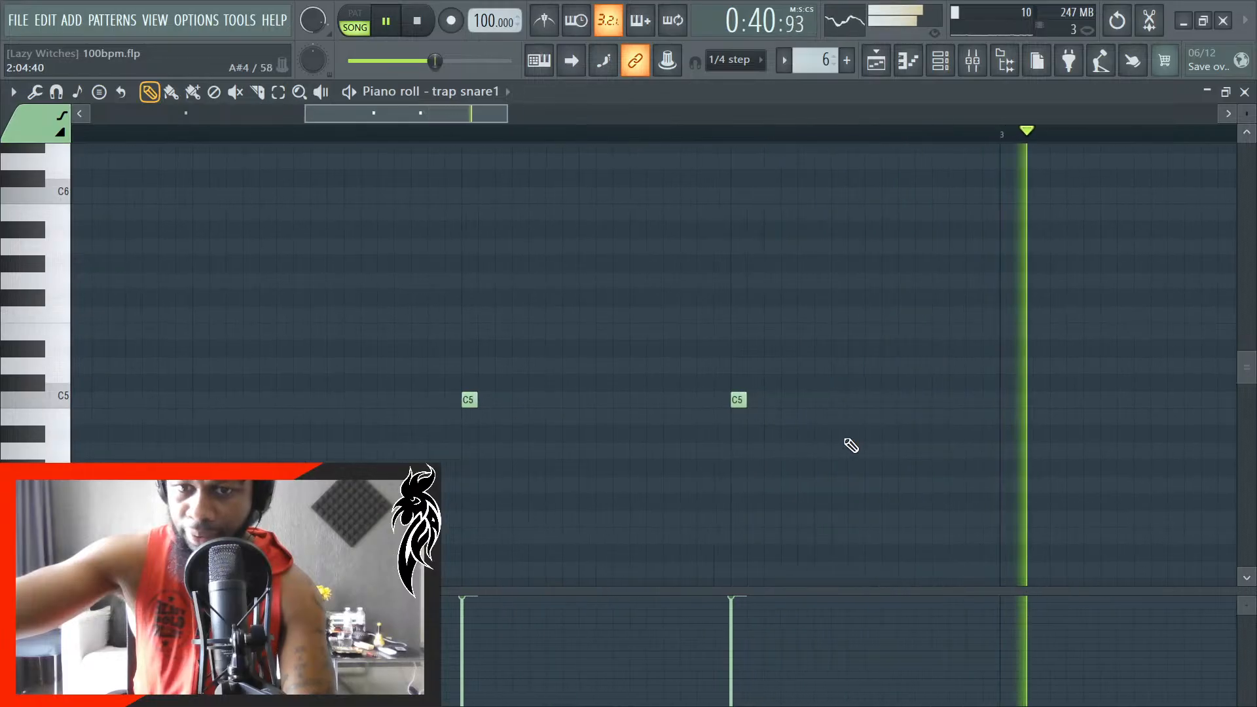
pyautogui.press('space')
# - Replace the snare note on beat 4 of bar 2 with a C5 note just past the middle of that beat, and listen
pyautogui.scroll(2, 930, 409)
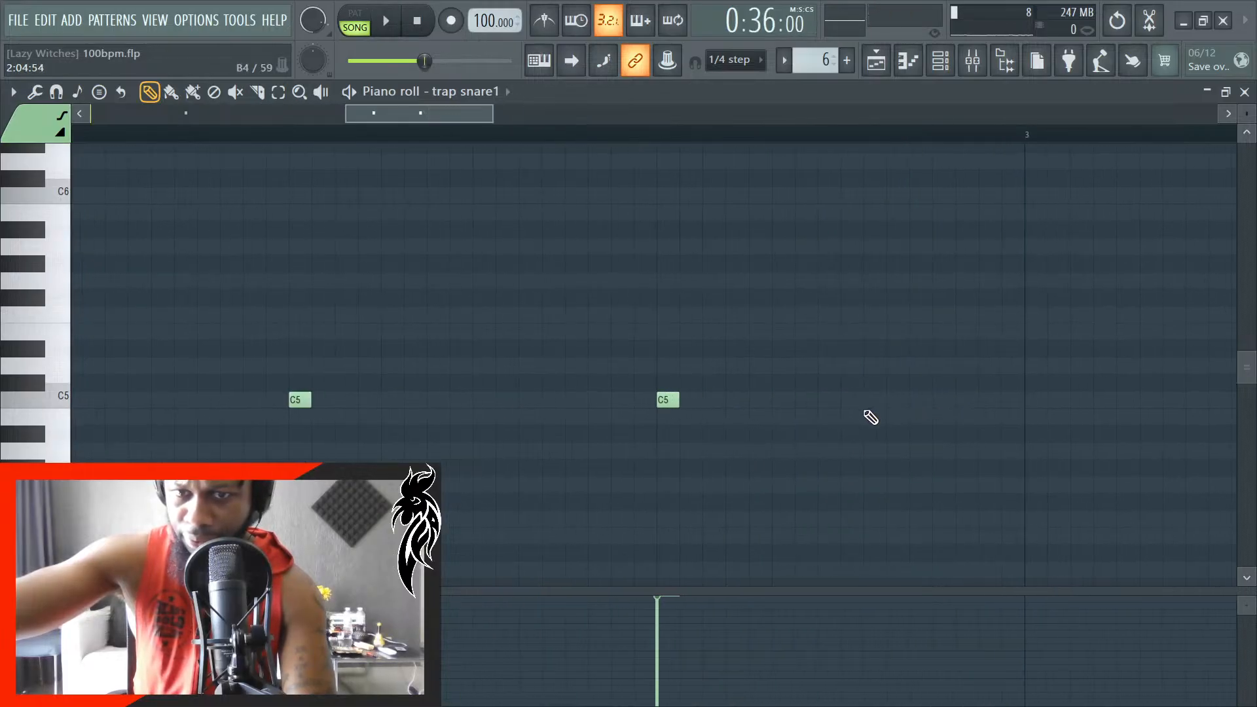
pyautogui.click(869, 400)
pyautogui.scroll(2, 871, 419)
pyautogui.press('space')
pyautogui.rightClick(671, 400)
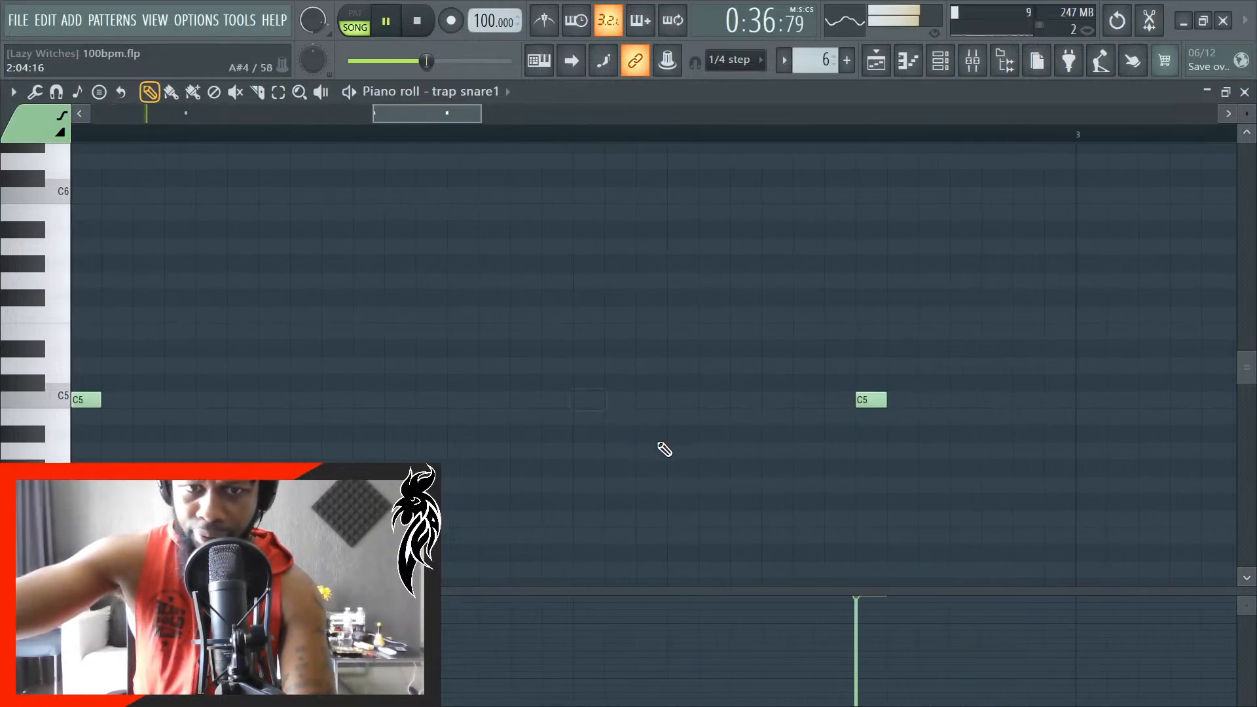
pyautogui.scroll(-2, 684, 447)
pyautogui.scroll(2, 786, 430)
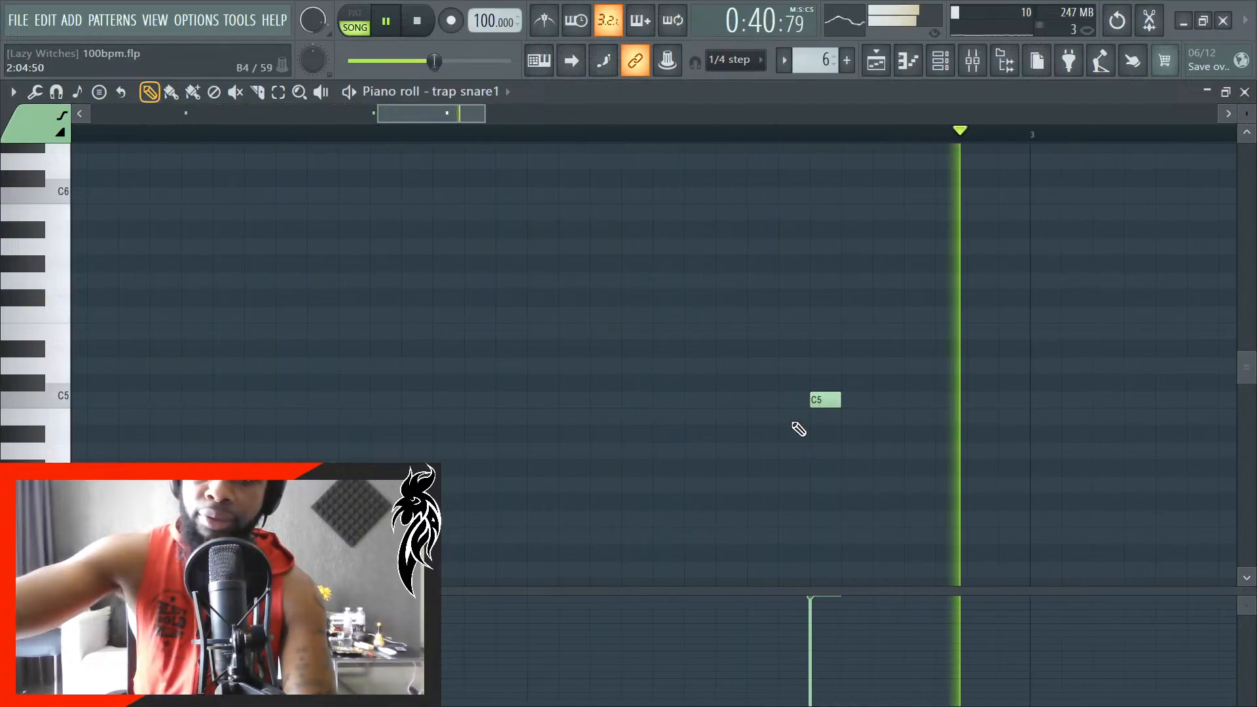
# - Move the added snare note a quarter step earlier to halfway through beat 4, and return to the playlist with the song playing
pyautogui.press('space')
pyautogui.moveTo(830, 401); pyautogui.dragTo(799, 401)
pyautogui.press('space')
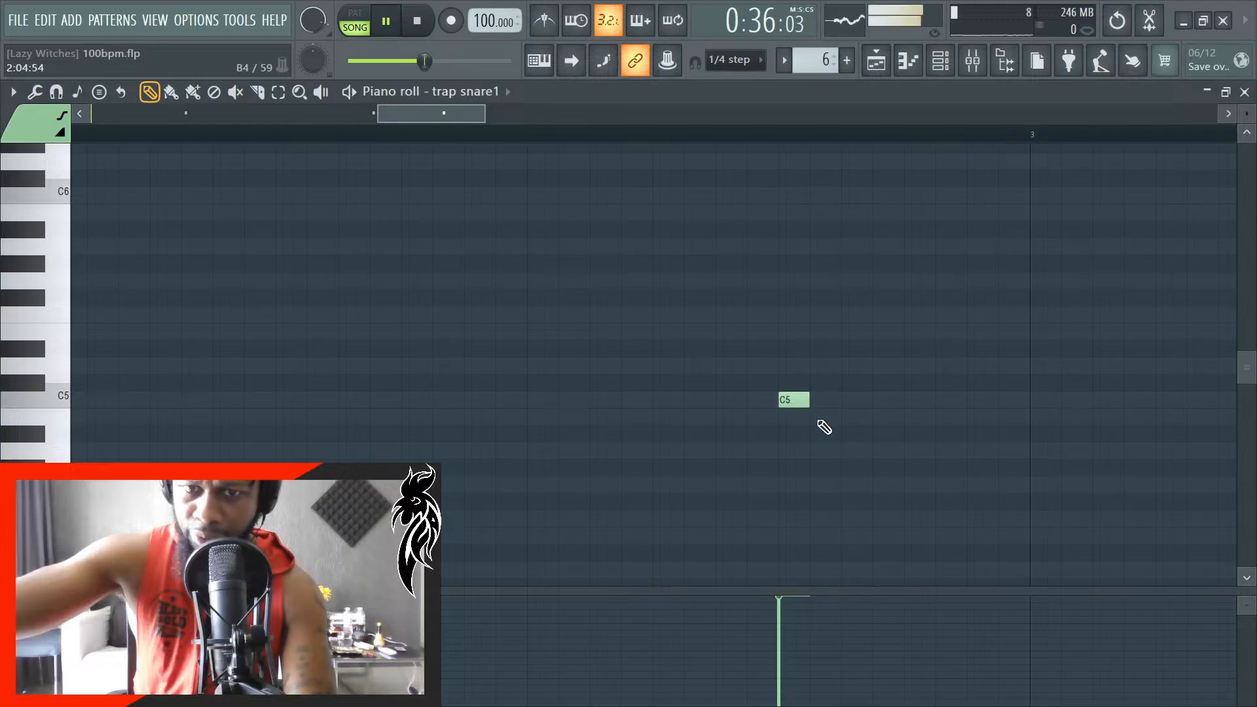
pyautogui.click(1244, 92)
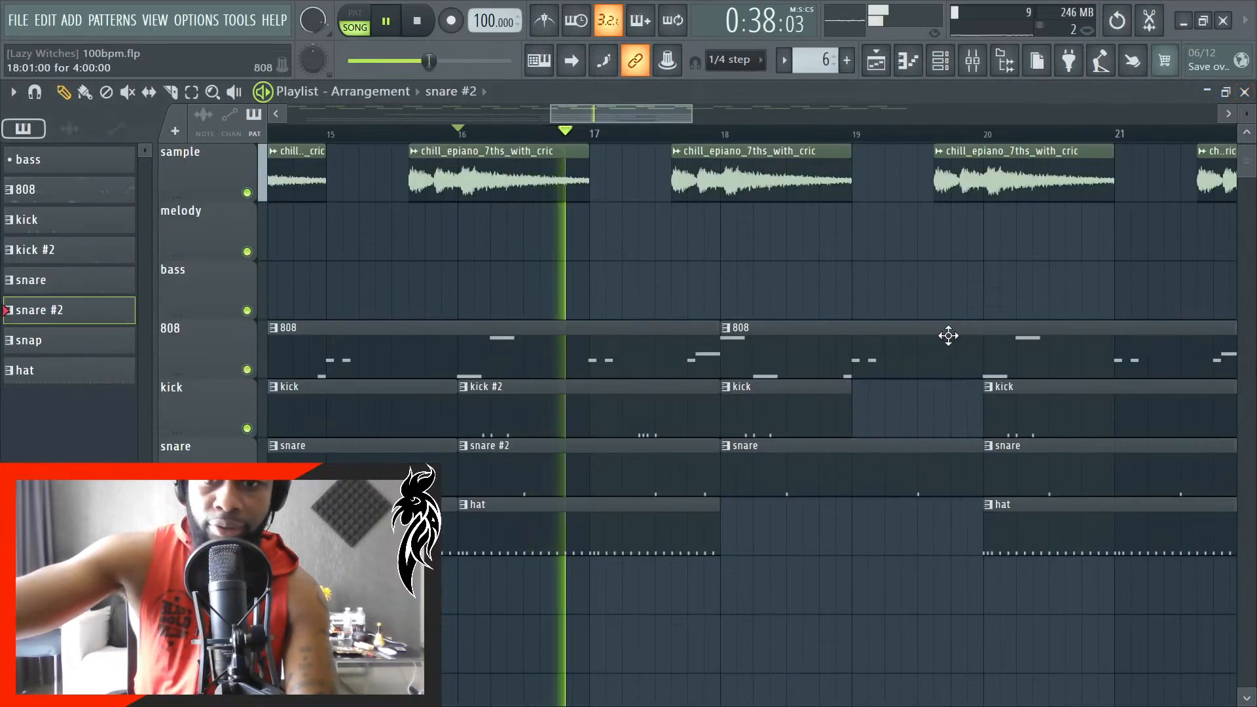
pyautogui.doubleClick(811, 407)
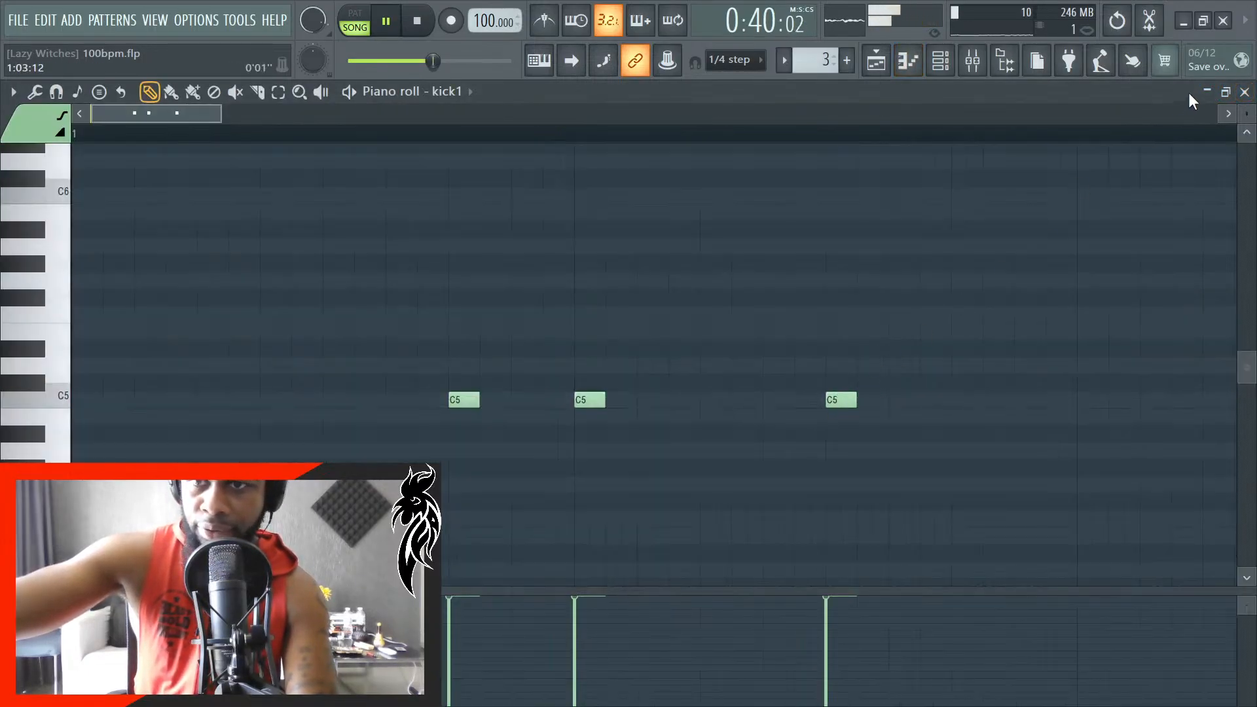
pyautogui.click(1244, 92)
pyautogui.press('space')
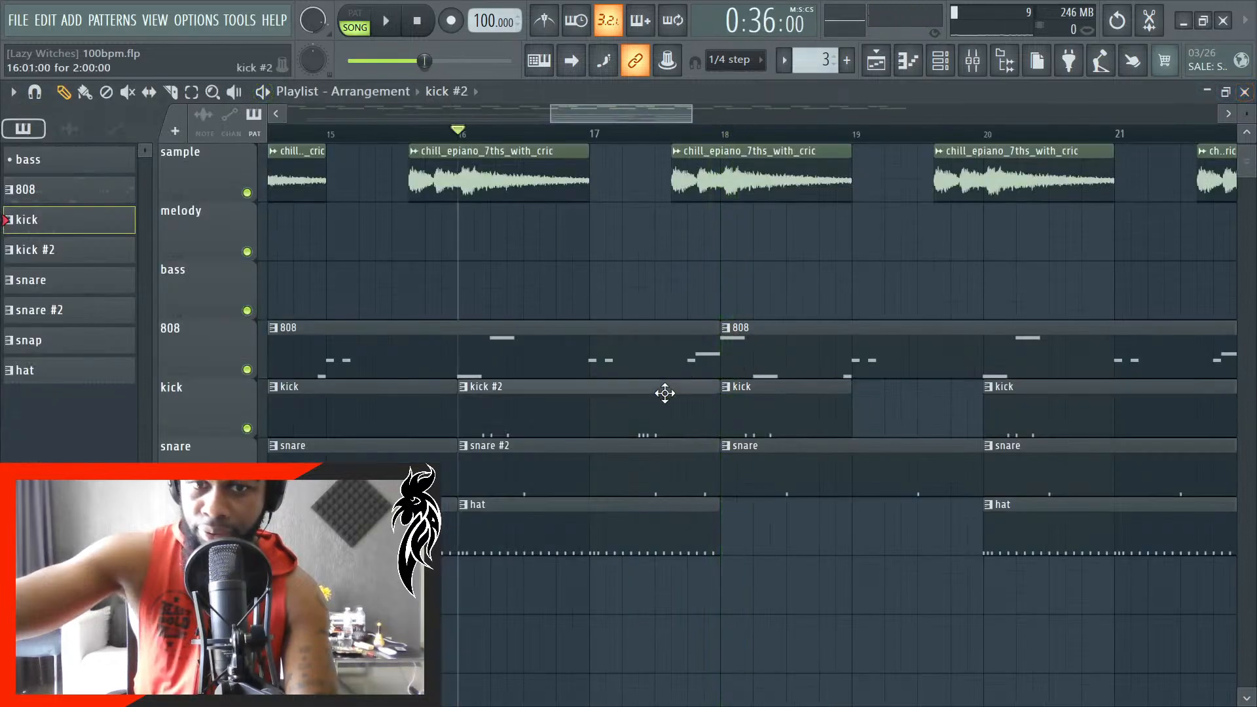
# - Open the kick #2 pattern's kick1 piano roll, add a C5 note one step into beat 3 of bar 2, and listen
pyautogui.doubleClick(664, 393)
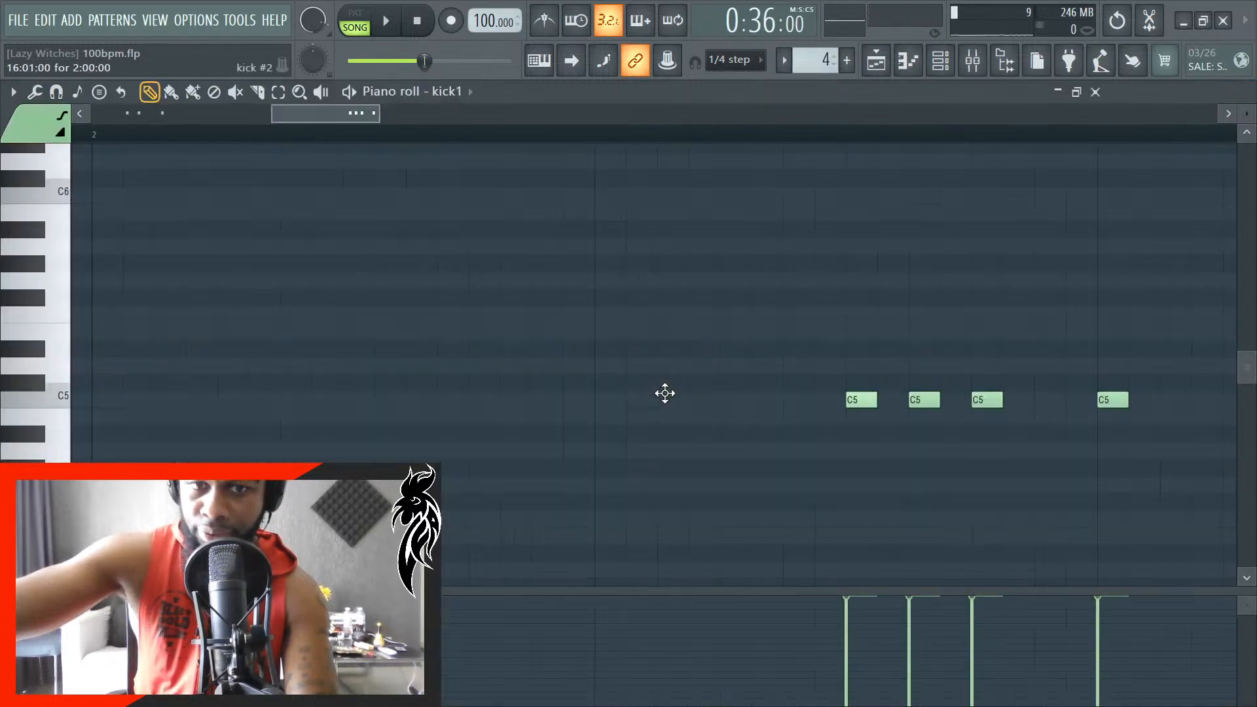
pyautogui.click(1205, 400)
pyautogui.press('space')
pyautogui.scroll(-5, 609, 457)
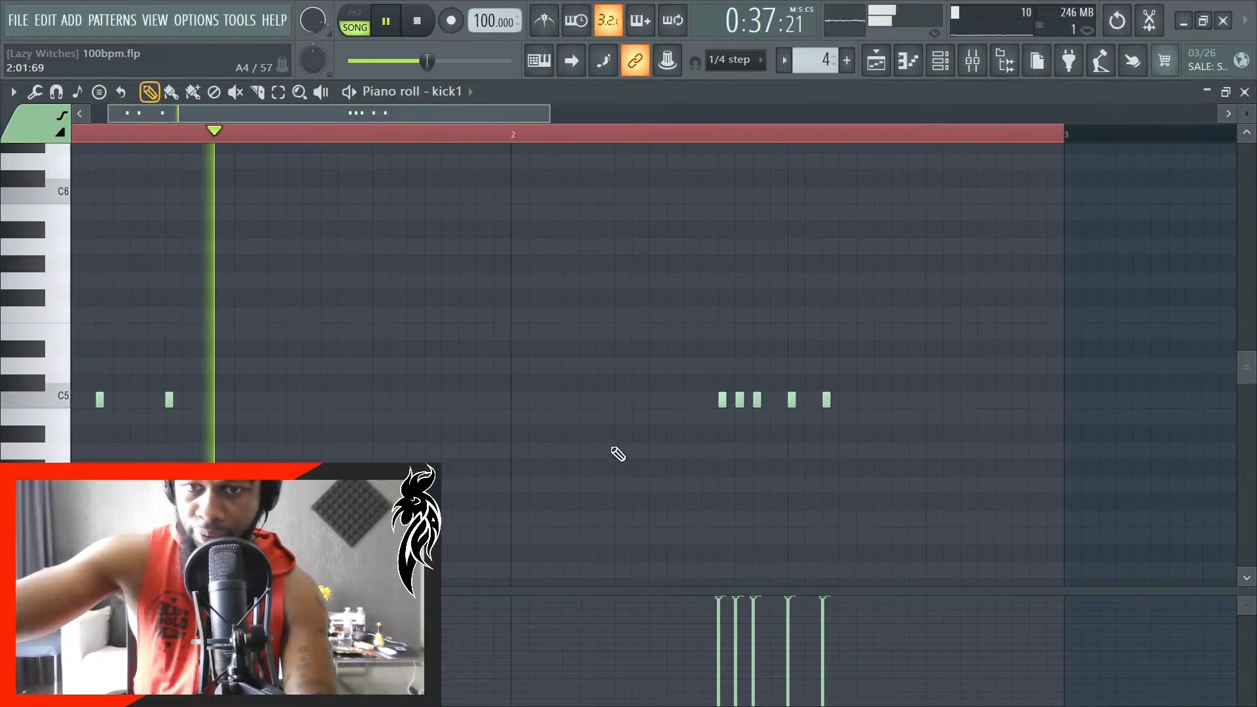
pyautogui.scroll(5, 949, 441)
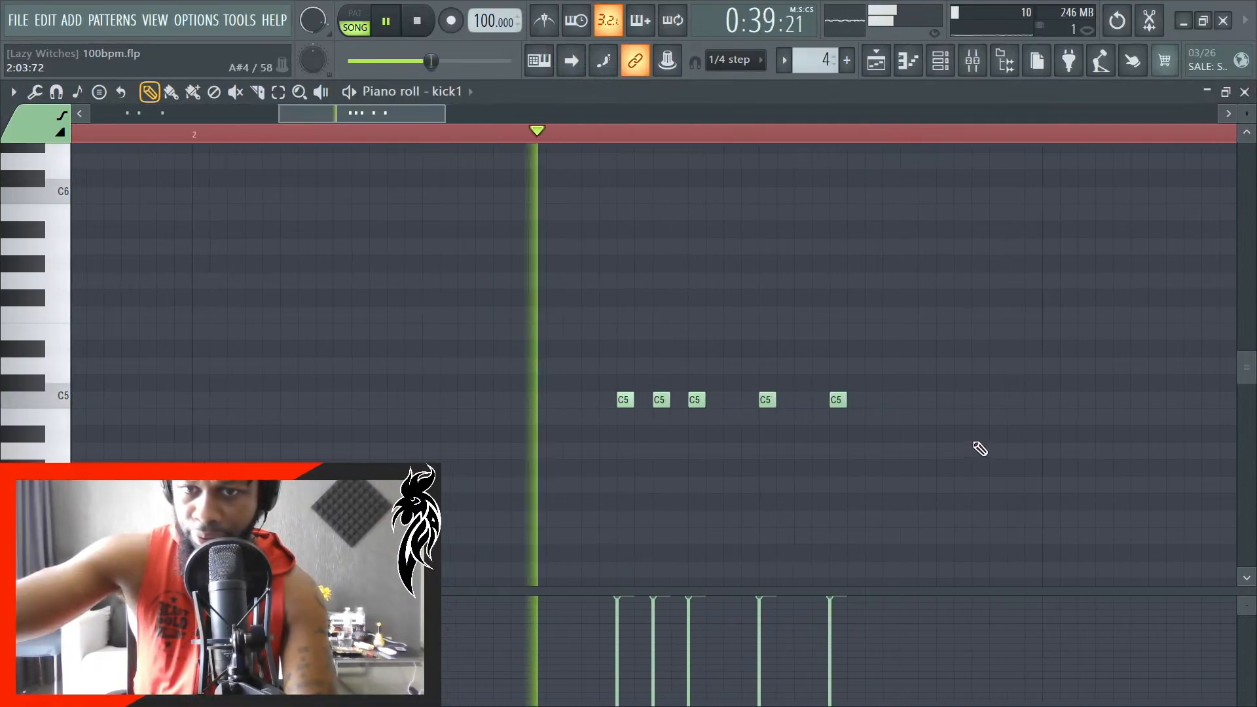
# - Add a C5 kick note at the start of beat 4 in bar 2 and listen to it in the song
pyautogui.press('space')
pyautogui.scroll(2, 851, 438)
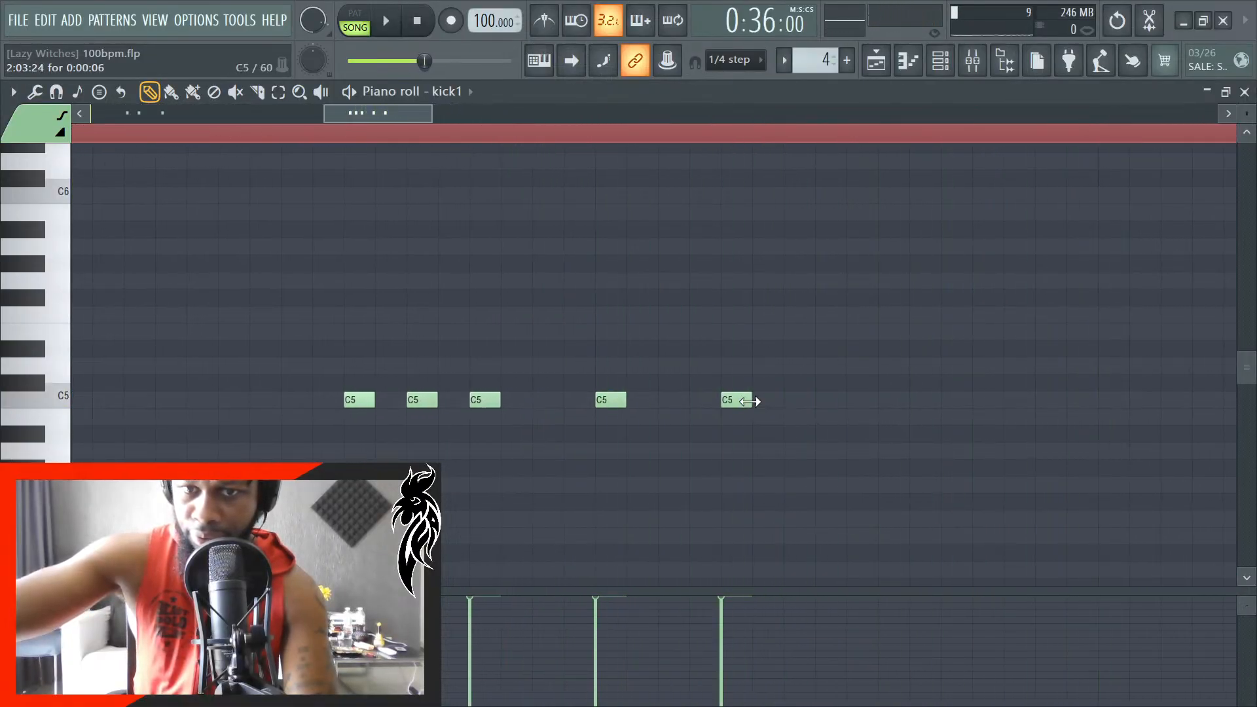
pyautogui.press('space')
pyautogui.scroll(-3, 1054, 426)
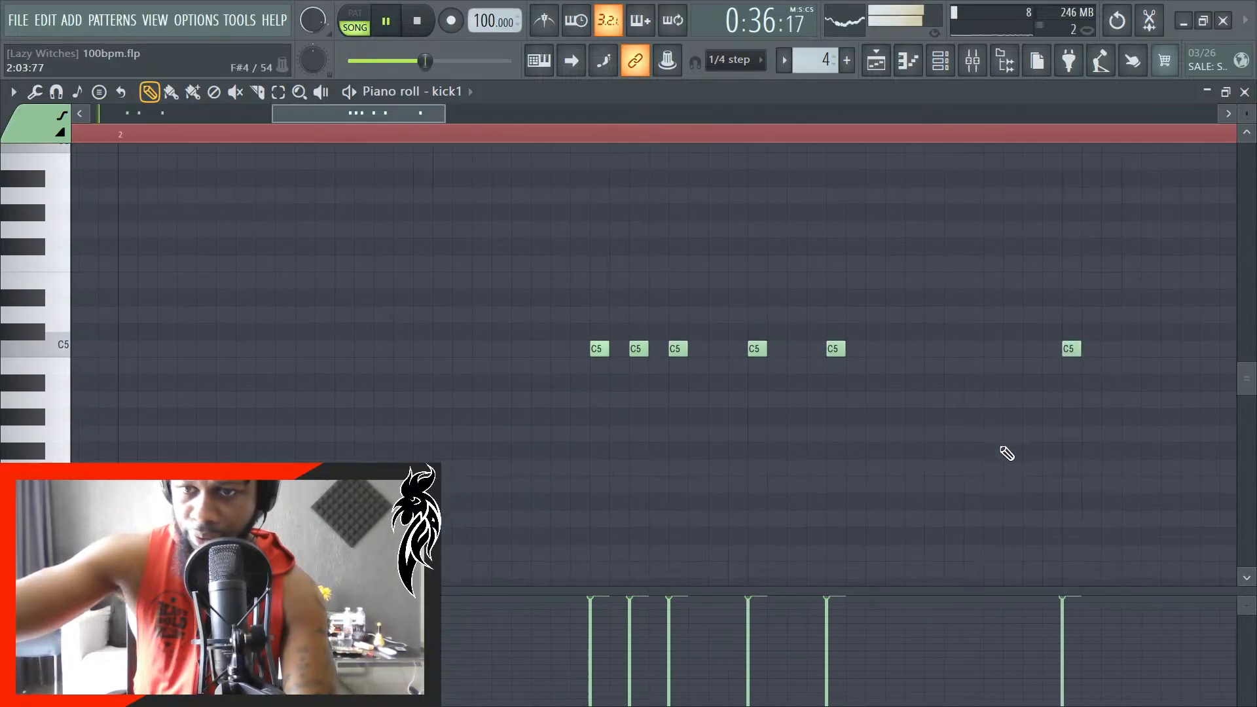
pyautogui.scroll(3, 1128, 443)
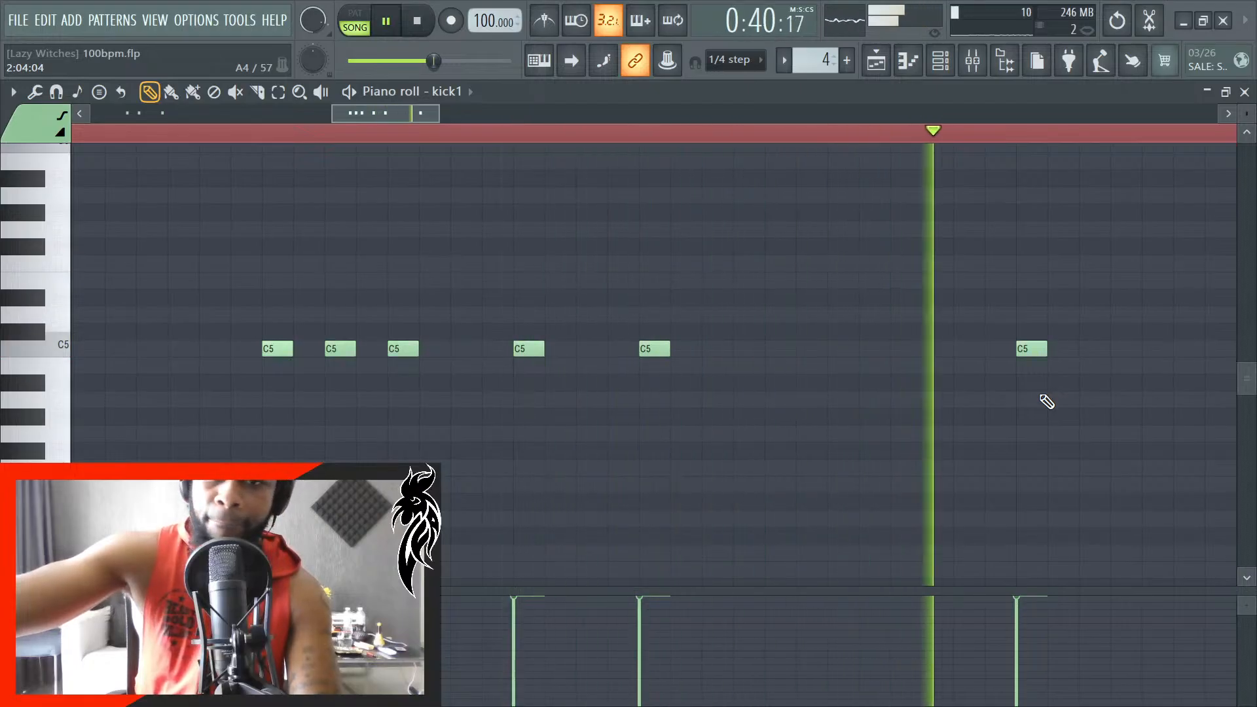
pyautogui.scroll(-3, 930, 426)
pyautogui.press('space')
# - Add another C5 kick note three quarters of a step after the start of beat 4 in bar 2
pyautogui.scroll(4, 1153, 373)
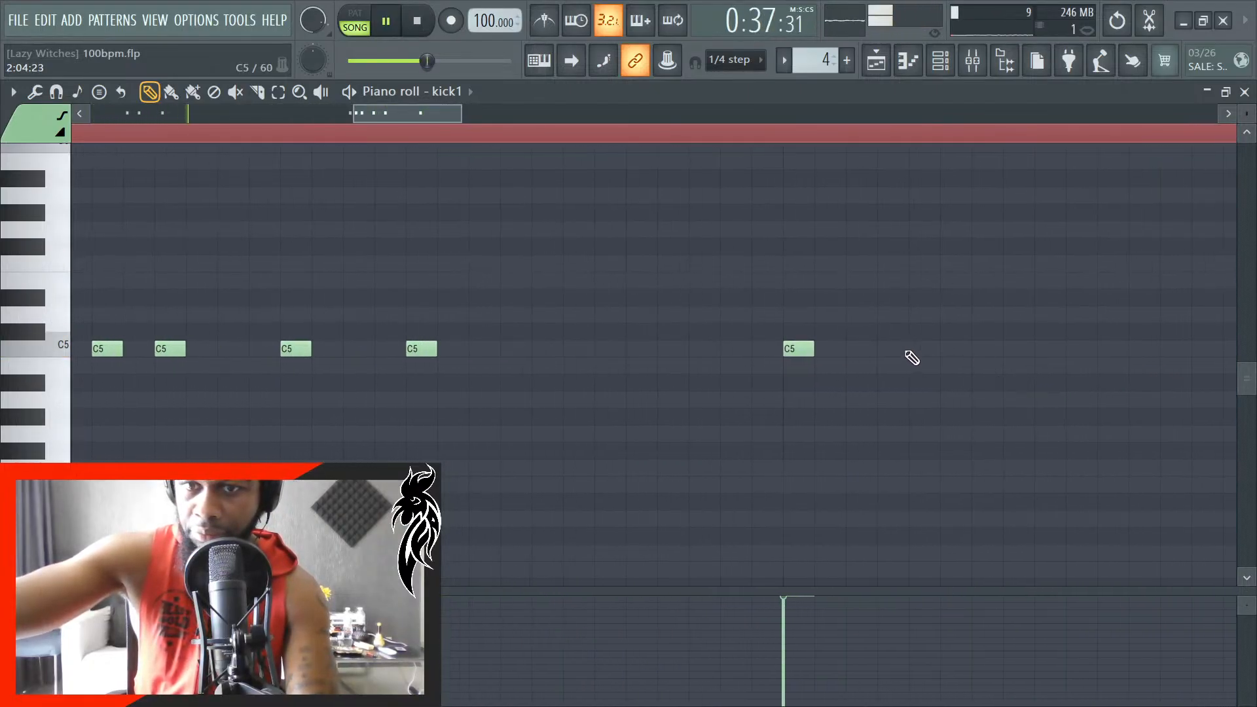
pyautogui.click(907, 352)
pyautogui.moveTo(923, 352); pyautogui.dragTo(903, 350)
pyautogui.press('space')
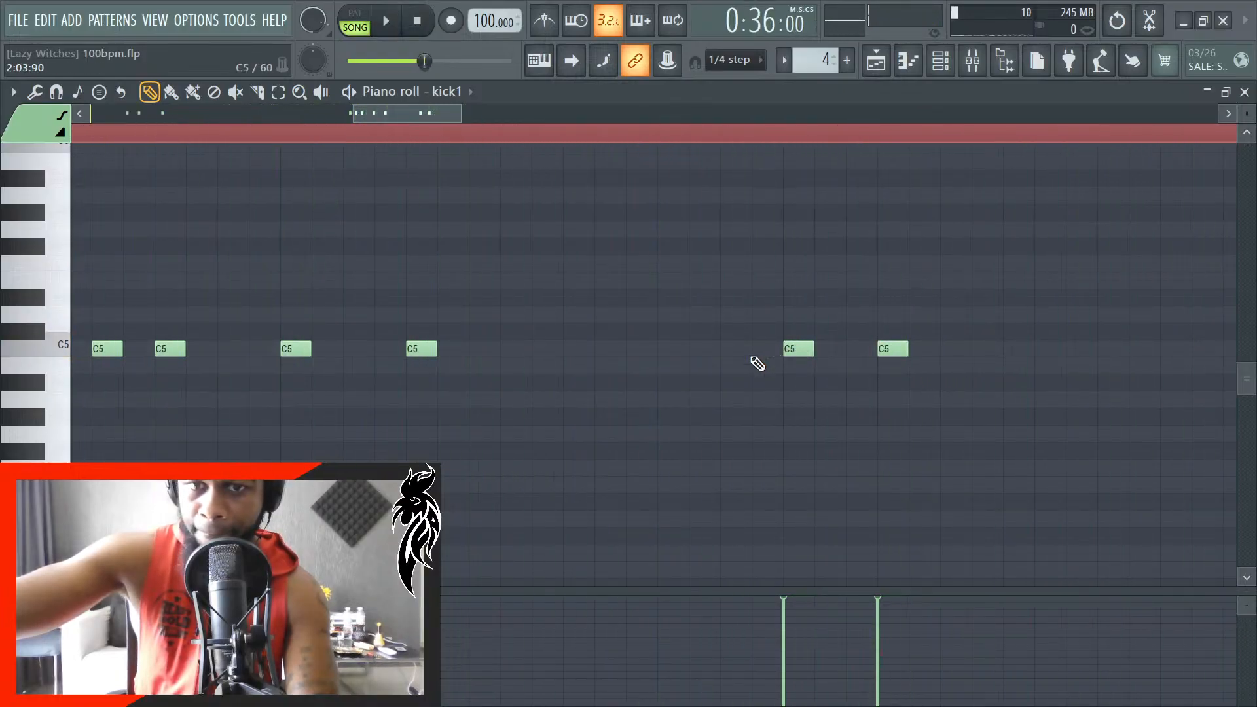
# - Add a C5 kick note on the last step of beat 3 in bar 2, move the last kick a quarter step later, and listen
pyautogui.rightClick(878, 350)
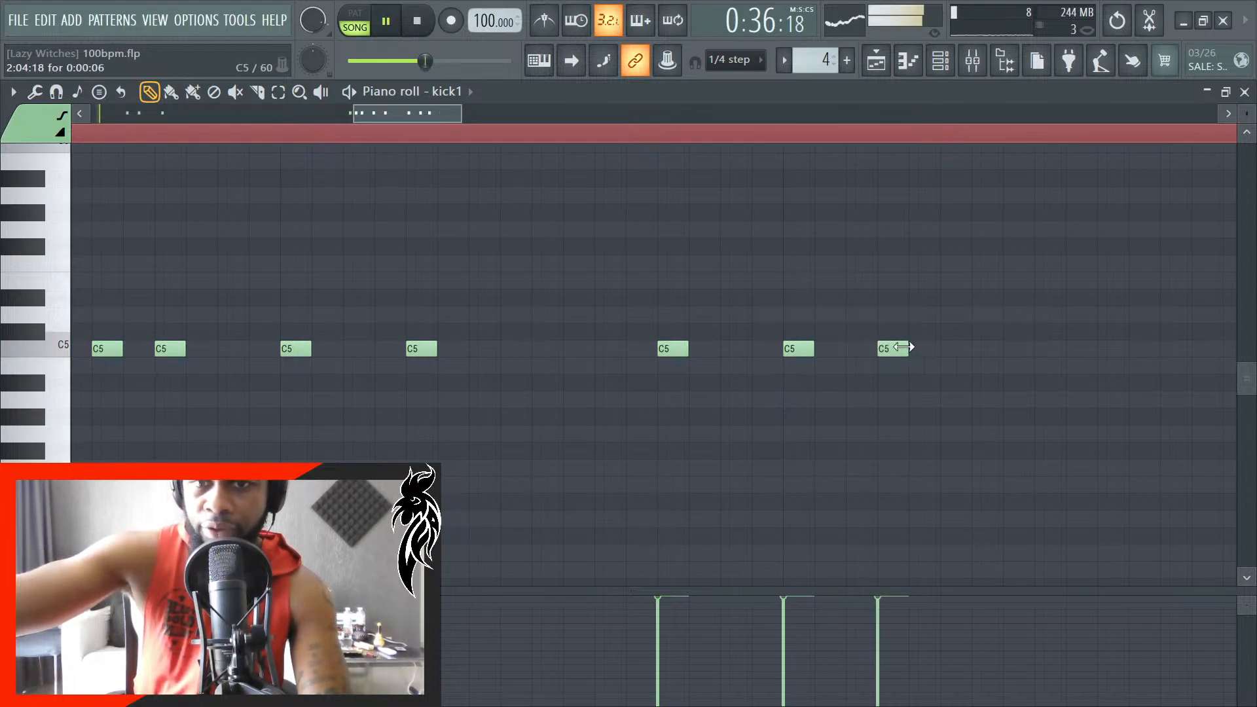
pyautogui.moveTo(892, 356); pyautogui.dragTo(921, 356)
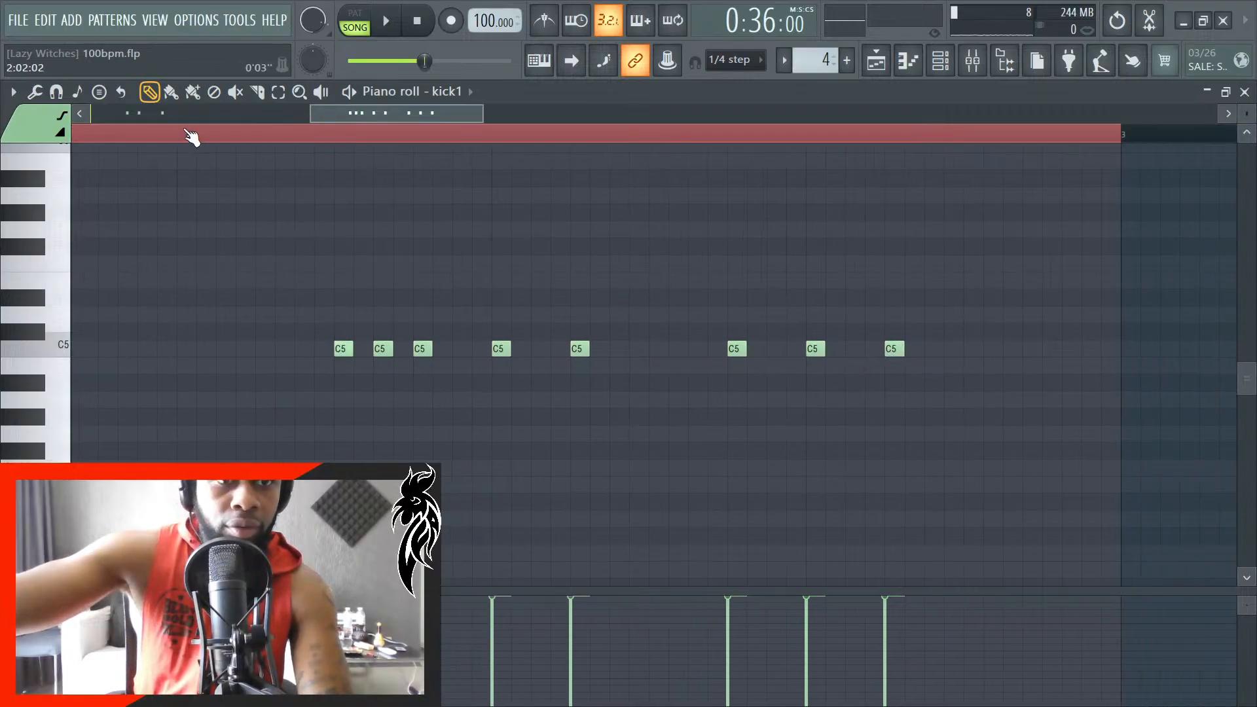
pyautogui.press('space')
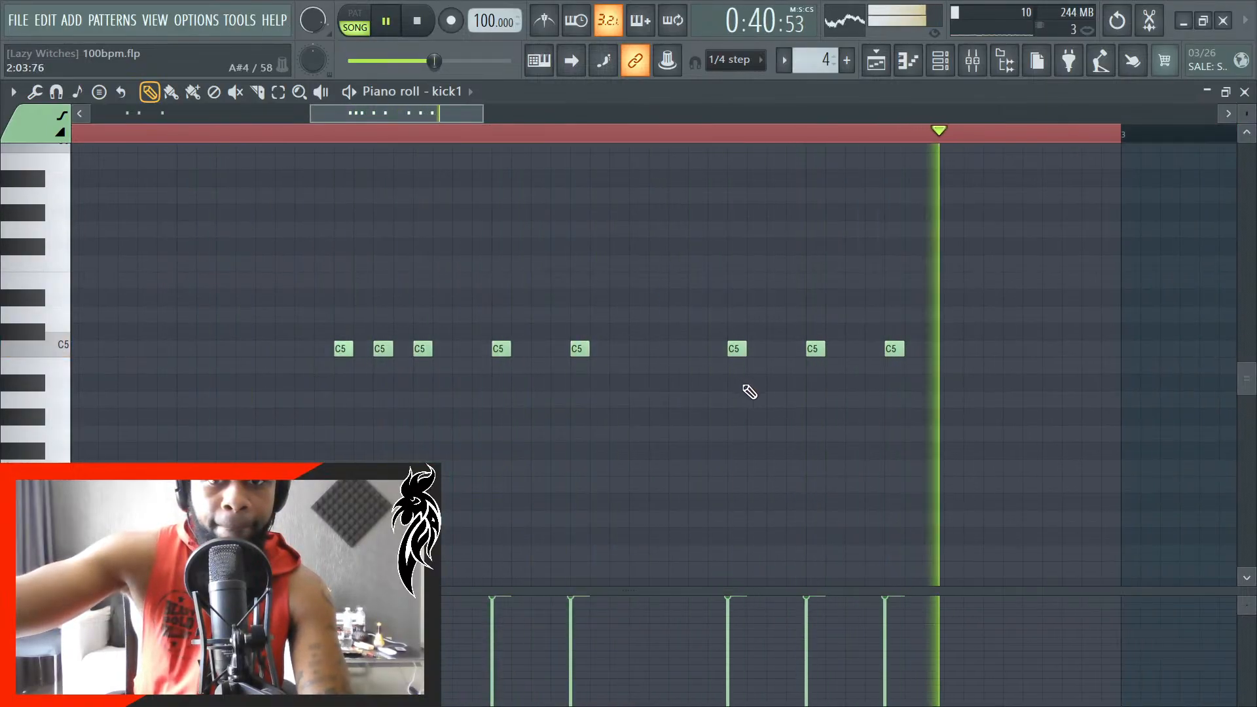
pyautogui.press('space')
# - Try the last bar 2 kick note a quarter step earlier against the playing song, and move it back
pyautogui.press('space')
pyautogui.scroll(2, 902, 354)
pyautogui.press('space')
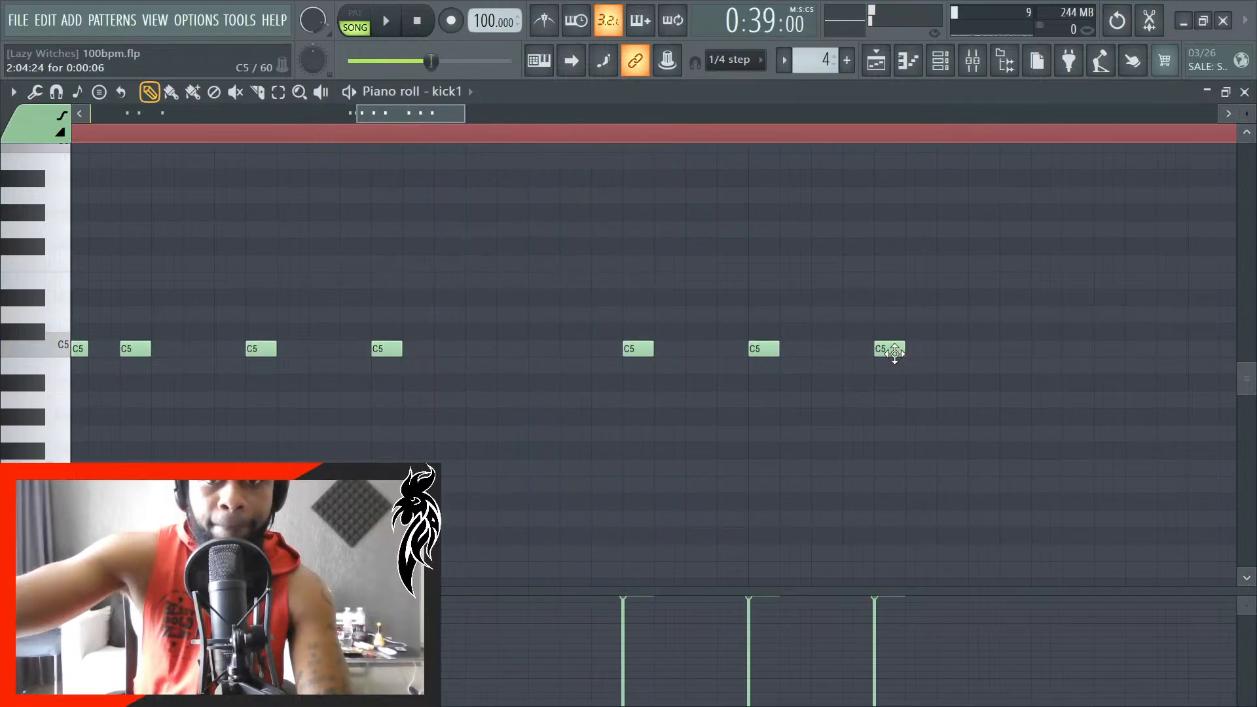
pyautogui.moveTo(896, 354); pyautogui.dragTo(879, 351)
pyautogui.press('space')
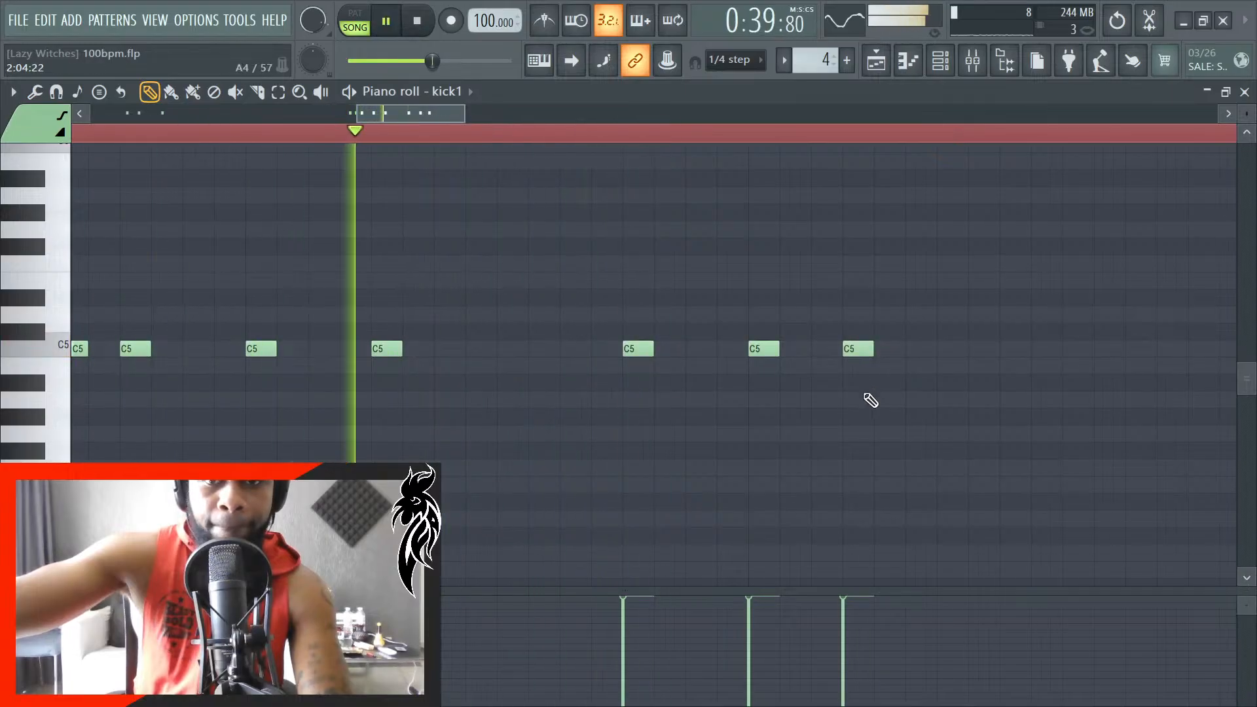
pyautogui.moveTo(858, 348); pyautogui.dragTo(887, 346)
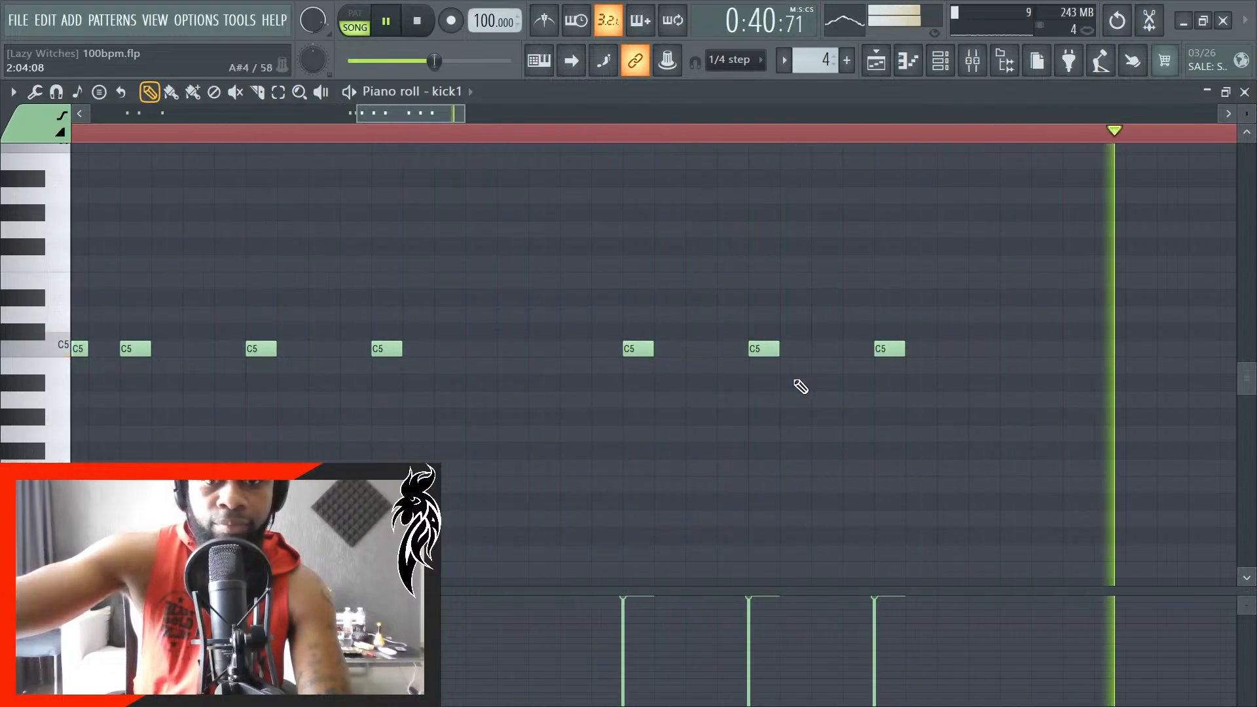
# - Delete the C5 kick note at the start of beat 4 and return to the playlist to play the song from bar 17
pyautogui.press('space')
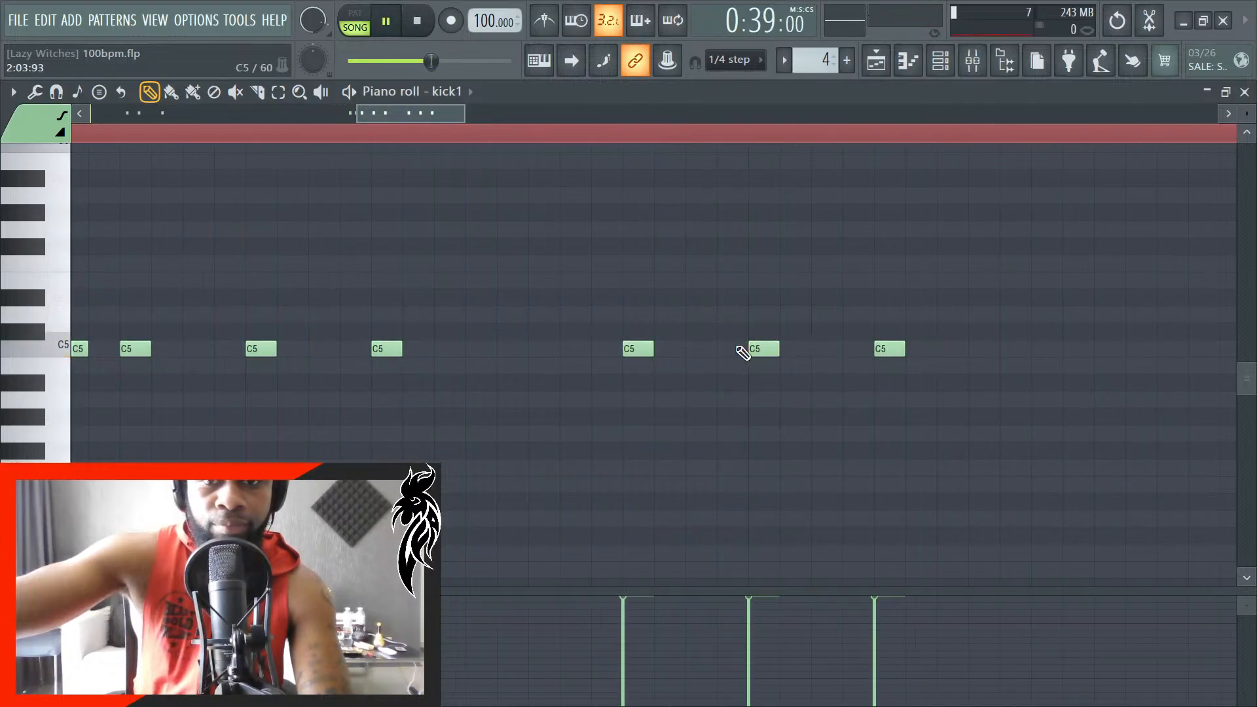
pyautogui.rightClick(753, 350)
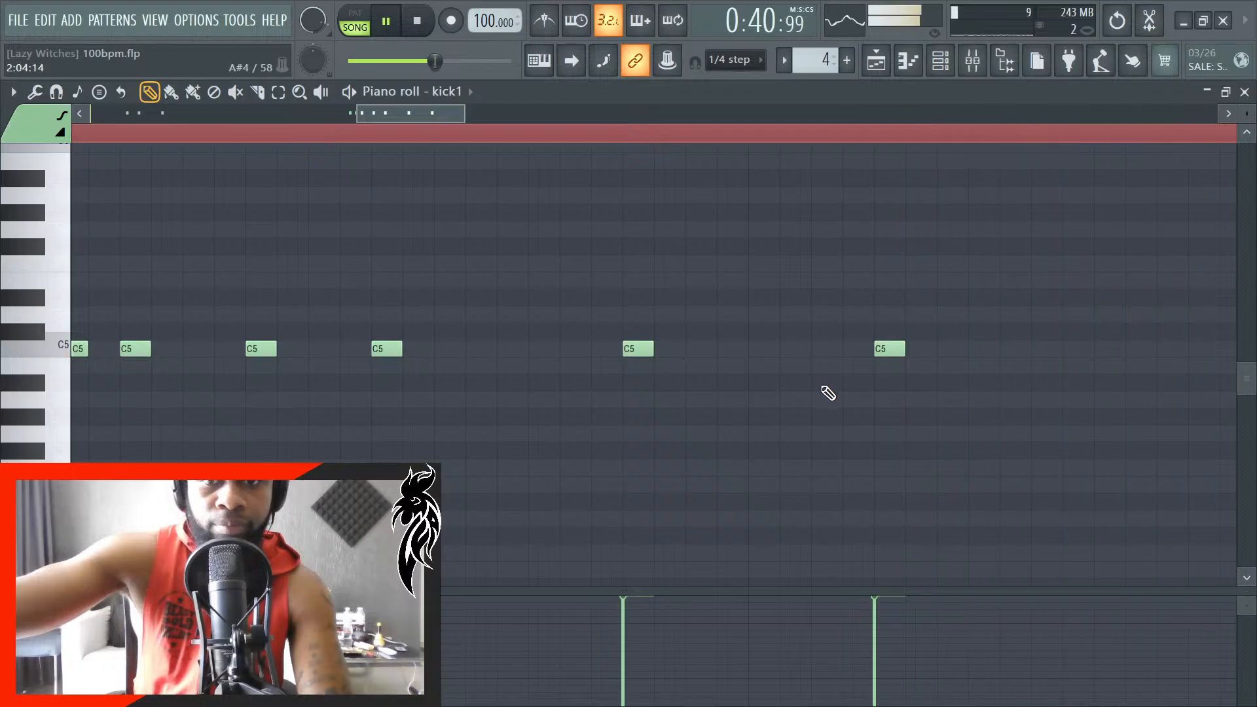
pyautogui.press('space')
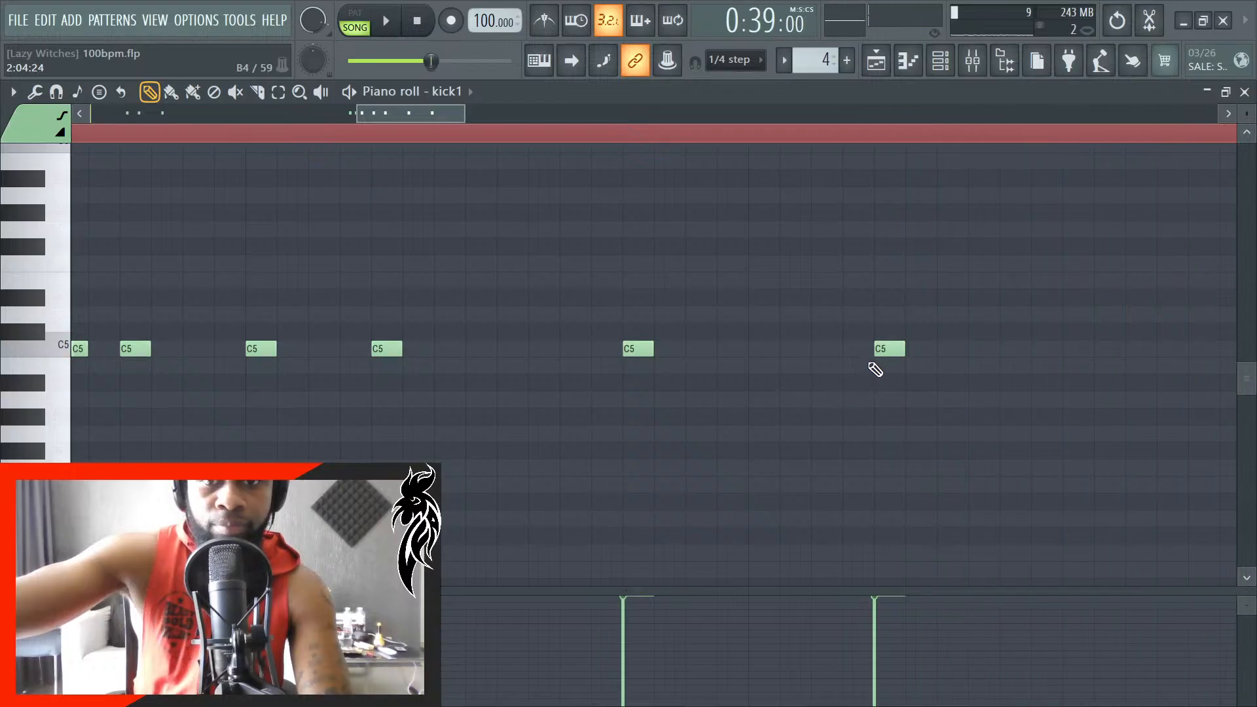
pyautogui.click(1245, 92)
pyautogui.press('space')
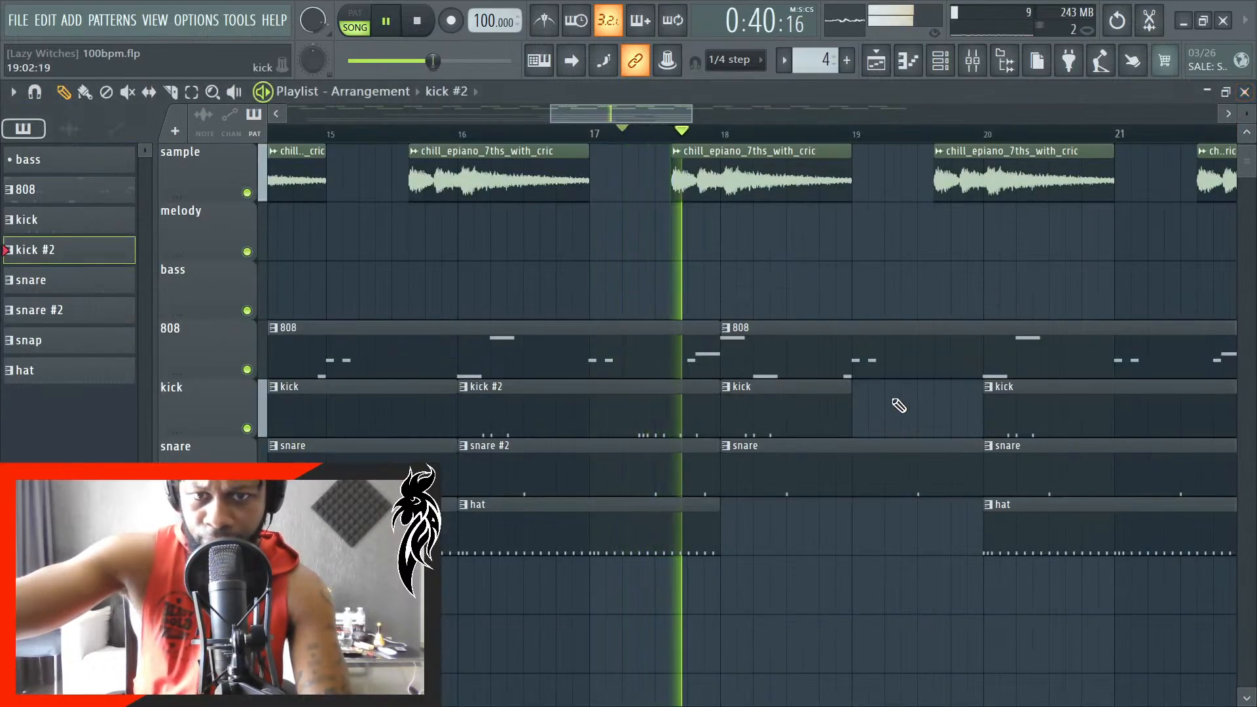
pyautogui.press('space')
pyautogui.press('space')
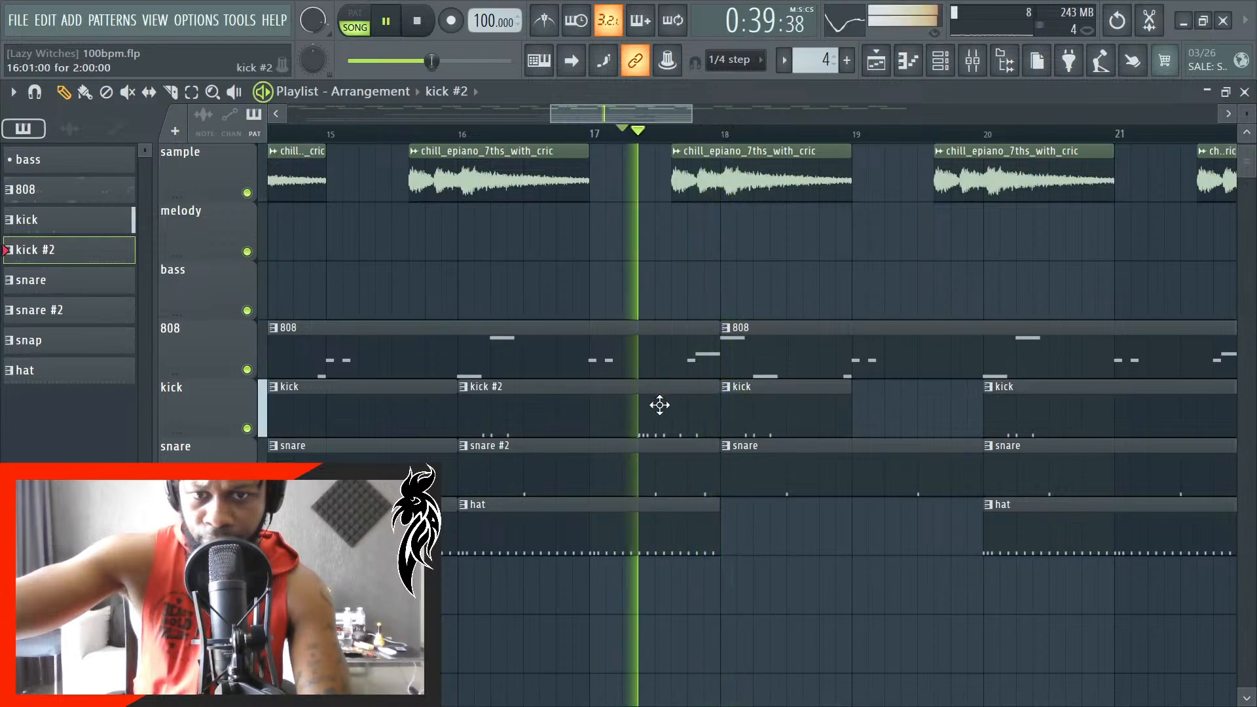
# - Reopen the kick #2 clip's piano roll, delete the last C5 note in bar 2, and return to the playlist
pyautogui.keyDown('ctrl'); pyautogui.scroll(4, 660, 404); pyautogui.keyUp('ctrl')
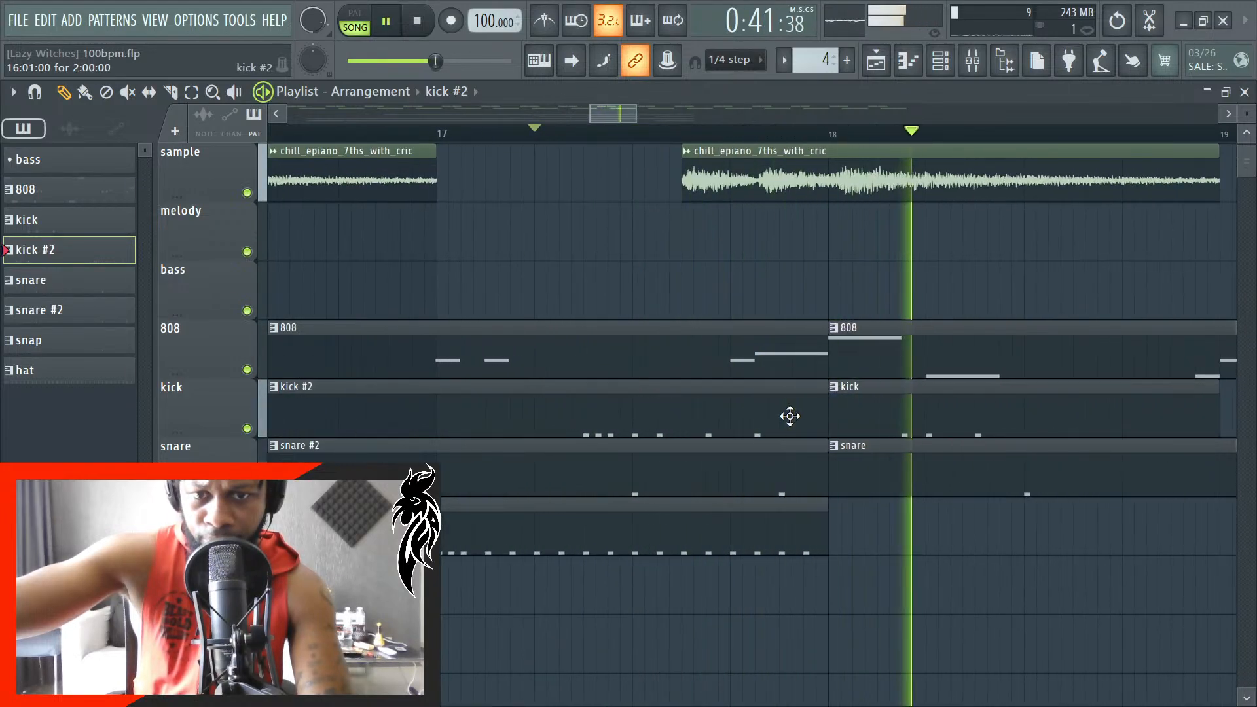
pyautogui.press('space')
pyautogui.doubleClick(791, 411)
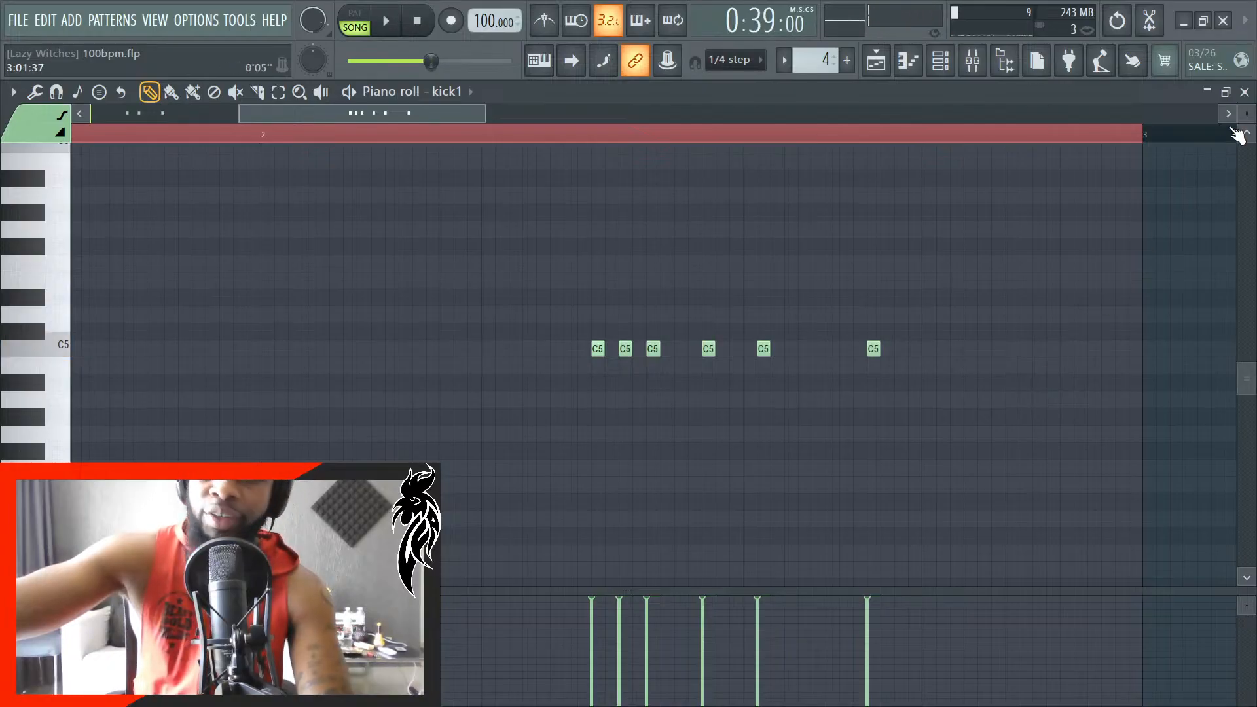
pyautogui.click(1245, 93)
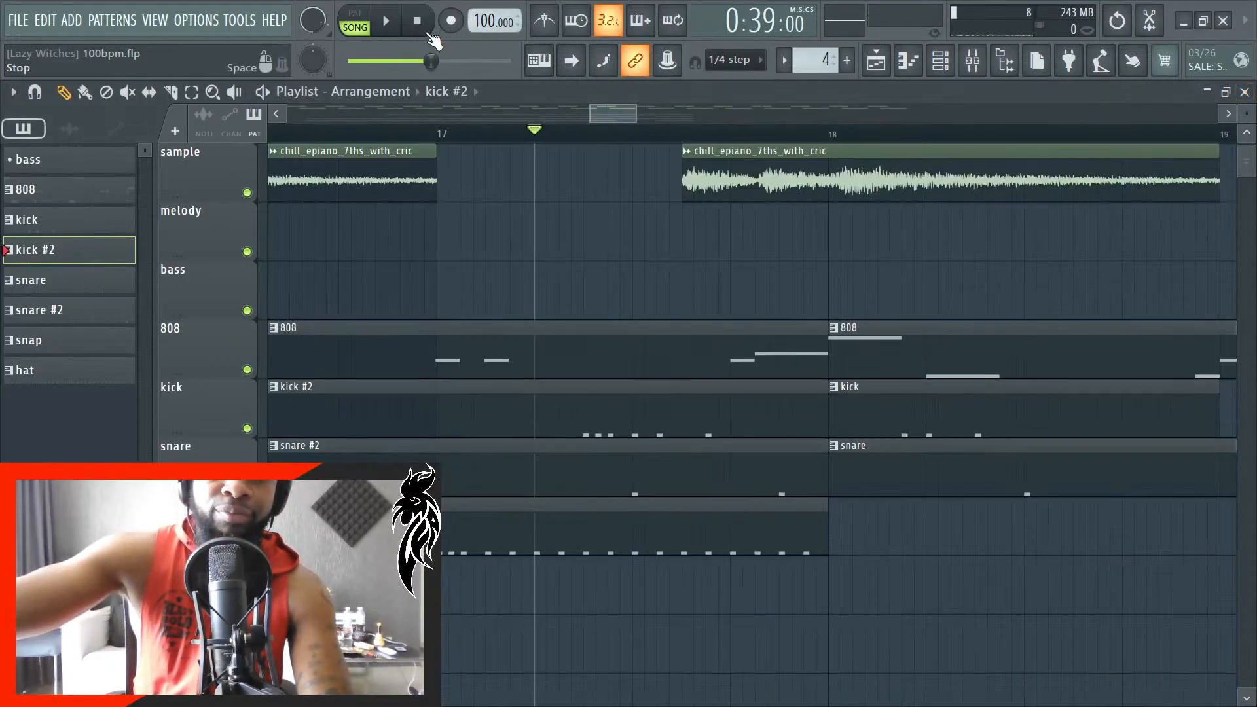
# - Play the song from the beginning and examine how the 808, kick, snare and hat clips line up through bar 19
pyautogui.scroll(-5, 567, 370)
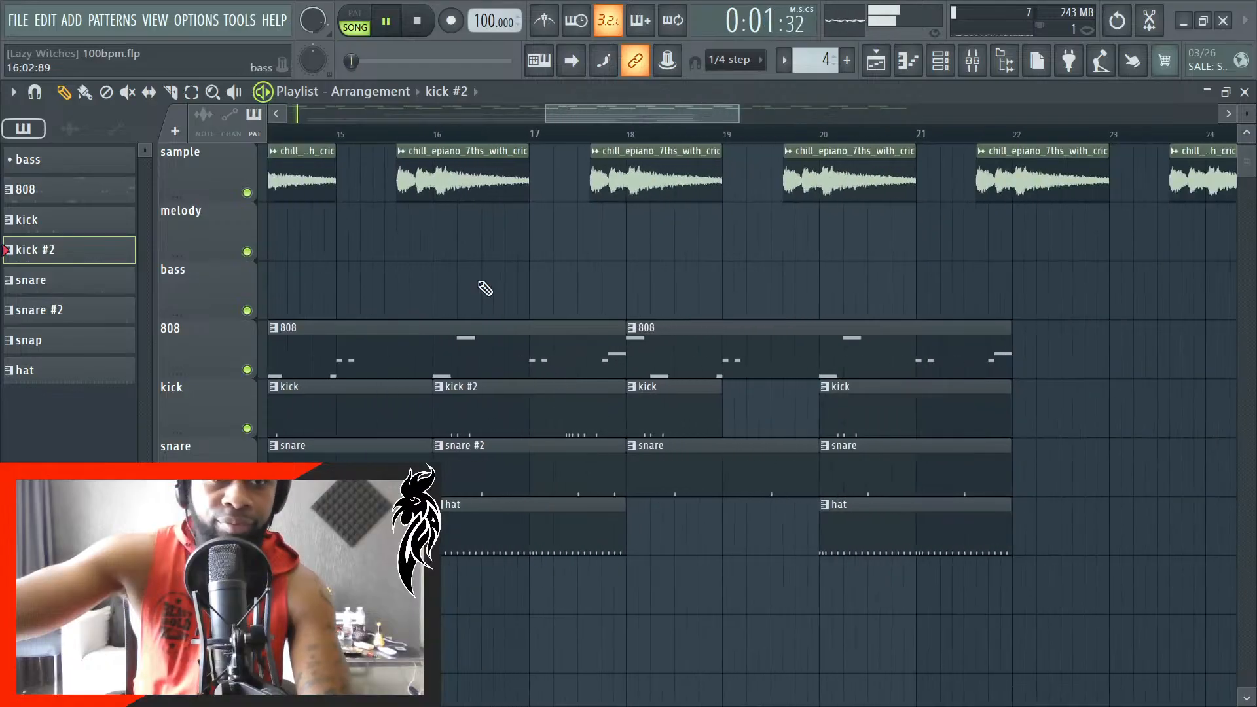
pyautogui.scroll(-5, 357, 687)
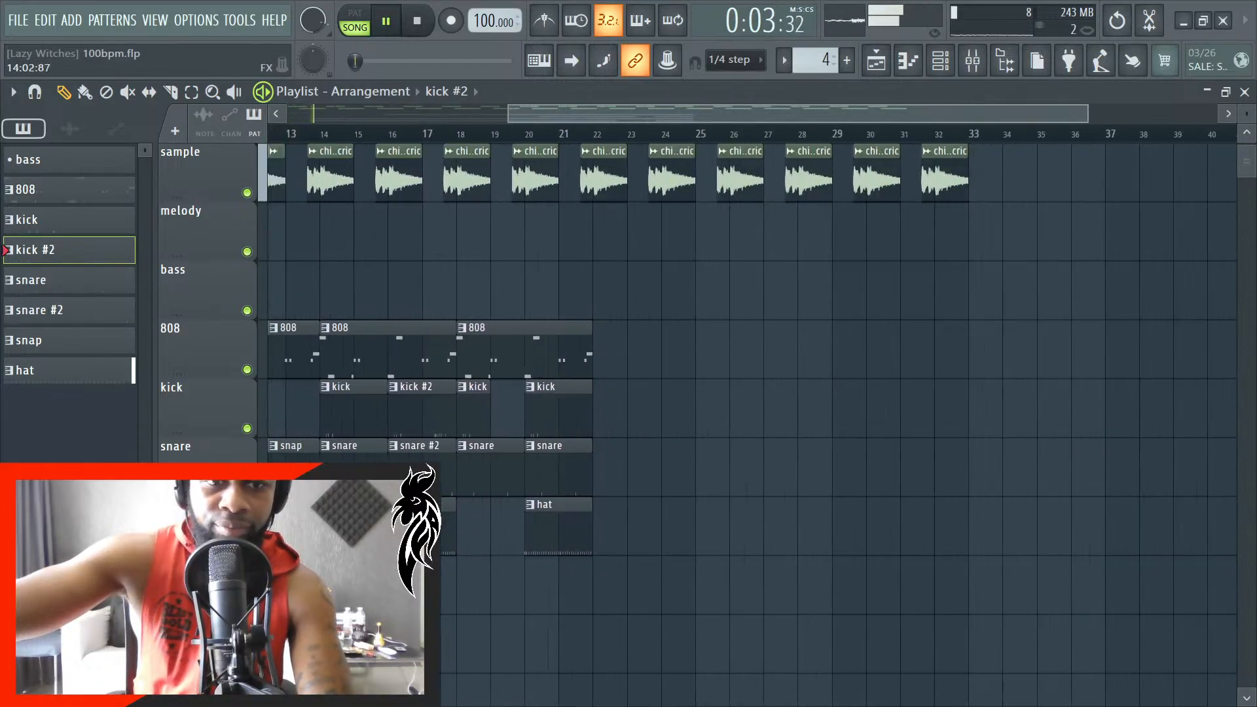
pyautogui.scroll(8, 252, 641)
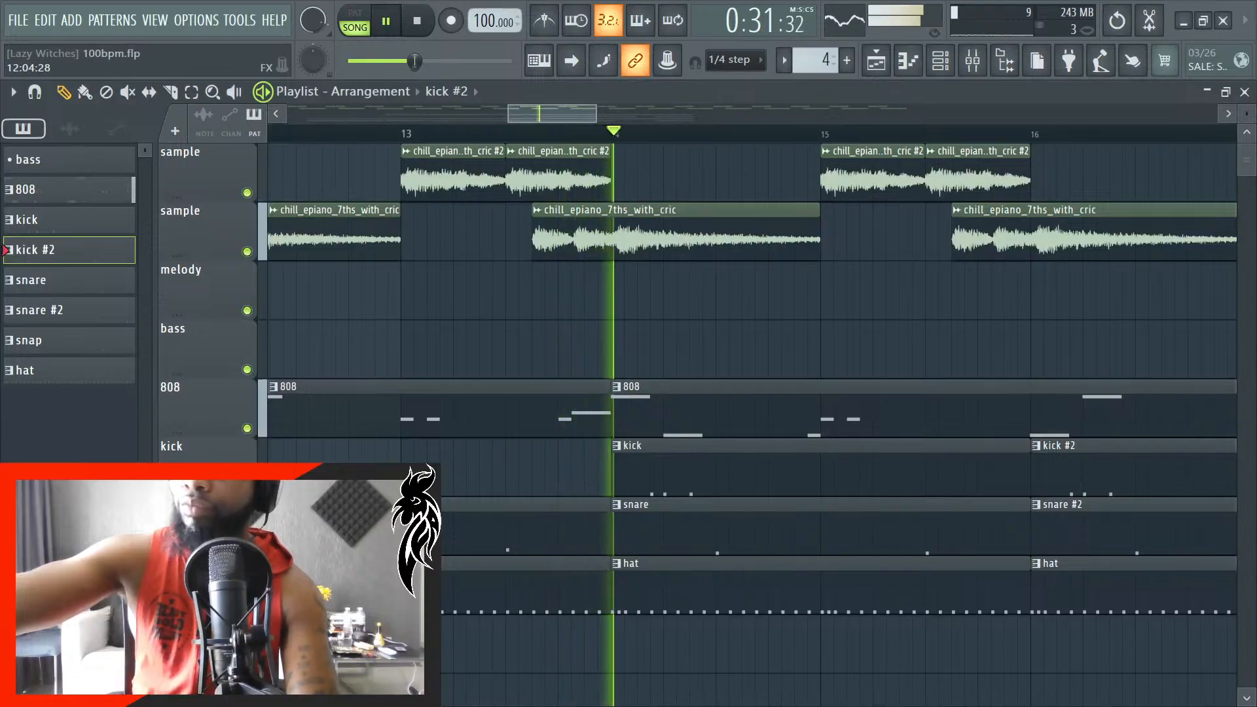
pyautogui.scroll(-4, 618, 518)
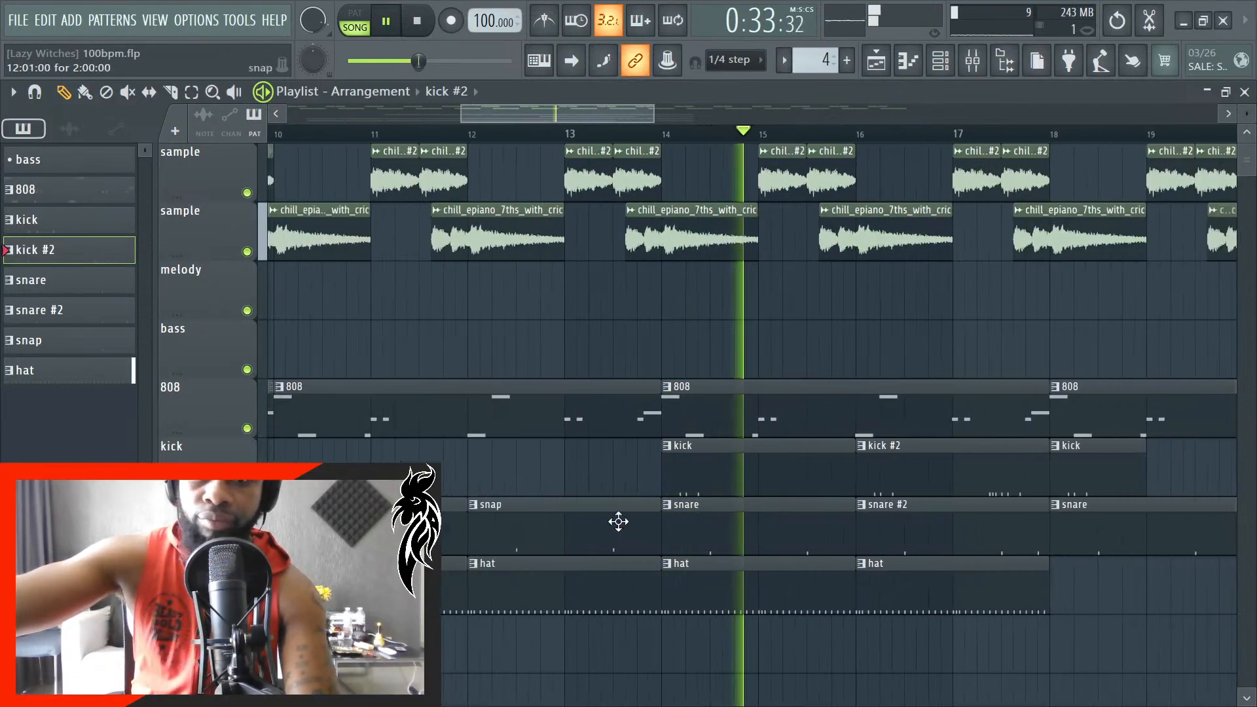
pyautogui.scroll(-1, 618, 505)
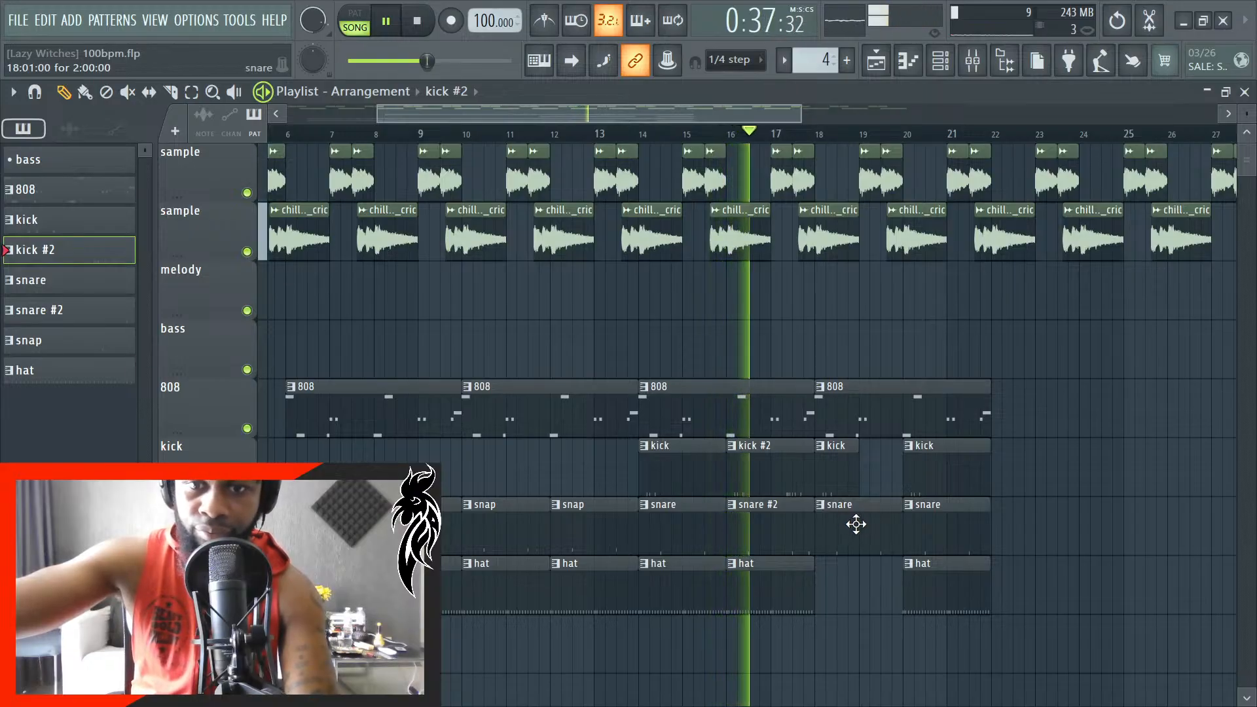
pyautogui.scroll(1, 748, 568)
pyautogui.scroll(-1, 760, 576)
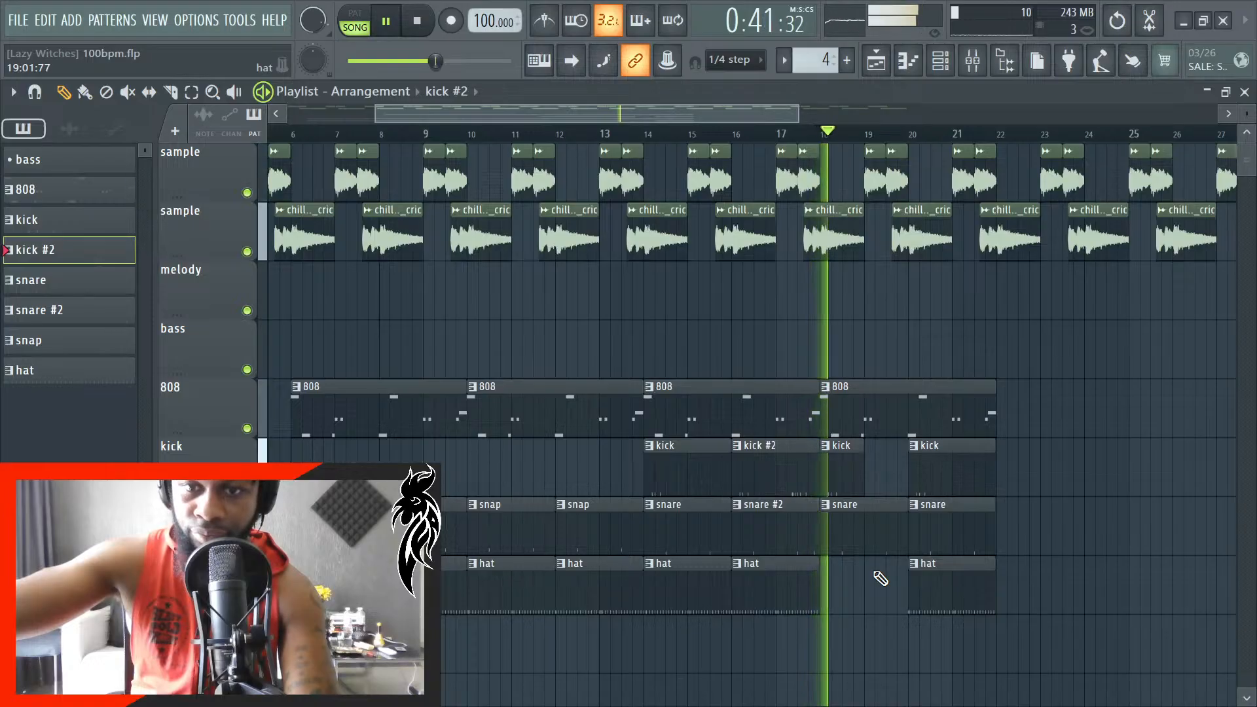
pyautogui.scroll(2, 881, 577)
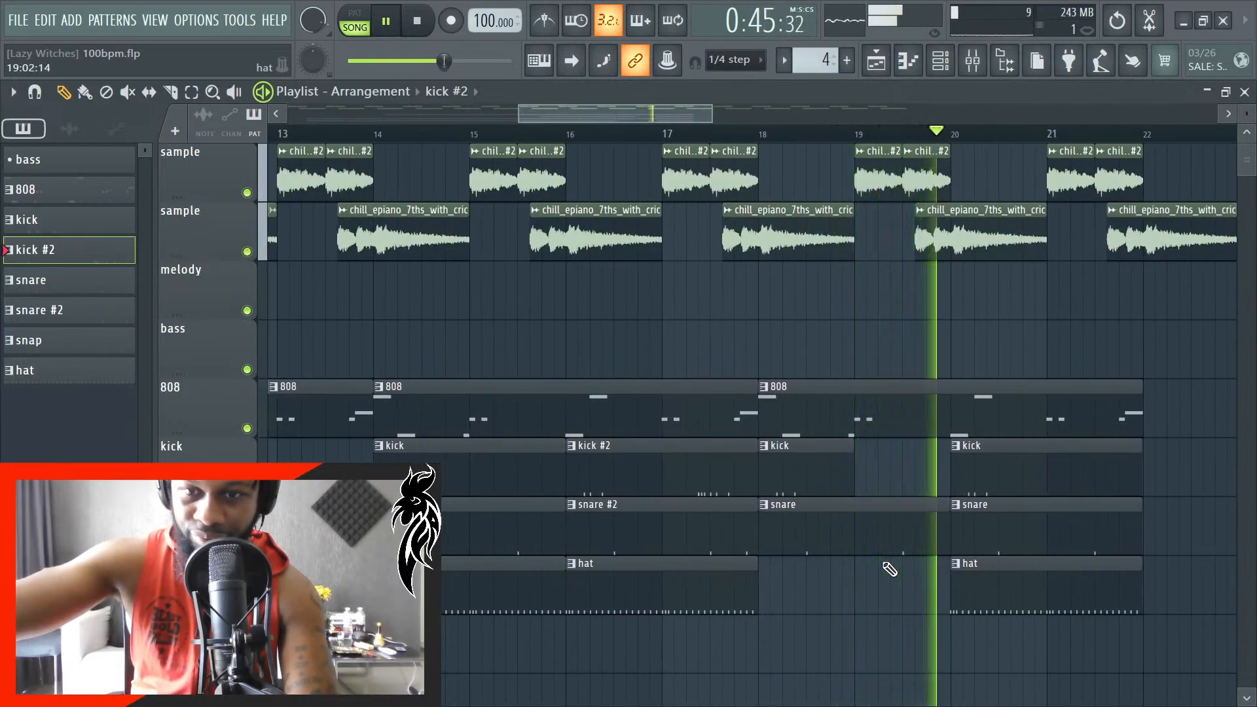
pyautogui.press('space')
# - Add a hat clip at bar 18 of the hat track and trim its start so it begins at bar 19
pyautogui.scroll(1, 793, 553)
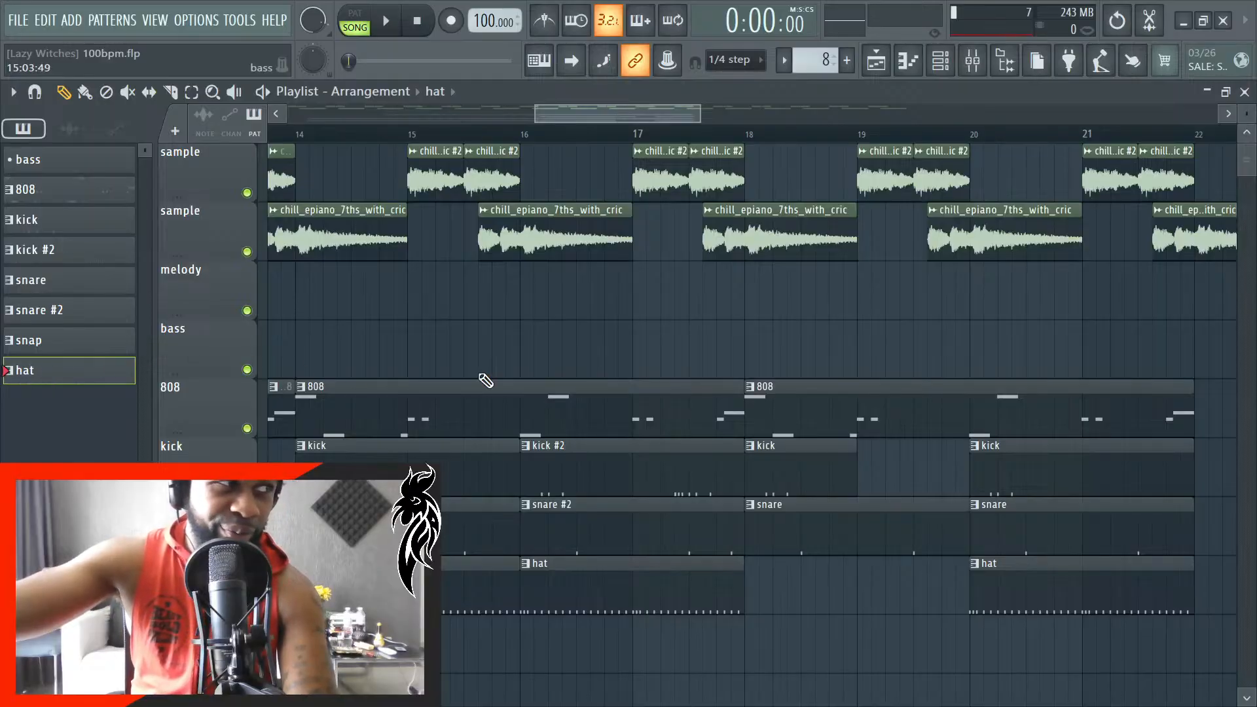
pyautogui.click(796, 580)
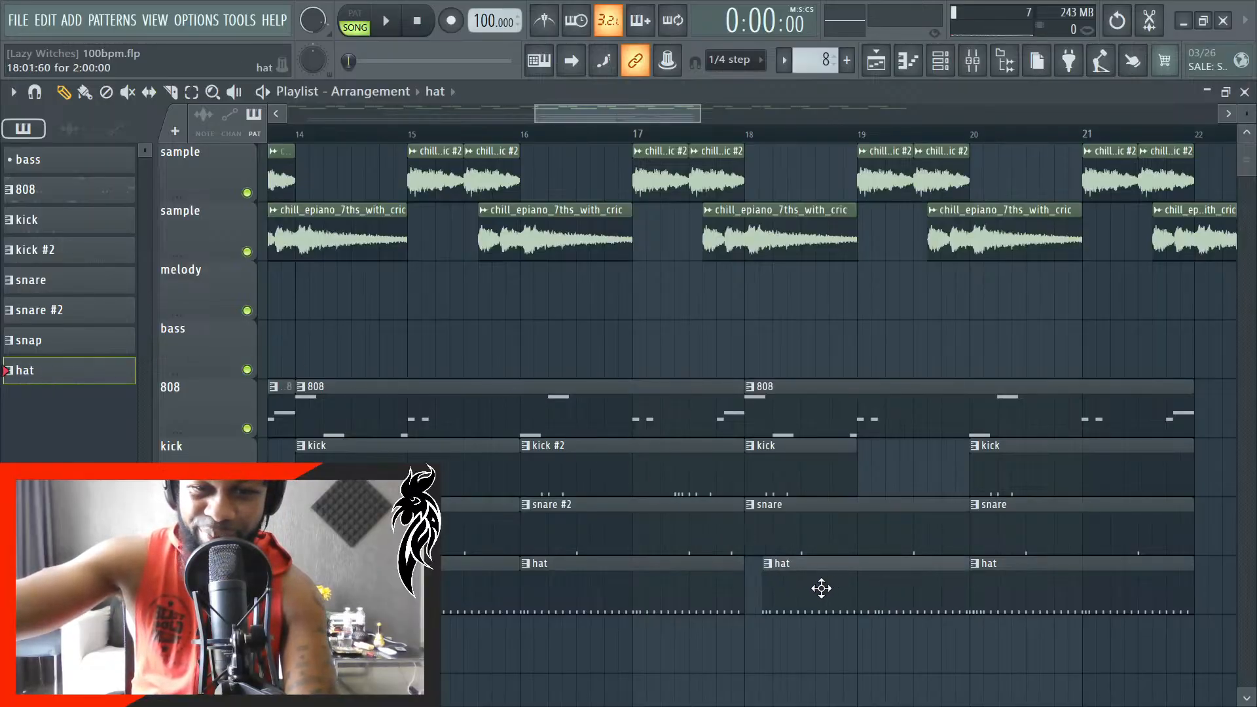
pyautogui.scroll(4, 810, 592)
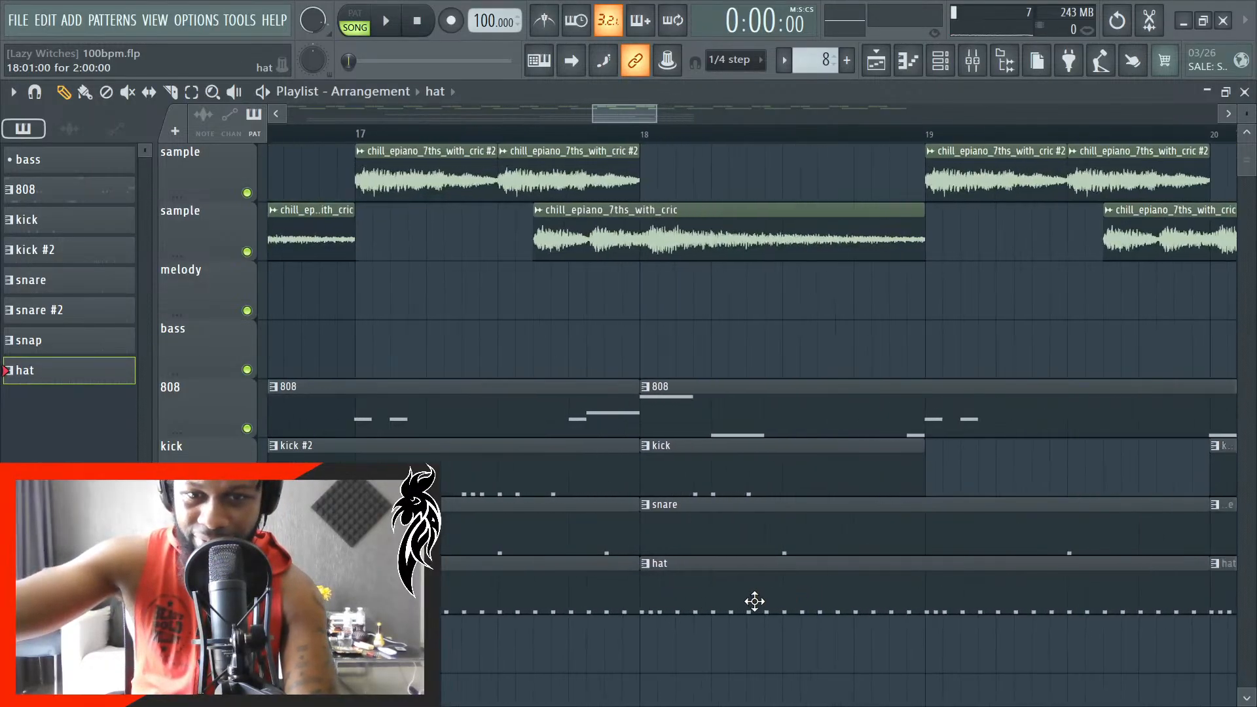
pyautogui.moveTo(629, 590); pyautogui.dragTo(945, 617)
pyautogui.scroll(2, 956, 609)
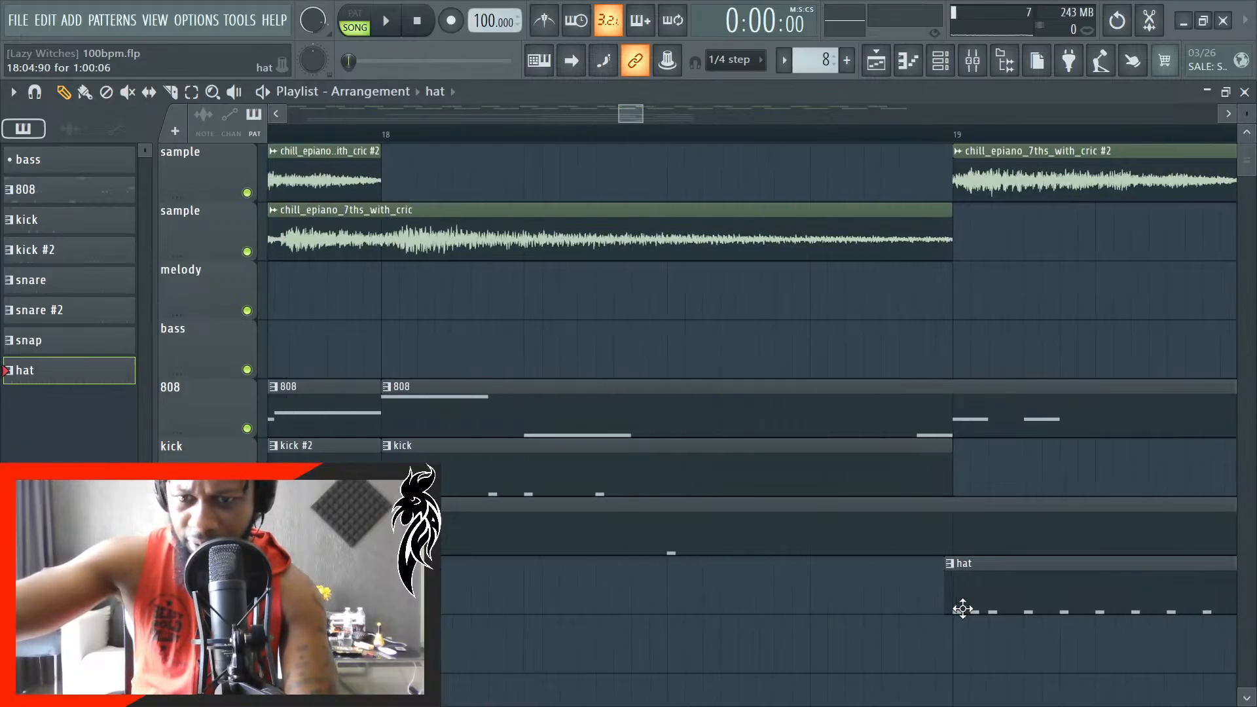
pyautogui.scroll(-8, 744, 552)
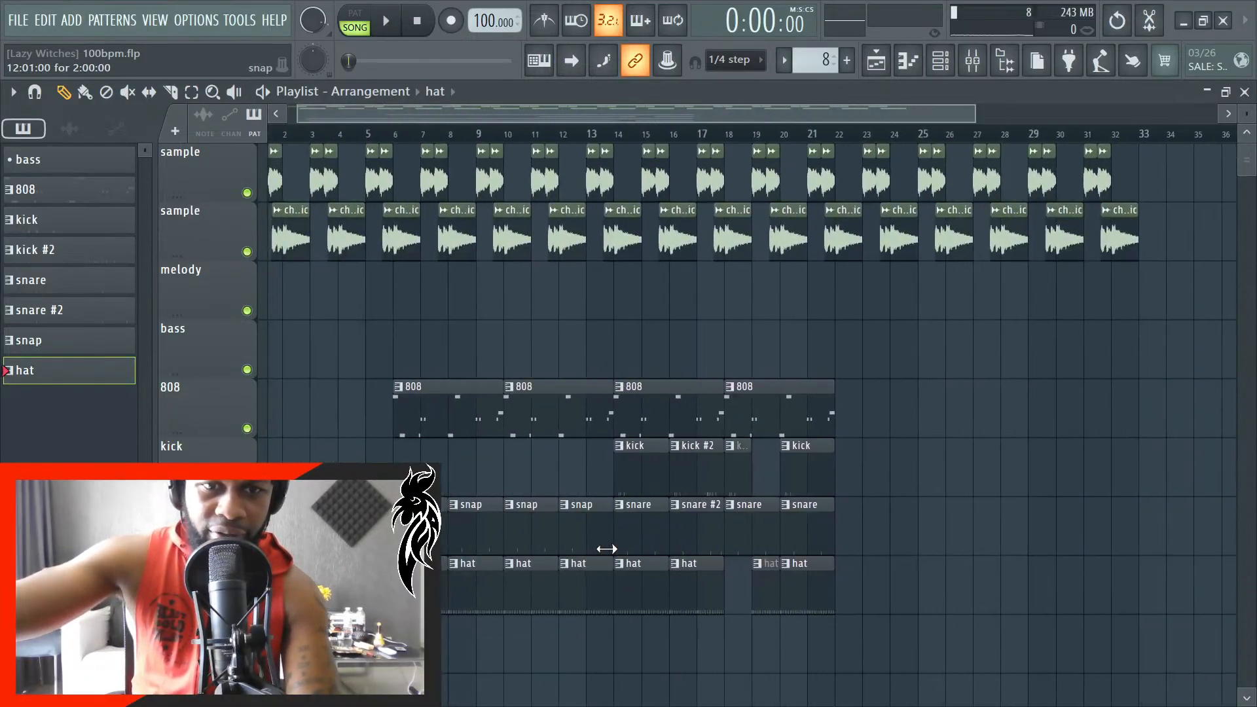
# - Play the song from bar 6 through bar 20 to check how the 808, kick, snare and hat clips work together
pyautogui.scroll(6, 421, 170)
pyautogui.scroll(1, 385, 134)
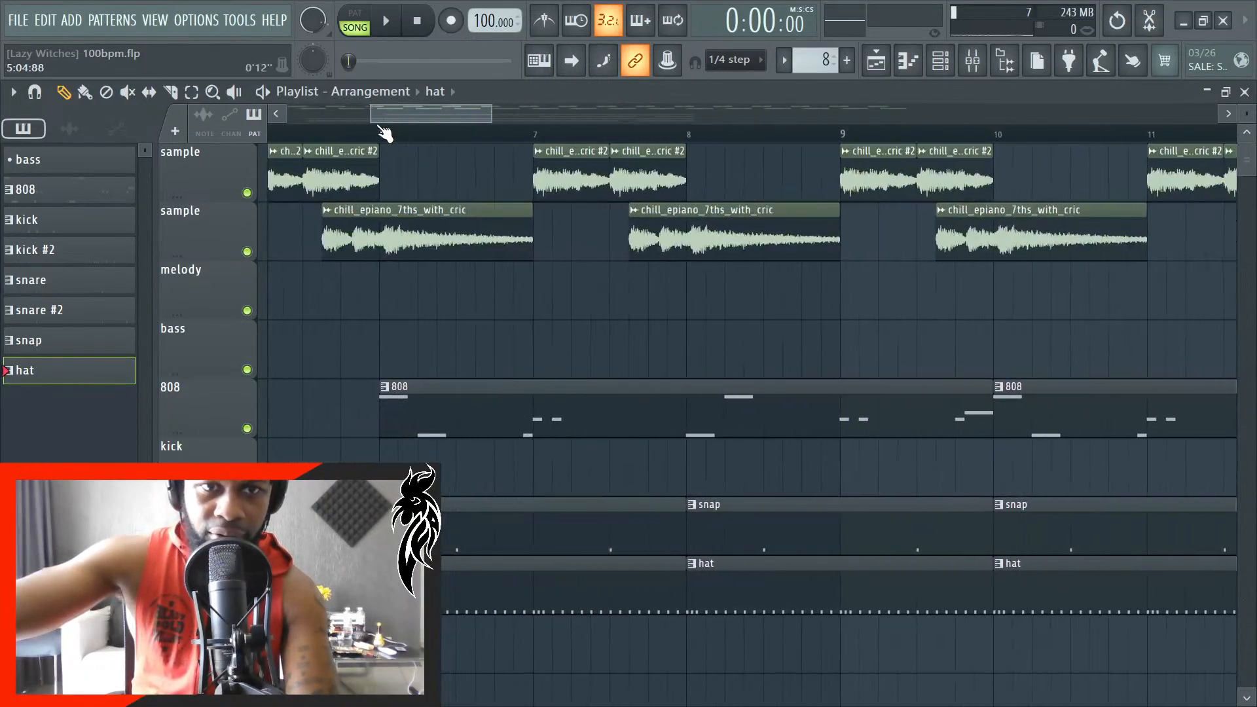
pyautogui.scroll(4, 393, 150)
pyautogui.press('space')
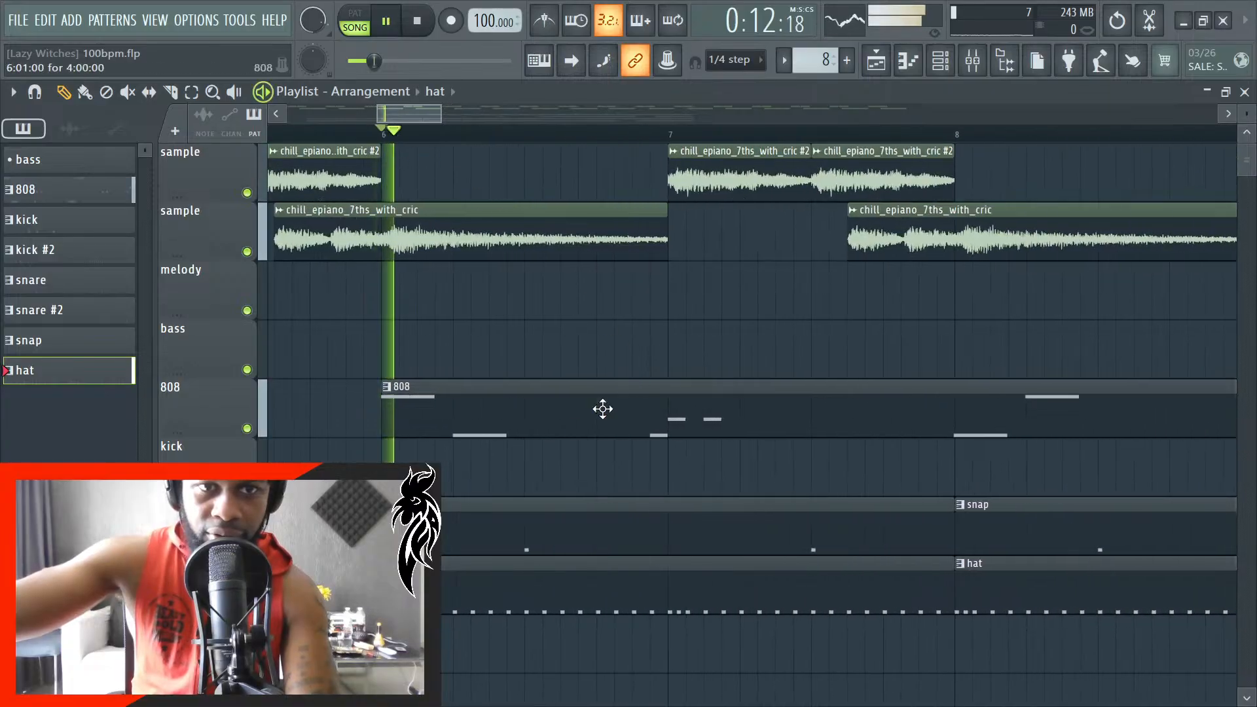
pyautogui.scroll(-4, 601, 408)
pyautogui.scroll(-10, 506, 500)
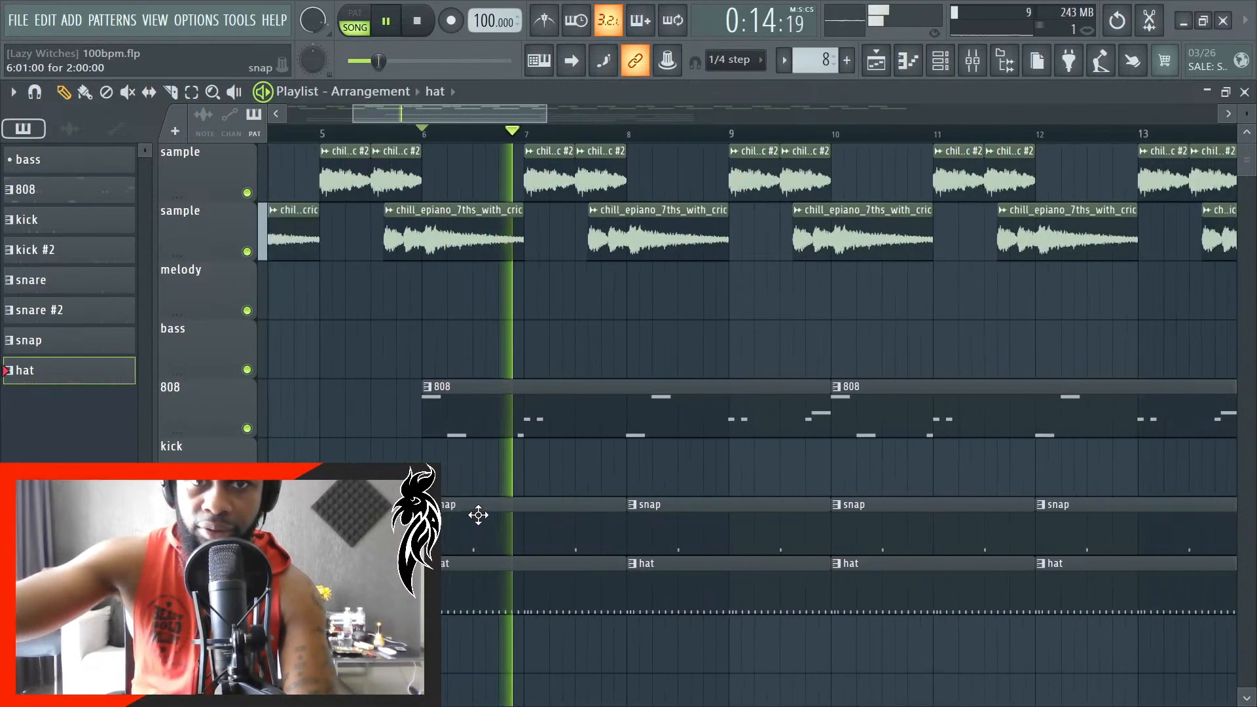
pyautogui.scroll(2, 594, 507)
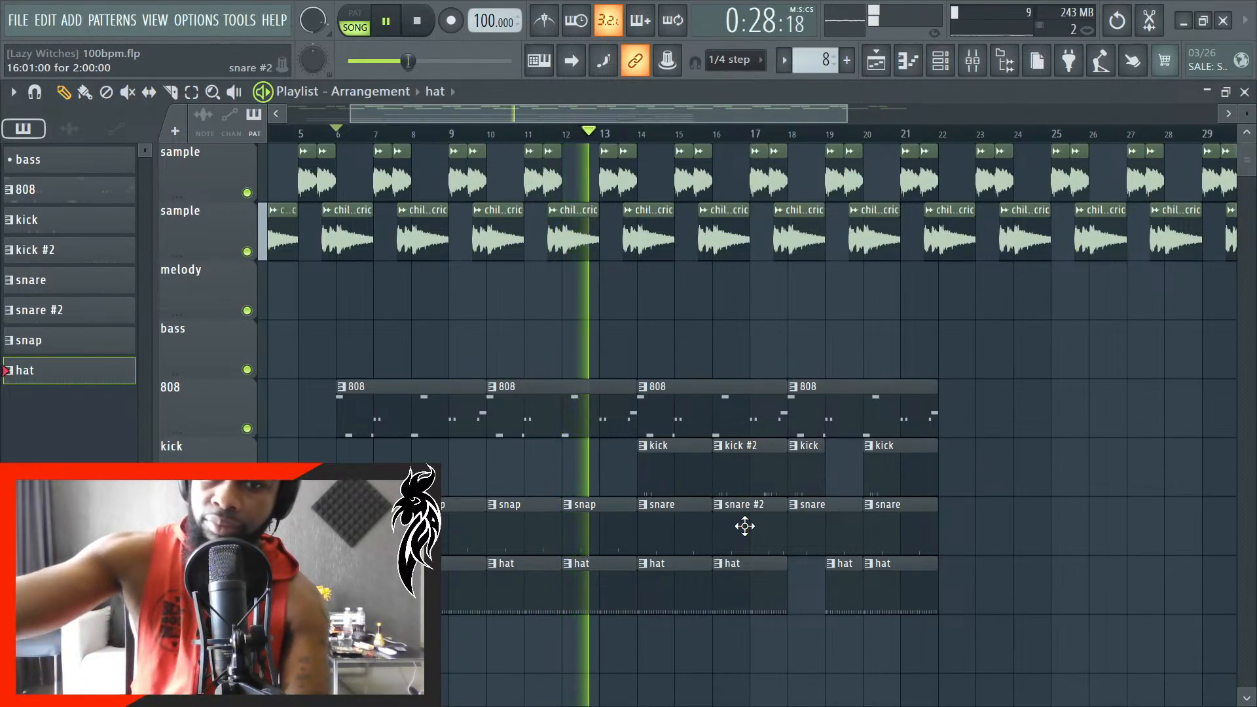
pyautogui.scroll(3, 974, 628)
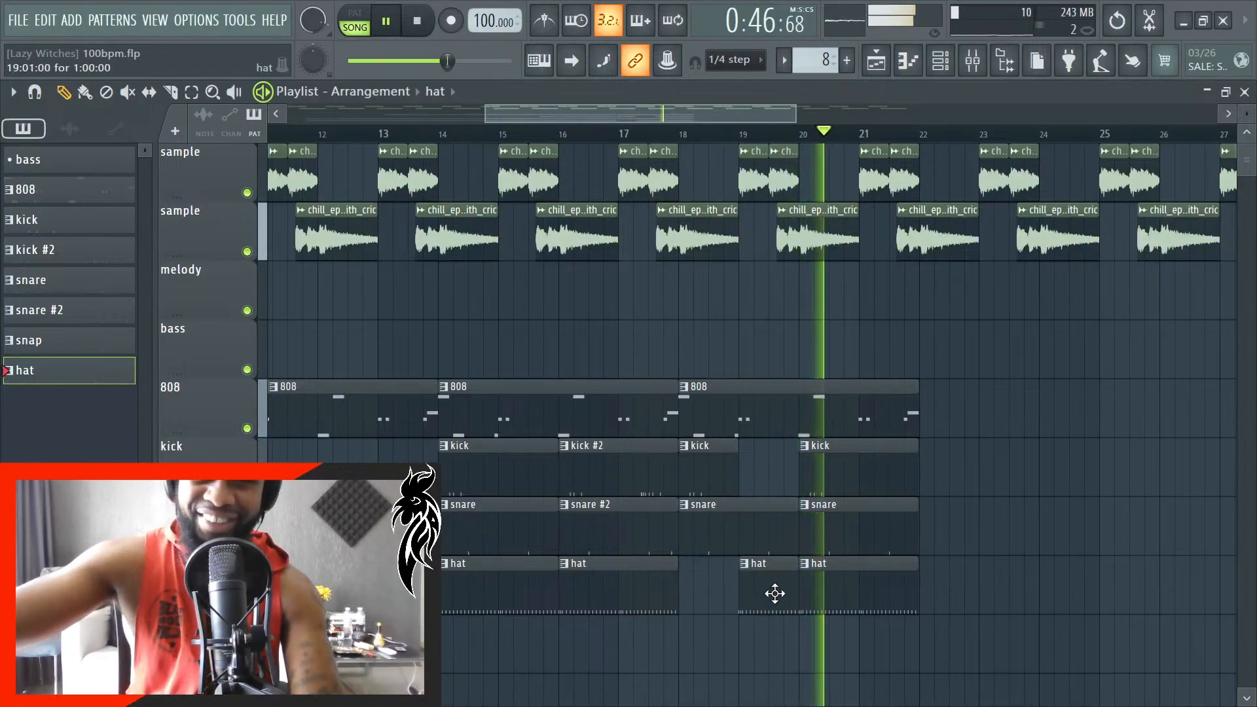
pyautogui.press('space')
# - Make the kick clip at bar 20 unique as the separate pattern kick #3
pyautogui.scroll(2, 878, 592)
pyautogui.scroll(5, 793, 590)
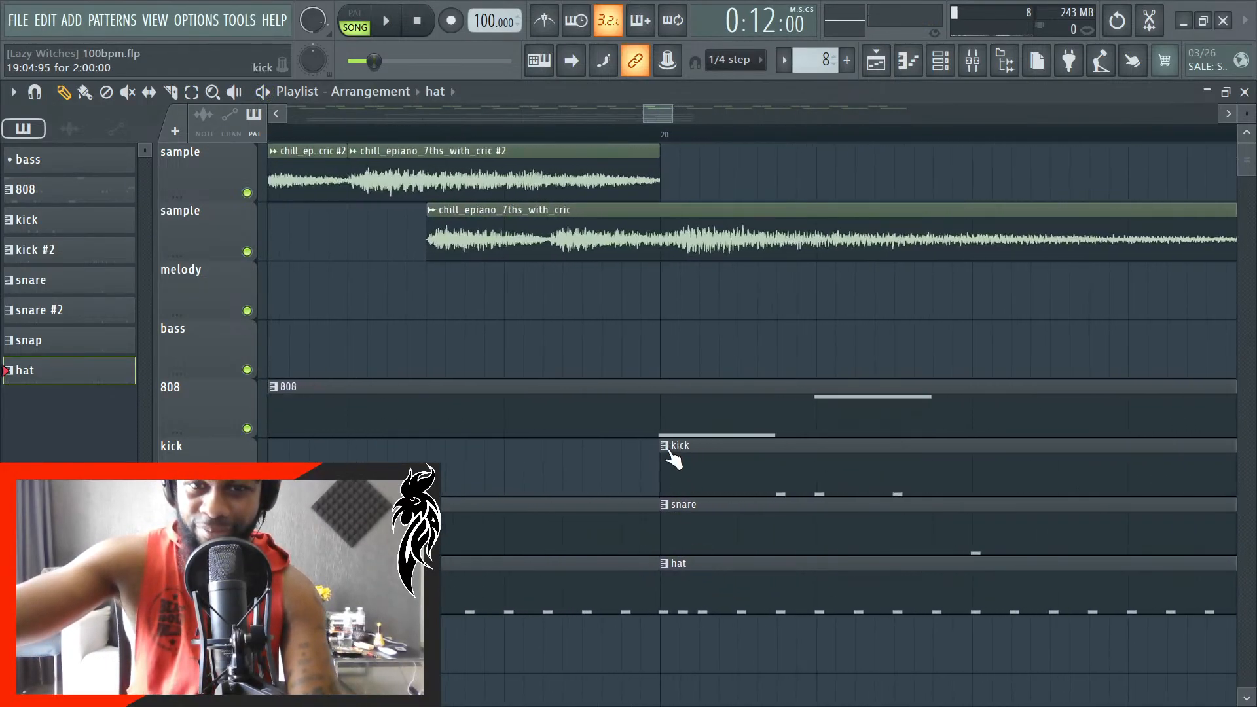
pyautogui.rightClick(673, 459)
pyautogui.click(707, 591)
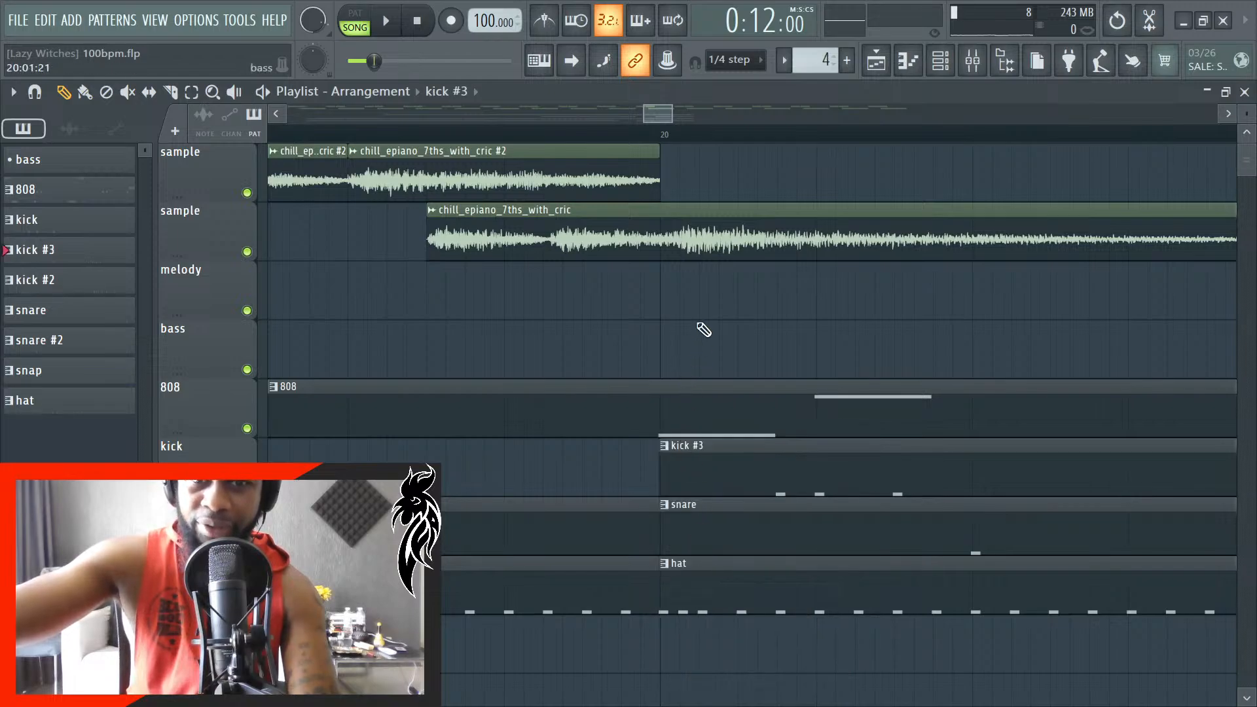
# - Add a C5 note at the start of bar 1 in the kick #3 clip's piano roll and return to the playlist
pyautogui.scroll(-2, 622, 363)
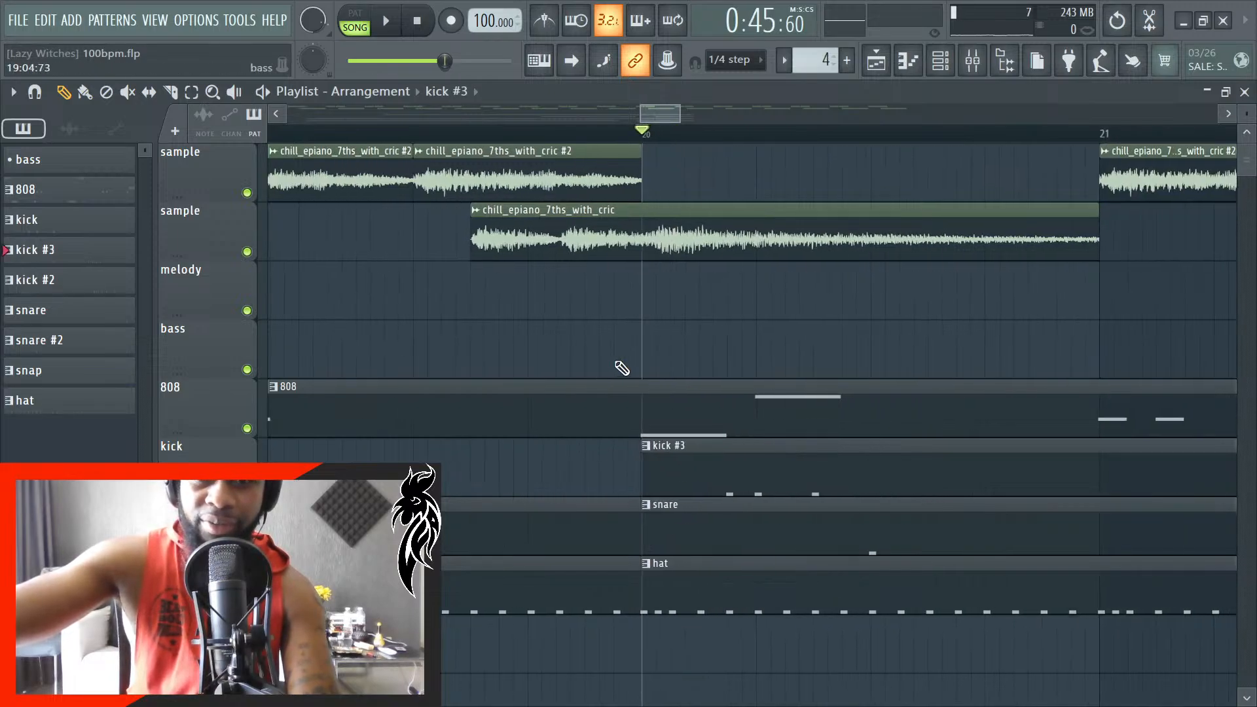
pyautogui.doubleClick(674, 470)
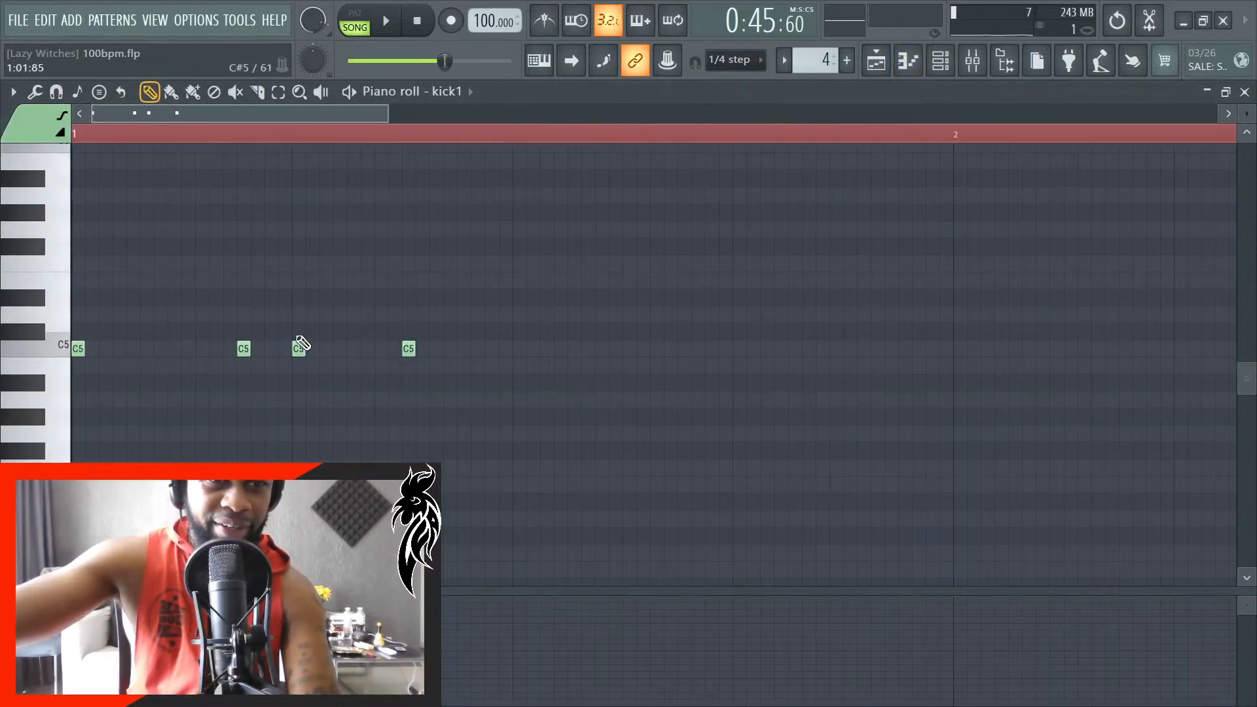
pyautogui.scroll(3, 19, 345)
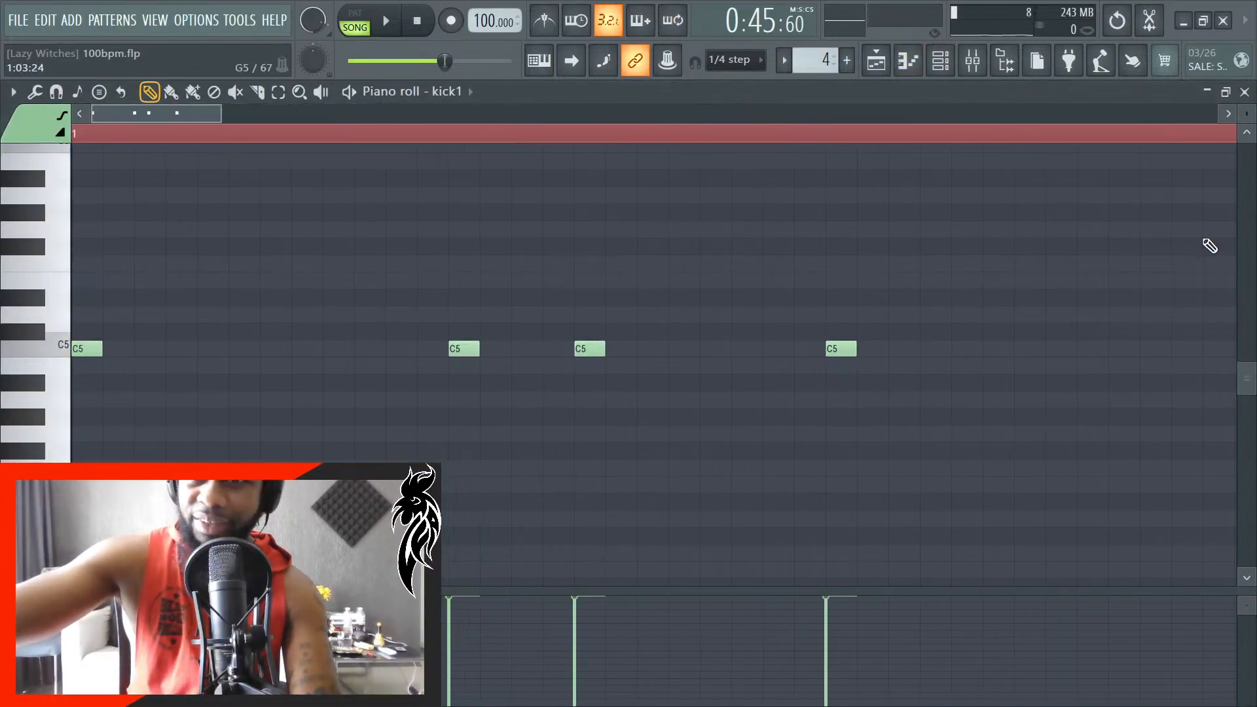
pyautogui.click(1246, 91)
# - Play the song from bar 18 to hear the hat re-entry at bar 19 and the transition into kick #3
pyautogui.scroll(-2, 675, 380)
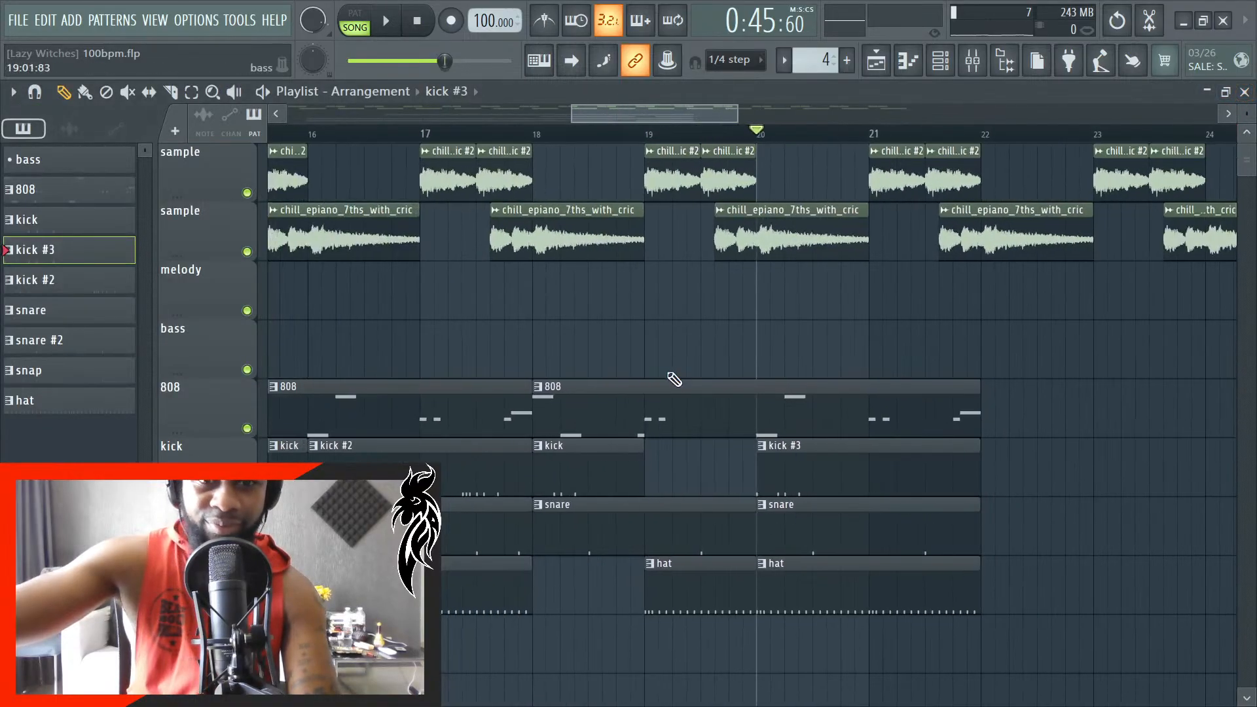
pyautogui.scroll(2, 556, 133)
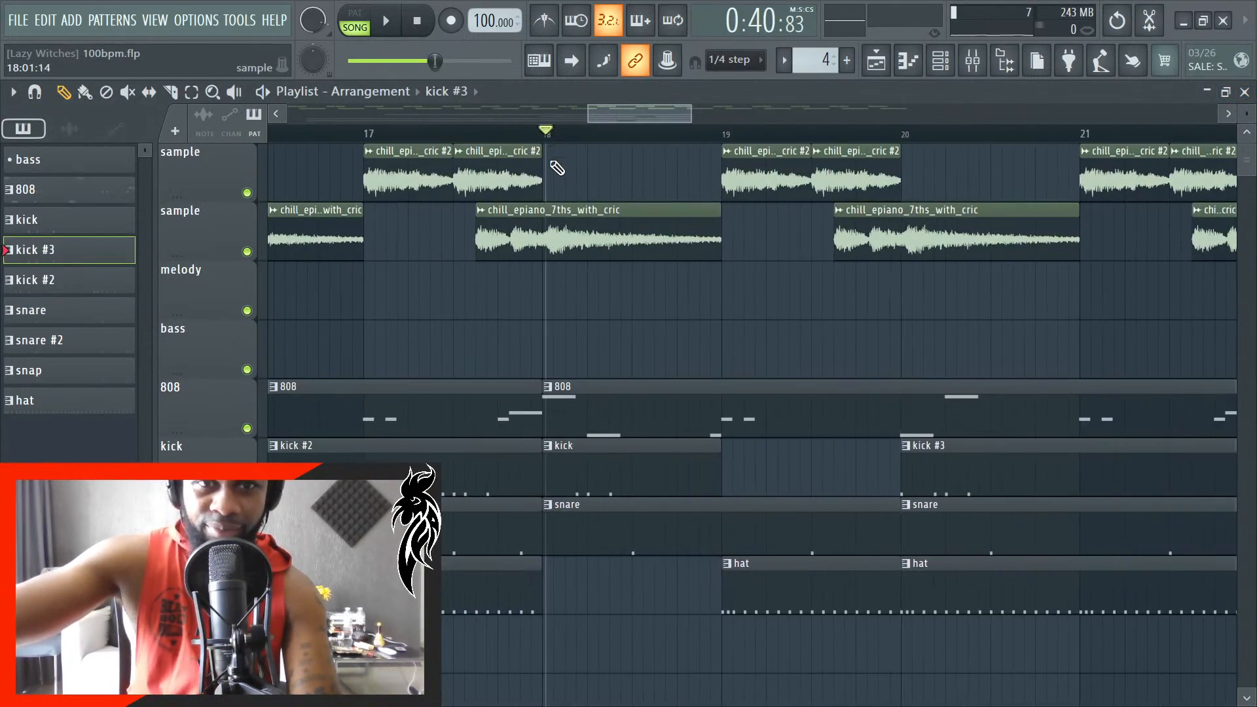
pyautogui.scroll(3, 531, 137)
pyautogui.press('space')
pyautogui.scroll(-4, 485, 436)
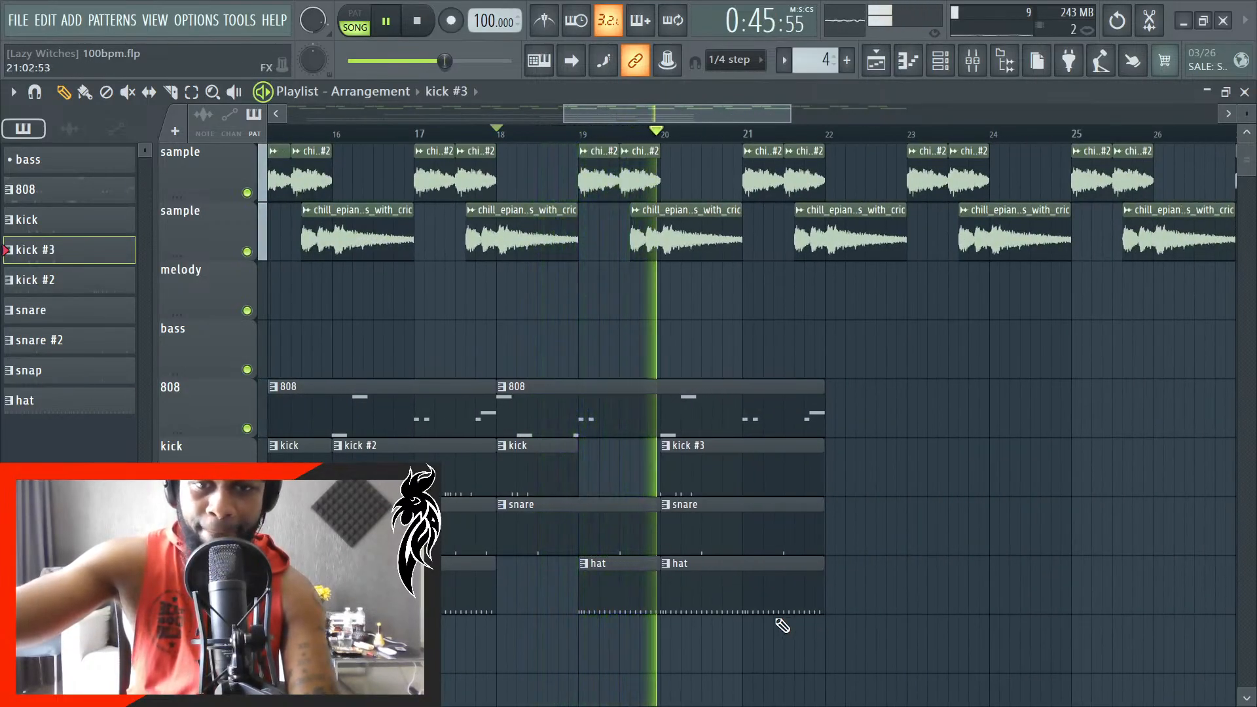
pyautogui.press('space')
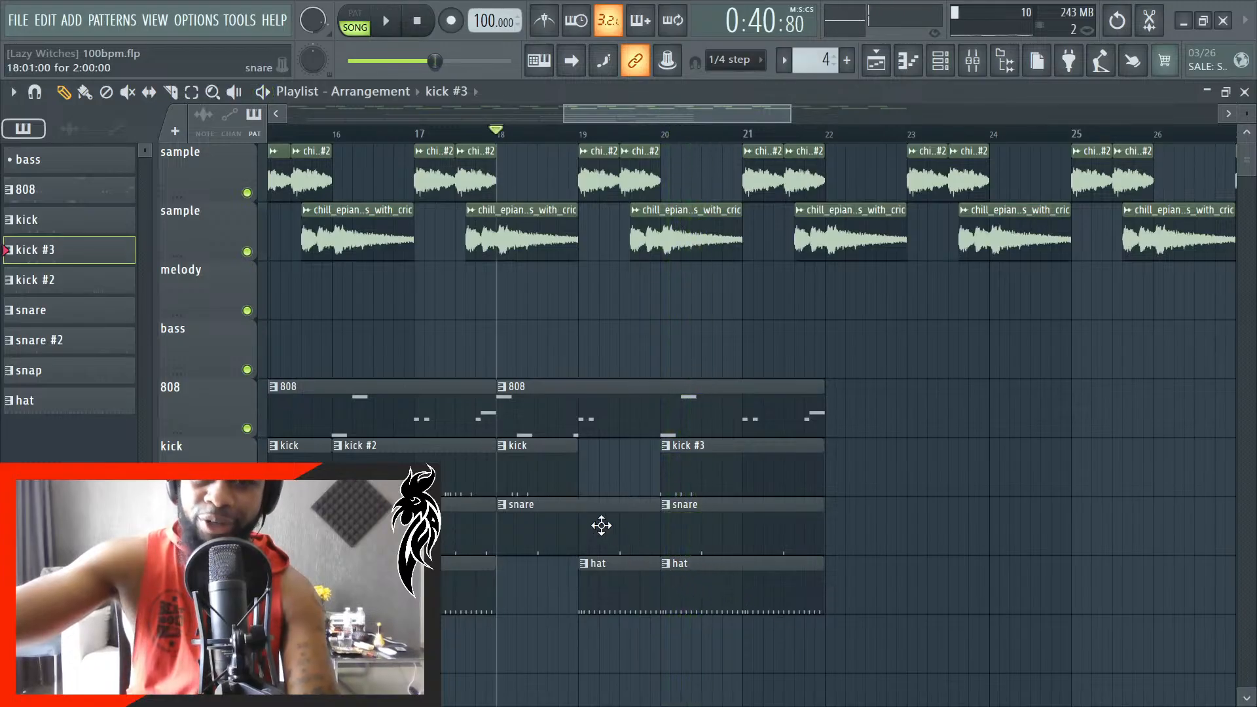
# - Turn on auto-scroll so the playlist follows the playhead, and listen to the song through bar 21
pyautogui.scroll(8, 559, 519)
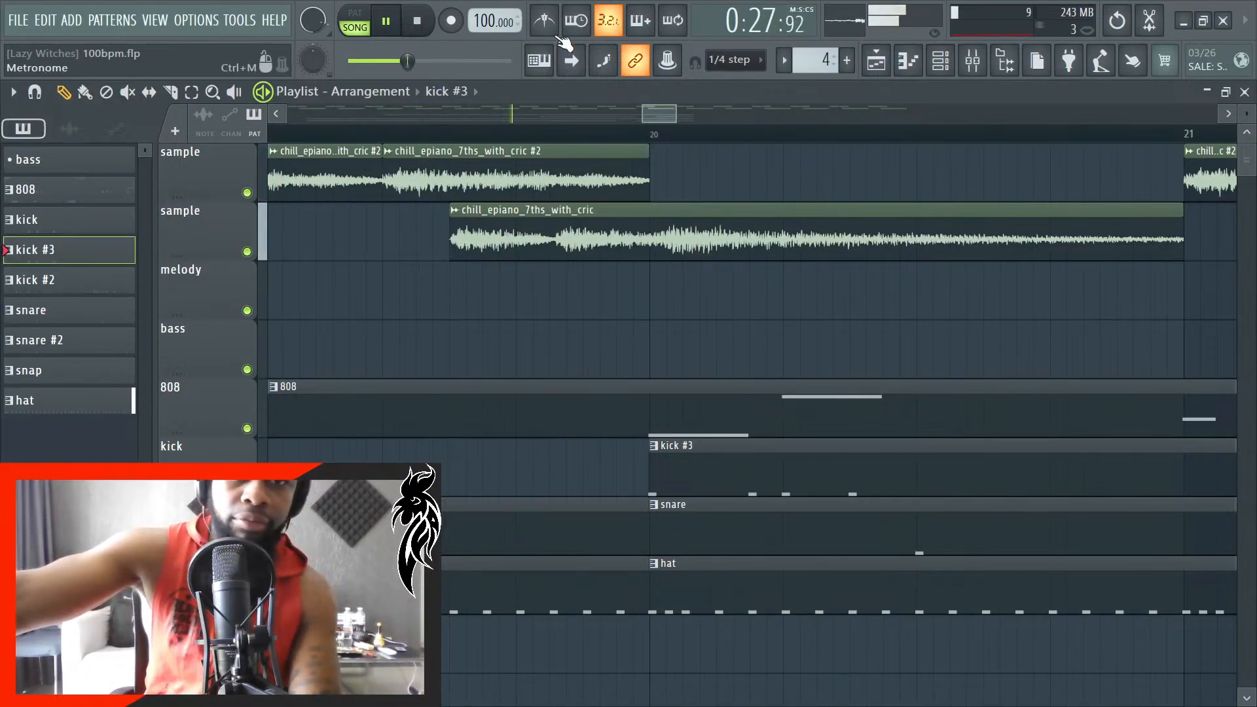
pyautogui.click(583, 71)
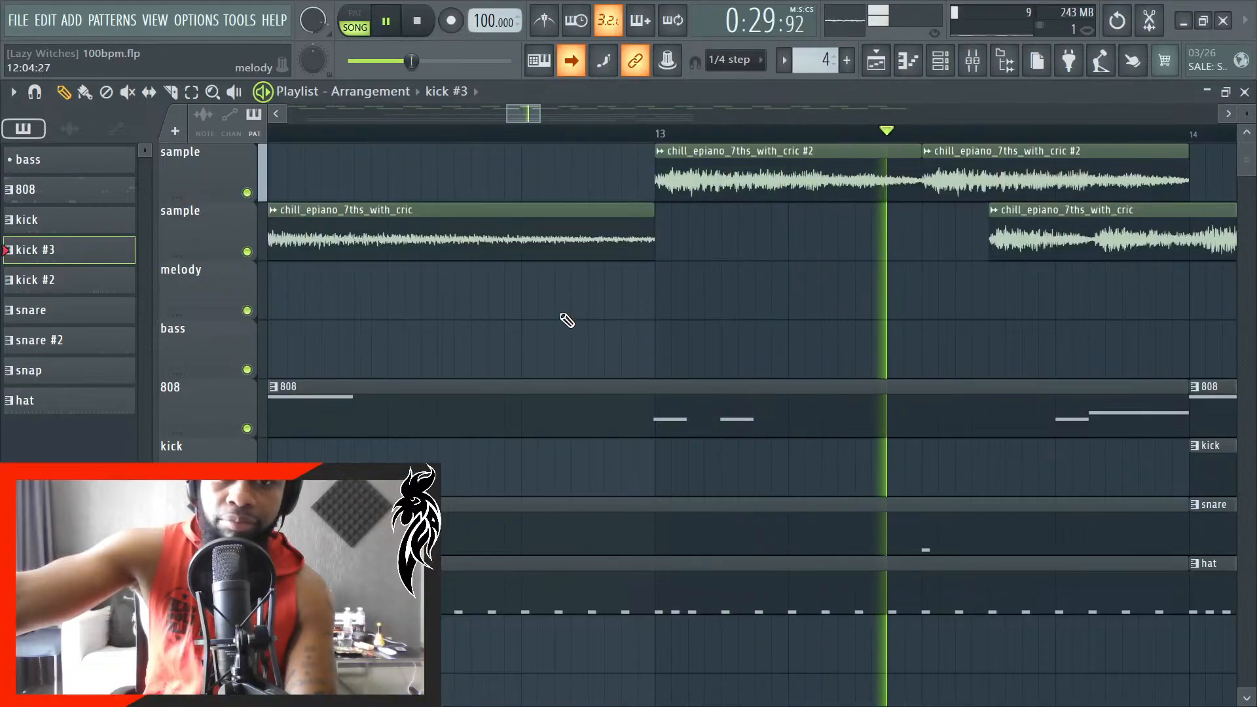
pyautogui.scroll(-1, 567, 321)
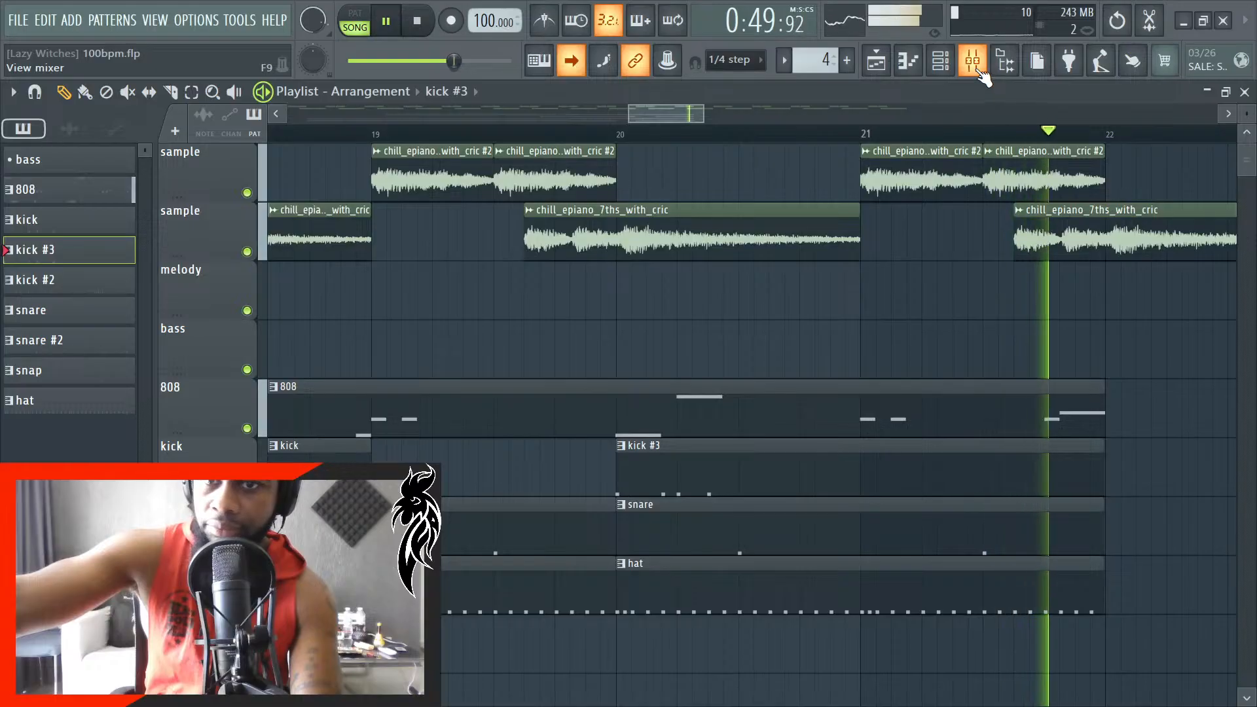
pyautogui.press('space')
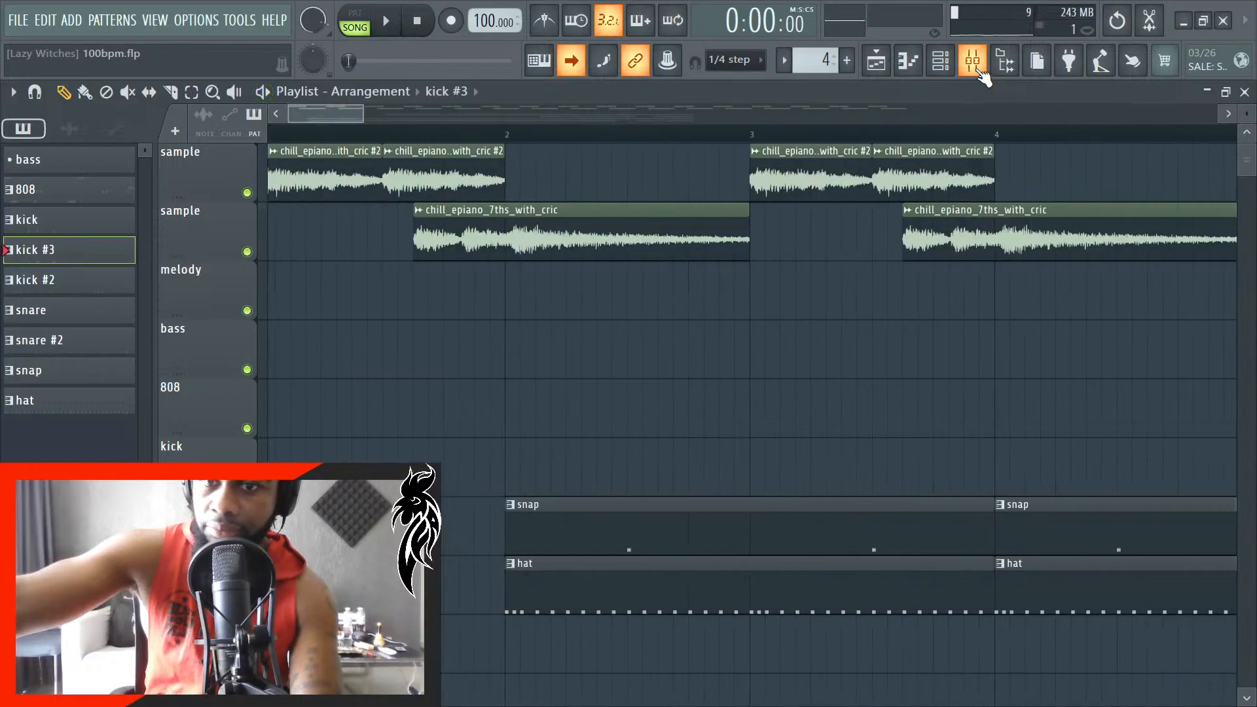
pyautogui.click(973, 61)
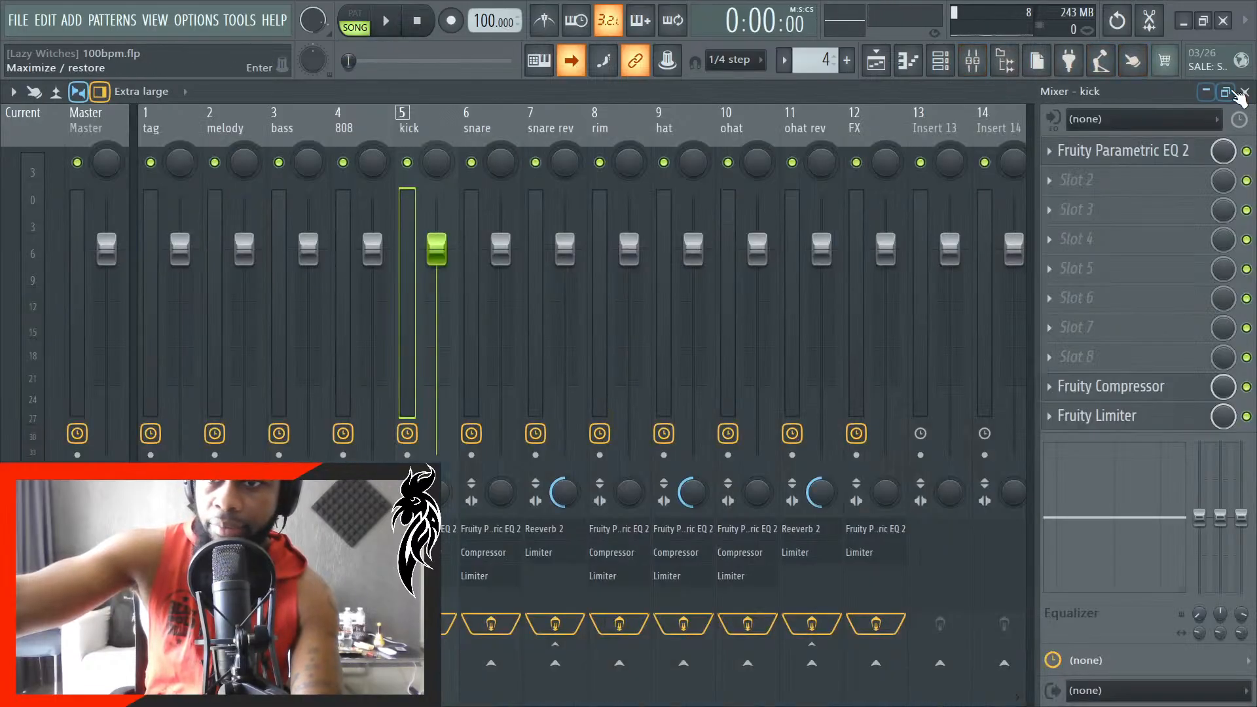
pyautogui.click(1244, 92)
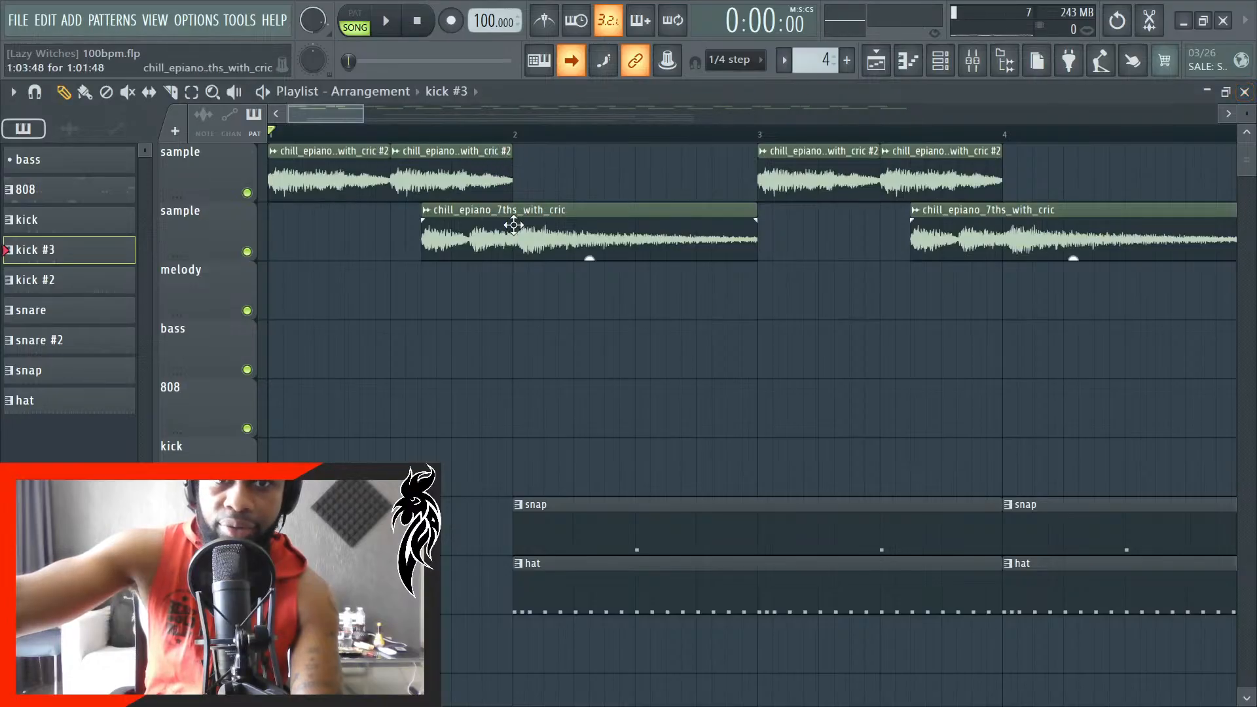
# - Select all the epiano clips on both sample tracks and give them a fade-out of about 0.59 seconds
pyautogui.scroll(-8, 497, 248)
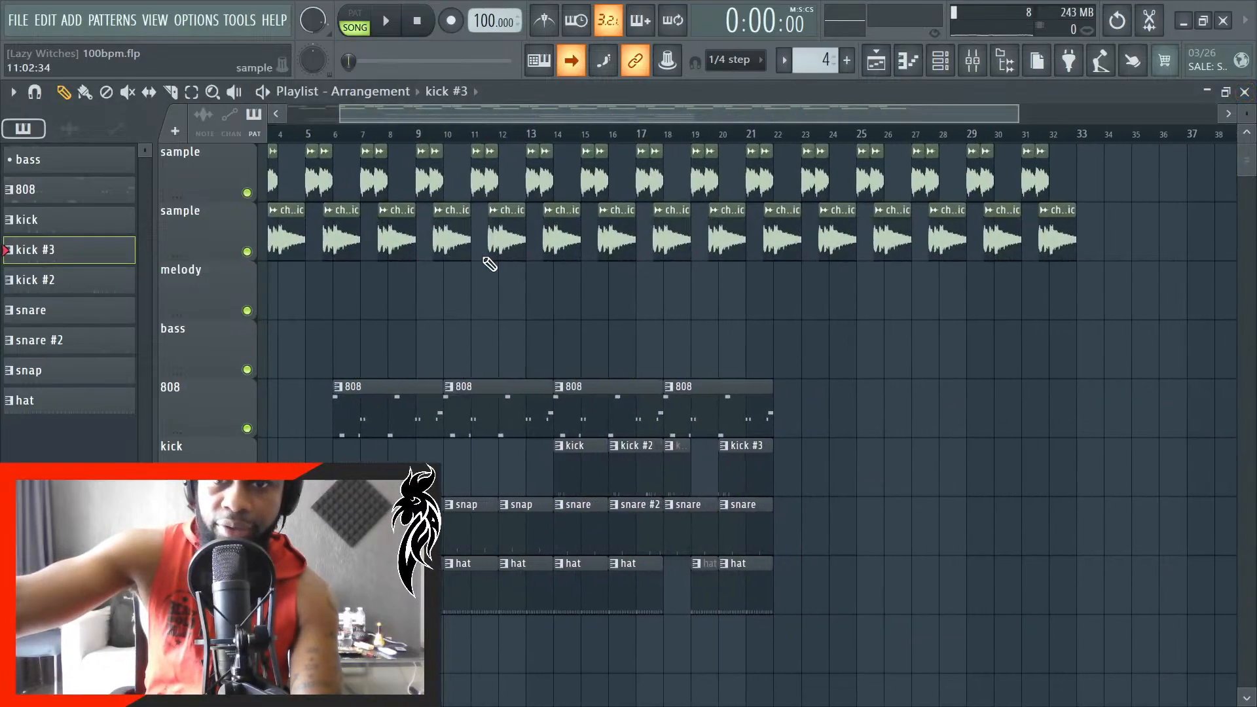
pyautogui.moveTo(1115, 317); pyautogui.dragTo(230, 147)
pyautogui.scroll(3, 233, 206)
pyautogui.scroll(6, 233, 206)
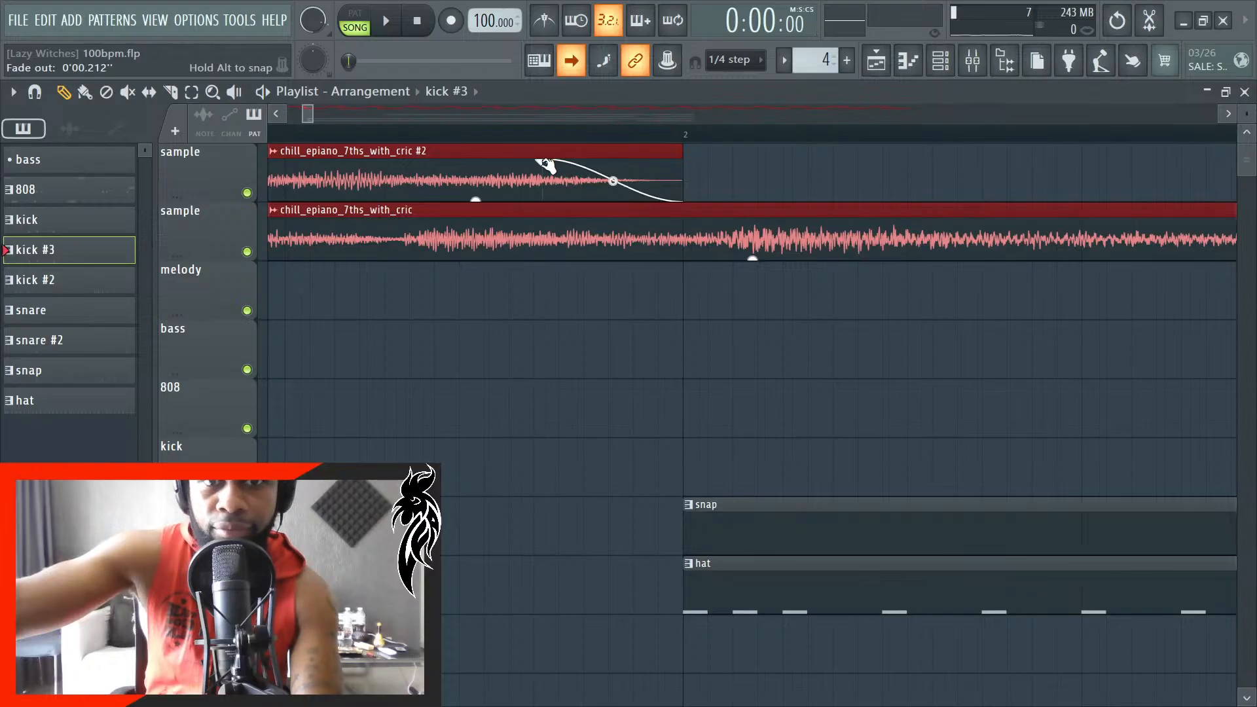
pyautogui.moveTo(561, 161); pyautogui.dragTo(586, 161)
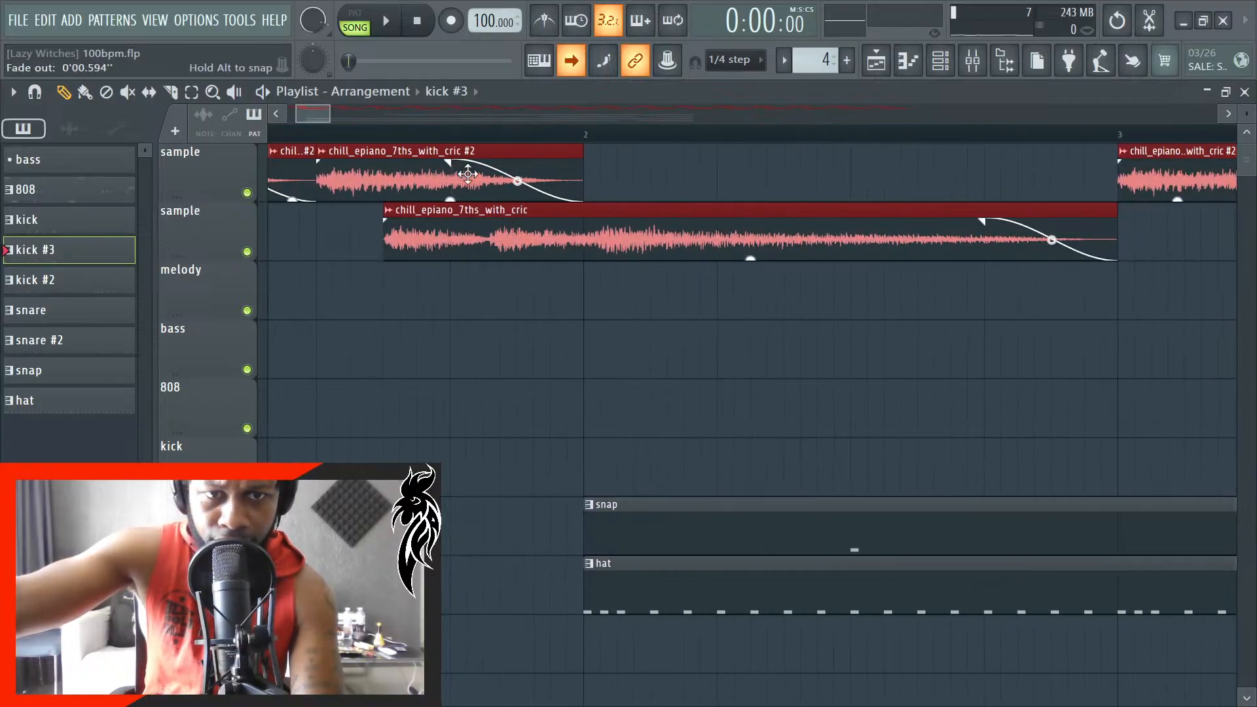
# - Preview the opening of the song and shorten the selected sample clips' fade-out to about 0.29 seconds
pyautogui.press('space')
pyautogui.scroll(-2, 401, 373)
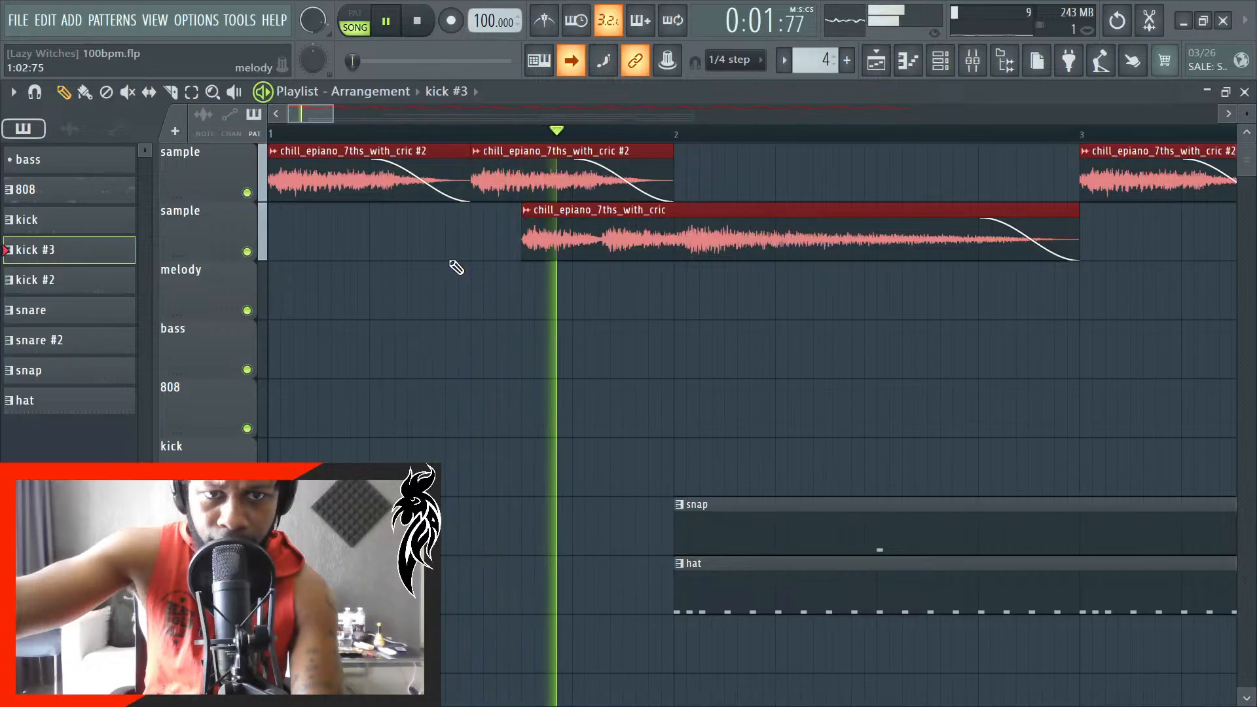
pyautogui.press('space')
pyautogui.scroll(1, 457, 268)
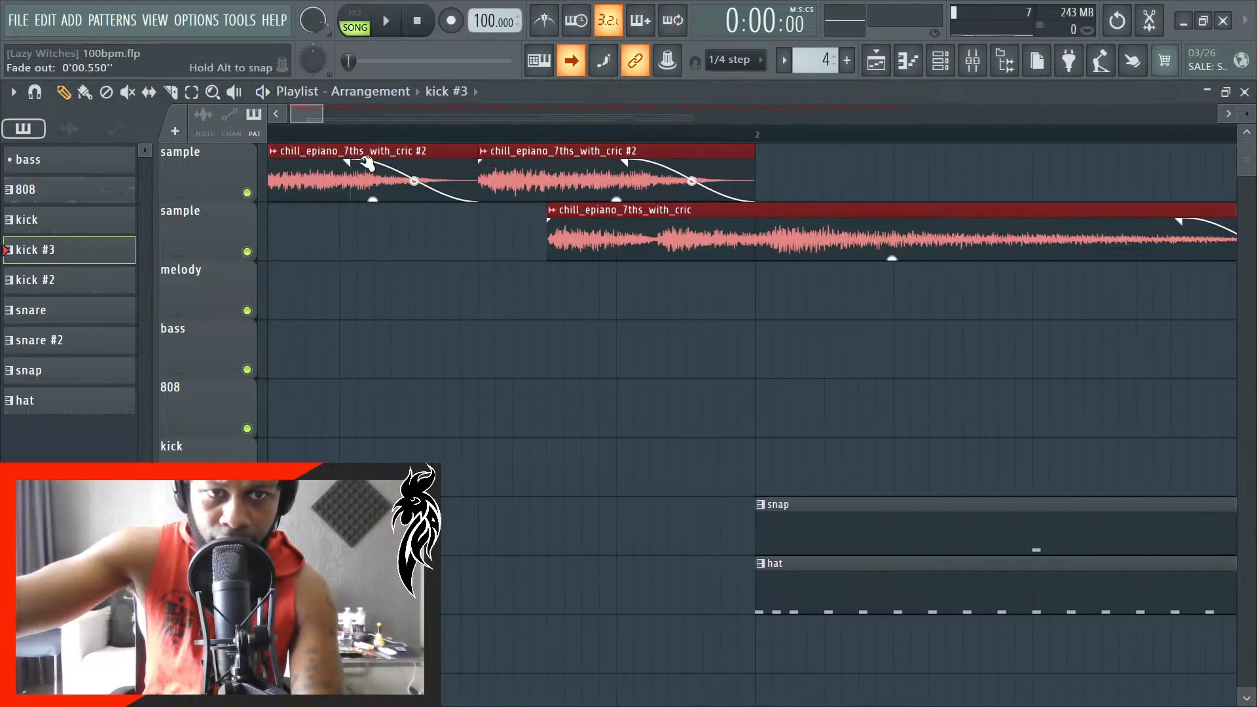
pyautogui.moveTo(367, 165); pyautogui.dragTo(408, 165)
pyautogui.scroll(2, 417, 163)
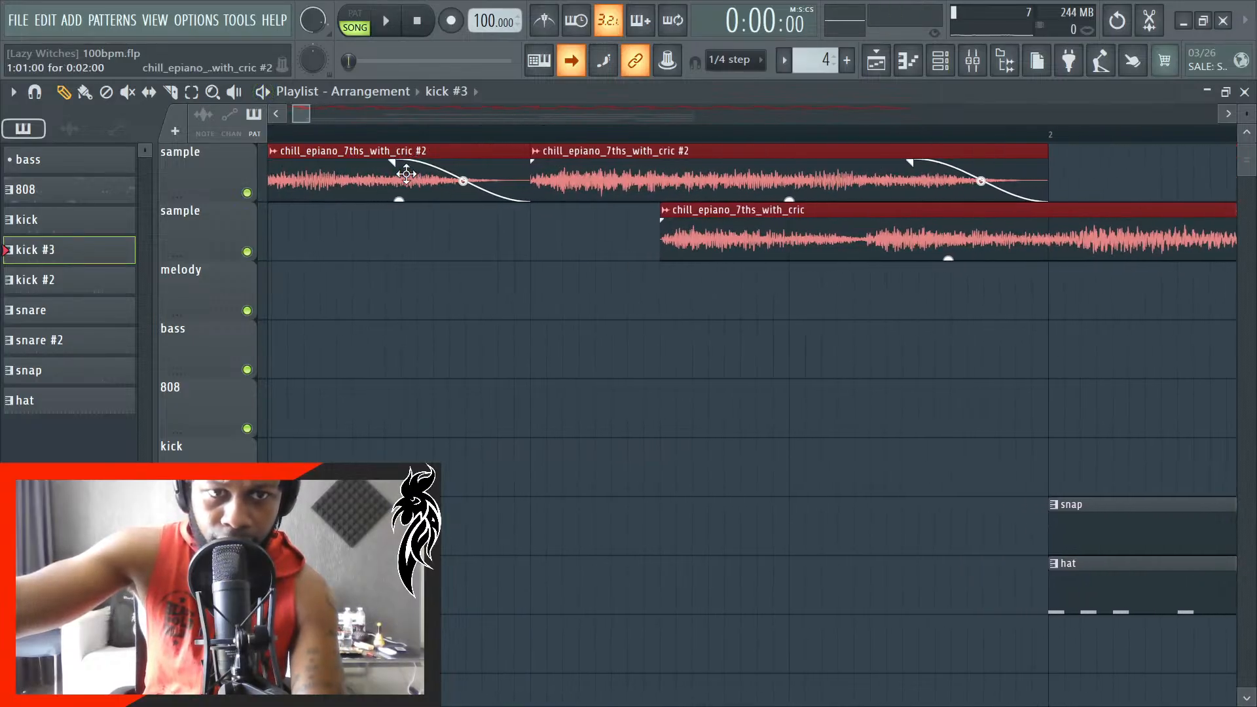
pyautogui.scroll(2, 411, 165)
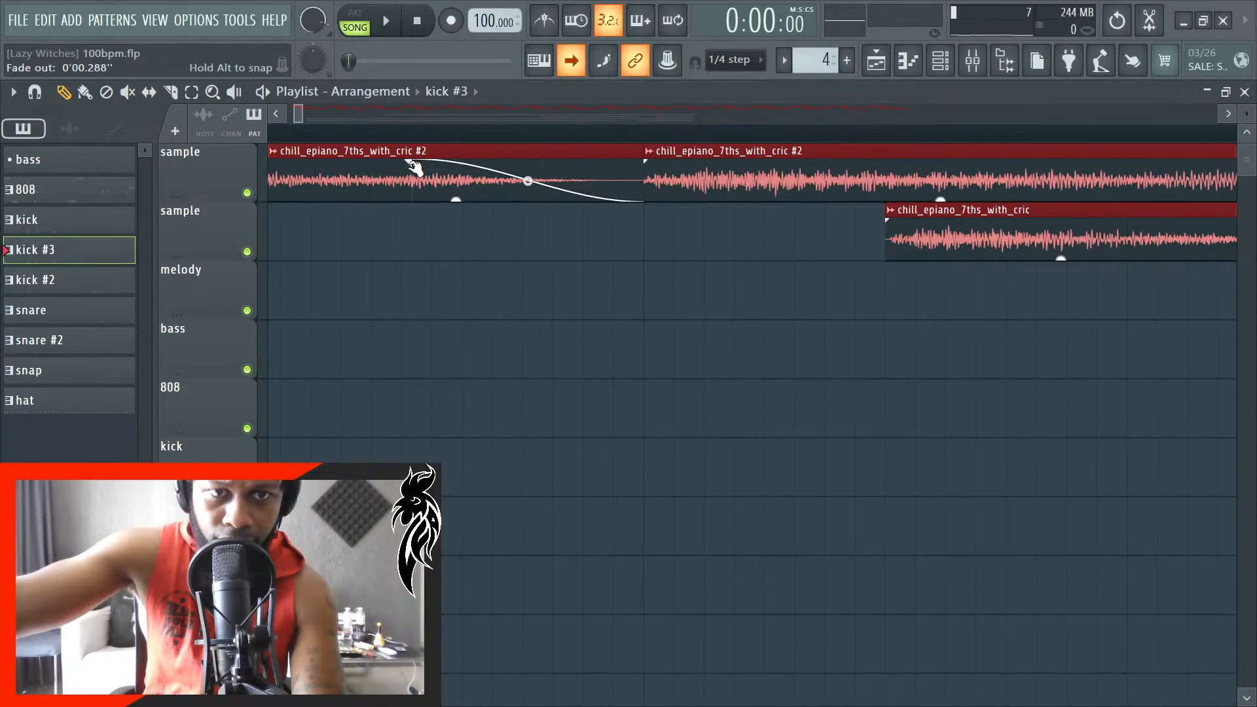
# - Preview the opening bars and shorten the selected sample clips' fade-out to about 0.24 seconds
pyautogui.press('space')
pyautogui.scroll(-5, 415, 332)
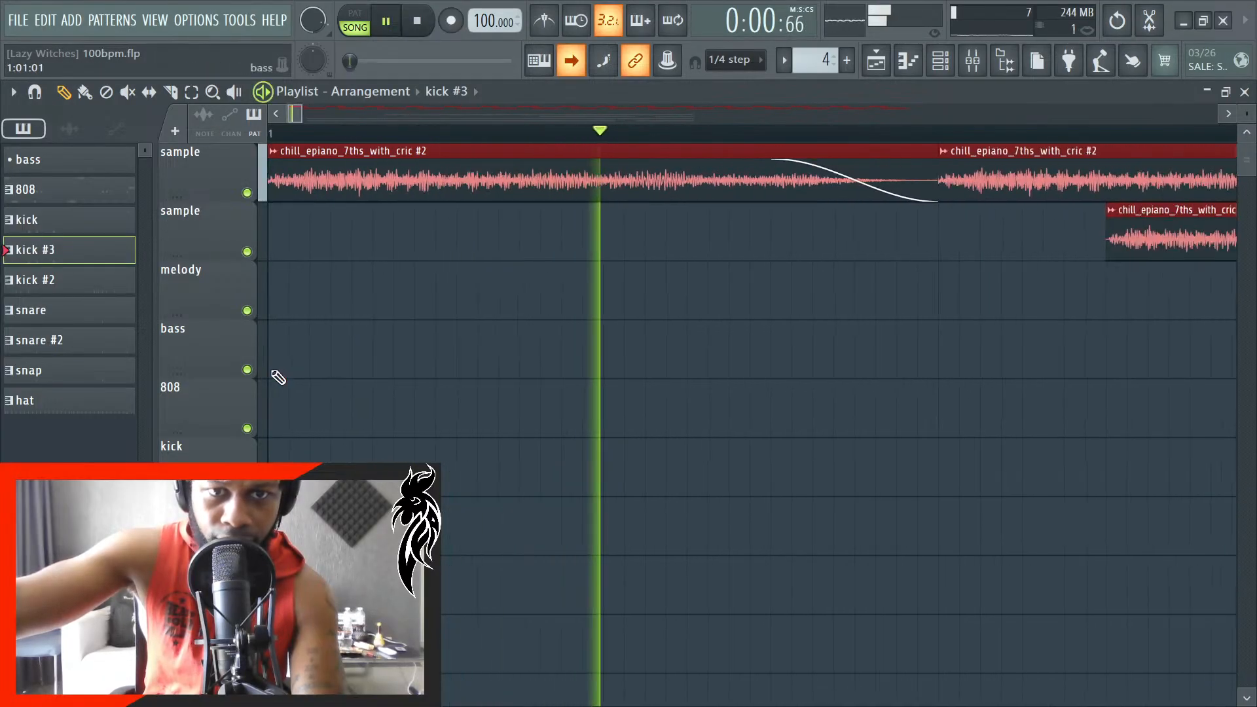
pyautogui.scroll(6, 445, 317)
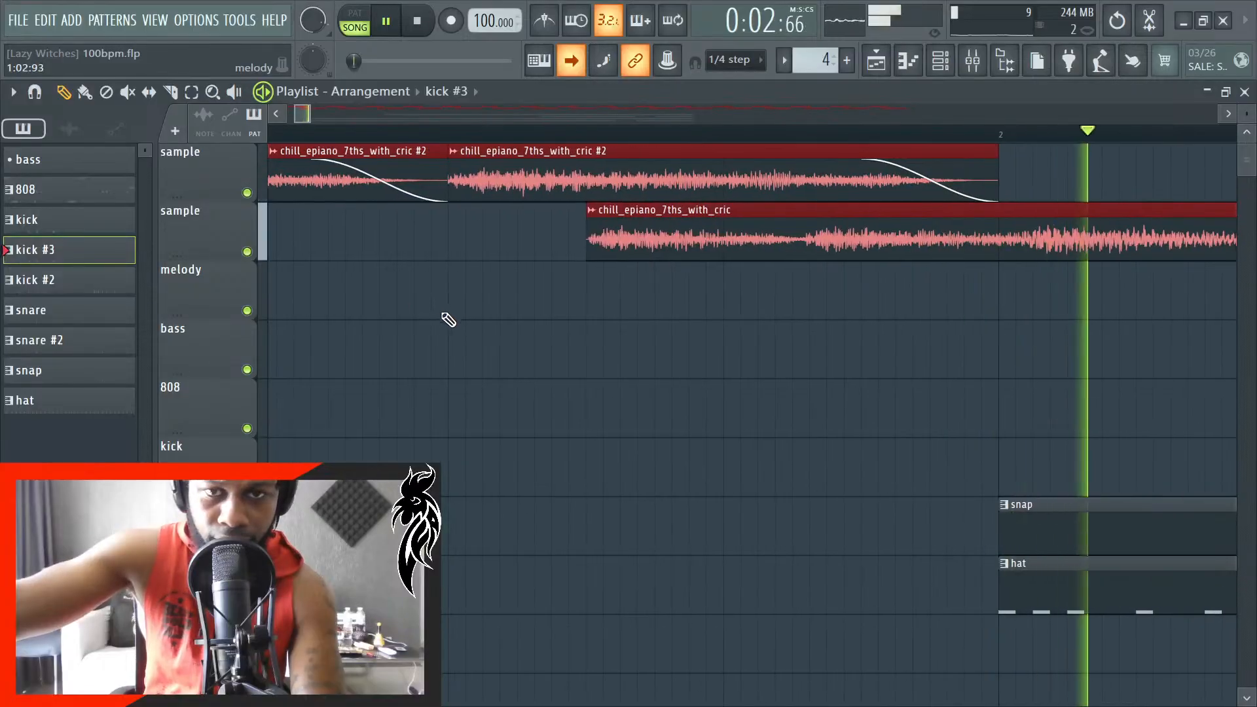
pyautogui.scroll(-3, 645, 291)
pyautogui.scroll(-4, 662, 297)
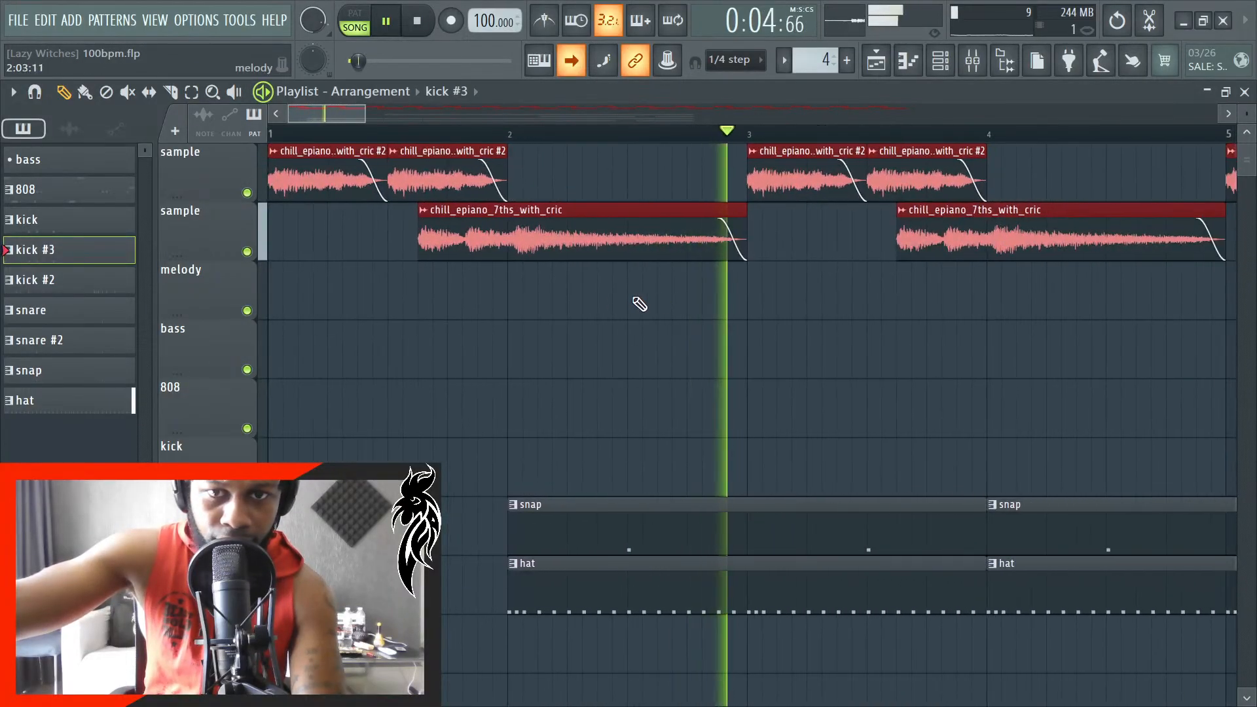
pyautogui.scroll(1, 357, 247)
pyautogui.press('space')
pyautogui.scroll(5, 357, 247)
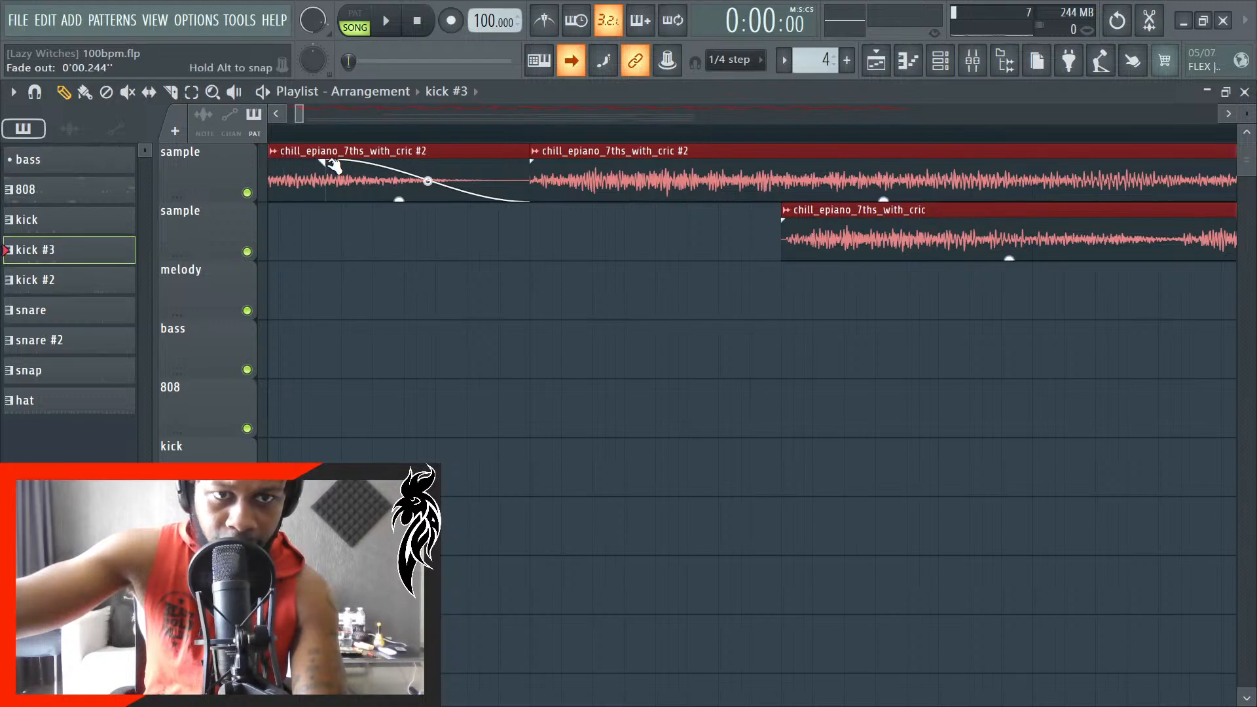
# - Play the song from the start into bar 6 and check the fade-outs on both sample tracks
pyautogui.press('space')
pyautogui.scroll(3, 426, 317)
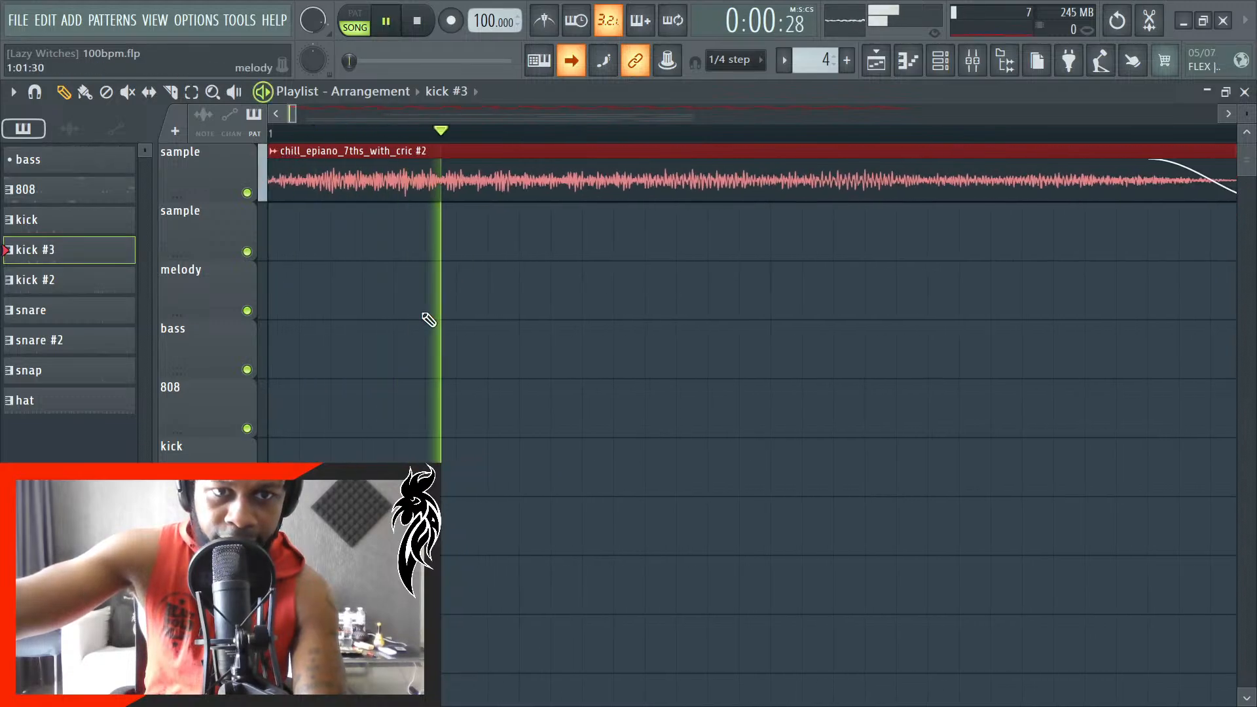
pyautogui.scroll(-5, 412, 347)
pyautogui.scroll(1, 622, 240)
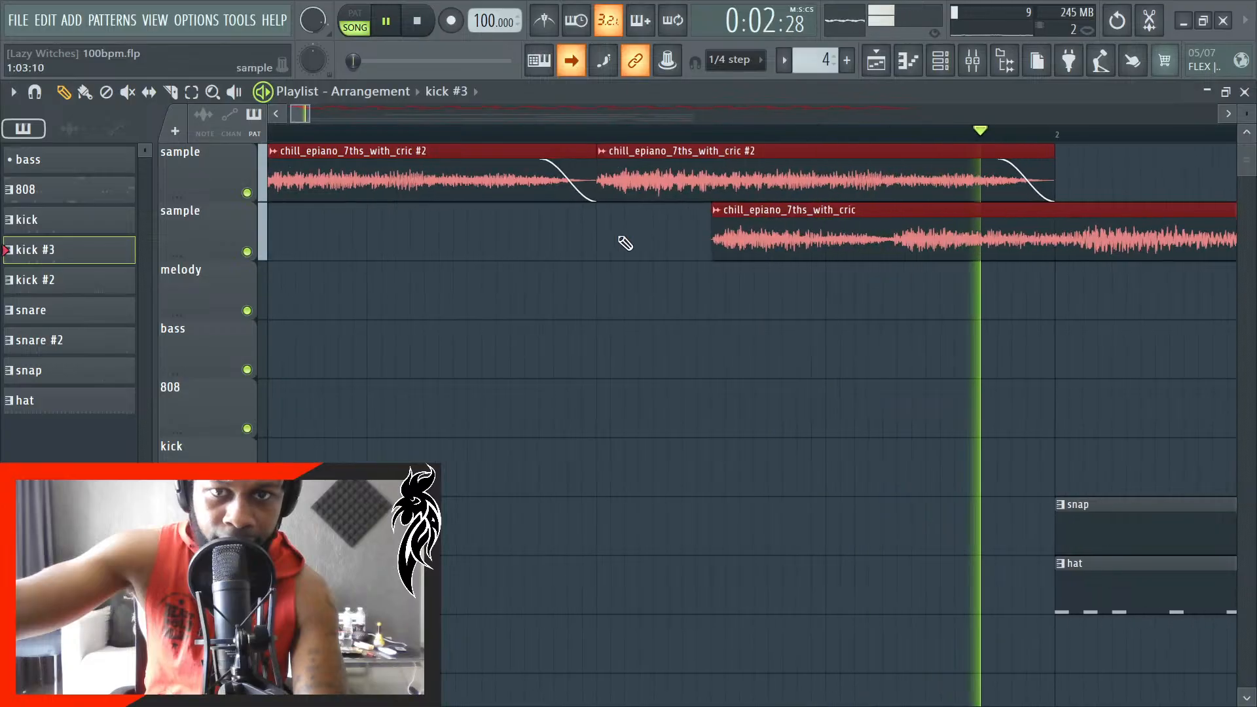
pyautogui.hscroll(8, 573, 283)
pyautogui.scroll(-1, 556, 301)
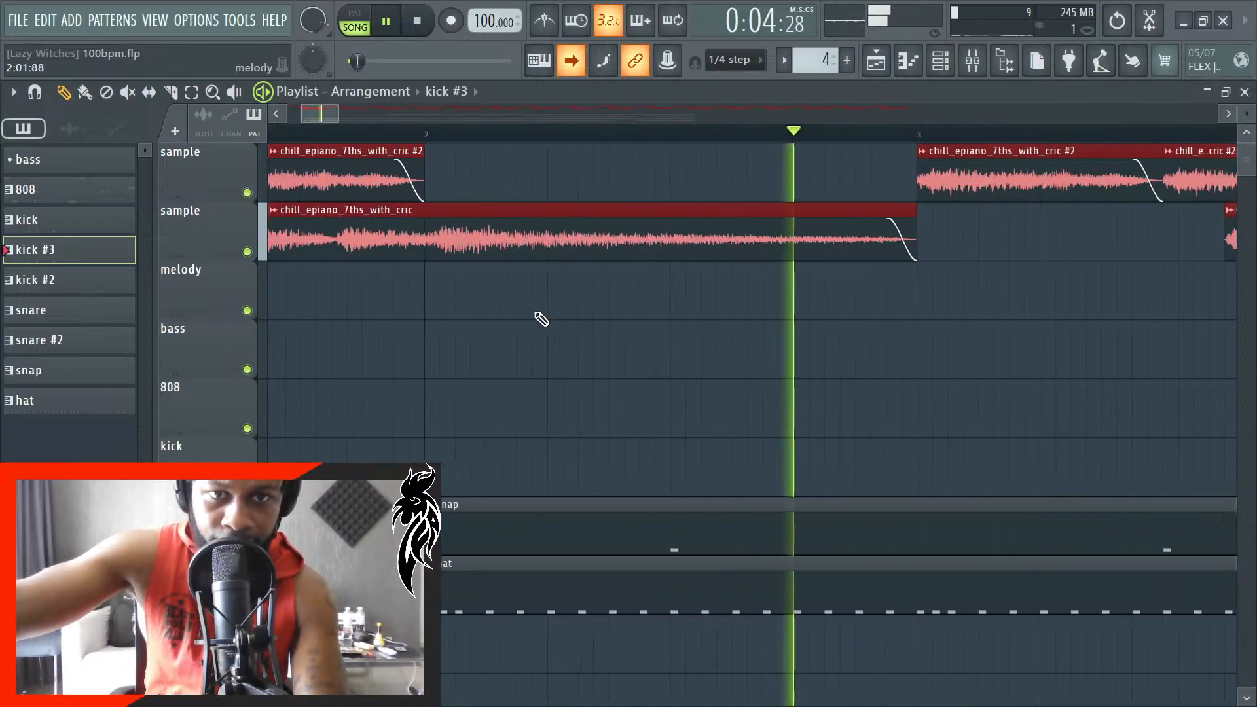
pyautogui.scroll(-3, 511, 307)
pyautogui.scroll(-2, 524, 304)
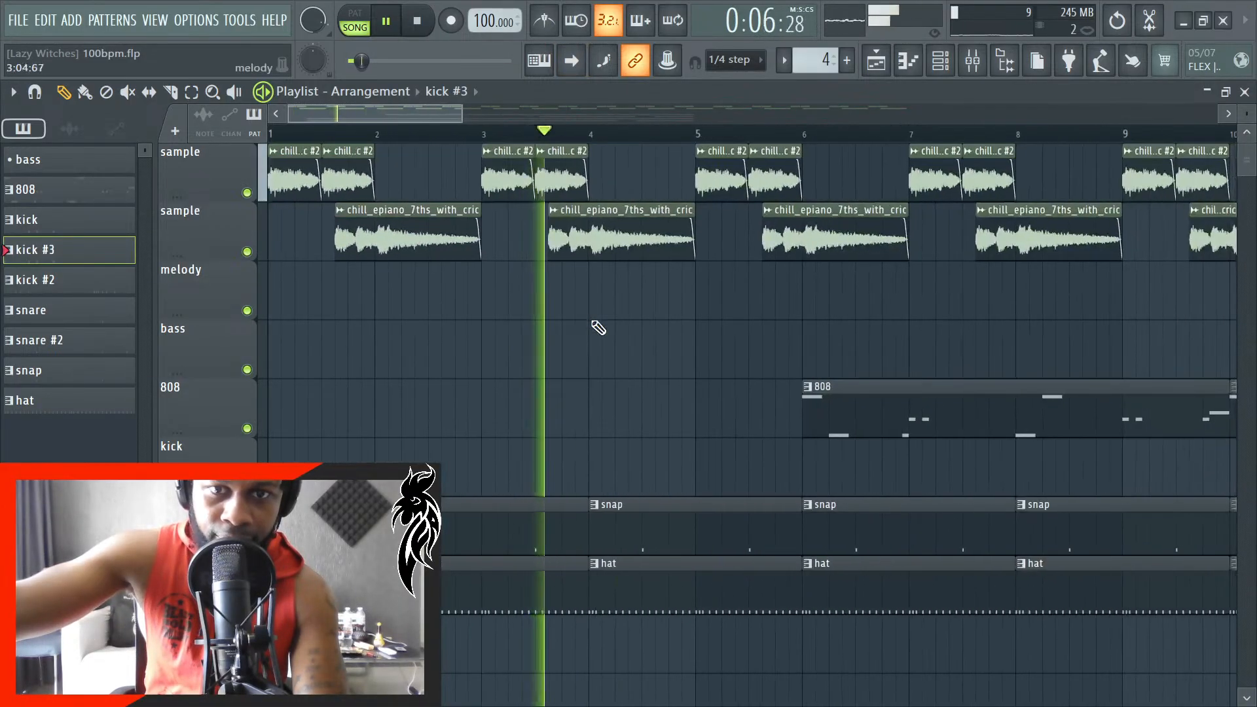
pyautogui.scroll(1, 281, 288)
pyautogui.scroll(-1, 294, 298)
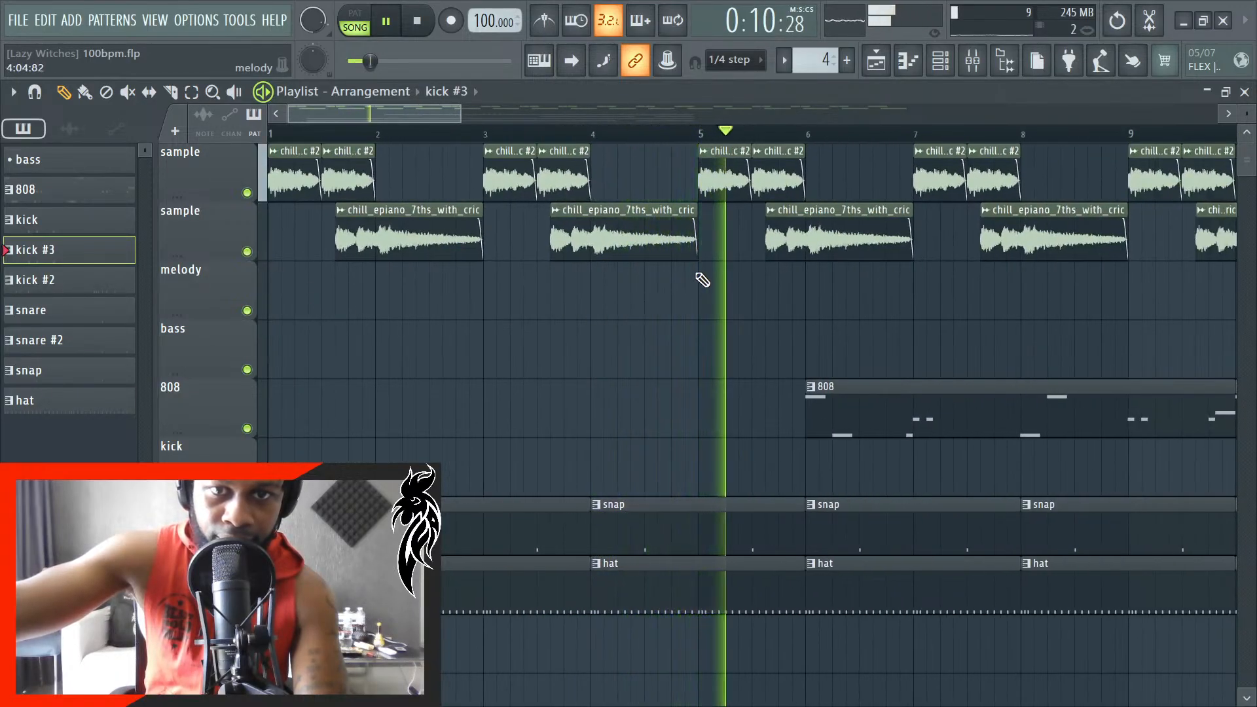
pyautogui.scroll(5, 700, 282)
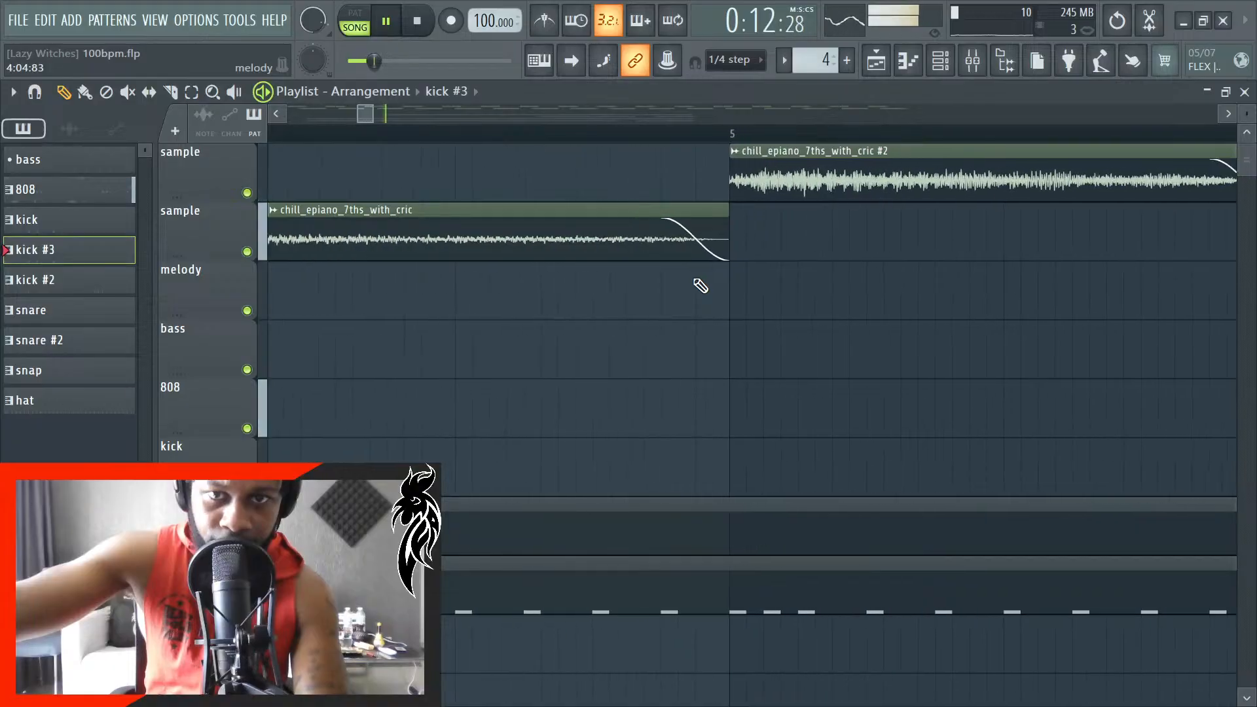
# - Stop playback and undo all the fade-out edits on the clips of both sample tracks
pyautogui.hotkey('ctrl', 'z')
pyautogui.press('space')
pyautogui.scroll(-5, 649, 325)
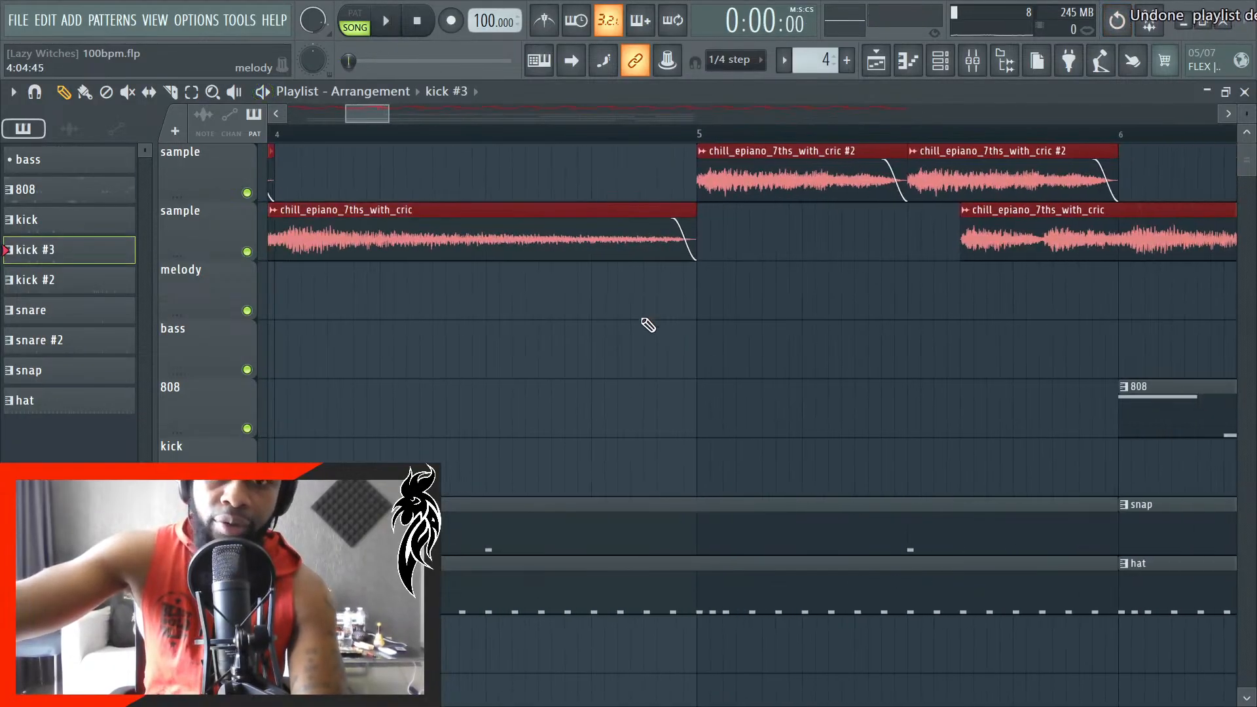
pyautogui.hotkey('ctrl', 'z')
pyautogui.hotkey('ctrl', 'z')
pyautogui.hotkey('ctrl', 'z')
pyautogui.hotkey('ctrl', 'z')
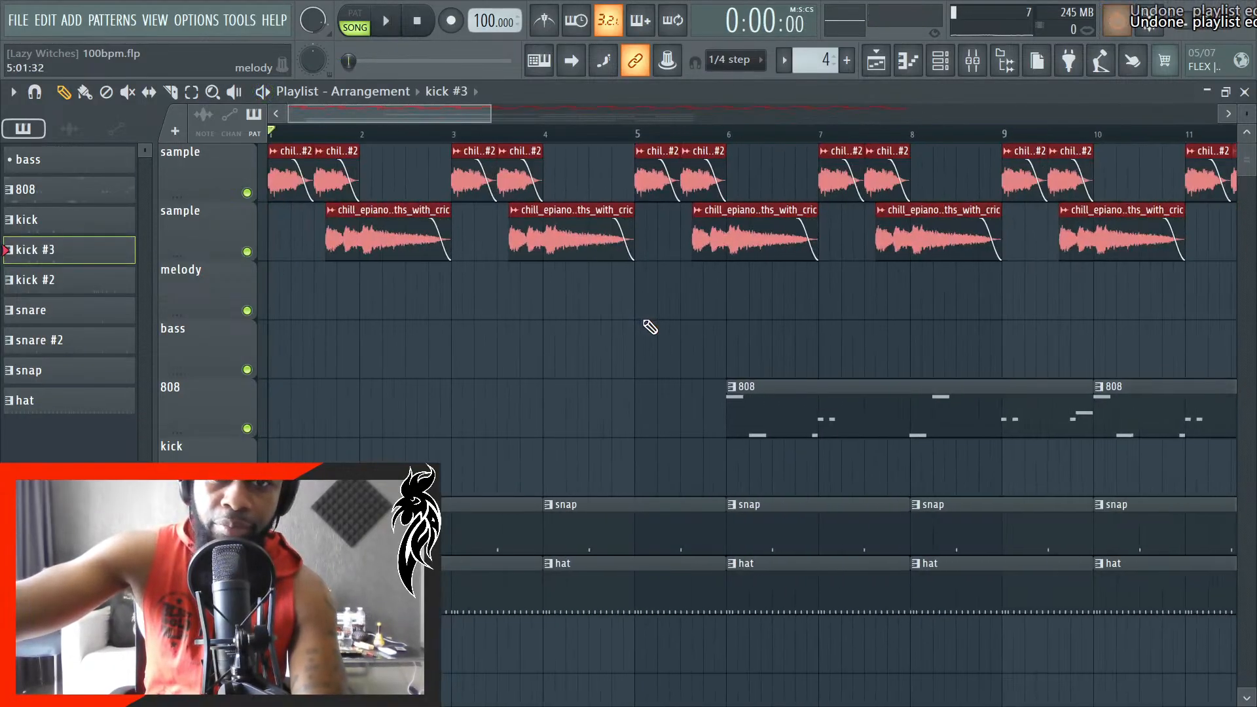
pyautogui.scroll(-8, 650, 327)
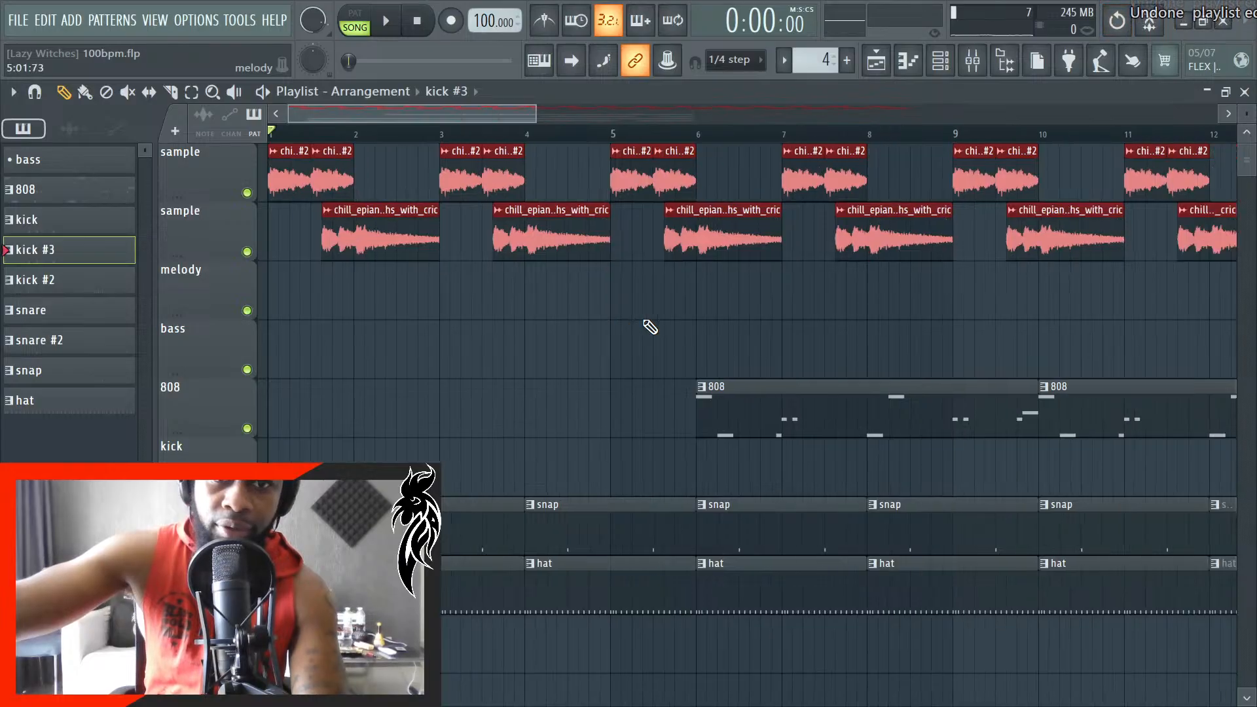
# - Select every epiano clip on the second sample track only and give them a fade-out of about 0.075 seconds
pyautogui.keyDown('ctrl'); pyautogui.click(1123, 263); pyautogui.keyUp('ctrl')
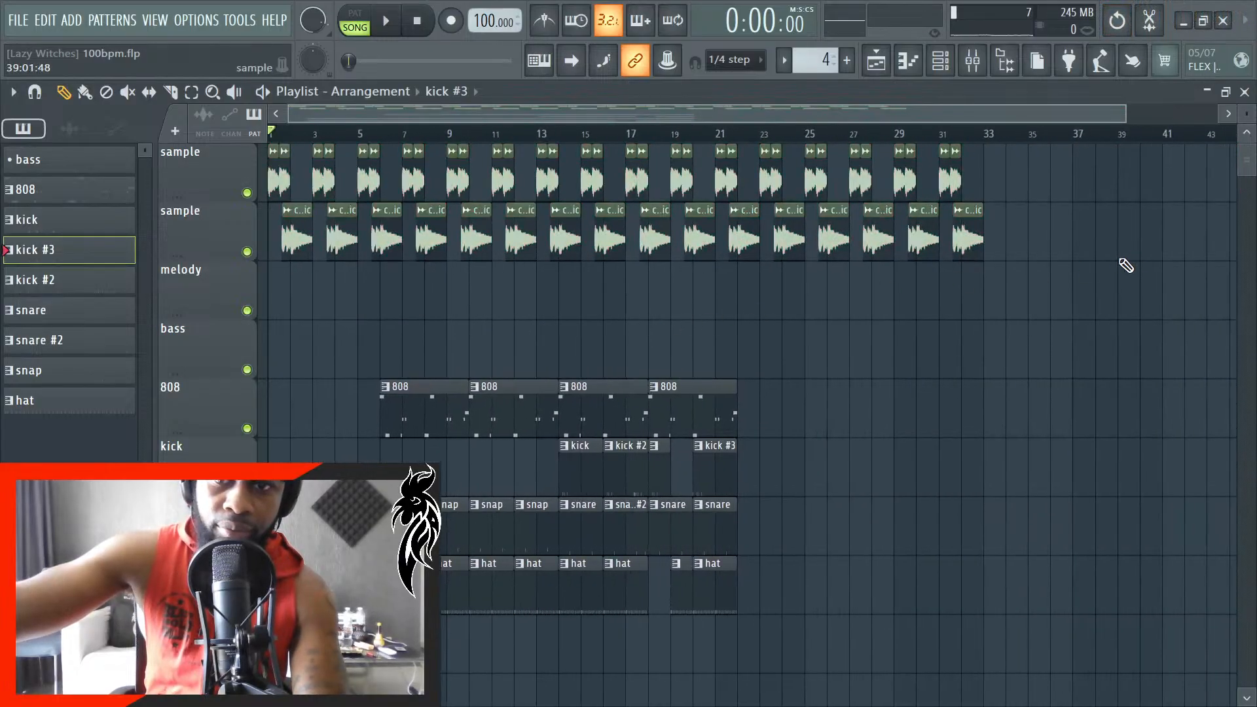
pyautogui.moveTo(1065, 255); pyautogui.dragTo(273, 289)
pyautogui.scroll(12, 382, 269)
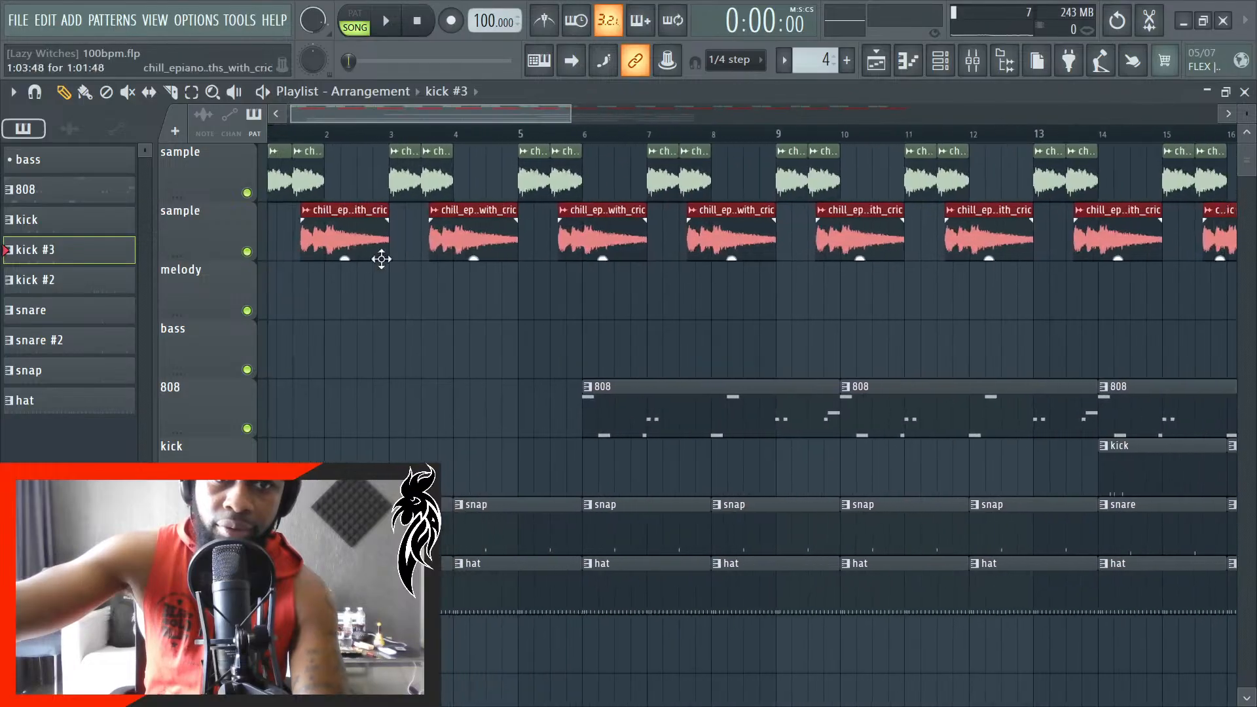
pyautogui.press('space')
pyautogui.scroll(5, 411, 280)
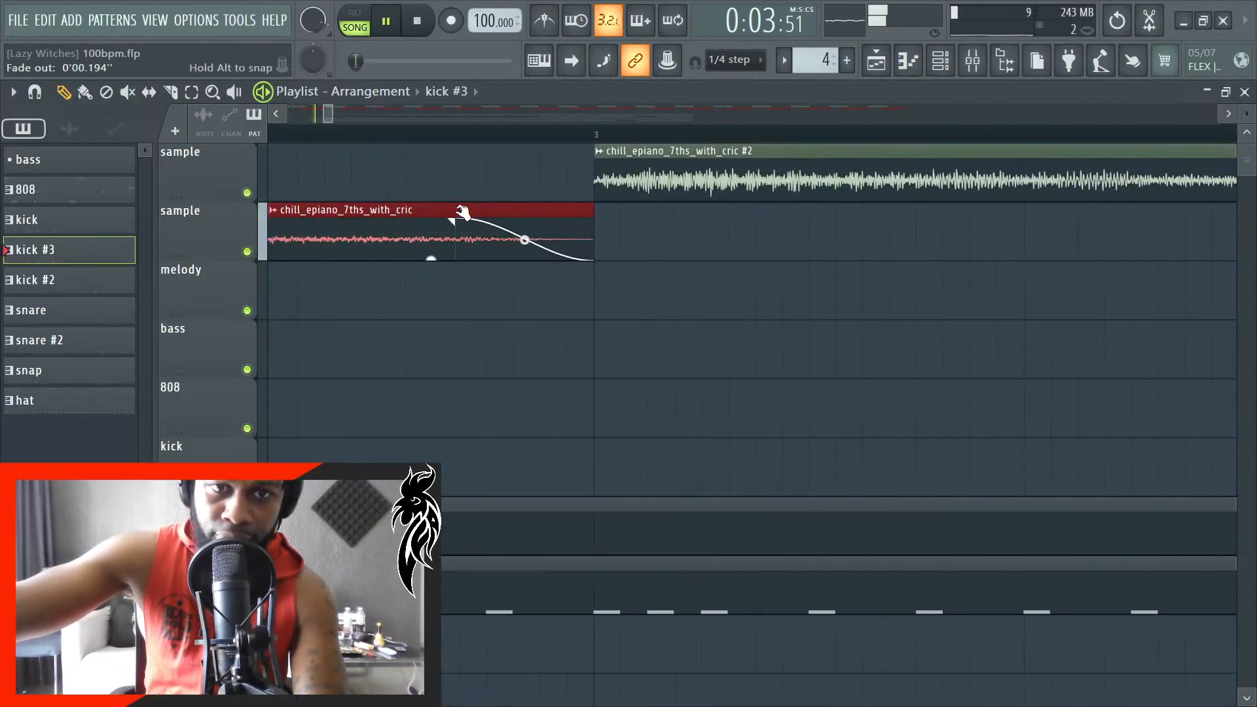
pyautogui.moveTo(464, 212); pyautogui.dragTo(468, 214)
pyautogui.press('space')
pyautogui.press('space')
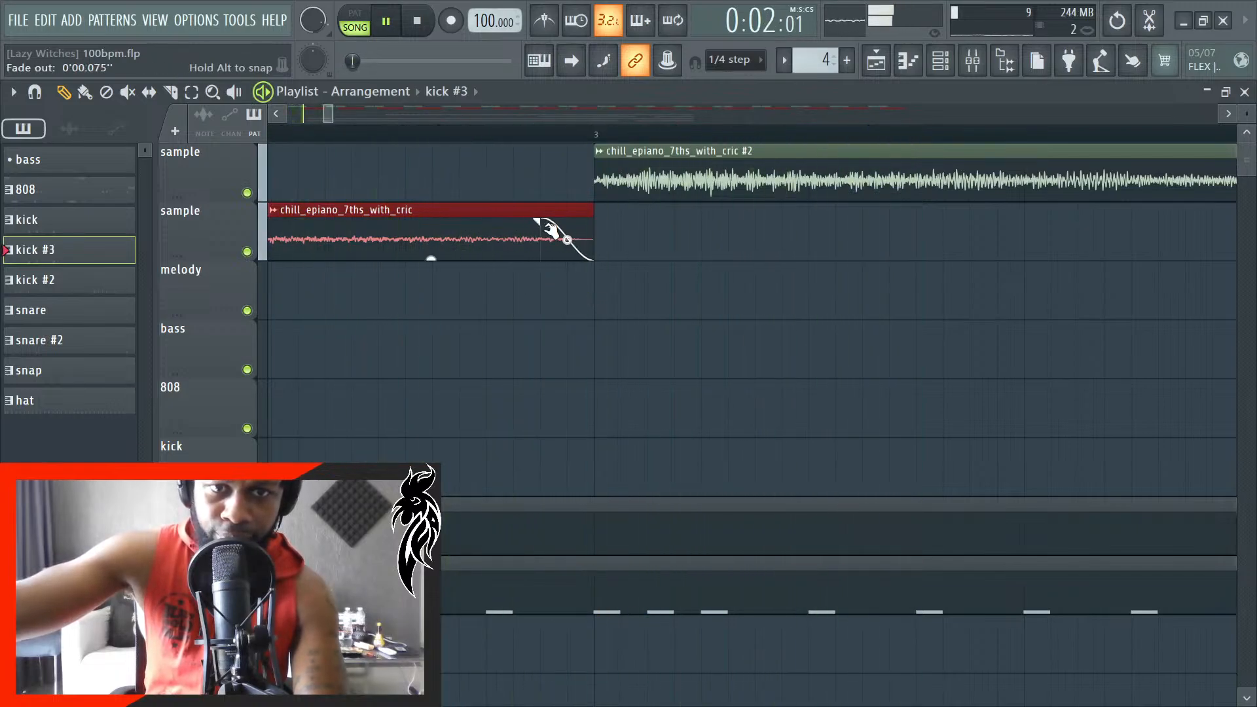
# - Listen to the song from the start to the 808 entry at bar 6 to judge the second sample track's fade-outs
pyautogui.scroll(-1, 534, 368)
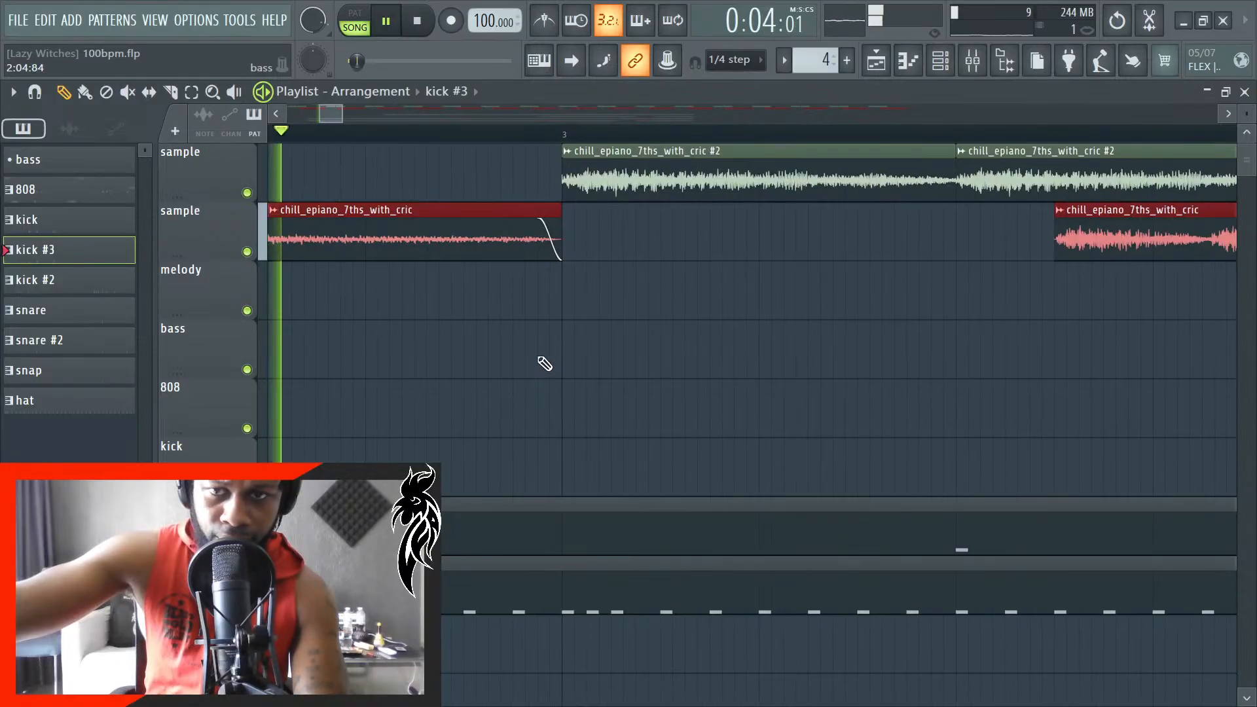
pyautogui.scroll(-4, 554, 361)
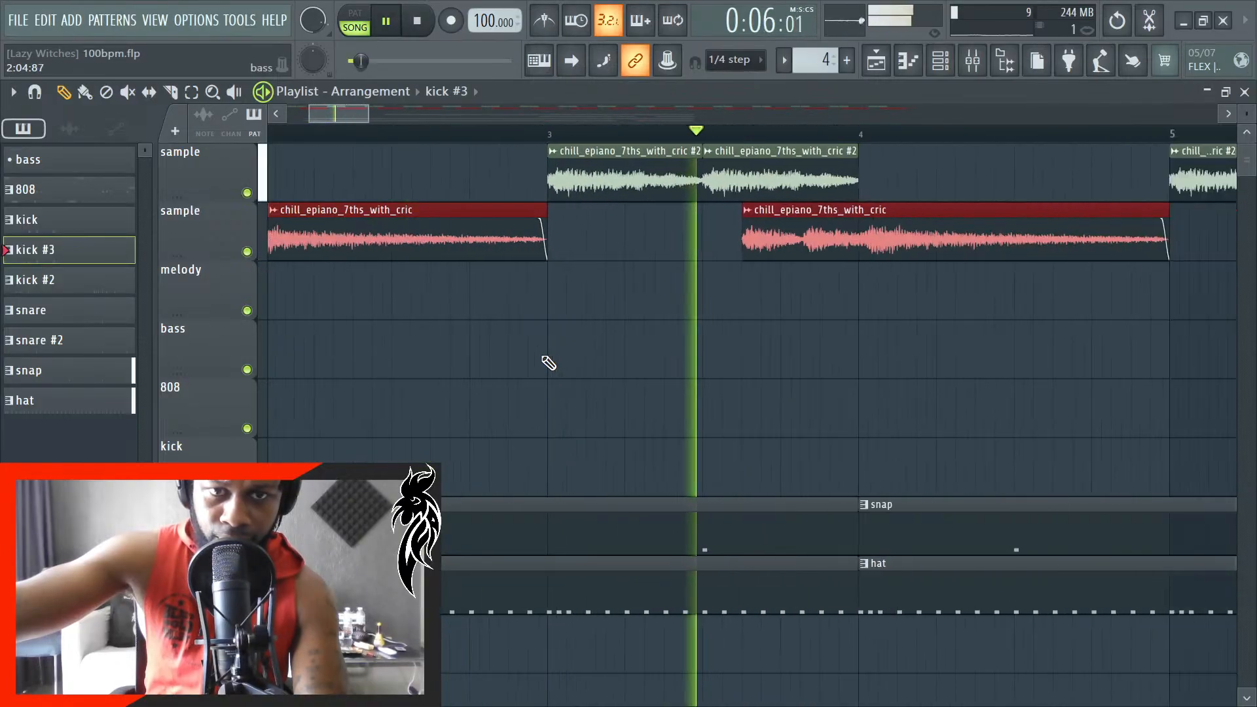
pyautogui.scroll(-1, 564, 360)
pyautogui.scroll(-2, 596, 353)
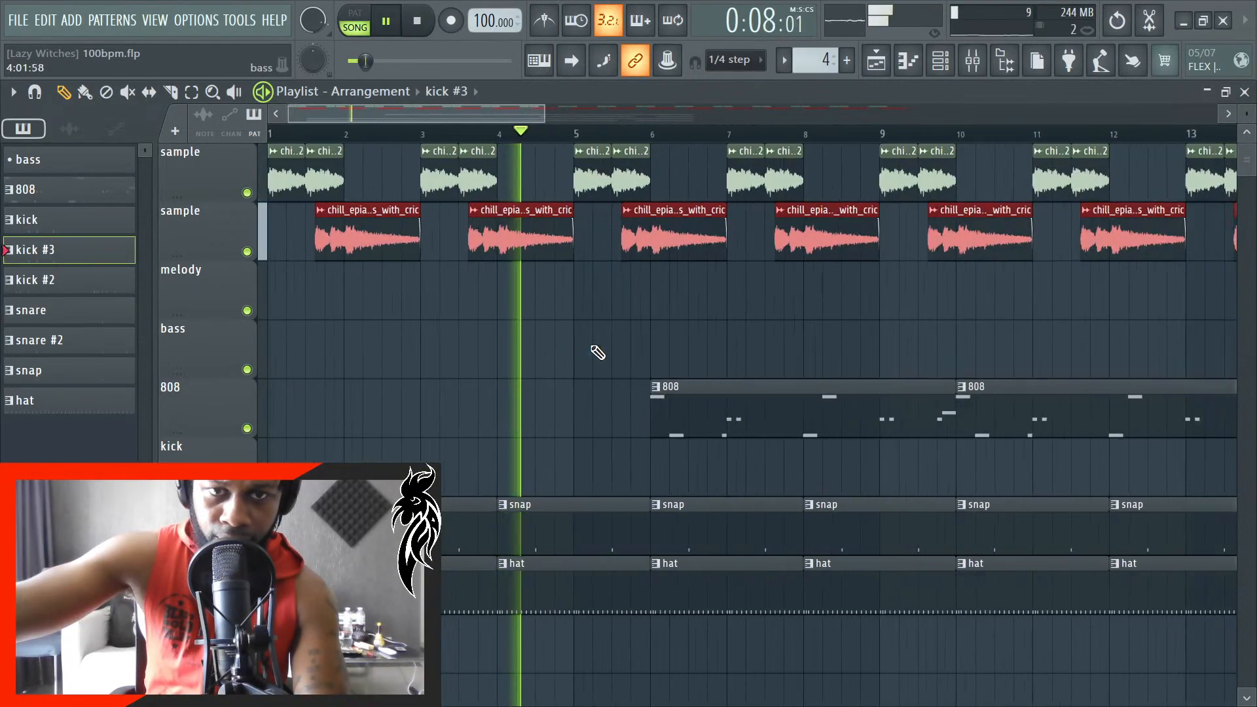
pyautogui.scroll(-6, 665, 340)
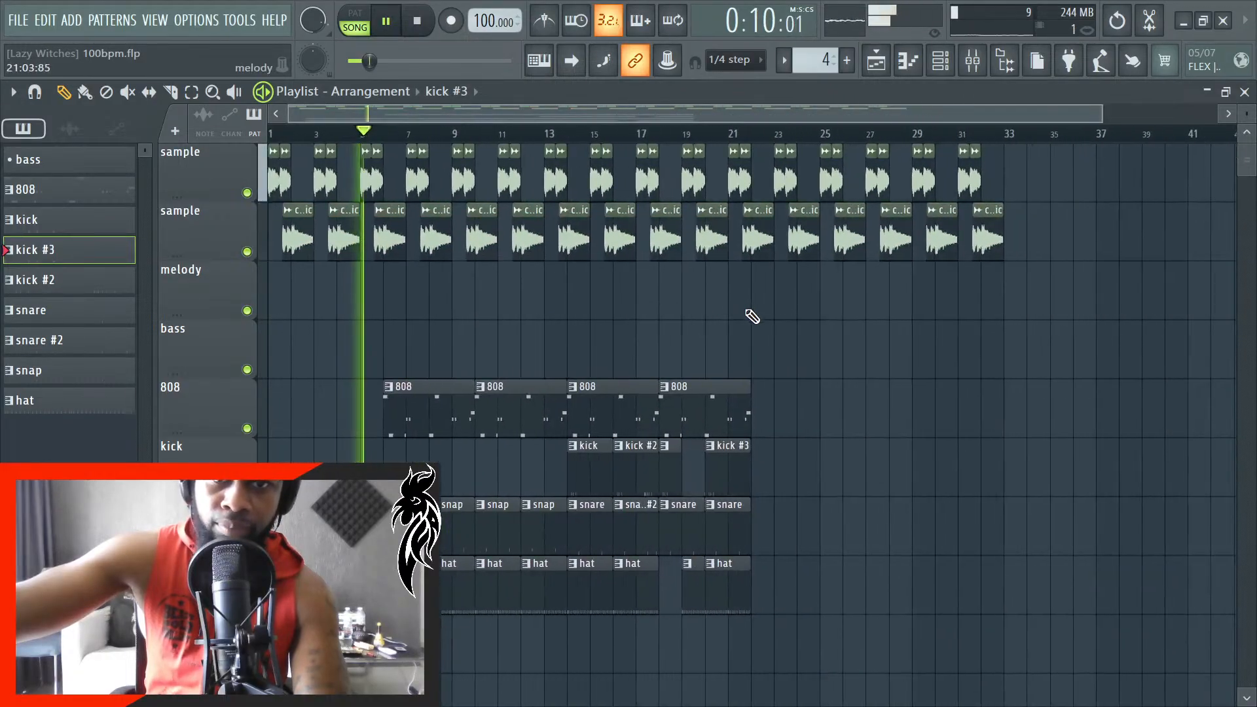
pyautogui.scroll(6, 283, 286)
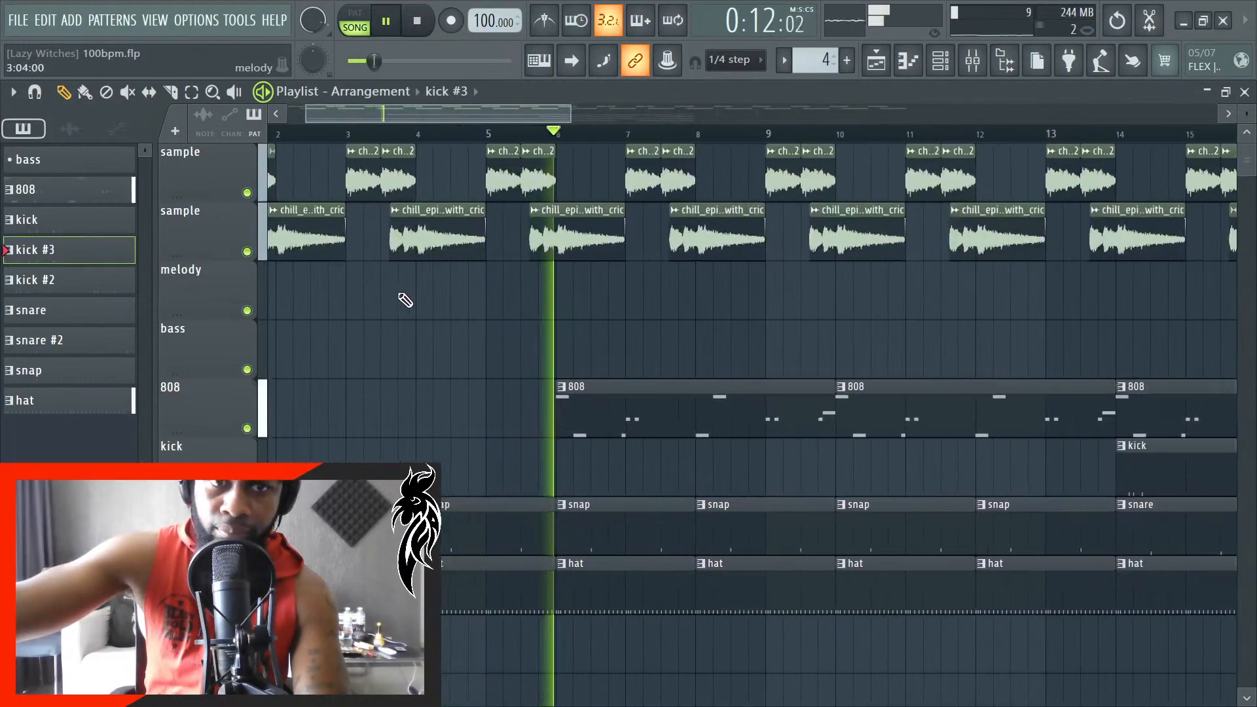
pyautogui.press('space')
# - Select the first epiano clip of every pair on the first sample track, from bar 1 through bar 31
pyautogui.scroll(-3, 518, 293)
pyautogui.scroll(5, 275, 262)
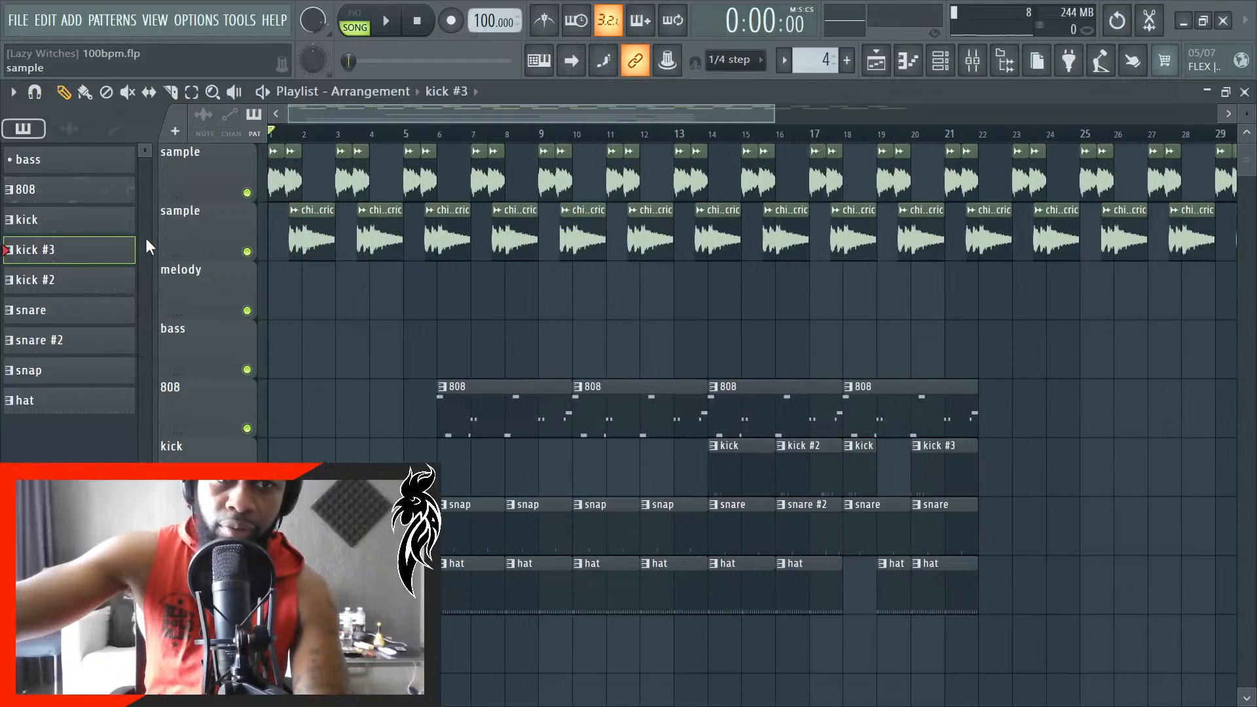
pyautogui.scroll(2, 266, 256)
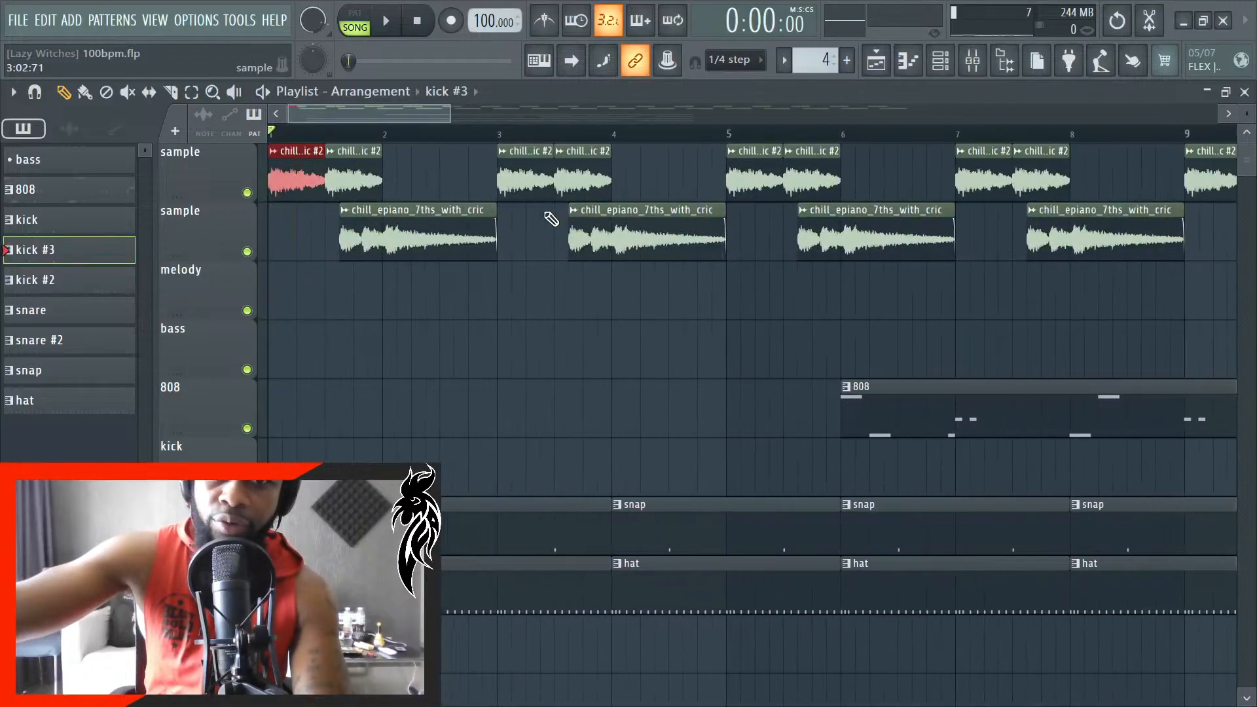
pyautogui.click(537, 188)
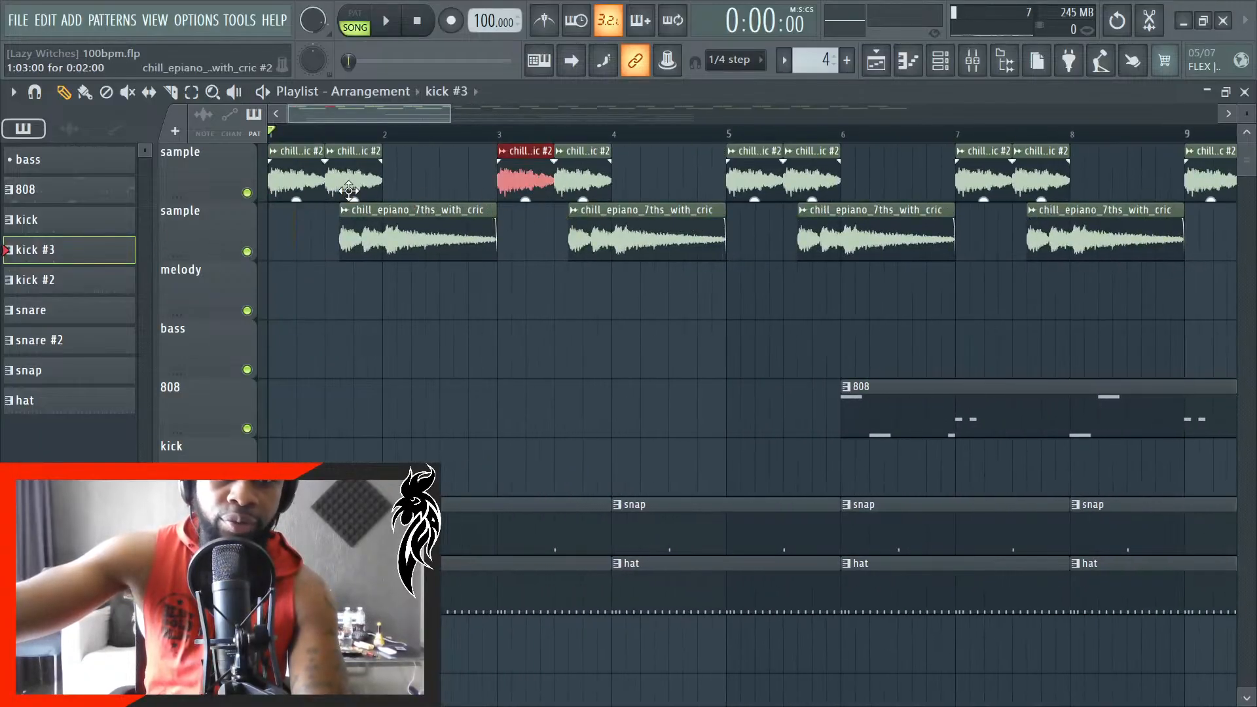
pyautogui.keyDown('shift'); pyautogui.click(315, 180); pyautogui.keyUp('shift')
pyautogui.scroll(-4, 475, 403)
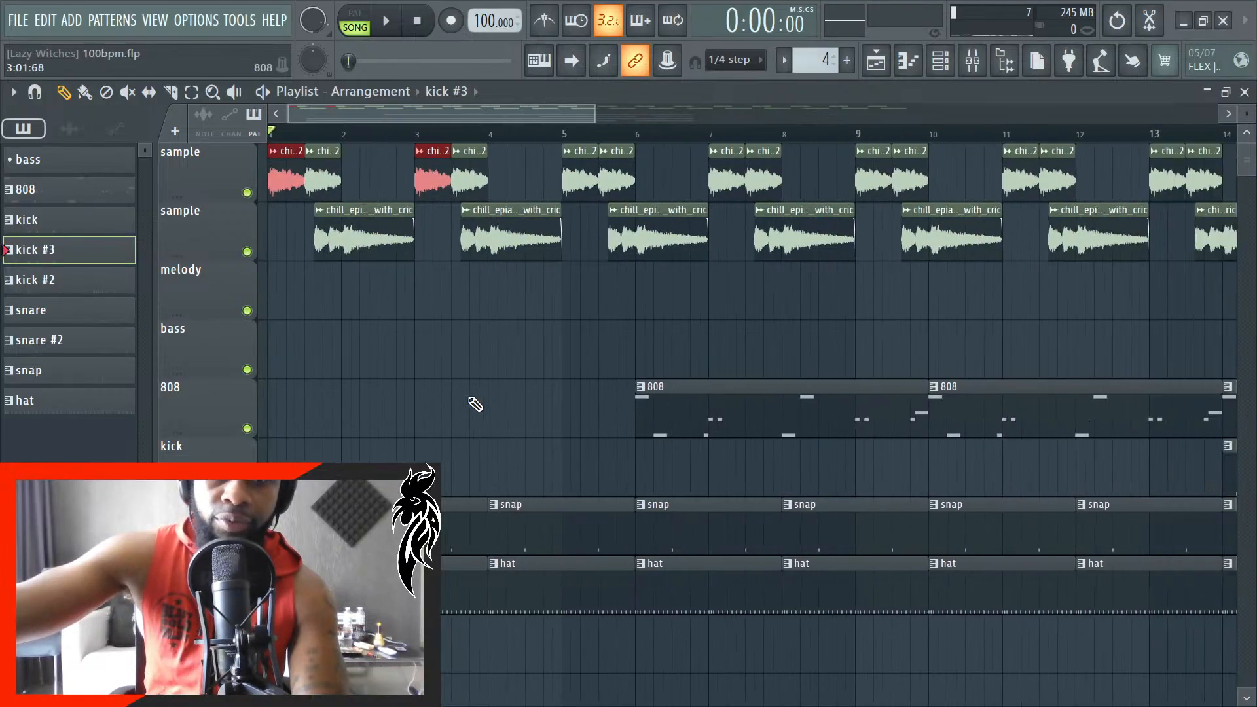
pyautogui.scroll(-4, 476, 403)
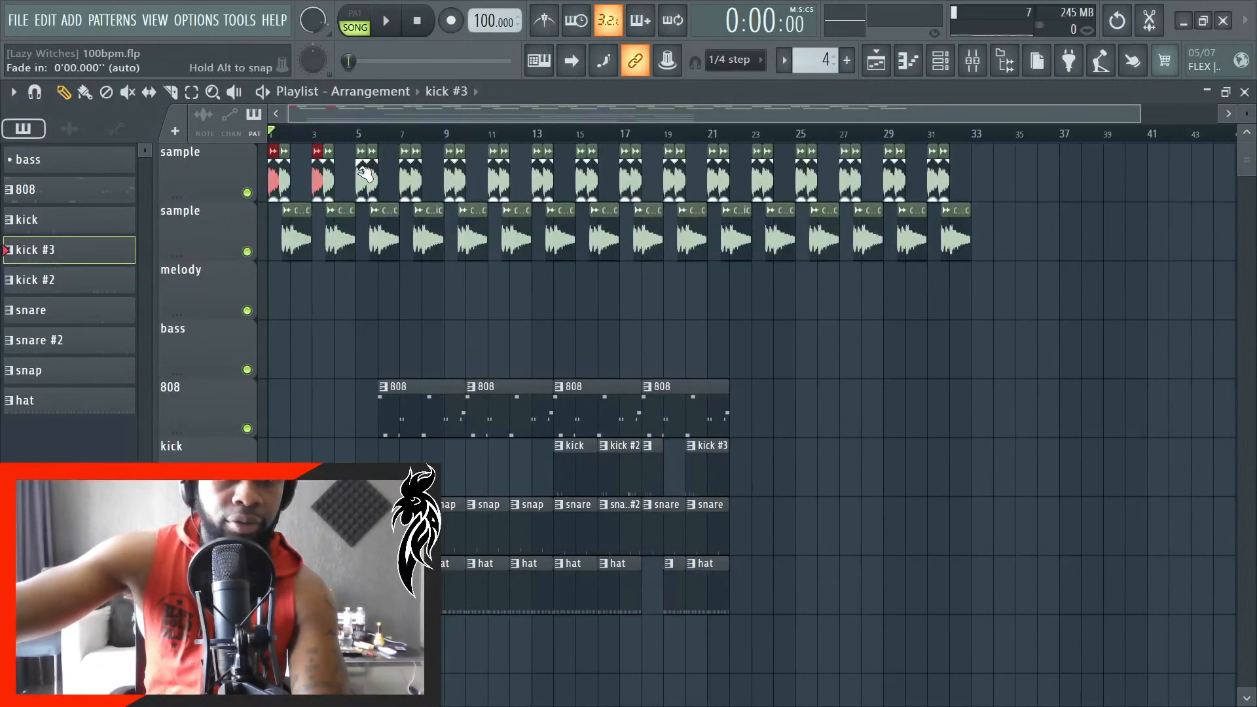
pyautogui.keyDown('shift'); pyautogui.click(363, 181); pyautogui.keyUp('shift')
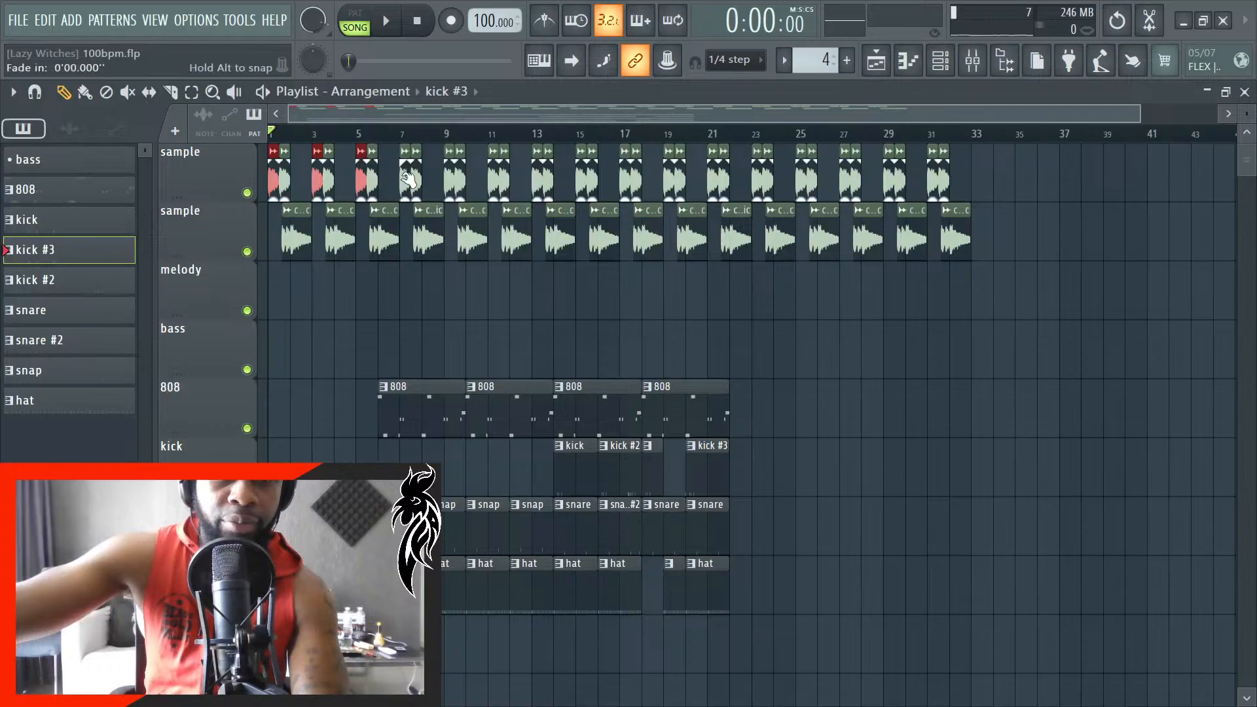
pyautogui.keyDown('shift'); pyautogui.click(406, 186); pyautogui.keyUp('shift')
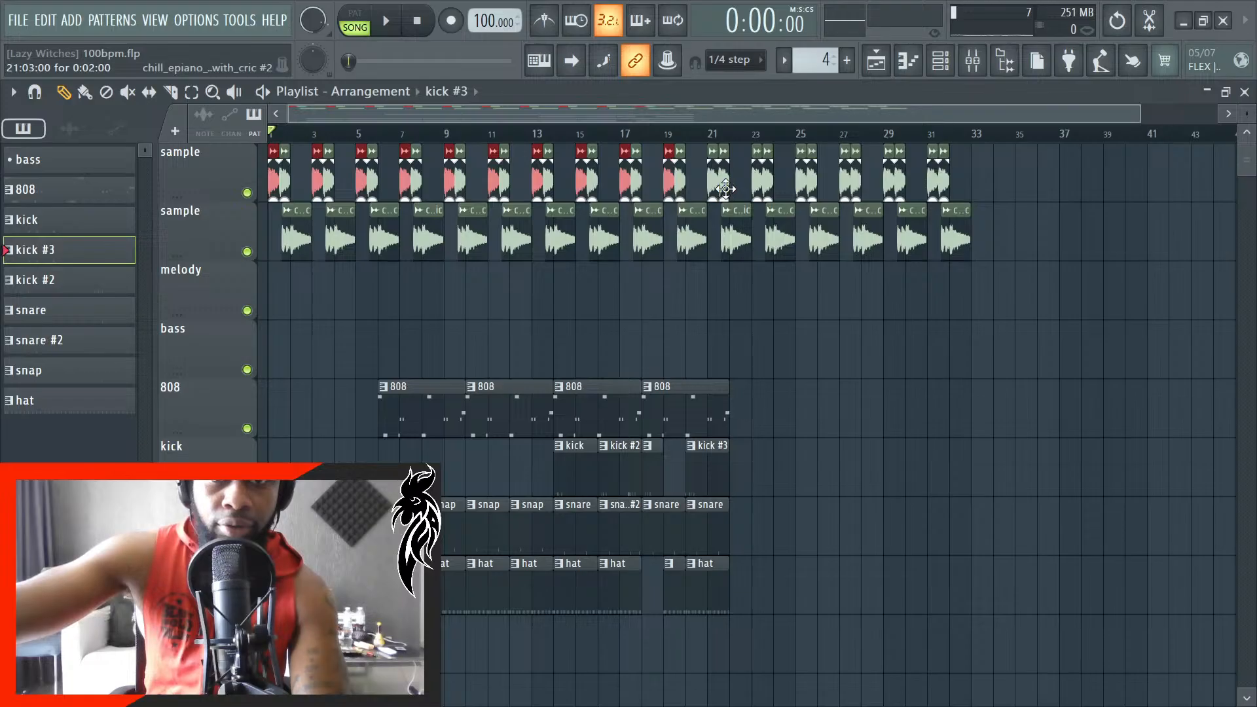
pyautogui.keyDown('shift'); pyautogui.click(712, 191); pyautogui.keyUp('shift')
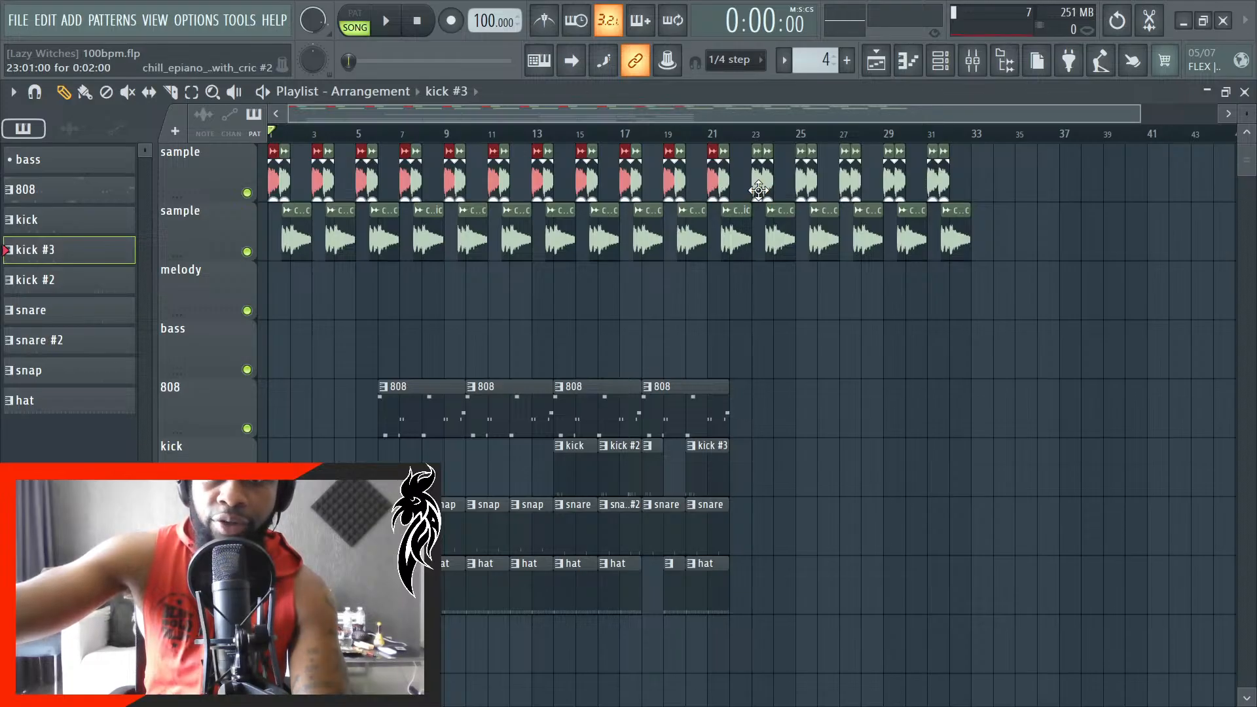
pyautogui.keyDown('shift'); pyautogui.click(758, 191); pyautogui.keyUp('shift')
pyautogui.keyDown('shift'); pyautogui.click(800, 188); pyautogui.keyUp('shift')
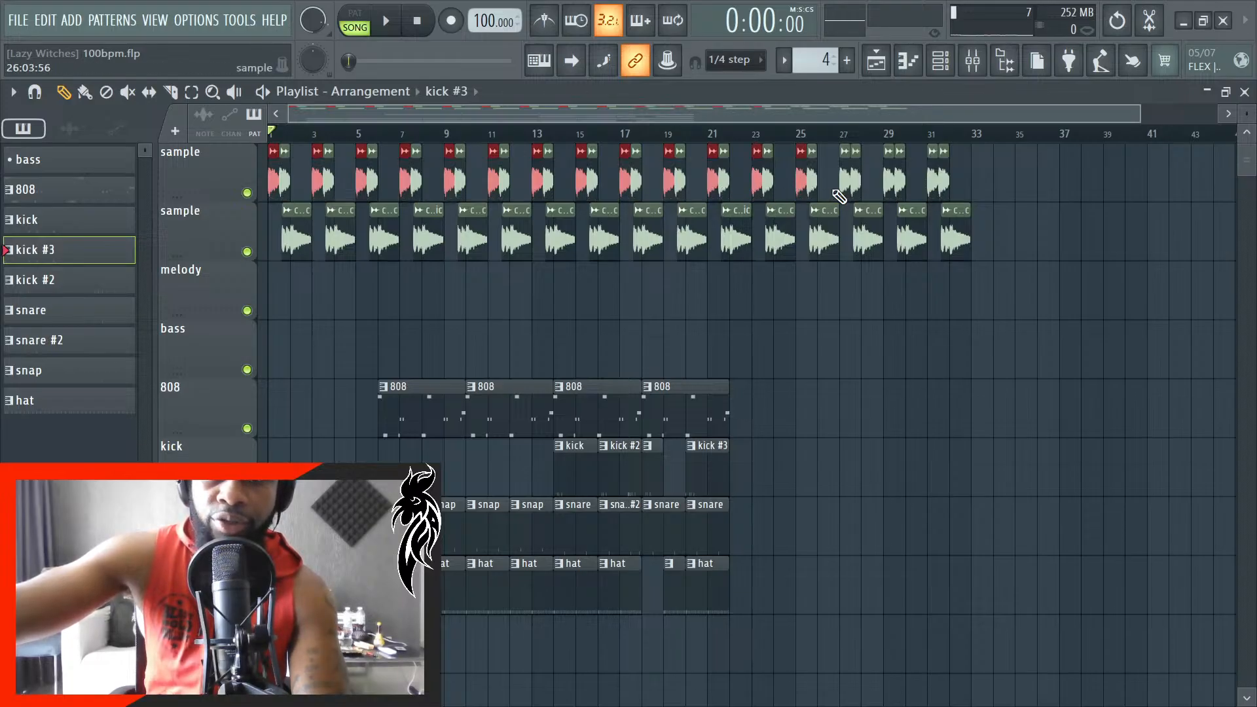
pyautogui.keyDown('shift'); pyautogui.click(889, 184); pyautogui.keyUp('shift')
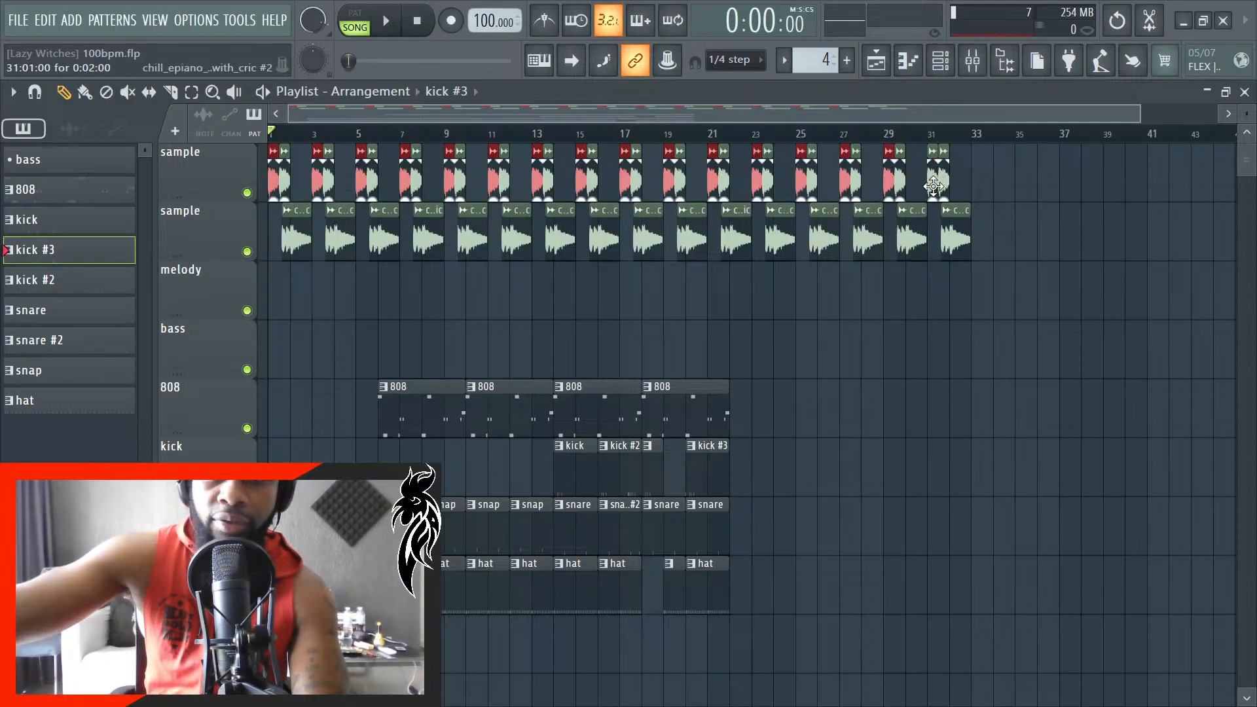
pyautogui.keyDown('shift'); pyautogui.click(933, 188); pyautogui.keyUp('shift')
# - Give the selected clips on the first sample track a fade-out of about 0.056 seconds
pyautogui.scroll(7, 319, 237)
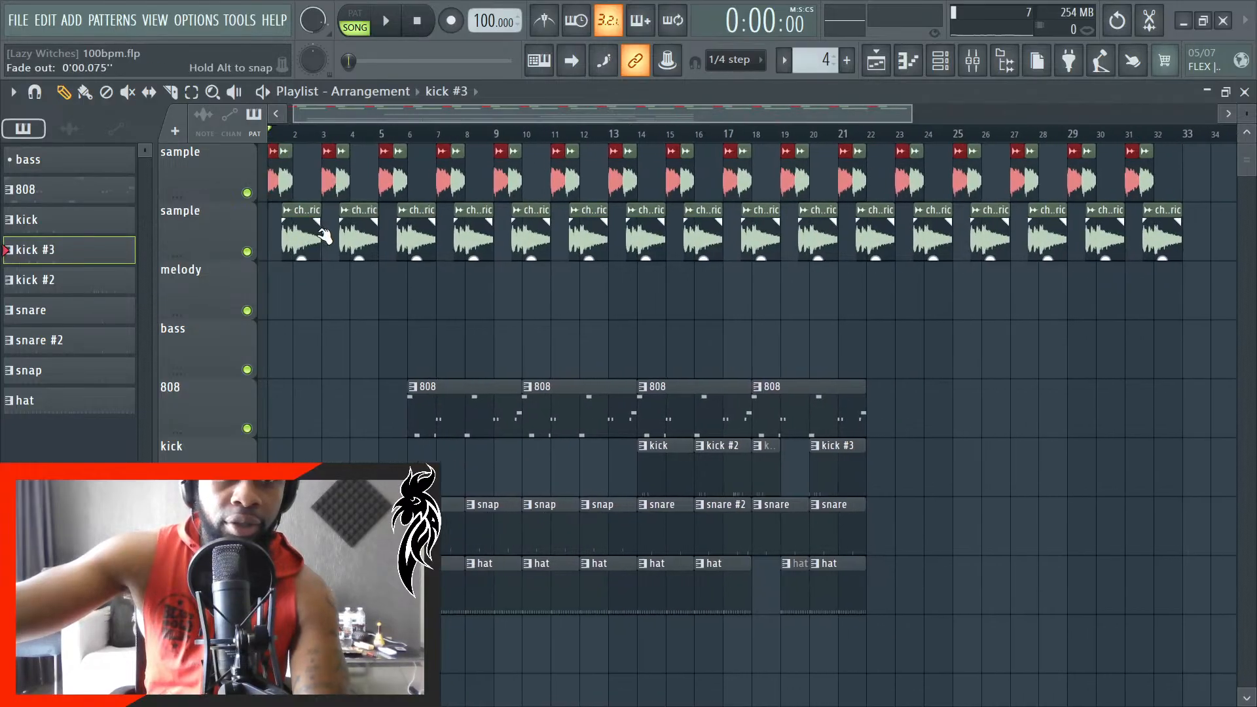
pyautogui.moveTo(343, 120); pyautogui.dragTo(306, 126)
pyautogui.scroll(6, 365, 225)
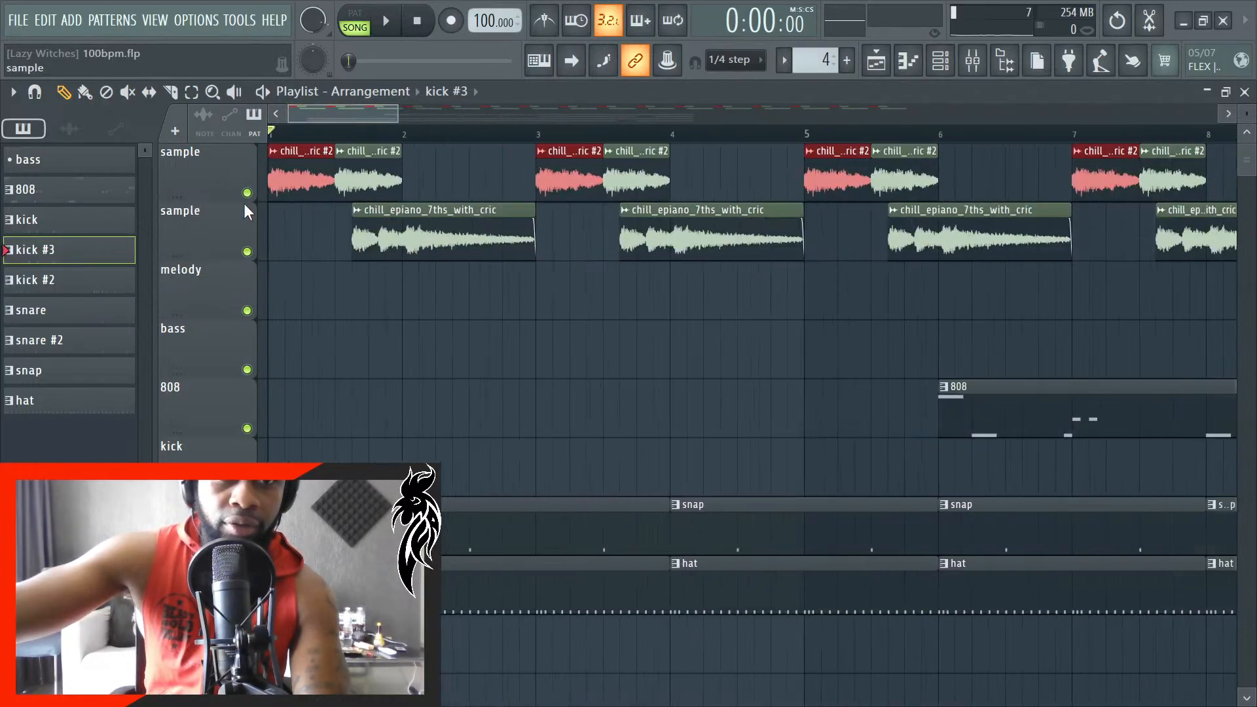
pyautogui.scroll(1, 418, 229)
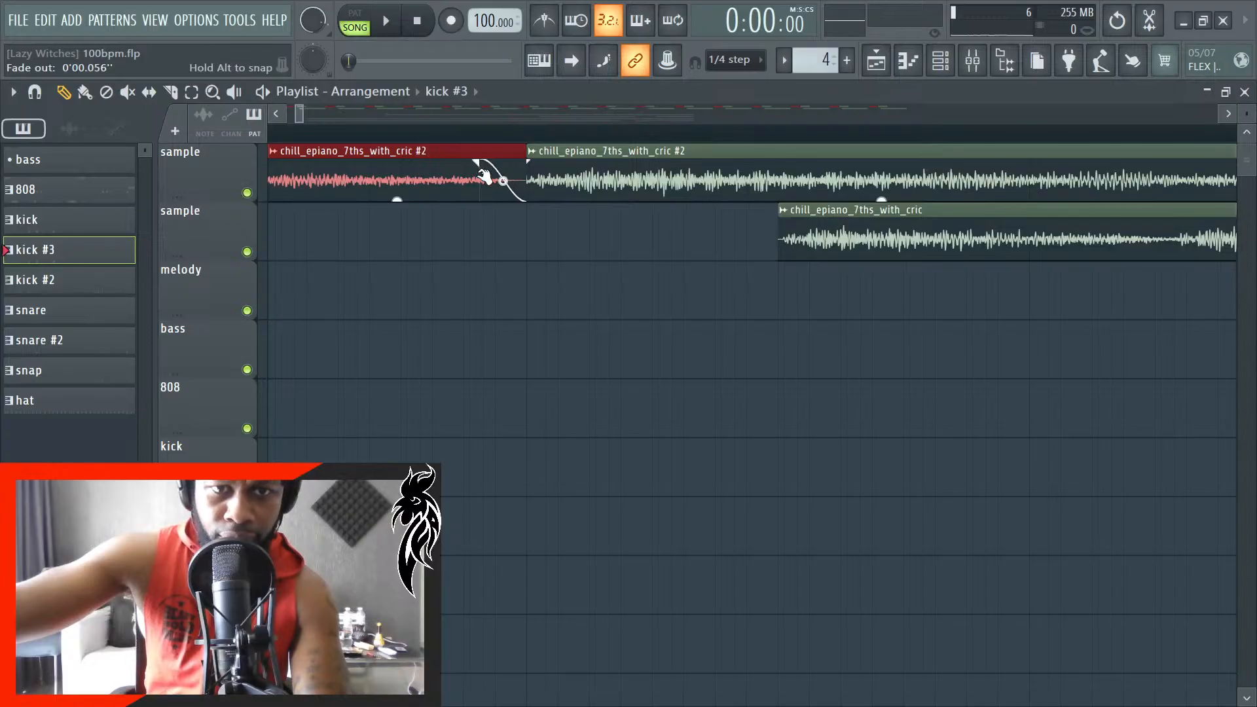
# - Play the song and readjust the fade-out of the selected first sample track clips to about 0.062 seconds
pyautogui.press('space')
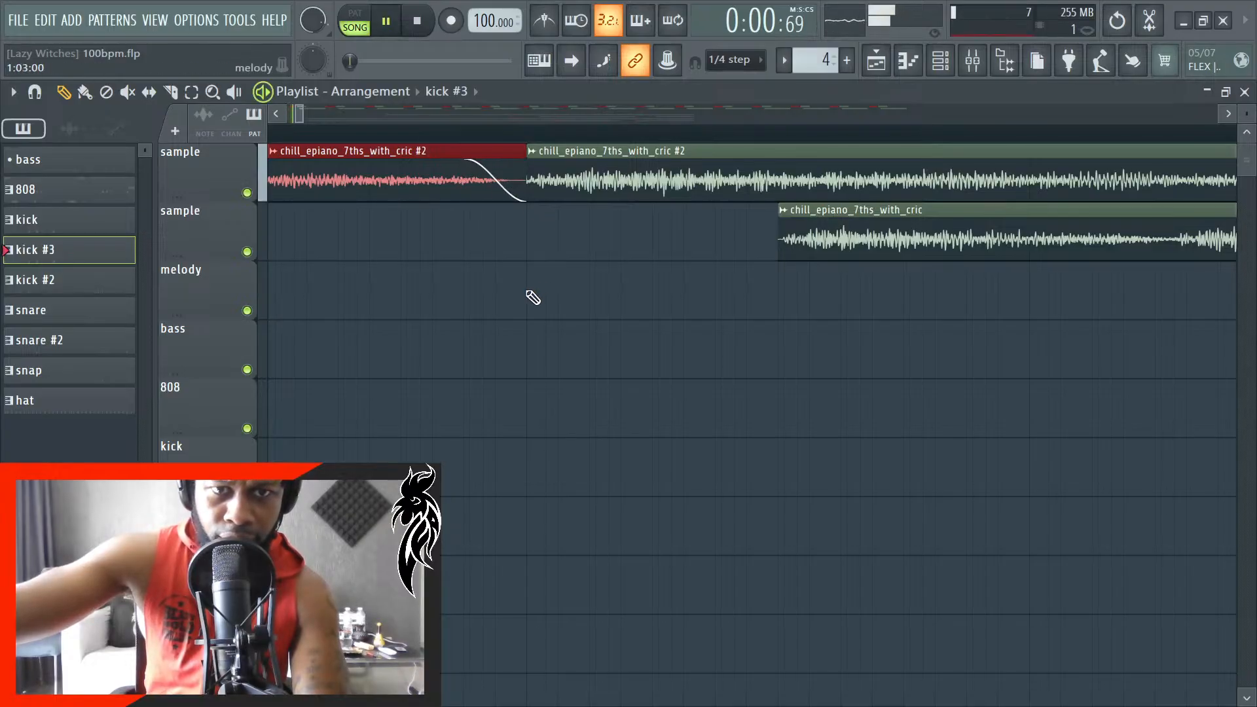
pyautogui.scroll(-4, 449, 365)
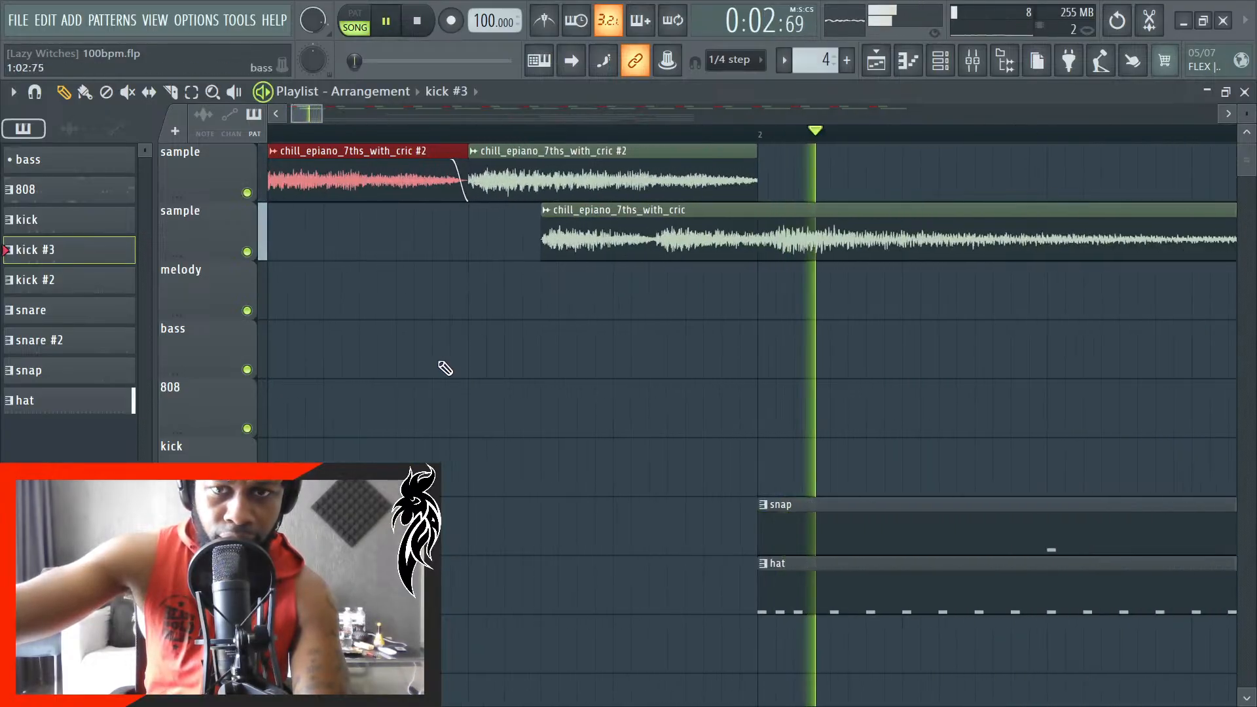
pyautogui.scroll(-4, 452, 364)
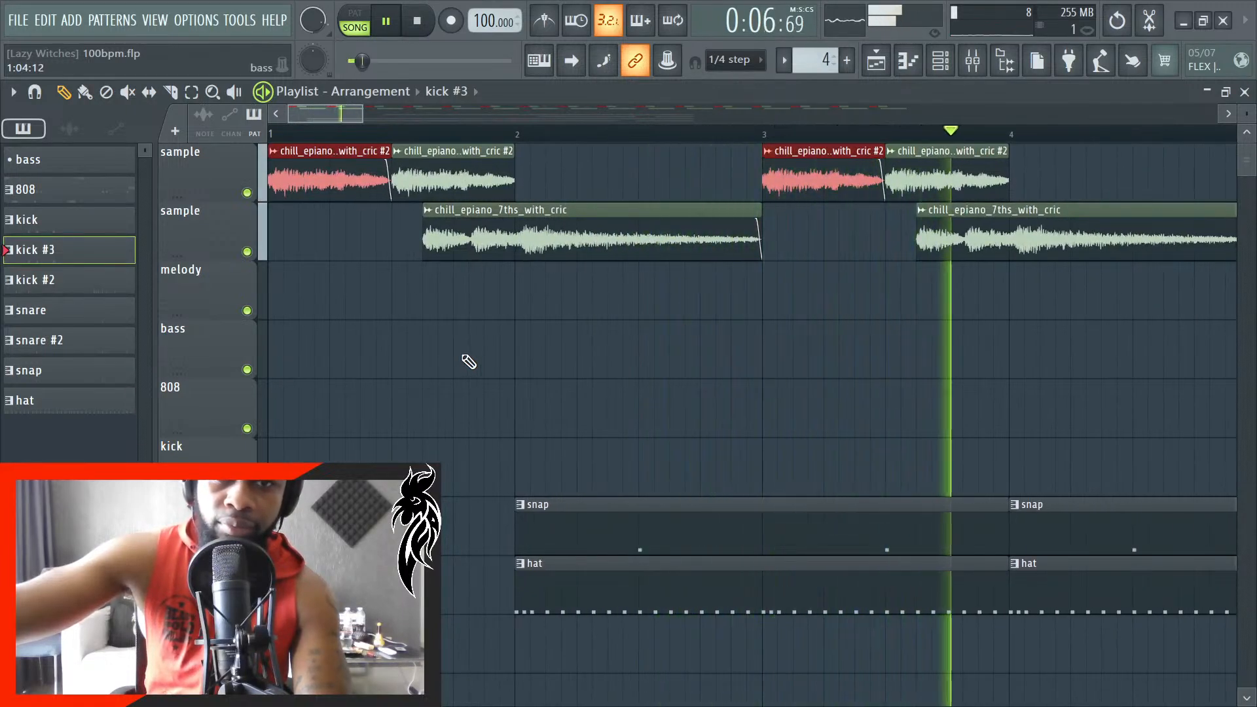
pyautogui.scroll(6, 367, 282)
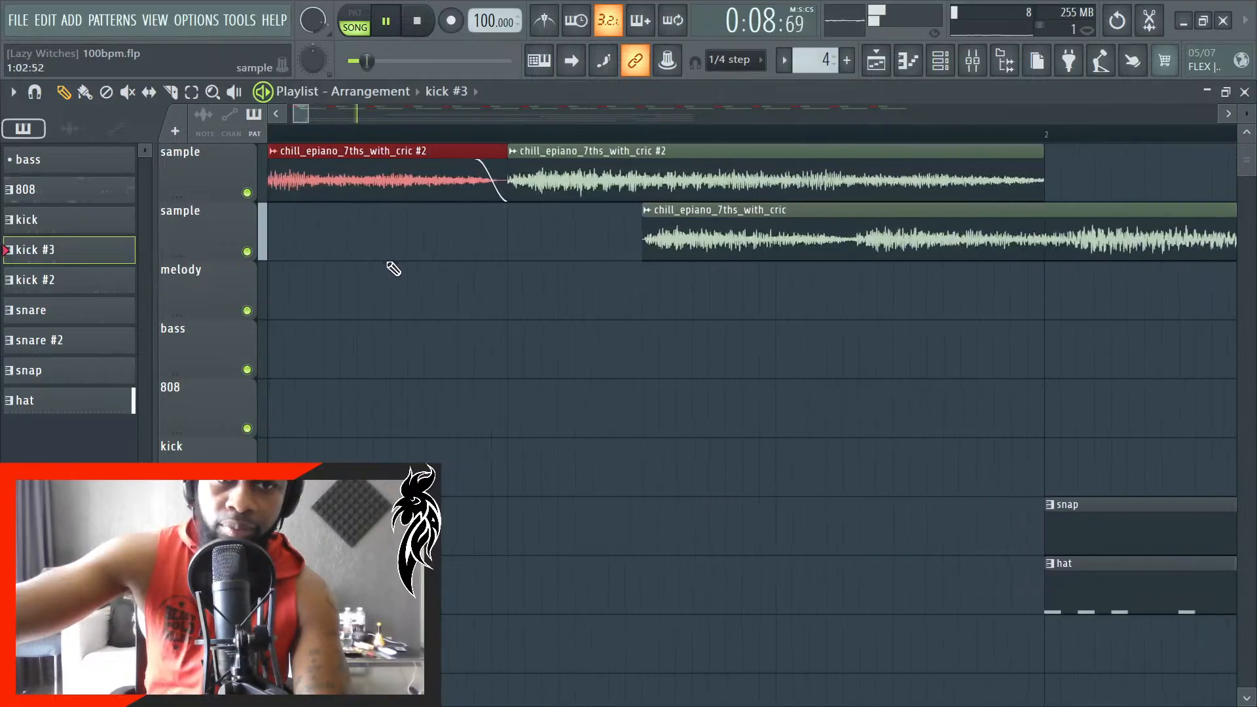
pyautogui.scroll(2, 446, 242)
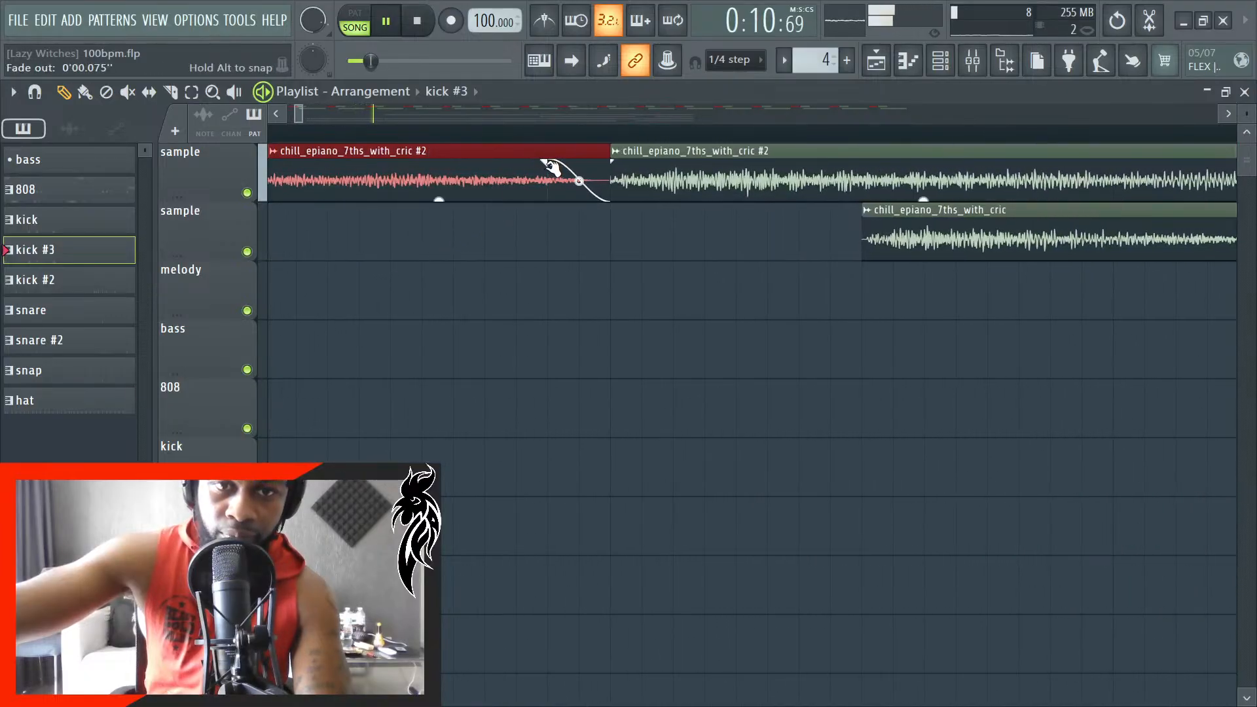
pyautogui.moveTo(538, 167); pyautogui.dragTo(498, 170)
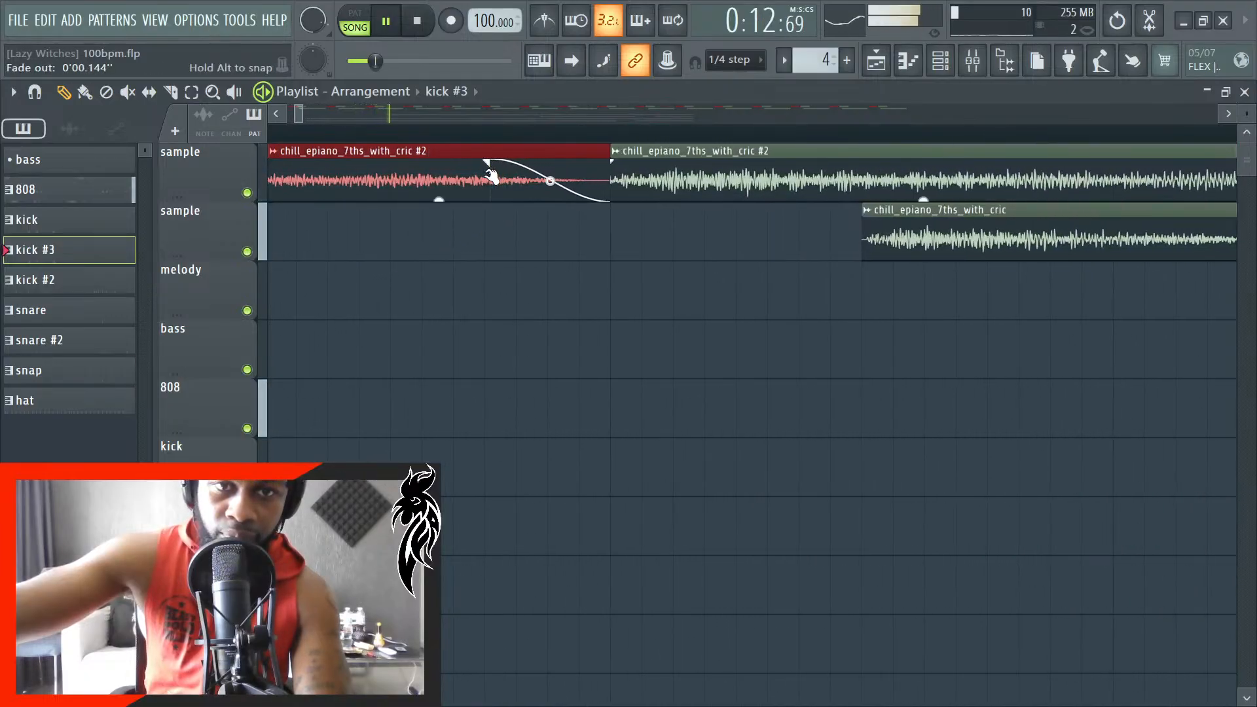
pyautogui.scroll(-4, 373, 362)
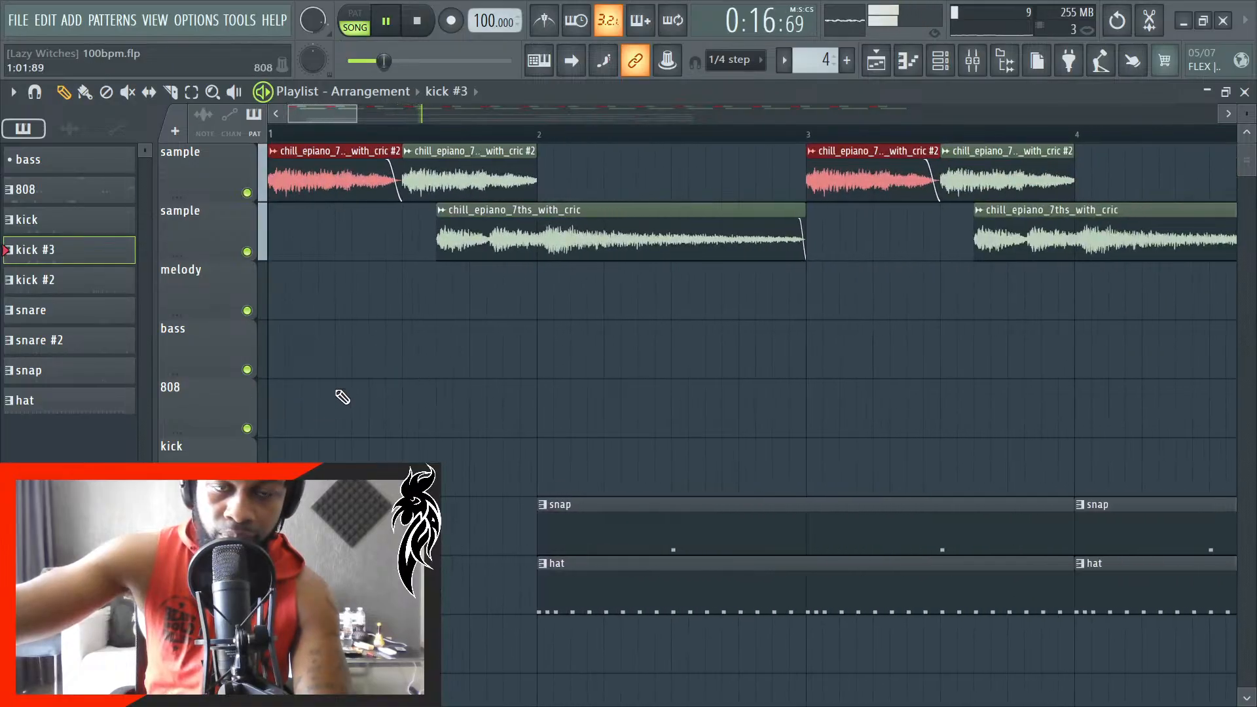
pyautogui.scroll(4, 342, 397)
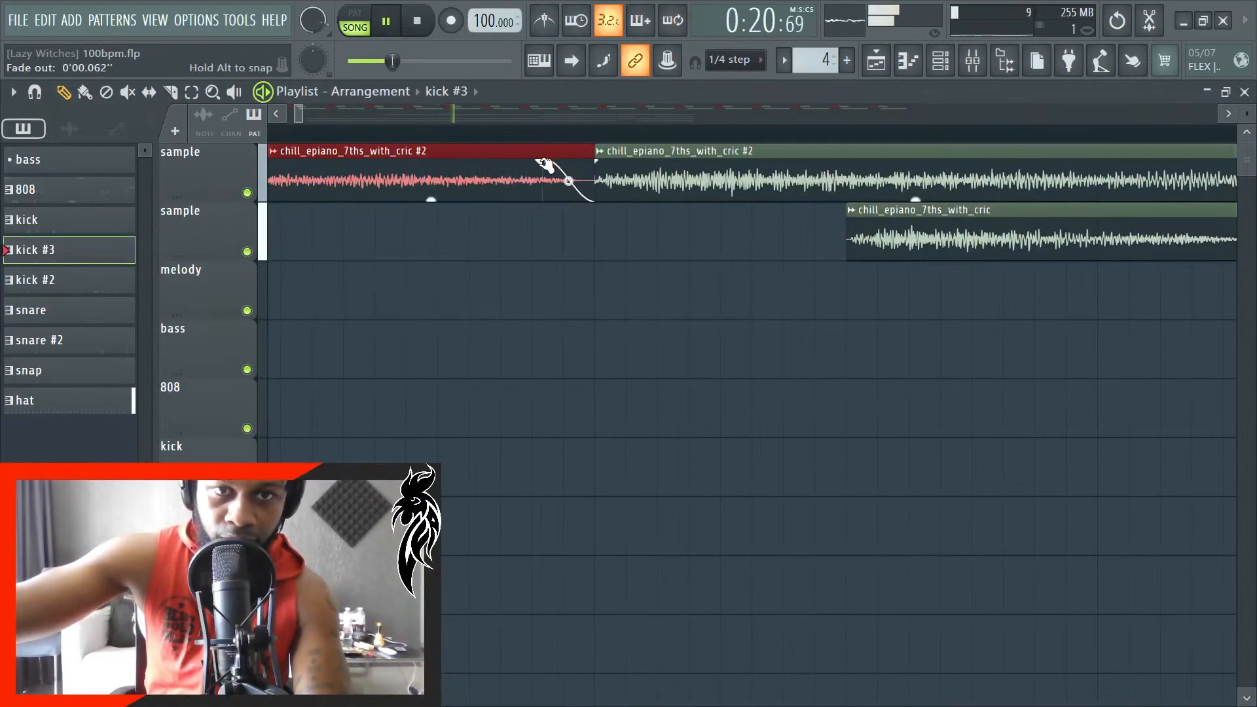
# - Follow the playback position to around bar 12 to check the sample clips against the 808 and drum clips
pyautogui.scroll(-4, 460, 284)
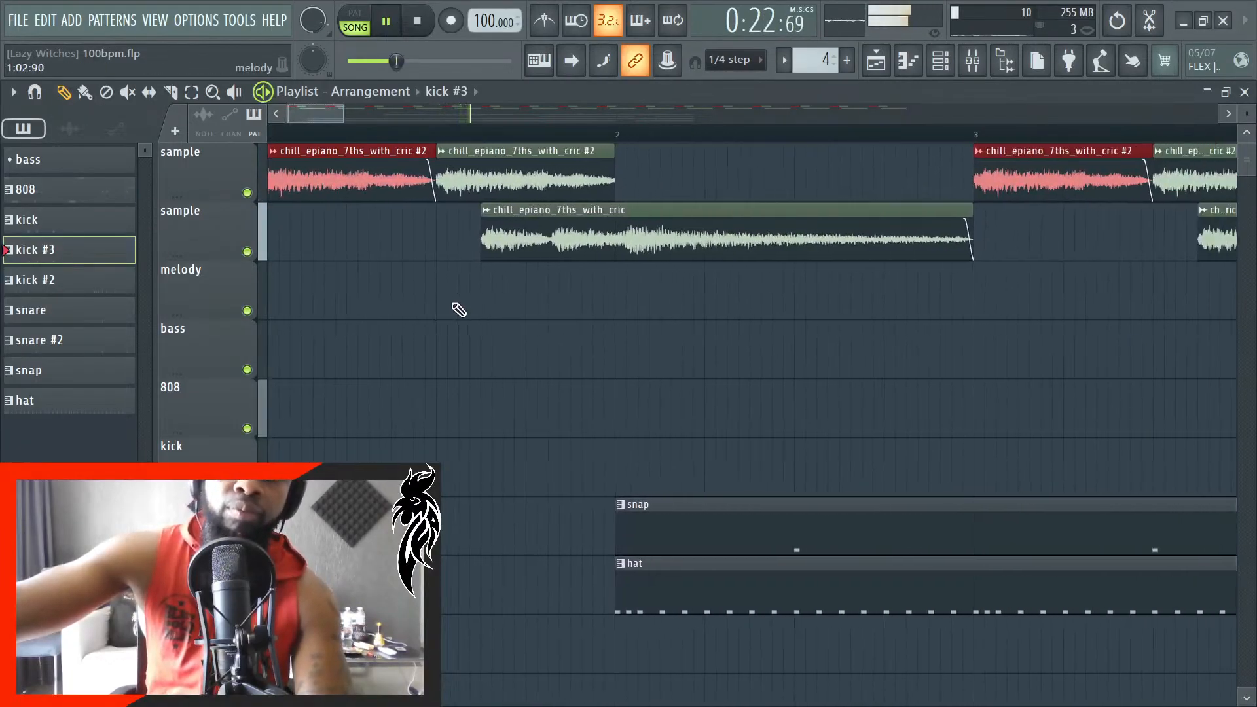
pyautogui.click(572, 63)
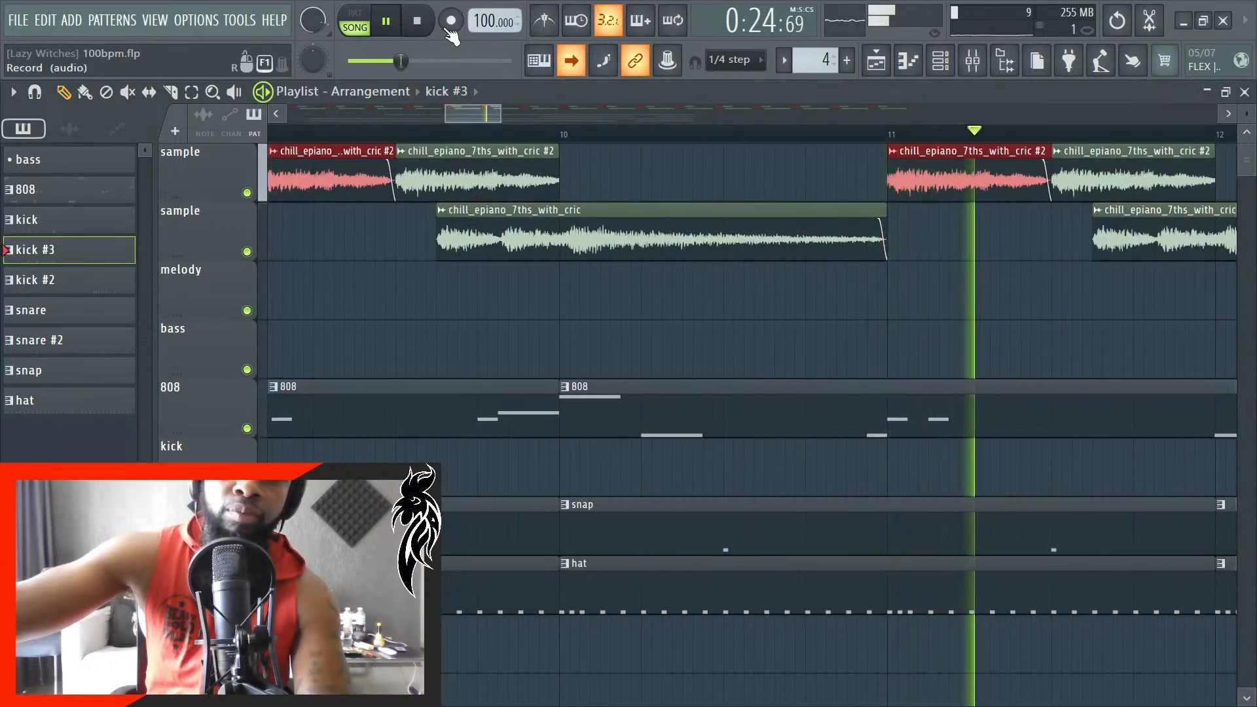
pyautogui.scroll(-5, 516, 306)
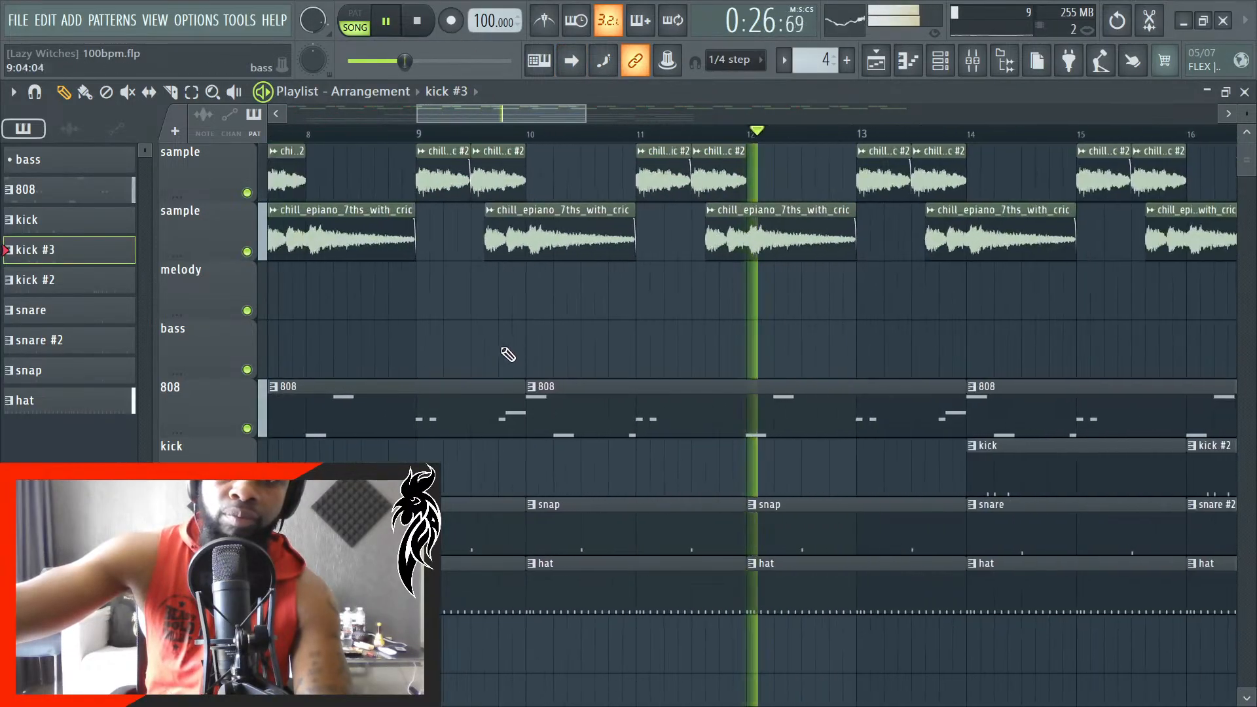
# - Add Fruity Love Philter to slot 2 of the melody mixer track
pyautogui.click(973, 61)
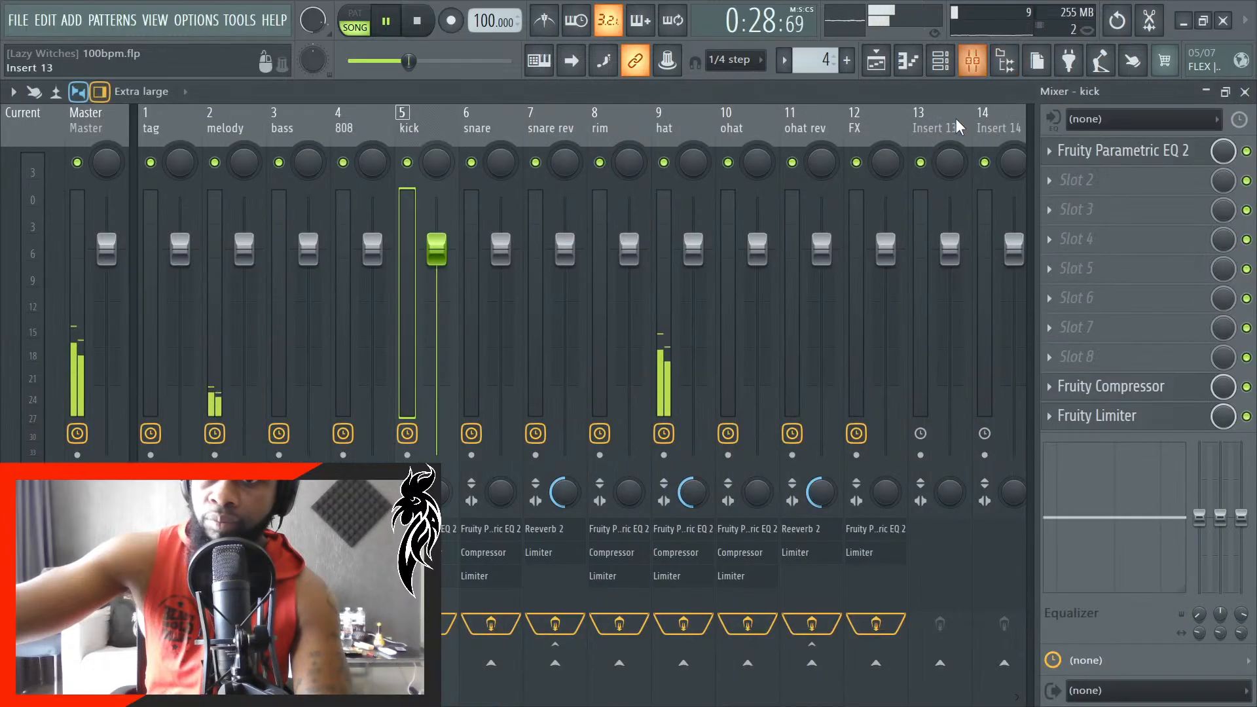
pyautogui.click(223, 128)
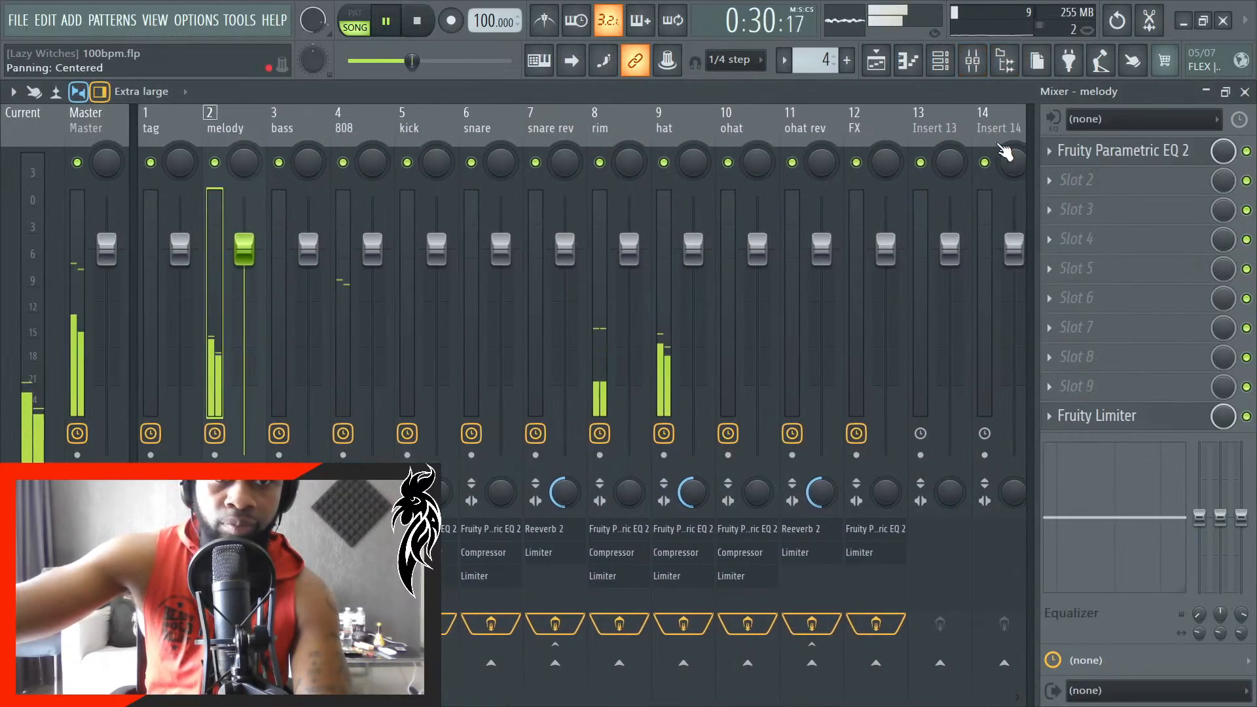
pyautogui.click(1078, 181)
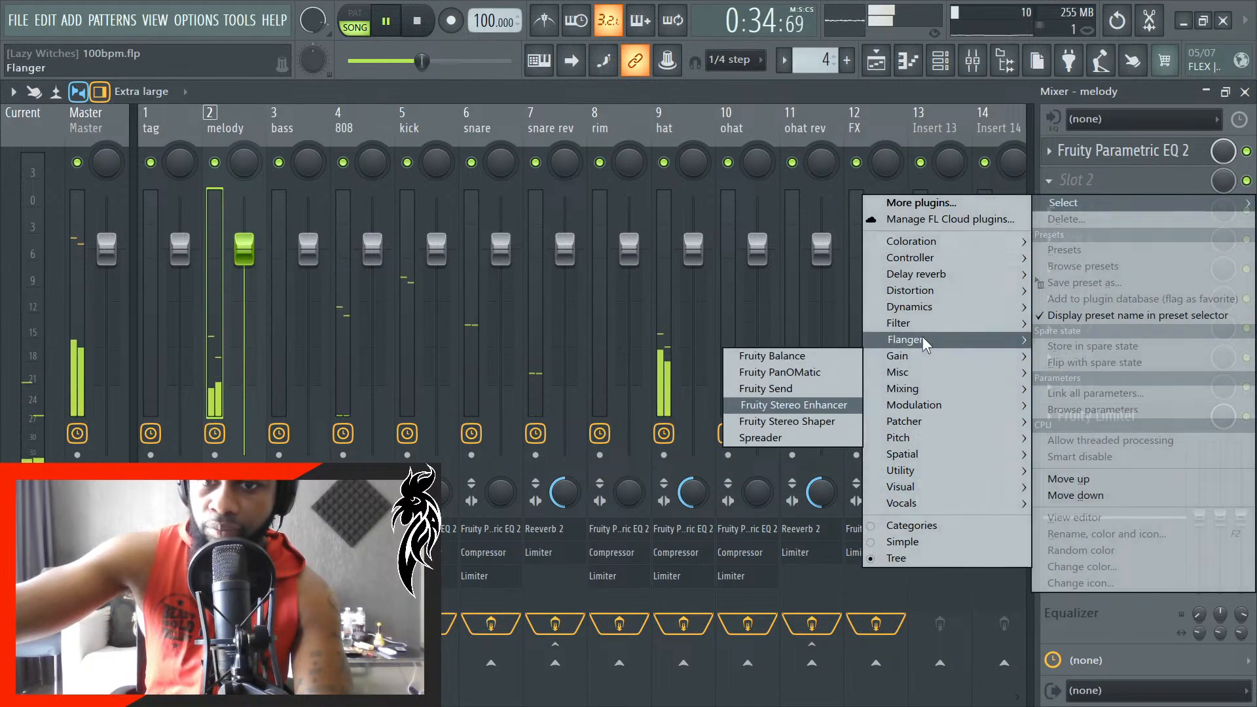
pyautogui.moveTo(904, 323)
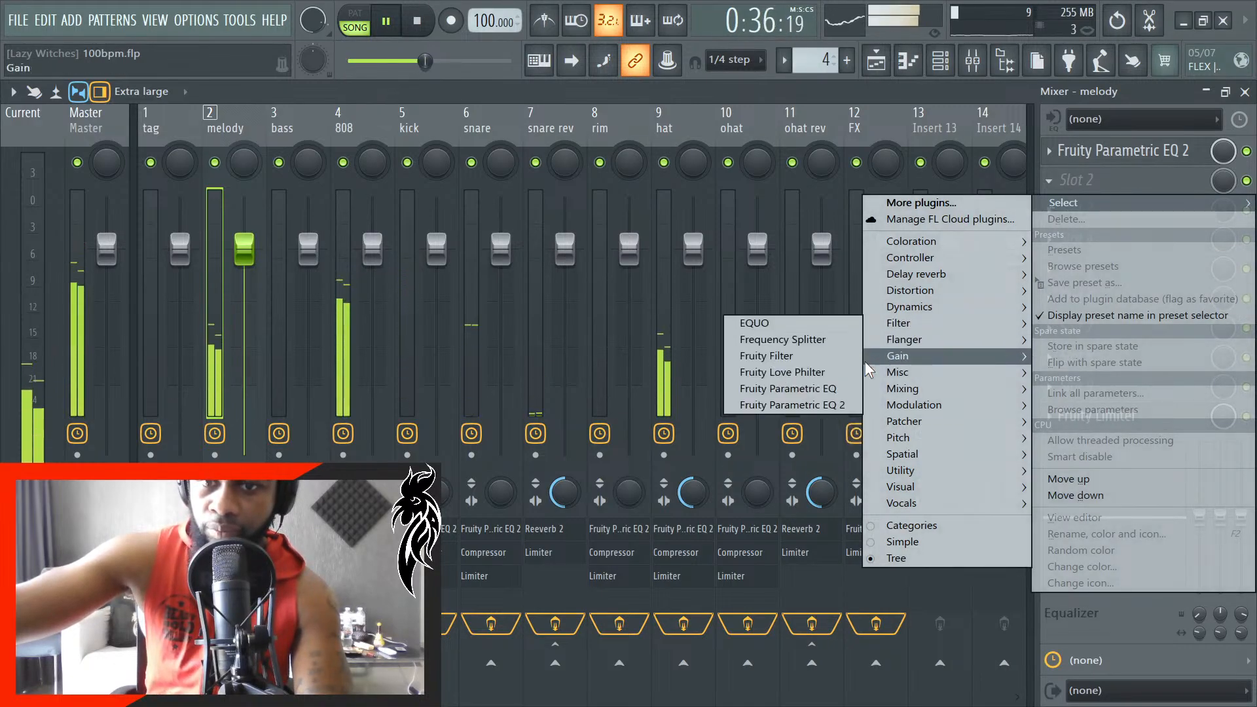
pyautogui.click(829, 372)
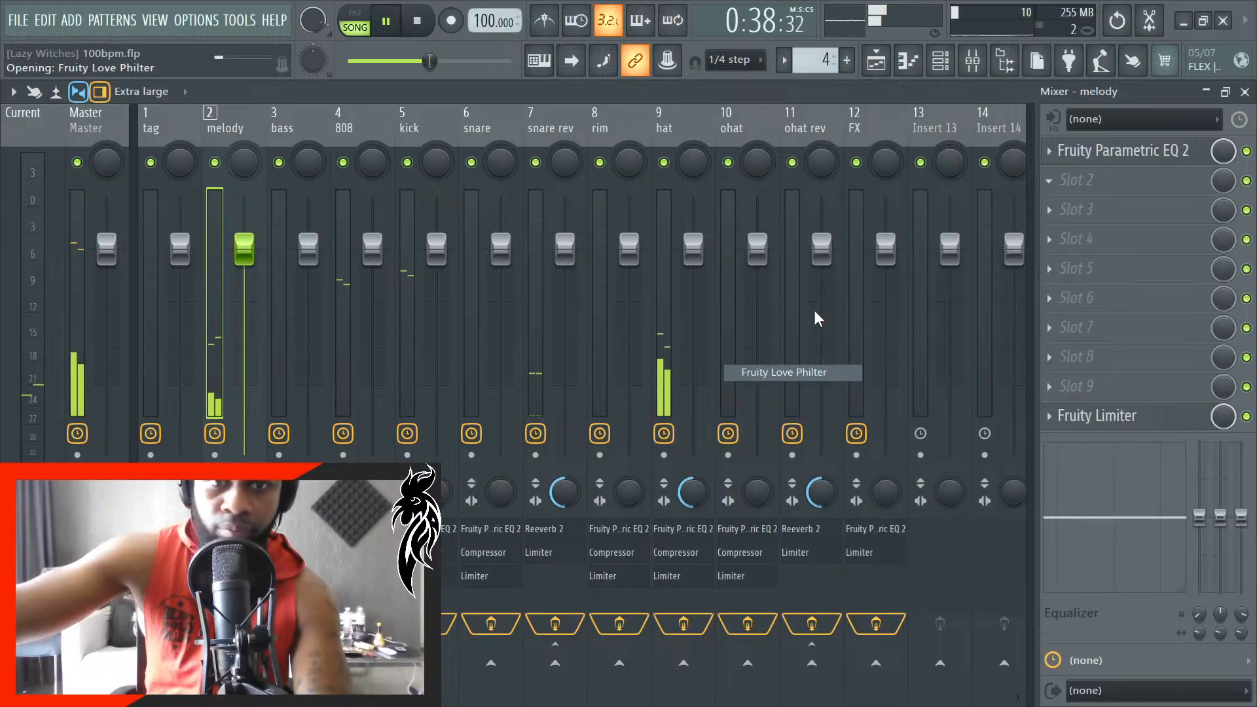
# - Move the Fruity Love Philter window clear and load its Simple highpass preset
pyautogui.moveTo(458, 331); pyautogui.dragTo(464, 144)
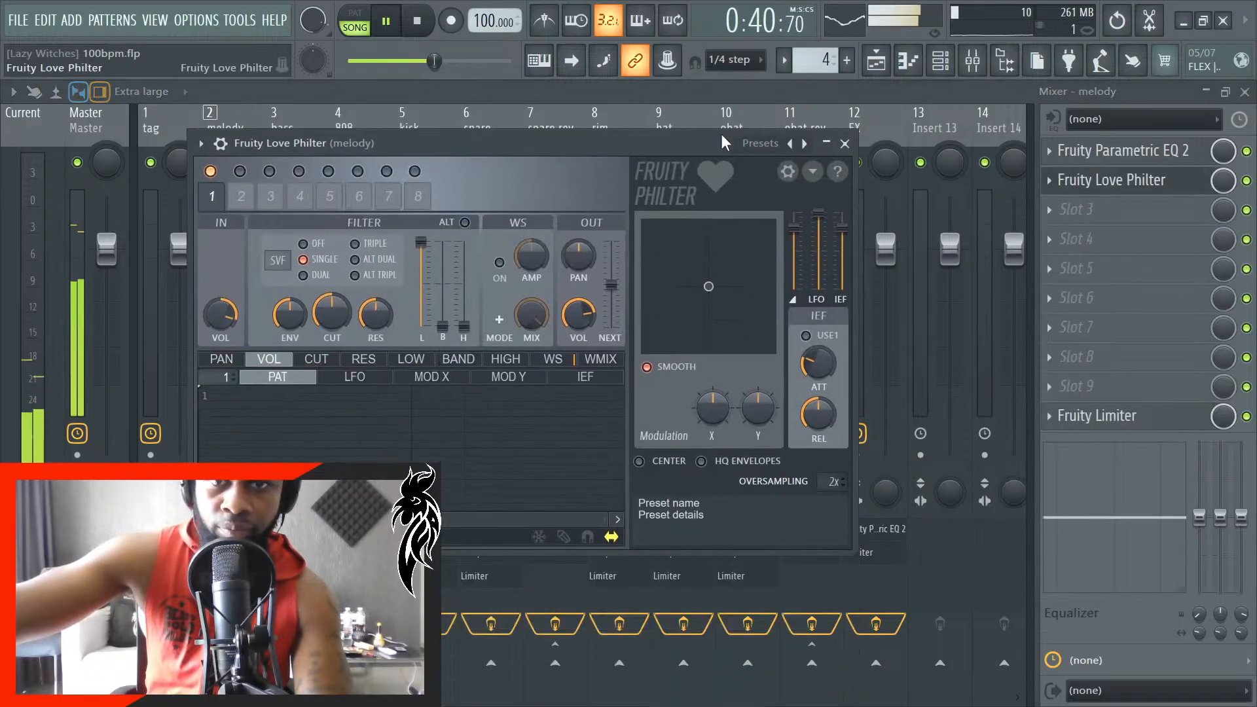
pyautogui.click(817, 145)
pyautogui.click(851, 168)
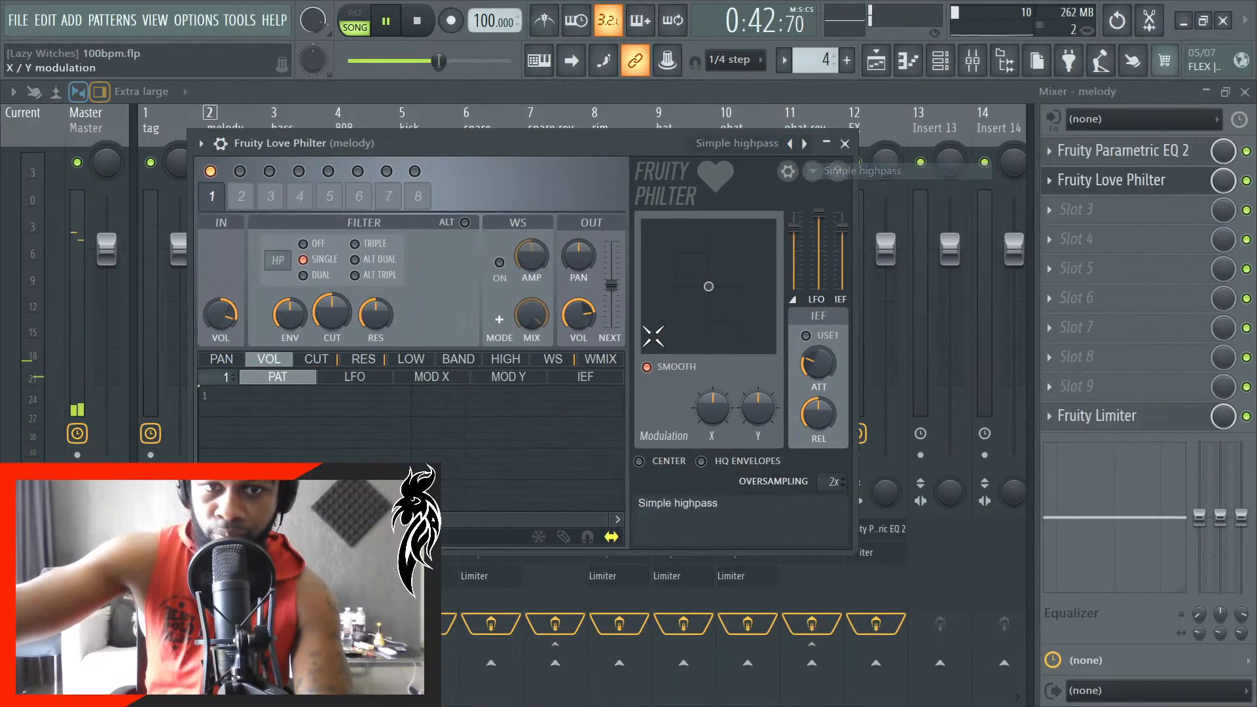
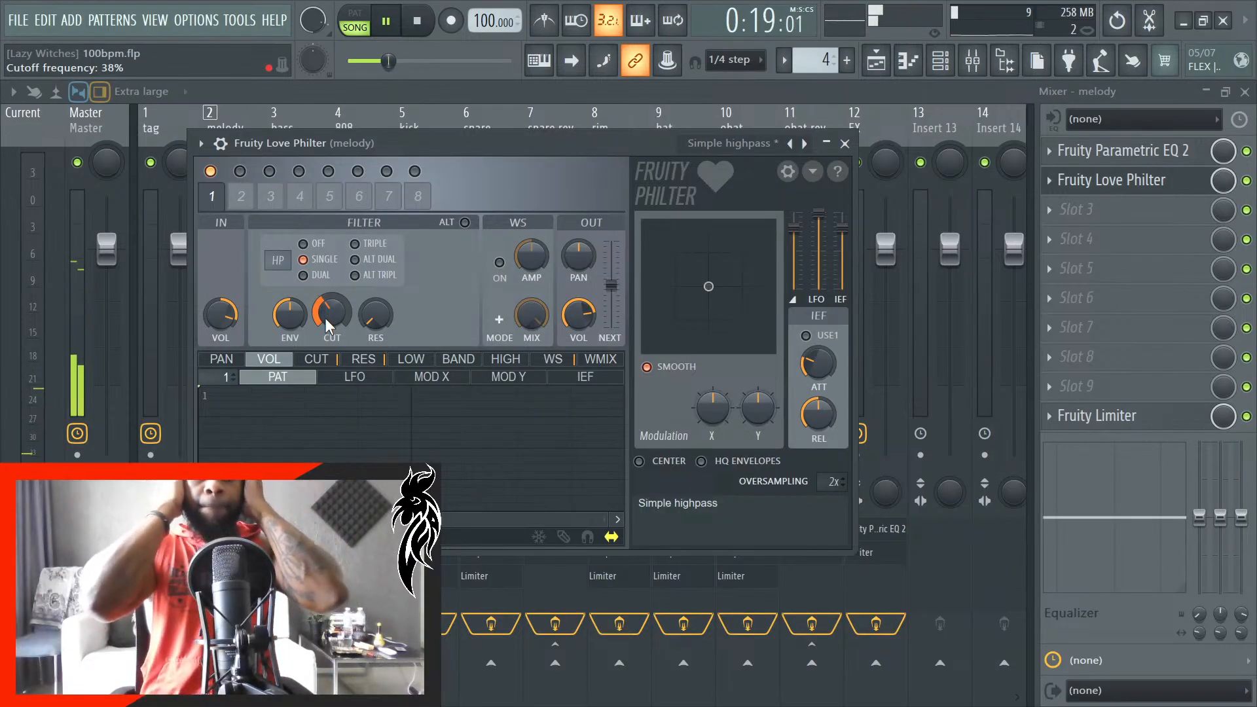
# - Fine-tune the cutoff of the highpass in the melody's Fruity Love Philter and close the plugin window
pyautogui.moveTo(327, 325); pyautogui.dragTo(328, 330)
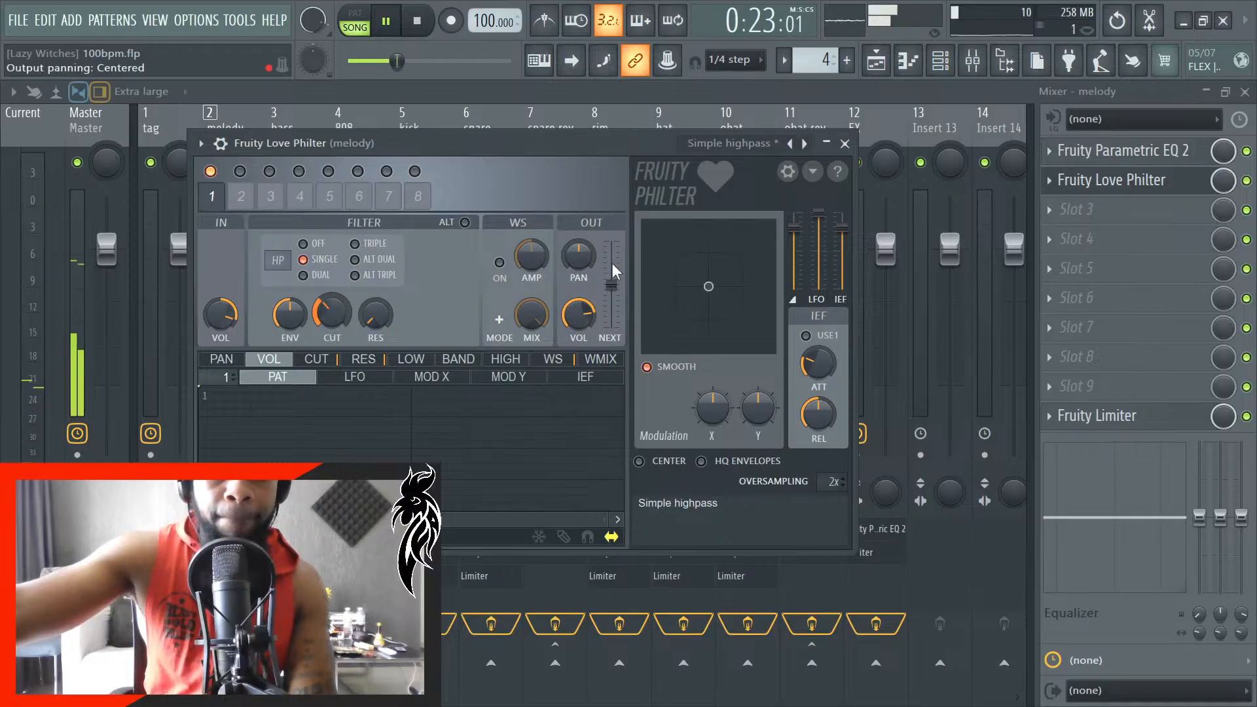
pyautogui.click(833, 145)
pyautogui.click(834, 146)
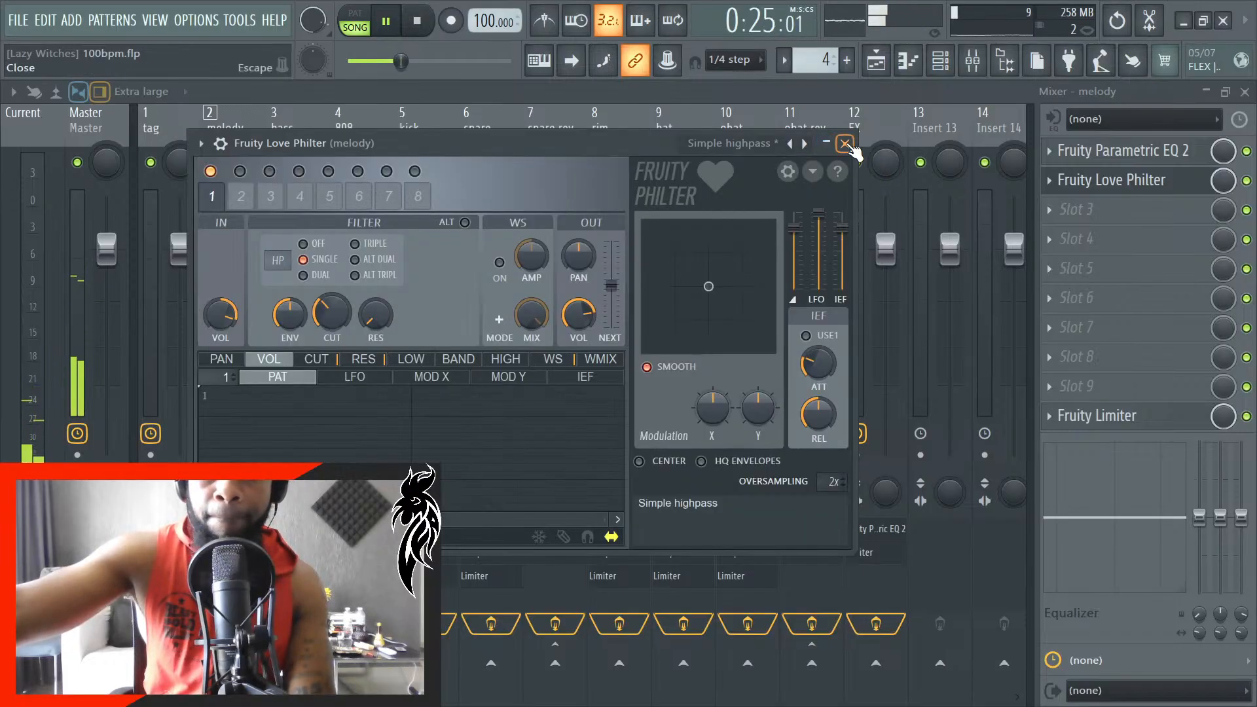
pyautogui.click(844, 144)
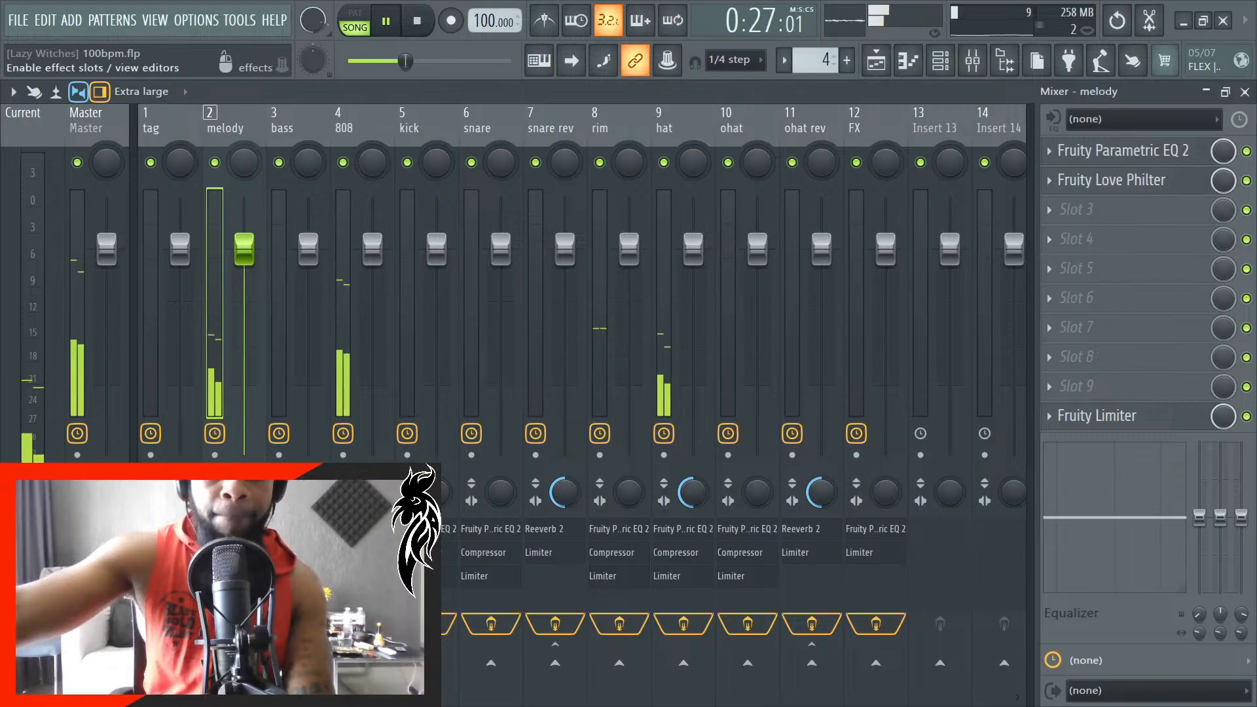
pyautogui.click(1108, 189)
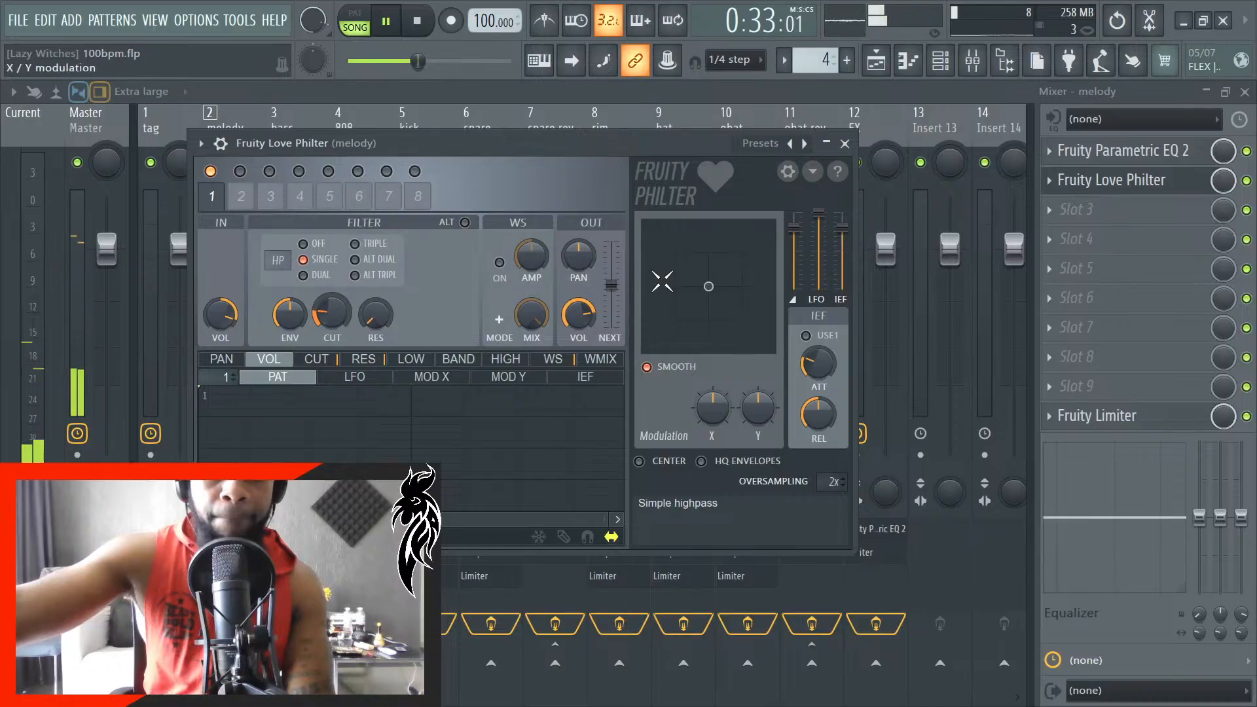
pyautogui.click(845, 143)
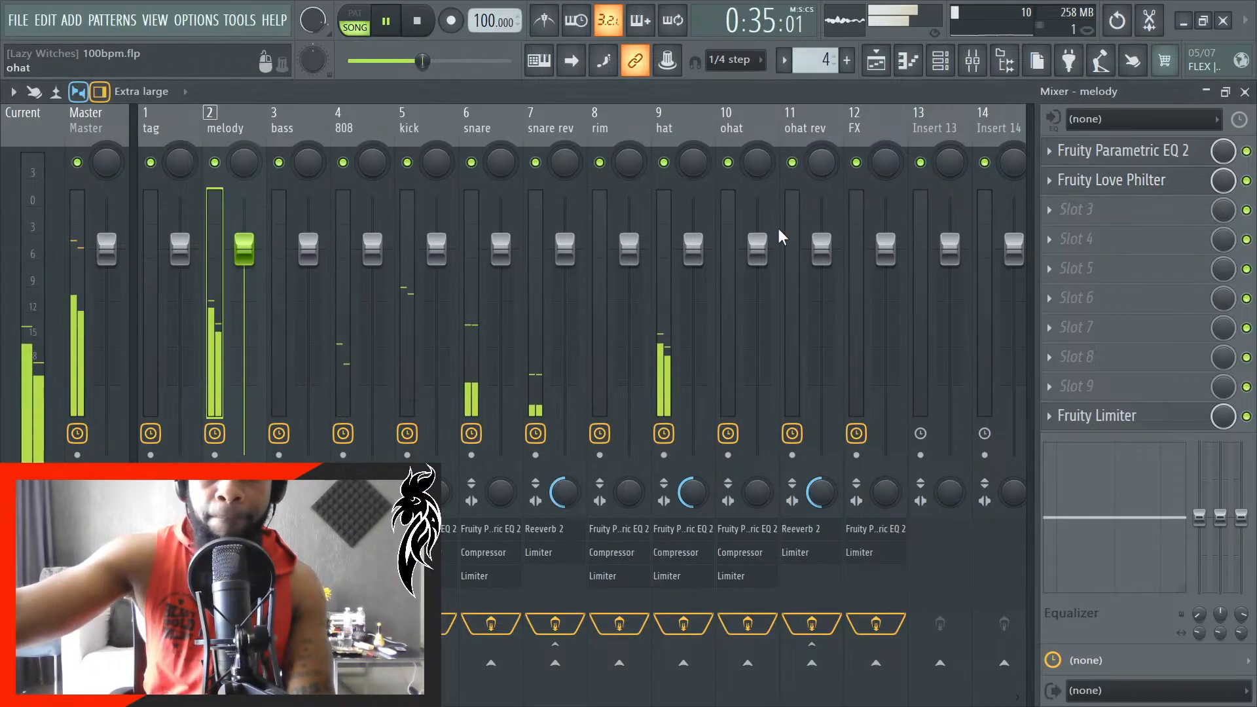
# - Show the channel rack and lower the melody mixer track's fader to about -31.0 dB
pyautogui.click(941, 60)
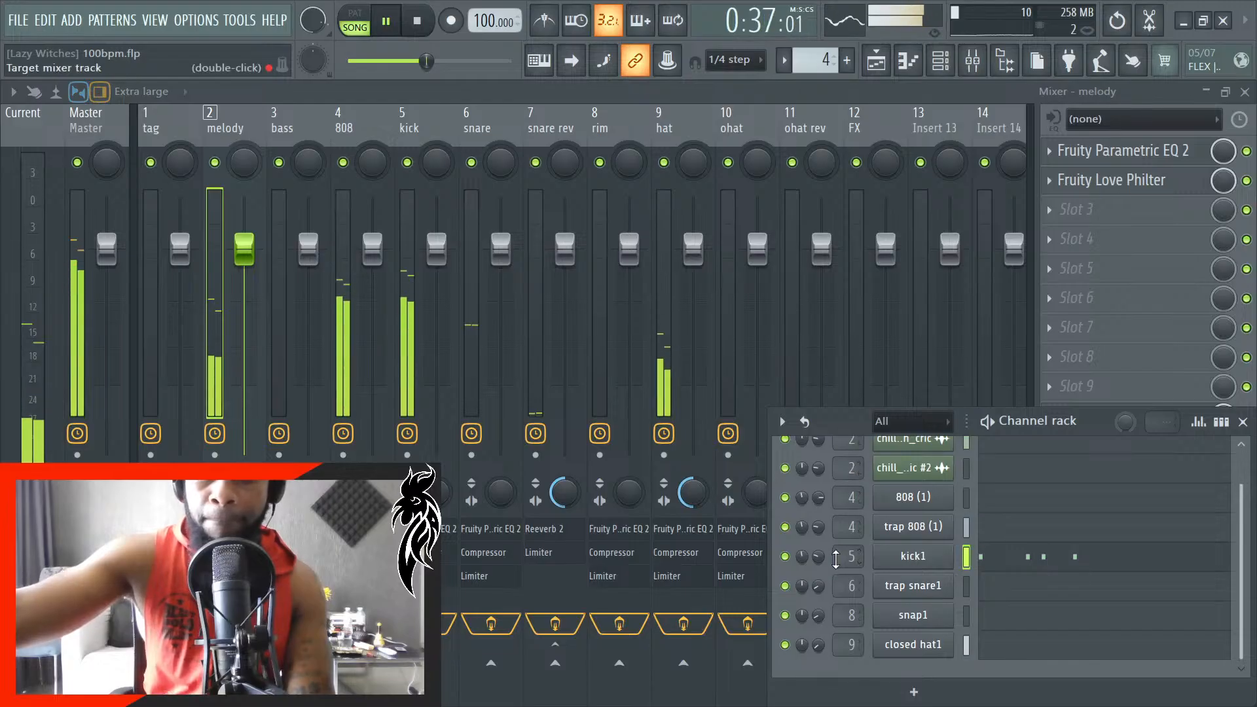
pyautogui.scroll(1, 825, 466)
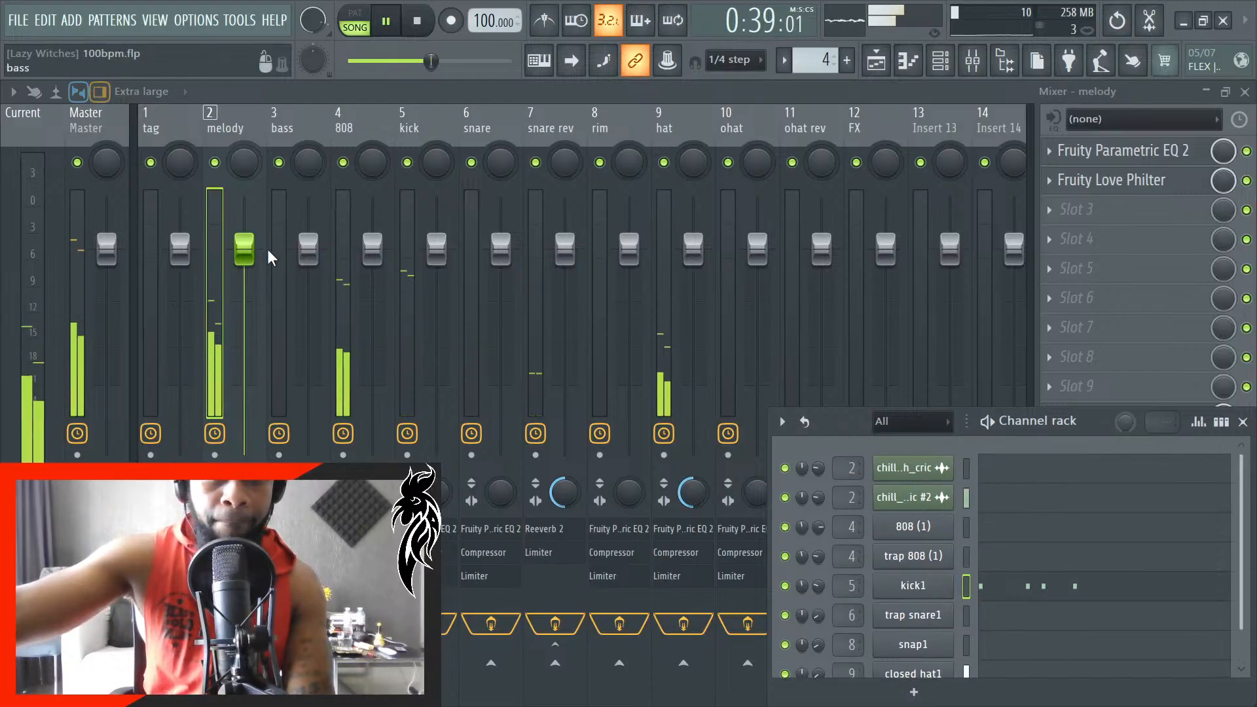
pyautogui.moveTo(247, 252); pyautogui.dragTo(255, 300)
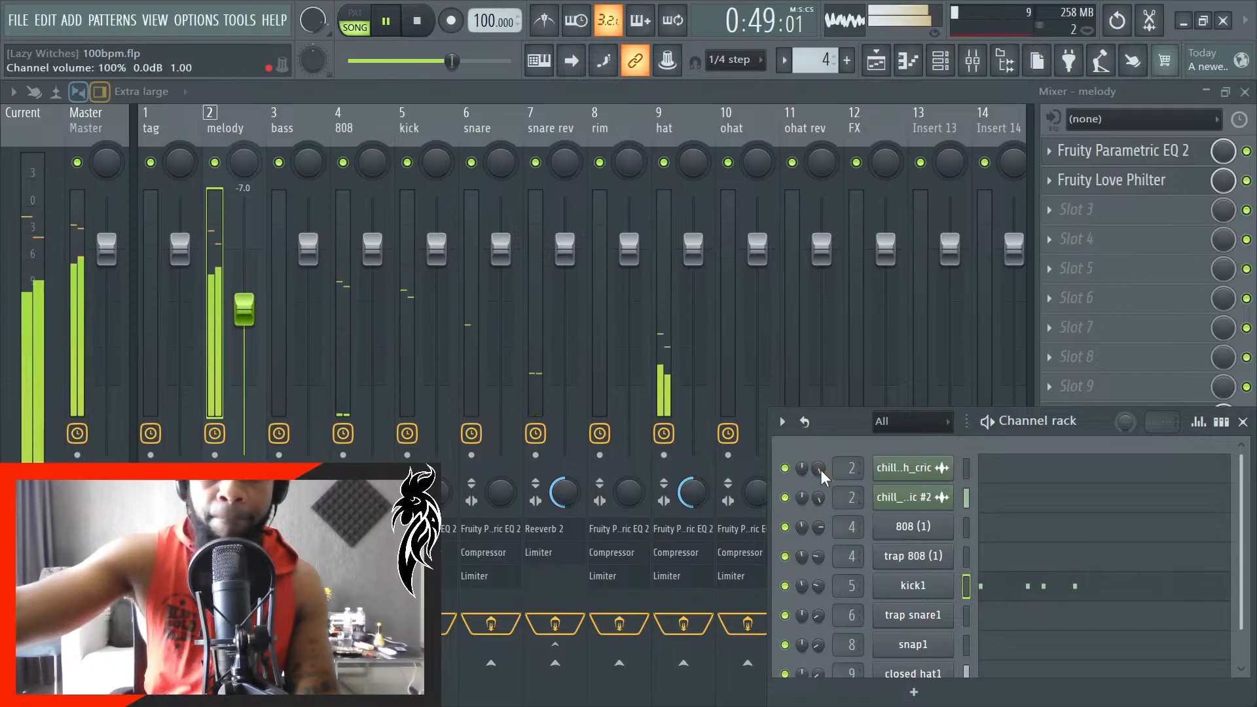
pyautogui.moveTo(254, 302); pyautogui.dragTo(254, 334)
pyautogui.scroll(-12, 248, 325)
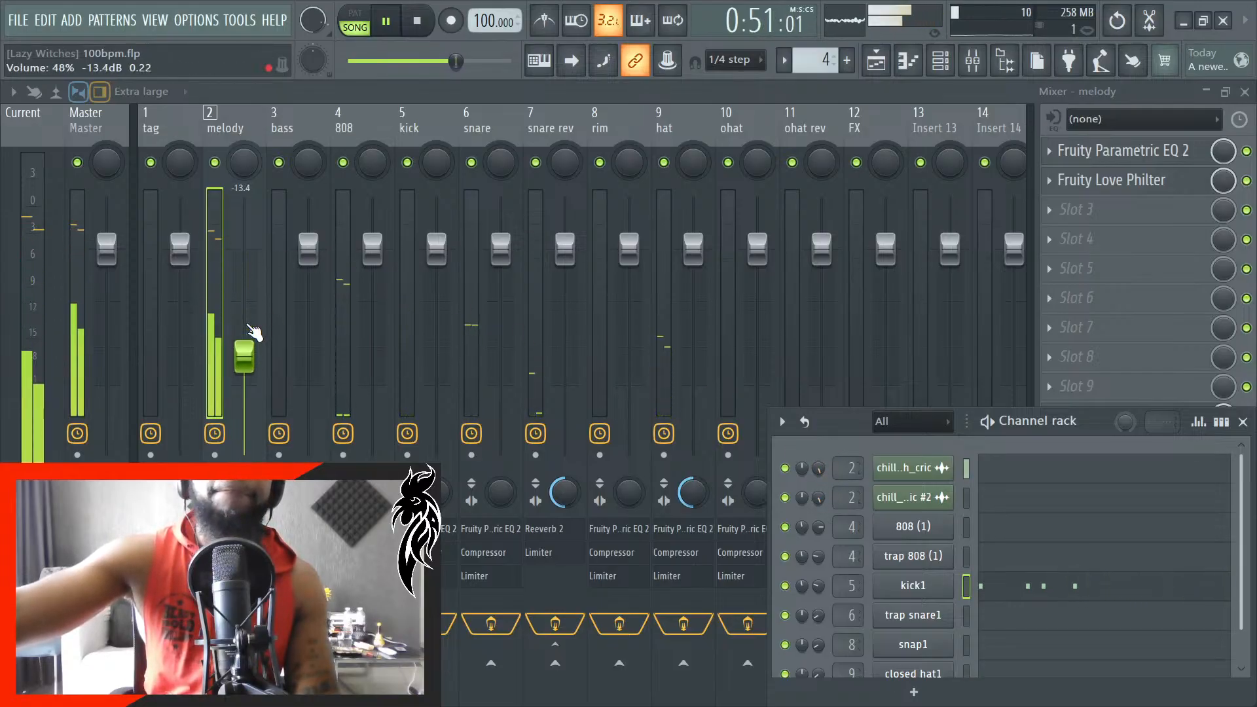
pyautogui.scroll(-6, 244, 322)
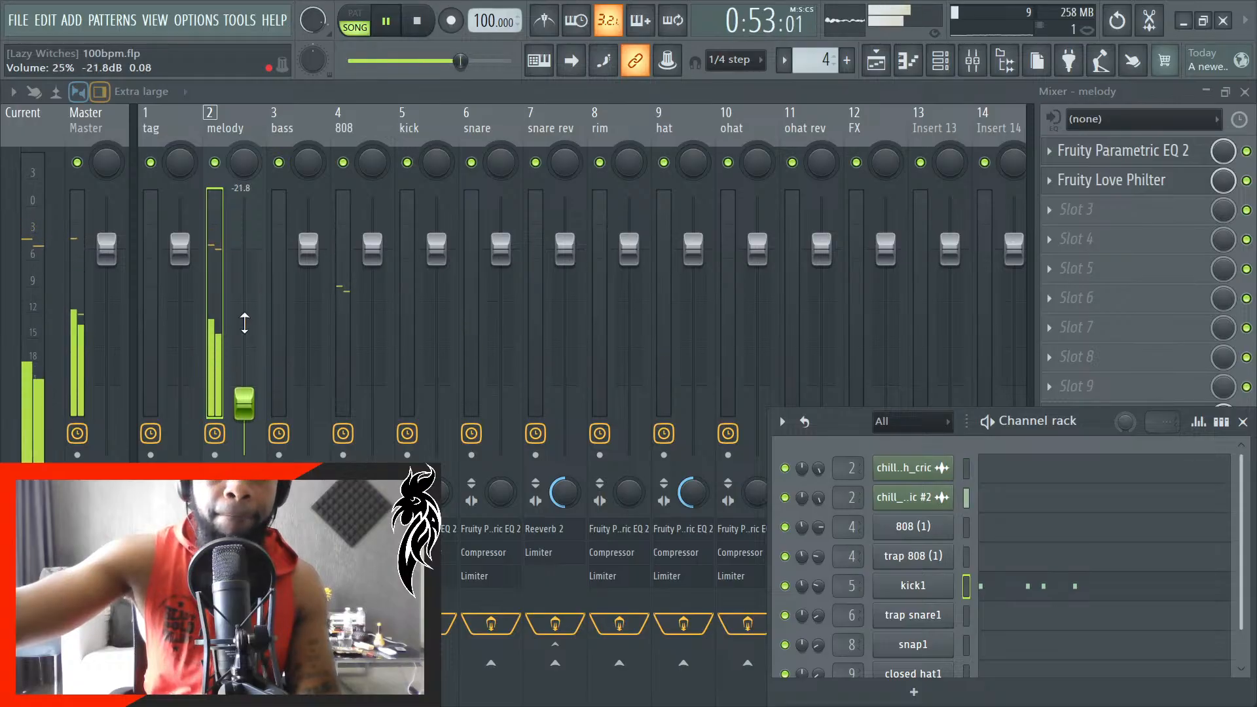
pyautogui.scroll(-2, 244, 323)
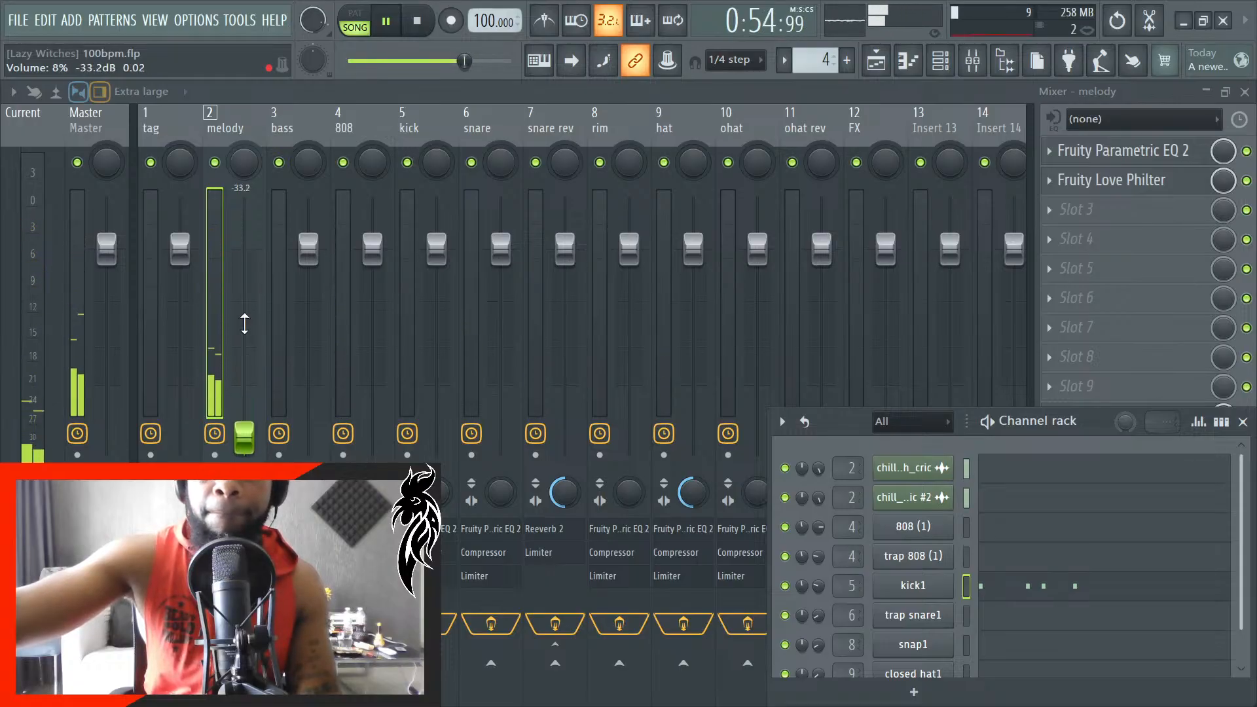
pyautogui.scroll(4, 246, 333)
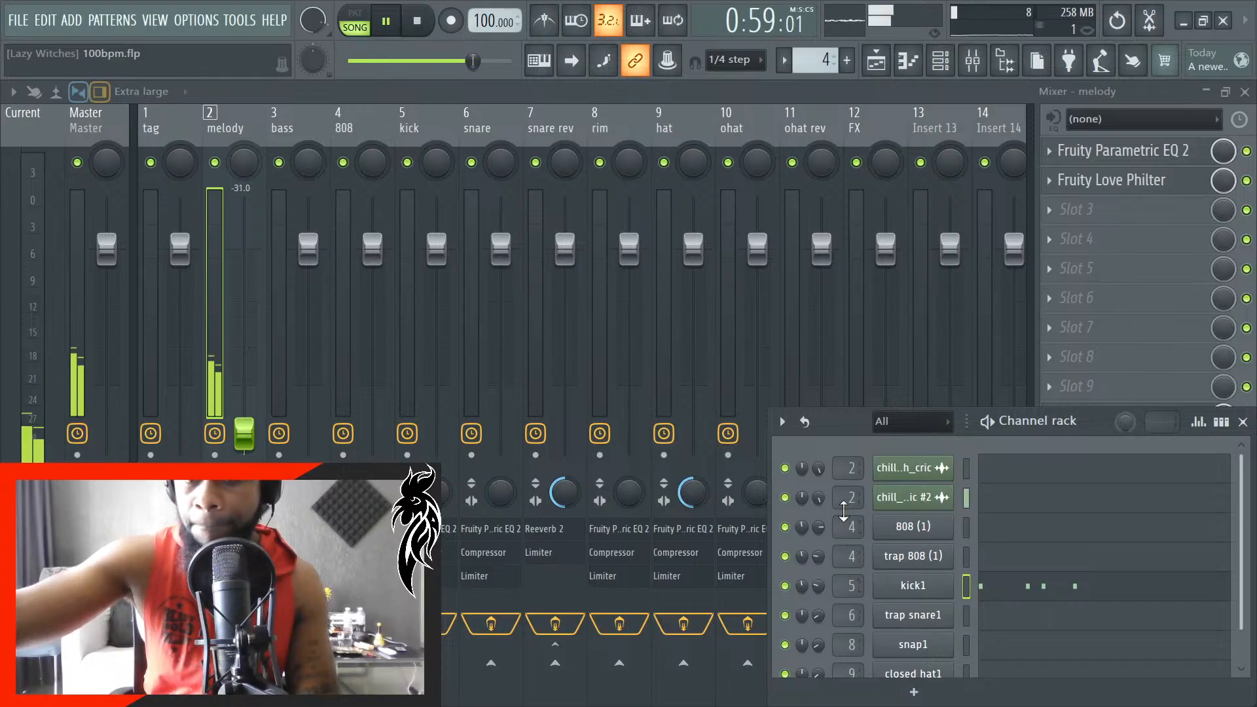
pyautogui.scroll(-4, 822, 504)
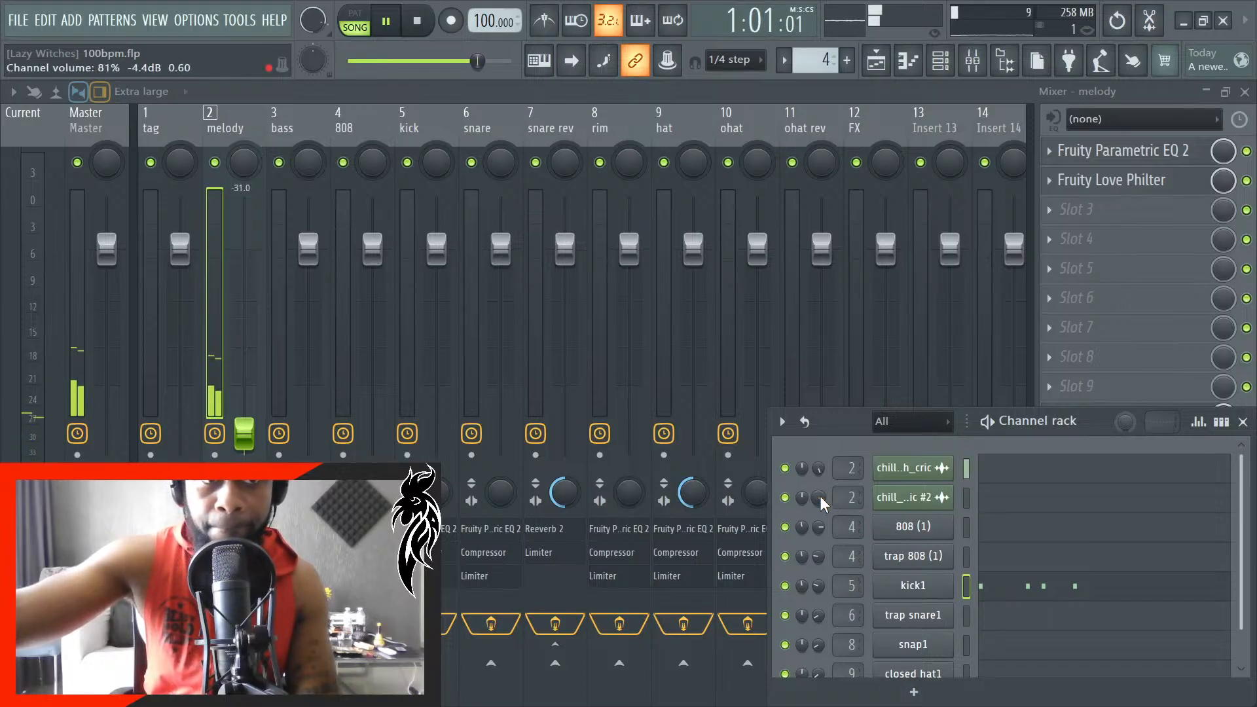
# - Reset the channel volumes of both chill epiano sample channels in the channel rack
pyautogui.rightClick(823, 504)
pyautogui.click(846, 424)
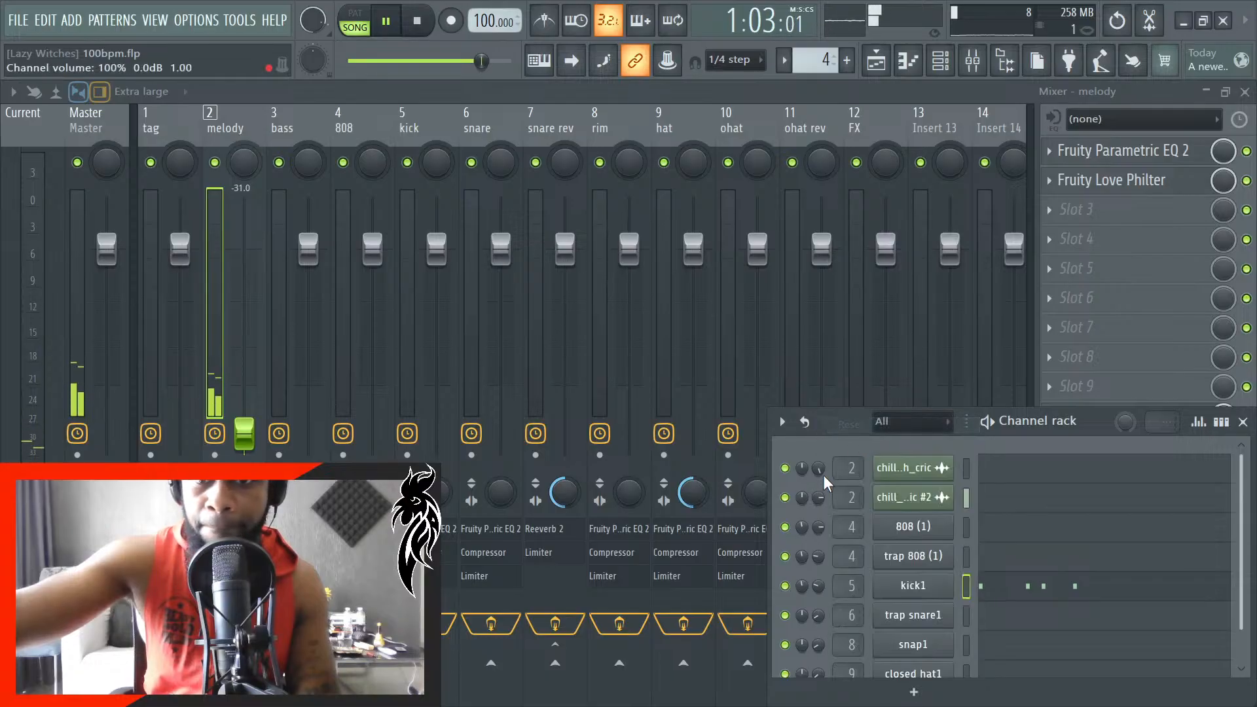
pyautogui.rightClick(821, 472)
pyautogui.click(856, 428)
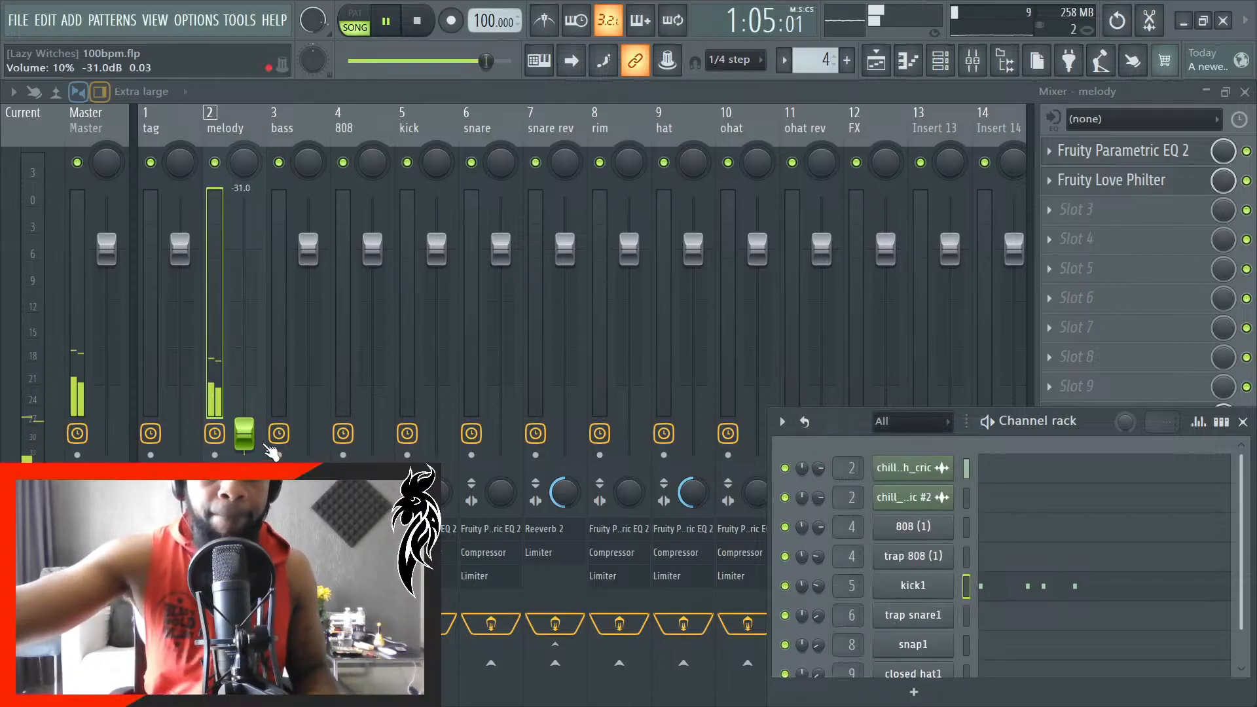
# - Raise the melody mixer track's fader to about -19.1 dB while the song plays and close the channel rack
pyautogui.scroll(3, 251, 430)
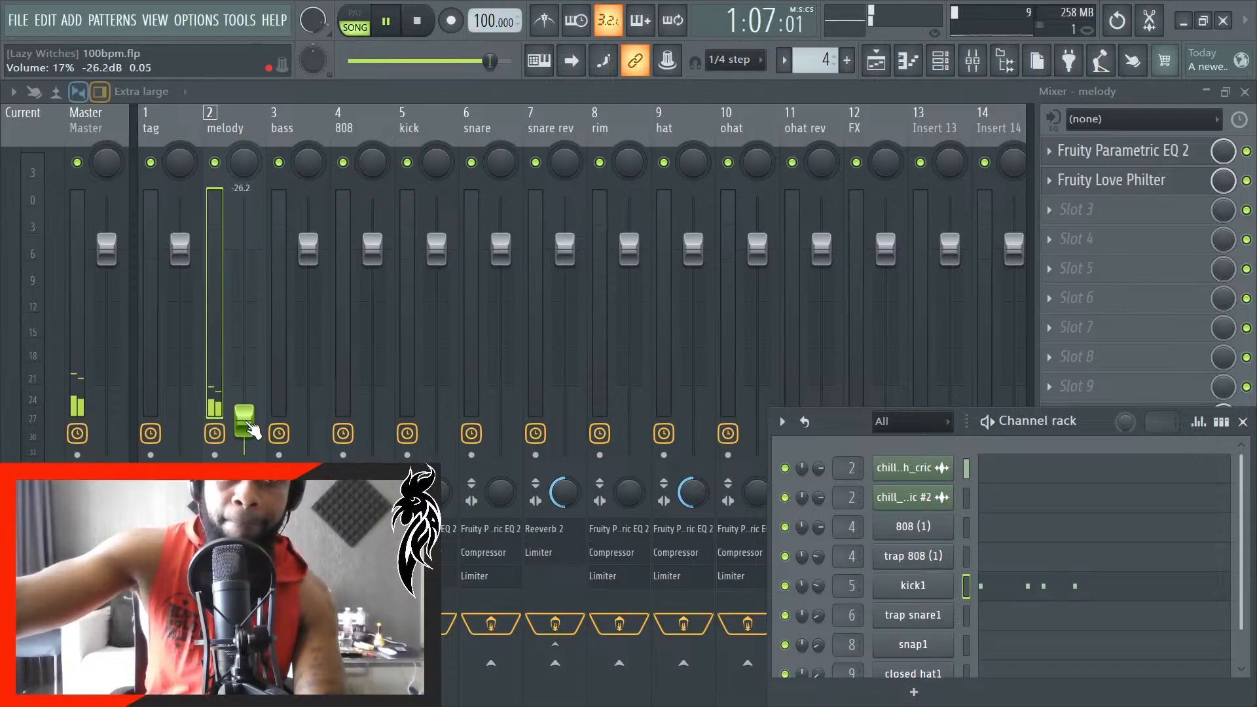
pyautogui.scroll(1, 251, 430)
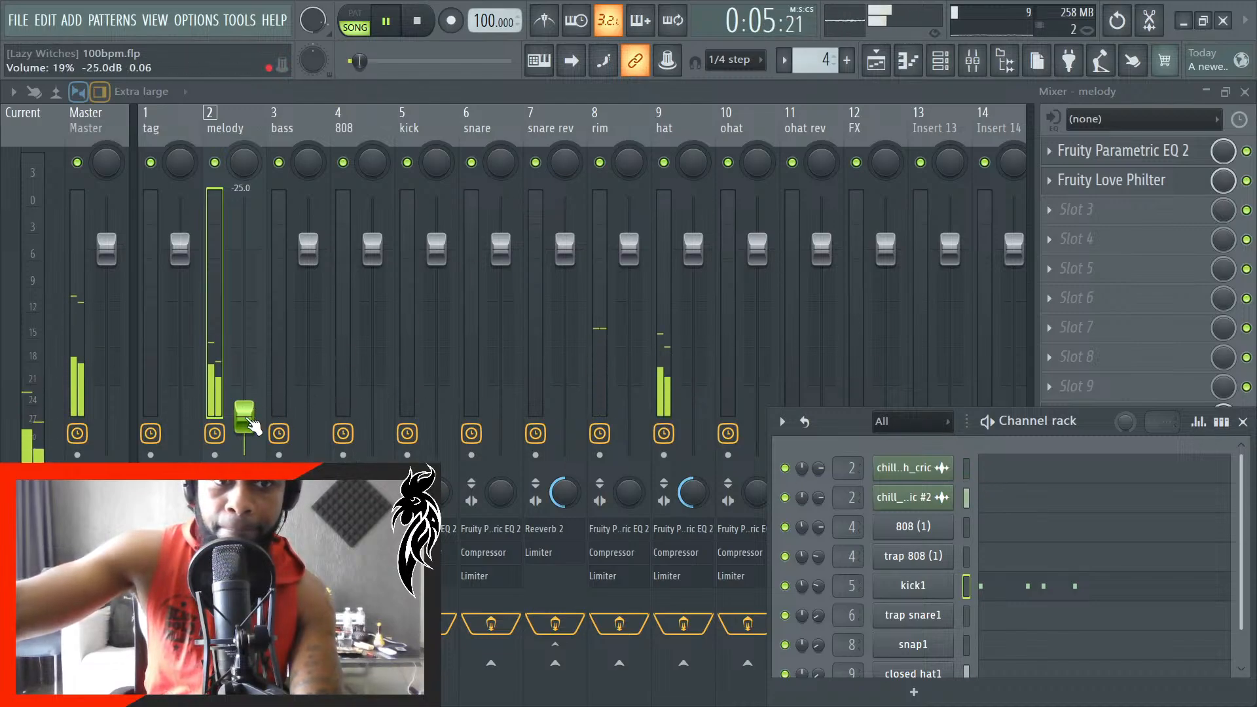
pyautogui.scroll(3, 255, 420)
pyautogui.scroll(2, 254, 420)
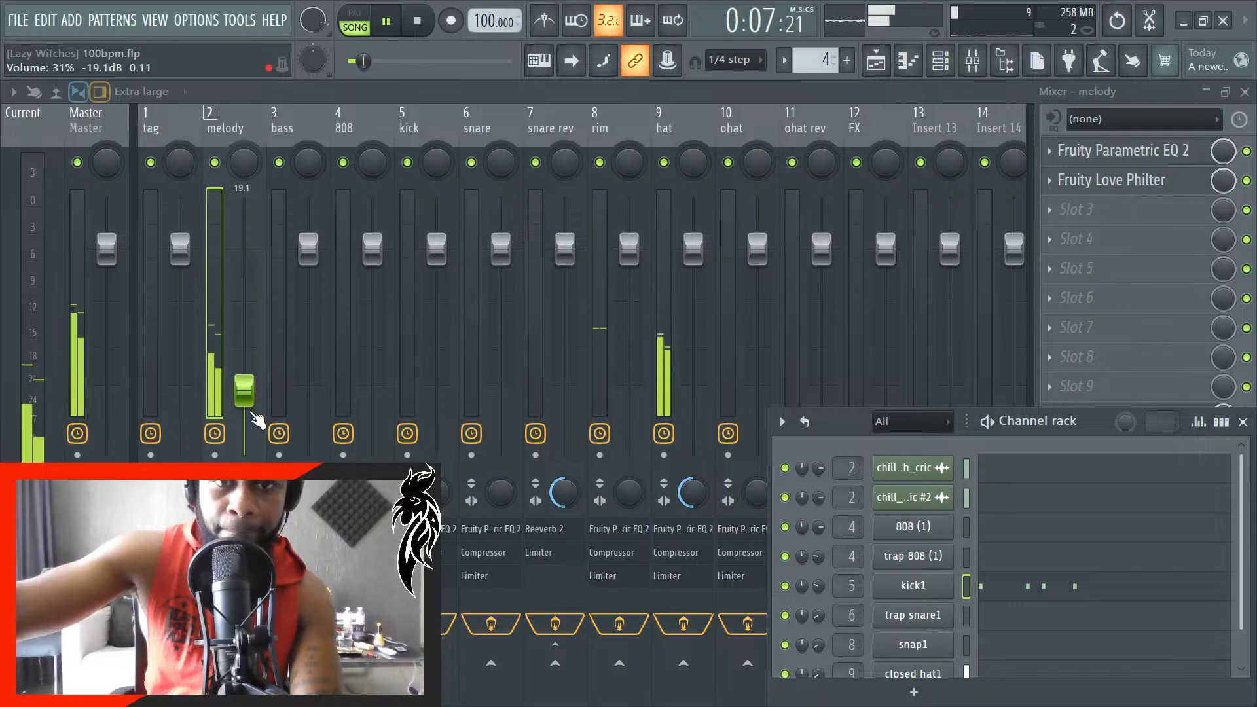
pyautogui.scroll(1, 257, 410)
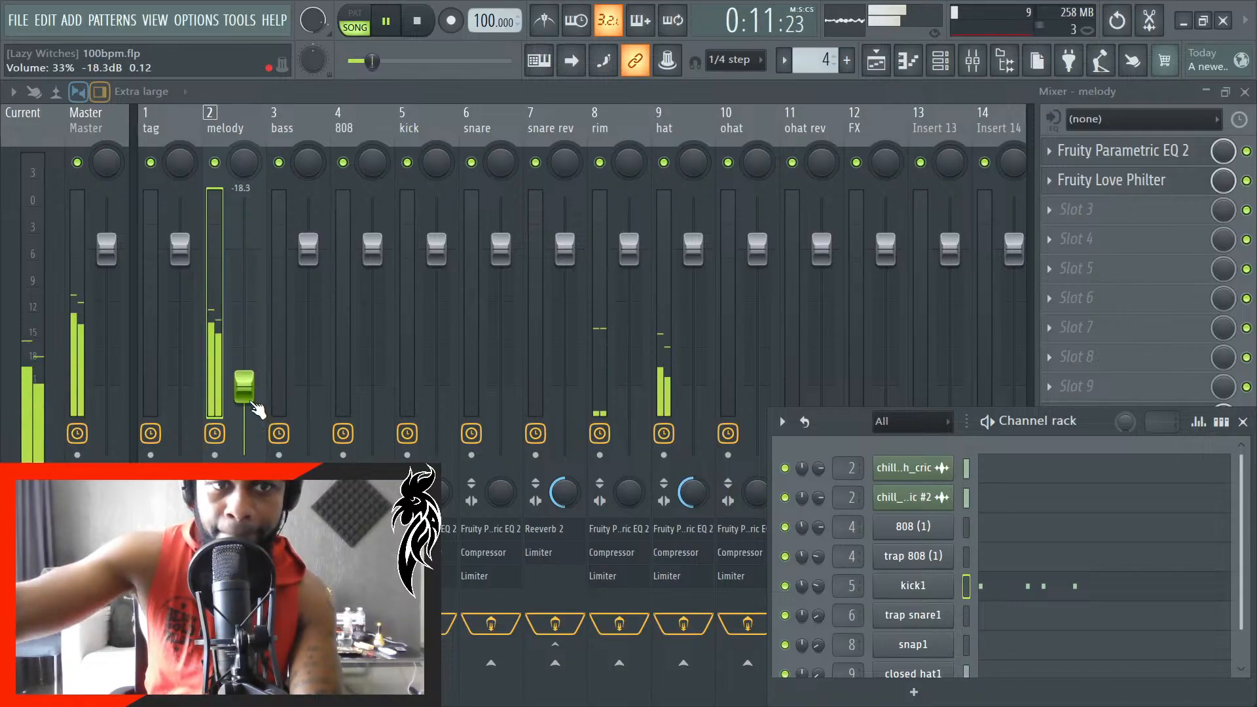
pyautogui.scroll(-1, 257, 410)
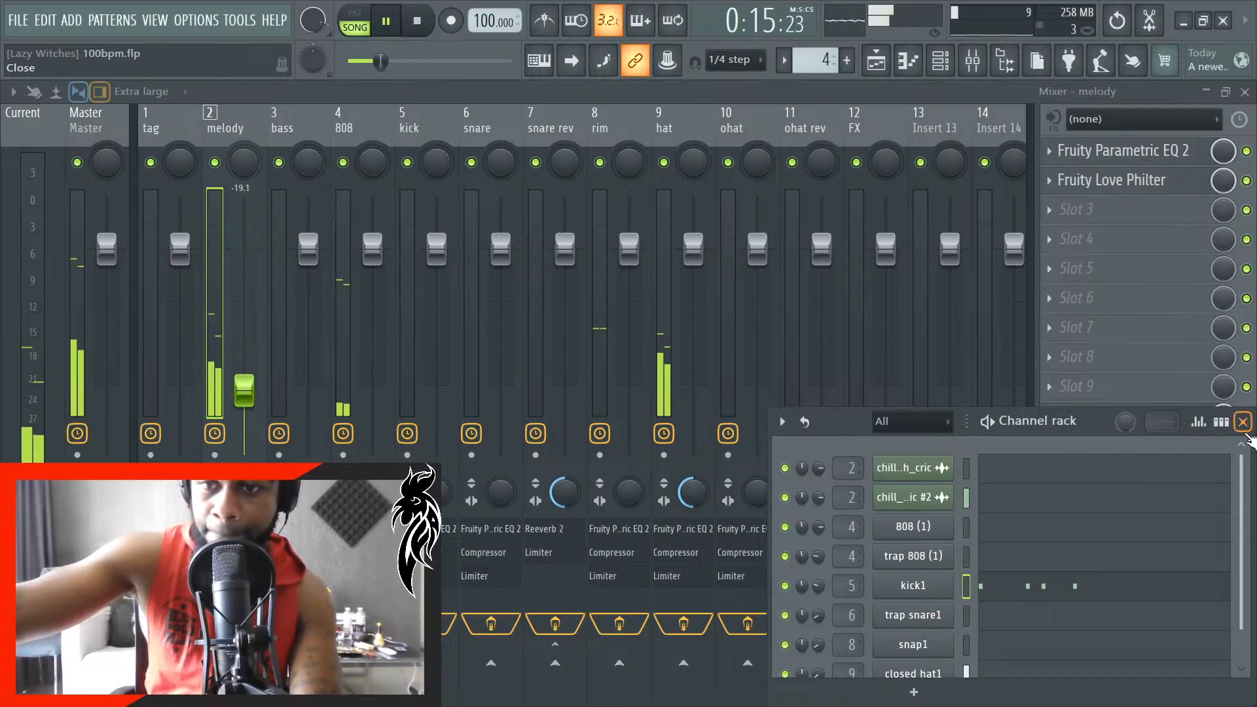
pyautogui.click(1243, 422)
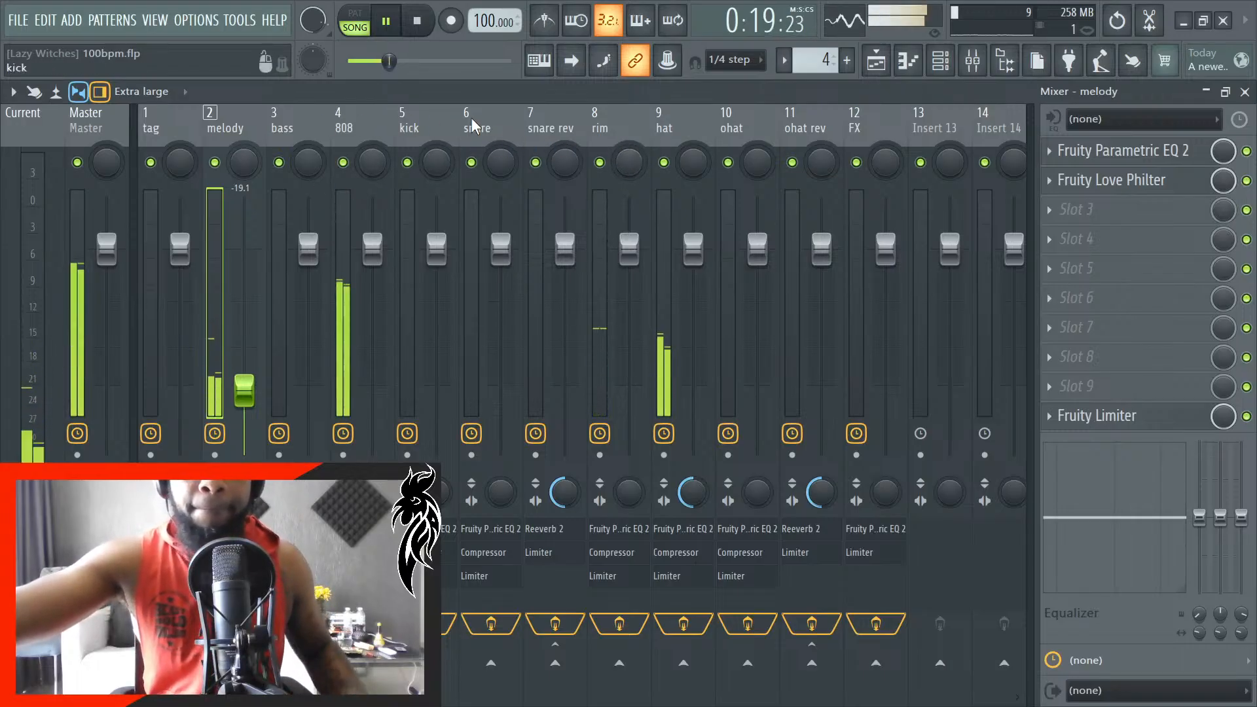
# - Reopen the channel rack and delete the 808 (1) channel
pyautogui.click(941, 60)
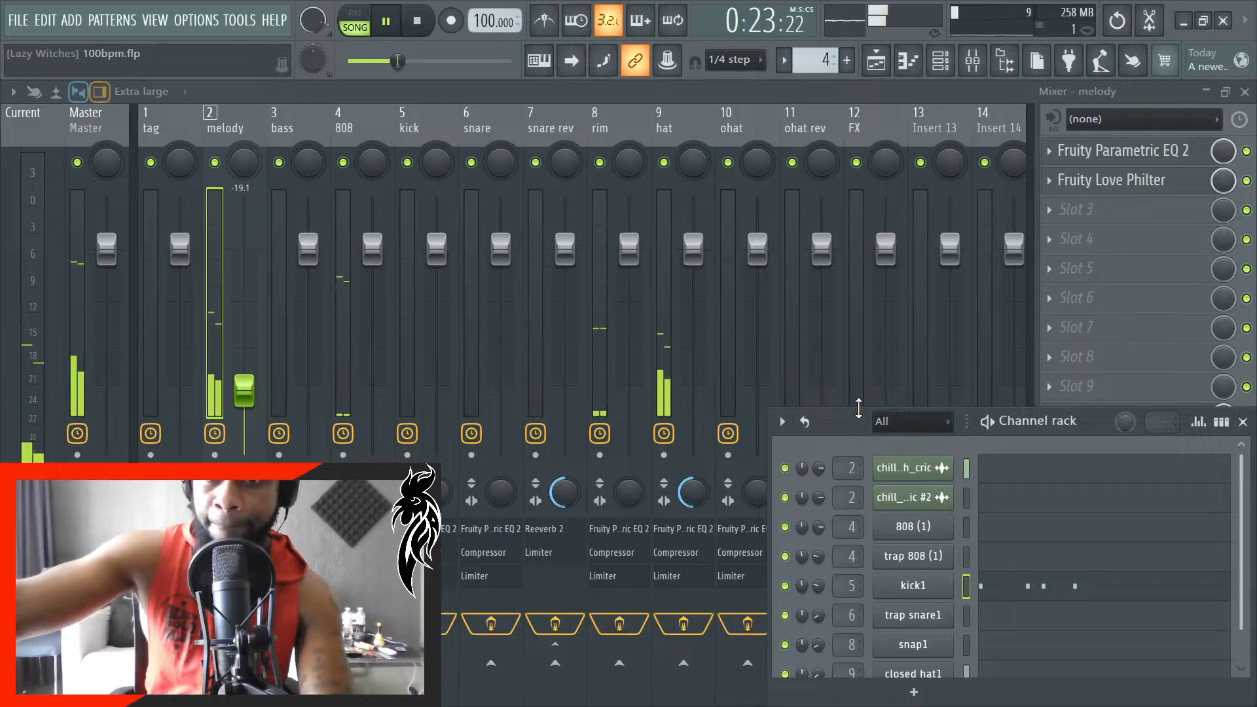
pyautogui.moveTo(854, 426); pyautogui.dragTo(854, 396)
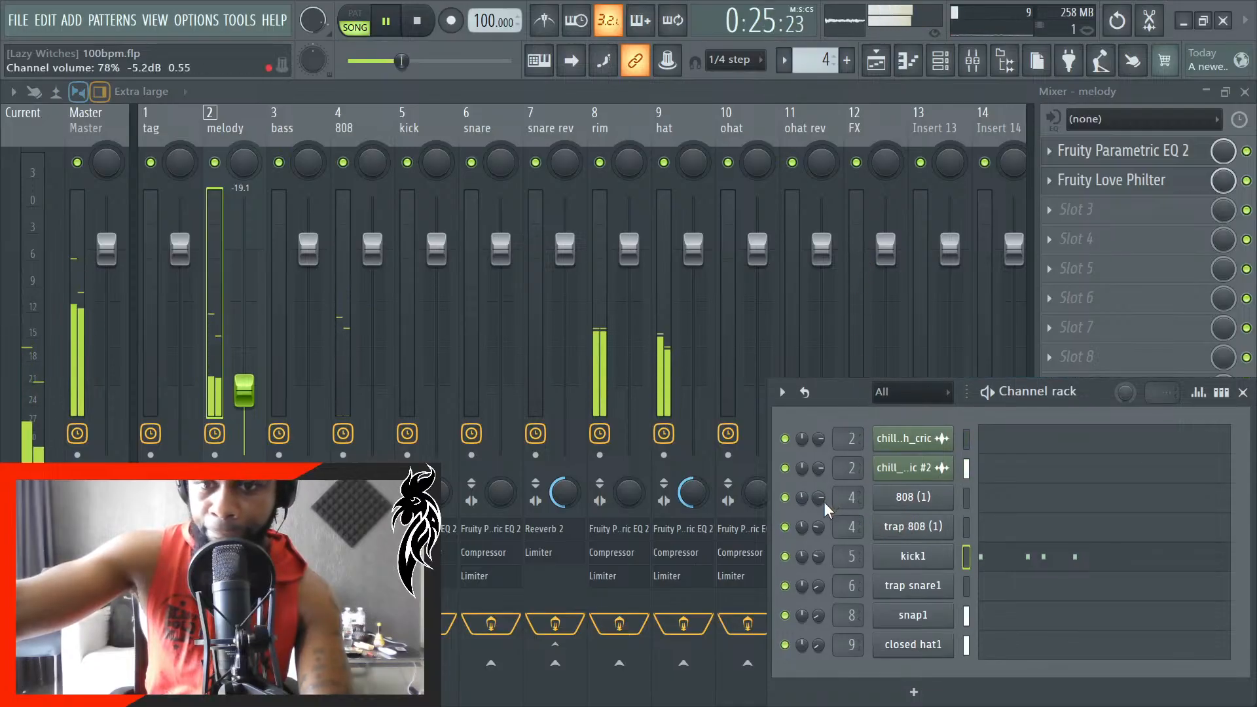
pyautogui.rightClick(892, 442)
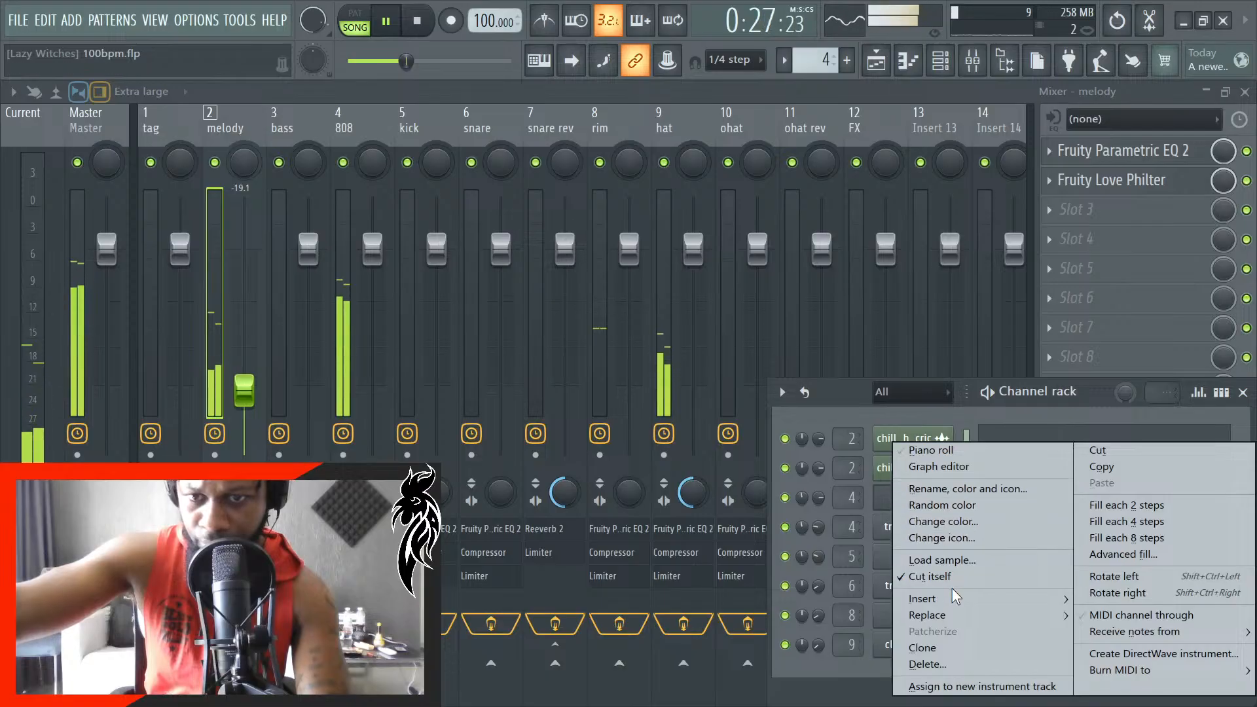
pyautogui.click(928, 664)
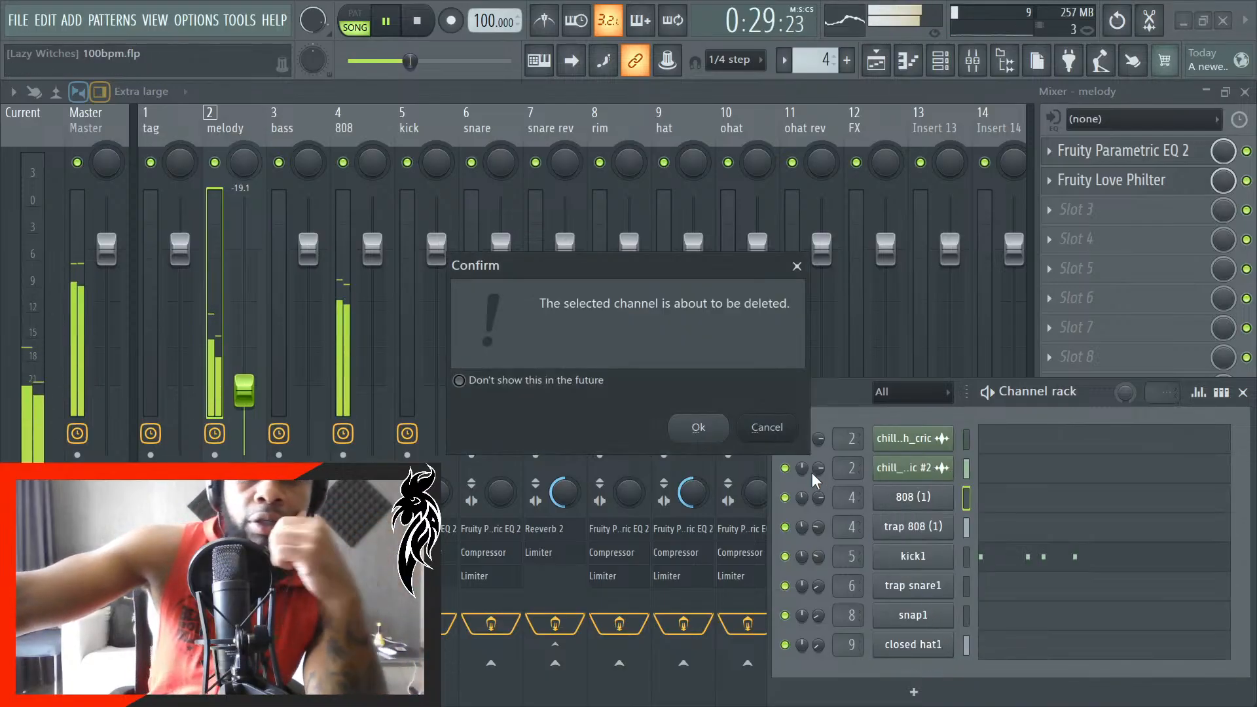
pyautogui.click(697, 427)
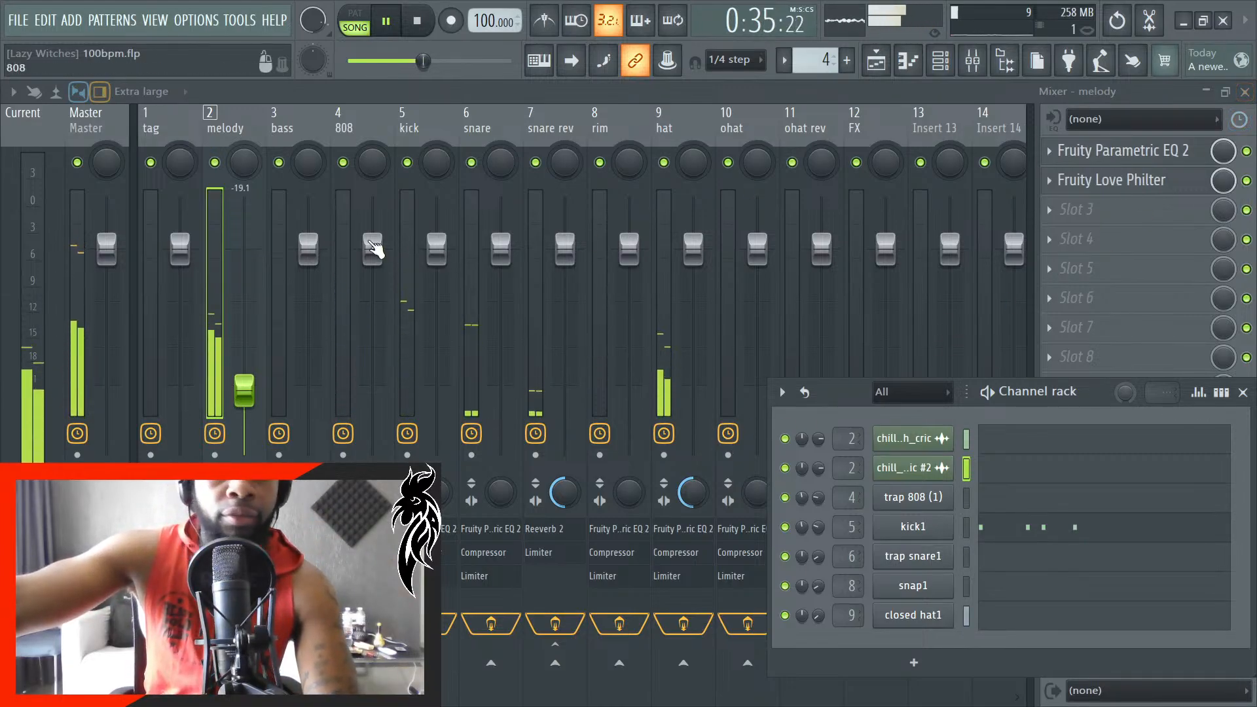
# - Switch the melody's Fruity Love Philter highpass to Dual mode and lower its cutoff
pyautogui.click(242, 132)
pyautogui.click(1111, 181)
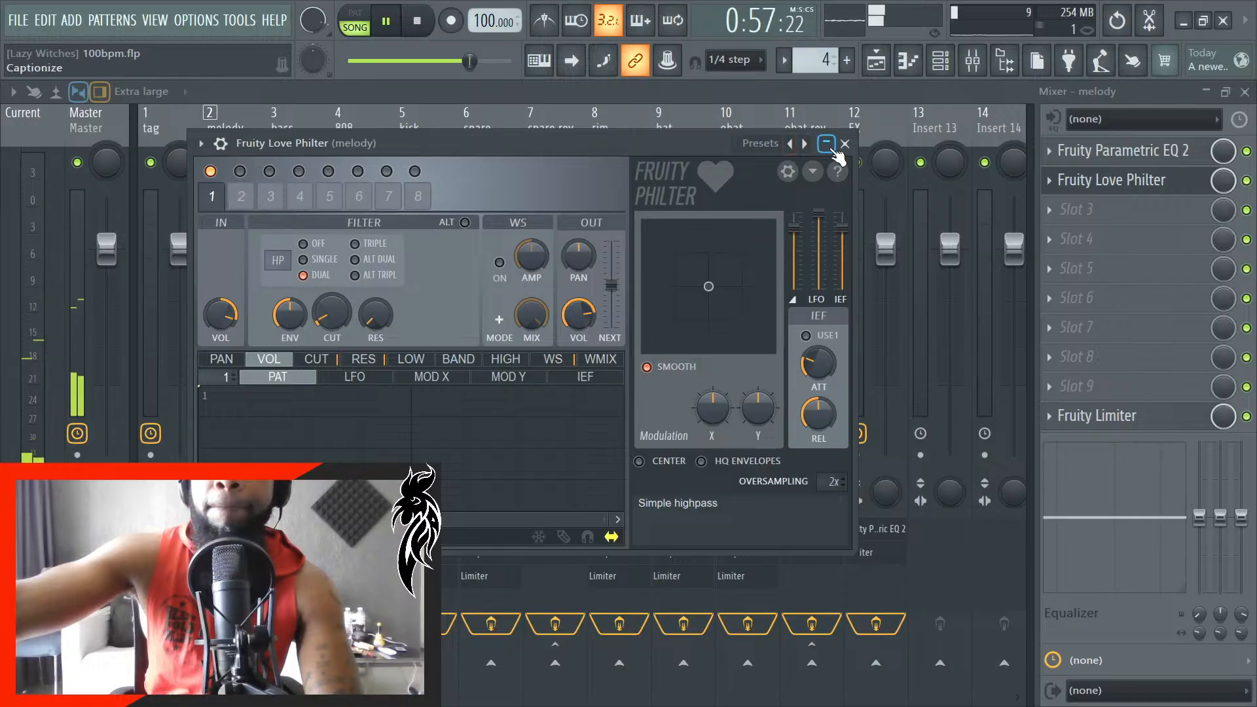
pyautogui.click(833, 149)
# - Close the channel rack, trim the melody mixer track's fader to about -19.9 dB and return to the playlist
pyautogui.press('F5')
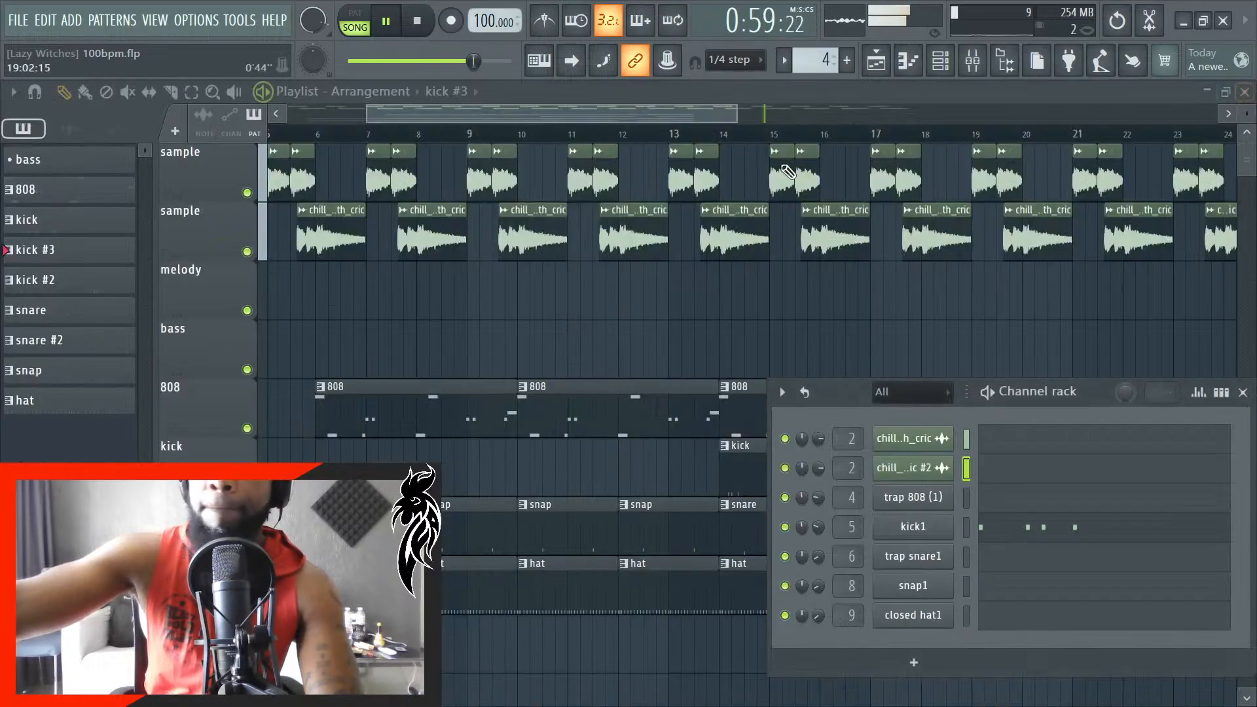
pyautogui.click(1243, 392)
pyautogui.click(973, 60)
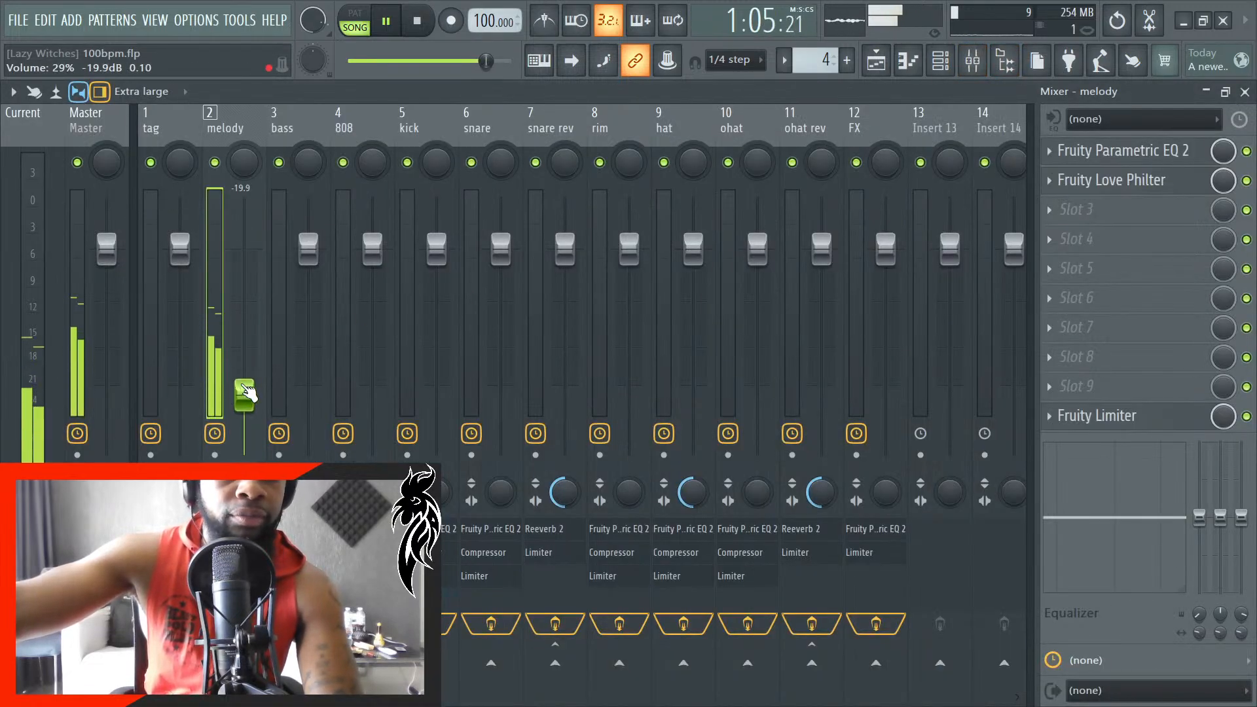
pyautogui.click(1246, 92)
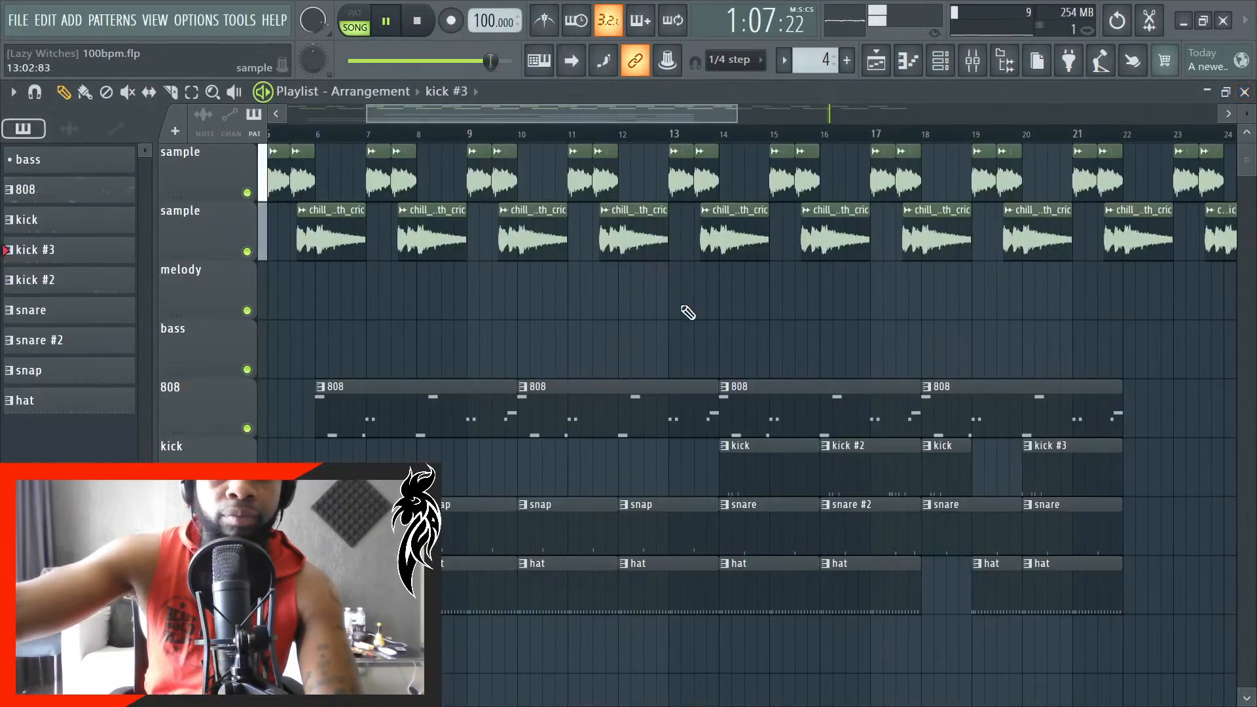
# - Restart the song and follow playback to around bar 10 to examine how the 808 clips fit the sample, snap and hat clips
pyautogui.click(424, 33)
pyautogui.scroll(-3, 733, 488)
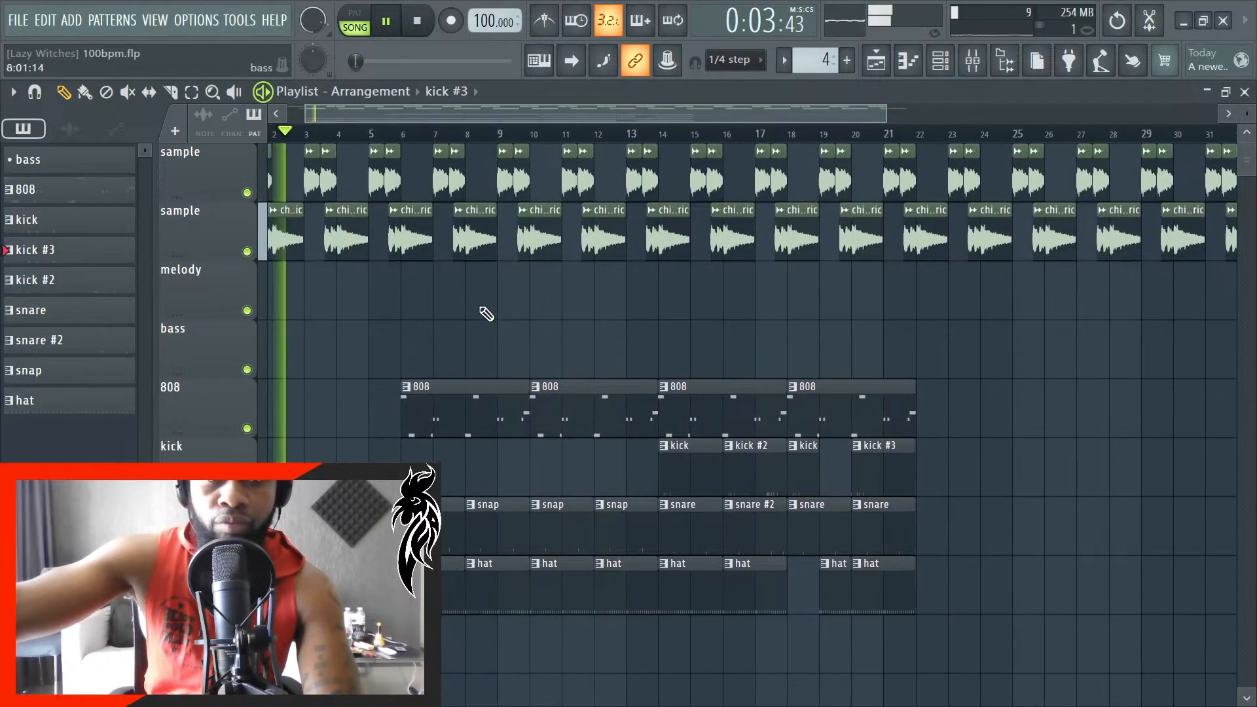
pyautogui.scroll(1, 483, 308)
pyautogui.scroll(2, 334, 410)
pyautogui.scroll(2, 344, 419)
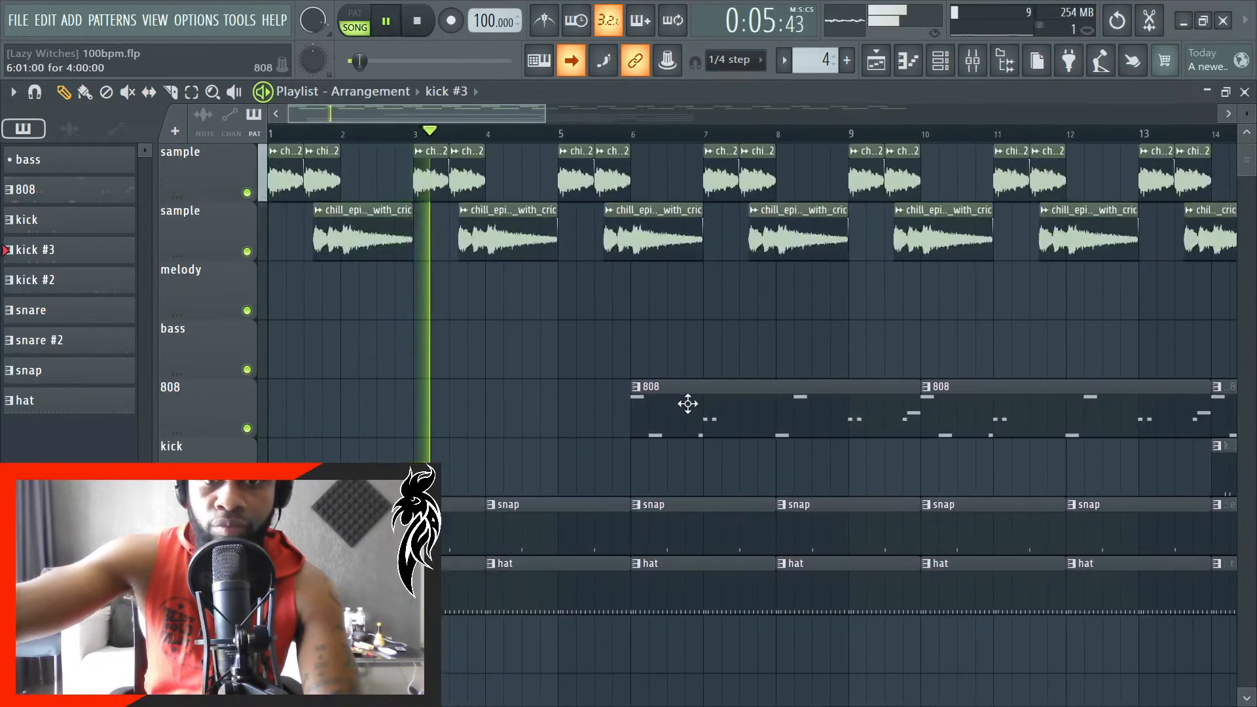
pyautogui.scroll(2, 683, 413)
pyautogui.scroll(2, 822, 445)
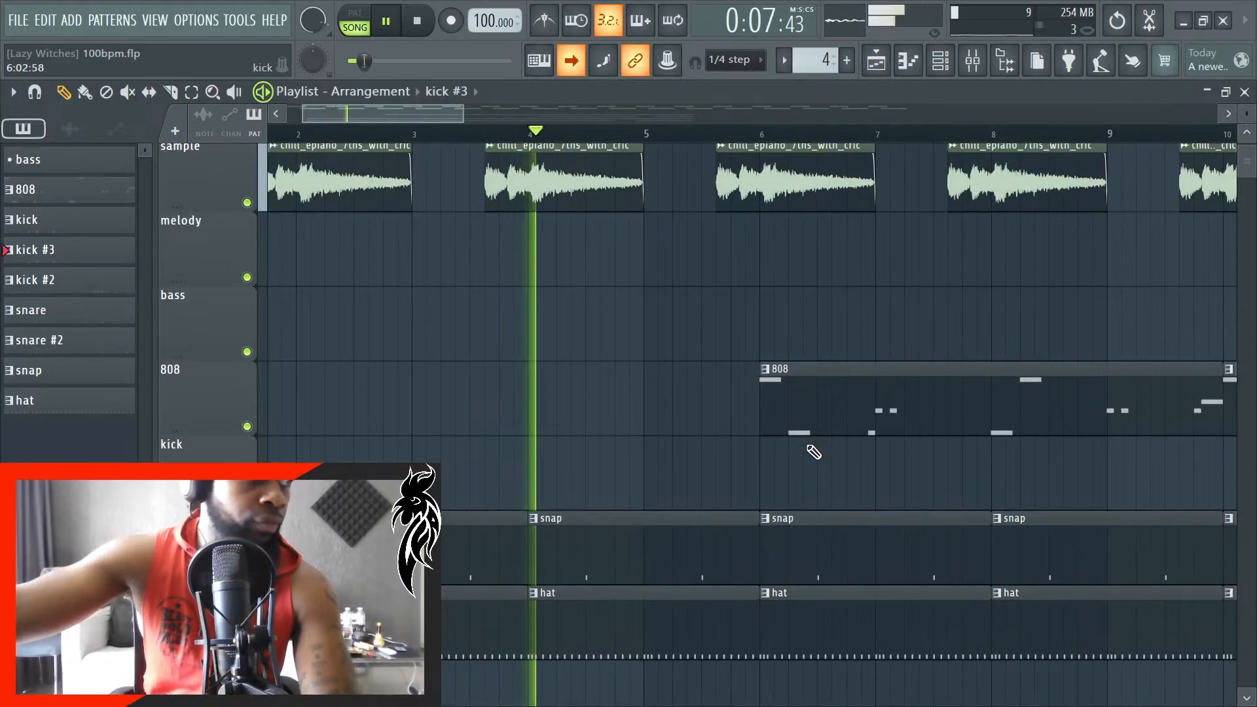
pyautogui.scroll(2, 809, 444)
pyautogui.scroll(-2, 807, 443)
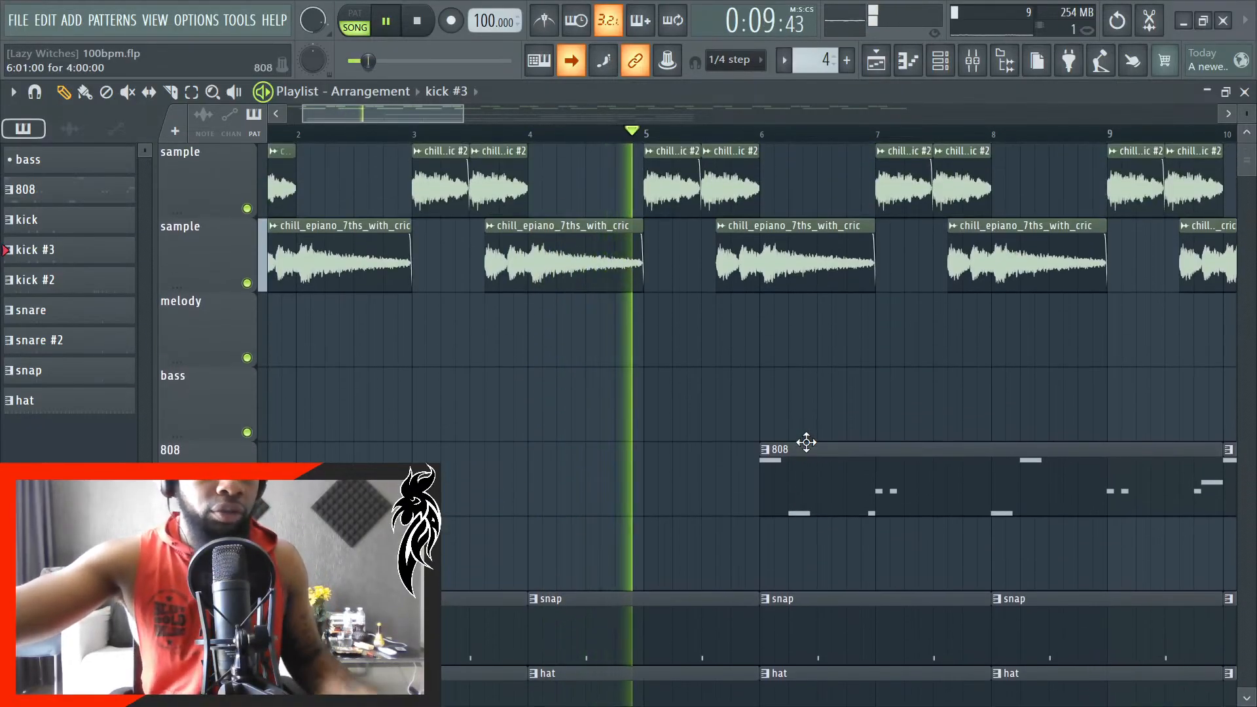
pyautogui.scroll(-1, 799, 448)
pyautogui.scroll(-1, 797, 451)
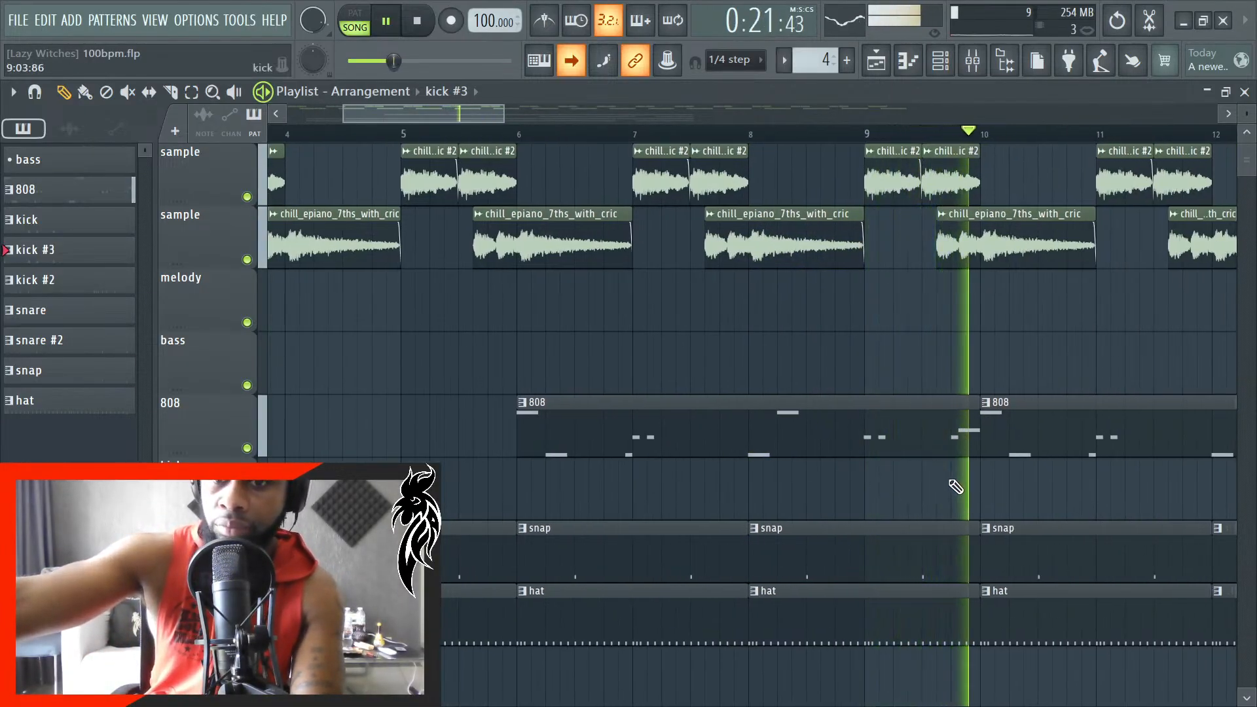
# - Follow playback from about bar 10 through bar 23, examining how the 808, kick, snare and hat clips fit the sample
pyautogui.keyDown('ctrl'); pyautogui.scroll(4, 980, 476); pyautogui.keyUp('ctrl')
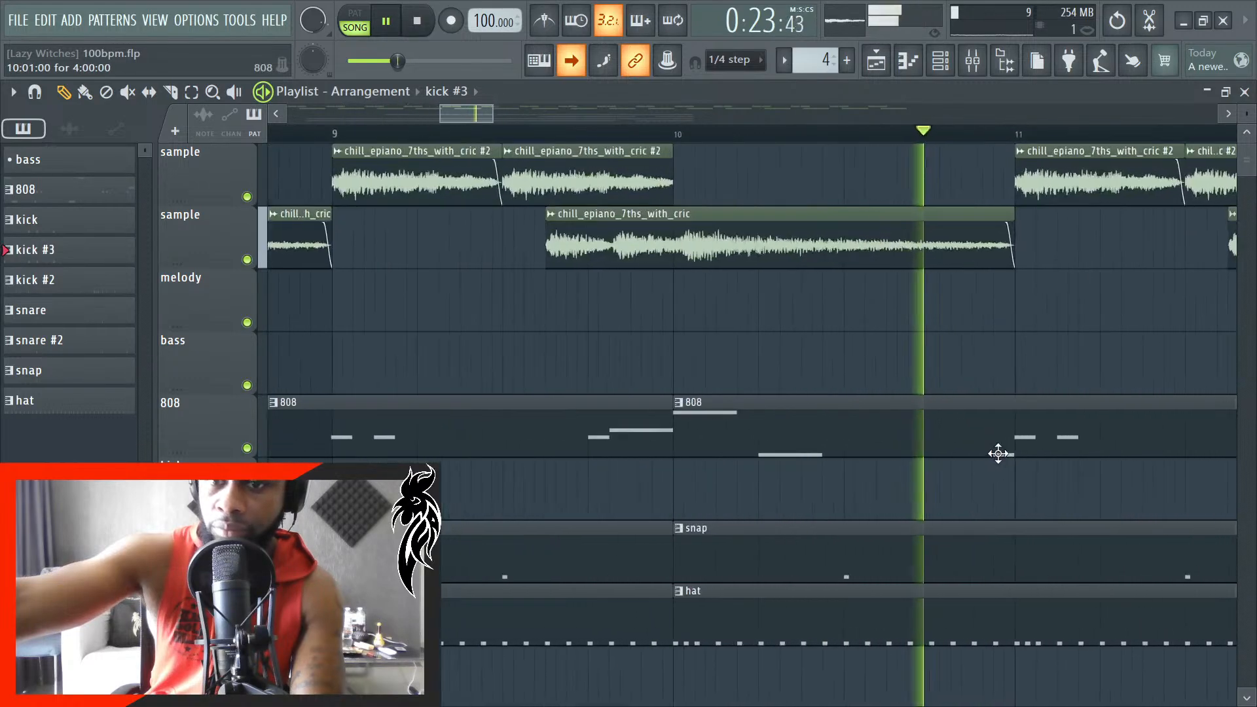
pyautogui.keyDown('ctrl'); pyautogui.scroll(-6, 925, 457); pyautogui.keyUp('ctrl')
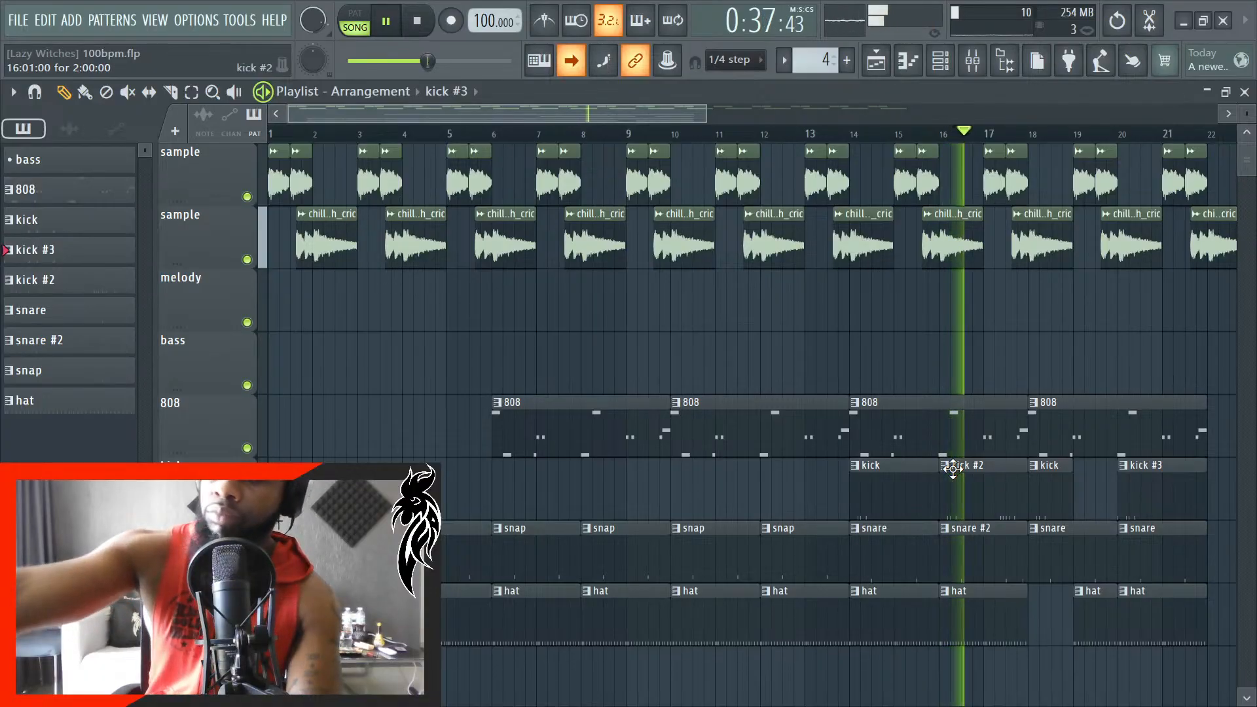
pyautogui.scroll(2, 983, 449)
pyautogui.scroll(-3, 984, 449)
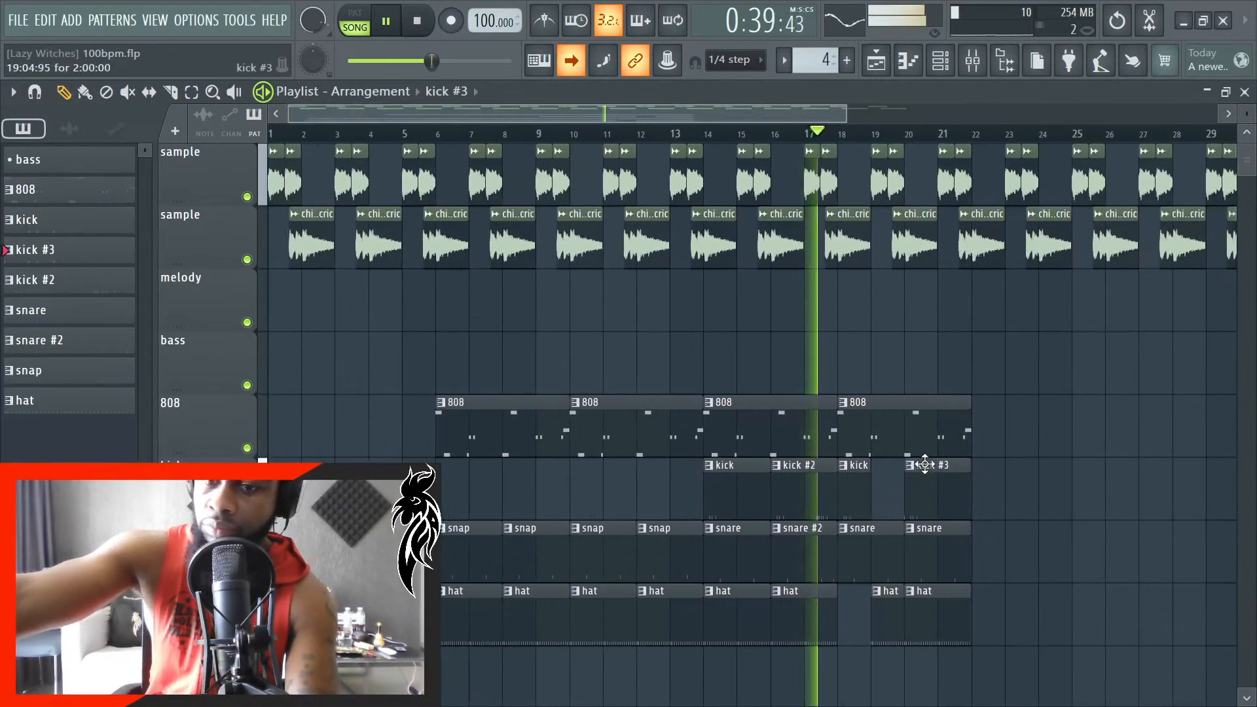
pyautogui.scroll(4, 919, 466)
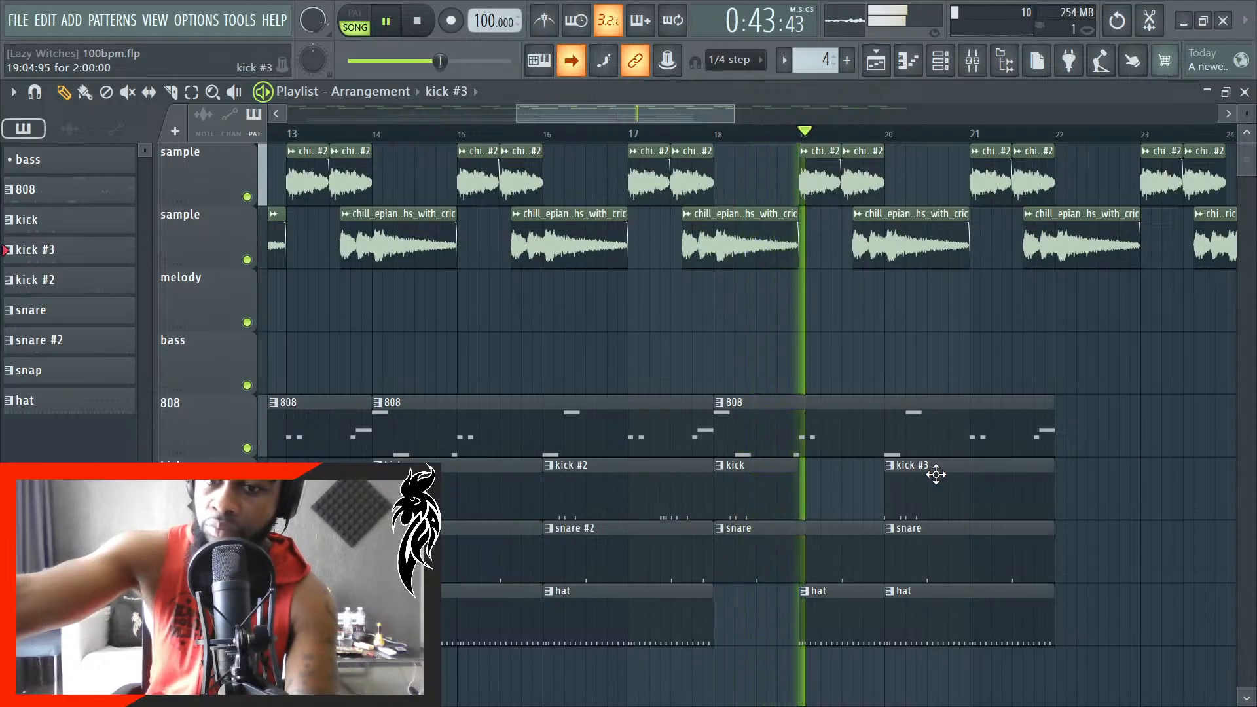
pyautogui.scroll(-3, 976, 527)
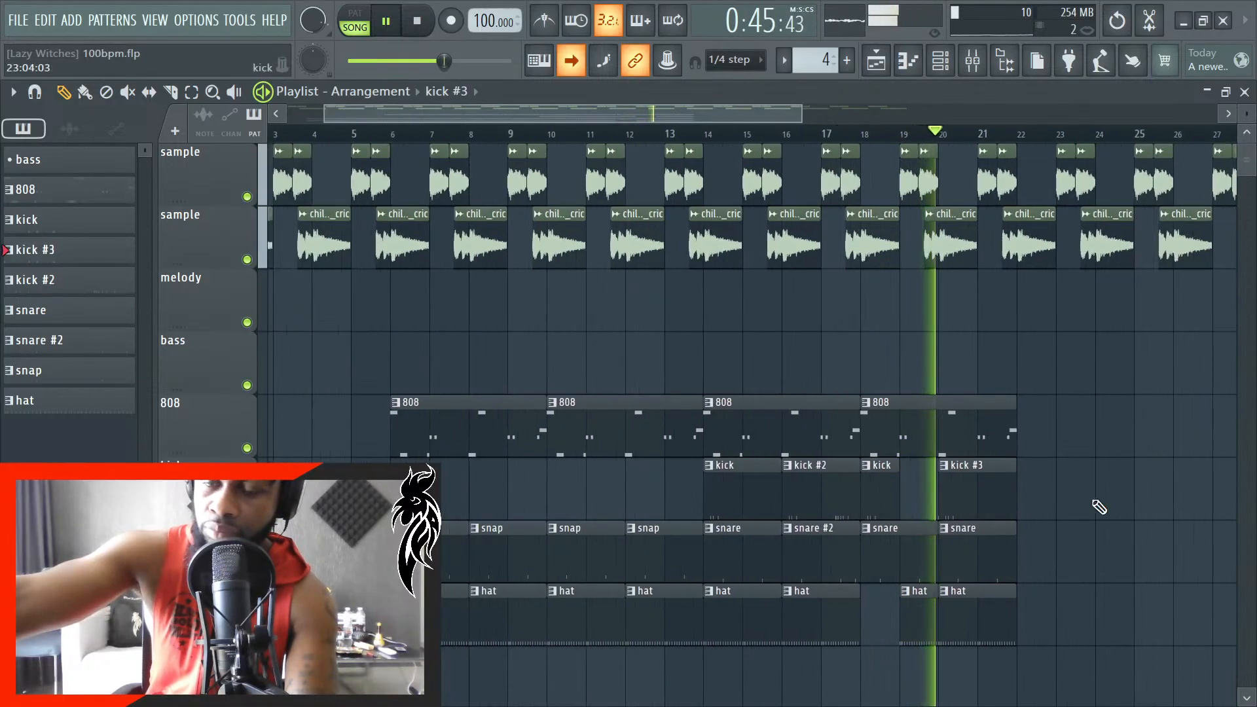
pyautogui.scroll(3, 1131, 509)
pyautogui.scroll(-5, 1111, 516)
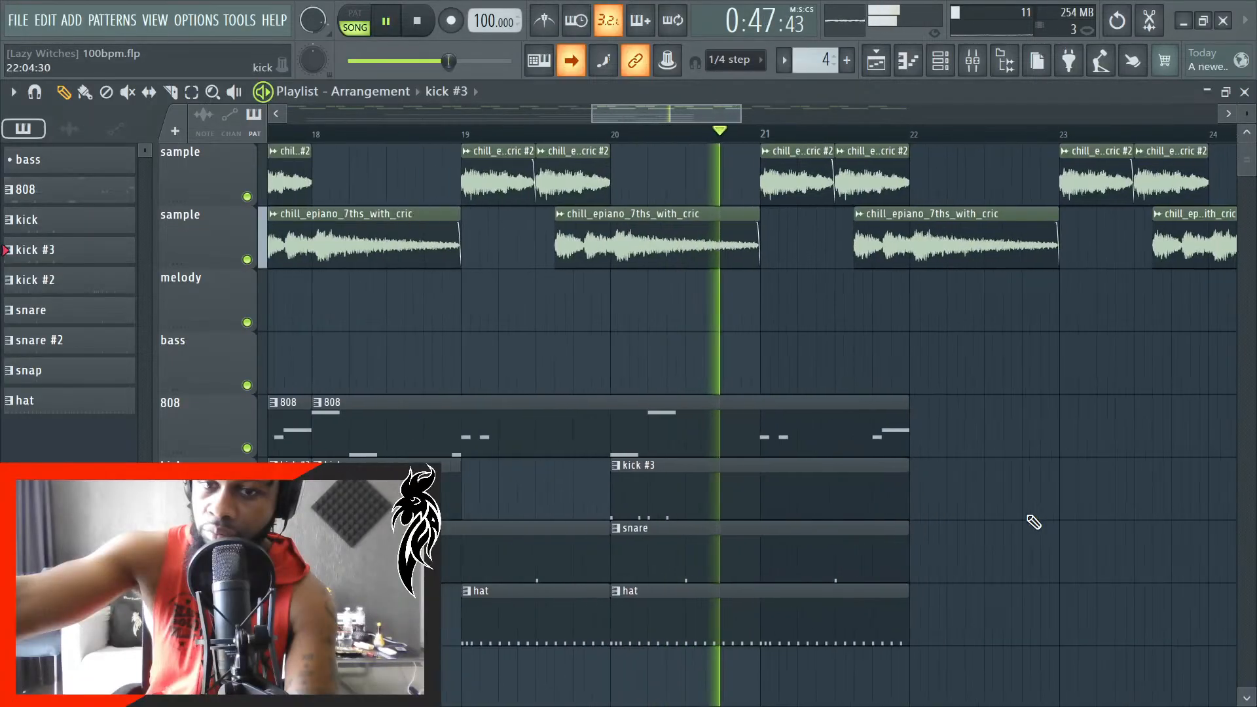
pyautogui.scroll(-1, 957, 523)
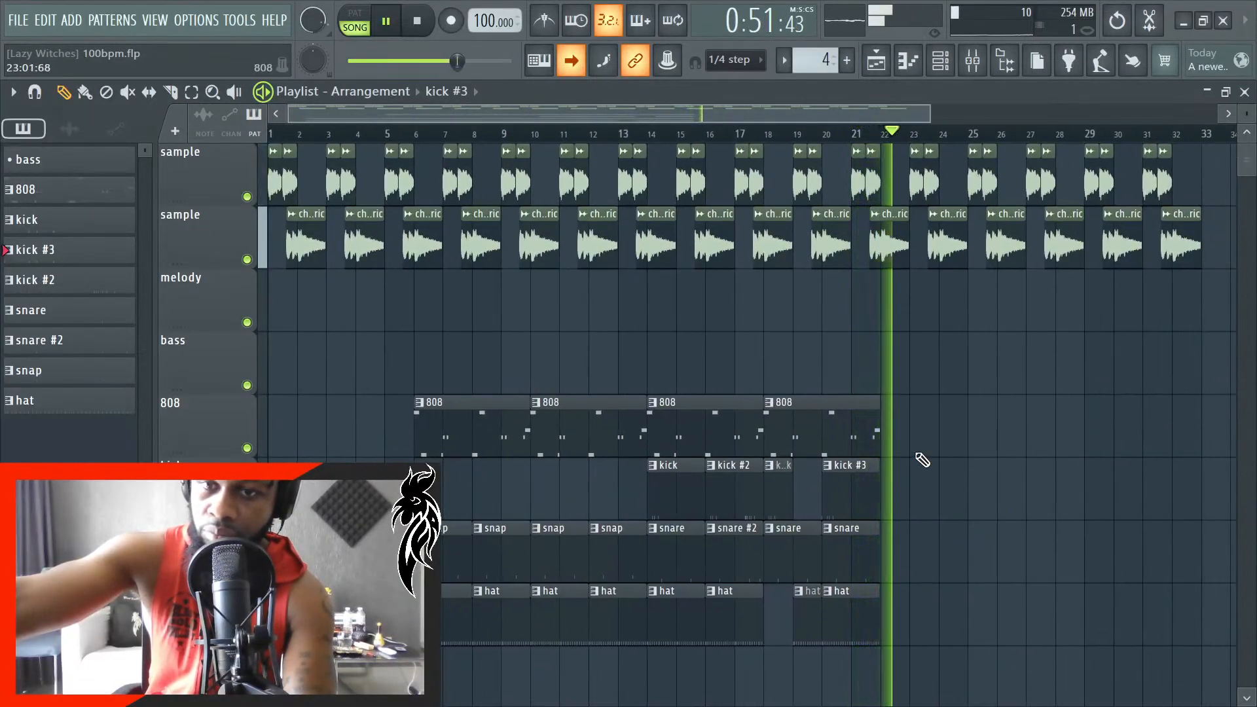
pyautogui.scroll(3, 918, 460)
pyautogui.scroll(-3, 901, 463)
pyautogui.scroll(-2, 885, 469)
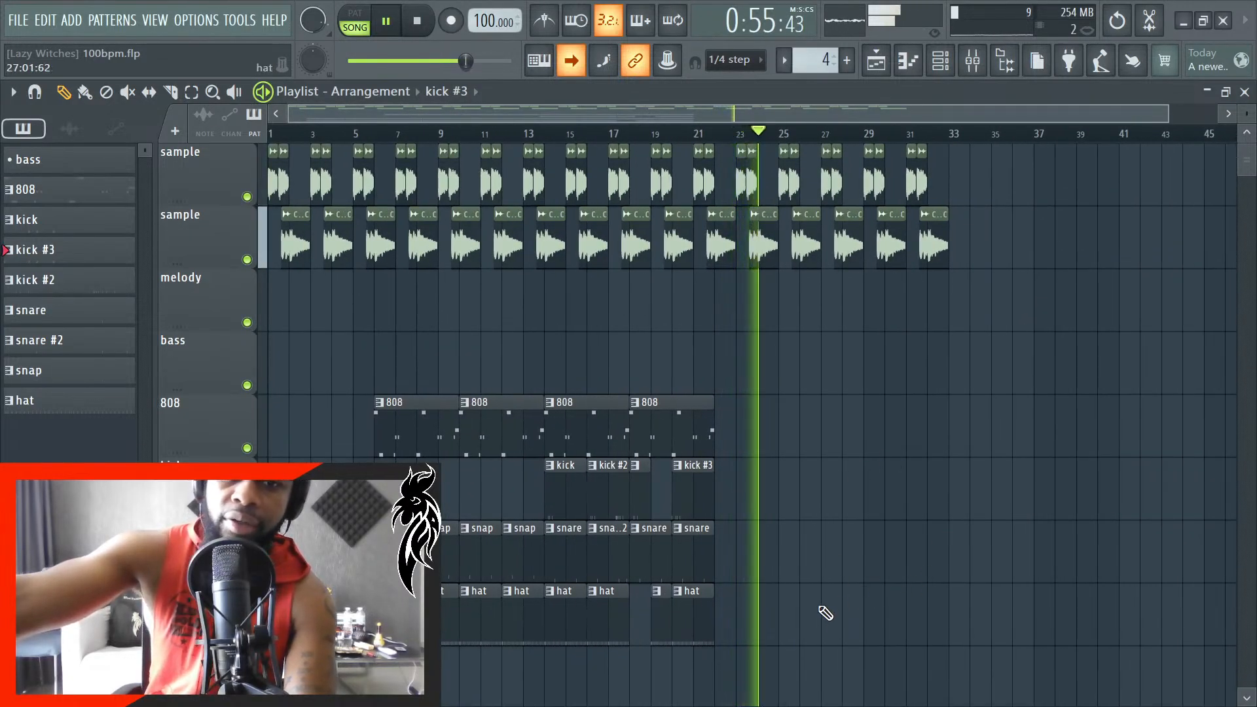
# - Select the 808, kick, snap, snare and hat clips from bar 6 to bar 22 and try to duplicate them
pyautogui.moveTo(815, 643); pyautogui.dragTo(401, 401)
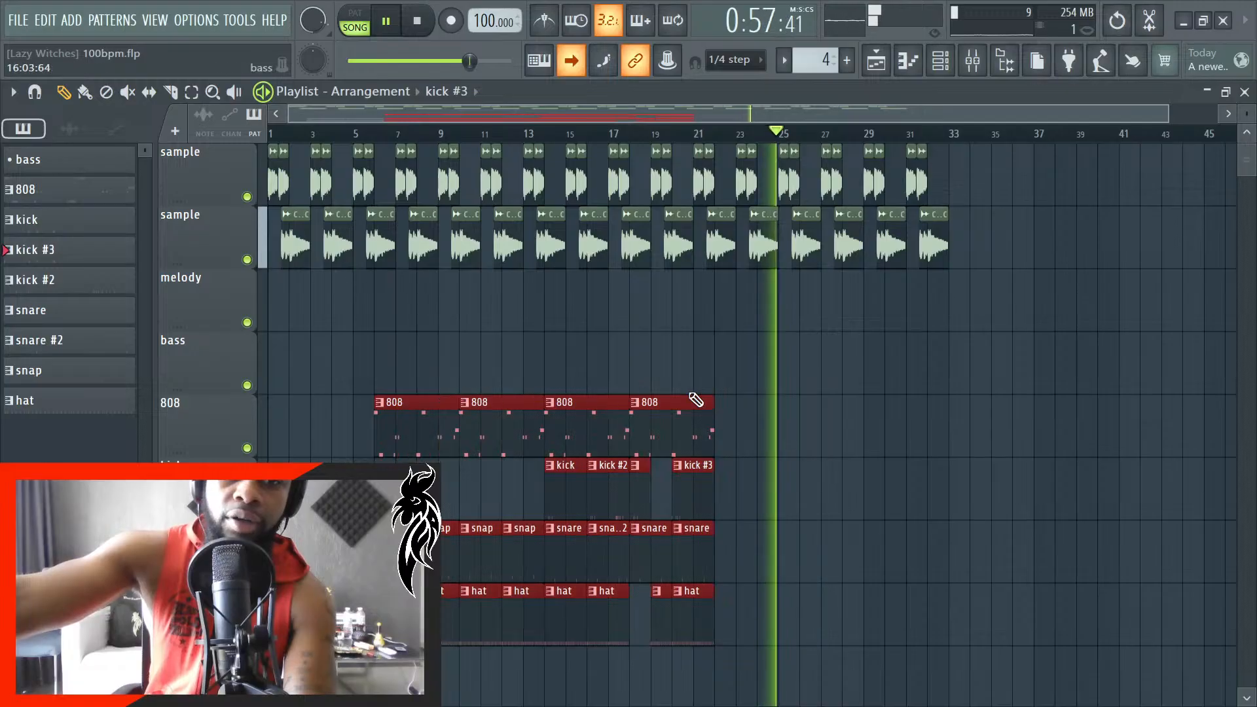
pyautogui.scroll(4, 897, 444)
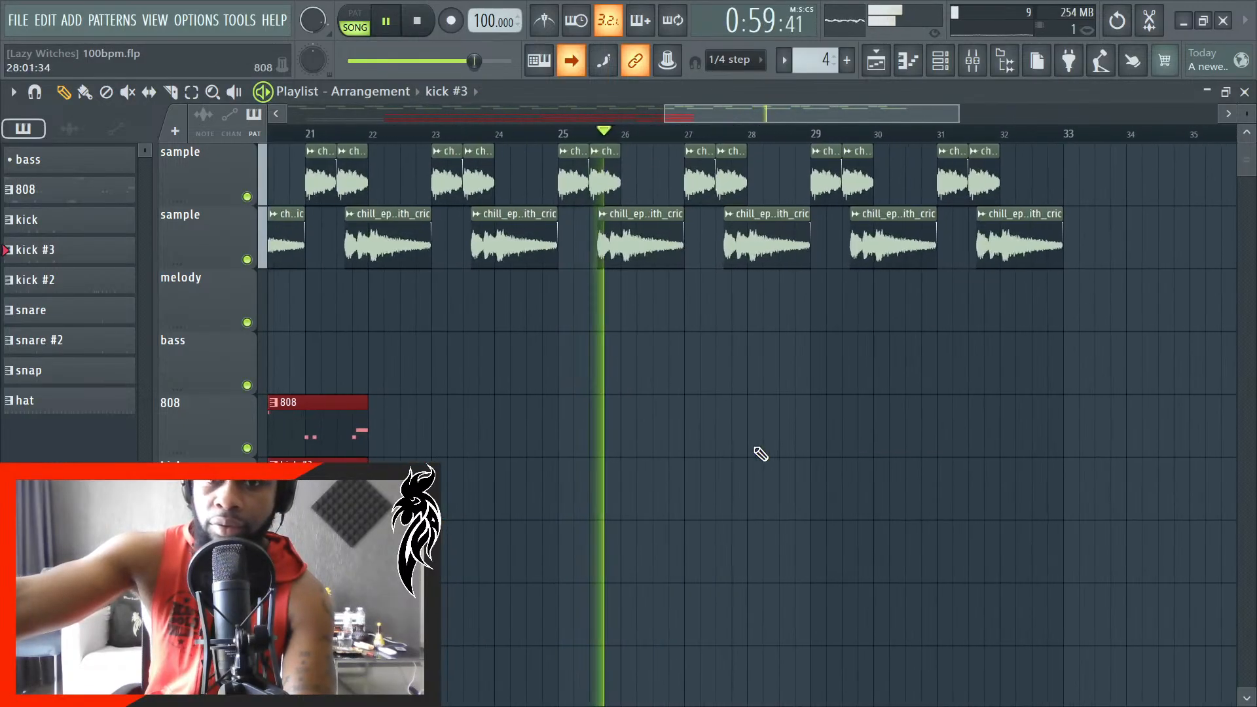
pyautogui.hotkey('ctrl', 'b')
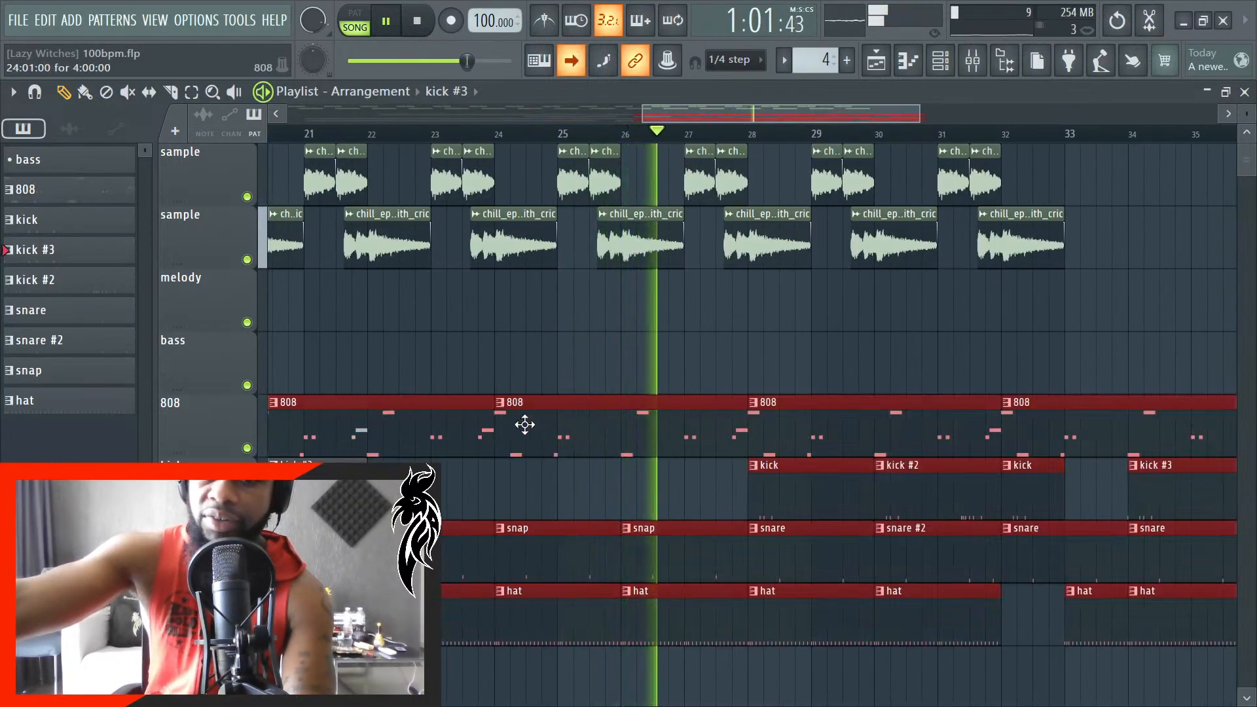
# - Stop playback and undo the duplication of the 808 and drum clips
pyautogui.press('space')
pyautogui.scroll(-4, 632, 532)
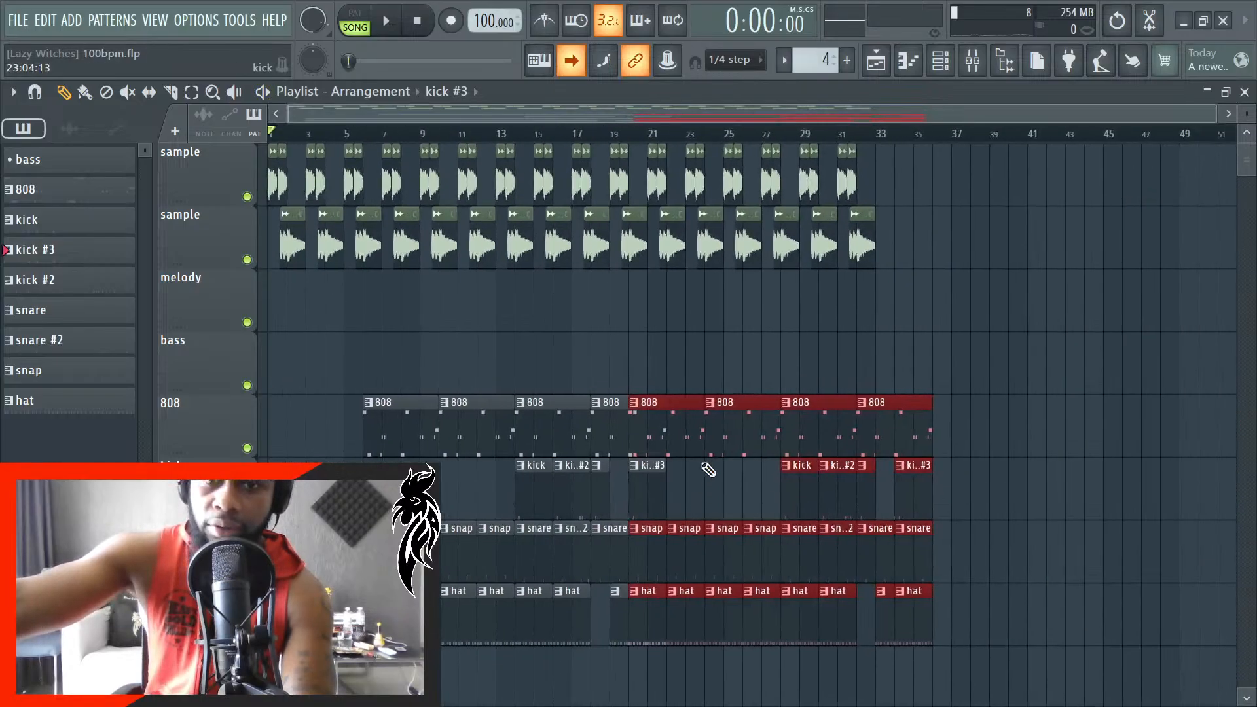
pyautogui.click(666, 436)
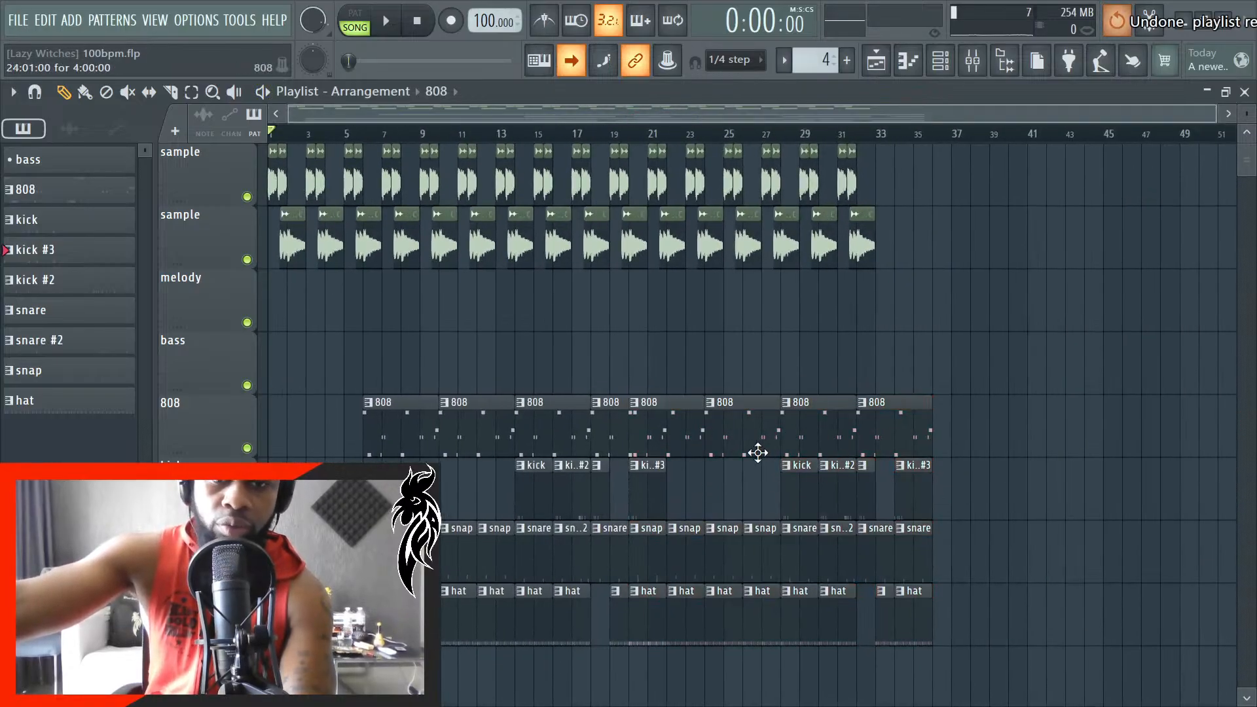
pyautogui.hotkey('ctrl', 'z')
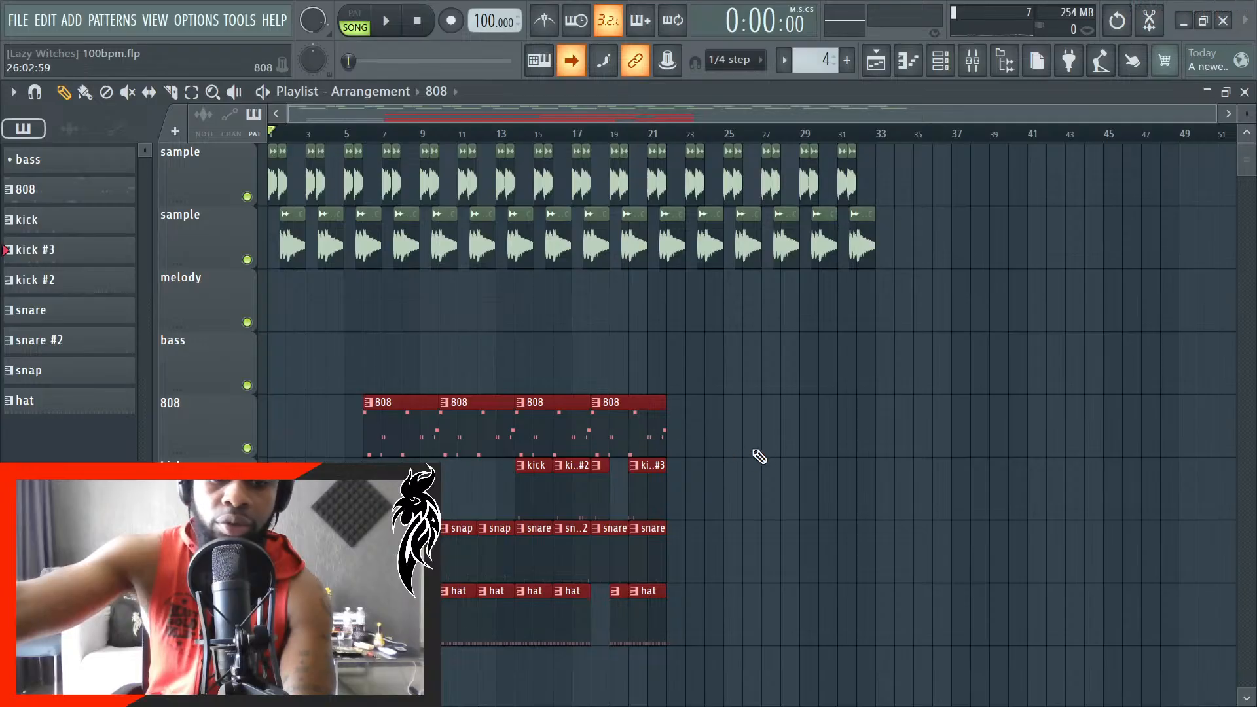
# - Duplicate the selected 808 and drum clips after the originals and move the copies to start at bar 27
pyautogui.scroll(6, 777, 442)
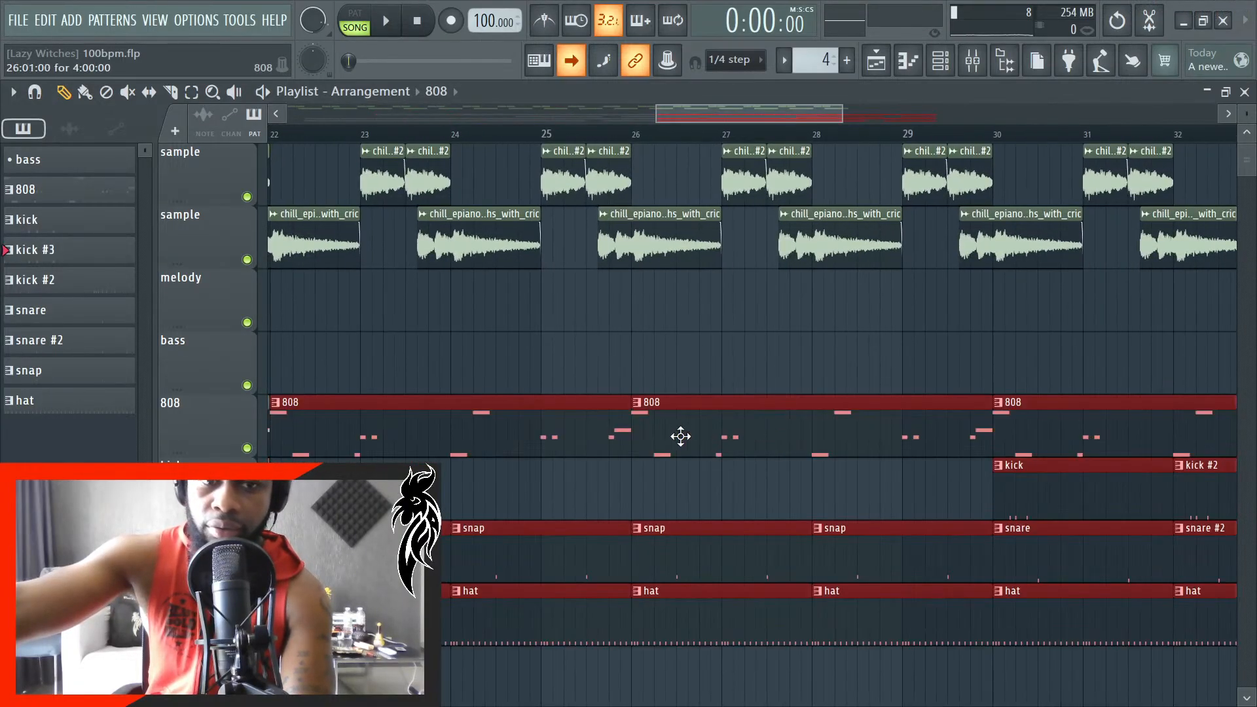
pyautogui.scroll(-5, 681, 437)
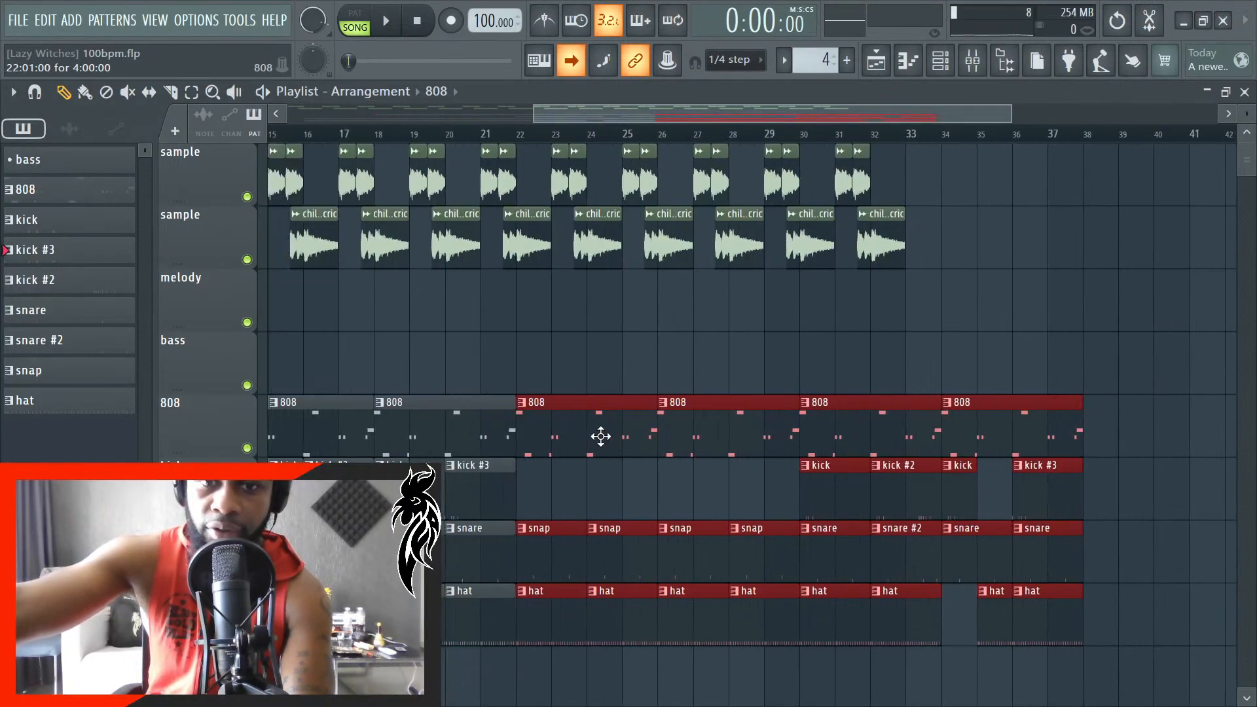
pyautogui.moveTo(601, 436); pyautogui.dragTo(775, 430)
pyautogui.scroll(5, 696, 451)
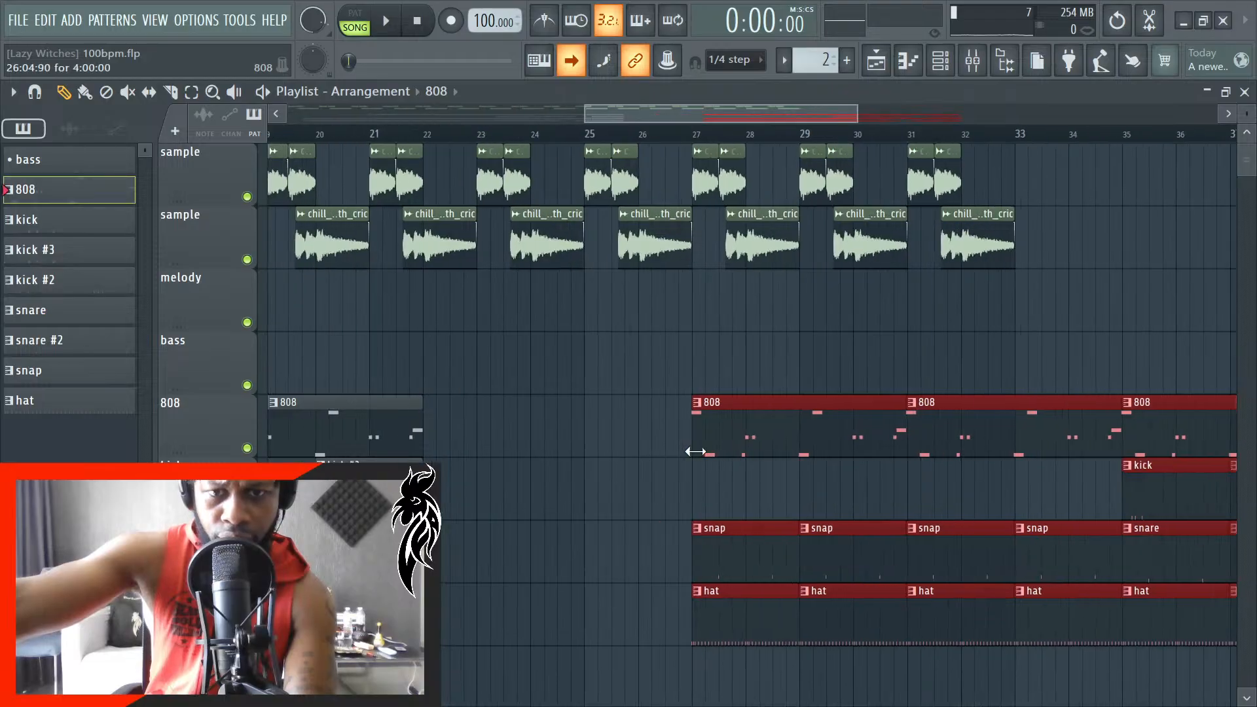
# - Move the copied 808 and drum clips further along so they start at bar 29
pyautogui.scroll(-3, 710, 451)
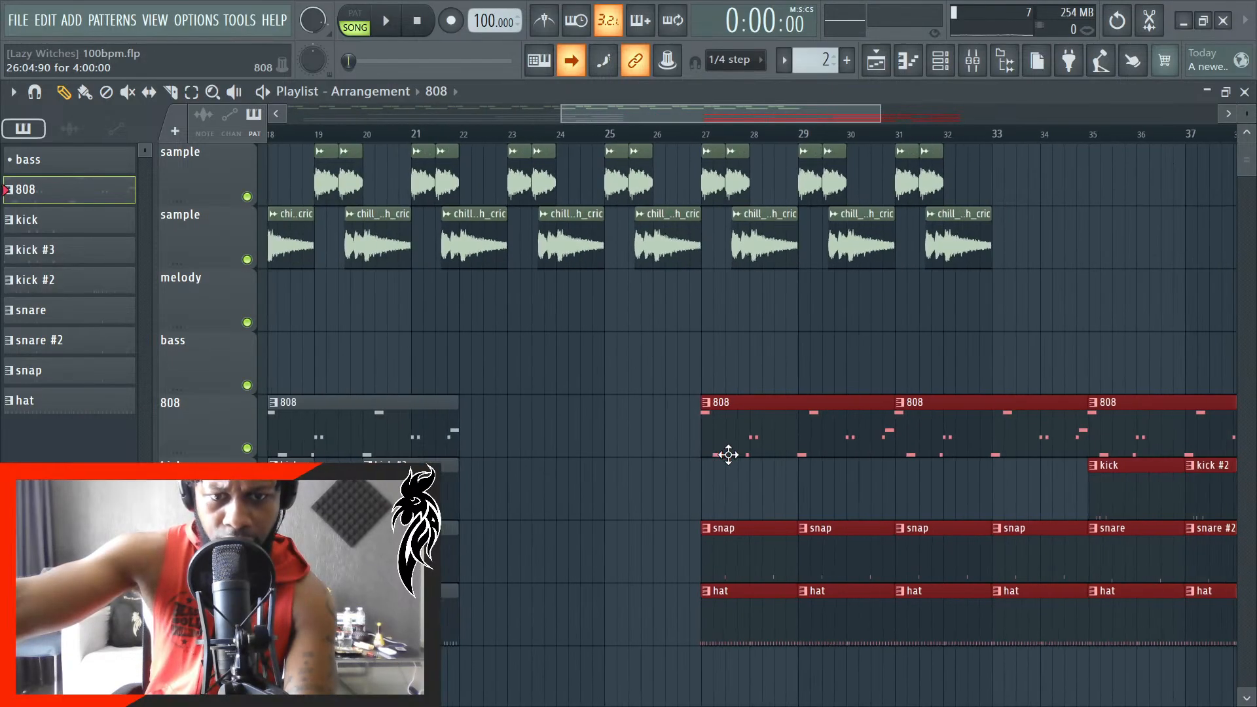
pyautogui.scroll(4, 704, 524)
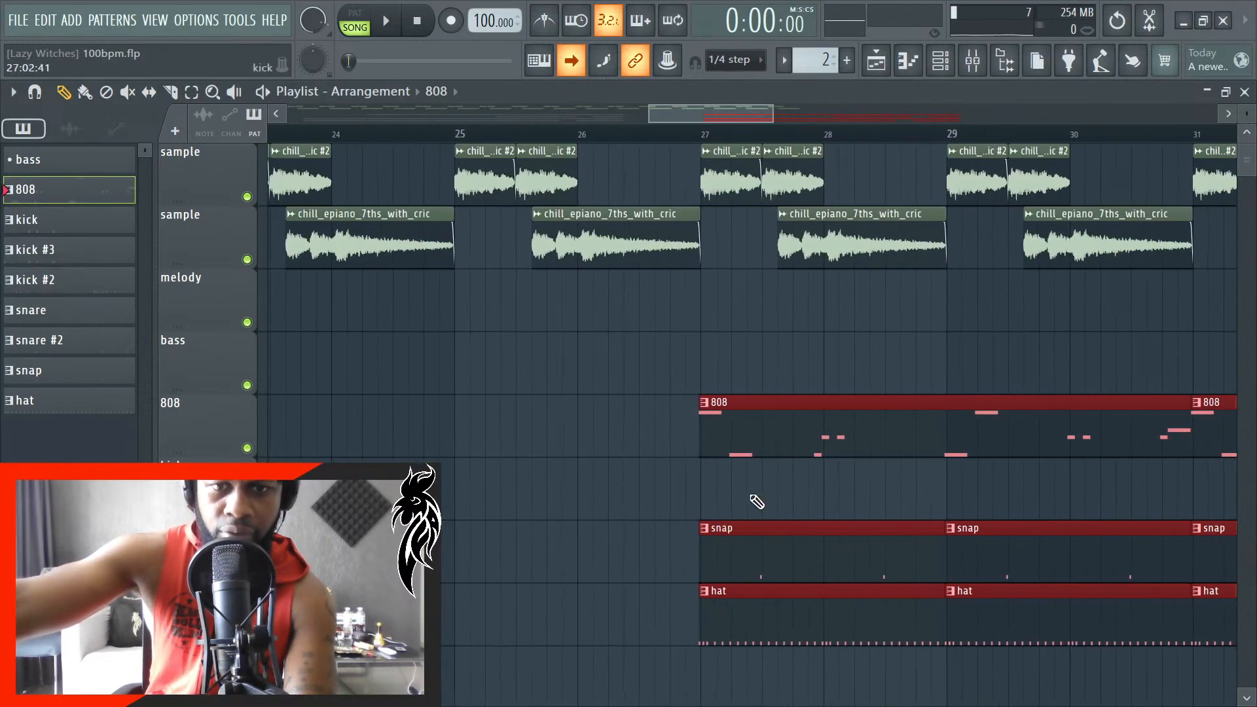
pyautogui.moveTo(764, 426); pyautogui.dragTo(942, 426)
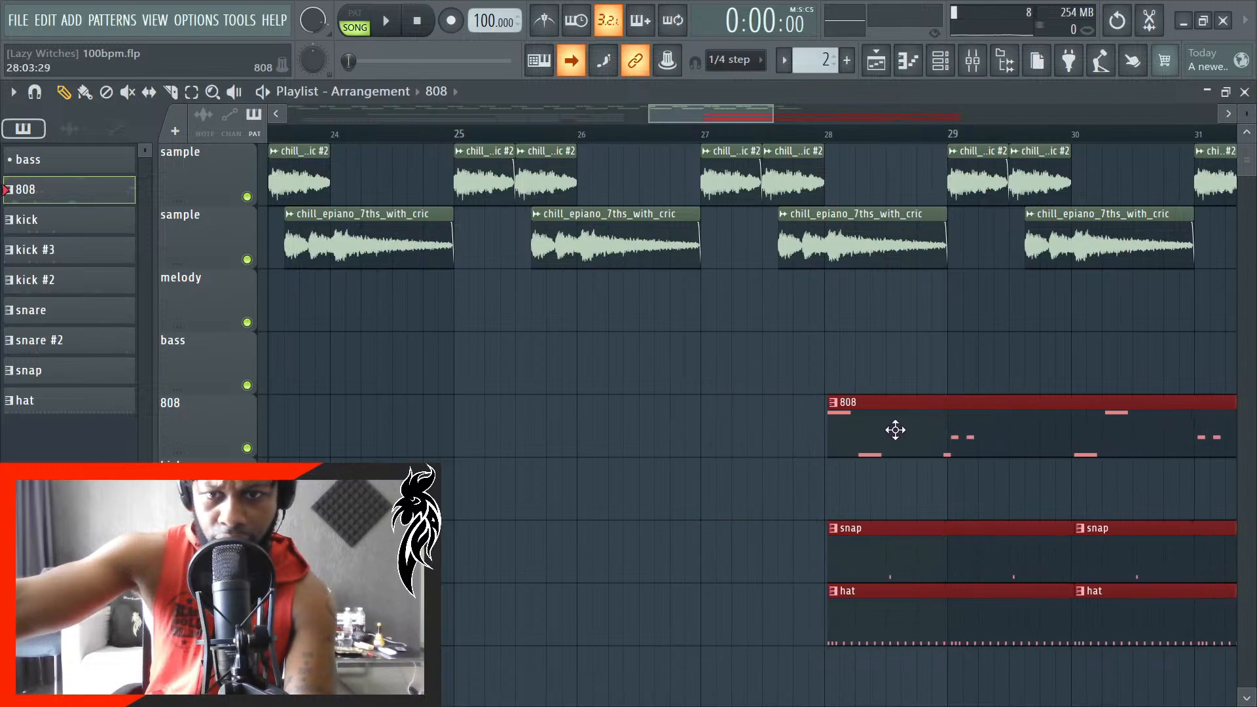
pyautogui.scroll(-4, 896, 430)
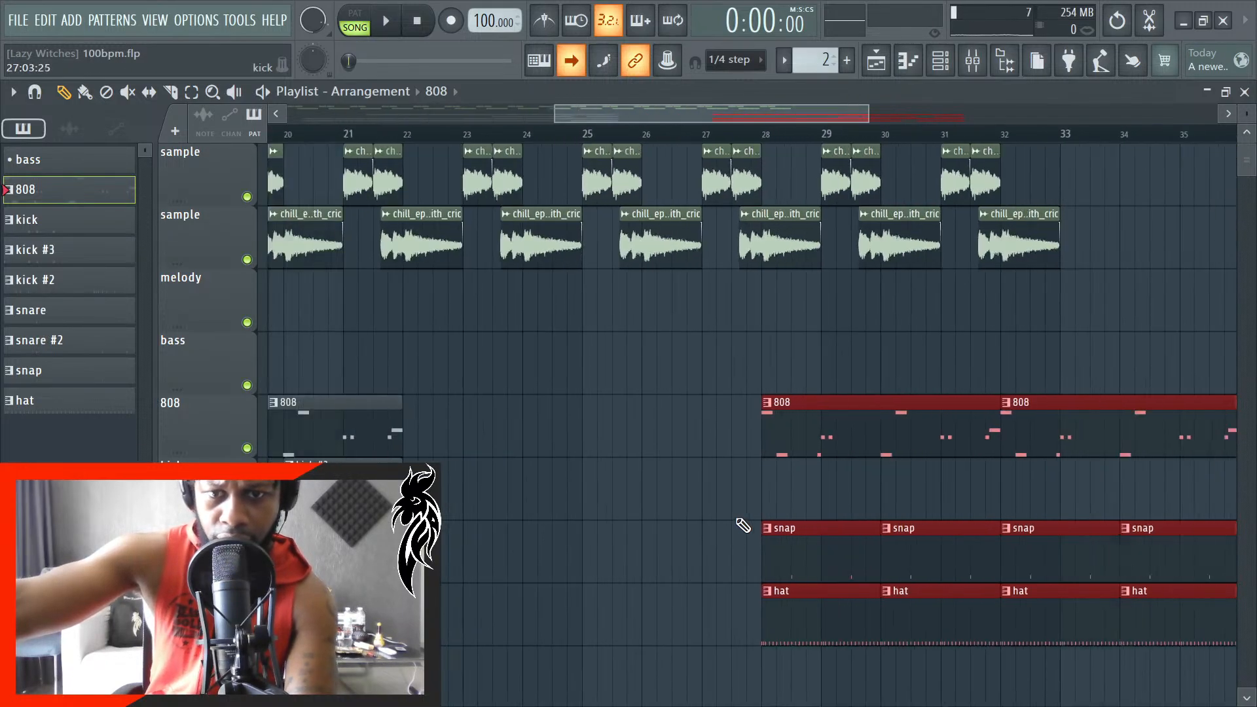
pyautogui.scroll(-2, 703, 526)
pyautogui.scroll(4, 775, 455)
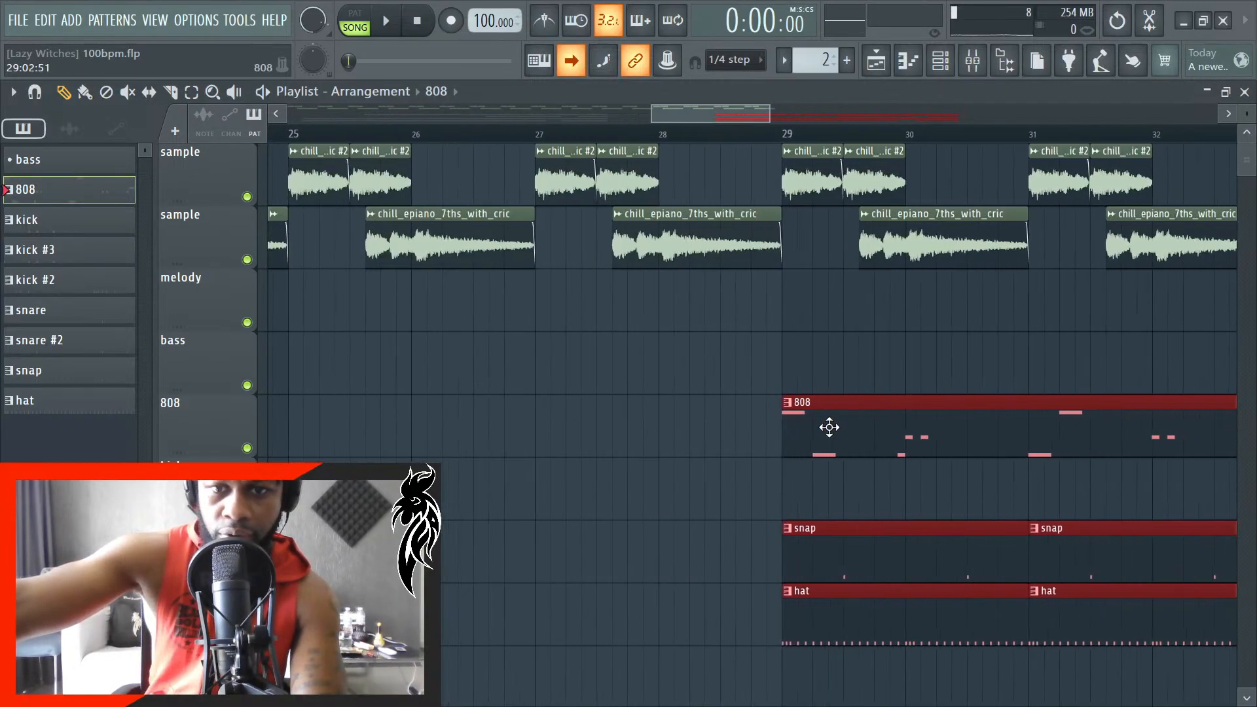
pyautogui.scroll(3, 800, 452)
# - Place a two-bar hat clip on the hat track in the empty gap and move it to about bar 25
pyautogui.scroll(-7, 799, 454)
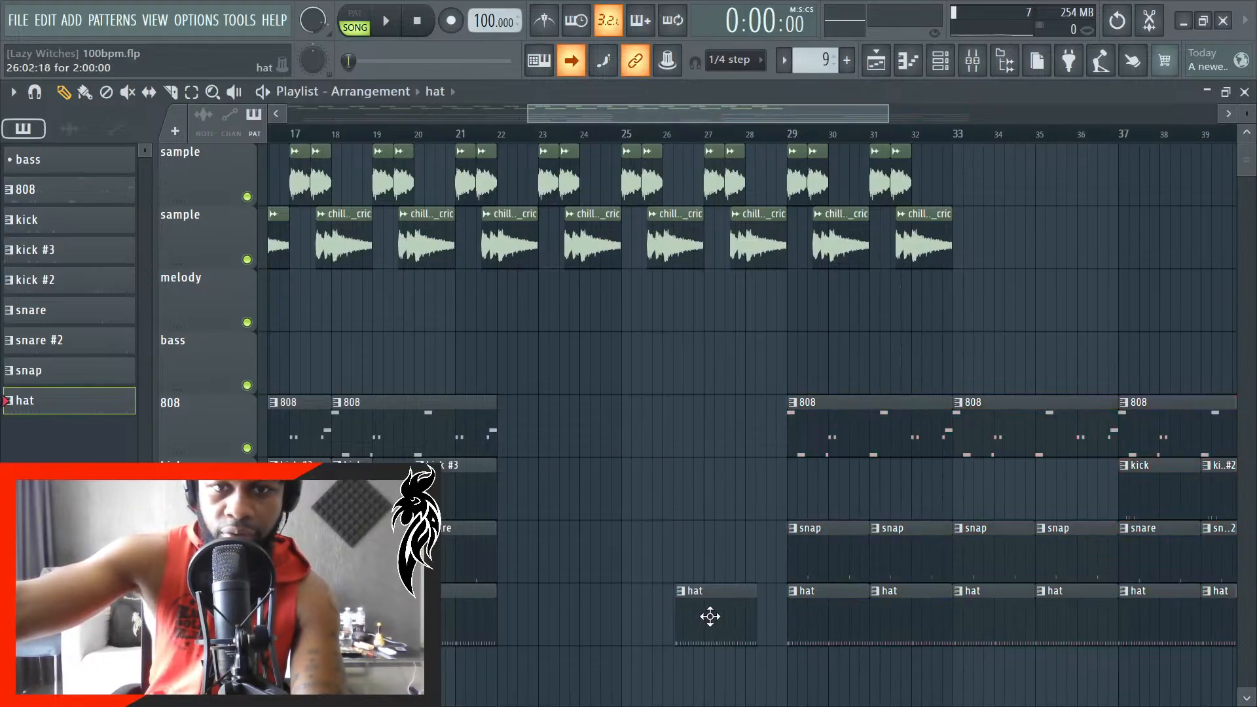
pyautogui.scroll(4, 710, 616)
pyautogui.moveTo(706, 612); pyautogui.dragTo(622, 610)
# - Play the song from around bar 18 to hear the transition into the breakdown, restarting from the beginning of bar 18
pyautogui.press('space')
pyautogui.scroll(-6, 600, 589)
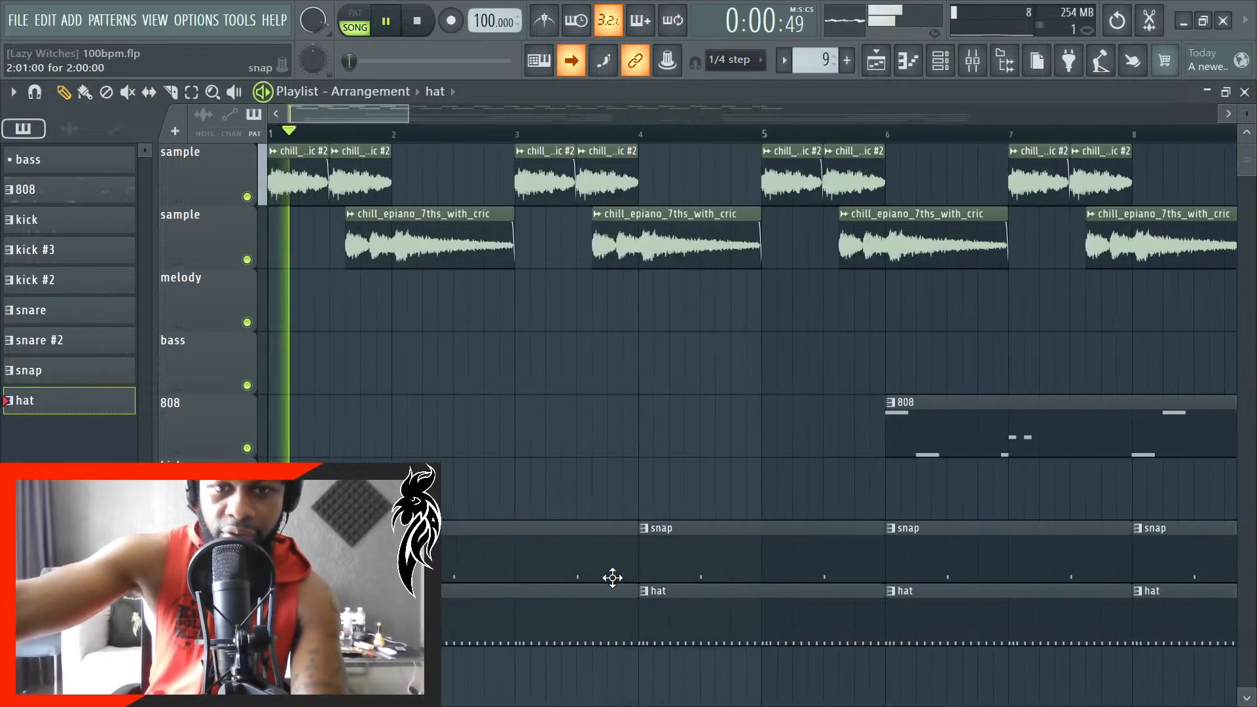
pyautogui.click(763, 128)
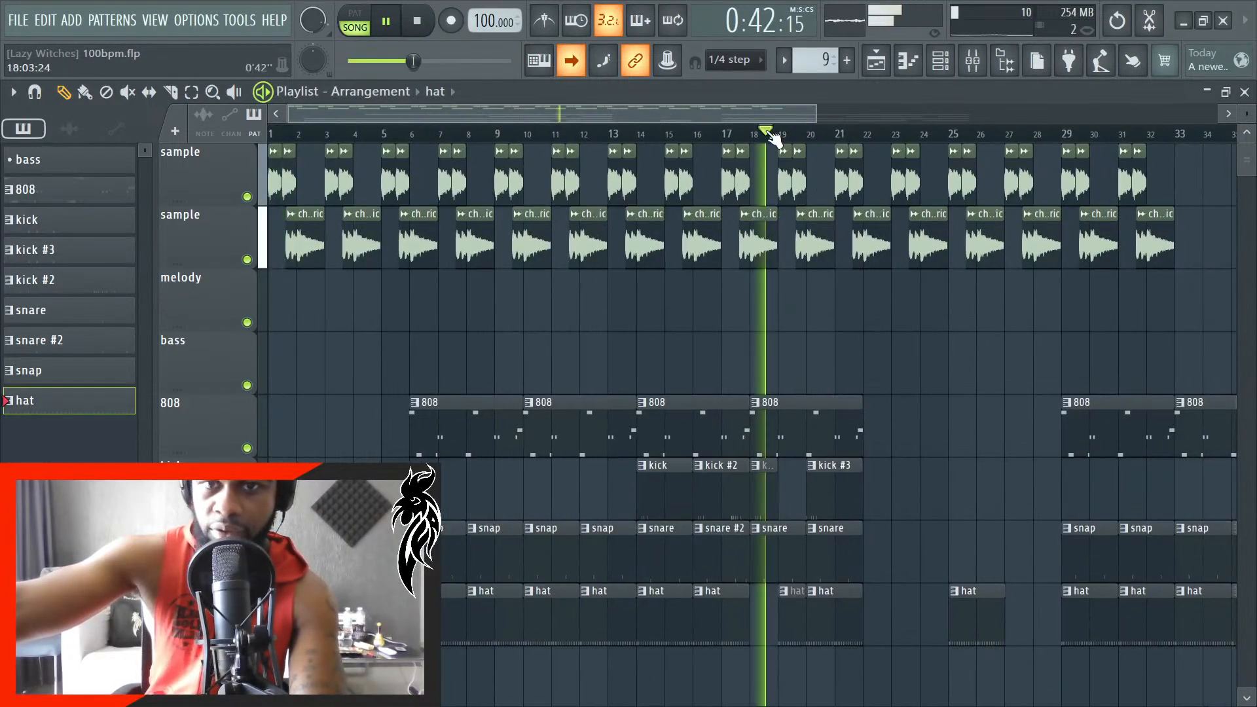
pyautogui.scroll(4, 897, 604)
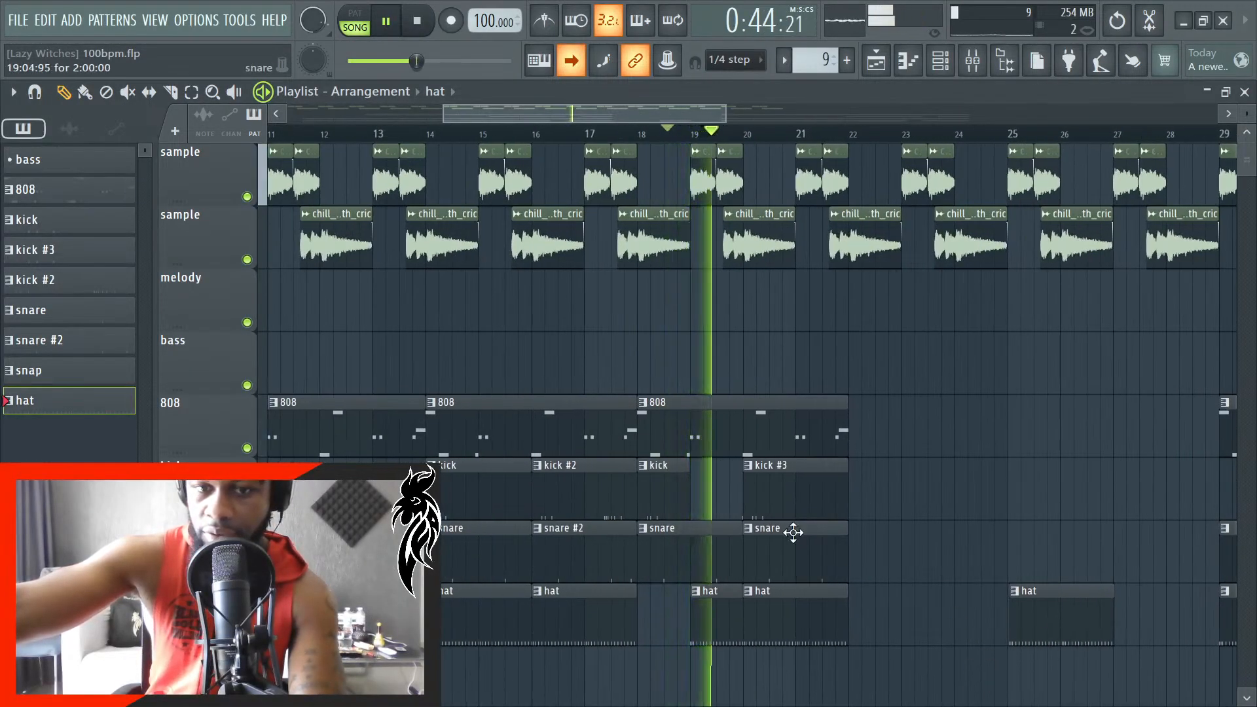
pyautogui.press('space')
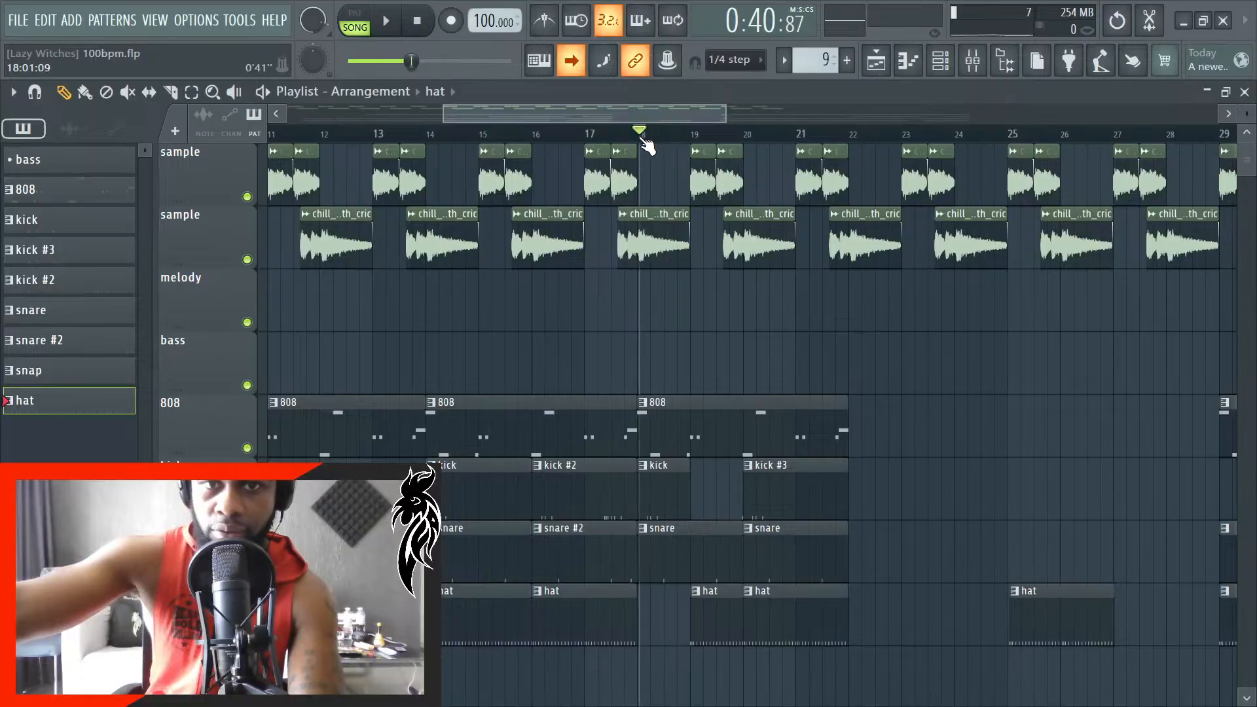
pyautogui.scroll(5, 647, 146)
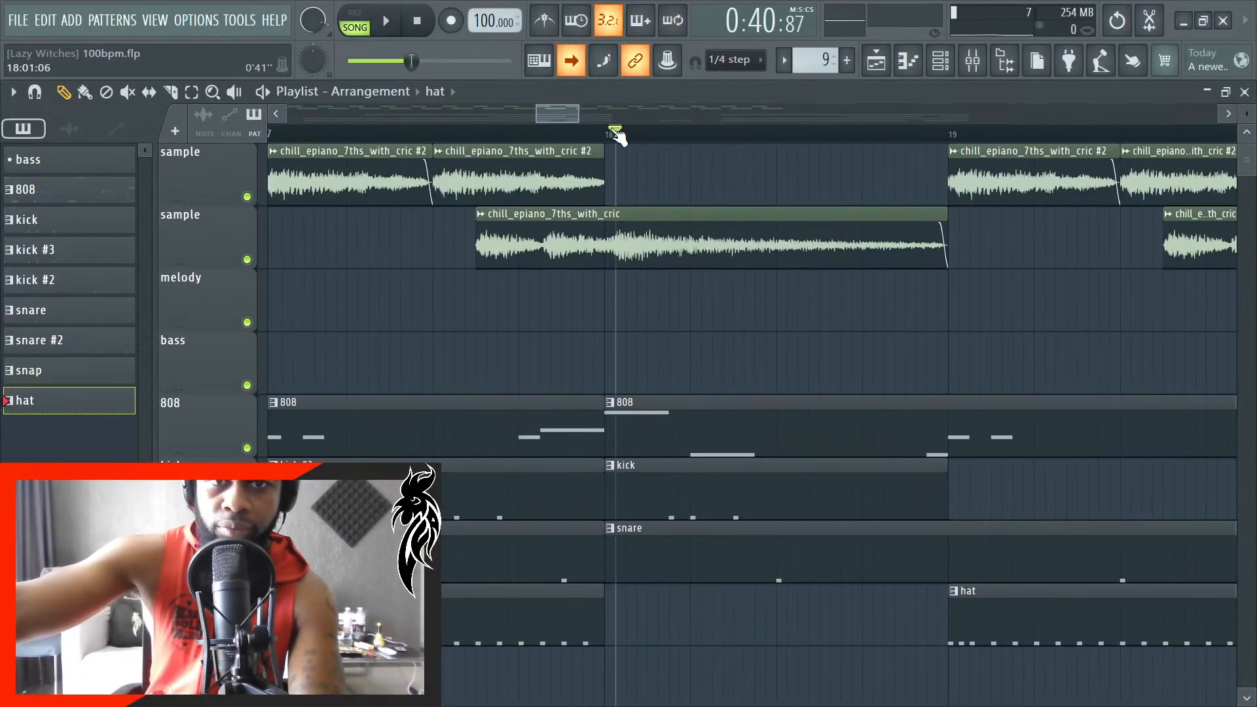
pyautogui.scroll(-3, 426, 439)
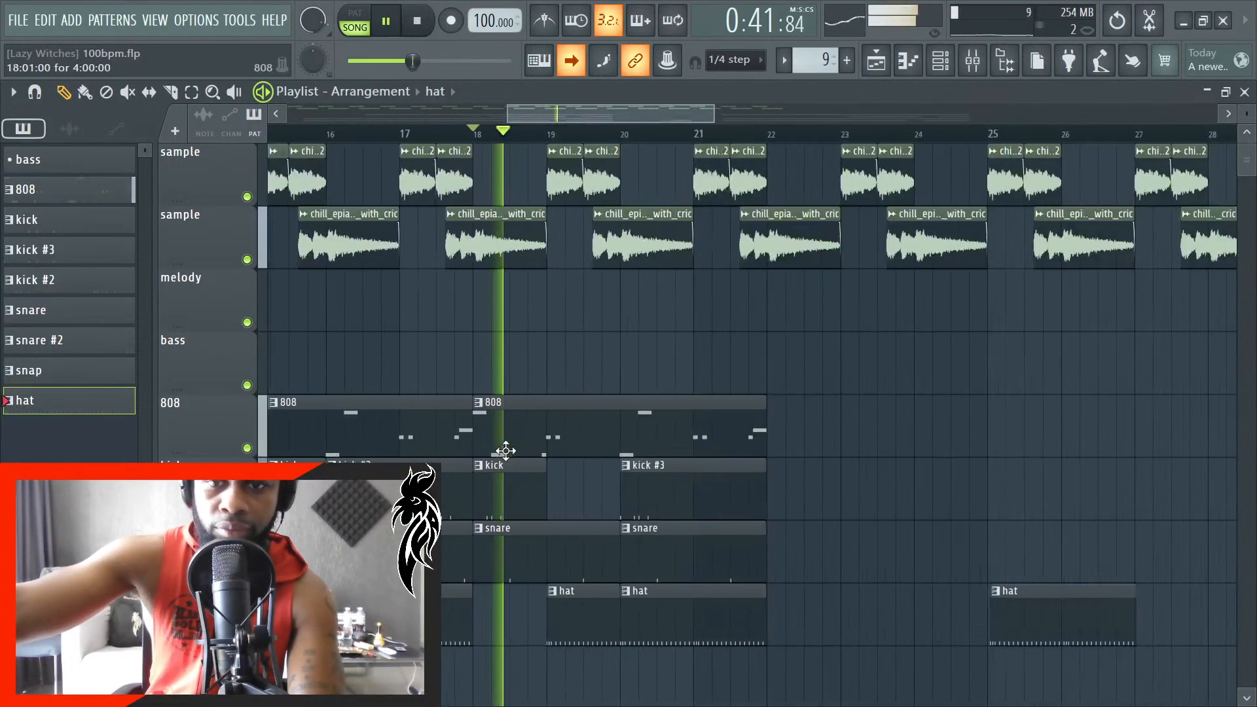
# - Turn off the playlist's auto-scrolling and align the lone hat clip to start exactly at bar 25
pyautogui.scroll(-5, 710, 531)
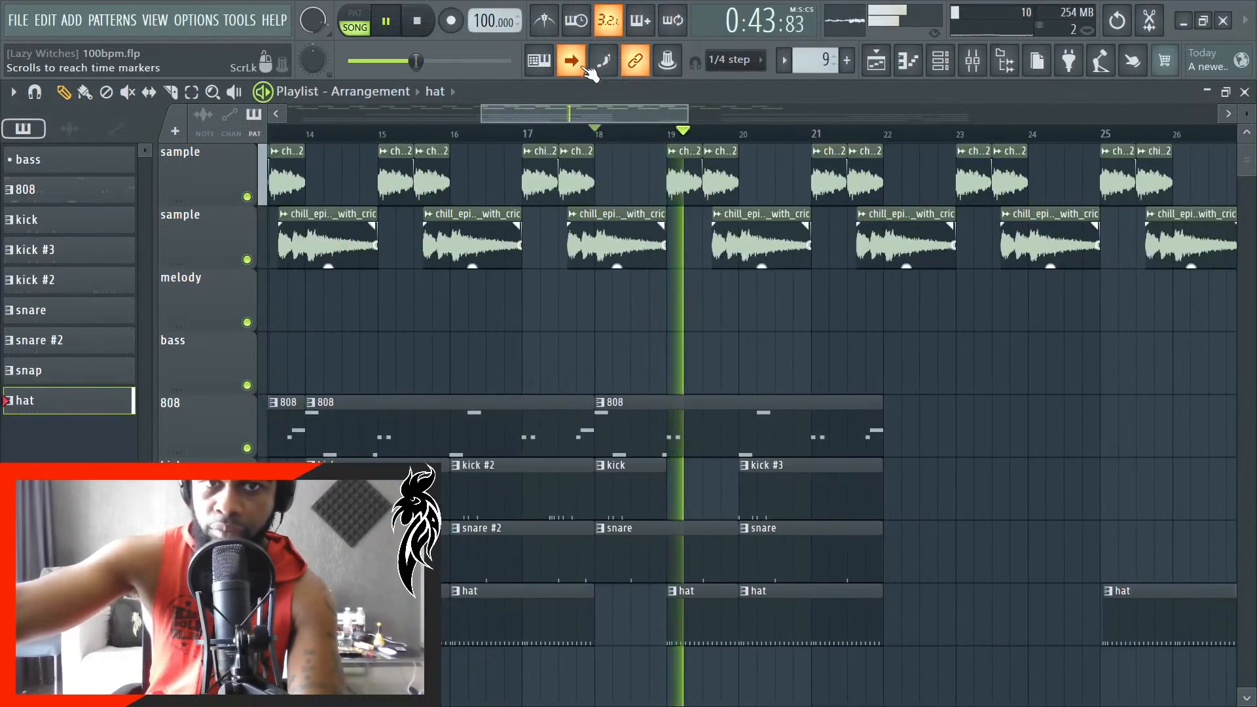
pyautogui.scroll(8, 949, 642)
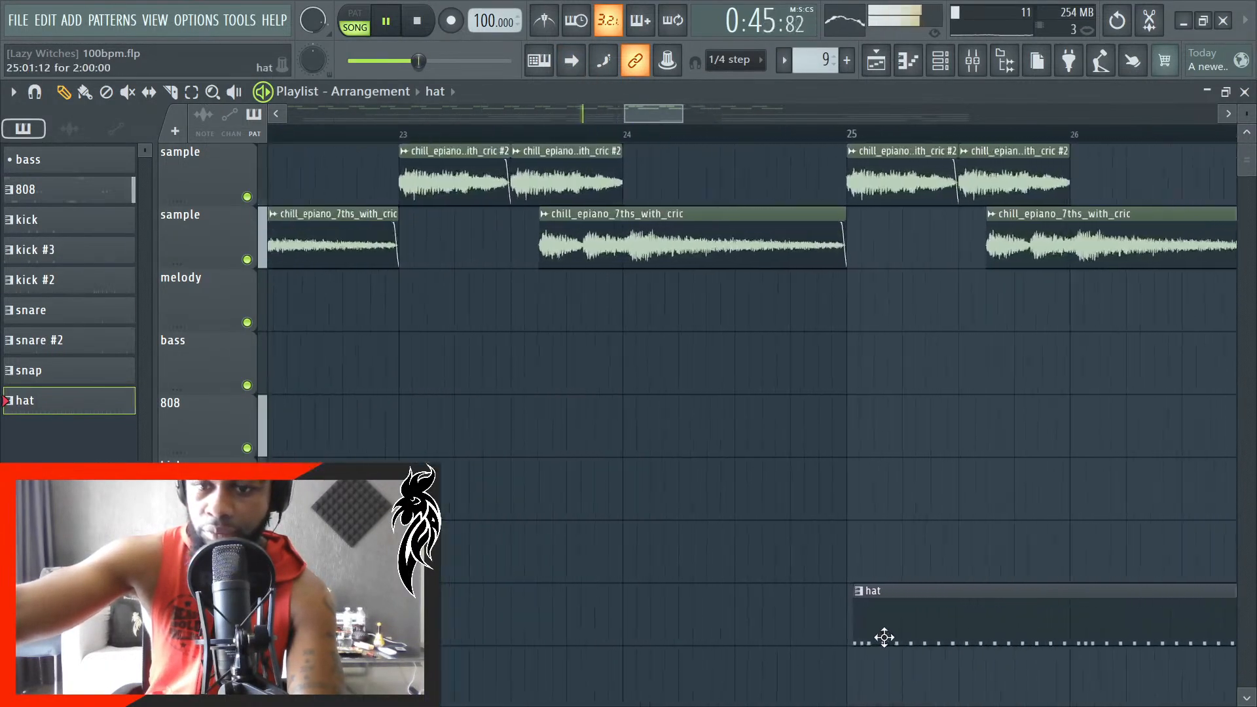
pyautogui.scroll(-5, 832, 642)
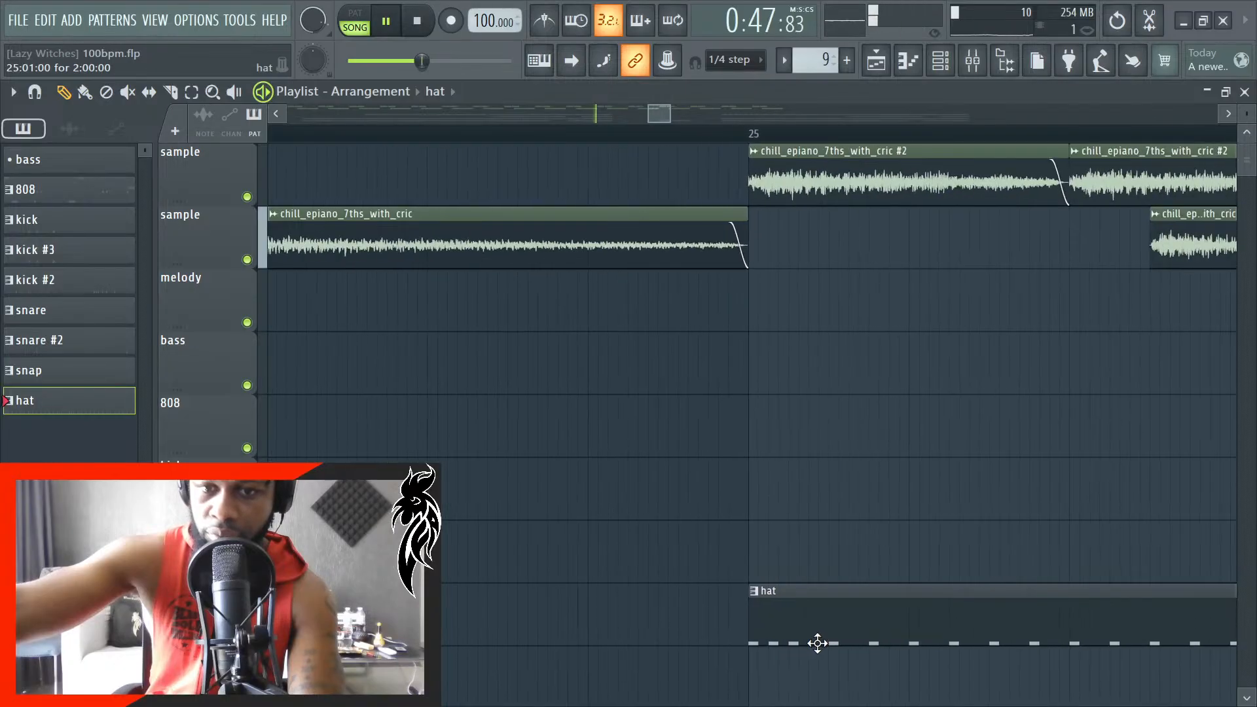
pyautogui.scroll(-2, 831, 637)
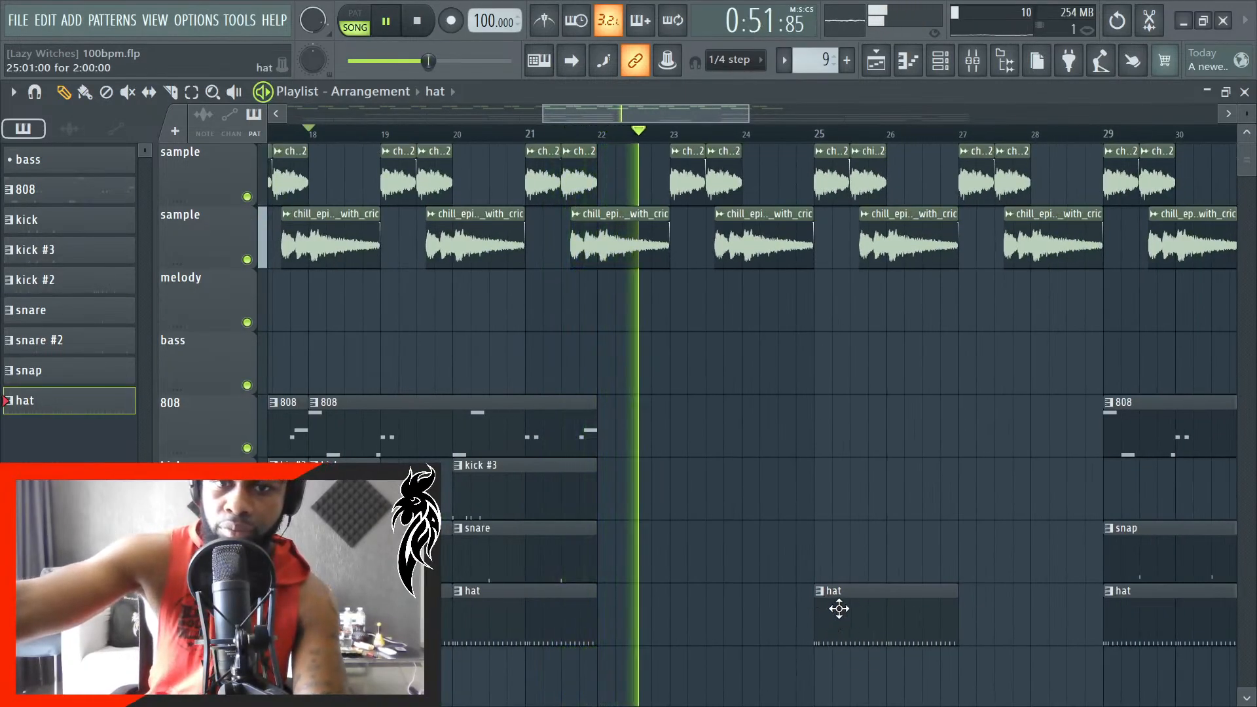
# - Move the lone lead-in hat clip one bar along so it starts exactly at bar 26
pyautogui.scroll(3, 842, 603)
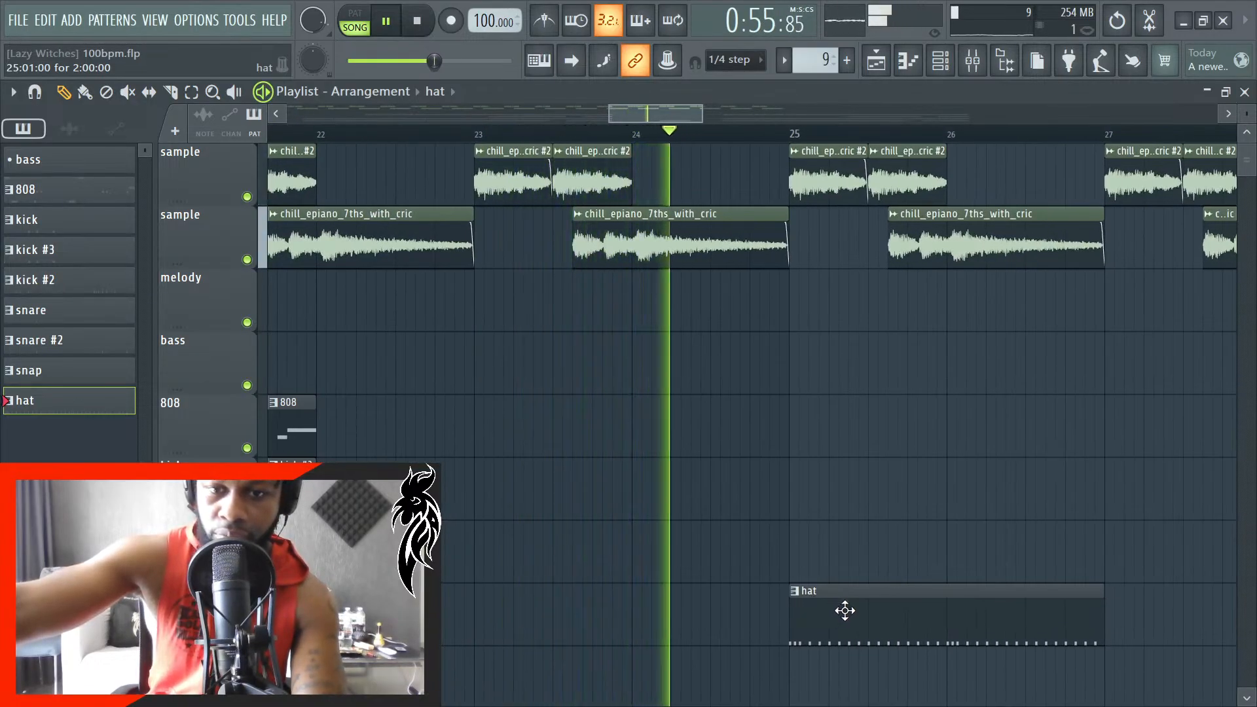
pyautogui.moveTo(845, 602); pyautogui.dragTo(996, 598)
pyautogui.scroll(3, 971, 634)
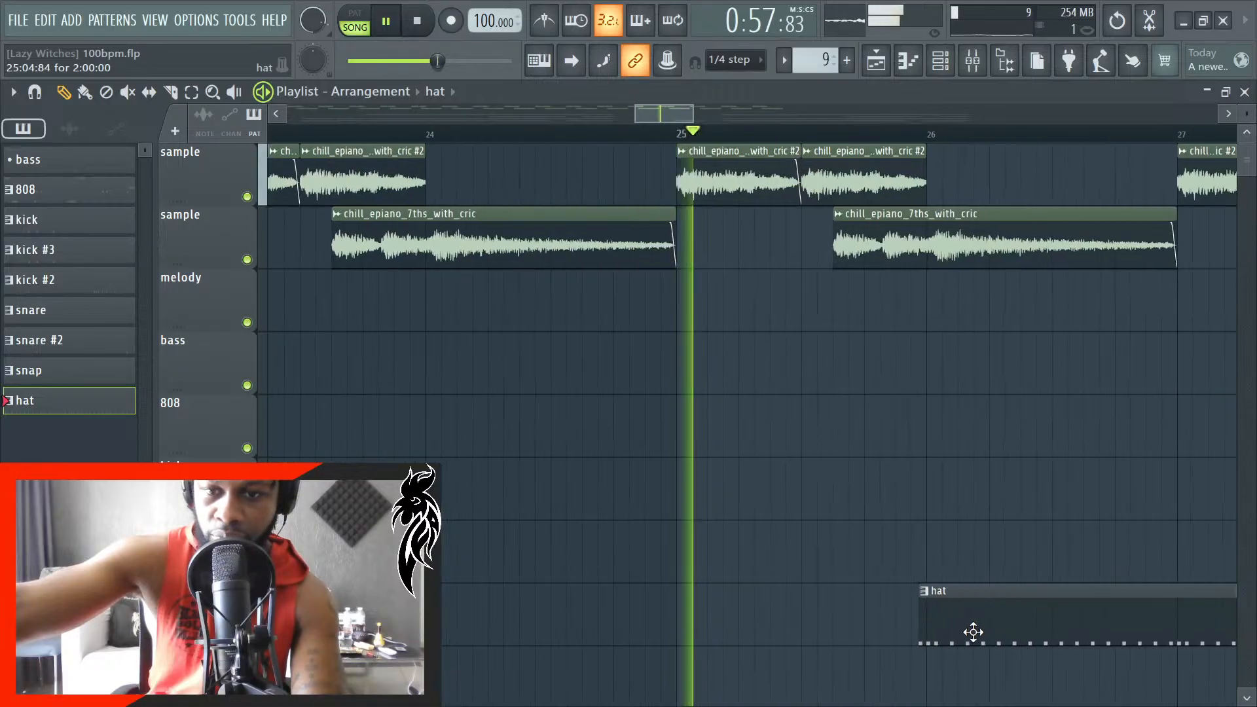
pyautogui.scroll(2, 979, 624)
pyautogui.scroll(-5, 813, 671)
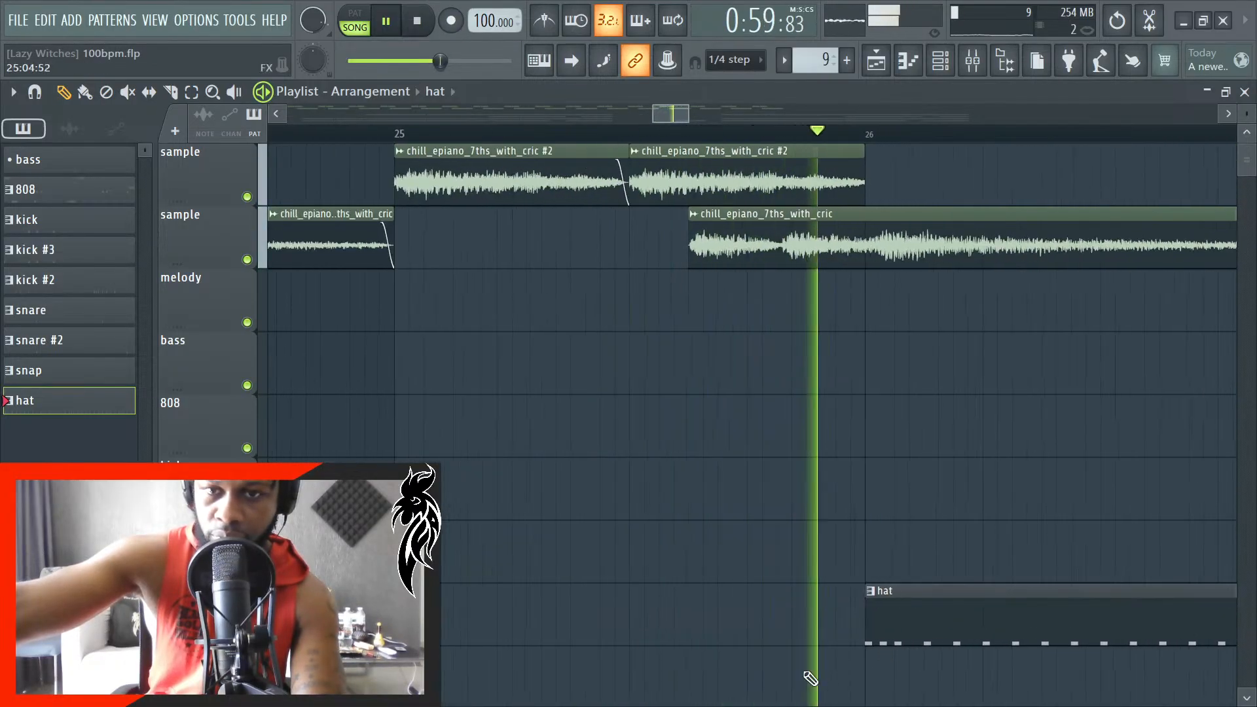
# - Stop playback and move the whole second 808 and drum section one bar along to start at bar 30
pyautogui.scroll(-4, 870, 662)
pyautogui.scroll(5, 932, 612)
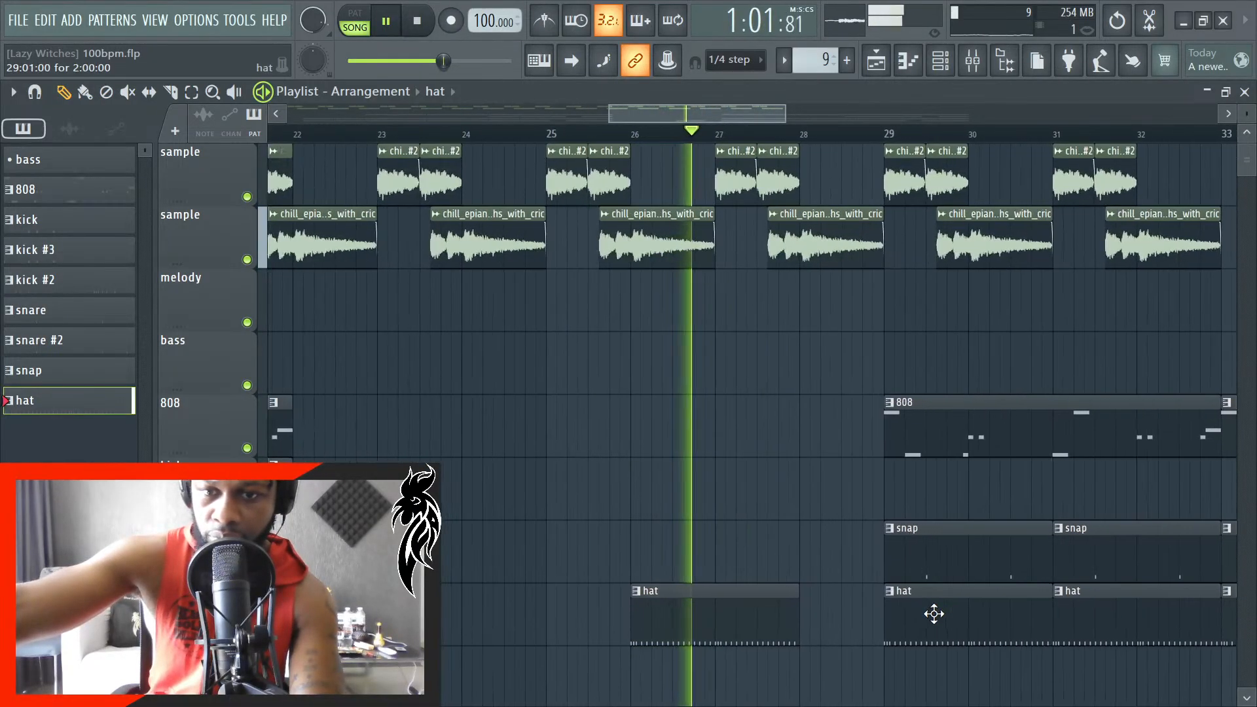
pyautogui.scroll(-5, 851, 602)
pyautogui.scroll(2, 932, 609)
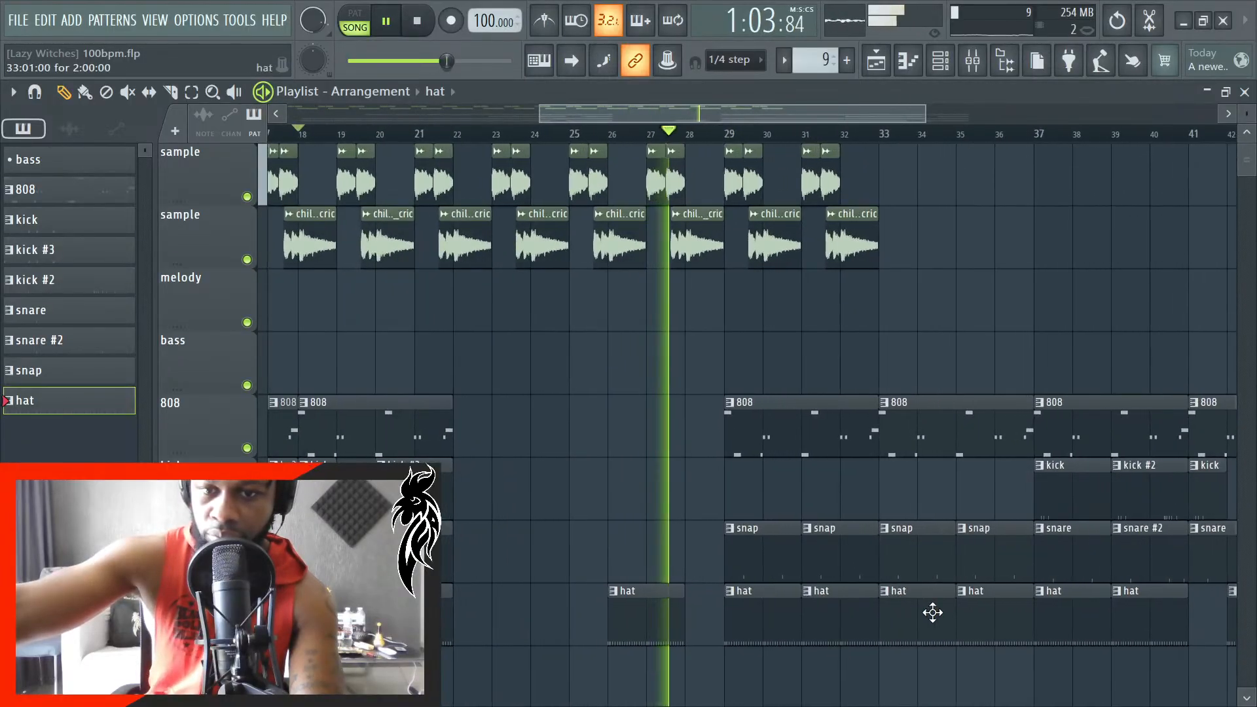
pyautogui.press('space')
pyautogui.scroll(-4, 871, 623)
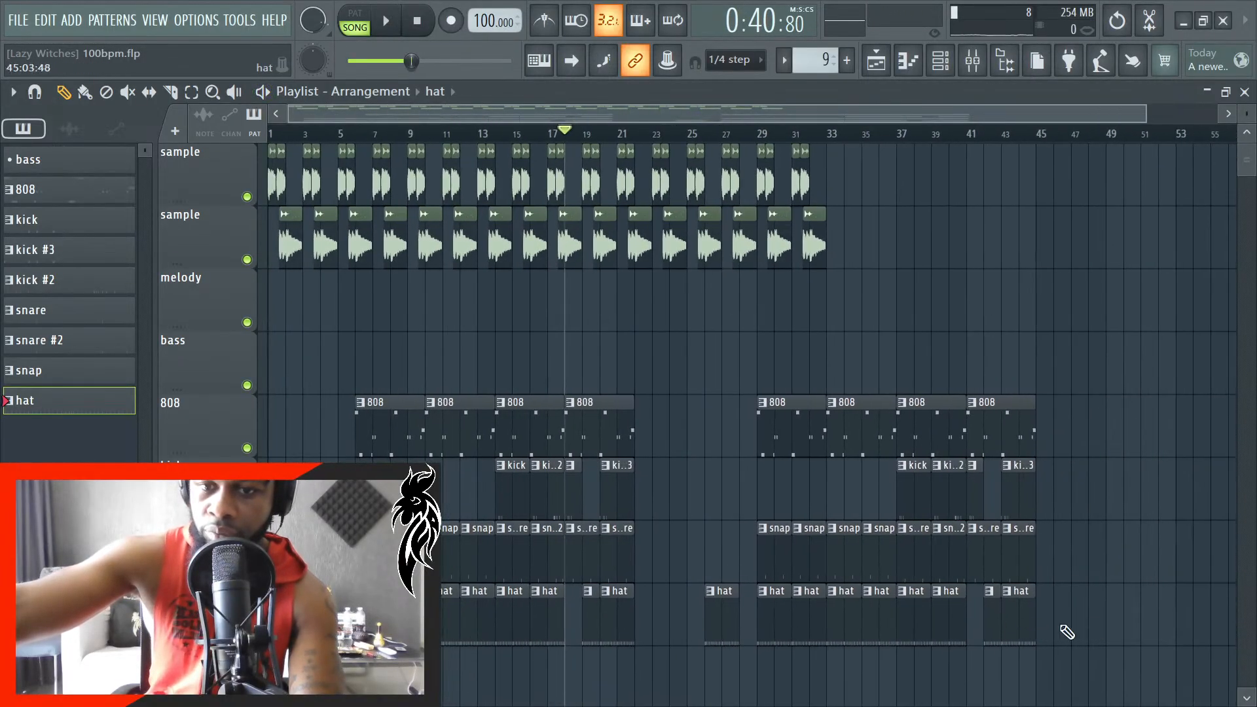
pyautogui.scroll(4, 874, 620)
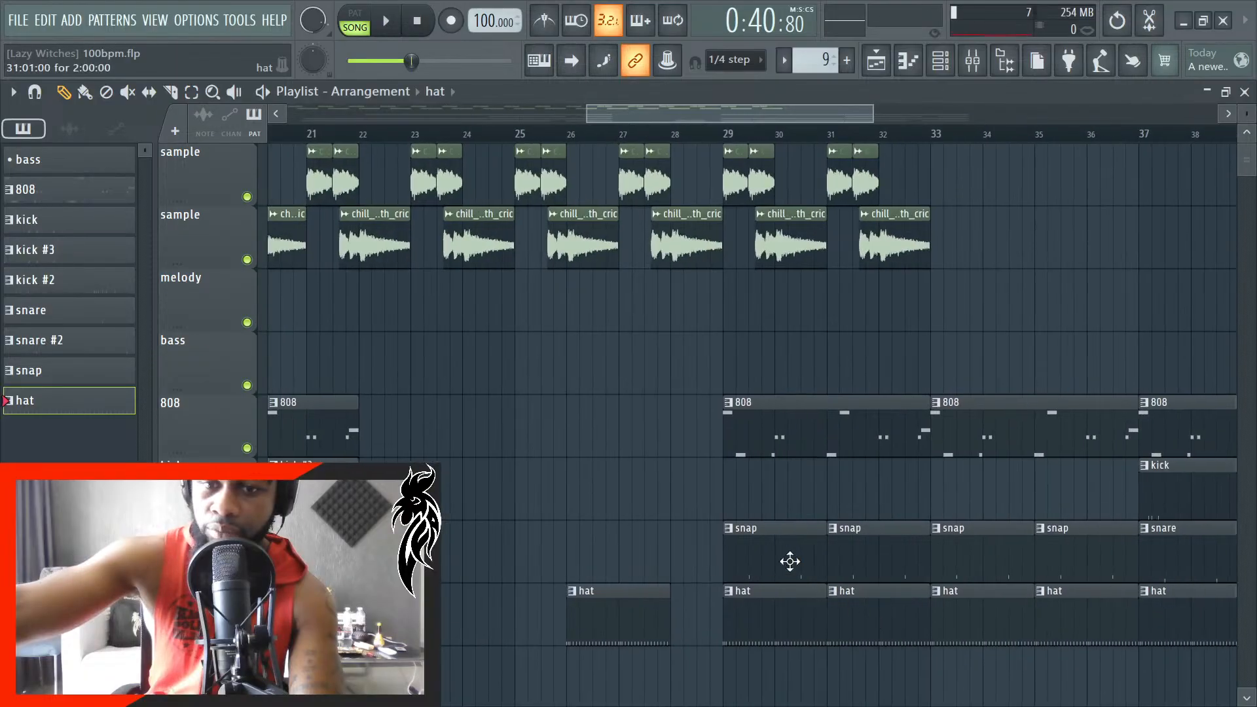
pyautogui.moveTo(756, 411); pyautogui.dragTo(854, 346)
pyautogui.scroll(-3, 872, 649)
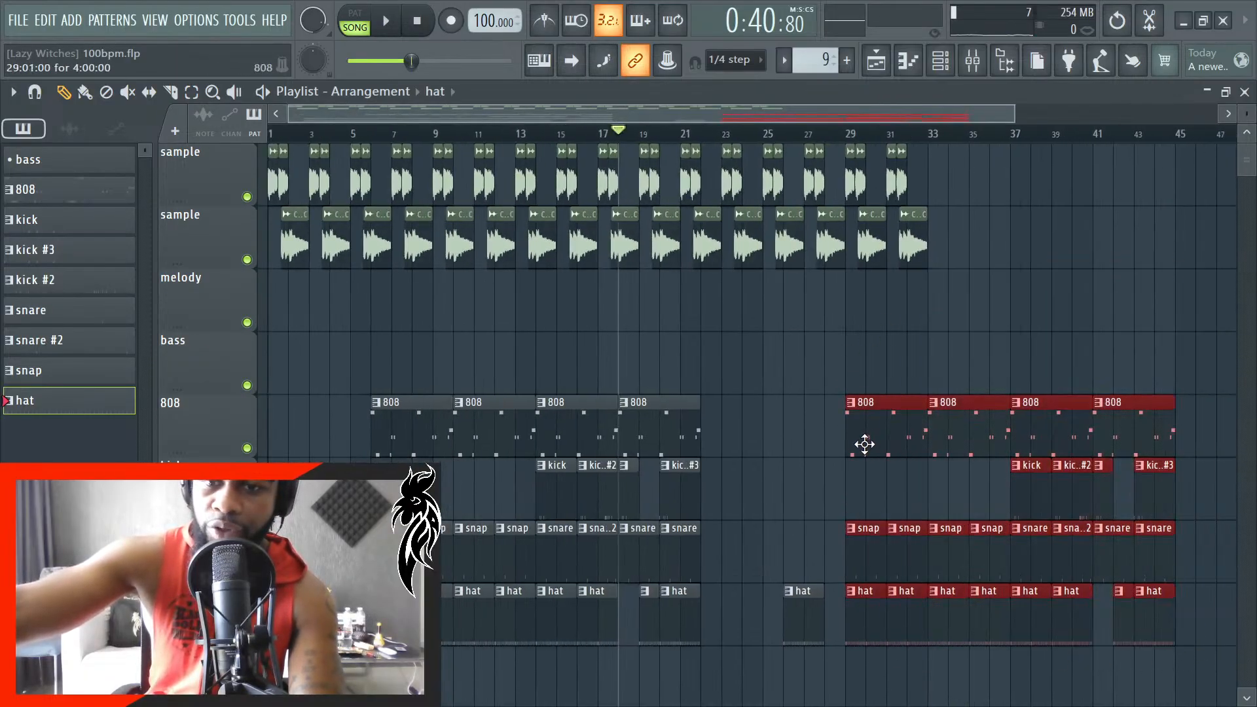
pyautogui.scroll(3, 864, 444)
pyautogui.moveTo(878, 444); pyautogui.dragTo(927, 471)
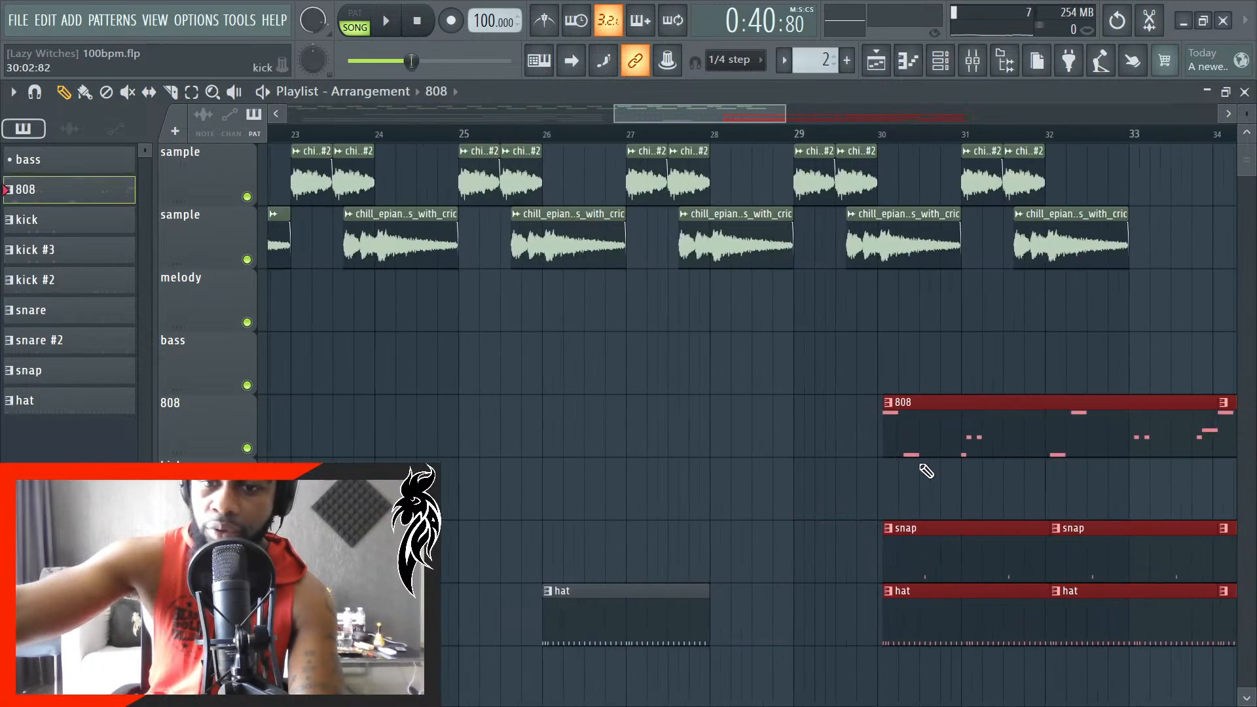
pyautogui.scroll(3, 865, 481)
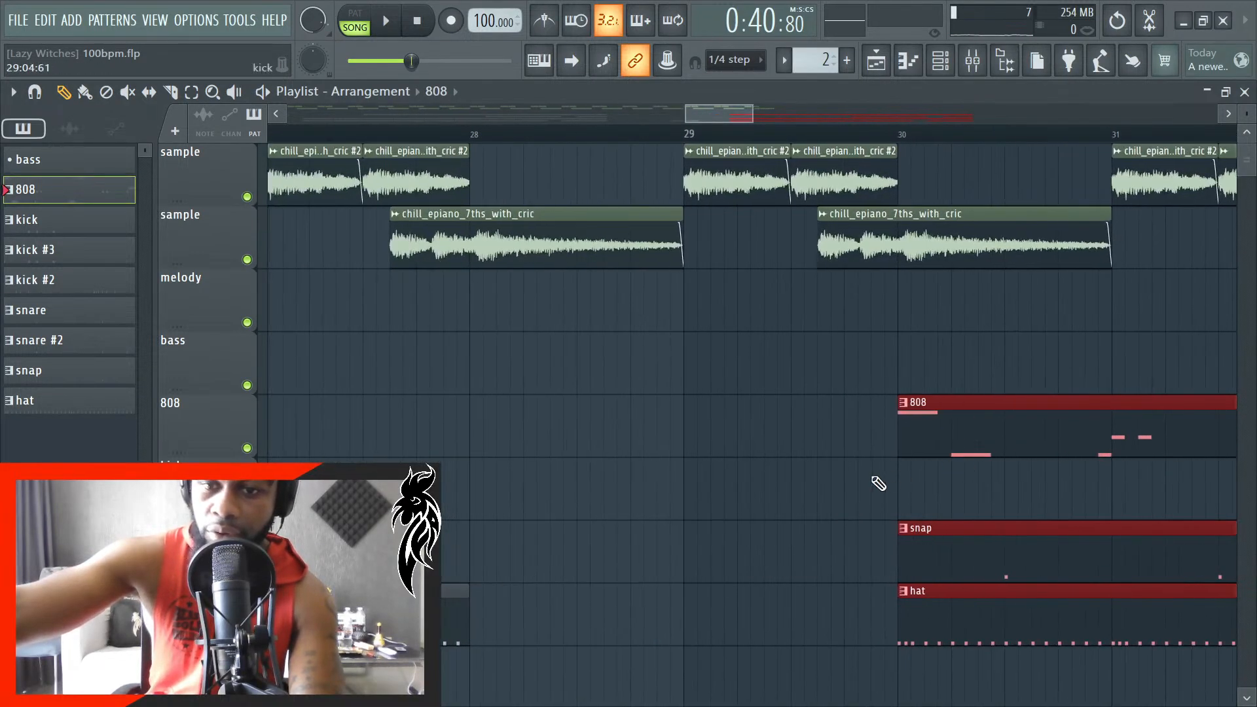
pyautogui.click(879, 484)
# - Place a second two-bar hat clip at bar 28, filling the hat track up to the second drum section
pyautogui.click(515, 601)
pyautogui.rightClick(644, 619)
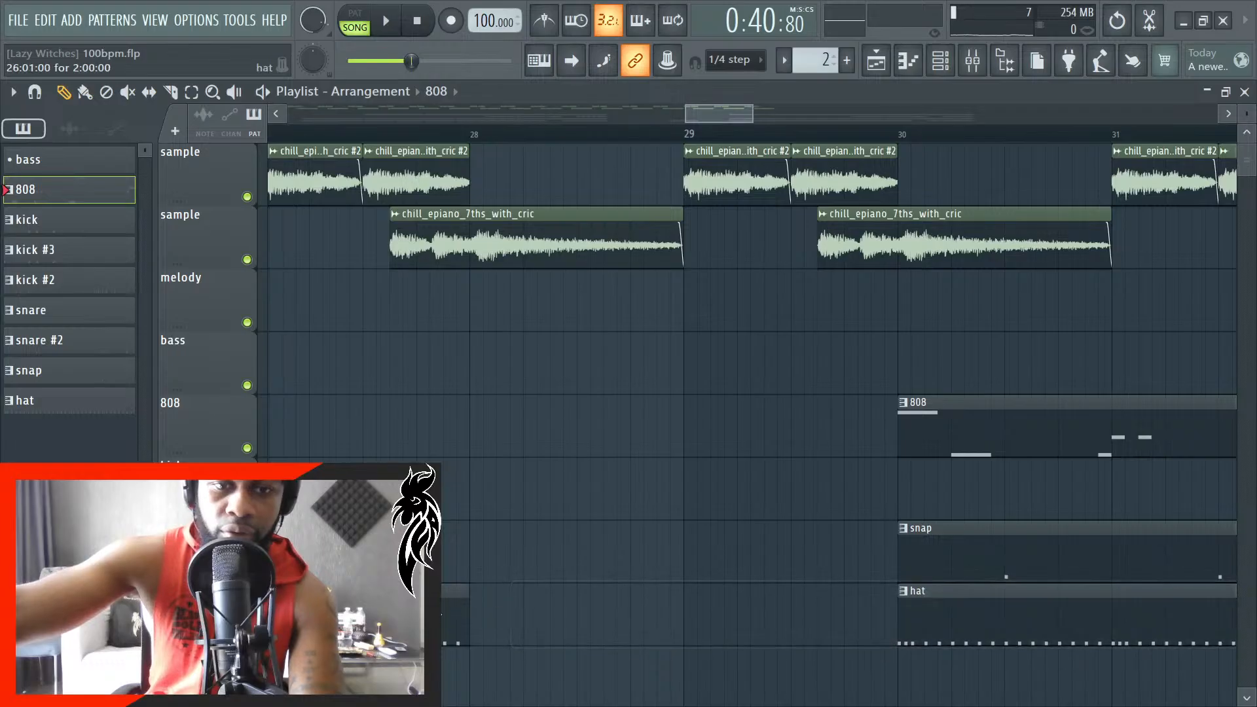
pyautogui.click(452, 614)
pyautogui.click(496, 612)
pyautogui.scroll(2, 560, 619)
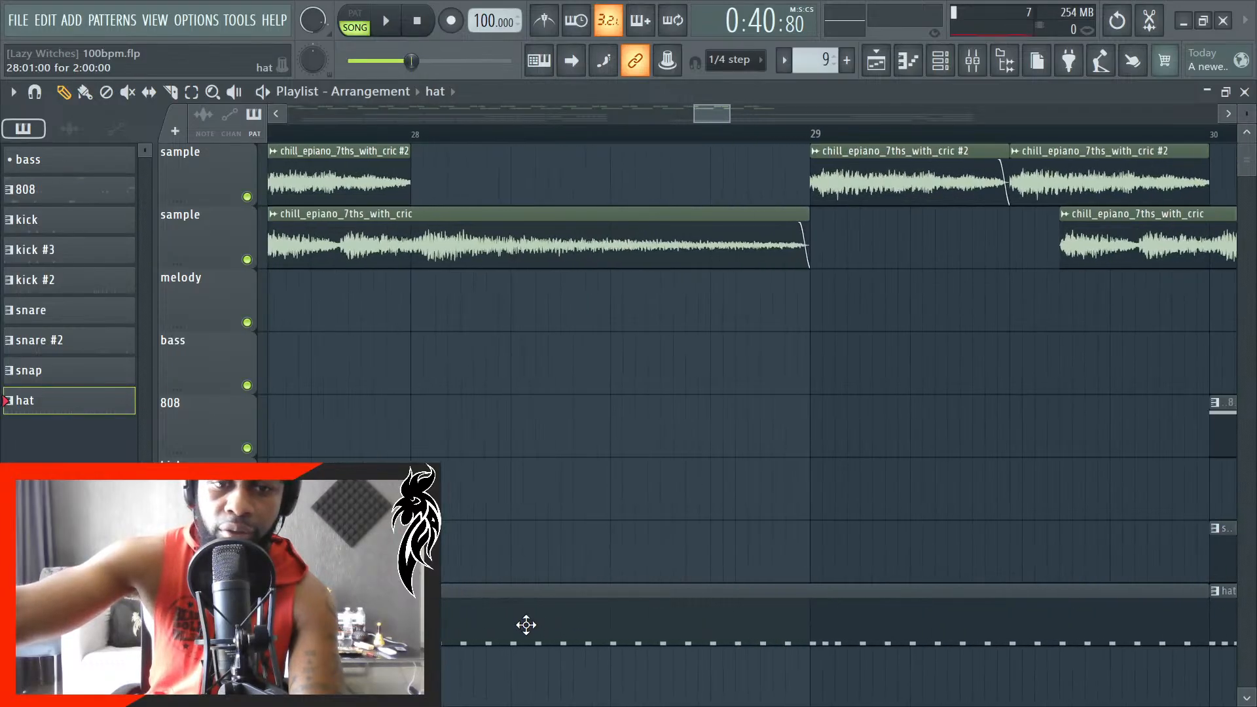
# - Play the song from about bar 6, where the first 808 section starts, and save the project
pyautogui.scroll(-8, 463, 553)
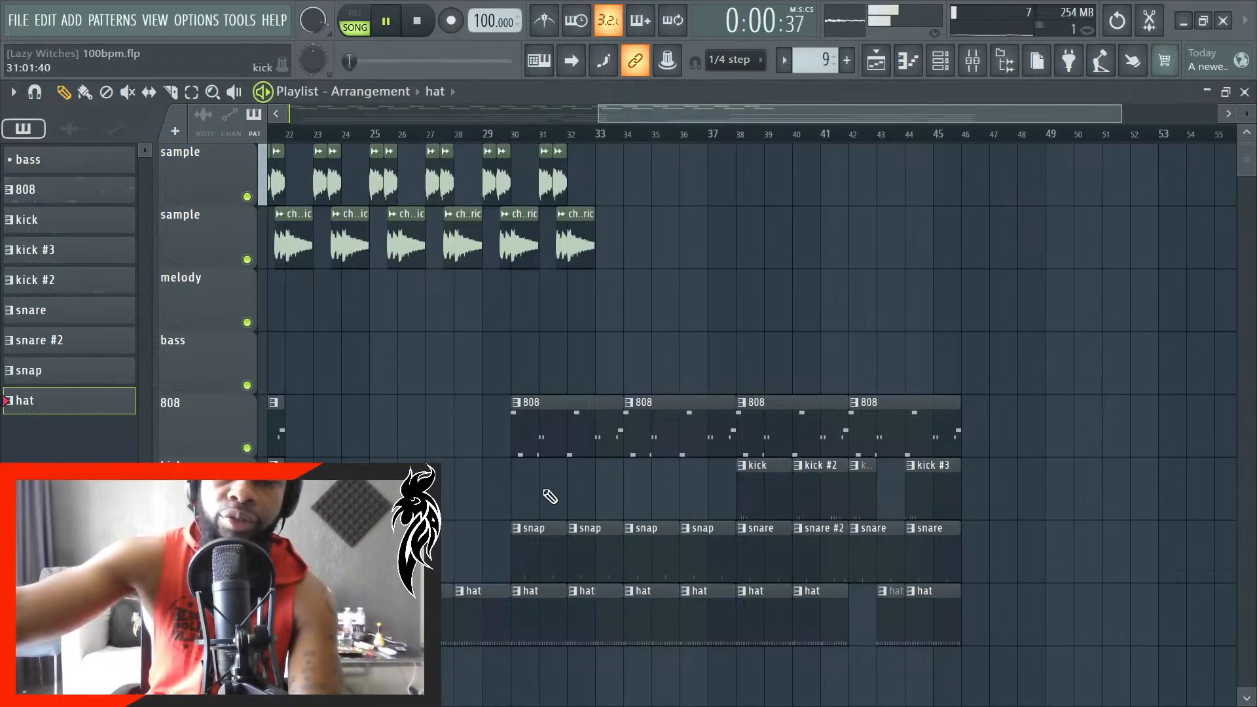
pyautogui.scroll(-4, 451, 522)
pyautogui.press('space')
pyautogui.scroll(5, 490, 496)
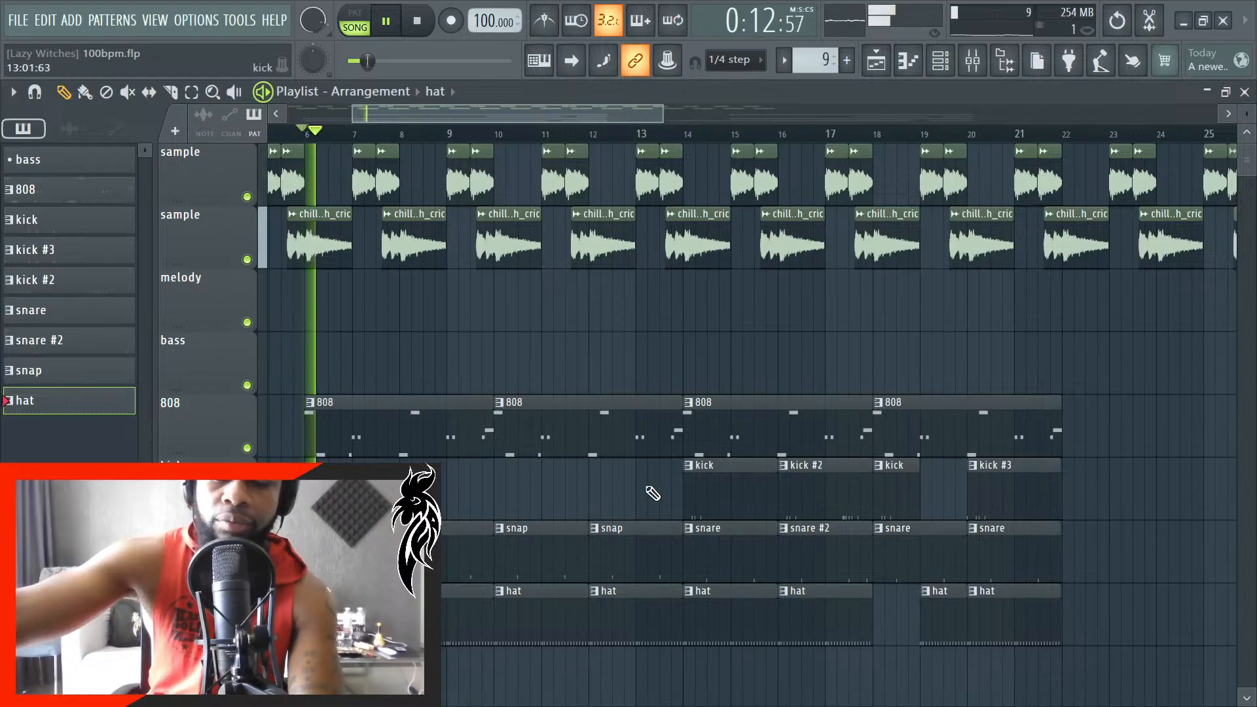
pyautogui.hotkey('ctrl', 's')
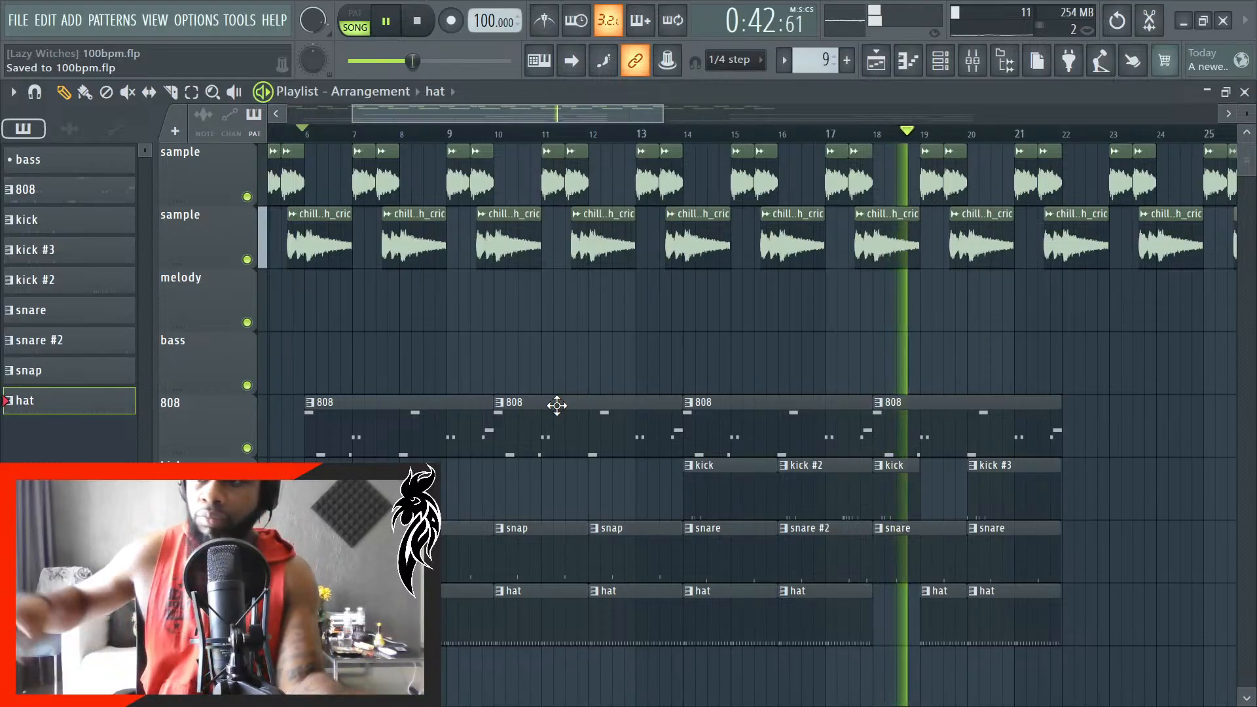
# - Duplicate the clips of both sample tracks from bars 25 to 32 so the copies start at bar 33
pyautogui.scroll(-3, 751, 532)
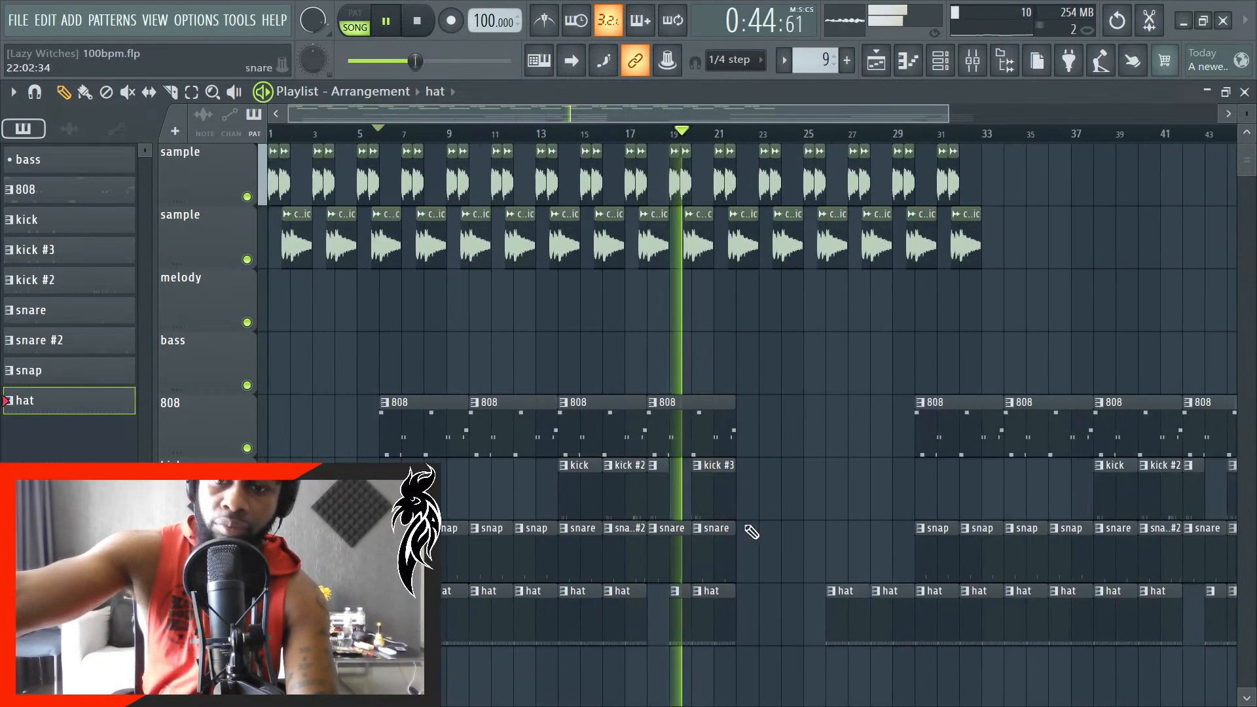
pyautogui.scroll(3, 805, 498)
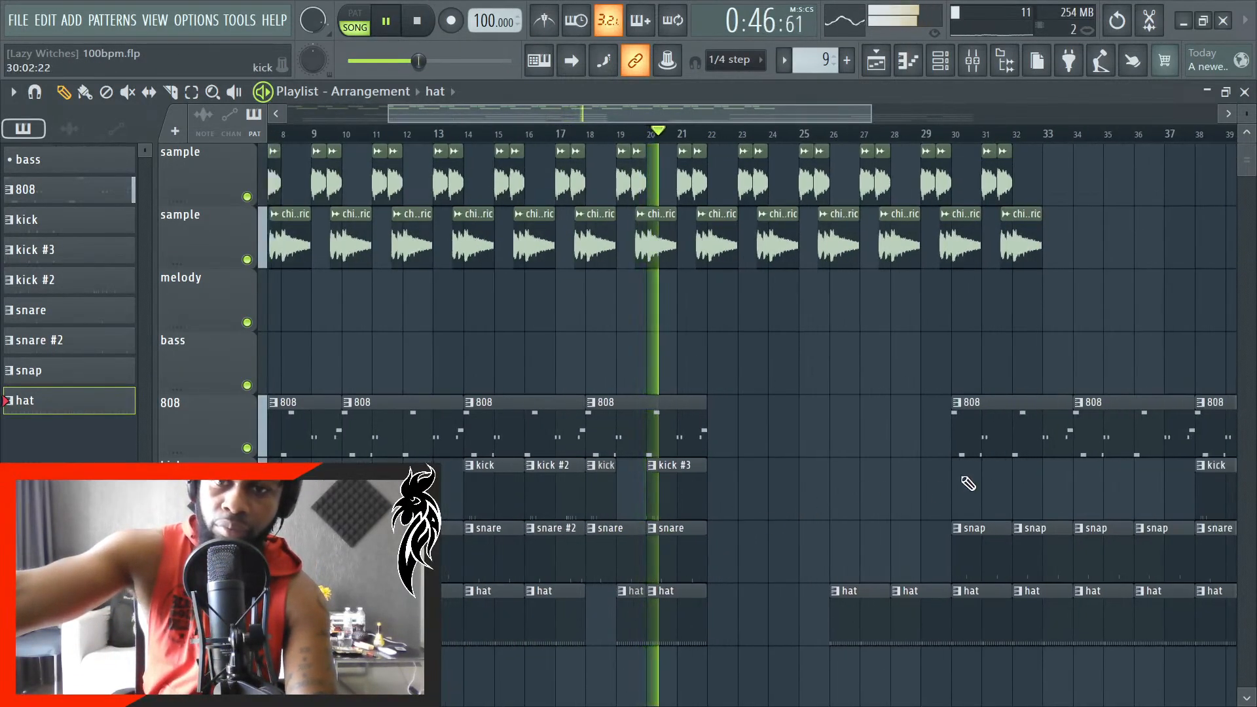
pyautogui.scroll(-2, 753, 674)
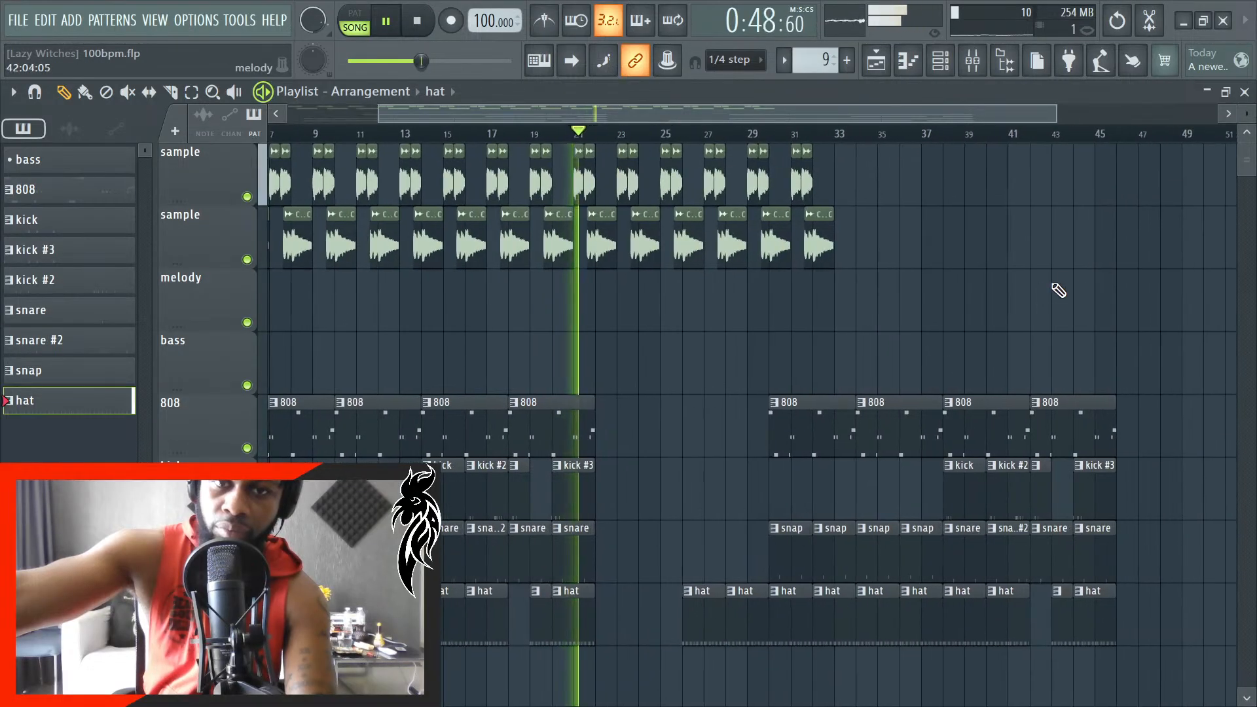
pyautogui.scroll(-1, 1076, 282)
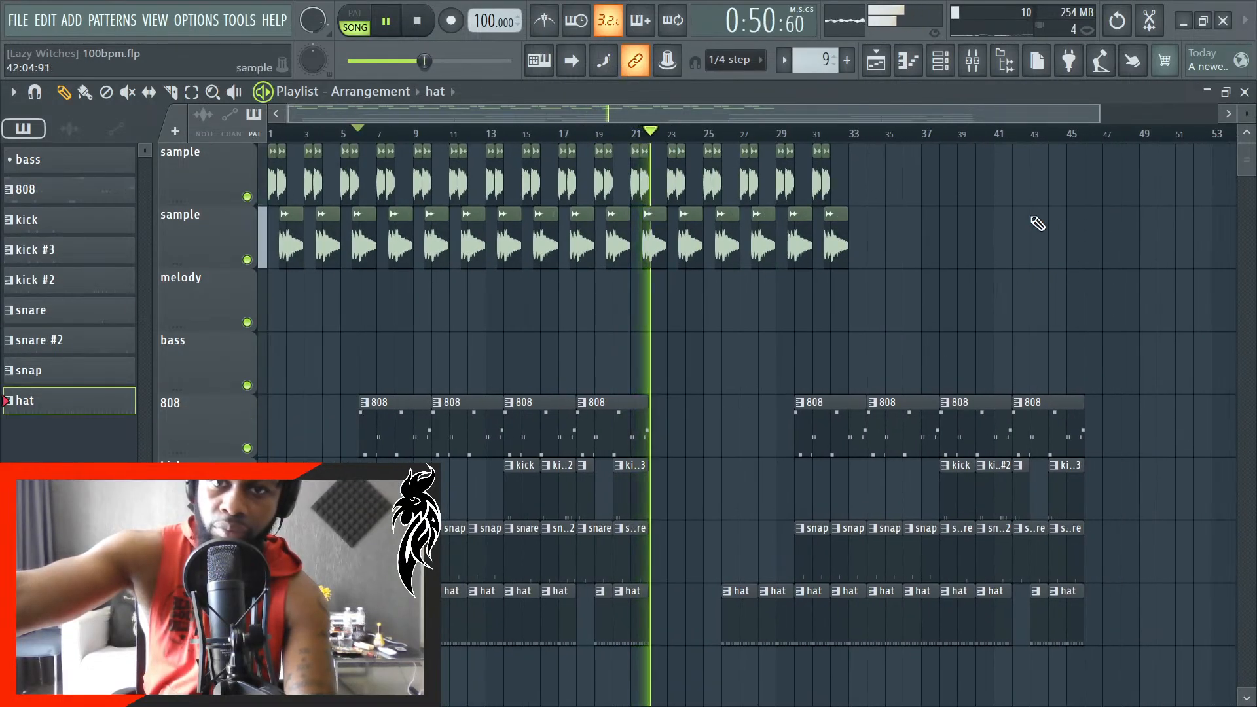
pyautogui.moveTo(1007, 265); pyautogui.dragTo(713, 170)
pyautogui.scroll(6, 862, 236)
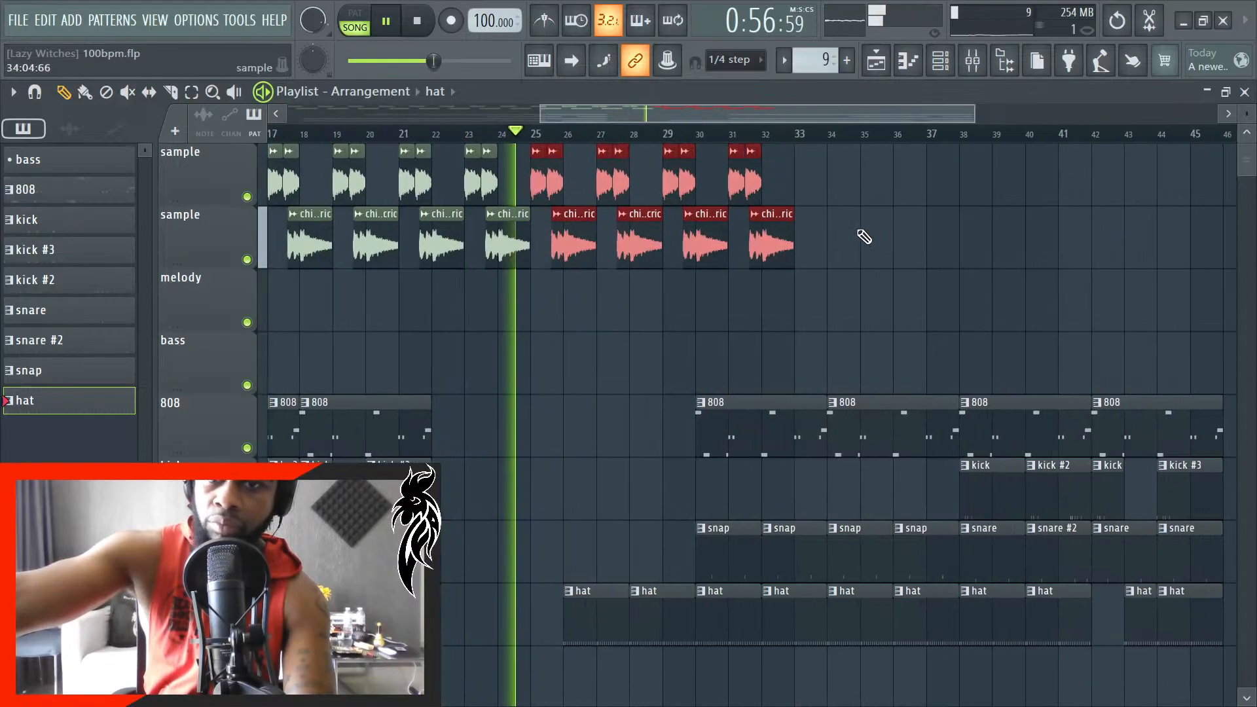
pyautogui.scroll(-6, 842, 241)
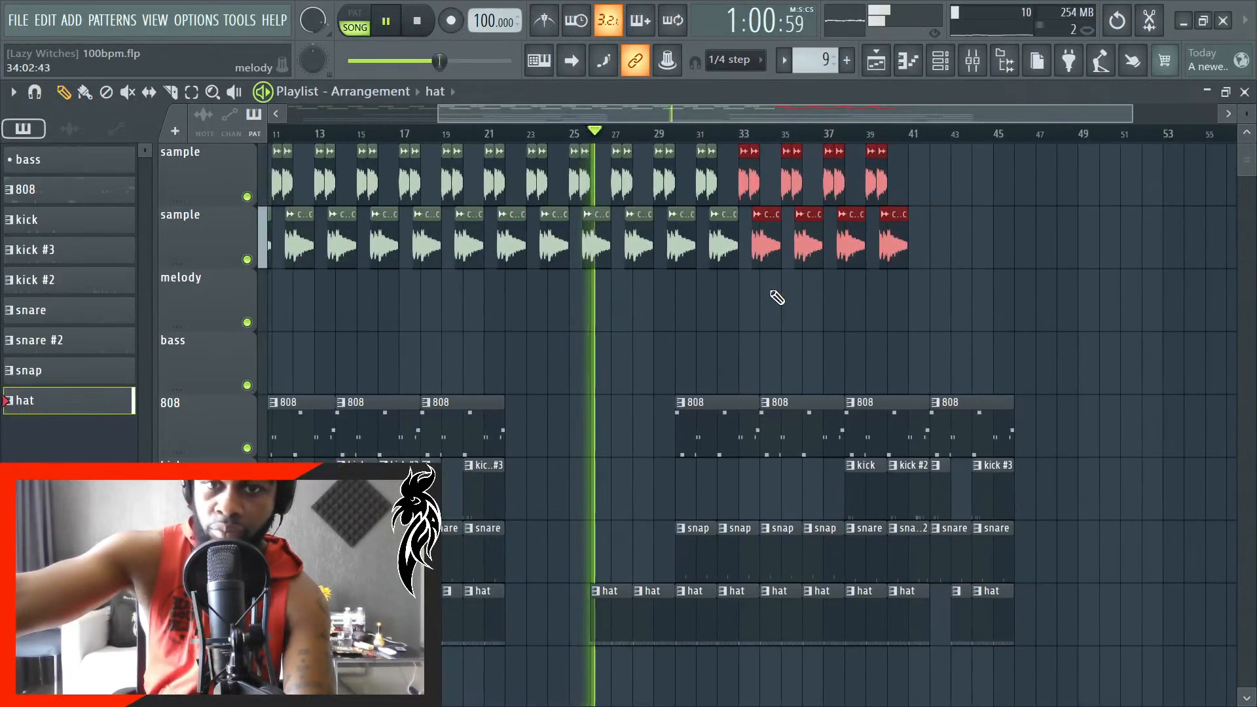
pyautogui.rightClick(698, 318)
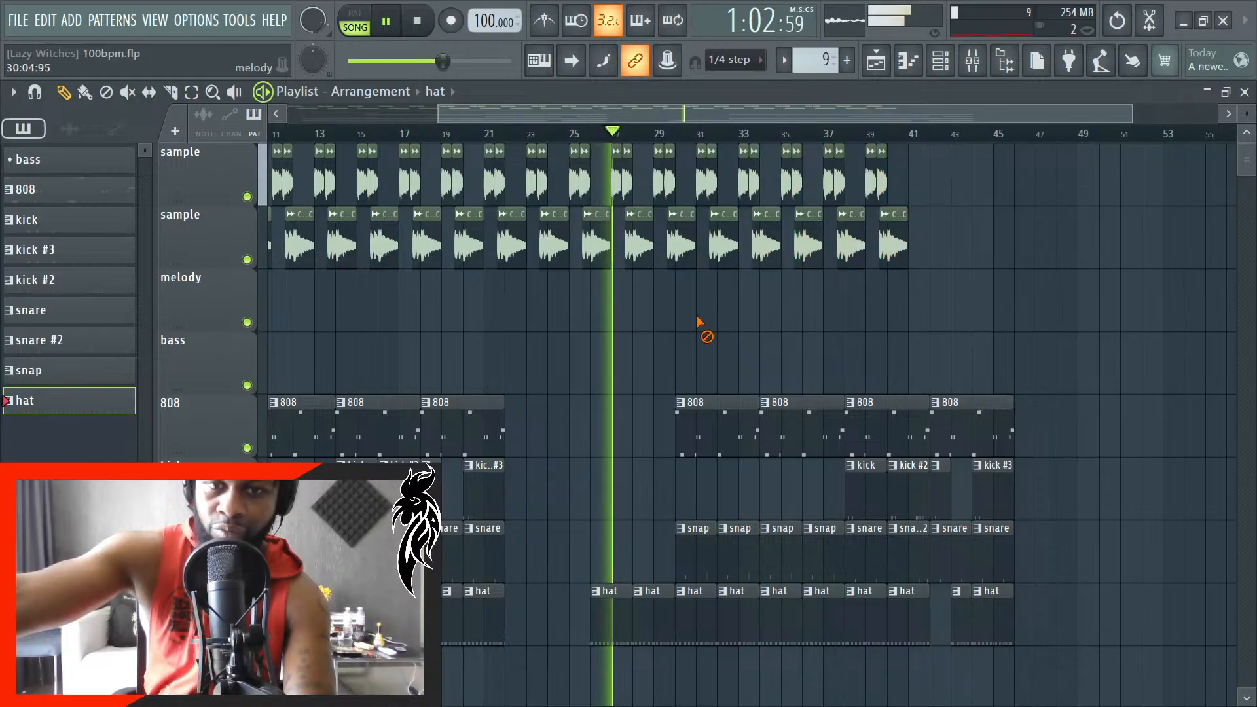
# - Place another eight-bar copy of the clips on both sample tracks, starting at bar 42
pyautogui.scroll(6, 990, 291)
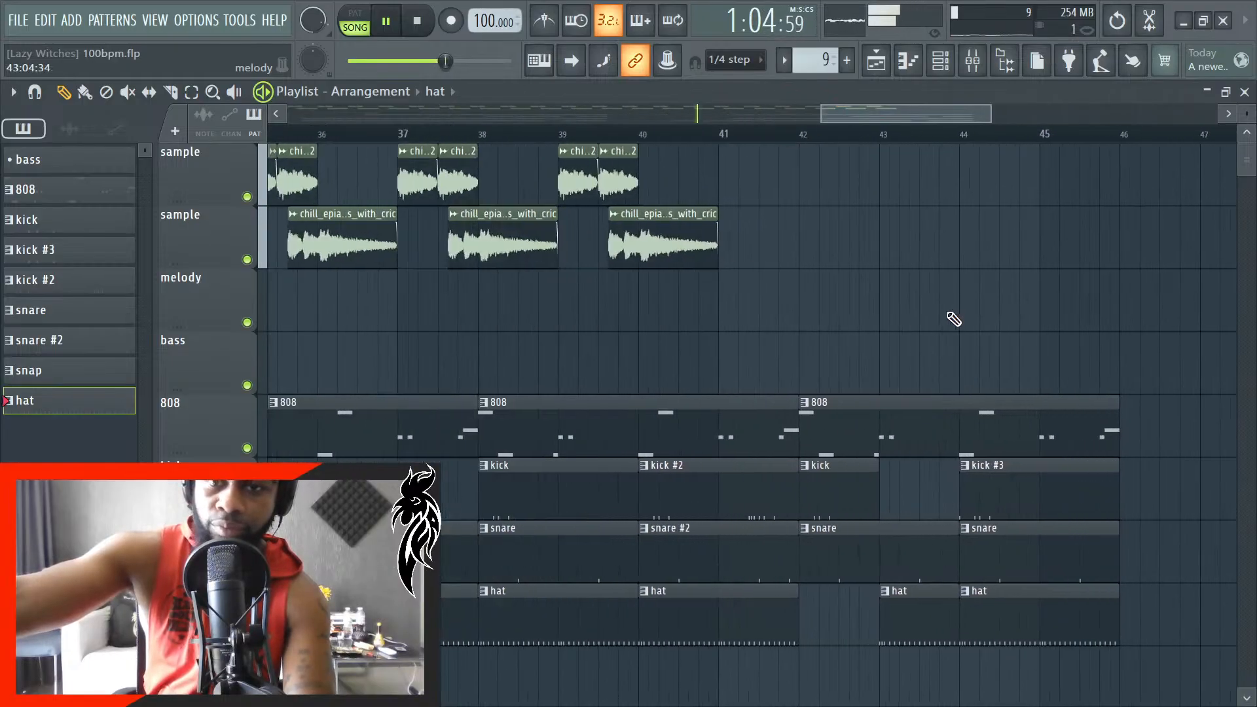
pyautogui.hotkey('ctrl', 'z')
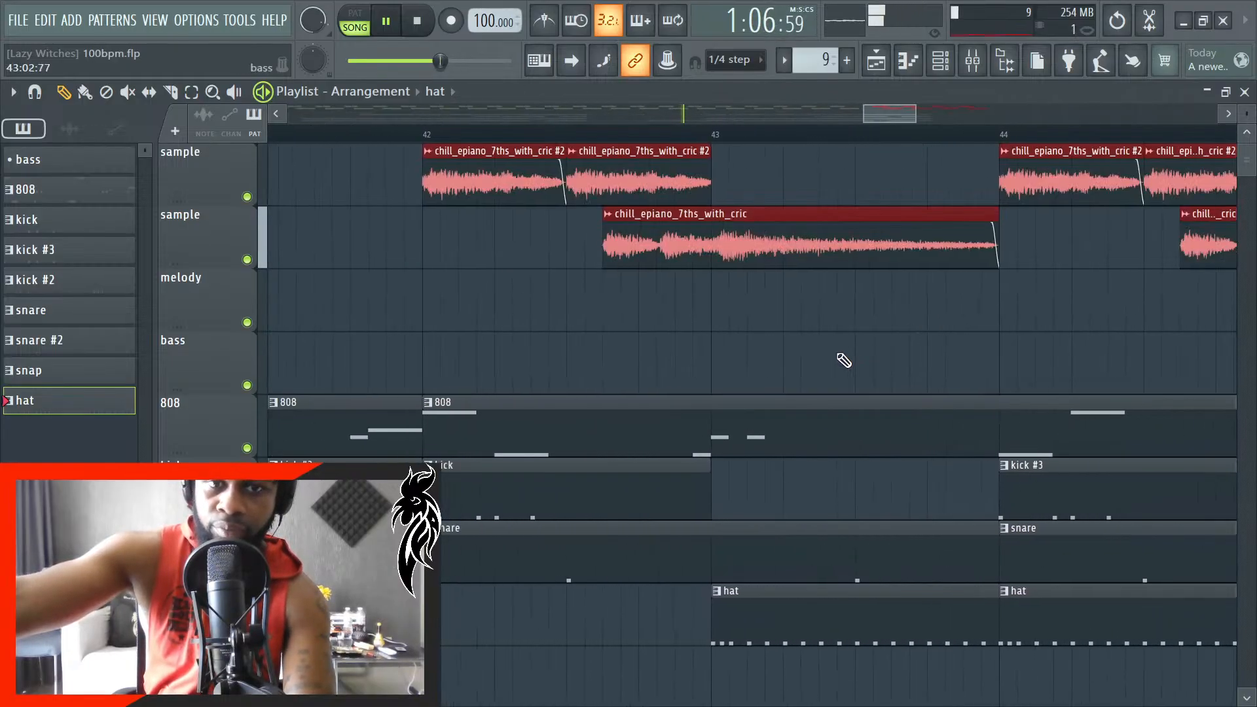
pyautogui.scroll(-2, 842, 359)
# - Restart playback from about bar 27, slice the second lead-in hat clip just after the start of bar 29 and delete its remainder
pyautogui.press('space')
pyautogui.scroll(-4, 792, 365)
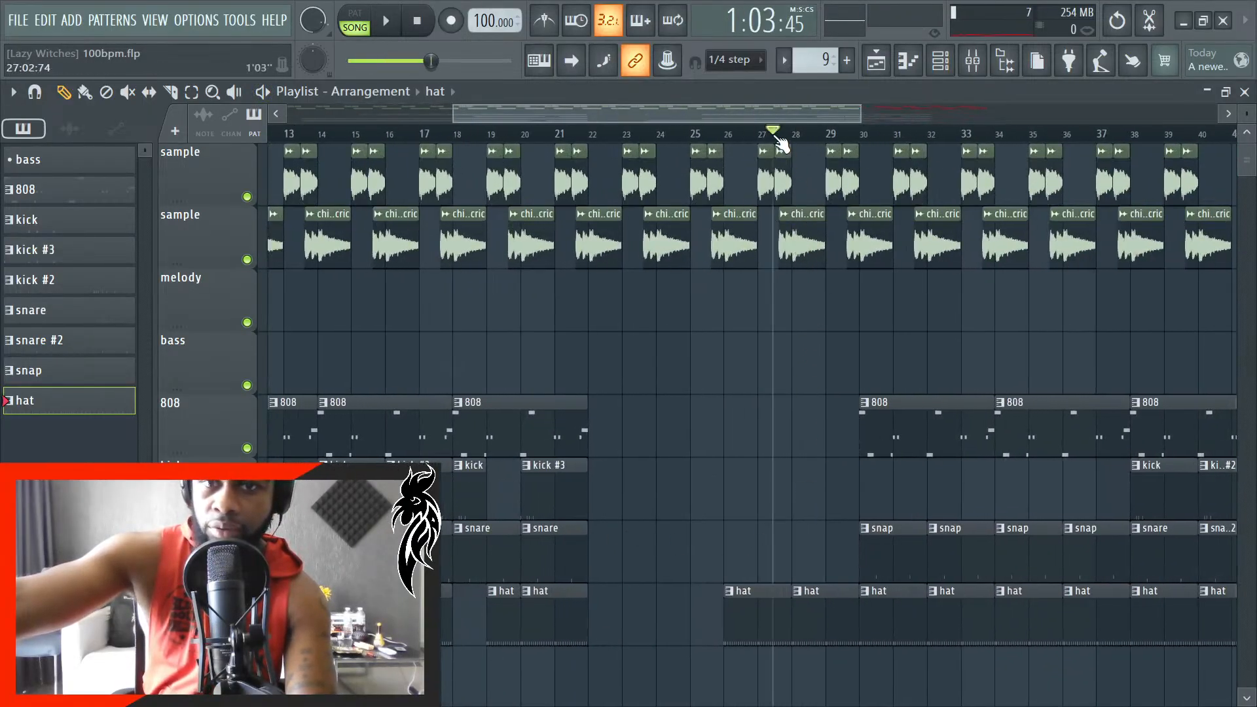
pyautogui.press('space')
pyautogui.scroll(6, 799, 682)
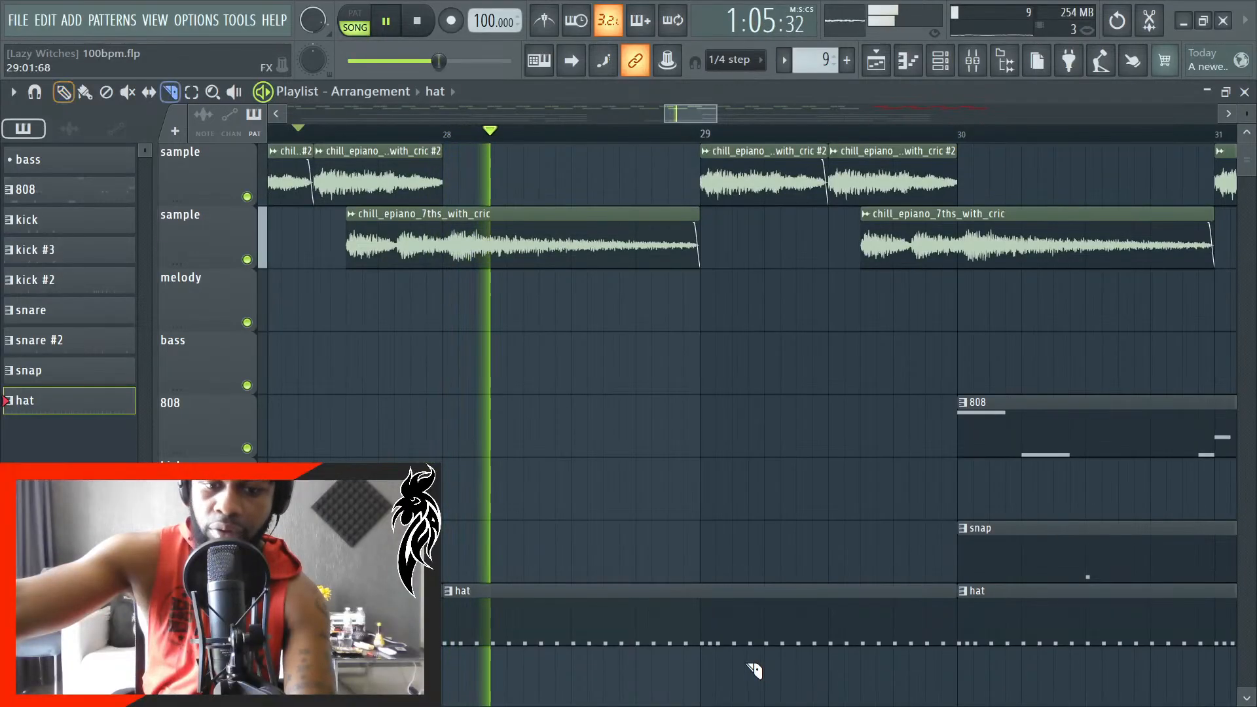
pyautogui.scroll(4, 754, 668)
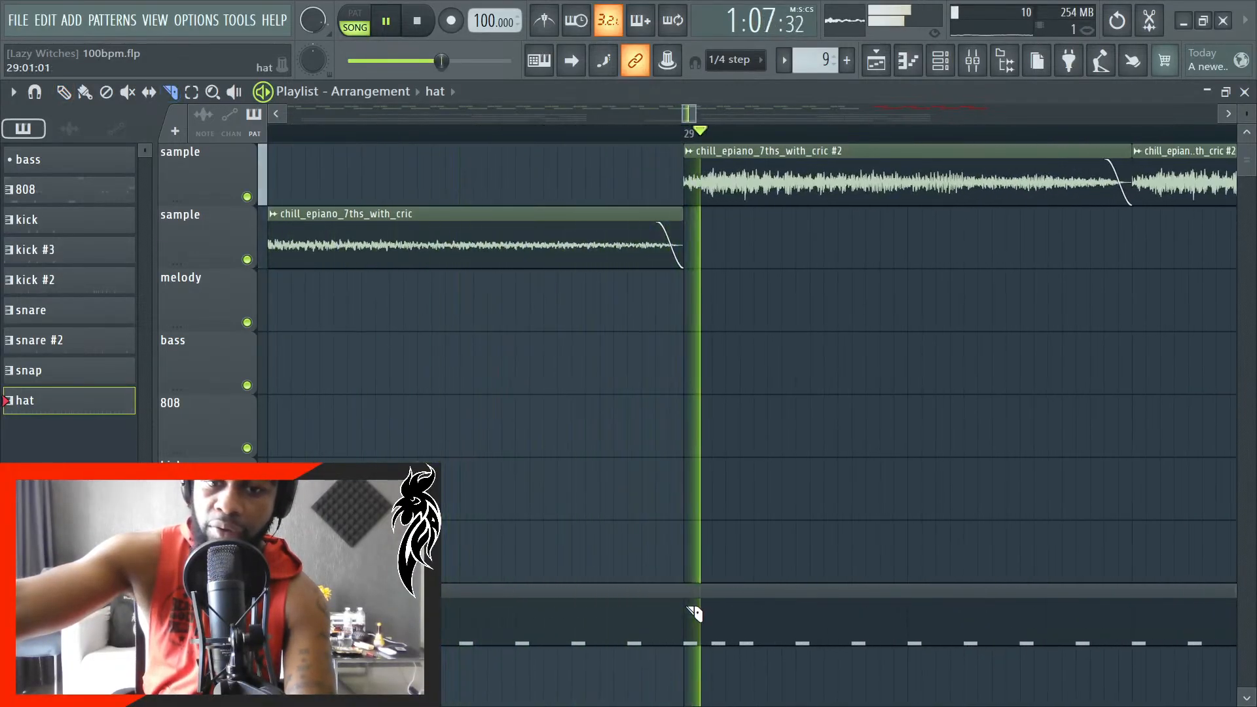
pyautogui.click(714, 605)
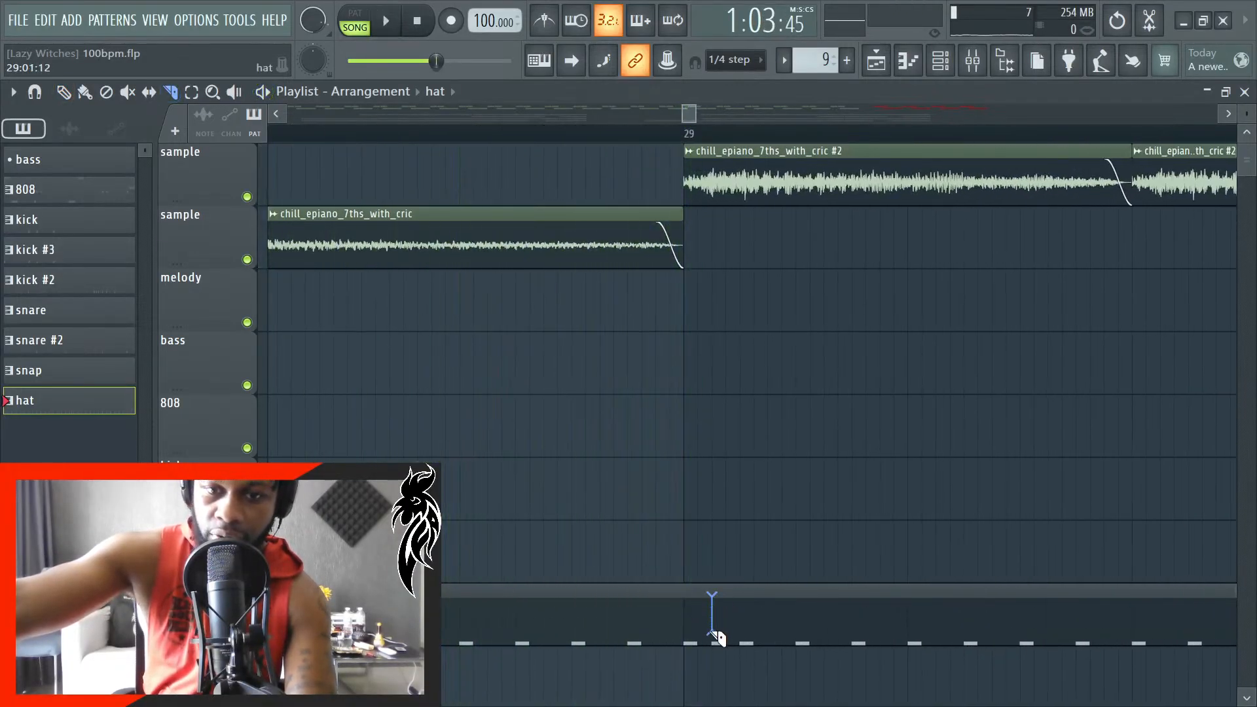
pyautogui.rightClick(856, 622)
pyautogui.scroll(-5, 764, 685)
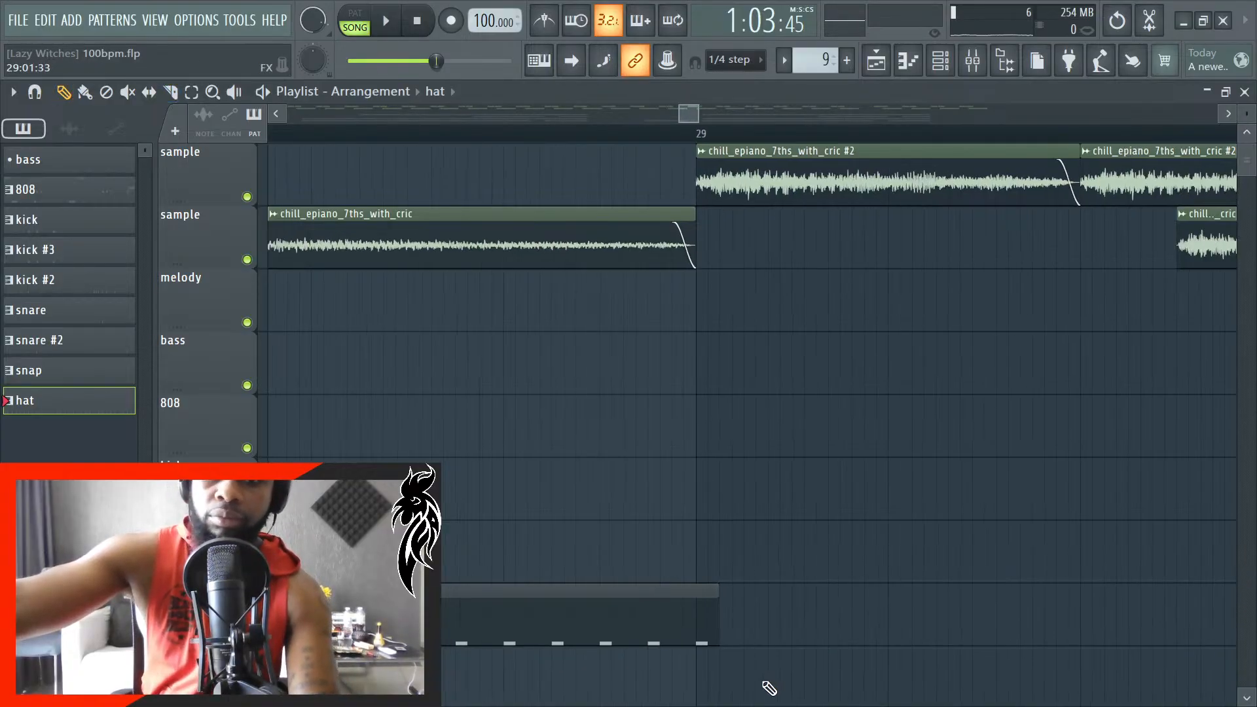
# - Play the song from just before bar 26 to hear the shortened hat lead-in
pyautogui.click(382, 131)
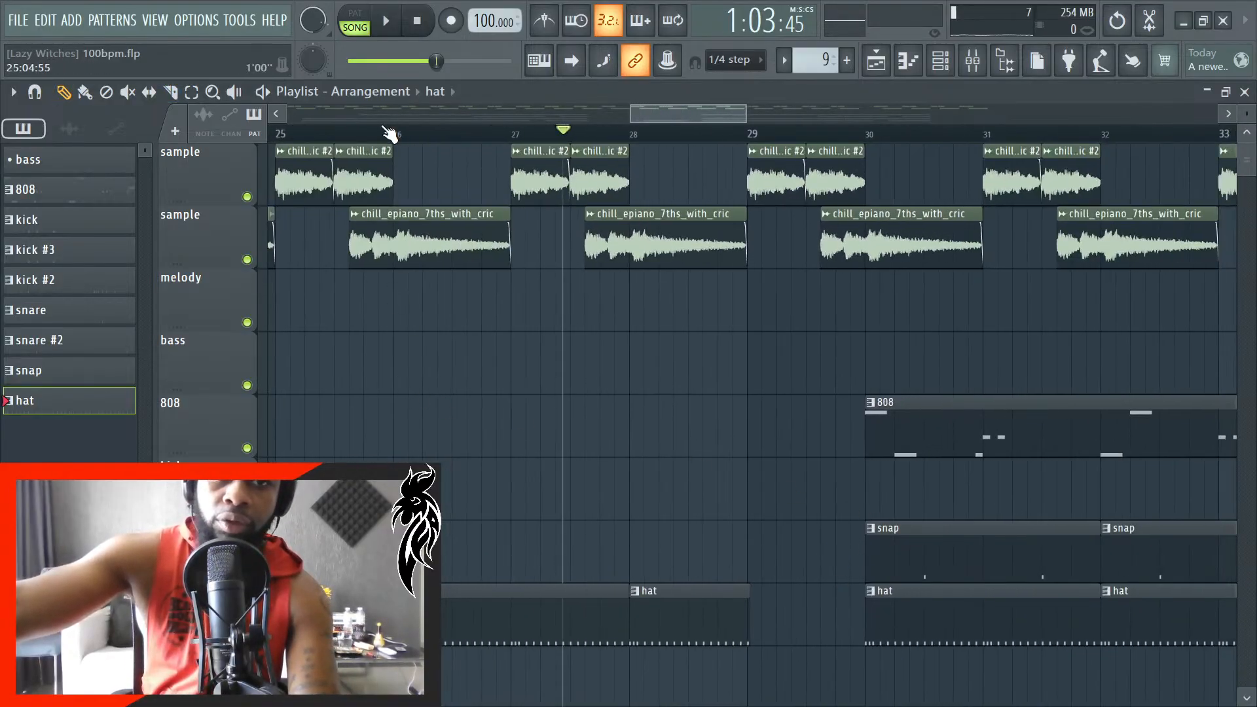
pyautogui.scroll(-6, 617, 505)
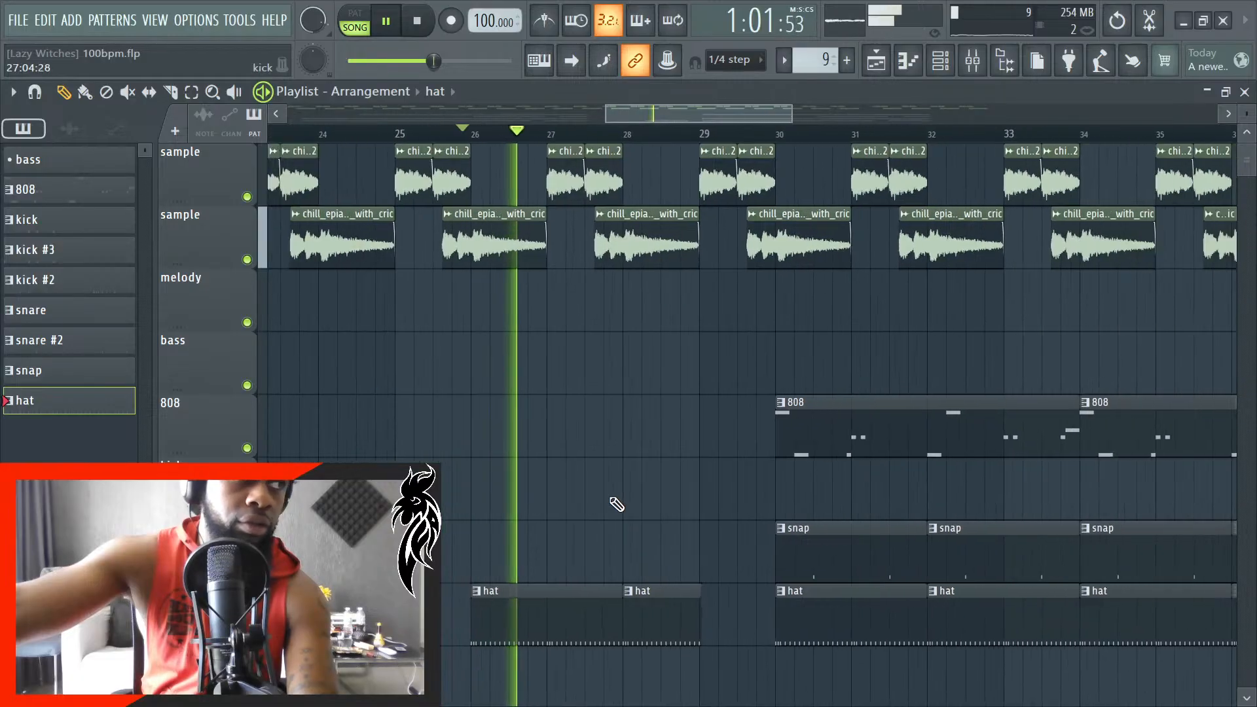
pyautogui.scroll(4, 686, 511)
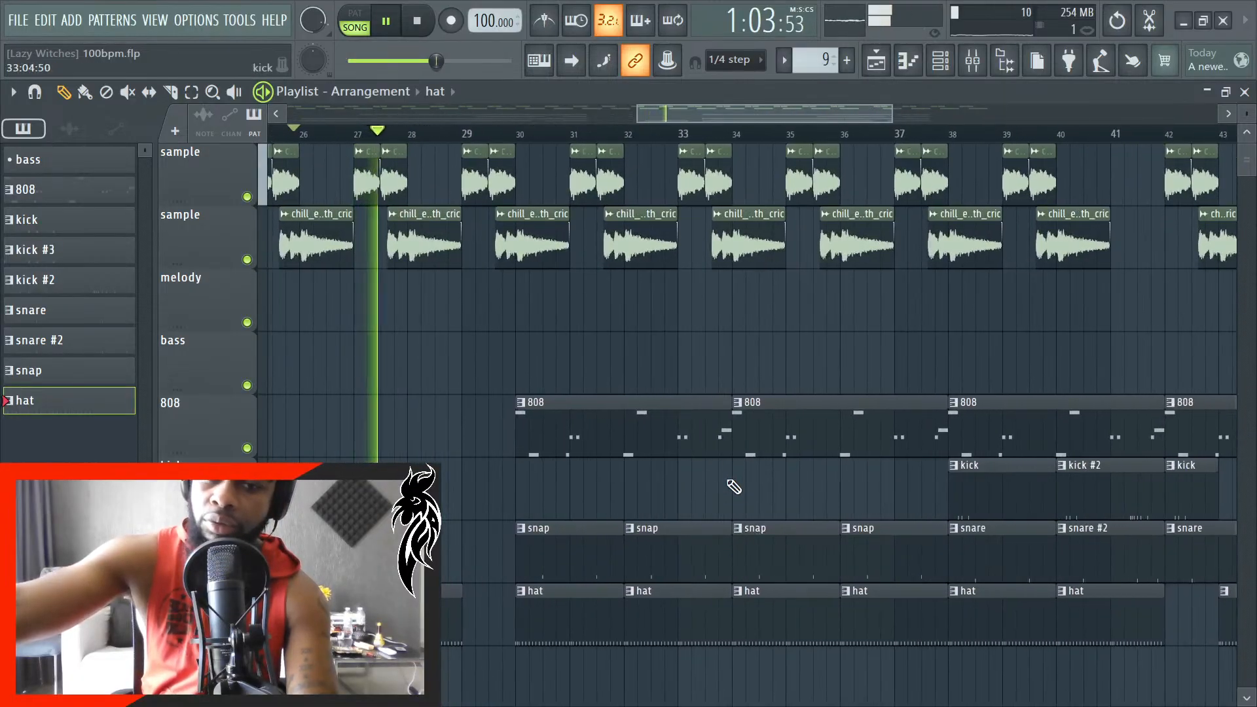
# - Delete the clips on both sample tracks that extend past the end of the drums at bar 46
pyautogui.scroll(-5, 552, 567)
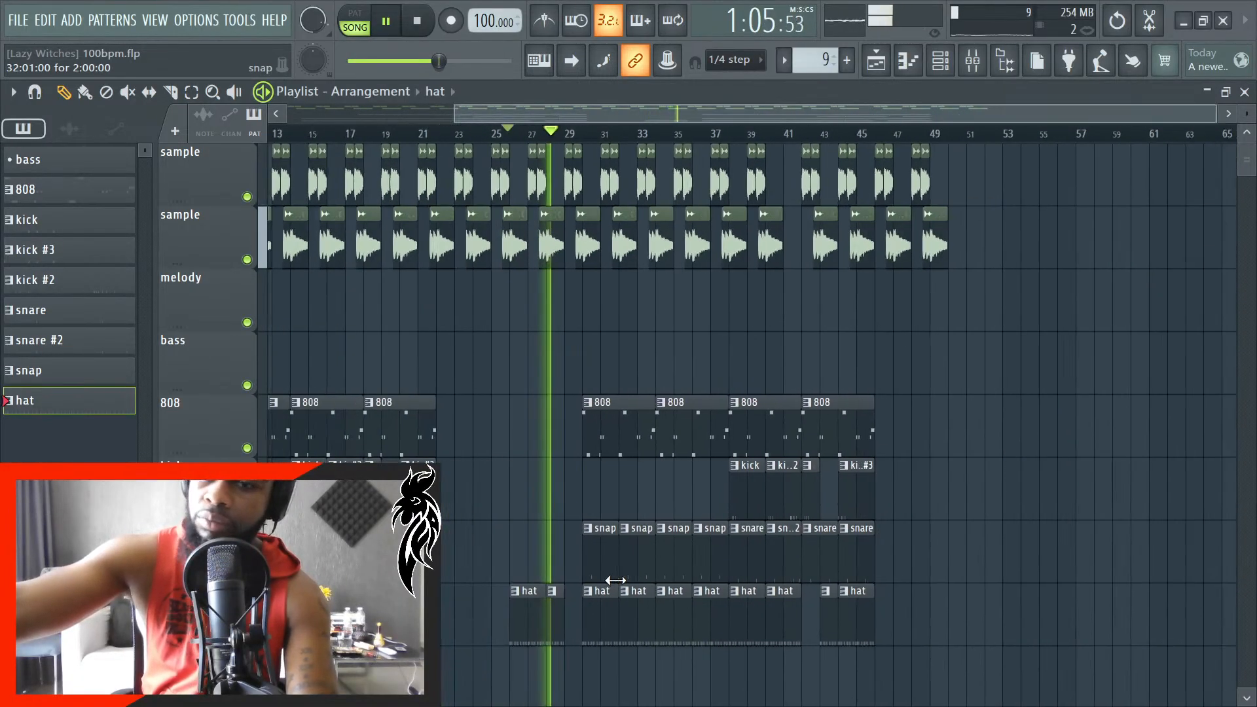
pyautogui.scroll(3, 1004, 363)
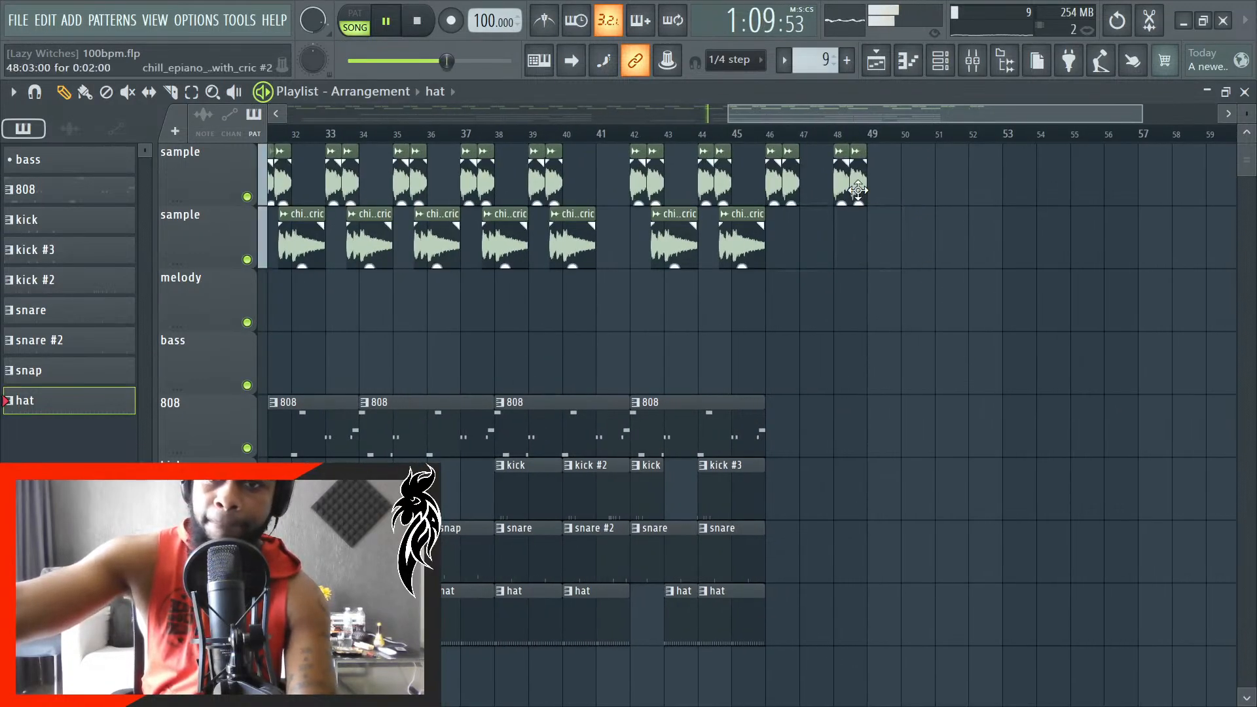
pyautogui.scroll(-4, 918, 296)
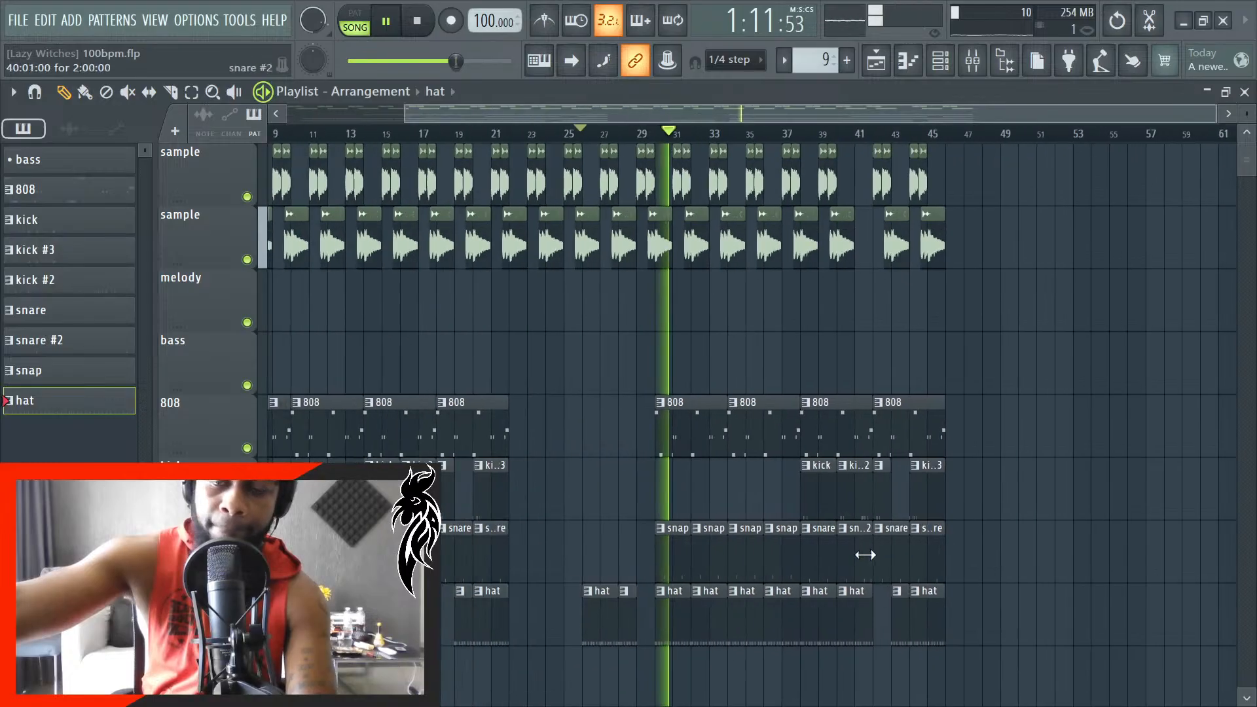
# - Stop playback and delete the snap clips between bars 30 and 38 of the second drum section
pyautogui.press('space')
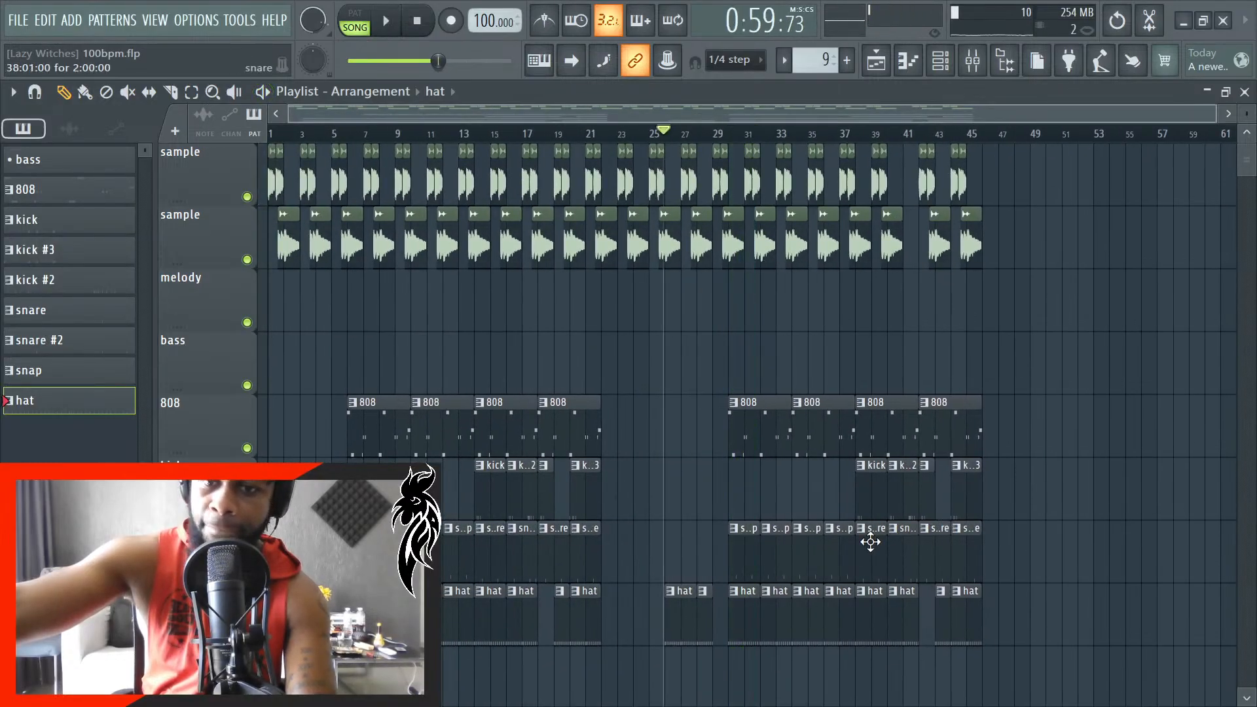
pyautogui.scroll(5, 800, 547)
pyautogui.scroll(-2, 727, 552)
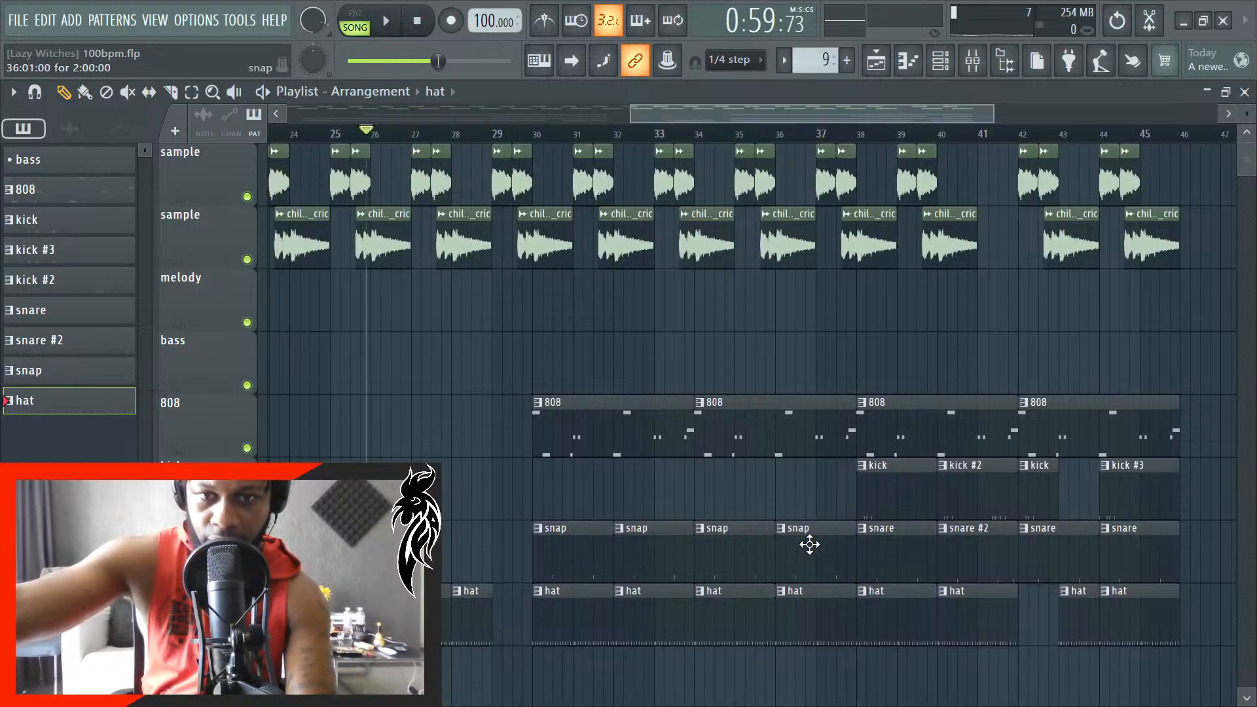
pyautogui.rightClick(810, 545)
pyautogui.rightClick(725, 561)
pyautogui.rightClick(649, 554)
# - Copy the kick and snare clips spanning bars 38 to 46 and place the copies so they start at bar 30
pyautogui.moveTo(805, 458); pyautogui.dragTo(1218, 573)
pyautogui.scroll(3, 573, 537)
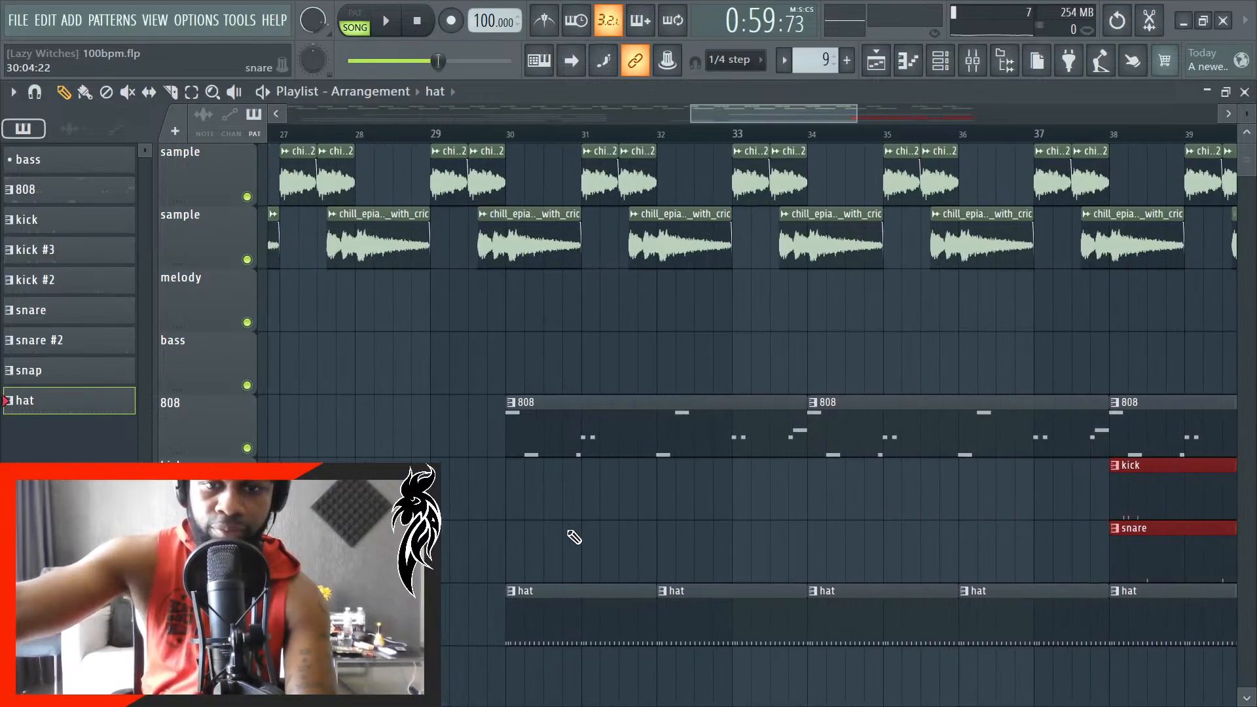
pyautogui.hotkey('ctrl', 'v')
pyautogui.moveTo(582, 502); pyautogui.dragTo(854, 488)
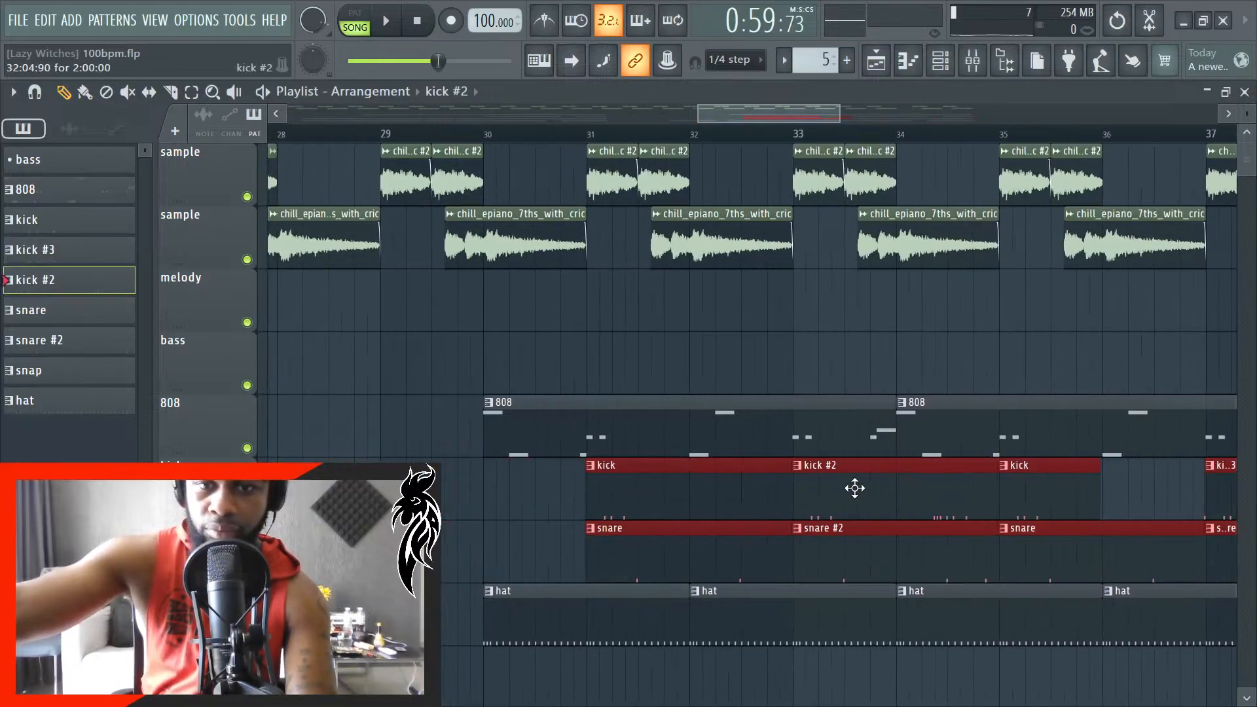
pyautogui.moveTo(654, 497); pyautogui.dragTo(541, 508)
pyautogui.scroll(2, 569, 508)
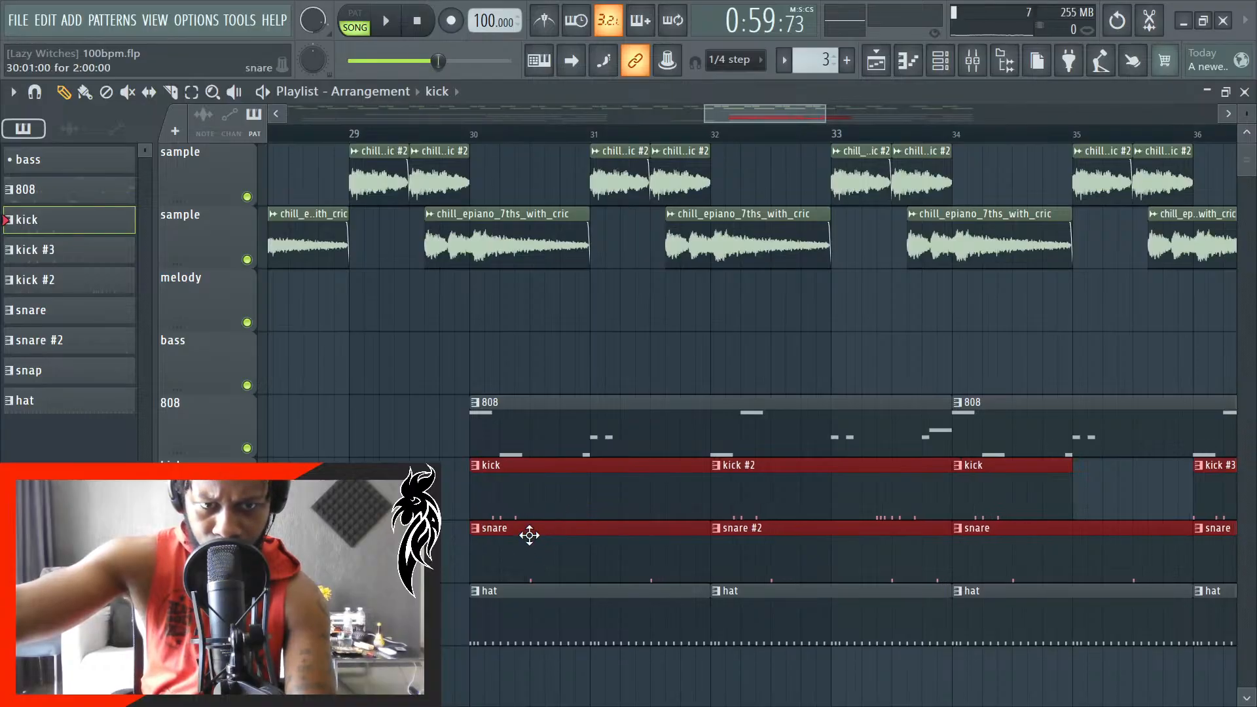
# - Play the song from just before bar 26 and lengthen the kick clip at bar 34 to two bars, closing the gap before bar 36
pyautogui.scroll(2, 529, 536)
pyautogui.scroll(-5, 466, 564)
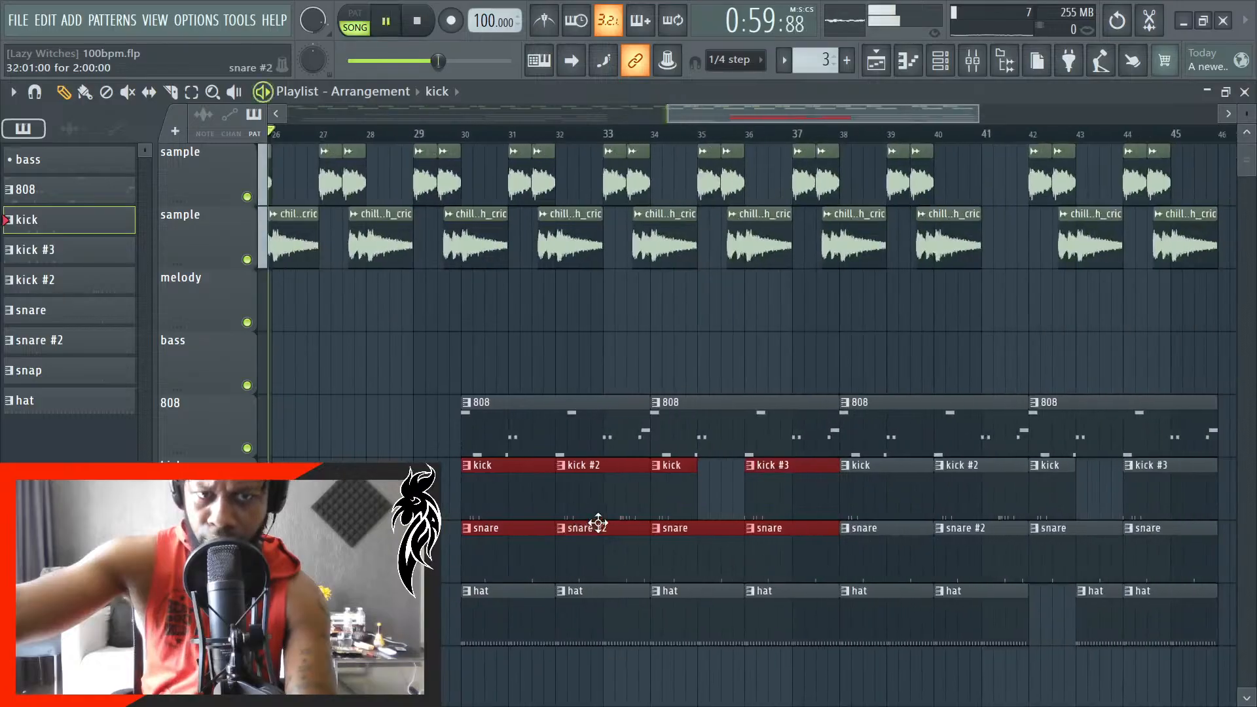
pyautogui.press('space')
pyautogui.keyDown('ctrl'); pyautogui.click(665, 508); pyautogui.keyUp('ctrl')
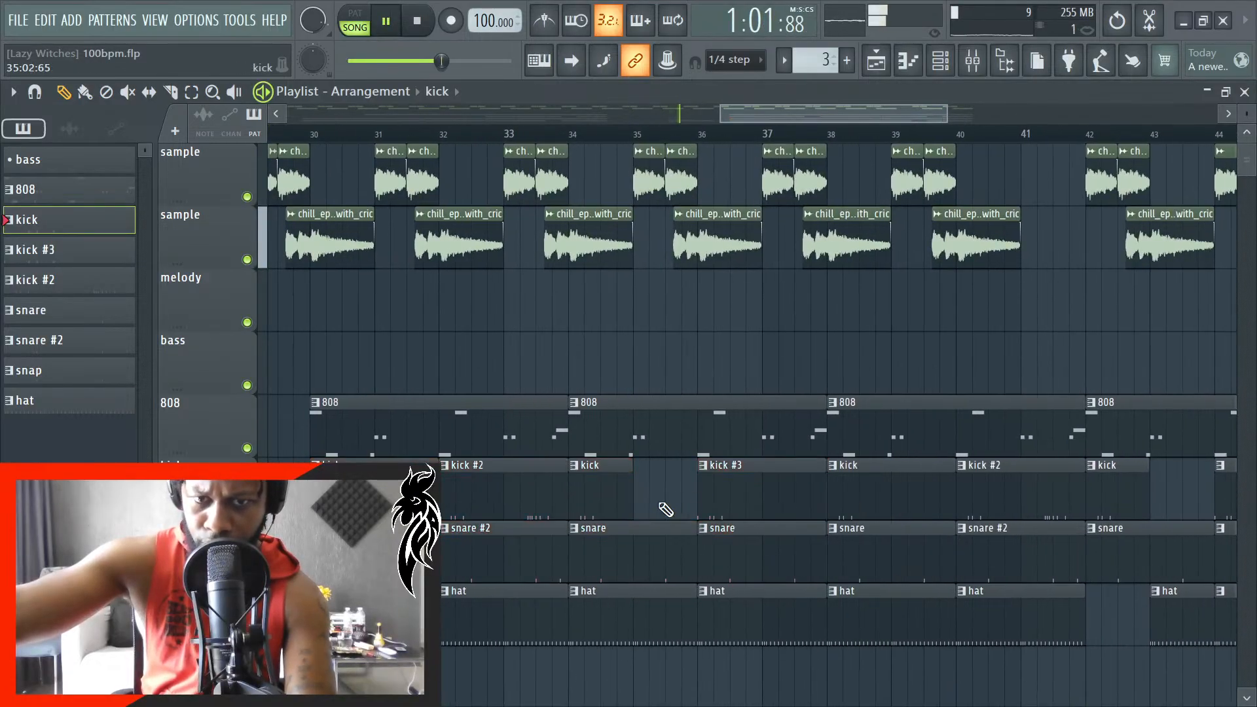
pyautogui.scroll(3, 629, 502)
pyautogui.scroll(-3, 631, 503)
pyautogui.scroll(-4, 675, 518)
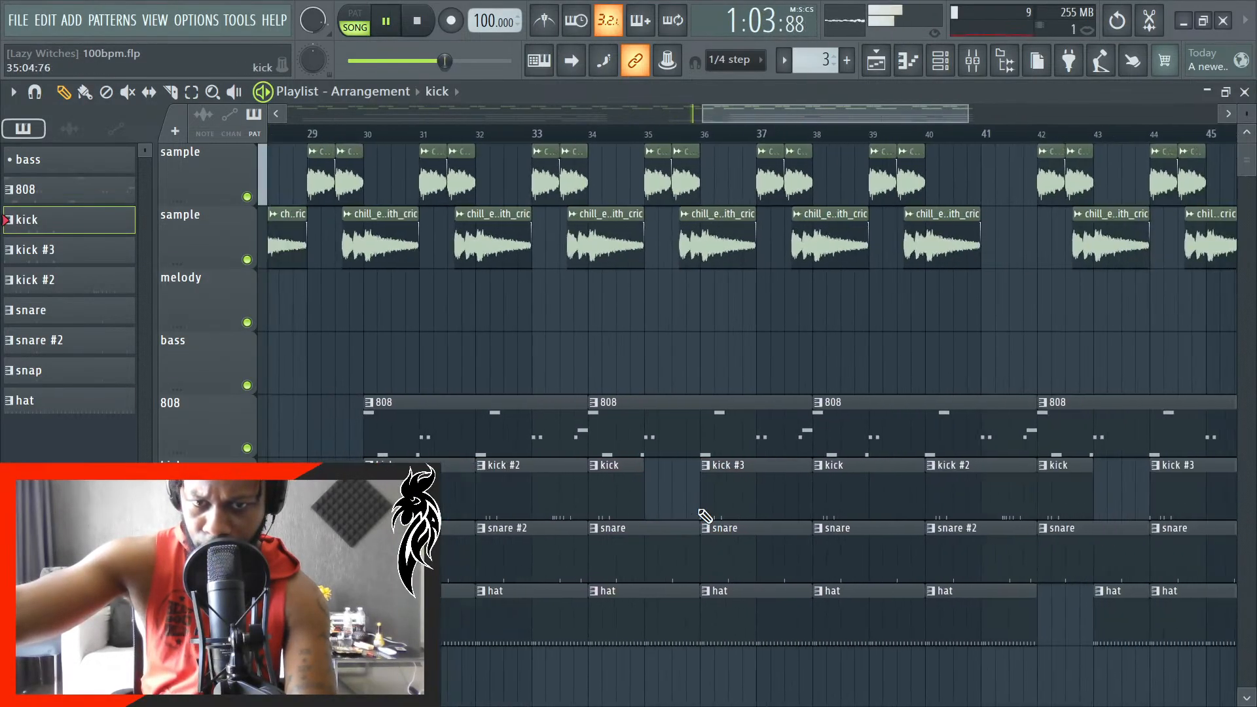
pyautogui.scroll(2, 753, 530)
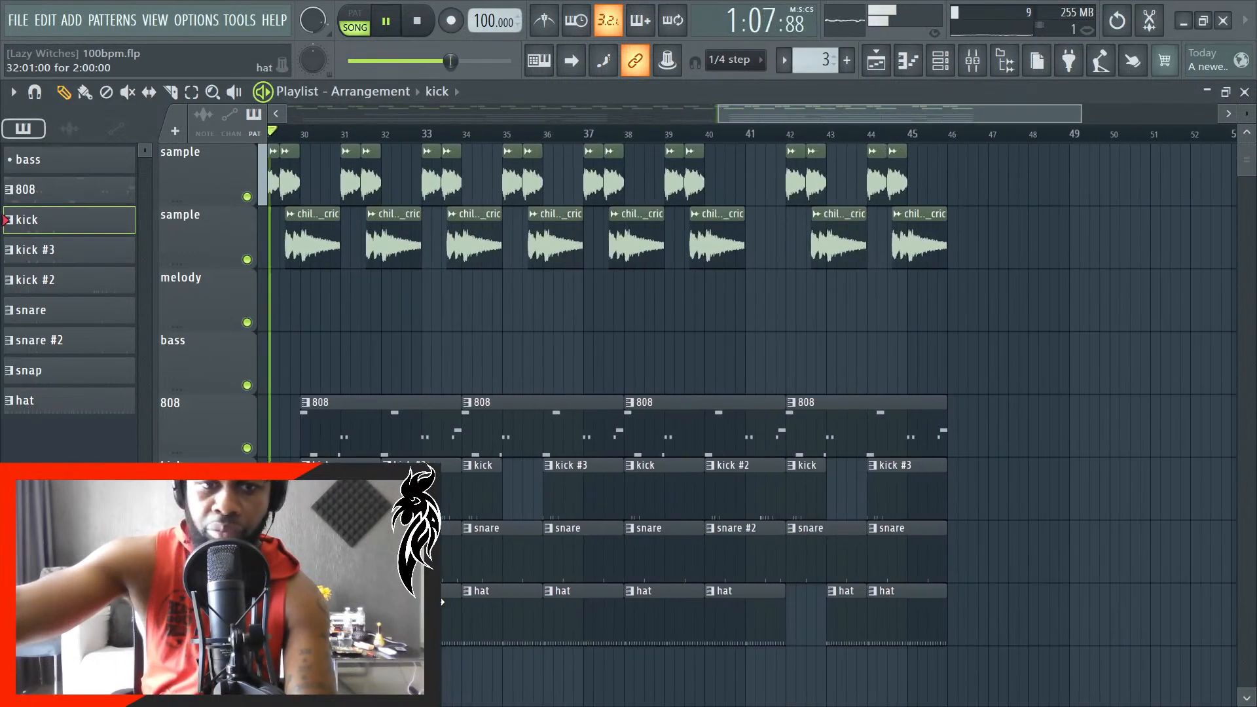
pyautogui.scroll(4, 805, 563)
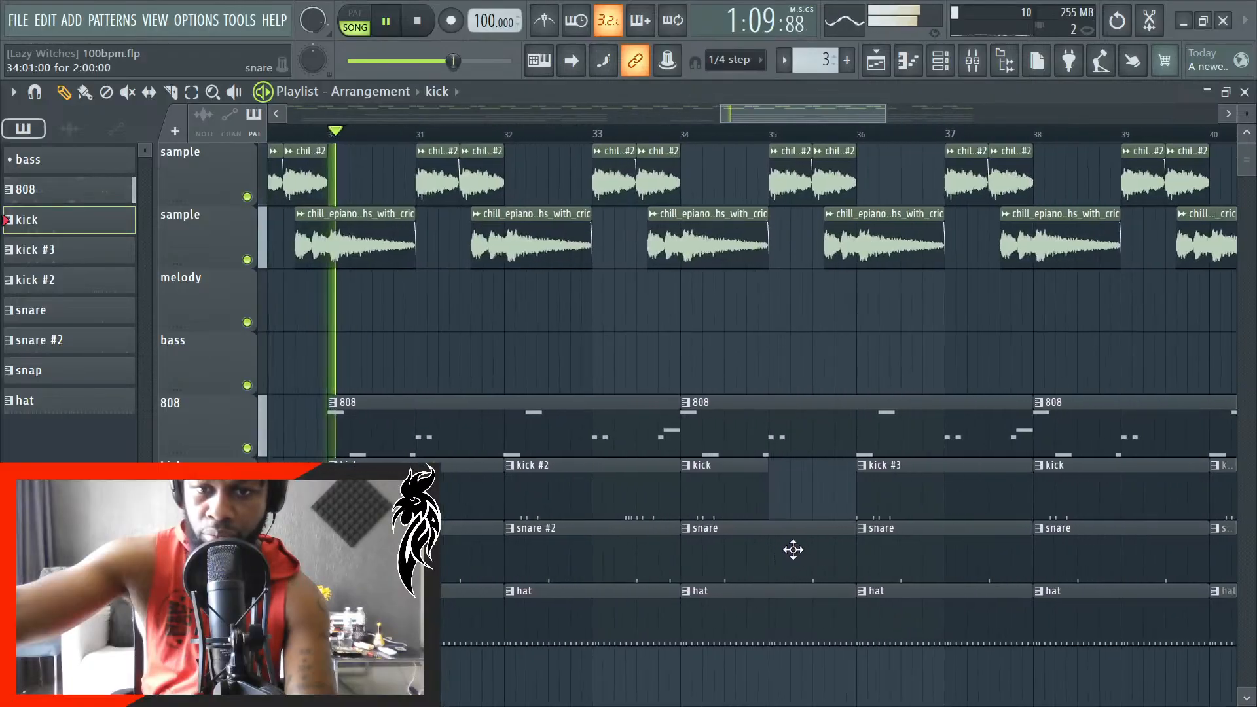
pyautogui.scroll(2, 779, 509)
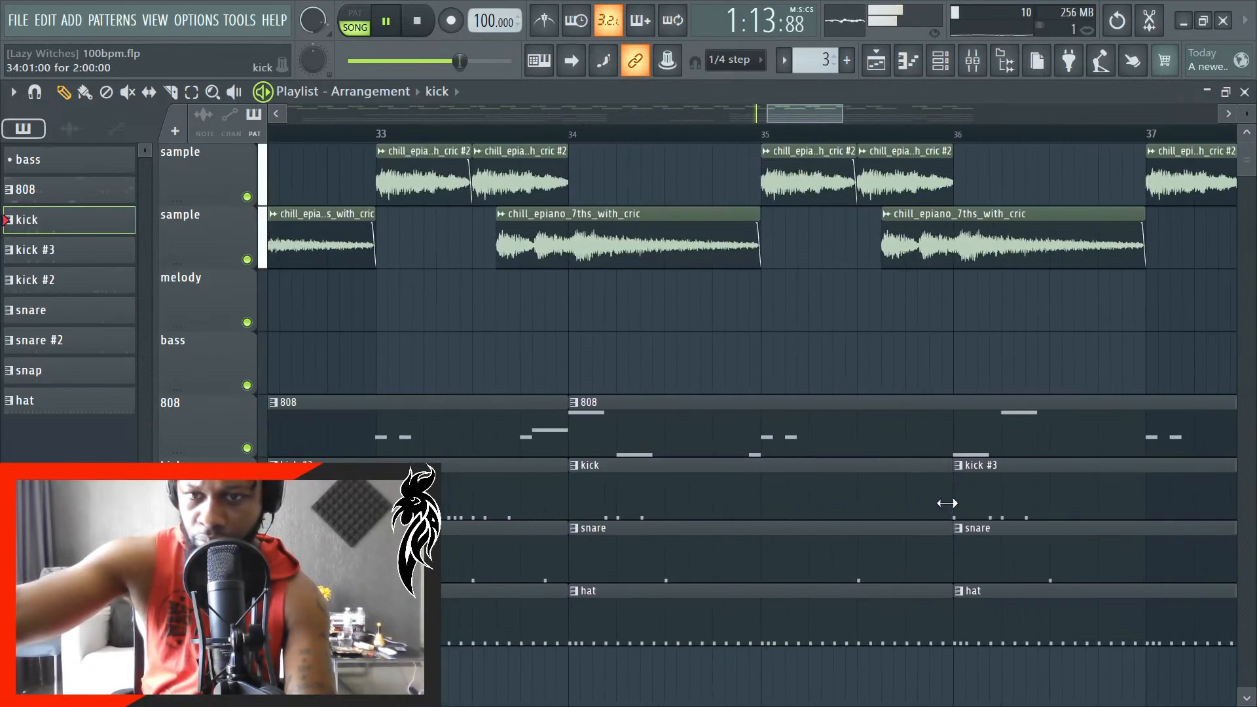
pyautogui.scroll(-4, 786, 549)
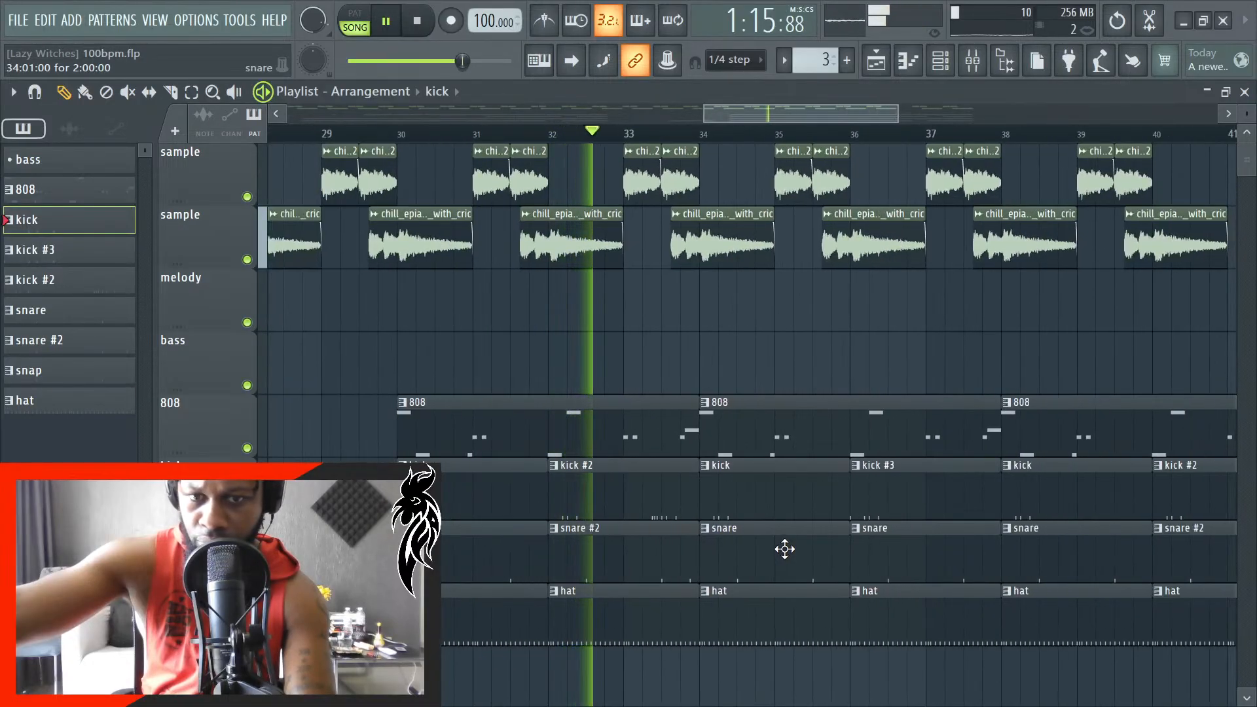
# - Listen to the second drum section up to about bar 37, checking the new kick and snare clips, and stop playback
pyautogui.scroll(-5, 785, 550)
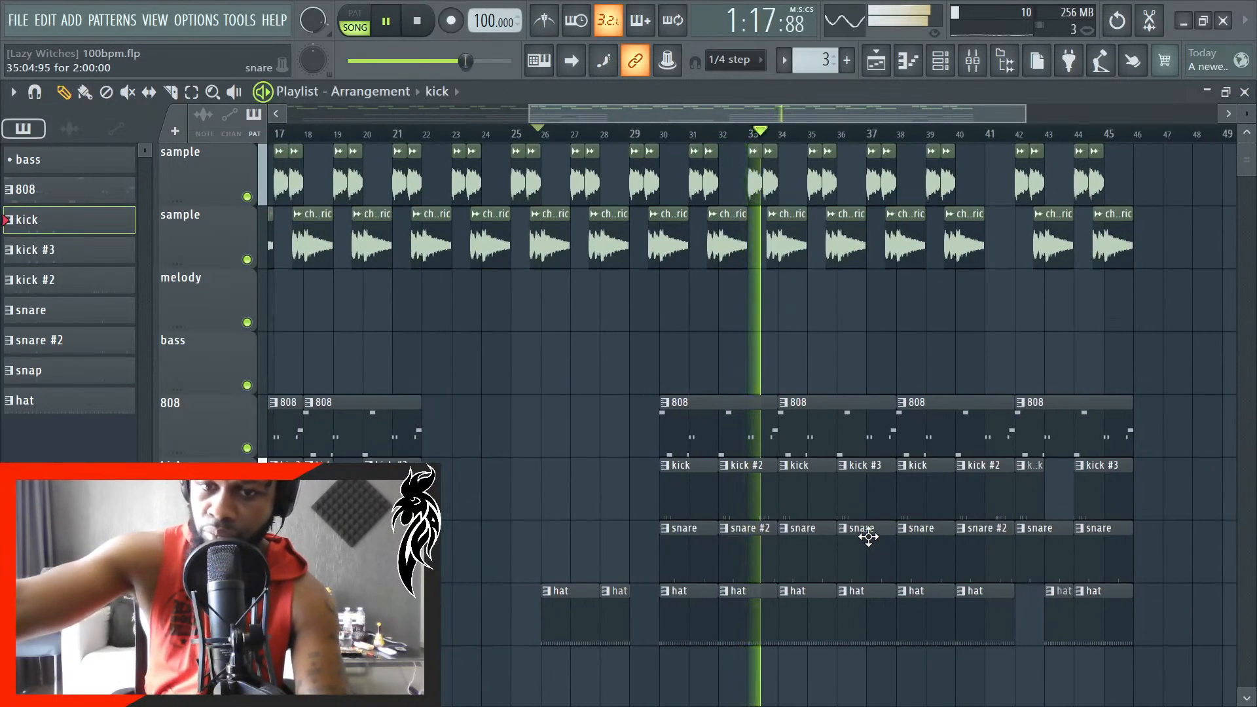
pyautogui.scroll(1, 851, 567)
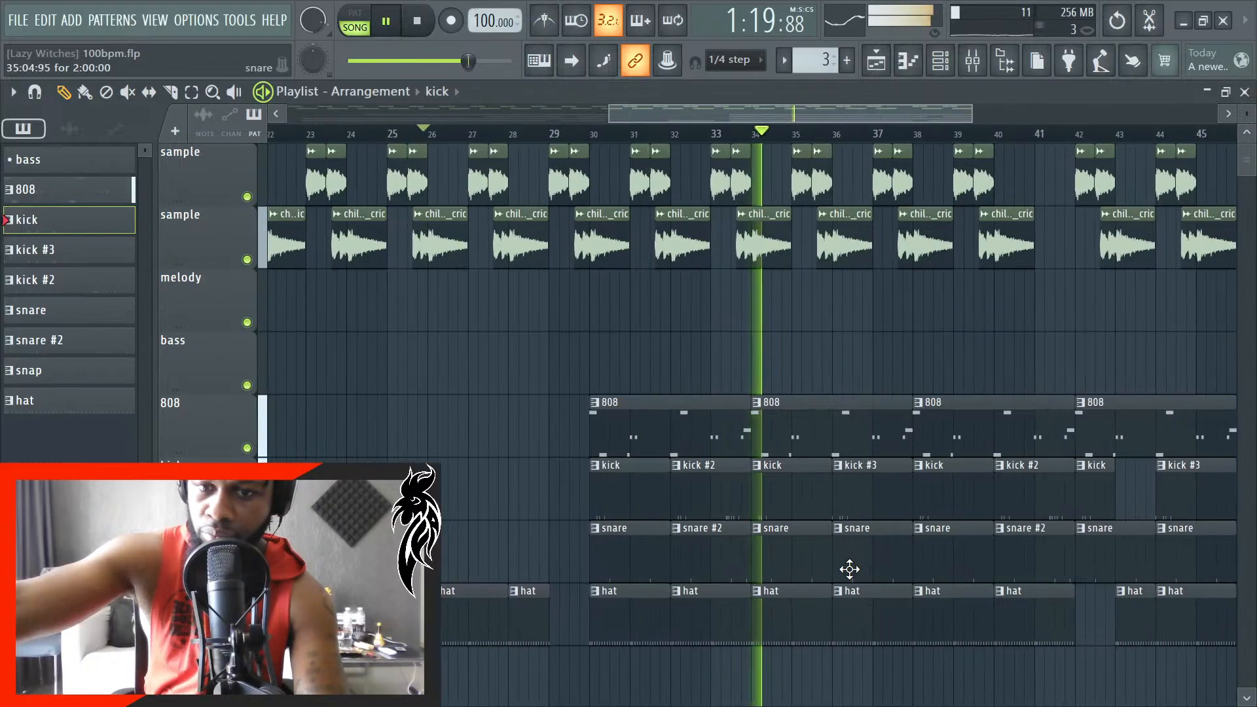
pyautogui.scroll(-3, 909, 603)
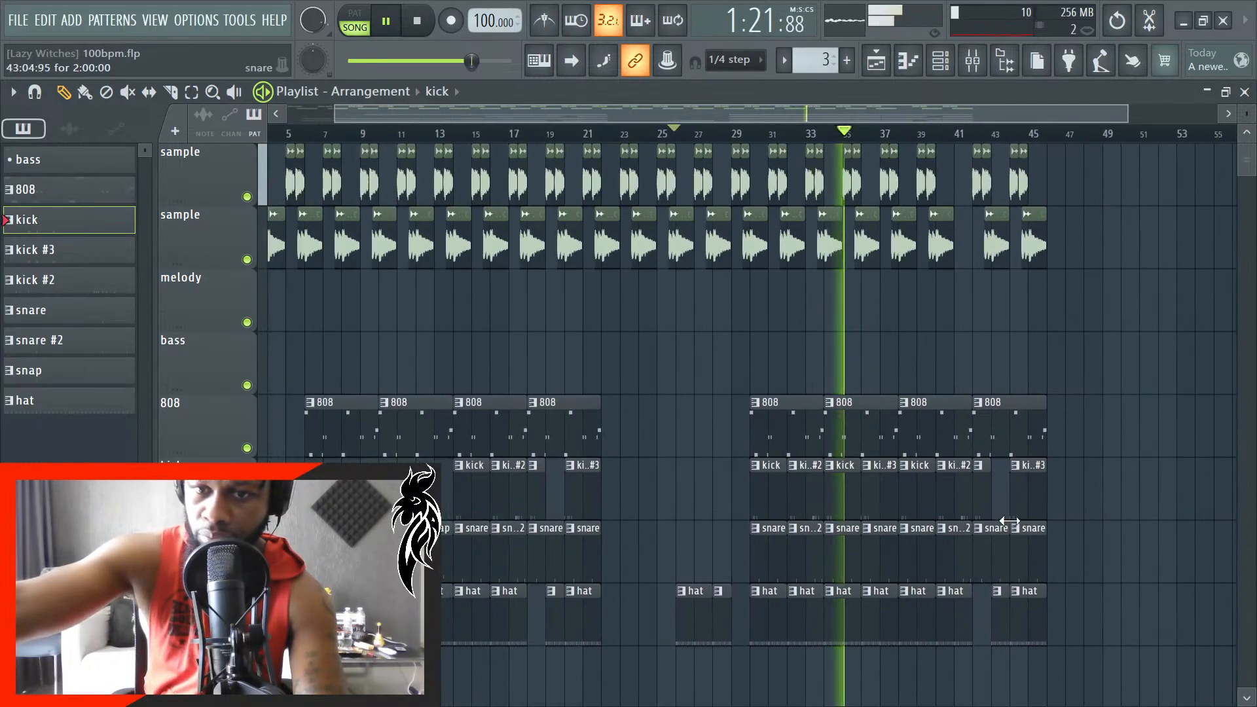
pyautogui.scroll(2, 961, 547)
pyautogui.scroll(2, 947, 558)
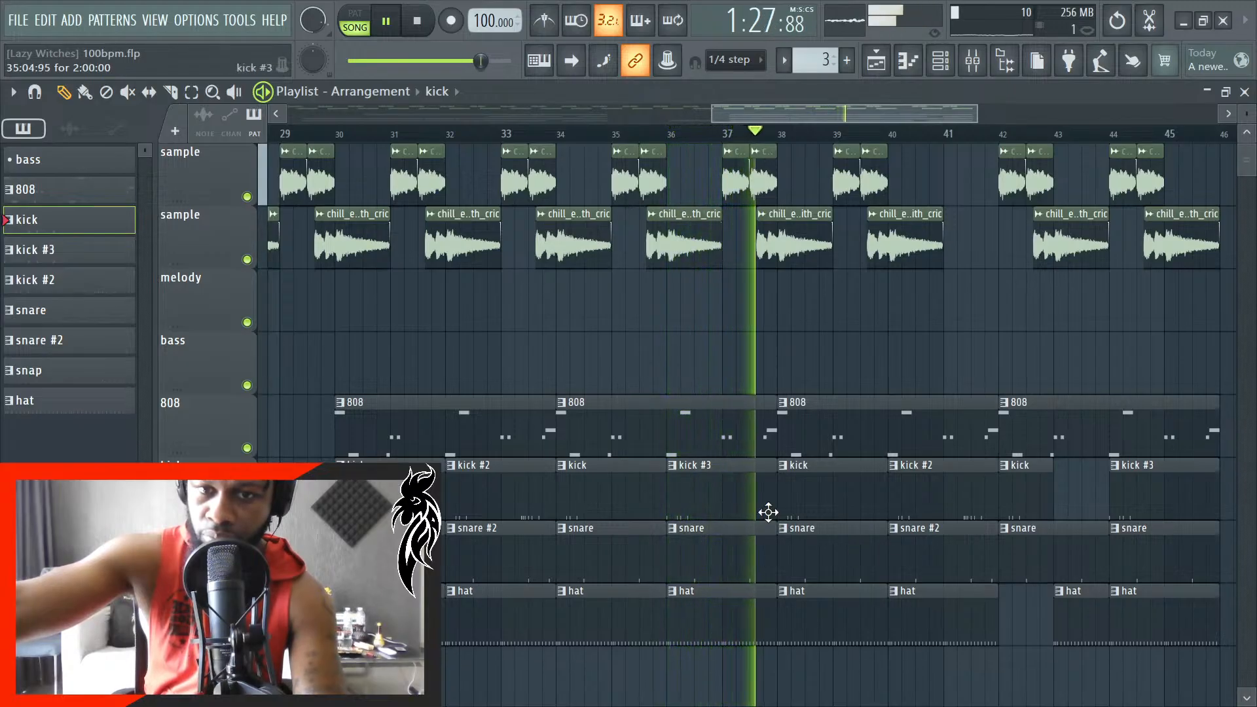
pyautogui.press('space')
# - Make the 808 clip at bar 34 a unique pattern
pyautogui.scroll(1, 730, 438)
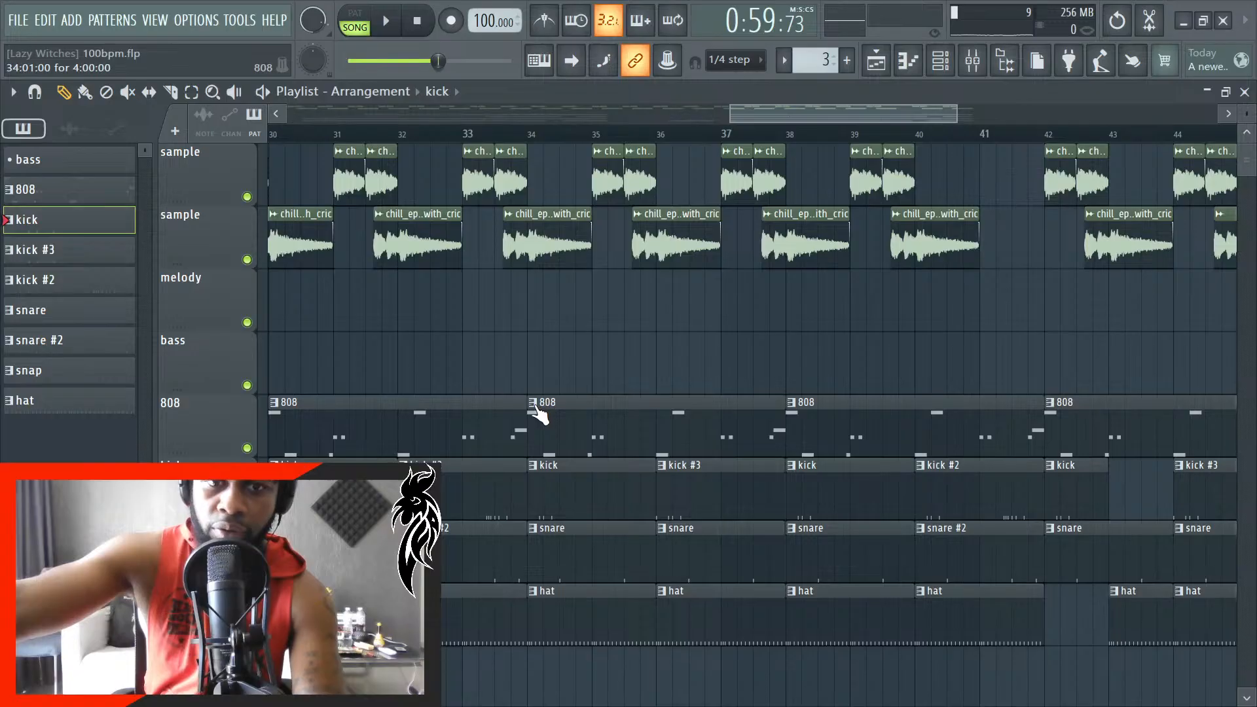
pyautogui.rightClick(539, 412)
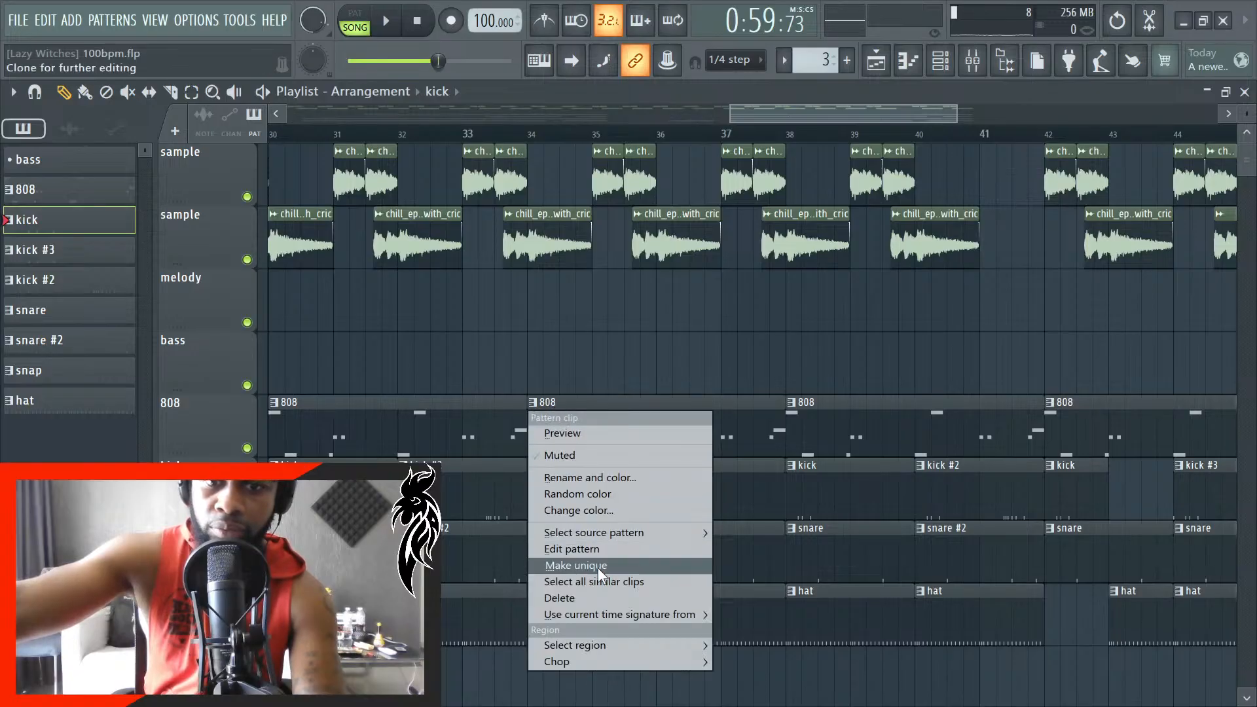
pyautogui.click(577, 566)
pyautogui.scroll(-5, 659, 480)
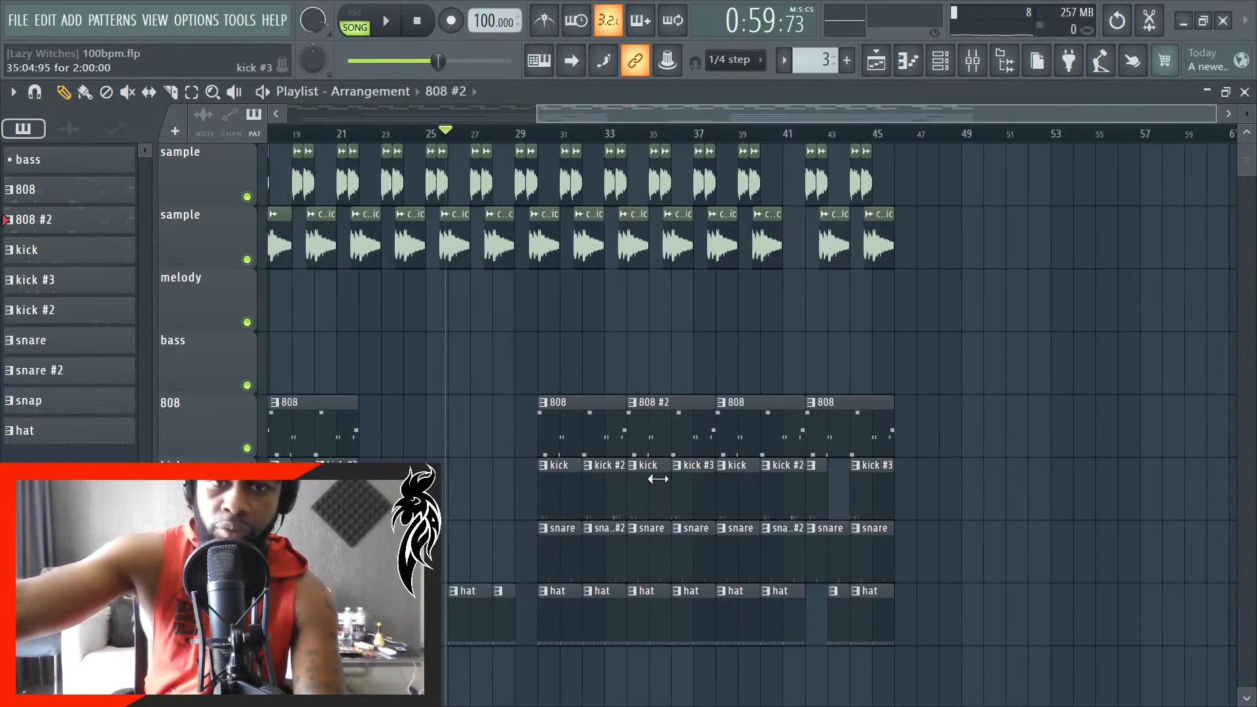
pyautogui.scroll(-3, 658, 479)
pyautogui.scroll(3, 568, 482)
pyautogui.scroll(-4, 585, 509)
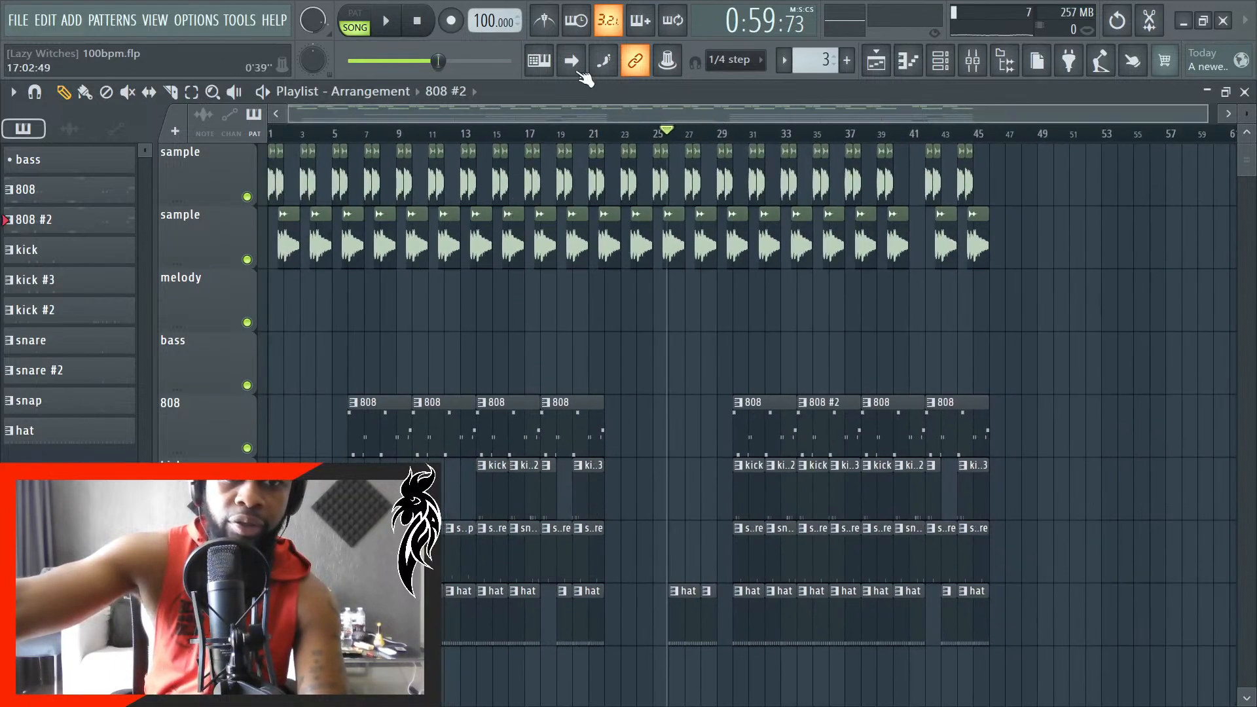
# - Play the song from the beginning and save the project
pyautogui.press('space')
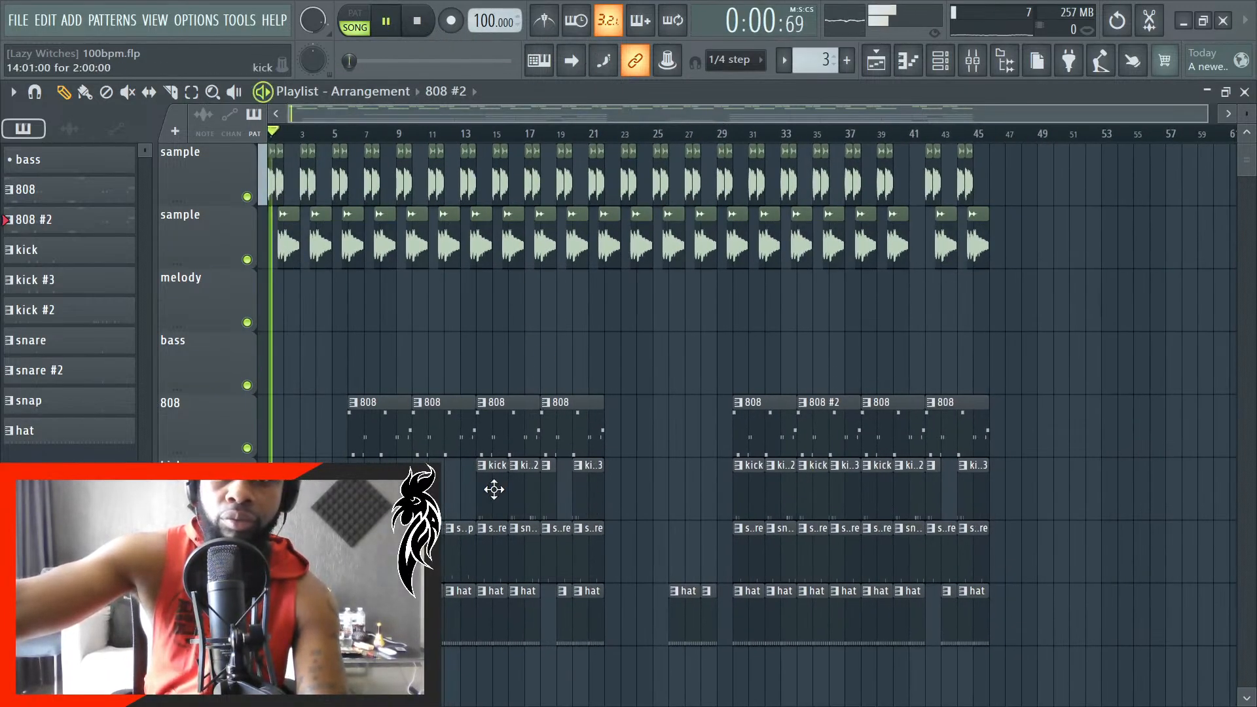
pyautogui.hotkey('ctrl', 's')
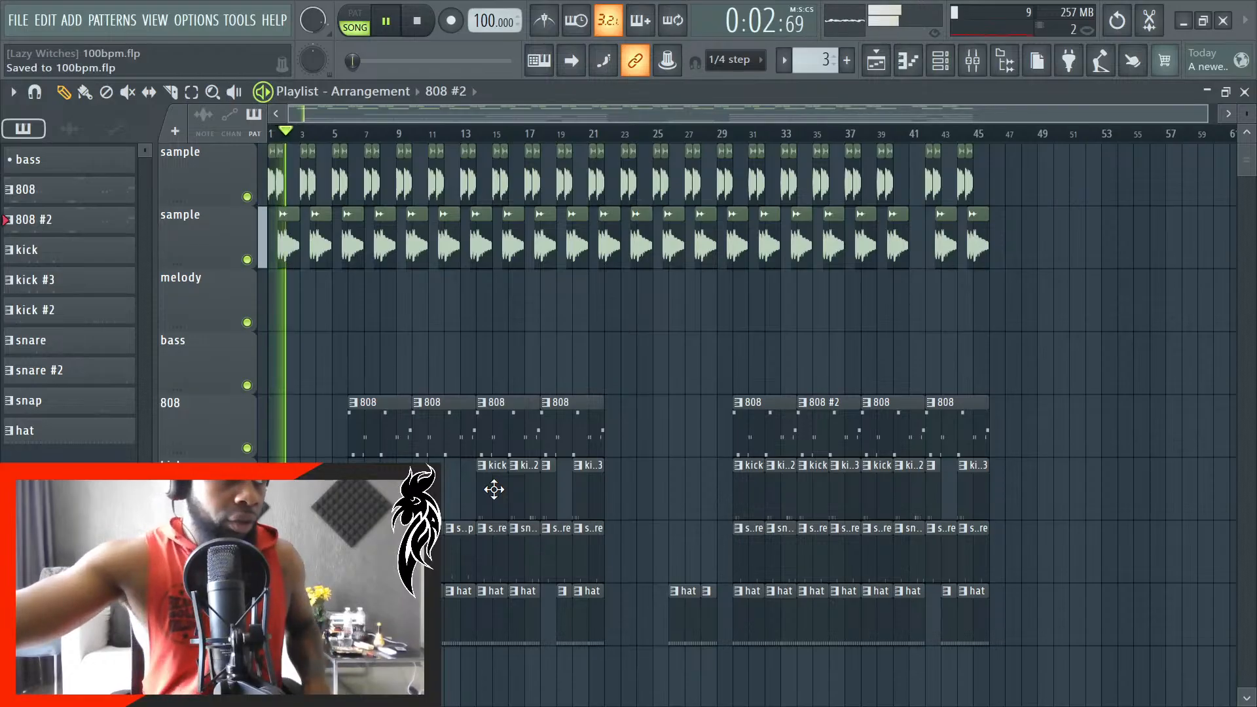
pyautogui.press('space')
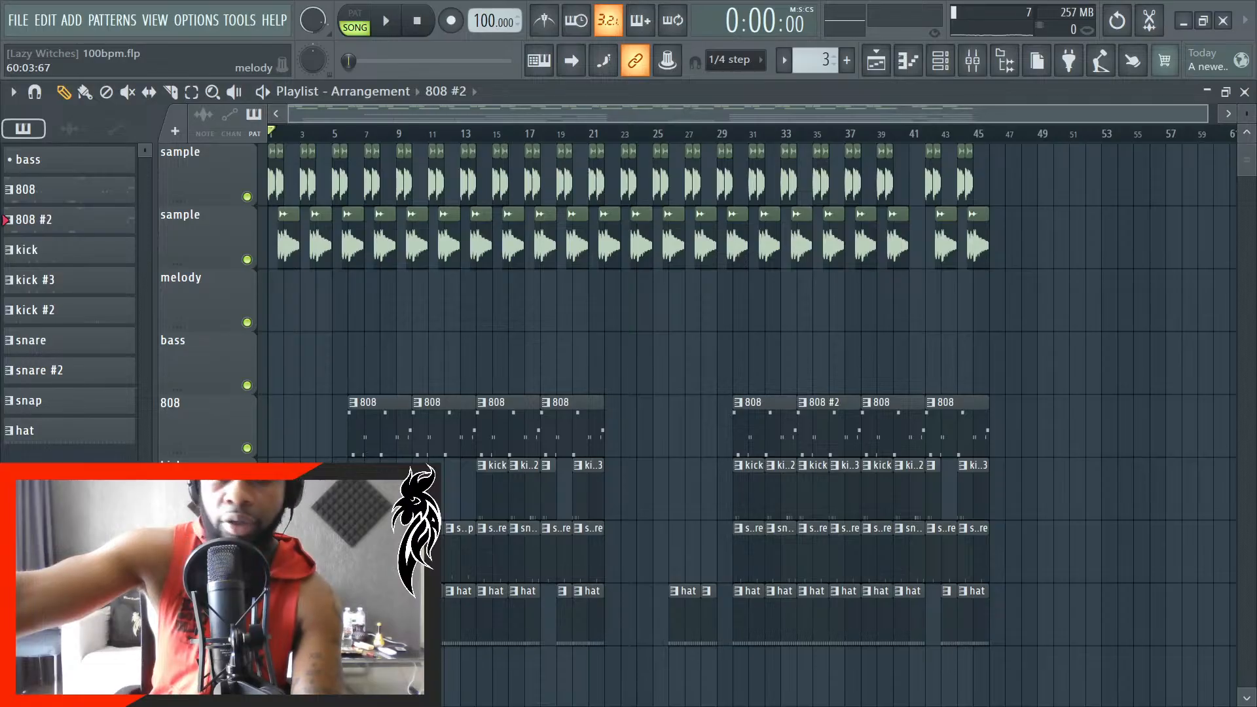
pyautogui.press('space')
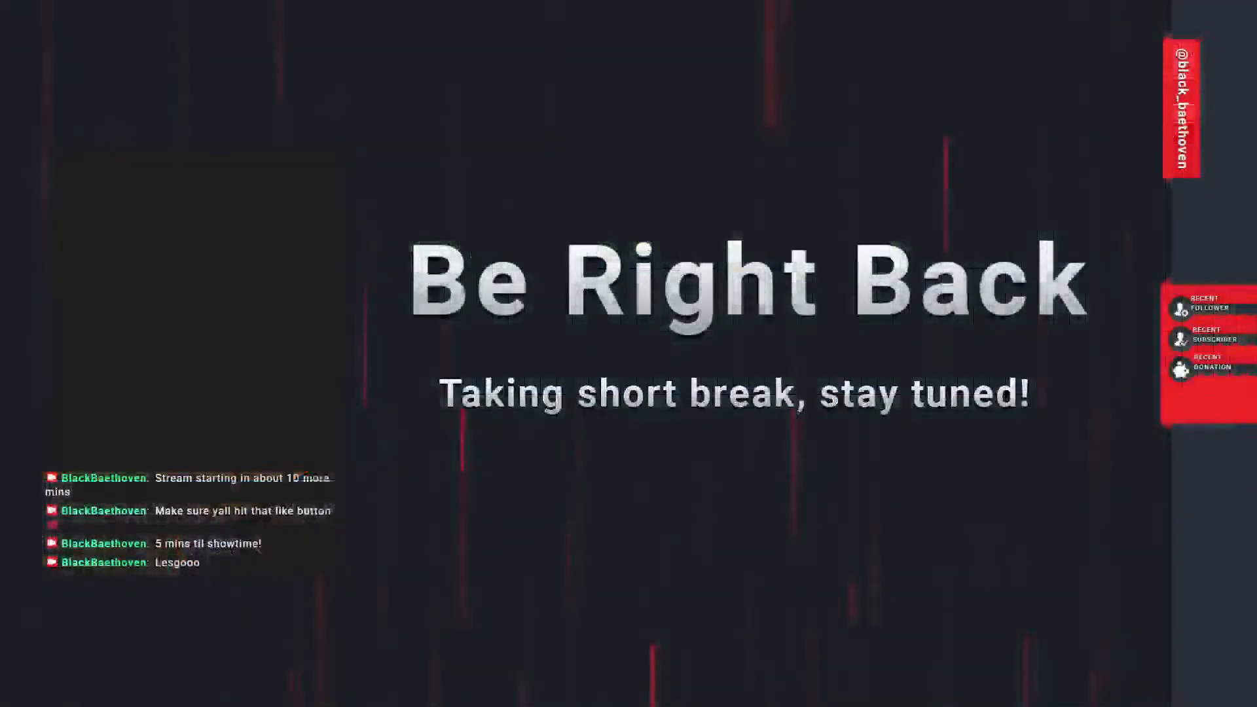
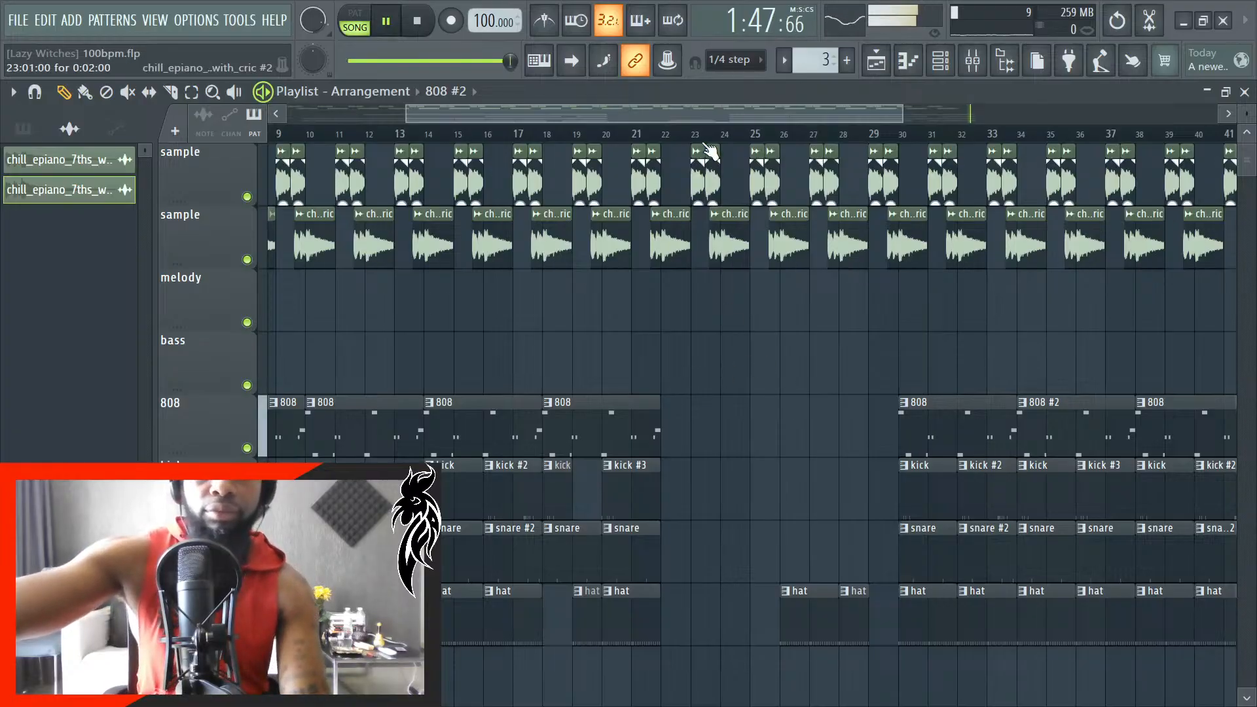
# - Turn on auto-scrolling so the playlist view follows the playback
pyautogui.click(571, 60)
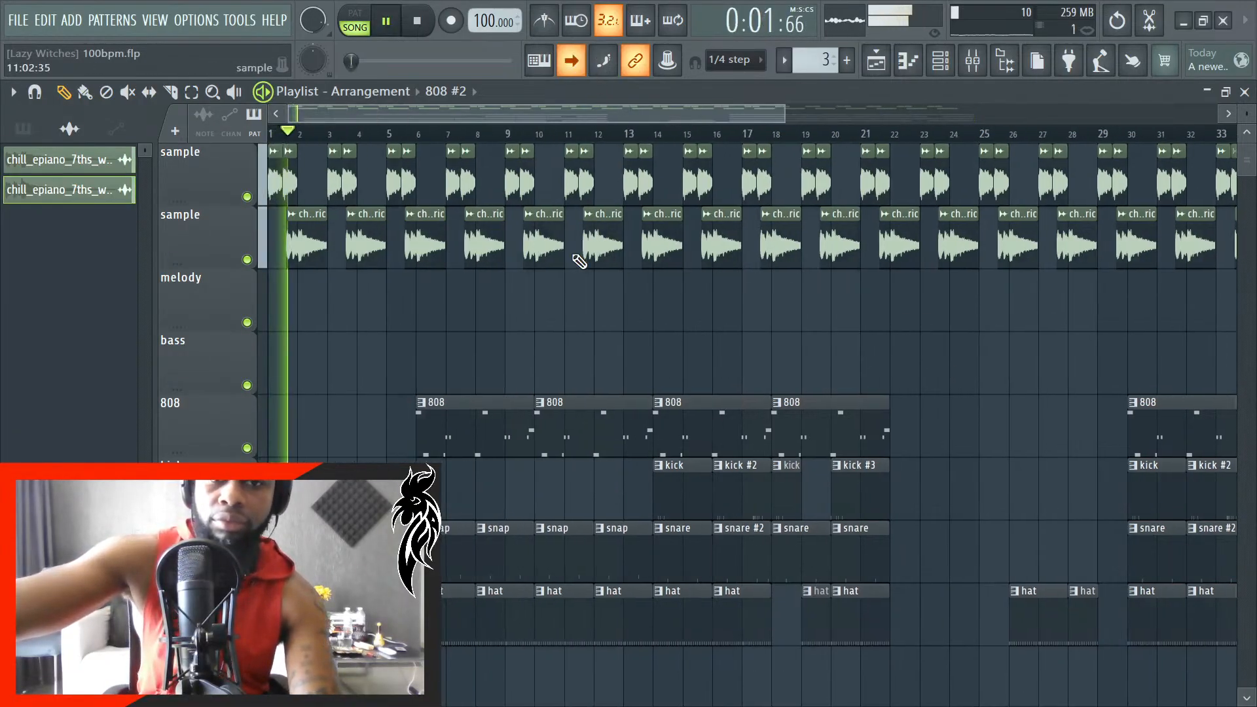
pyautogui.scroll(-3, 556, 275)
pyautogui.scroll(8, 1138, 282)
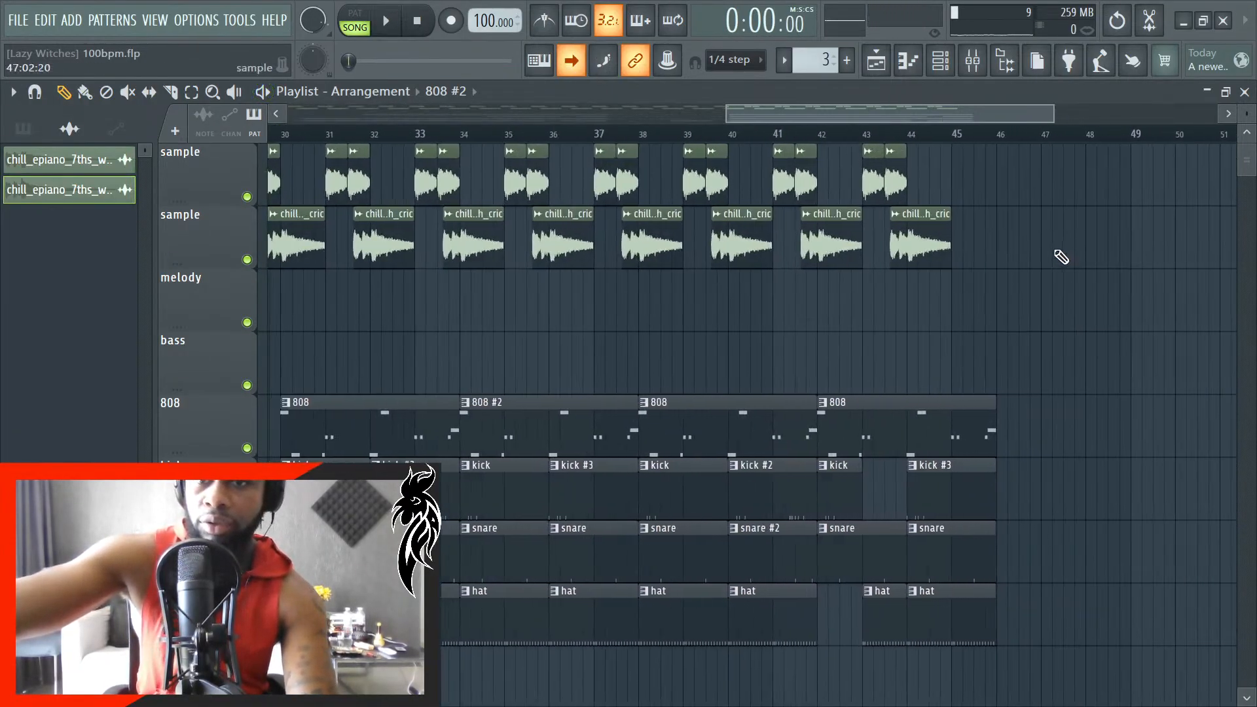
# - Copy the pair of chill_epiano_7ths_with_cric #2 clips at bar 43 to bar 45 on the same sample track
pyautogui.scroll(-2, 555, 160)
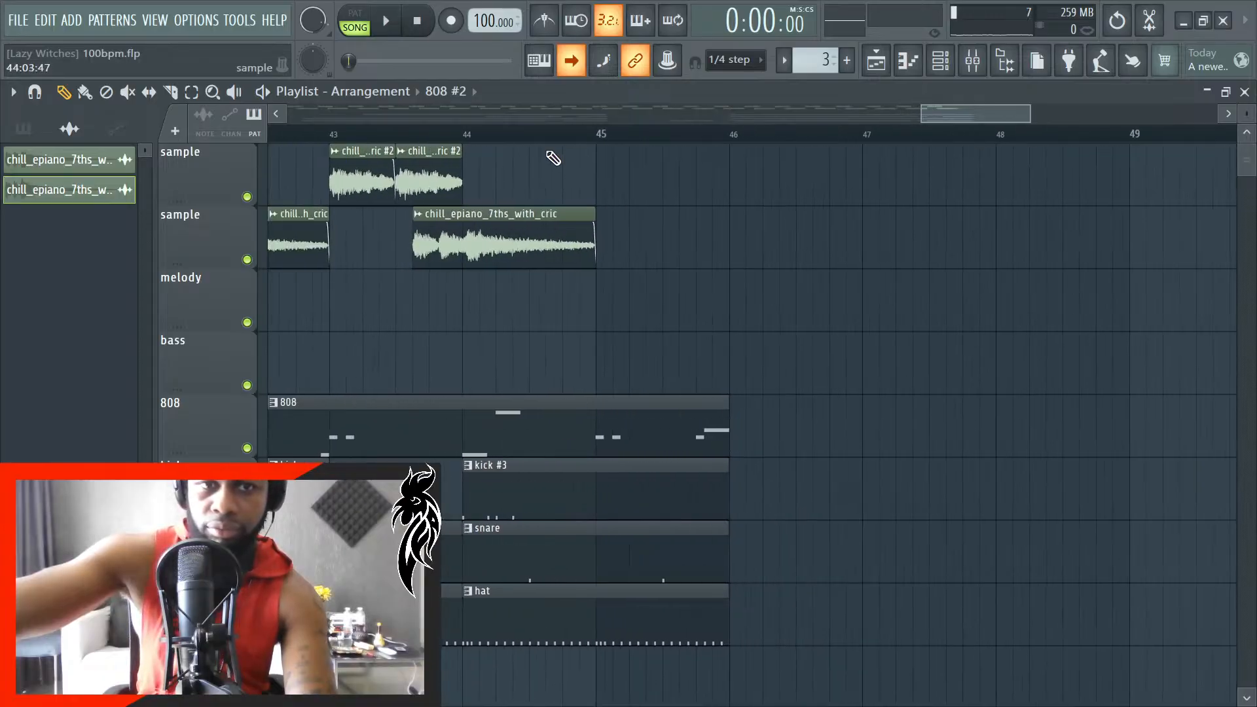
pyautogui.keyDown('ctrl'); pyautogui.moveTo(407, 161); pyautogui.dragTo(379, 162); pyautogui.keyUp('ctrl')
pyautogui.moveTo(631, 112); pyautogui.dragTo(668, 157)
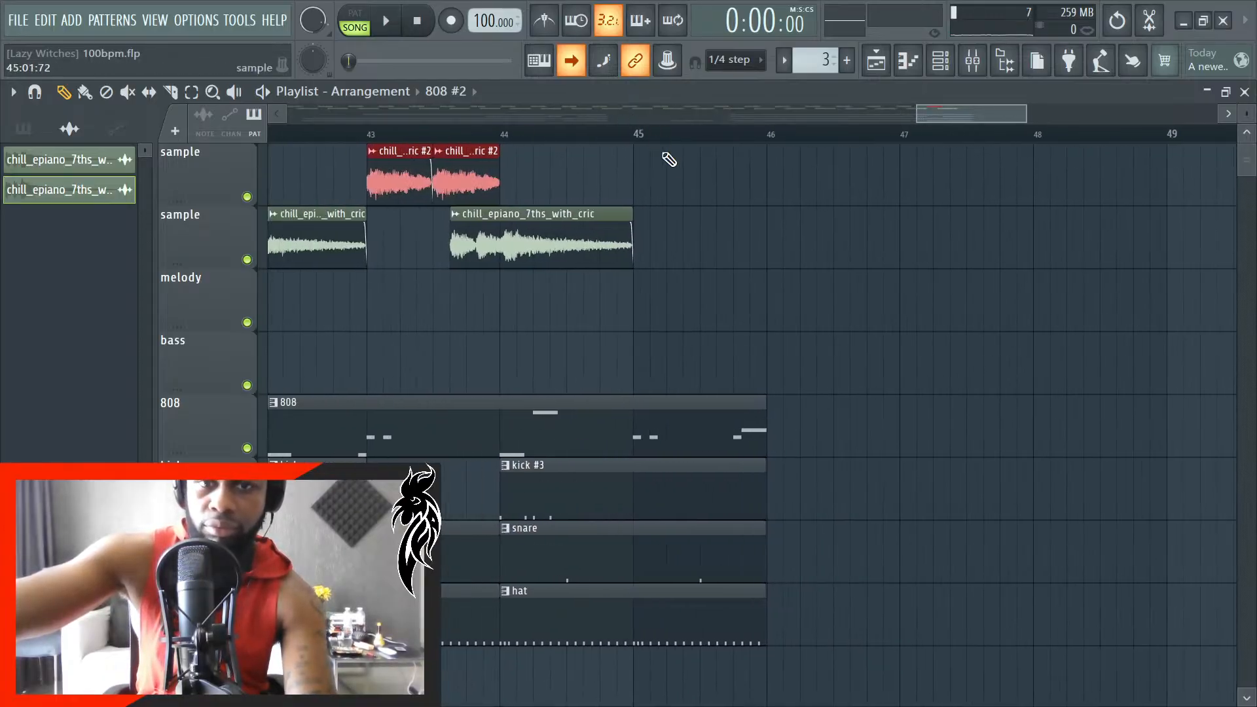
pyautogui.scroll(5, 664, 184)
pyautogui.hotkey('ctrl', 'v')
pyautogui.scroll(-6, 637, 216)
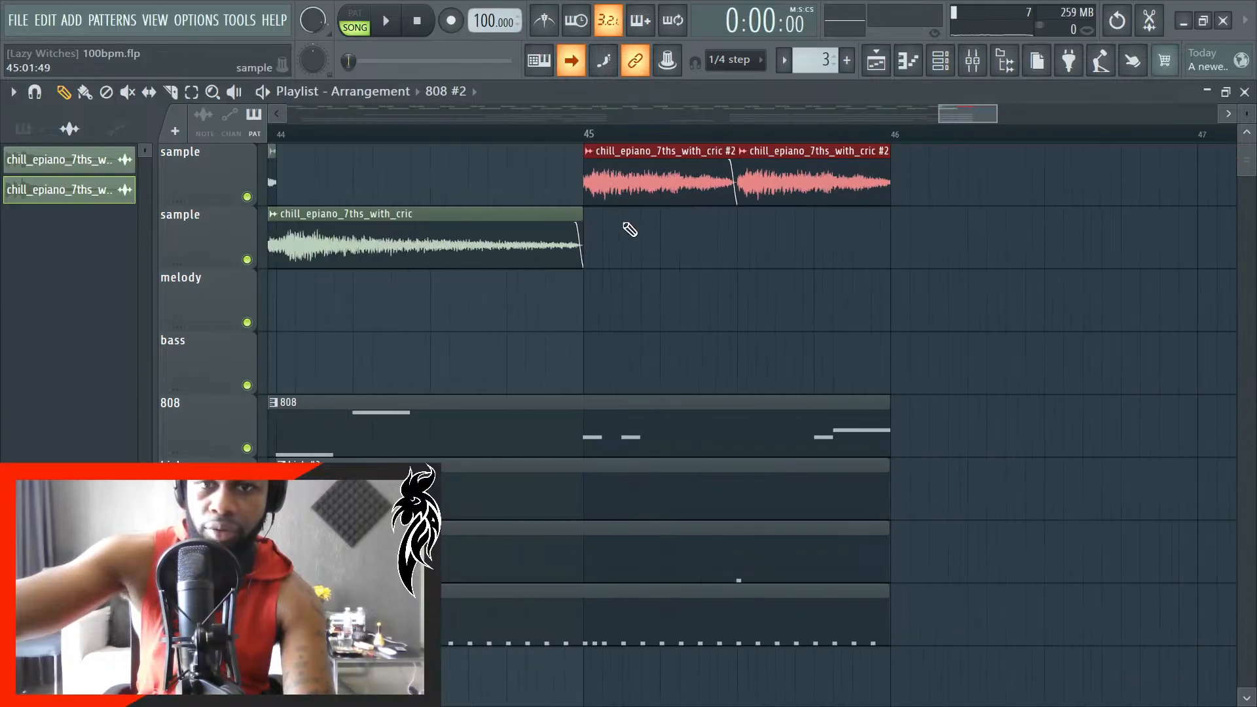
pyautogui.keyDown('ctrl'); pyautogui.click(831, 274); pyautogui.keyUp('ctrl')
pyautogui.scroll(-3, 841, 278)
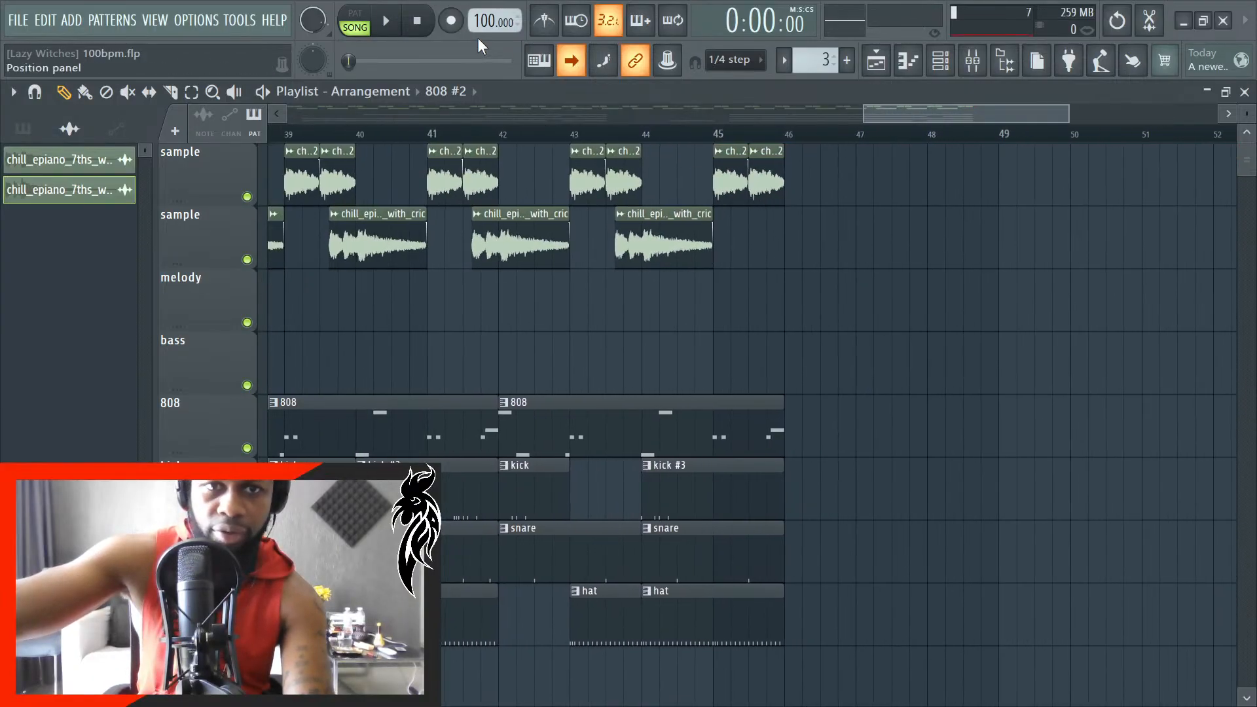
# - Play the song from the beginning and listen through the first 808 and drum section up to about bar 21
pyautogui.press('space')
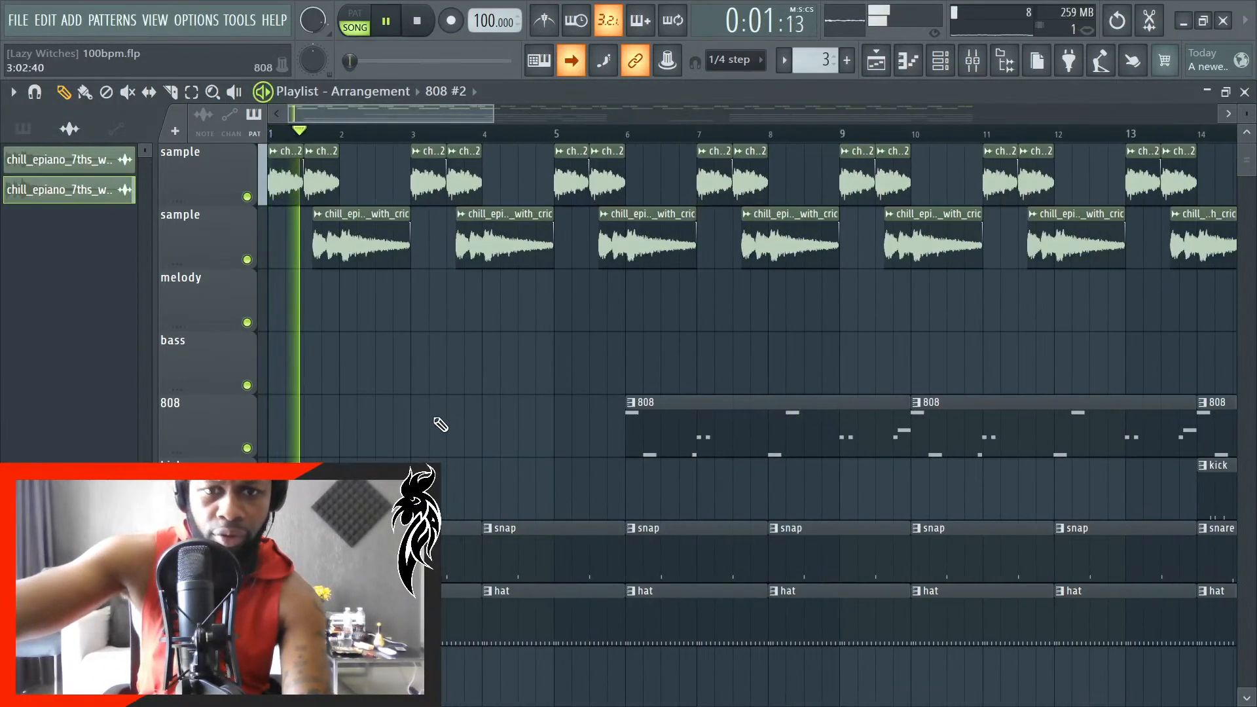
pyautogui.scroll(-2, 421, 419)
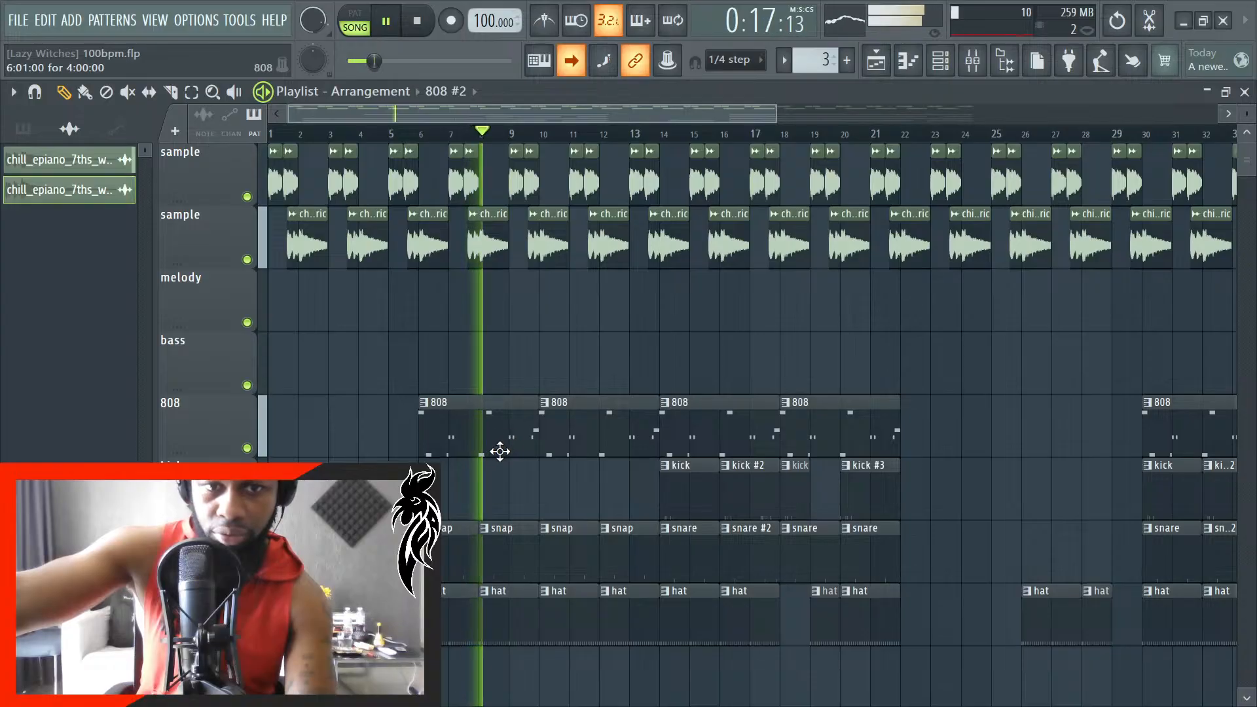
pyautogui.scroll(-3, 603, 518)
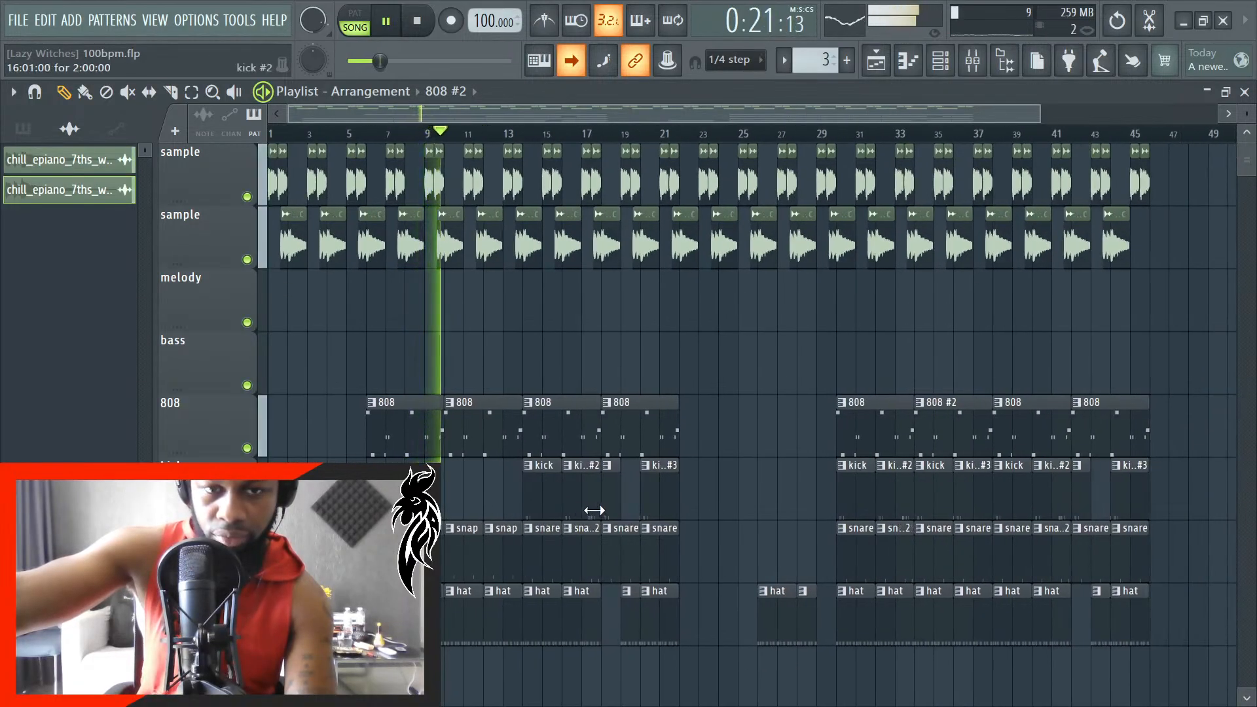
pyautogui.scroll(3, 594, 511)
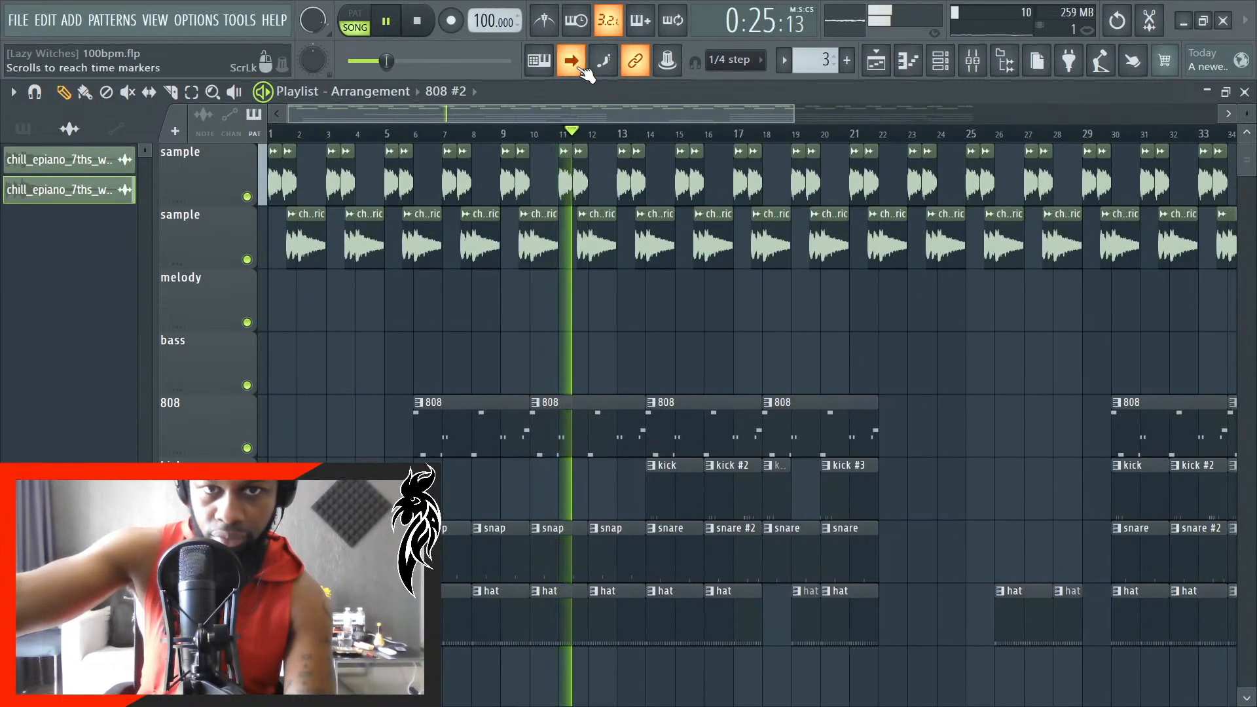
pyautogui.scroll(4, 753, 485)
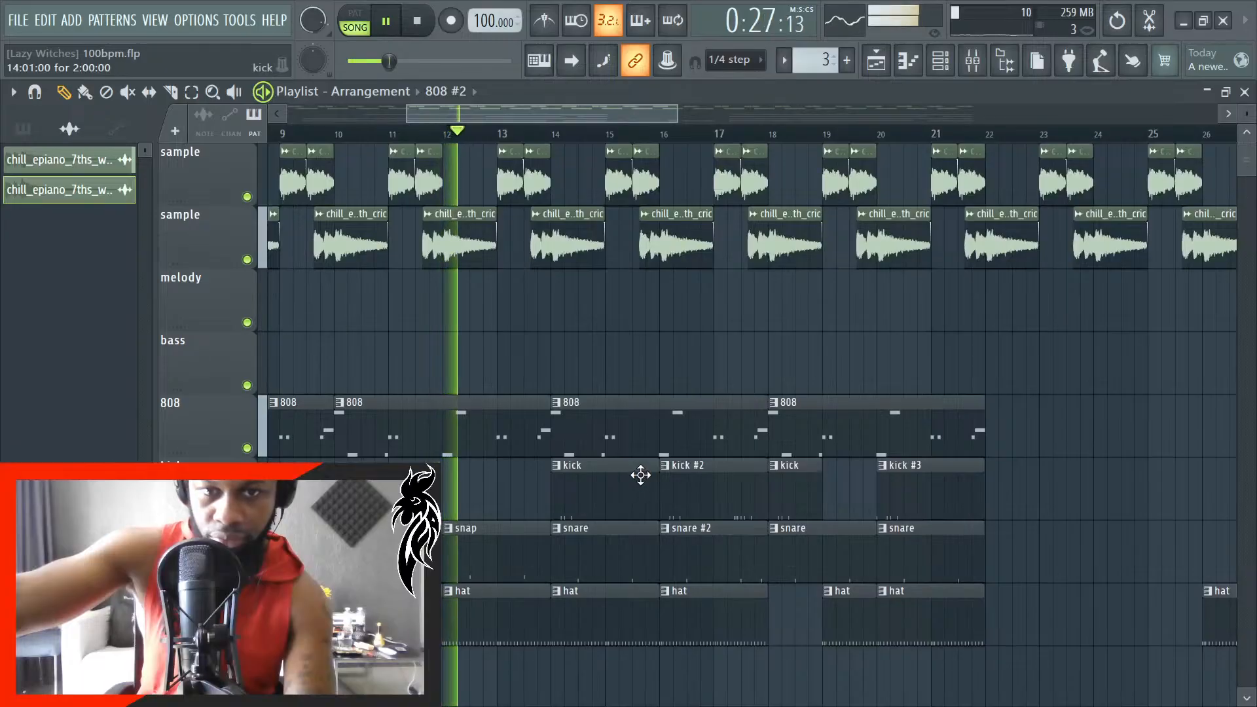
pyautogui.scroll(1, 648, 475)
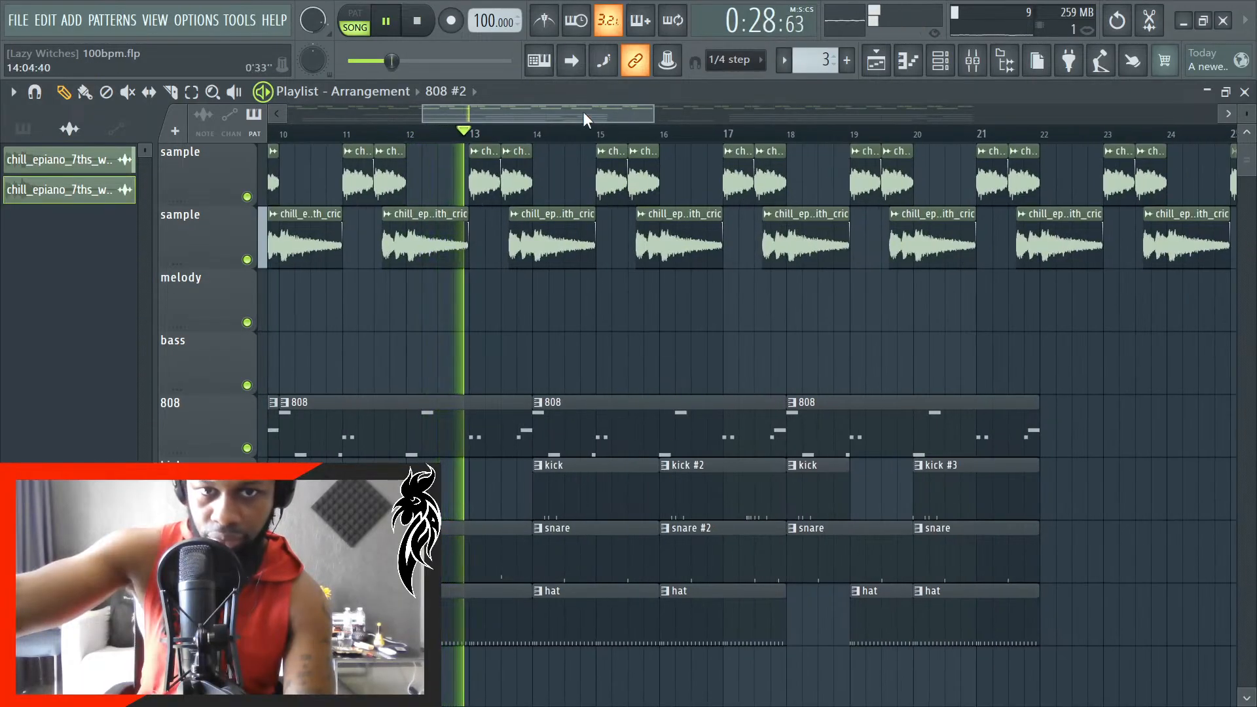
pyautogui.click(572, 63)
pyautogui.scroll(1, 830, 384)
pyautogui.scroll(1, 831, 390)
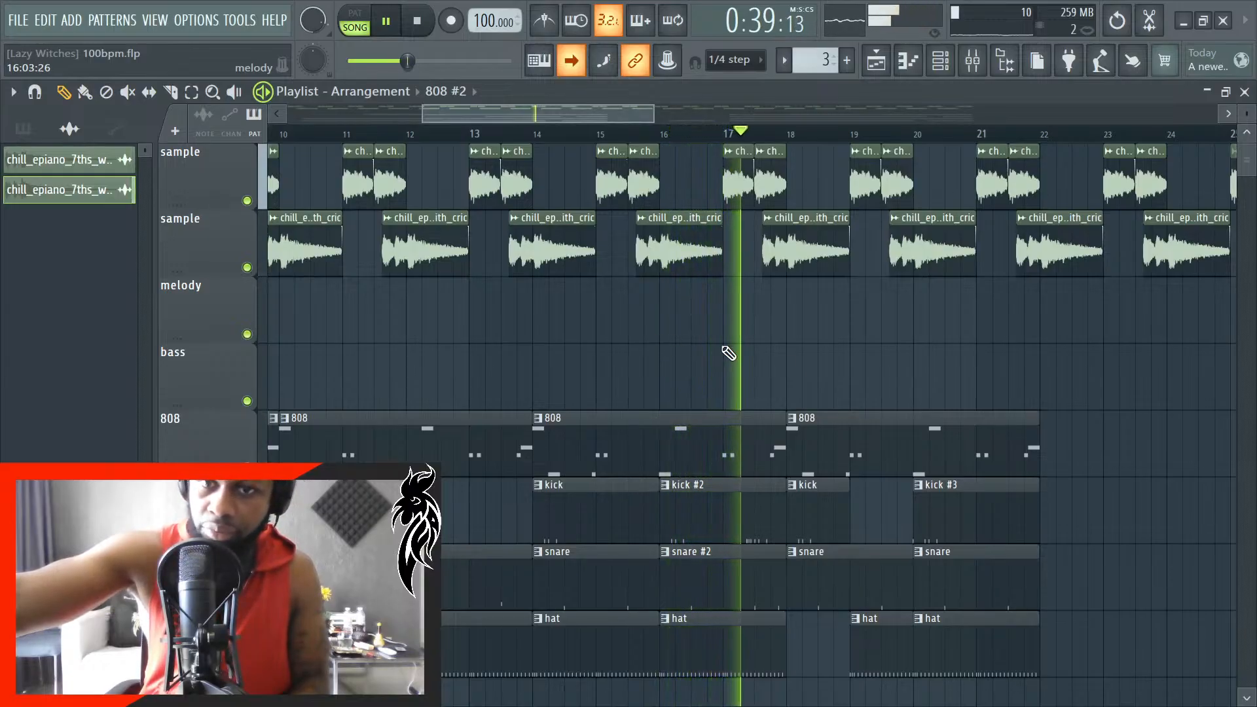
pyautogui.scroll(-3, 762, 439)
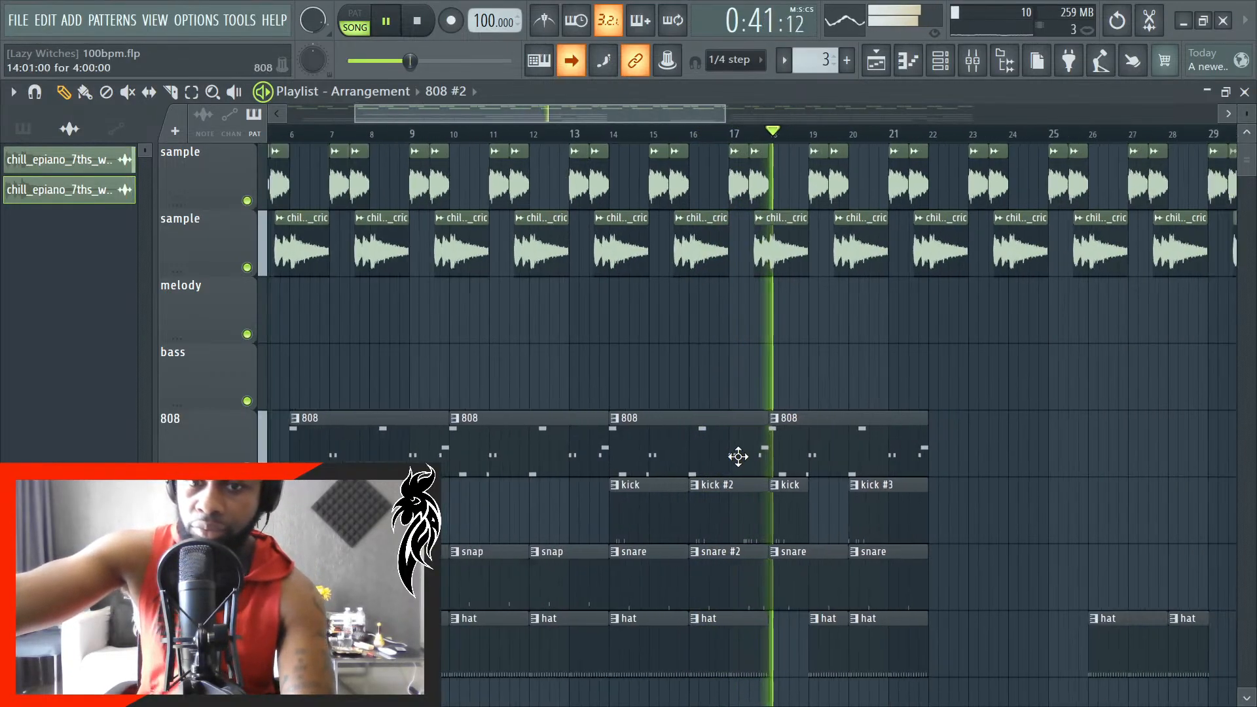
pyautogui.scroll(-1, 965, 458)
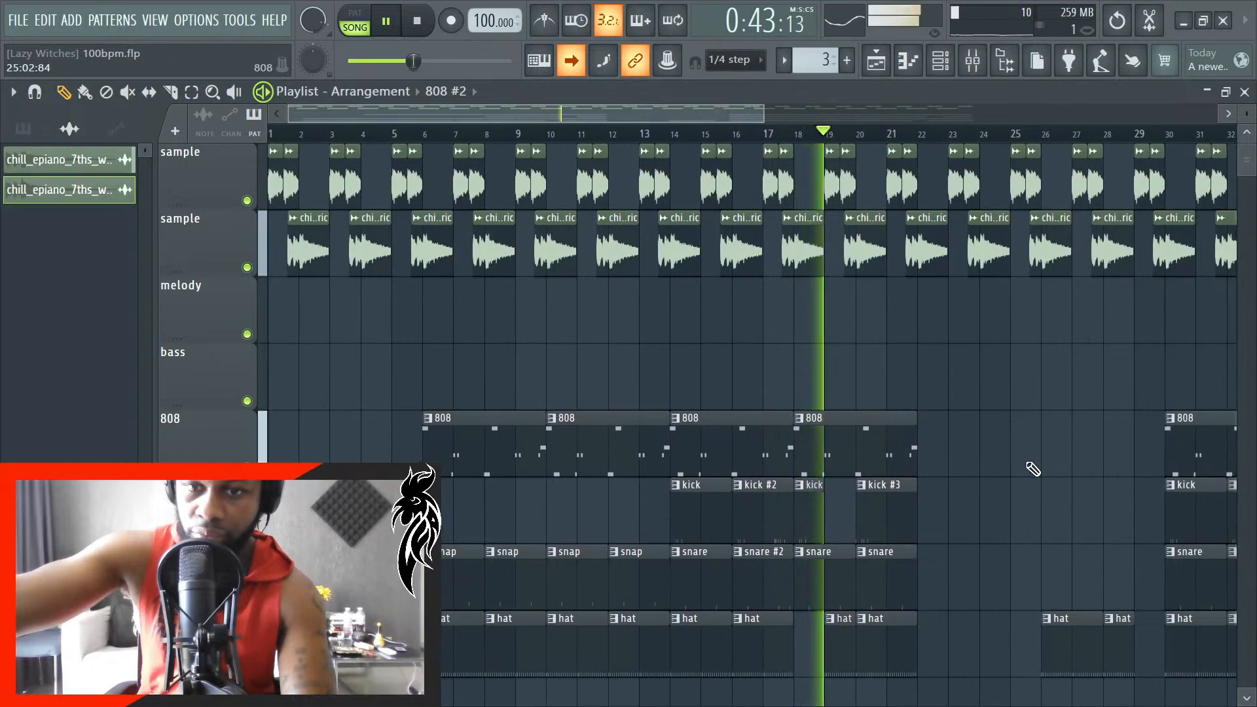
pyautogui.scroll(3, 1044, 475)
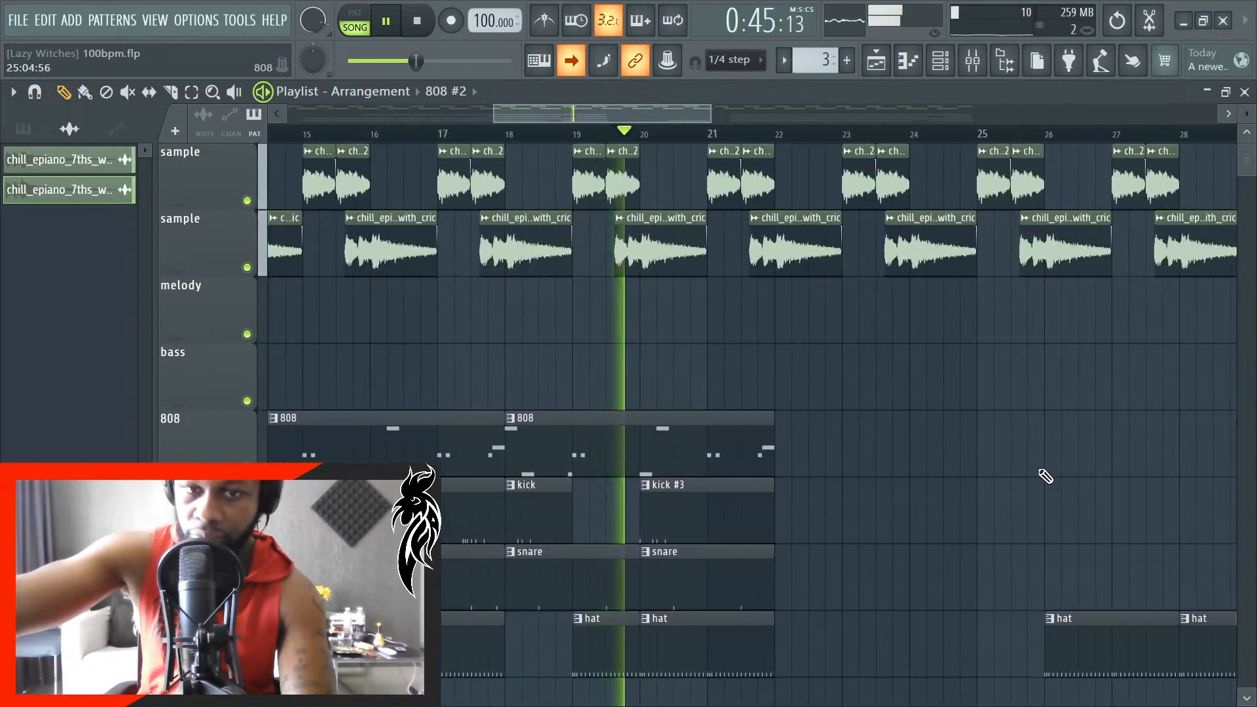
pyautogui.scroll(-1, 1044, 476)
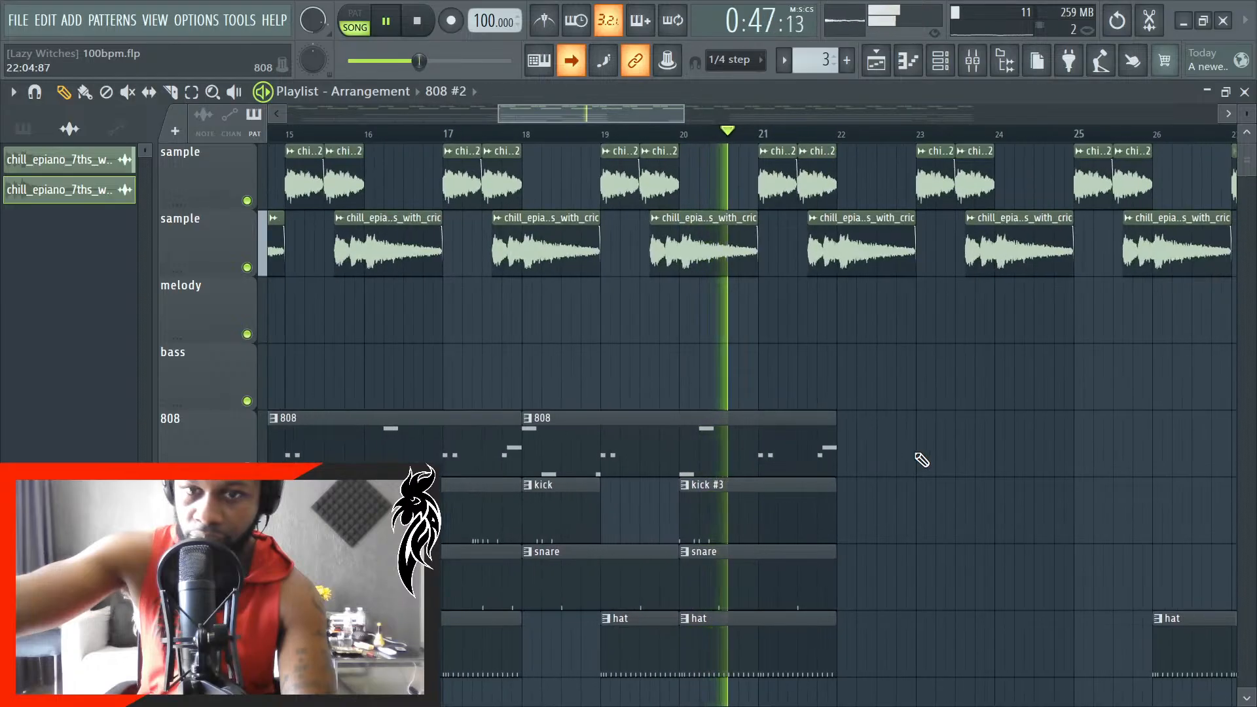
pyautogui.scroll(4, 920, 459)
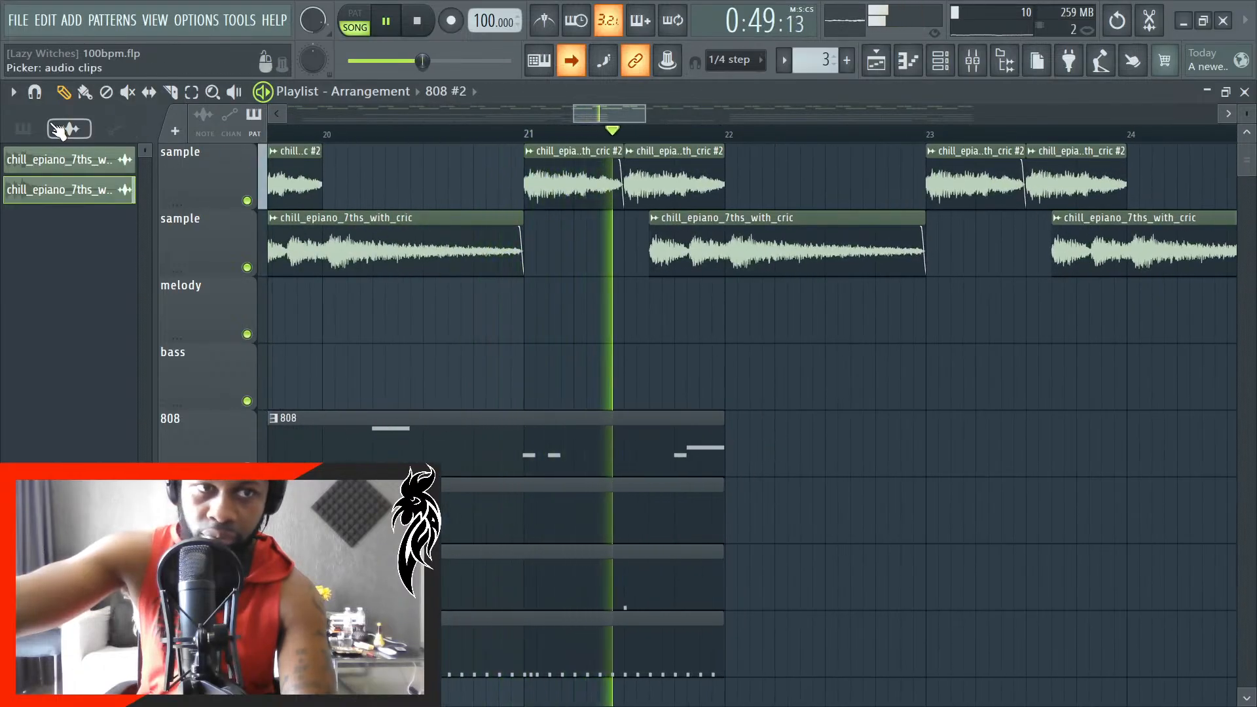
# - List the patterns in the picker, place the 808 pattern at bar 22 on the 808 track, and stop playback
pyautogui.click(23, 128)
pyautogui.click(65, 189)
pyautogui.click(741, 437)
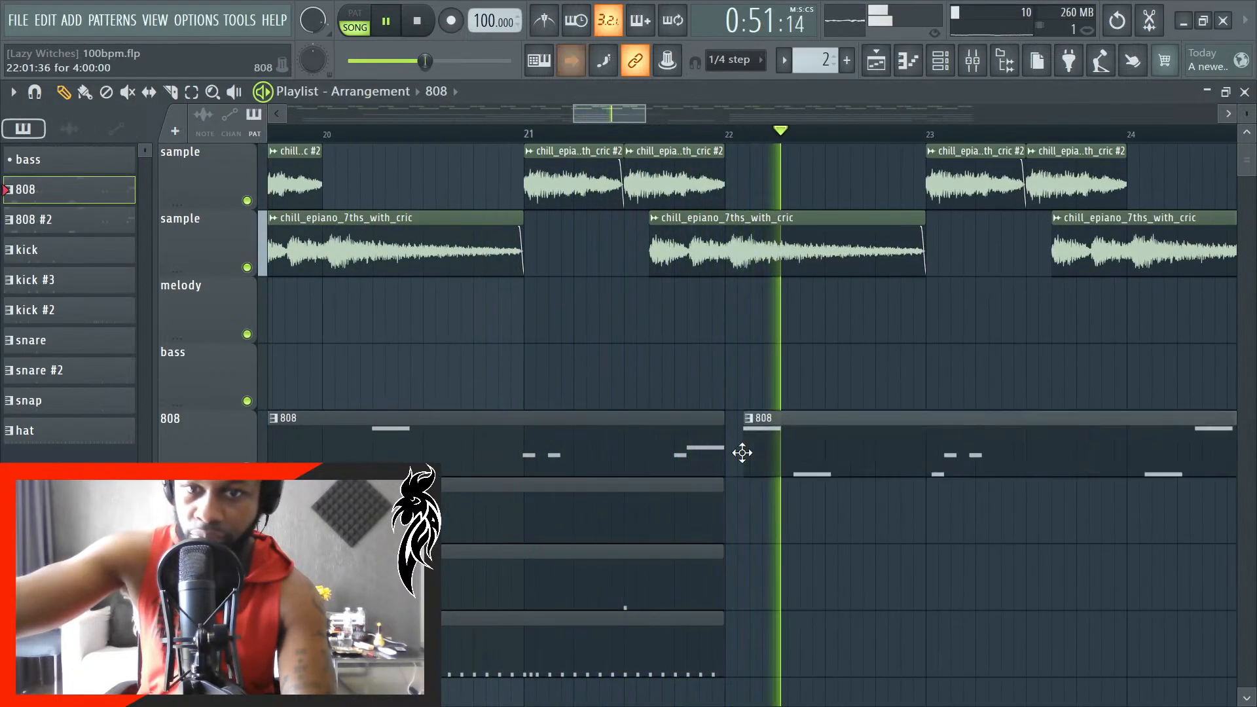
pyautogui.press('space')
pyautogui.scroll(3, 782, 456)
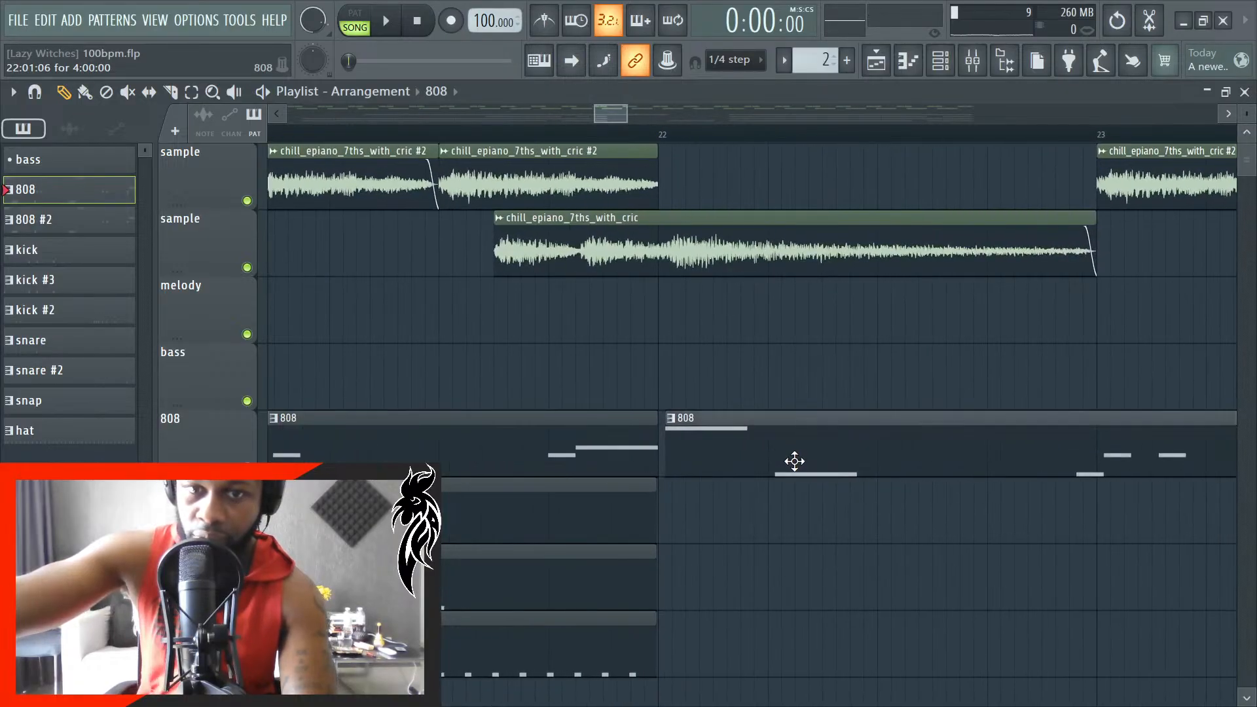
# - Play the song from bar 22 to hear the added 808 clip with the sample, and stop playback
pyautogui.press('space')
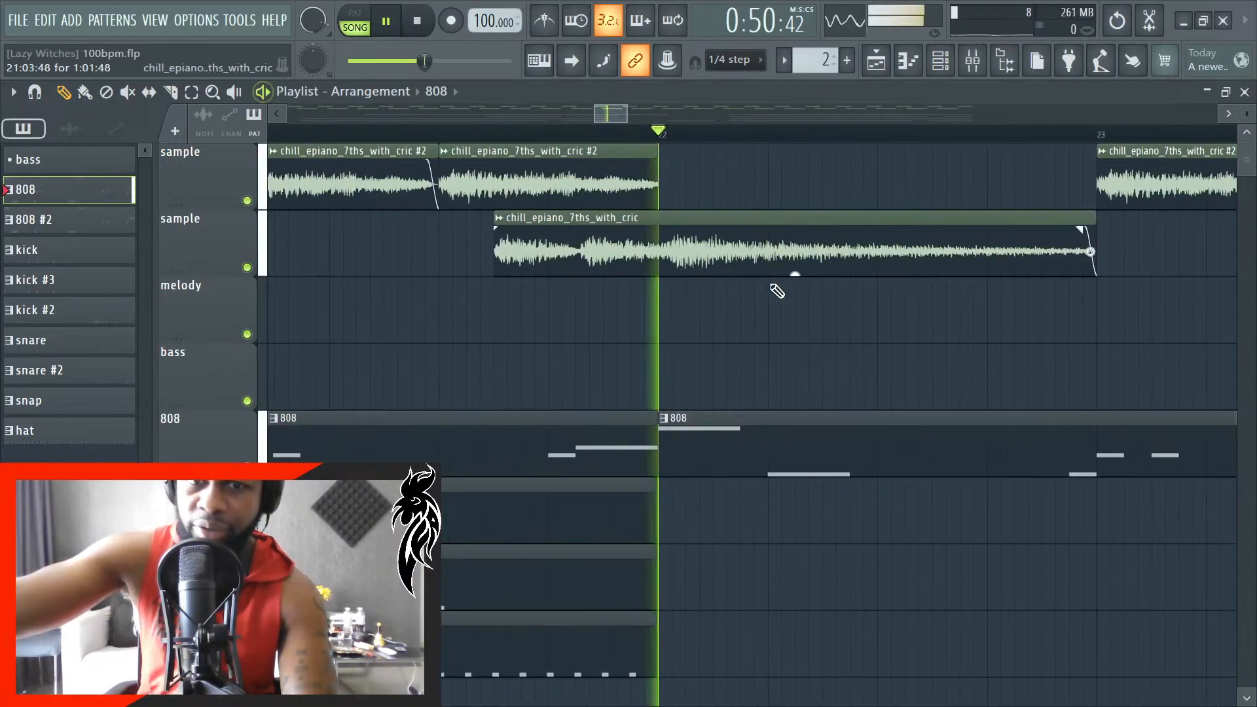
pyautogui.scroll(-6, 688, 421)
pyautogui.scroll(5, 817, 469)
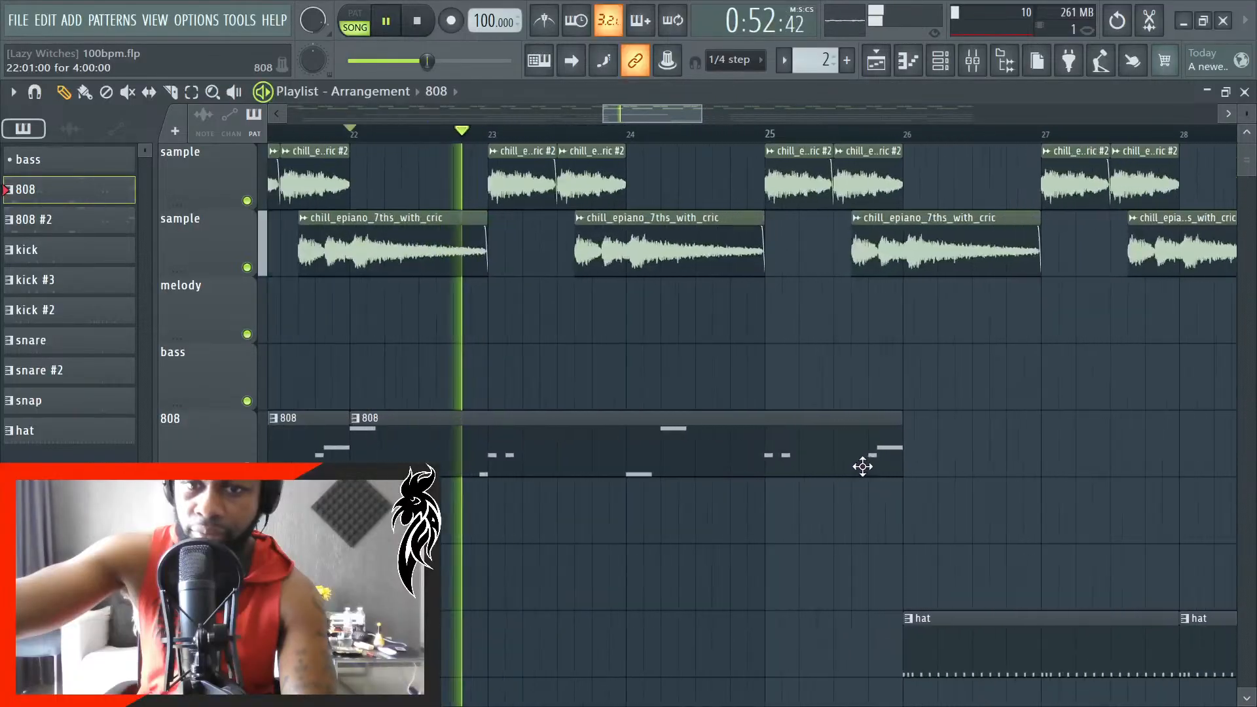
pyautogui.press('space')
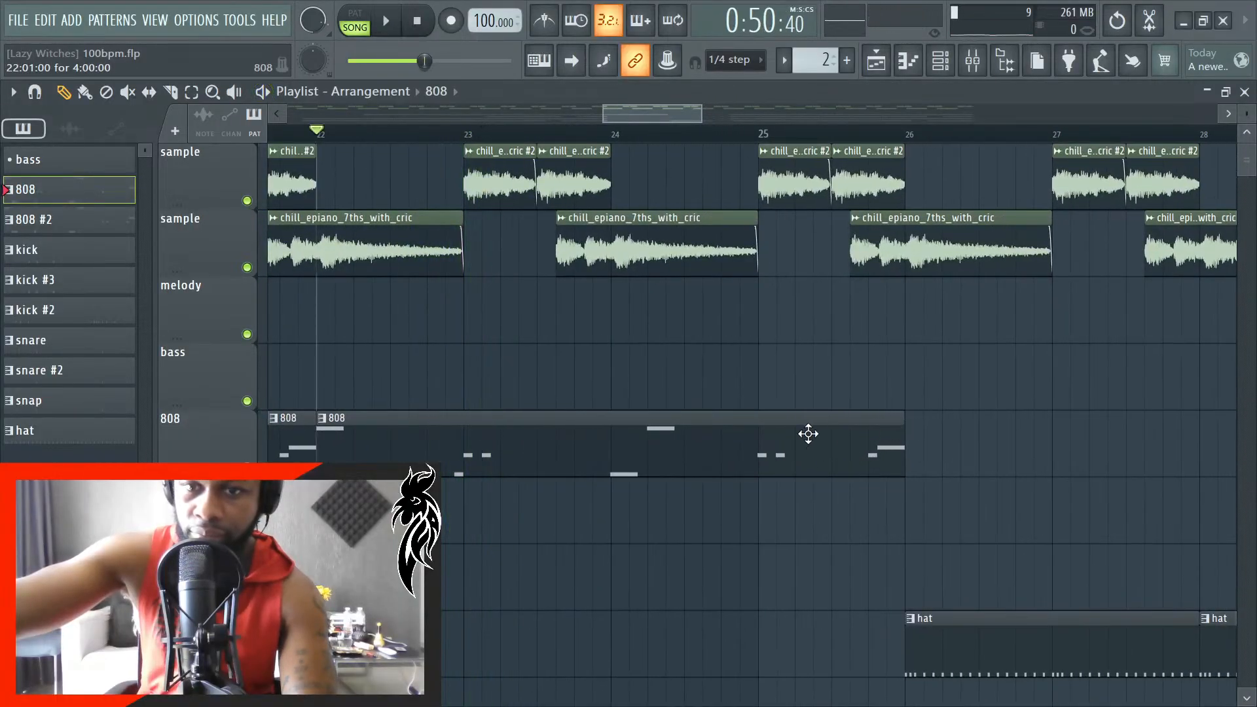
# - Try making the 808 clip at bar 22 a unique pattern, and remove that clip from the playlist
pyautogui.rightClick(322, 424)
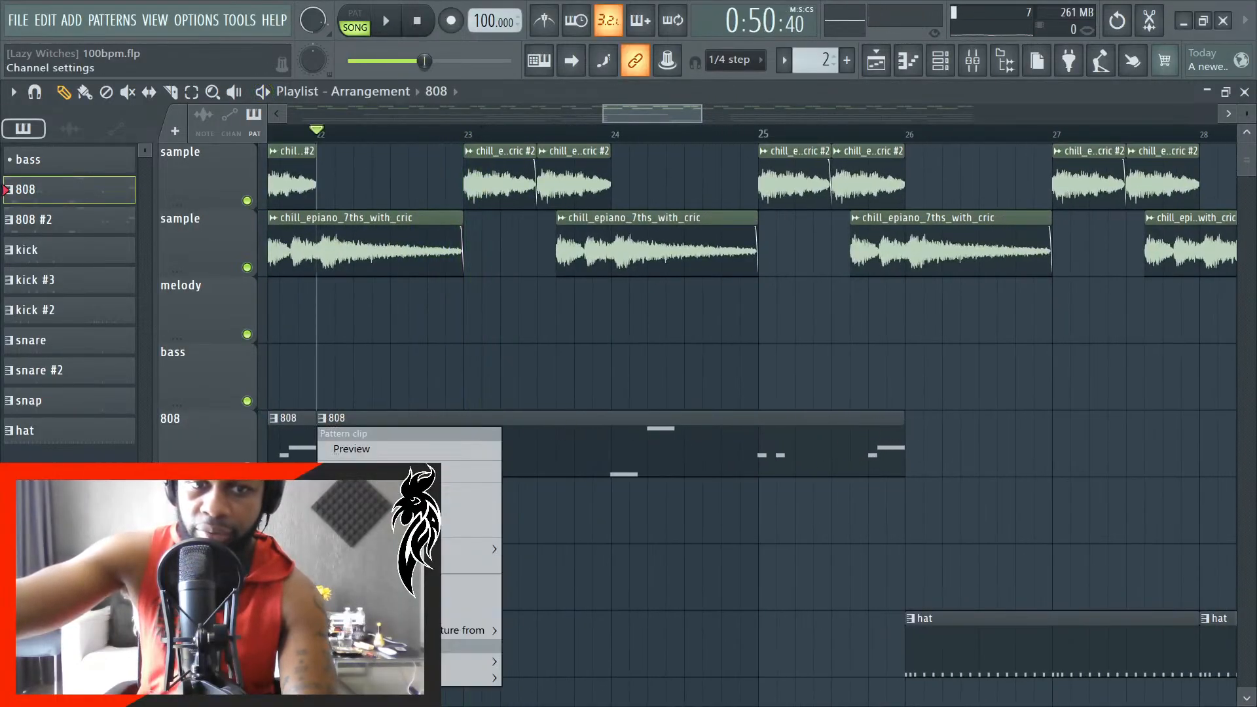
pyautogui.click(452, 467)
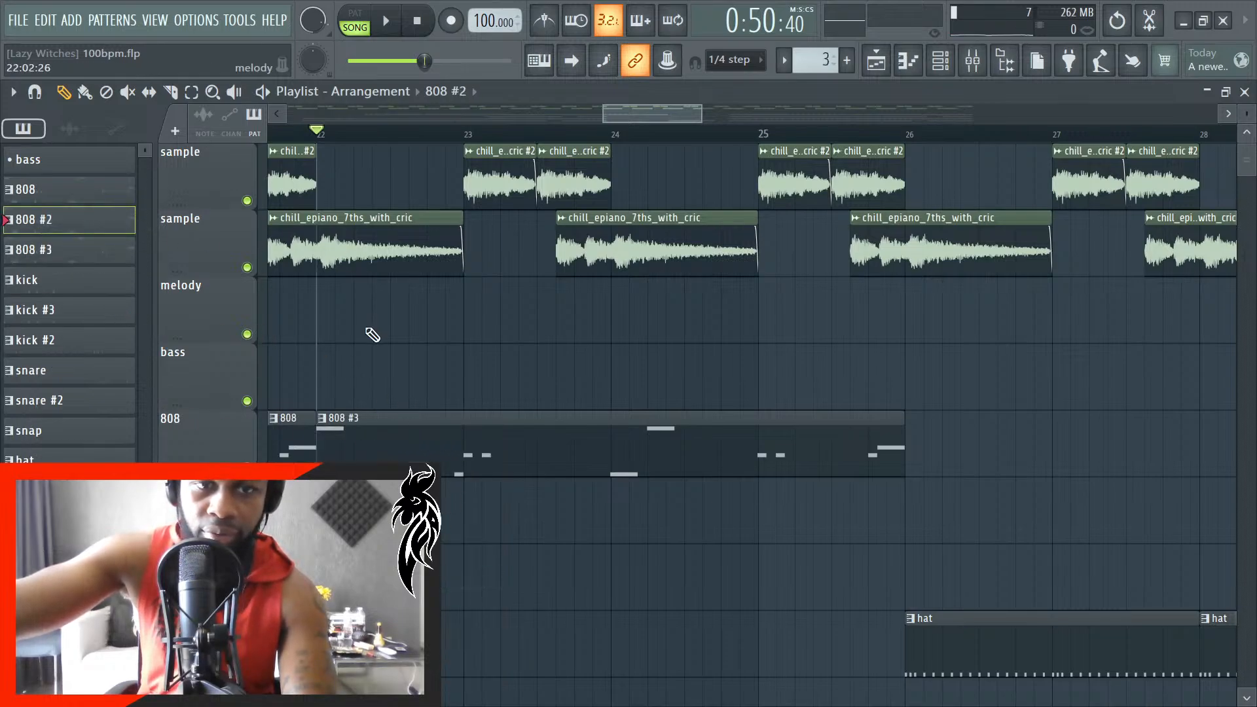
pyautogui.scroll(-10, 435, 379)
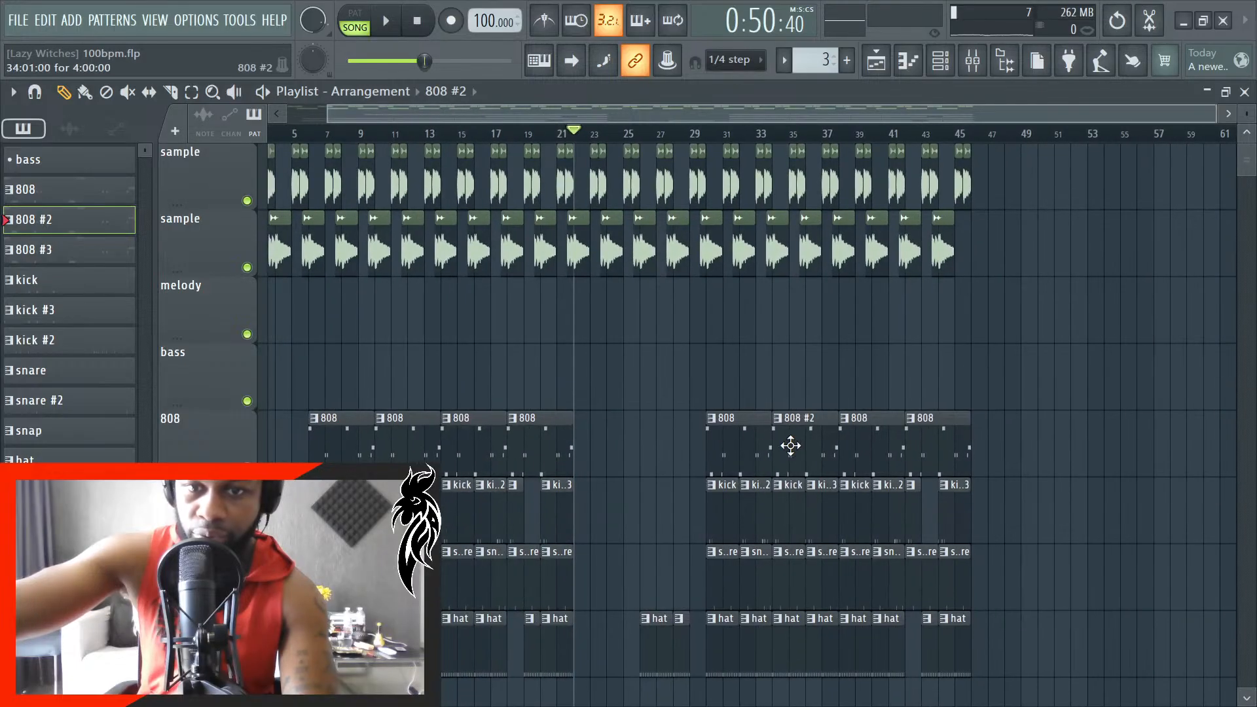
# - Delete the 808 #2 clip at bar 34 and place the 808 #2 pattern at bar 22 on the 808 track
pyautogui.scroll(2, 345, 368)
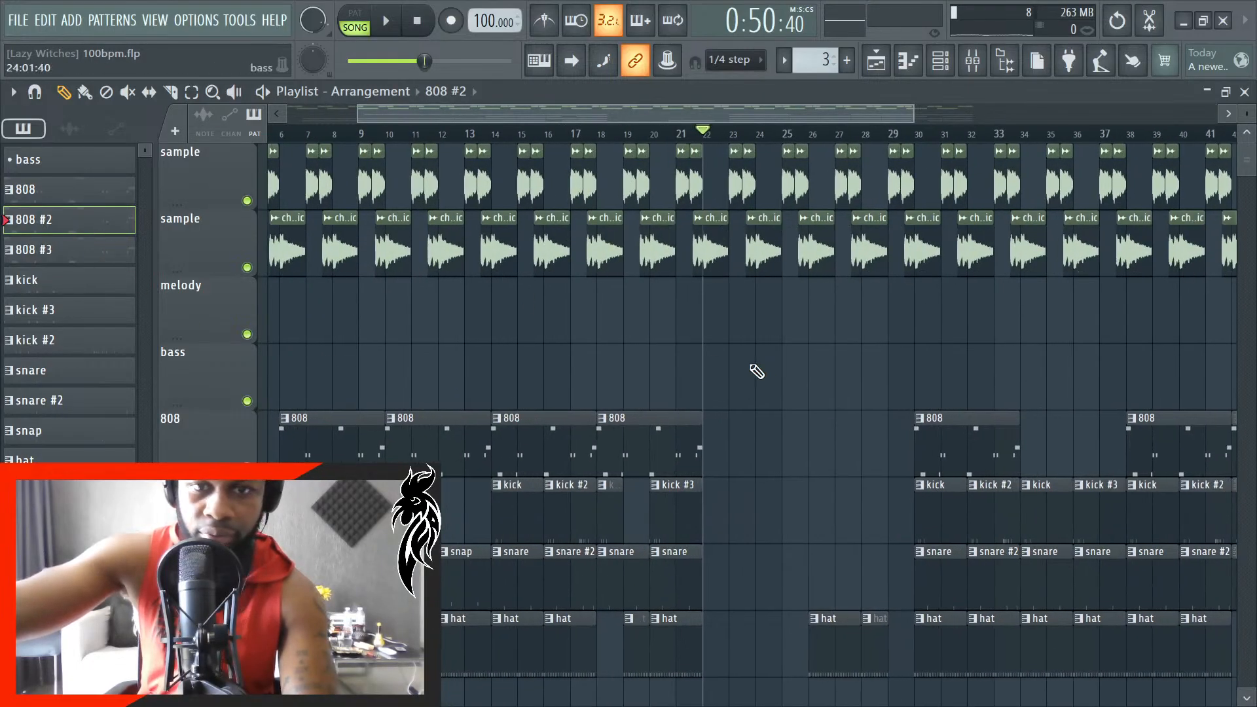
pyautogui.scroll(7, 704, 433)
pyautogui.click(731, 442)
pyautogui.scroll(5, 734, 442)
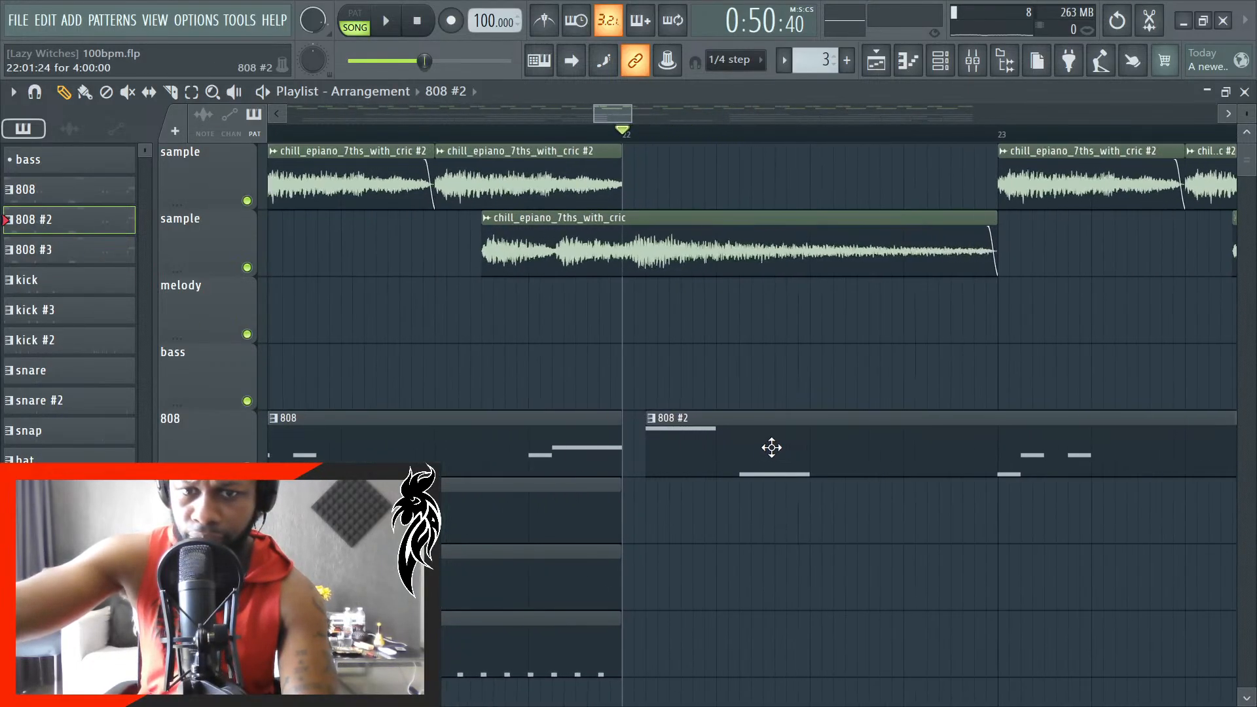
pyautogui.scroll(6, 732, 458)
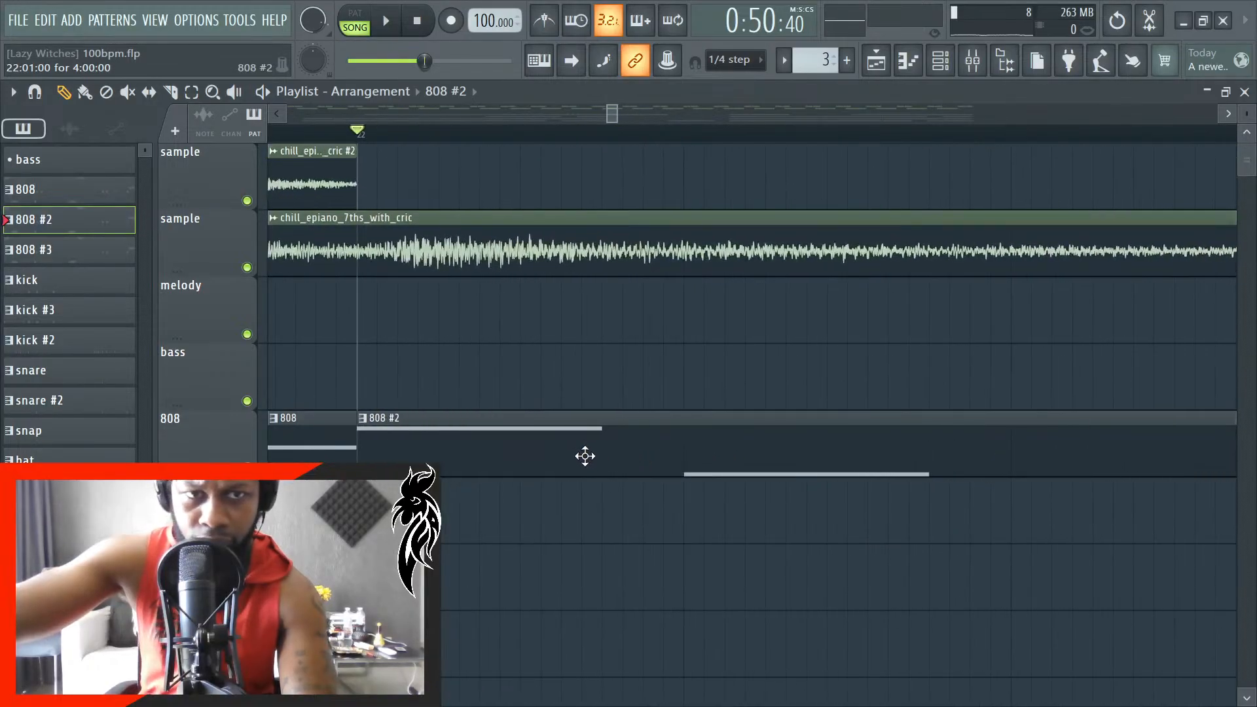
# - Listen to the start of the 808 #2 clip from bar 22 and stop playback
pyautogui.press('space')
pyautogui.scroll(-3, 576, 424)
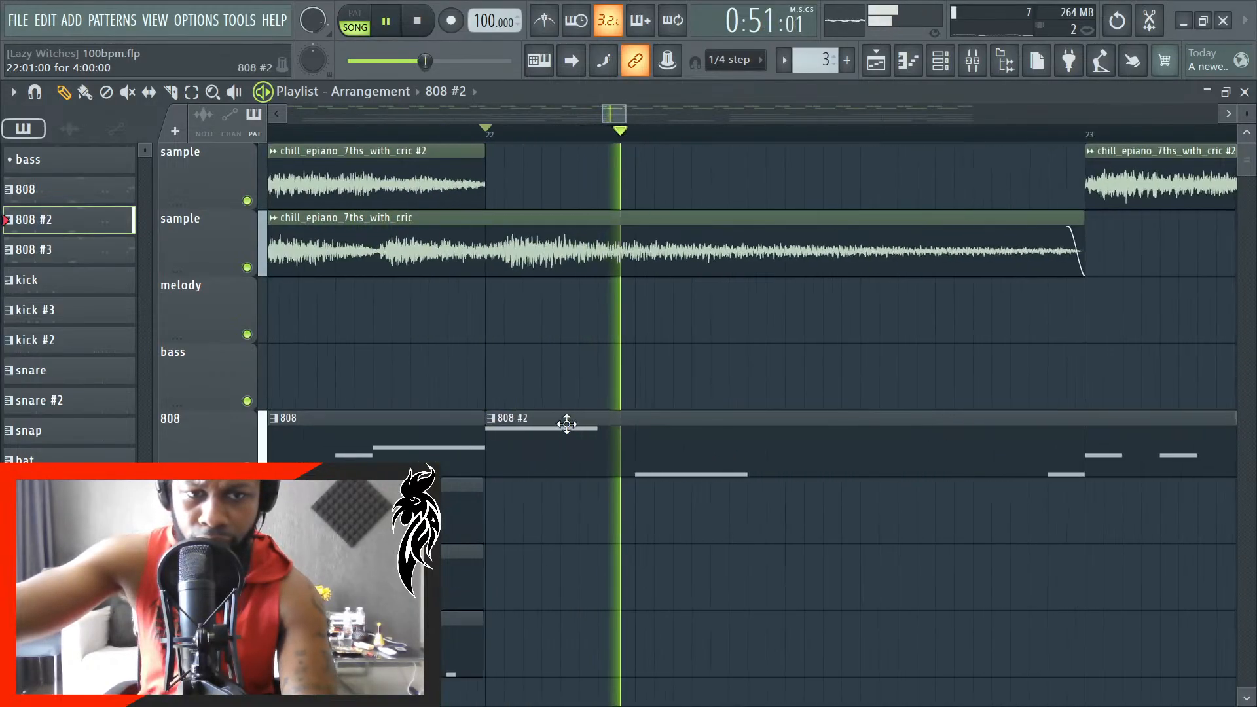
pyautogui.scroll(-4, 567, 425)
pyautogui.press('space')
# - Open the 808 #2 pattern in the piano roll and lengthen the first G#4 note to about one beat
pyautogui.doubleClick(745, 445)
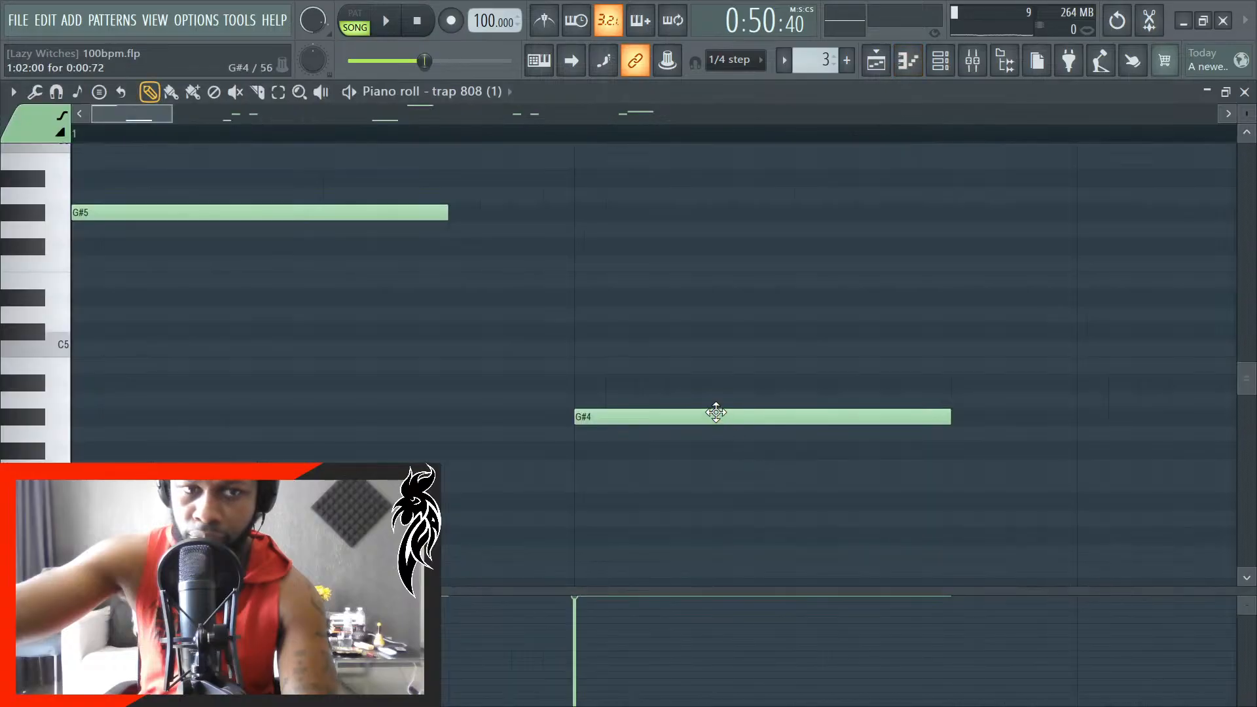
pyautogui.scroll(-3, 505, 390)
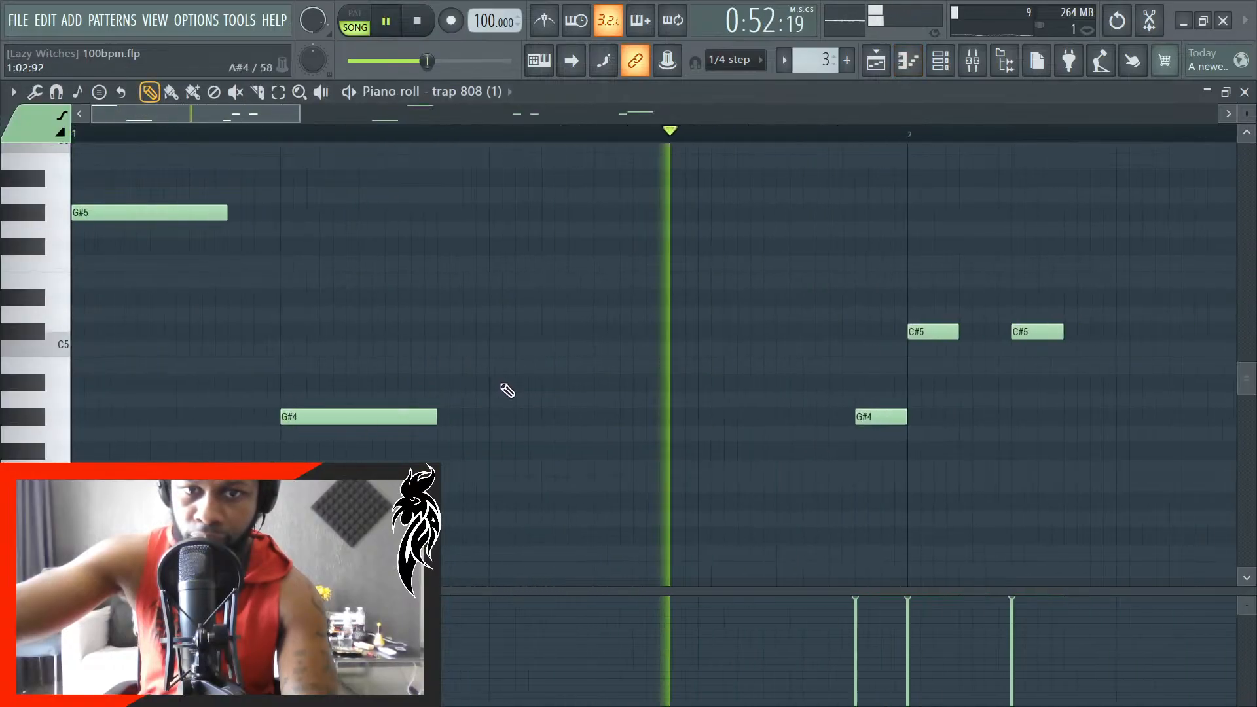
pyautogui.press('space')
pyautogui.scroll(2, 447, 444)
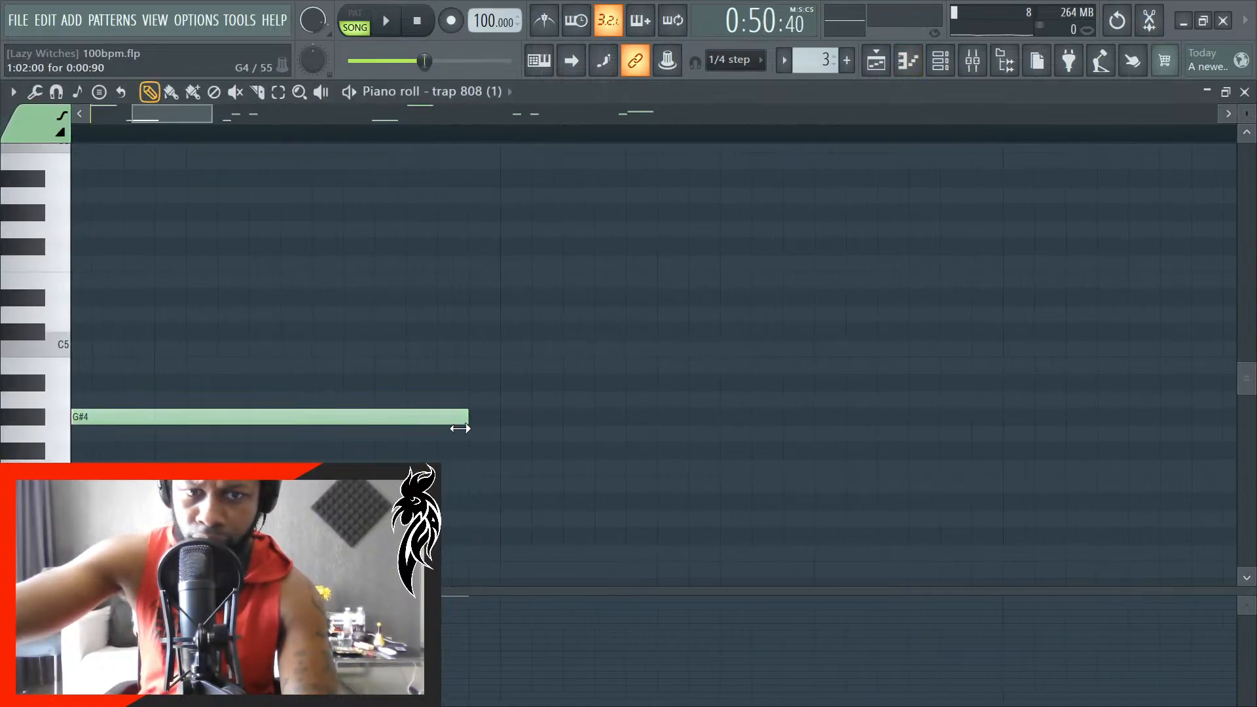
# - Play the 808 #2 pattern from its start to check the lengthened G#4 note, and examine the notes in bars 2 and 3
pyautogui.press('space')
pyautogui.scroll(-2, 458, 419)
pyautogui.scroll(1, 511, 415)
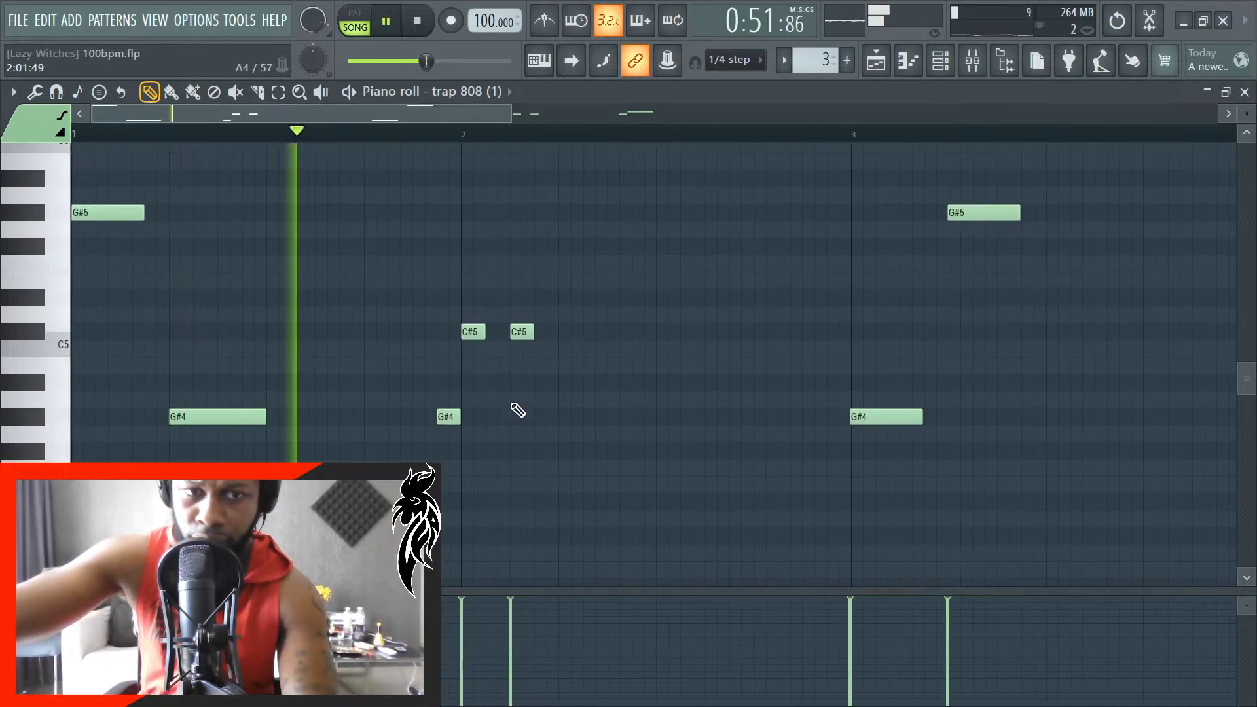
pyautogui.press('space')
pyautogui.scroll(-1, 519, 418)
pyautogui.scroll(2, 982, 402)
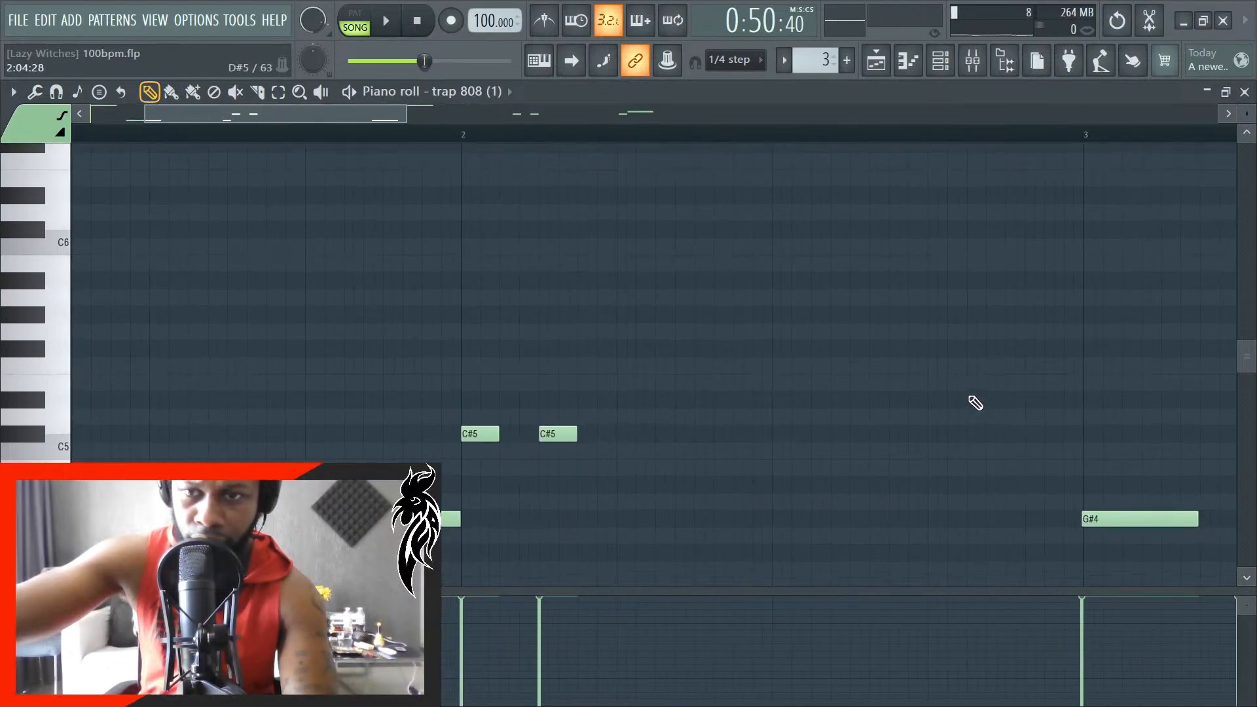
# - Play the 808 #2 pattern from its start through bar 2 and examine the notes leading into bar 3
pyautogui.scroll(-2, 969, 402)
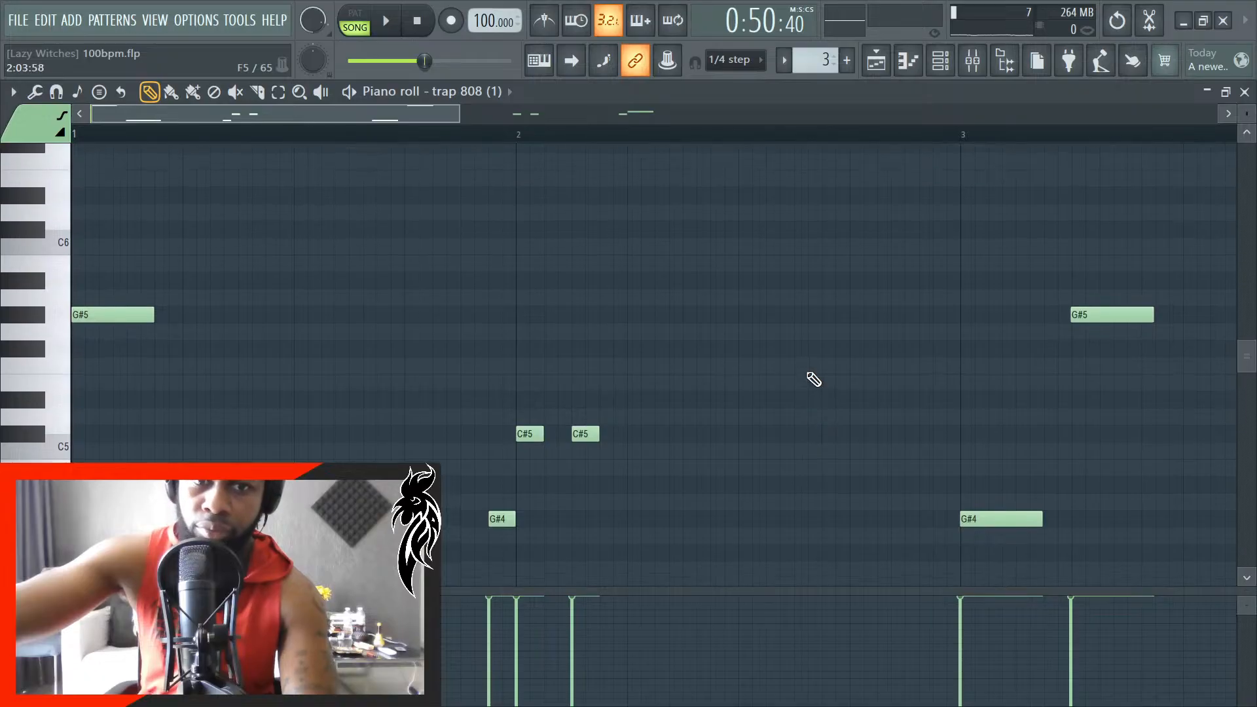
pyautogui.scroll(2, 175, 330)
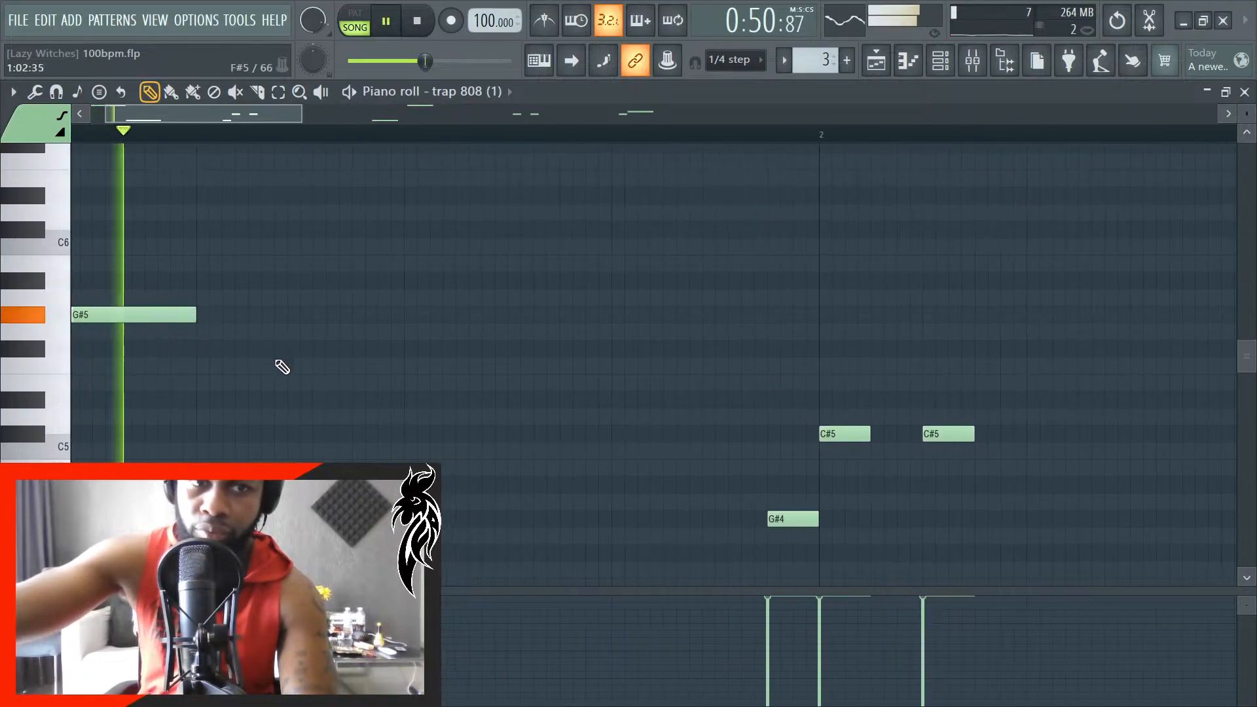
pyautogui.scroll(-2, 268, 368)
pyautogui.press('space')
pyautogui.press('space')
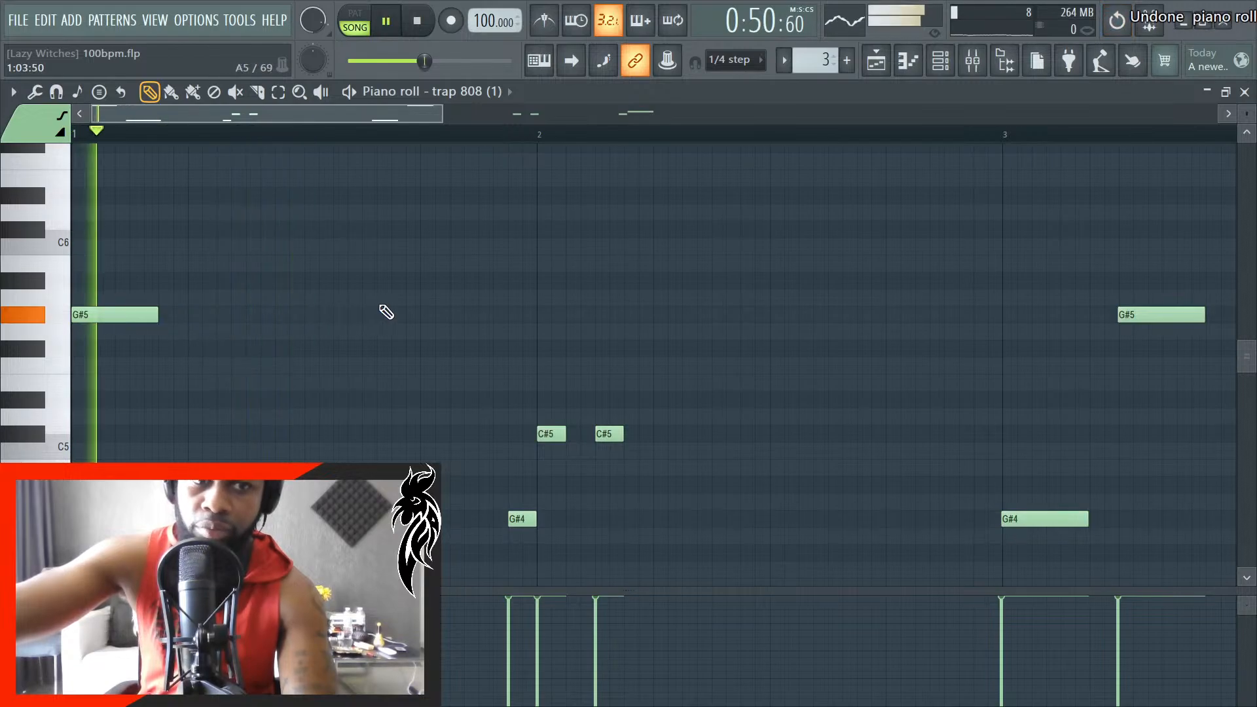
pyautogui.scroll(-2, 376, 327)
pyautogui.press('space')
pyautogui.scroll(1, 559, 345)
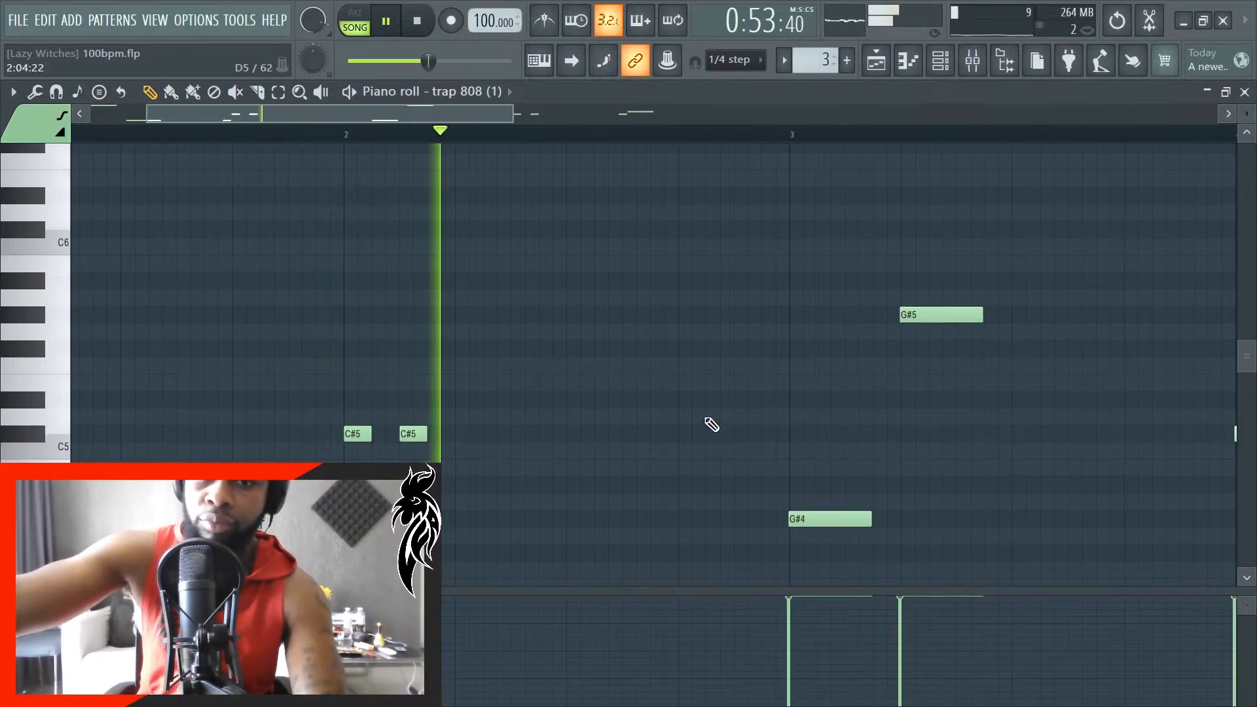
pyautogui.press('space')
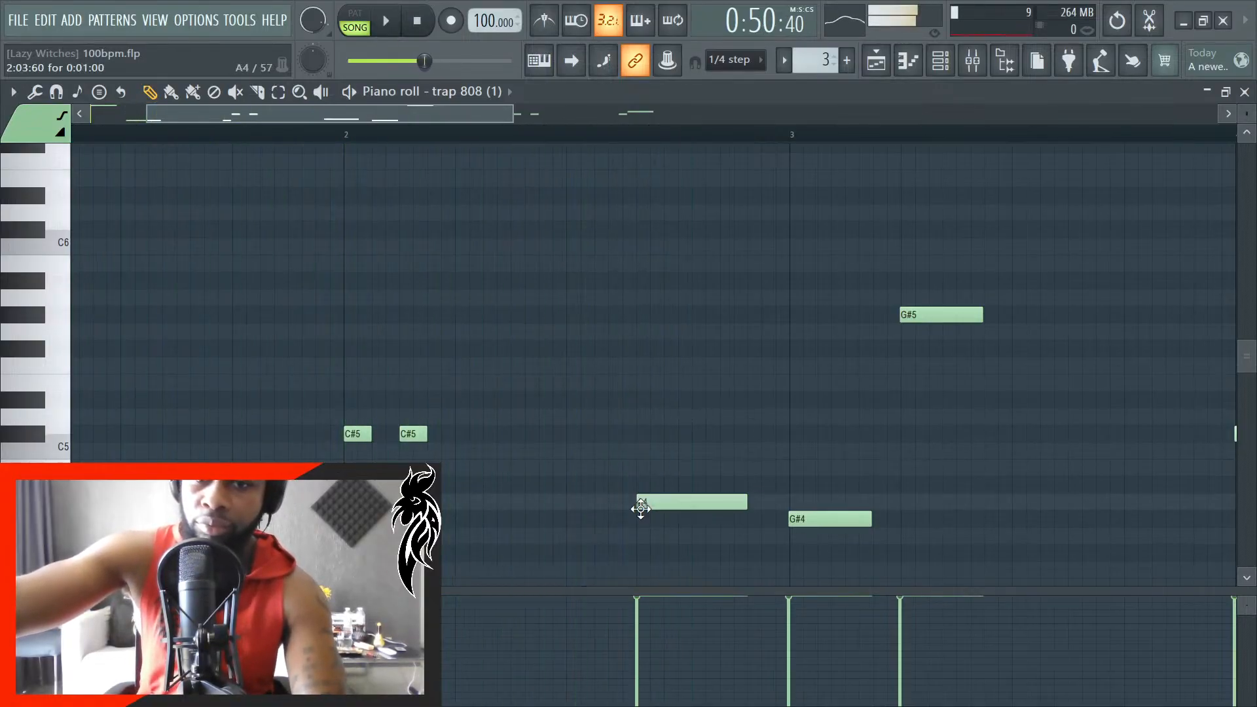
# - Add a half-beat C#5 note and a half-beat D#5 note on the last beat of bar 2, and listen to them
pyautogui.moveTo(702, 491); pyautogui.dragTo(729, 430)
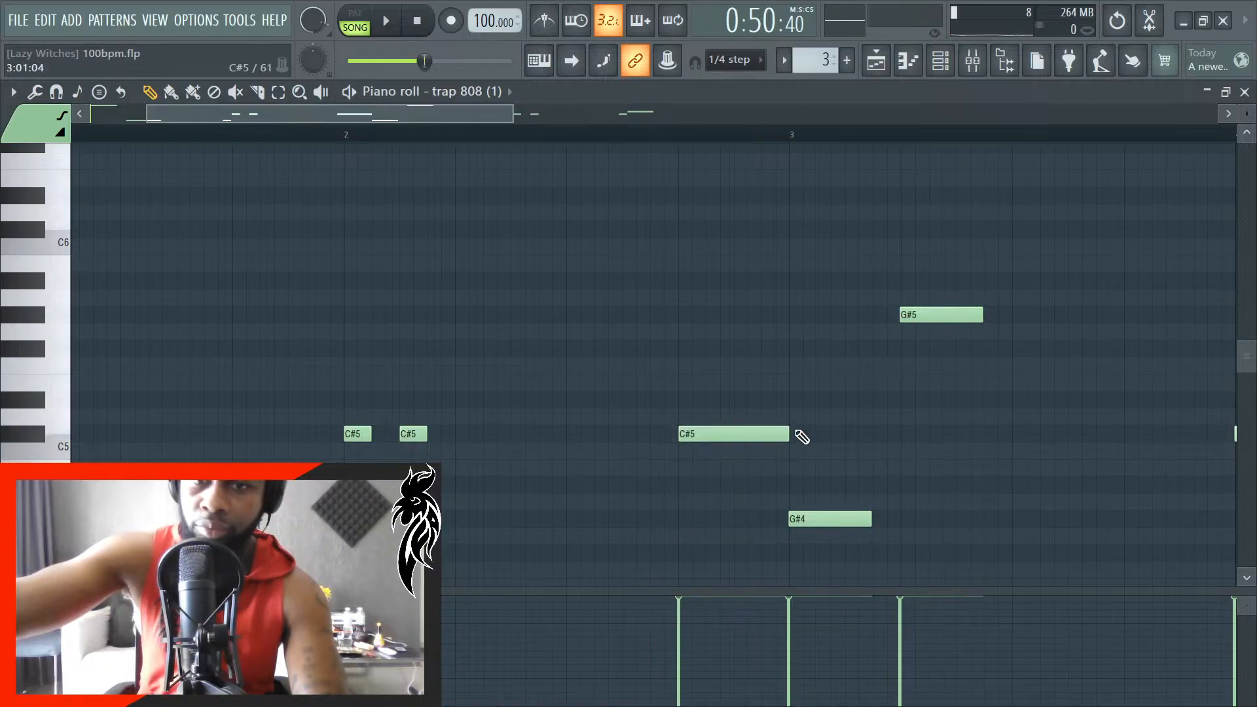
pyautogui.scroll(4, 742, 400)
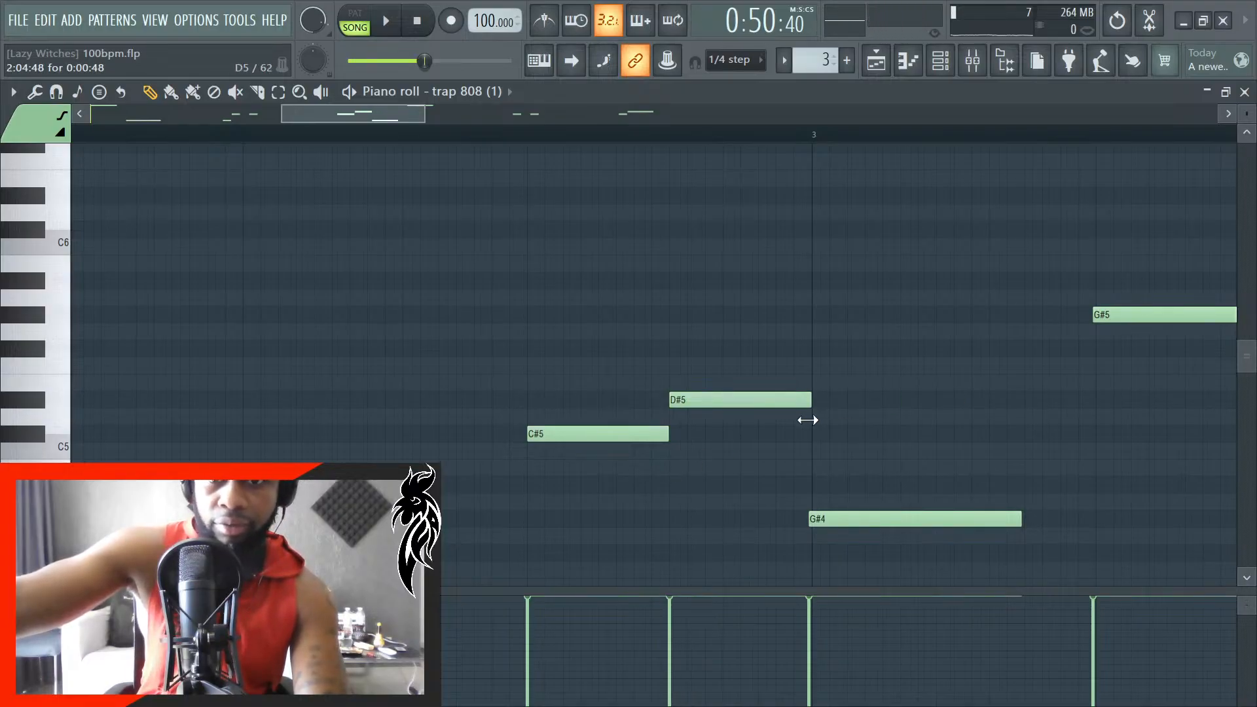
pyautogui.scroll(-4, 786, 393)
pyautogui.press('space')
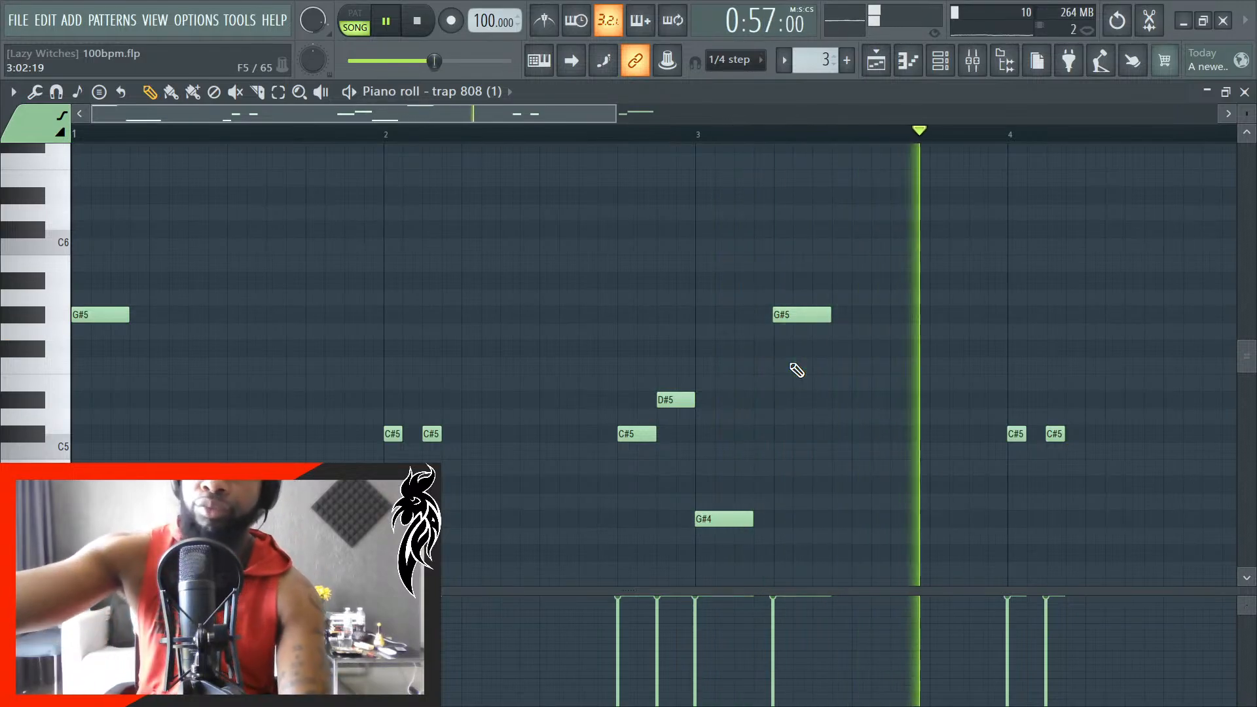
pyautogui.press('space')
# - Try shifting the added C#5 and D#5 notes slightly later, past the start of bar 3, while listening
pyautogui.moveTo(739, 477); pyautogui.dragTo(702, 439)
pyautogui.scroll(4, 591, 437)
pyautogui.scroll(4, 696, 439)
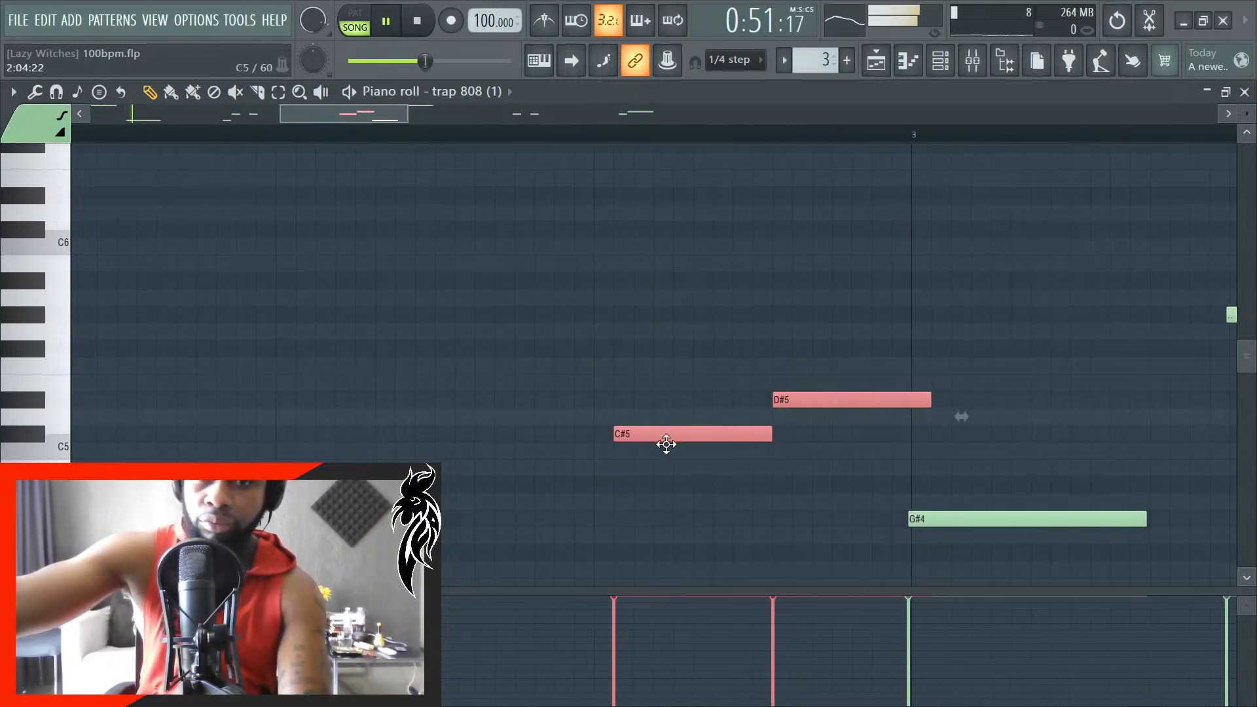
pyautogui.click(795, 451)
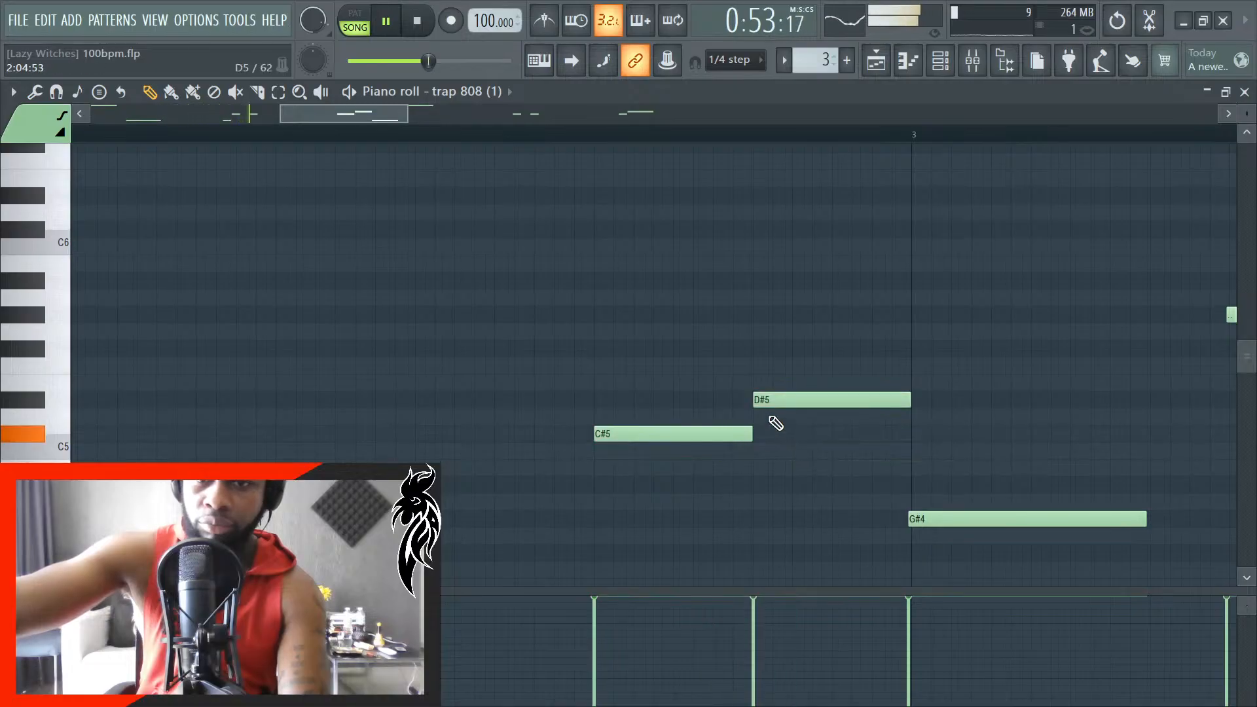
pyautogui.press('space')
# - Delete the D#5 note before bar 3, move the C#5 note later and shorten it to 30 ticks while listening
pyautogui.moveTo(696, 435); pyautogui.dragTo(894, 436)
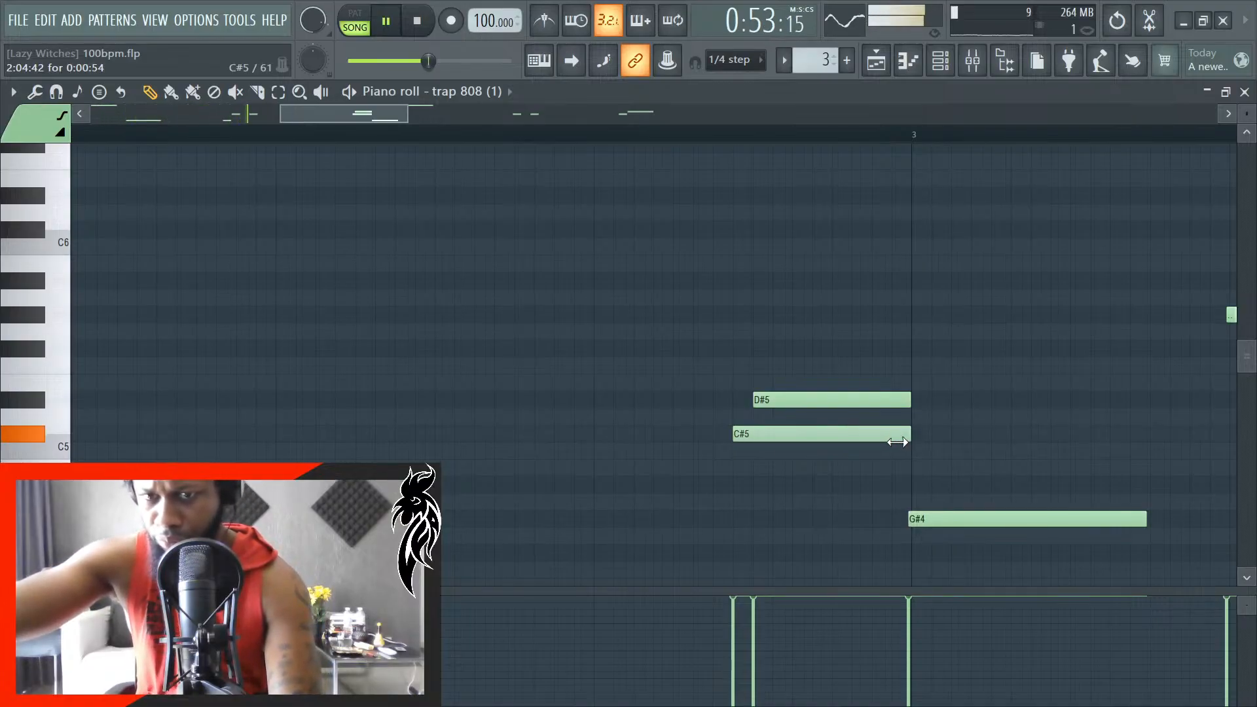
pyautogui.rightClick(858, 398)
pyautogui.press('space')
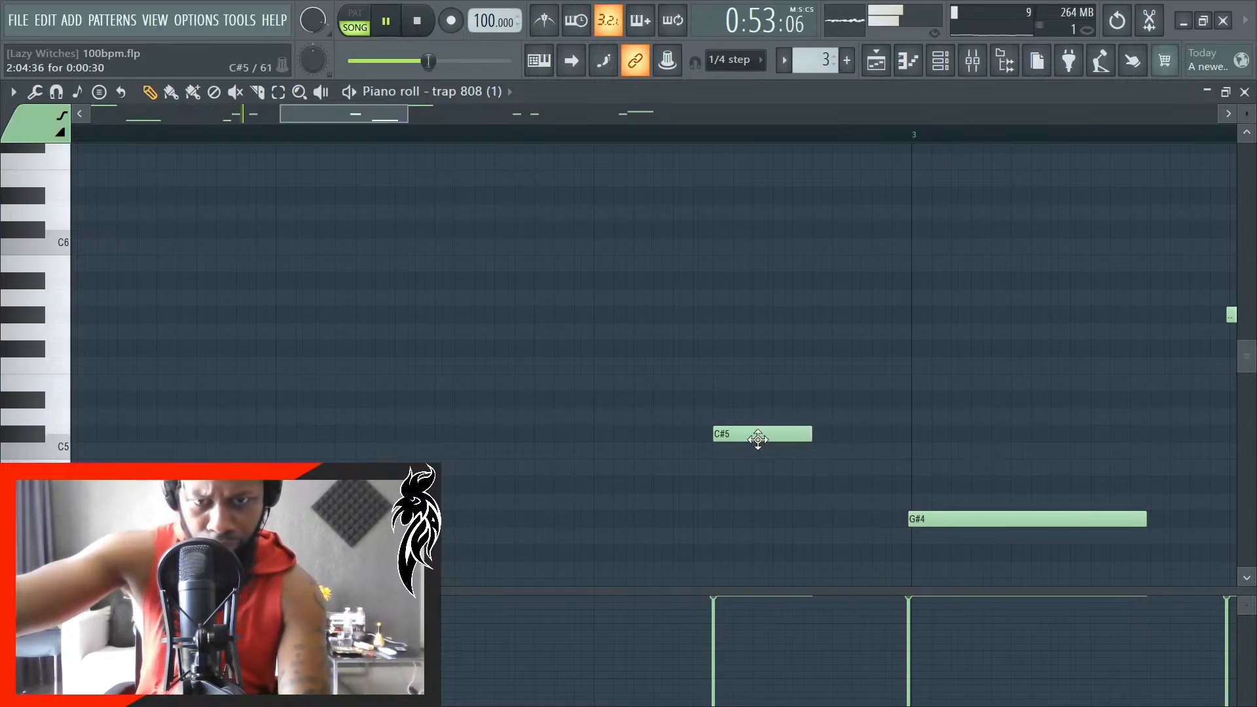
pyautogui.press('space')
# - Move the C#5 note back to beat 4 of bar 2 at one step long, and follow it directly with a D#5 note of 2.5 steps
pyautogui.moveTo(757, 439); pyautogui.dragTo(738, 437)
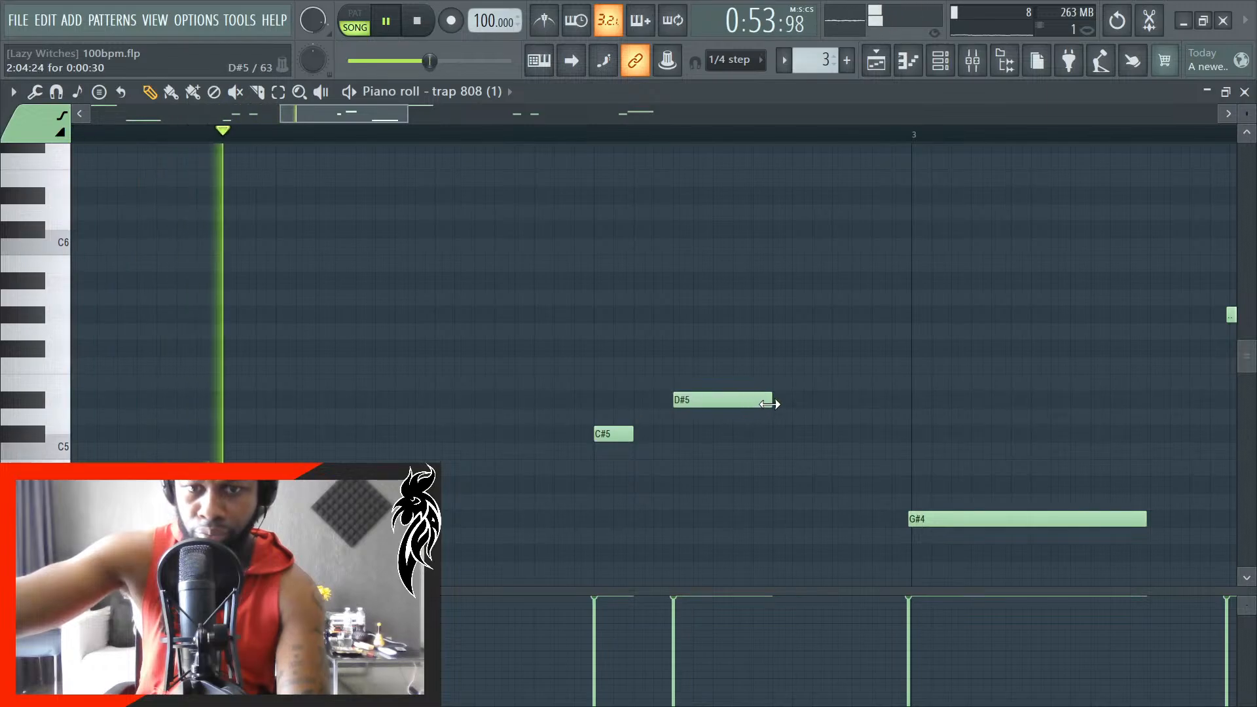
pyautogui.press('space')
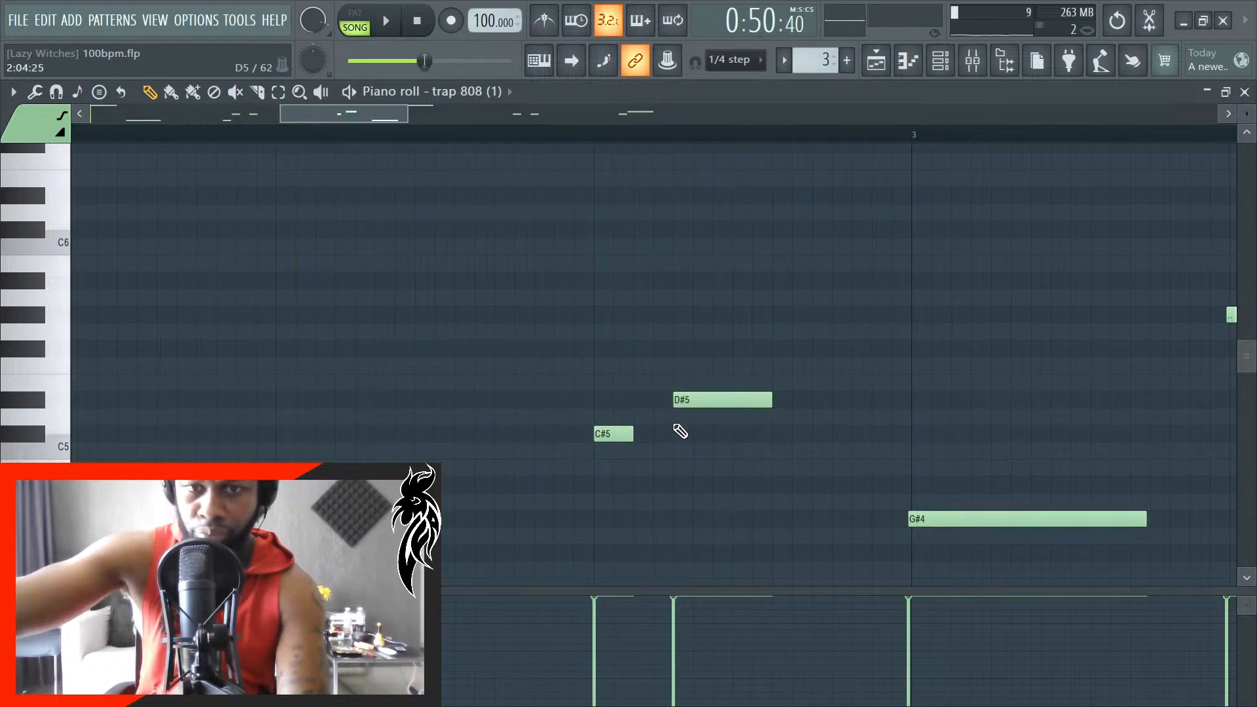
pyautogui.keyDown('ctrl'); pyautogui.scroll(3, 744, 436); pyautogui.keyUp('ctrl')
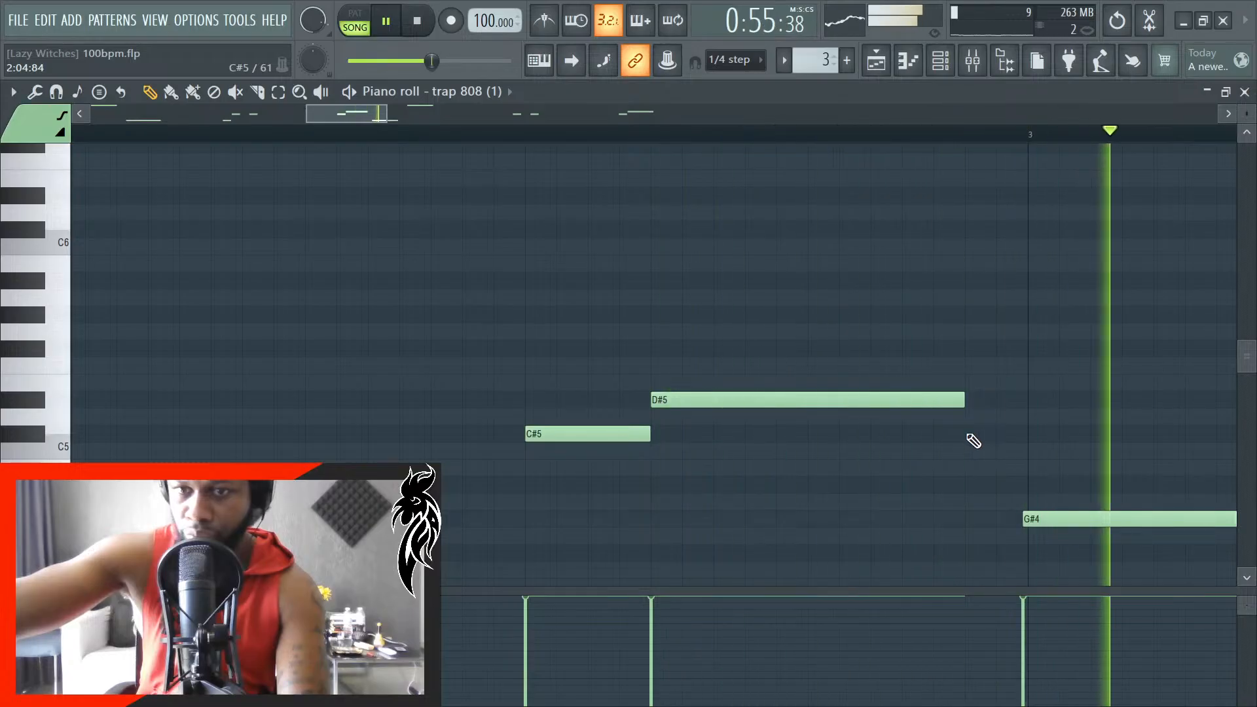
pyautogui.scroll(-1, 778, 510)
pyautogui.scroll(-3, 778, 509)
pyautogui.press('space')
# - Align the G#4 note with the start of bar 3 and the following G#5 note with beat 2 of bar 3
pyautogui.scroll(3, 891, 536)
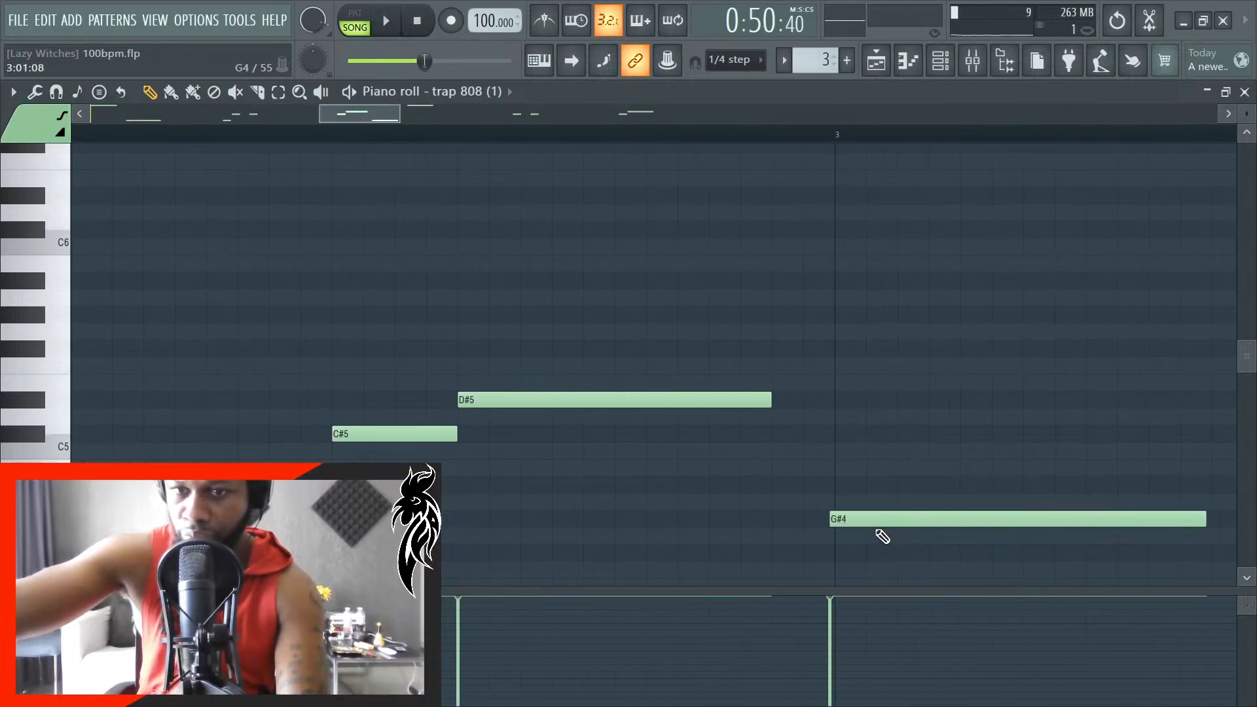
pyautogui.click(876, 522)
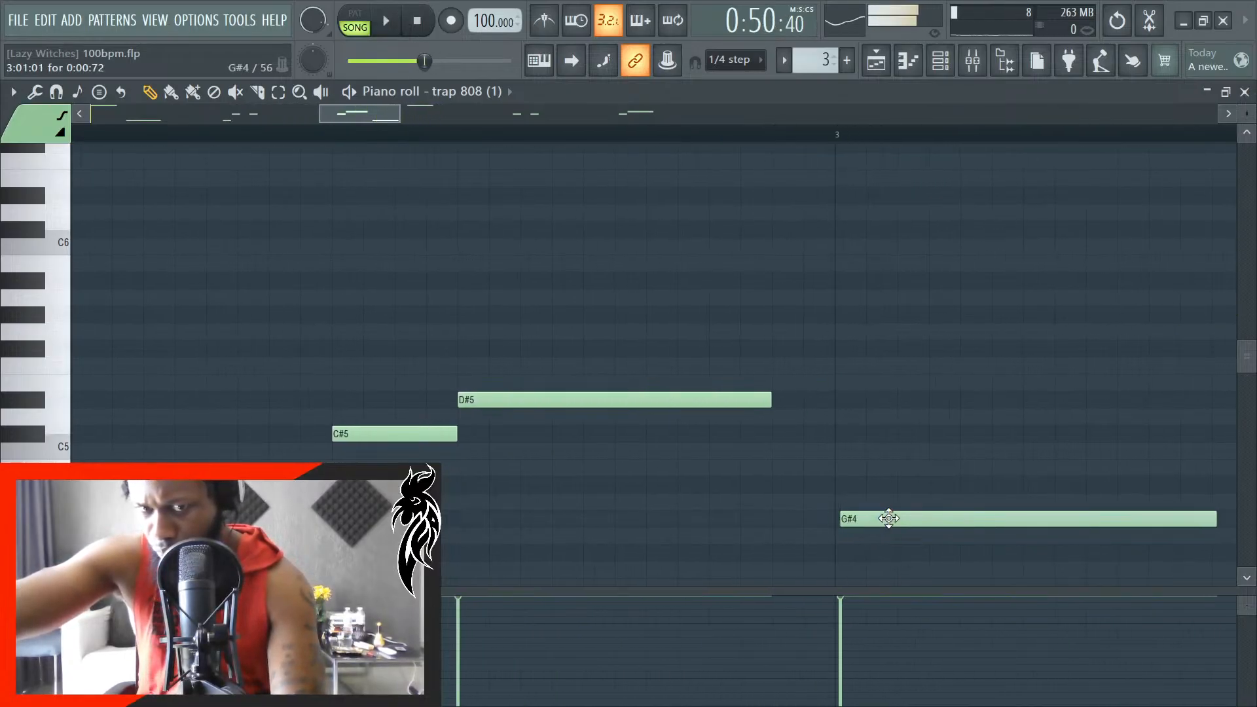
pyautogui.press('space')
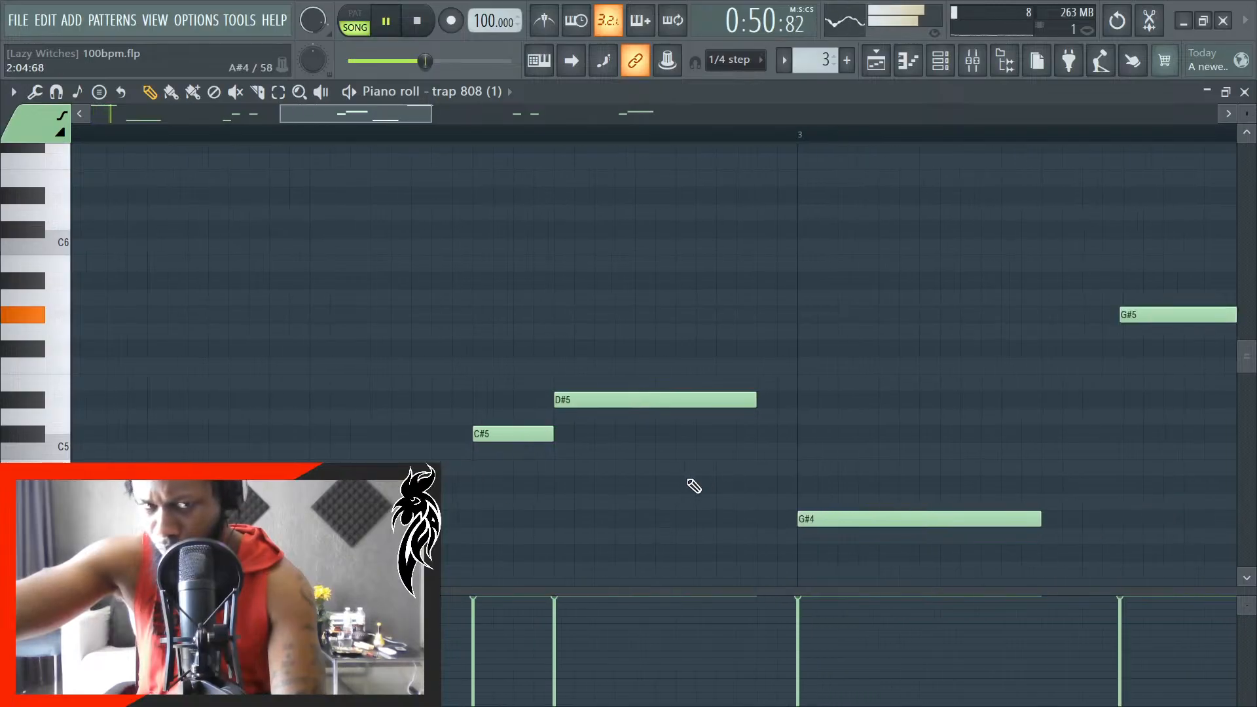
pyautogui.scroll(1, 858, 406)
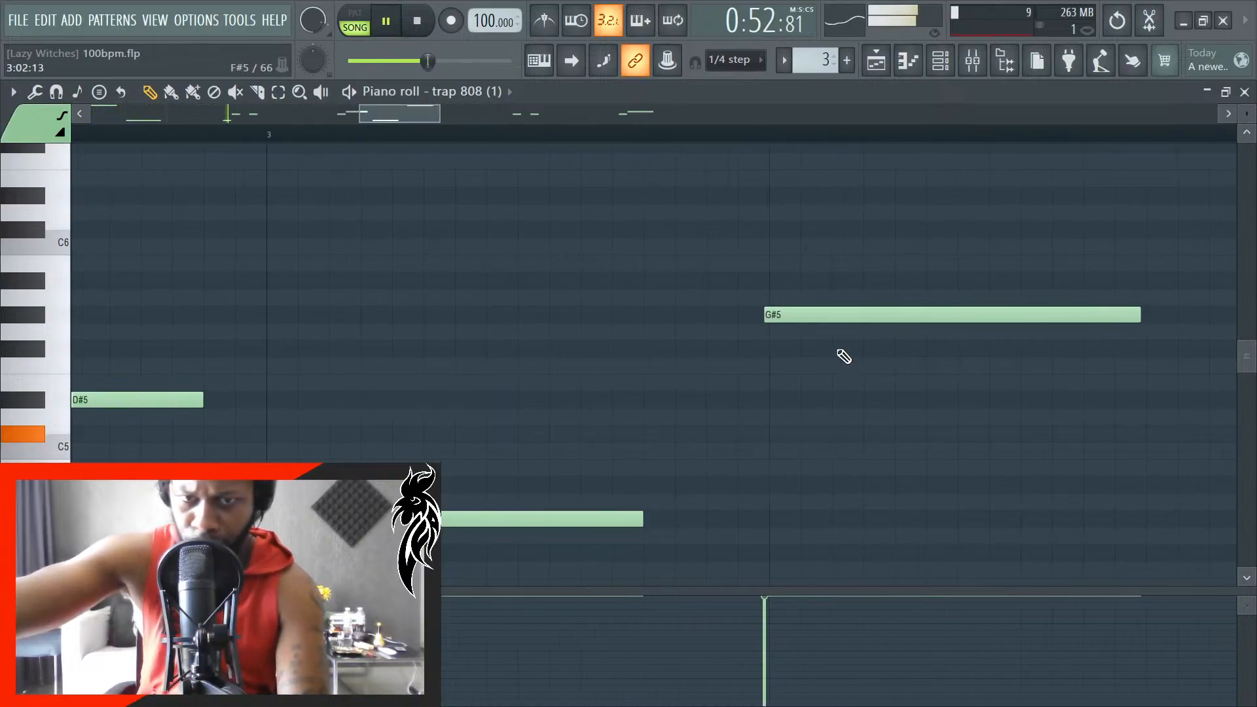
pyautogui.scroll(-6, 816, 421)
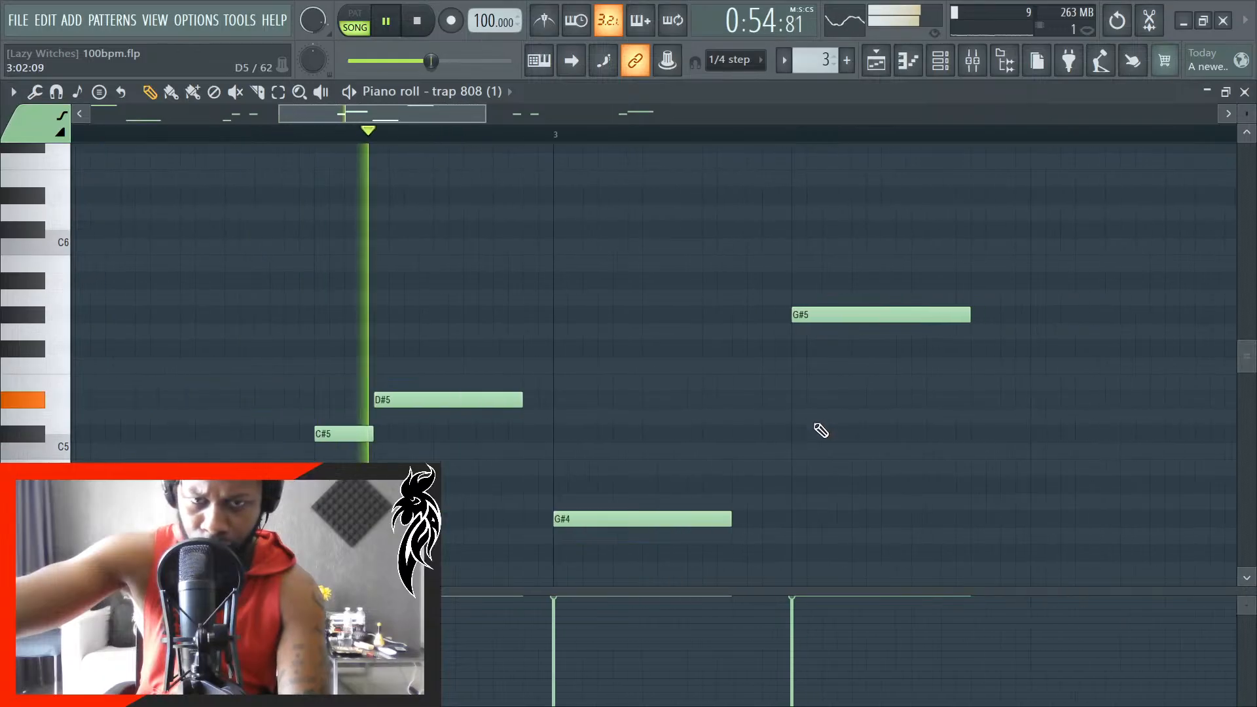
pyautogui.scroll(2, 998, 450)
pyautogui.press('space')
# - Check the timing of the C#5 and D#5 notes in bar 4 against the grid
pyautogui.scroll(4, 1004, 456)
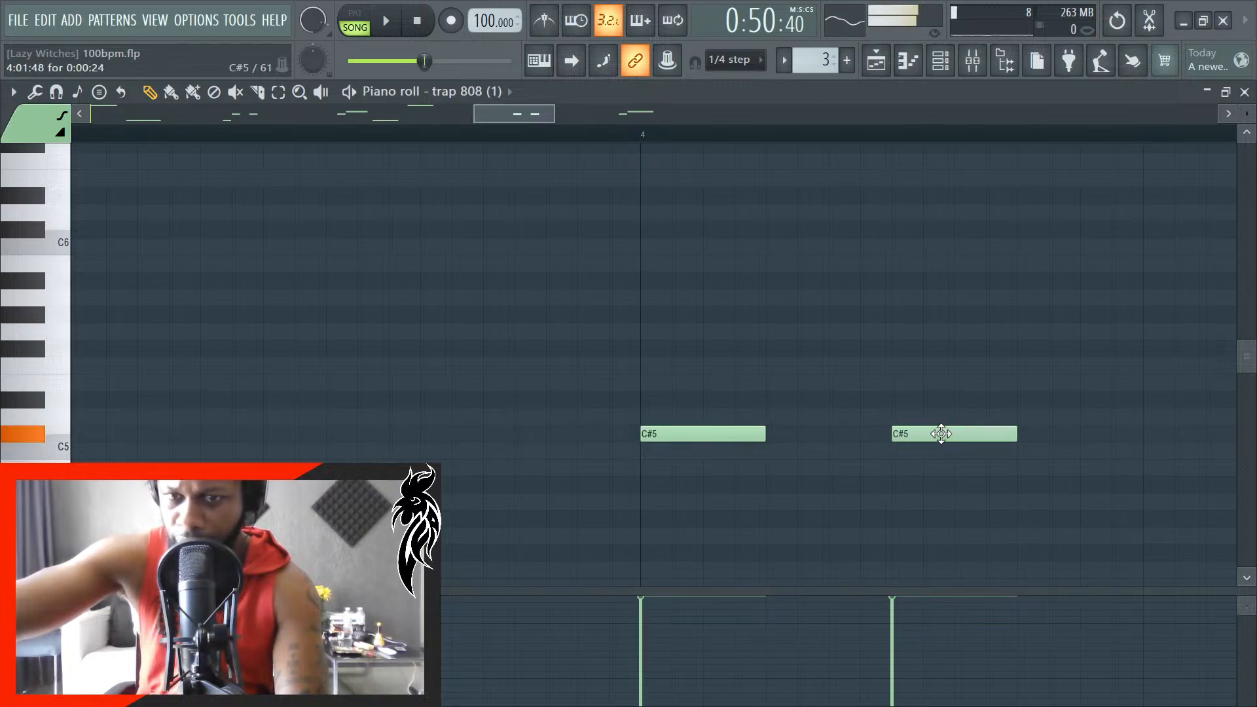
pyautogui.scroll(-5, 851, 458)
pyautogui.scroll(5, 1019, 469)
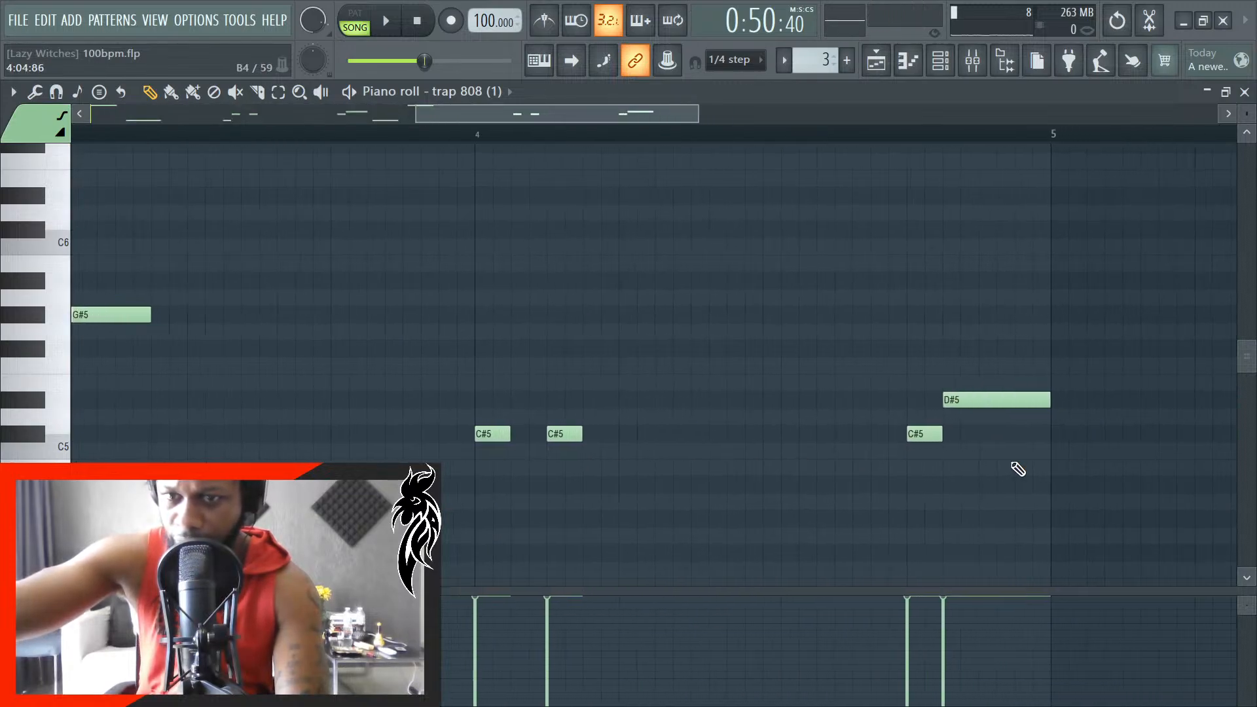
pyautogui.scroll(2, 931, 462)
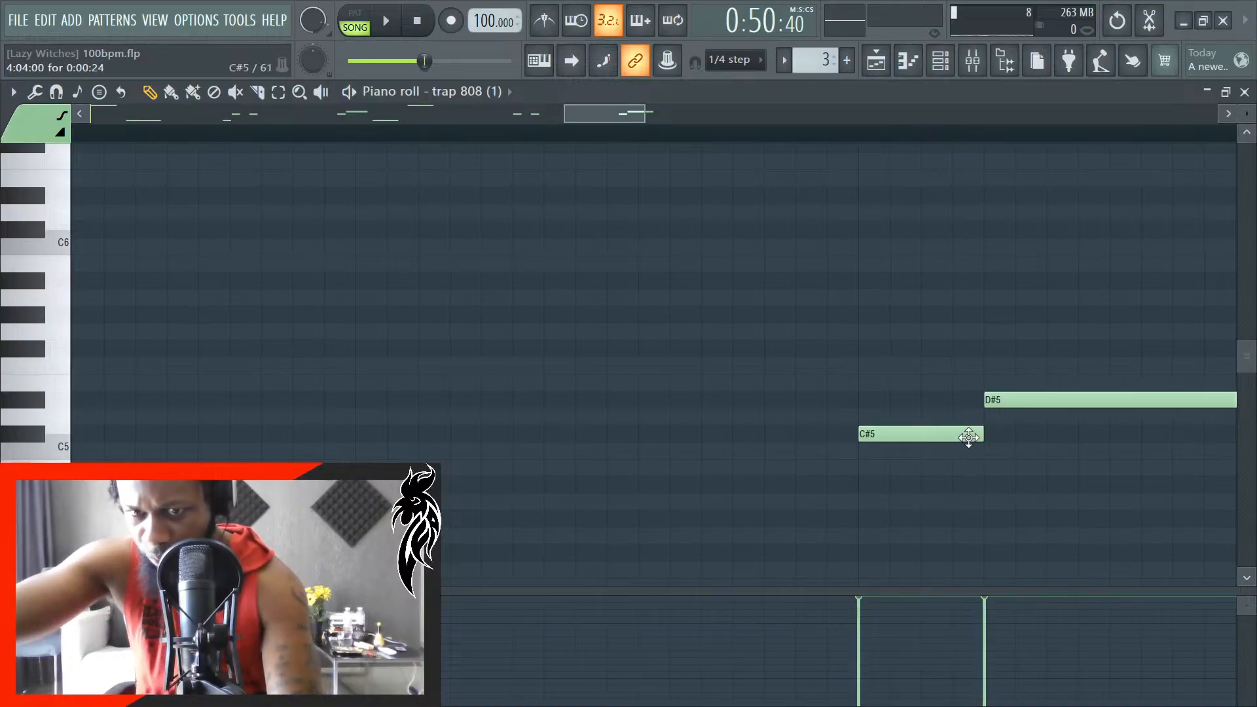
pyautogui.scroll(-6, 986, 440)
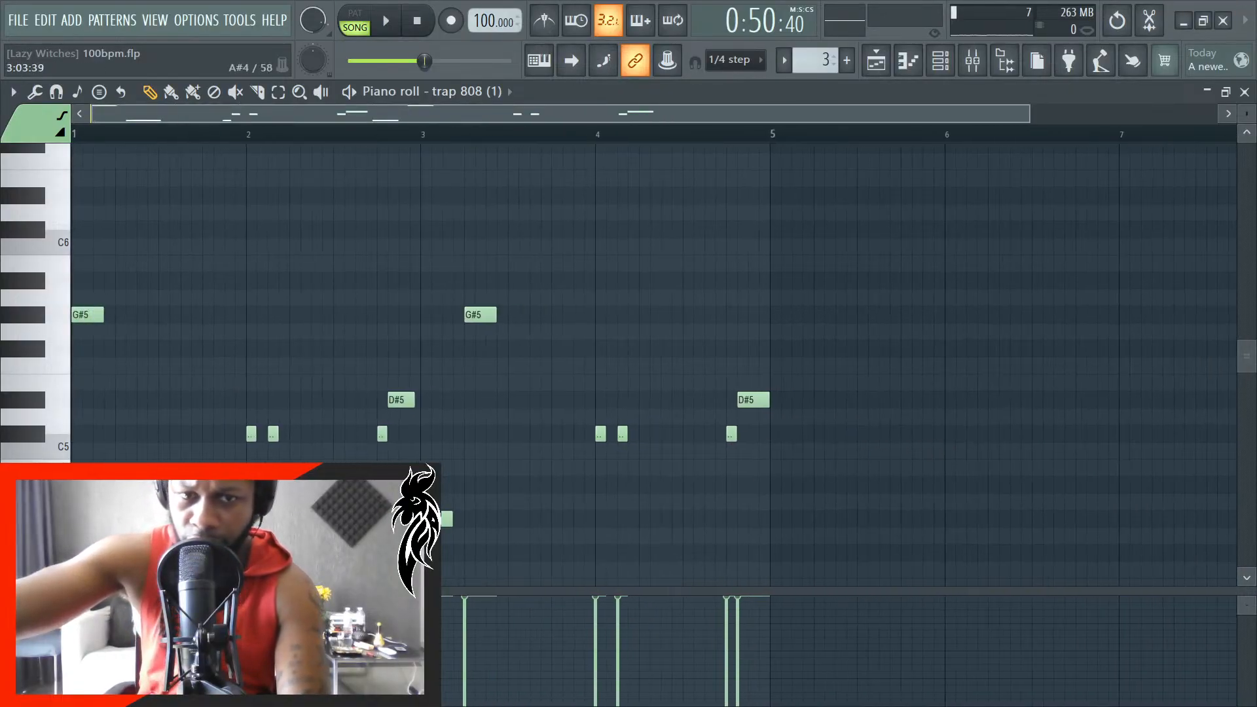
# - Examine the G#4, C#5, D#5 and G#5 notes in bars 1 to 3 for grid alignment
pyautogui.scroll(6, 107, 407)
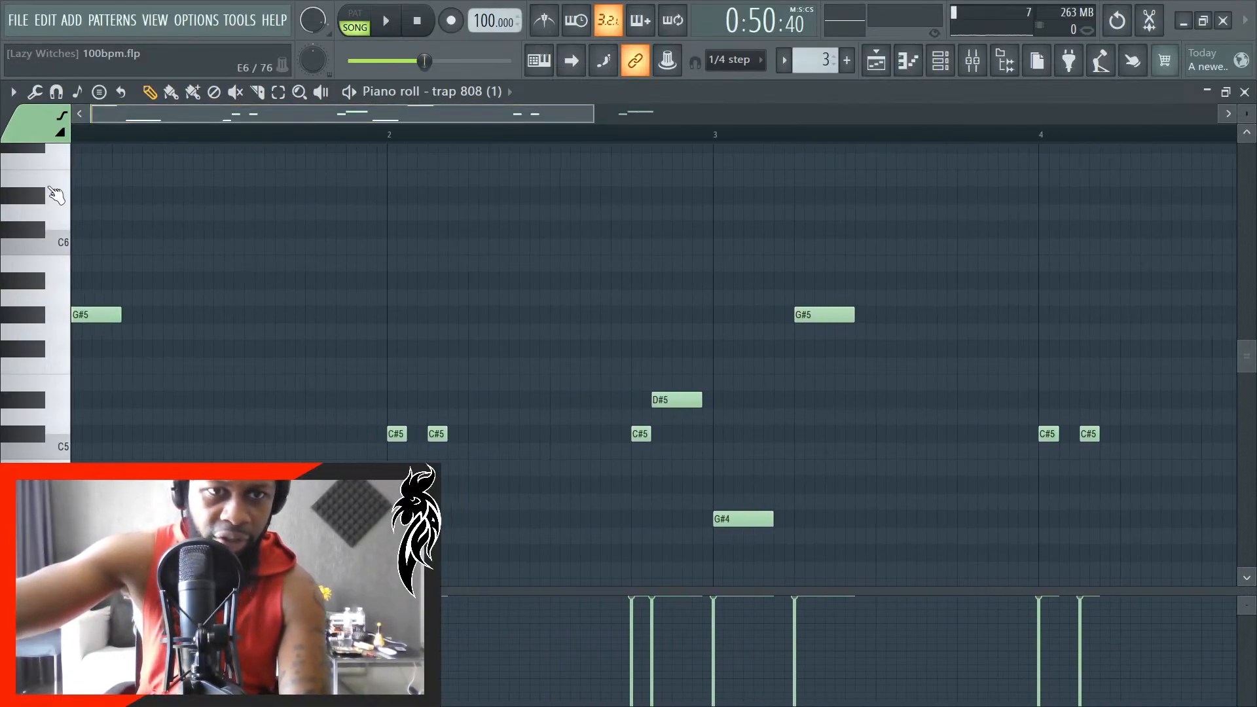
pyautogui.scroll(1, 262, 469)
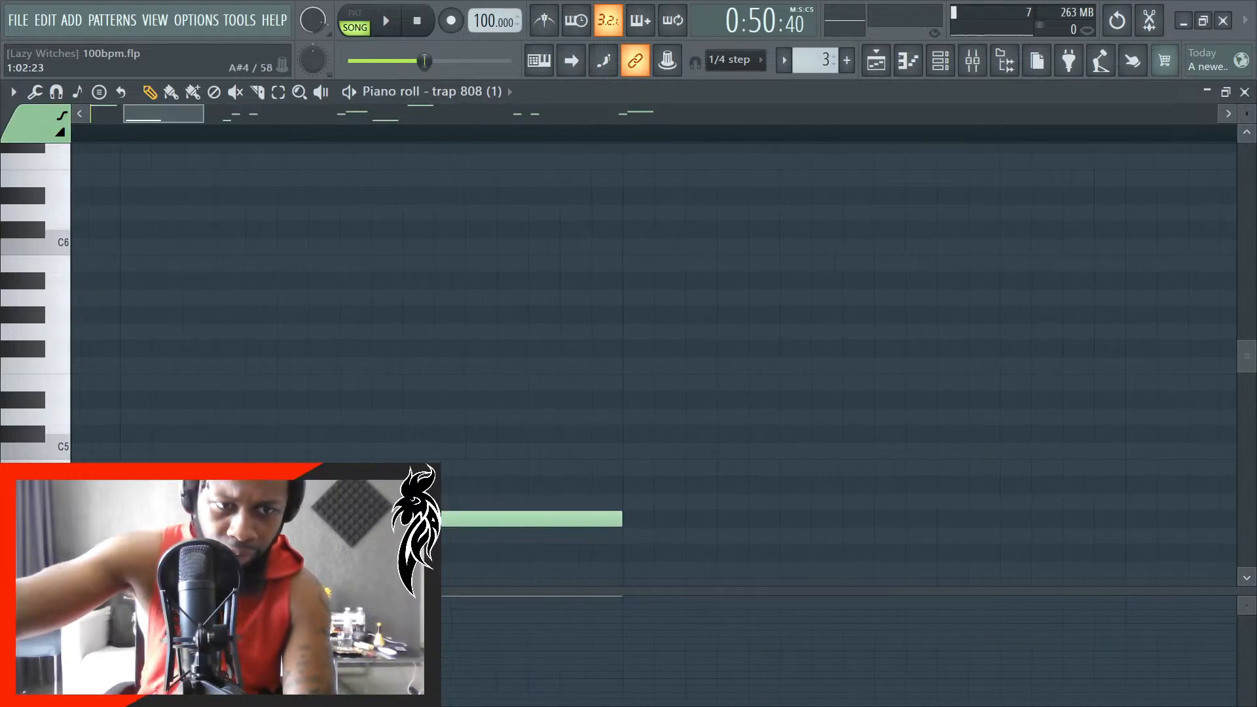
pyautogui.scroll(-5, 219, 468)
pyautogui.scroll(2, 373, 468)
pyautogui.scroll(2, 778, 491)
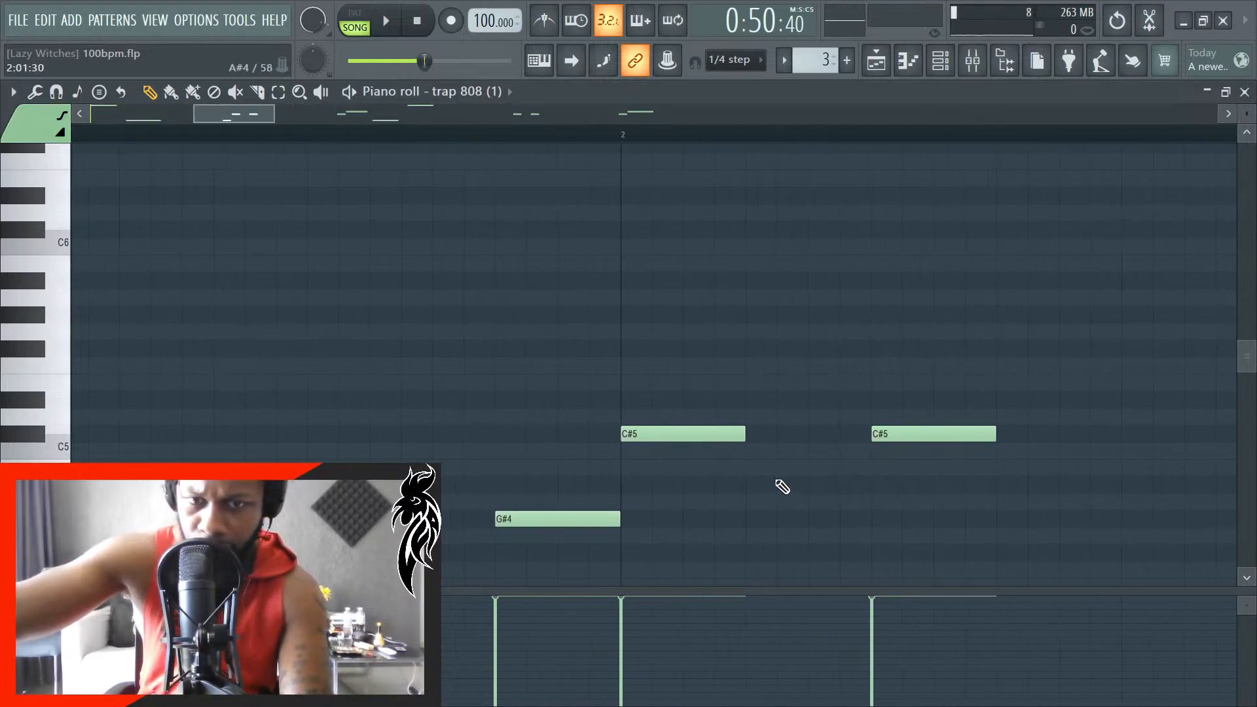
pyautogui.scroll(-3, 753, 498)
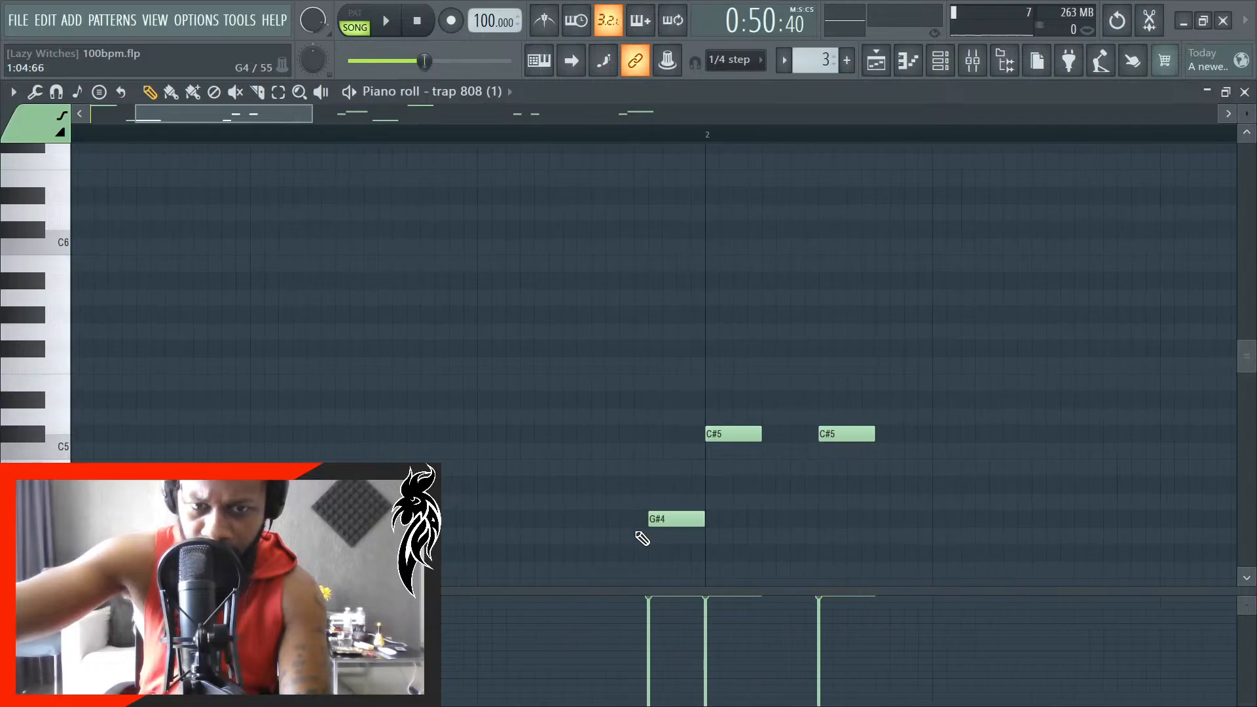
pyautogui.scroll(2, 675, 541)
pyautogui.scroll(2, 681, 540)
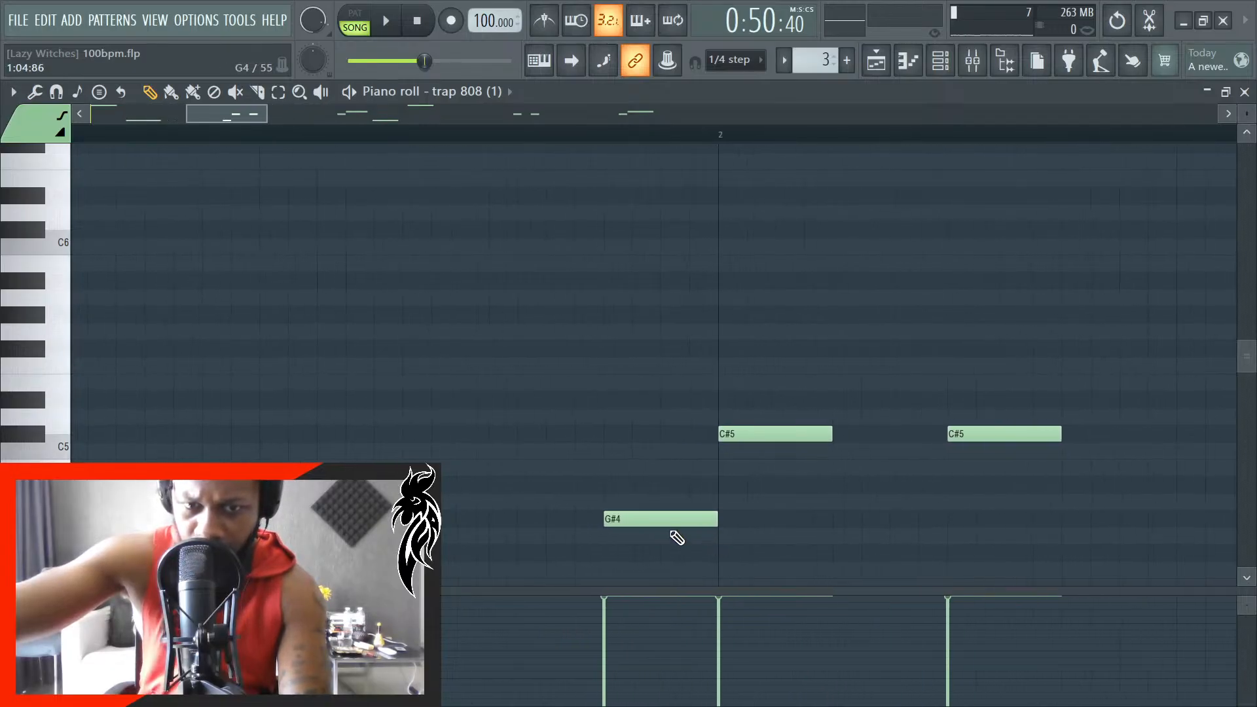
pyautogui.scroll(-5, 655, 530)
pyautogui.scroll(4, 1046, 512)
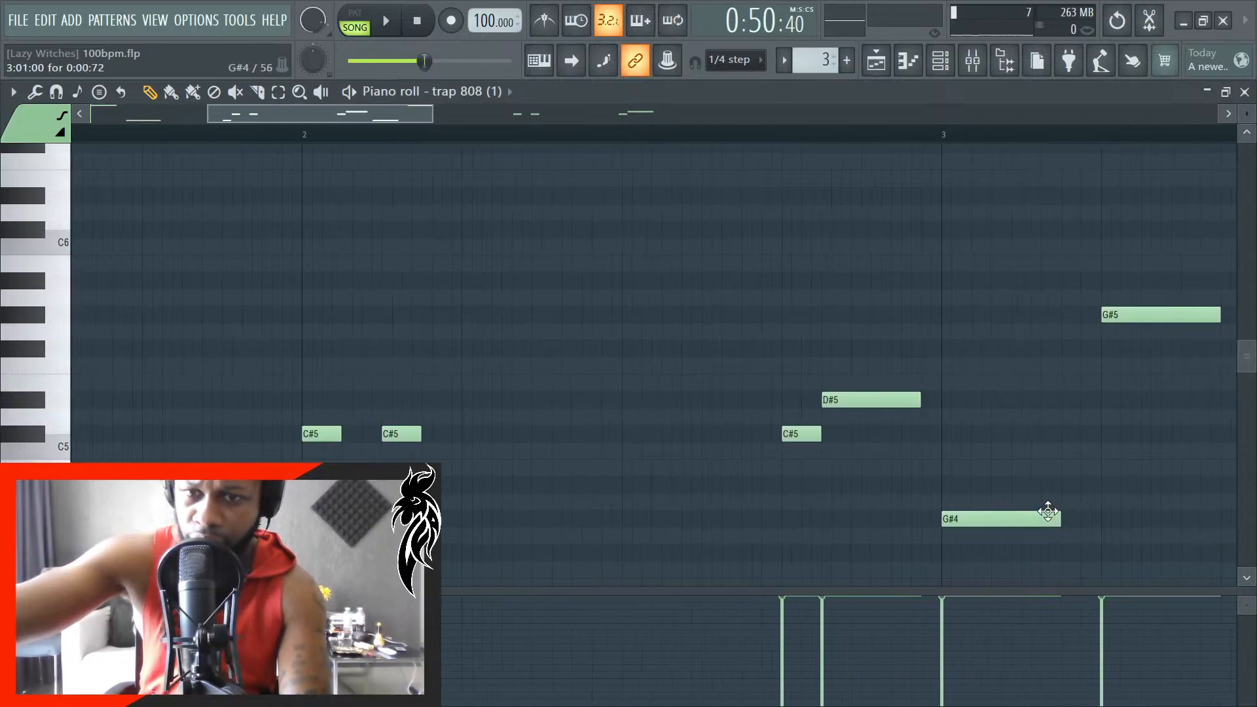
pyautogui.scroll(-4, 814, 497)
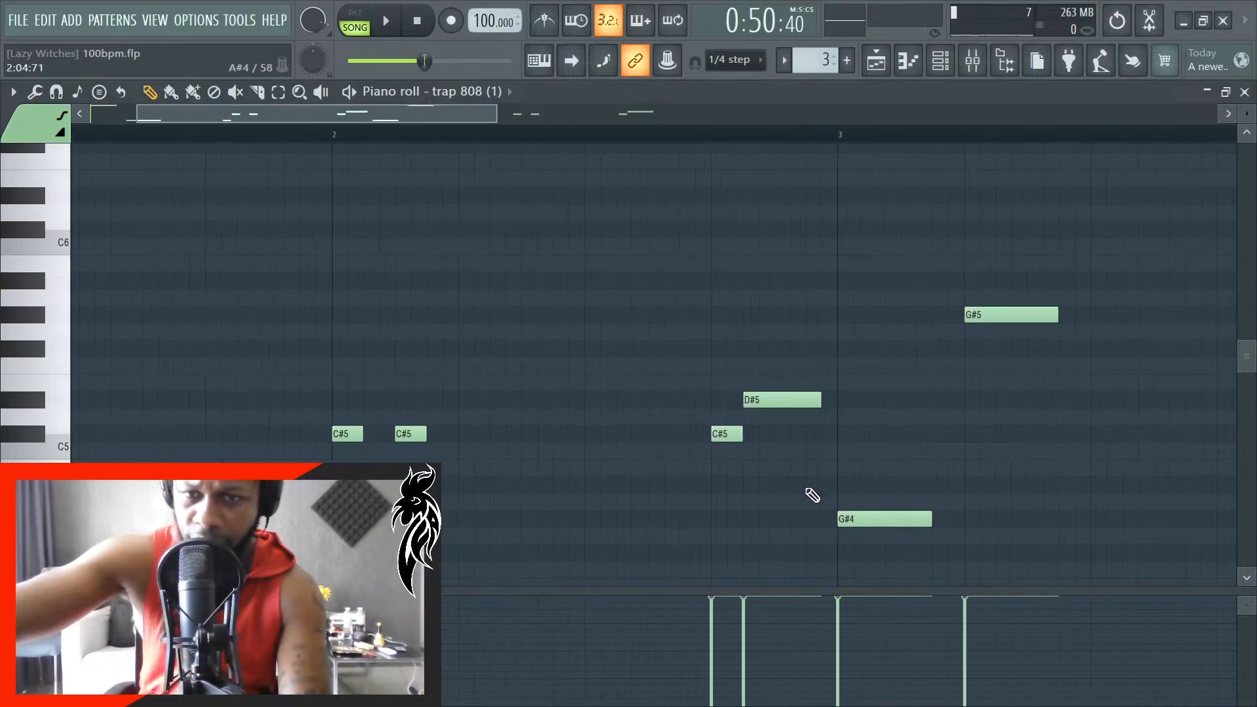
pyautogui.scroll(5, 1039, 471)
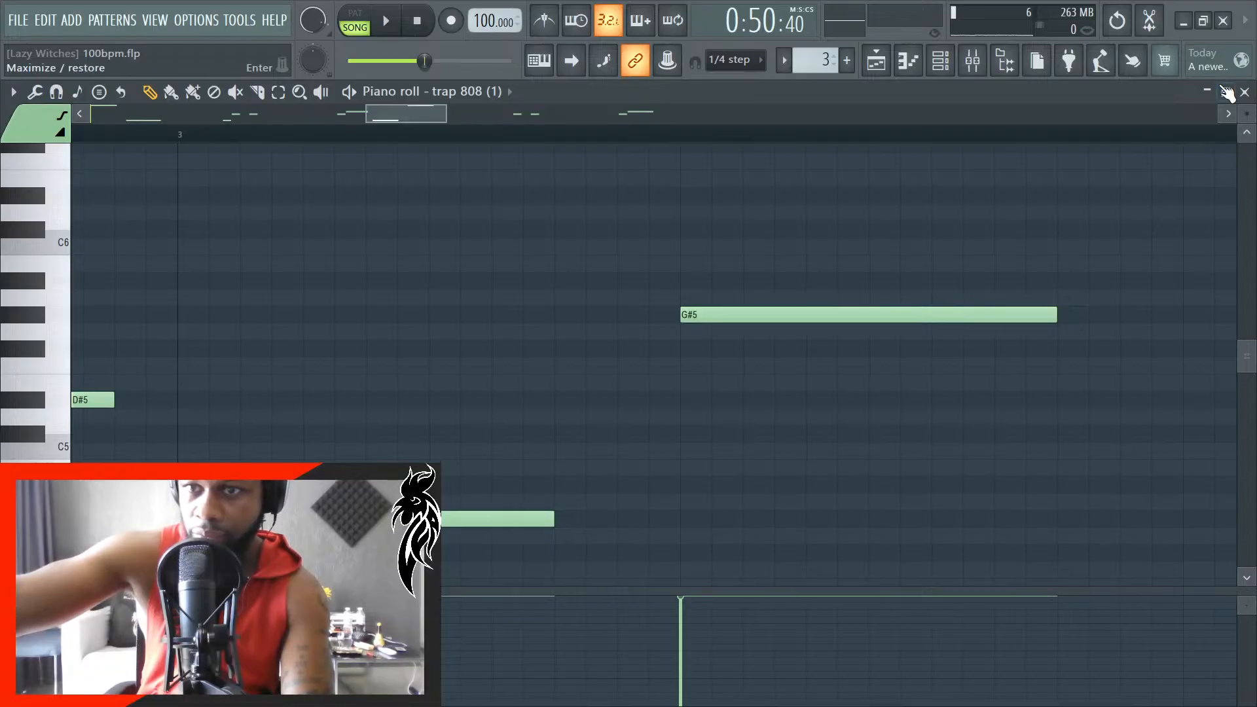
# - Close the 808 #2 piano roll and open the 808 pattern's piano roll at the G#4 note before bar 2
pyautogui.click(1244, 92)
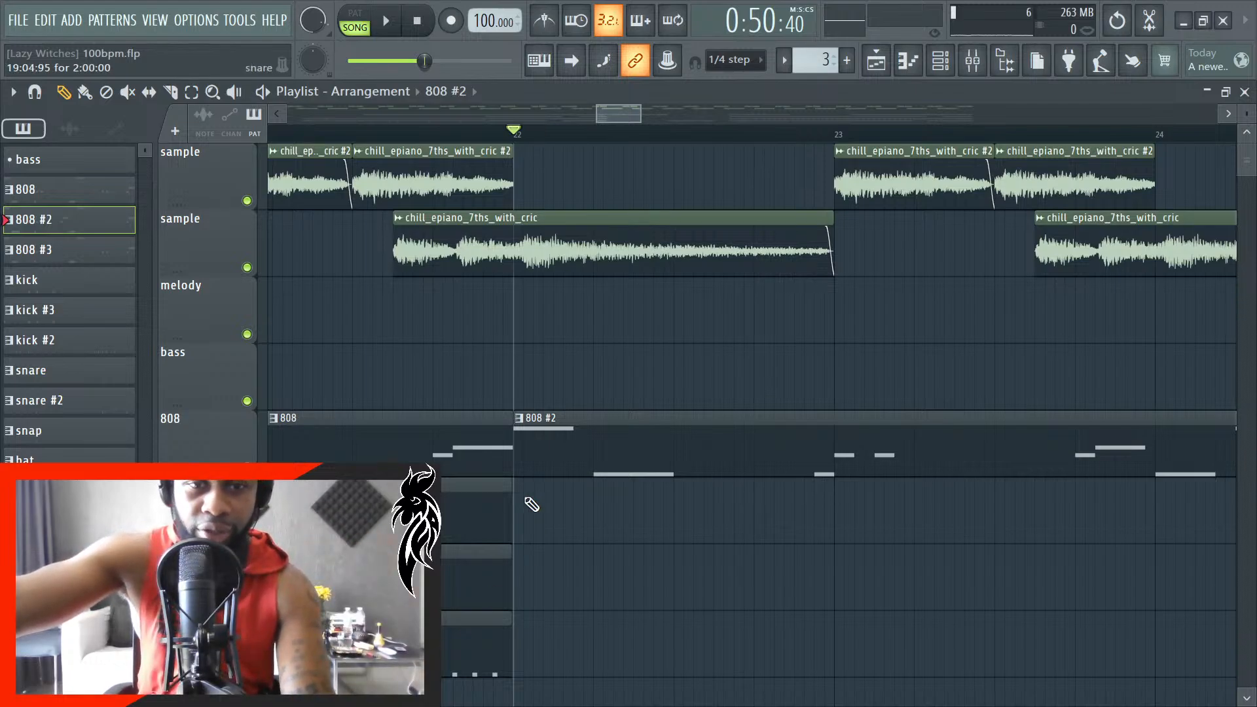
pyautogui.scroll(-3, 601, 535)
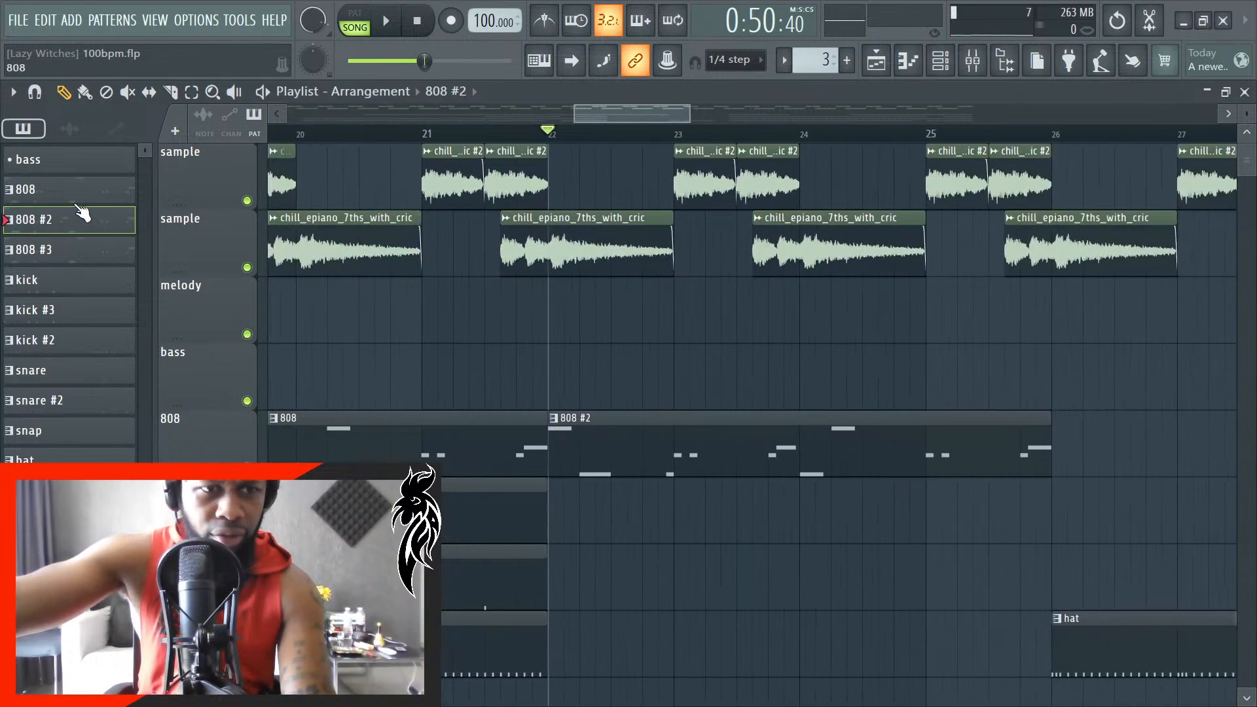
pyautogui.doubleClick(72, 190)
pyautogui.hscroll(5, 513, 486)
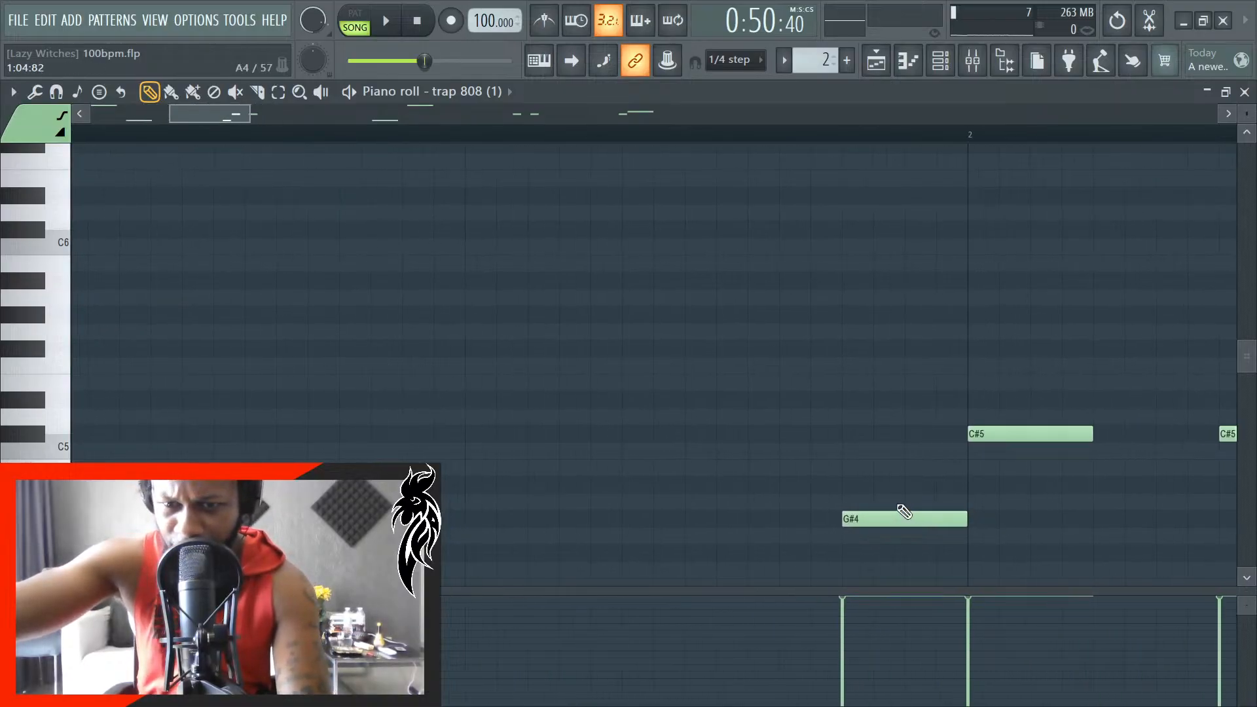
# - In the 808 pattern, move the G#4 note onto the start of bar 3 and put the G#5 note on beat 2
pyautogui.hscroll(8, 836, 489)
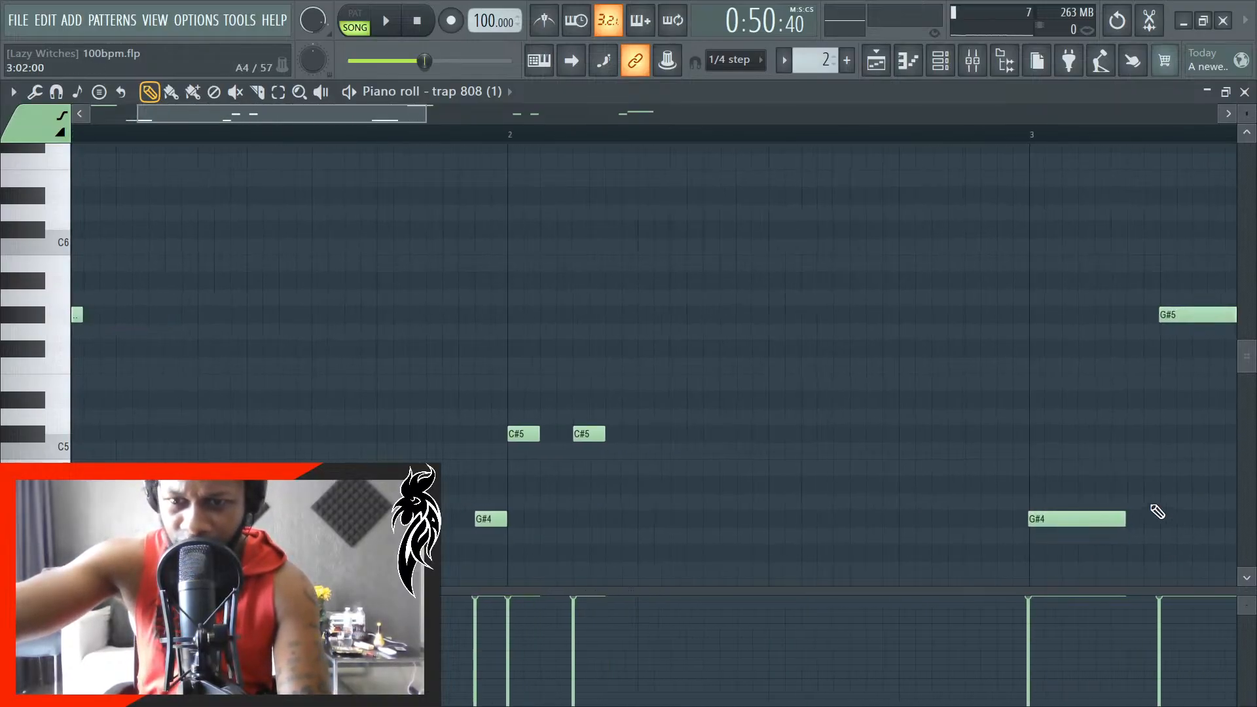
pyautogui.scroll(2, 1071, 509)
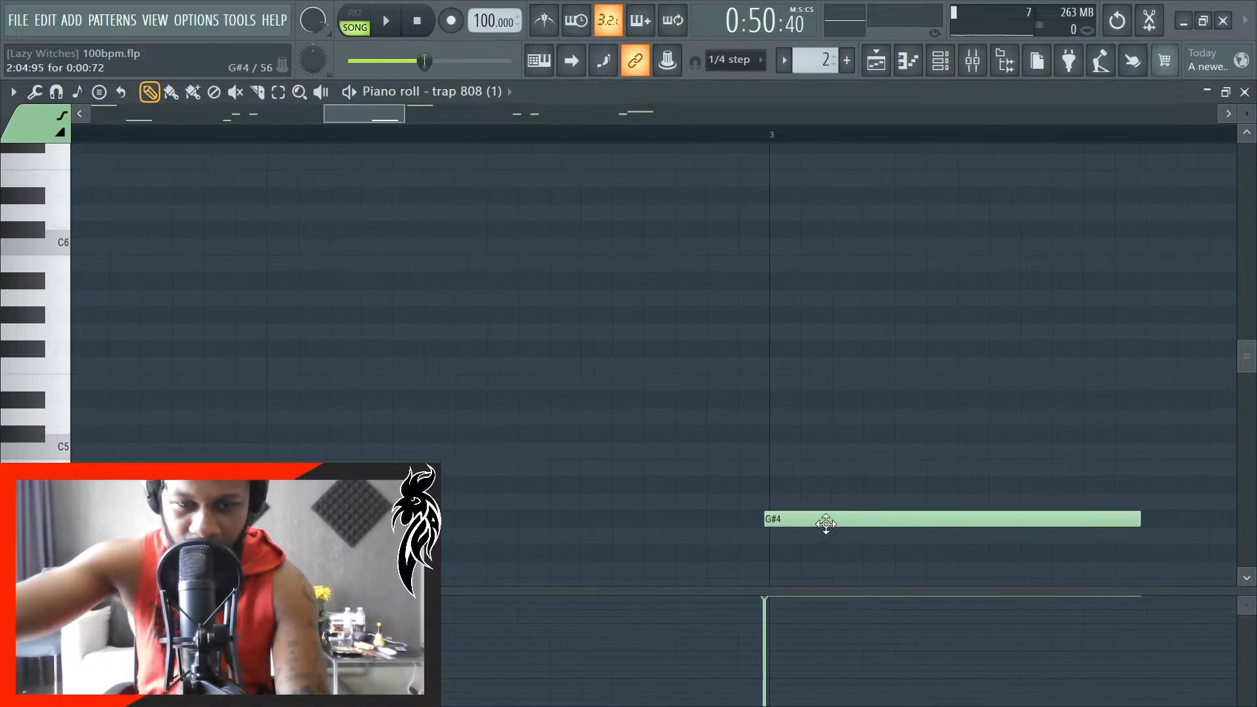
pyautogui.scroll(-5, 627, 544)
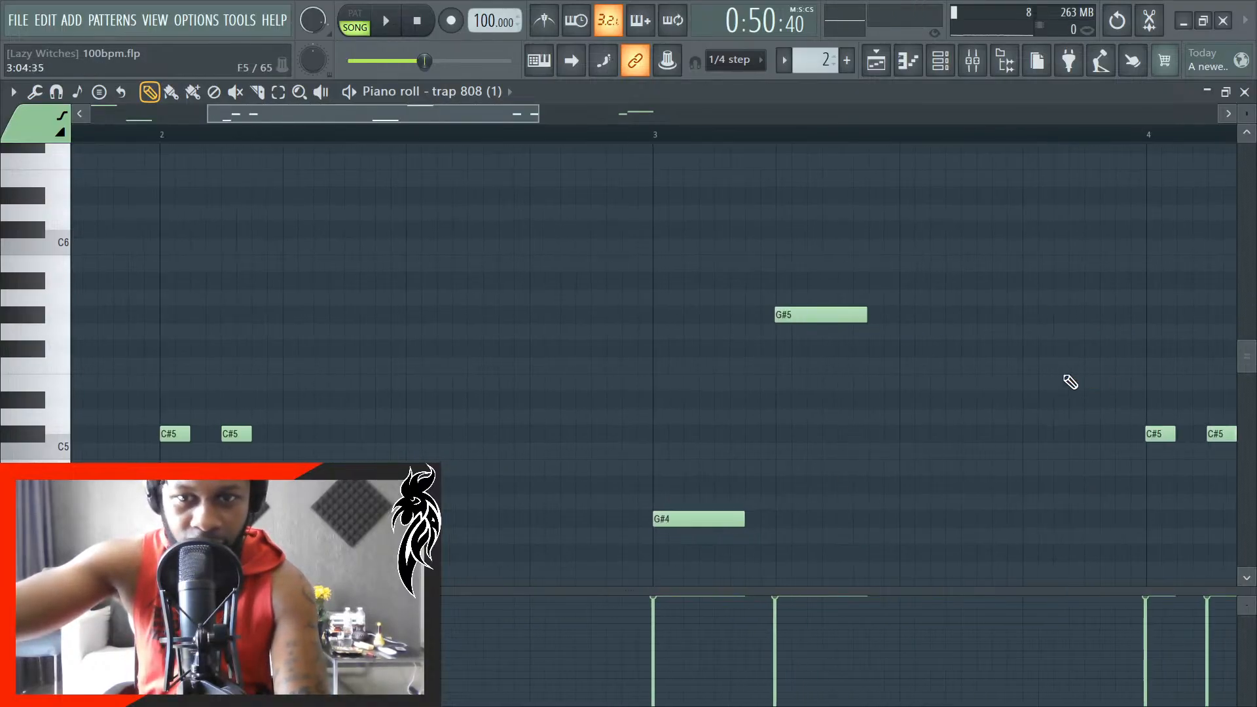
pyautogui.scroll(4, 786, 419)
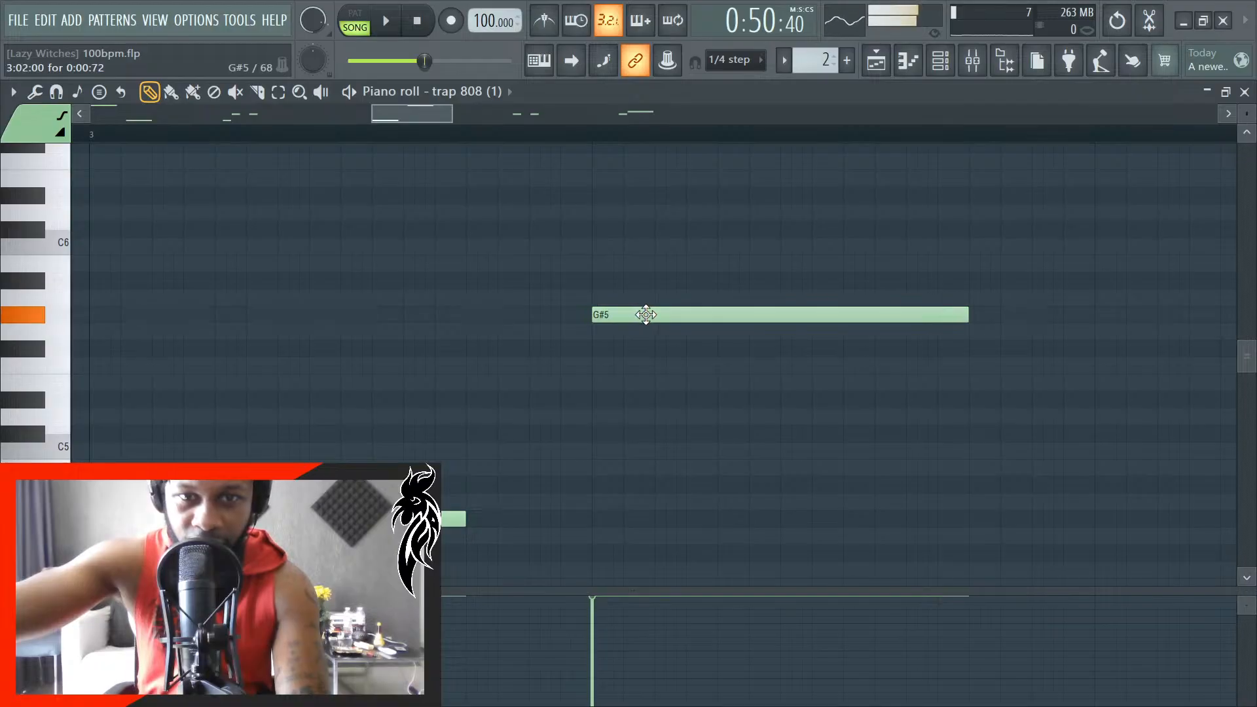
pyautogui.scroll(-5, 533, 472)
# - Select both C#5 notes at bar 4 and shift them together so the first starts exactly on bar 4
pyautogui.scroll(4, 883, 473)
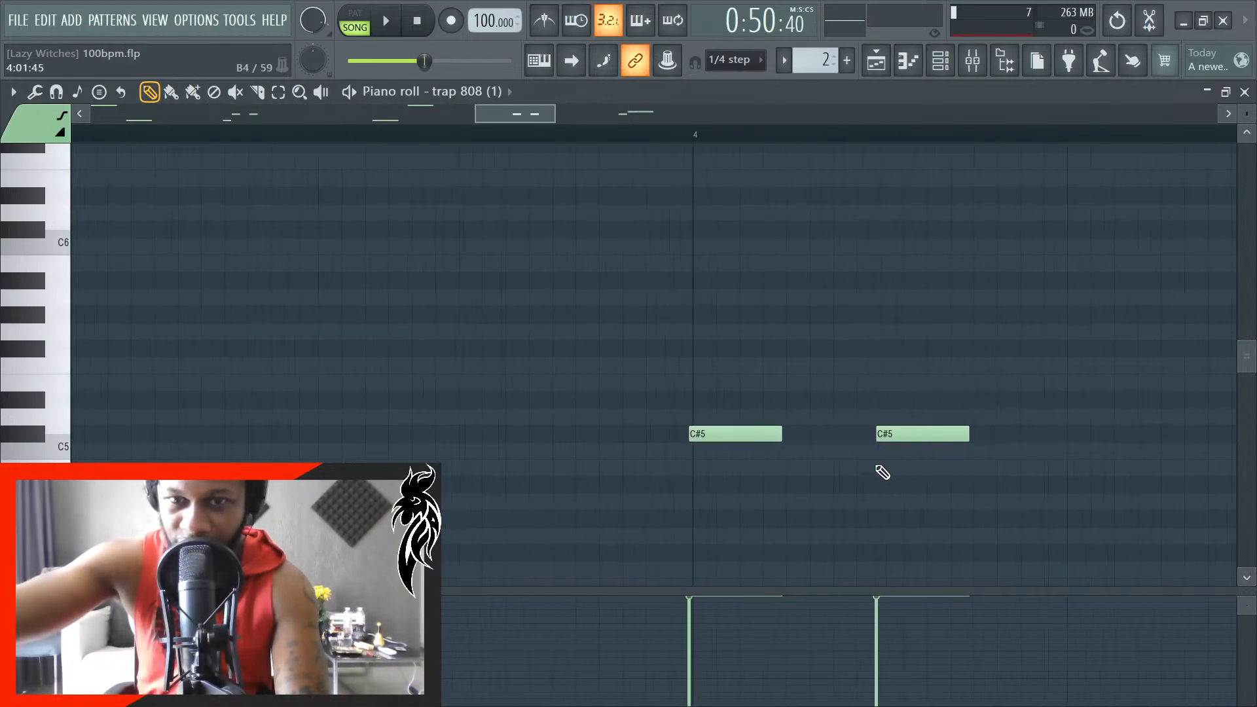
pyautogui.scroll(1, 883, 473)
pyautogui.moveTo(864, 426); pyautogui.dragTo(695, 379)
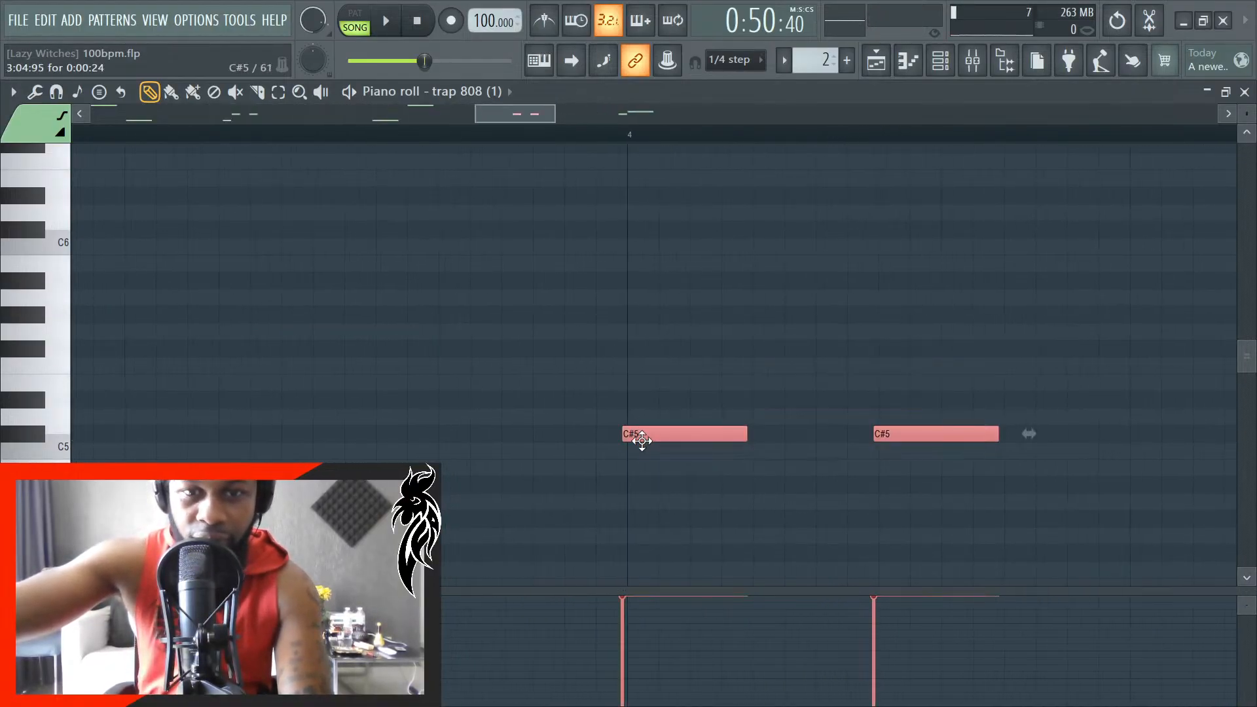
pyautogui.scroll(-6, 586, 452)
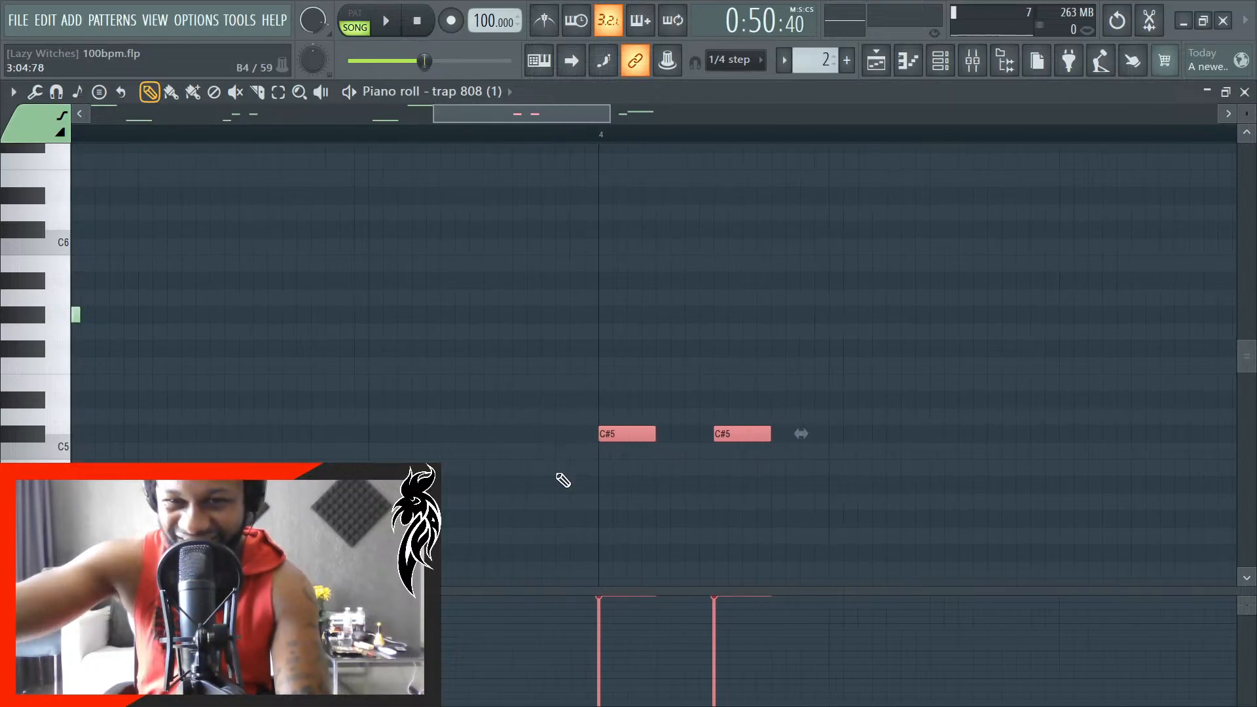
# - Check the timing of the last C#5 and D#5 notes before bar 5, and close the 808 piano roll
pyautogui.scroll(2, 780, 478)
pyautogui.scroll(2, 926, 471)
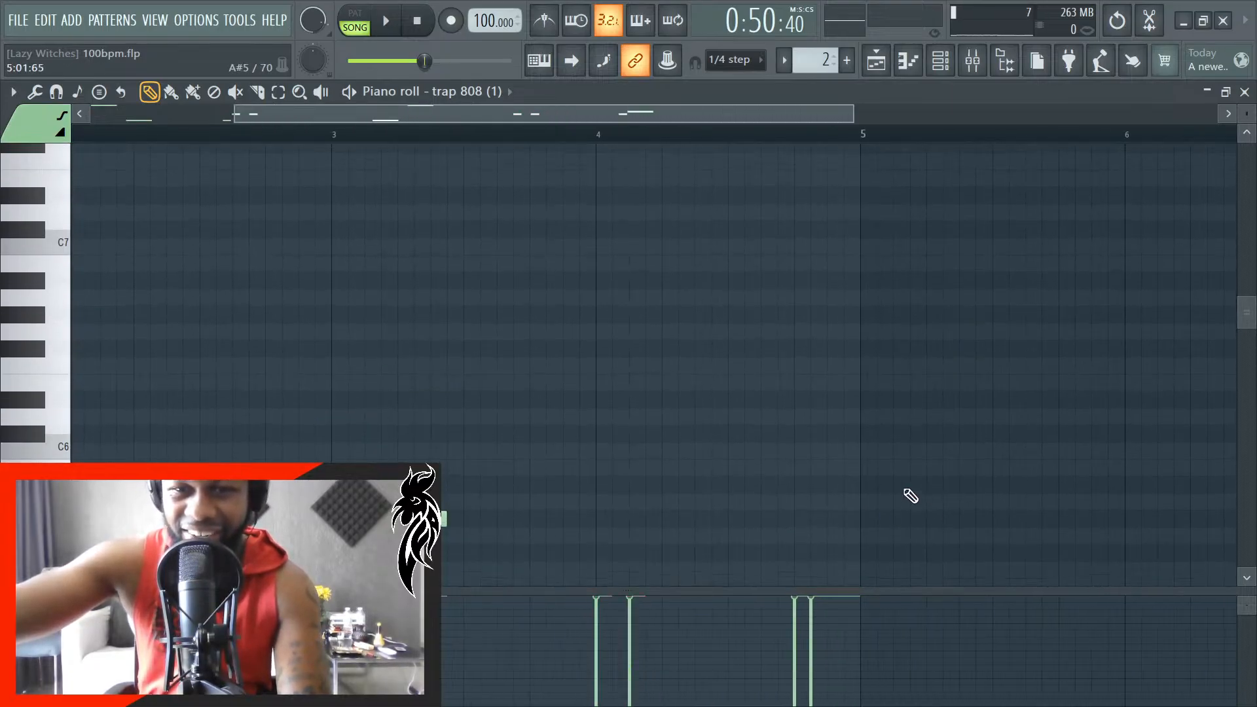
pyautogui.scroll(-6, 857, 482)
pyautogui.scroll(6, 819, 466)
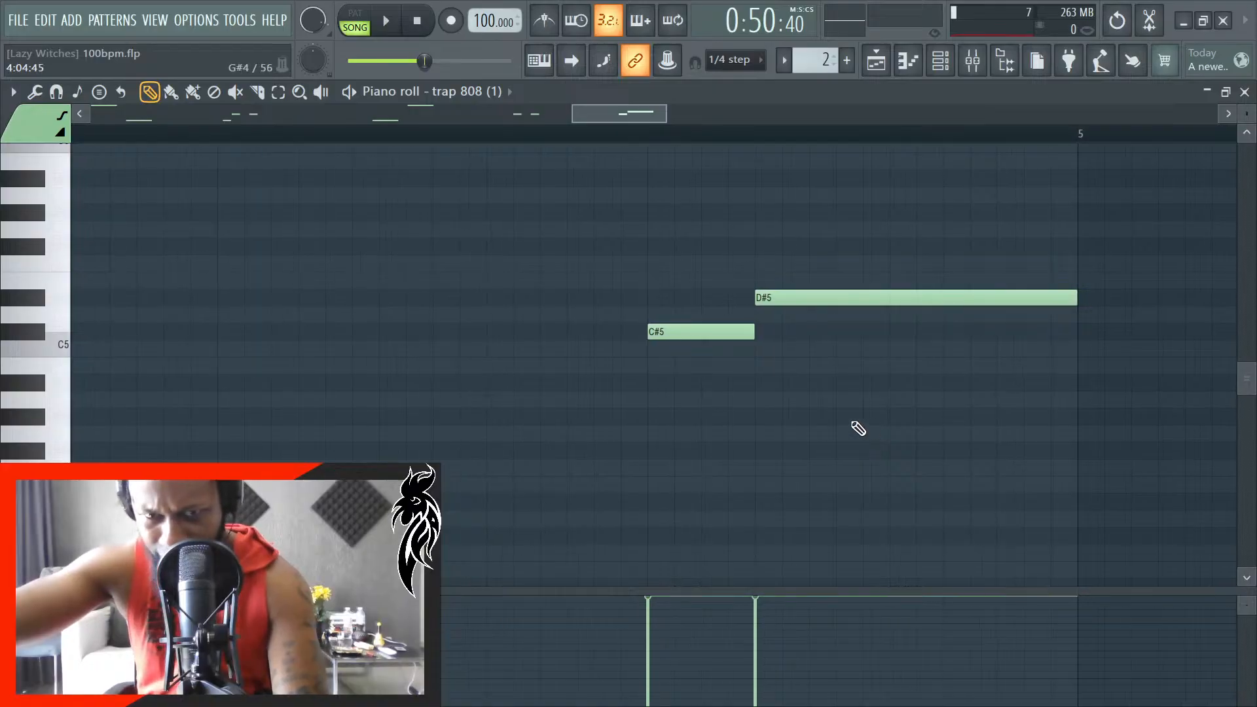
pyautogui.scroll(-6, 846, 416)
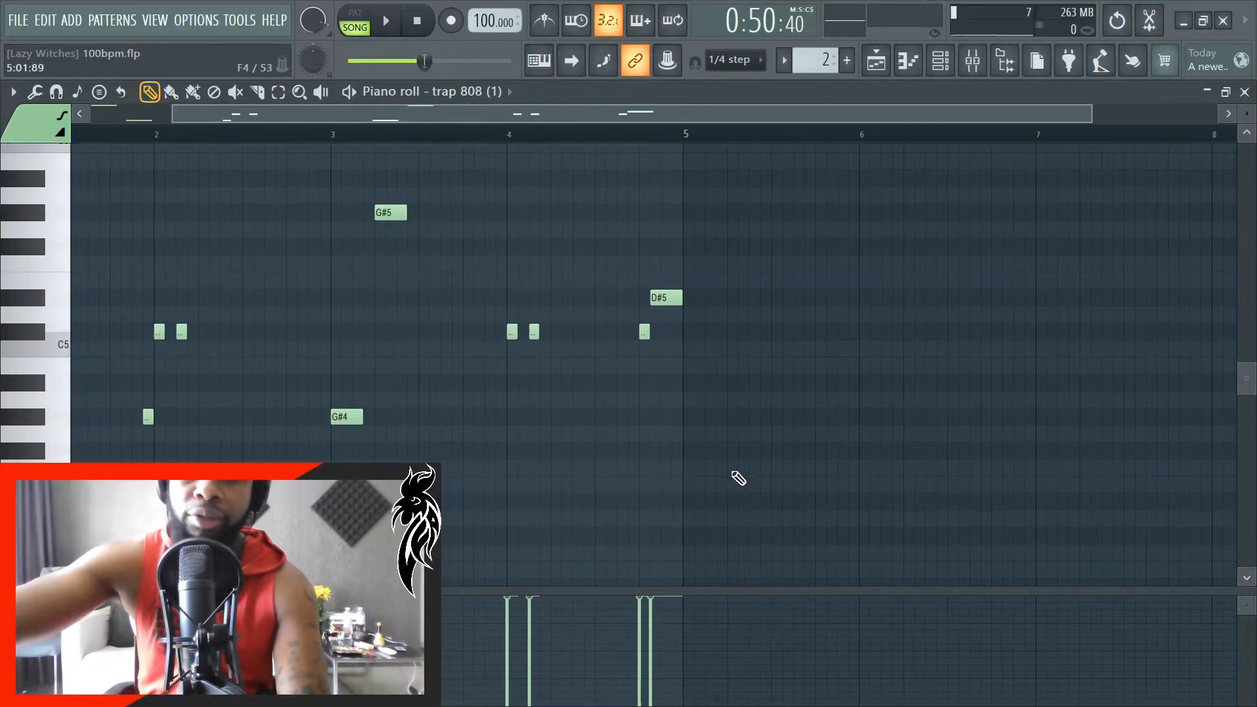
pyautogui.click(1247, 93)
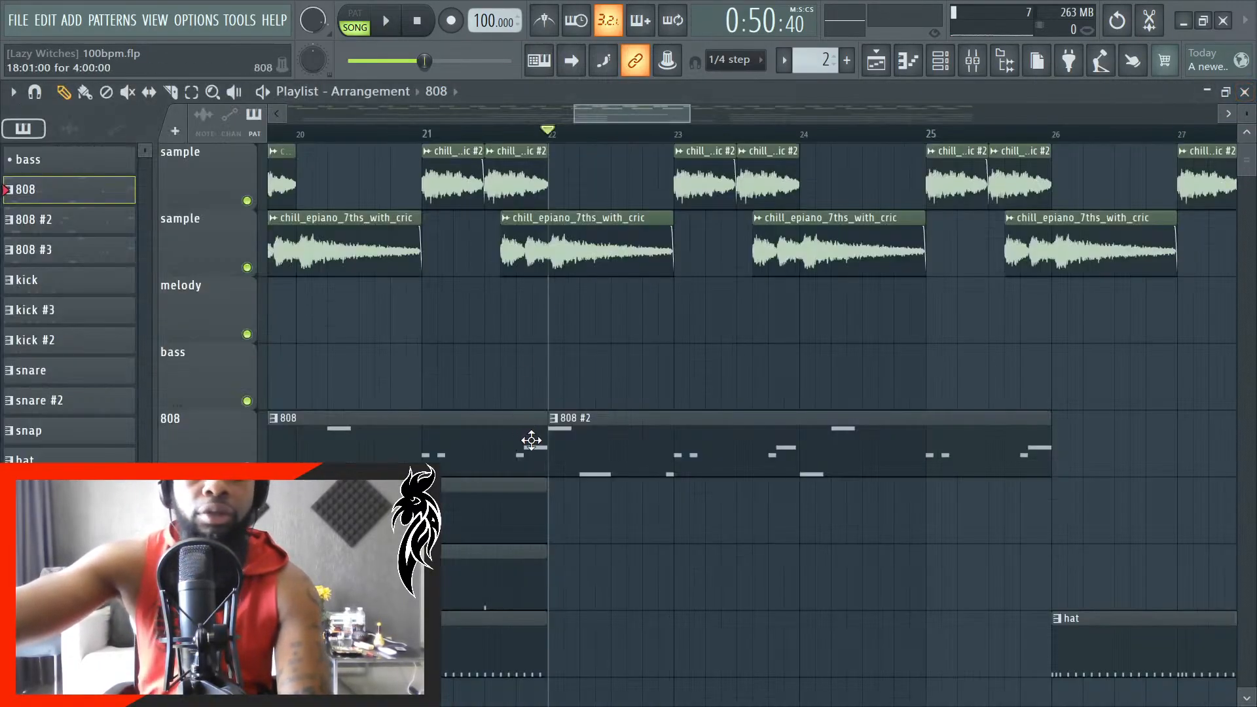
# - Set the song position to the start of bar 22 and play the arrangement from the 808 #2 clip
pyautogui.scroll(-5, 534, 449)
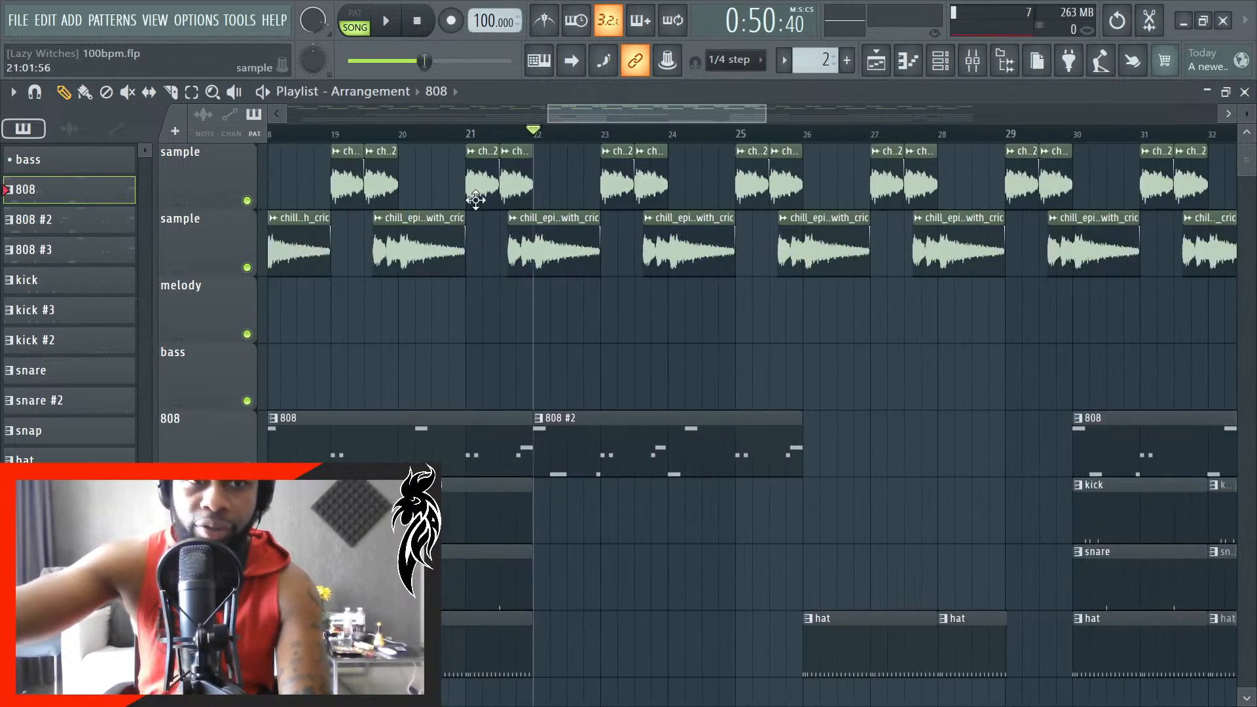
pyautogui.click(433, 23)
pyautogui.scroll(-4, 753, 471)
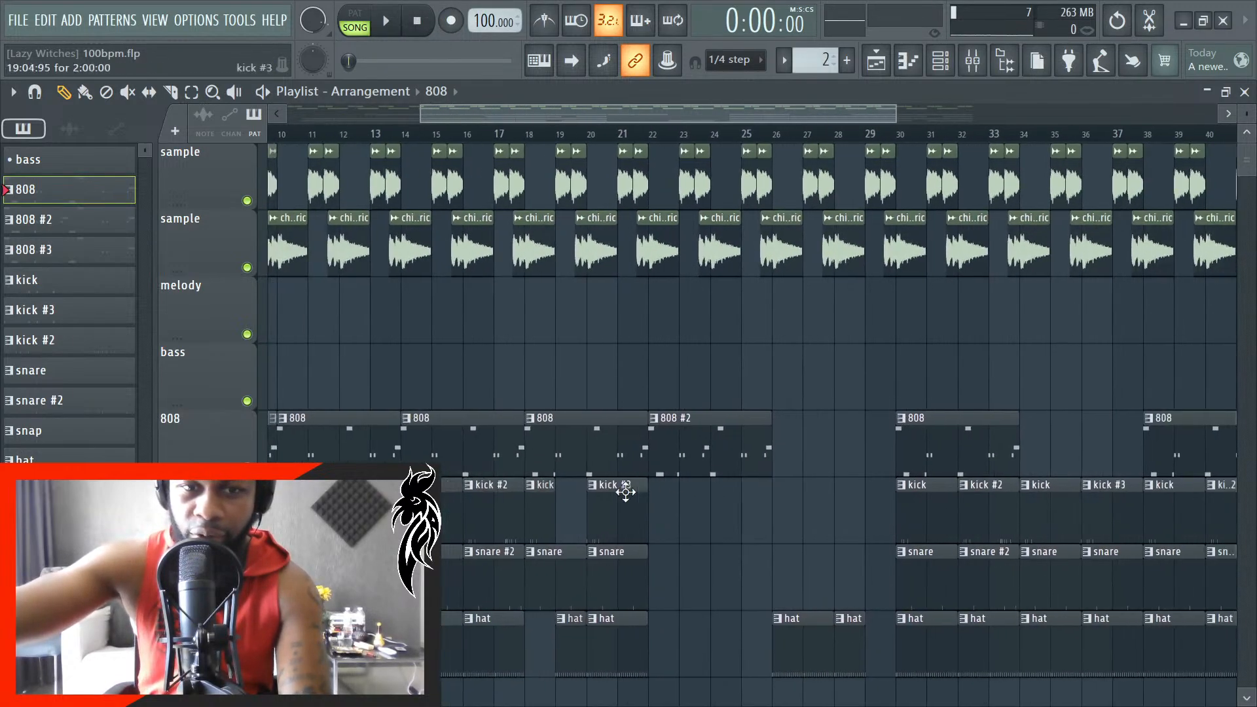
pyautogui.scroll(3, 659, 513)
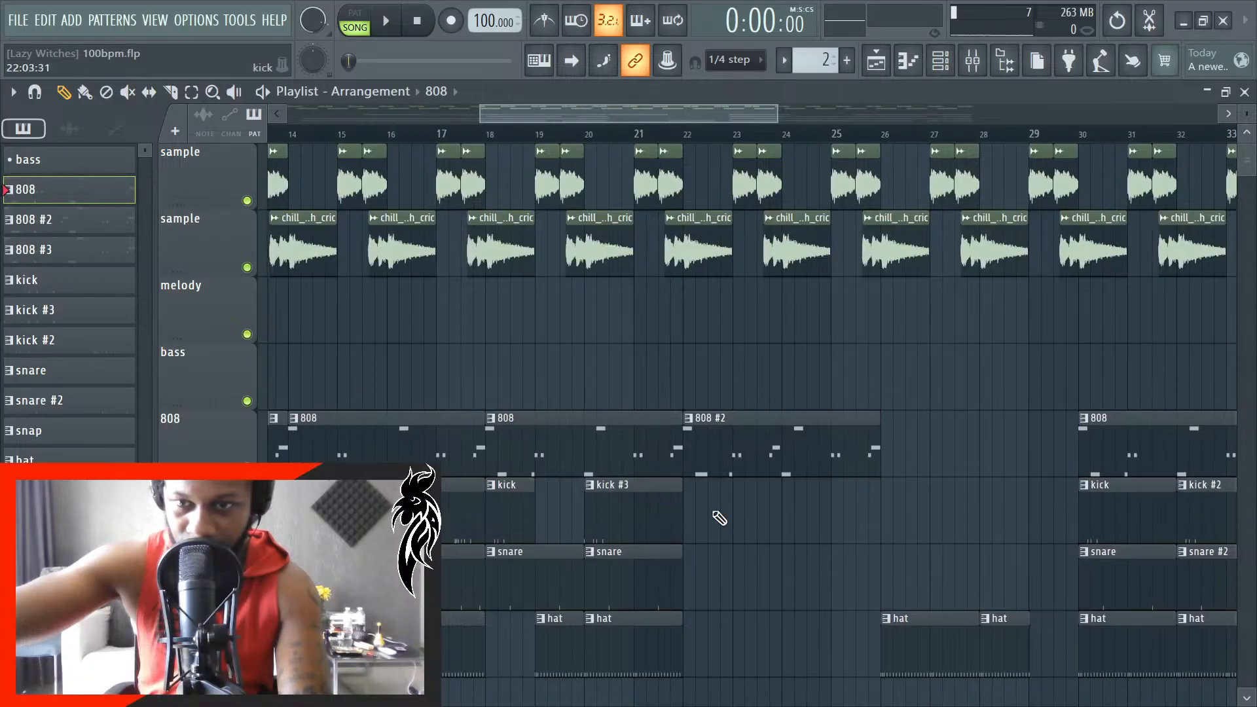
pyautogui.scroll(3, 720, 478)
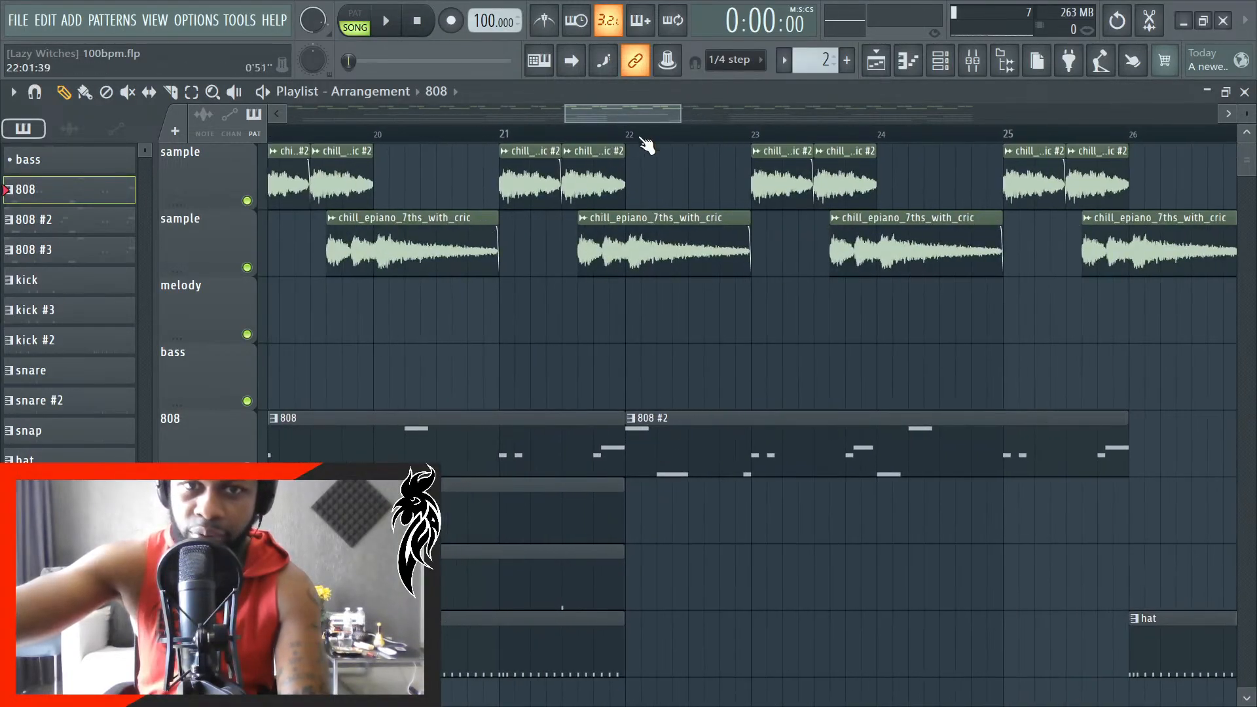
pyautogui.click(639, 136)
pyautogui.scroll(3, 635, 144)
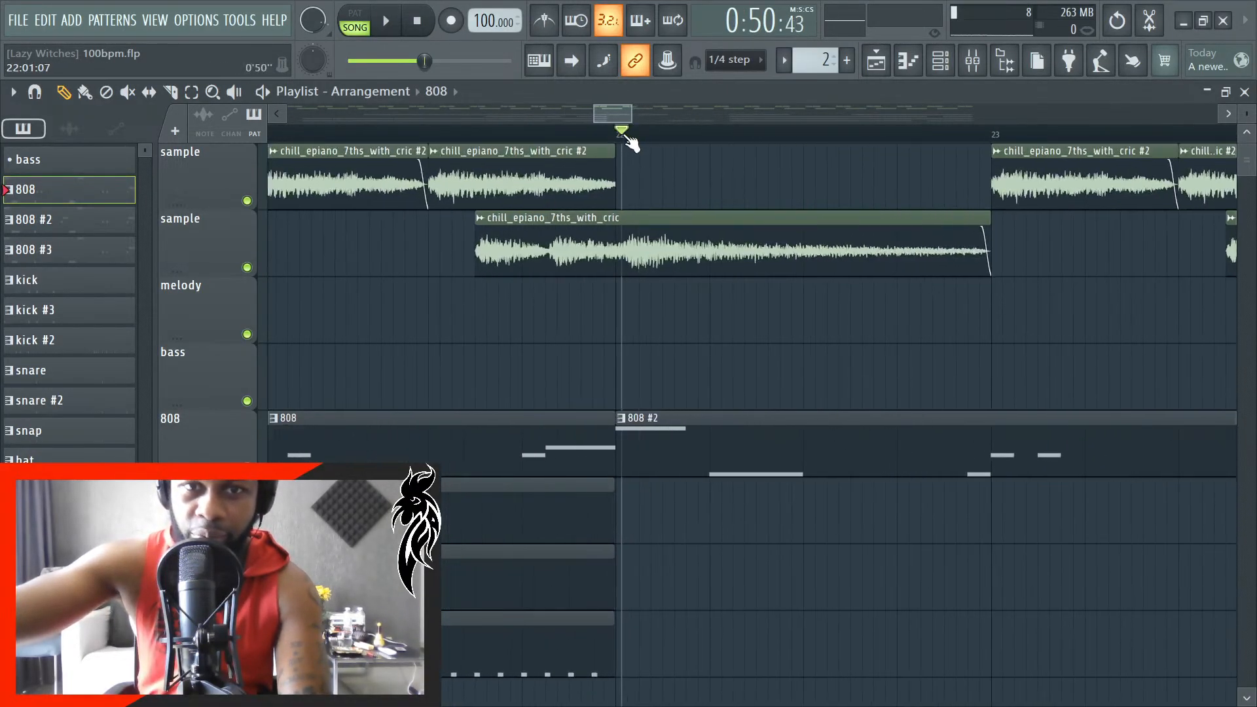
pyautogui.press('space')
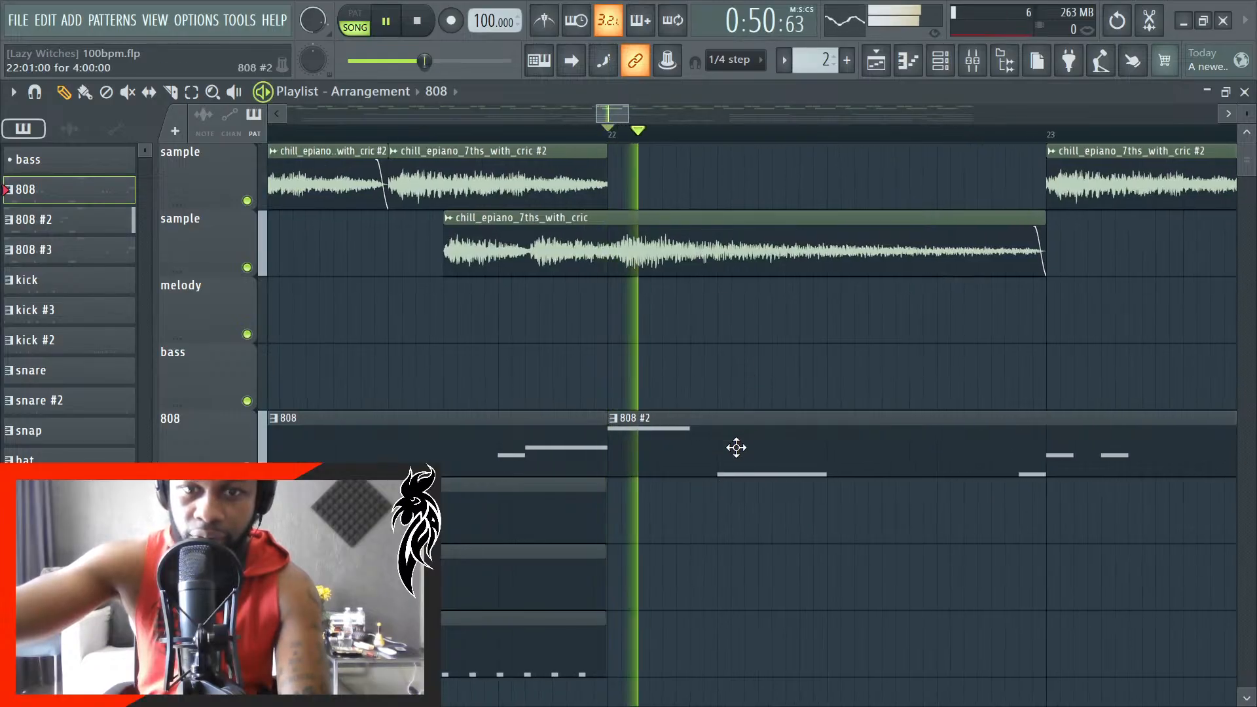
# - Open the 808 #2 clip's piano roll and lengthen the G#4 note at the start of bar 3 to 0:00:83
pyautogui.doubleClick(736, 452)
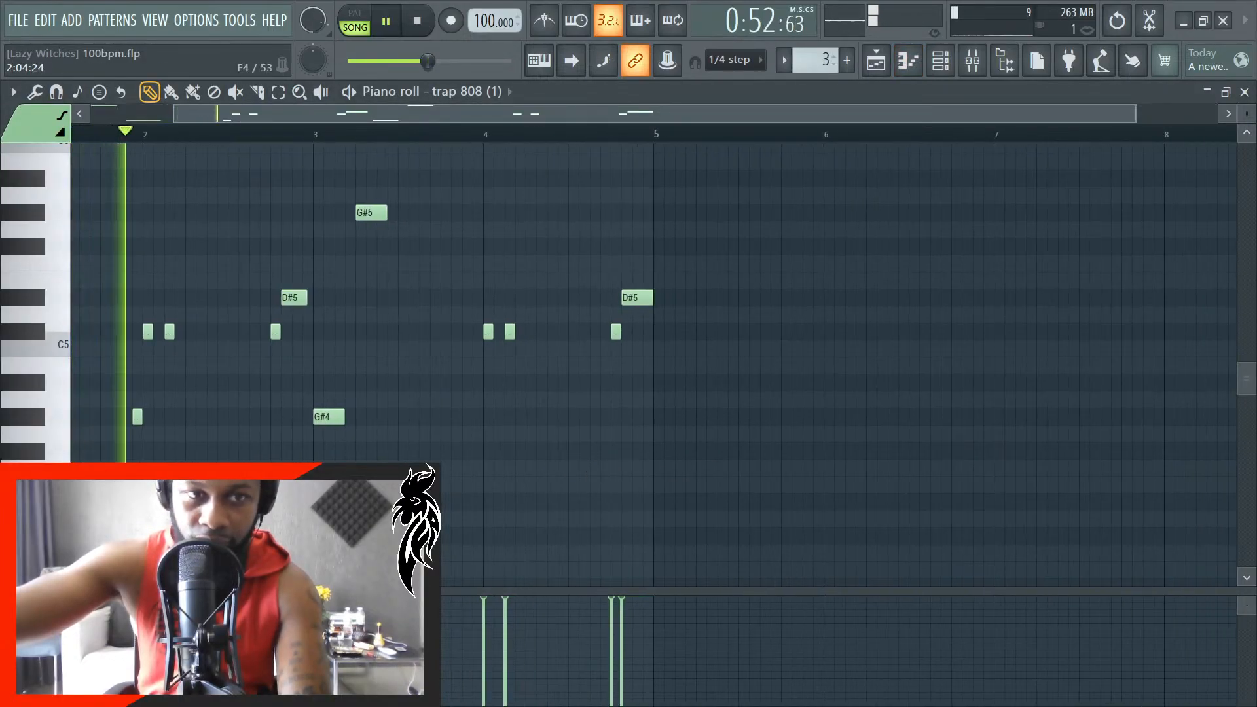
pyautogui.scroll(2, 205, 443)
pyautogui.scroll(3, 205, 442)
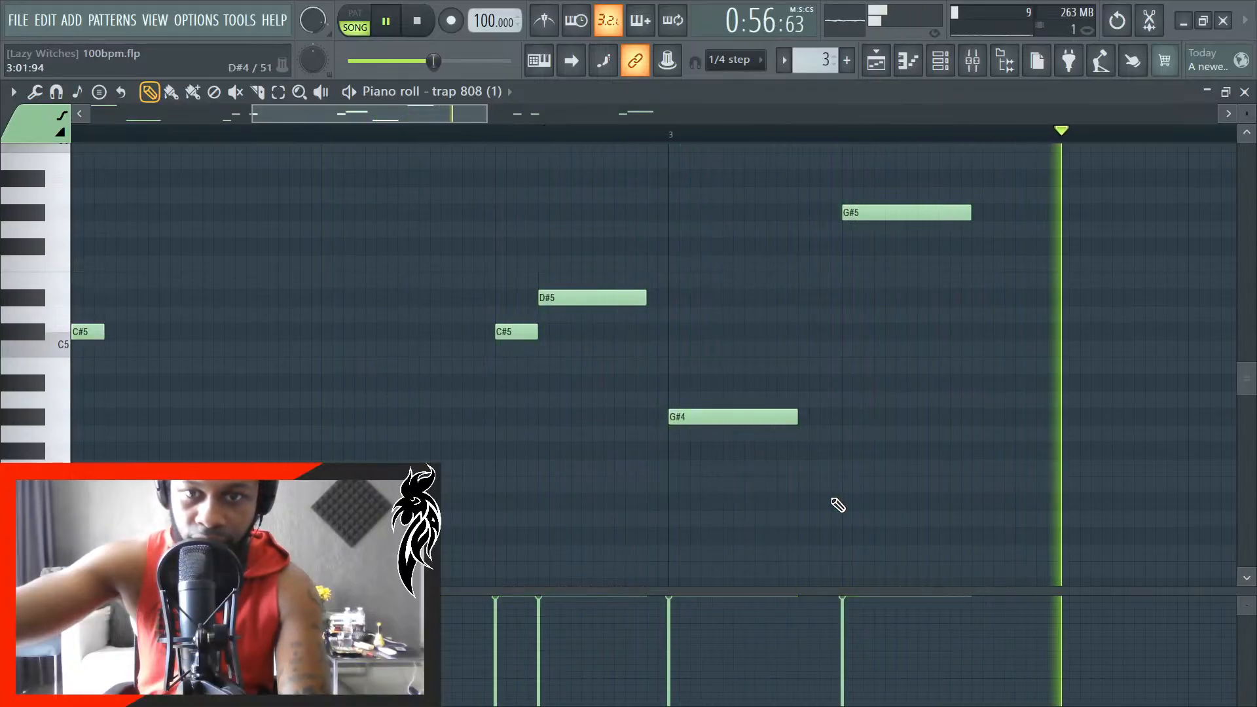
pyautogui.scroll(3, 820, 498)
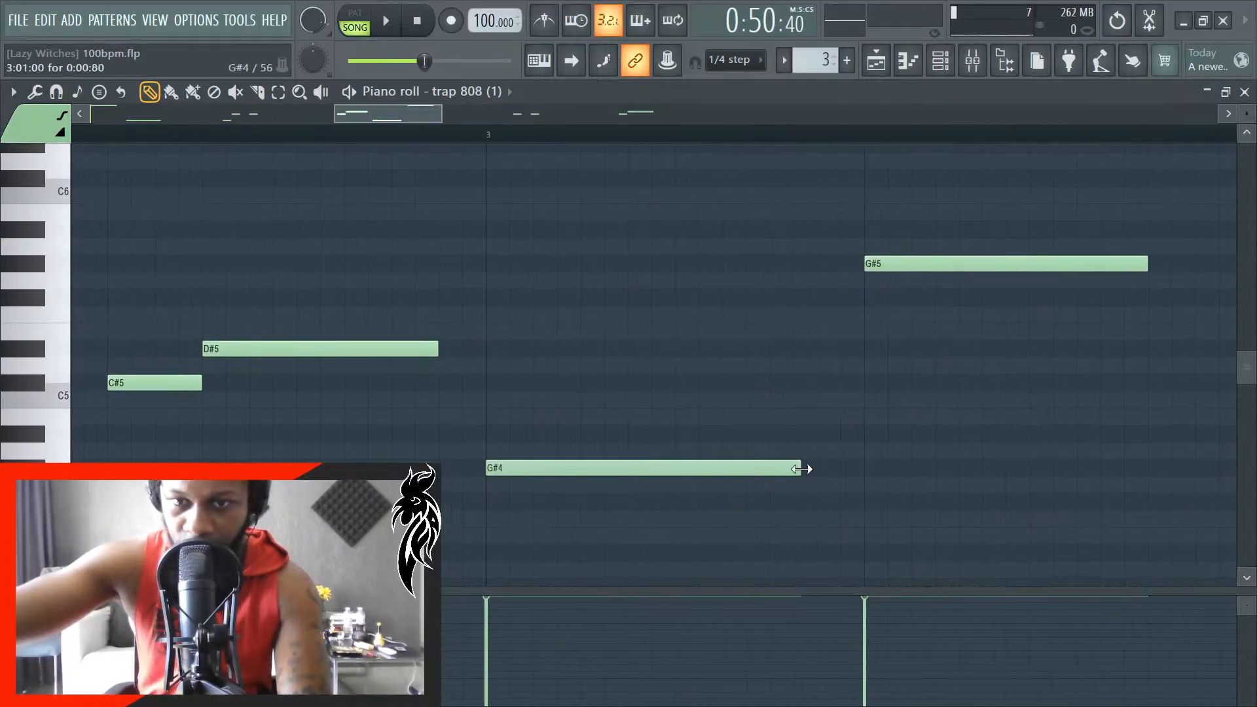
pyautogui.scroll(1, 822, 485)
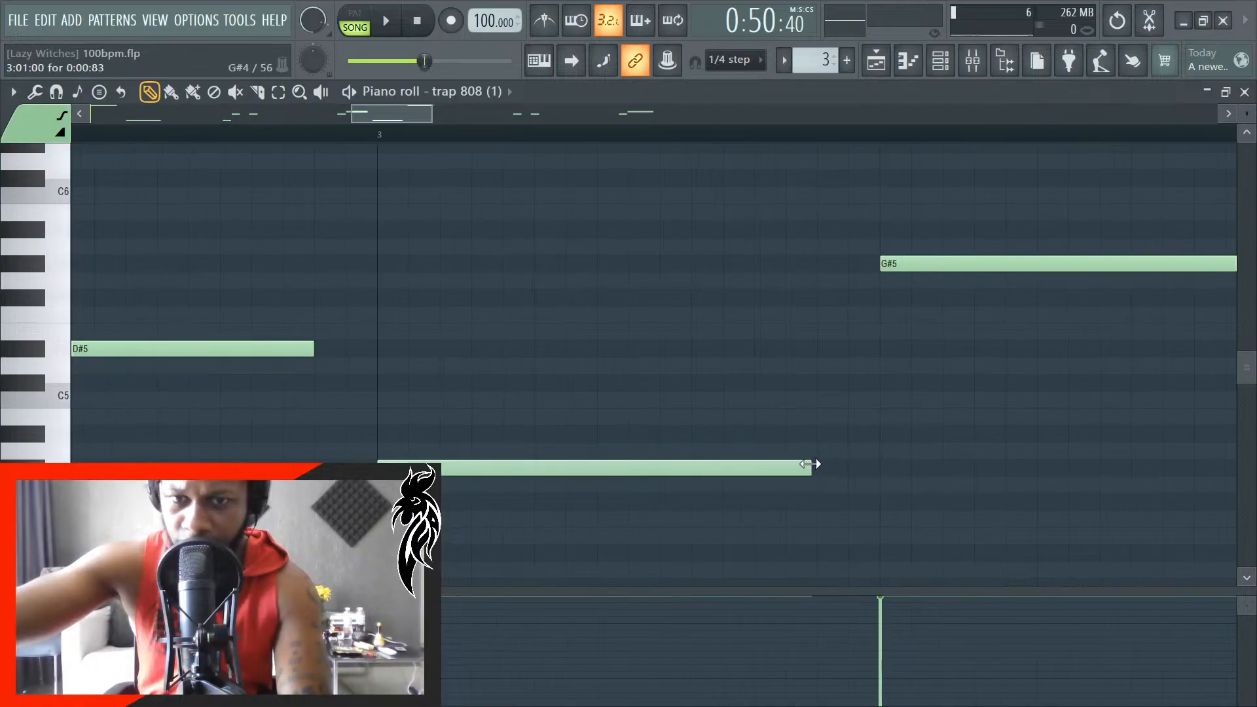
# - Play back the pattern and shorten the G#4 note on beat 2 of bar 1 so it ends just before beat 3
pyautogui.scroll(-6, 847, 474)
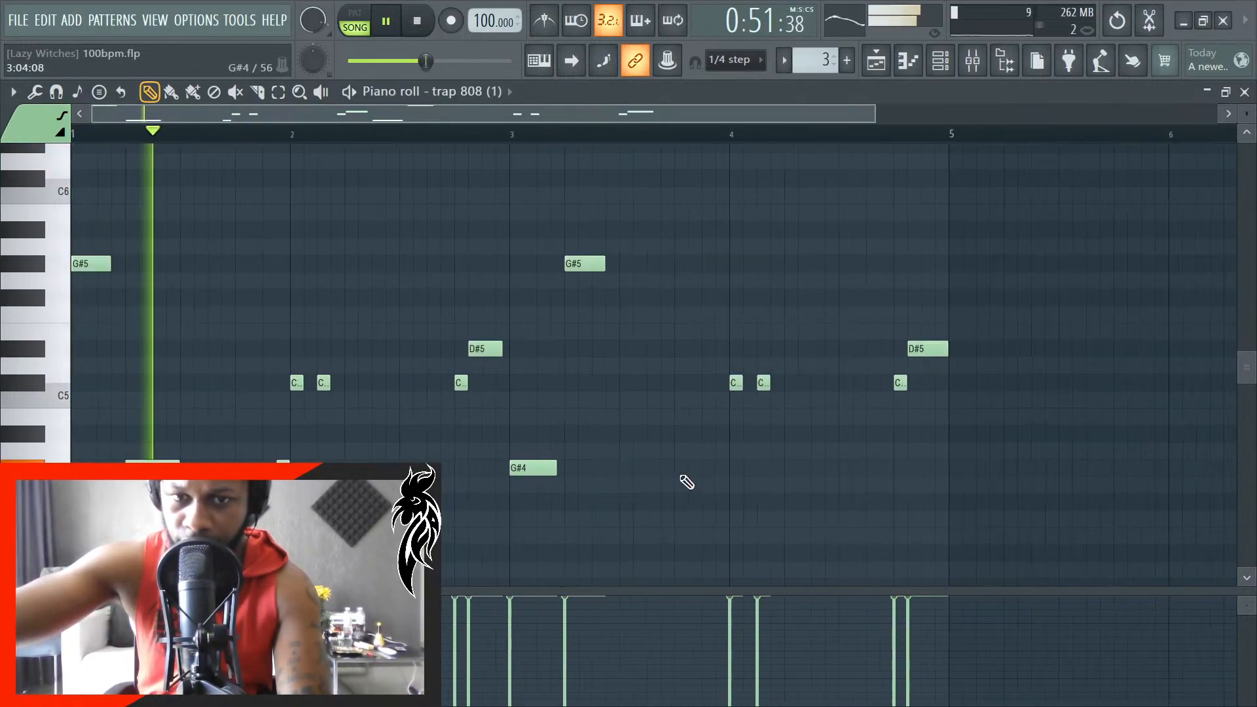
pyautogui.scroll(1, 560, 476)
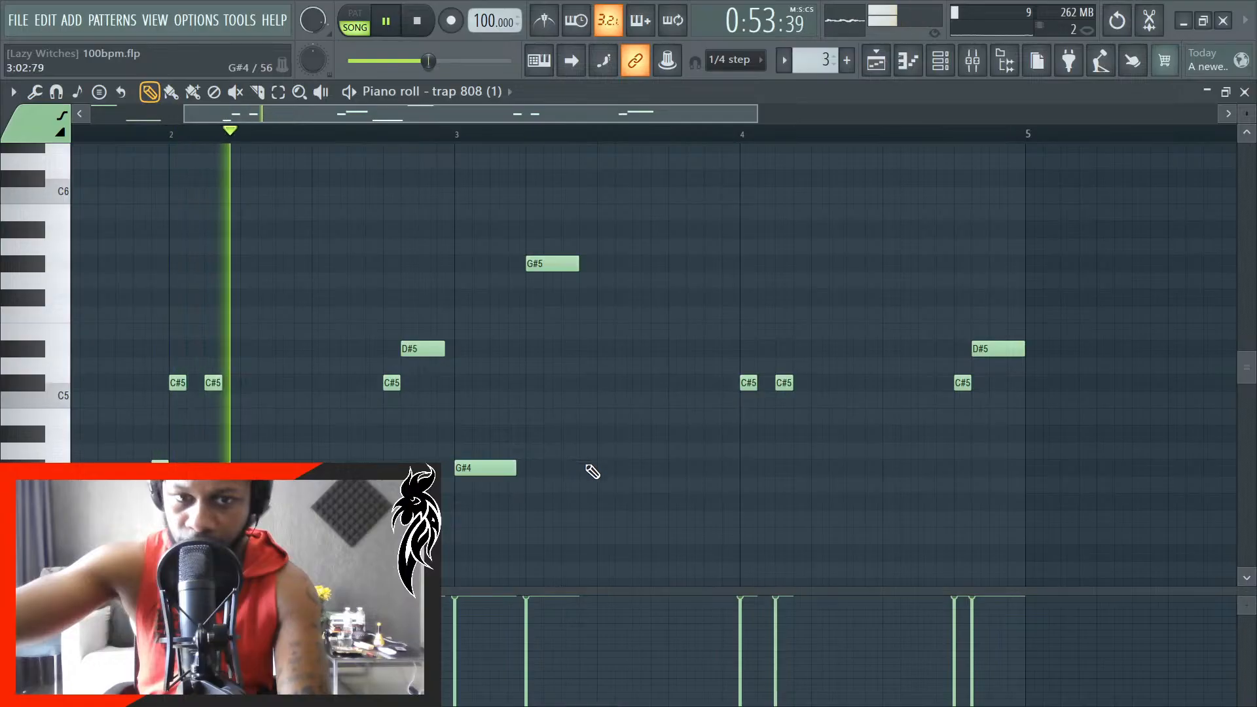
pyautogui.scroll(2, 527, 488)
pyautogui.scroll(-2, 578, 470)
pyautogui.scroll(-2, 572, 469)
pyautogui.scroll(9, 157, 469)
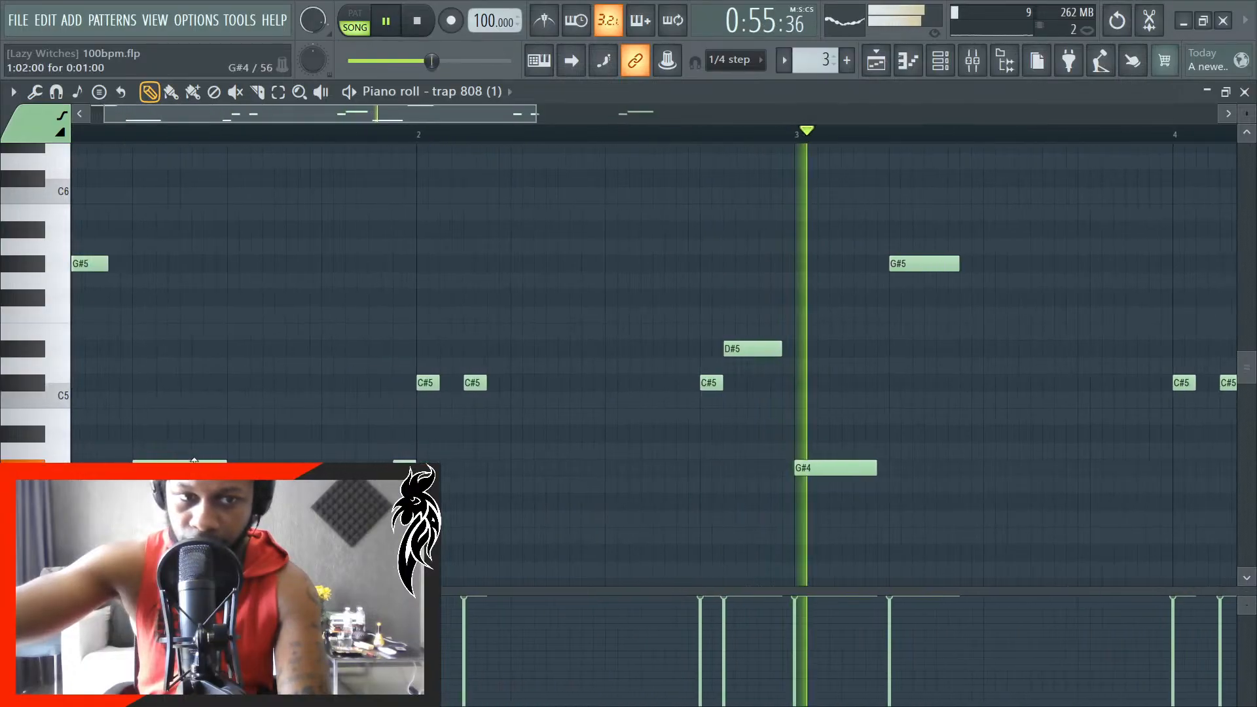
pyautogui.press('space')
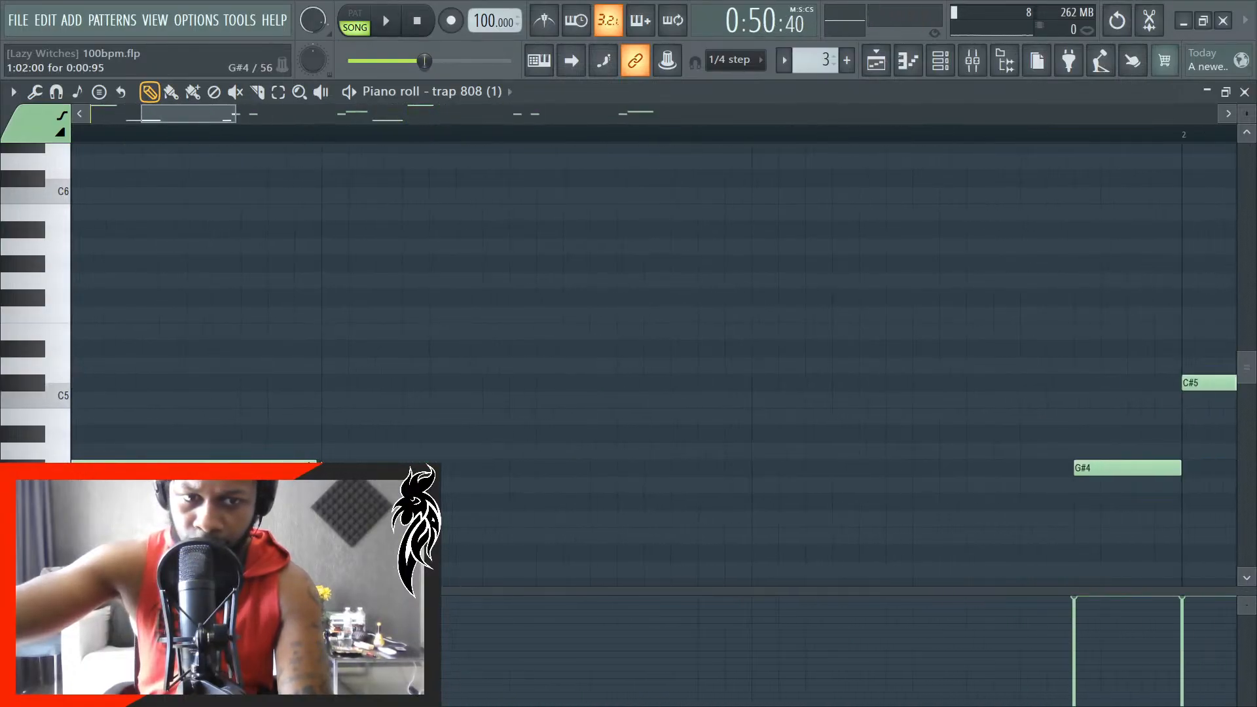
pyautogui.moveTo(297, 479); pyautogui.dragTo(289, 478)
pyautogui.scroll(1, 289, 471)
pyautogui.scroll(-3, 289, 471)
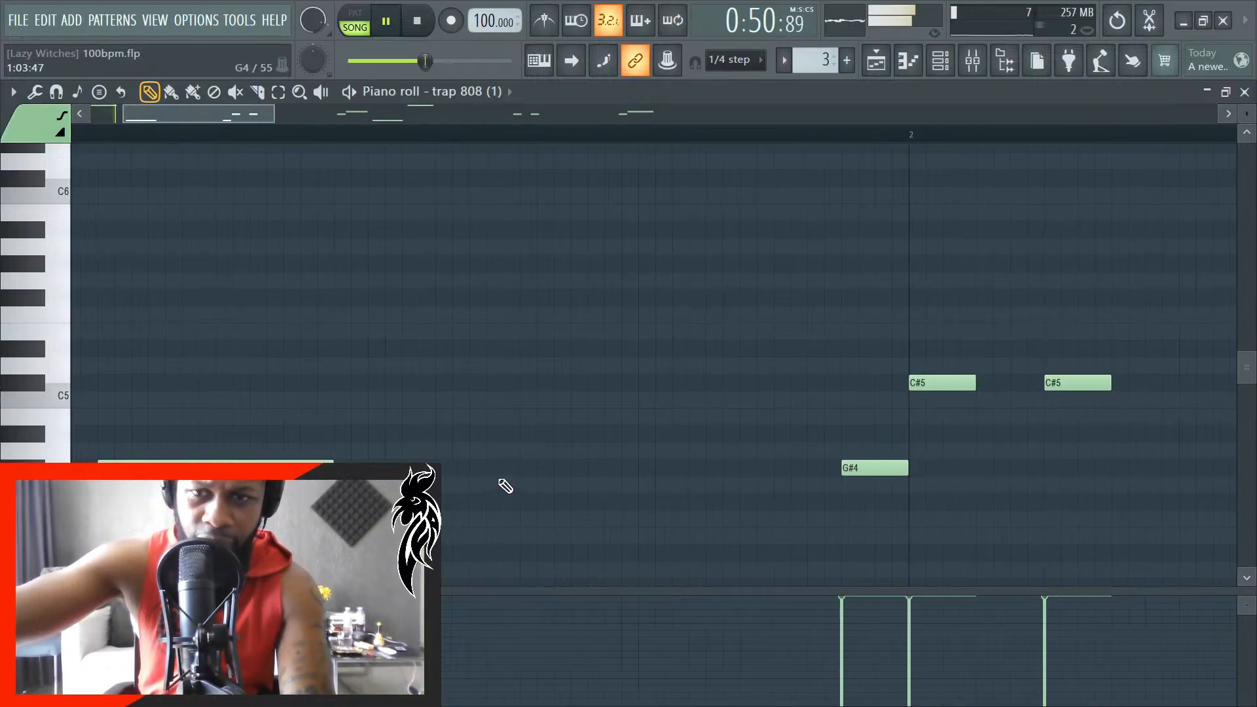
# - Listen through the 808 #2 pattern and lengthen the G#5 note on beat 2 of bar 3 to 0:00:84
pyautogui.scroll(-1, 488, 483)
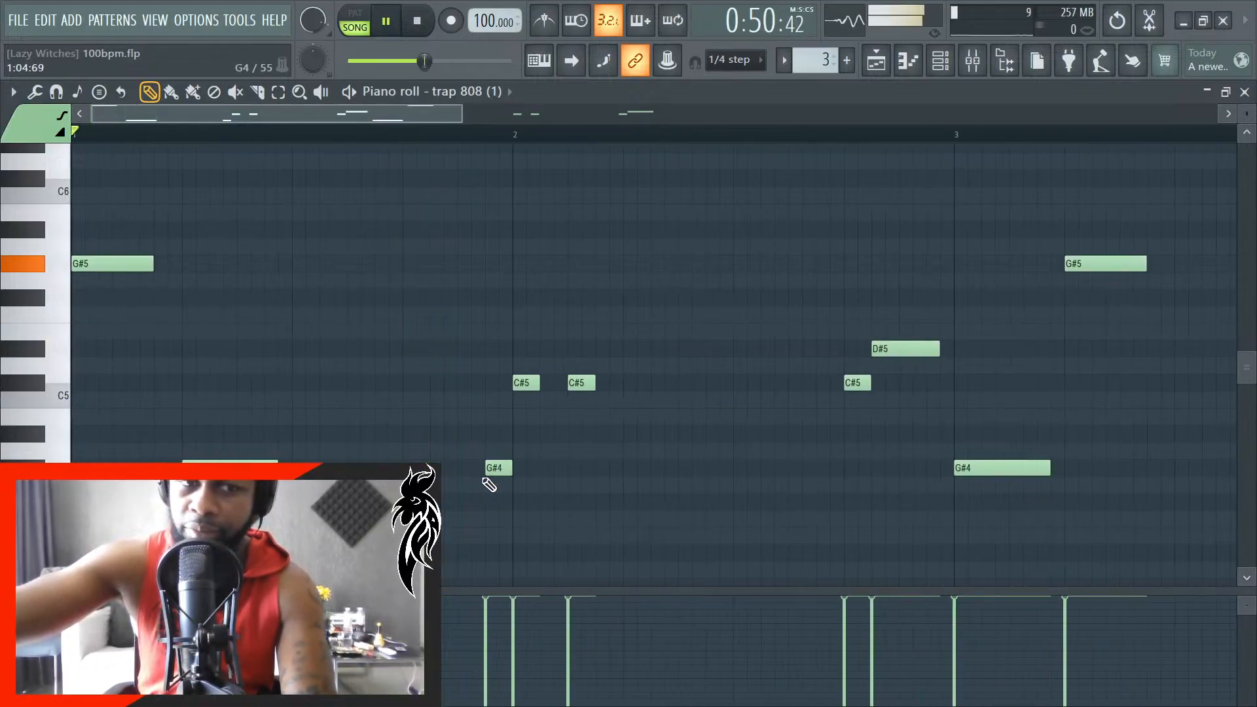
pyautogui.scroll(-1, 488, 484)
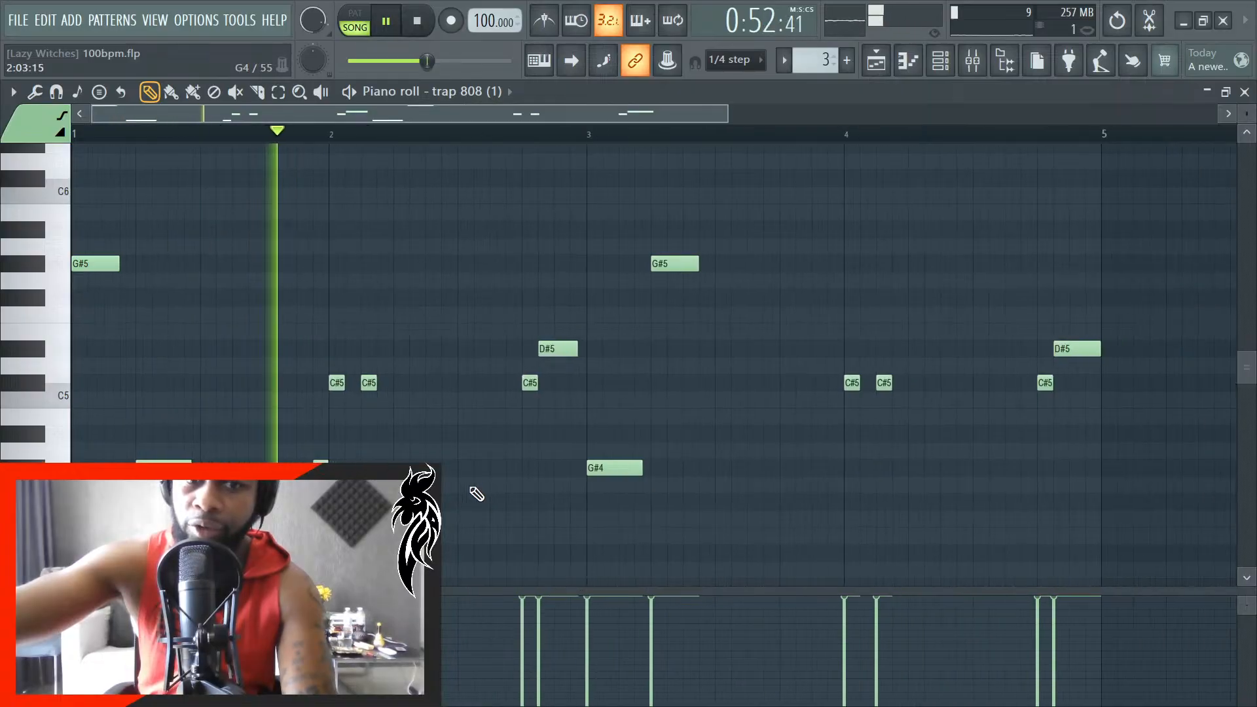
pyautogui.scroll(2, 556, 476)
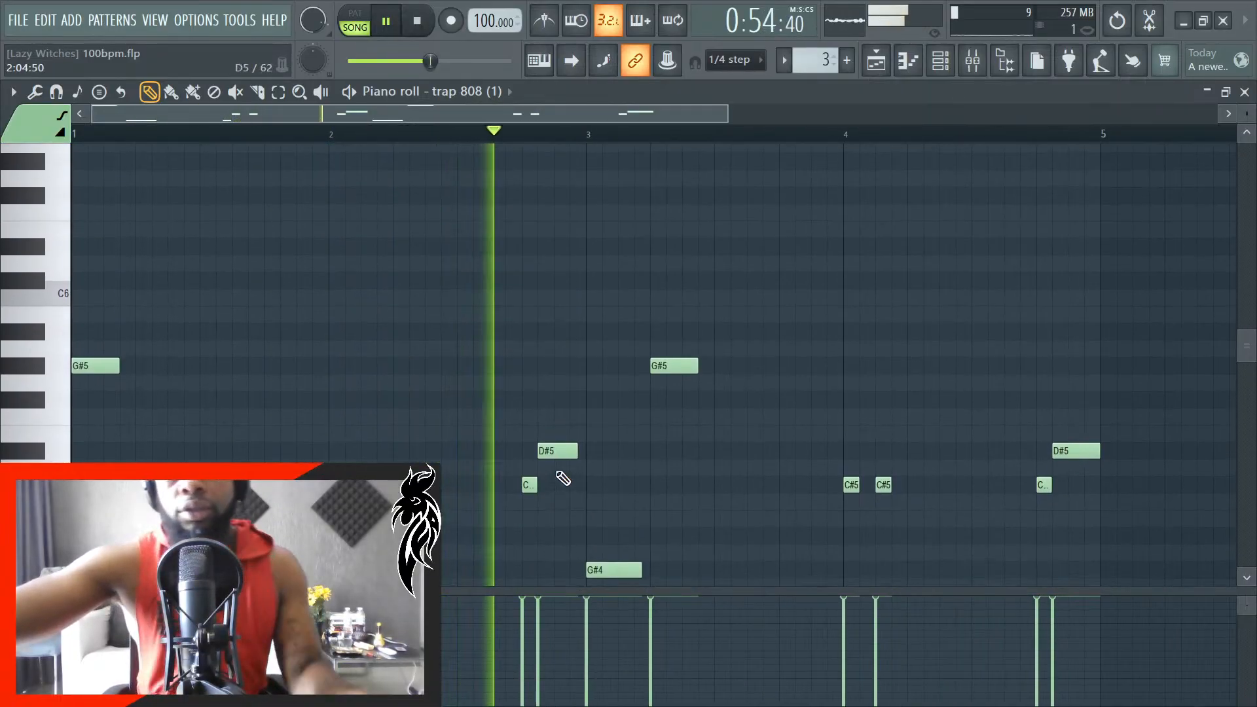
pyautogui.scroll(-4, 558, 483)
pyautogui.scroll(1, 557, 483)
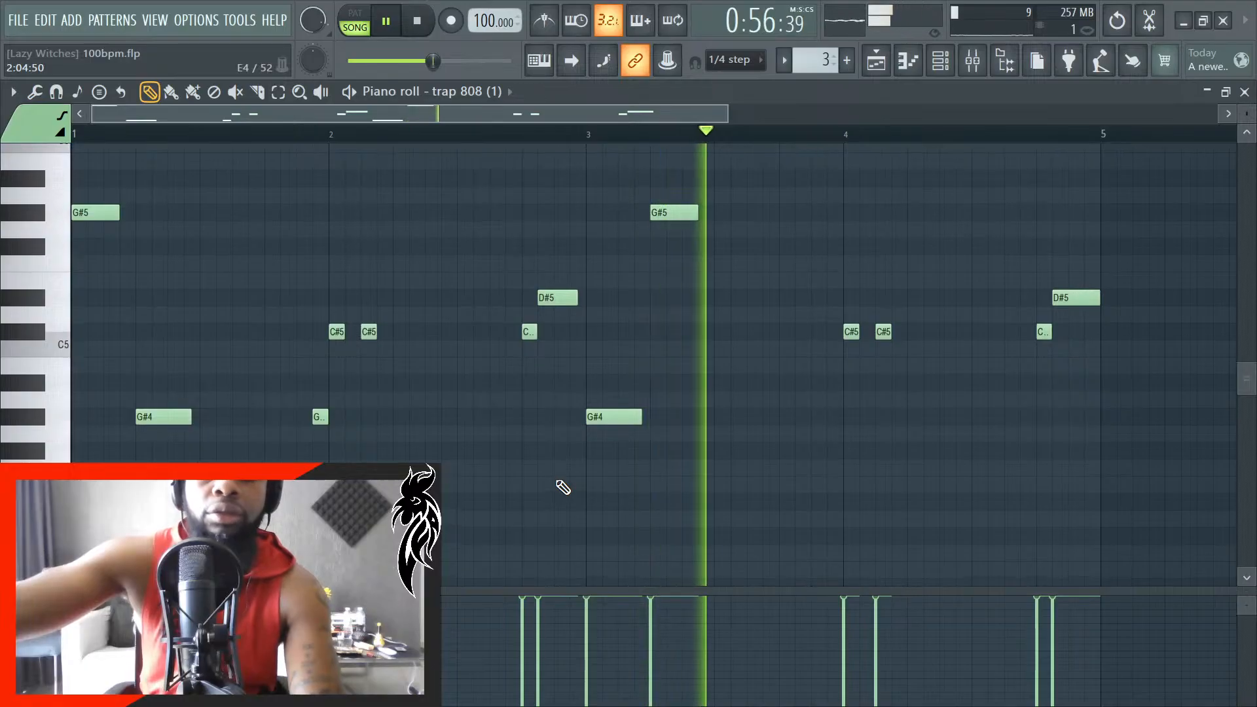
pyautogui.scroll(-2, 553, 489)
pyautogui.scroll(2, 433, 454)
pyautogui.press('space')
pyautogui.scroll(5, 321, 457)
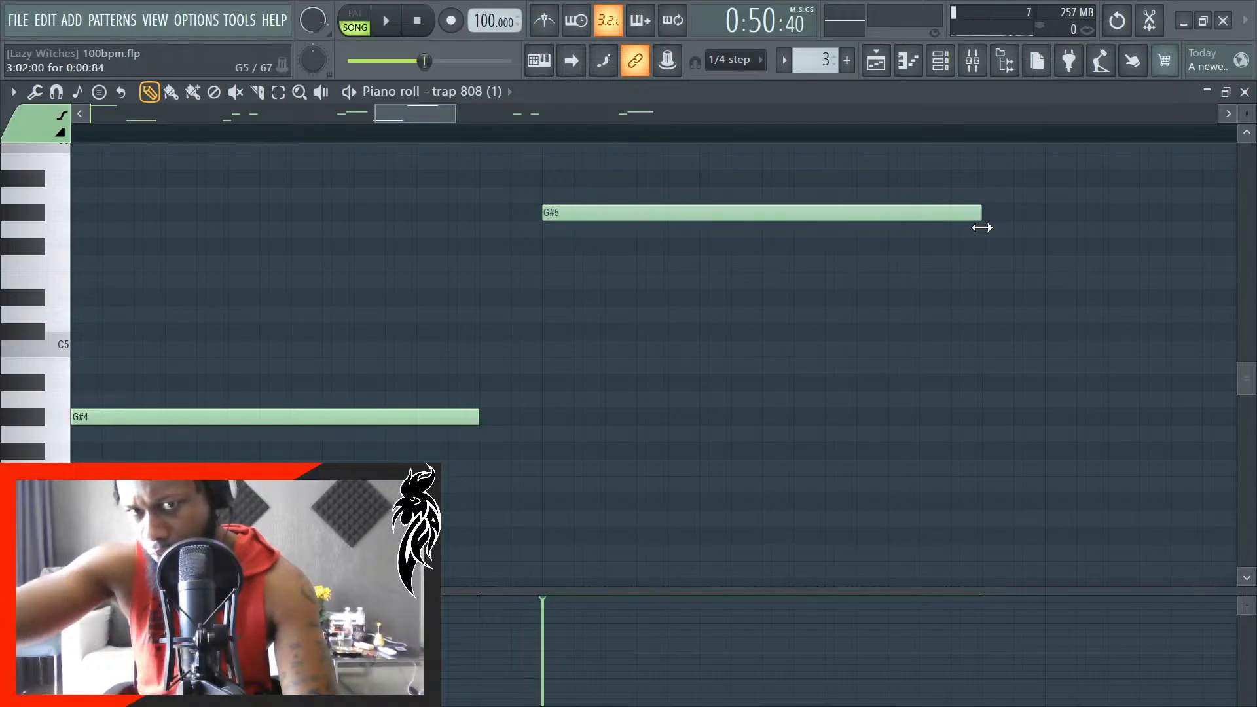
pyautogui.scroll(-5, 745, 395)
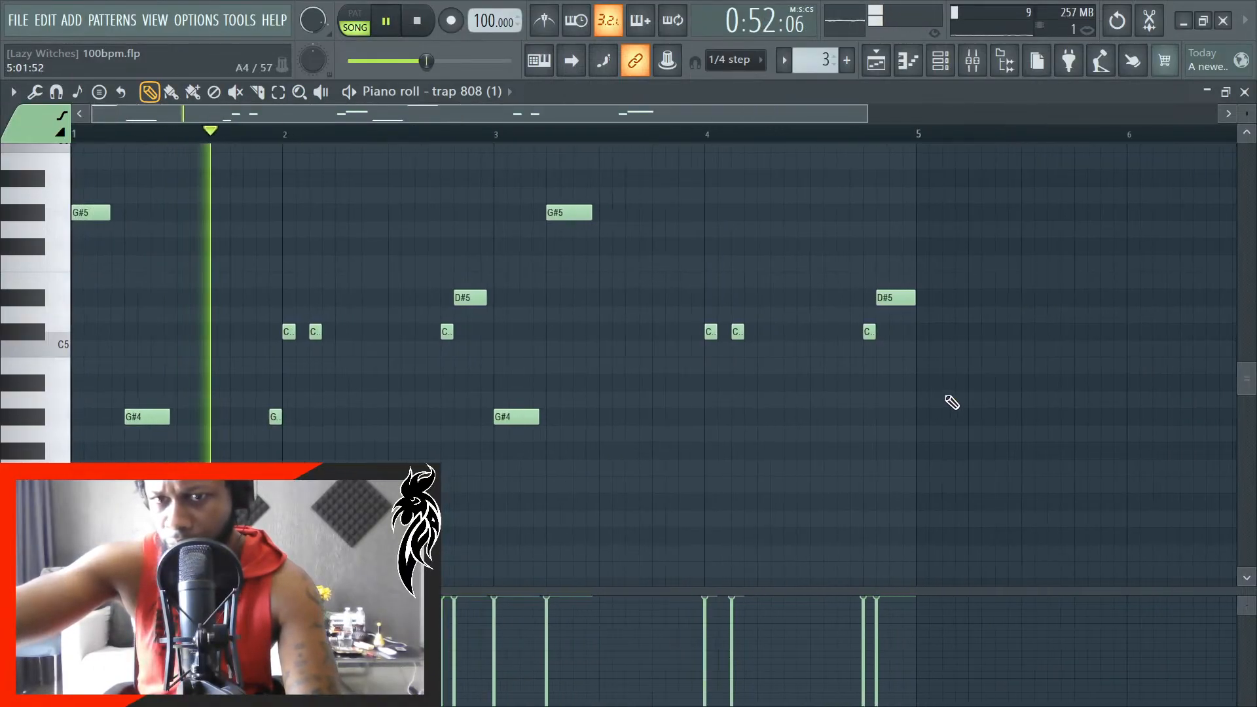
# - Play the pattern through bar 4, save the project, and stop playback
pyautogui.scroll(4, 930, 396)
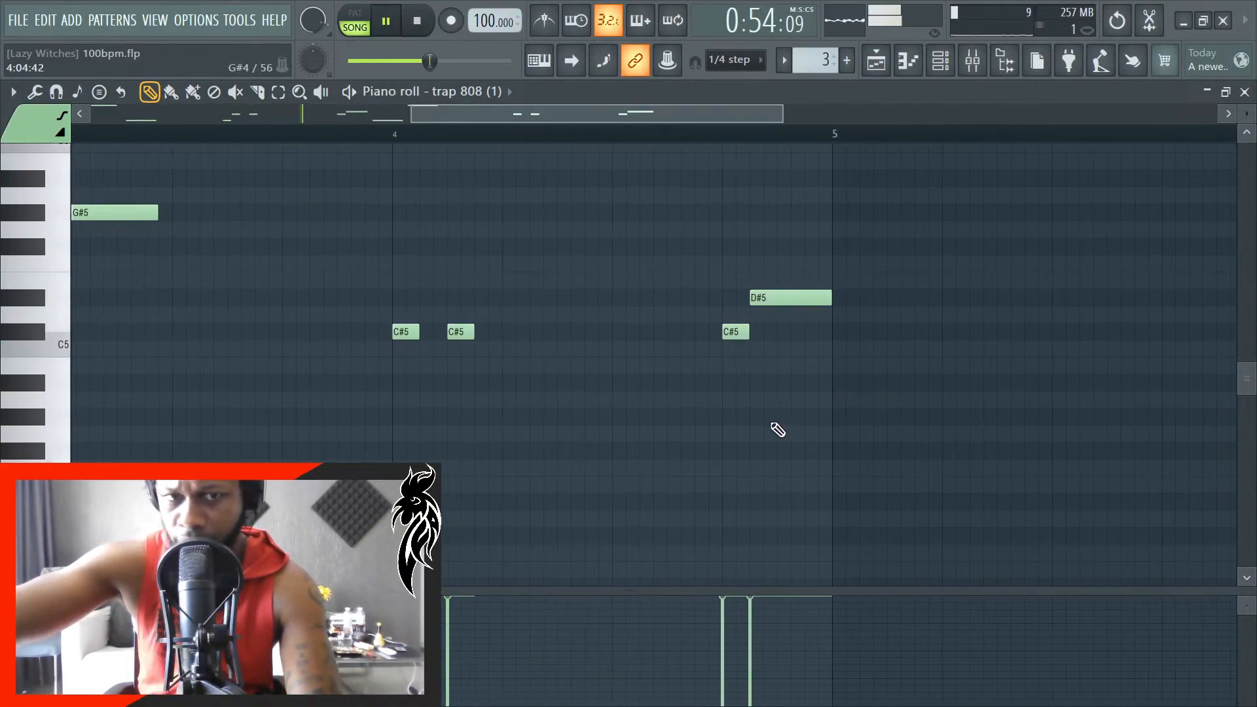
pyautogui.hotkey('ctrl', 's')
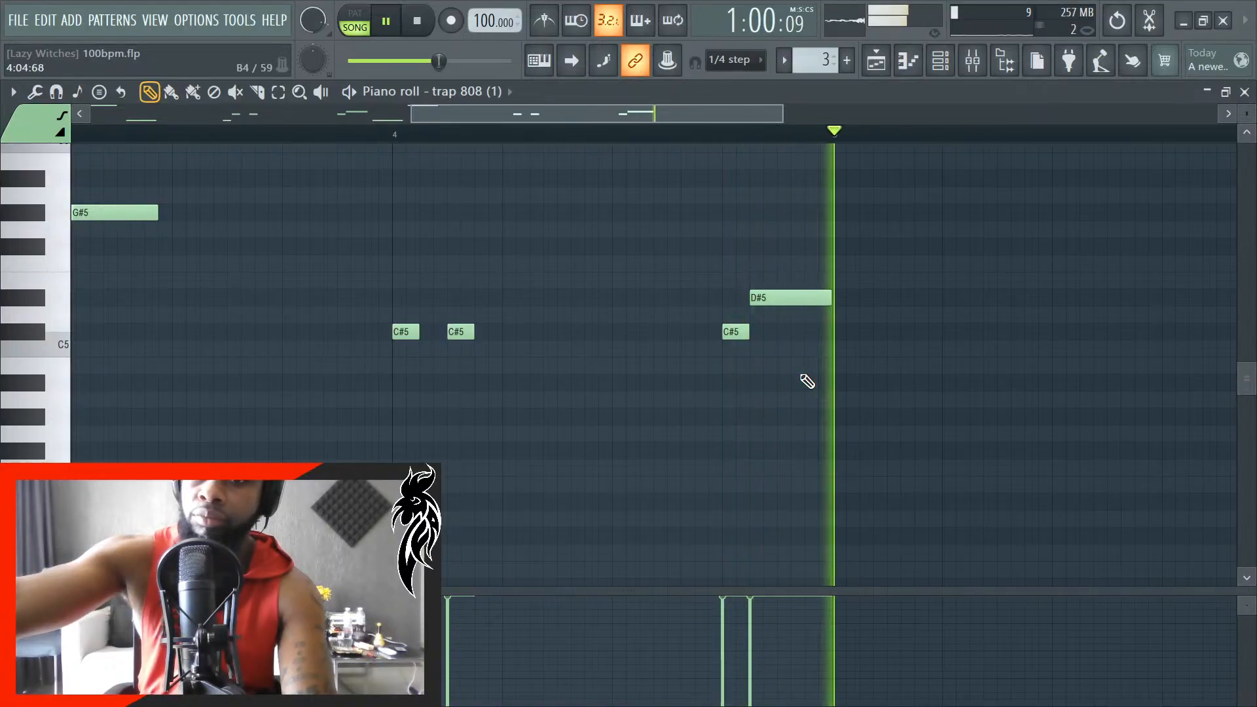
pyautogui.press('space')
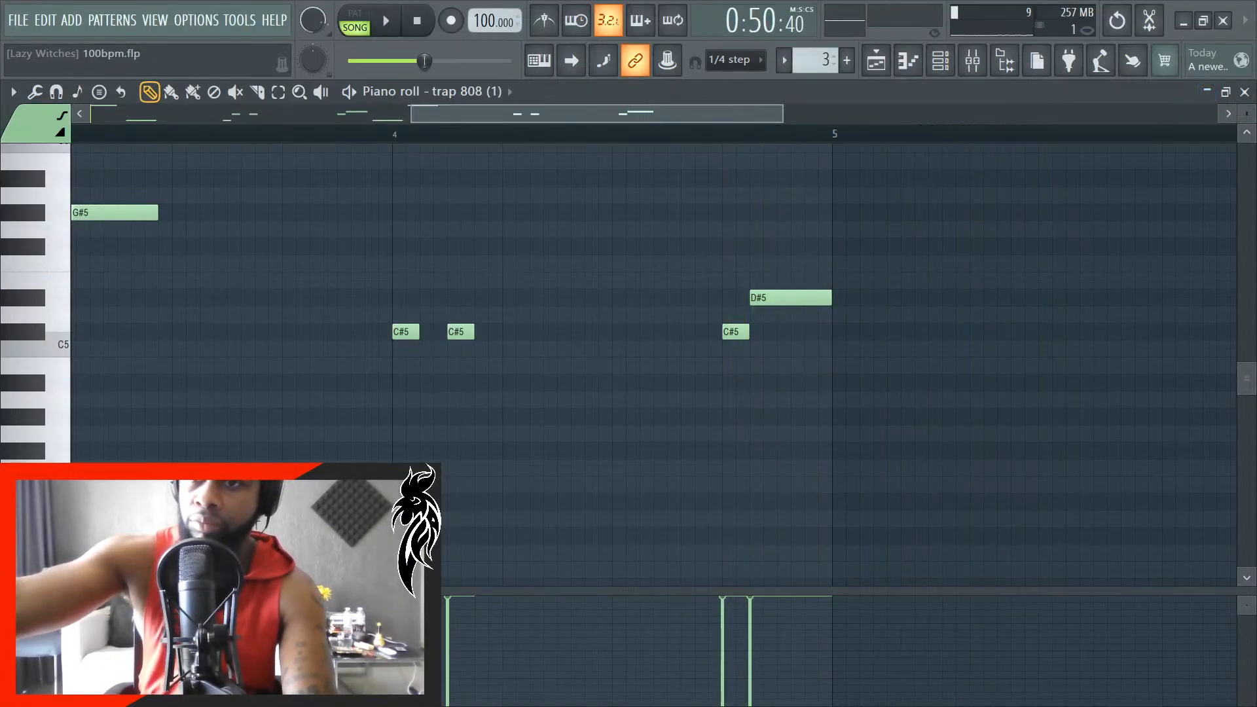
# - Leave the piano roll and place another 808 #2 clip on the 808 track, aligned exactly to the start of bar 26
pyautogui.click(1246, 94)
pyautogui.scroll(-6, 720, 423)
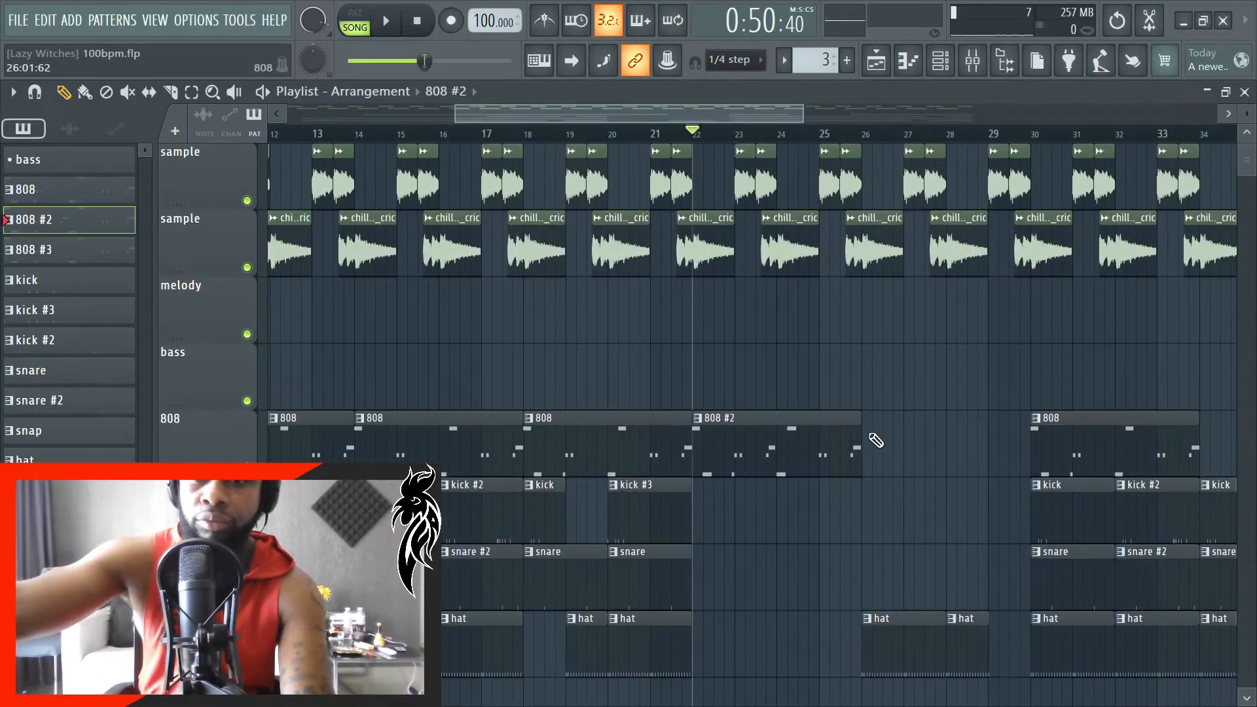
pyautogui.click(876, 441)
pyautogui.scroll(8, 881, 452)
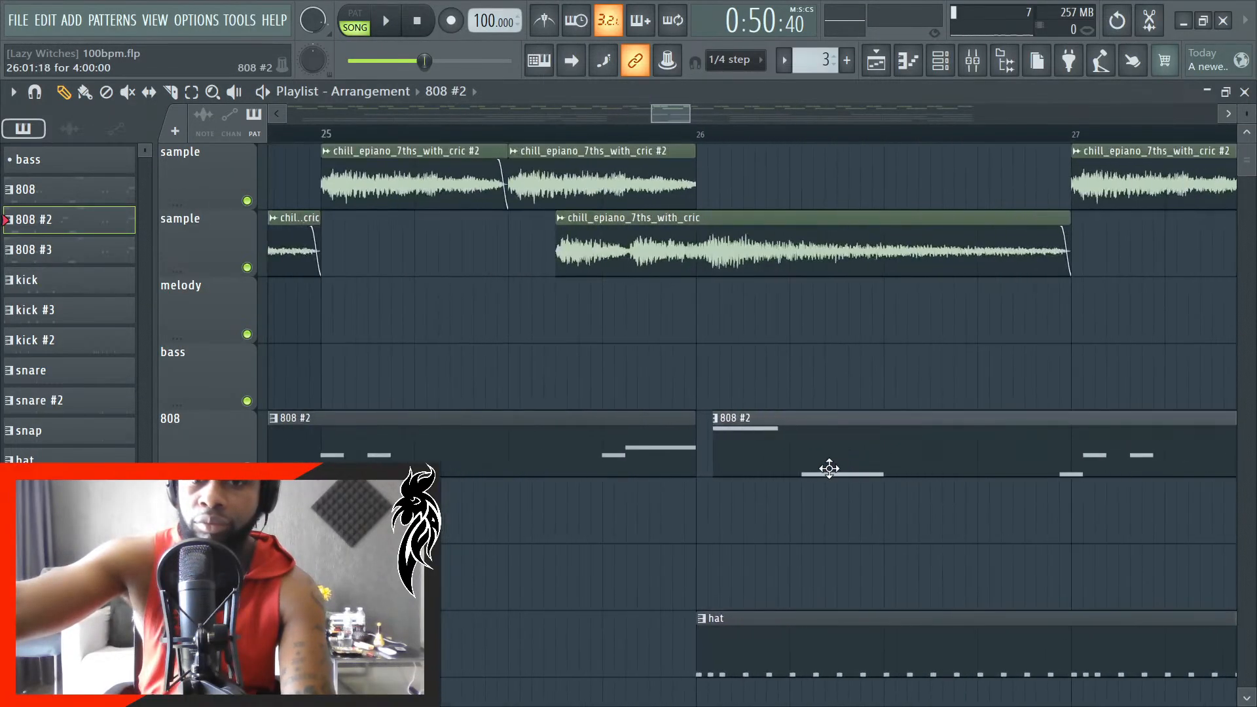
pyautogui.scroll(3, 789, 471)
pyautogui.moveTo(829, 469); pyautogui.dragTo(812, 472)
# - Play the arrangement from bar 22 to check the 808 #2 section and stop playback
pyautogui.press('space')
pyautogui.scroll(-1, 709, 535)
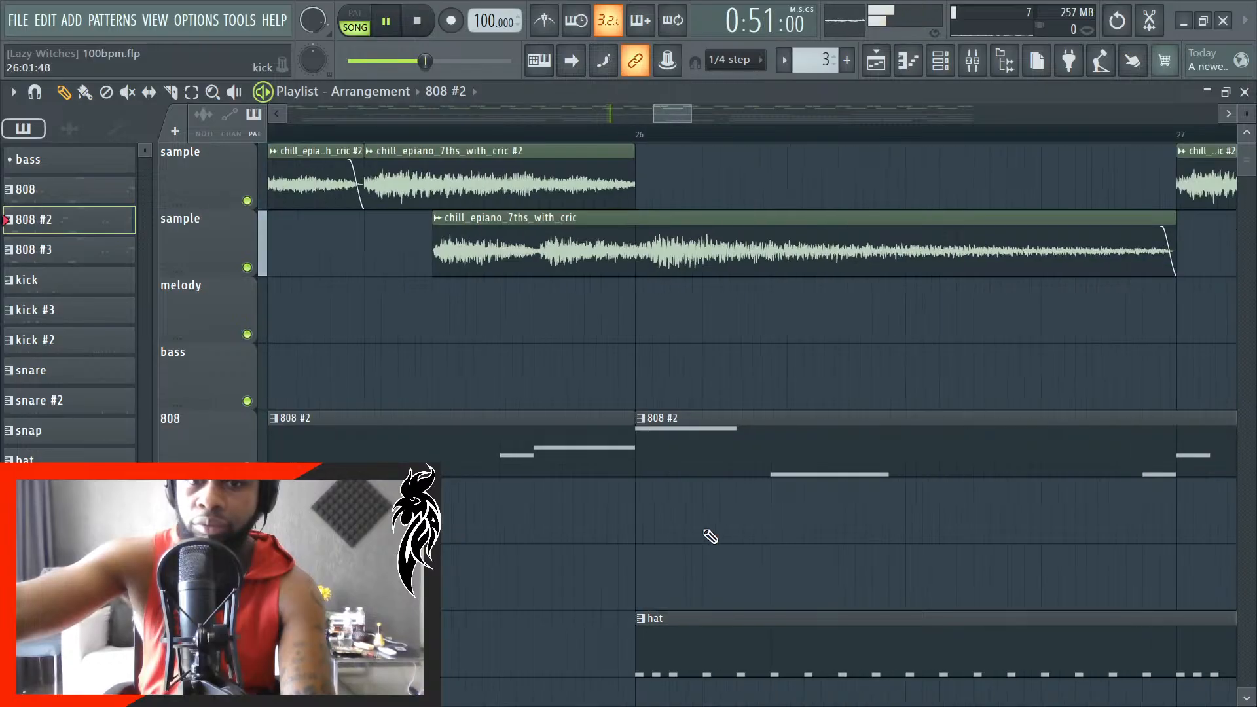
pyautogui.scroll(-8, 711, 536)
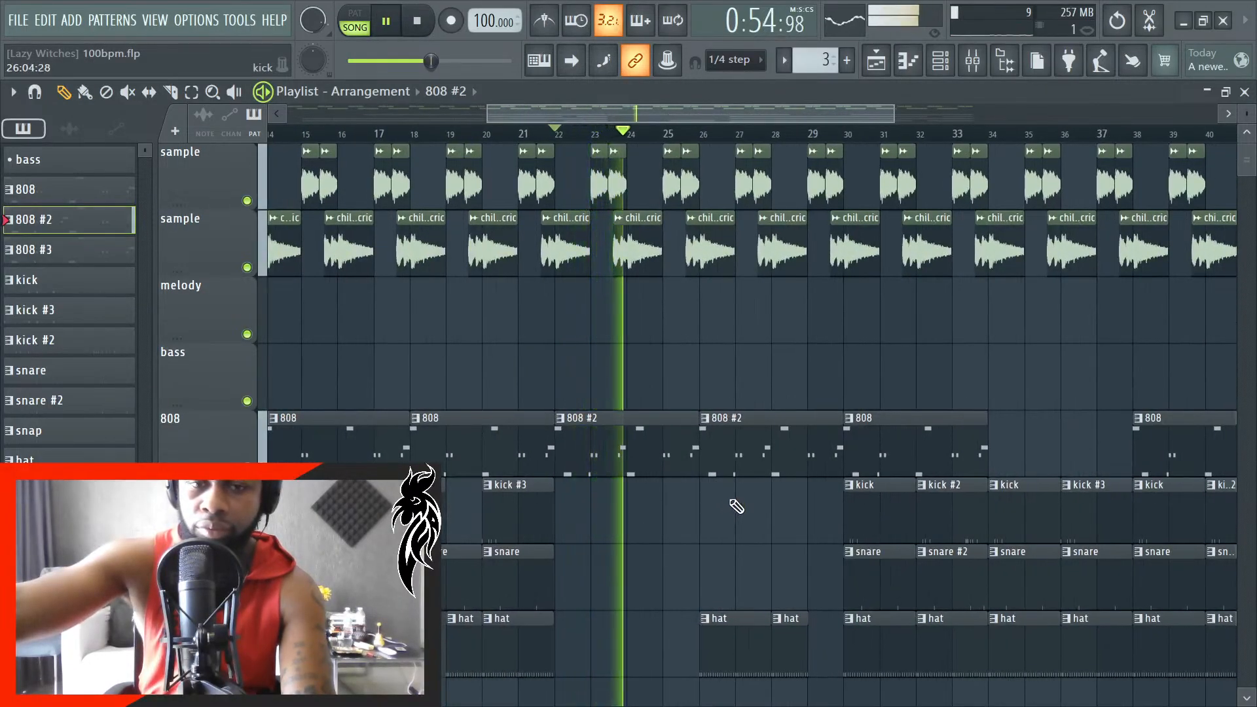
pyautogui.press('space')
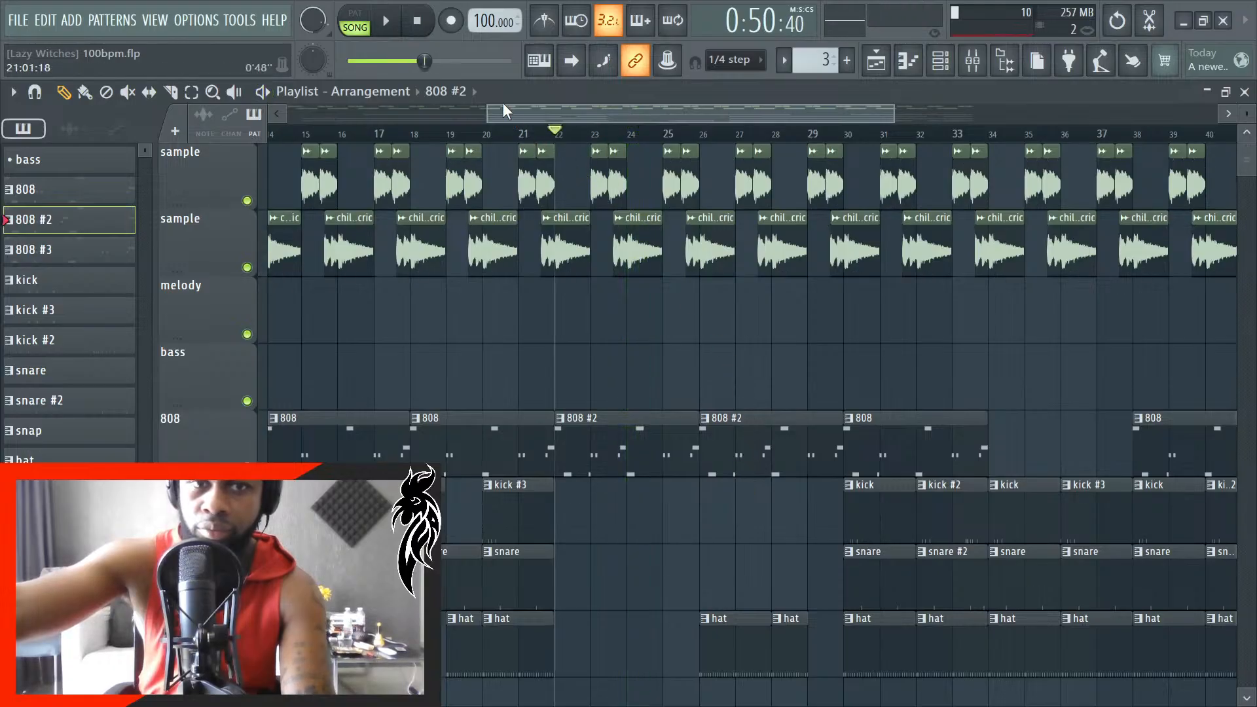
# - Open the 808 pattern's piano roll and lengthen the G#5 and G#4 notes on beats 1 and 2 of bar 1 to 0:00:84
pyautogui.doubleClick(57, 200)
pyautogui.moveTo(261, 454); pyautogui.dragTo(87, 208)
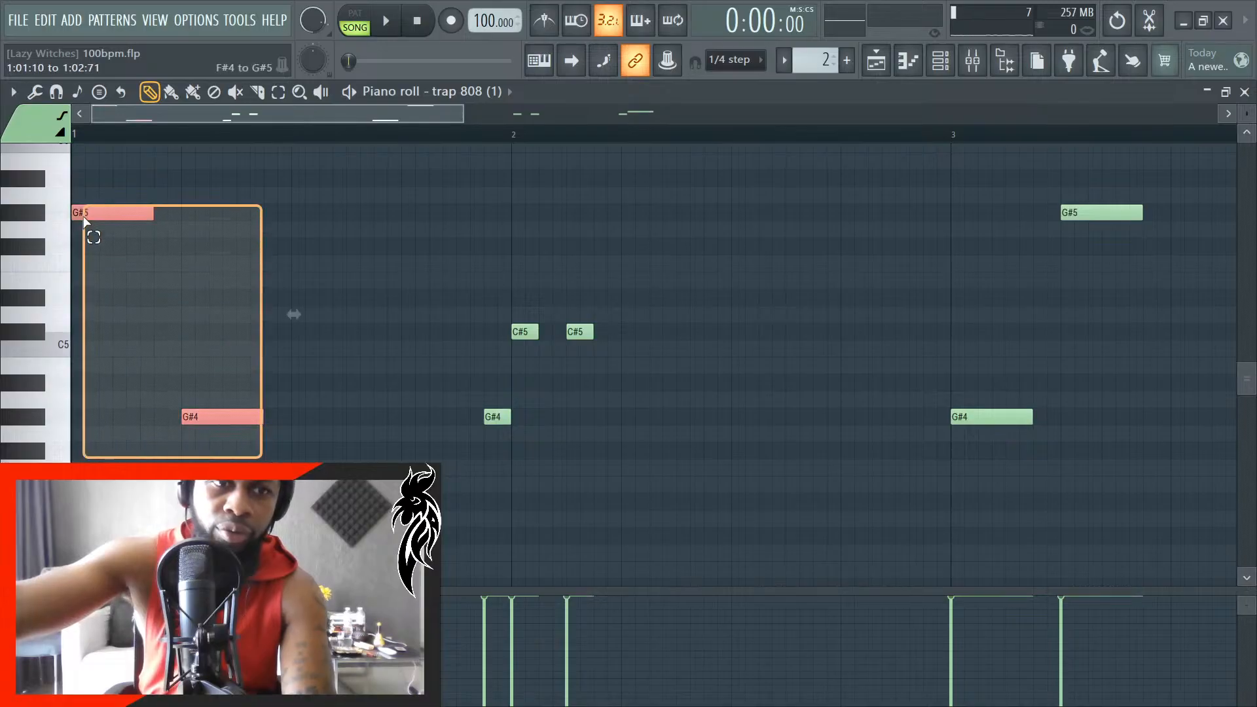
pyautogui.keyDown('ctrl'); pyautogui.scroll(4, 168, 236); pyautogui.keyUp('ctrl')
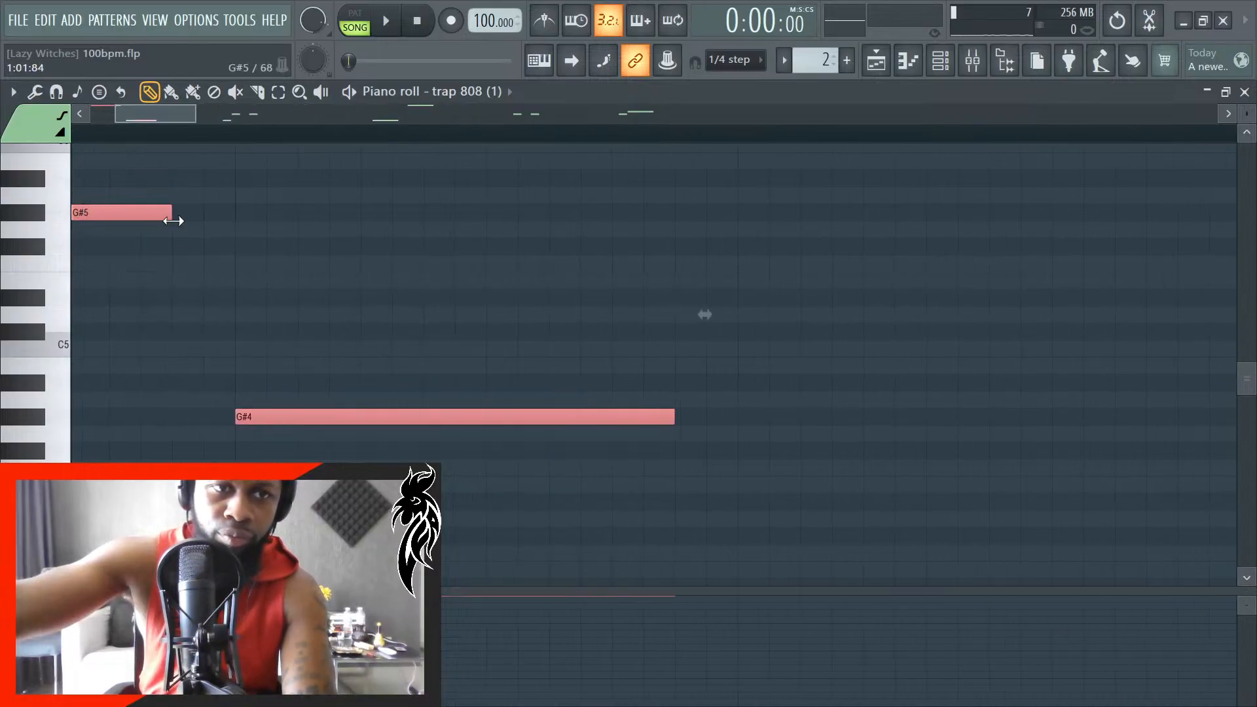
pyautogui.keyDown('ctrl'); pyautogui.scroll(-4, 297, 339); pyautogui.keyUp('ctrl')
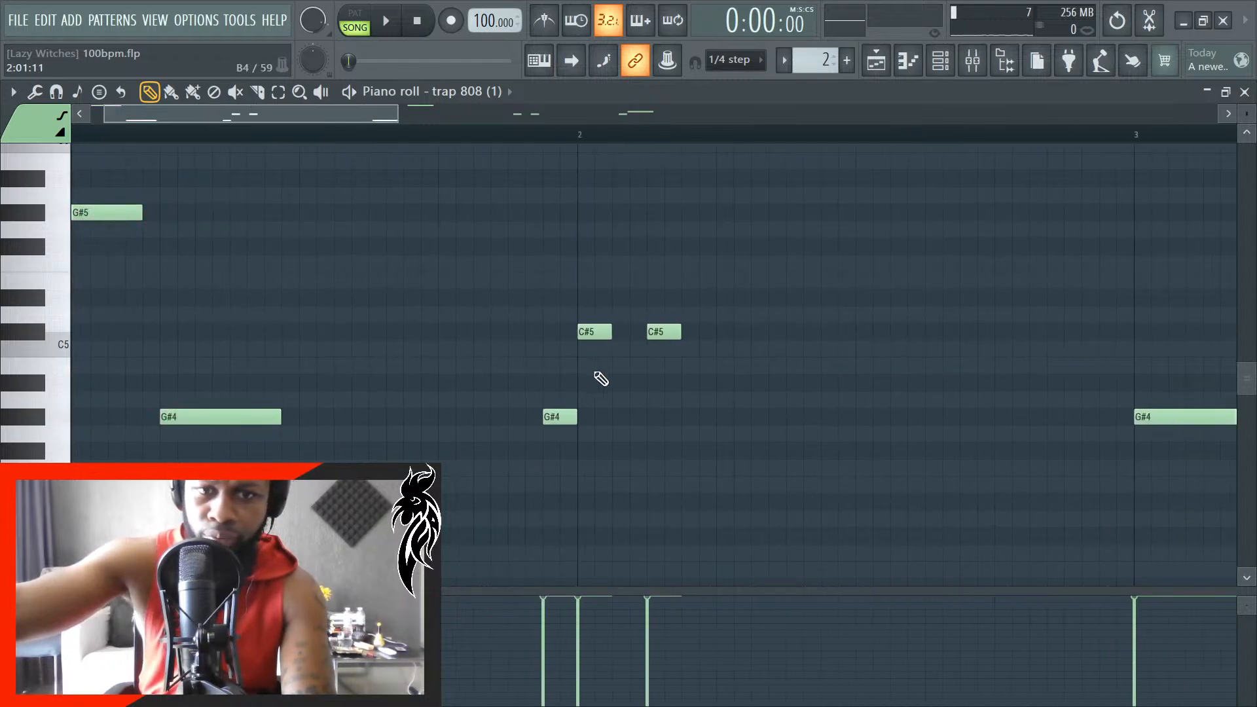
pyautogui.keyDown('ctrl'); pyautogui.scroll(-3, 871, 427); pyautogui.keyUp('ctrl')
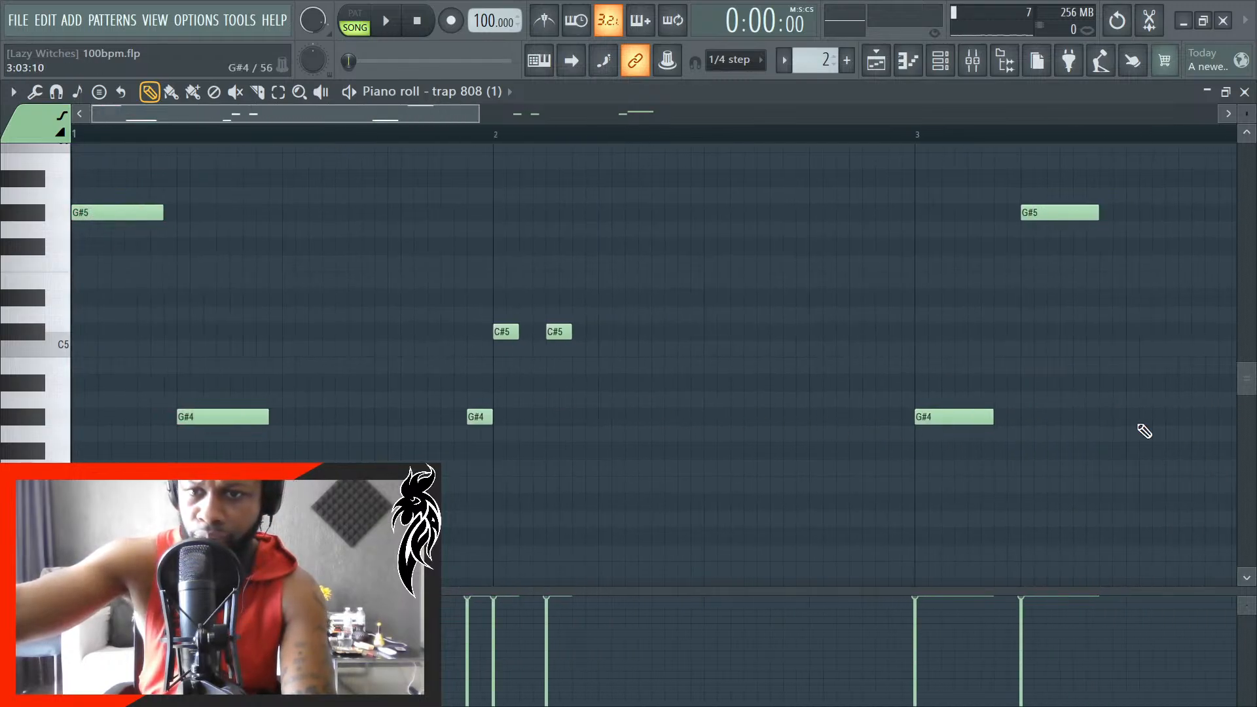
# - Lengthen the G#4 and G#5 notes on beats 1 and 2 of bar 3 to 0:00:84, check bar 4, and close the piano roll
pyautogui.keyDown('ctrl'); pyautogui.scroll(6, 1136, 435); pyautogui.keyUp('ctrl')
pyautogui.moveTo(1123, 524); pyautogui.dragTo(722, 195)
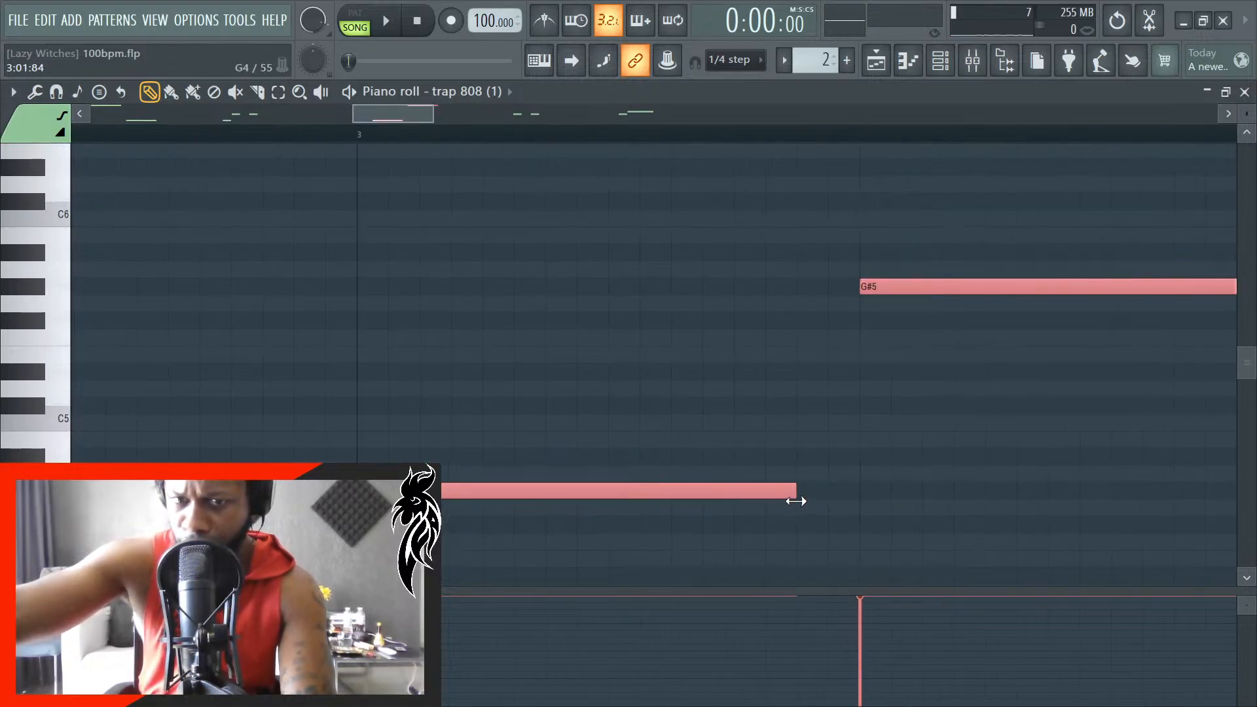
pyautogui.keyDown('ctrl'); pyautogui.scroll(-2, 832, 504); pyautogui.keyUp('ctrl')
pyautogui.keyDown('ctrl'); pyautogui.scroll(1, 847, 505); pyautogui.keyUp('ctrl')
pyautogui.keyDown('ctrl'); pyautogui.scroll(-5, 786, 491); pyautogui.keyUp('ctrl')
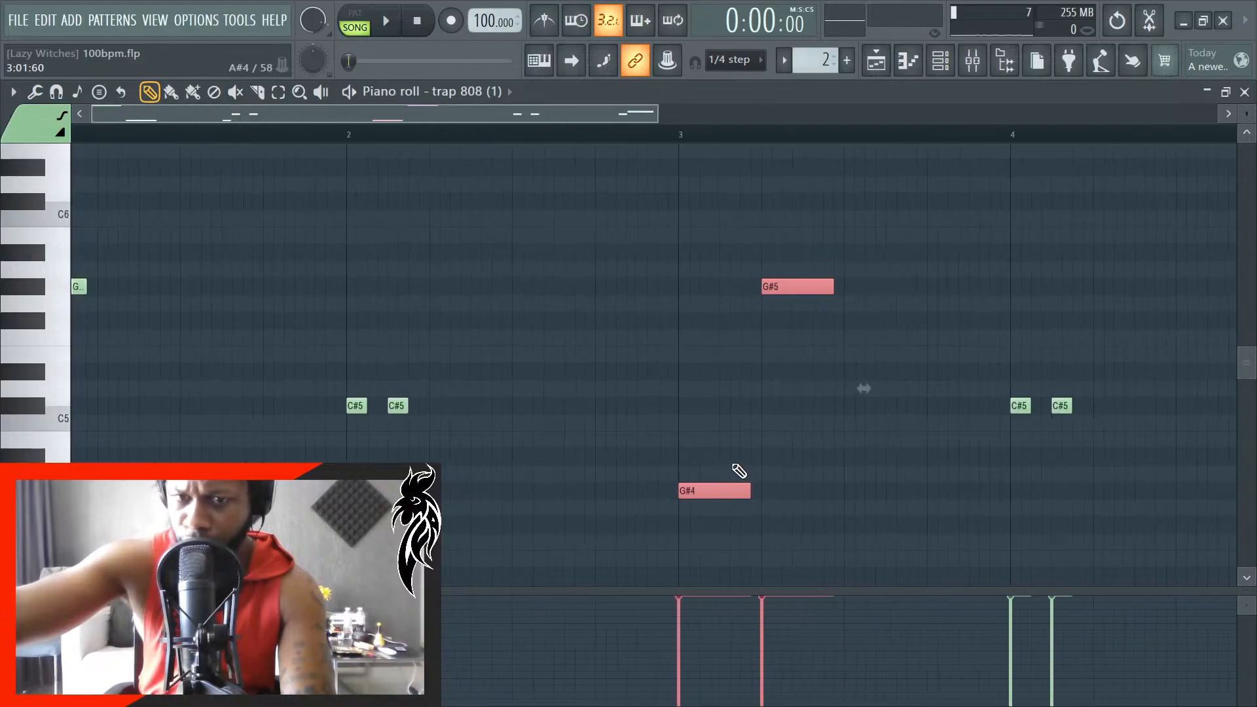
pyautogui.keyDown('ctrl'); pyautogui.scroll(-3, 913, 435); pyautogui.keyUp('ctrl')
pyautogui.keyDown('ctrl'); pyautogui.scroll(4, 871, 457); pyautogui.keyUp('ctrl')
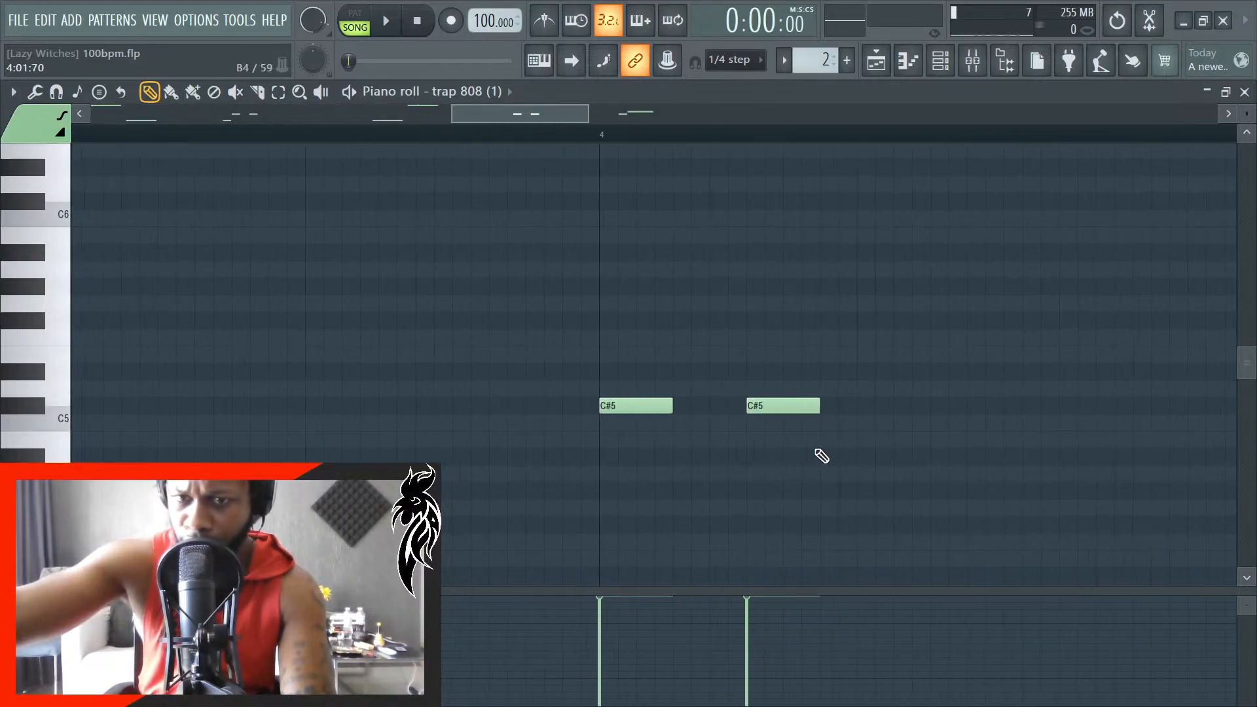
pyautogui.keyDown('ctrl'); pyautogui.scroll(2, 881, 431); pyautogui.keyUp('ctrl')
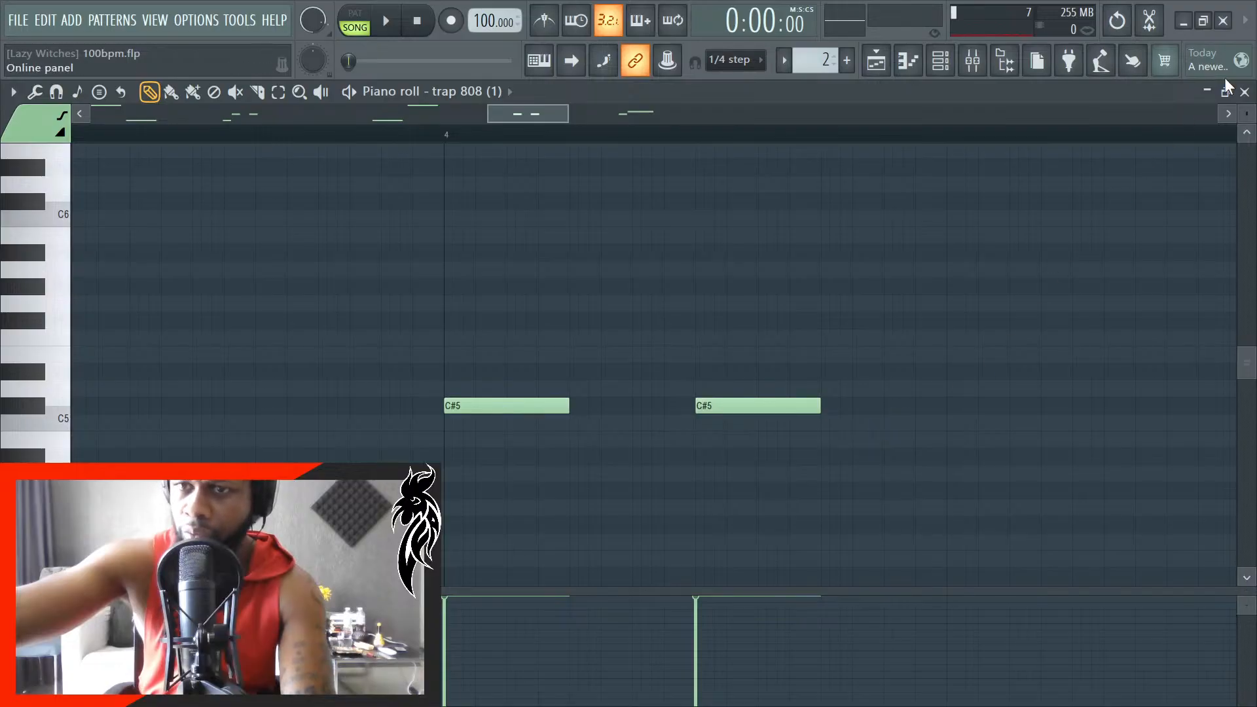
pyautogui.click(1245, 92)
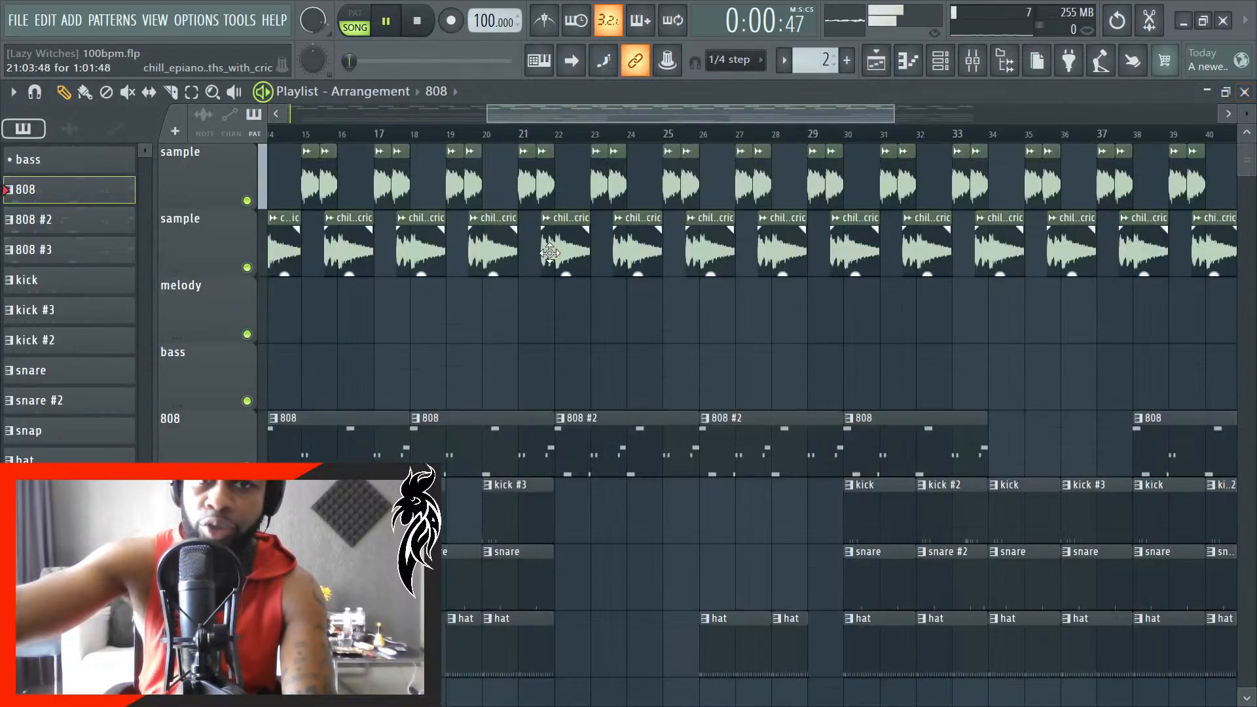
# - Turn on auto-scrolling and listen to the arrangement from the start into bar 23, and stop playback
pyautogui.click(580, 64)
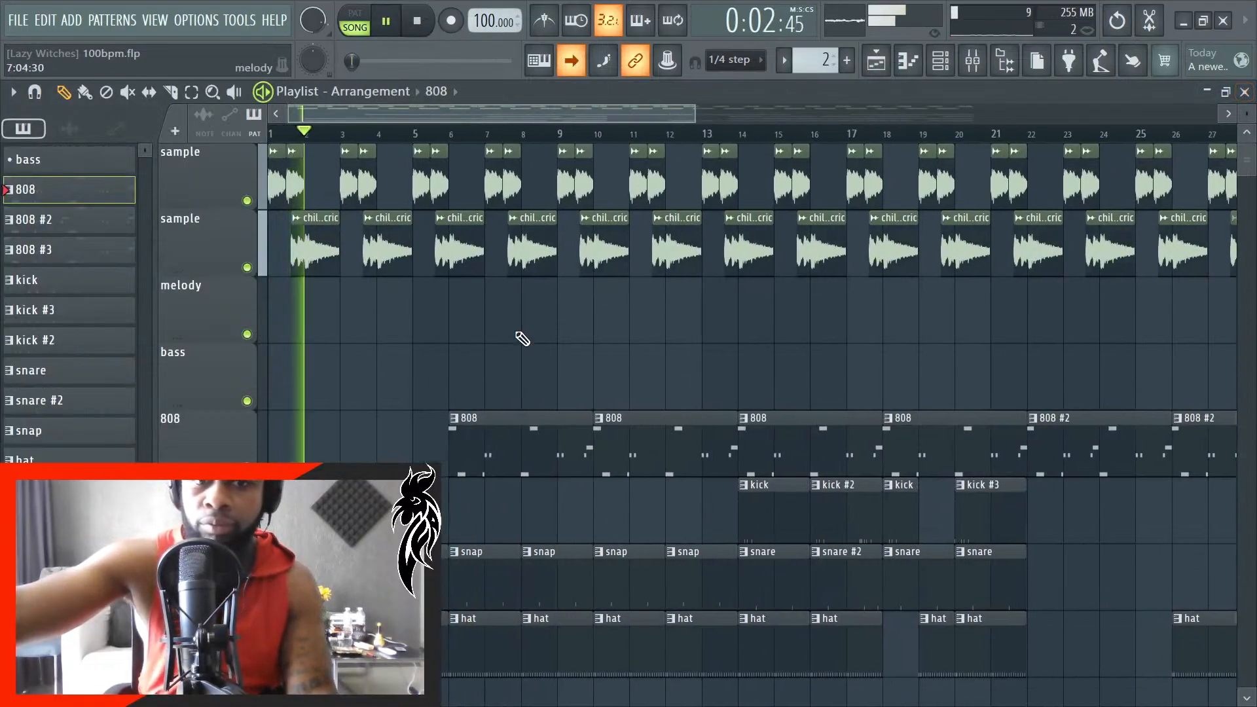
pyautogui.scroll(-1, 448, 455)
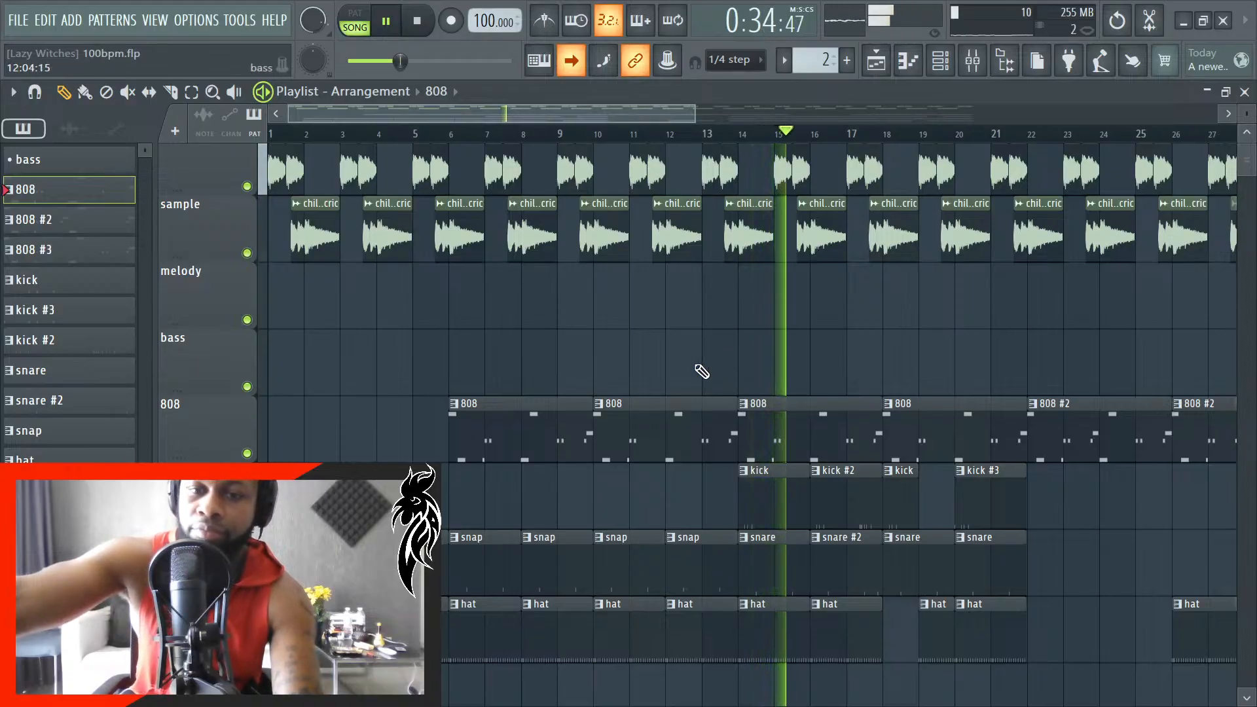
pyautogui.scroll(-2, 702, 371)
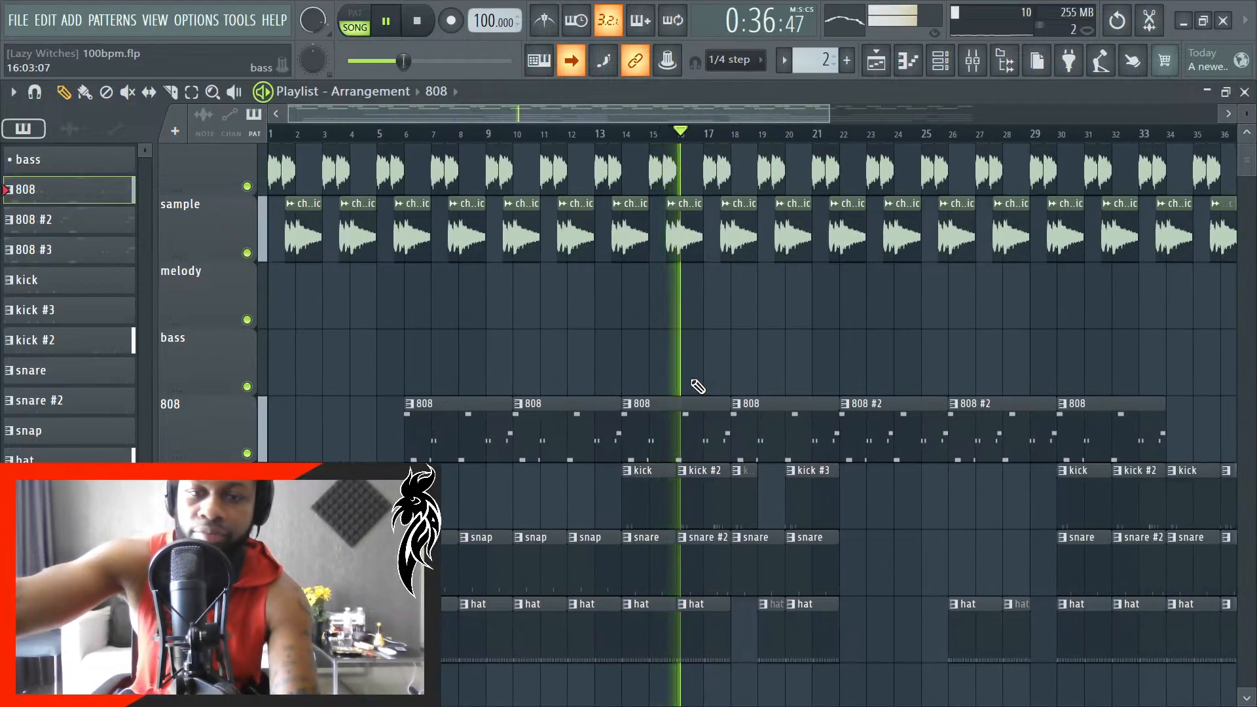
pyautogui.scroll(-1, 698, 387)
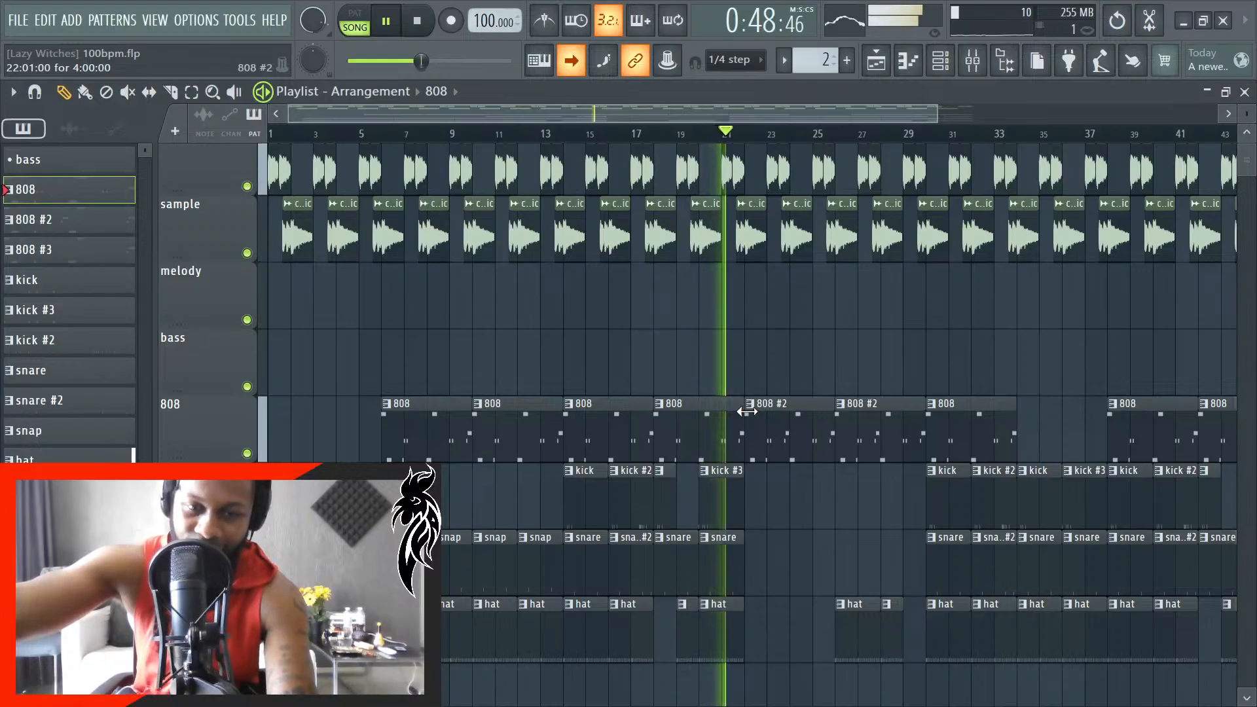
pyautogui.scroll(4, 694, 475)
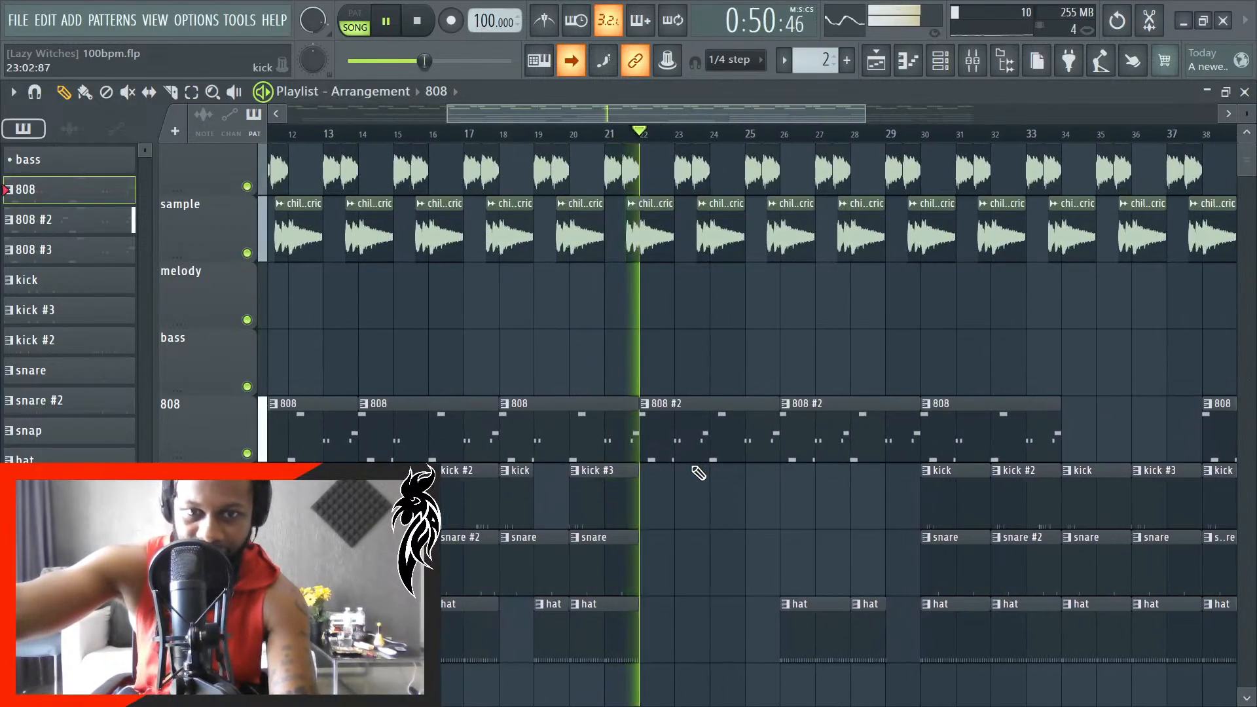
pyautogui.scroll(-3, 698, 473)
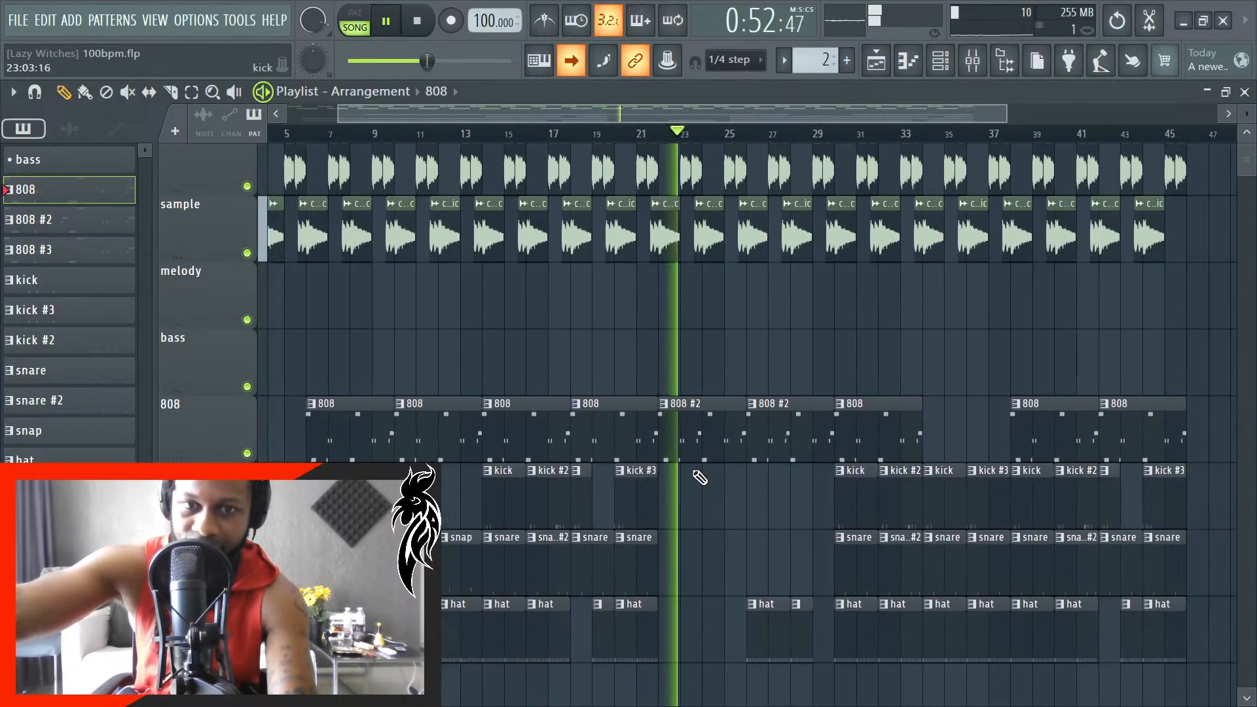
pyautogui.scroll(4, 699, 473)
pyautogui.scroll(3, 707, 488)
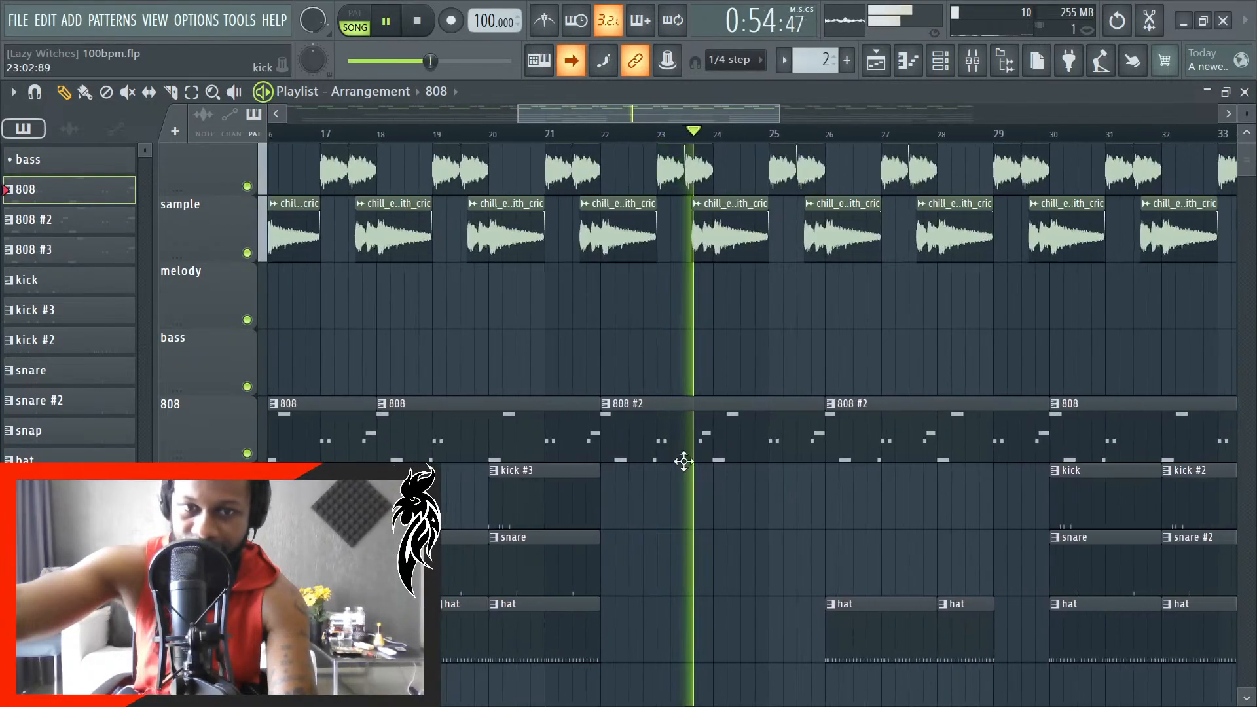
pyautogui.press('space')
# - Set the playback start to bar 22 and delete the short G#4 note at the end of bar 1 in the 808 #2 pattern
pyautogui.scroll(-5, 518, 560)
pyautogui.scroll(8, 648, 510)
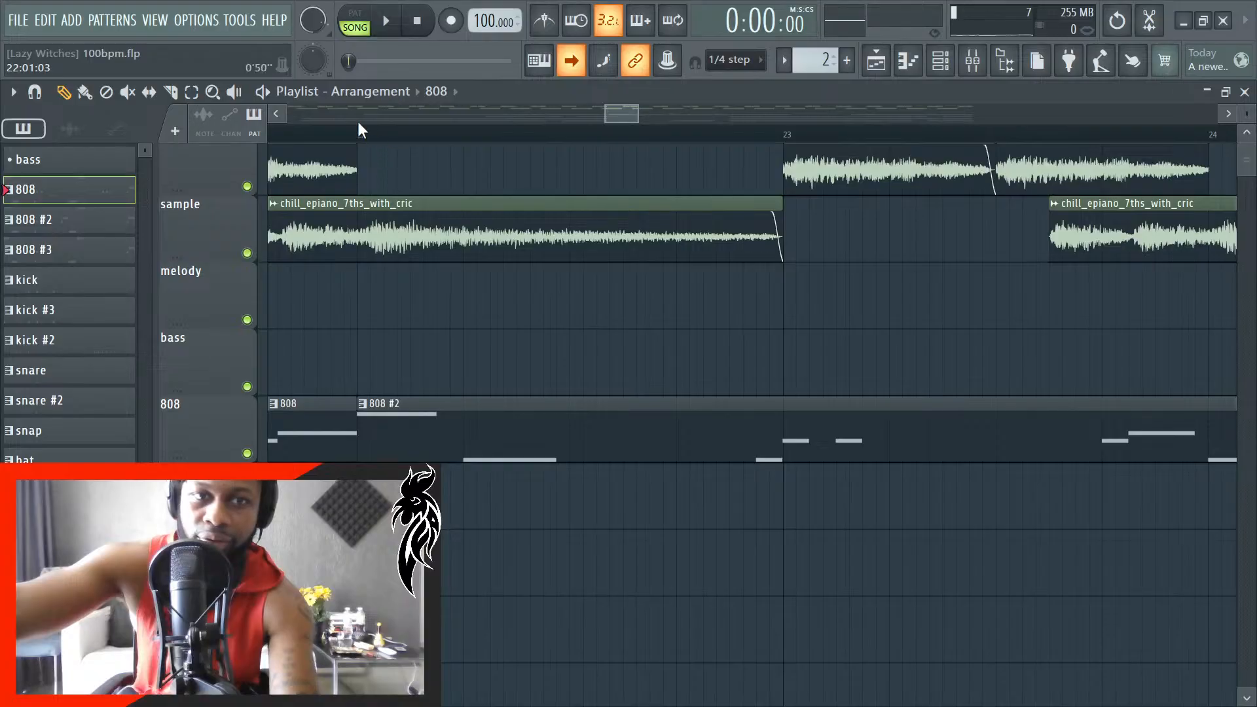
pyautogui.scroll(1, 561, 357)
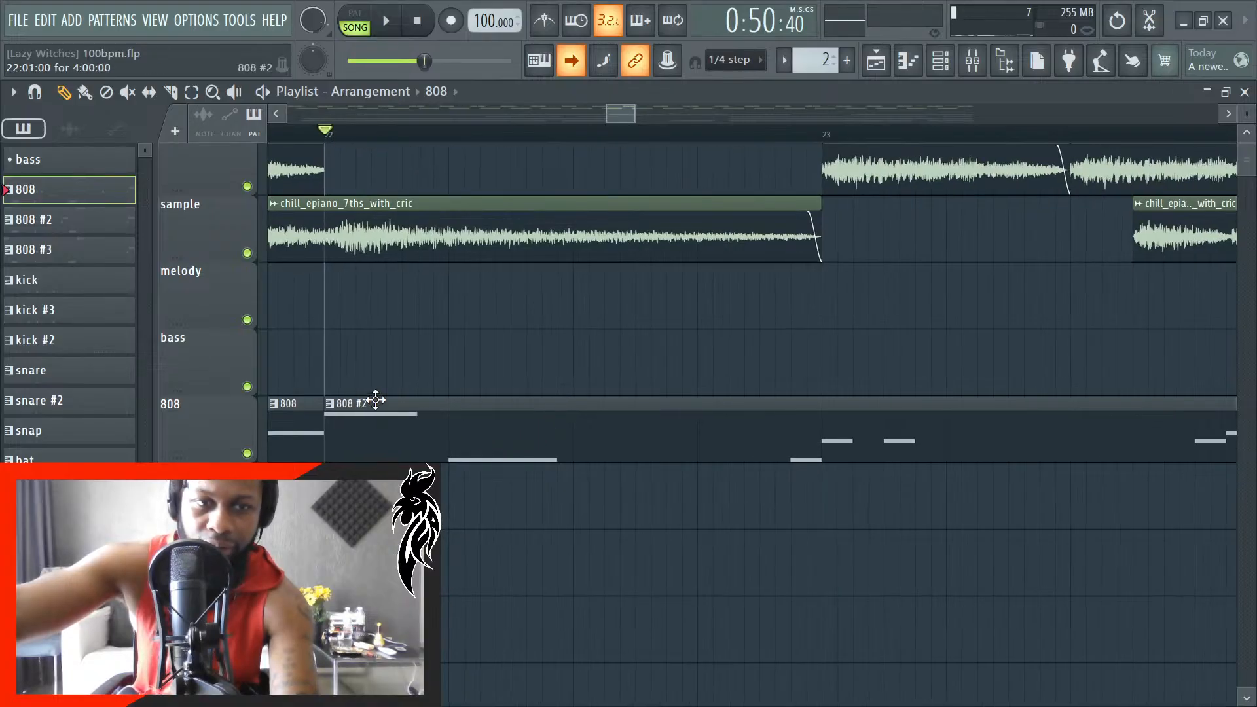
pyautogui.doubleClick(408, 434)
pyautogui.scroll(-5, 408, 434)
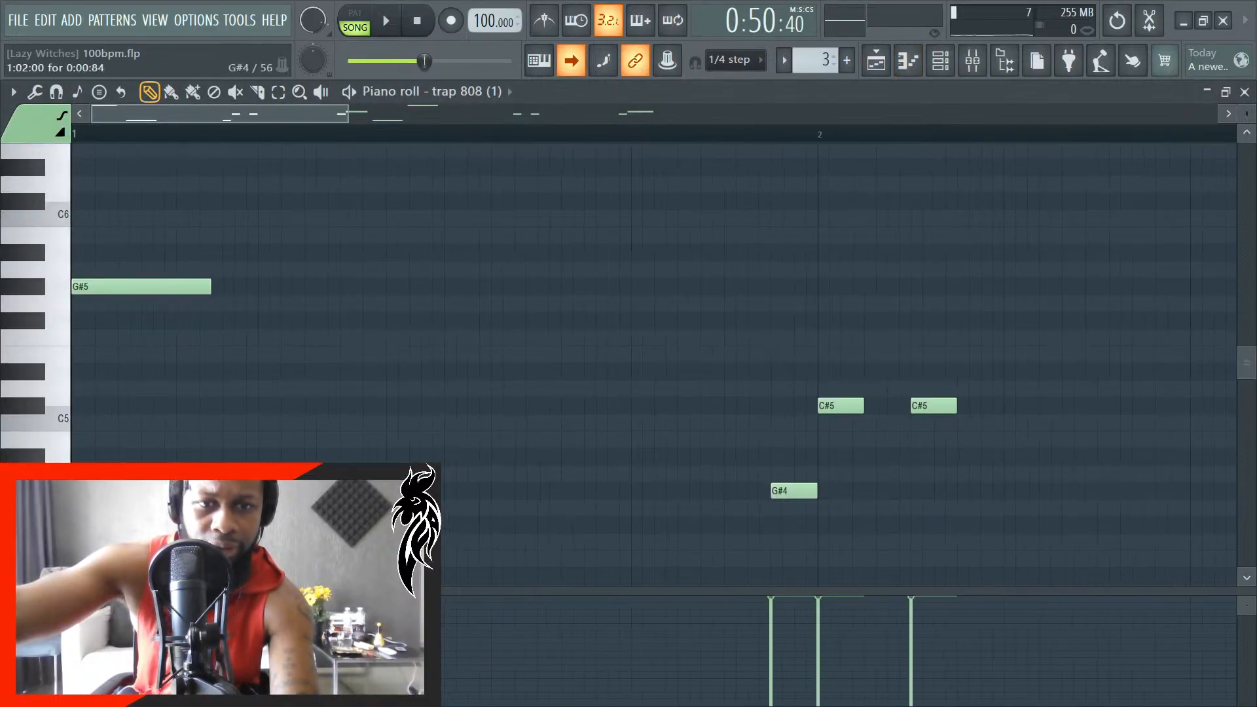
pyautogui.scroll(-1, 603, 528)
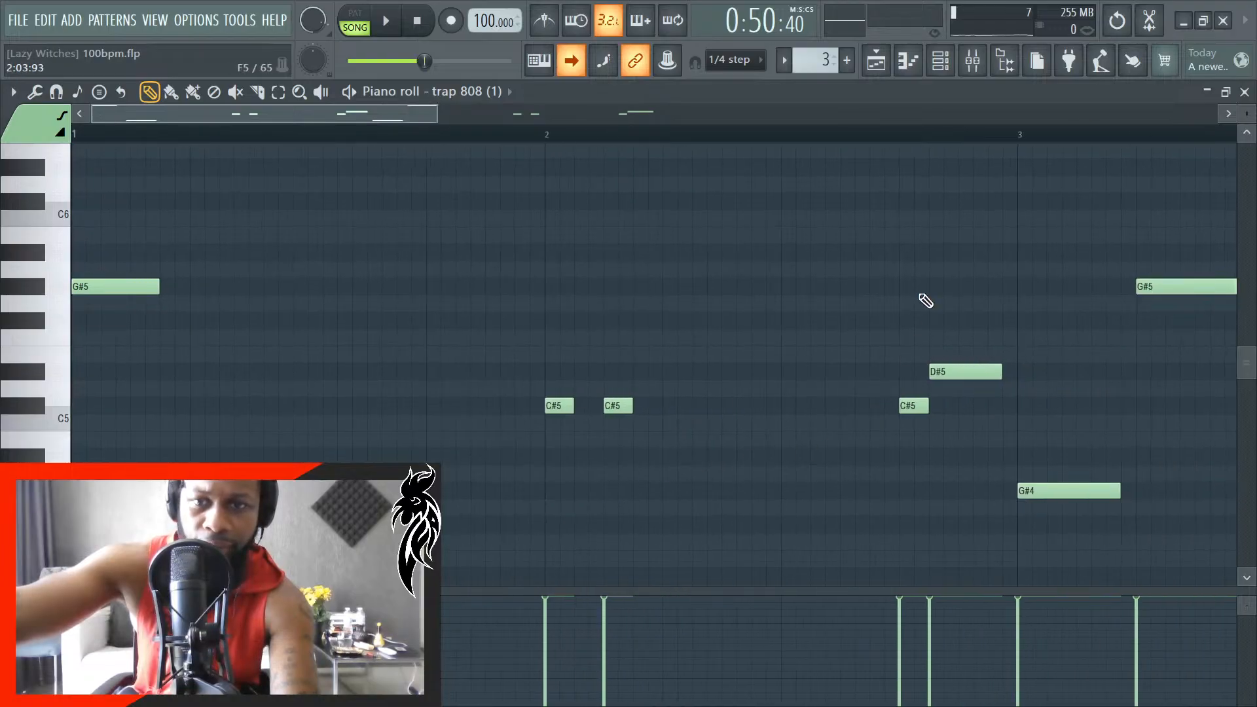
pyautogui.click(1245, 93)
# - Play the arrangement from bar 22 through both 808 #2 clips and save the project
pyautogui.hscroll(-2, 634, 199)
pyautogui.press('space')
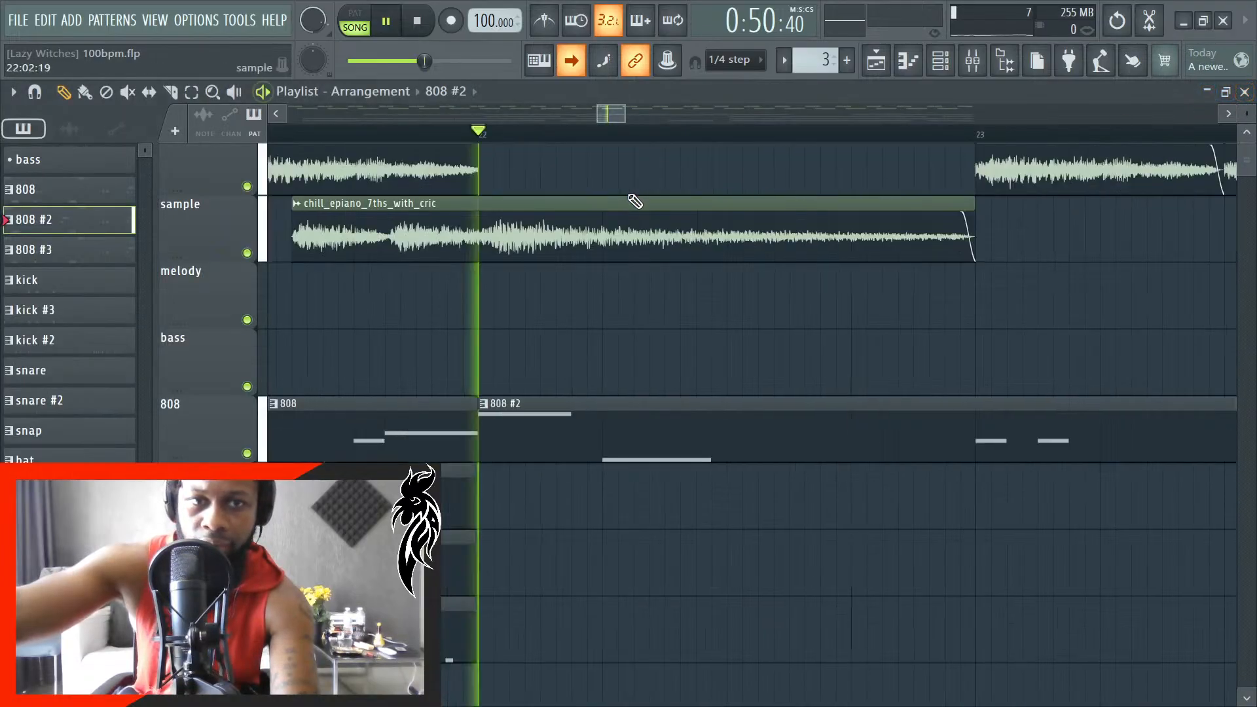
pyautogui.scroll(-8, 497, 539)
pyautogui.scroll(-1, 569, 531)
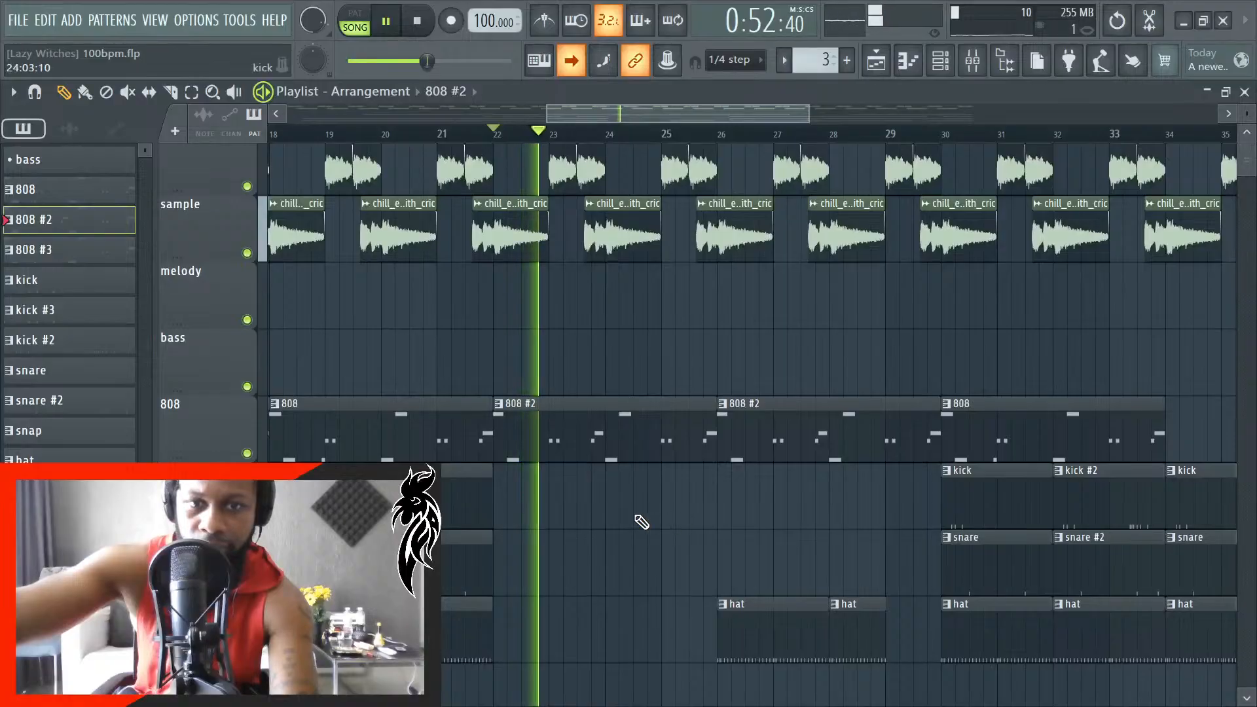
pyautogui.scroll(2, 635, 517)
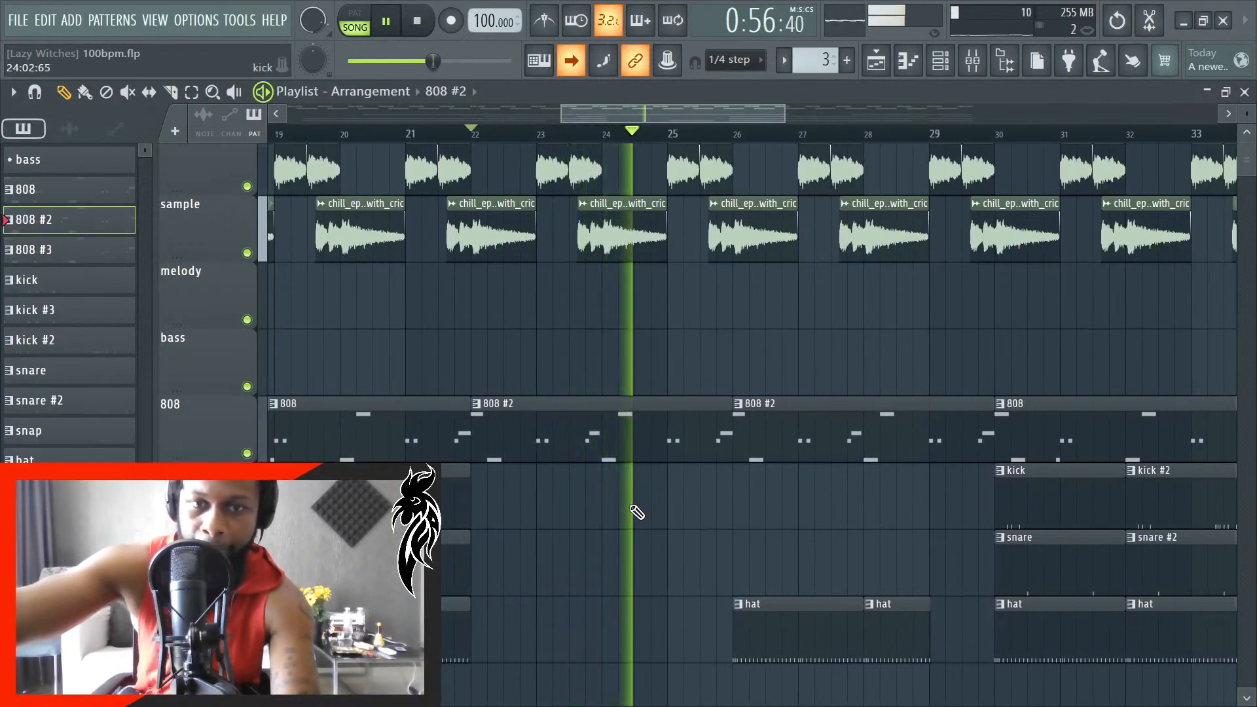
pyautogui.scroll(-1, 638, 511)
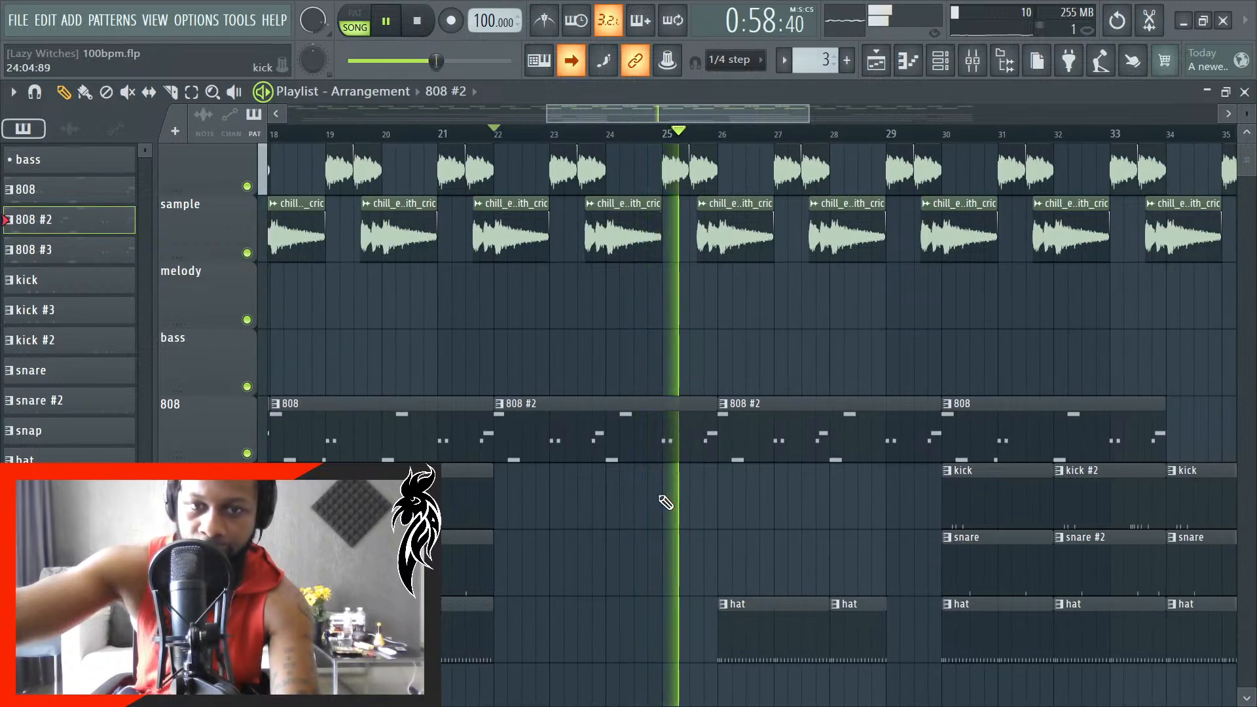
pyautogui.scroll(-1, 658, 506)
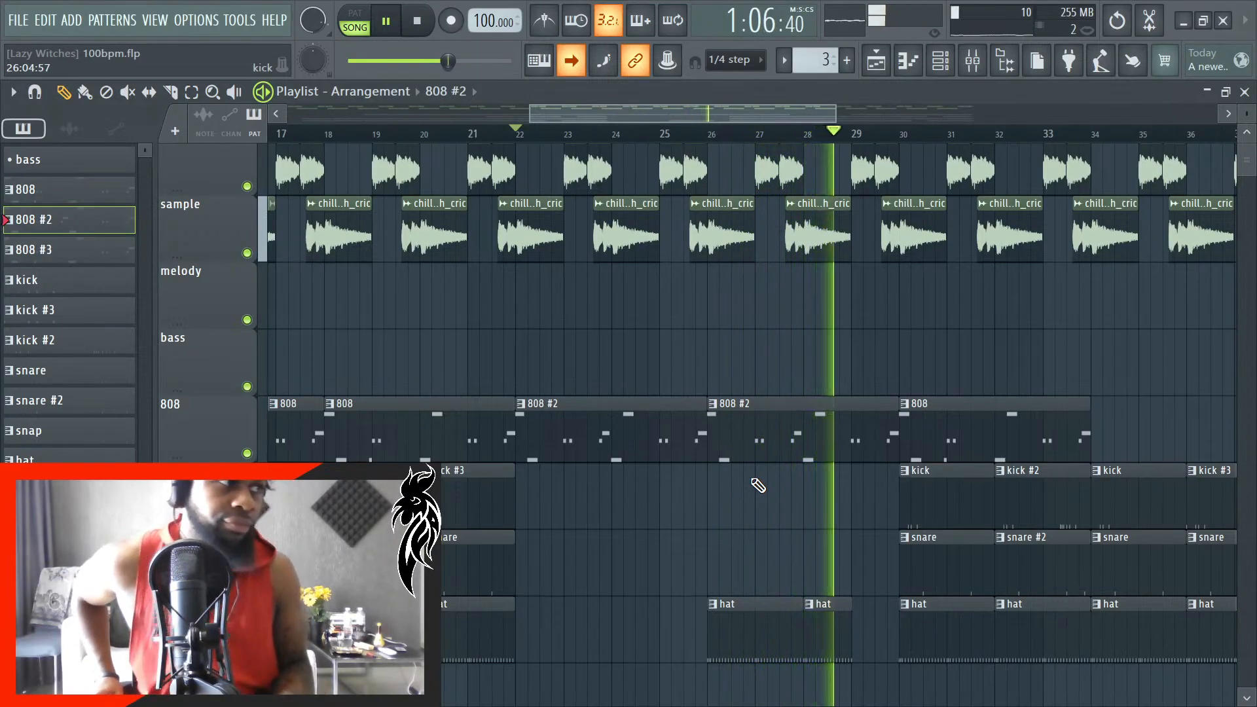
pyautogui.hotkey('ctrl', 's')
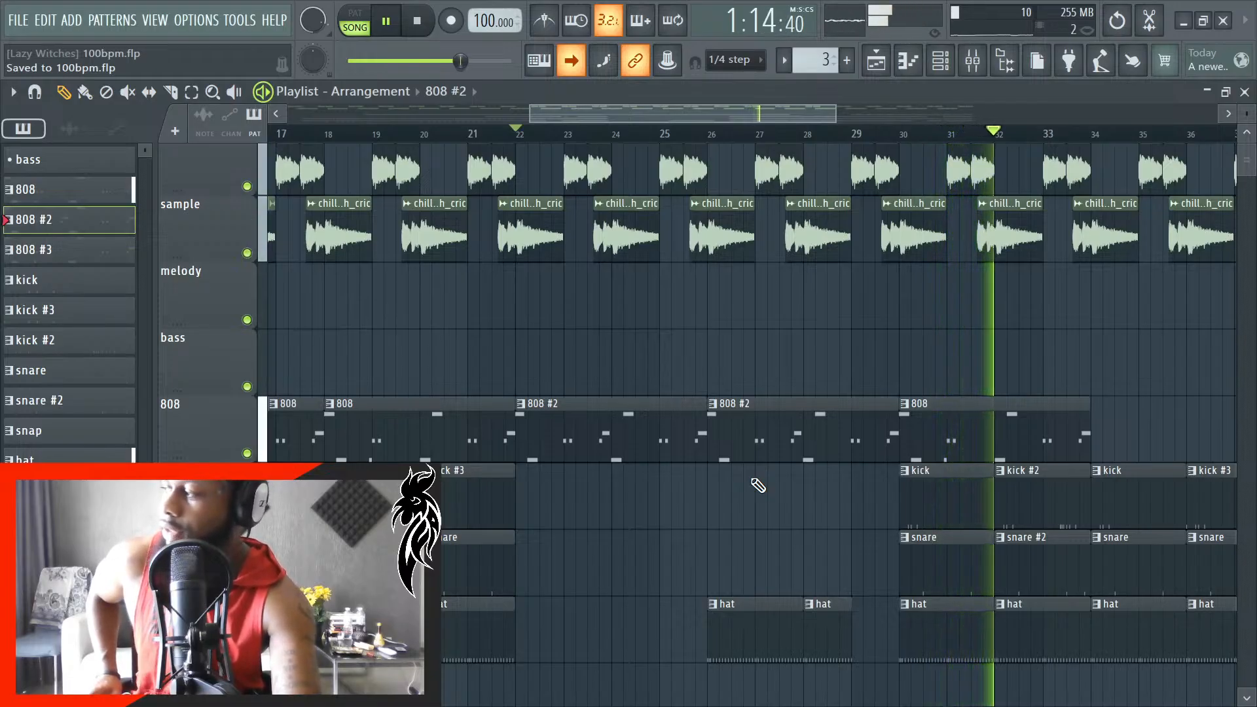
# - Listen on past the end of the 808 clip at bar 34 and stop playback
pyautogui.scroll(-4, 814, 440)
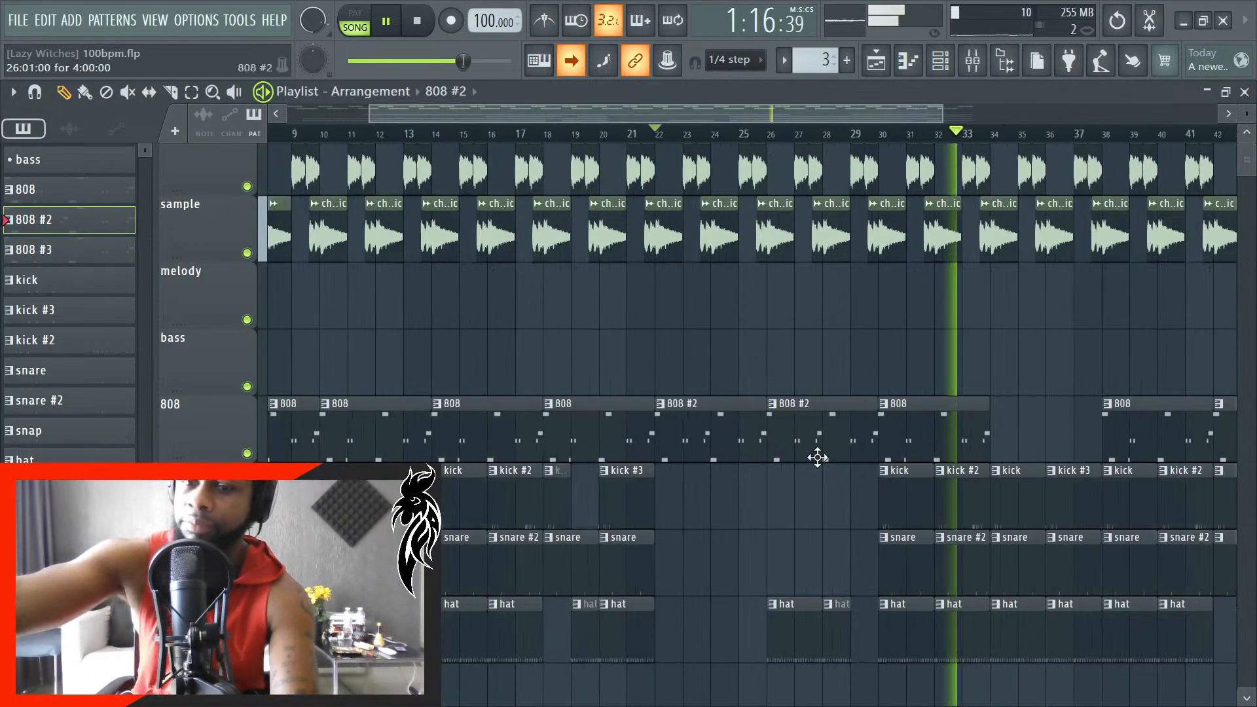
pyautogui.scroll(6, 860, 414)
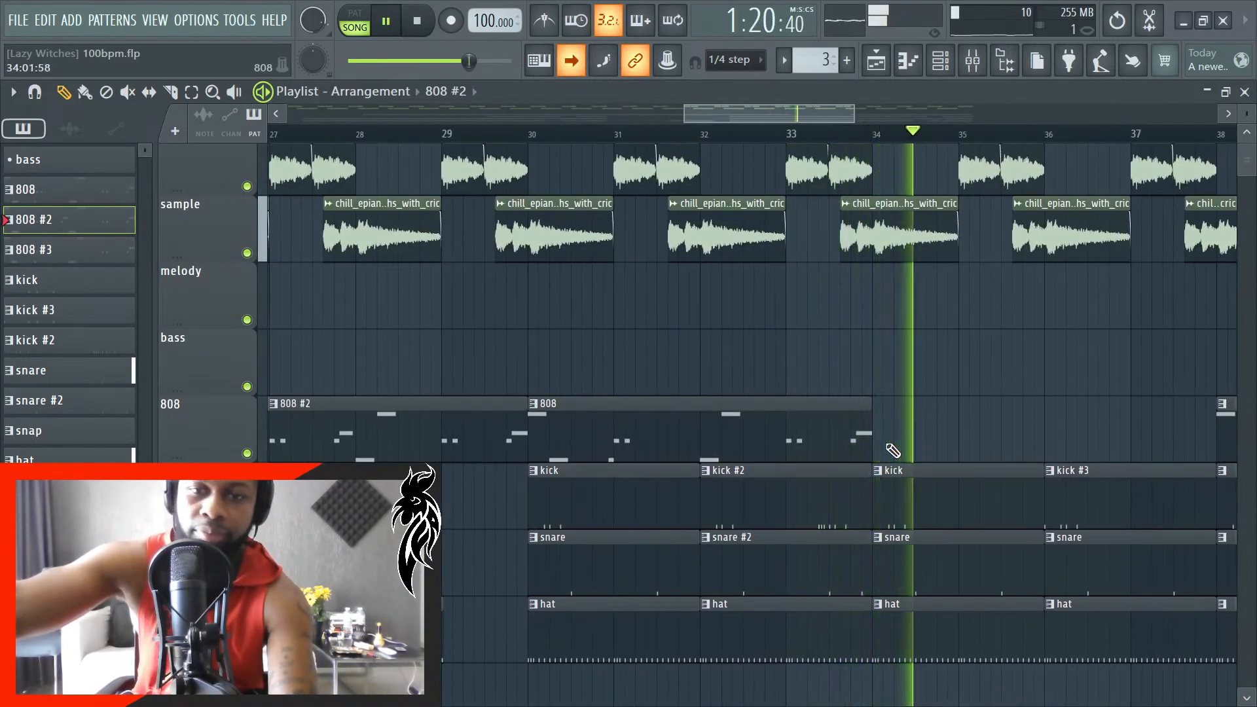
pyautogui.press('space')
# - Select the 808 #3 pattern and briefly play the arrangement from bar 22
pyautogui.scroll(-4, 616, 455)
pyautogui.scroll(-1, 550, 458)
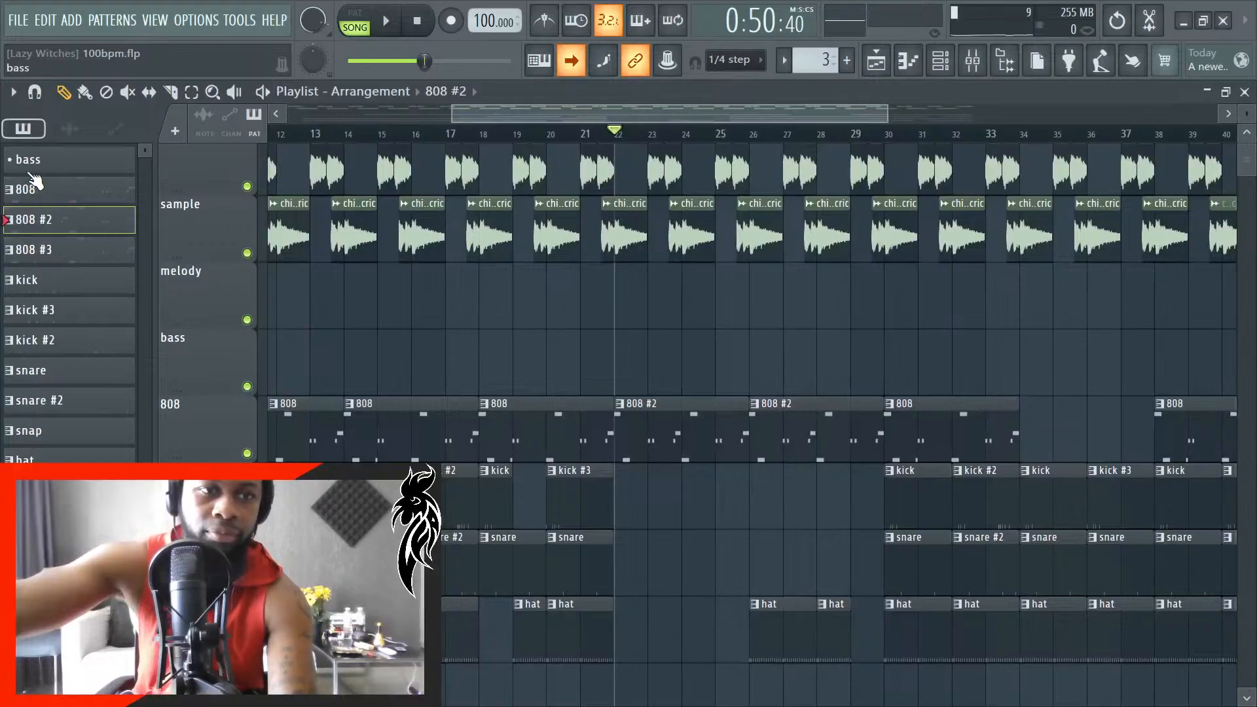
pyautogui.press('space')
pyautogui.scroll(-3, 601, 432)
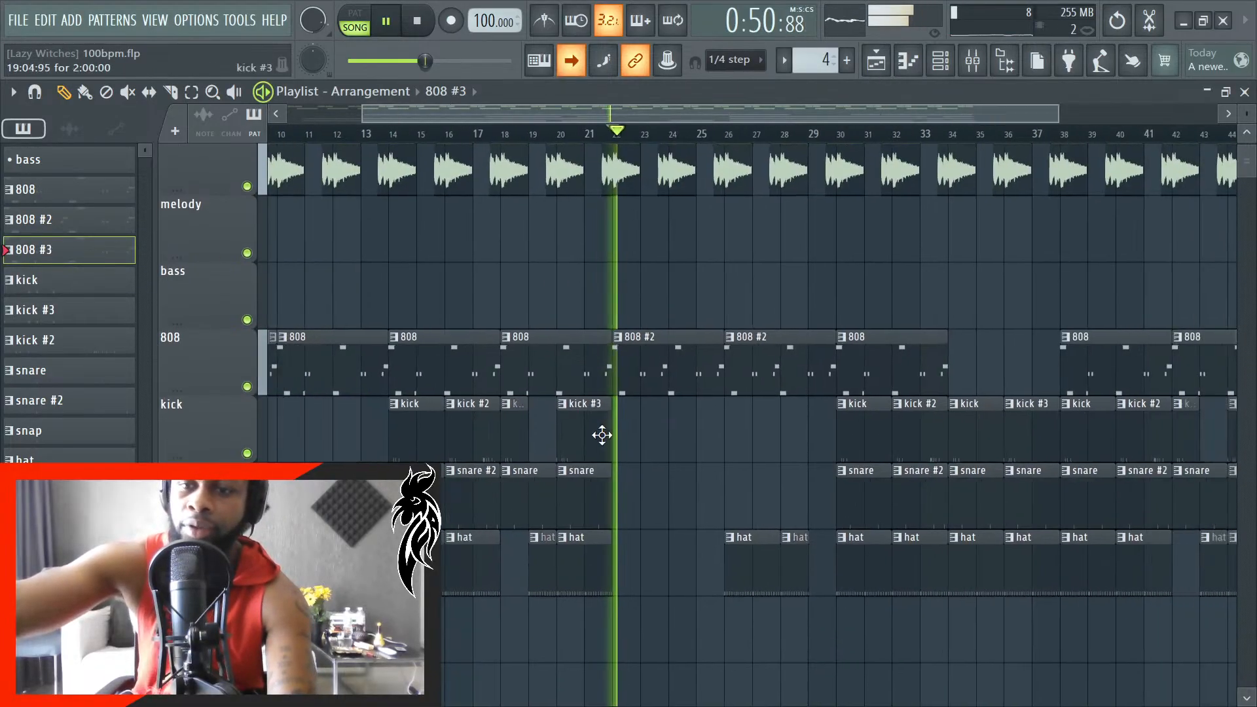
pyautogui.press('space')
# - Place an 808 #3 clip on the 808 track after the 808 clip and align its start with bar 34
pyautogui.scroll(8, 901, 373)
pyautogui.click(675, 372)
pyautogui.scroll(4, 827, 367)
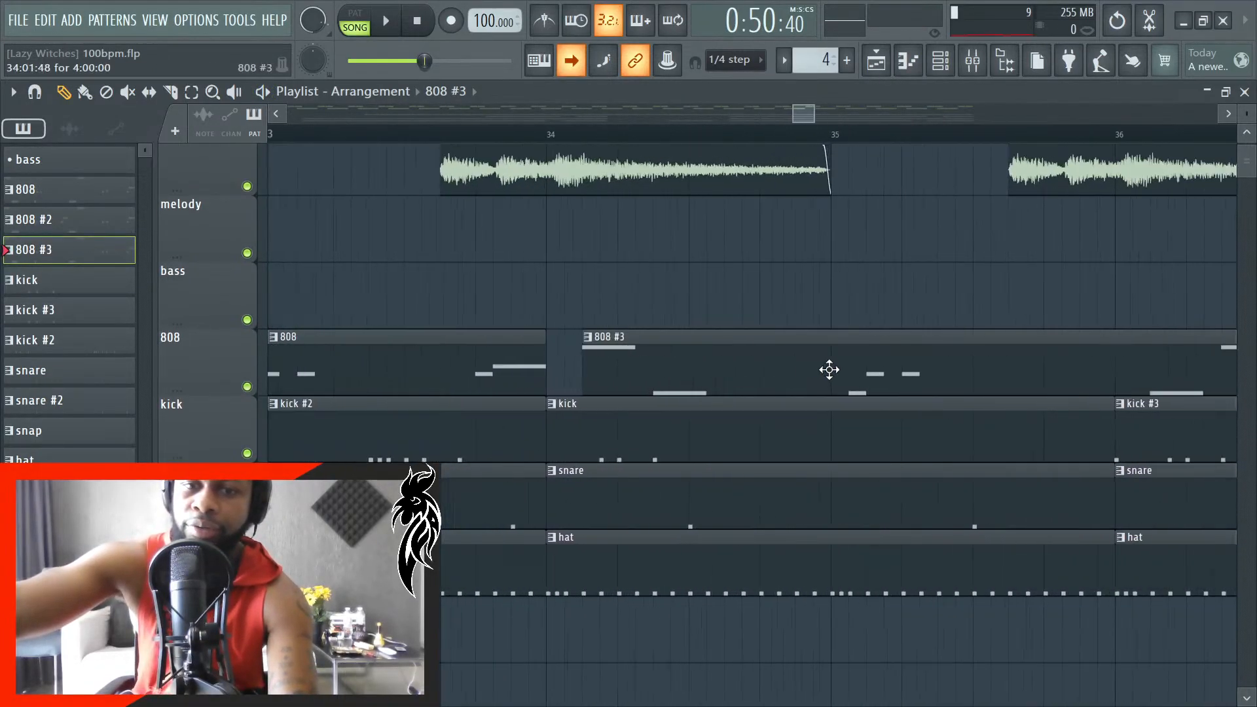
pyautogui.moveTo(709, 379); pyautogui.dragTo(672, 388)
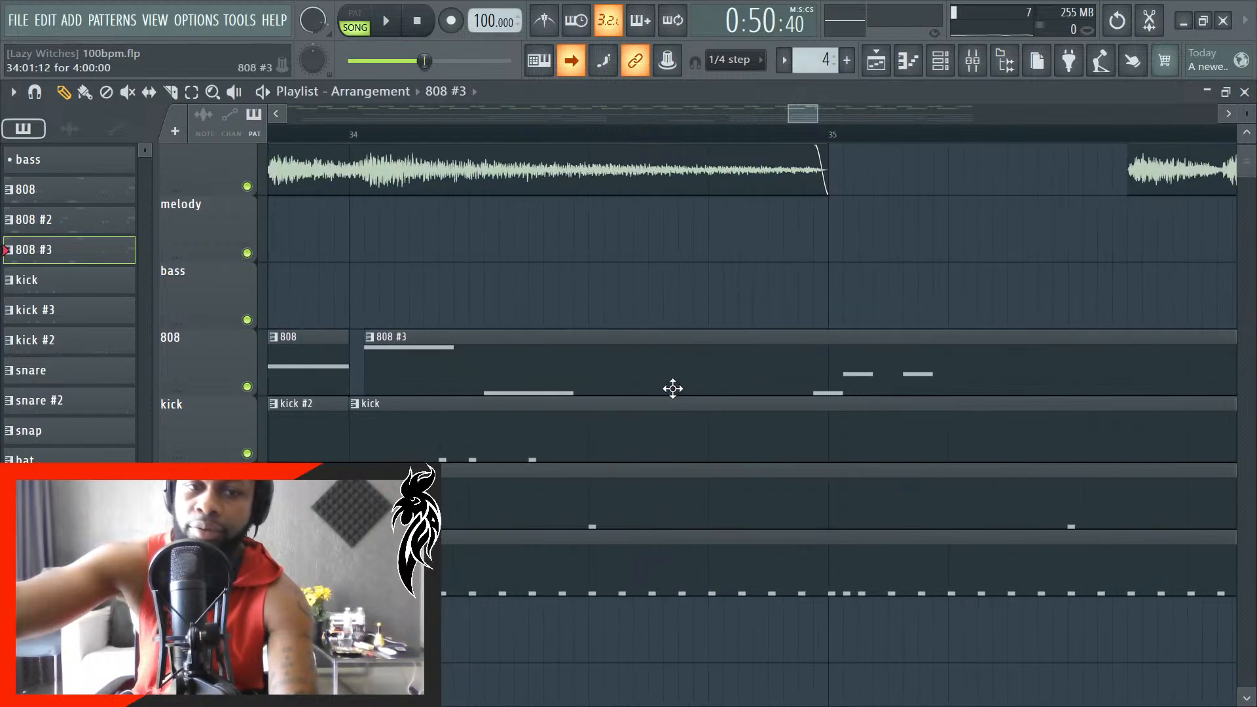
pyautogui.scroll(3, 640, 387)
pyautogui.scroll(-5, 653, 389)
pyautogui.scroll(4, 342, 386)
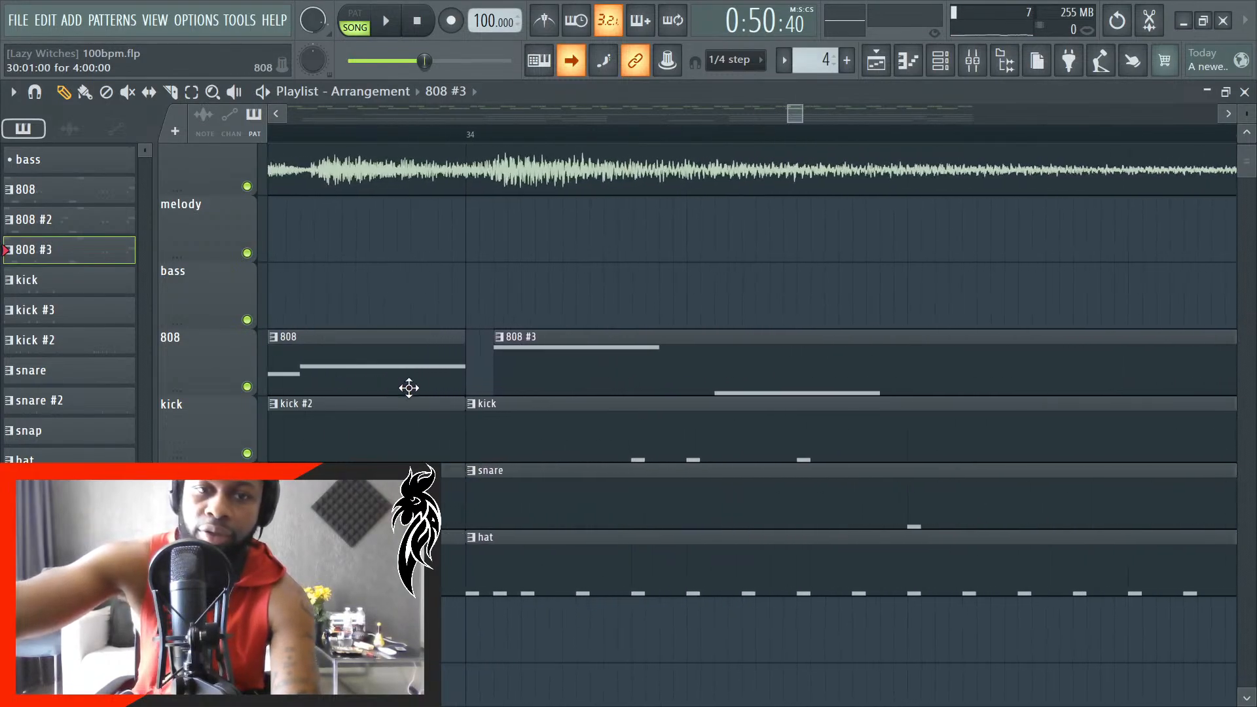
pyautogui.moveTo(723, 367); pyautogui.dragTo(699, 379)
pyautogui.scroll(-4, 563, 367)
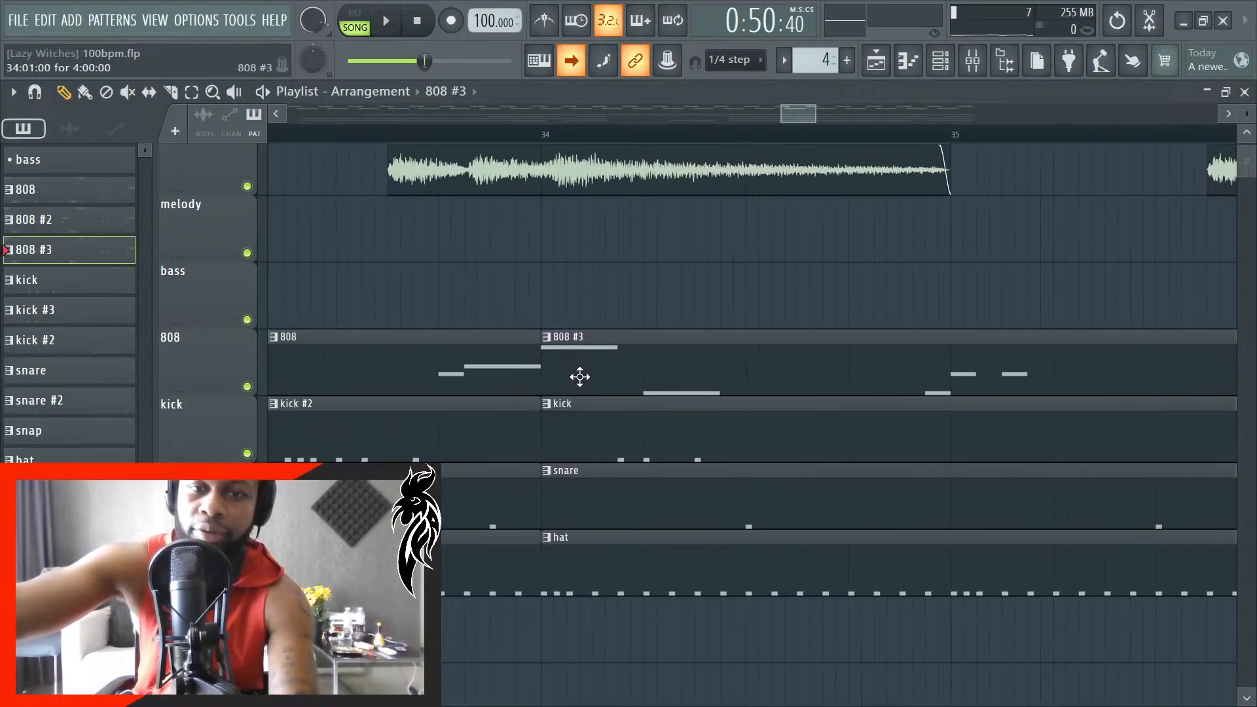
# - Add another 808 #3 clip to the 808 track starting at bar 42
pyautogui.scroll(-6, 579, 373)
pyautogui.scroll(8, 1048, 367)
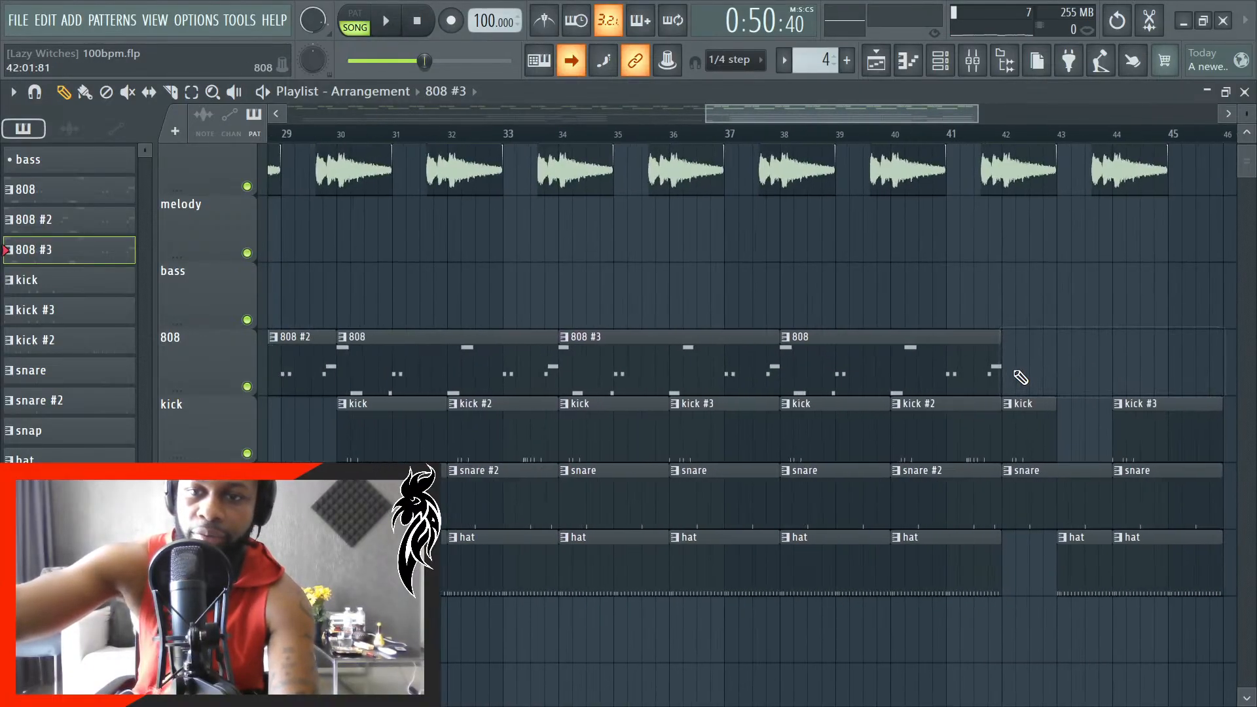
pyautogui.scroll(5, 986, 374)
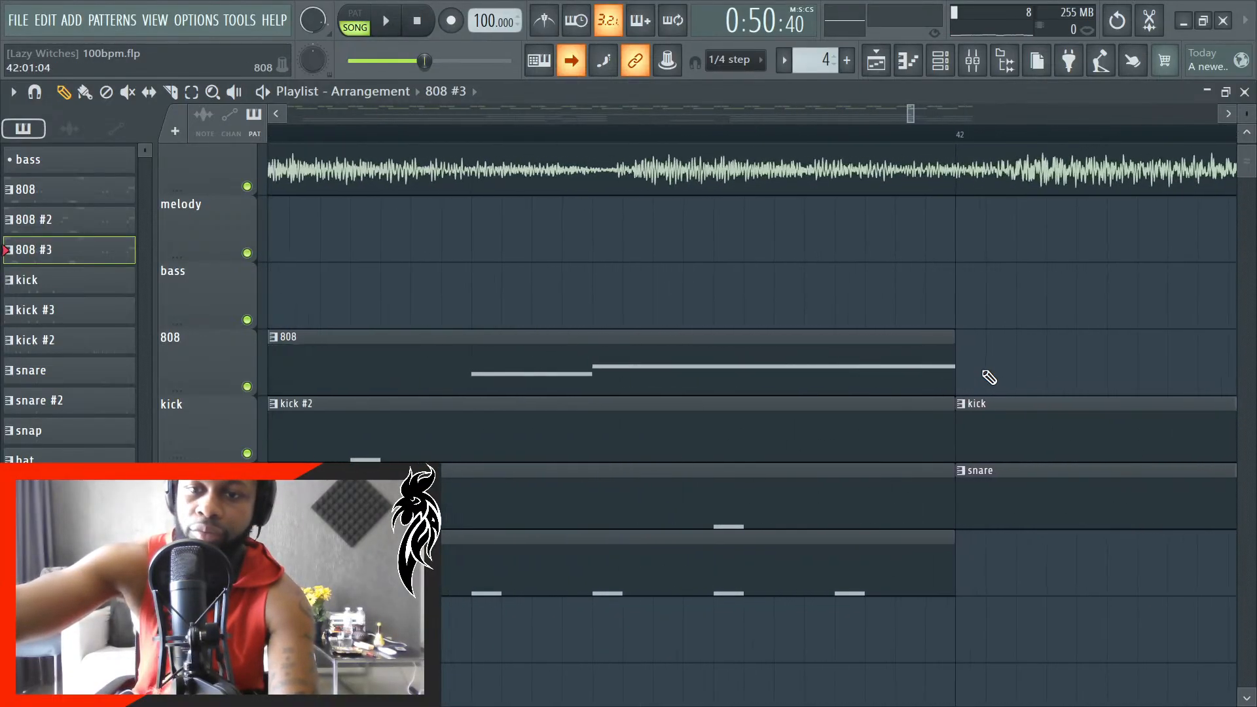
pyautogui.click(1030, 351)
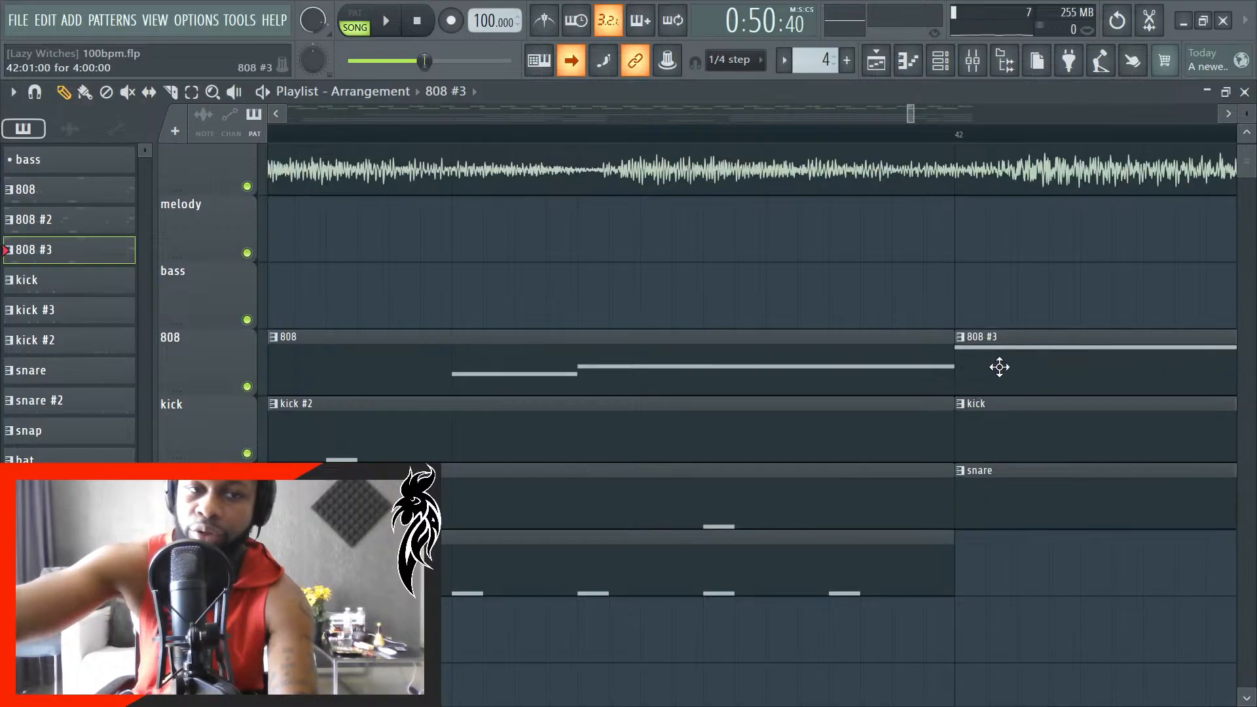
# - Try to make the 808 #3 clip at bar 42 a unique pattern
pyautogui.click(968, 343)
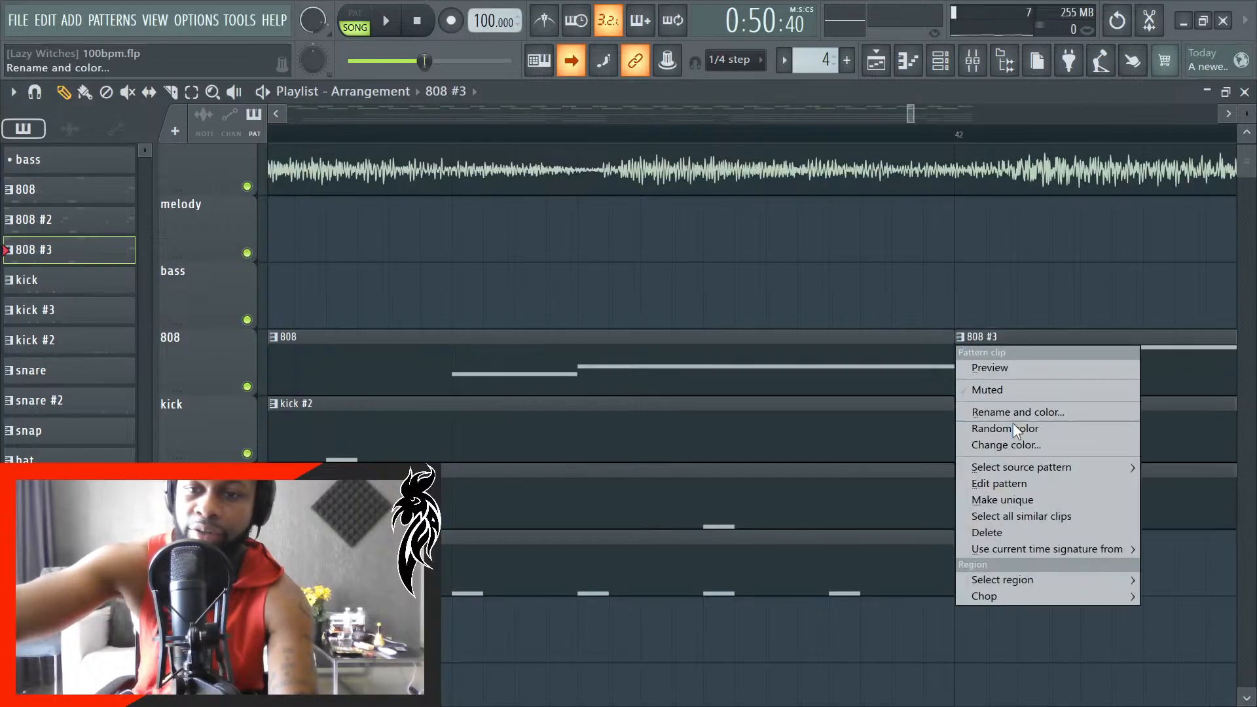
pyautogui.click(1021, 504)
pyautogui.scroll(-6, 1010, 357)
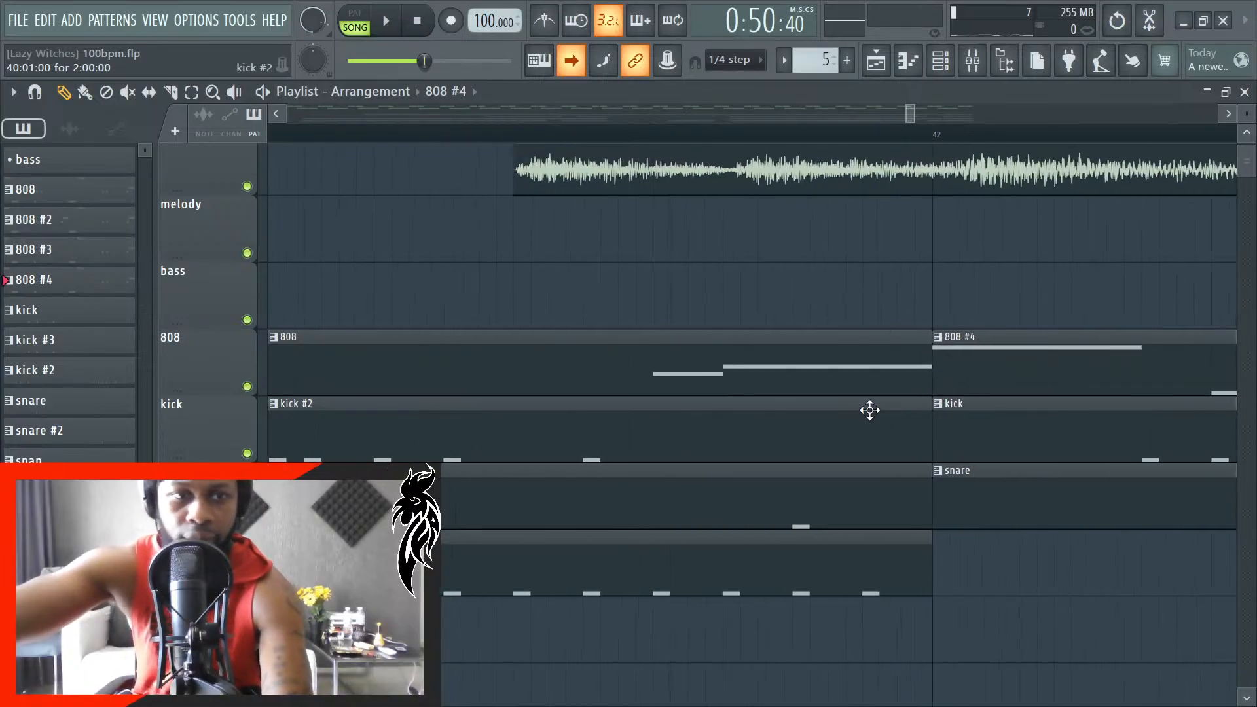
pyautogui.scroll(-3, 911, 387)
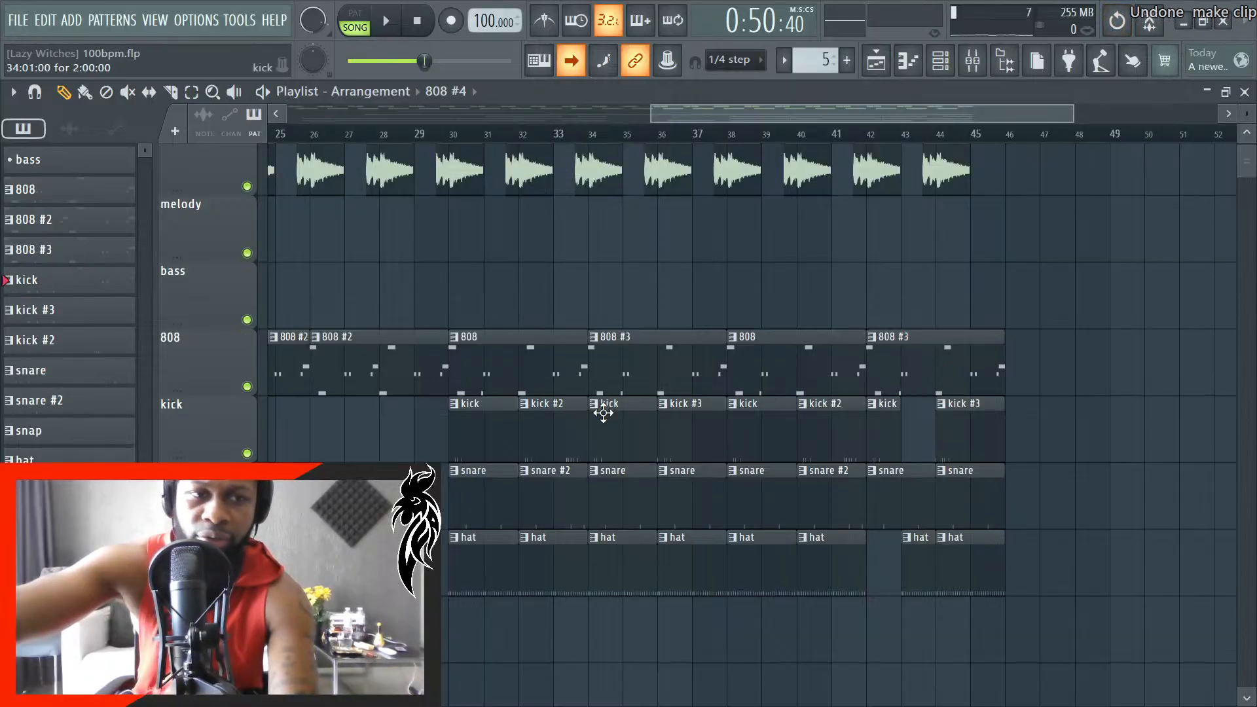
# - Save the project and play the start of the 808 #3 clip from bar 34
pyautogui.hotkey('ctrl', 's')
pyautogui.scroll(8, 649, 380)
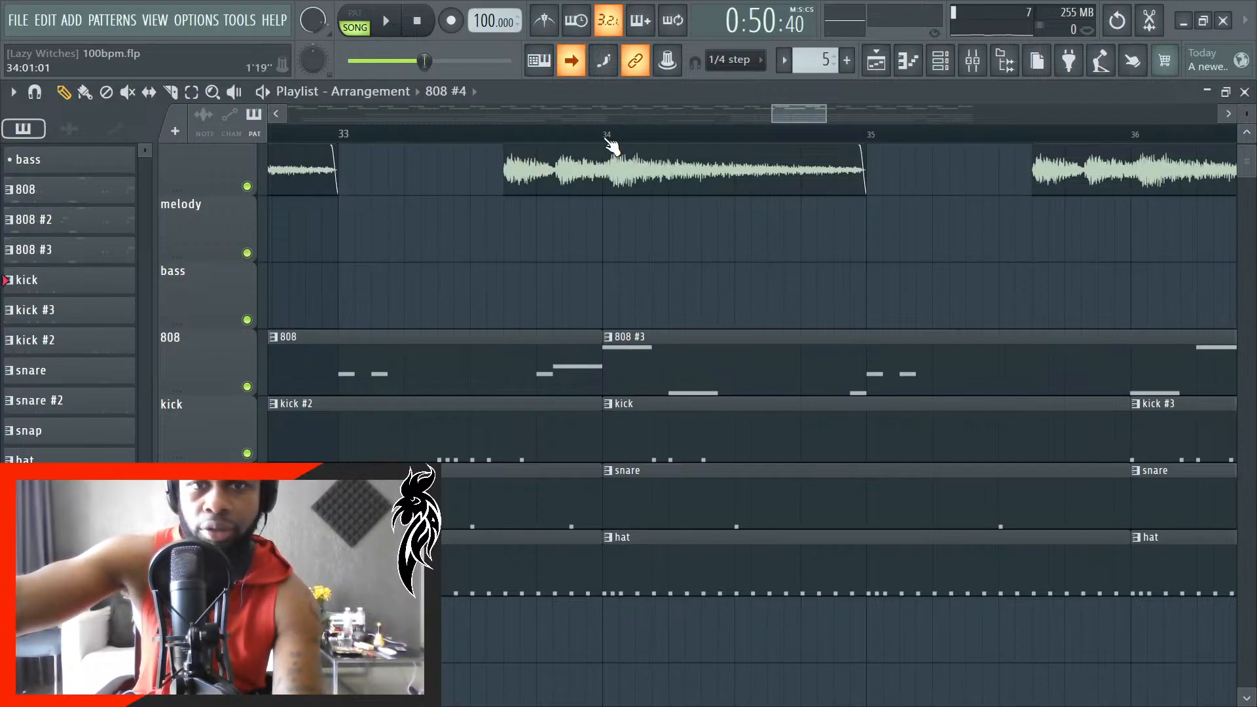
pyautogui.press('space')
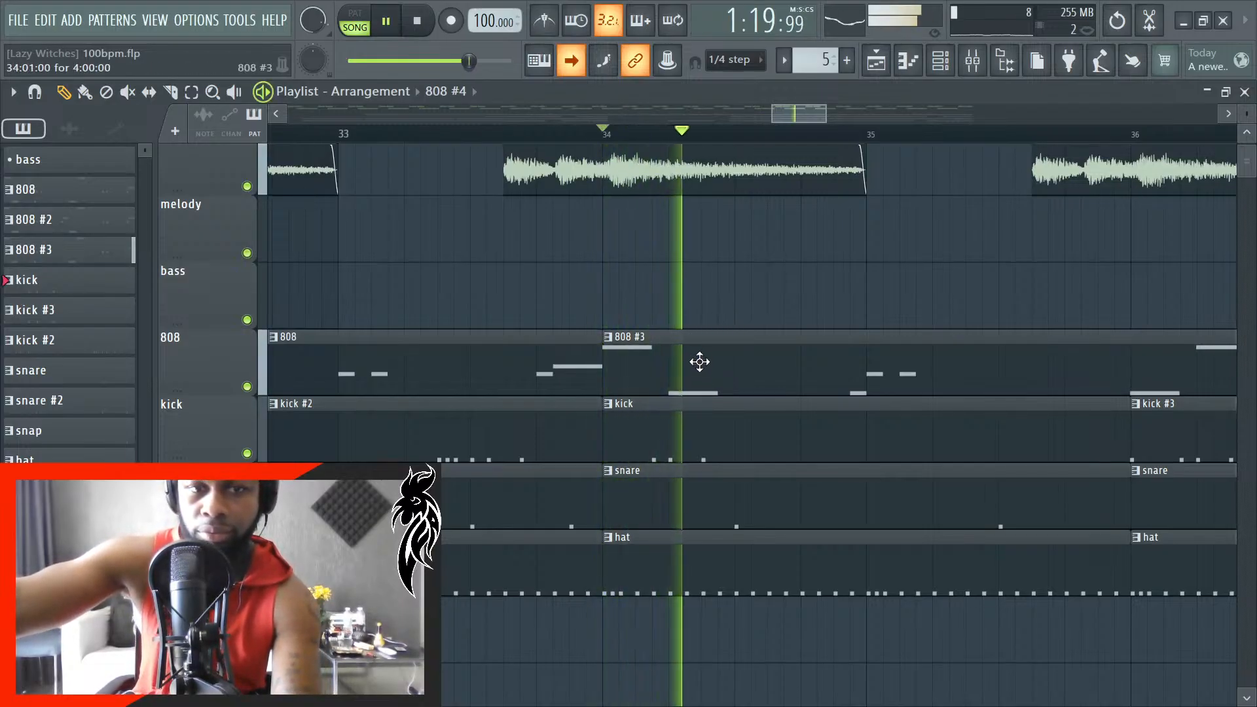
pyautogui.scroll(-5, 698, 364)
pyautogui.press('space')
# - Set the playback start back to bar 22 and listen through the 808 #2, 808 and 808 #3 clips
pyautogui.scroll(-6, 418, 332)
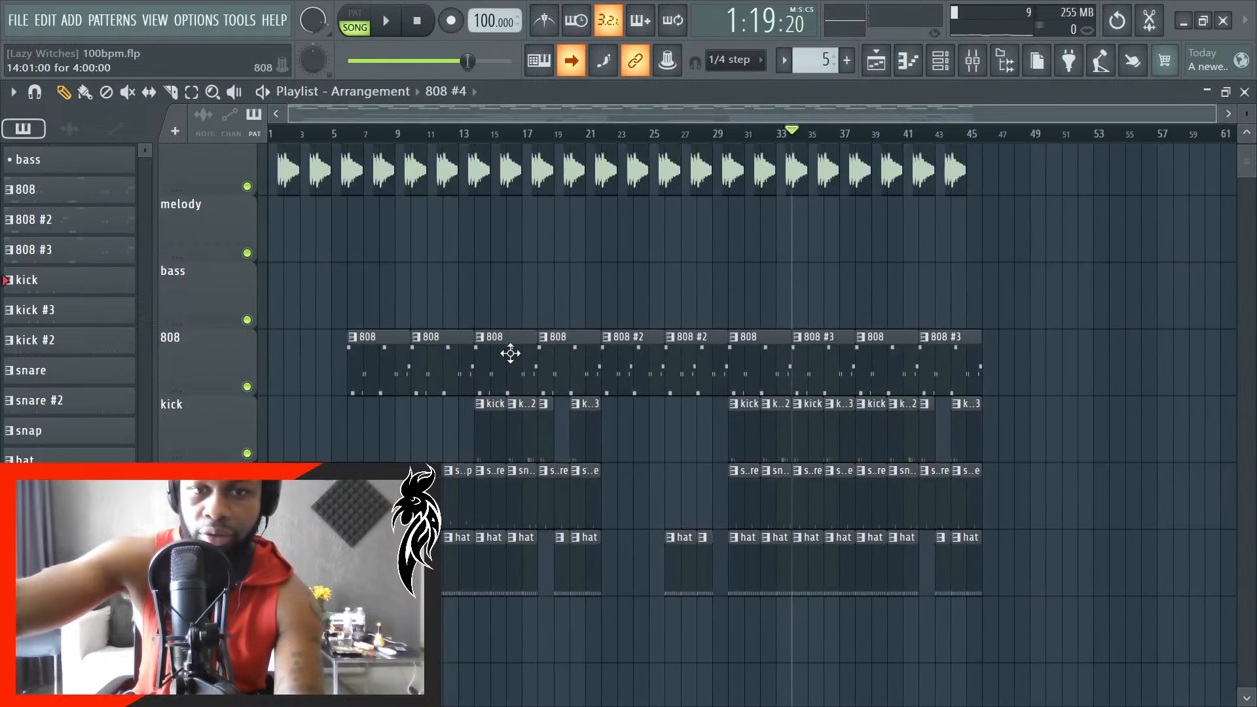
pyautogui.scroll(10, 634, 353)
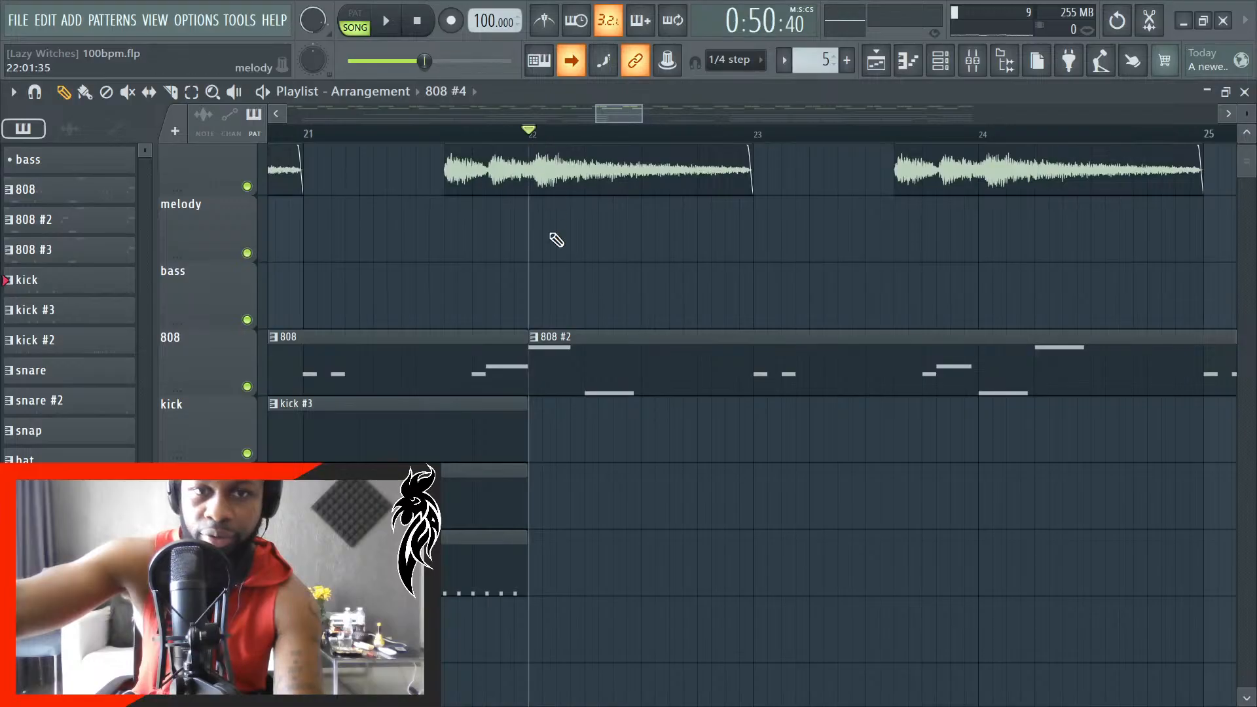
pyautogui.press('space')
pyautogui.scroll(-10, 498, 367)
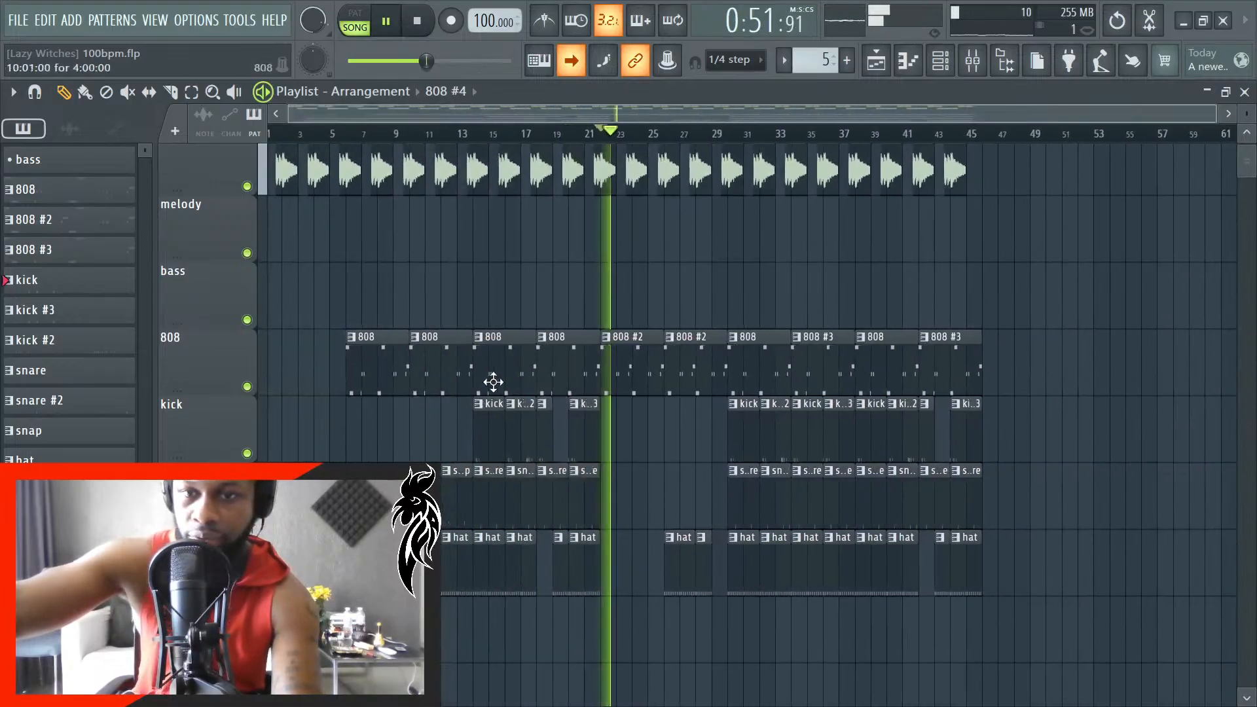
pyautogui.scroll(4, 929, 357)
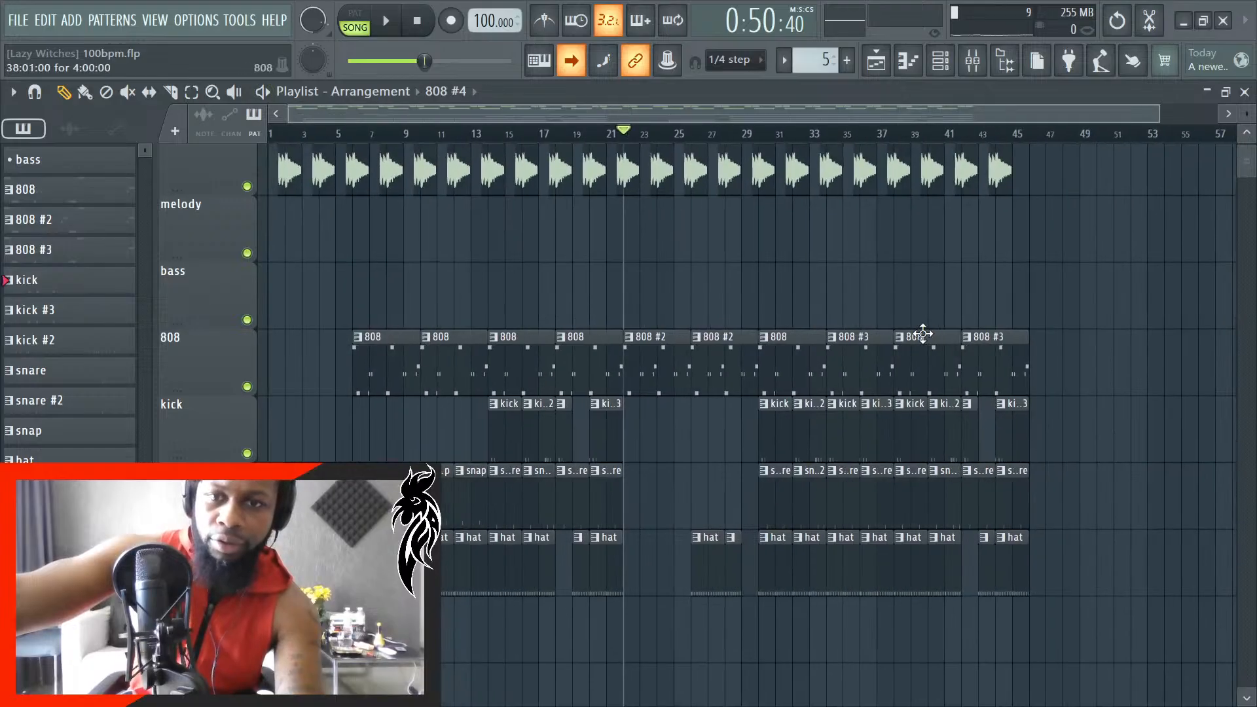
# - Play a short section around bar 30 and set the playback start exactly to bar 30
pyautogui.scroll(2, 914, 340)
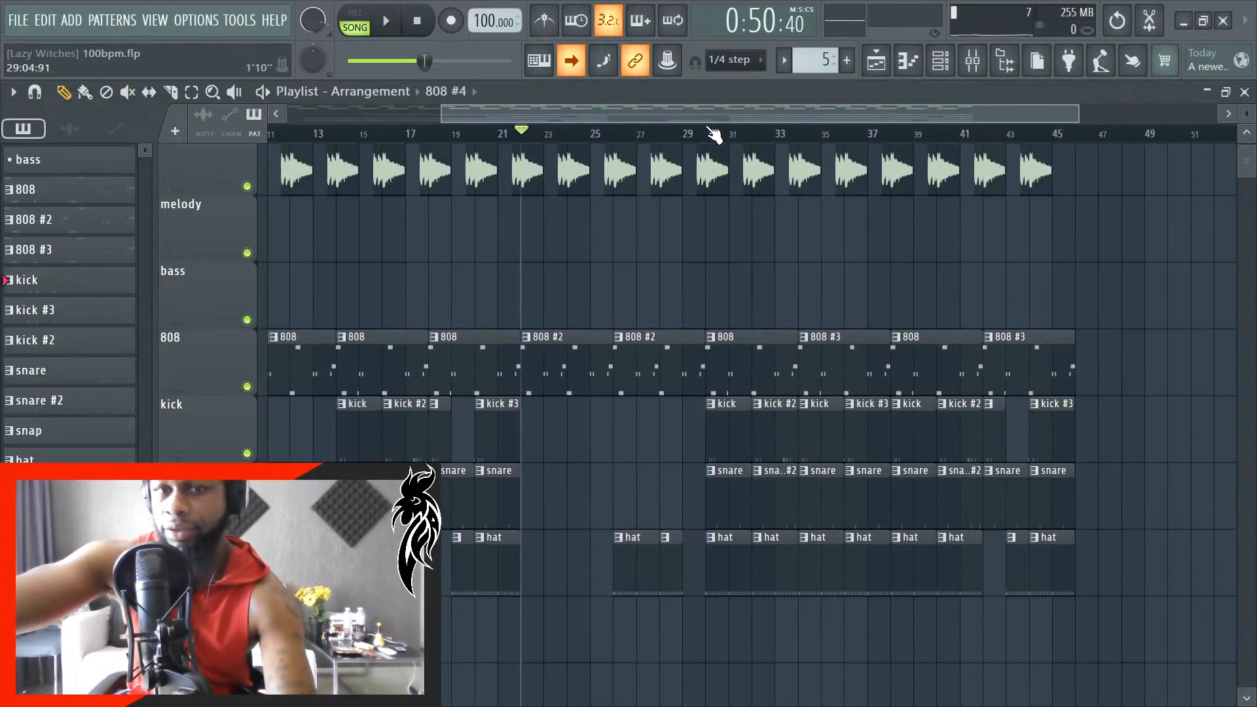
pyautogui.press('space')
pyautogui.scroll(3, 765, 383)
pyautogui.press('space')
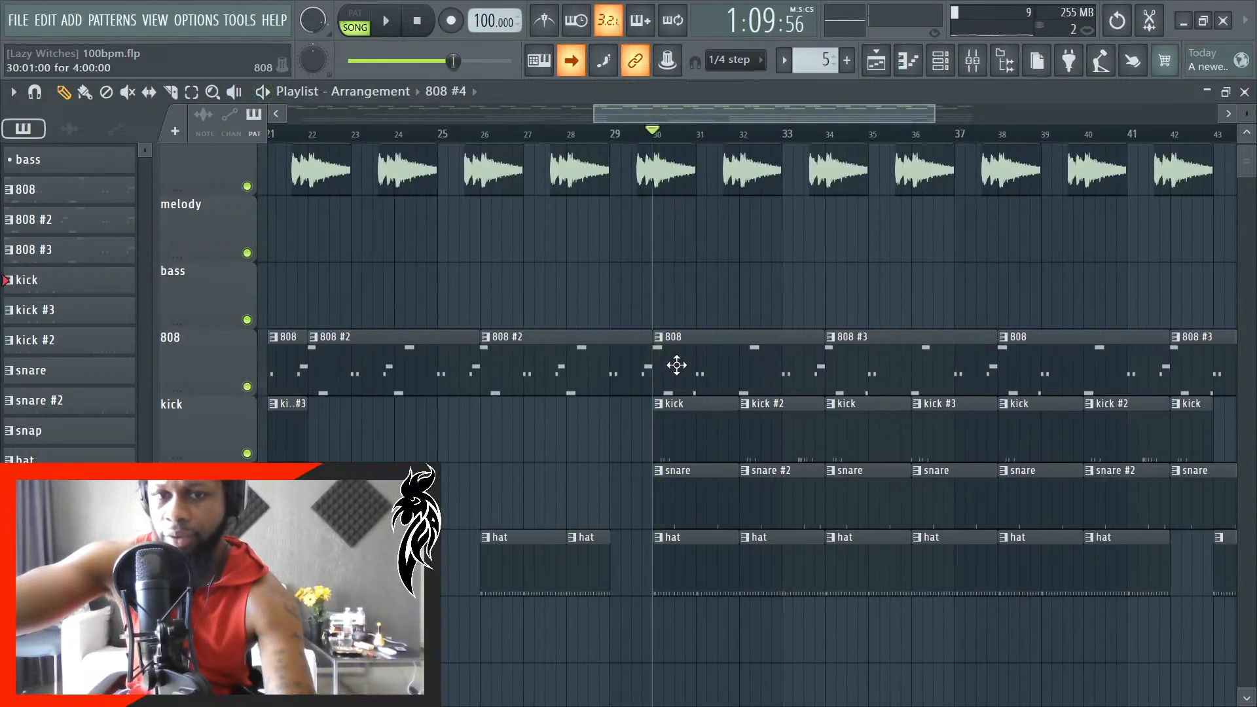
pyautogui.scroll(4, 655, 364)
pyautogui.scroll(5, 653, 362)
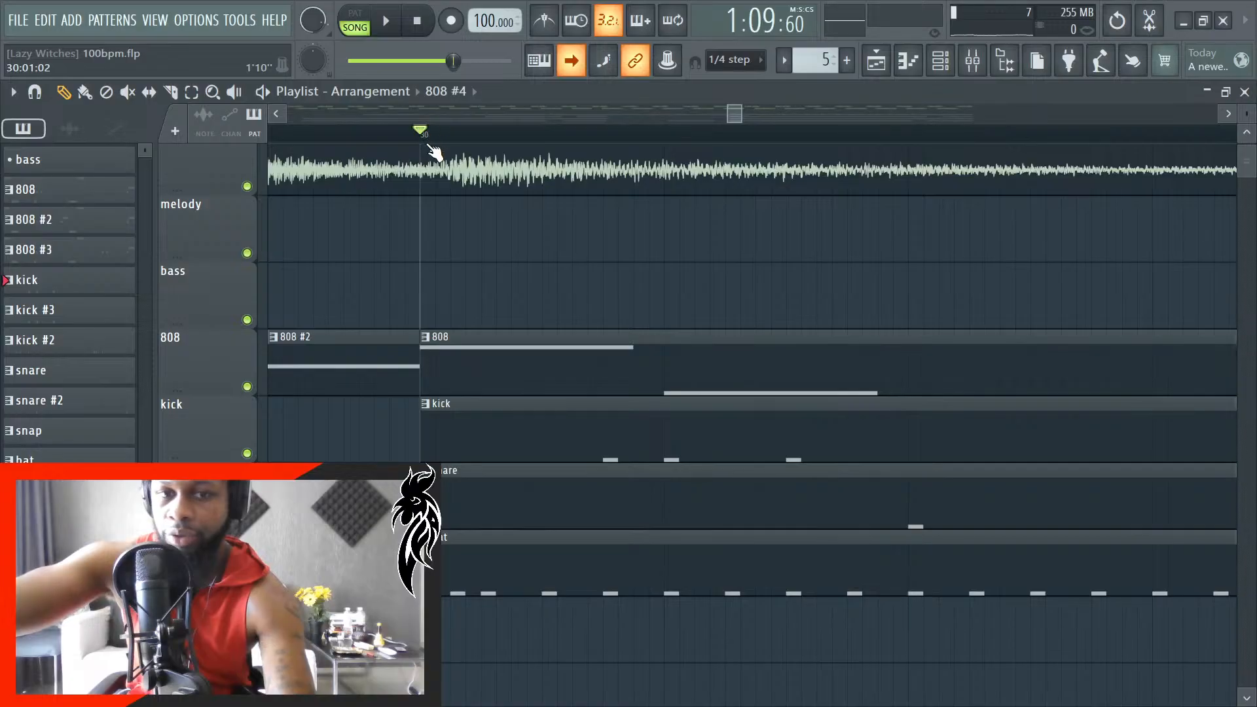
# - Play from bar 30 while viewing the 808 #3 pattern's notes, and turn off auto-scrolling
pyautogui.press('space')
pyautogui.scroll(-3, 380, 419)
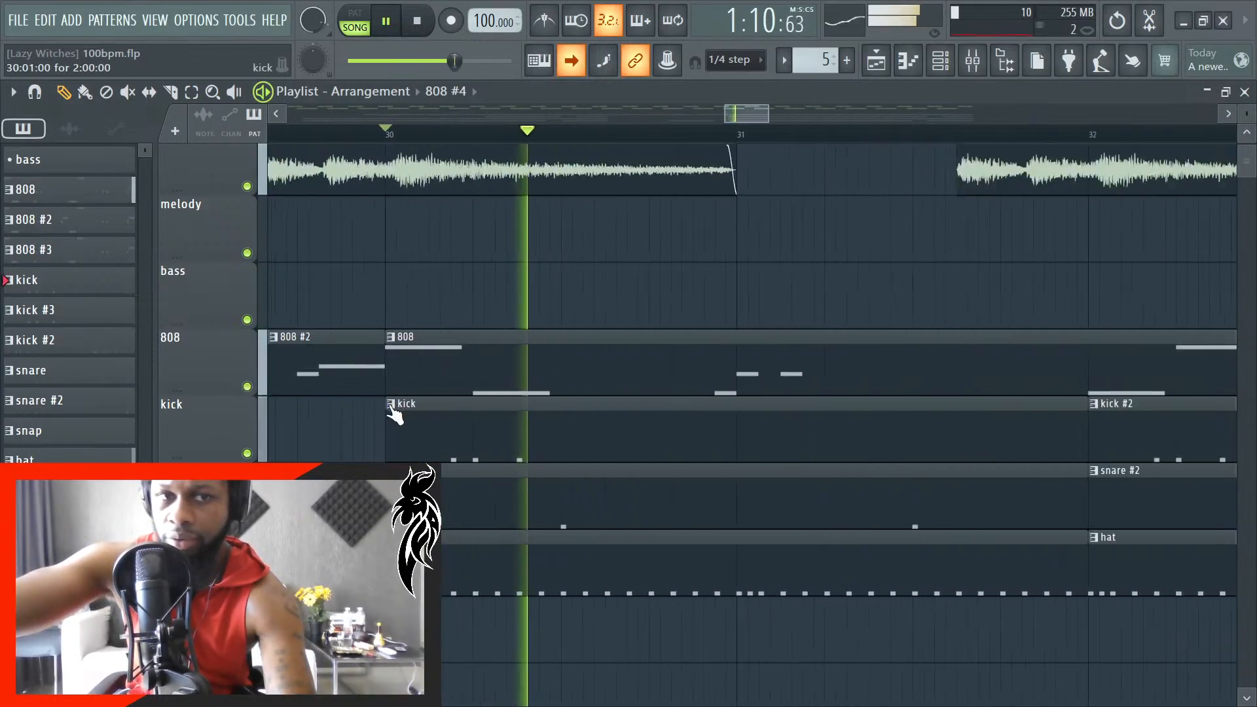
pyautogui.doubleClick(78, 251)
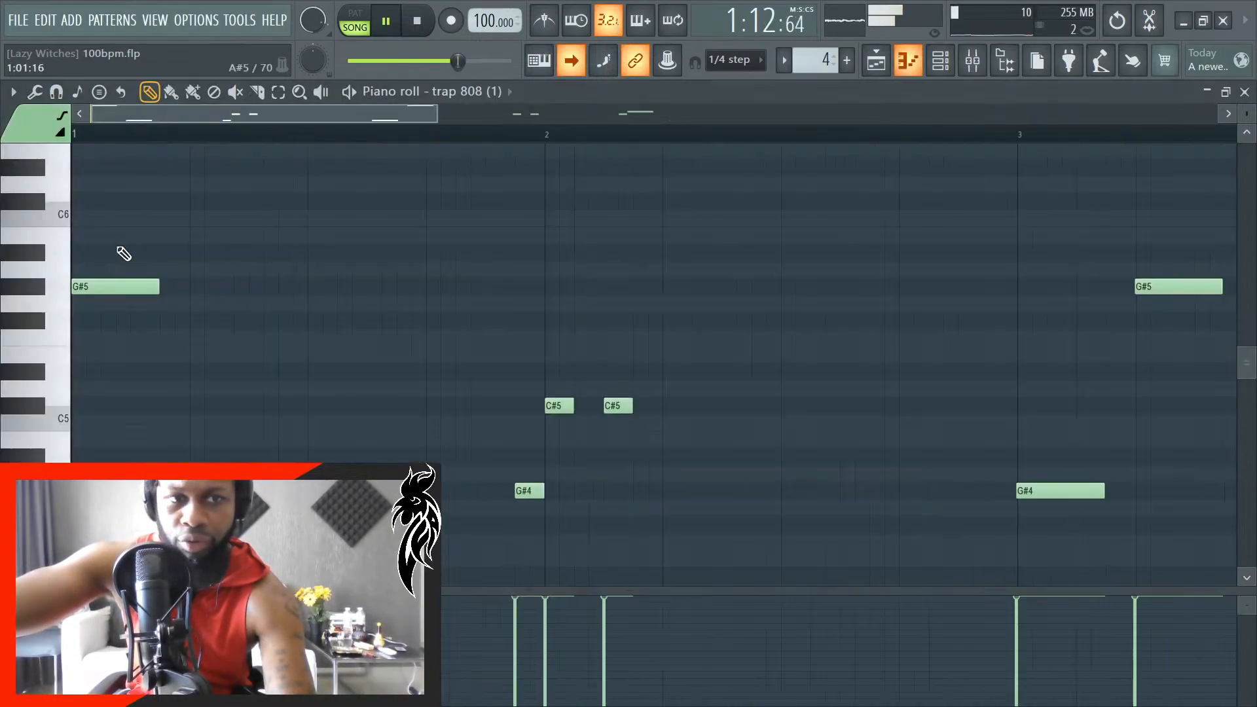
pyautogui.scroll(-2, 435, 390)
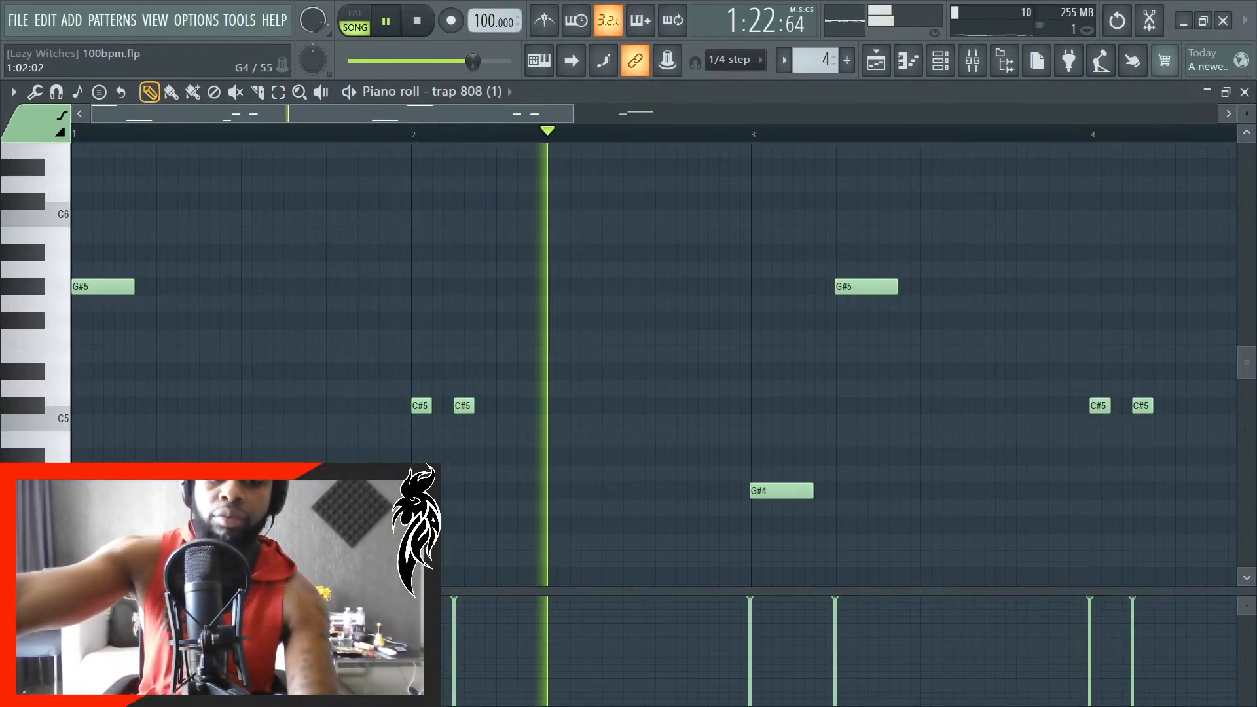
pyautogui.press('space')
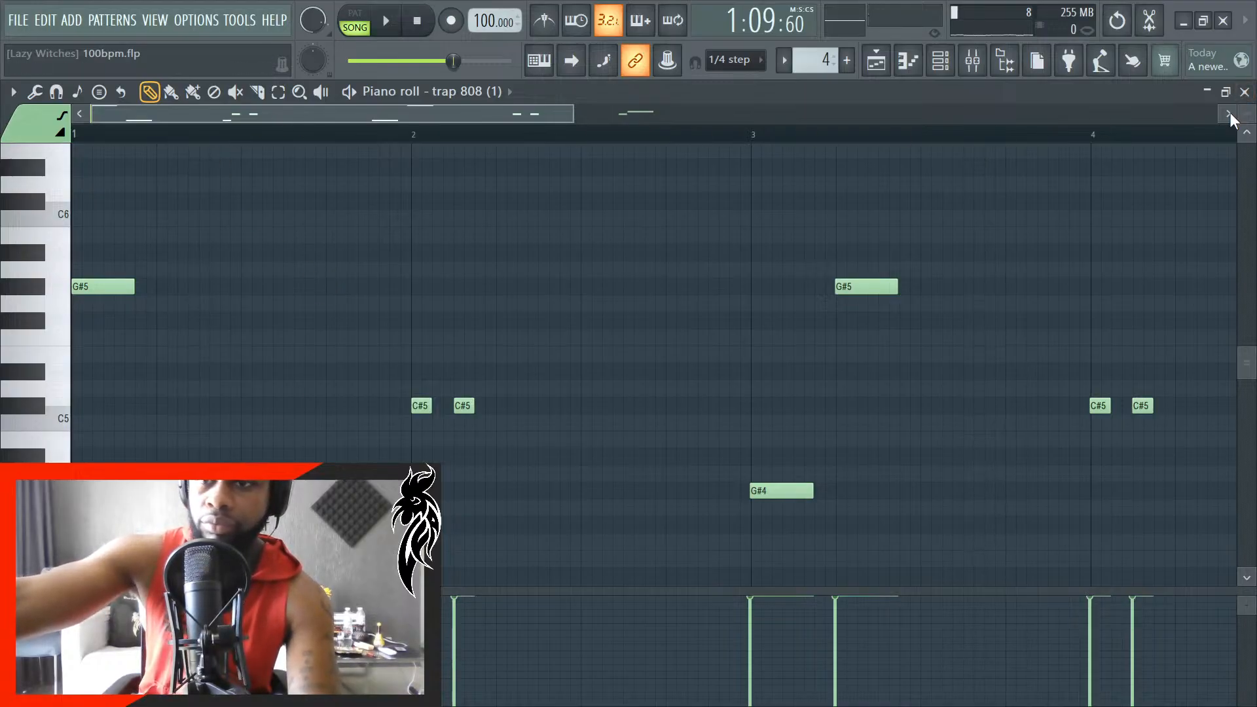
pyautogui.click(1245, 92)
# - Set the playback start to bar 32 and play the arrangement from there
pyautogui.scroll(-4, 704, 326)
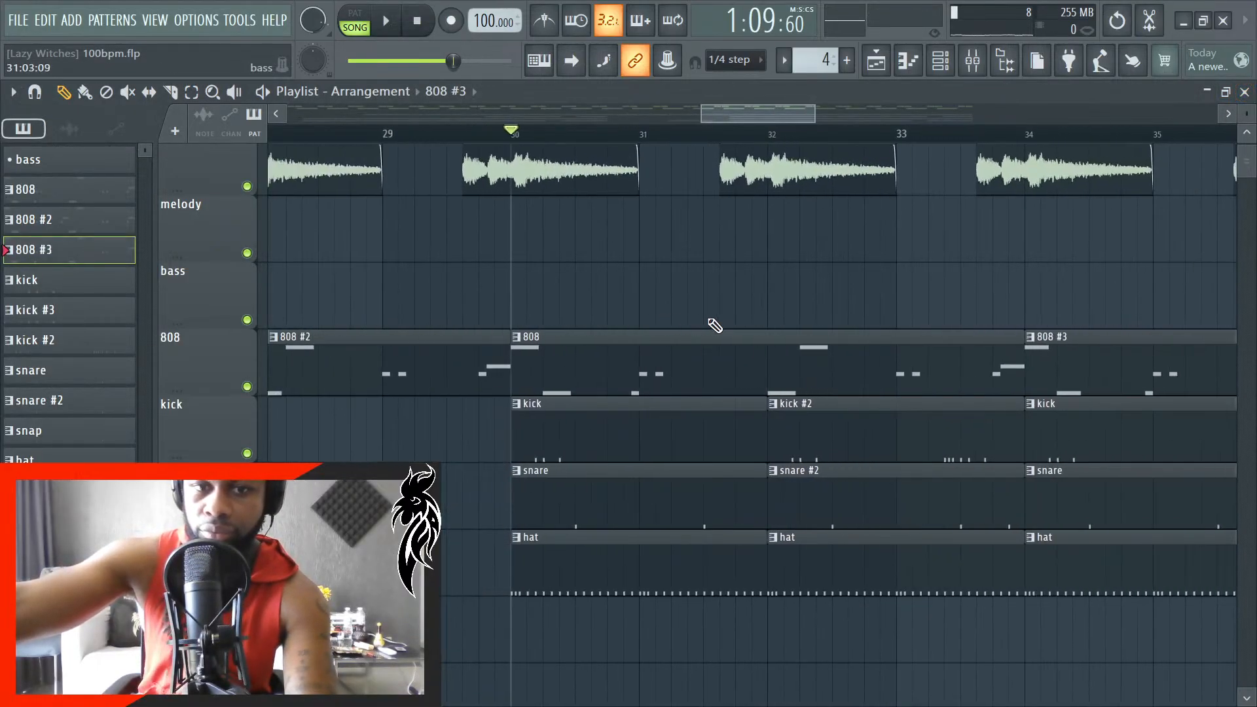
pyautogui.scroll(4, 814, 300)
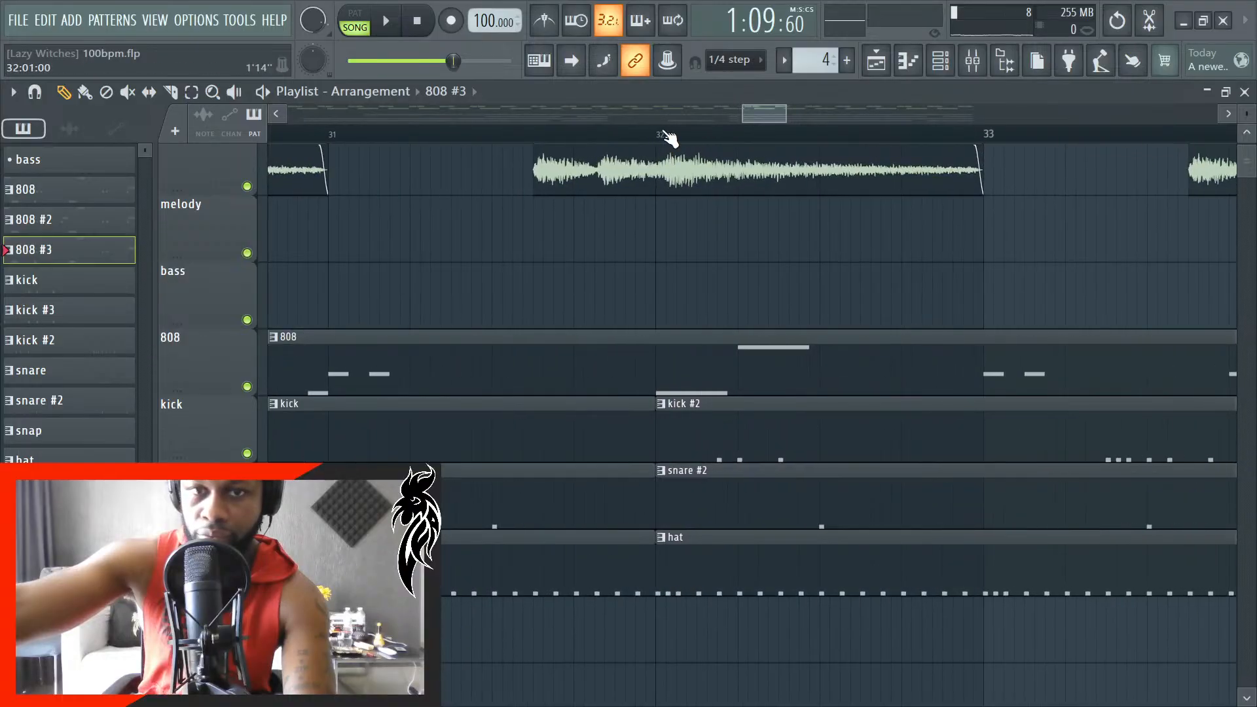
pyautogui.press('space')
pyautogui.scroll(4, 603, 415)
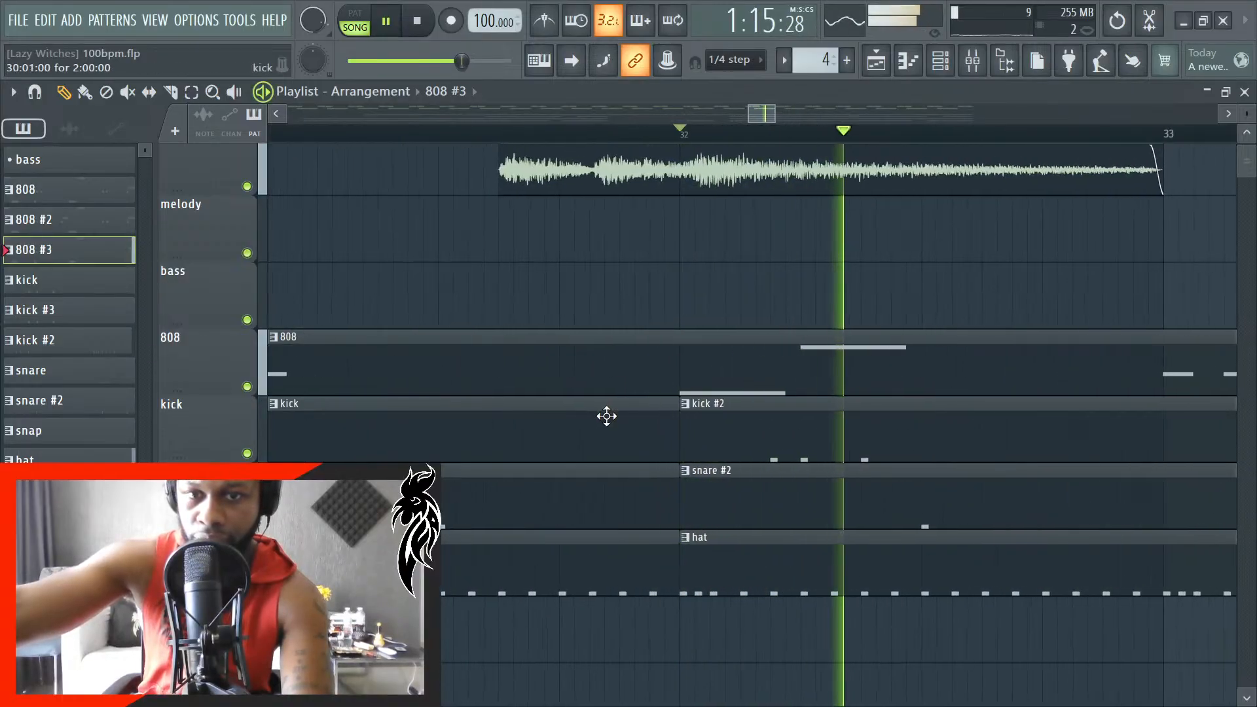
pyautogui.press('space')
pyautogui.press('space')
# - In the 808 #3 pattern, add a G#4 note about 84 ticks long before the short G#4 at the end of bar 1
pyautogui.scroll(-5, 501, 568)
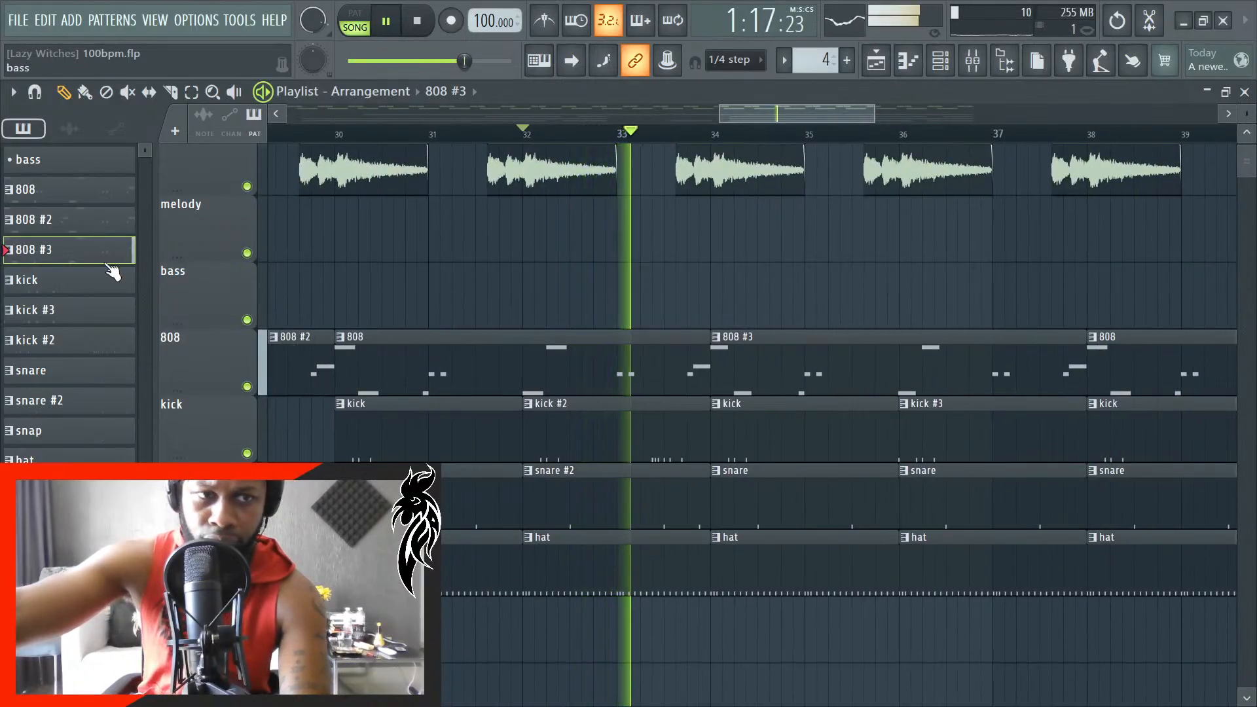
pyautogui.doubleClick(49, 250)
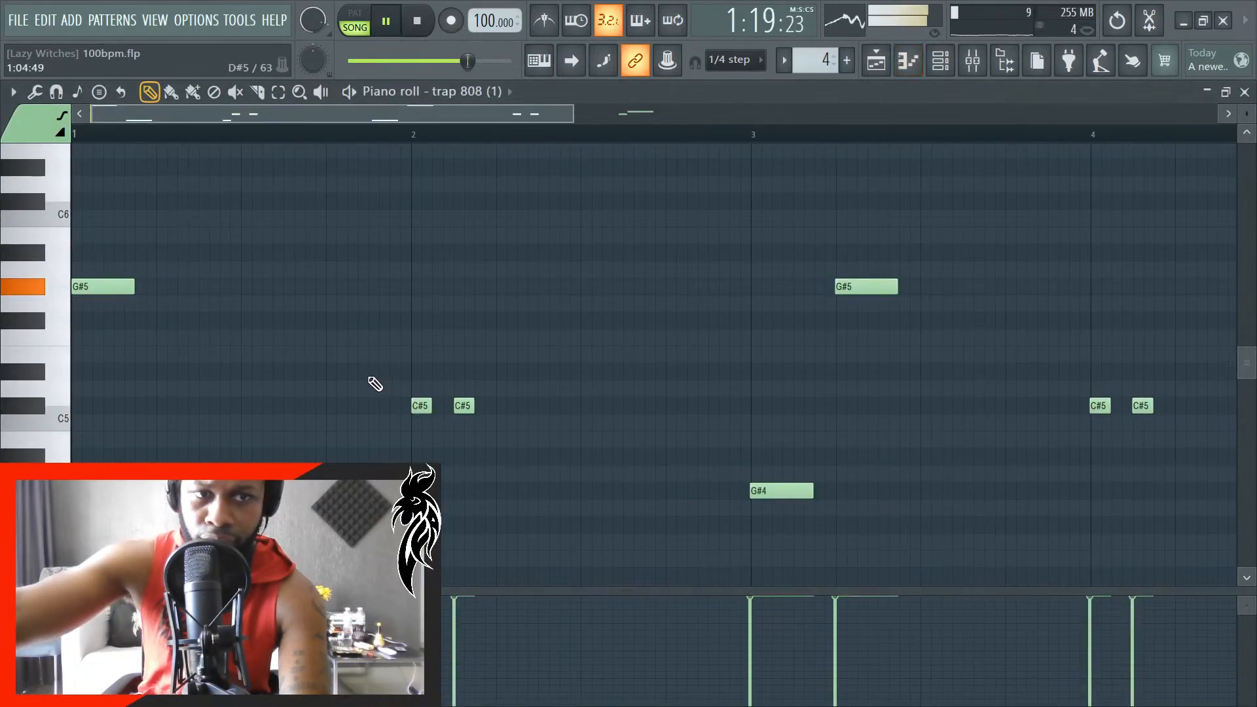
pyautogui.press('space')
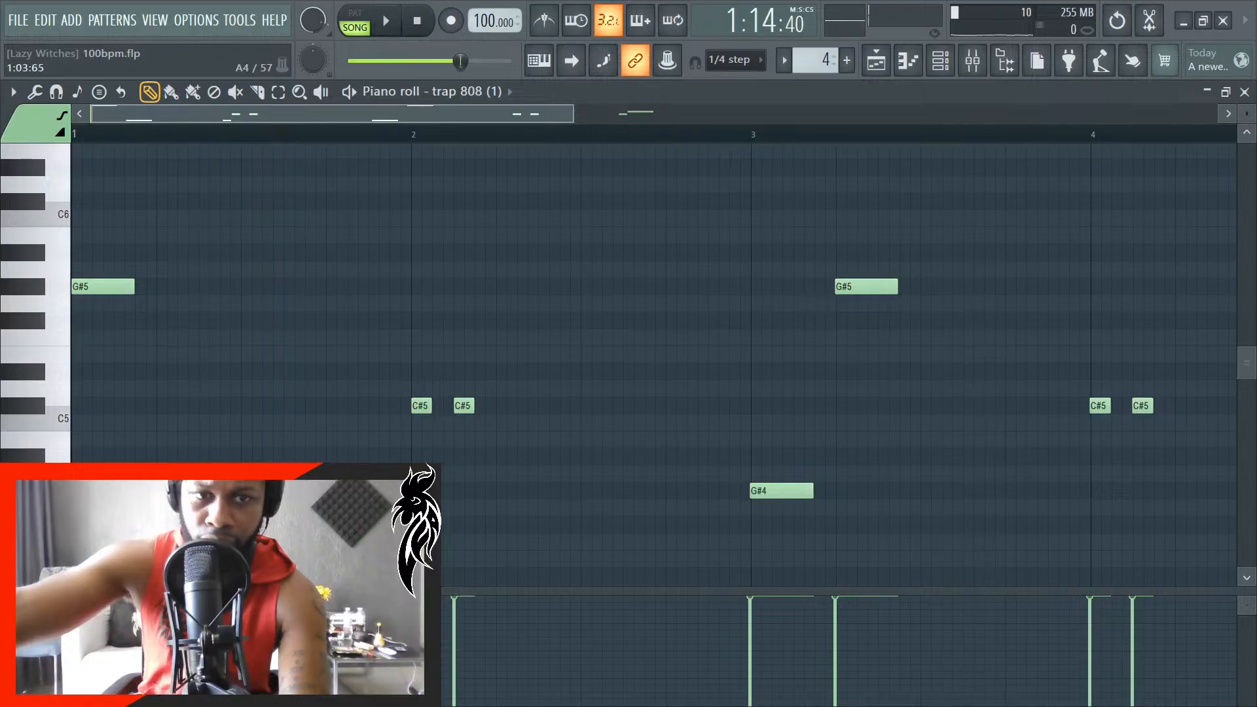
pyautogui.scroll(4, 332, 511)
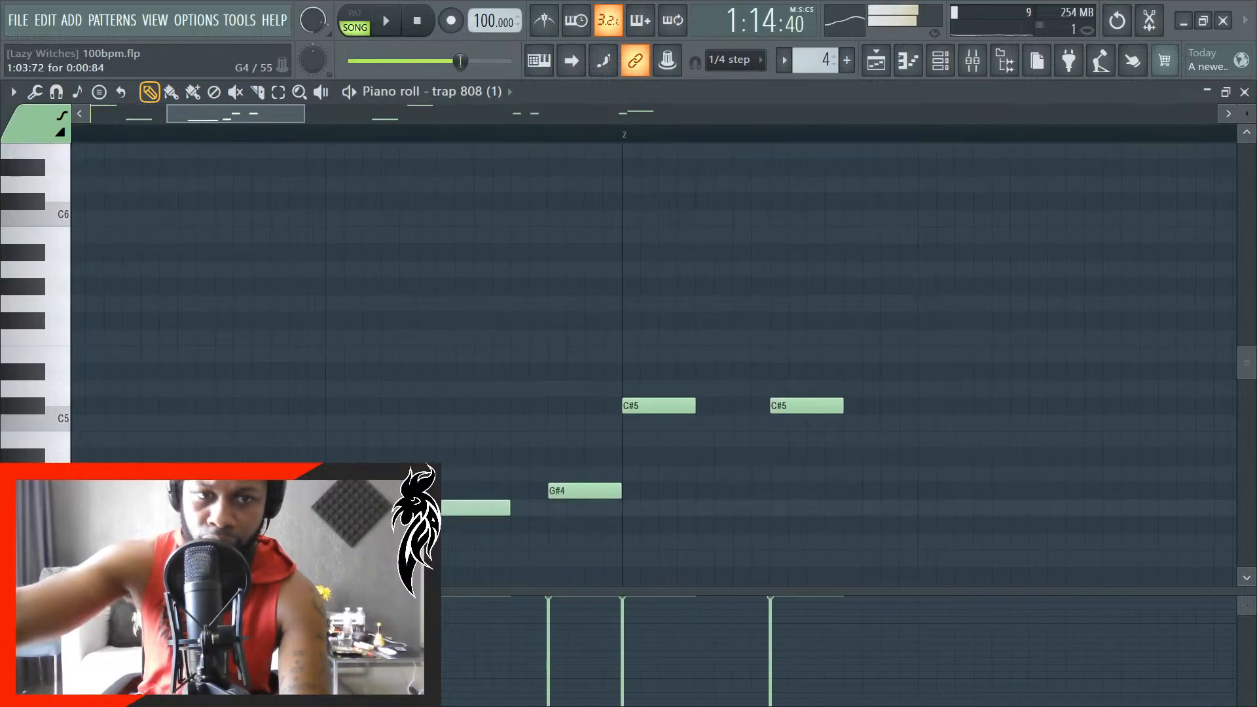
pyautogui.scroll(1, 238, 484)
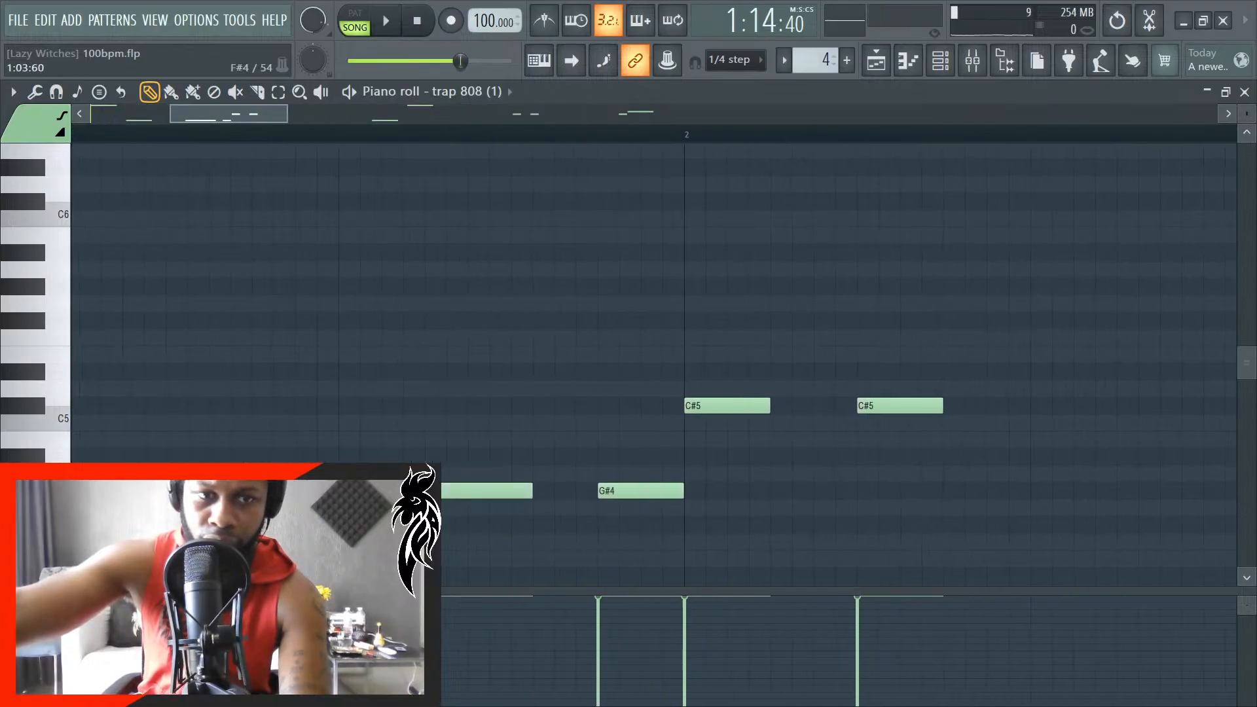
pyautogui.scroll(-4, 206, 501)
# - Play the 808 #3 pattern and shorten the long G#4 near the end of bar 1 to 24 ticks
pyautogui.press('space')
pyautogui.scroll(-5, 115, 514)
pyautogui.scroll(2, 315, 232)
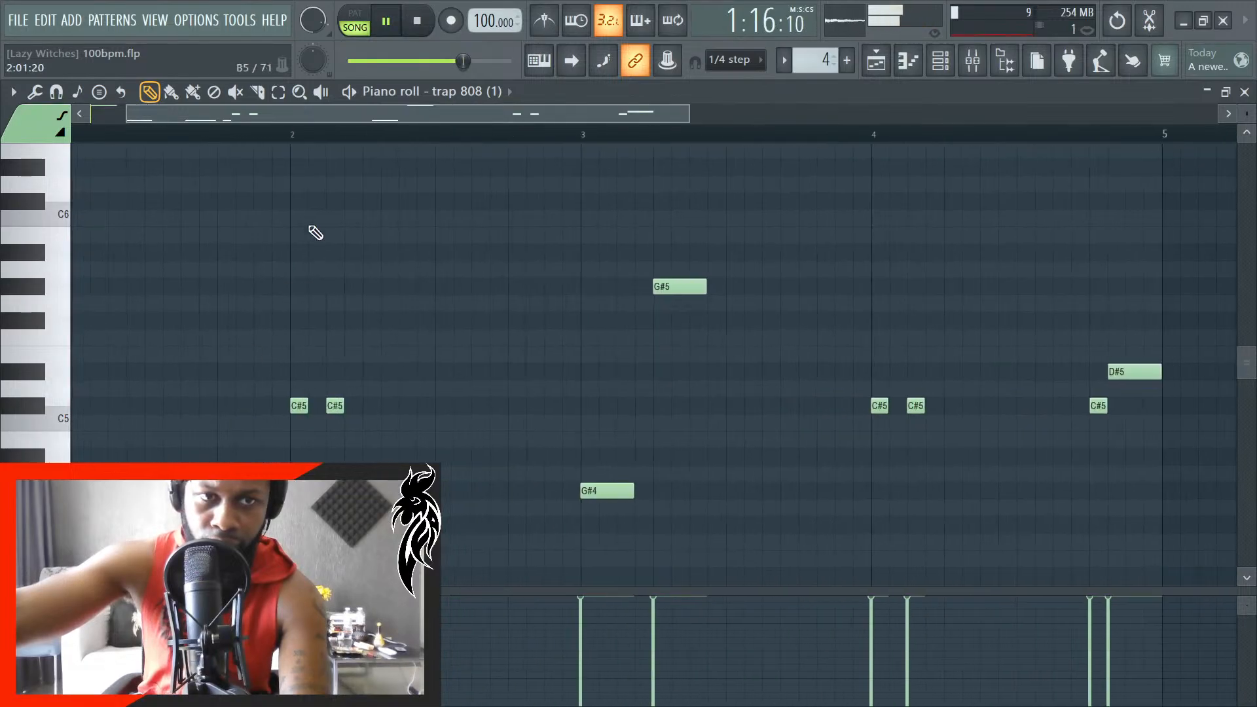
pyautogui.scroll(3, 141, 161)
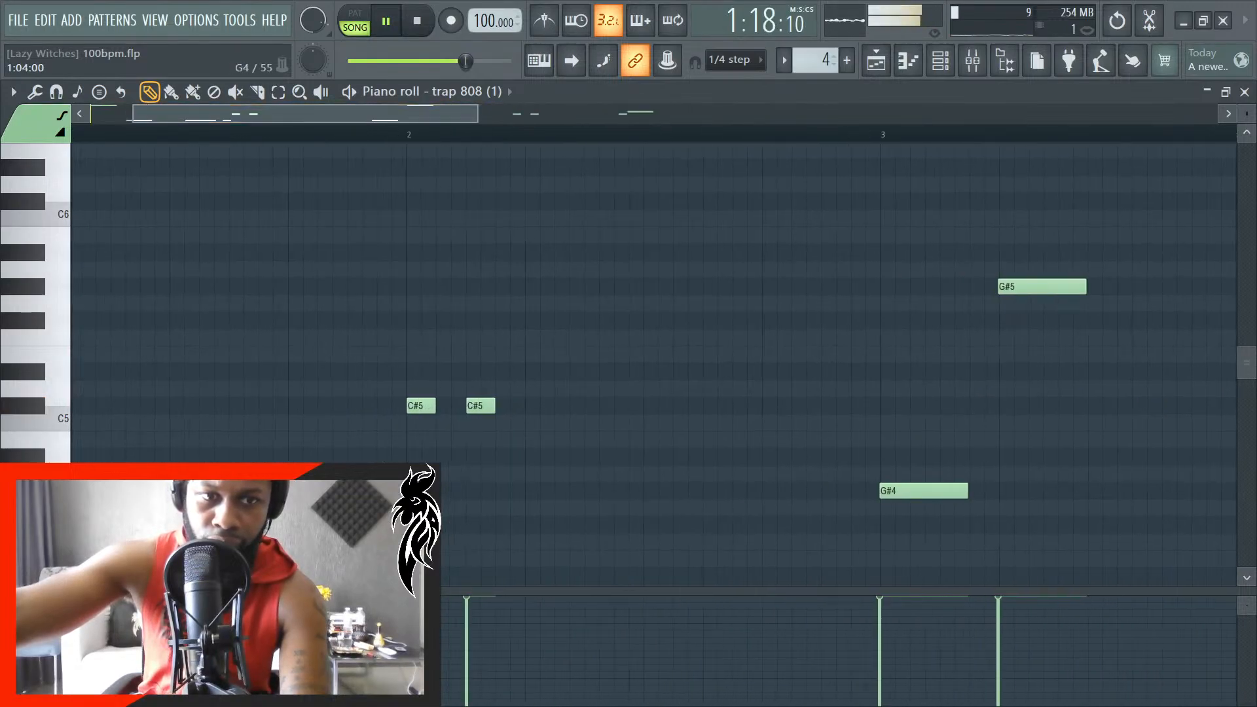
pyautogui.scroll(3, 161, 525)
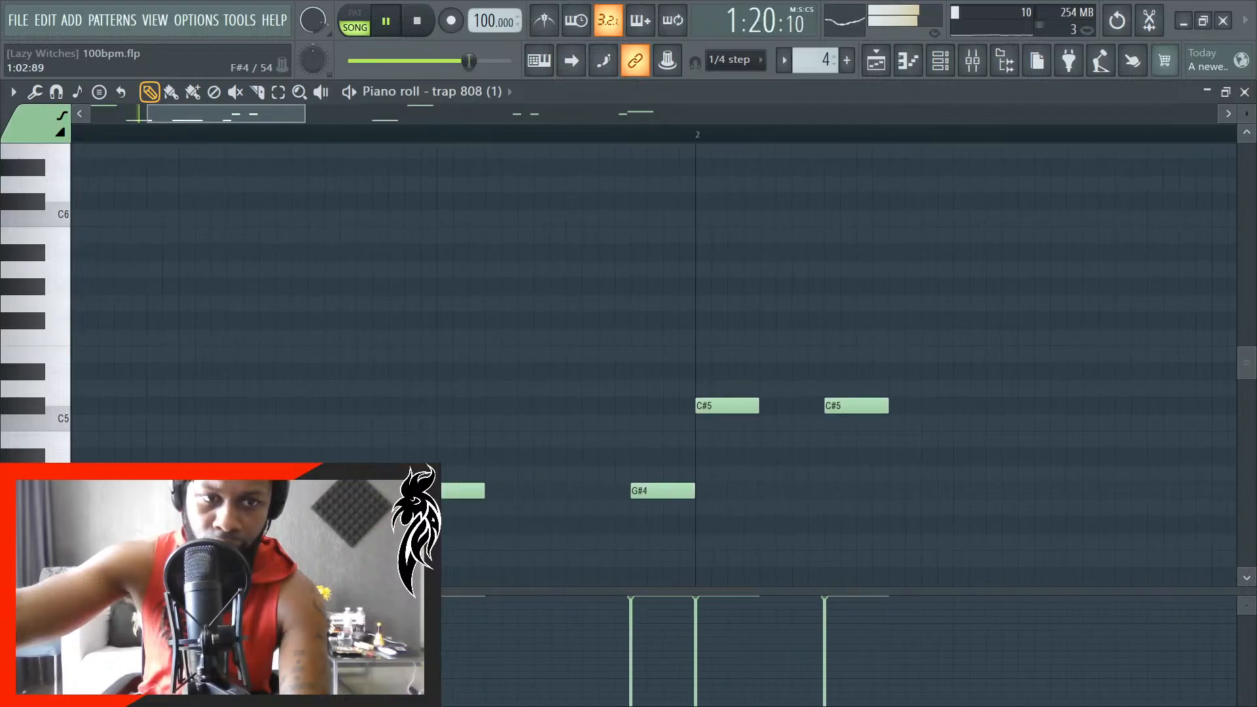
pyautogui.press('space')
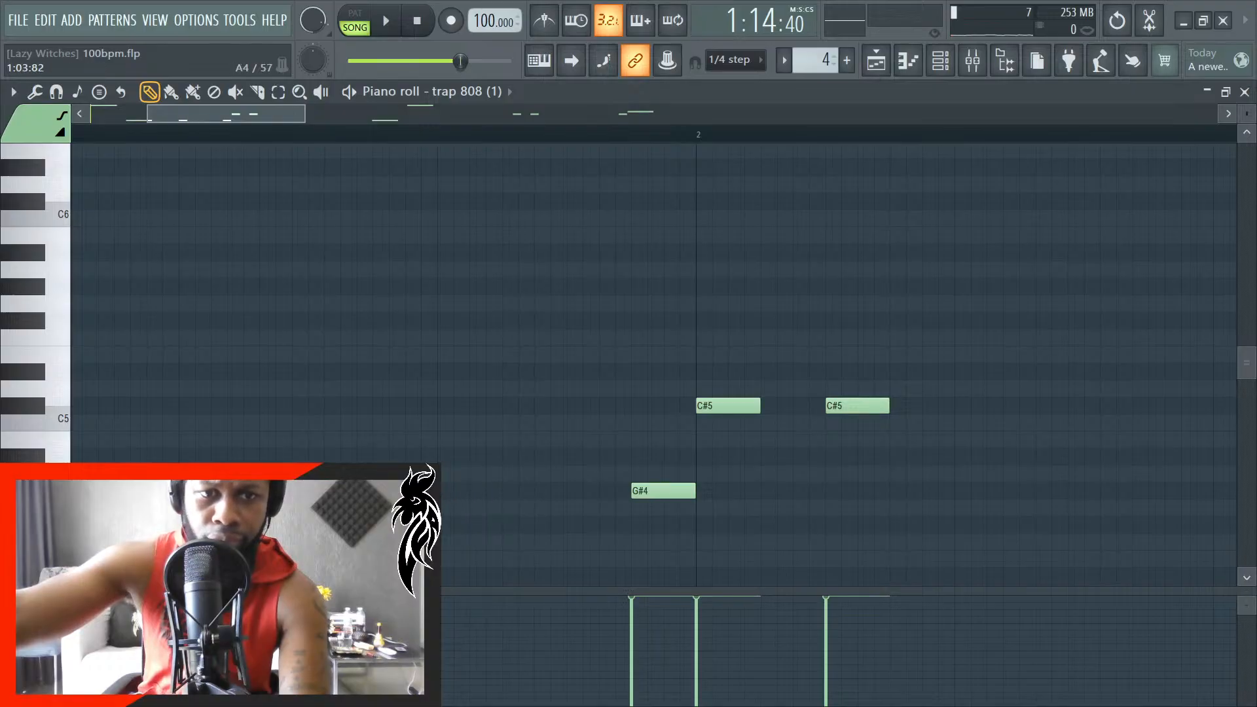
# - Try a 24-tick D5 note directly after the shortened G#4 in bar 1 and play the pattern with it
pyautogui.moveTo(405, 453); pyautogui.dragTo(393, 377)
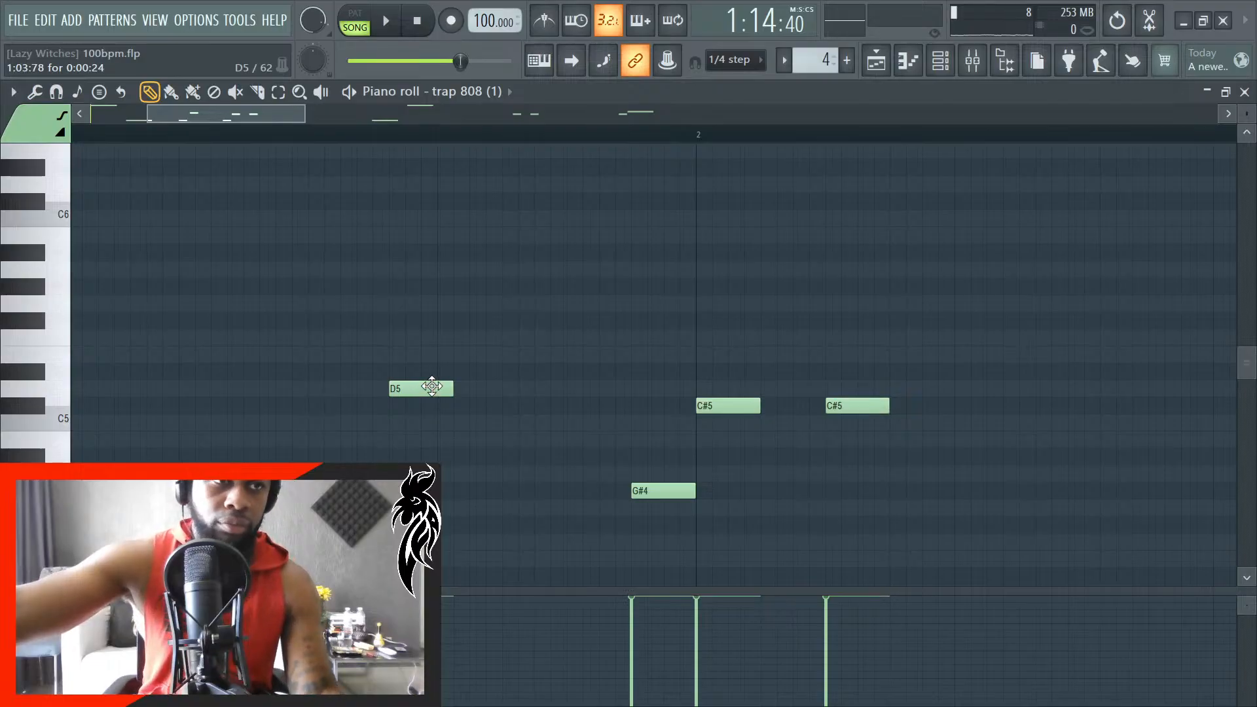
pyautogui.press('space')
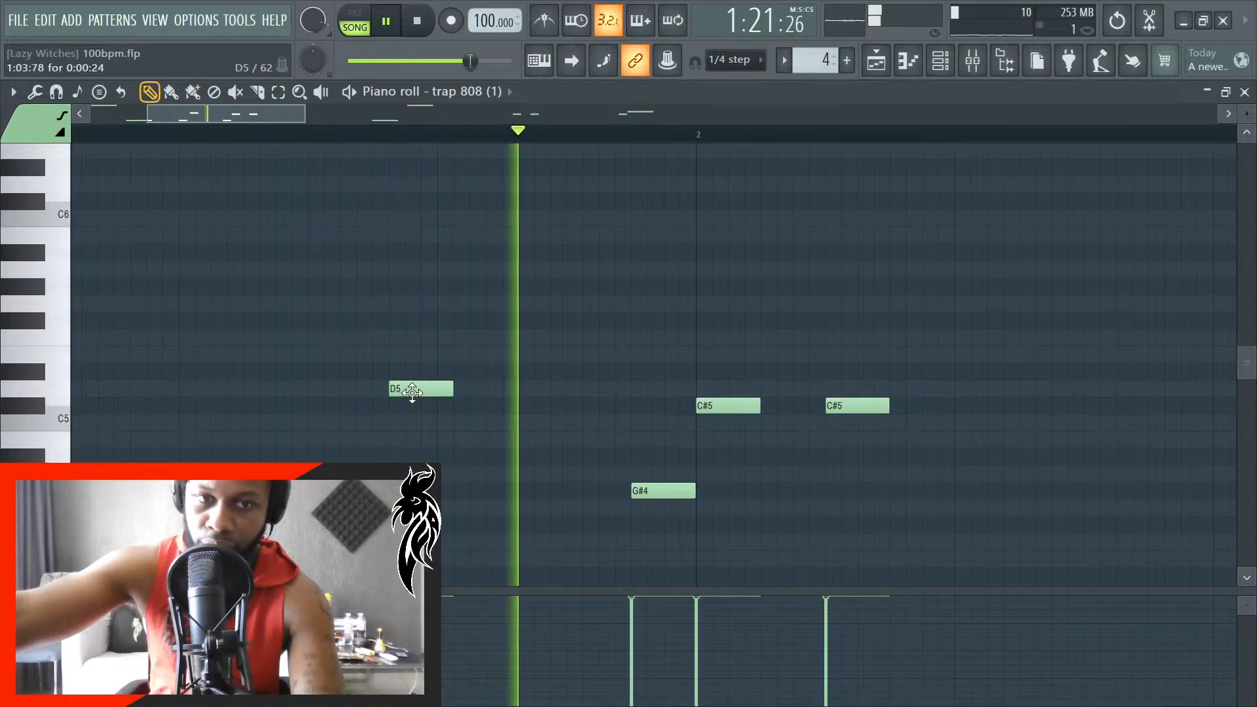
pyautogui.press('space')
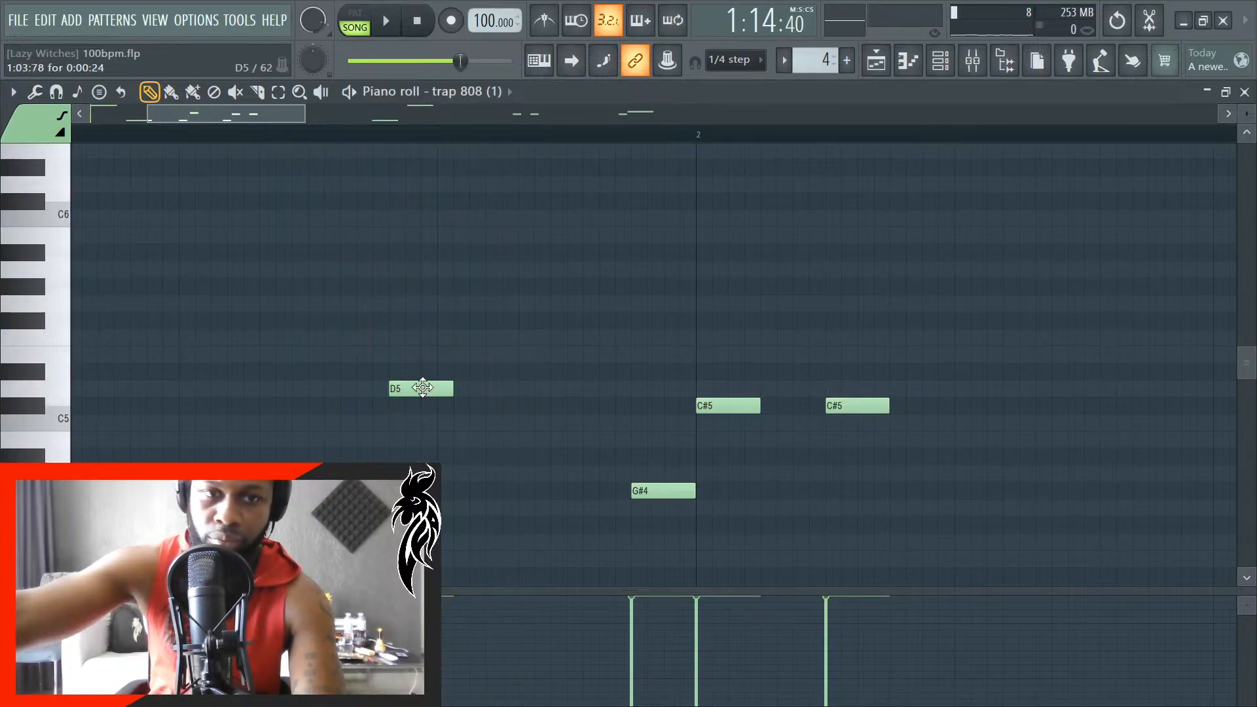
pyautogui.moveTo(423, 388); pyautogui.dragTo(426, 335)
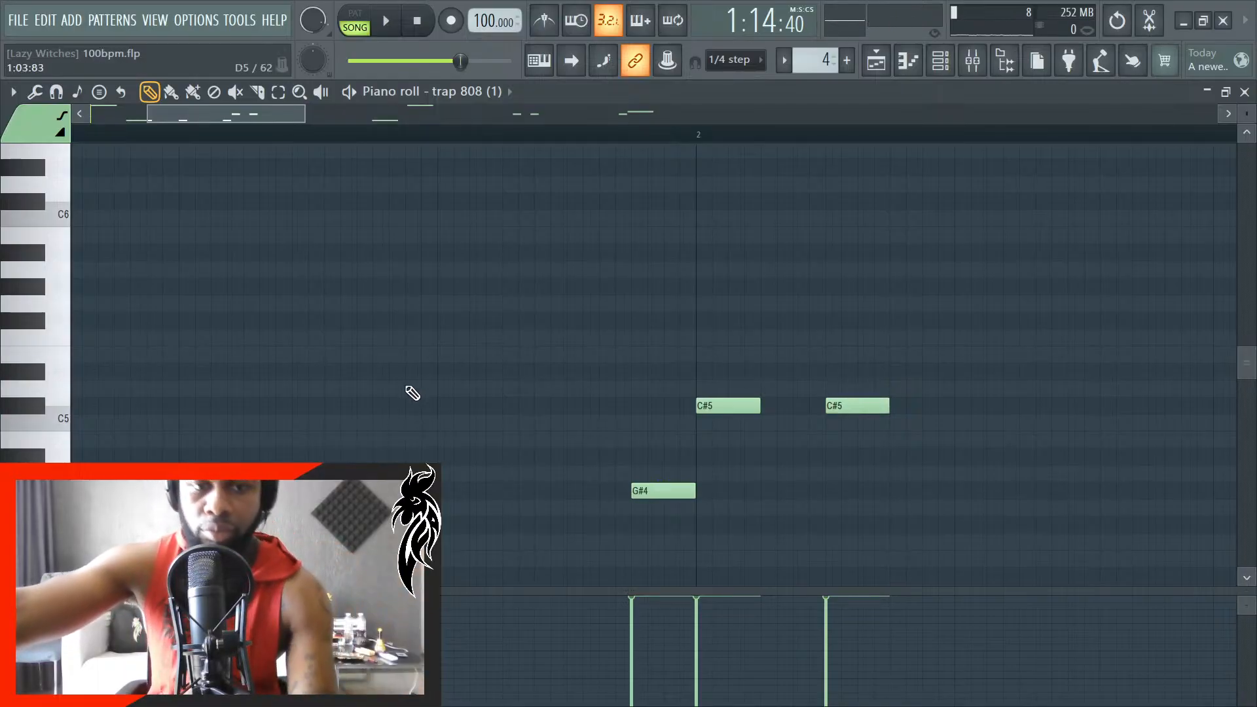
# - Add a 24-tick D#5 followed directly by a 24-tick C#5 between the two short G#4 notes in bar 1, and play them
pyautogui.moveTo(471, 452); pyautogui.dragTo(506, 392)
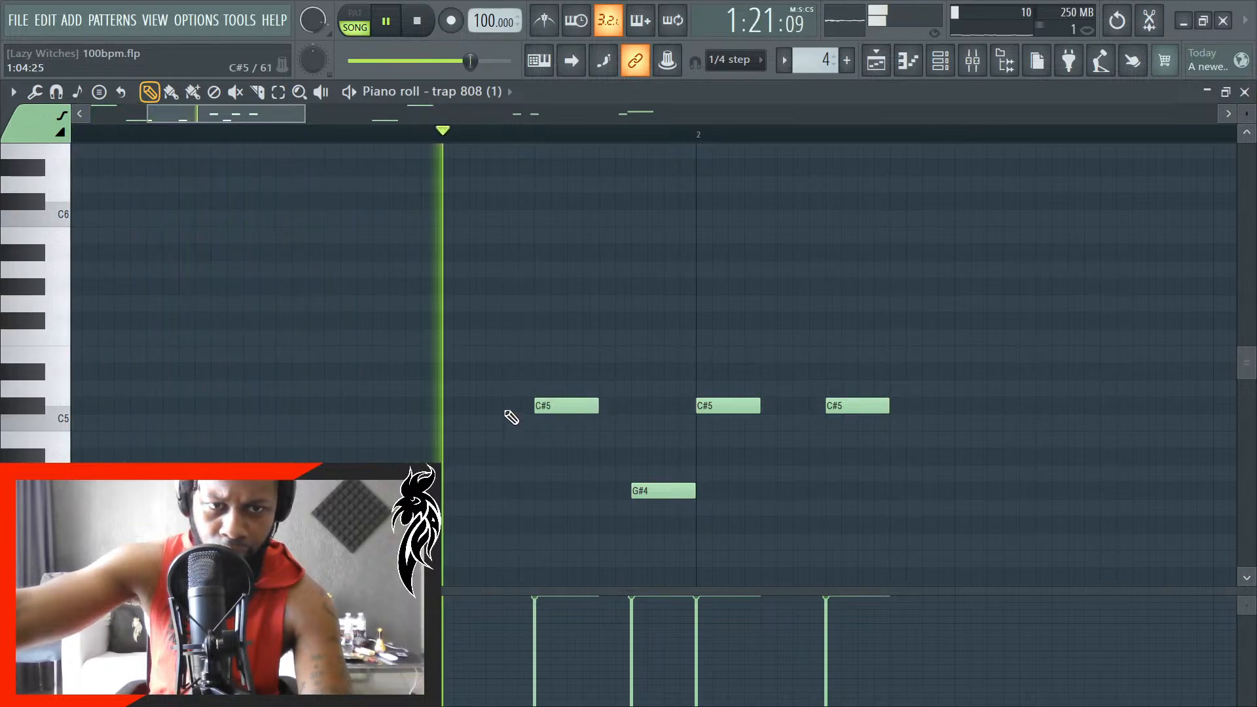
pyautogui.press('space')
pyautogui.moveTo(440, 393); pyautogui.dragTo(436, 369)
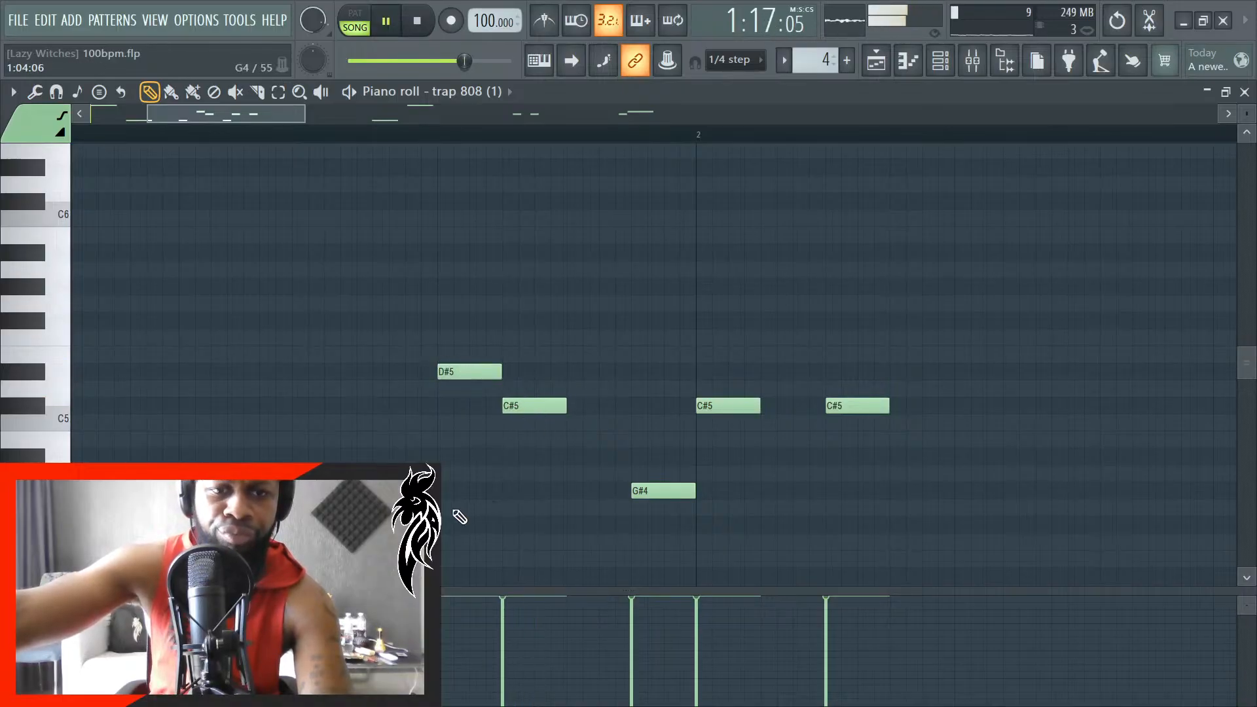
pyautogui.scroll(3, 456, 517)
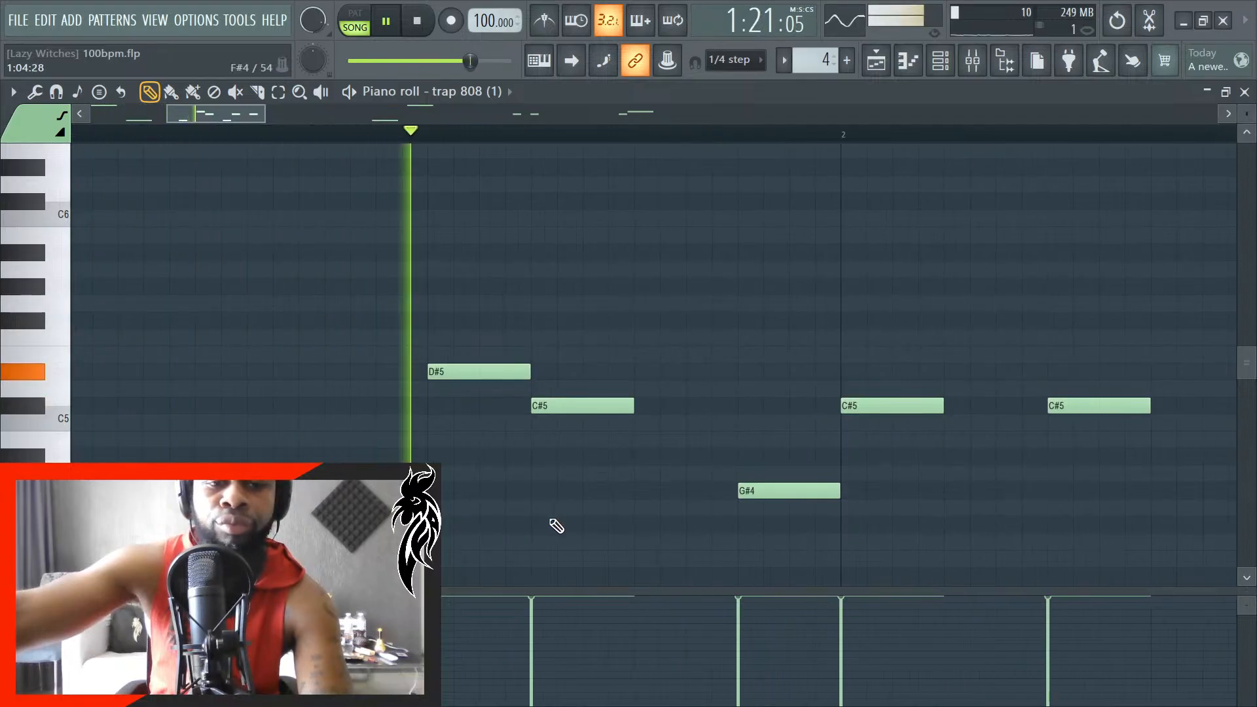
pyautogui.press('space')
# - Move the first short G#4 directly before the added C#5 and the D#5 directly after it in bar 1, checking by playback
pyautogui.scroll(-2, 556, 524)
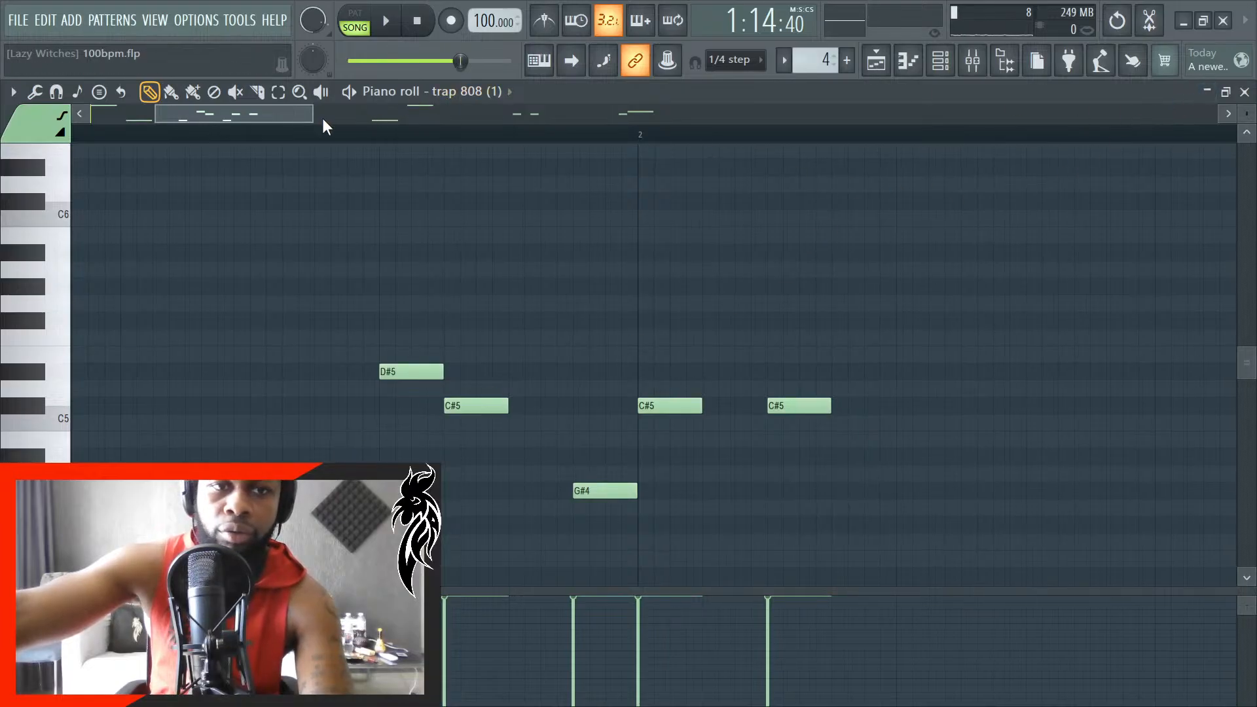
pyautogui.moveTo(288, 117); pyautogui.dragTo(80, 134)
pyautogui.press('space')
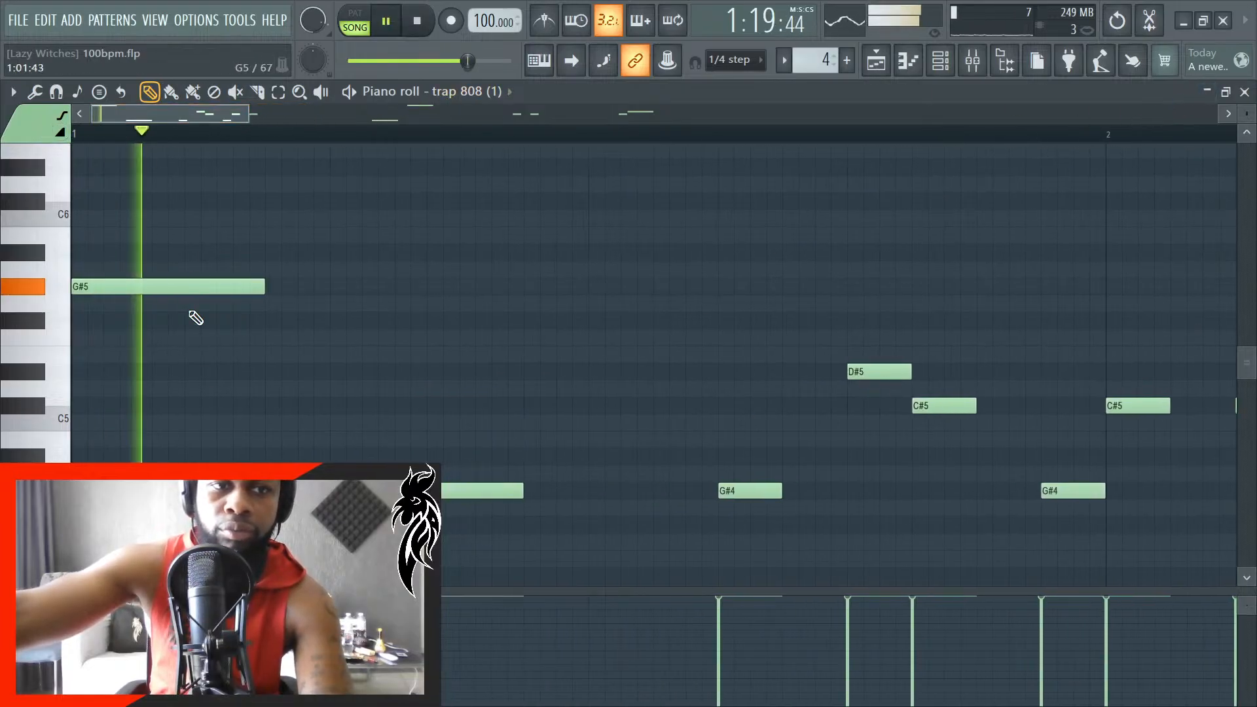
pyautogui.scroll(-3, 160, 427)
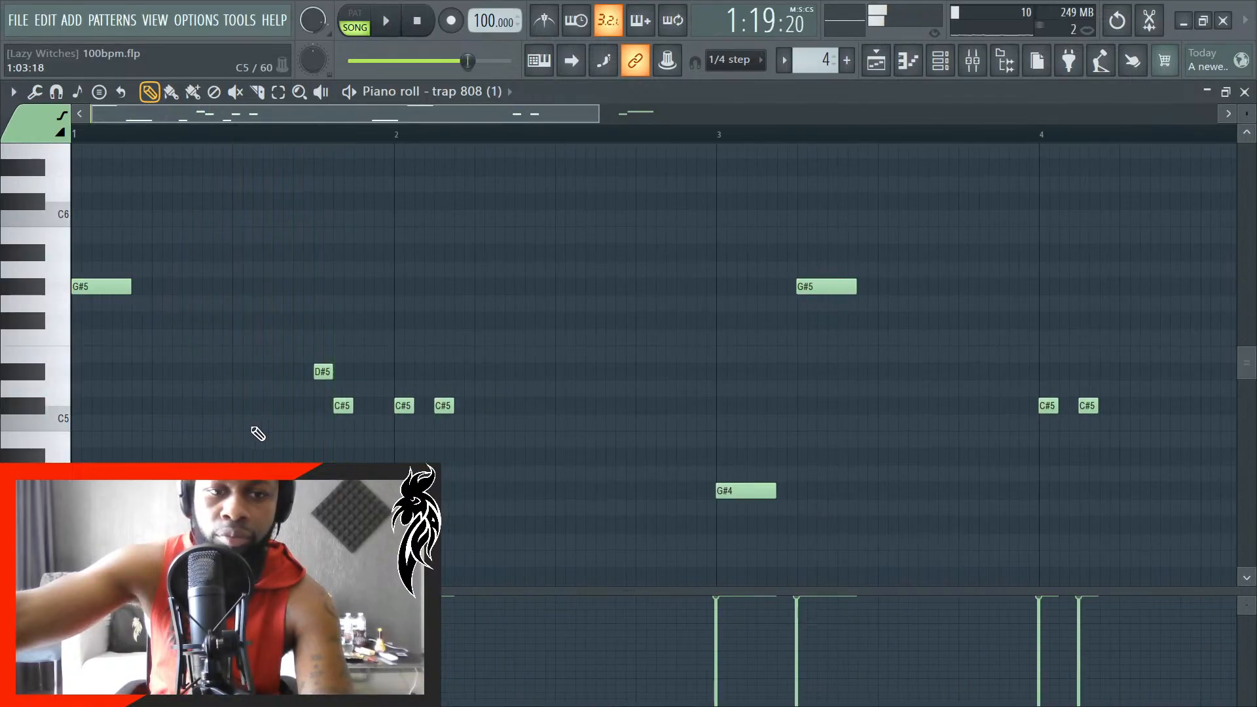
pyautogui.scroll(5, 253, 429)
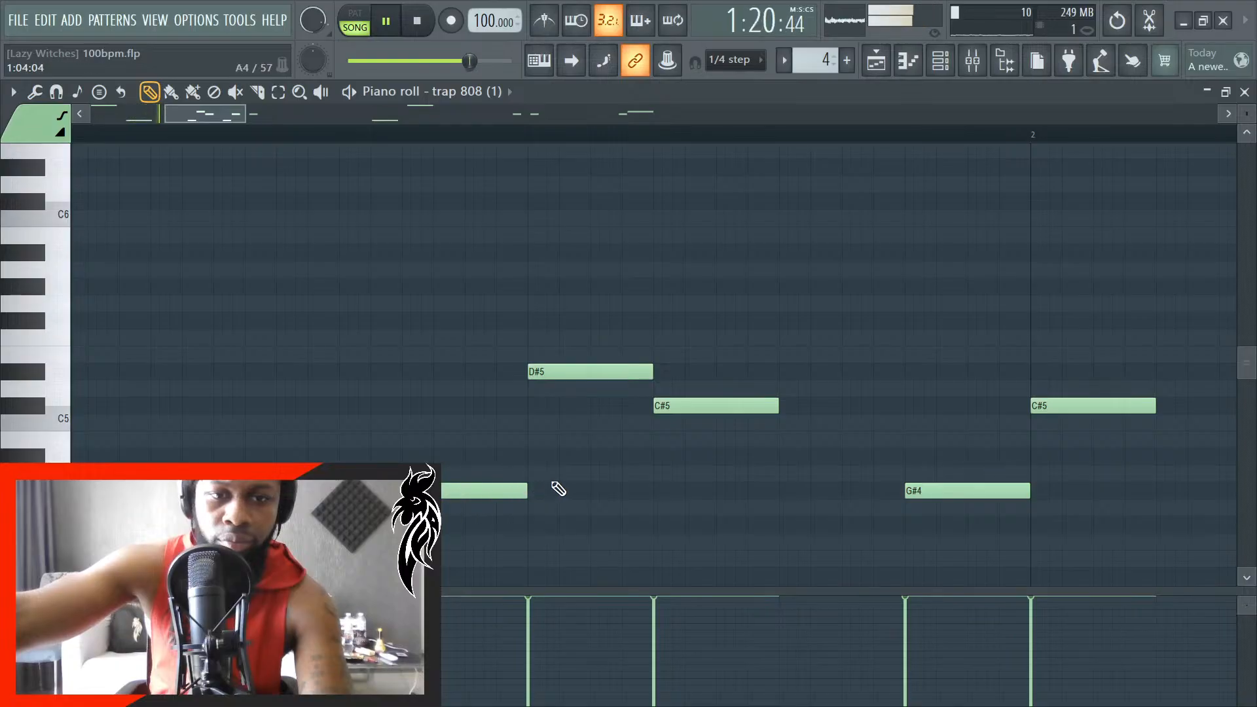
pyautogui.press('space')
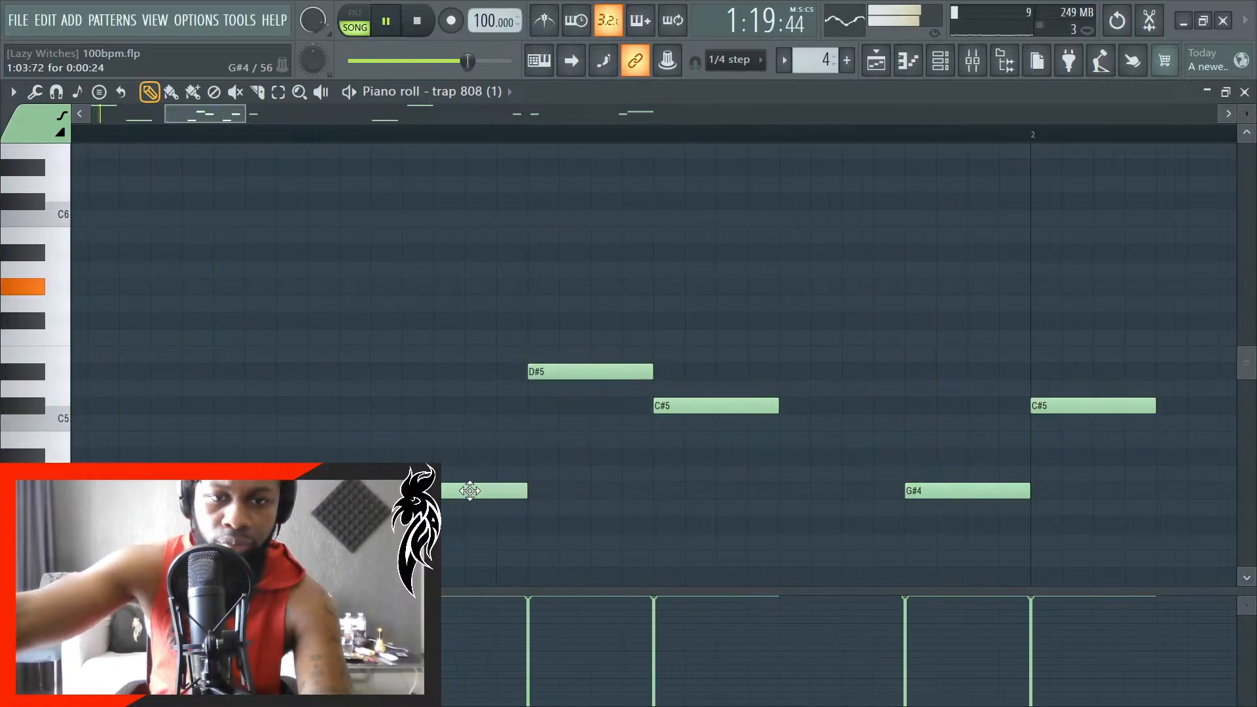
pyautogui.moveTo(470, 491); pyautogui.dragTo(585, 488)
pyautogui.moveTo(581, 375); pyautogui.dragTo(868, 372)
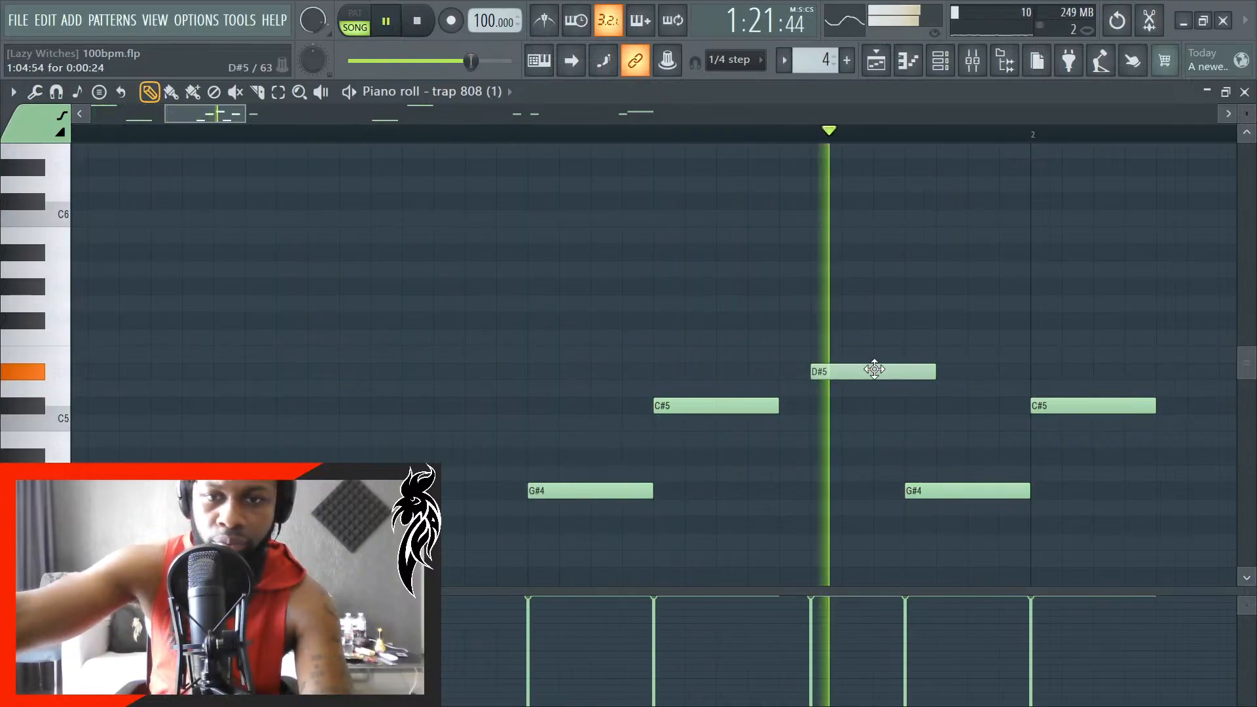
pyautogui.press('space')
pyautogui.scroll(-2, 721, 478)
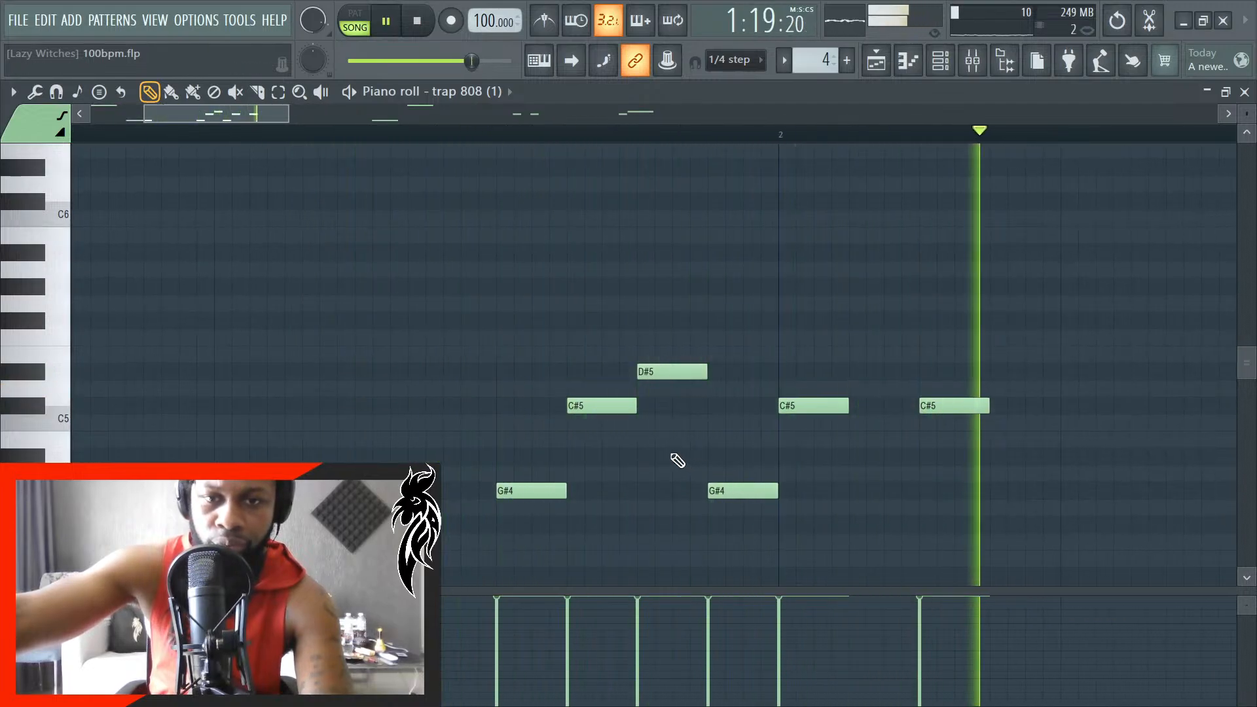
# - Delete the last G#4 of bar 1 and extend the D#5 before it to the start of bar 2
pyautogui.scroll(3, 655, 449)
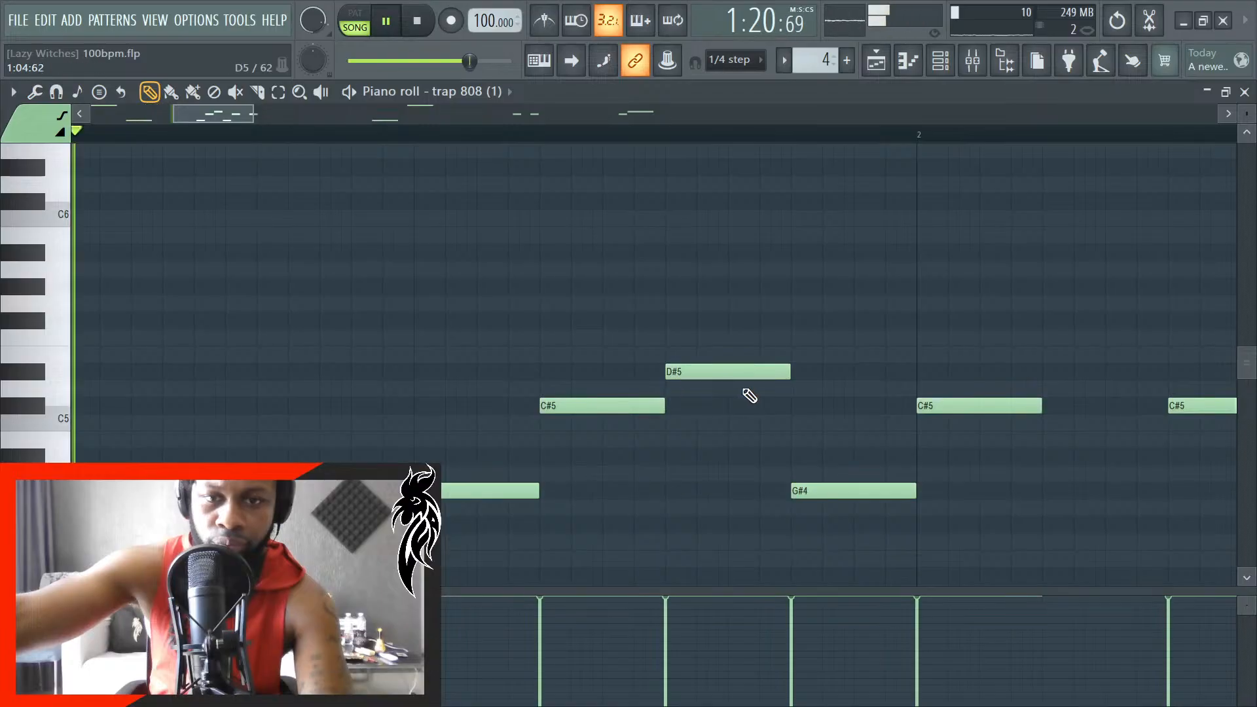
pyautogui.rightClick(835, 492)
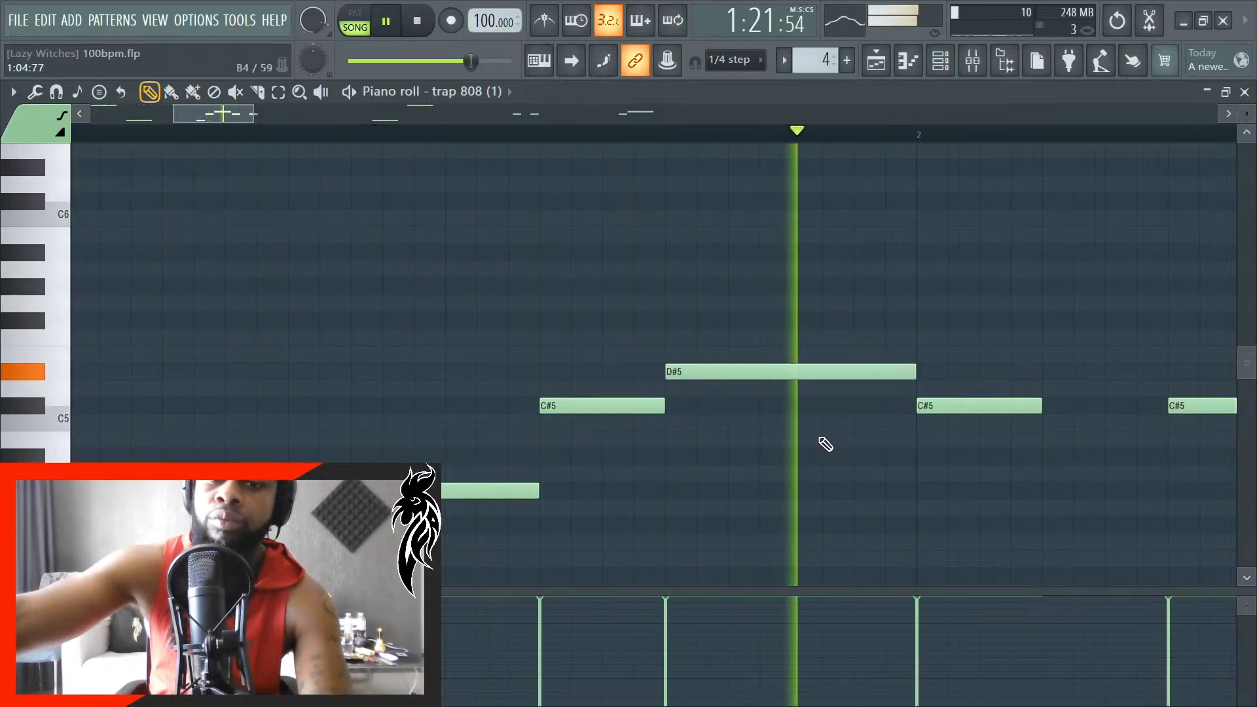
pyautogui.scroll(-1, 827, 451)
pyautogui.press('space')
pyautogui.scroll(-3, 821, 452)
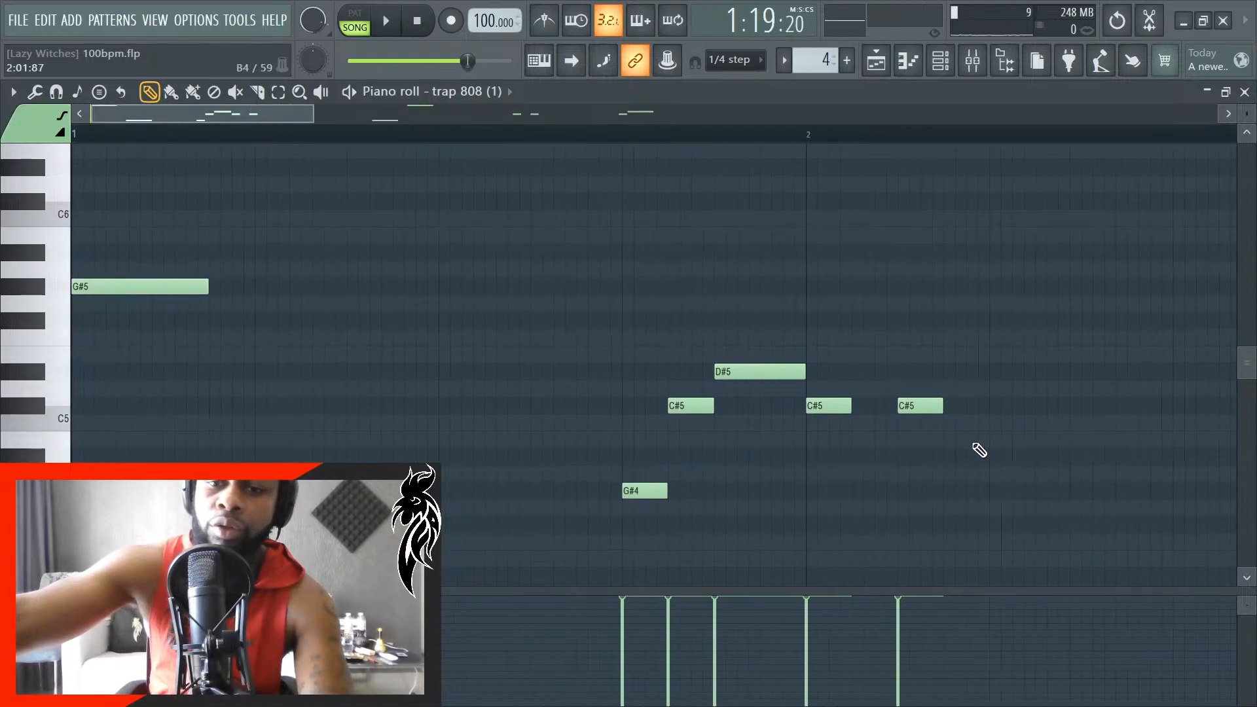
# - Lengthen bar 2's second C#5 to about 36 ticks and its first C#5 to about 30 ticks, then listen to them
pyautogui.scroll(4, 977, 449)
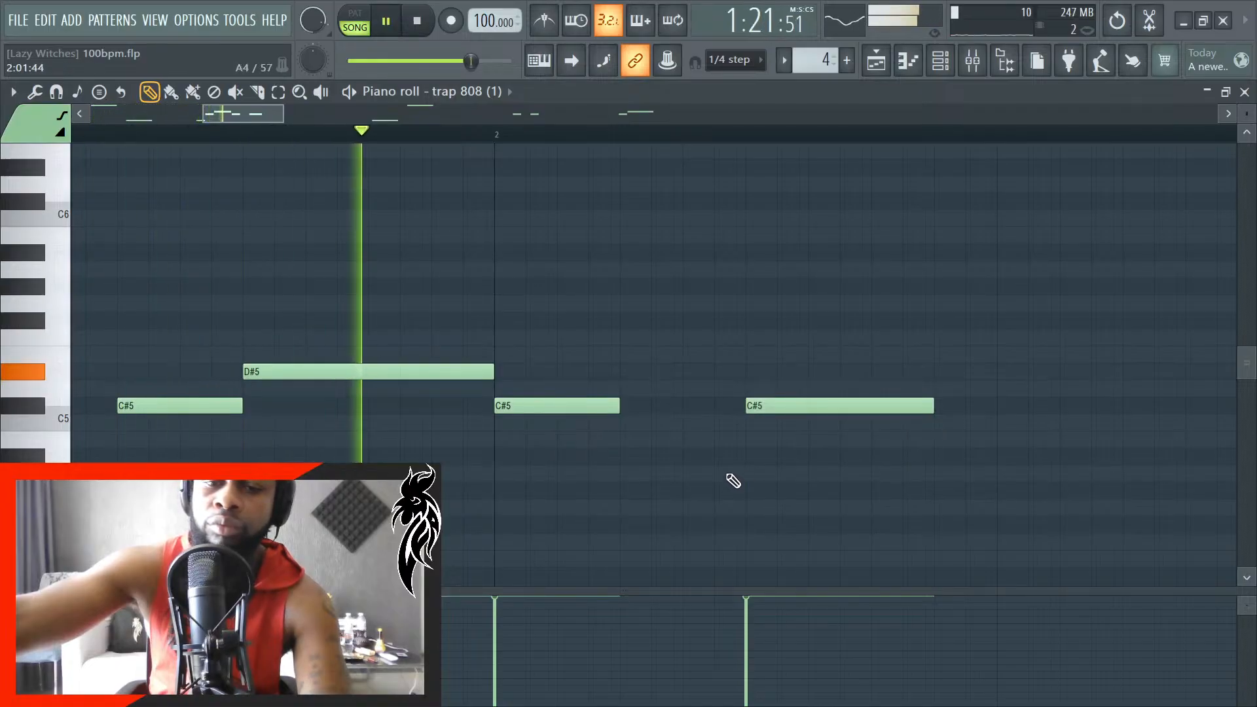
pyautogui.press('space')
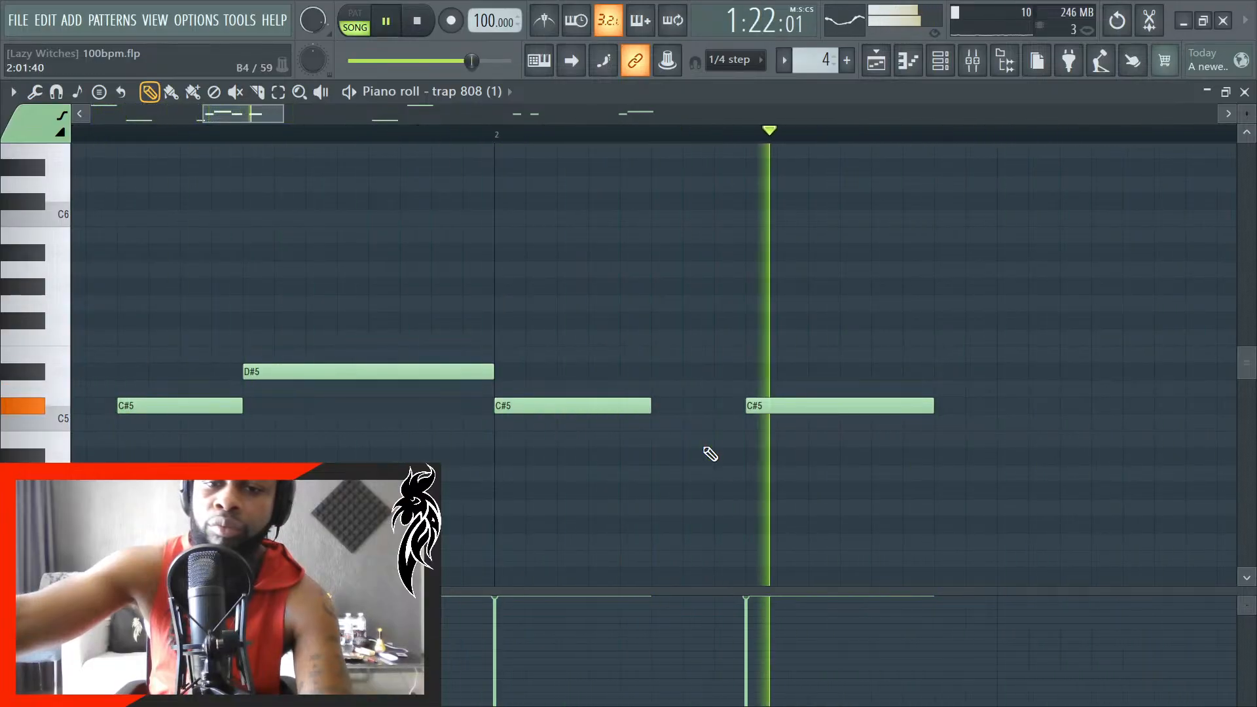
pyautogui.keyDown('ctrl'); pyautogui.scroll(-3, 683, 483); pyautogui.keyUp('ctrl')
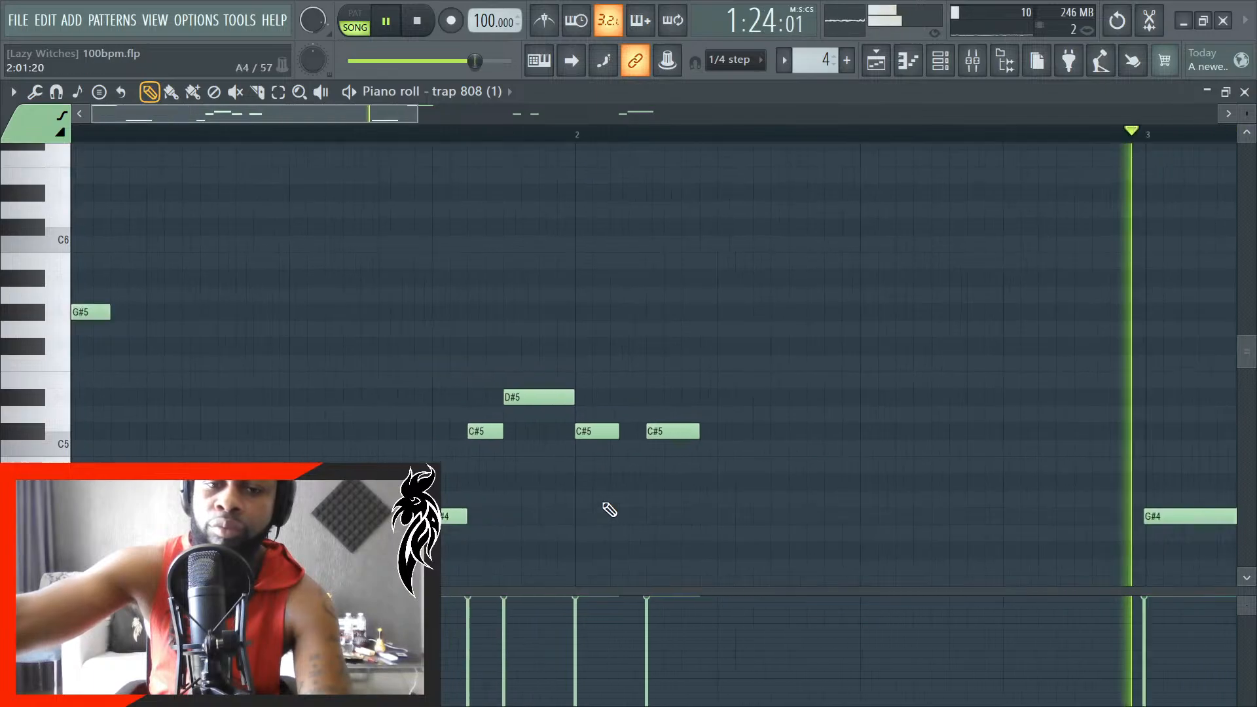
pyautogui.press('space')
pyautogui.scroll(-3, 819, 463)
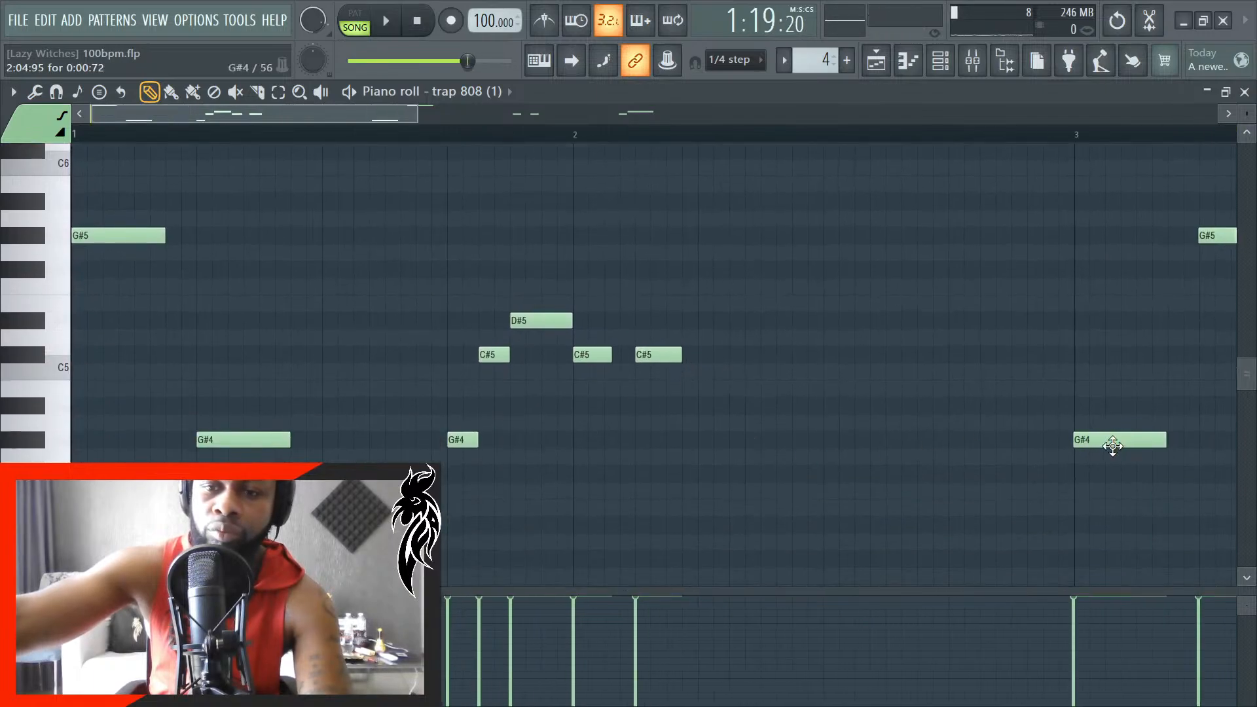
# - Play the whole 808 #3 pattern from its start and review the notes through bar 4
pyautogui.doubleClick(1114, 446)
pyautogui.click(761, 224)
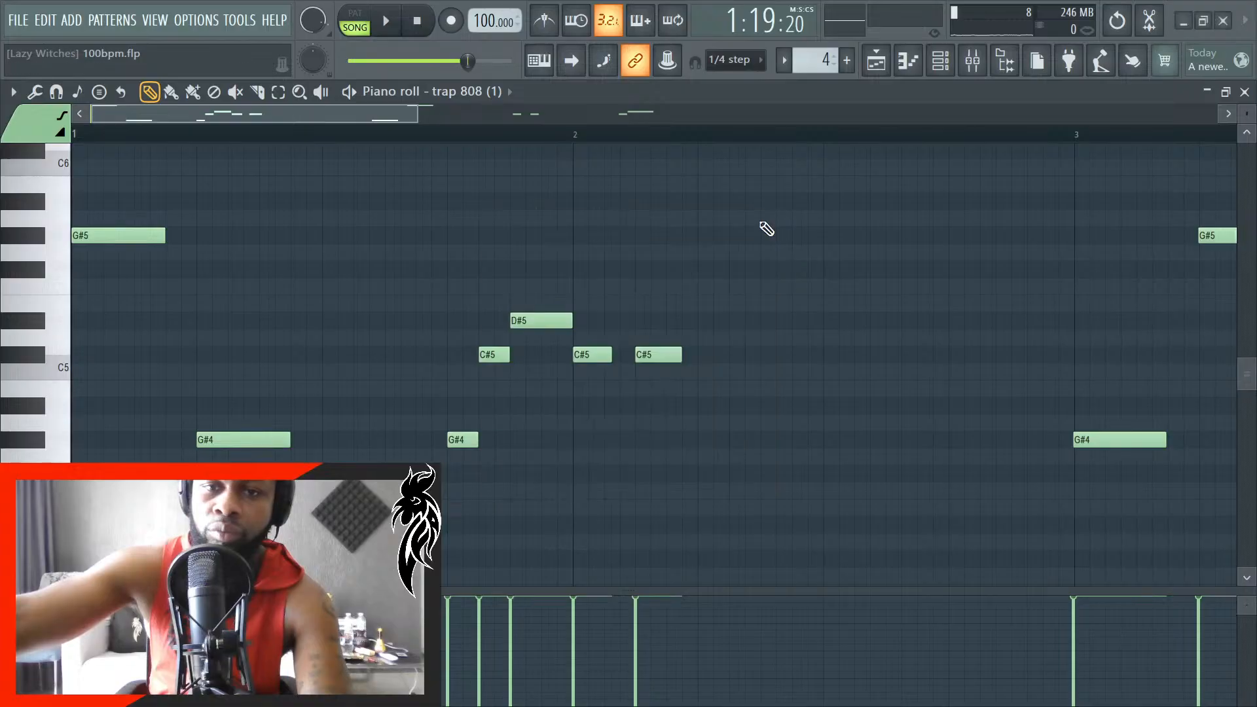
pyautogui.press('space')
pyautogui.scroll(-3, 735, 386)
pyautogui.keyDown('ctrl'); pyautogui.scroll(-2, 735, 386); pyautogui.keyUp('ctrl')
pyautogui.scroll(3, 867, 433)
pyautogui.scroll(1, 881, 445)
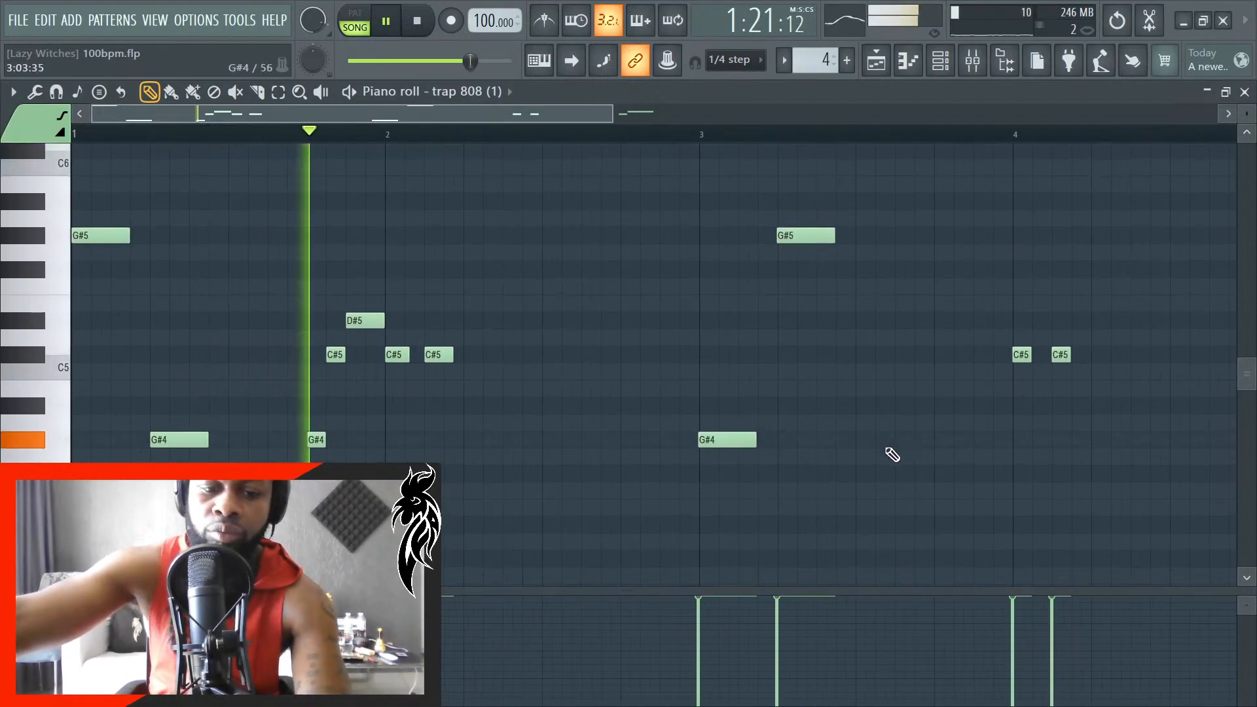
pyautogui.keyDown('ctrl'); pyautogui.scroll(-2, 720, 501); pyautogui.keyUp('ctrl')
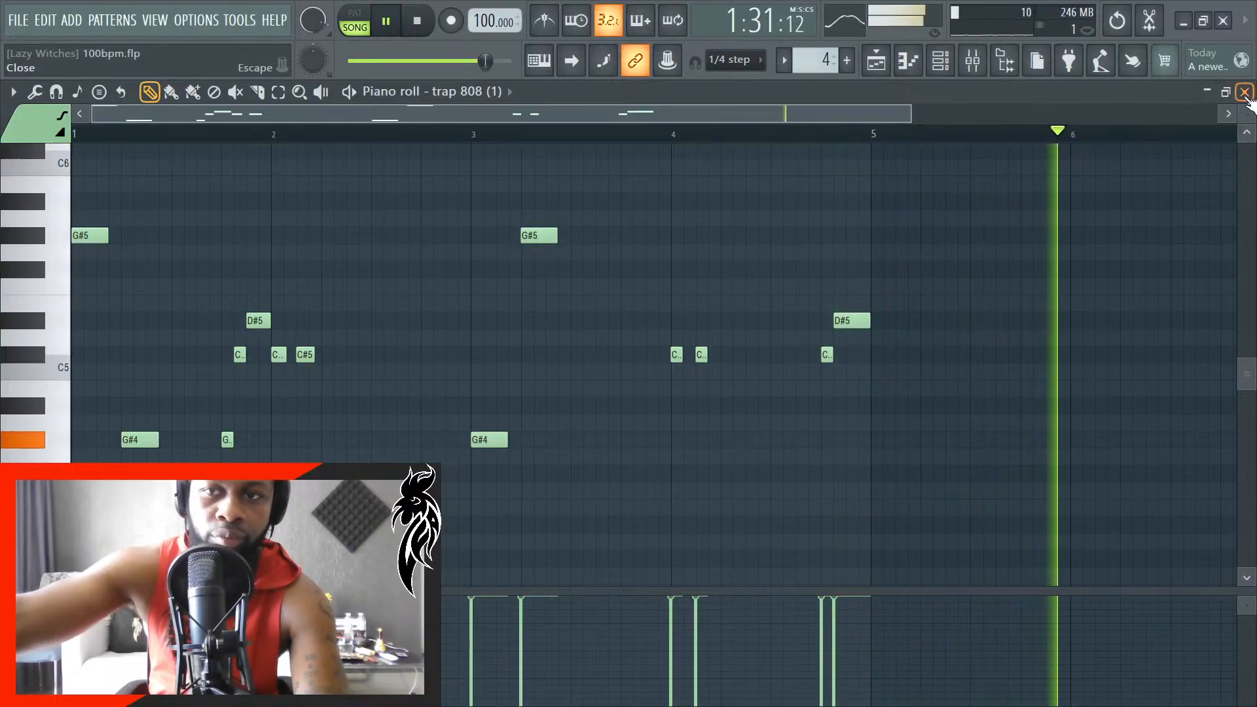
# - Return to the playlist and examine the arrangement between bars 30 and 46 during playback
pyautogui.press('F5')
pyautogui.scroll(-4, 697, 548)
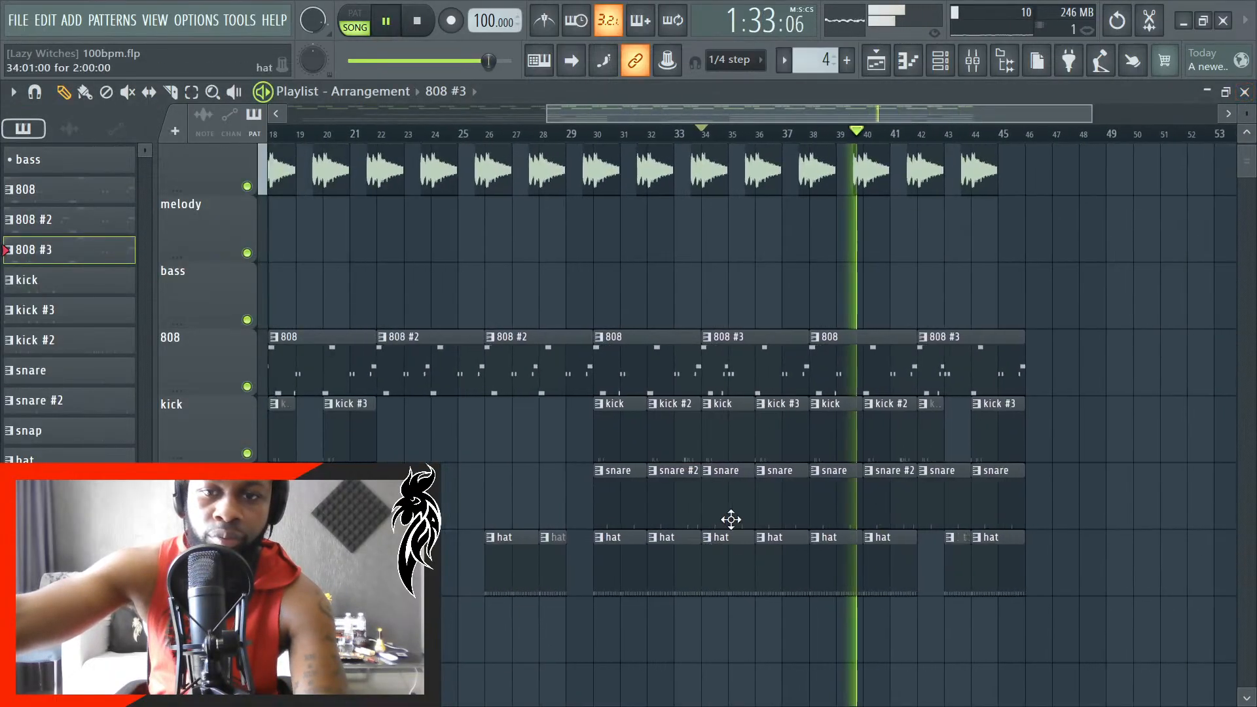
pyautogui.scroll(2, 1014, 474)
pyautogui.scroll(3, 1014, 475)
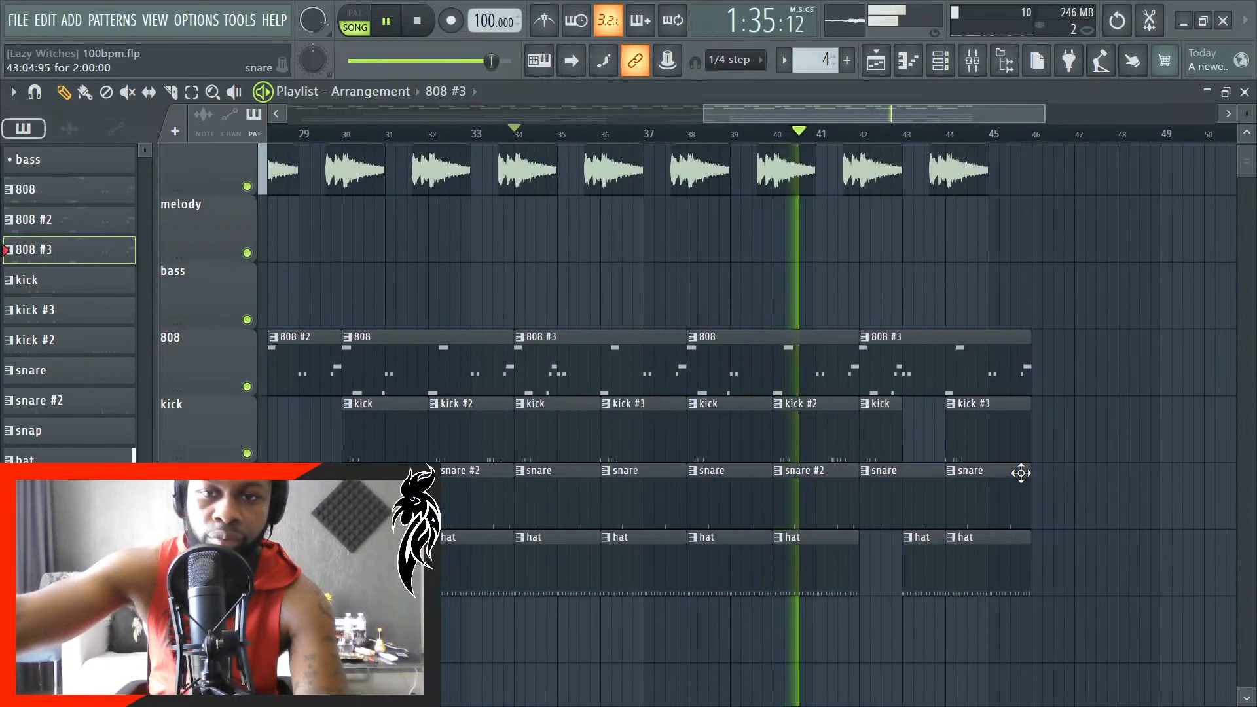
pyautogui.press('space')
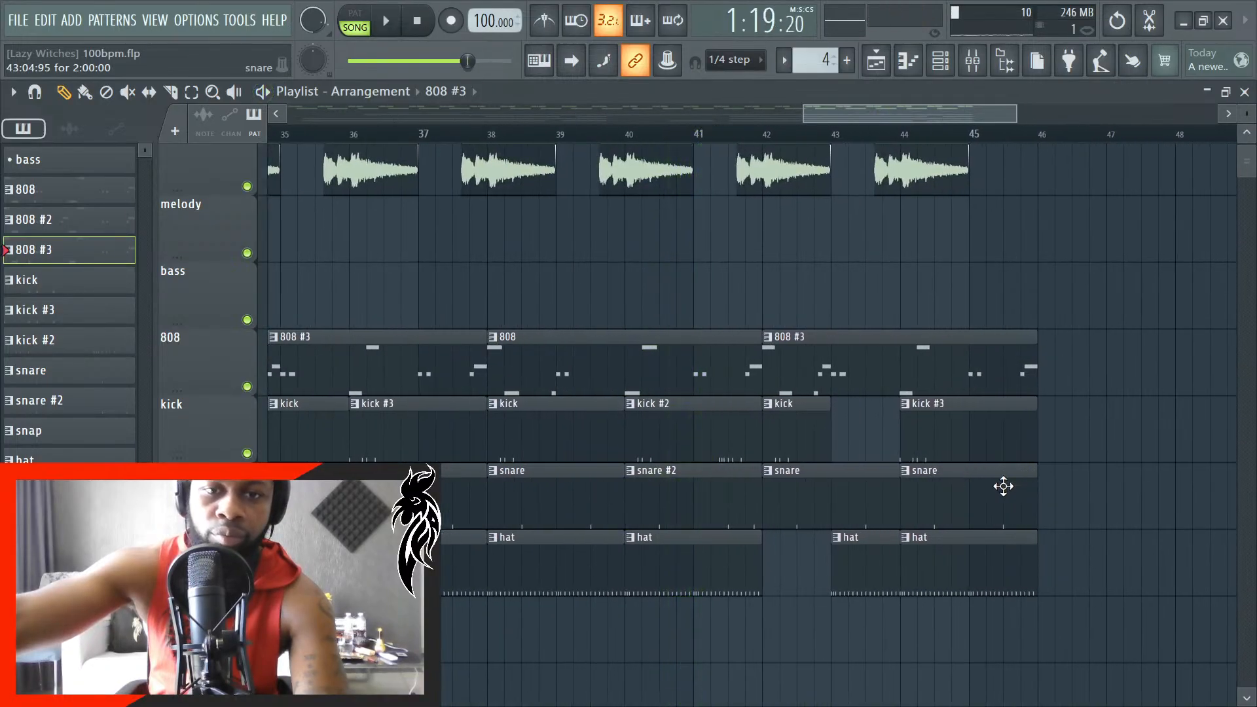
pyautogui.scroll(-5, 989, 485)
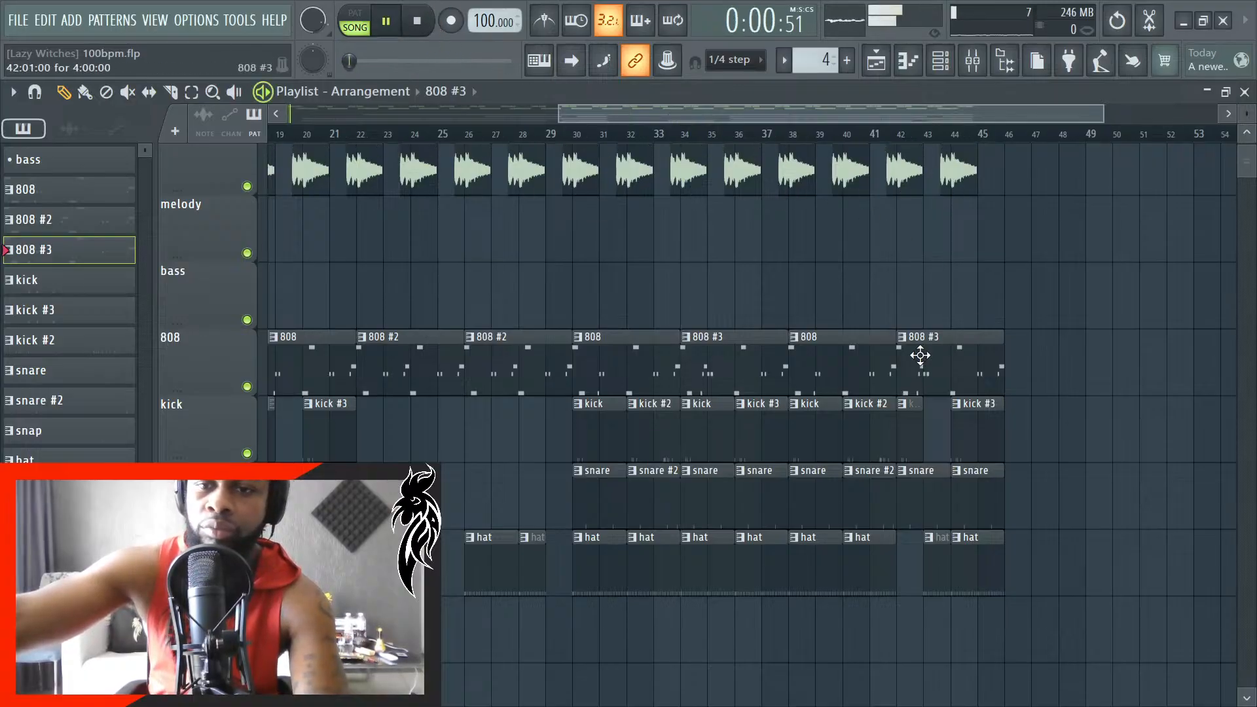
pyautogui.scroll(2, 883, 330)
pyautogui.rightClick(887, 347)
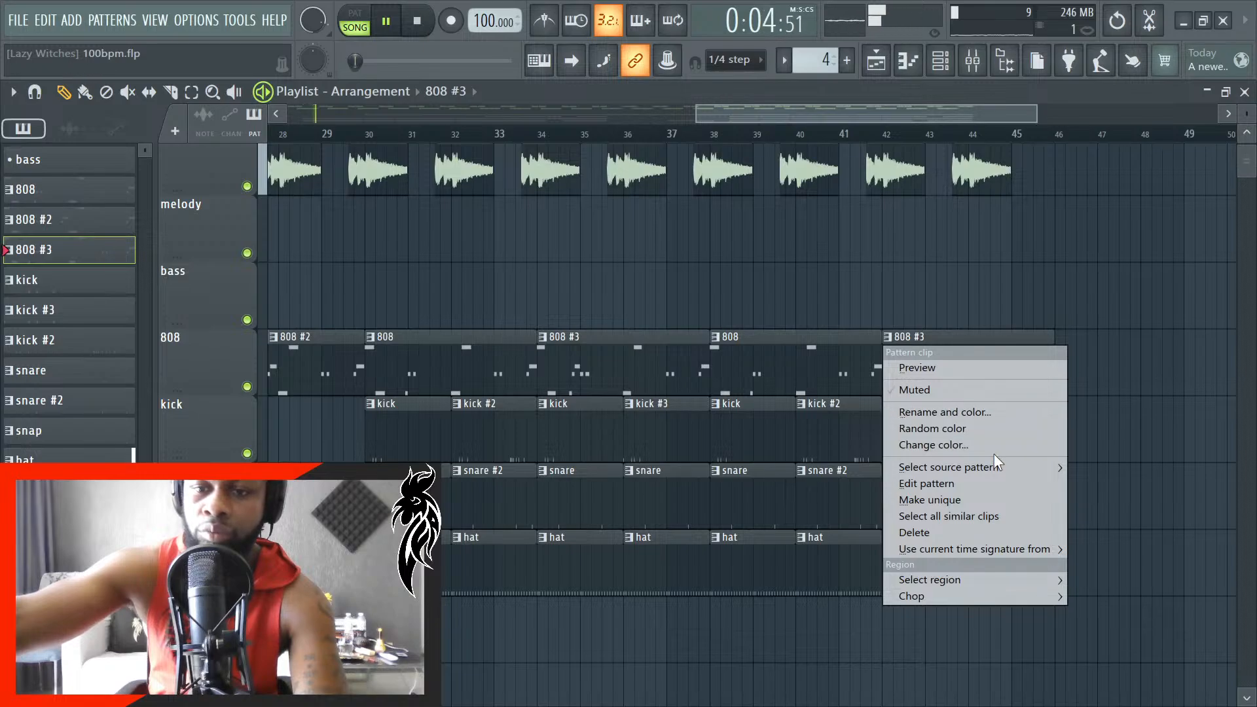
pyautogui.click(1122, 229)
# - Turn on auto-scrolling and play the full arrangement from the beginning
pyautogui.scroll(-3, 1074, 393)
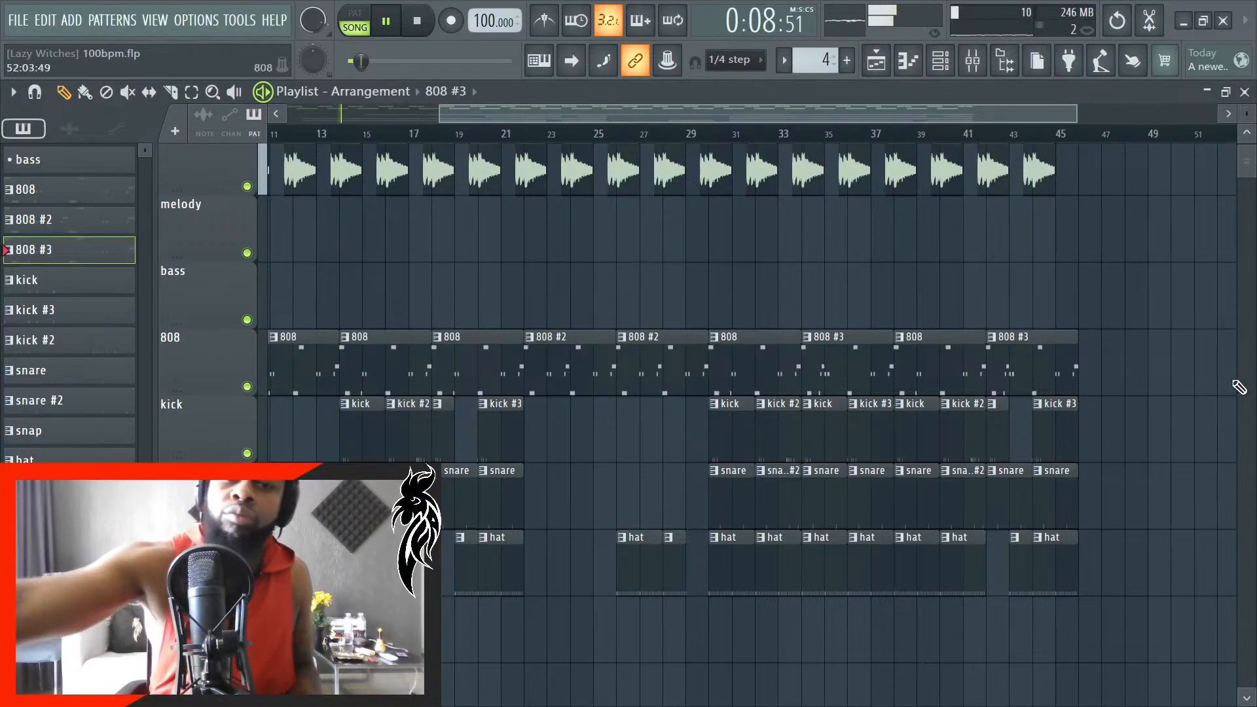
pyautogui.click(579, 67)
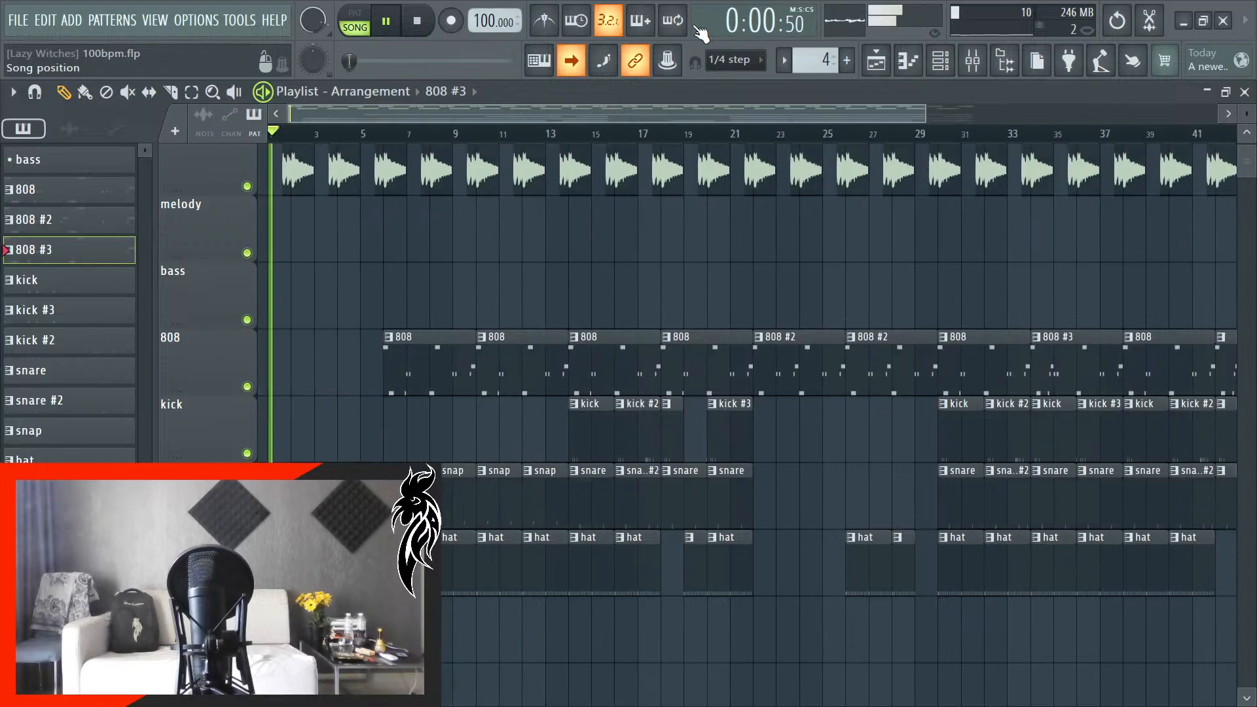
# - Restart the full arrangement from the beginning and listen through its opening bars with all tracks in view
pyautogui.press('space')
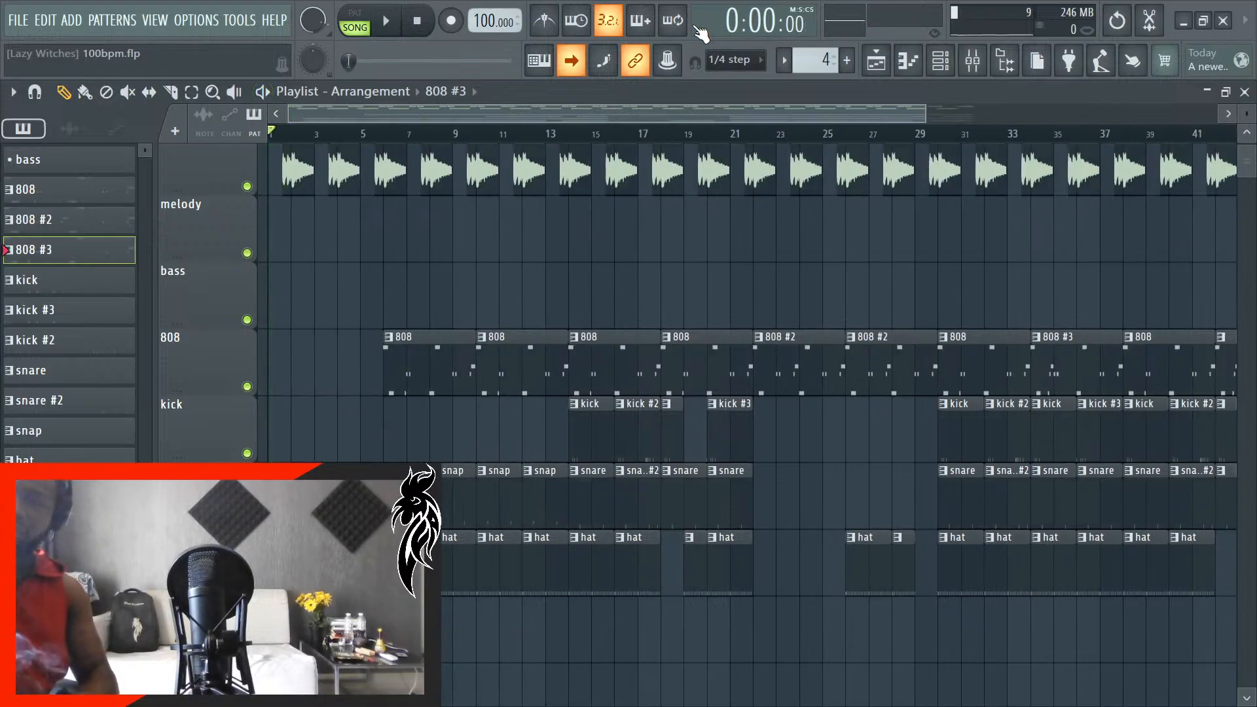
pyautogui.press('space')
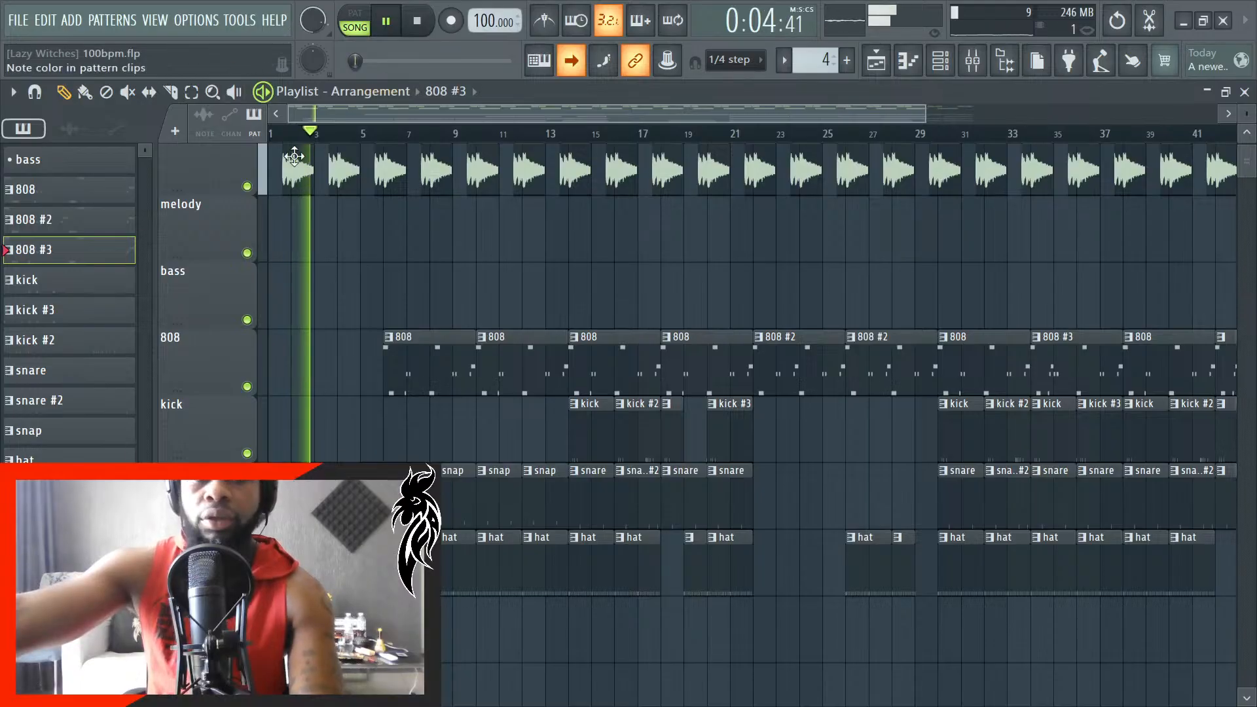
pyautogui.scroll(2, 582, 263)
pyautogui.scroll(-2, 574, 281)
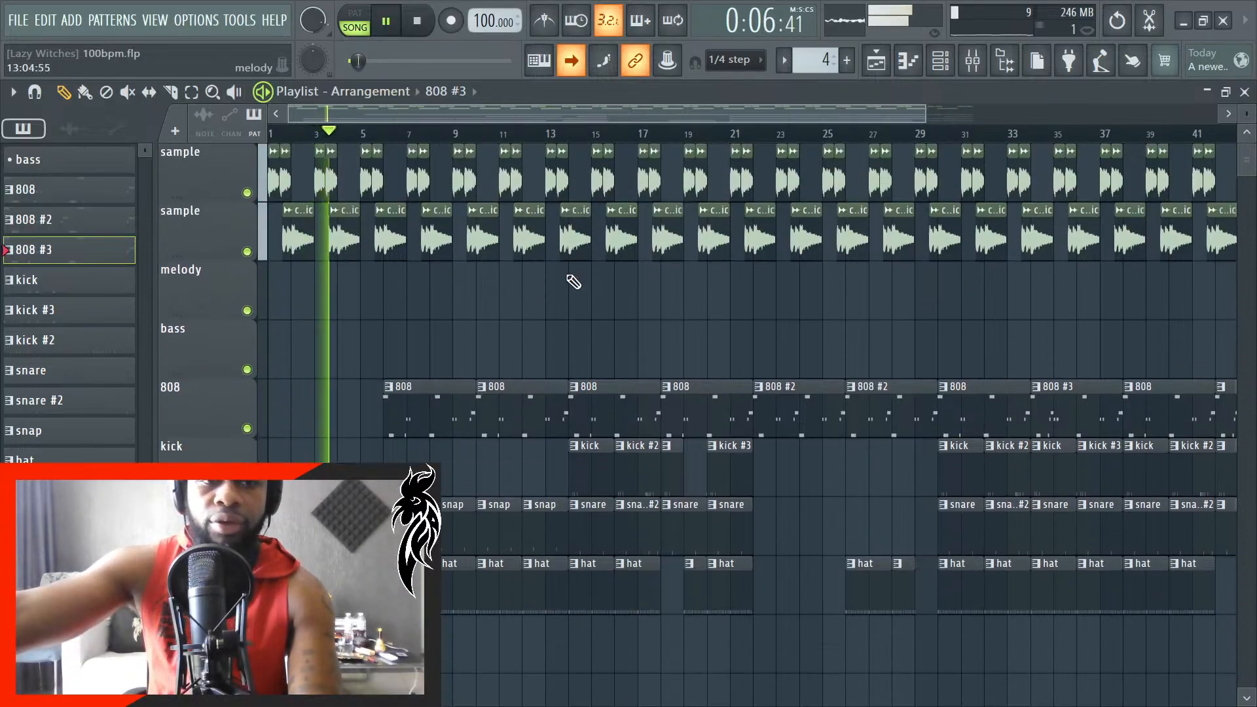
pyautogui.scroll(-1, 574, 282)
# - Load the open triangle1 sample from the Basic kit's sounds folder into a new channel and set its time-stretching mode to Auto
pyautogui.click(1005, 60)
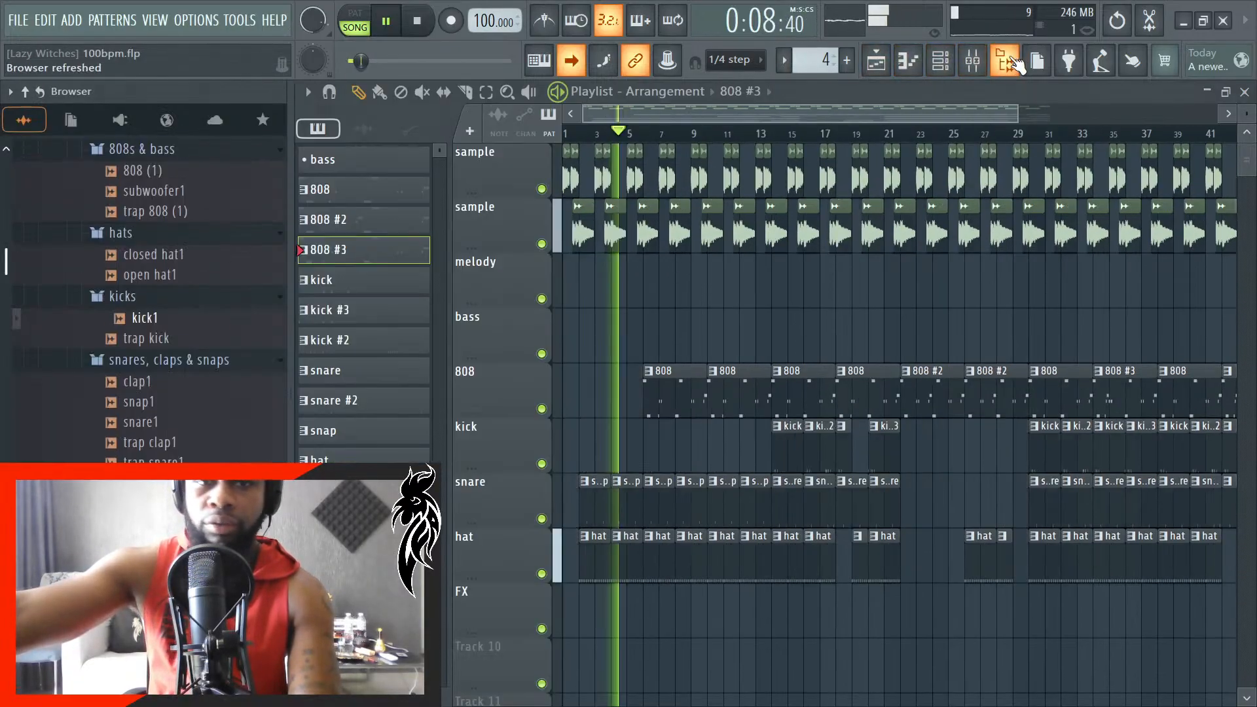
pyautogui.scroll(-3, 169, 380)
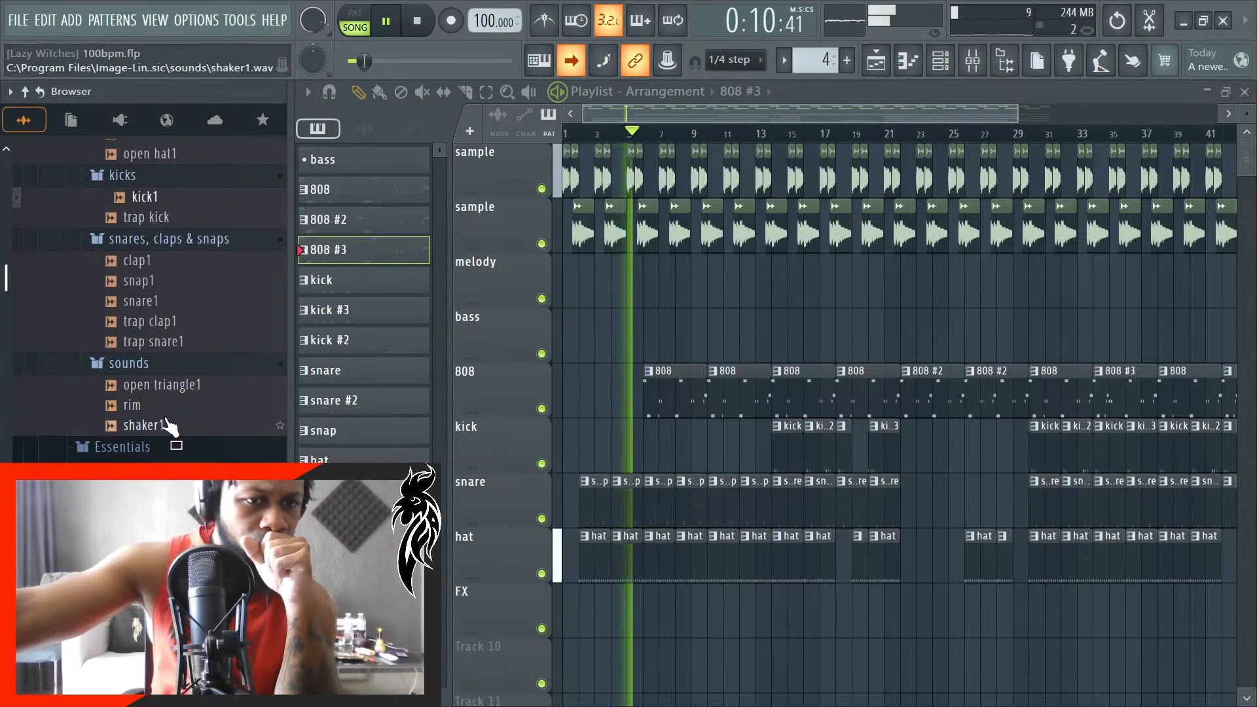
pyautogui.click(168, 392)
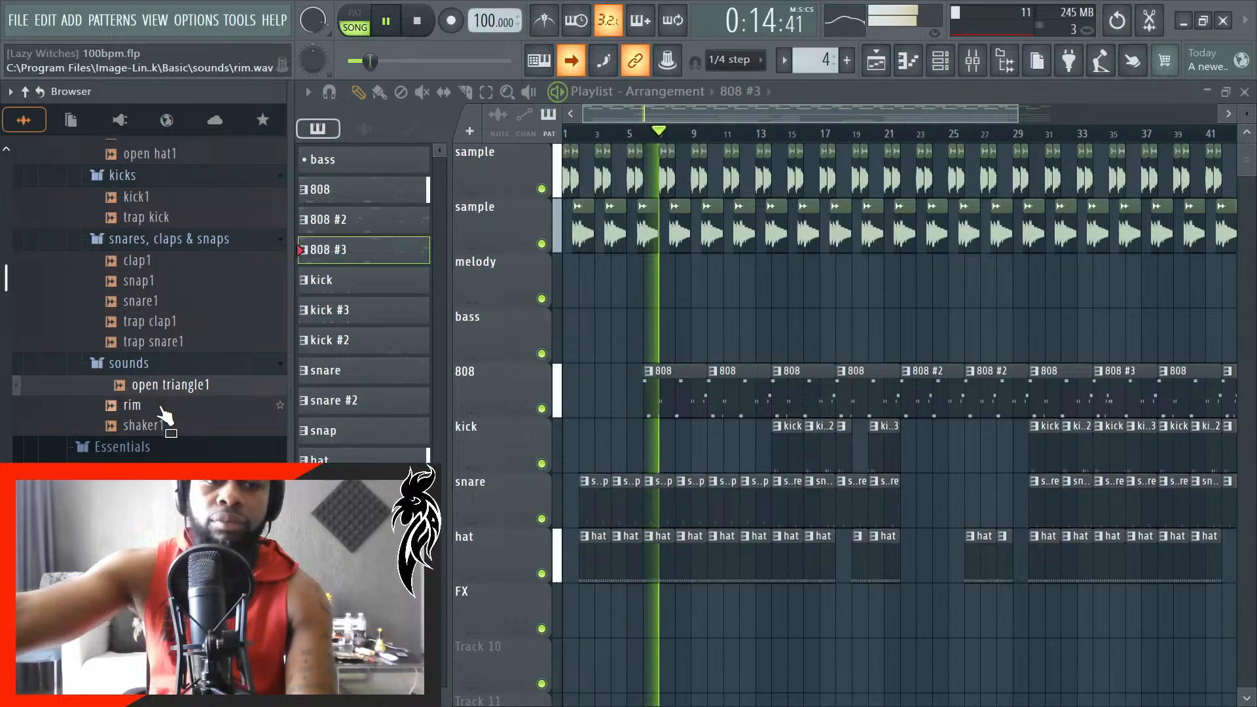
pyautogui.rightClick(164, 386)
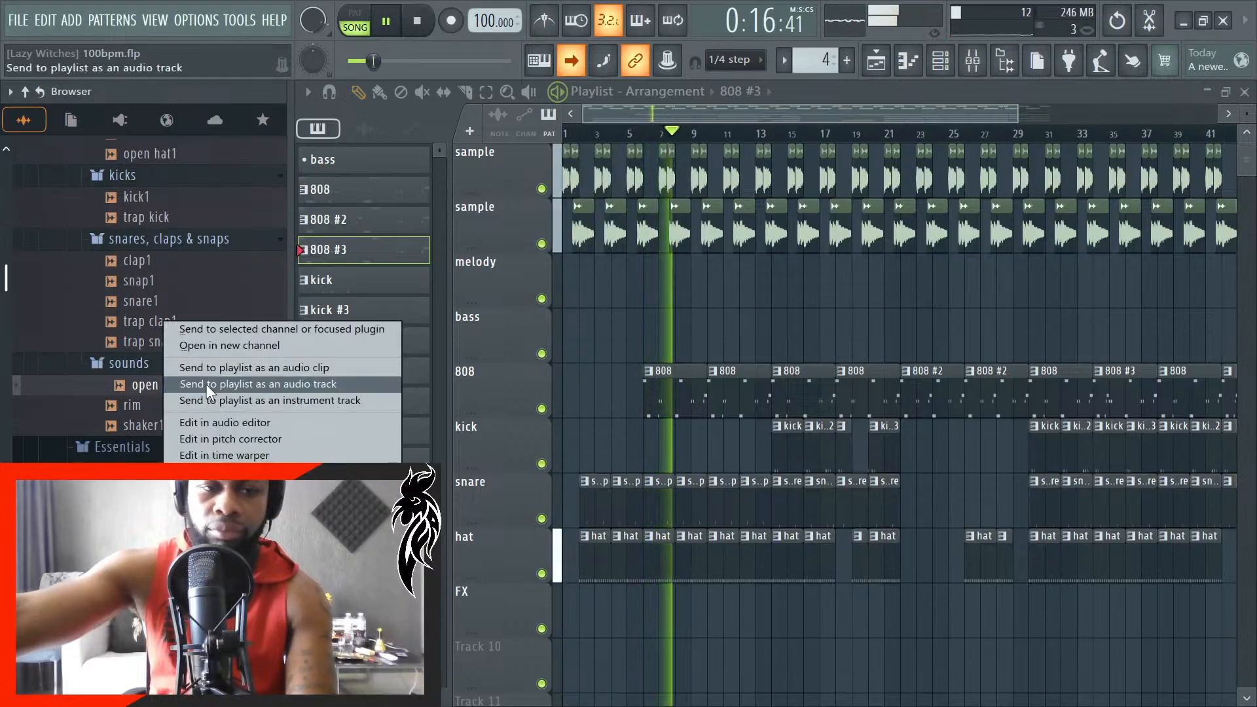
pyautogui.click(220, 346)
pyautogui.click(852, 326)
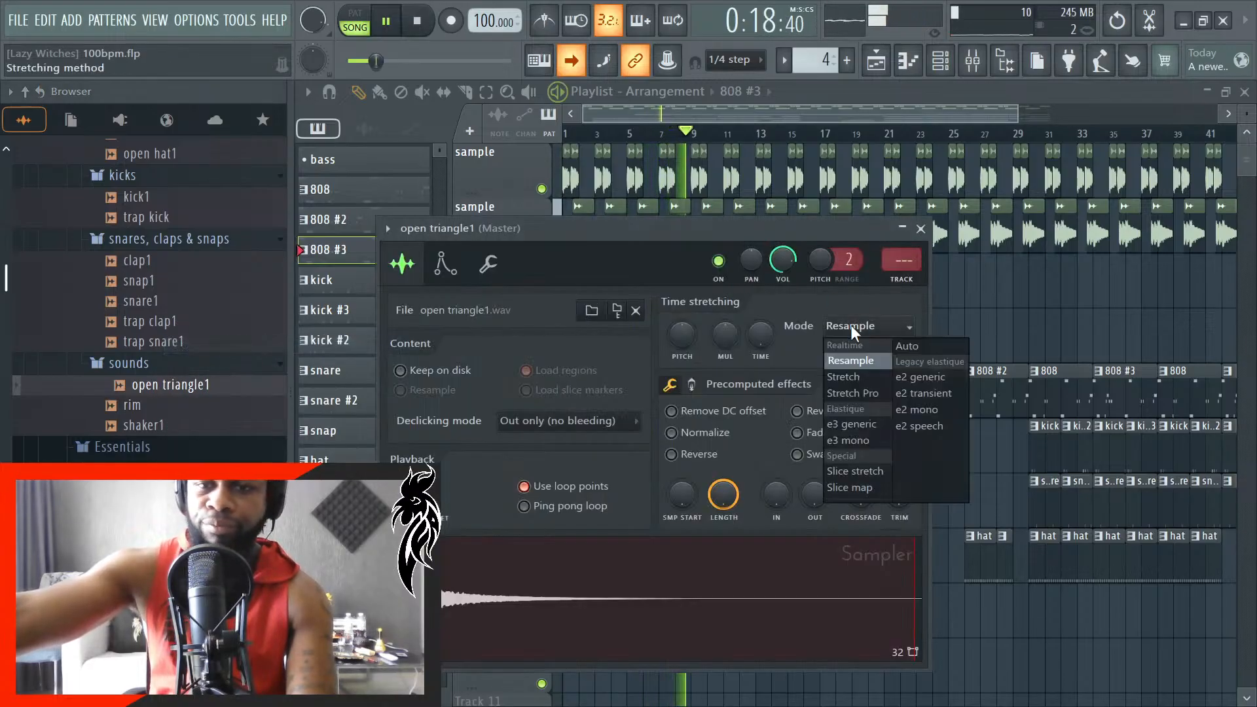
pyautogui.click(909, 347)
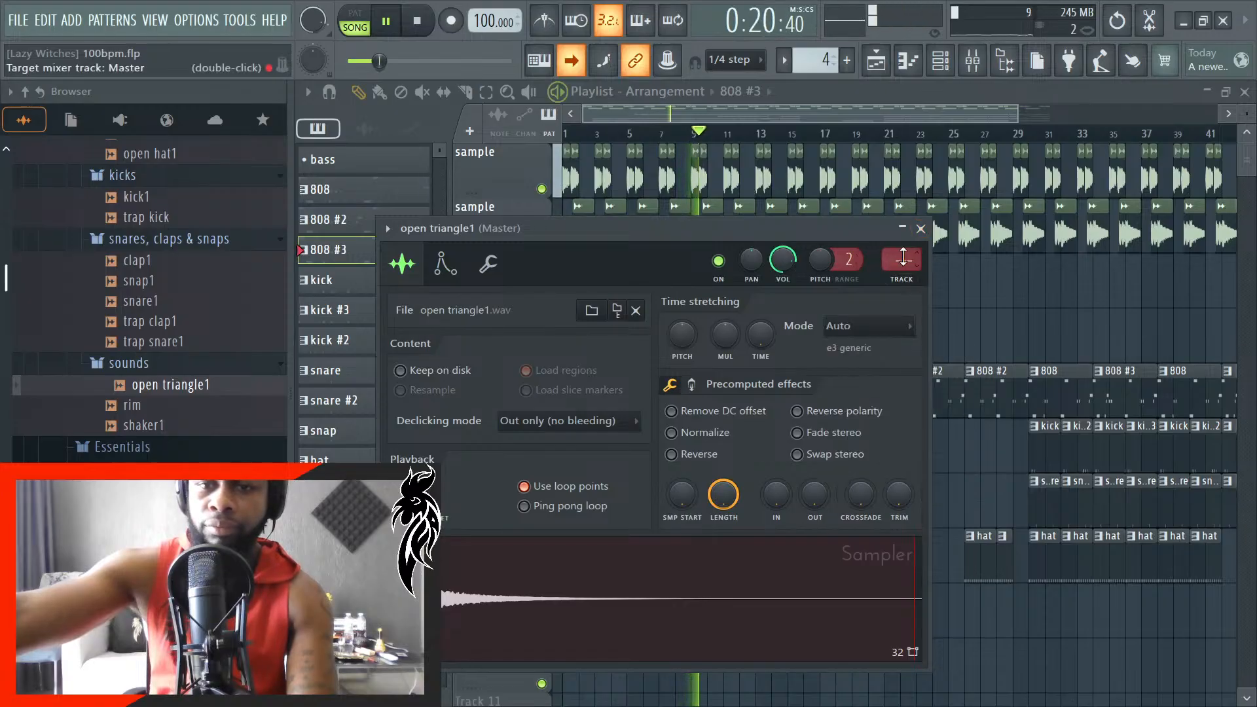
pyautogui.click(1005, 67)
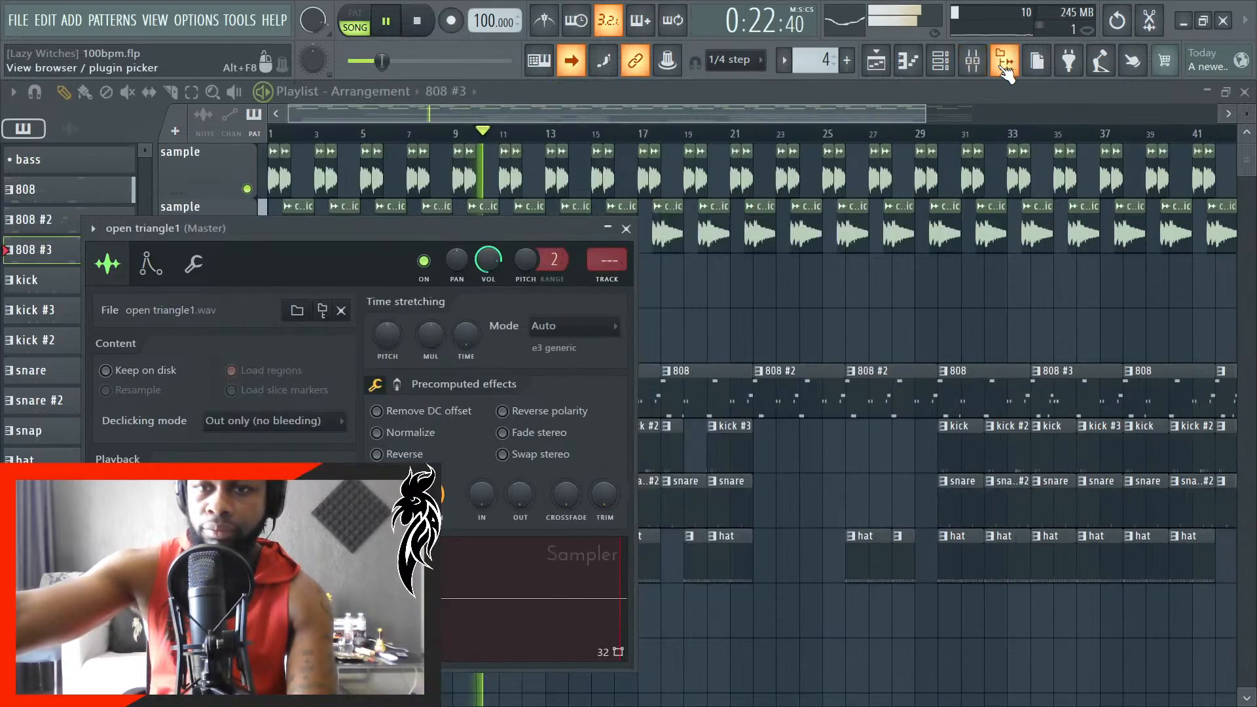
# - Route the open triangle1 channel to the FX mixer track, number 12
pyautogui.click(957, 68)
pyautogui.click(958, 67)
pyautogui.click(973, 67)
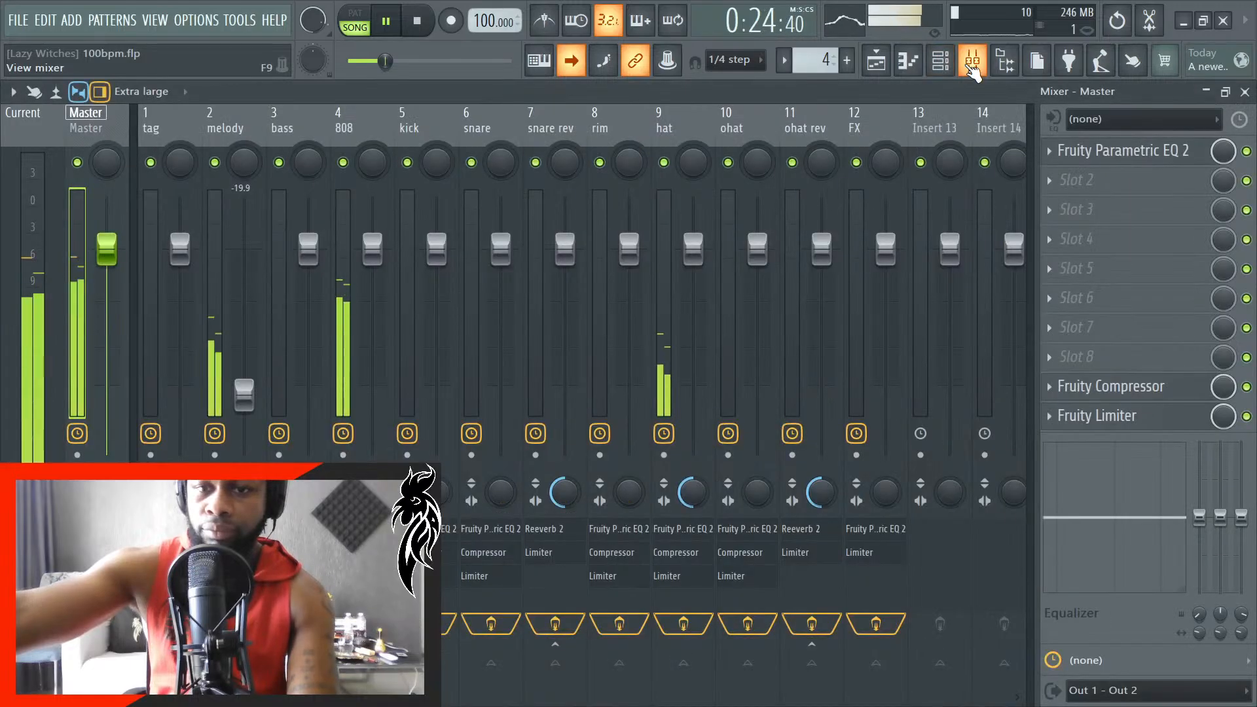
pyautogui.click(875, 121)
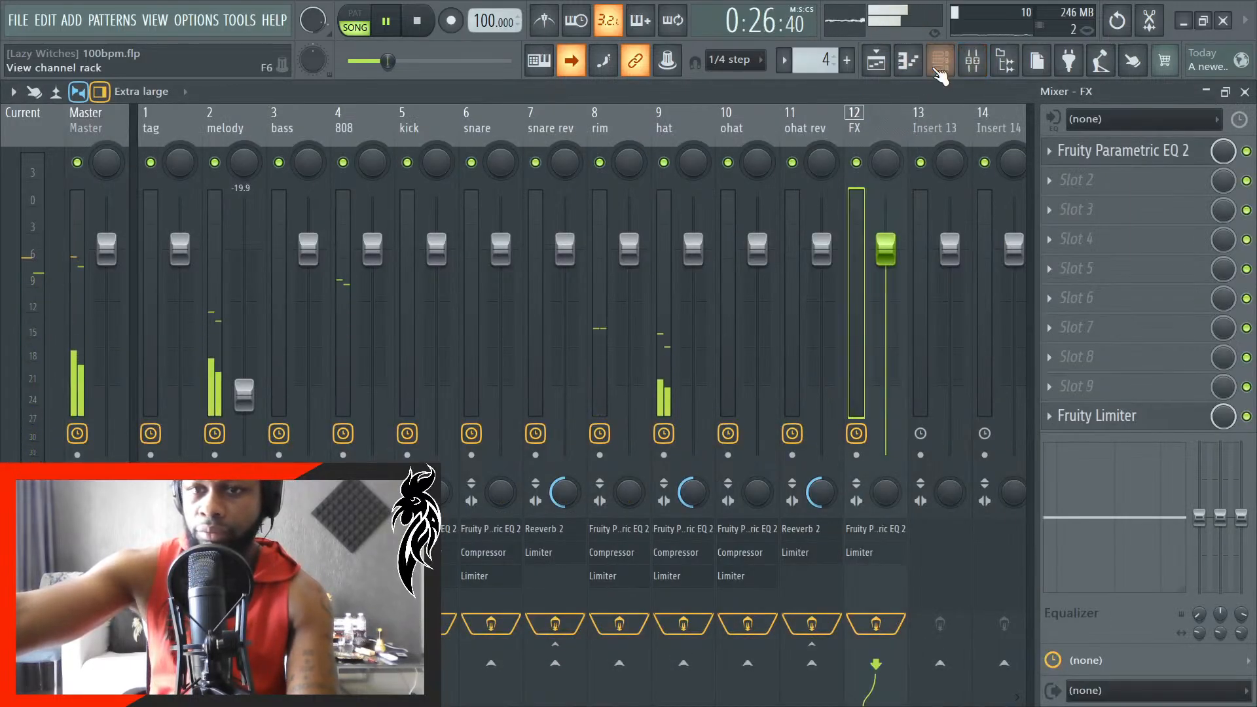
pyautogui.click(940, 66)
pyautogui.rightClick(845, 647)
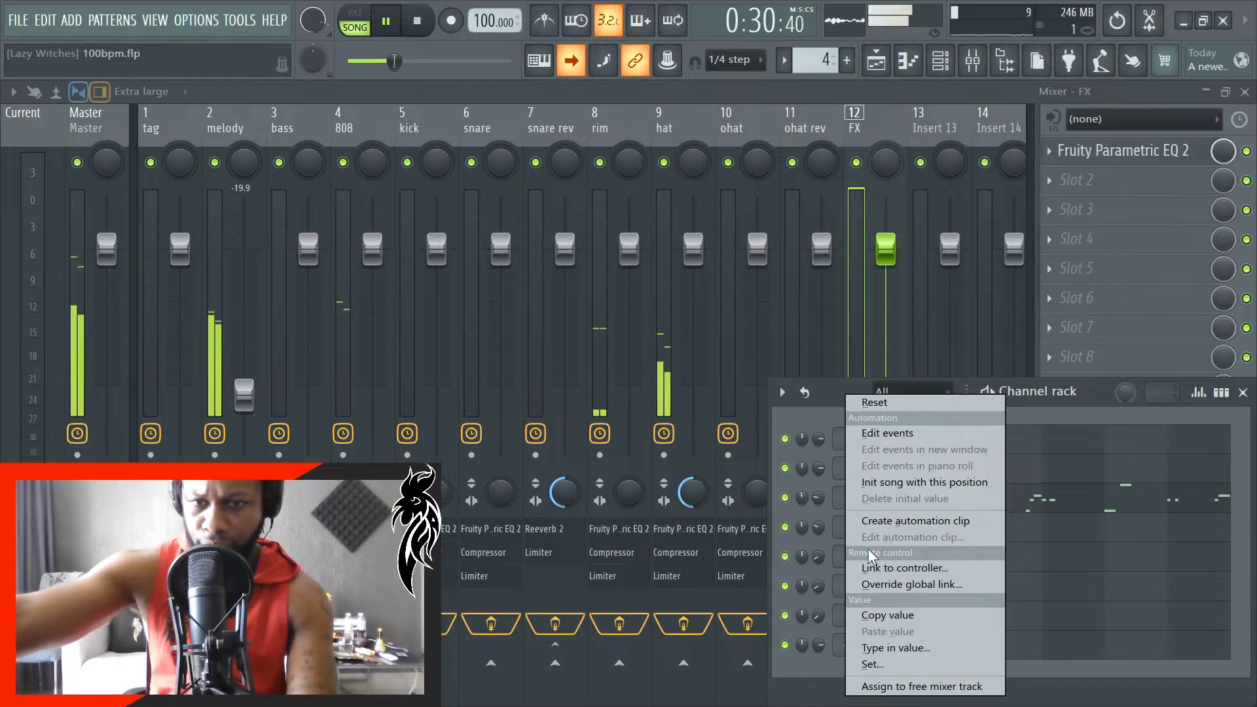
pyautogui.click(886, 648)
pyautogui.write('12')
pyautogui.press('Return')
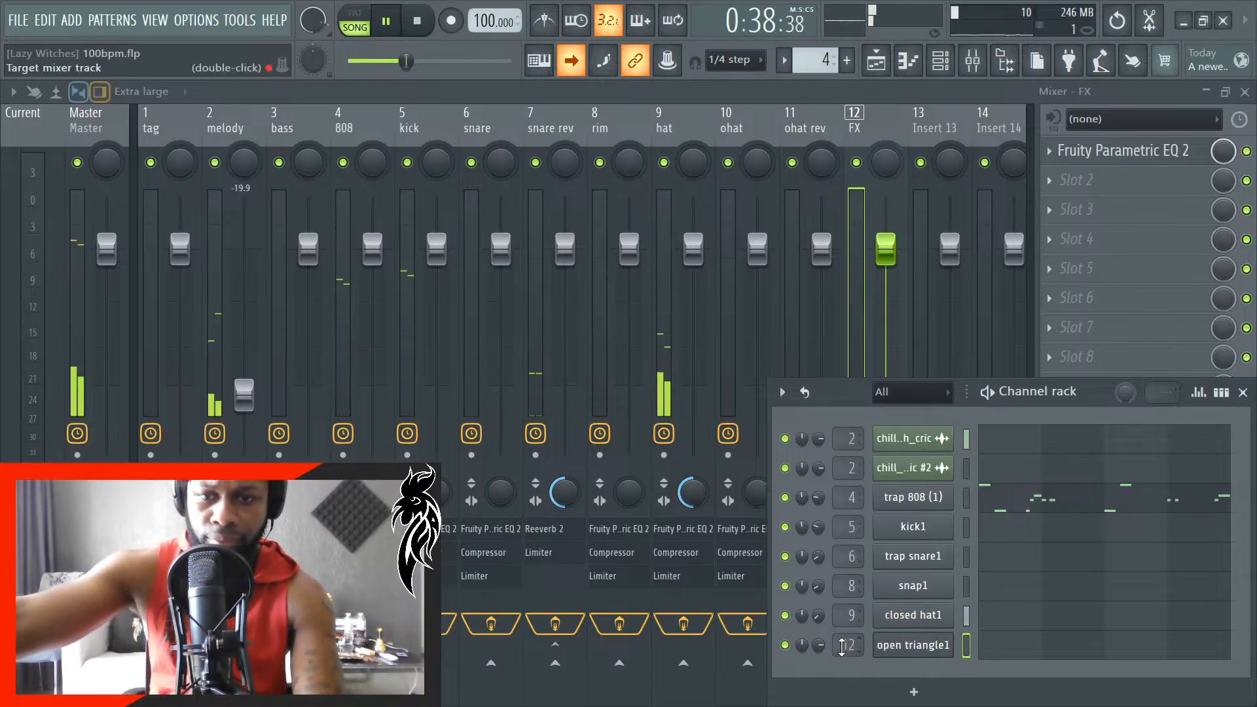
# - Lower the open triangle1 channel's volume and return to the playlist
pyautogui.scroll(-5, 819, 645)
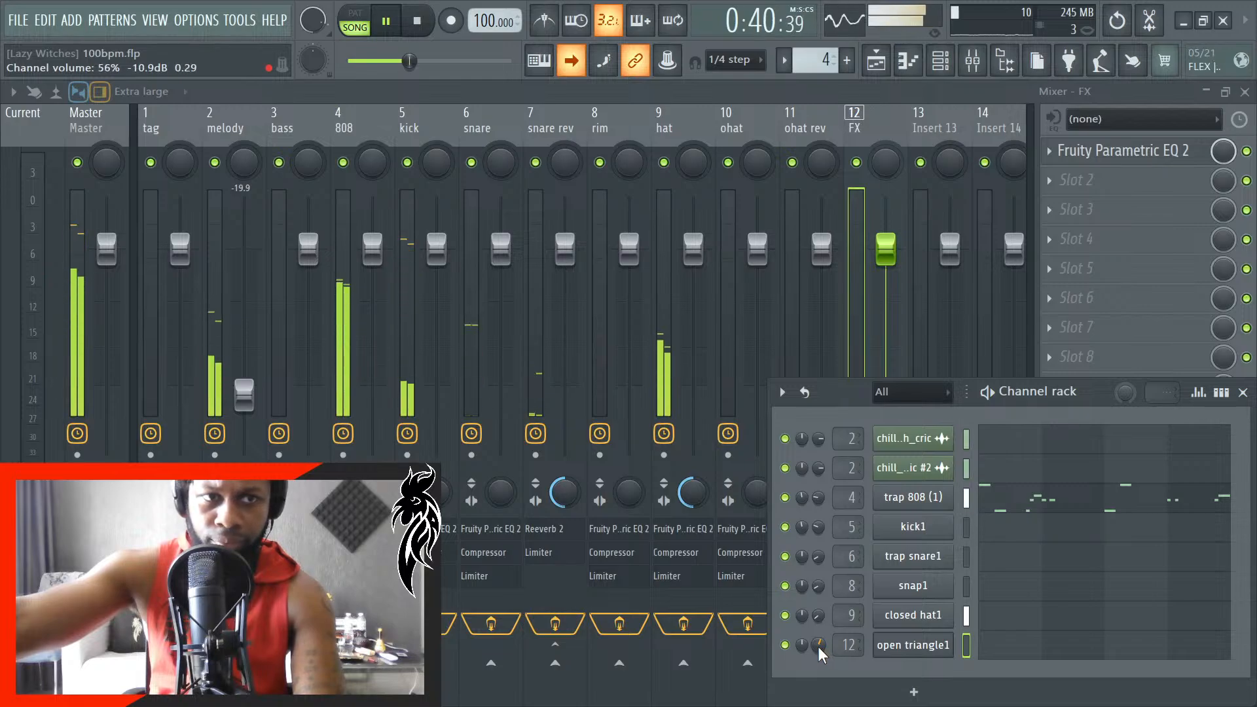
pyautogui.scroll(-3, 819, 645)
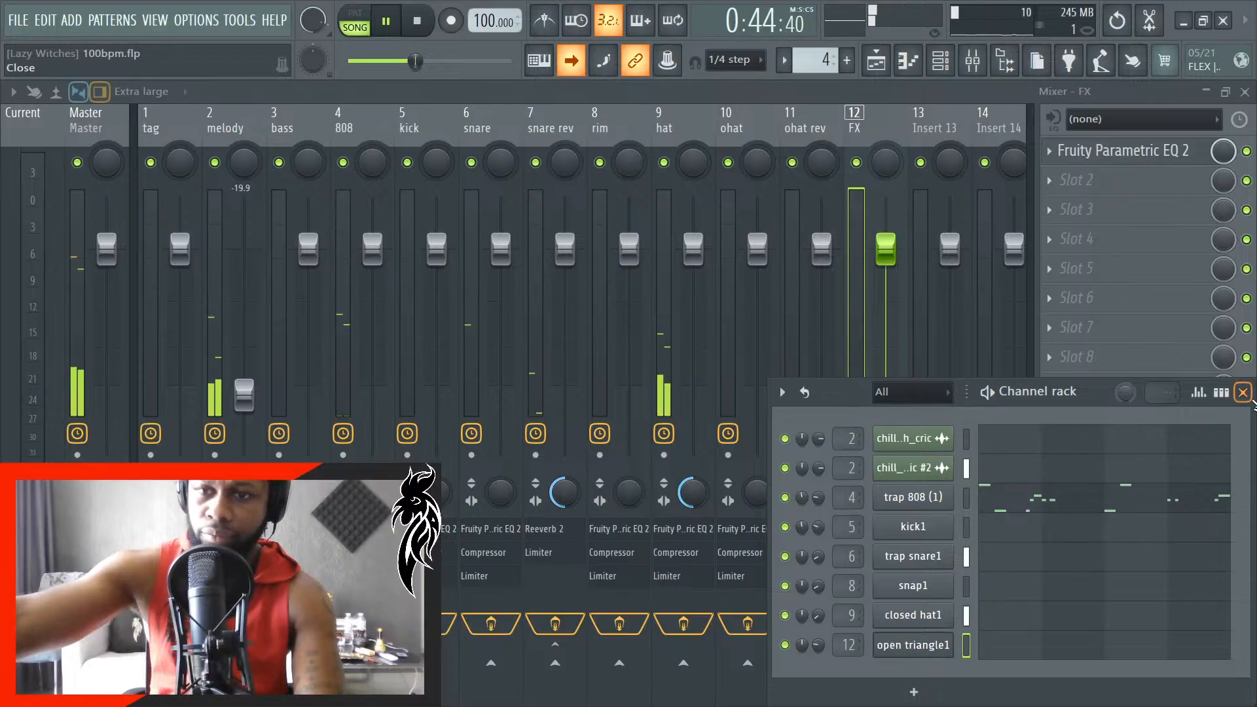
pyautogui.click(1243, 391)
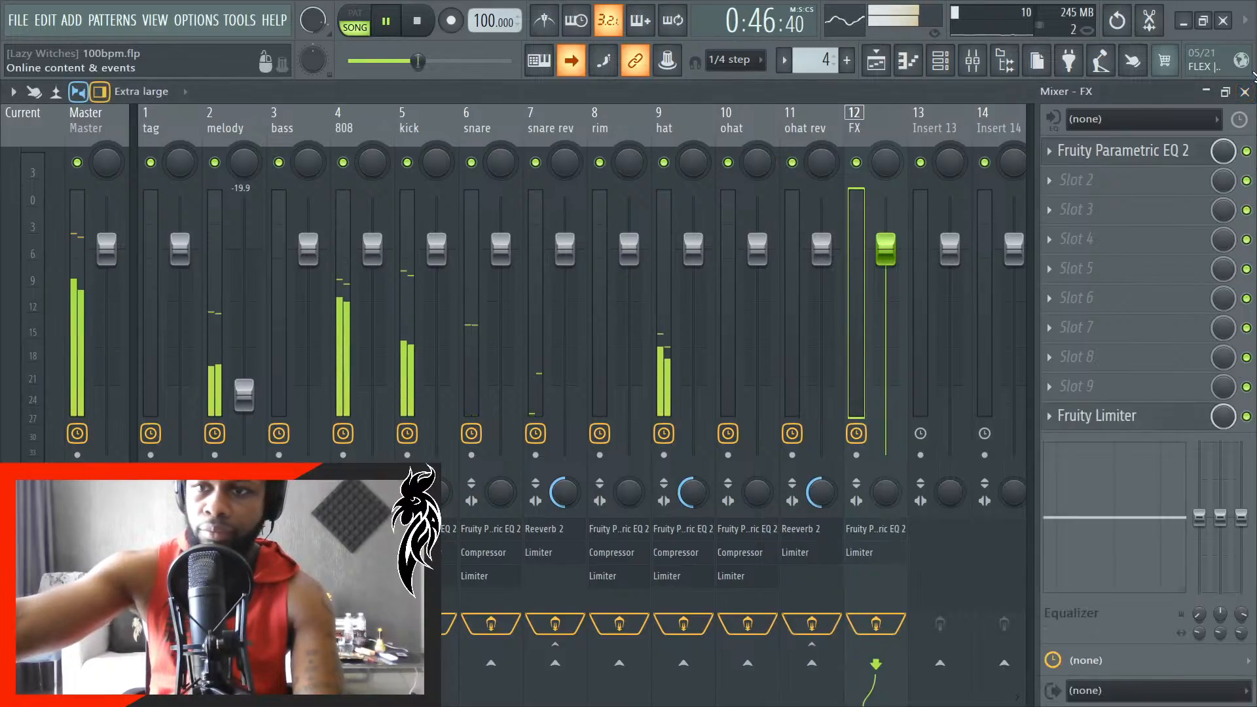
pyautogui.click(1245, 92)
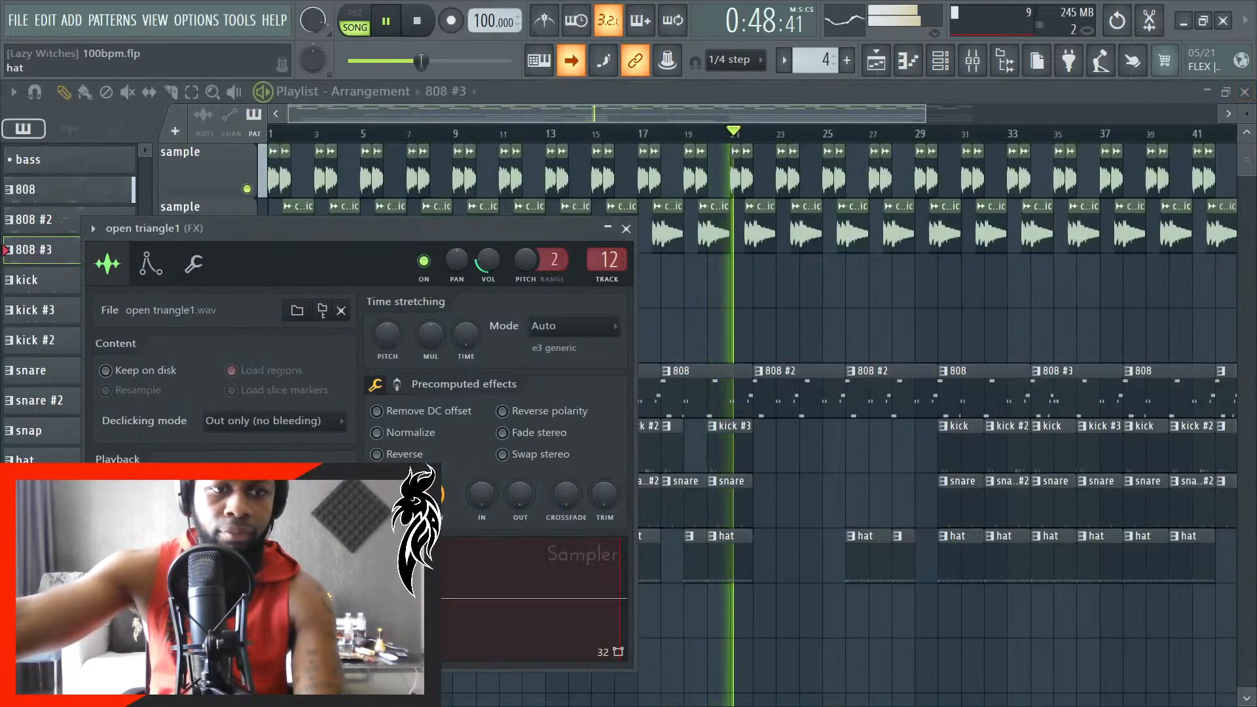
# - Create a new pattern 12 named "open triangle"
pyautogui.click(847, 60)
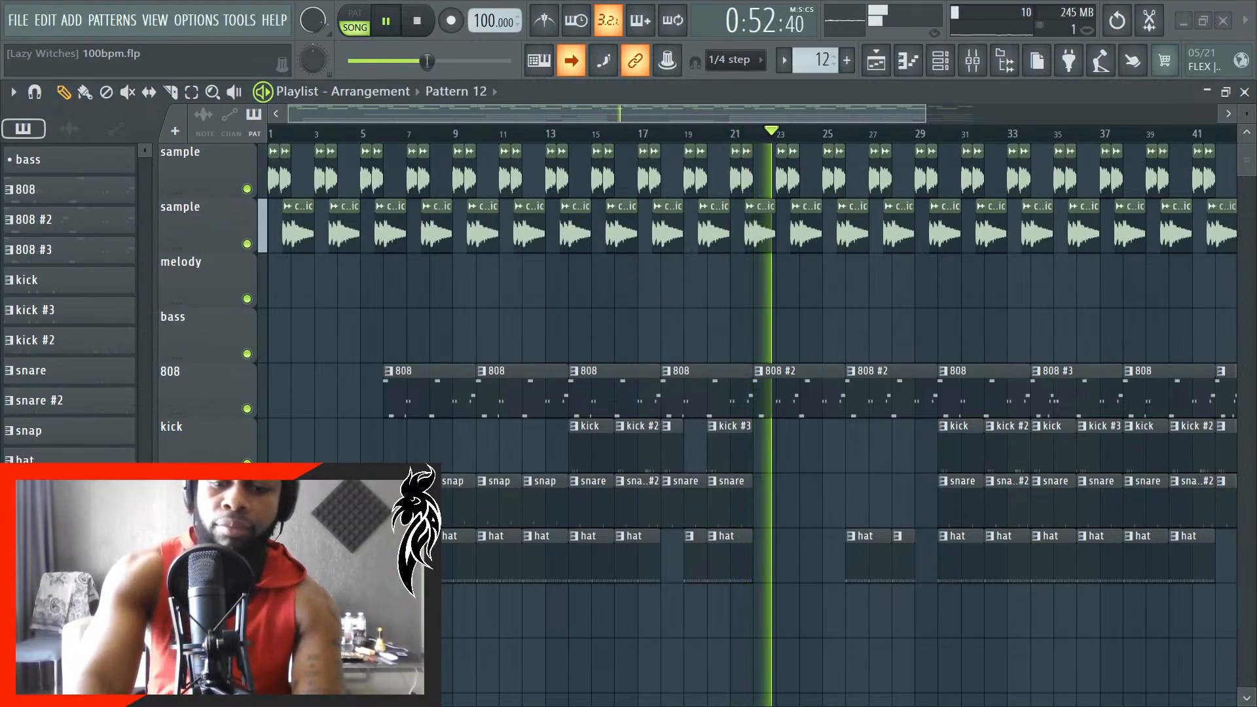
pyautogui.write('open triangle')
pyautogui.press('Return')
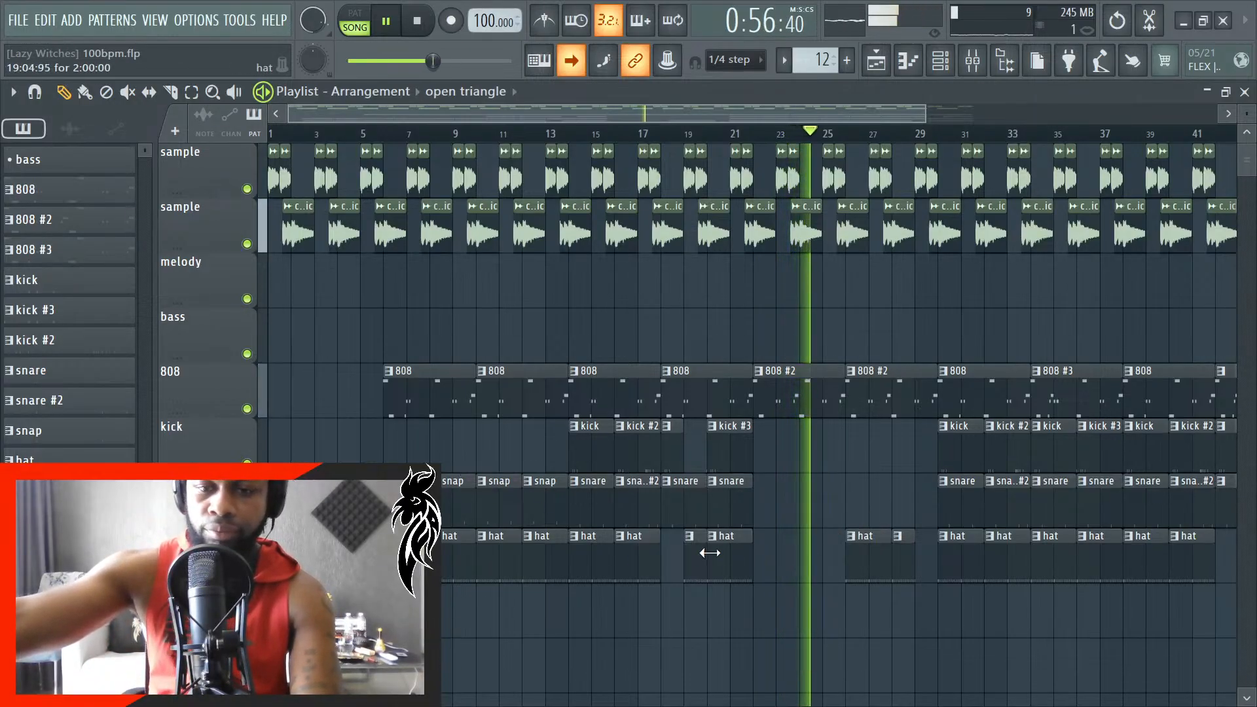
# - Insert a new playlist track between the hat and FX tracks and name it "traingle"
pyautogui.rightClick(220, 253)
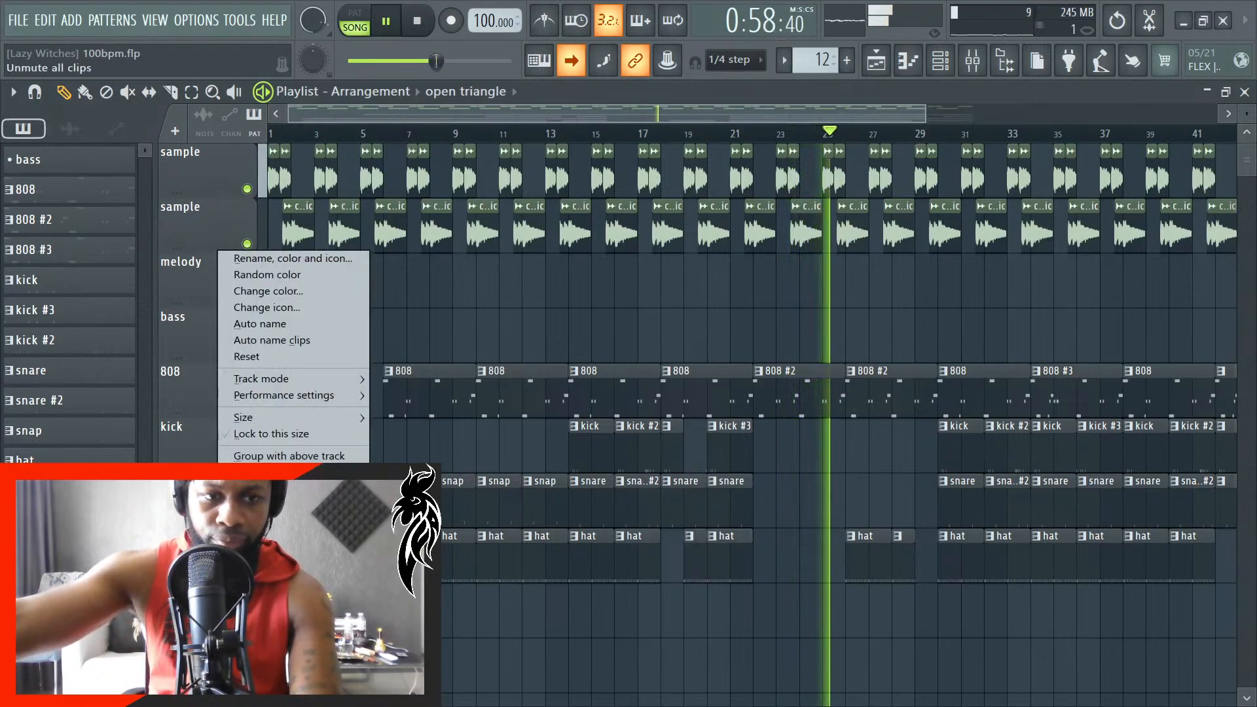
pyautogui.click(254, 560)
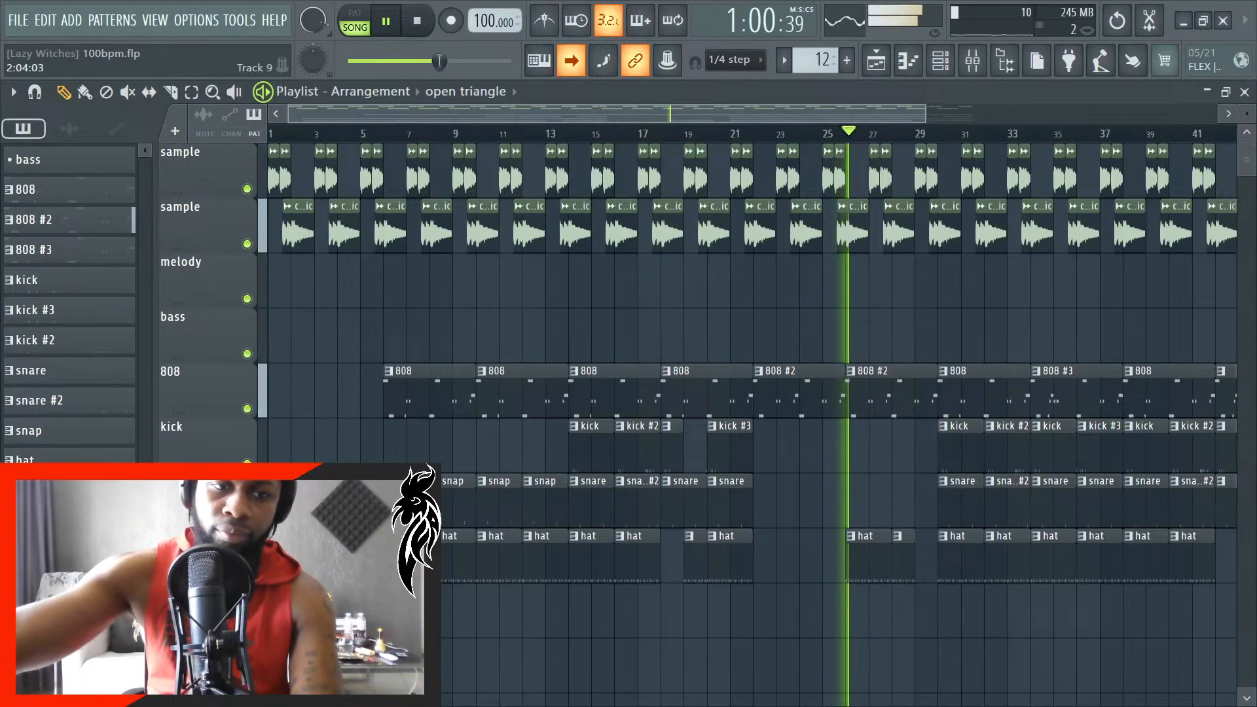
pyautogui.rightClick(241, 252)
pyautogui.click(273, 259)
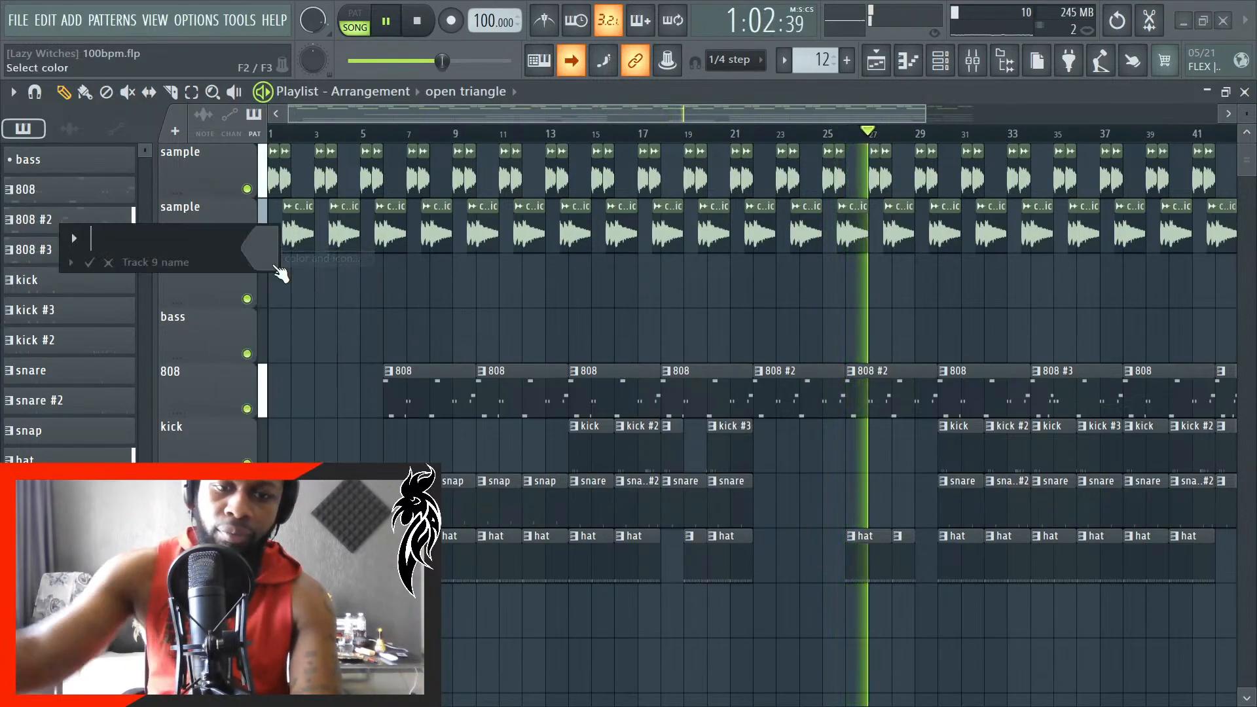
pyautogui.write('traingle')
pyautogui.press('Return')
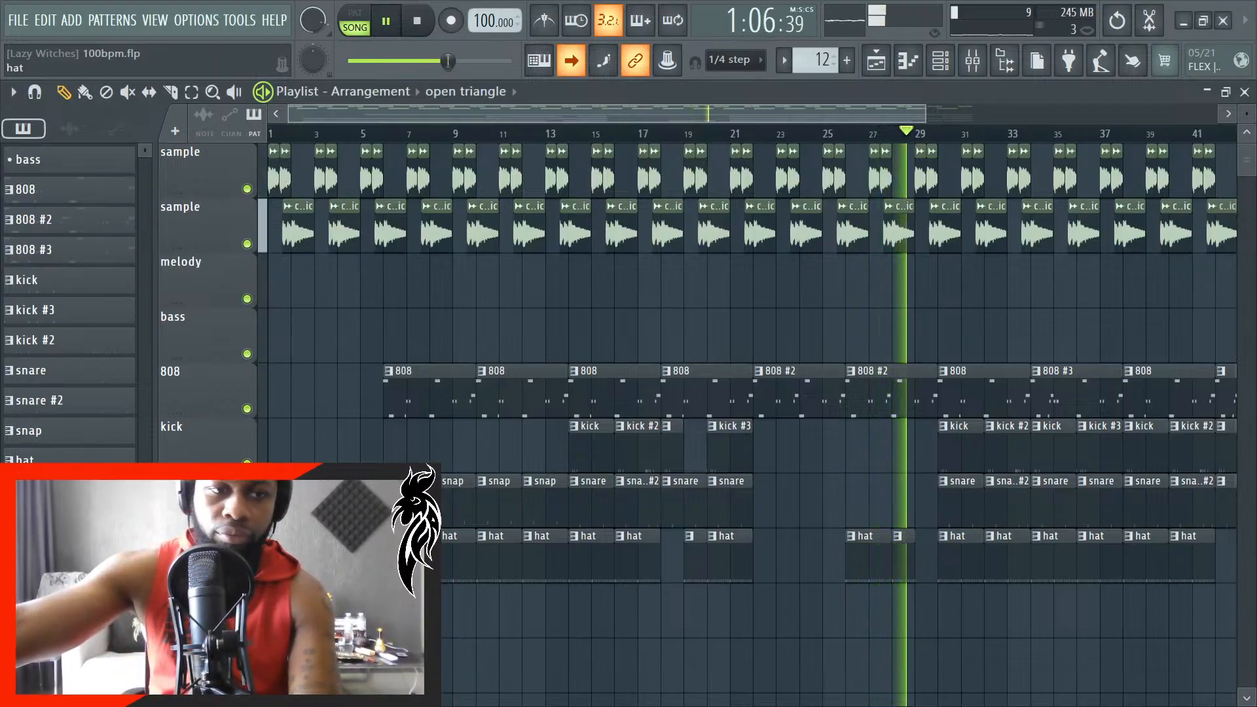
# - Rename the open triangle pattern as "triangle"
pyautogui.rightClick(48, 362)
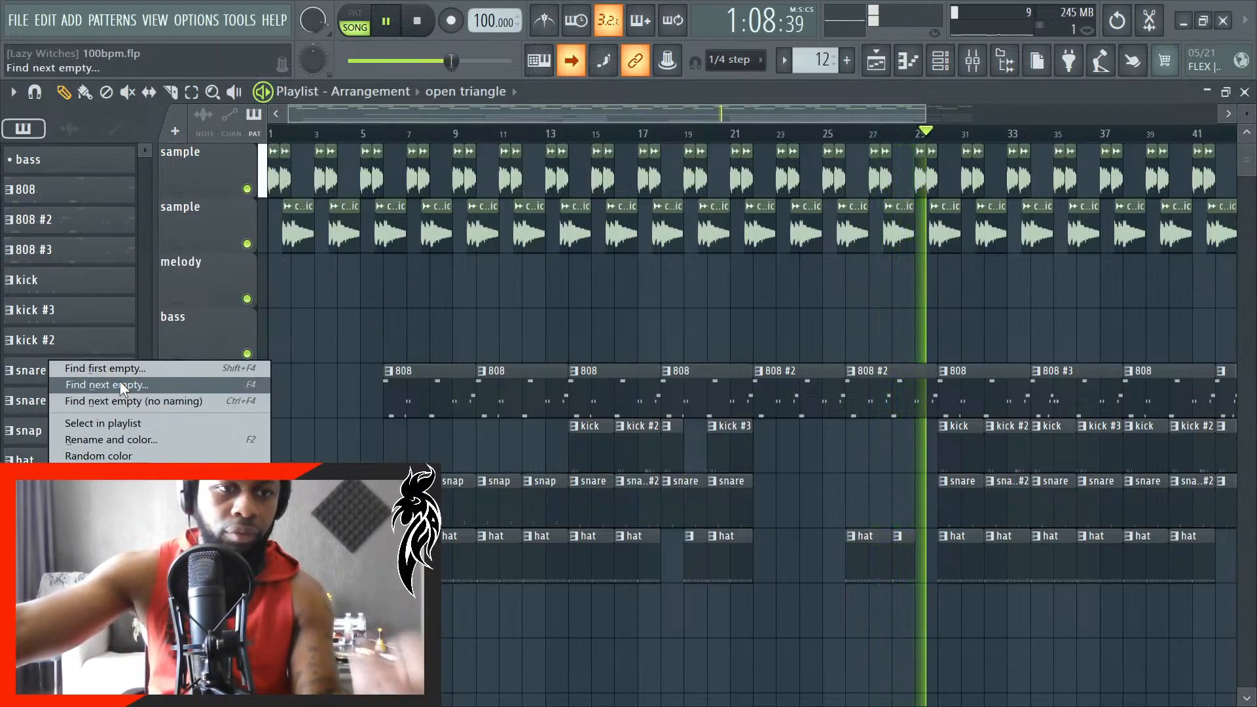
pyautogui.click(124, 435)
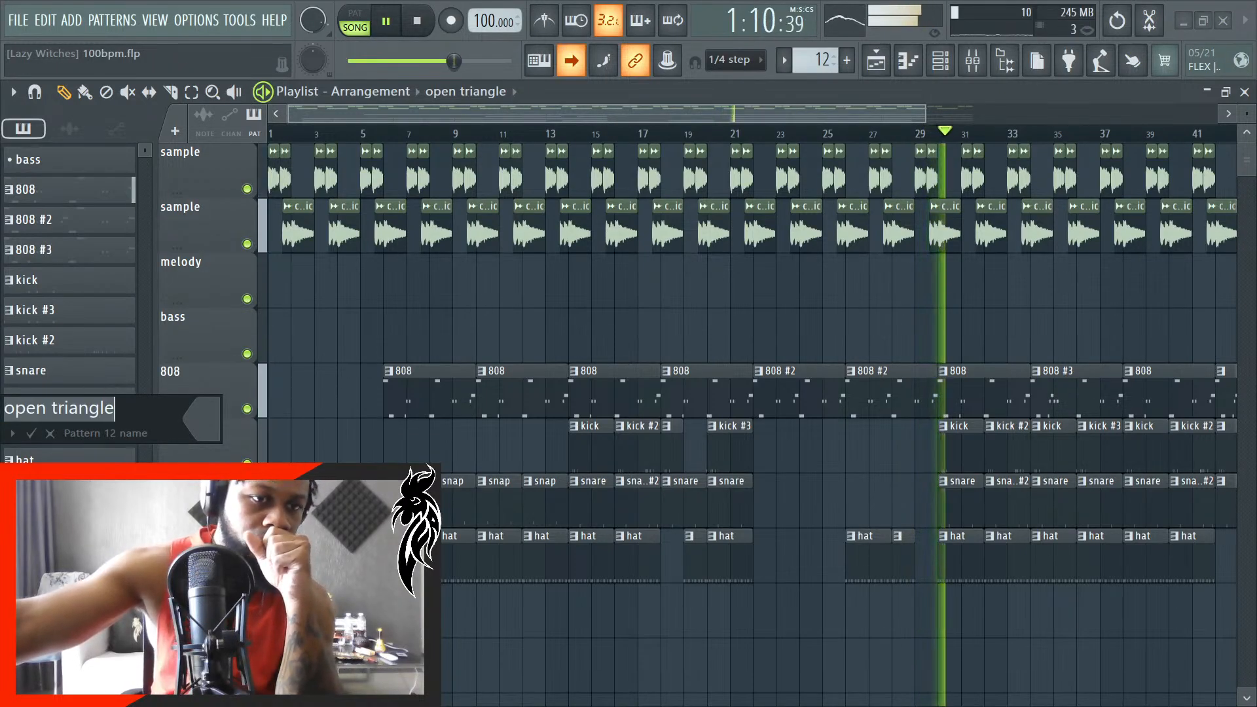
pyautogui.press('BackSpace')
pyautogui.press('BackSpace')
pyautogui.press('BackSpace')
pyautogui.press('BackSpace')
pyautogui.press('BackSpace')
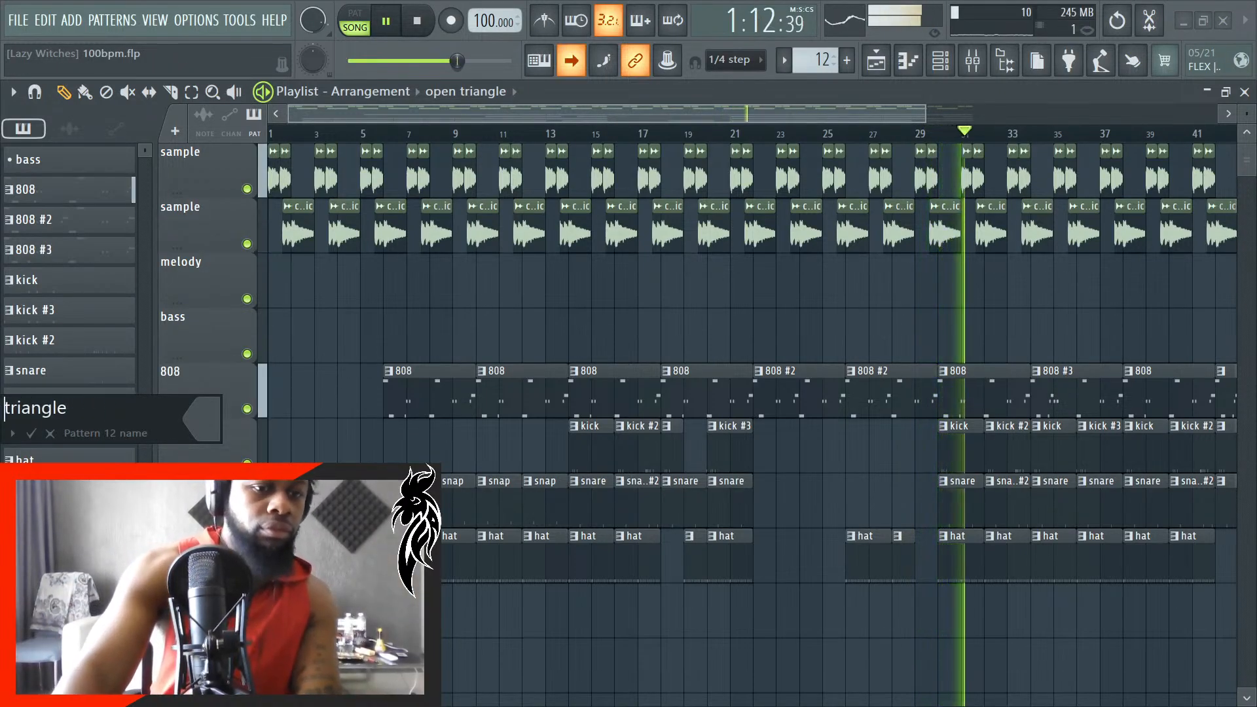
pyautogui.press('Return')
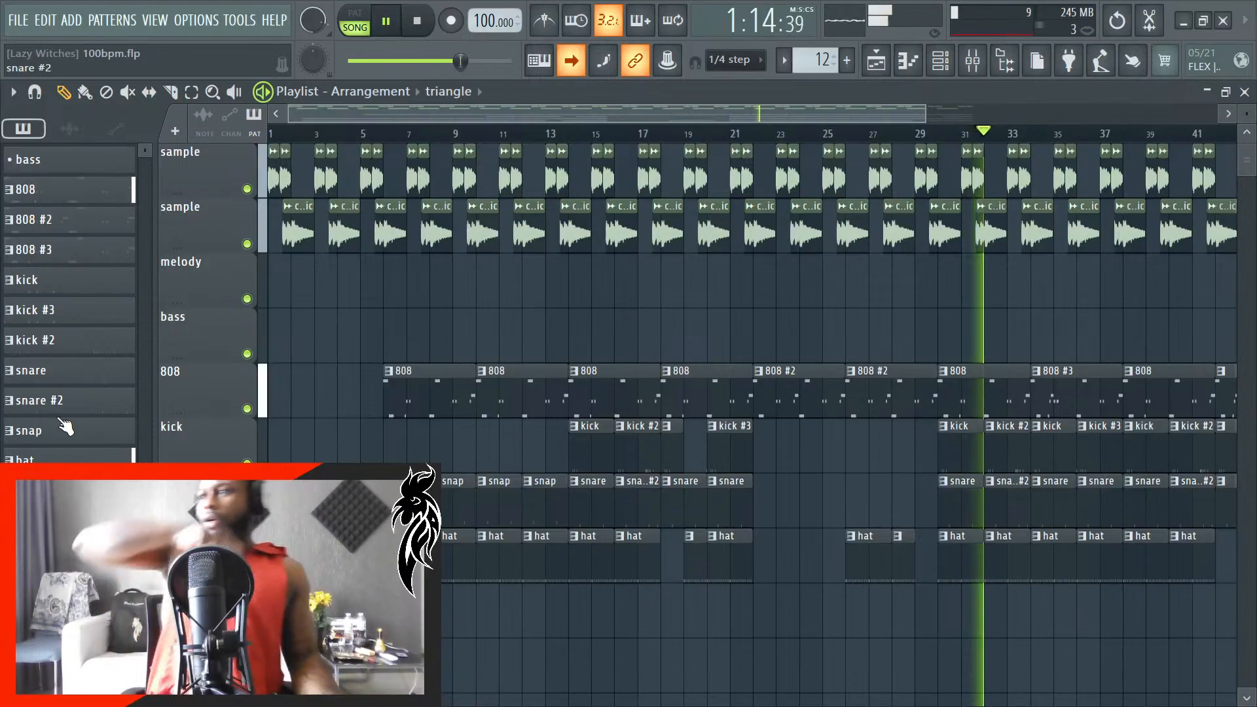
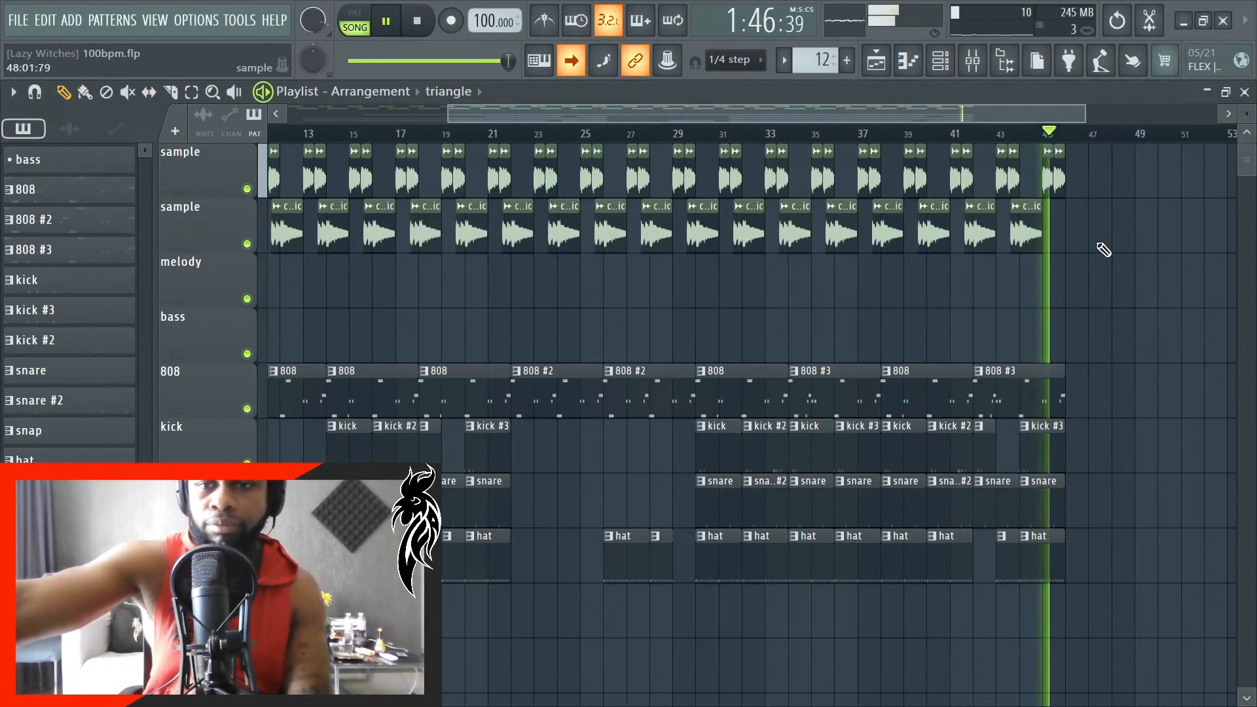
# - Restart playback of the arrangement from the beginning with its full length in view
pyautogui.press('space')
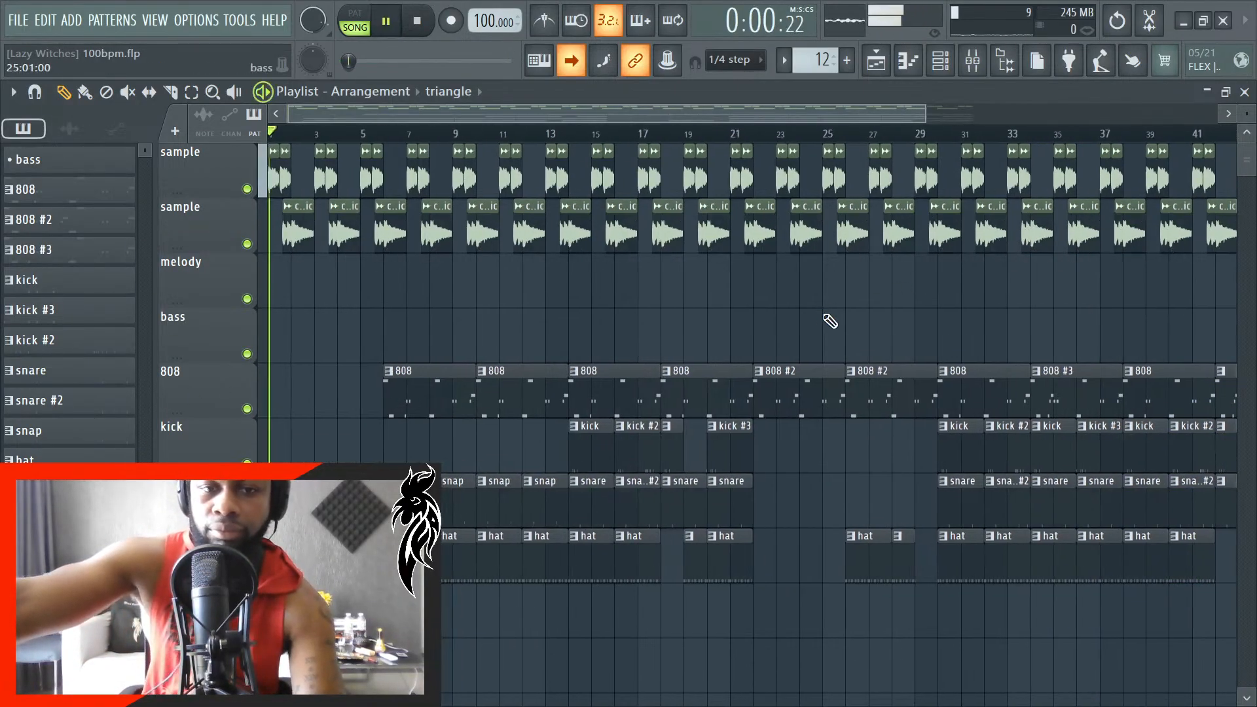
pyautogui.scroll(-2, 830, 321)
pyautogui.scroll(1, 428, 414)
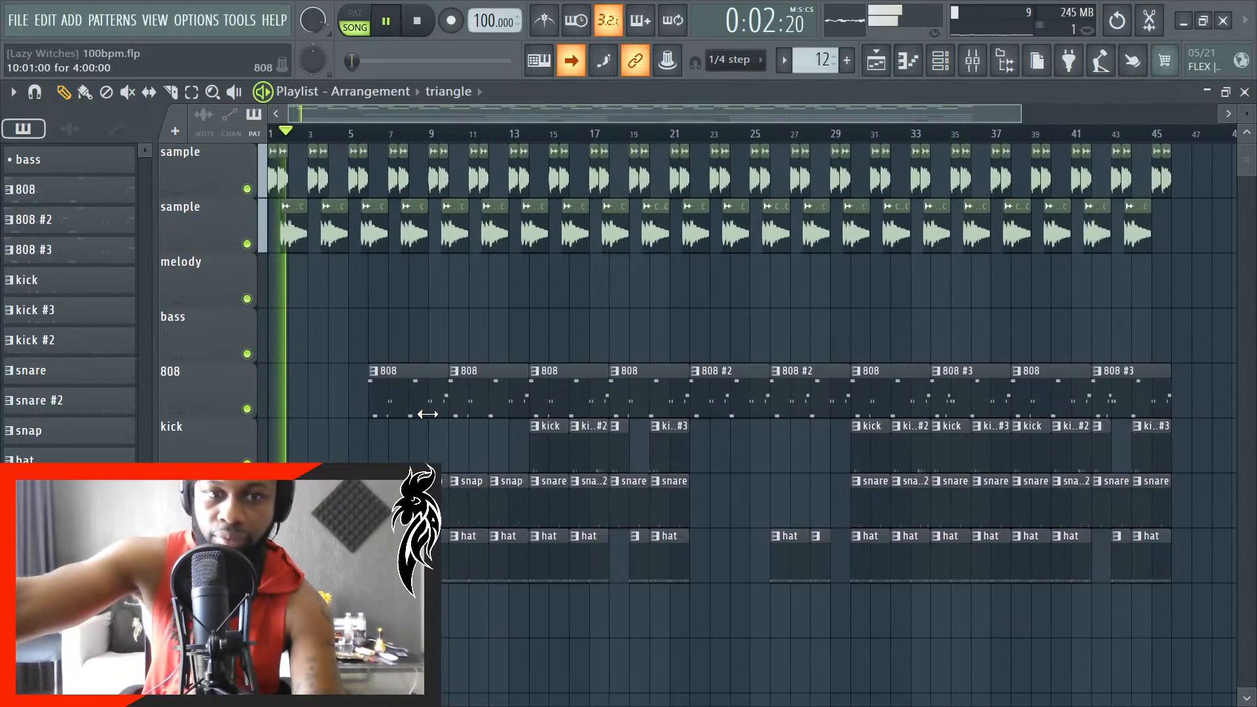
pyautogui.click(1005, 61)
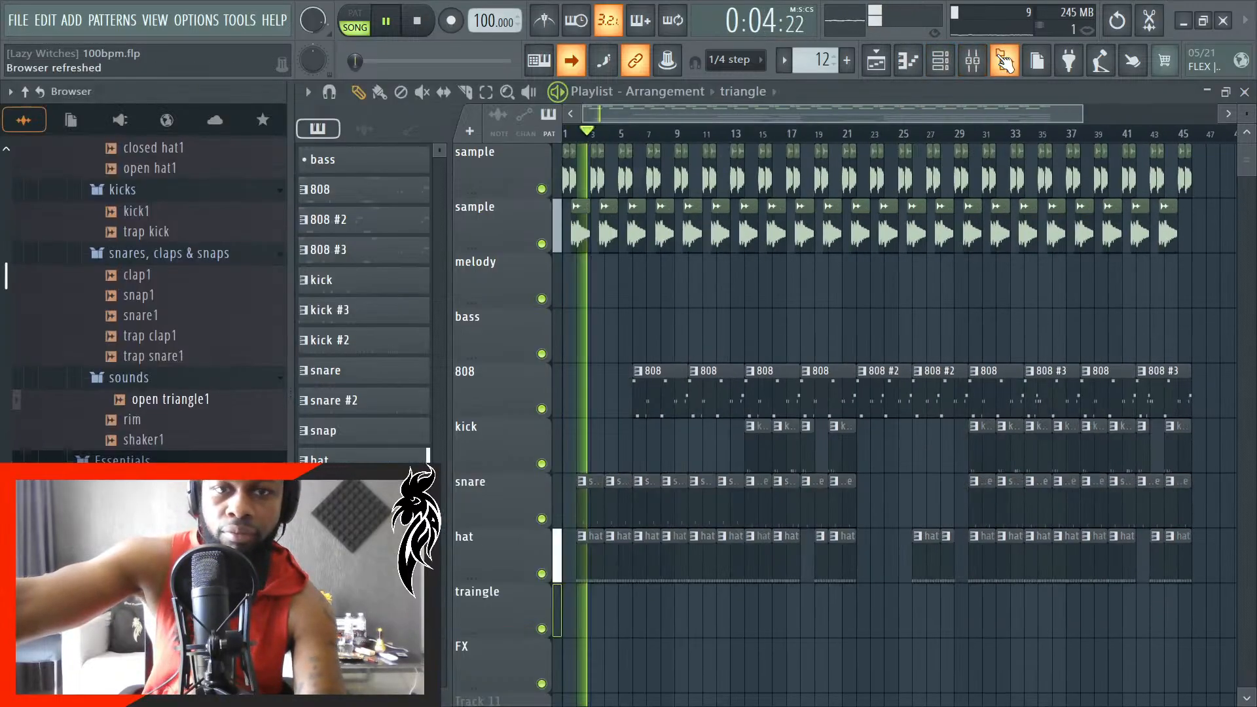
pyautogui.click(1005, 61)
pyautogui.click(973, 61)
pyautogui.click(970, 61)
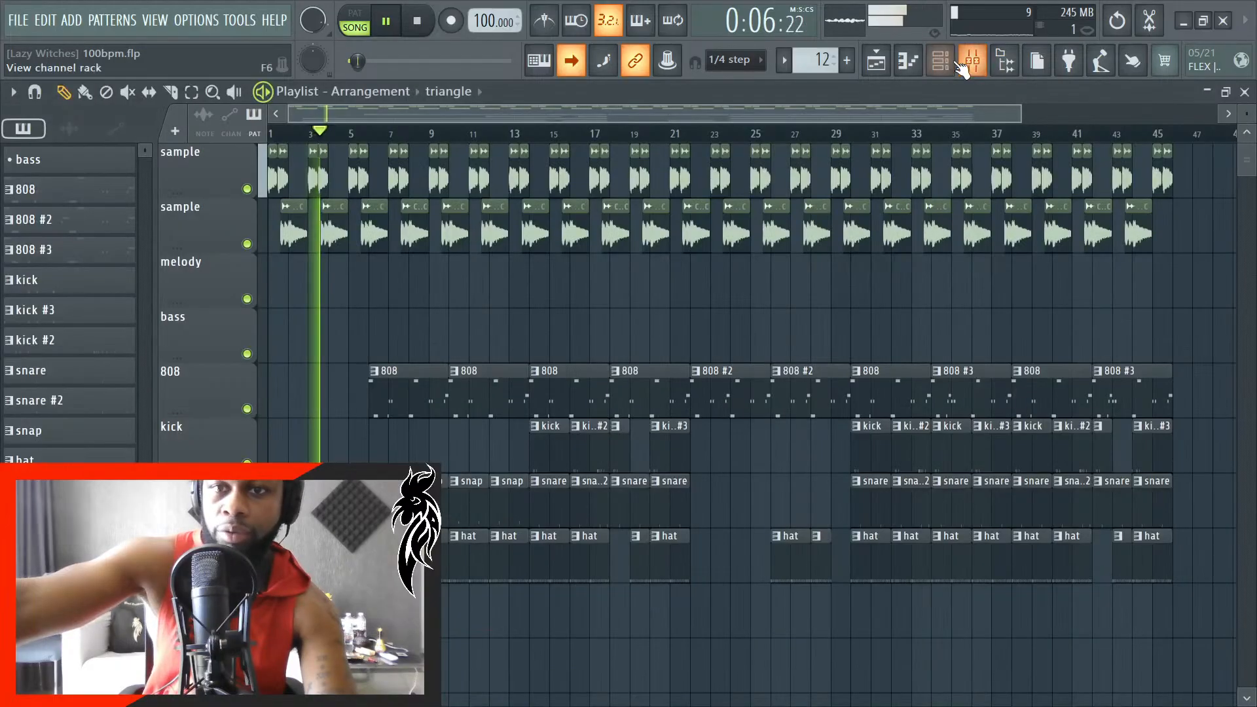
pyautogui.scroll(2, 453, 662)
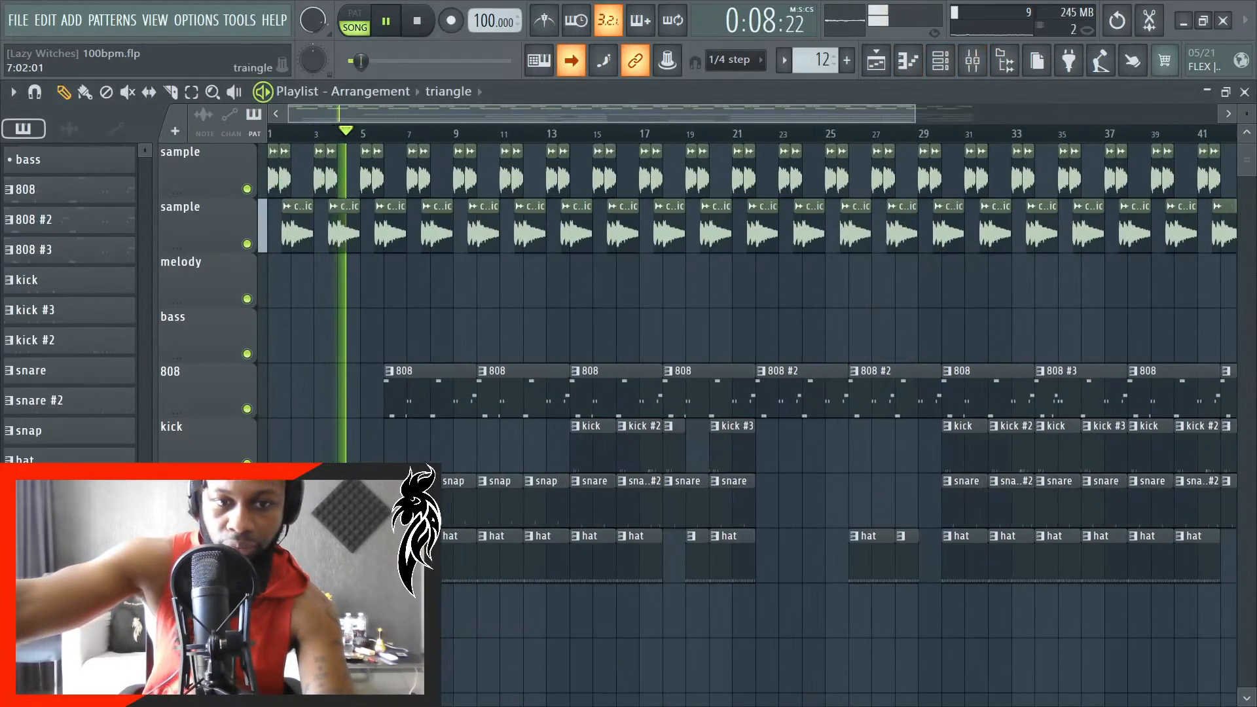
pyautogui.scroll(5, 447, 617)
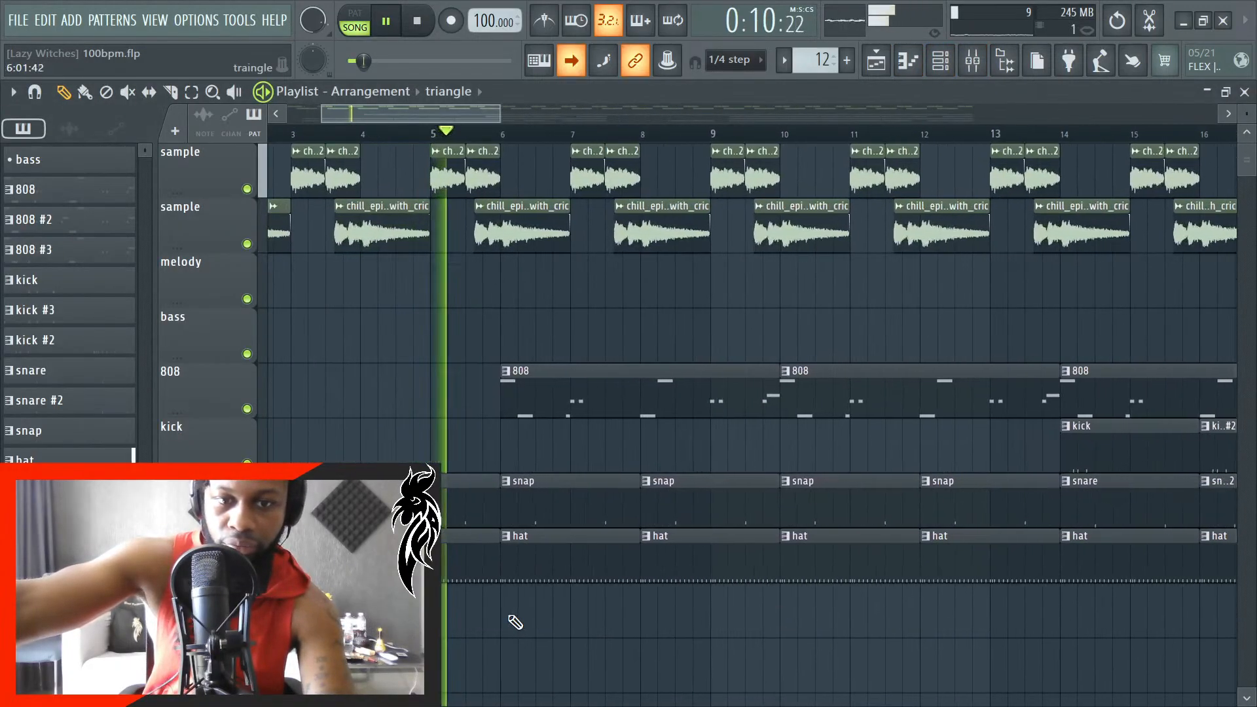
pyautogui.click(506, 615)
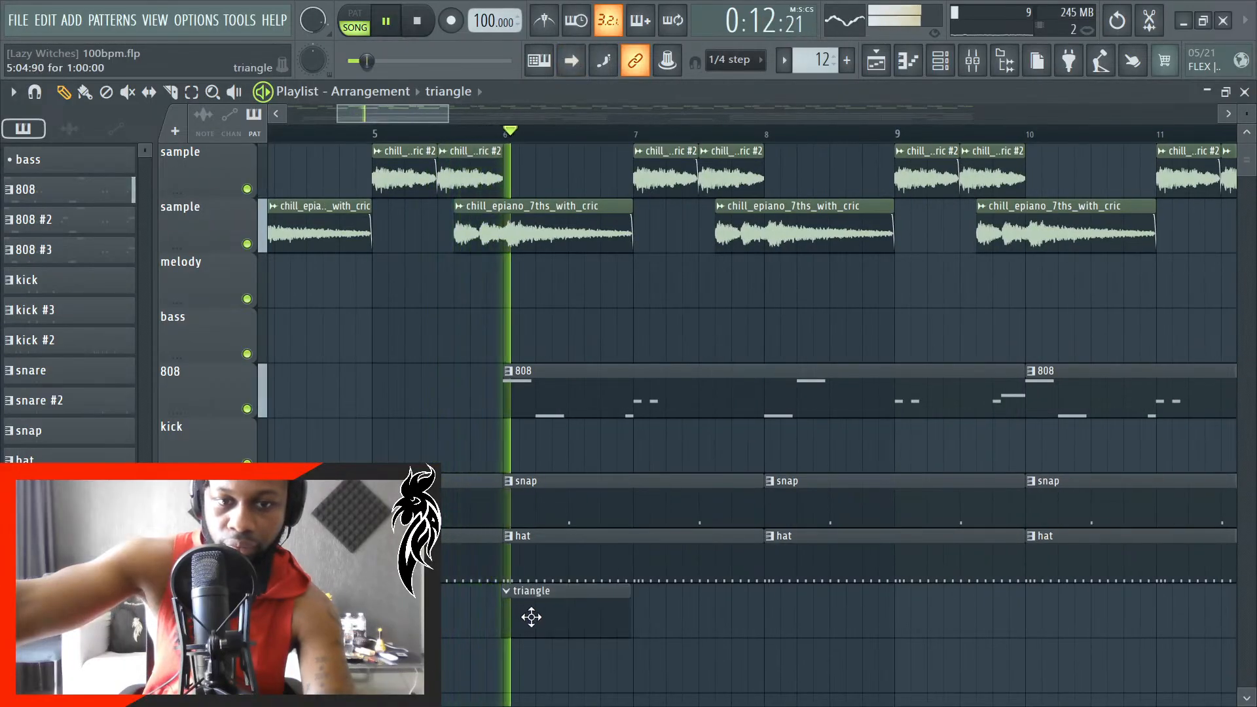
pyautogui.scroll(3, 542, 620)
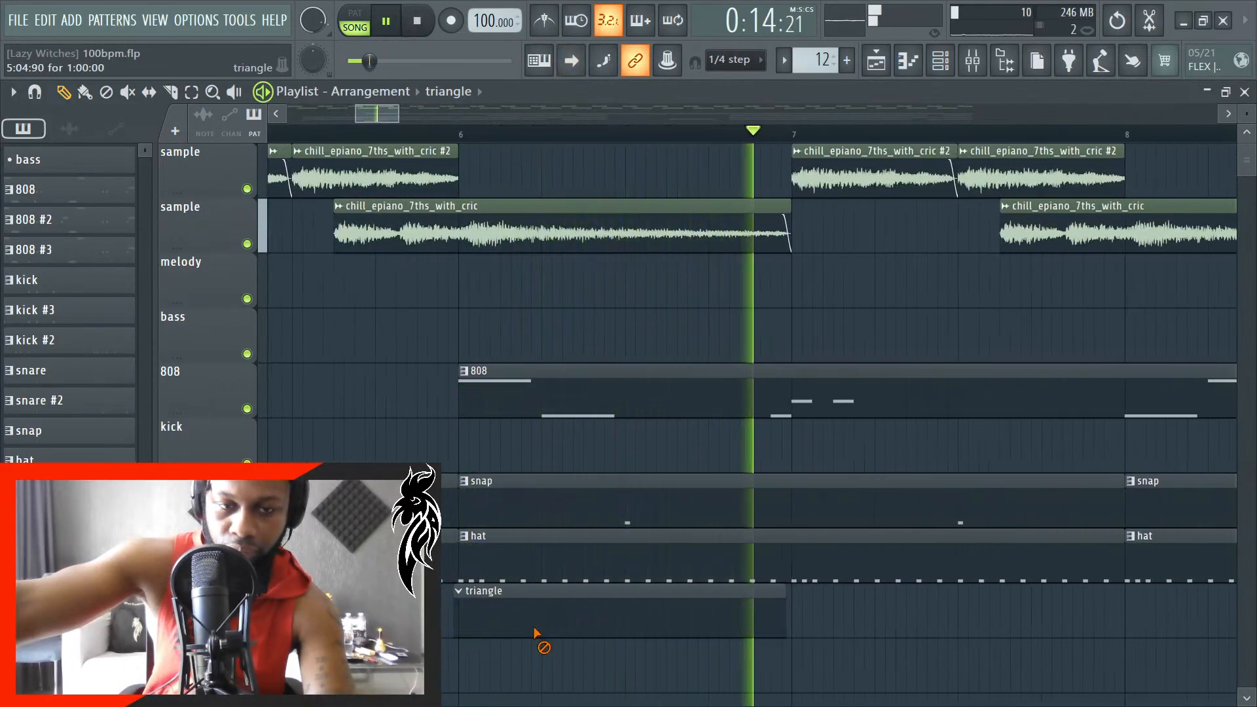
pyautogui.rightClick(542, 626)
# - Place a triangle pattern clip on the traingle track starting at bar 12 and extend it to bar 14
pyautogui.scroll(-5, 541, 632)
pyautogui.scroll(-2, 542, 632)
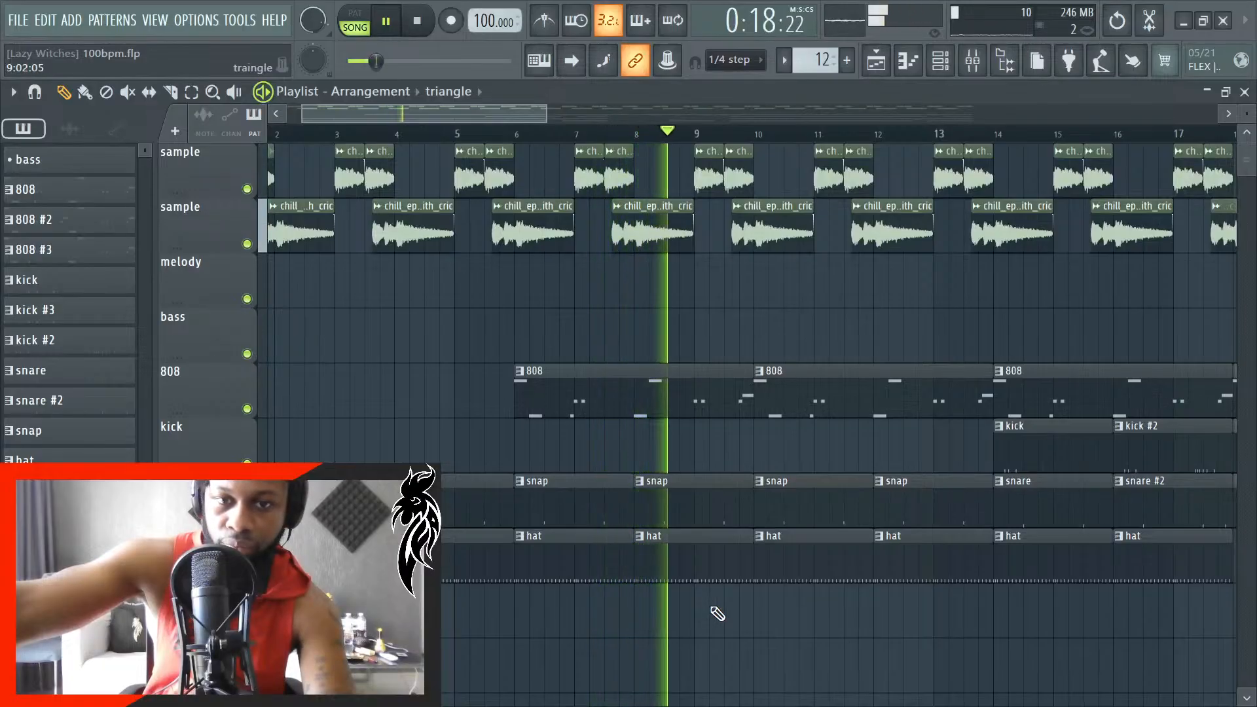
pyautogui.scroll(-2, 719, 615)
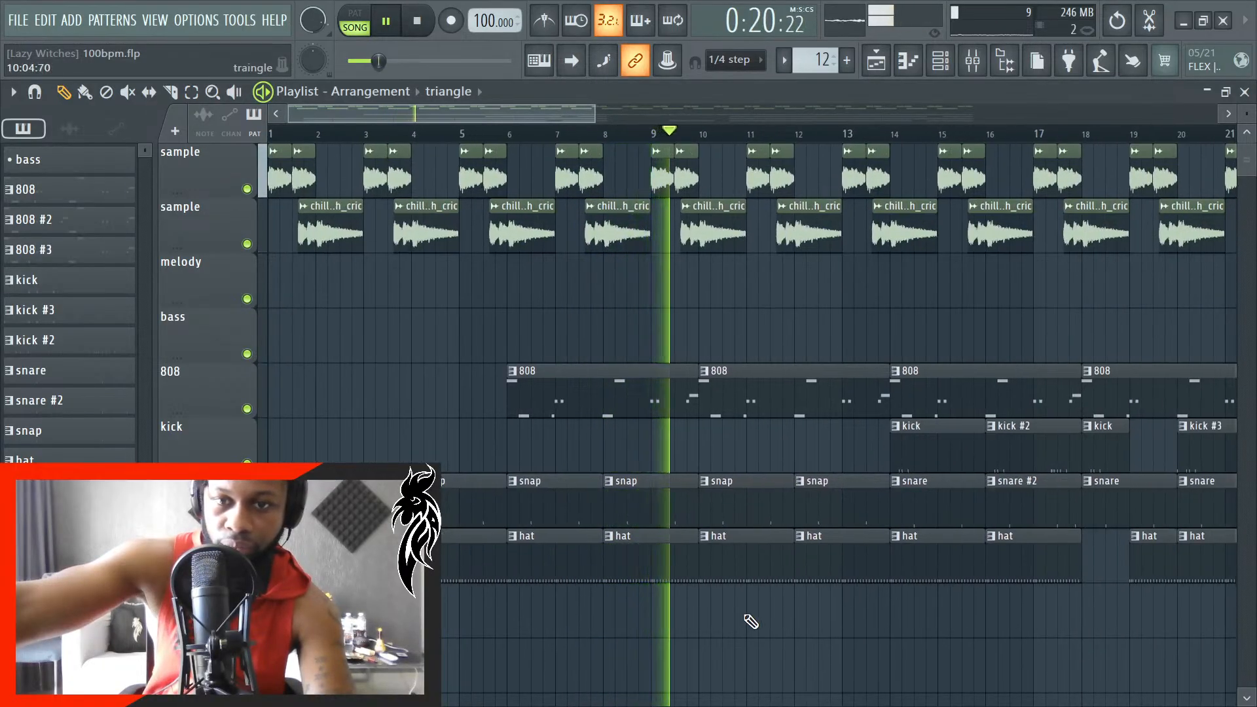
pyautogui.scroll(8, 845, 625)
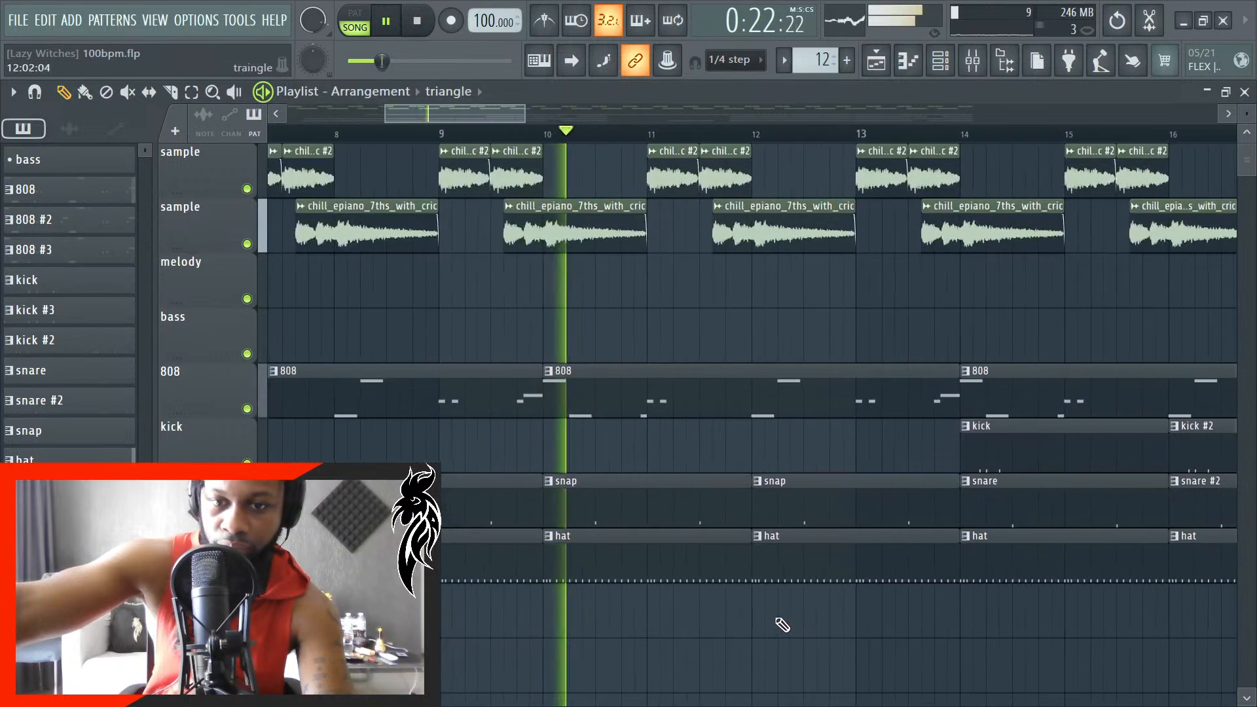
pyautogui.click(752, 610)
pyautogui.scroll(3, 753, 610)
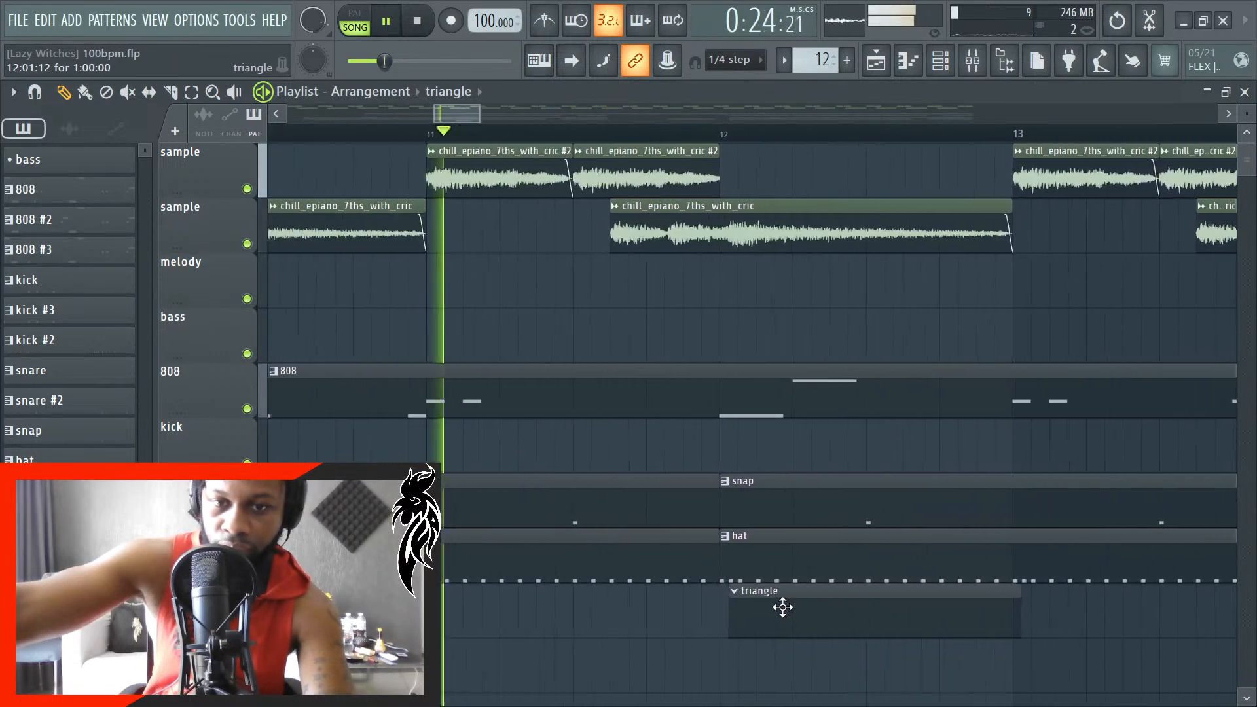
pyautogui.scroll(2, 774, 616)
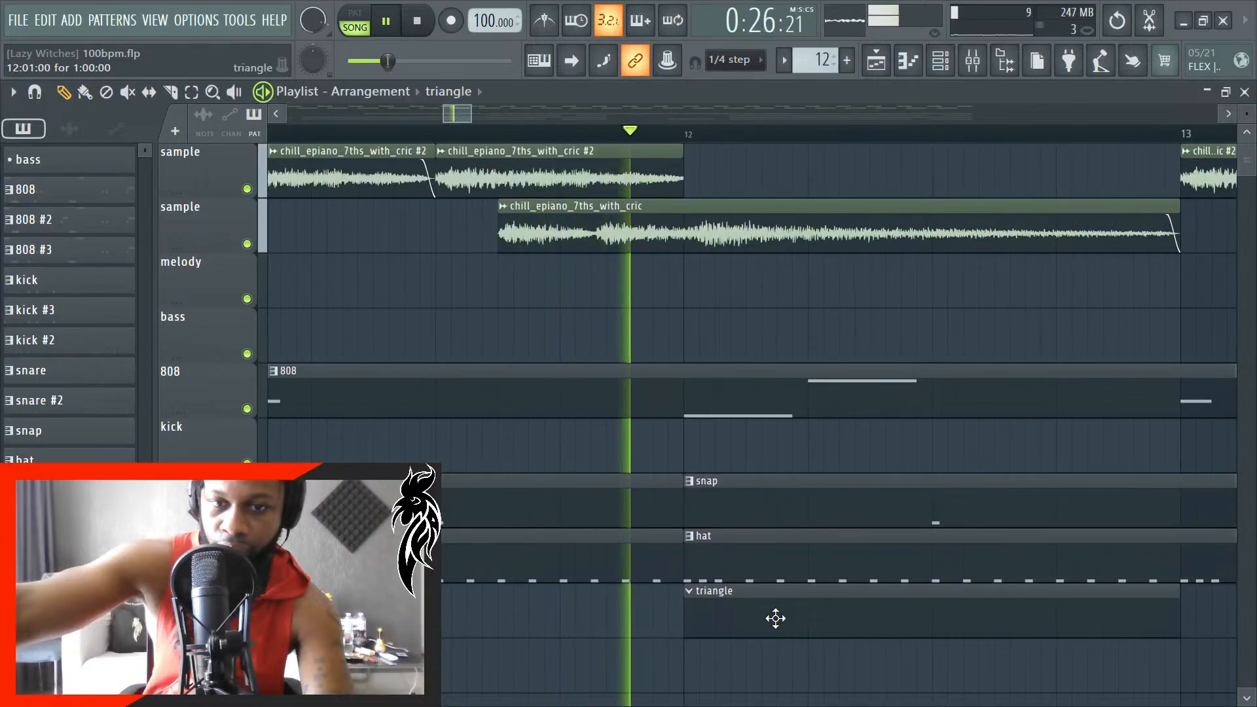
pyautogui.press('space')
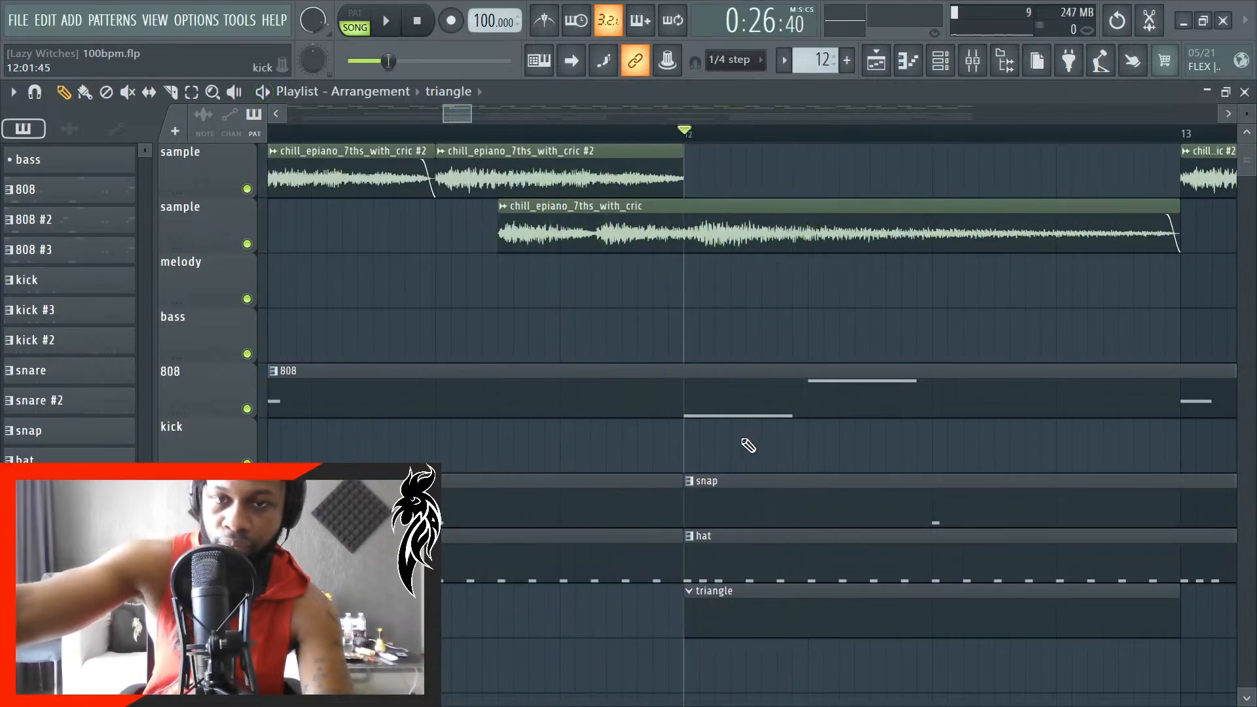
pyautogui.scroll(-7, 749, 446)
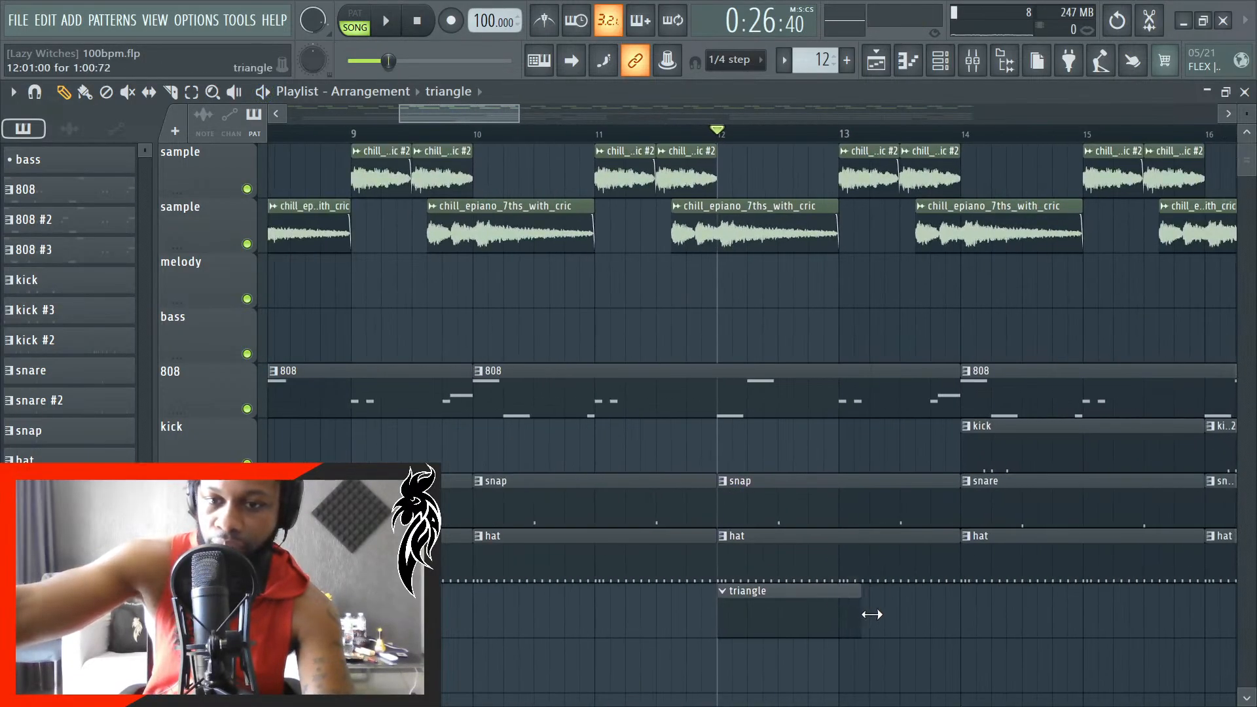
pyautogui.scroll(4, 956, 618)
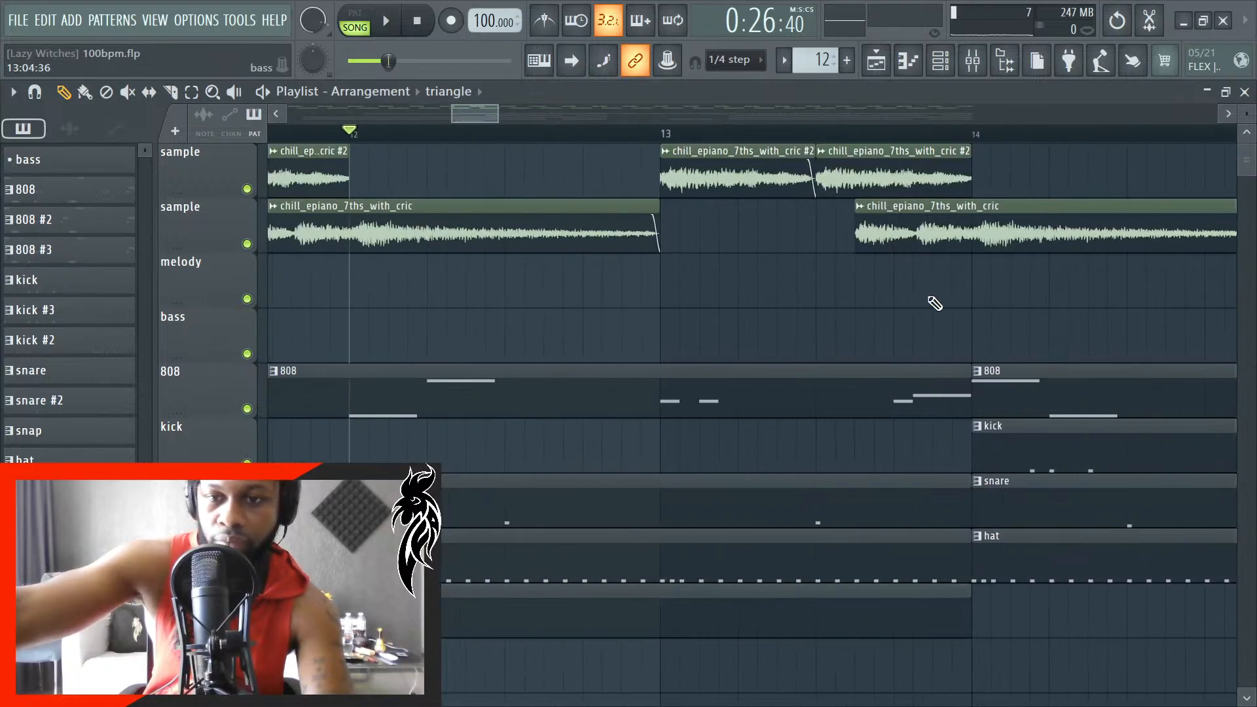
# - Audition several pitches of the open triangle1 channel in its piano roll and play the song for comparison
pyautogui.click(957, 57)
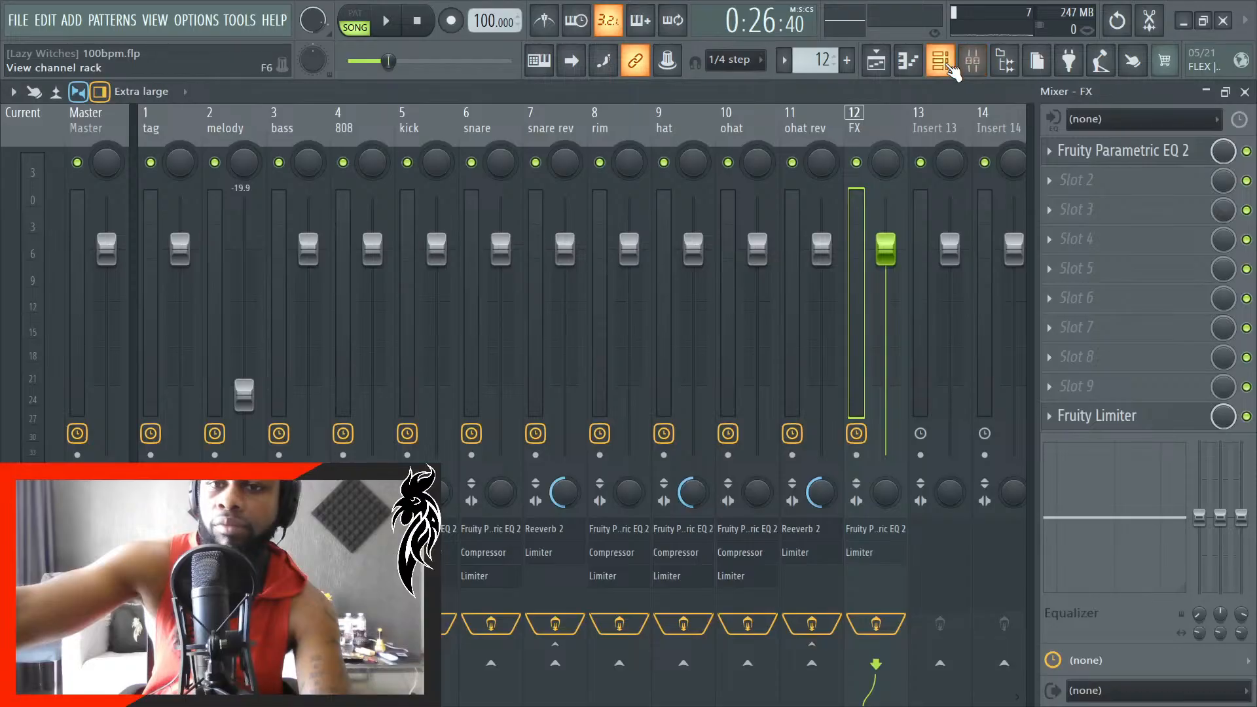
pyautogui.click(946, 66)
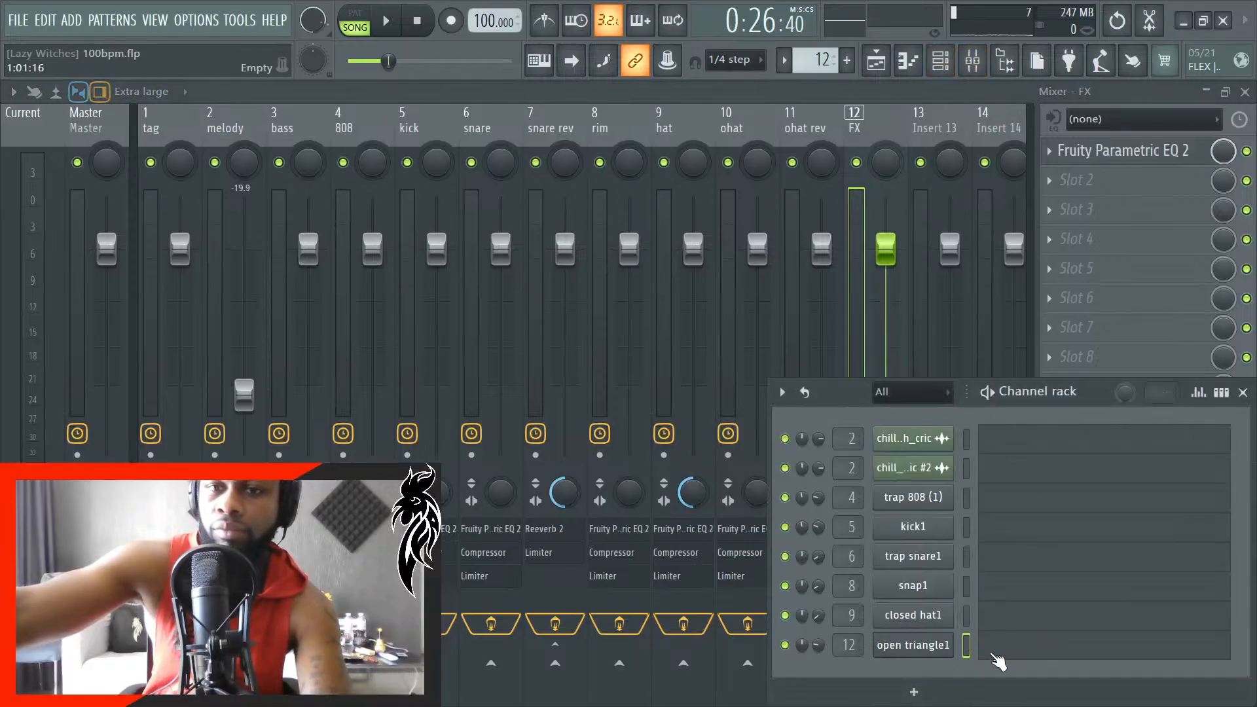
pyautogui.click(996, 656)
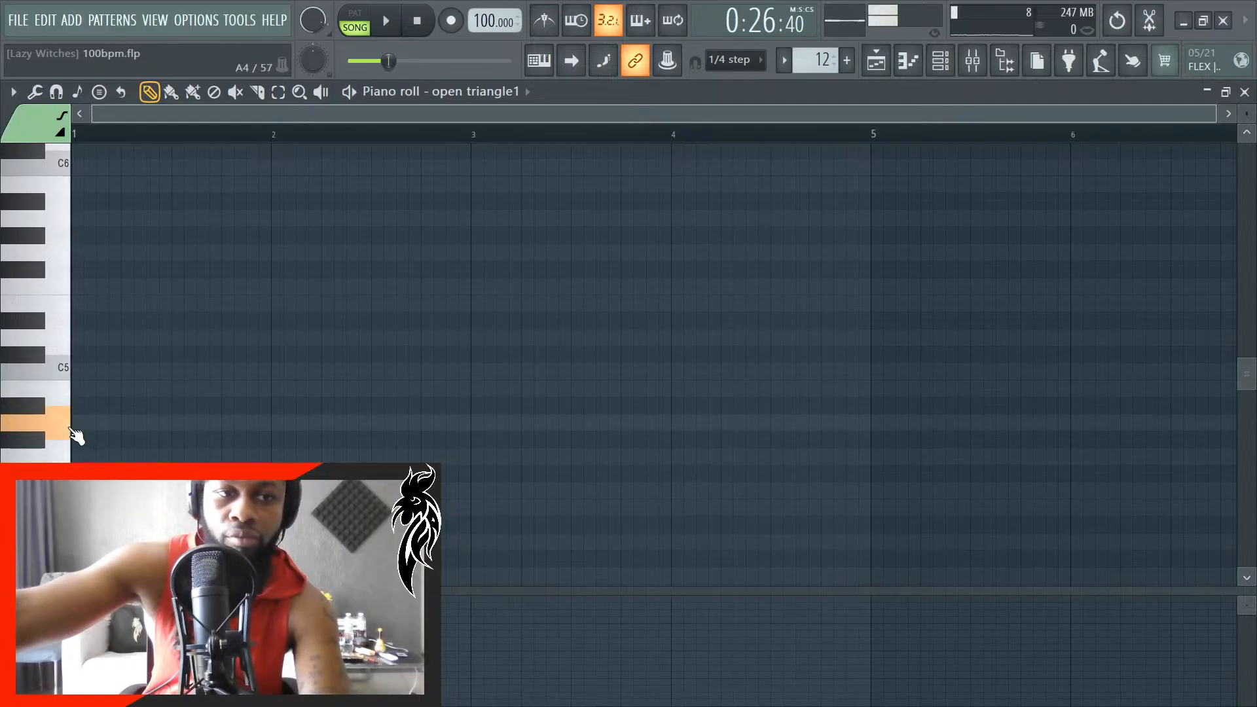
pyautogui.press('space')
pyautogui.press('space')
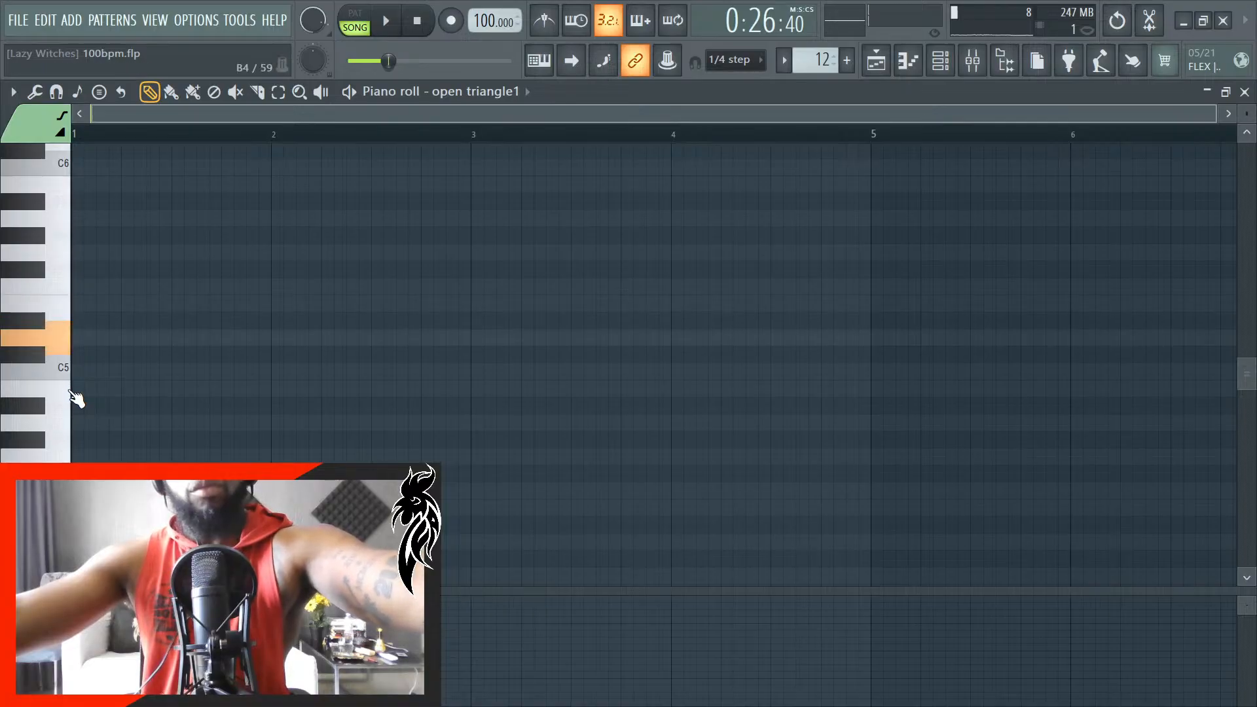
pyautogui.press('space')
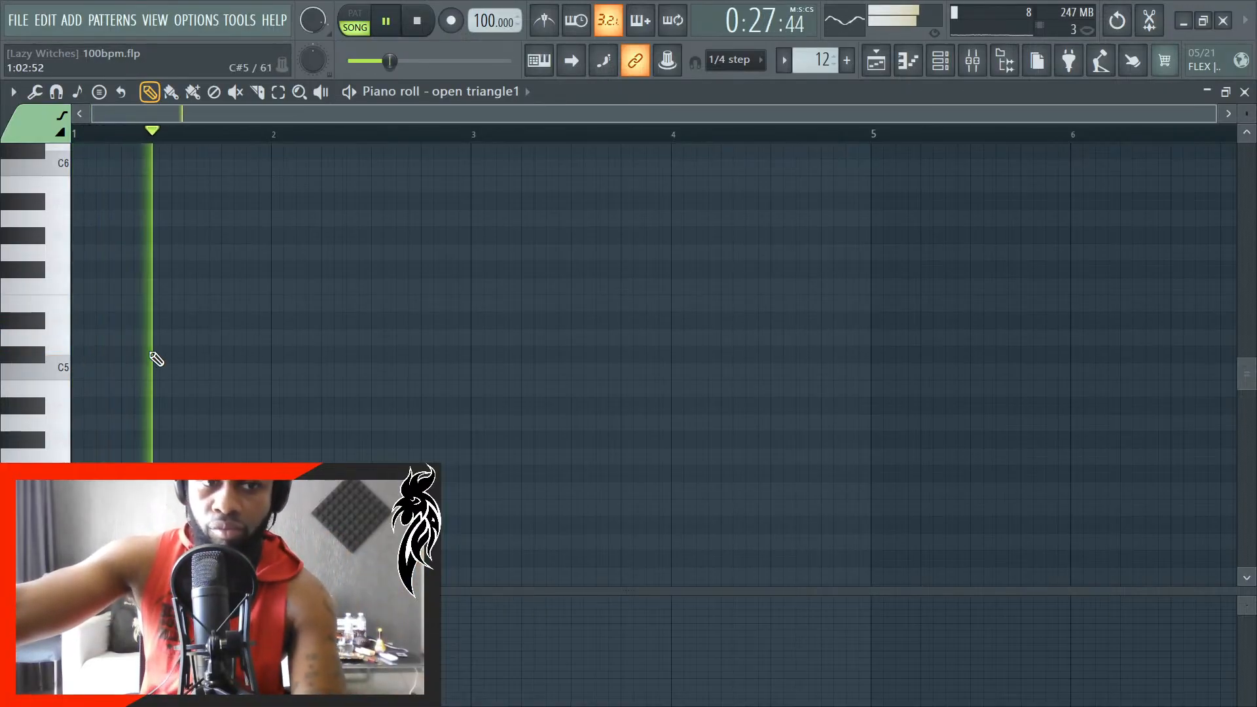
pyautogui.press('space')
pyautogui.click(1245, 92)
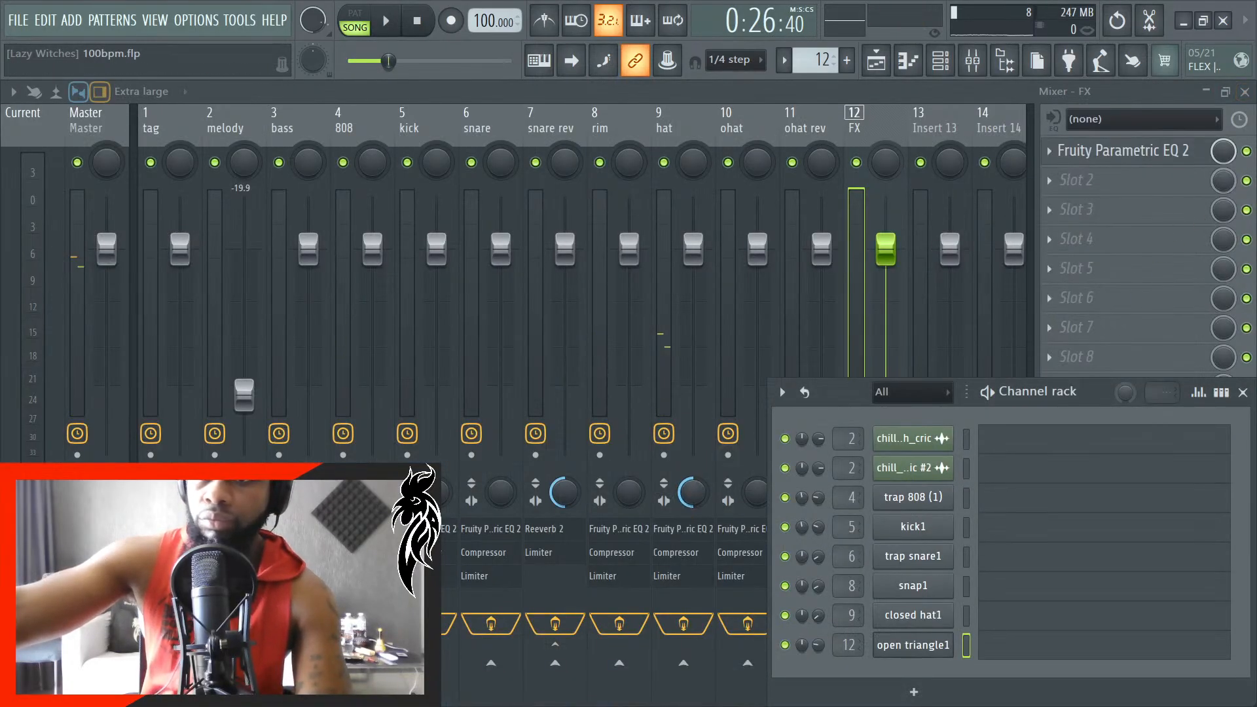
# - Return to the playlist and play the lead-in to the triangle clip from bar 11, then from bar 10
pyautogui.press('F5')
pyautogui.scroll(-5, 532, 535)
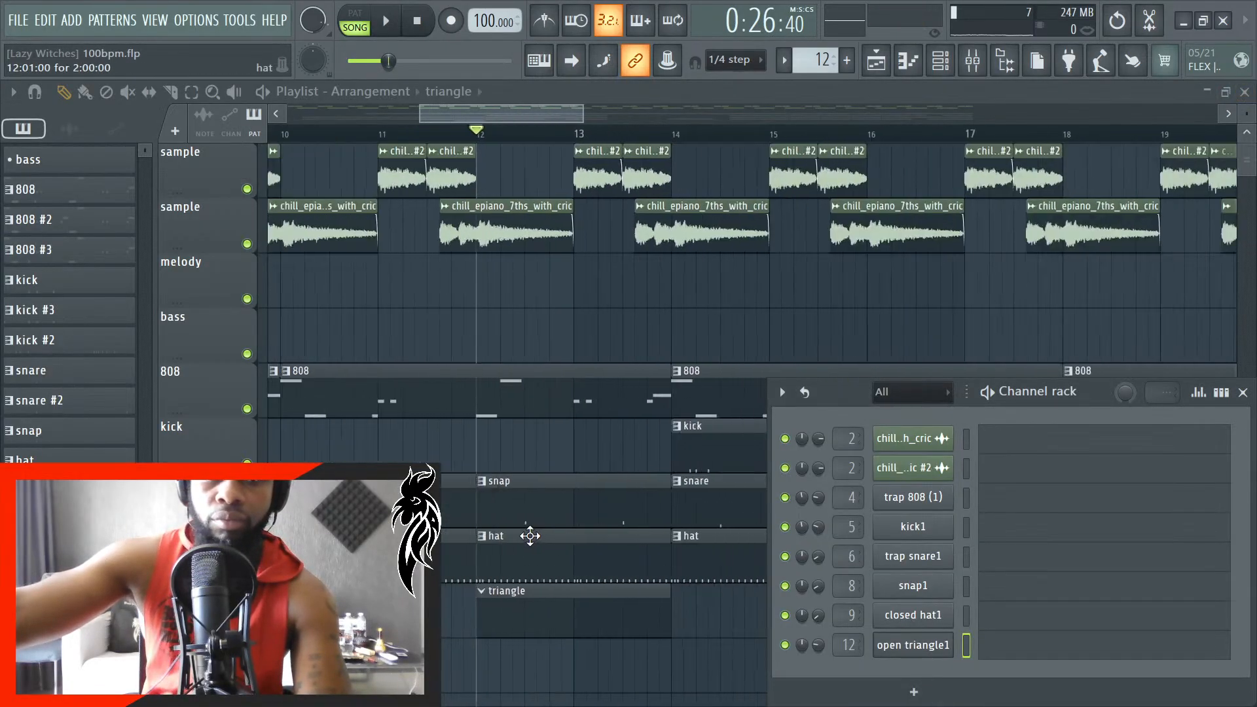
pyautogui.scroll(4, 429, 300)
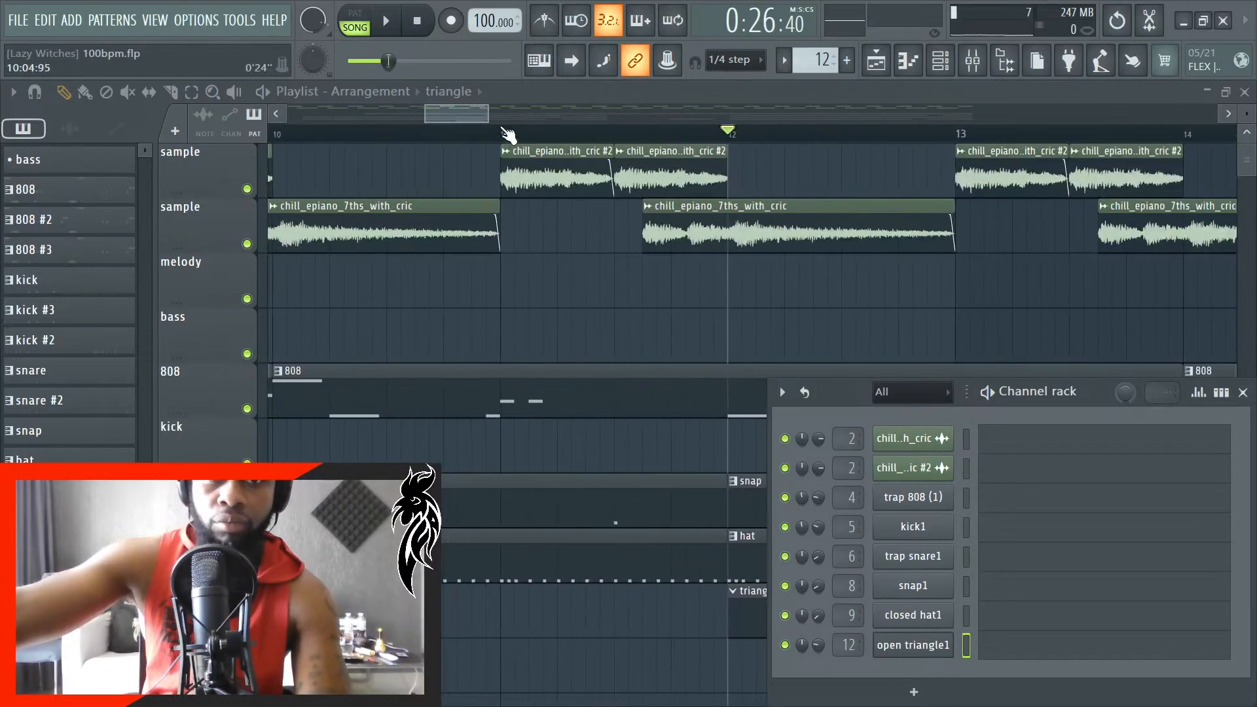
pyautogui.click(502, 131)
pyautogui.press('space')
pyautogui.scroll(-5, 430, 518)
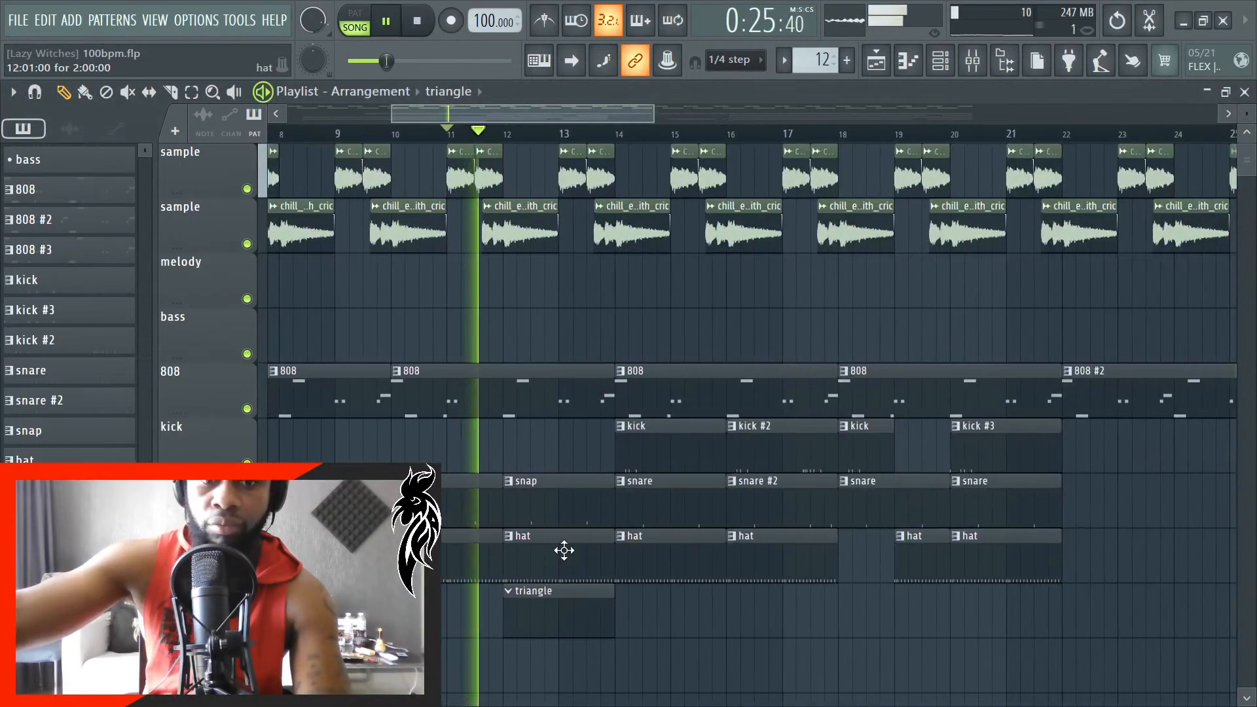
pyautogui.press('space')
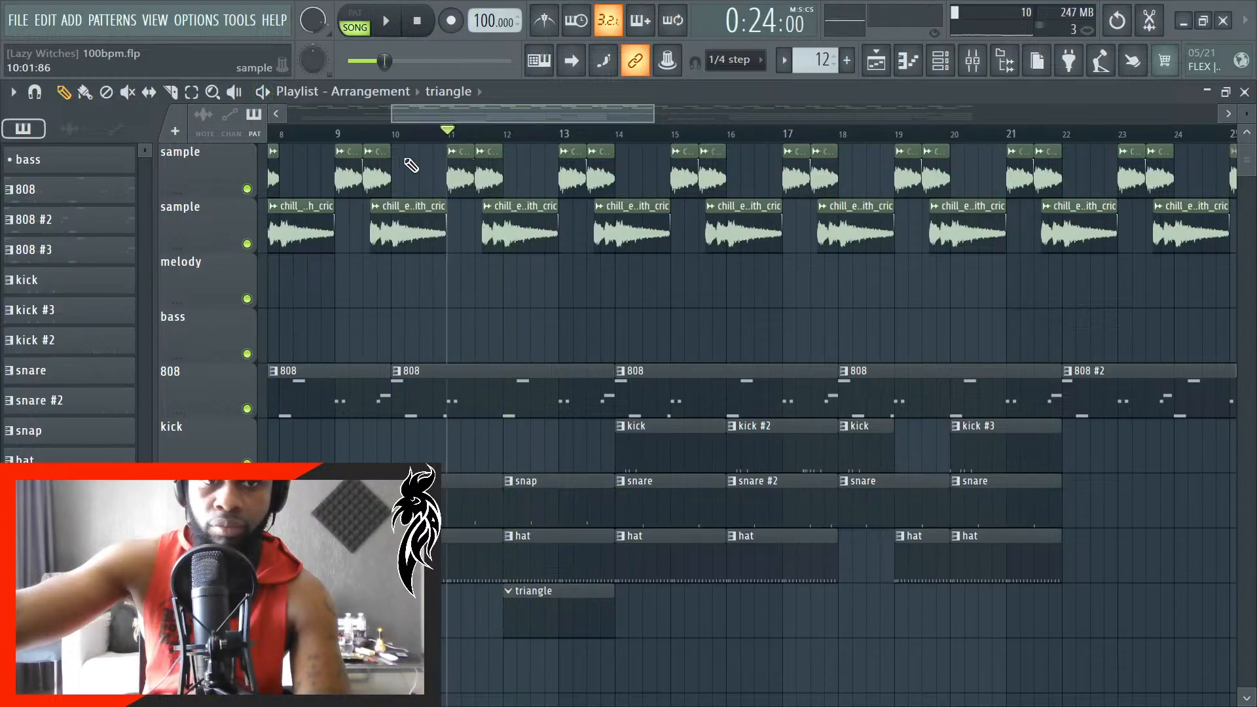
pyautogui.scroll(4, 446, 380)
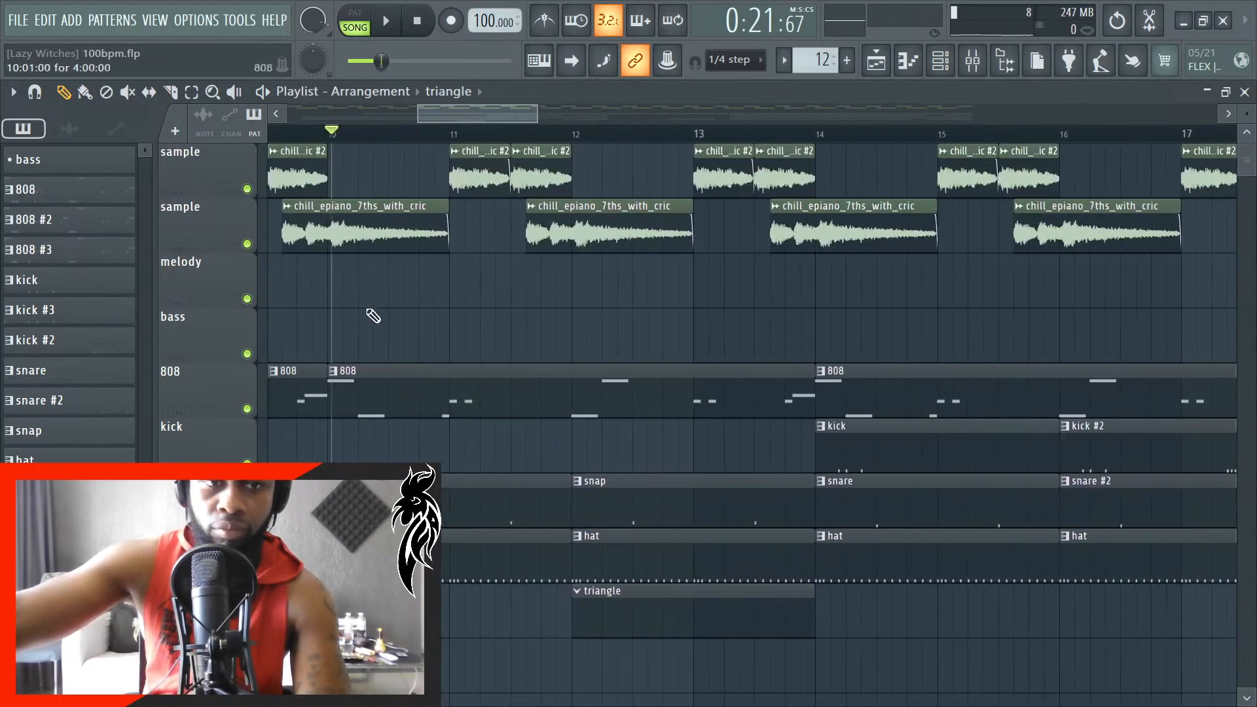
pyautogui.scroll(3, 301, 131)
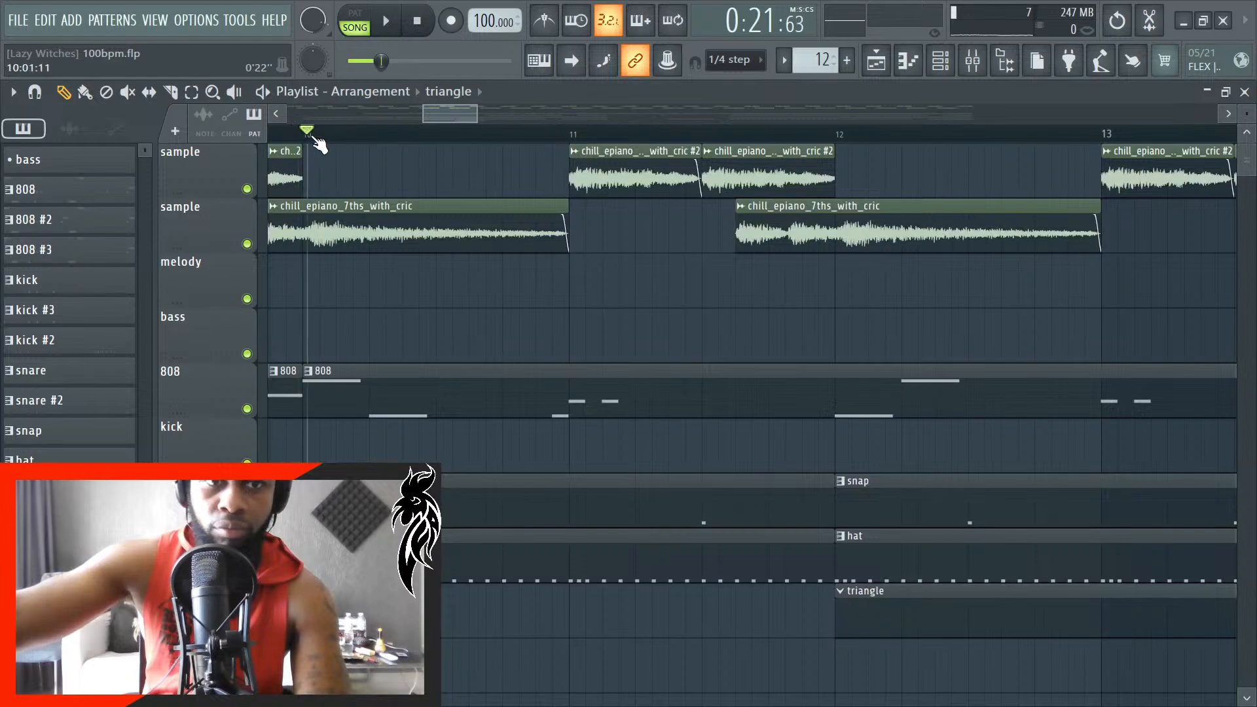
pyautogui.press('space')
pyautogui.scroll(-4, 458, 341)
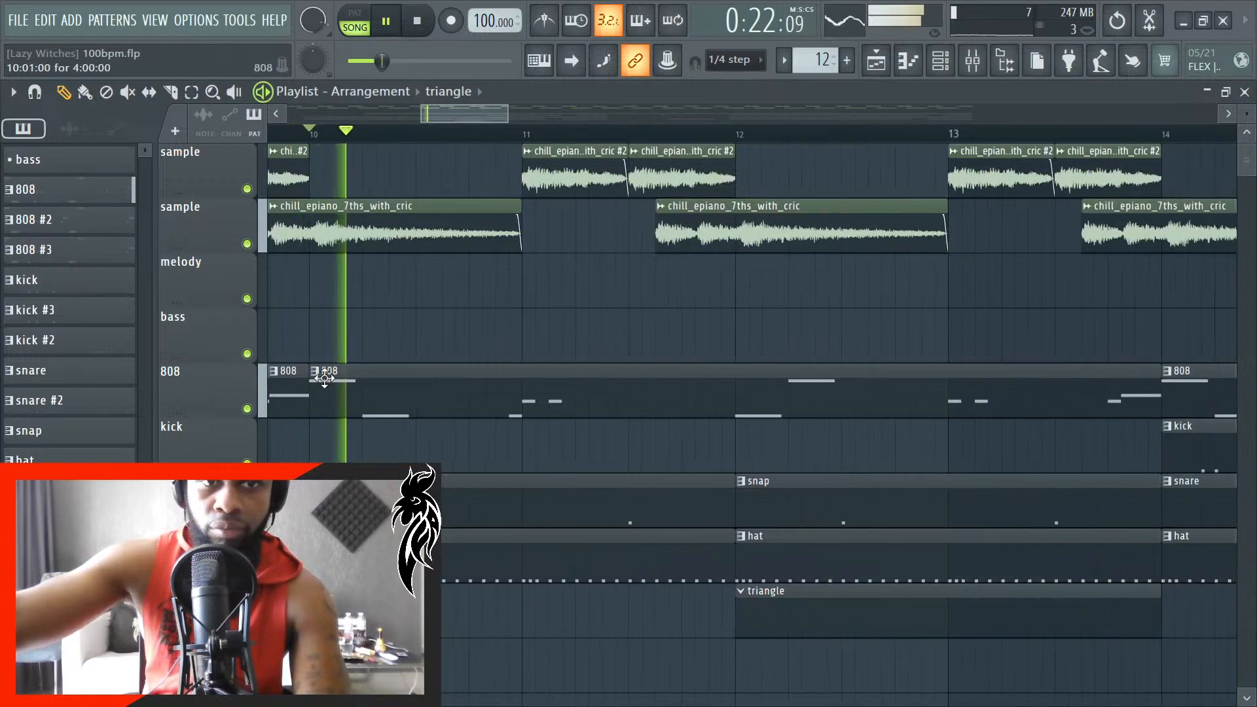
# - Stop playback, add a C5 note at 1:02:00 in the open triangle1 piano roll and shorten it to a brief hit
pyautogui.click(941, 60)
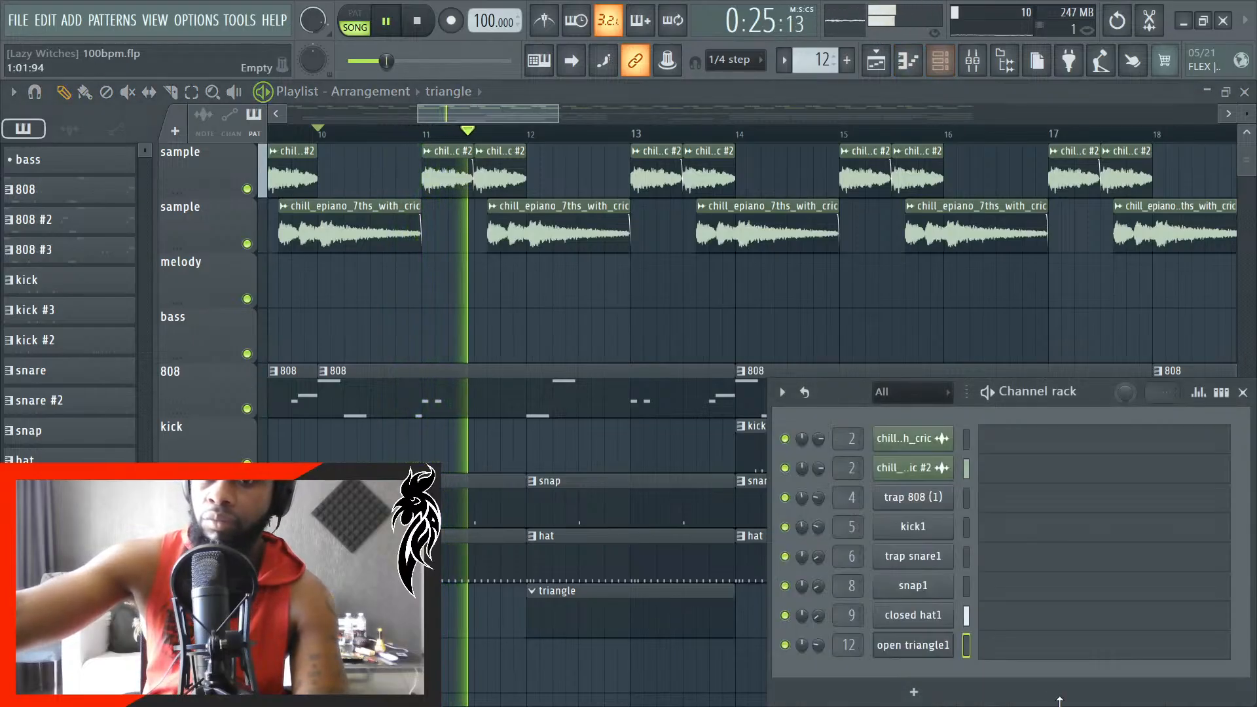
pyautogui.click(1016, 647)
pyautogui.press('space')
pyautogui.scroll(3, 131, 384)
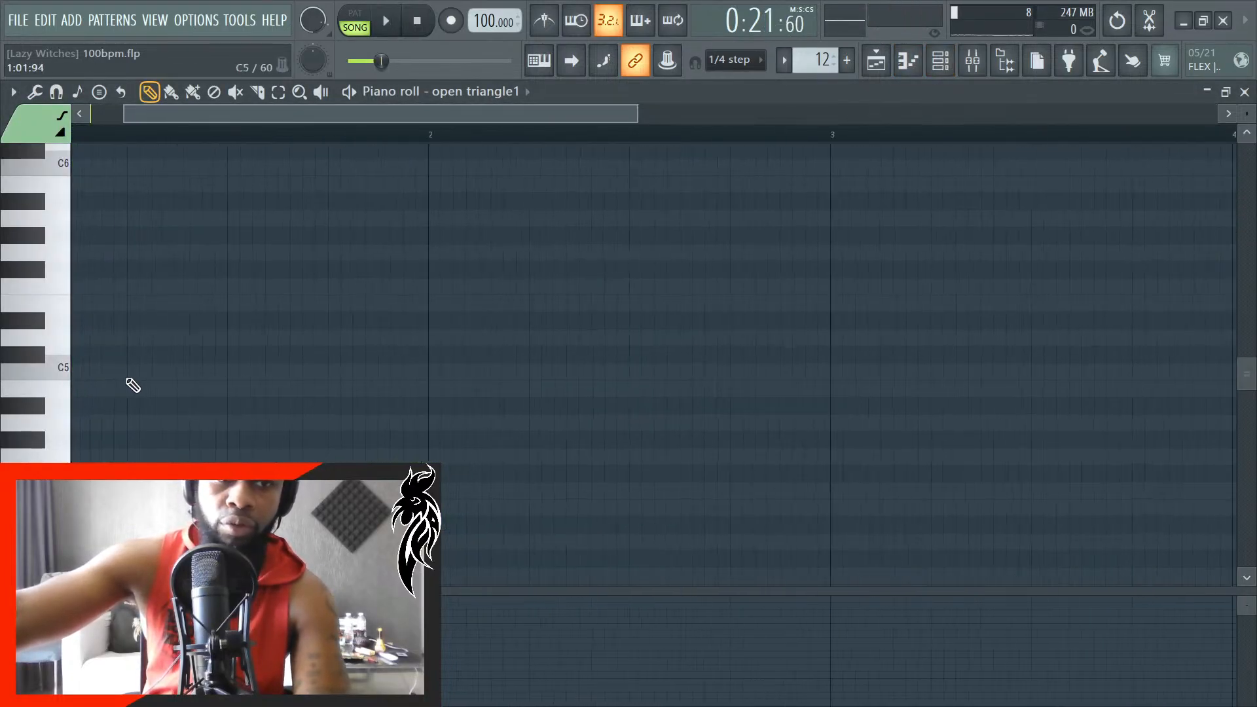
pyautogui.click(136, 373)
pyautogui.scroll(2, 141, 387)
pyautogui.scroll(1, 153, 385)
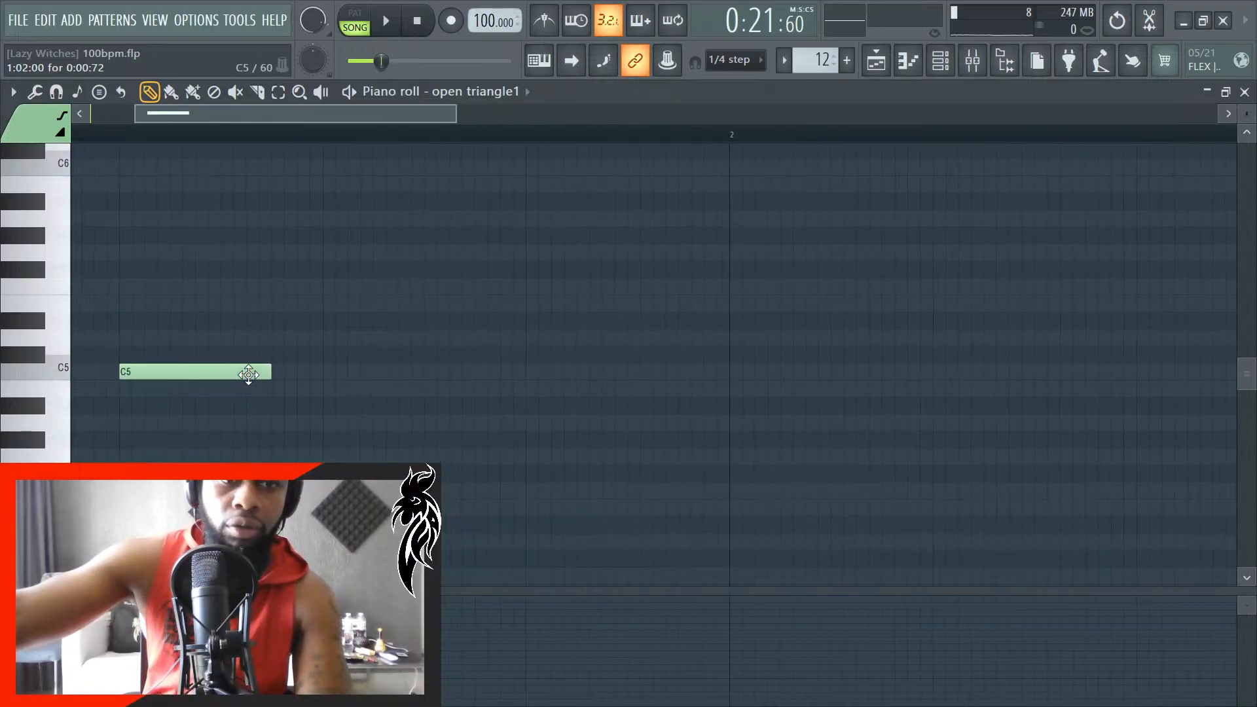
pyautogui.scroll(3, 190, 402)
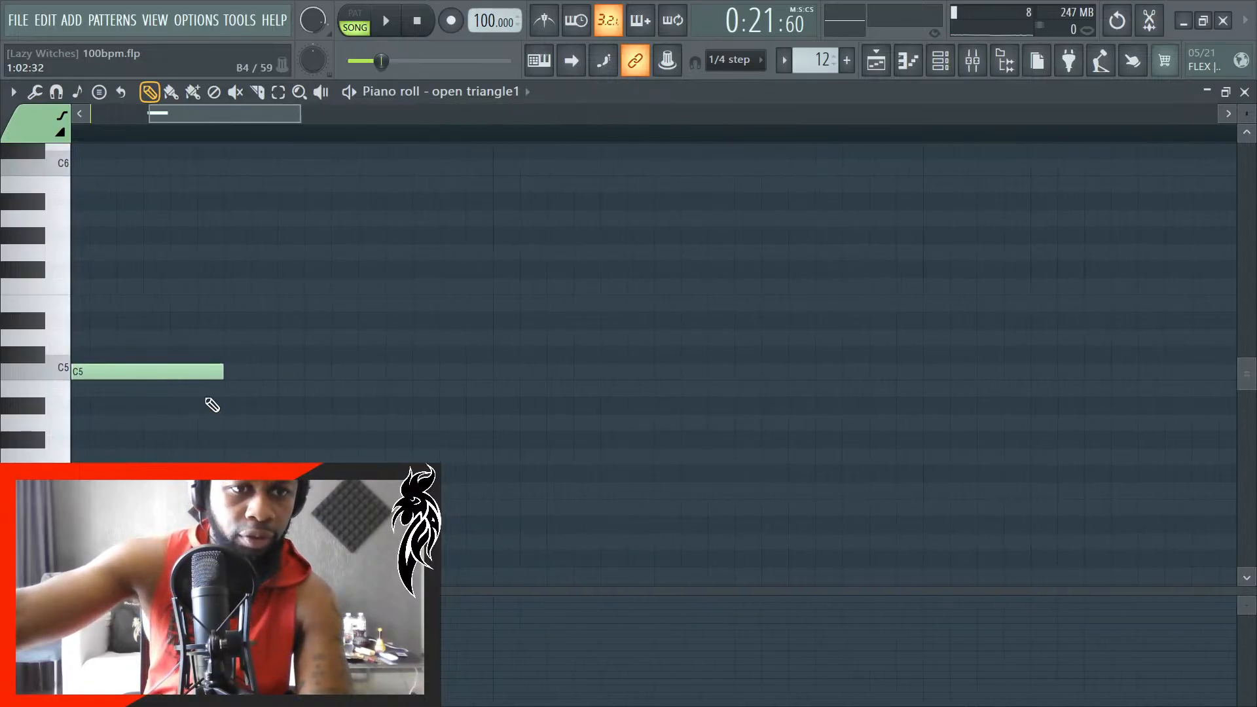
pyautogui.moveTo(237, 116); pyautogui.dragTo(183, 140)
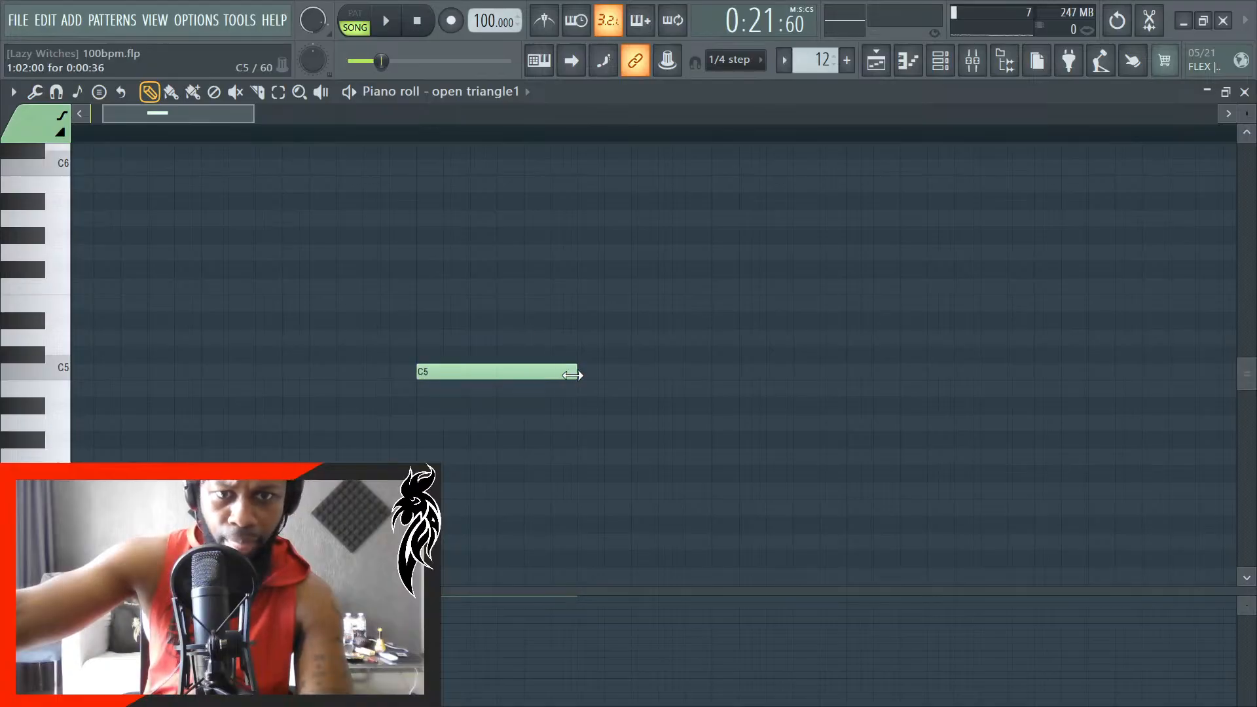
pyautogui.moveTo(571, 374); pyautogui.dragTo(522, 400)
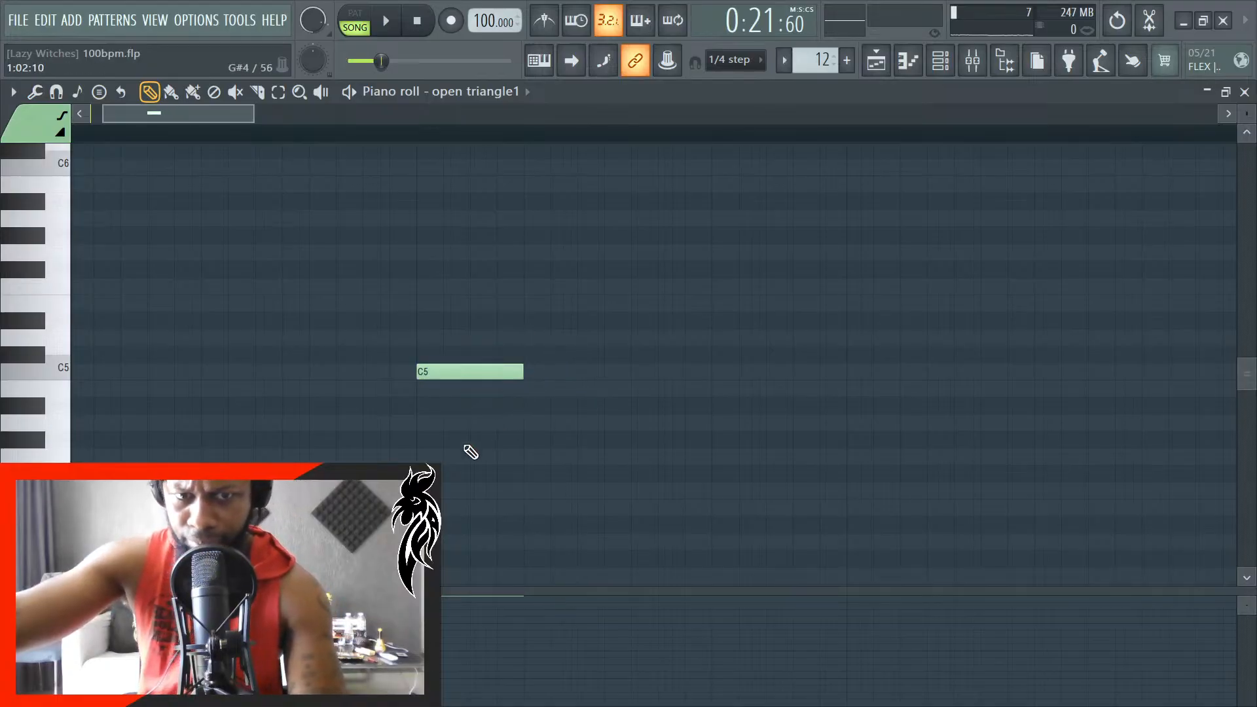
# - Add a second C5 note, move it to 1:04:00 and lengthen both triangle notes to 0:00:42, checking them in playback
pyautogui.scroll(-3, 413, 451)
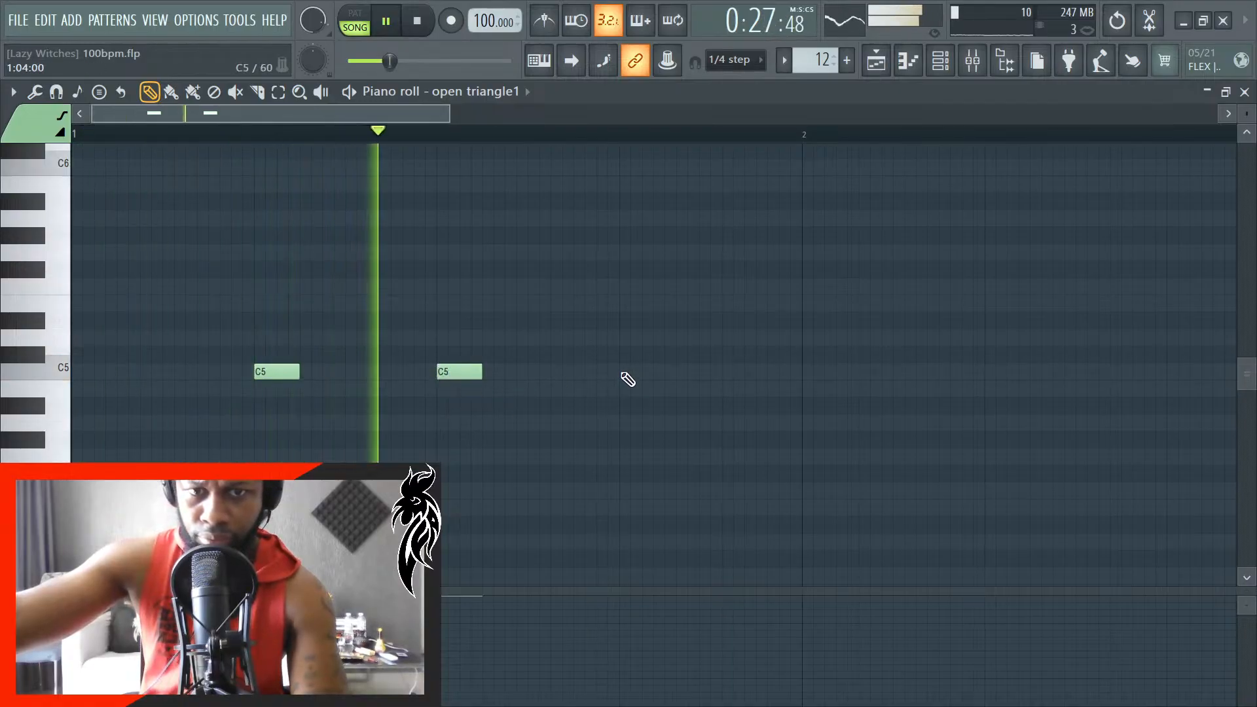
pyautogui.press('space')
pyautogui.moveTo(460, 371); pyautogui.dragTo(647, 380)
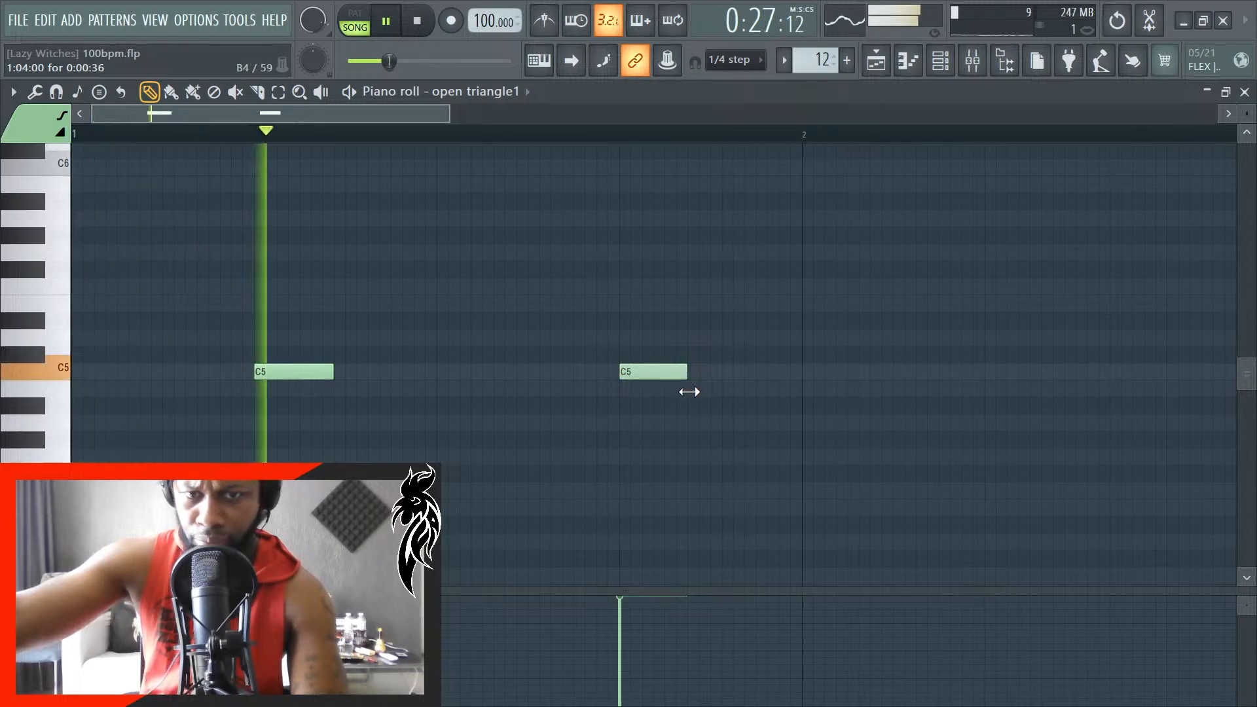
pyautogui.moveTo(687, 392); pyautogui.dragTo(698, 392)
pyautogui.press('space')
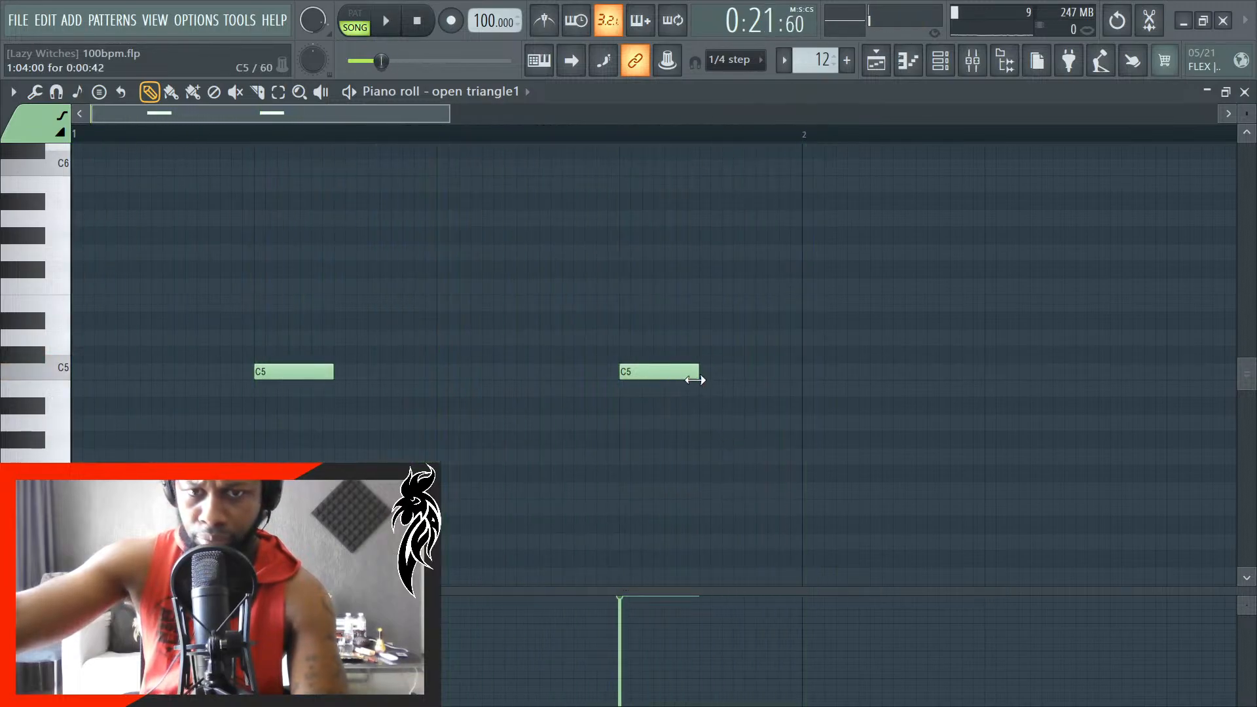
# - Try lengthening the first C5 note to 0:00:54 and the second to 0:00:78, with playback in between
pyautogui.click(705, 382)
pyautogui.rightClick(705, 383)
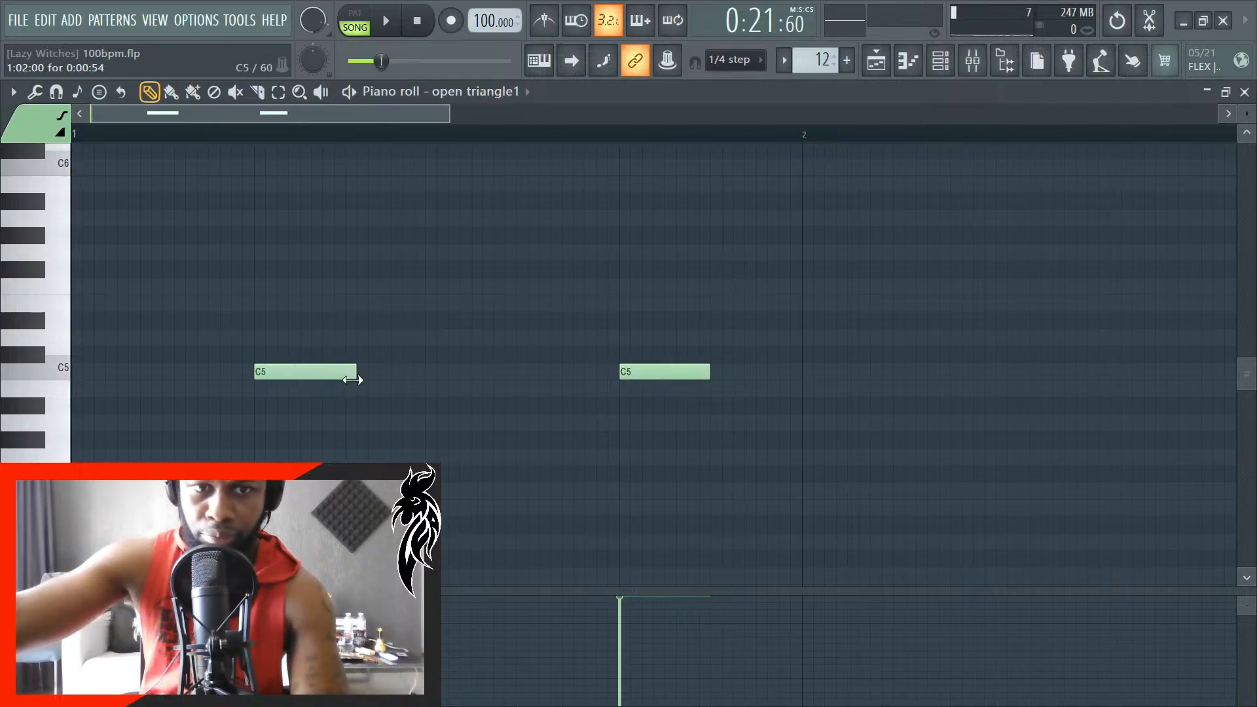
pyautogui.press('space')
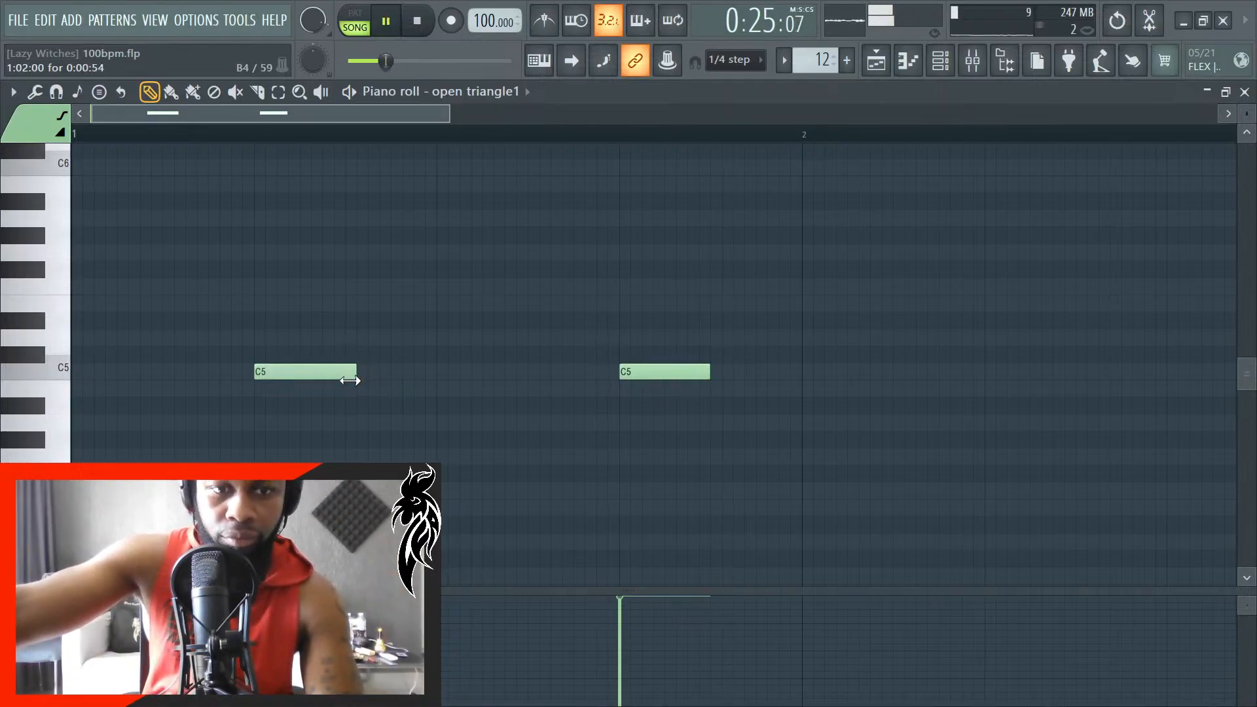
pyautogui.moveTo(350, 383); pyautogui.dragTo(360, 391)
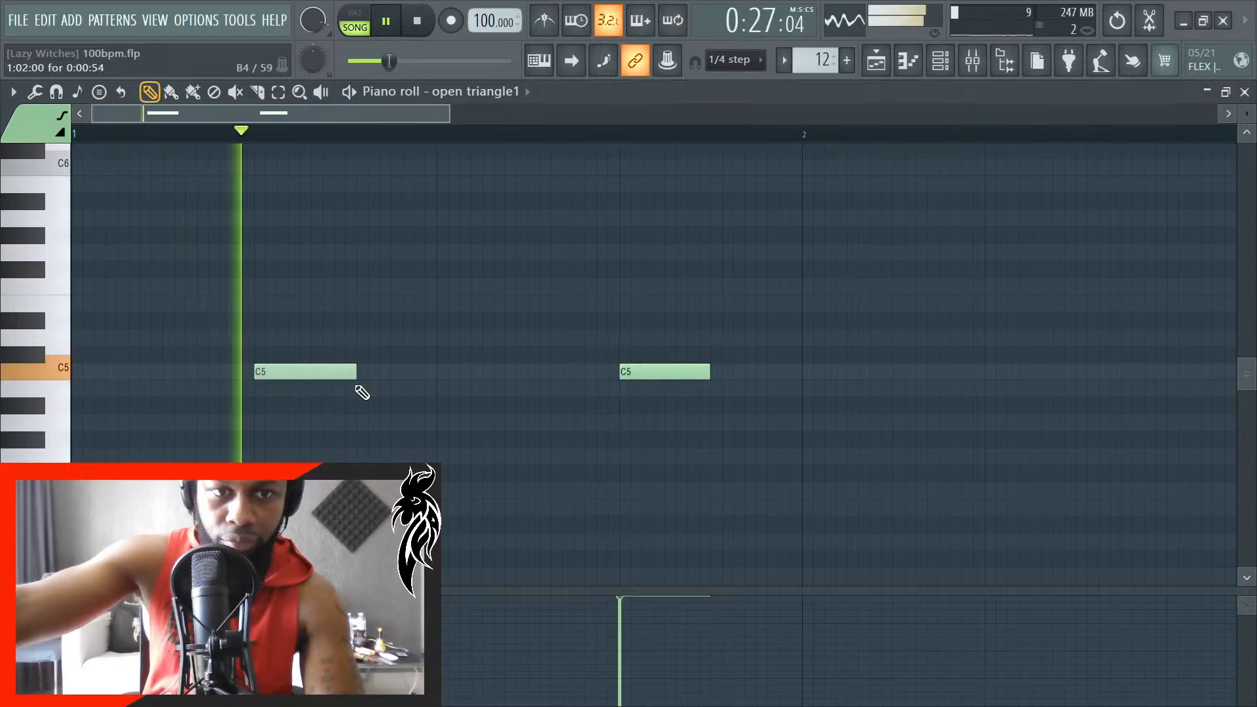
pyautogui.press('space')
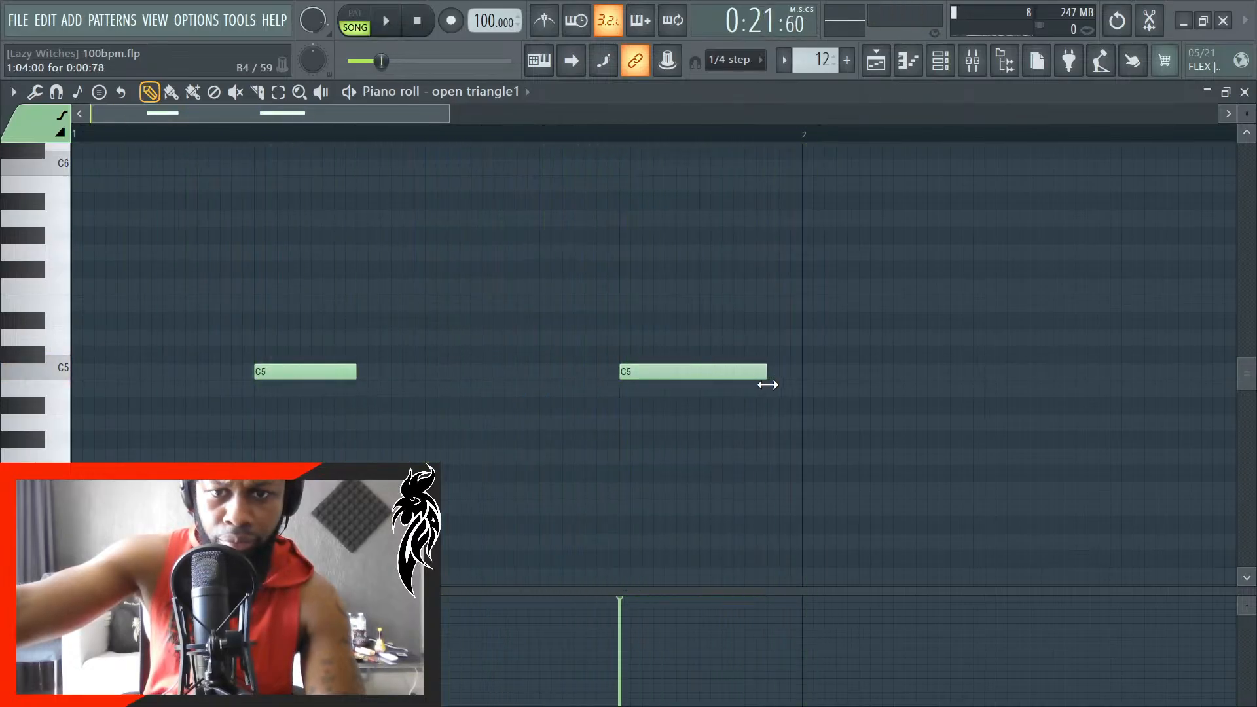
# - Extend the second C5 note to 0:00:84 and replace the first with an equally long C5 note at 1:02:00
pyautogui.keyDown('ctrl'); pyautogui.scroll(3, 776, 387); pyautogui.keyUp('ctrl')
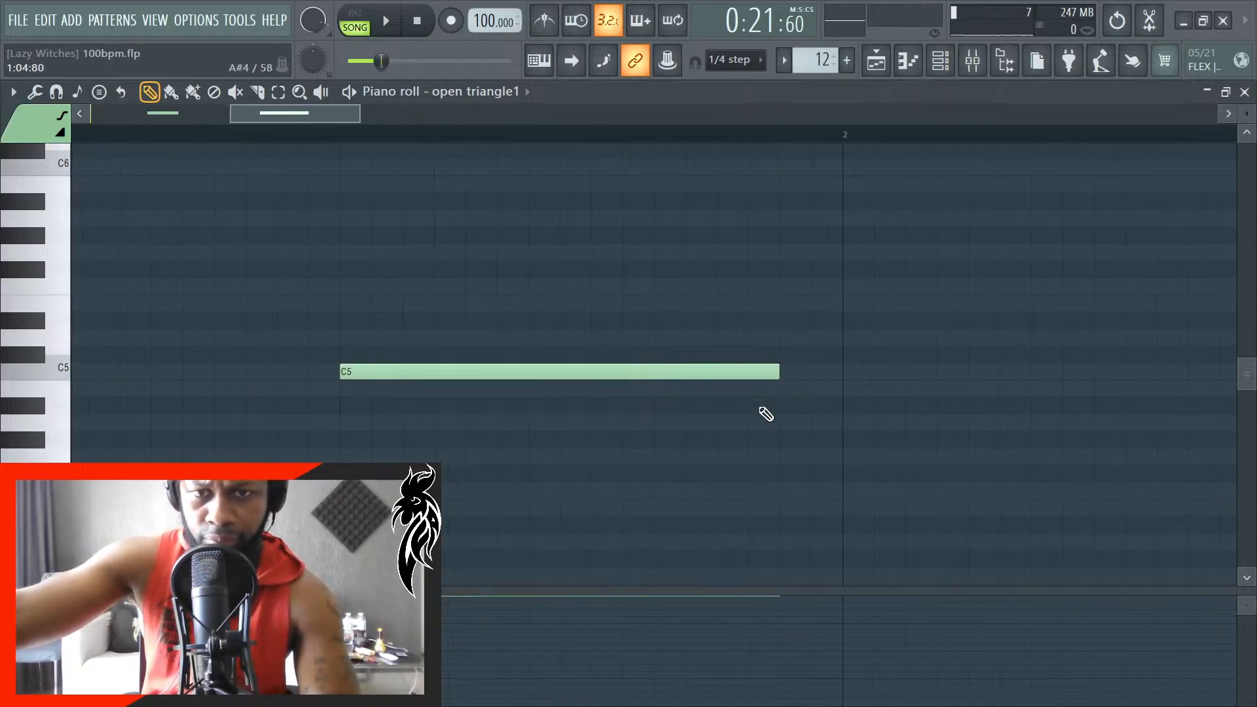
pyautogui.scroll(-4, 583, 429)
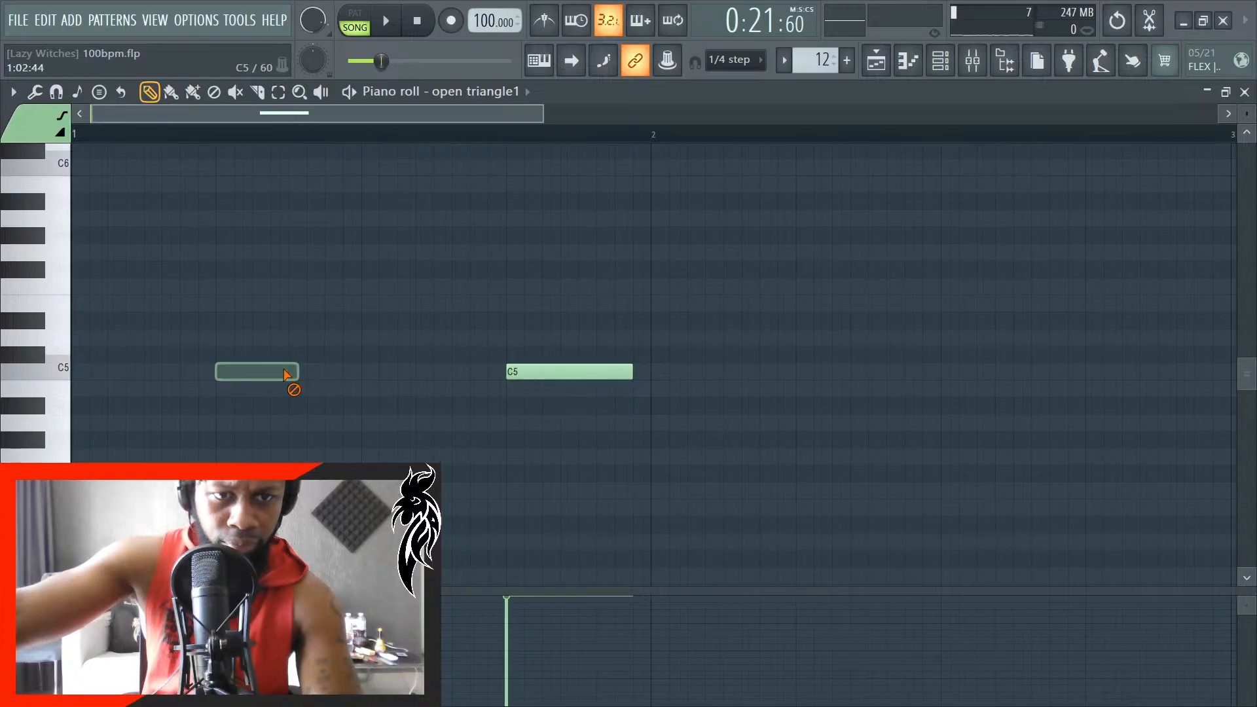
pyautogui.click(267, 385)
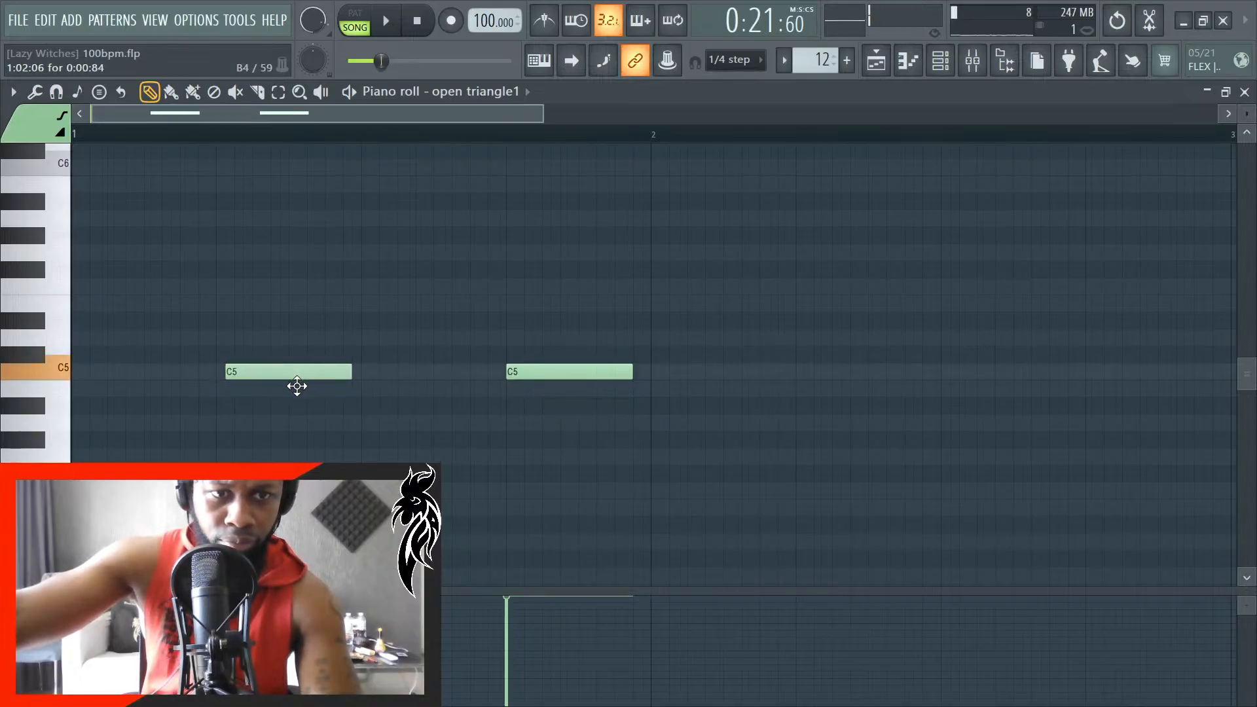
pyautogui.moveTo(296, 387); pyautogui.dragTo(287, 386)
# - Play the song through the two triangle notes in the piano roll and stop playback
pyautogui.press('space')
pyautogui.scroll(3, 399, 412)
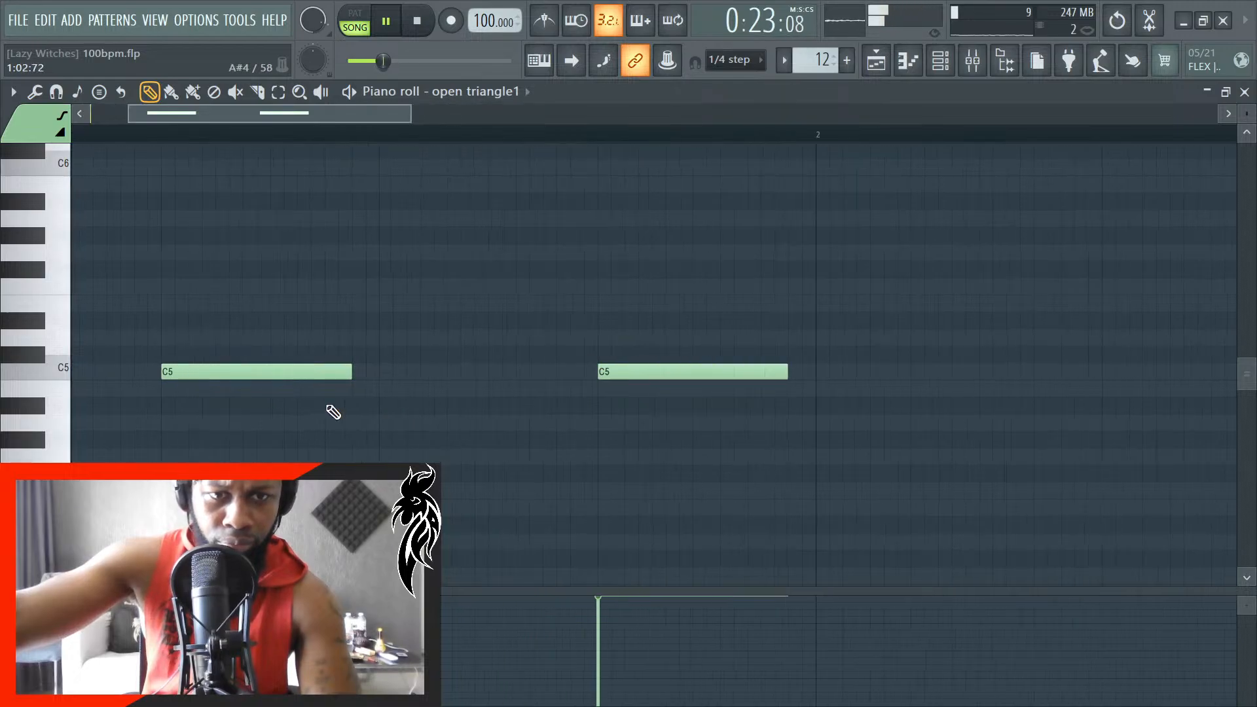
pyautogui.scroll(-2, 351, 402)
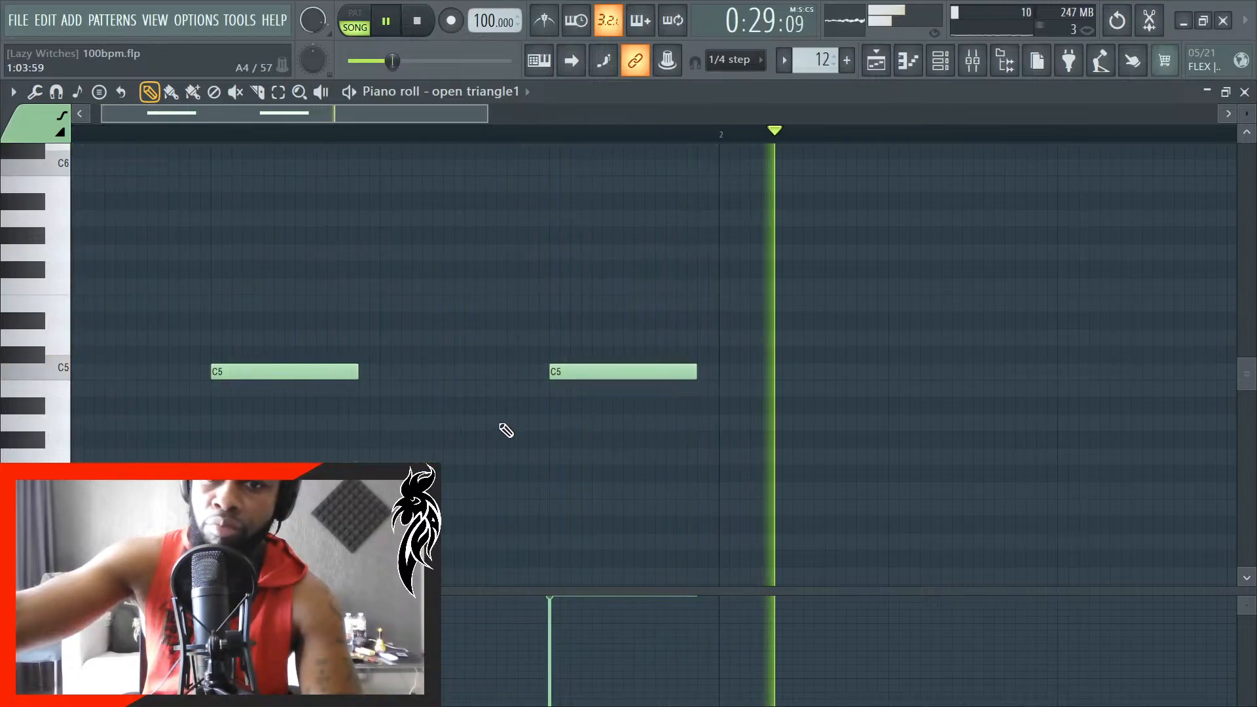
pyautogui.scroll(-2, 592, 435)
pyautogui.press('space')
pyautogui.scroll(-3, 631, 421)
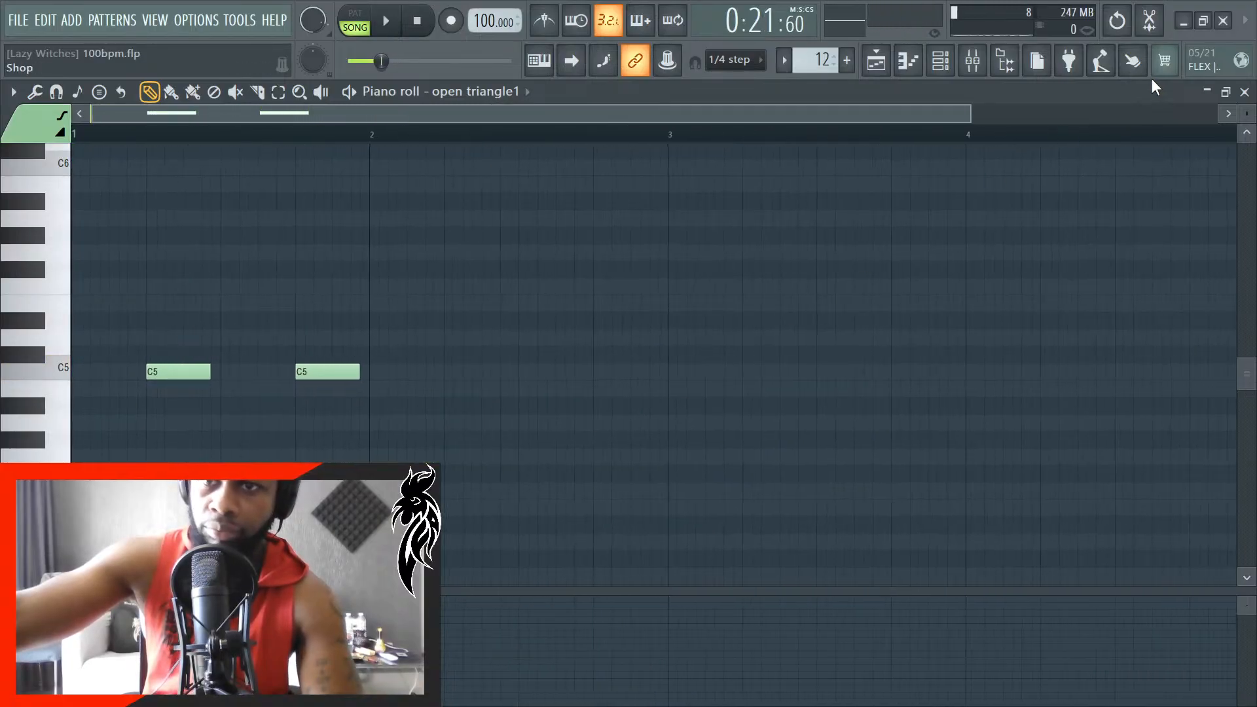
# - Return to the playlist, close the channel rack and play the arrangement through the triangle clip with auto-scrolling on
pyautogui.click(1248, 95)
pyautogui.press('space')
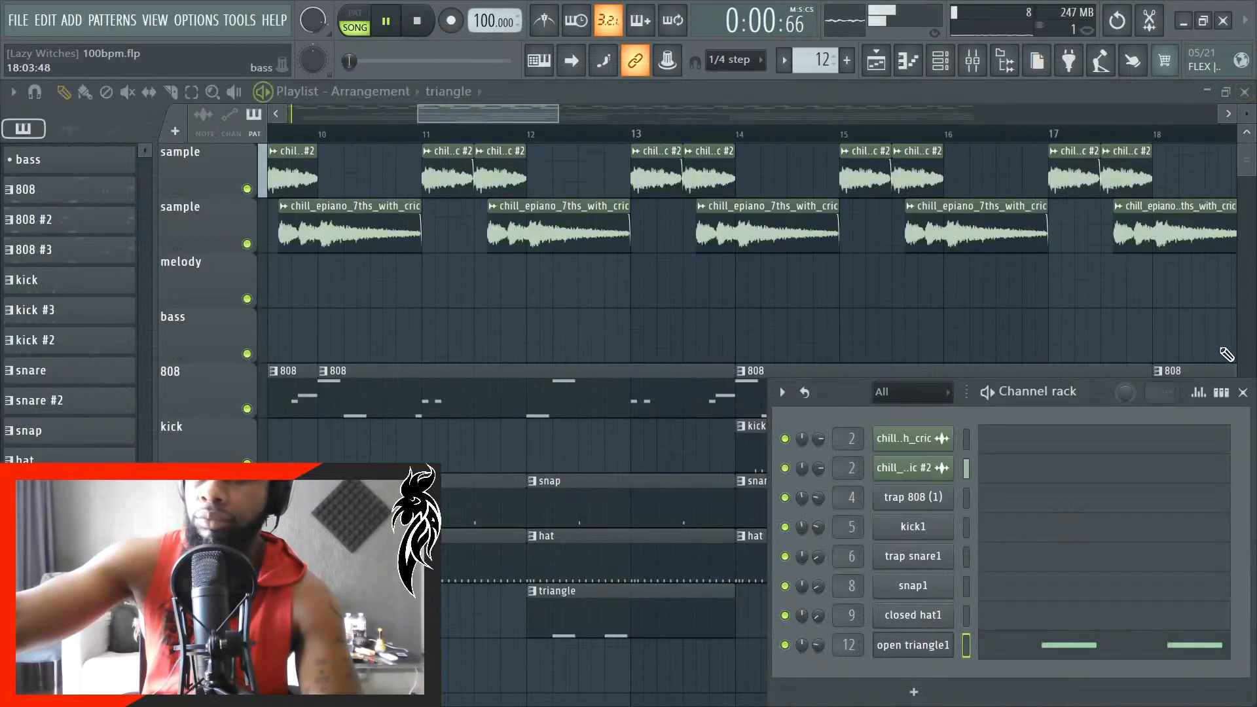
pyautogui.click(1244, 393)
pyautogui.click(572, 62)
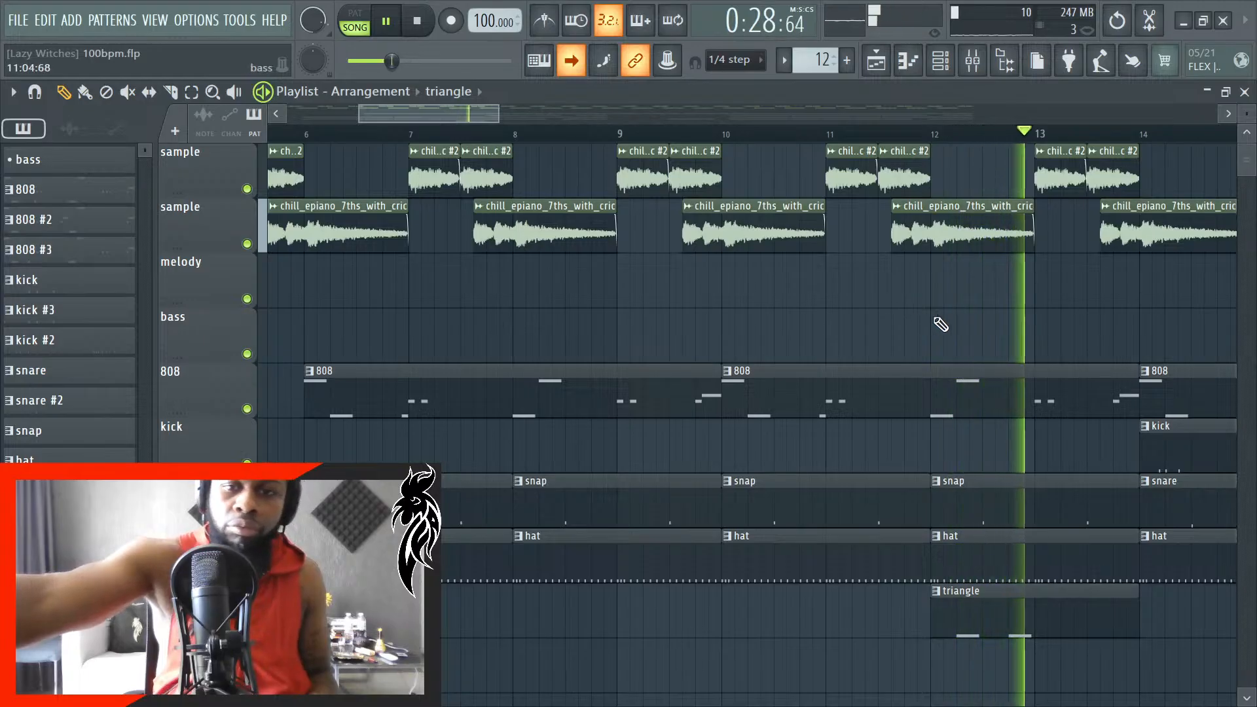
pyautogui.press('space')
pyautogui.scroll(-4, 878, 596)
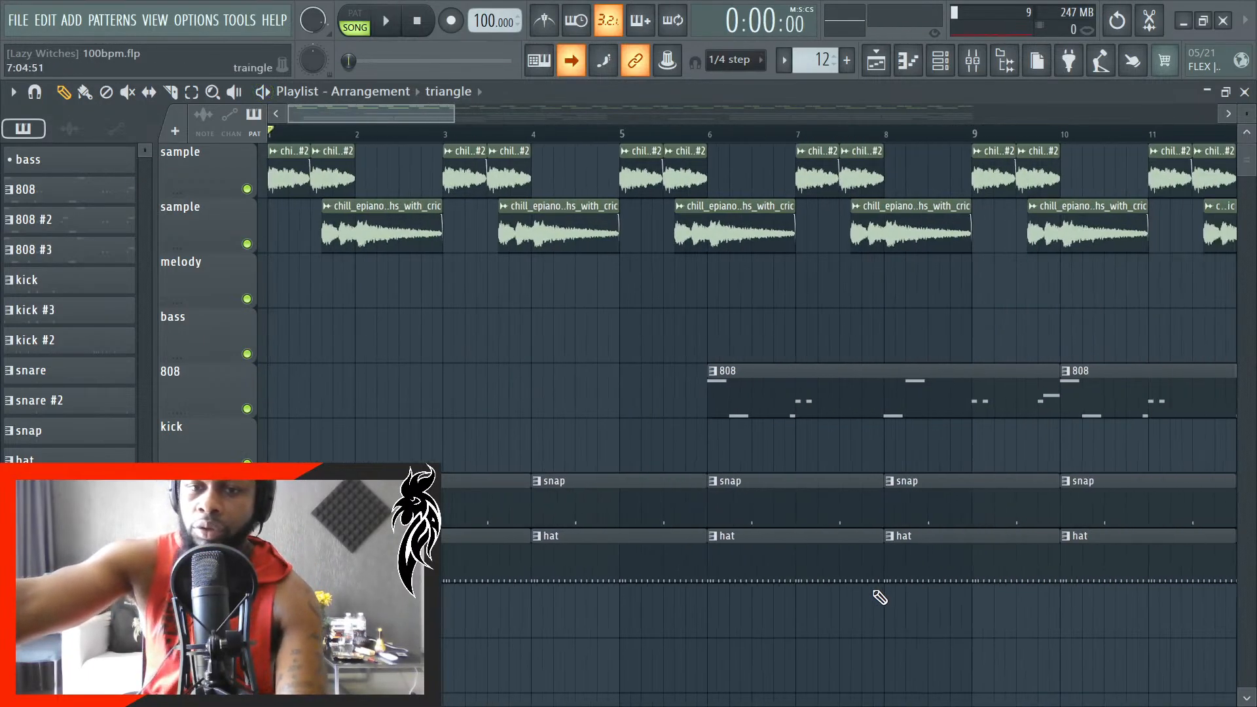
# - Reopen the triangle clip's piano roll and duplicate both C5 notes into bar 2
pyautogui.doubleClick(893, 603)
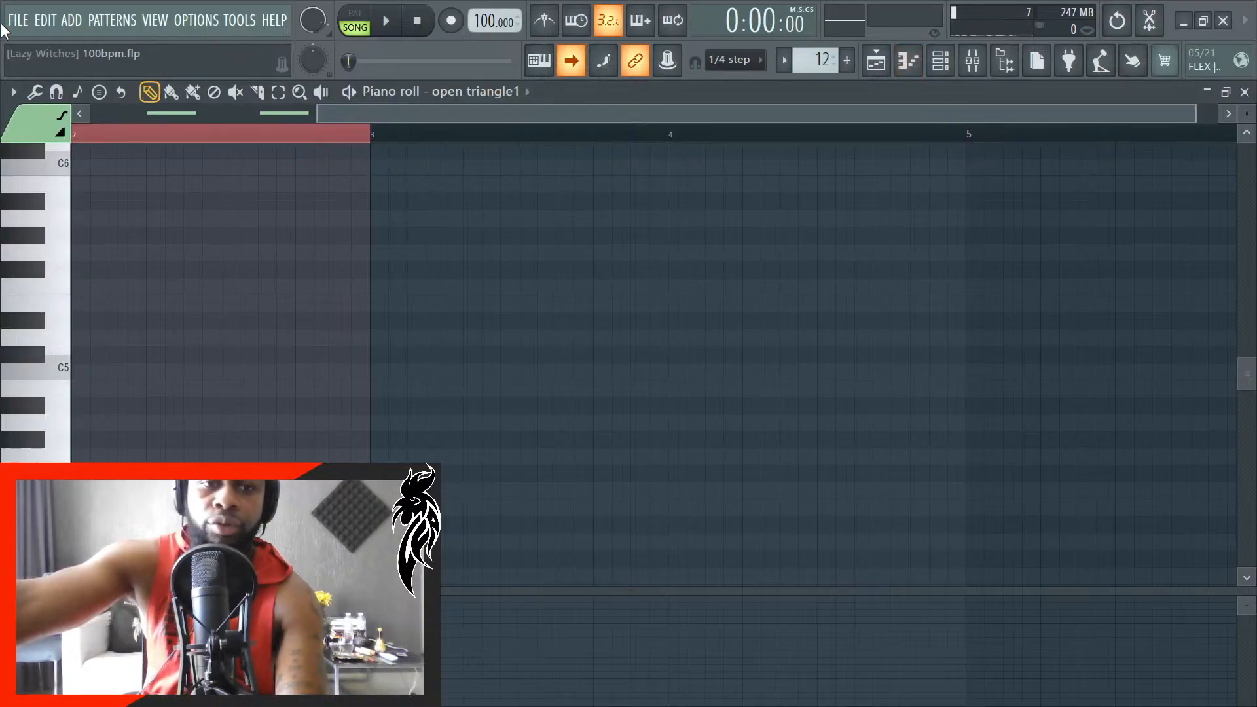
pyautogui.scroll(-3, 225, 226)
pyautogui.hotkey('ctrl', 'a')
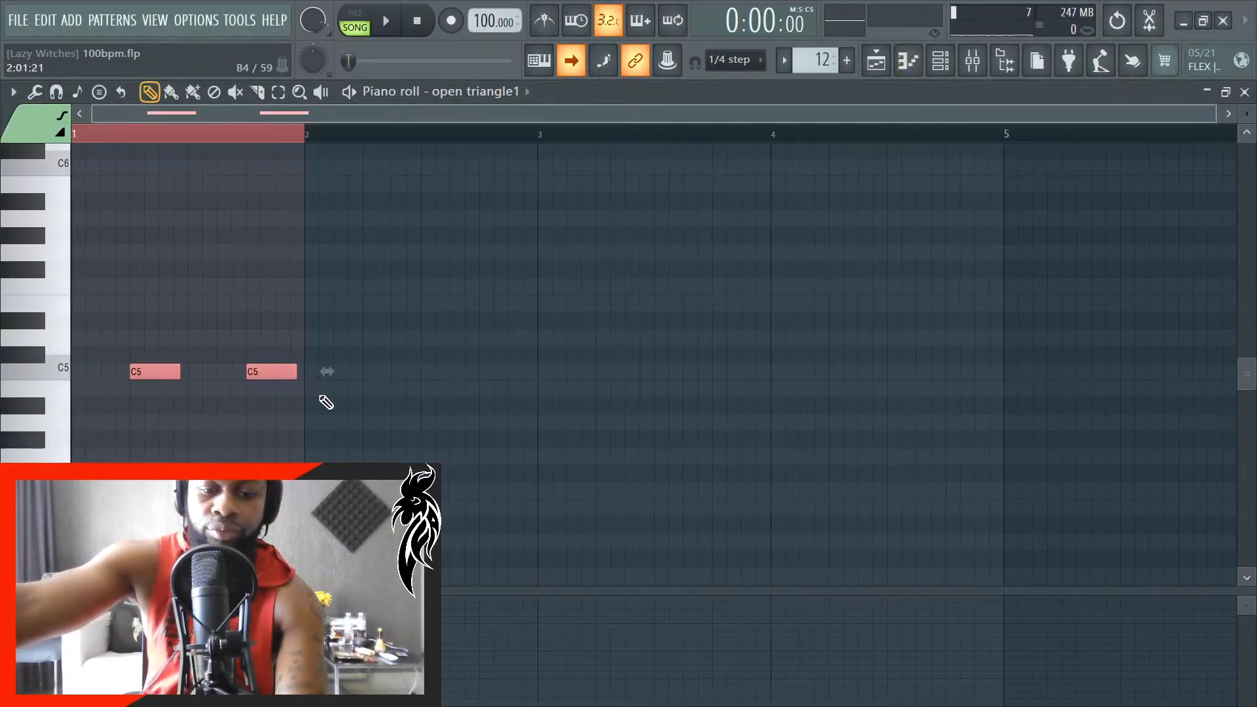
pyautogui.scroll(3, 449, 483)
pyautogui.hotkey('ctrl', 'b')
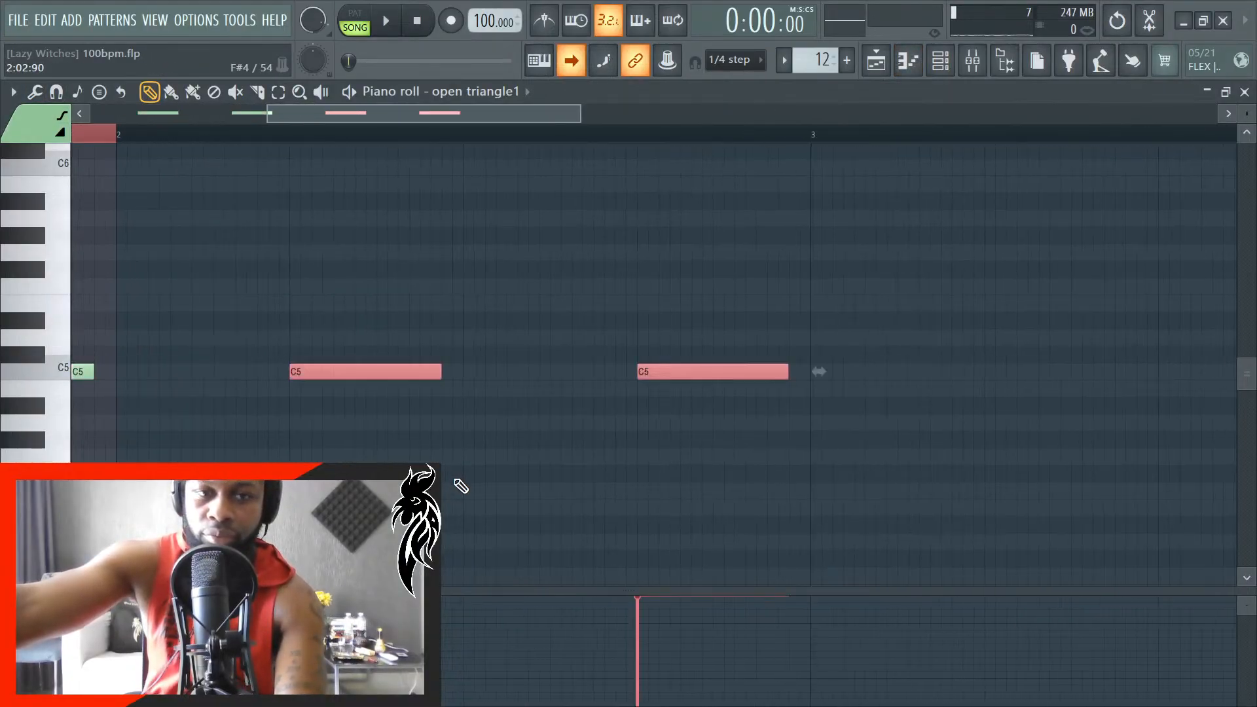
# - Play the song with the duplicated triangle notes in view, deselect them and return to the playlist
pyautogui.scroll(-3, 391, 506)
pyautogui.scroll(6, 290, 460)
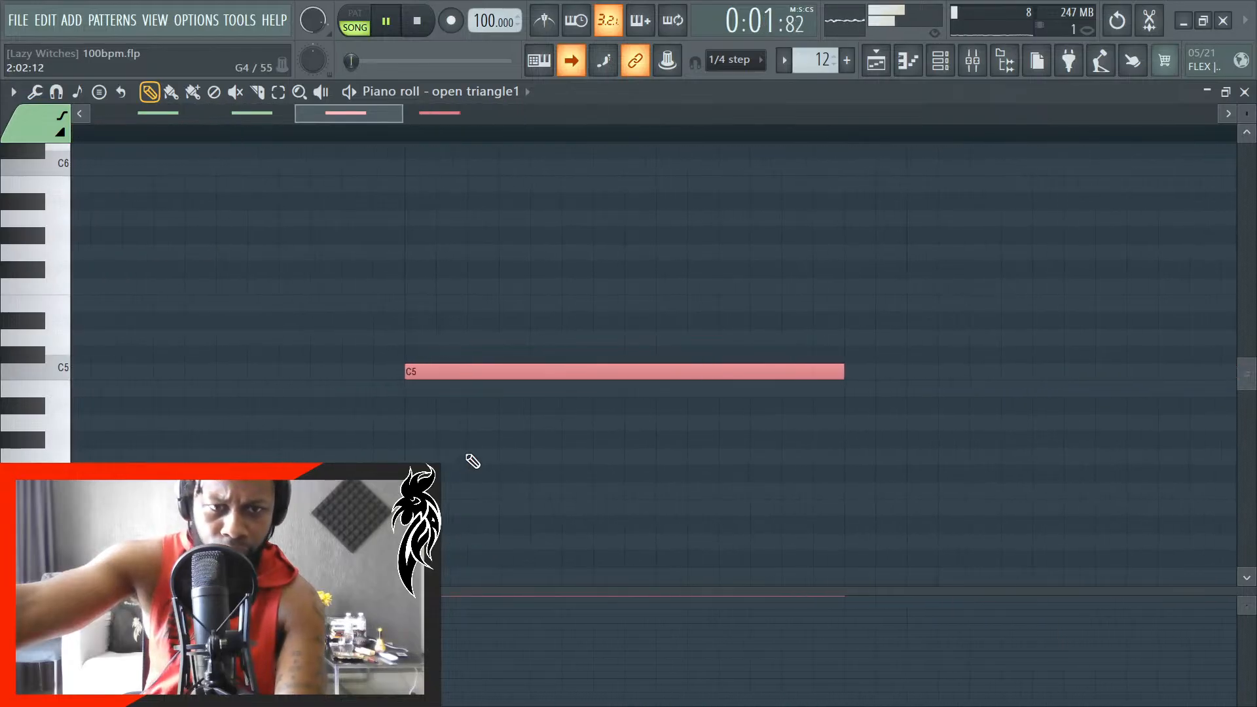
pyautogui.scroll(-3, 400, 474)
pyautogui.scroll(-4, 1085, 371)
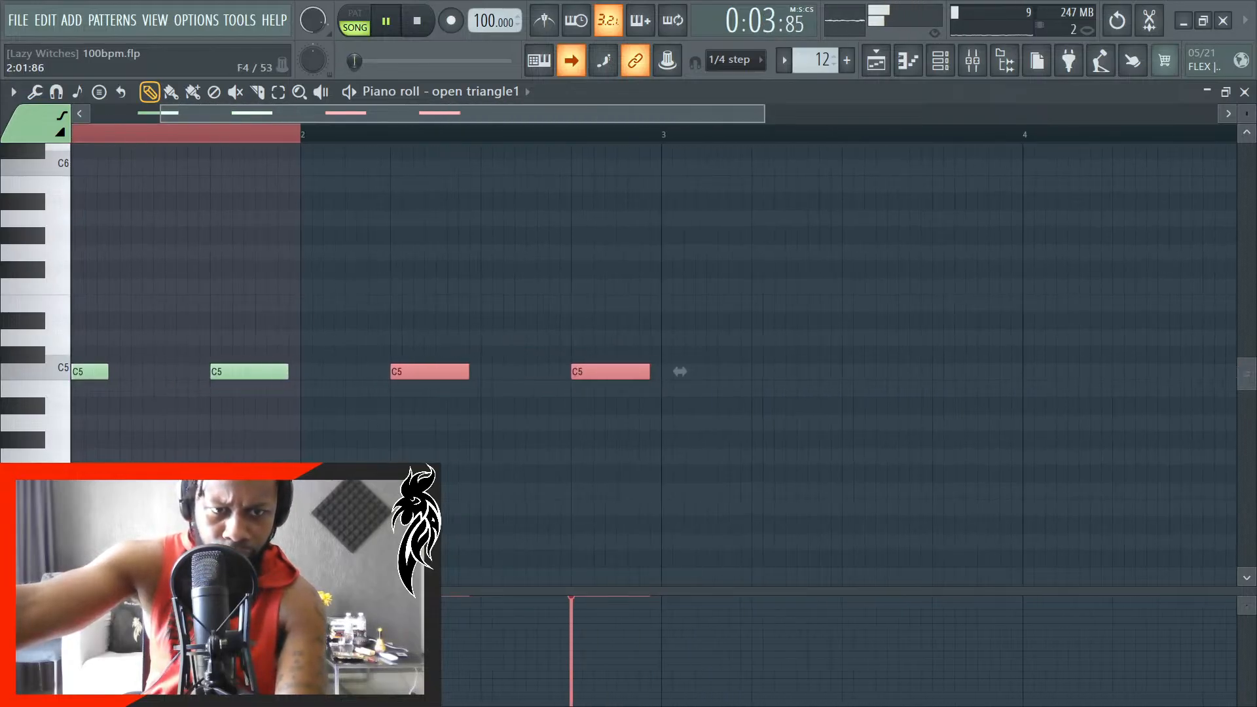
pyautogui.hotkey('ctrl', 'd')
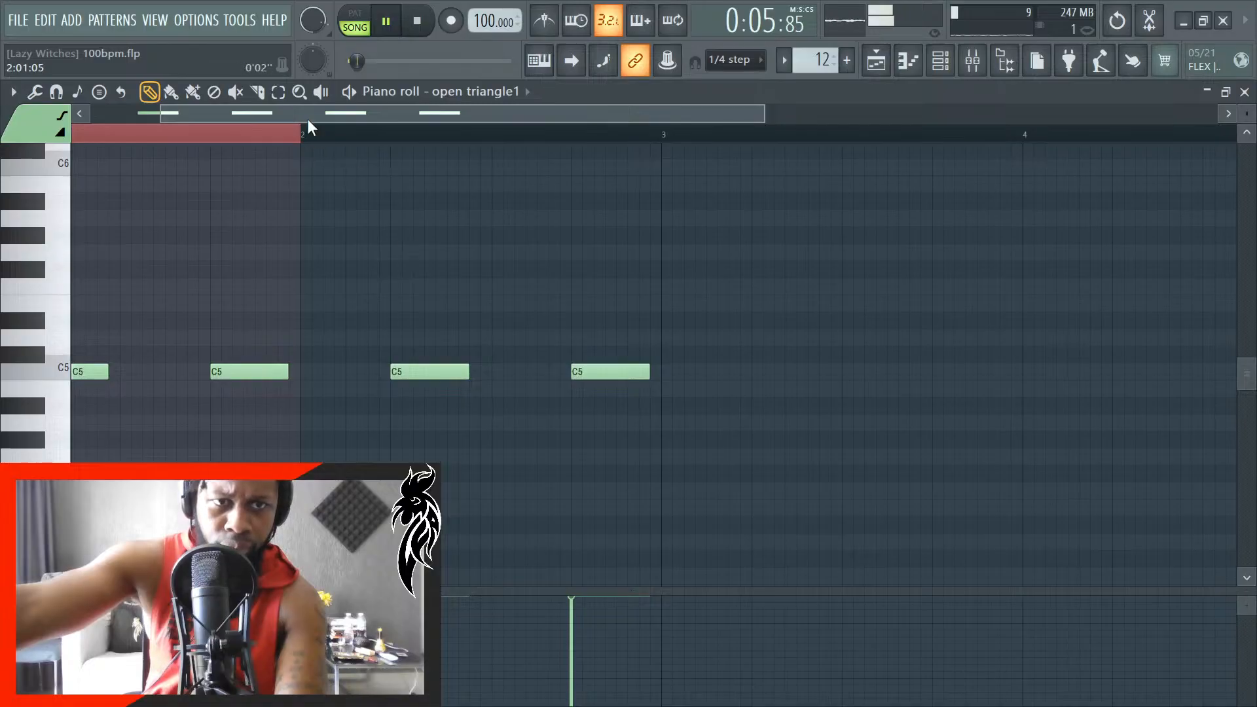
pyautogui.click(566, 139)
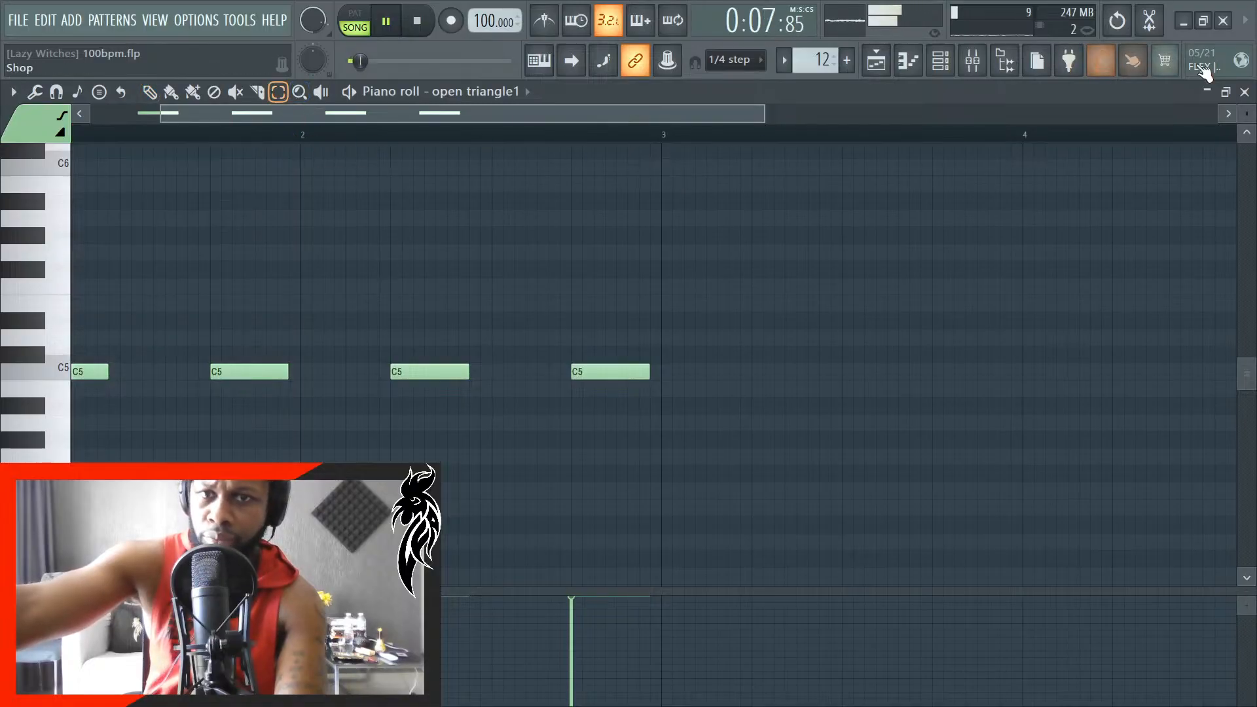
pyautogui.click(1246, 91)
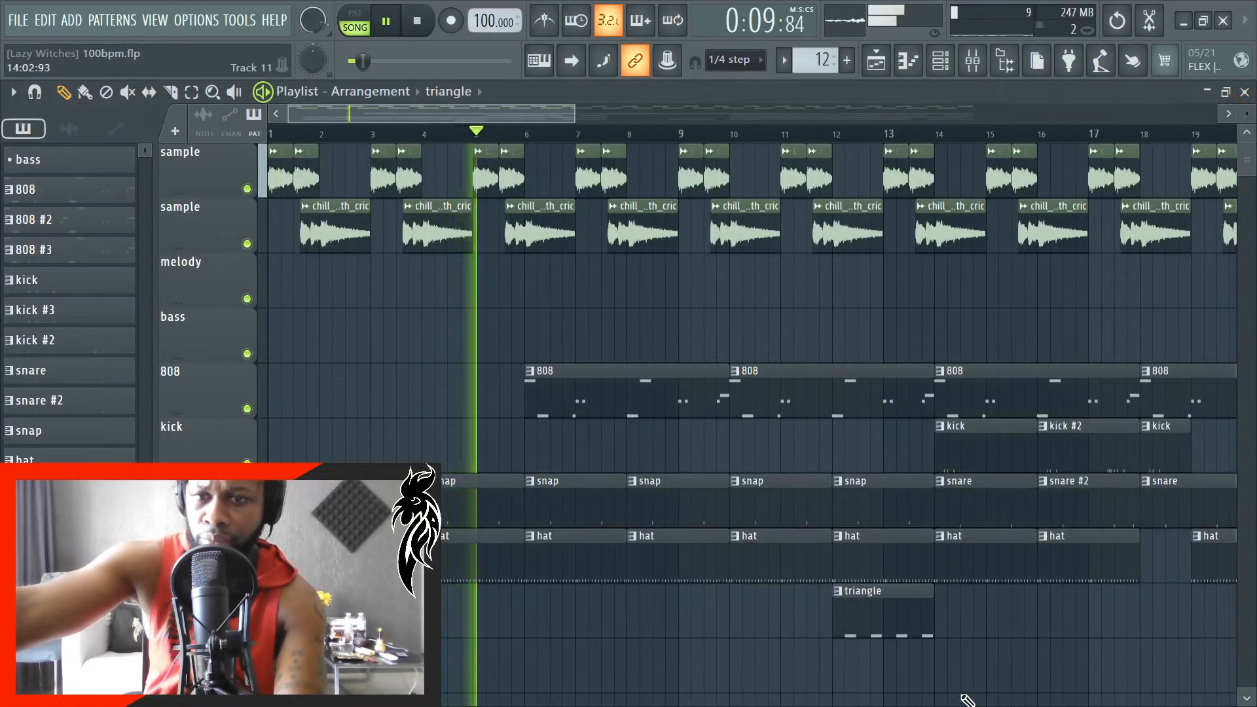
# - Lower the open triangle1 channel's volume to about 9% and adjust its panning, closing the channel rack and piano roll
pyautogui.doubleClick(873, 609)
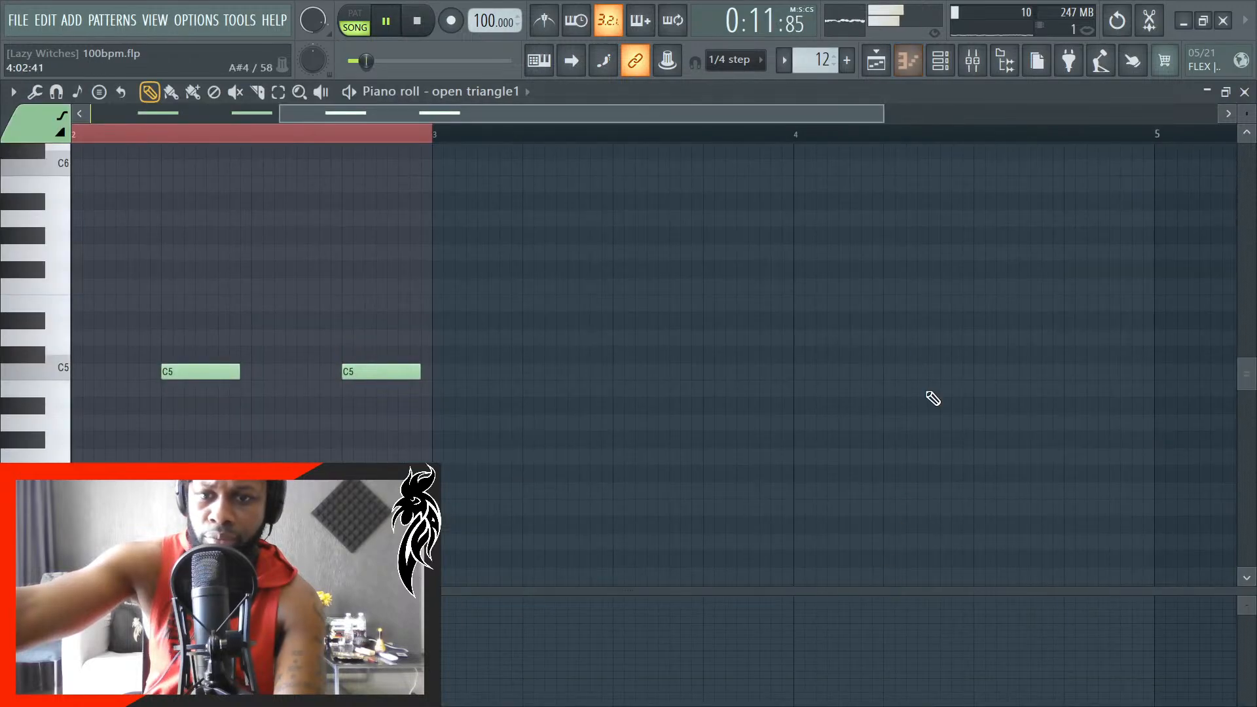
pyautogui.click(941, 61)
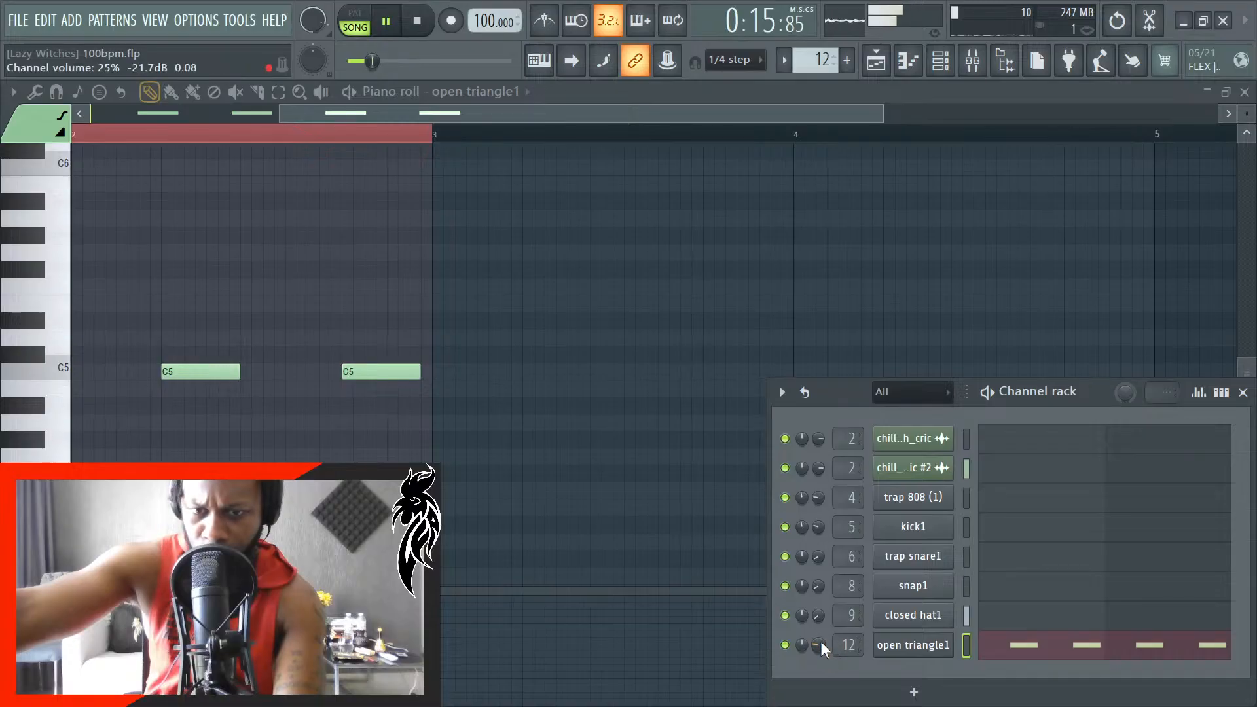
pyautogui.scroll(-4, 820, 643)
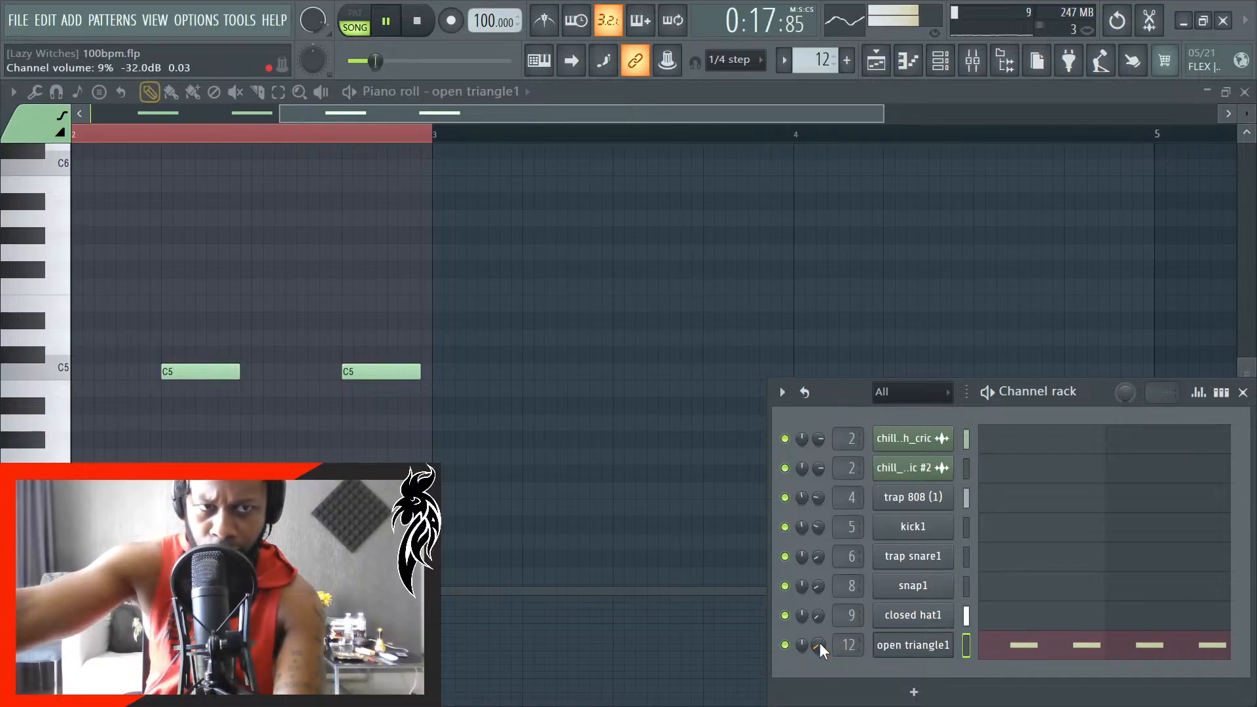
pyautogui.scroll(1, 820, 643)
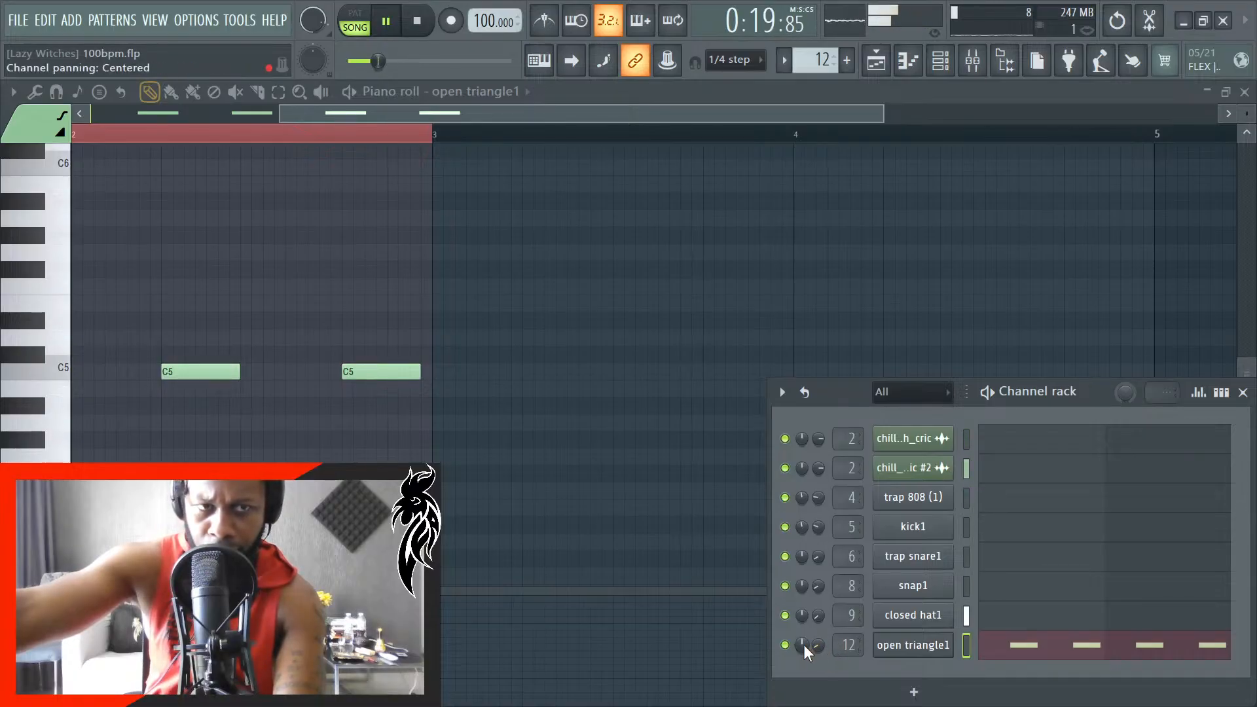
pyautogui.scroll(2, 805, 645)
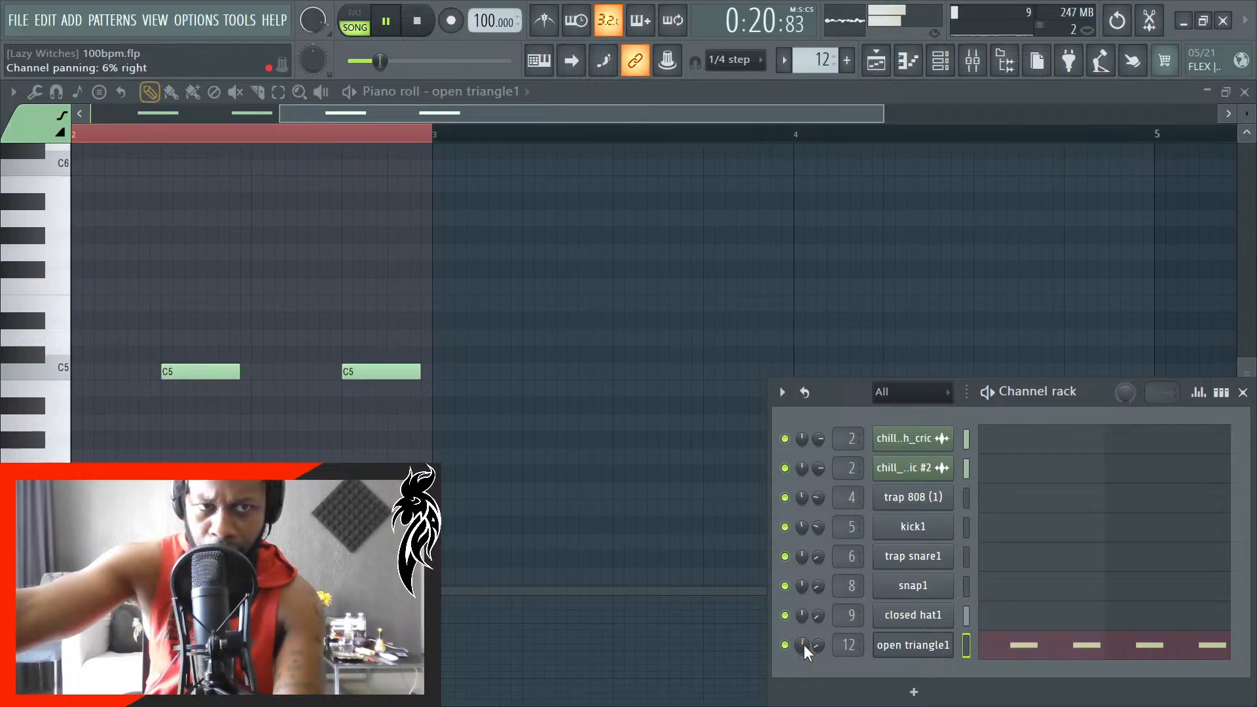
pyautogui.click(1244, 393)
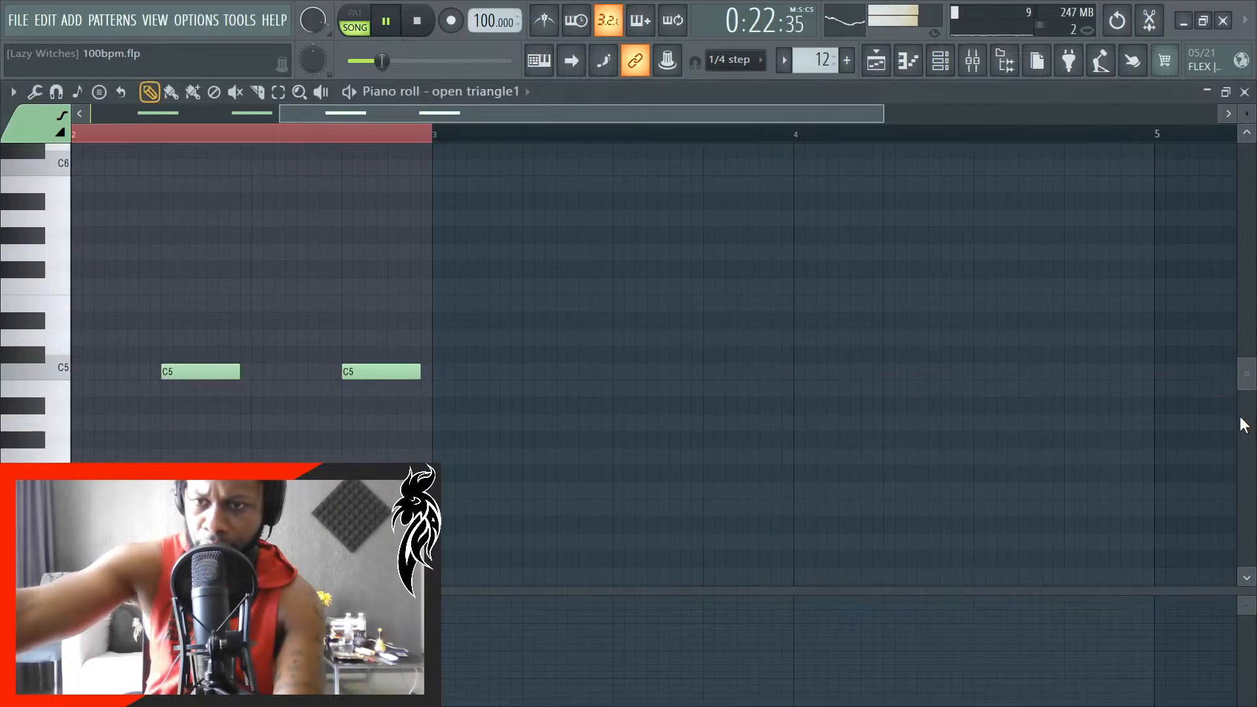
pyautogui.click(1245, 91)
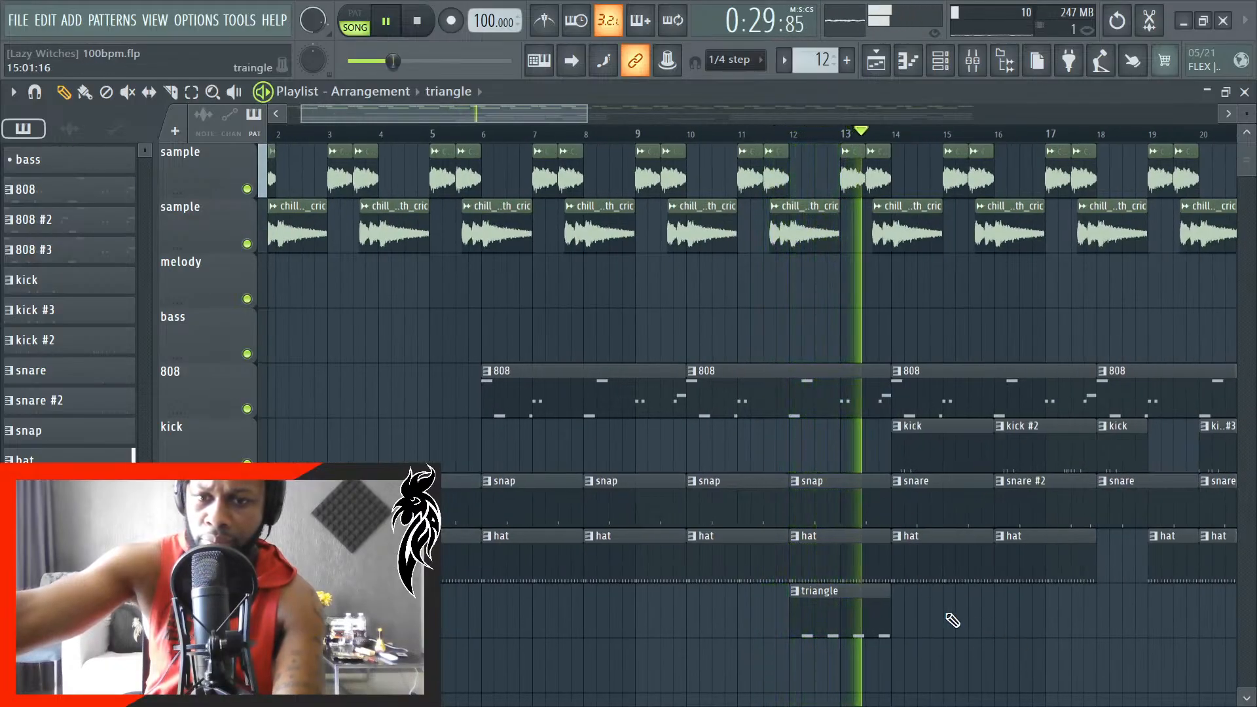
# - Stop playback, slice the hat clip at bar 13 and delete the part after the cut
pyautogui.keyDown('ctrl'); pyautogui.scroll(8, 779, 593); pyautogui.keyUp('ctrl')
pyautogui.press('space')
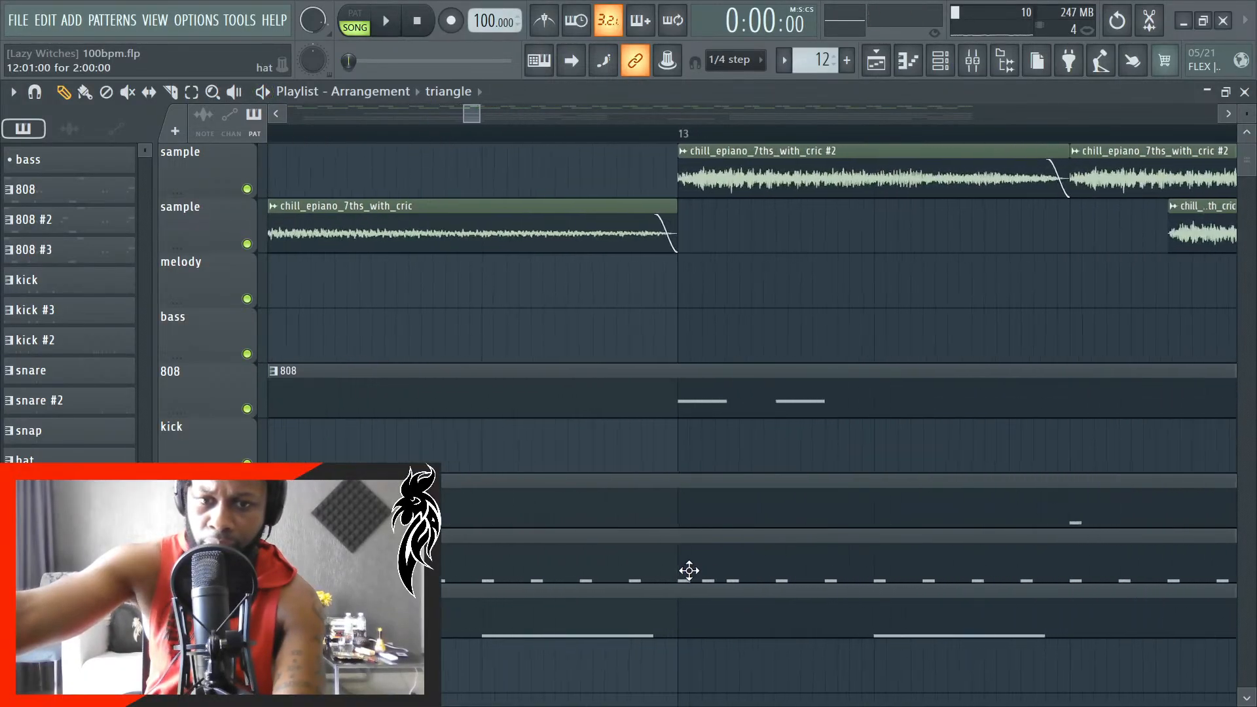
pyautogui.keyDown('ctrl'); pyautogui.scroll(2, 689, 571); pyautogui.keyUp('ctrl')
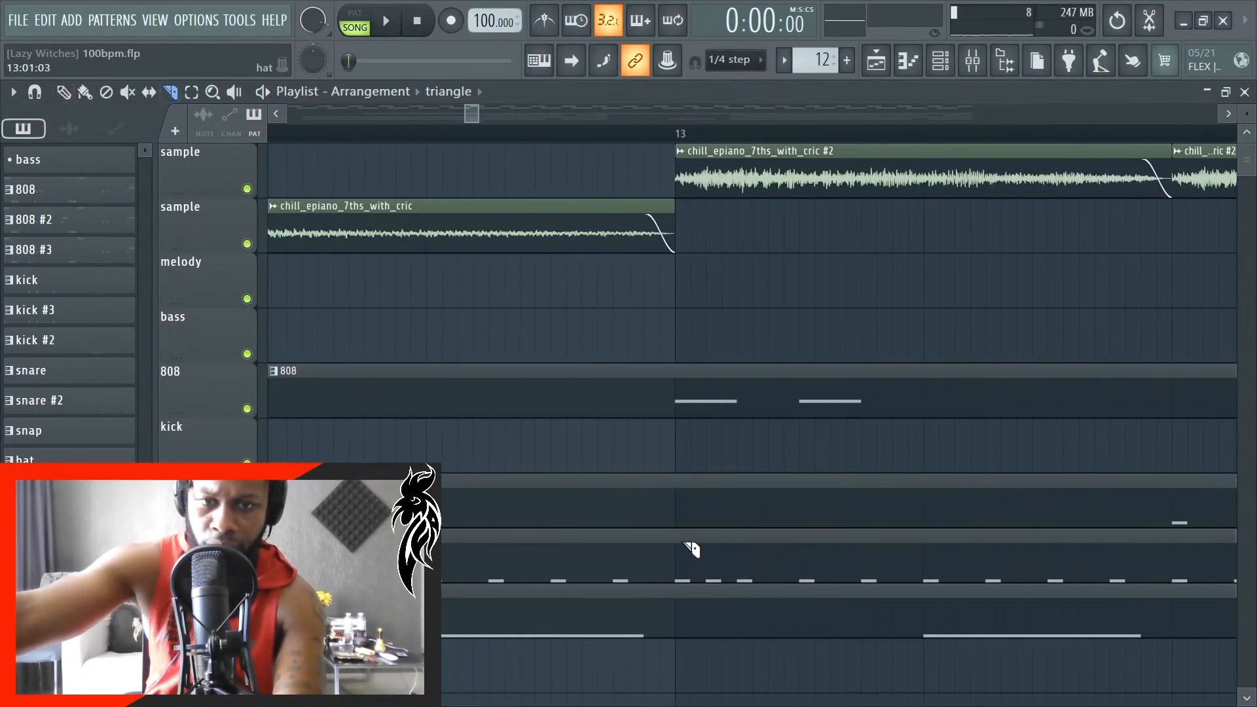
pyautogui.press('p')
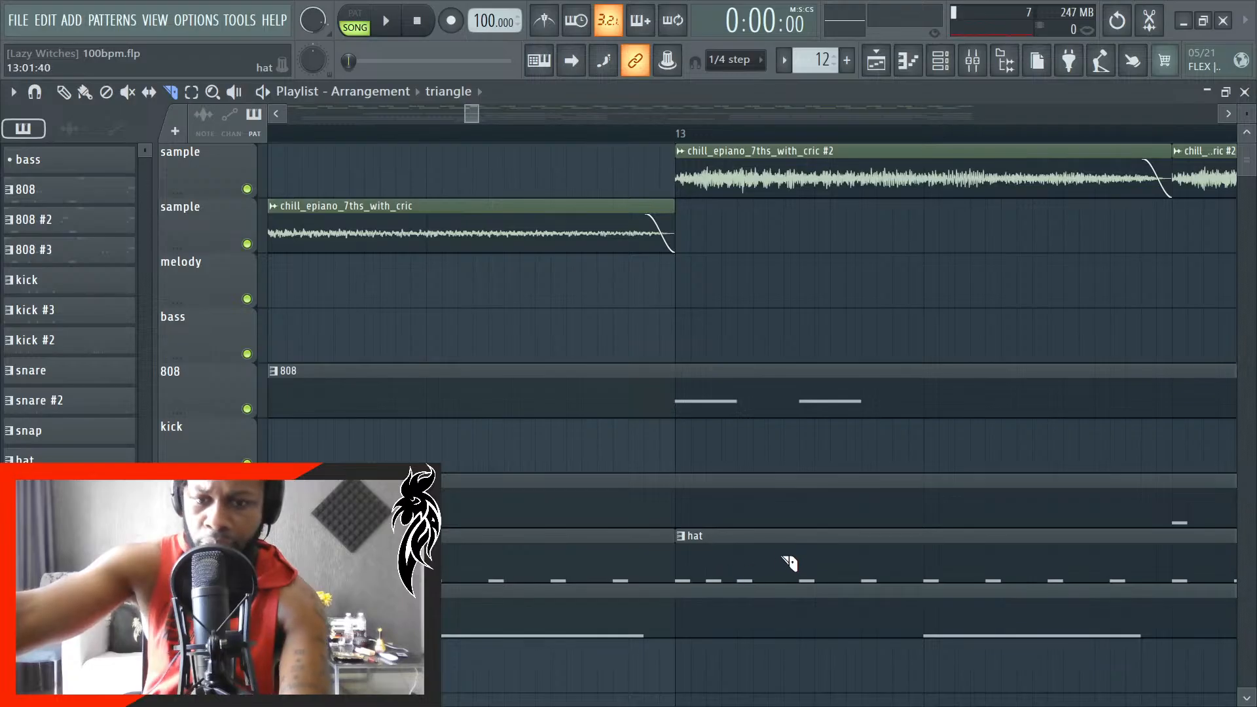
pyautogui.rightClick(788, 562)
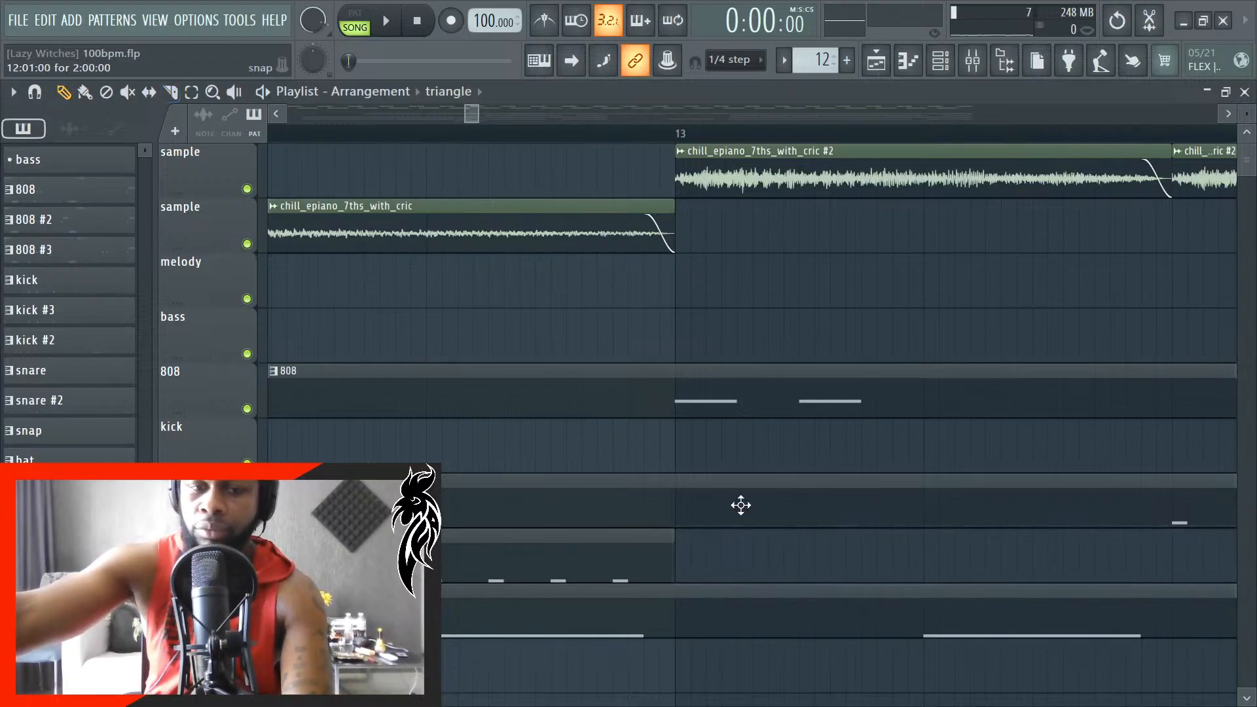
# - Bring the playlist's opening bars into view and open a File Explorer window over the project
pyautogui.press('space')
pyautogui.keyDown('ctrl'); pyautogui.scroll(-3, 564, 576); pyautogui.keyUp('ctrl')
pyautogui.keyDown('ctrl'); pyautogui.scroll(-4, 607, 587); pyautogui.keyUp('ctrl')
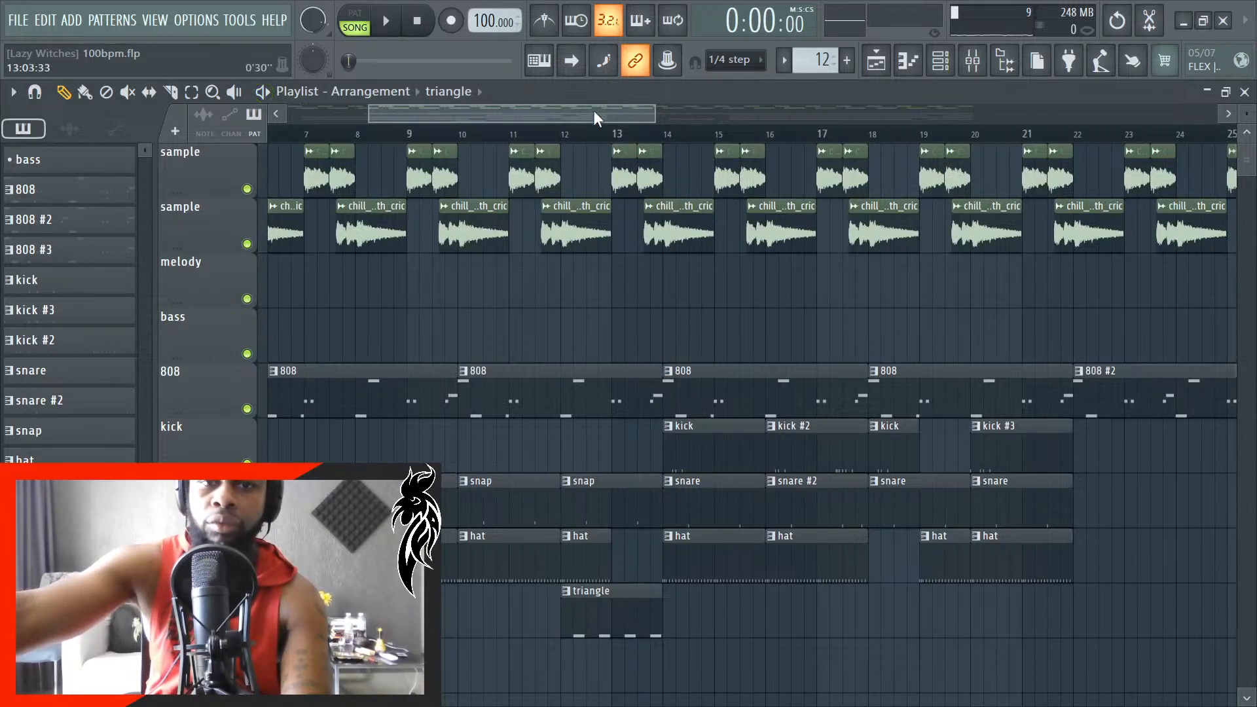
pyautogui.moveTo(596, 118); pyautogui.dragTo(365, 131)
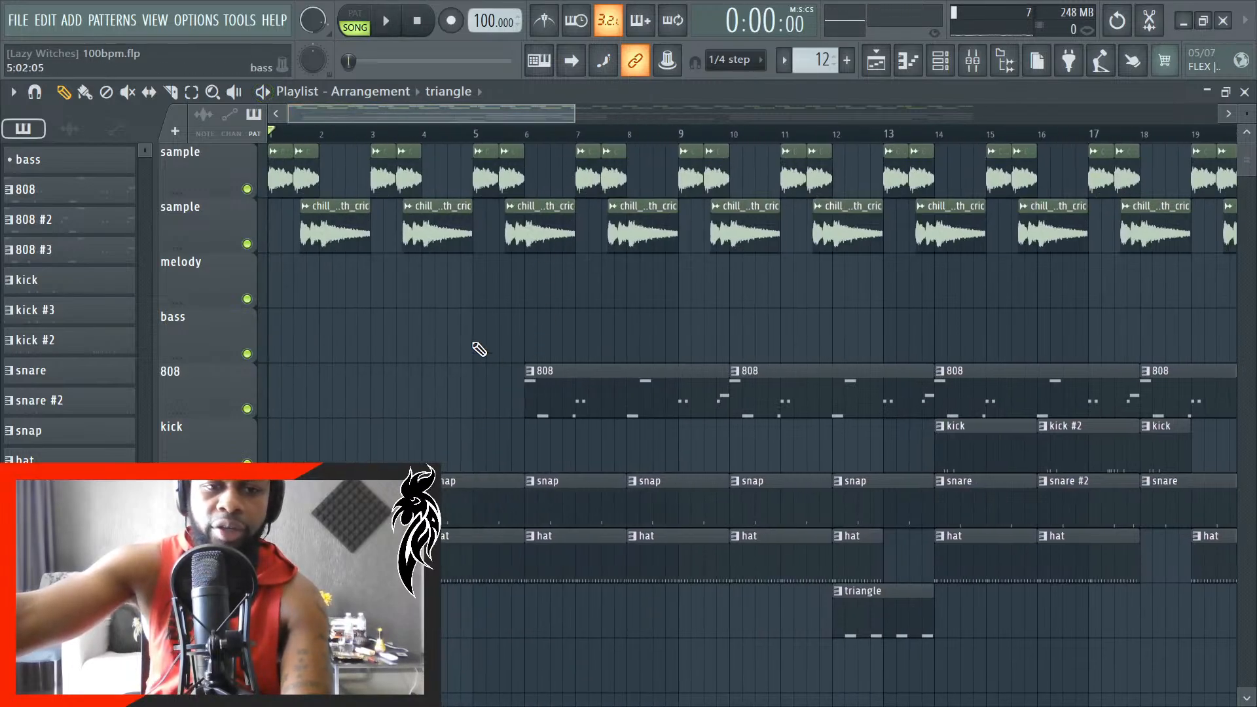
pyautogui.press('super')
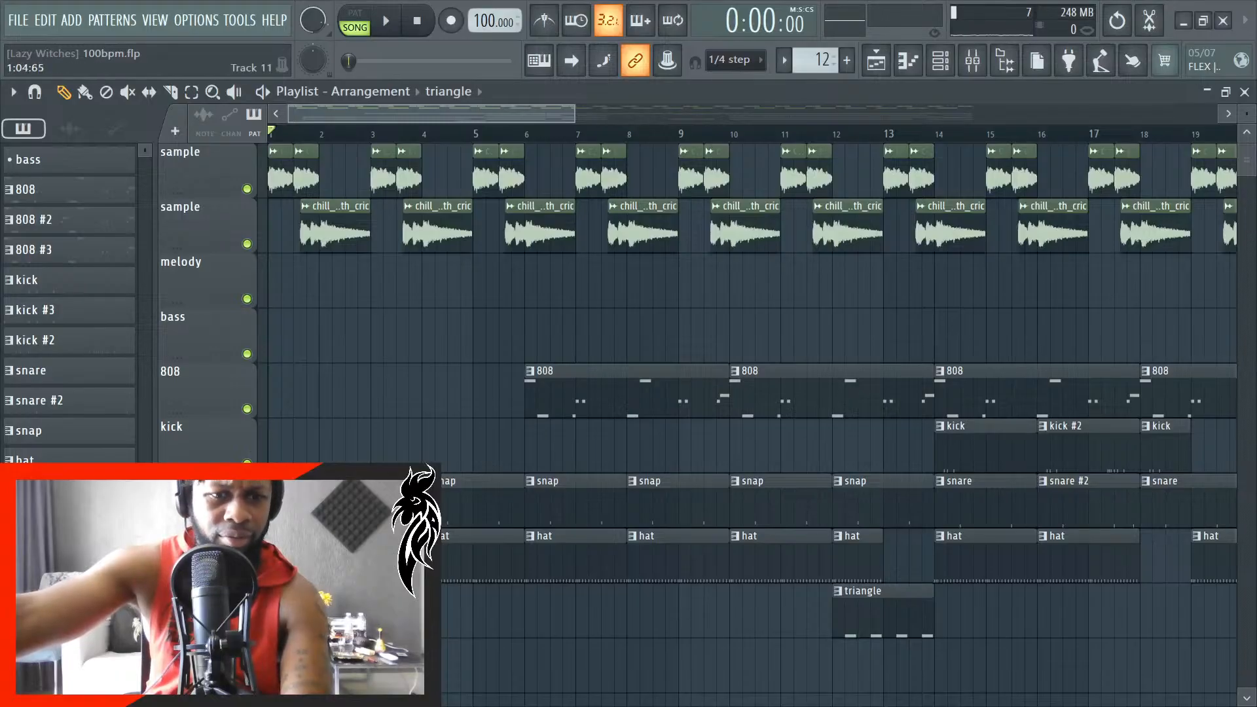
pyautogui.press('super')
pyautogui.press('super')
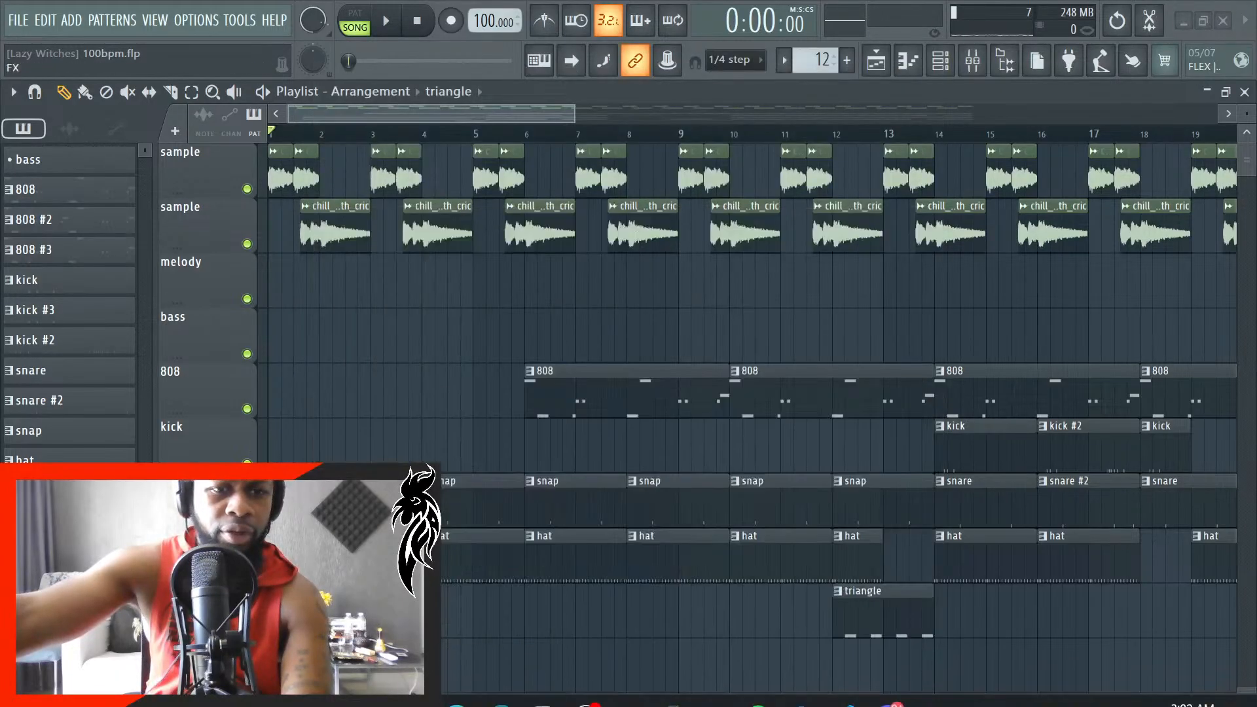
pyautogui.press('super+e')
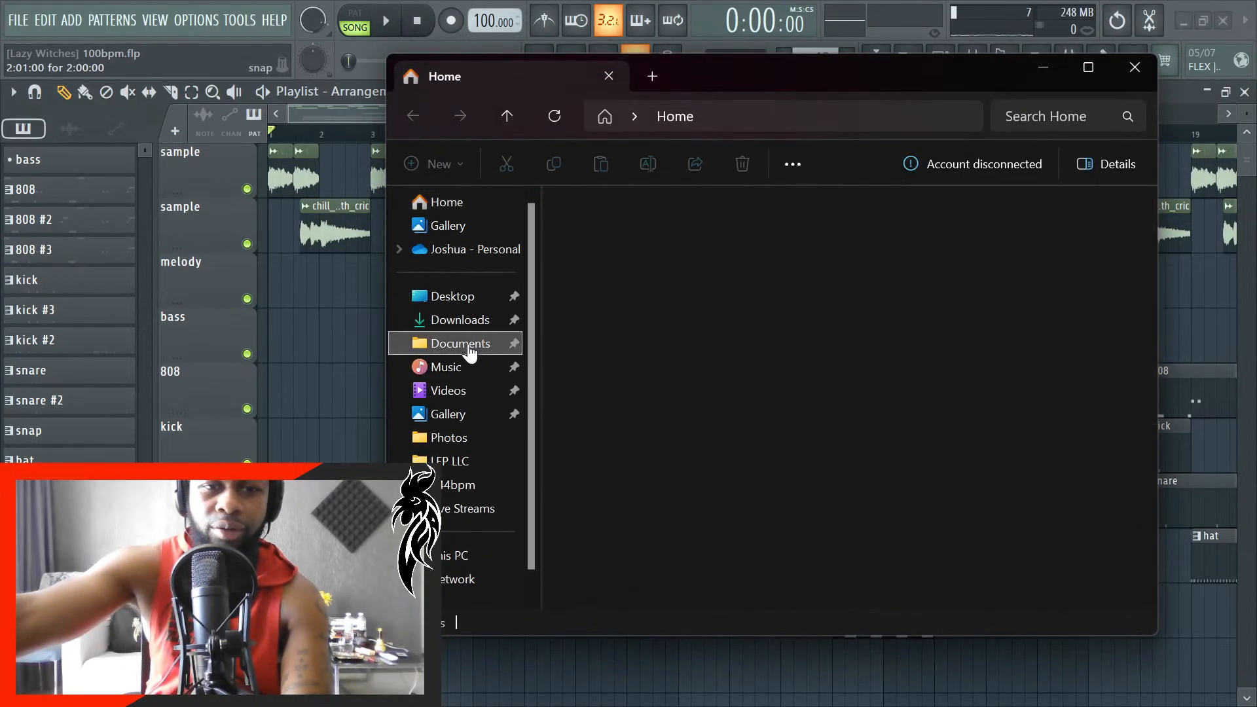
# - Look through Documents > Music Projects and Music > Black Baethoven for the producer tag, returning to the Music folder
pyautogui.click(469, 347)
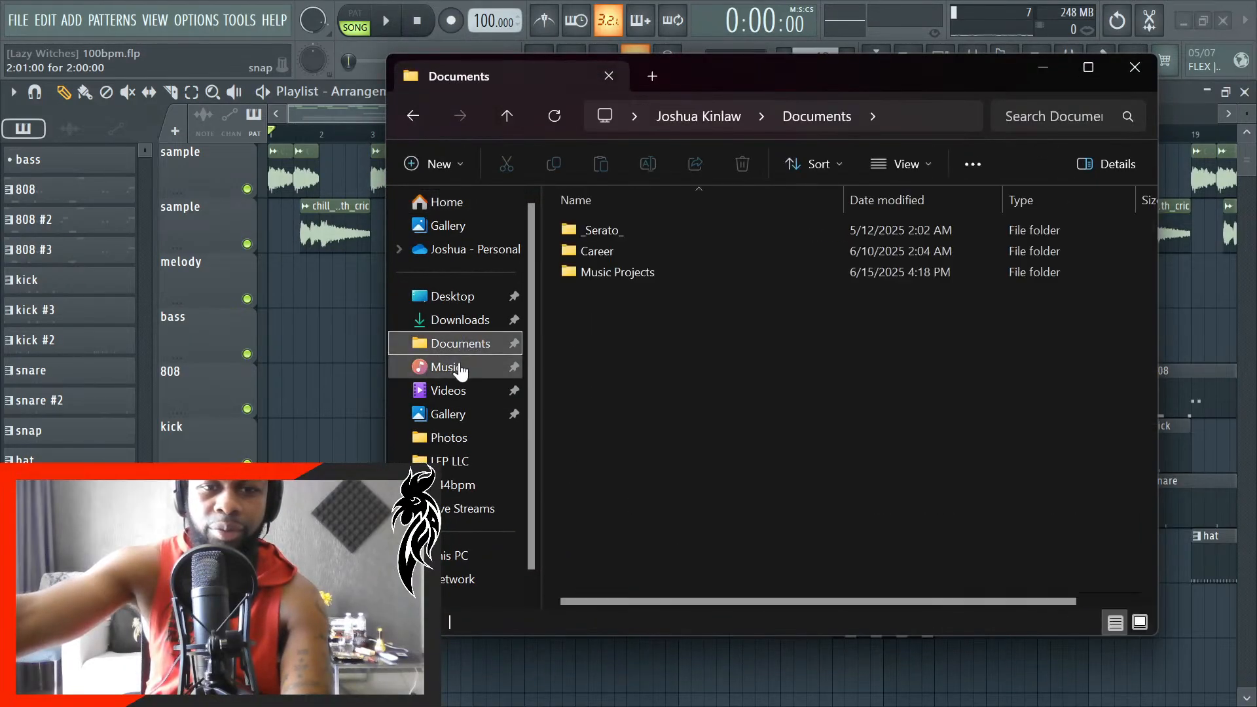
pyautogui.doubleClick(600, 275)
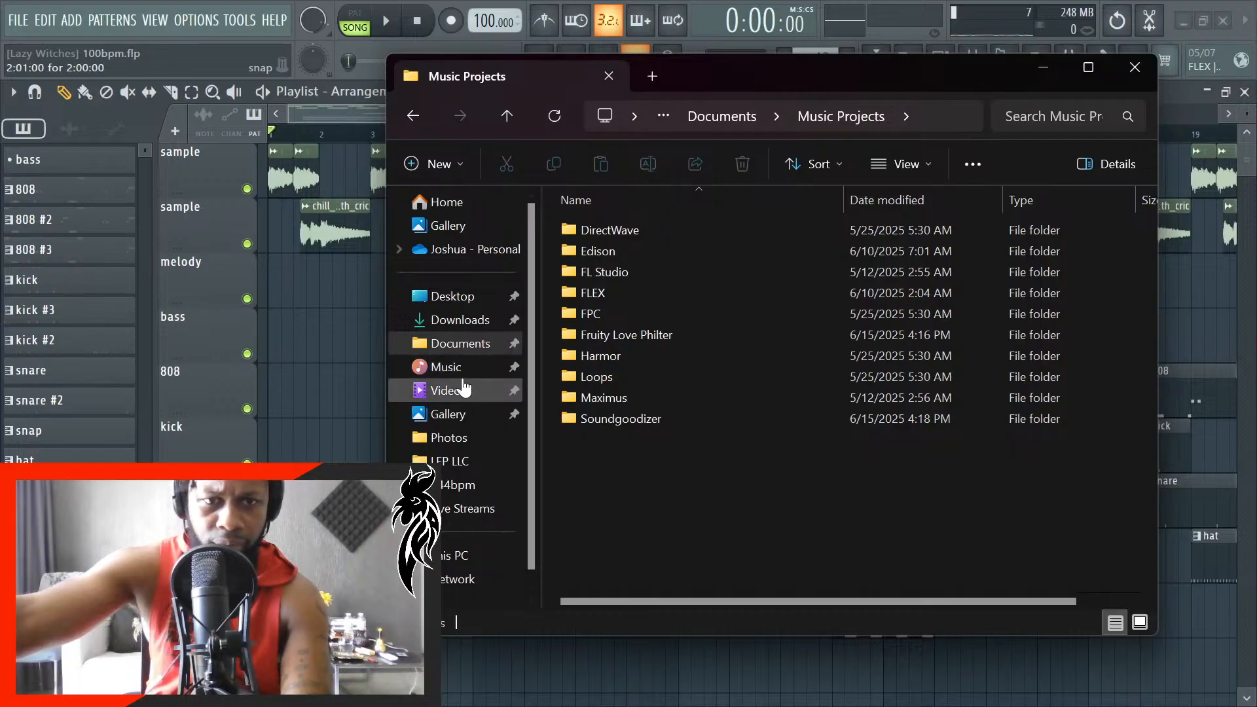
pyautogui.click(450, 366)
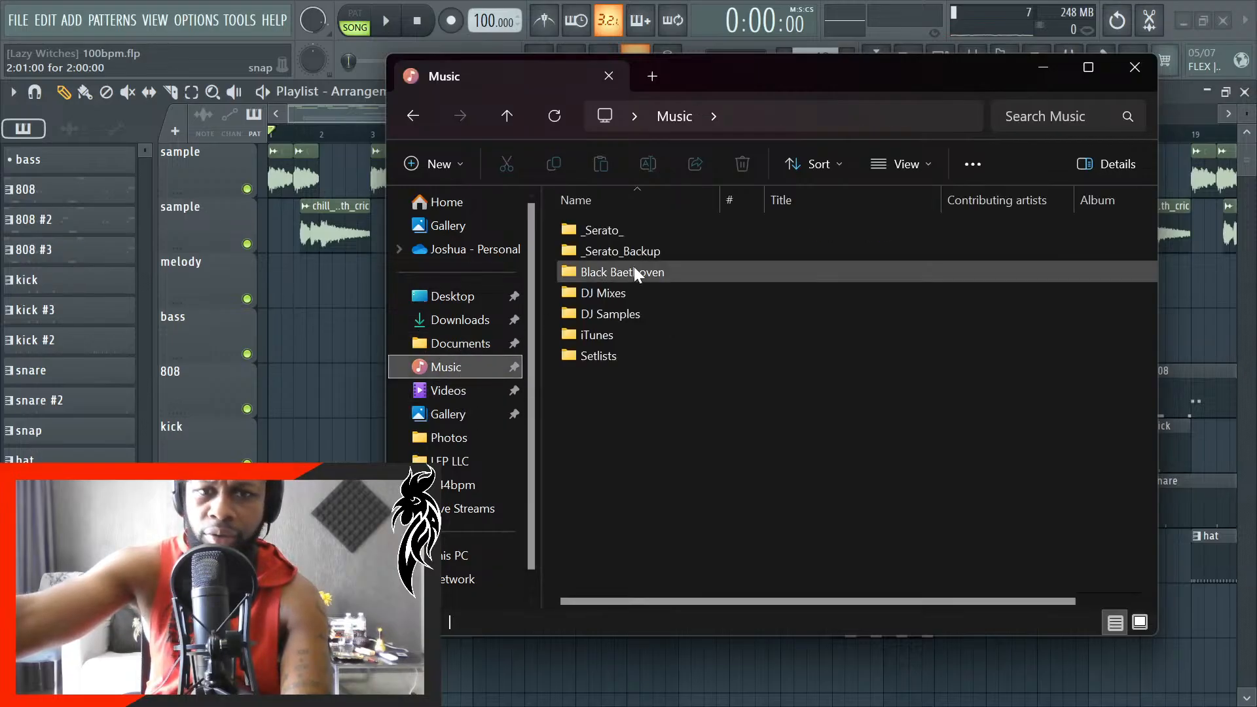
pyautogui.doubleClick(619, 270)
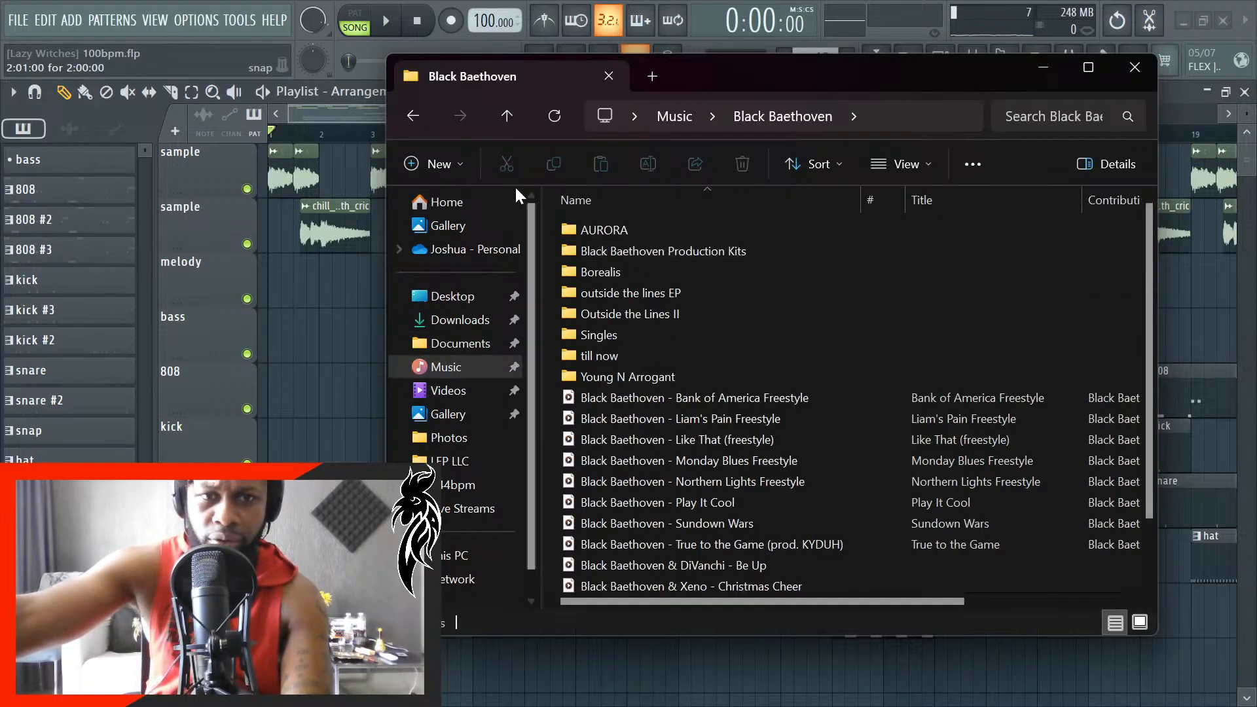
pyautogui.click(508, 119)
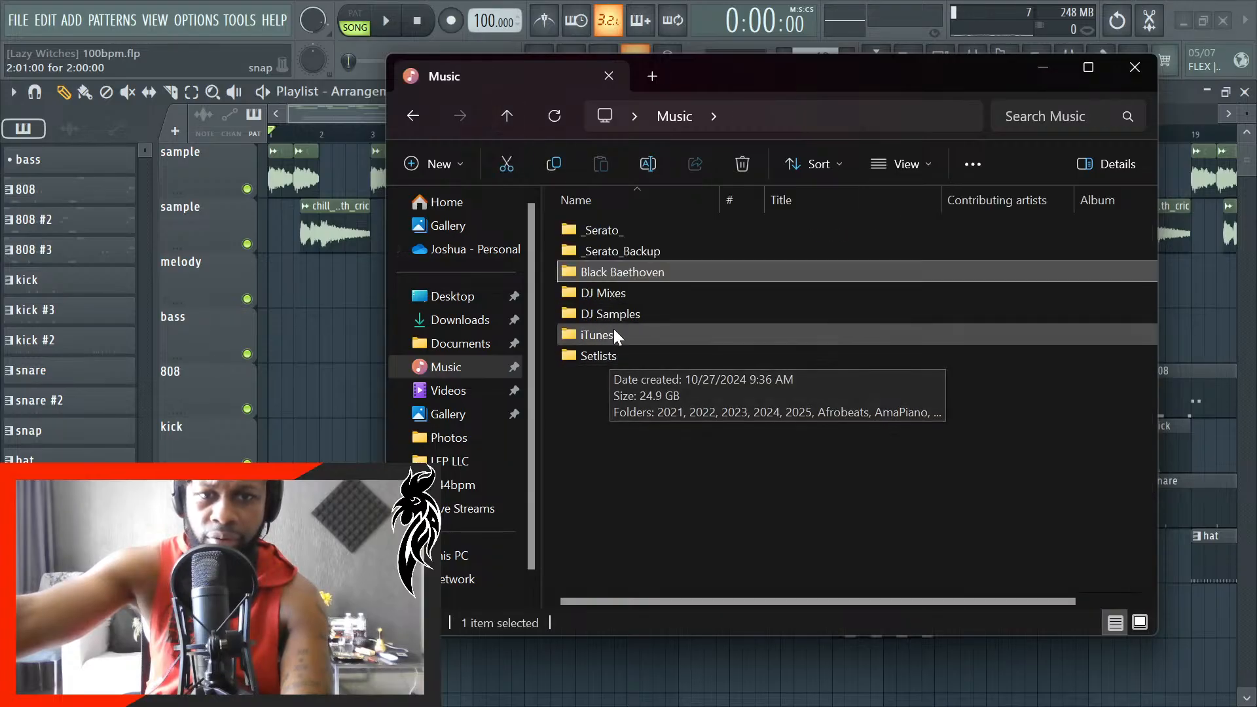
# - Add BlackBaethovenCSP2 from Music > DJ Samples > BlackBaethovenTags to the 808 track around bar 2 and briefly play the intro
pyautogui.doubleClick(641, 249)
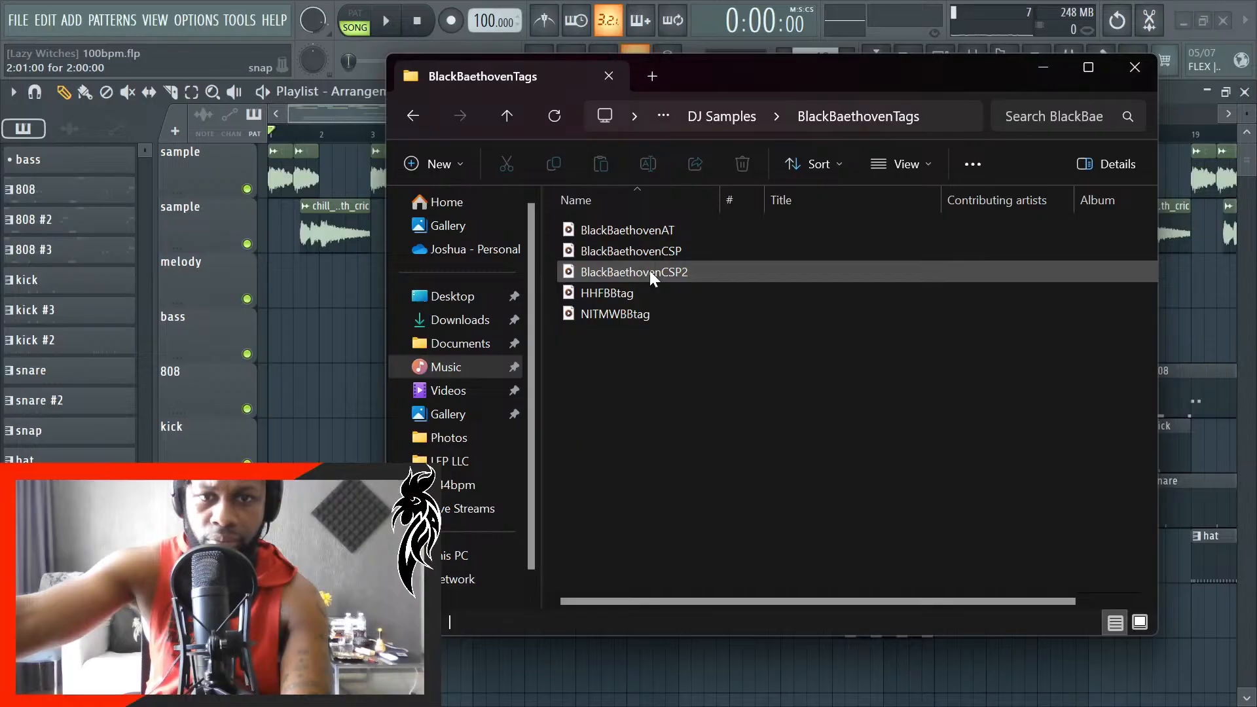
pyautogui.moveTo(650, 270); pyautogui.dragTo(313, 375)
pyautogui.press('space')
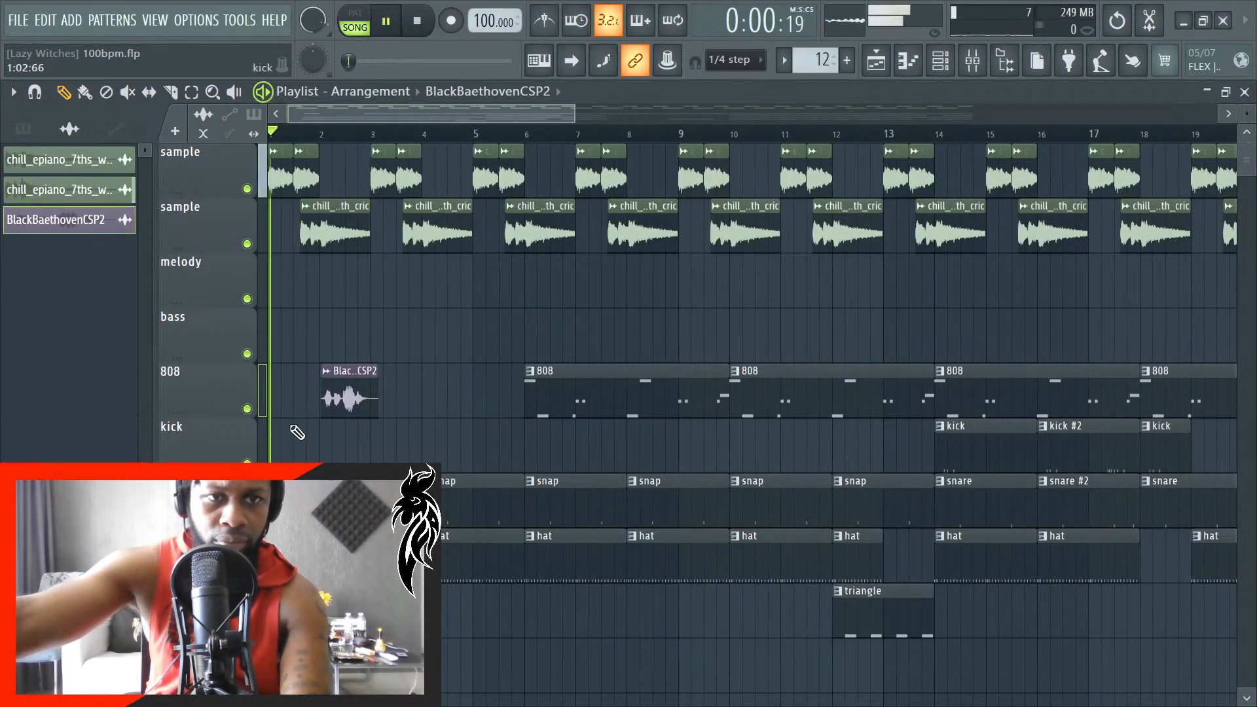
pyautogui.scroll(5, 292, 426)
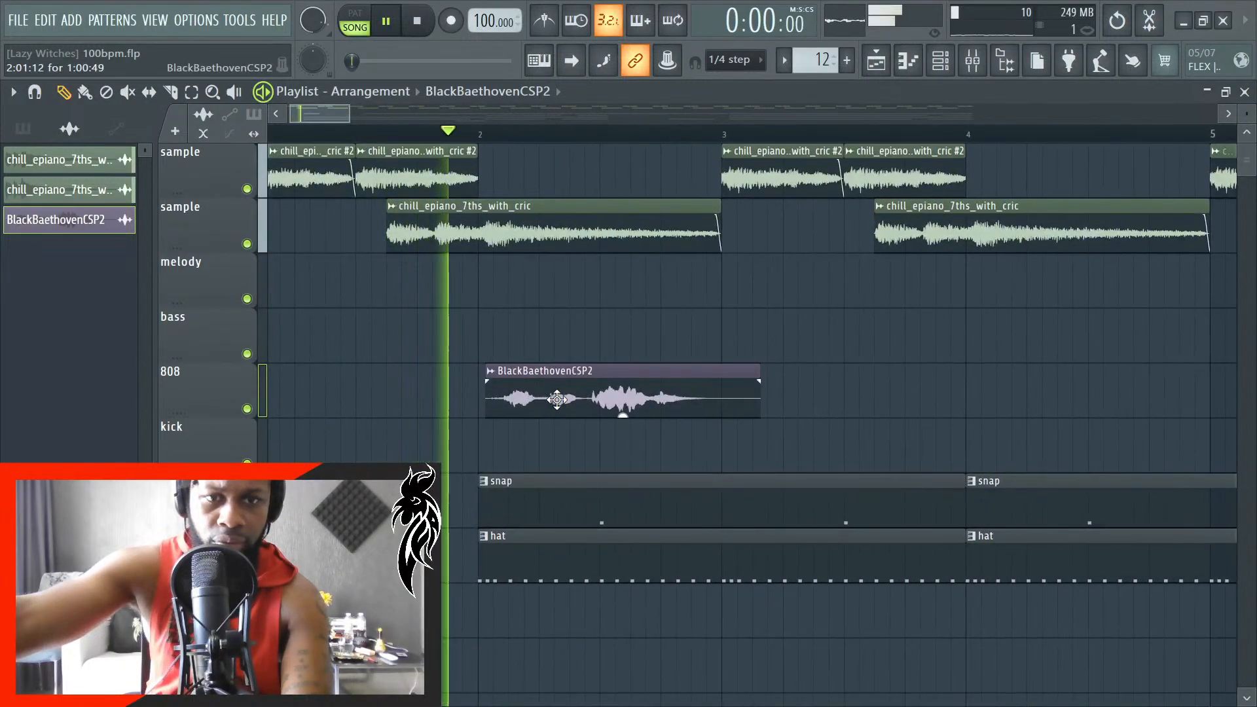
pyautogui.press('space')
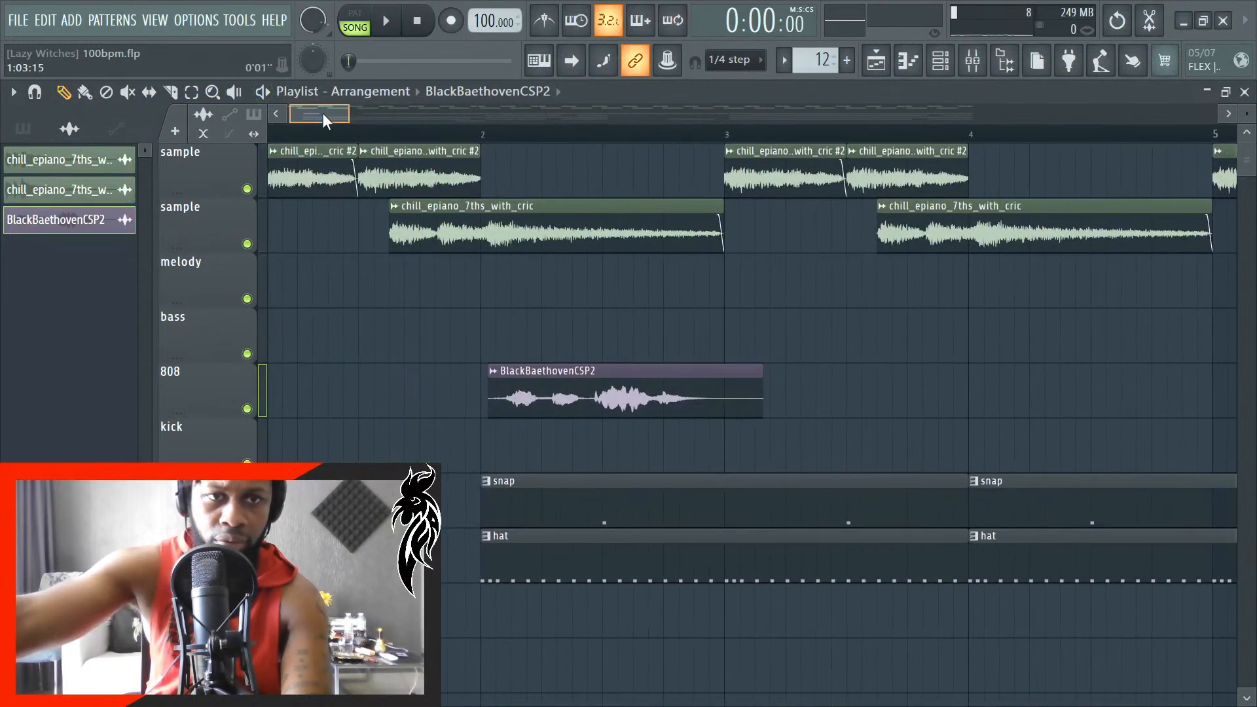
# - Move the BlackBaethovenCSP2 clip to the start of bar 1, two tracks below the hat track
pyautogui.moveTo(323, 114); pyautogui.dragTo(321, 114)
pyautogui.moveTo(630, 401); pyautogui.dragTo(318, 672)
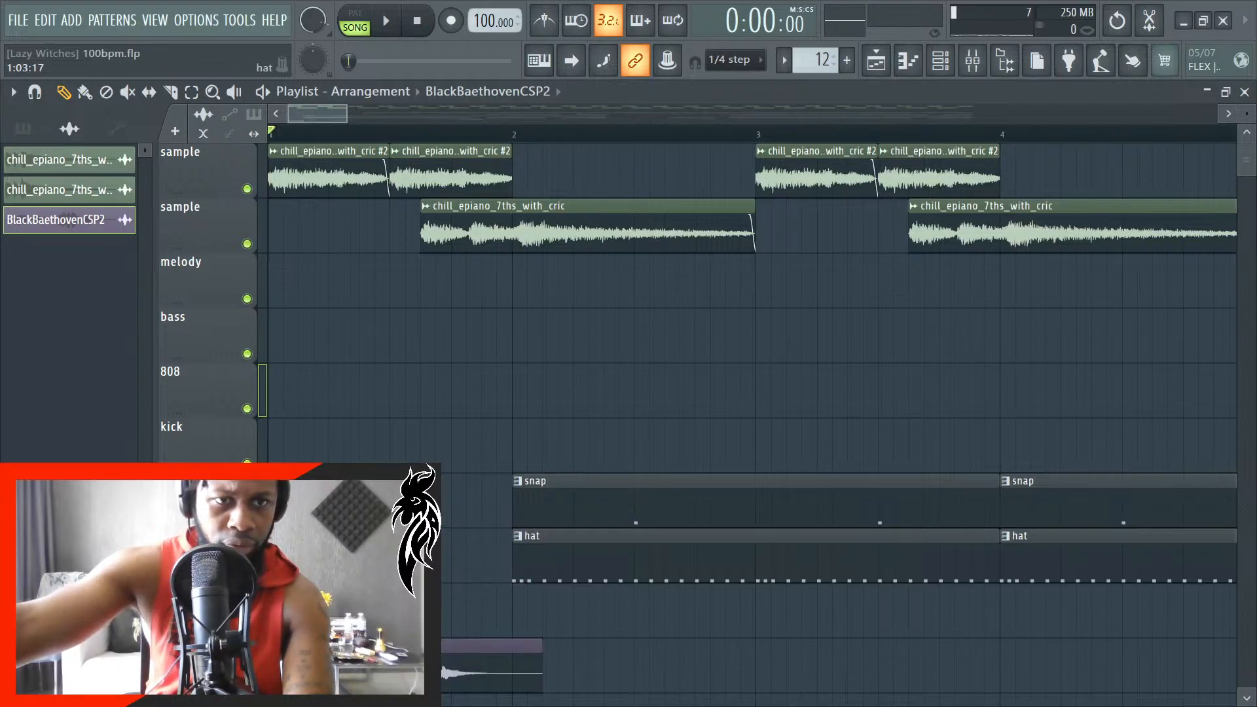
pyautogui.press('space')
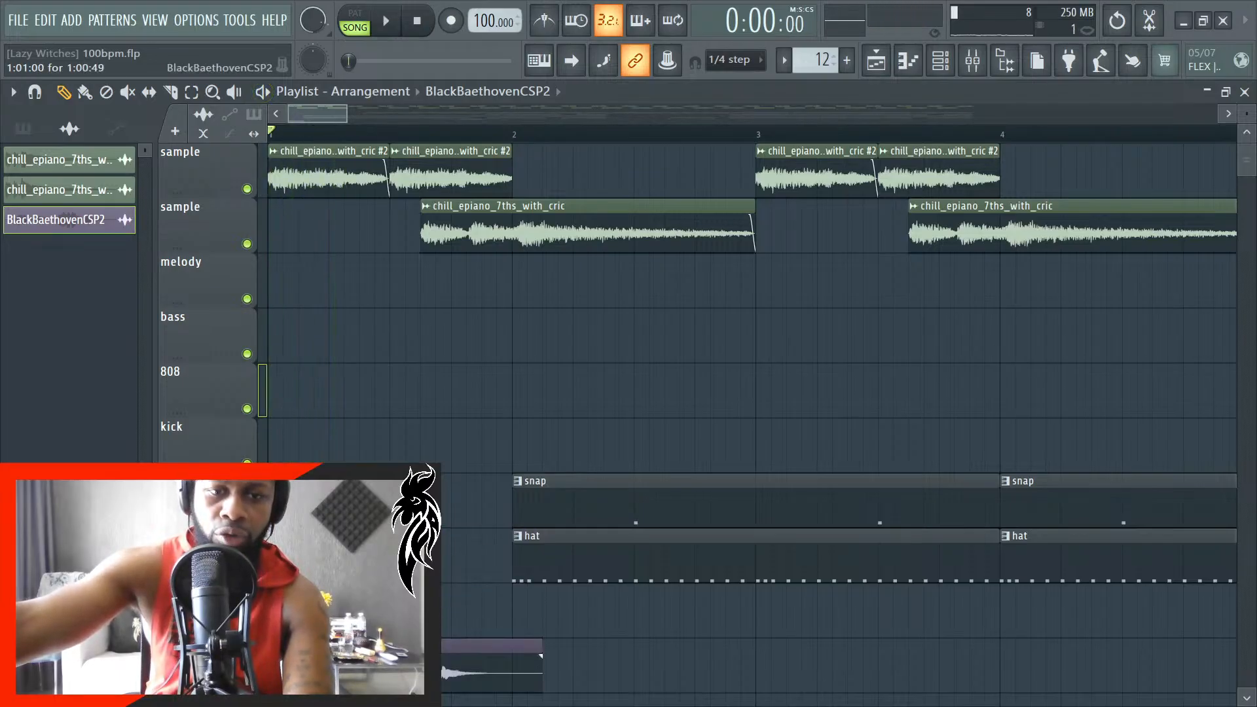
# - Inspect the BlackBaethovenCSP2 clip's channel settings and close them
pyautogui.doubleClick(318, 669)
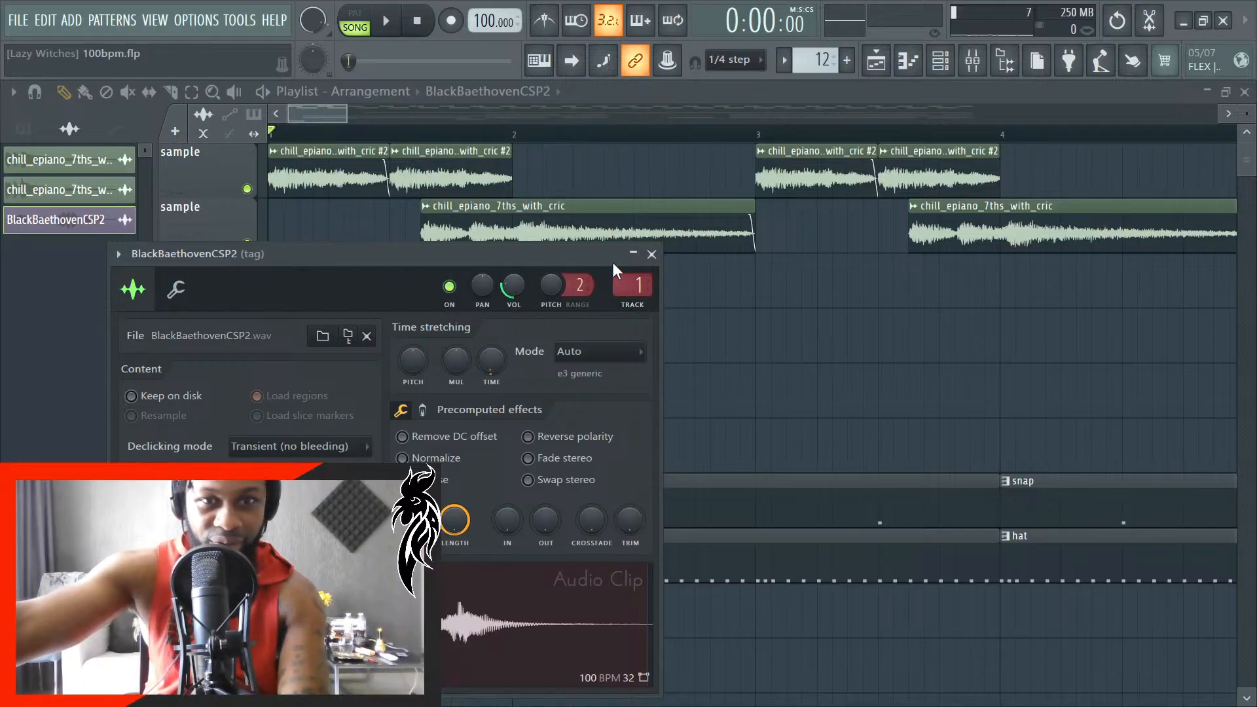
pyautogui.click(652, 254)
pyautogui.scroll(-2, 540, 546)
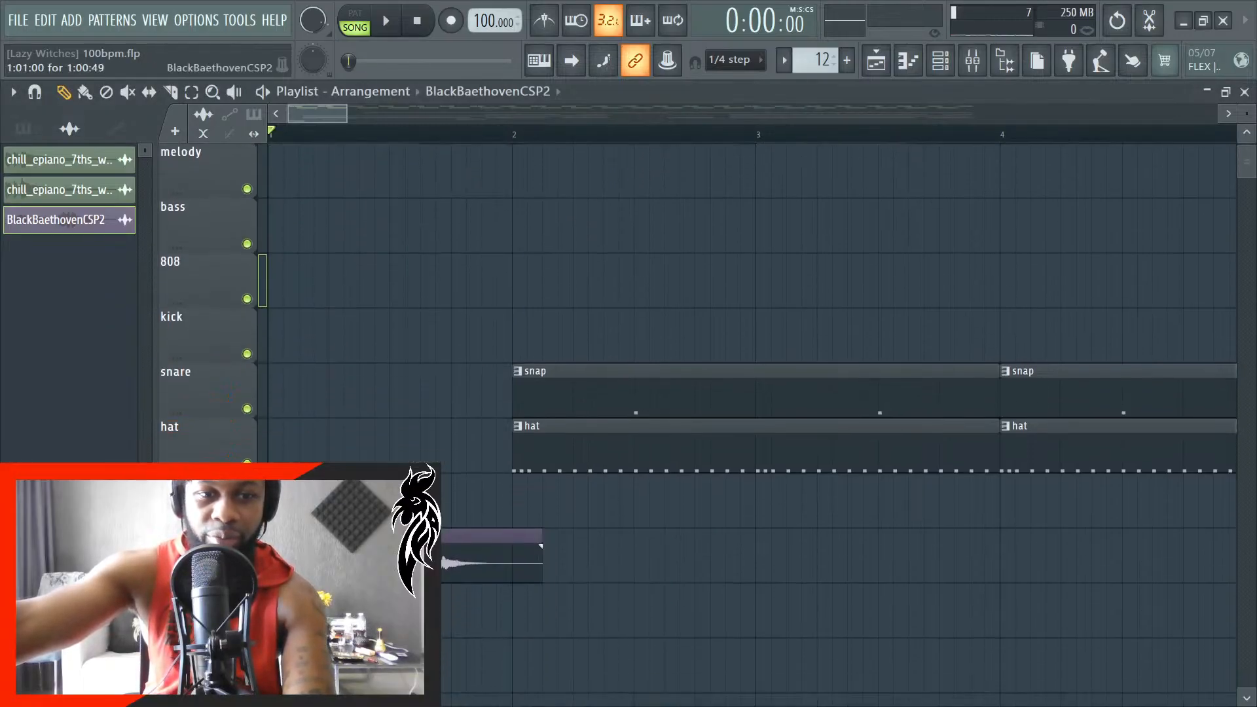
# - Move the BlackBaethovenCSP2 channel to the top of the Audio group in the channel rack
pyautogui.click(941, 62)
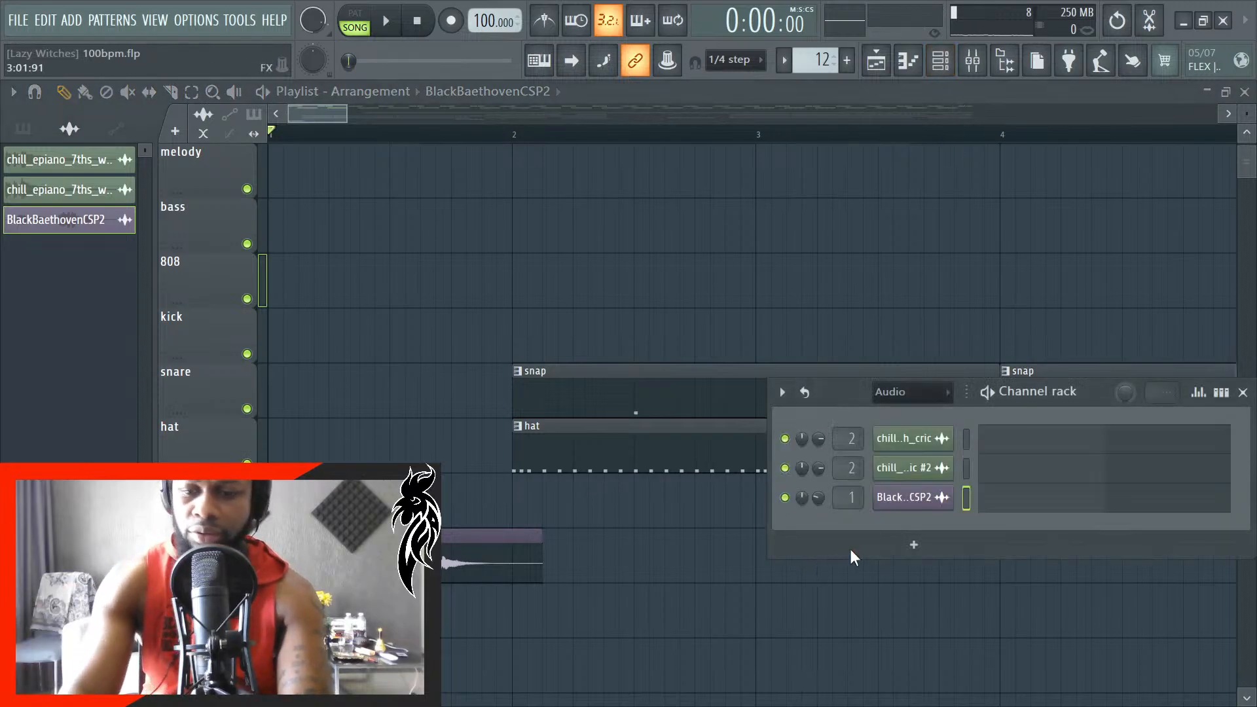
pyautogui.hotkey('alt', 'Up')
pyautogui.hotkey('alt', 'Up')
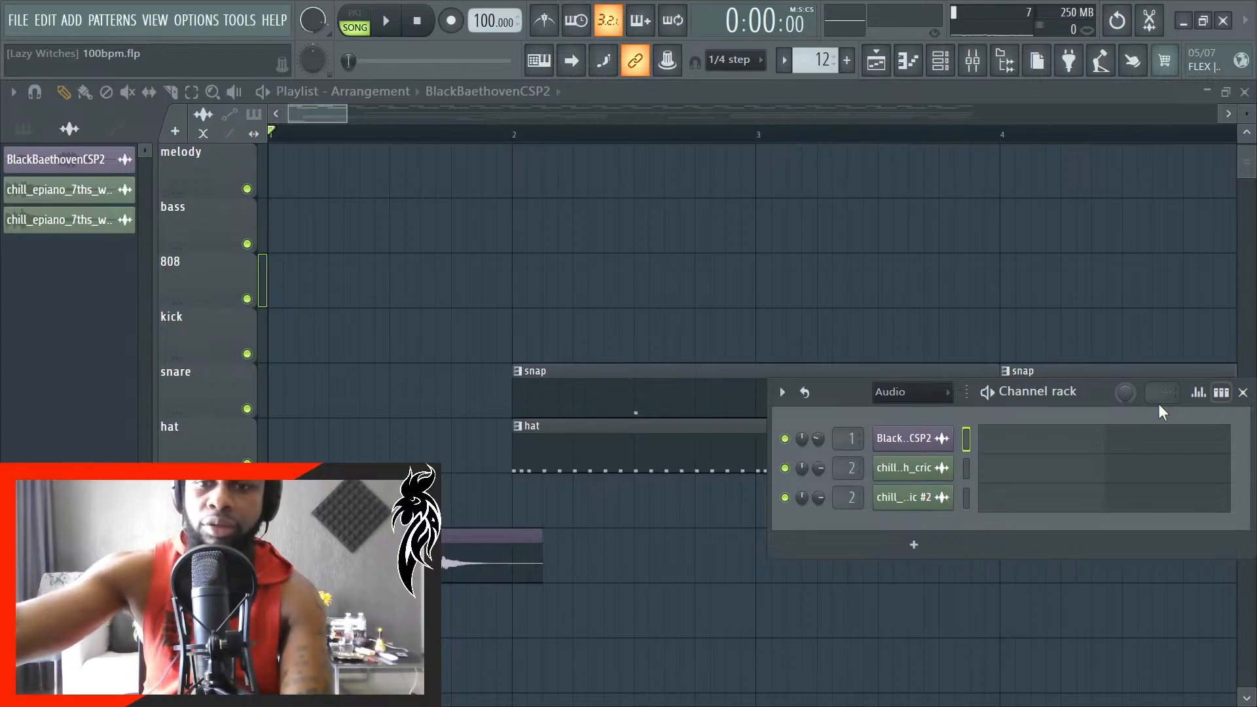
# - Show all channels in the rack and move the second chill_epiano channel directly below the first one
pyautogui.click(909, 393)
pyautogui.click(883, 412)
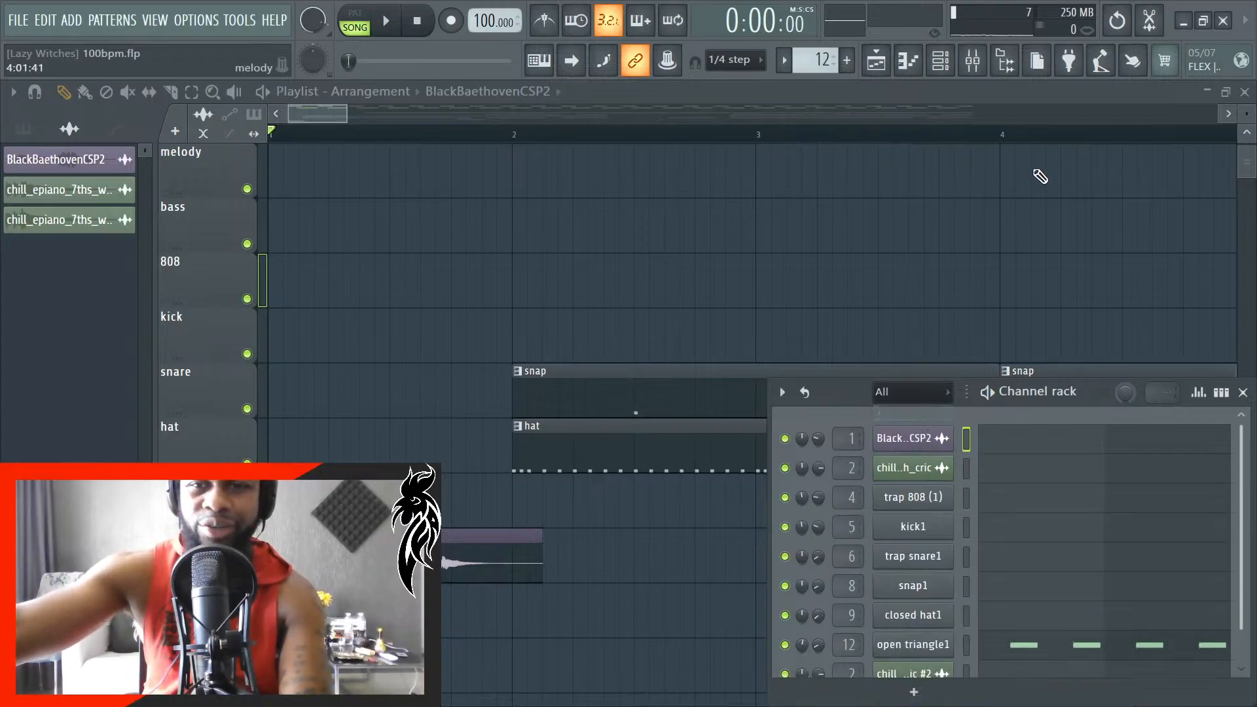
pyautogui.moveTo(855, 380); pyautogui.dragTo(855, 350)
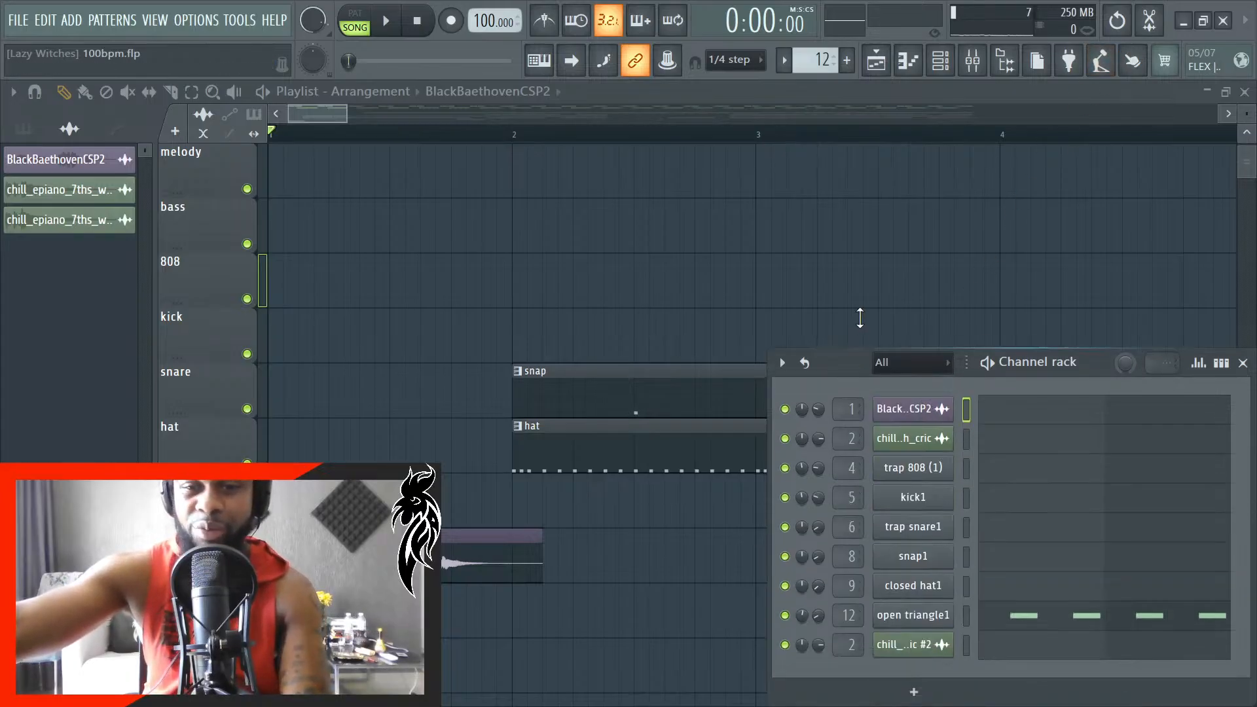
pyautogui.click(964, 654)
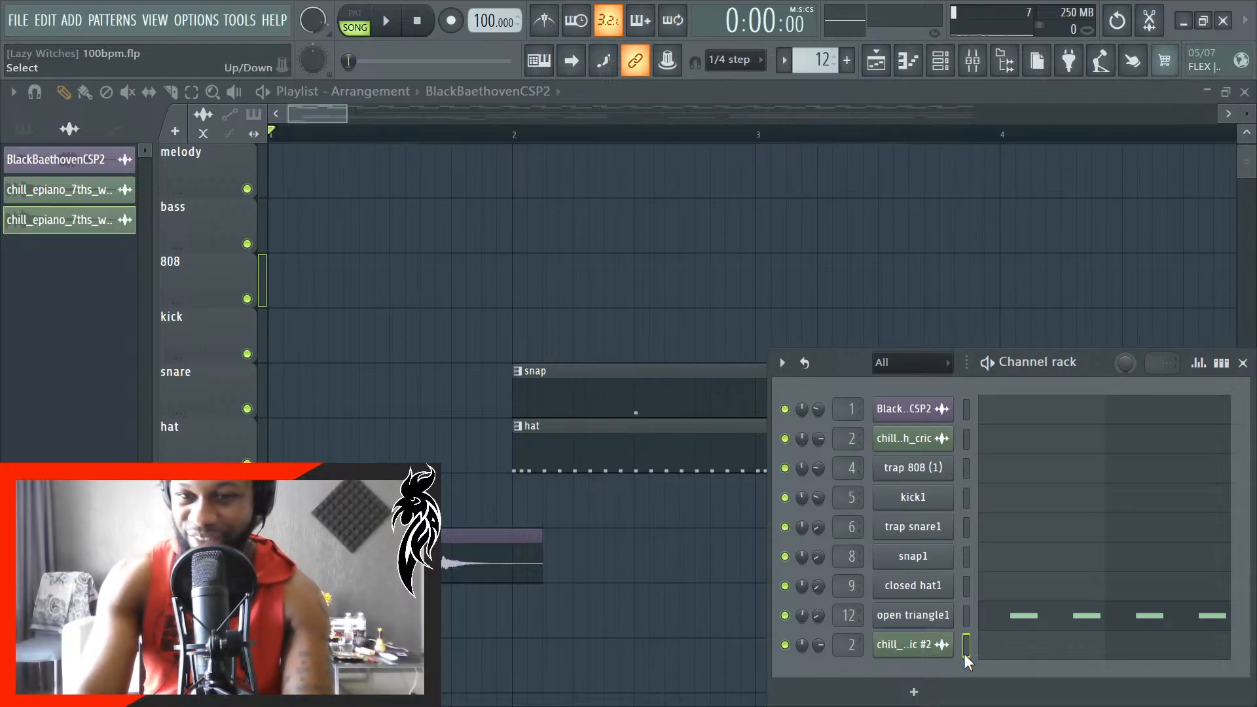
pyautogui.hotkey('alt', 'Up')
pyautogui.hotkey('alt', 'Up')
pyautogui.hotkey('alt', 'Up')
pyautogui.hotkey('alt', 'Up')
pyautogui.hotkey('alt', 'Up')
pyautogui.hotkey('alt', 'Up')
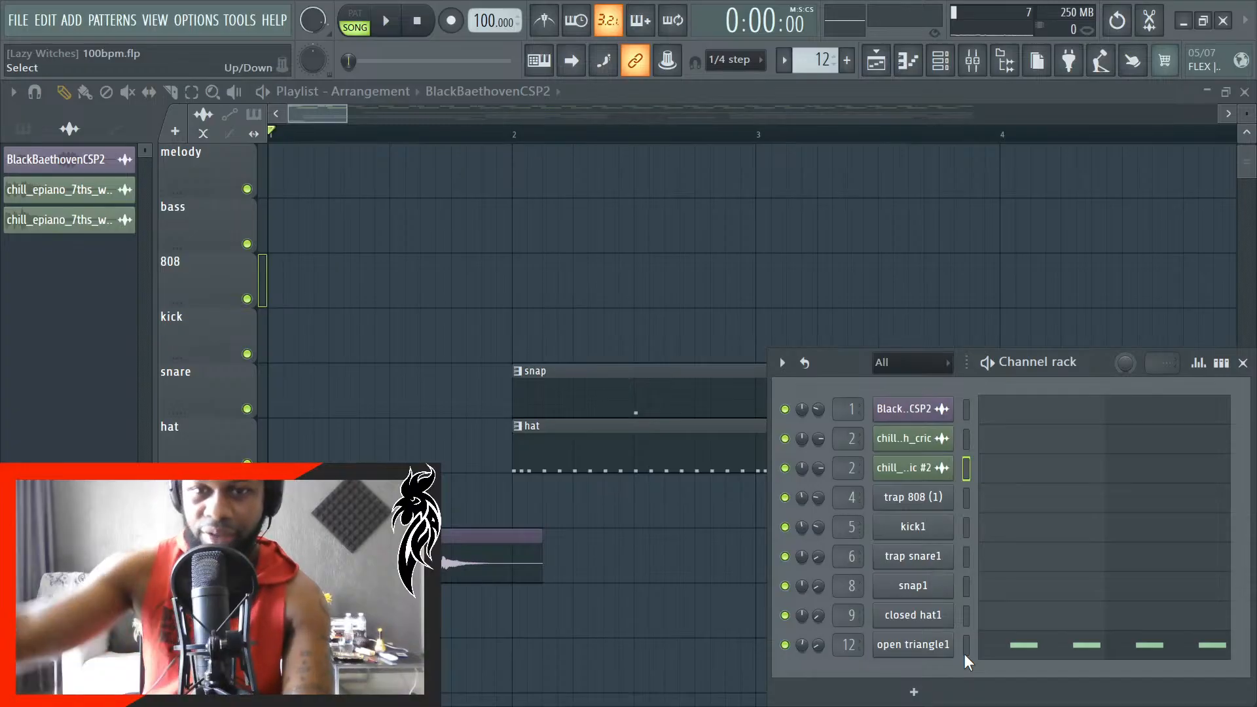
# - Open the Fruity Compressor on the tag mixer track and audition the Fast Master and Master V presets during playback
pyautogui.click(974, 60)
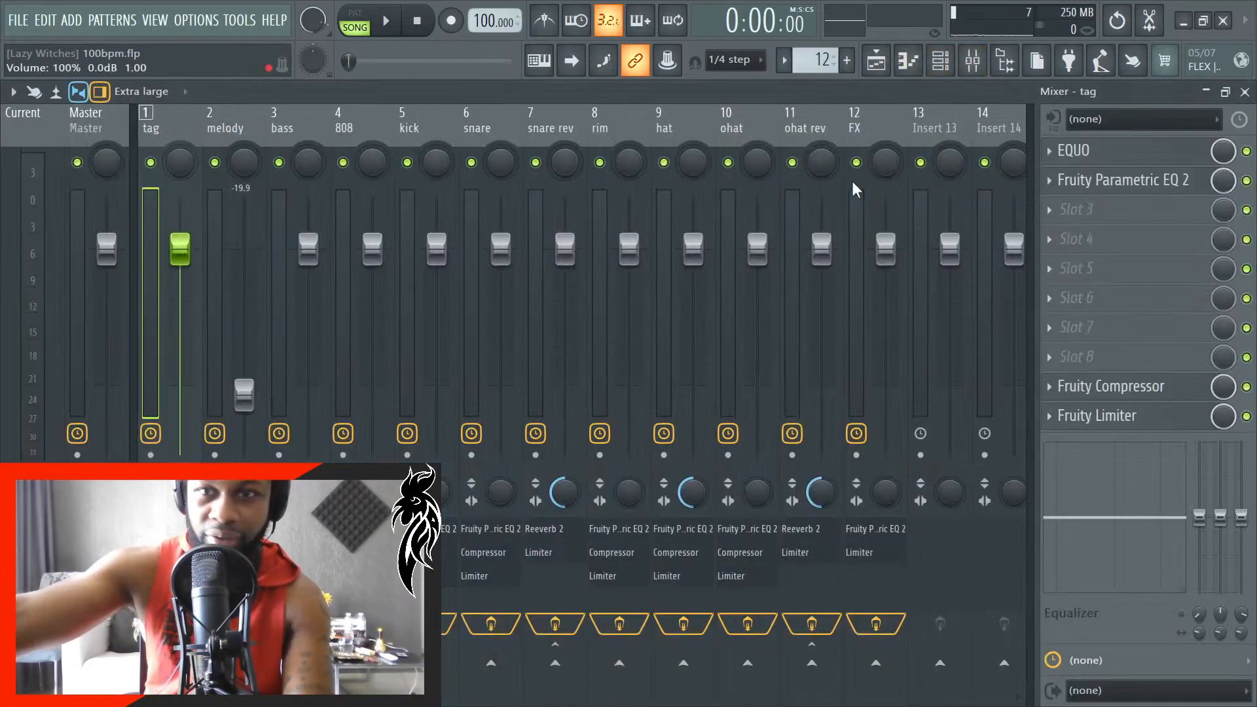
pyautogui.press('space')
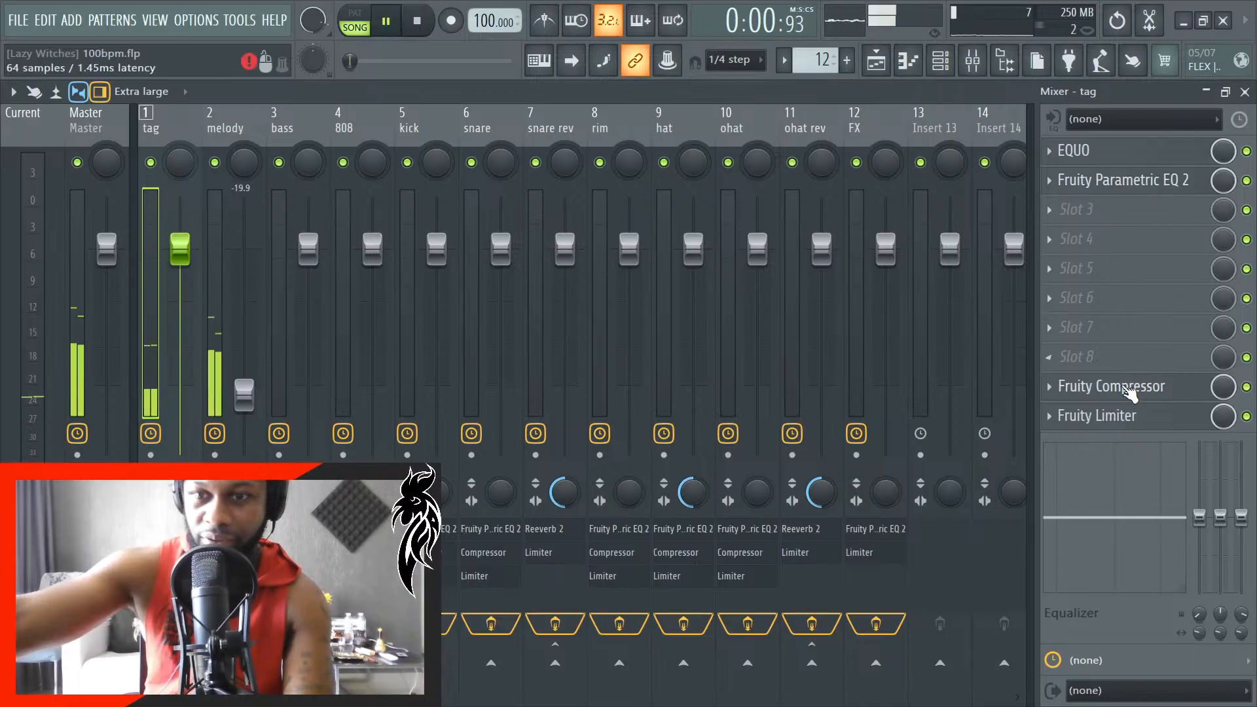
pyautogui.click(1120, 387)
pyautogui.rightClick(607, 307)
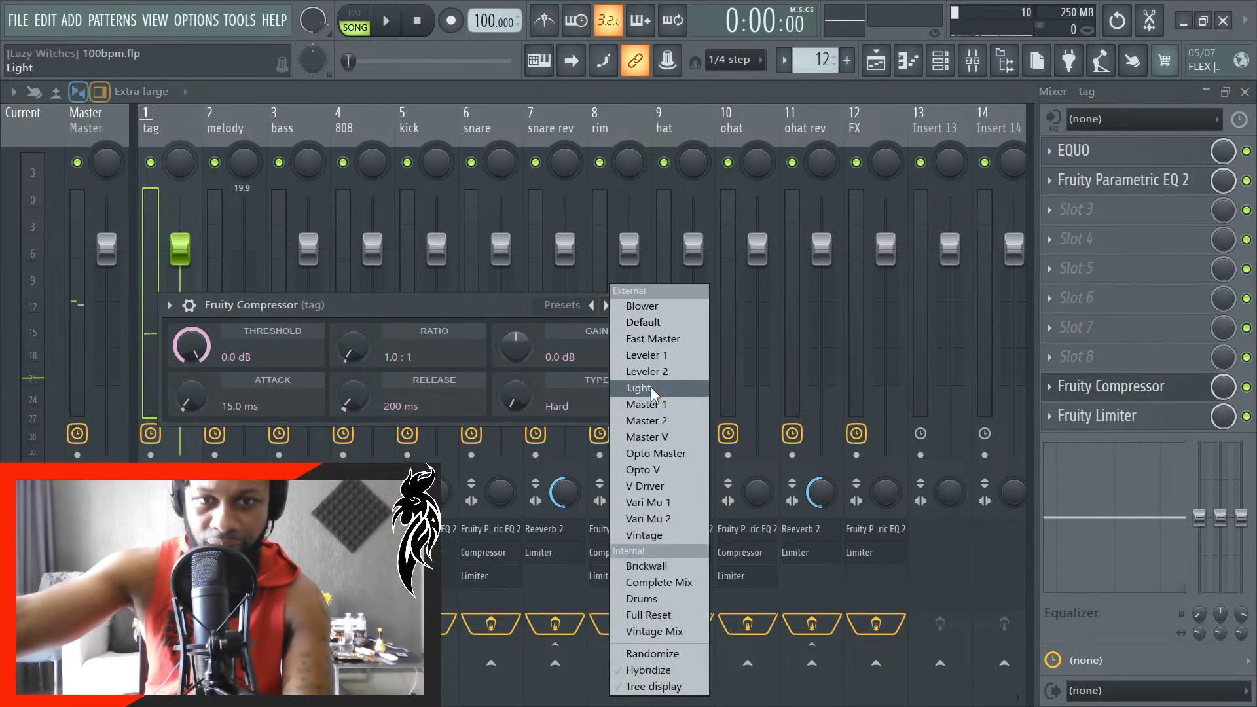
pyautogui.click(636, 338)
pyautogui.rightClick(605, 305)
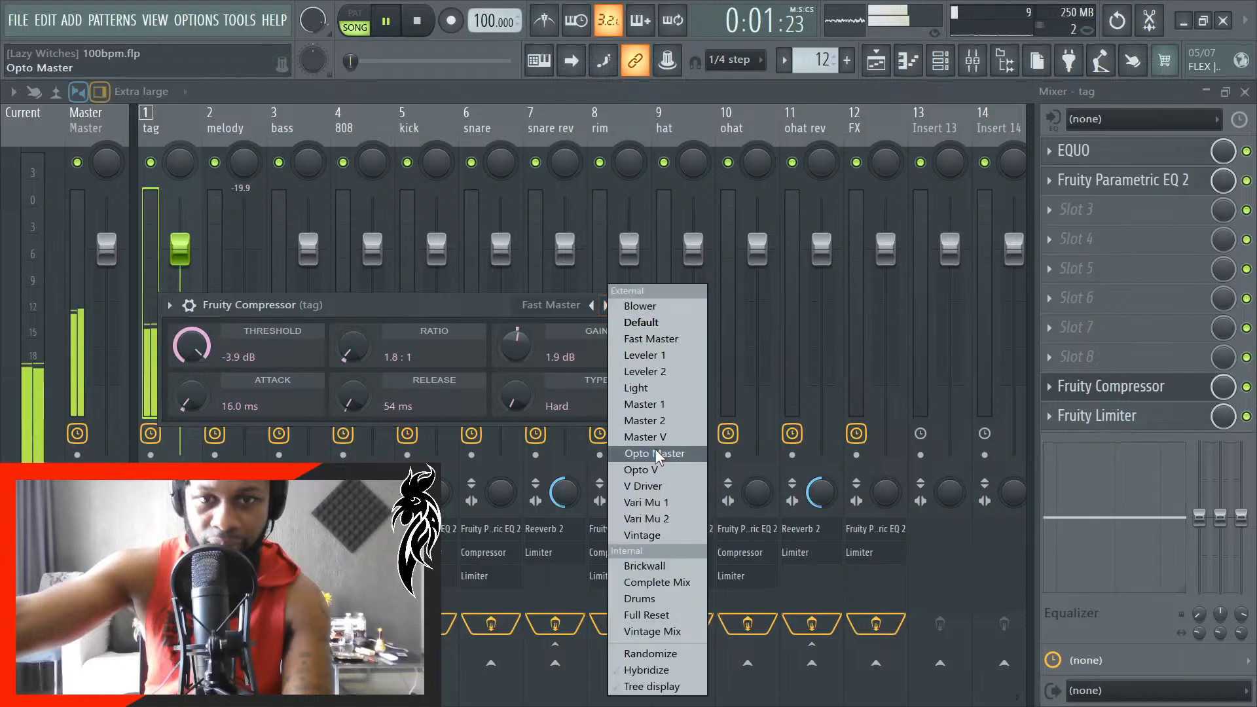
pyautogui.click(654, 436)
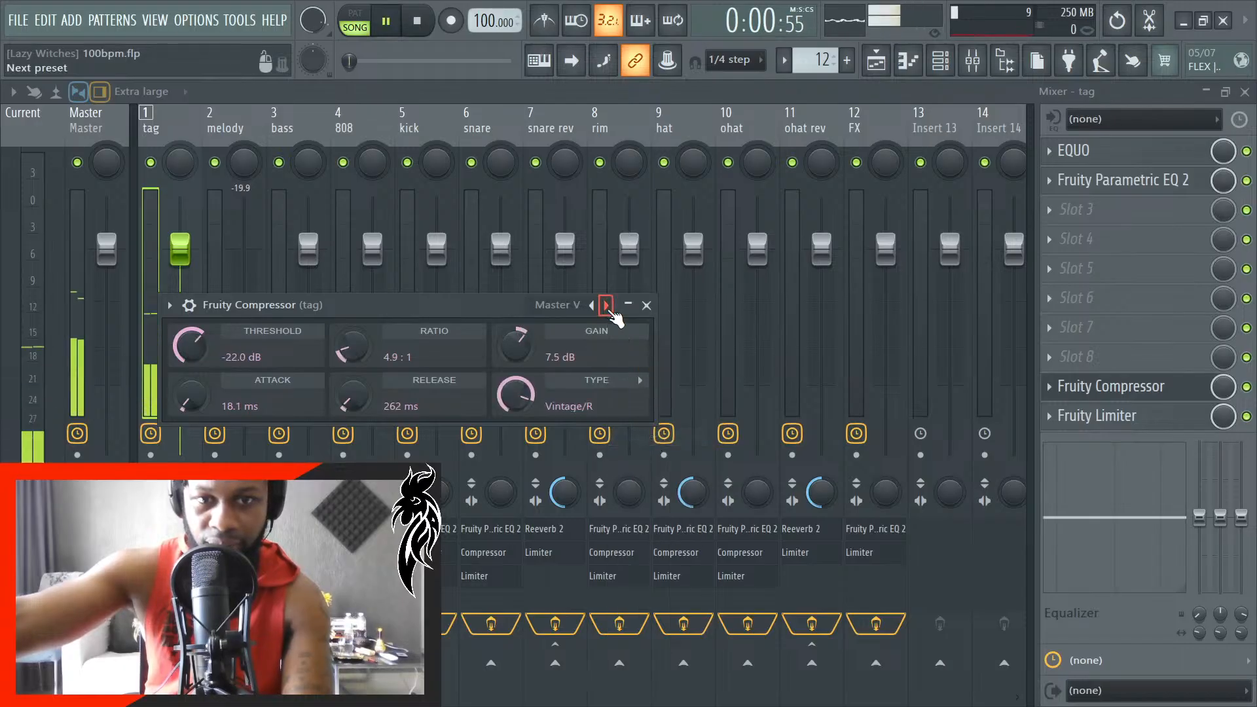
# - Apply the Master 2 preset to the tag track's Fruity Compressor, stop playback and close the compressor and mixer
pyautogui.rightClick(607, 305)
pyautogui.click(655, 420)
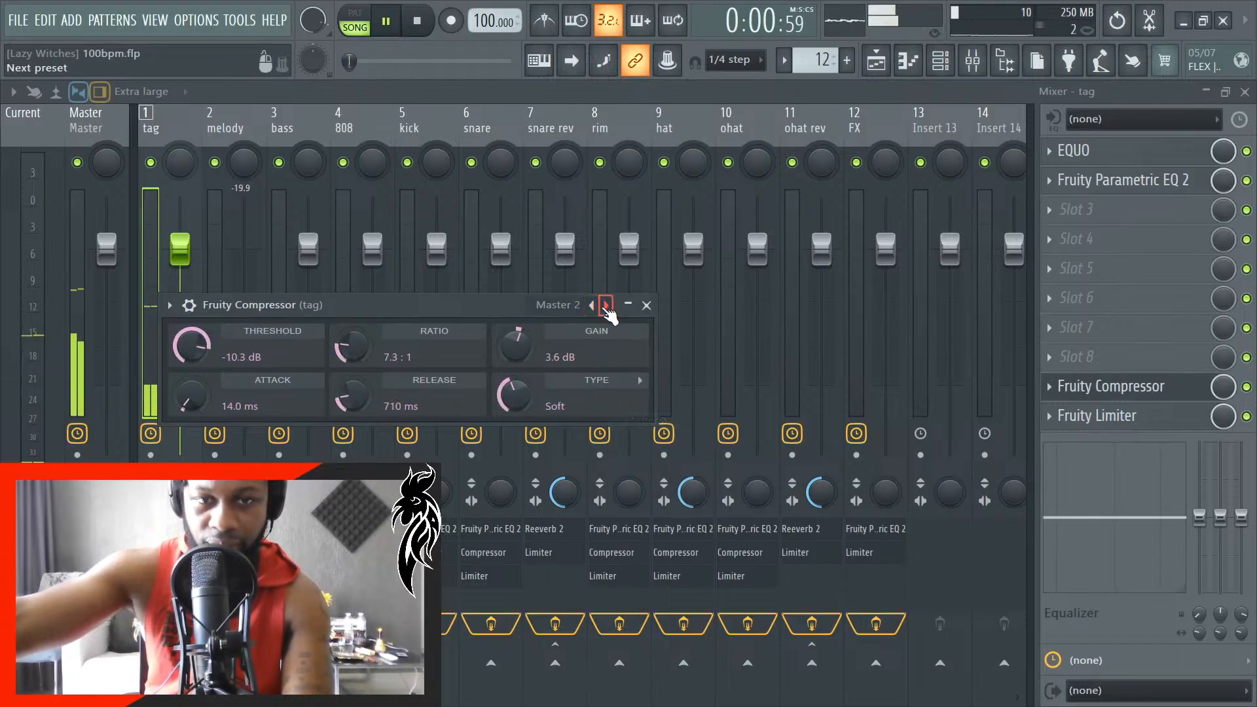
pyautogui.click(648, 308)
pyautogui.press('space')
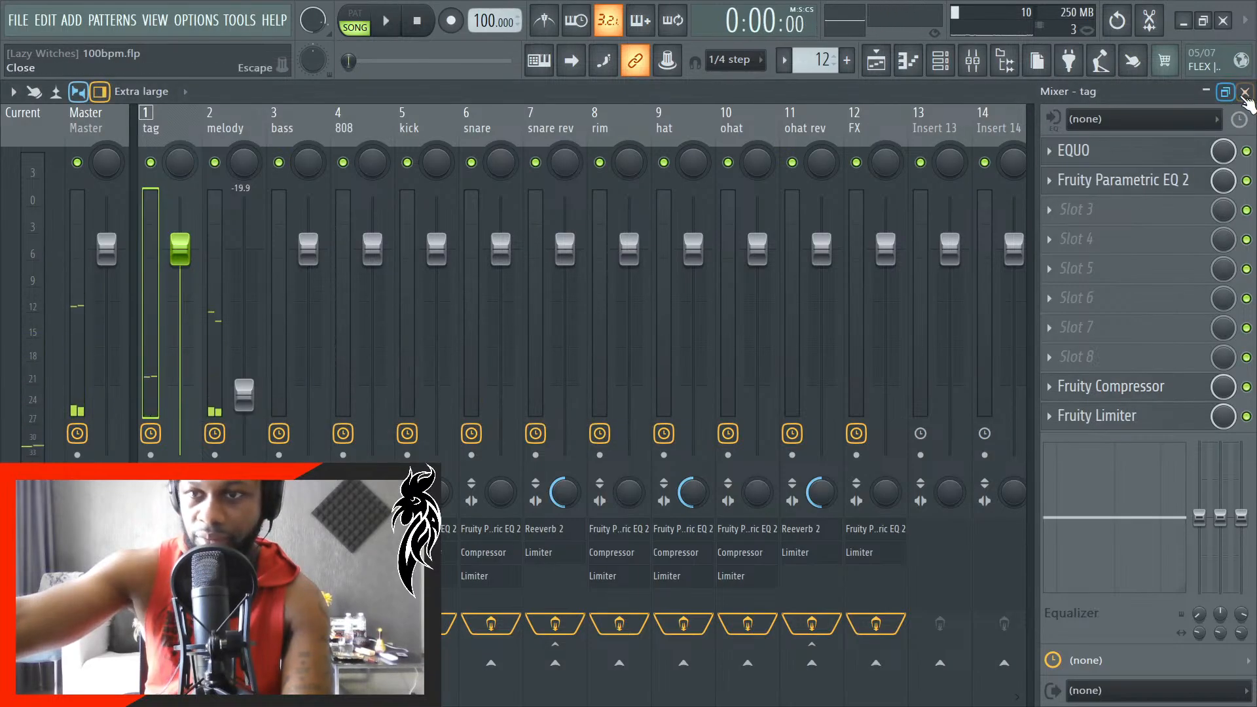
pyautogui.press('F9')
# - Play the opening of the arrangement to hear the tag at its start, and close the channel rack
pyautogui.press('space')
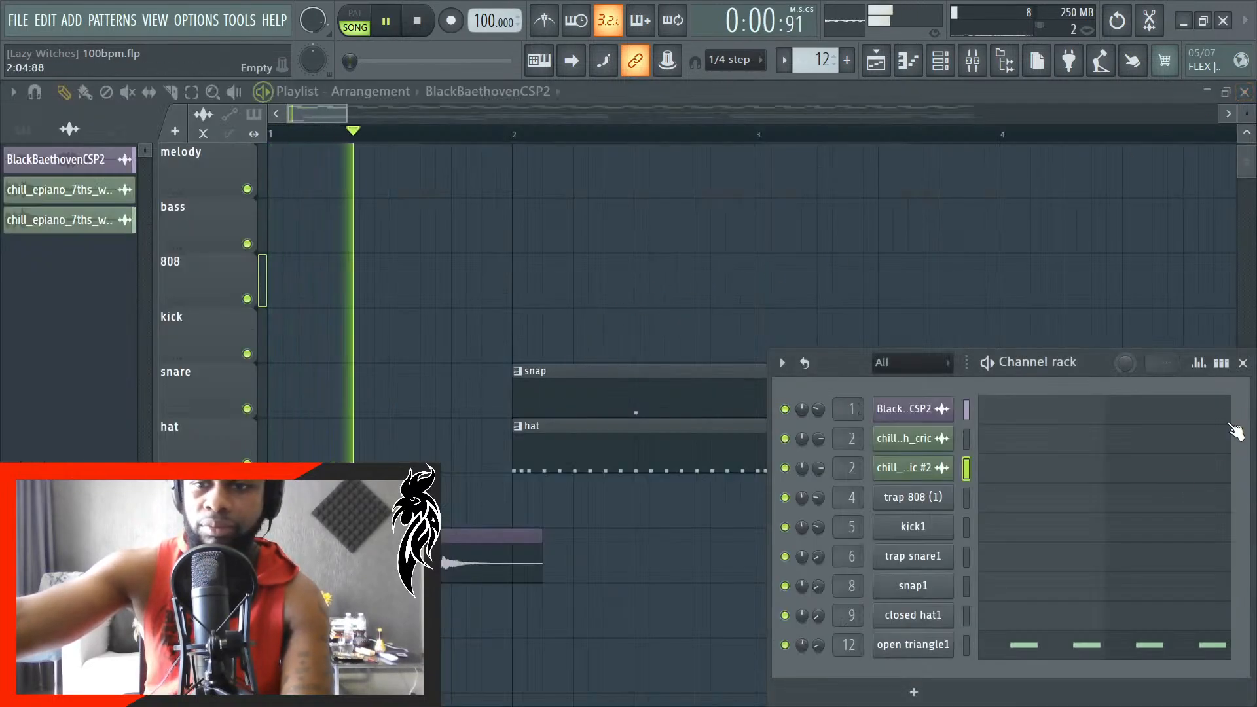
pyautogui.click(1243, 363)
pyautogui.press('space')
# - Slice off the silent start of the BlackBaethovenCSP2 clip and move the remaining part back to the start of bar 1
pyautogui.scroll(6, 288, 556)
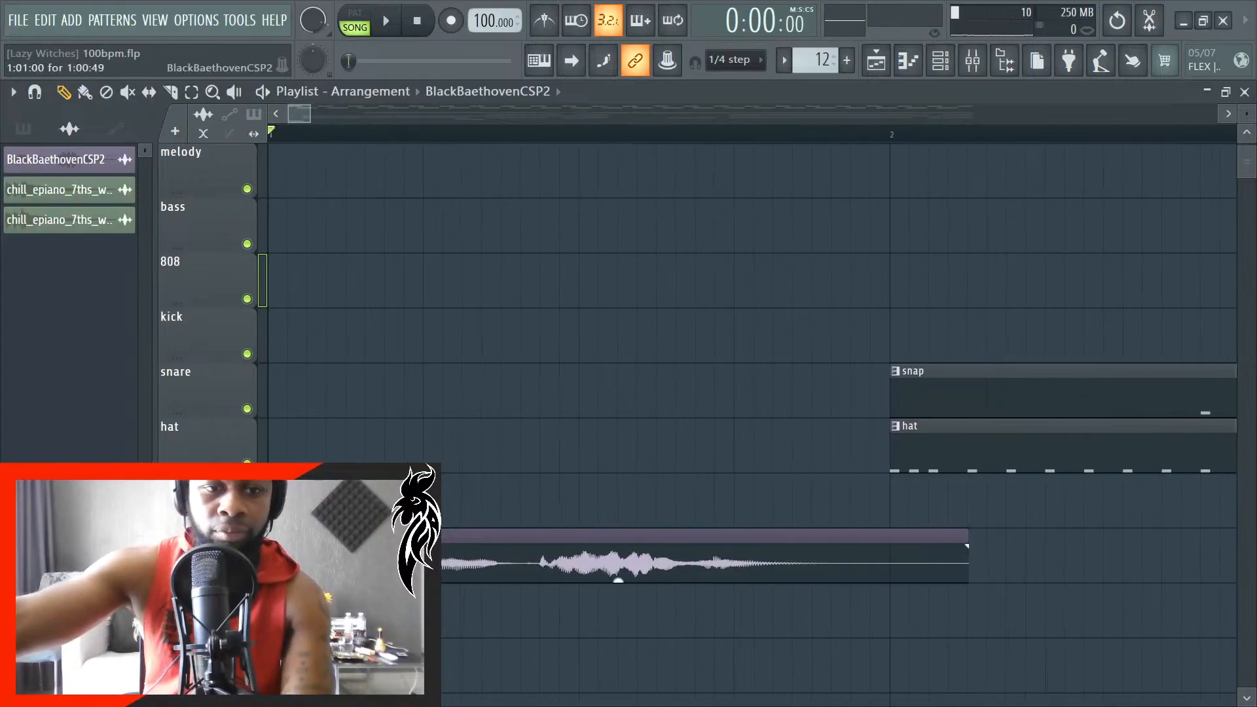
pyautogui.scroll(2, 754, 419)
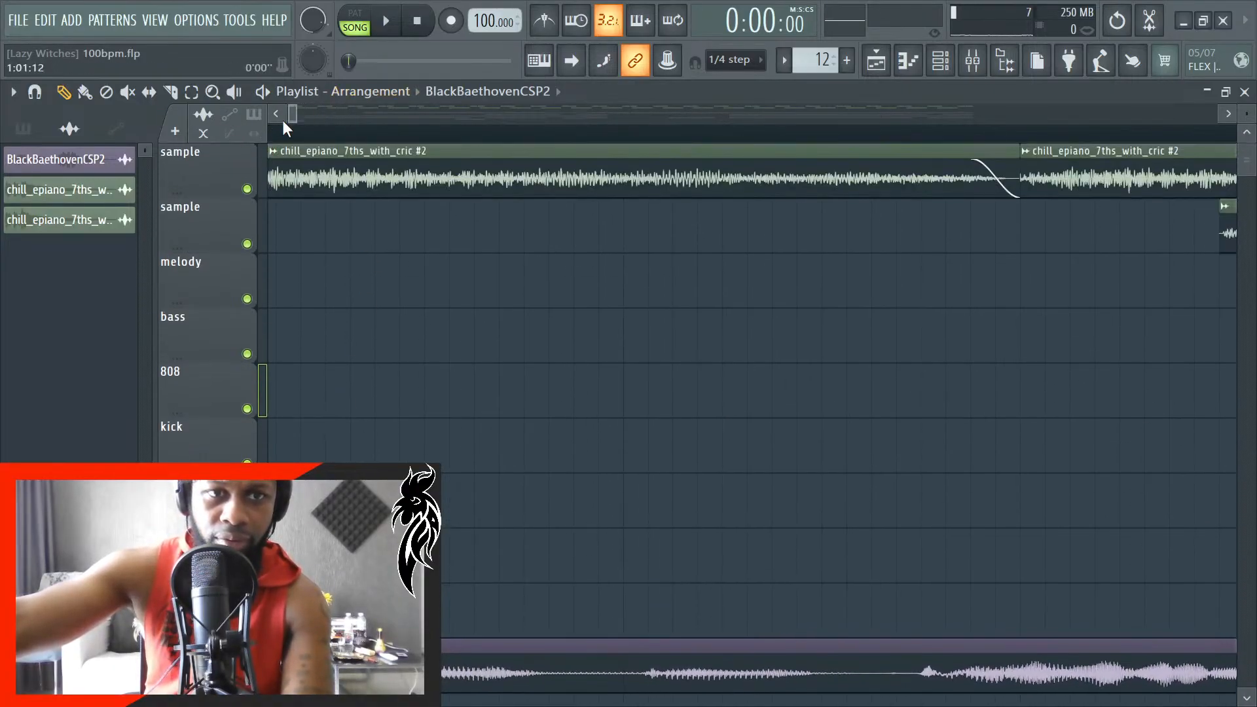
pyautogui.scroll(-2, 752, 581)
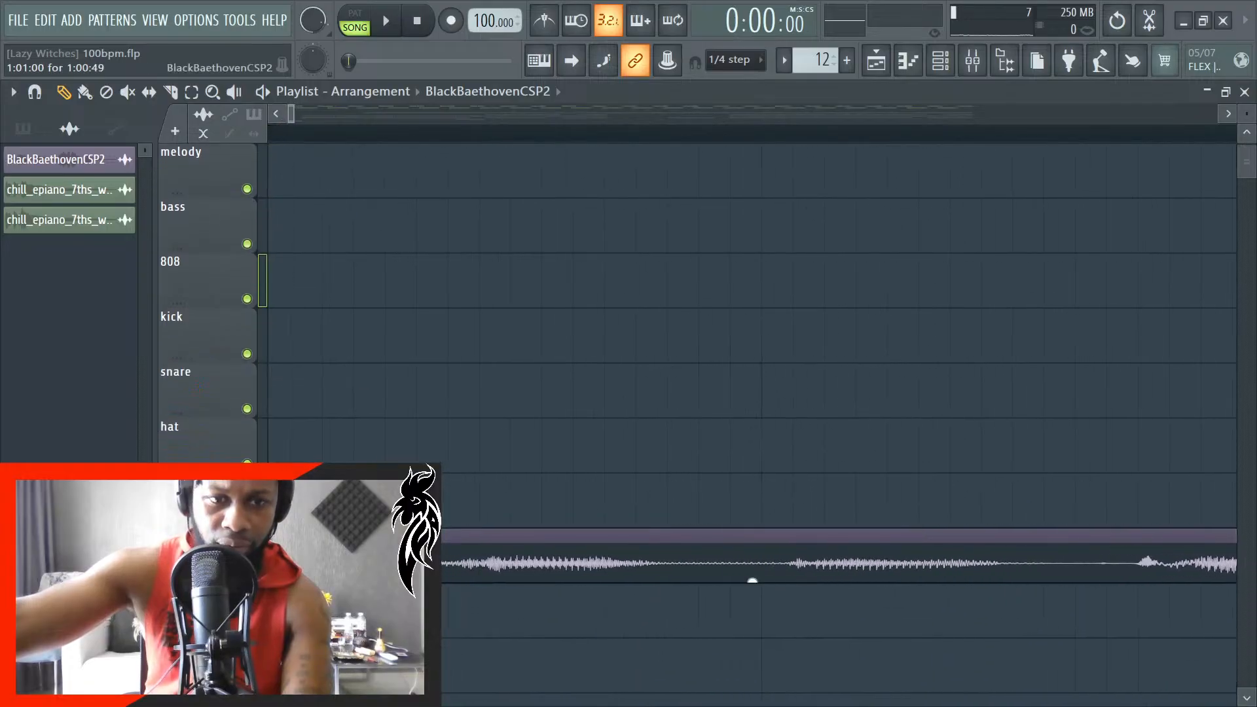
pyautogui.scroll(1, 753, 581)
pyautogui.scroll(-2, 752, 580)
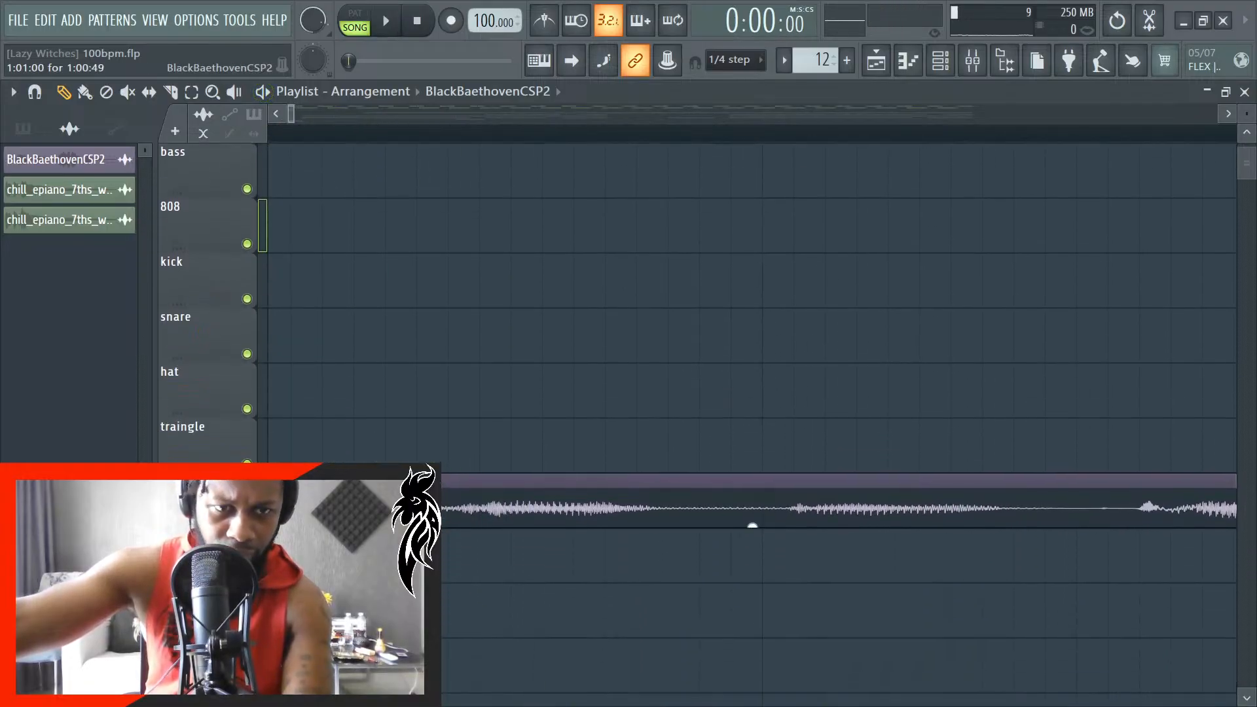
pyautogui.click(278, 115)
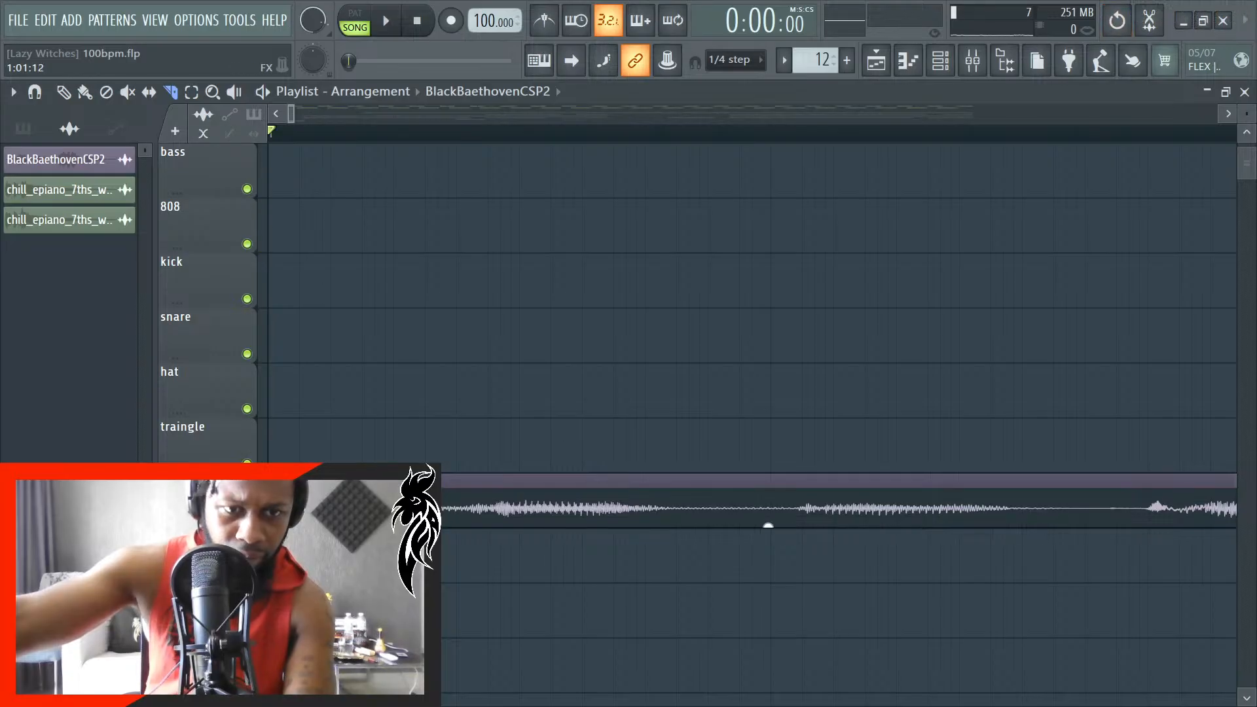
pyautogui.press('p')
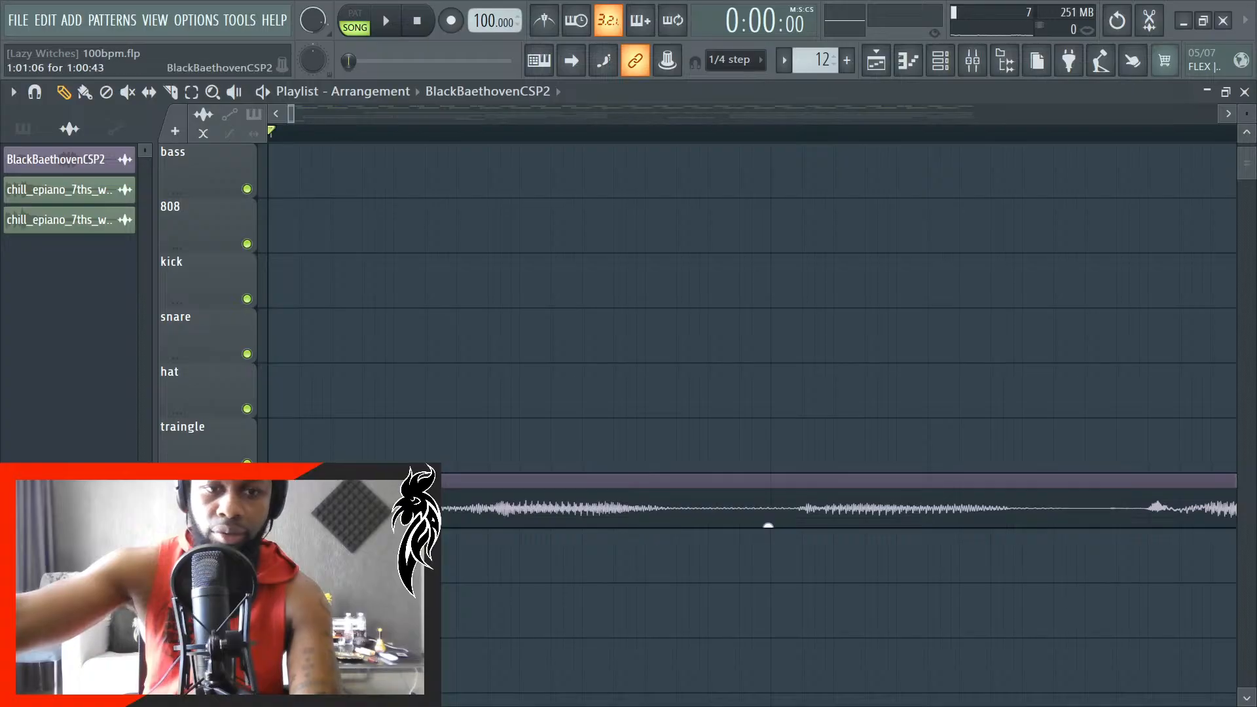
pyautogui.rightClick(768, 525)
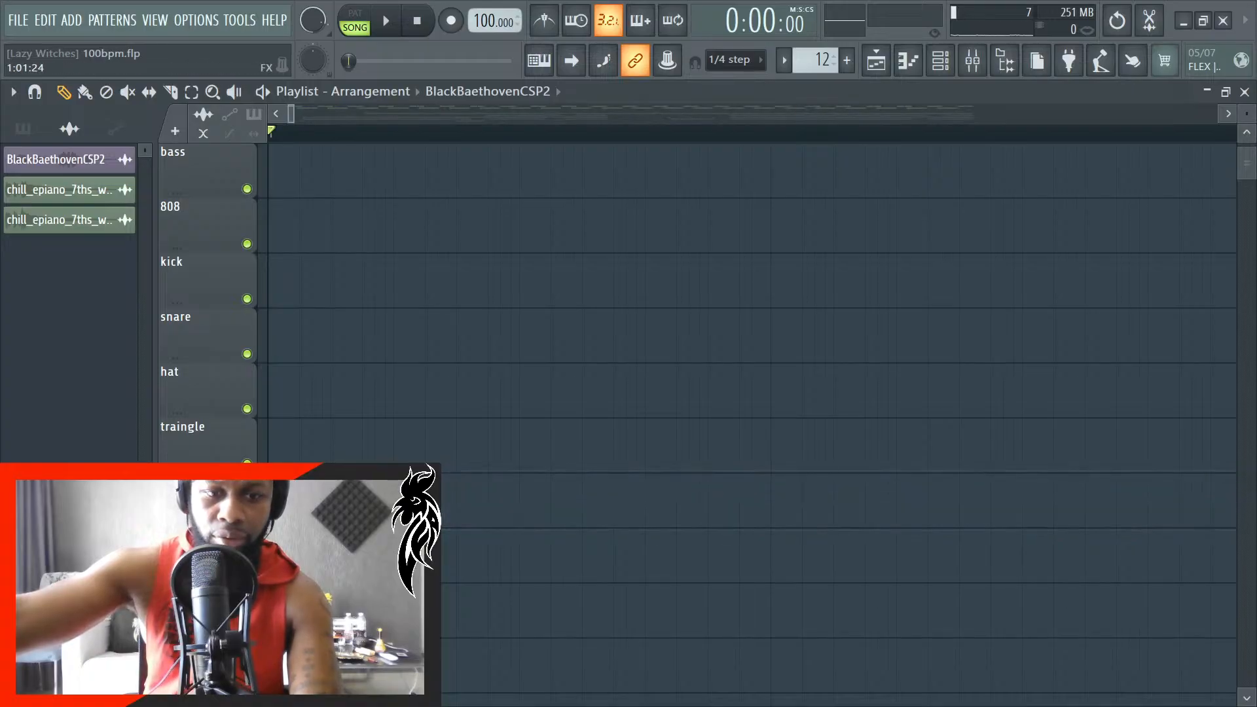
pyautogui.hotkey('ctrl', 'z')
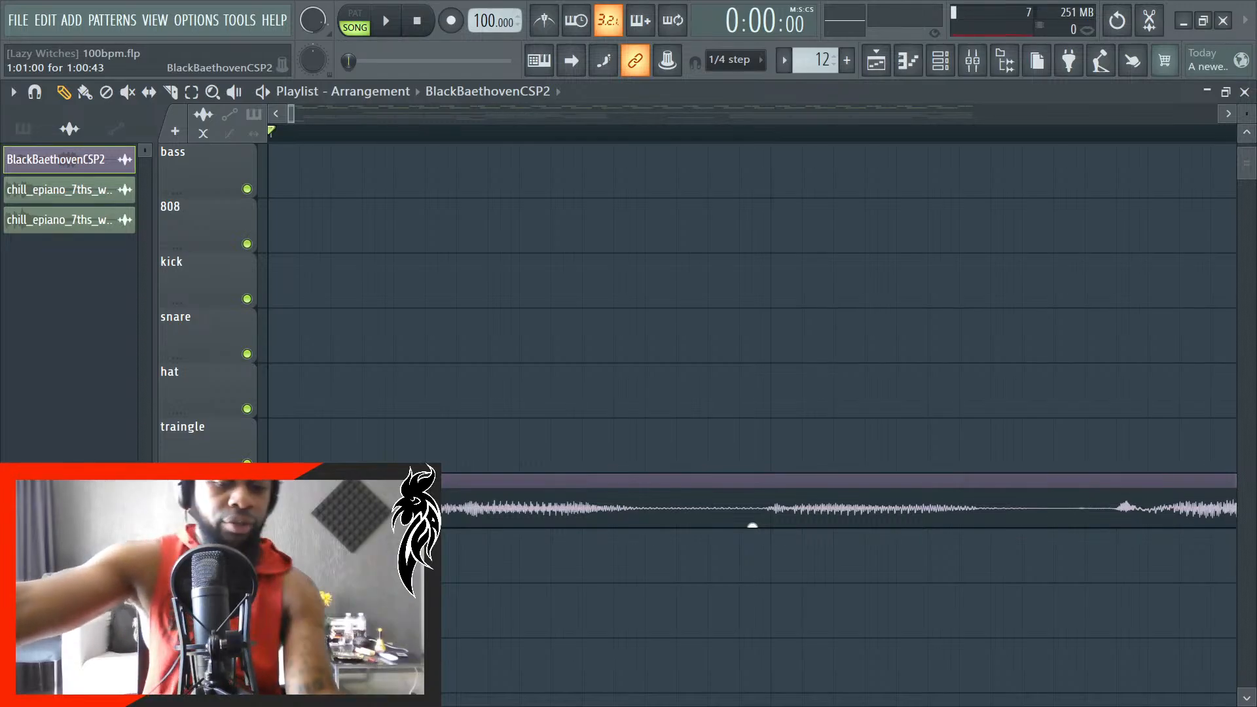
# - Shift the BlackBaethovenCSP2 clip to 1:01:18, nudge it slightly further along, and check its timing with playback
pyautogui.press('space')
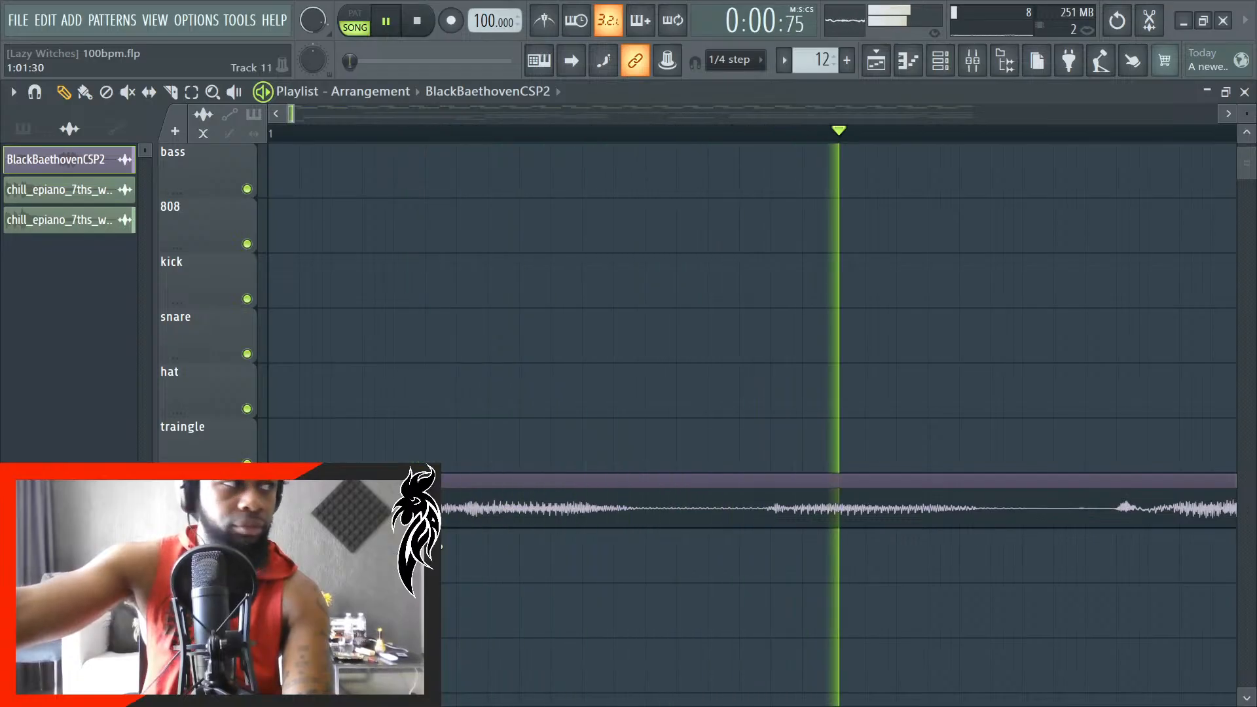
pyautogui.press('space')
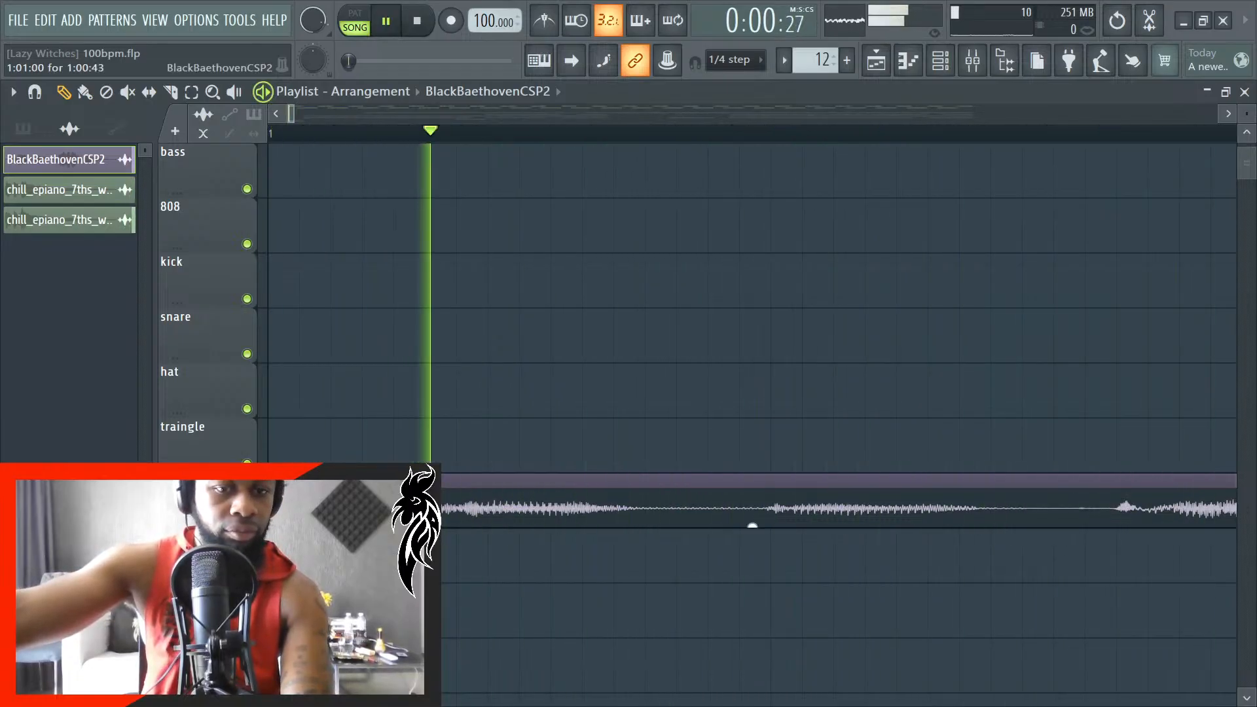
pyautogui.press('space')
pyautogui.moveTo(466, 505); pyautogui.dragTo(562, 505)
pyautogui.press('space')
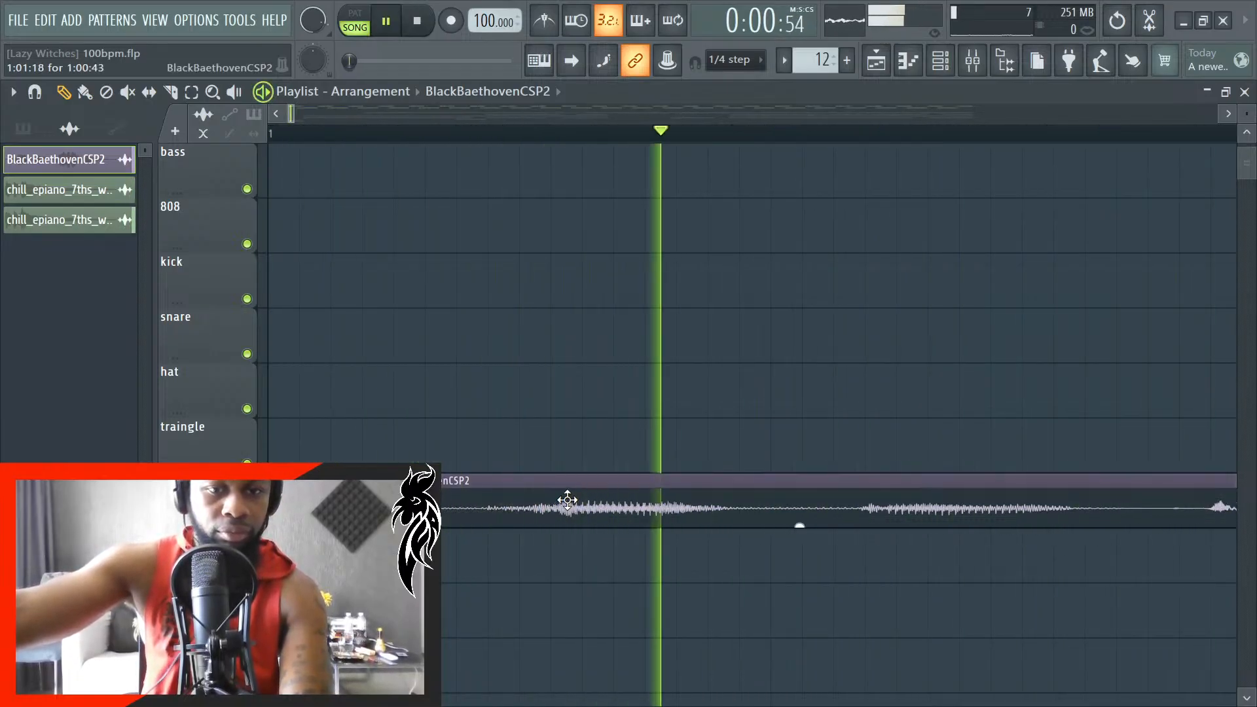
pyautogui.press('space')
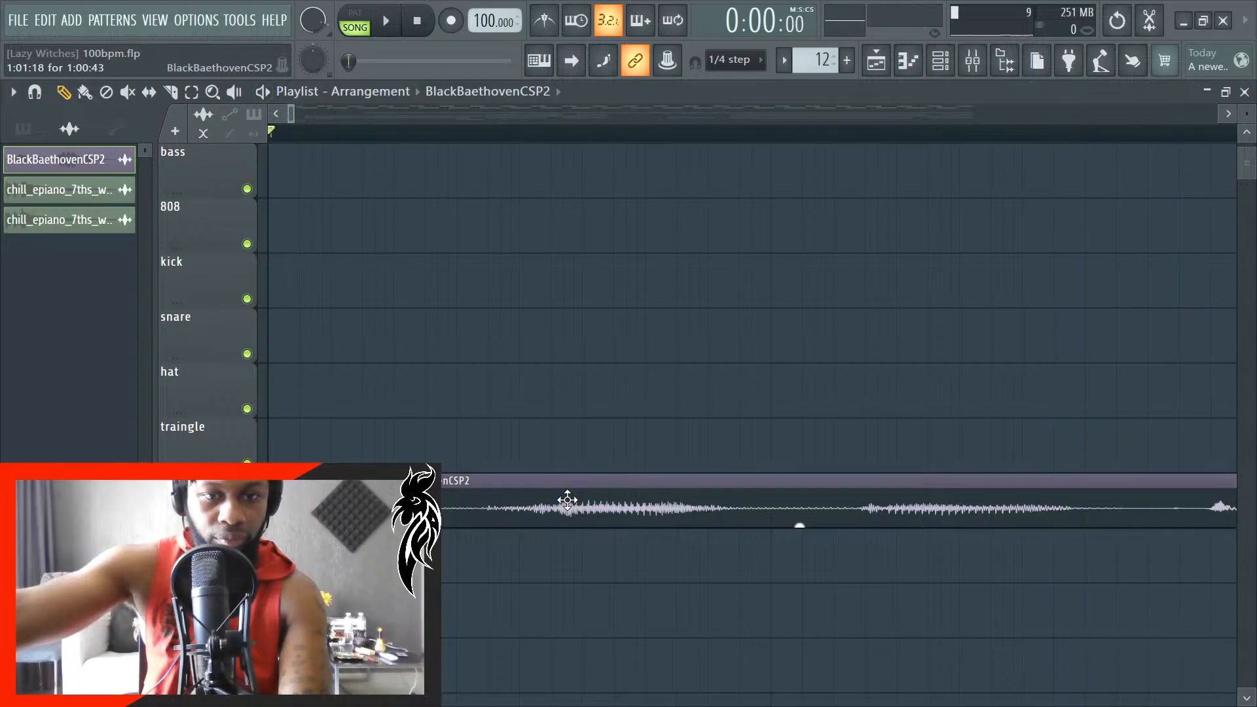
pyautogui.moveTo(569, 503); pyautogui.dragTo(575, 505)
pyautogui.press('space')
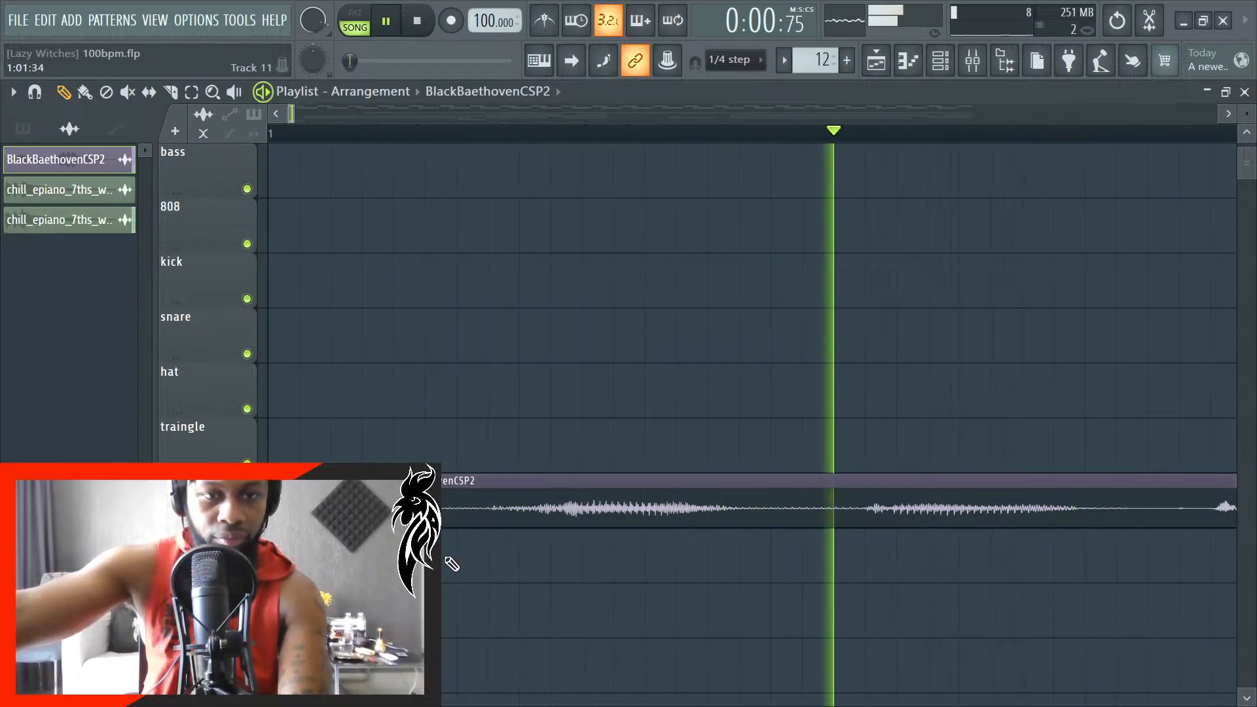
pyautogui.press('space')
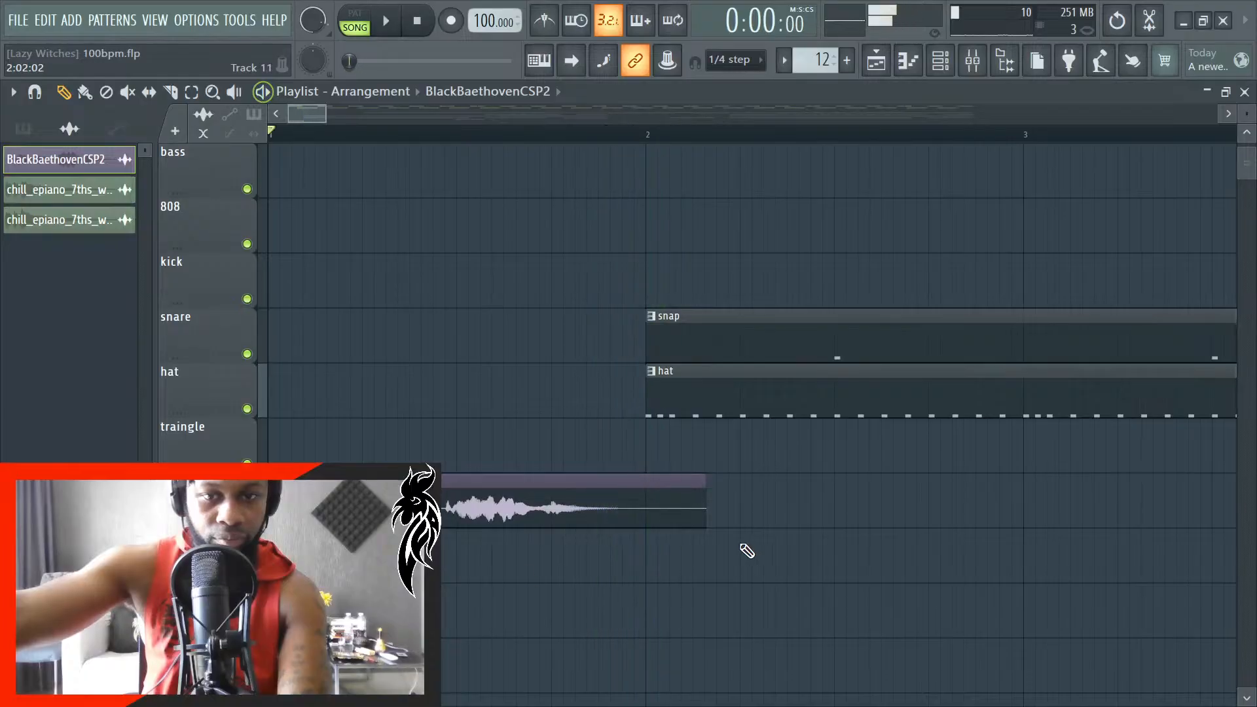
# - Trim the end of the BlackBaethovenCSP2 clip at bar 2 and play the arrangement from the start
pyautogui.scroll(2, 665, 528)
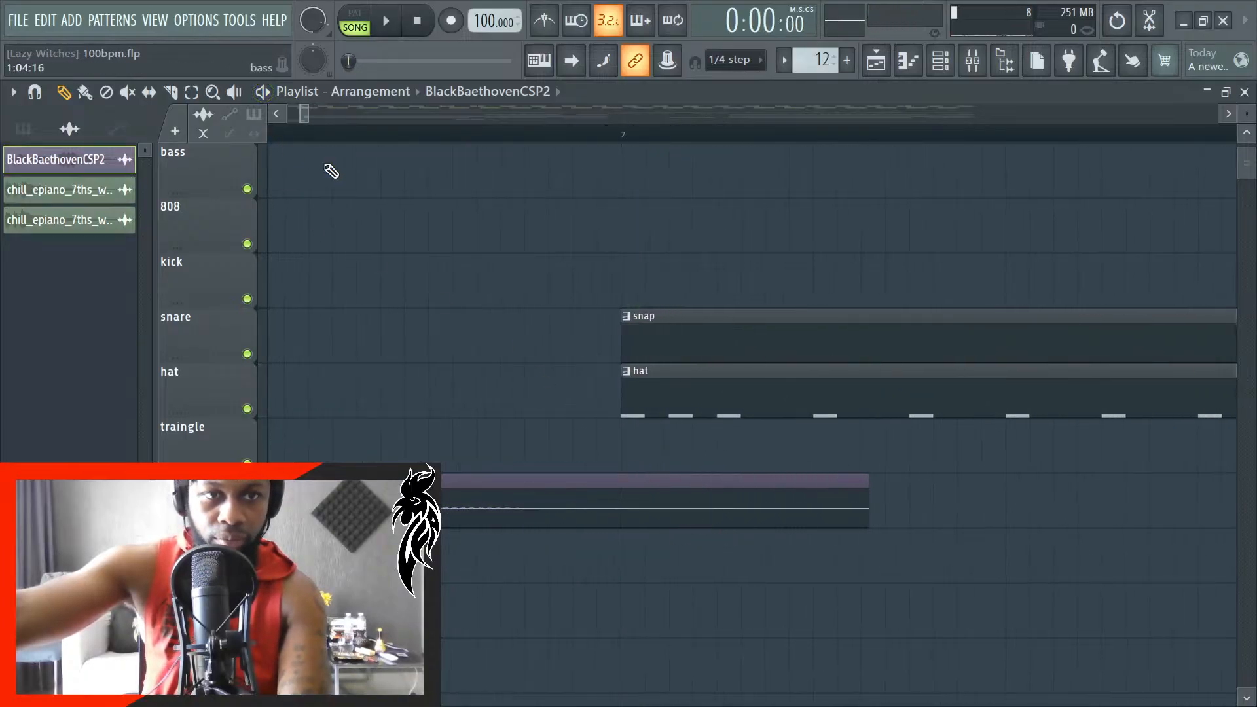
pyautogui.moveTo(870, 509); pyautogui.dragTo(624, 522)
pyautogui.press('space')
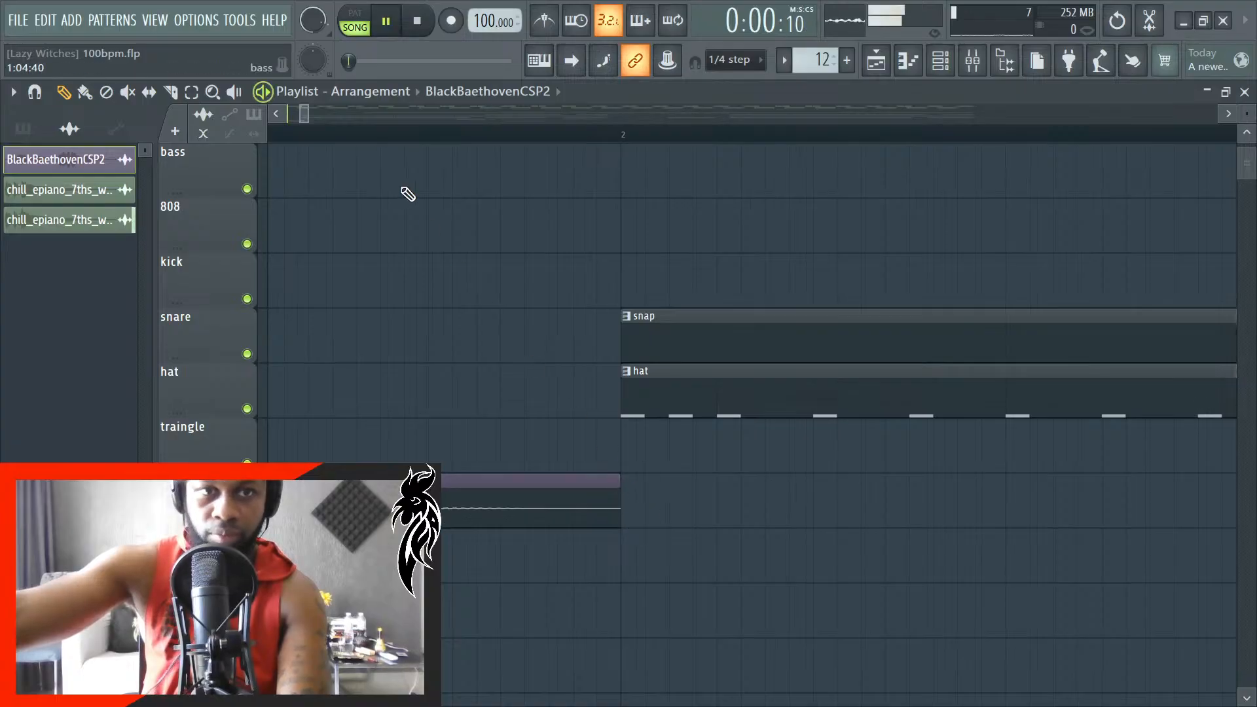
pyautogui.scroll(-3, 393, 524)
pyautogui.scroll(-4, 450, 527)
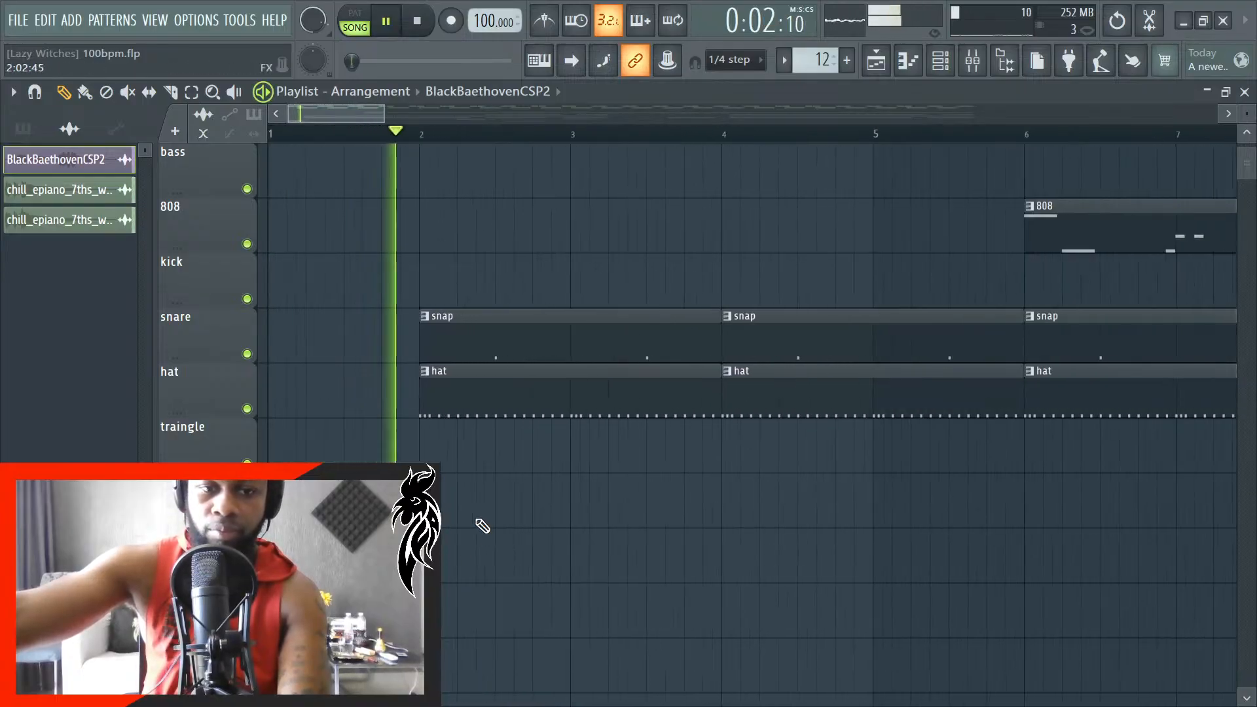
pyautogui.scroll(3, 537, 497)
pyautogui.scroll(-2, 563, 492)
pyautogui.scroll(-2, 565, 493)
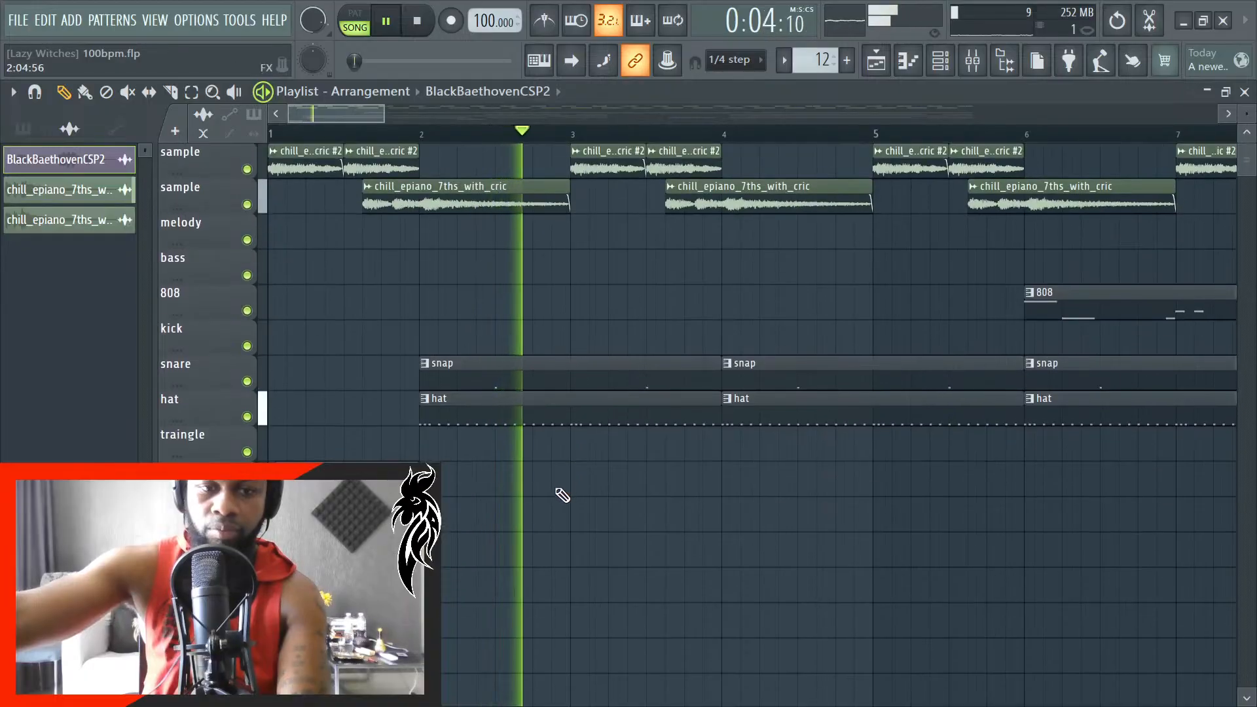
# - Set the BlackBaethovenCSP2 channel's volume to 18%, close the channel rack and mixer, and stop playback
pyautogui.click(974, 62)
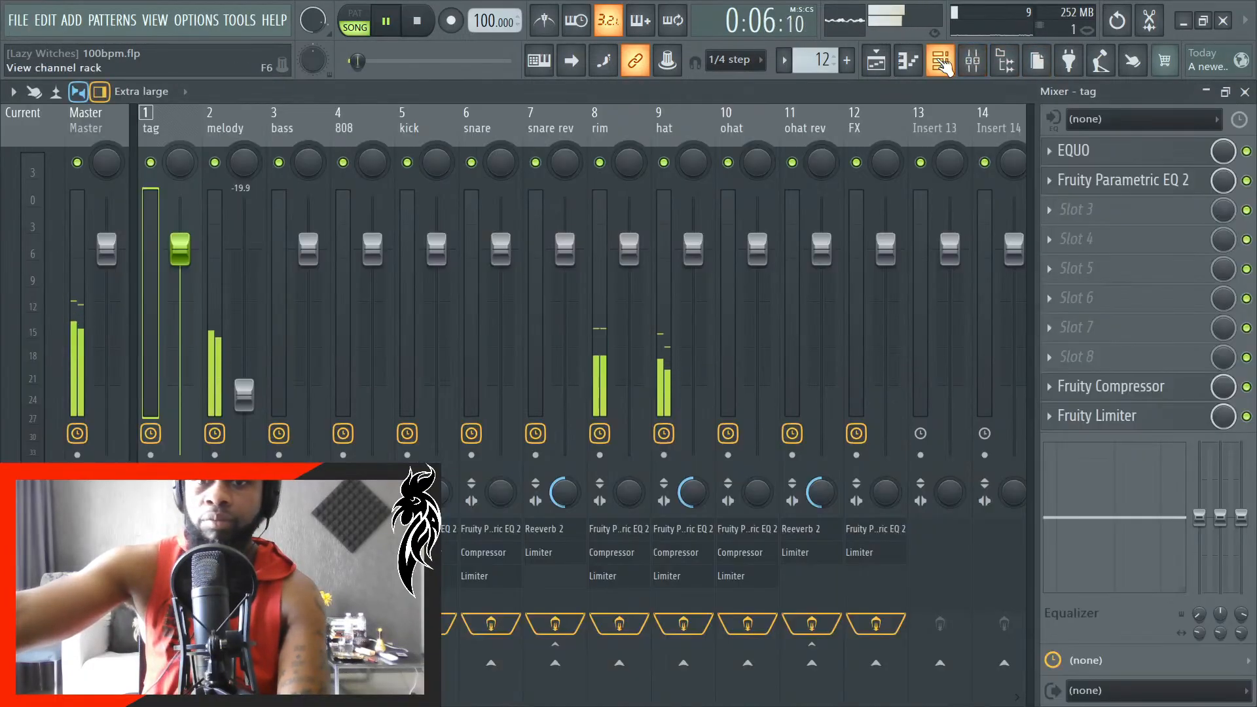
pyautogui.click(942, 61)
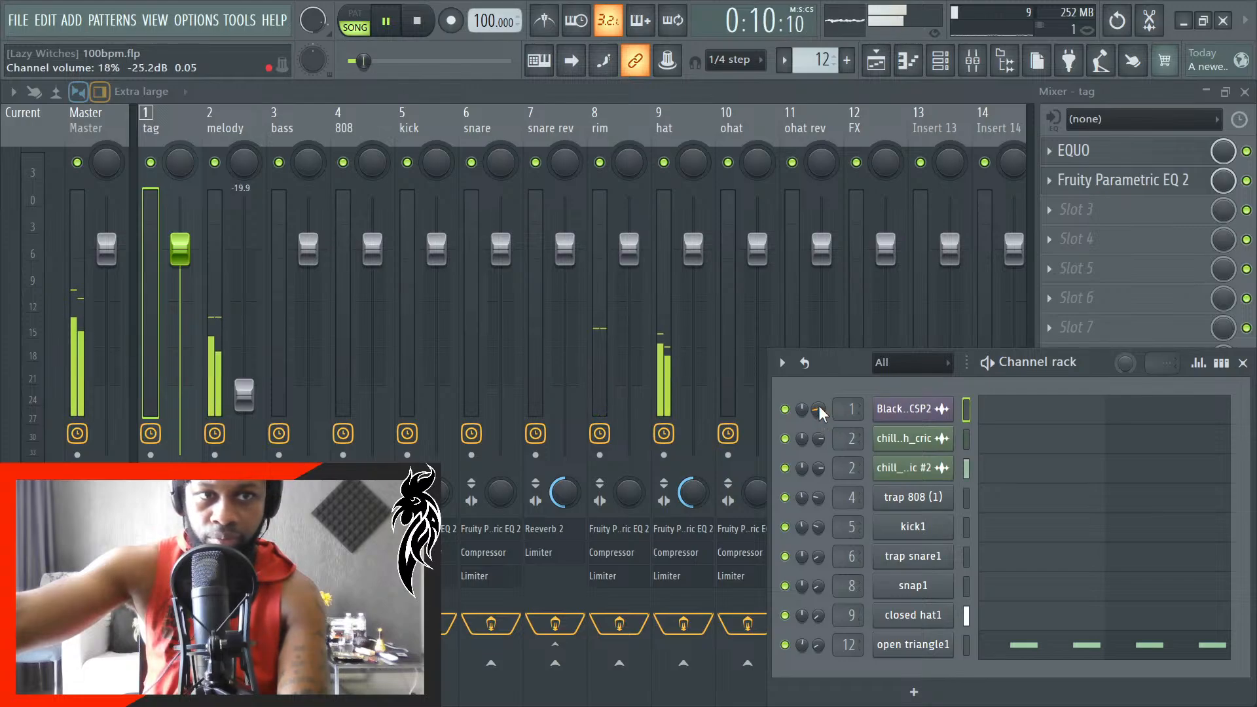
pyautogui.click(1243, 363)
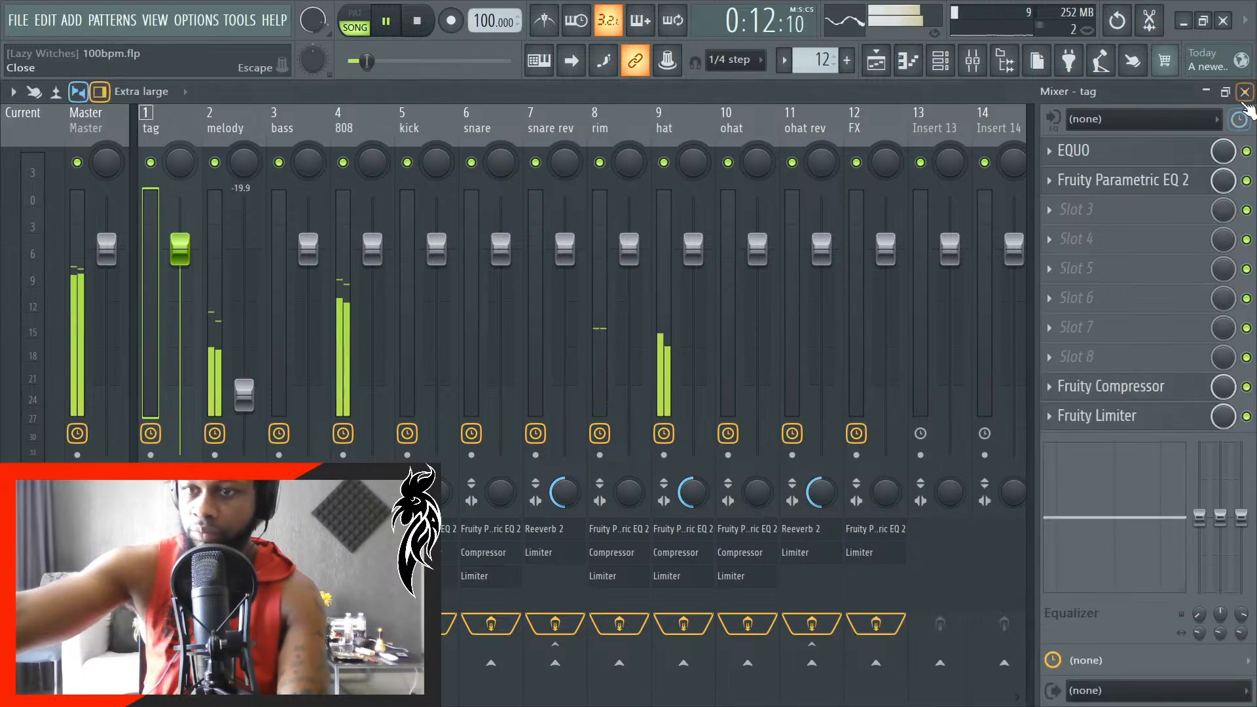
pyautogui.click(1245, 92)
pyautogui.press('space')
# - Inspect the opening notes of the 808 pattern at bar 6 in the piano roll and return to the playlist
pyautogui.scroll(5, 1049, 340)
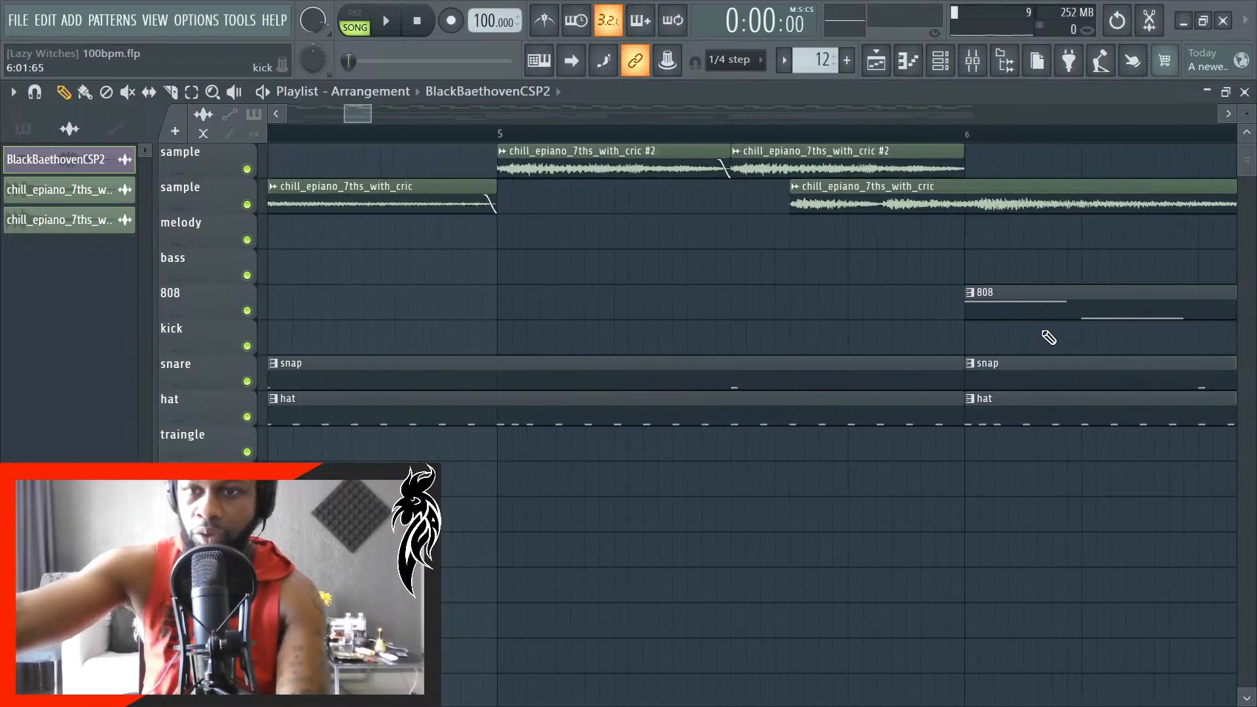
pyautogui.doubleClick(996, 300)
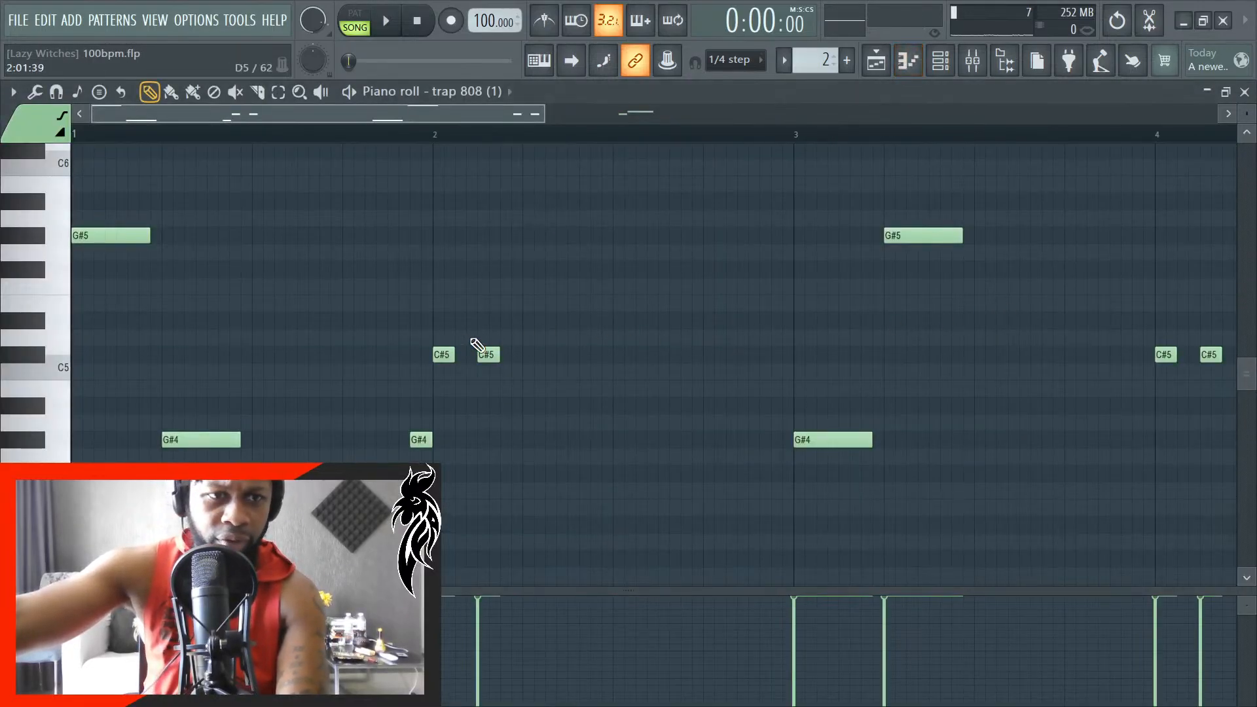
pyautogui.scroll(3, 11, 319)
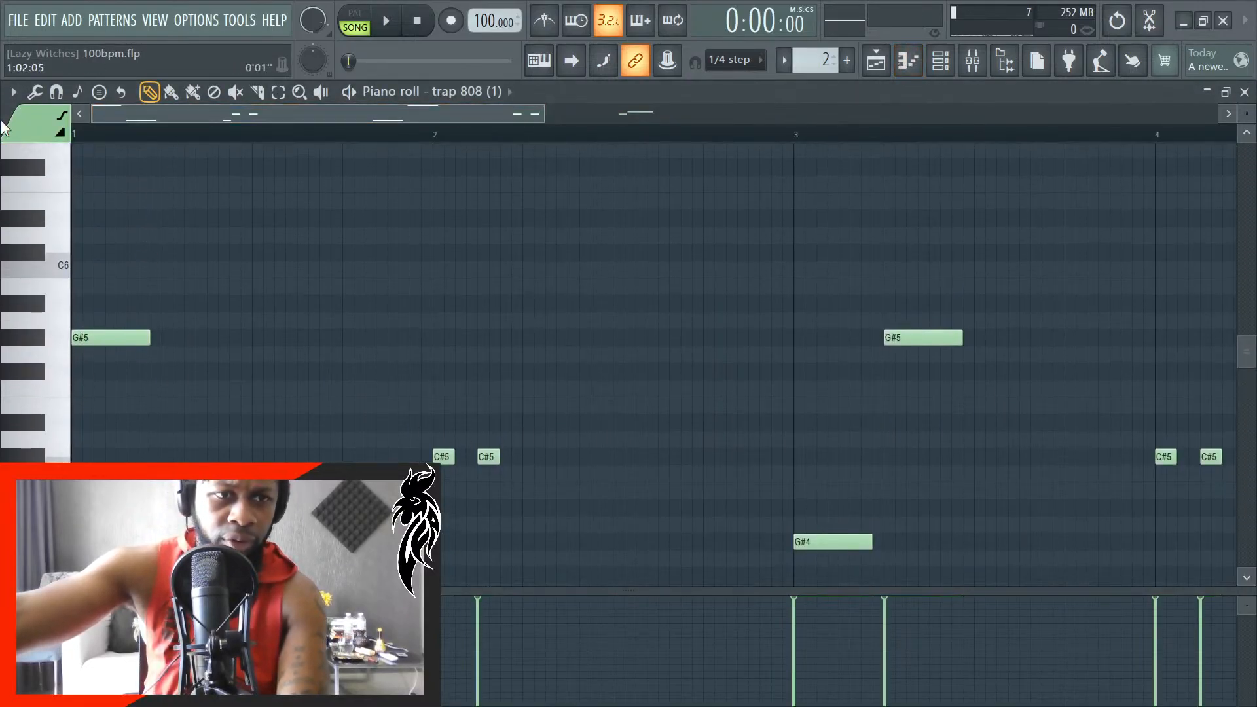
pyautogui.scroll(2, 108, 424)
pyautogui.scroll(1, 105, 430)
pyautogui.scroll(2, 88, 465)
pyautogui.scroll(-3, 82, 466)
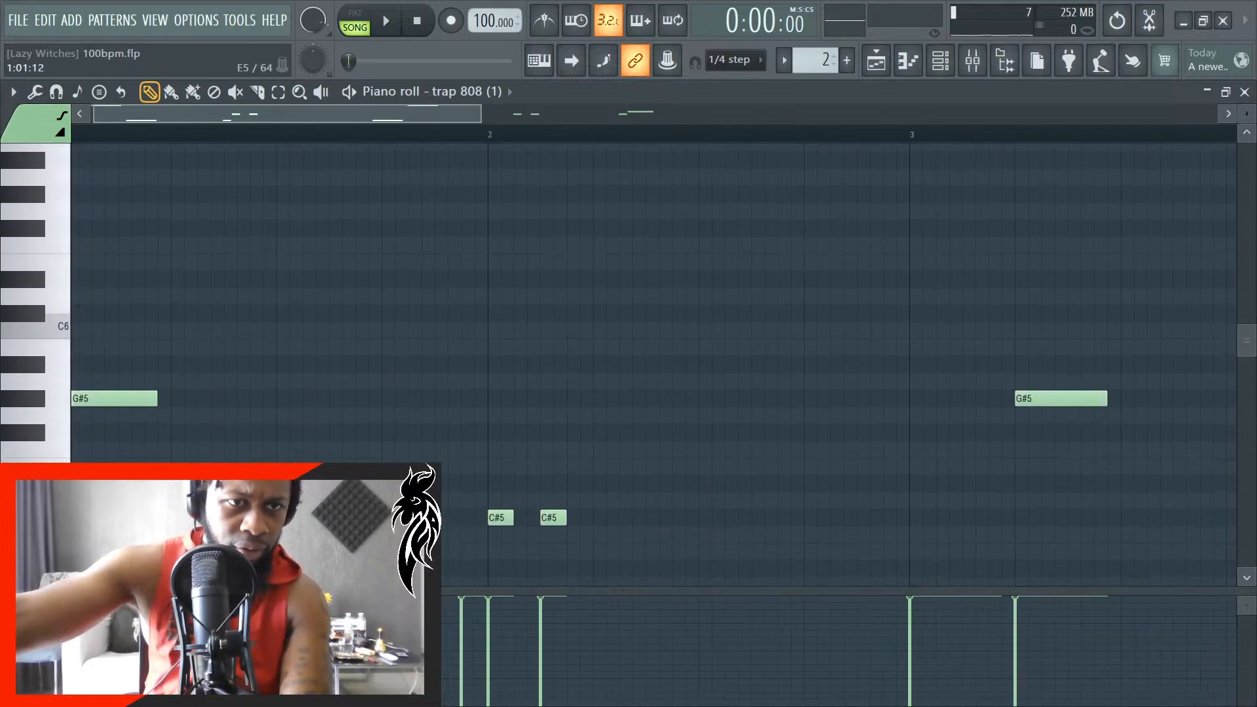
pyautogui.scroll(-1, 172, 305)
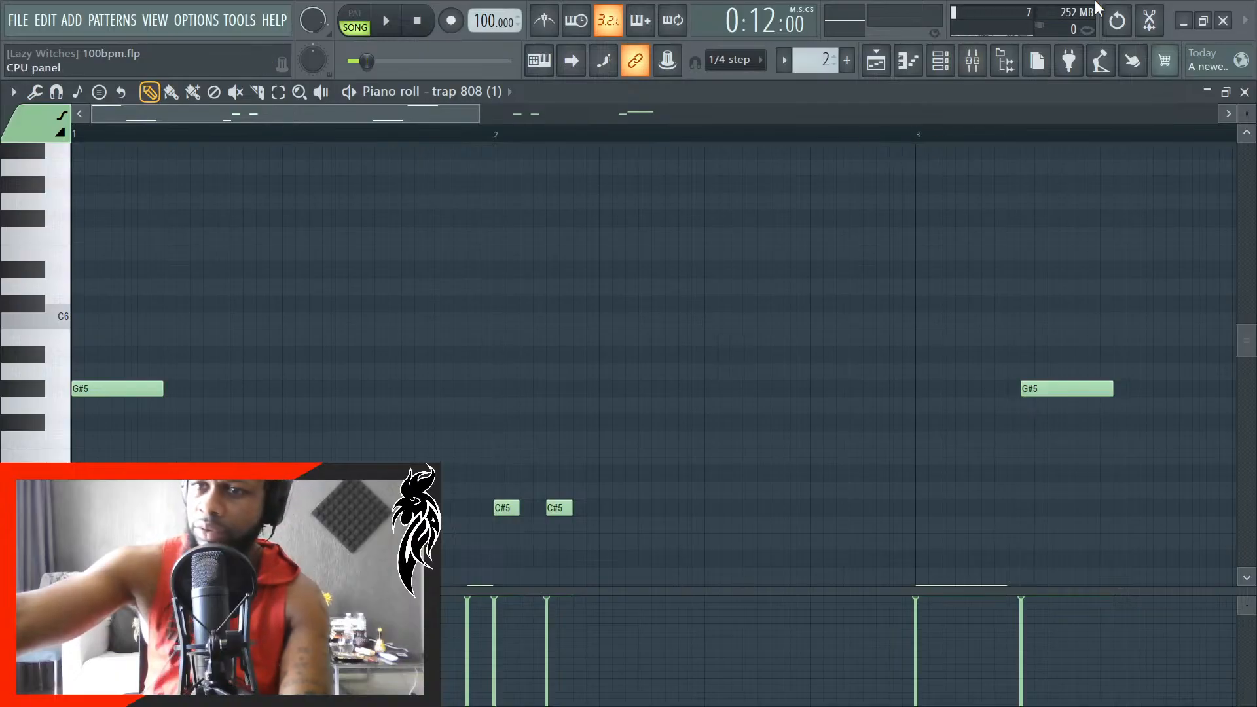
pyautogui.click(1236, 90)
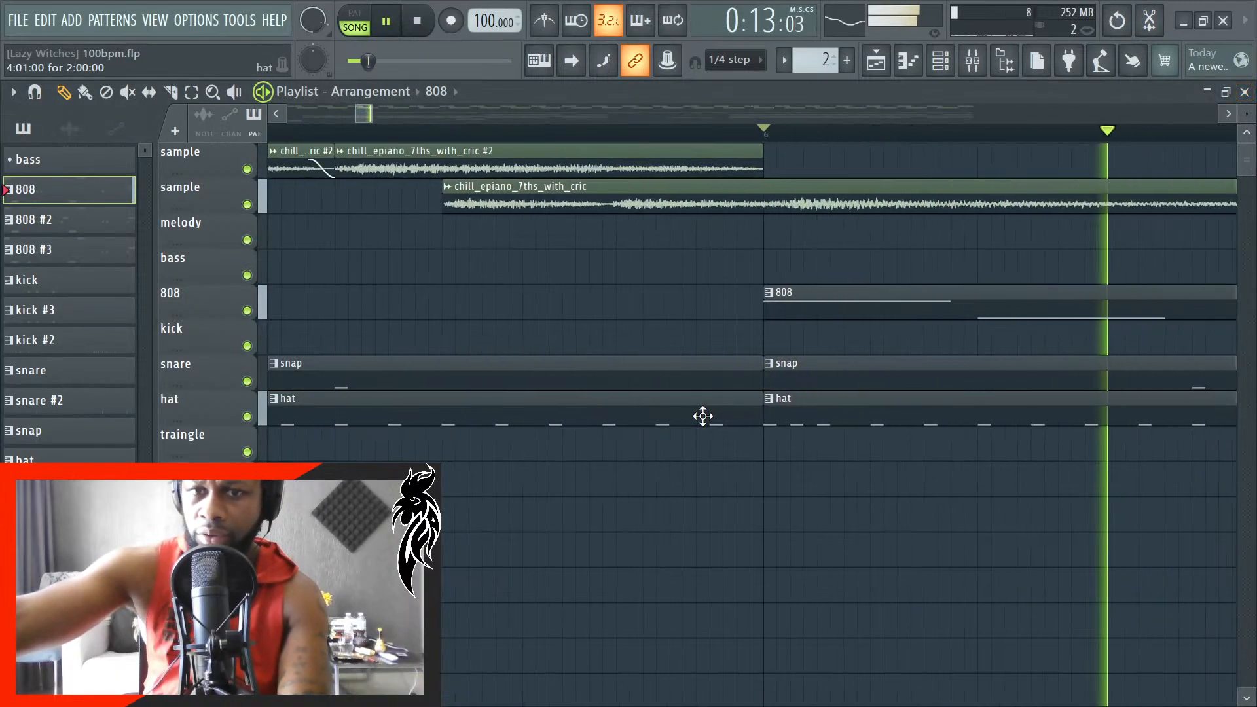
# - Play the arrangement from the start and check how the 808 entry at bar 6 lines up with the snap and hat
pyautogui.scroll(3, 829, 291)
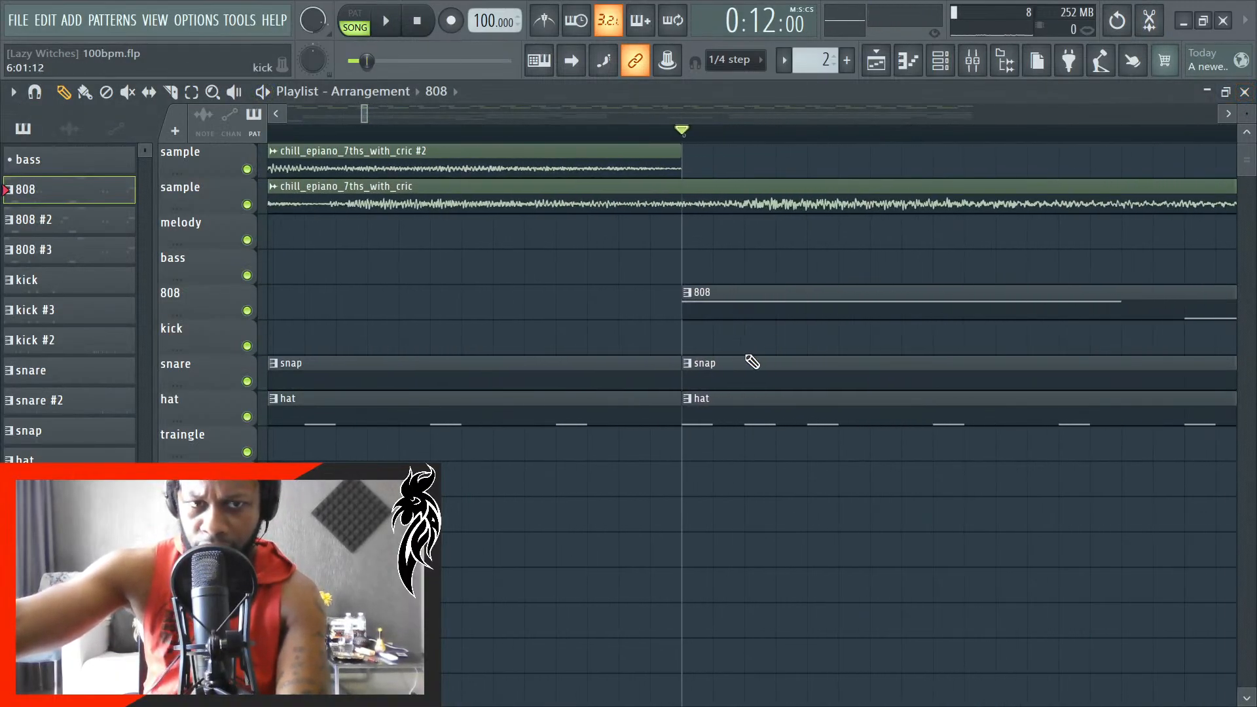
pyautogui.press('space')
pyautogui.scroll(-3, 675, 355)
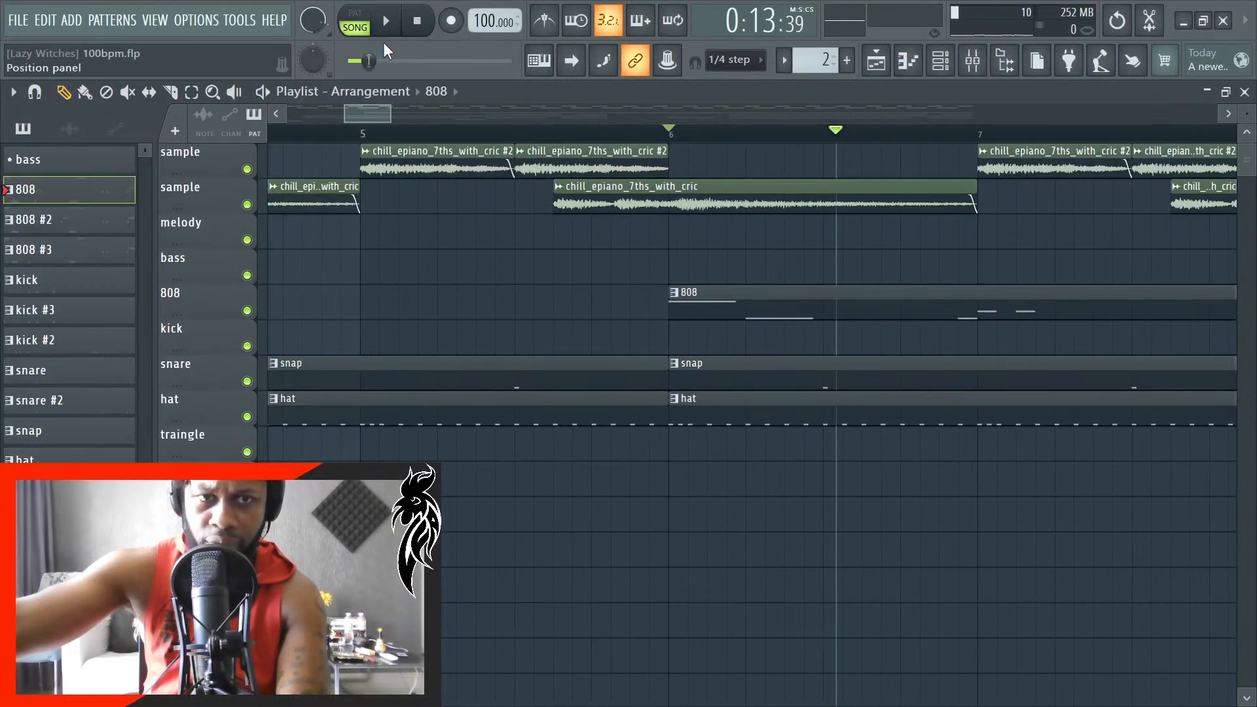
pyautogui.click(426, 23)
pyautogui.press('space')
pyautogui.scroll(-6, 667, 395)
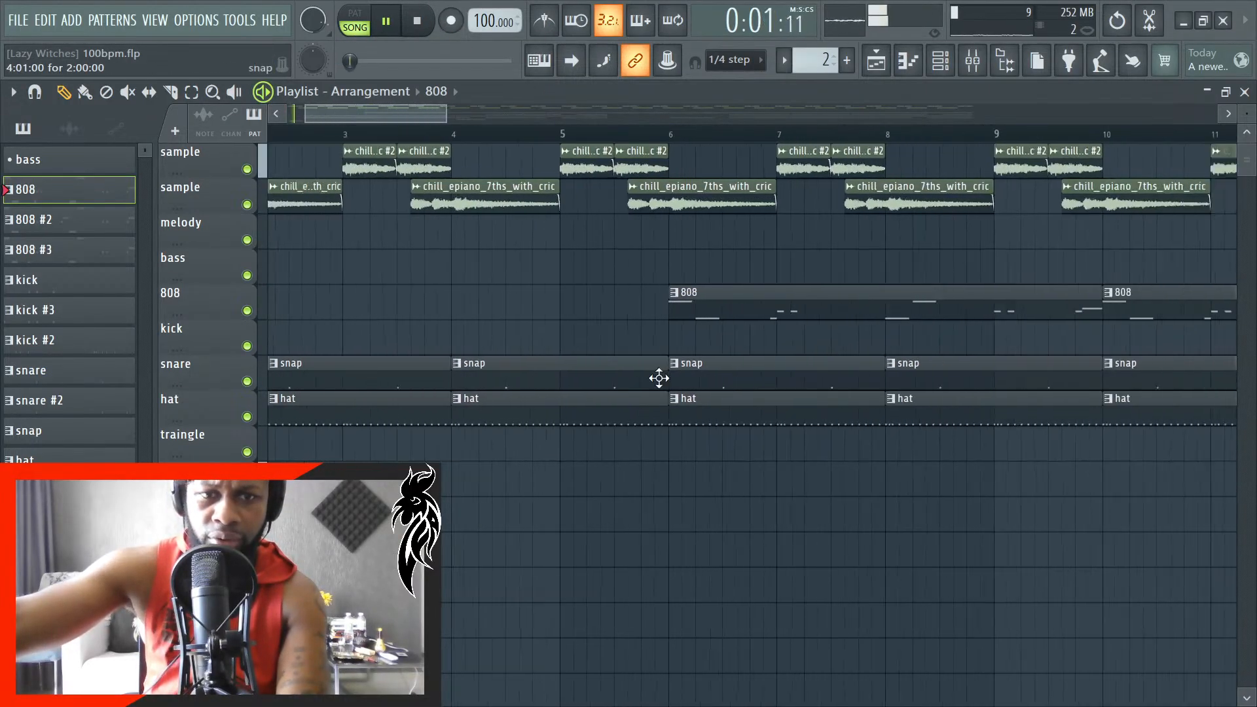
pyautogui.scroll(3, 406, 406)
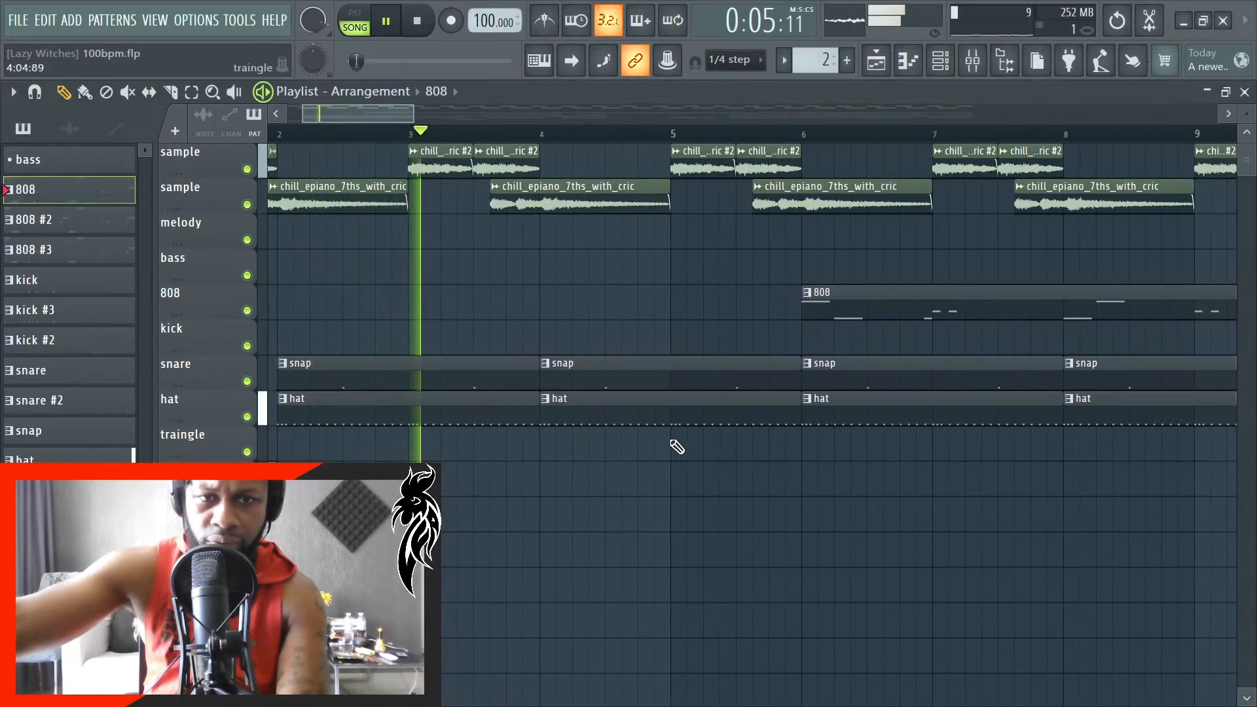
pyautogui.scroll(1, 652, 452)
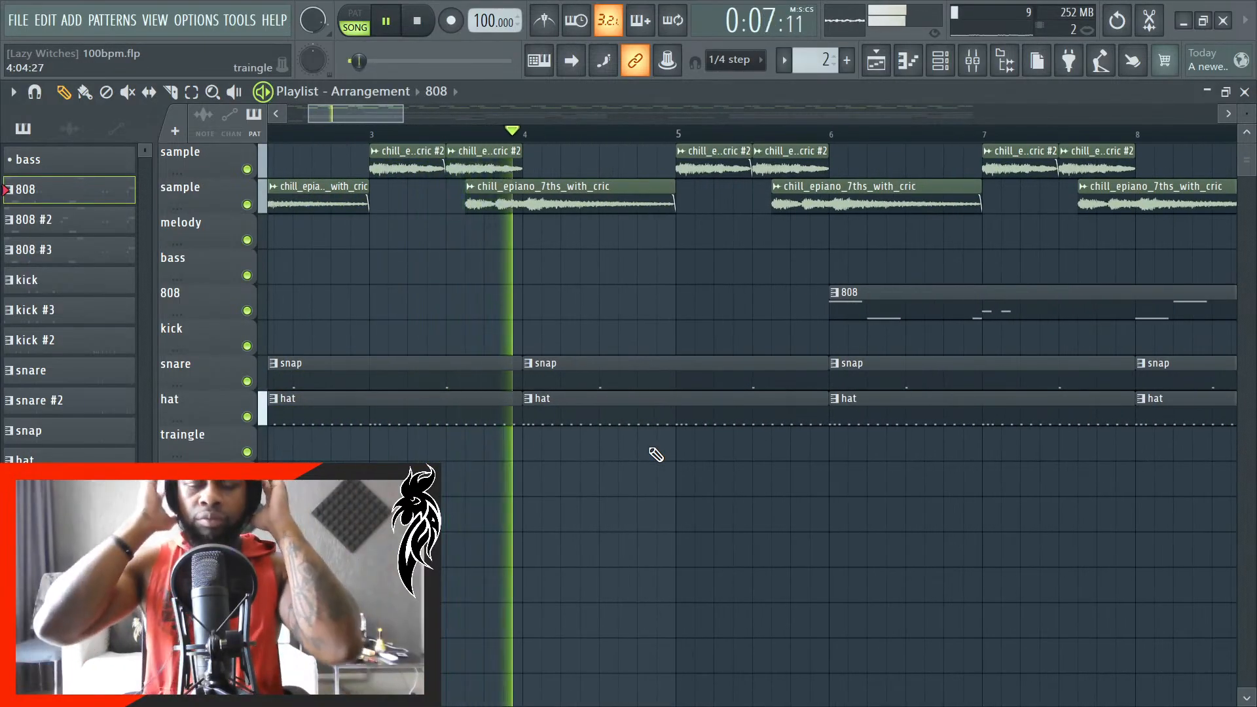
pyautogui.scroll(2, 823, 316)
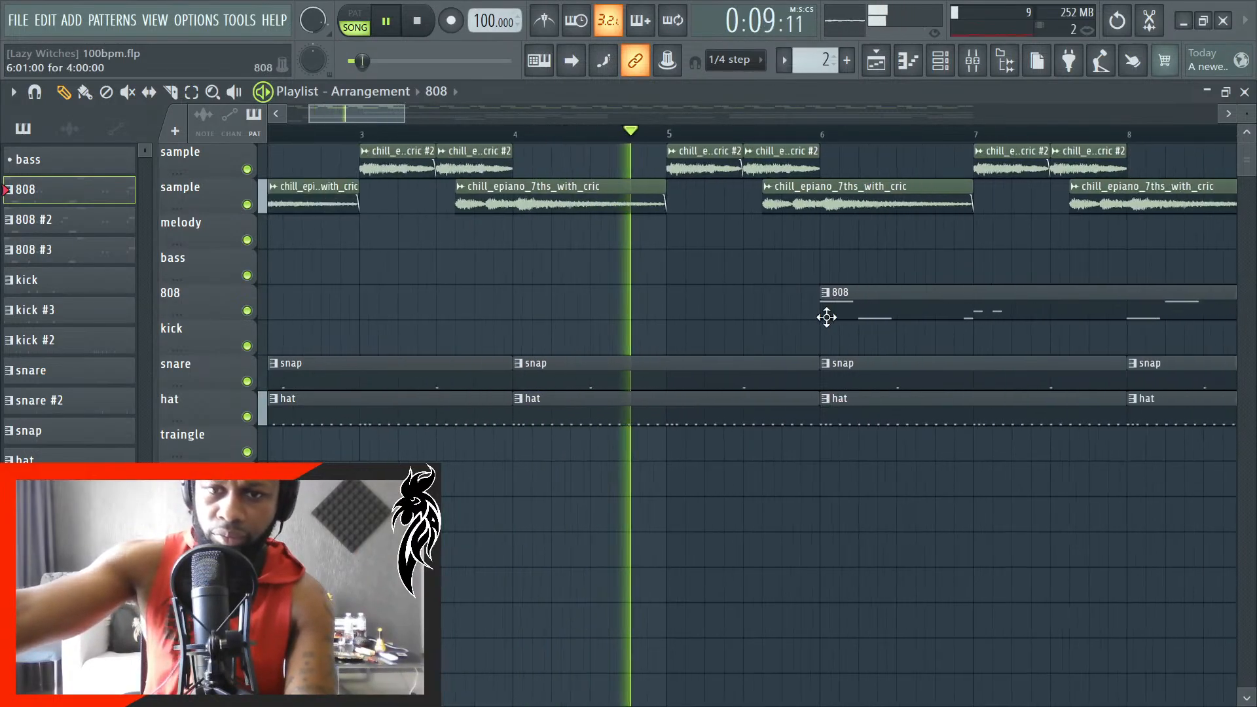
pyautogui.scroll(3, 831, 338)
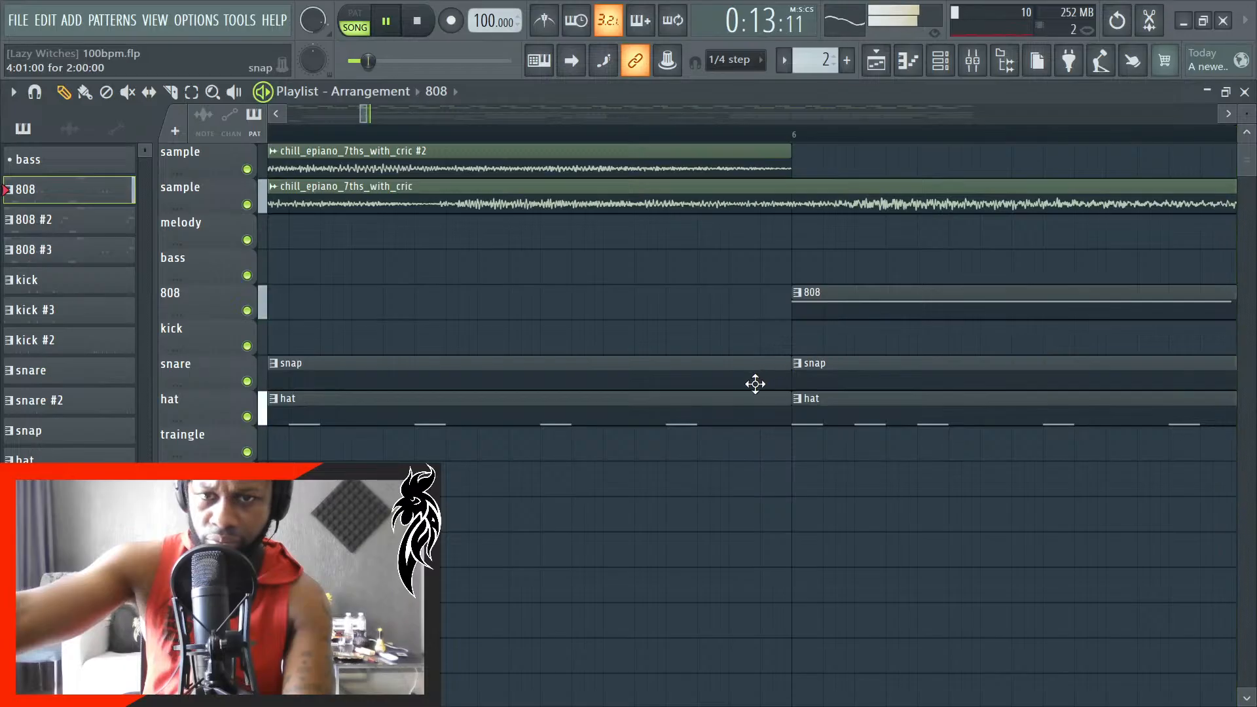
pyautogui.scroll(-2, 753, 388)
pyautogui.scroll(-3, 753, 388)
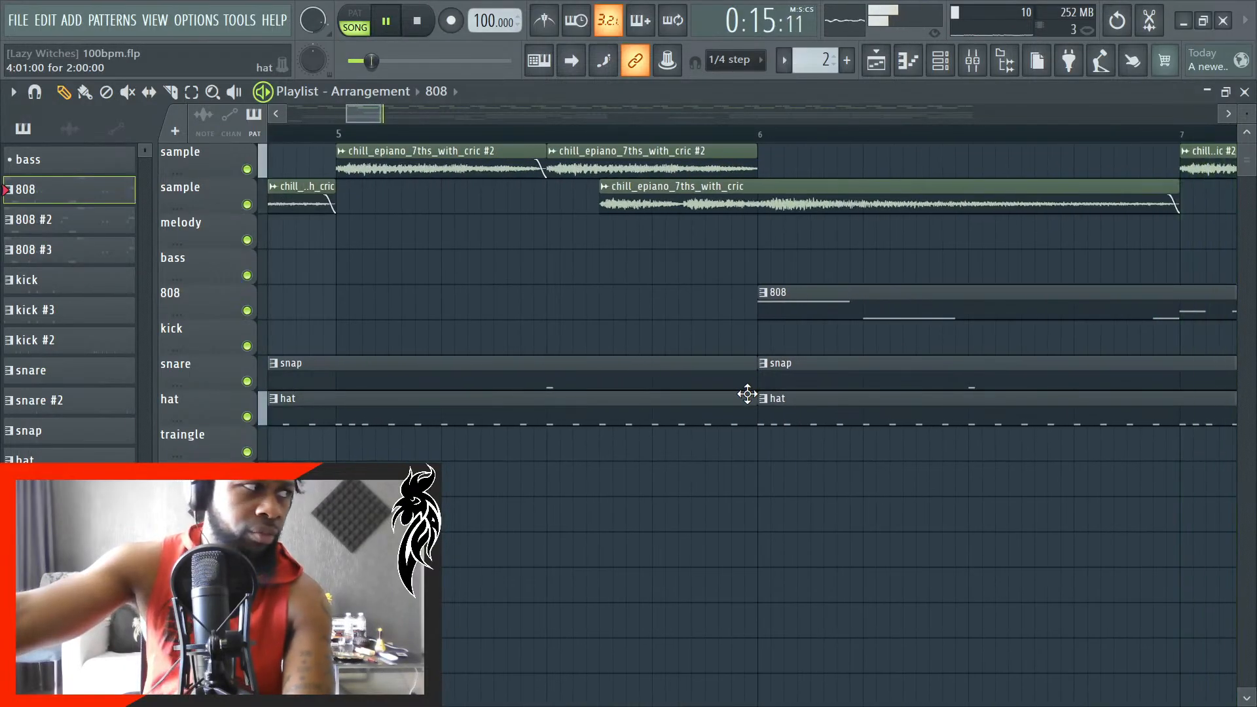
pyautogui.scroll(-3, 748, 395)
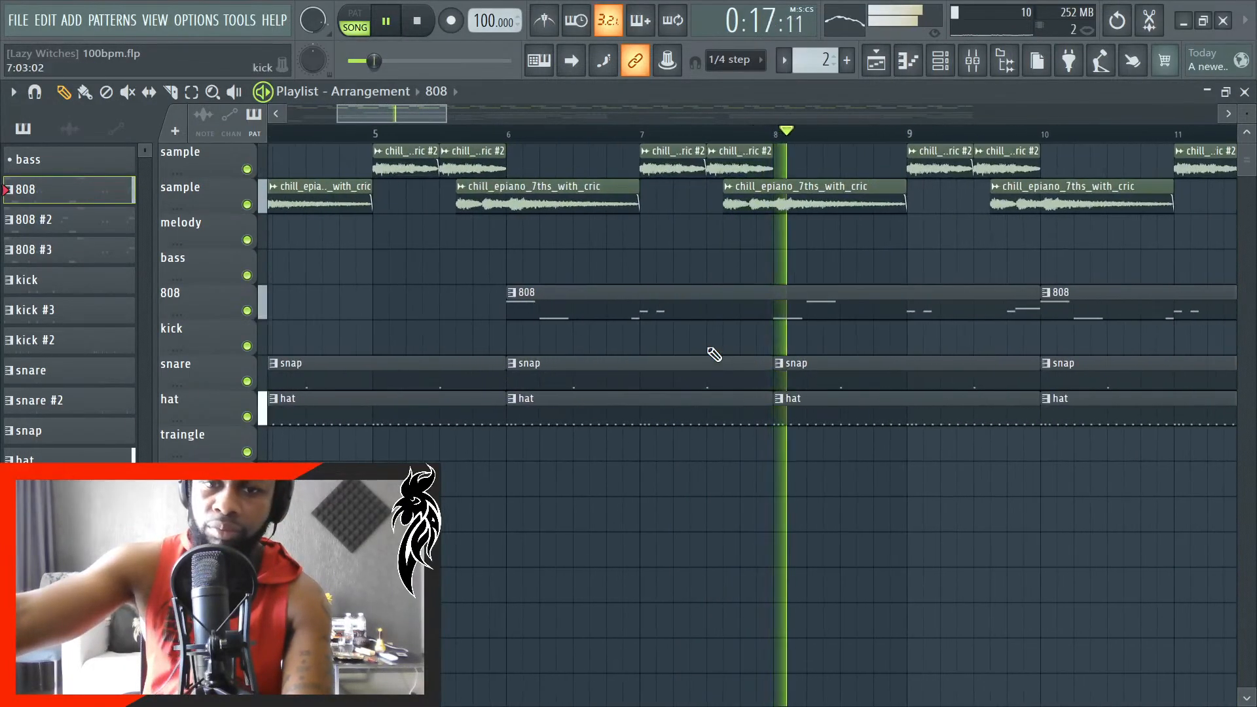
# - In the 808 pattern's piano roll, lengthen the C#5 notes at 2:01:00 and 4:01:00 to 0:00:30 each
pyautogui.press('space')
pyautogui.doubleClick(701, 318)
pyautogui.scroll(-2, 681, 383)
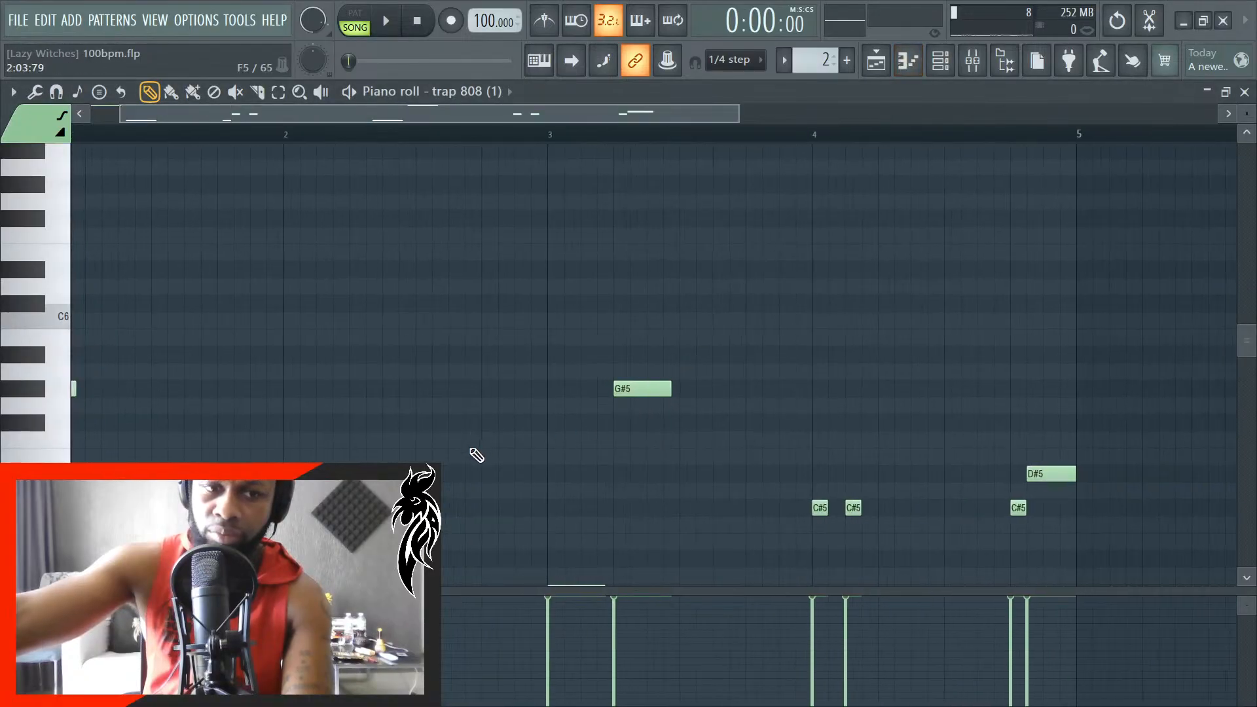
pyautogui.scroll(9, 300, 556)
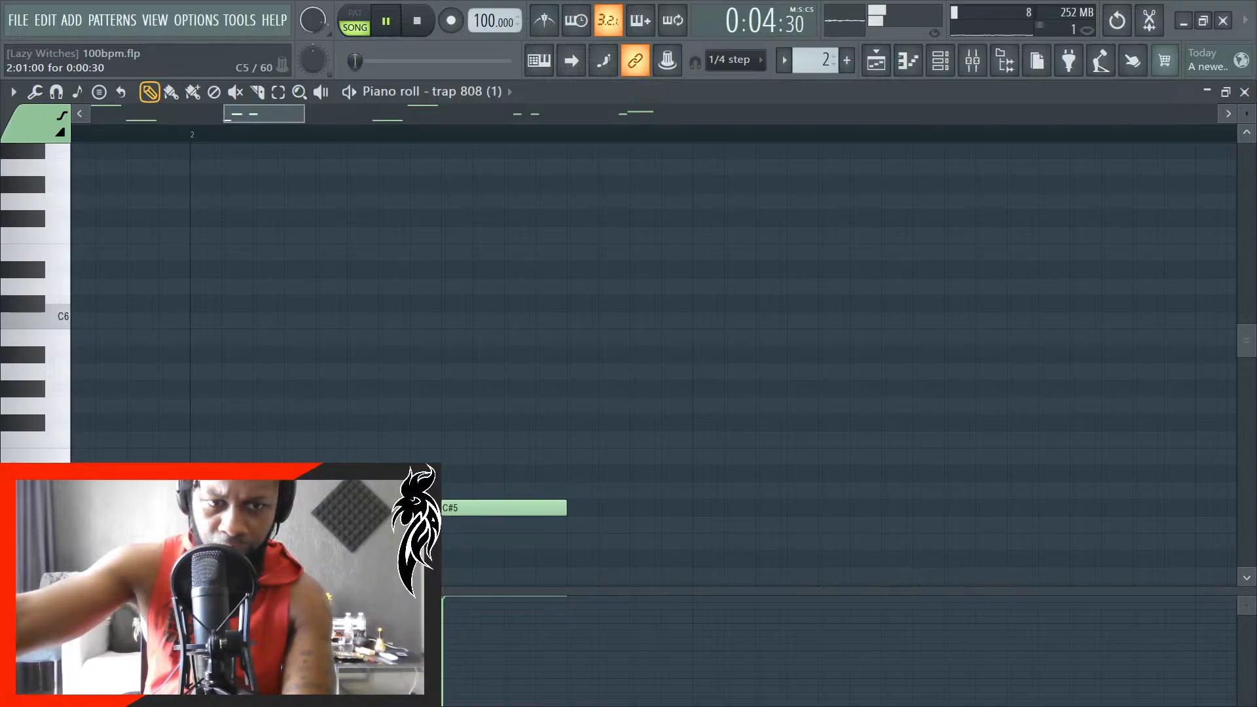
pyautogui.scroll(-5, 477, 507)
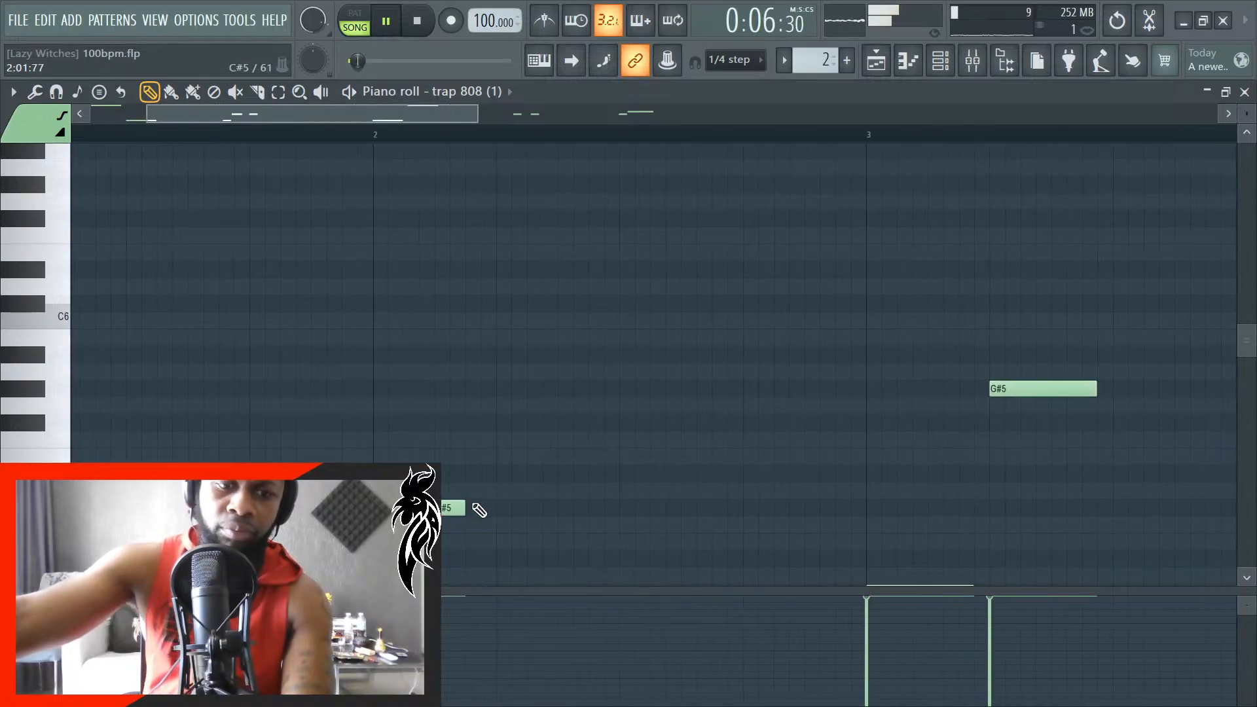
pyautogui.scroll(-4, 524, 499)
pyautogui.scroll(8, 858, 528)
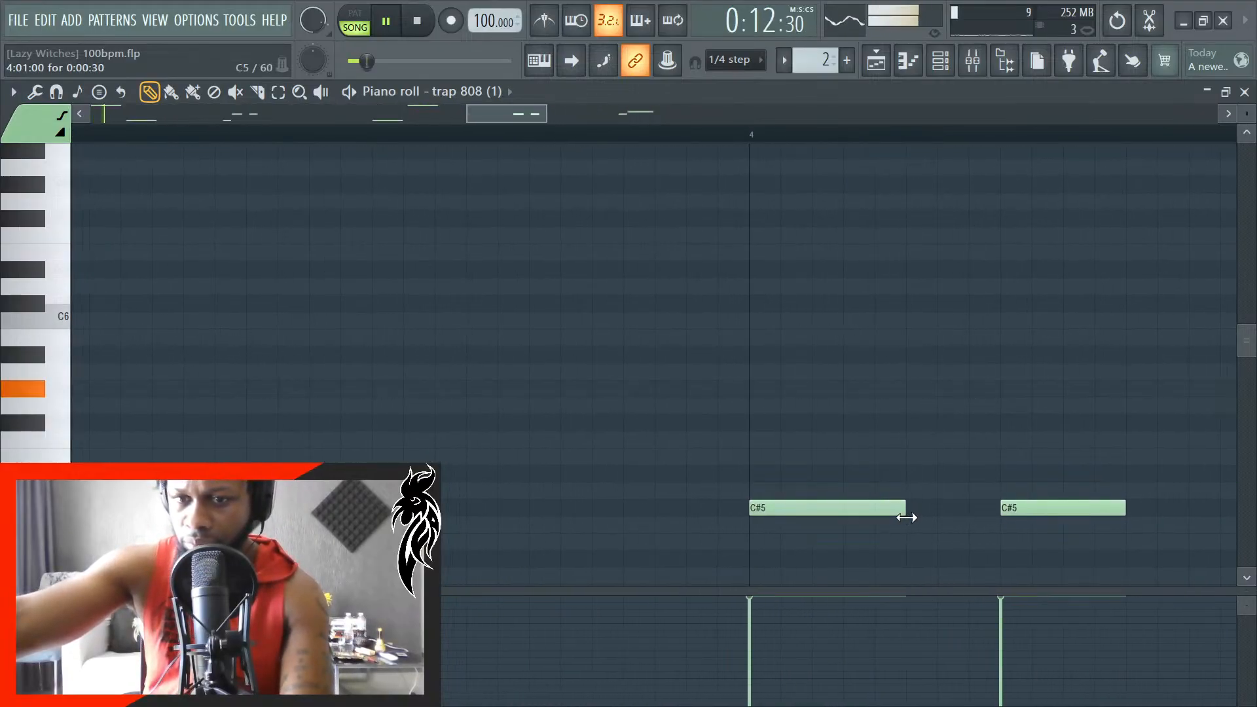
pyautogui.scroll(-8, 750, 527)
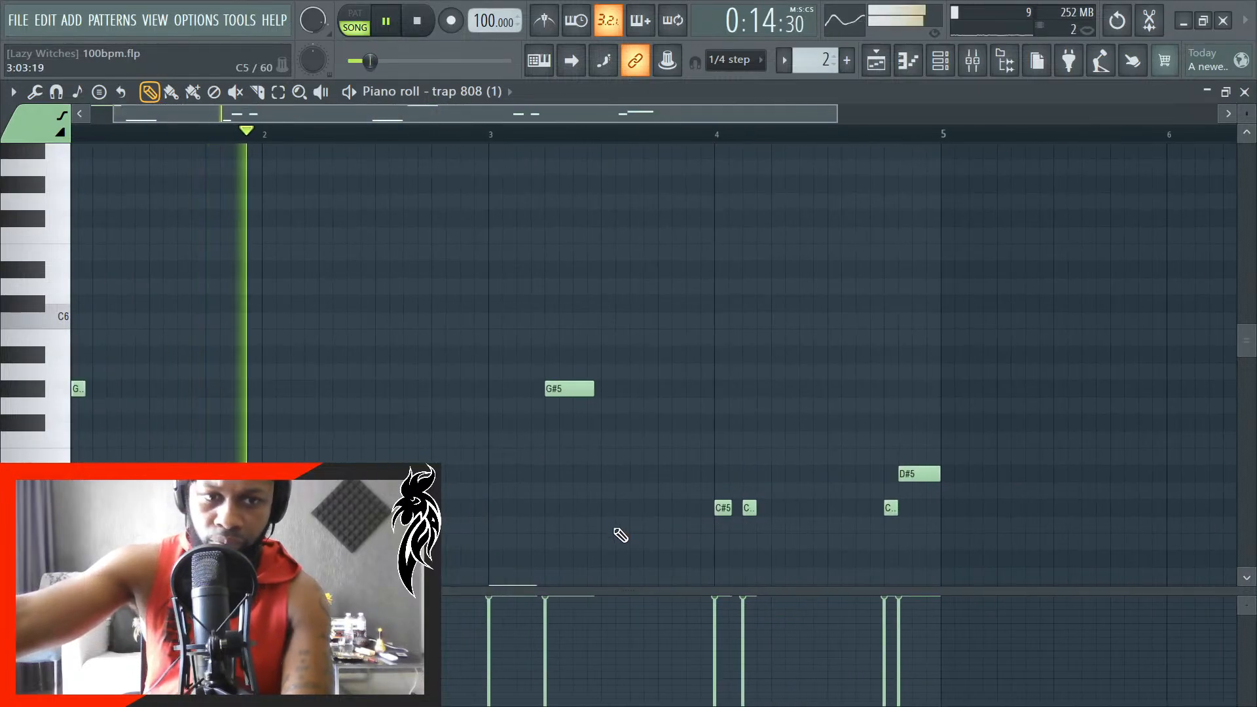
# - Lengthen the second C#5 note in bar 4 to match the one before it, then return to the playlist
pyautogui.press('space')
pyautogui.scroll(6, 330, 530)
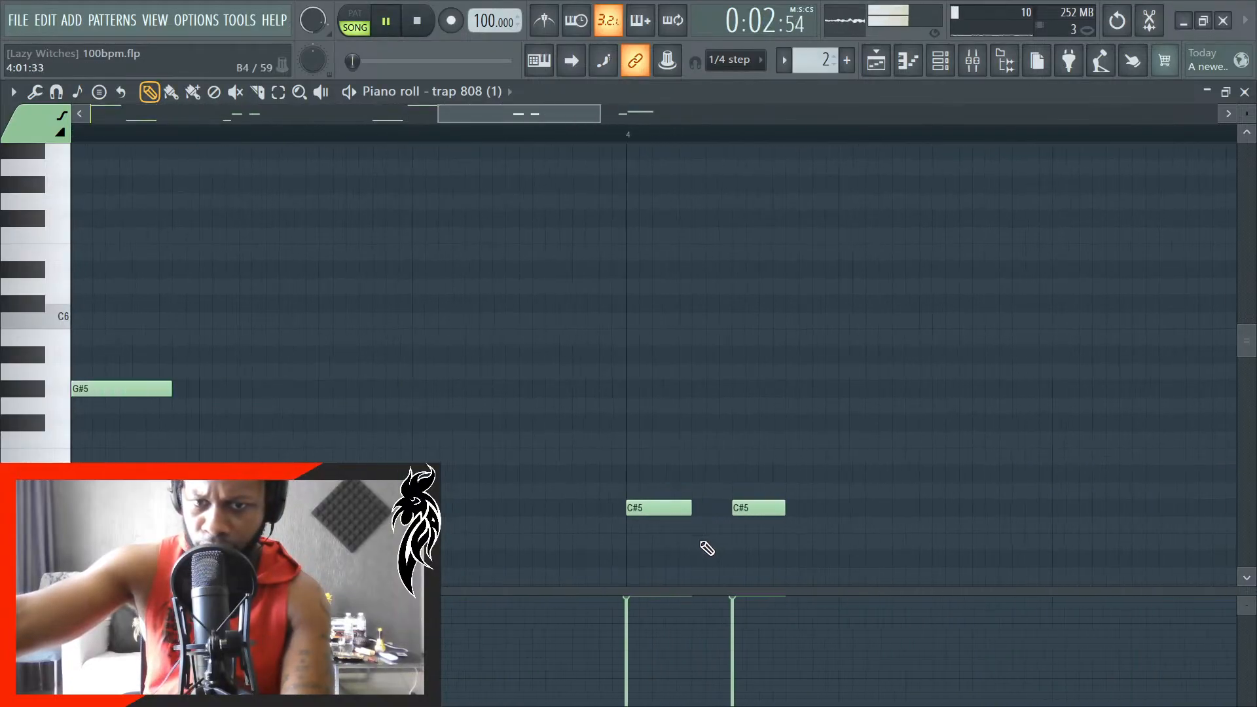
pyautogui.scroll(4, 707, 549)
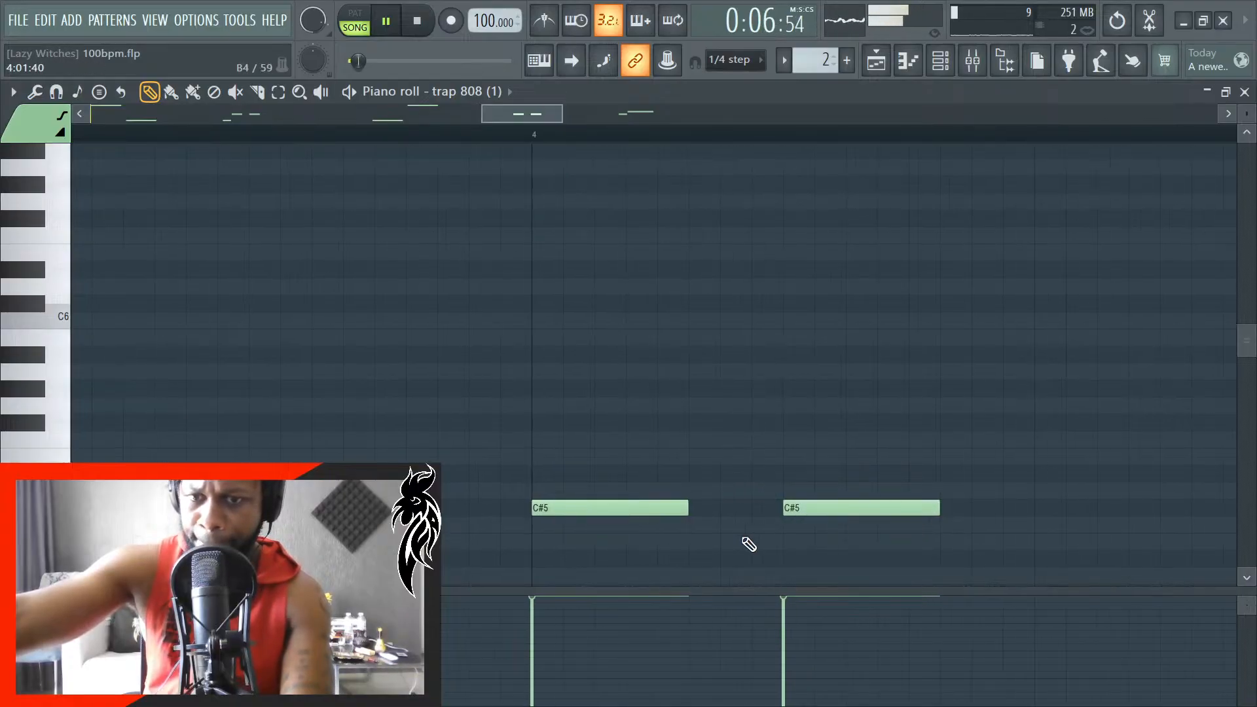
pyautogui.scroll(-10, 749, 544)
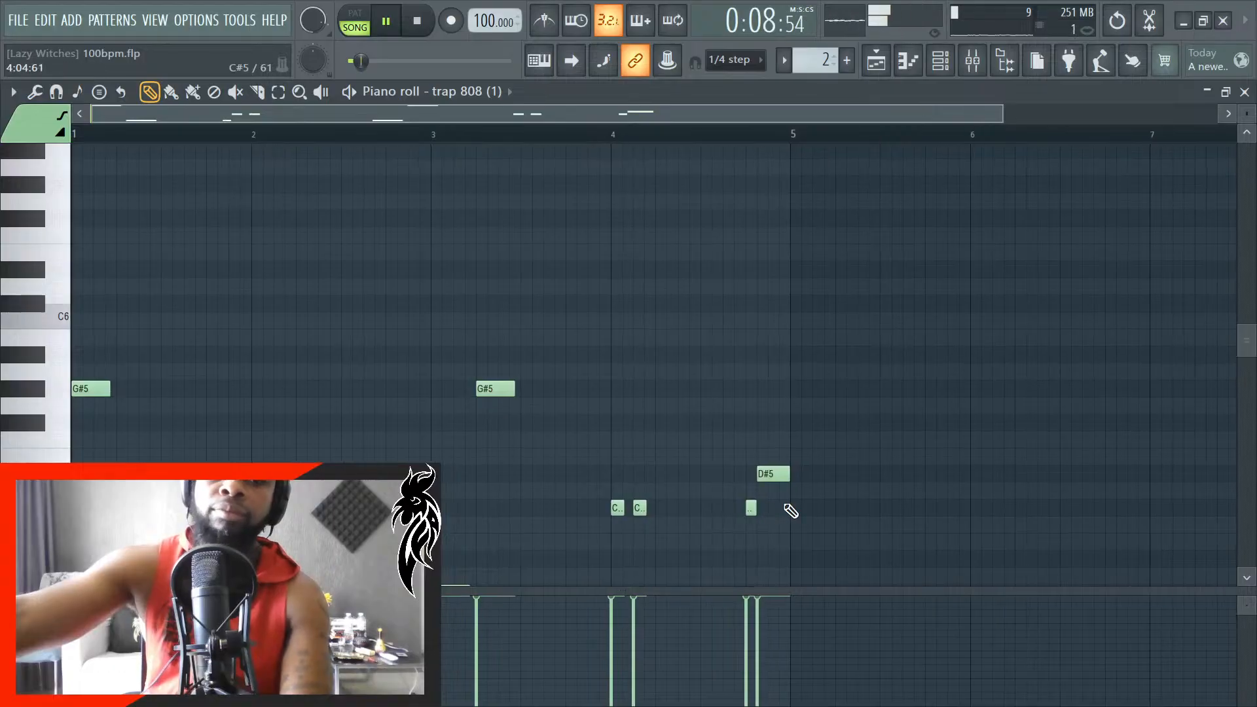
pyautogui.click(1248, 95)
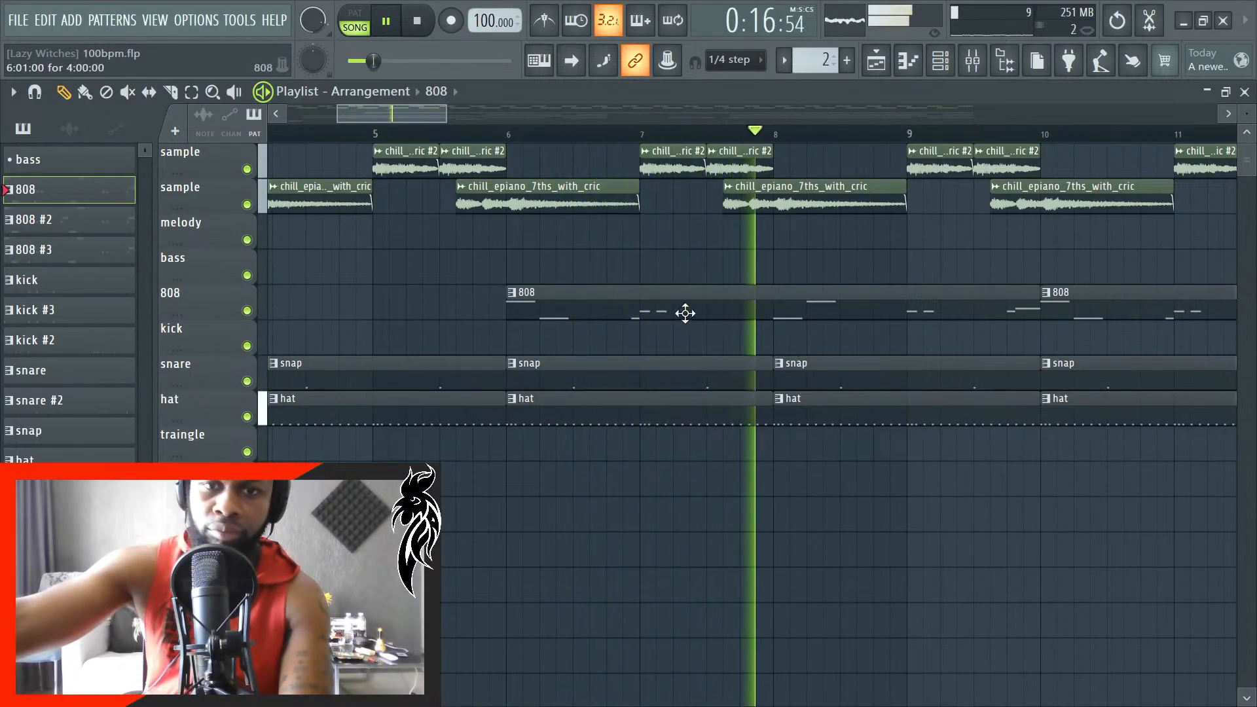
# - Reopen the 808 pattern in the piano roll and lengthen the C#5 note at 2:01:48 to 0:00:36
pyautogui.press('space')
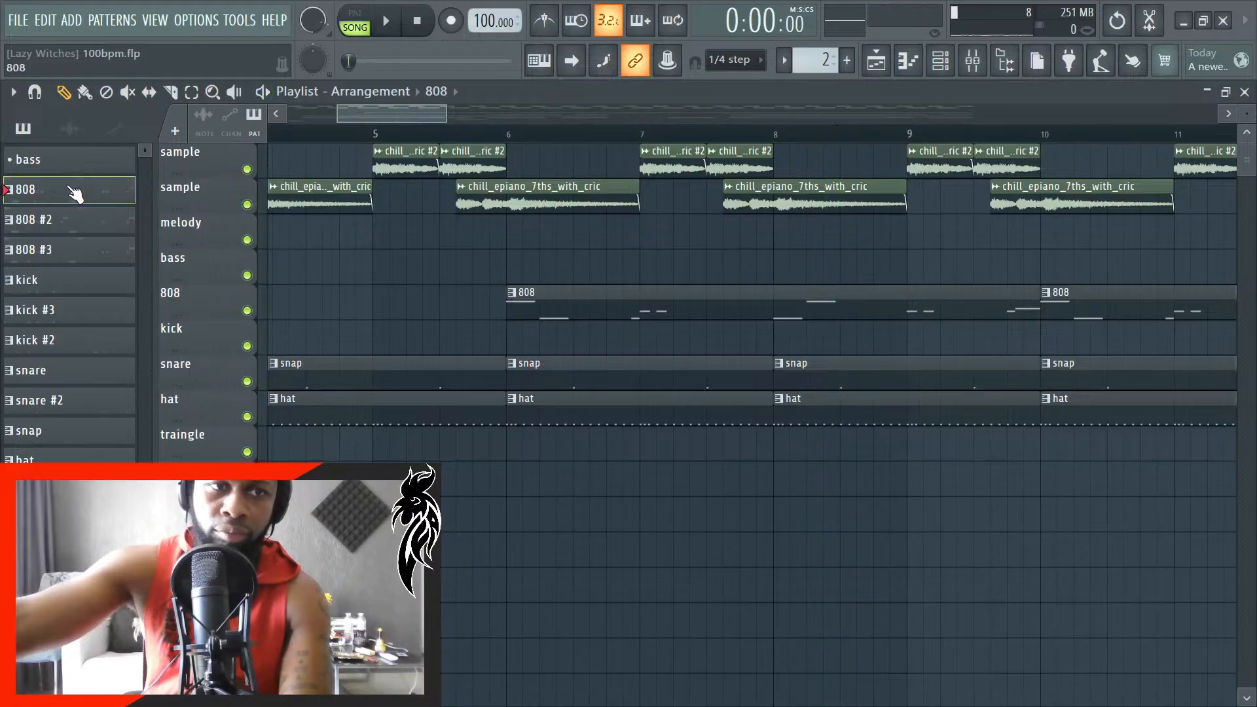
pyautogui.press('F7')
pyautogui.scroll(6, 259, 491)
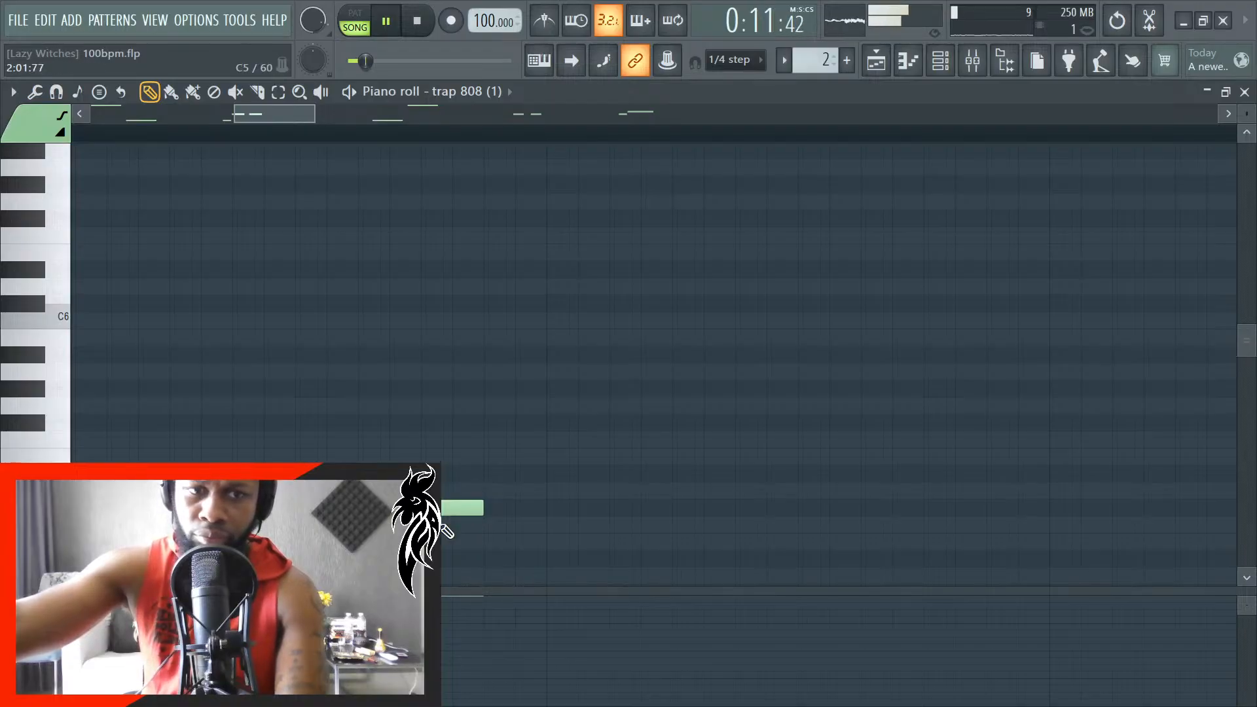
pyautogui.scroll(-9, 442, 526)
pyautogui.scroll(2, 721, 510)
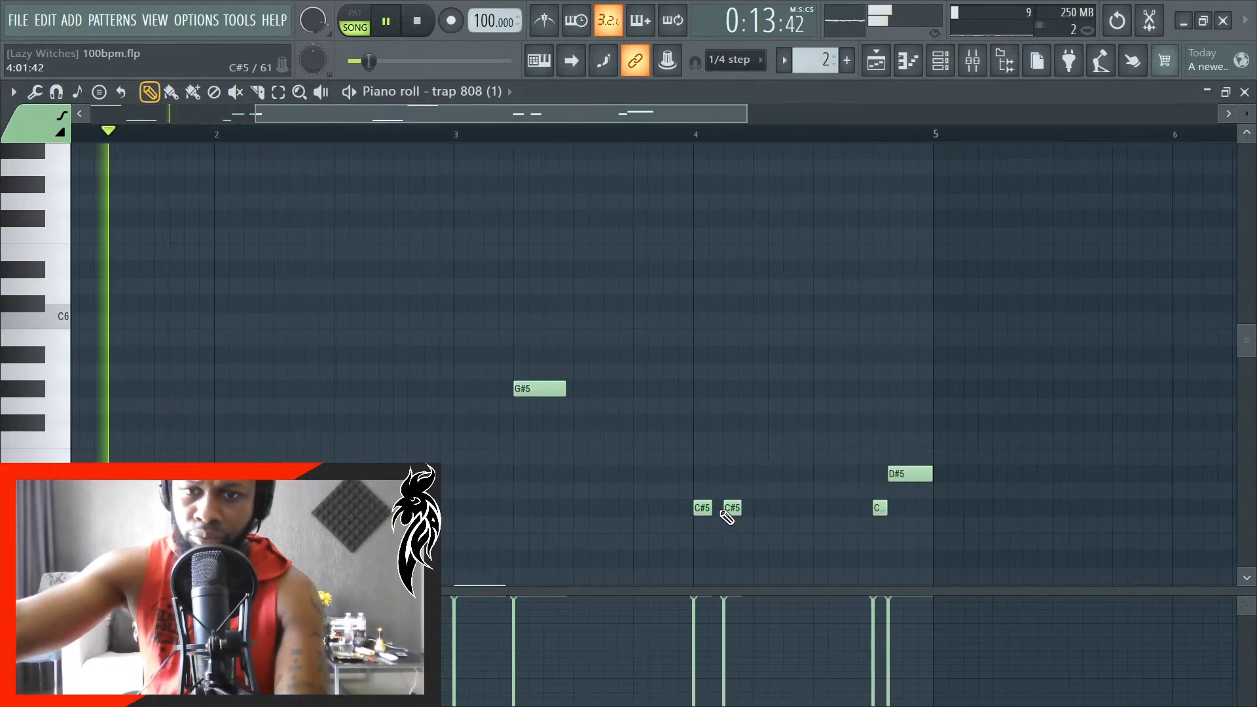
pyautogui.scroll(5, 727, 517)
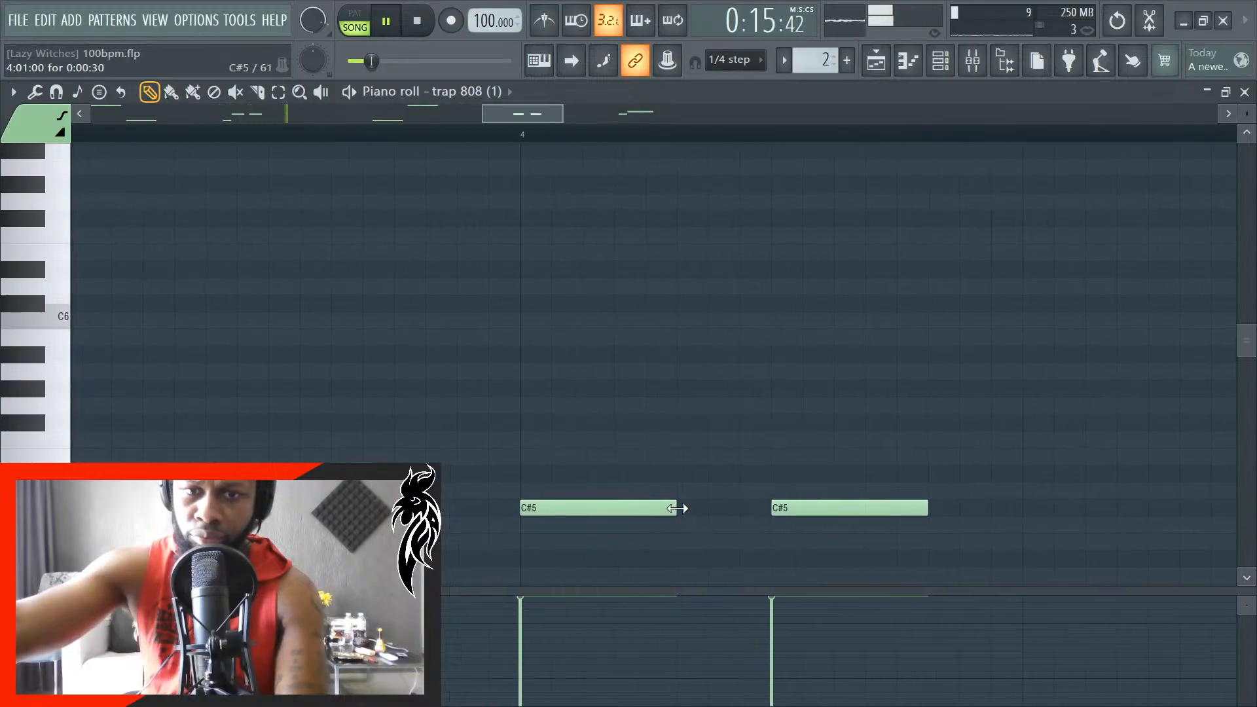
# - Replay the arrangement and check the lengths of the bar 2 C#5 notes in the 808 pattern
pyautogui.press('space')
pyautogui.scroll(-6, 661, 508)
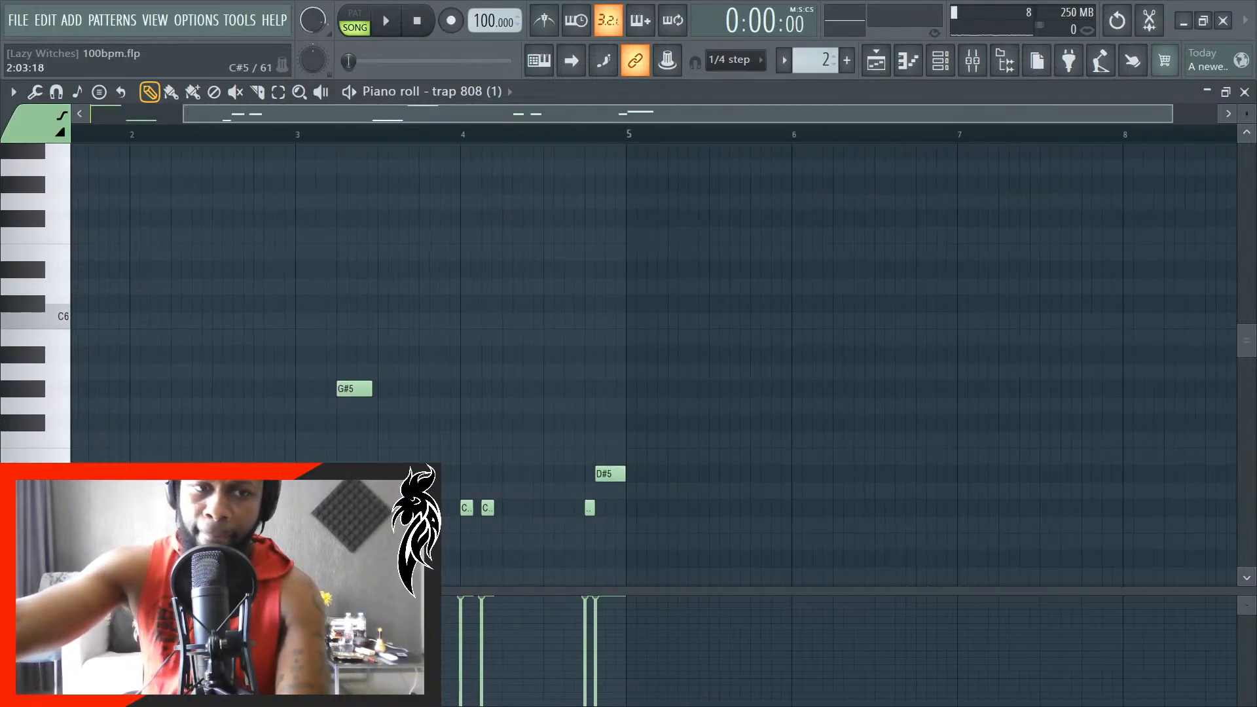
pyautogui.scroll(6, 661, 517)
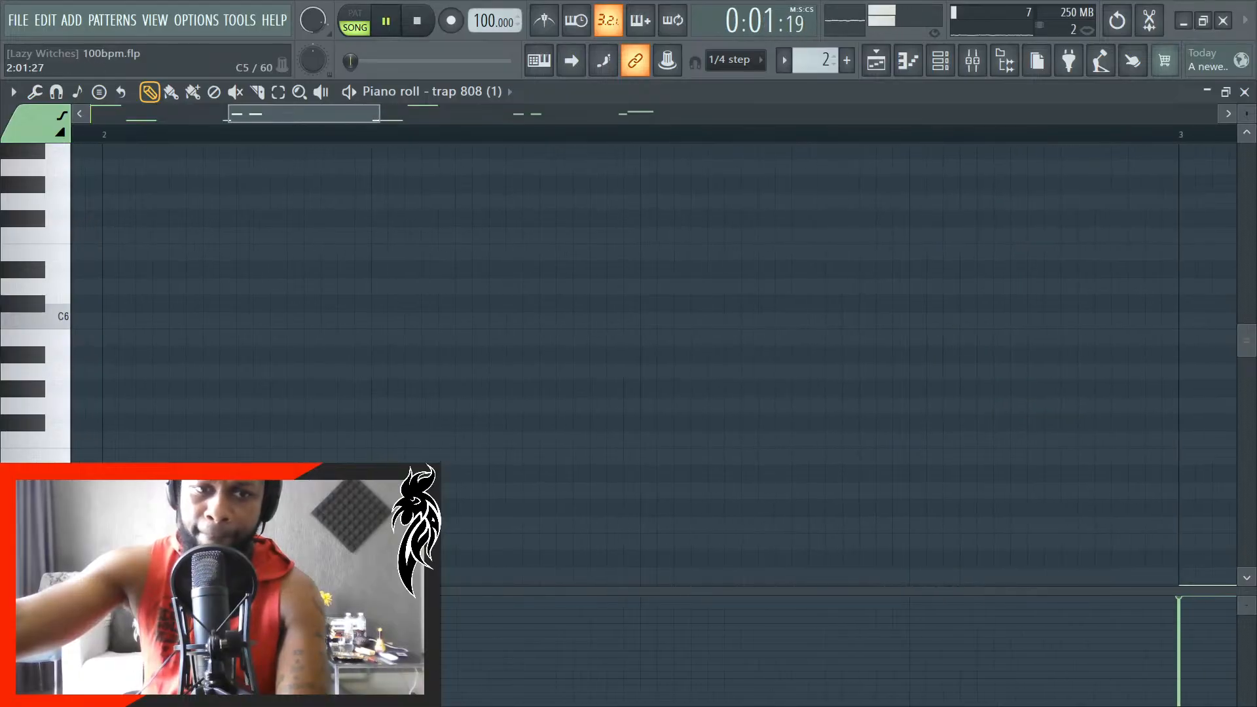
pyautogui.scroll(-4, 199, 241)
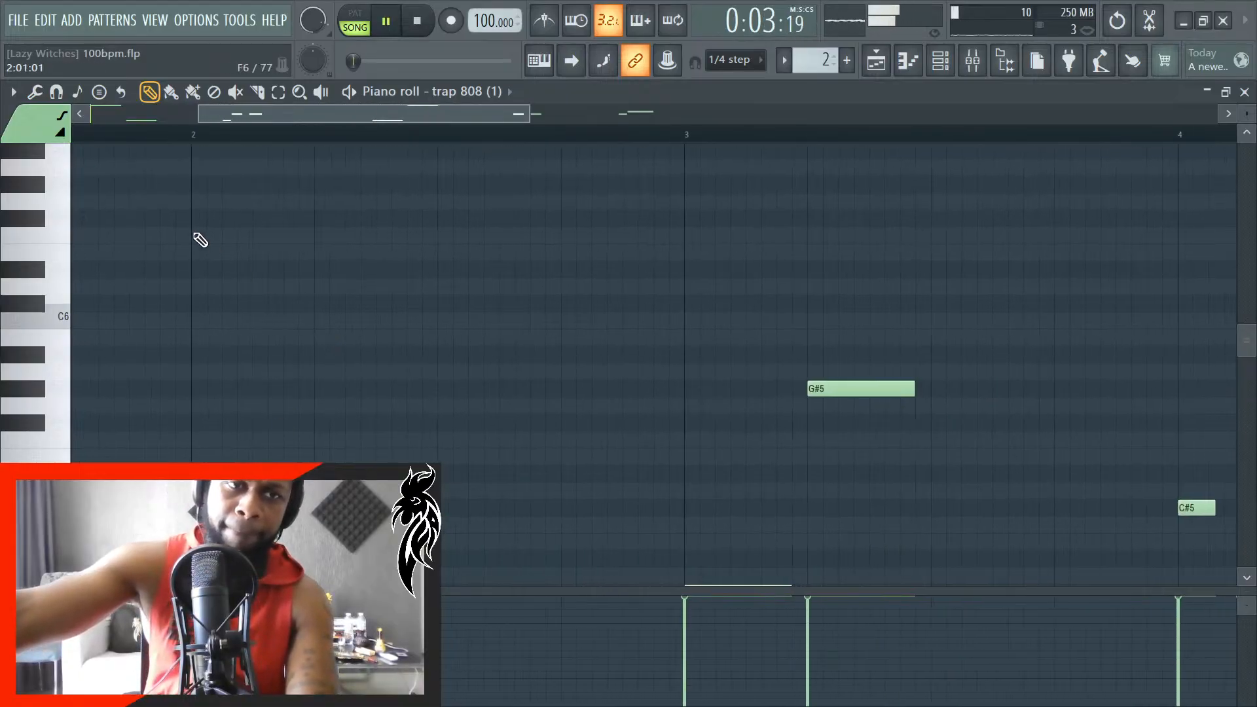
pyautogui.press('space')
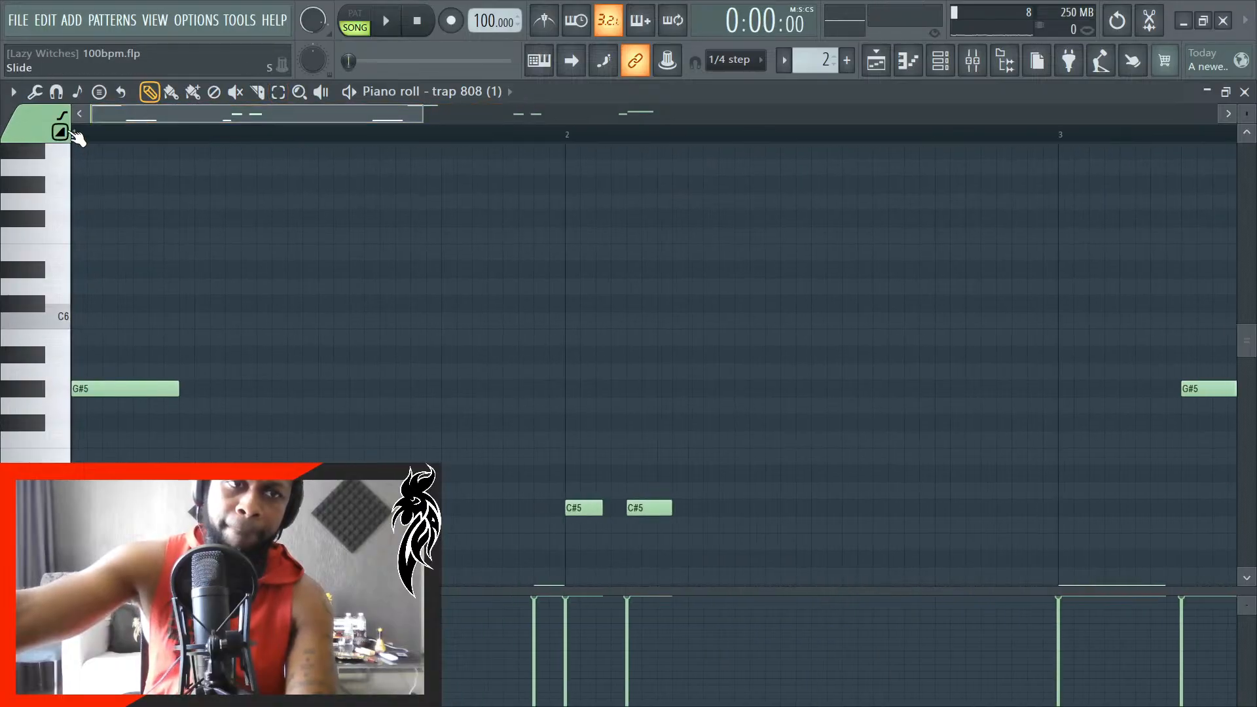
pyautogui.scroll(-3, 592, 197)
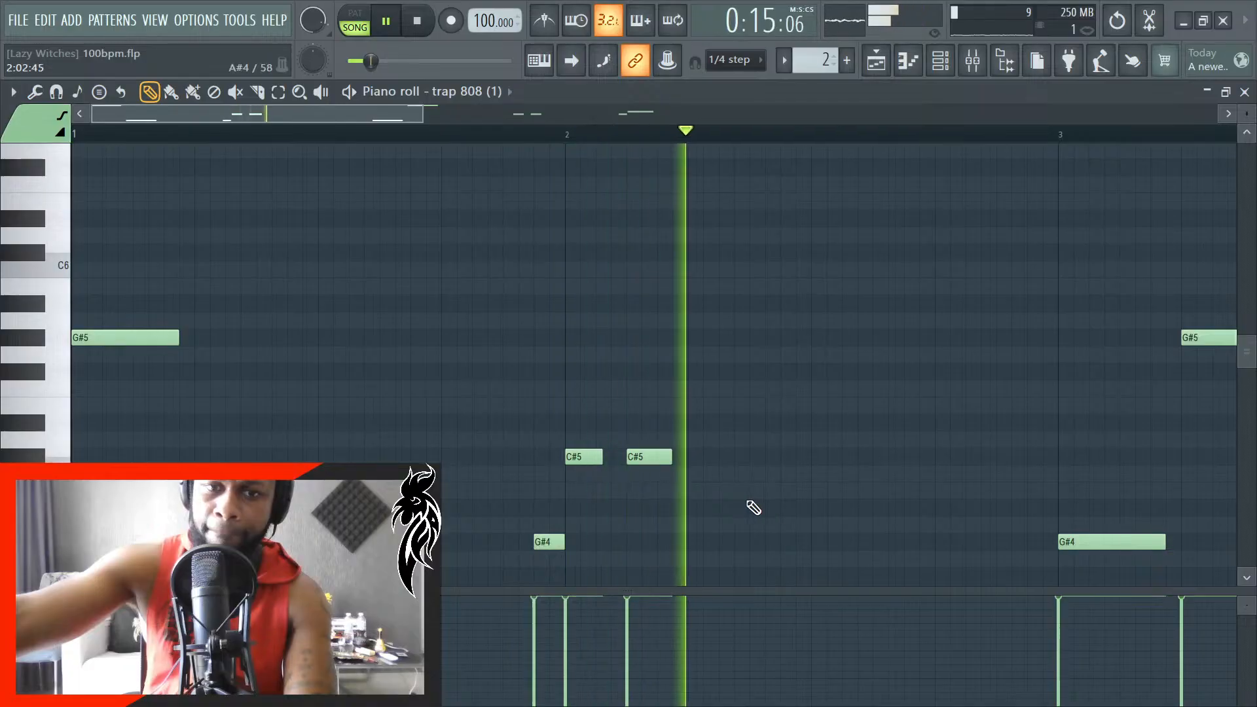
pyautogui.scroll(2, 727, 501)
pyautogui.scroll(3, 727, 498)
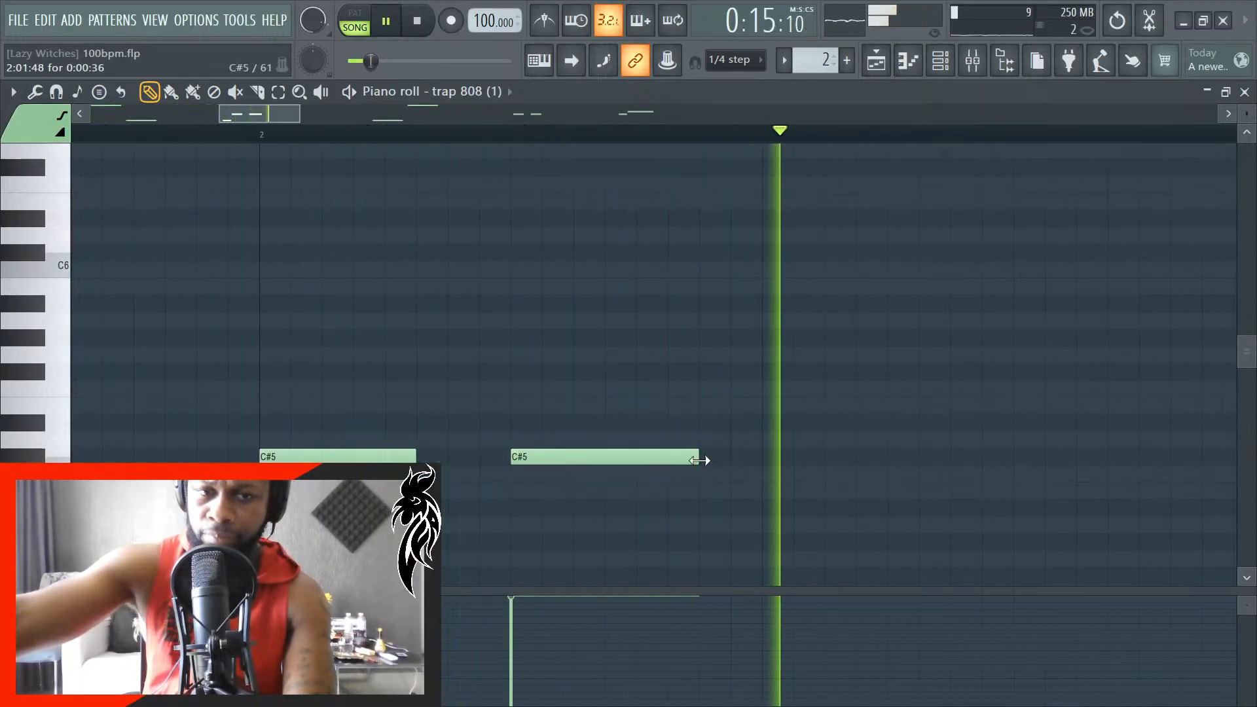
pyautogui.press('space')
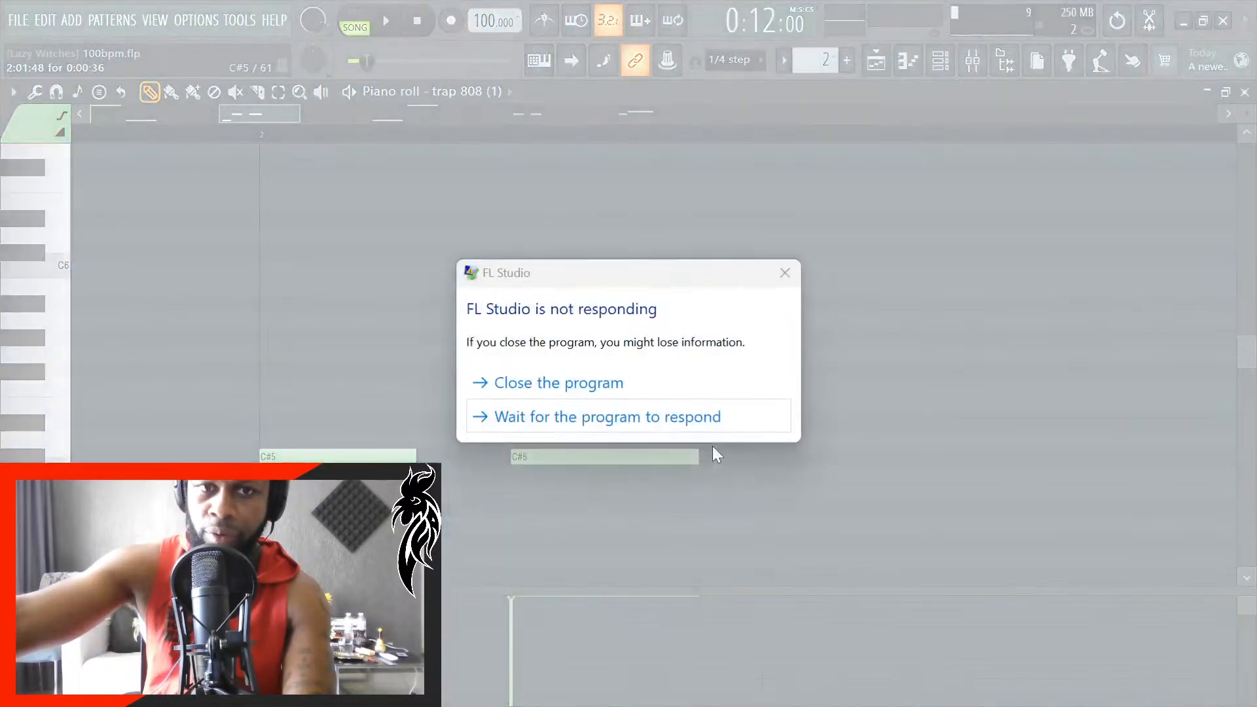
# - Force-close the frozen FL Studio and reopen the project from the 100bpm folder inside new heat on the desktop
pyautogui.click(620, 392)
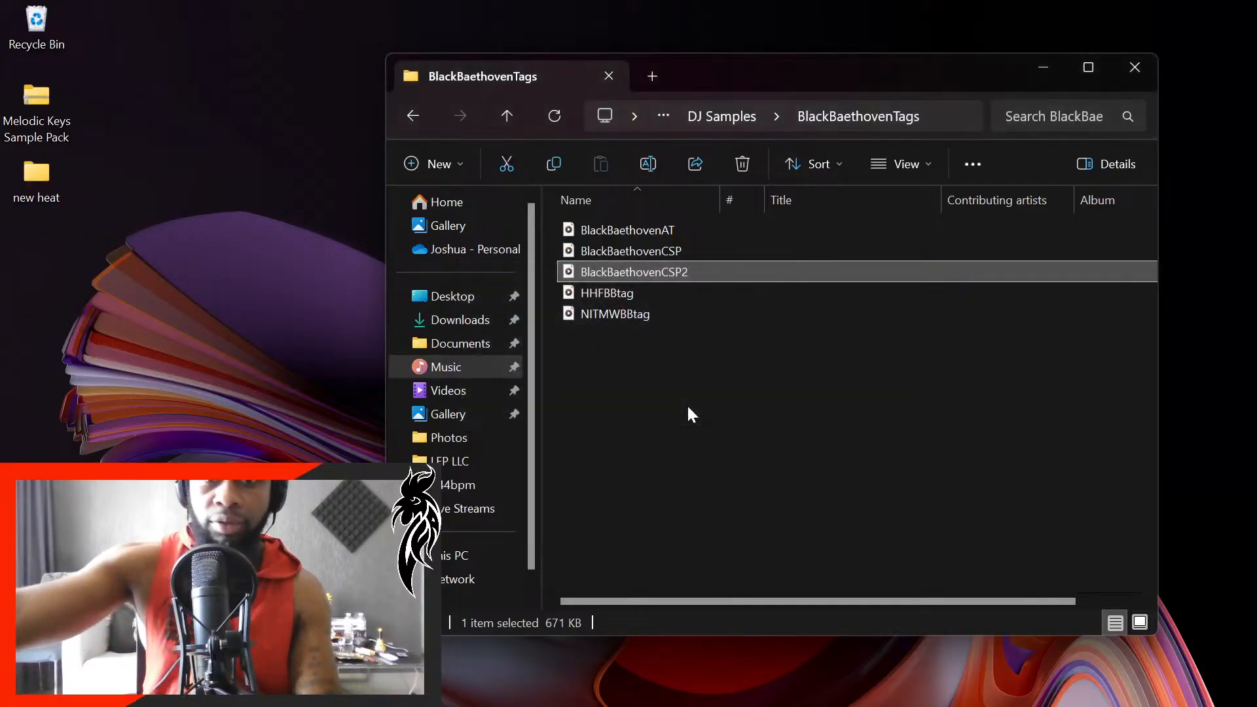
pyautogui.click(1135, 68)
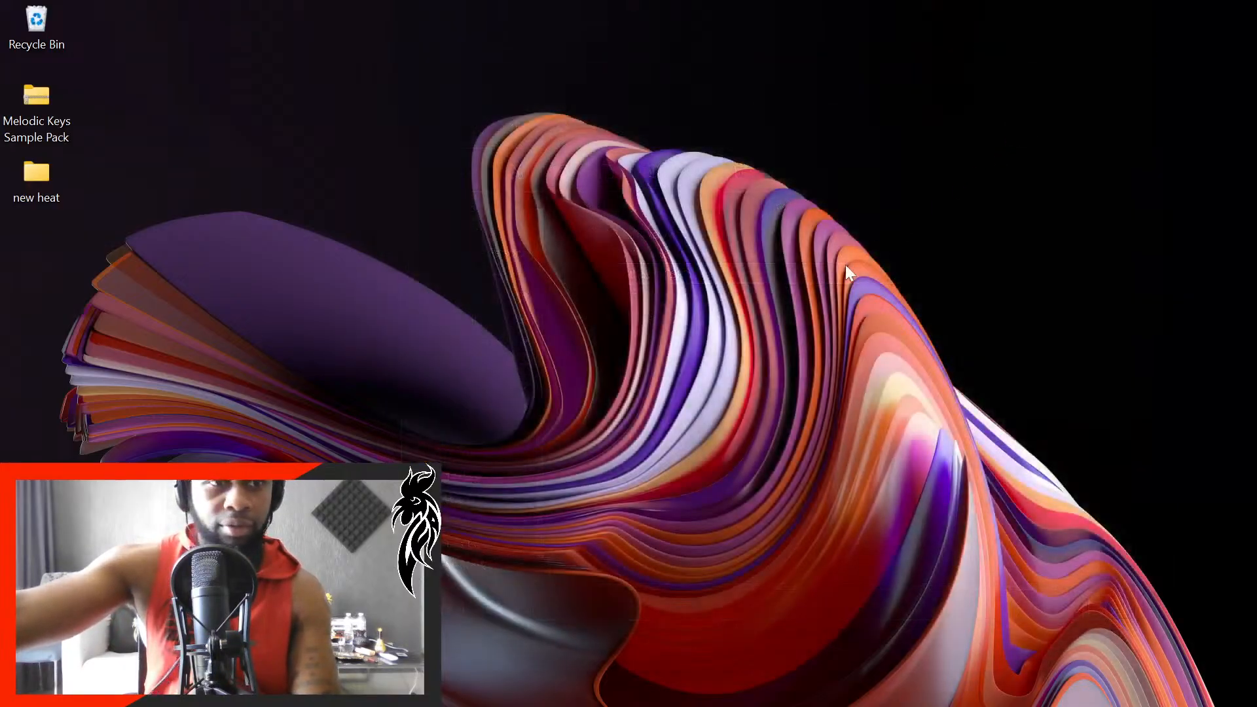
pyautogui.doubleClick(34, 174)
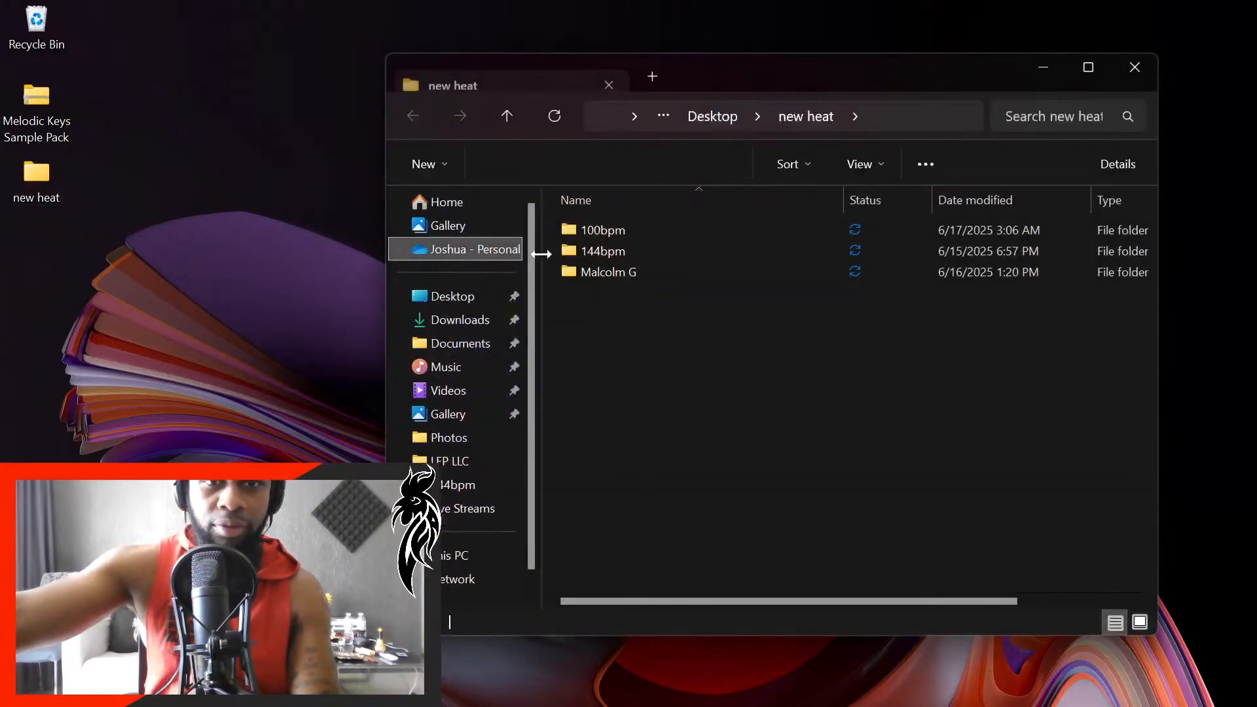
pyautogui.doubleClick(618, 232)
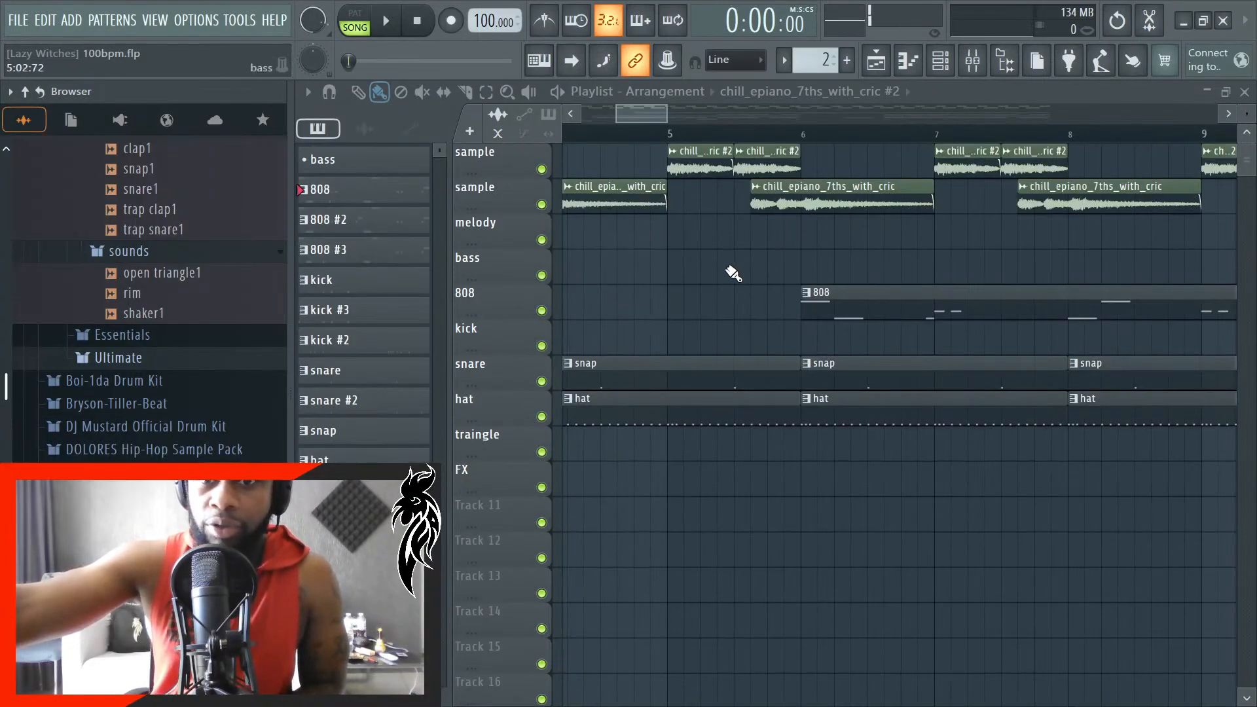
# - Check the buffer length in the audio settings' FL Studio ASIO panel and close both windows
pyautogui.click(194, 20)
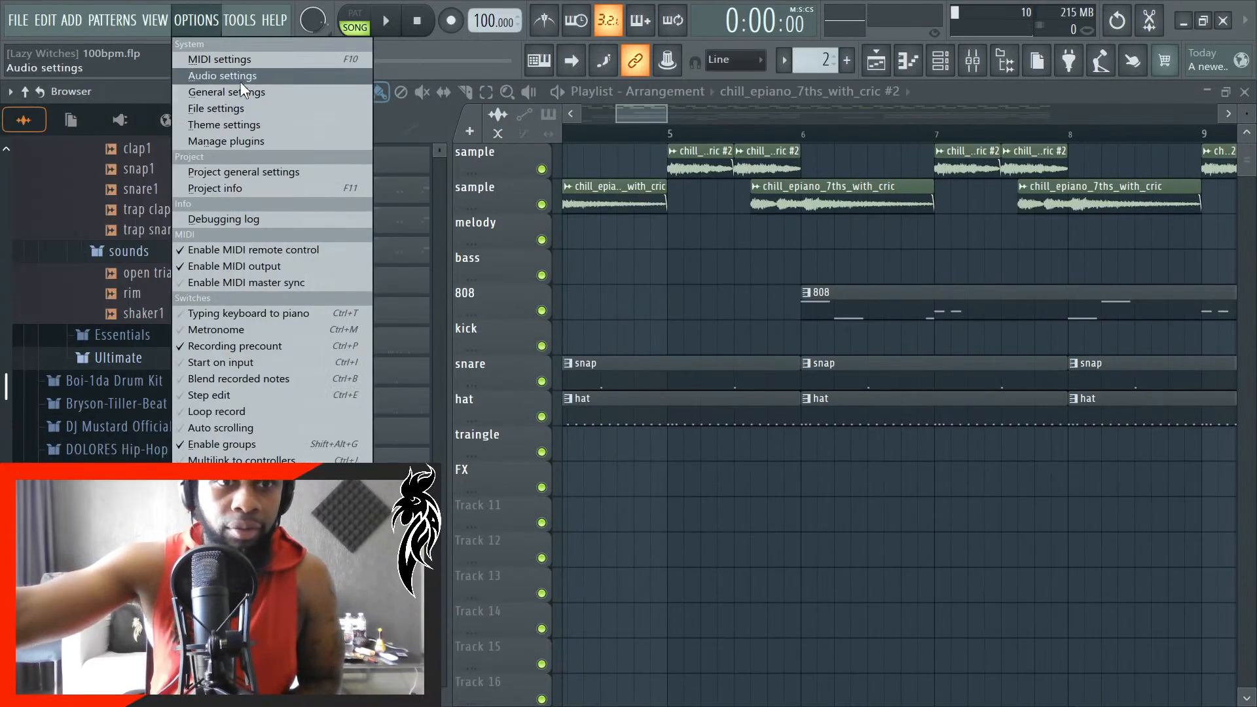
pyautogui.click(216, 73)
pyautogui.click(482, 290)
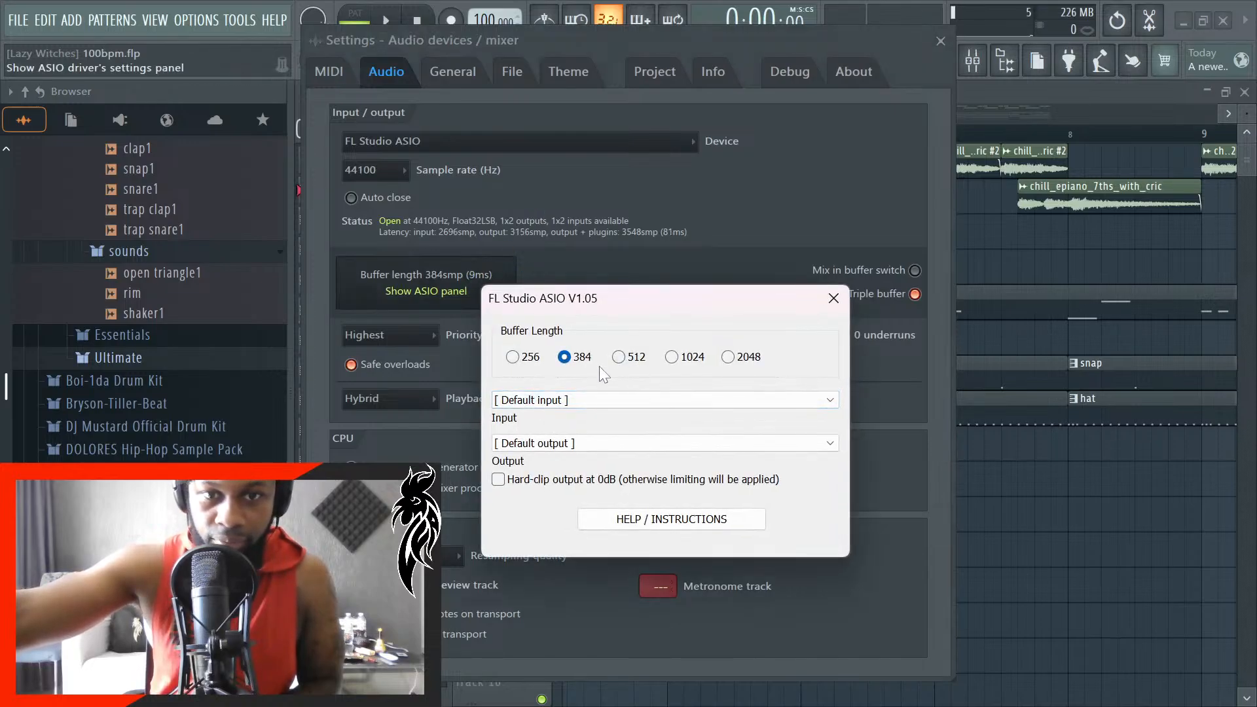
pyautogui.click(831, 300)
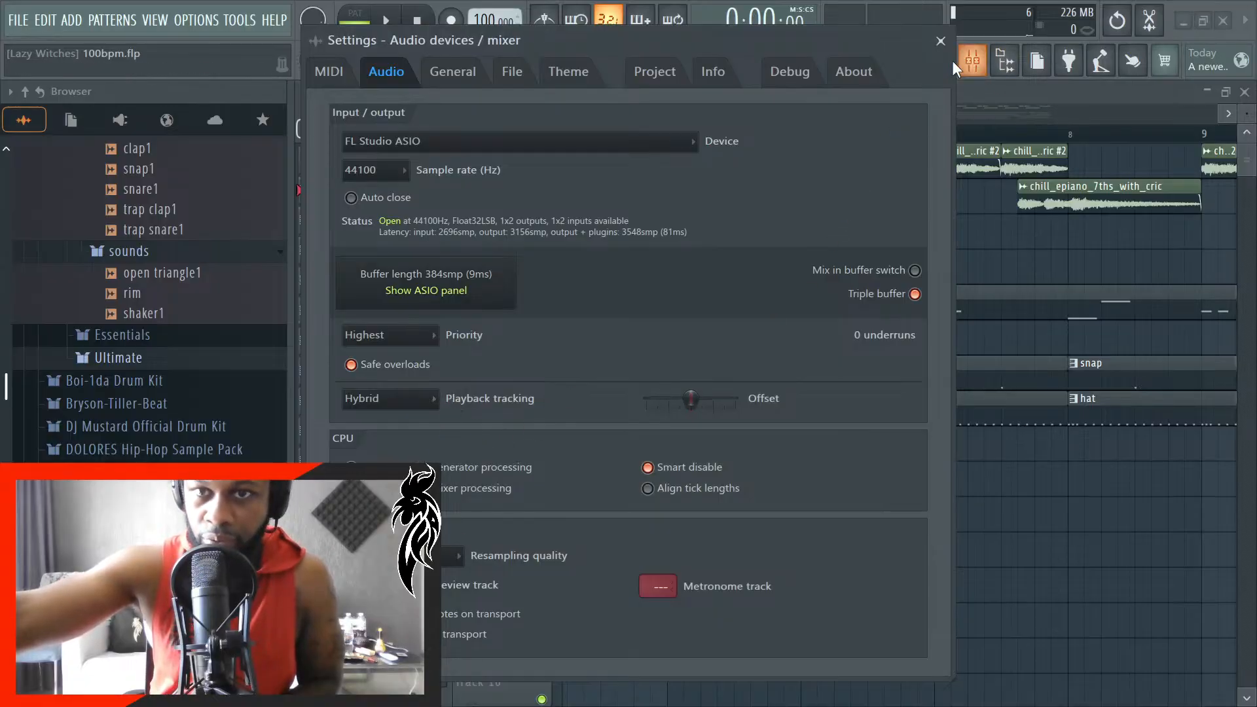
pyautogui.click(941, 42)
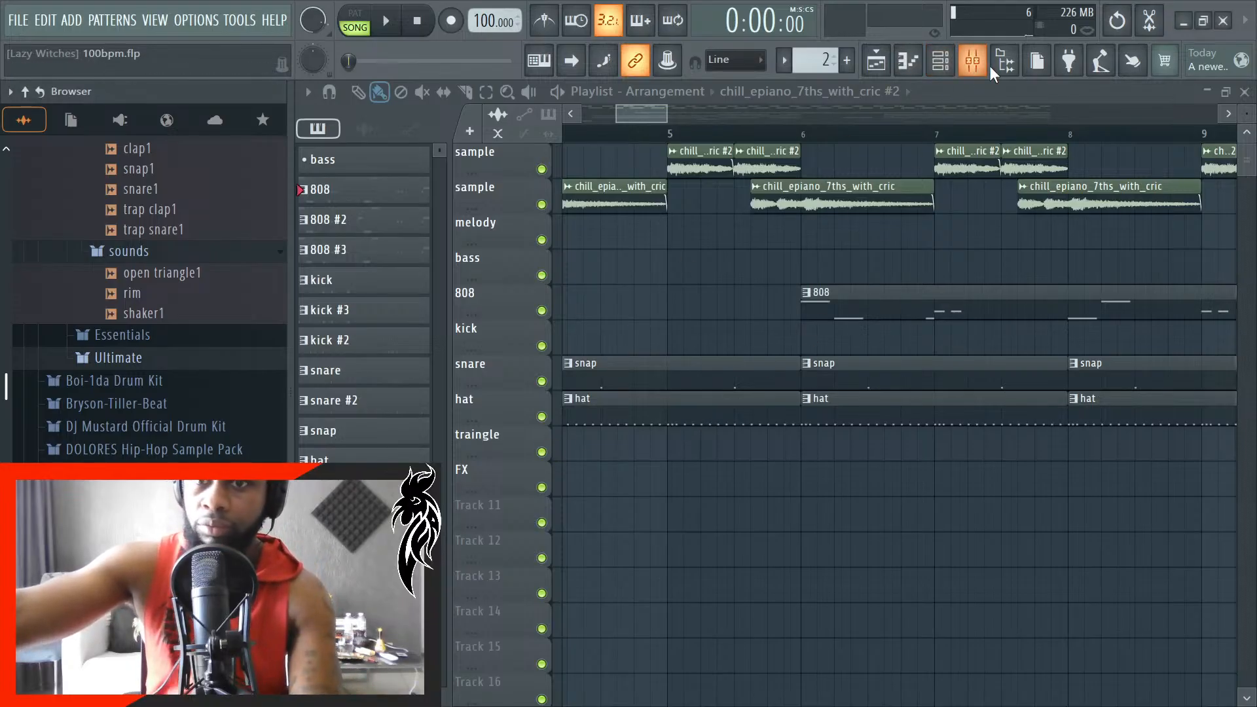
# - Hide the browser and play the arrangement from the start in the playlist
pyautogui.click(1007, 70)
pyautogui.scroll(-6, 463, 596)
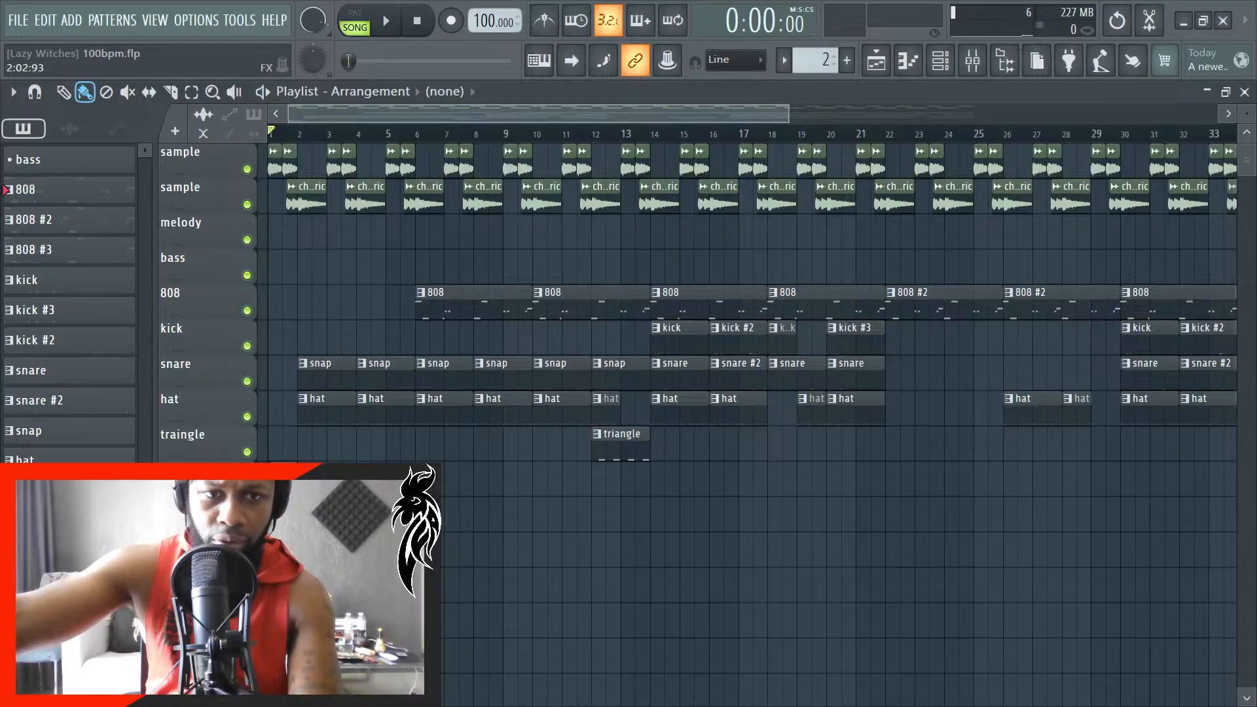
pyautogui.scroll(6, 397, 352)
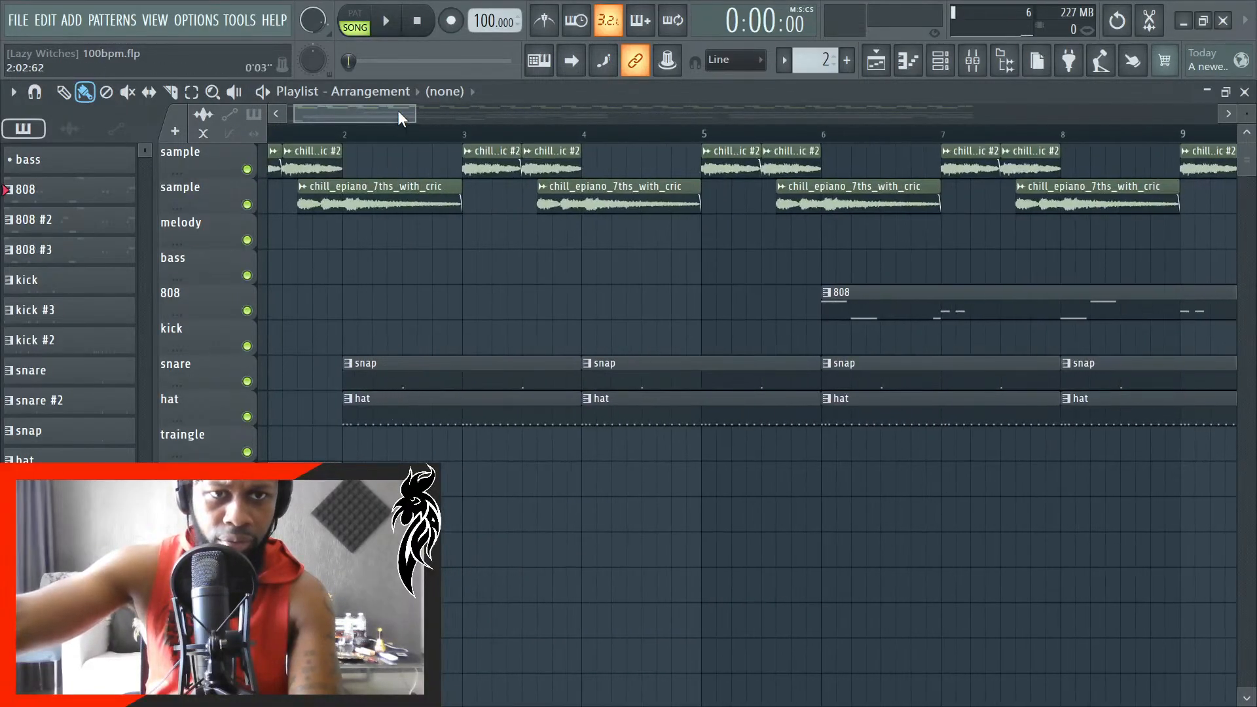
pyautogui.press('space')
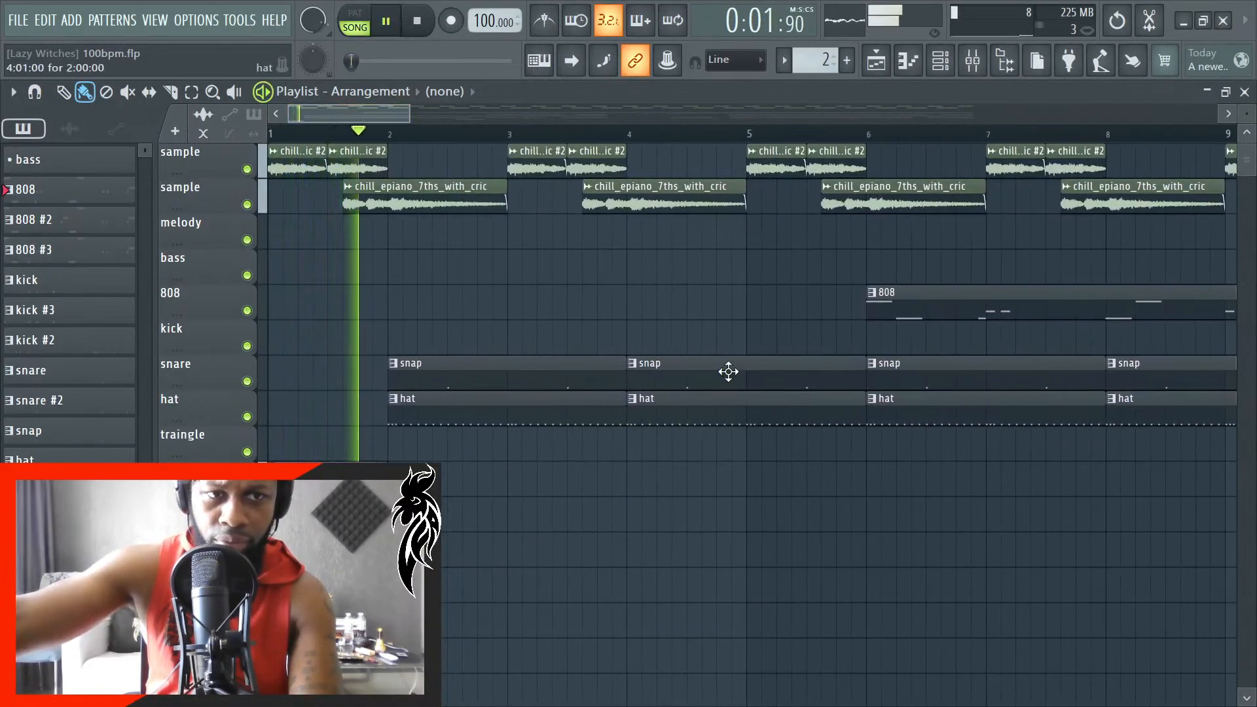
# - Open the 808 pattern in the piano roll, examine the C#5 notes in bar 2, and stop playback
pyautogui.doubleClick(103, 192)
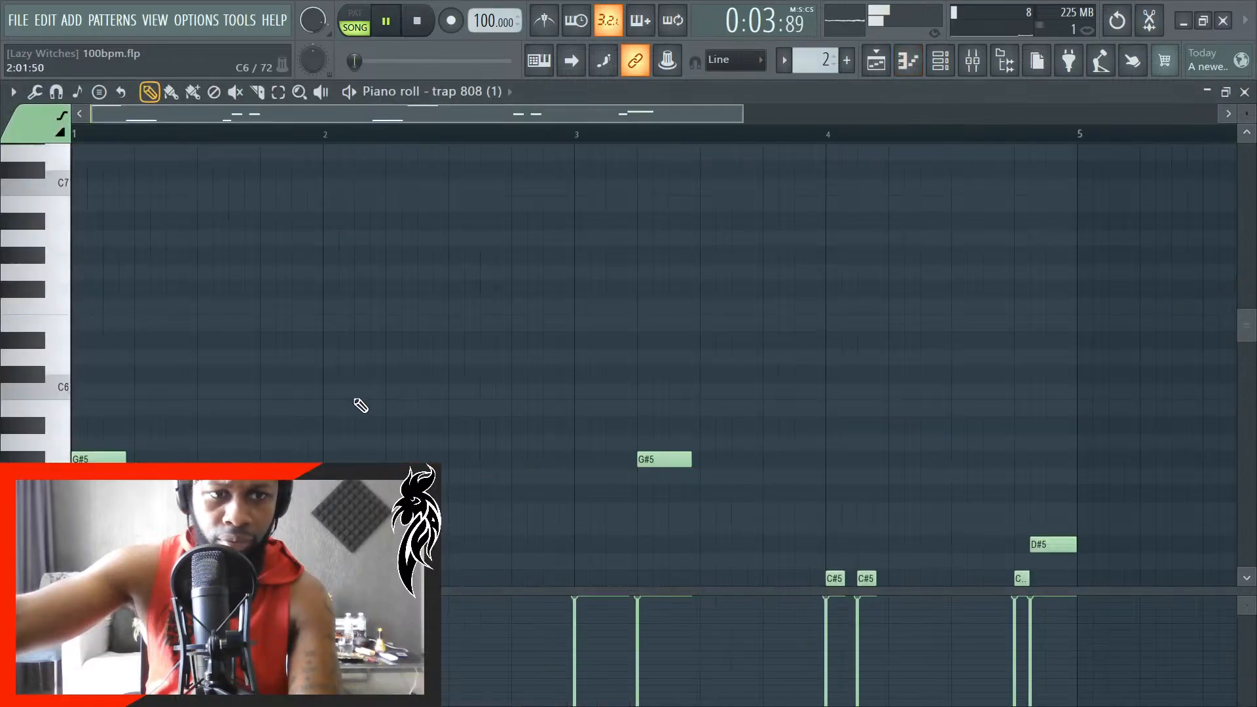
pyautogui.scroll(-4, 362, 406)
pyautogui.scroll(5, 367, 403)
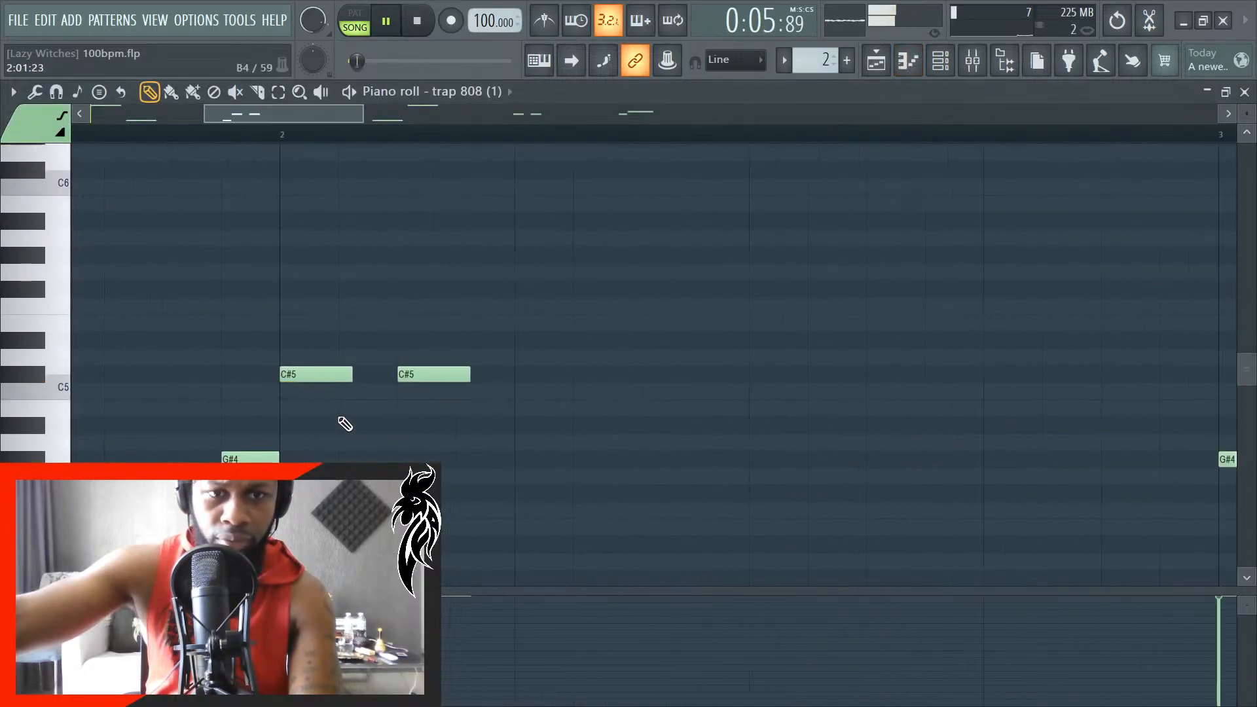
pyautogui.scroll(2, 346, 425)
pyautogui.press('space')
pyautogui.scroll(1, 355, 382)
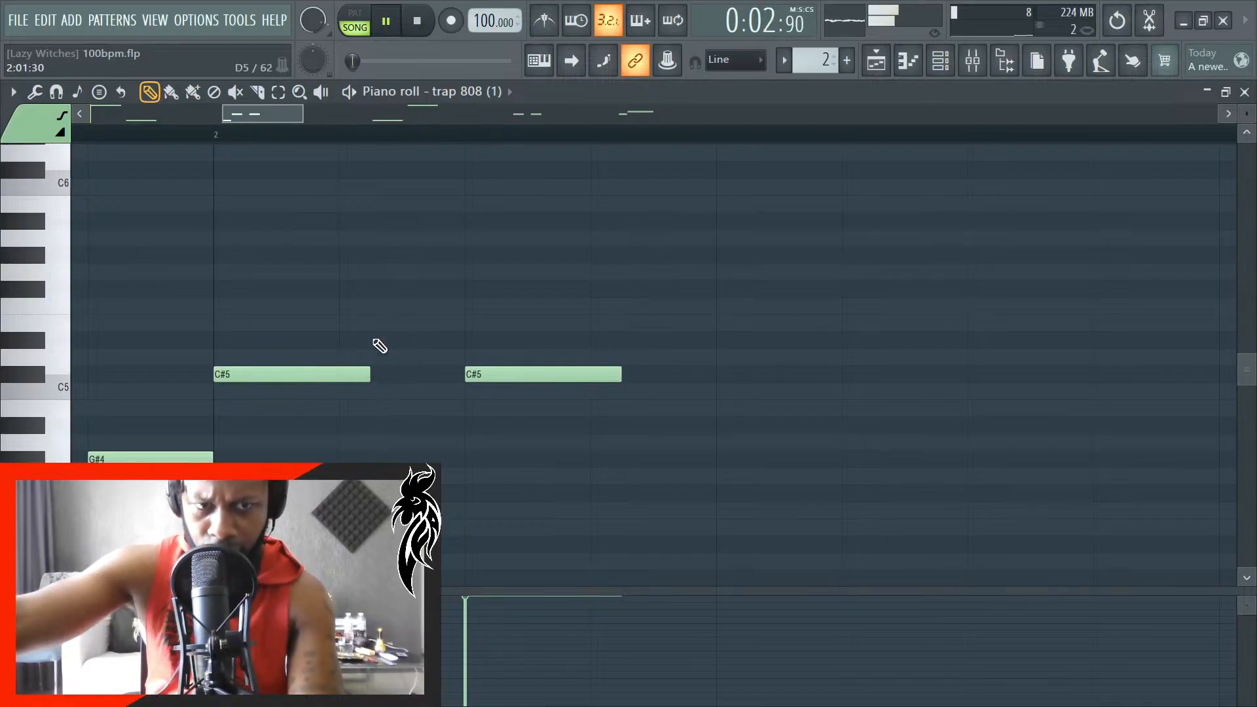
# - Set the global snap to 1/4 step
pyautogui.click(735, 66)
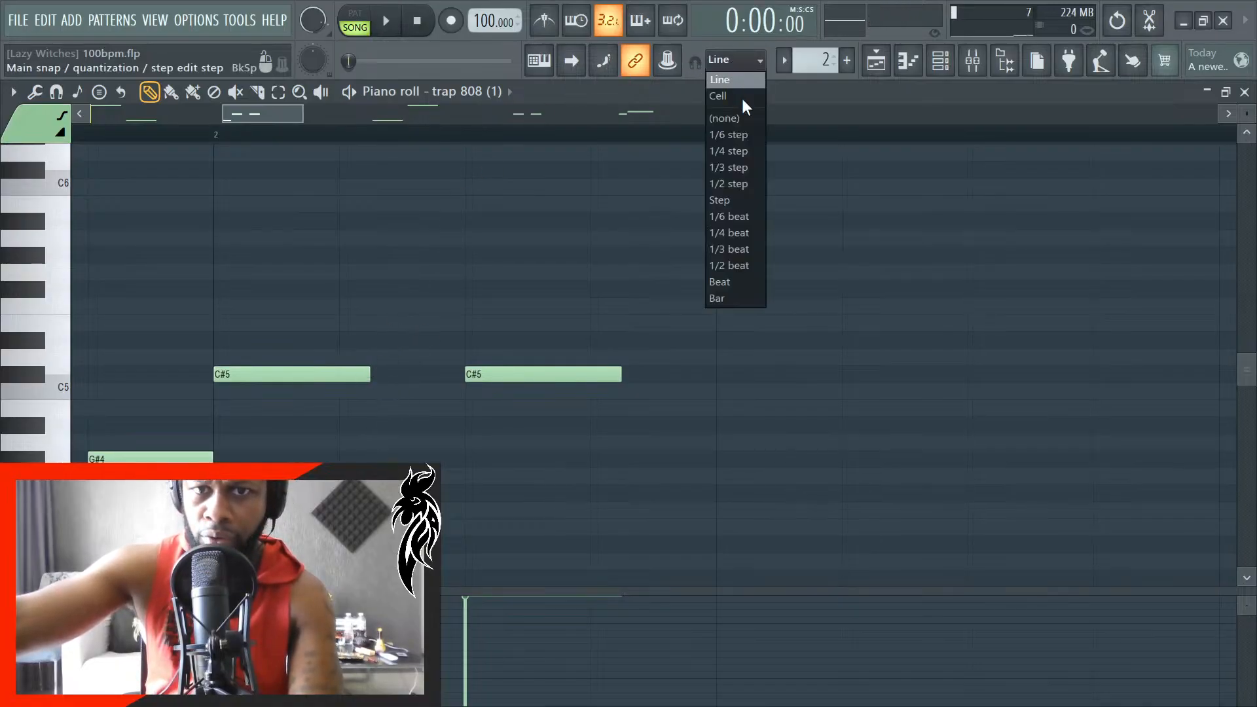
pyautogui.click(750, 230)
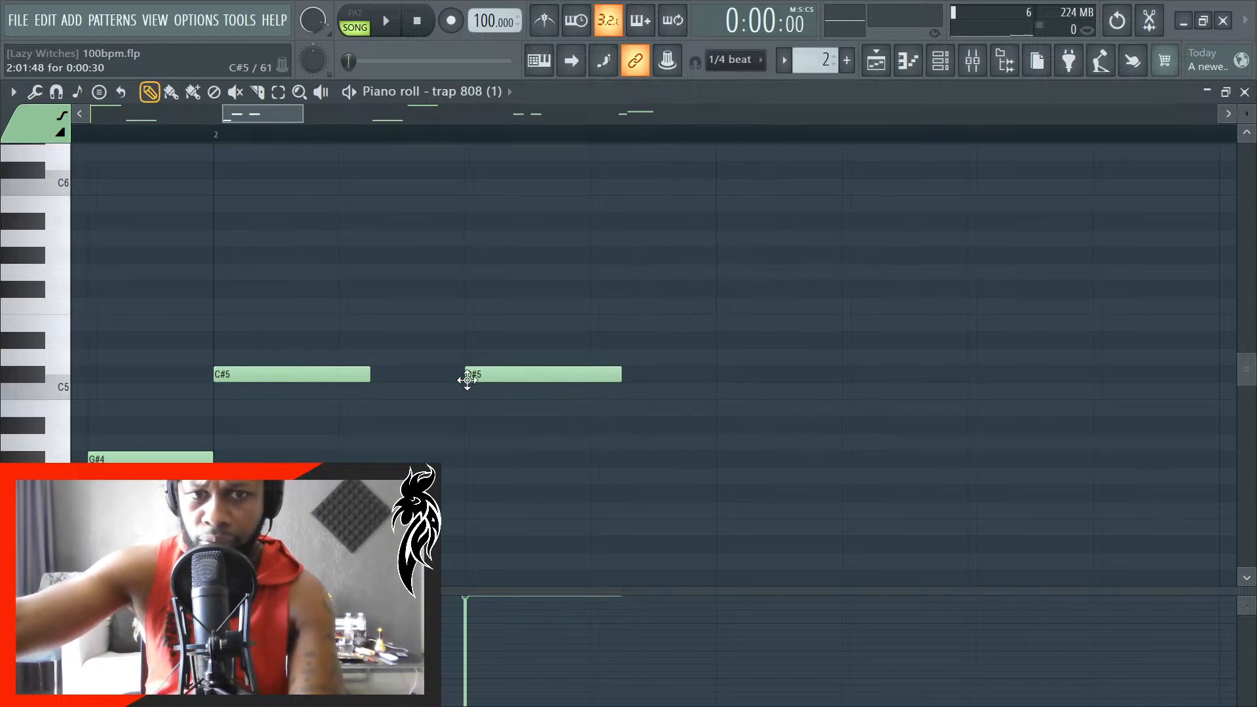
pyautogui.click(748, 65)
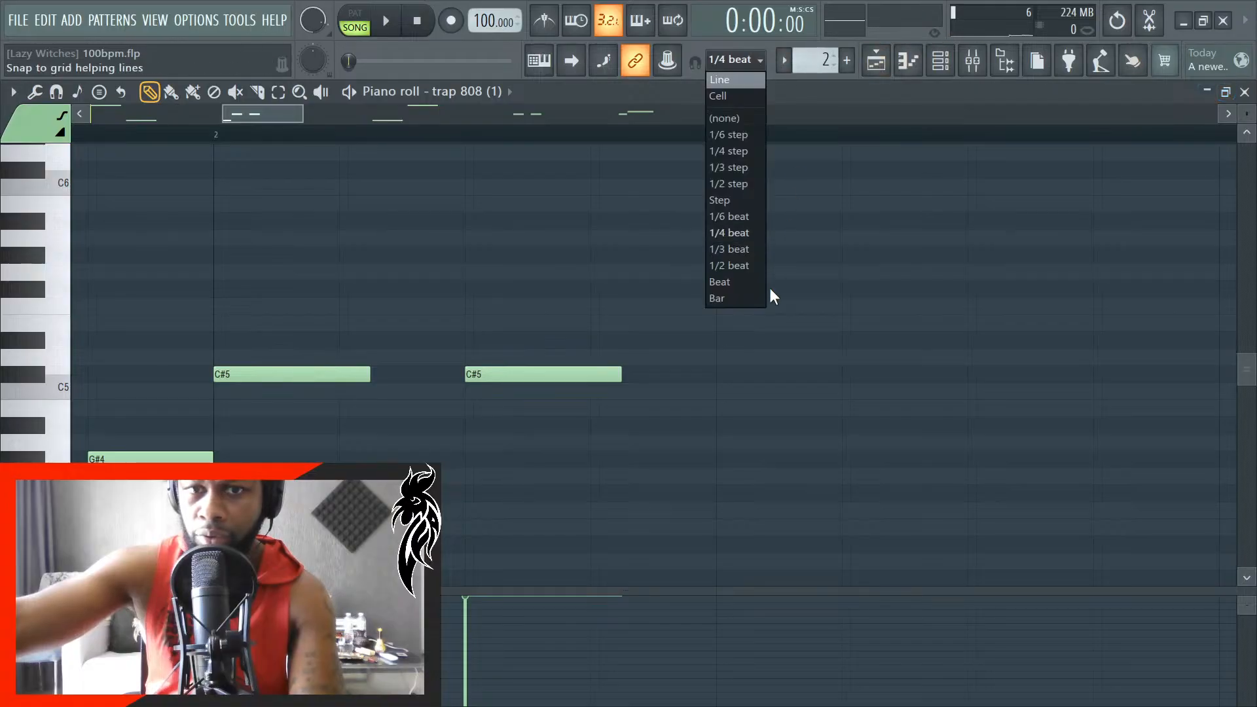
pyautogui.click(737, 152)
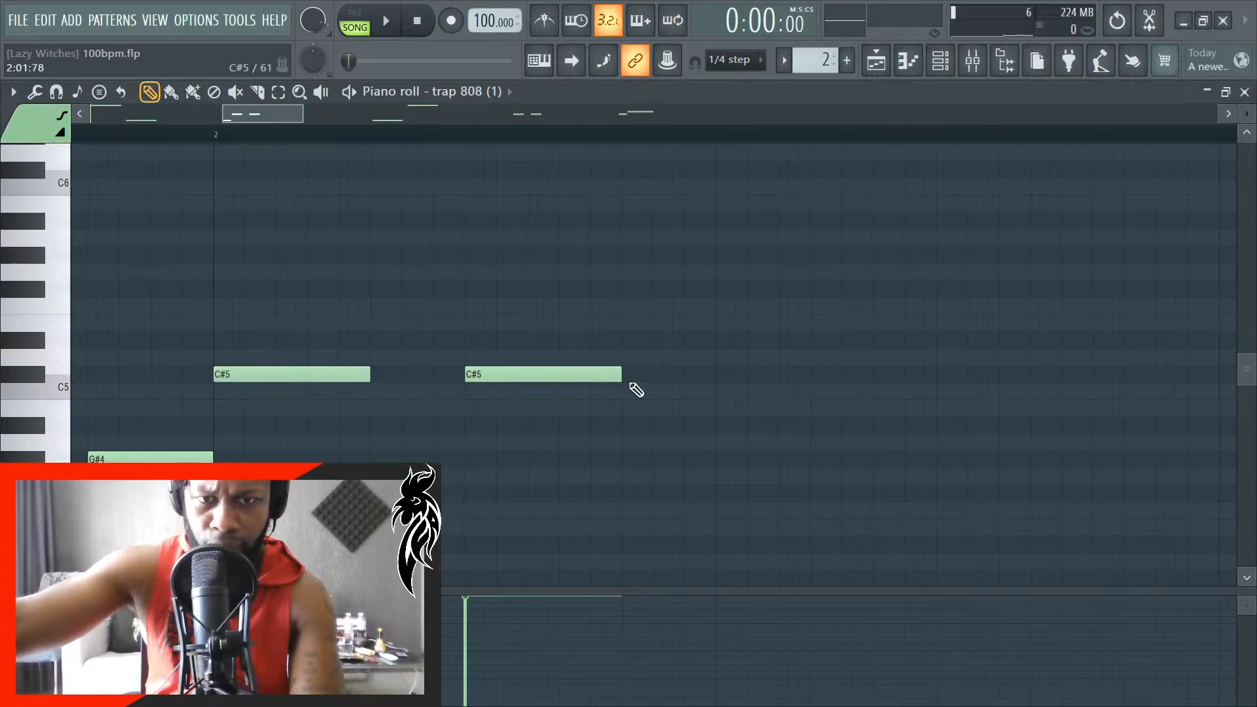
# - Lengthen the second C#5 note in bars 2 and 4 of the 808 pattern by a quarter step, and return to the playlist
pyautogui.scroll(-9, 511, 425)
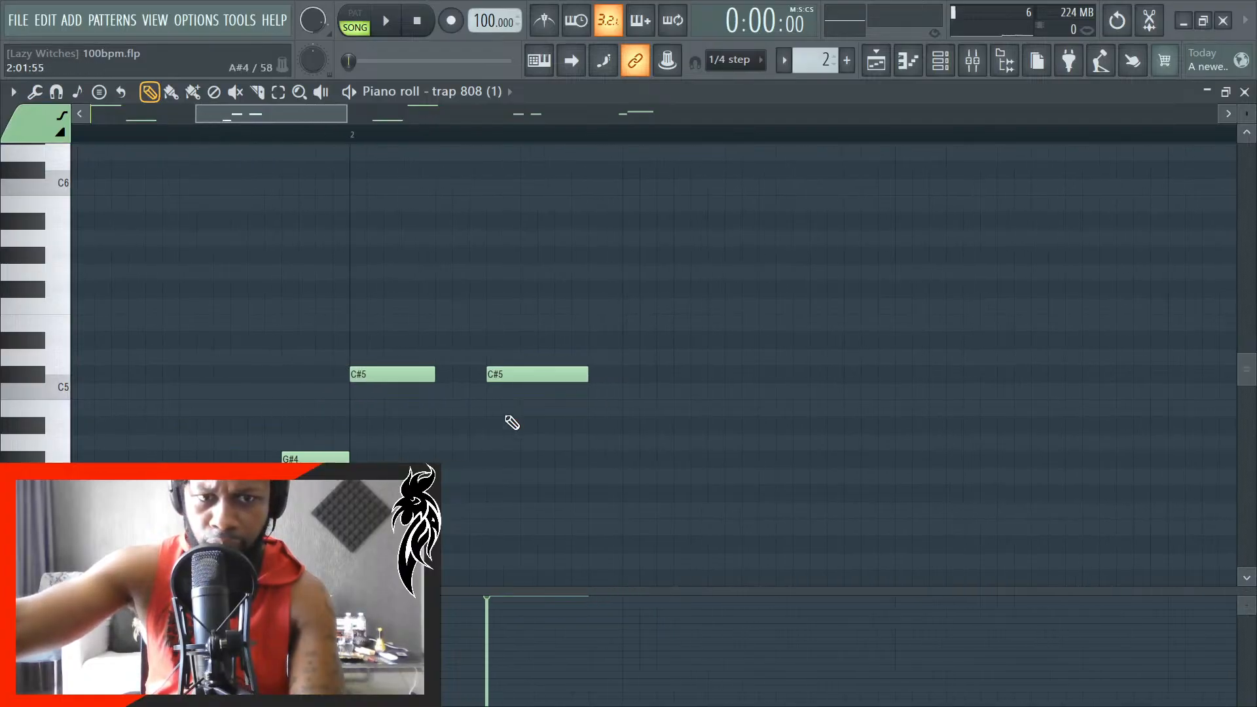
pyautogui.scroll(3, 1044, 410)
pyautogui.scroll(4, 1048, 414)
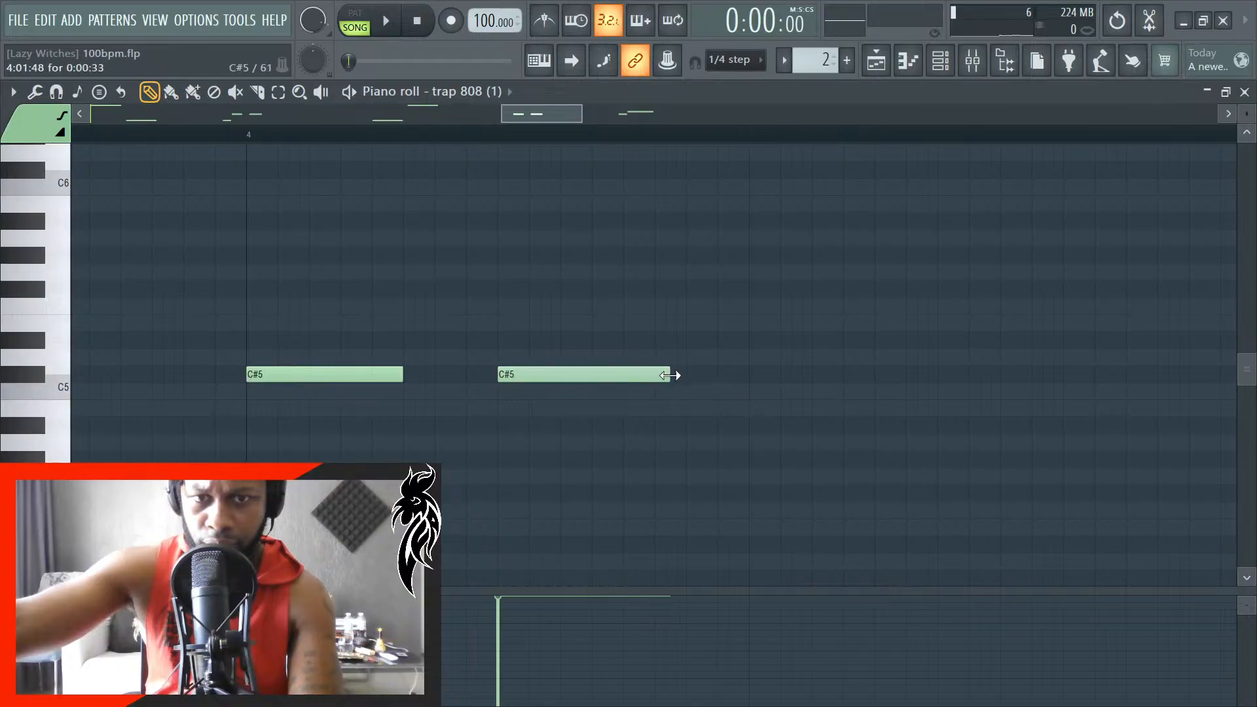
pyautogui.scroll(-6, 753, 419)
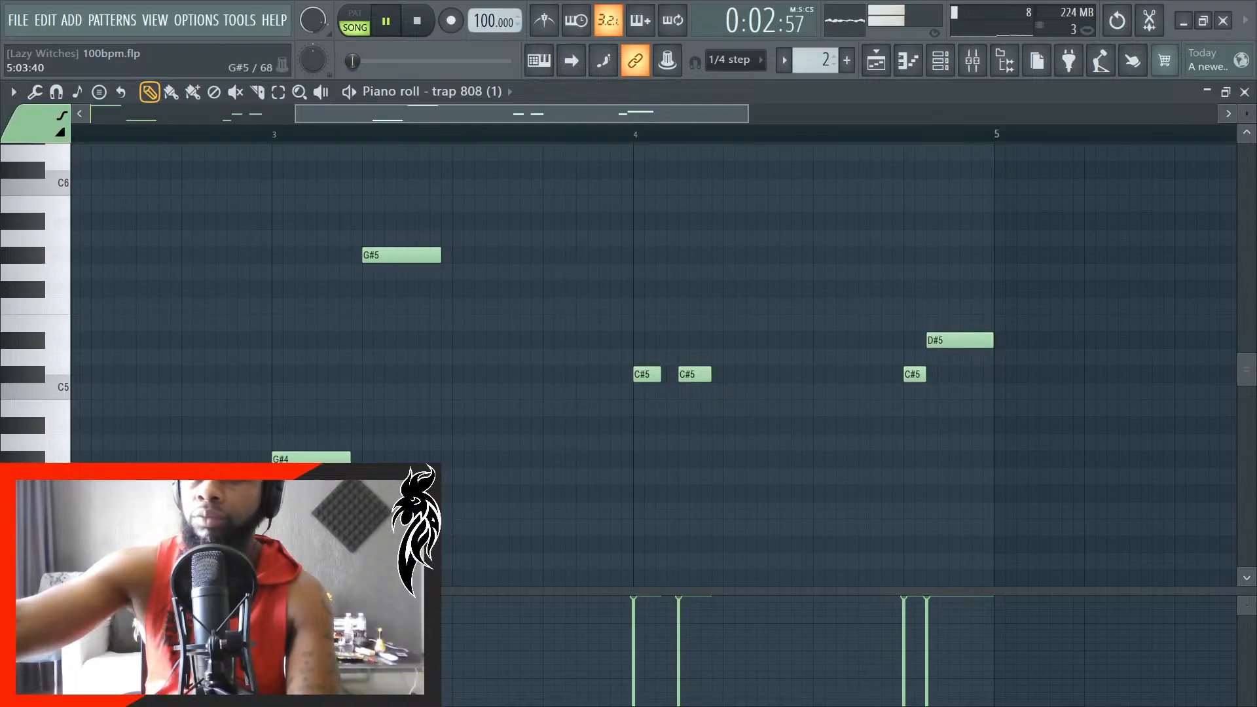
pyautogui.click(1244, 92)
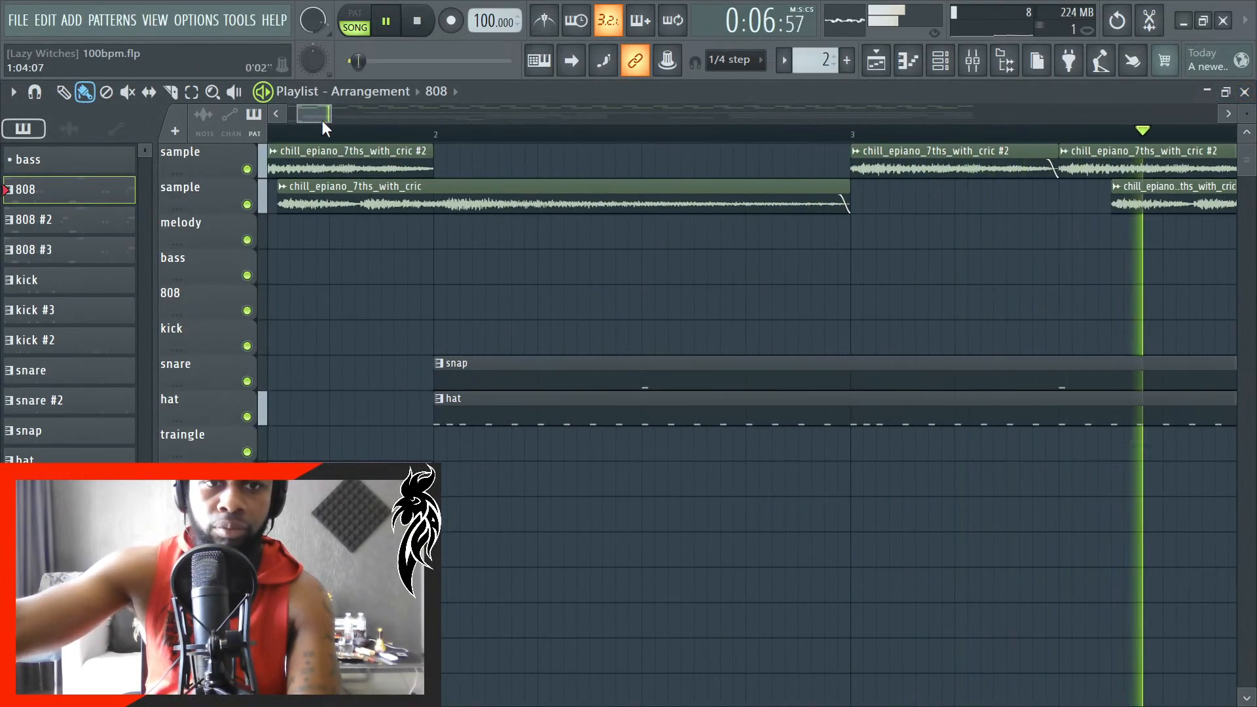
# - Turn on auto-scrolling and enlarge the playlist tracks while the arrangement plays
pyautogui.moveTo(317, 119); pyautogui.dragTo(300, 120)
pyautogui.scroll(4, 329, 451)
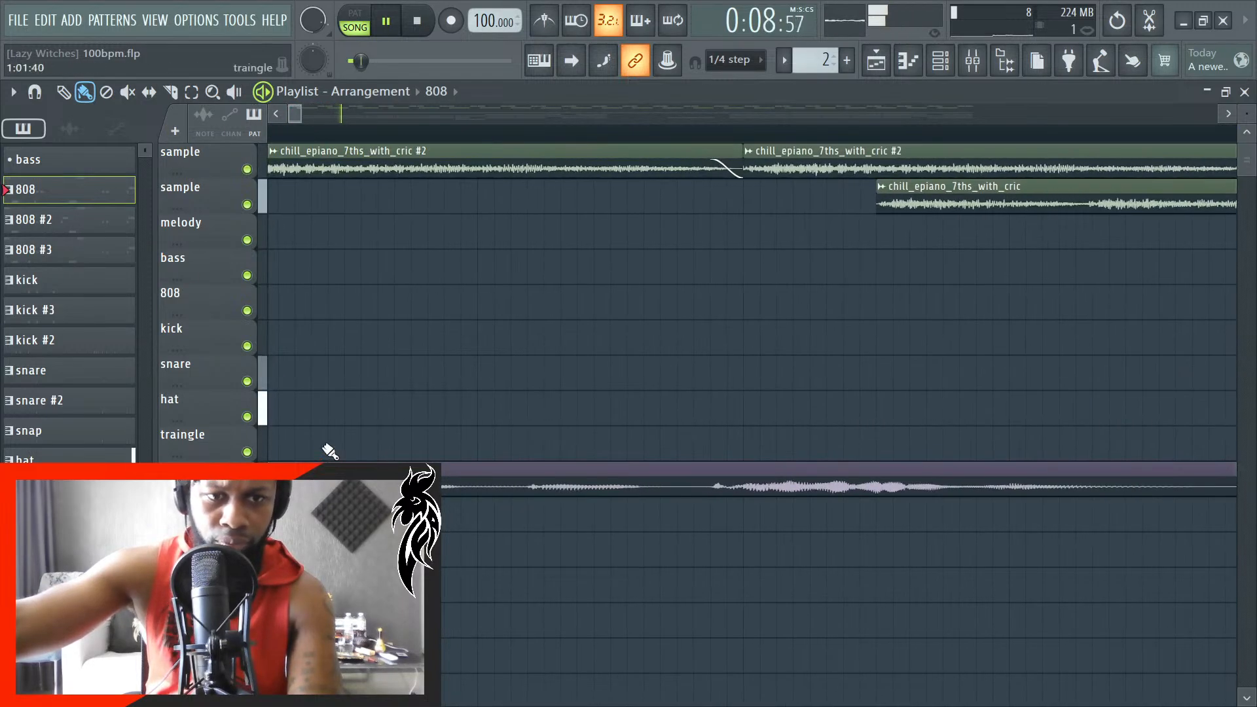
pyautogui.scroll(-6, 329, 452)
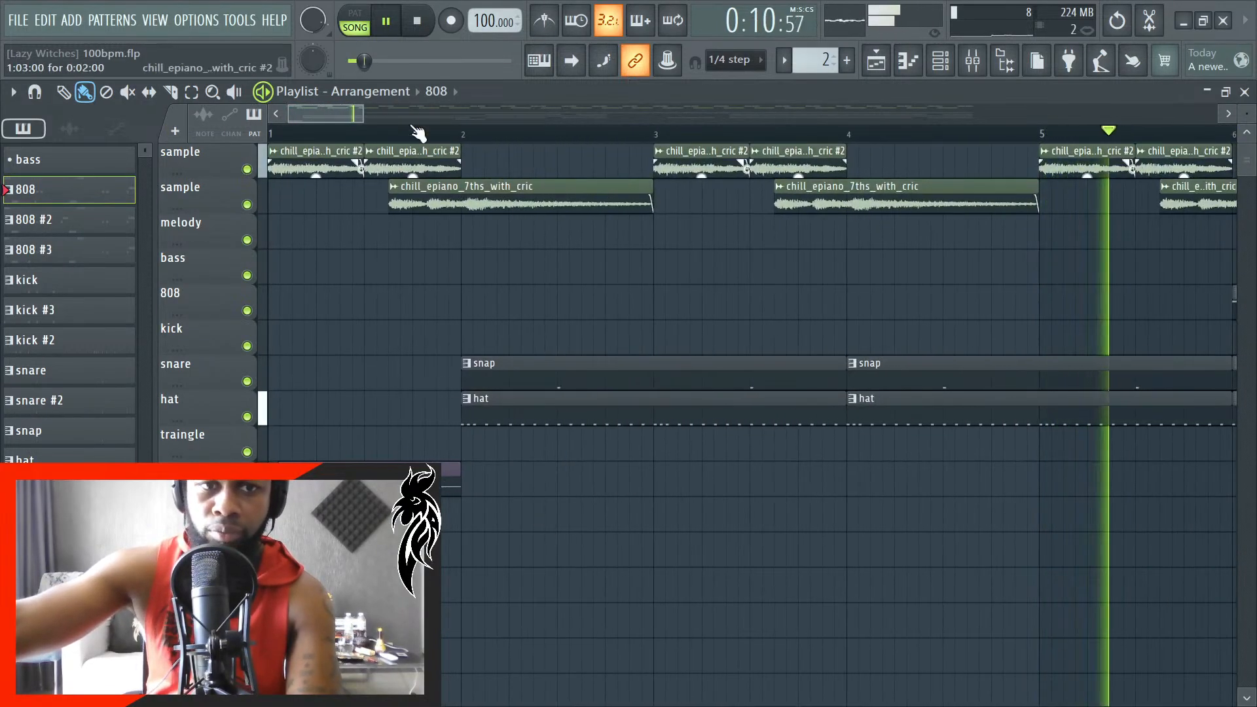
pyautogui.click(571, 60)
pyautogui.scroll(3, 682, 449)
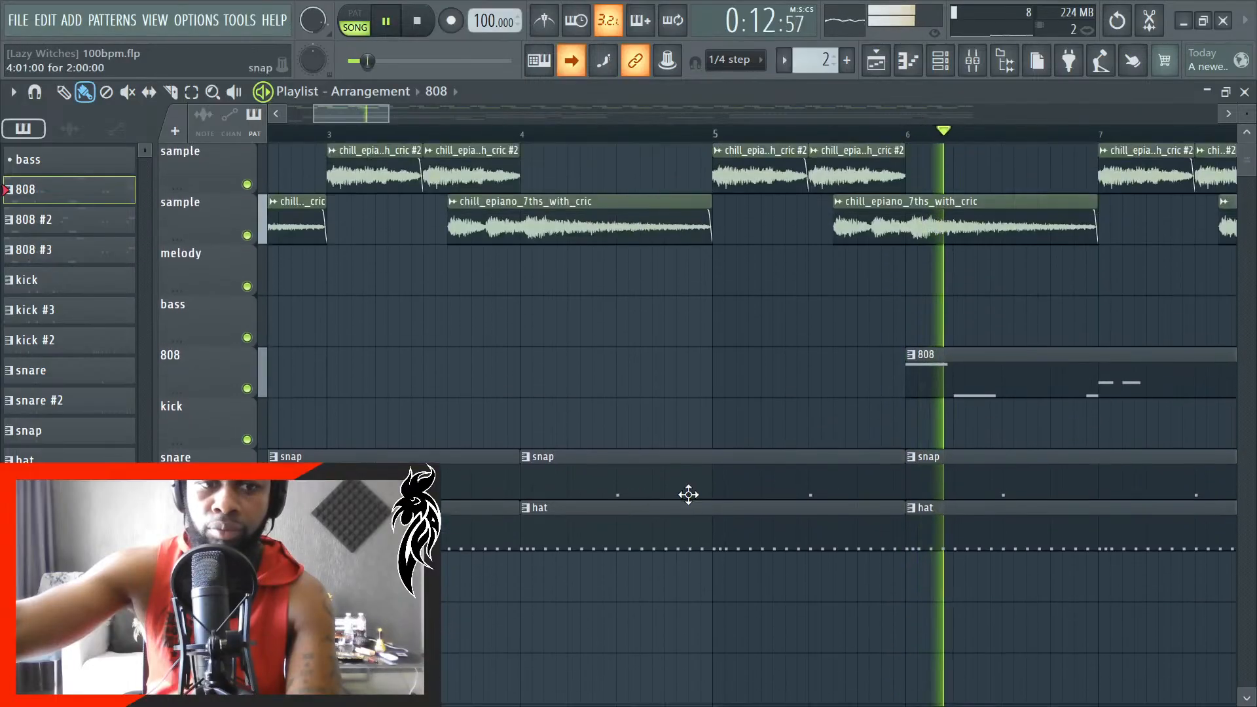
pyautogui.scroll(3, 689, 499)
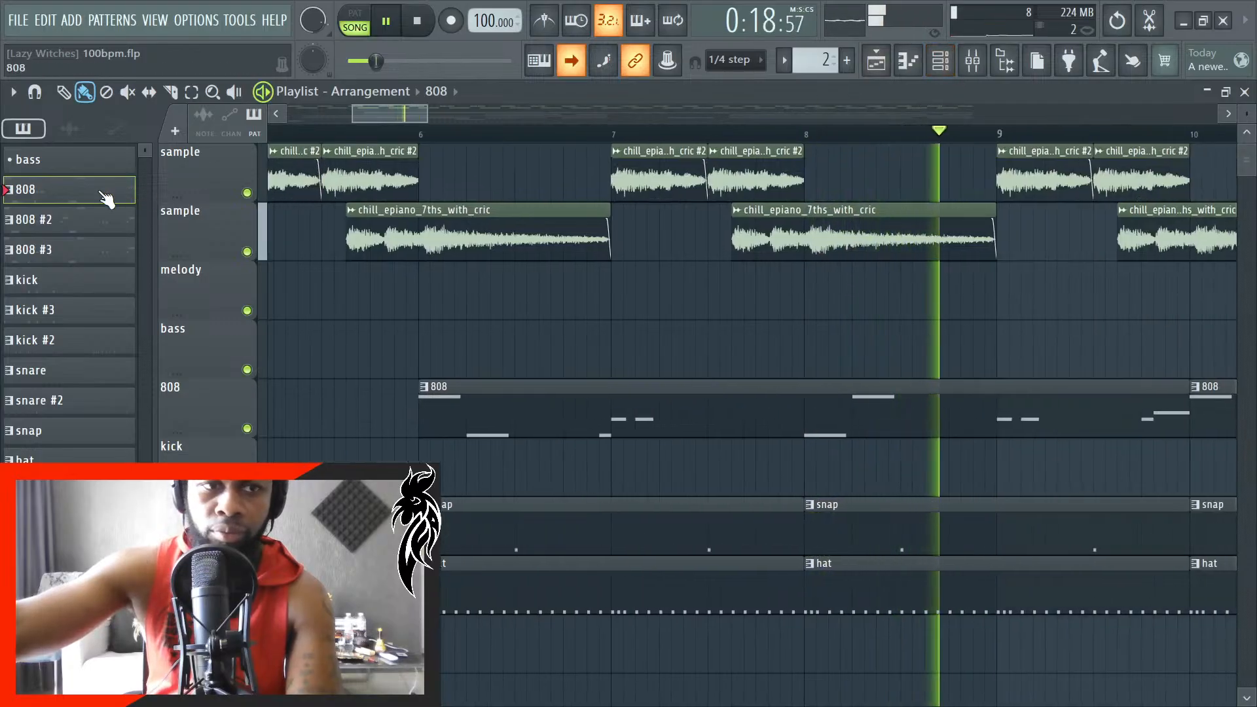
# - Follow the 808 pattern's notes in the piano roll during playback, then close the piano roll
pyautogui.doubleClick(103, 194)
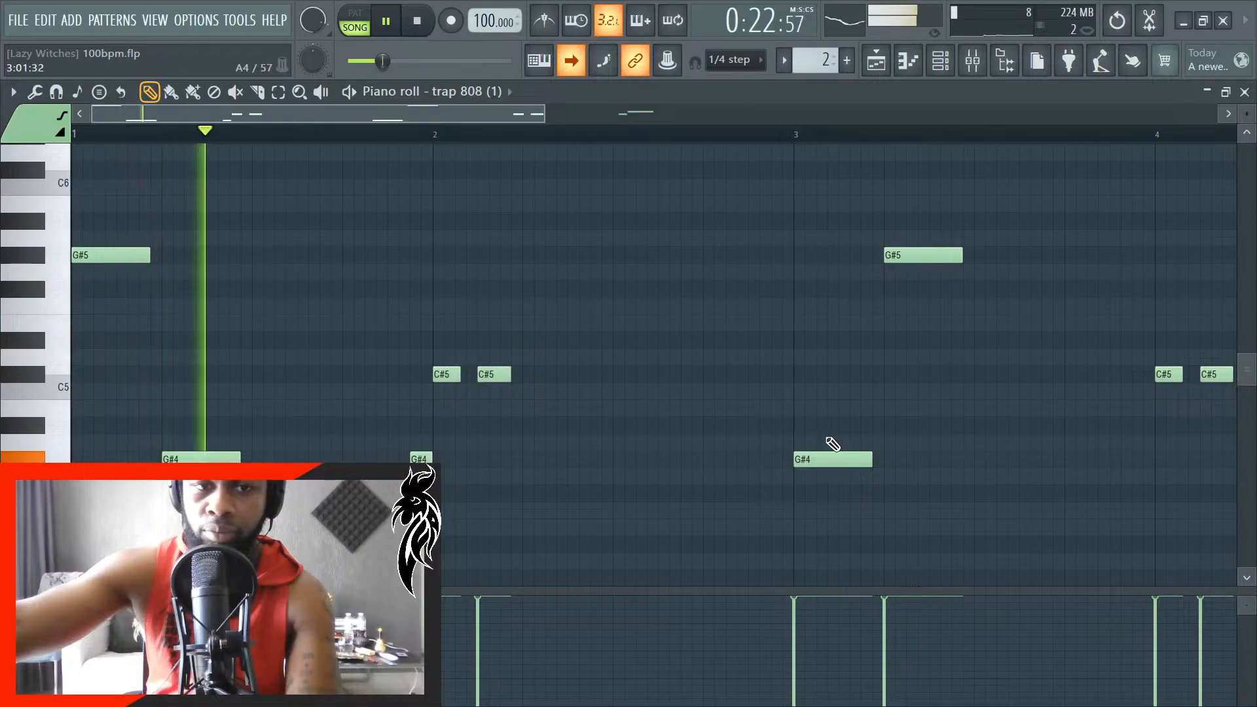
pyautogui.scroll(5, 459, 443)
pyautogui.scroll(-2, 566, 463)
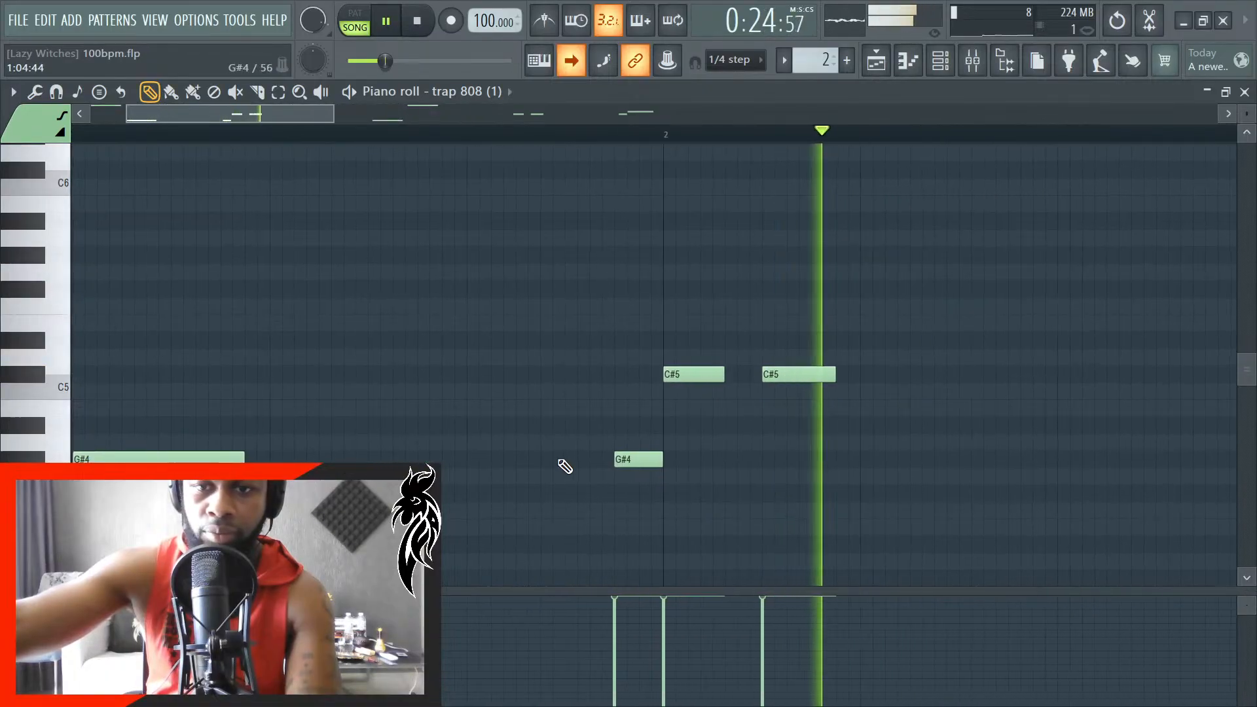
pyautogui.scroll(-2, 750, 499)
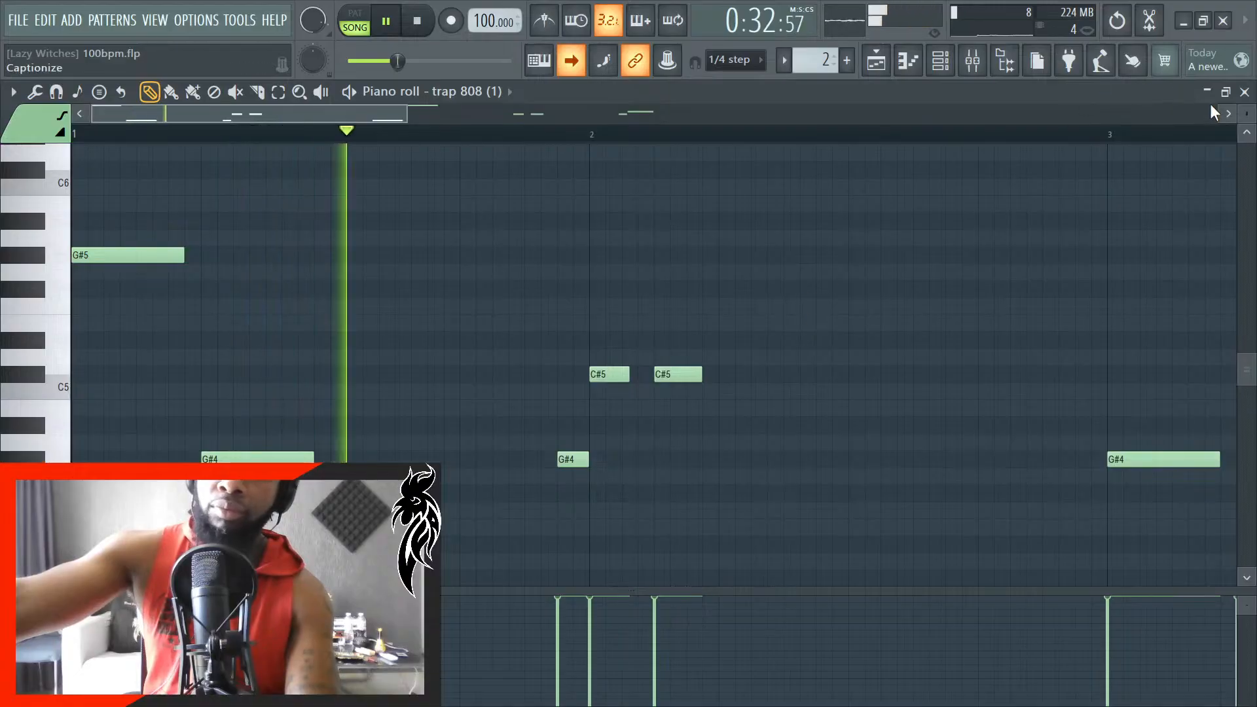
pyautogui.click(1245, 92)
# - Review the drum and 808 clips across the whole arrangement while it plays
pyautogui.scroll(-6, 702, 513)
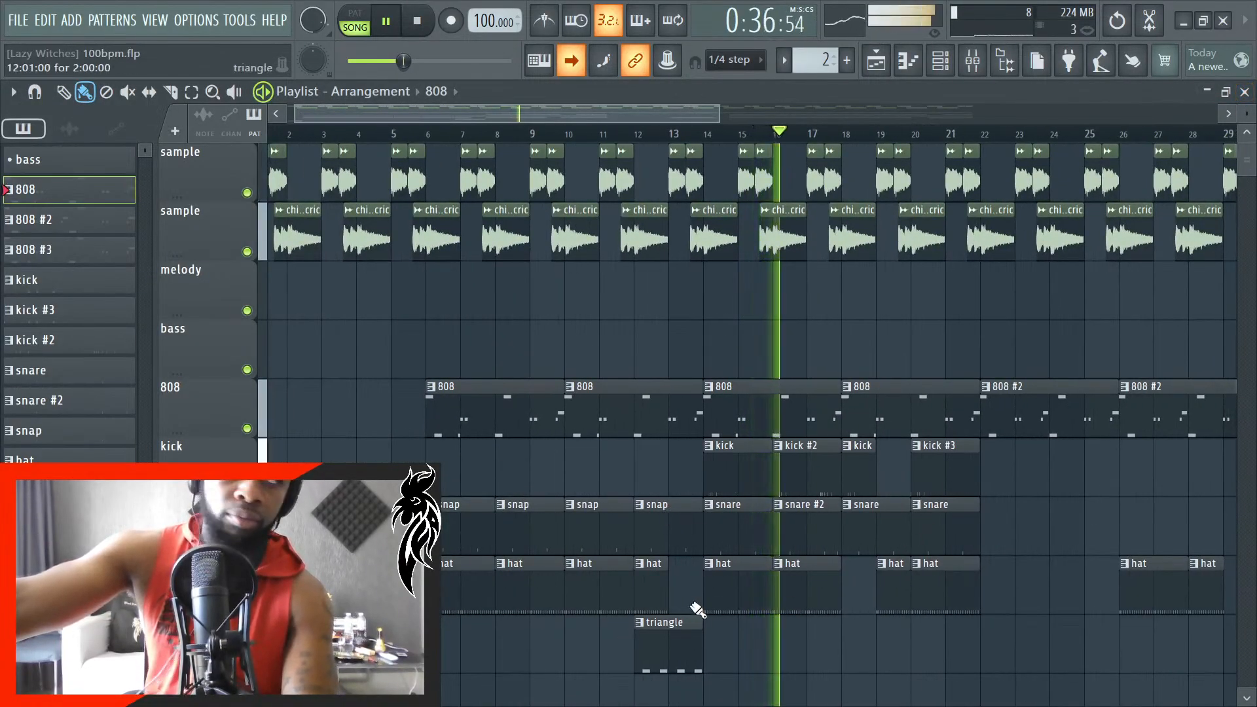
pyautogui.scroll(-3, 746, 567)
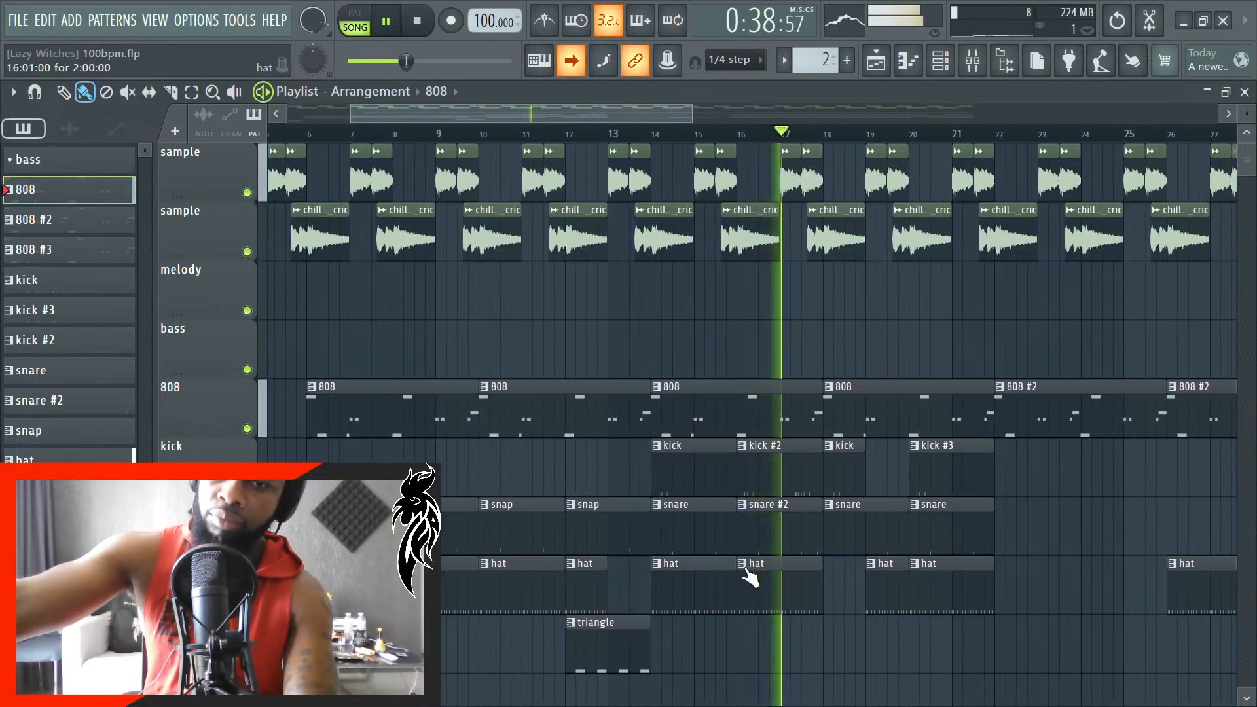
pyautogui.scroll(-3, 754, 570)
pyautogui.scroll(2, 789, 566)
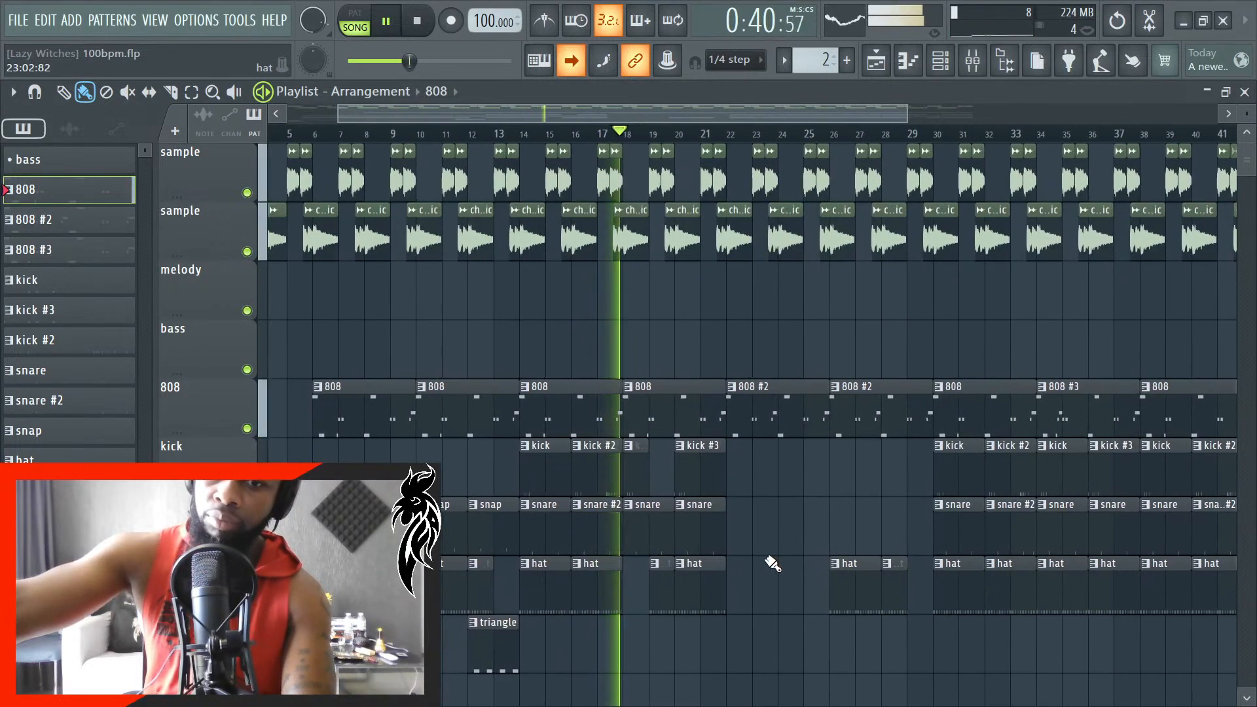
# - Switch the playlist to the Draw tool and turn off auto-scrolling
pyautogui.press('p')
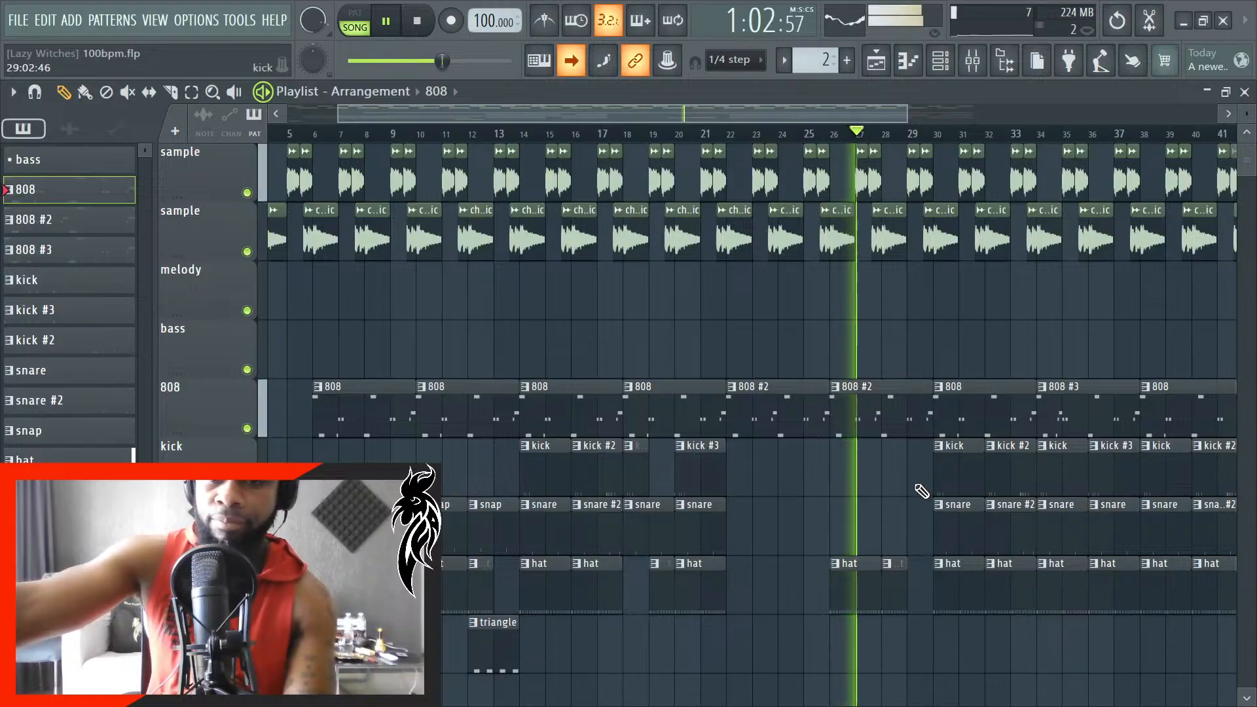
pyautogui.scroll(-2, 897, 524)
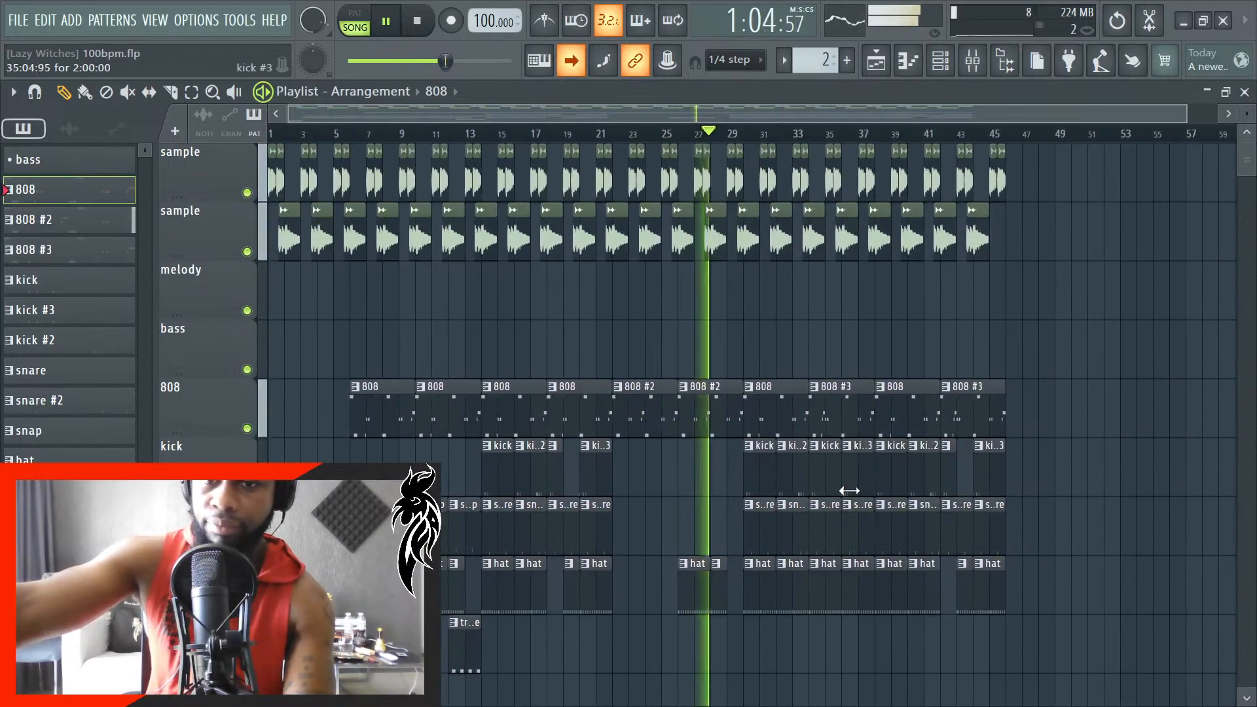
pyautogui.scroll(4, 825, 505)
pyautogui.scroll(3, 799, 445)
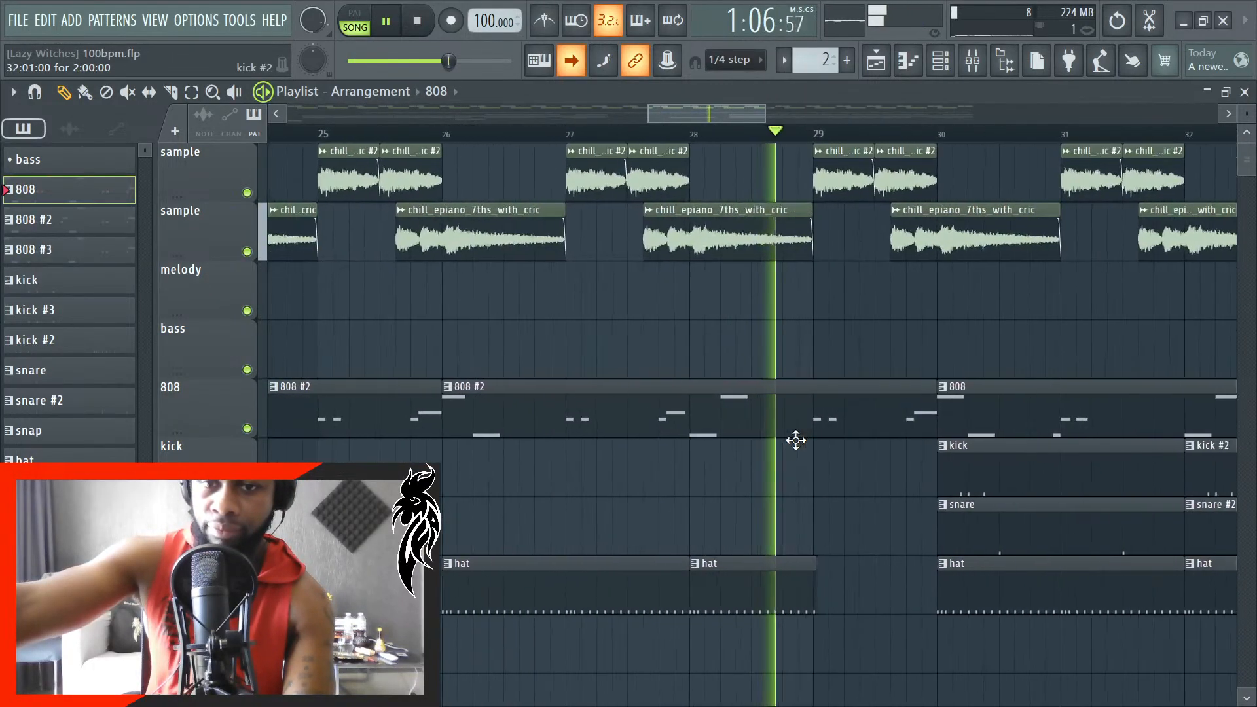
pyautogui.click(572, 61)
pyautogui.scroll(-2, 494, 422)
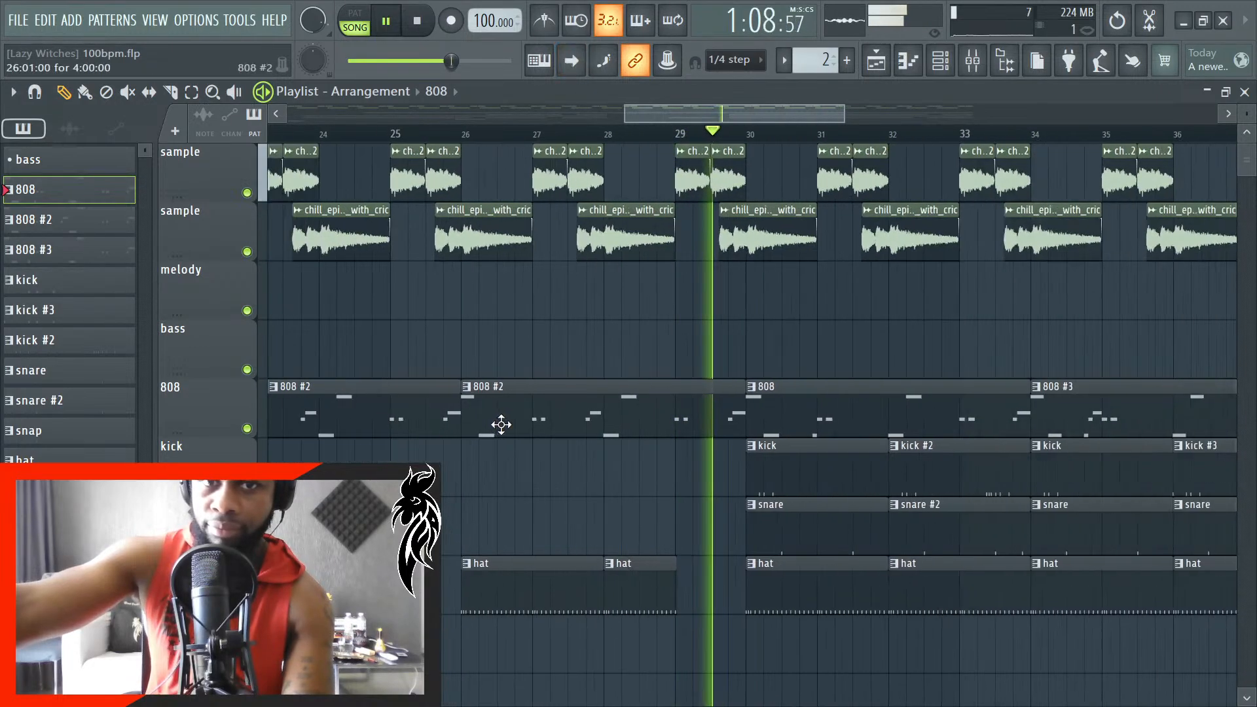
# - Lengthen the two C#5 notes at bar 4 of the 808 #3 pattern, then close its piano roll
pyautogui.doubleClick(99, 253)
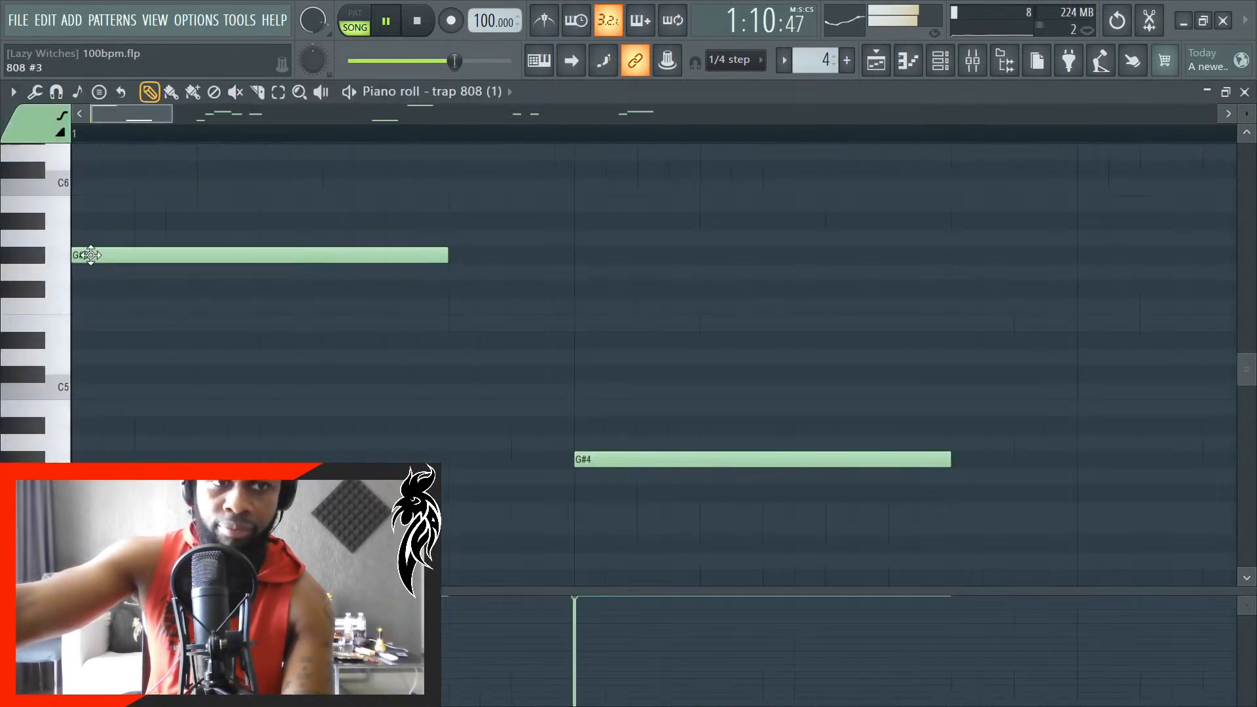
pyautogui.scroll(-5, 406, 357)
pyautogui.scroll(2, 452, 390)
pyautogui.scroll(3, 498, 406)
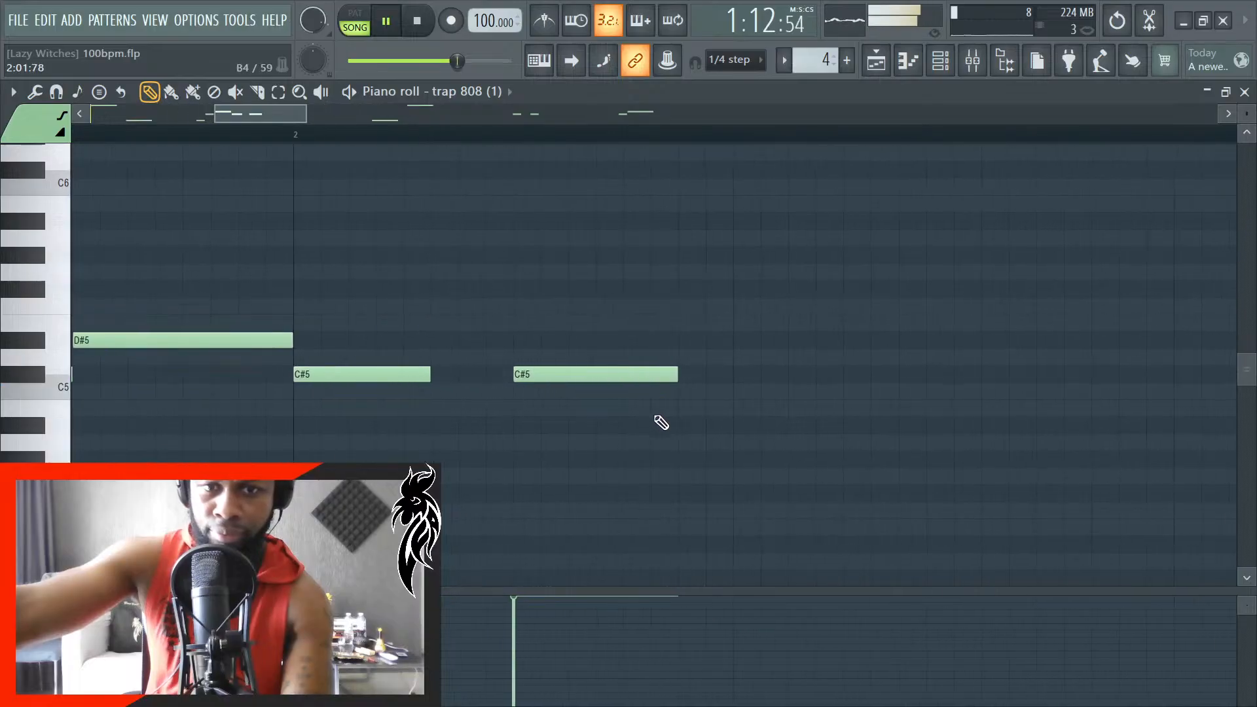
pyautogui.scroll(1, 687, 419)
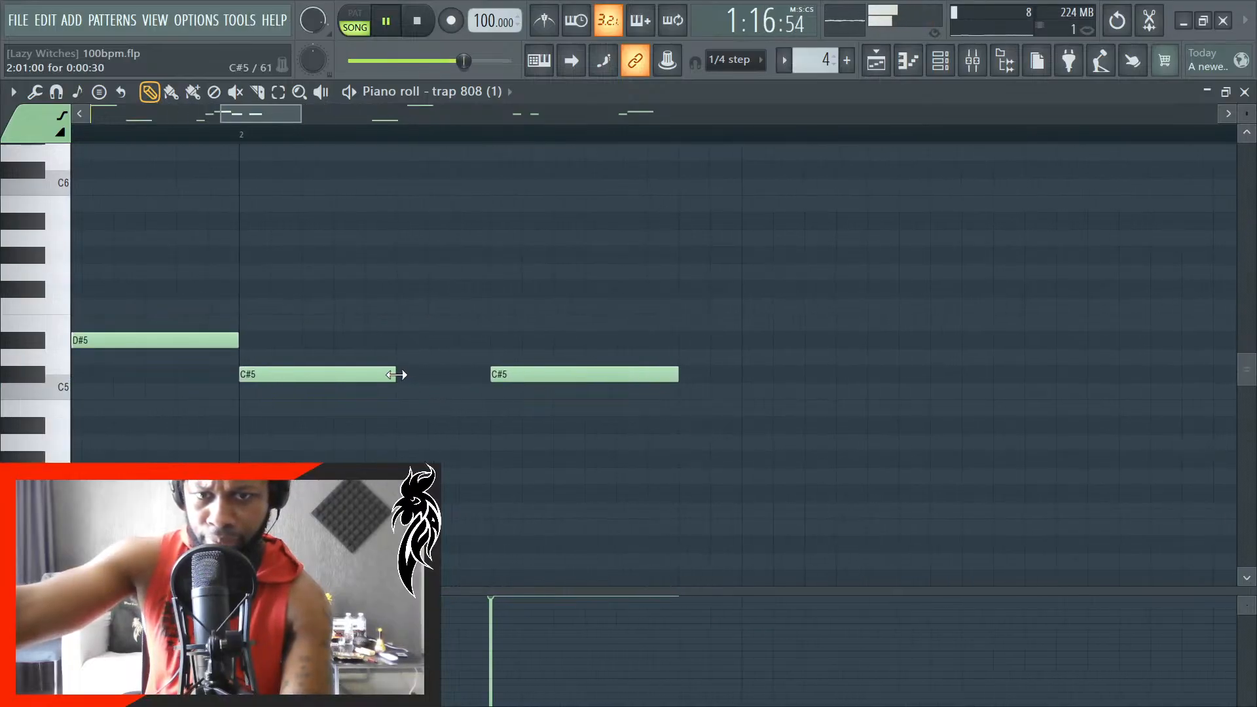
pyautogui.scroll(-3, 360, 413)
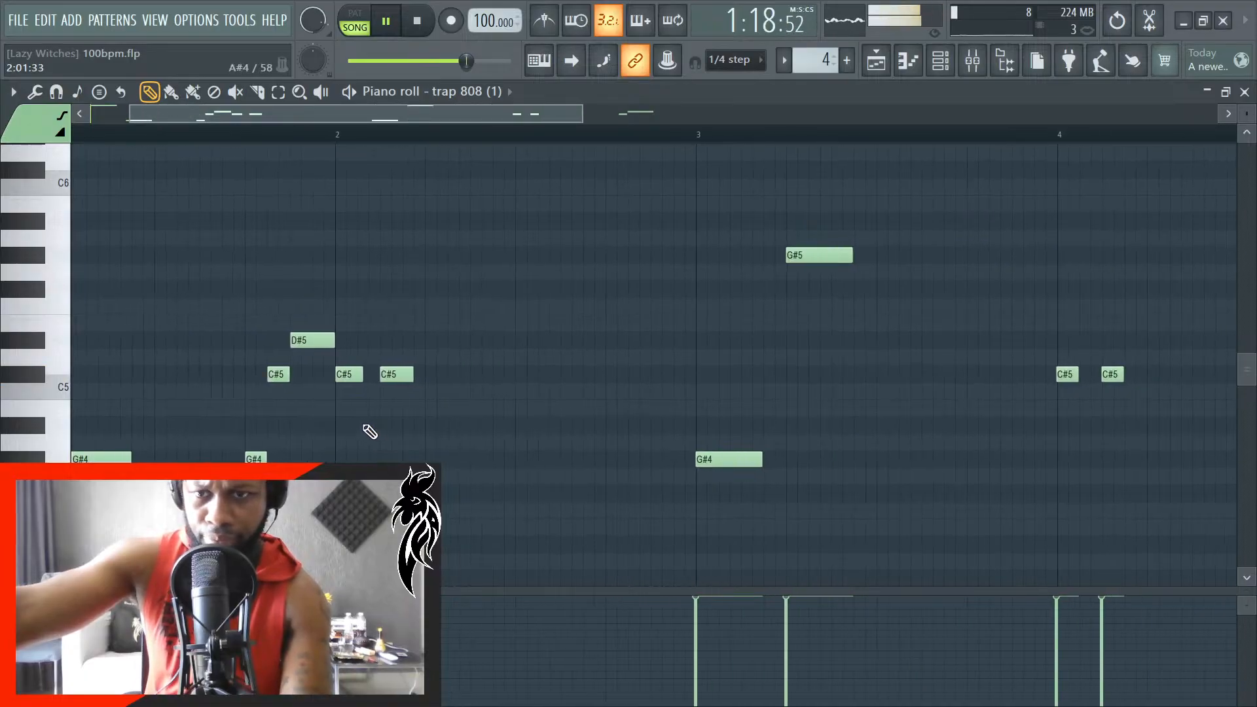
pyautogui.scroll(4, 993, 437)
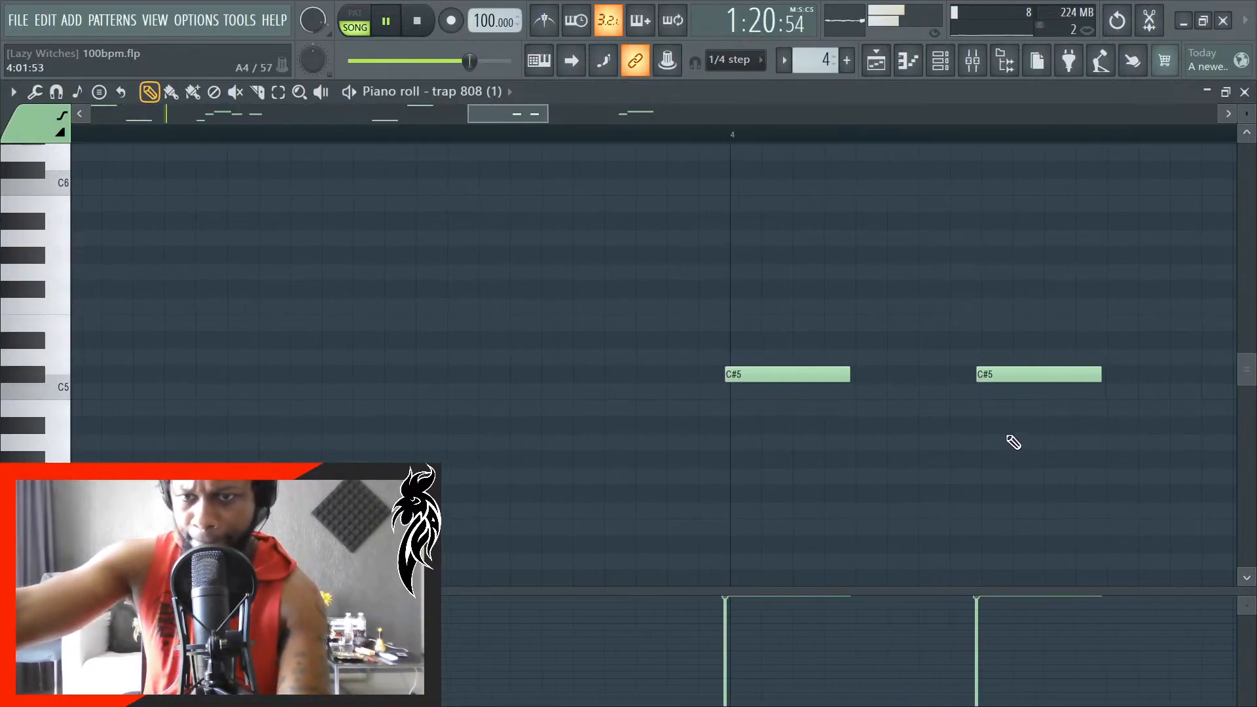
pyautogui.moveTo(850, 374); pyautogui.dragTo(896, 382)
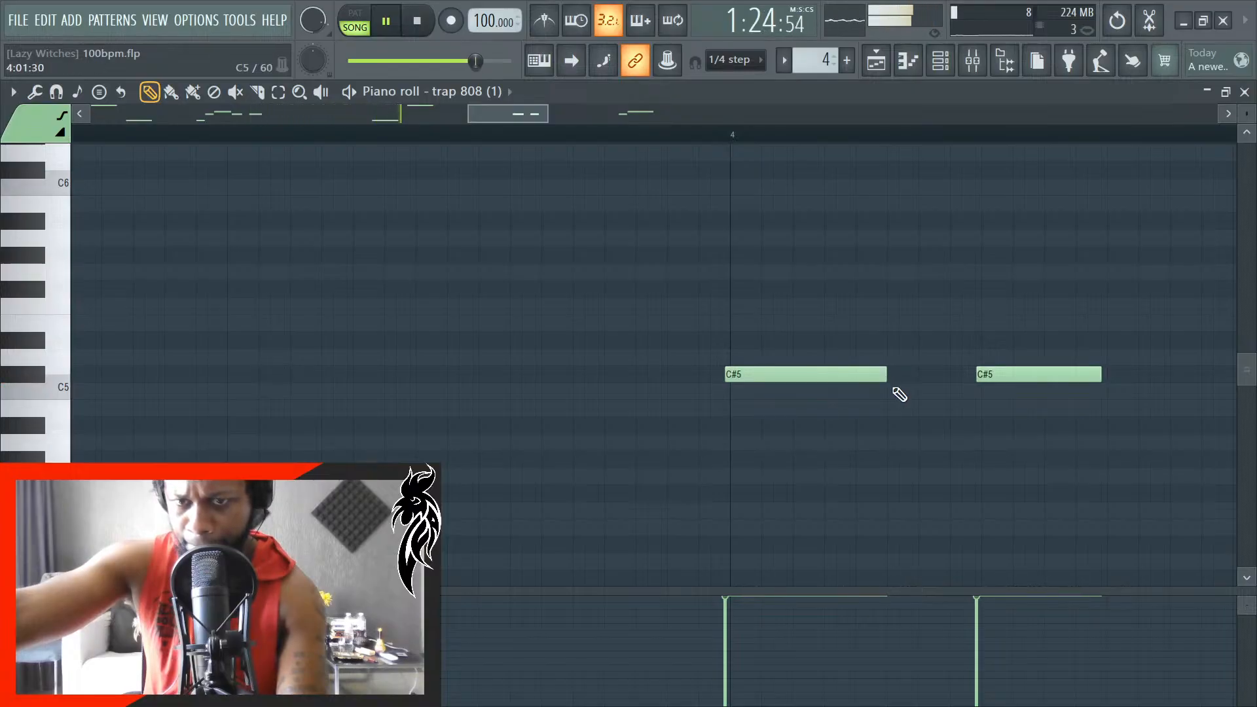
pyautogui.moveTo(1099, 378); pyautogui.dragTo(1164, 387)
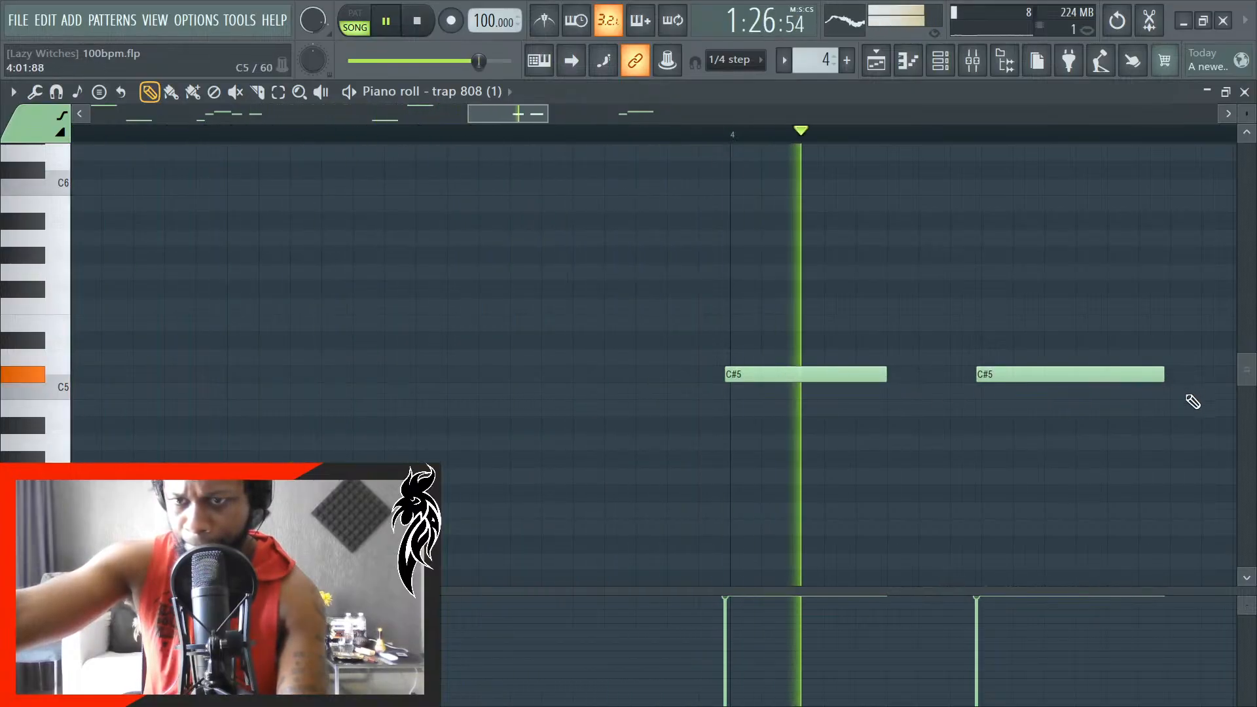
pyautogui.scroll(-5, 1068, 437)
pyautogui.scroll(4, 1128, 416)
pyautogui.scroll(1, 1137, 414)
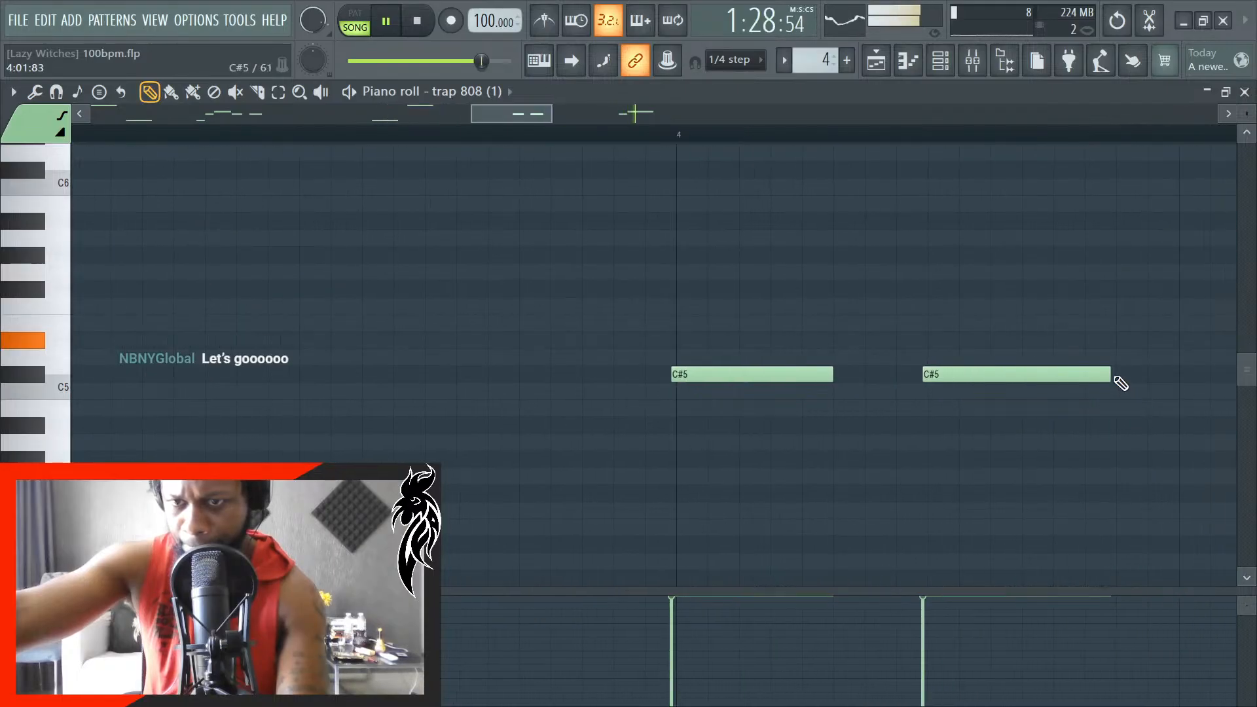
pyautogui.scroll(-6, 954, 435)
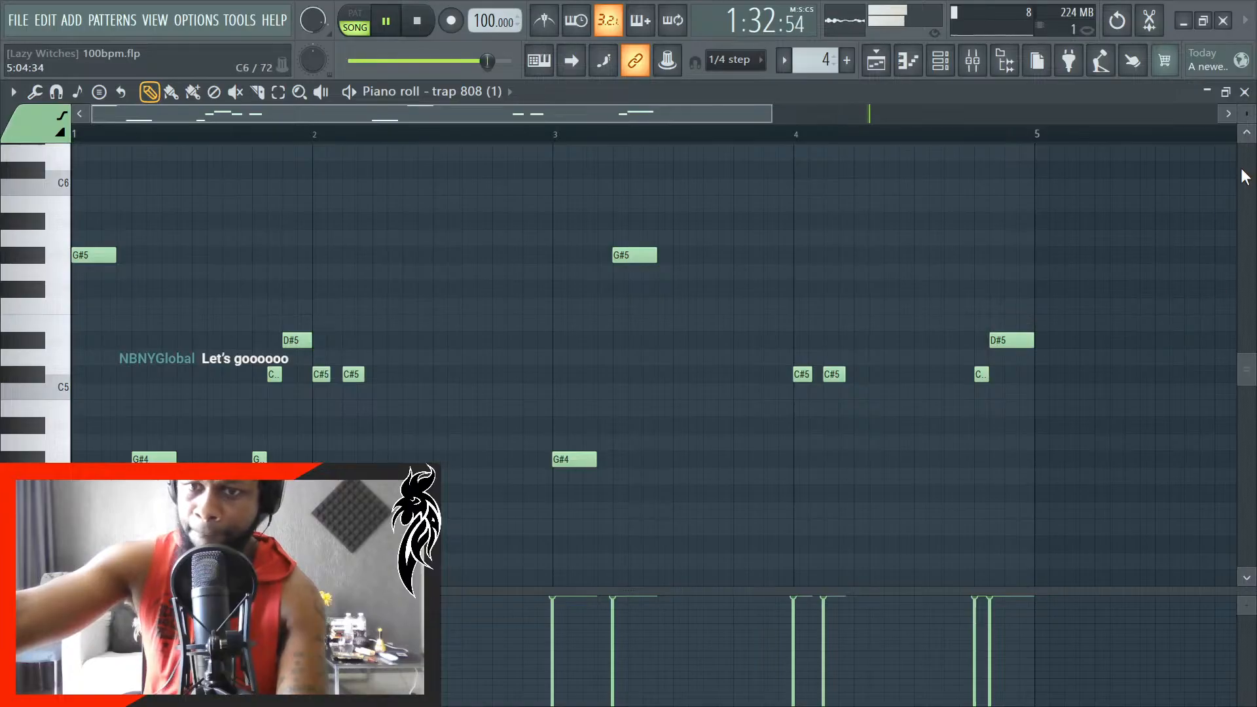
pyautogui.click(1245, 92)
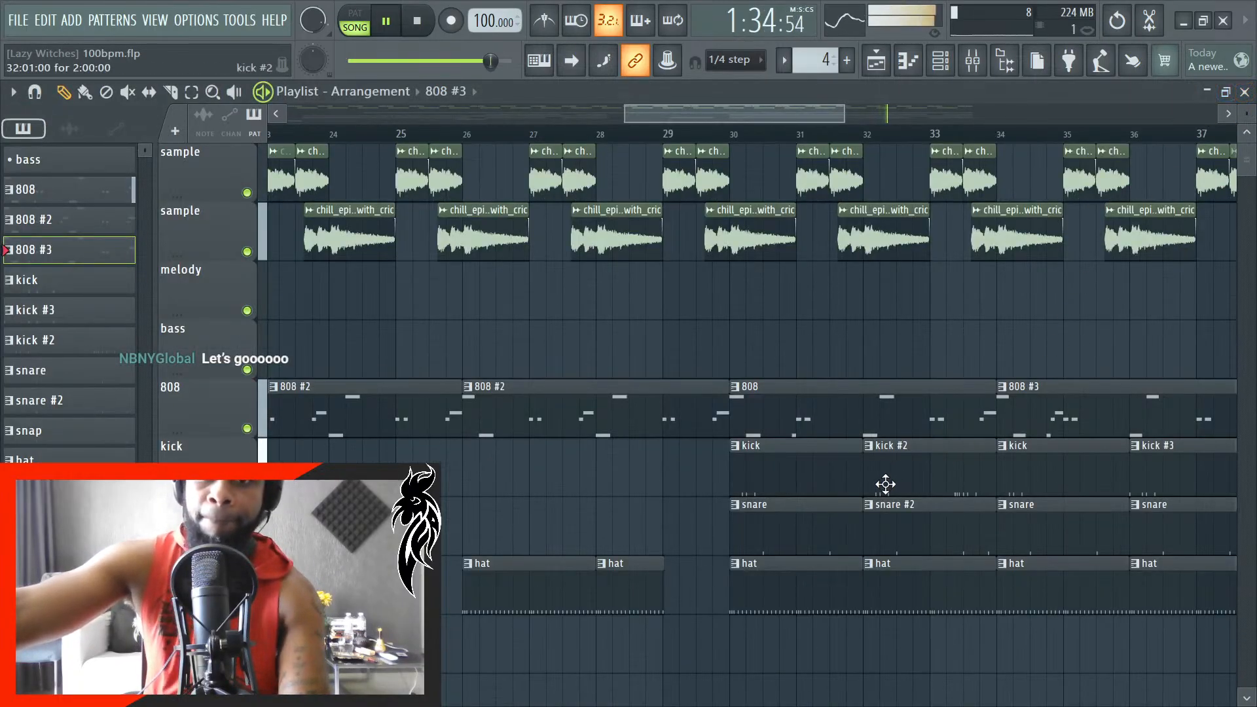
# - Stop playback and make the last hat clip, starting at bar 44, unique as hat #2
pyautogui.scroll(-5, 886, 484)
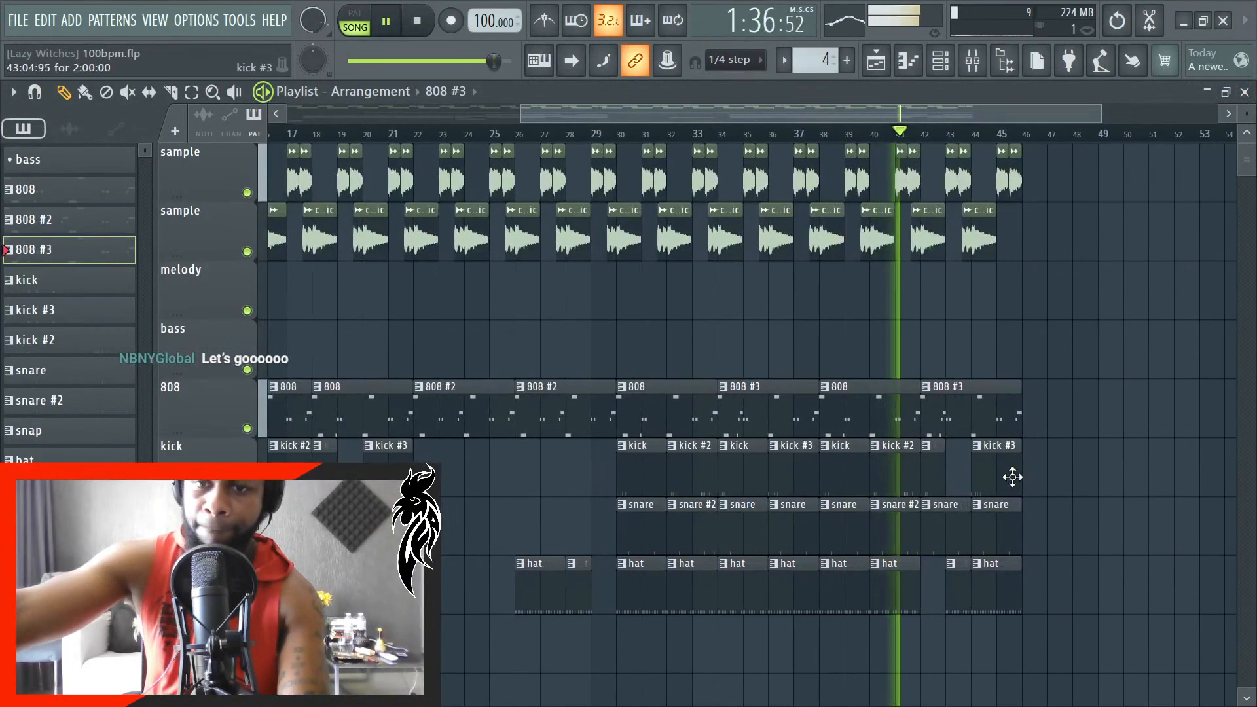
pyautogui.scroll(6, 1013, 478)
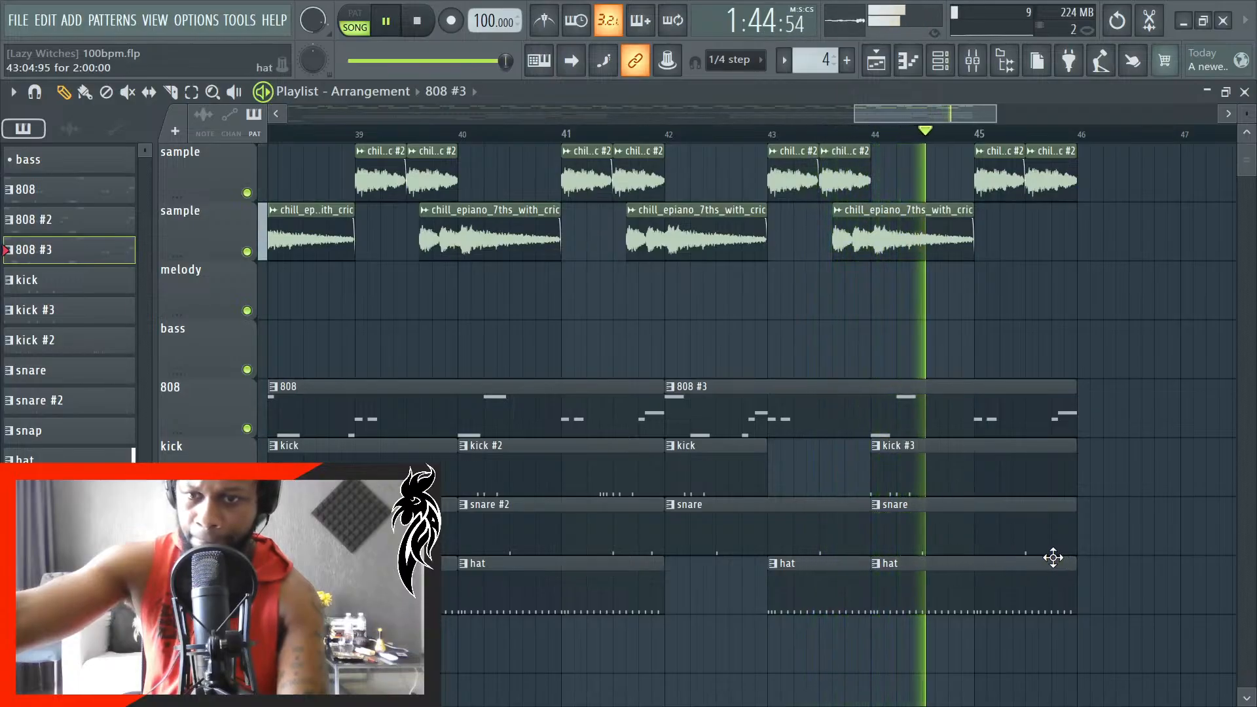
pyautogui.press('space')
pyautogui.scroll(5, 999, 591)
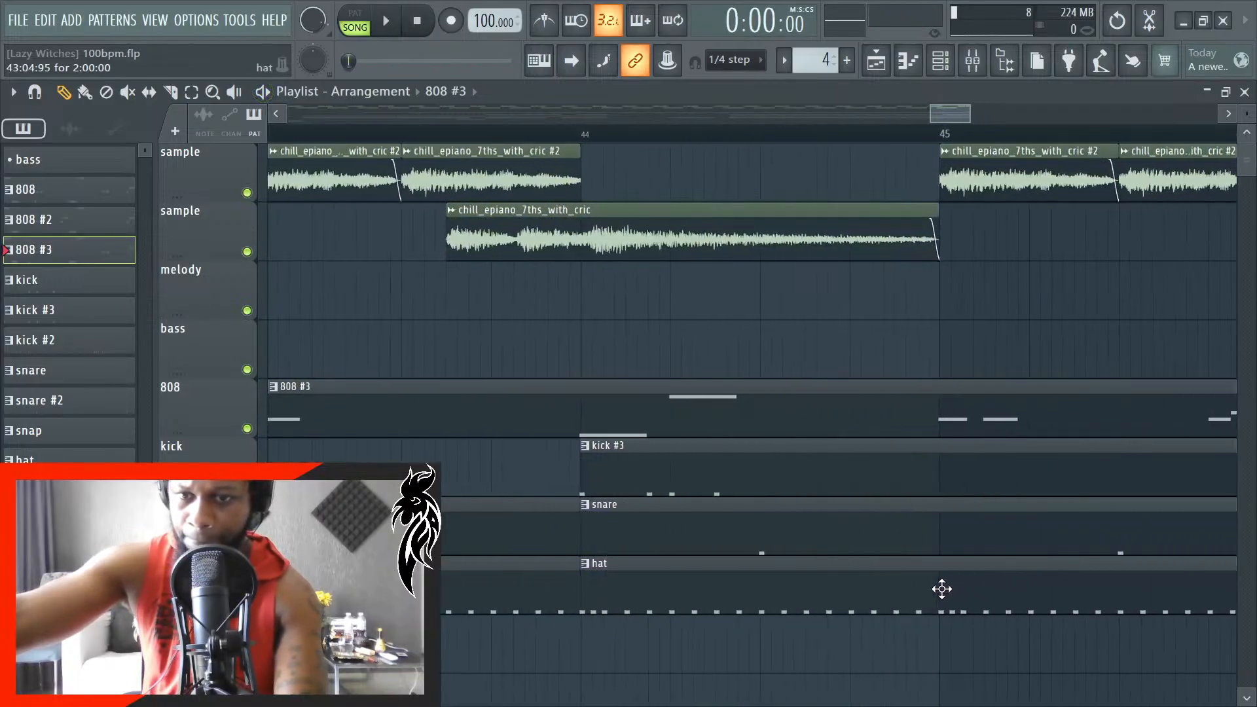
pyautogui.scroll(3, 942, 589)
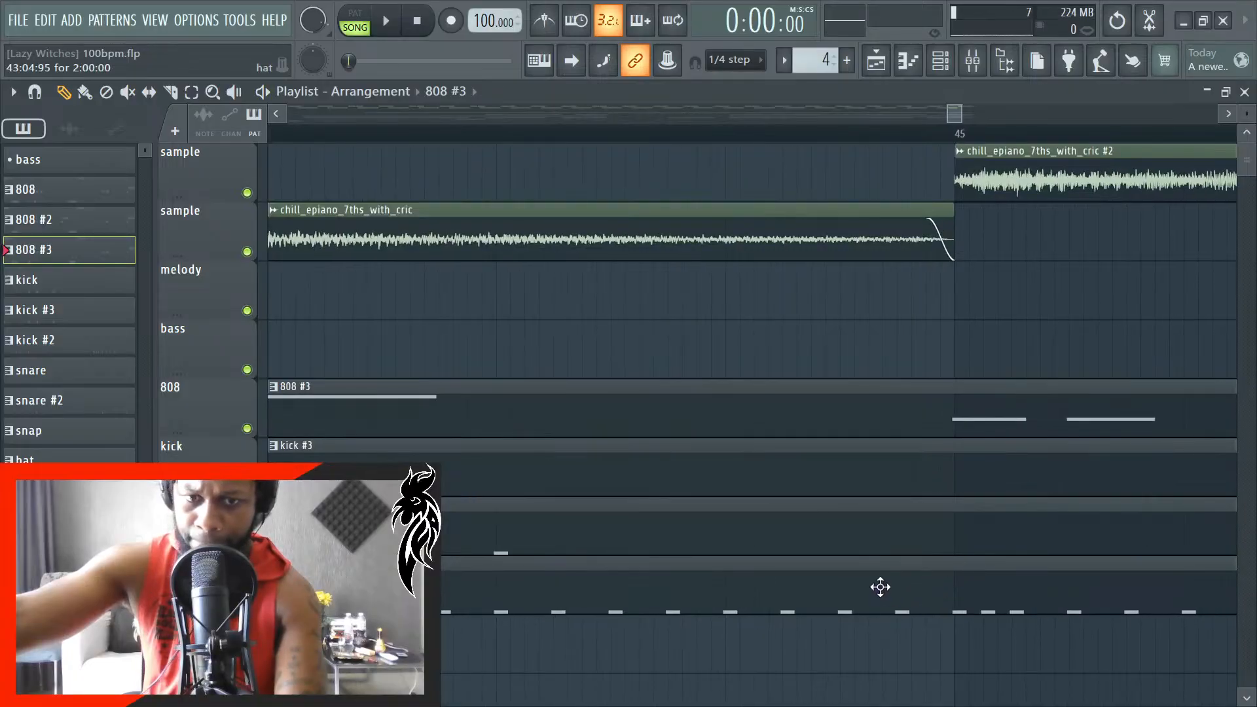
pyautogui.scroll(-4, 871, 583)
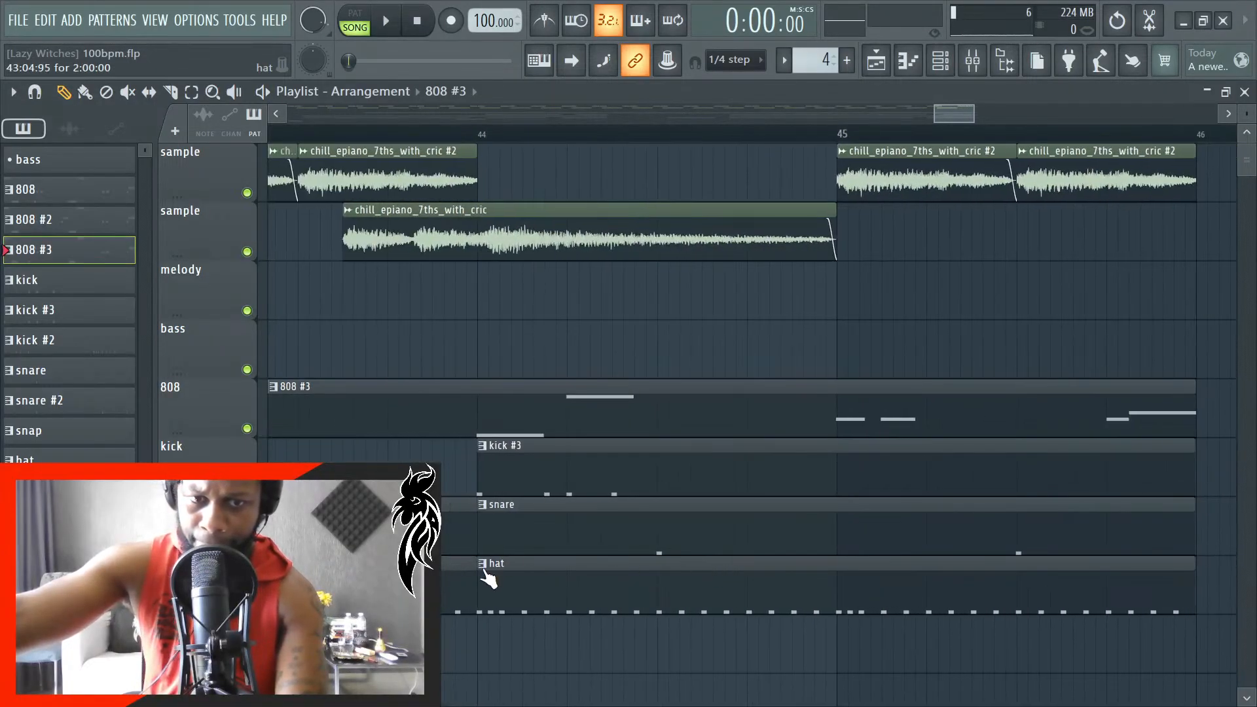
pyautogui.click(485, 567)
pyautogui.click(544, 587)
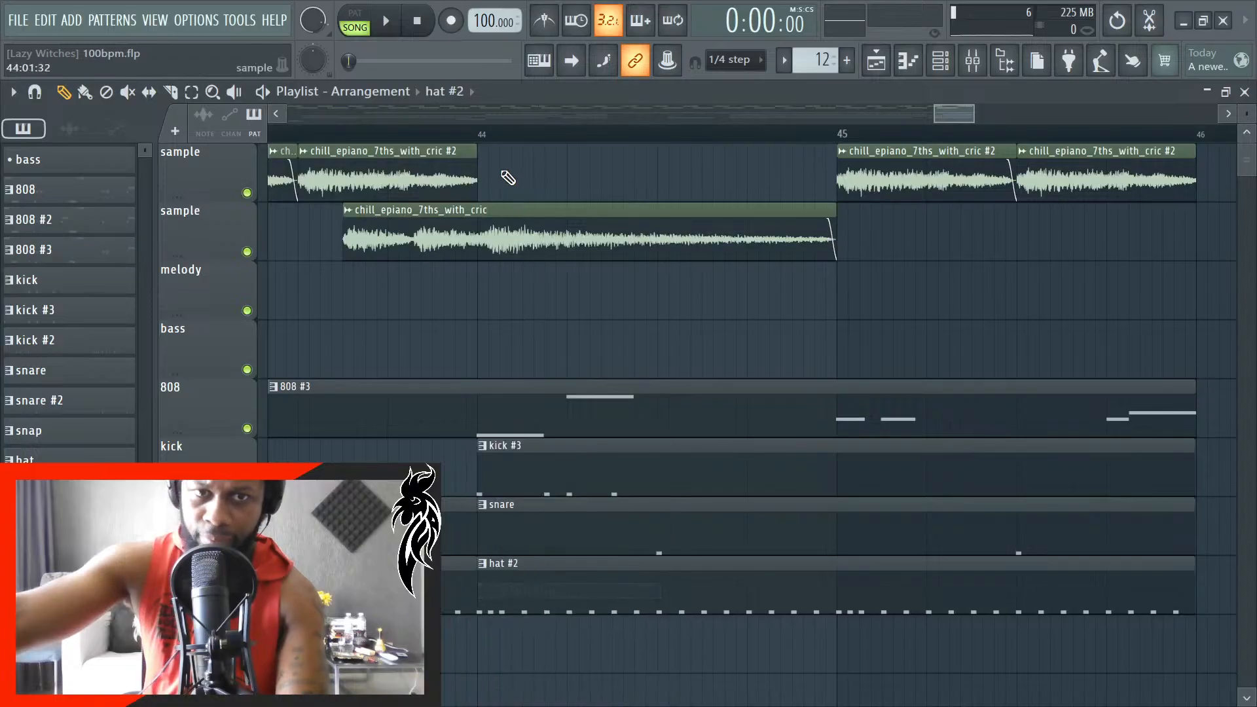
# - Set playback to start at bar 44, audition the section, and open the hat #2 pattern in the piano roll
pyautogui.click(481, 135)
pyautogui.press('space')
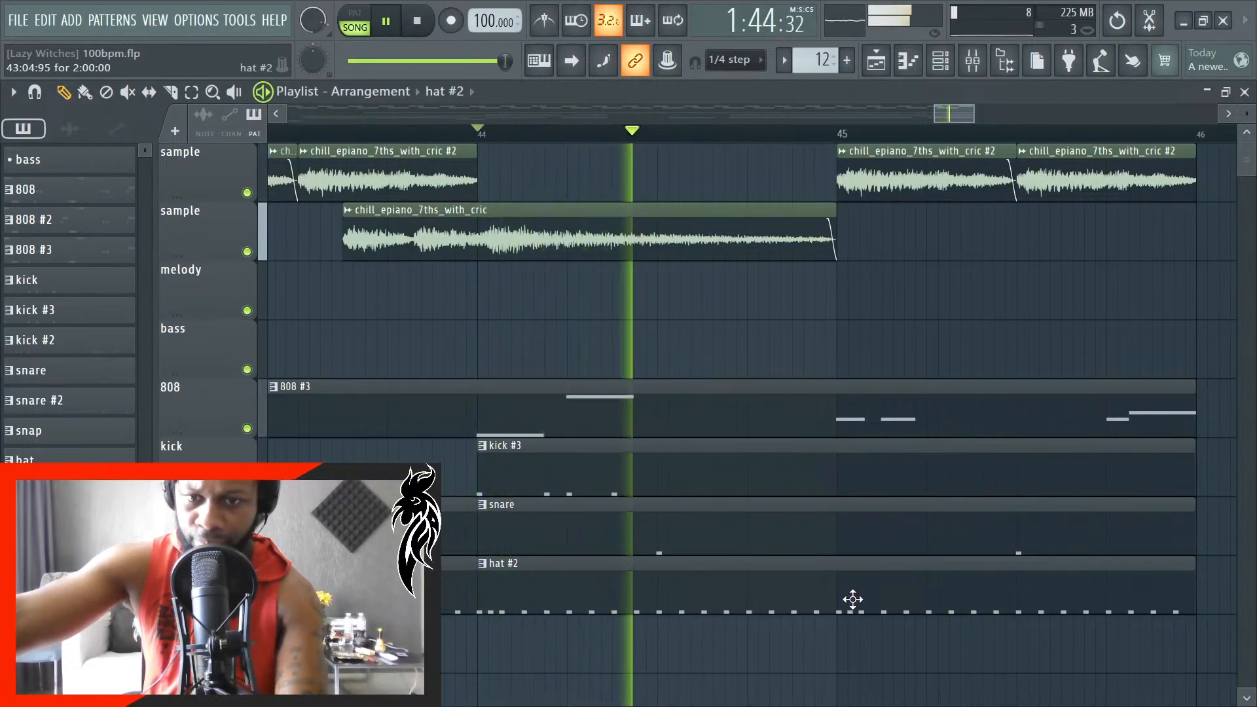
pyautogui.press('space')
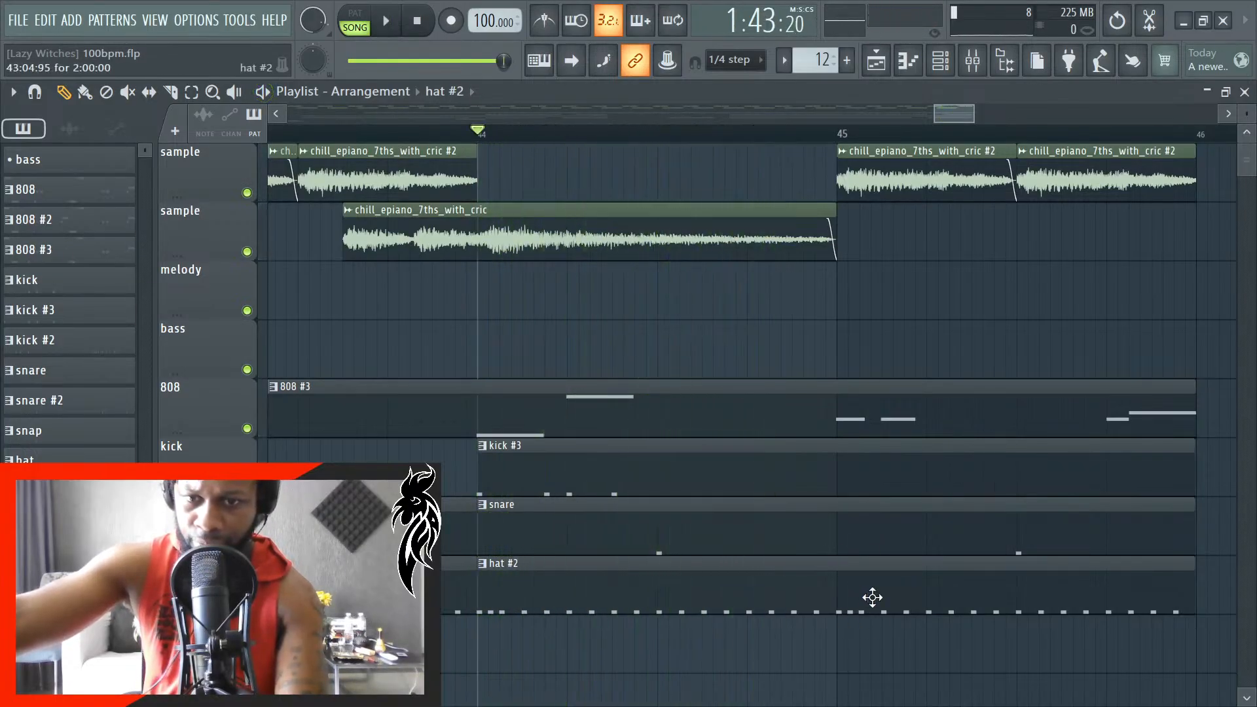
pyautogui.doubleClick(830, 589)
pyautogui.press('space')
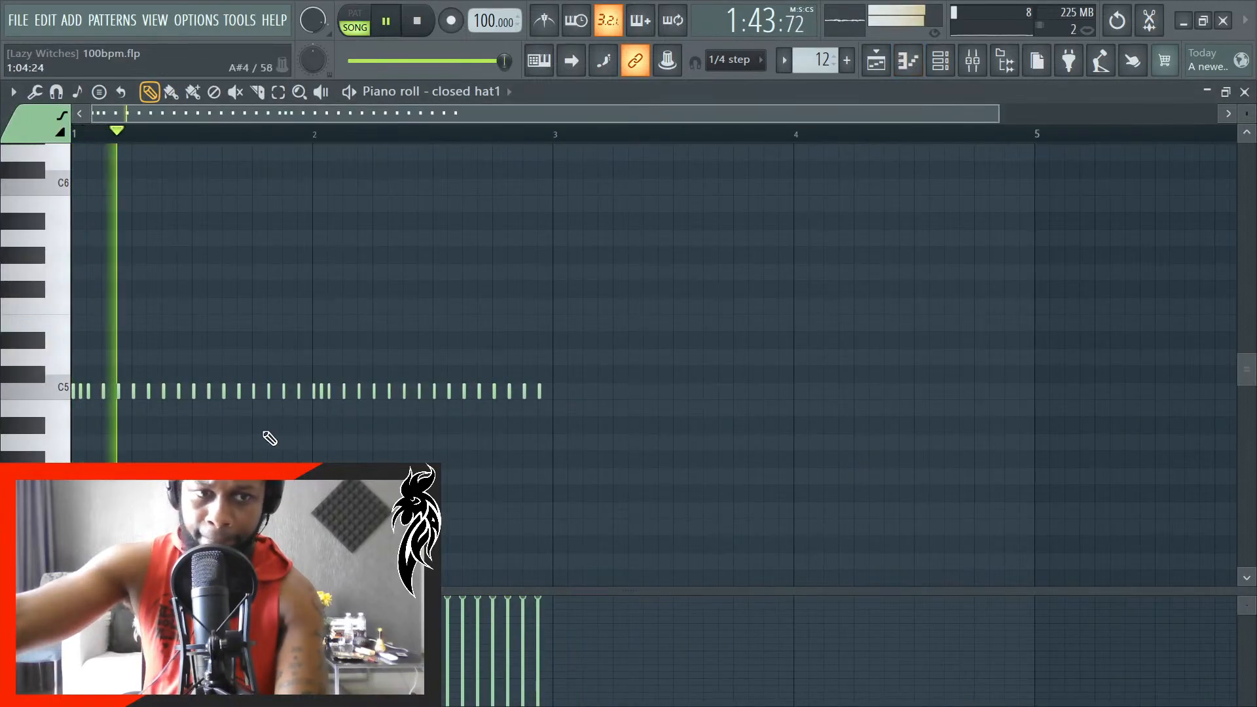
pyautogui.press('space')
# - Insert a C5 closed-hat note midway between the 1:04:00 note and the one after it, and audition it
pyautogui.scroll(3, 274, 413)
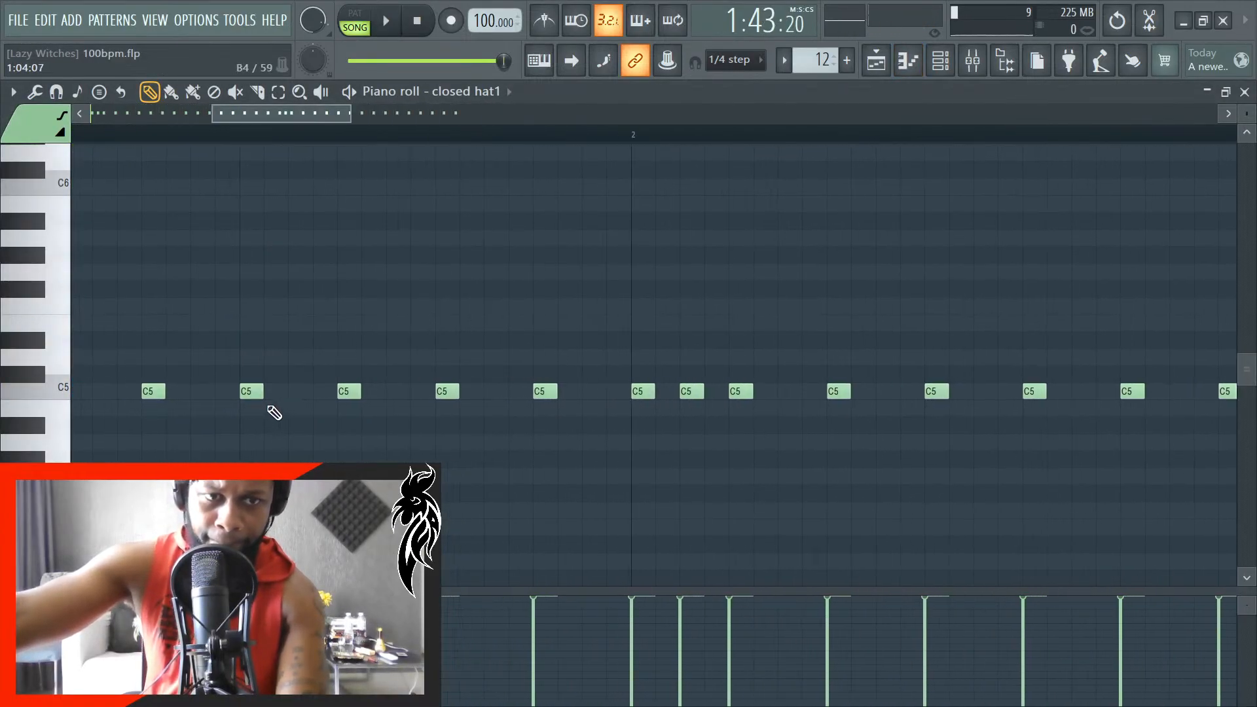
pyautogui.click(290, 401)
pyautogui.rightClick(332, 402)
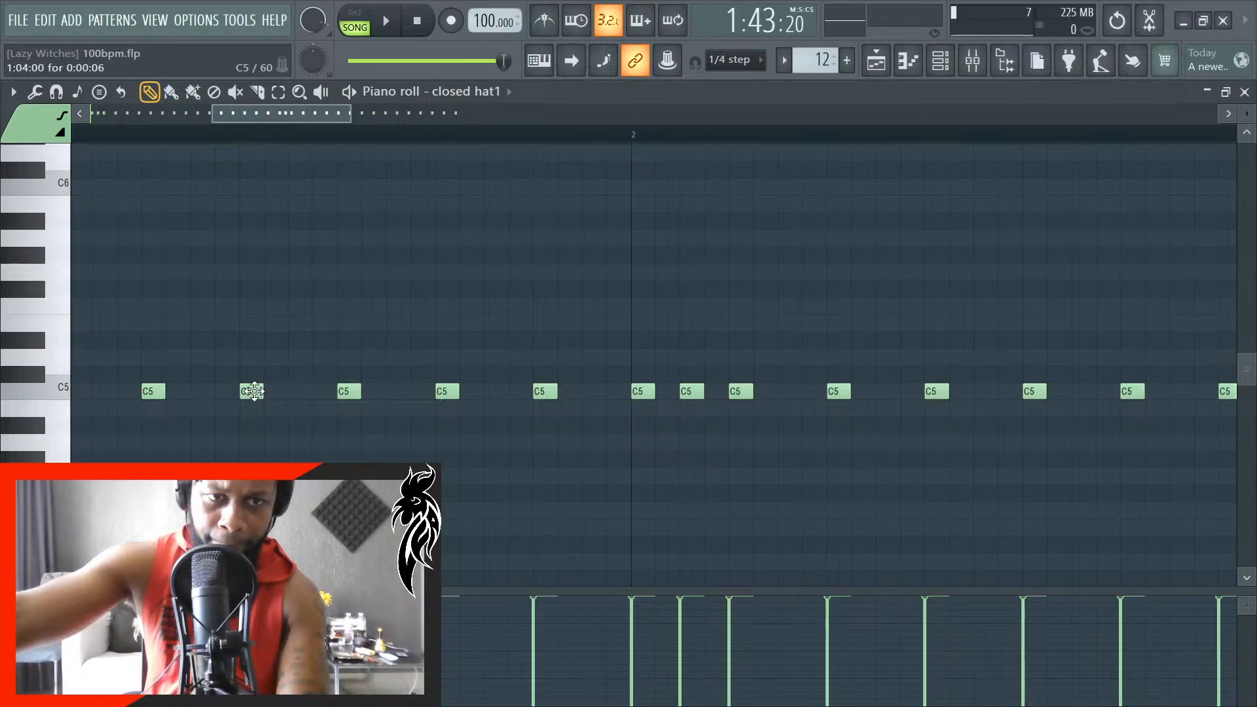
pyautogui.click(290, 391)
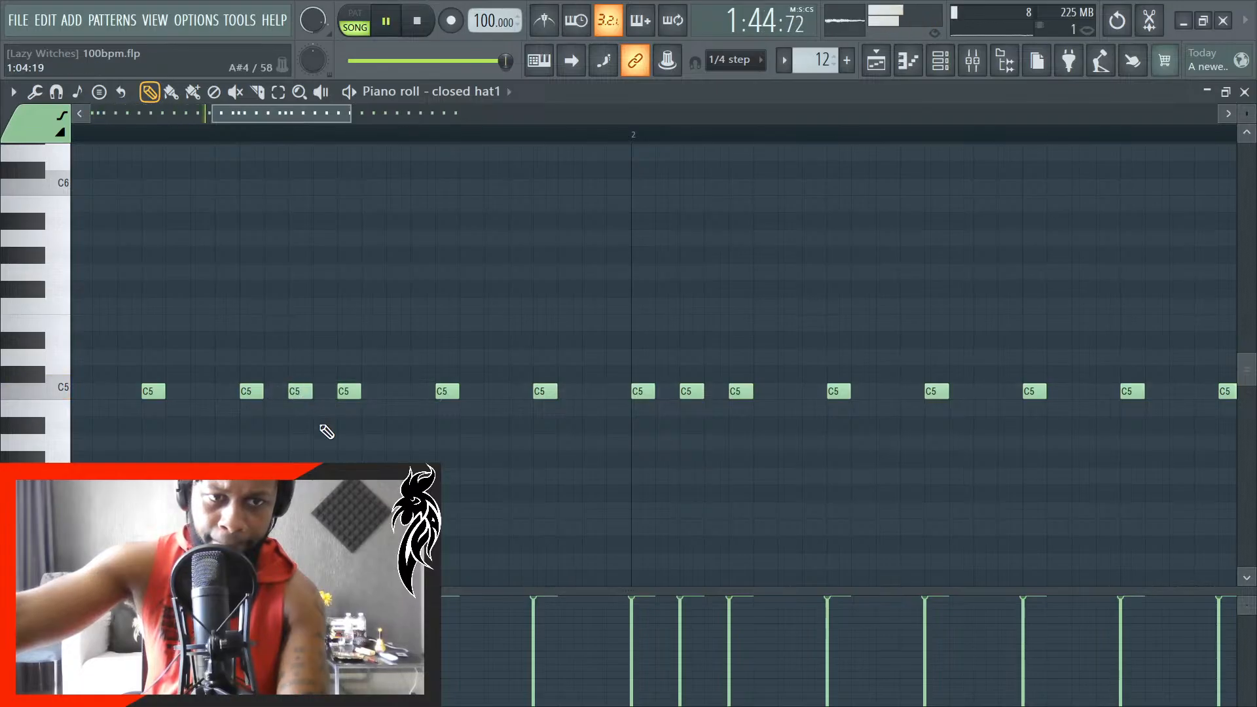
pyautogui.press('space')
# - Add a C5 closed-hat note at 1:04:60 and delete the last hat note before bar 2
pyautogui.scroll(2, 401, 437)
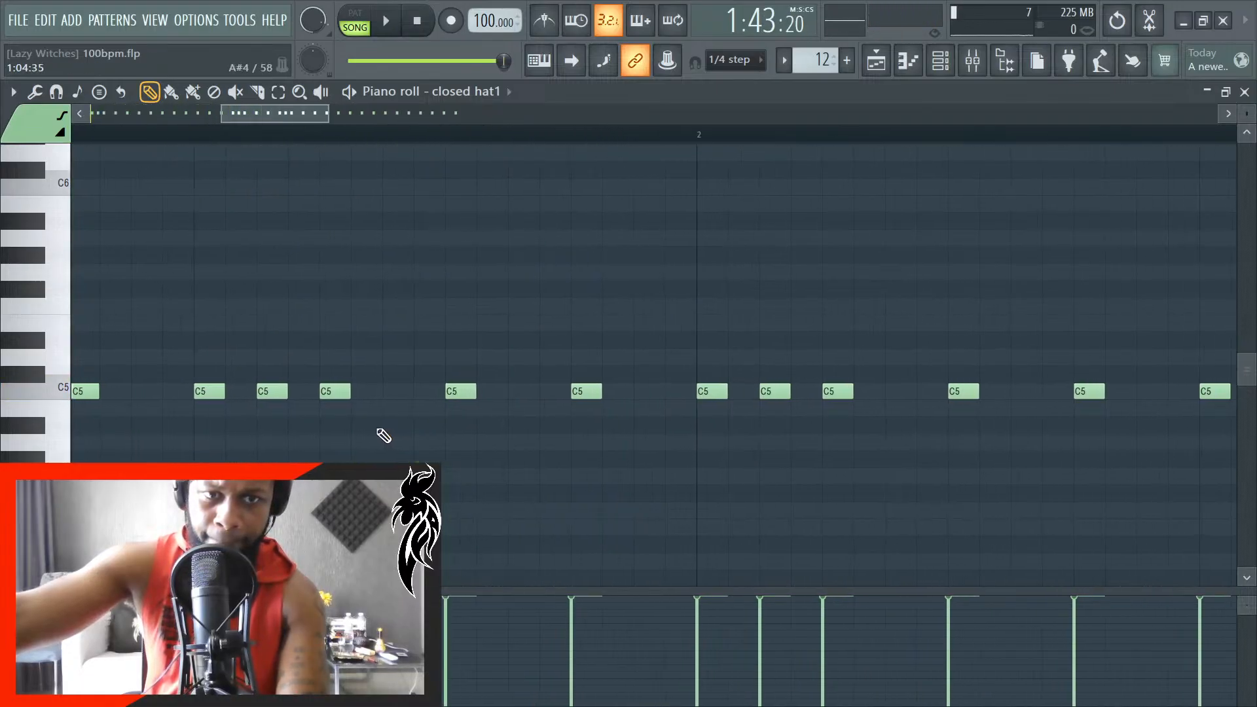
pyautogui.press('space')
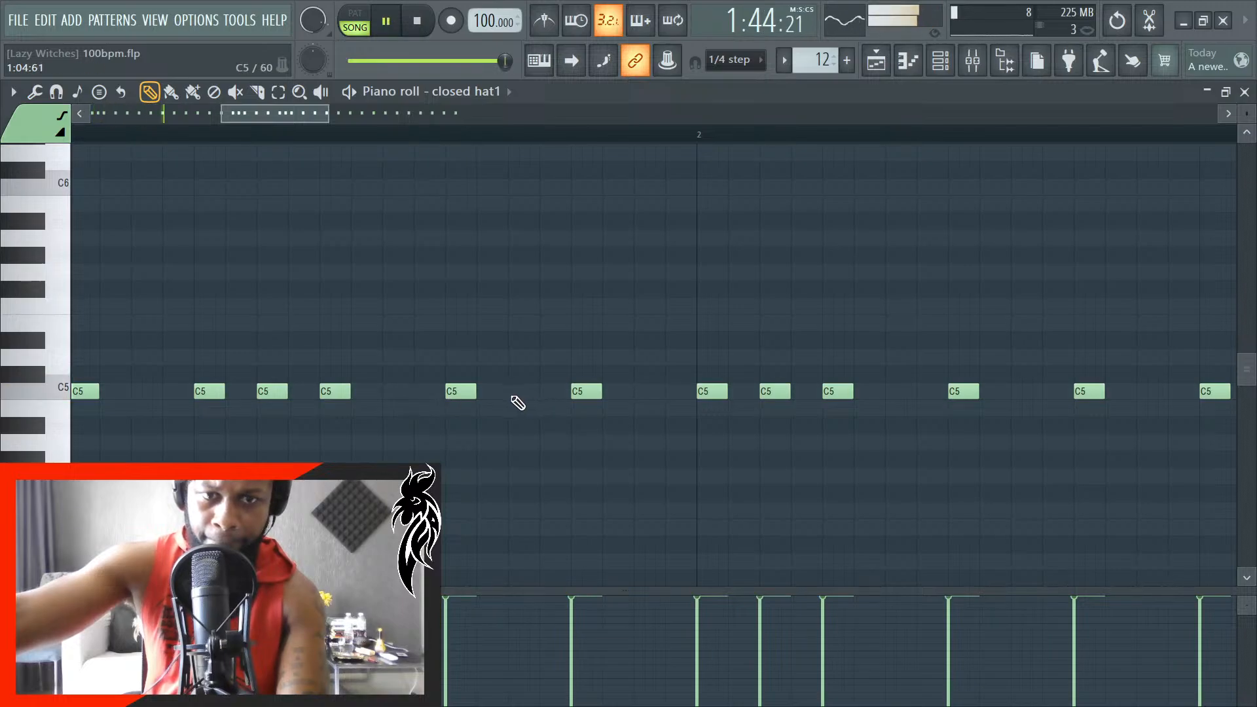
pyautogui.click(516, 392)
pyautogui.rightClick(586, 393)
pyautogui.press('space')
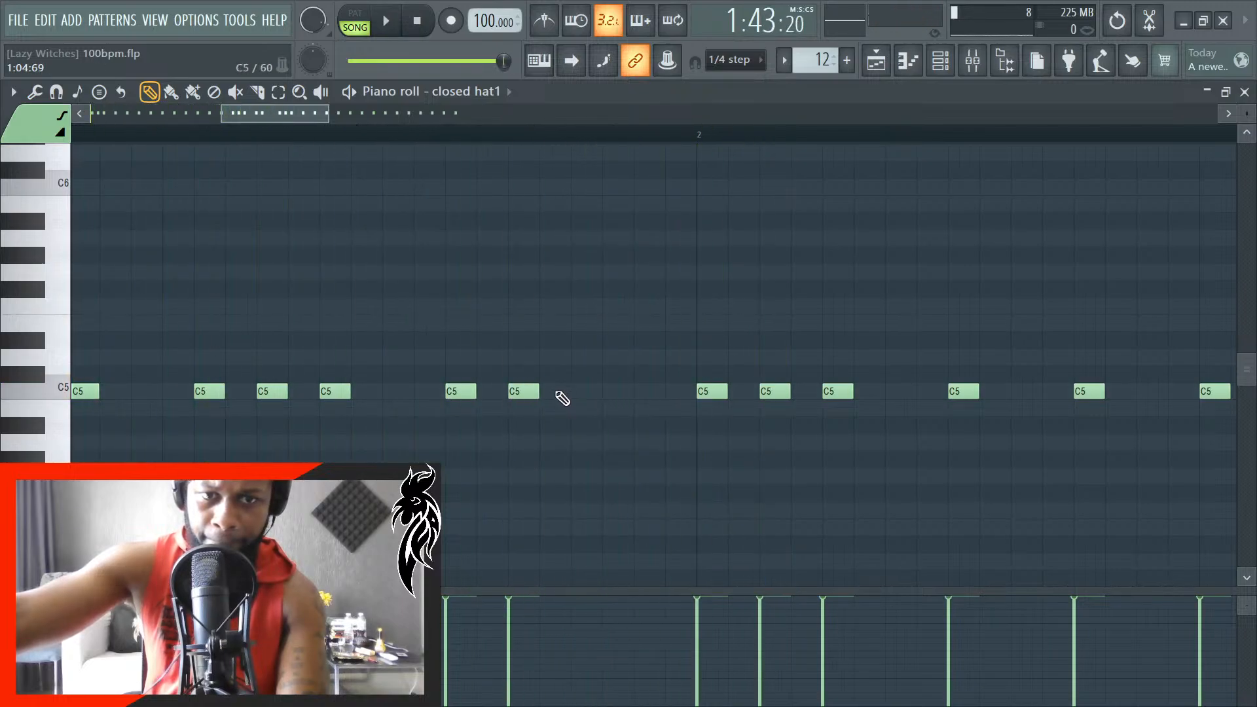
# - Try shifting the added closed-hat note to 1:04:66 during playback, then undo the move
pyautogui.press('space')
pyautogui.moveTo(522, 391); pyautogui.dragTo(553, 391)
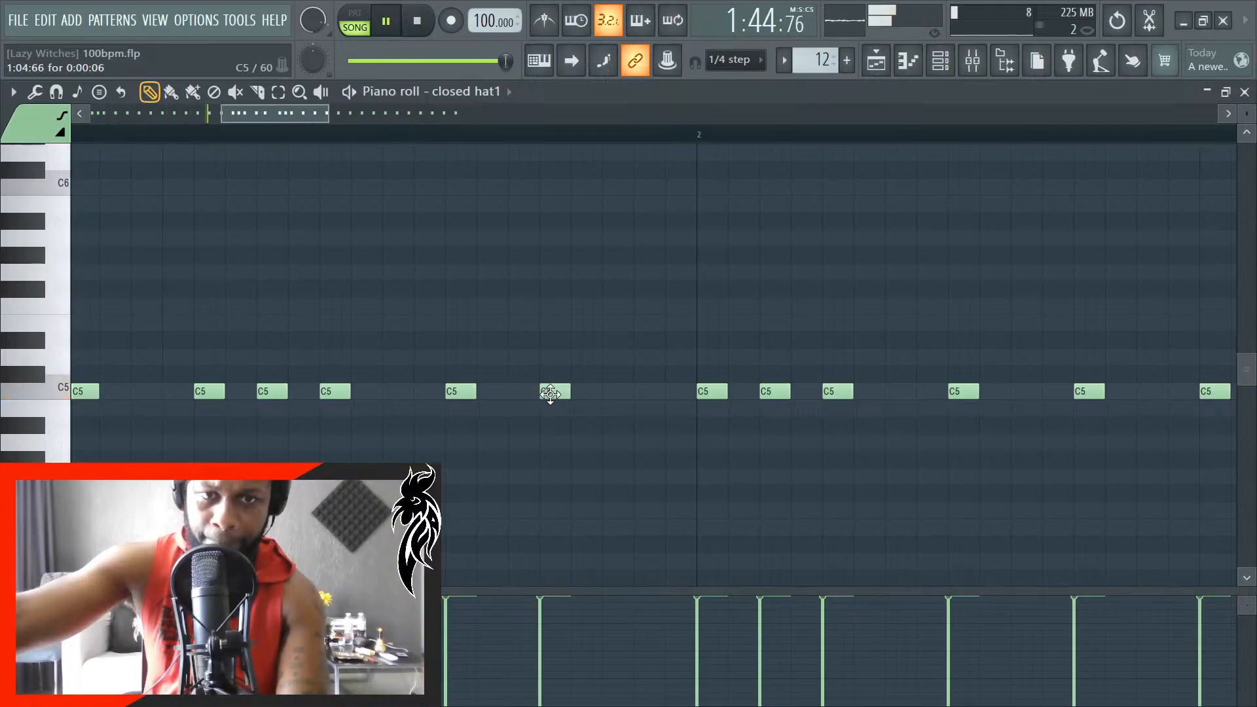
pyautogui.press('space')
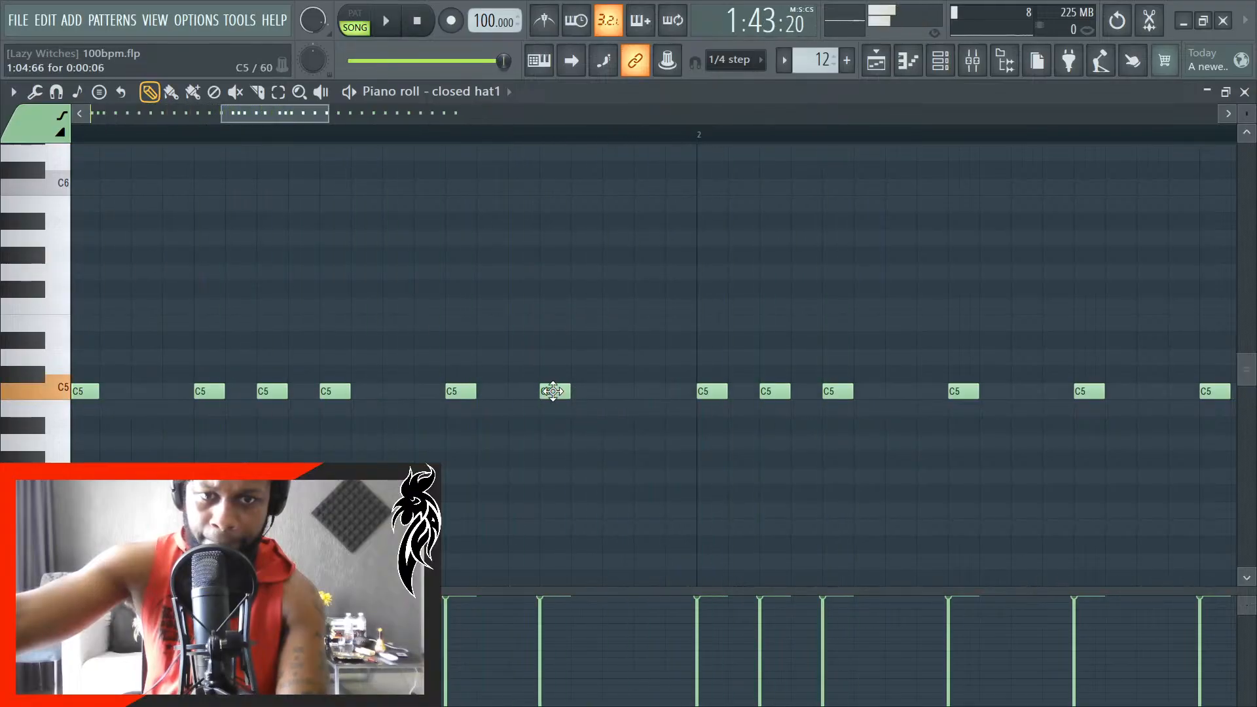
pyautogui.hotkey('ctrl', 'z')
# - Delete the C5 closed-hat note at 1:04:60 while the section plays
pyautogui.press('space')
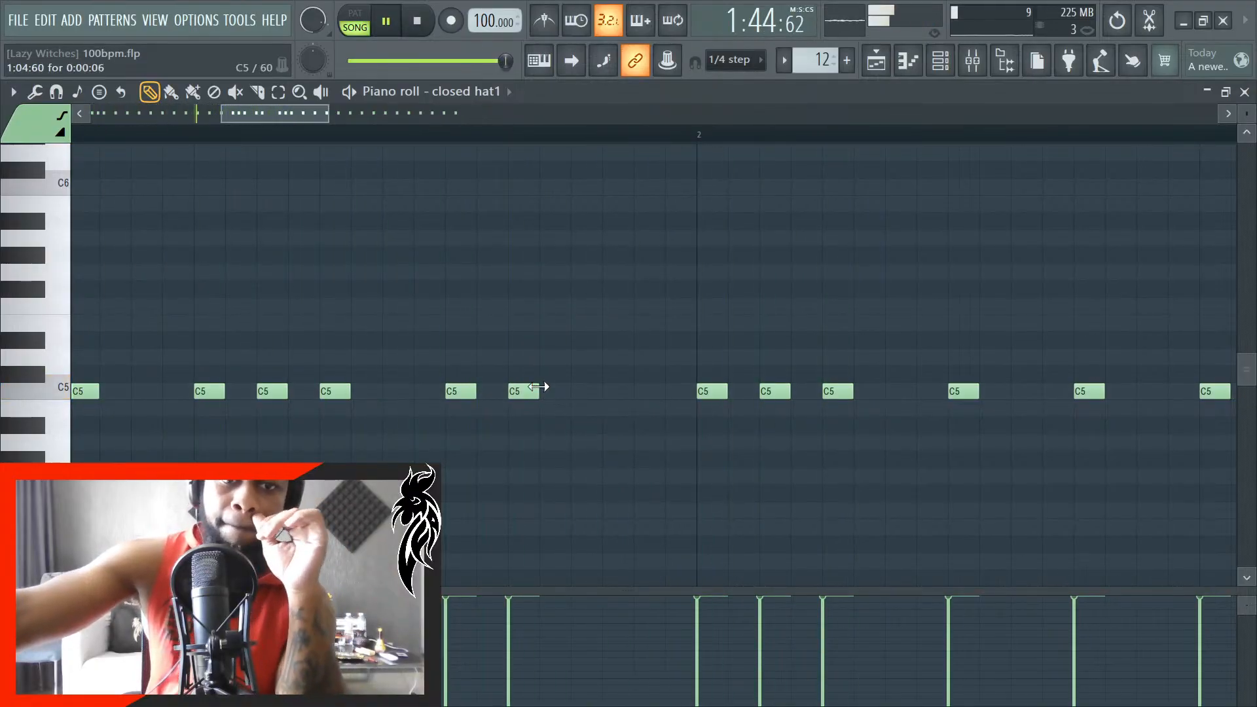
pyautogui.rightClick(533, 391)
pyautogui.press('space')
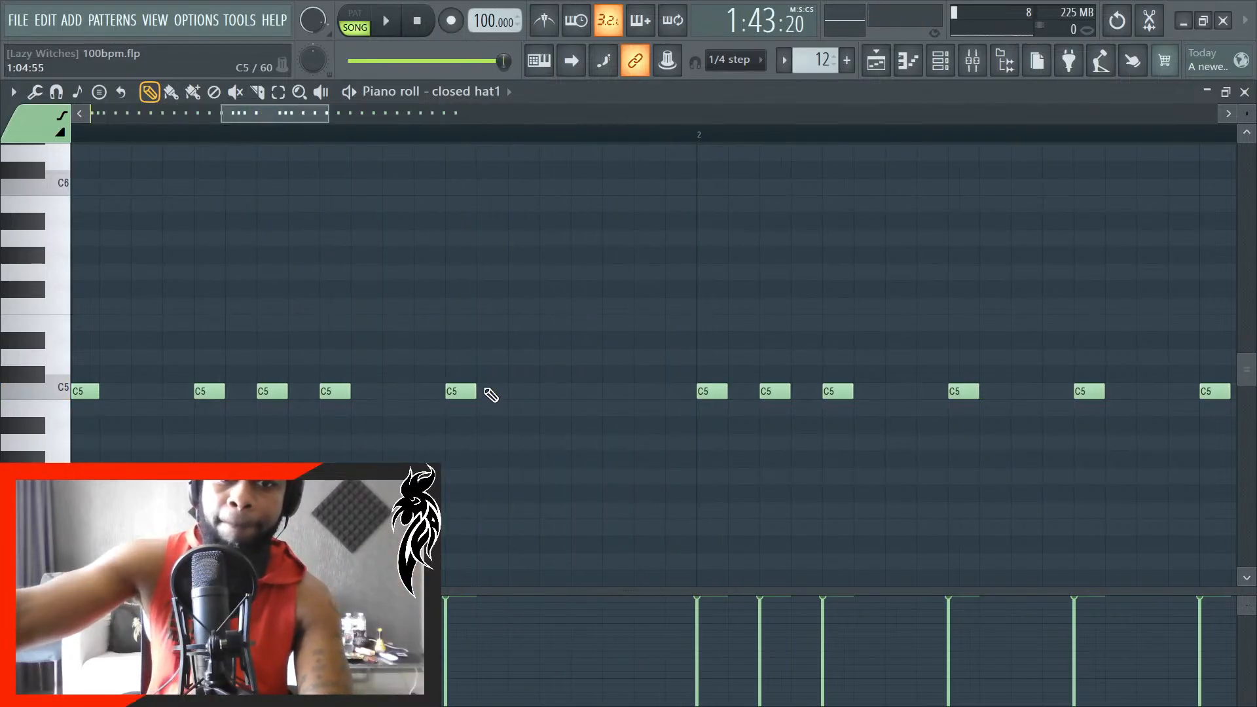
# - Replay the section from bar 44 and place a C5 closed-hat note at 1:04:60
pyautogui.press('space')
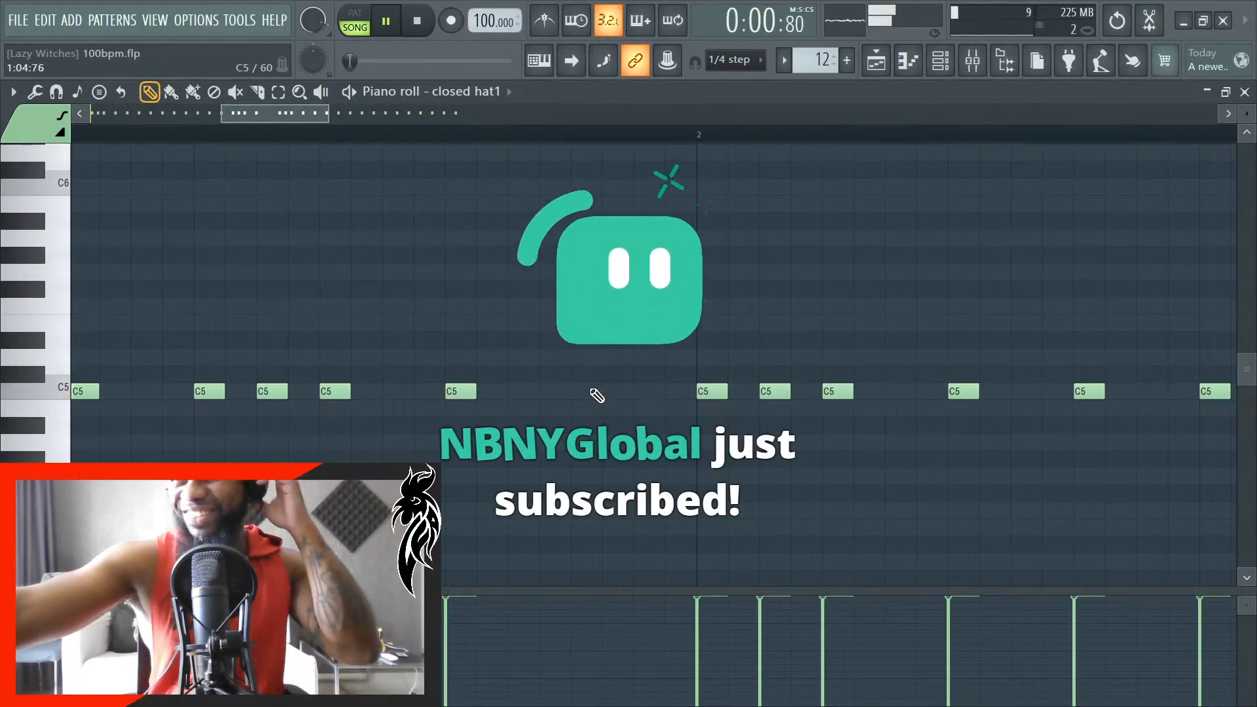
pyautogui.press('space')
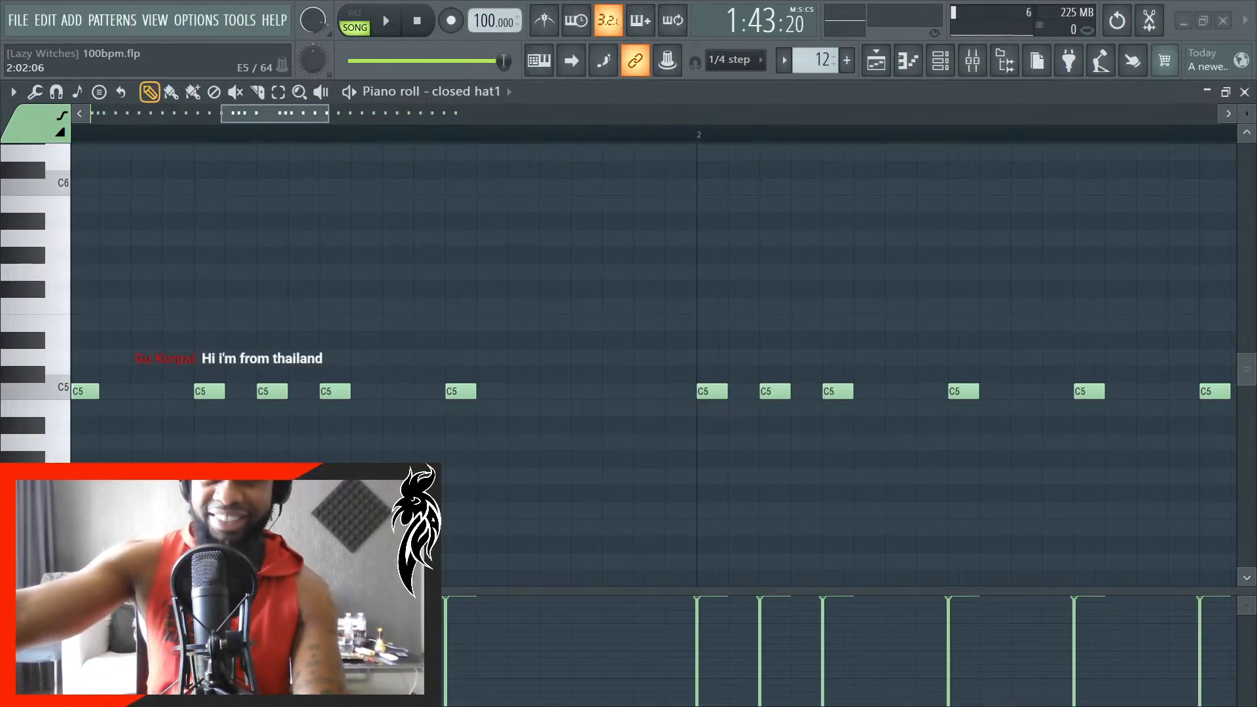
pyautogui.press('space')
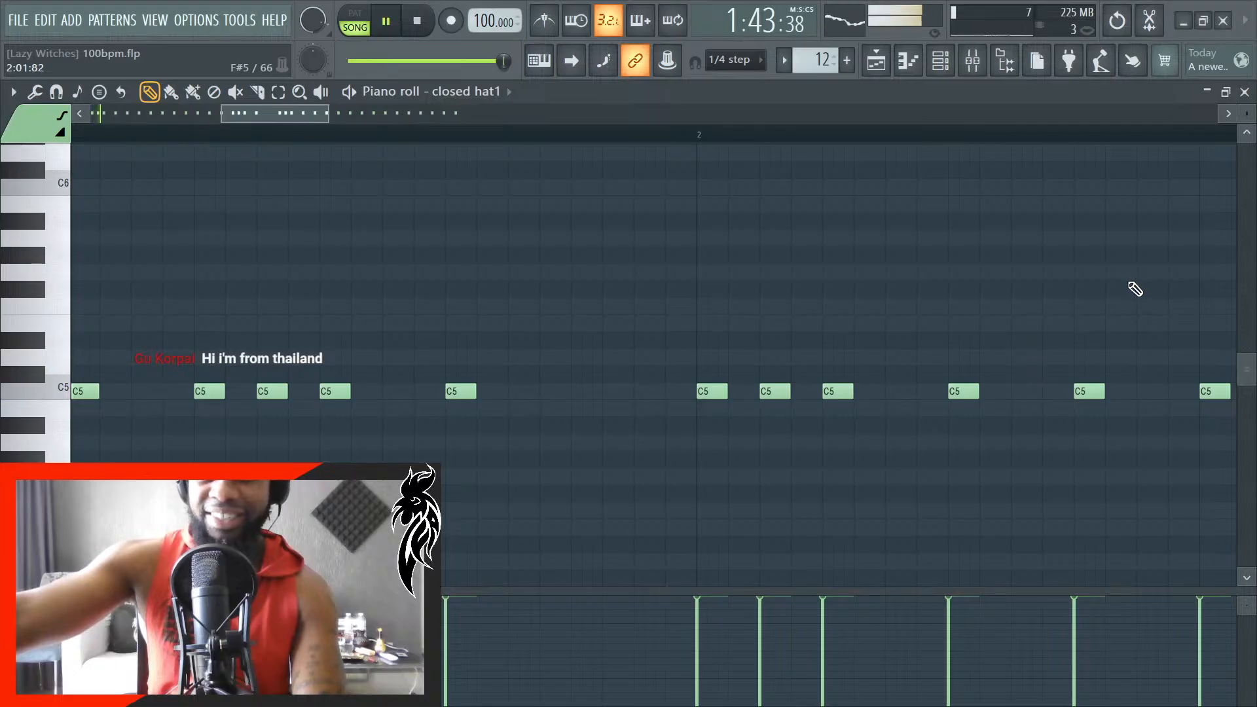
pyautogui.keyDown('ctrl'); pyautogui.scroll(-3, 901, 342); pyautogui.keyUp('ctrl')
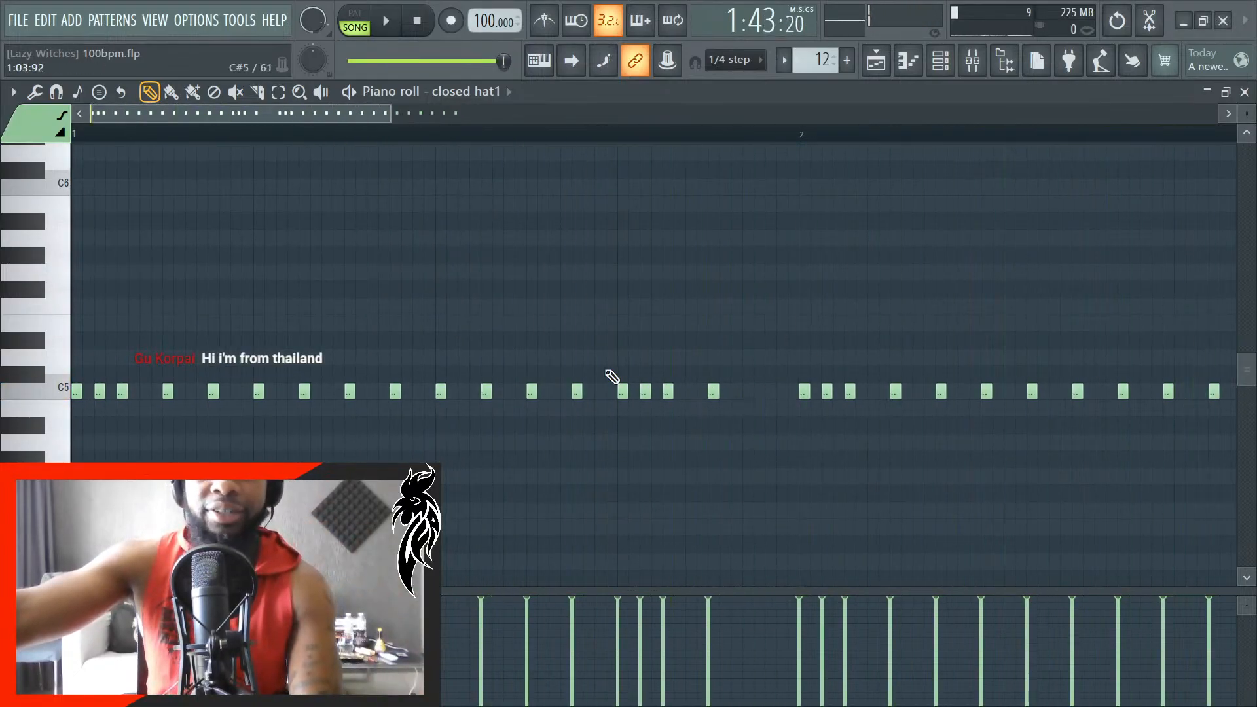
pyautogui.keyDown('ctrl'); pyautogui.scroll(4, 716, 419); pyautogui.keyUp('ctrl')
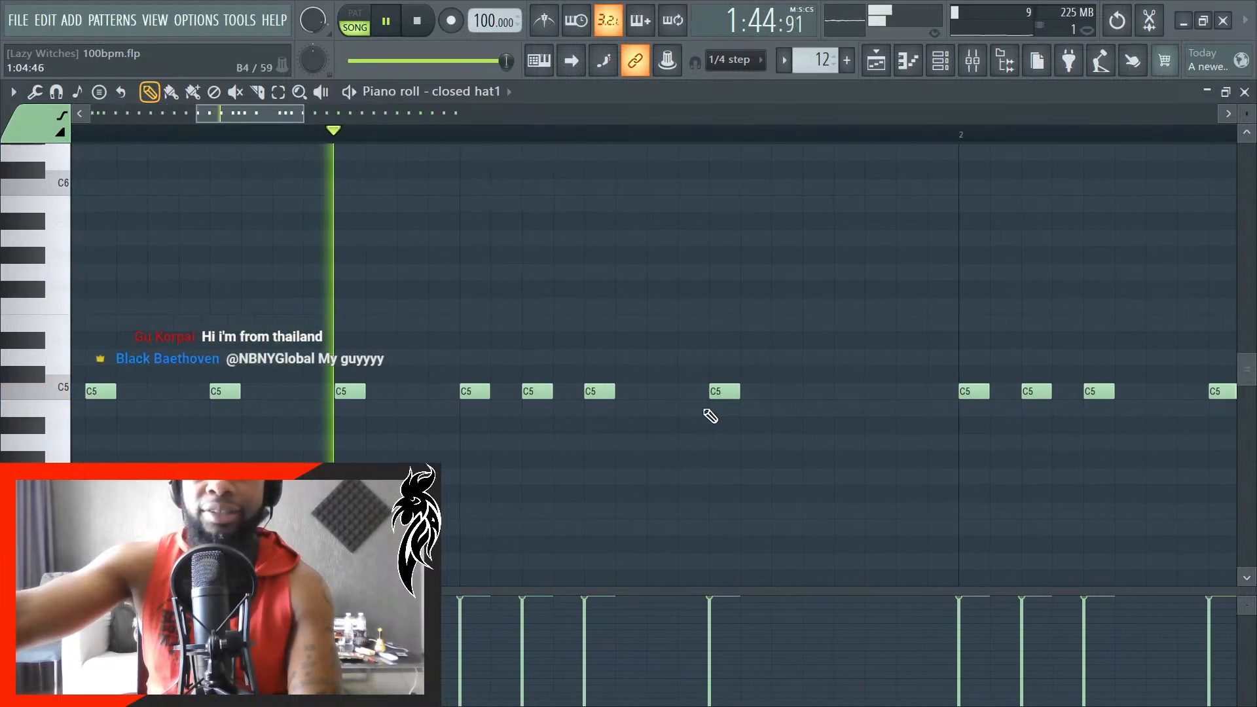
pyautogui.press('space')
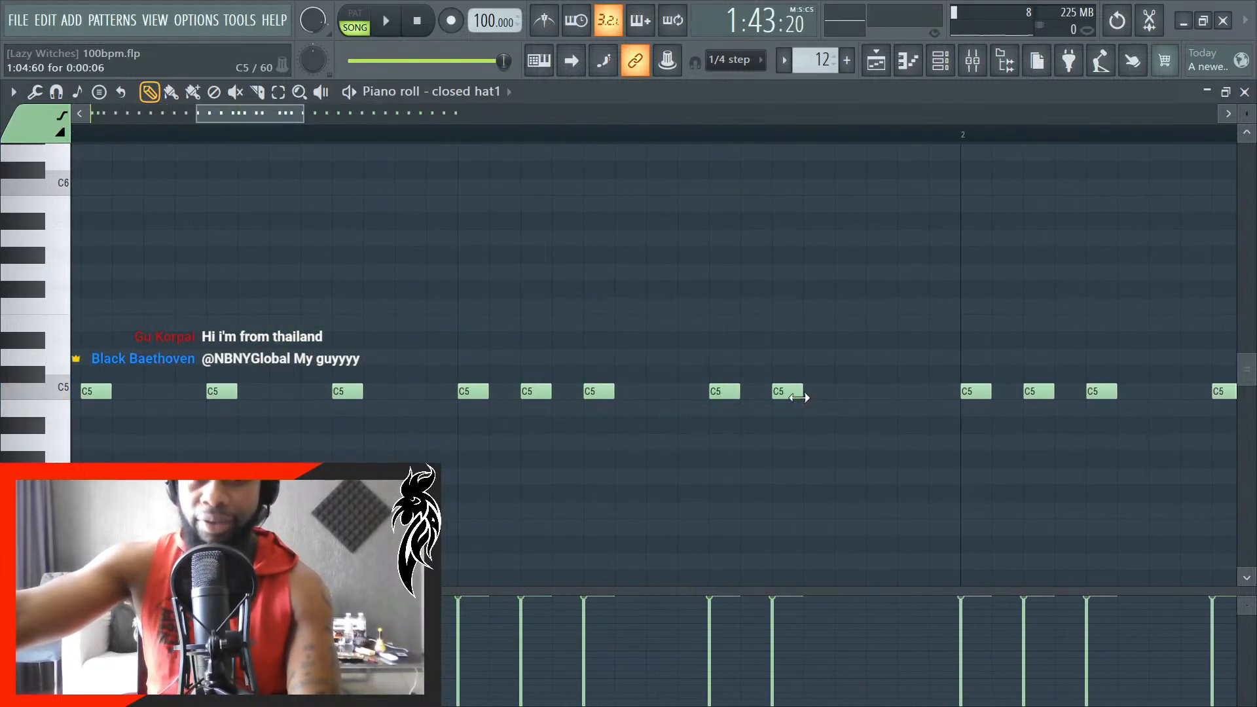
# - Move the C5 closed-hat note at 1:04:60 to about 1:04:72 and play the section to check its timing
pyautogui.moveTo(791, 397); pyautogui.dragTo(854, 396)
pyautogui.press('space')
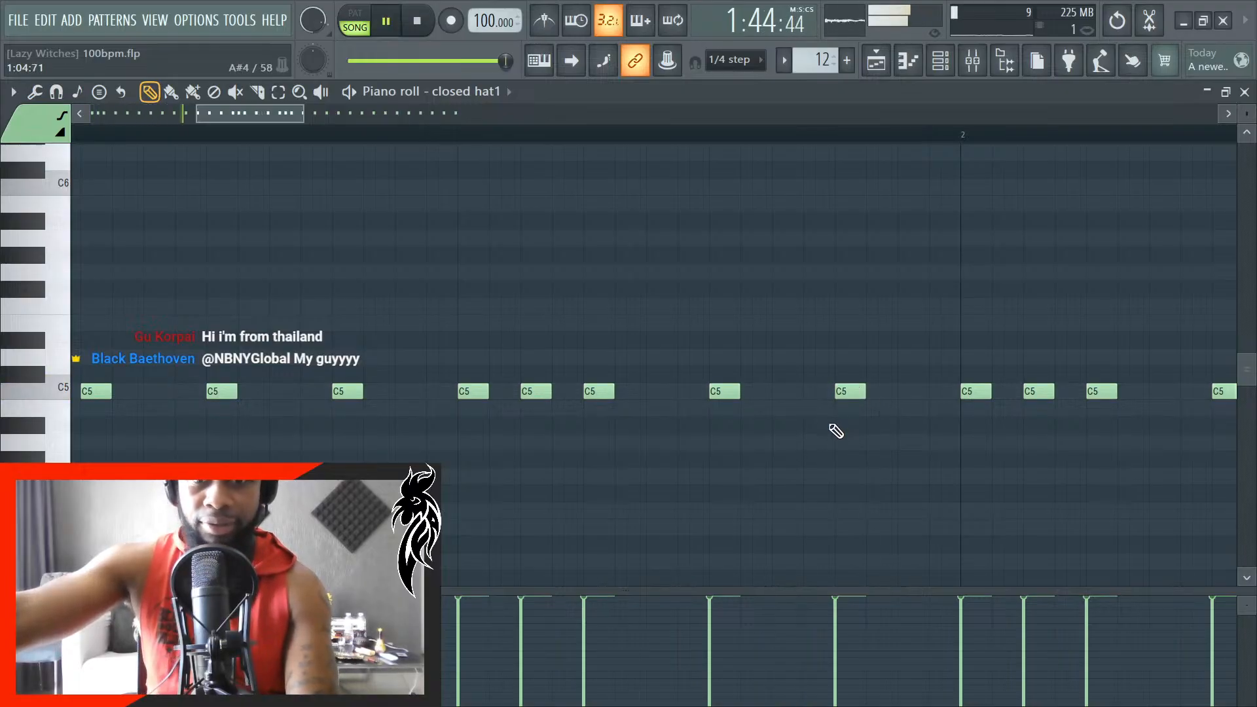
pyautogui.press('space')
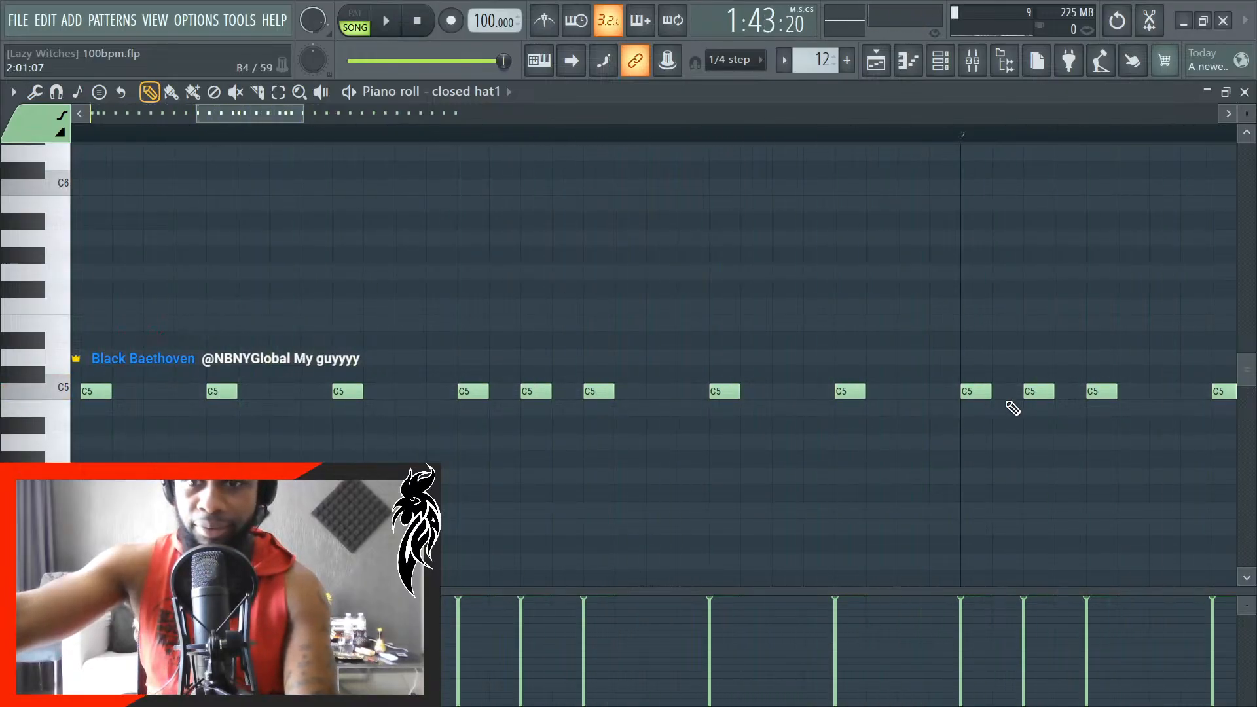
# - Return to the playlist, slice the hat #2 clip at bar 45, delete the portion after the cut and play the section
pyautogui.click(1207, 92)
pyautogui.scroll(-3, 881, 483)
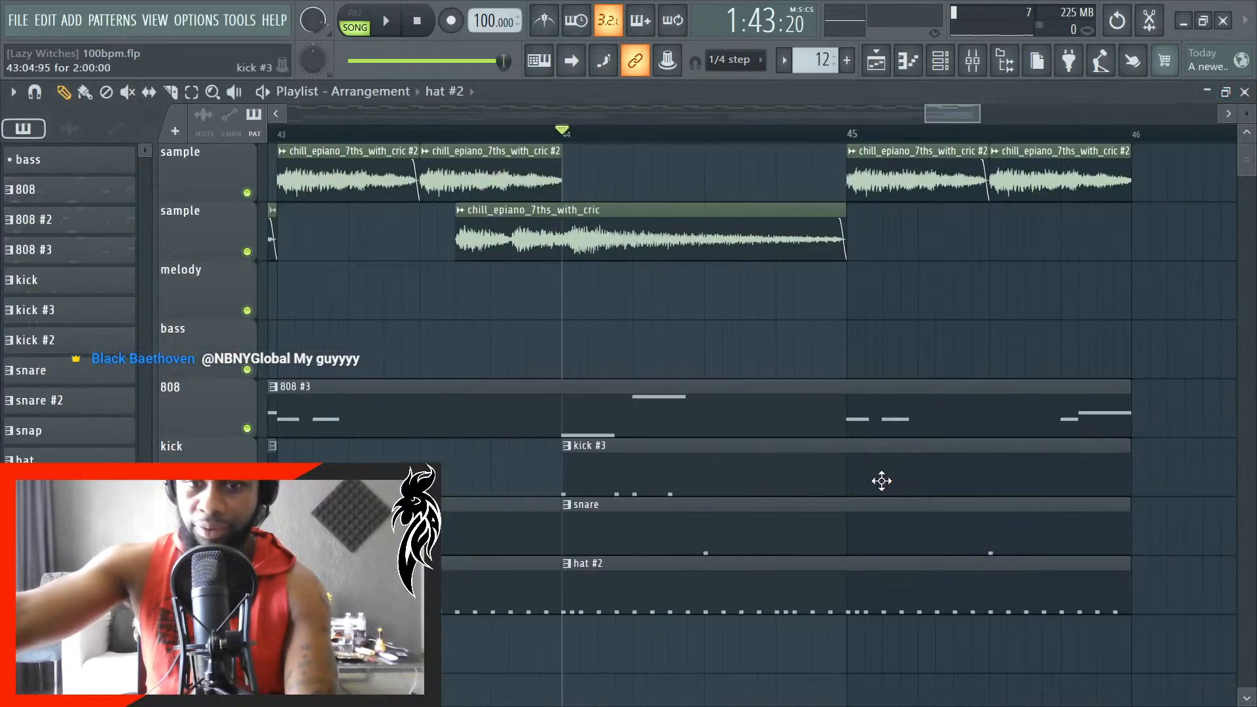
pyautogui.scroll(2, 917, 608)
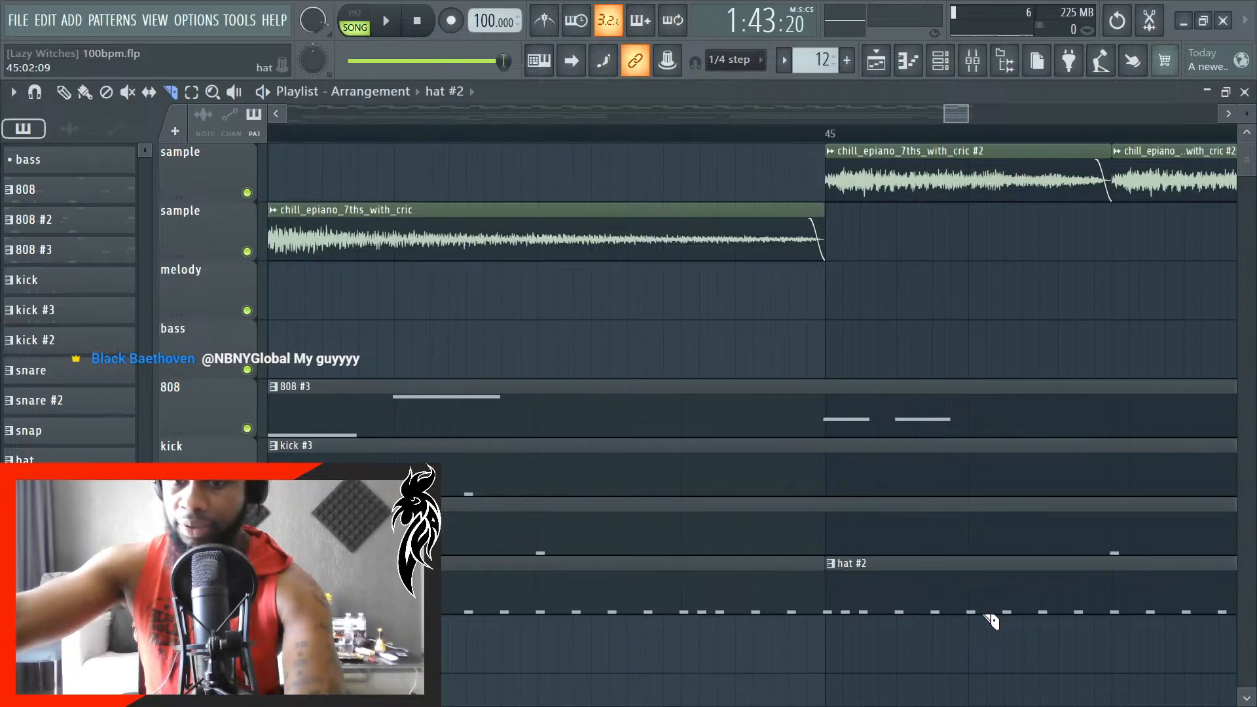
pyautogui.press('p')
pyautogui.rightClick(943, 607)
pyautogui.press('space')
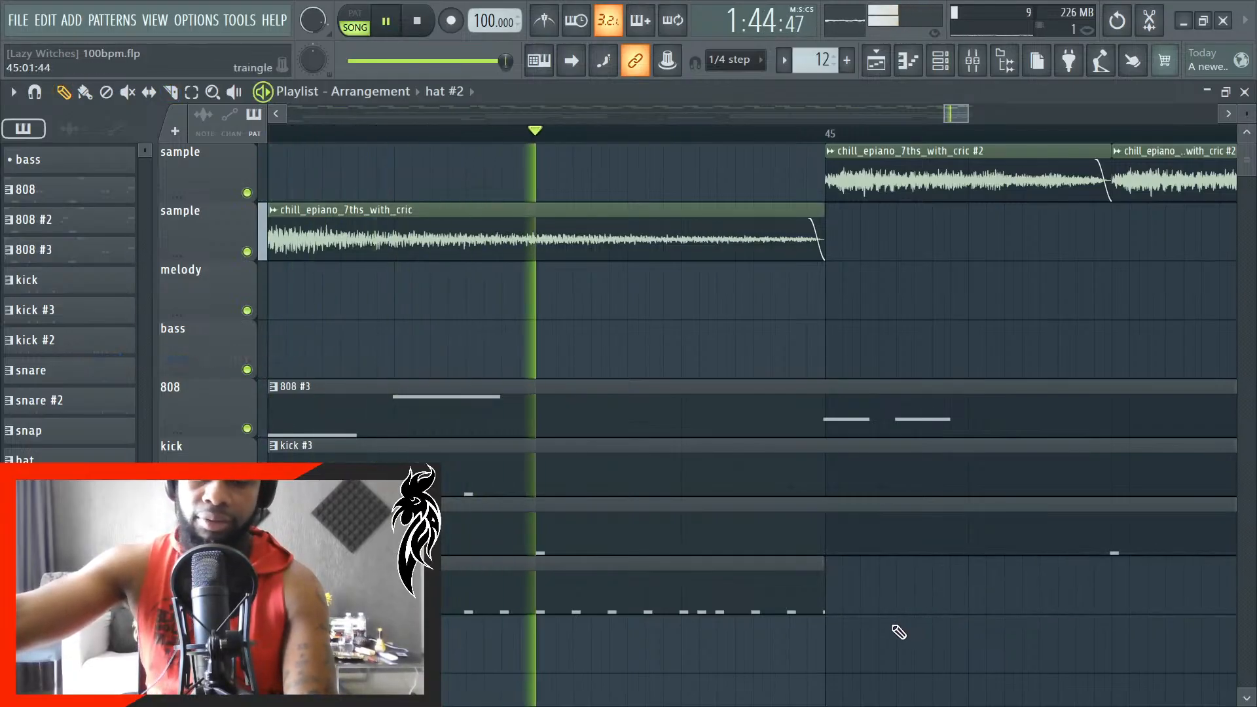
pyautogui.press('space')
# - Open the hat #2 closed-hat notes, play the section to check the notes before bar 2, and return to the playlist
pyautogui.doubleClick(814, 604)
pyautogui.scroll(-3, 738, 505)
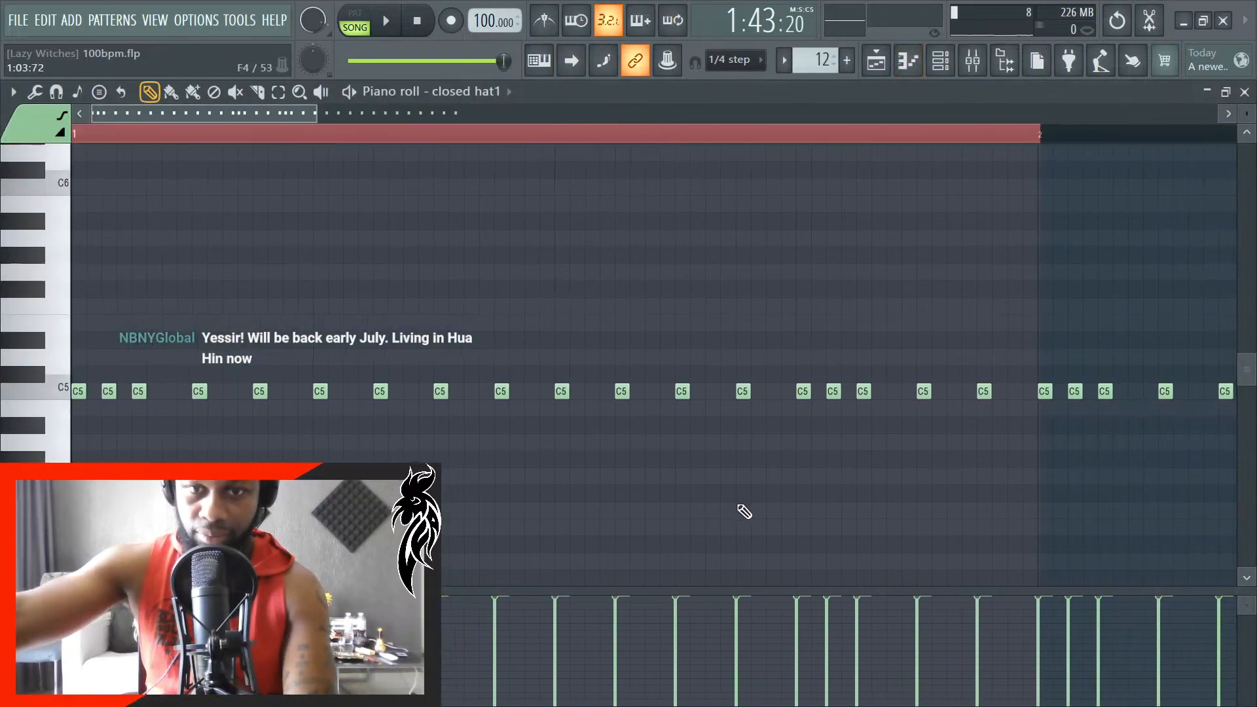
pyautogui.press('space')
pyautogui.scroll(-1, 779, 502)
pyautogui.scroll(2, 857, 454)
pyautogui.scroll(2, 863, 461)
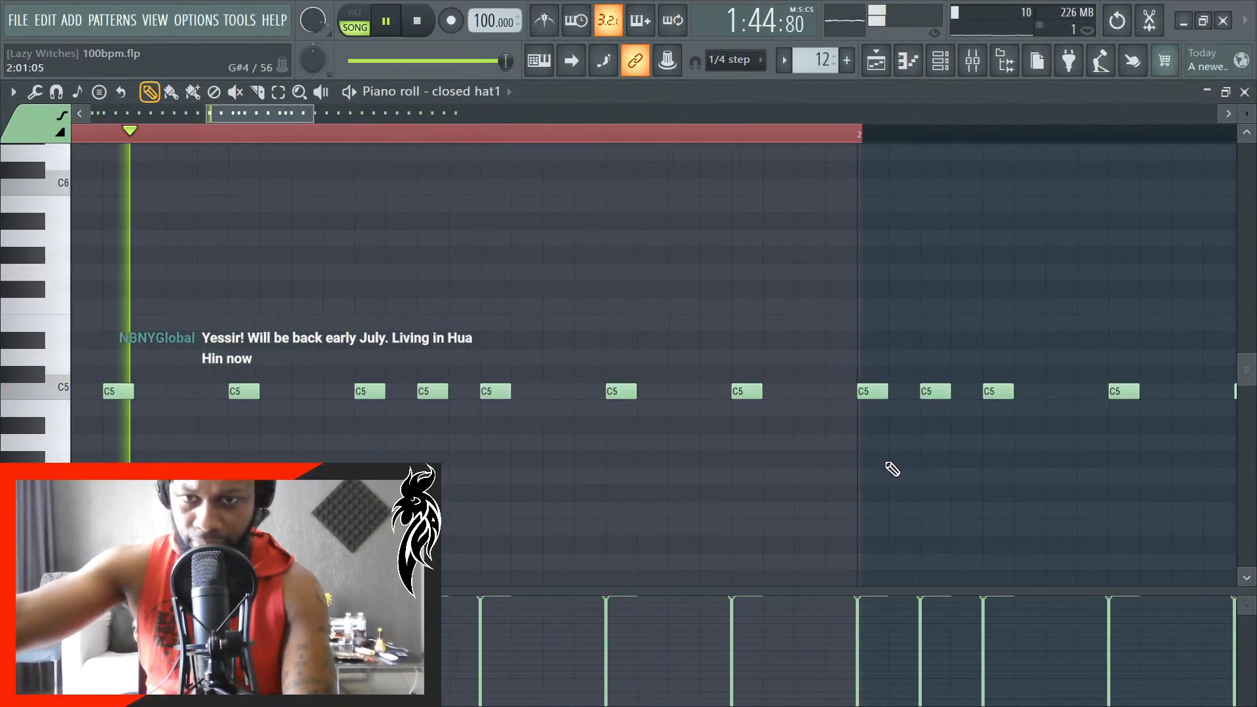
pyautogui.press('space')
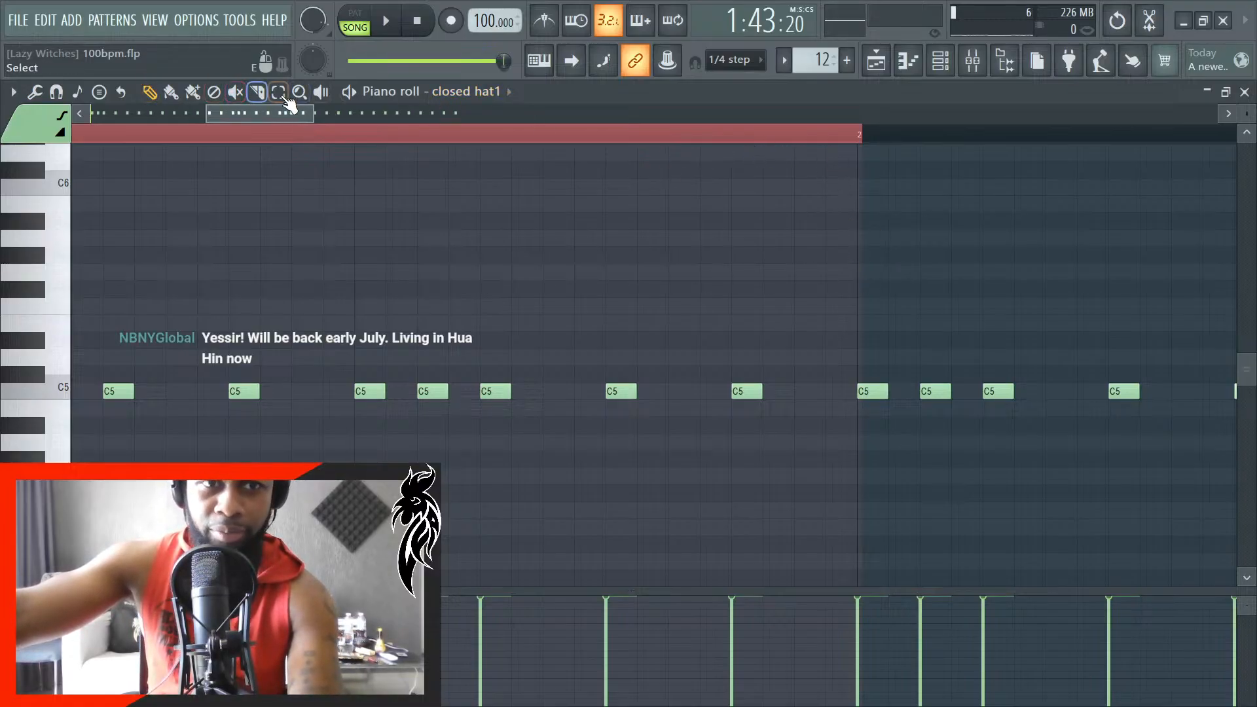
pyautogui.click(361, 135)
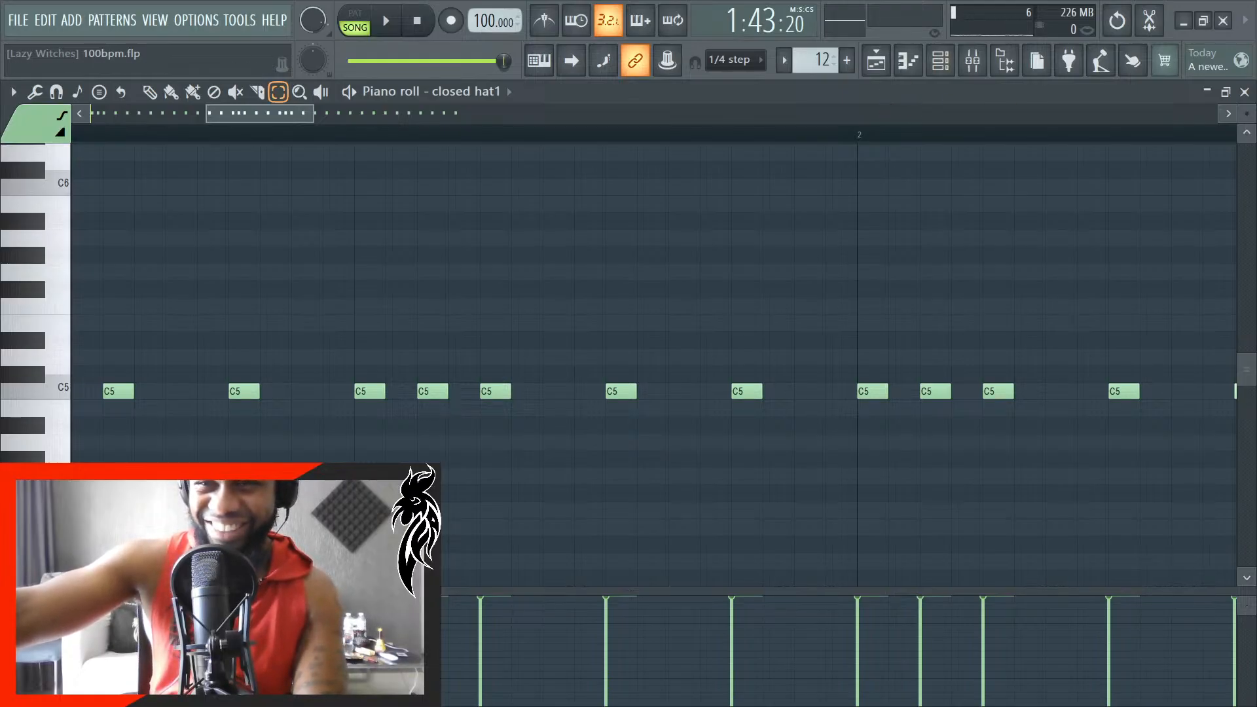
pyautogui.click(1245, 92)
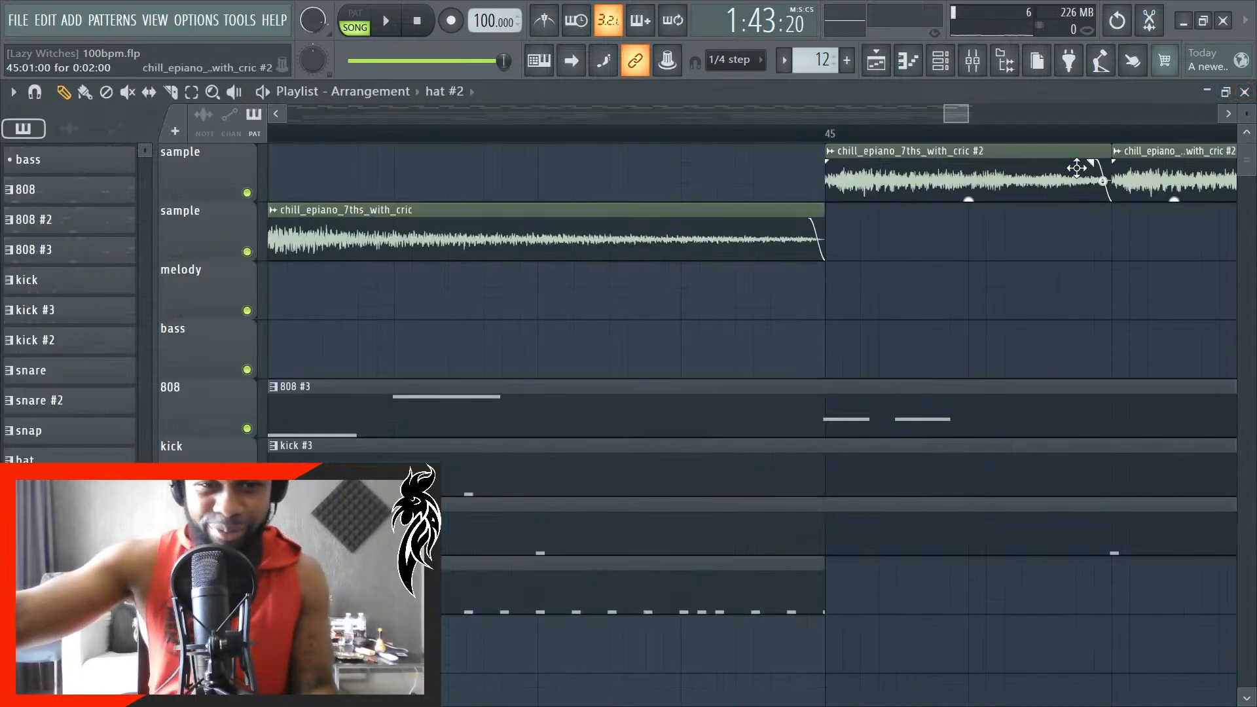
# - Shift the shortened hat #2 clip so it starts exactly at 44:01:00
pyautogui.scroll(3, 780, 634)
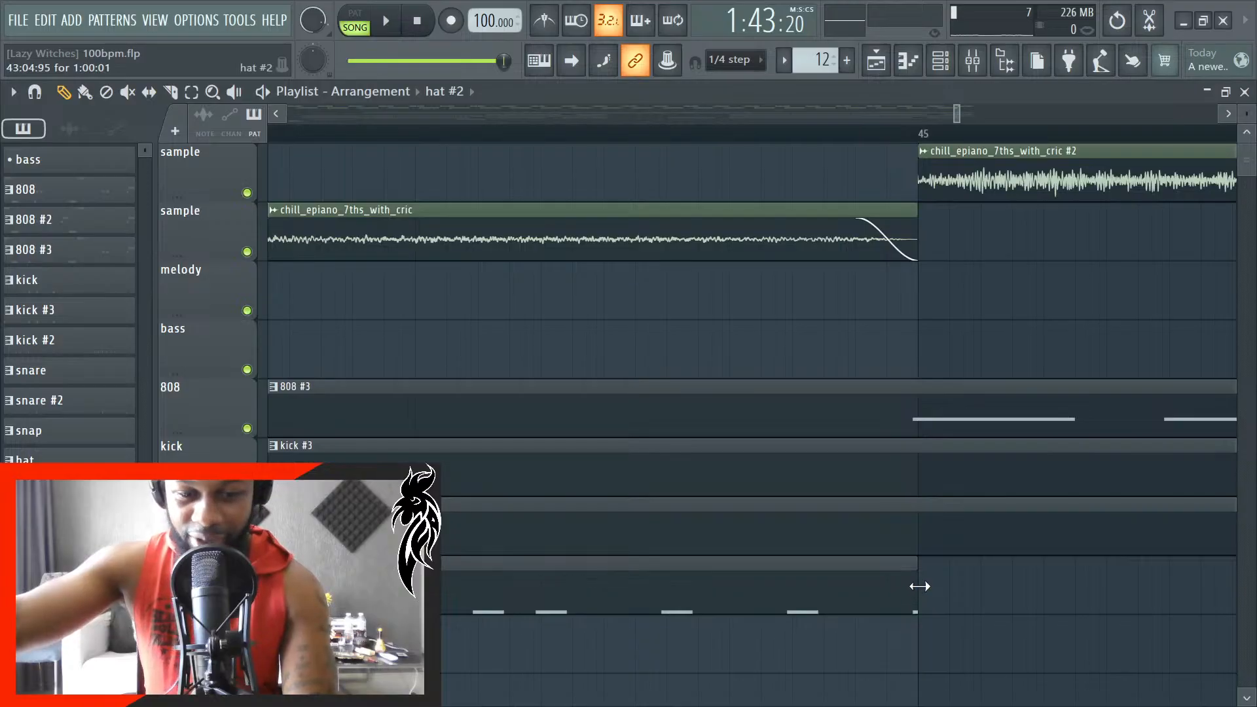
pyautogui.moveTo(918, 584); pyautogui.dragTo(907, 585)
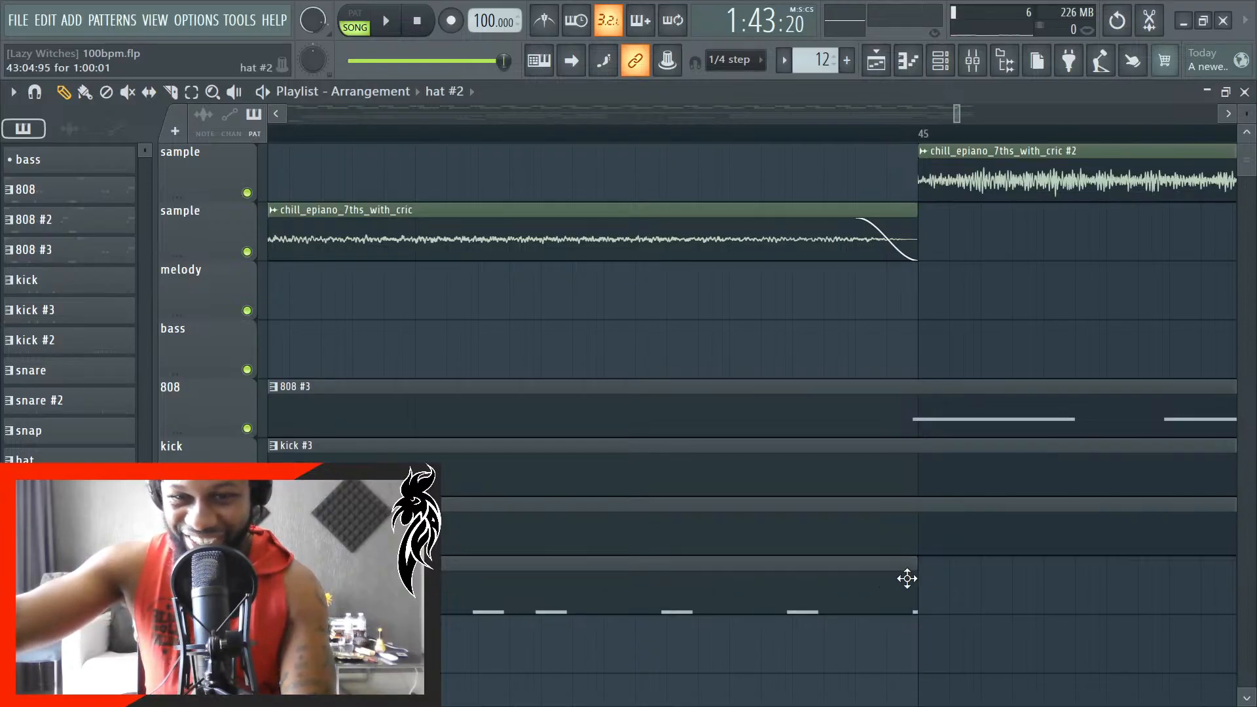
pyautogui.scroll(-6, 929, 597)
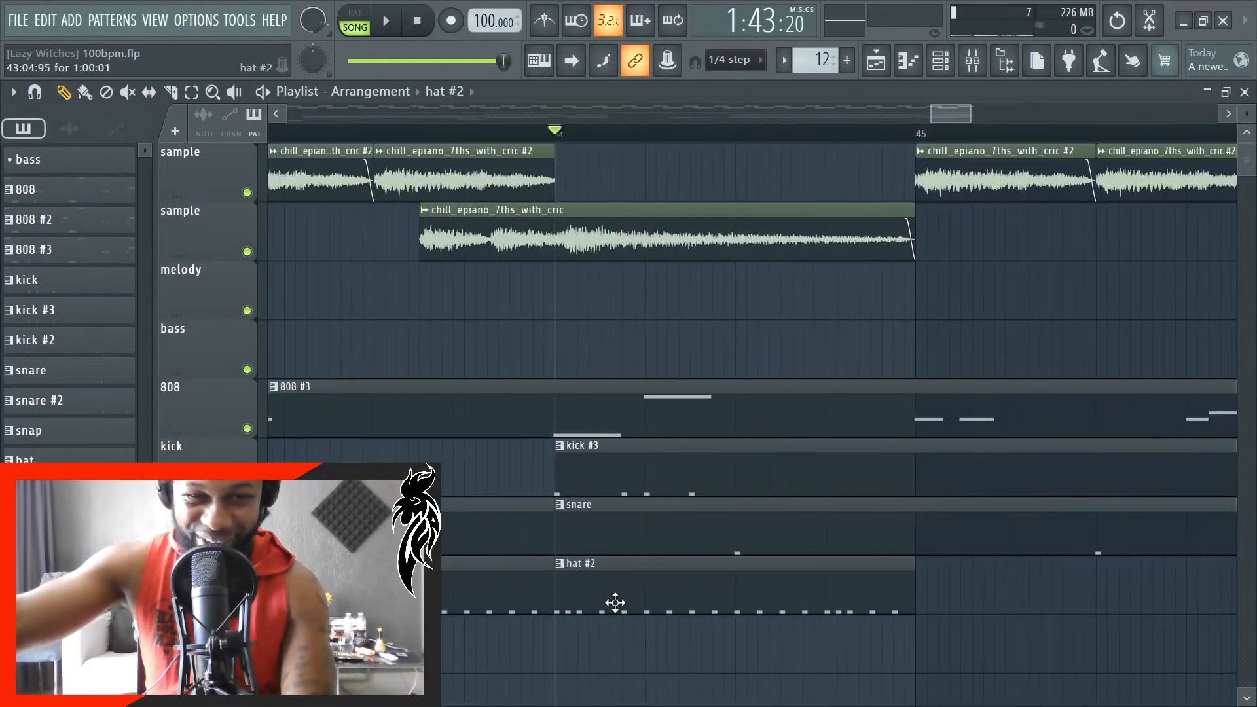
pyautogui.scroll(2, 601, 600)
pyautogui.scroll(3, 482, 605)
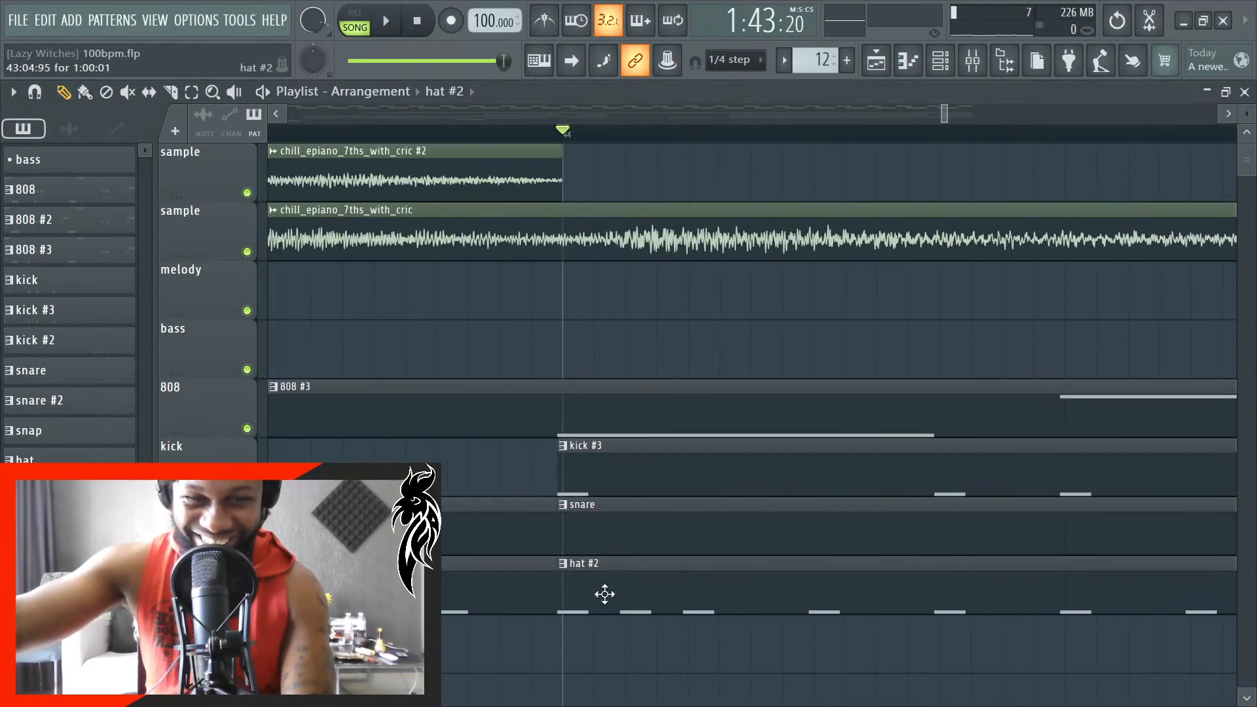
pyautogui.moveTo(622, 590); pyautogui.dragTo(615, 593)
# - Trim the end of the hat #2 clip to bar 45 for a length of 1:00:00
pyautogui.scroll(-5, 603, 594)
pyautogui.scroll(5, 845, 609)
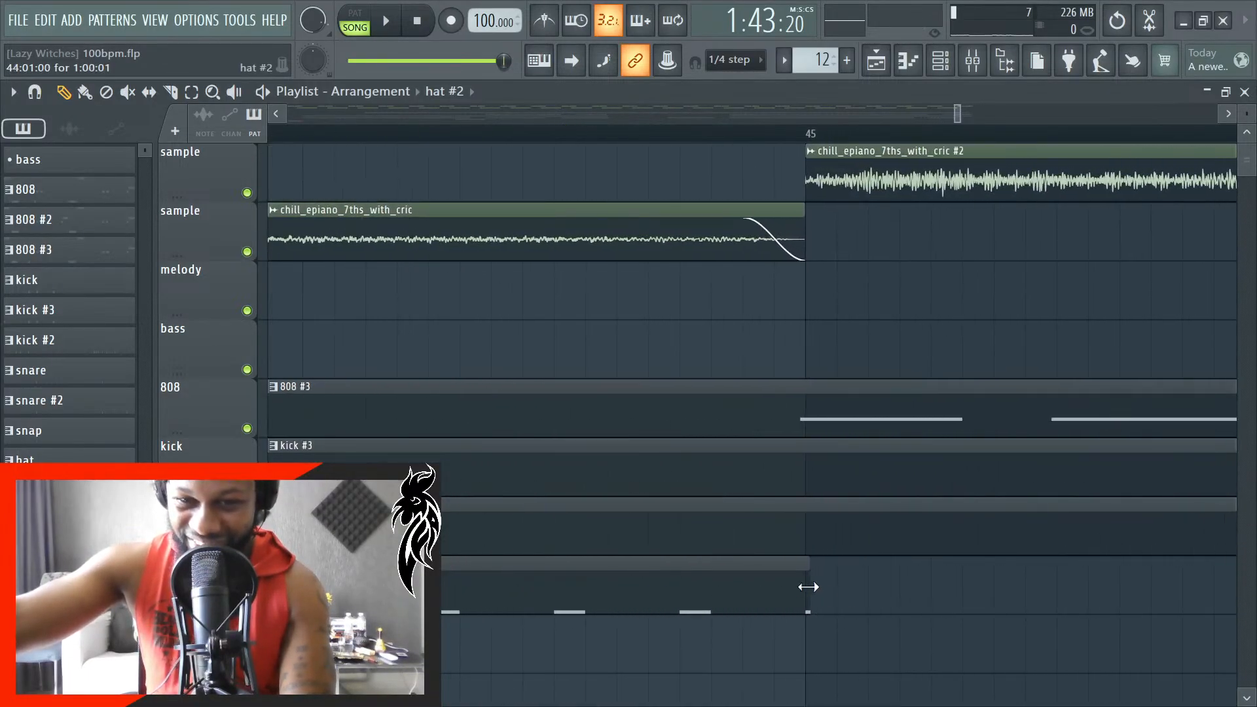
pyautogui.scroll(-5, 817, 610)
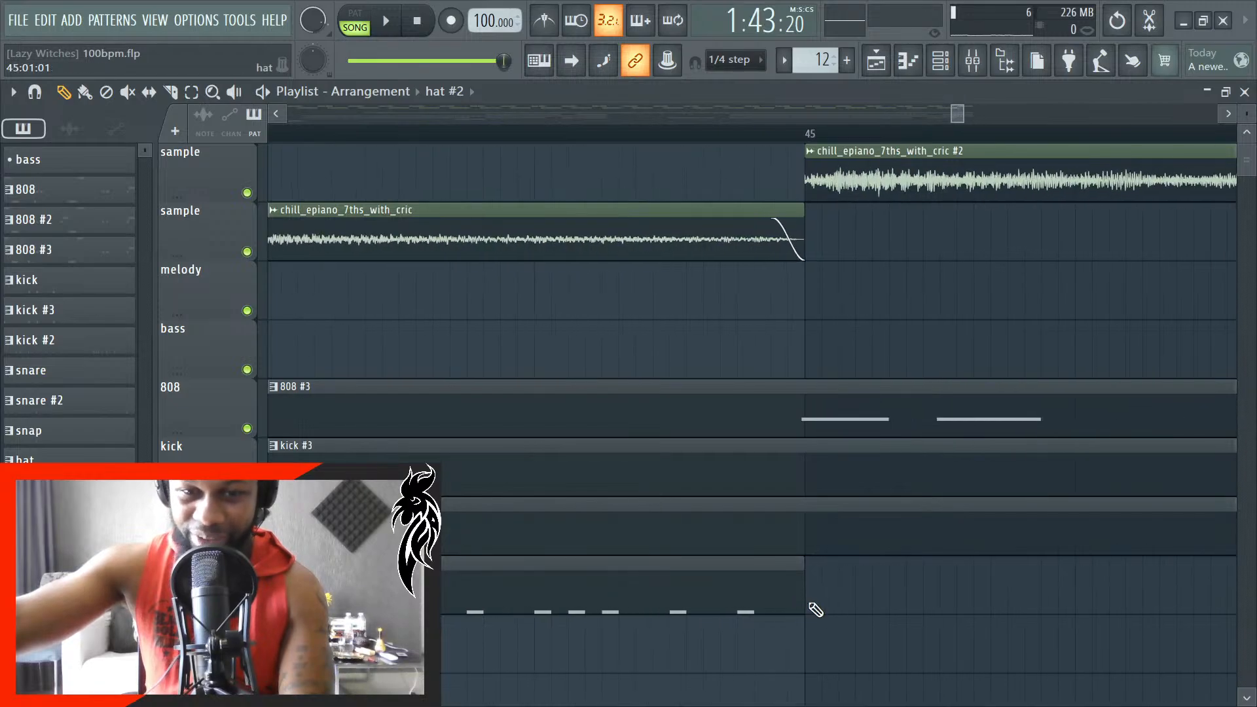
pyautogui.scroll(8, 753, 630)
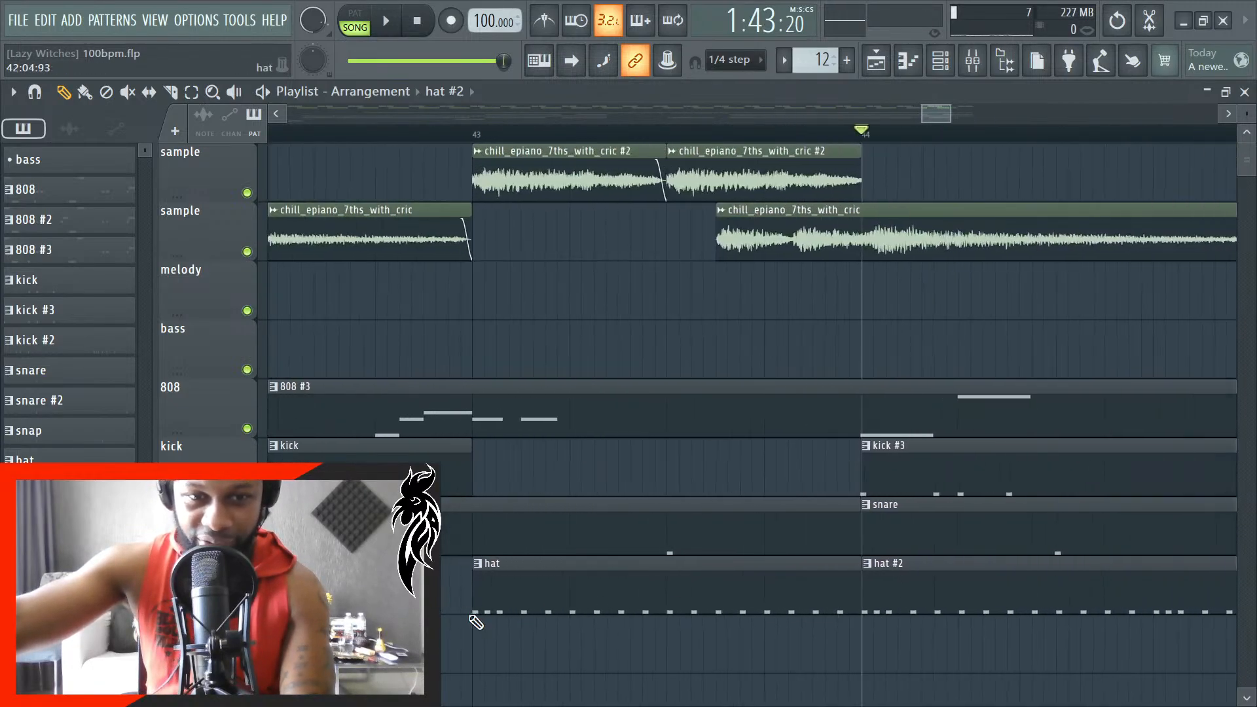
pyautogui.scroll(-5, 511, 609)
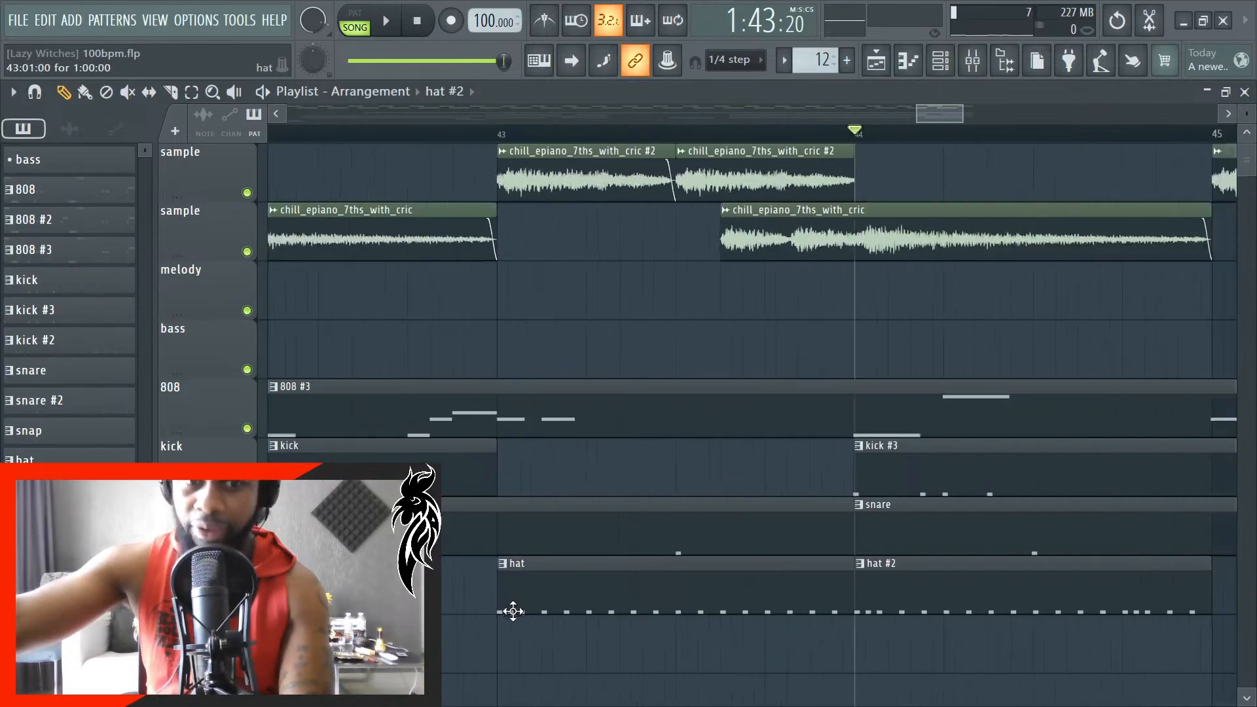
# - Play the section from bar 44 in the playlist and in the hat #2 piano roll to check the hat pattern's ending
pyautogui.press('space')
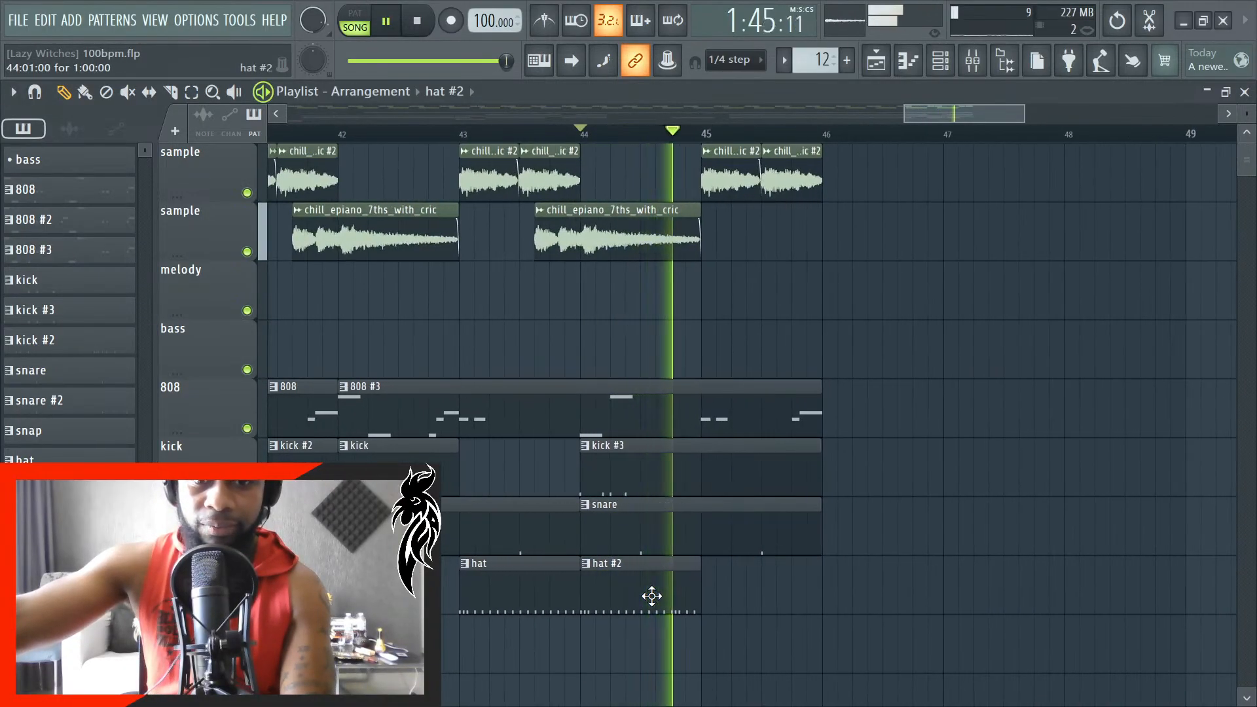
pyautogui.press('space')
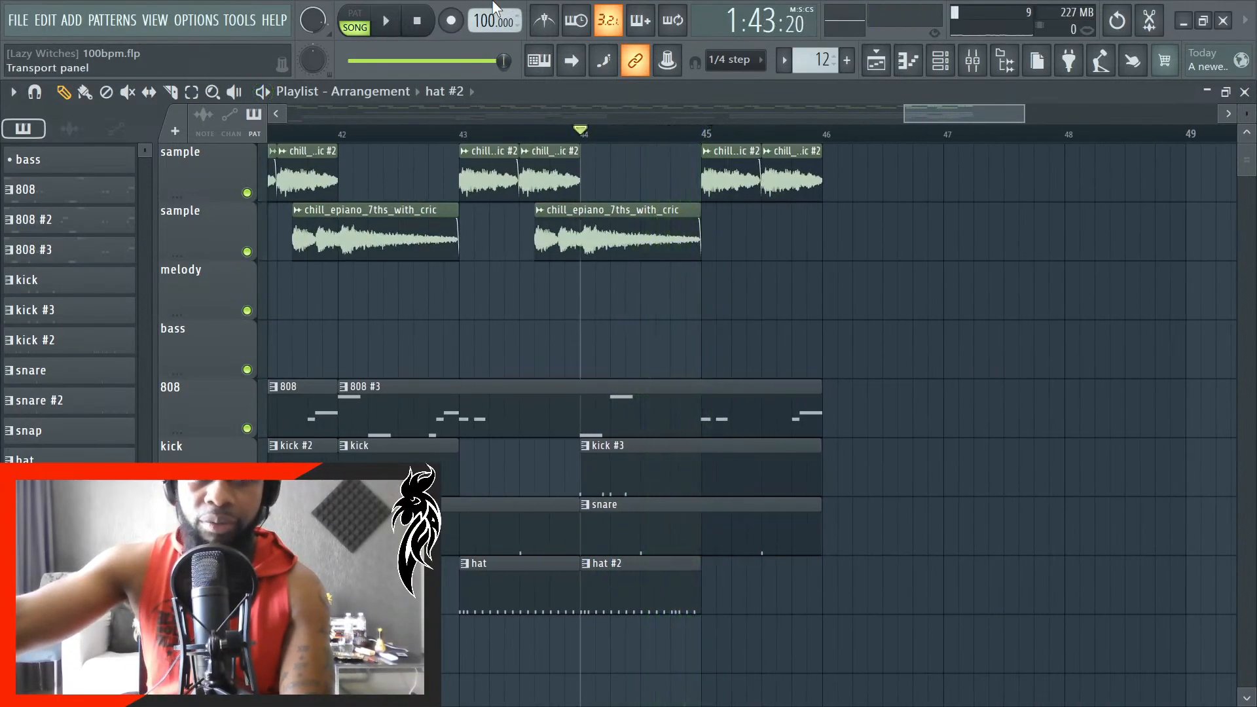
pyautogui.doubleClick(646, 591)
pyautogui.press('space')
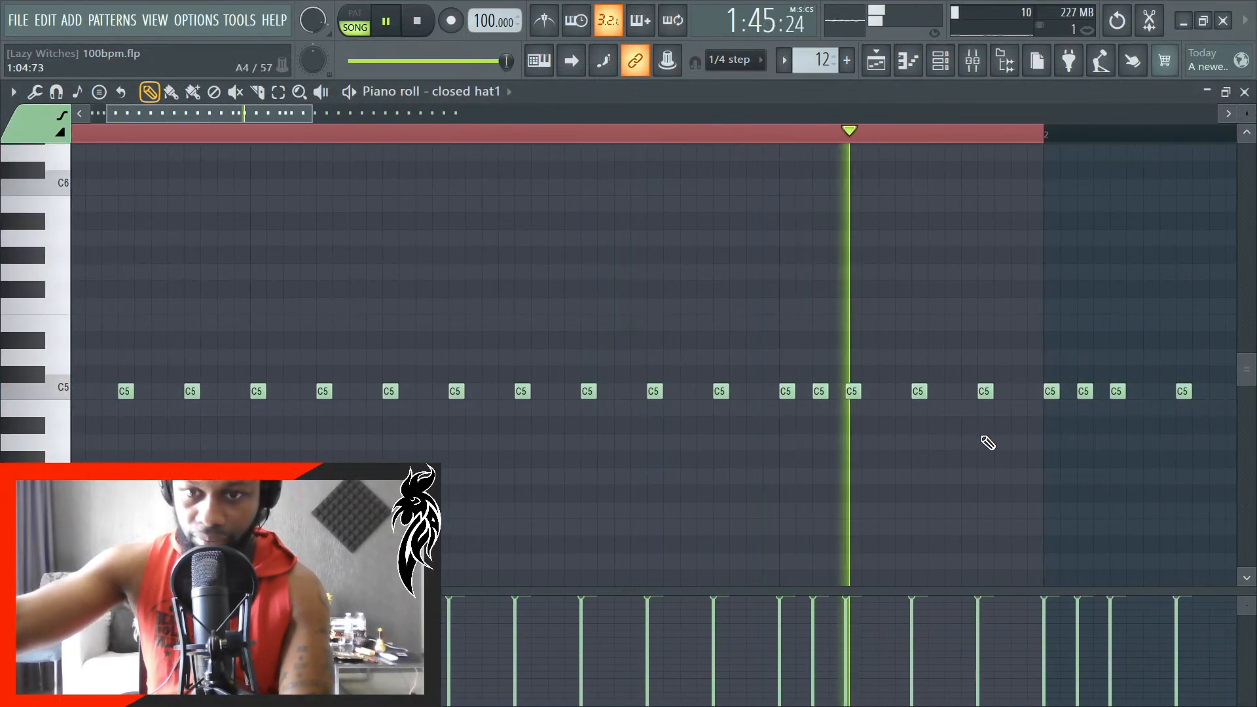
pyautogui.press('space')
pyautogui.scroll(3, 988, 427)
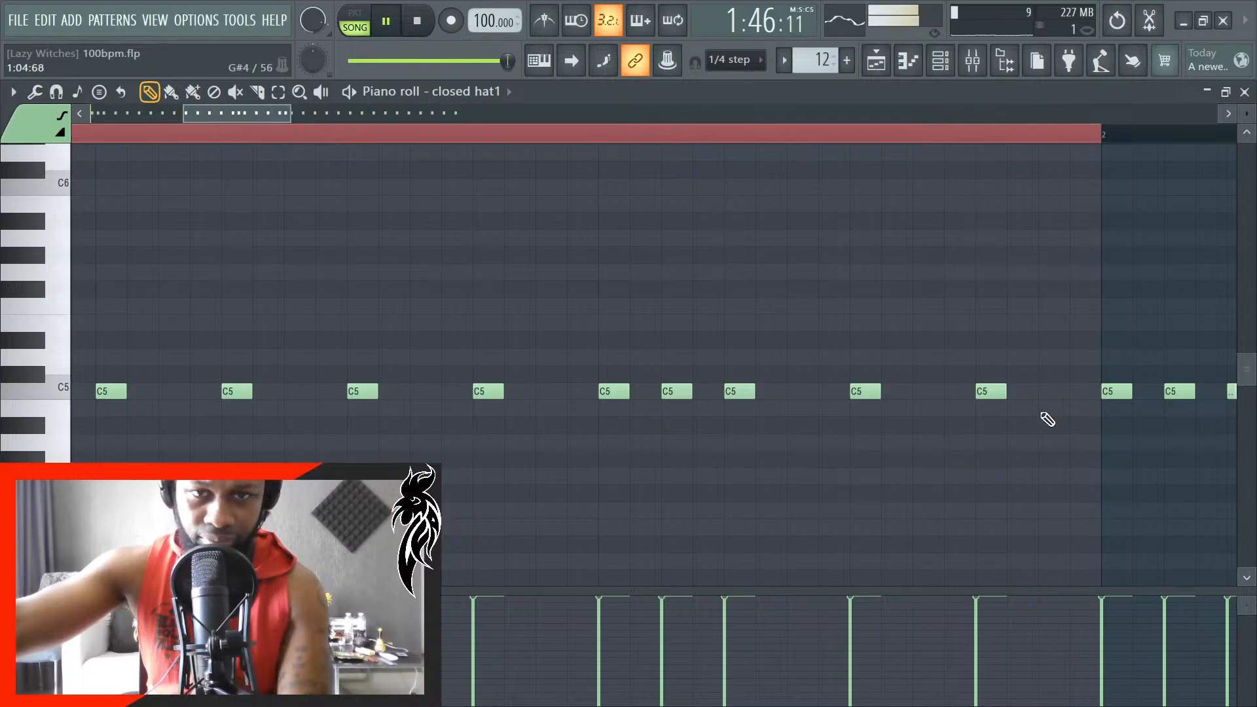
# - Return to the playlist and play the song from the beginning with automatic playlist scrolling turned on
pyautogui.click(1244, 92)
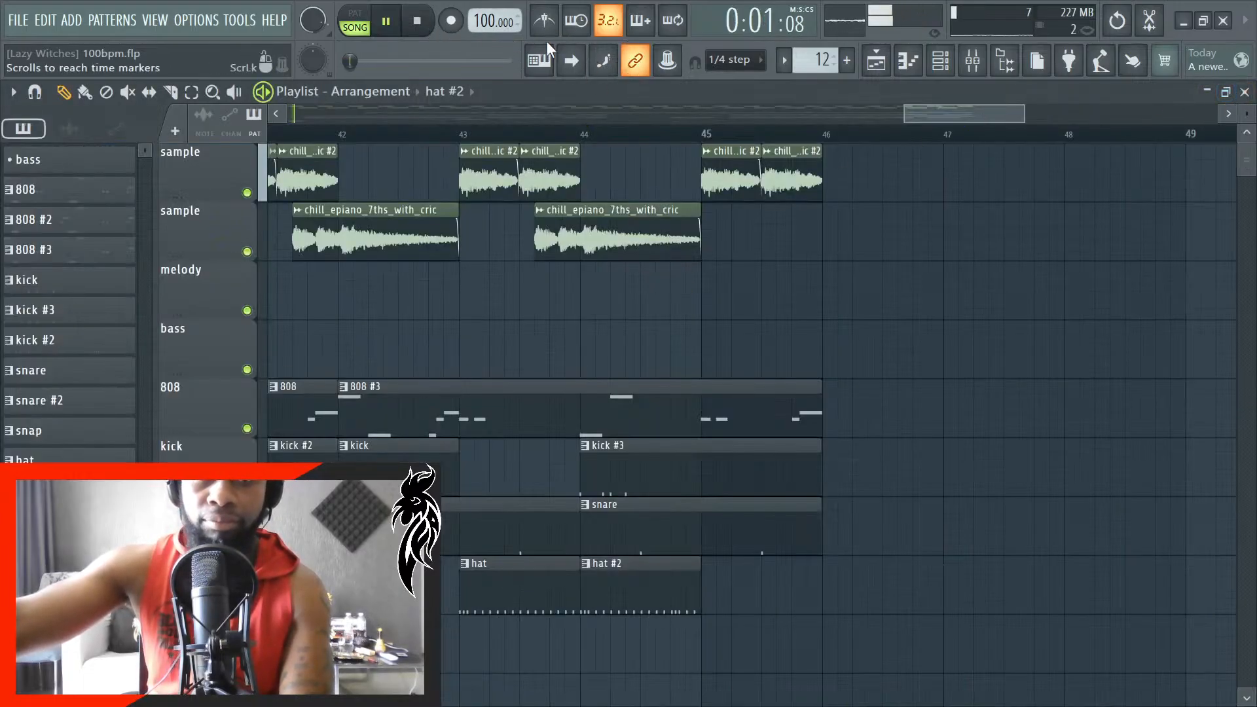
pyautogui.click(574, 66)
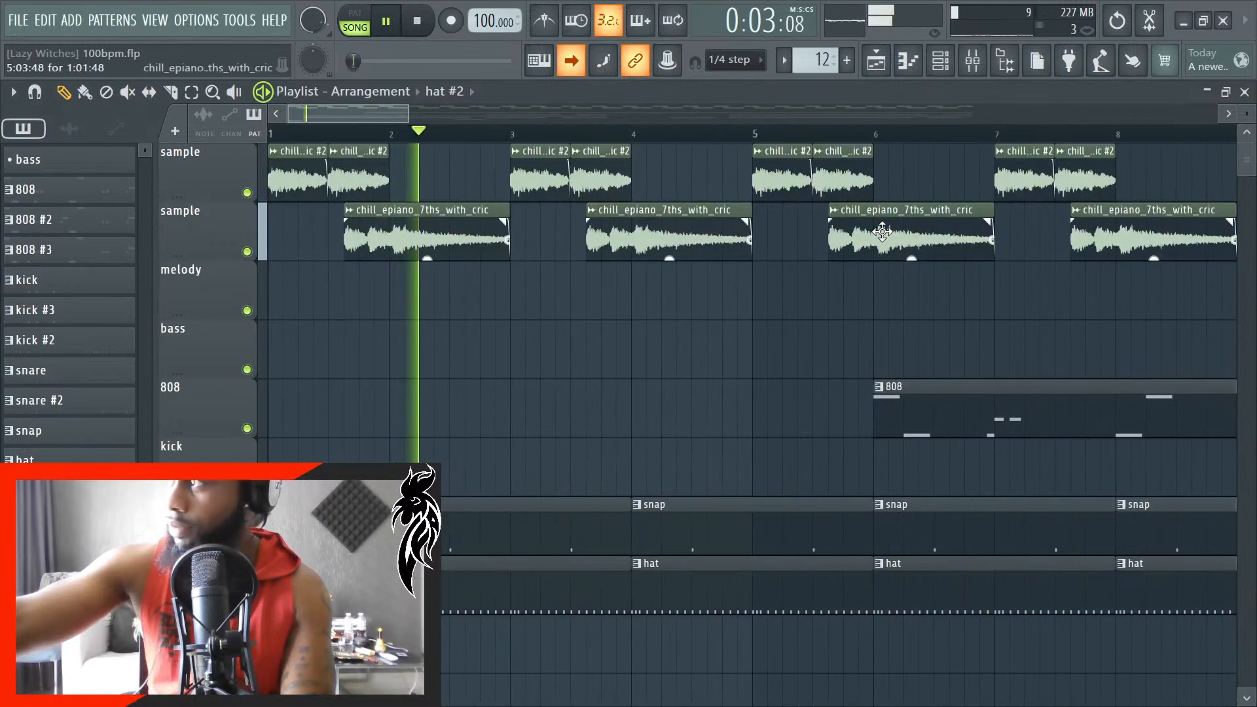
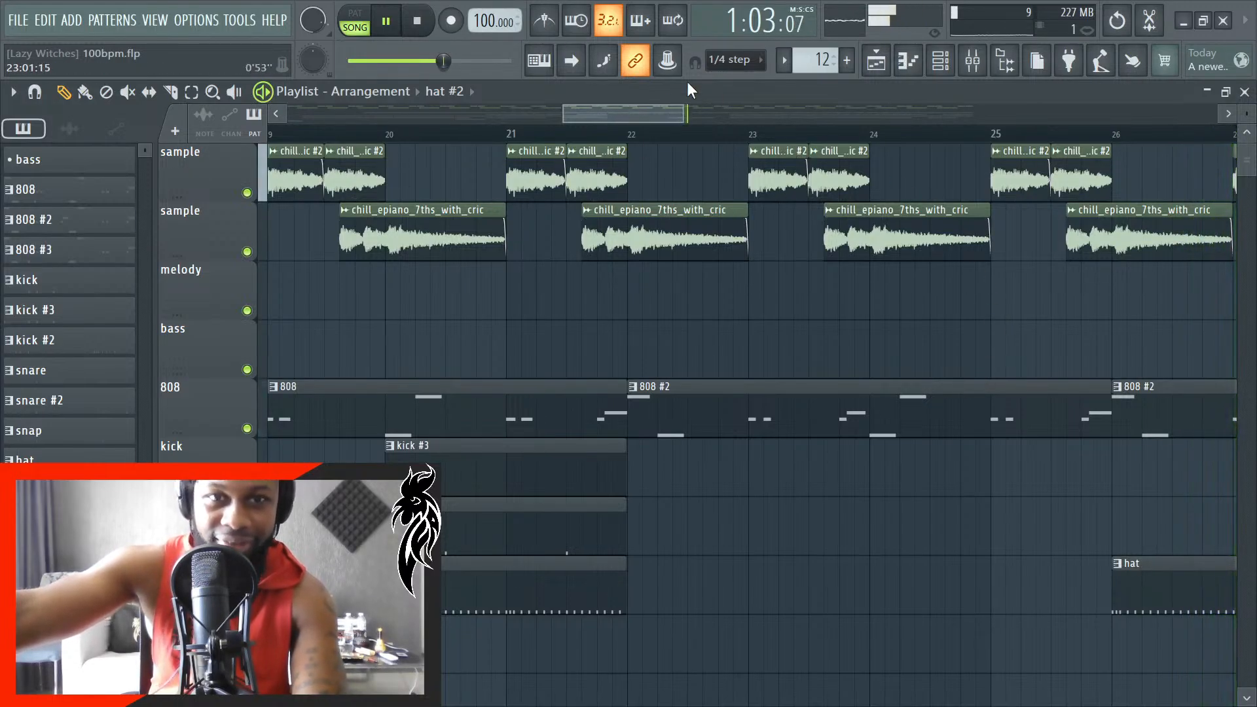
# - Trim the hat clip in the bar 28 section so it ends exactly at bar 29
pyautogui.click(585, 66)
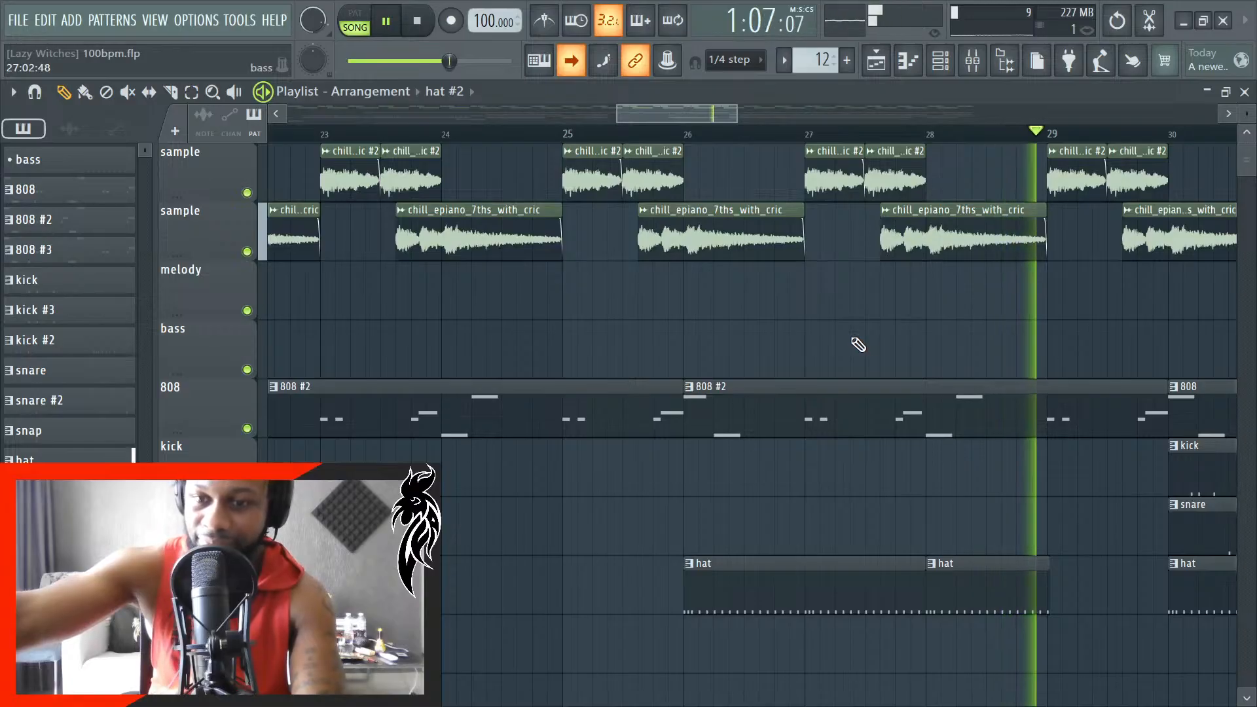
pyautogui.keyDown('ctrl'); pyautogui.scroll(5, 1069, 508); pyautogui.keyUp('ctrl')
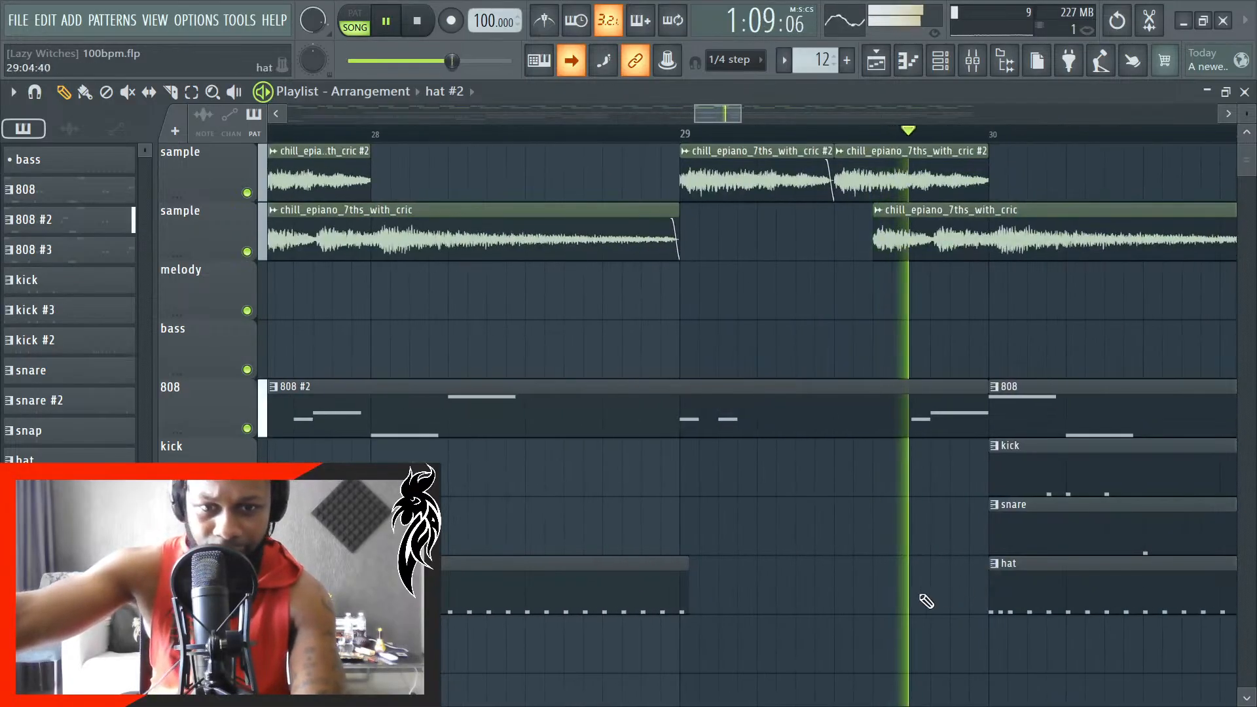
pyautogui.click(571, 60)
pyautogui.keyDown('ctrl'); pyautogui.scroll(-3, 420, 410); pyautogui.keyUp('ctrl')
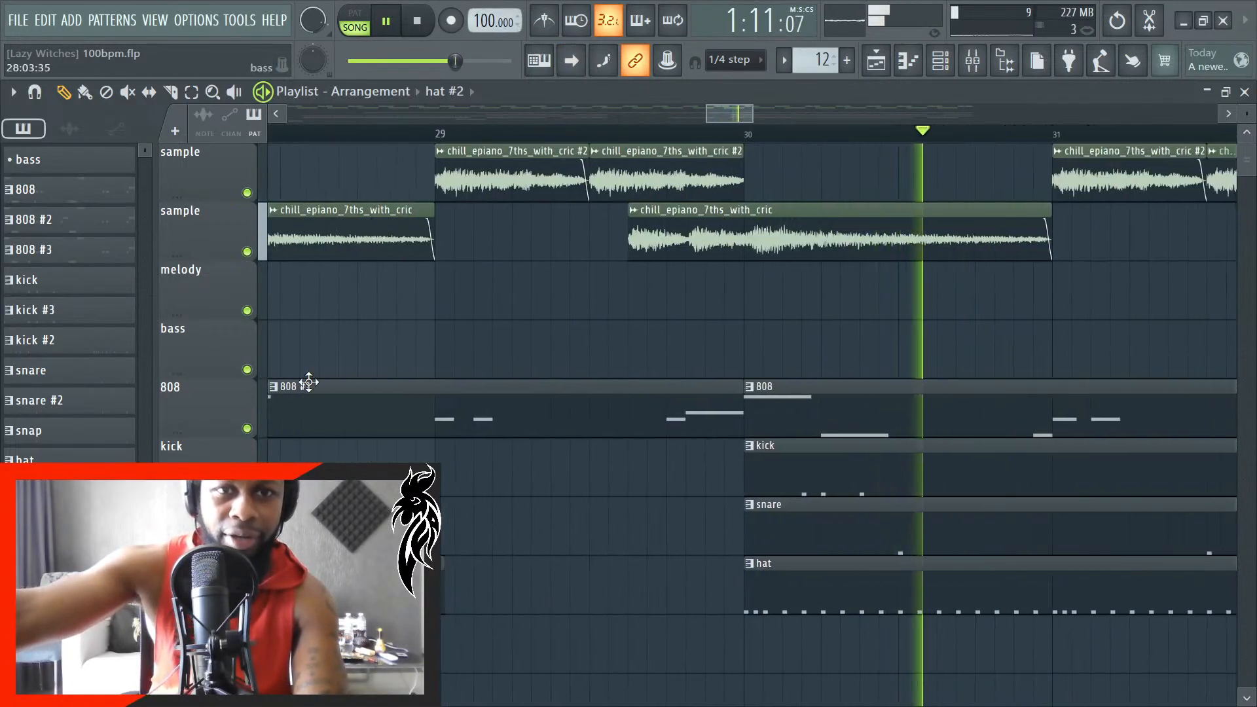
pyautogui.keyDown('ctrl'); pyautogui.scroll(-3, 393, 446); pyautogui.keyUp('ctrl')
pyautogui.keyDown('ctrl'); pyautogui.scroll(3, 322, 524); pyautogui.keyUp('ctrl')
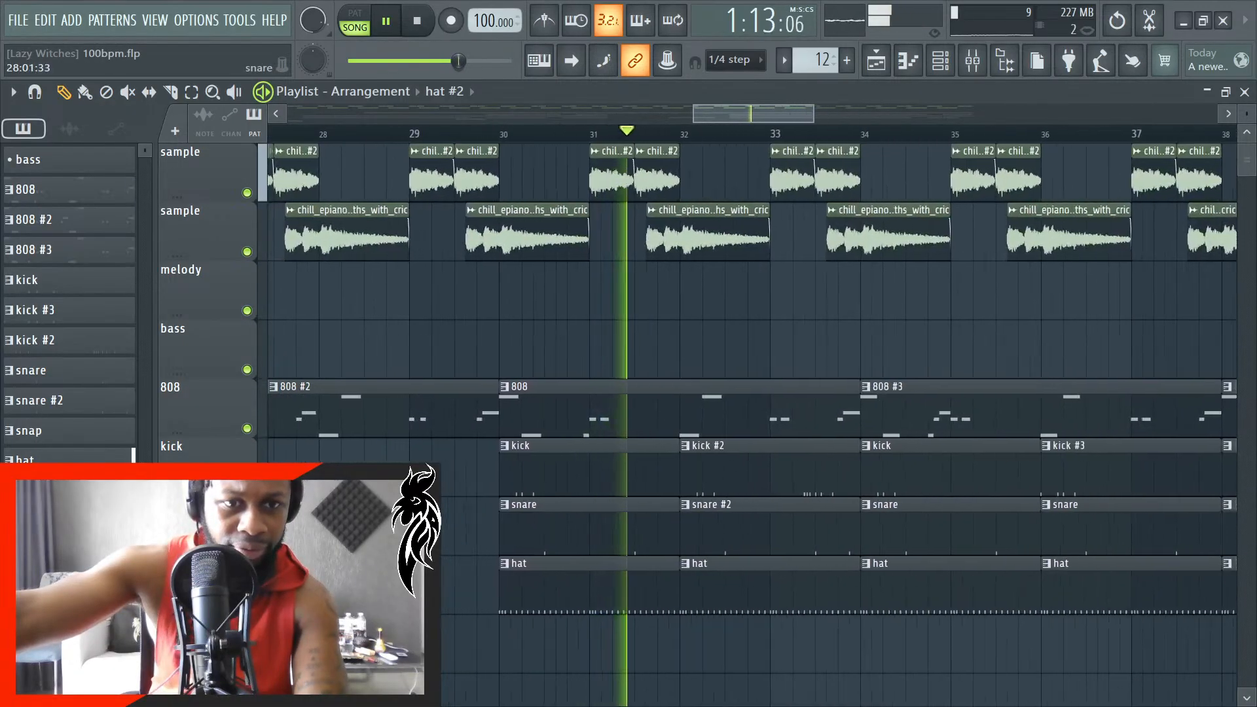
pyautogui.keyDown('ctrl'); pyautogui.scroll(4, 635, 599); pyautogui.keyUp('ctrl')
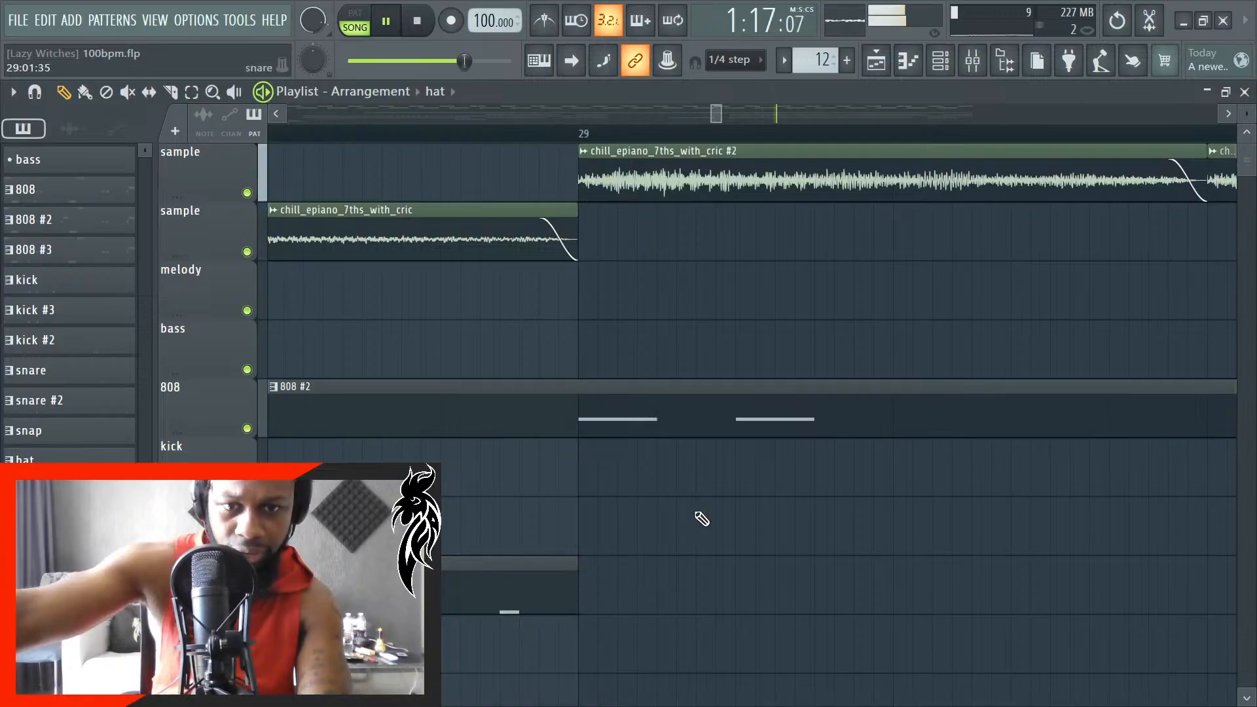
pyautogui.keyDown('ctrl'); pyautogui.scroll(-4, 721, 514); pyautogui.keyUp('ctrl')
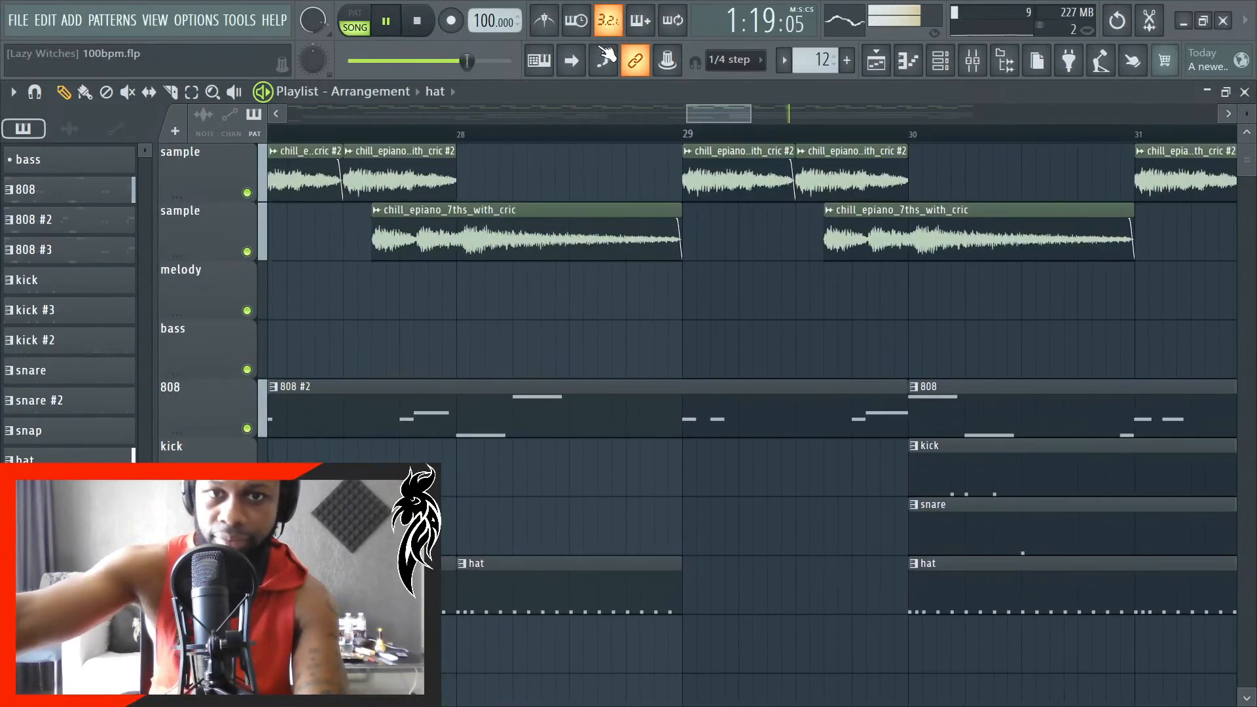
# - Play the arrangement with playlist auto-scroll on to listen through the sections
pyautogui.click(573, 62)
pyautogui.keyDown('ctrl'); pyautogui.scroll(-3, 632, 365); pyautogui.keyUp('ctrl')
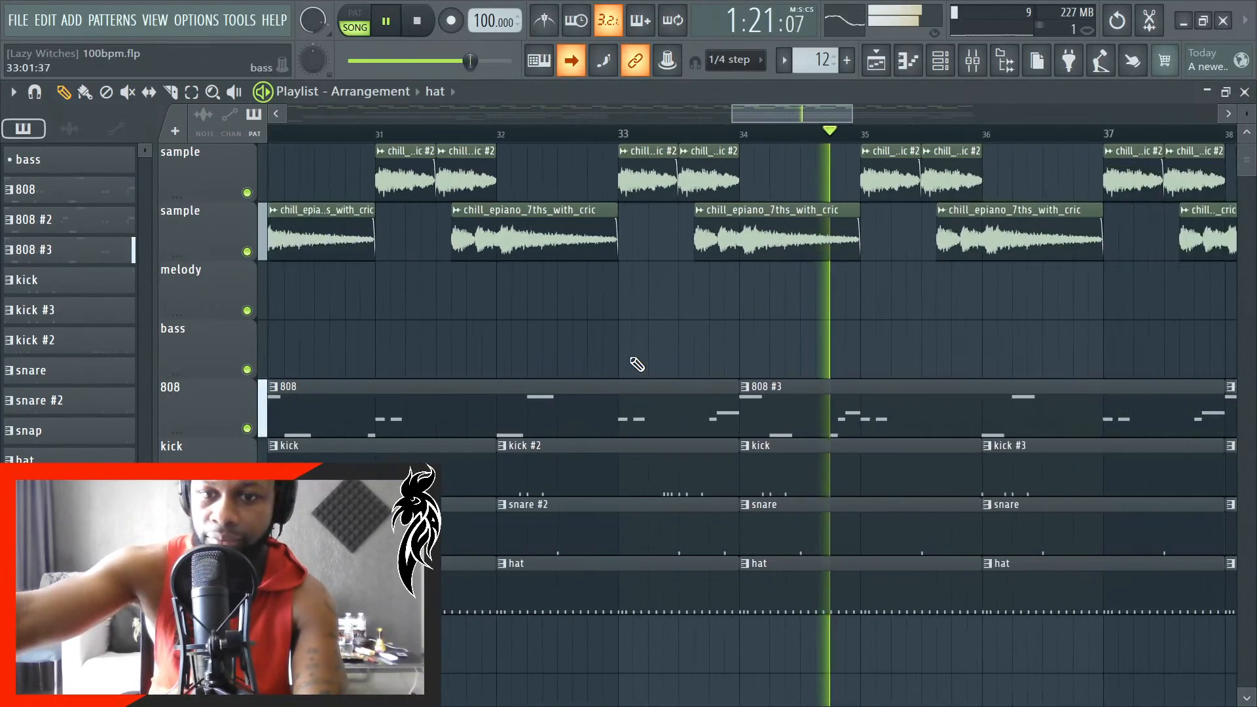
pyautogui.keyDown('ctrl'); pyautogui.scroll(-4, 656, 373); pyautogui.keyUp('ctrl')
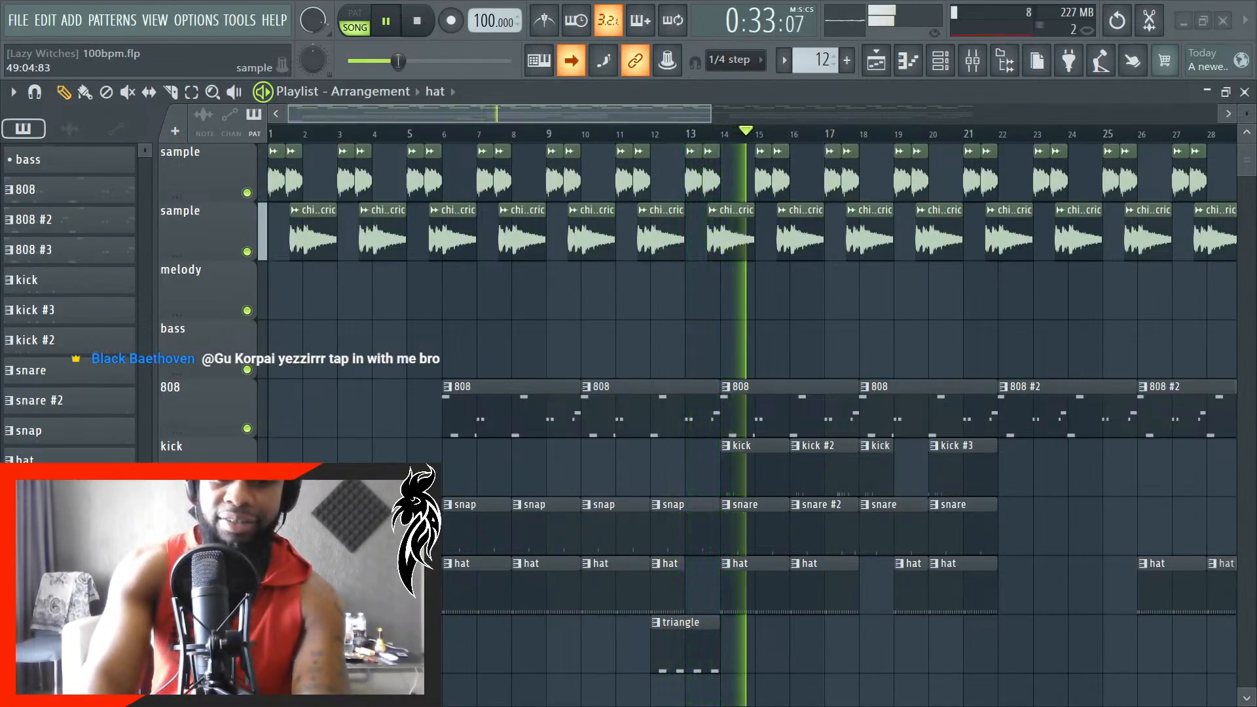
pyautogui.press('capslock')
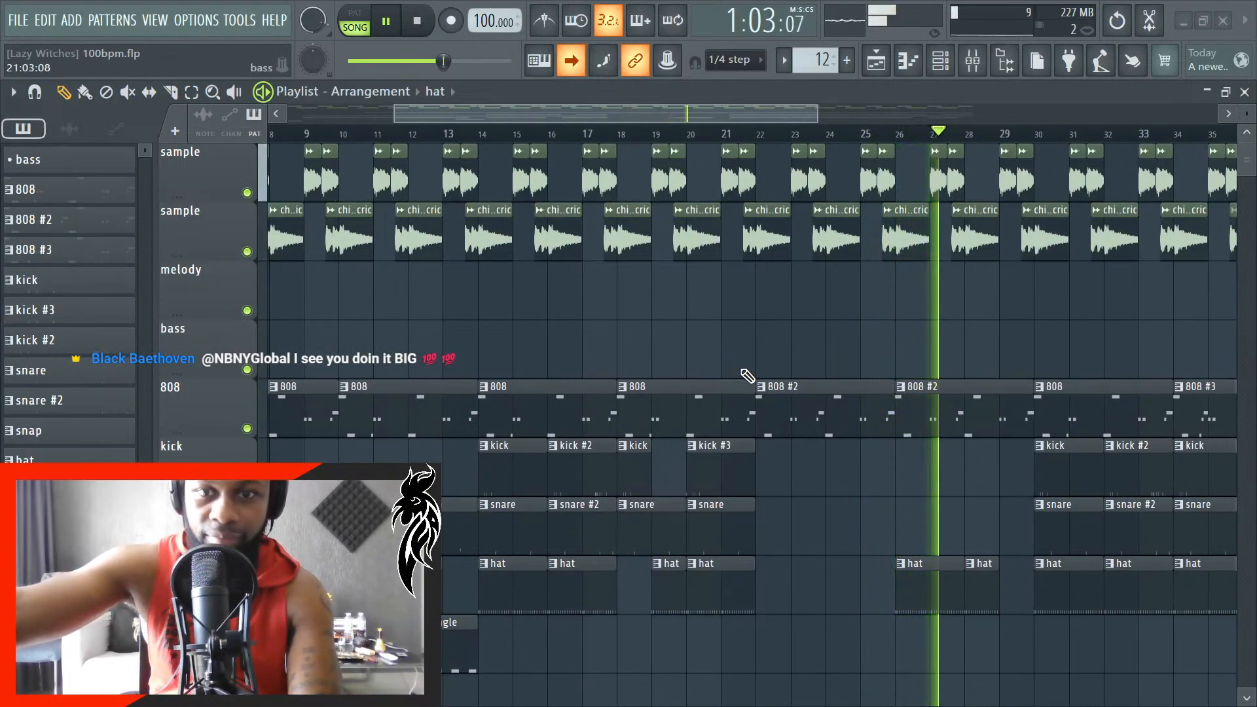
# - Place a triangle pattern clip on the track beneath the hat clips, starting close to bar 28
pyautogui.keyDown('ctrl'); pyautogui.scroll(-2, 740, 376); pyautogui.keyUp('ctrl')
pyautogui.keyDown('ctrl'); pyautogui.scroll(-2, 733, 383); pyautogui.keyUp('ctrl')
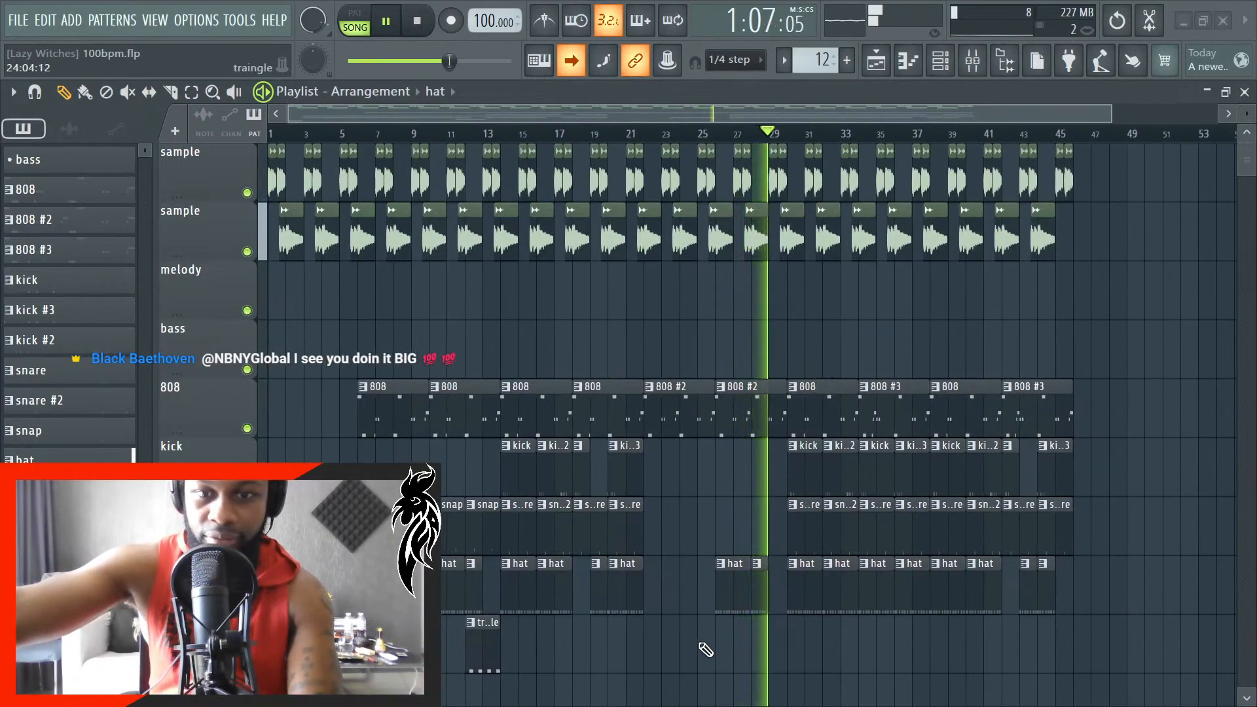
pyautogui.keyDown('ctrl'); pyautogui.scroll(4, 760, 650); pyautogui.keyUp('ctrl')
pyautogui.rightClick(756, 643)
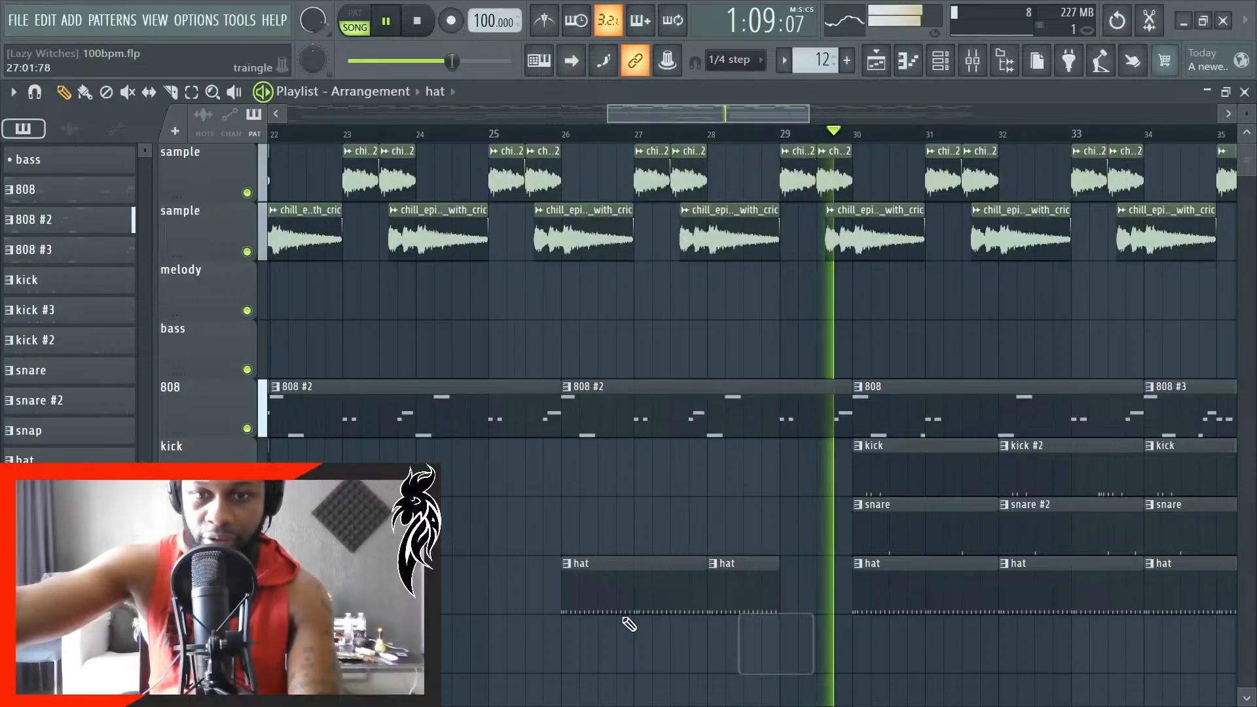
pyautogui.click(66, 521)
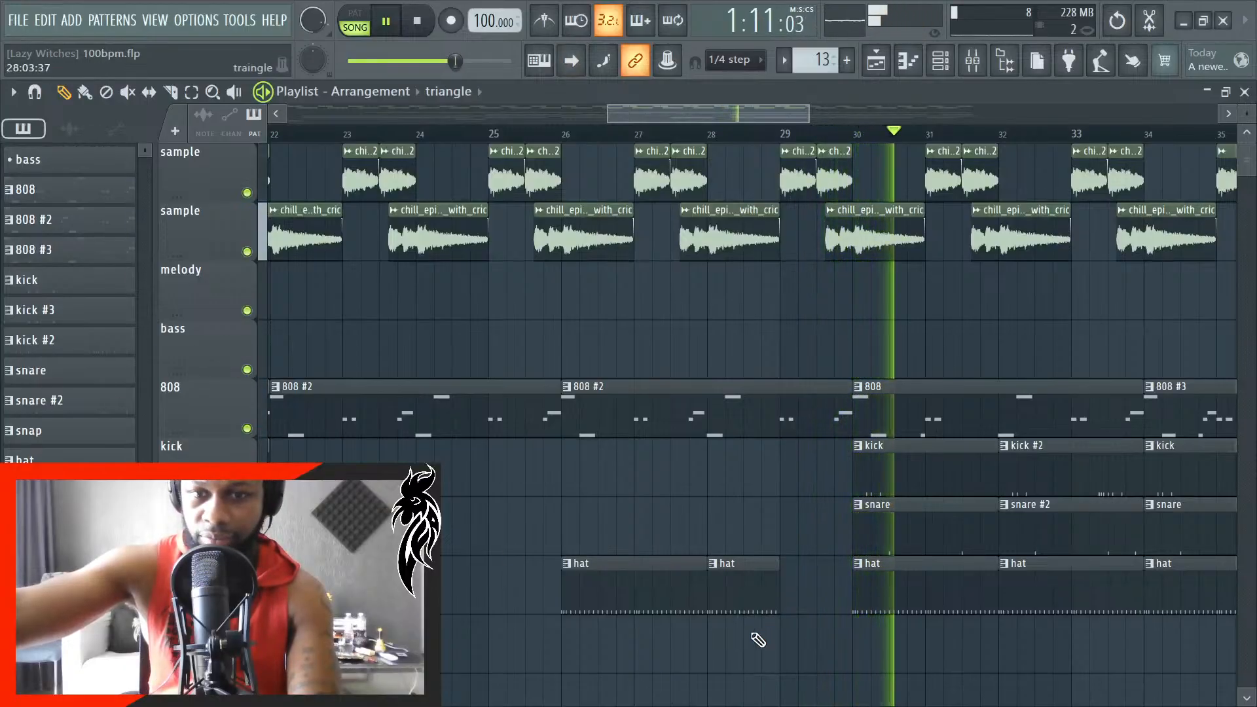
pyautogui.click(777, 635)
pyautogui.moveTo(800, 642); pyautogui.dragTo(679, 649)
# - Align the start of the new triangle clip exactly with bar 28
pyautogui.scroll(5, 716, 657)
pyautogui.scroll(2, 677, 648)
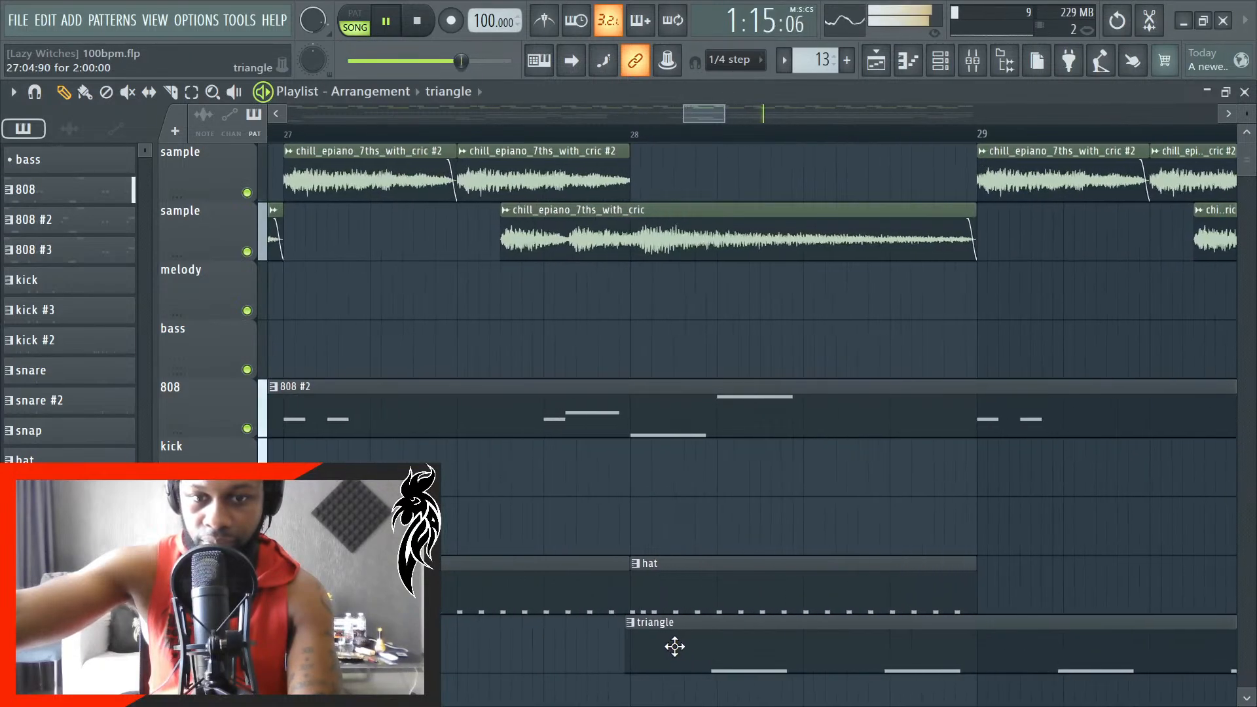
pyautogui.scroll(4, 668, 648)
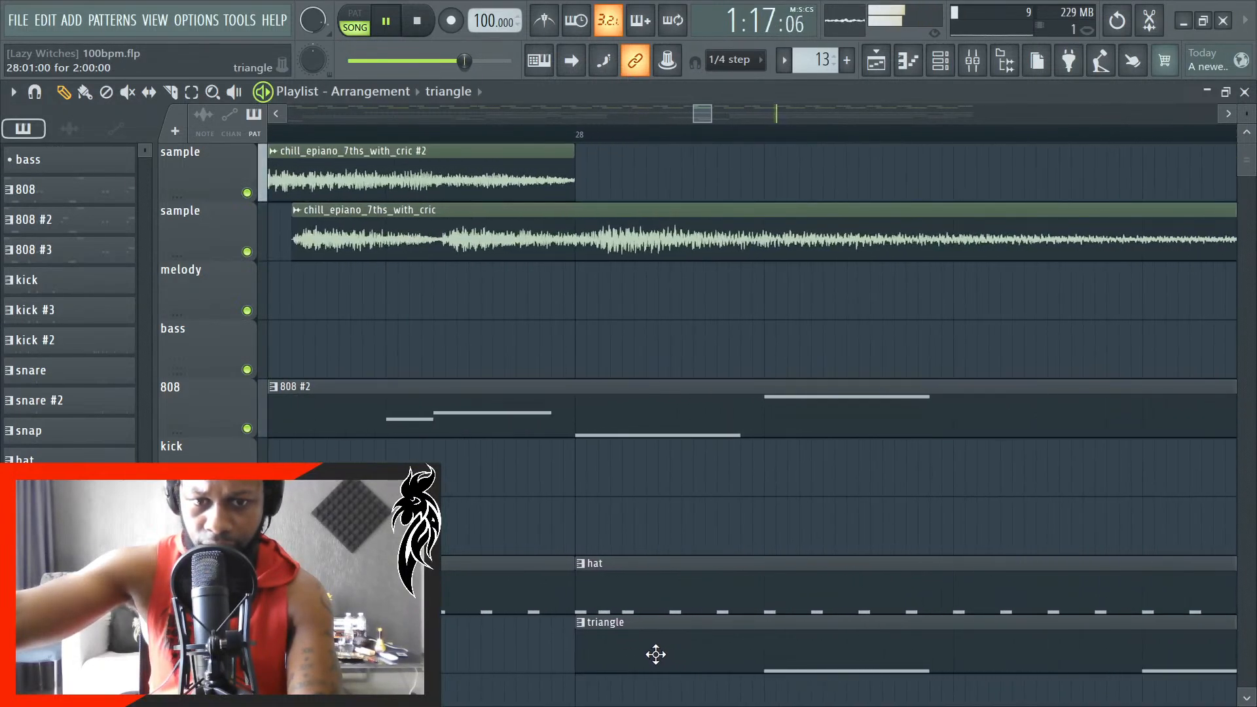
pyautogui.scroll(-3, 653, 644)
pyautogui.scroll(5, 655, 645)
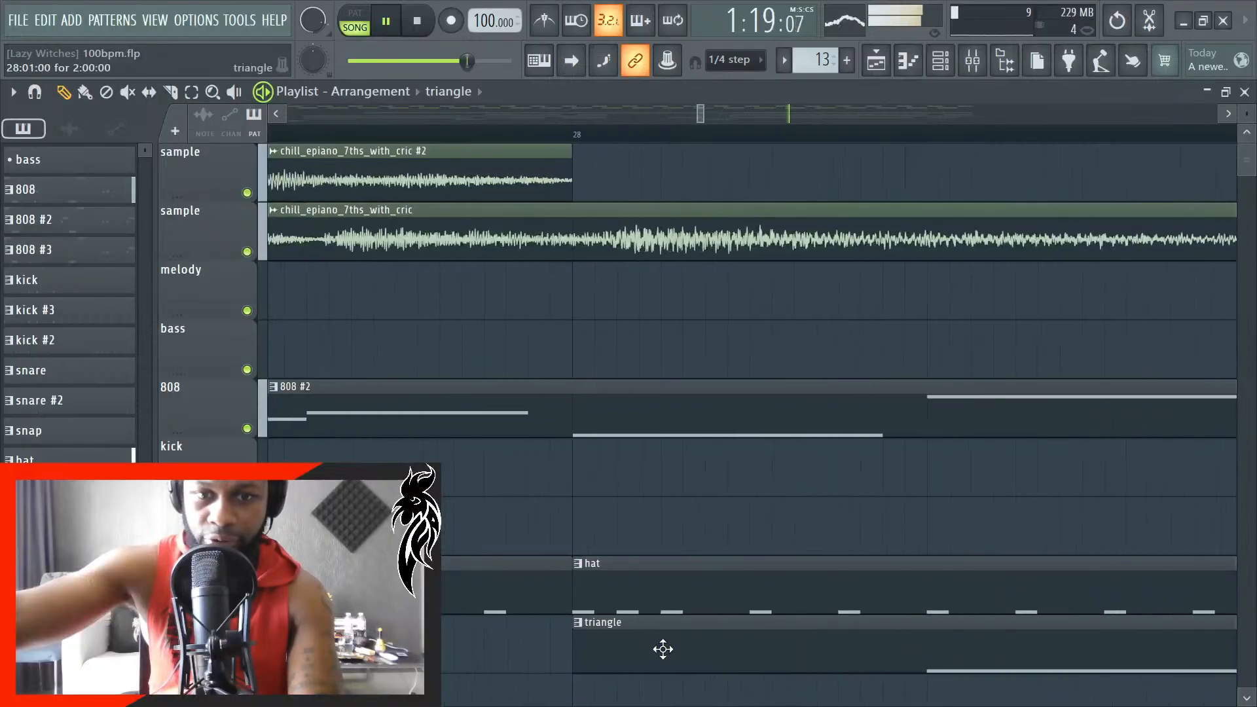
pyautogui.scroll(-6, 663, 650)
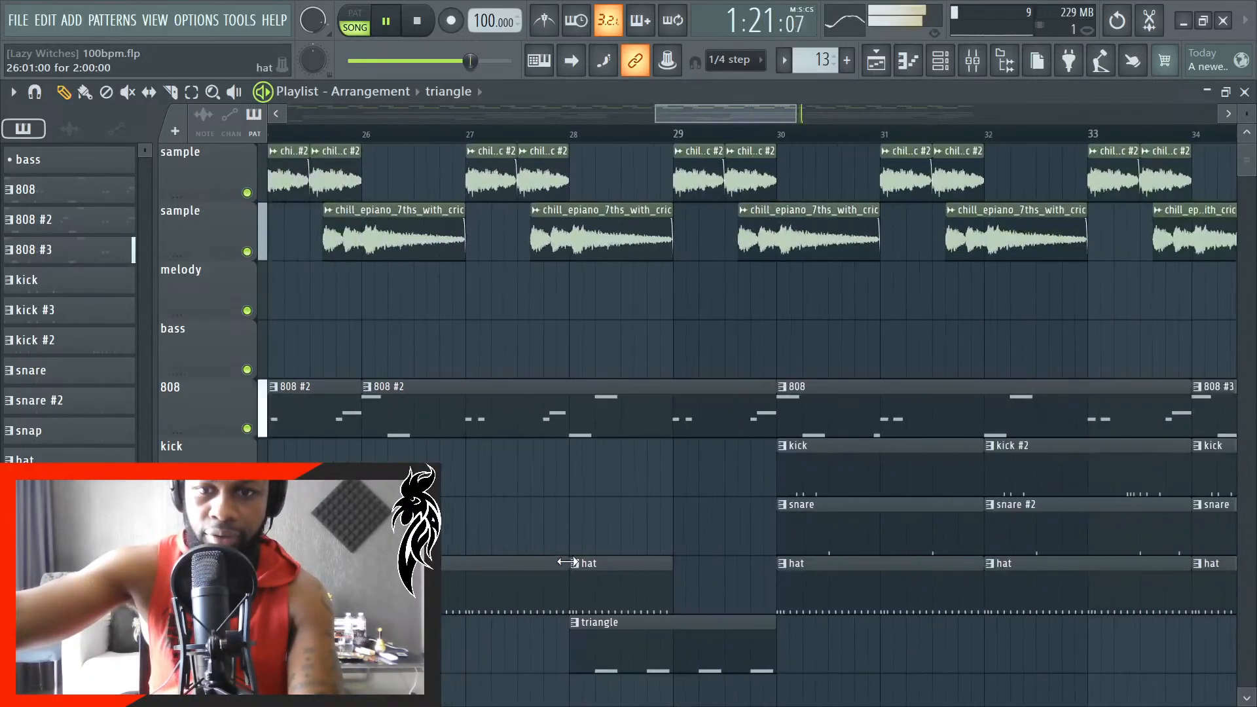
# - Add another triangle clip beneath the early hat clips at bar 4 and nudge it toward the bar line
pyautogui.scroll(-2, 585, 555)
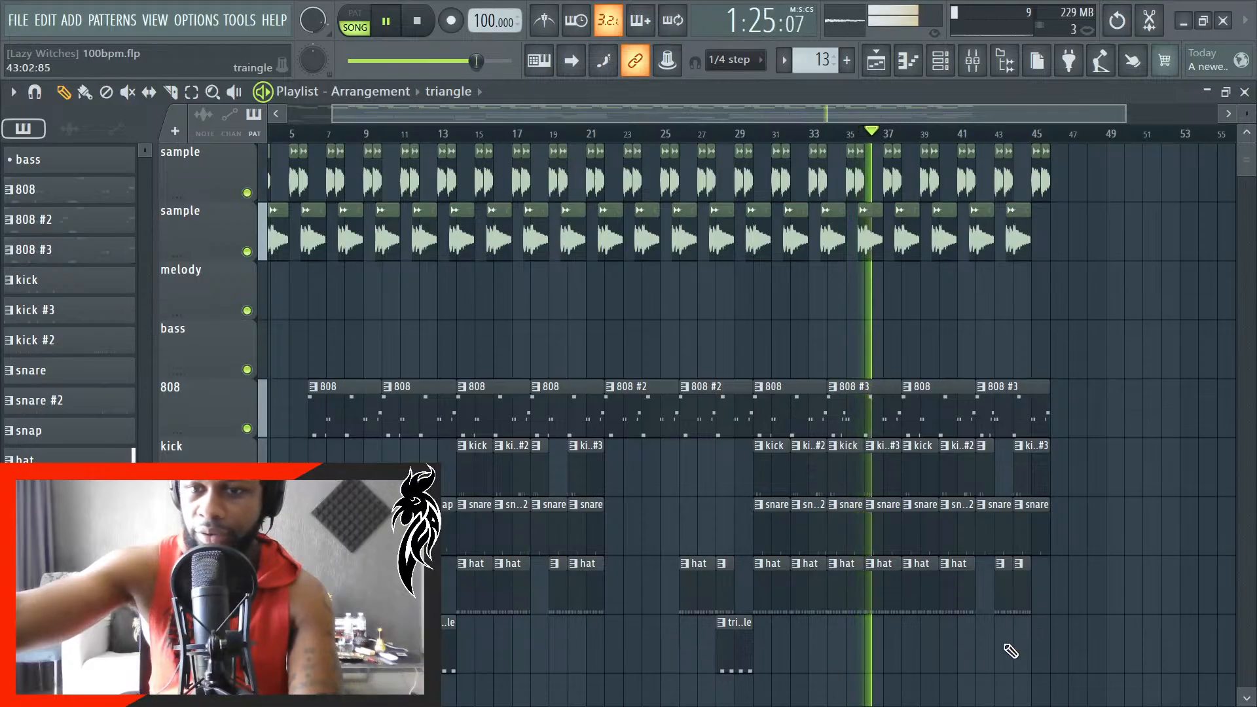
pyautogui.scroll(-1, 678, 651)
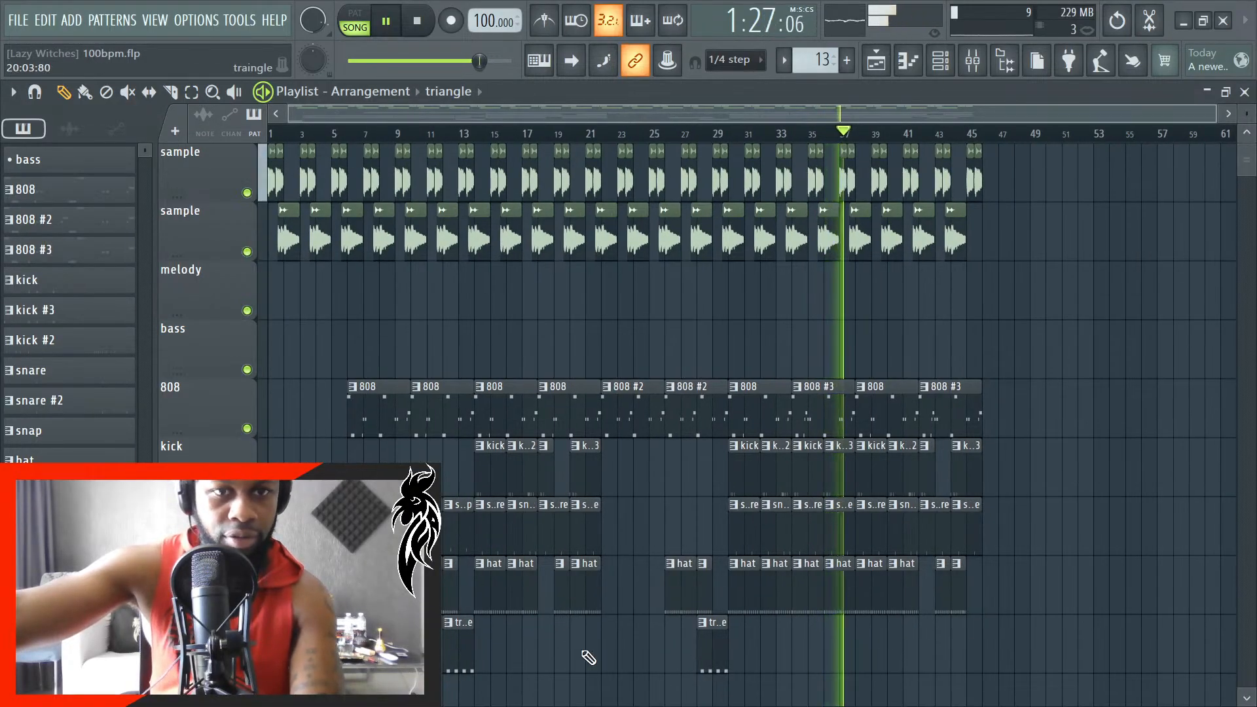
pyautogui.scroll(10, 316, 645)
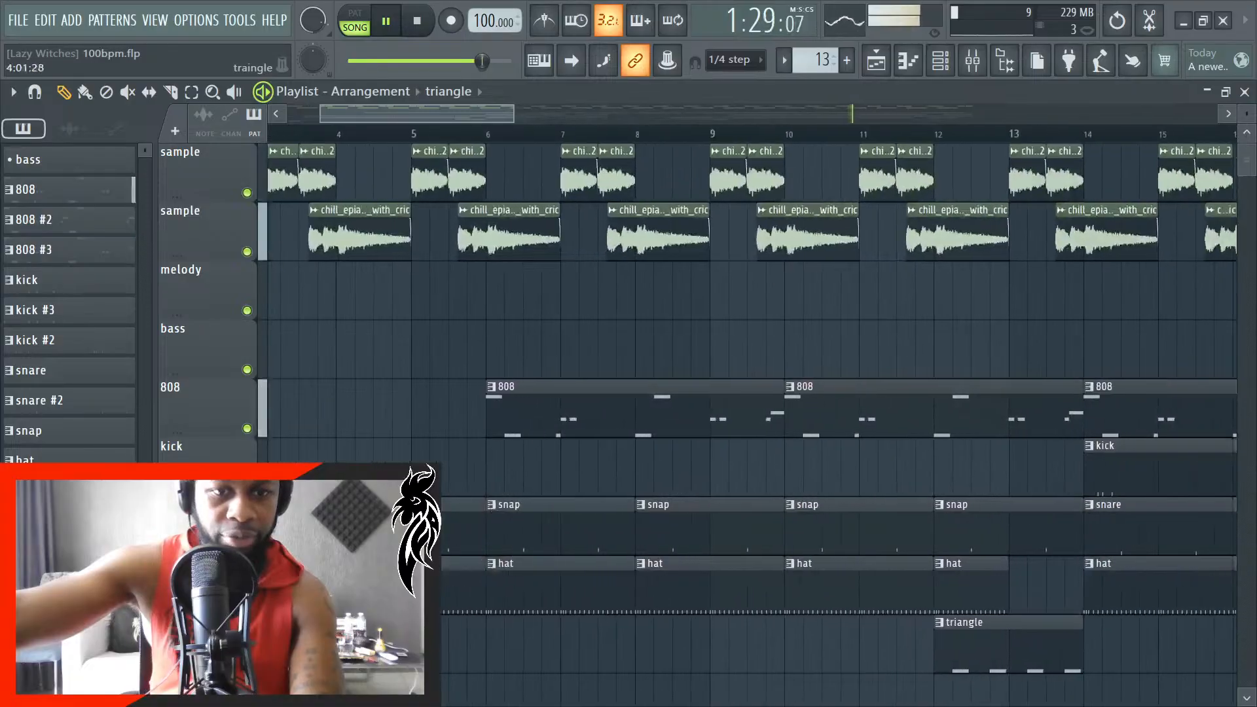
pyautogui.click(347, 645)
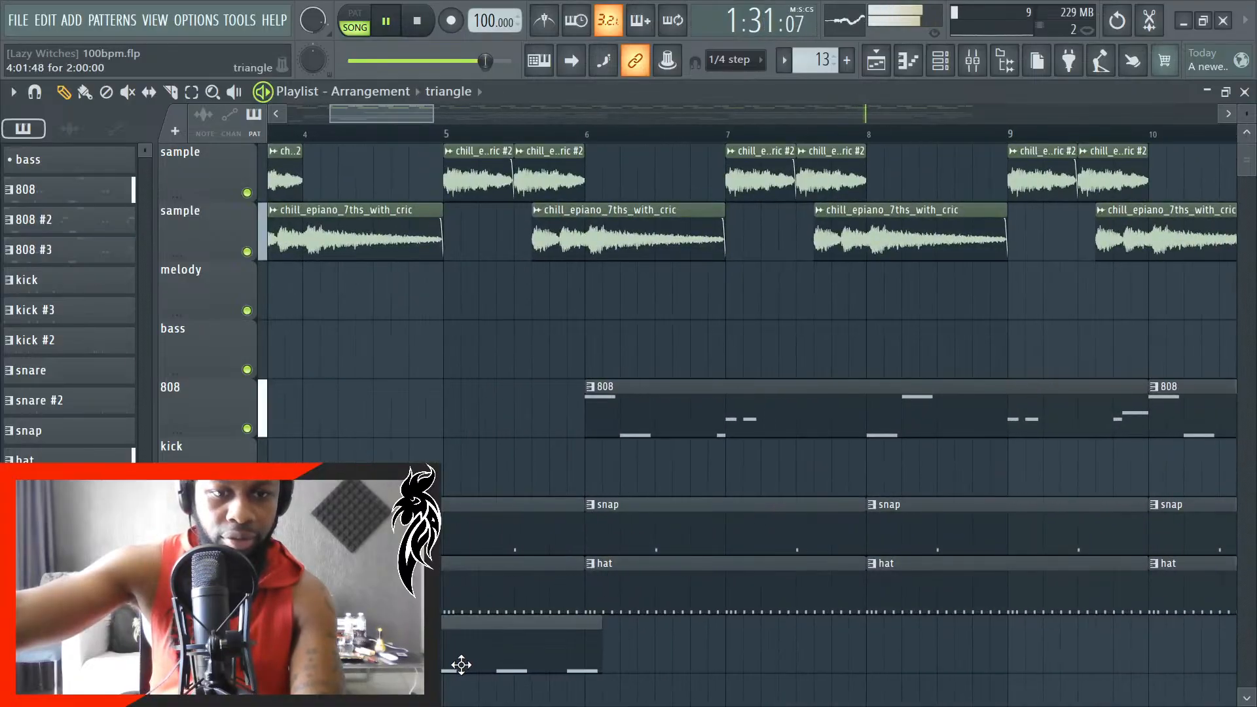
pyautogui.scroll(1, 406, 645)
pyautogui.scroll(4, 493, 657)
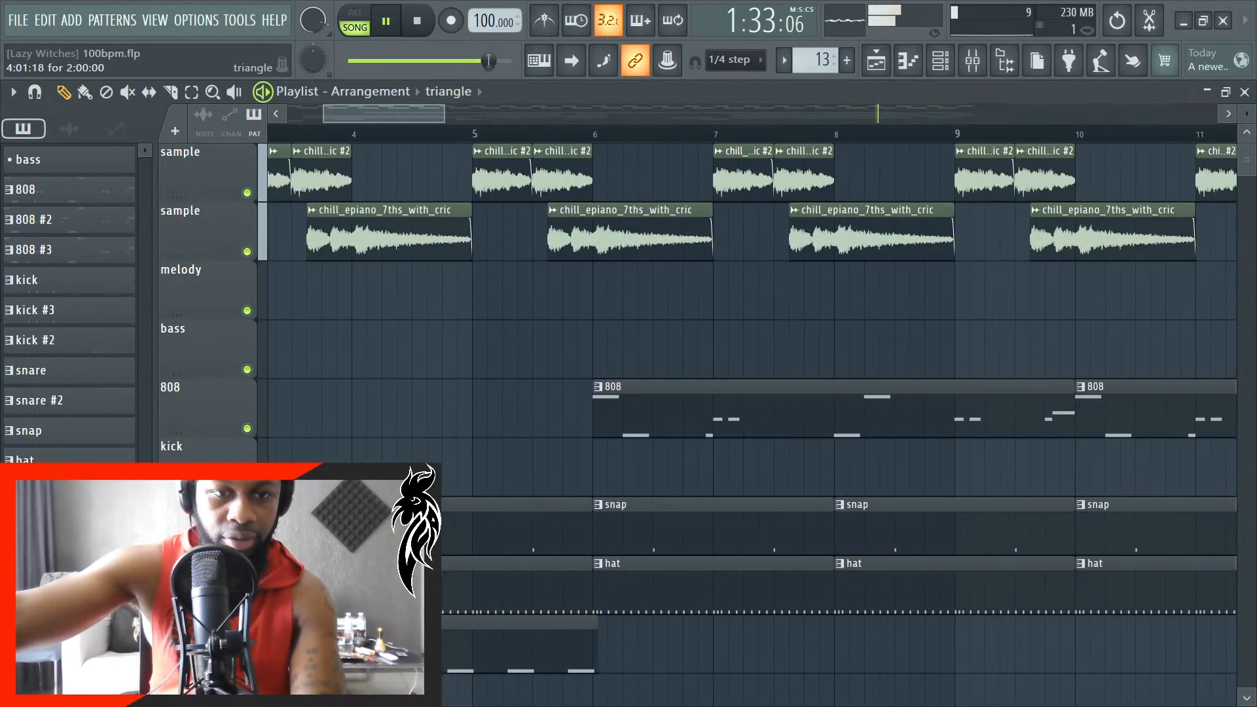
pyautogui.moveTo(449, 679); pyautogui.dragTo(442, 679)
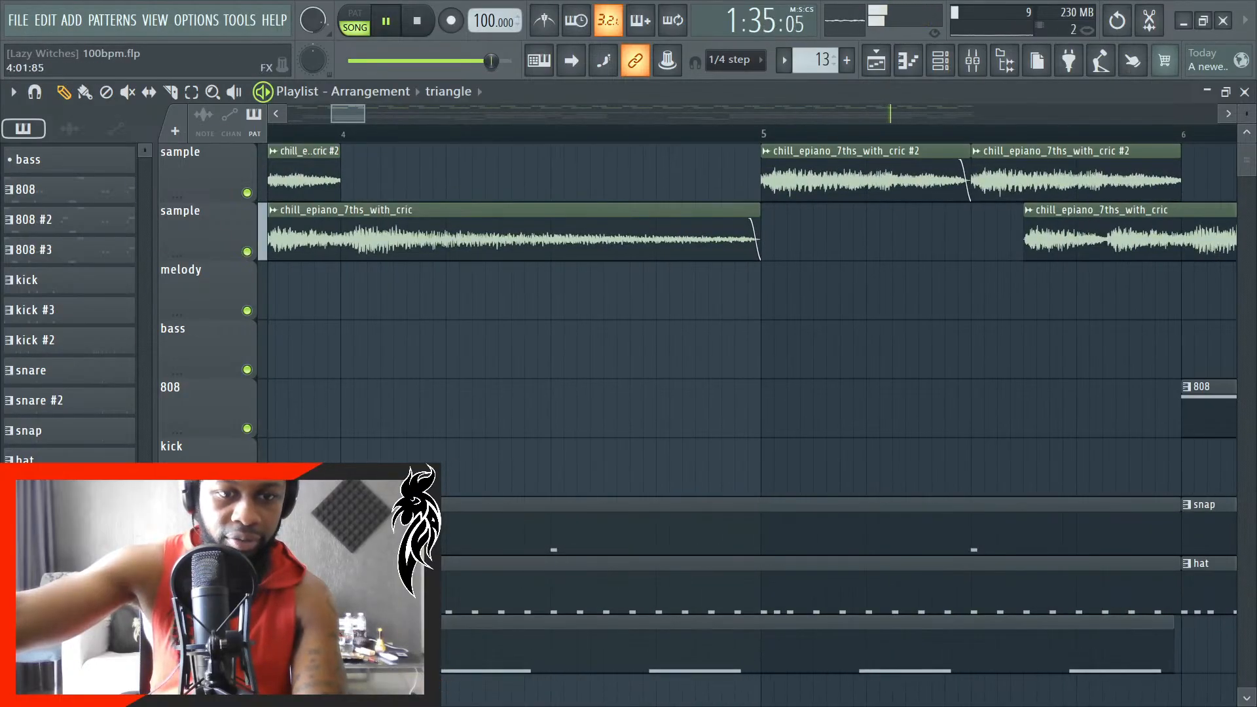
pyautogui.scroll(-8, 511, 589)
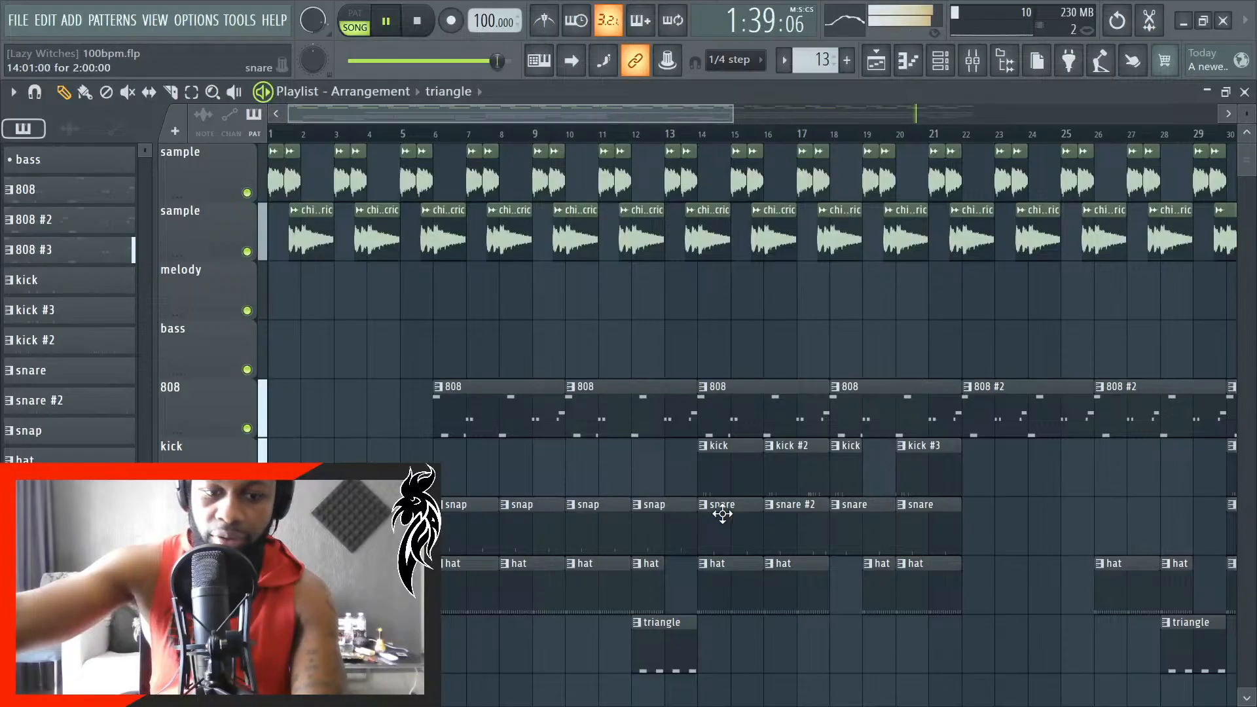
# - Review the final section of the arrangement around bar 45 and save the project
pyautogui.scroll(-2, 723, 514)
pyautogui.scroll(-4, 570, 537)
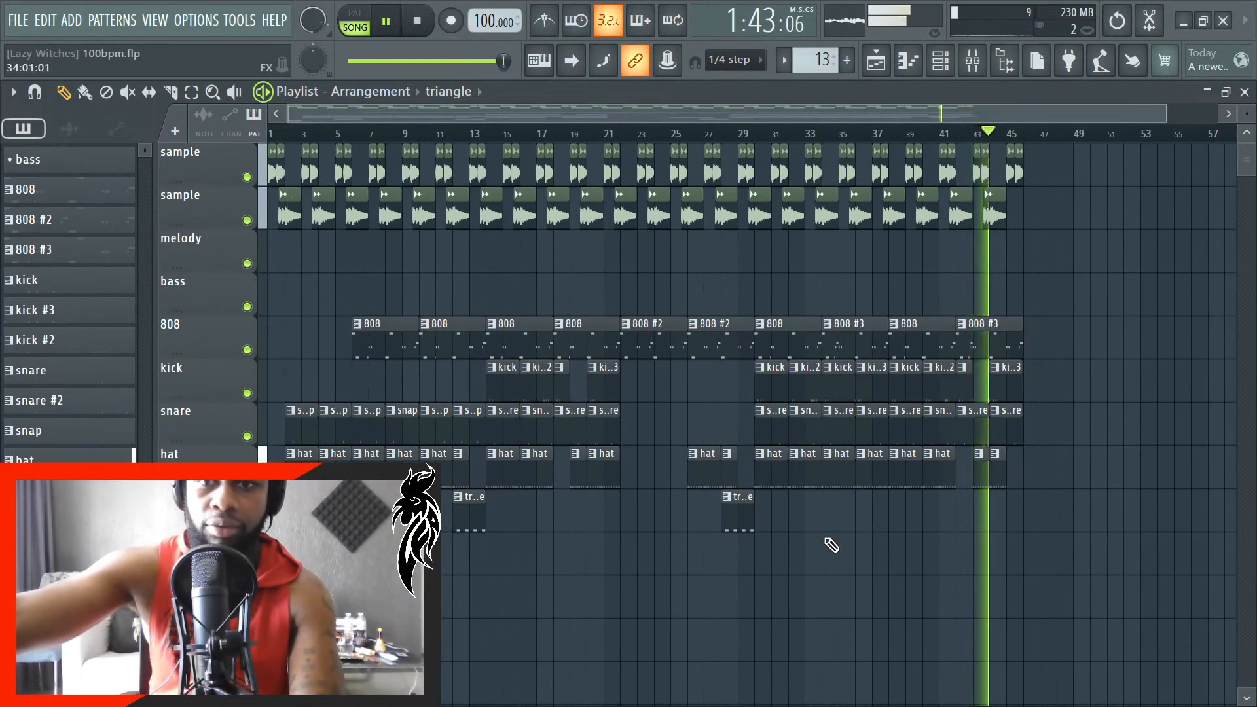
pyautogui.scroll(4, 1015, 320)
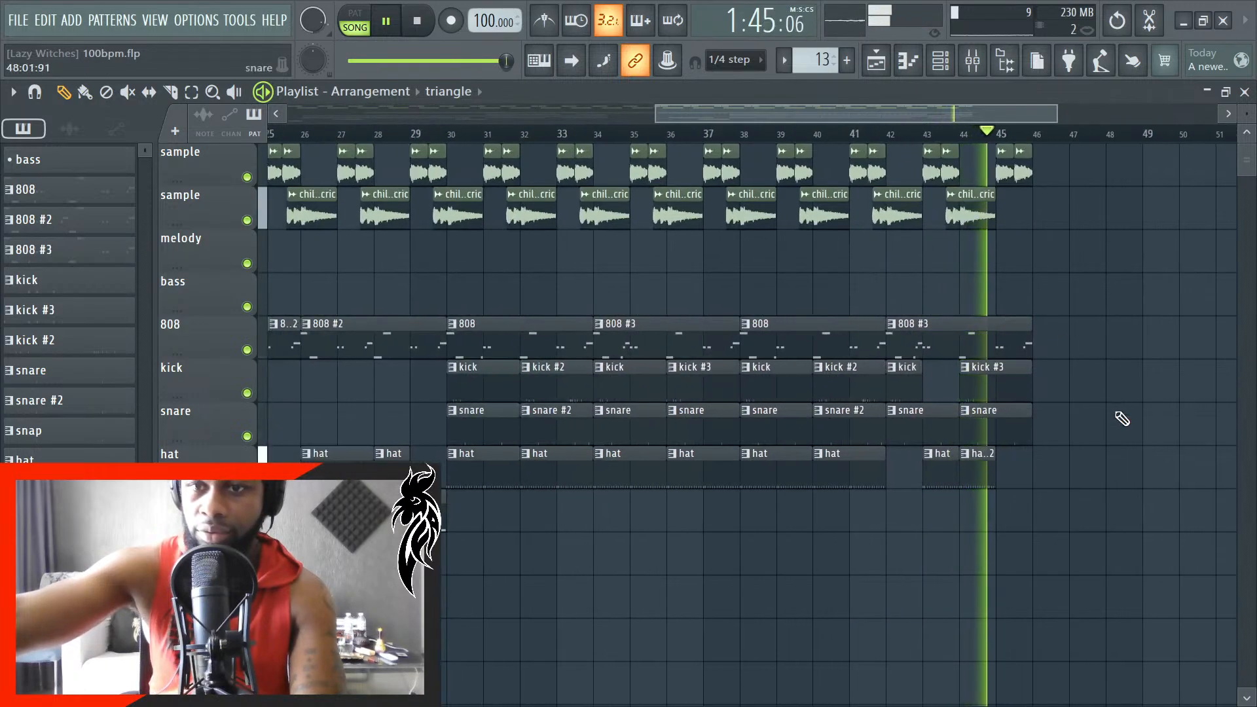
pyautogui.scroll(2, 1035, 239)
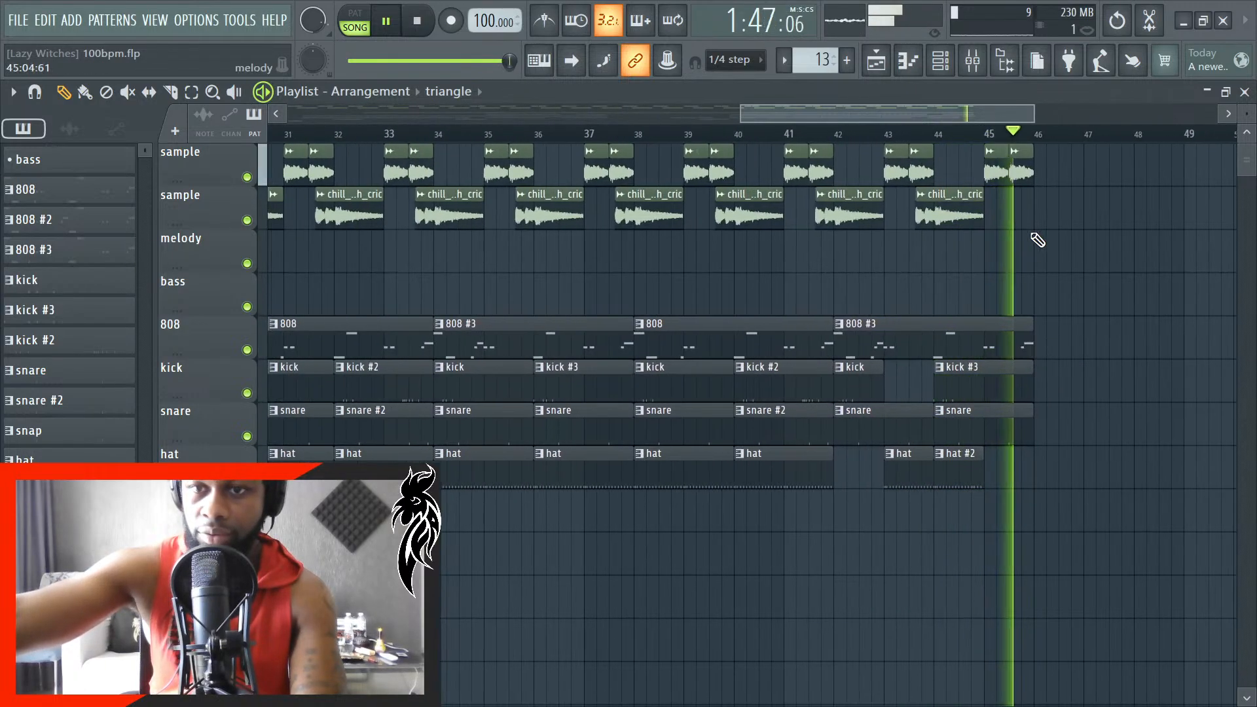
pyautogui.hotkey('ctrl', 's')
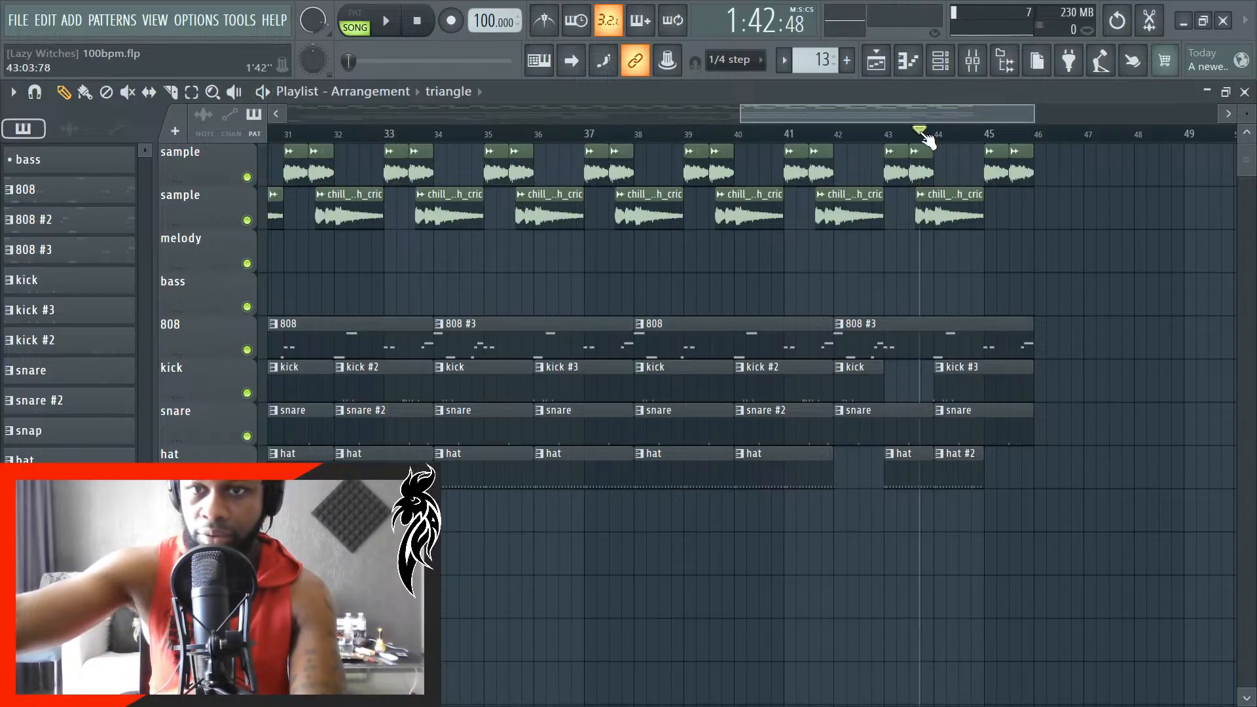
# - Play the ending from between bars 43 and 44 to check the last sample clips
pyautogui.press('space')
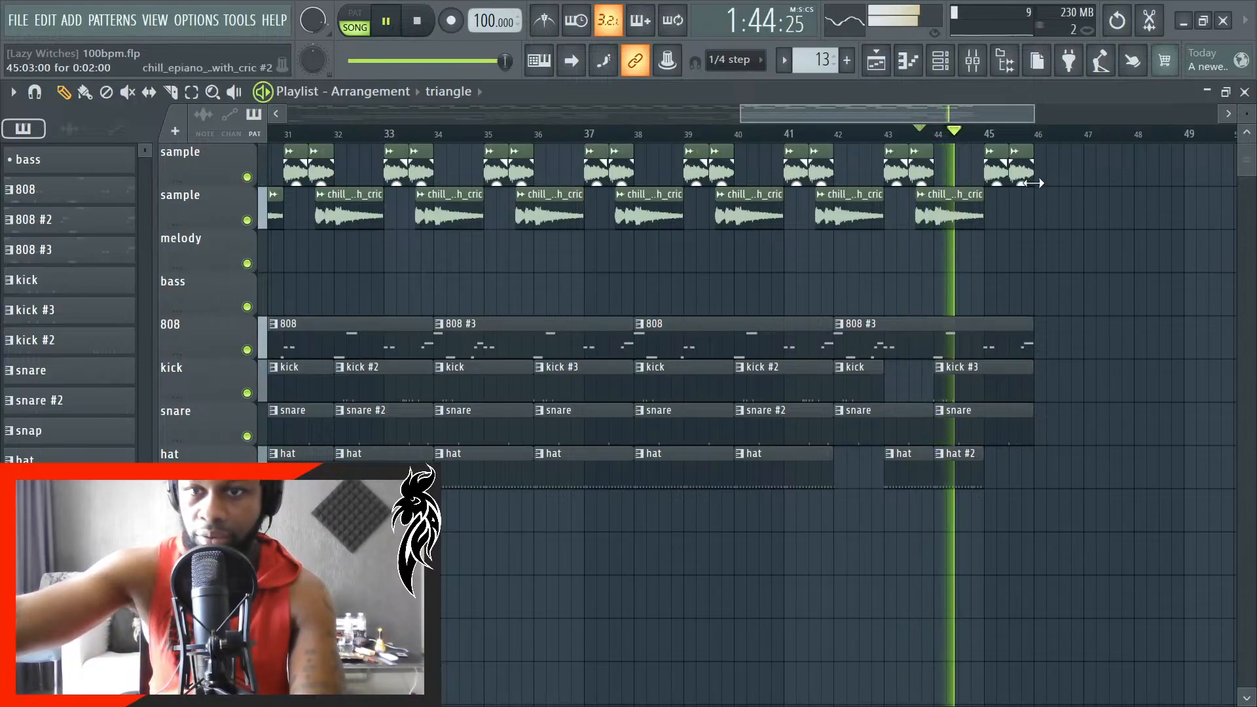
pyautogui.scroll(4, 1027, 207)
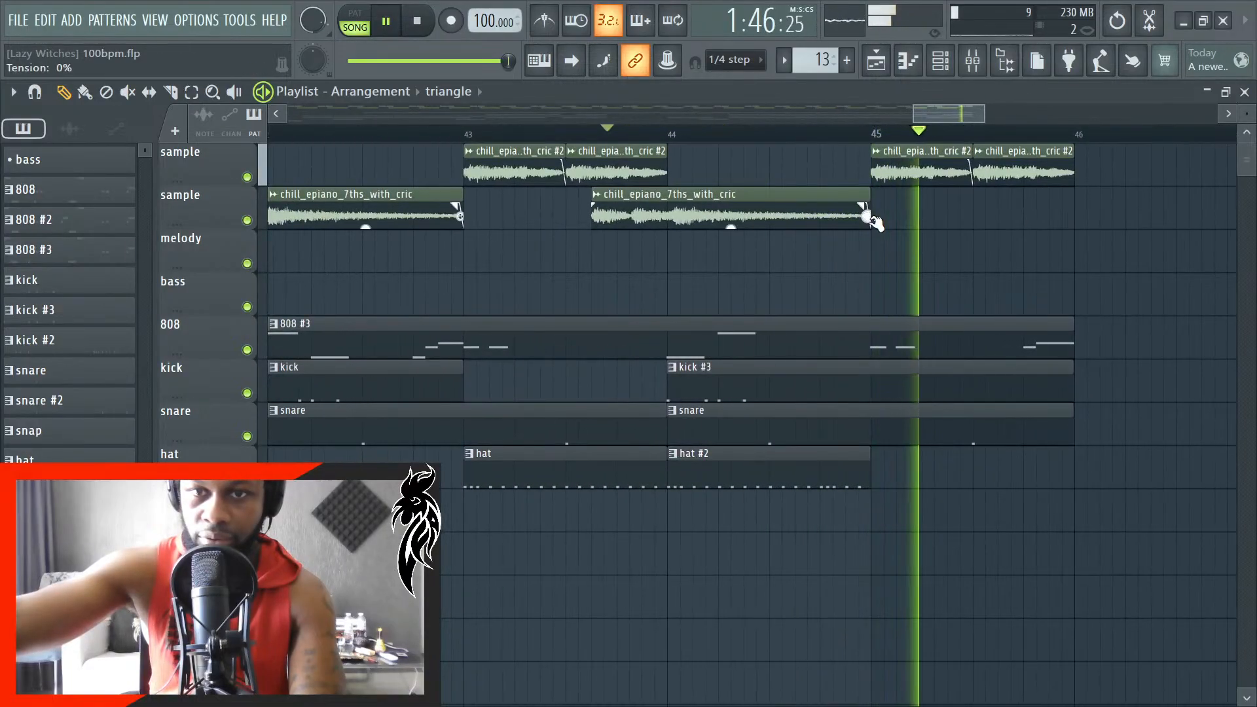
pyautogui.press('space')
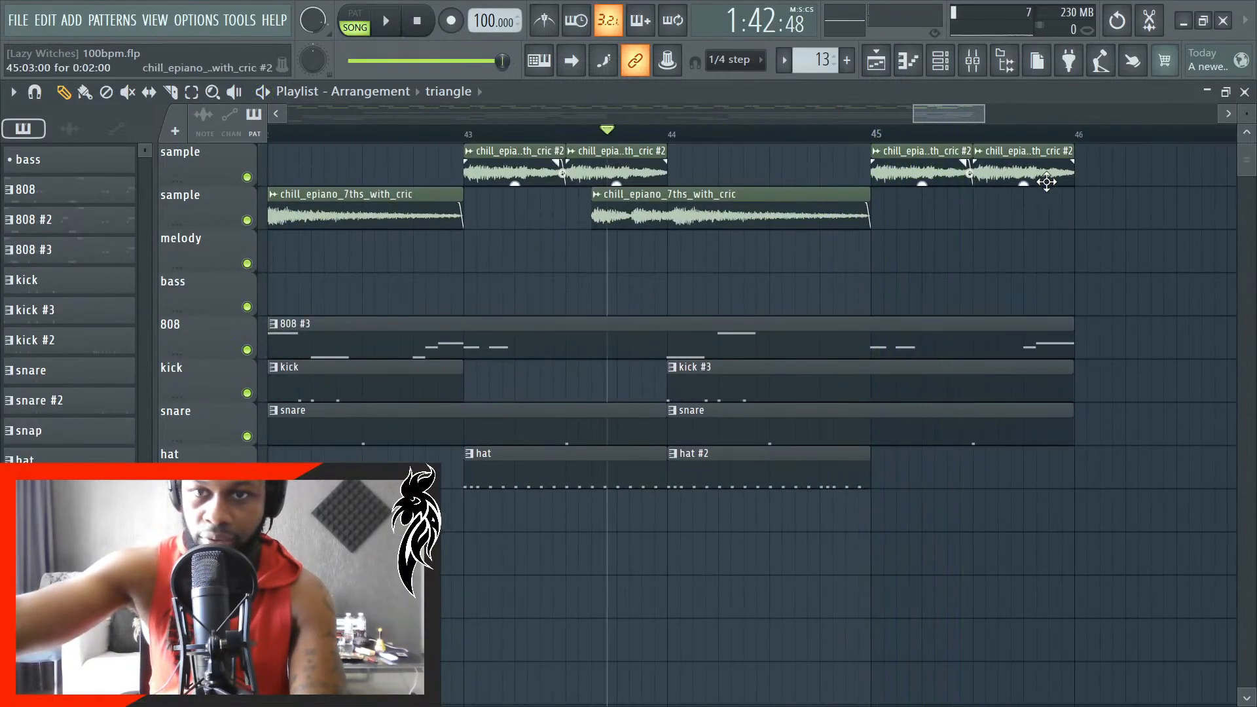
# - Try replacing the final chill_epiano_7ths_with_cric #2 clip with a chill_epiano_7ths_with_cric clip on the second sample track, and audition the ending
pyautogui.click(805, 207)
pyautogui.click(975, 216)
pyautogui.press('space')
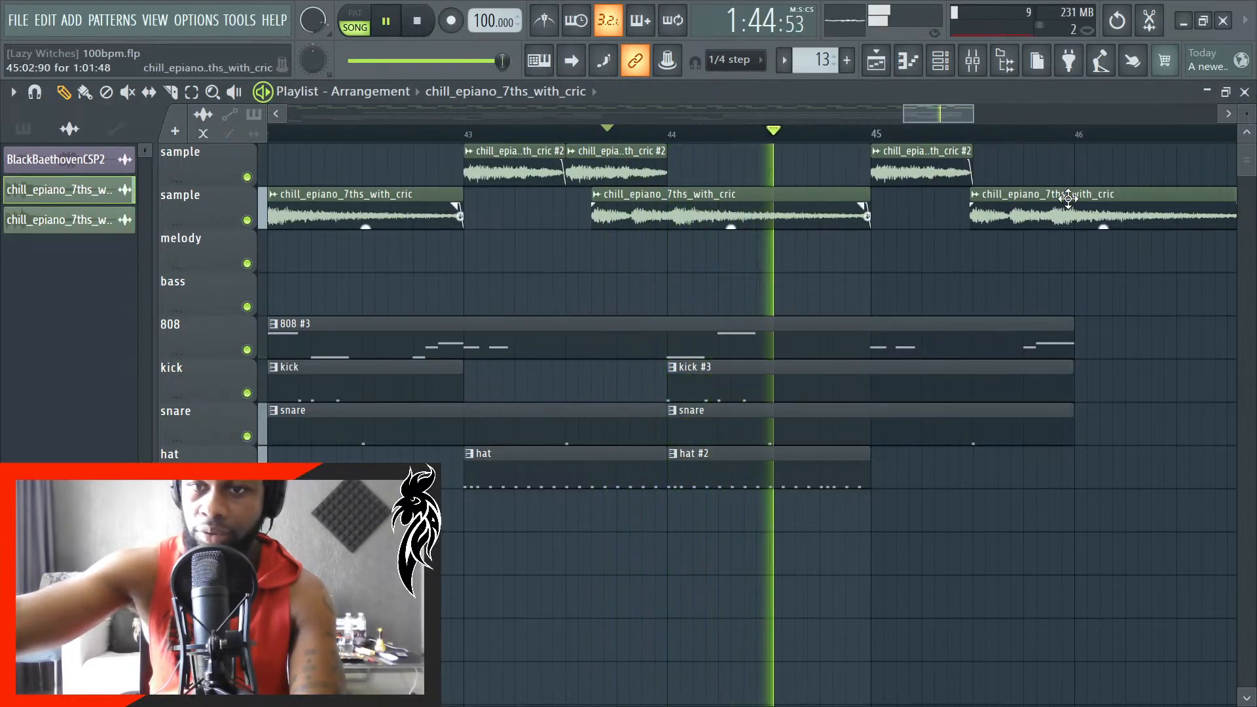
pyautogui.scroll(-5, 963, 275)
pyautogui.scroll(4, 1069, 231)
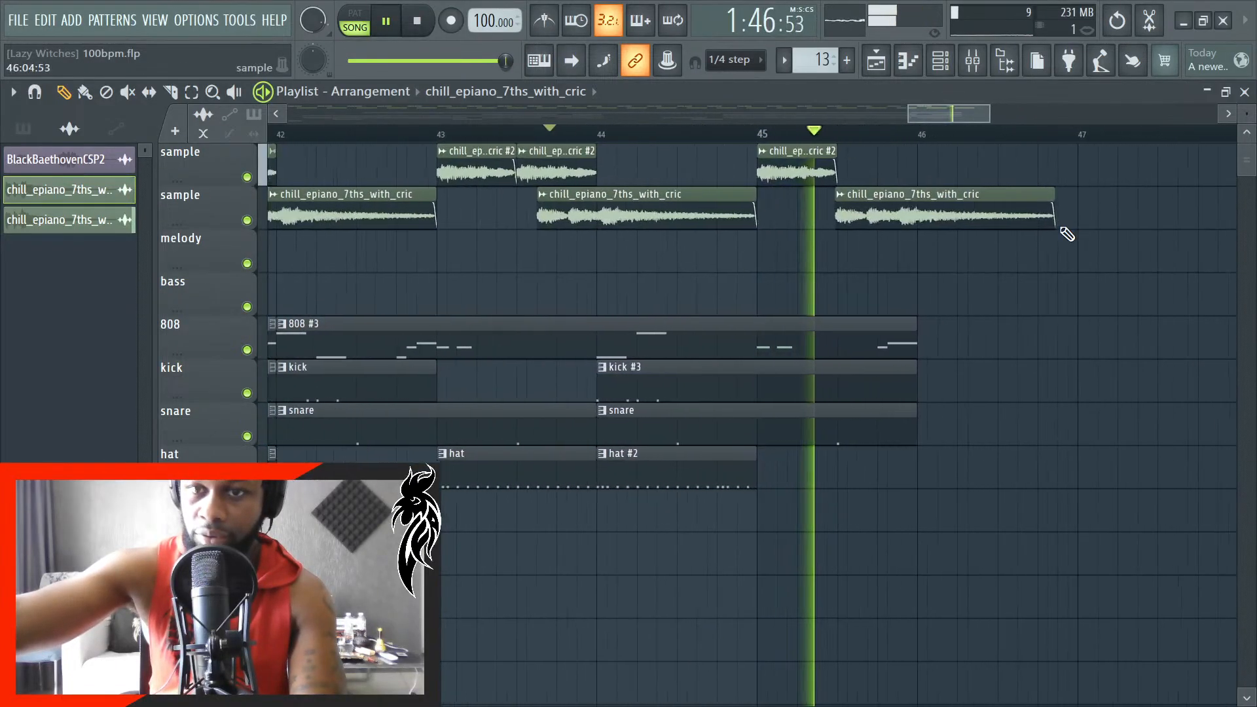
pyautogui.press('space')
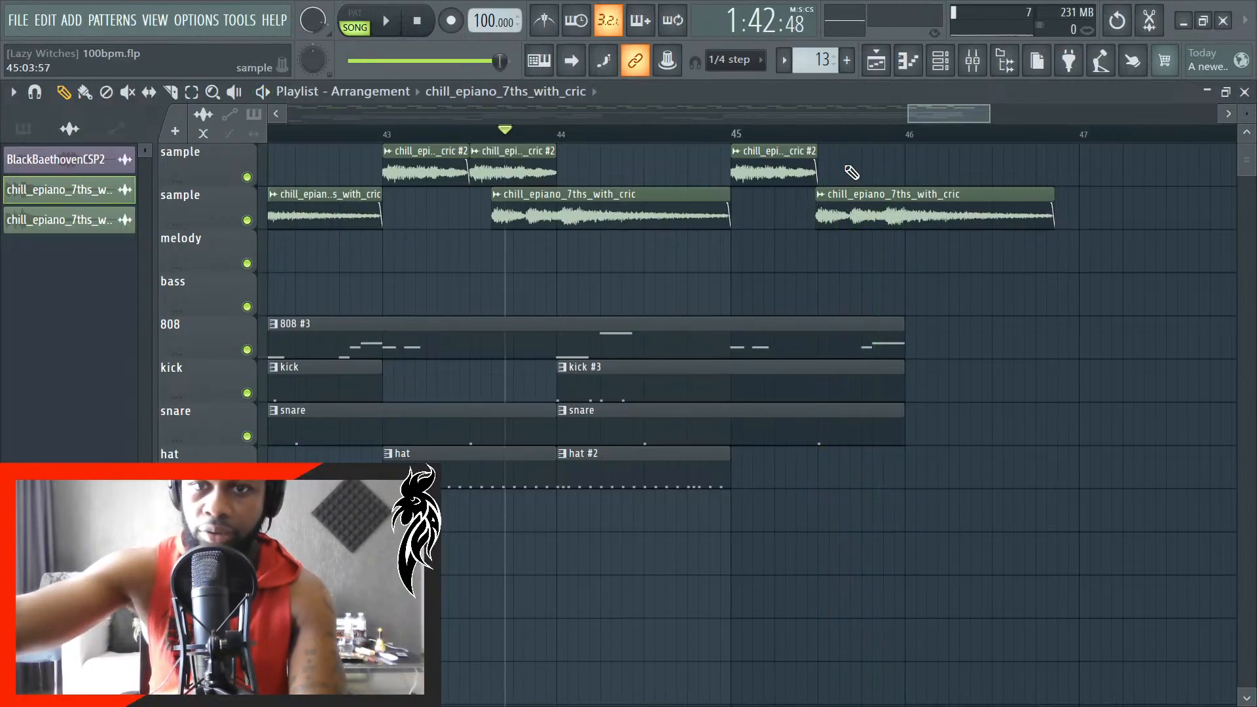
# - Undo the replacement of the final sample clip after bar 45
pyautogui.hotkey('ctrl', 'z')
pyautogui.hotkey('ctrl', 'z')
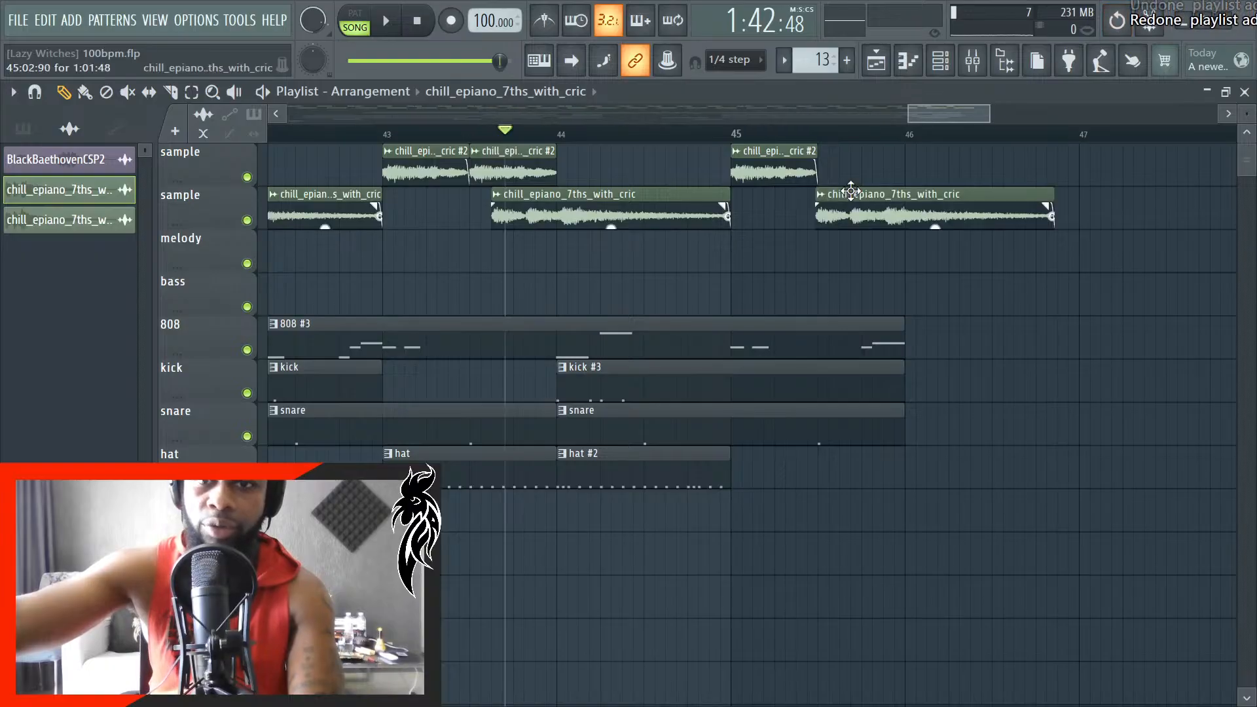
pyautogui.hotkey('ctrl', 'z')
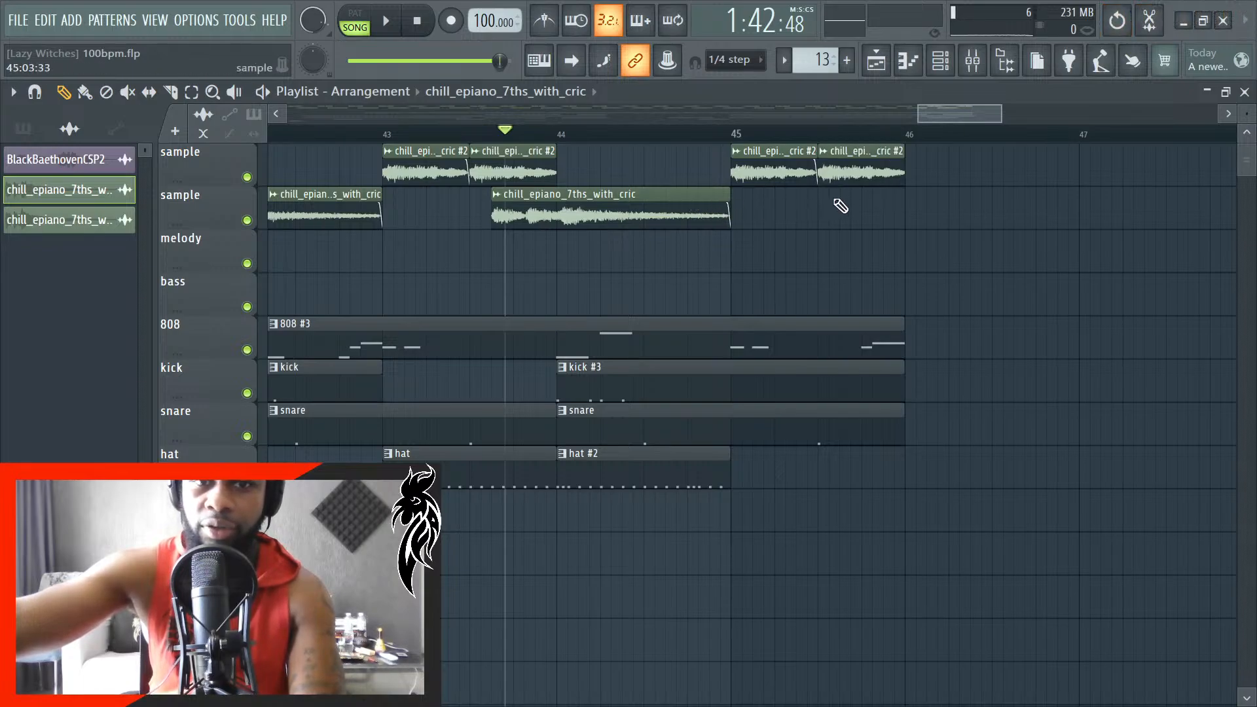
# - Add a chill_epiano_7ths_with_cric clip on the second sample track between bars 45 and 46, and nudge its start slightly later
pyautogui.click(841, 206)
pyautogui.scroll(5, 896, 223)
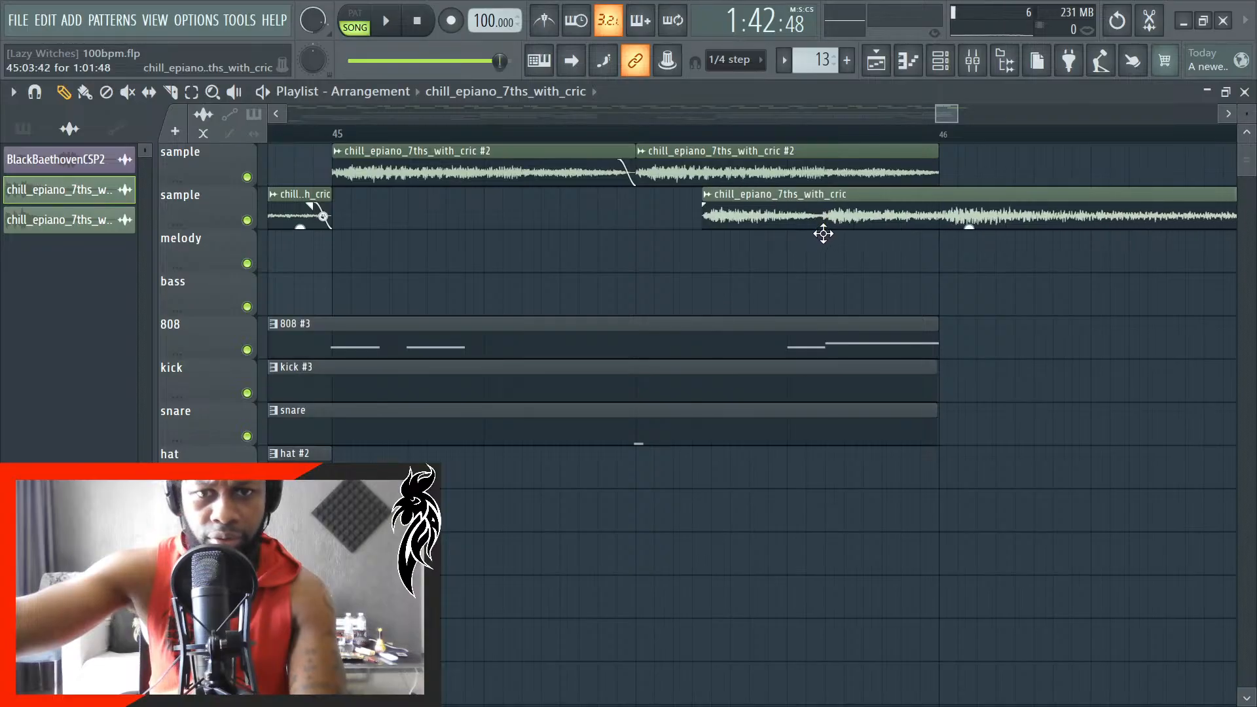
pyautogui.moveTo(830, 218); pyautogui.dragTo(854, 218)
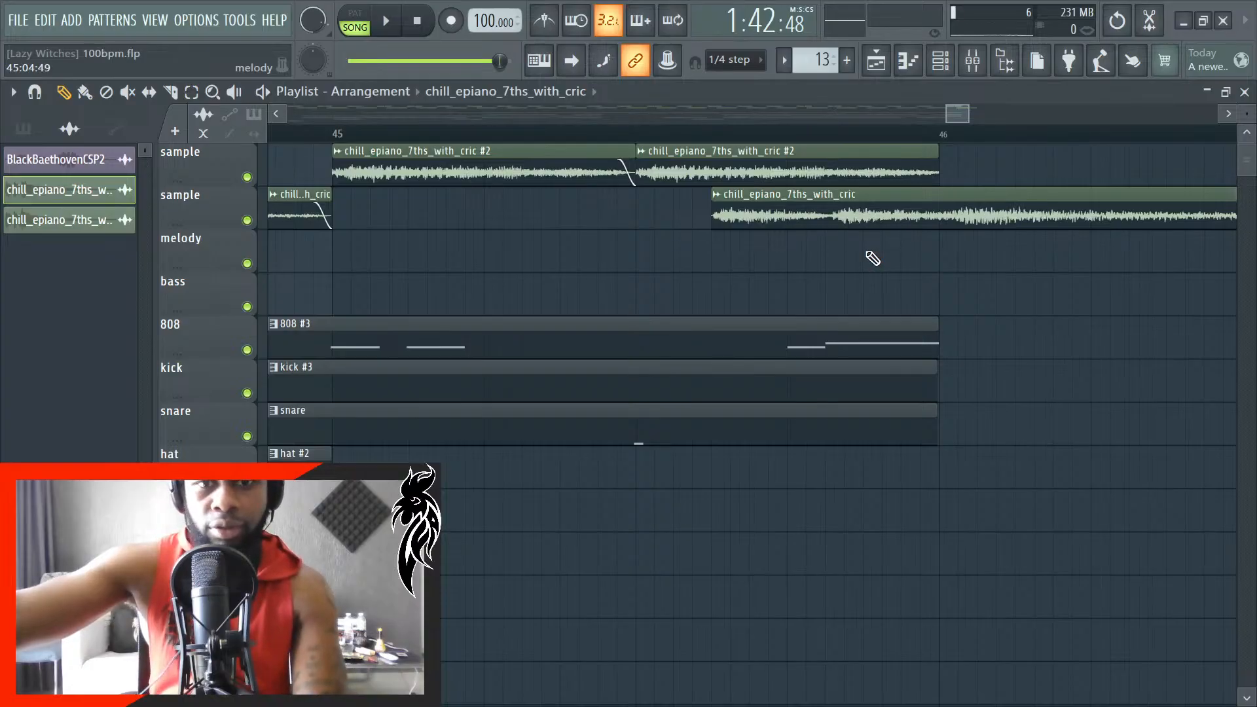
pyautogui.scroll(-4, 873, 258)
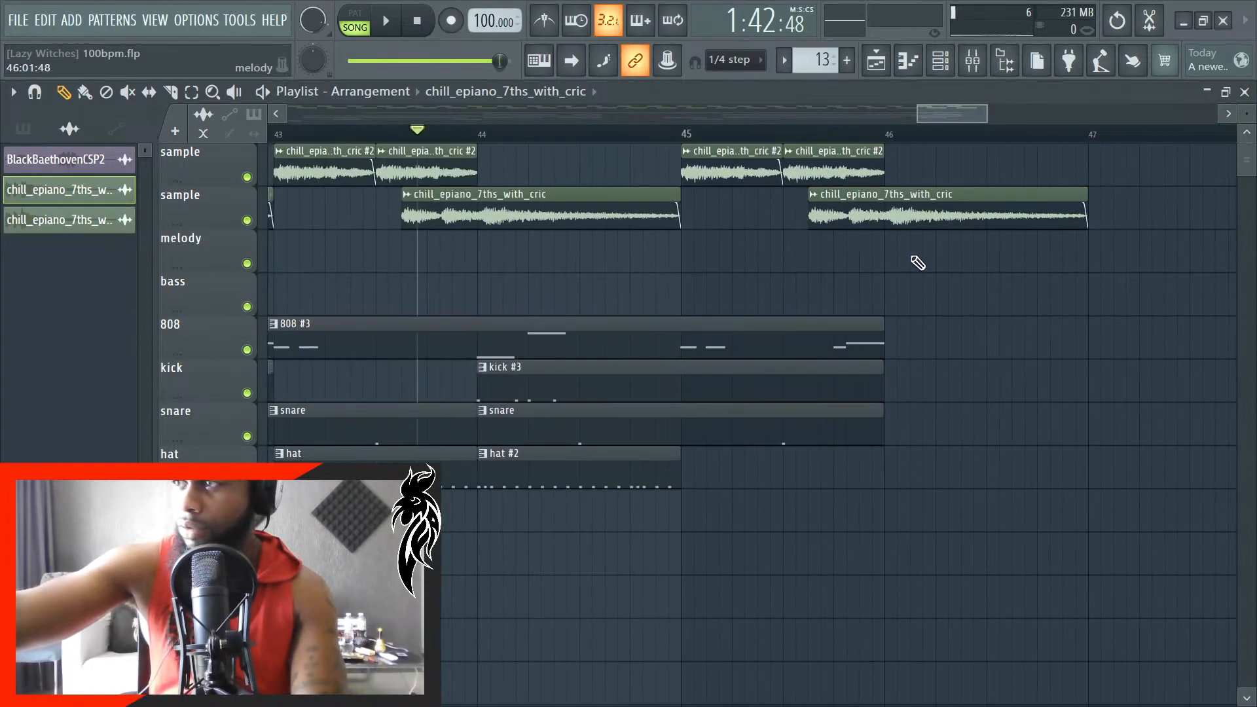
# - Play the arrangement from bar 43 to audition the ending with the added sample clip
pyautogui.scroll(-3, 899, 262)
pyautogui.press('space')
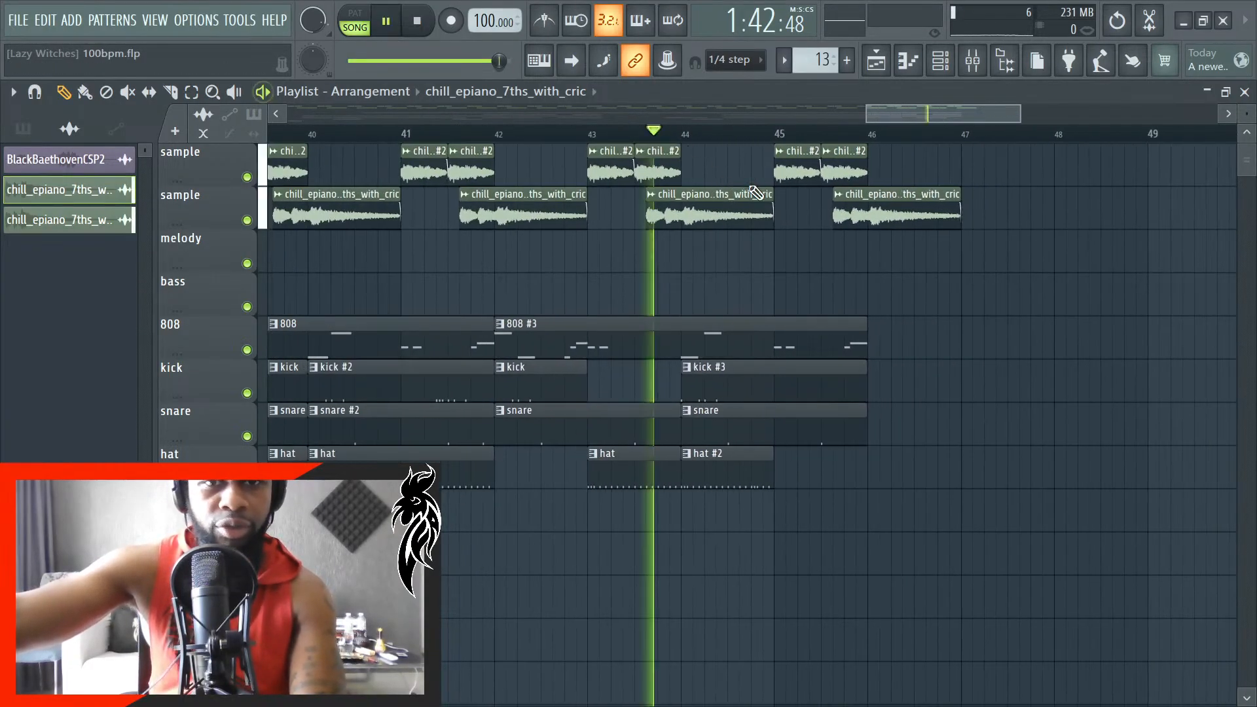
pyautogui.press('space')
pyautogui.press('space')
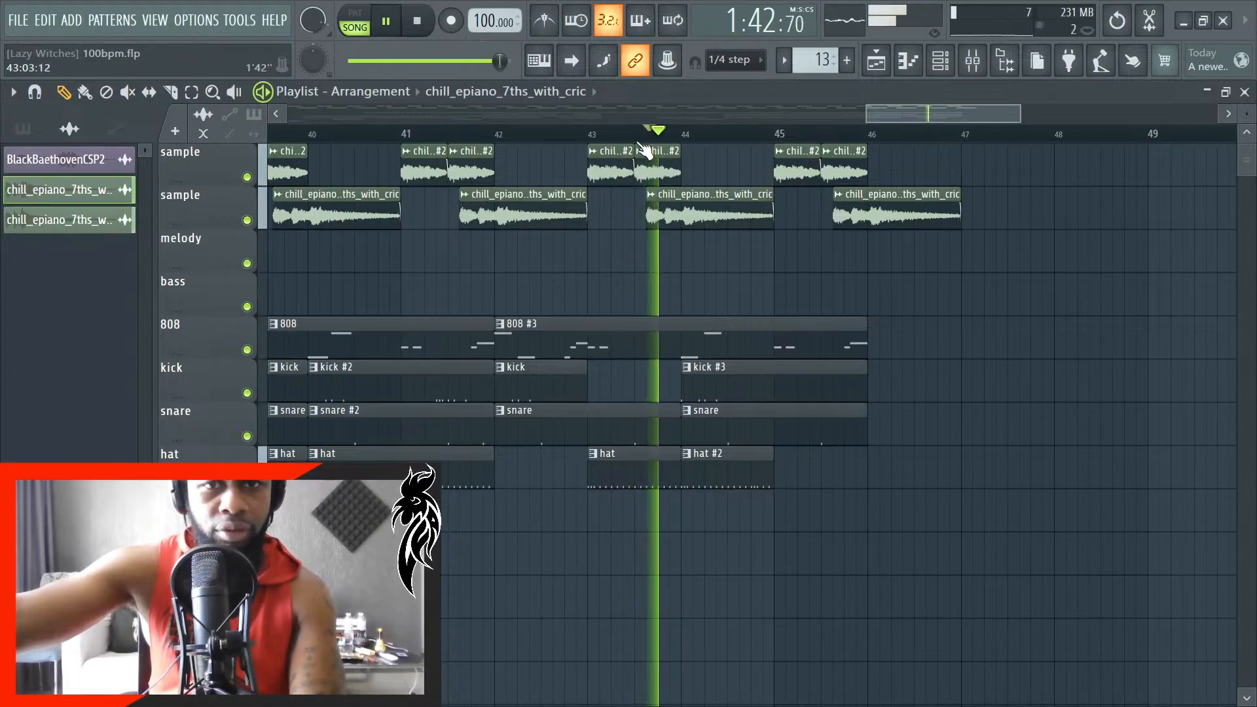
pyautogui.press('space')
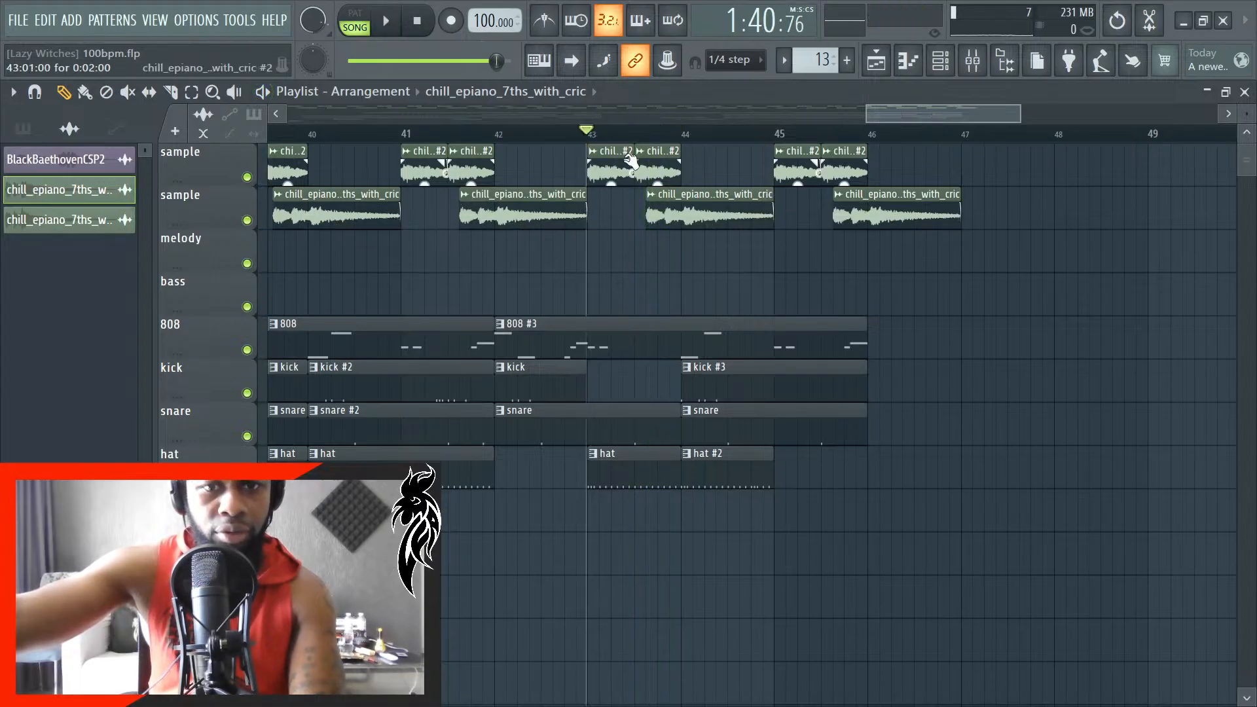
pyautogui.press('space')
pyautogui.press('space')
pyautogui.scroll(3, 561, 286)
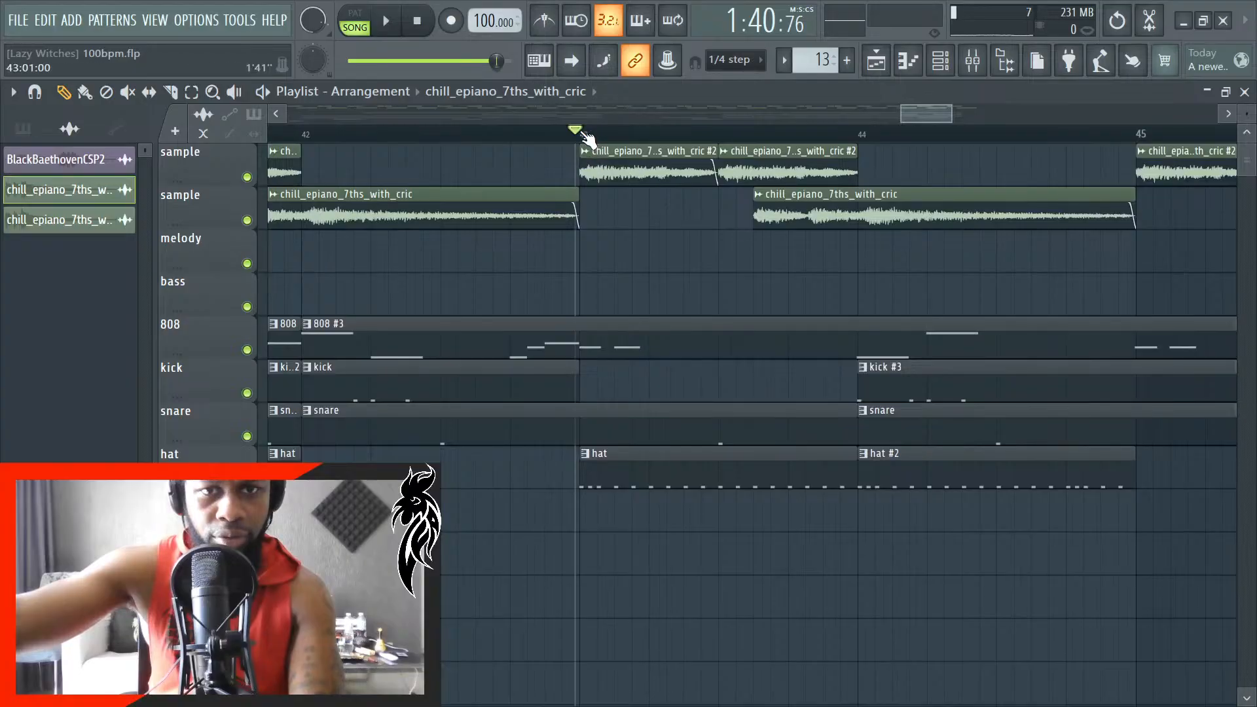
pyautogui.press('space')
pyautogui.scroll(-4, 612, 340)
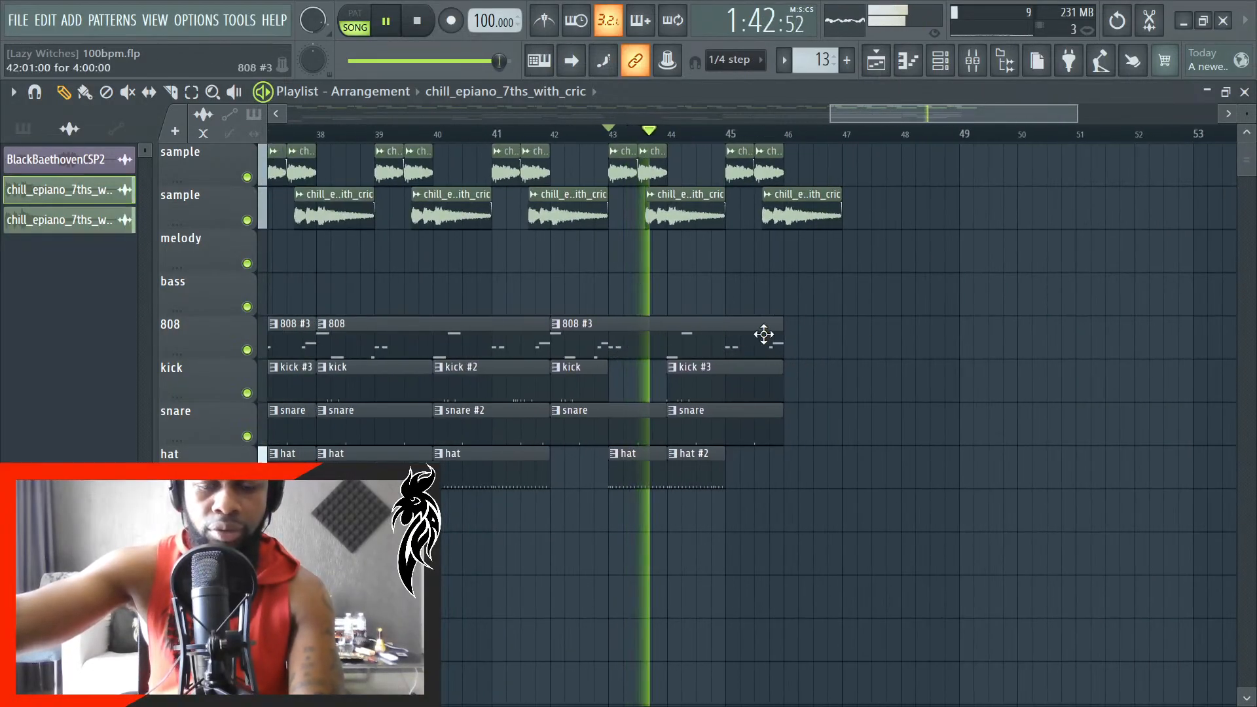
pyautogui.scroll(4, 760, 328)
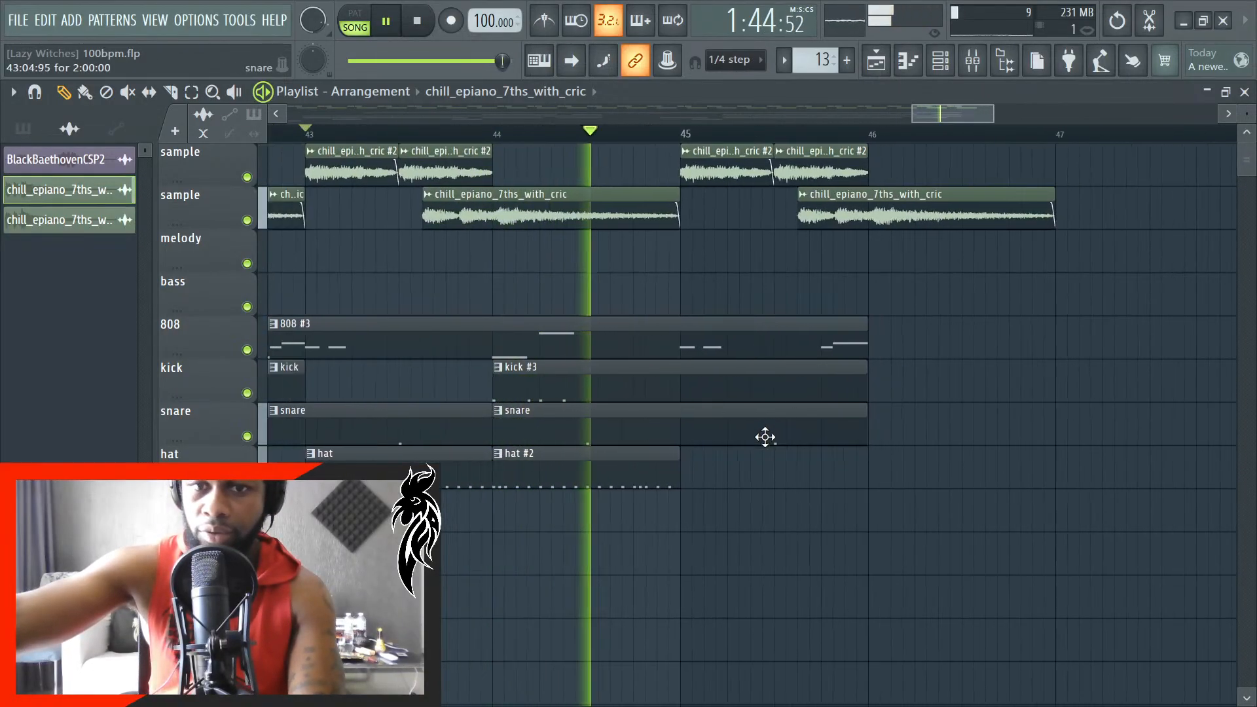
pyautogui.scroll(-3, 765, 437)
pyautogui.scroll(4, 794, 435)
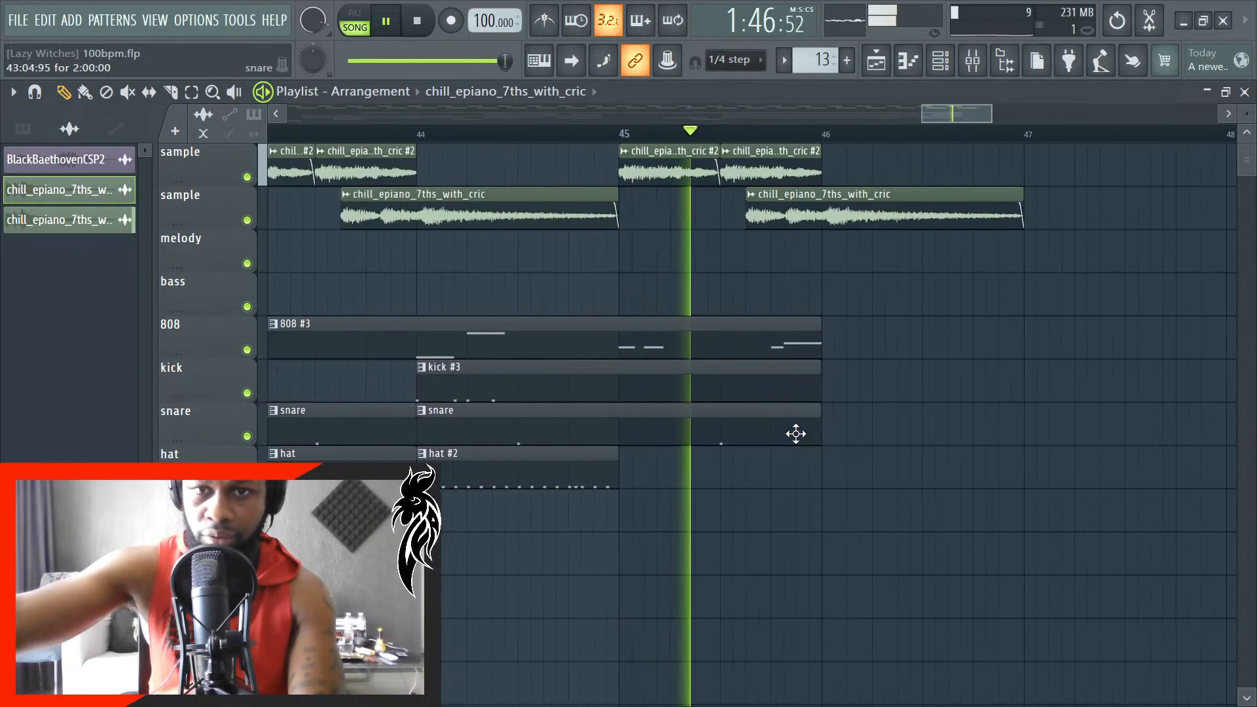
pyautogui.press('space')
# - Slice the last chill_epiano_7ths_with_cric clip at bar 46 and remove the part beyond it
pyautogui.scroll(1, 866, 400)
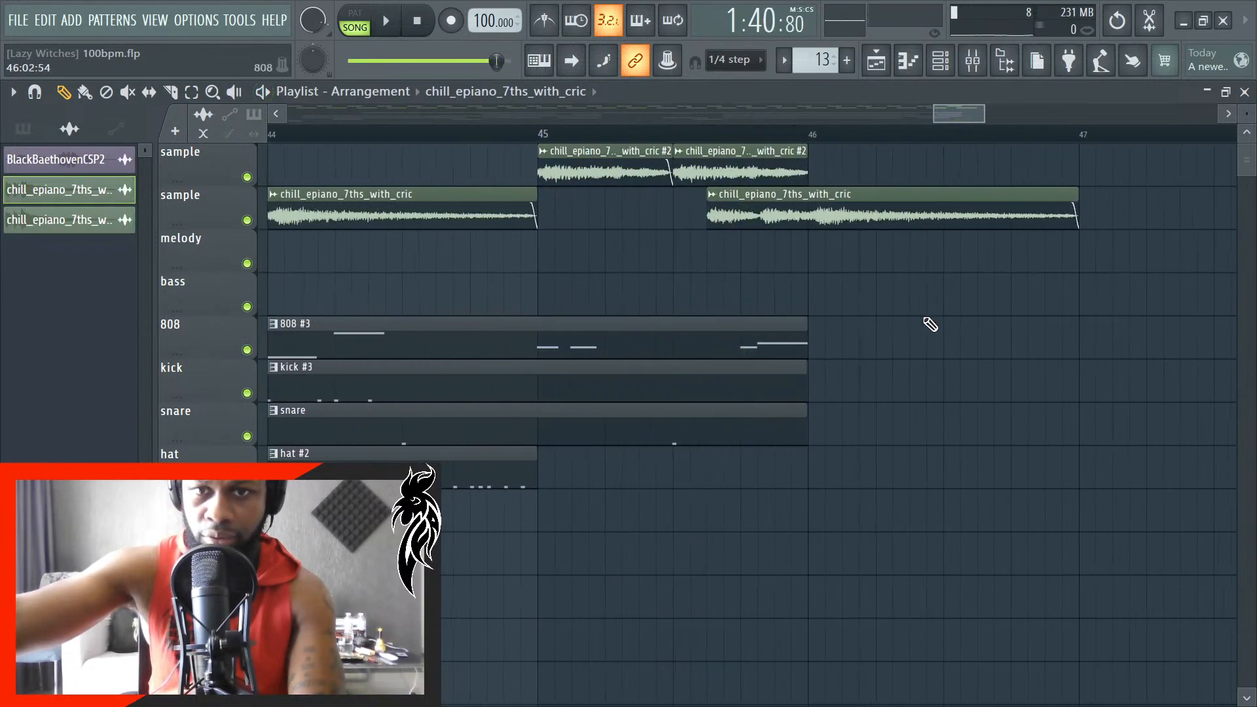
pyautogui.scroll(5, 769, 261)
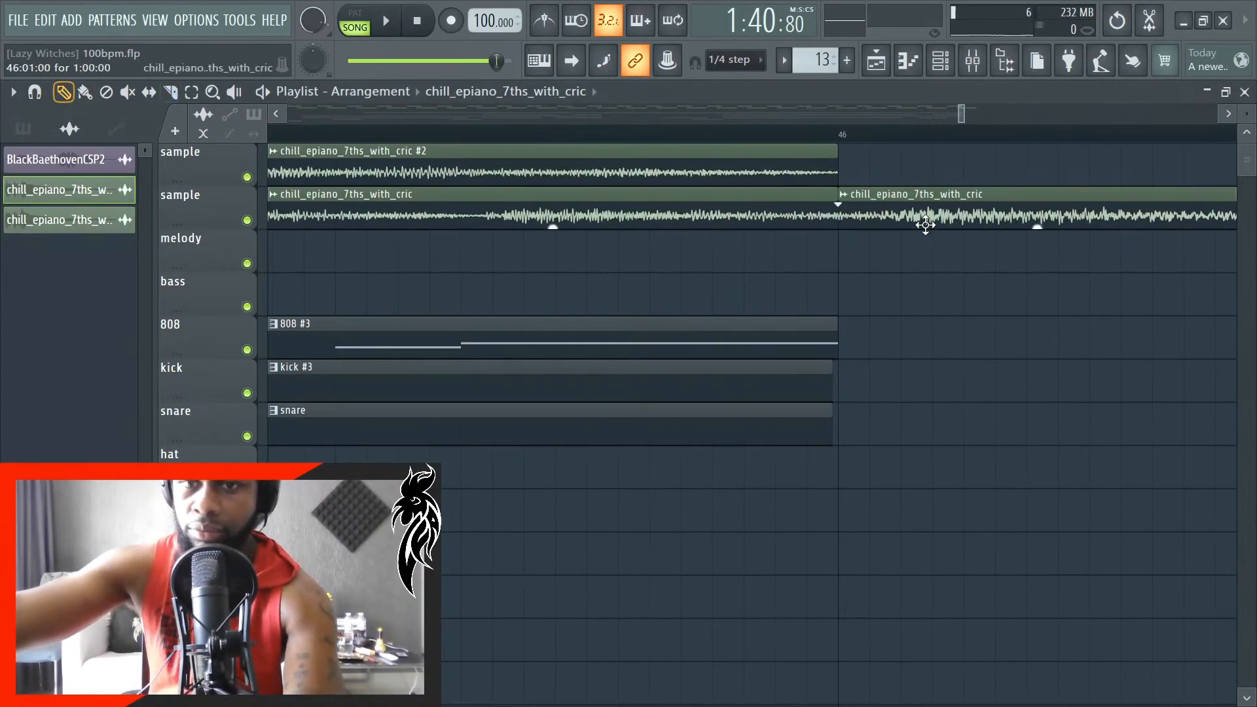
pyautogui.scroll(-4, 811, 364)
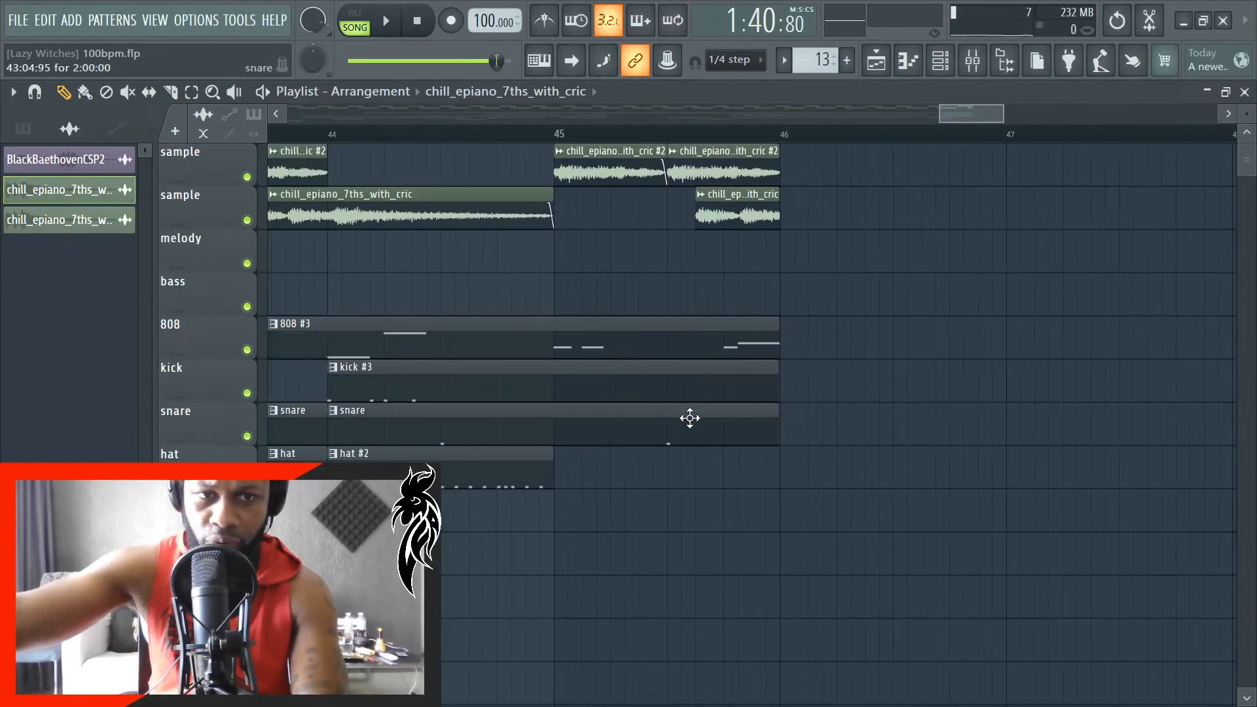
# - Align the kick #3 and snare clips at bar 44 exactly with the start of the bar
pyautogui.scroll(5, 485, 421)
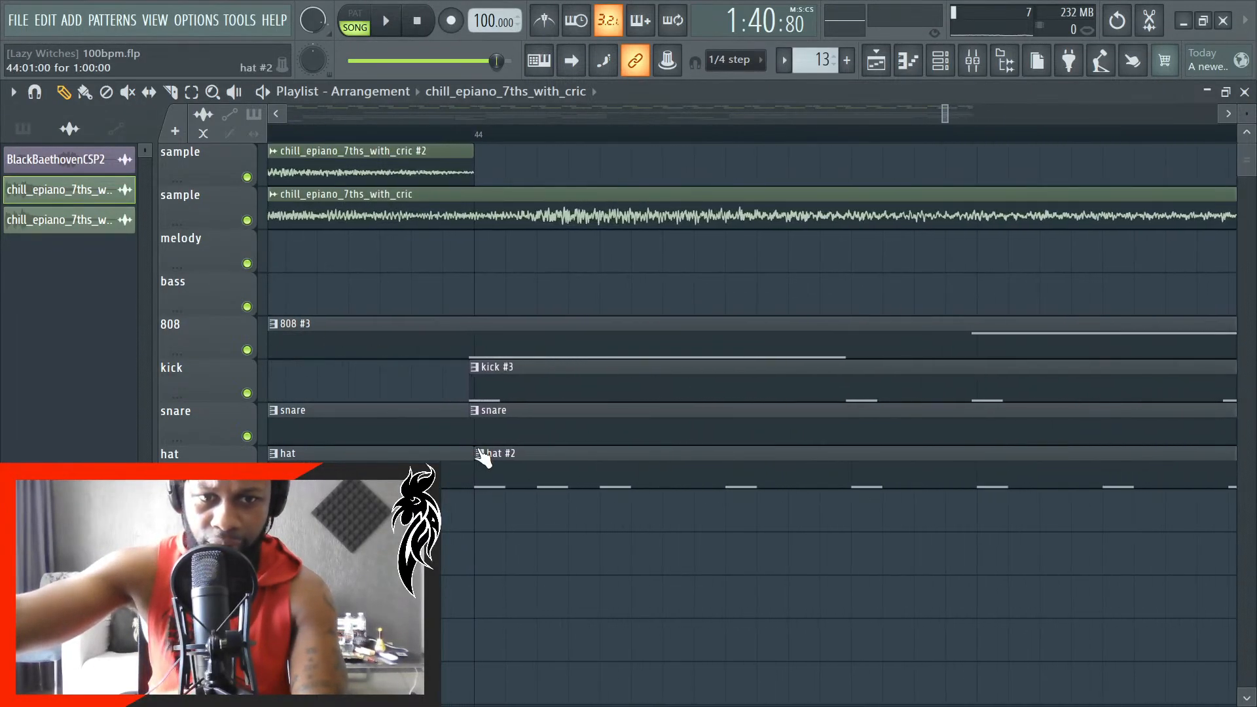
pyautogui.click(516, 388)
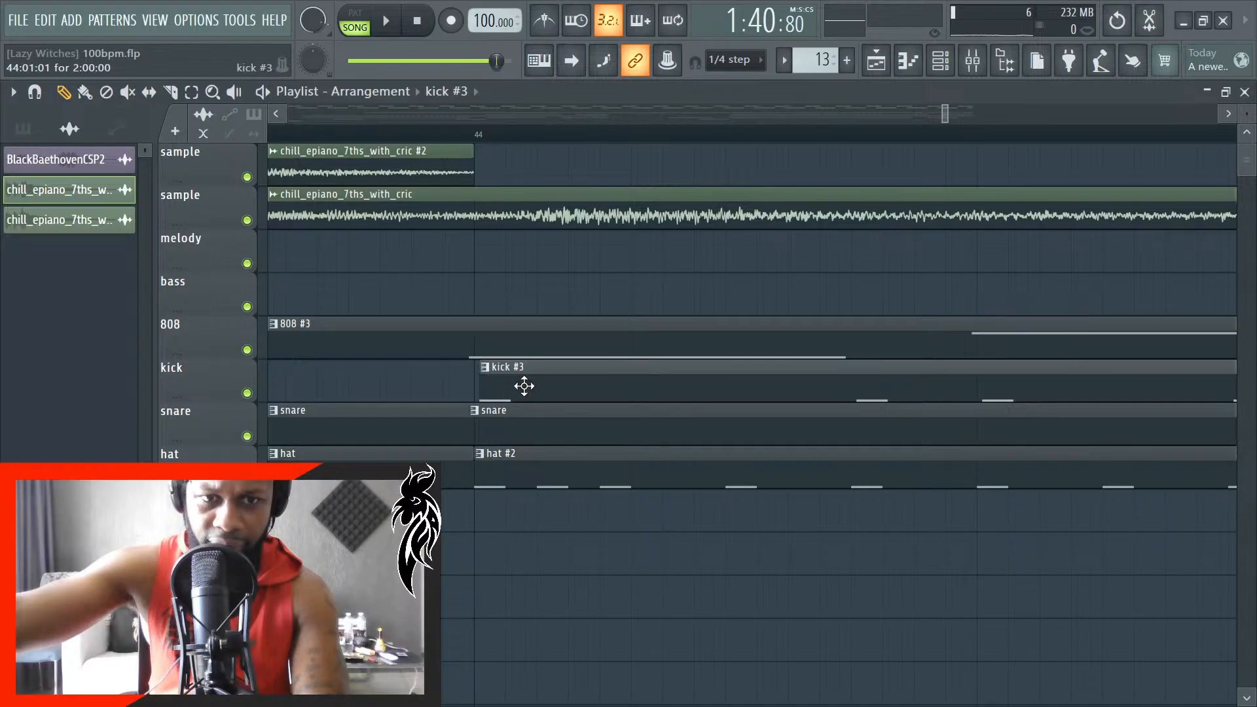
pyautogui.moveTo(524, 387); pyautogui.dragTo(518, 387)
pyautogui.click(518, 422)
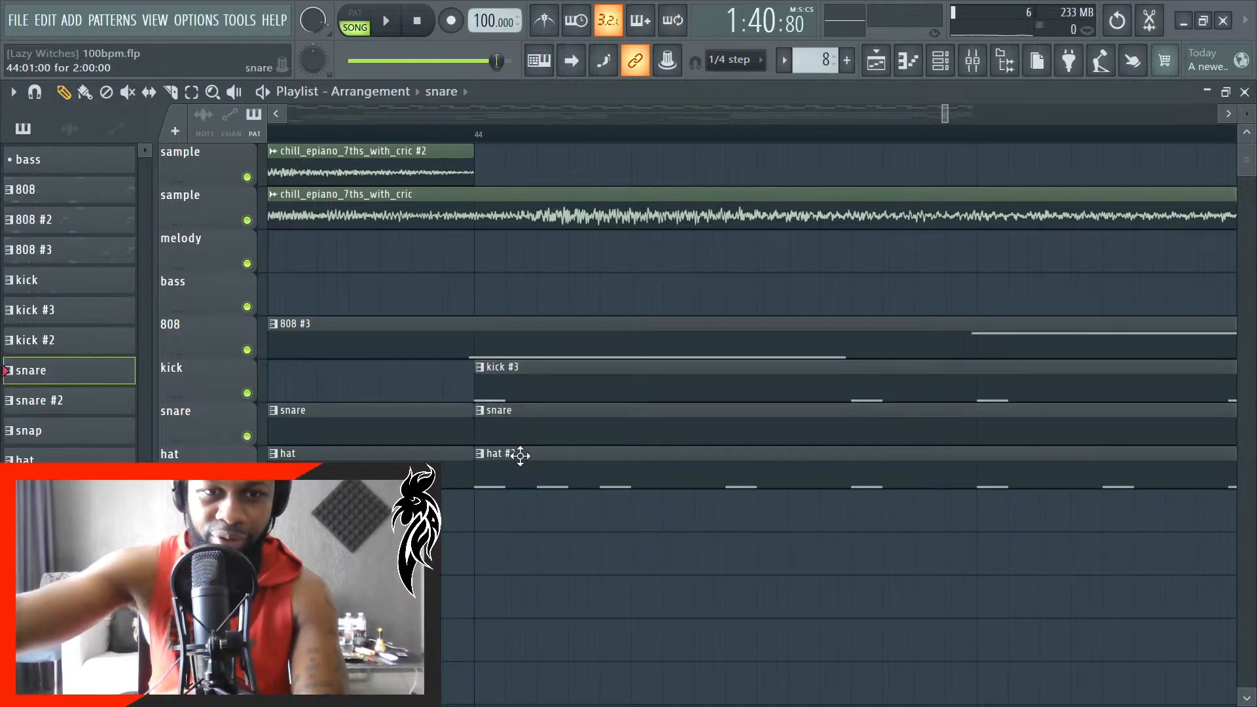
pyautogui.scroll(-8, 537, 500)
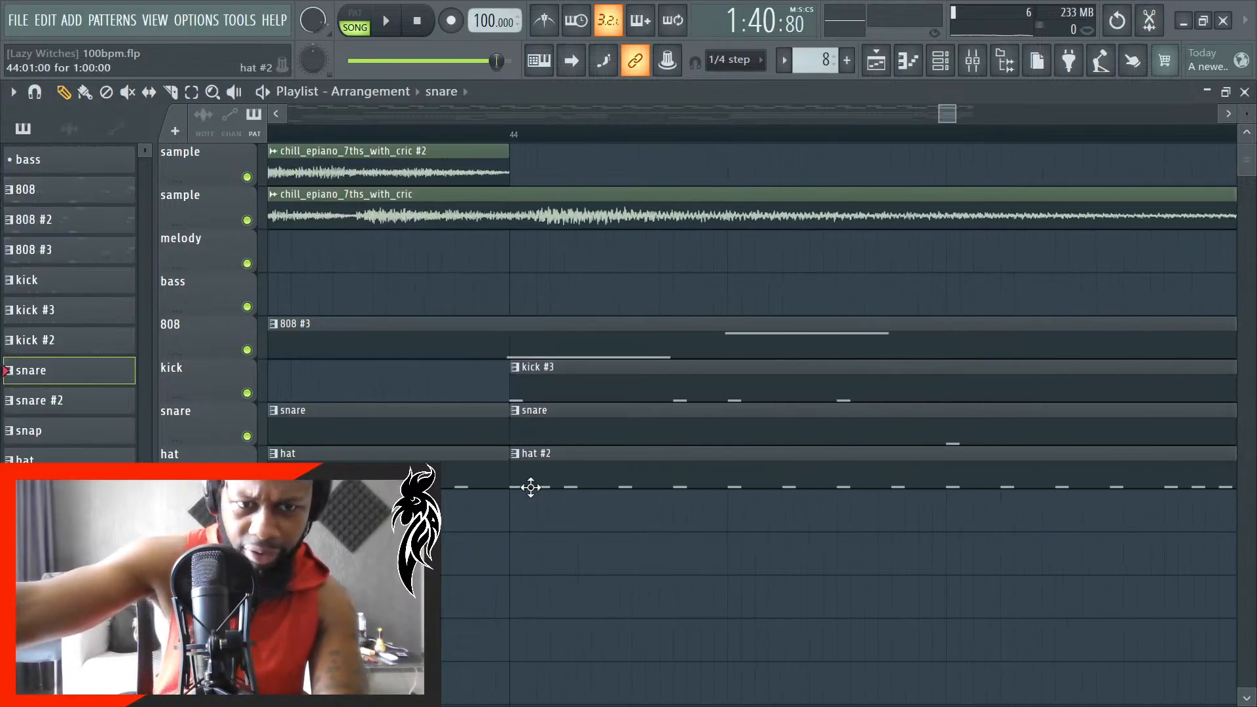
# - Check the drum clip starts back from bar 42, and align the snare and kick #3 clips exactly with the start of bar 36
pyautogui.scroll(8, 318, 450)
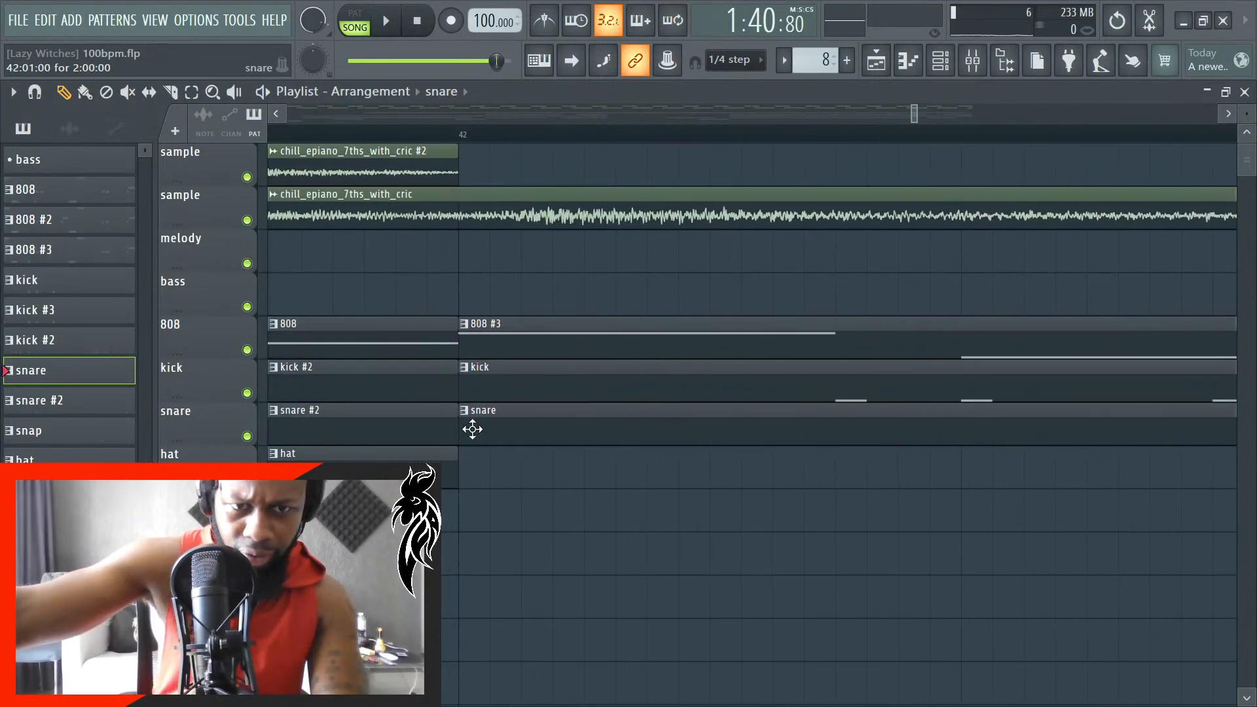
pyautogui.scroll(-6, 473, 428)
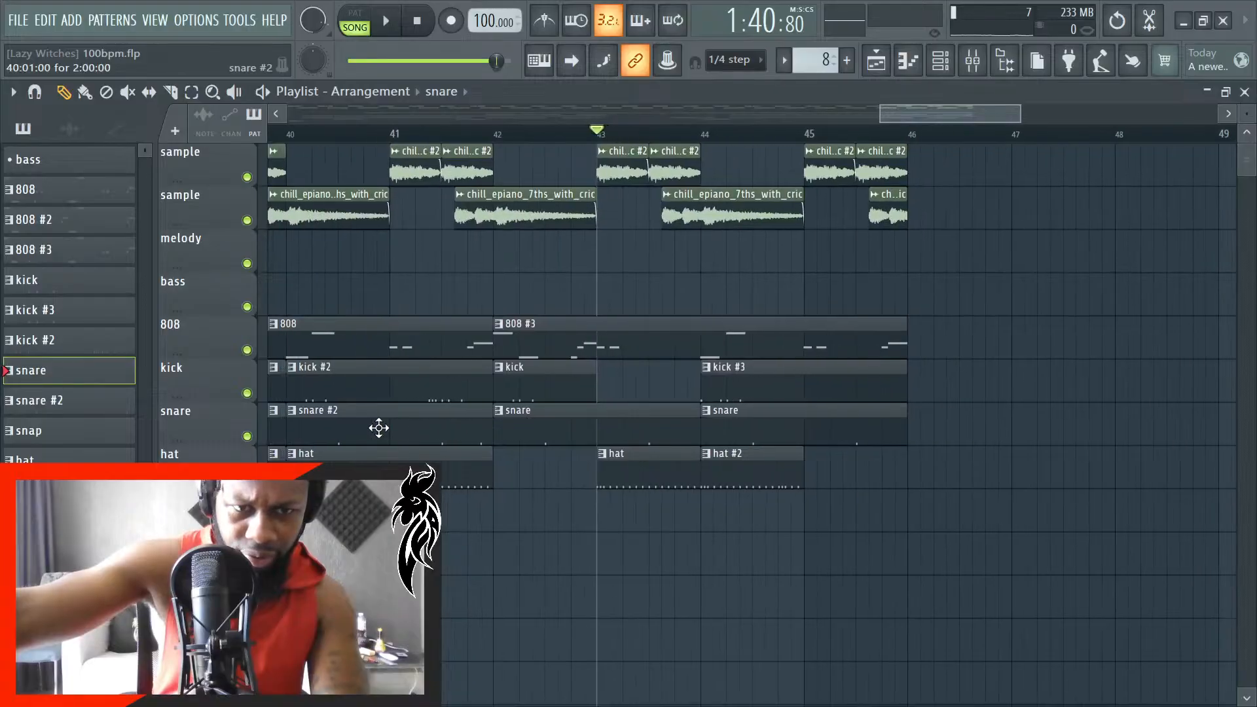
pyautogui.scroll(4, 361, 430)
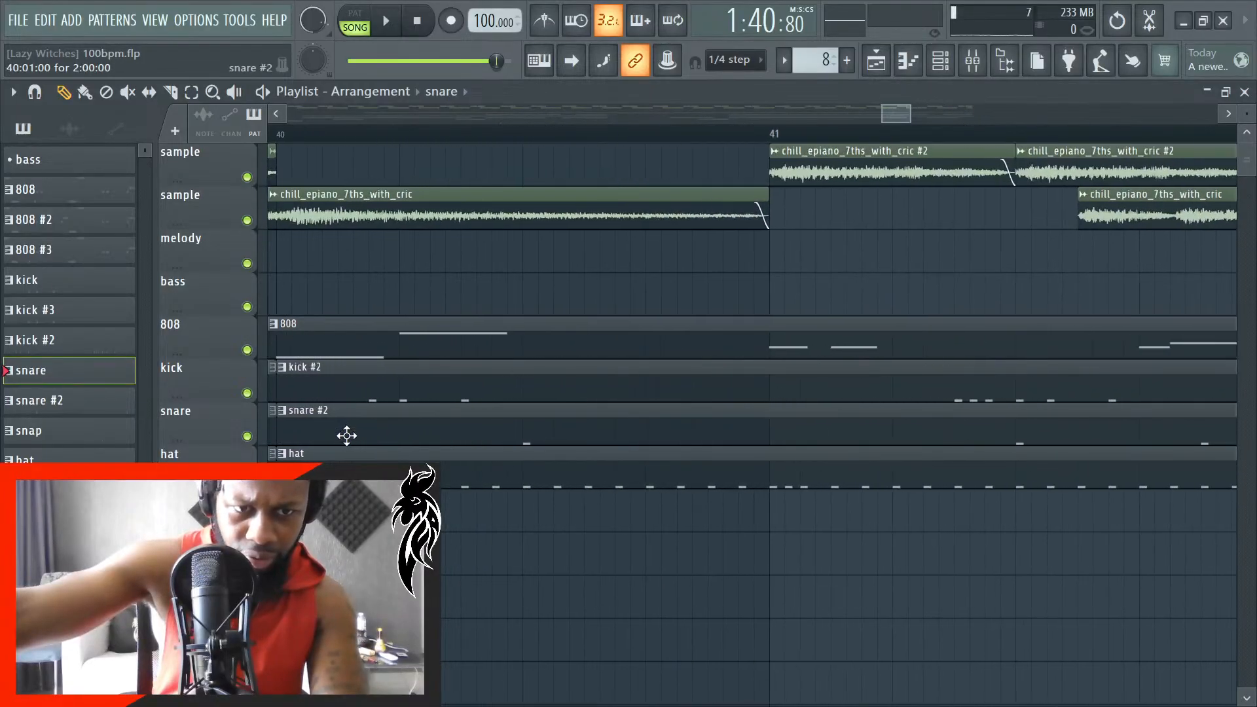
pyautogui.scroll(5, 353, 431)
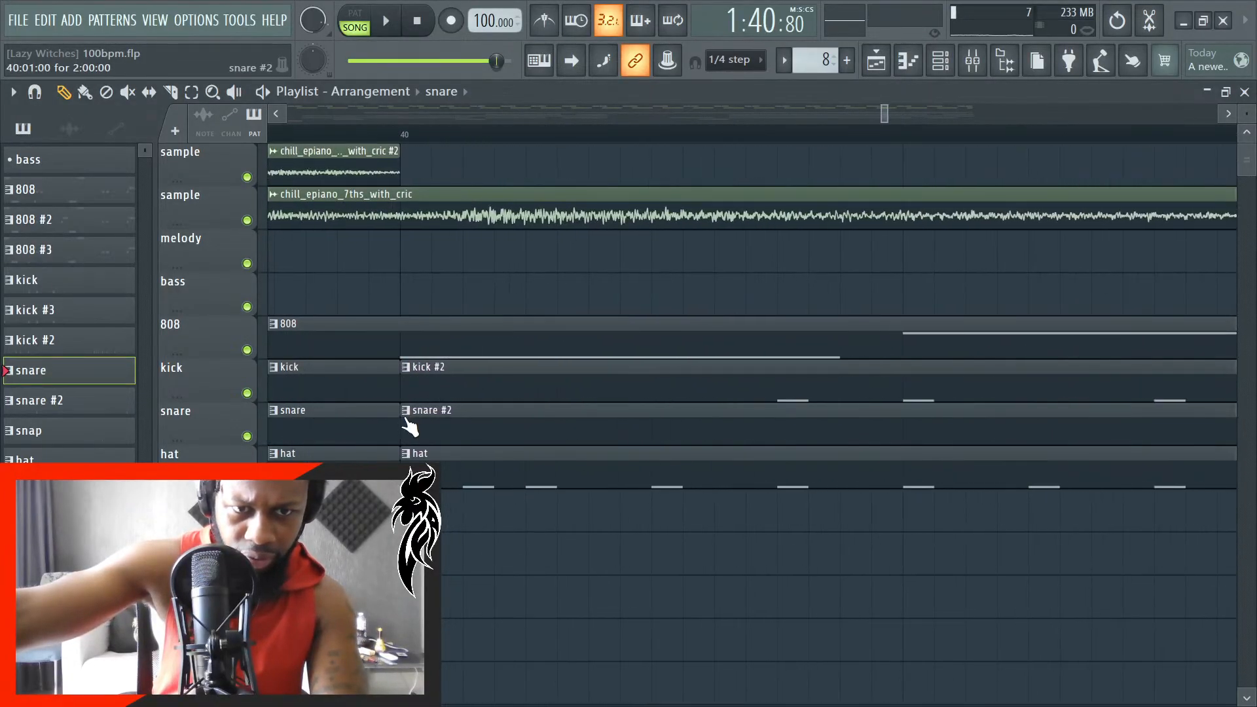
pyautogui.scroll(-5, 554, 431)
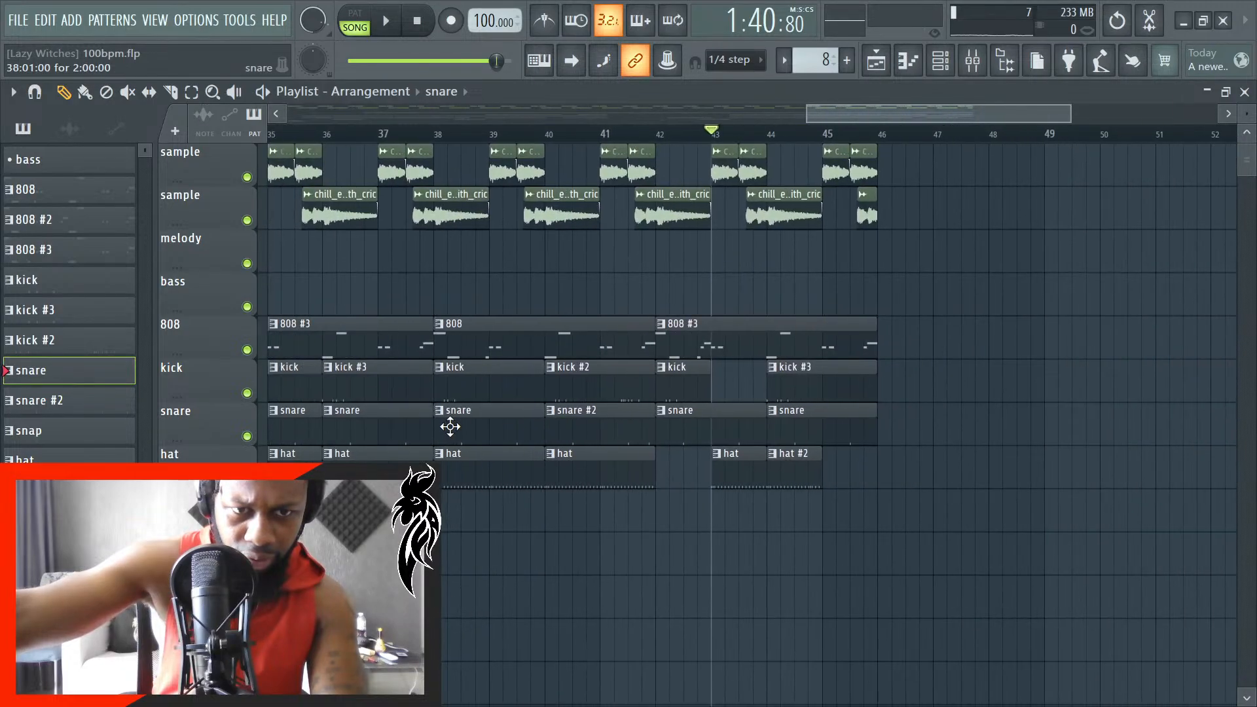
pyautogui.scroll(5, 464, 413)
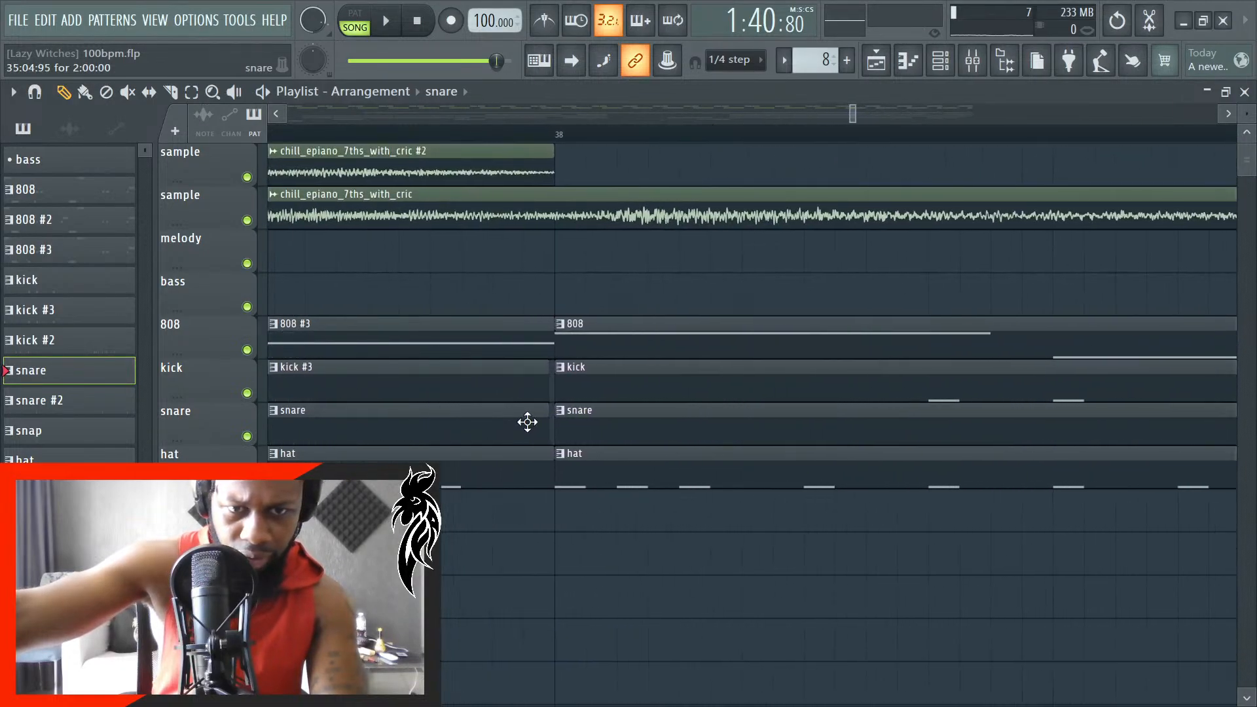
pyautogui.click(515, 389)
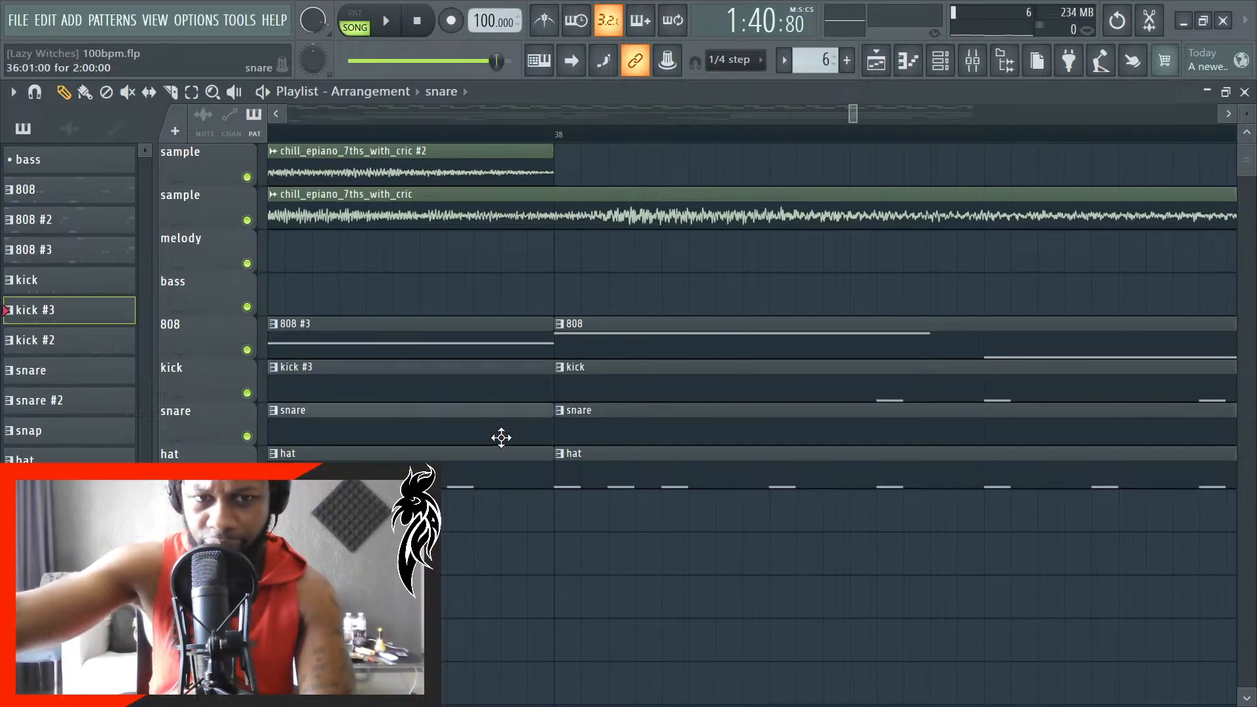
pyautogui.scroll(-4, 565, 441)
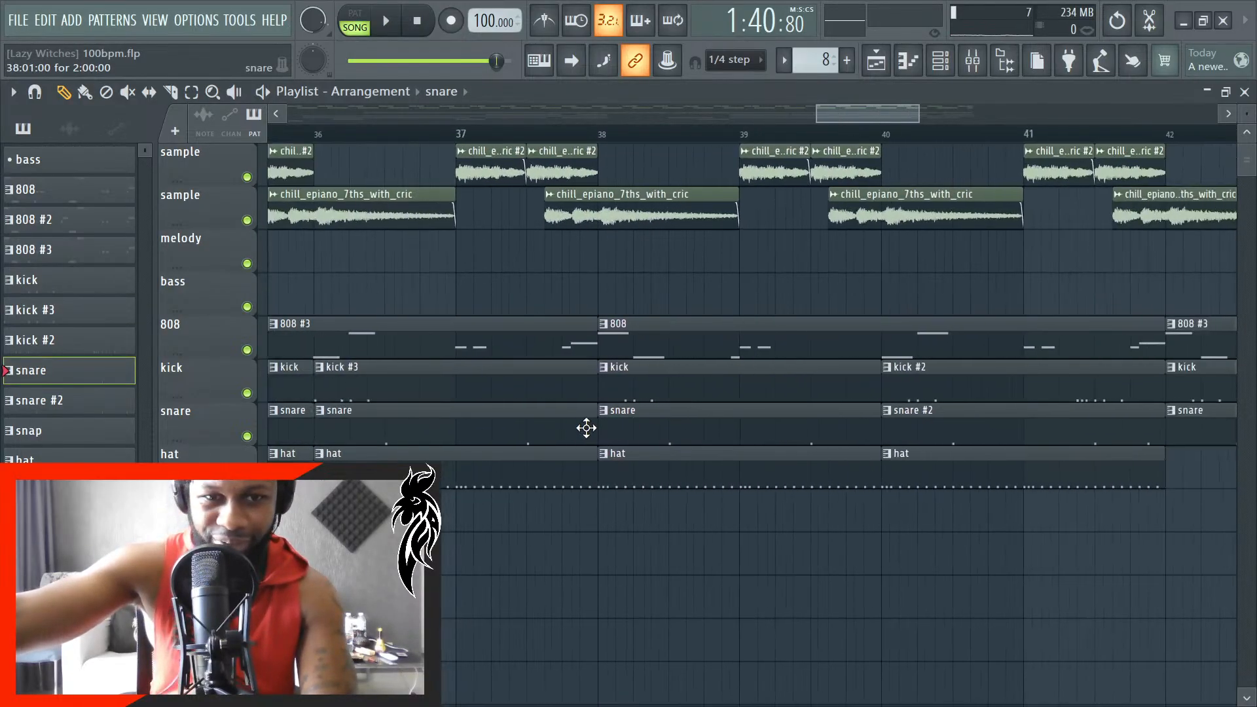
pyautogui.scroll(4, 345, 441)
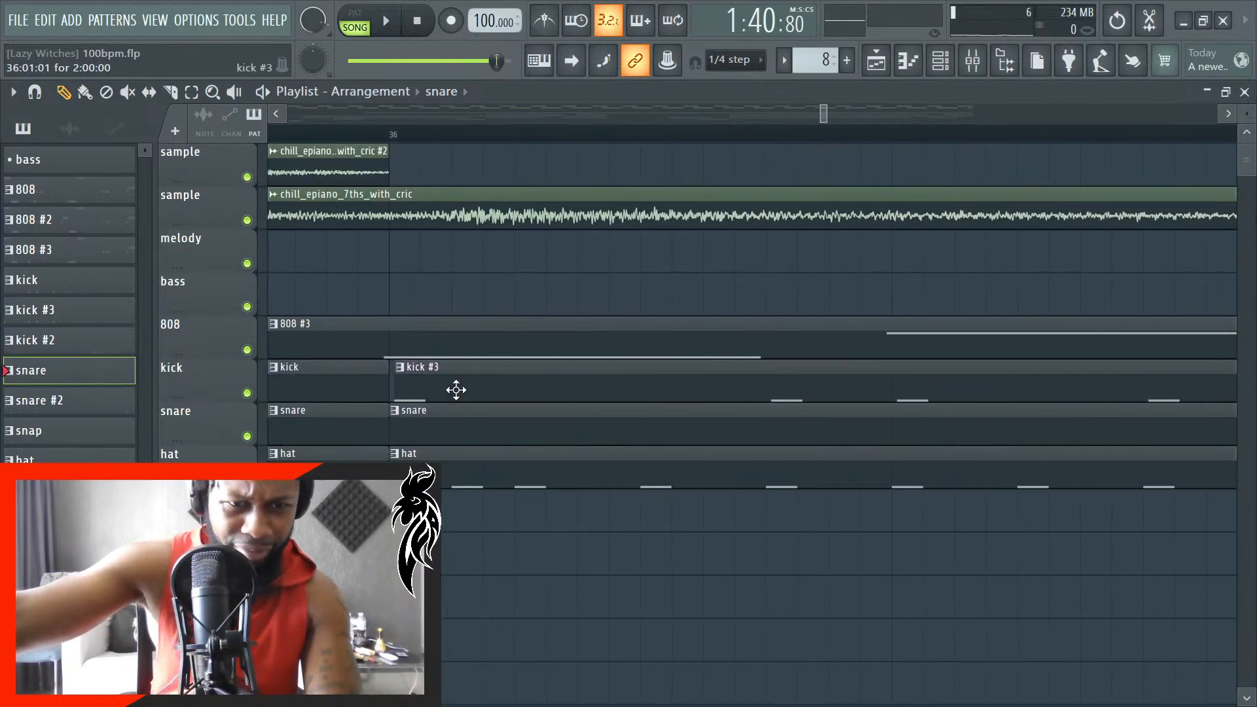
pyautogui.moveTo(458, 390); pyautogui.dragTo(451, 391)
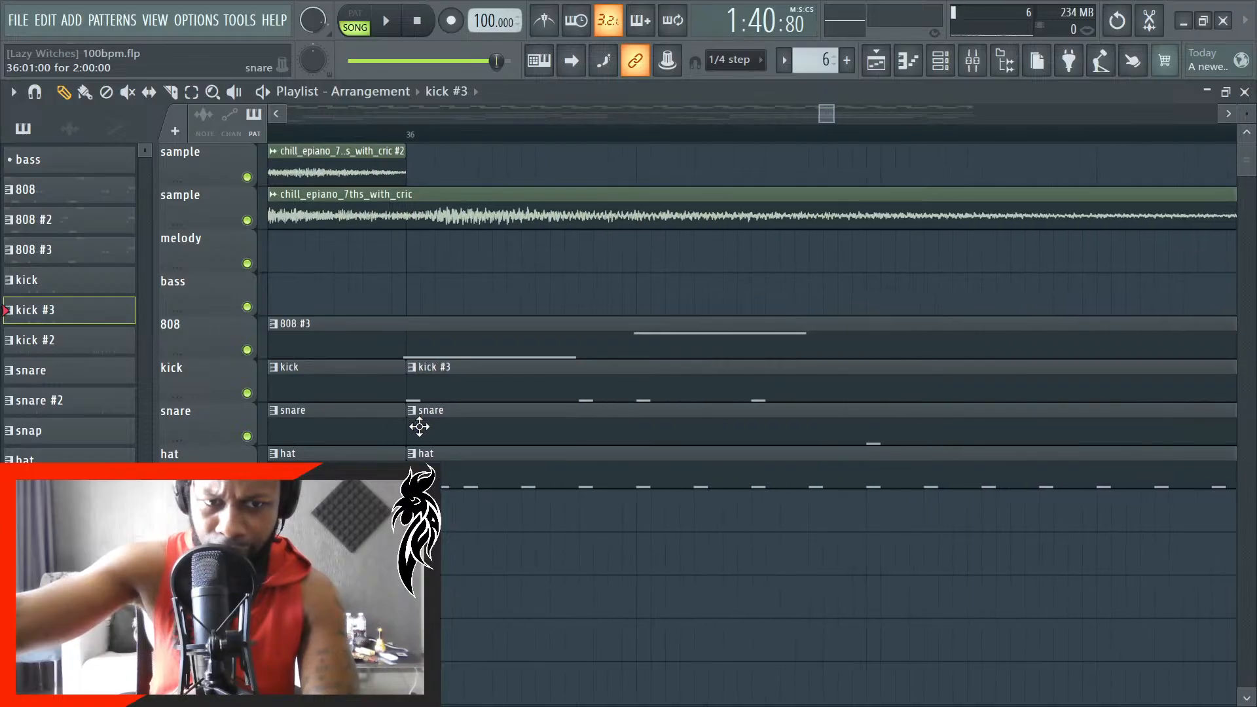
# - Inspect the alignment of the drum clip edges from bar 38 back to bar 30, and save the project
pyautogui.scroll(-4, 450, 430)
pyautogui.scroll(4, 843, 416)
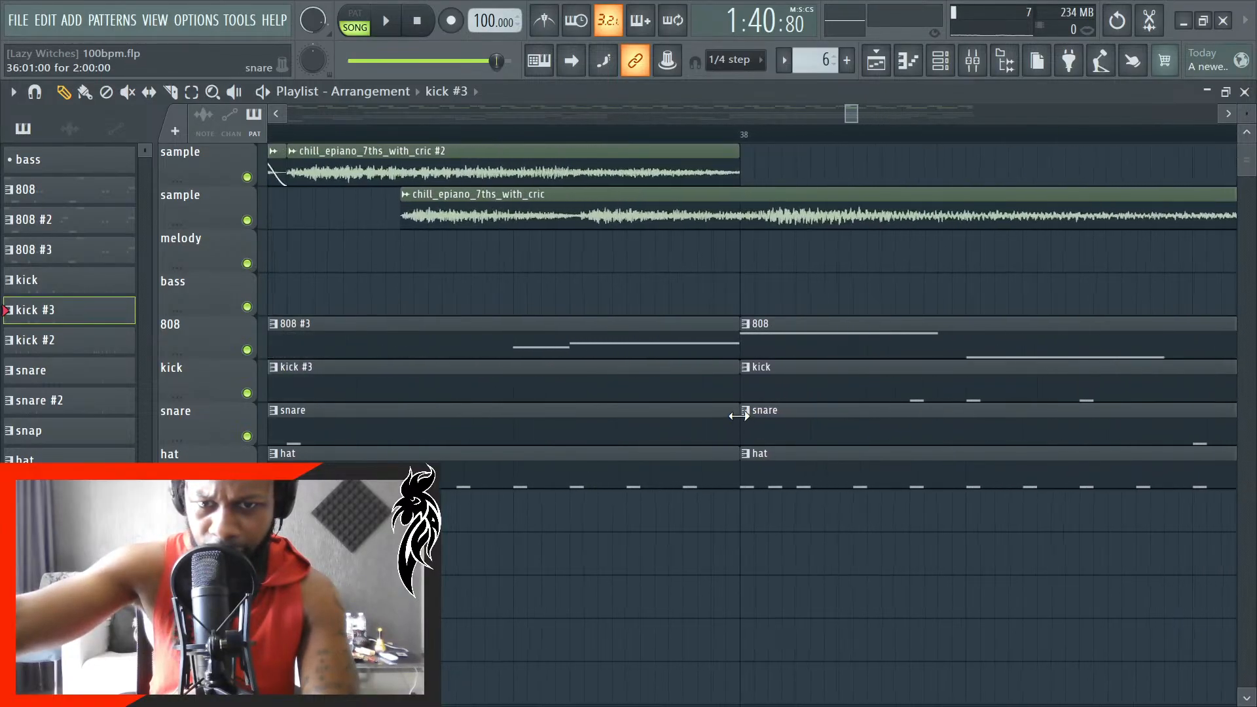
pyautogui.scroll(-6, 737, 411)
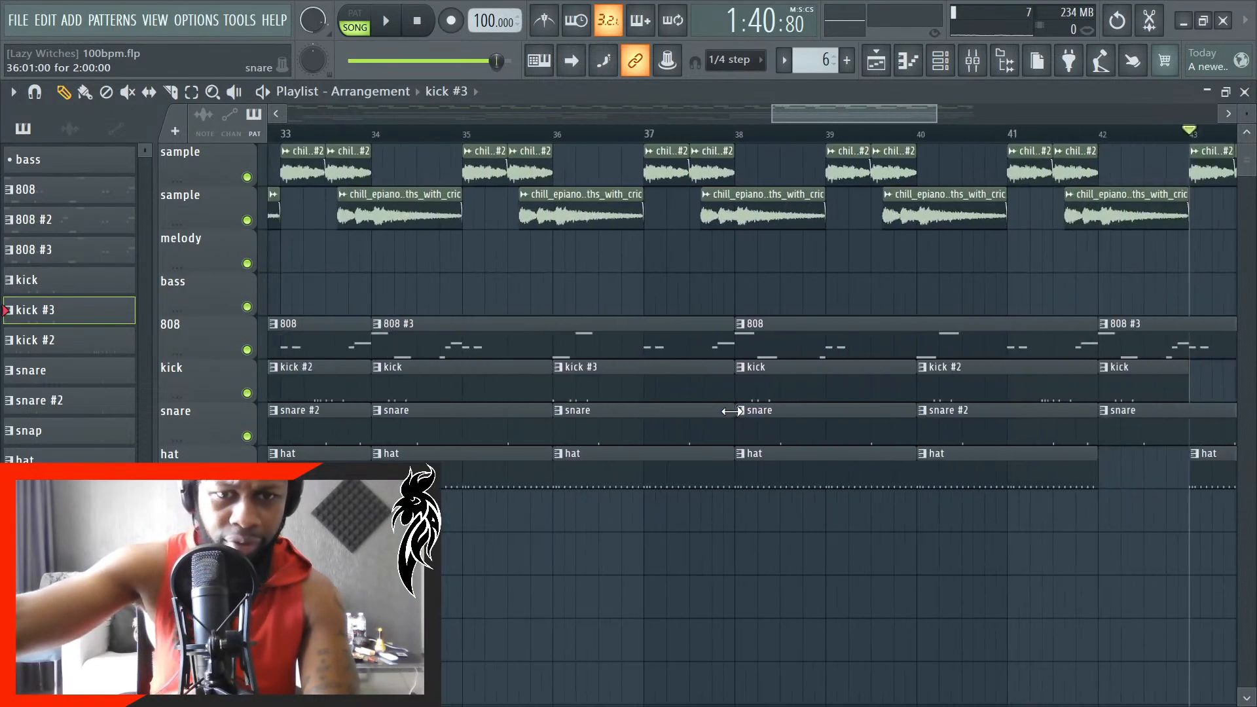
pyautogui.scroll(6, 419, 423)
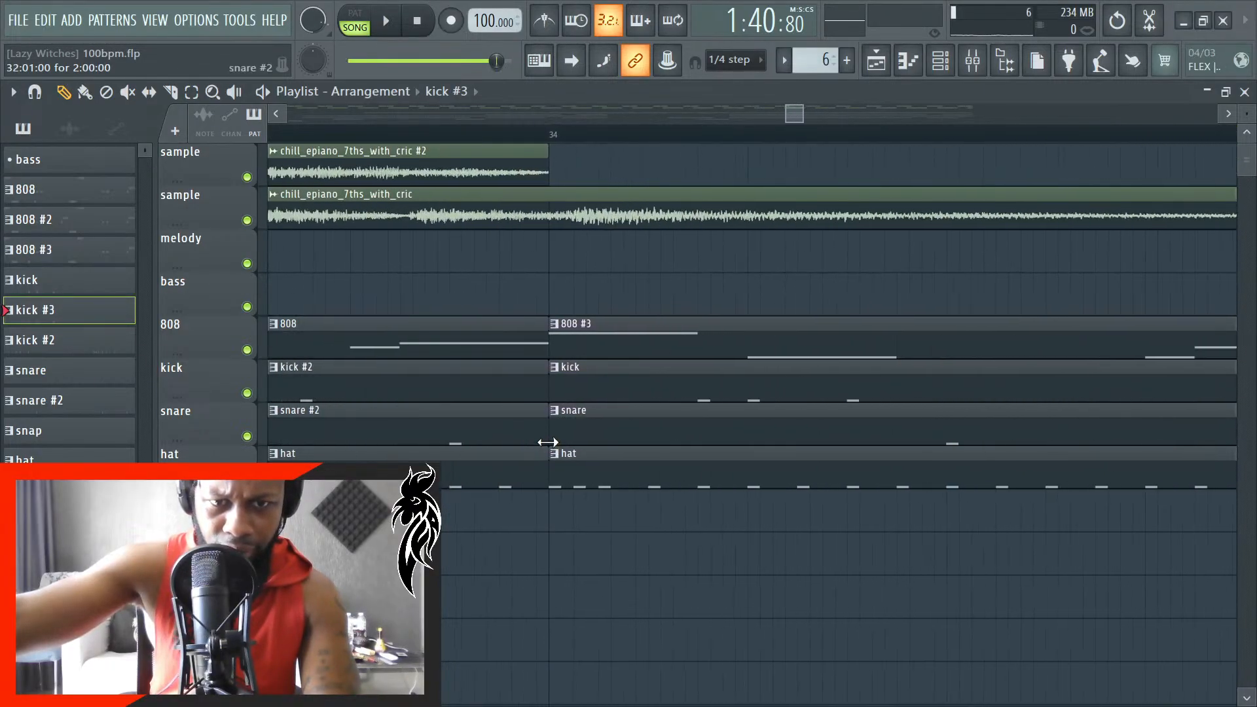
pyautogui.scroll(-4, 548, 443)
pyautogui.scroll(4, 434, 435)
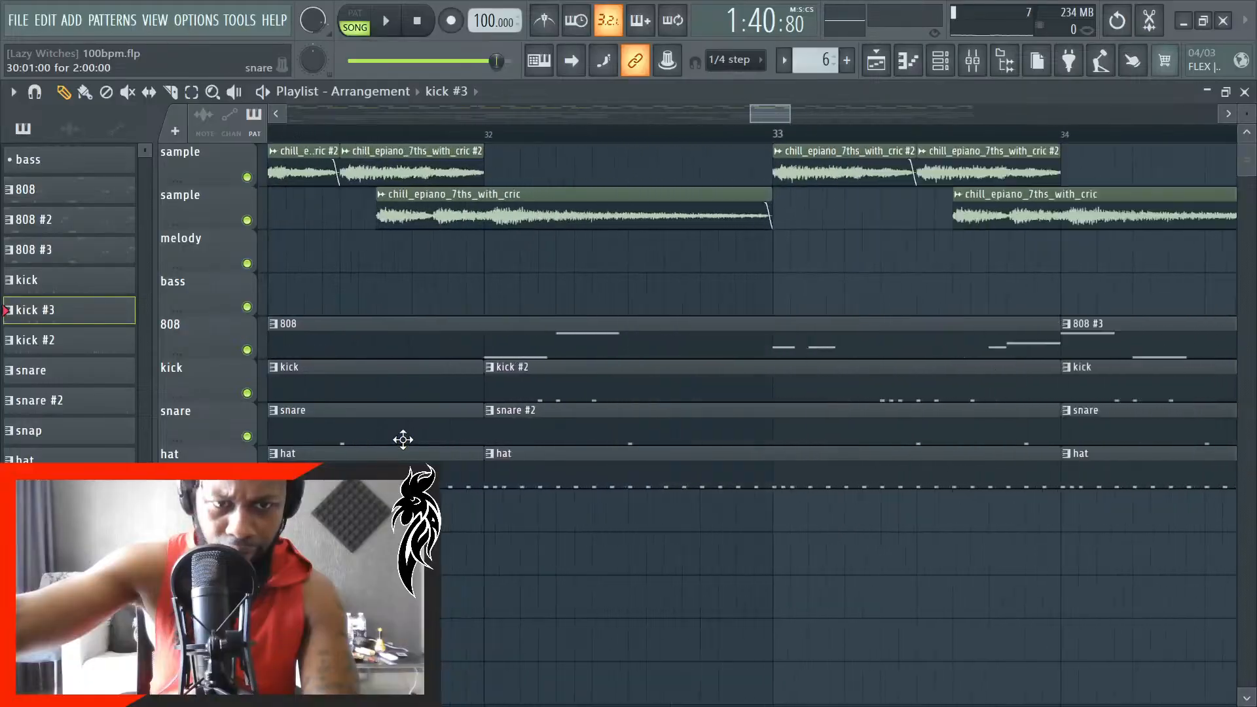
pyautogui.scroll(2, 406, 437)
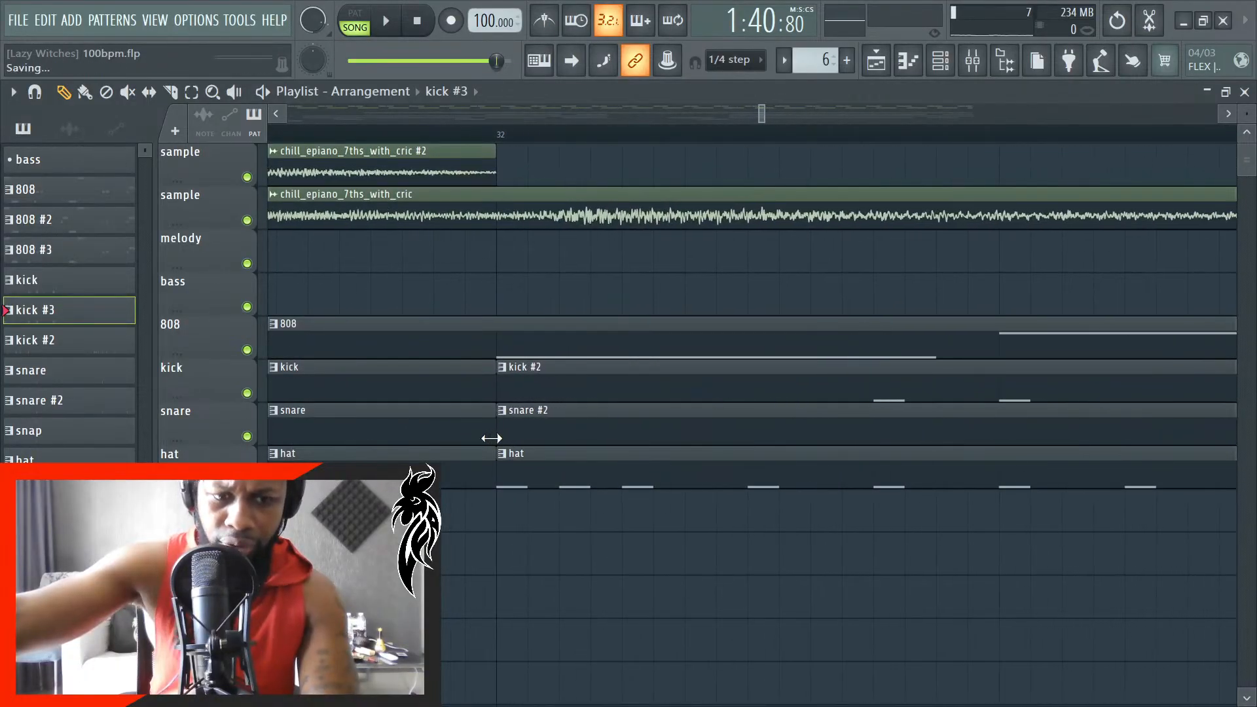
pyautogui.scroll(-5, 486, 442)
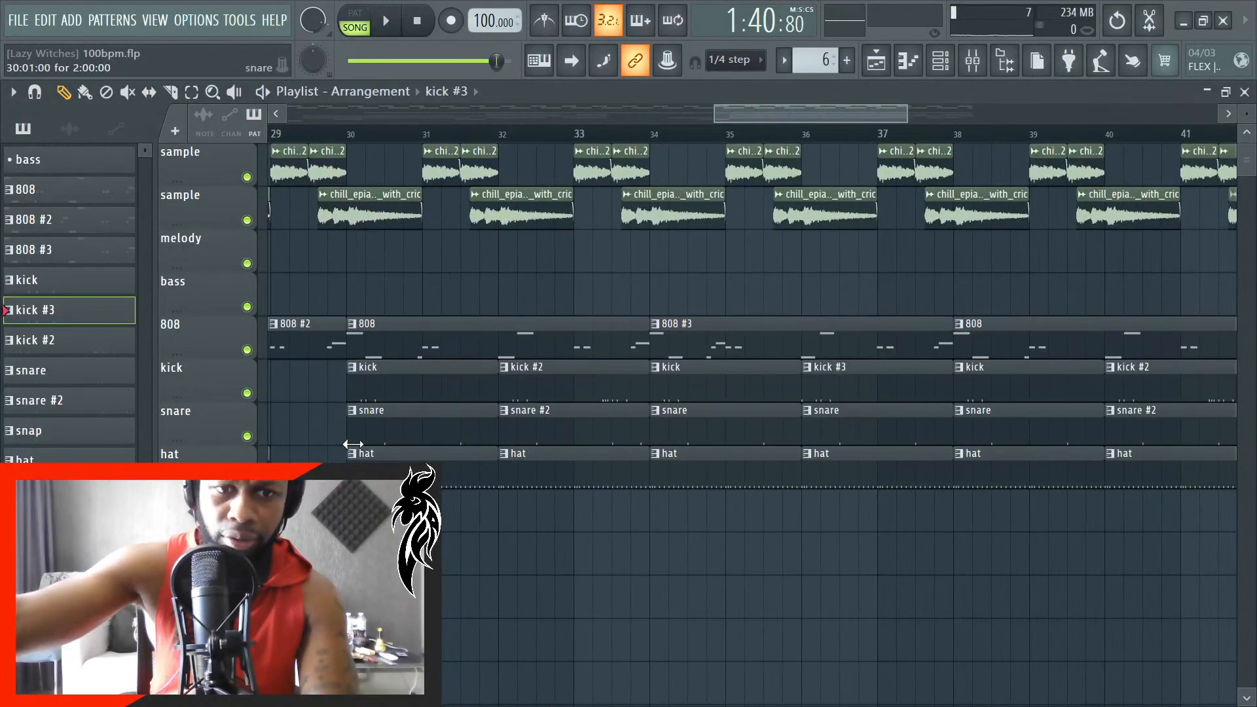
pyautogui.scroll(4, 356, 443)
pyautogui.scroll(3, 355, 443)
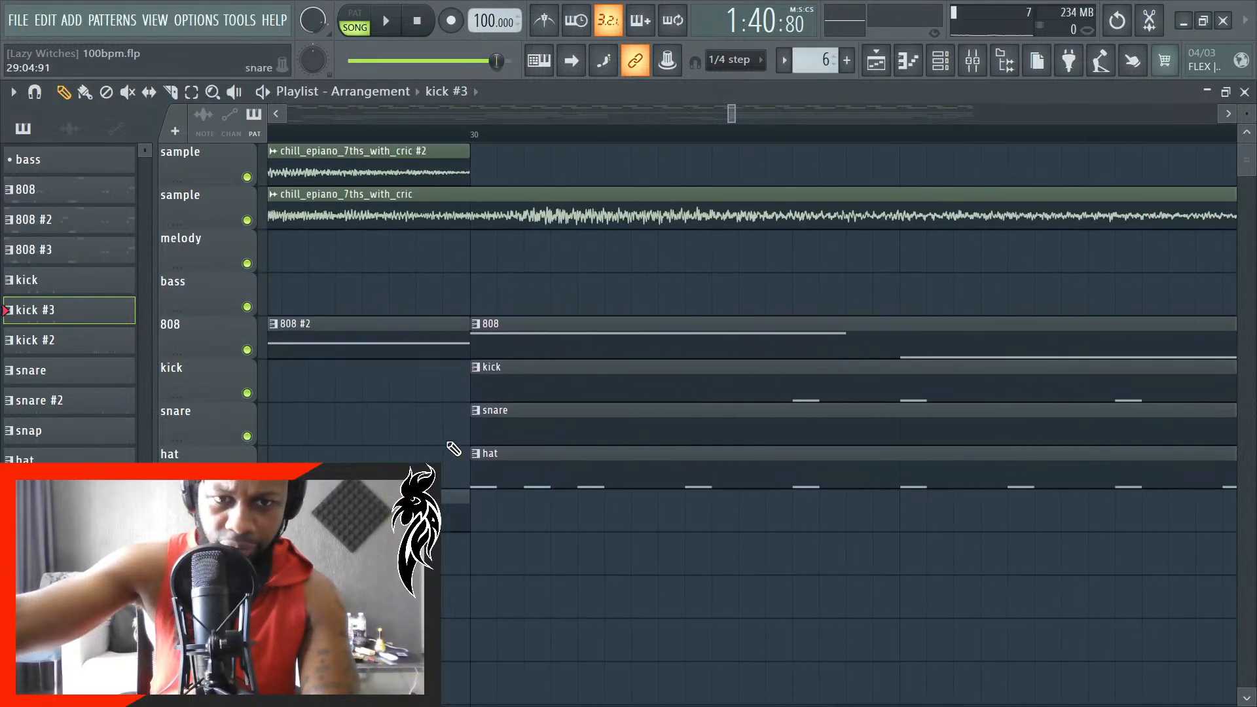
pyautogui.scroll(-5, 492, 430)
pyautogui.scroll(-3, 498, 440)
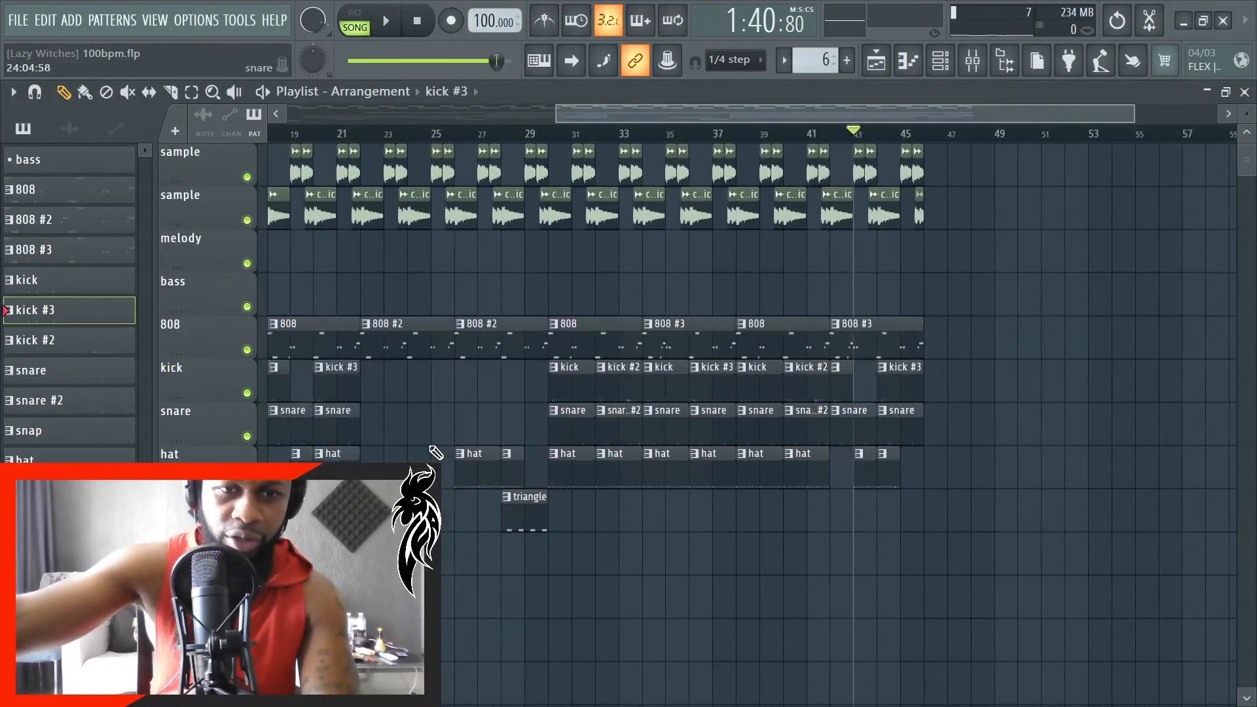
# - Play a short passage of the full arrangement around bar 42, and stop playback
pyautogui.scroll(3, 580, 451)
pyautogui.scroll(4, 581, 450)
pyautogui.scroll(-10, 636, 485)
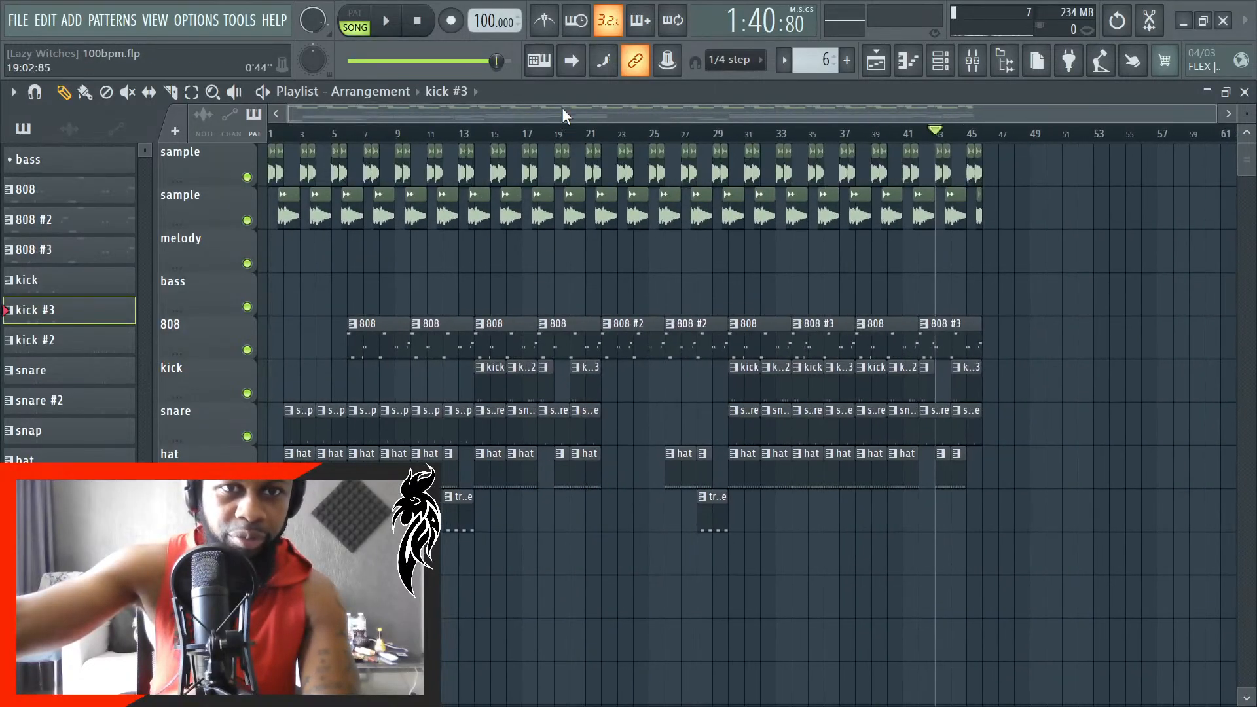
pyautogui.press('space')
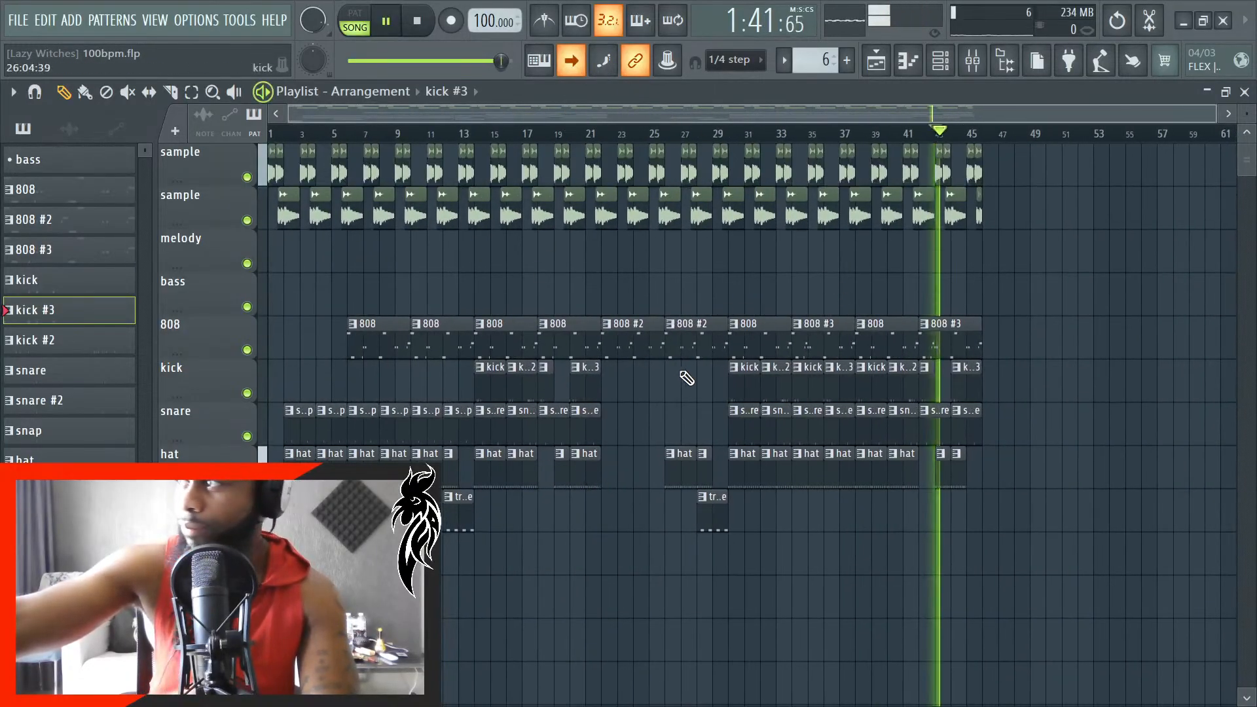
pyautogui.press('space')
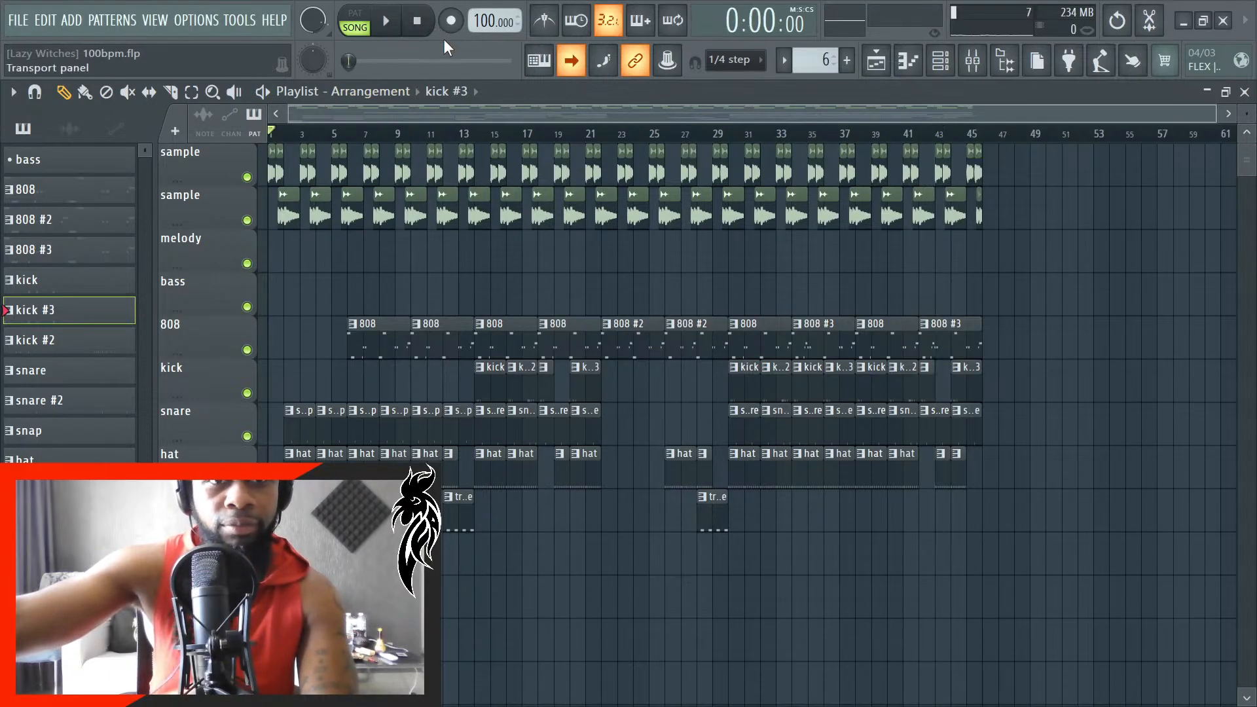
# - Play the arrangement from the start while inspecting how the opening snap and hat clips line up with bar 2
pyautogui.scroll(2, 590, 491)
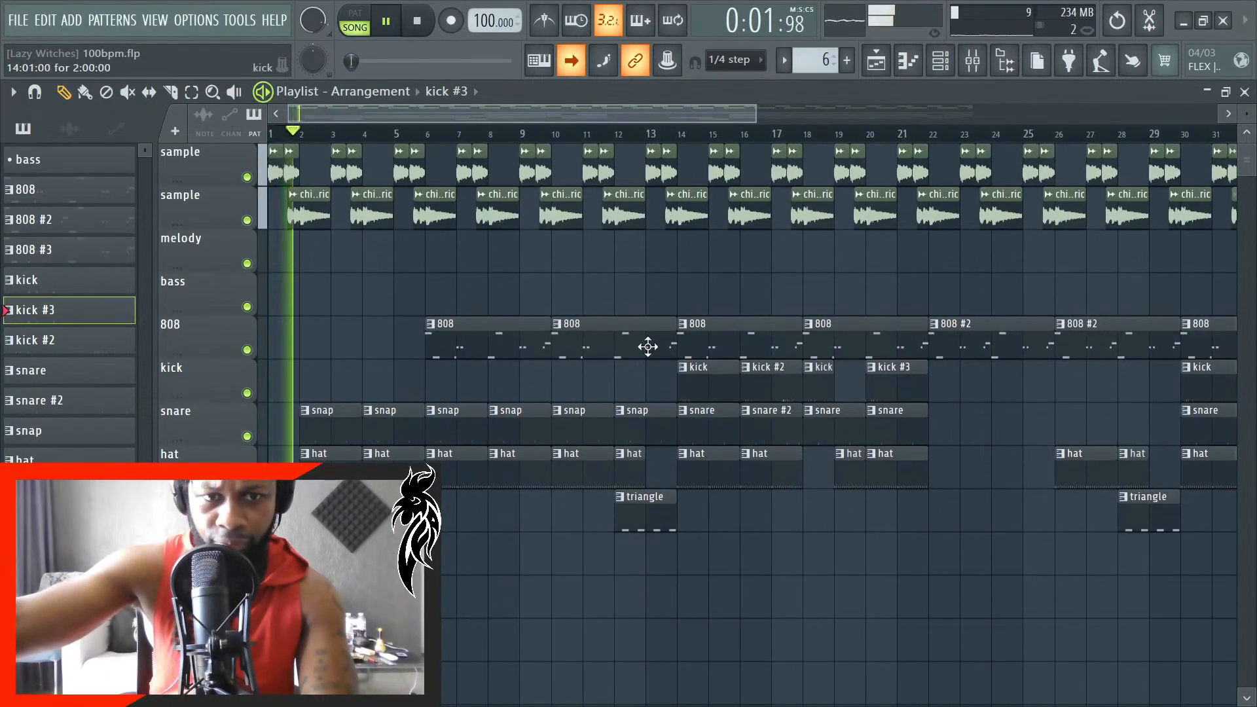
pyautogui.scroll(3, 917, 386)
pyautogui.scroll(-3, 996, 466)
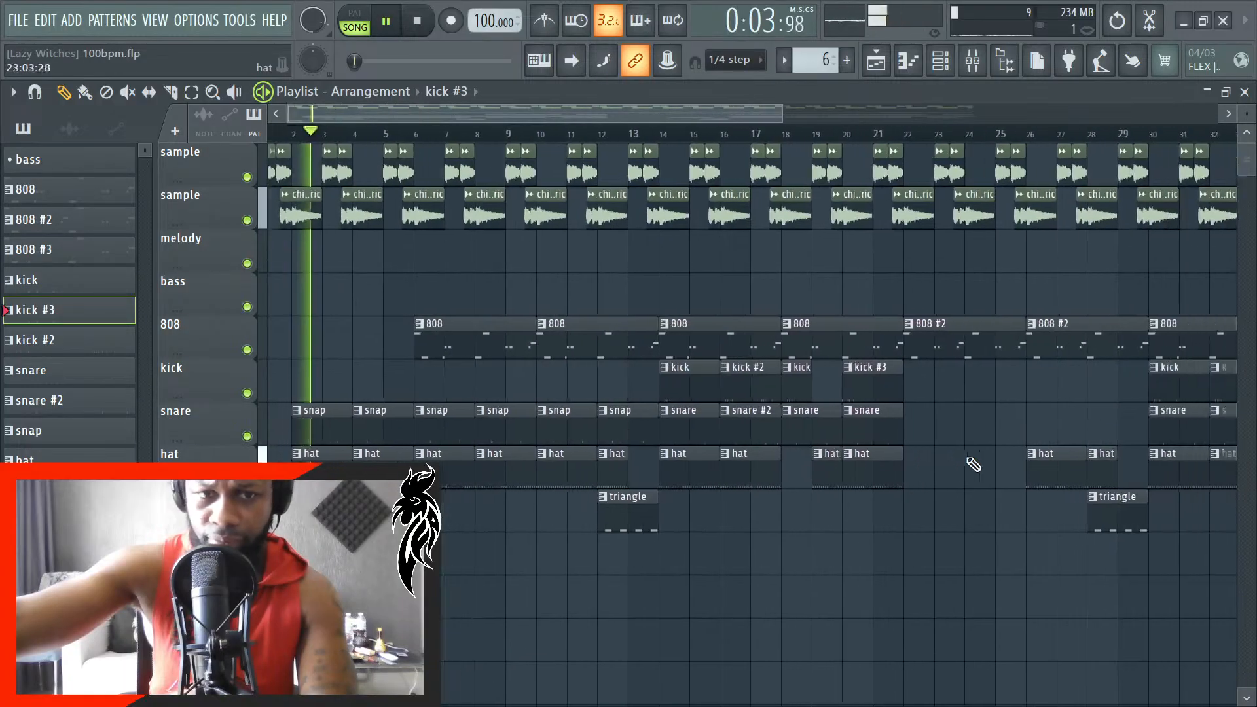
pyautogui.scroll(5, 321, 497)
pyautogui.scroll(6, 308, 498)
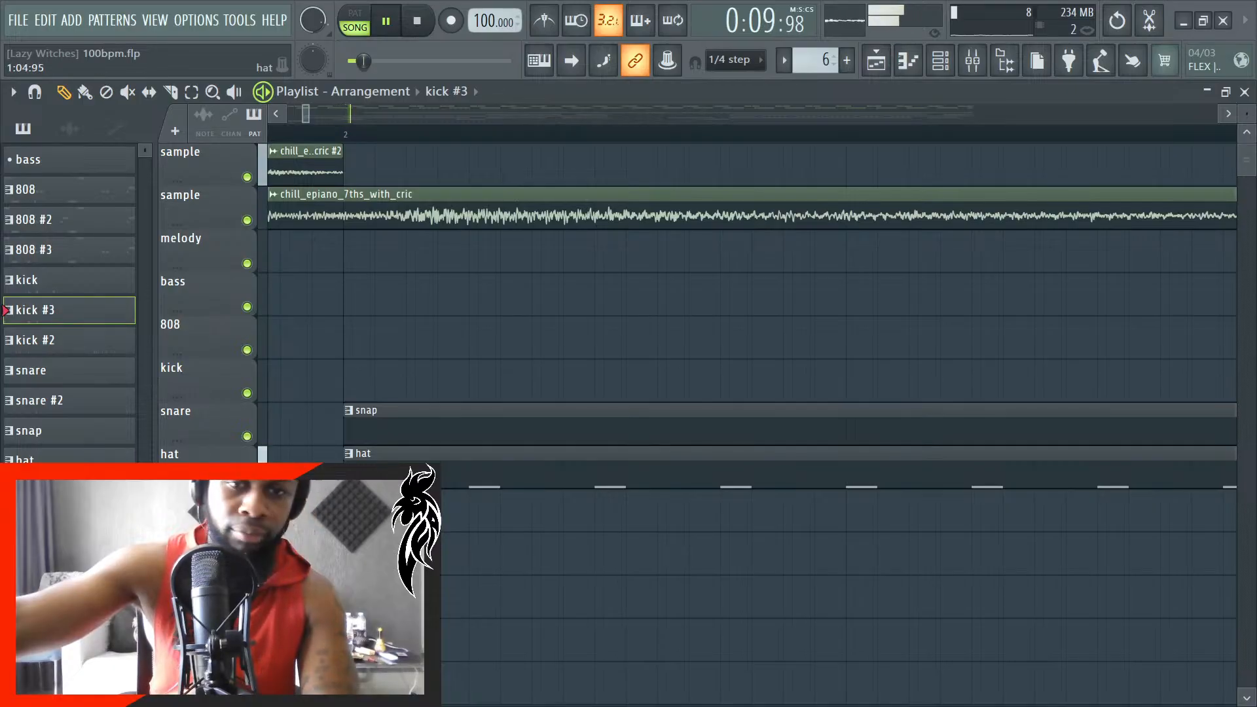
pyautogui.scroll(-6, 590, 510)
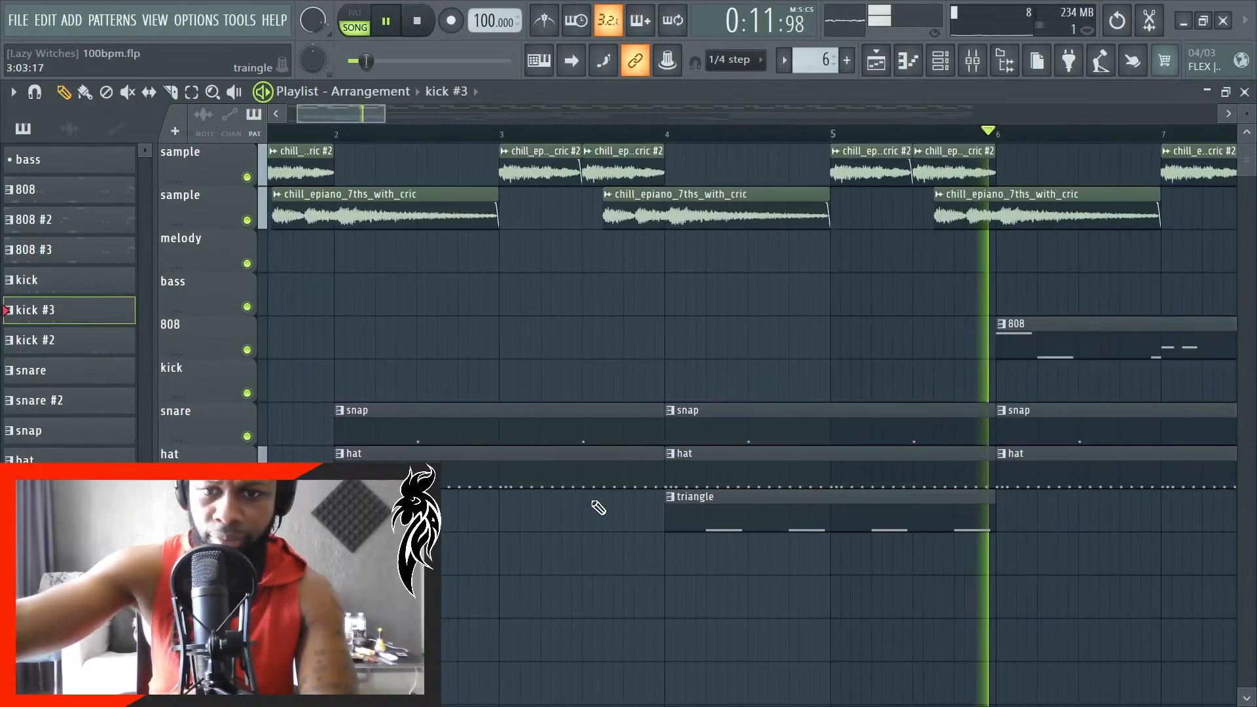
pyautogui.scroll(-2, 582, 511)
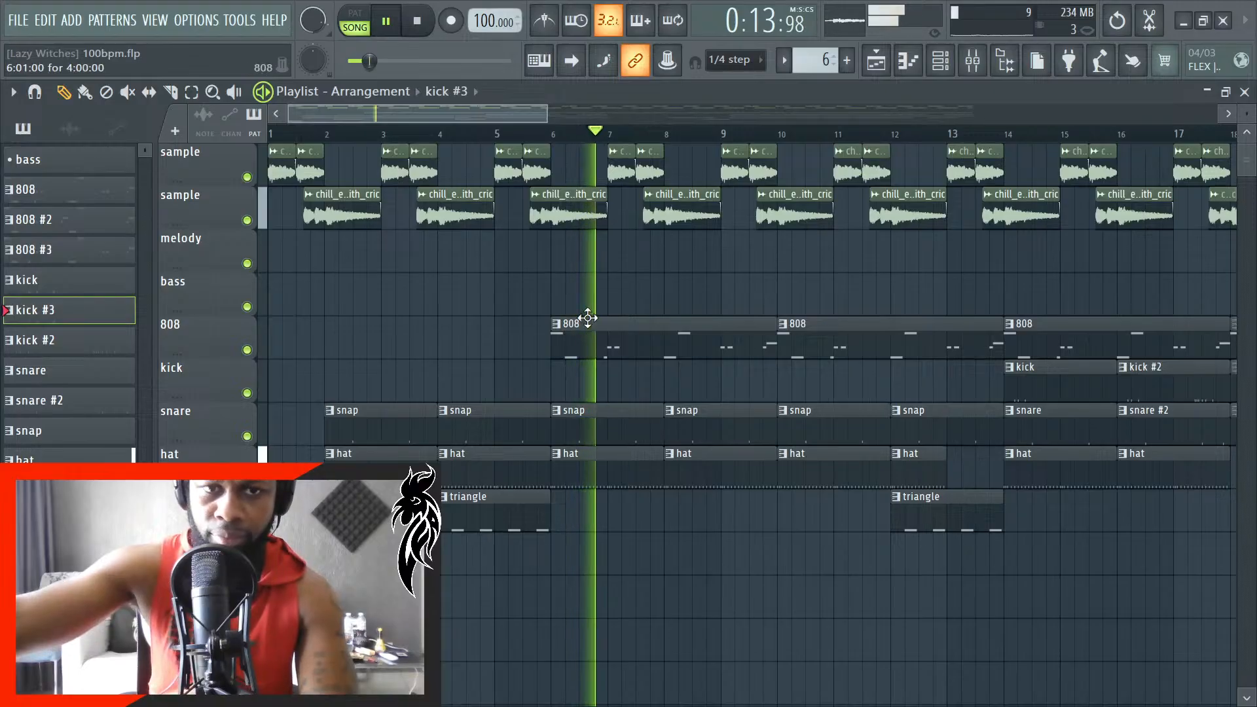
pyautogui.press('space')
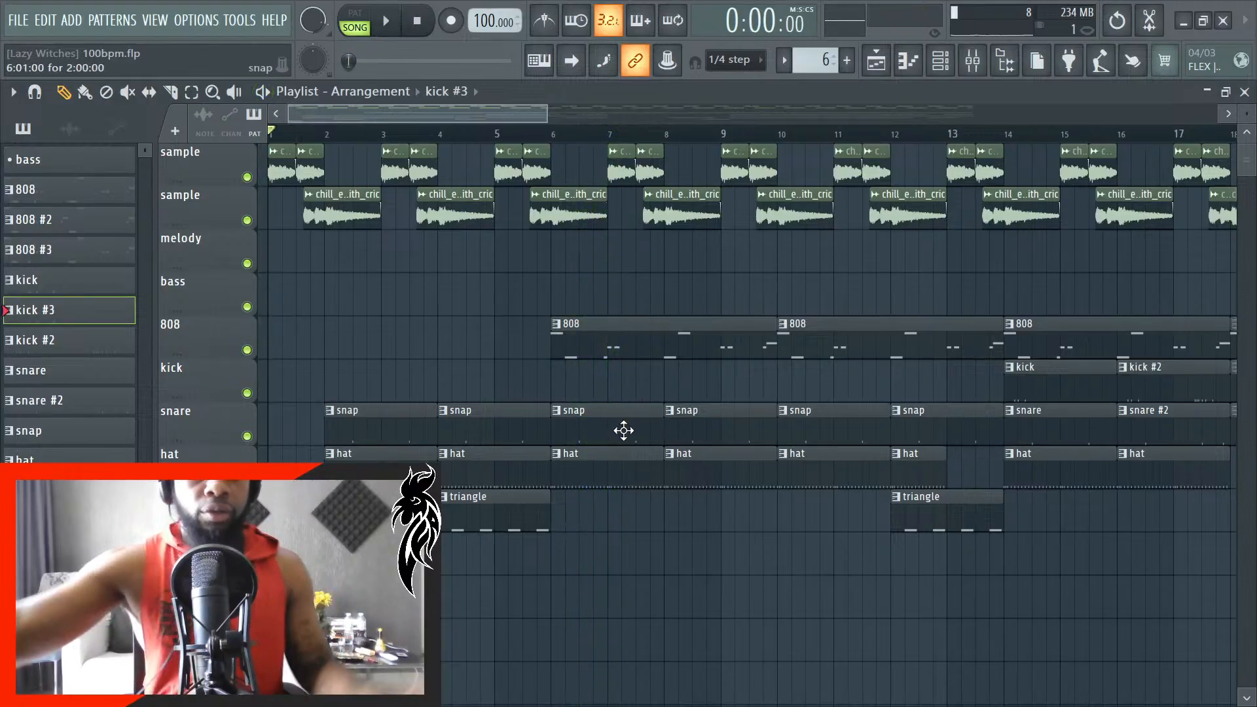
# - Move the first triangle clip to start at bar 5 and shorten it so that it ends at bar 6
pyautogui.press('space')
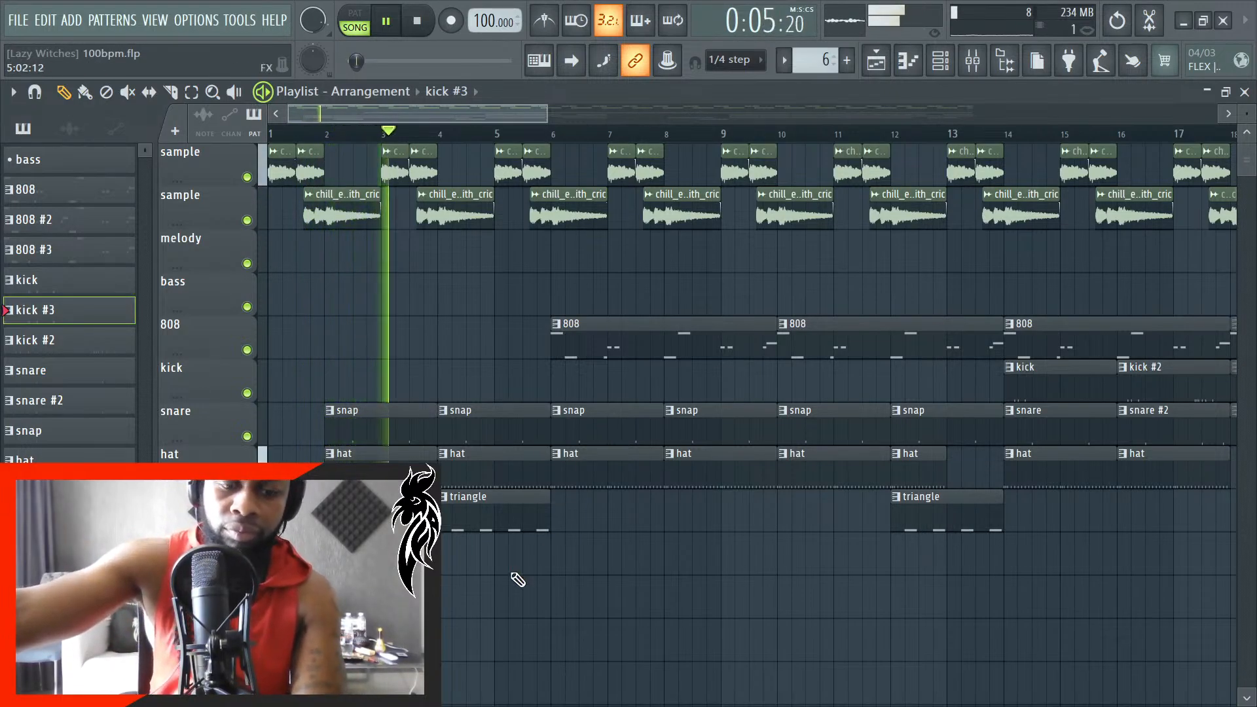
pyautogui.scroll(4, 463, 576)
pyautogui.moveTo(491, 527); pyautogui.dragTo(593, 525)
pyautogui.scroll(4, 560, 531)
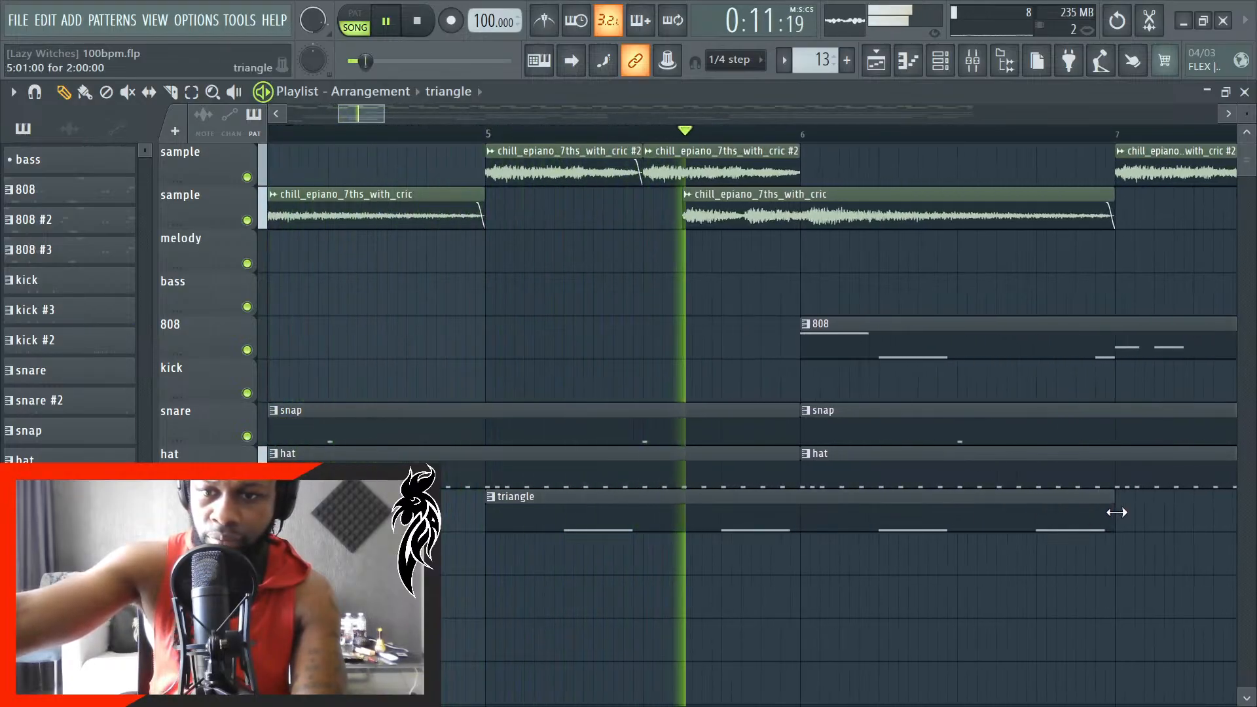
pyautogui.press('space')
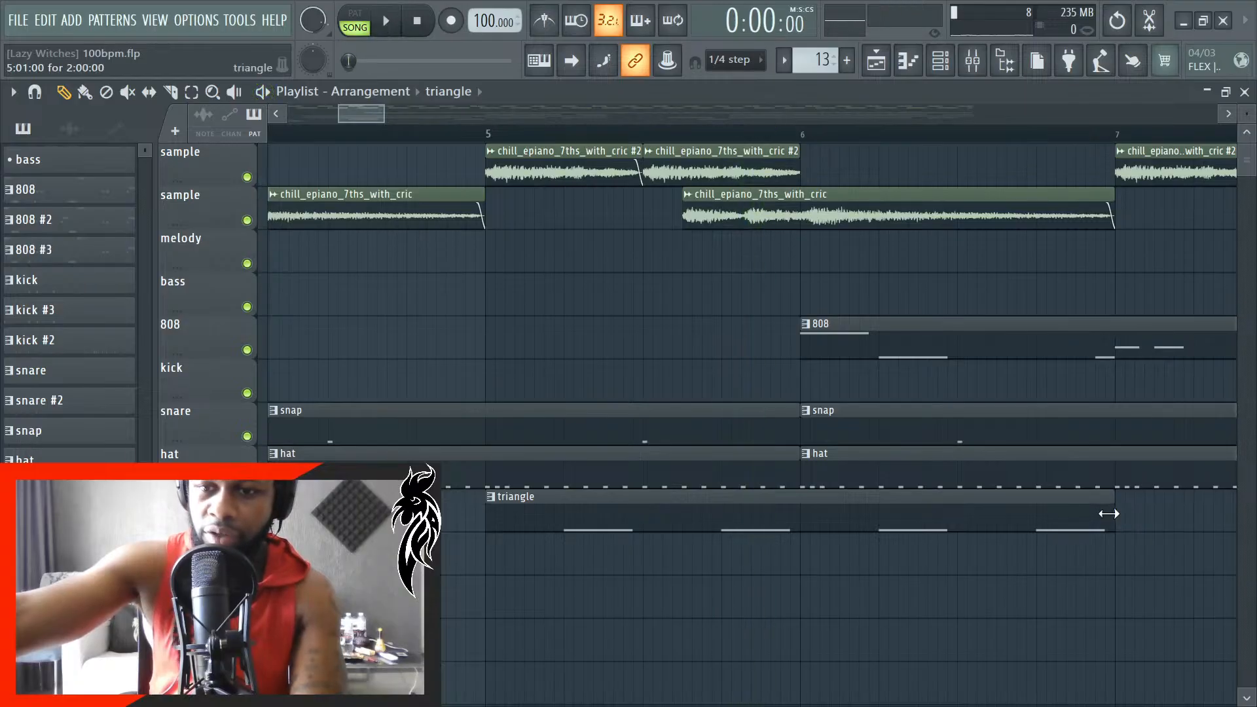
pyautogui.moveTo(1069, 516); pyautogui.dragTo(804, 548)
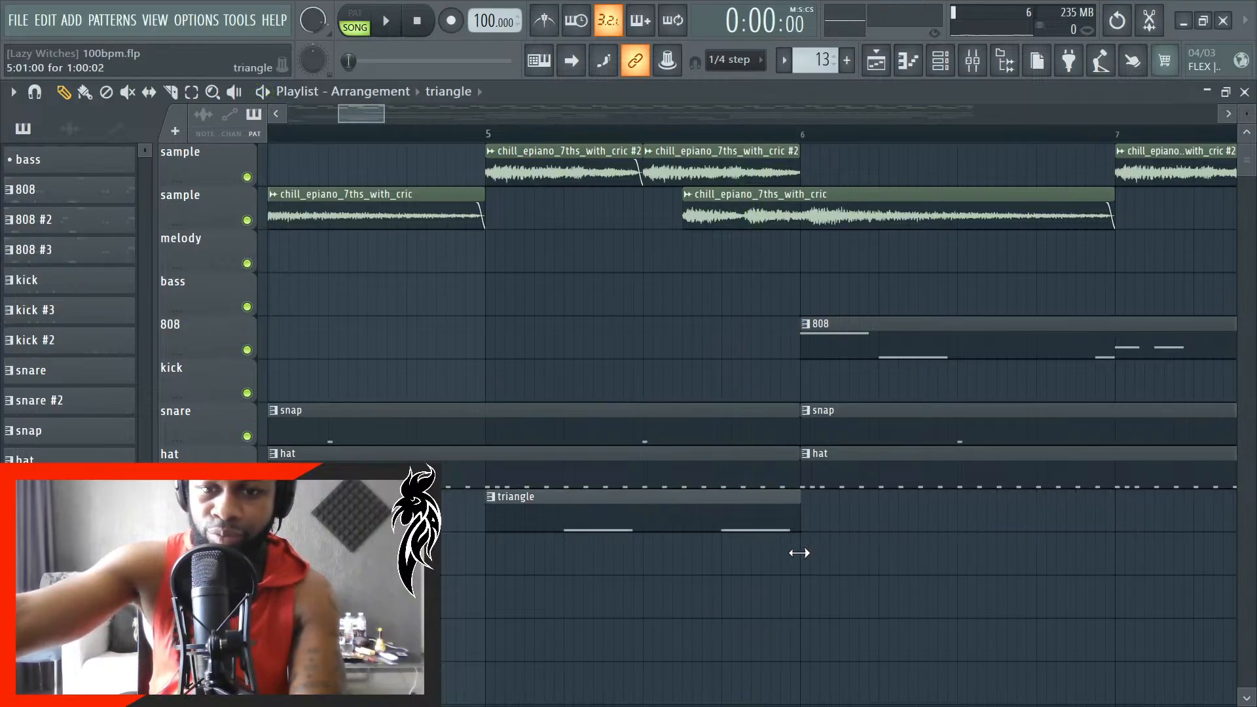
# - Play the arrangement from the start and listen through the intro up to about bar 15
pyautogui.scroll(4, 802, 551)
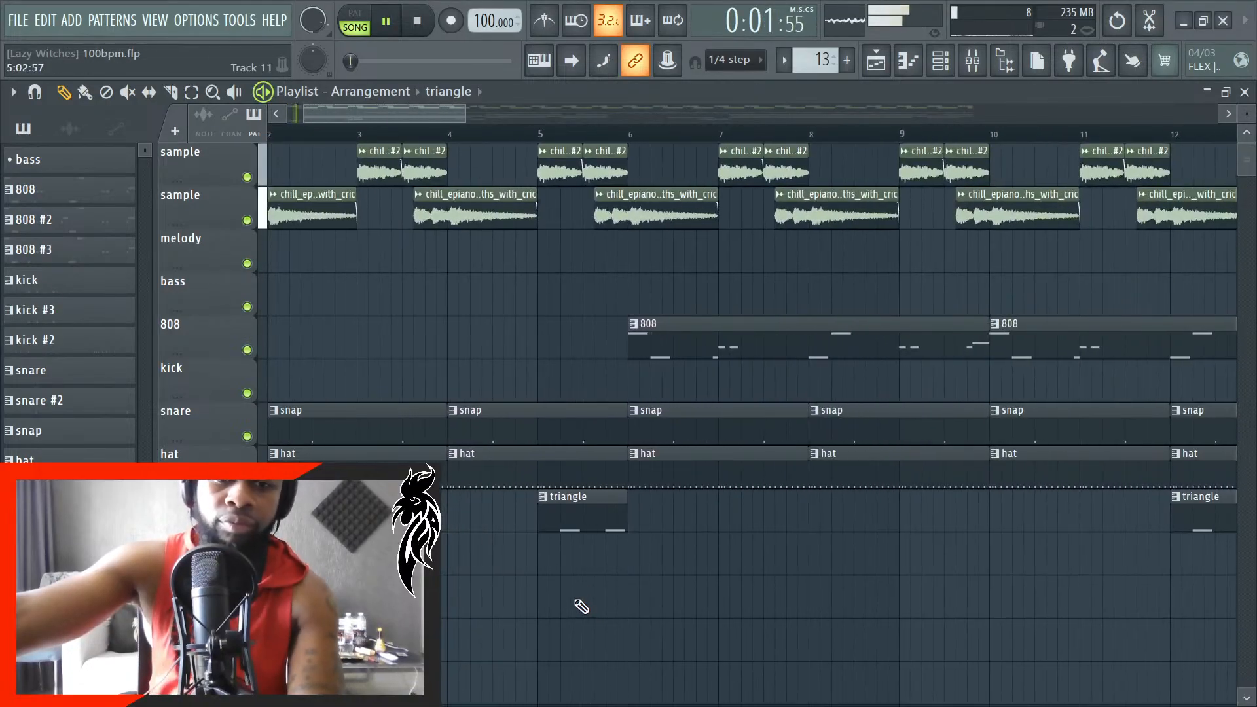
pyautogui.scroll(-4, 582, 607)
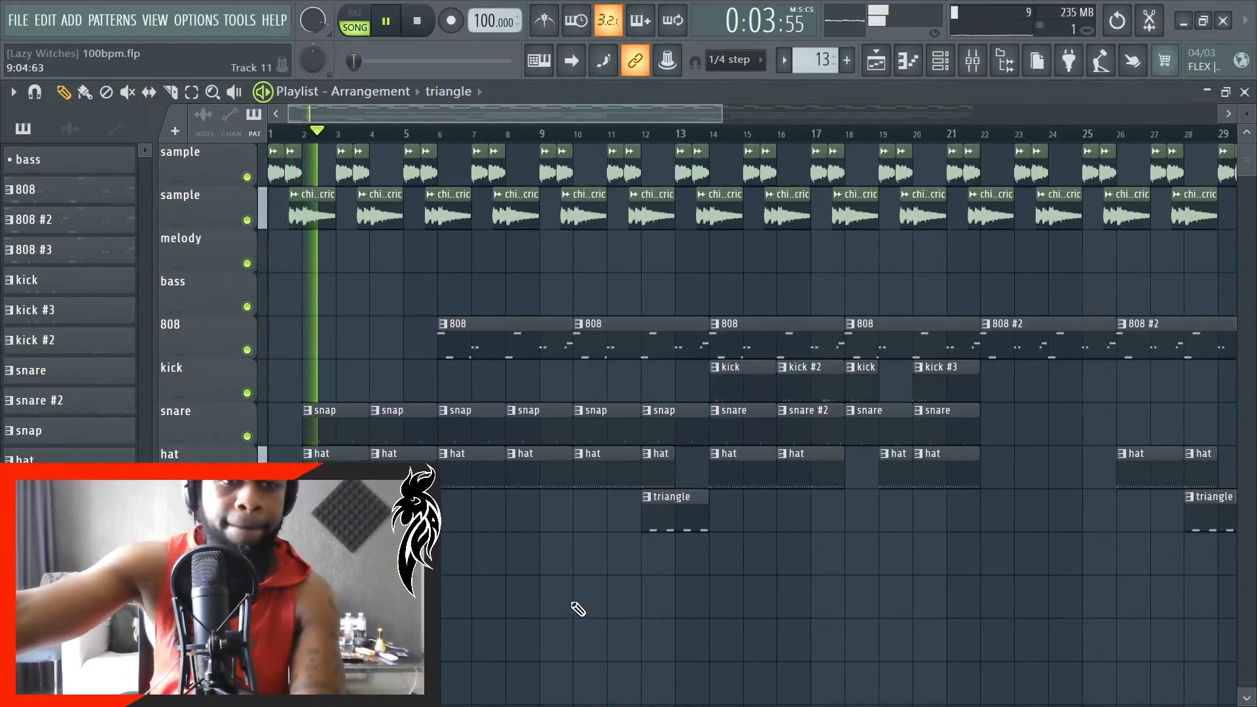
pyautogui.scroll(5, 495, 621)
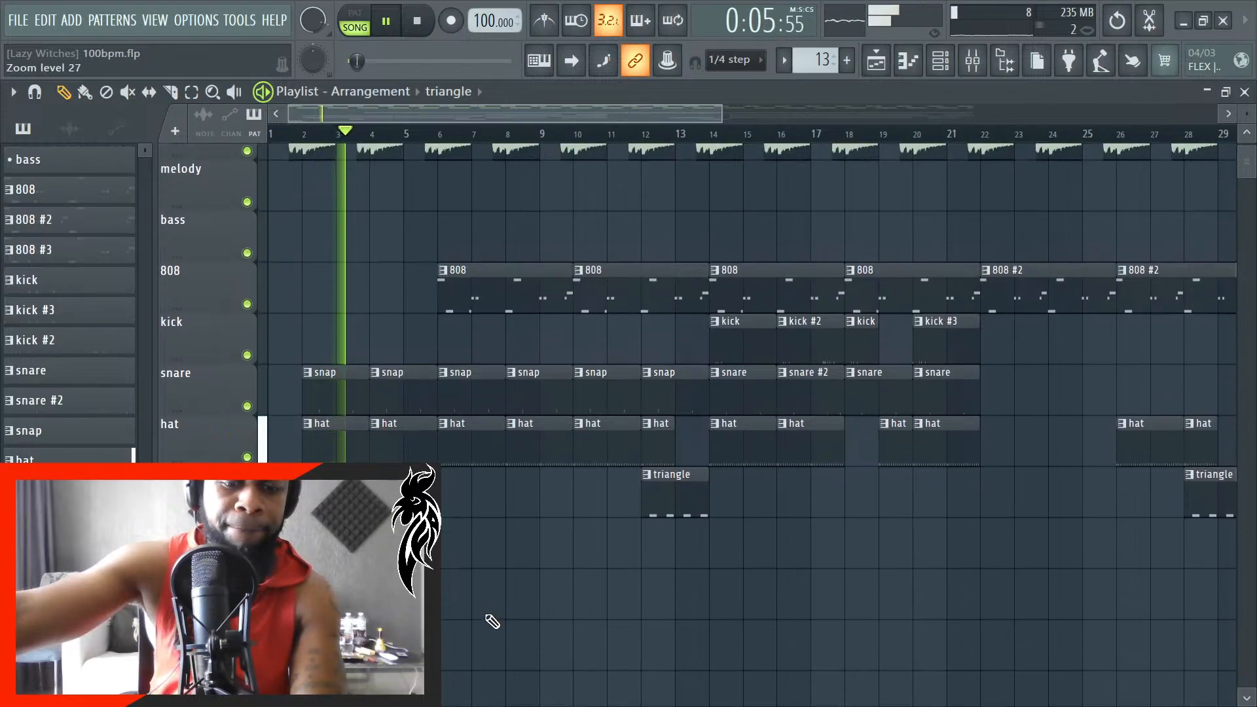
pyautogui.scroll(-1, 495, 621)
pyautogui.scroll(-2, 485, 621)
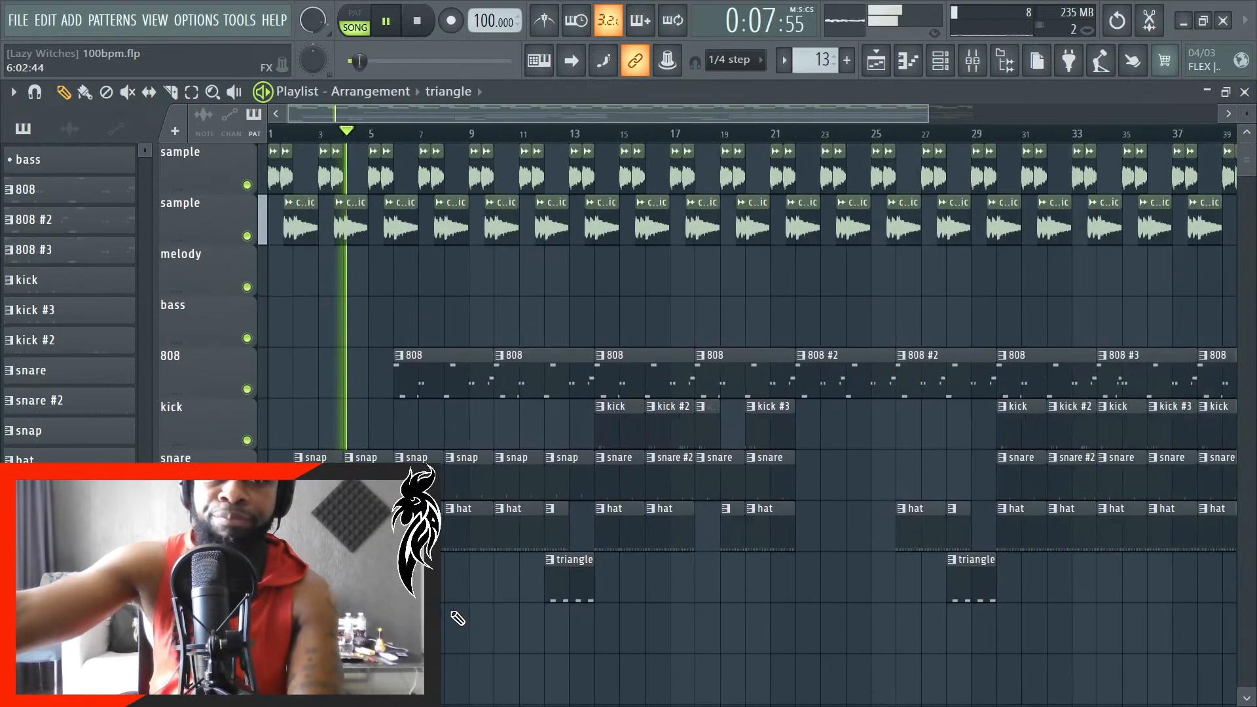
pyautogui.scroll(3, 460, 630)
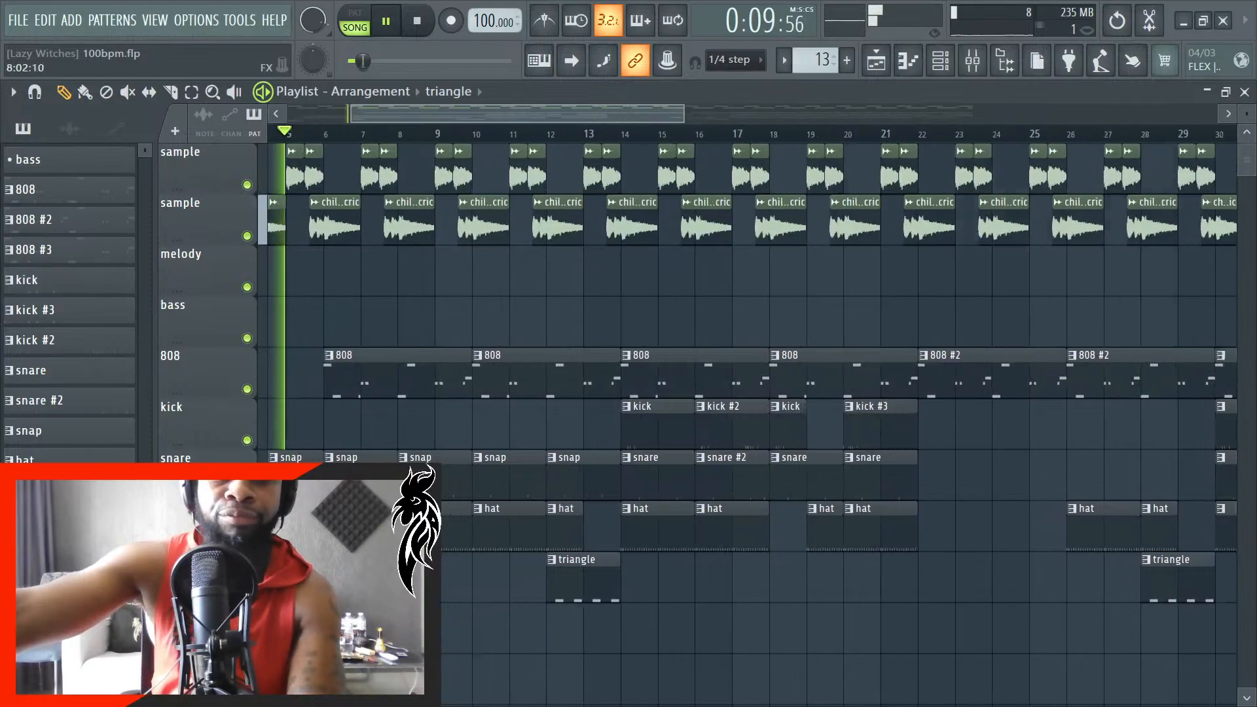
pyautogui.scroll(-3, 432, 629)
pyautogui.scroll(3, 432, 628)
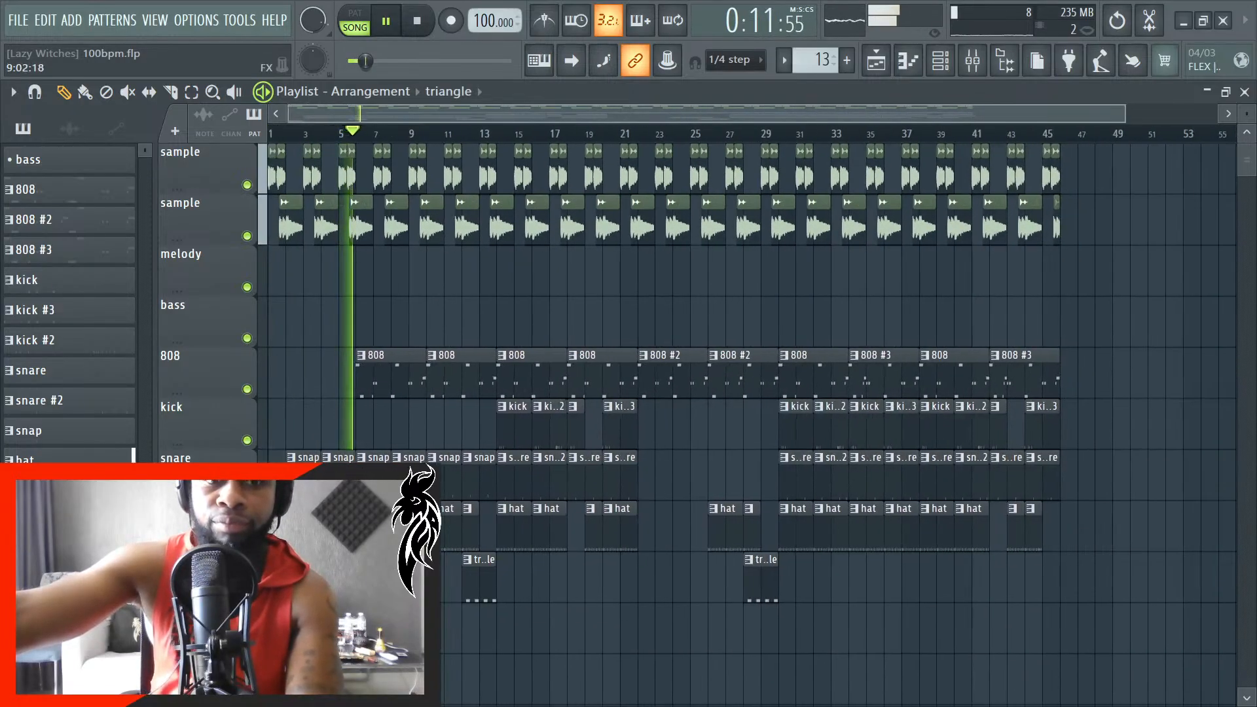
pyautogui.scroll(-3, 545, 622)
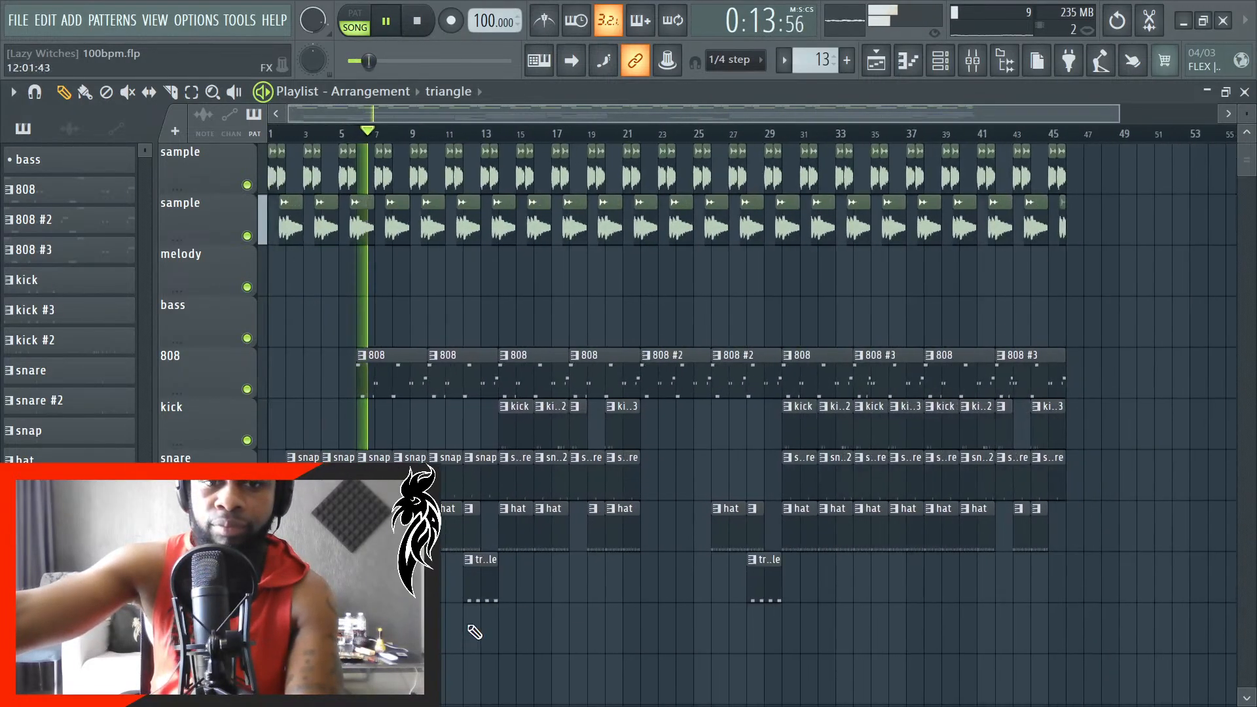
pyautogui.scroll(-1, 681, 628)
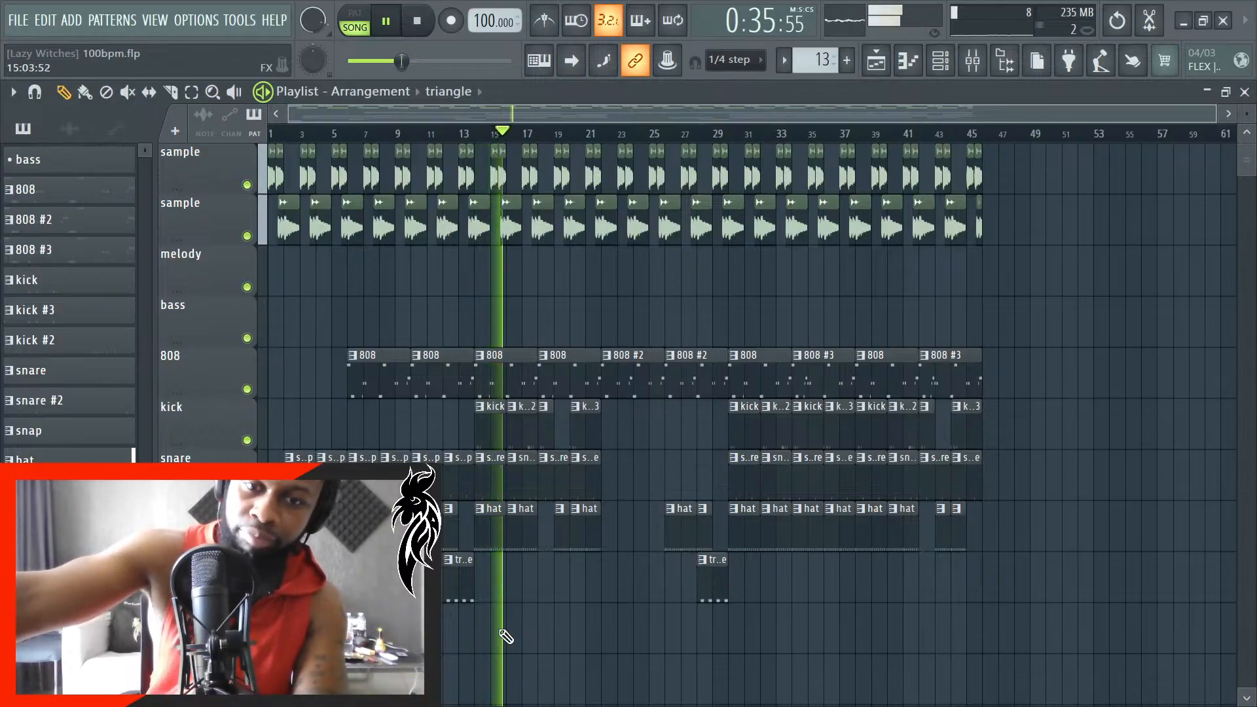
# - Listen on from bar 15 while examining the drum and triangle clips around bars 10 to 20, and stop playback
pyautogui.scroll(2, 505, 631)
pyautogui.scroll(2, 533, 624)
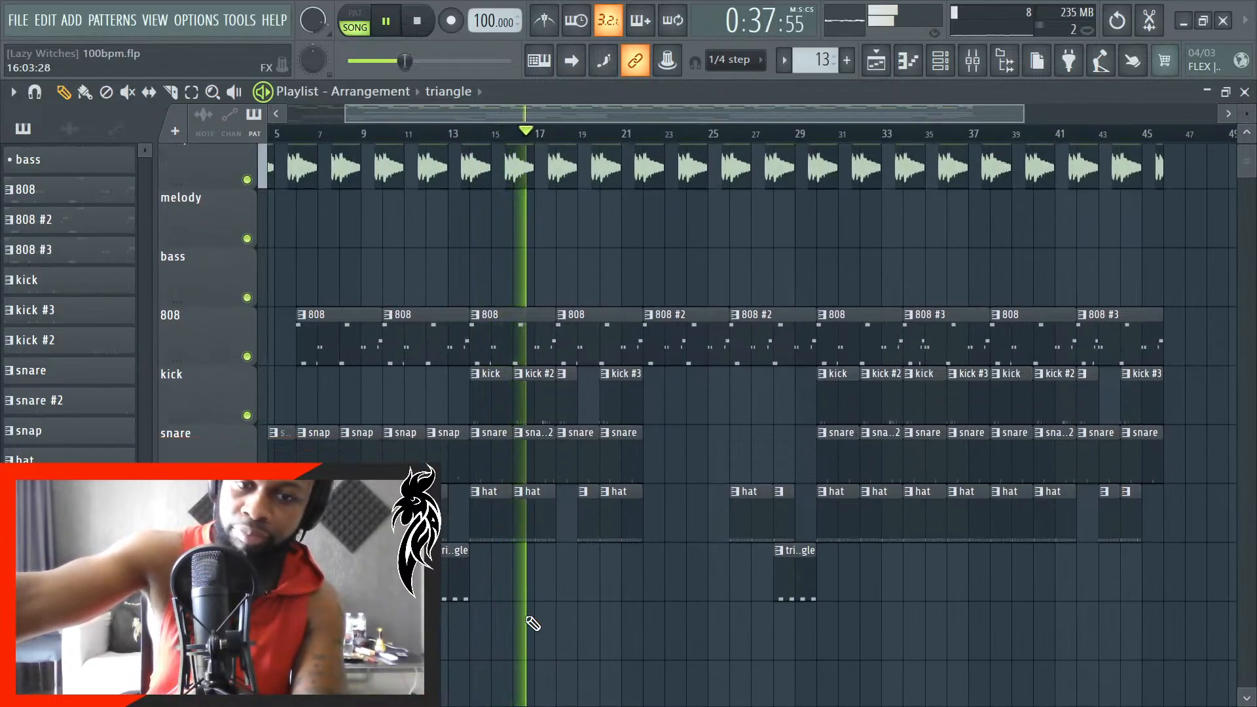
pyautogui.scroll(1, 533, 623)
pyautogui.scroll(-1, 534, 623)
pyautogui.scroll(-1, 533, 623)
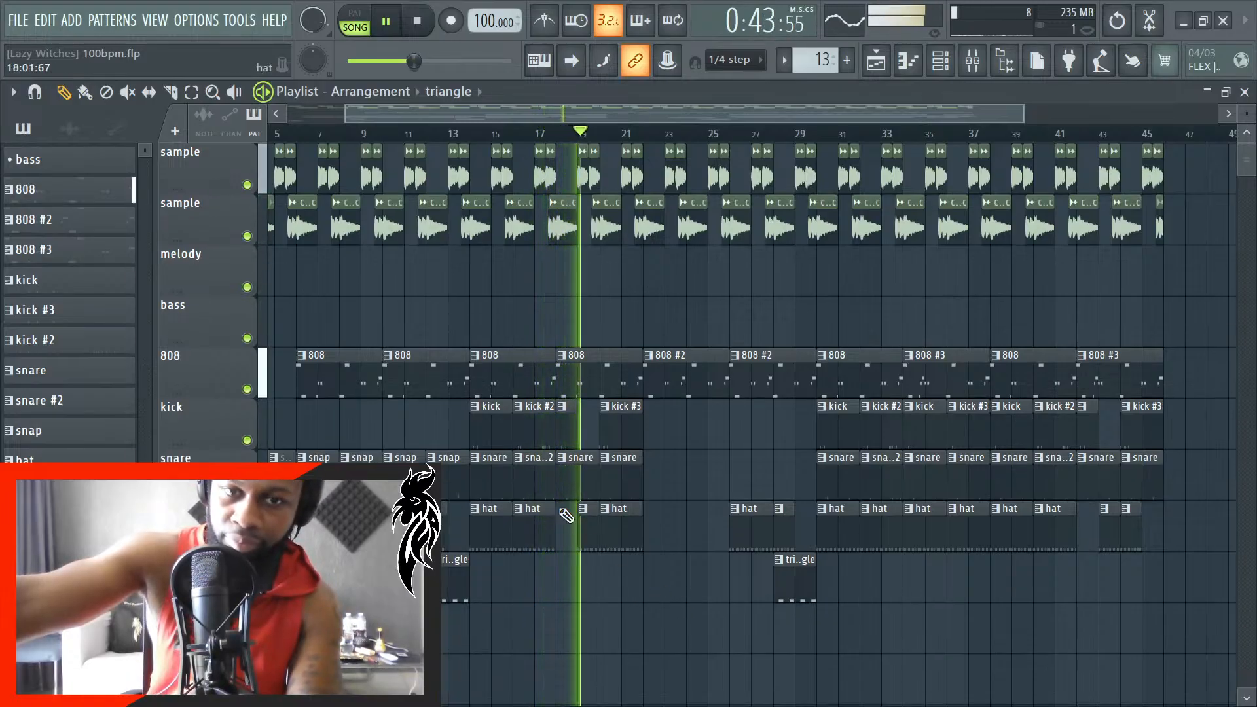
pyautogui.scroll(2, 564, 498)
pyautogui.scroll(3, 343, 417)
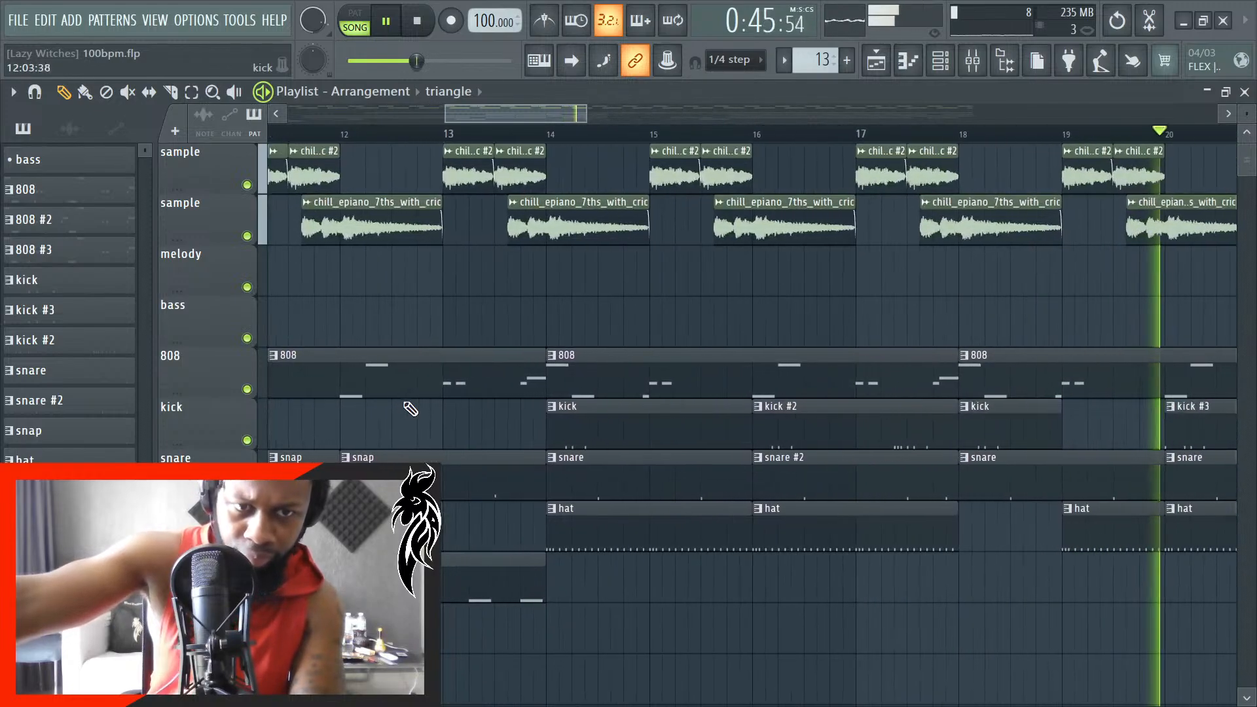
pyautogui.scroll(-2, 359, 445)
pyautogui.scroll(4, 354, 449)
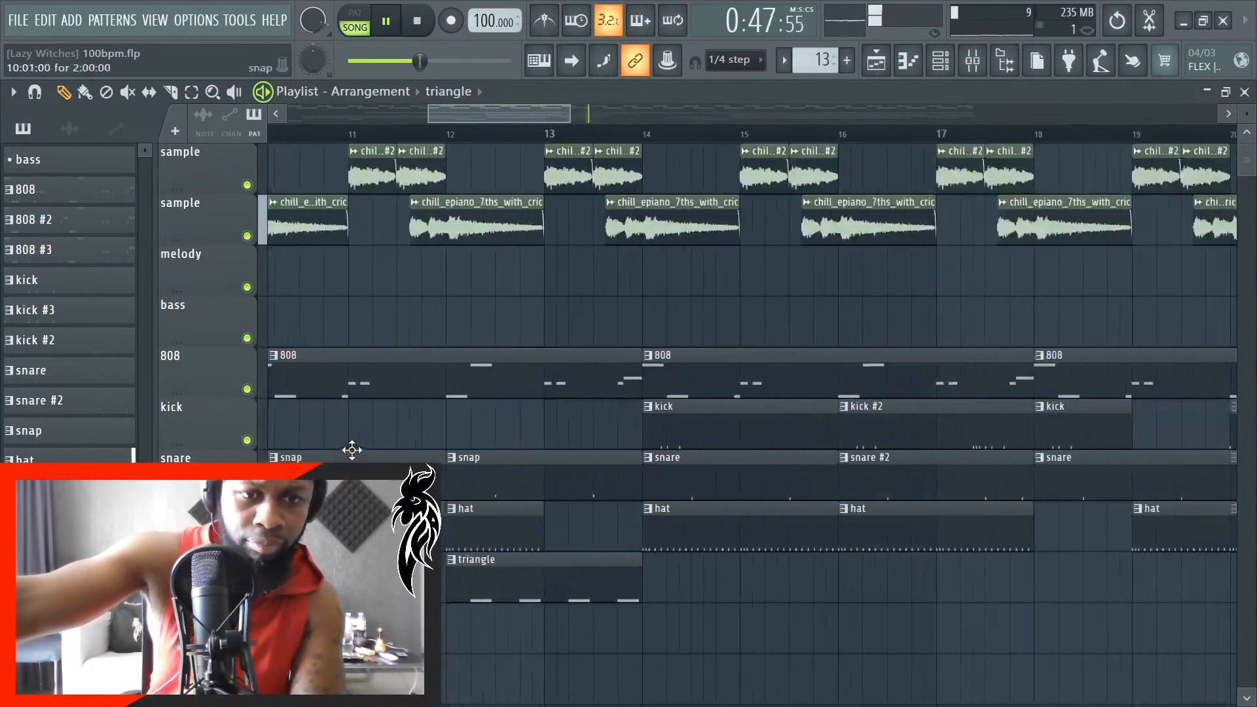
pyautogui.scroll(3, 540, 457)
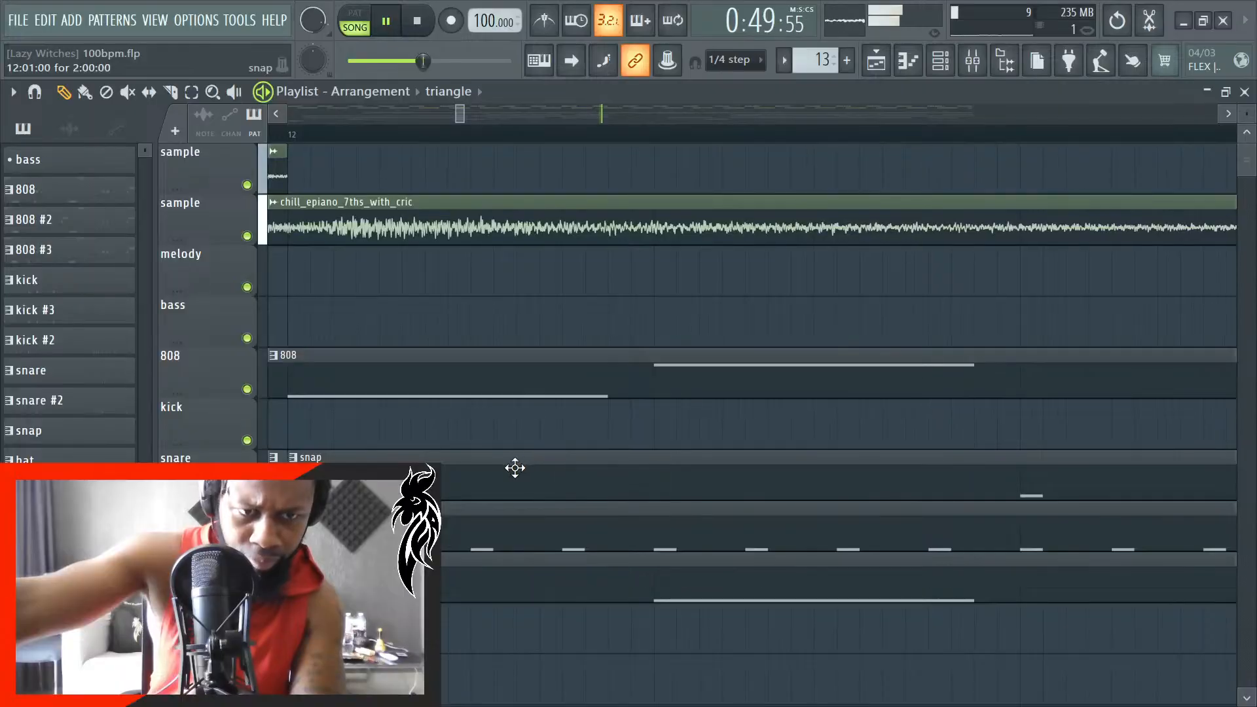
pyautogui.scroll(-8, 500, 467)
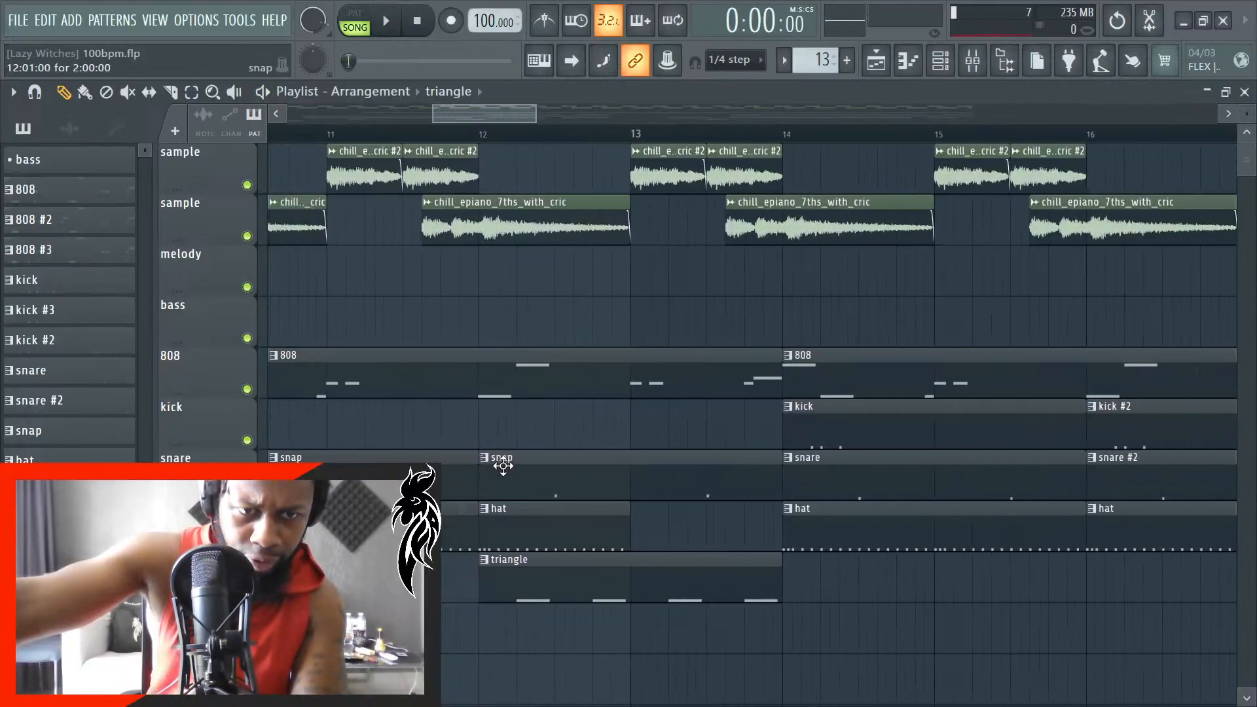
# - Inspect the start edges of the snap, hat, kick and snare clips against the bar lines from bar 6 to bar 16
pyautogui.scroll(6, 327, 456)
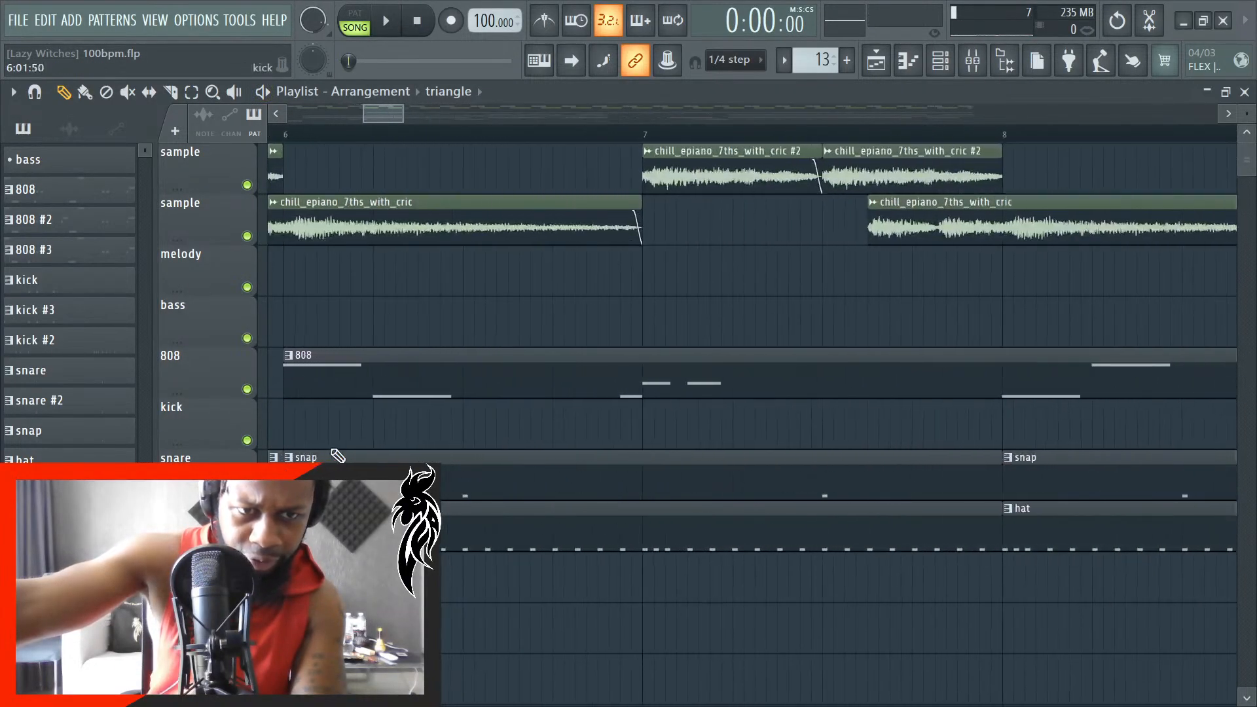
pyautogui.scroll(-4, 741, 462)
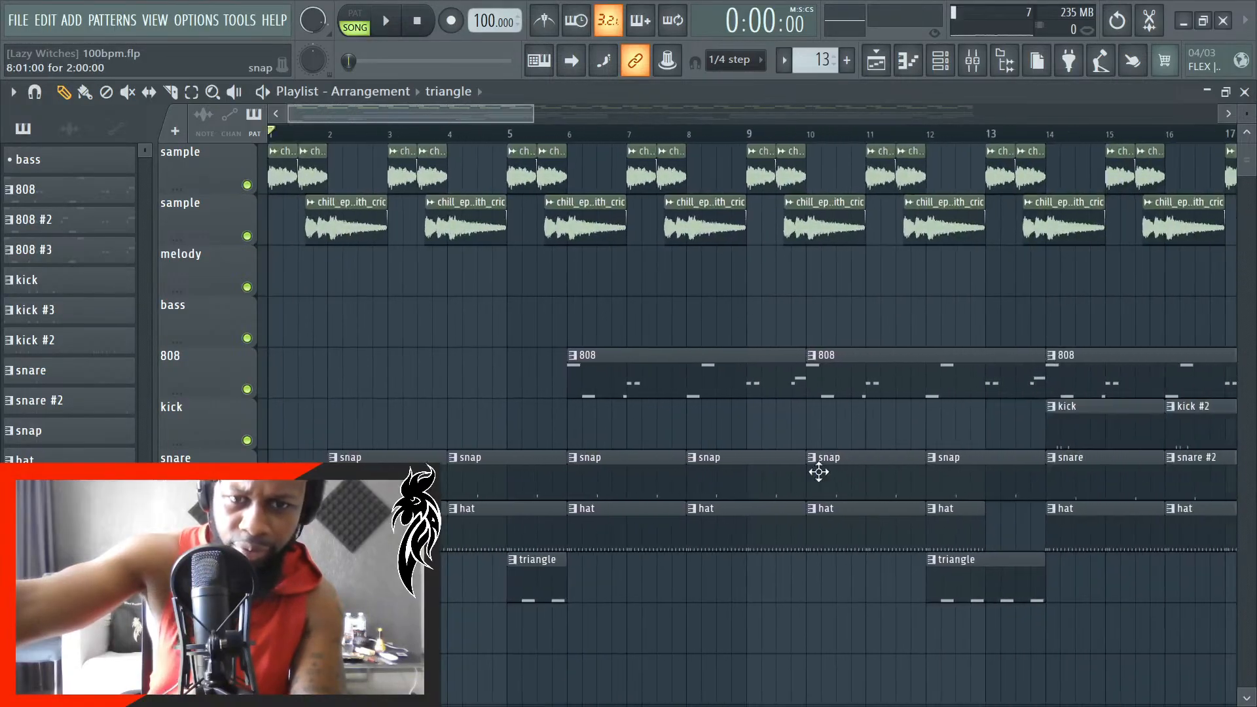
pyautogui.scroll(5, 786, 470)
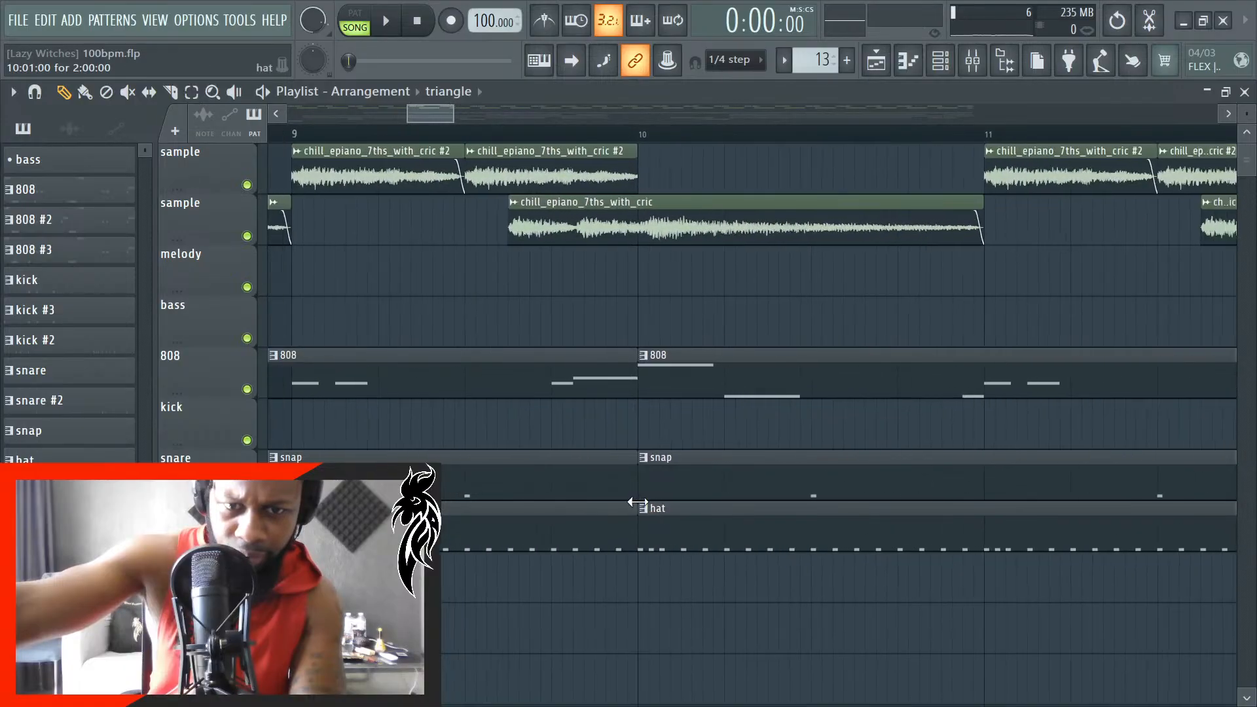
pyautogui.scroll(-3, 638, 503)
pyautogui.scroll(2, 648, 485)
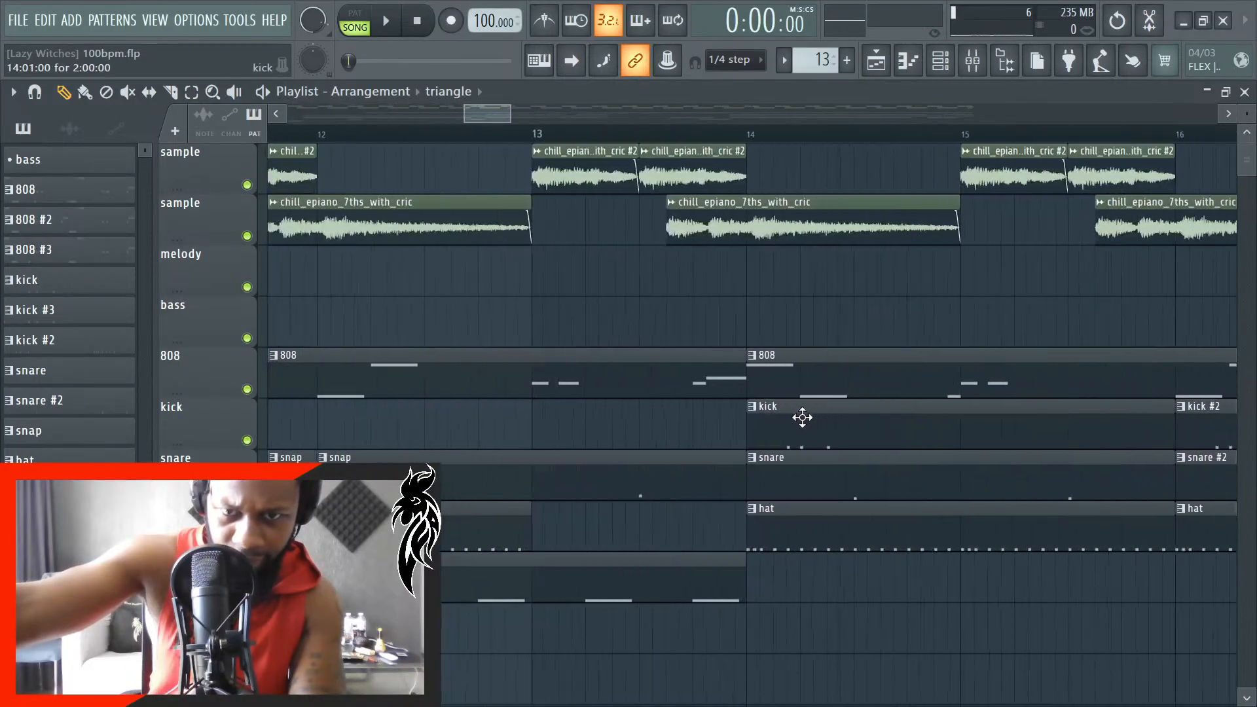
pyautogui.scroll(3, 773, 425)
pyautogui.scroll(-3, 655, 438)
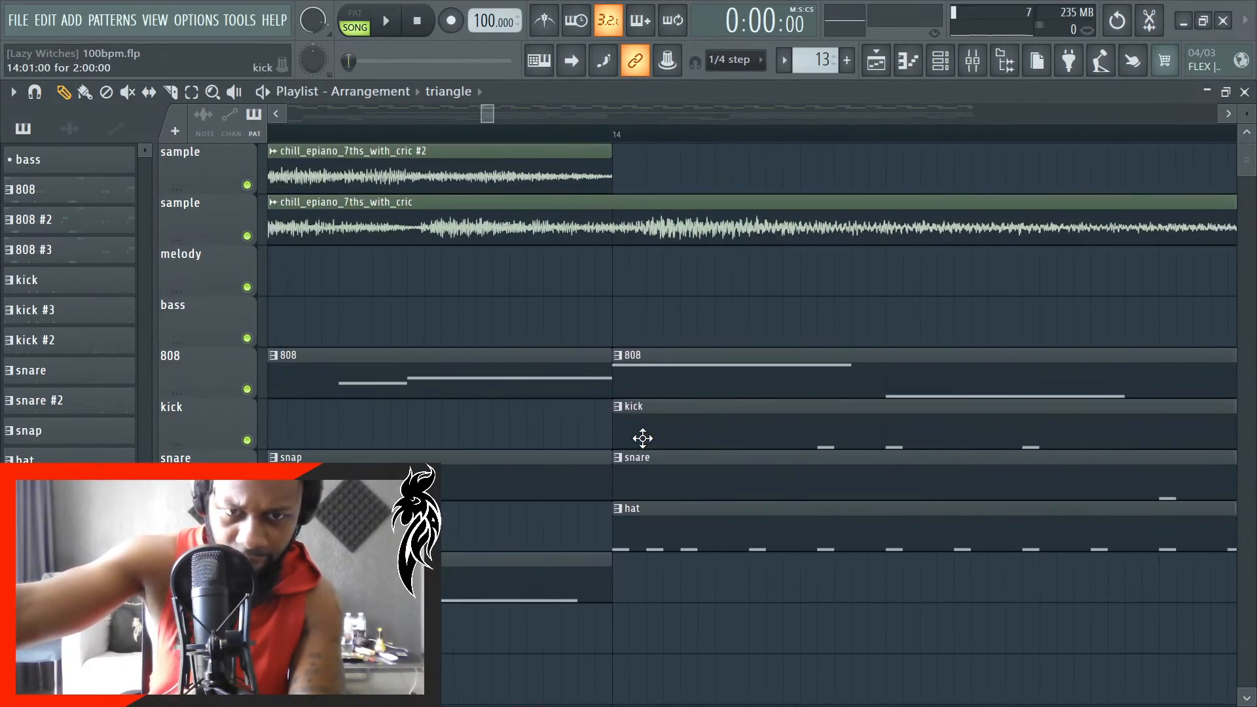
pyautogui.scroll(3, 637, 446)
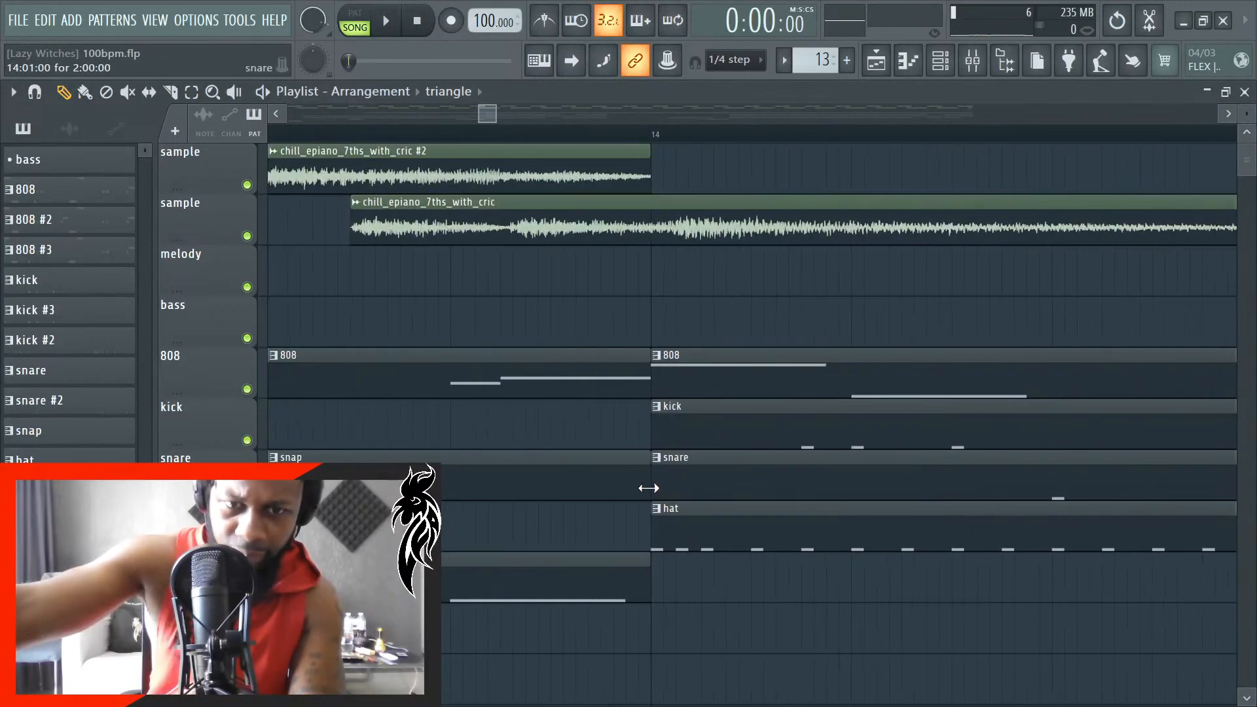
pyautogui.scroll(-3, 650, 485)
pyautogui.scroll(2, 688, 483)
pyautogui.scroll(2, 742, 467)
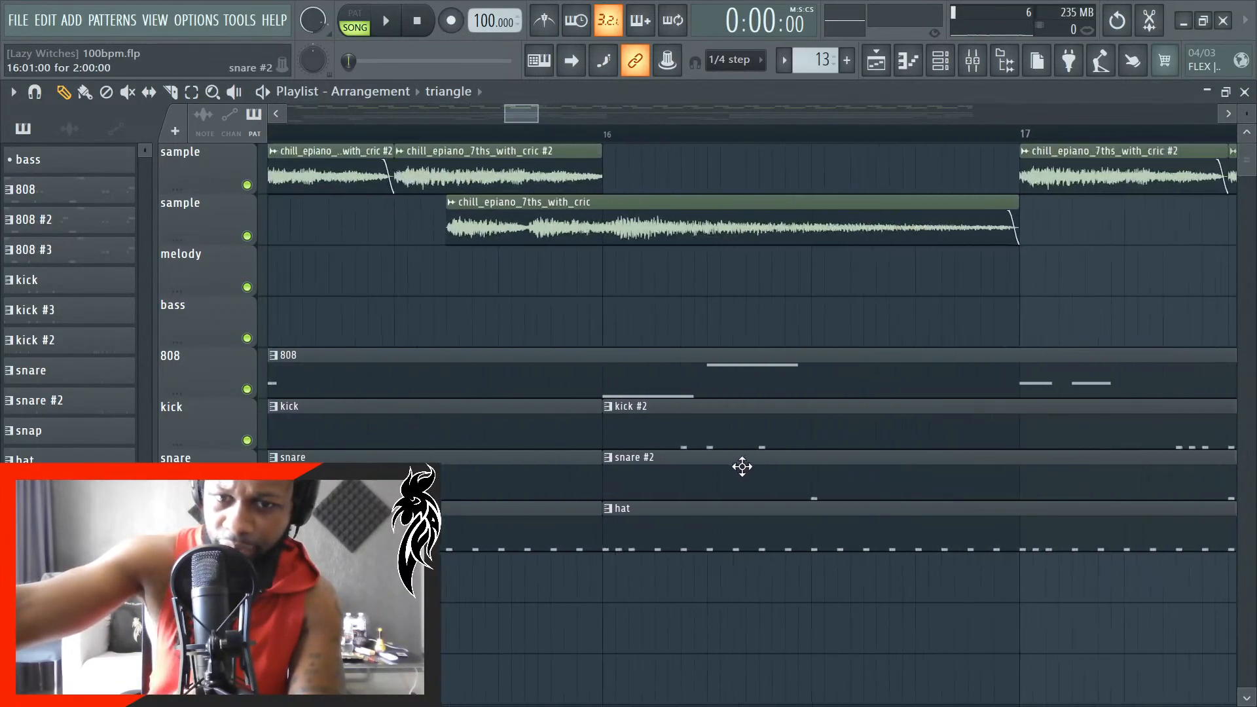
pyautogui.scroll(2, 579, 465)
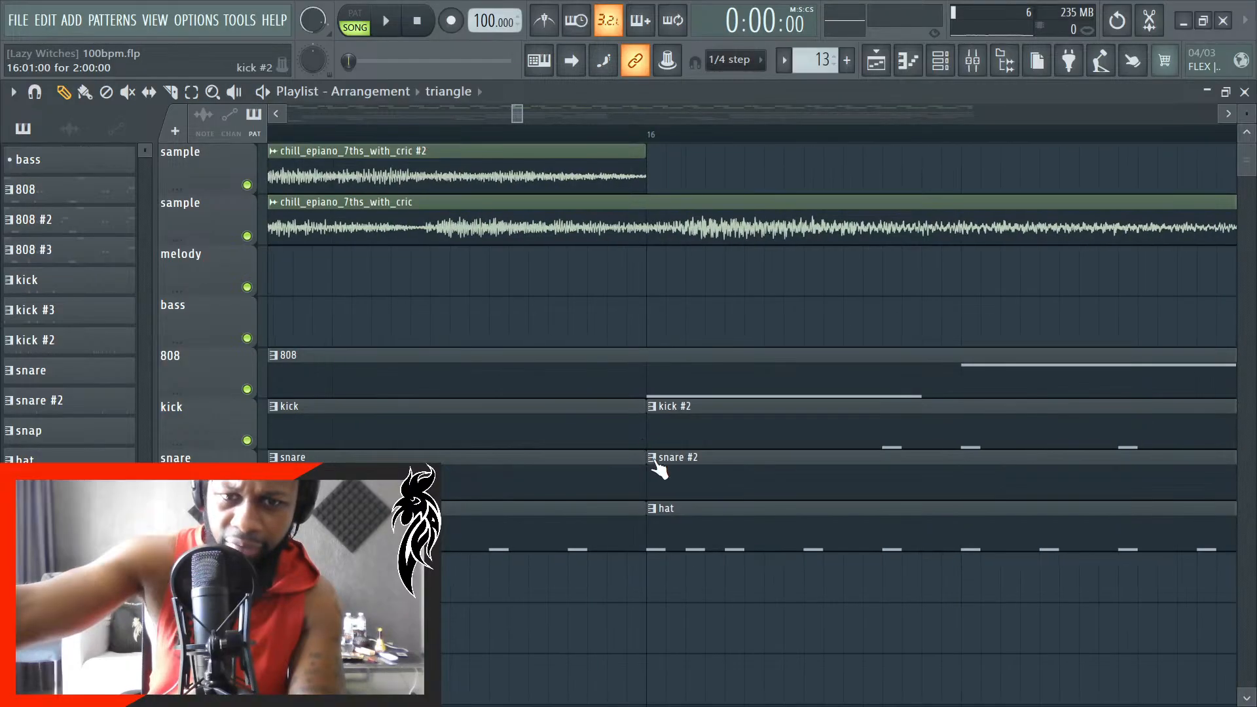
# - Start playback while examining the kick, snare, hat and 808 clip edges against the bar lines from bar 16 to bar 19
pyautogui.scroll(-3, 658, 468)
pyautogui.scroll(3, 1167, 445)
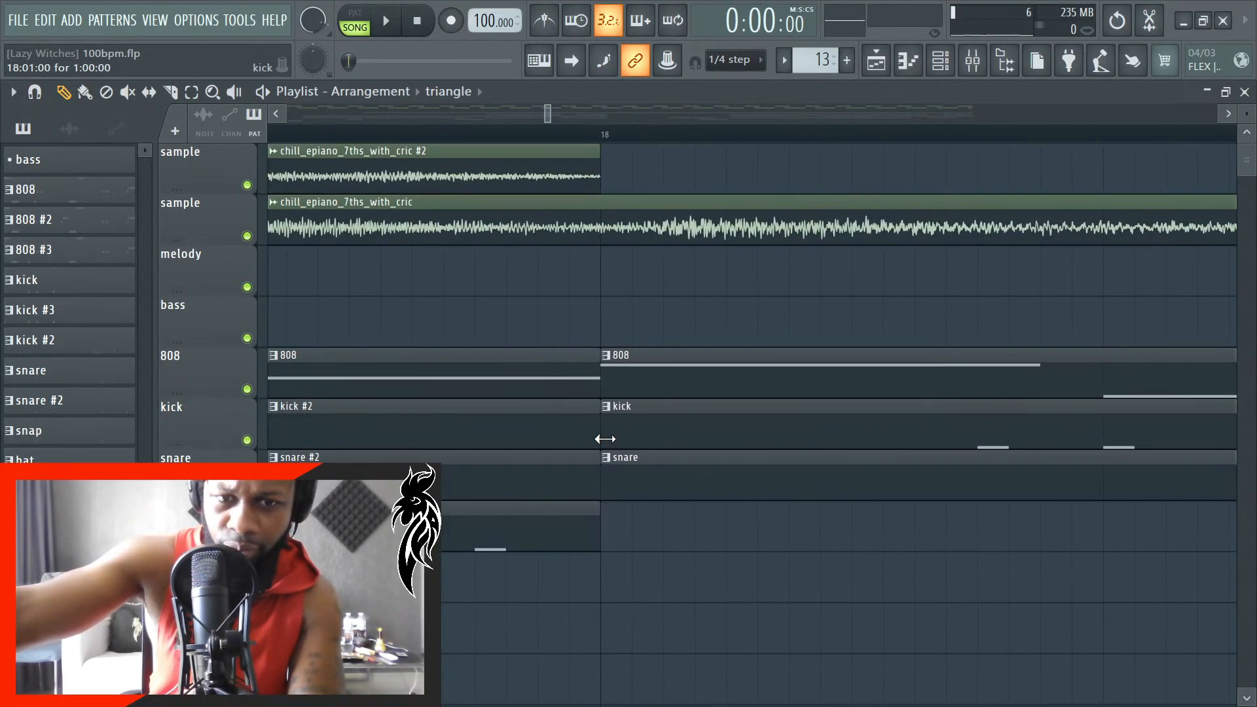
pyautogui.scroll(5, 605, 439)
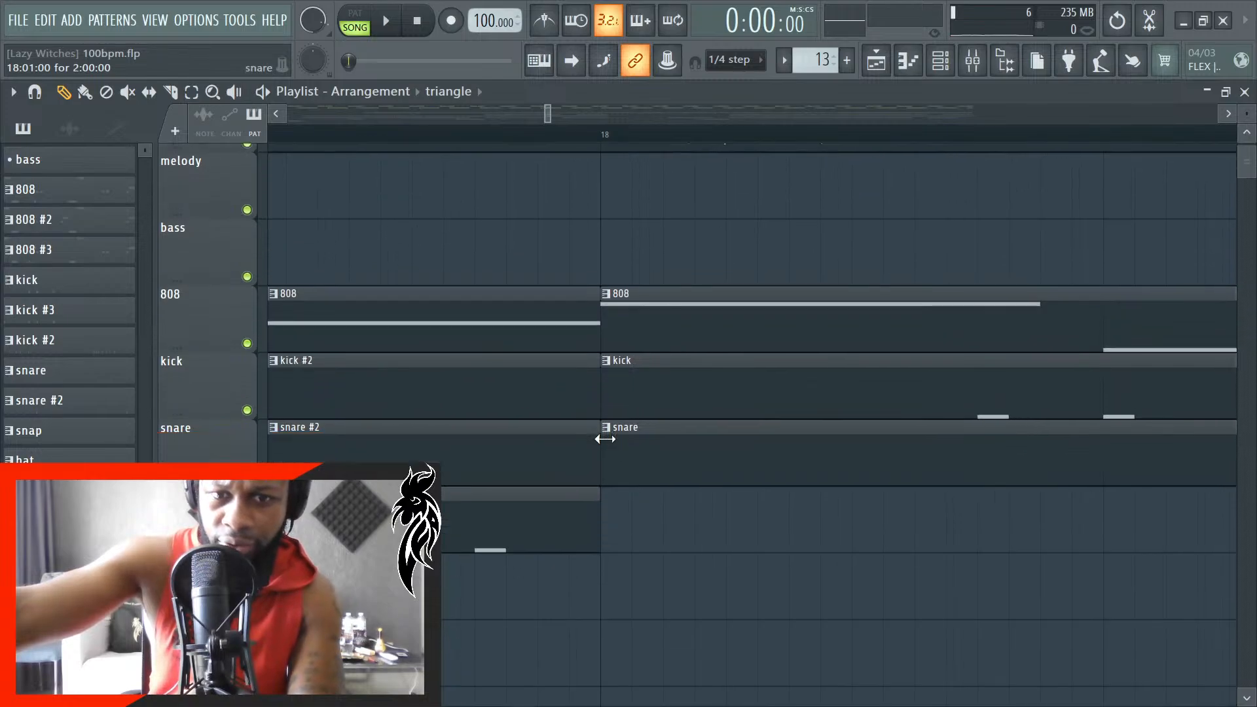
pyautogui.scroll(-4, 604, 441)
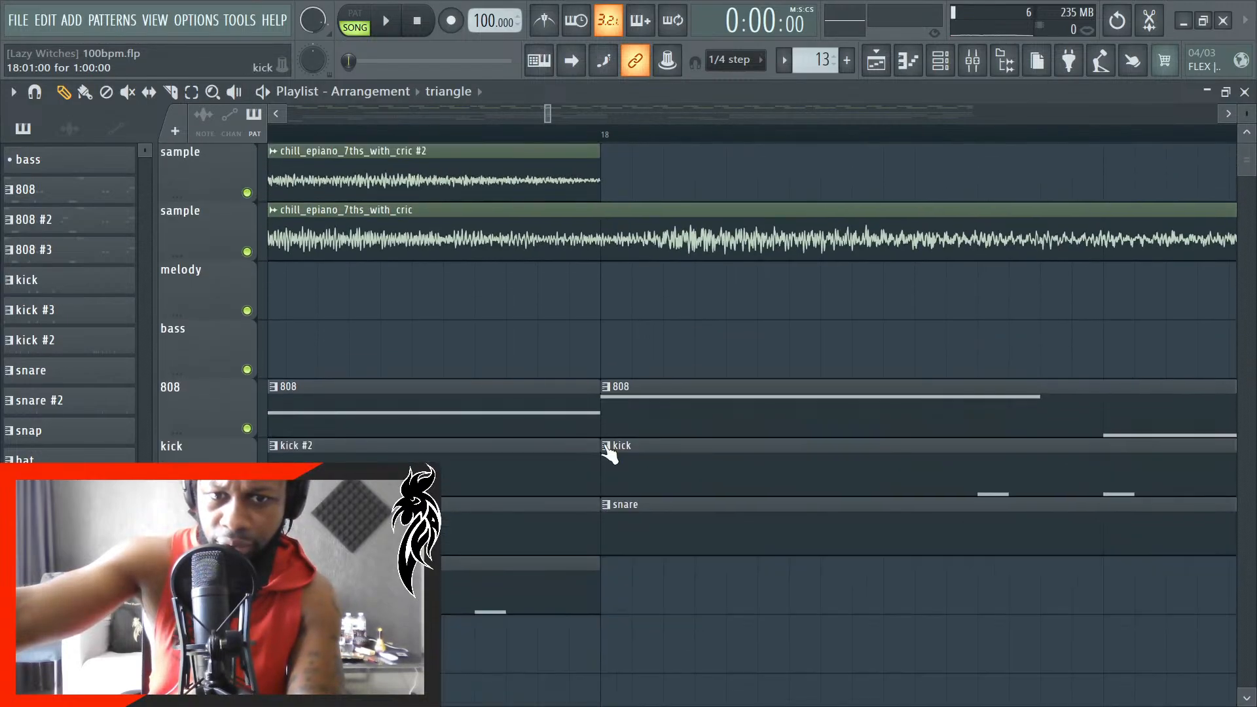
pyautogui.scroll(-5, 609, 450)
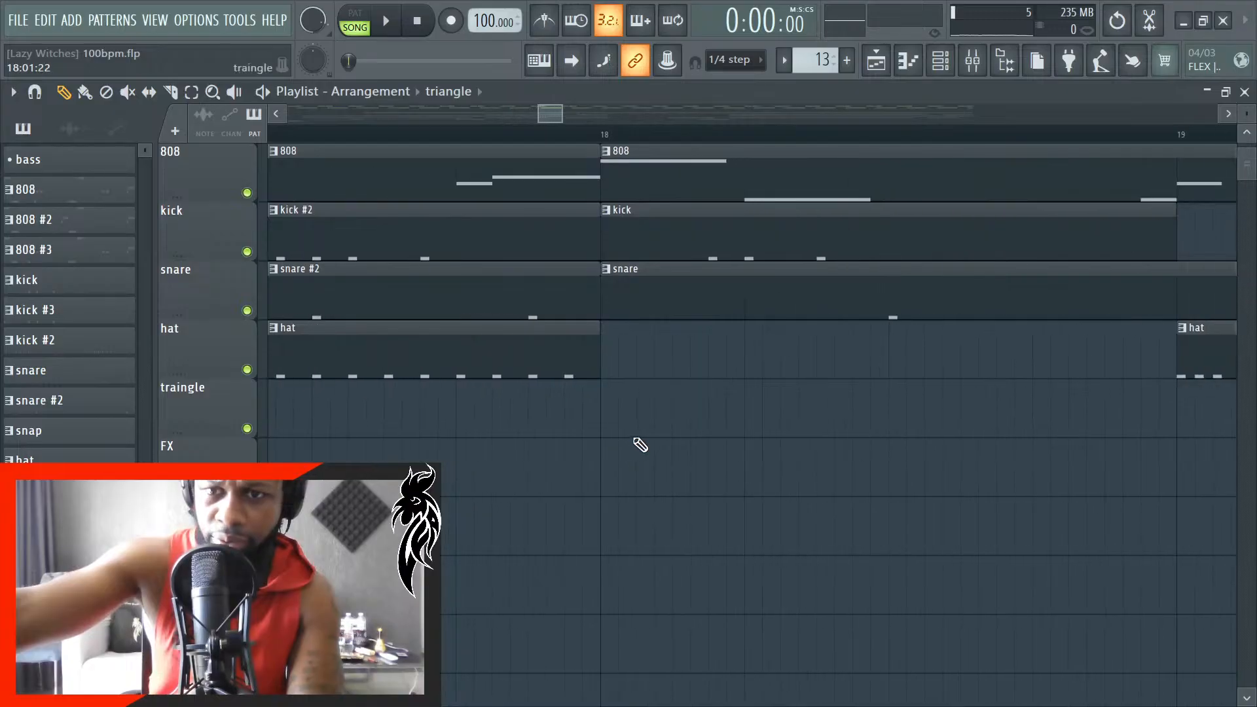
pyautogui.scroll(2, 652, 444)
pyautogui.scroll(5, 669, 445)
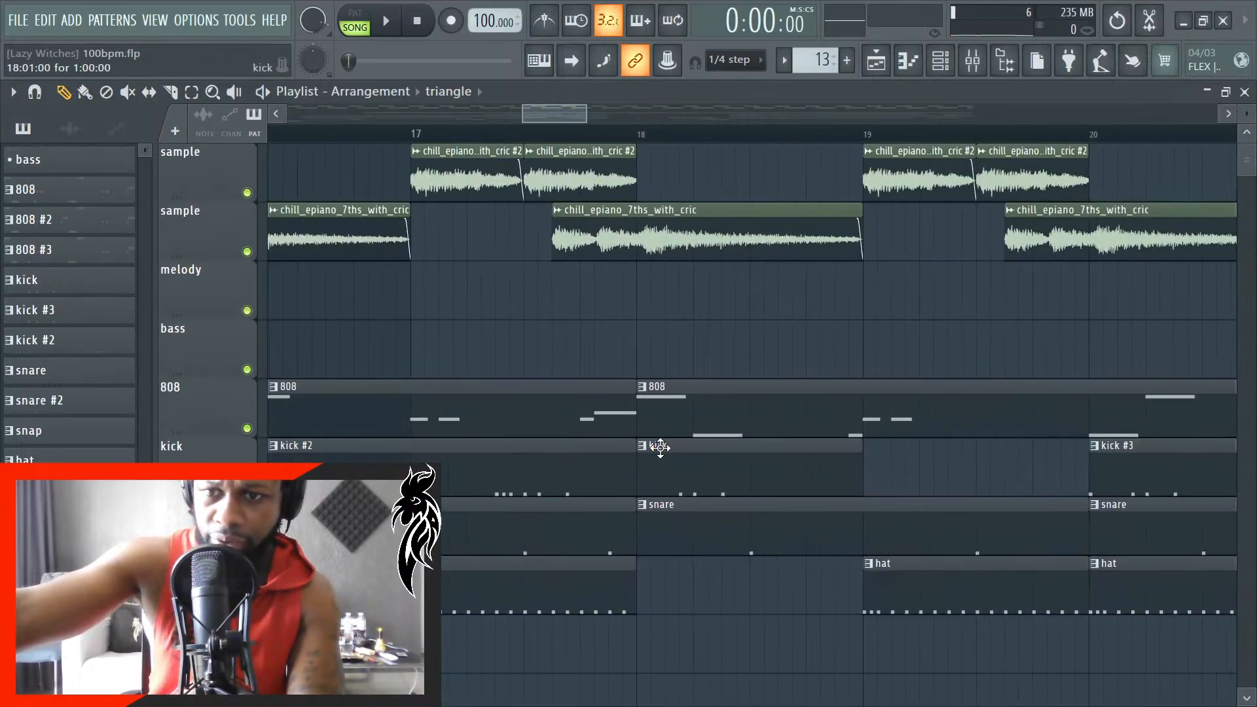
pyautogui.press('space')
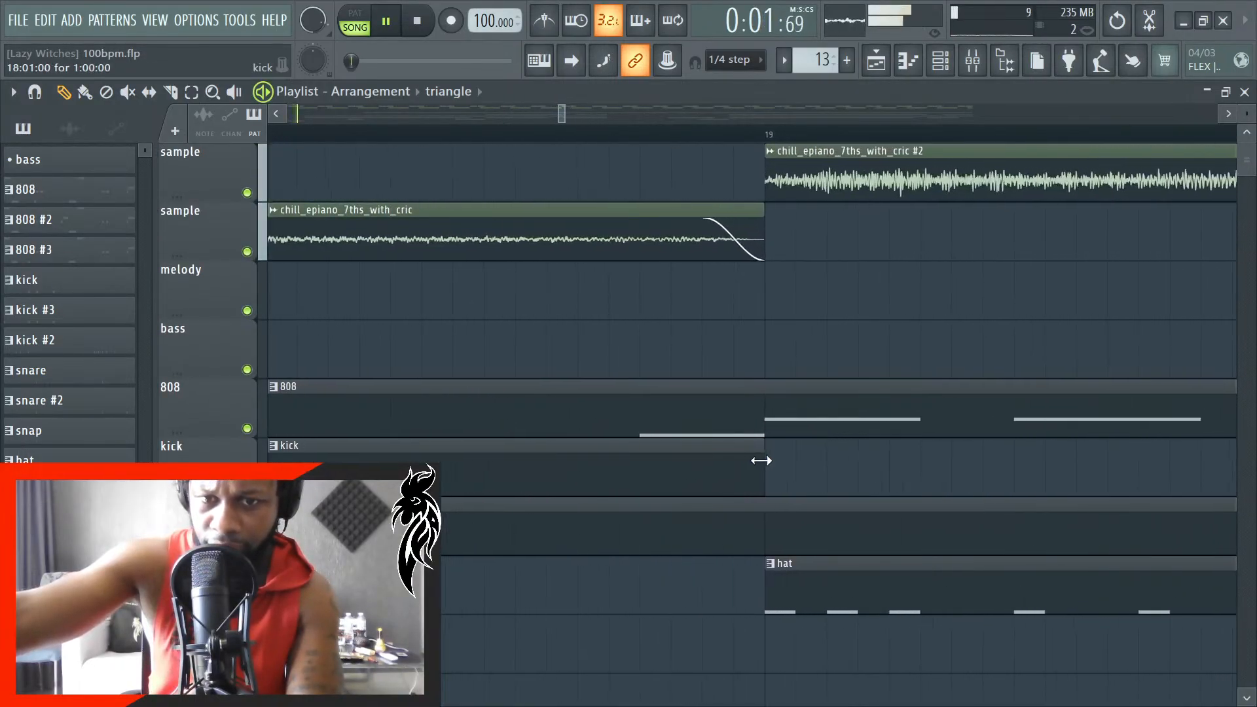
pyautogui.scroll(-2, 789, 461)
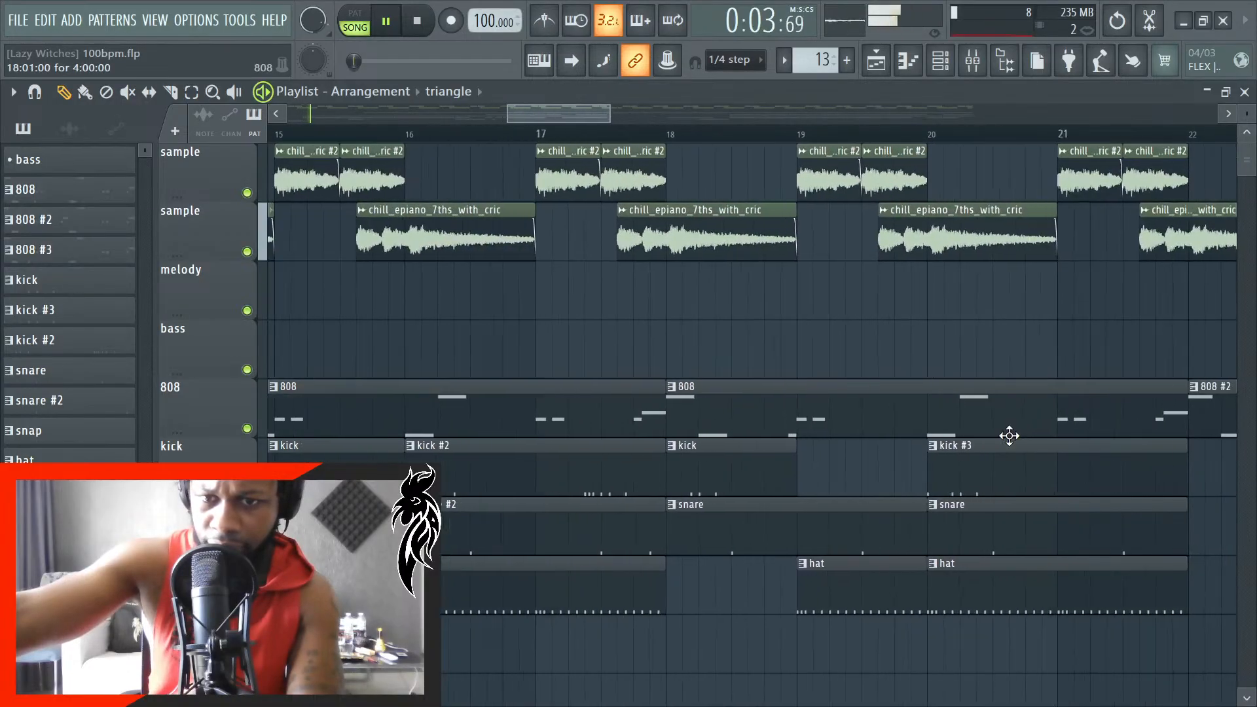
# - Nudge the kick #3, snare and hat clips near bar 20 so that all three start exactly on bar 20
pyautogui.scroll(4, 892, 438)
pyautogui.scroll(1, 774, 445)
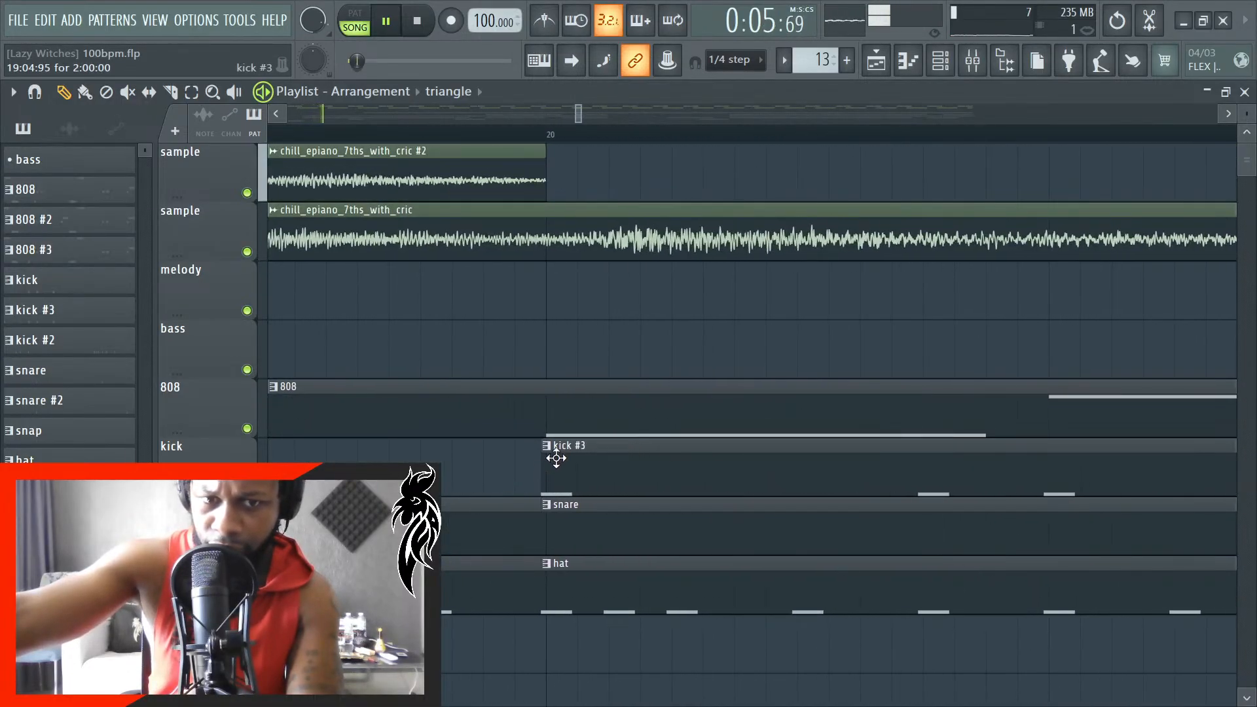
pyautogui.moveTo(567, 480); pyautogui.dragTo(572, 482)
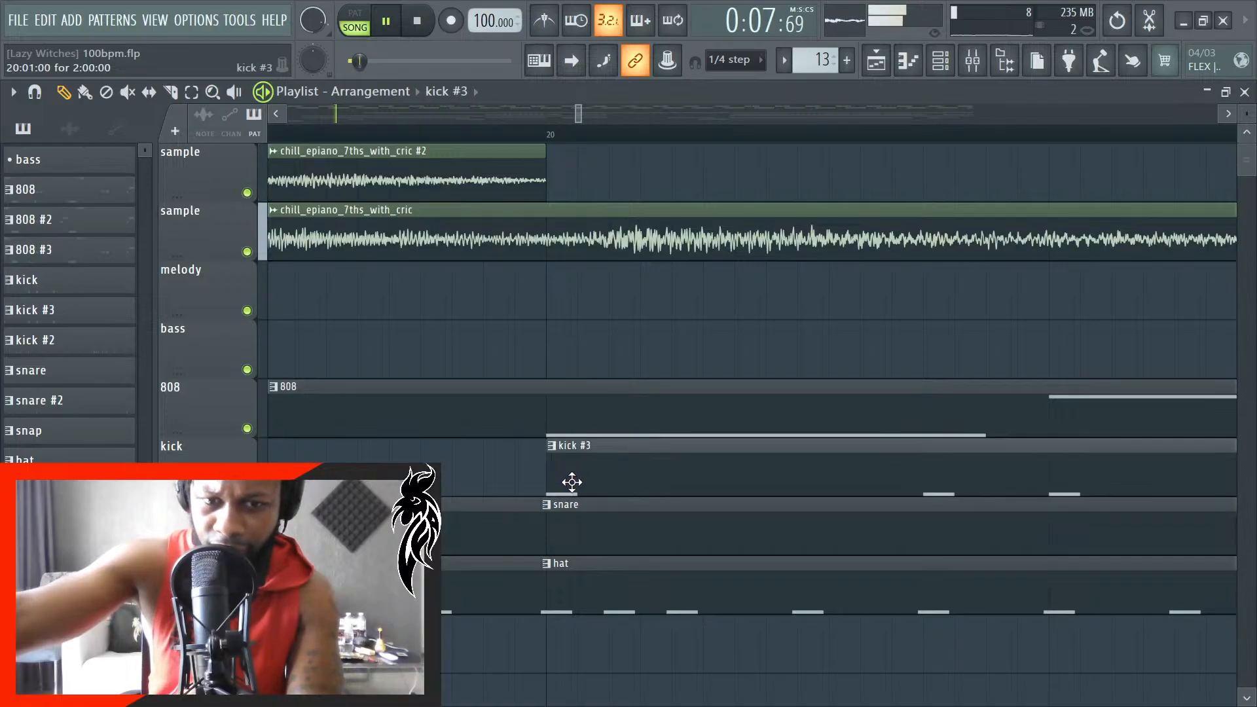
pyautogui.moveTo(579, 545); pyautogui.dragTo(584, 545)
pyautogui.moveTo(587, 588); pyautogui.dragTo(591, 588)
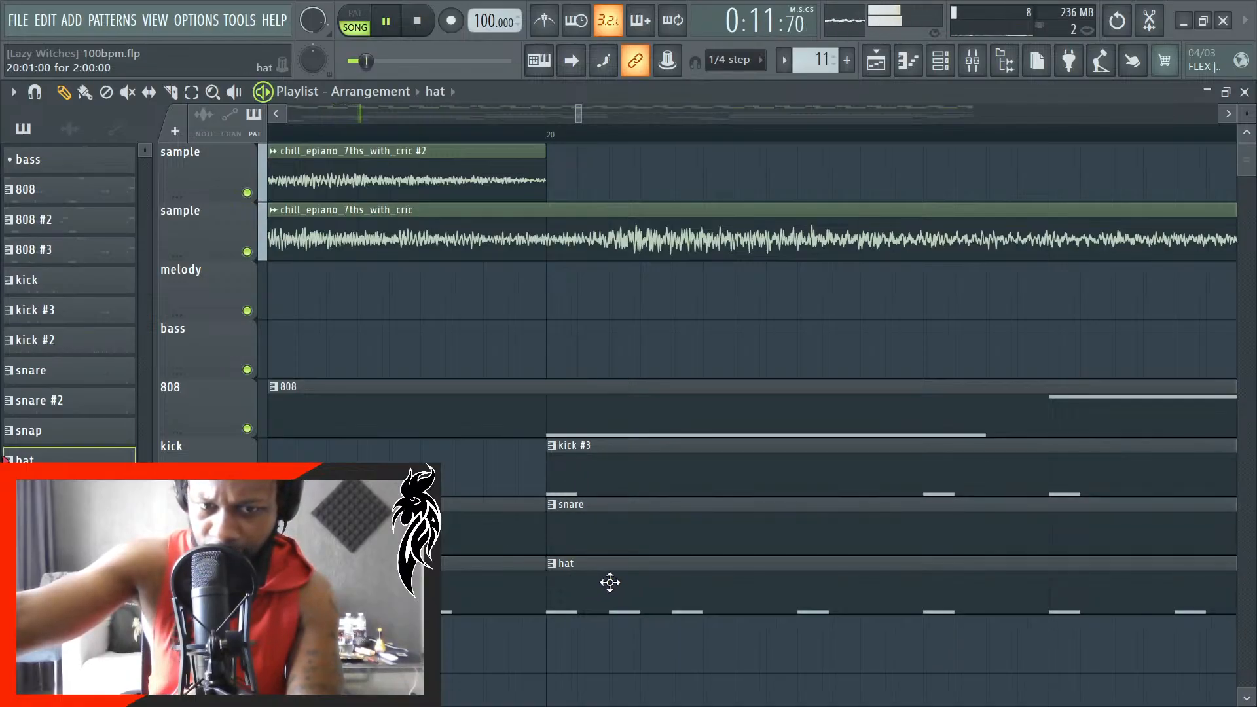
# - Examine the clip edges on the 808, kick, snare, hat and triangle tracks against the bar lines from bar 22 to bar 28
pyautogui.scroll(-9, 481, 519)
pyautogui.scroll(4, 992, 504)
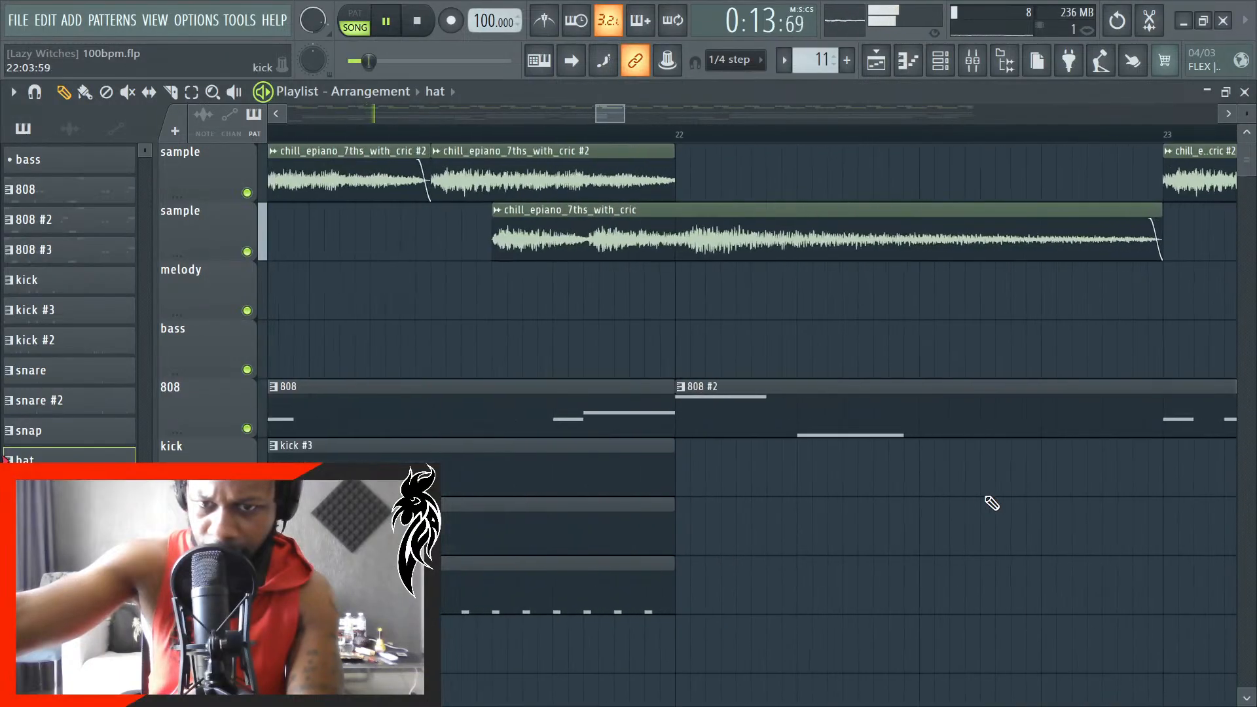
pyautogui.scroll(3, 631, 508)
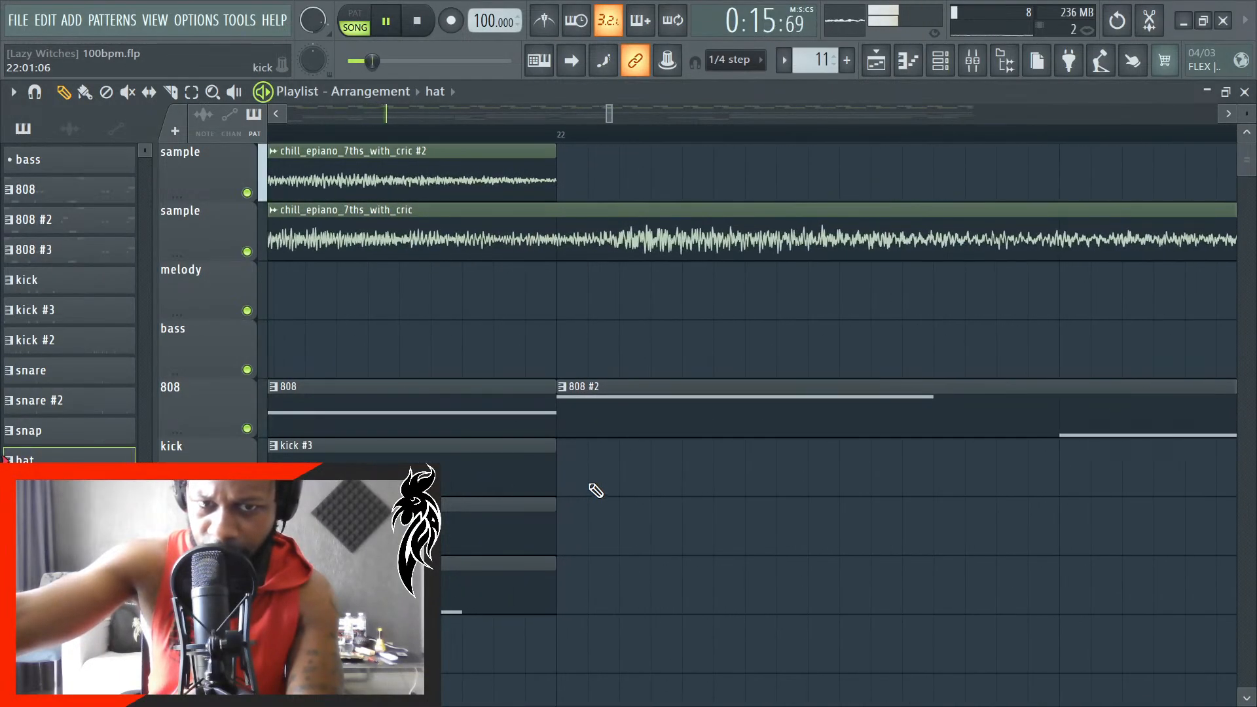
pyautogui.scroll(-6, 596, 491)
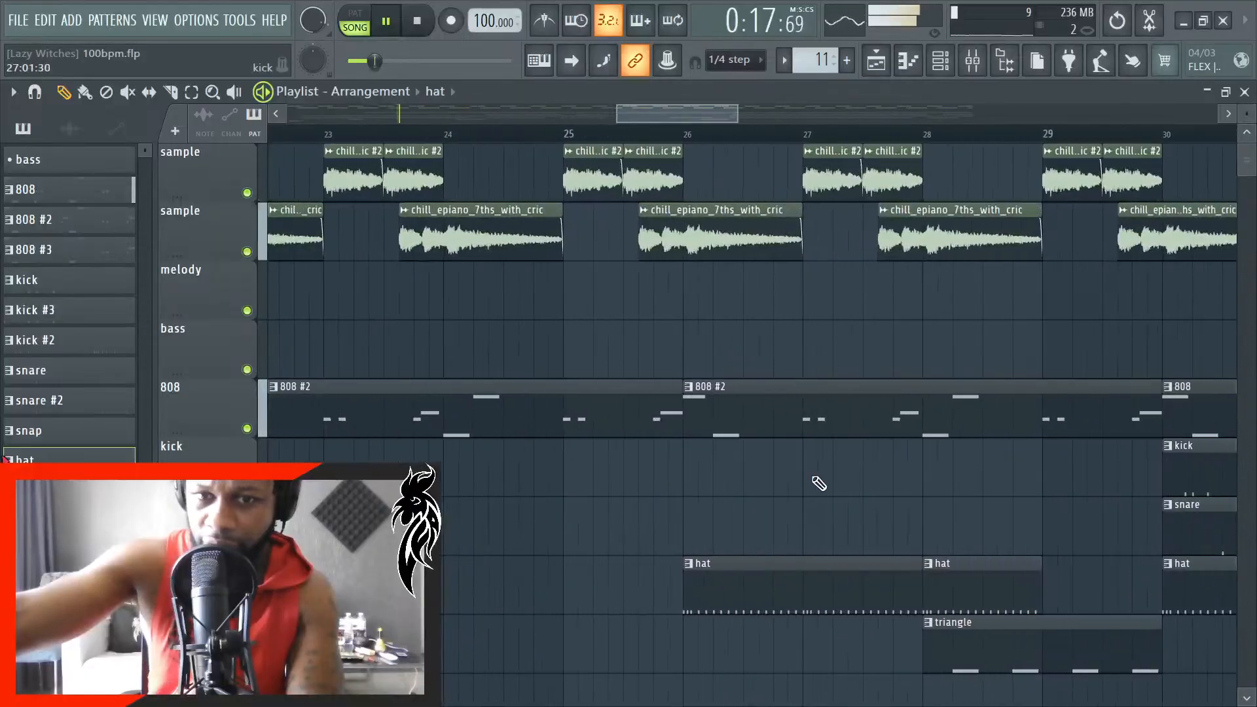
pyautogui.scroll(6, 730, 517)
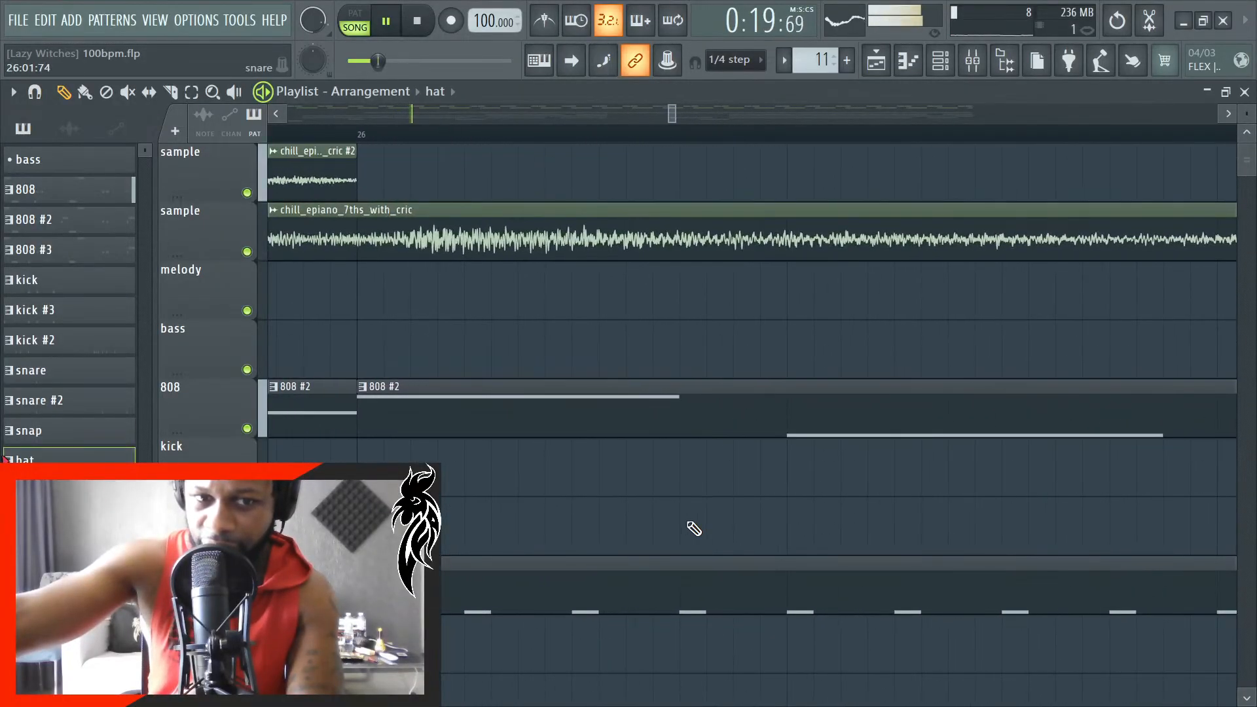
pyautogui.scroll(-3, 688, 505)
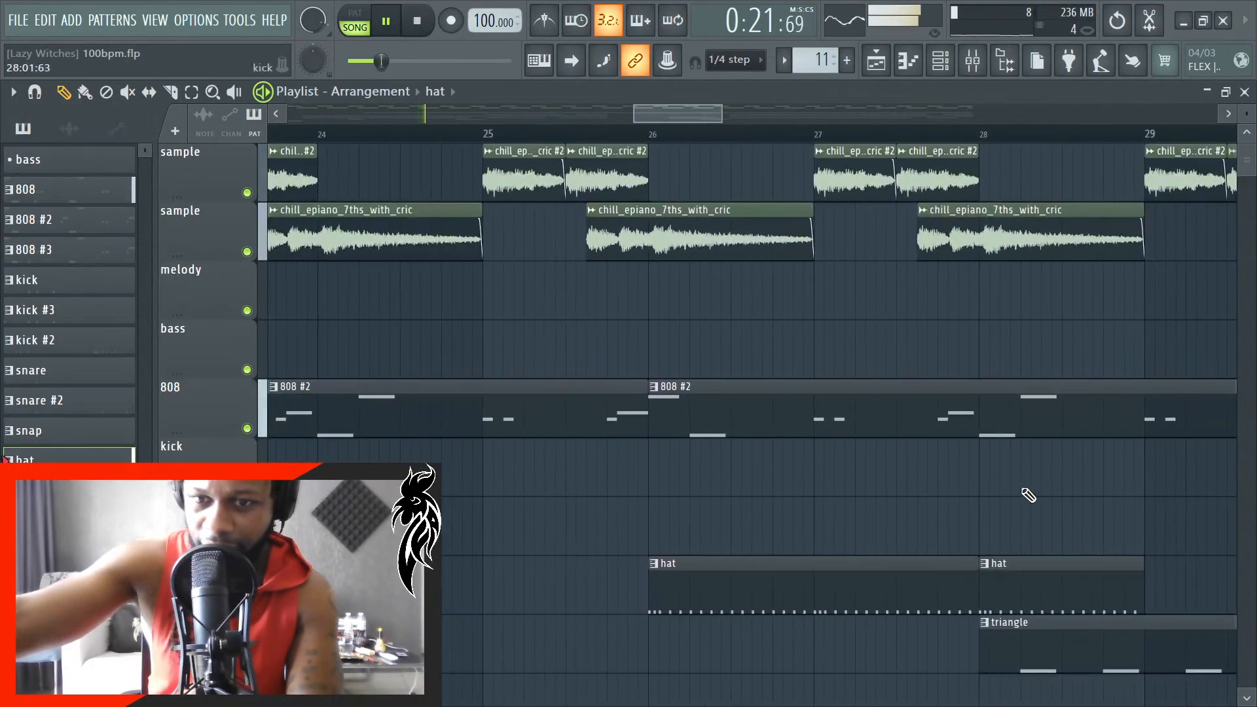
pyautogui.scroll(4, 974, 519)
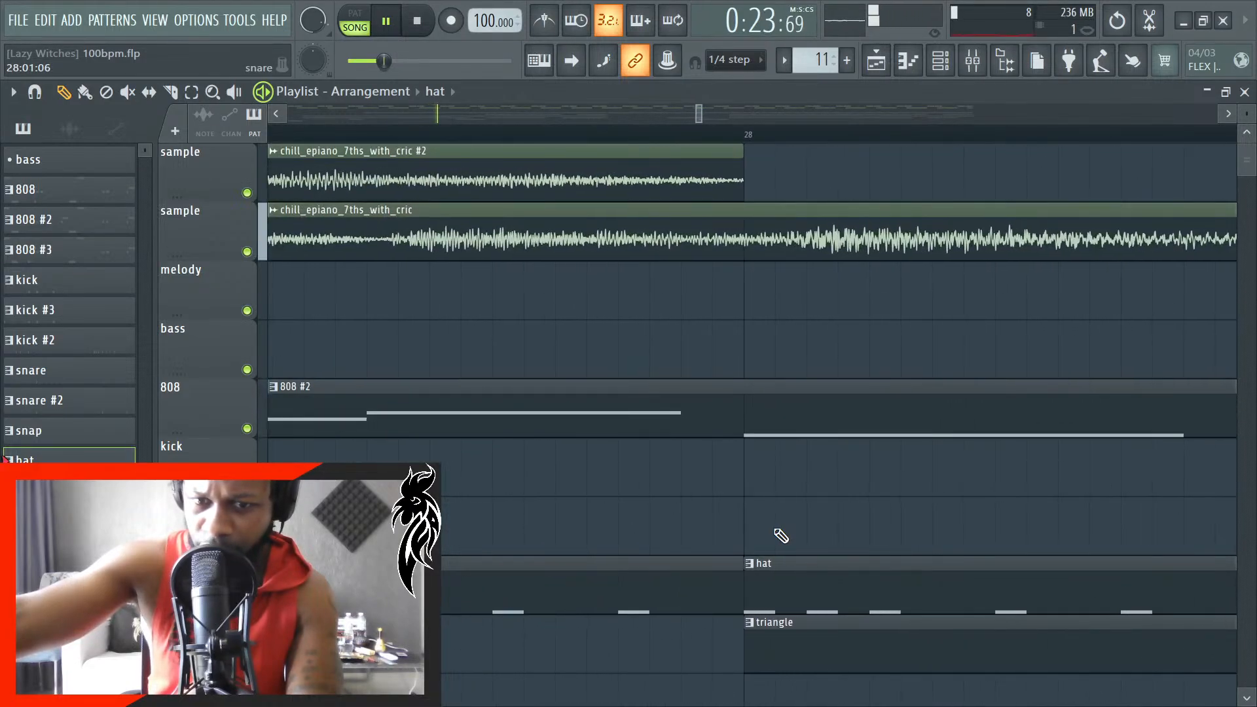
pyautogui.scroll(-3, 767, 507)
pyautogui.scroll(-2, 851, 495)
pyautogui.scroll(4, 917, 496)
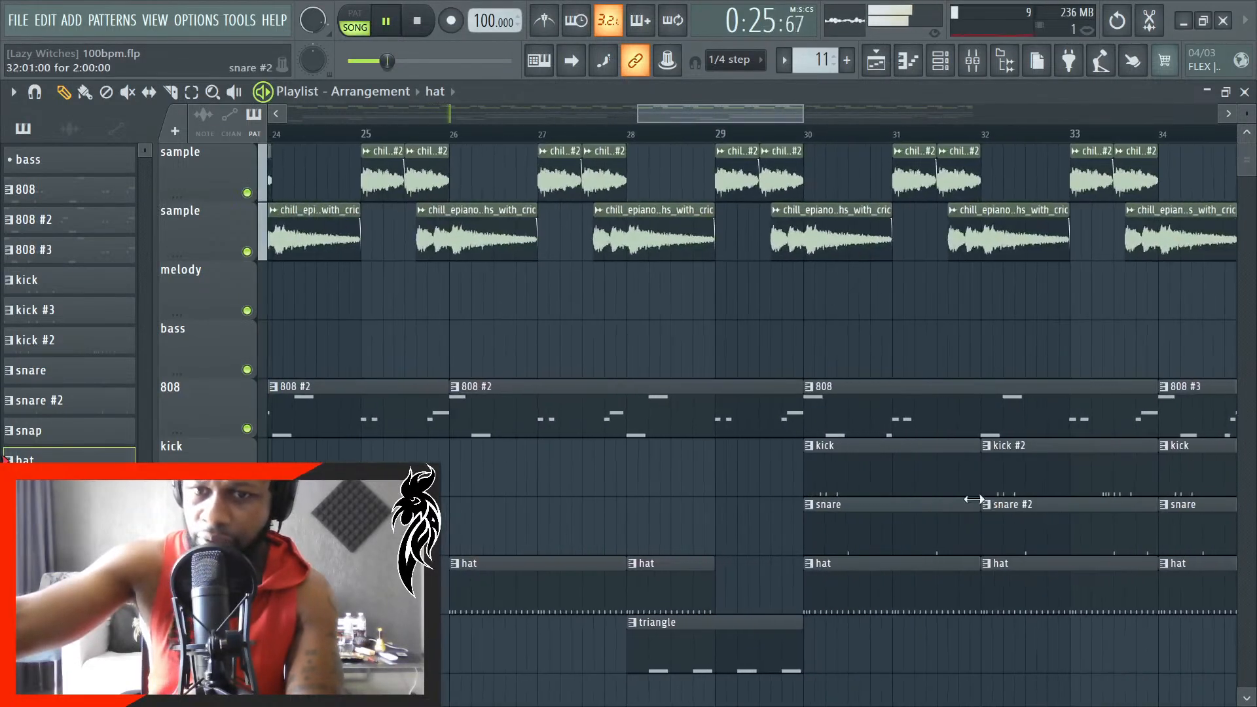
# - Check the start edges of the 808, kick, snare and hat clips against the bar lines from bar 30 to bar 36
pyautogui.scroll(3, 679, 504)
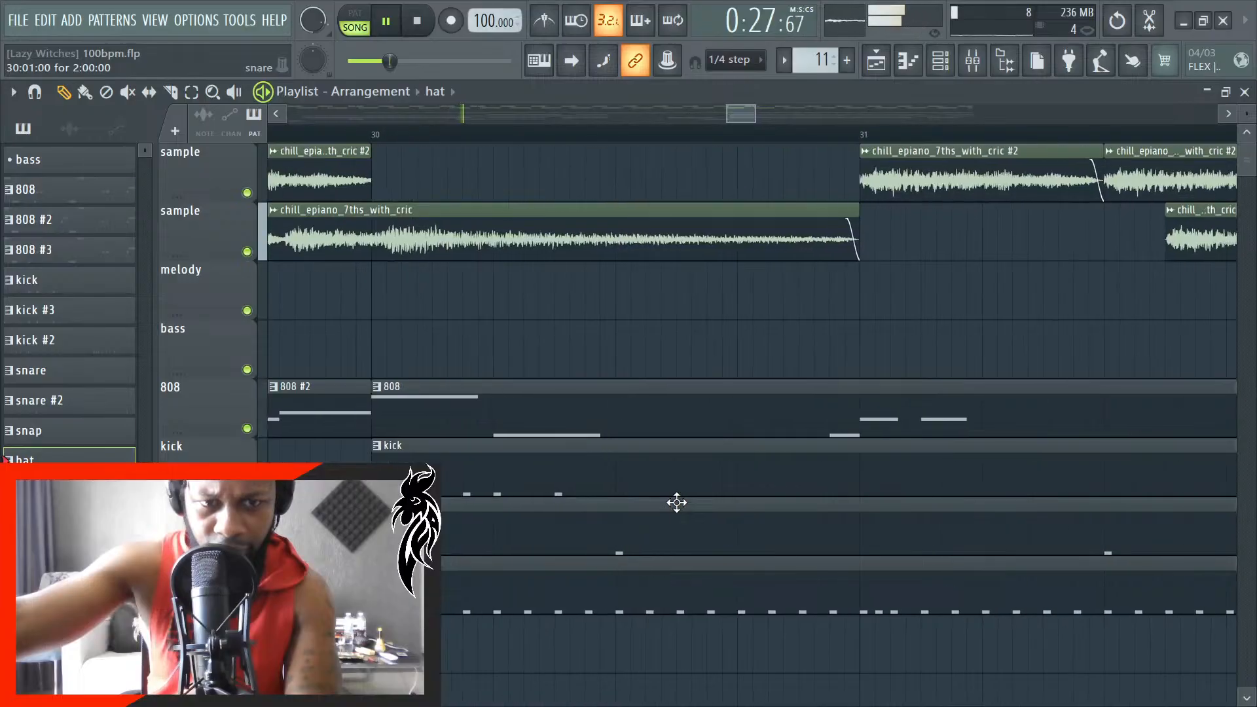
pyautogui.scroll(-4, 499, 526)
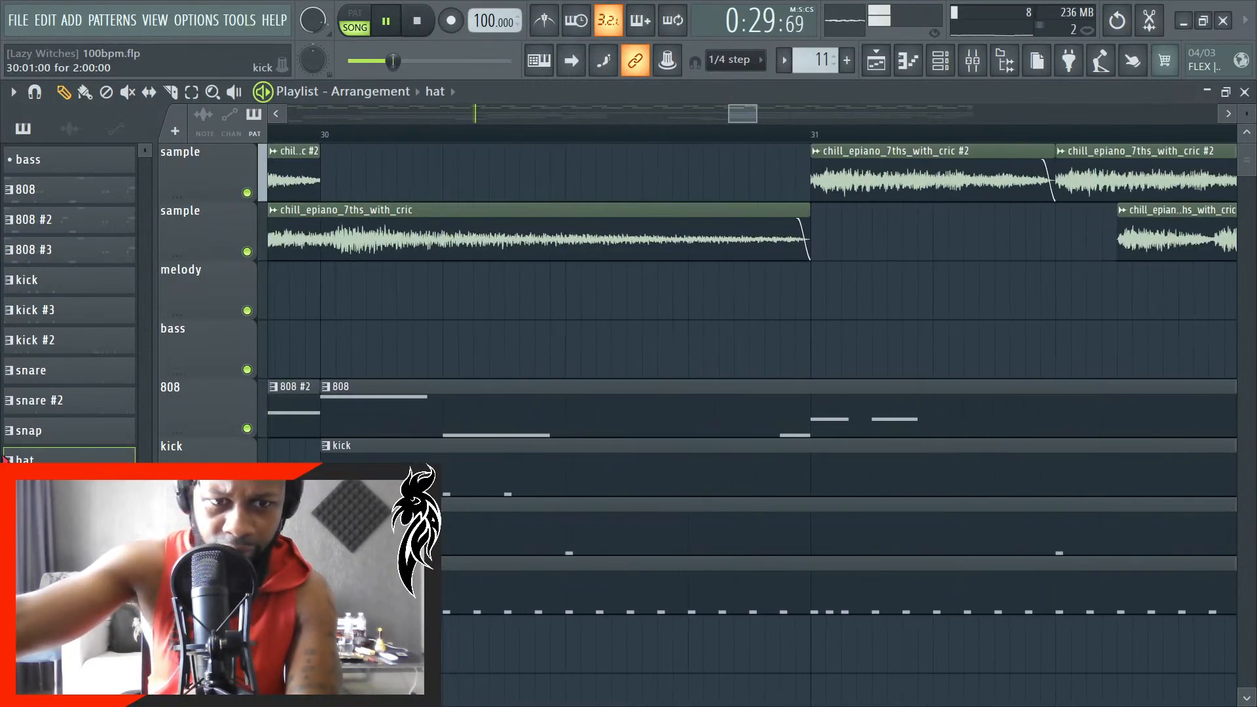
pyautogui.scroll(-2, 663, 467)
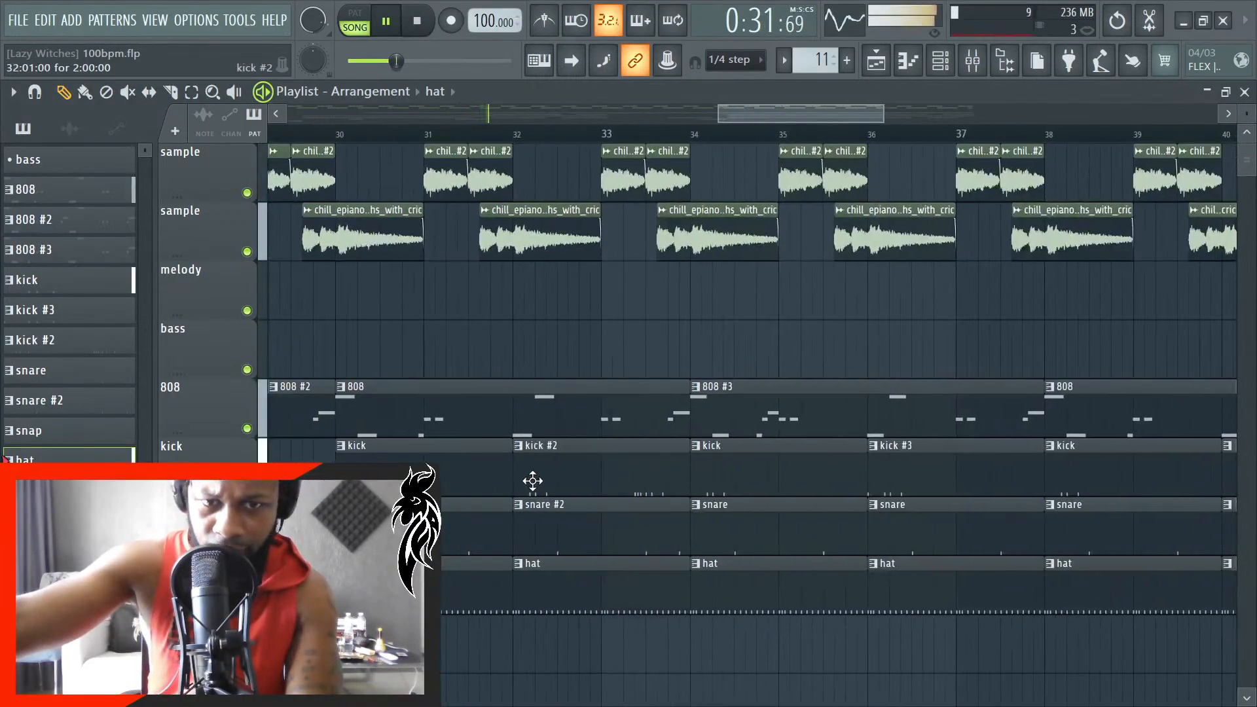
pyautogui.scroll(5, 533, 482)
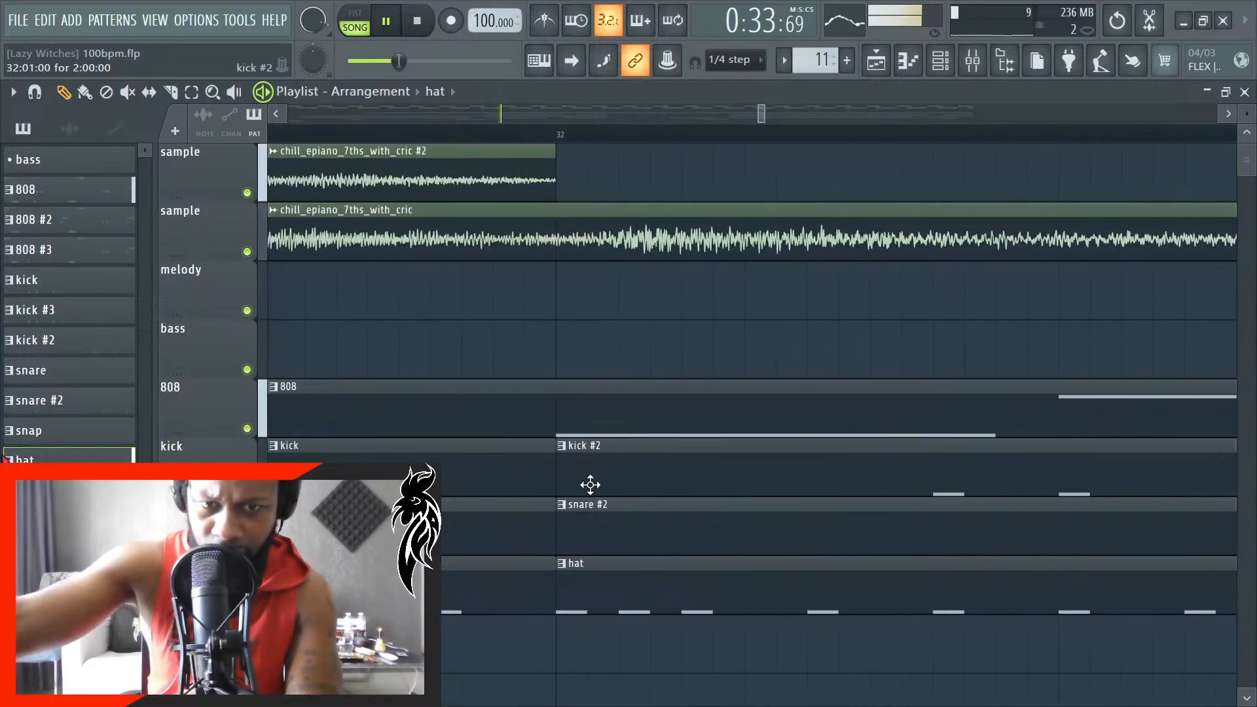
pyautogui.scroll(-5, 596, 488)
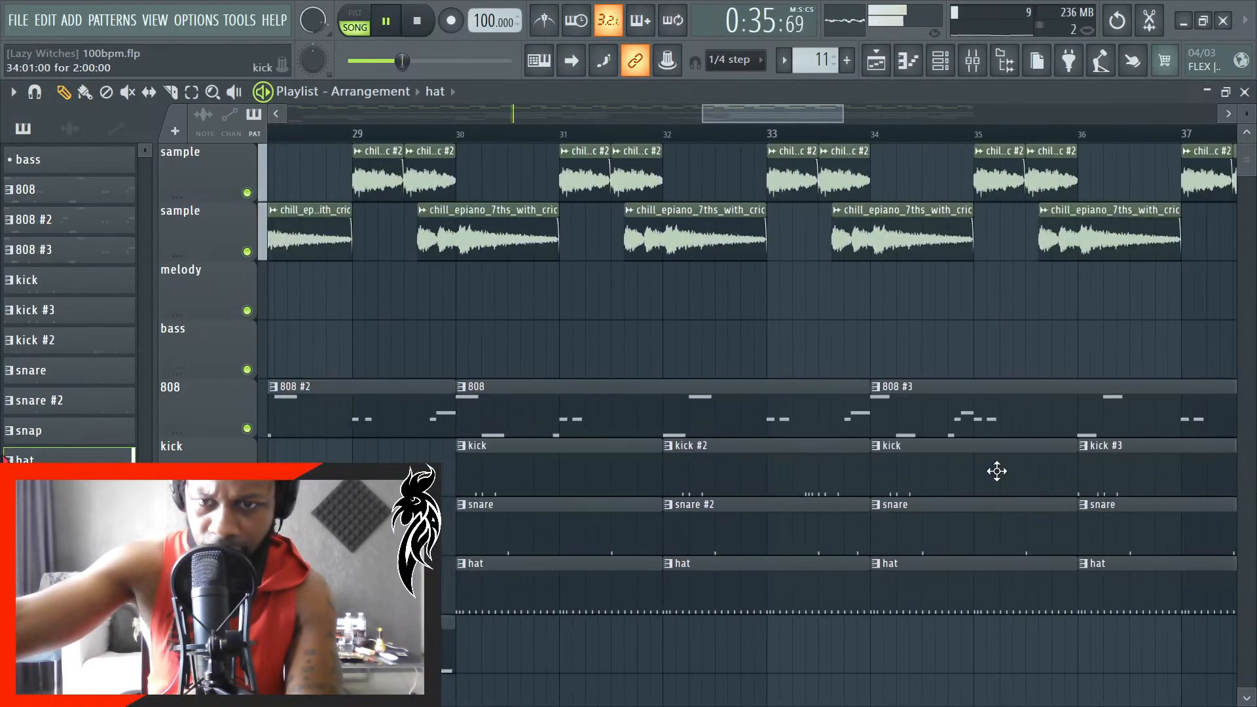
pyautogui.scroll(5, 753, 480)
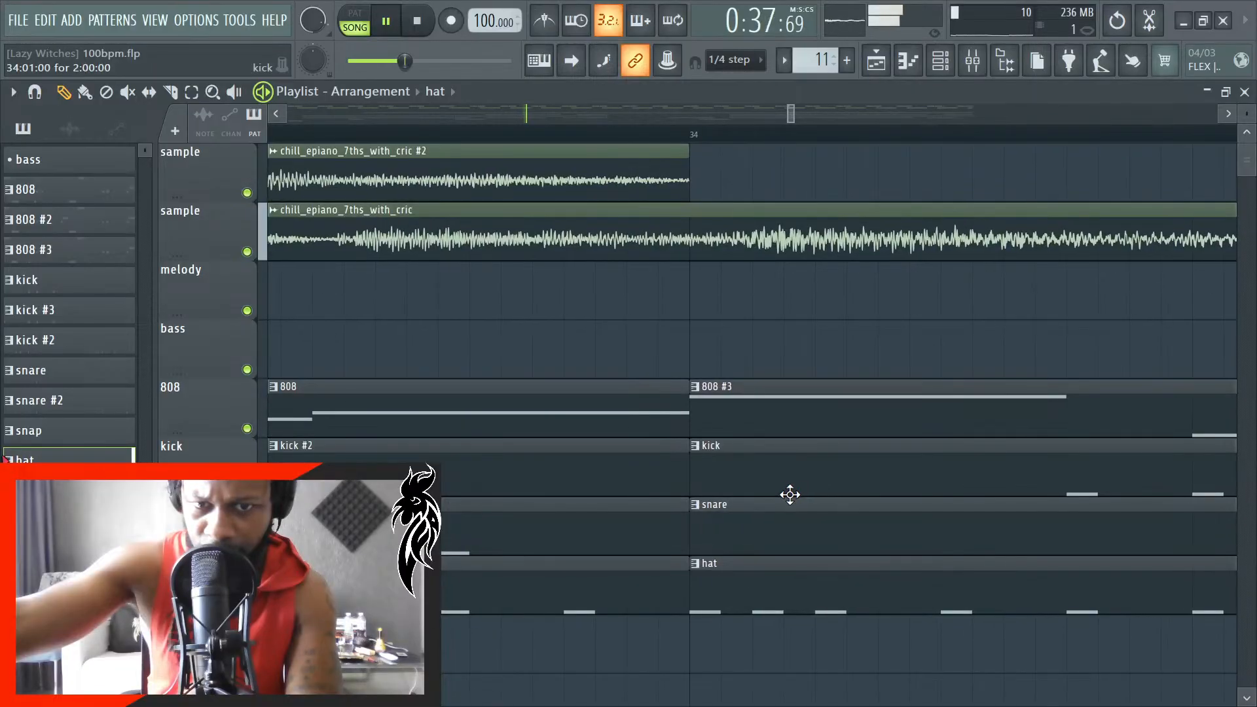
pyautogui.scroll(-8, 779, 493)
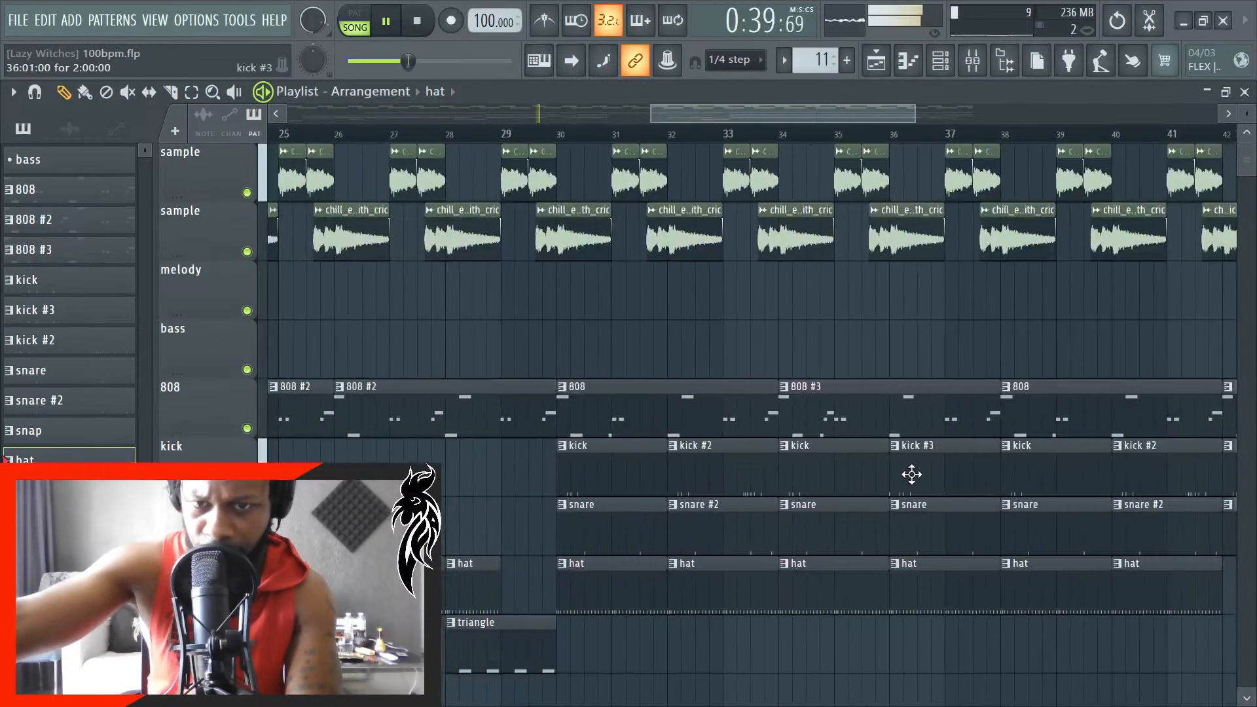
pyautogui.scroll(8, 892, 478)
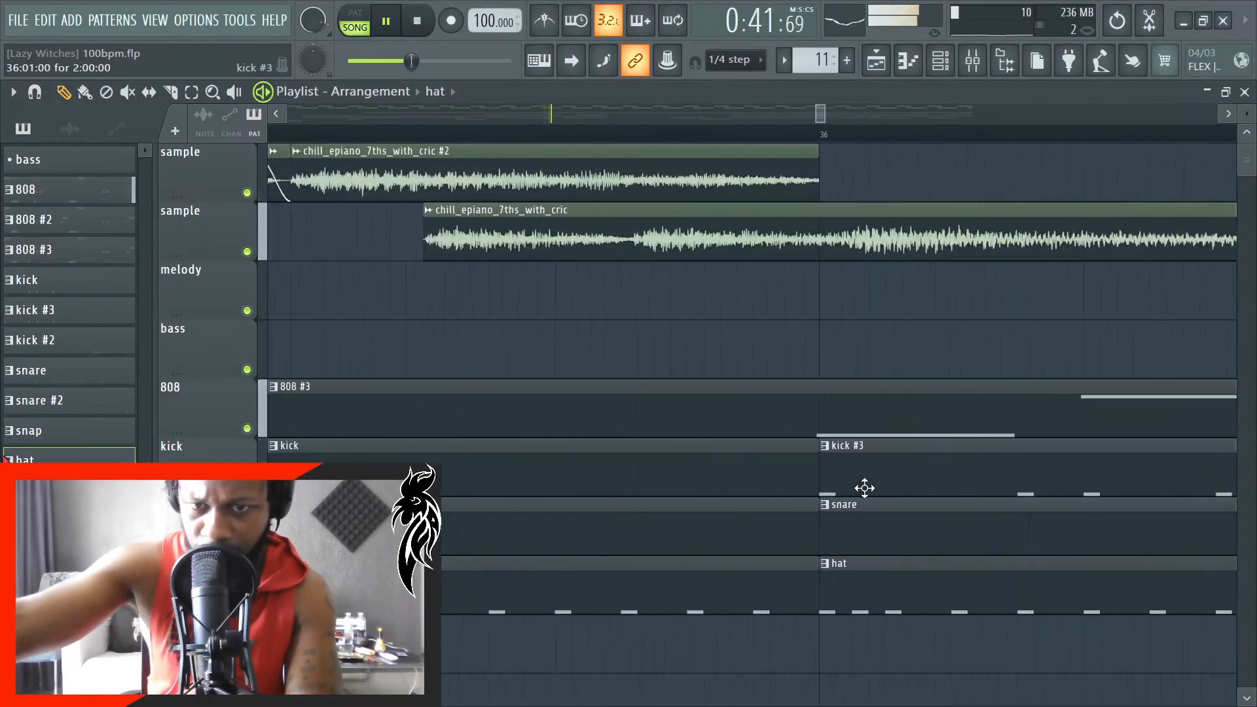
# - Try shifting the 808 #3 clip at bar 34 forward by one tick to line its note up with bar 36
pyautogui.scroll(3, 863, 488)
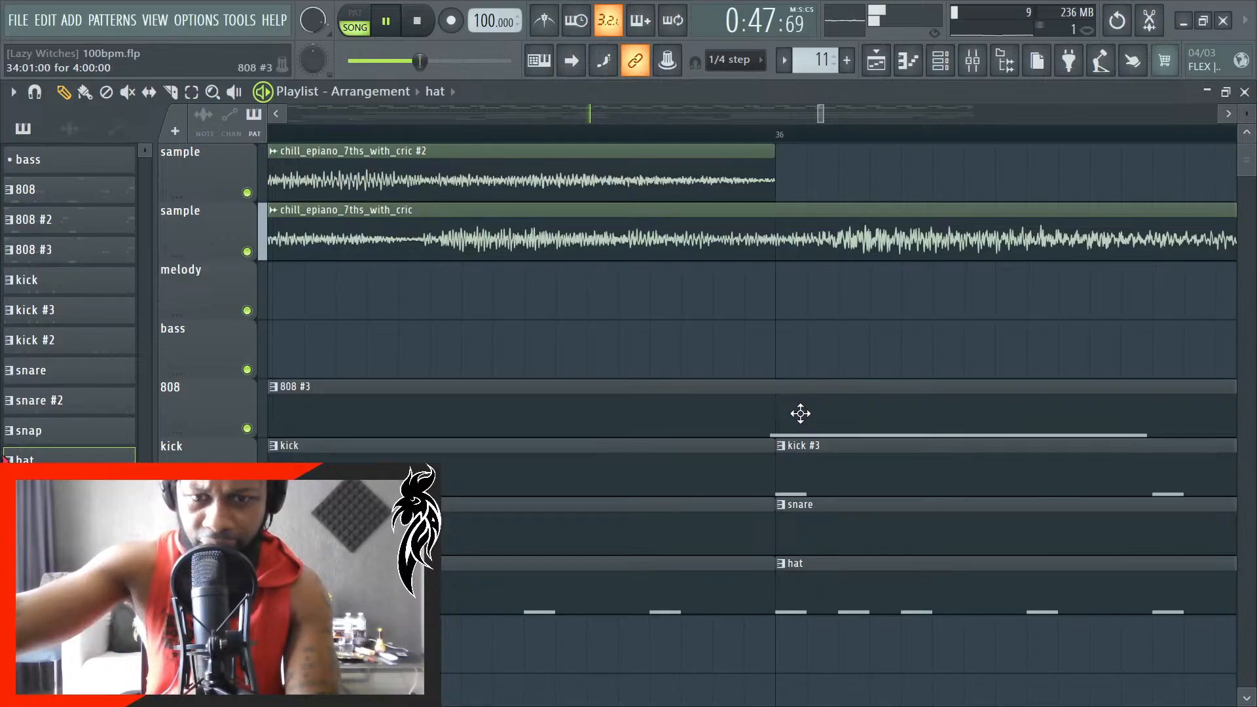
pyautogui.scroll(-8, 801, 413)
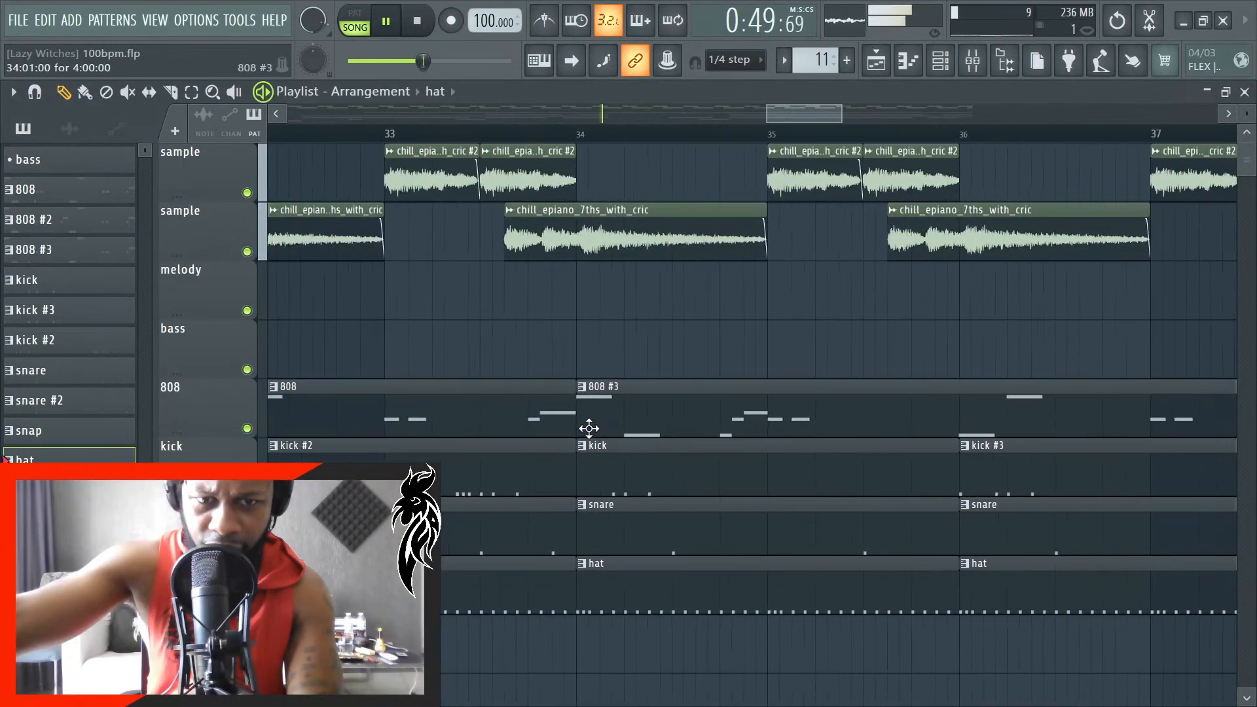
pyautogui.scroll(8, 589, 429)
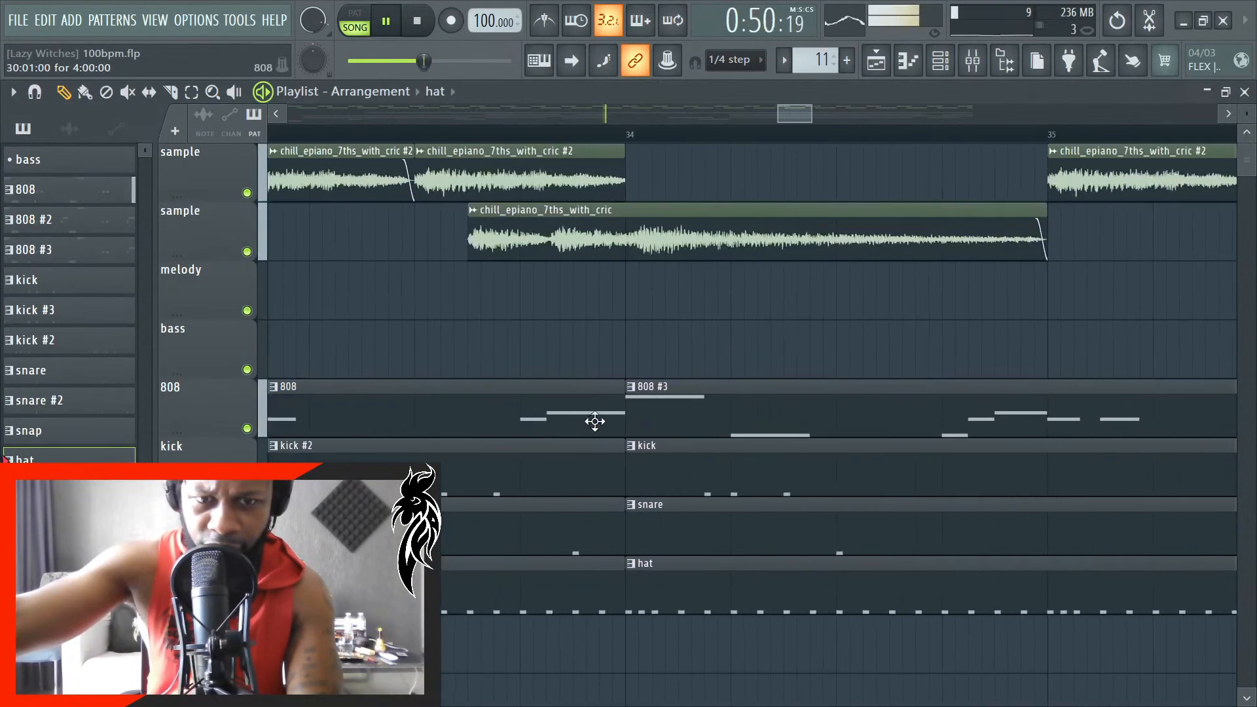
pyautogui.click(631, 422)
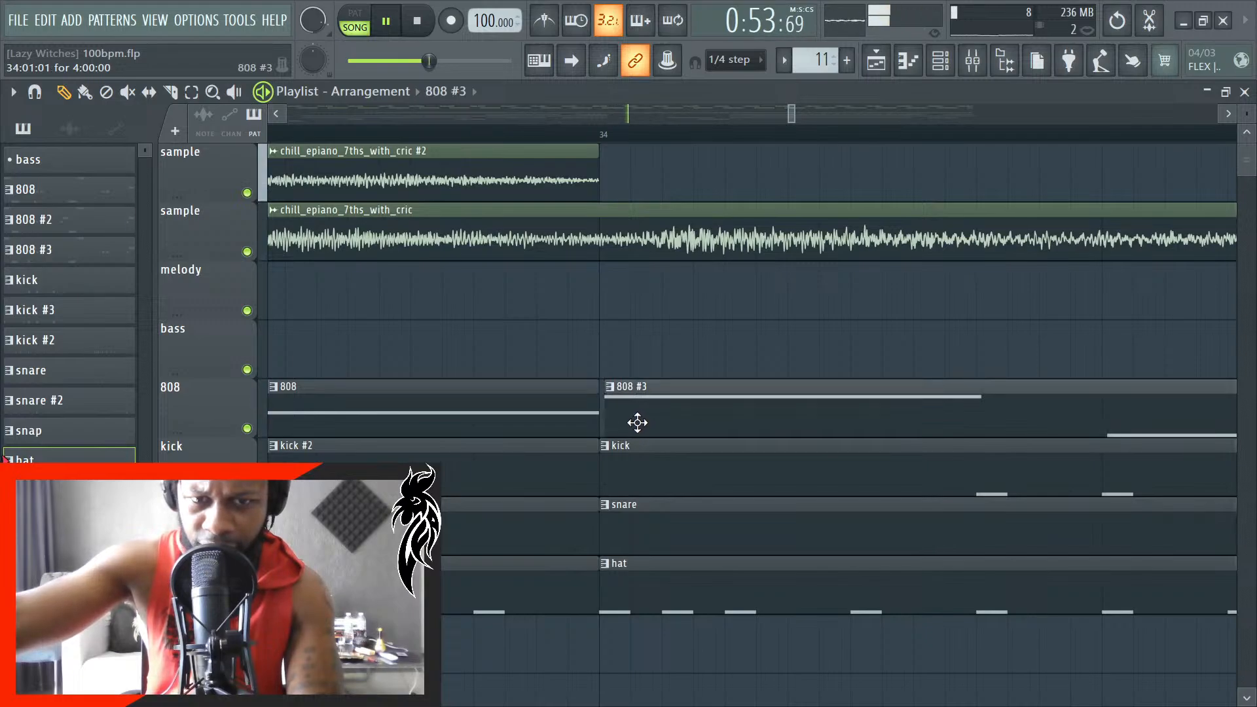
pyautogui.scroll(-6, 629, 425)
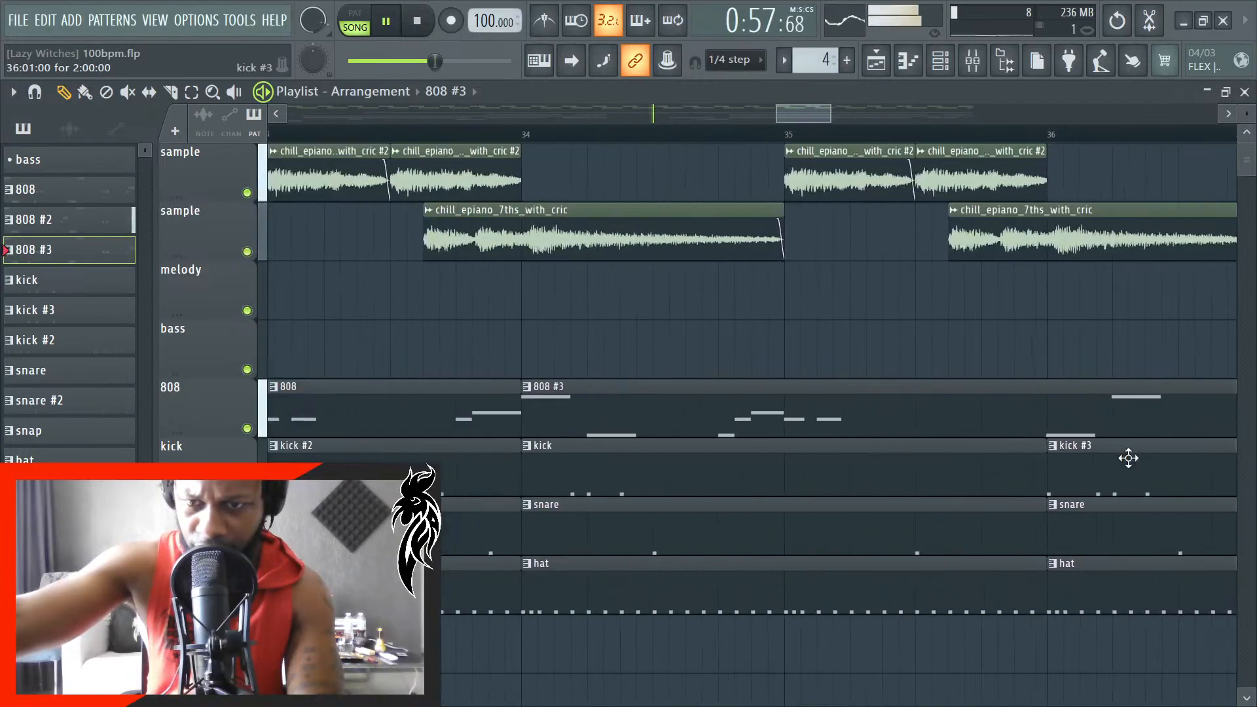
pyautogui.scroll(5, 1039, 463)
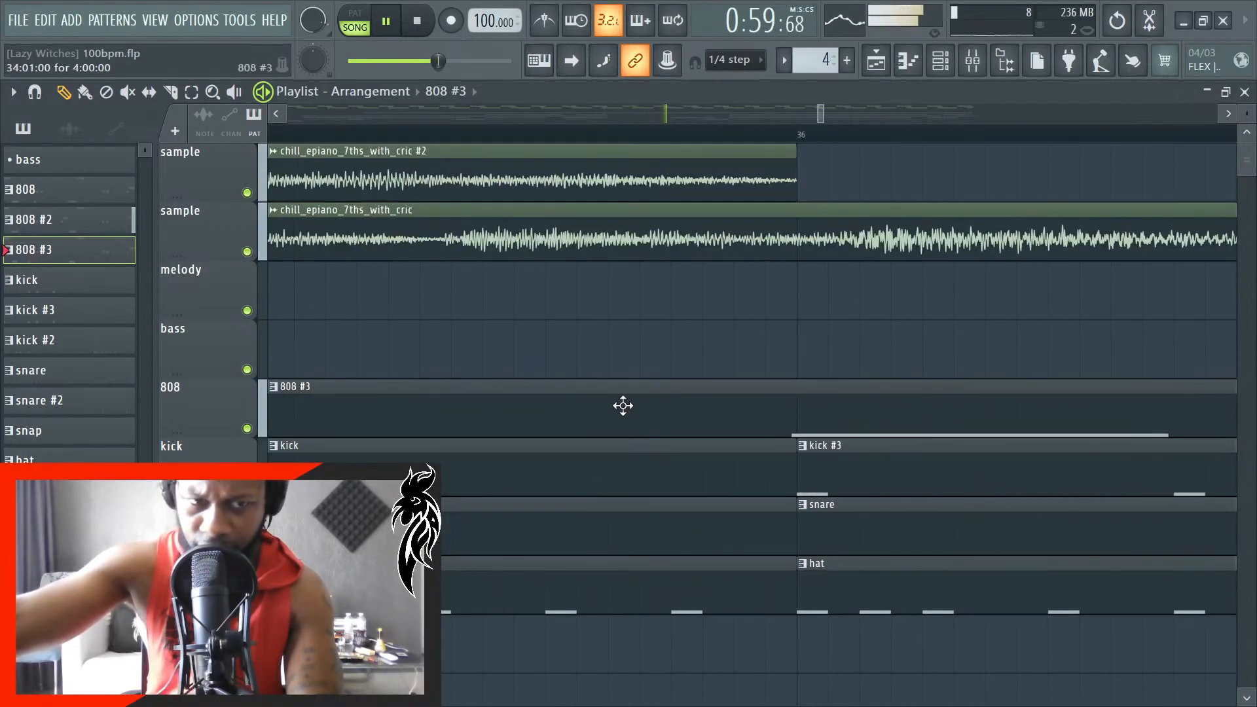
# - Open the 808 #3 pattern in the piano roll and check its note starts in bars 1 and 2 against the grid lines
pyautogui.doubleClick(108, 254)
pyautogui.scroll(-4, 385, 348)
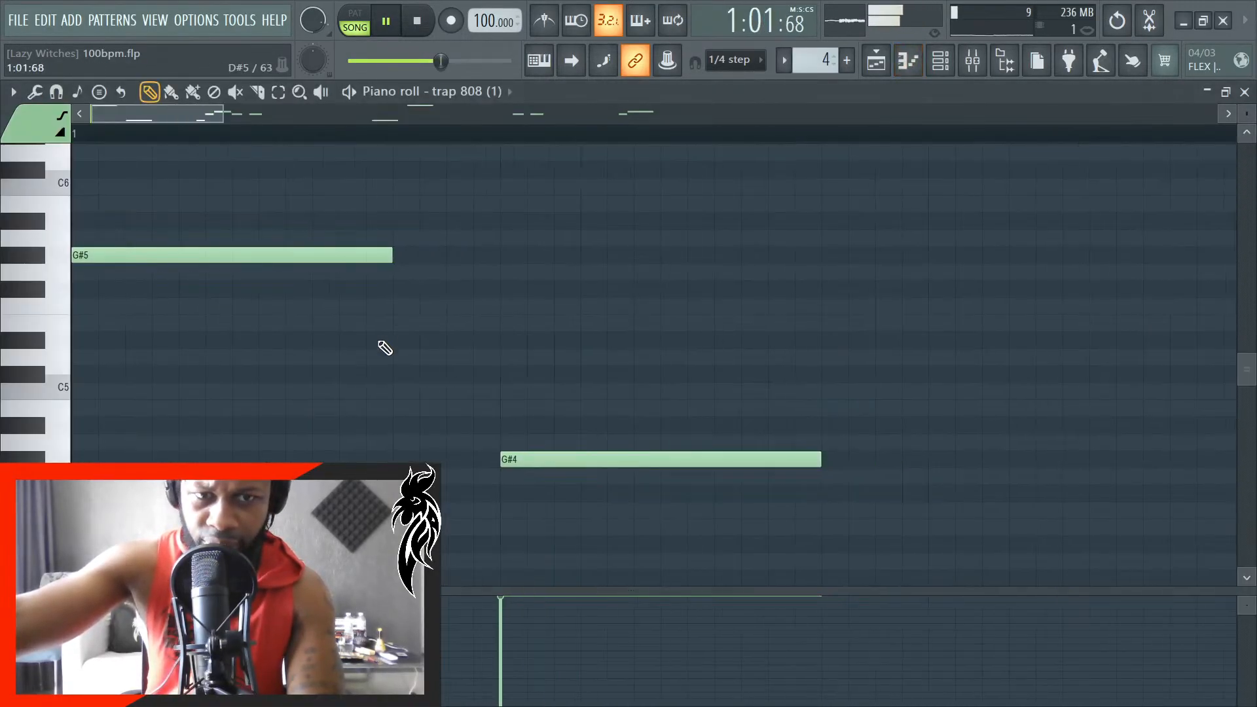
pyautogui.scroll(4, 845, 377)
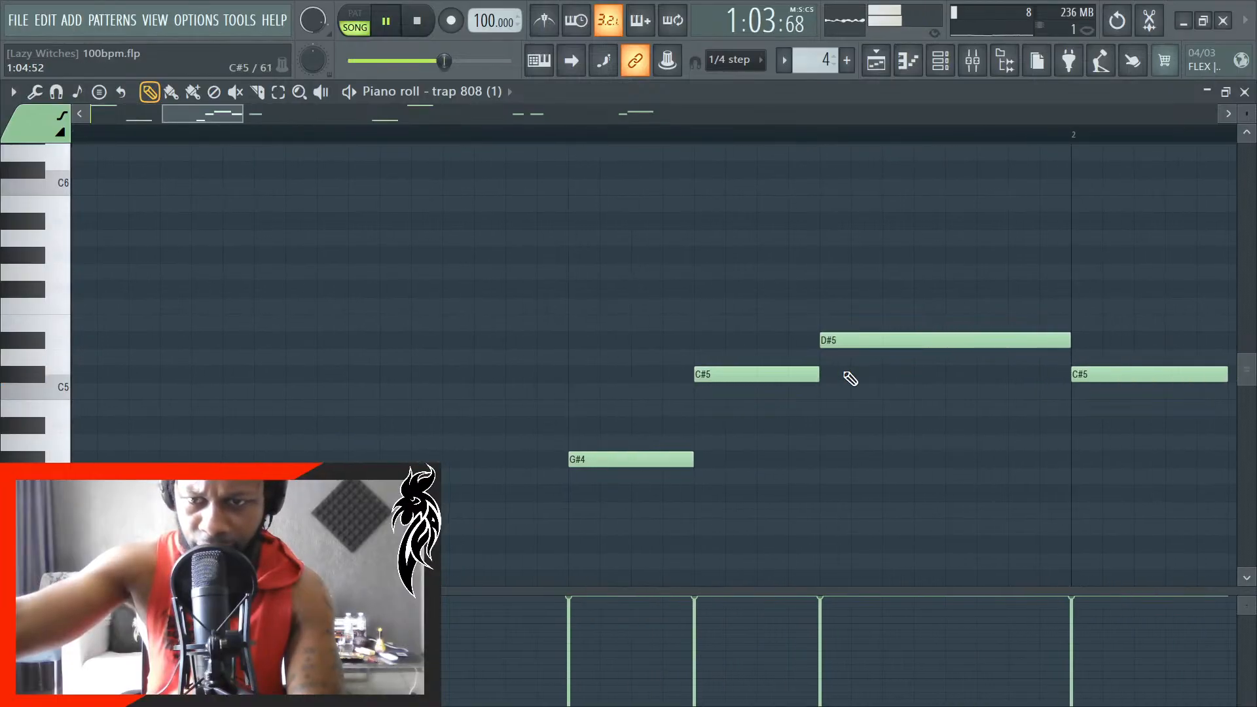
pyautogui.scroll(-3, 848, 379)
pyautogui.scroll(3, 975, 401)
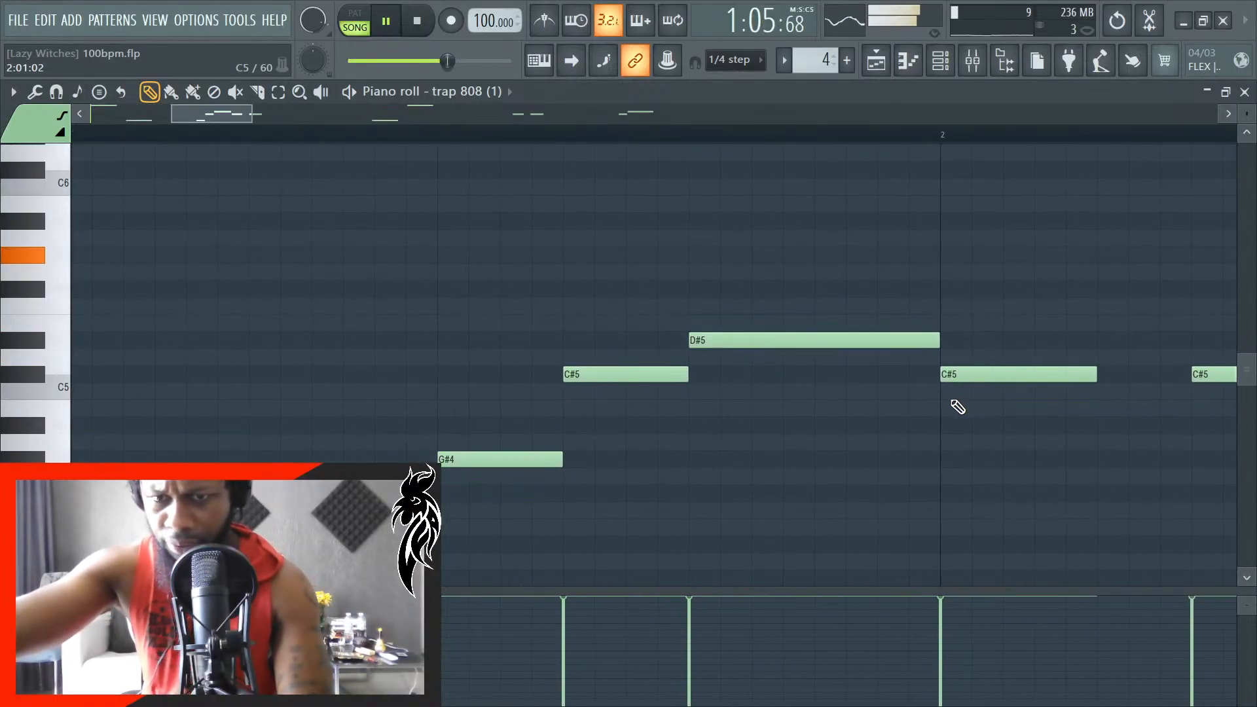
pyautogui.scroll(-3, 966, 401)
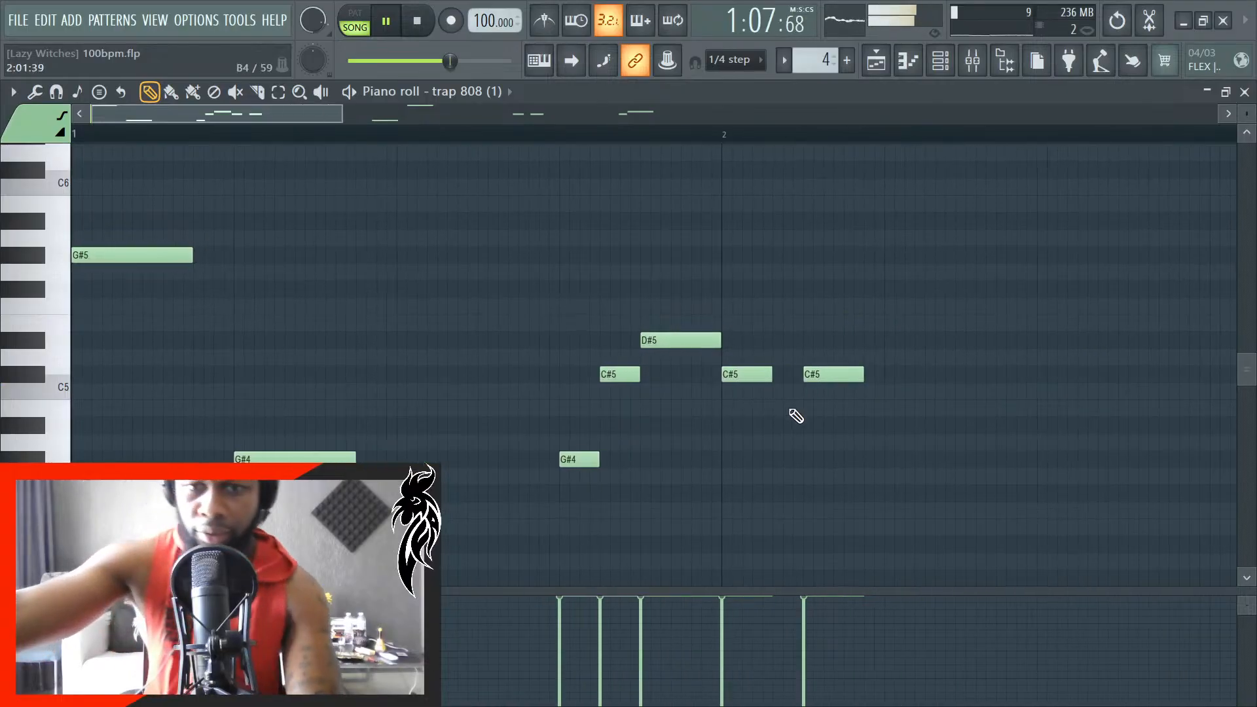
pyautogui.scroll(4, 169, 462)
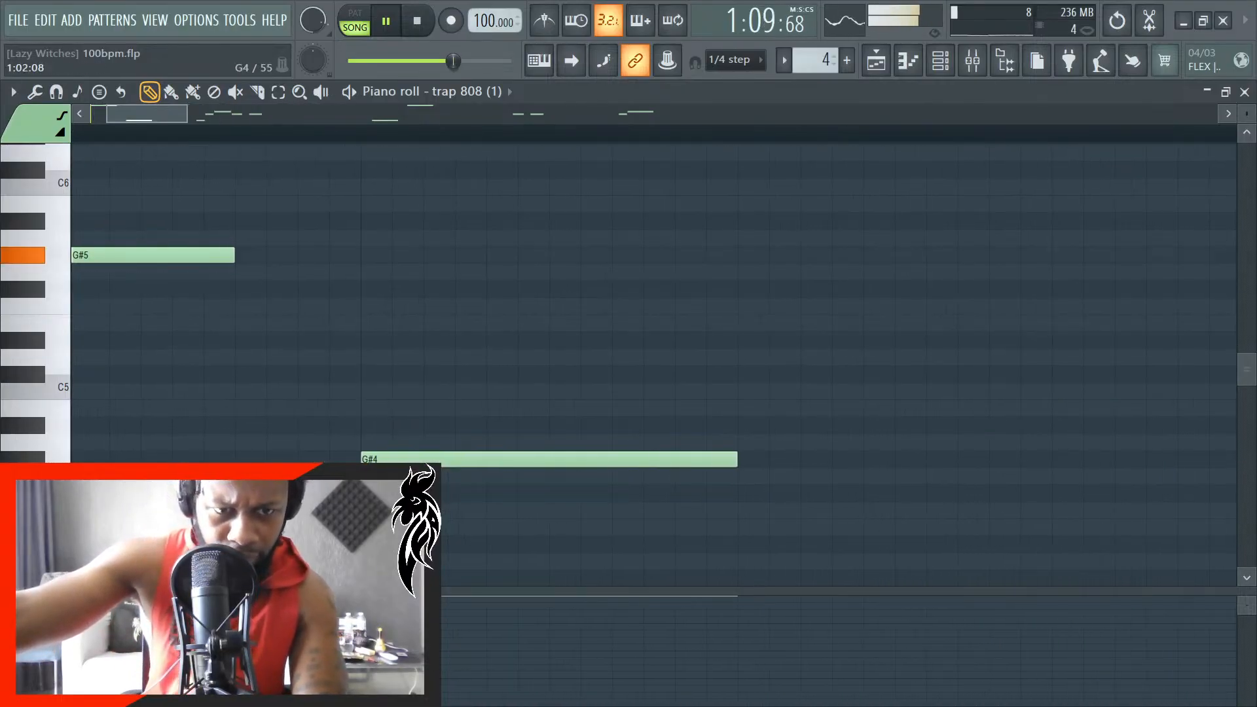
pyautogui.scroll(-4, 725, 488)
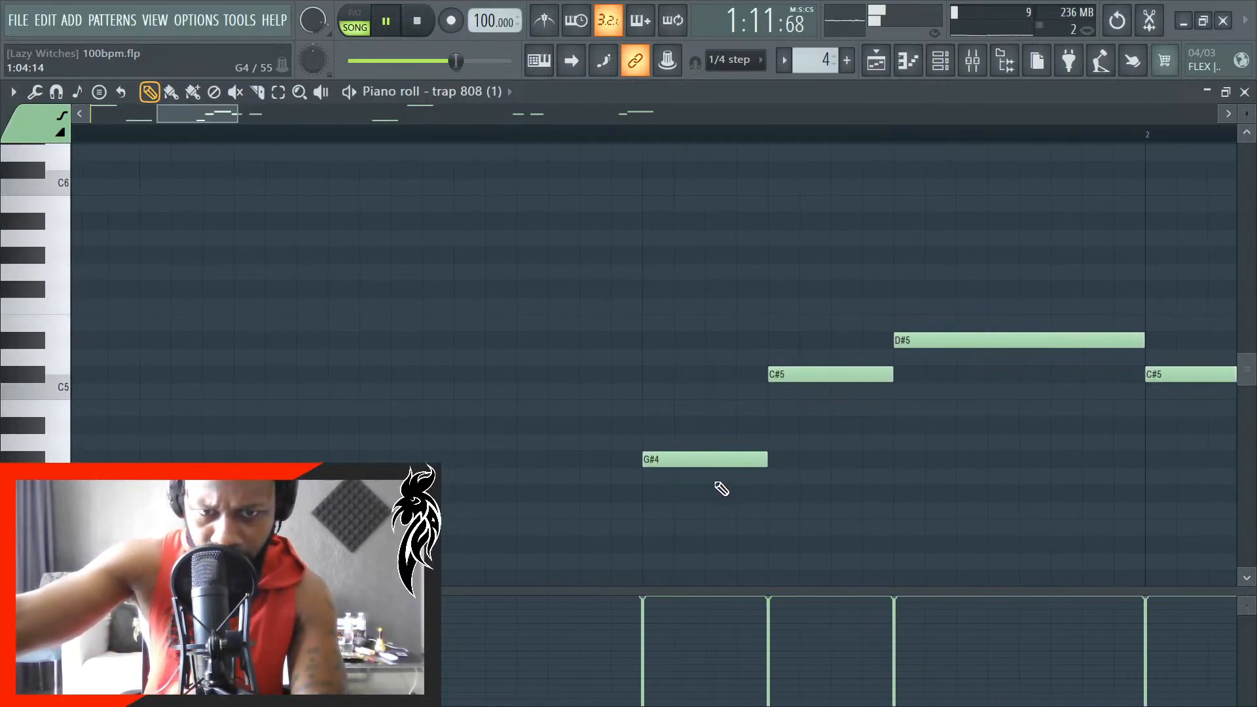
pyautogui.scroll(-4, 834, 420)
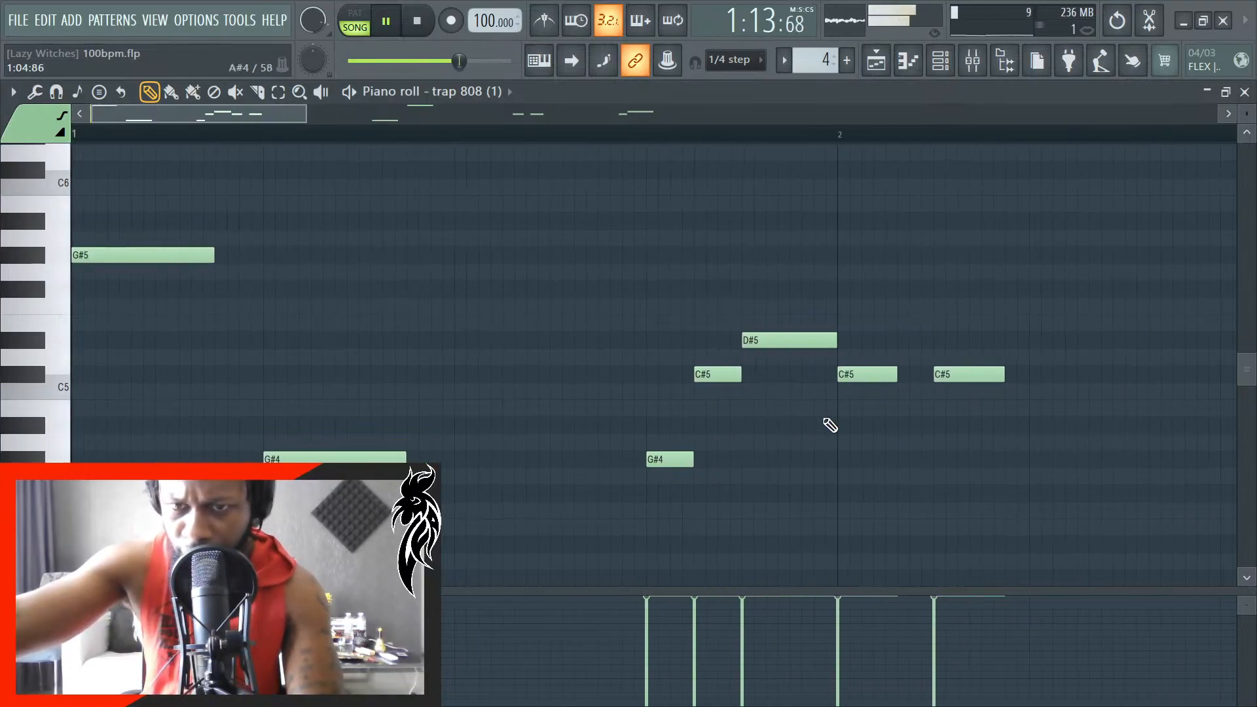
pyautogui.scroll(4, 977, 362)
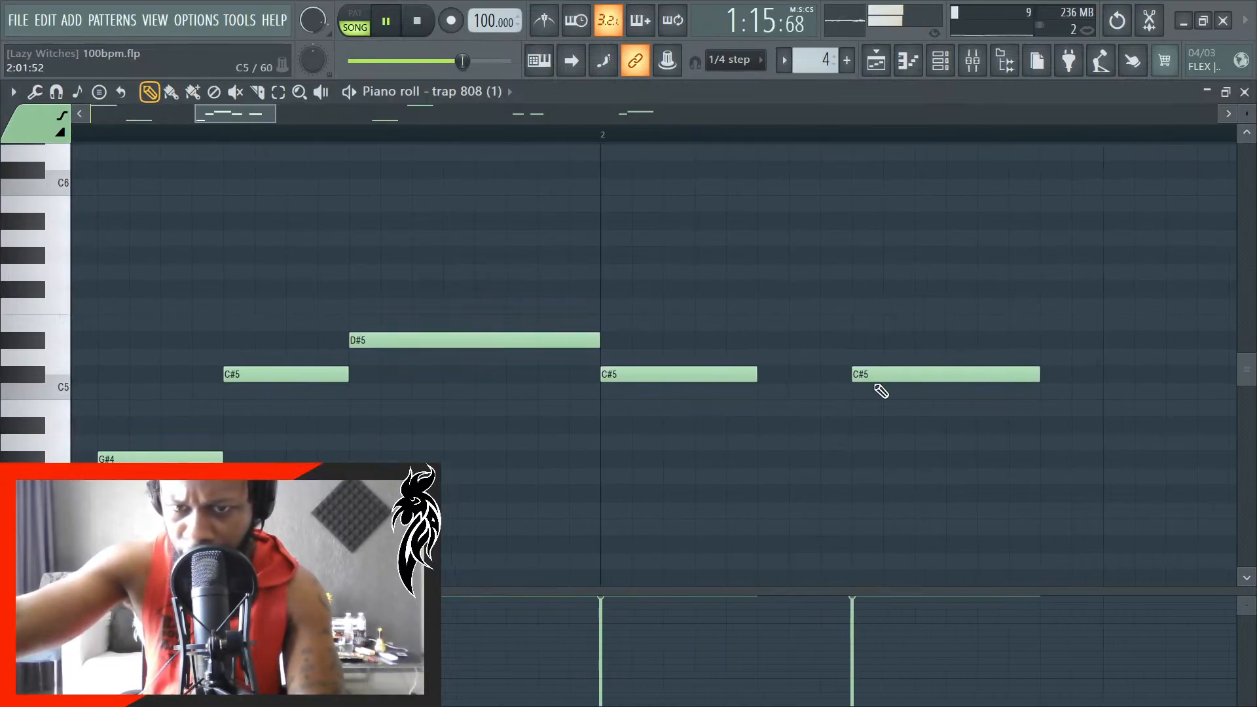
pyautogui.scroll(-6, 871, 391)
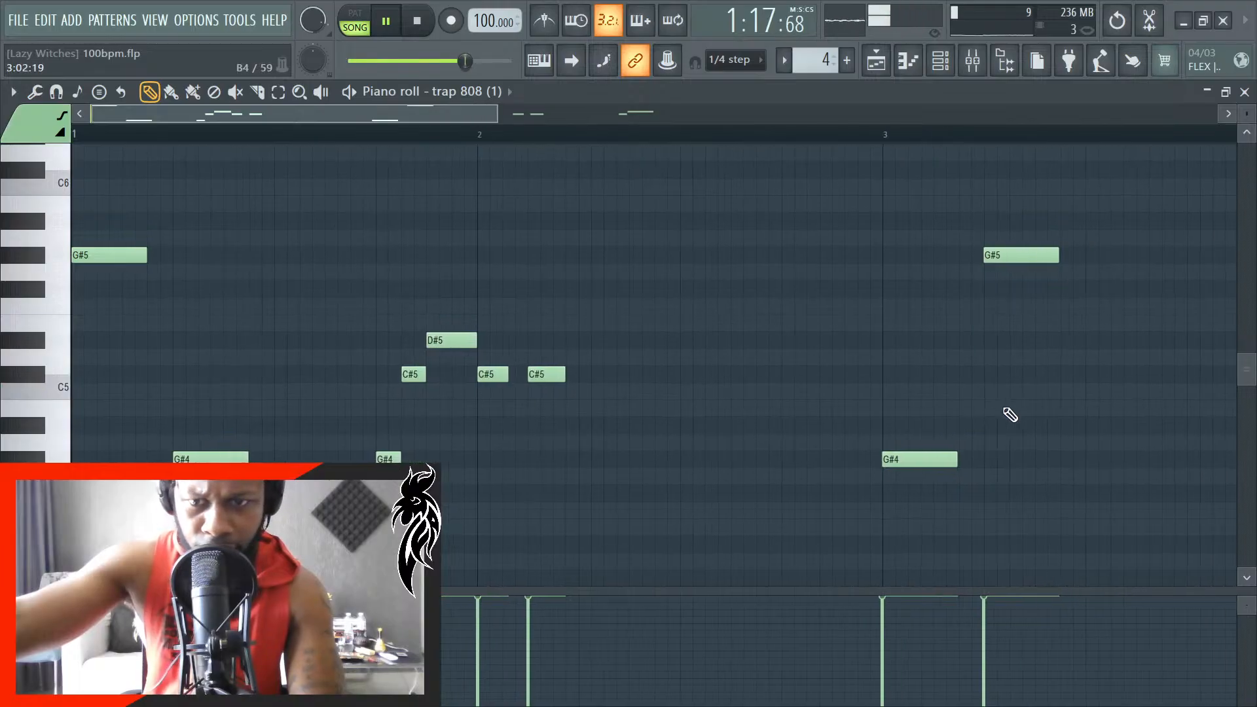
# - Move the G#5 note in bar 3 of the 808 #3 pattern so it starts exactly at 3:02:00
pyautogui.scroll(7, 870, 444)
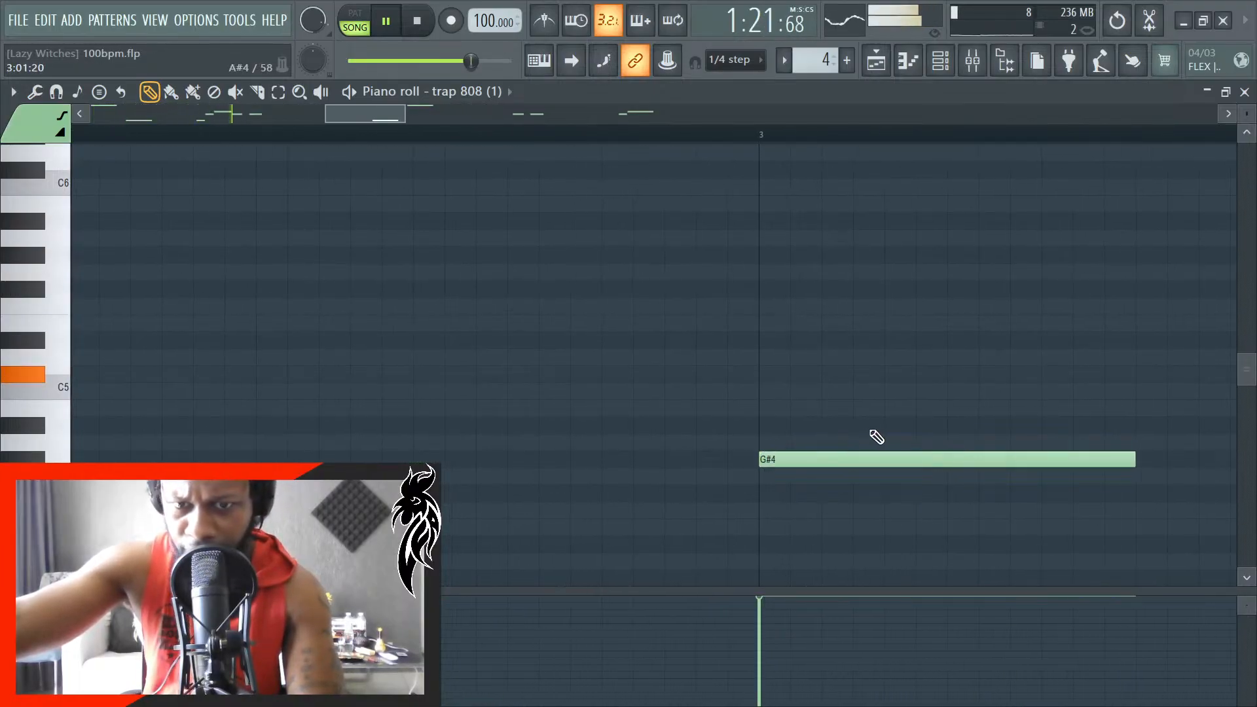
pyautogui.scroll(-7, 793, 419)
pyautogui.scroll(7, 960, 416)
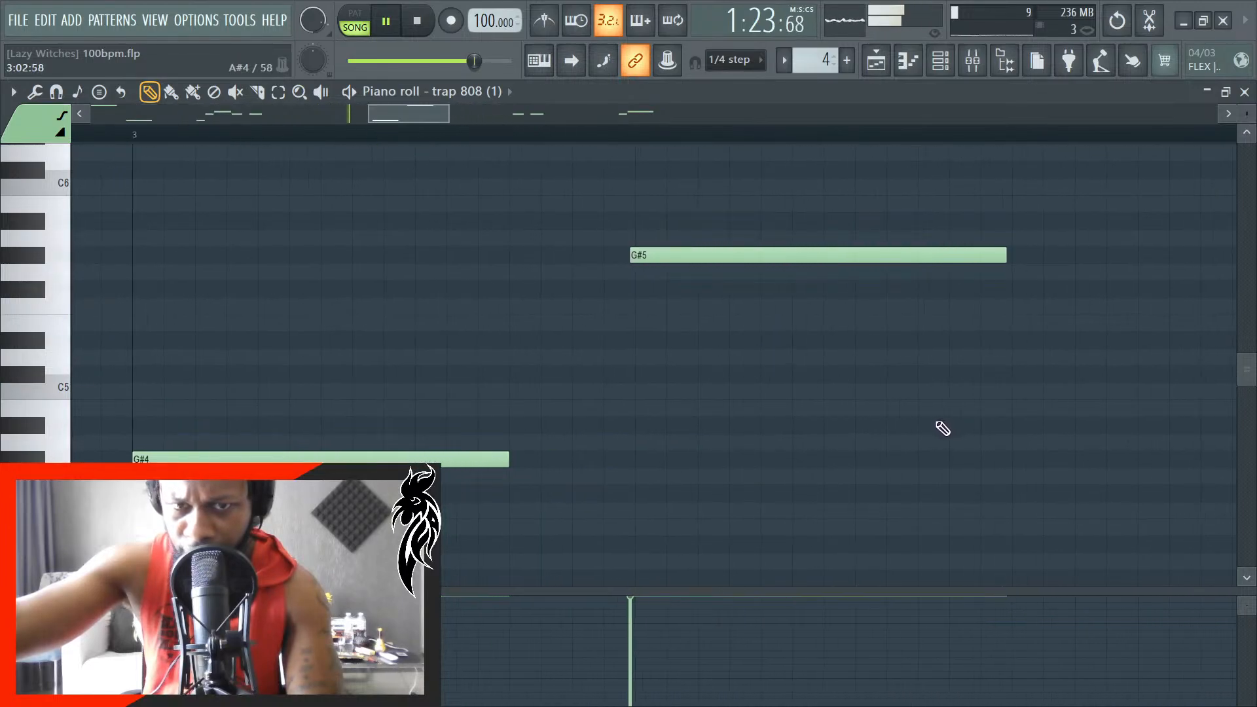
pyautogui.moveTo(655, 256); pyautogui.dragTo(663, 258)
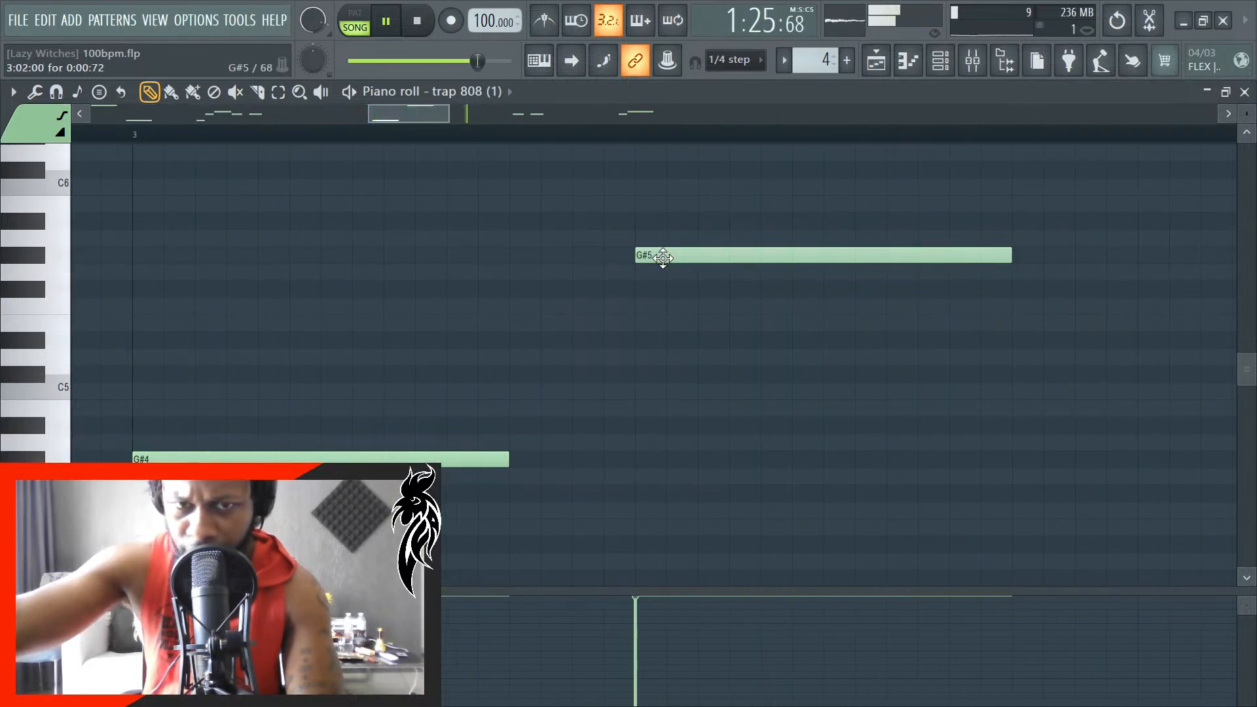
# - Check the two C#5 notes at the beginning of bar 4 against the grid lines
pyautogui.scroll(-6, 654, 396)
pyautogui.scroll(6, 937, 430)
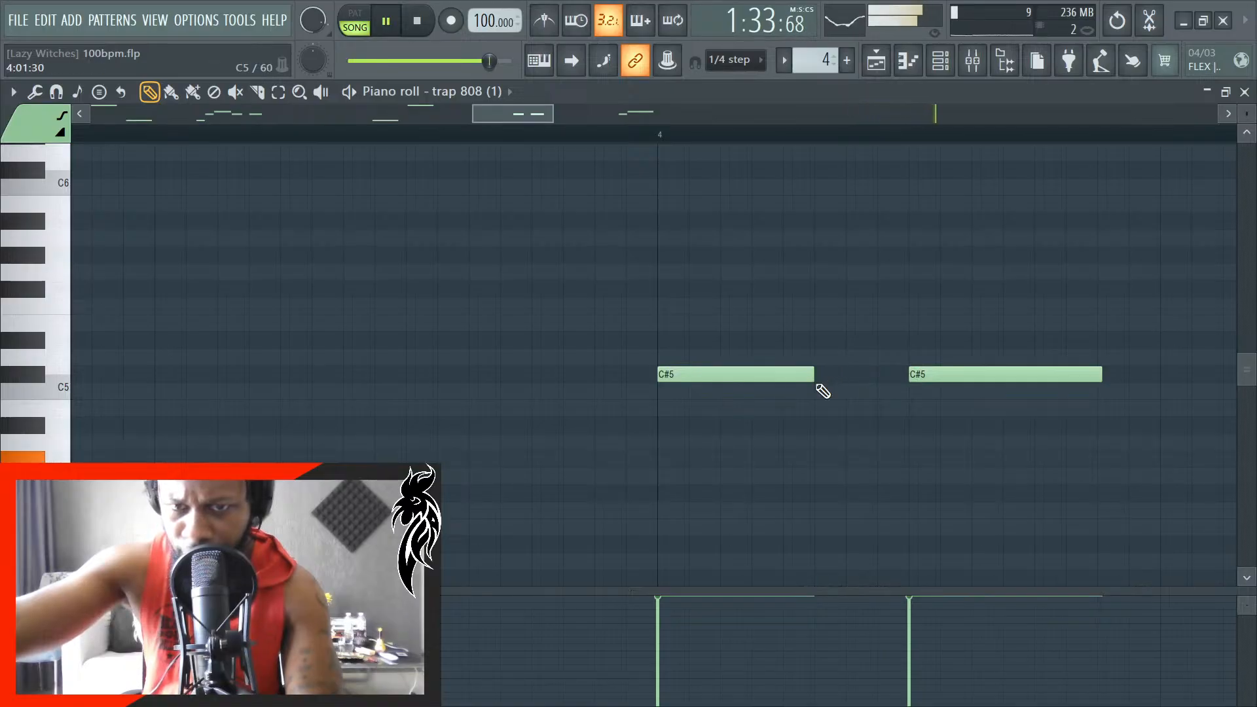
pyautogui.scroll(-4, 797, 430)
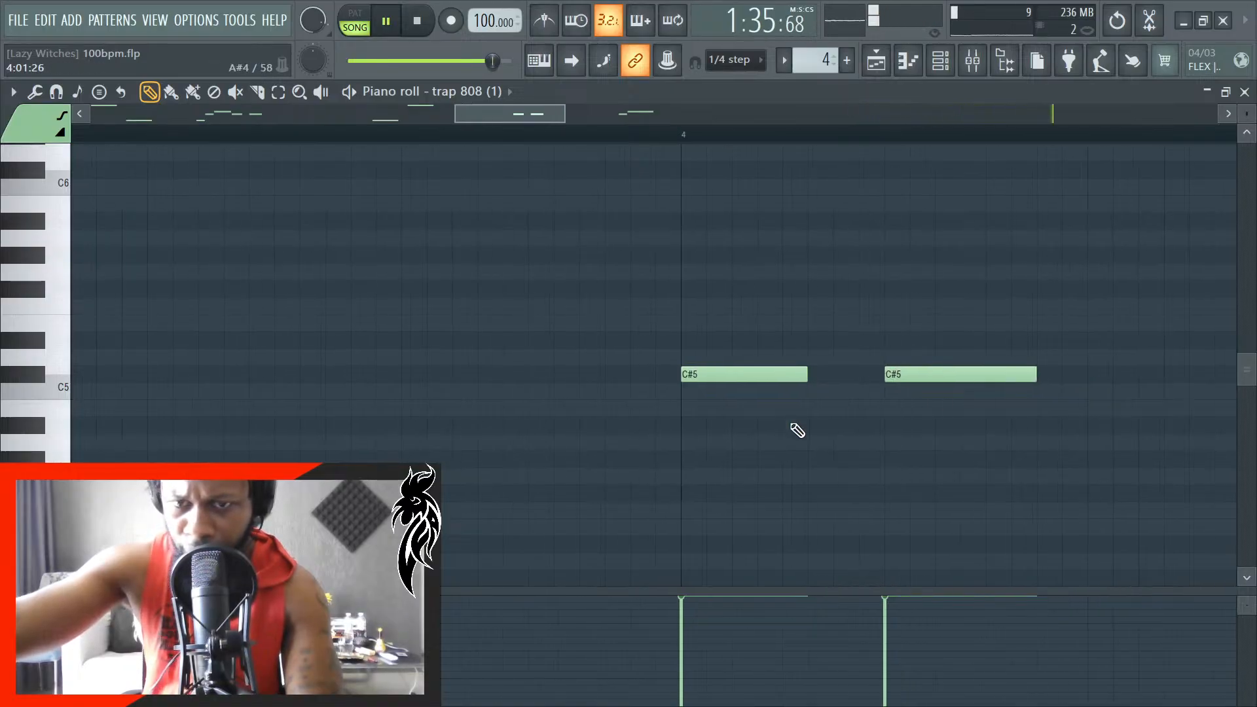
pyautogui.scroll(4, 859, 409)
pyautogui.scroll(-5, 849, 407)
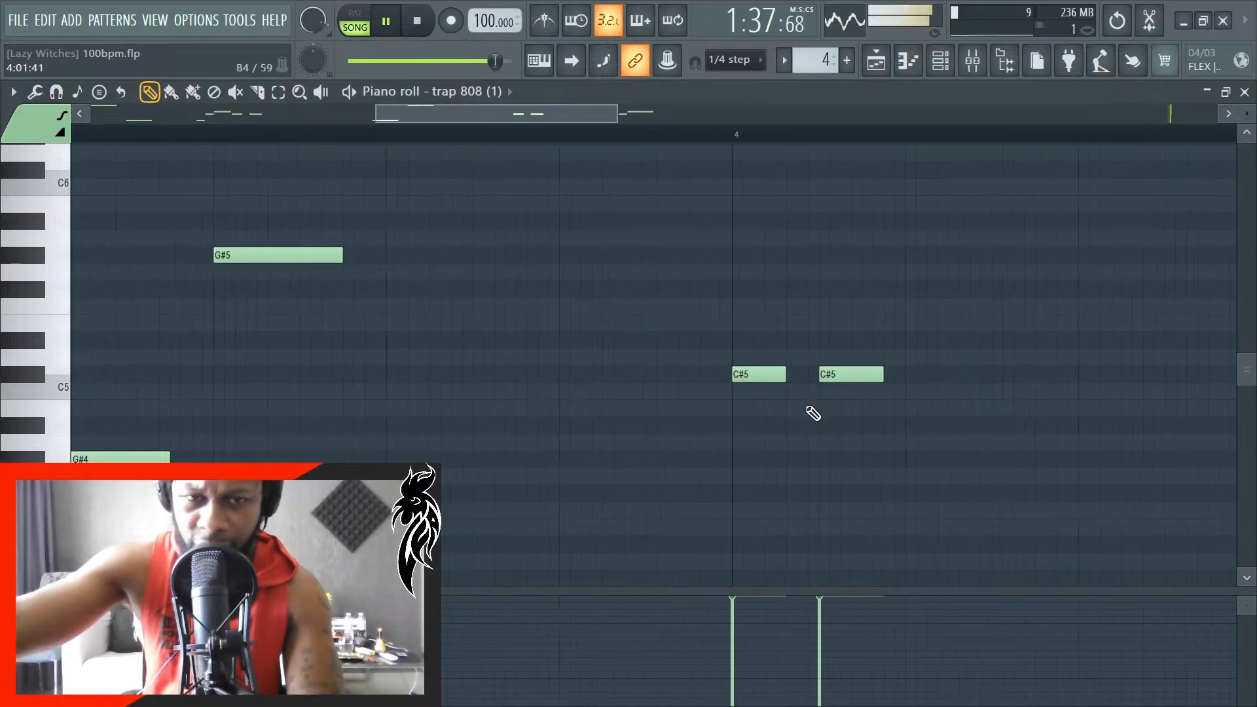
# - Undo the last change to the start edge of the G#5 note in bar 3
pyautogui.scroll(5, 372, 397)
pyautogui.scroll(2, 372, 397)
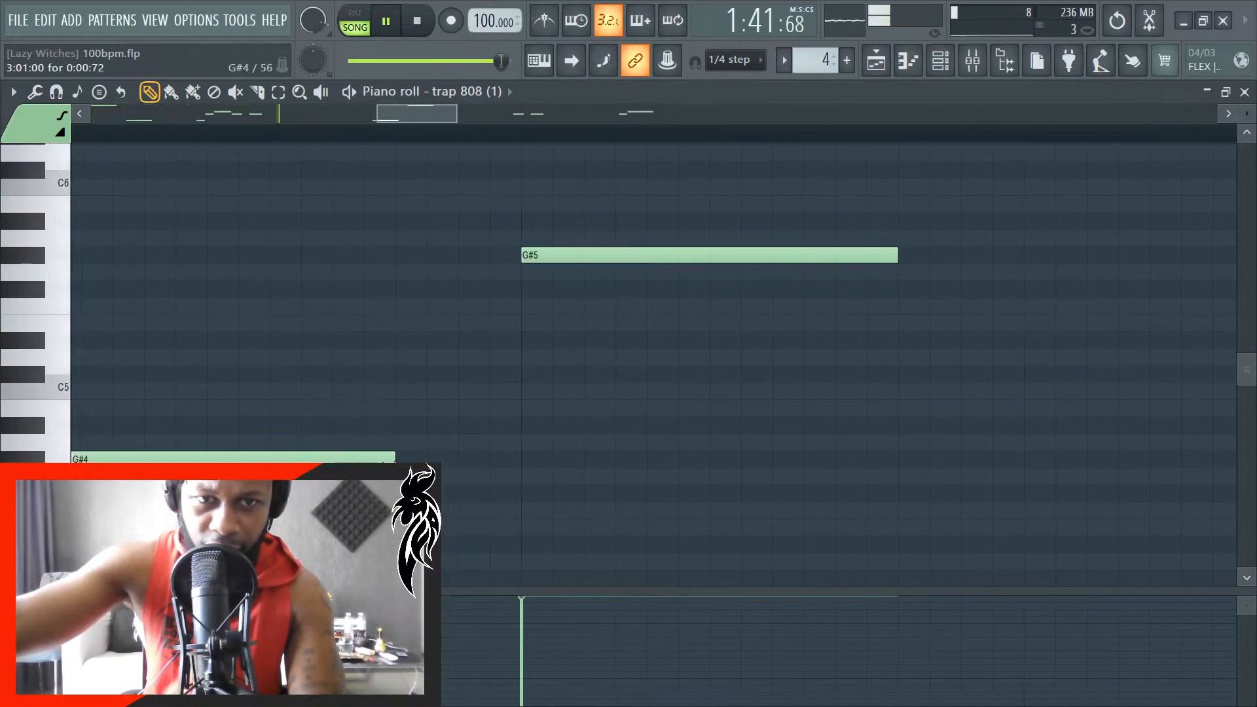
pyautogui.scroll(-2, 772, 351)
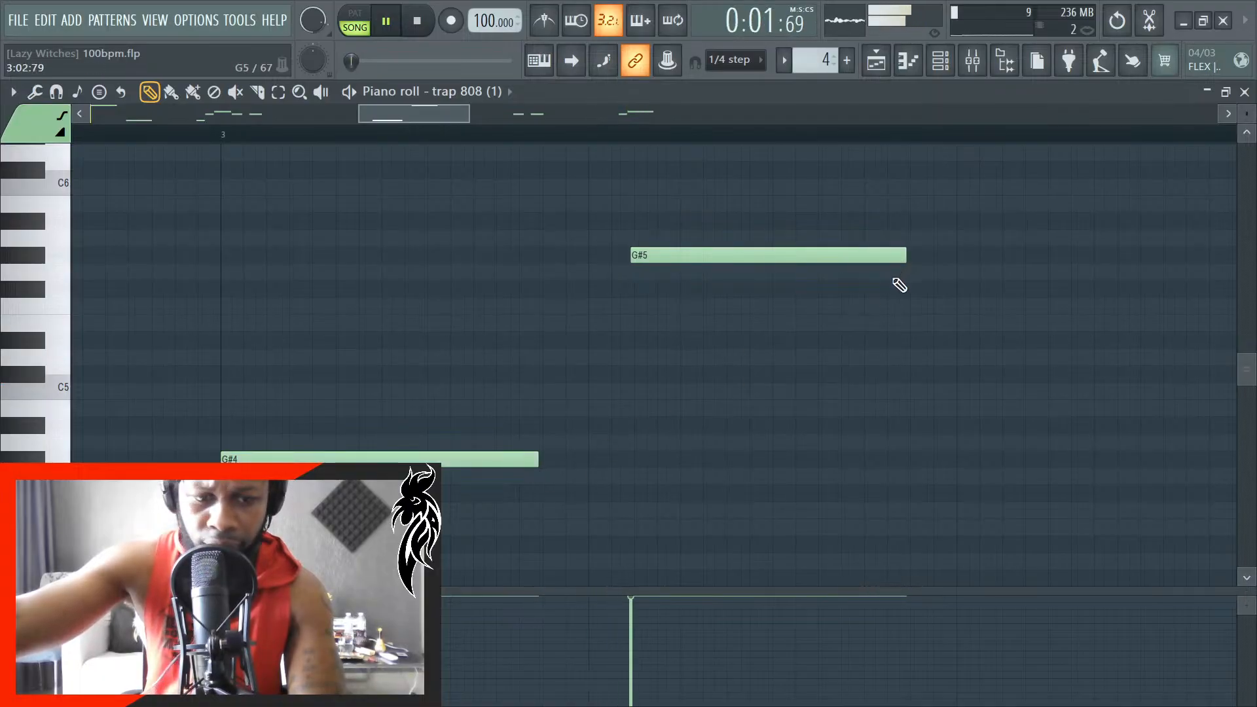
pyautogui.hotkey('ctrl', 'z')
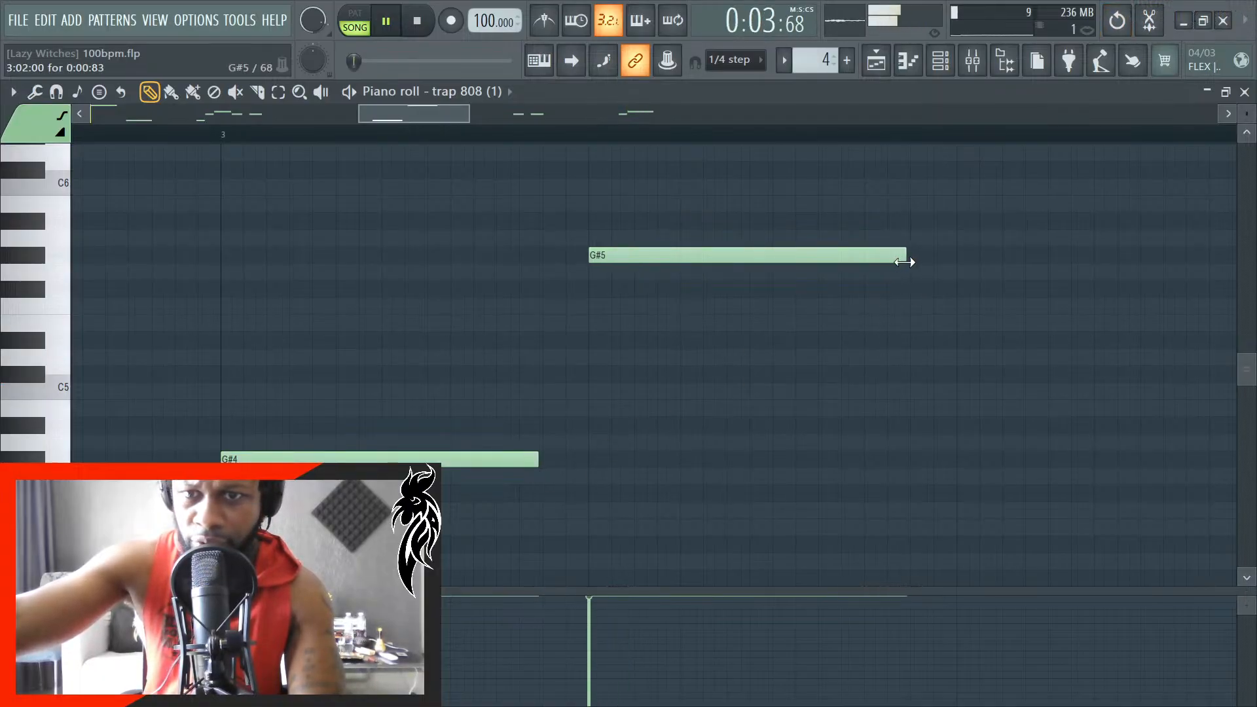
# - Examine the remaining 808 notes from bar 3 up to the D#5 note before bar 5 for grid alignment
pyautogui.scroll(-6, 702, 348)
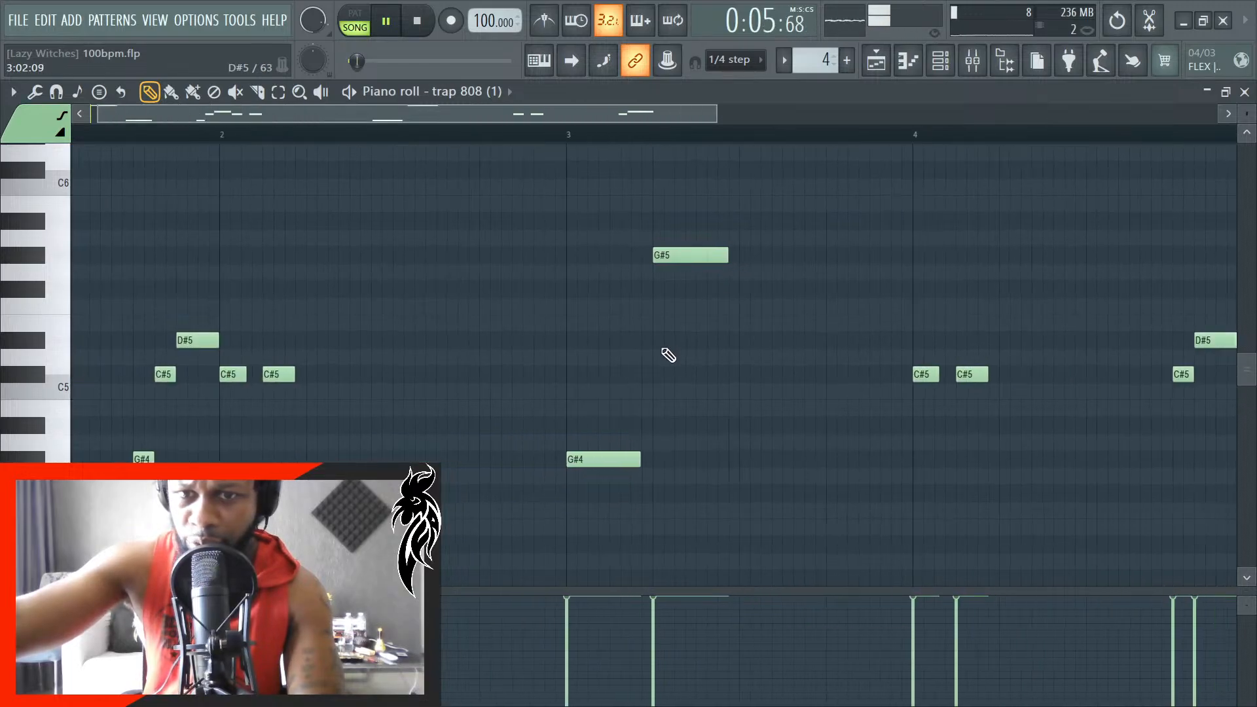
pyautogui.scroll(3, 554, 403)
pyautogui.scroll(5, 555, 403)
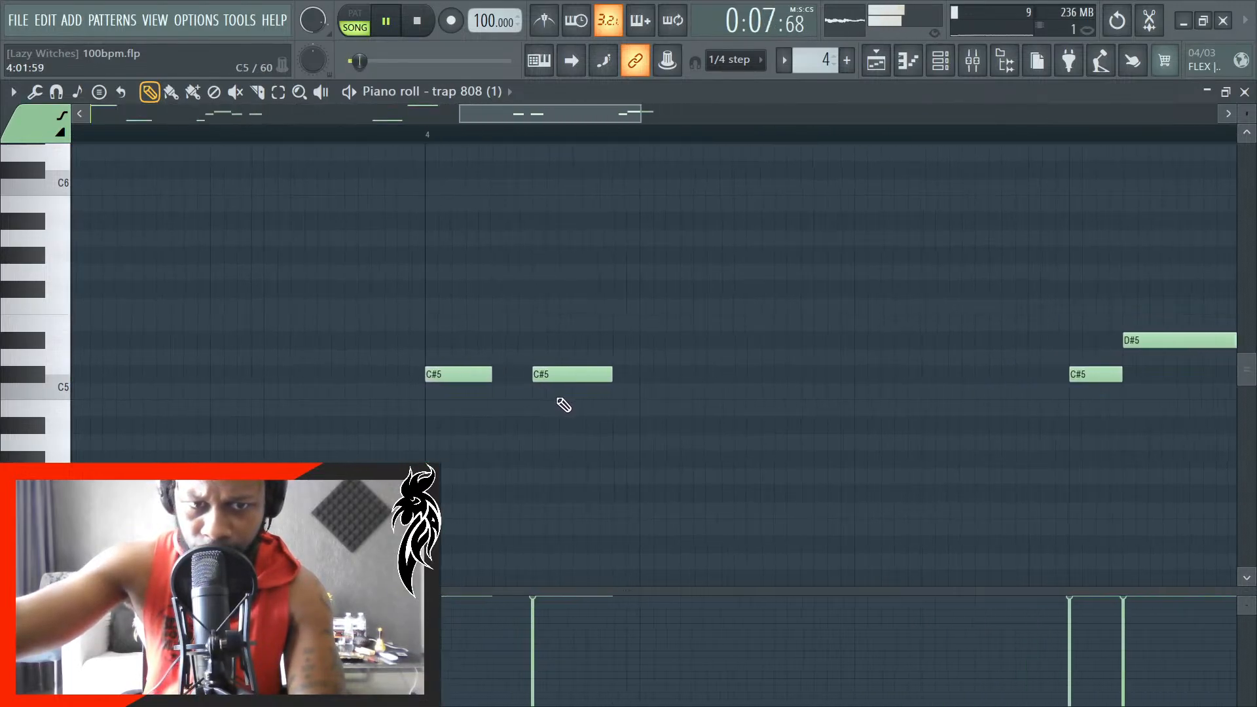
pyautogui.scroll(-4, 562, 401)
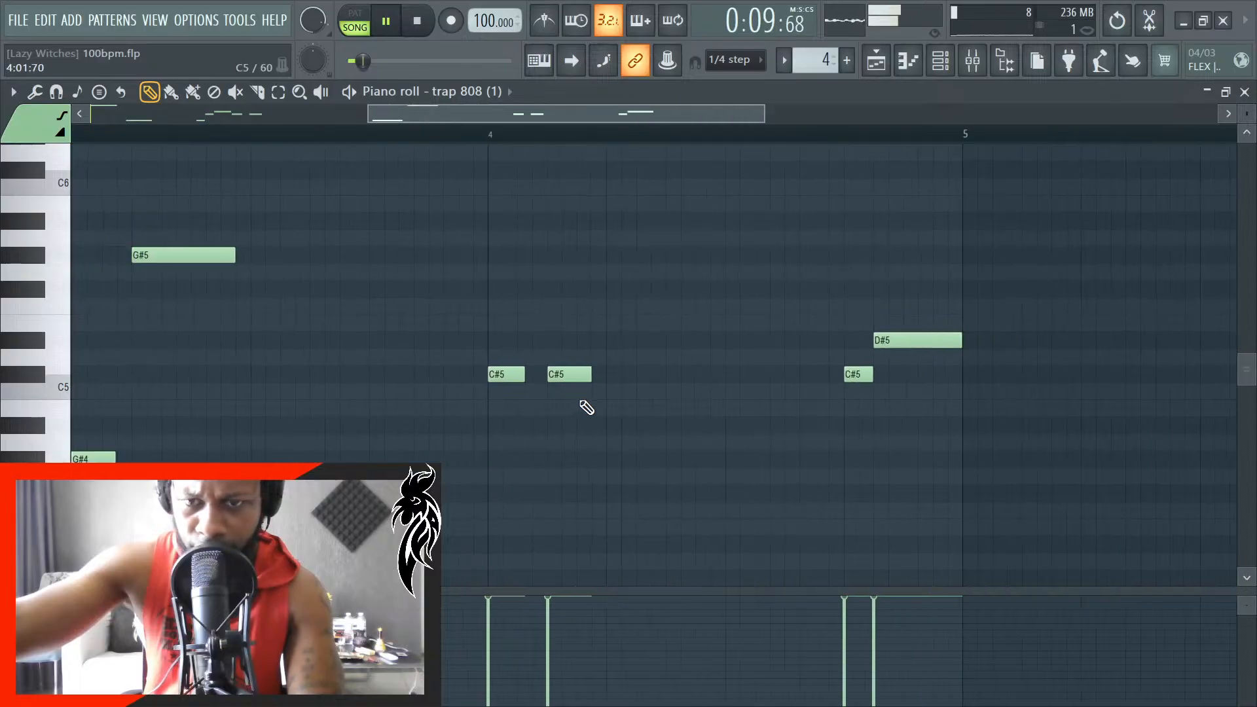
pyautogui.scroll(2, 809, 397)
pyautogui.scroll(1, 877, 408)
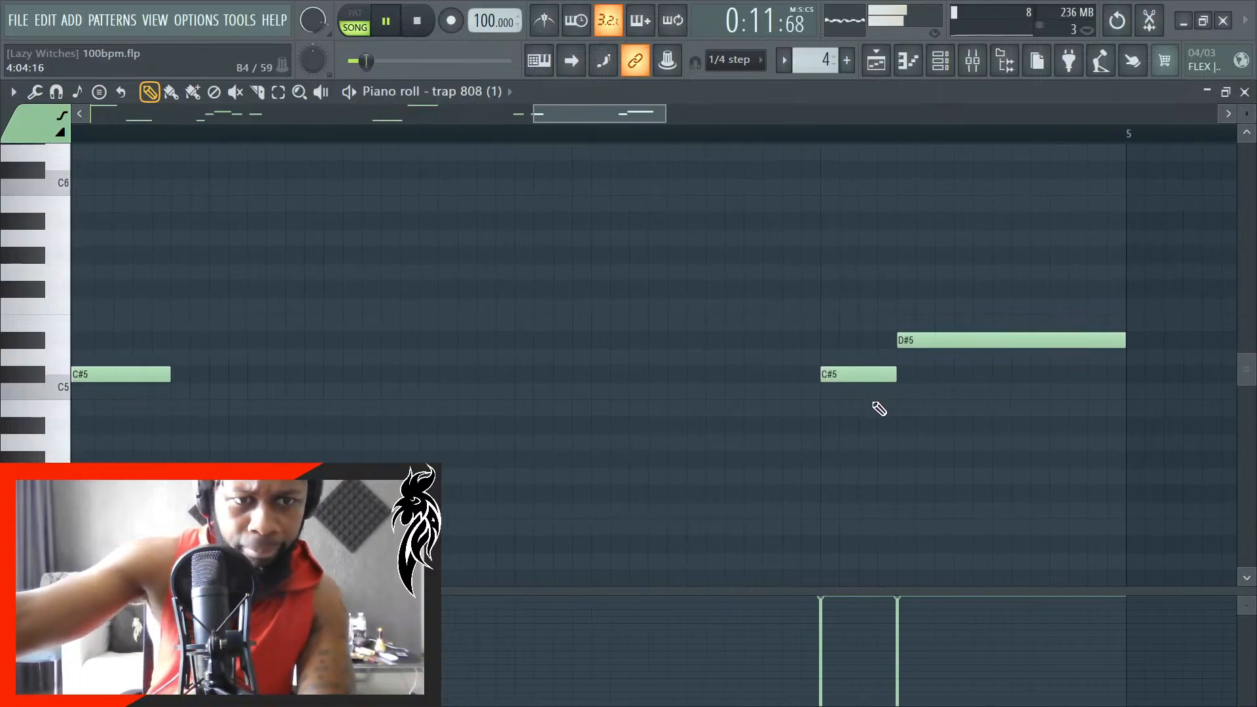
pyautogui.scroll(-3, 879, 410)
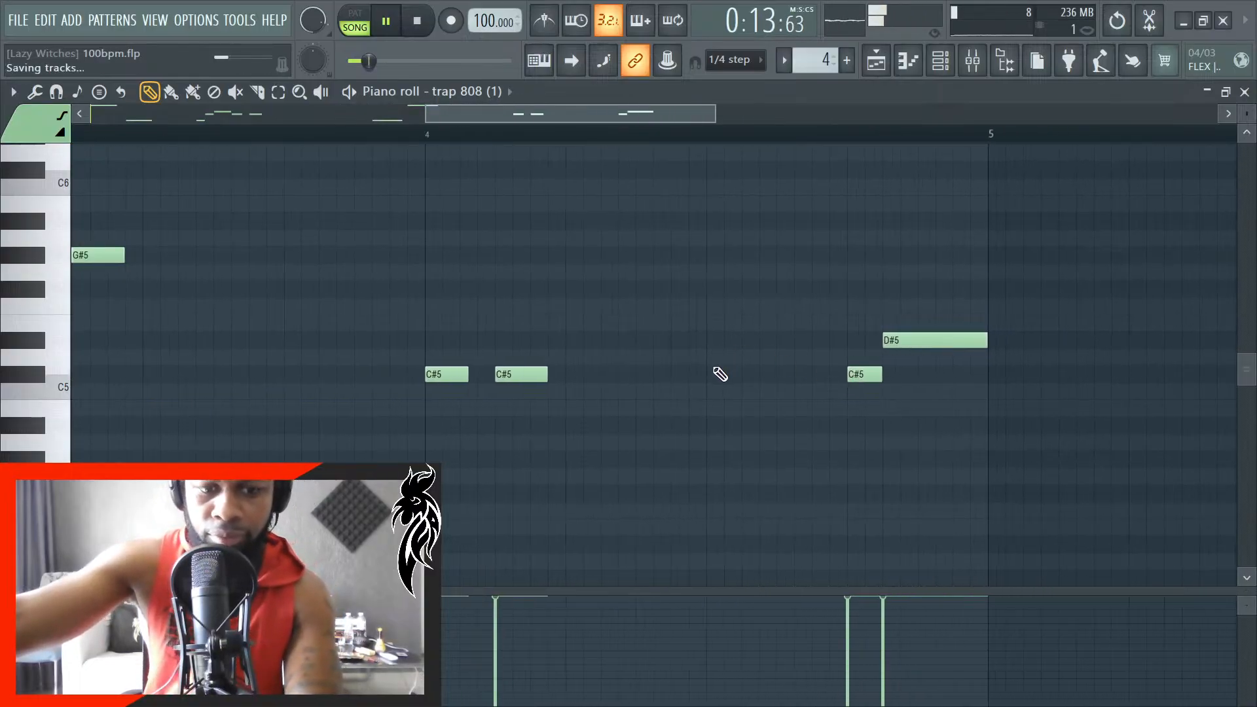
# - Open the program settings and look through the General options, from Input and Undo history to Miscellaneous and Advanced
pyautogui.click(254, 18)
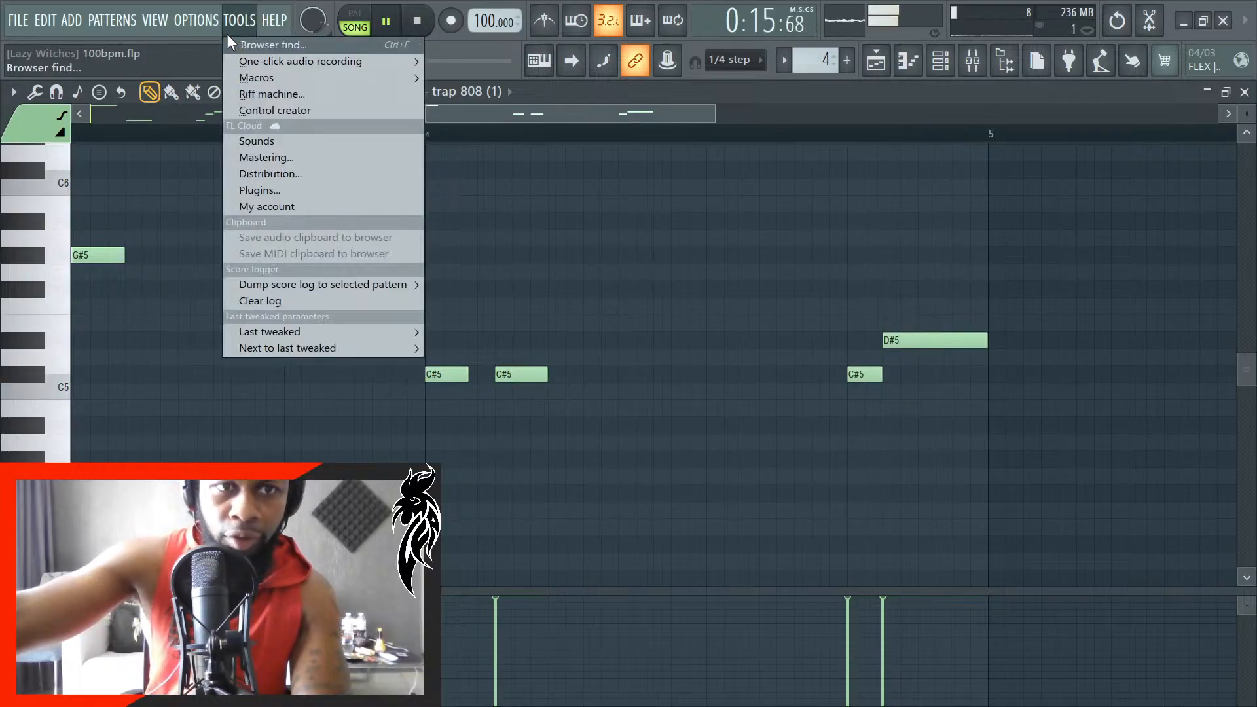
pyautogui.moveTo(200, 20)
pyautogui.click(238, 75)
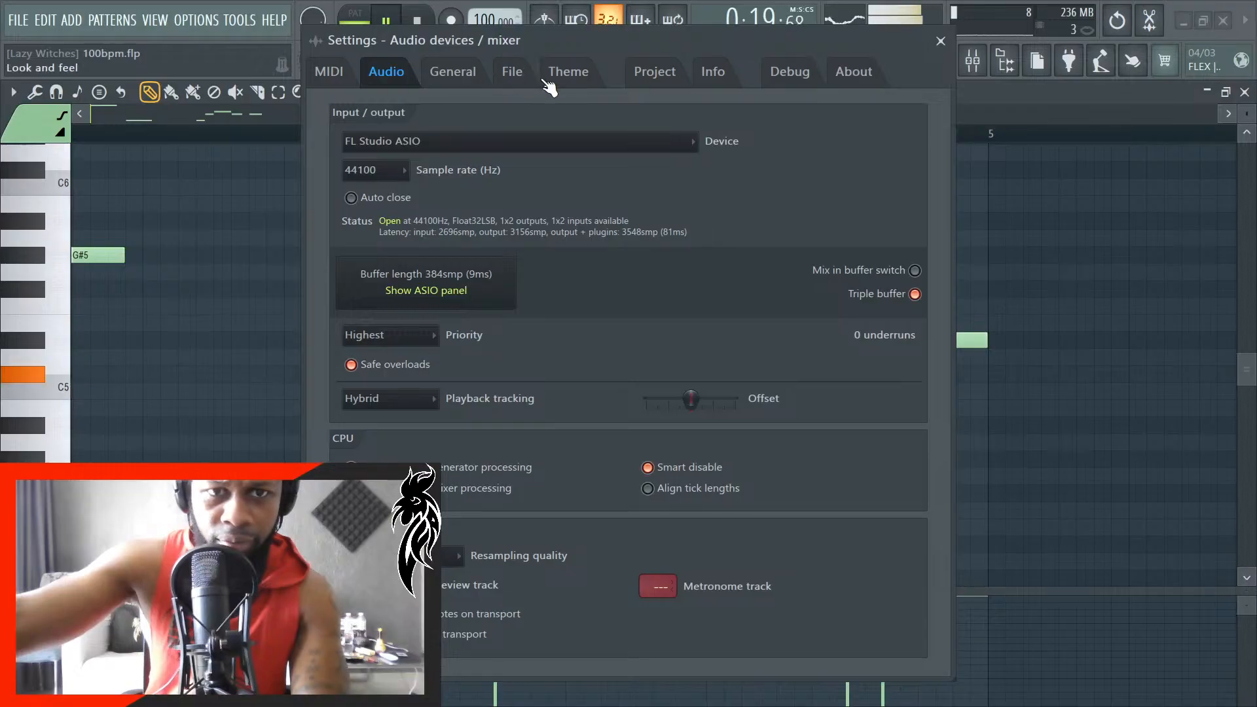
pyautogui.click(464, 74)
pyautogui.scroll(-15, 607, 315)
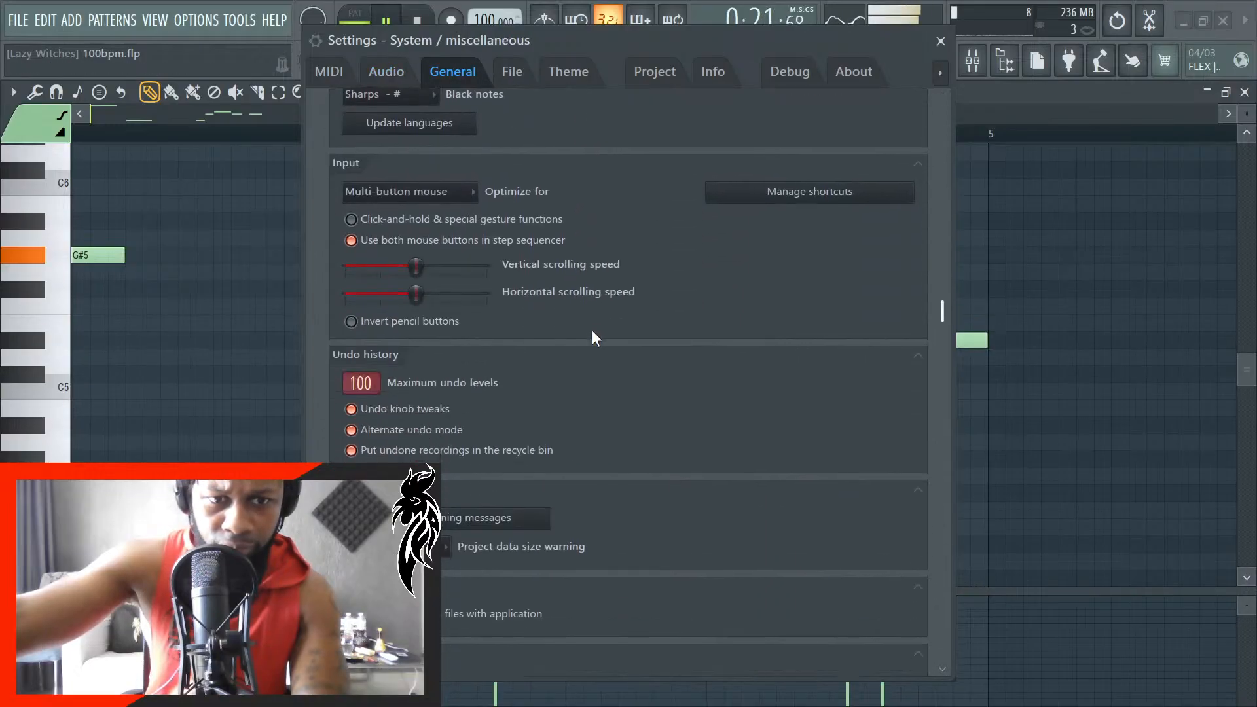
pyautogui.scroll(-1, 652, 440)
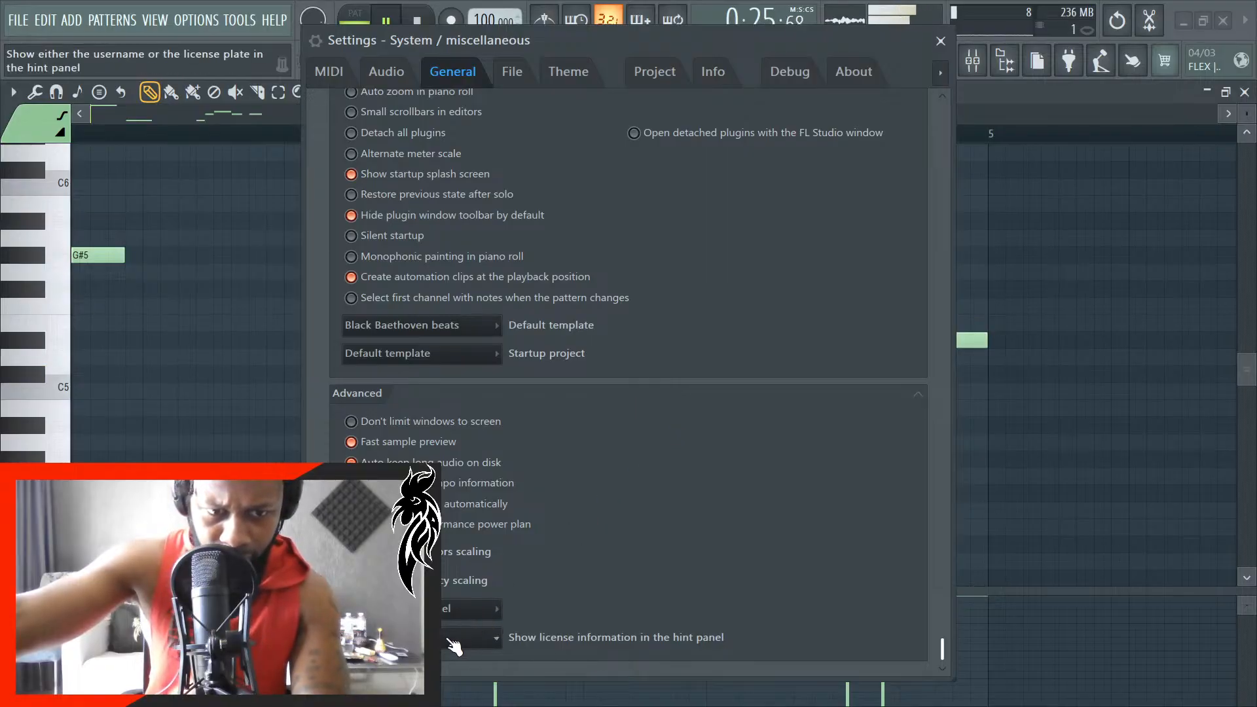
pyautogui.scroll(12, 627, 572)
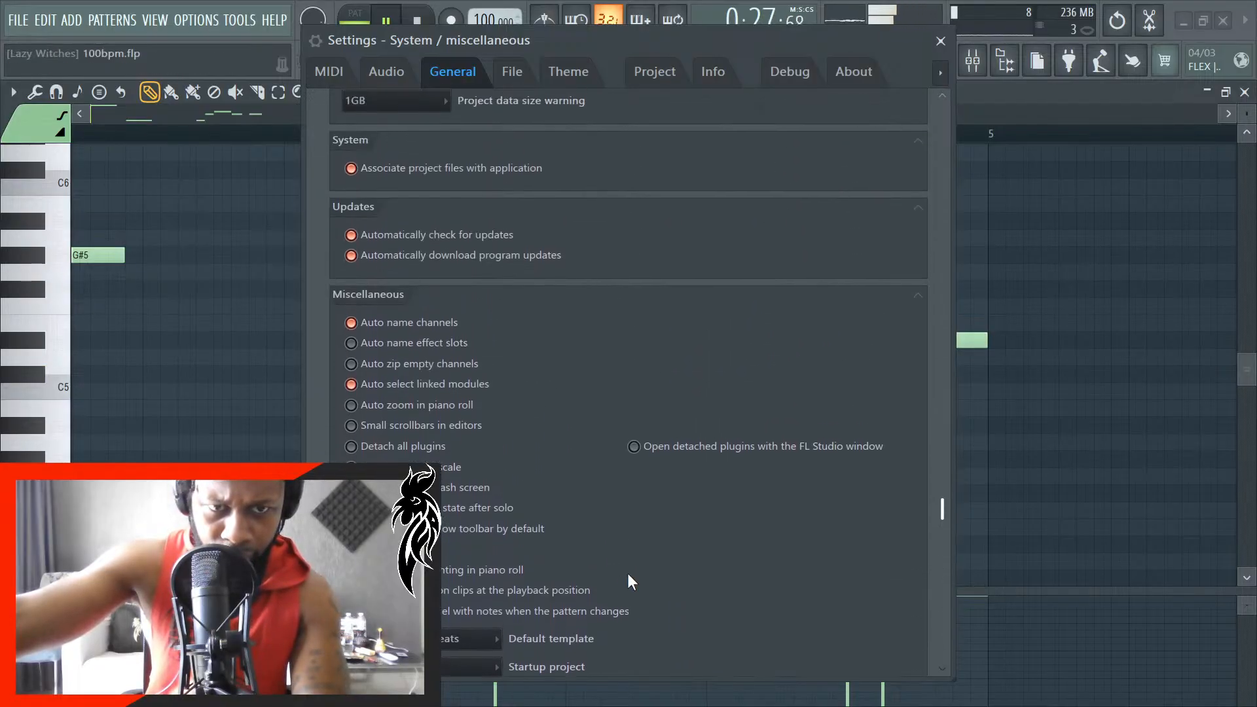
pyautogui.scroll(8, 626, 572)
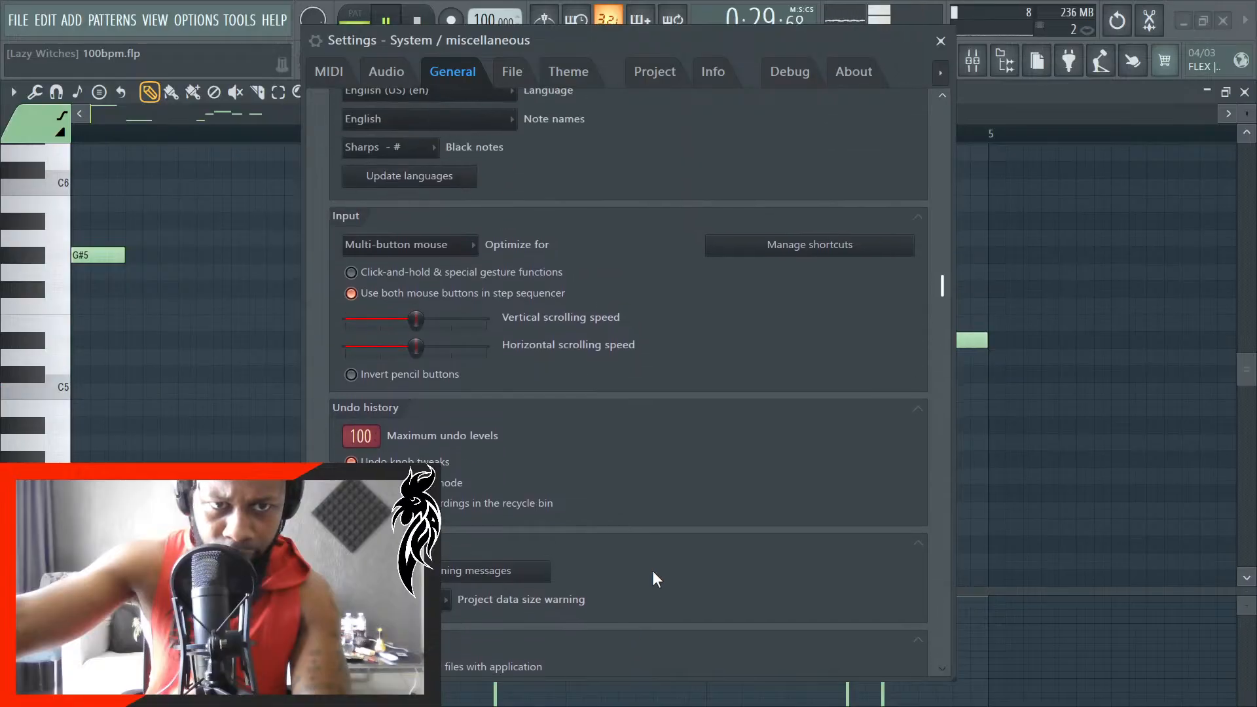
pyautogui.scroll(-6, 681, 577)
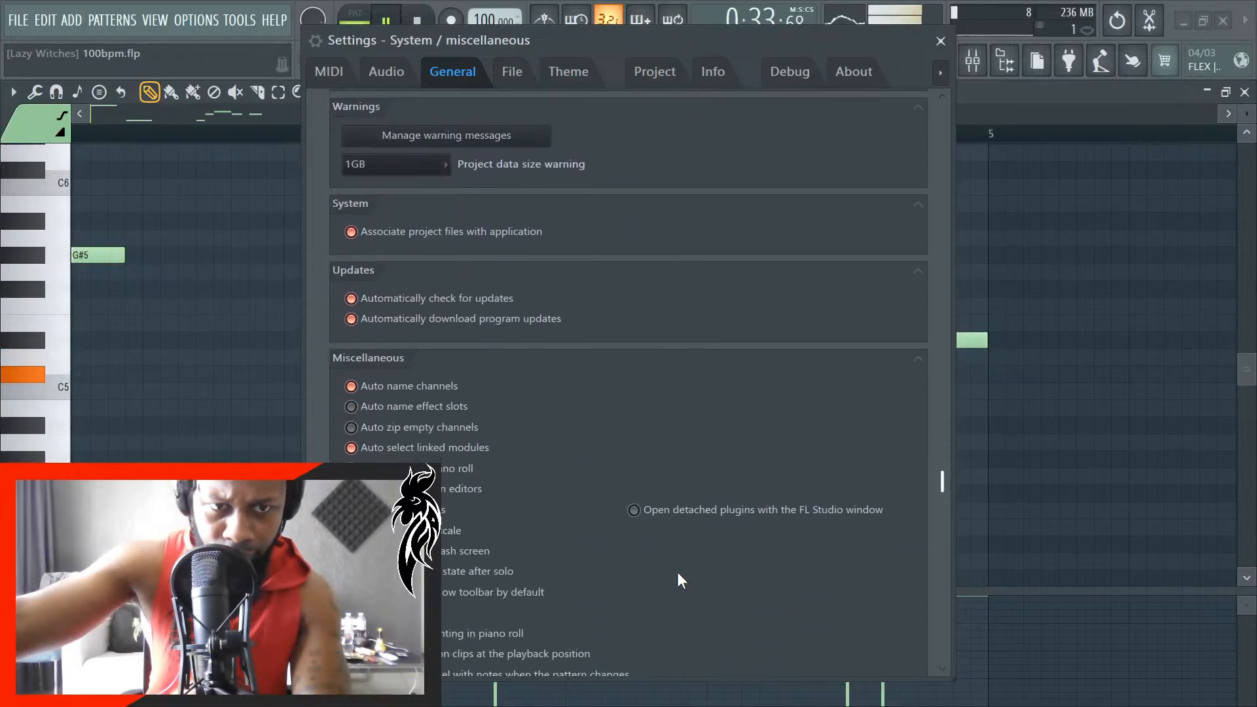
pyautogui.scroll(-4, 678, 574)
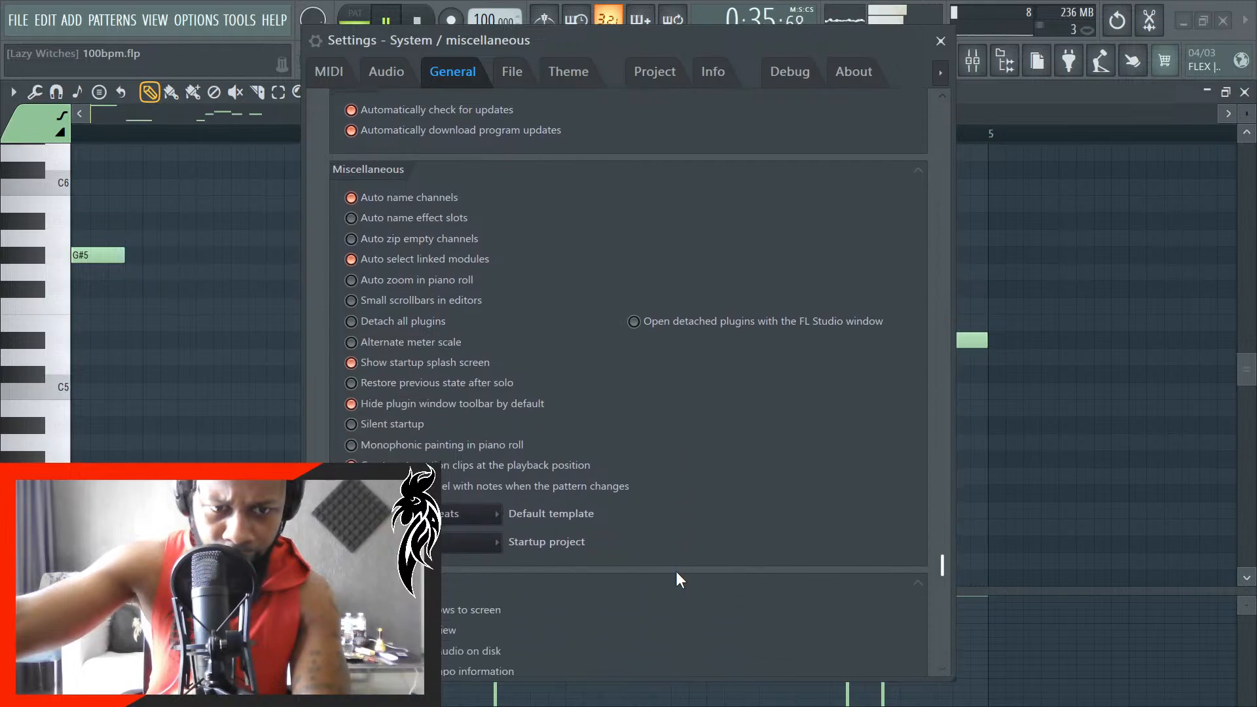
# - Raise the Brightness and Contrast adjustments of the default theme slightly
pyautogui.click(564, 73)
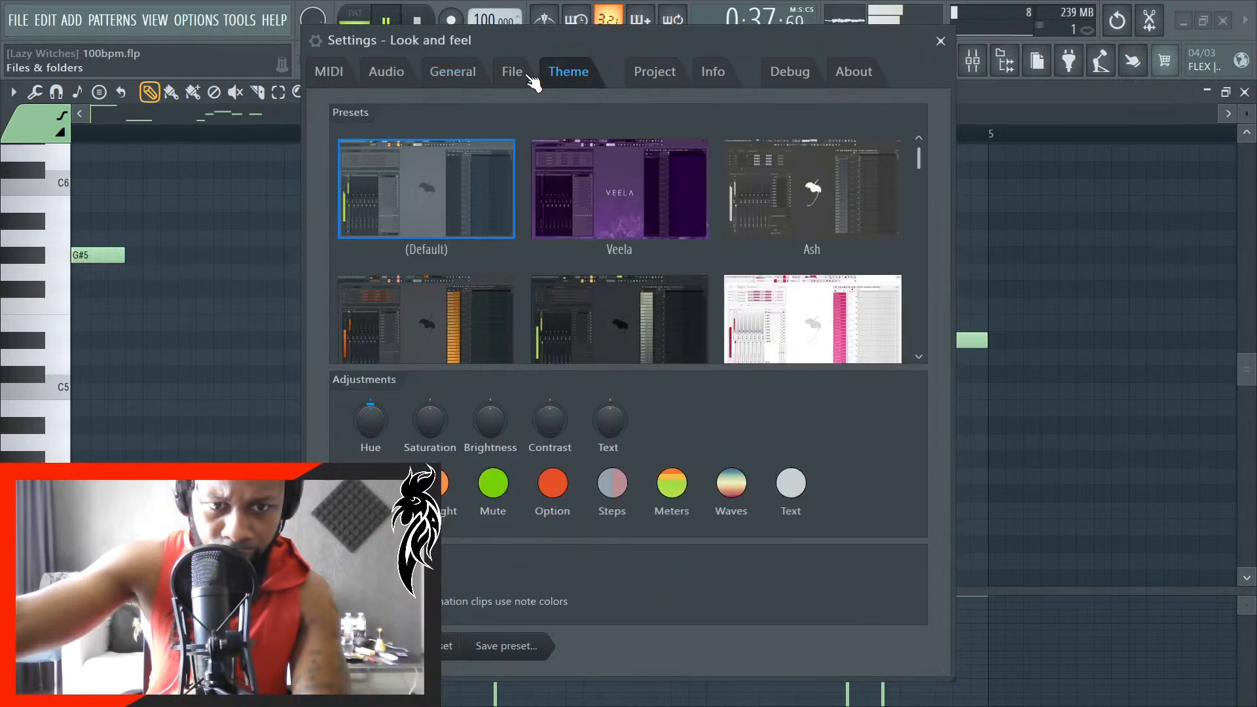
pyautogui.click(512, 74)
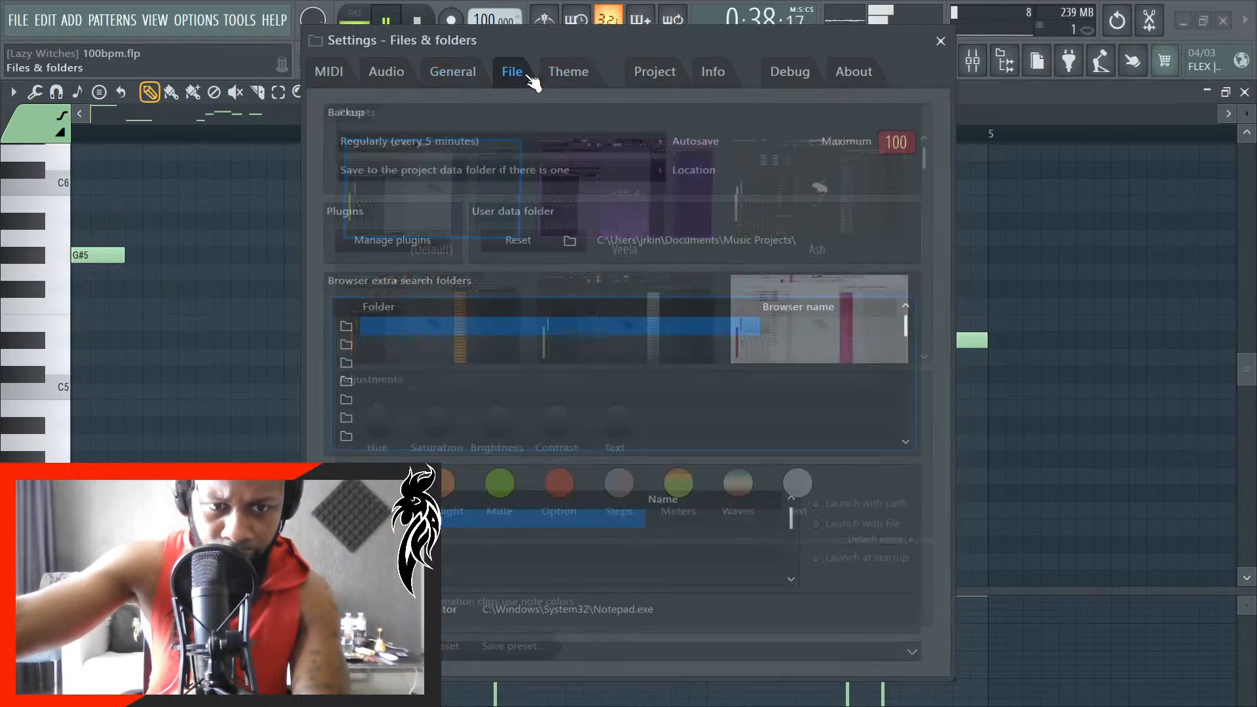
pyautogui.click(579, 77)
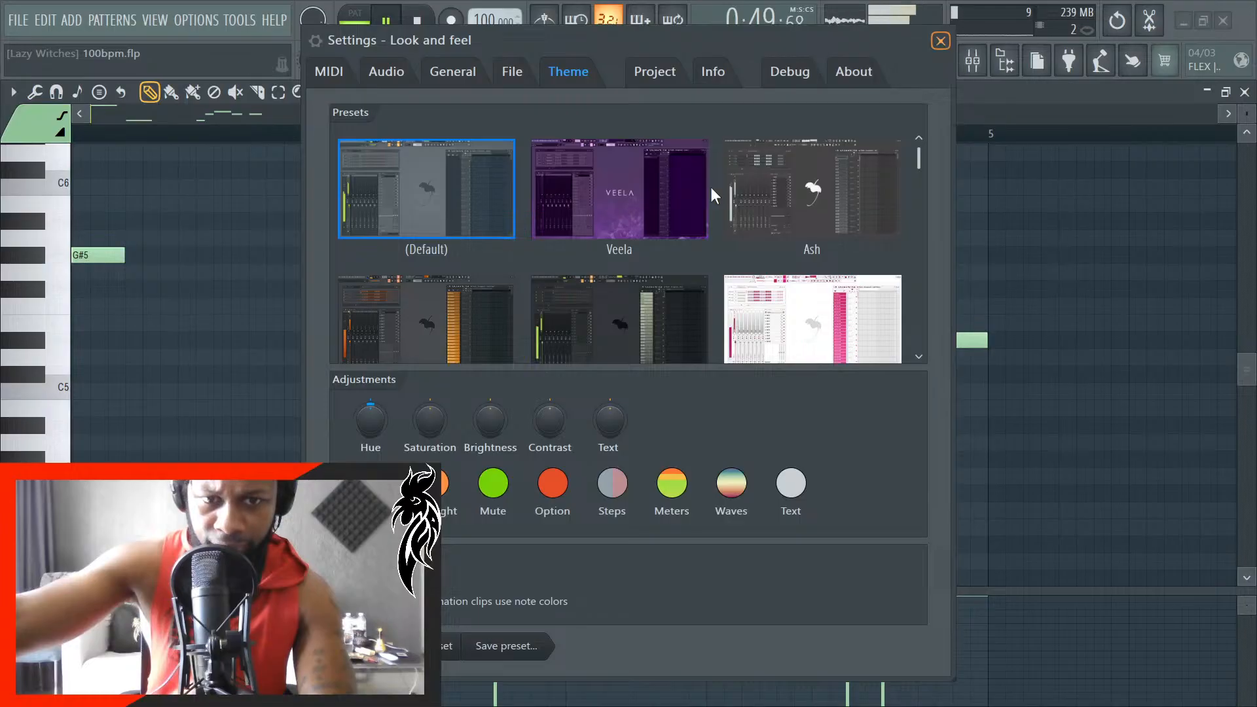
pyautogui.moveTo(486, 414); pyautogui.dragTo(486, 407)
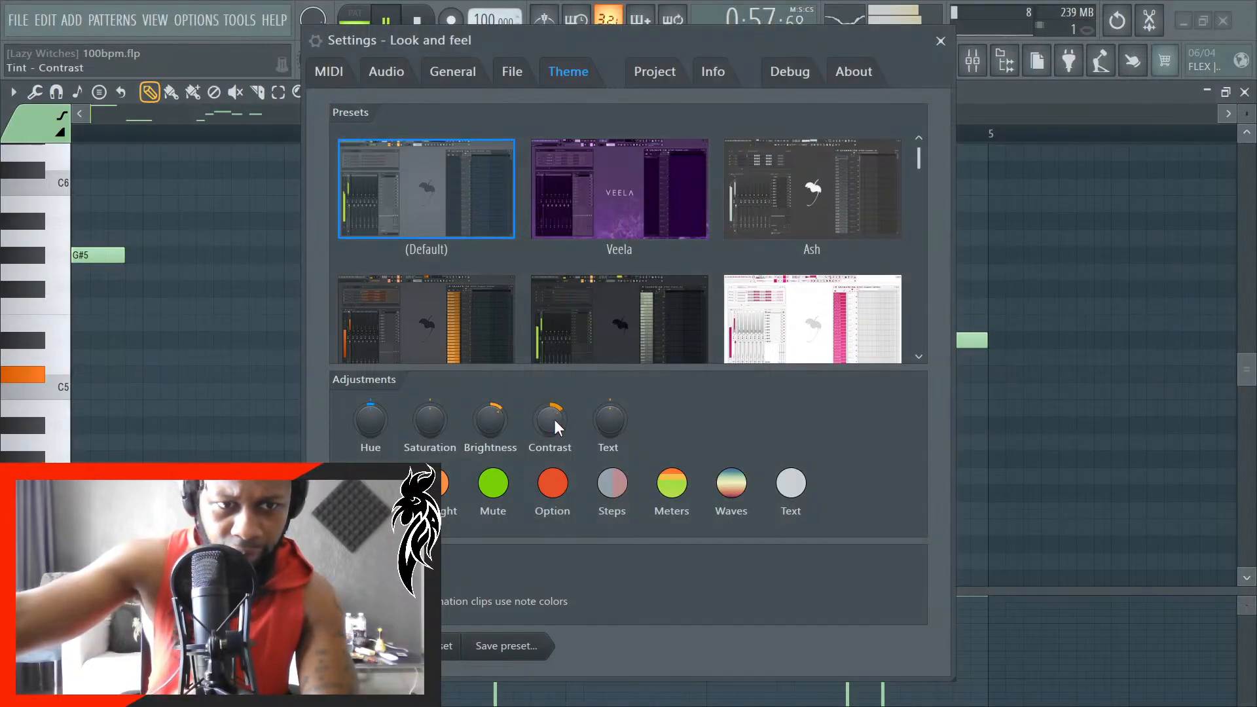
# - Raise the default theme's Contrast much further and close the settings
pyautogui.scroll(4, 555, 421)
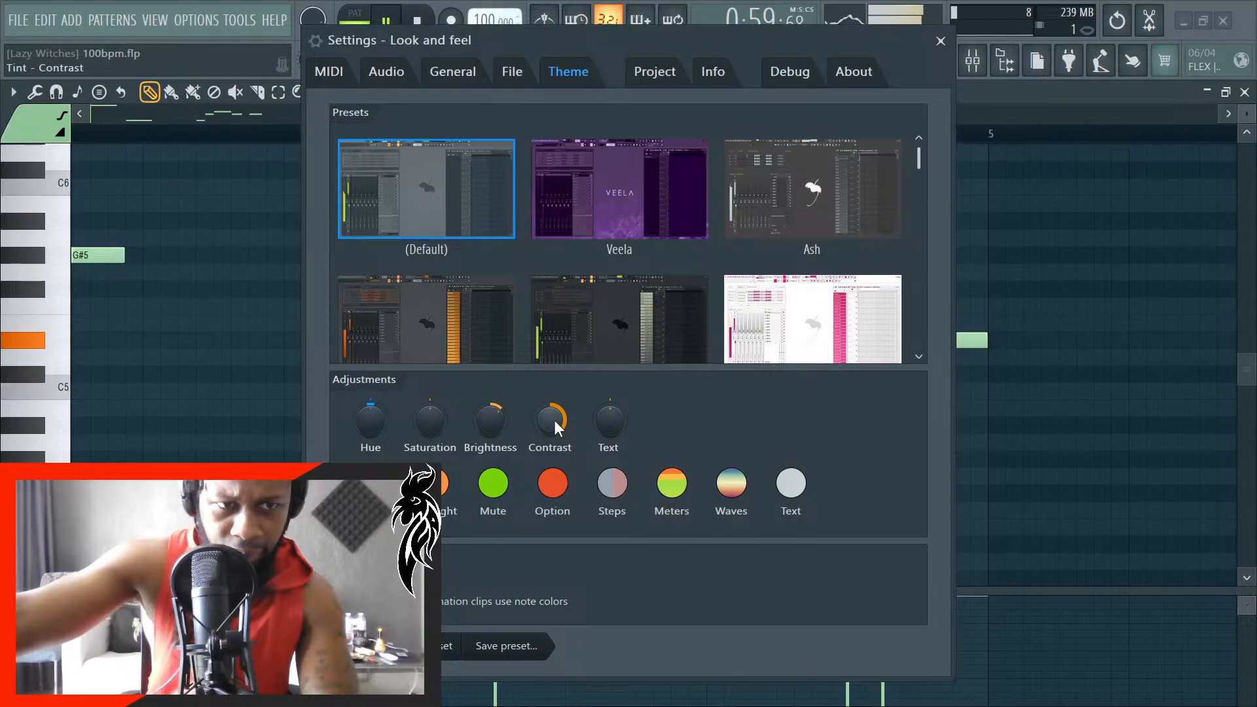
pyautogui.scroll(2, 555, 420)
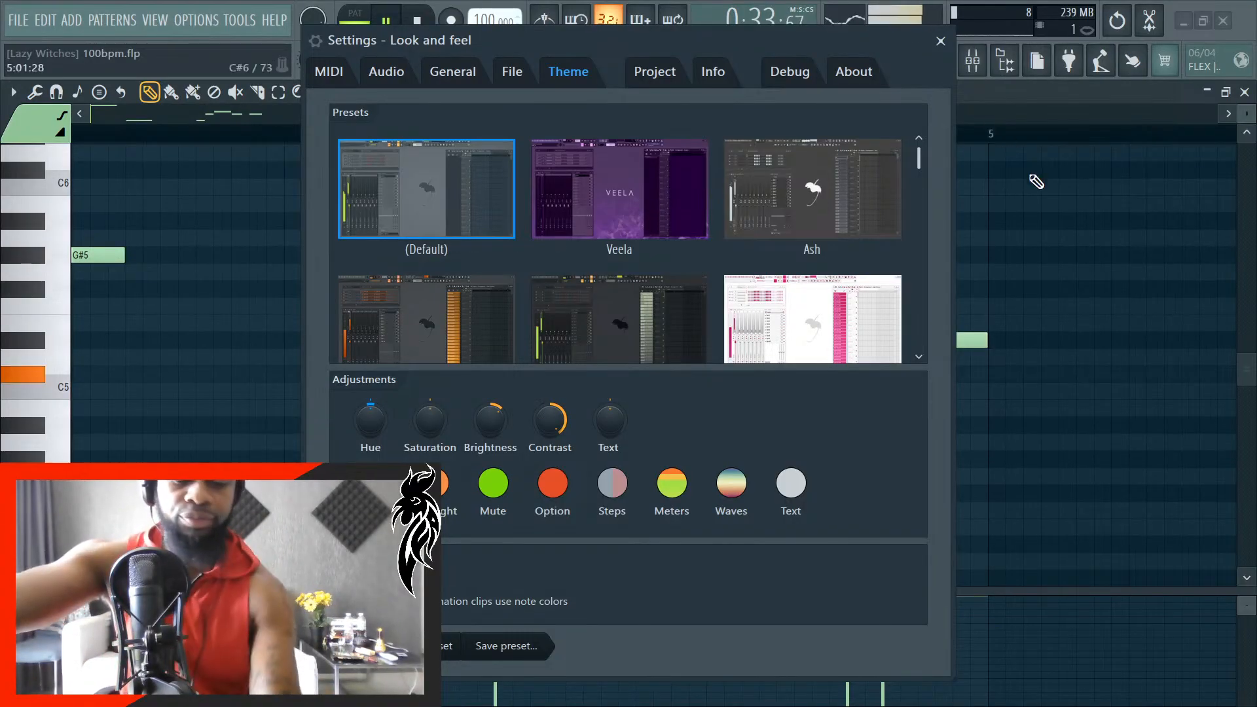
pyautogui.click(941, 41)
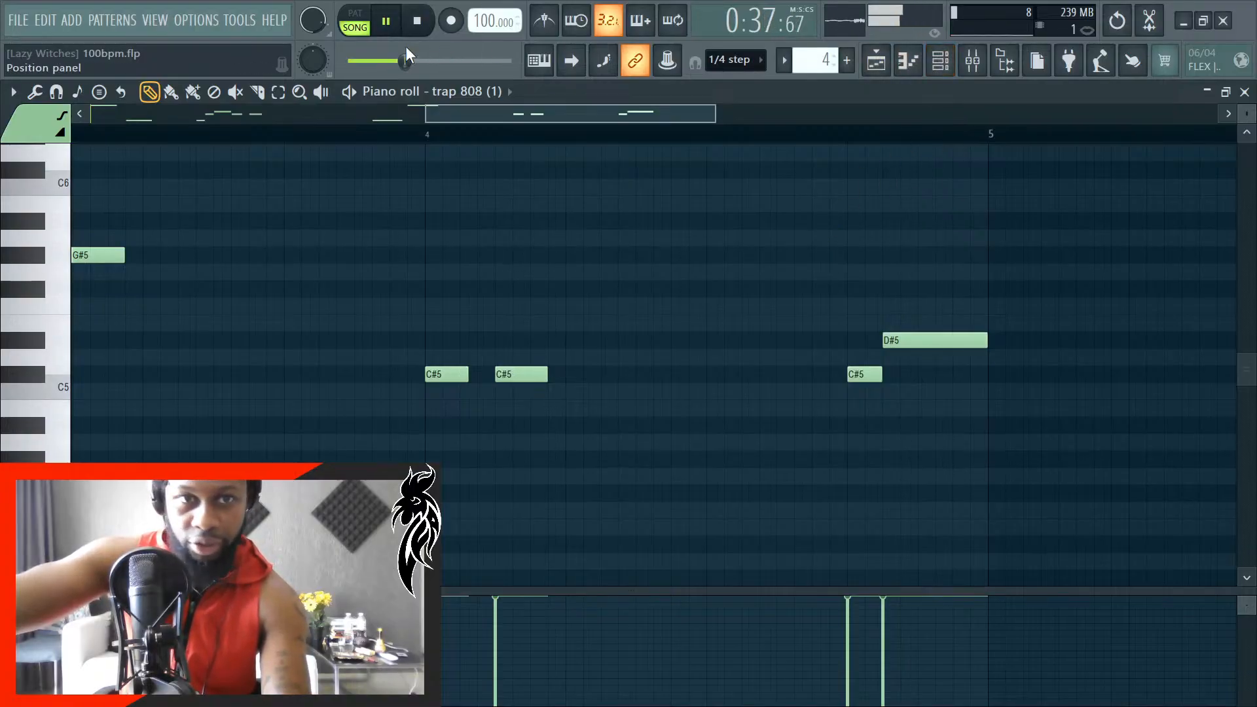
# - Reopen the theme settings, try a higher Text contrast and reset that adjustment
pyautogui.click(237, 23)
pyautogui.moveTo(204, 25)
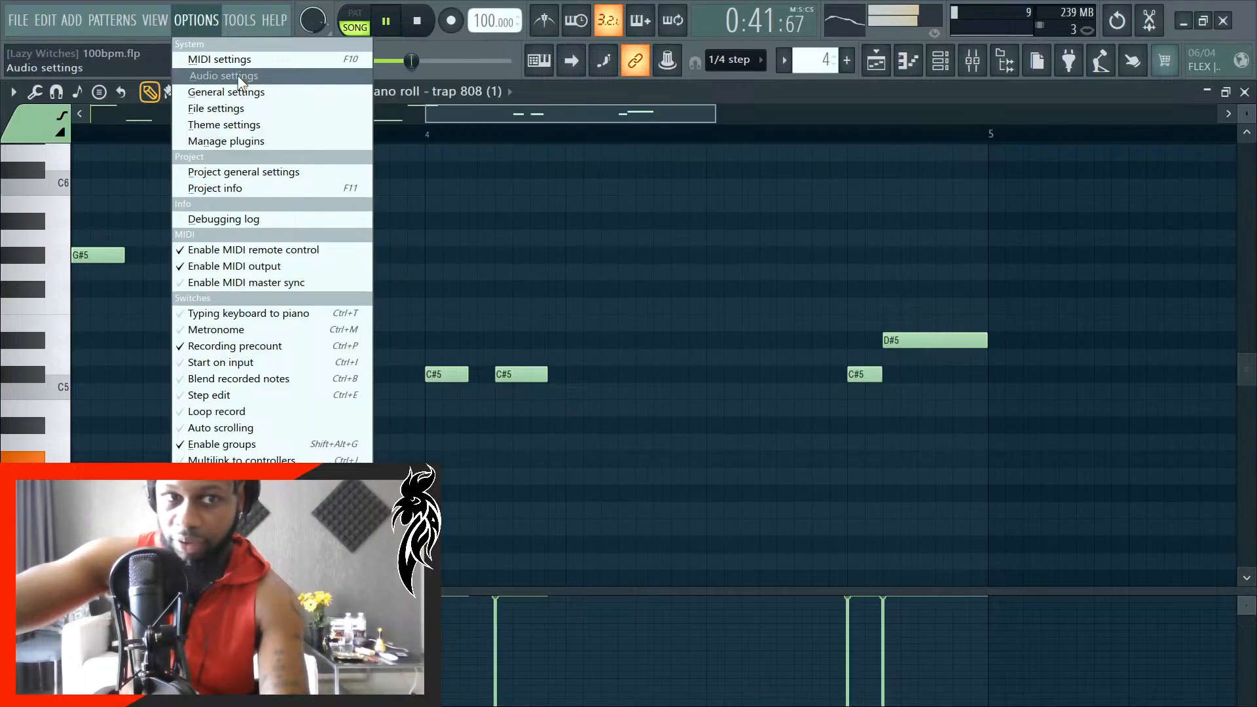
pyautogui.click(234, 126)
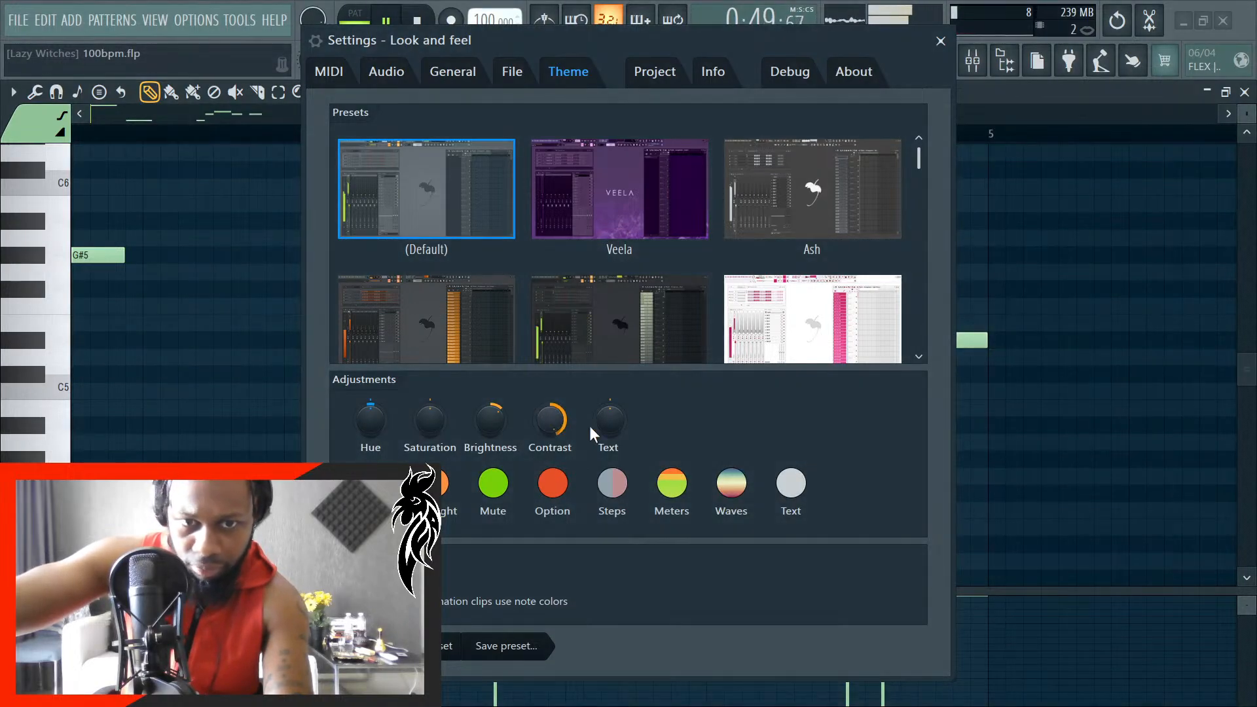
pyautogui.scroll(1, 604, 423)
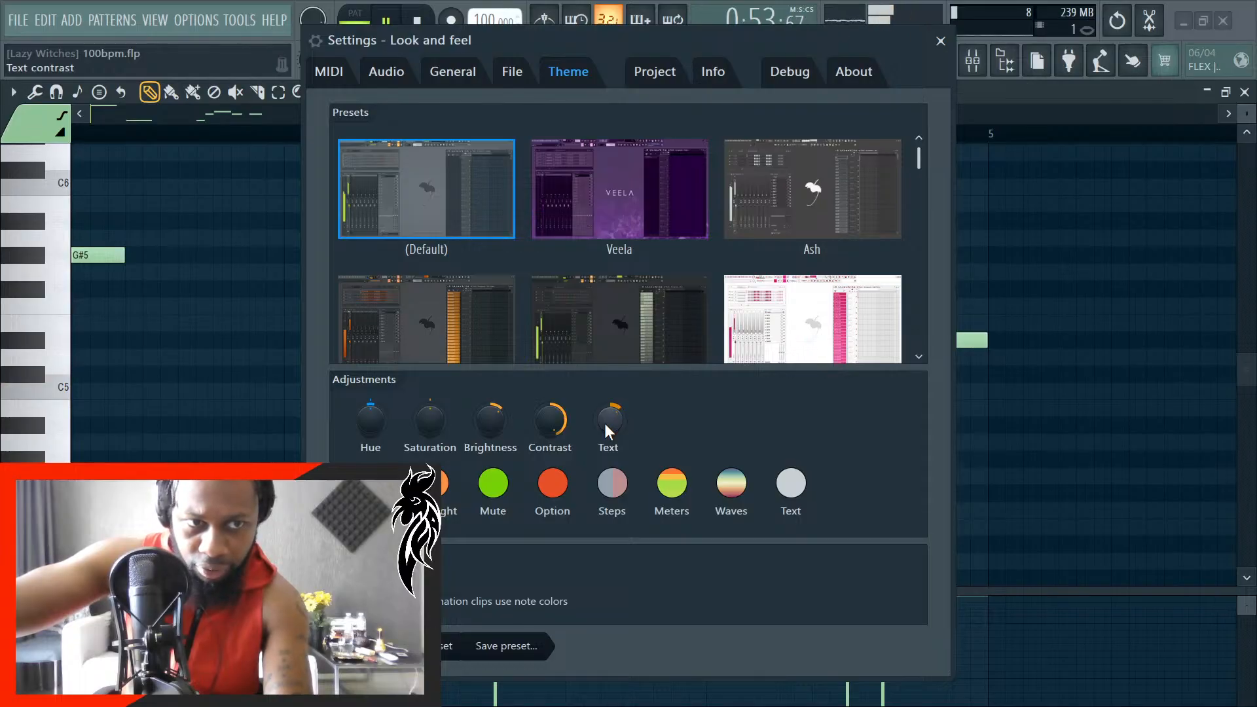
pyautogui.scroll(1, 603, 422)
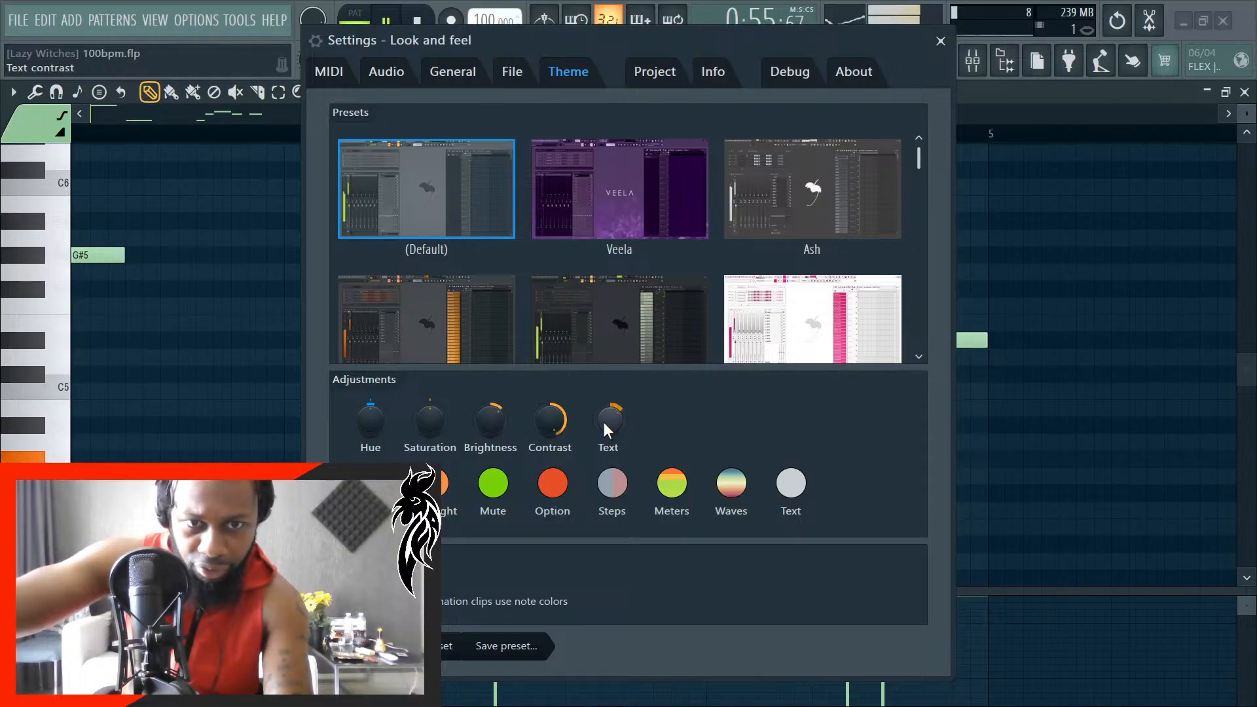
pyautogui.rightClick(604, 422)
pyautogui.click(619, 430)
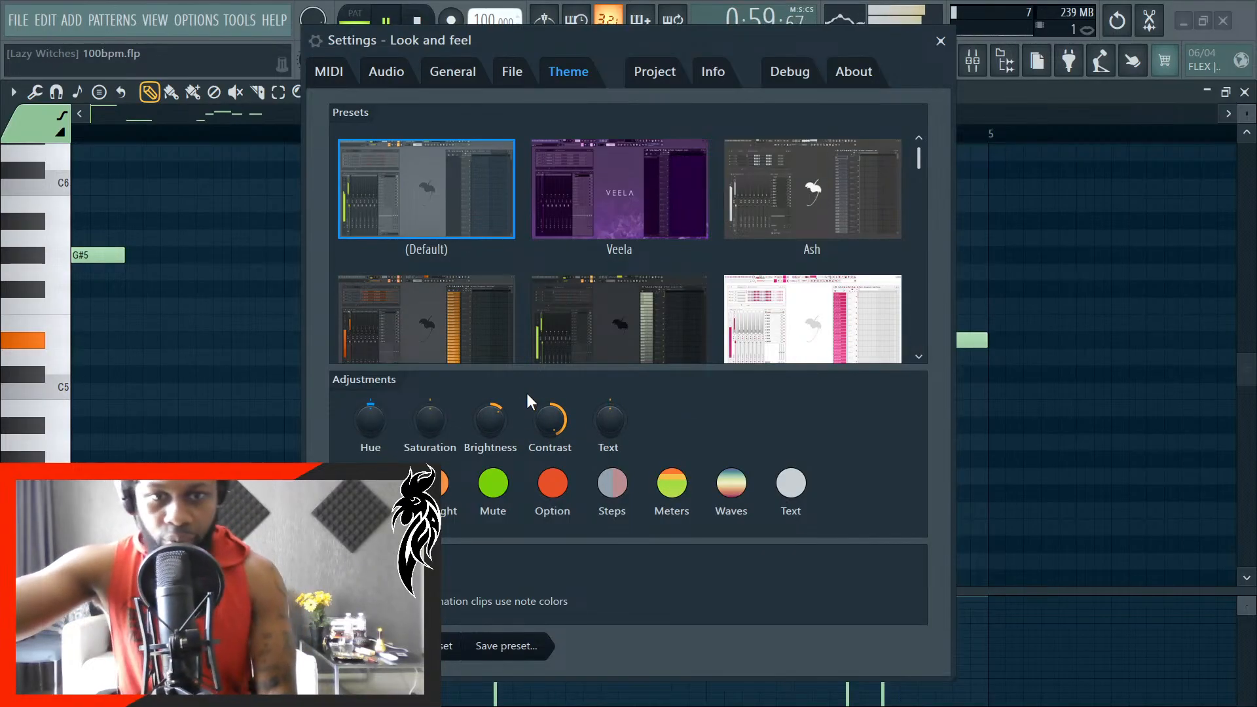
# - Try a higher theme Saturation and reset it, try a slightly higher Brightness, and close the settings
pyautogui.scroll(1, 423, 423)
pyautogui.rightClick(426, 426)
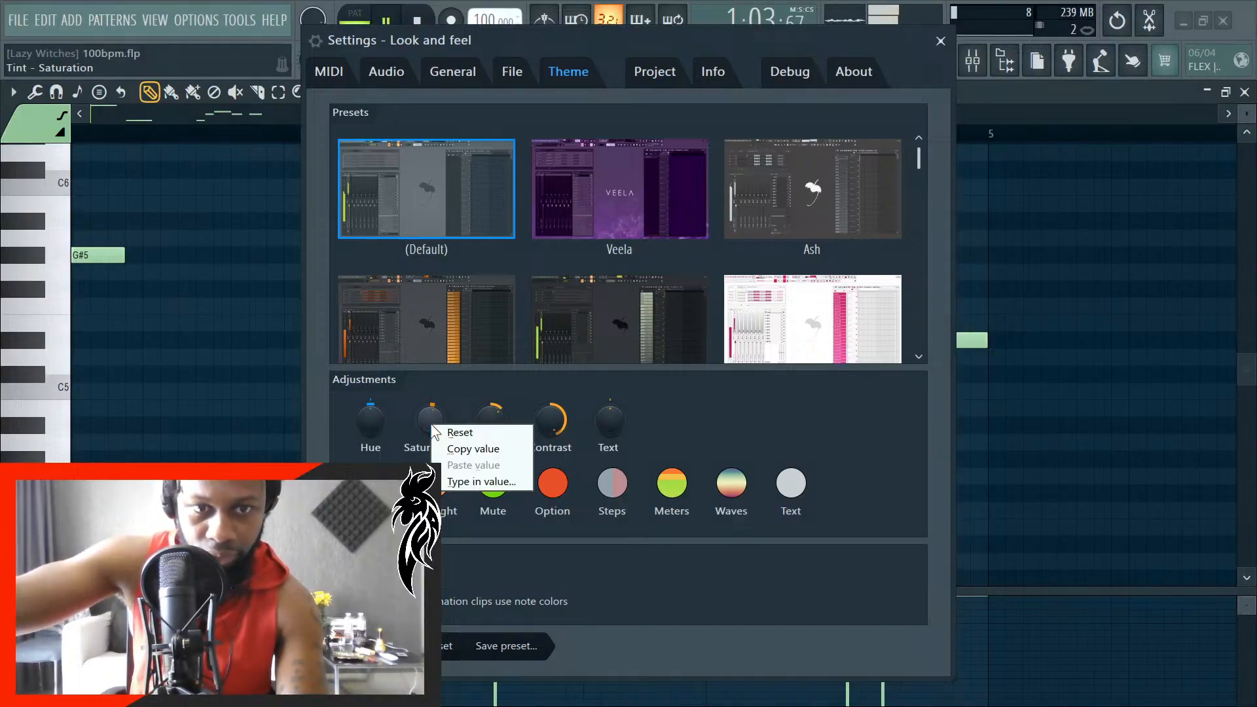
pyautogui.click(448, 429)
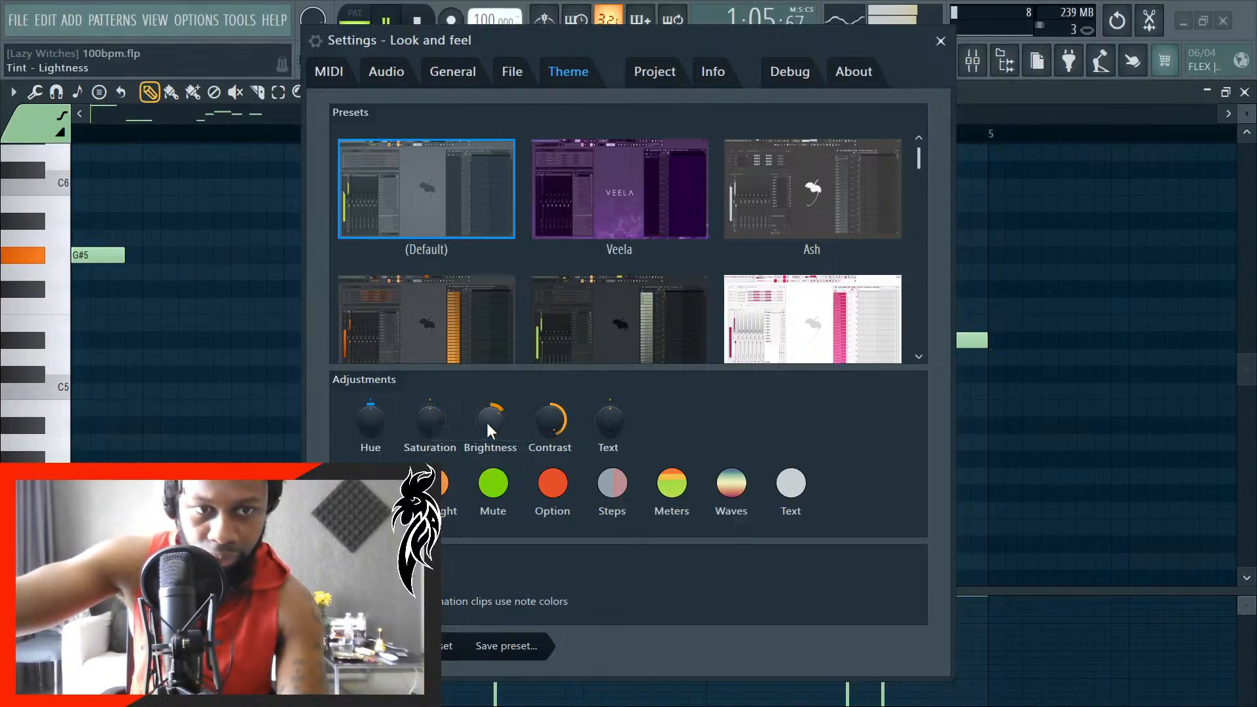
pyautogui.scroll(1, 486, 422)
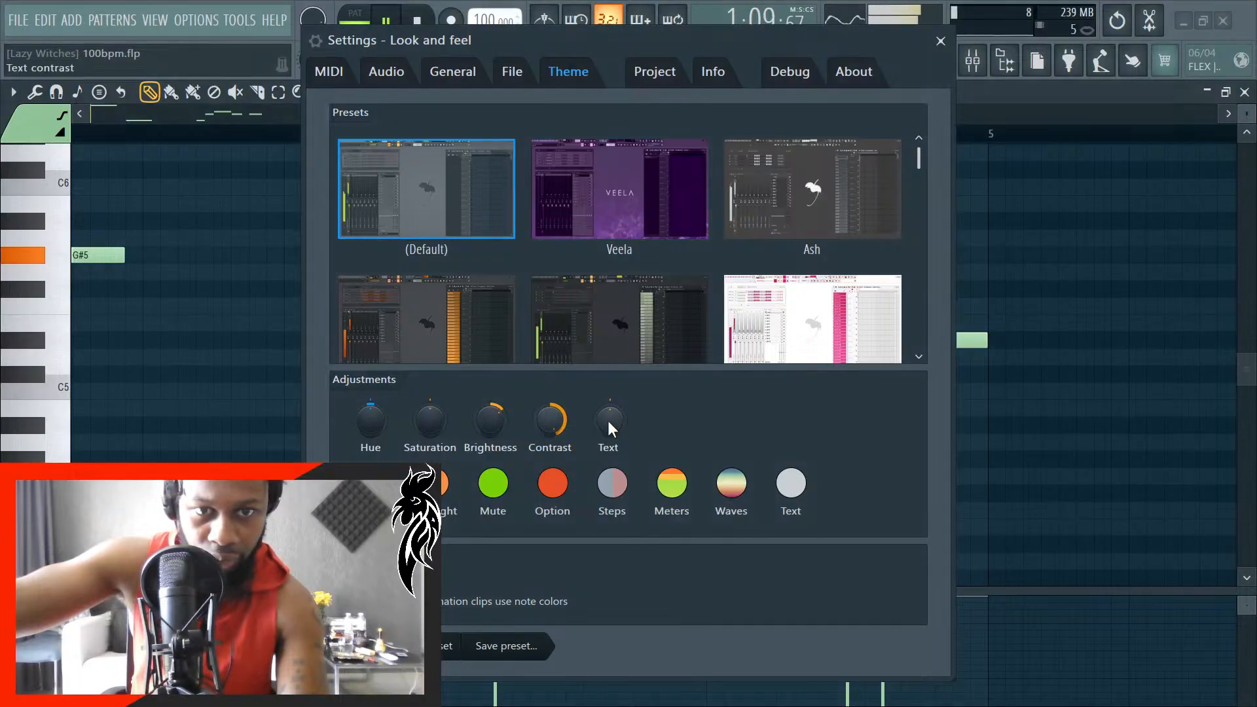
pyautogui.scroll(1, 552, 429)
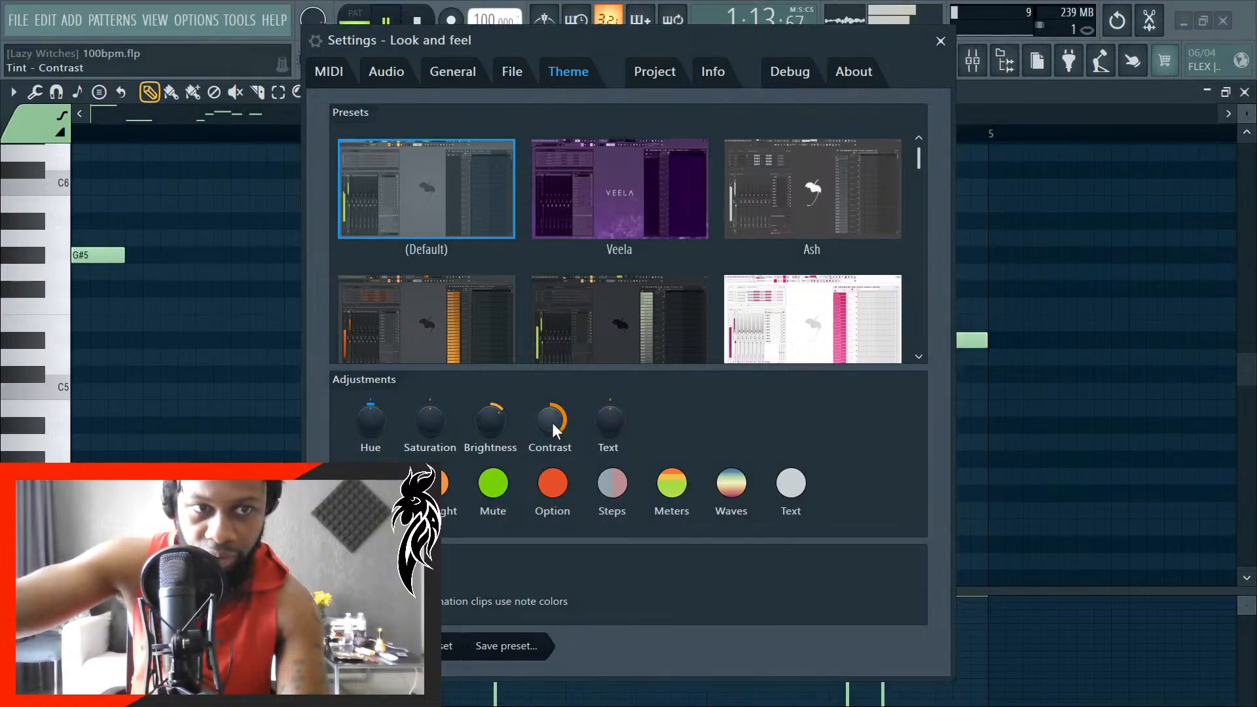
pyautogui.click(941, 41)
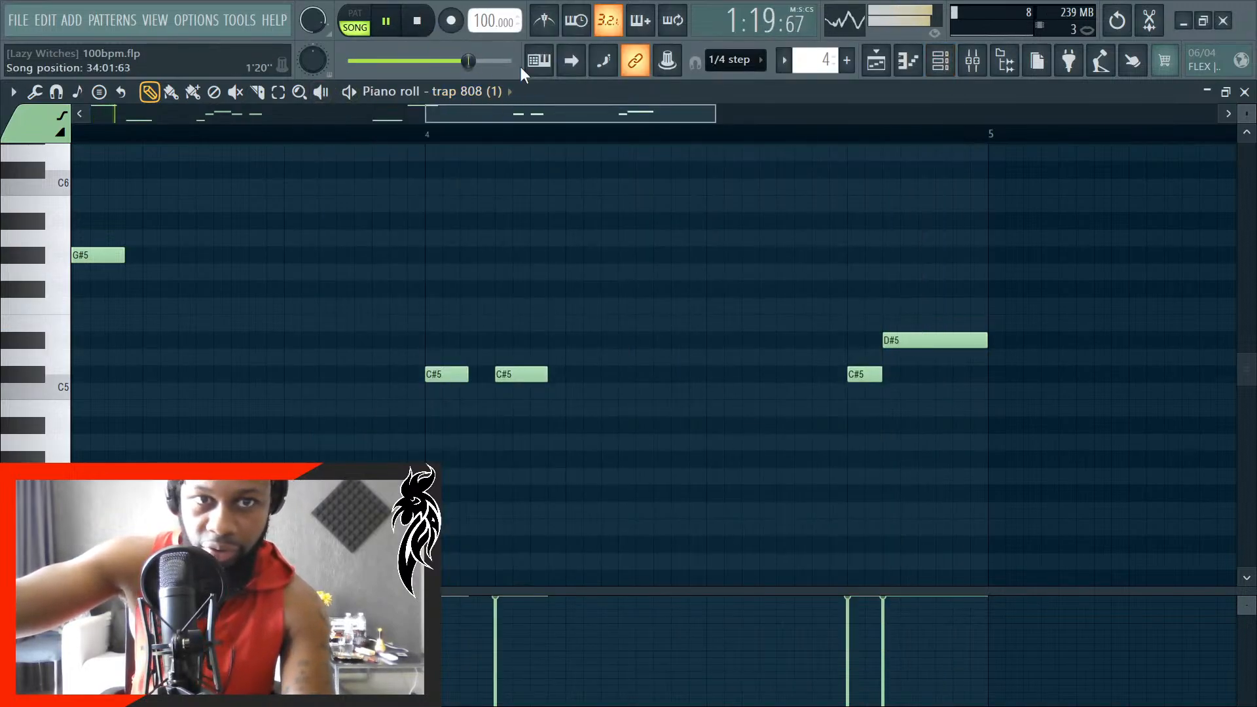
# - Turn on auto-scrolling, then stop playback and return from the 808 piano roll to the playlist
pyautogui.click(575, 62)
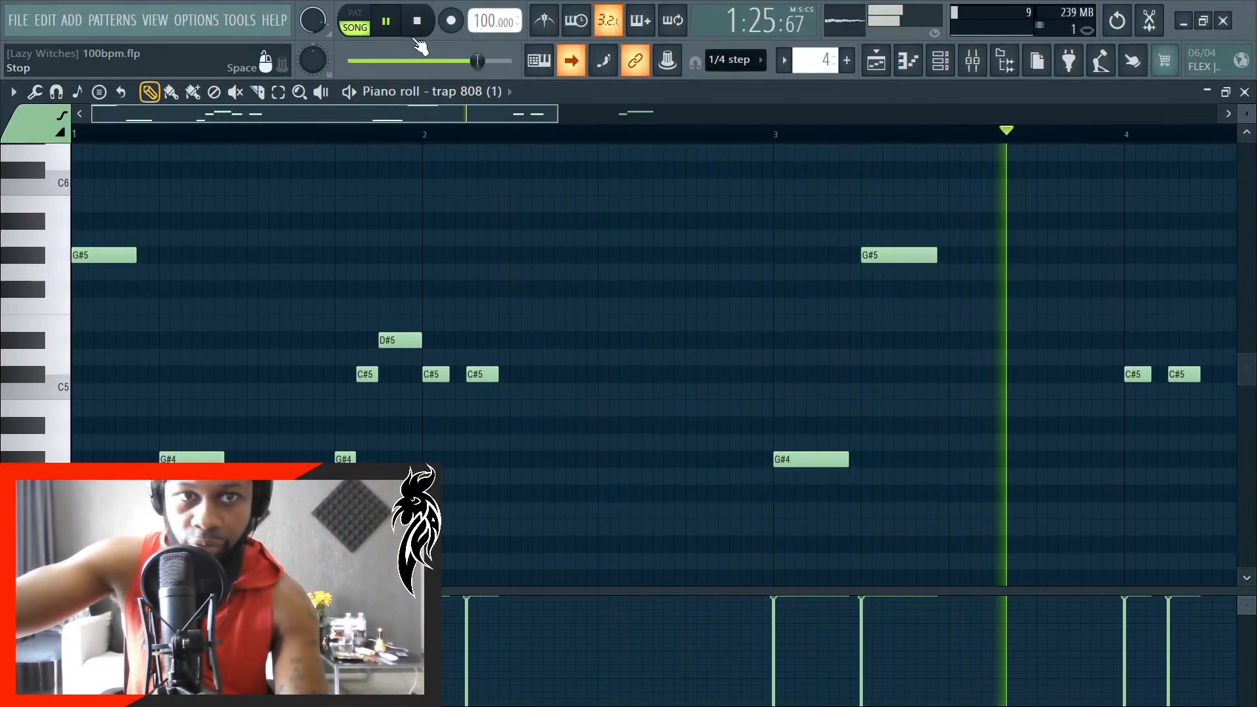
pyautogui.click(420, 25)
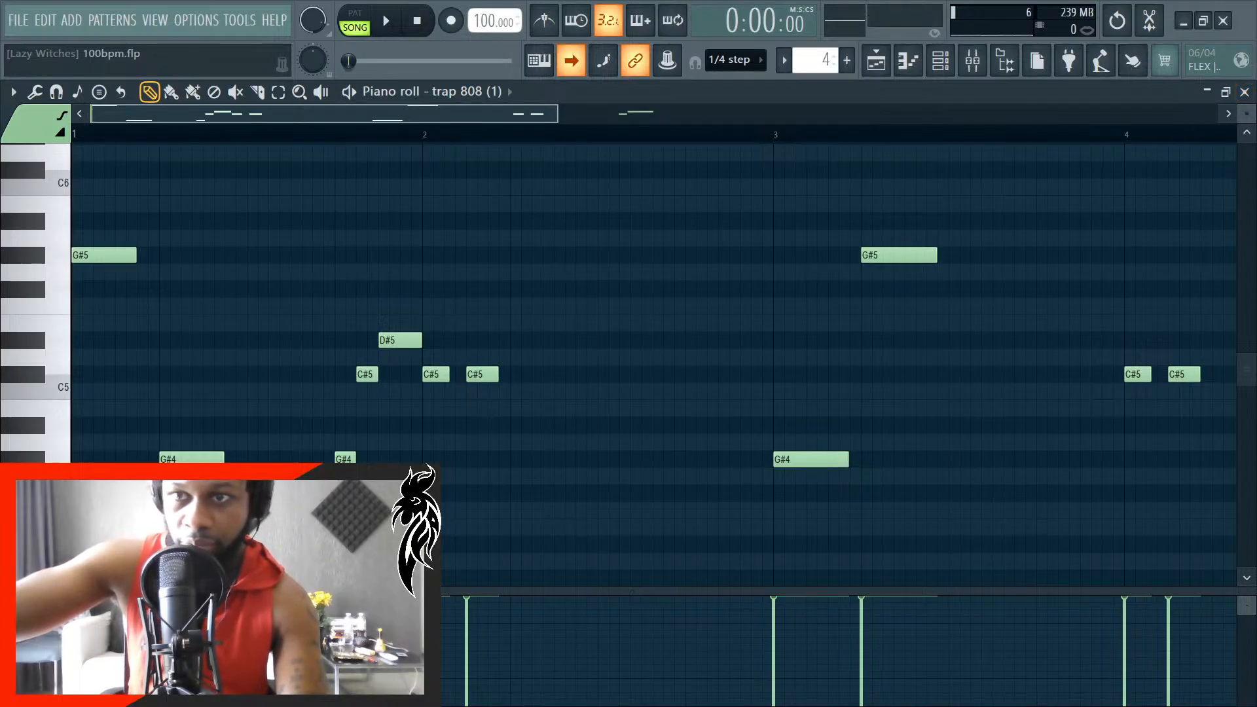
pyautogui.click(1246, 95)
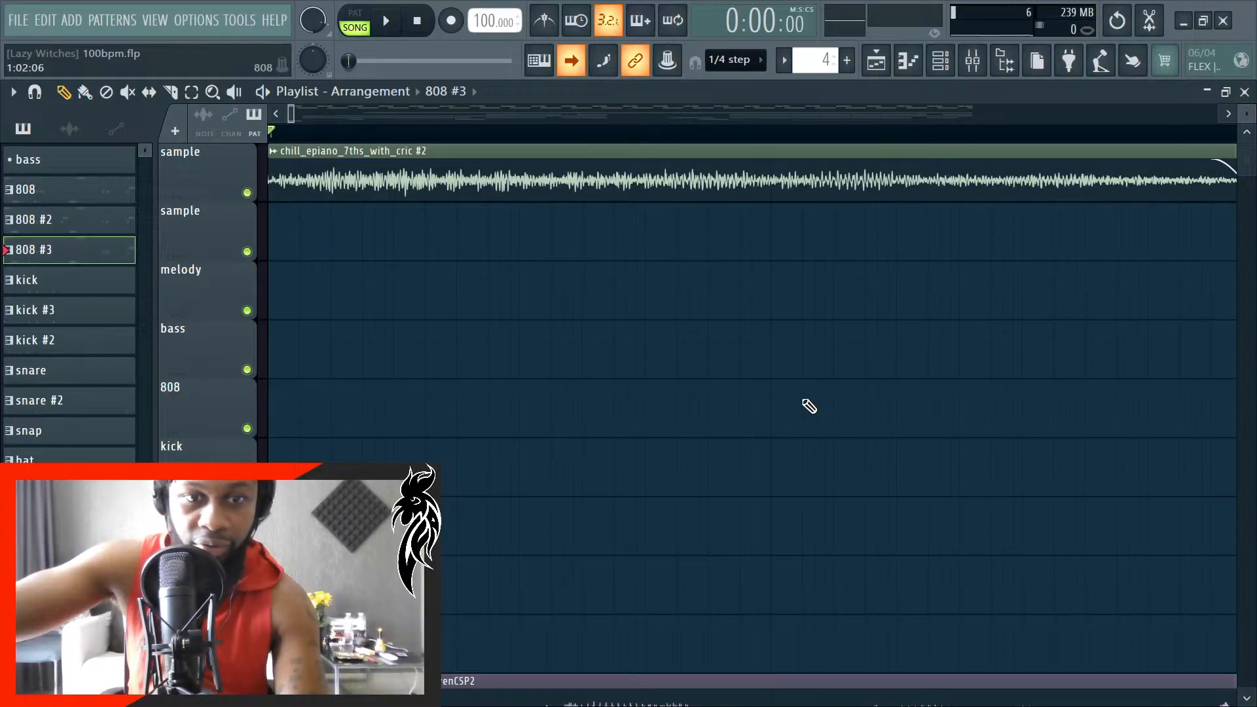
# - Play the arrangement from the start and examine how the sample, 808, snap, hat and triangle clips line up with the bars
pyautogui.scroll(-2, 764, 460)
pyautogui.scroll(-4, 744, 465)
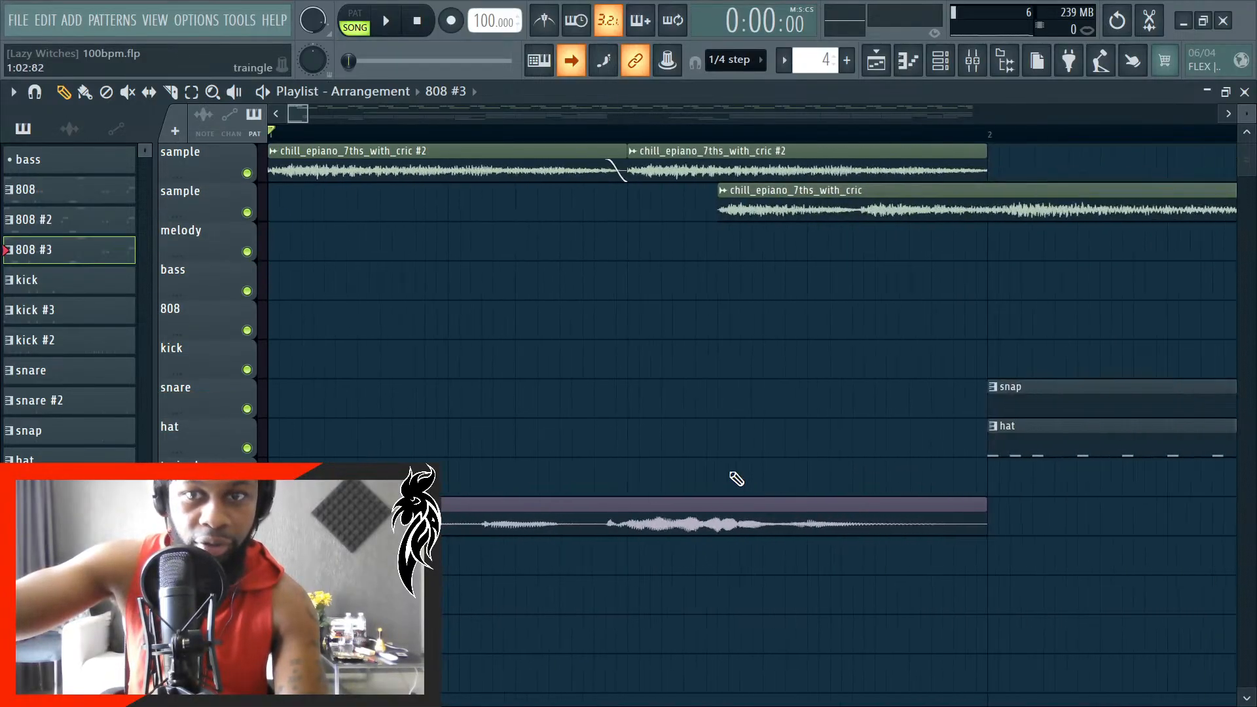
pyautogui.scroll(-3, 737, 480)
pyautogui.press('space')
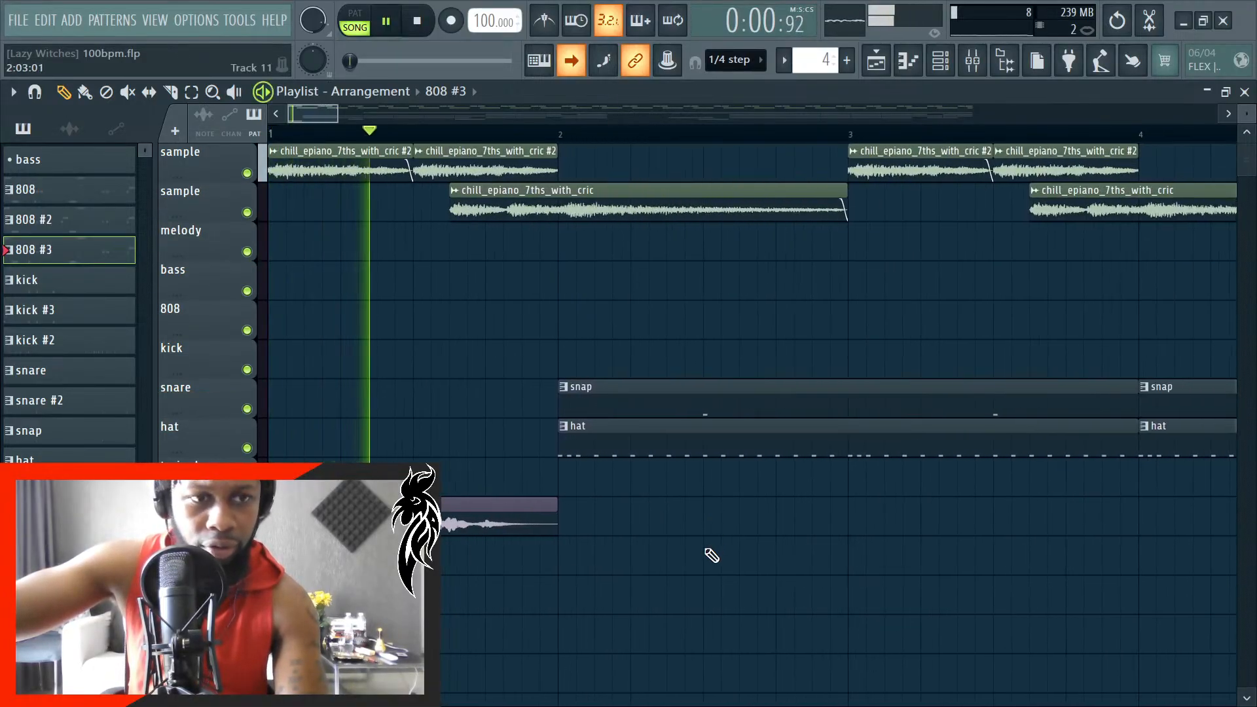
pyautogui.scroll(3, 706, 549)
pyautogui.scroll(2, 743, 573)
pyautogui.scroll(-1, 744, 583)
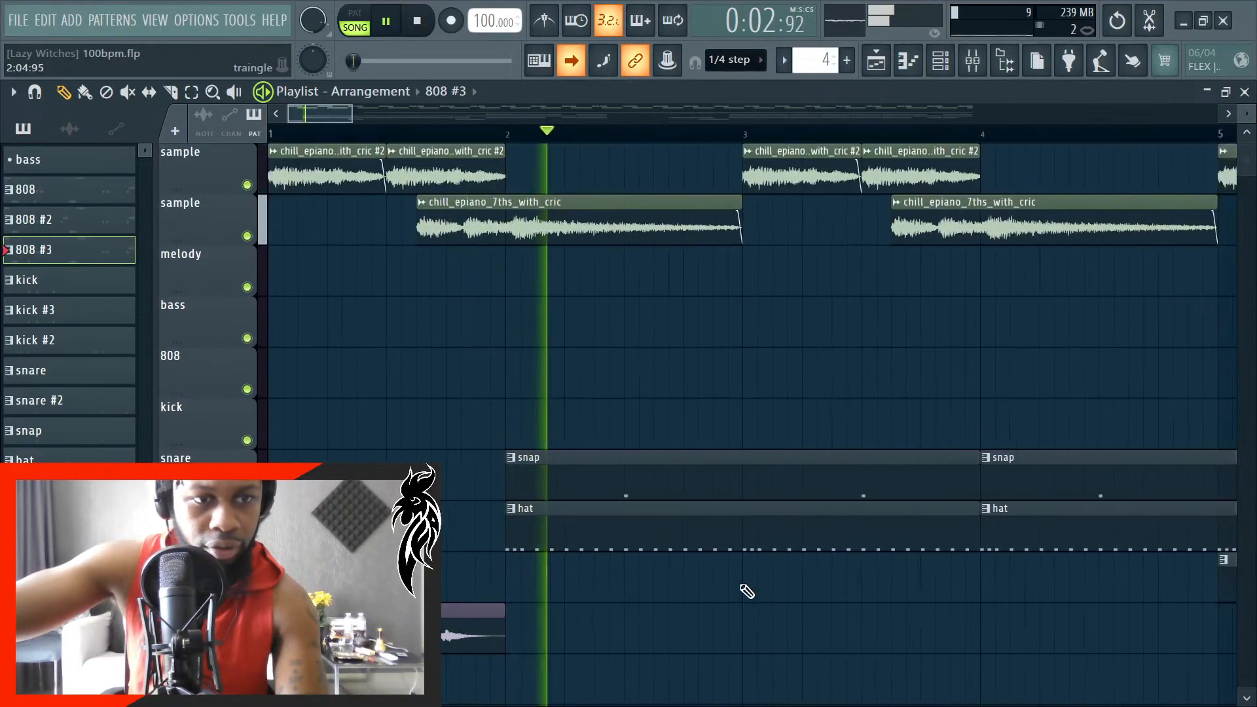
pyautogui.scroll(-4, 747, 592)
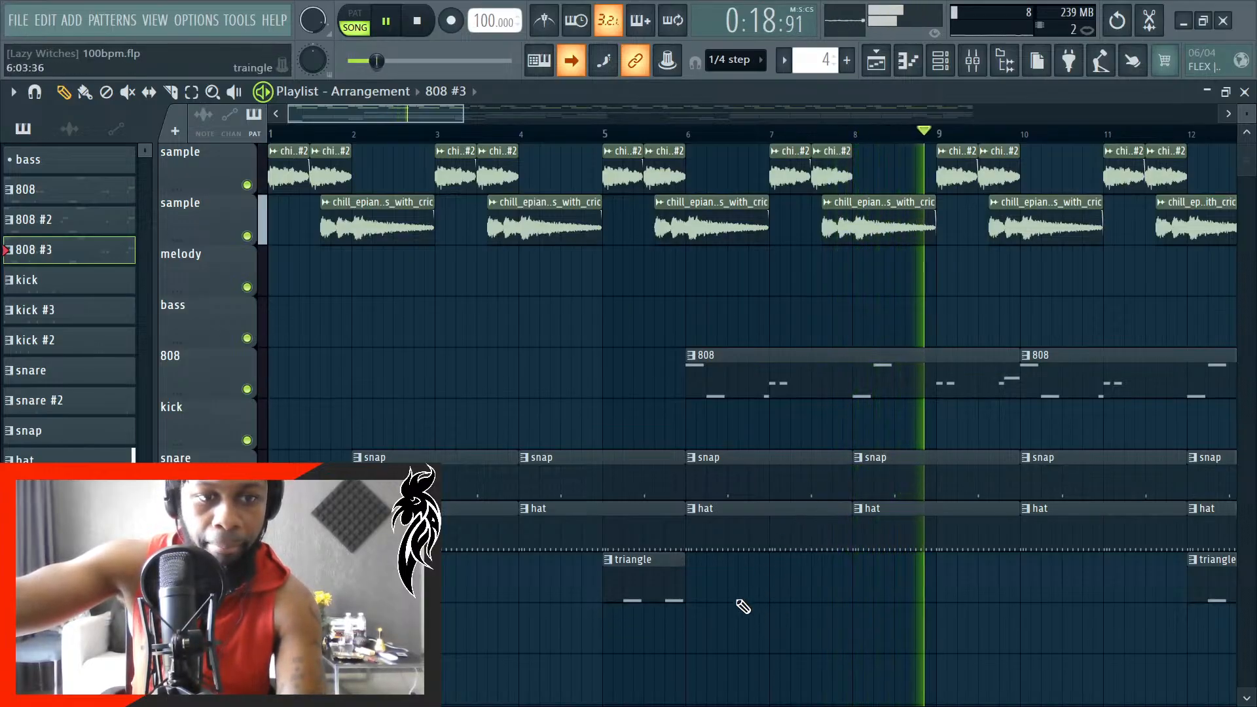
pyautogui.scroll(-1, 738, 601)
pyautogui.scroll(-1, 738, 601)
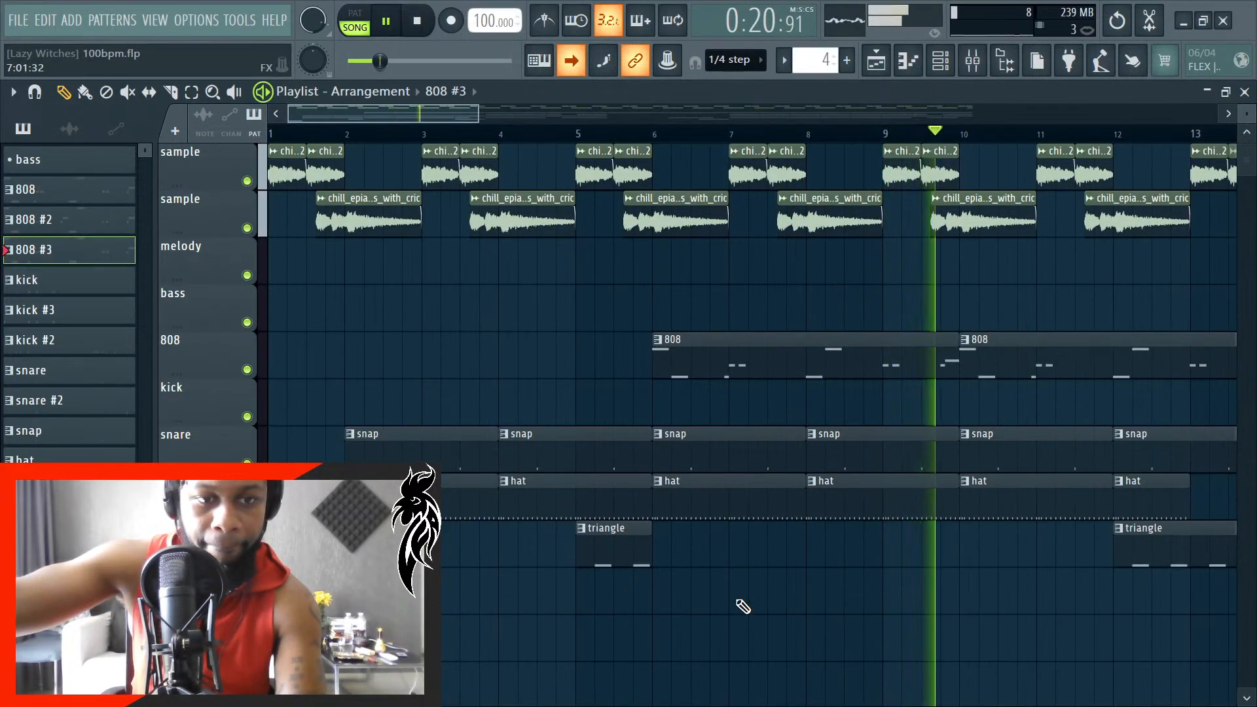
pyautogui.scroll(1, 738, 602)
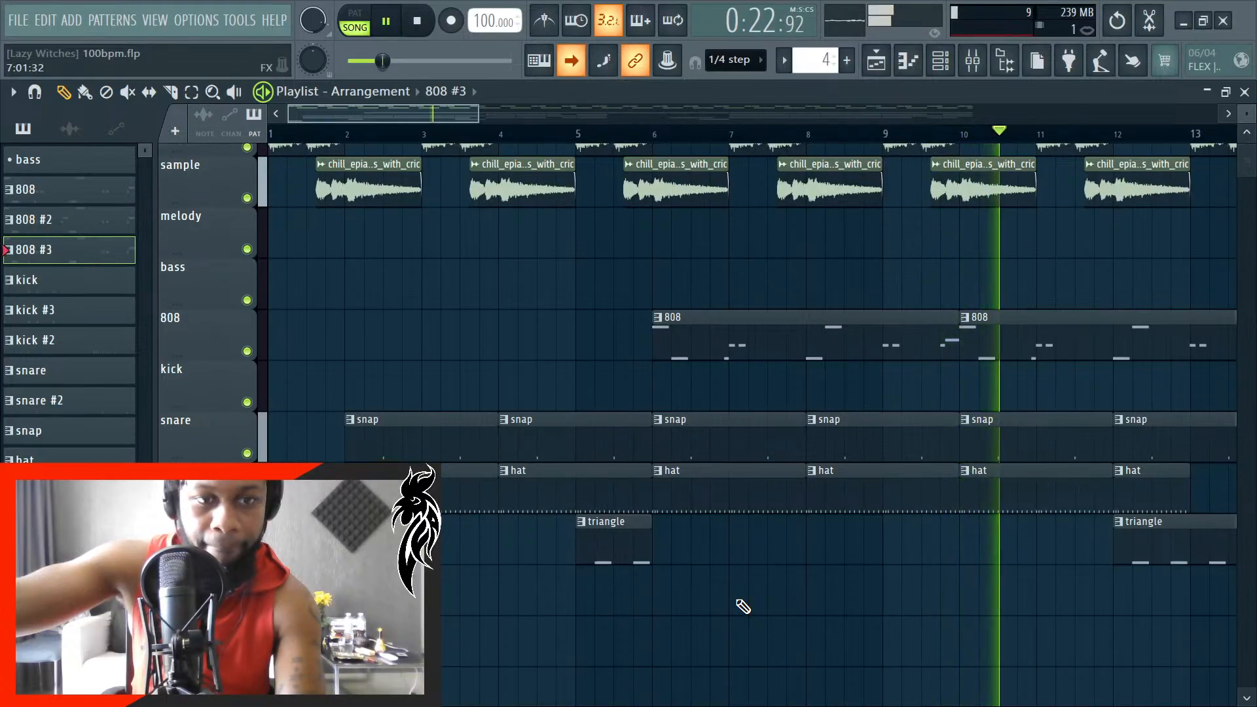
pyautogui.scroll(1, 738, 601)
pyautogui.scroll(1, 738, 601)
pyautogui.scroll(1, 738, 602)
pyautogui.scroll(-4, 743, 607)
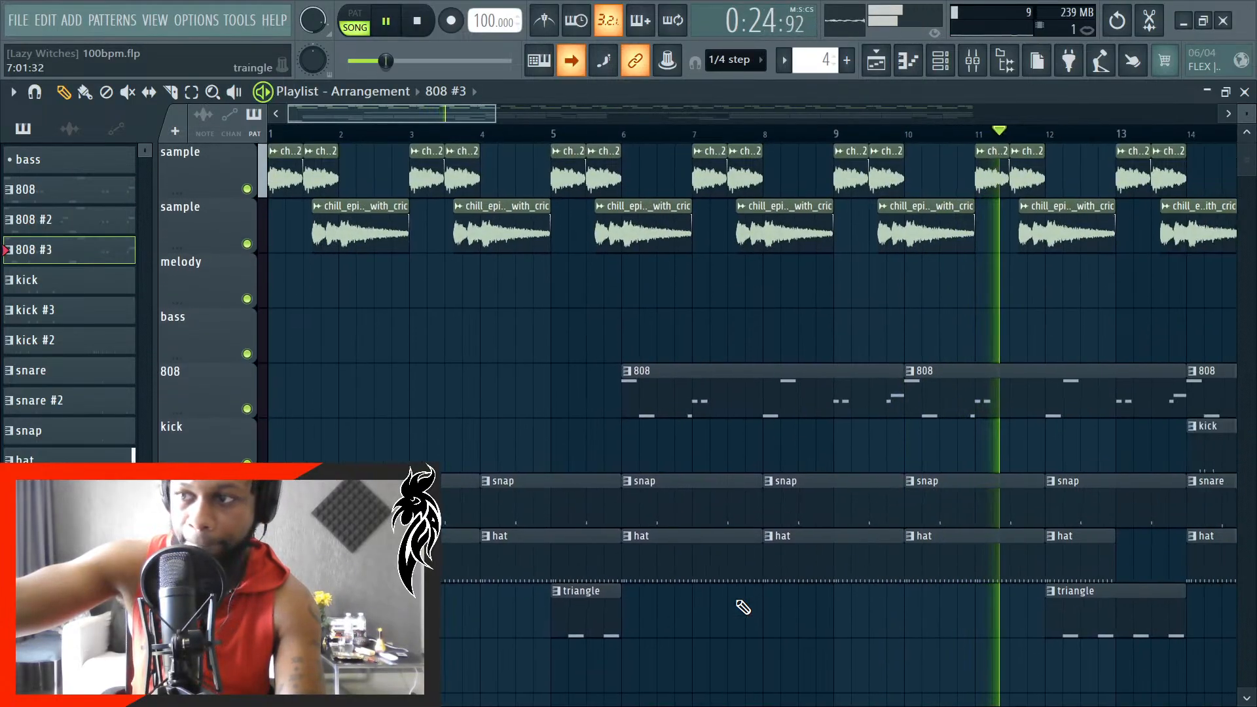
pyautogui.scroll(-5, 743, 607)
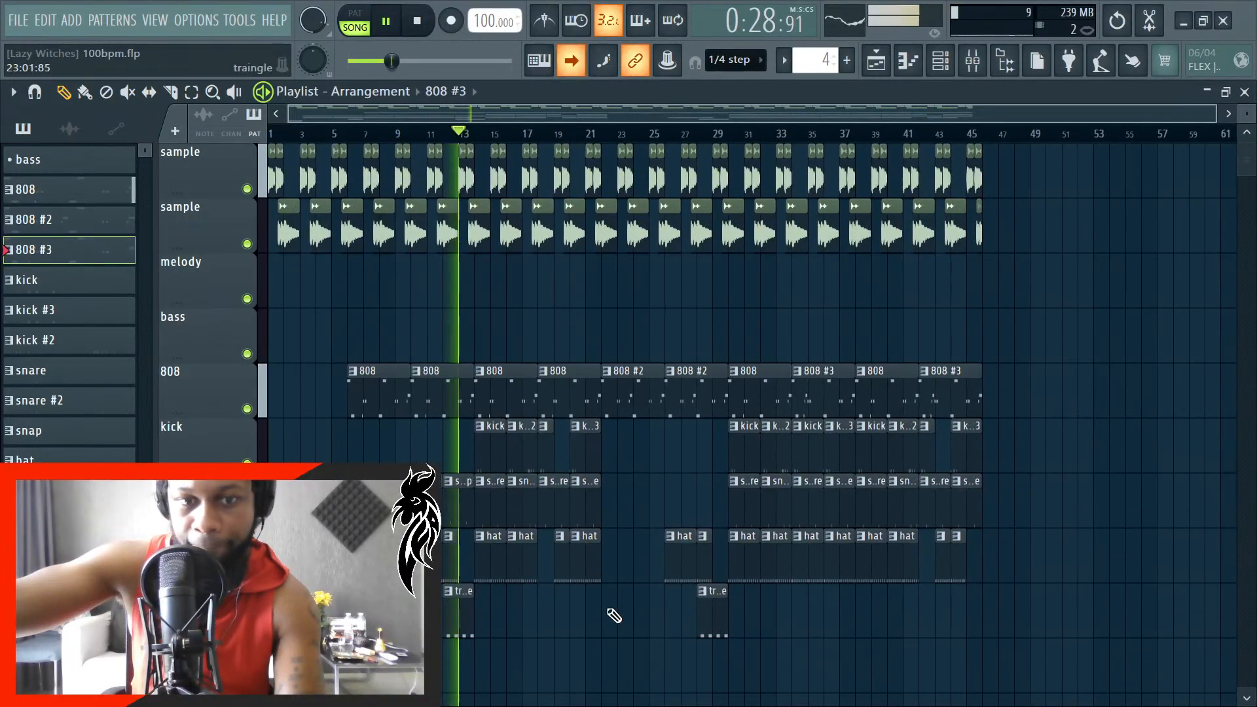
# - Follow playback through the kick, snare and hat section into the first 808 #2 clips, then stop it
pyautogui.scroll(5, 488, 632)
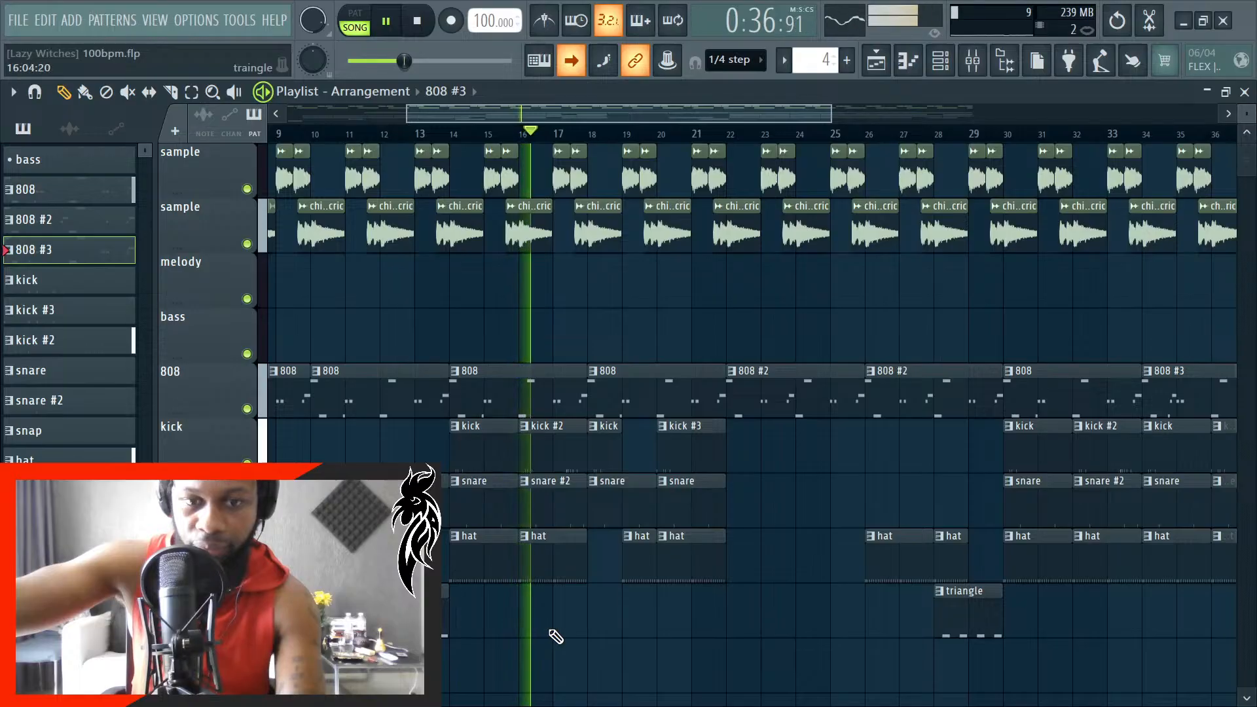
pyautogui.scroll(-1, 544, 655)
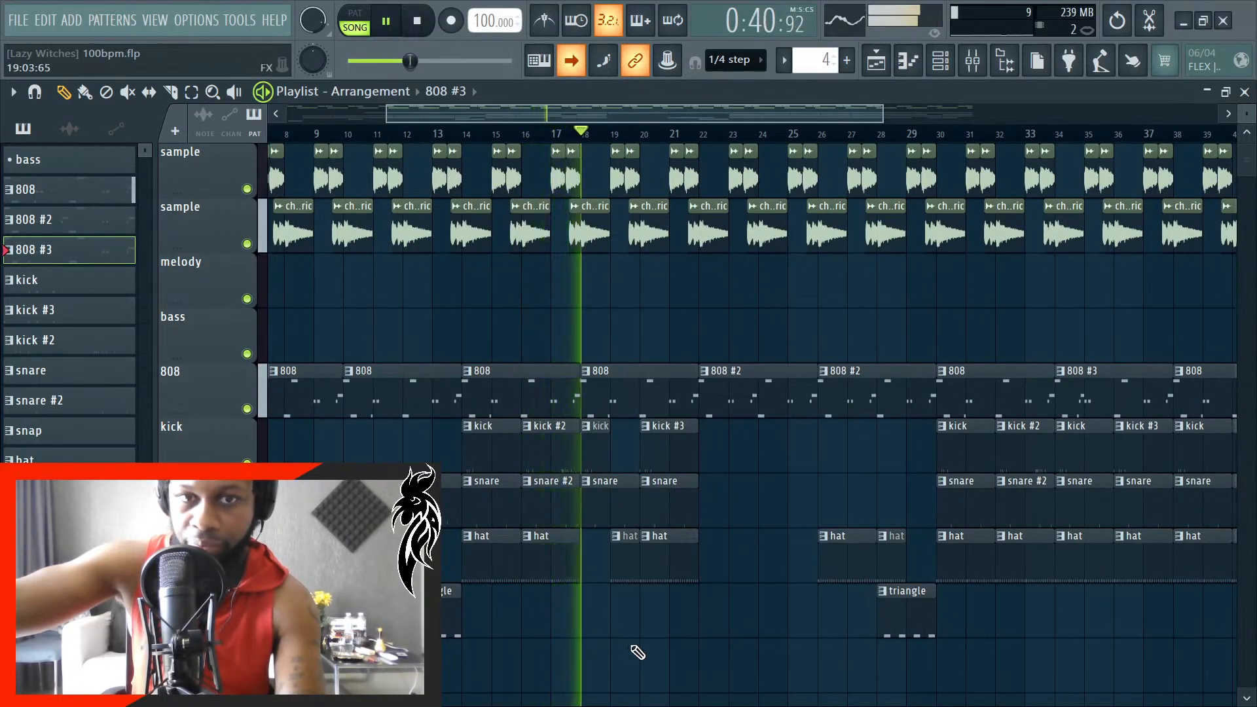
pyautogui.scroll(3, 638, 652)
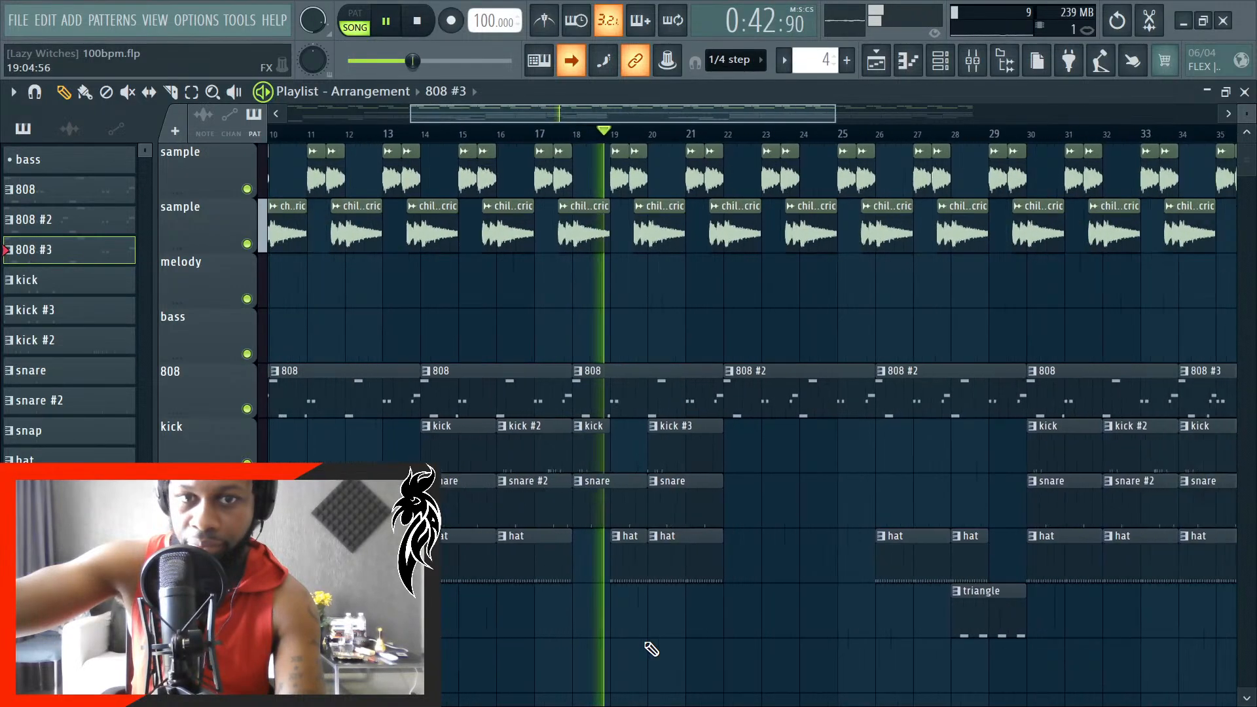
pyautogui.scroll(-3, 697, 652)
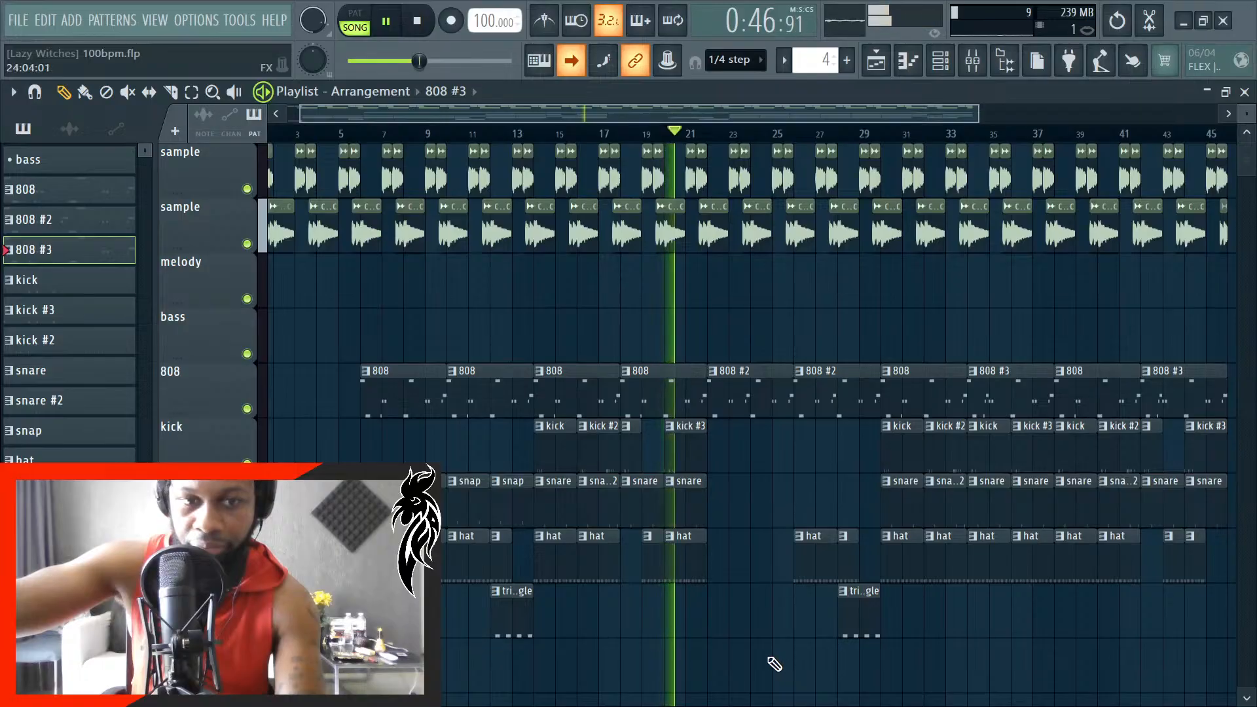
pyautogui.scroll(-1, 775, 664)
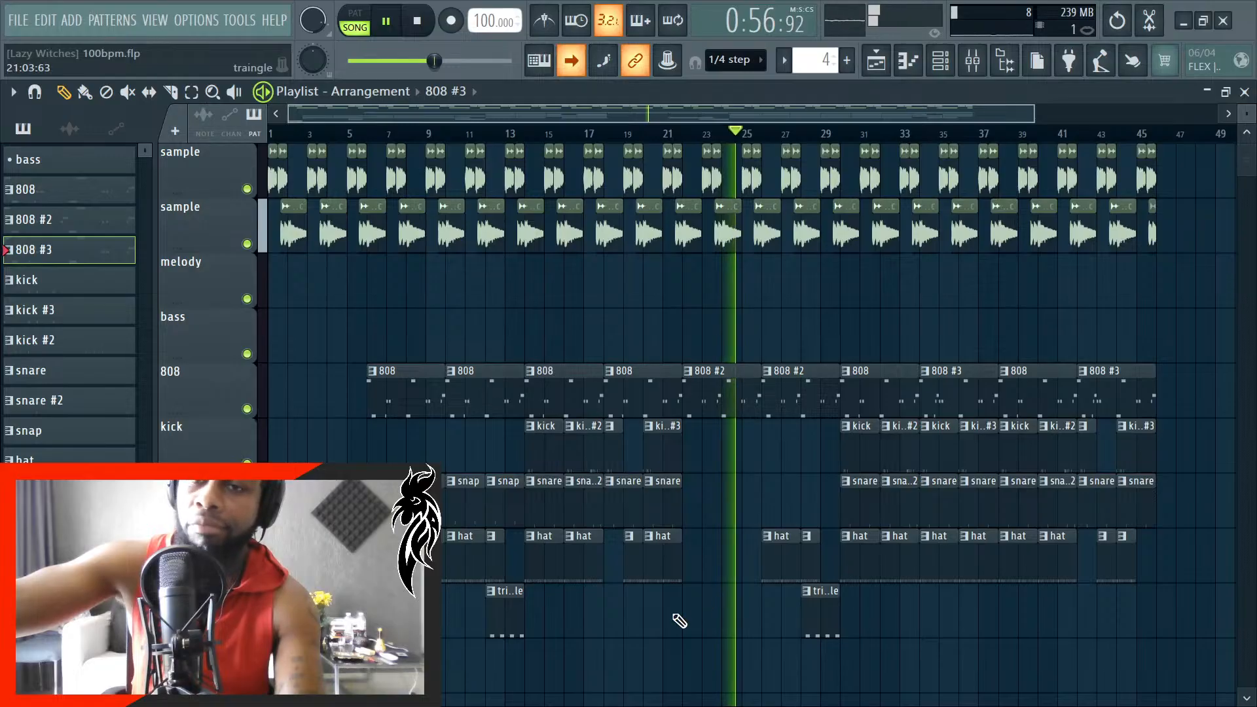
pyautogui.keyDown('ctrl'); pyautogui.scroll(-1, 680, 621); pyautogui.keyUp('ctrl')
pyautogui.press('space')
# - Play the arrangement from bar 22, where the first 808 #2 clip starts
pyautogui.keyDown('ctrl'); pyautogui.scroll(3, 759, 460); pyautogui.keyUp('ctrl')
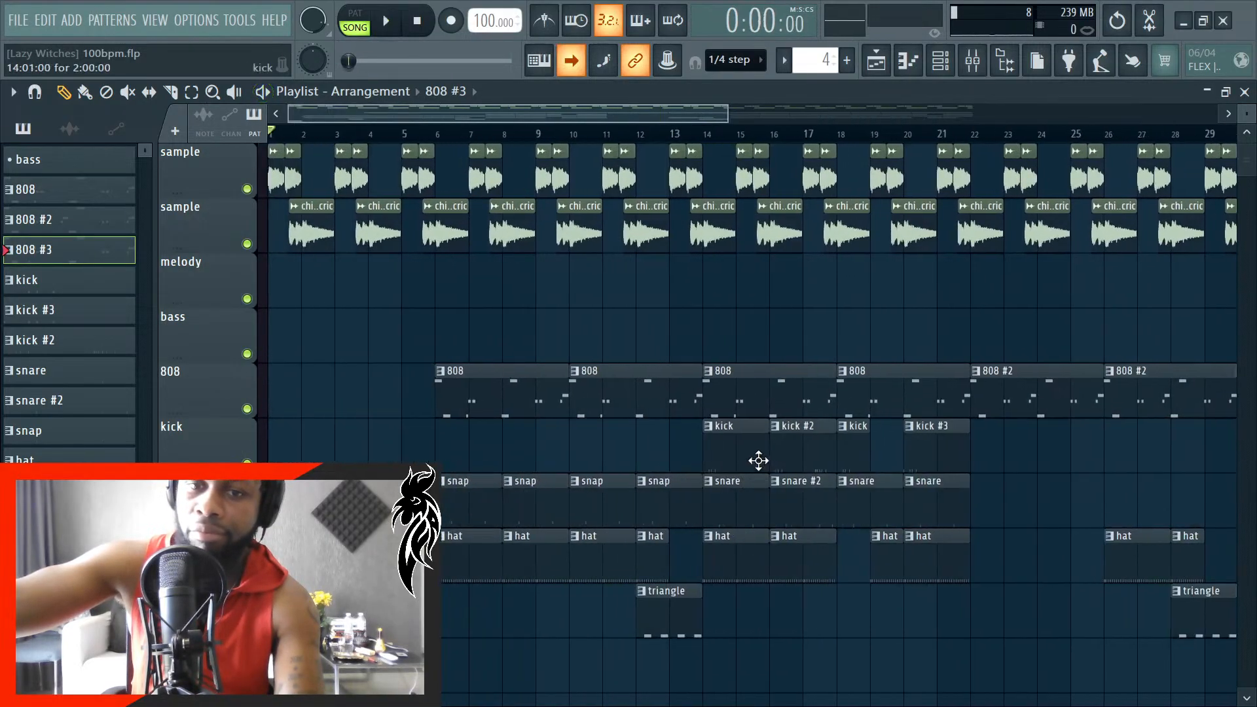
pyautogui.keyDown('ctrl'); pyautogui.scroll(-2, 742, 434); pyautogui.keyUp('ctrl')
pyautogui.keyDown('ctrl'); pyautogui.scroll(4, 785, 315); pyautogui.keyUp('ctrl')
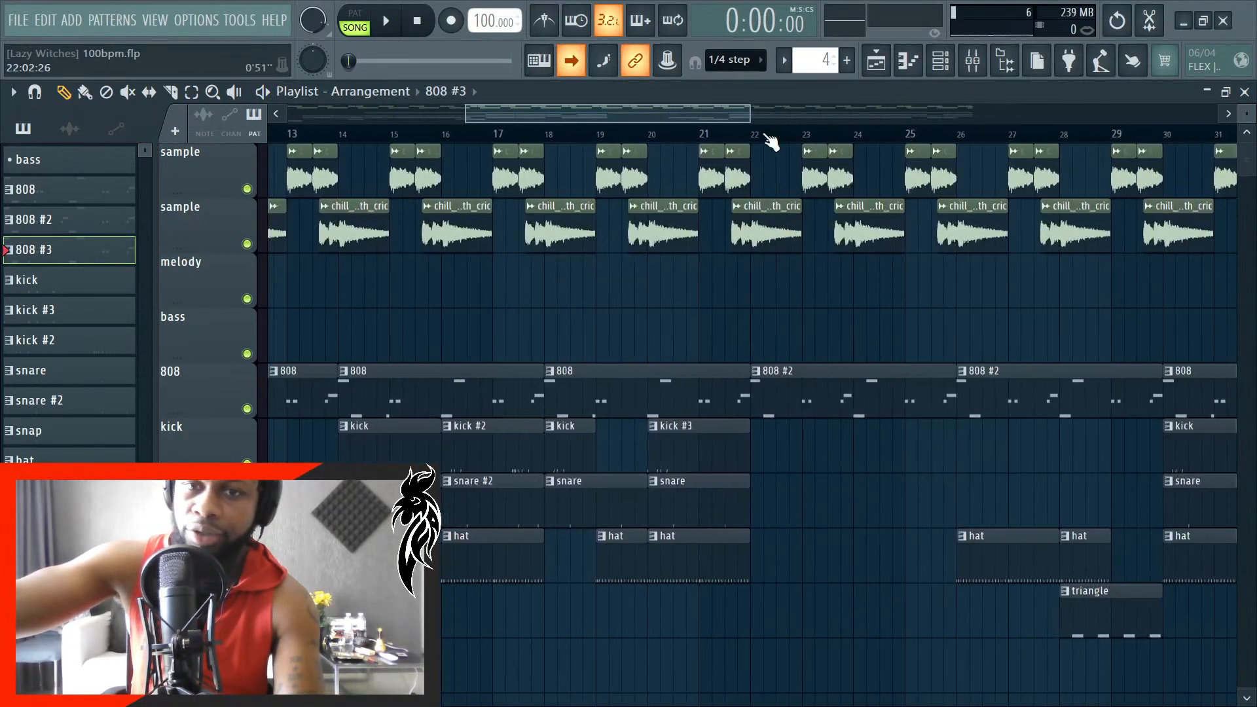
pyautogui.keyDown('ctrl'); pyautogui.scroll(5, 772, 294); pyautogui.keyUp('ctrl')
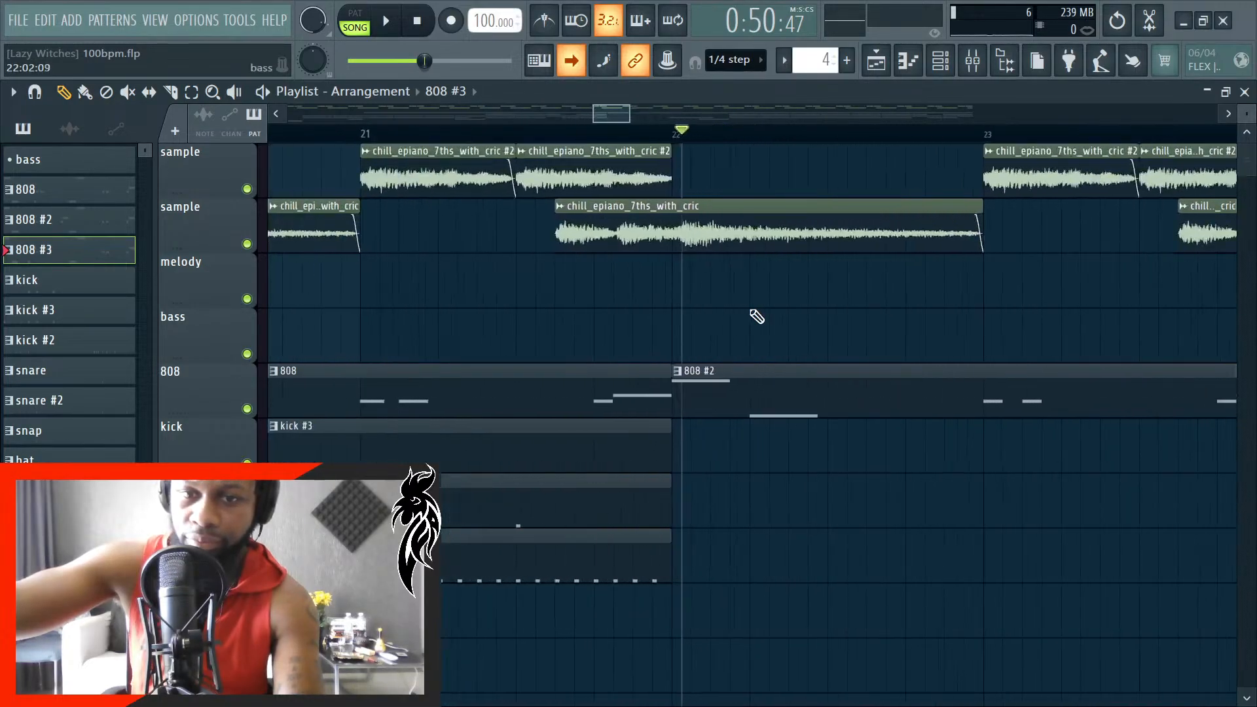
pyautogui.press('space')
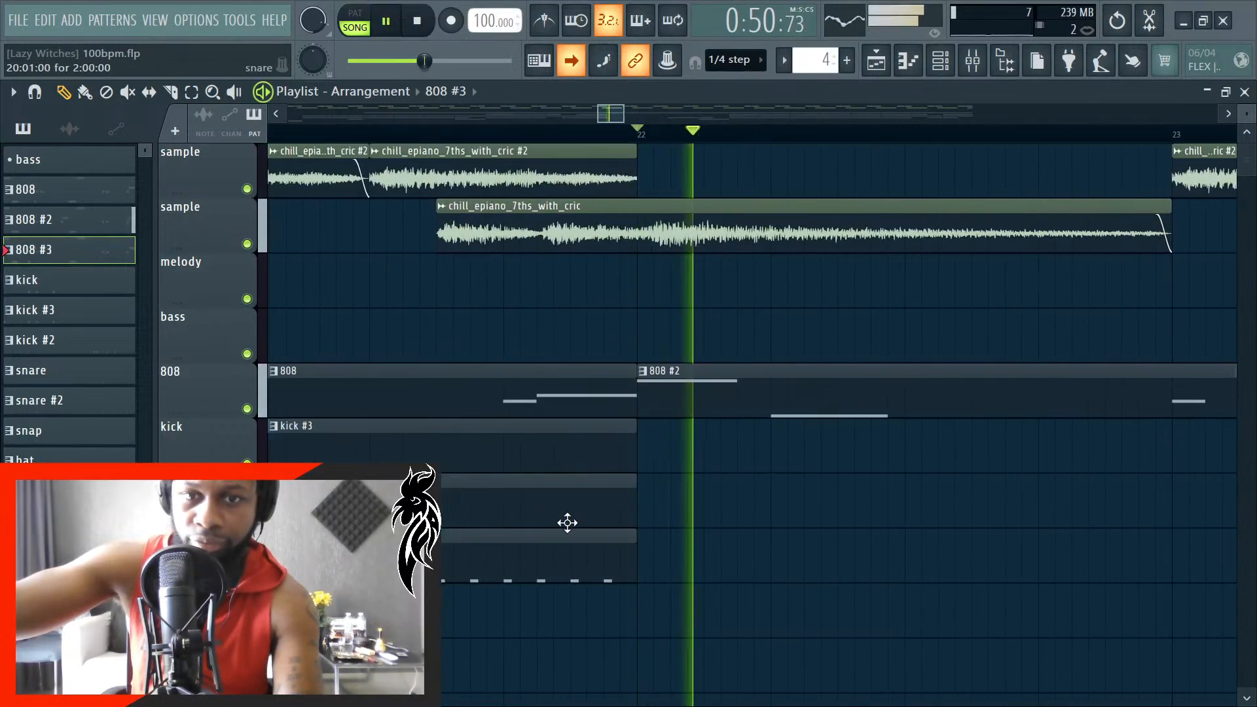
# - Open the 808 #2 pattern in the piano roll and view its notes across all four bars
pyautogui.keyDown('ctrl'); pyautogui.scroll(-2, 663, 432); pyautogui.keyUp('ctrl')
pyautogui.doubleClick(62, 231)
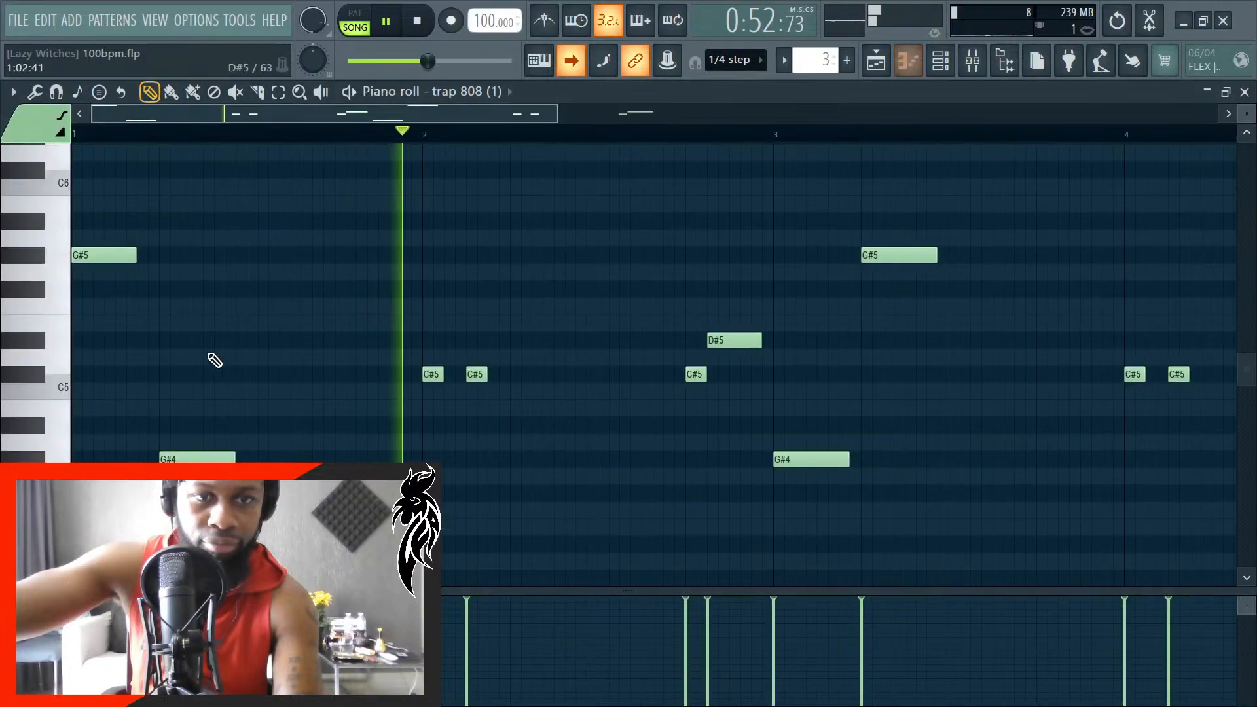
pyautogui.keyDown('ctrl'); pyautogui.scroll(-2, 308, 449); pyautogui.keyUp('ctrl')
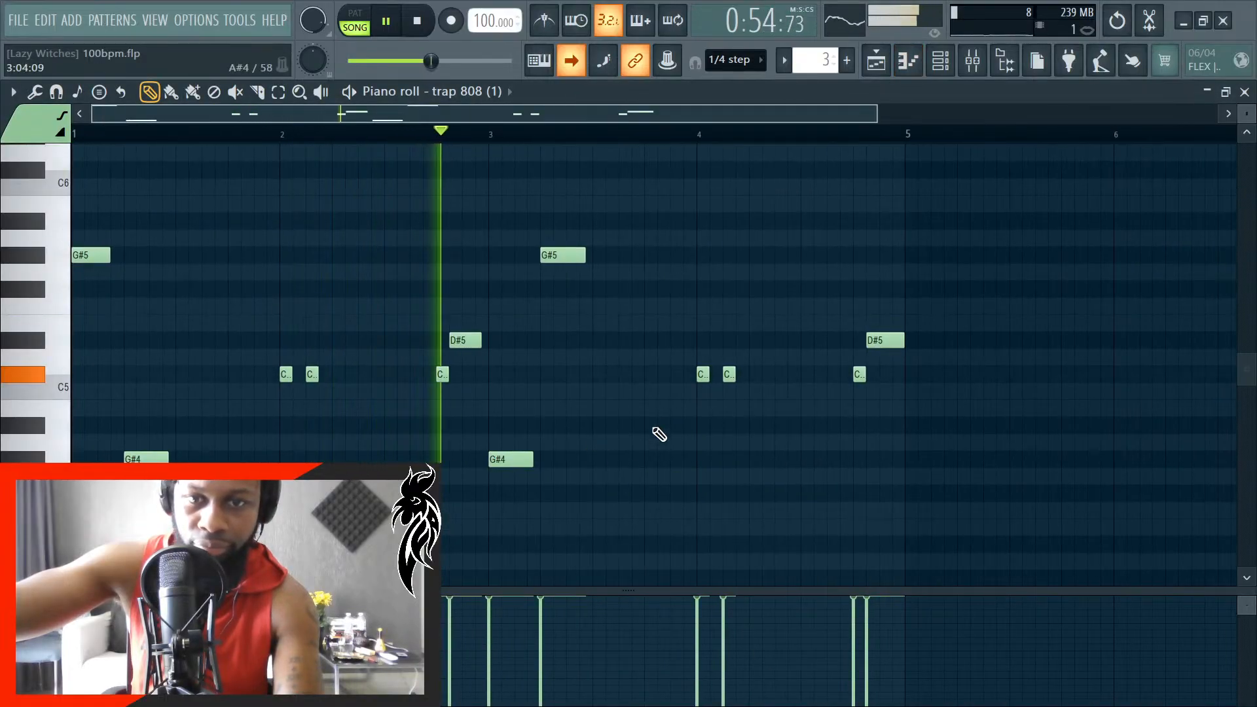
# - Lengthen the two C#5 notes at the start of bar 4 in the 808 #2 pattern and replay it
pyautogui.keyDown('ctrl'); pyautogui.scroll(2, 674, 429); pyautogui.keyUp('ctrl')
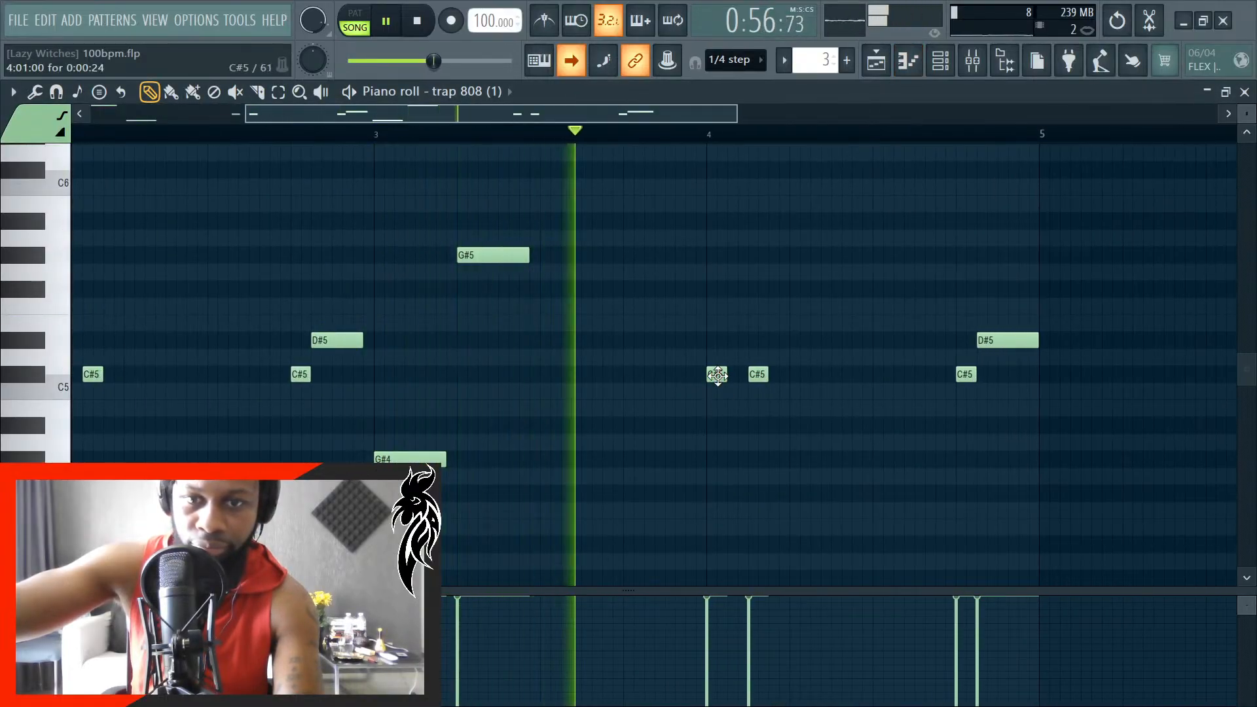
pyautogui.press('space')
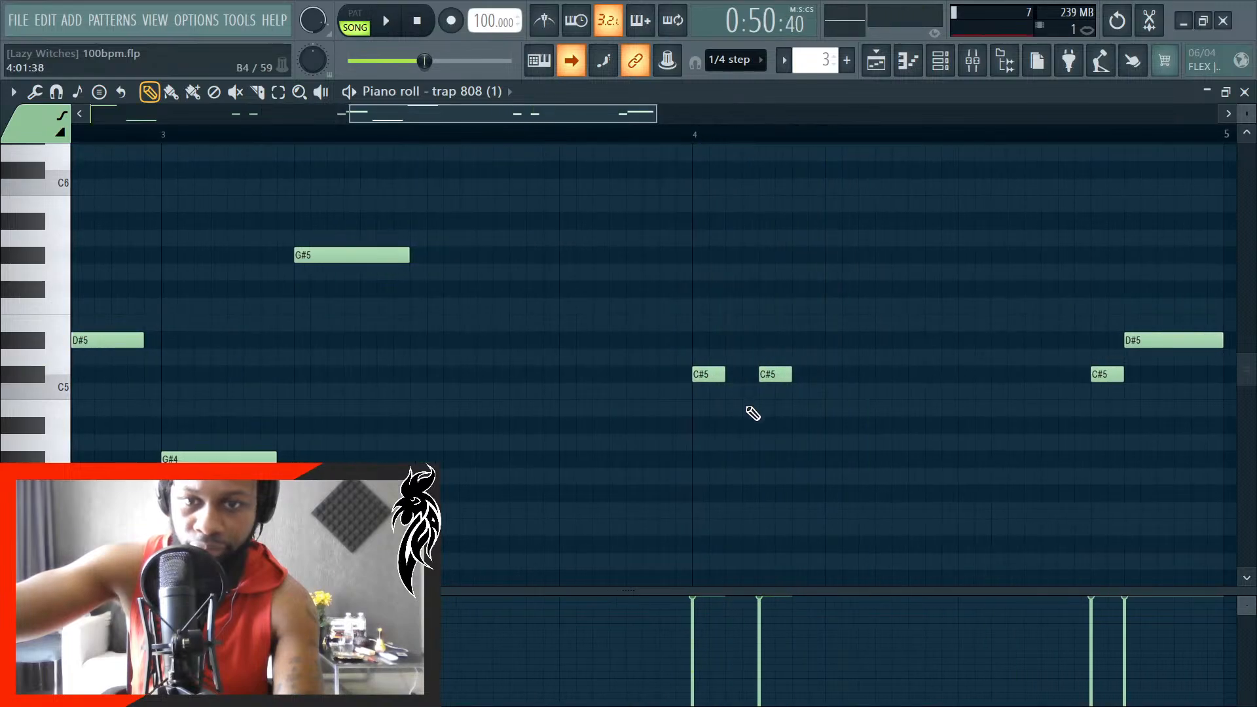
pyautogui.keyDown('ctrl'); pyautogui.scroll(4, 734, 427); pyautogui.keyUp('ctrl')
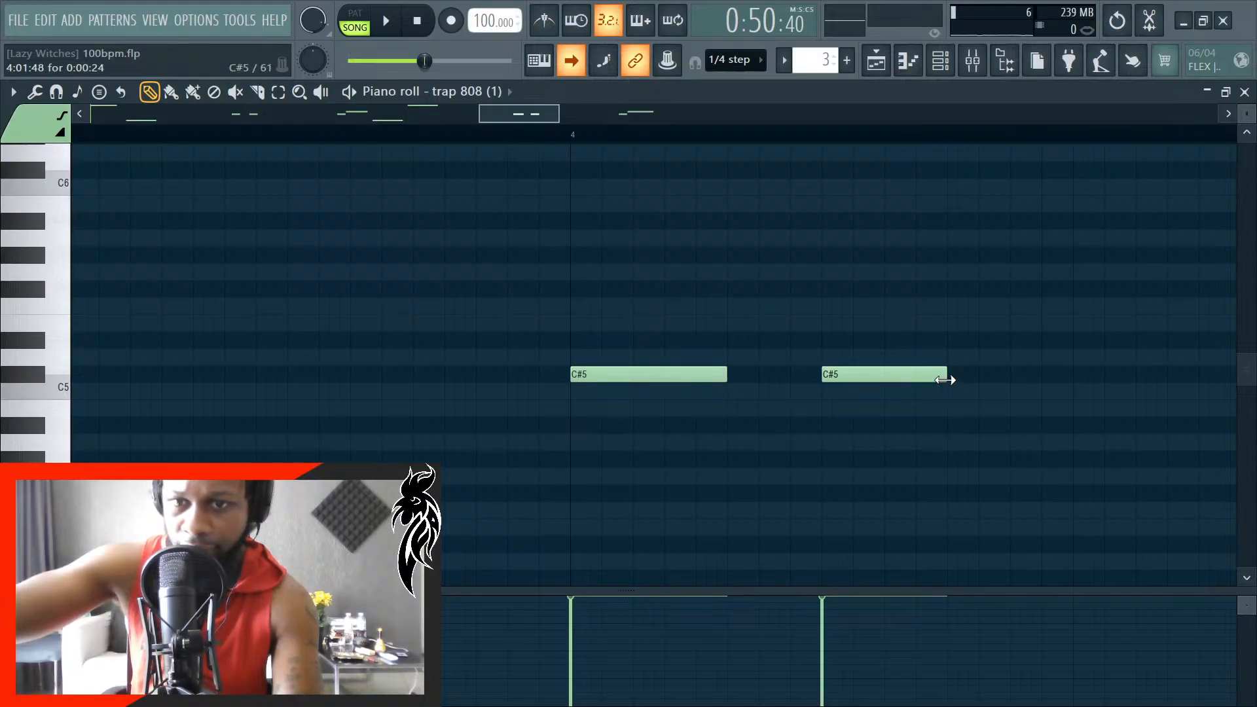
pyautogui.press('space')
pyautogui.keyDown('ctrl'); pyautogui.scroll(-6, 799, 463); pyautogui.keyUp('ctrl')
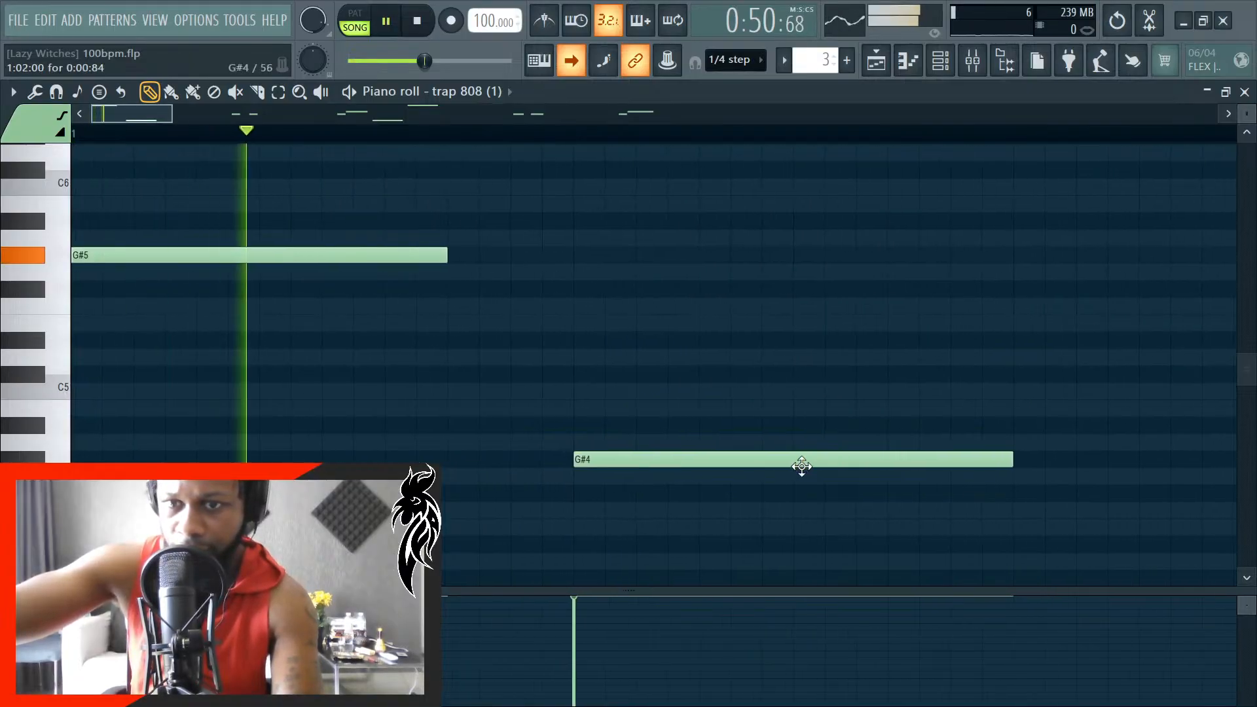
pyautogui.keyDown('ctrl'); pyautogui.scroll(-3, 564, 474); pyautogui.keyUp('ctrl')
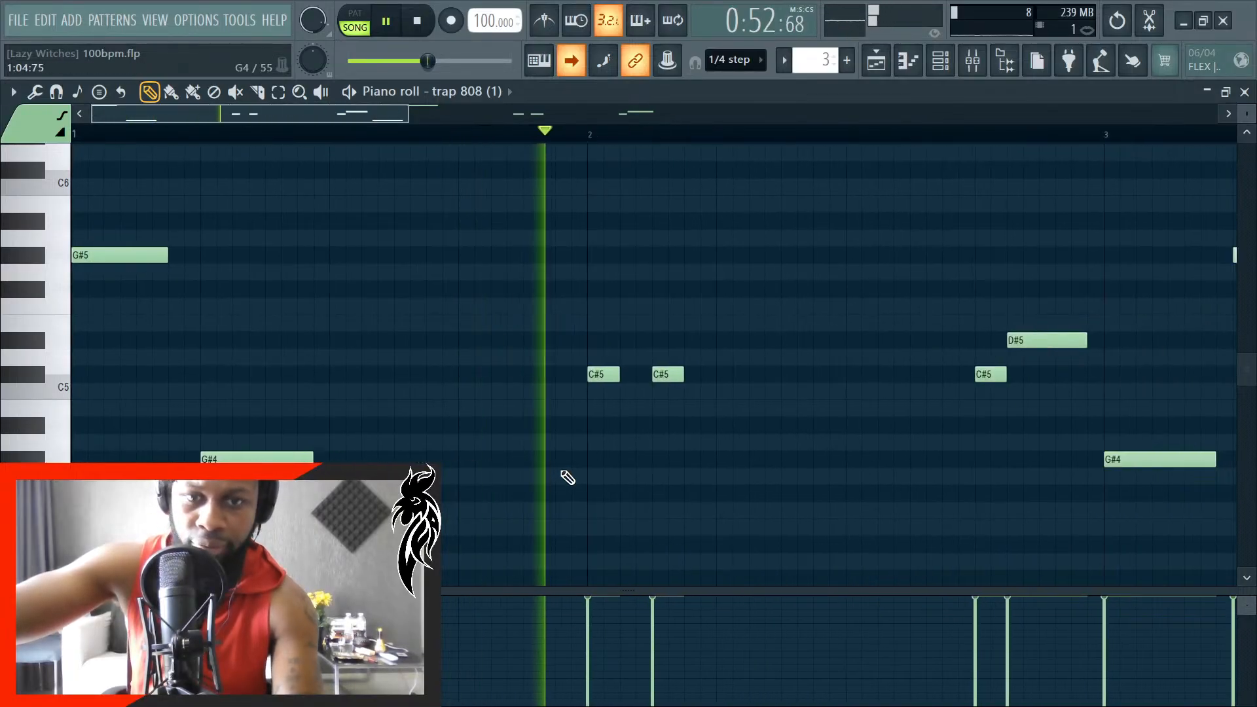
pyautogui.keyDown('ctrl'); pyautogui.scroll(3, 452, 421); pyautogui.keyUp('ctrl')
pyautogui.keyDown('ctrl'); pyautogui.scroll(-2, 456, 419); pyautogui.keyUp('ctrl')
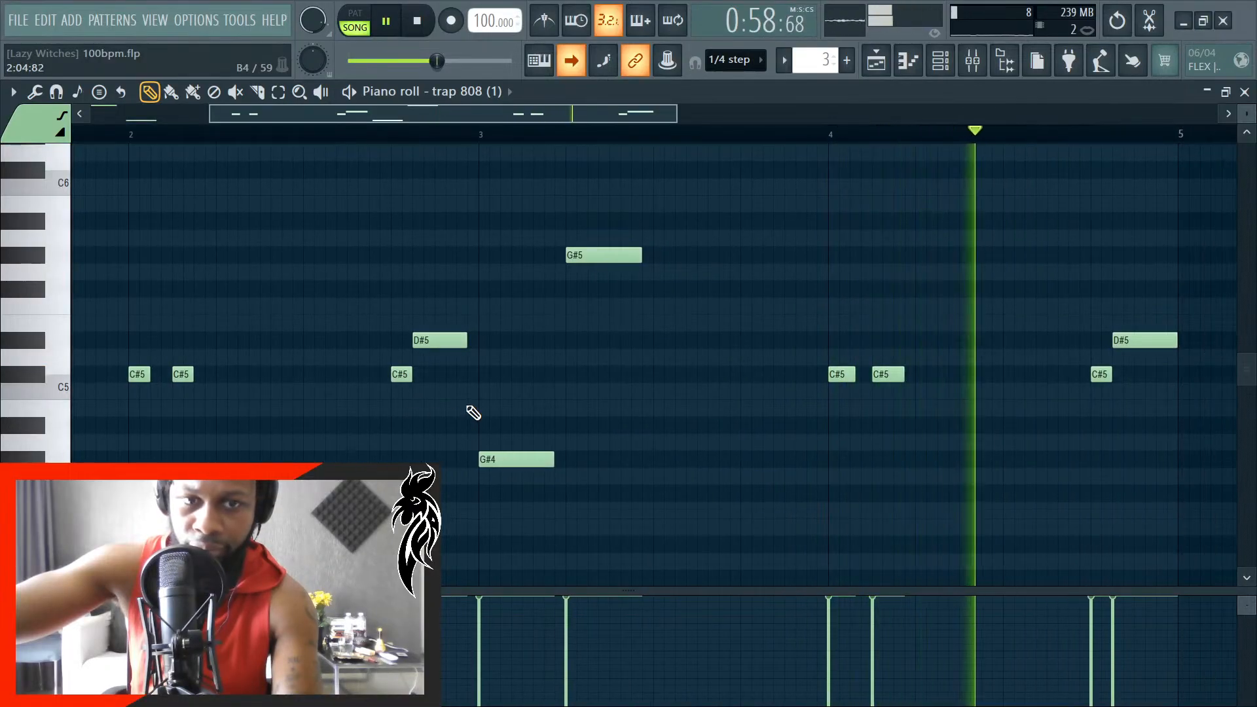
# - Shorten the first C#5 note of bar 4 to 0:00:24 and replay the 808 #2 pattern
pyautogui.press('space')
pyautogui.keyDown('ctrl'); pyautogui.scroll(5, 851, 393); pyautogui.keyUp('ctrl')
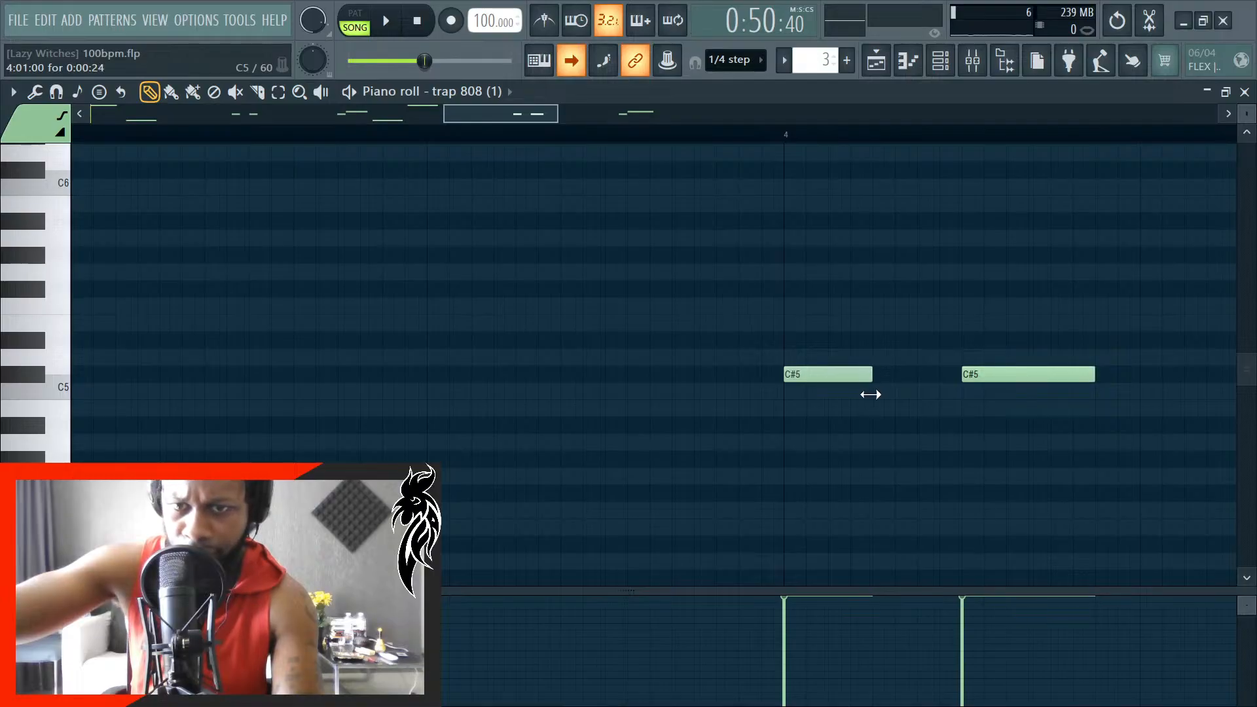
pyautogui.press('space')
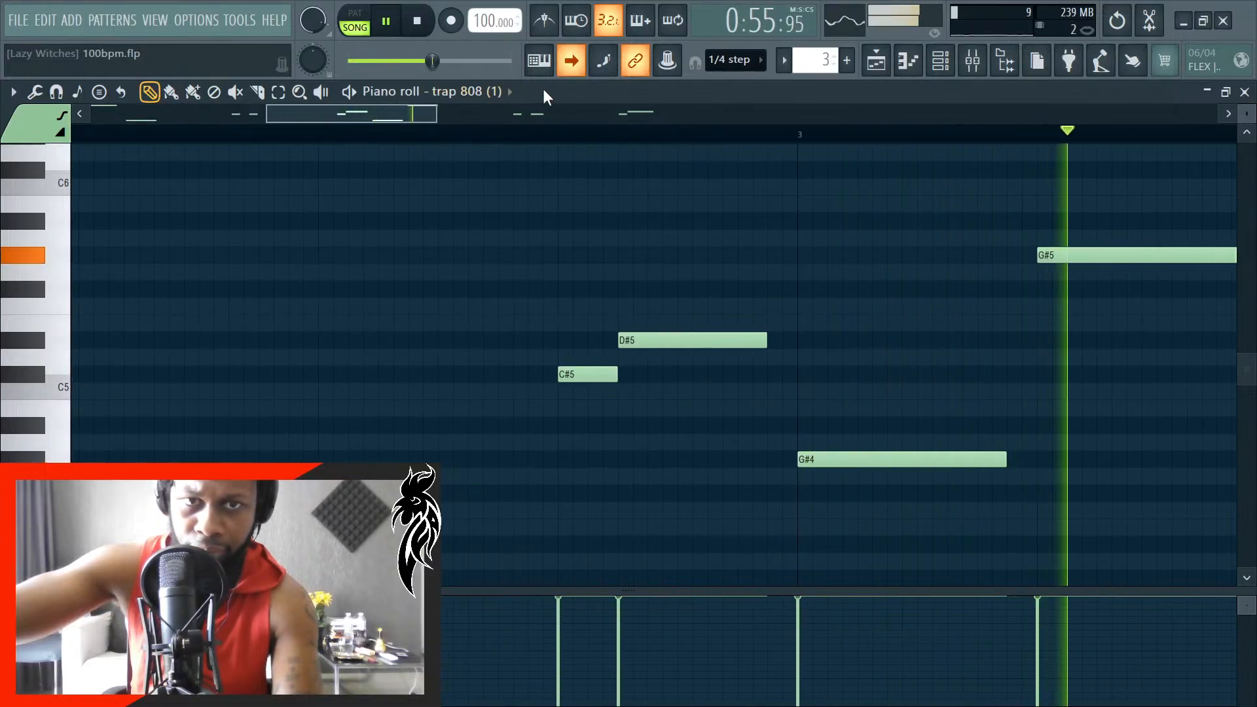
pyautogui.scroll(-3, 522, 520)
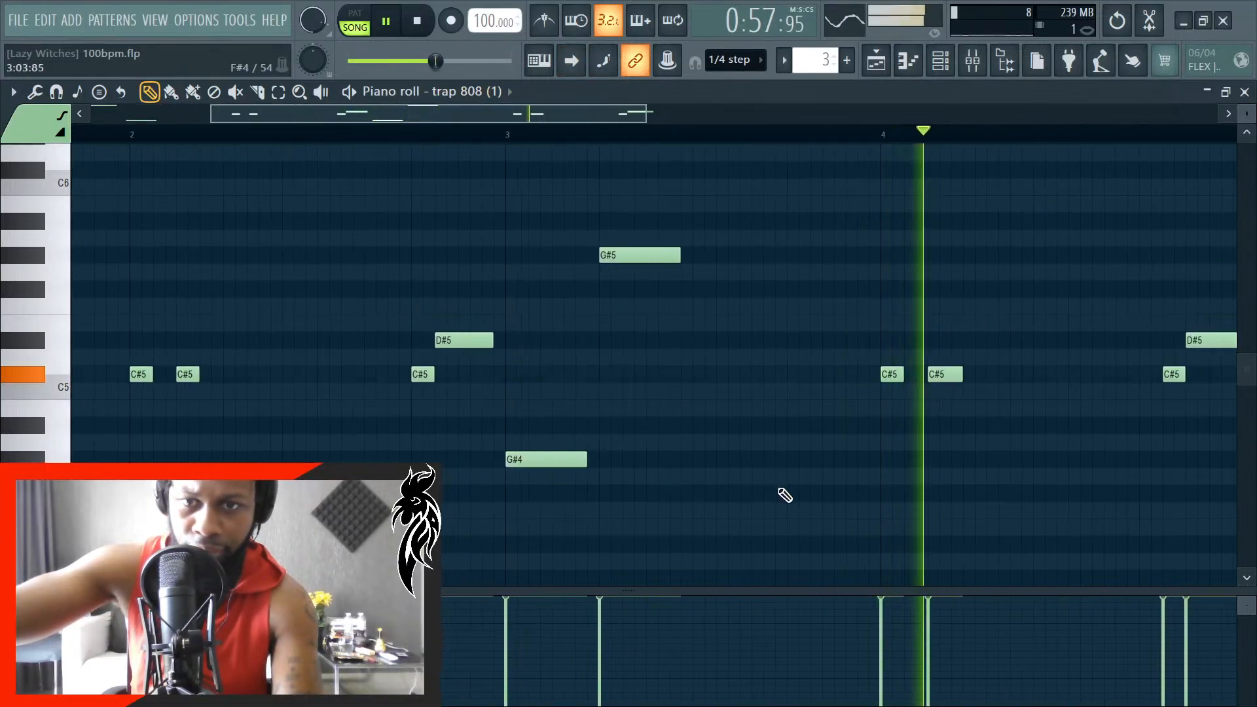
pyautogui.scroll(2, 817, 491)
pyautogui.scroll(-5, 794, 497)
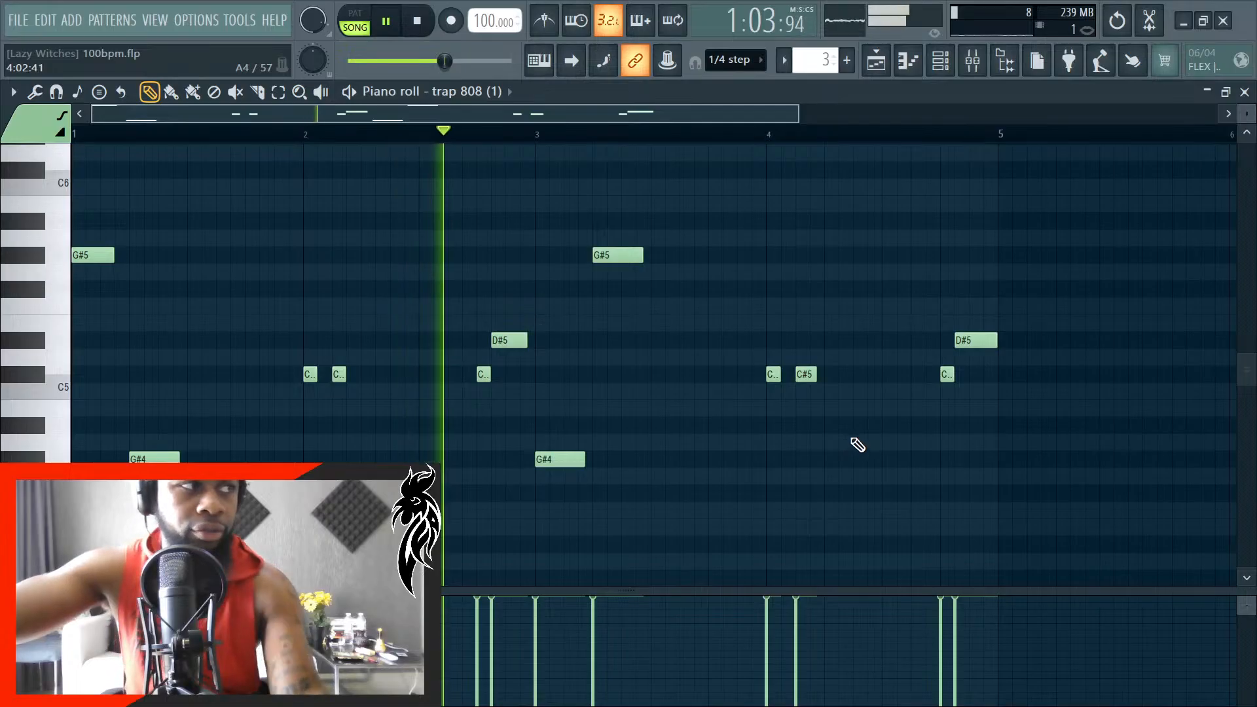
# - Save the project and close the piano roll to return to the playlist
pyautogui.hotkey('ctrl', 's')
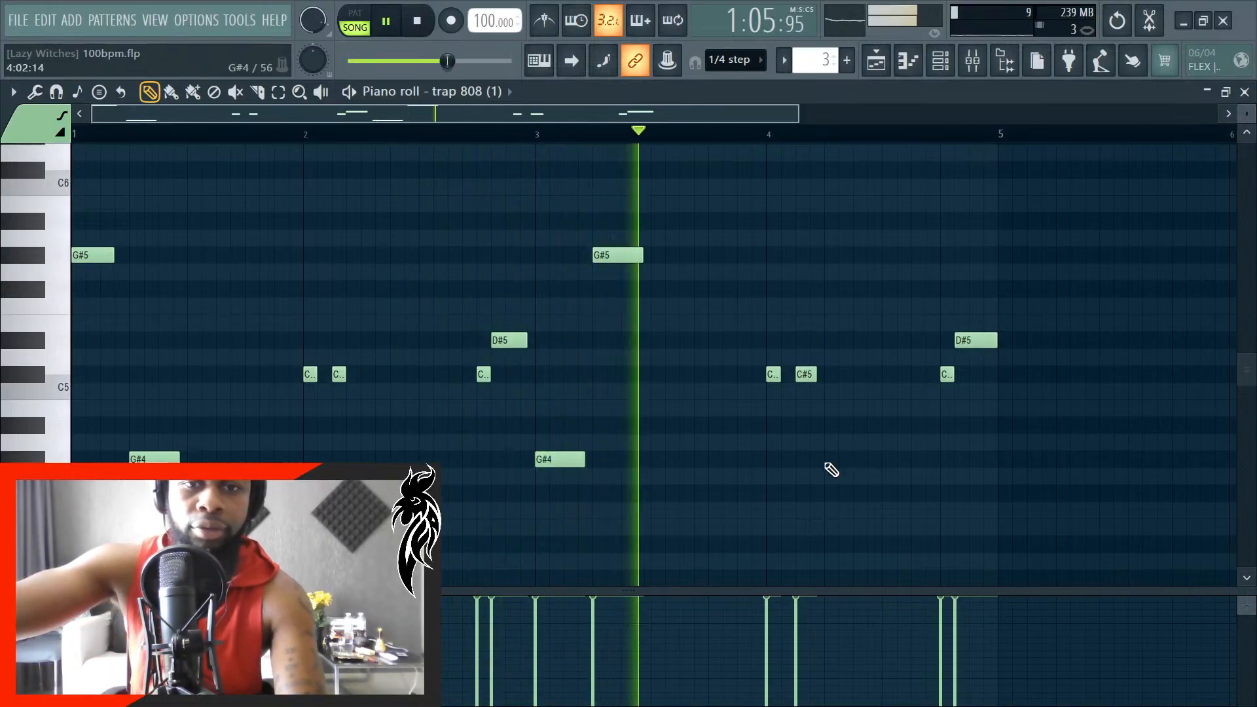
pyautogui.scroll(-2, 796, 457)
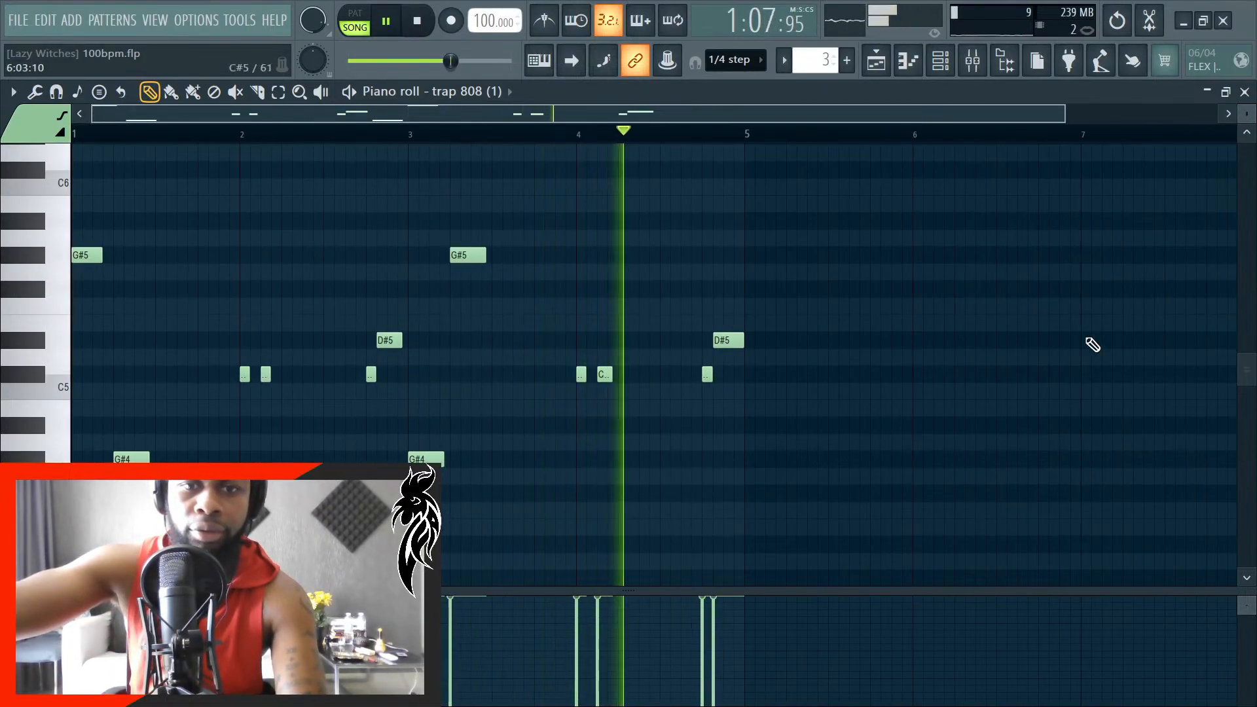
pyautogui.click(1244, 92)
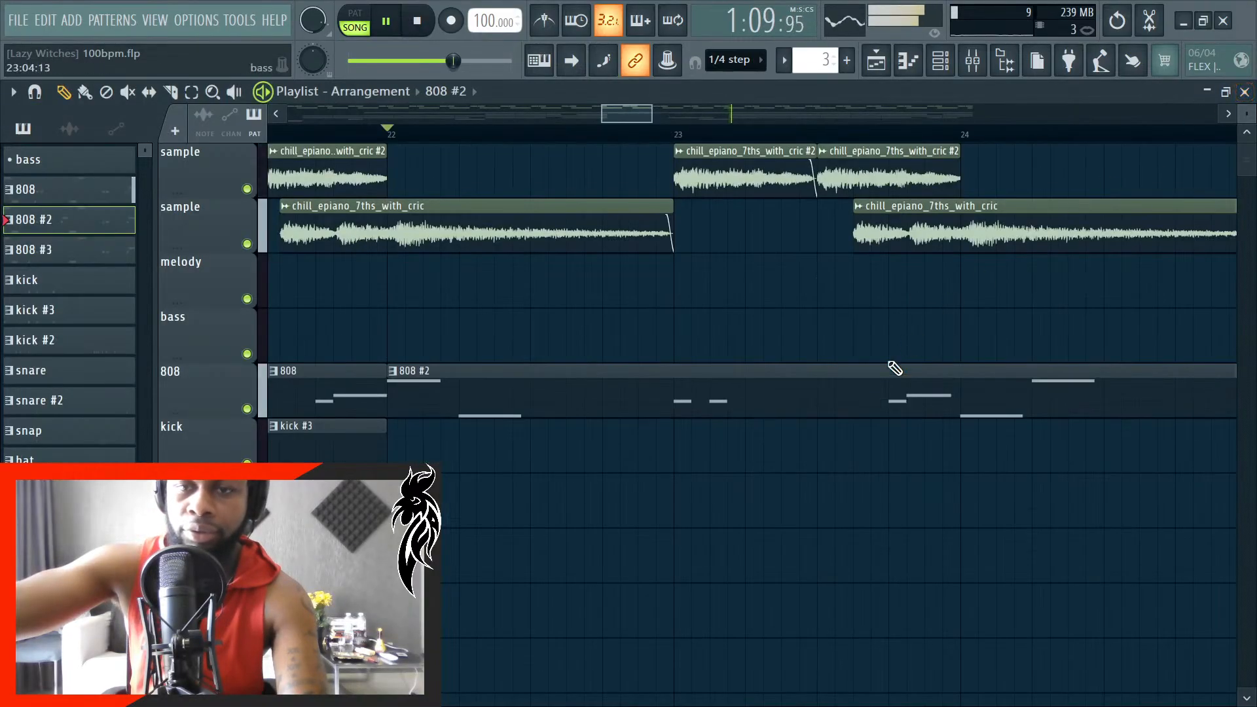
# - Turn auto-scrolling on, follow playback through the remaining arrangement to bar 45, and stop it
pyautogui.click(571, 60)
pyautogui.scroll(-5, 612, 374)
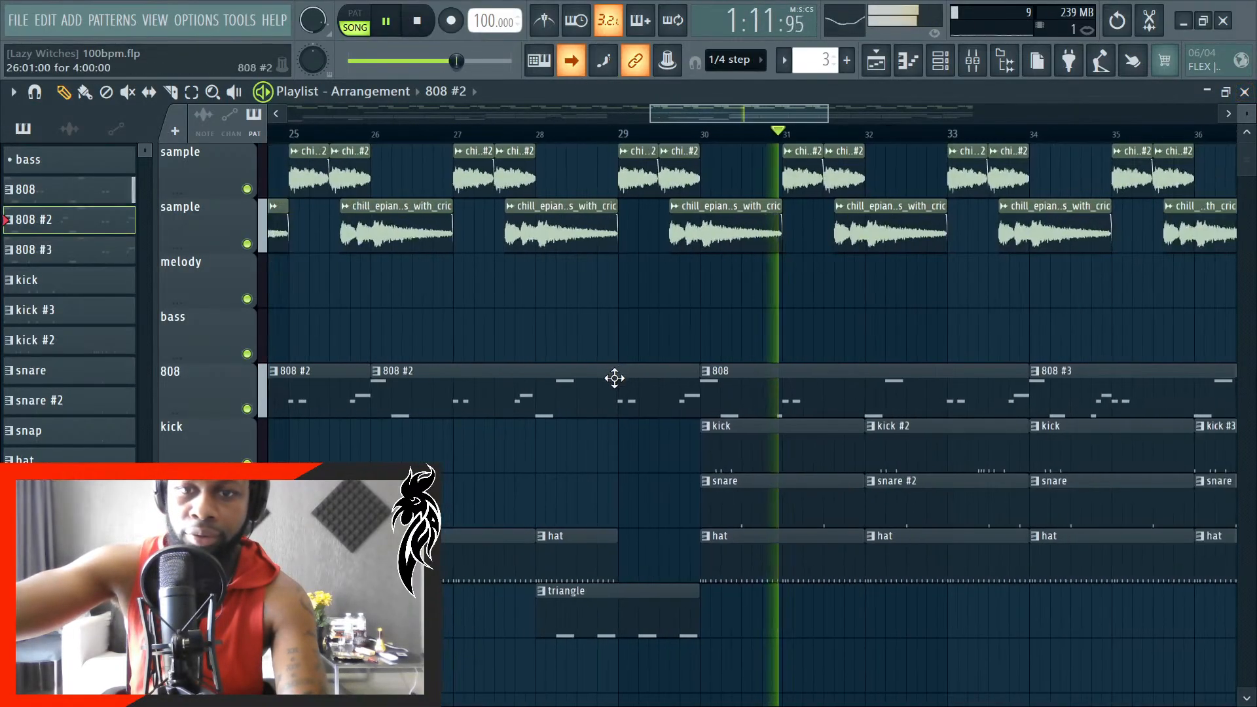
pyautogui.scroll(3, 766, 342)
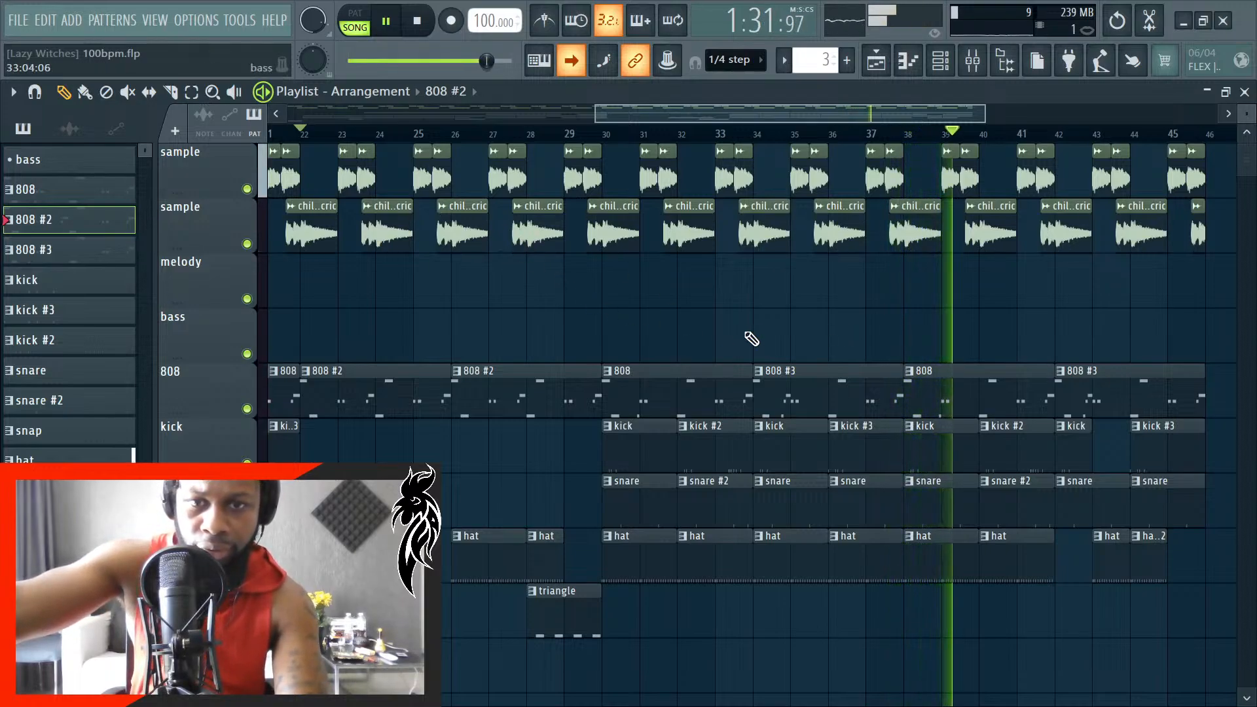
pyautogui.scroll(-2, 776, 336)
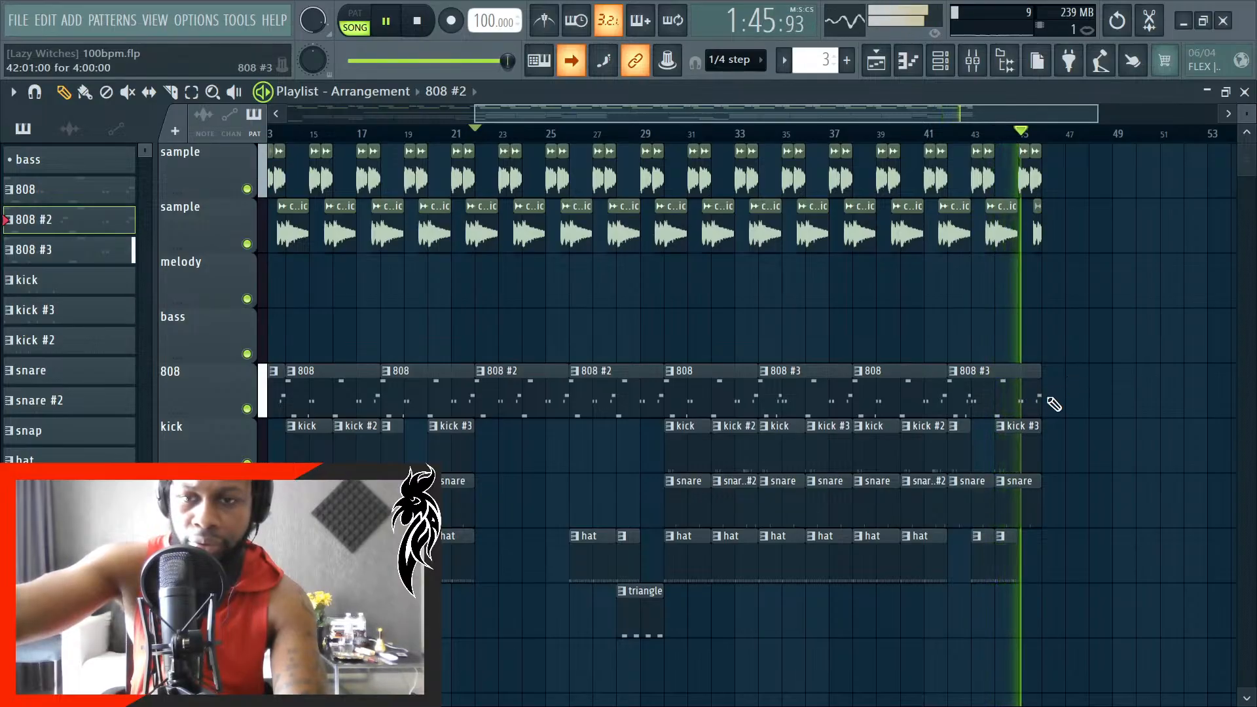
pyautogui.press('space')
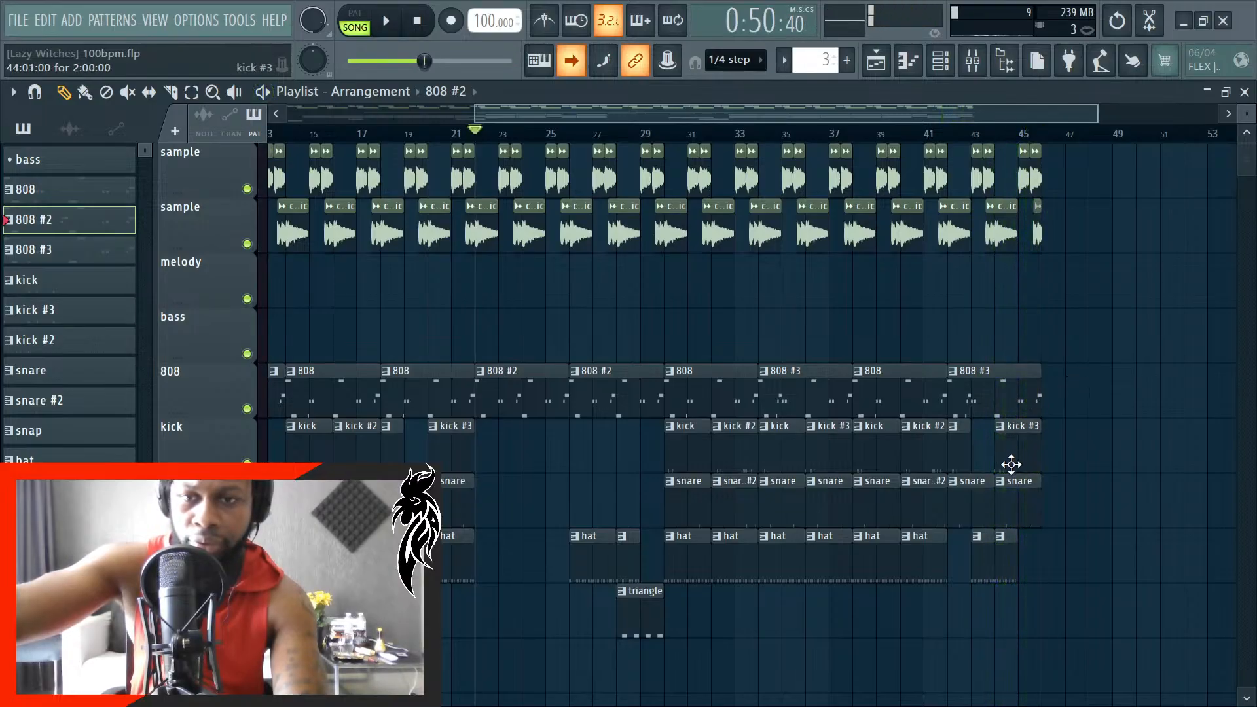
# - Slice the last snare clip near bar 45, delete the part after the cut, and align the clip's end with the bar line
pyautogui.scroll(8, 1055, 499)
pyautogui.scroll(3, 1072, 503)
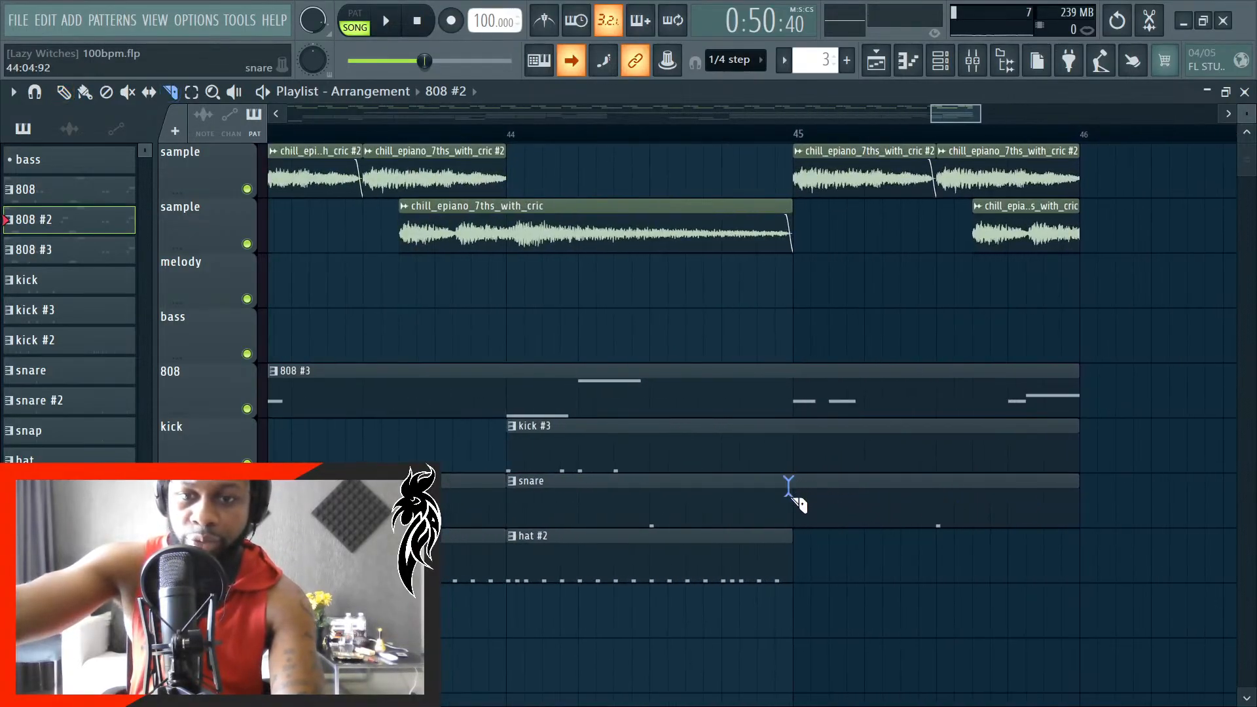
pyautogui.rightClick(921, 519)
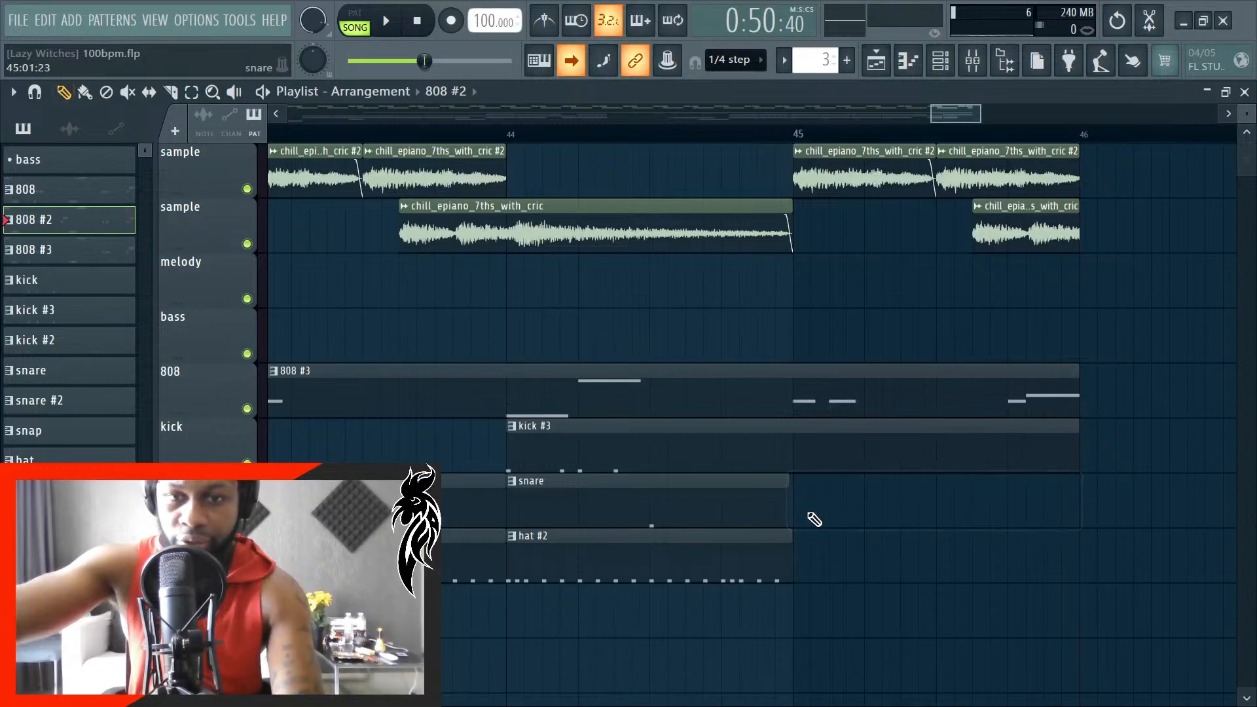
pyautogui.scroll(3, 791, 517)
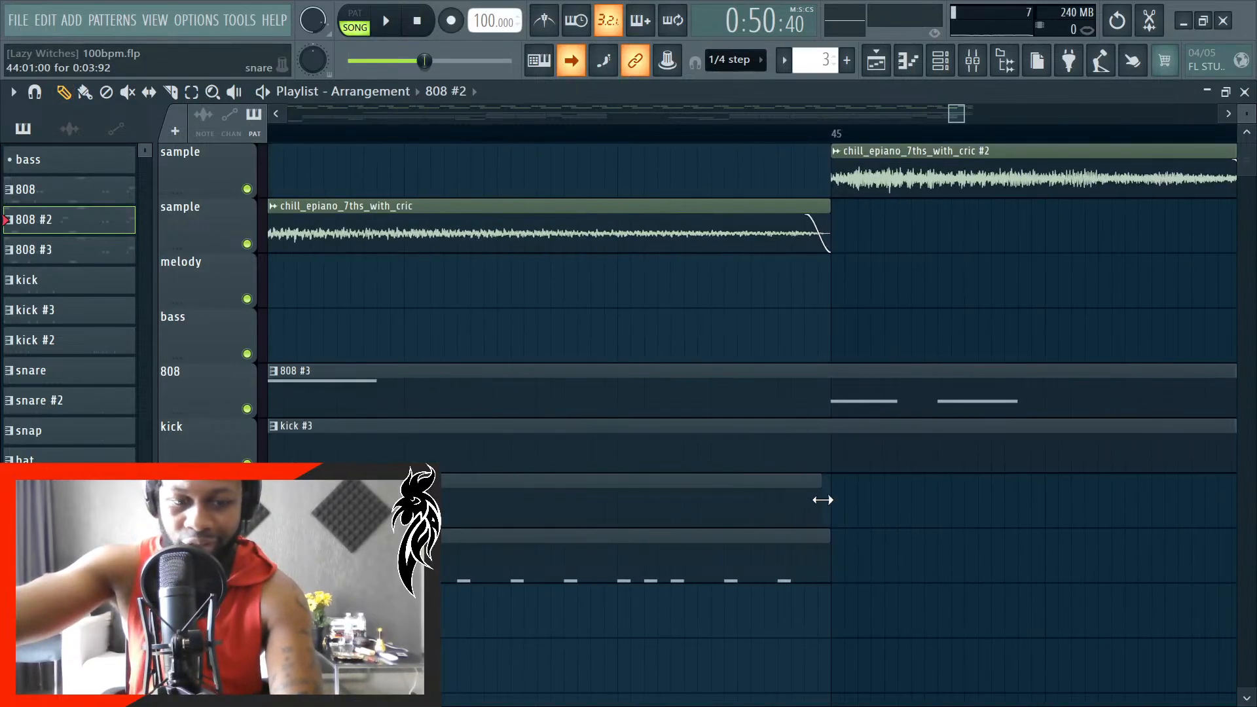
pyautogui.scroll(2, 834, 500)
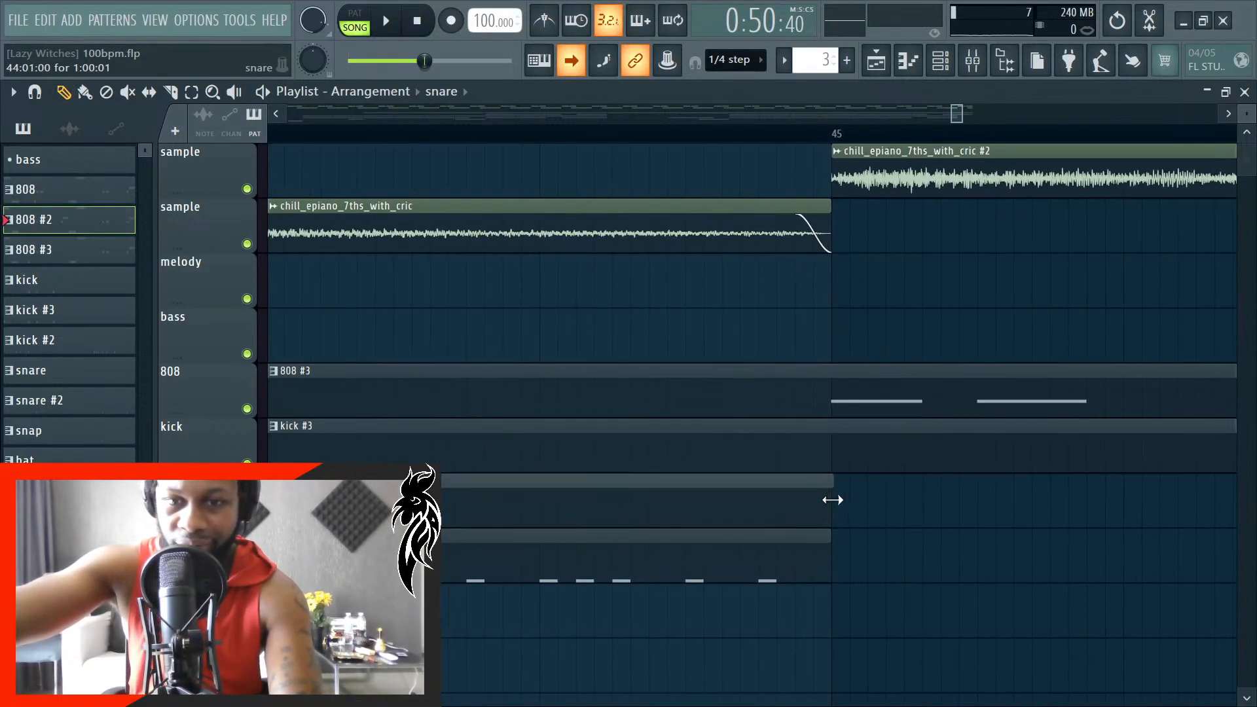
# - Shorten the last kick #3 clip so it ends exactly at the start of bar 45
pyautogui.scroll(-3, 812, 518)
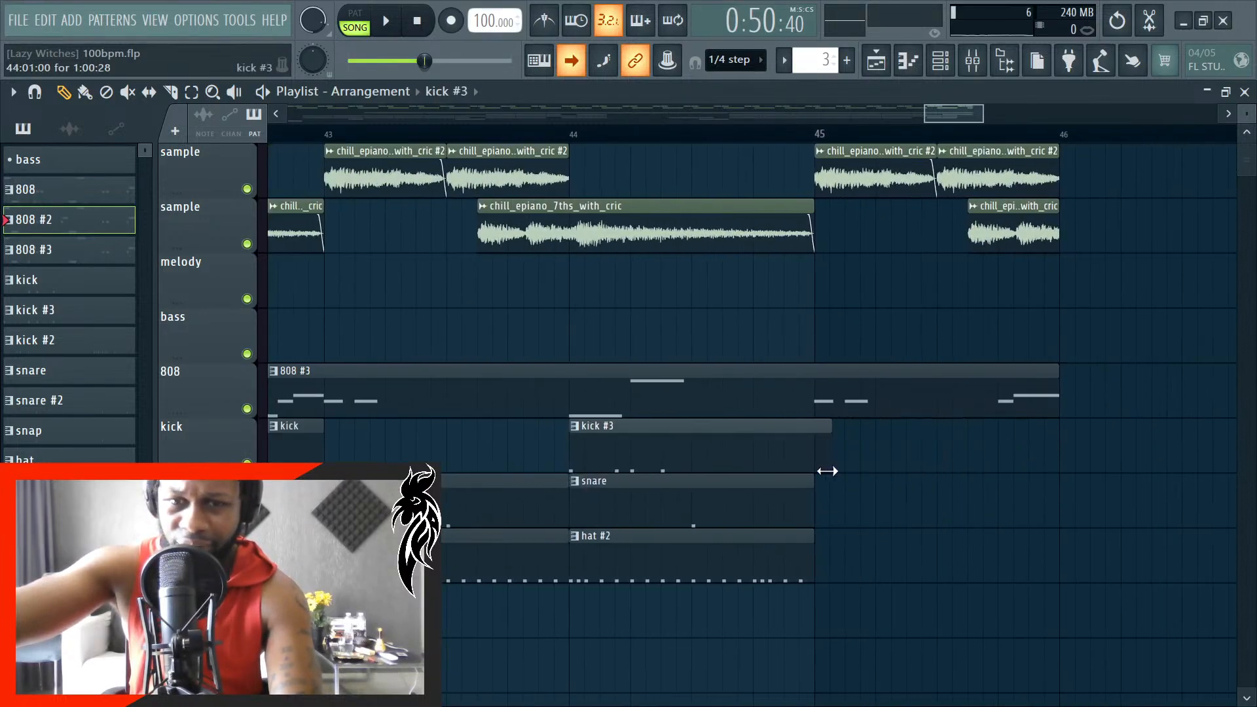
pyautogui.scroll(3, 813, 471)
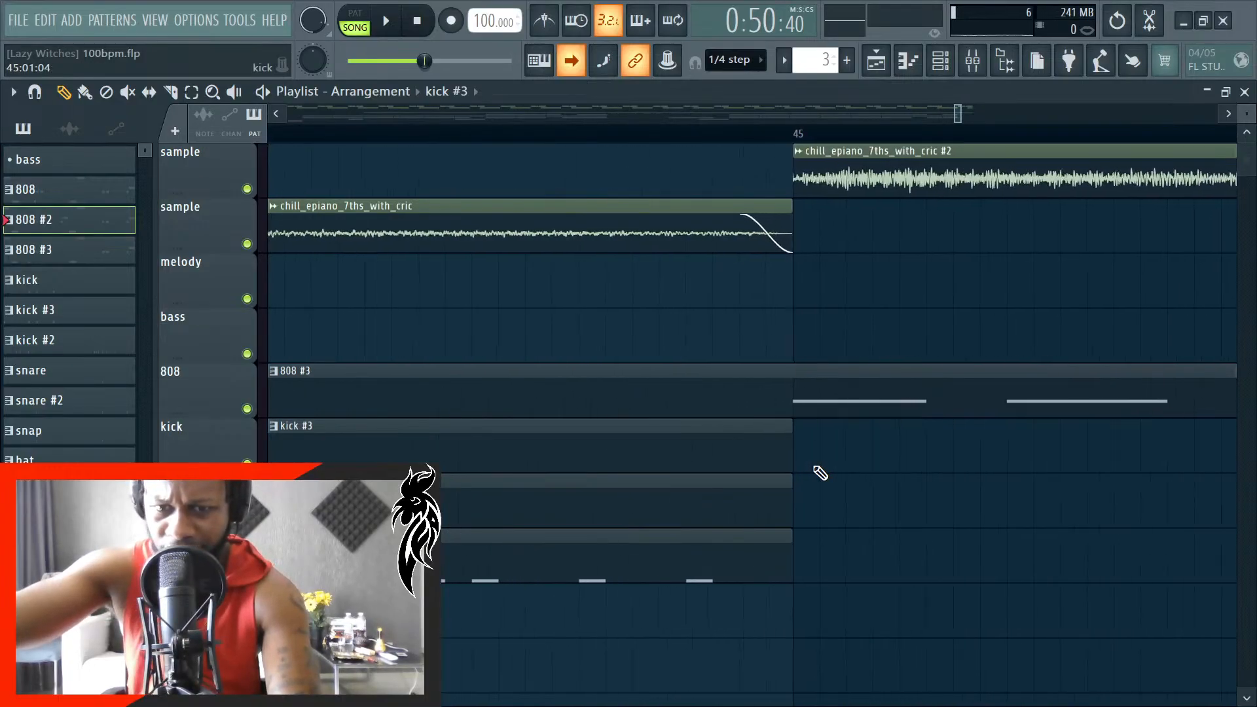
pyautogui.scroll(-3, 806, 471)
# - Play the arrangement from bar 42, where the last 808 #3 clip starts, to check the shortened drum clips
pyautogui.scroll(-3, 805, 474)
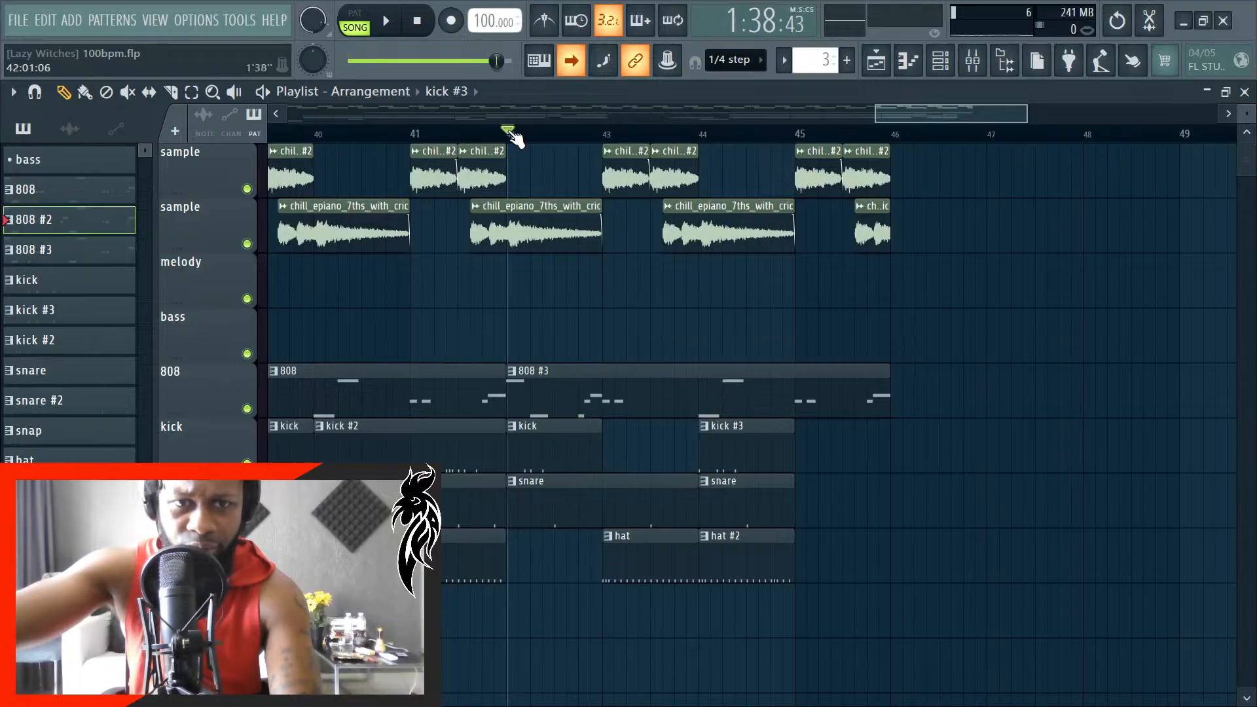
pyautogui.scroll(4, 514, 275)
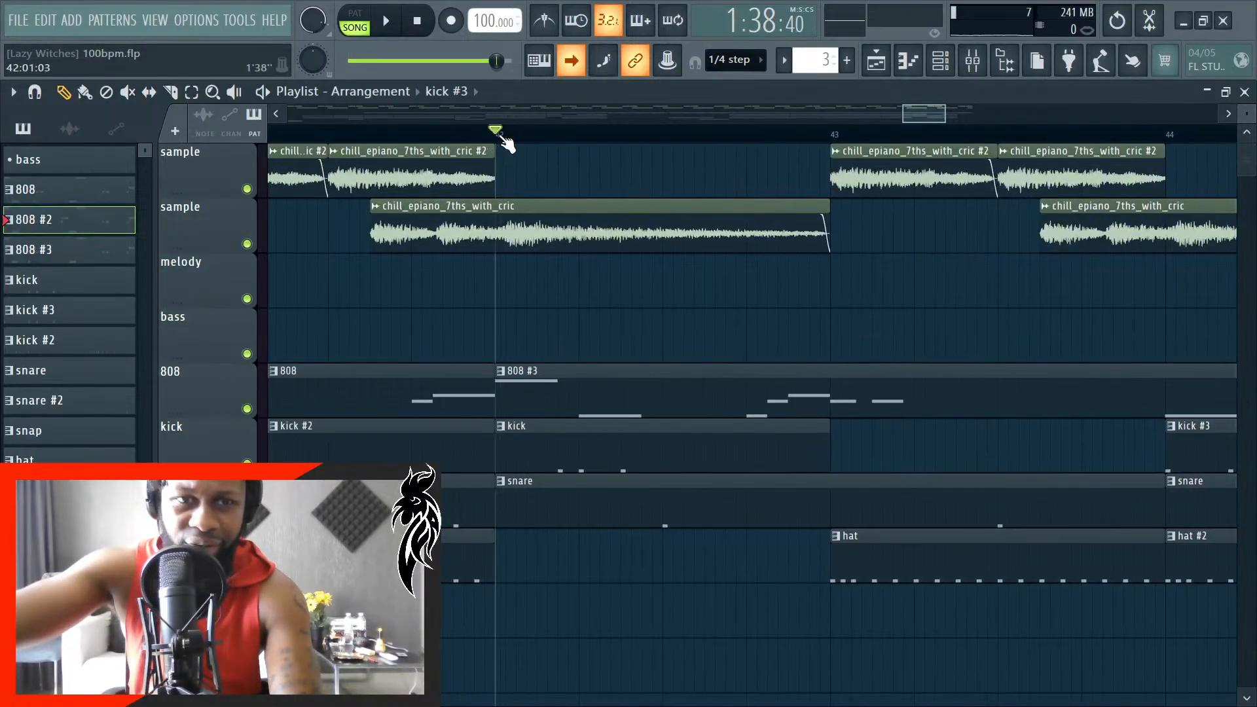
pyautogui.press('space')
pyautogui.scroll(-4, 508, 478)
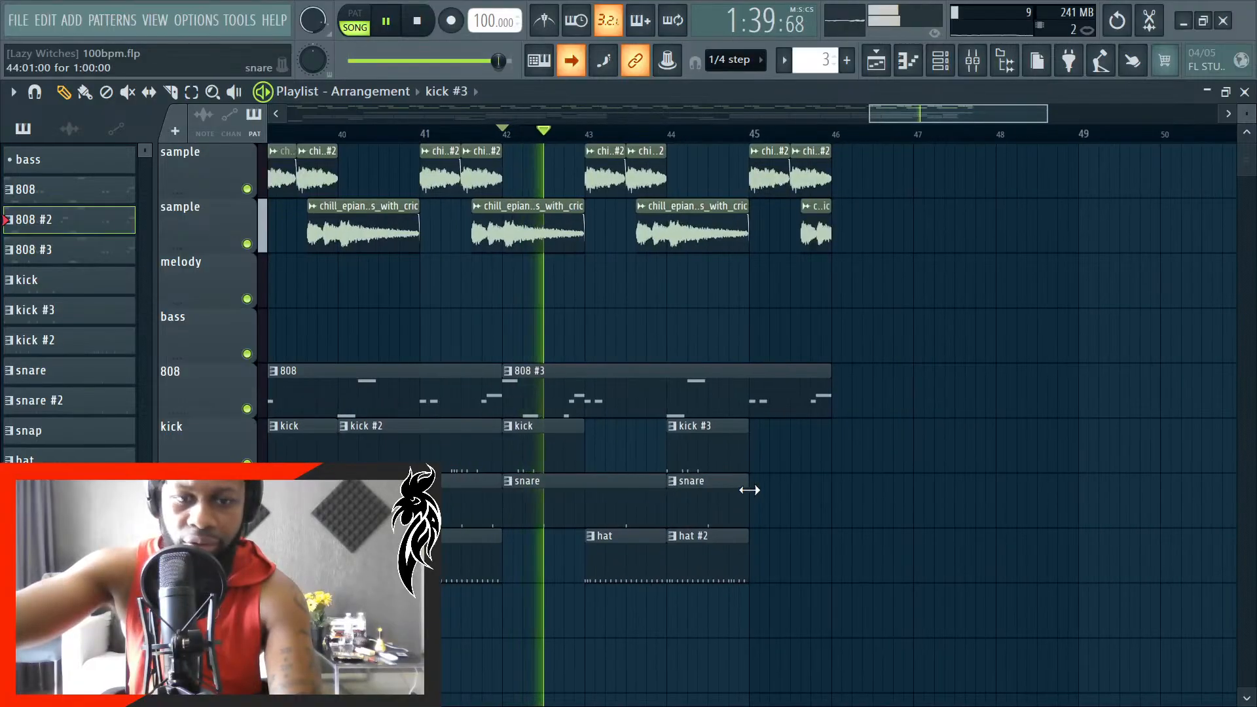
# - Trim the last 808 #3 clip to end midway through bar 45, where the second sample clip of that bar starts
pyautogui.scroll(2, 760, 471)
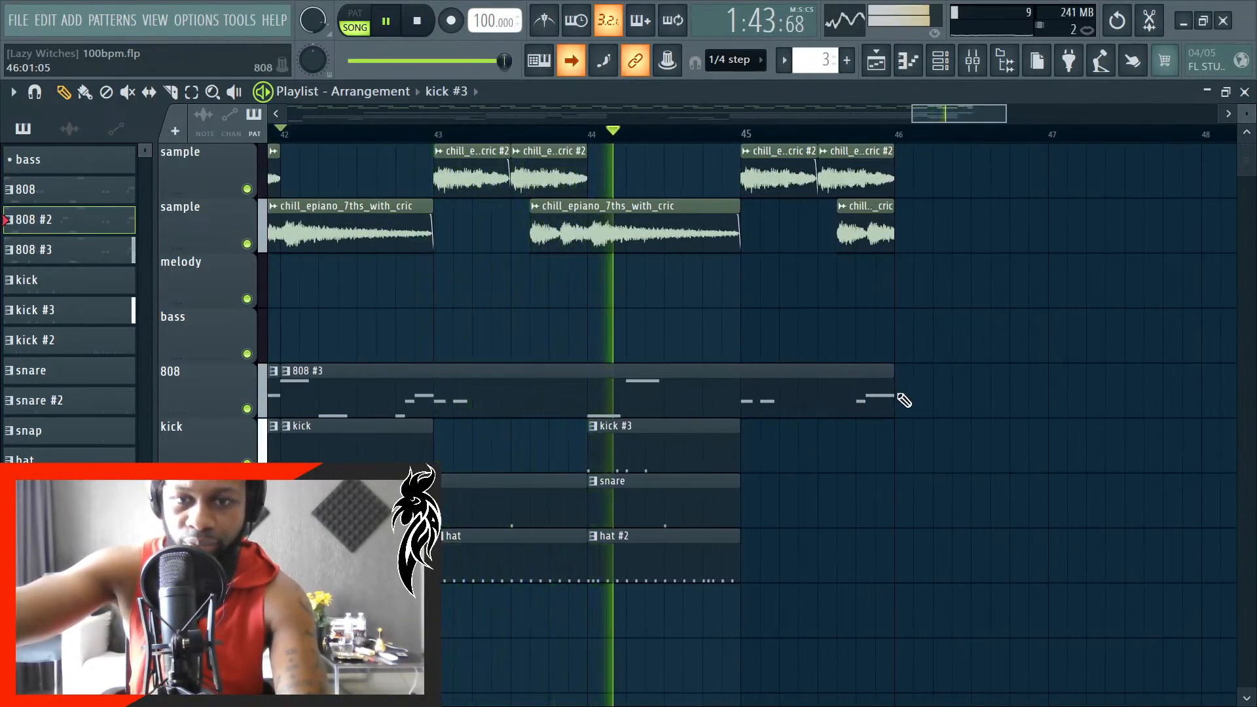
pyautogui.scroll(3, 887, 385)
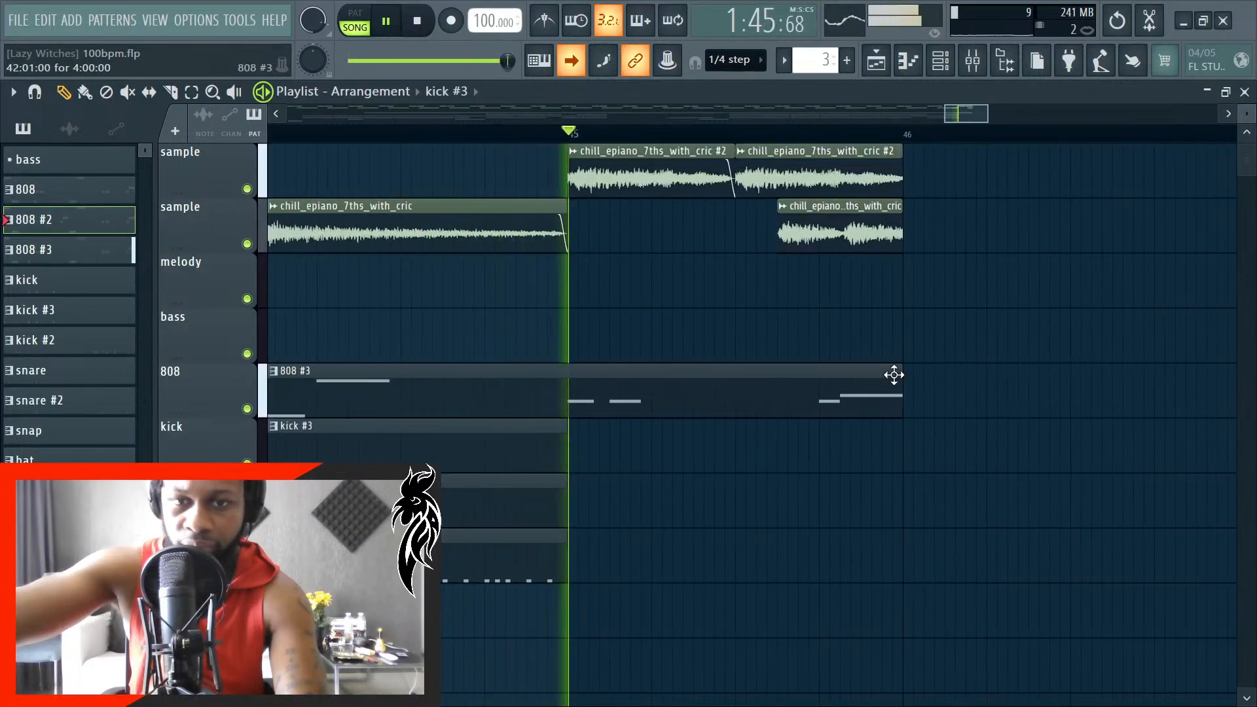
pyautogui.moveTo(903, 374); pyautogui.dragTo(792, 374)
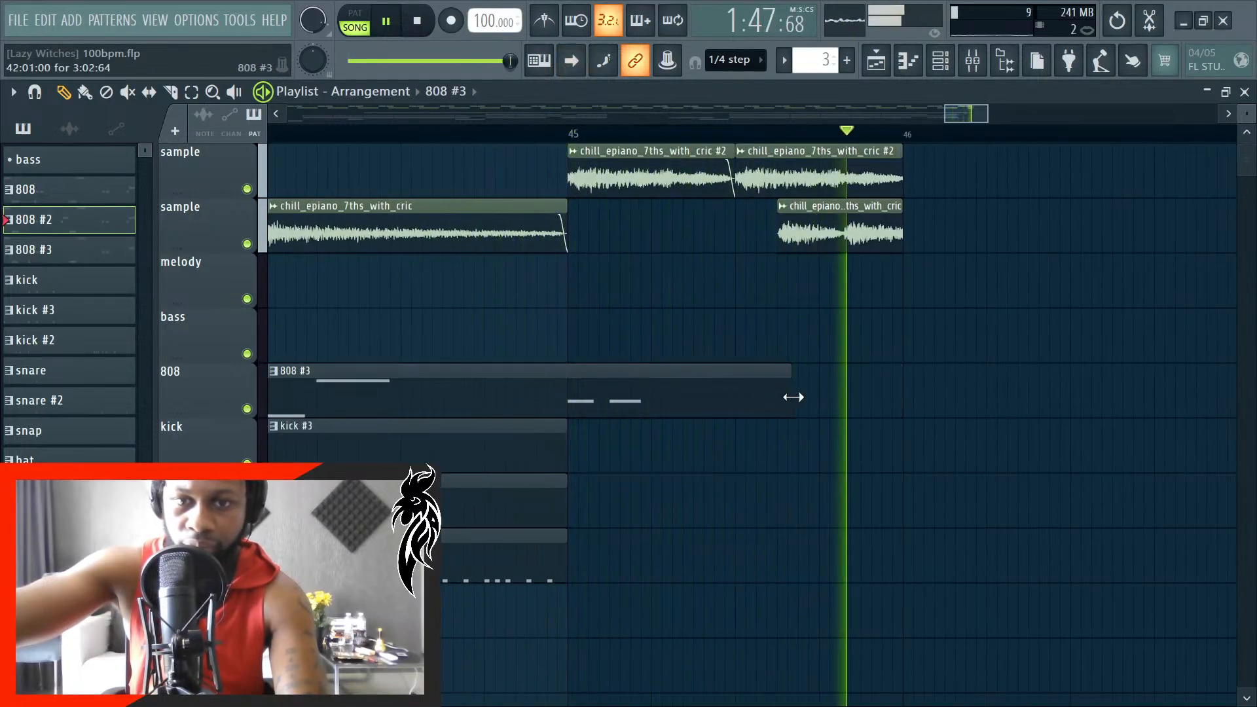
pyautogui.press('space')
pyautogui.scroll(4, 795, 387)
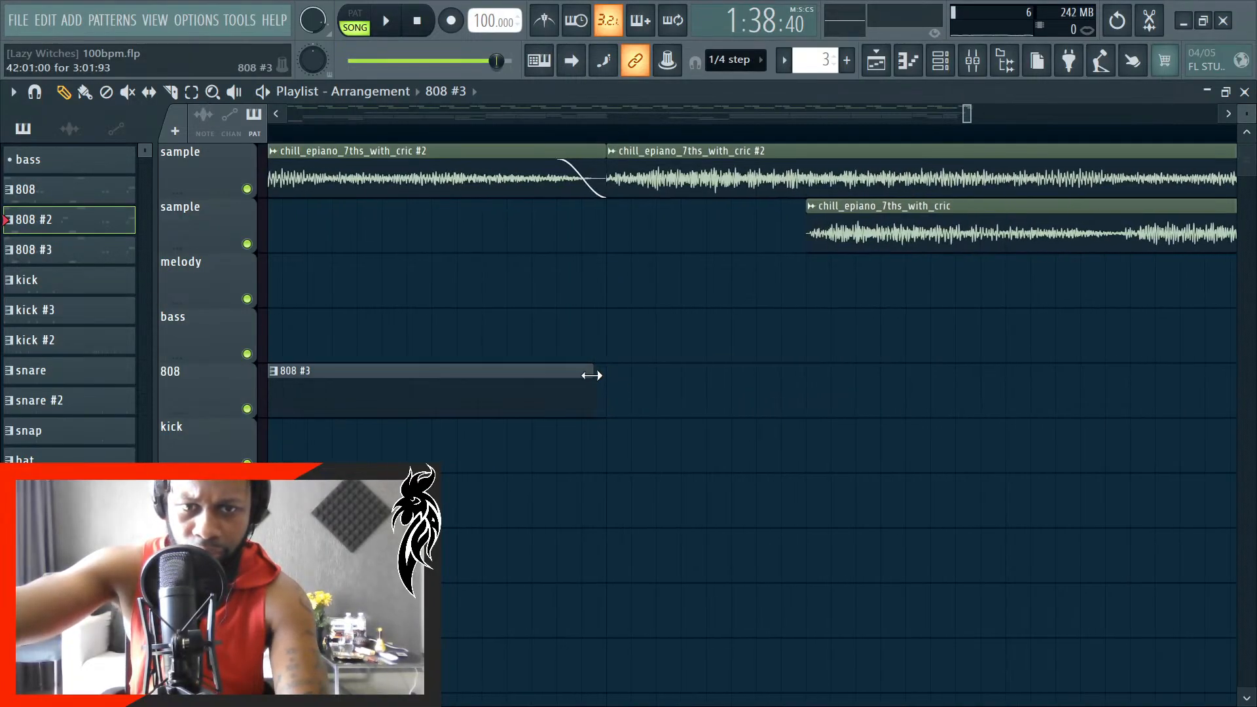
pyautogui.scroll(-3, 696, 444)
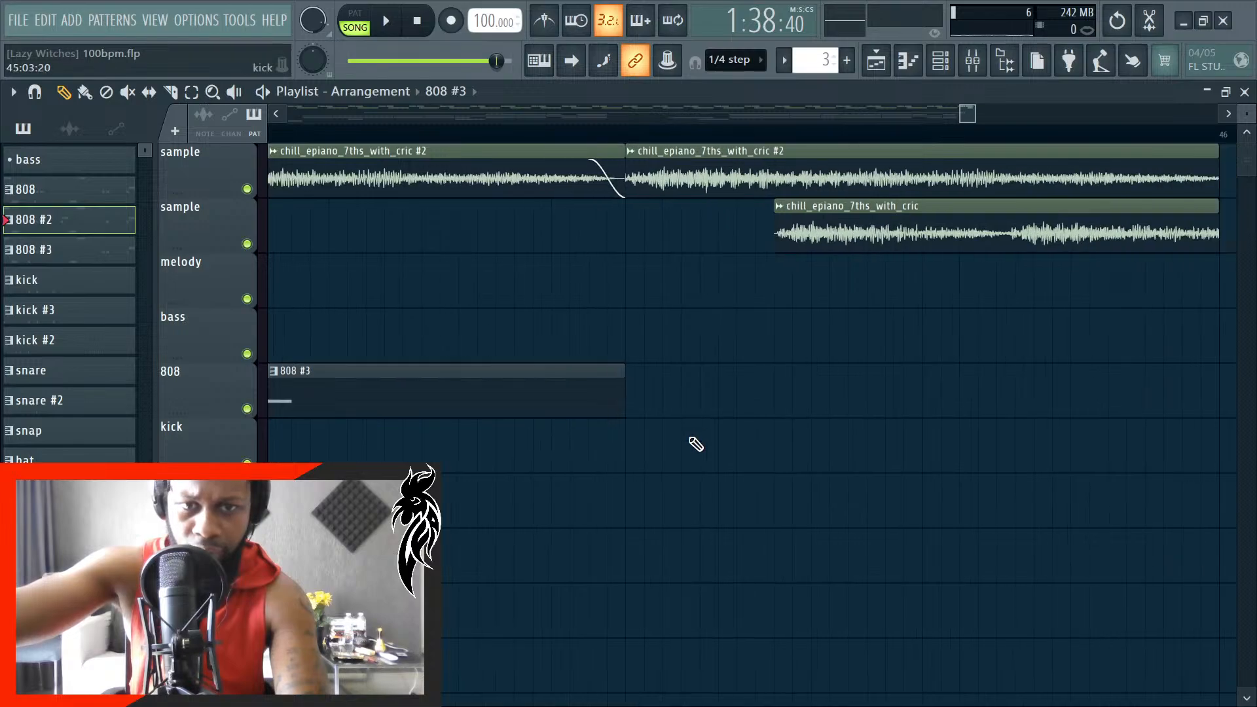
# - Play the arrangement from the start with auto-scrolling on and examine the clip layout up to the second 808 #2 clip at bar 26
pyautogui.scroll(-3, 649, 416)
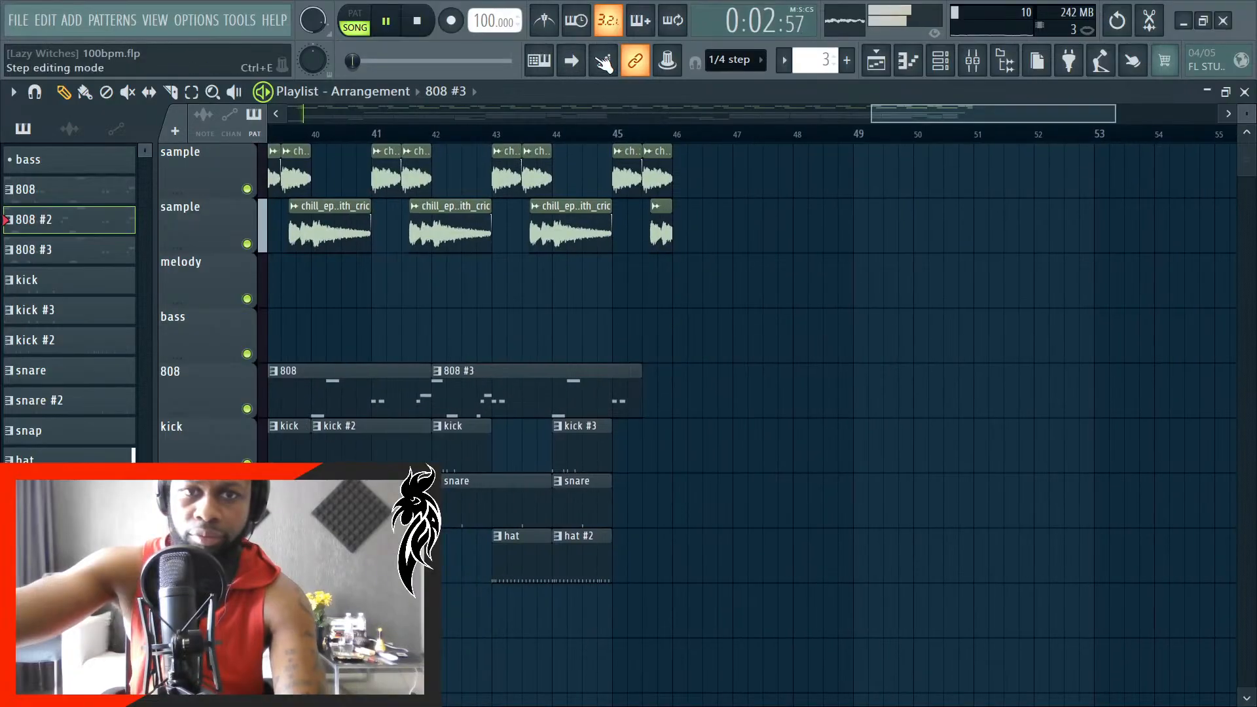
pyautogui.click(572, 60)
pyautogui.scroll(-3, 678, 437)
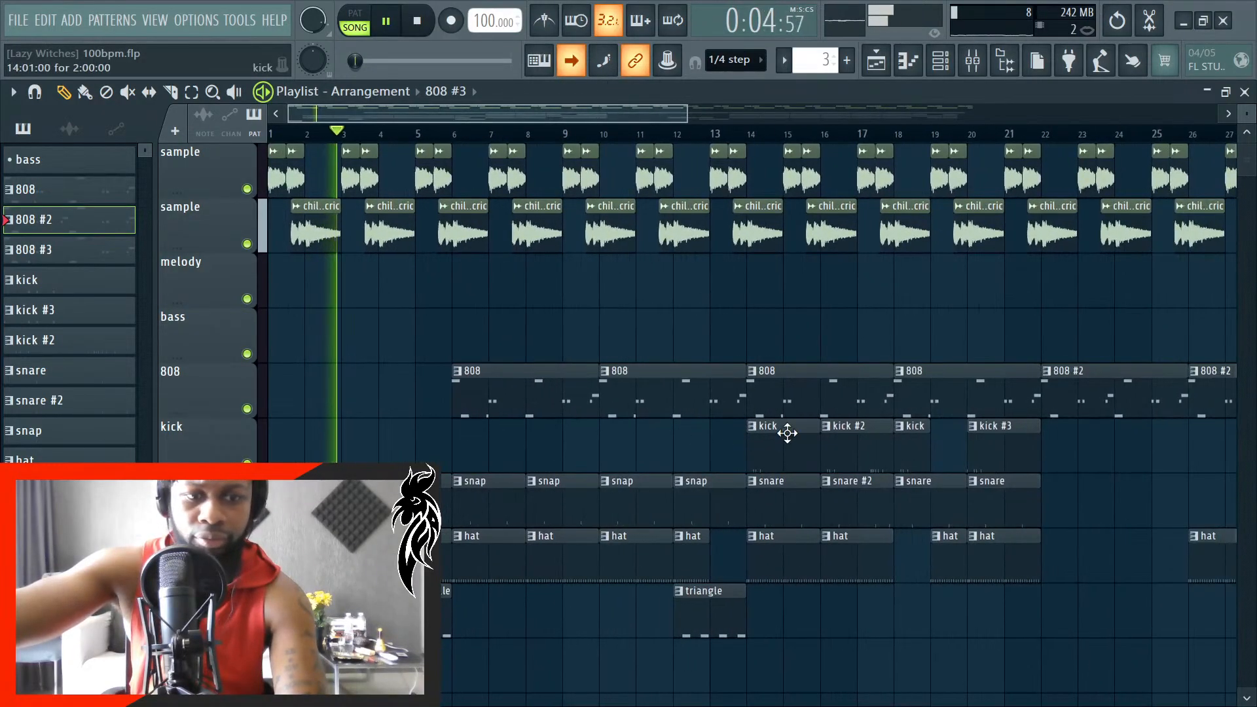
pyautogui.scroll(-1, 787, 433)
pyautogui.scroll(-4, 851, 592)
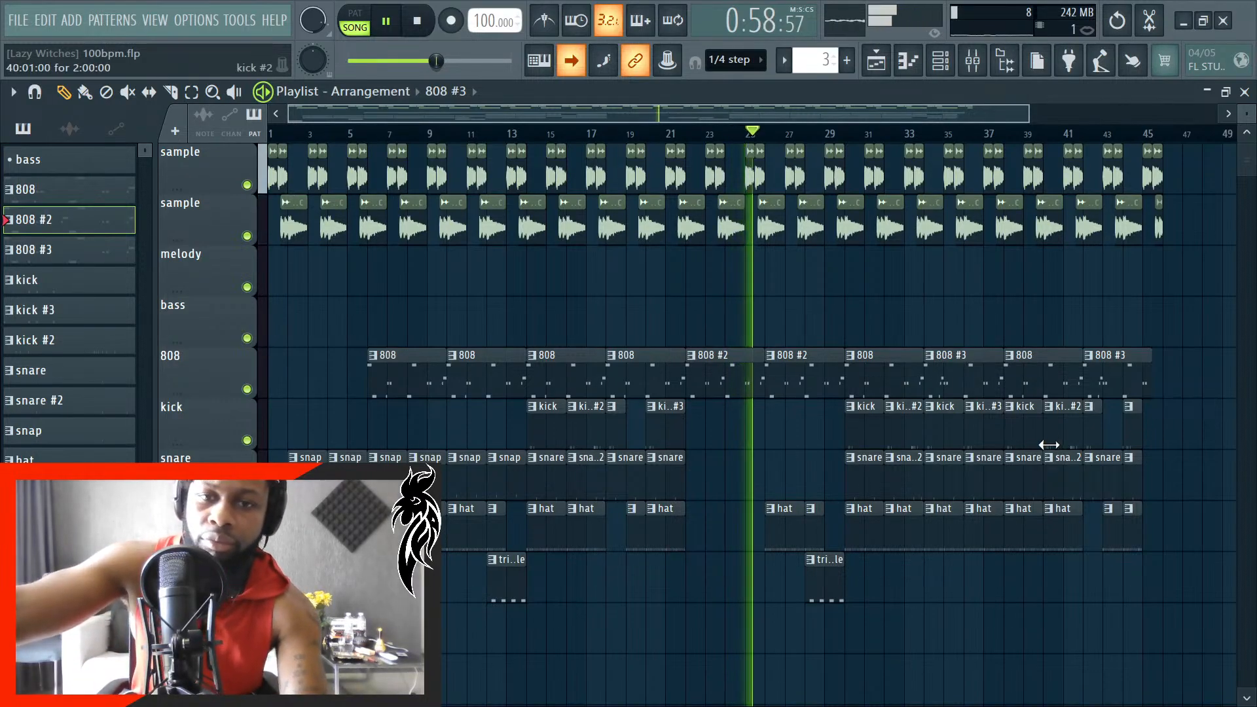
pyautogui.scroll(3, 744, 412)
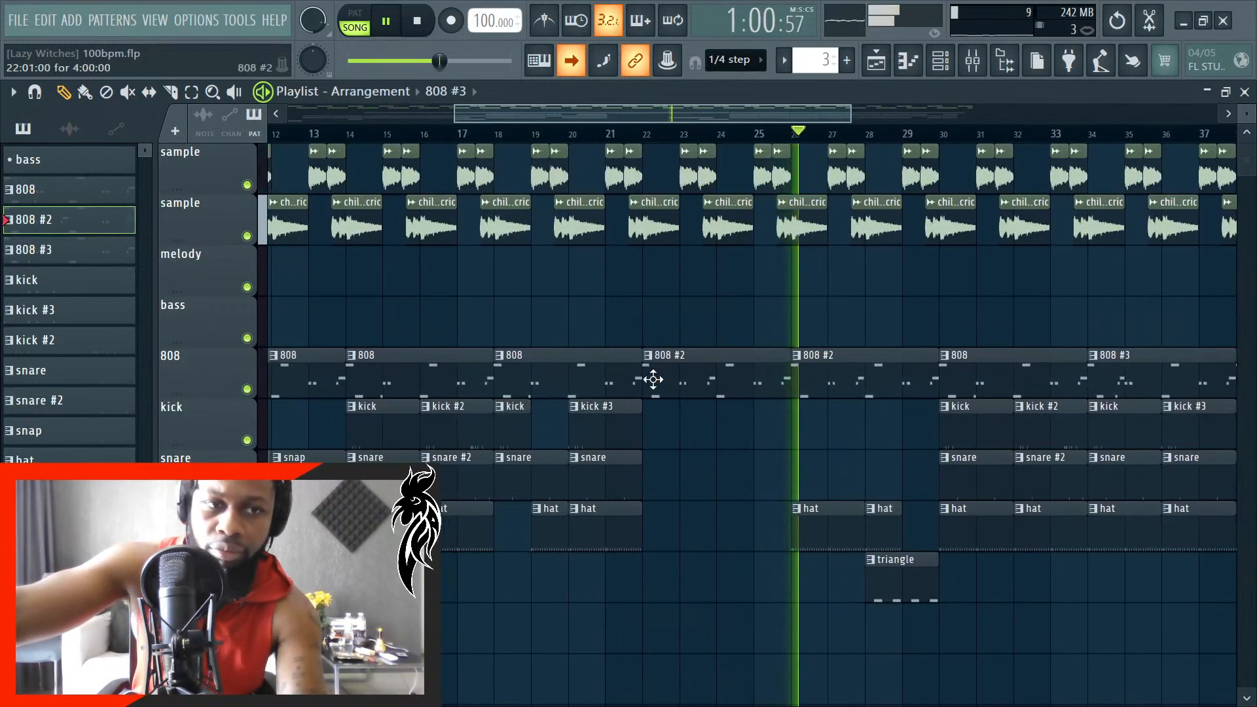
# - In the 808 #2 pattern's piano roll, shorten the second C#5 note of bar 4 to 0:00:30, then return to the playlist
pyautogui.doubleClick(110, 230)
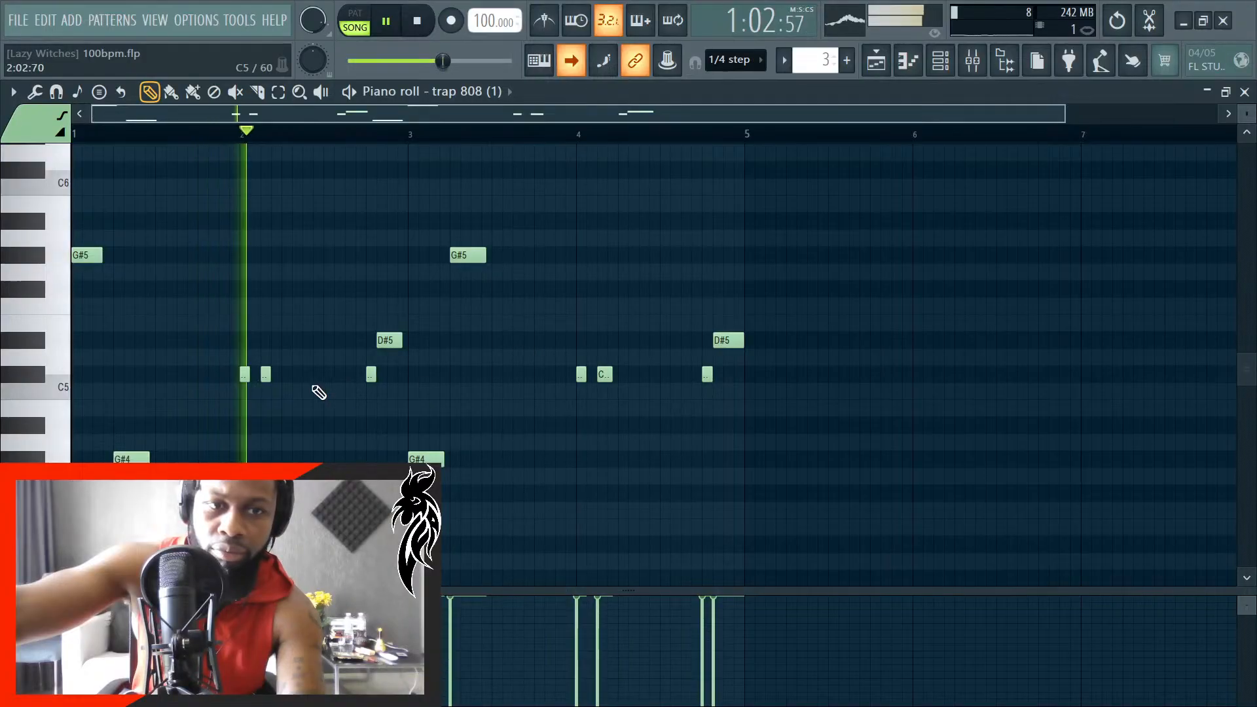
pyautogui.scroll(3, 272, 404)
pyautogui.scroll(3, 942, 413)
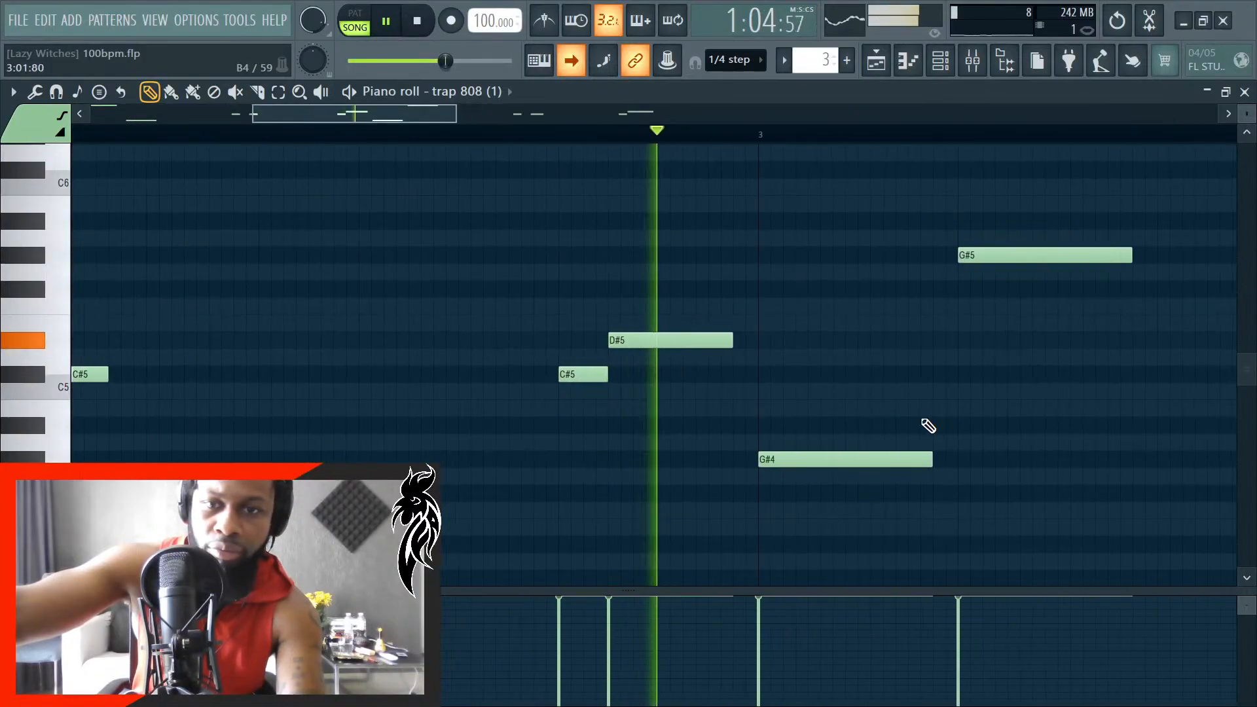
pyautogui.scroll(-2, 930, 426)
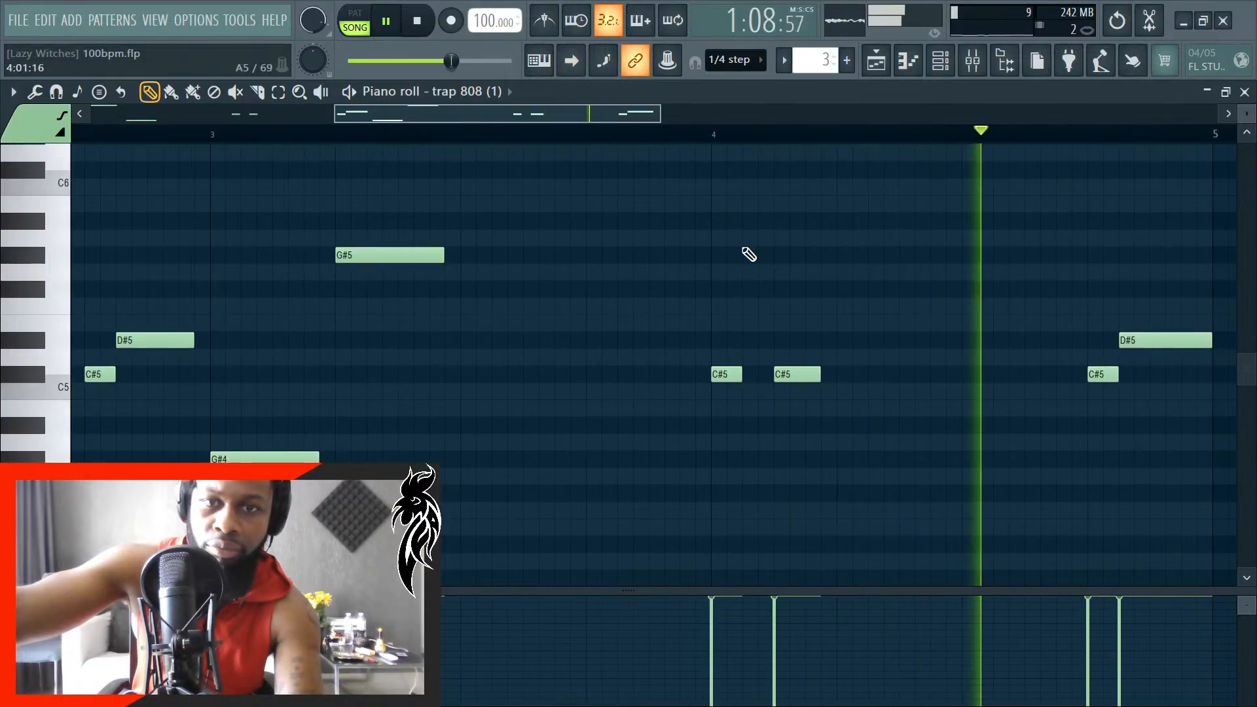
pyautogui.press('space')
pyautogui.scroll(4, 814, 421)
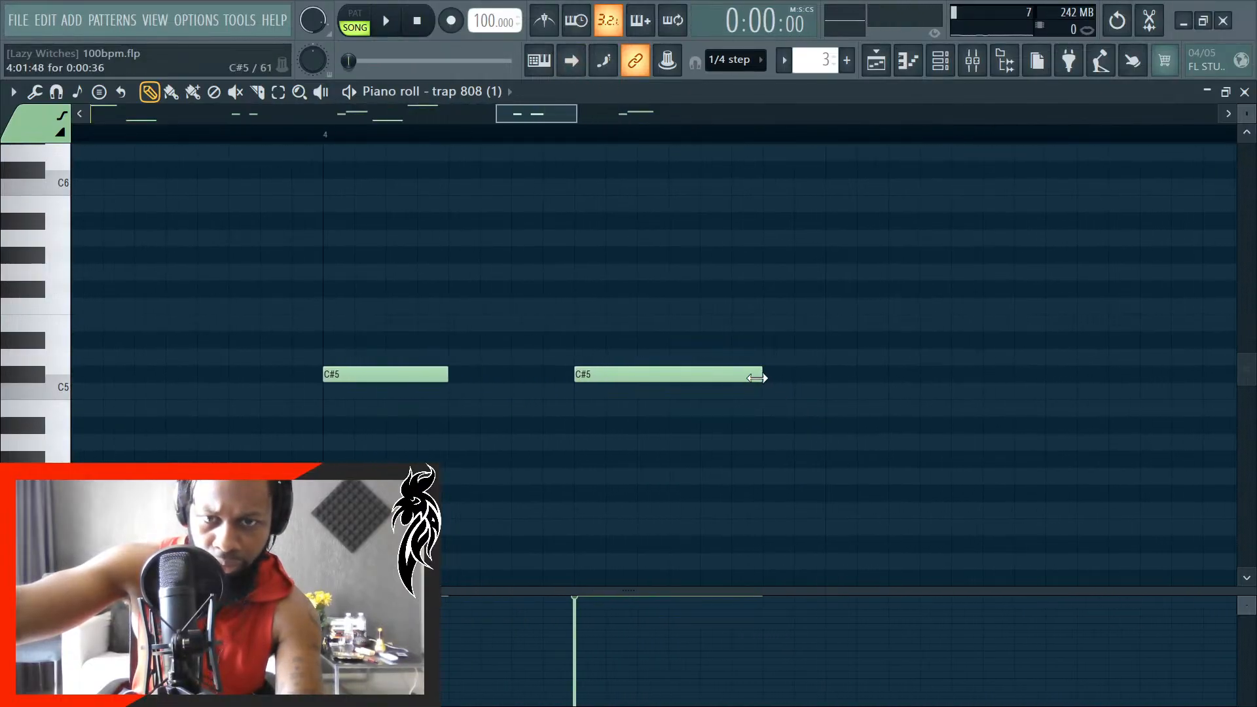
pyautogui.moveTo(763, 393); pyautogui.dragTo(720, 394)
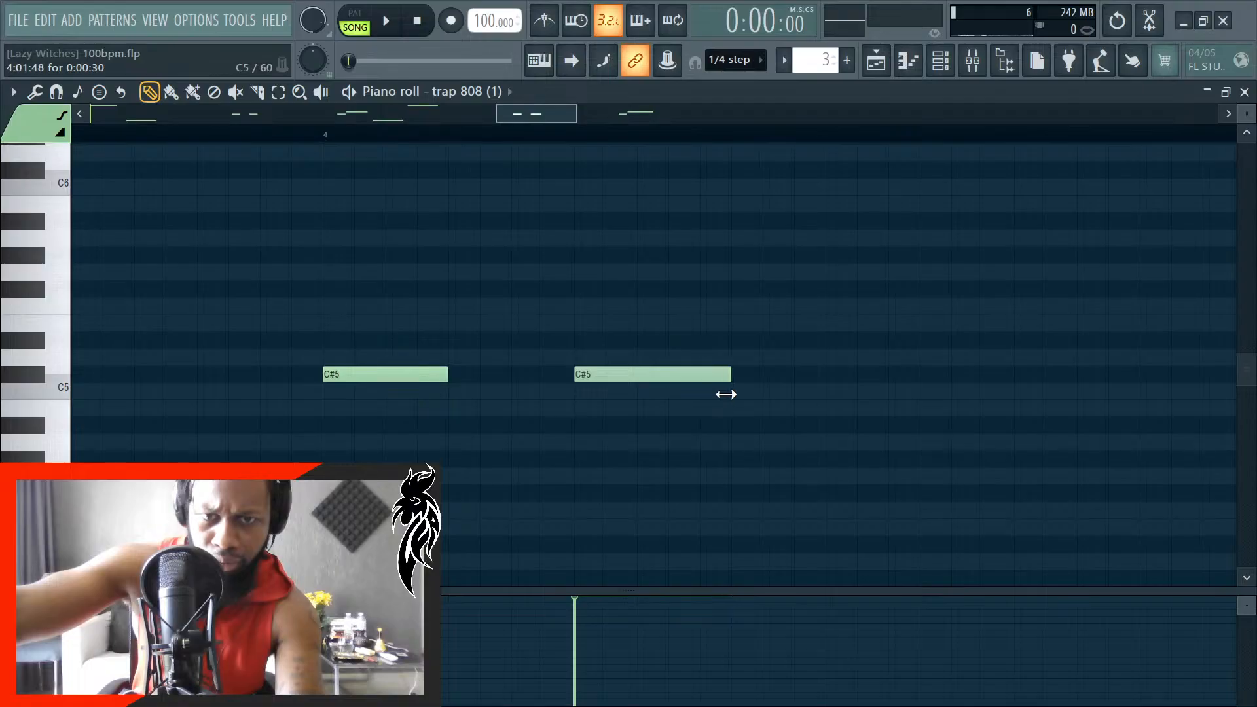
pyautogui.scroll(-4, 940, 374)
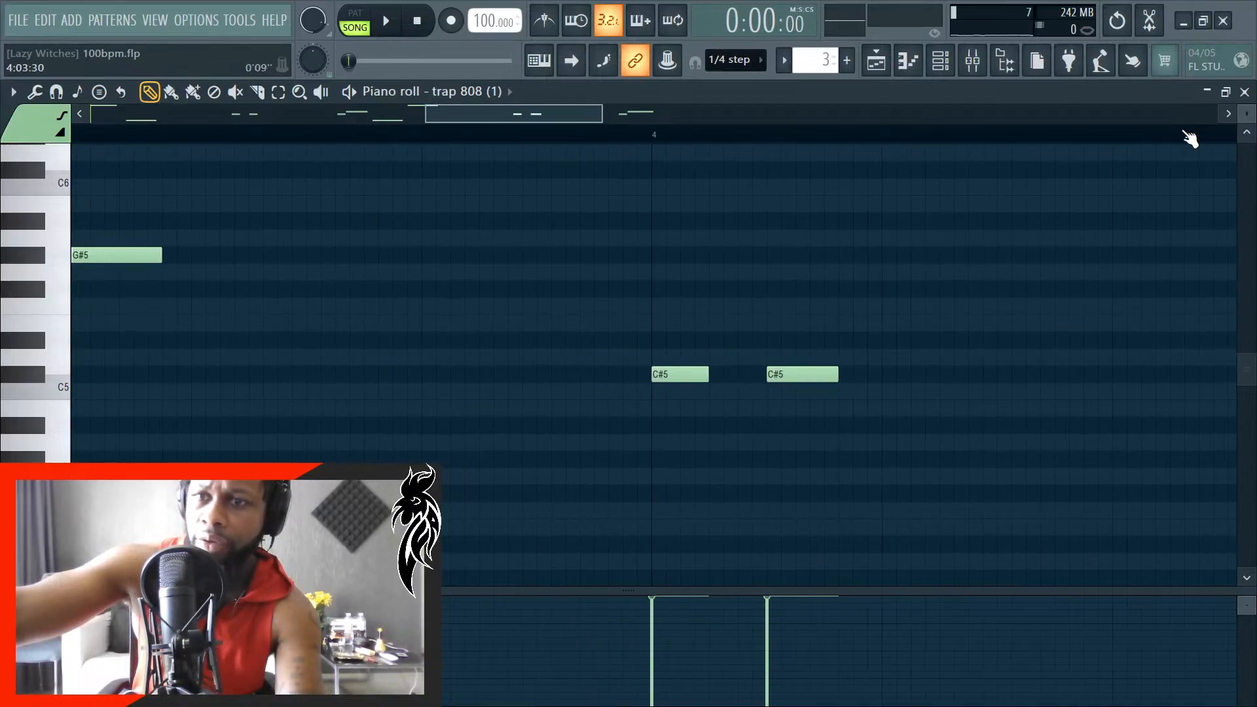
pyautogui.click(1245, 92)
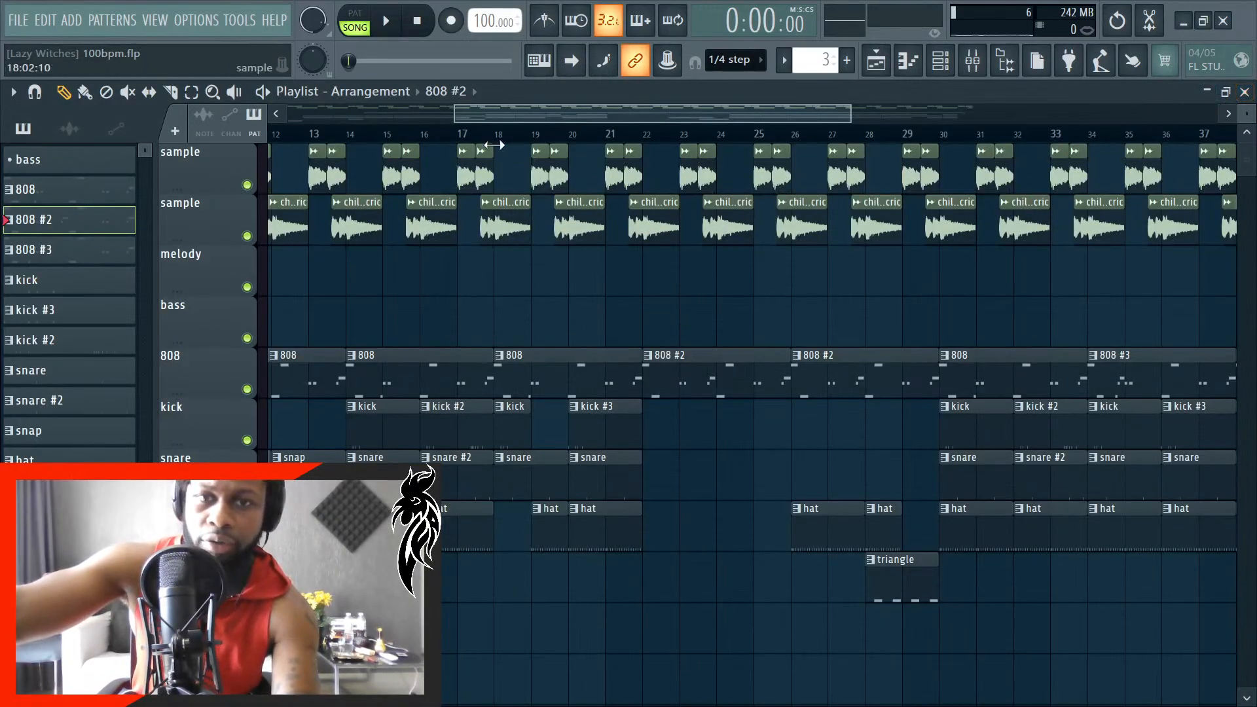
pyautogui.scroll(-5, 801, 156)
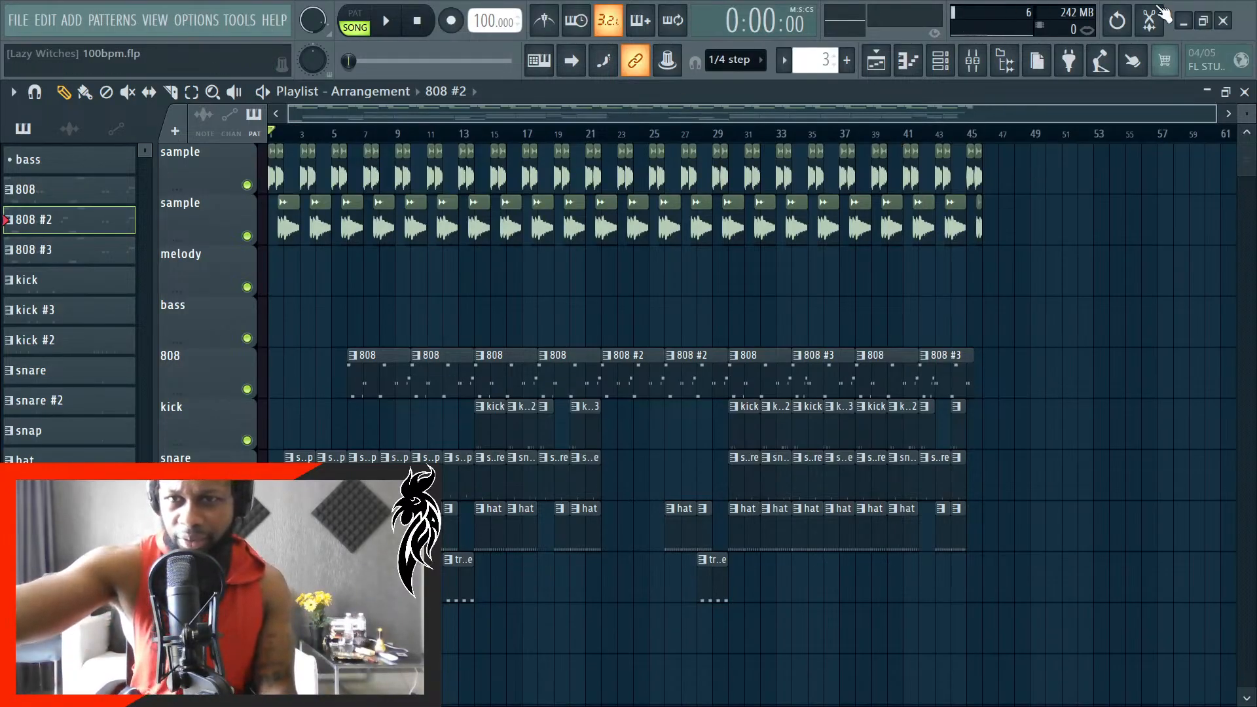
# - Switch to Discord and examine The Production Orchestra's welcome channel, from the recent member greetings back to the server rules
pyautogui.click(1184, 20)
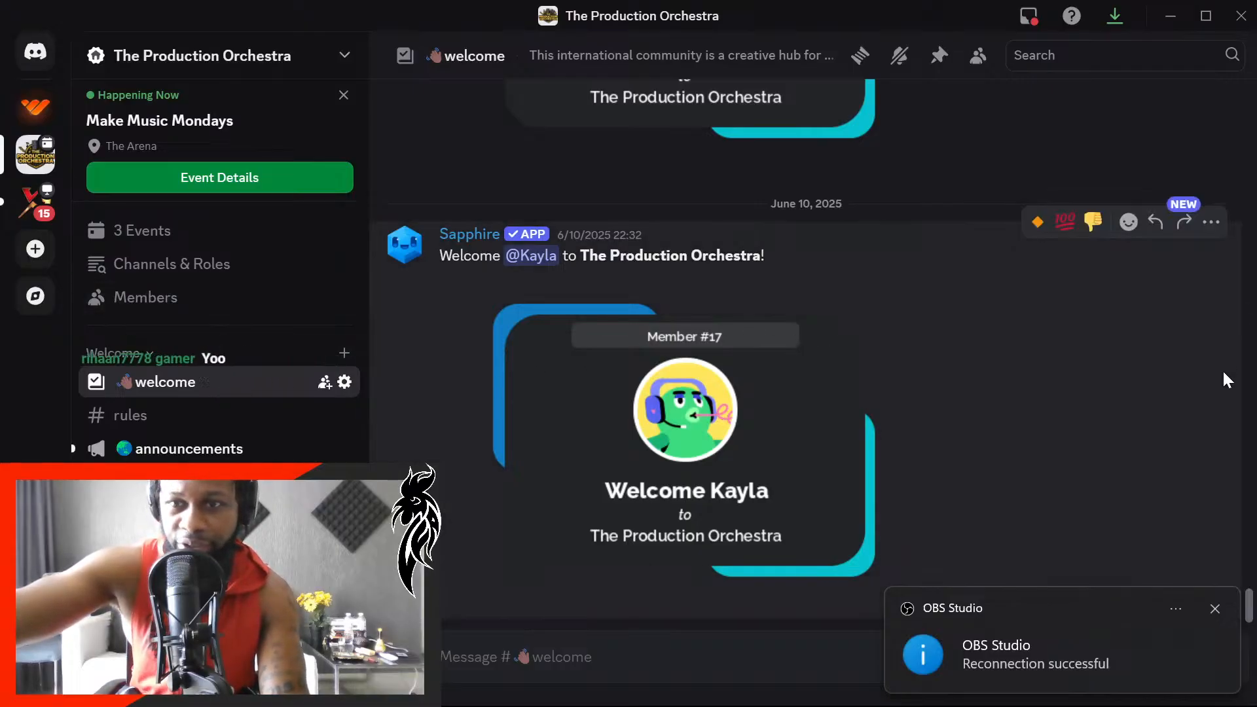
pyautogui.scroll(7, 1228, 380)
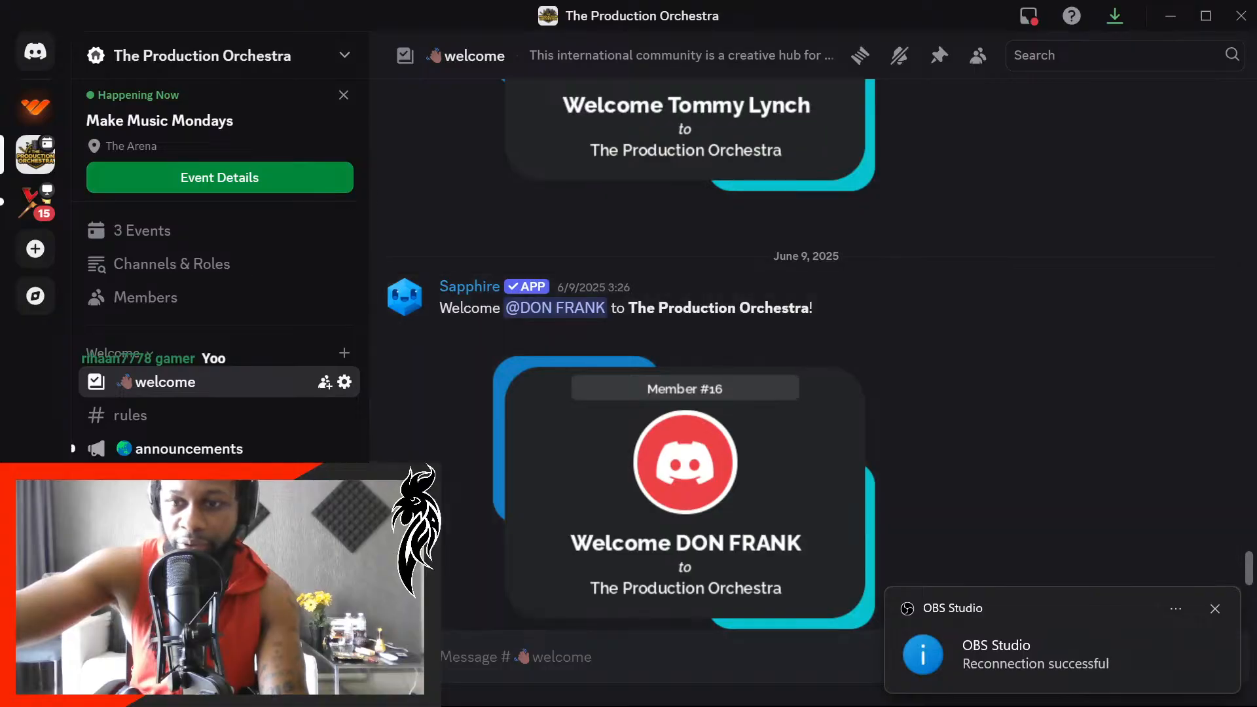
pyautogui.scroll(3, 1250, 557)
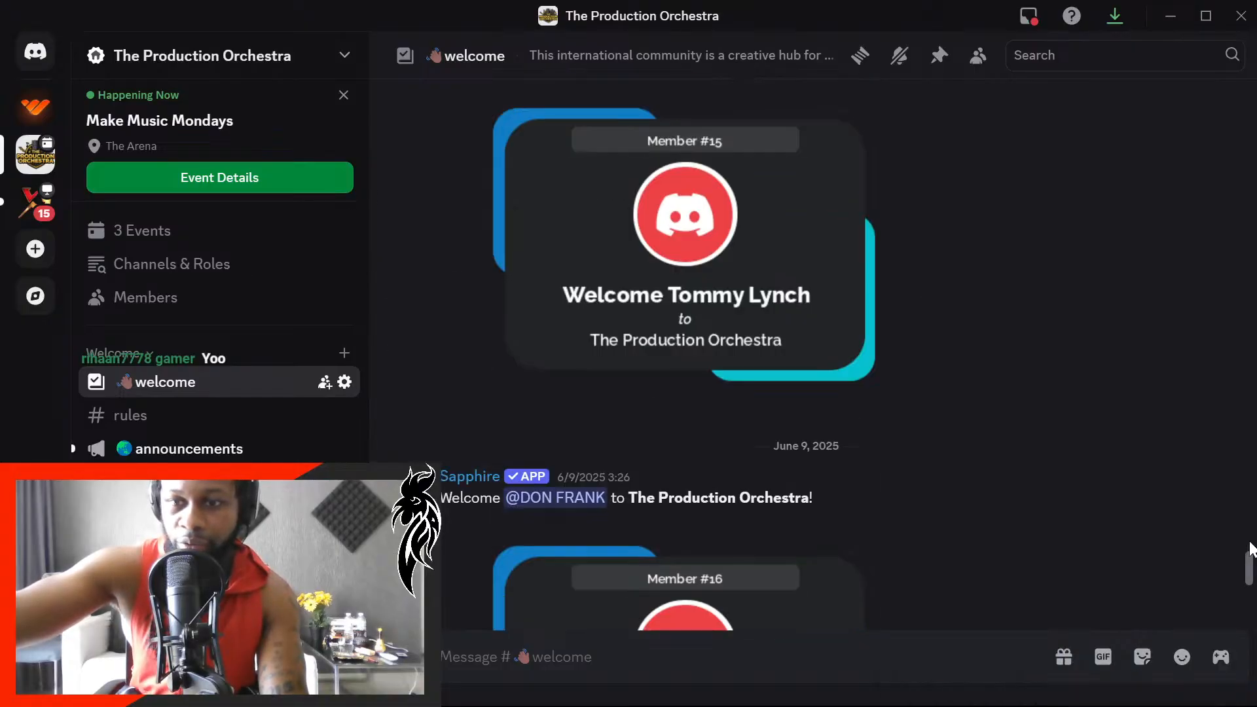
pyautogui.moveTo(1251, 550); pyautogui.dragTo(1250, 98)
pyautogui.scroll(-10, 1170, 312)
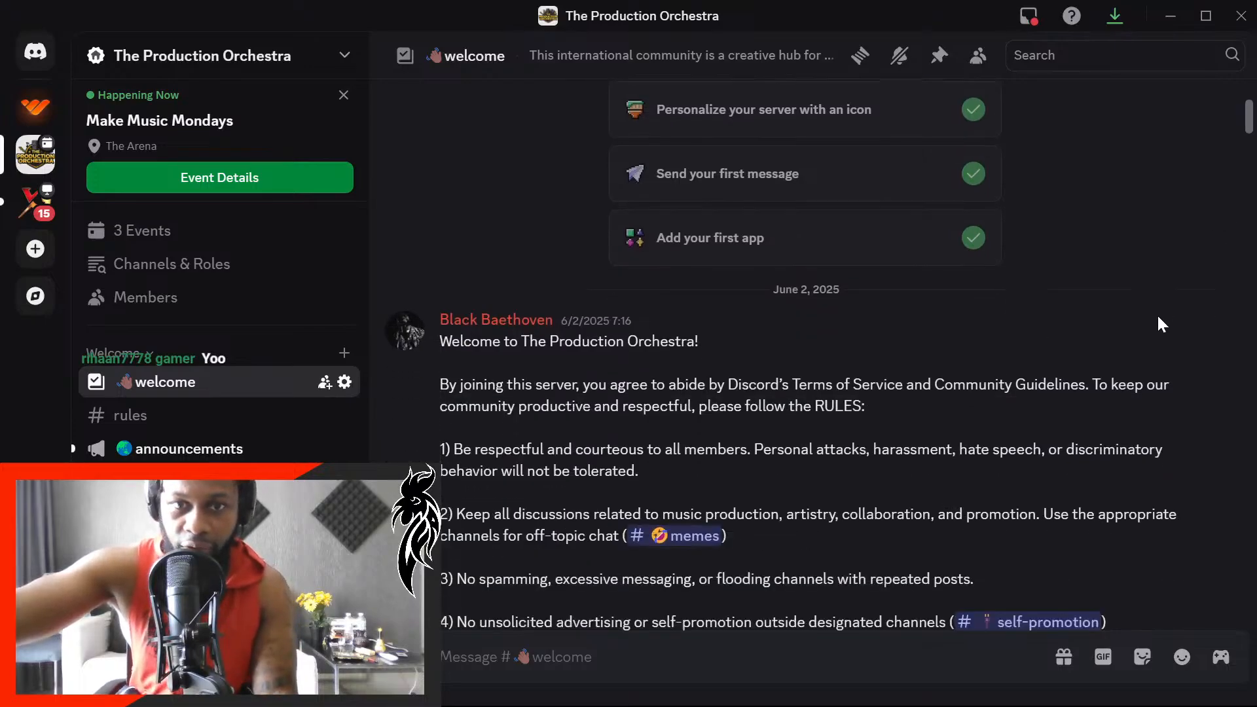
pyautogui.scroll(2, 1156, 317)
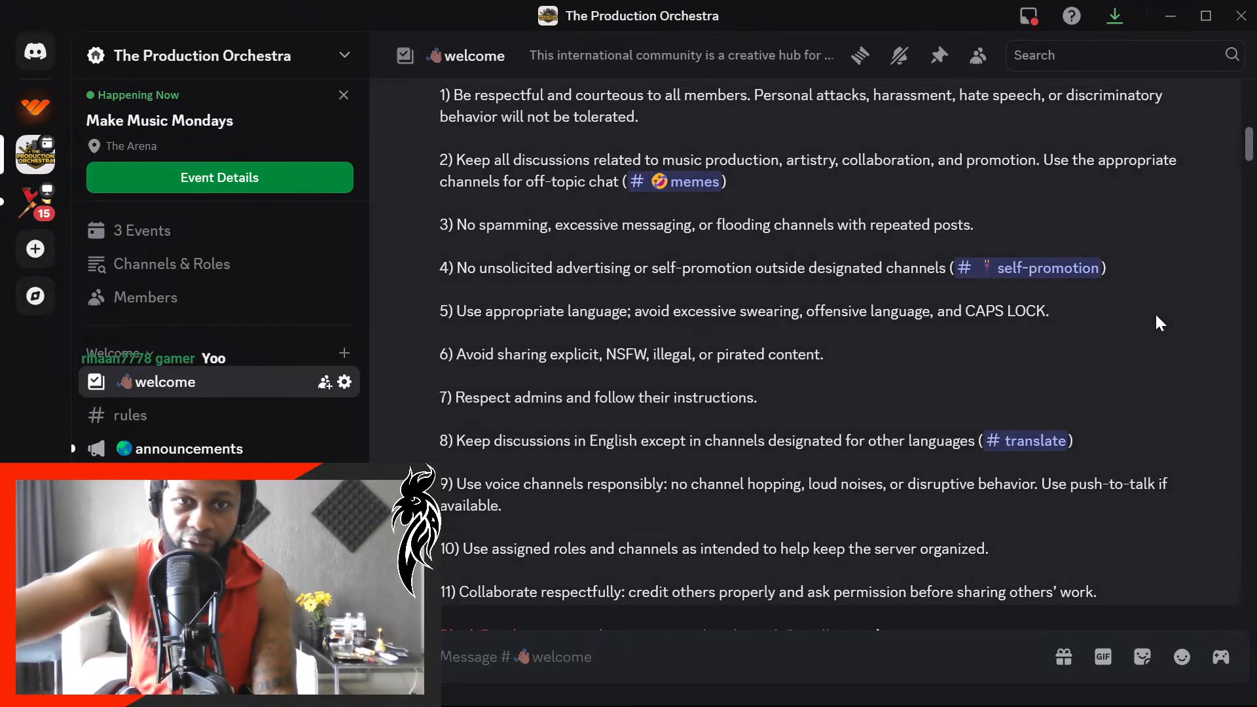
pyautogui.scroll(-3, 1157, 316)
pyautogui.scroll(-4, 1155, 313)
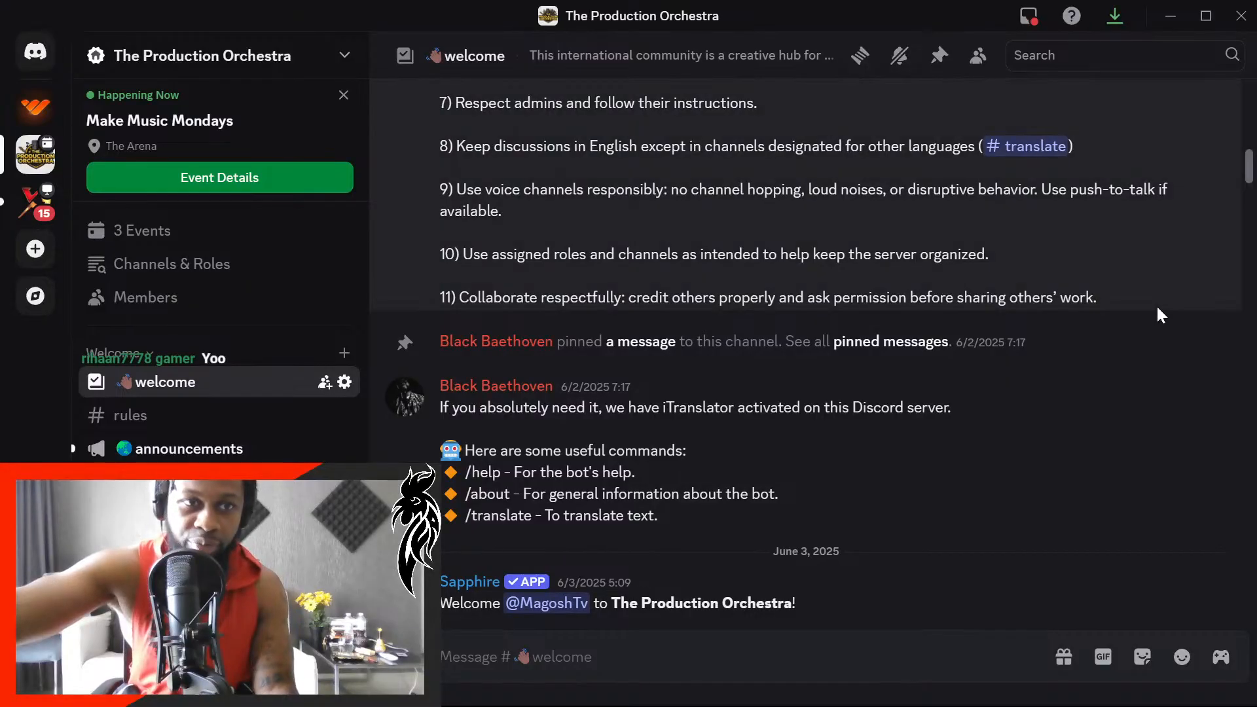
pyautogui.scroll(1, 1156, 304)
pyautogui.scroll(5, 1162, 315)
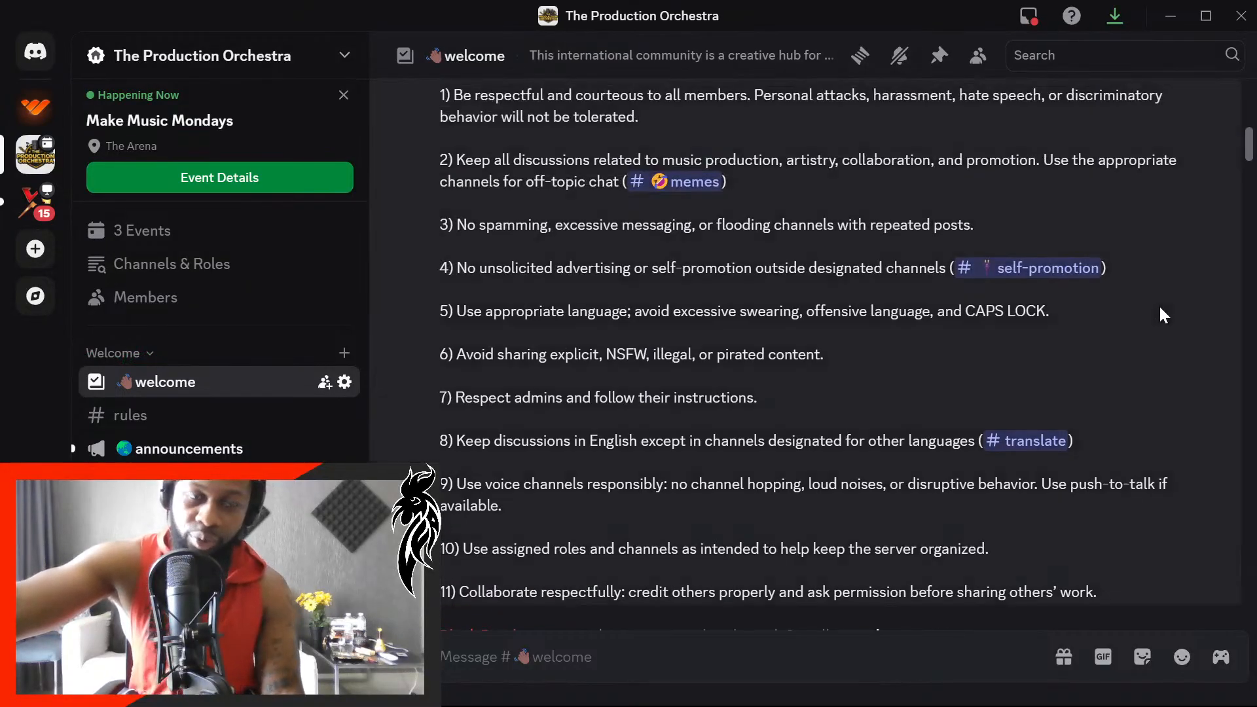
pyautogui.scroll(2, 1164, 327)
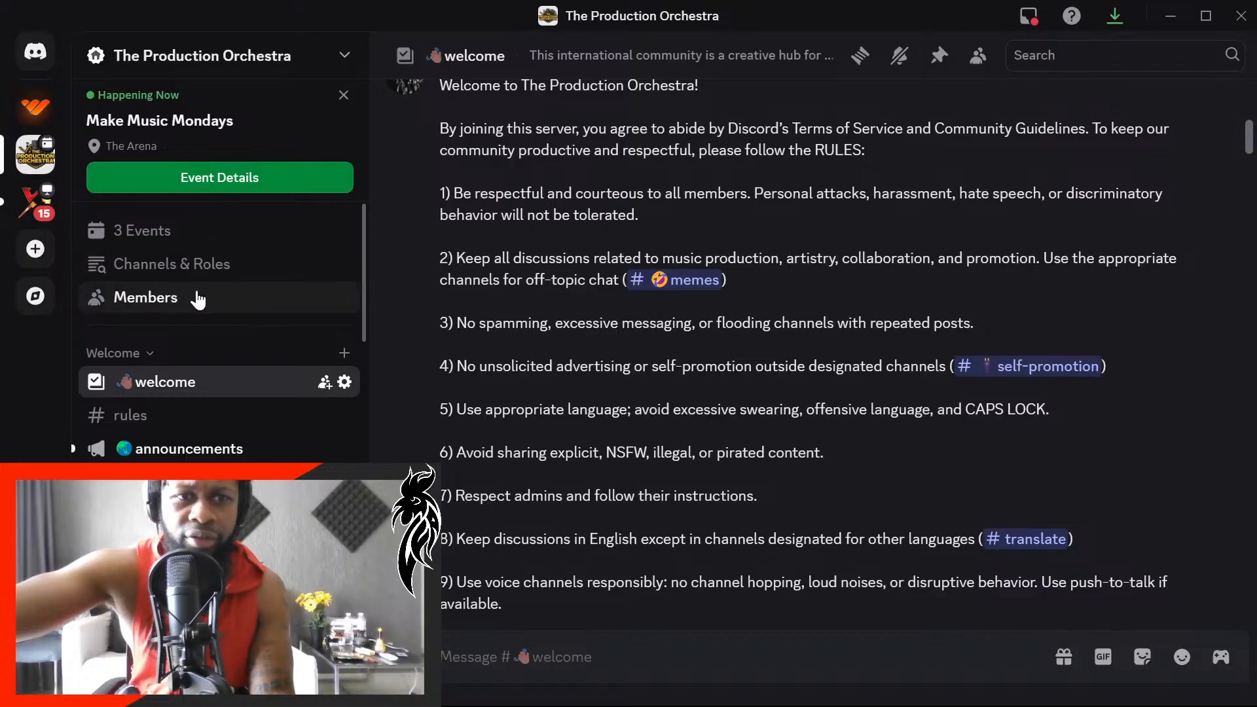
# - Review the server's Channels & Roles customization questions and its member list, showing 25 members per page
pyautogui.click(213, 269)
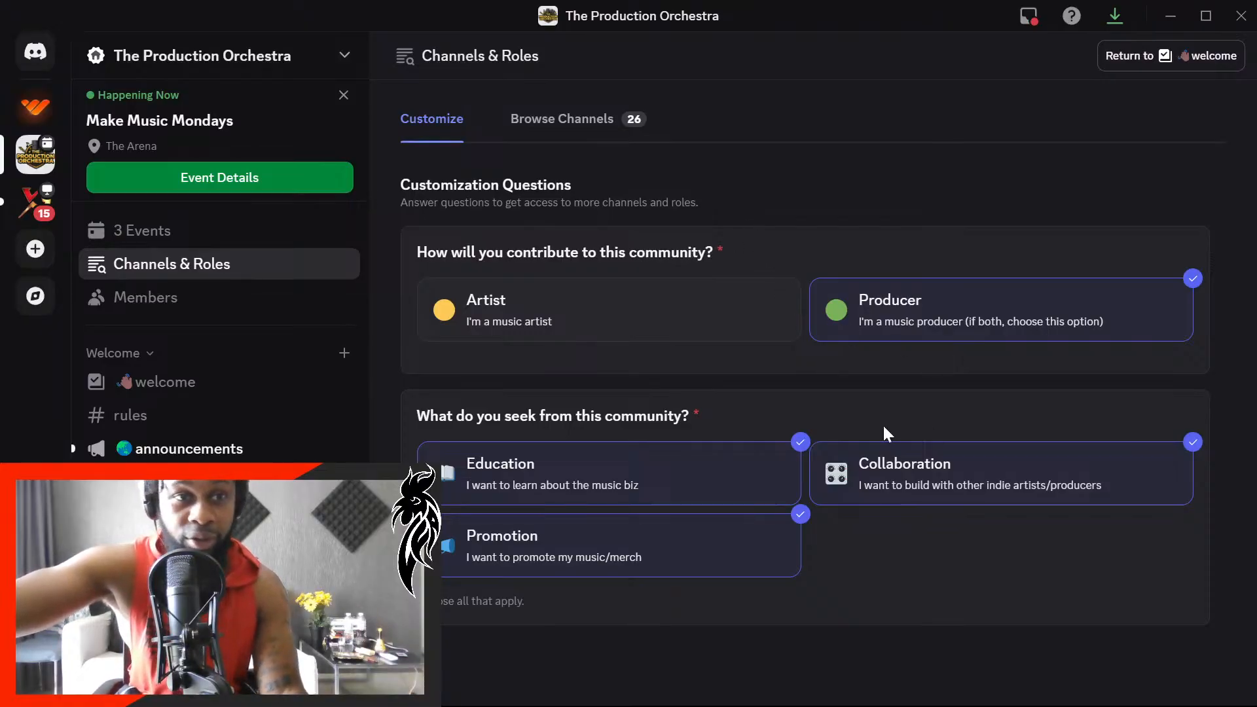
pyautogui.click(158, 296)
pyautogui.scroll(-4, 735, 385)
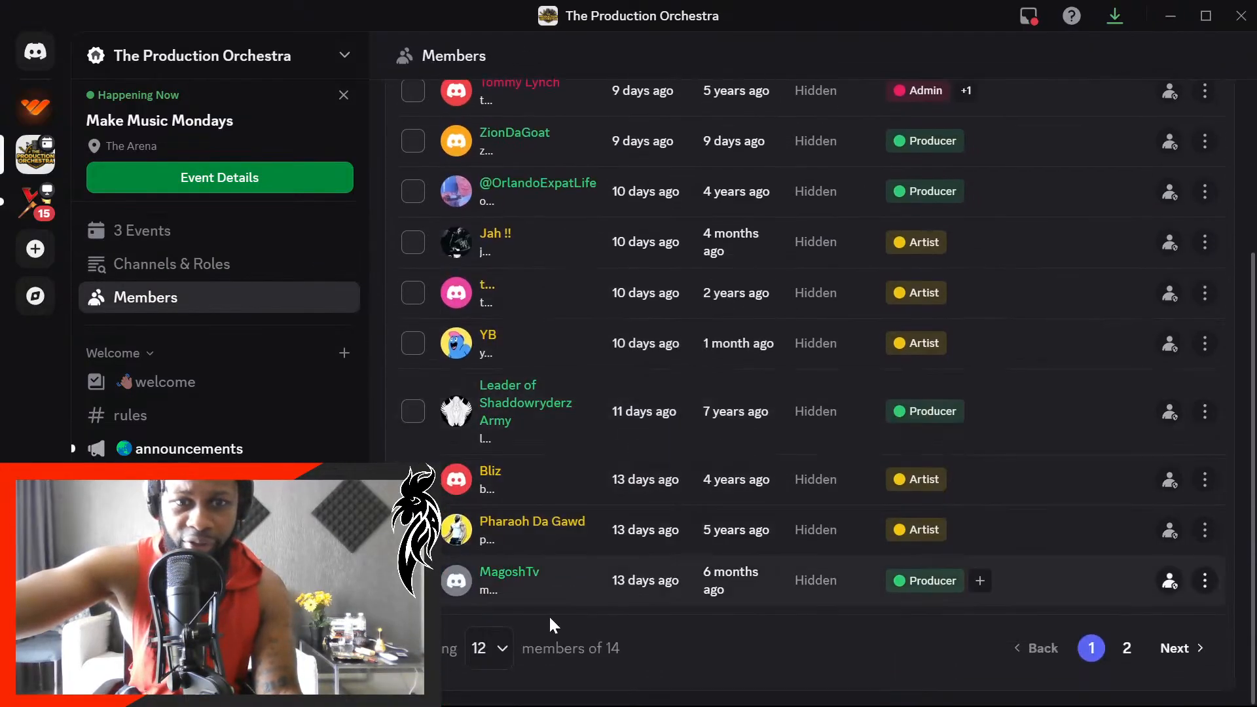
pyautogui.scroll(4, 613, 654)
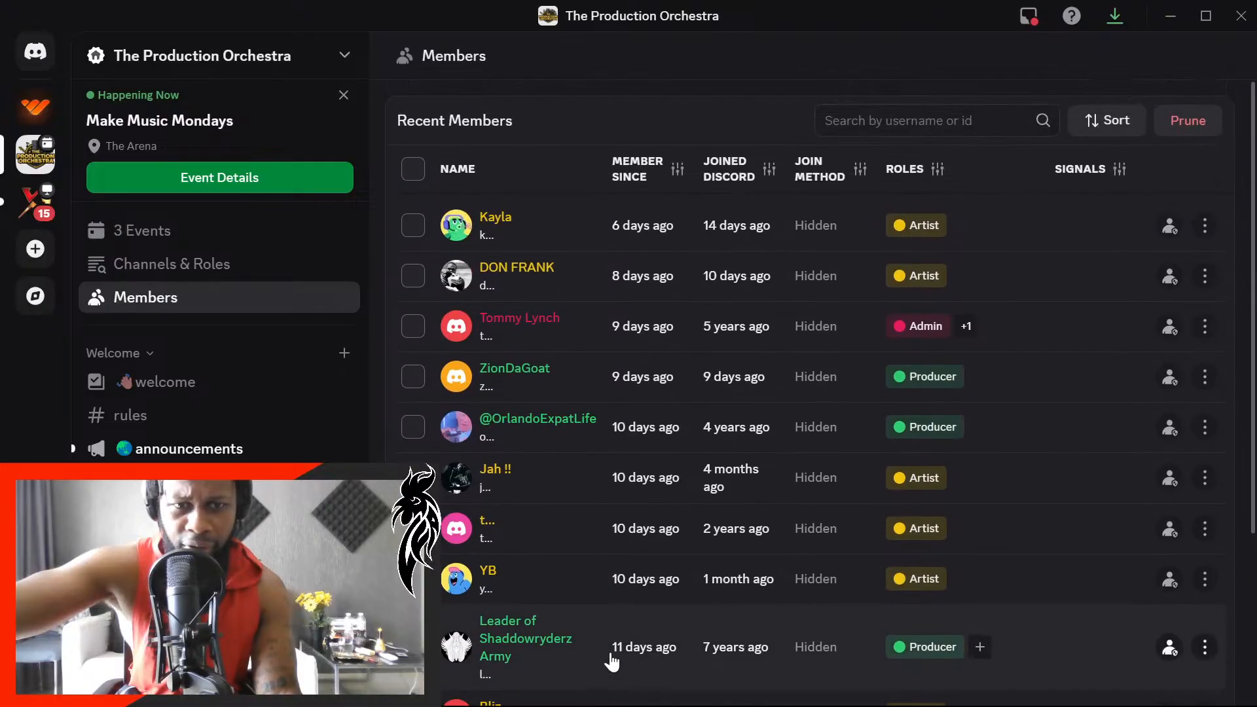
pyautogui.scroll(-4, 609, 652)
pyautogui.click(496, 650)
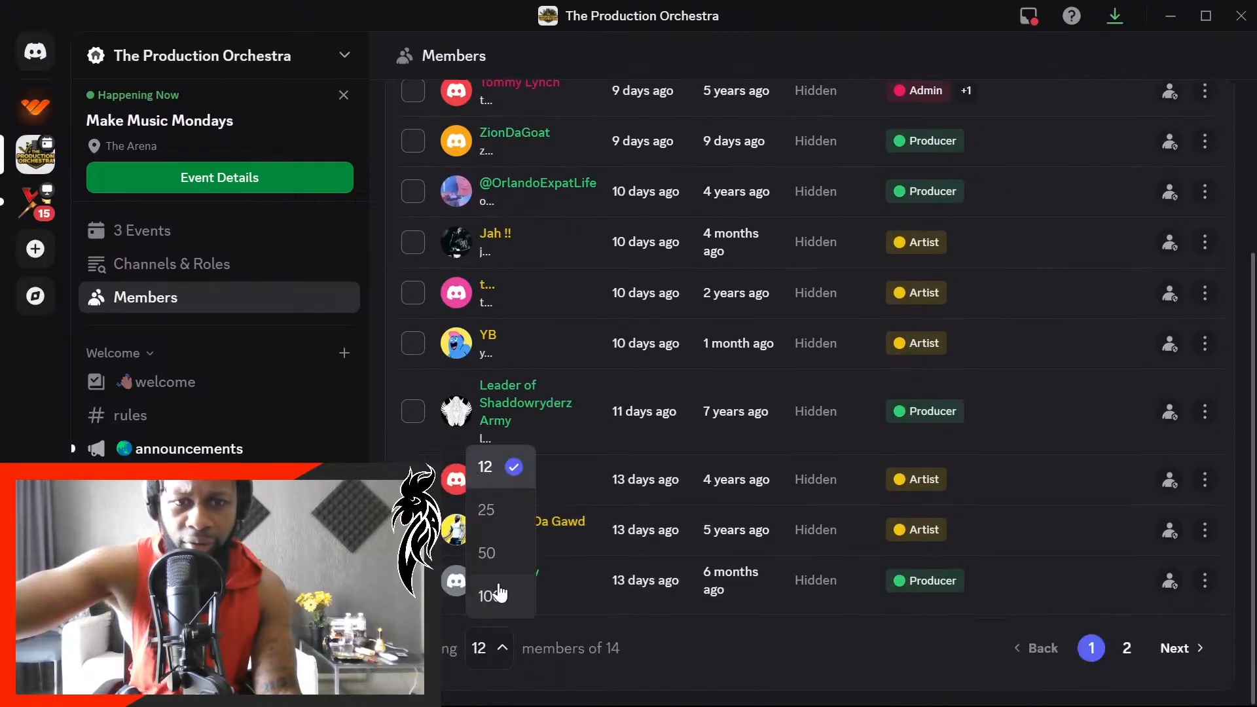
pyautogui.click(504, 528)
pyautogui.scroll(-2, 580, 579)
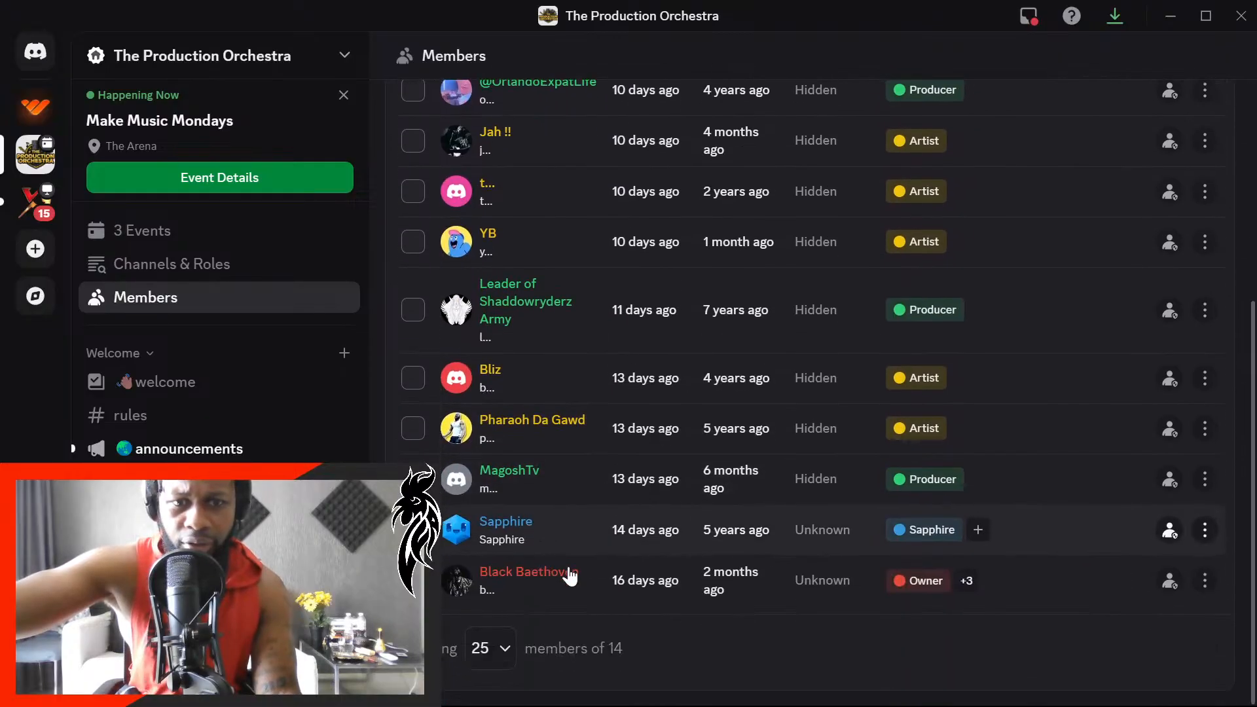
pyautogui.scroll(5, 612, 582)
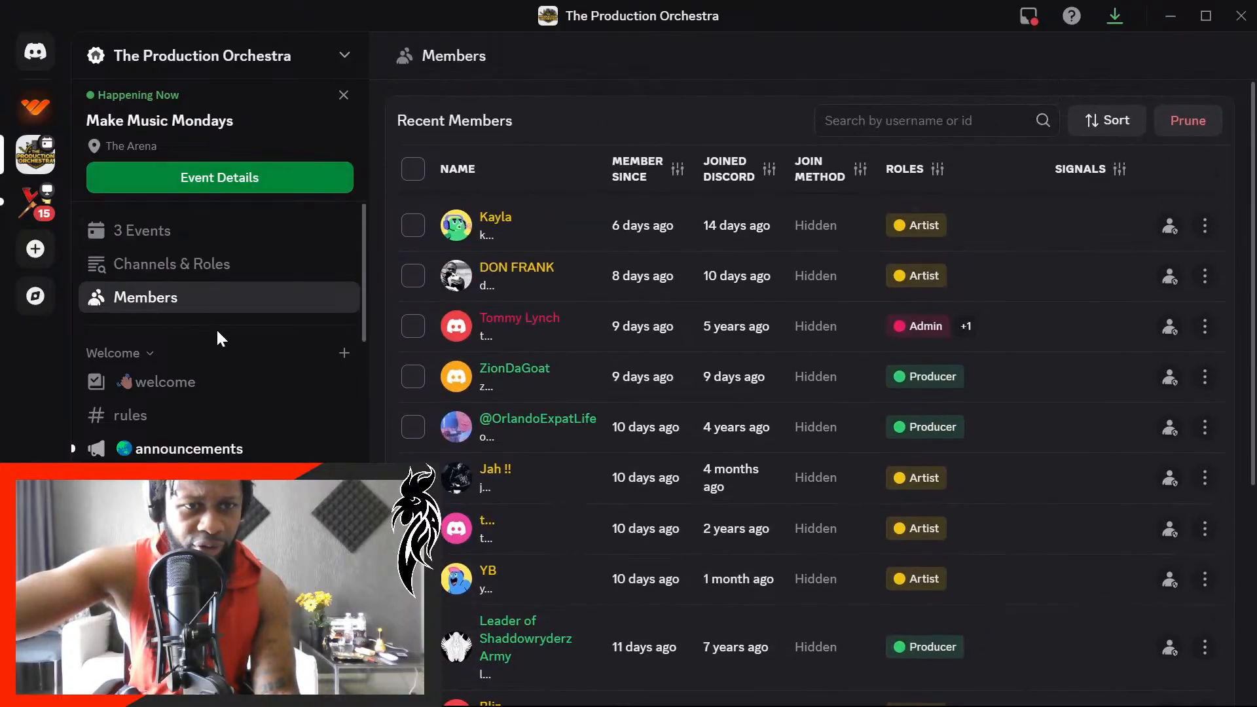
# - Return to the welcome channel and reread the numbered community rules
pyautogui.click(238, 387)
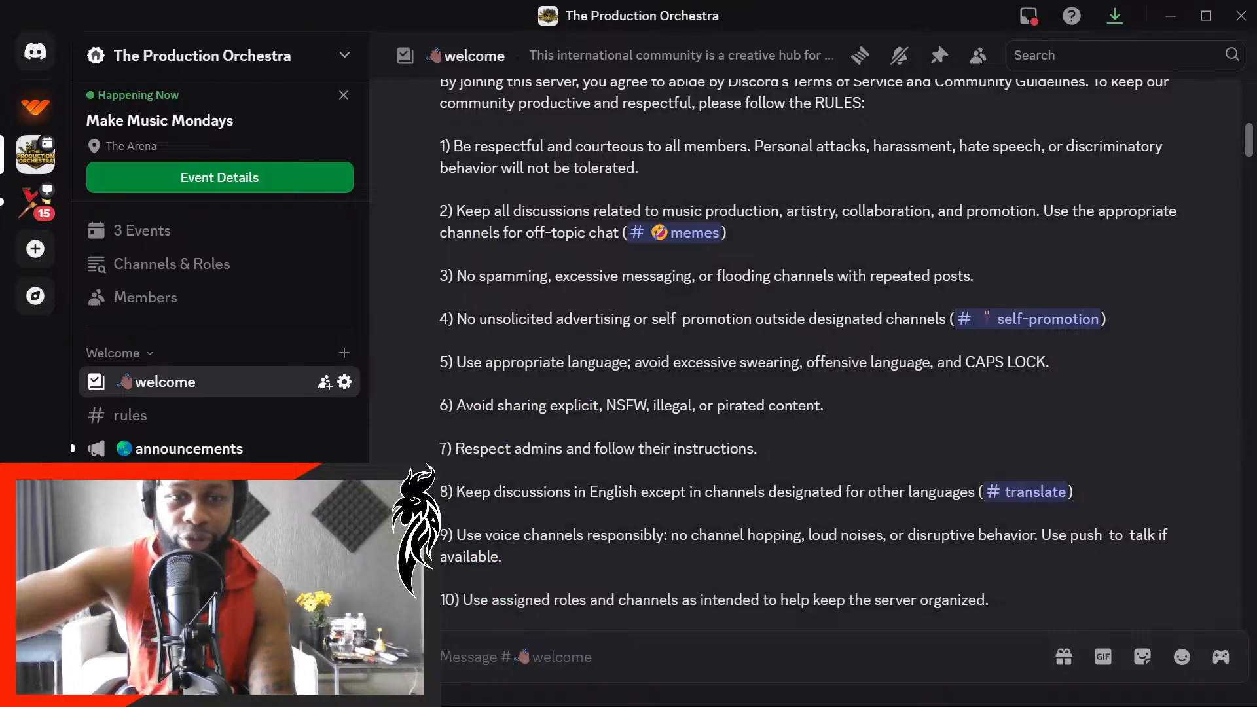
pyautogui.scroll(3, 761, 400)
pyautogui.scroll(-6, 764, 399)
pyautogui.scroll(3, 797, 388)
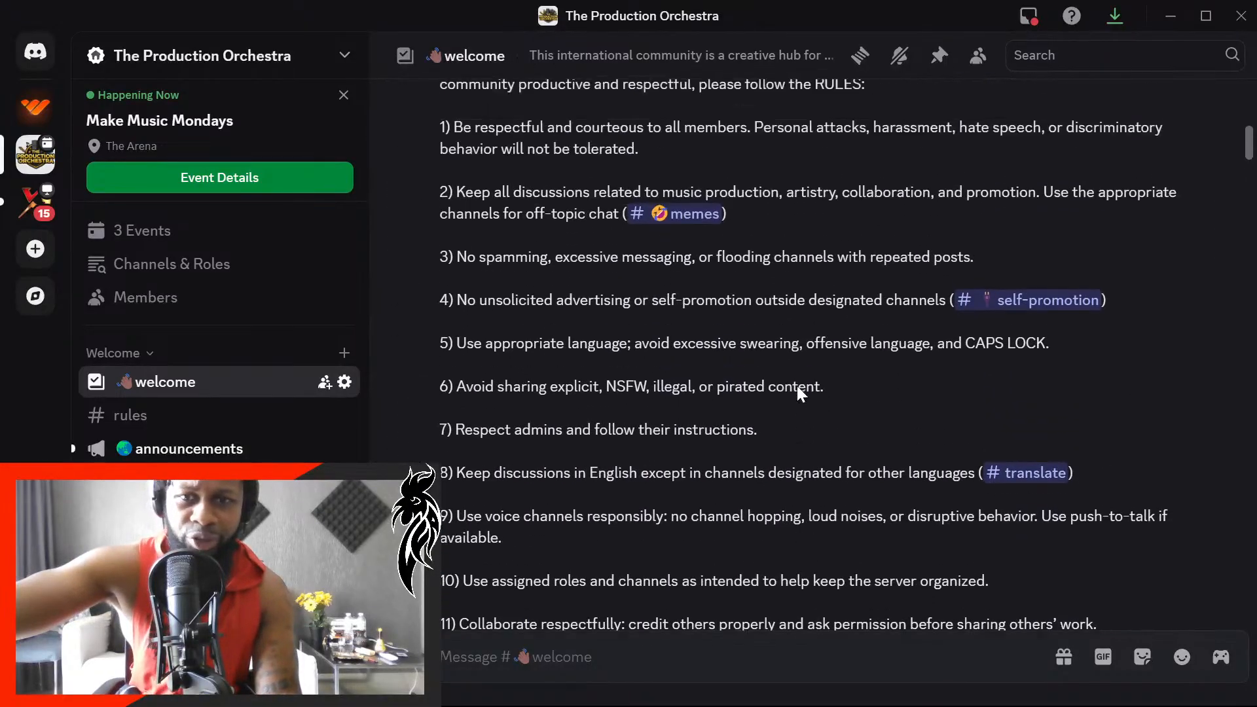
pyautogui.scroll(1, 784, 393)
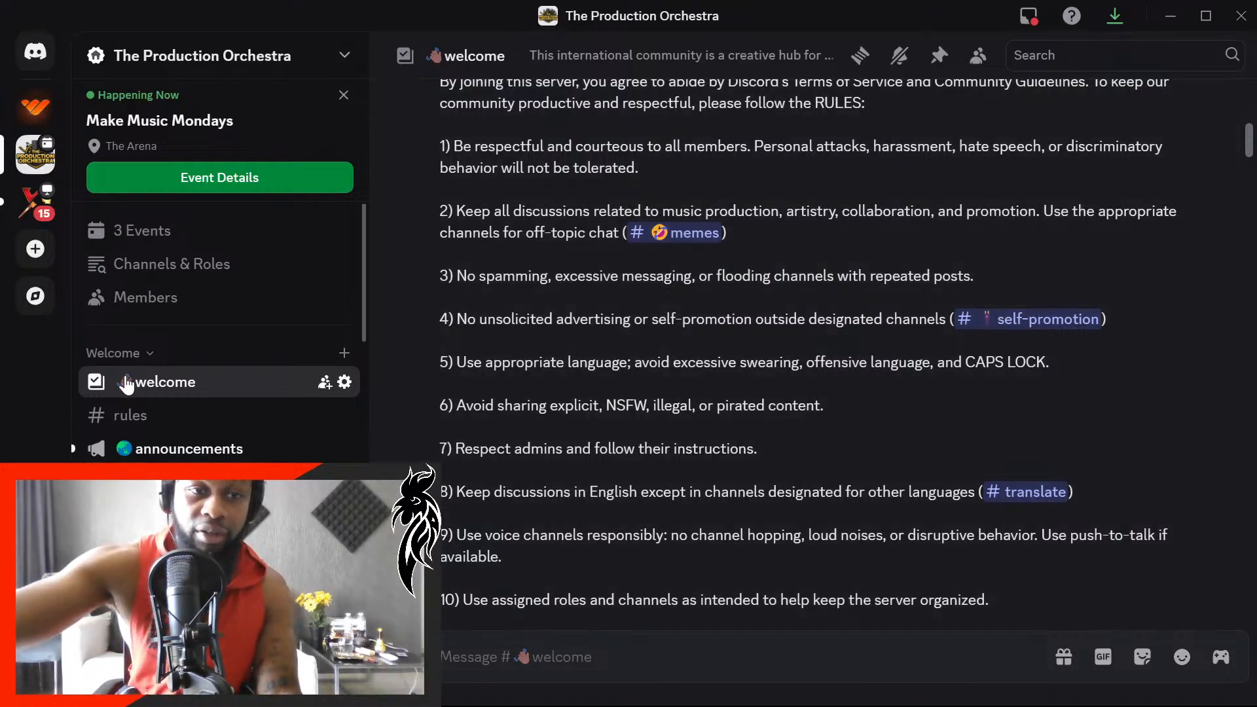
# - Look through the classroom channel's daily music tip and the sample-bin channel's shared sound packs
pyautogui.scroll(-3, 127, 379)
pyautogui.click(164, 392)
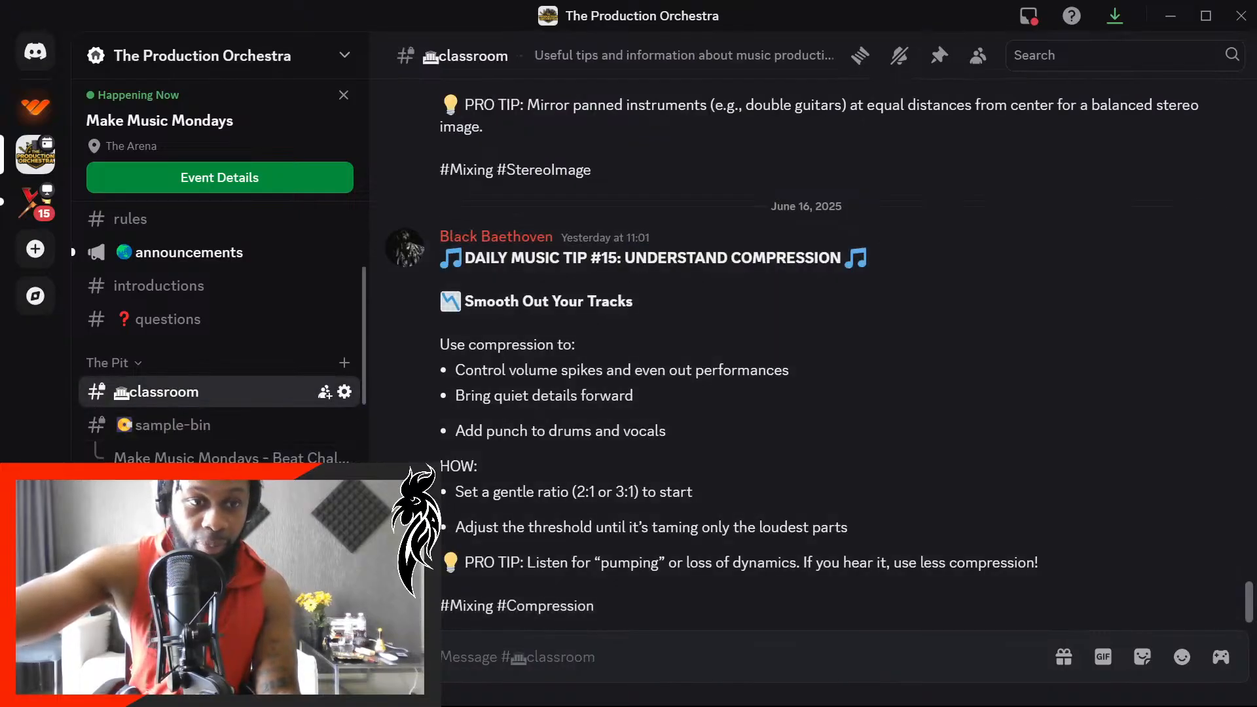
pyautogui.click(252, 430)
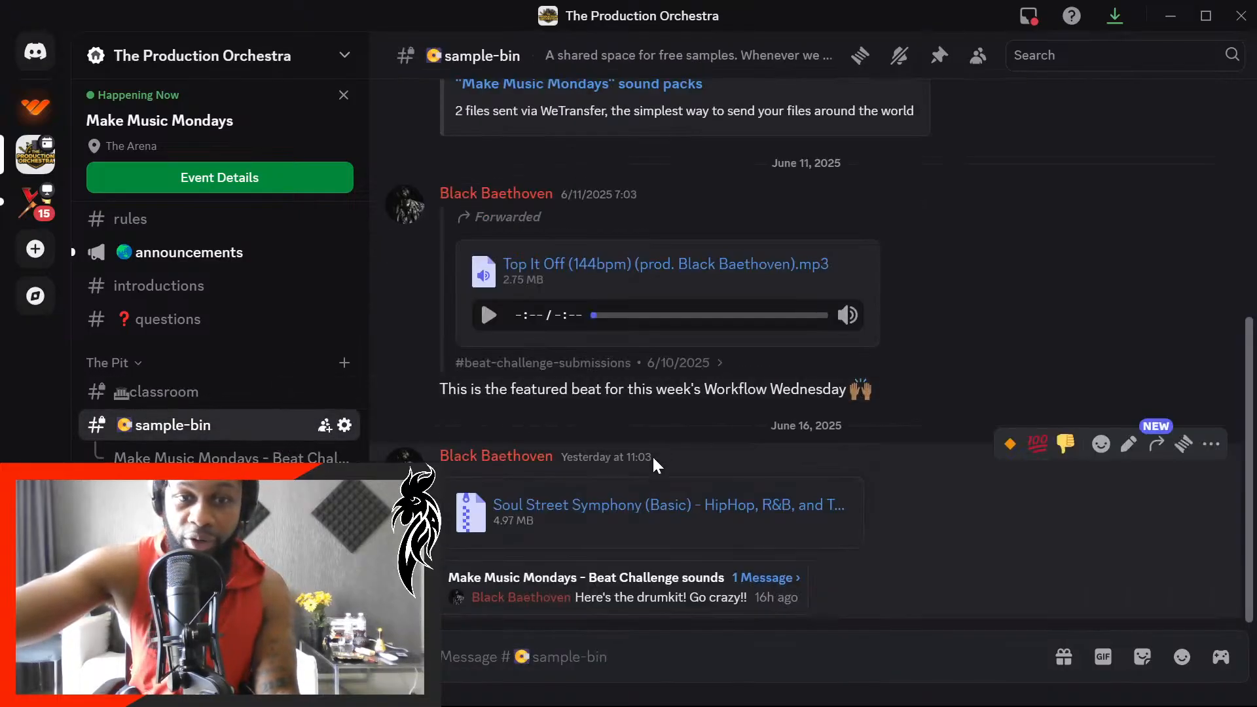
pyautogui.scroll(5, 663, 485)
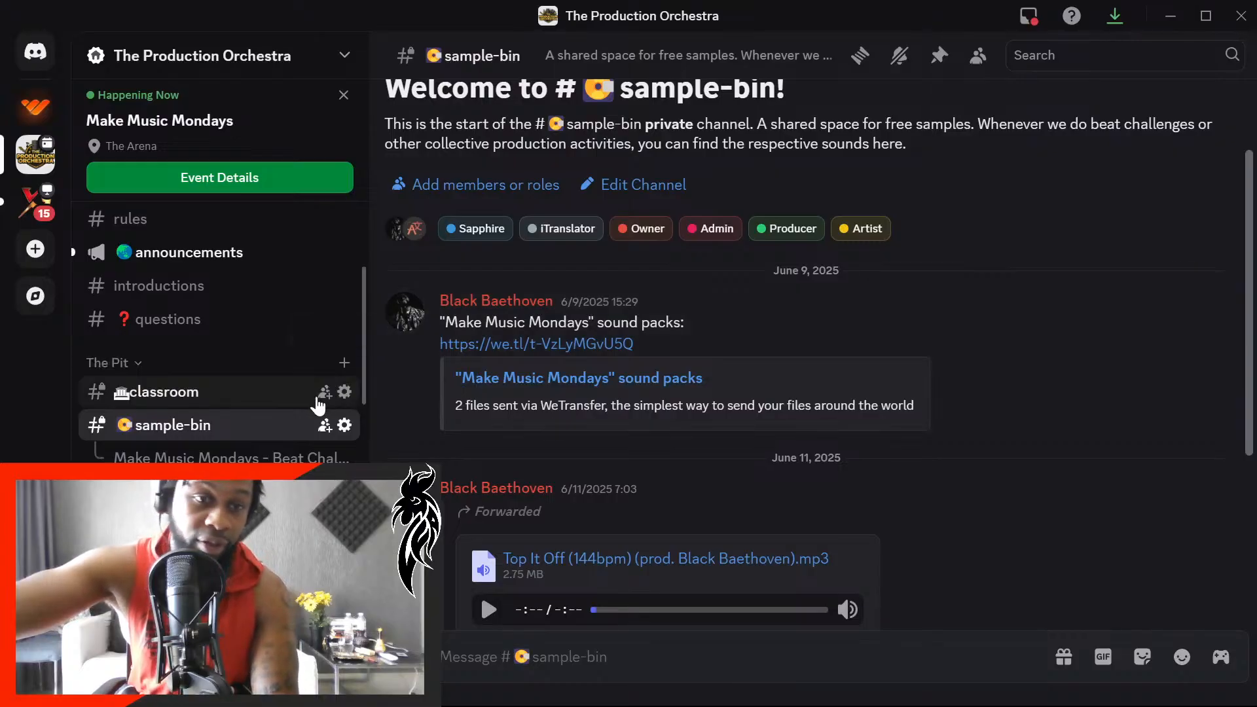
pyautogui.scroll(5, 262, 439)
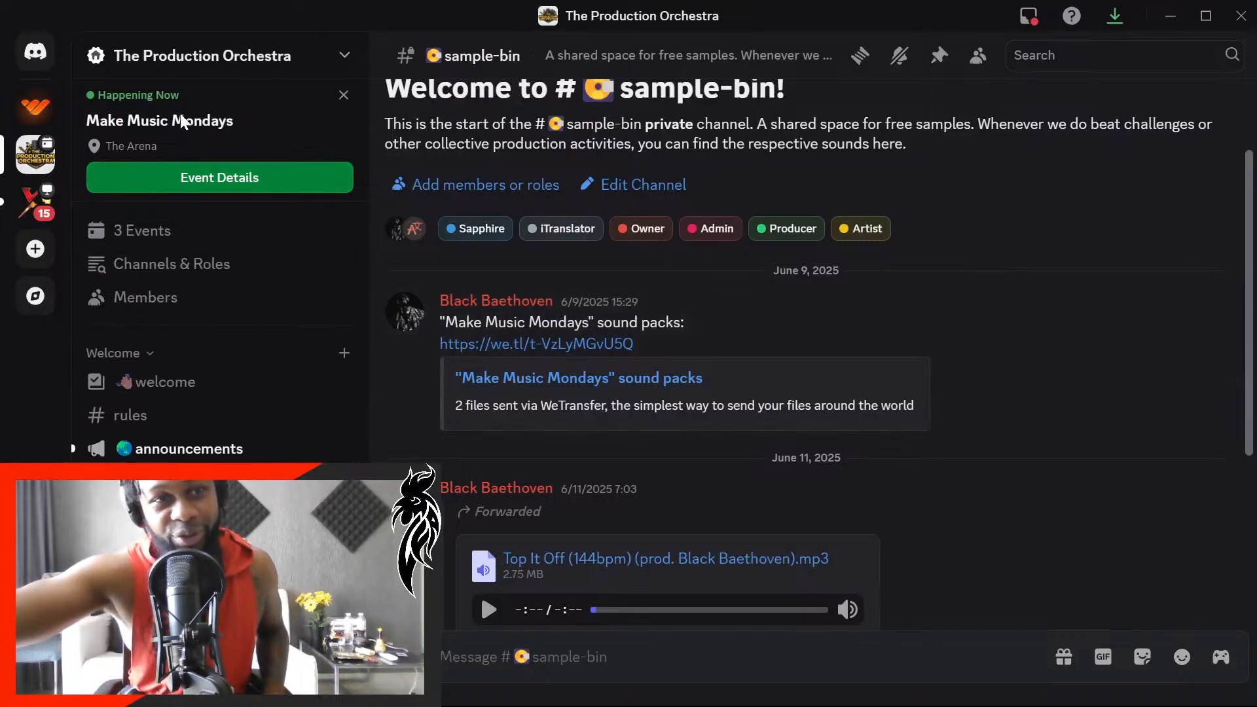
pyautogui.click(209, 58)
pyautogui.click(447, 28)
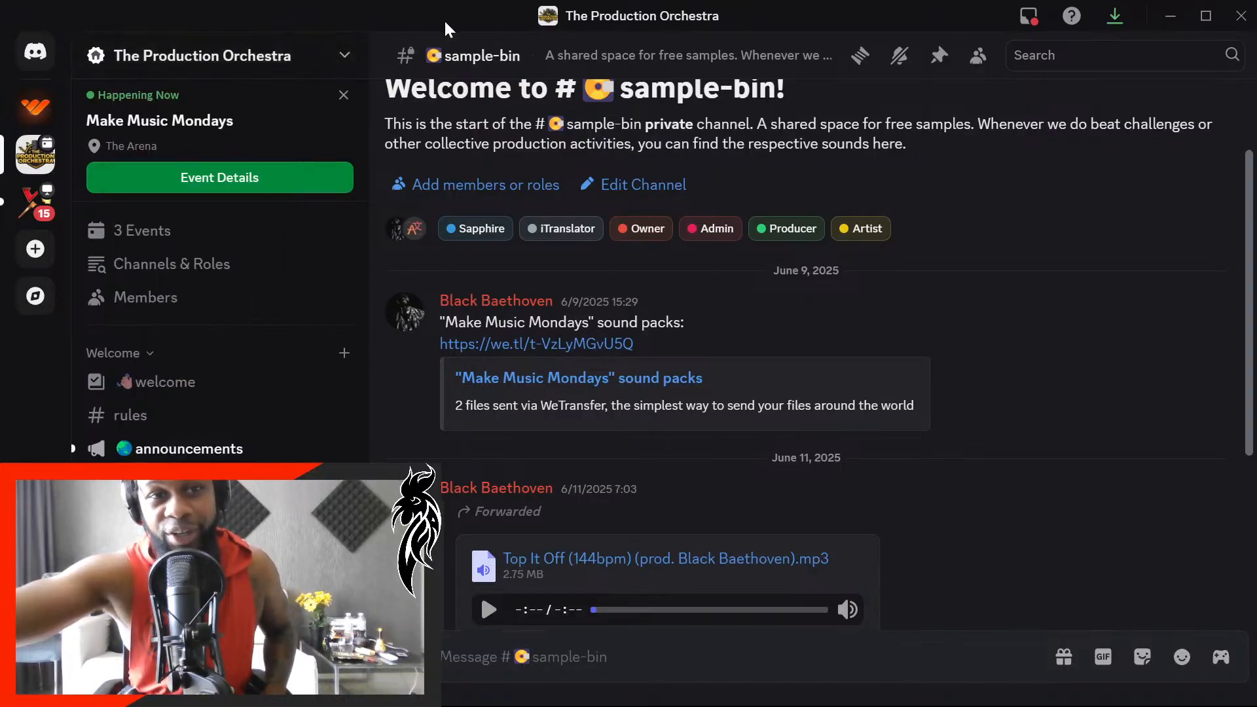
# - Switch back to FL Studio, closing the 100bpm folder window on the way, and play the arrangement from the start
pyautogui.click(1178, 19)
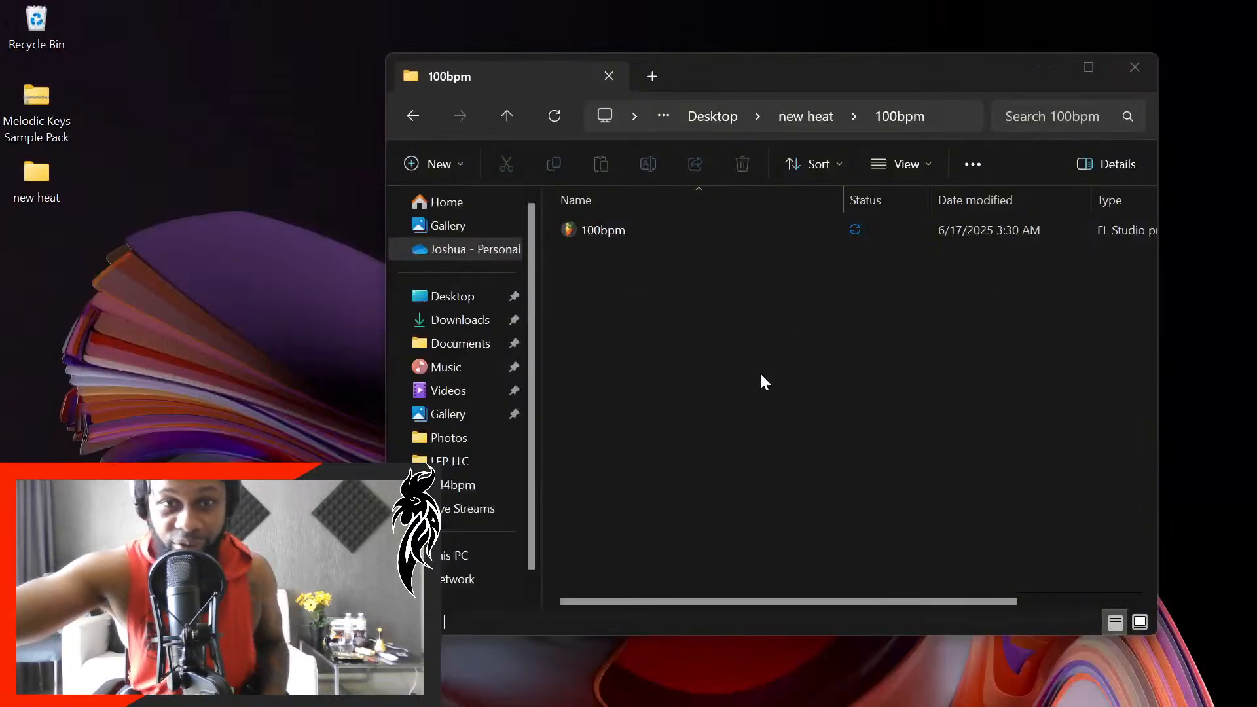
pyautogui.click(1136, 68)
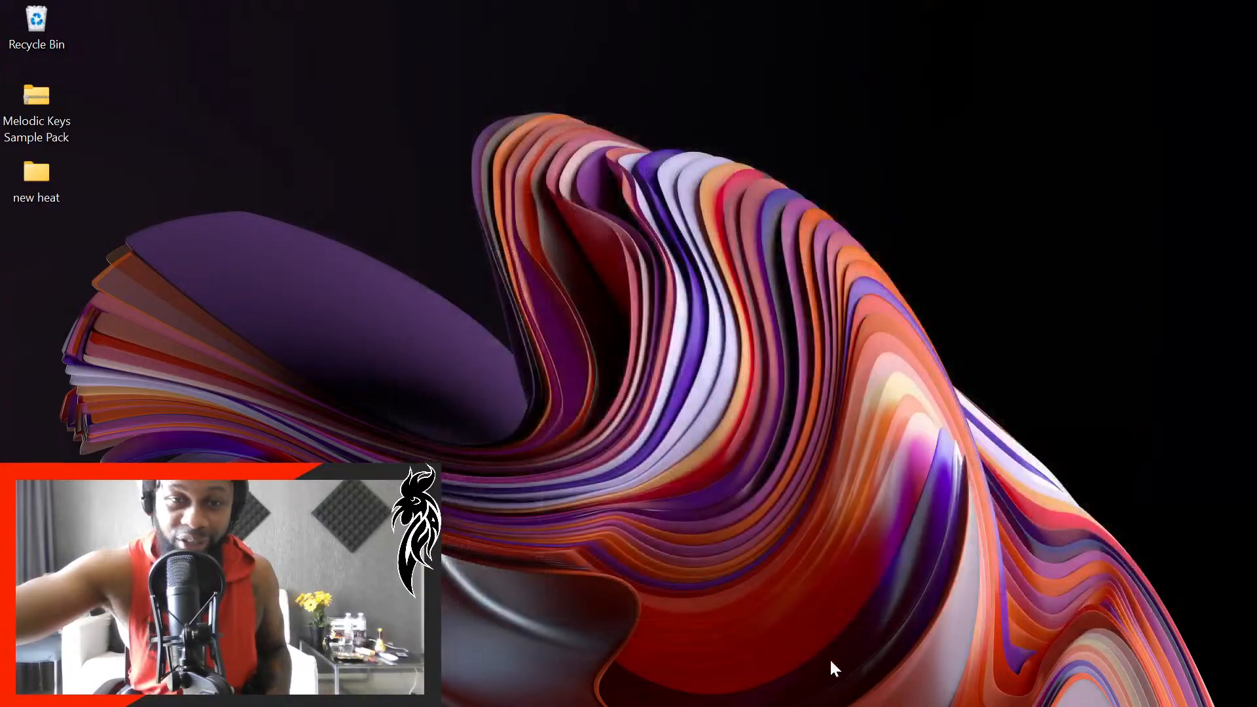
pyautogui.moveTo(832, 705)
pyautogui.click(693, 693)
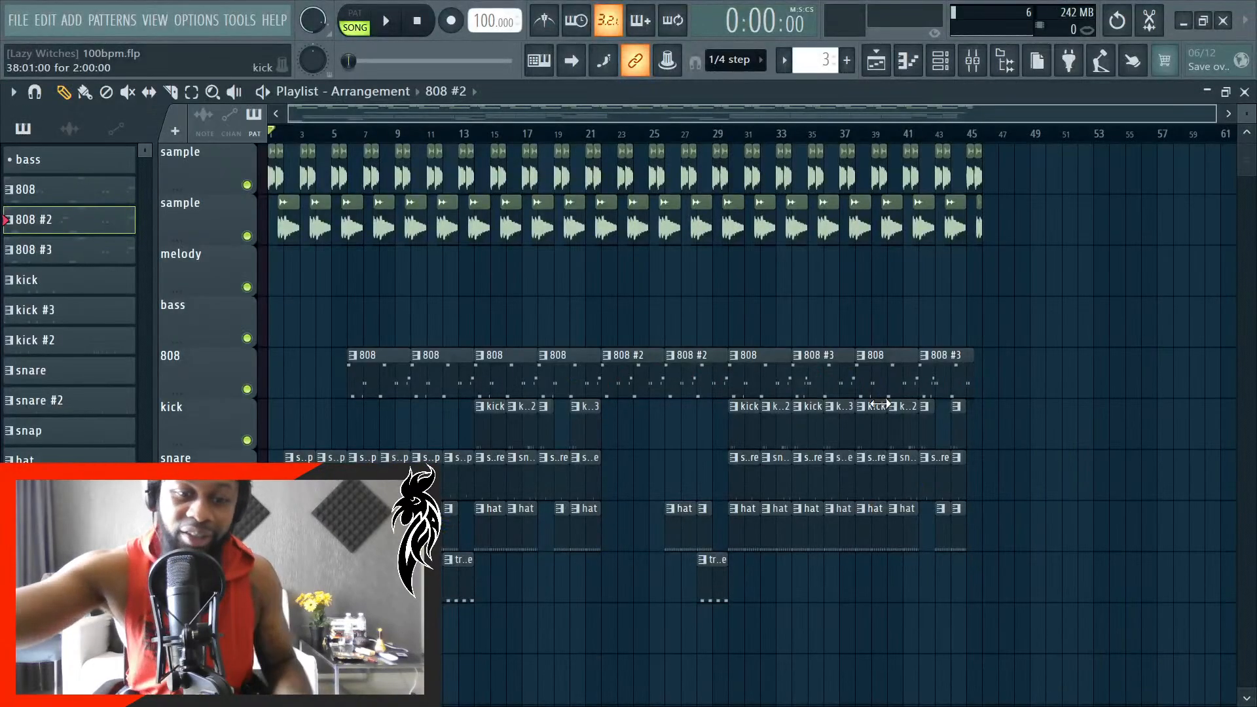
pyautogui.press('space')
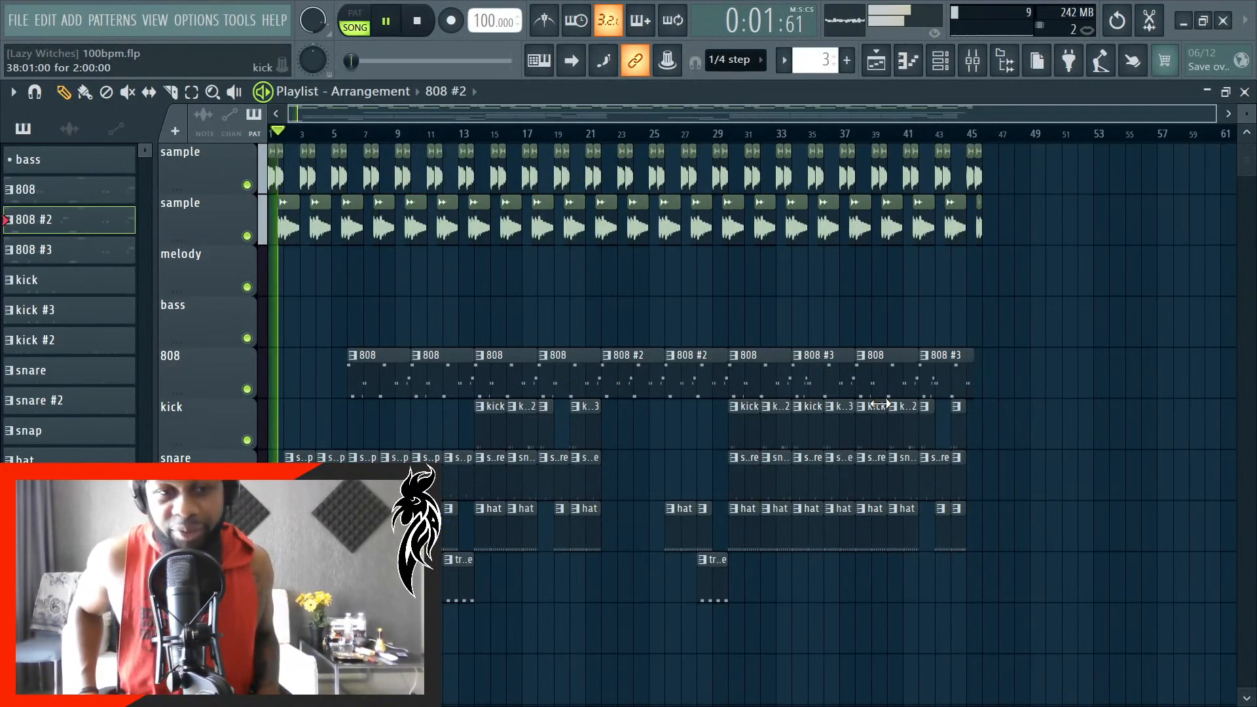